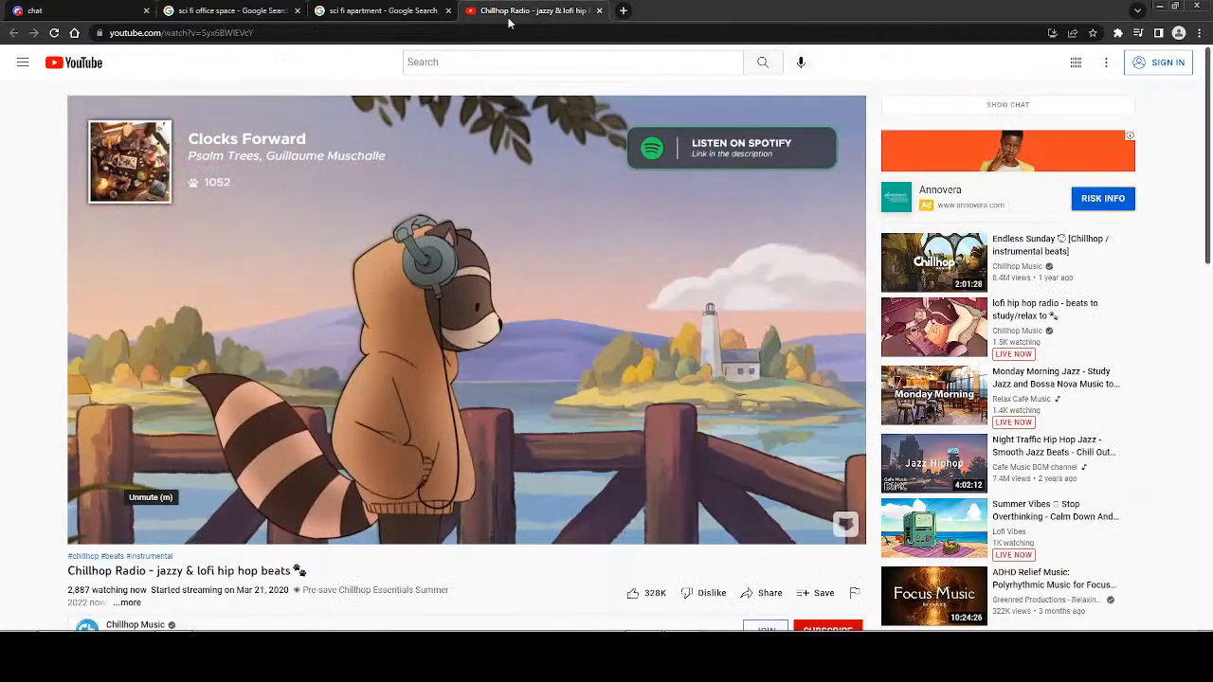
Unmute the Chillhop Radio stream in the browser and switch to Blender
{"action": "left_click", "coordinate": [149, 530]}
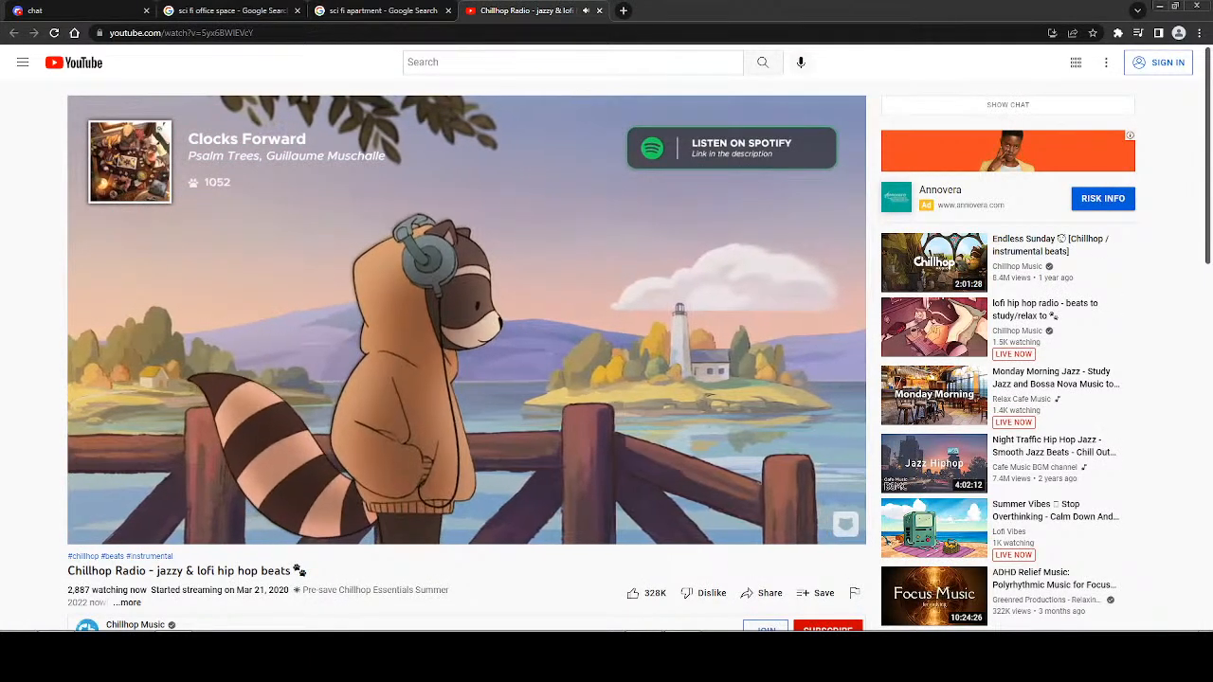
{"action": "key", "text": "alt+Tab"}
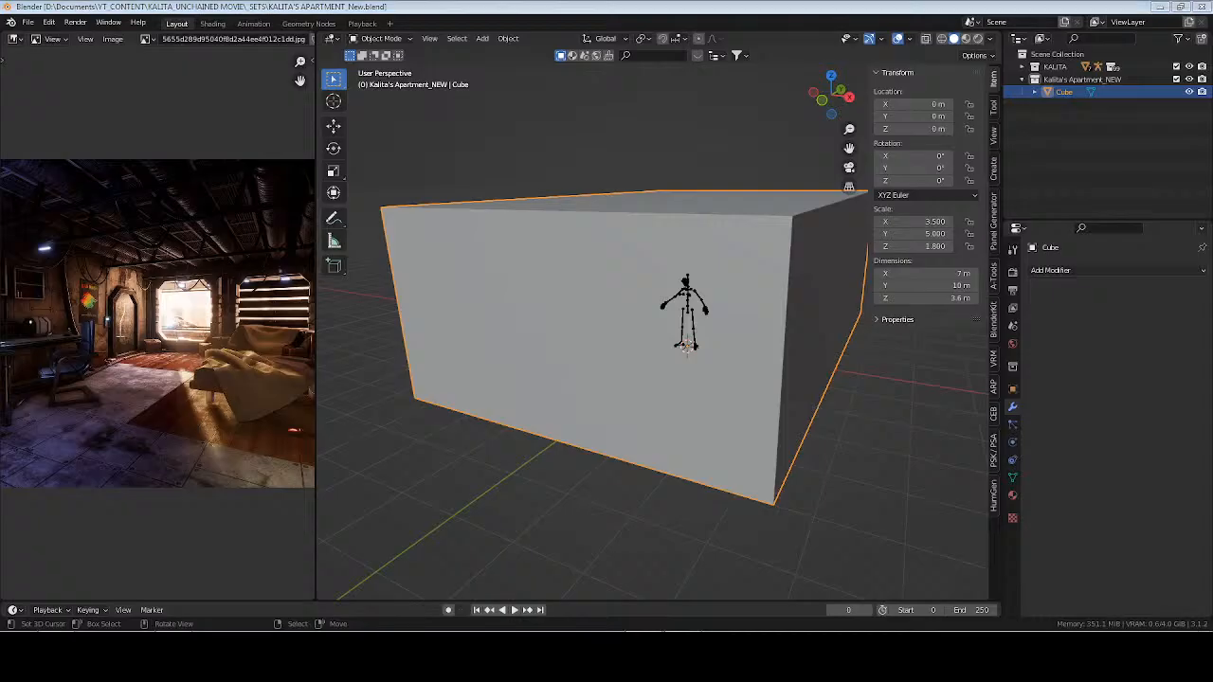
{"action": "left_click", "coordinate": [666, 652]}
{"action": "left_click", "coordinate": [666, 652]}
Examine the room cube from several angles and study the walls, ceiling, door and windows in the apartment reference image
{"action": "middle_click_drag", "start_coordinate": [723, 390], "coordinate": [705, 388]}
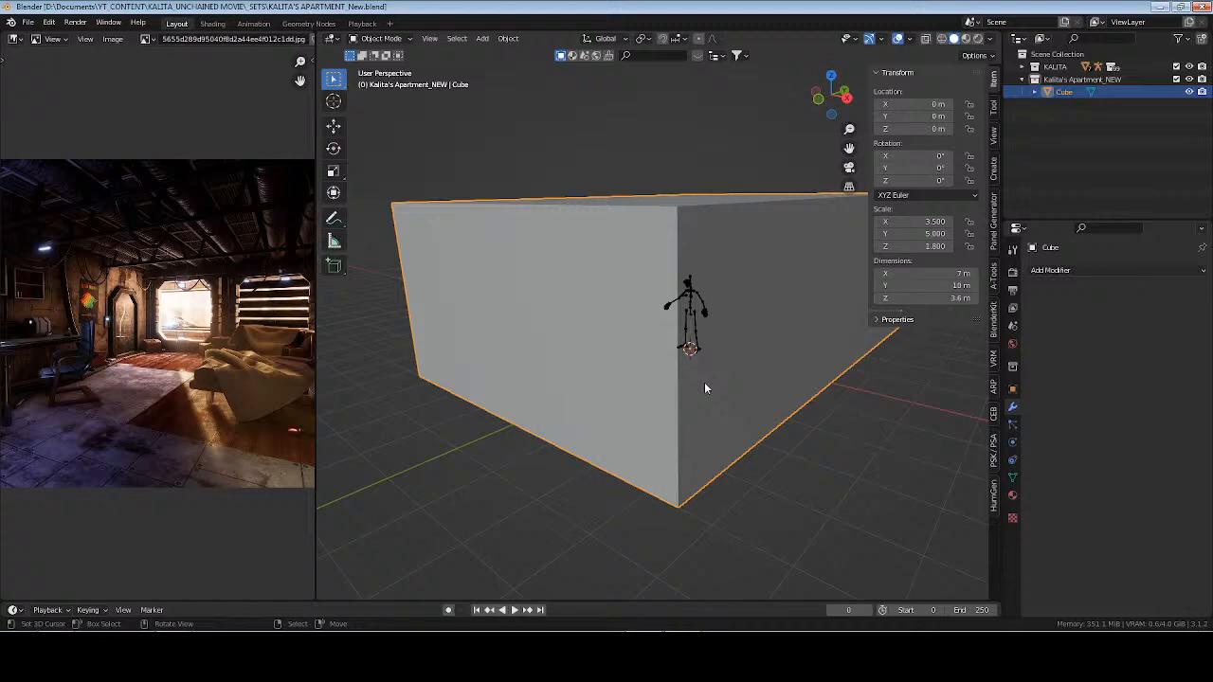
{"action": "middle_click_drag", "start_coordinate": [704, 388], "coordinate": [679, 339]}
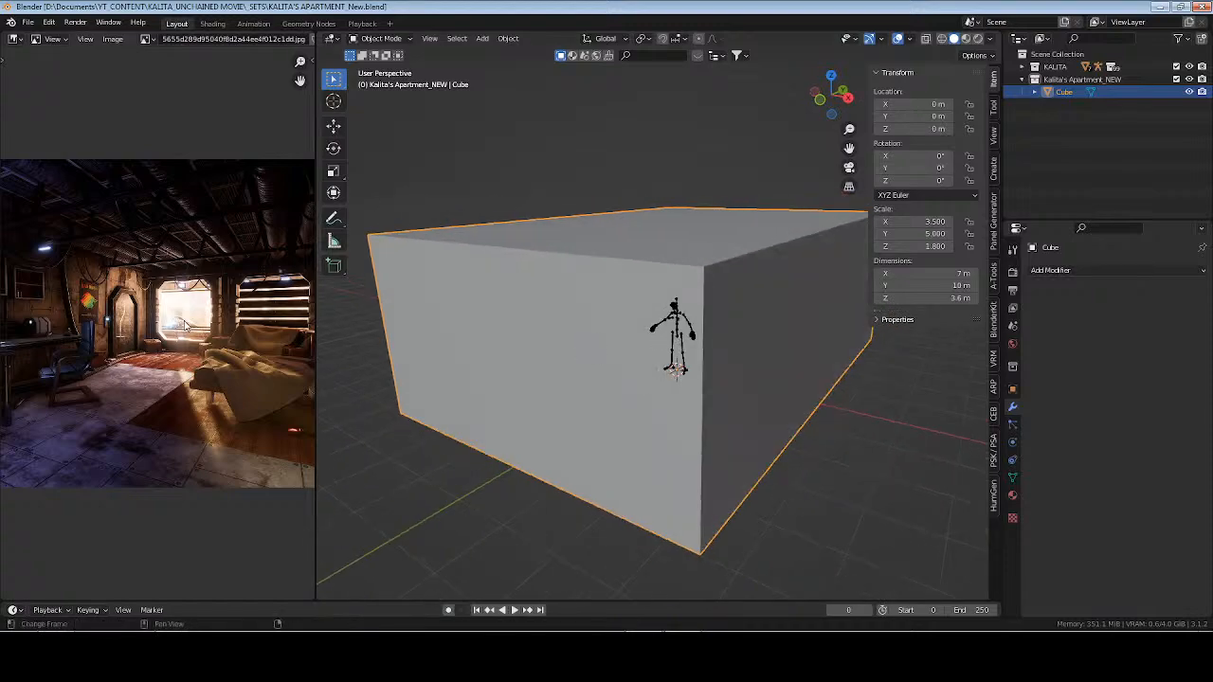
{"action": "scroll", "coordinate": [190, 321], "scroll_direction": "down", "scroll_amount": 3}
{"action": "scroll", "coordinate": [191, 321], "scroll_direction": "up", "scroll_amount": 2}
{"action": "scroll", "coordinate": [190, 322], "scroll_direction": "down", "scroll_amount": 1}
{"action": "scroll", "coordinate": [191, 321], "scroll_direction": "up", "scroll_amount": 2}
{"action": "scroll", "coordinate": [190, 321], "scroll_direction": "down", "scroll_amount": 2}
{"action": "scroll", "coordinate": [190, 322], "scroll_direction": "up", "scroll_amount": 4}
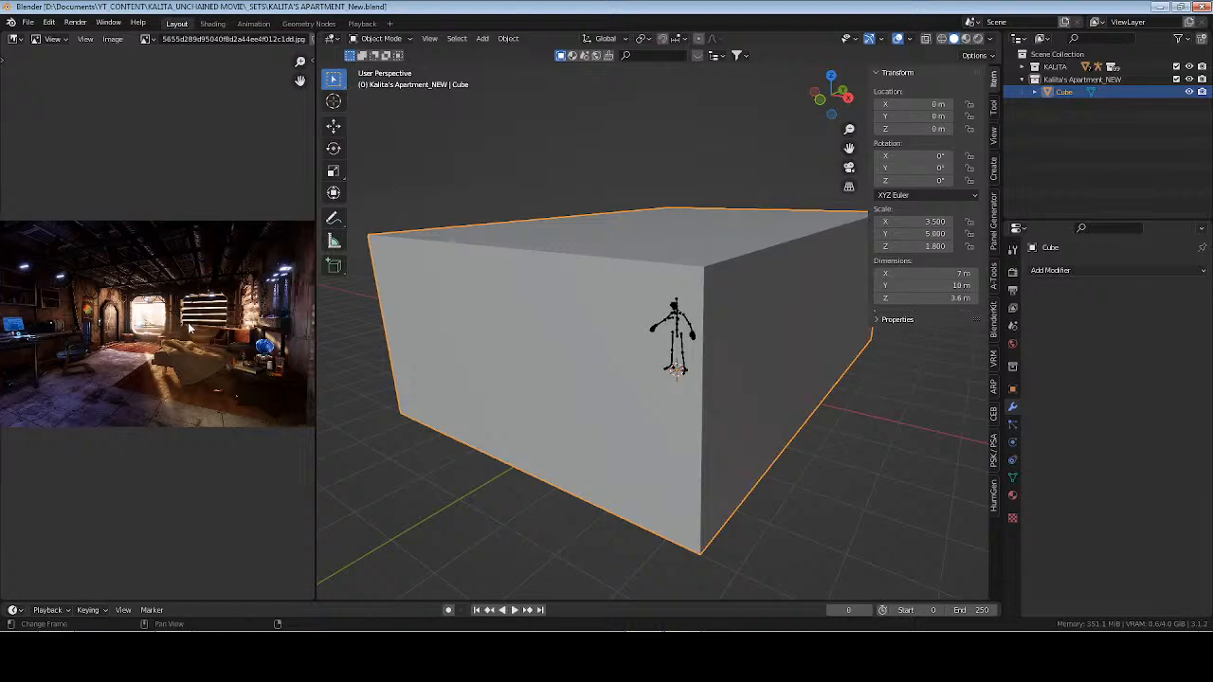
{"action": "middle_click_drag", "start_coordinate": [142, 349], "coordinate": [205, 395]}
{"action": "scroll", "coordinate": [205, 395], "scroll_direction": "down", "scroll_amount": 1}
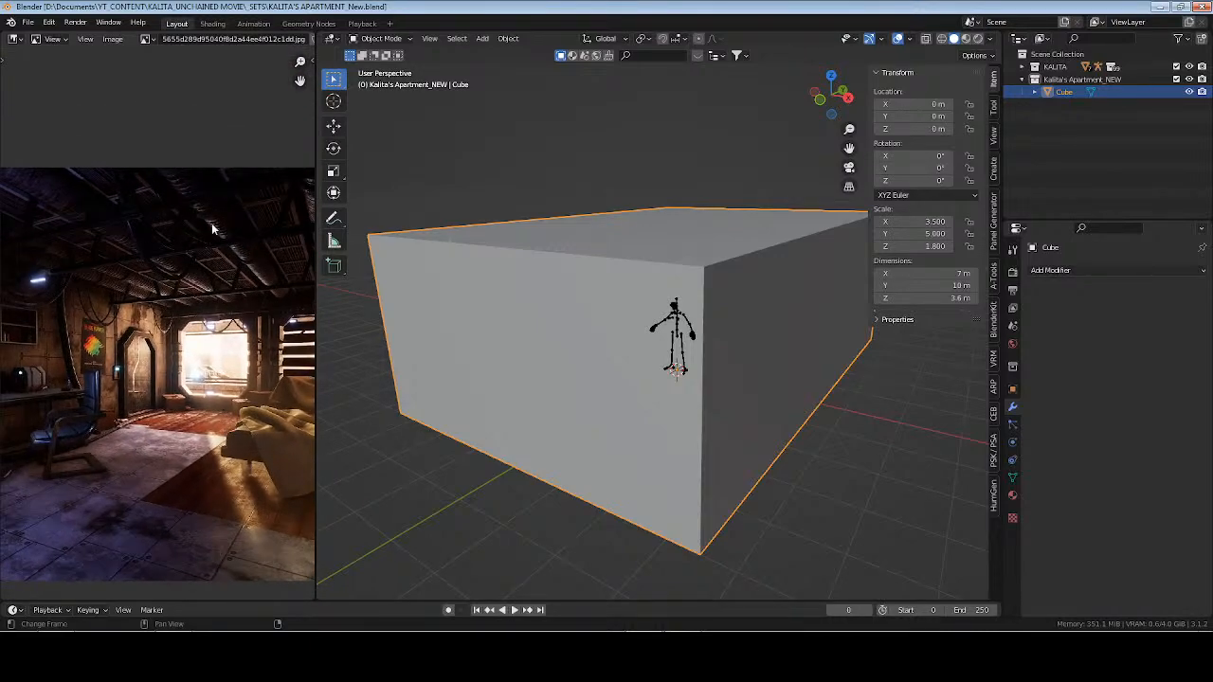
{"action": "middle_click_drag", "start_coordinate": [126, 282], "coordinate": [170, 339]}
{"action": "middle_click_drag", "start_coordinate": [97, 380], "coordinate": [55, 377]}
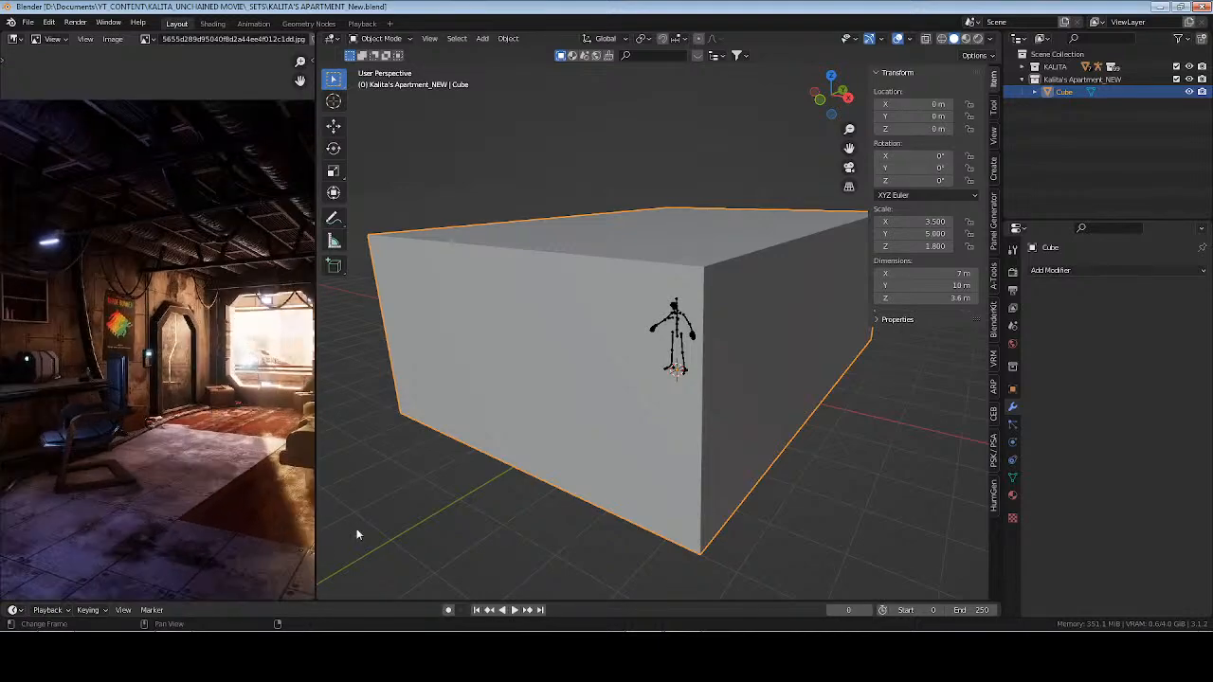
Switch to Streamlabs Desktop, set the Mic/Aux audio monitoring to Monitor Only (mute output), and close the advanced audio settings
{"action": "left_click", "coordinate": [661, 653]}
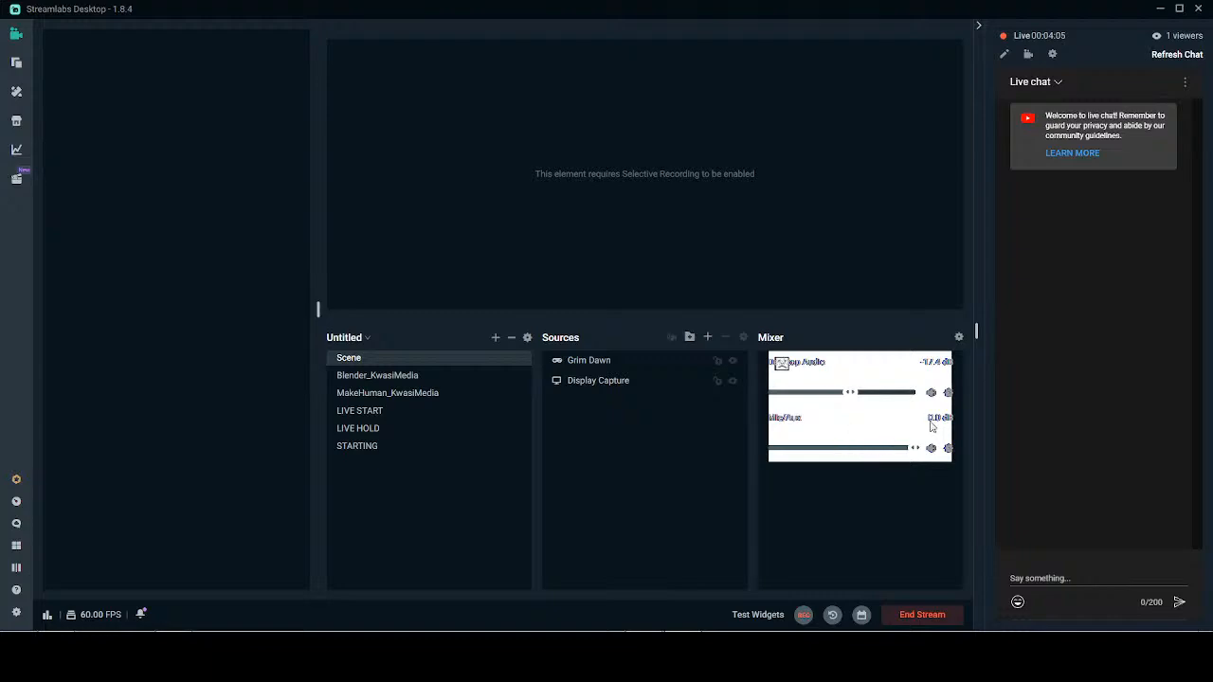
{"action": "left_click", "coordinate": [958, 336]}
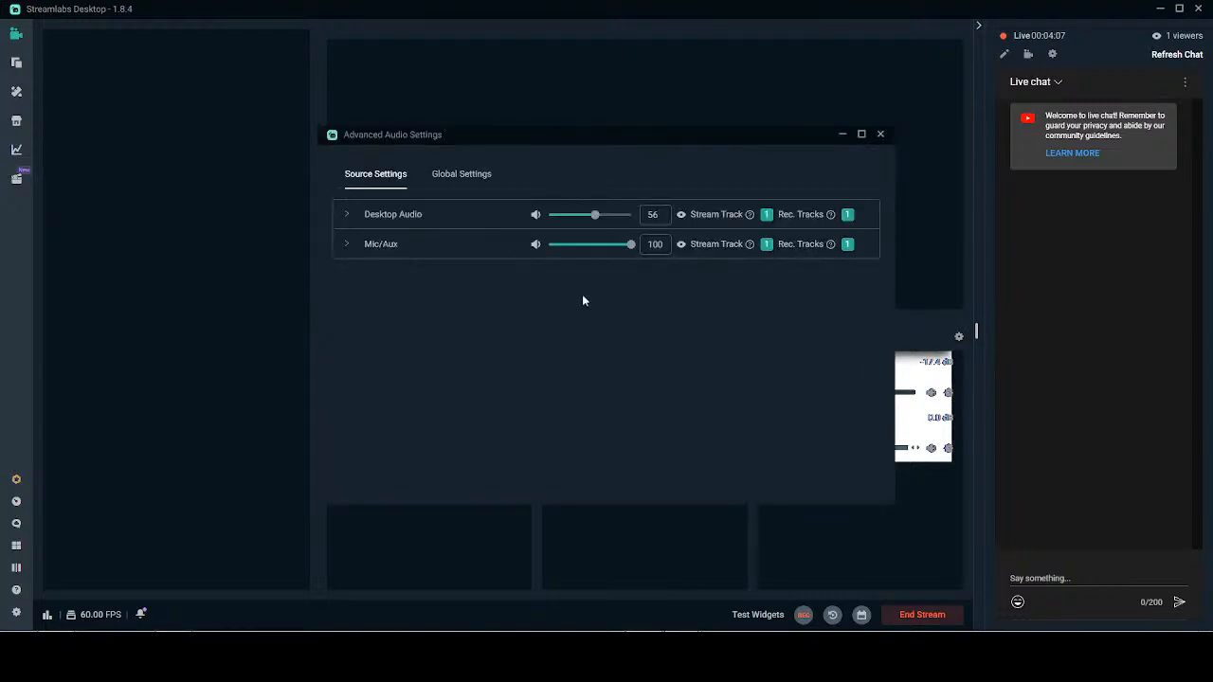
{"action": "left_click", "coordinate": [347, 244]}
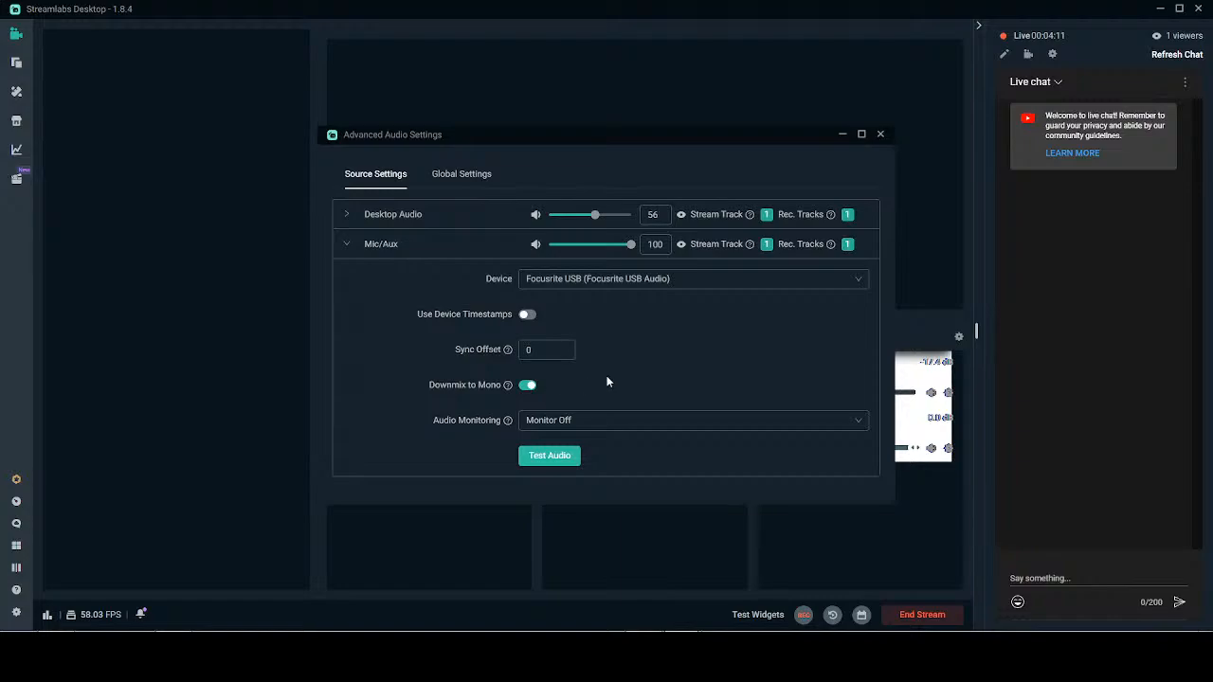
{"action": "left_click", "coordinate": [606, 420]}
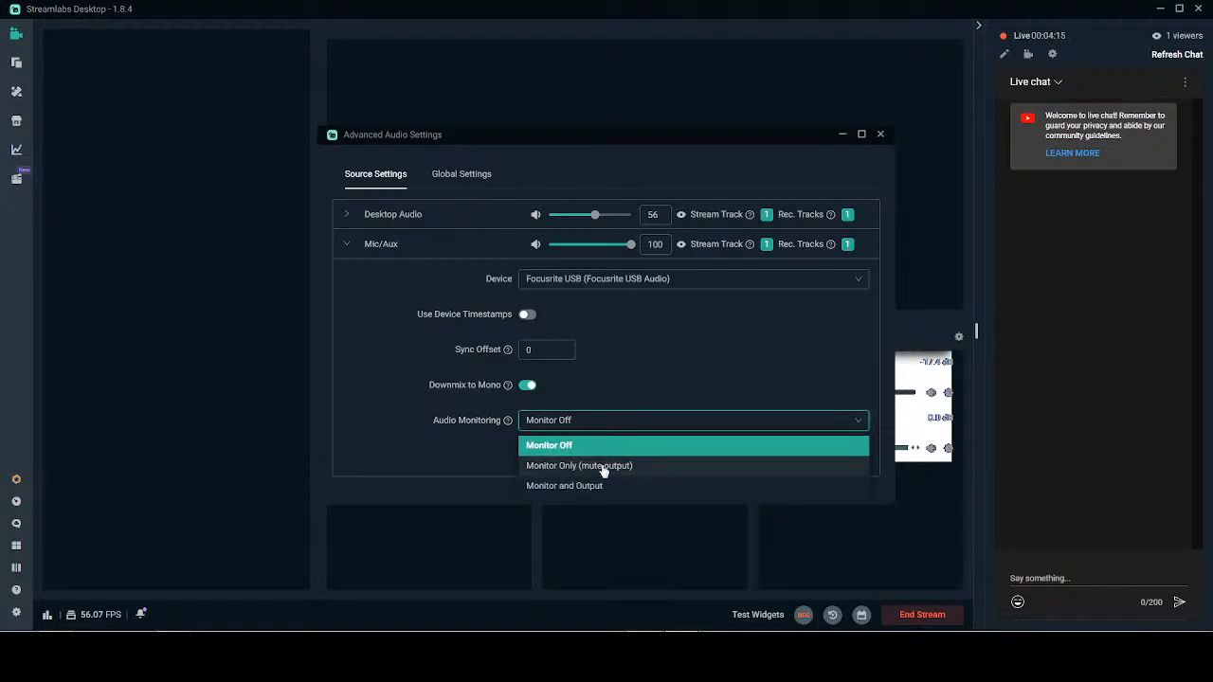
{"action": "left_click", "coordinate": [603, 466]}
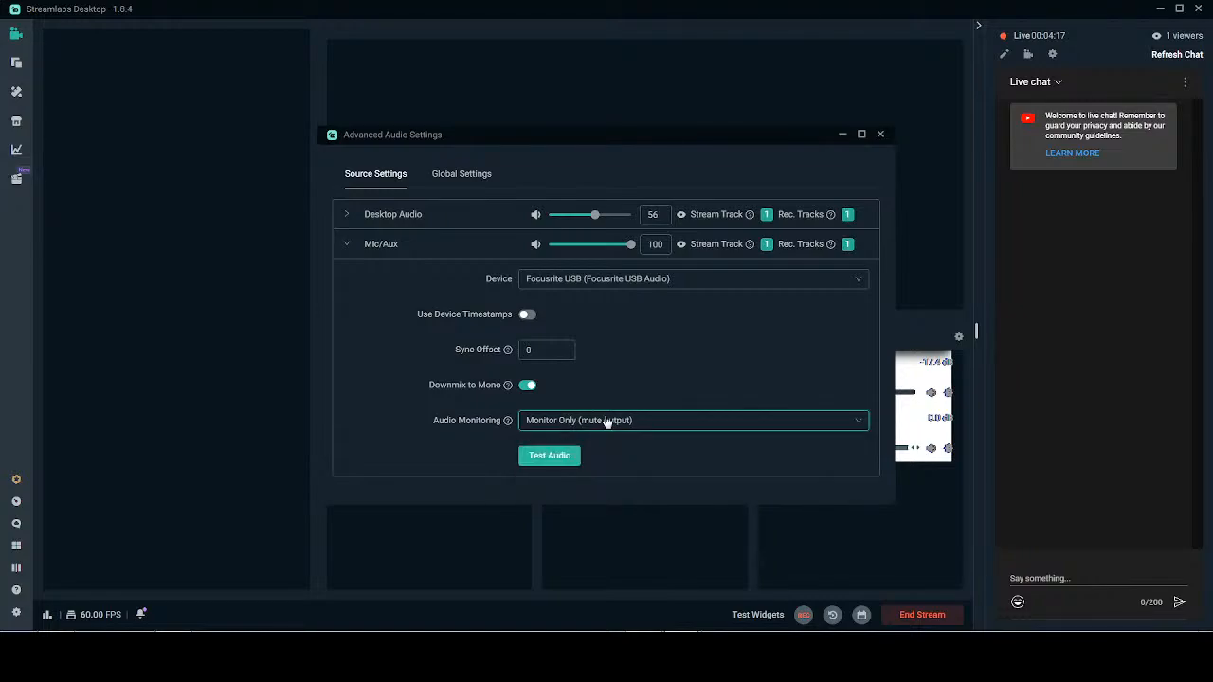
{"action": "left_click", "coordinate": [345, 245]}
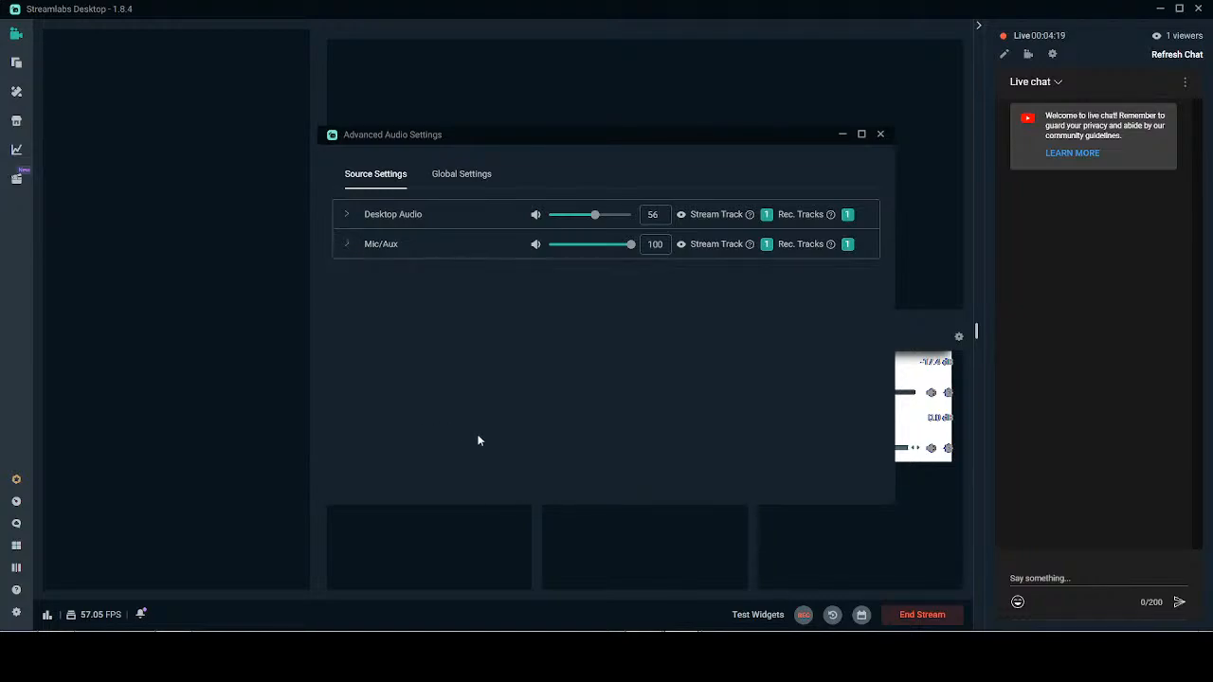
{"action": "left_click", "coordinate": [880, 136]}
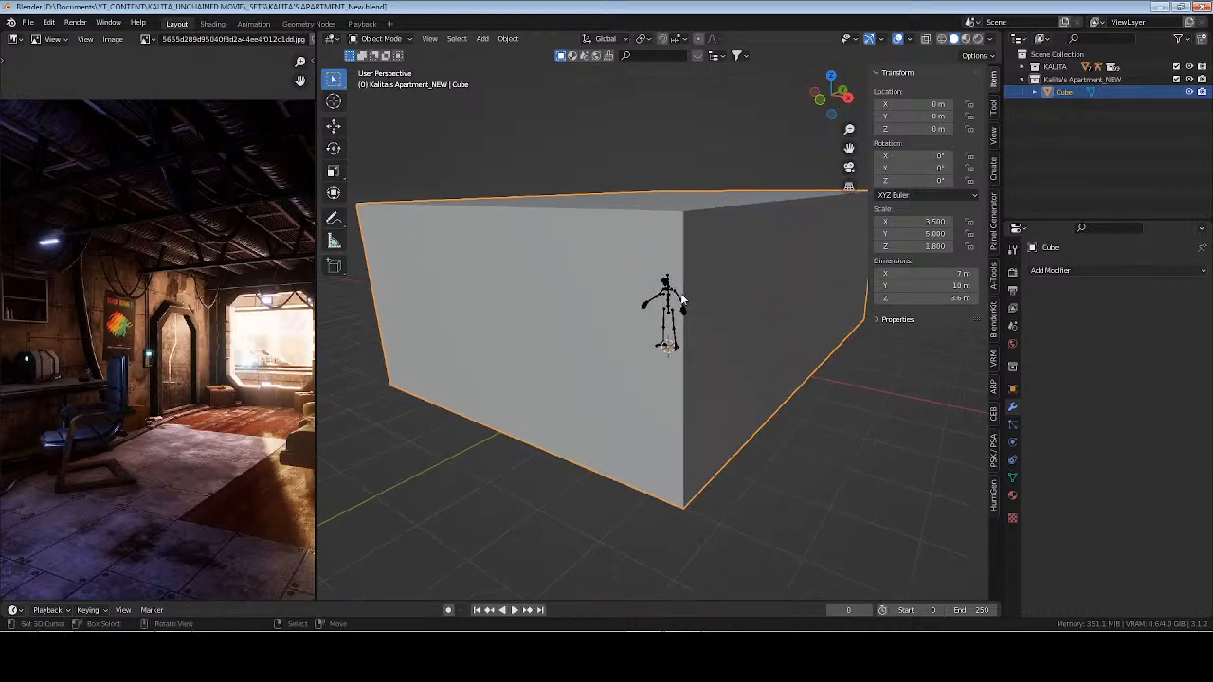
Save the Blender file and examine the KALITA character inside the room, comparing its scale with the reference image
{"action": "middle_click_drag", "start_coordinate": [571, 351], "coordinate": [678, 327]}
{"action": "key", "text": "ctrl+s"}
{"action": "middle_click_drag", "start_coordinate": [602, 329], "coordinate": [651, 329]}
{"action": "left_click", "coordinate": [656, 334]}
{"action": "key", "text": "KP_Decimal"}
{"action": "key", "text": "alt+a"}
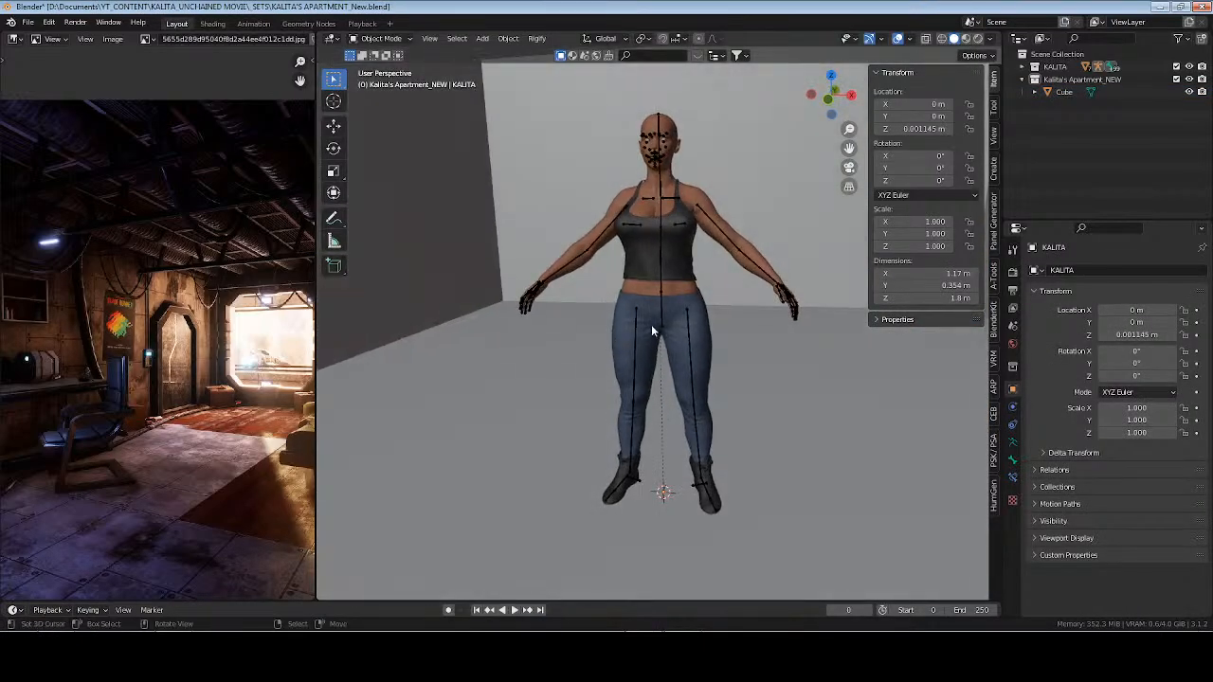
{"action": "scroll", "coordinate": [653, 332], "scroll_direction": "down", "scroll_amount": 4}
{"action": "middle_click_drag", "start_coordinate": [655, 378], "coordinate": [617, 383], "text": "shift"}
{"action": "middle_click_drag", "start_coordinate": [617, 383], "coordinate": [652, 371]}
{"action": "scroll", "coordinate": [254, 403], "scroll_direction": "down", "scroll_amount": 2}
{"action": "middle_click_drag", "start_coordinate": [254, 404], "coordinate": [177, 406]}
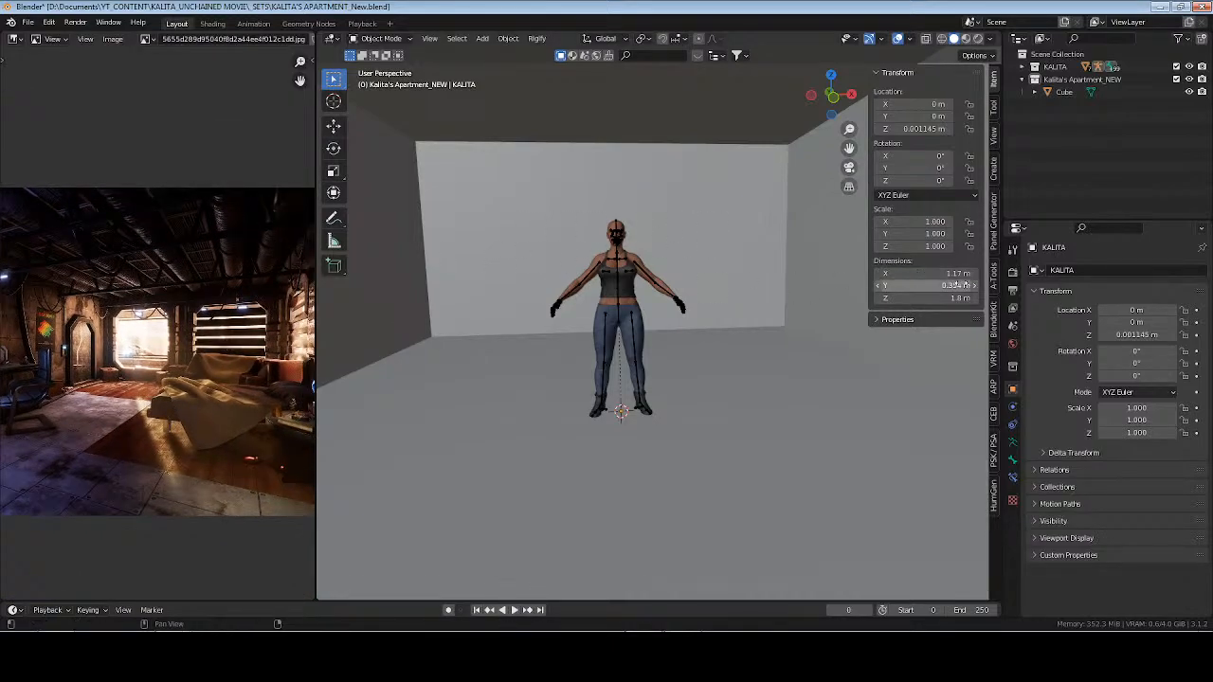
Set the room cube's X dimension to 9 m
{"action": "left_click", "coordinate": [753, 214]}
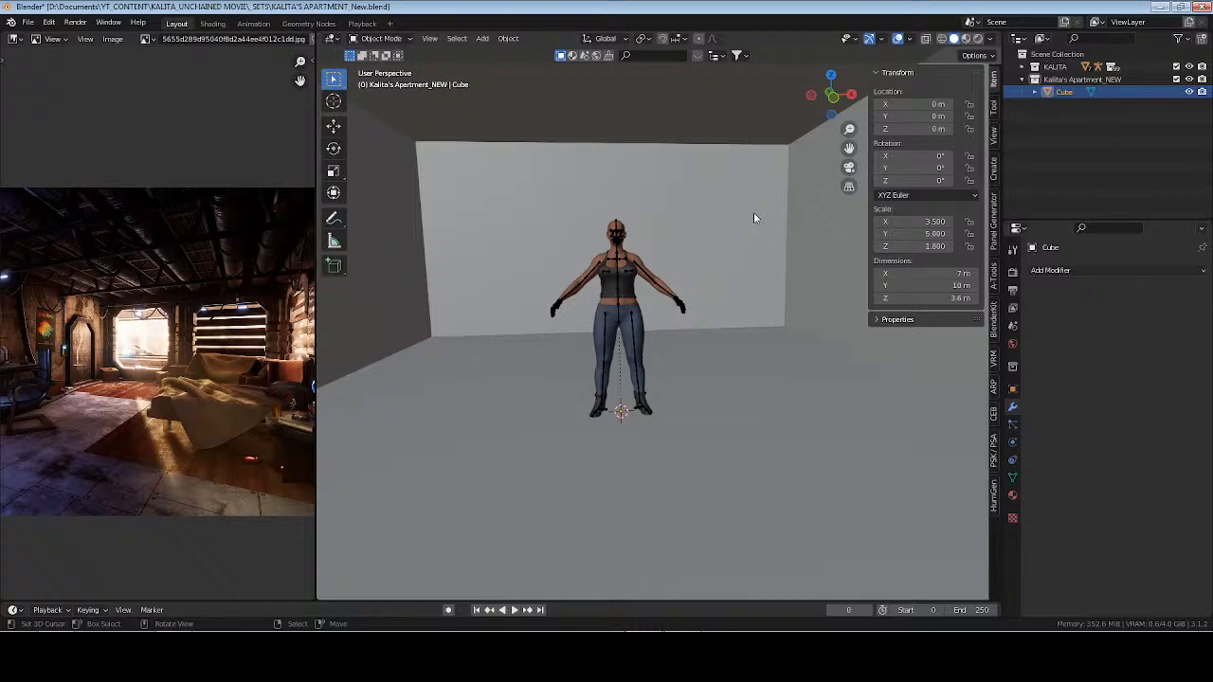
{"action": "middle_click_drag", "start_coordinate": [715, 288], "coordinate": [685, 298]}
{"action": "double_click", "coordinate": [953, 274]}
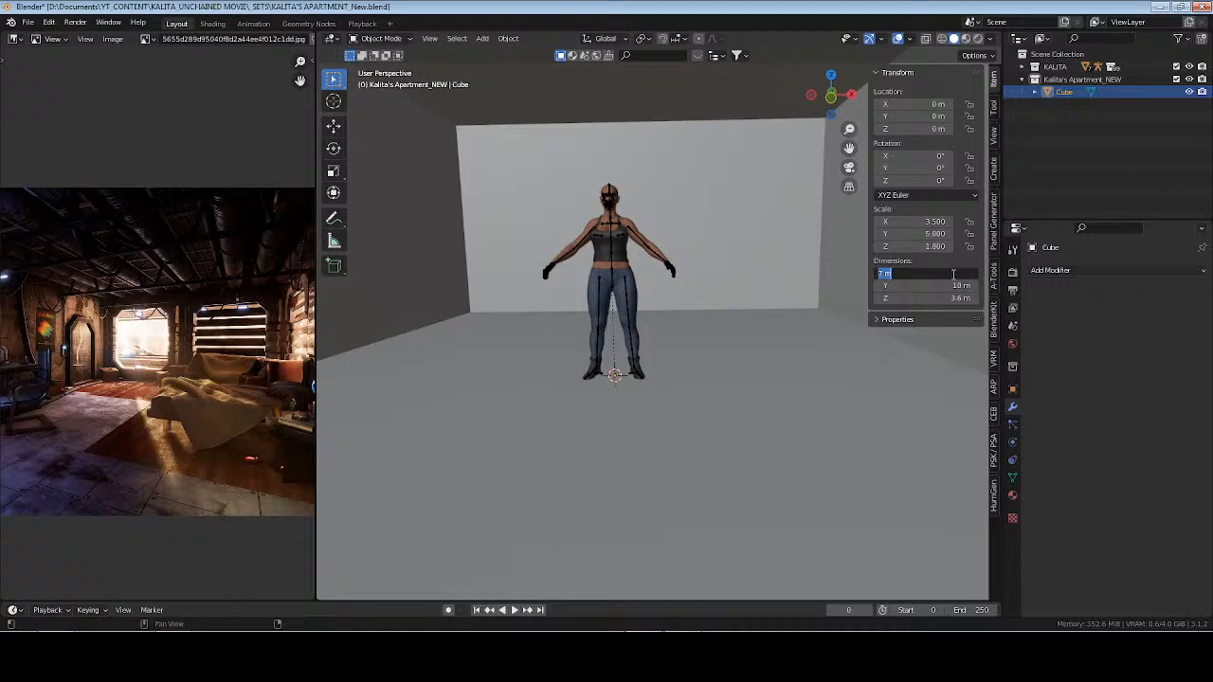
{"action": "type", "text": "9"}
{"action": "key", "text": "Return"}
{"action": "scroll", "coordinate": [650, 255], "scroll_direction": "down", "scroll_amount": 1}
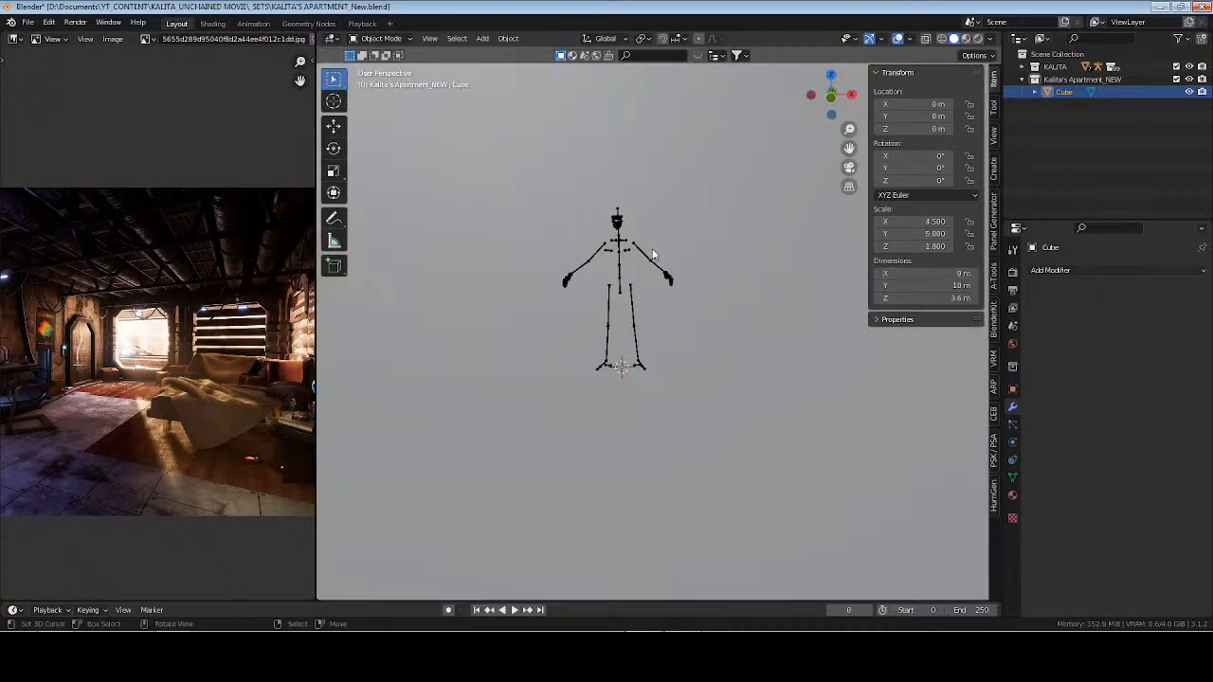
{"action": "middle_click_drag", "start_coordinate": [658, 269], "coordinate": [824, 324], "text": "shift"}
{"action": "scroll", "coordinate": [622, 271], "scroll_direction": "up", "scroll_amount": 1}
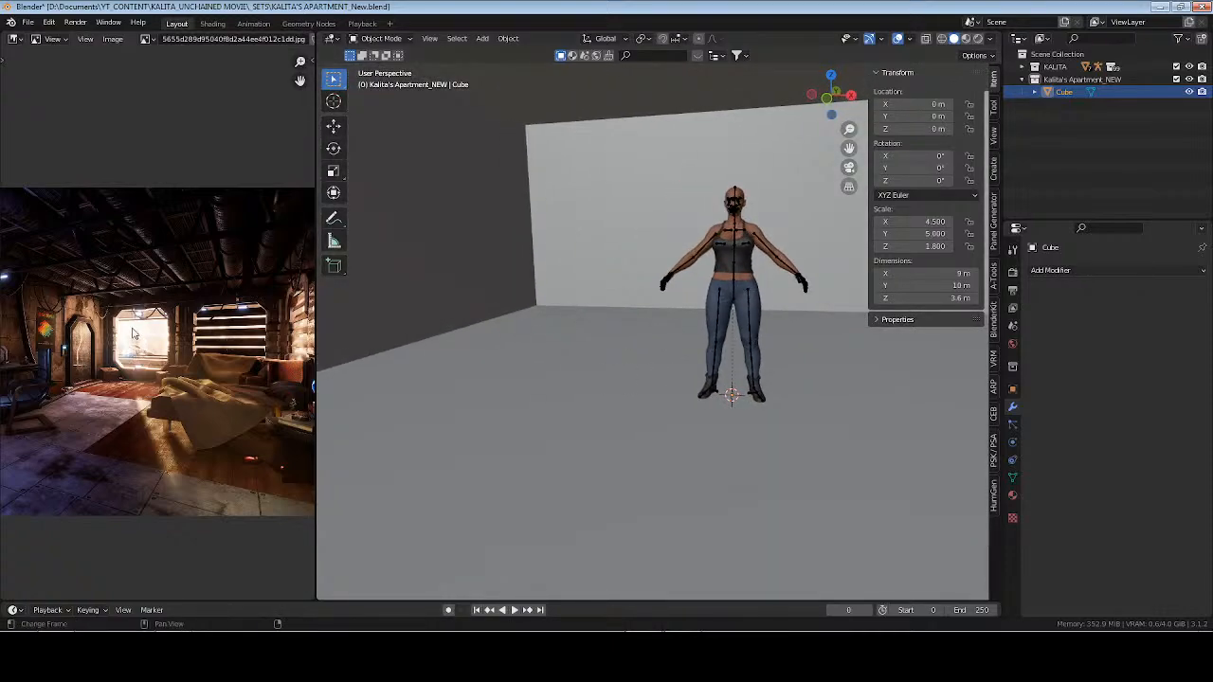
{"action": "middle_click_drag", "start_coordinate": [639, 351], "coordinate": [648, 327]}
Check the browser and Streamlabs windows, return to Blender and save the file
{"action": "key", "text": "F2"}
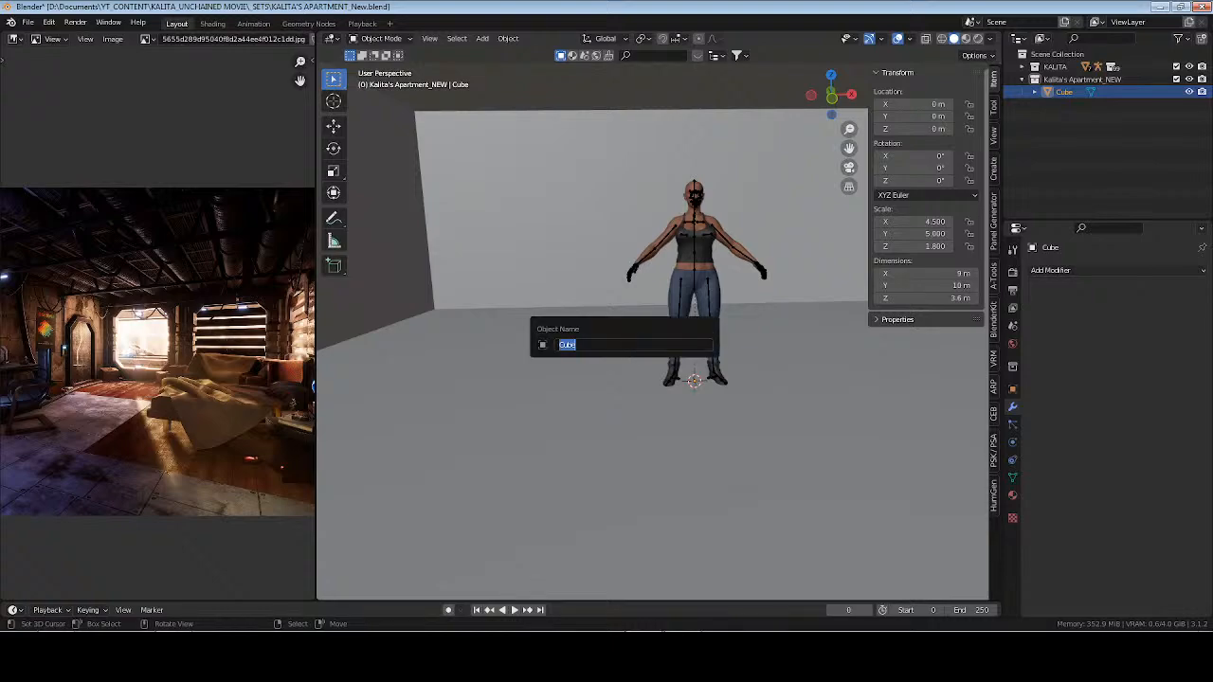
{"action": "key", "text": "Escape"}
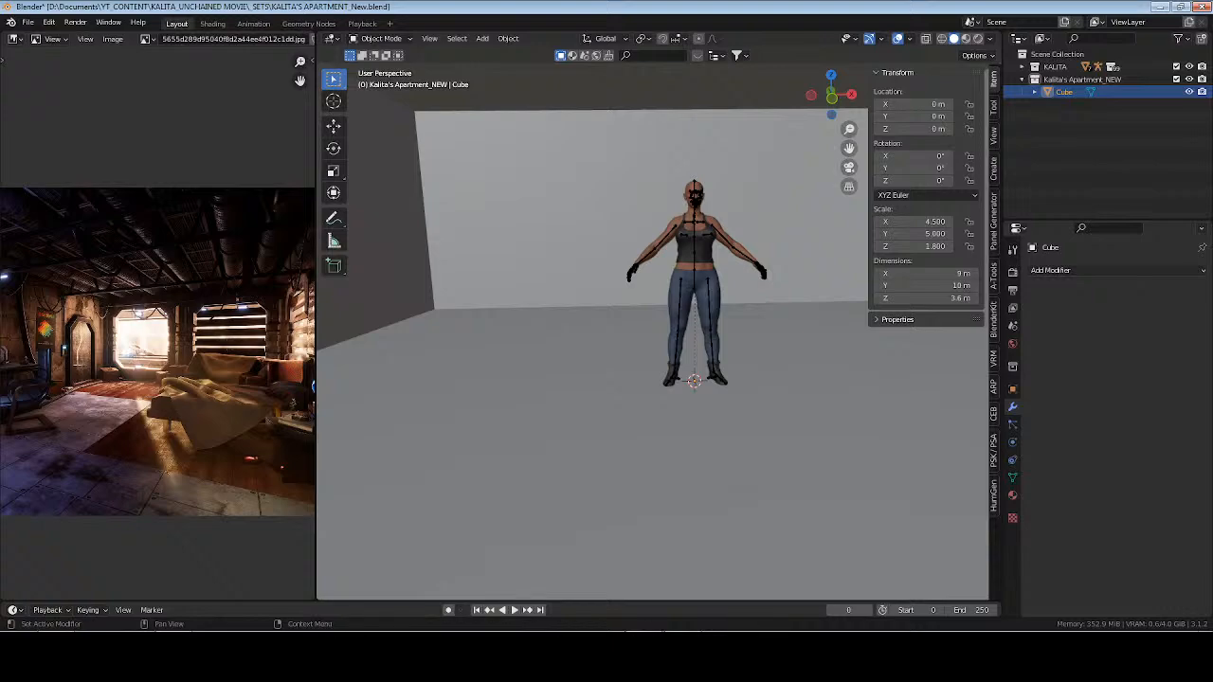
{"action": "left_click", "coordinate": [167, 653]}
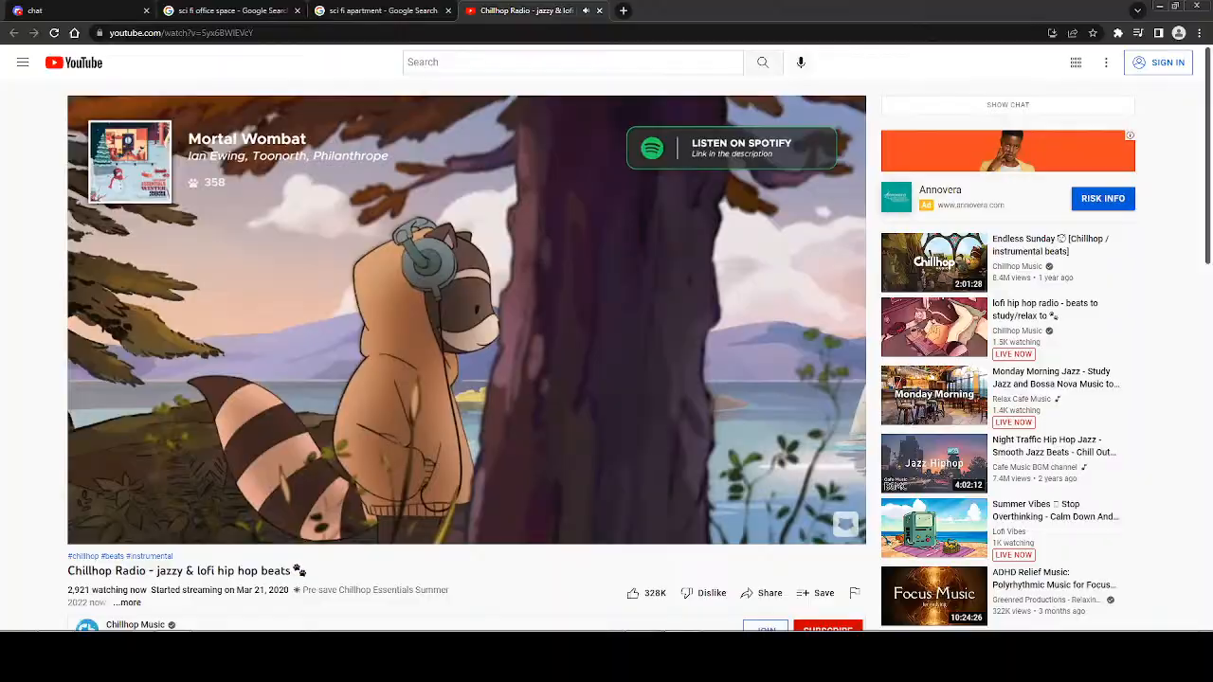
{"action": "left_click", "coordinate": [208, 653]}
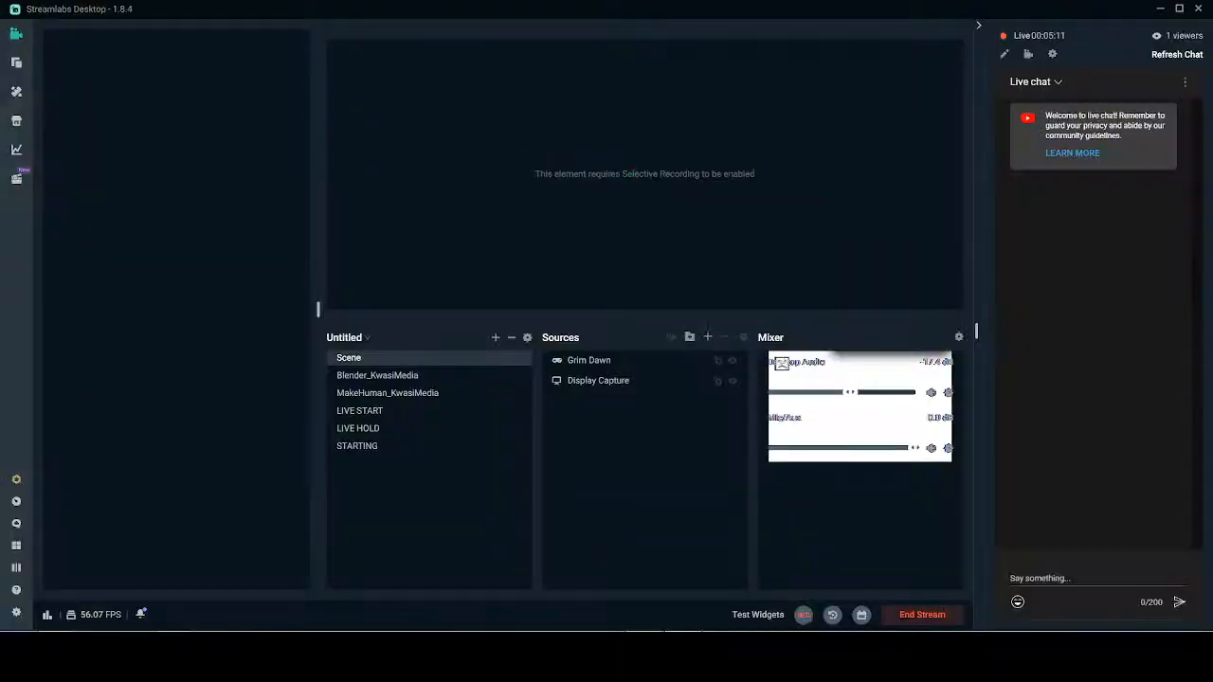
{"action": "left_click", "coordinate": [256, 652]}
{"action": "key", "text": "ctrl+s"}
{"action": "middle_click_drag", "start_coordinate": [750, 317], "coordinate": [718, 326], "text": "shift"}
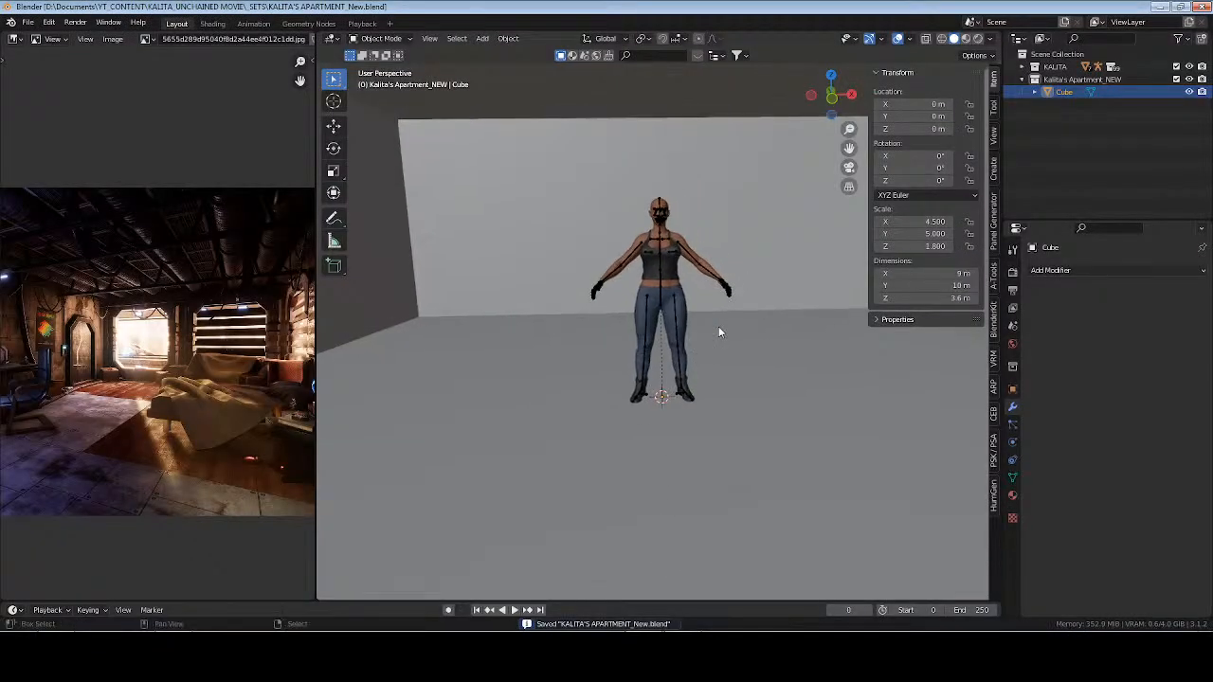
Select the KALITA armature and raise it along Z to about 0.023 m so the boots stand on the room's floor
{"action": "left_click", "coordinate": [664, 293]}
{"action": "scroll", "coordinate": [665, 294], "scroll_direction": "up", "scroll_amount": 6}
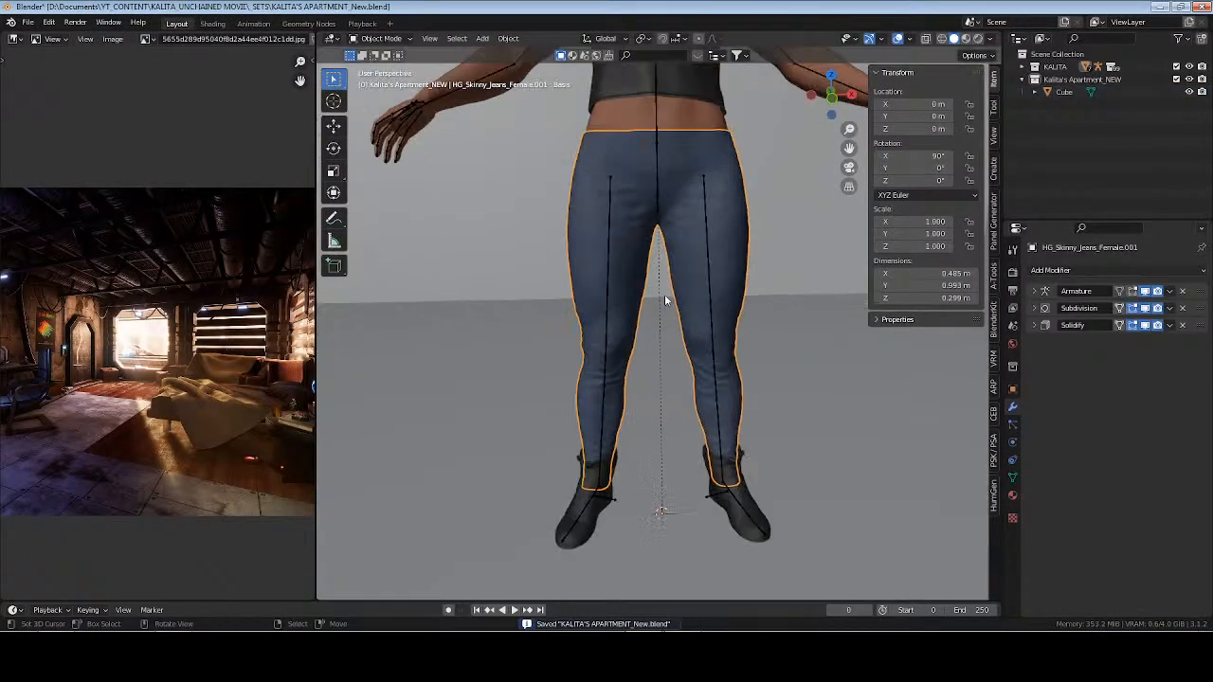
{"action": "middle_click_drag", "start_coordinate": [710, 398], "coordinate": [688, 445]}
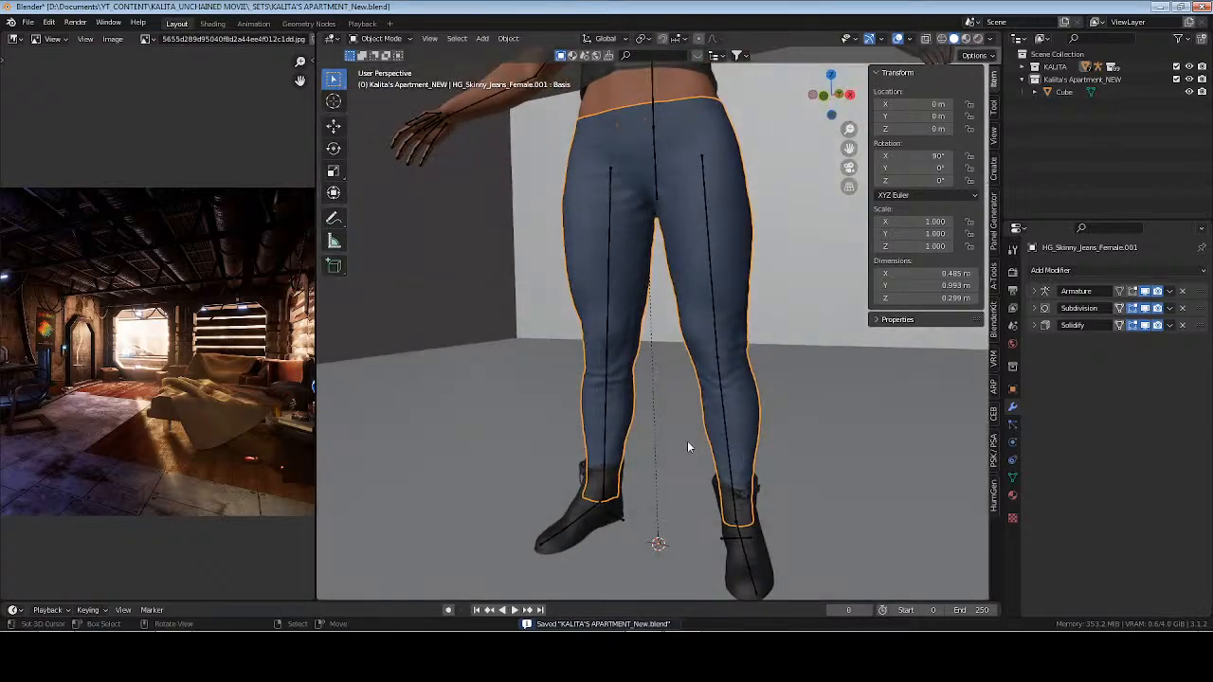
{"action": "scroll", "coordinate": [688, 445], "scroll_direction": "down", "scroll_amount": 3}
{"action": "left_click", "coordinate": [631, 330]}
{"action": "middle_click_drag", "start_coordinate": [633, 332], "coordinate": [680, 332]}
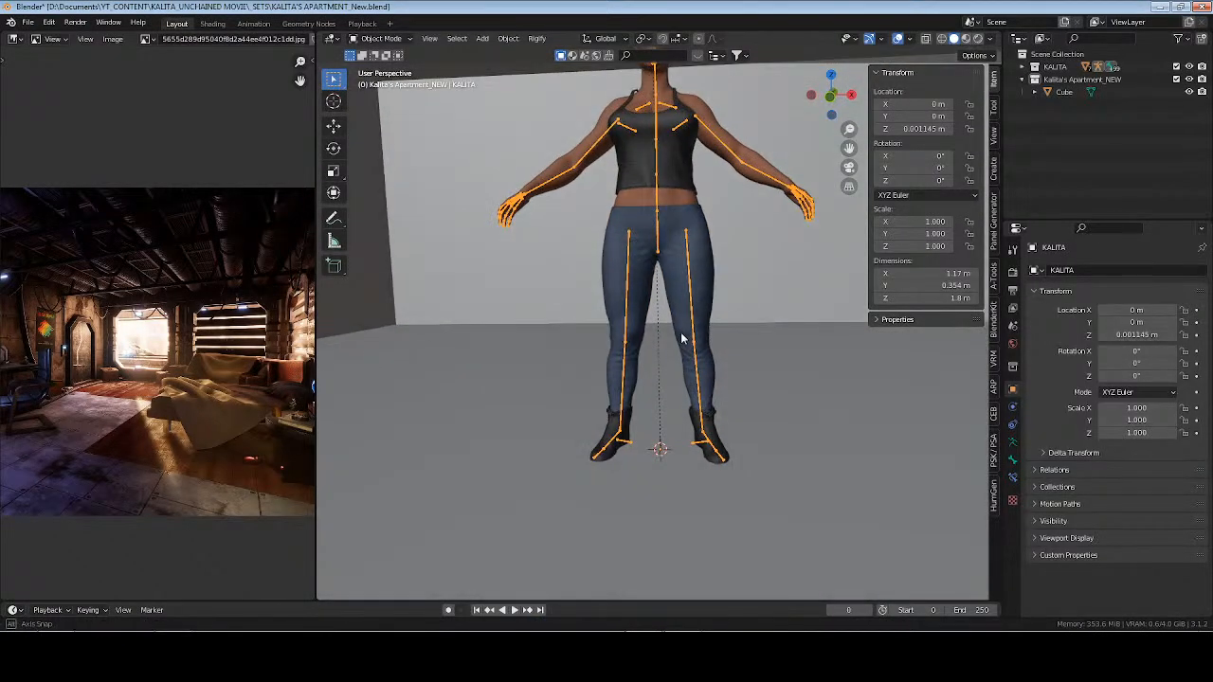
{"action": "left_click", "coordinate": [336, 125]}
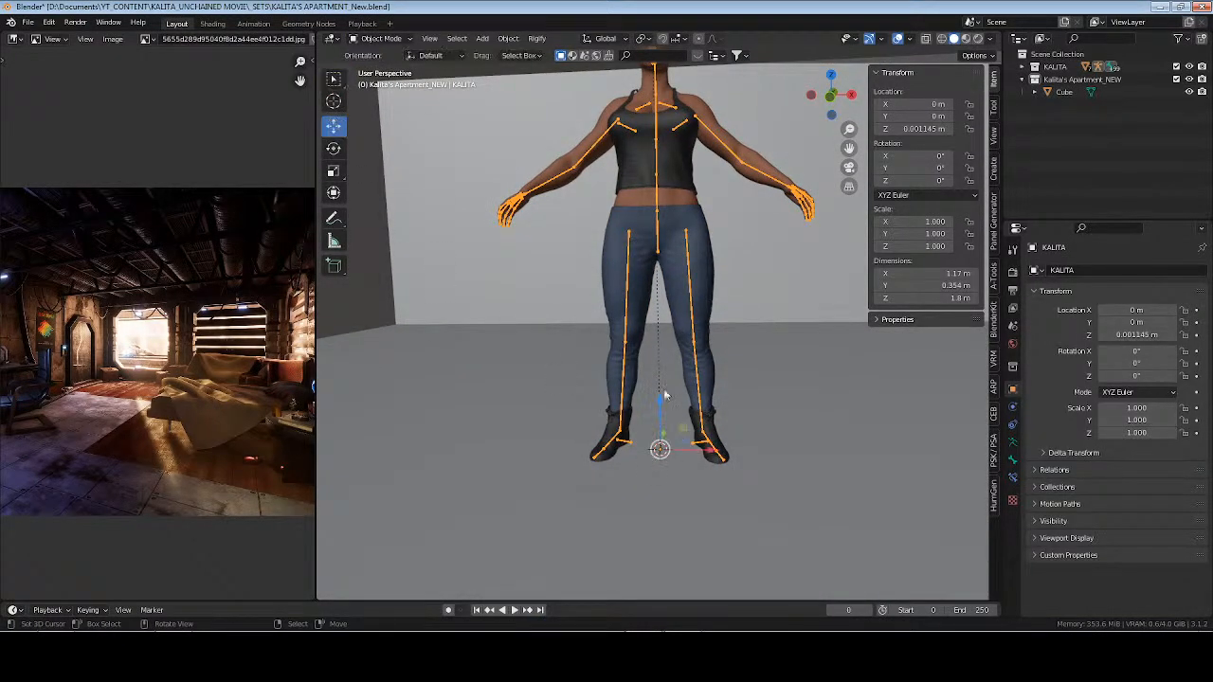
{"action": "left_click_drag", "start_coordinate": [659, 405], "coordinate": [730, 354]}
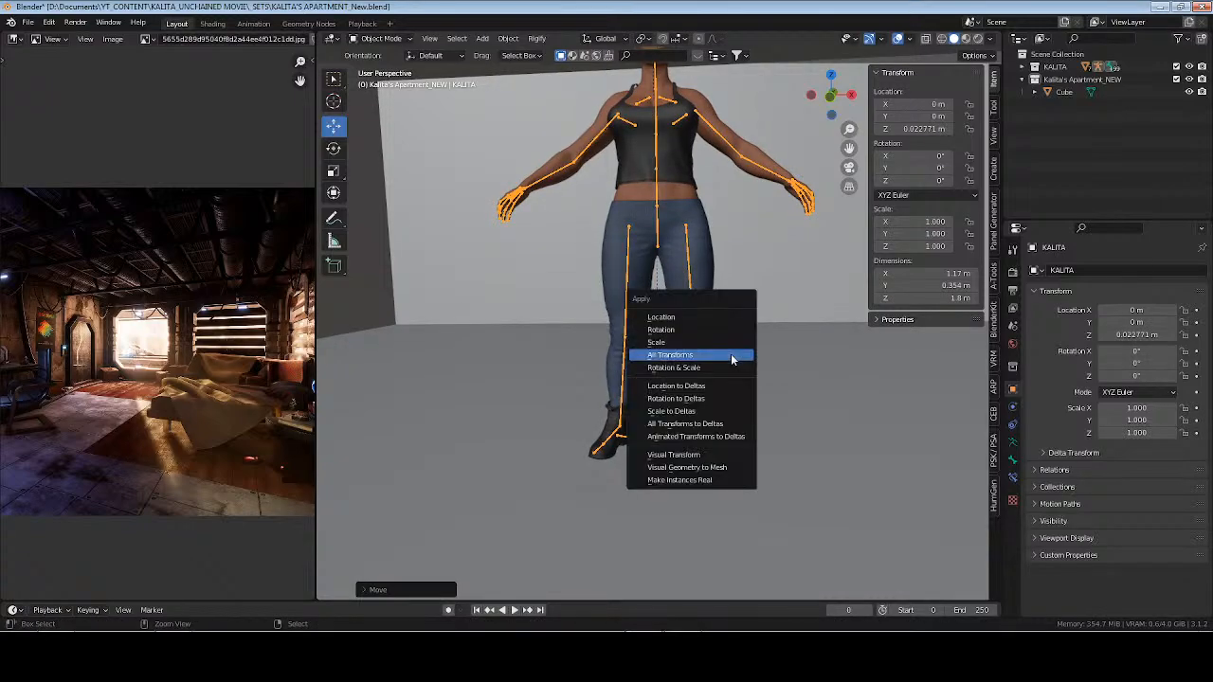
Apply all transforms to the KALITA armature, deselect everything and save the file
{"action": "key", "text": "ctrl+a"}
{"action": "left_click", "coordinate": [730, 355]}
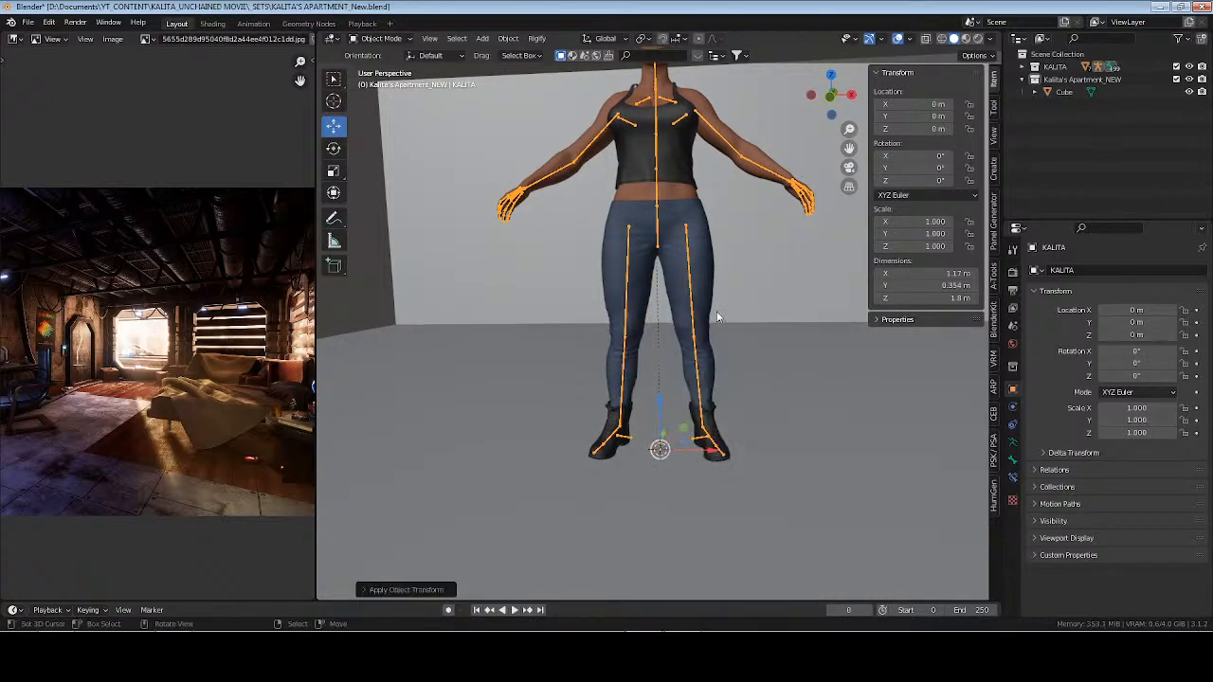
{"action": "key", "text": "alt+a"}
{"action": "key", "text": "ctrl+s"}
Rename the room cube as Apartment
{"action": "middle_click_drag", "start_coordinate": [709, 209], "coordinate": [720, 147]}
{"action": "left_click", "coordinate": [720, 146]}
{"action": "scroll", "coordinate": [692, 209], "scroll_direction": "down", "scroll_amount": 3}
{"action": "middle_click_drag", "start_coordinate": [673, 256], "coordinate": [706, 256]}
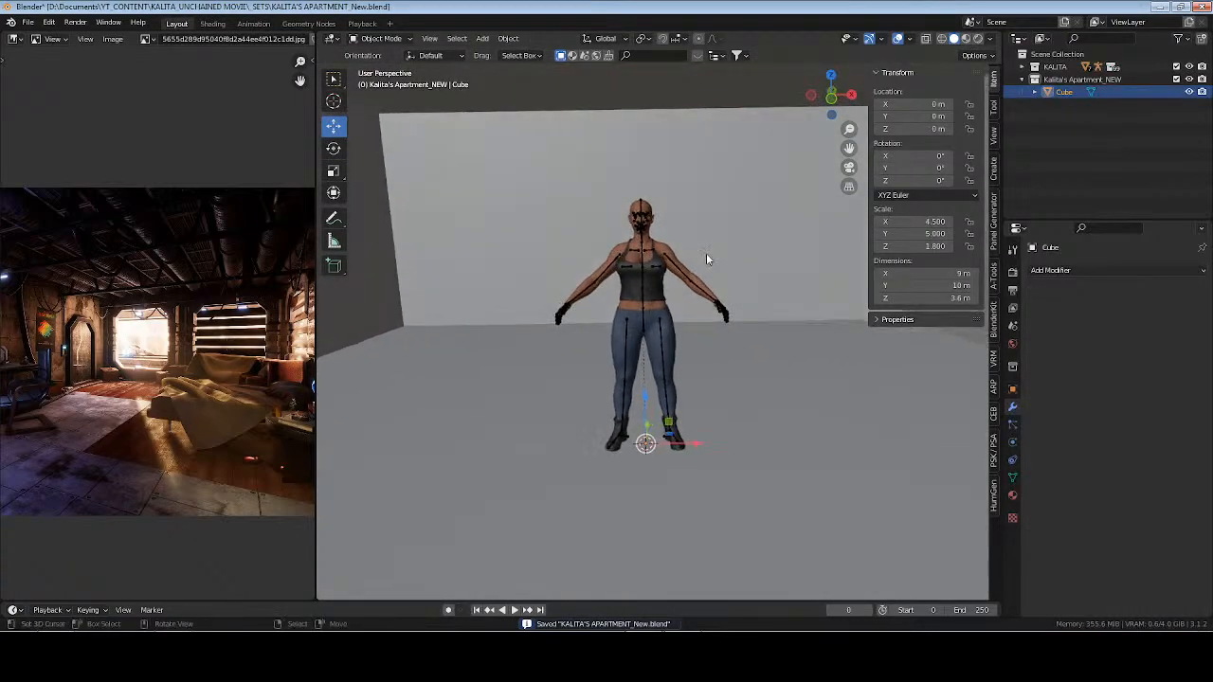
{"action": "key", "text": "F2"}
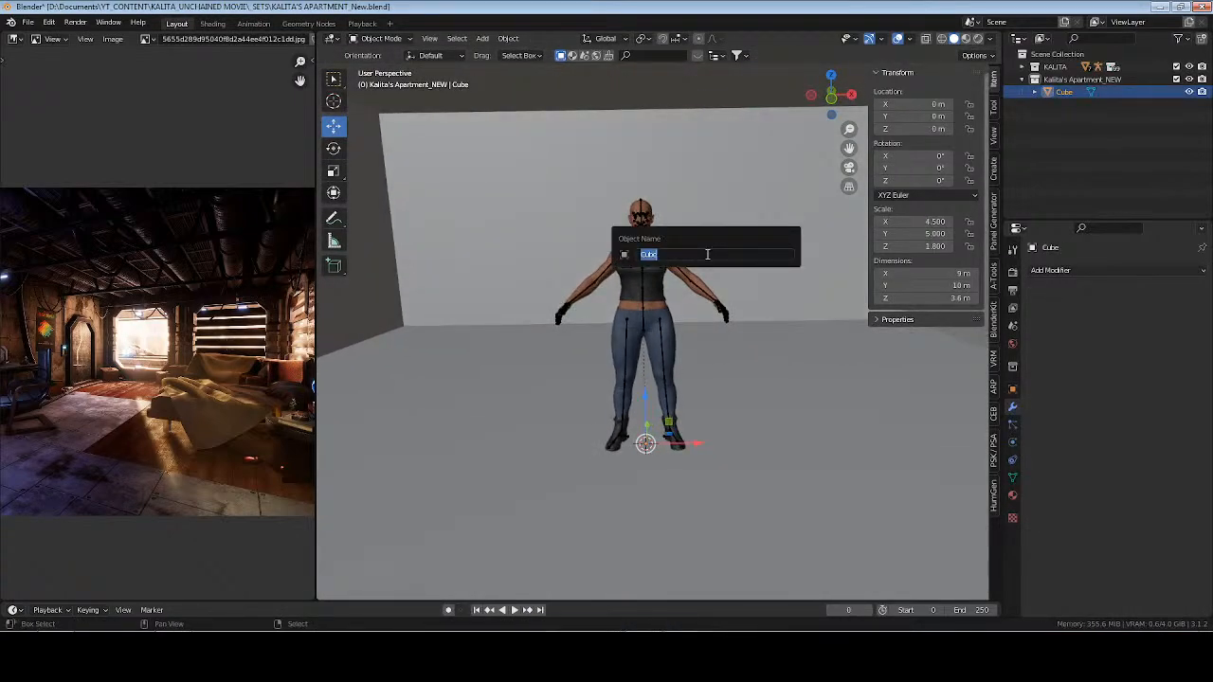
{"action": "type", "text": "Ap"}
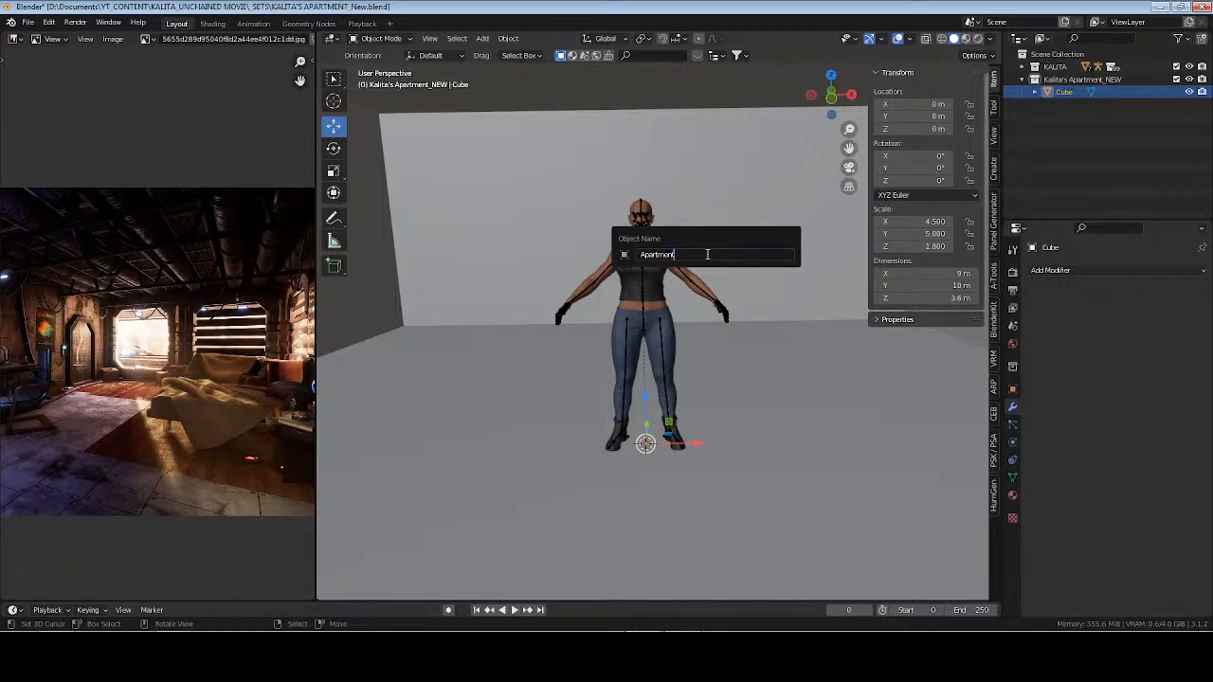
{"action": "type", "text": "artment"}
{"action": "key", "text": "Return"}
{"action": "middle_click_drag", "start_coordinate": [706, 257], "coordinate": [580, 274]}
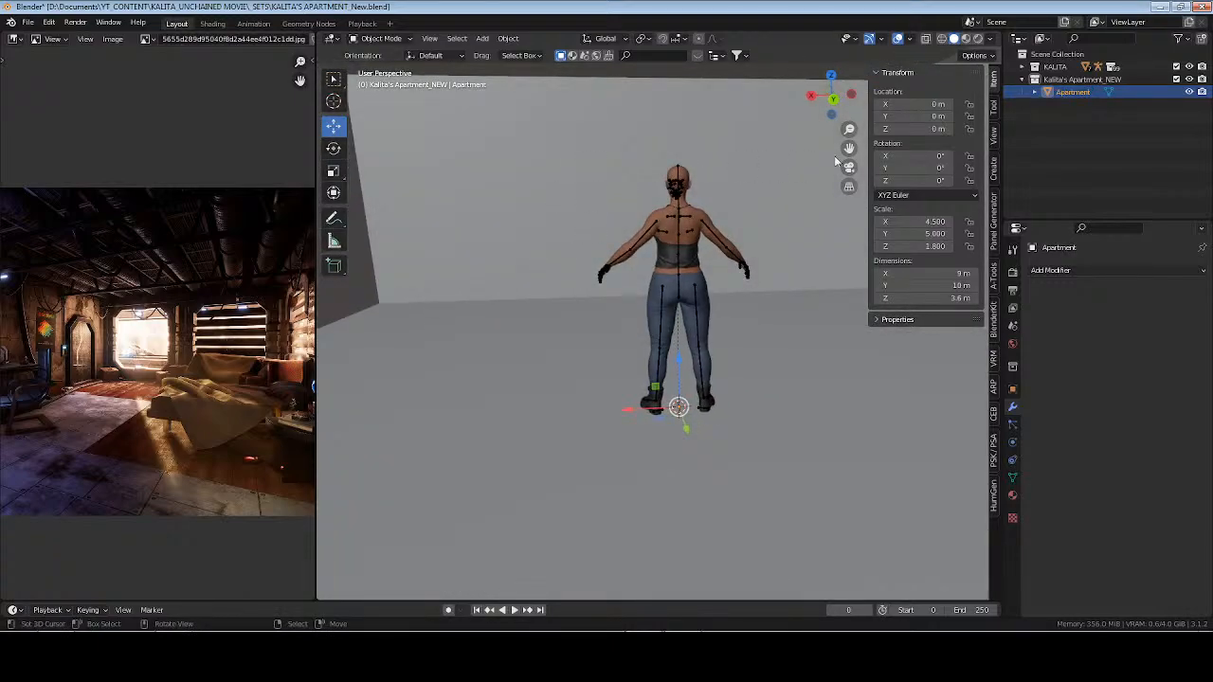
Add a mesh cube at the character's position, raise it 1 m along Z and save the file
{"action": "left_click_drag", "start_coordinate": [848, 148], "coordinate": [685, 203]}
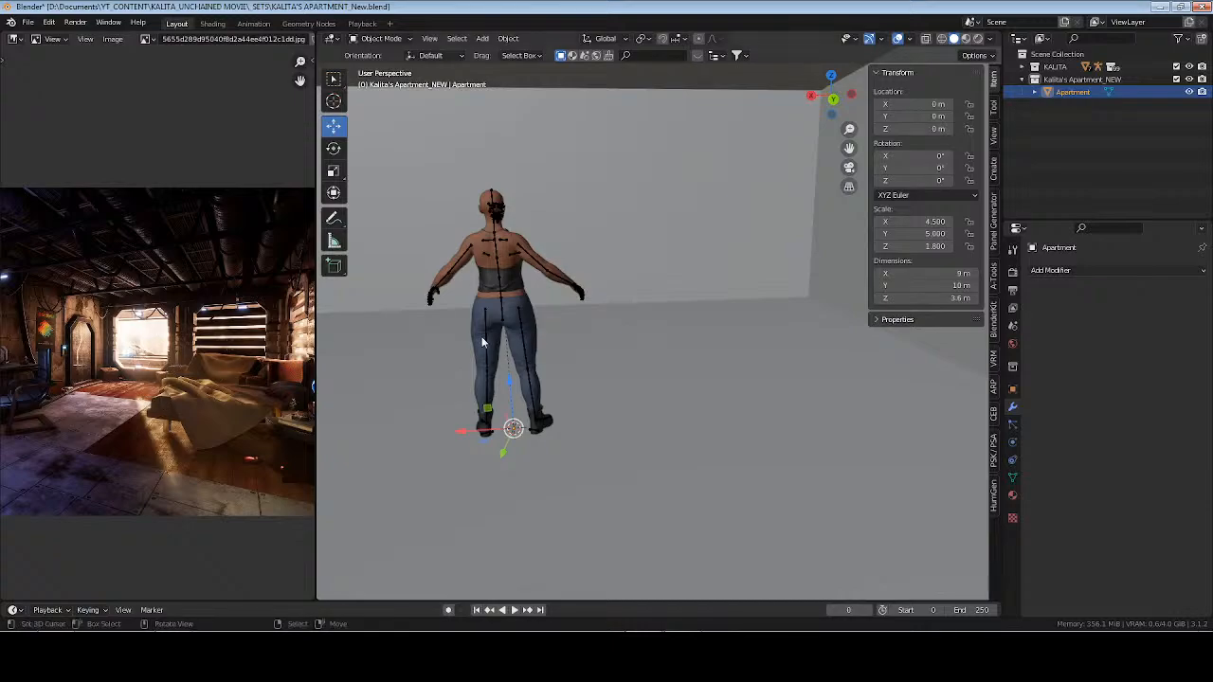
{"action": "middle_click_drag", "start_coordinate": [485, 341], "coordinate": [666, 327]}
{"action": "key", "text": "shift+a"}
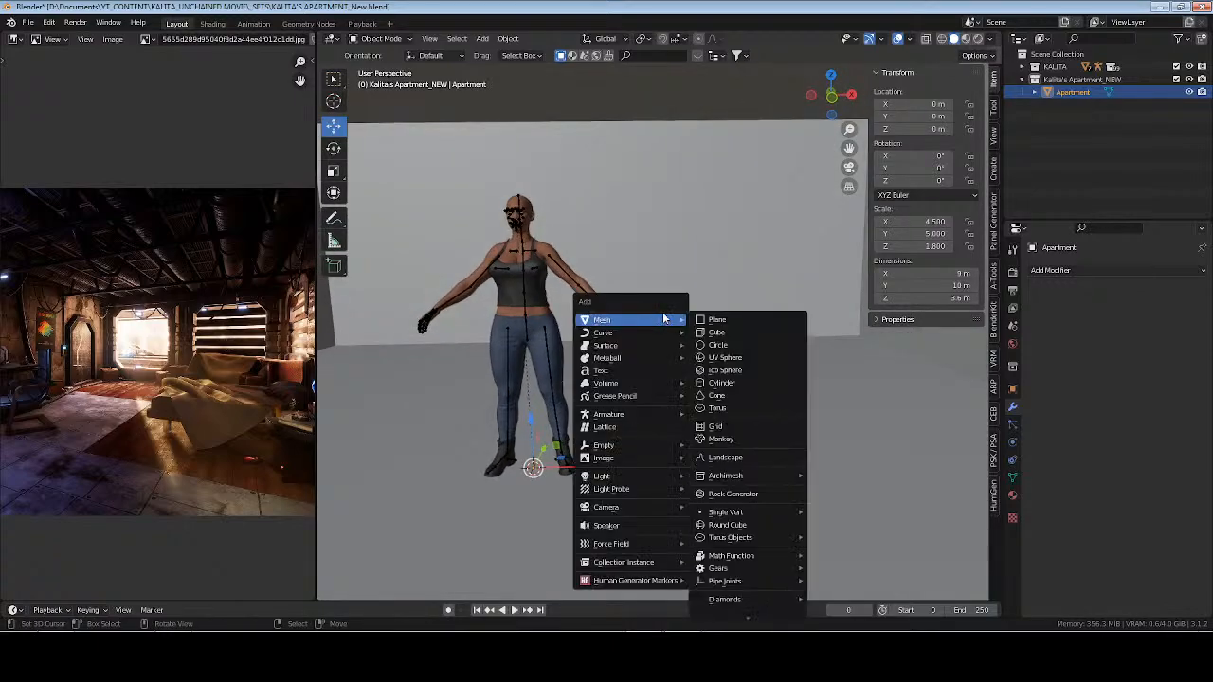
{"action": "left_click", "coordinate": [717, 333]}
{"action": "key", "text": "g"}
{"action": "key", "text": "z"}
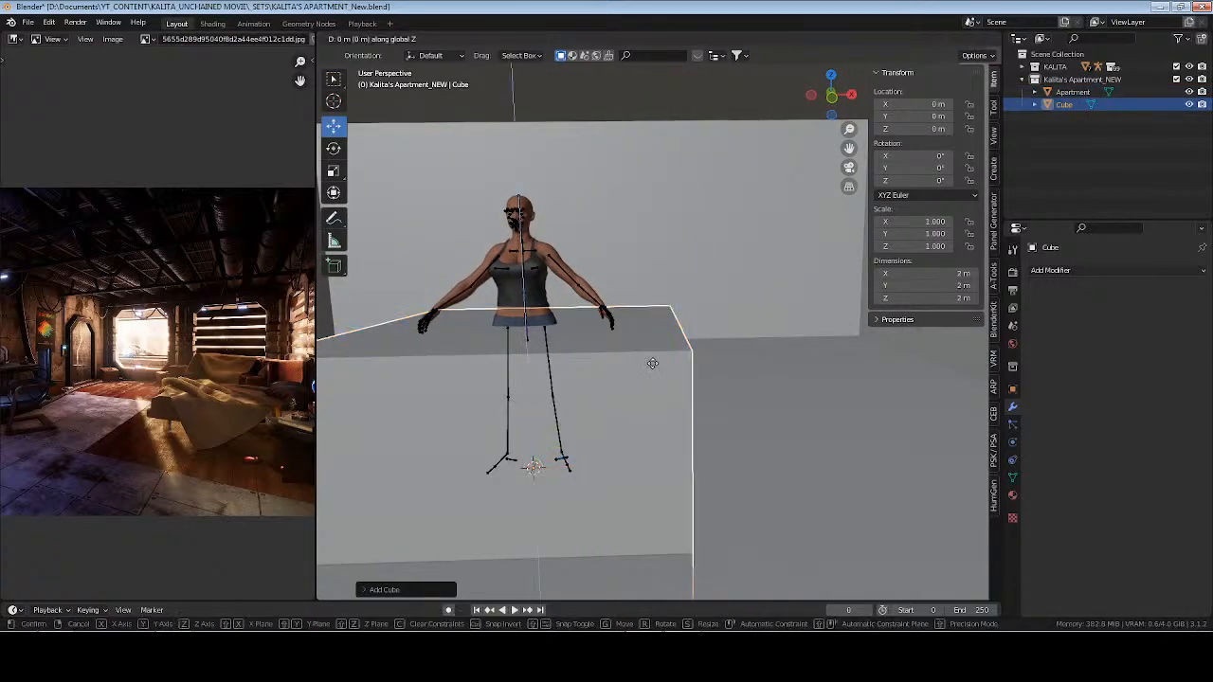
{"action": "key", "text": "1"}
{"action": "key", "text": "Return"}
{"action": "scroll", "coordinate": [650, 363], "scroll_direction": "down", "scroll_amount": 1}
{"action": "middle_click_drag", "start_coordinate": [622, 375], "coordinate": [768, 386]}
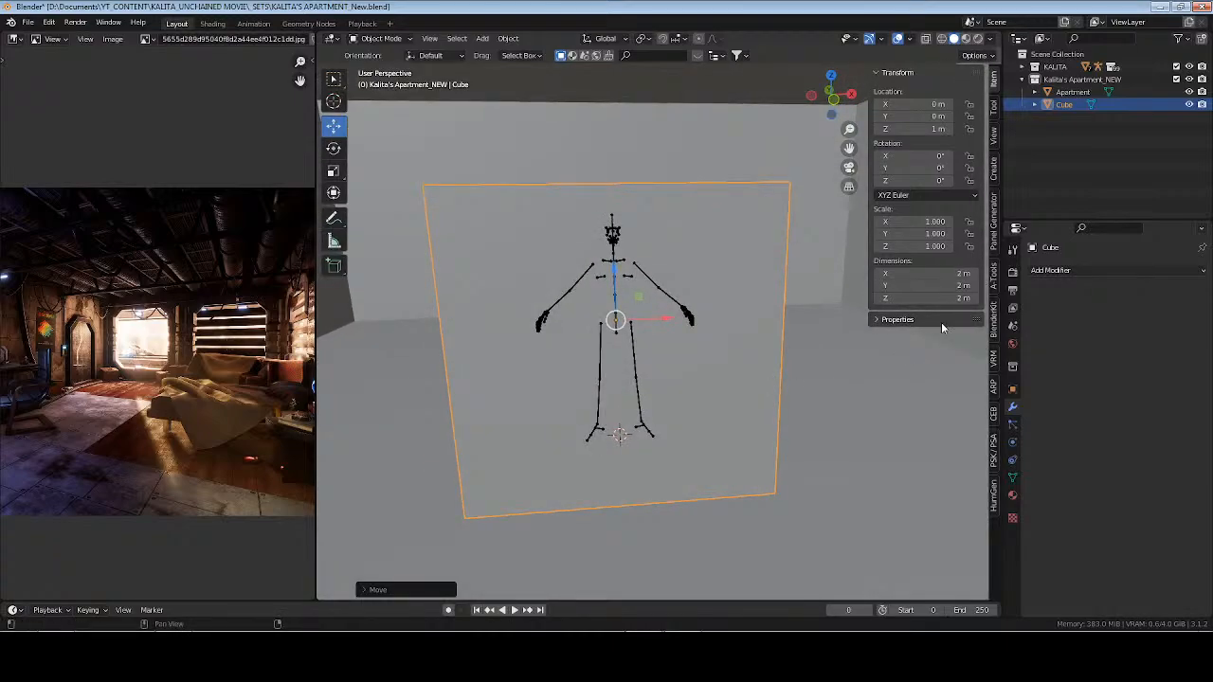
{"action": "scroll", "coordinate": [705, 344], "scroll_direction": "down", "scroll_amount": 2, "text": "shift"}
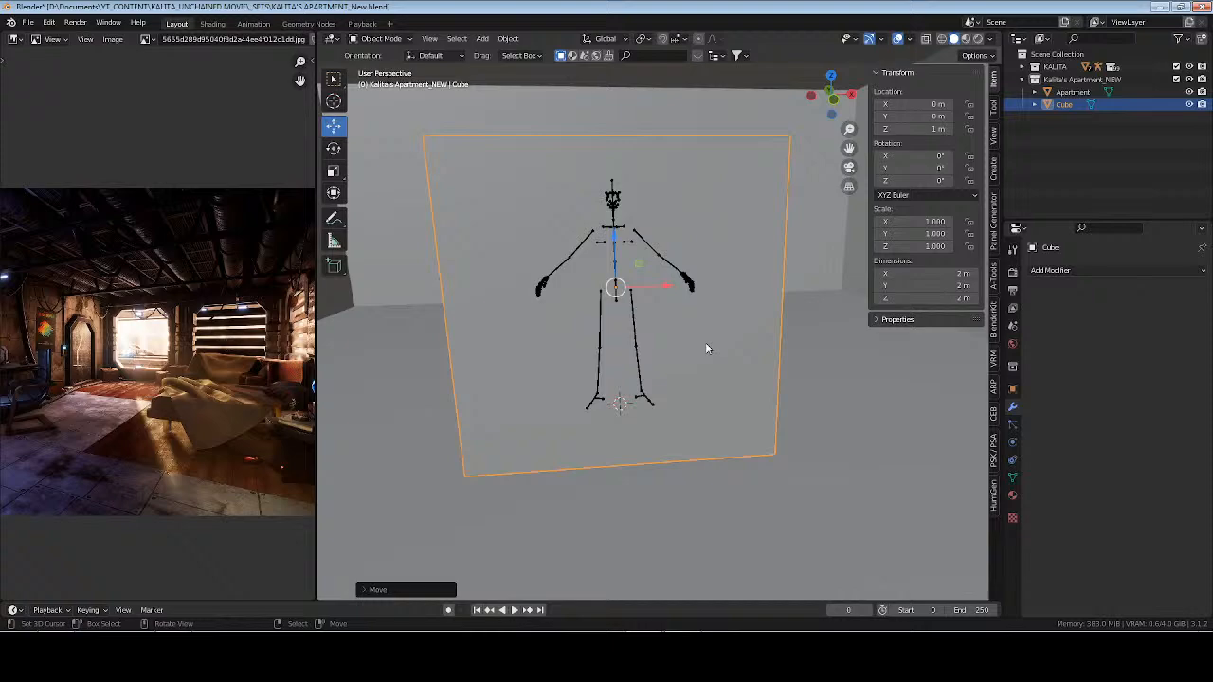
{"action": "mouse_move", "coordinate": [714, 350]}
{"action": "middle_mouse_down"}
{"action": "mouse_move", "coordinate": [682, 373]}
{"action": "mouse_move", "coordinate": [706, 335]}
{"action": "mouse_move", "coordinate": [698, 390]}
{"action": "mouse_move", "coordinate": [718, 381]}
{"action": "mouse_move", "coordinate": [688, 386]}
{"action": "mouse_move", "coordinate": [713, 358]}
{"action": "mouse_move", "coordinate": [666, 352]}
{"action": "mouse_move", "coordinate": [736, 346]}
{"action": "middle_mouse_up"}
{"action": "key", "text": "ctrl+s"}
Bevel the cube's four edges running along Y with one segment, giving it an octagonal front profile
{"action": "key", "text": "Tab"}
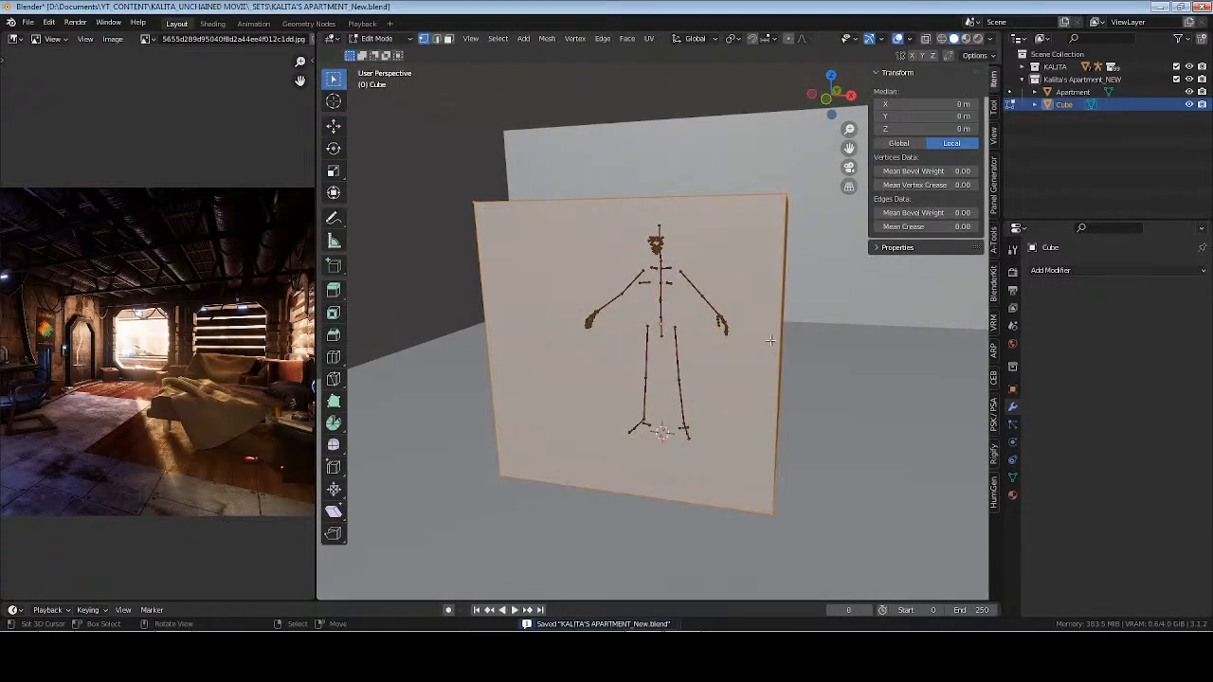
{"action": "key", "text": "ctrl+b"}
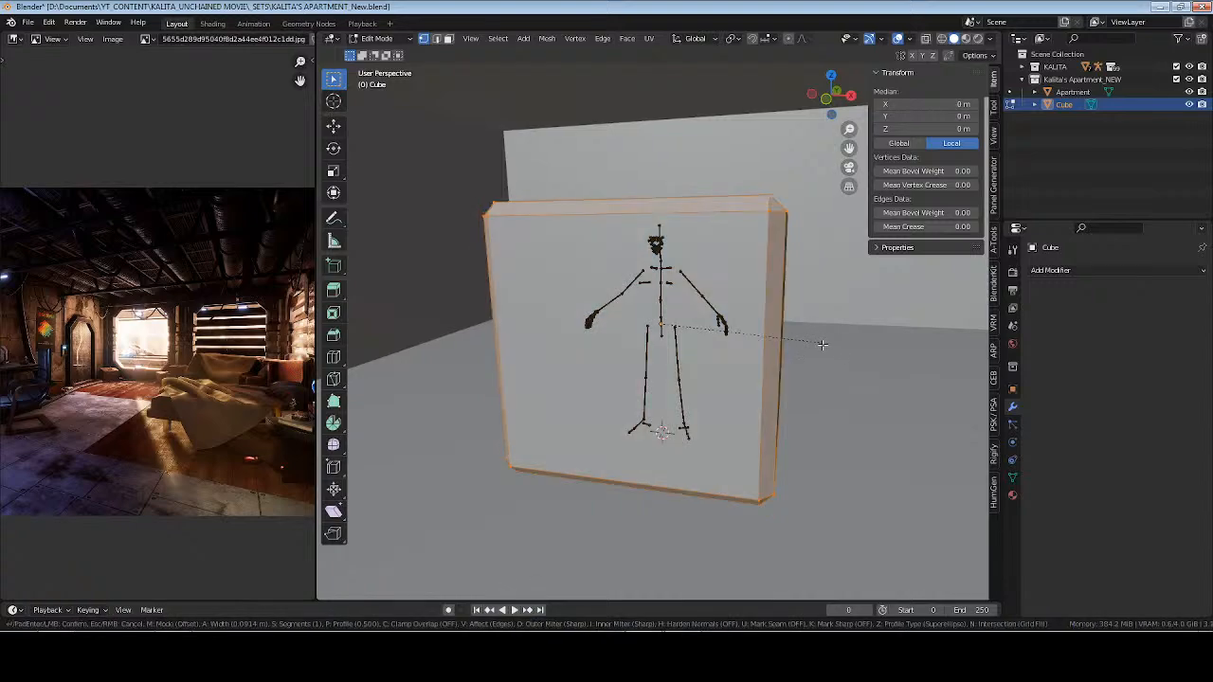
{"action": "right_click", "coordinate": [822, 345]}
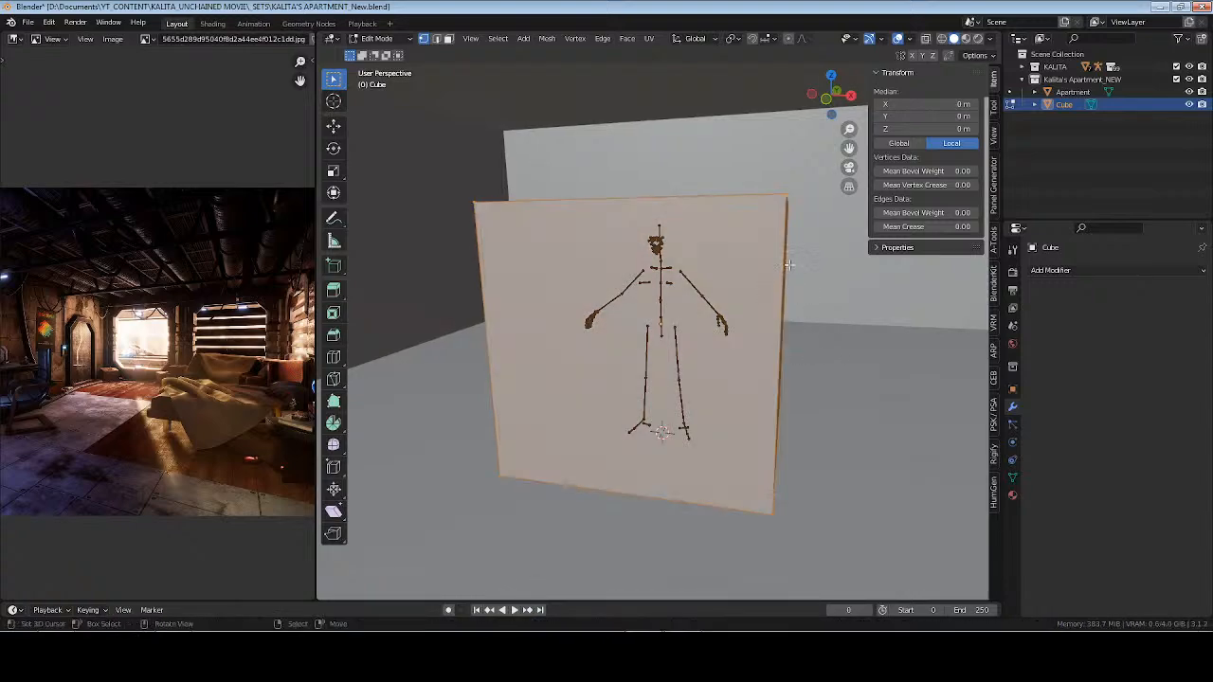
{"action": "middle_click_drag", "start_coordinate": [788, 266], "coordinate": [853, 227]}
{"action": "key", "text": "2"}
{"action": "left_click", "coordinate": [766, 232]}
{"action": "left_click", "coordinate": [551, 222], "text": "shift"}
{"action": "middle_click_drag", "start_coordinate": [564, 479], "coordinate": [739, 477]}
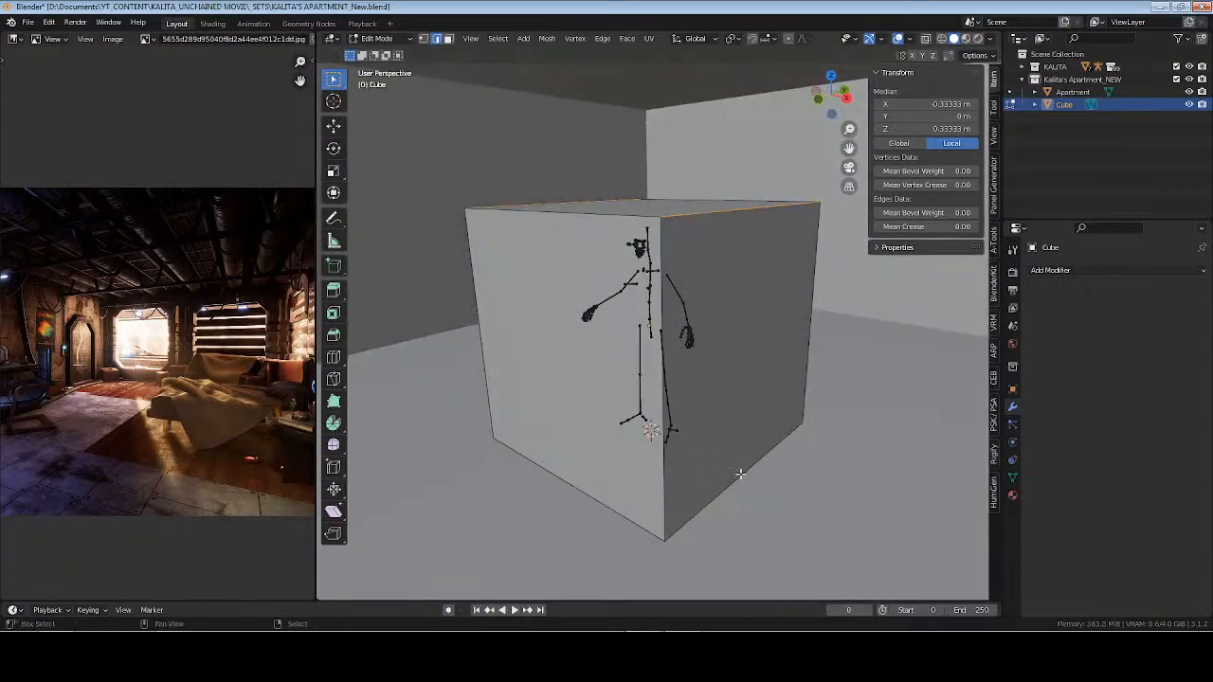
{"action": "key", "text": "ctrl+b"}
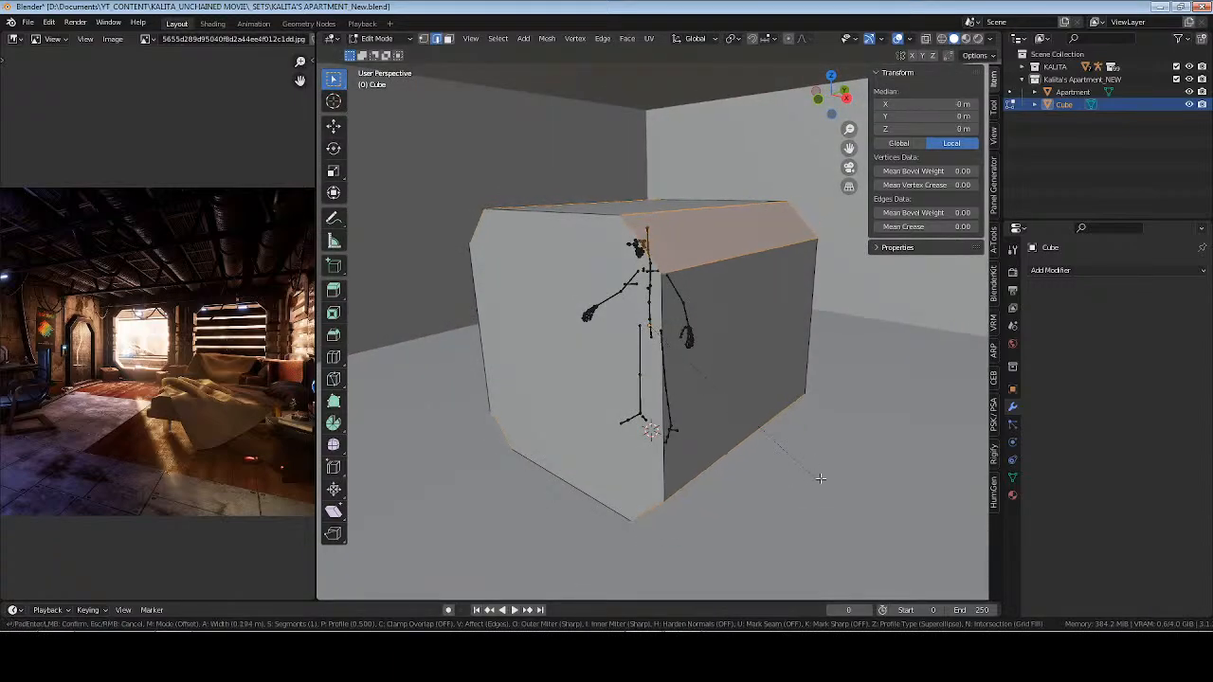
{"action": "left_click", "coordinate": [829, 479]}
{"action": "middle_click_drag", "start_coordinate": [723, 477], "coordinate": [660, 473]}
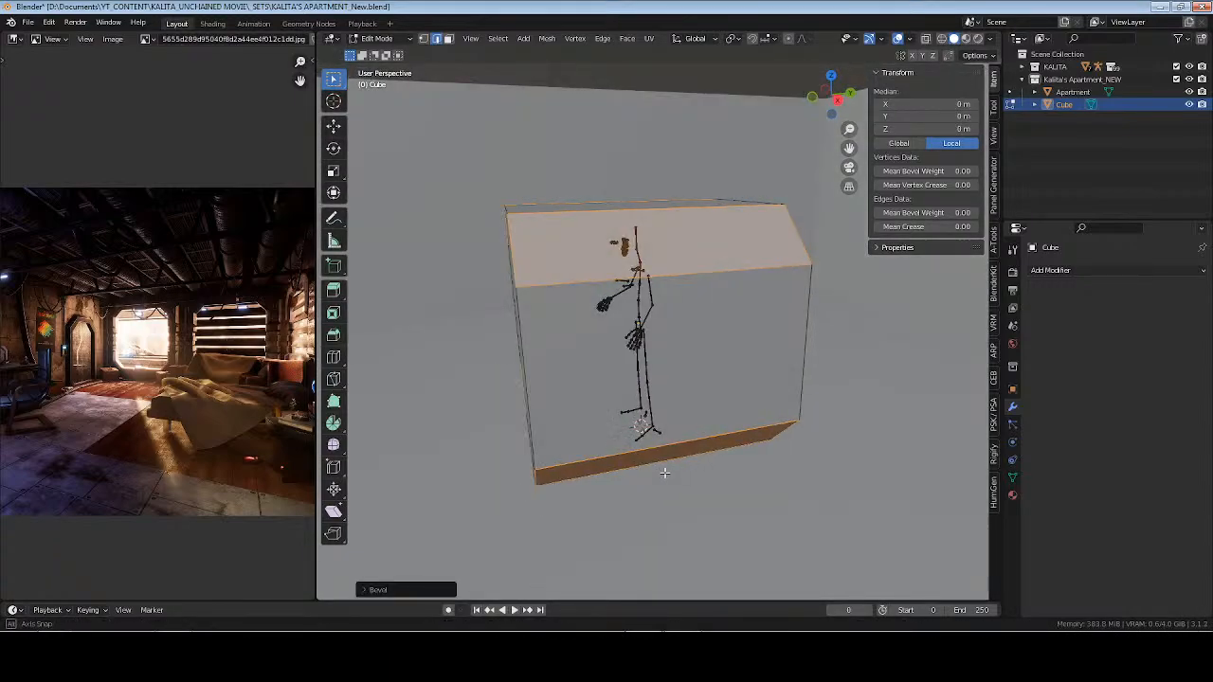
Leave mesh editing and scale the beveled cube along Y to about 0.372, making it about 0.744 m thick
{"action": "key", "text": "Tab"}
{"action": "middle_click_drag", "start_coordinate": [796, 460], "coordinate": [836, 459]}
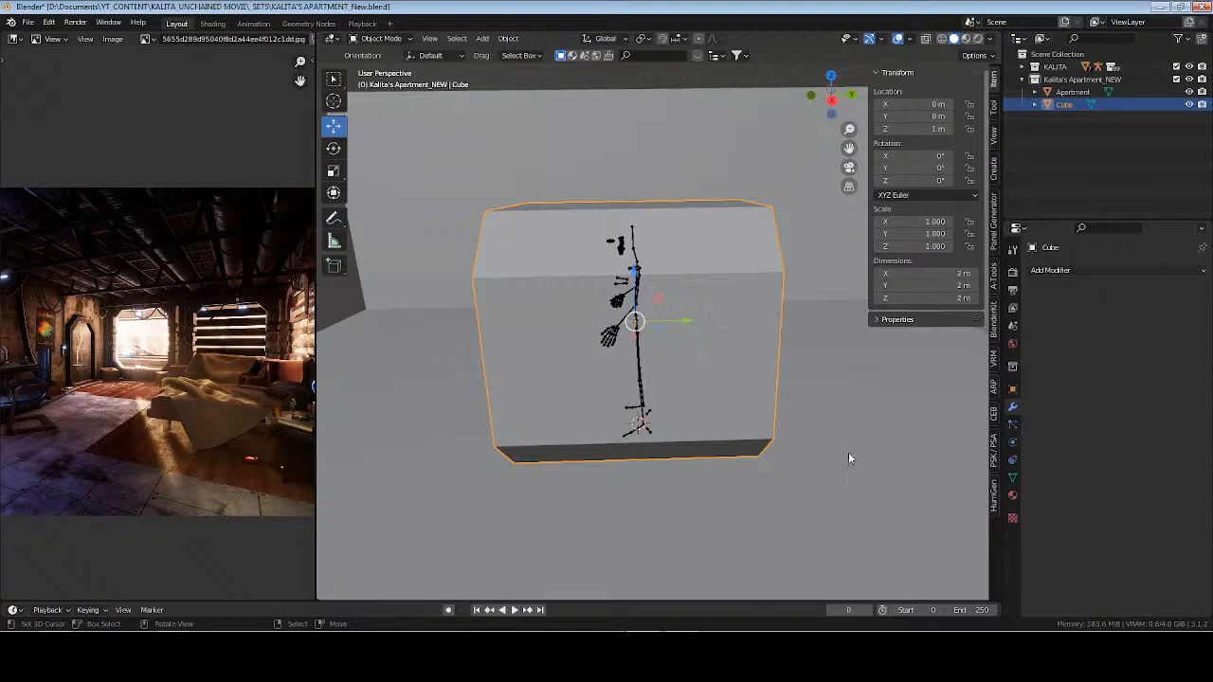
{"action": "key", "text": "s"}
{"action": "key", "text": "y"}
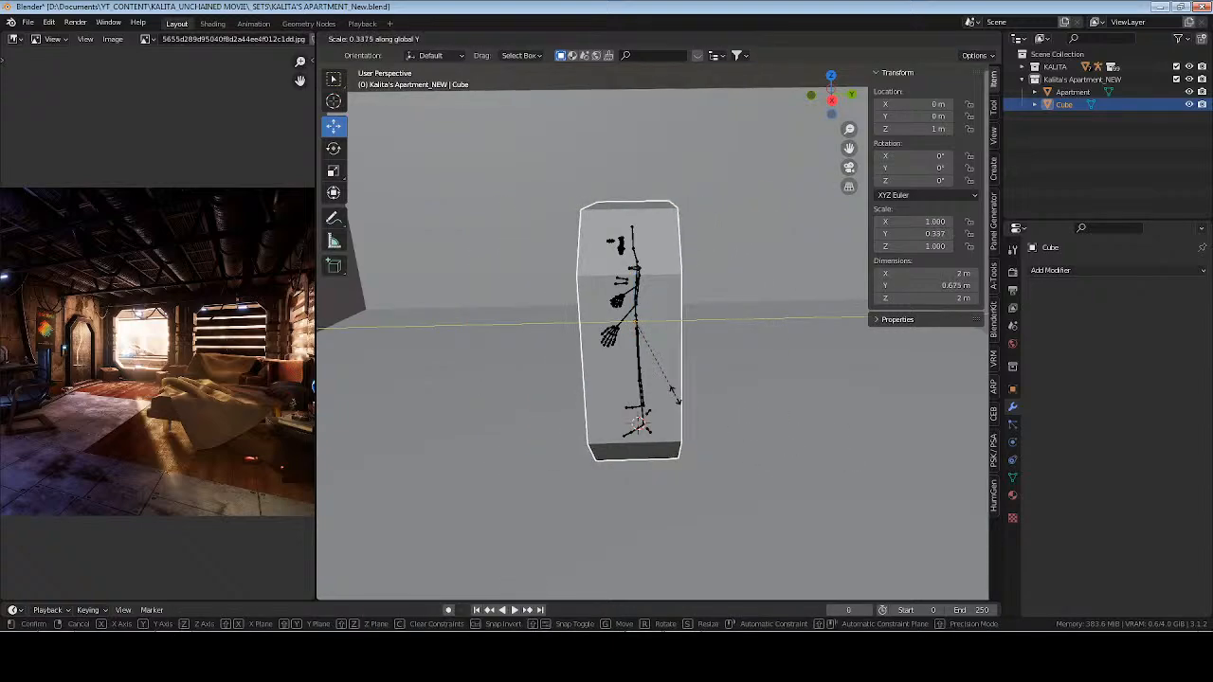
{"action": "left_click", "coordinate": [688, 398]}
{"action": "scroll", "coordinate": [676, 381], "scroll_direction": "down", "scroll_amount": 1}
{"action": "mouse_move", "coordinate": [663, 379]}
{"action": "middle_mouse_down", "text": "shift"}
{"action": "mouse_move", "coordinate": [601, 390]}
{"action": "mouse_move", "coordinate": [696, 381]}
{"action": "mouse_move", "coordinate": [643, 385]}
{"action": "middle_mouse_up", "text": "shift"}
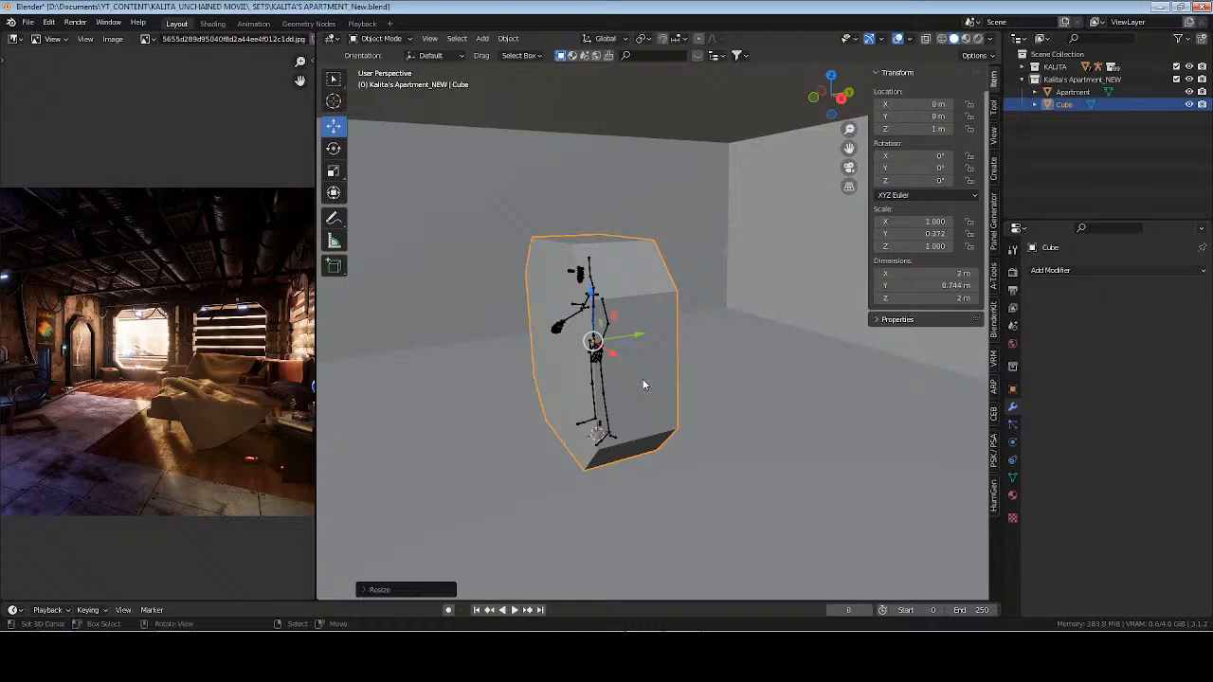
In right wireframe view, move the beveled cube to the room's end wall at about Y 4.98 m and Z 1.83 m
{"action": "key", "text": "KP_3"}
{"action": "key", "text": "z"}
{"action": "middle_click_drag", "start_coordinate": [662, 326], "coordinate": [575, 353], "text": "shift"}
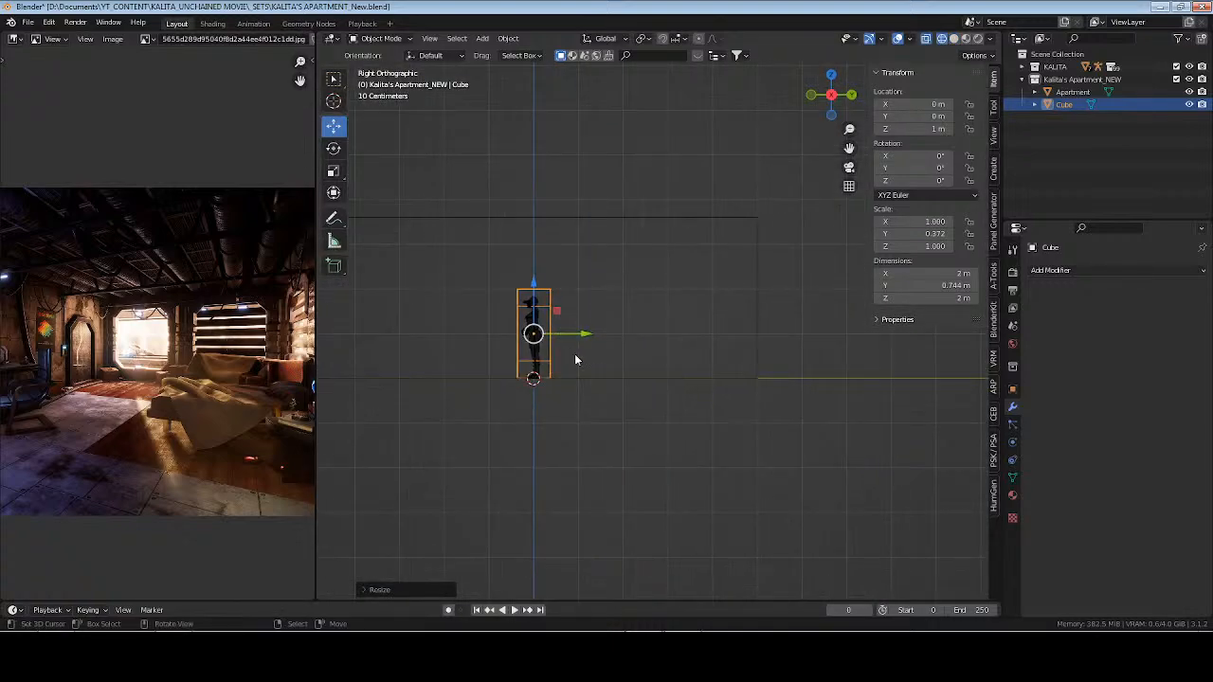
{"action": "key", "text": "g"}
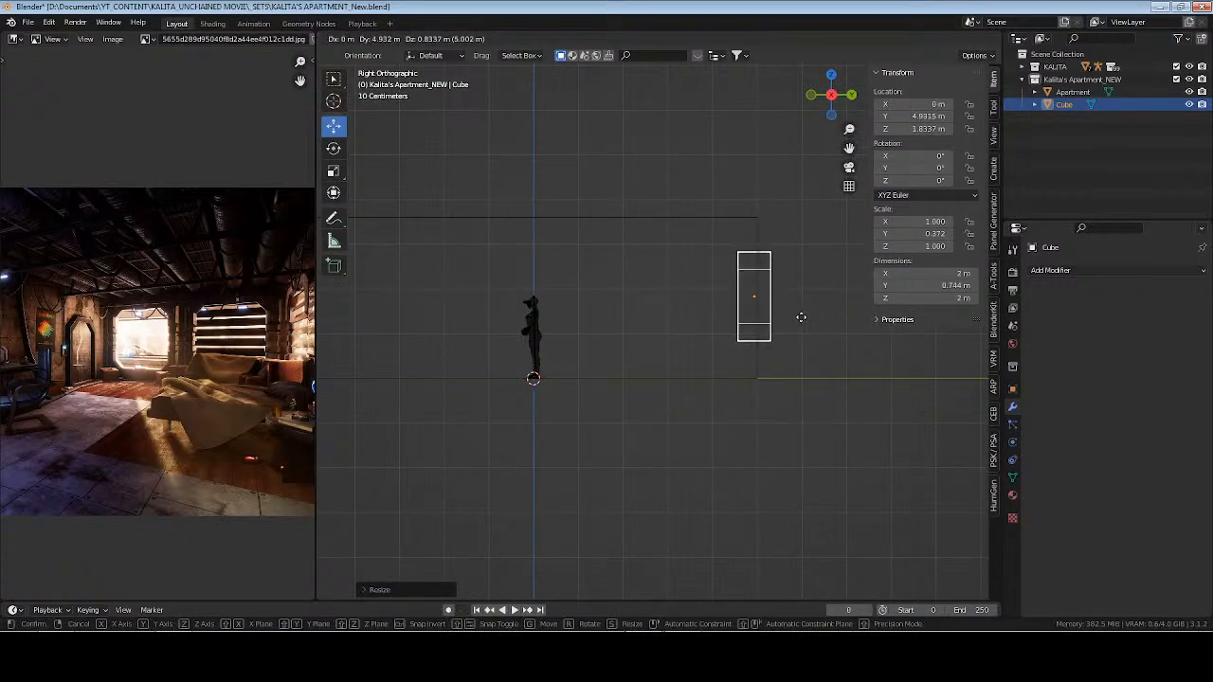
{"action": "left_click", "coordinate": [812, 316]}
Select the Apartment's end wall face on the positive Y side and snap the 3D cursor to it
{"action": "middle_click_drag", "start_coordinate": [606, 325], "coordinate": [663, 249]}
{"action": "left_click", "coordinate": [653, 222]}
{"action": "key", "text": "Tab"}
{"action": "scroll", "coordinate": [668, 319], "scroll_direction": "down", "scroll_amount": 4}
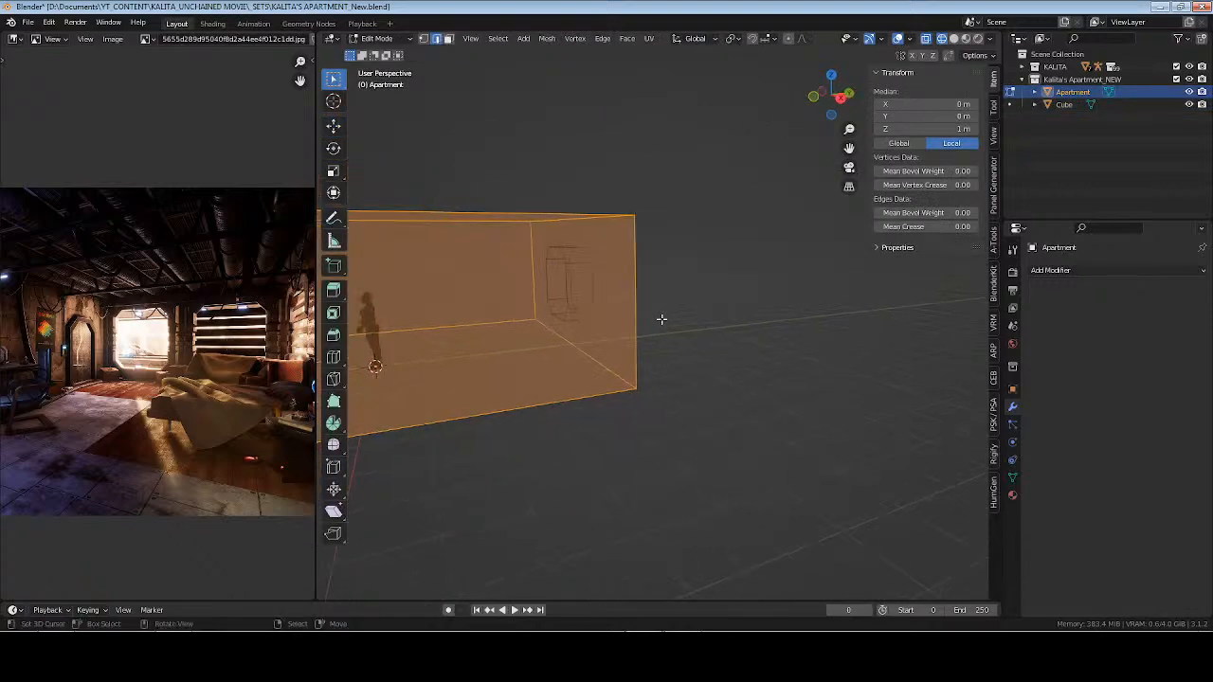
{"action": "middle_click_drag", "start_coordinate": [668, 319], "coordinate": [738, 281]}
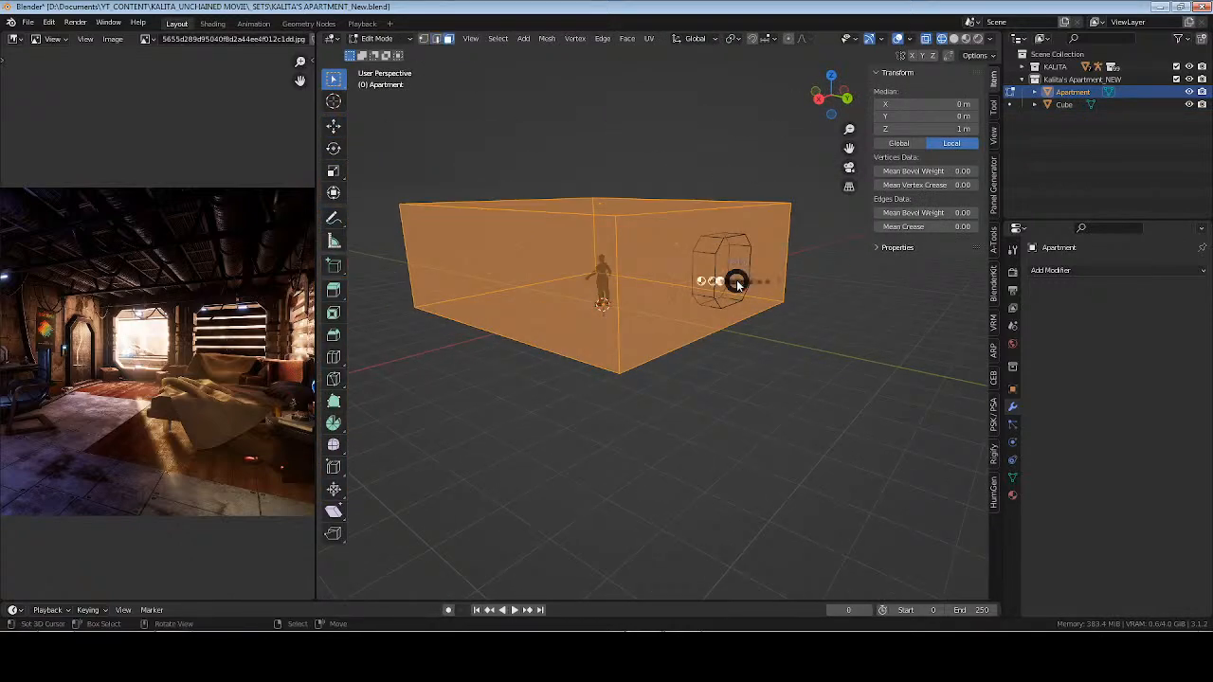
{"action": "key", "text": "alt+z"}
{"action": "left_click", "coordinate": [736, 282]}
{"action": "middle_click_drag", "start_coordinate": [706, 325], "coordinate": [707, 317]}
Return to Object Mode and snap the beveled cube to the 3D cursor at the centre of the end wall
{"action": "key", "text": "Tab"}
{"action": "left_click", "coordinate": [667, 268]}
{"action": "key", "text": "shift+s"}
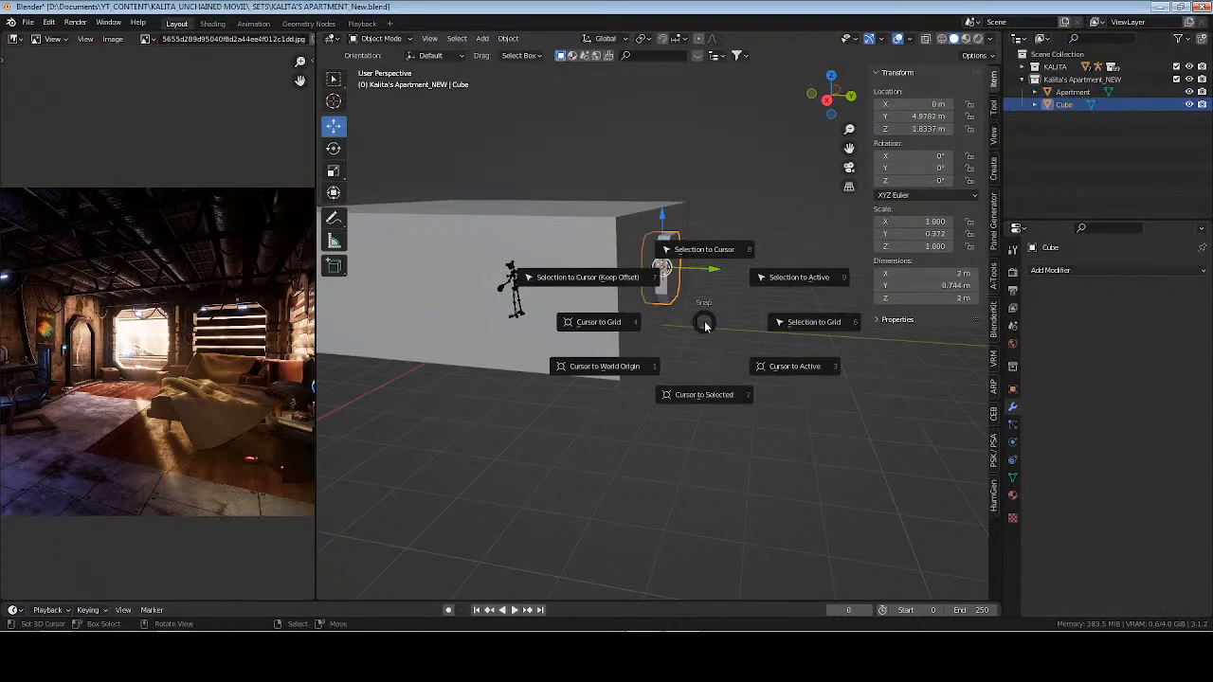
{"action": "left_click", "coordinate": [704, 253]}
Scale the beveled cube along Y to about 0.216 so it is about 0.432 m thick in the wall
{"action": "key", "text": "KP_Decimal"}
{"action": "middle_click_drag", "start_coordinate": [439, 379], "coordinate": [580, 381]}
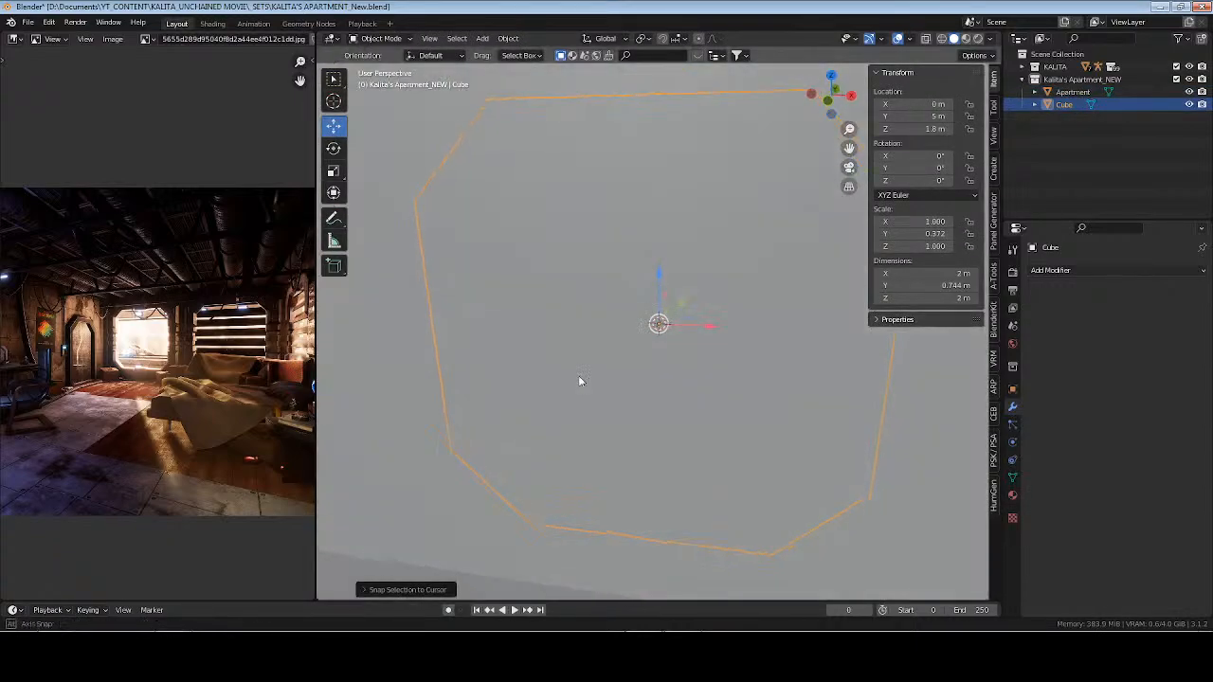
{"action": "middle_click_drag", "start_coordinate": [706, 379], "coordinate": [642, 379]}
{"action": "scroll", "coordinate": [654, 381], "scroll_direction": "down", "scroll_amount": 3}
{"action": "middle_click_drag", "start_coordinate": [806, 403], "coordinate": [742, 403]}
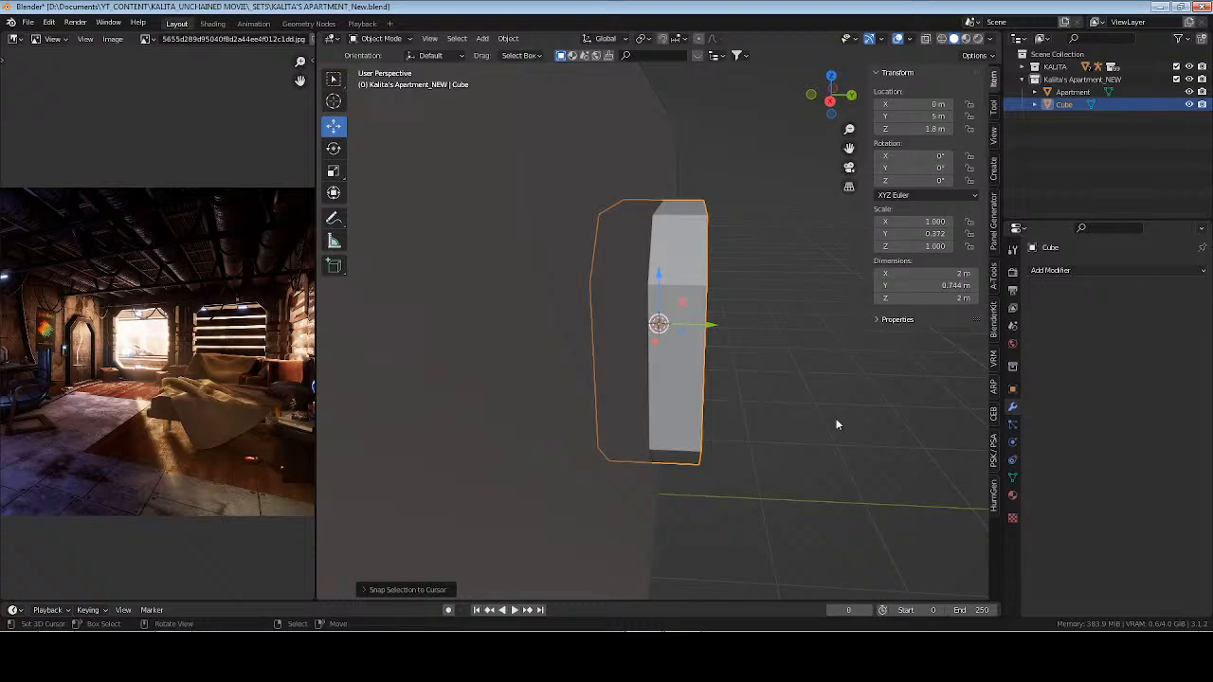
{"action": "key", "text": "s"}
{"action": "key", "text": "y"}
{"action": "left_click", "coordinate": [552, 386]}
{"action": "key", "text": "KP_1"}
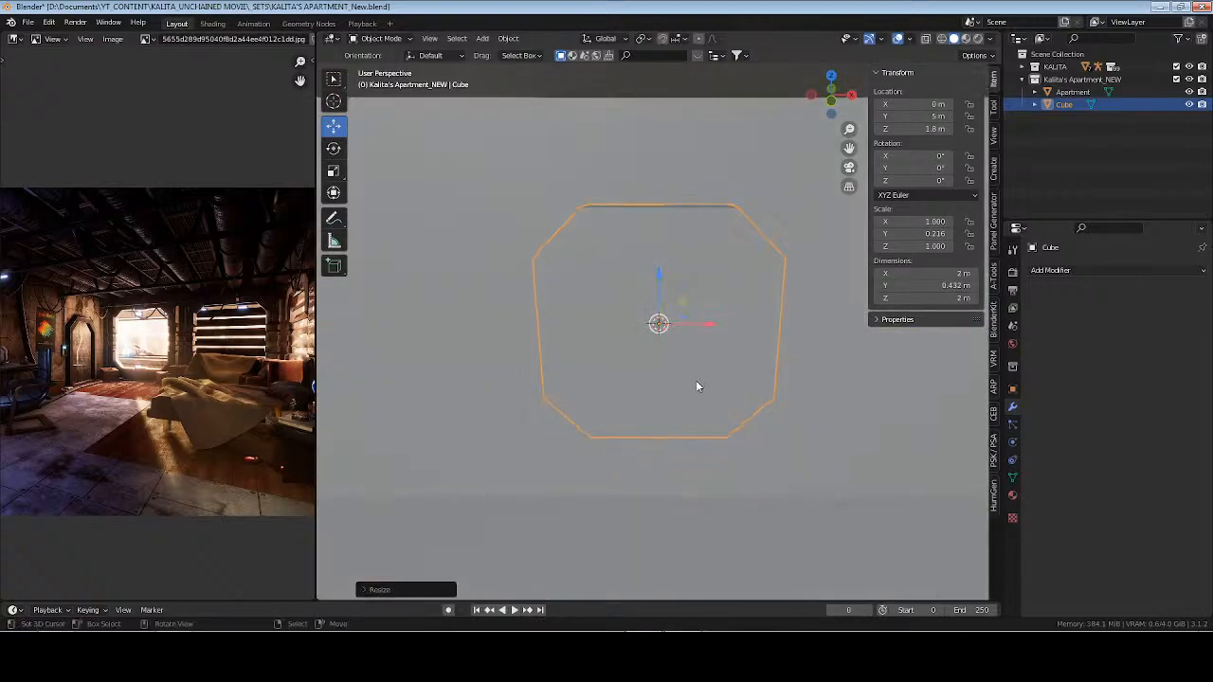
{"action": "mouse_move", "coordinate": [697, 386]}
{"action": "middle_mouse_down"}
{"action": "mouse_move", "coordinate": [733, 379]}
{"action": "mouse_move", "coordinate": [698, 379]}
{"action": "mouse_move", "coordinate": [711, 389]}
{"action": "middle_mouse_up"}
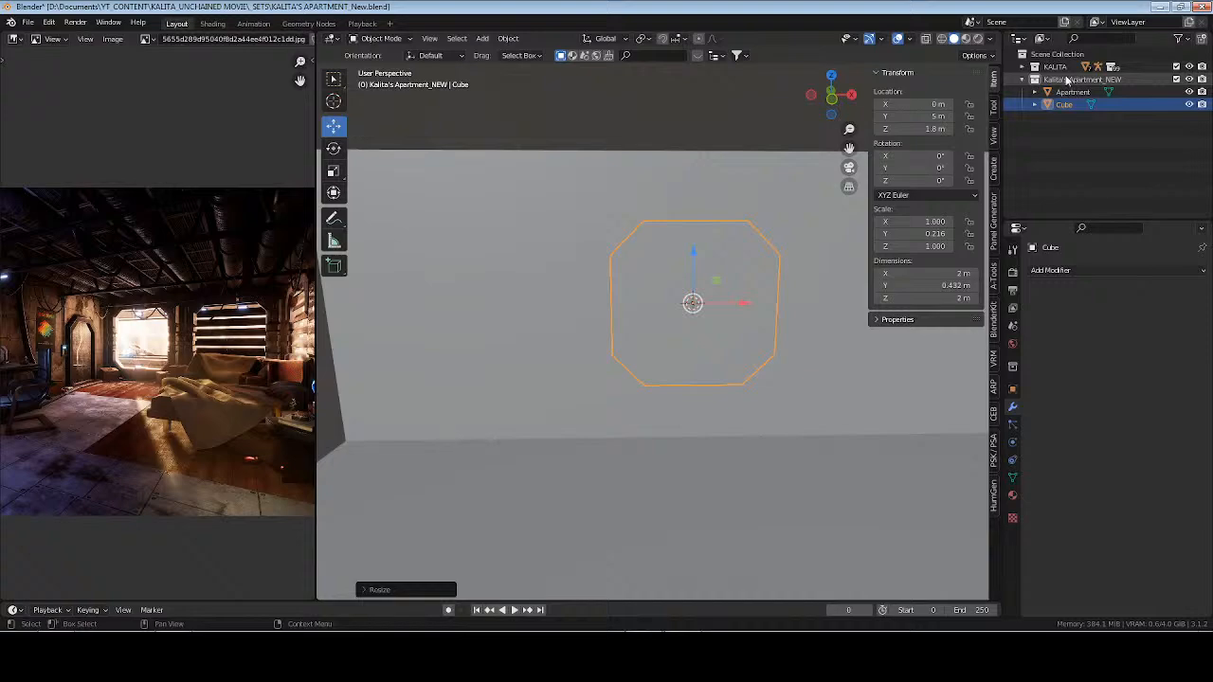
Return the 3D cursor to the world origin and add a cube-shaped empty to the Kalita's Apartment_NEW collection
{"action": "left_click", "coordinate": [1066, 79]}
{"action": "key", "text": "shift+s"}
{"action": "left_click", "coordinate": [666, 371]}
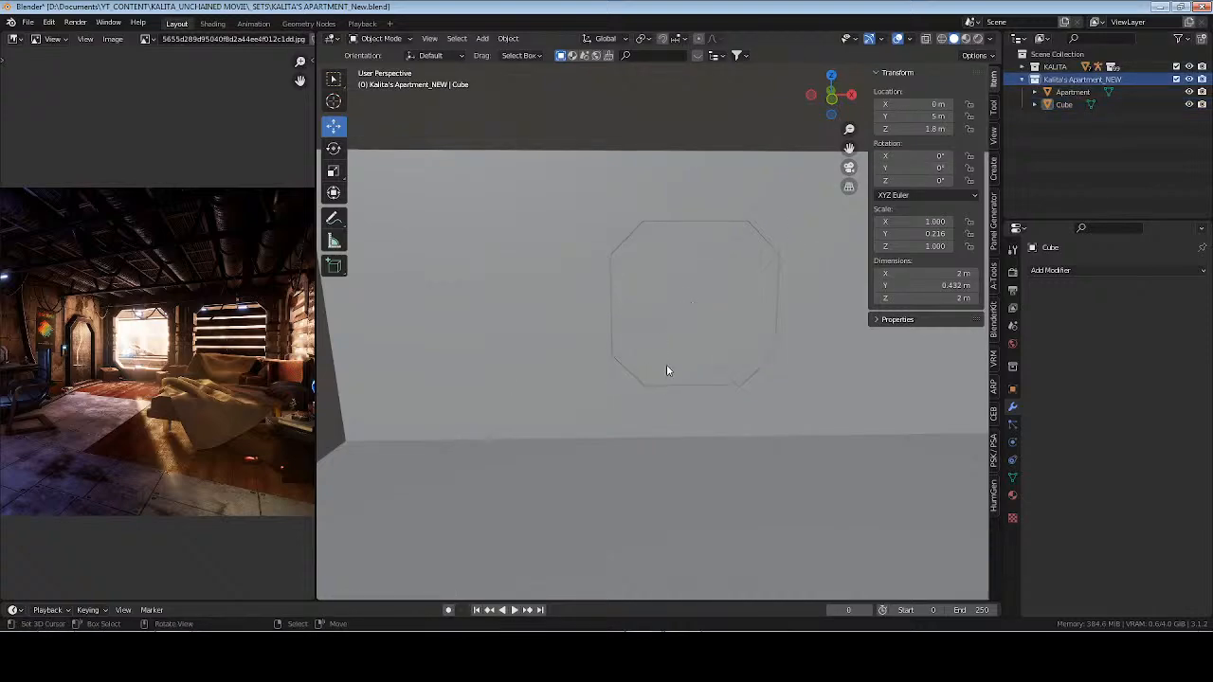
{"action": "key", "text": "shift+a"}
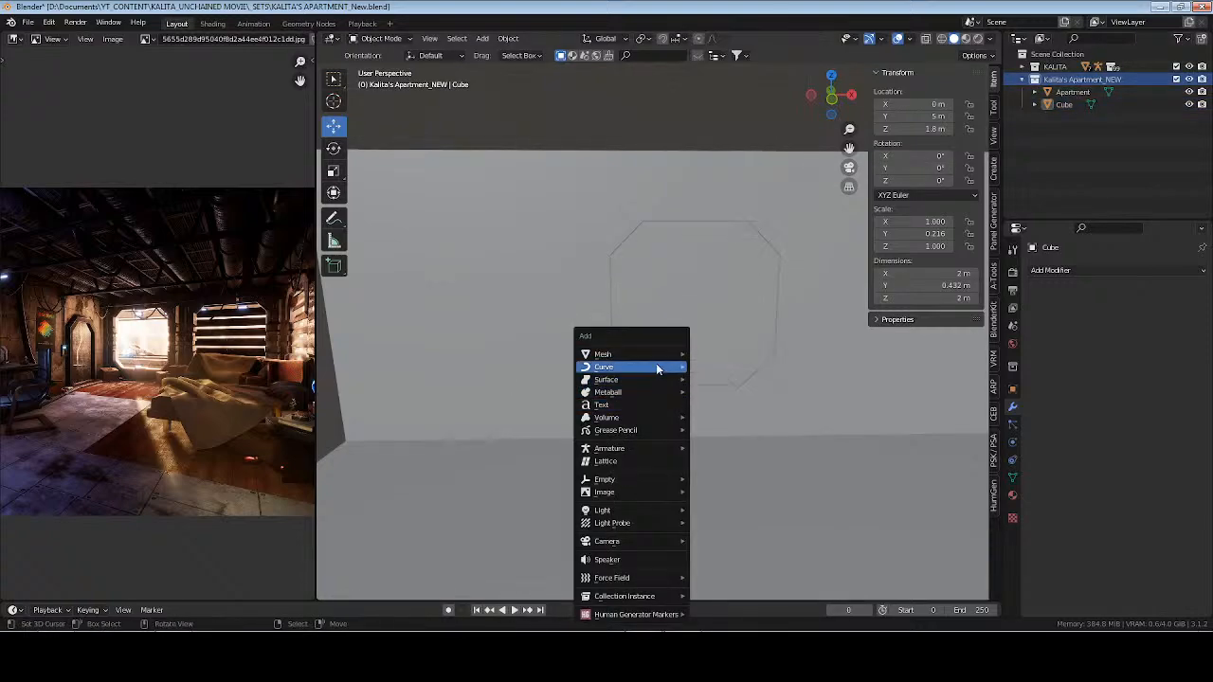
{"action": "mouse_move", "coordinate": [654, 479]}
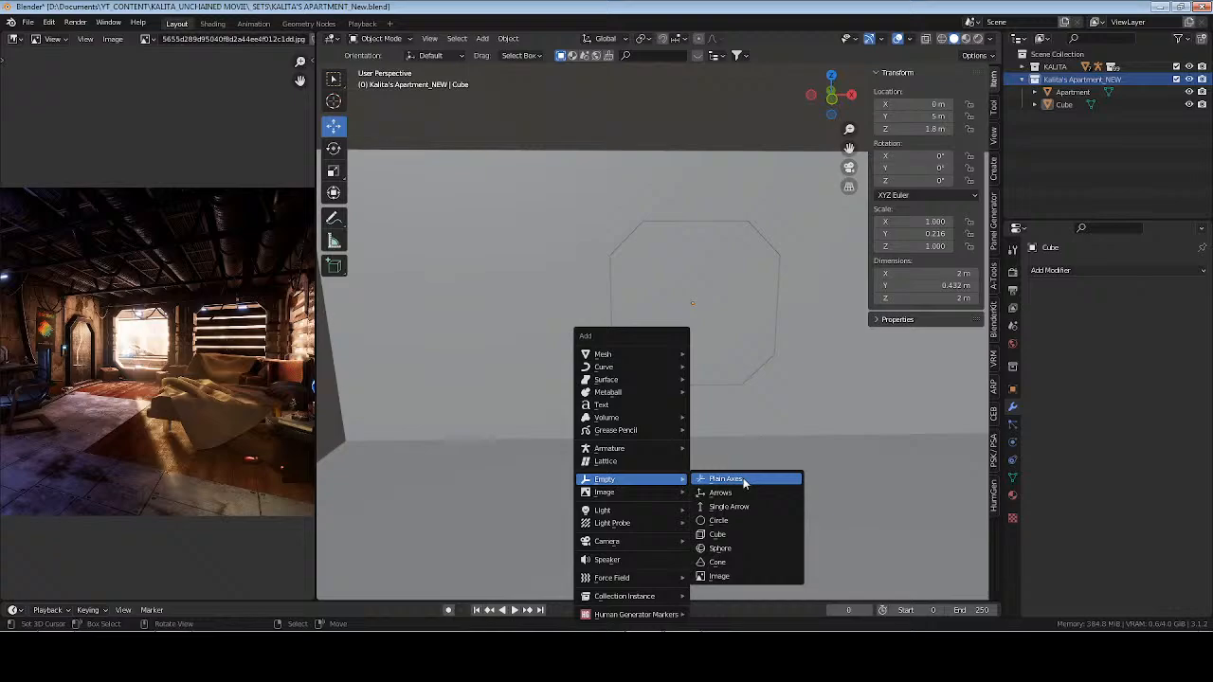
{"action": "left_click", "coordinate": [757, 533]}
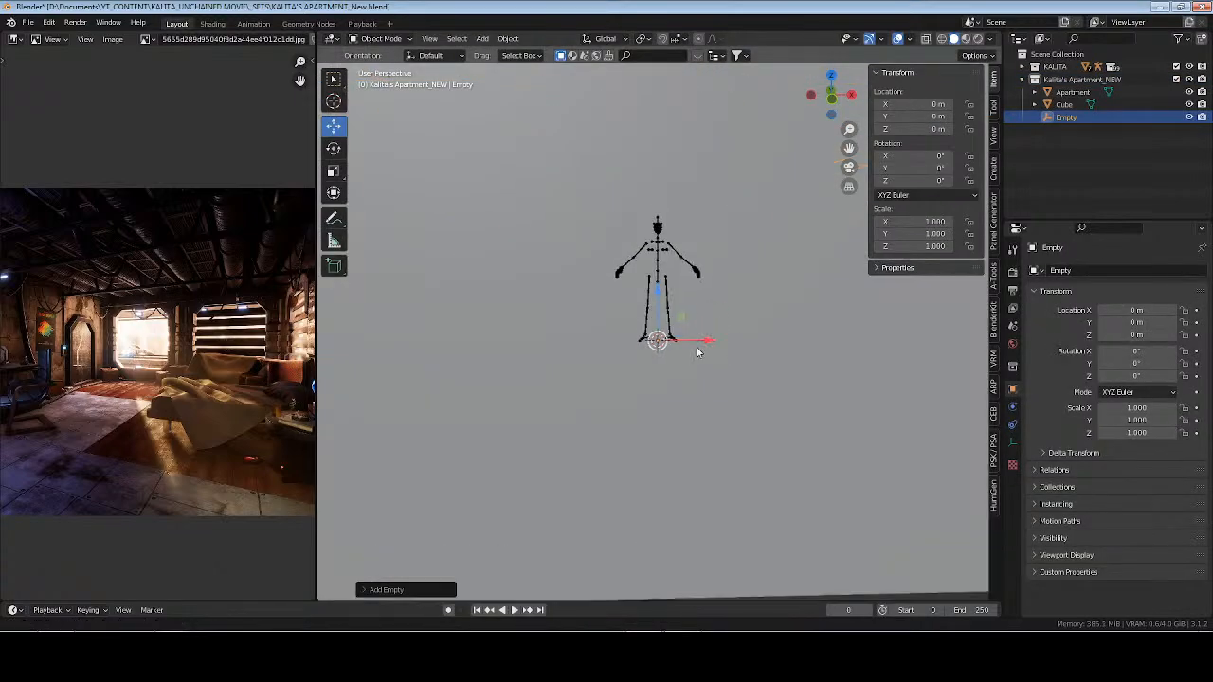
Raise the cube-shaped empty 1 m along Z so it stands on the floor around the character
{"action": "middle_click_drag", "start_coordinate": [699, 352], "coordinate": [691, 387], "text": "shift"}
{"action": "scroll", "coordinate": [690, 387], "scroll_direction": "up", "scroll_amount": 2}
{"action": "key", "text": "g"}
{"action": "key", "text": "z"}
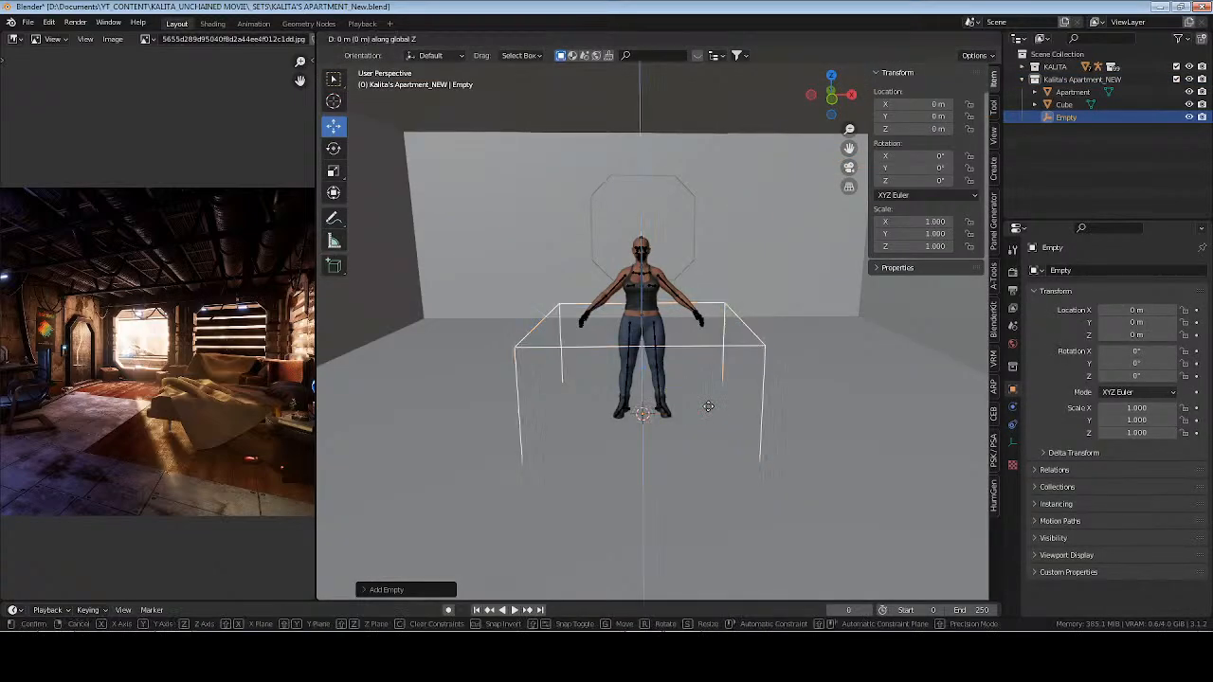
{"action": "key", "text": "1"}
{"action": "key", "text": "Return"}
{"action": "middle_click_drag", "start_coordinate": [611, 351], "coordinate": [628, 351]}
Move the beveled wall cube along X to about -1.67 m and scale it uniformly by about 1.487
{"action": "left_click", "coordinate": [638, 194]}
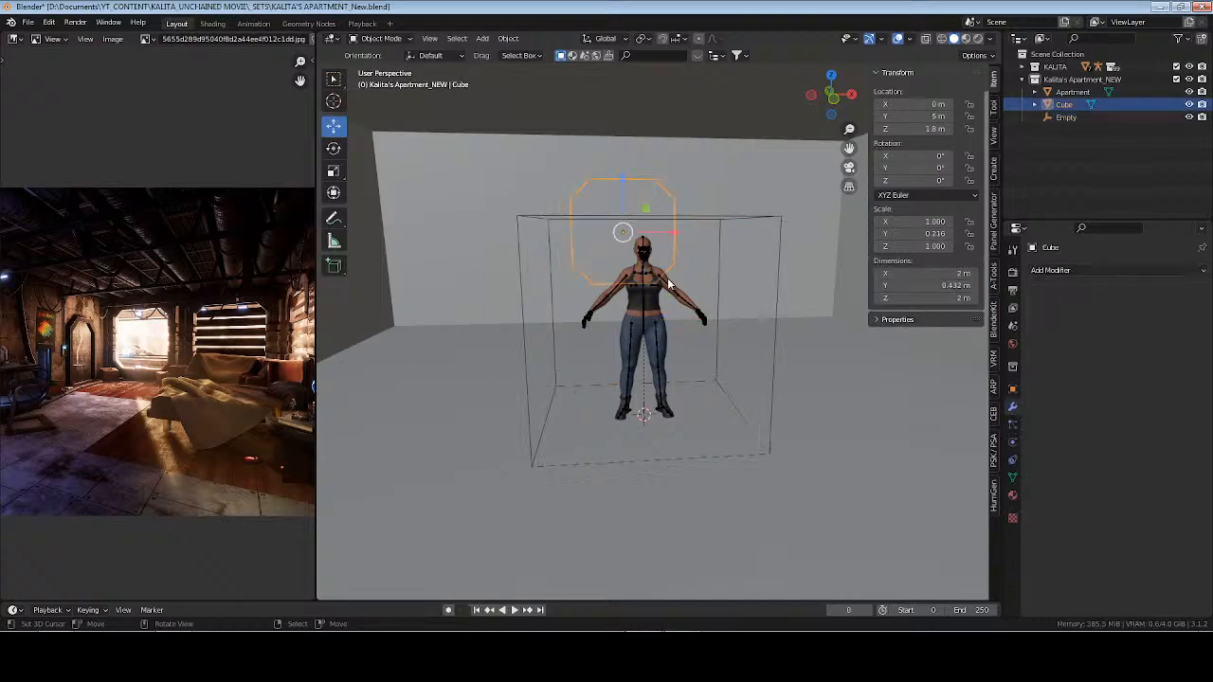
{"action": "left_click_drag", "start_coordinate": [679, 239], "coordinate": [588, 233]}
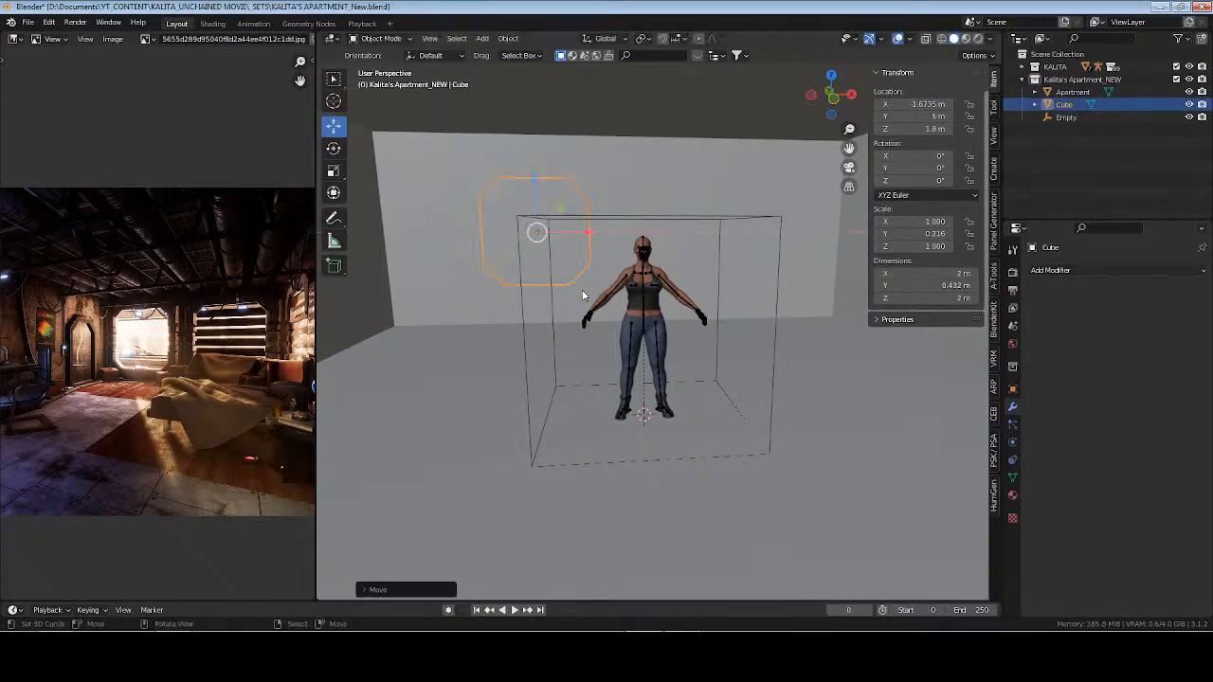
{"action": "key", "text": "s"}
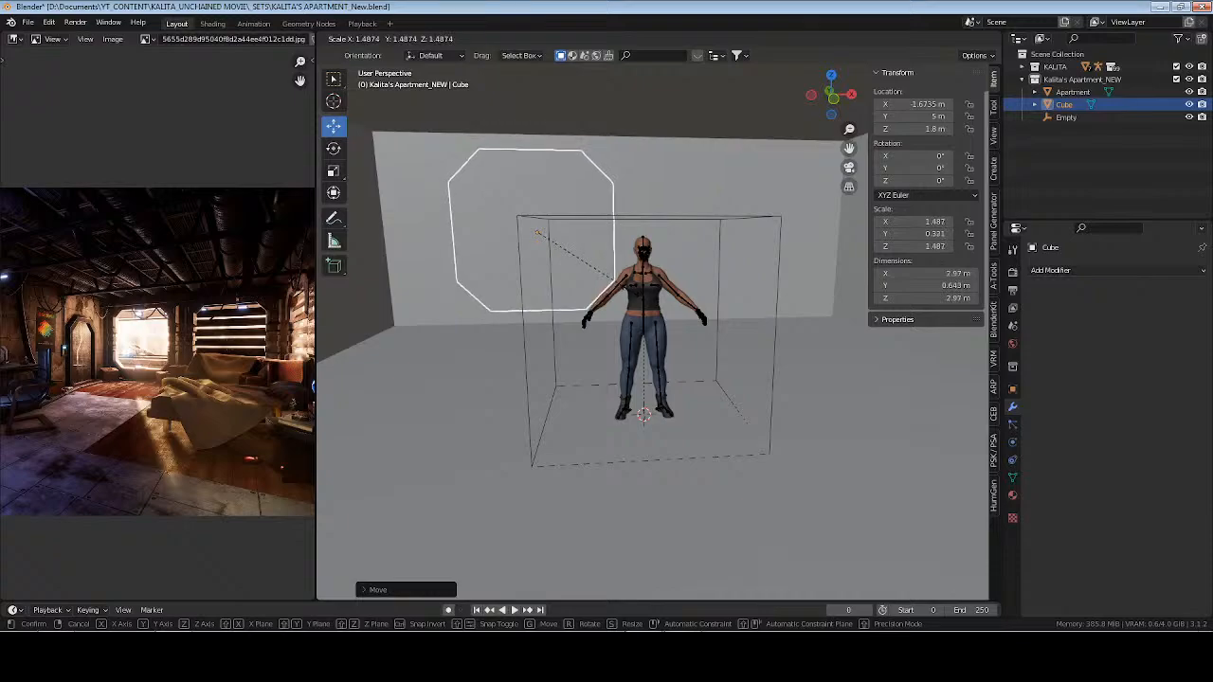
{"action": "left_click", "coordinate": [536, 231]}
Apply the beveled cube's scale and add an X-axis Mirror modifier with the cube-shaped empty as mirror object
{"action": "key", "text": "ctrl+a"}
{"action": "left_click", "coordinate": [625, 267]}
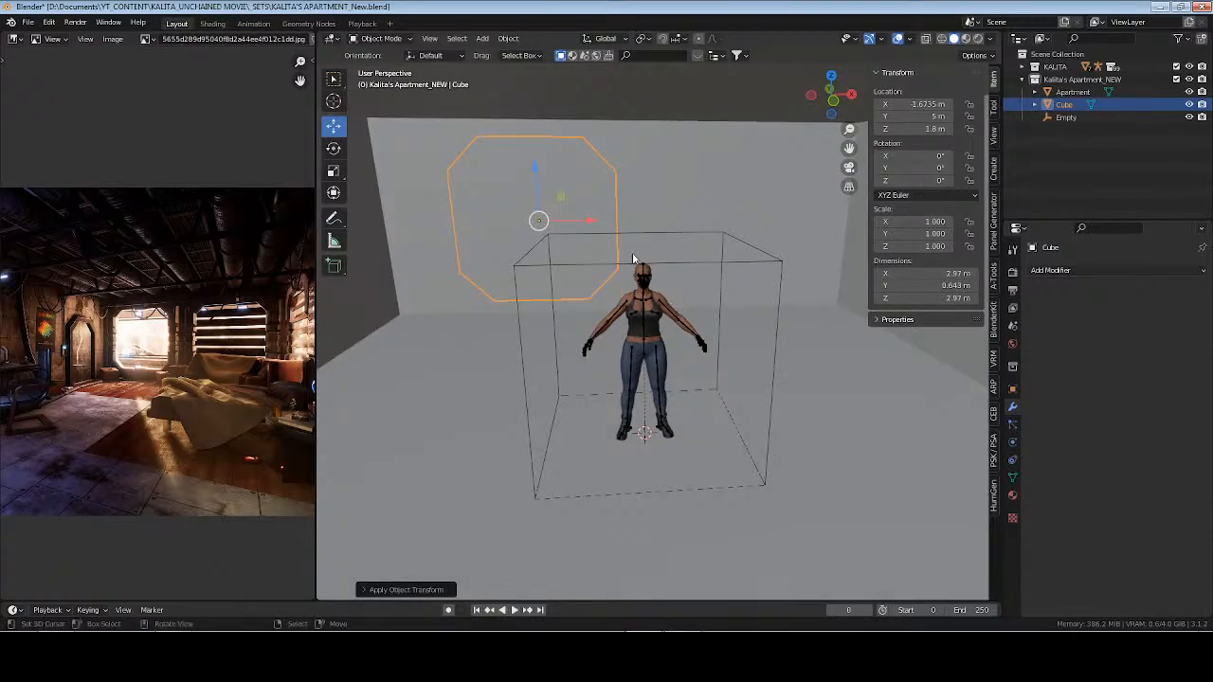
{"action": "left_click", "coordinate": [1126, 270]}
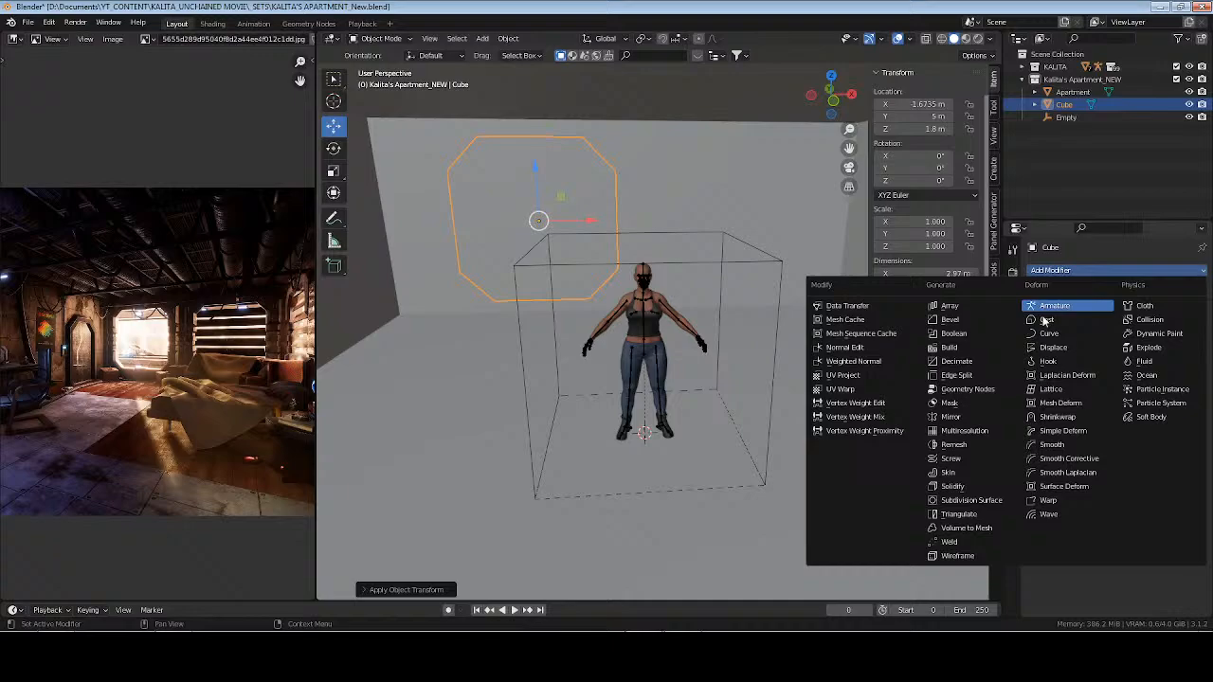
{"action": "left_click", "coordinate": [978, 419]}
{"action": "left_click", "coordinate": [1187, 358]}
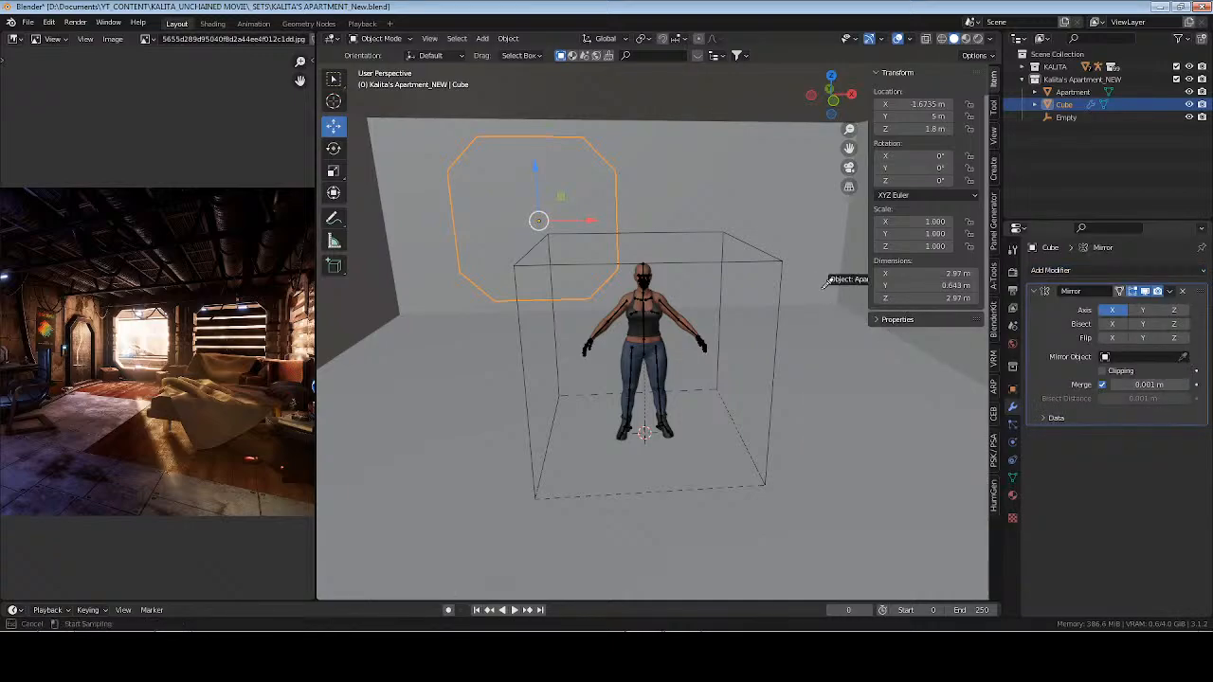
{"action": "left_click", "coordinate": [770, 251]}
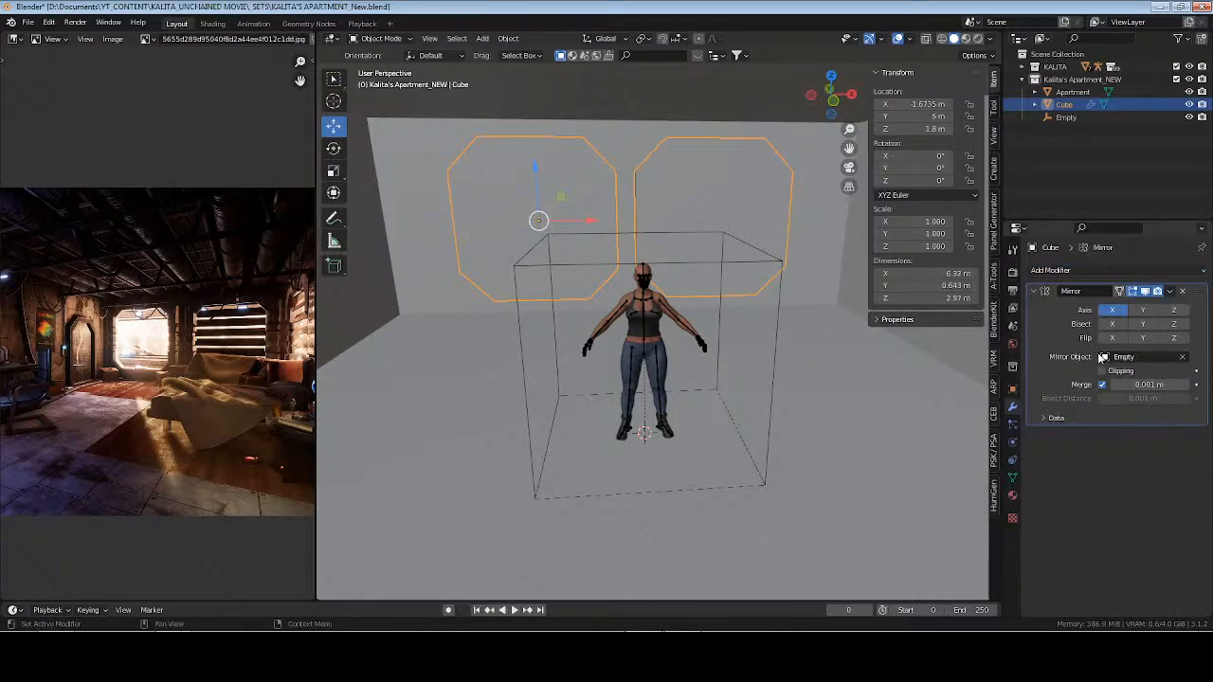
Move the mirrored window cube along X to about -2.02 m and apply its Mirror modifier
{"action": "left_click_drag", "start_coordinate": [595, 226], "coordinate": [570, 220]}
{"action": "middle_click_drag", "start_coordinate": [779, 303], "coordinate": [720, 341]}
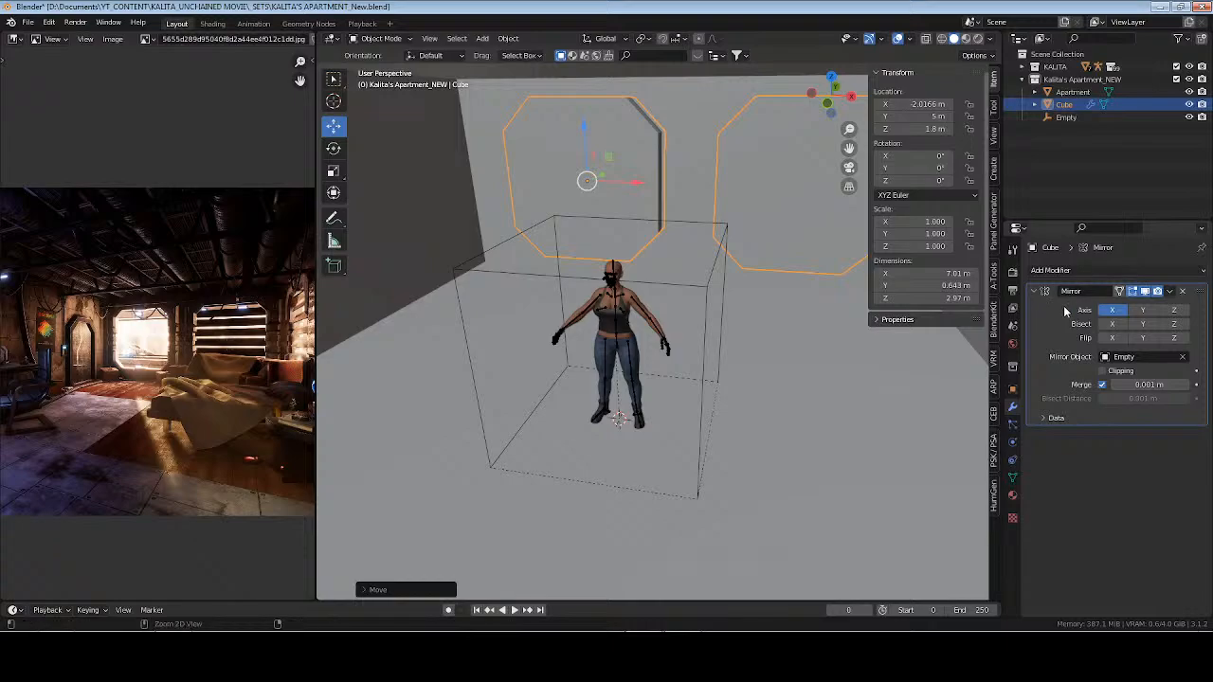
{"action": "key", "text": "ctrl+a"}
{"action": "middle_click_drag", "start_coordinate": [649, 281], "coordinate": [688, 271]}
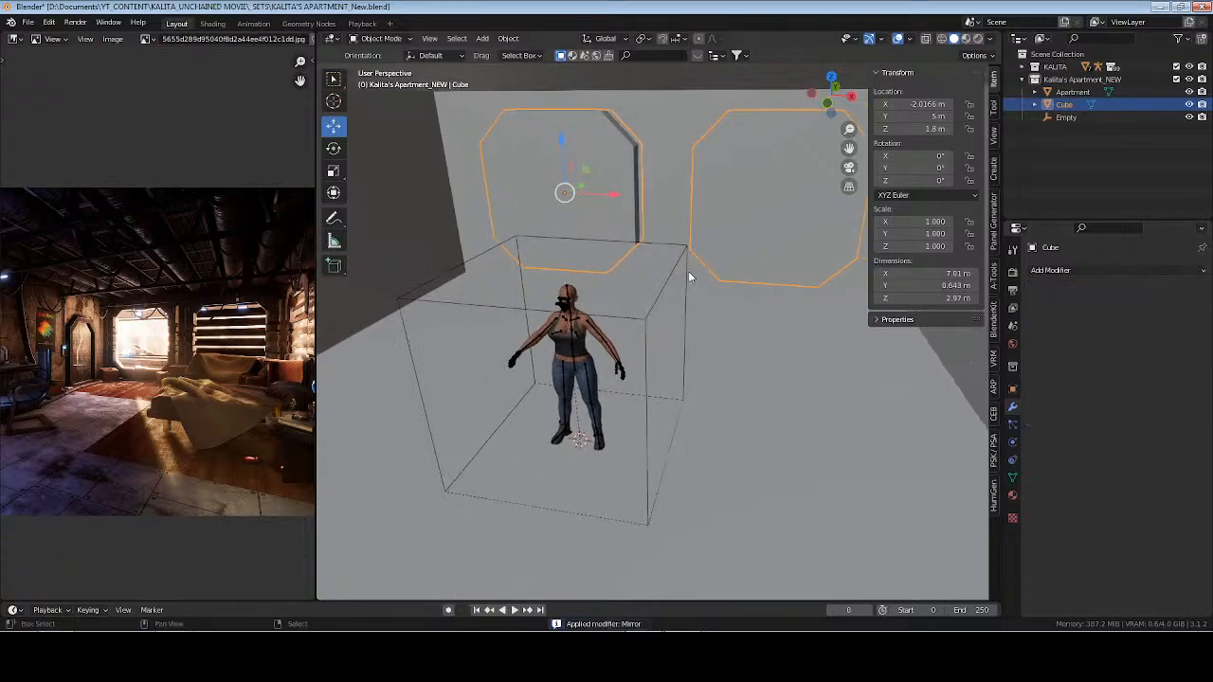
Set the mirrored window cube's origin to its center of mass
{"action": "left_click", "coordinate": [508, 37]}
{"action": "mouse_move", "coordinate": [557, 65]}
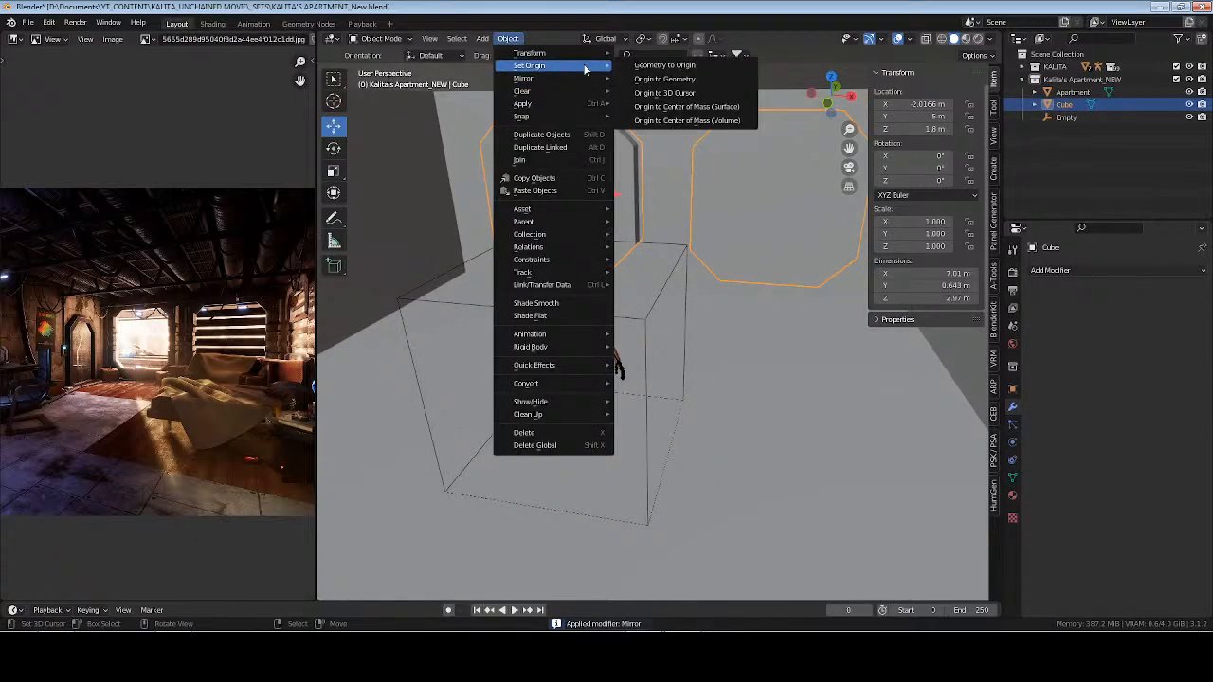
{"action": "left_click", "coordinate": [710, 112]}
{"action": "middle_click_drag", "start_coordinate": [682, 218], "coordinate": [731, 282]}
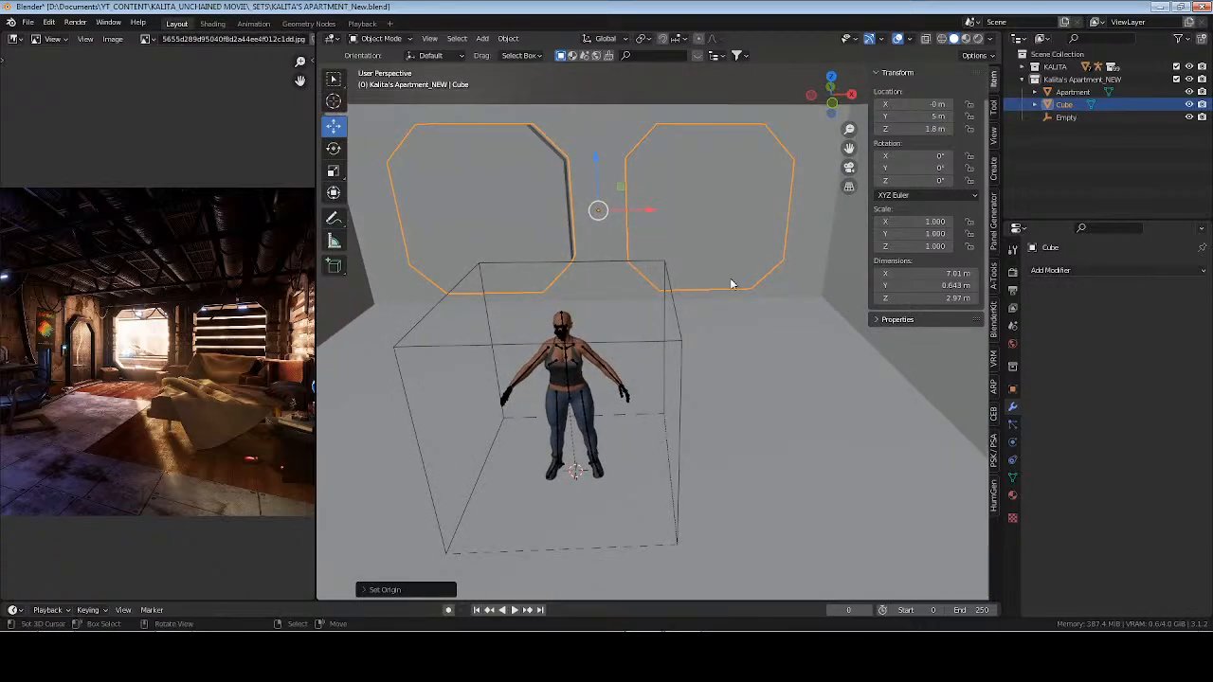
Scale the window cube along Y to about 0.451 to thin it, and save the file
{"action": "middle_click_drag", "start_coordinate": [610, 294], "coordinate": [690, 395]}
{"action": "key", "text": "s"}
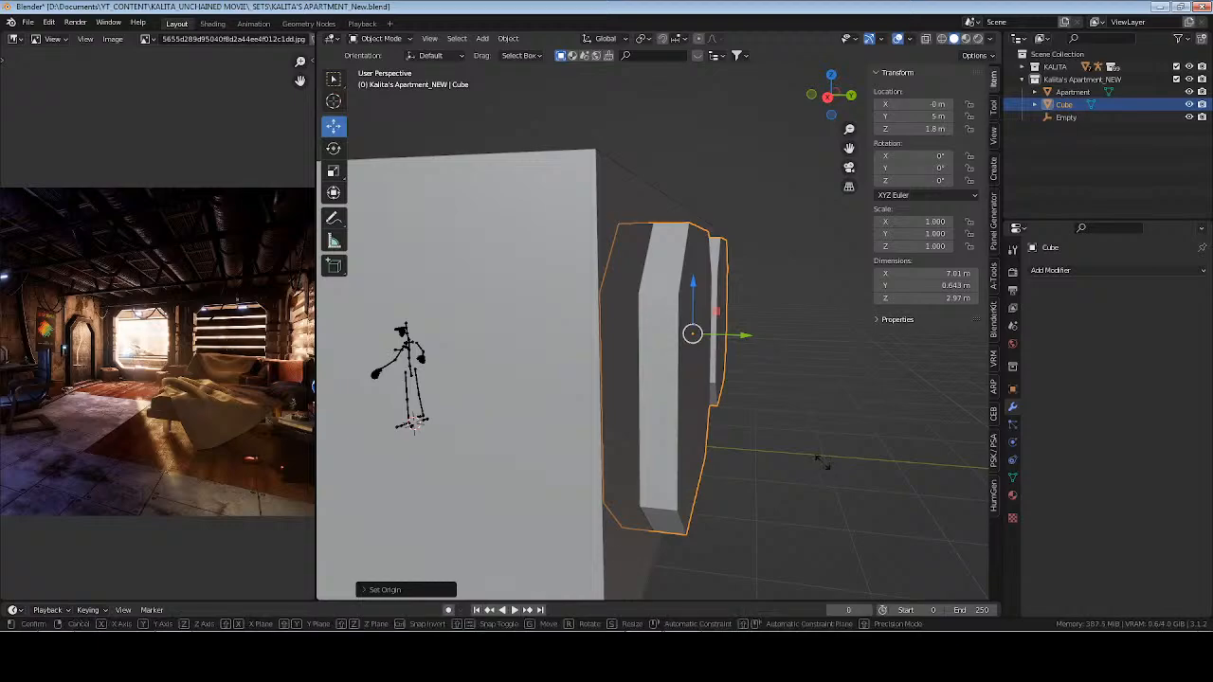
{"action": "key", "text": "y"}
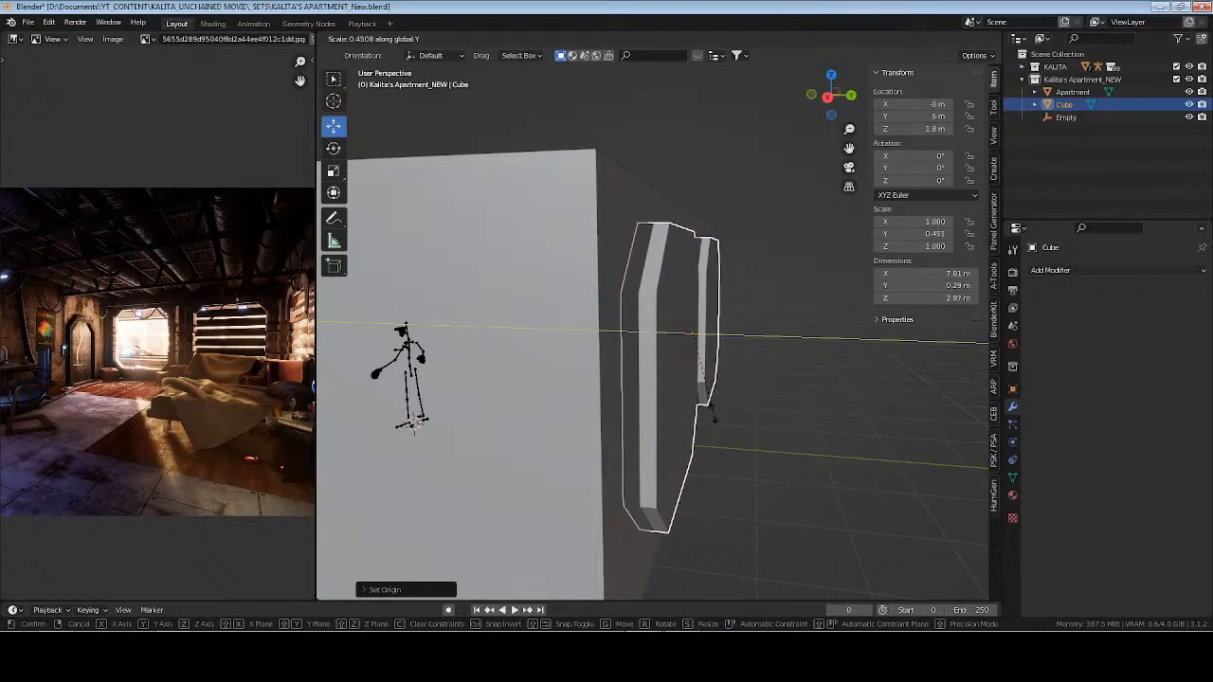
{"action": "left_click", "coordinate": [720, 412]}
{"action": "middle_click_drag", "start_coordinate": [737, 408], "coordinate": [671, 263]}
{"action": "key", "text": "ctrl+s"}
Add a Boolean Difference modifier to the Apartment mesh with Cube as object and the Fast solver, and apply it
{"action": "left_click", "coordinate": [714, 264]}
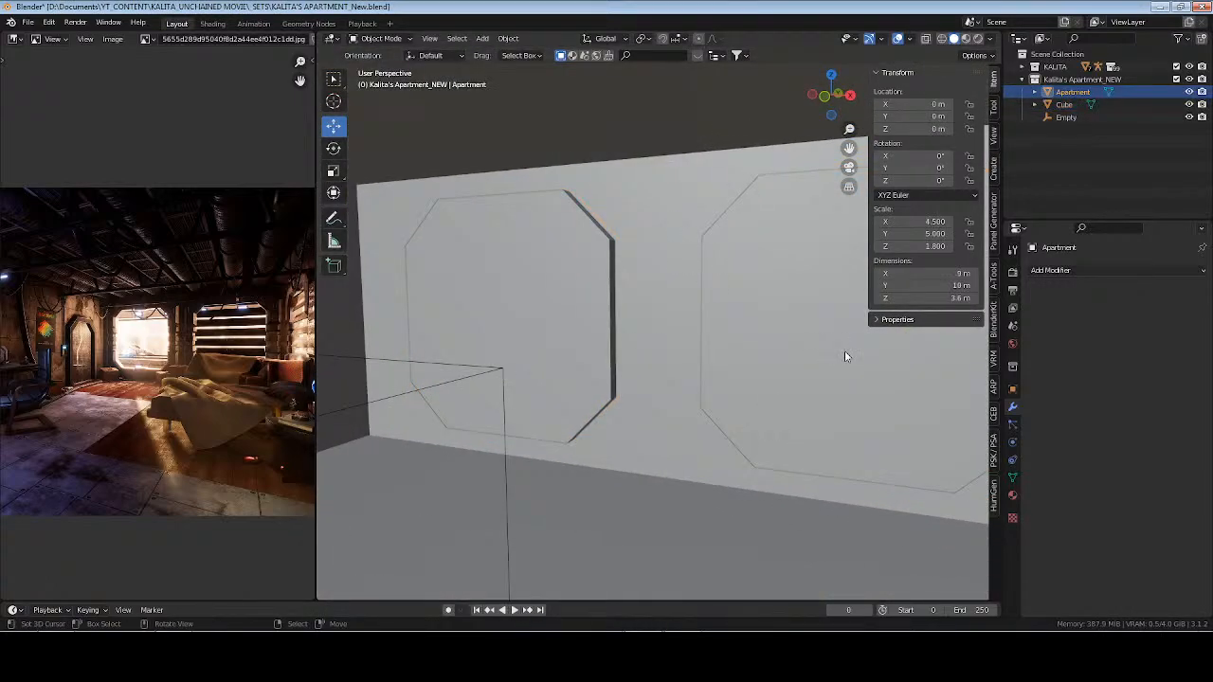
{"action": "left_click", "coordinate": [1092, 275]}
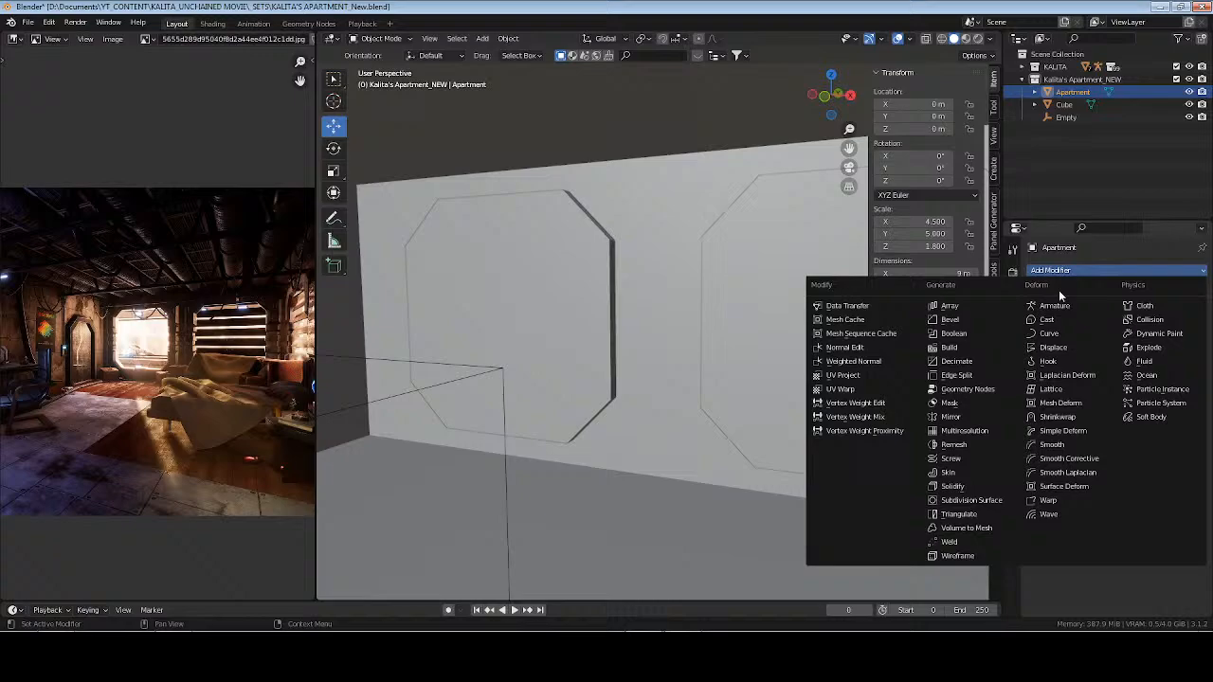
{"action": "left_click", "coordinate": [976, 331]}
{"action": "left_click", "coordinate": [1181, 341]}
{"action": "left_click", "coordinate": [820, 270]}
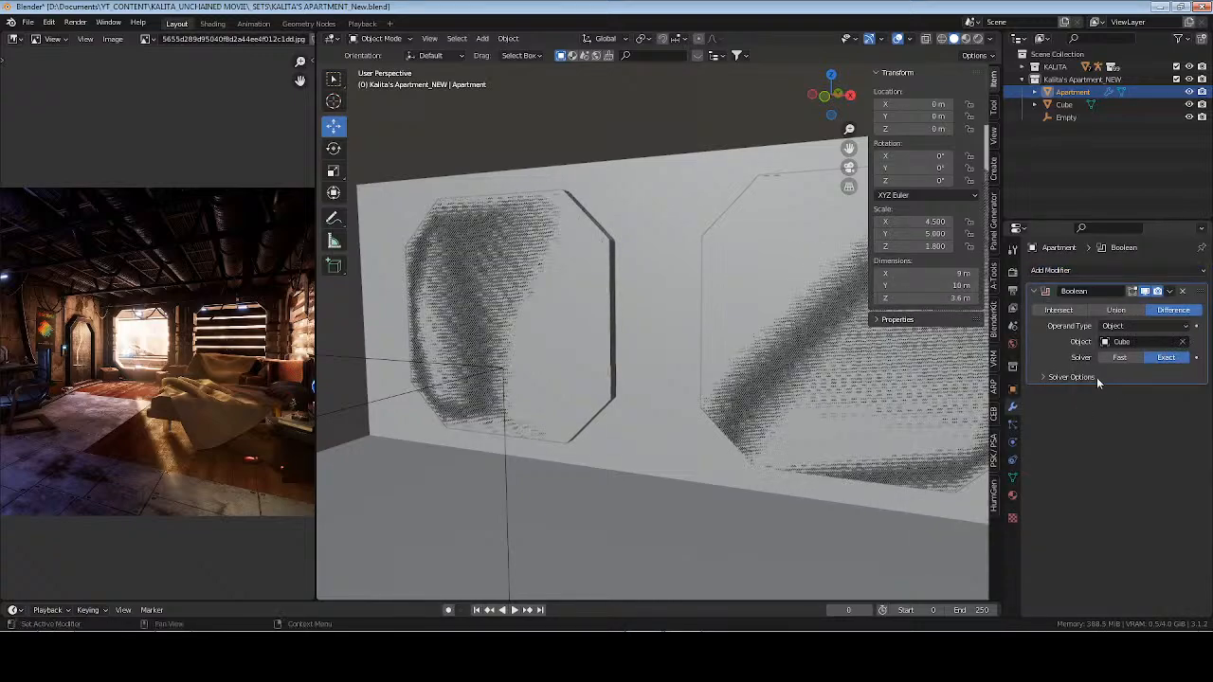
{"action": "left_click", "coordinate": [1119, 357]}
{"action": "middle_click_drag", "start_coordinate": [782, 345], "coordinate": [666, 342]}
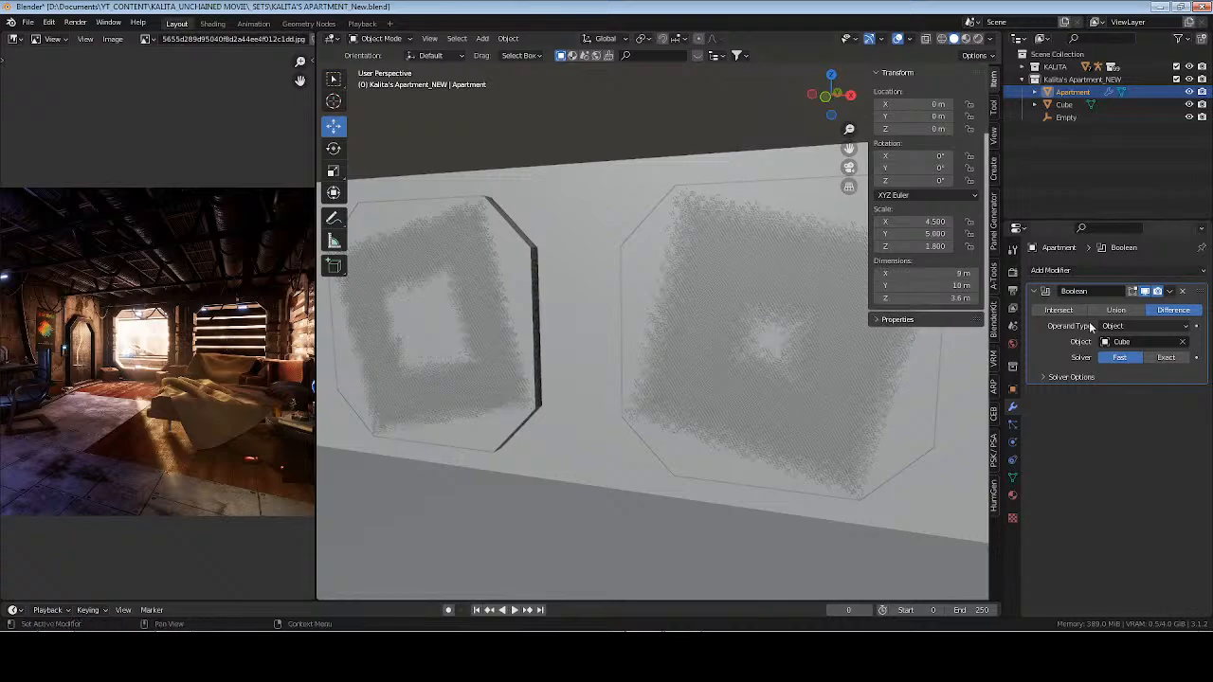
{"action": "key", "text": "ctrl+a"}
Delete the octagonal cutout faces and their surrounding rim faces from the Apartment mesh
{"action": "key", "text": "Tab"}
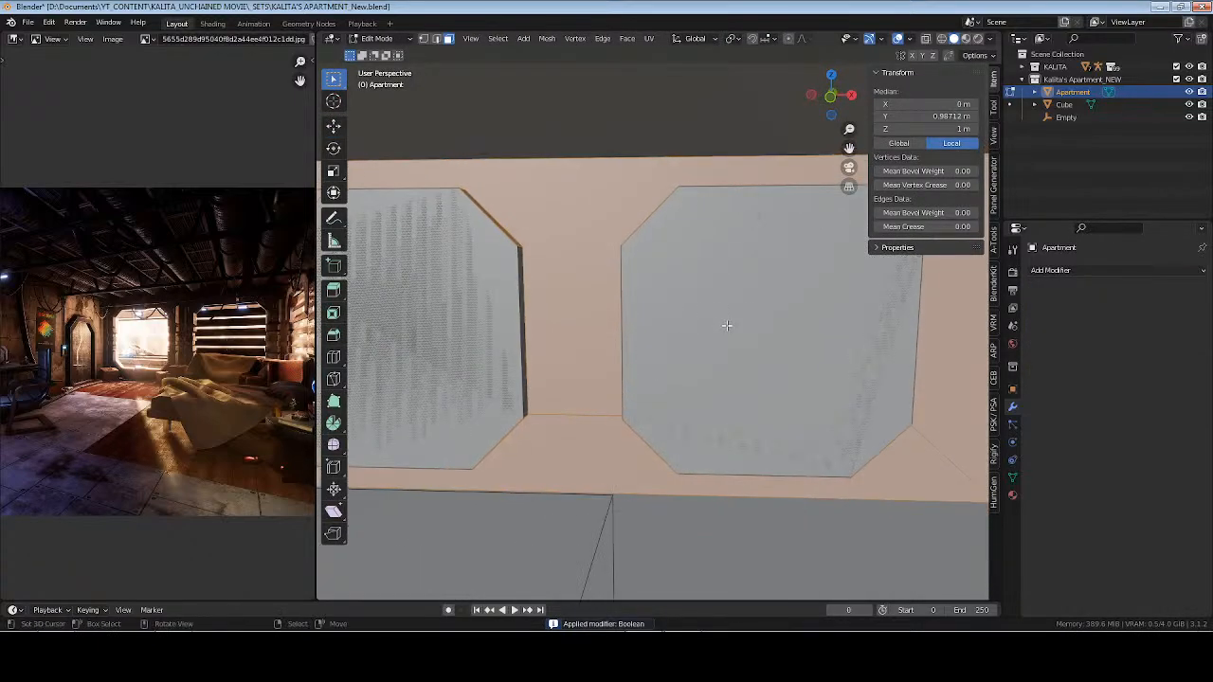
{"action": "left_click", "coordinate": [727, 325]}
{"action": "left_click", "coordinate": [438, 317], "text": "shift"}
{"action": "key", "text": "ctrl+KP_Add"}
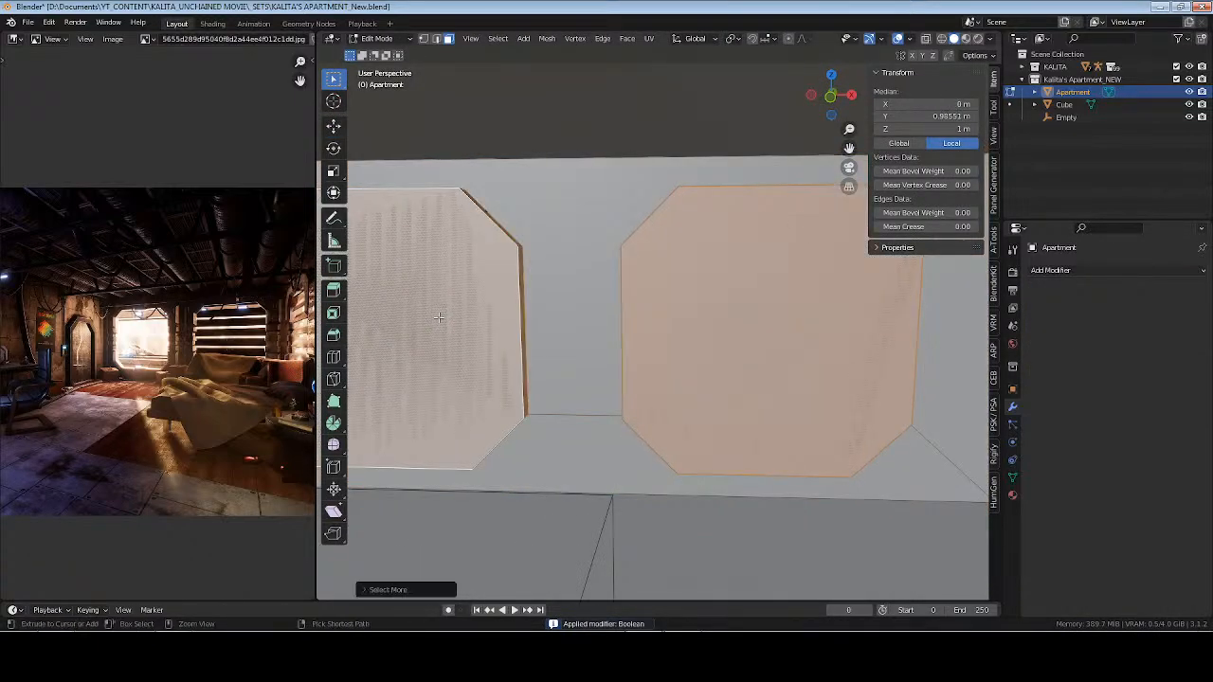
{"action": "middle_click_drag", "start_coordinate": [676, 338], "coordinate": [727, 401]}
{"action": "key", "text": "x"}
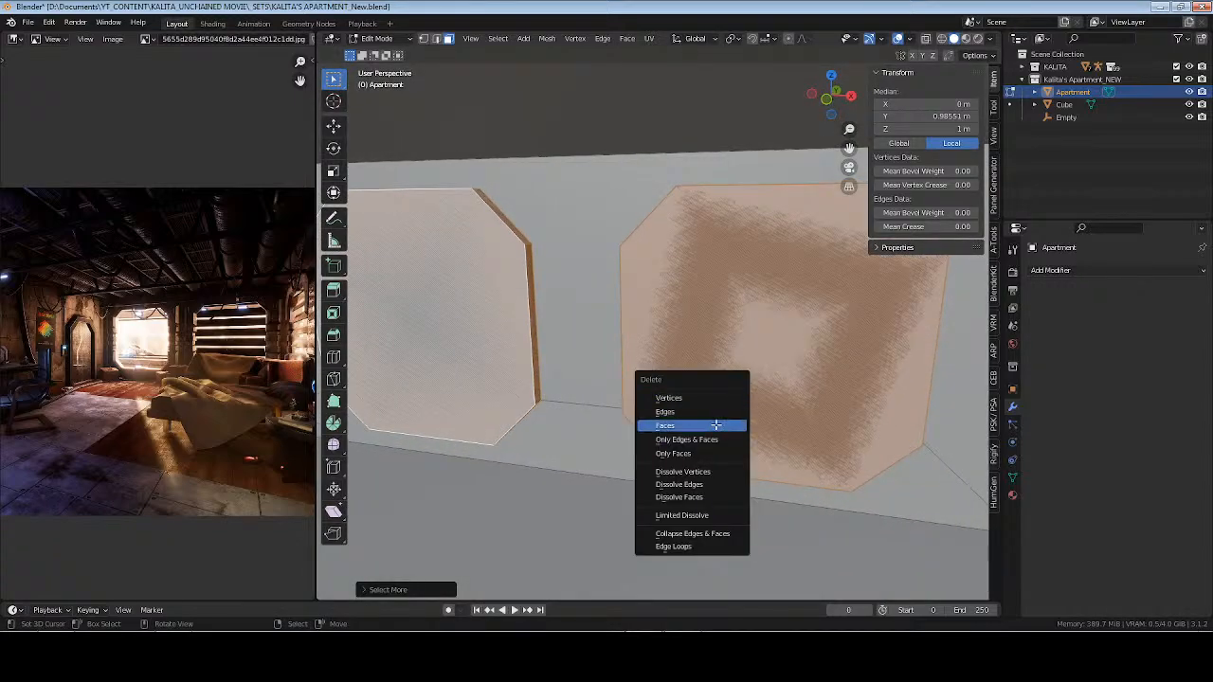
{"action": "left_click", "coordinate": [715, 425]}
{"action": "key", "text": "Tab"}
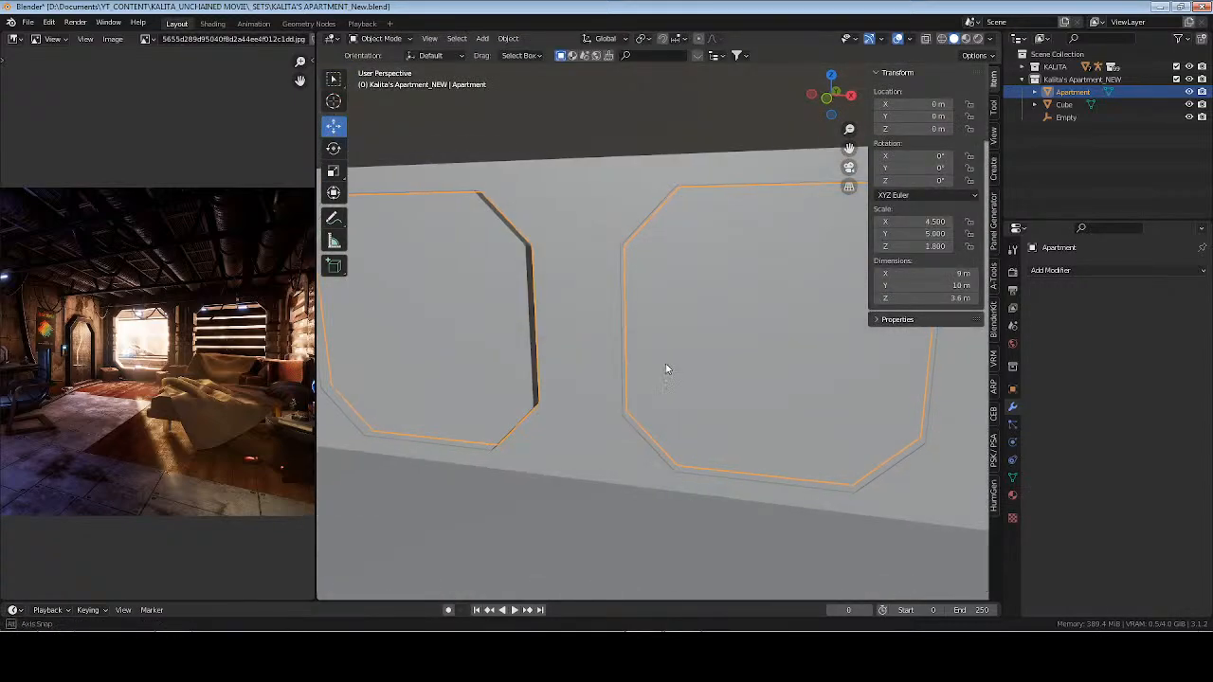
Inset the two outer octagonal faces of the window cube to form a frame border
{"action": "middle_click_drag", "start_coordinate": [665, 364], "coordinate": [833, 405]}
{"action": "left_click", "coordinate": [733, 365]}
{"action": "key", "text": "Tab"}
{"action": "left_click", "coordinate": [703, 312]}
{"action": "left_click", "coordinate": [485, 317], "text": "shift"}
{"action": "key", "text": "i"}
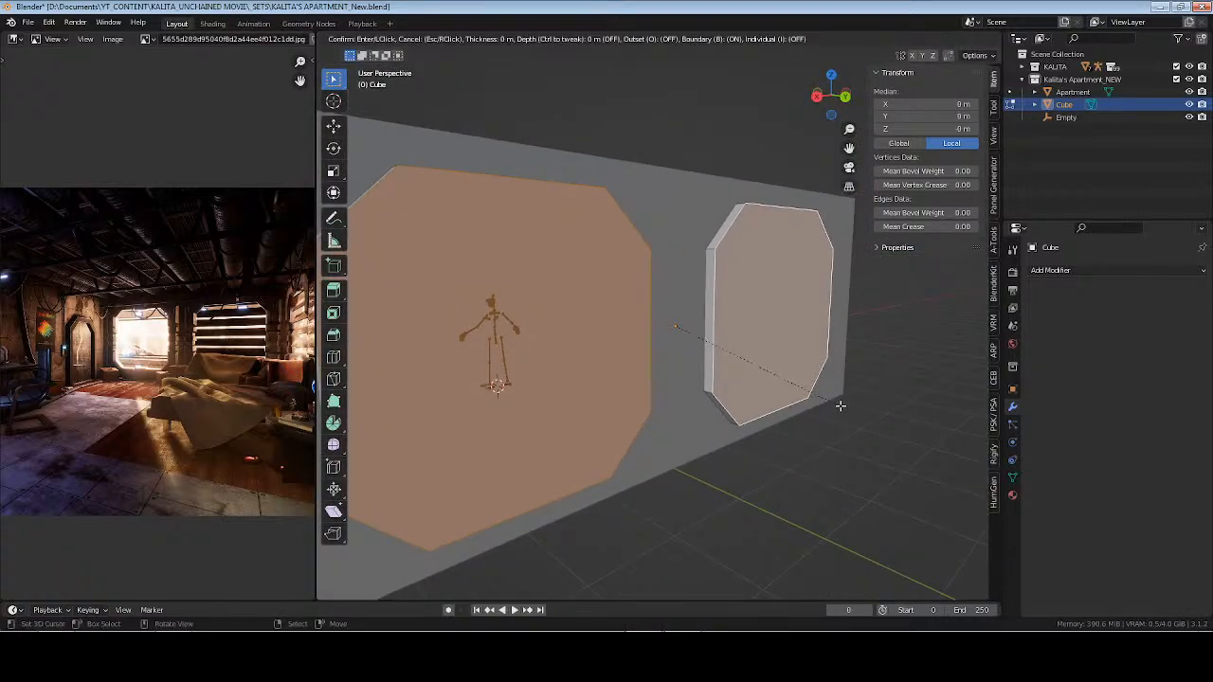
{"action": "left_click", "coordinate": [821, 400]}
Extrude the two inset window faces inward along their normals to recess the panes
{"action": "middle_click_drag", "start_coordinate": [820, 401], "coordinate": [787, 408]}
{"action": "key", "text": "alt+e"}
{"action": "left_click", "coordinate": [790, 424]}
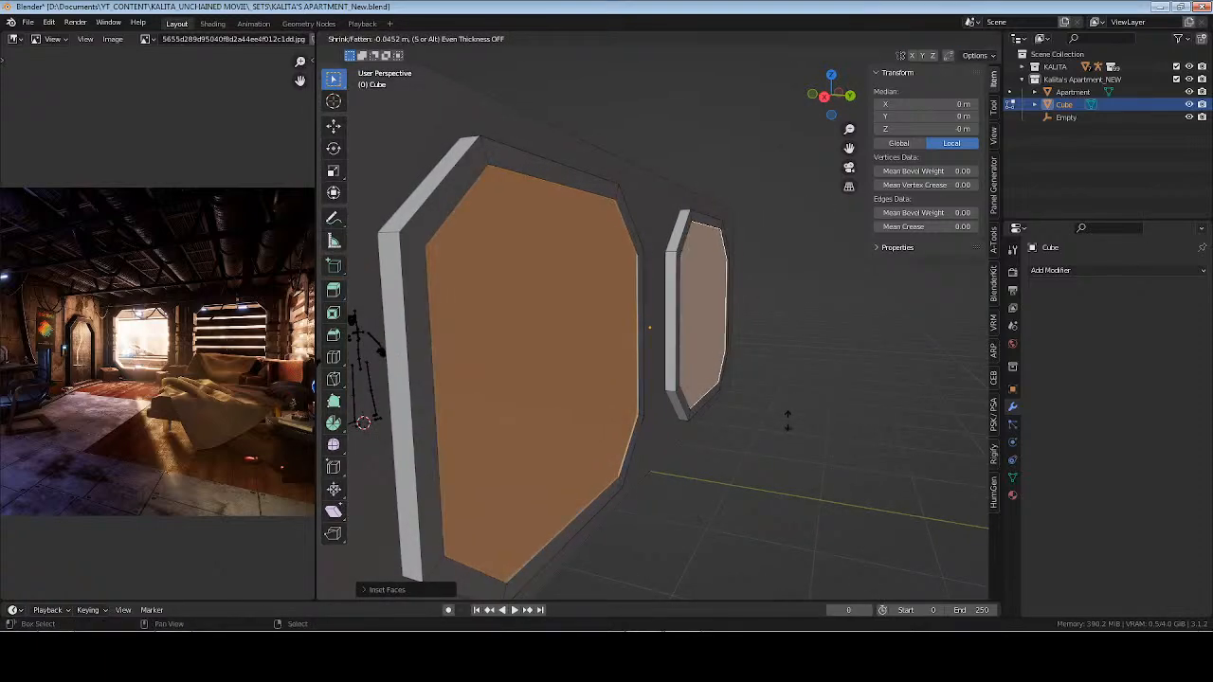
{"action": "left_click", "coordinate": [787, 425]}
{"action": "middle_click_drag", "start_coordinate": [558, 395], "coordinate": [711, 392]}
{"action": "key", "text": "alt+a"}
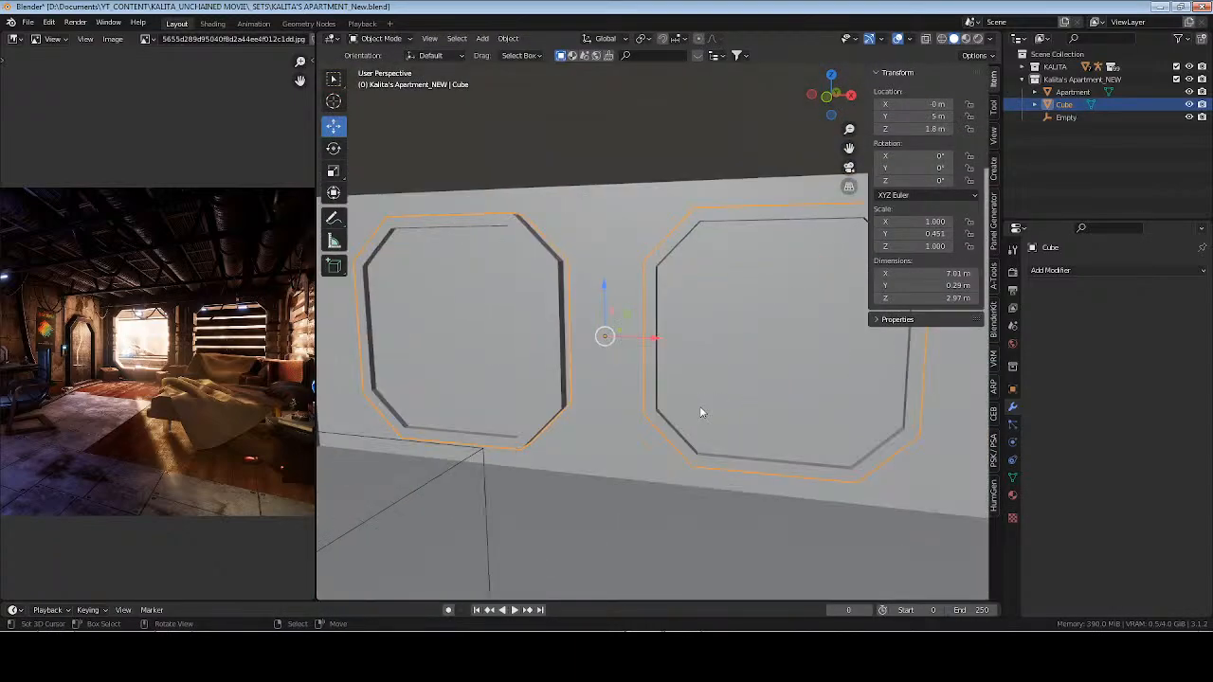
{"action": "middle_click_drag", "start_coordinate": [699, 405], "coordinate": [711, 372]}
Rename the window cube object as Windows and save the file
{"action": "key", "text": "F2"}
{"action": "type", "text": "F"}
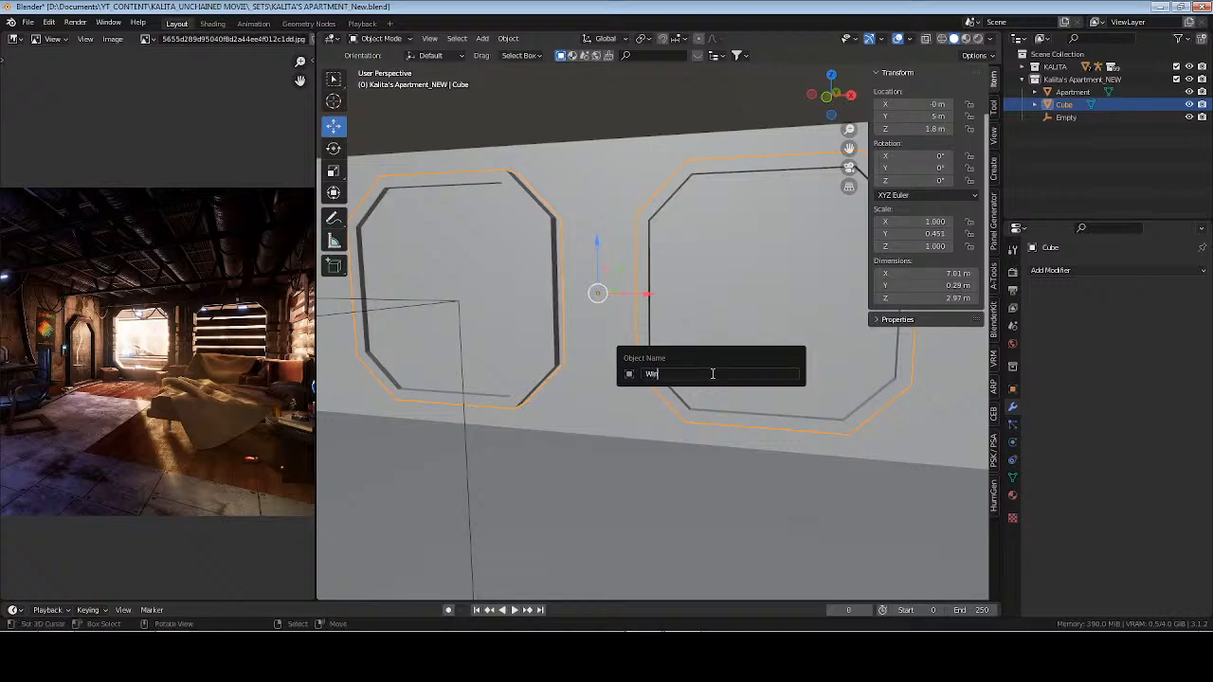
{"action": "type", "text": "indows"}
{"action": "key", "text": "Return"}
{"action": "key", "text": "ctrl+s"}
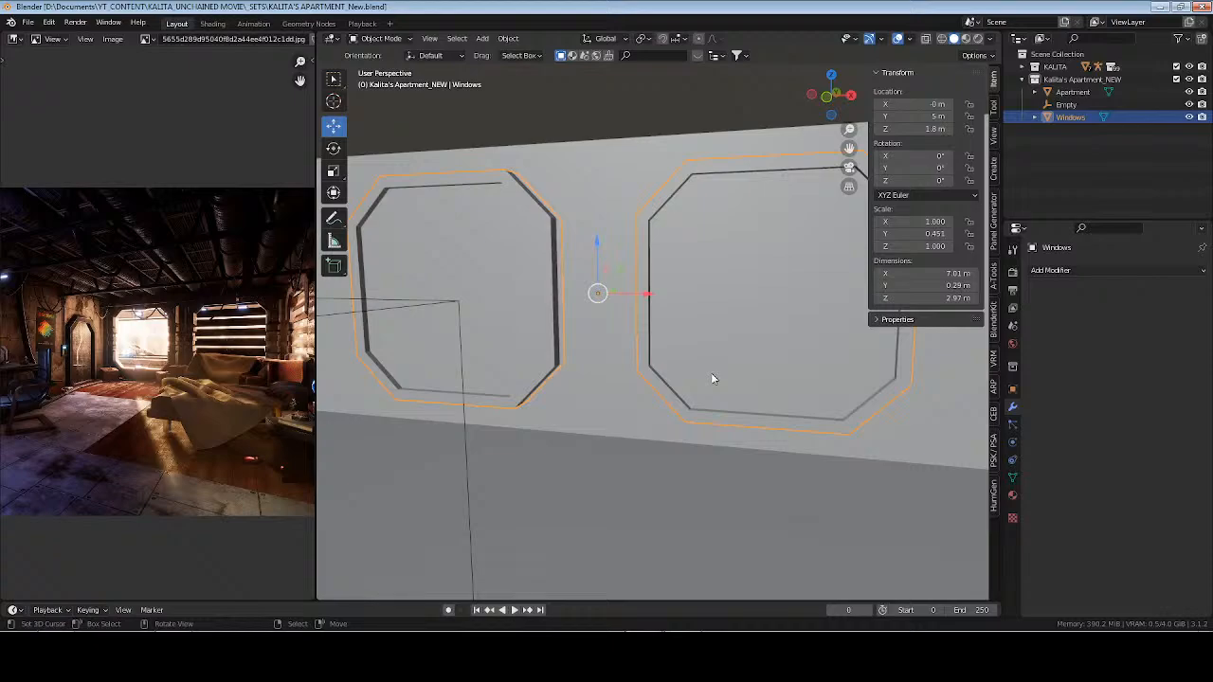
{"action": "key", "text": "alt+a"}
{"action": "key", "text": "ctrl+s"}
Rename the cube-shaped empty as "center point" and save the file
{"action": "middle_click_drag", "start_coordinate": [717, 386], "coordinate": [772, 401]}
{"action": "left_click", "coordinate": [1065, 105]}
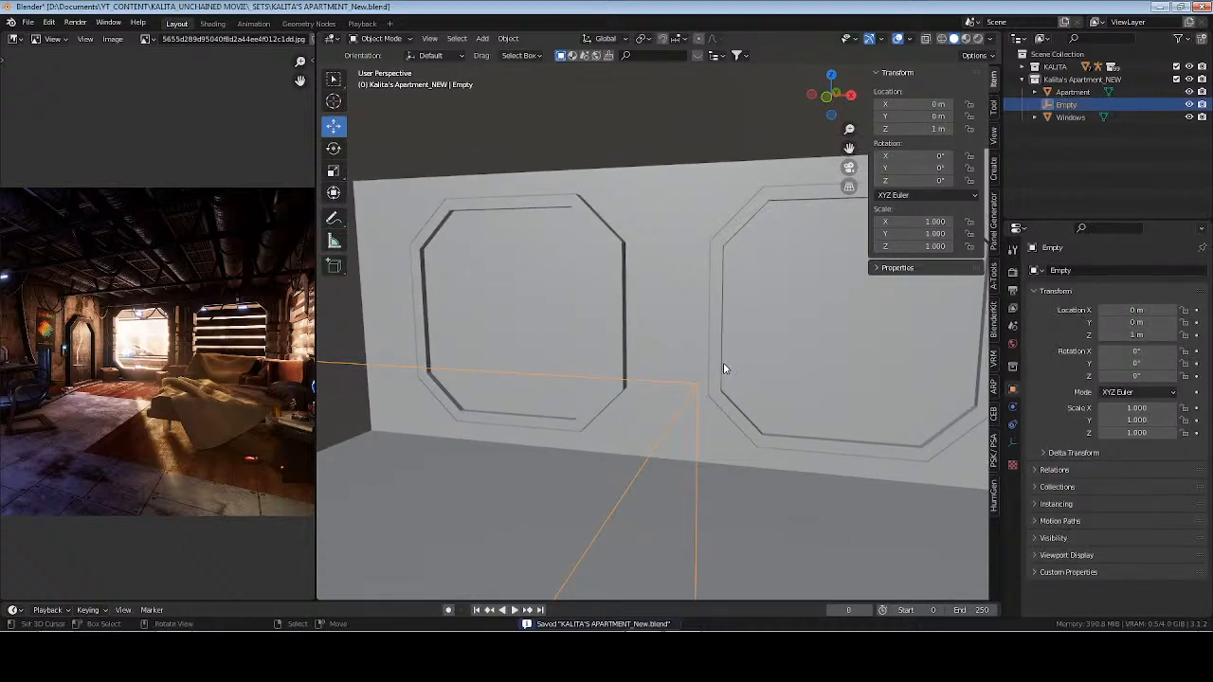
{"action": "key", "text": "F2"}
{"action": "type", "text": "cneter"}
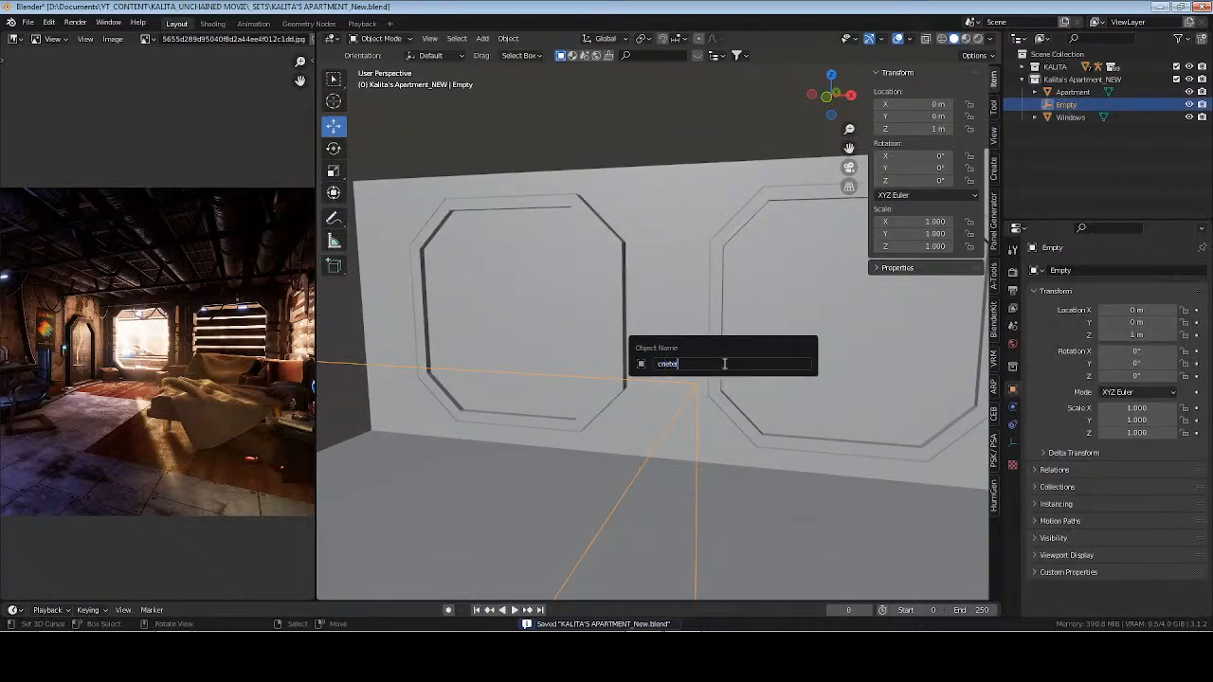
{"action": "type", "text": " po"}
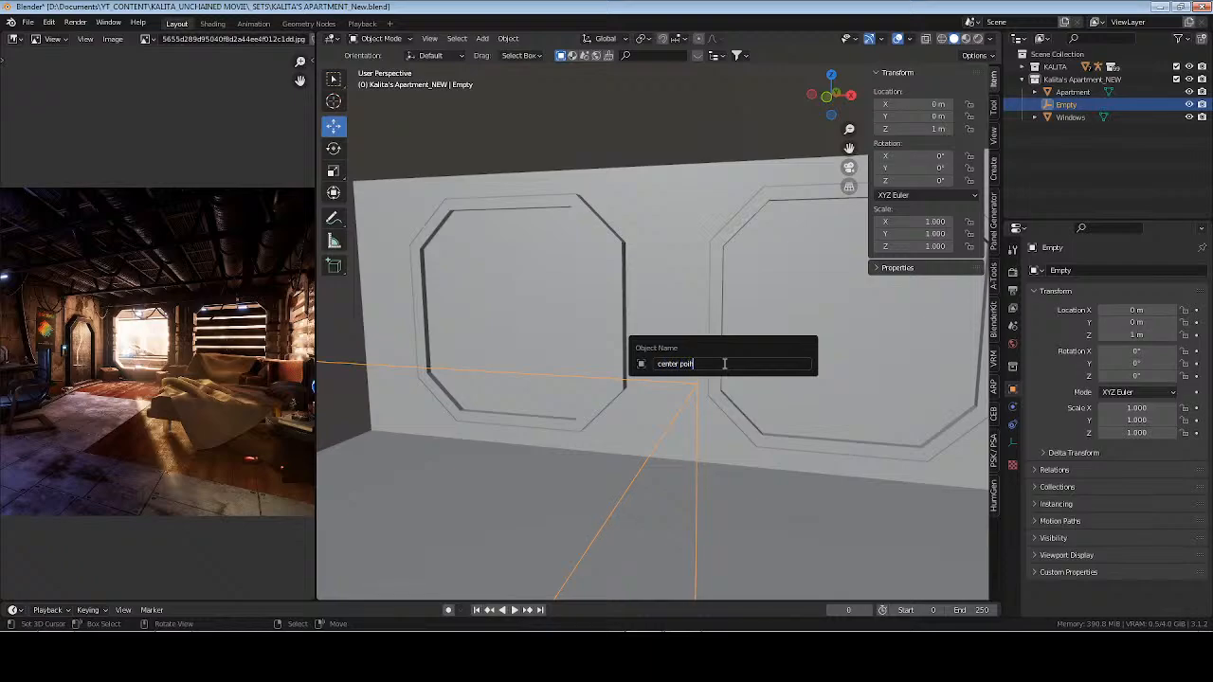
{"action": "type", "text": "int"}
{"action": "key", "text": "Return"}
{"action": "key", "text": "ctrl+s"}
{"action": "key", "text": "alt+a"}
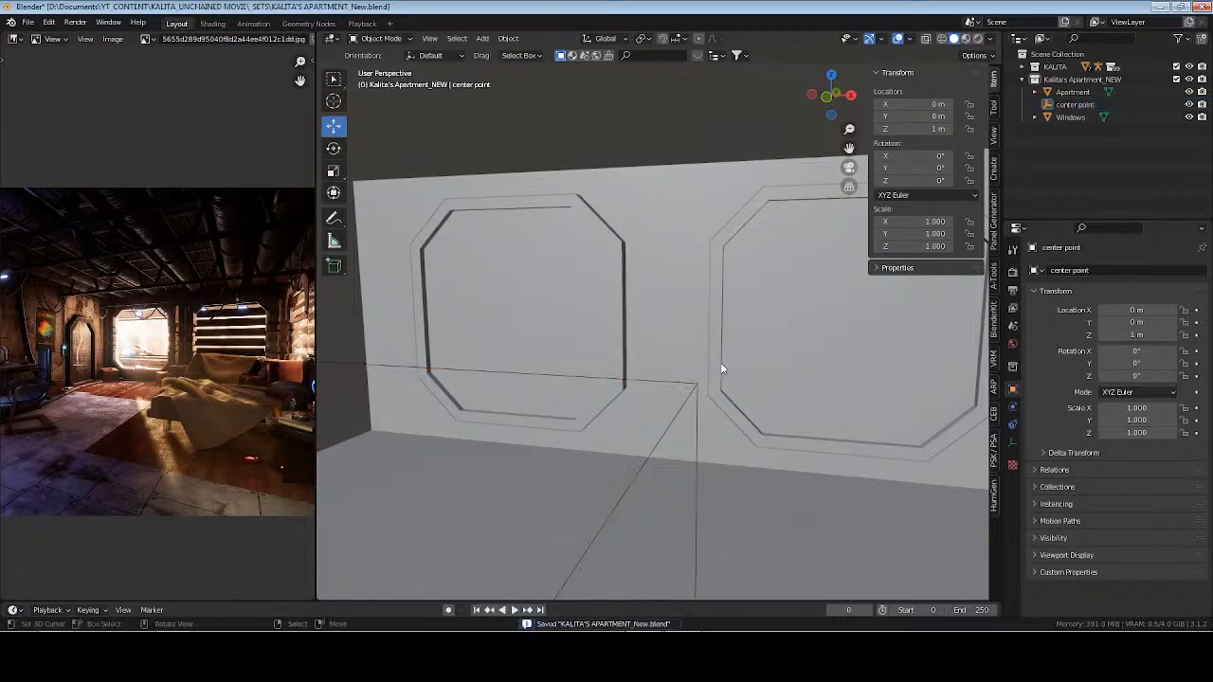
Add a cube mesh to the Kalita's Apartment_NEW collection and raise it 1 m along Z onto the floor
{"action": "scroll", "coordinate": [636, 367], "scroll_direction": "down", "scroll_amount": 4}
{"action": "middle_click_drag", "start_coordinate": [549, 370], "coordinate": [720, 341], "text": "shift"}
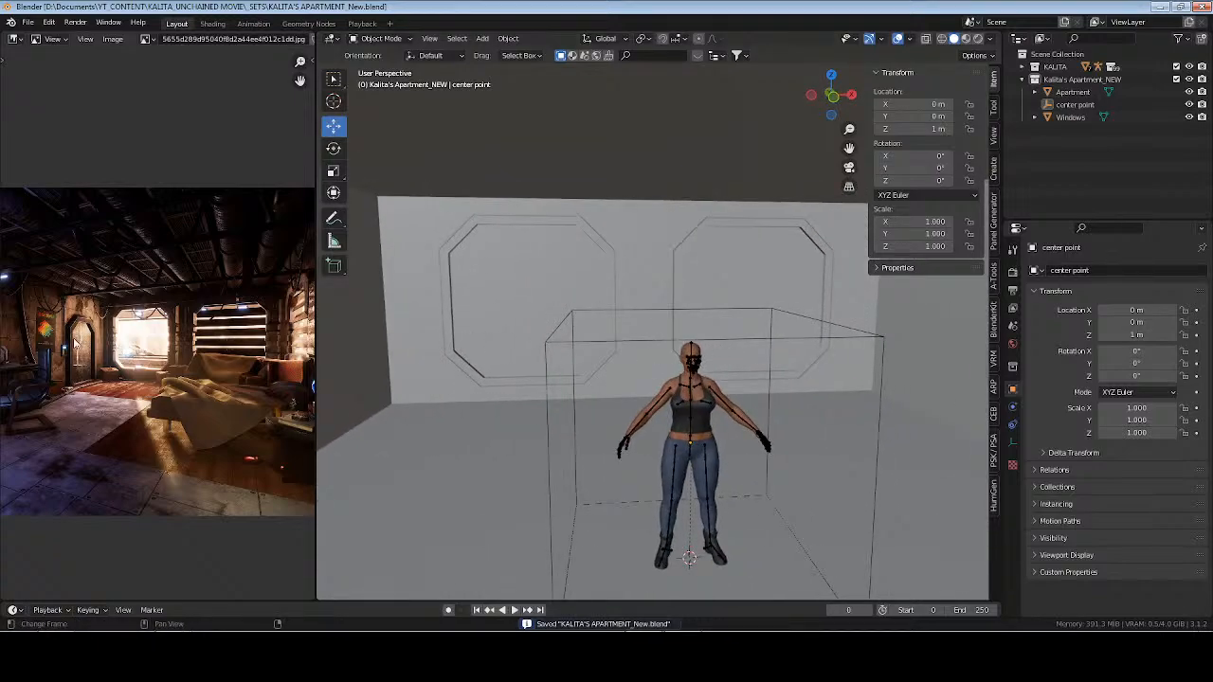
{"action": "middle_click_drag", "start_coordinate": [414, 402], "coordinate": [531, 388]}
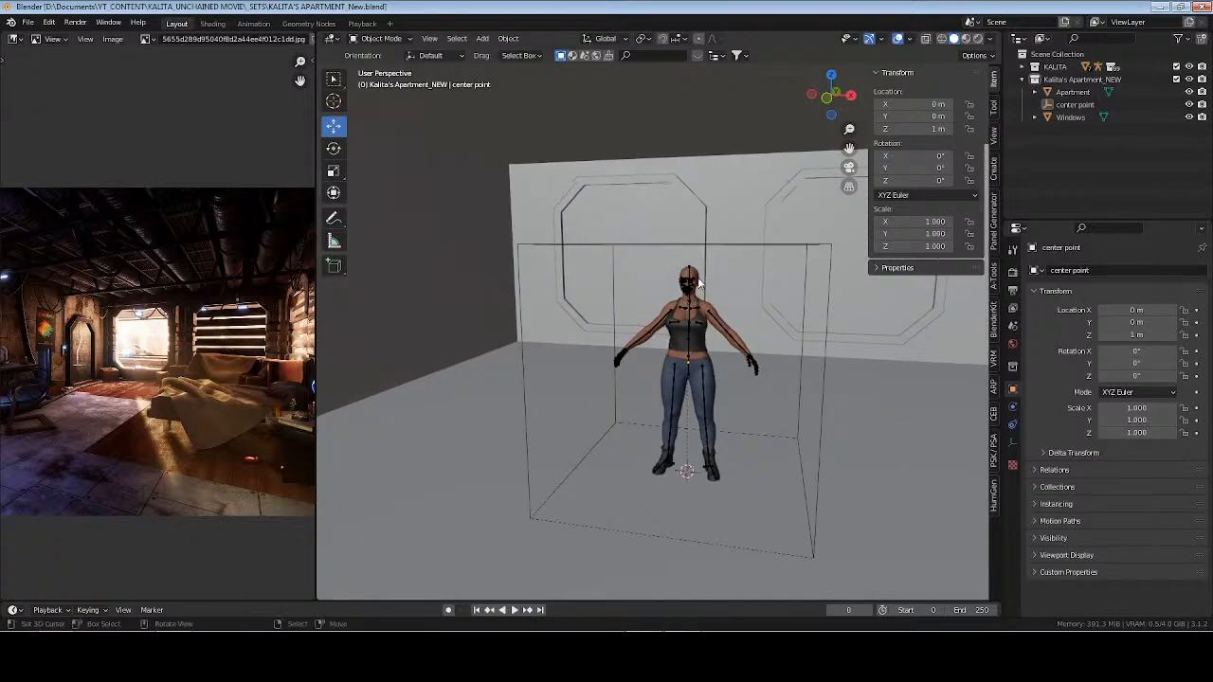
{"action": "left_click", "coordinate": [1082, 79]}
{"action": "key", "text": "shift+a"}
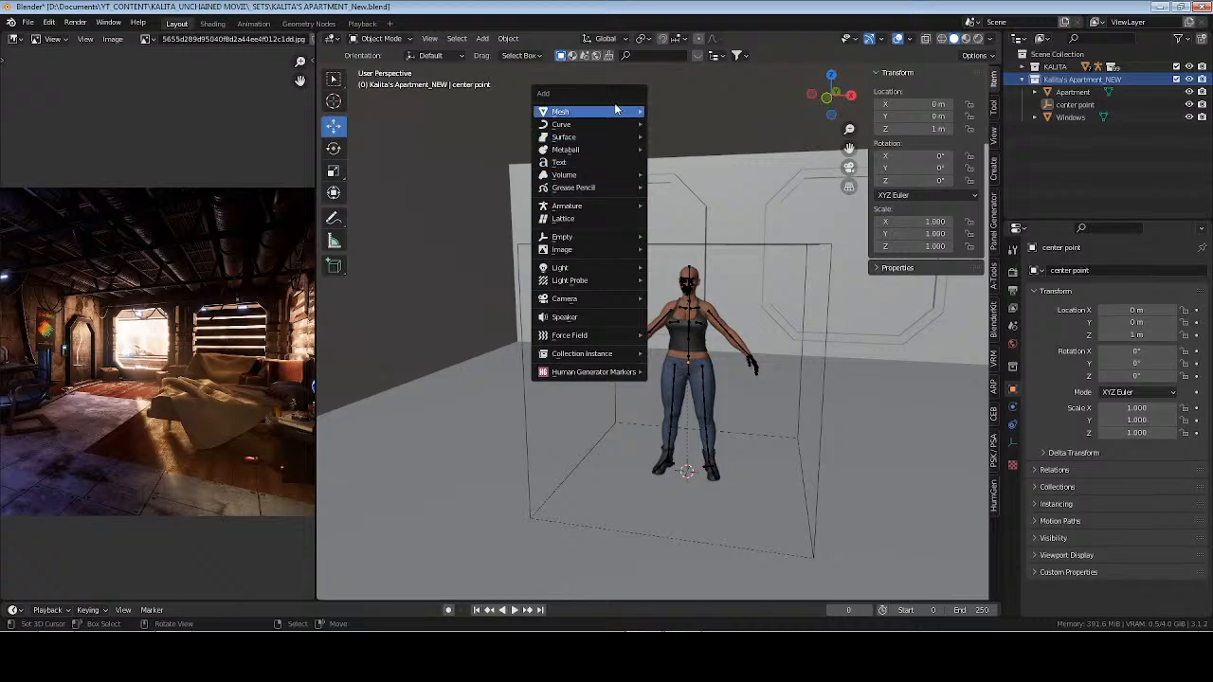
{"action": "left_click", "coordinate": [686, 124]}
{"action": "key", "text": "g"}
{"action": "left_click", "coordinate": [740, 351]}
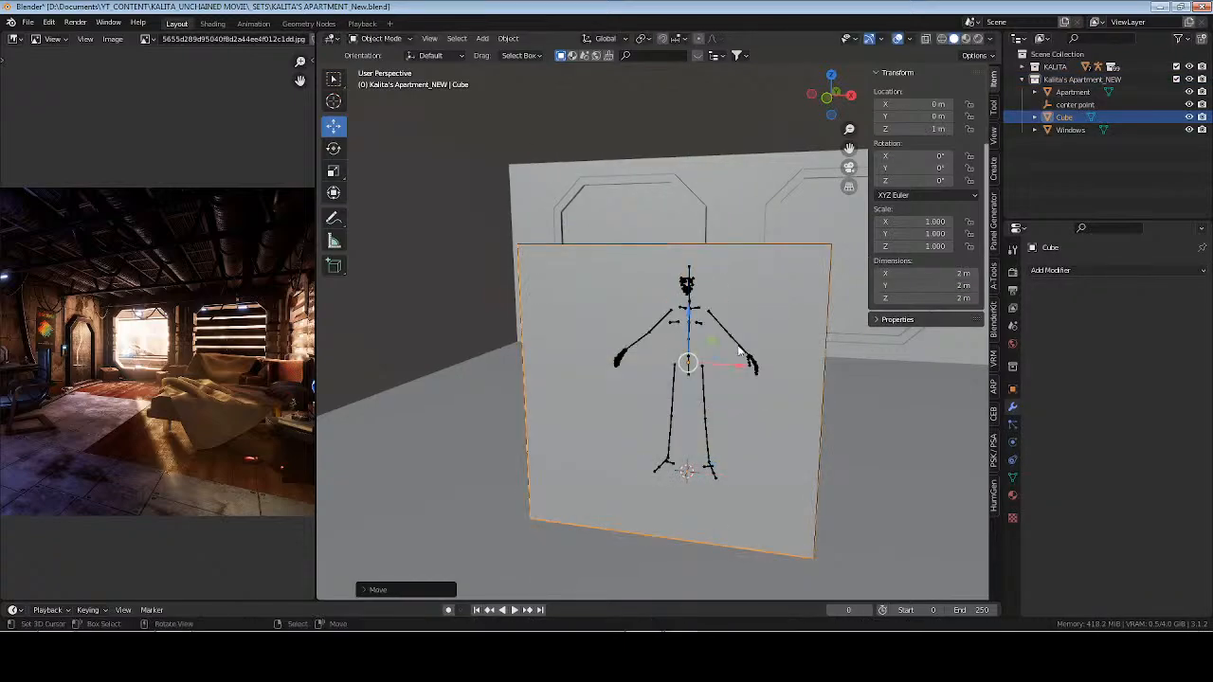
Apply all transforms to the new cube so its origin sits at the floor's world origin
{"action": "middle_click_drag", "start_coordinate": [740, 351], "coordinate": [772, 388]}
{"action": "key", "text": "ctrl+a"}
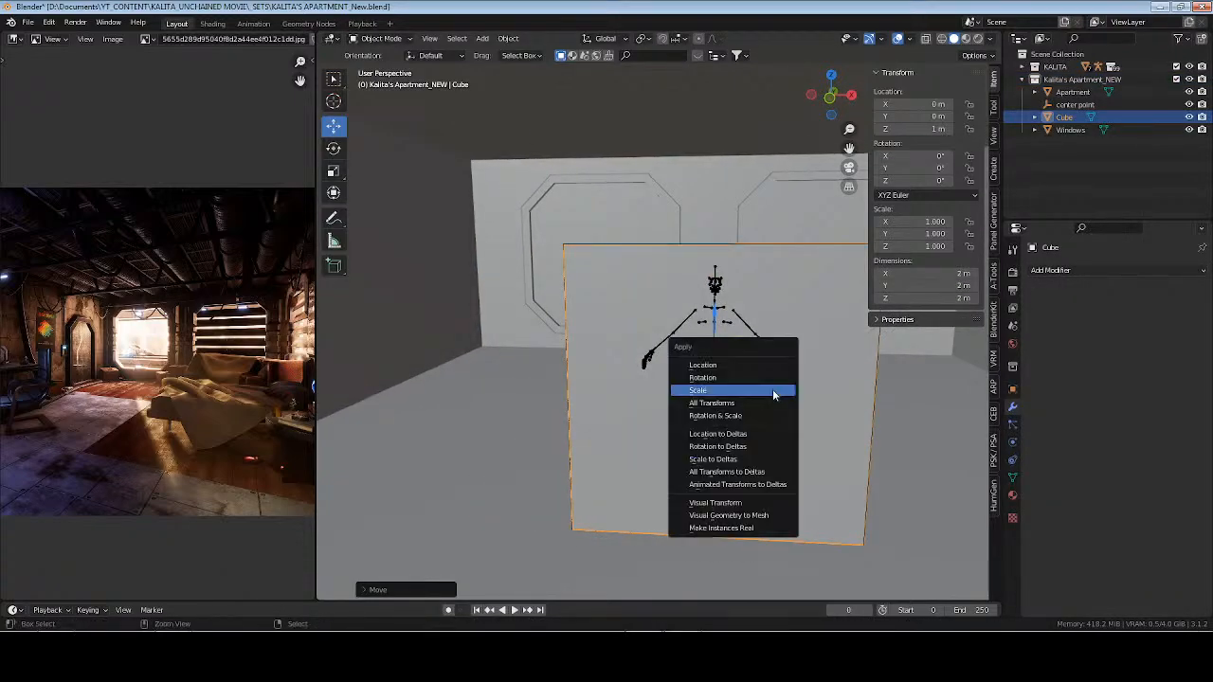
{"action": "left_click", "coordinate": [766, 401]}
{"action": "key", "text": "KP_Decimal"}
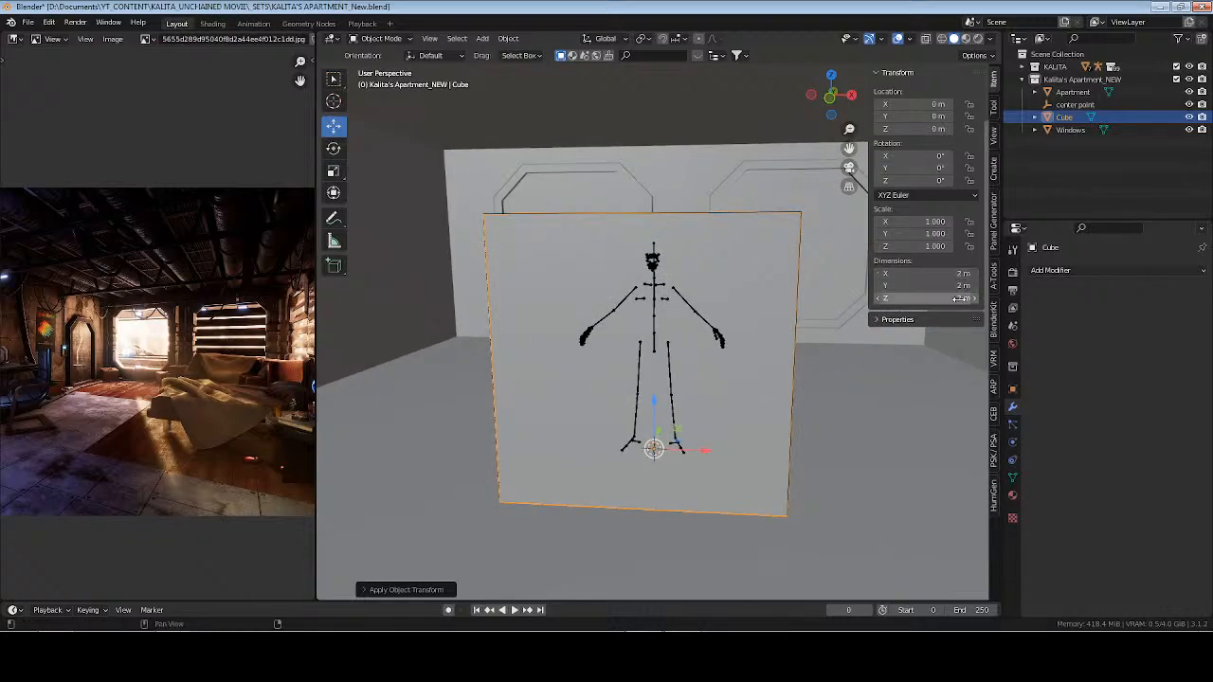
Set the new cube's Z dimension to 2.1 m
{"action": "left_click", "coordinate": [960, 299]}
{"action": "type", "text": "2.1"}
{"action": "key", "text": "Return"}
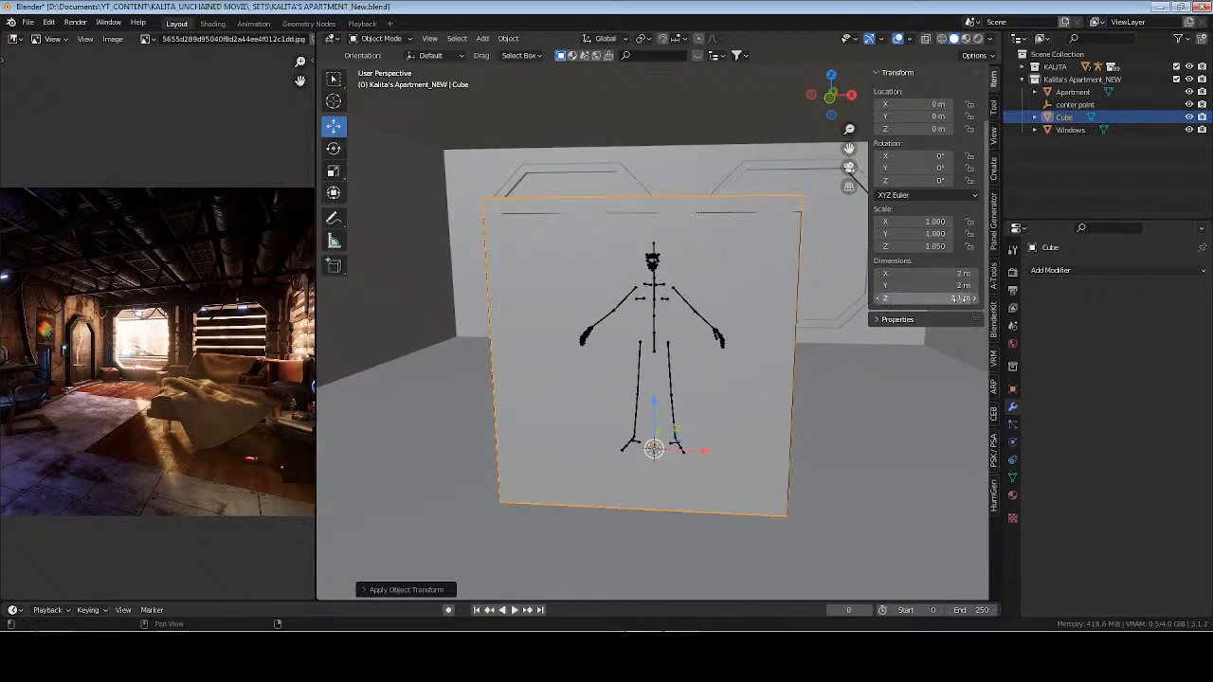
{"action": "mouse_move", "coordinate": [670, 338]}
{"action": "middle_mouse_down"}
{"action": "mouse_move", "coordinate": [696, 341]}
{"action": "mouse_move", "coordinate": [676, 341]}
{"action": "middle_mouse_up"}
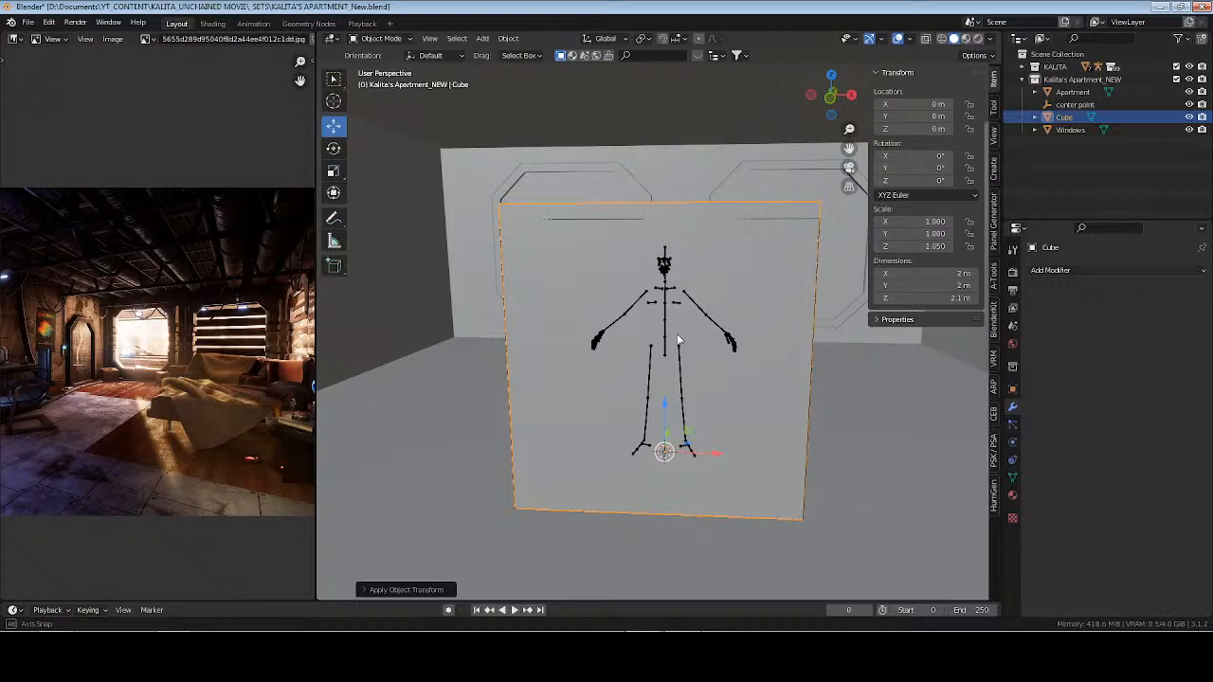
Set the new cube's Z dimension to 2.2 m and its Y dimension to 0.5 m
{"action": "left_click", "coordinate": [949, 298]}
{"action": "type", "text": "2.2"}
{"action": "key", "text": "Return"}
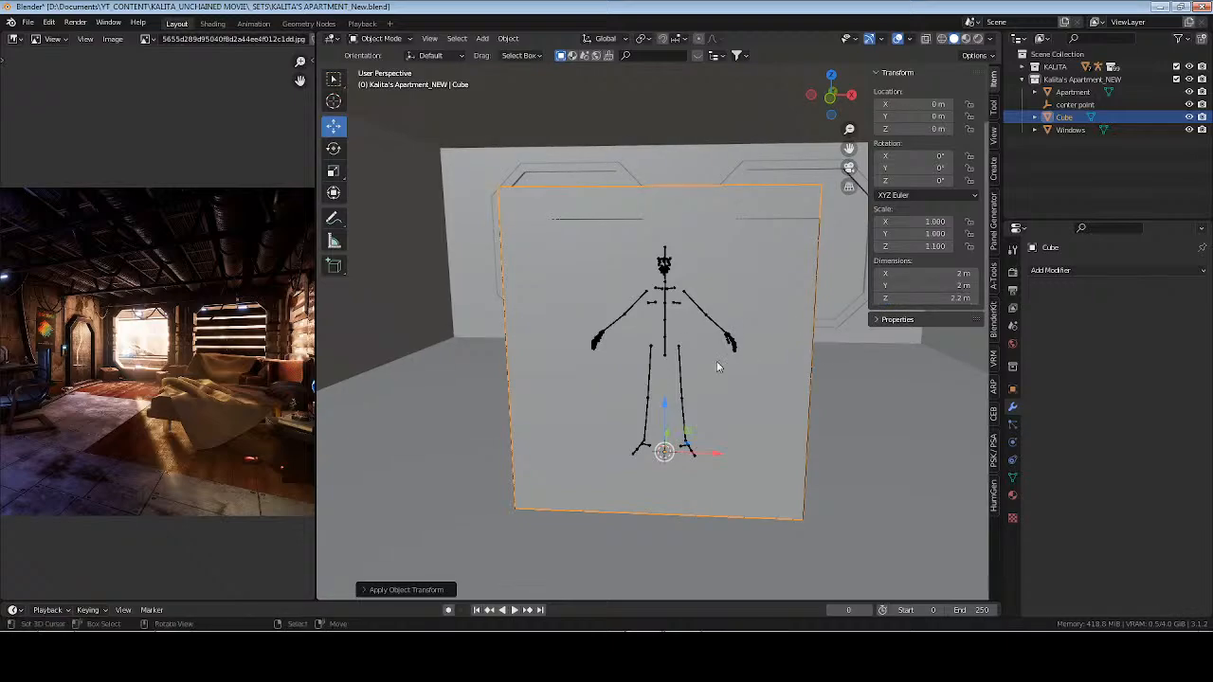
{"action": "middle_click_drag", "start_coordinate": [717, 360], "coordinate": [688, 381]}
{"action": "key", "text": "KP_Decimal"}
{"action": "scroll", "coordinate": [728, 370], "scroll_direction": "down", "scroll_amount": 2}
{"action": "left_click", "coordinate": [960, 286]}
{"action": "type", "text": "0.5"}
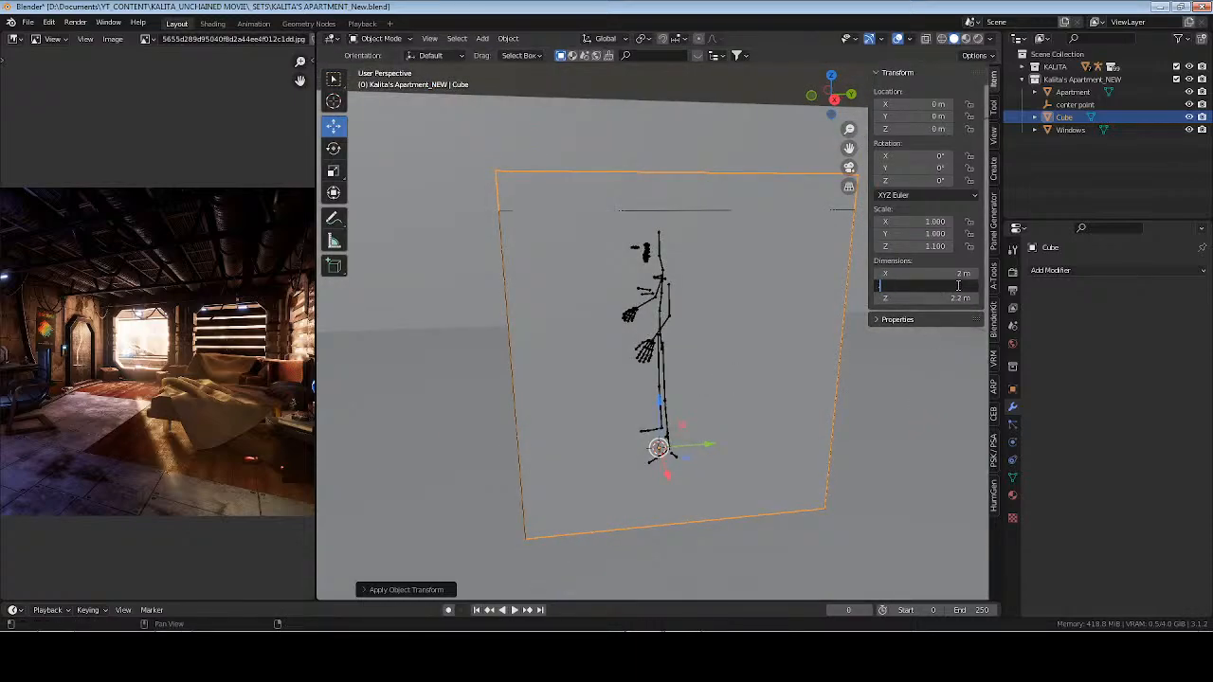
{"action": "key", "text": "Return"}
Set the new cube's X dimension to 1.5 m
{"action": "middle_click_drag", "start_coordinate": [615, 328], "coordinate": [603, 327]}
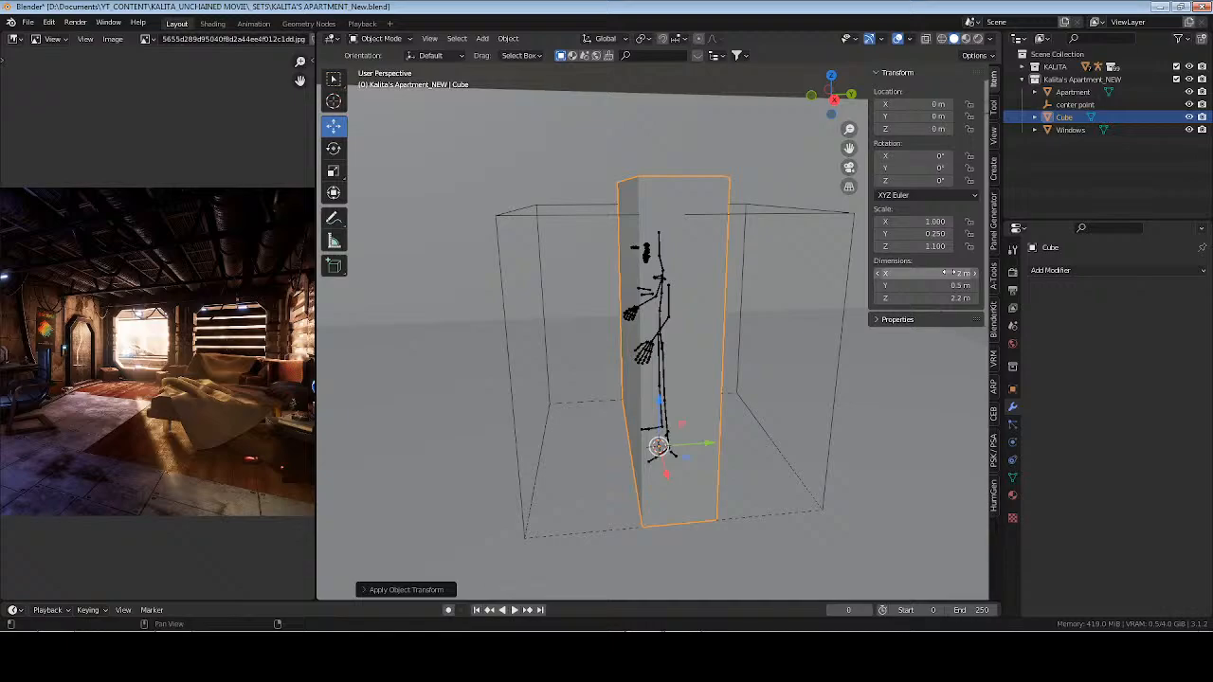
{"action": "left_click", "coordinate": [945, 273]}
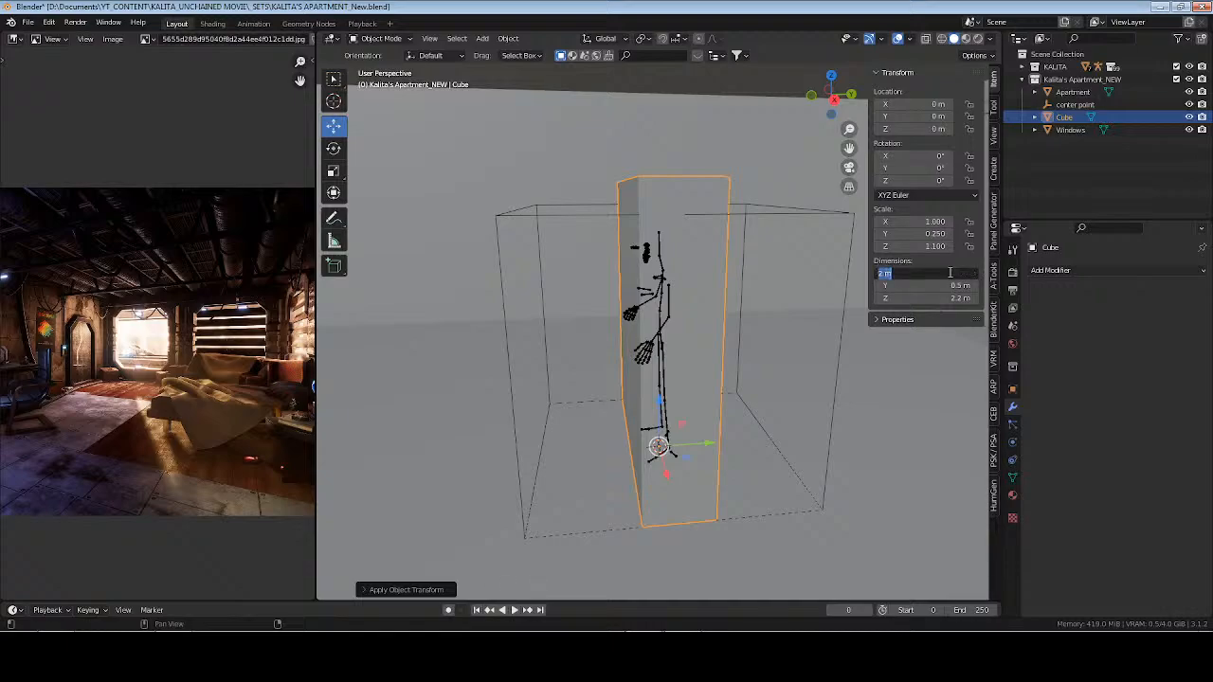
{"action": "type", "text": "1.5"}
{"action": "key", "text": "Return"}
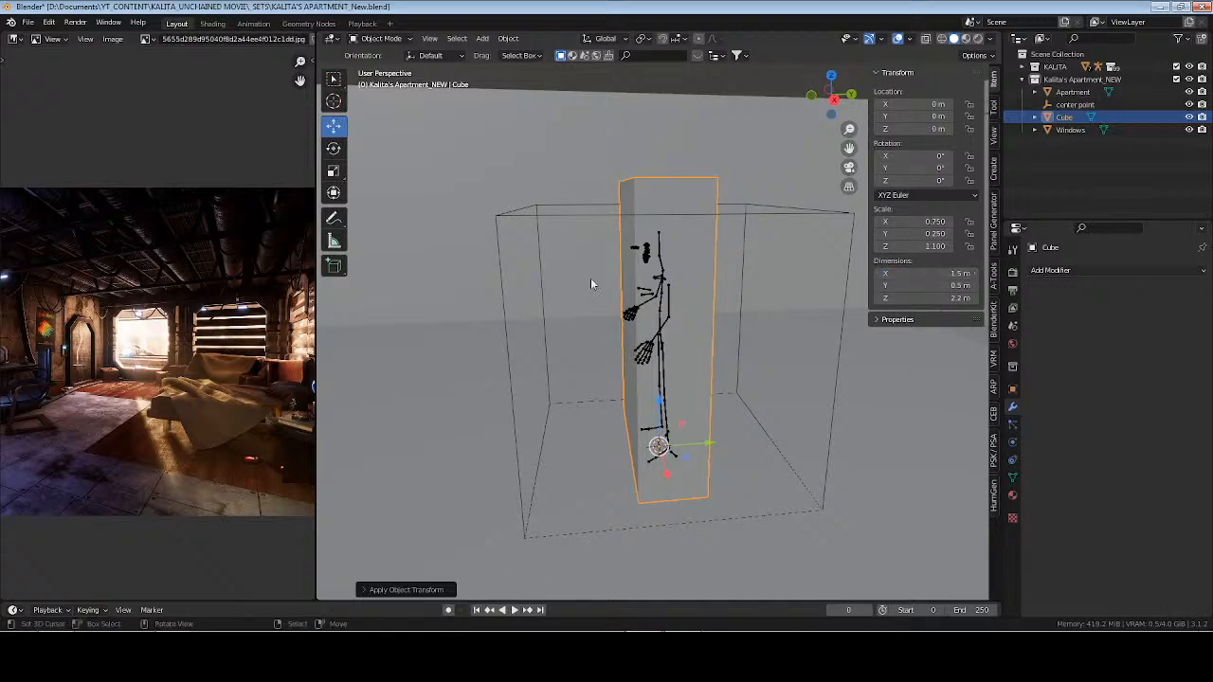
{"action": "middle_click_drag", "start_coordinate": [590, 278], "coordinate": [652, 292]}
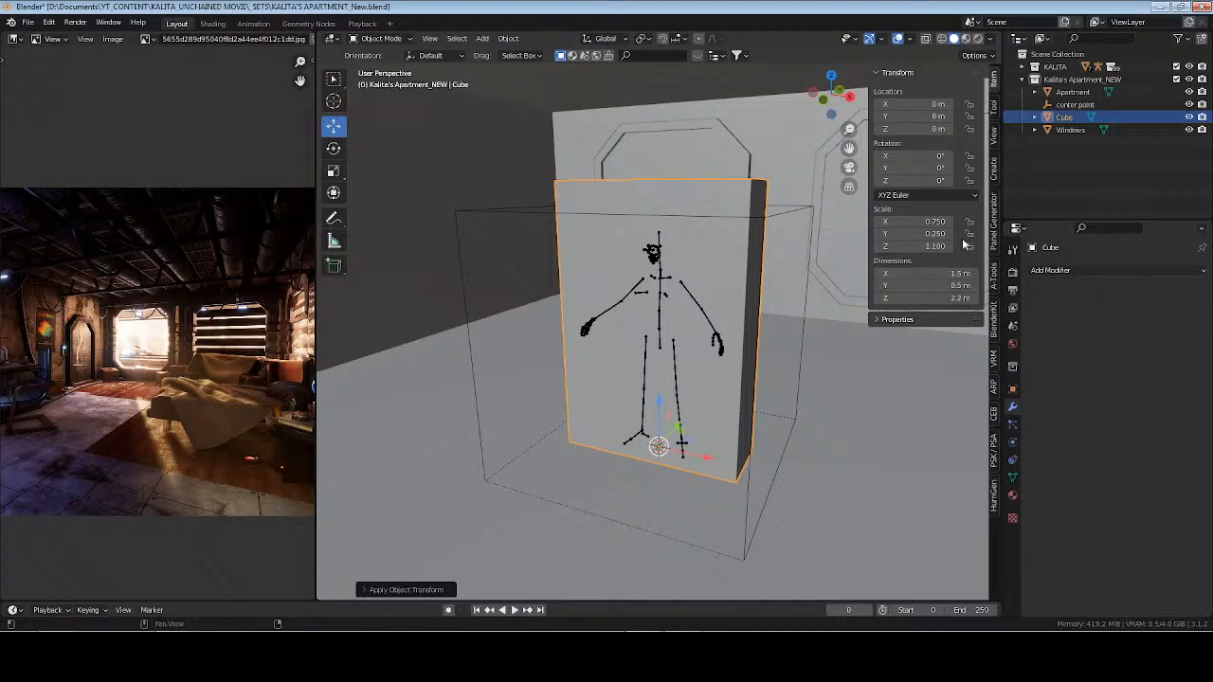
Apply the cube's scale and rotate it 90° about Z
{"action": "key", "text": "ctrl+a"}
{"action": "left_click", "coordinate": [652, 293]}
{"action": "key", "text": "Return"}
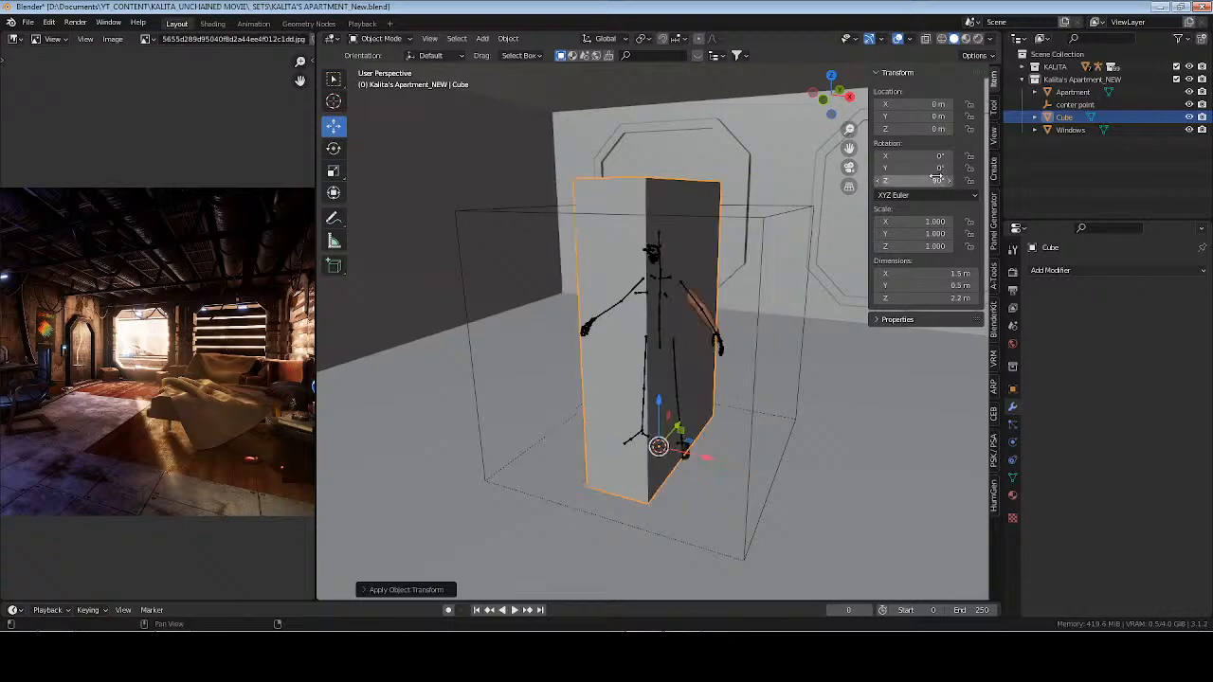
Move the cube along X to about -4.53 m so it sits in the apartment's side wall
{"action": "left_click_drag", "start_coordinate": [725, 464], "coordinate": [394, 346]}
{"action": "key", "text": "KP_Decimal"}
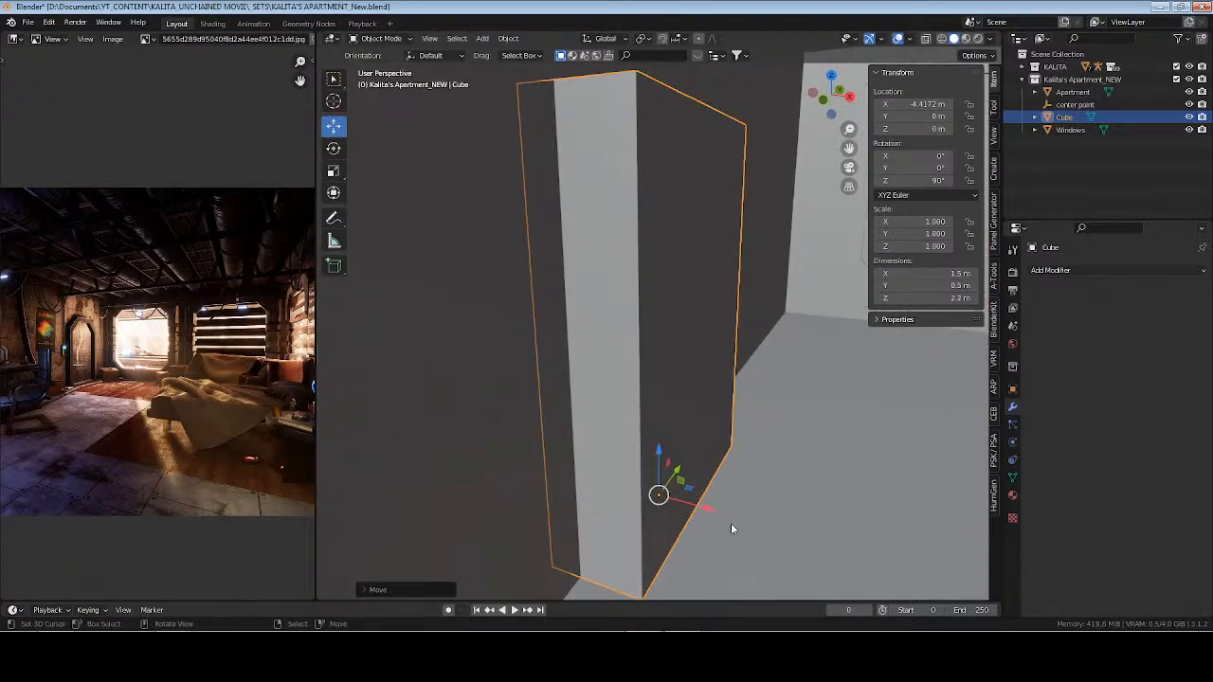
{"action": "left_click_drag", "start_coordinate": [711, 504], "coordinate": [709, 433]}
{"action": "scroll", "coordinate": [710, 439], "scroll_direction": "down", "scroll_amount": 3}
{"action": "middle_click_drag", "start_coordinate": [794, 437], "coordinate": [698, 408]}
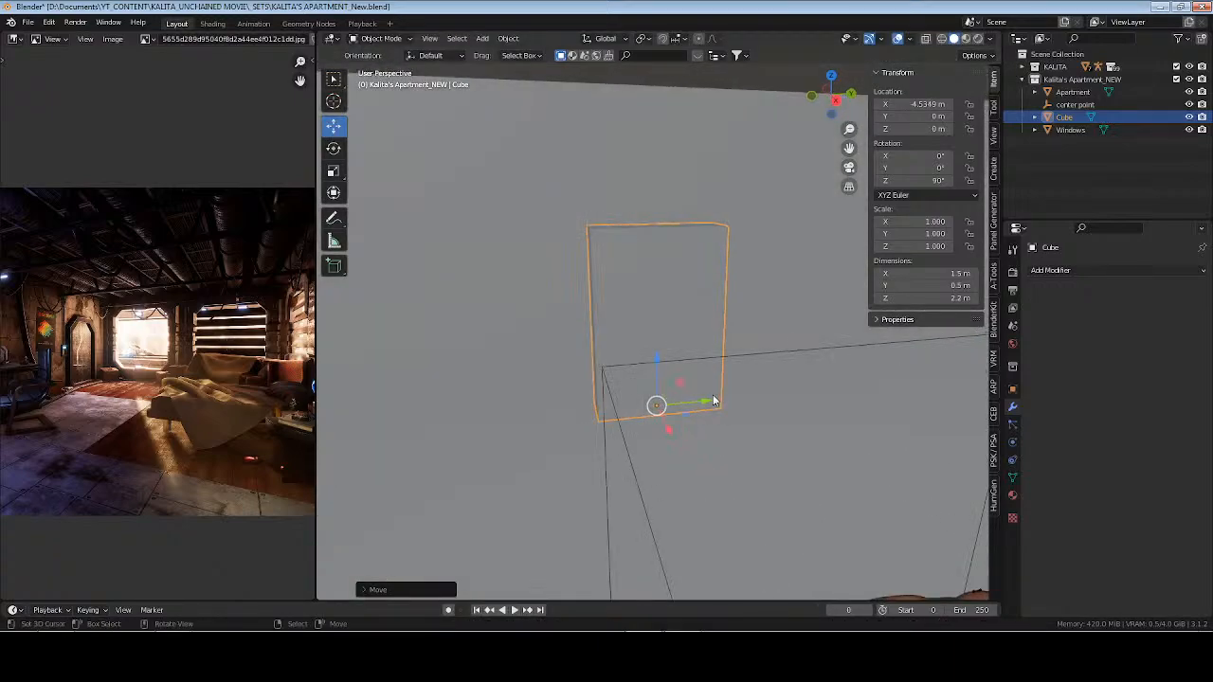
Slide the cube along the wall to about 1.73 m in Y and adjust its X position to about -4.52 m
{"action": "left_click_drag", "start_coordinate": [717, 401], "coordinate": [833, 390]}
{"action": "middle_click_drag", "start_coordinate": [834, 390], "coordinate": [603, 400], "text": "shift"}
{"action": "left_click_drag", "start_coordinate": [602, 400], "coordinate": [576, 408]}
{"action": "middle_click_drag", "start_coordinate": [576, 407], "coordinate": [706, 443]}
{"action": "scroll", "coordinate": [636, 433], "scroll_direction": "down", "scroll_amount": 2}
{"action": "left_click_drag", "start_coordinate": [703, 428], "coordinate": [706, 421]}
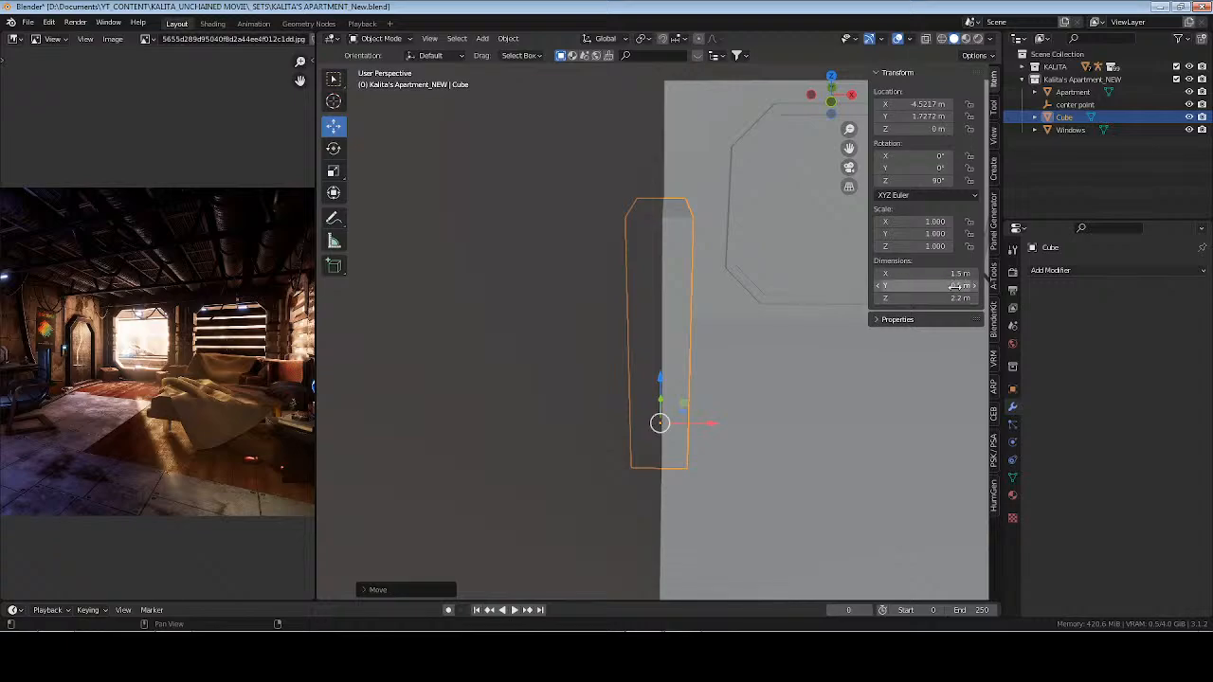
Set the cube's Y dimension to 0.3 m and shift it along X to about -4.51 m
{"action": "left_click", "coordinate": [954, 286]}
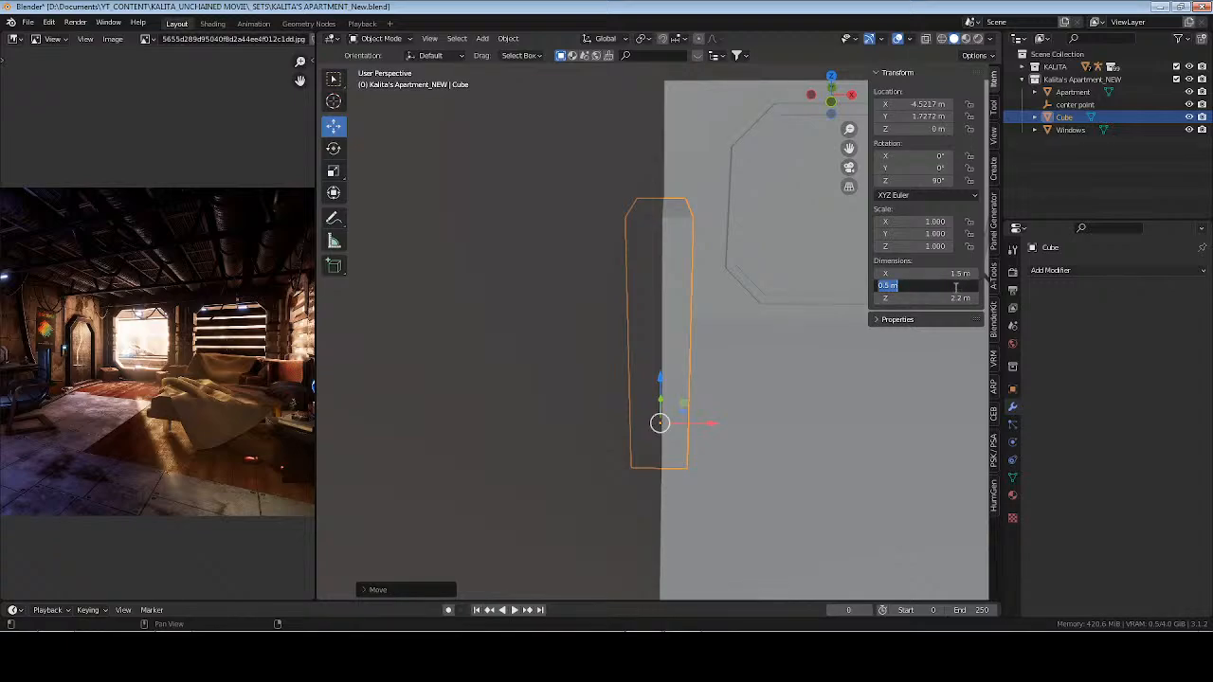
{"action": "type", "text": "0.3"}
{"action": "key", "text": "Return"}
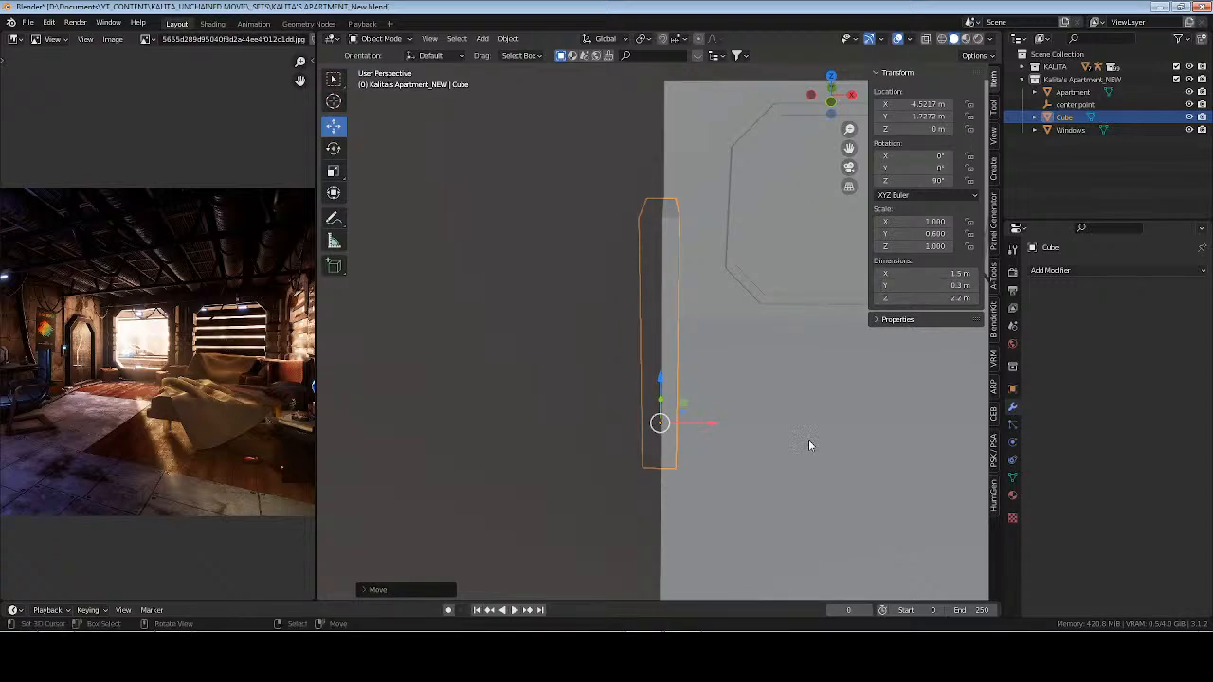
{"action": "mouse_move", "coordinate": [809, 440]}
{"action": "middle_mouse_down"}
{"action": "mouse_move", "coordinate": [670, 440]}
{"action": "mouse_move", "coordinate": [818, 441]}
{"action": "mouse_move", "coordinate": [792, 443]}
{"action": "middle_mouse_up"}
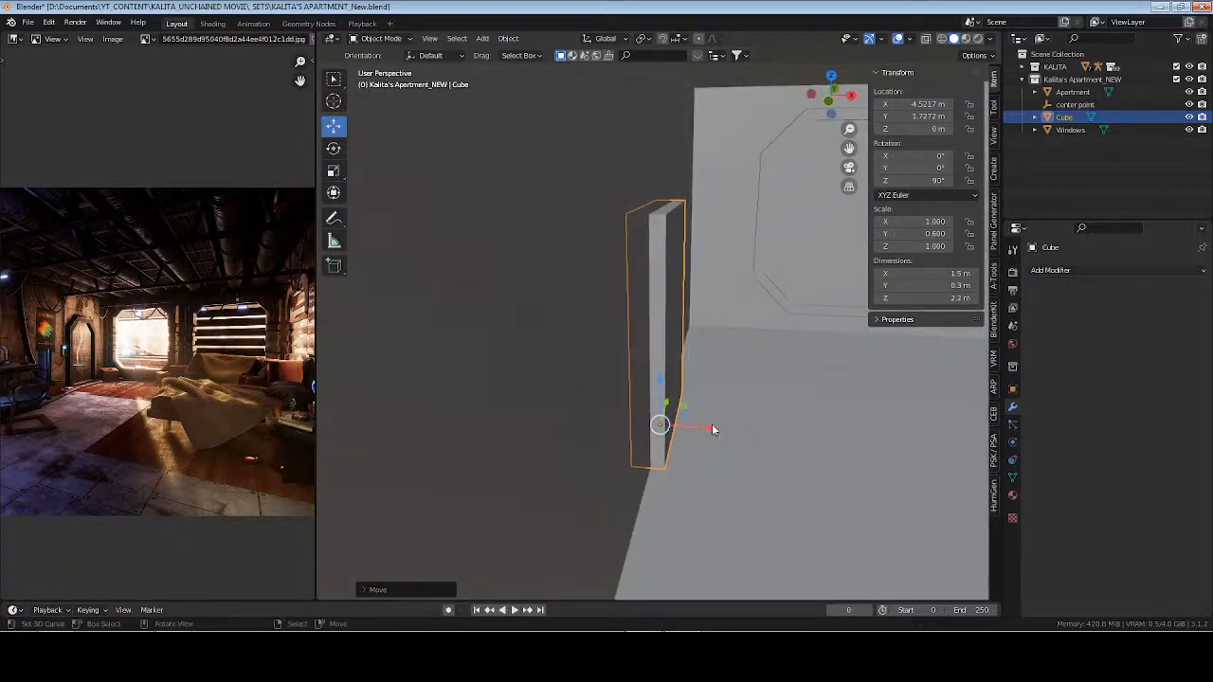
{"action": "left_click_drag", "start_coordinate": [711, 427], "coordinate": [713, 433]}
{"action": "middle_click_drag", "start_coordinate": [794, 417], "coordinate": [690, 402]}
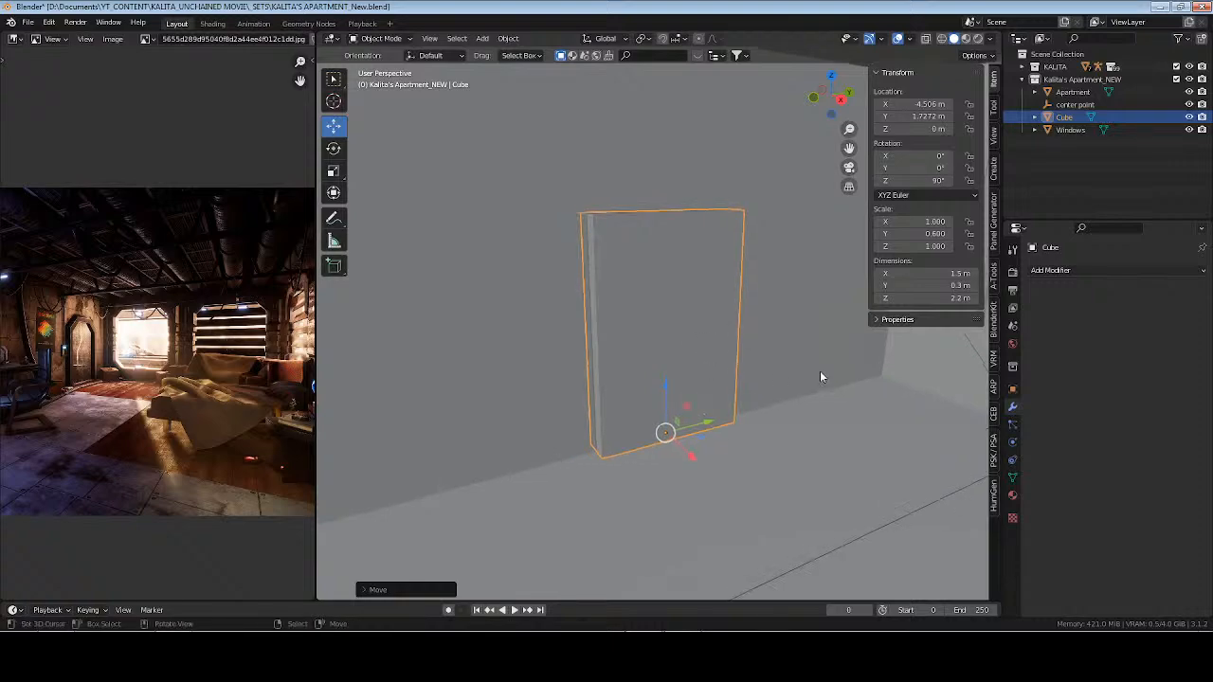
{"action": "middle_click_drag", "start_coordinate": [821, 374], "coordinate": [723, 351]}
Apply the cube's scale and lower it along Z to about -0.018 m, slightly below the floor
{"action": "key", "text": "ctrl+a"}
{"action": "left_click", "coordinate": [787, 354]}
{"action": "key", "text": "Tab"}
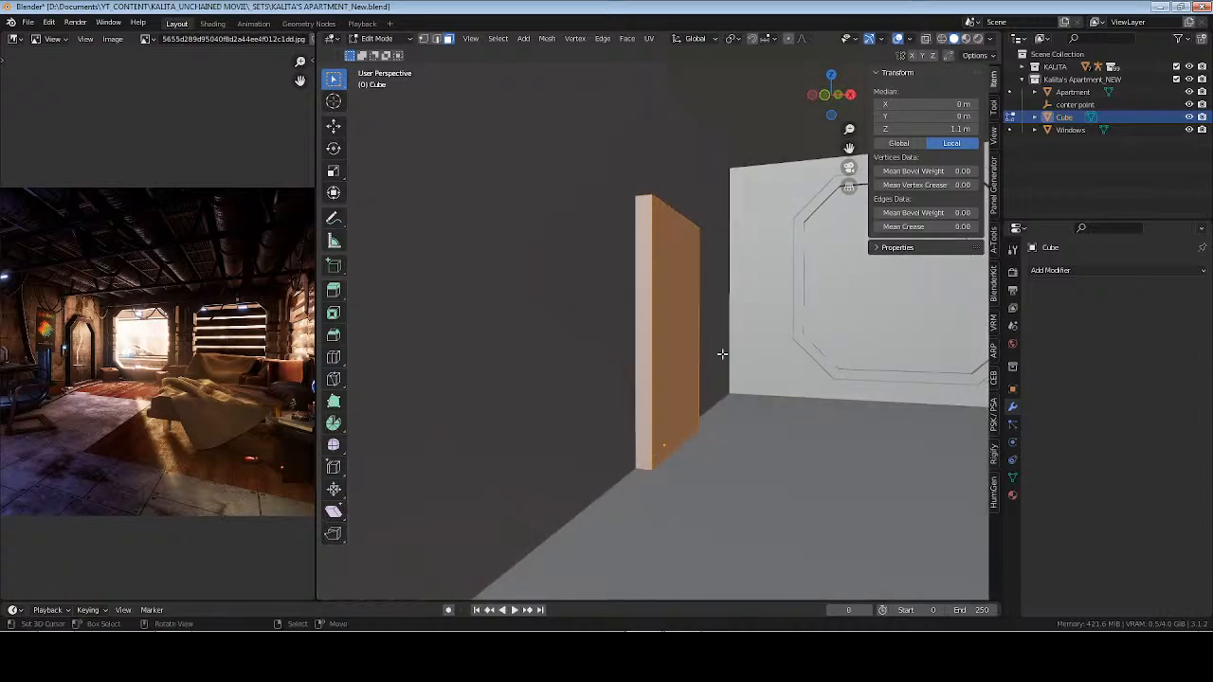
{"action": "key", "text": "Tab"}
{"action": "left_click_drag", "start_coordinate": [664, 392], "coordinate": [665, 416]}
Bevel the two upper corner edges of the door cube with one segment about 0.25 m wide
{"action": "key", "text": "Tab"}
{"action": "middle_click_drag", "start_coordinate": [709, 366], "coordinate": [631, 344]}
{"action": "scroll", "coordinate": [705, 330], "scroll_direction": "up", "scroll_amount": 4}
{"action": "middle_click_drag", "start_coordinate": [761, 310], "coordinate": [548, 341]}
{"action": "key", "text": "2"}
{"action": "left_click", "coordinate": [745, 303]}
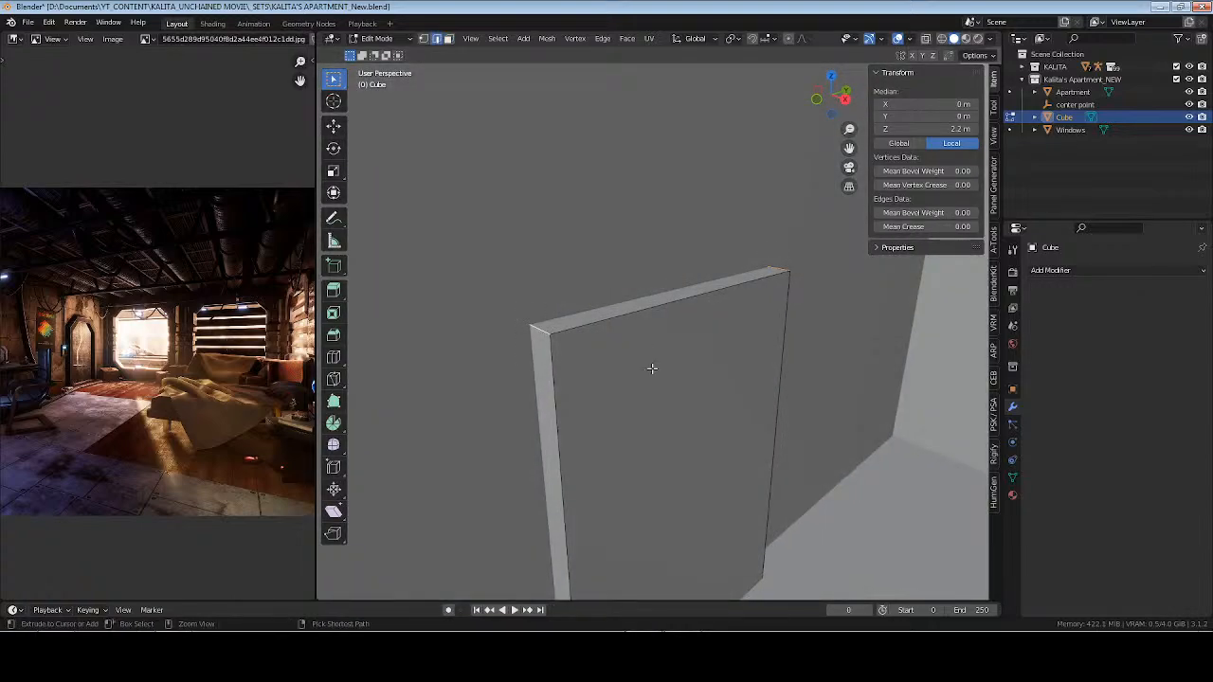
{"action": "key", "text": "ctrl+b"}
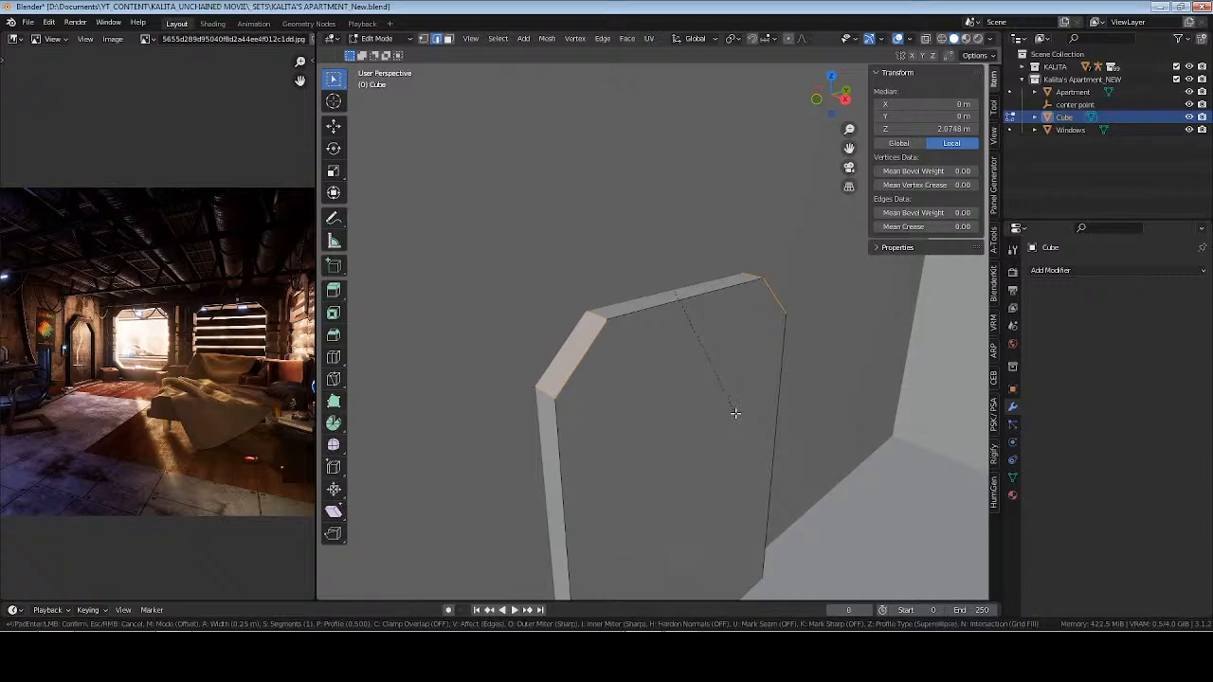
{"action": "left_click", "coordinate": [735, 413]}
Inset the door's front and back faces by about 0.06 m
{"action": "middle_click_drag", "start_coordinate": [671, 438], "coordinate": [655, 398]}
{"action": "key", "text": "Tab"}
{"action": "key", "text": "Tab"}
{"action": "key", "text": "3"}
{"action": "key", "text": "a"}
{"action": "left_click", "coordinate": [658, 397], "text": "shift"}
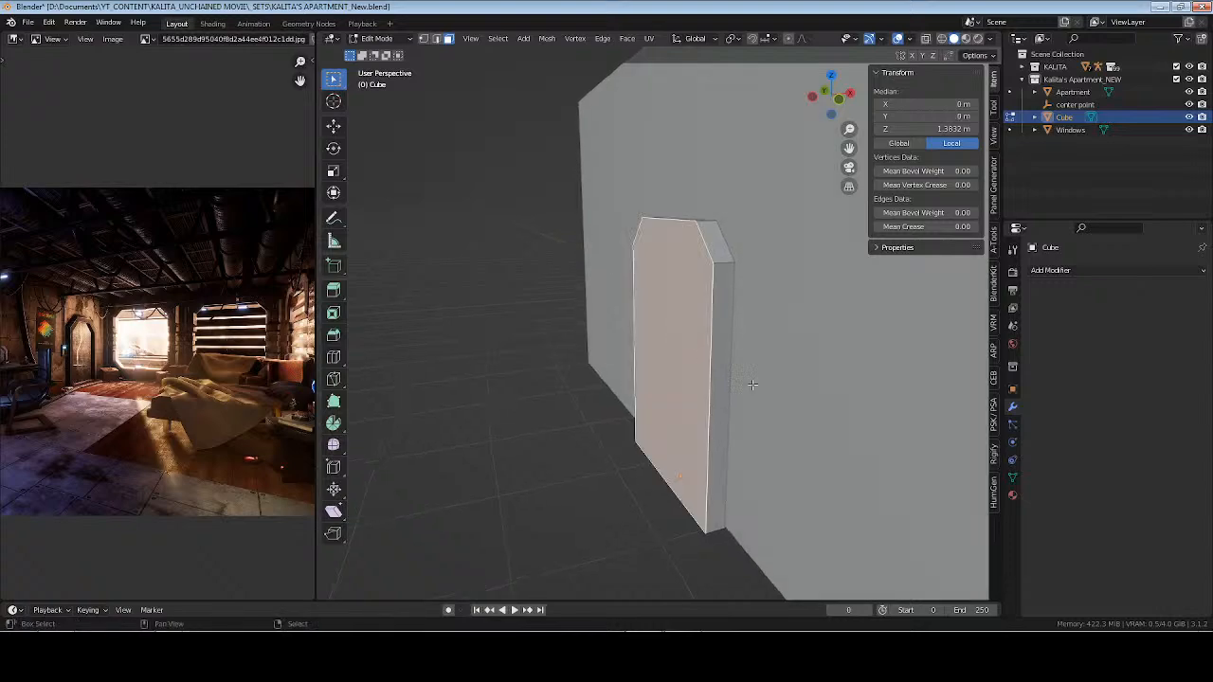
{"action": "middle_click_drag", "start_coordinate": [751, 384], "coordinate": [791, 415]}
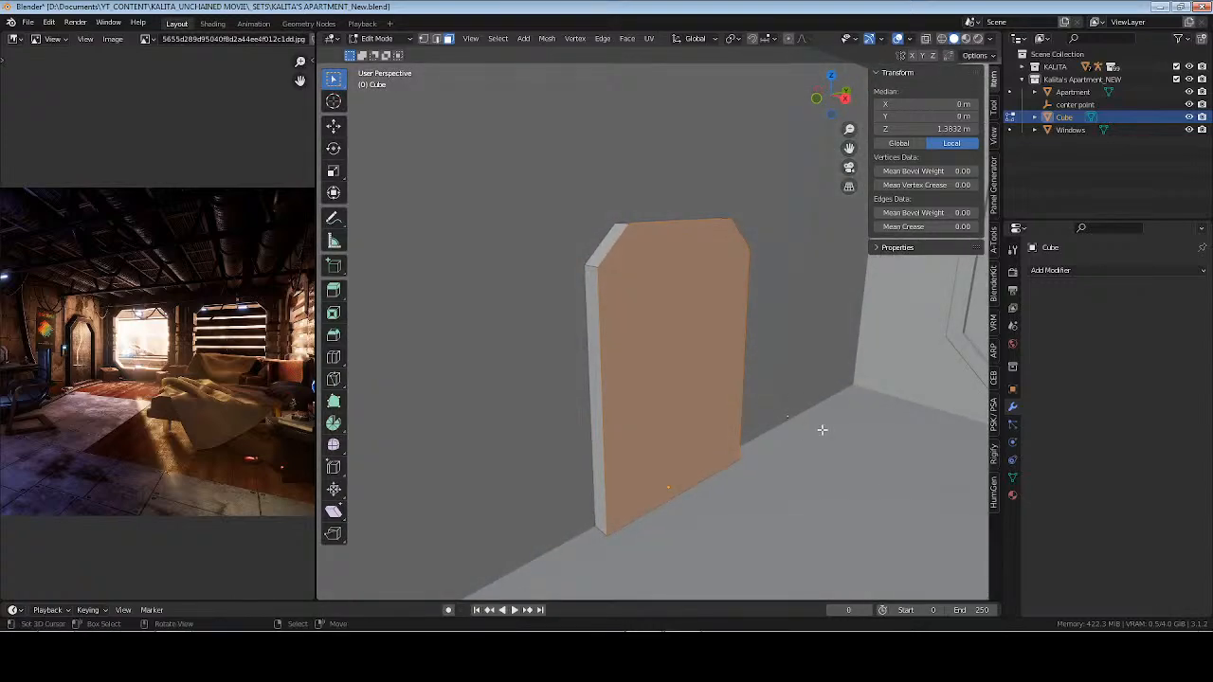
{"action": "key", "text": "i"}
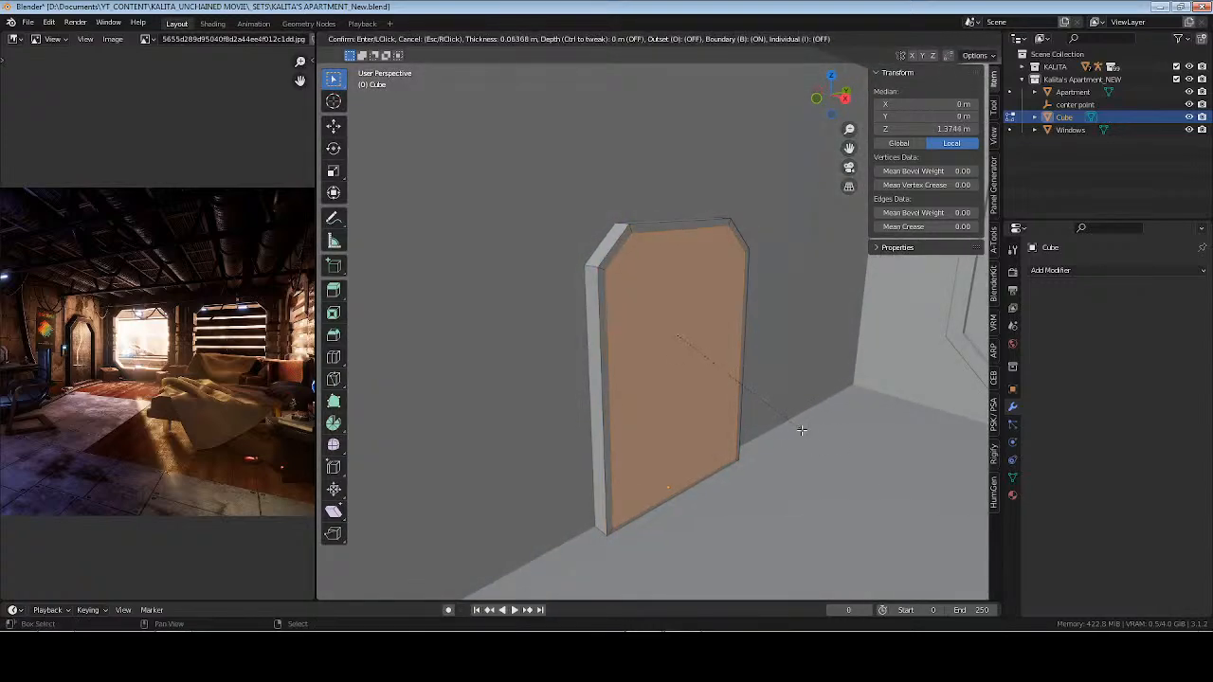
{"action": "left_click", "coordinate": [799, 429]}
Move the inset door faces down along Z by about 0.054 m
{"action": "key", "text": "g"}
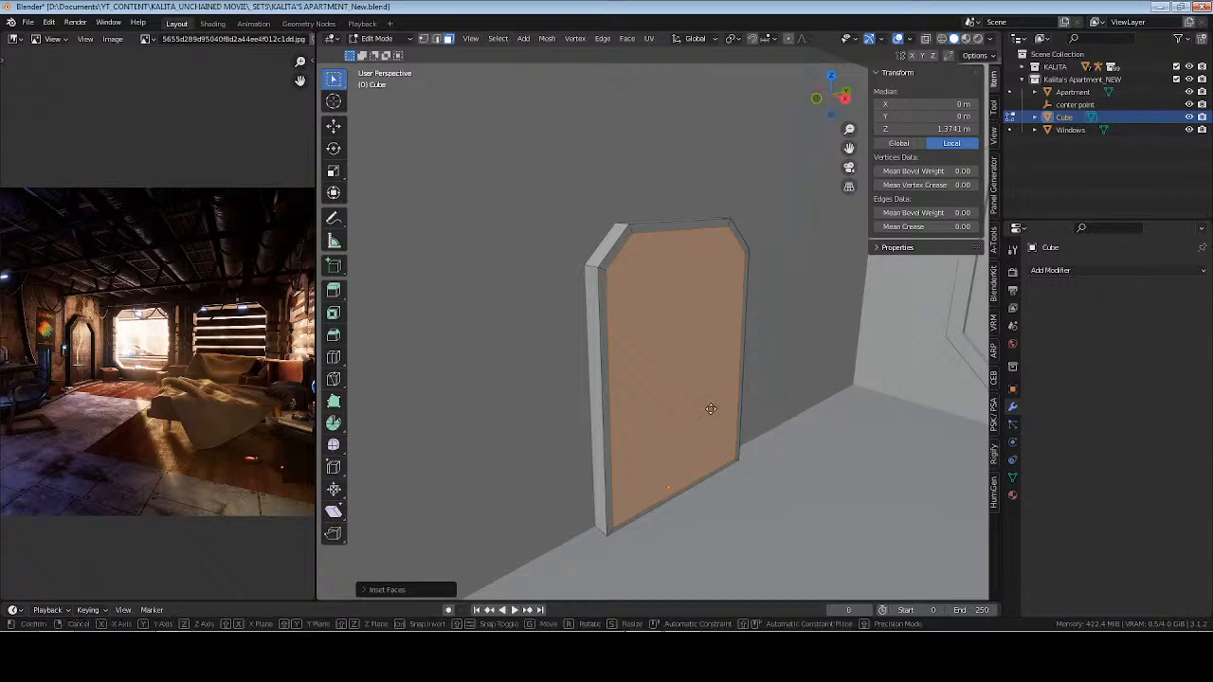
{"action": "key", "text": "z"}
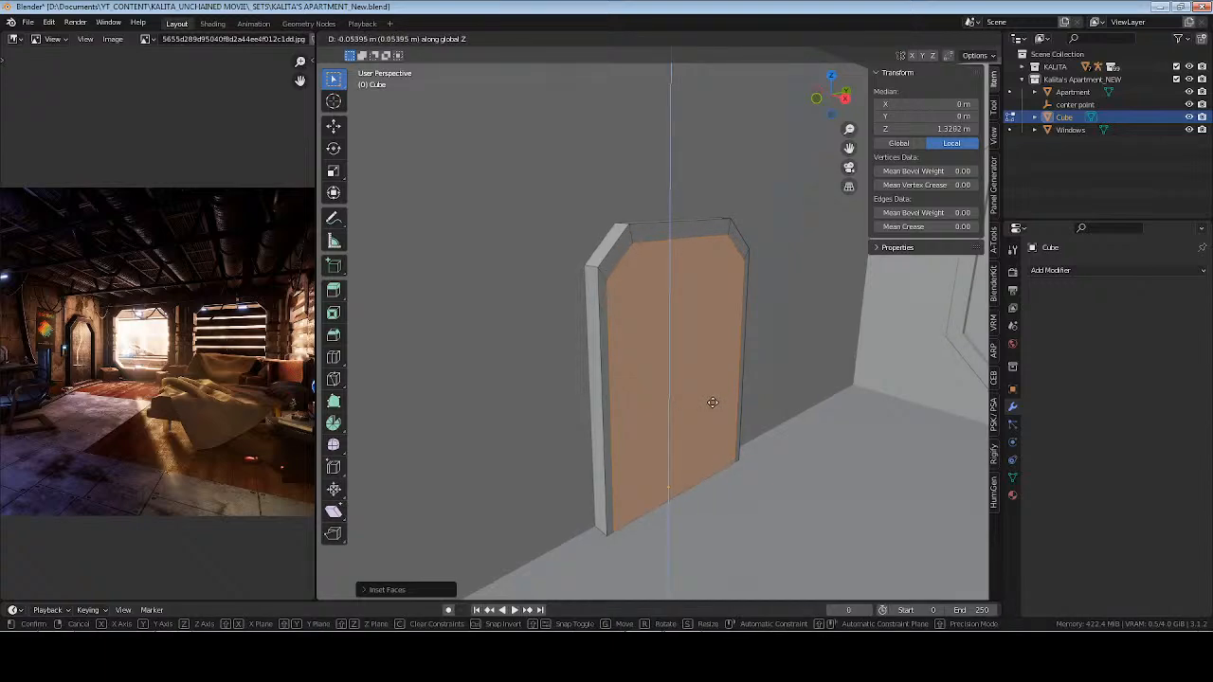
{"action": "left_click", "coordinate": [713, 403]}
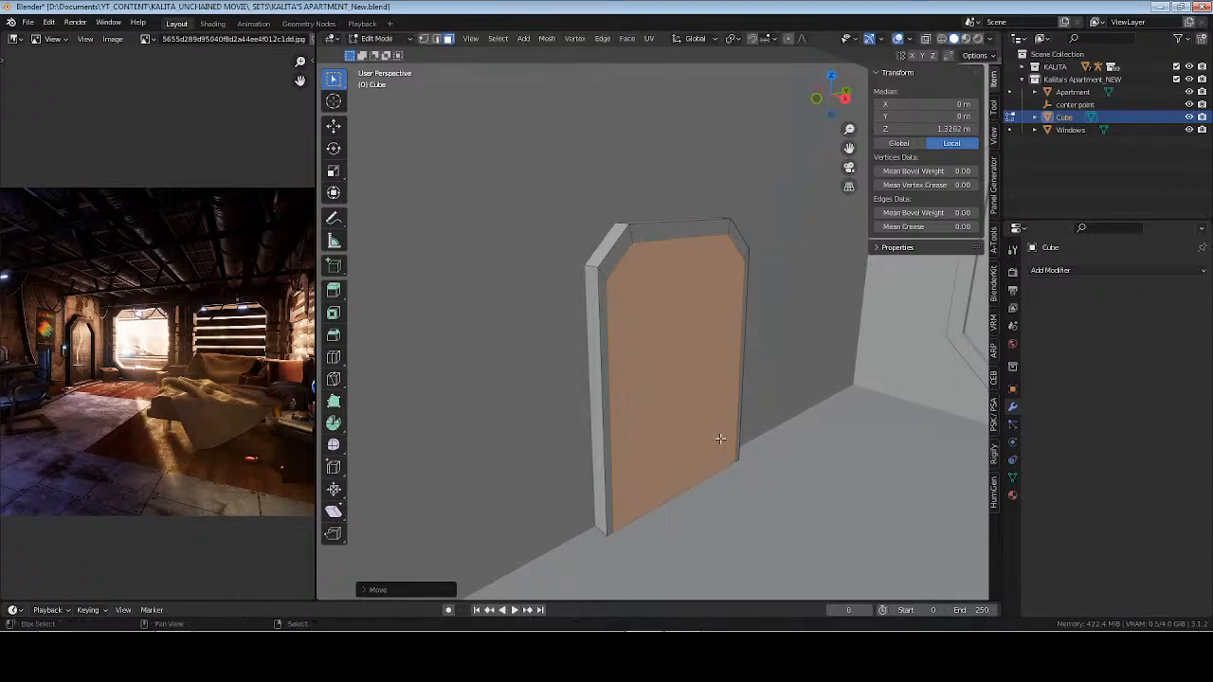
Extrude both inset faces inward along their normals to recess the door panel, and save the file
{"action": "key", "text": "alt+e"}
{"action": "left_click", "coordinate": [764, 468]}
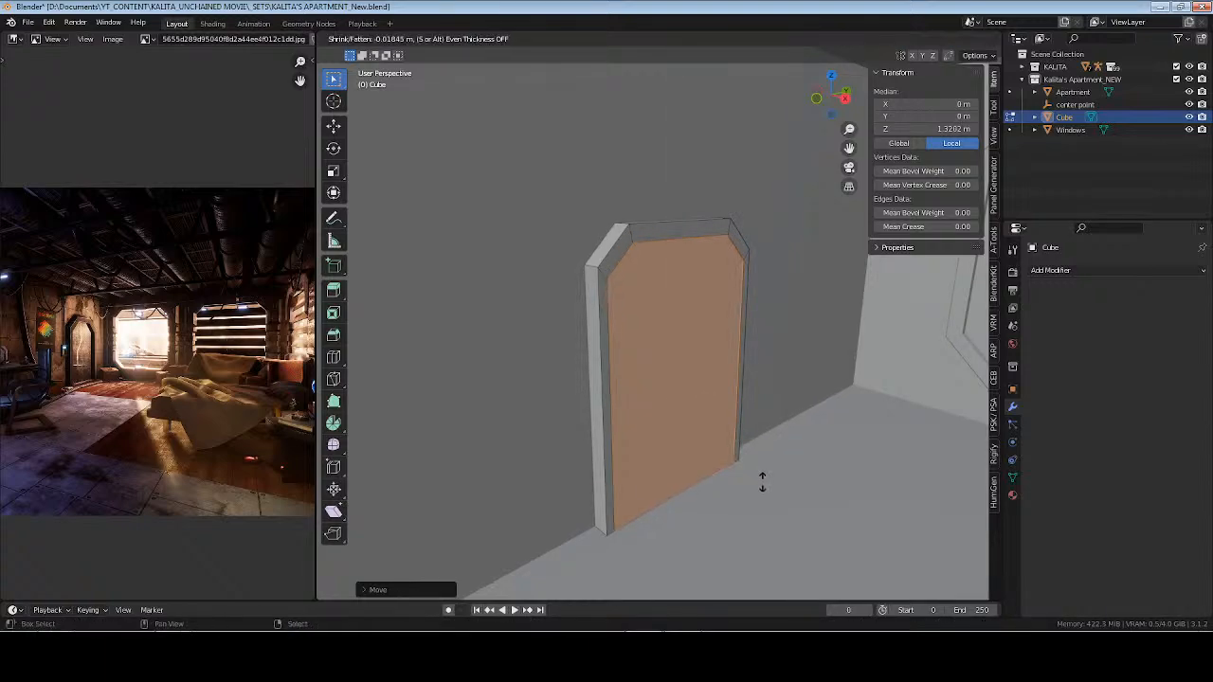
{"action": "left_click", "coordinate": [753, 535]}
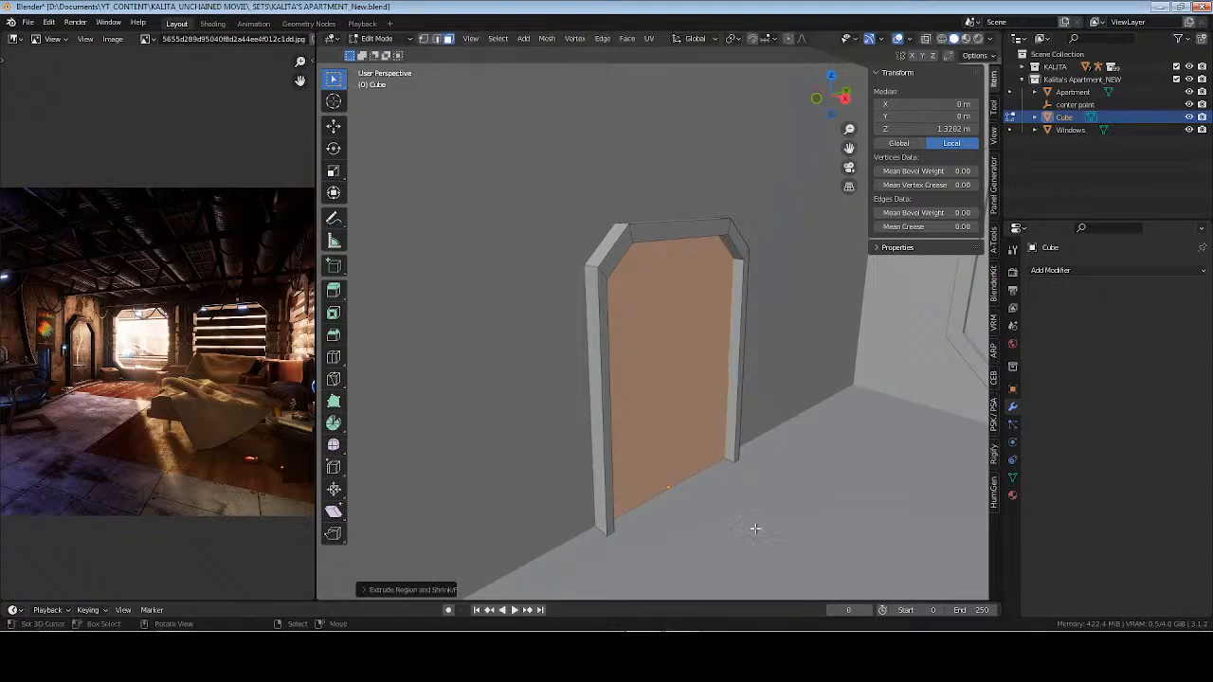
{"action": "key", "text": "alt+a"}
{"action": "key", "text": "Tab"}
{"action": "key", "text": "alt+a"}
{"action": "key", "text": "ctrl+s"}
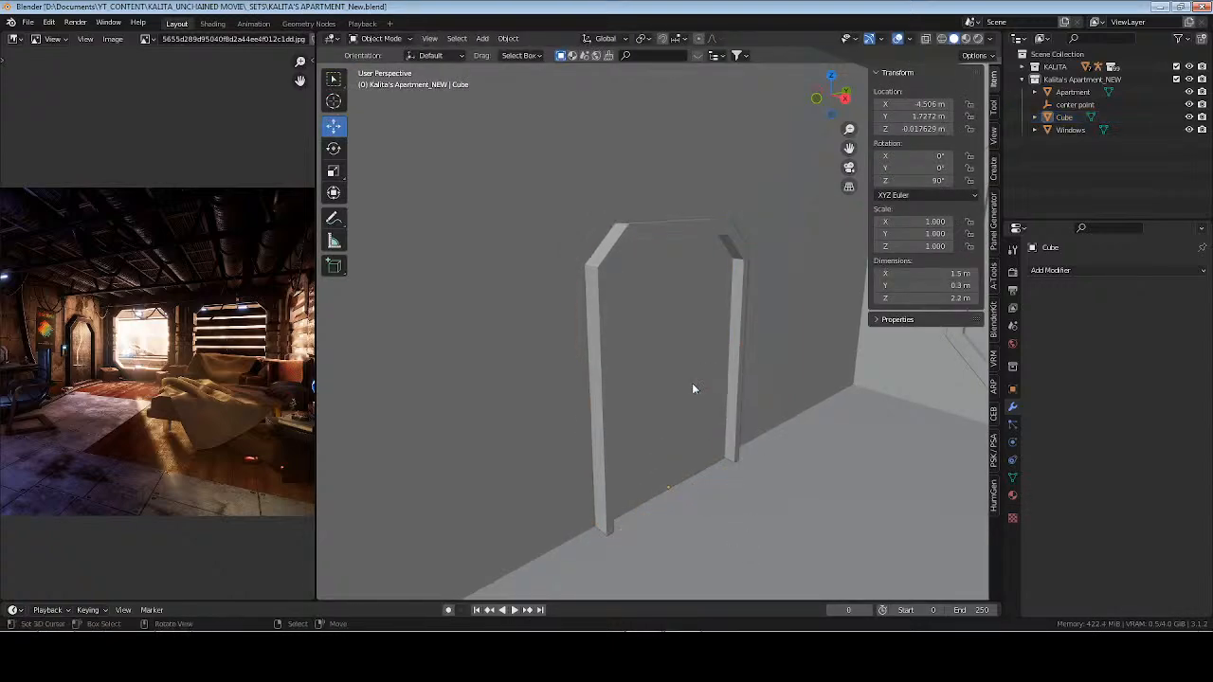
Add a Boolean Difference modifier to the Apartment with the door cube as object and the Fast solver, and apply it
{"action": "scroll", "coordinate": [654, 408], "scroll_direction": "down", "scroll_amount": 2}
{"action": "mouse_move", "coordinate": [606, 427]}
{"action": "middle_mouse_down"}
{"action": "mouse_move", "coordinate": [654, 432]}
{"action": "mouse_move", "coordinate": [603, 417]}
{"action": "middle_mouse_up"}
{"action": "left_click", "coordinate": [674, 261]}
{"action": "middle_click_drag", "start_coordinate": [692, 294], "coordinate": [689, 334], "text": "shift"}
{"action": "left_click", "coordinate": [730, 254]}
{"action": "left_click", "coordinate": [1095, 269]}
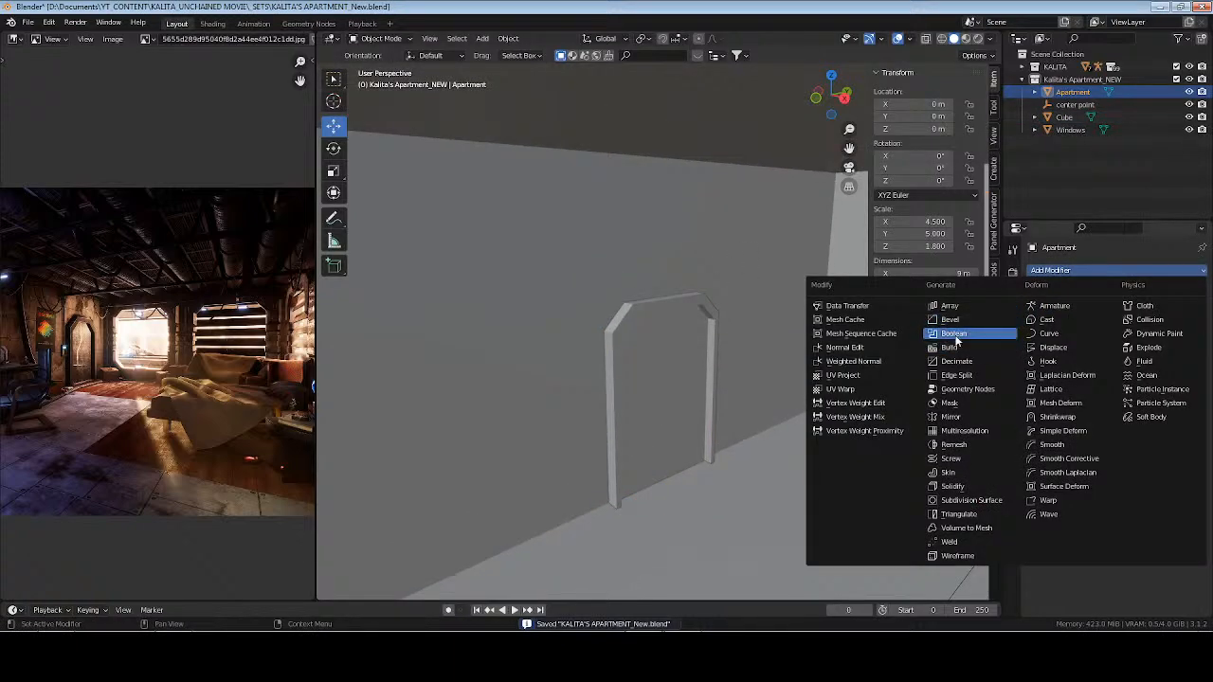
{"action": "left_click", "coordinate": [954, 334]}
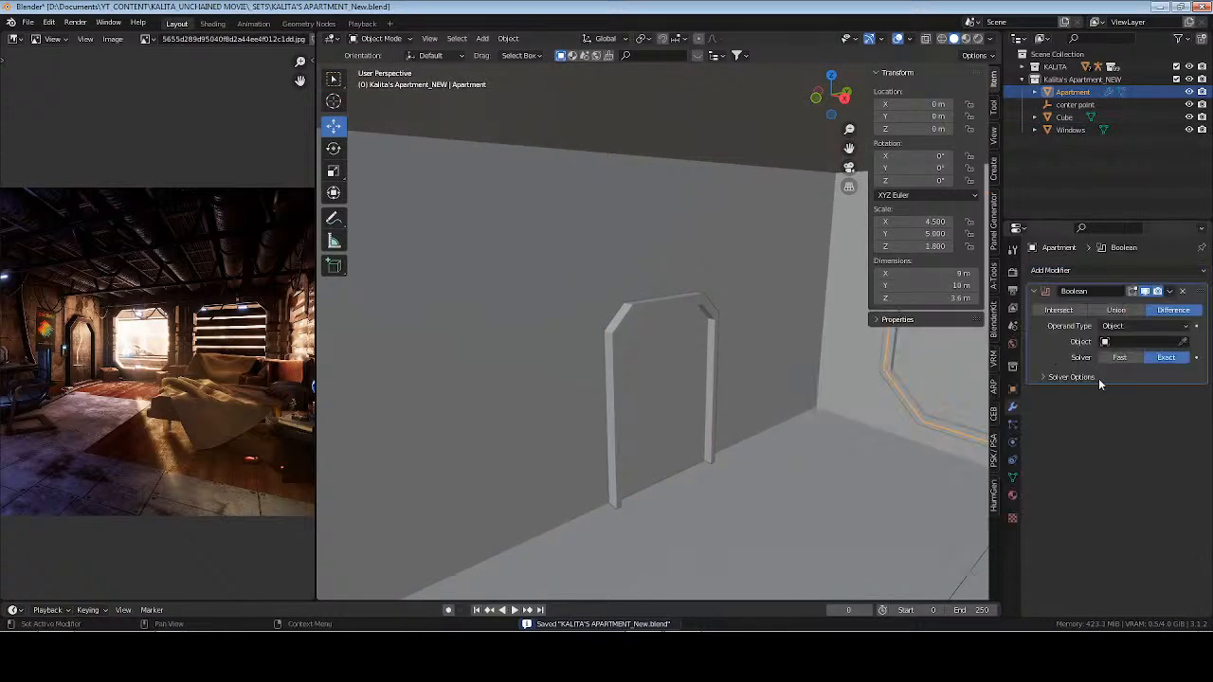
{"action": "left_click", "coordinate": [1183, 342]}
{"action": "left_click", "coordinate": [675, 305]}
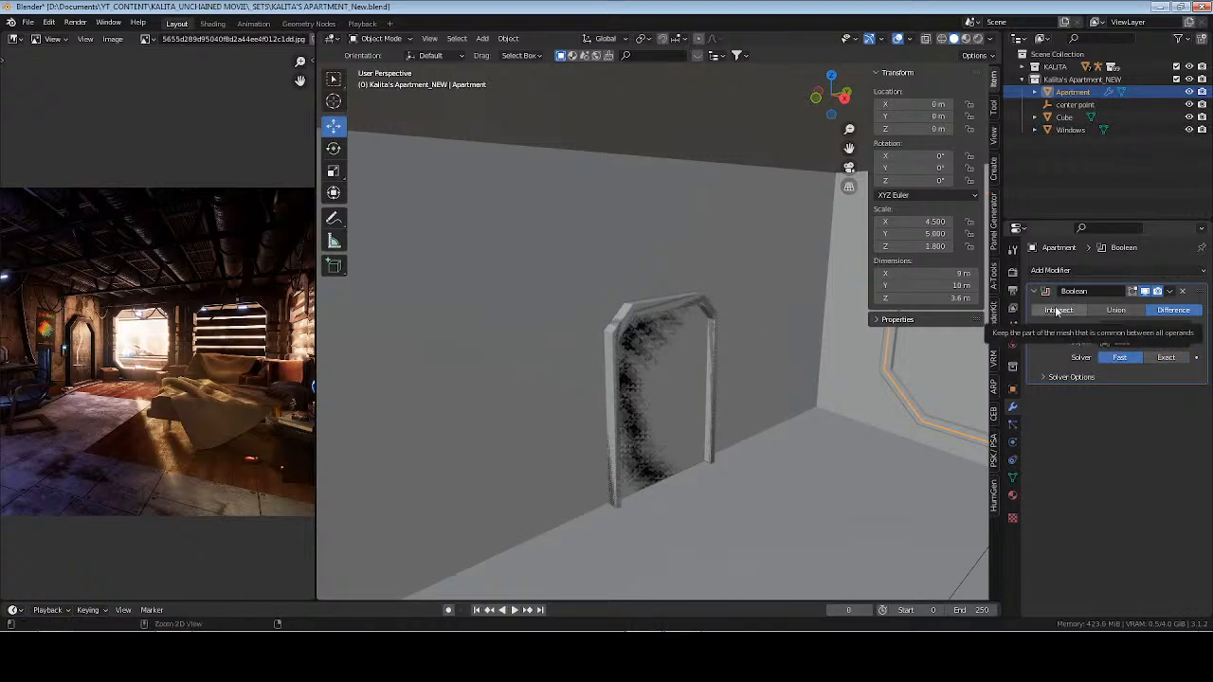
{"action": "key", "text": "ctrl+a"}
Delete the door-shaped faces left by the Boolean from the Apartment mesh, excluding the wall and window faces from the selection
{"action": "key", "text": "Tab"}
{"action": "left_click", "coordinate": [670, 383]}
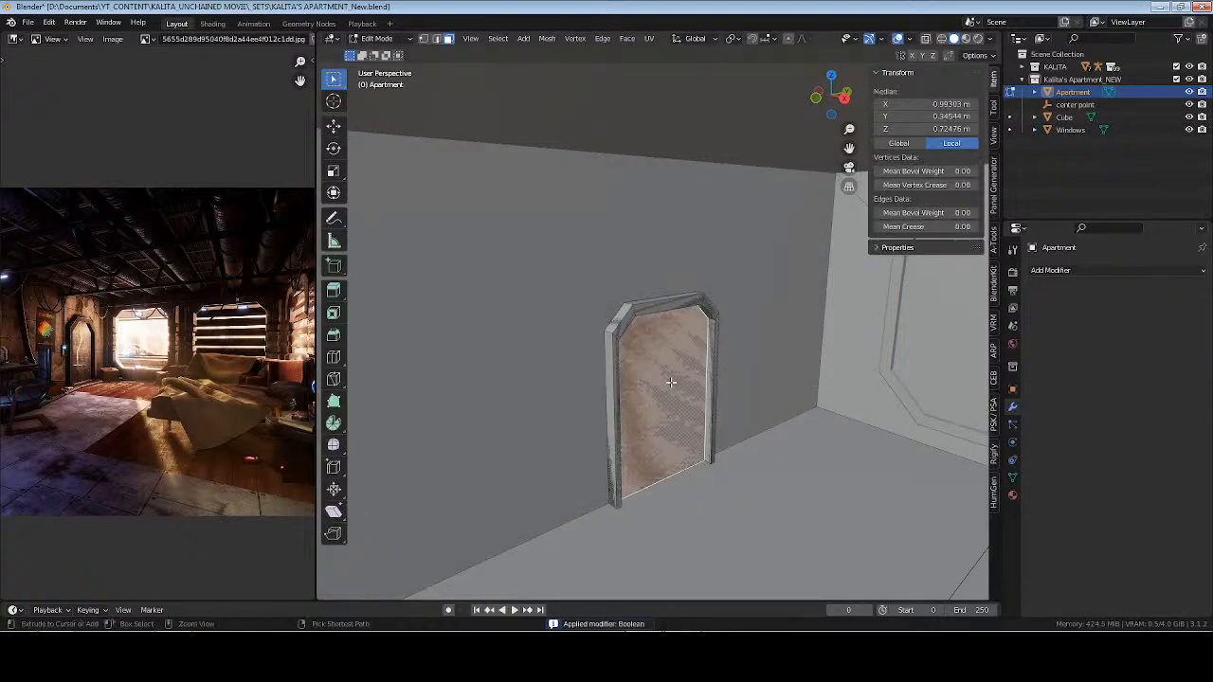
{"action": "key", "text": "ctrl+KP_Add"}
{"action": "key", "text": "ctrl+KP_Add"}
{"action": "key", "text": "ctrl+z"}
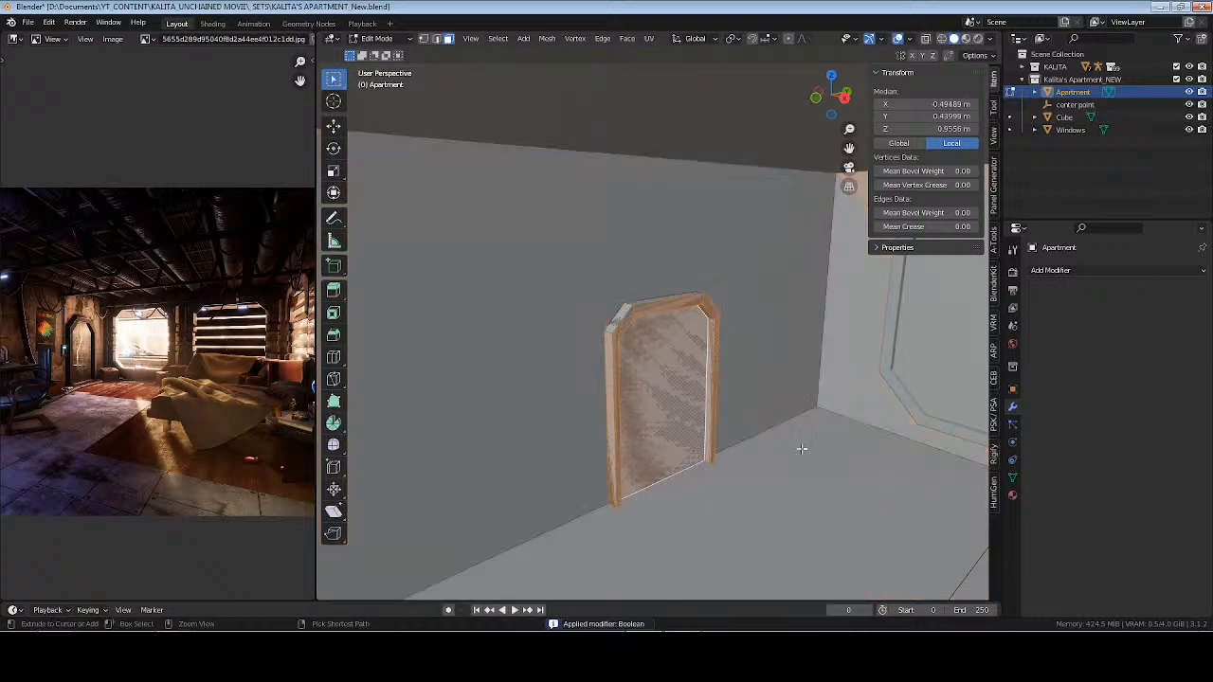
{"action": "middle_click_drag", "start_coordinate": [584, 476], "coordinate": [705, 258]}
{"action": "left_click", "coordinate": [845, 322], "text": "shift"}
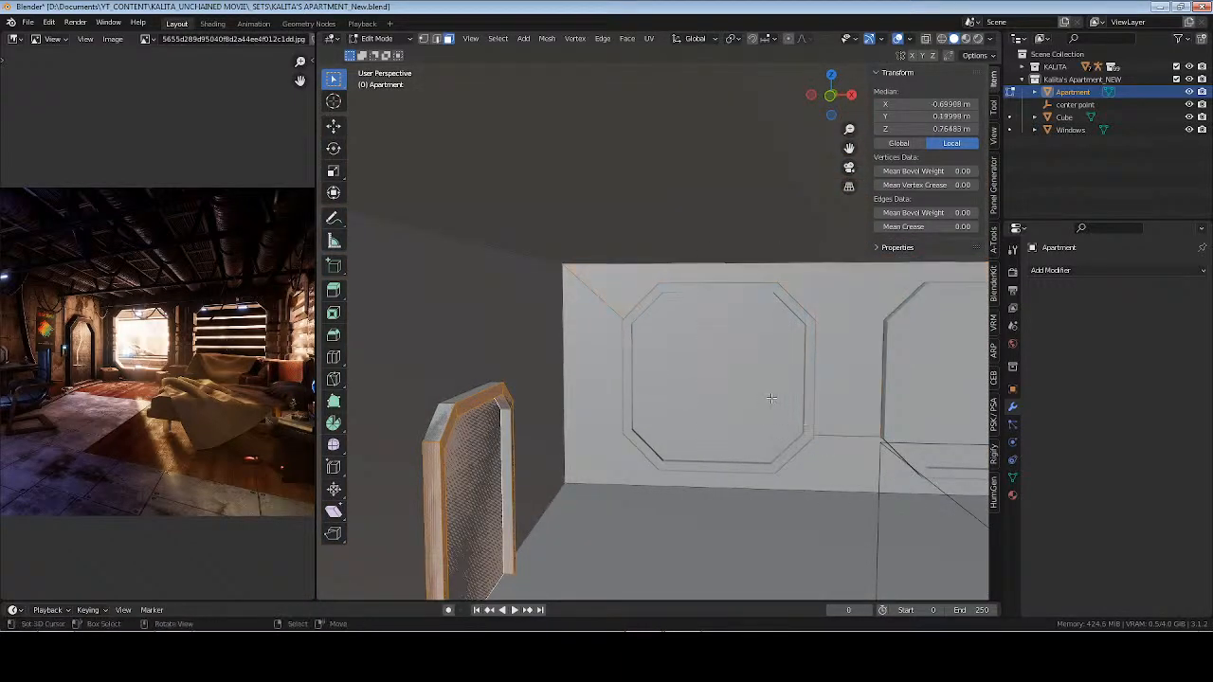
{"action": "scroll", "coordinate": [766, 402], "scroll_direction": "down", "scroll_amount": 10}
{"action": "middle_click_drag", "start_coordinate": [755, 417], "coordinate": [699, 433]}
{"action": "left_click", "coordinate": [768, 367], "text": "shift"}
{"action": "left_click", "coordinate": [653, 379], "text": "shift"}
{"action": "middle_click_drag", "start_coordinate": [566, 427], "coordinate": [684, 422]}
{"action": "scroll", "coordinate": [644, 410], "scroll_direction": "up", "scroll_amount": 8}
{"action": "scroll", "coordinate": [657, 409], "scroll_direction": "up", "scroll_amount": 3}
{"action": "key", "text": "x"}
{"action": "left_click", "coordinate": [685, 422]}
Hide the Apartment and the door cube in turn to inspect the door opening, restore both, and save the file
{"action": "middle_click_drag", "start_coordinate": [788, 394], "coordinate": [634, 440]}
{"action": "key", "text": "Tab"}
{"action": "key", "text": "h"}
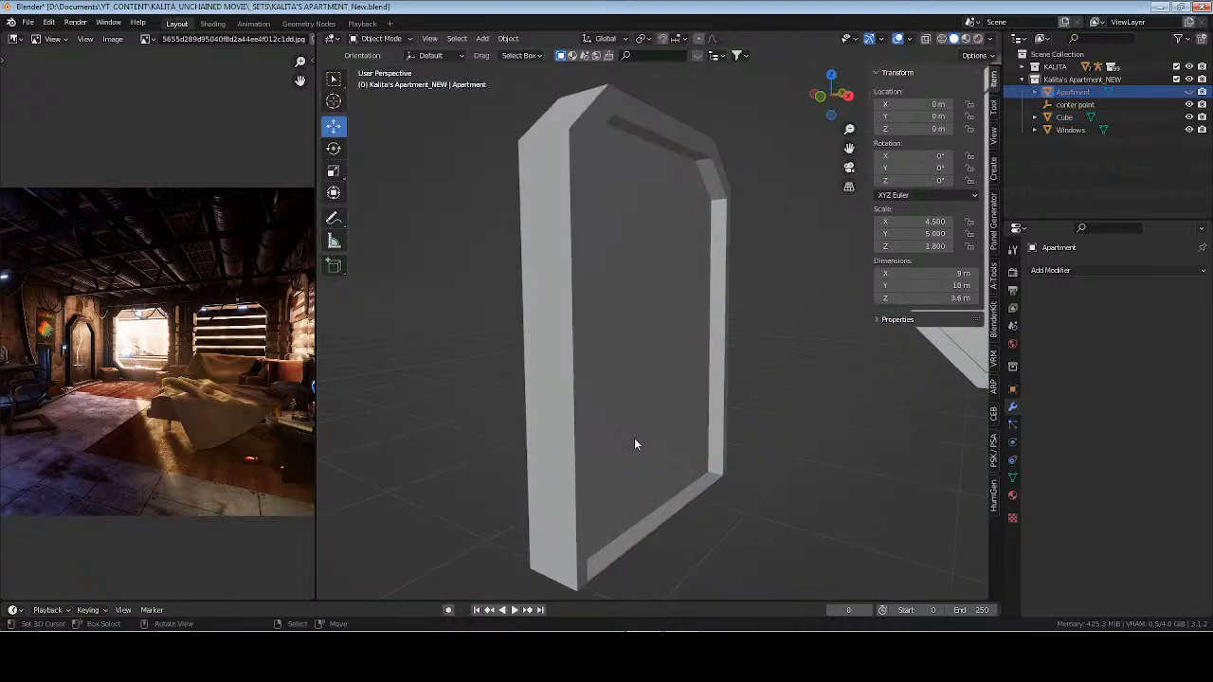
{"action": "key", "text": "alt+h"}
{"action": "left_click", "coordinate": [669, 343]}
{"action": "key", "text": "h"}
{"action": "middle_click_drag", "start_coordinate": [733, 406], "coordinate": [697, 411]}
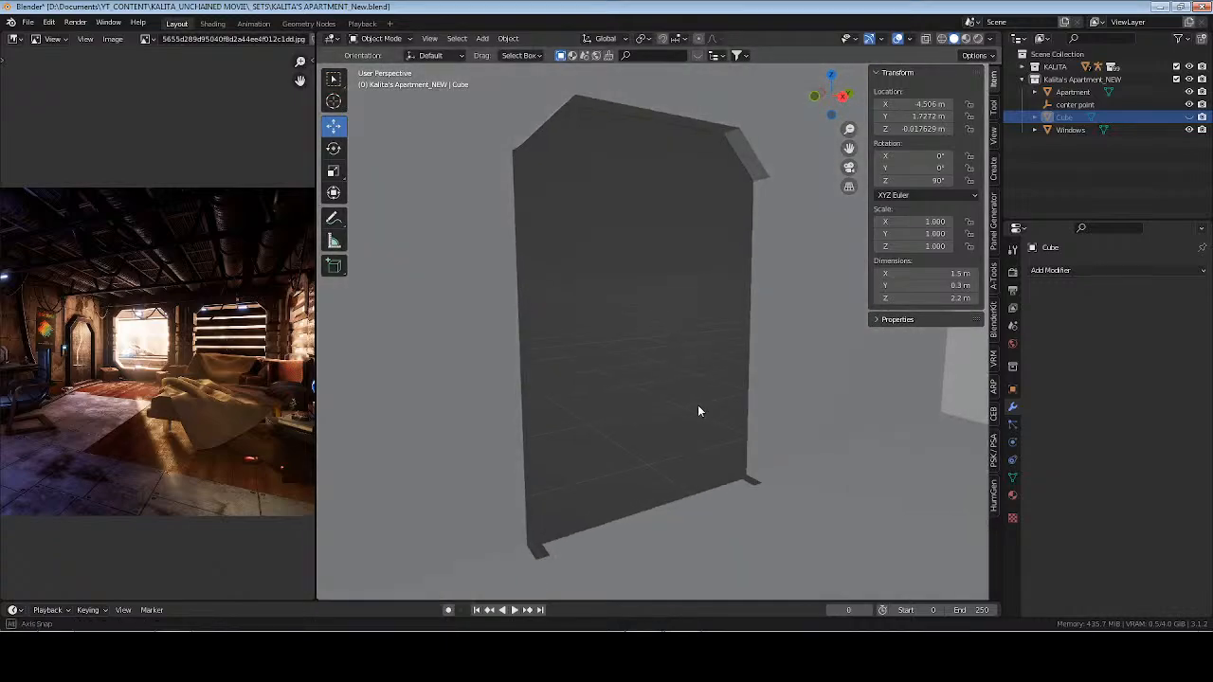
{"action": "key", "text": "alt+h"}
{"action": "key", "text": "alt+a"}
{"action": "key", "text": "ctrl+s"}
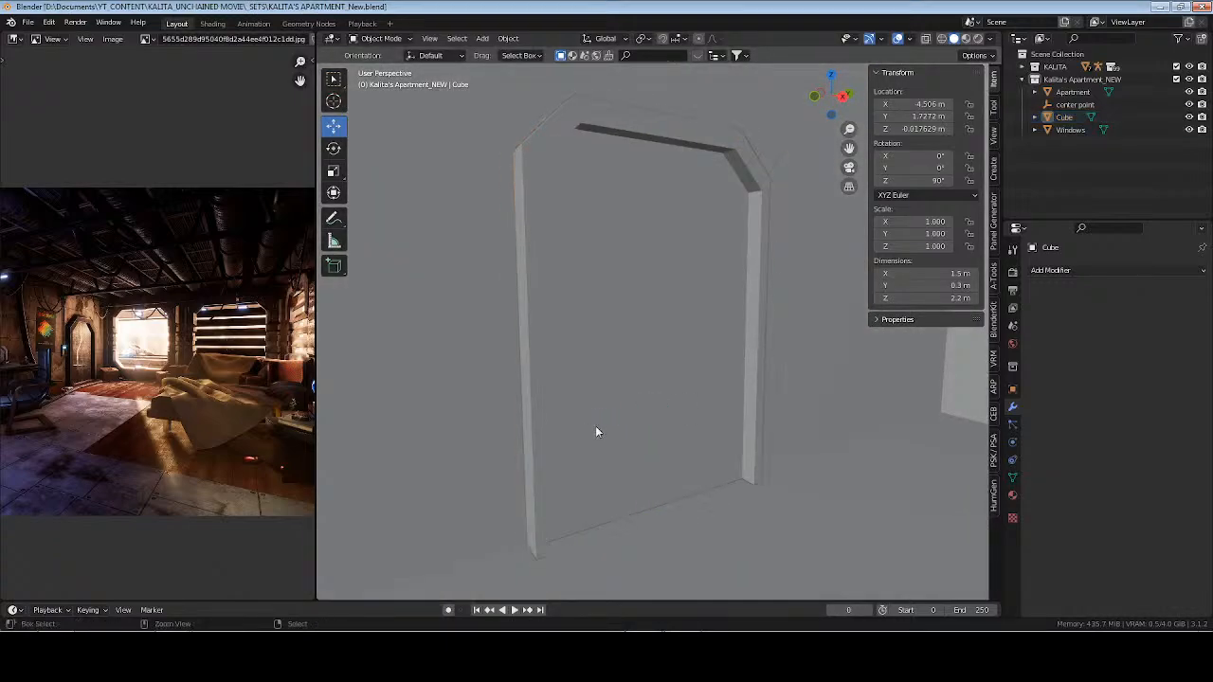
Compare the character's size with the doorway and the windows across the apartment interior
{"action": "scroll", "coordinate": [595, 431], "scroll_direction": "down", "scroll_amount": 6}
{"action": "middle_click_drag", "start_coordinate": [595, 431], "coordinate": [630, 424]}
{"action": "key", "text": "shift+c"}
{"action": "scroll", "coordinate": [695, 319], "scroll_direction": "up", "scroll_amount": 6}
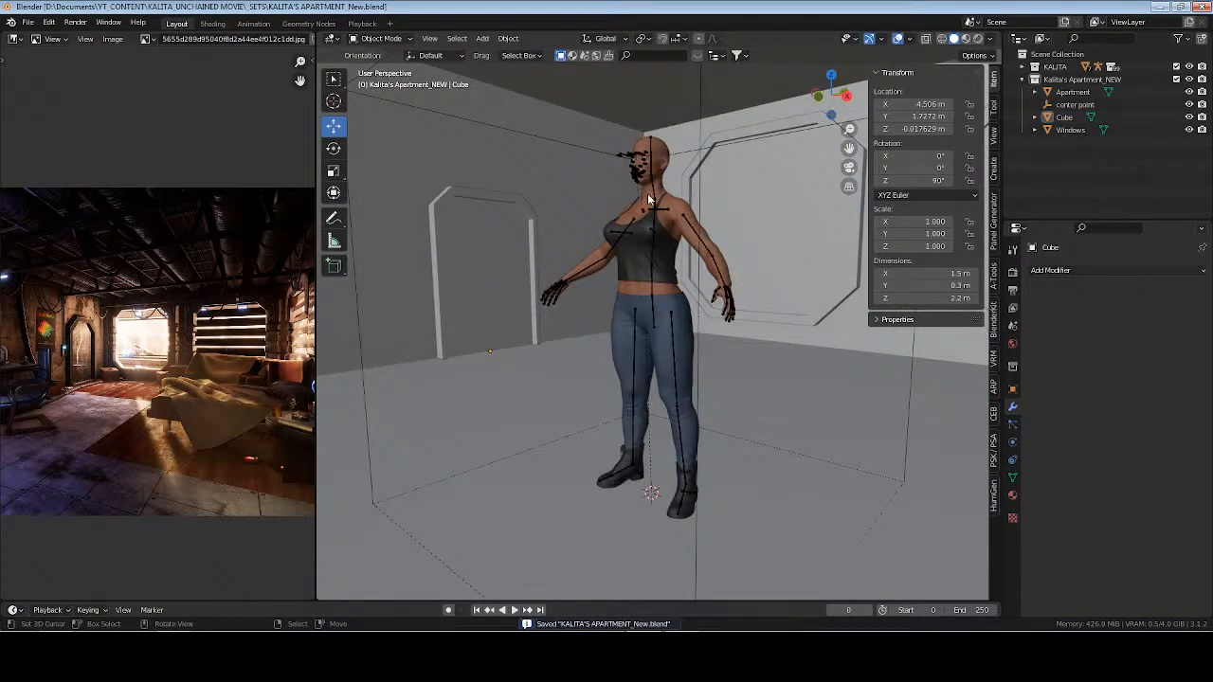
{"action": "left_click", "coordinate": [629, 176]}
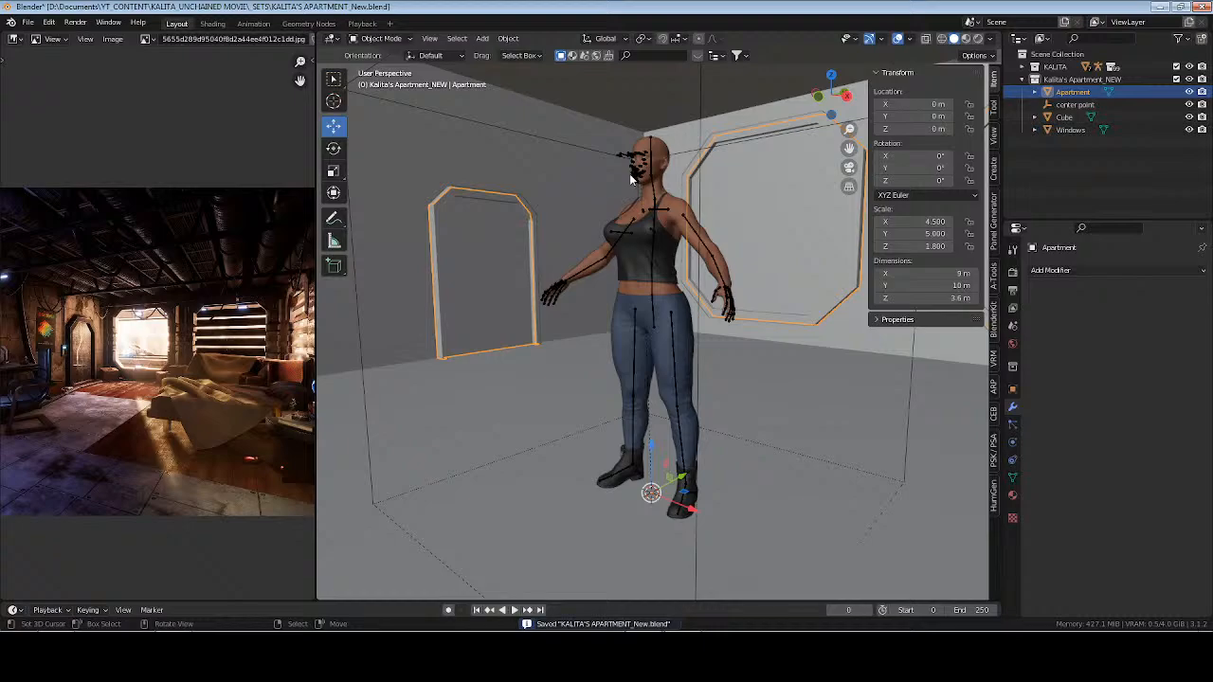
{"action": "left_click", "coordinate": [629, 177]}
{"action": "middle_click_drag", "start_coordinate": [630, 176], "coordinate": [667, 208]}
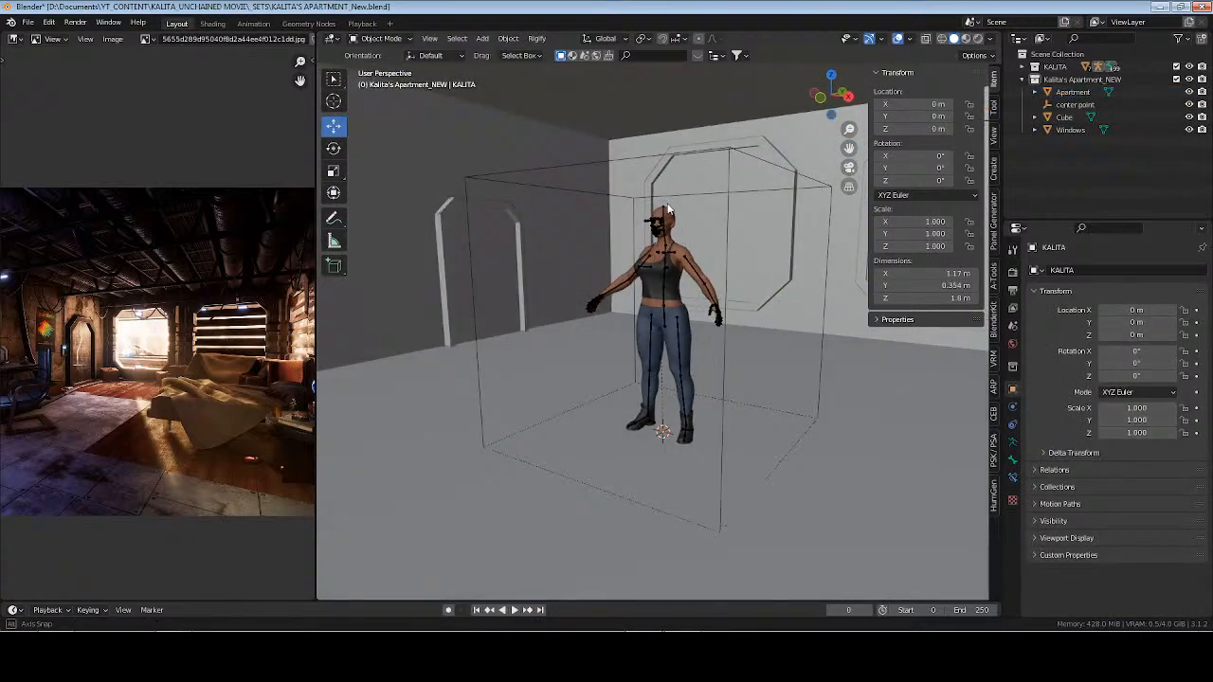
Frame the view on the center point object, deselect it, and save the file
{"action": "left_click", "coordinate": [1074, 104]}
{"action": "key", "text": "KP_Decimal"}
{"action": "scroll", "coordinate": [627, 322], "scroll_direction": "down", "scroll_amount": 3}
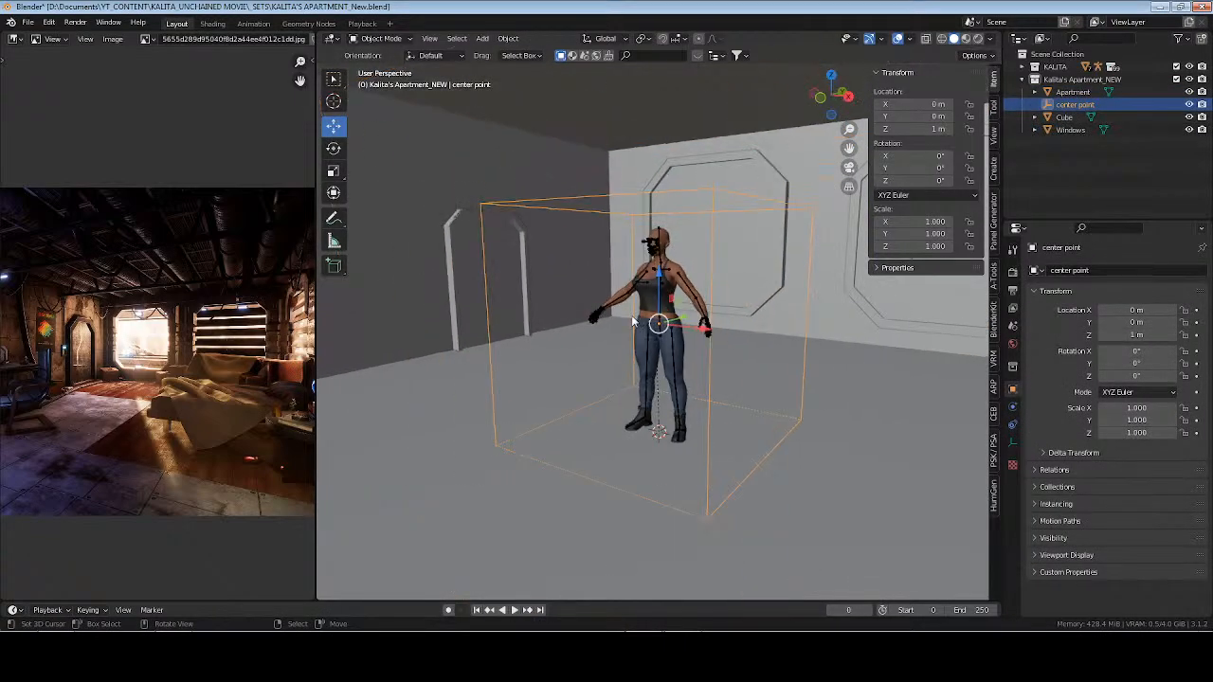
{"action": "left_click", "coordinate": [575, 365]}
{"action": "key", "text": "ctrl+s"}
{"action": "middle_click_drag", "start_coordinate": [706, 336], "coordinate": [722, 376], "text": "shift"}
Rename the door cube as Door_Doorway, clear the selection, and save the file
{"action": "left_click", "coordinate": [1064, 117]}
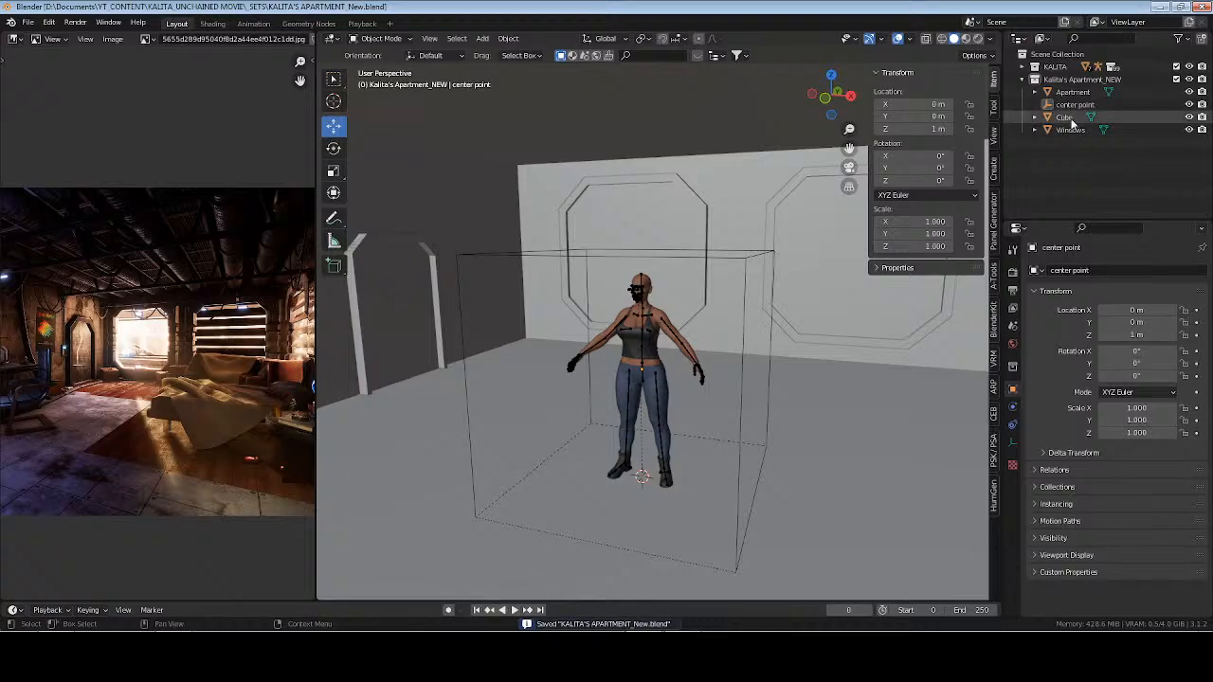
{"action": "double_click", "coordinate": [1065, 117]}
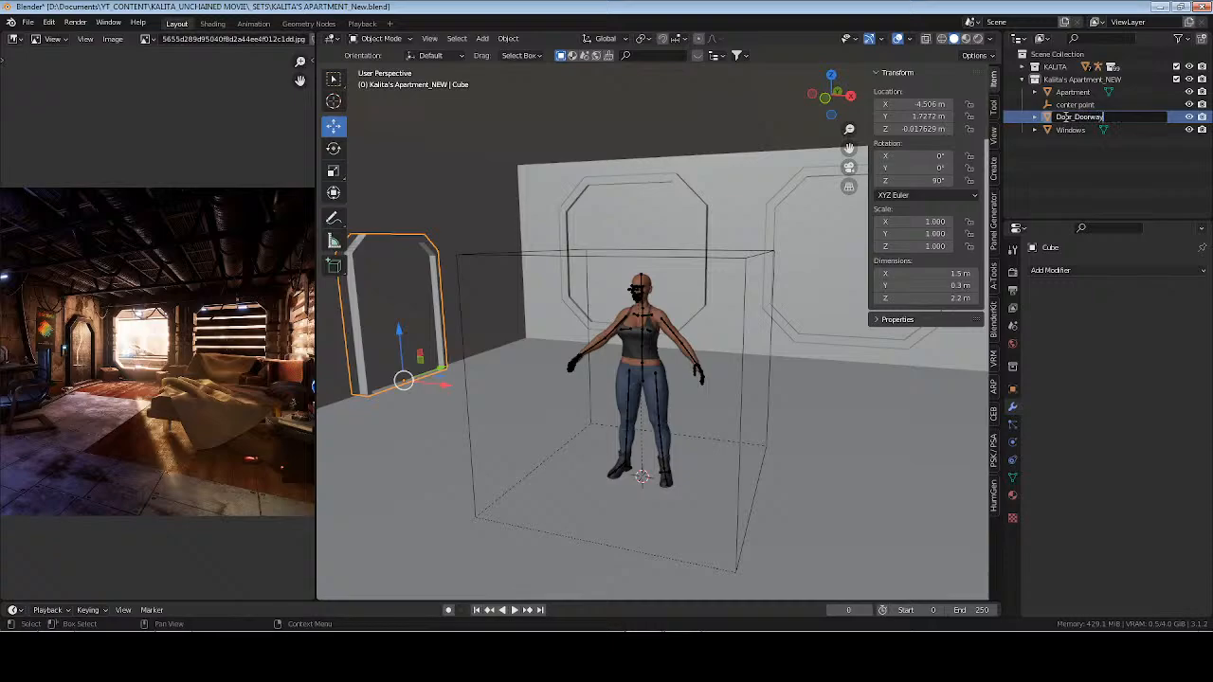
{"action": "key", "text": "Return"}
{"action": "key", "text": "ctrl+s"}
{"action": "key", "text": "alt+a"}
{"action": "key", "text": "ctrl+s"}
Examine the windows, walls, pillars, ceiling and doorway in the reference image against the blocked-out set
{"action": "middle_click_drag", "start_coordinate": [464, 386], "coordinate": [440, 403], "text": "shift"}
{"action": "scroll", "coordinate": [237, 371], "scroll_direction": "up", "scroll_amount": 6}
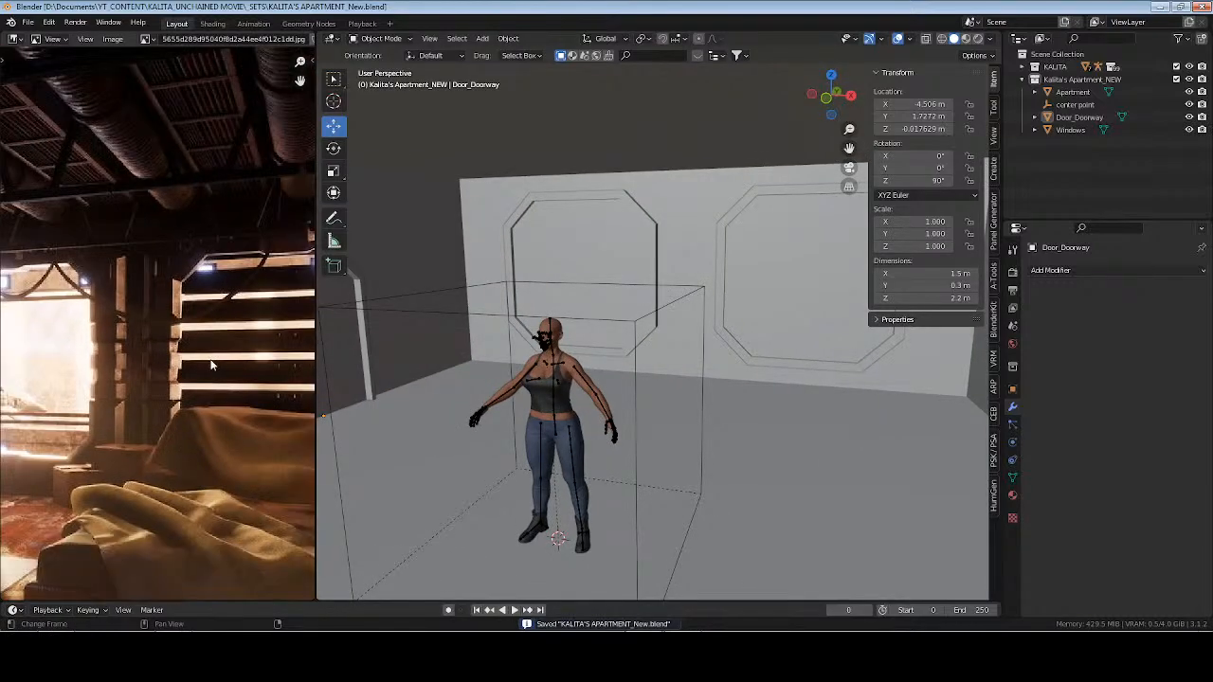
{"action": "middle_click_drag", "start_coordinate": [211, 365], "coordinate": [185, 366]}
{"action": "scroll", "coordinate": [163, 366], "scroll_direction": "down", "scroll_amount": 1}
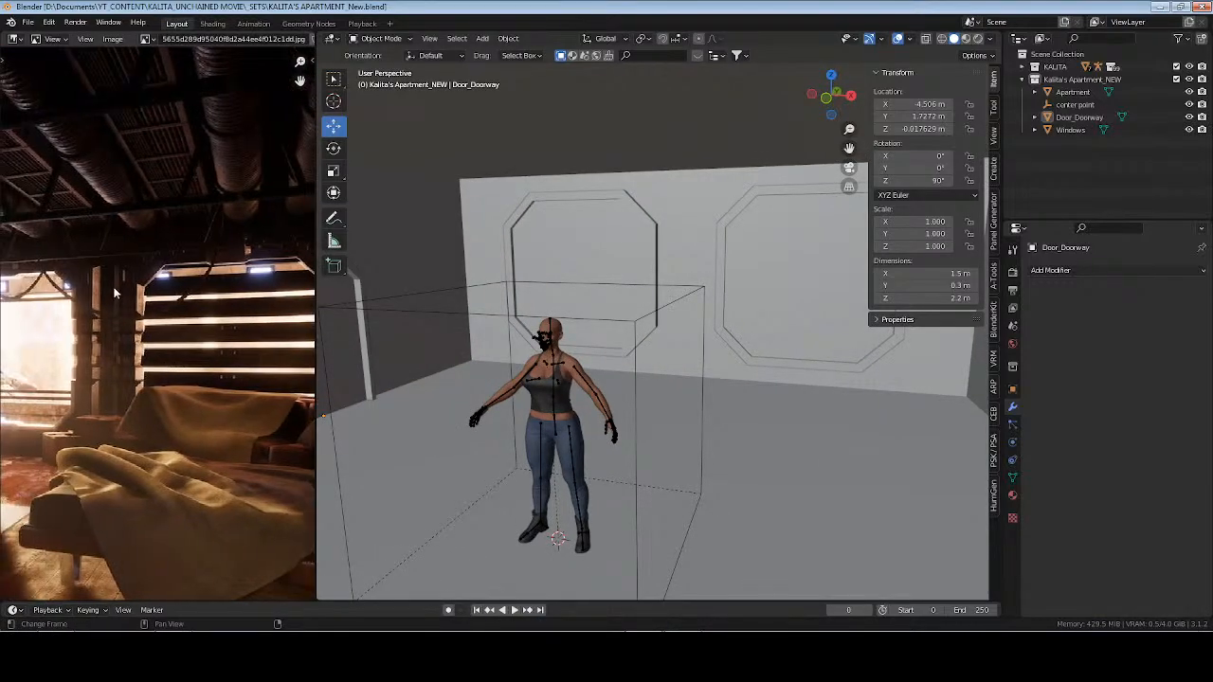
{"action": "middle_click_drag", "start_coordinate": [94, 351], "coordinate": [203, 343]}
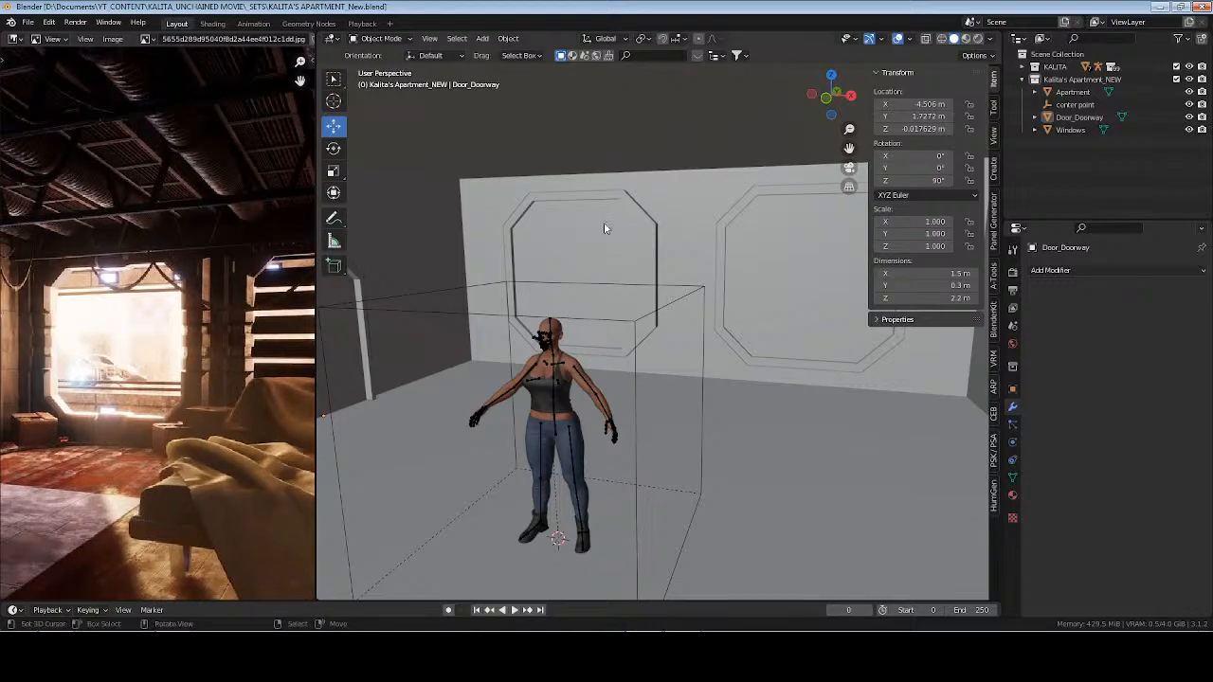
{"action": "middle_click_drag", "start_coordinate": [213, 360], "coordinate": [195, 358]}
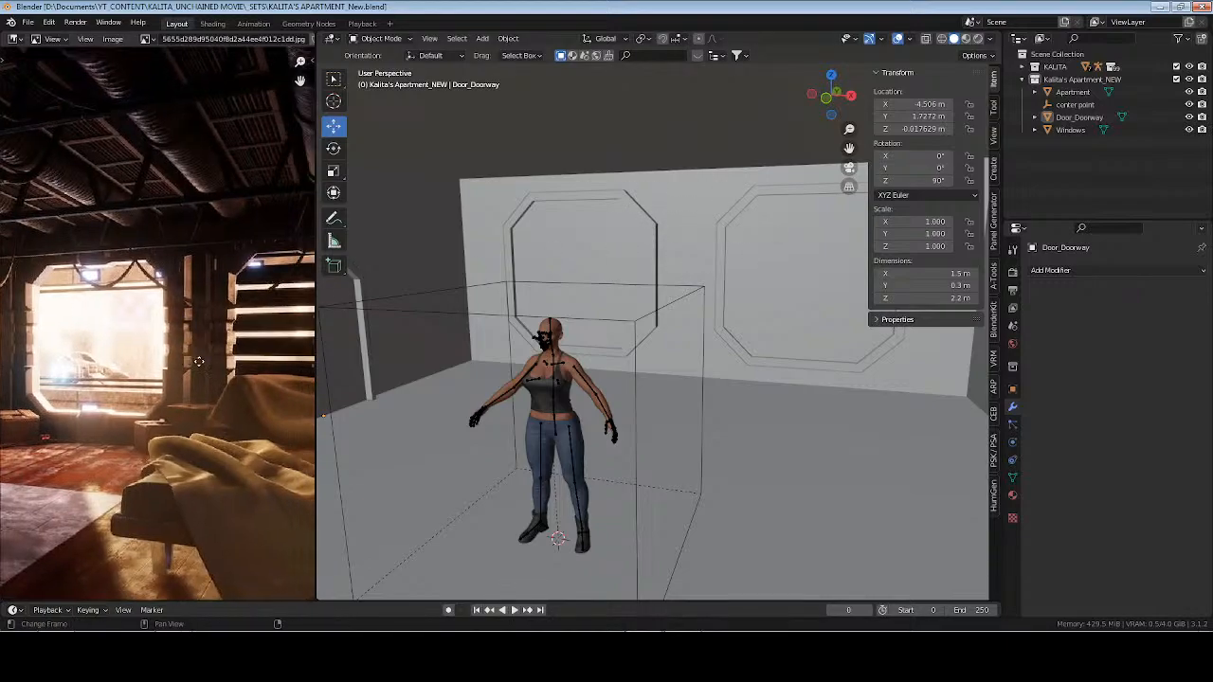
{"action": "middle_click_drag", "start_coordinate": [89, 371], "coordinate": [222, 367]}
{"action": "middle_click_drag", "start_coordinate": [66, 306], "coordinate": [270, 297]}
{"action": "middle_click_drag", "start_coordinate": [515, 311], "coordinate": [597, 375]}
{"action": "scroll", "coordinate": [167, 216], "scroll_direction": "down", "scroll_amount": 2}
{"action": "middle_click_drag", "start_coordinate": [187, 166], "coordinate": [131, 238]}
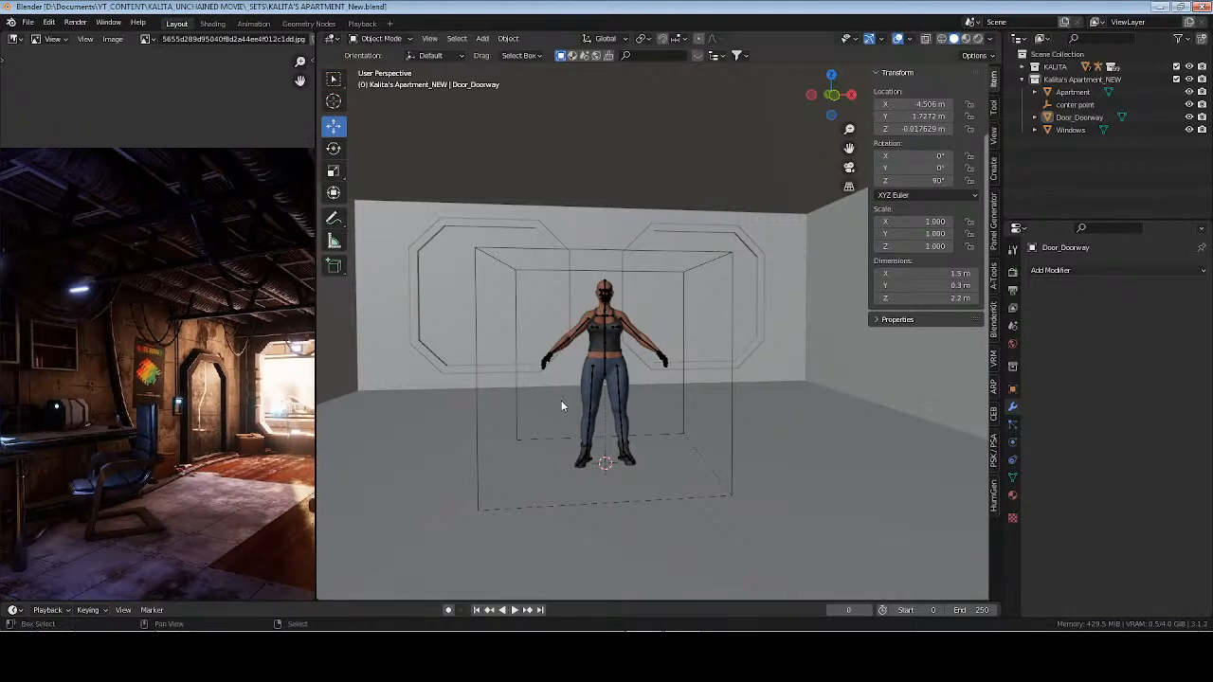
Add a new cube to the Kalita's Apartment_NEW collection
{"action": "middle_click_drag", "start_coordinate": [561, 399], "coordinate": [620, 322]}
{"action": "middle_click_drag", "start_coordinate": [723, 322], "coordinate": [686, 323]}
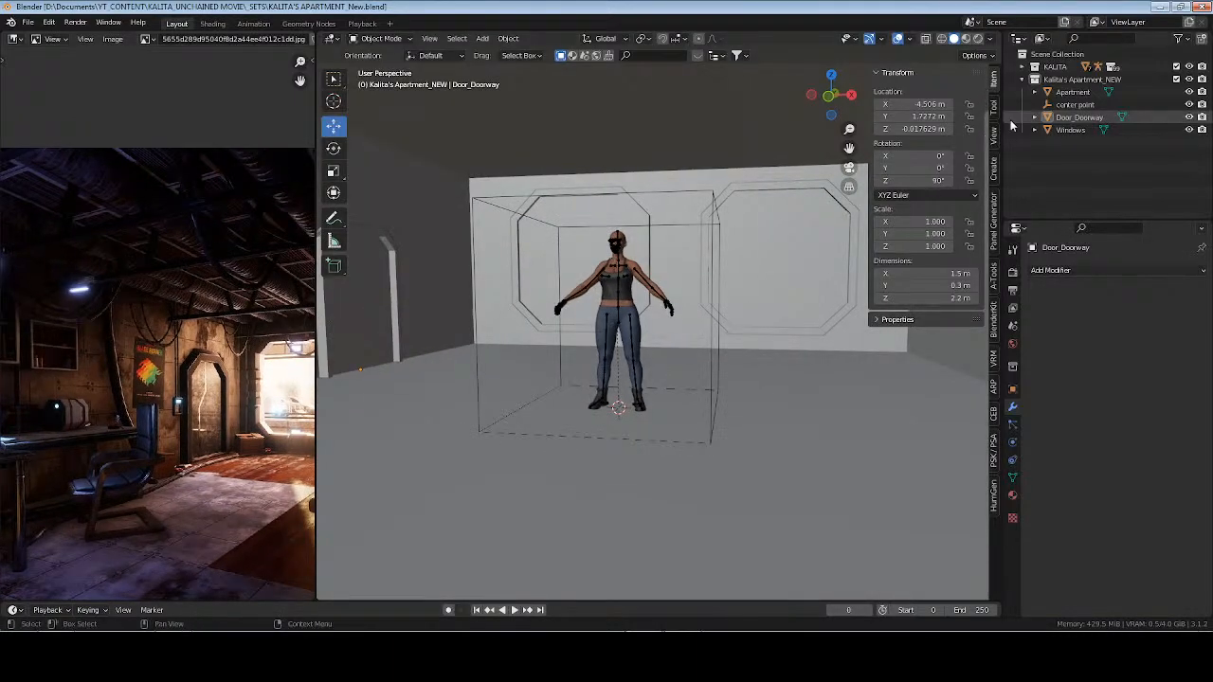
{"action": "left_click", "coordinate": [1070, 82]}
{"action": "key", "text": "shift+a"}
{"action": "mouse_move", "coordinate": [557, 233]}
{"action": "left_click", "coordinate": [651, 244]}
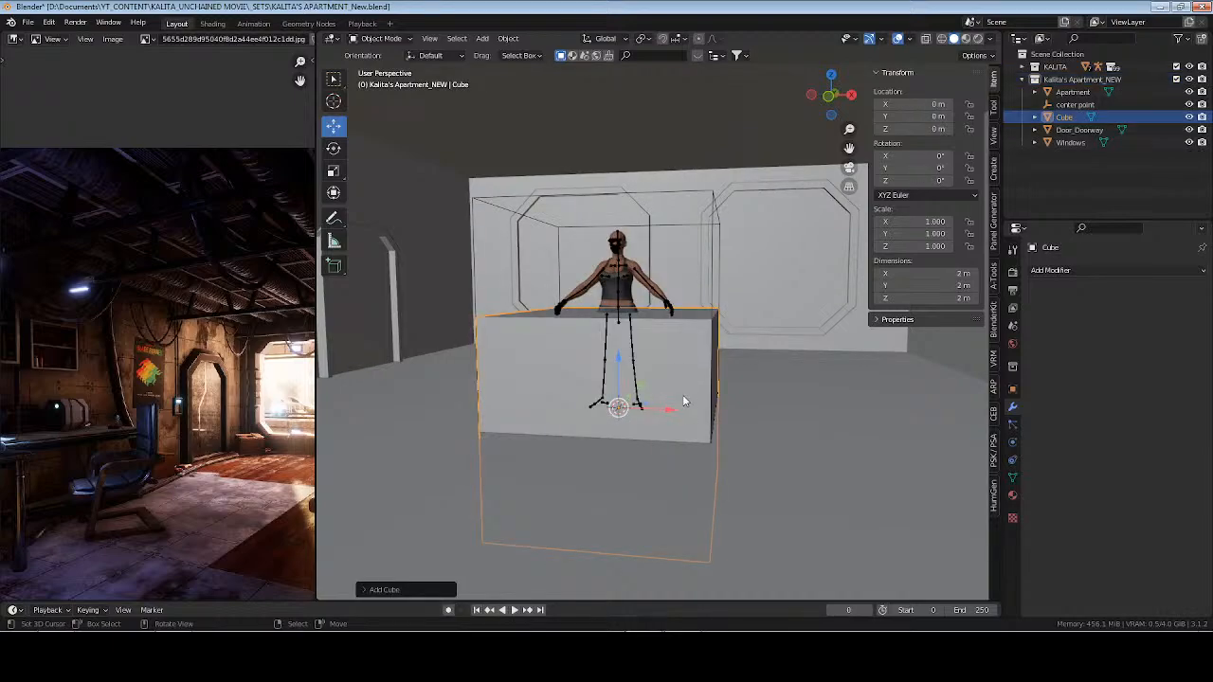
Move the new cube up 1 m along Z and apply its transforms so its origin sits at floor level
{"action": "key", "text": "g"}
{"action": "key", "text": "z"}
{"action": "key", "text": "1"}
{"action": "key", "text": "Return"}
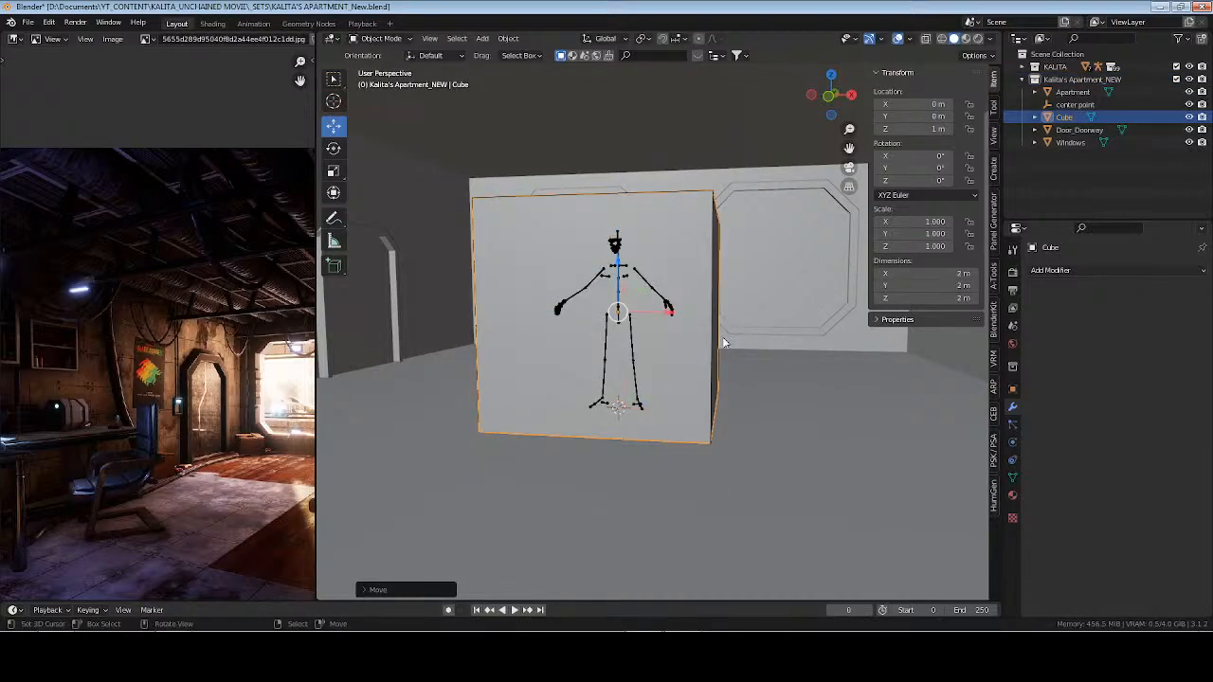
{"action": "key", "text": "ctrl+a"}
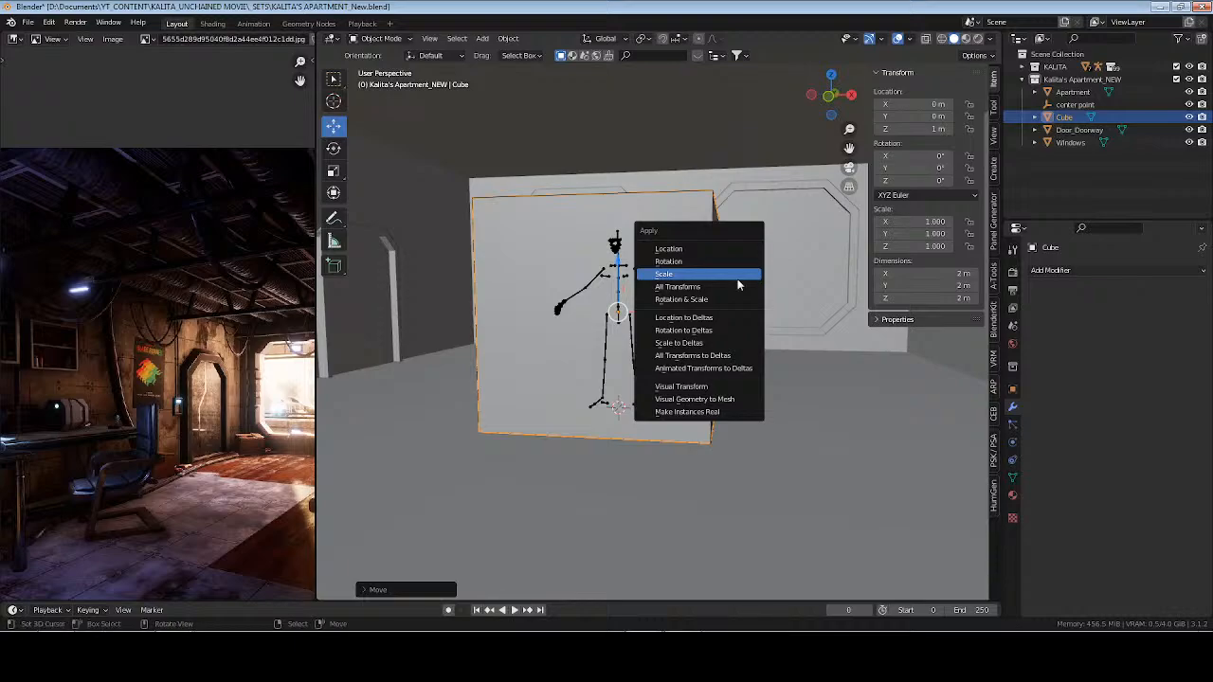
{"action": "left_click", "coordinate": [736, 296]}
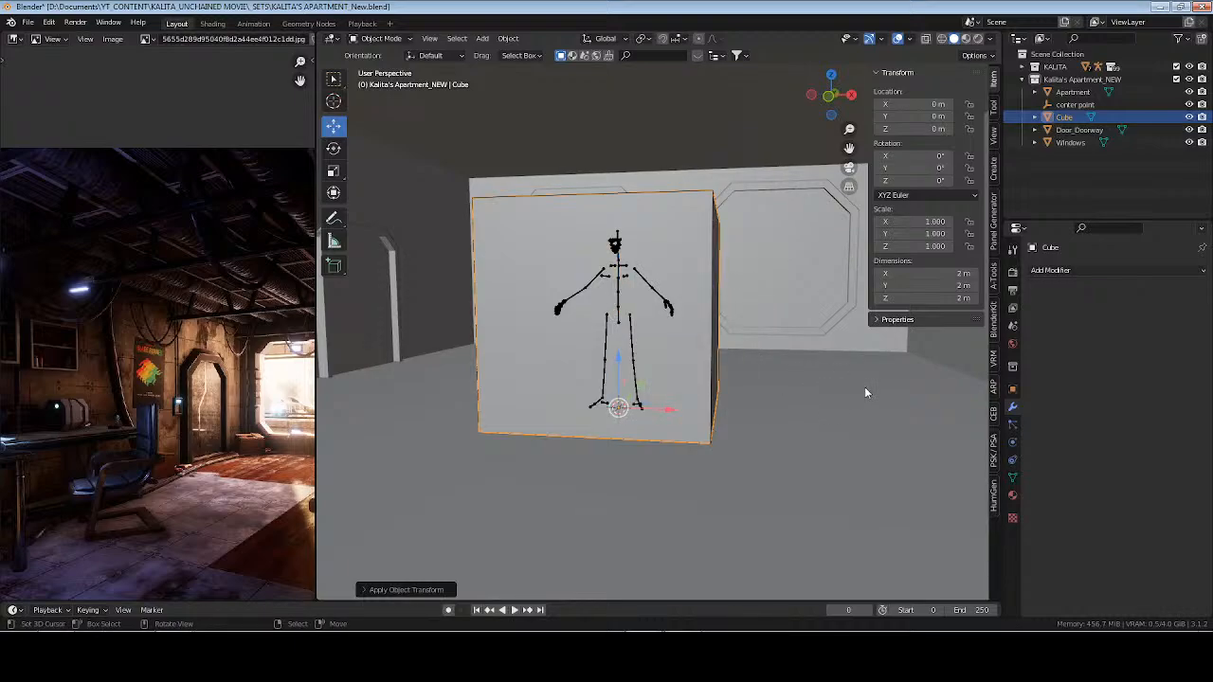
Set the cube's Z dimension to 0.1 m
{"action": "left_click", "coordinate": [962, 298]}
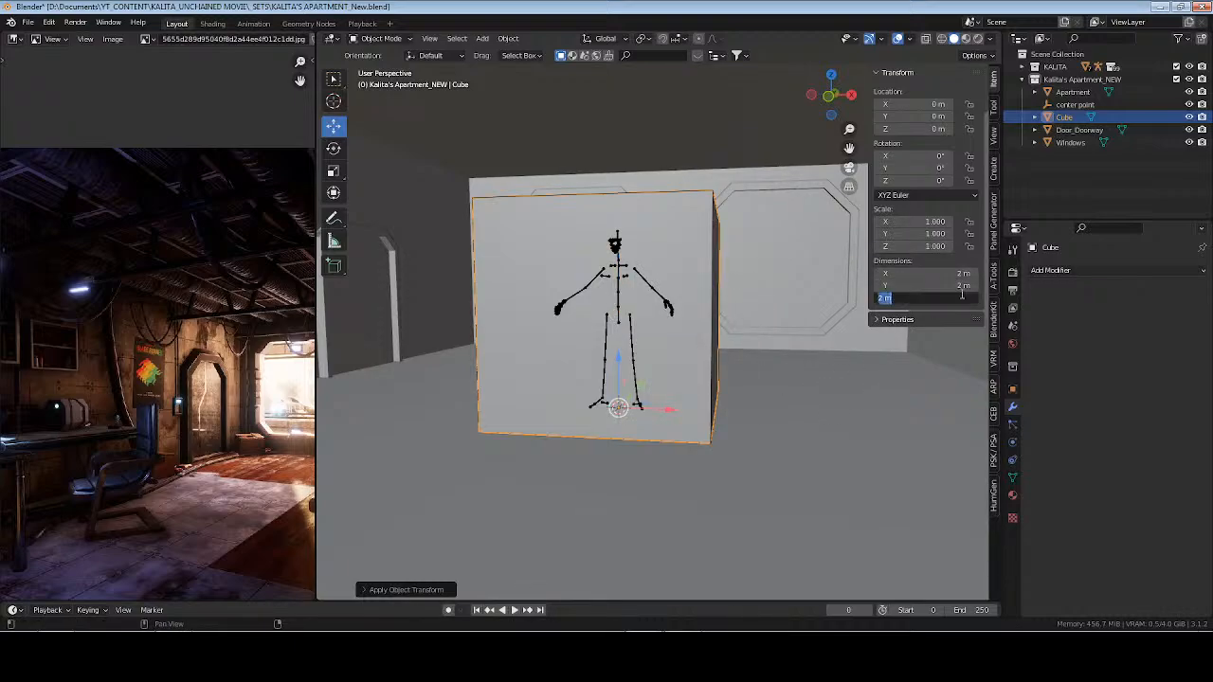
{"action": "type", "text": ".1"}
{"action": "key", "text": "Return"}
{"action": "middle_click_drag", "start_coordinate": [763, 412], "coordinate": [739, 386]}
{"action": "scroll", "coordinate": [748, 394], "scroll_direction": "up", "scroll_amount": 5}
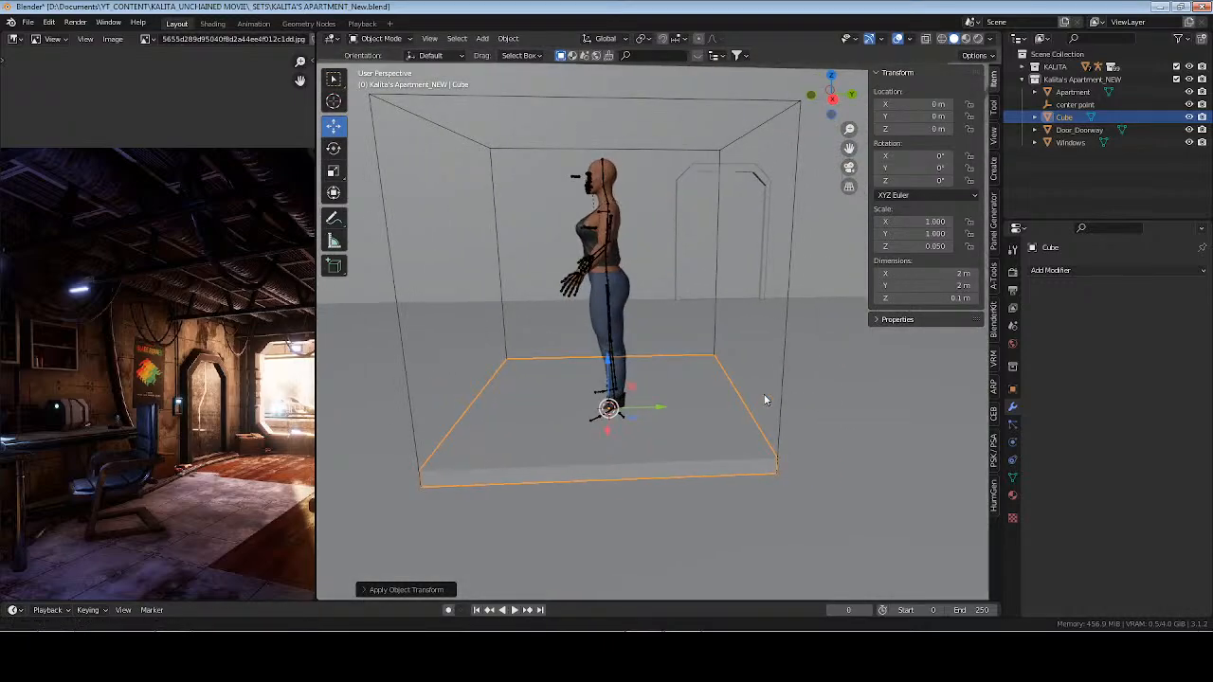
Try a Y dimension of 0.3 m on the flattened cube, and settle on 0.1 m
{"action": "left_click", "coordinate": [959, 285]}
{"action": "type", "text": ".3"}
{"action": "key", "text": "Return"}
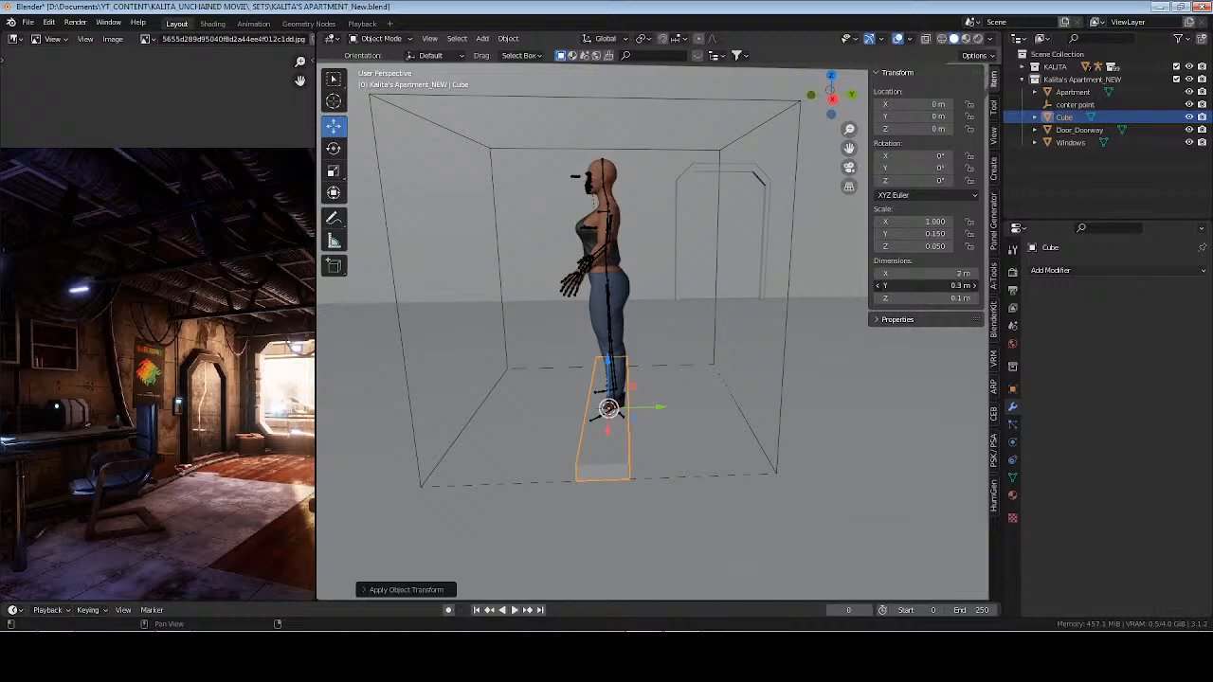
{"action": "type", "text": ".1"}
{"action": "key", "text": "Return"}
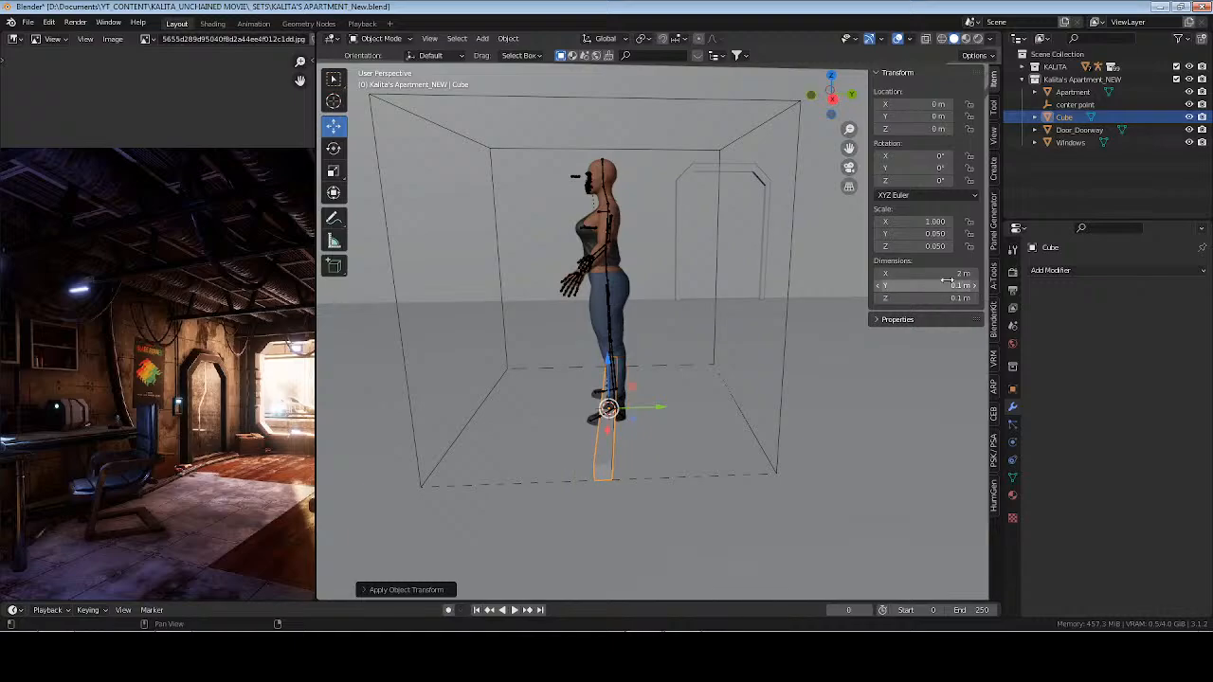
{"action": "middle_click_drag", "start_coordinate": [629, 455], "coordinate": [746, 462]}
{"action": "scroll", "coordinate": [741, 441], "scroll_direction": "down", "scroll_amount": 2}
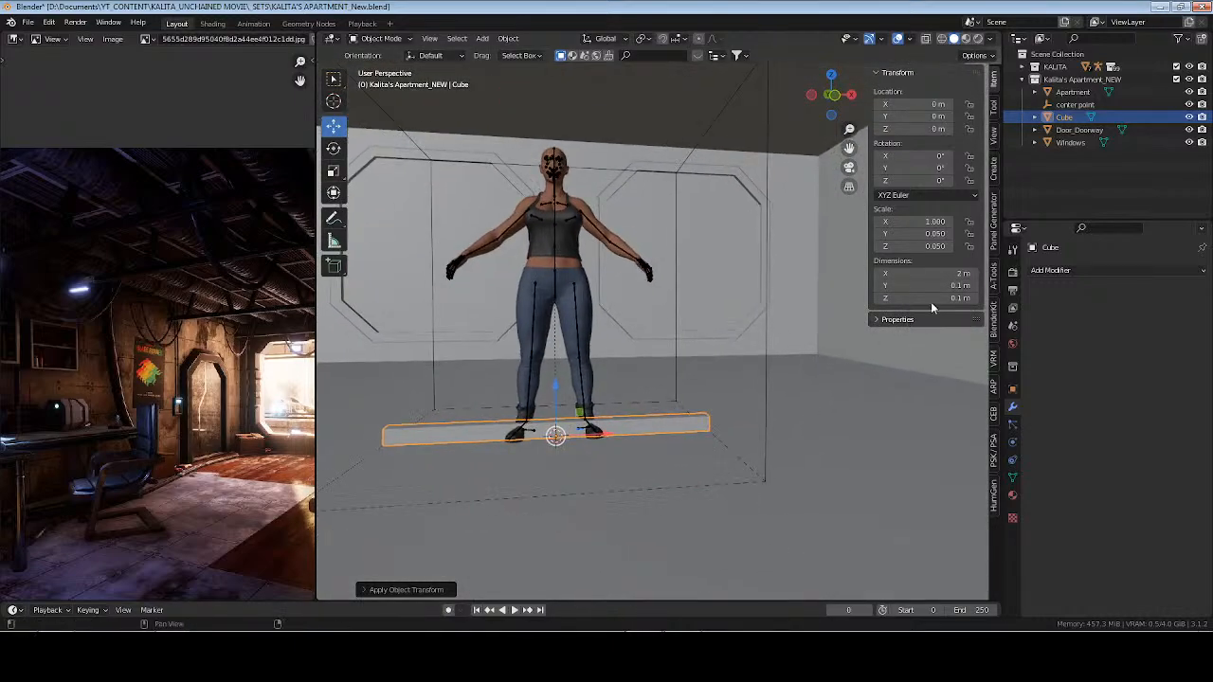
Set the beam's X dimension to 6 m
{"action": "type", "text": "6"}
{"action": "key", "text": "Return"}
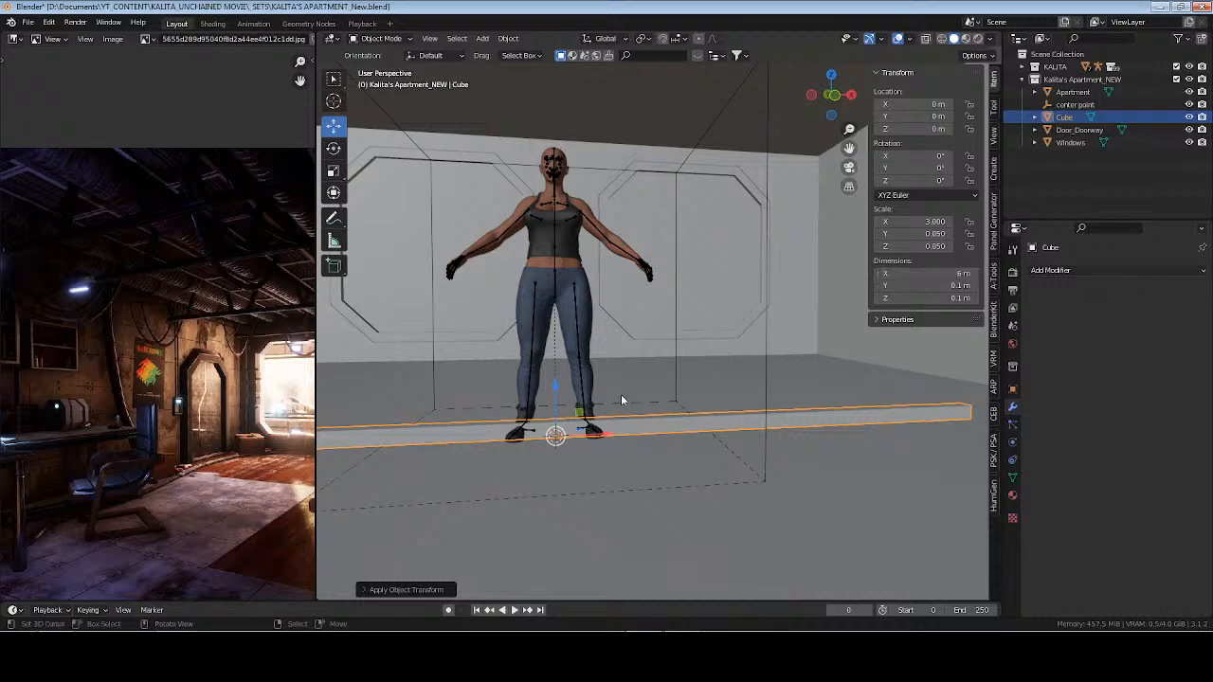
{"action": "scroll", "coordinate": [641, 365], "scroll_direction": "down", "scroll_amount": 2}
{"action": "middle_click_drag", "start_coordinate": [642, 367], "coordinate": [796, 323]}
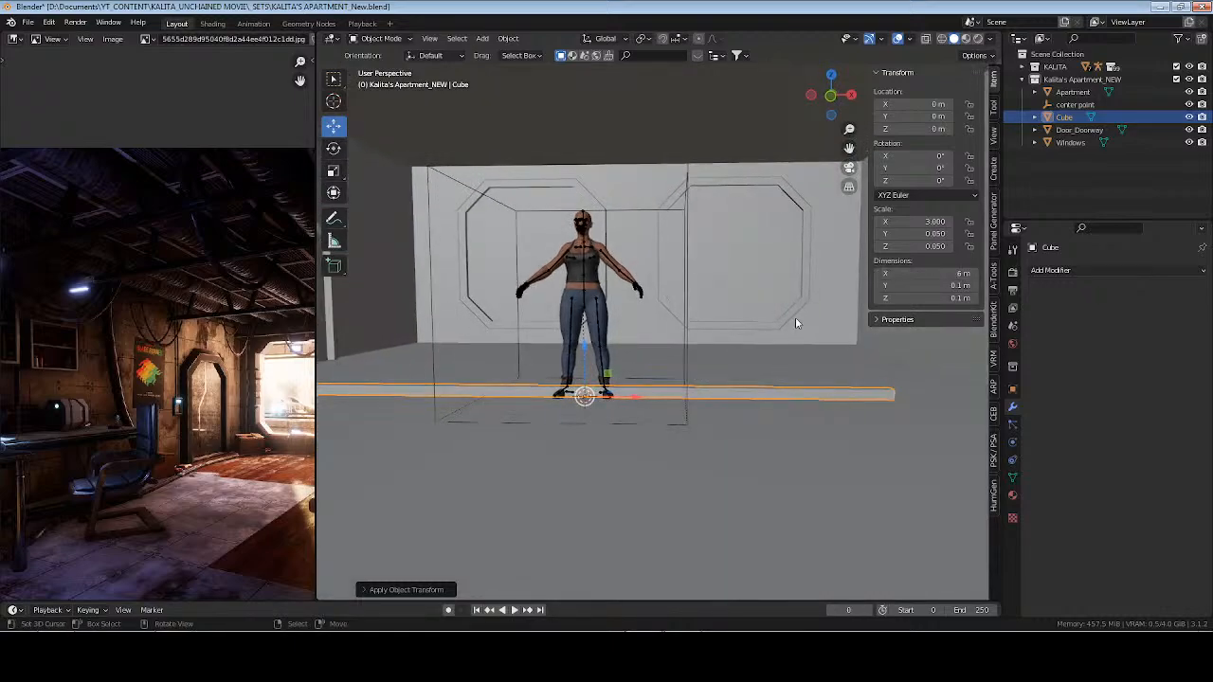
Check the Apartment's width and set the beam's X dimension to 9 m
{"action": "left_click", "coordinate": [732, 118]}
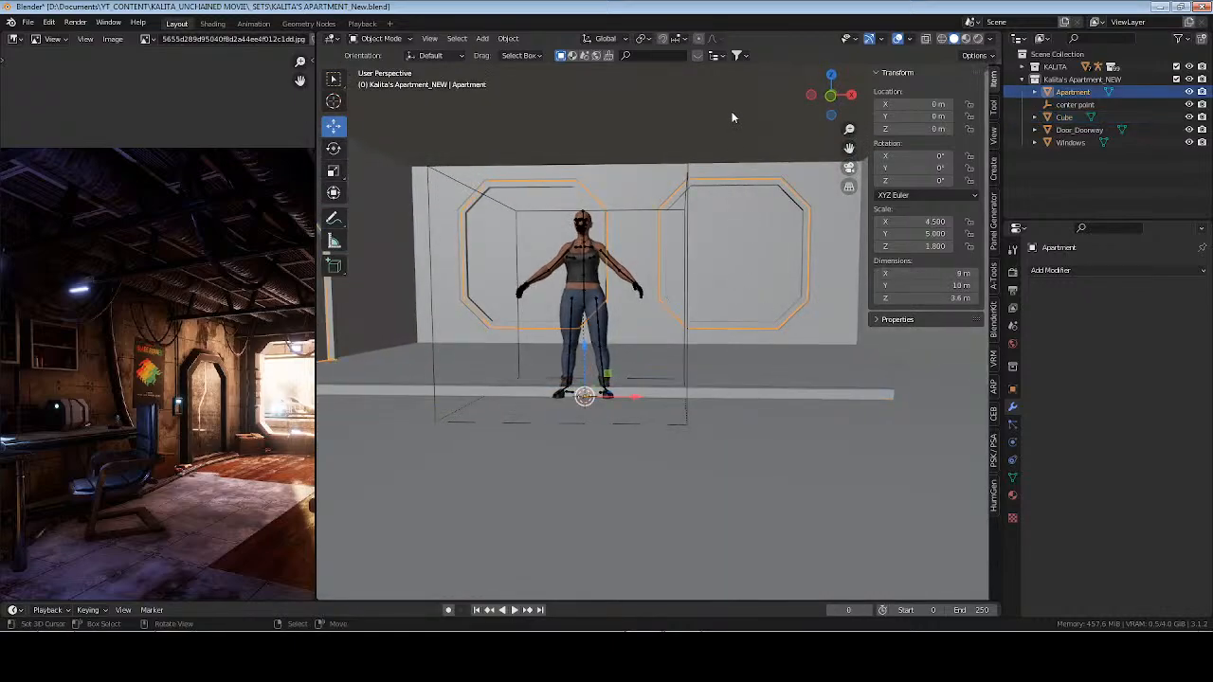
{"action": "left_click", "coordinate": [794, 397]}
{"action": "double_click", "coordinate": [963, 273]}
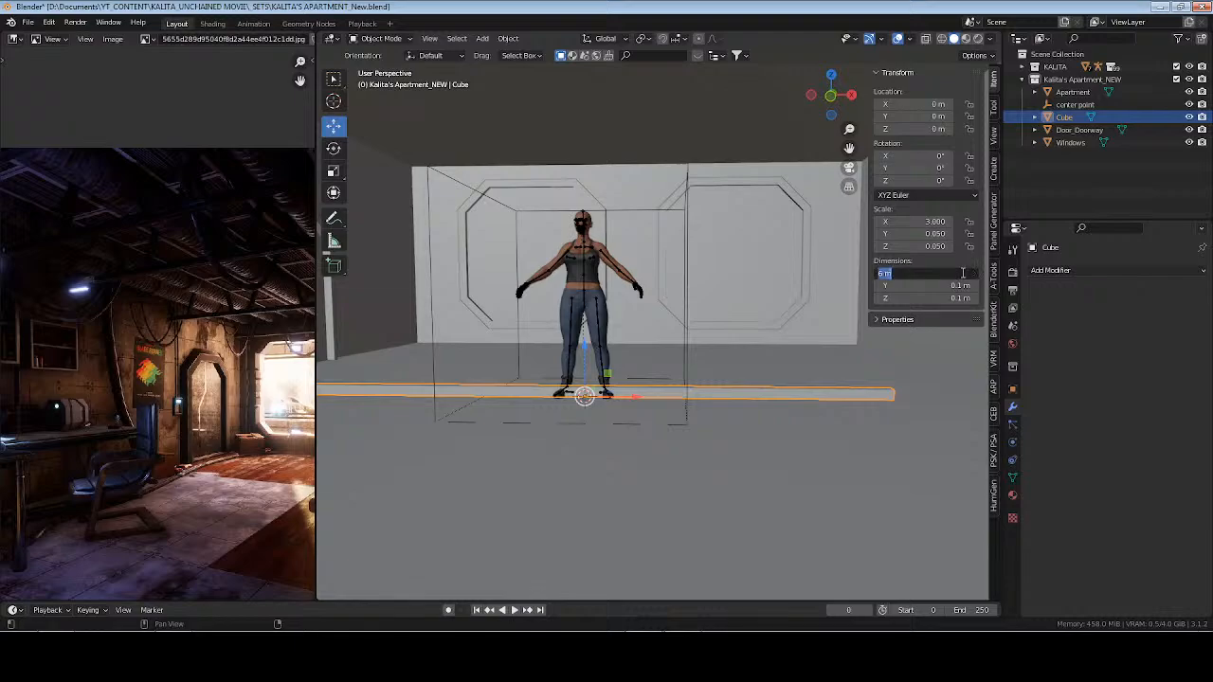
{"action": "type", "text": "9"}
{"action": "key", "text": "Return"}
{"action": "middle_click_drag", "start_coordinate": [844, 328], "coordinate": [758, 396]}
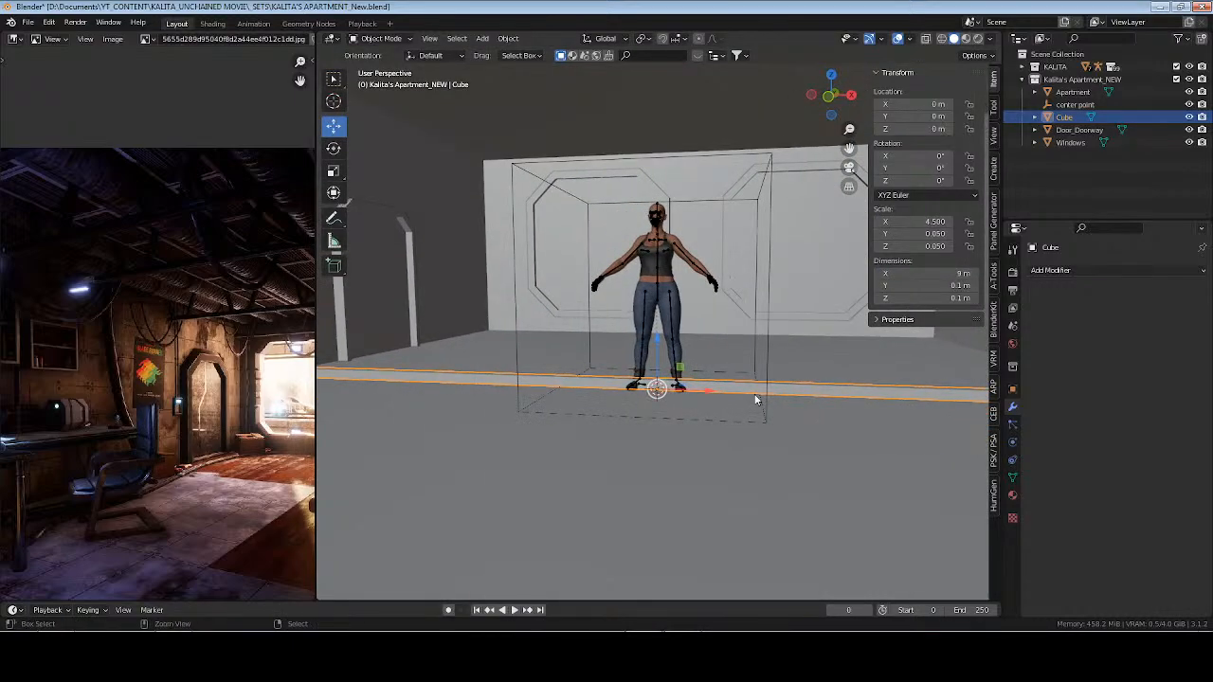
Apply the beam's rotation and scale
{"action": "key", "text": "ctrl+a"}
{"action": "left_click", "coordinate": [753, 376]}
{"action": "key", "text": "ctrl+a"}
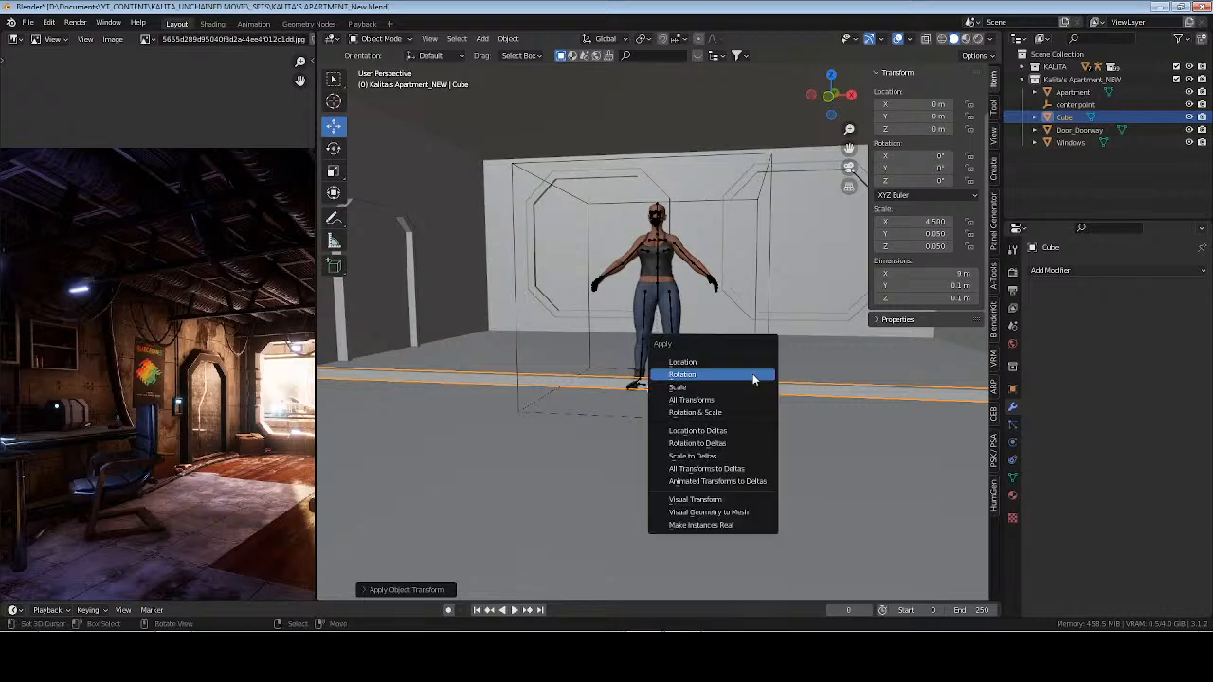
{"action": "left_click", "coordinate": [752, 388]}
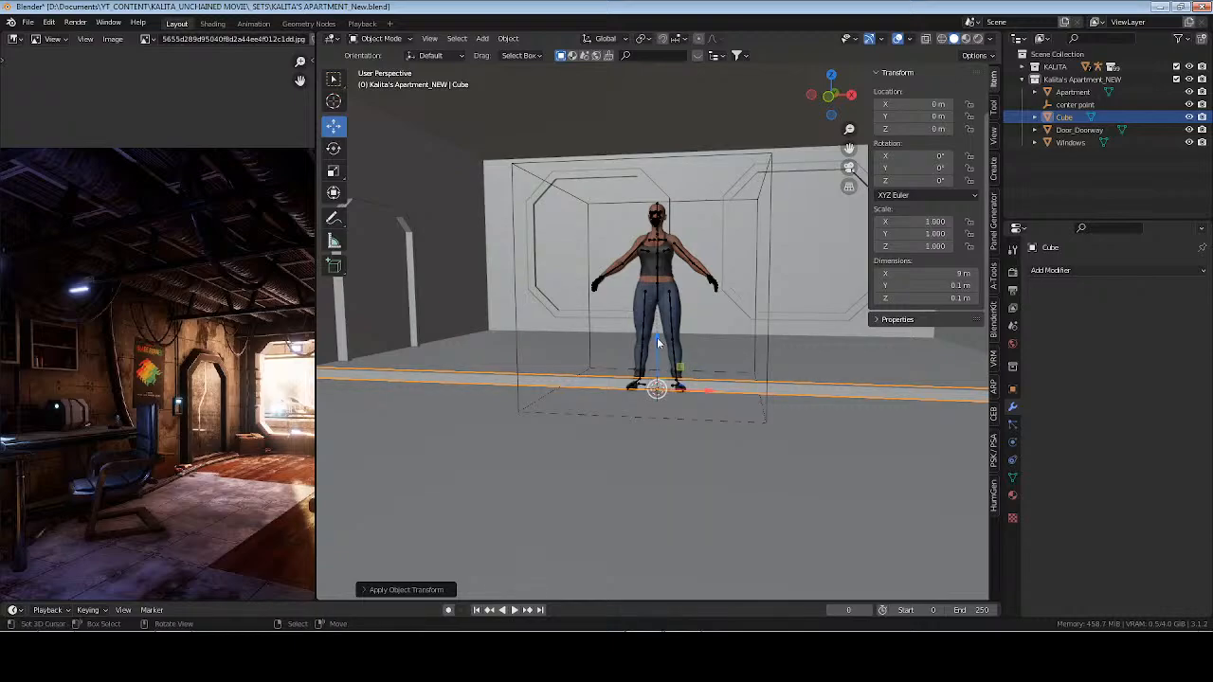
Try raising the beam about 1.75 m along Z, and undo the move
{"action": "left_click_drag", "start_coordinate": [657, 337], "coordinate": [658, 160]}
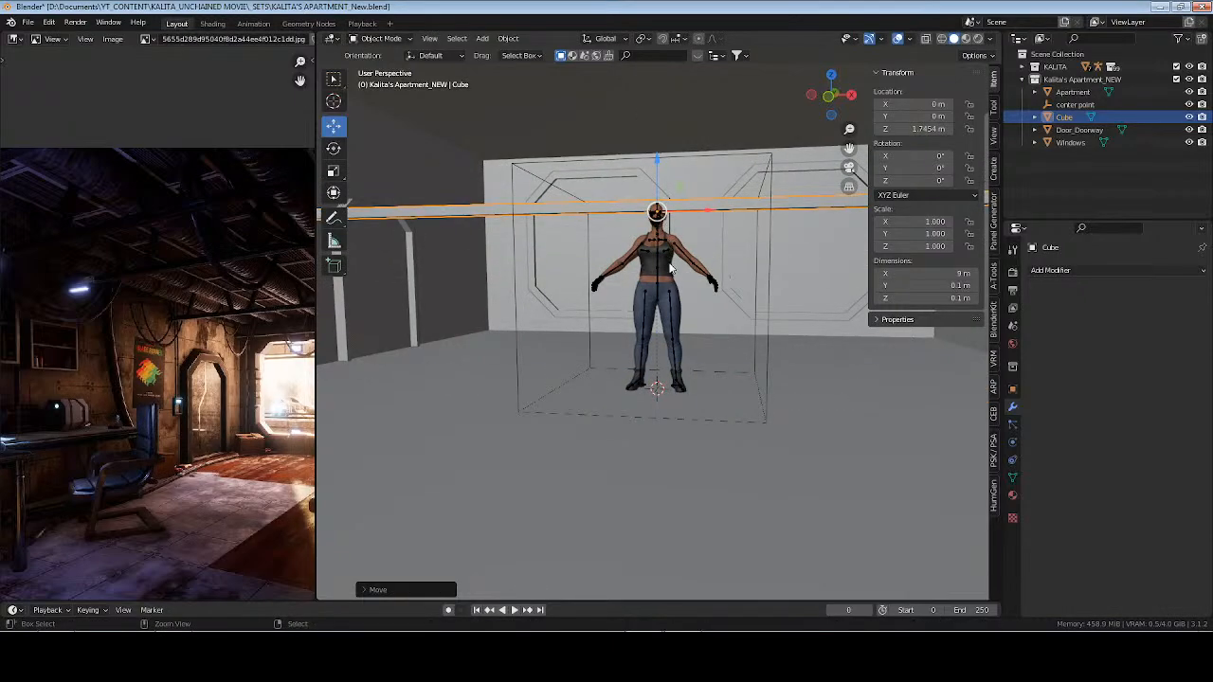
{"action": "key", "text": "ctrl+z"}
Add six evenly spaced loop cuts along the beam's length in Edit Mode
{"action": "middle_click_drag", "start_coordinate": [704, 345], "coordinate": [635, 368]}
{"action": "middle_click_drag", "start_coordinate": [616, 409], "coordinate": [680, 414]}
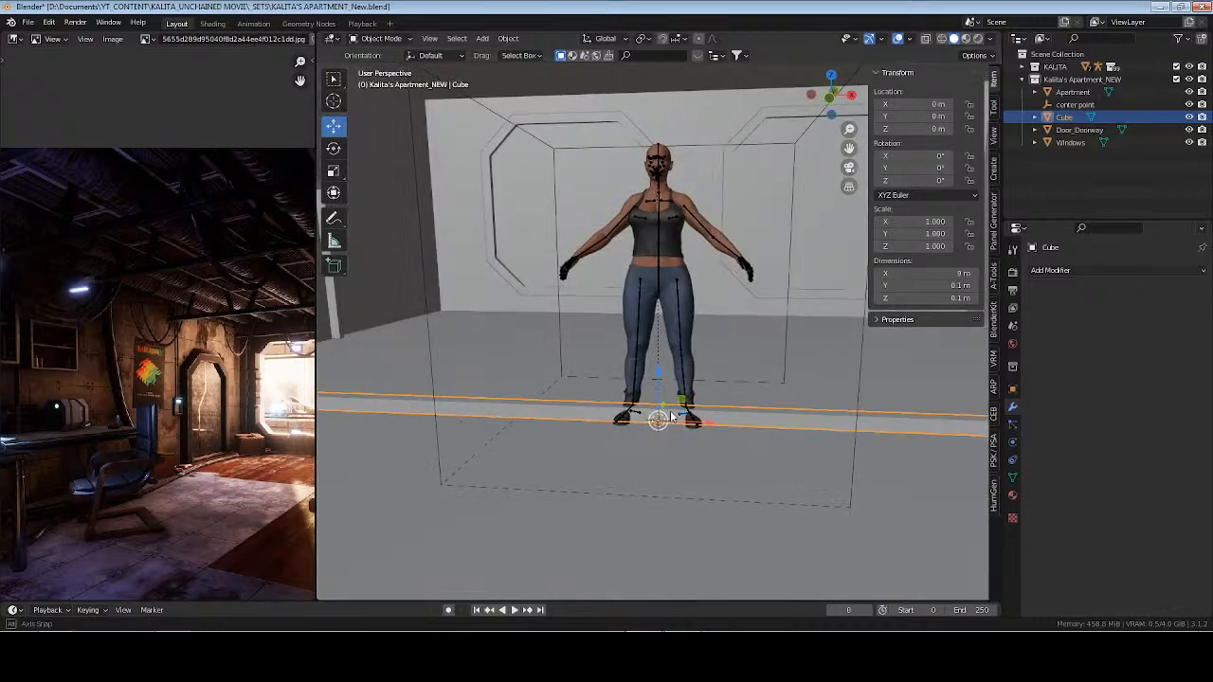
{"action": "key", "text": "Tab"}
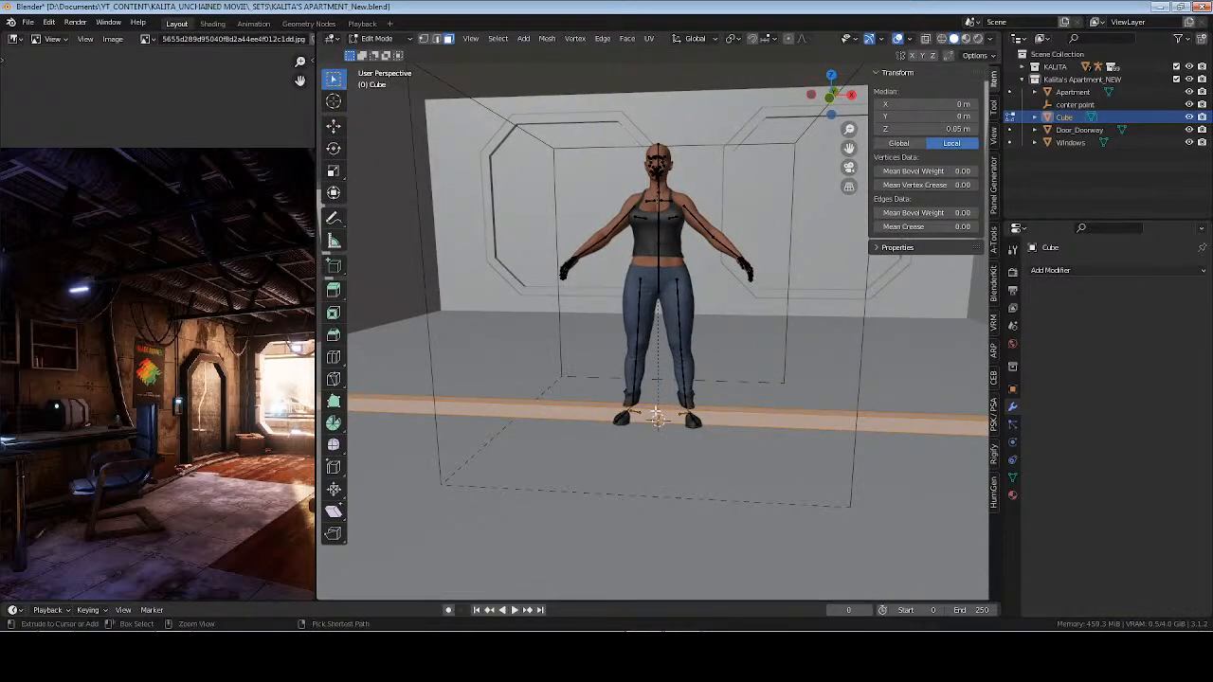
{"action": "key", "text": "ctrl+r"}
{"action": "scroll", "coordinate": [657, 417], "scroll_direction": "up", "scroll_amount": 1}
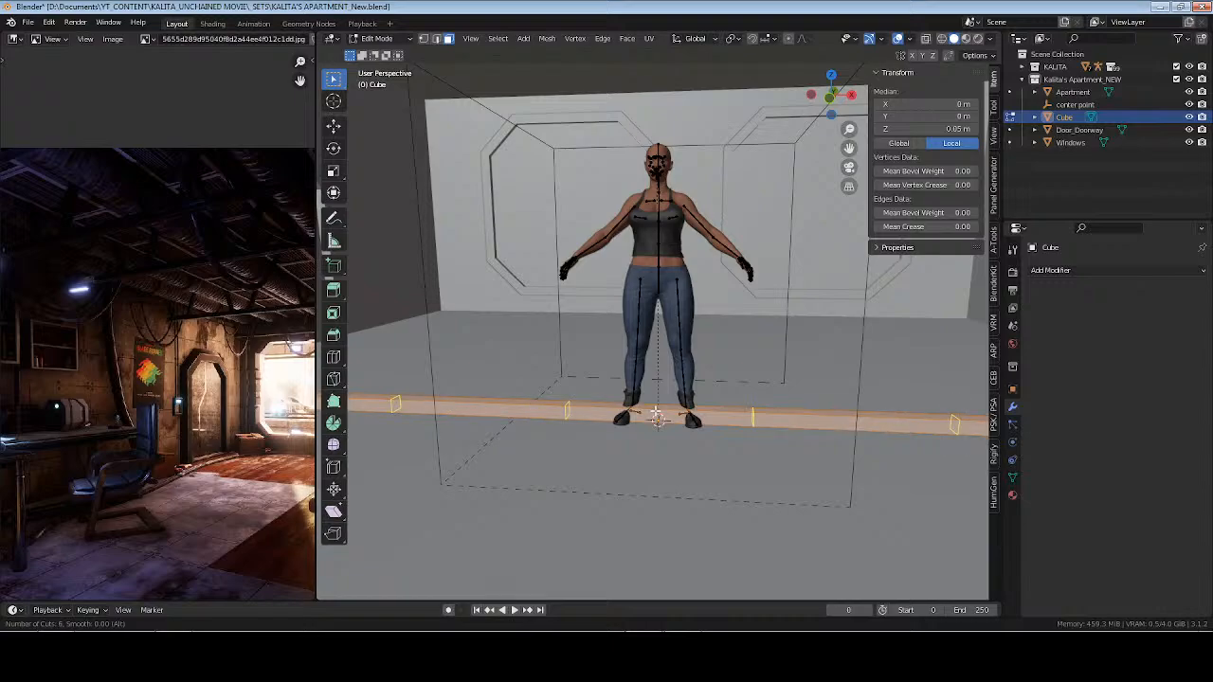
{"action": "left_click", "coordinate": [656, 417]}
{"action": "middle_click_drag", "start_coordinate": [657, 417], "coordinate": [658, 368]}
Isolate the beam in local view and select the two edge loops just to the negative X side of its centre
{"action": "key", "text": "KP_Divide"}
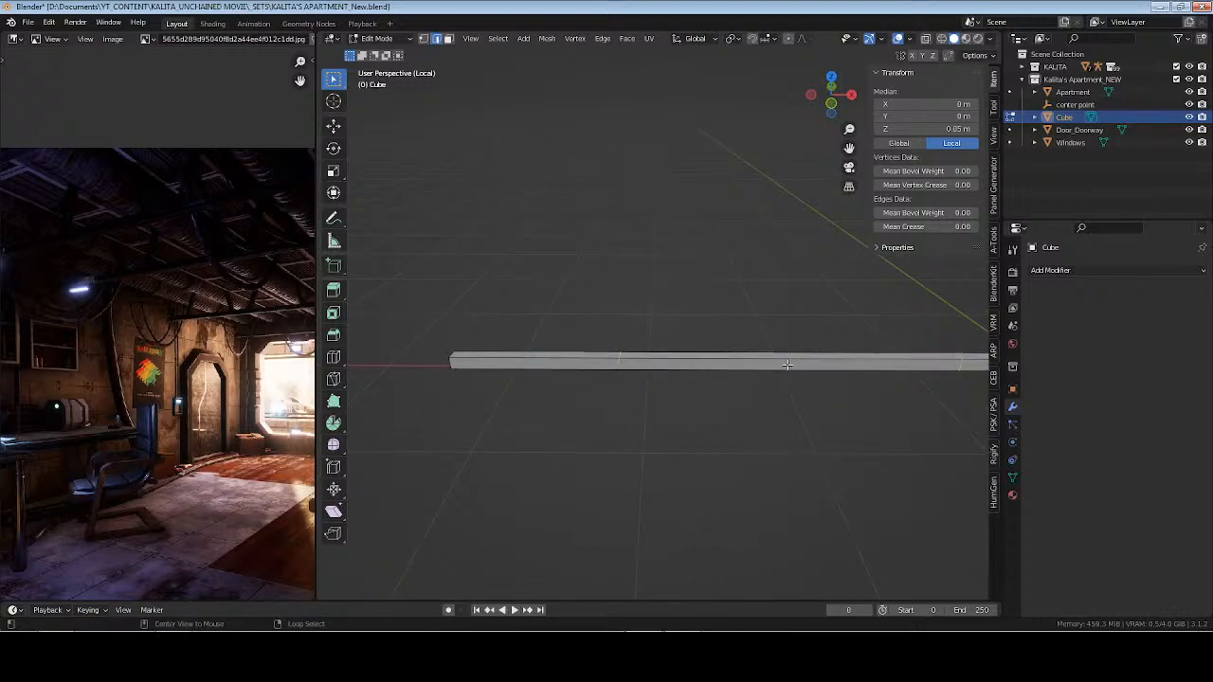
{"action": "middle_click_drag", "start_coordinate": [791, 363], "coordinate": [709, 354]}
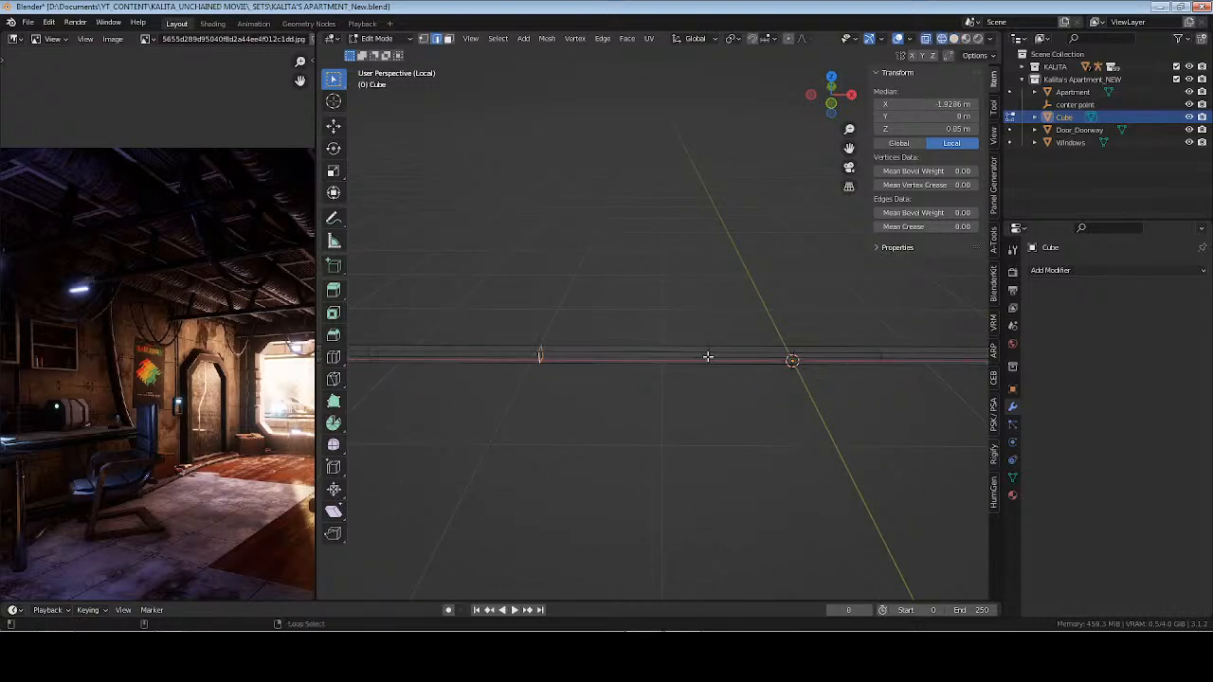
{"action": "key", "text": "alt+a"}
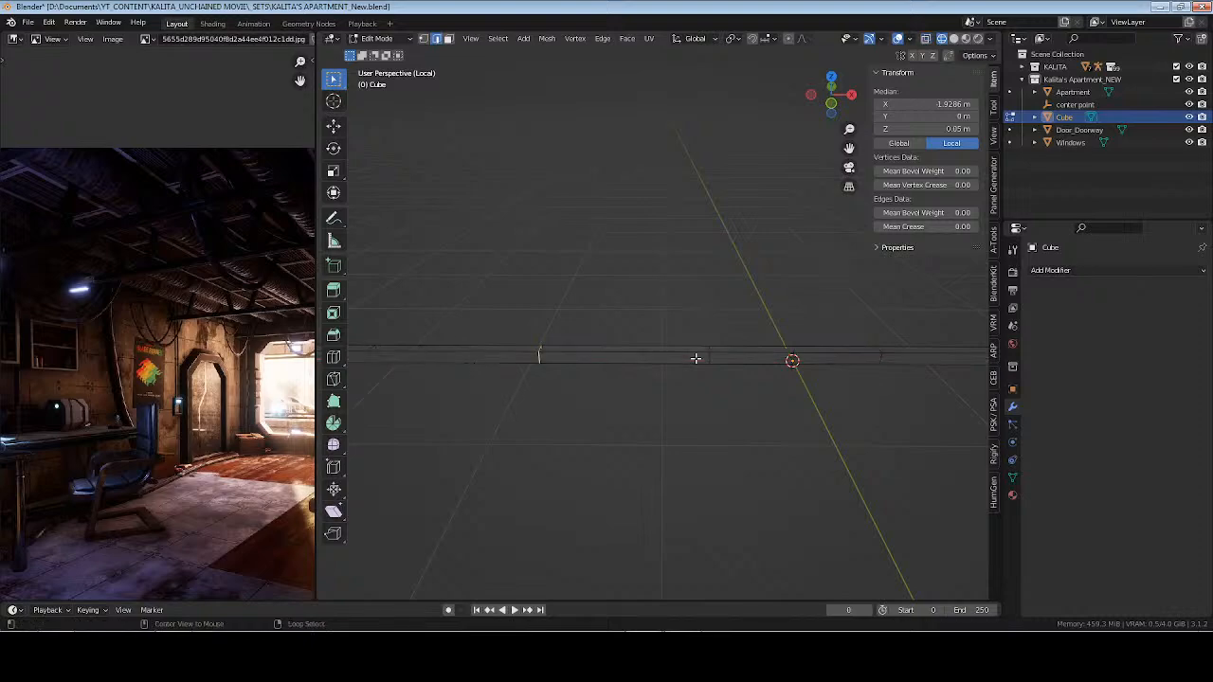
{"action": "key", "text": "a"}
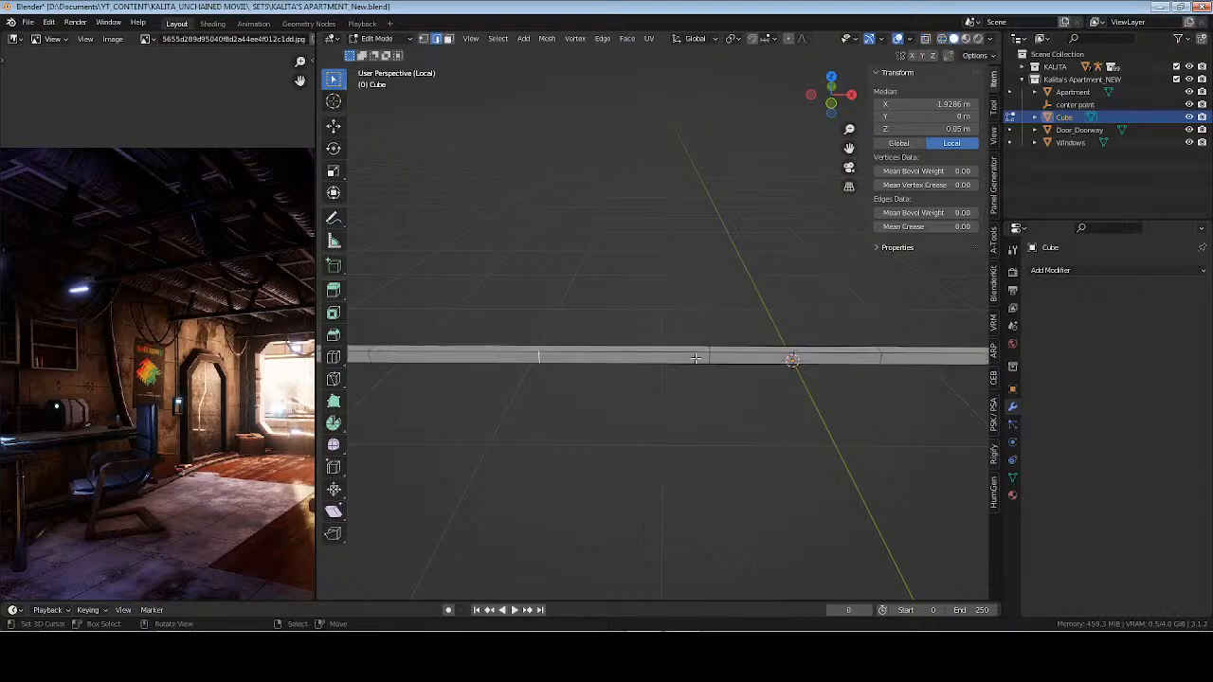
{"action": "key", "text": "alt+a"}
{"action": "key", "text": "a"}
{"action": "mouse_move", "coordinate": [762, 375]}
{"action": "middle_mouse_down", "text": "shift"}
{"action": "mouse_move", "coordinate": [744, 376]}
{"action": "mouse_move", "coordinate": [773, 379]}
{"action": "middle_mouse_up", "text": "shift"}
Try bevelling the two selected loops by about 0.045 m and extruding their top faces up to about 0.96 m
{"action": "key", "text": "ctrl+b"}
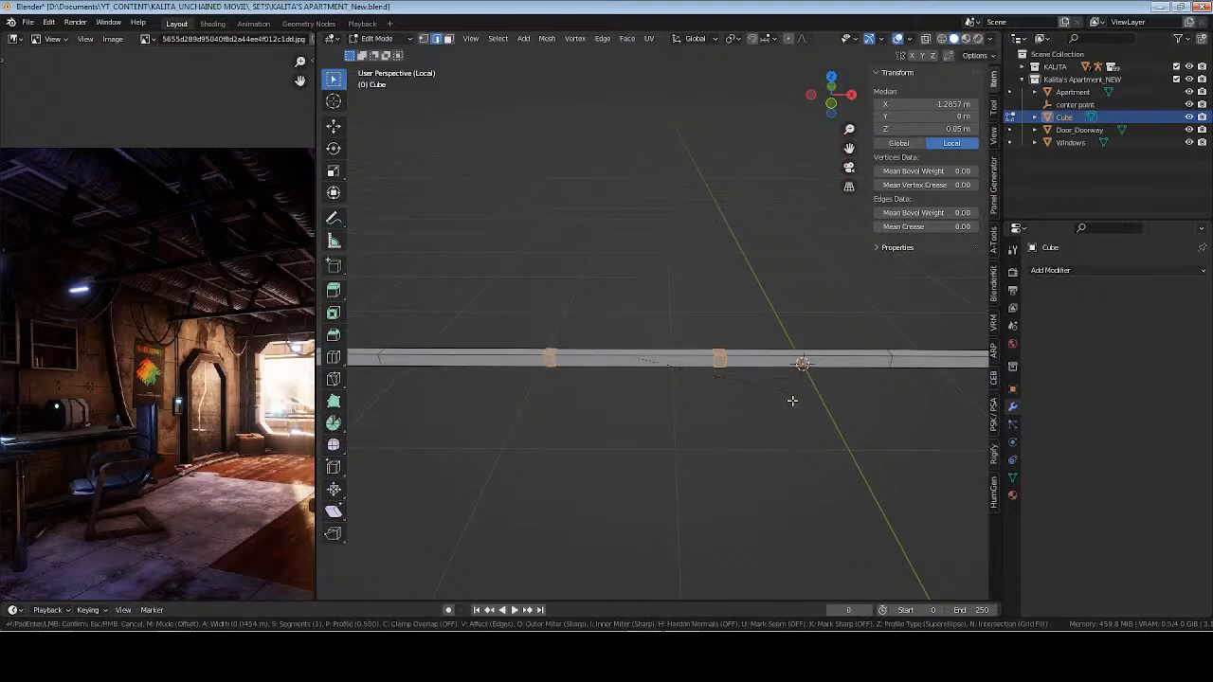
{"action": "left_click", "coordinate": [678, 392]}
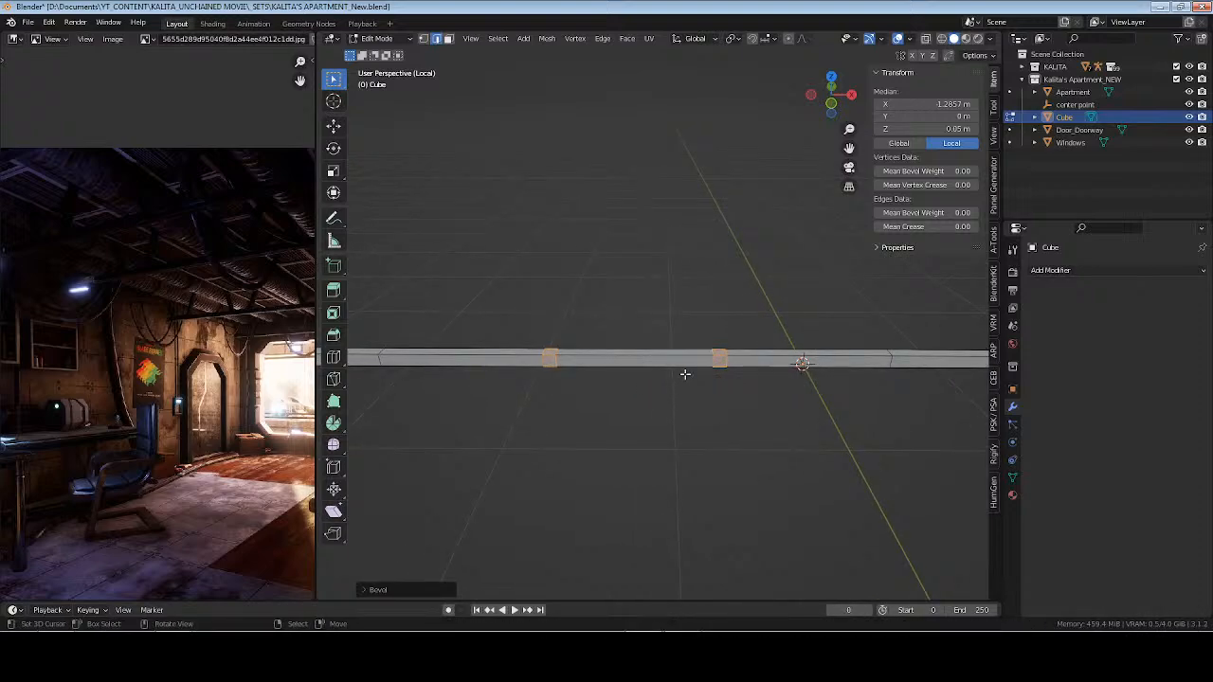
{"action": "scroll", "coordinate": [685, 375], "scroll_direction": "up", "scroll_amount": 4}
{"action": "middle_click_drag", "start_coordinate": [685, 374], "coordinate": [761, 395]}
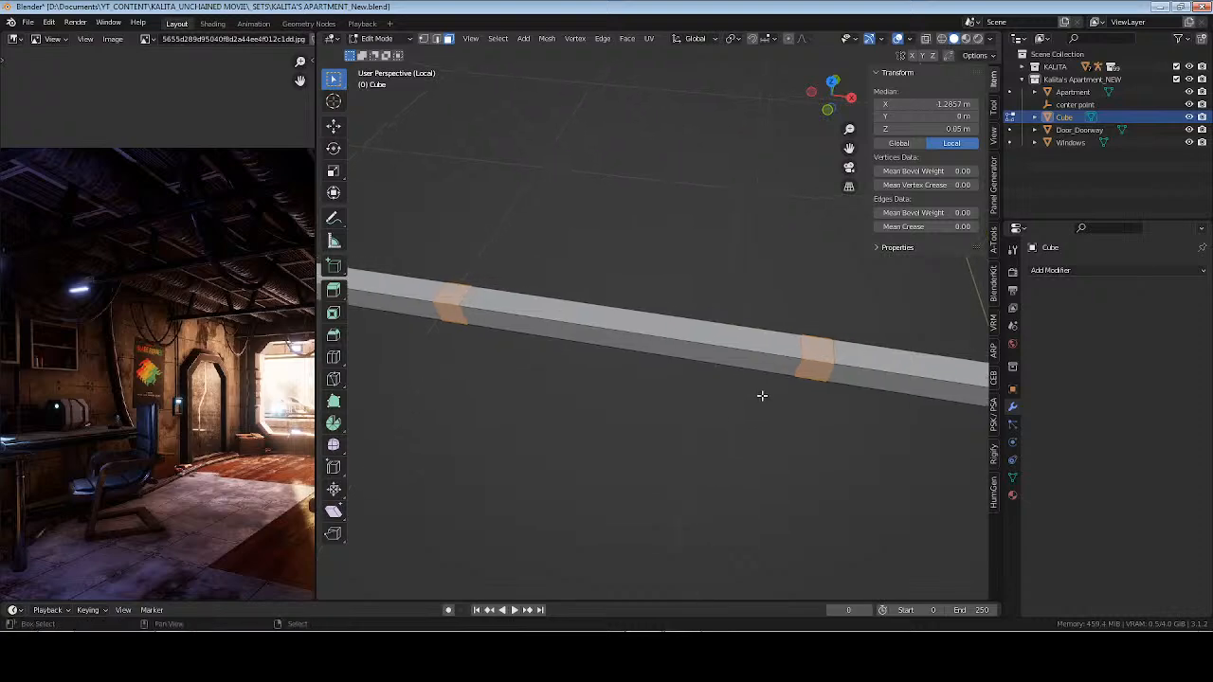
{"action": "left_click", "coordinate": [817, 358]}
{"action": "left_click", "coordinate": [452, 290], "text": "shift"}
{"action": "middle_click_drag", "start_coordinate": [452, 290], "coordinate": [572, 327]}
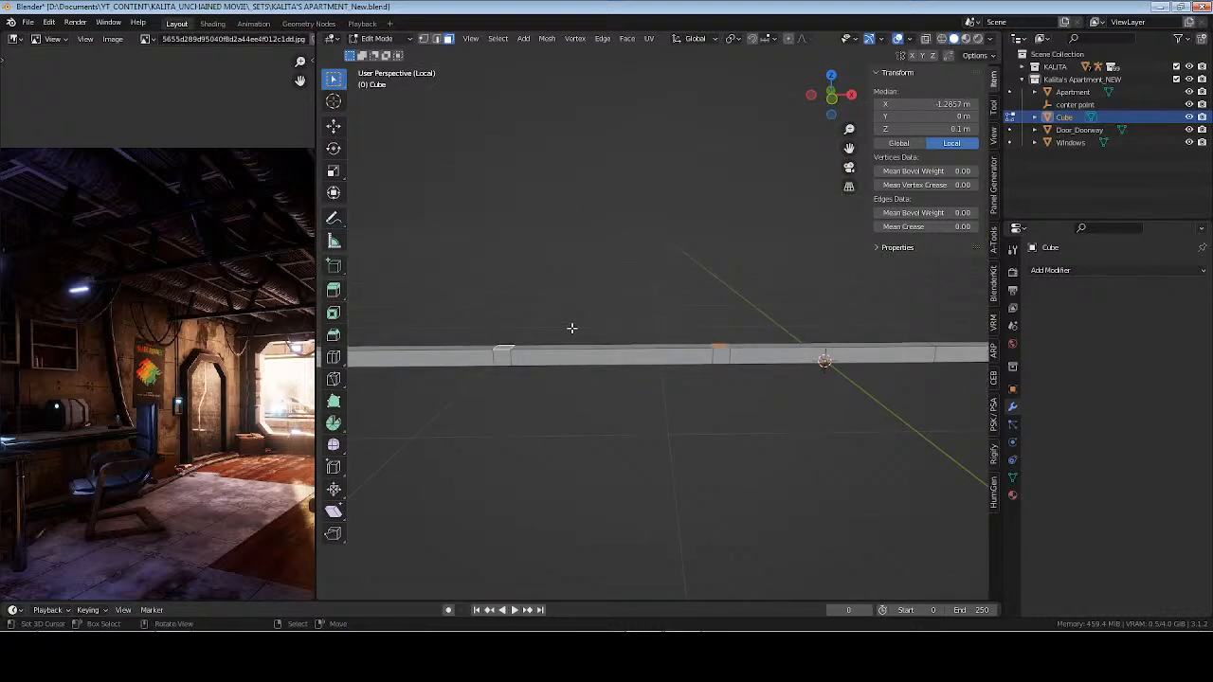
{"action": "left_click", "coordinate": [333, 126]}
{"action": "key", "text": "e"}
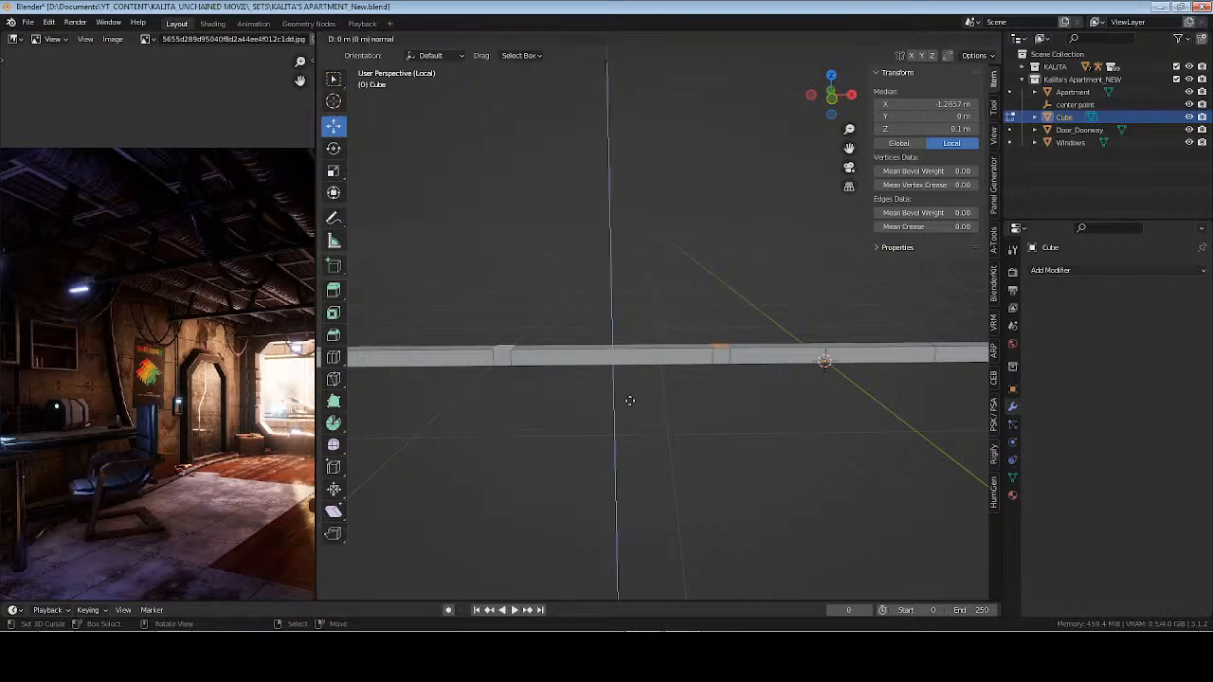
{"action": "left_click", "coordinate": [629, 401]}
{"action": "left_click_drag", "start_coordinate": [612, 298], "coordinate": [603, 147]}
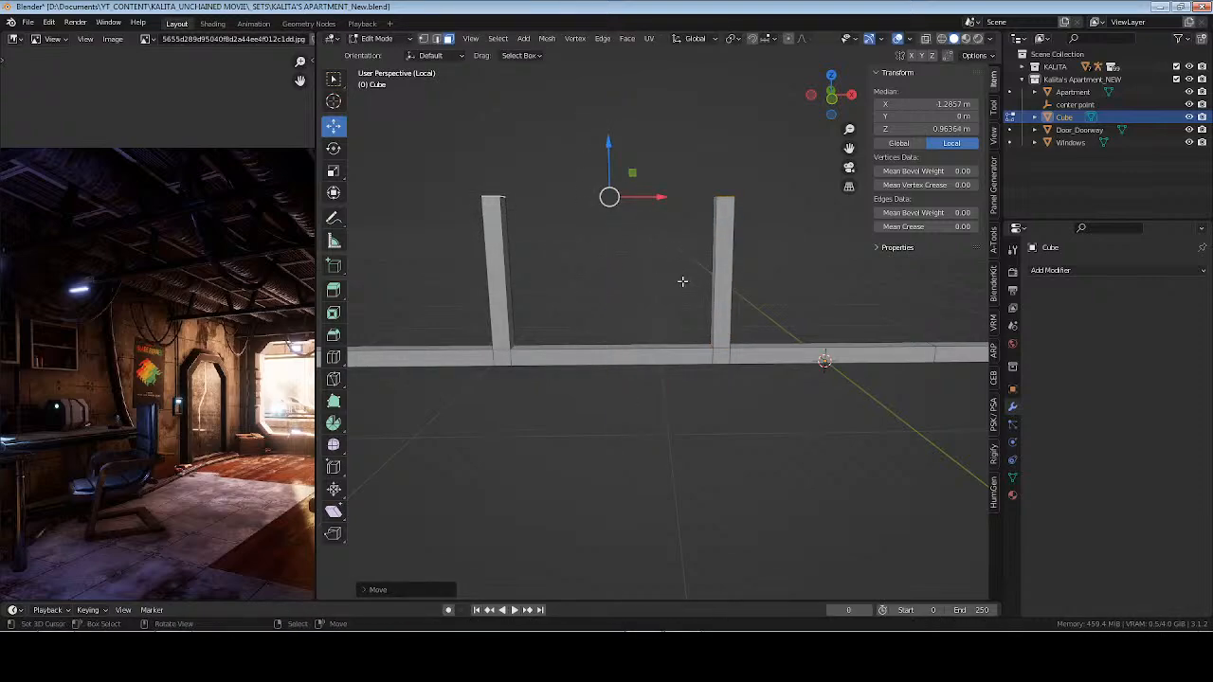
Try spreading the two uprights' top faces apart along X, and undo back to the unbevelled edge loops
{"action": "key", "text": "s"}
{"action": "key", "text": "x"}
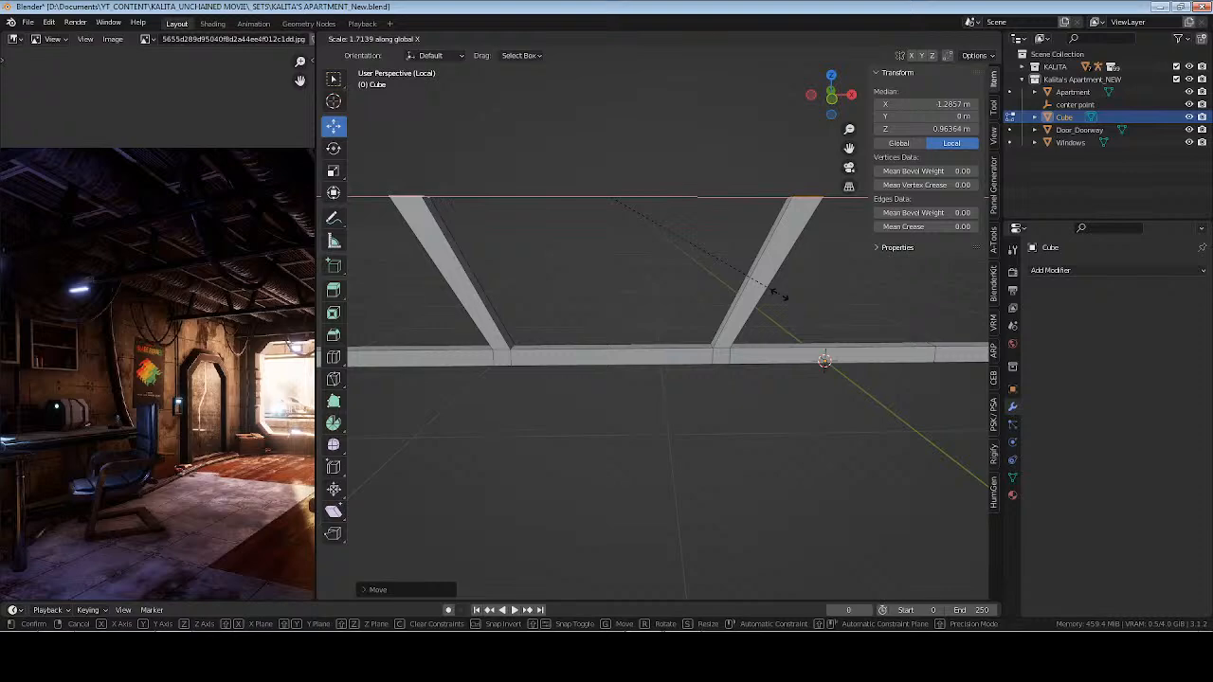
{"action": "left_click", "coordinate": [779, 295]}
{"action": "scroll", "coordinate": [763, 293], "scroll_direction": "down", "scroll_amount": 5}
{"action": "middle_click_drag", "start_coordinate": [761, 292], "coordinate": [729, 384]}
{"action": "key", "text": "s"}
{"action": "key", "text": "x"}
{"action": "left_click", "coordinate": [699, 387]}
{"action": "key", "text": "ctrl+z"}
{"action": "key", "text": "ctrl+z"}
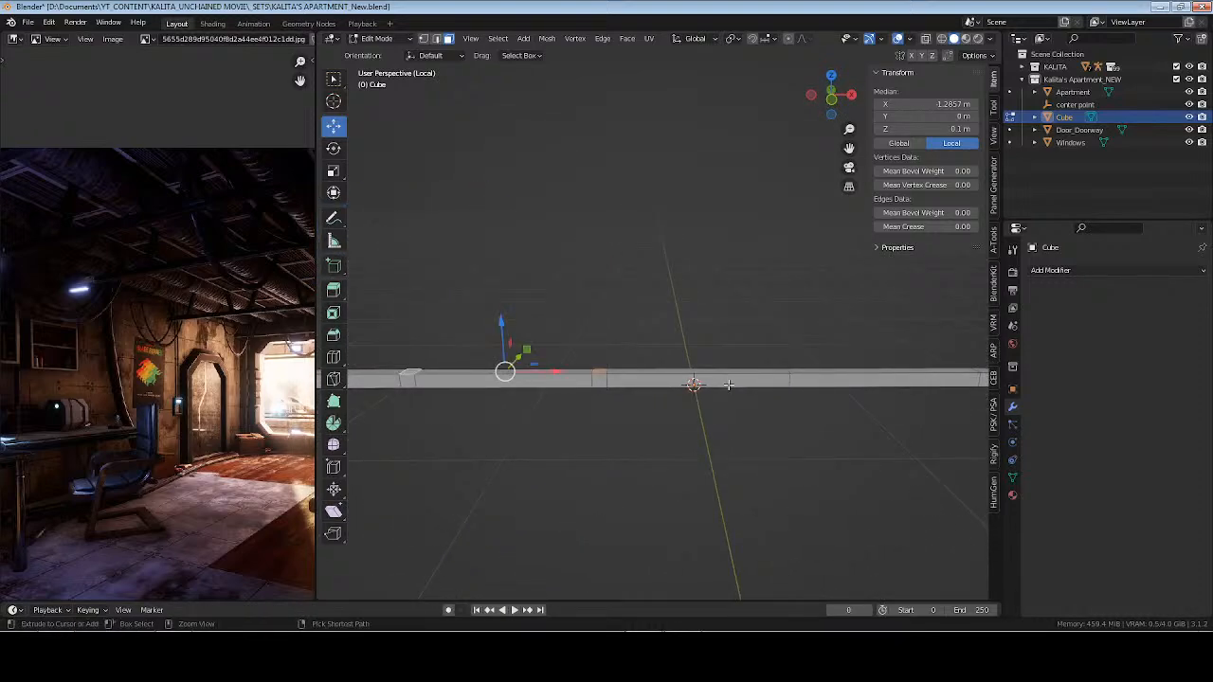
{"action": "key", "text": "ctrl+z"}
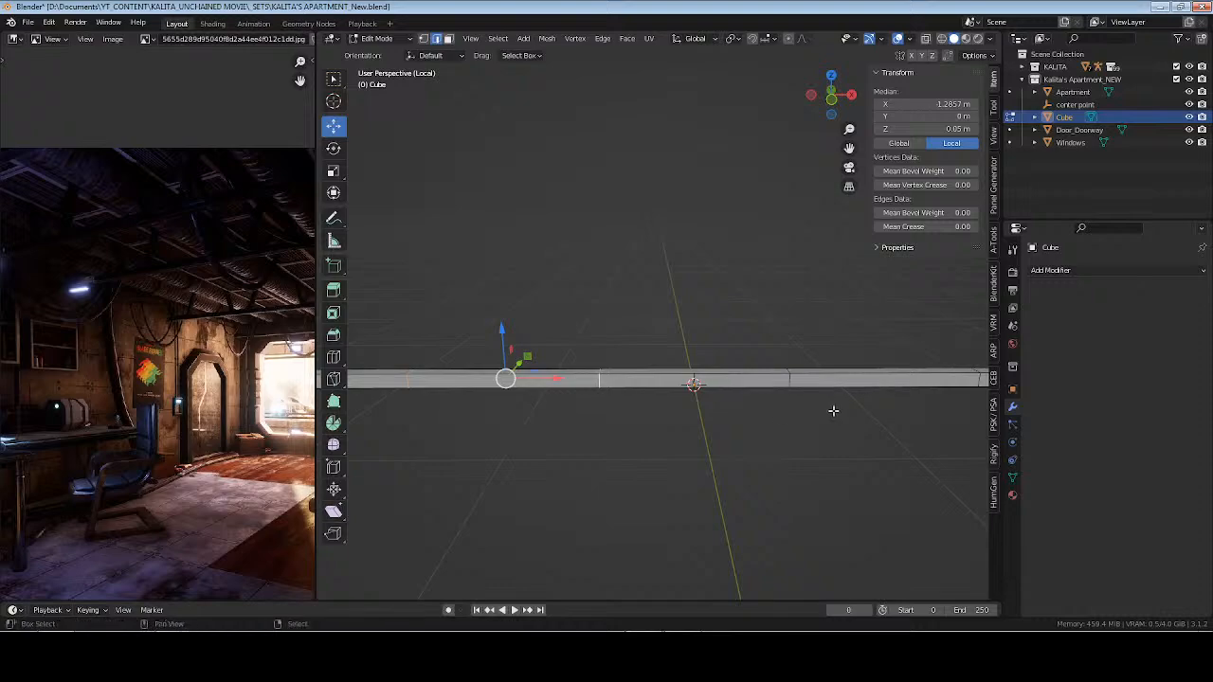
Add the two loops on the beam's positive X side to the selection and bevel all four by about 0.06 m
{"action": "middle_click_drag", "start_coordinate": [833, 412], "coordinate": [649, 404]}
{"action": "left_click", "coordinate": [755, 386], "text": "alt"}
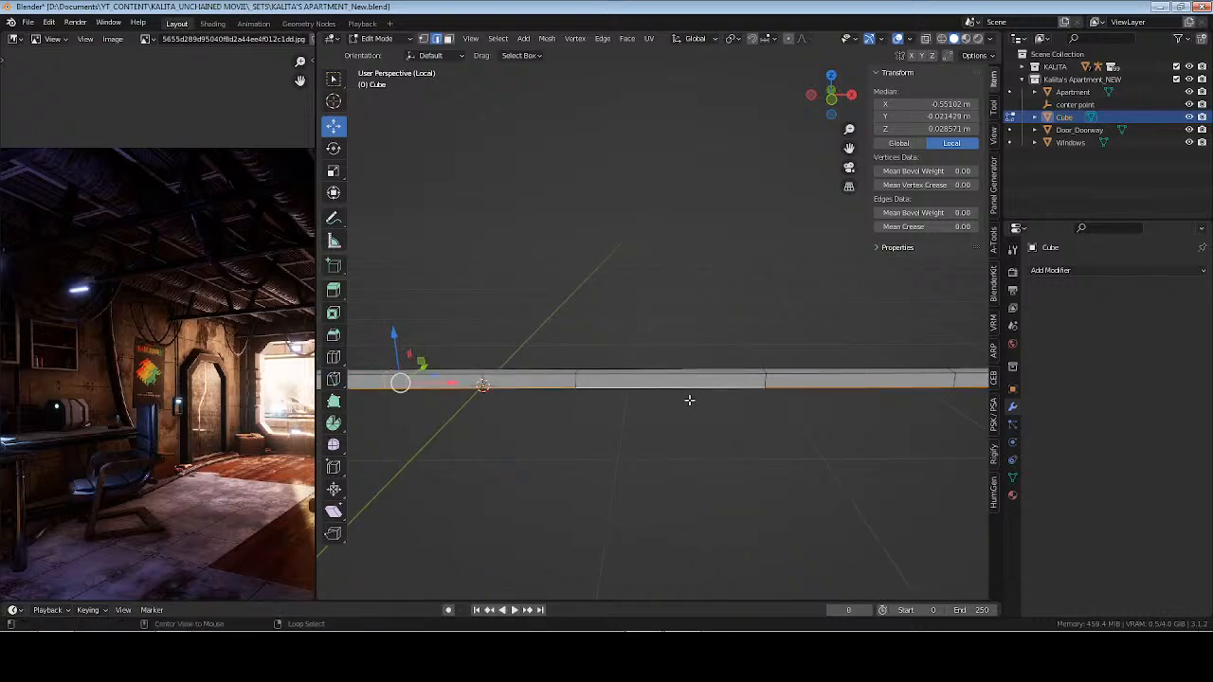
{"action": "key", "text": "ctrl+z"}
{"action": "left_click", "coordinate": [576, 381], "text": "alt+shift"}
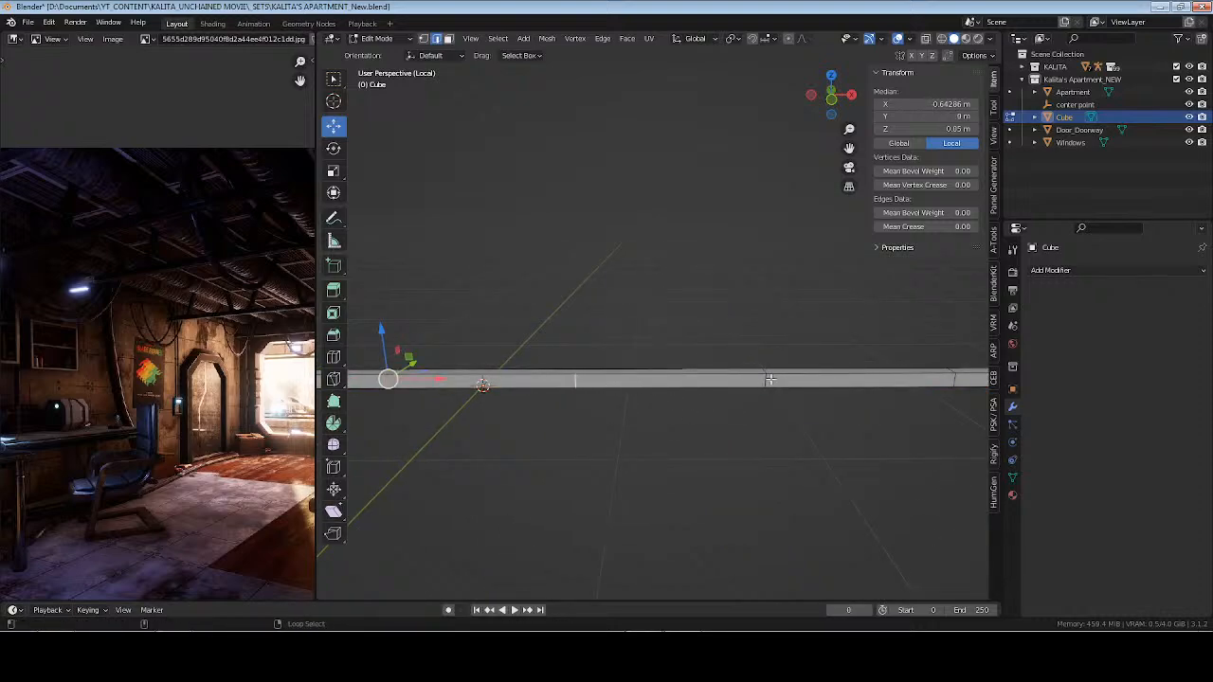
{"action": "left_click", "coordinate": [770, 379], "text": "alt+shift"}
{"action": "key", "text": "ctrl+b"}
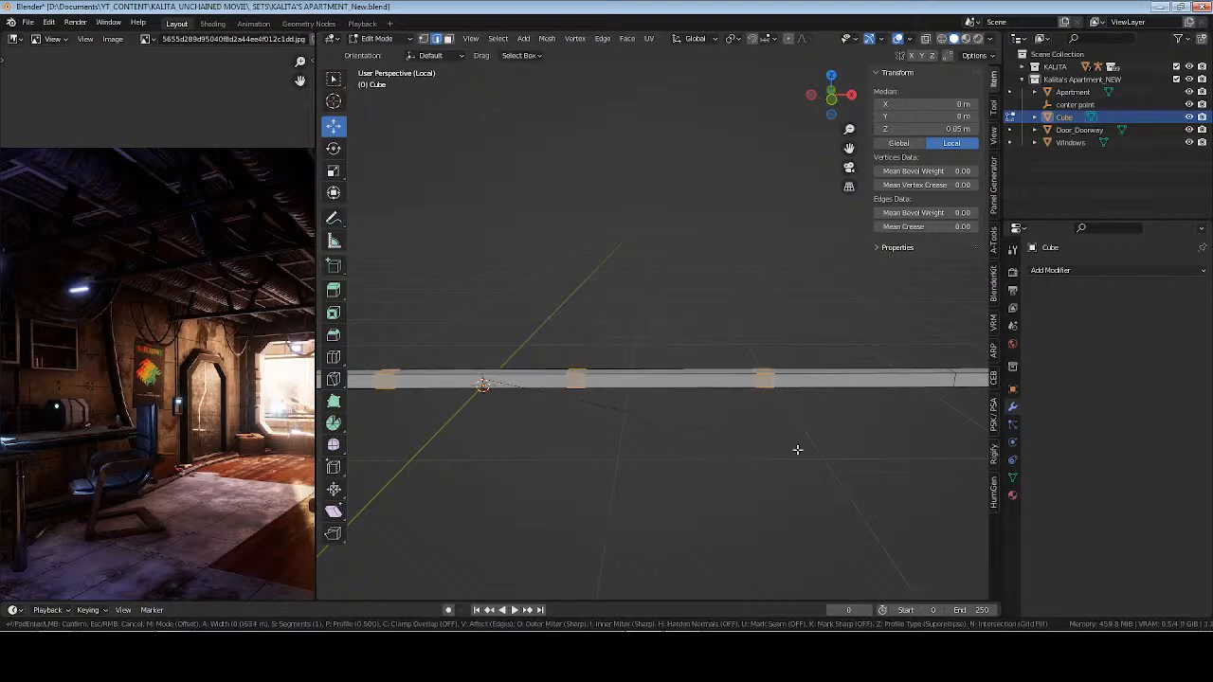
{"action": "left_click", "coordinate": [790, 450]}
Select the top faces of the four bevelled segments along the beam in face mode
{"action": "key", "text": "3"}
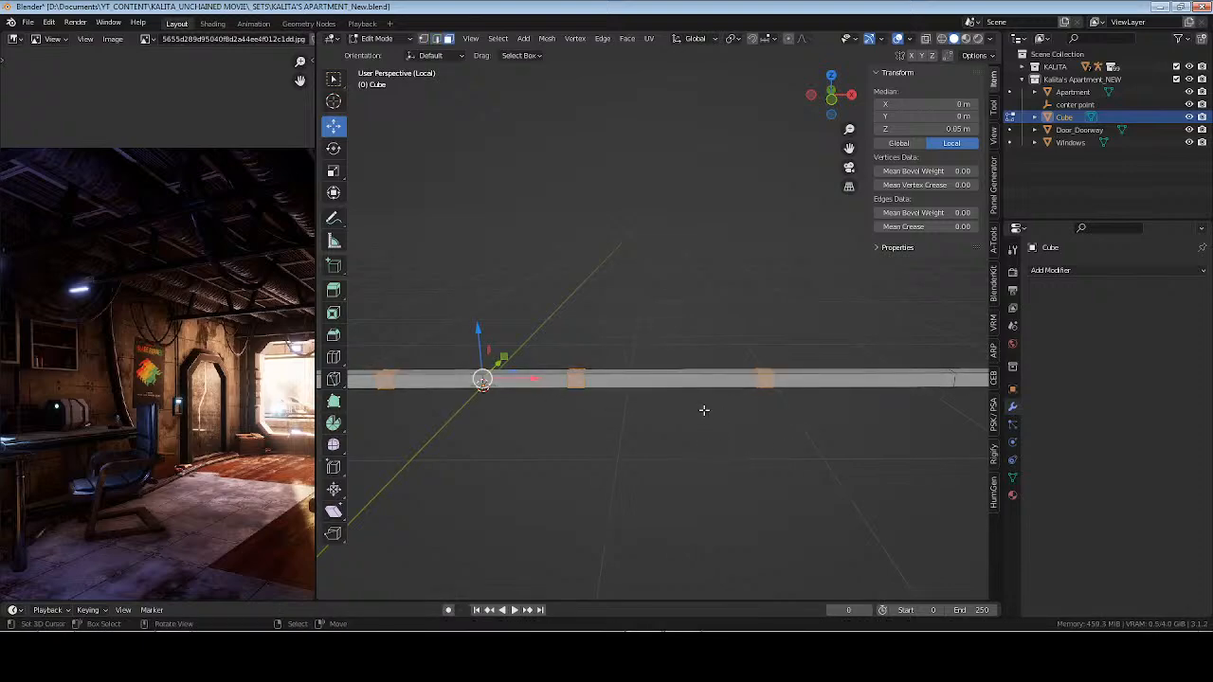
{"action": "middle_click_drag", "start_coordinate": [704, 412], "coordinate": [706, 456]}
{"action": "right_click", "coordinate": [761, 376]}
{"action": "right_click", "coordinate": [582, 379], "text": "shift"}
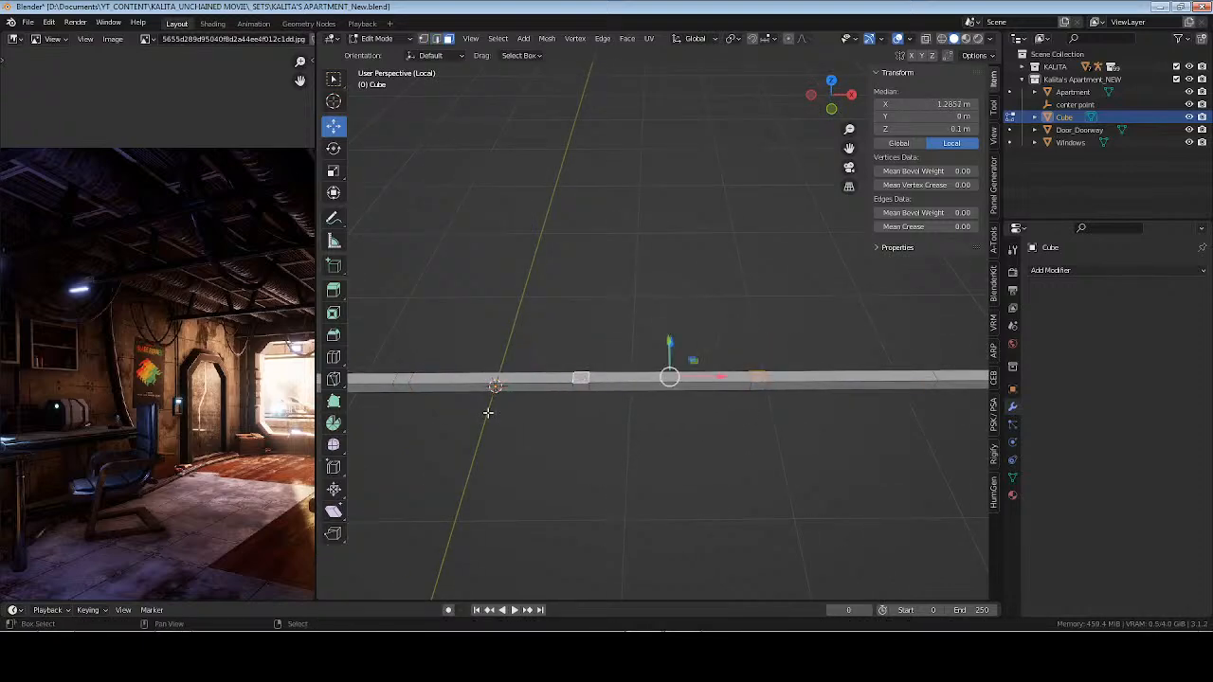
{"action": "middle_click_drag", "start_coordinate": [582, 379], "coordinate": [708, 379]}
{"action": "right_click", "coordinate": [687, 374], "text": "shift"}
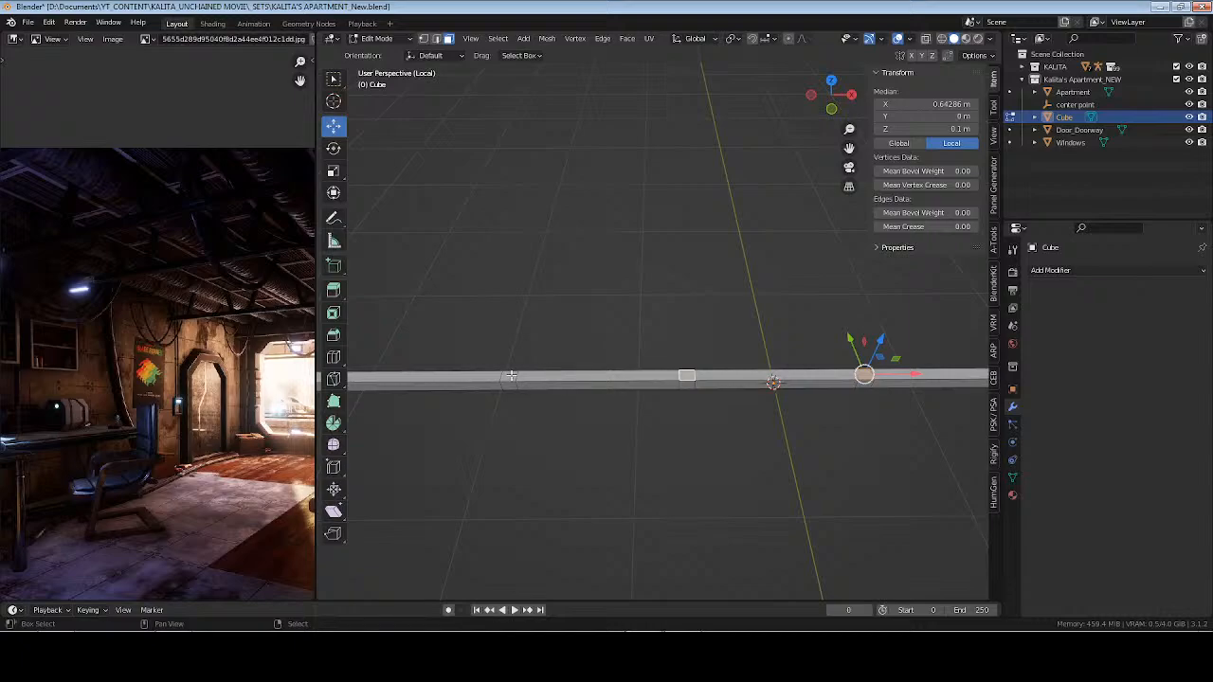
{"action": "right_click", "coordinate": [511, 376], "text": "shift"}
{"action": "middle_click_drag", "start_coordinate": [746, 458], "coordinate": [679, 430]}
Switch to Streamlabs Desktop to check the live stream and chat, and return to Blender
{"action": "left_click", "coordinate": [616, 652]}
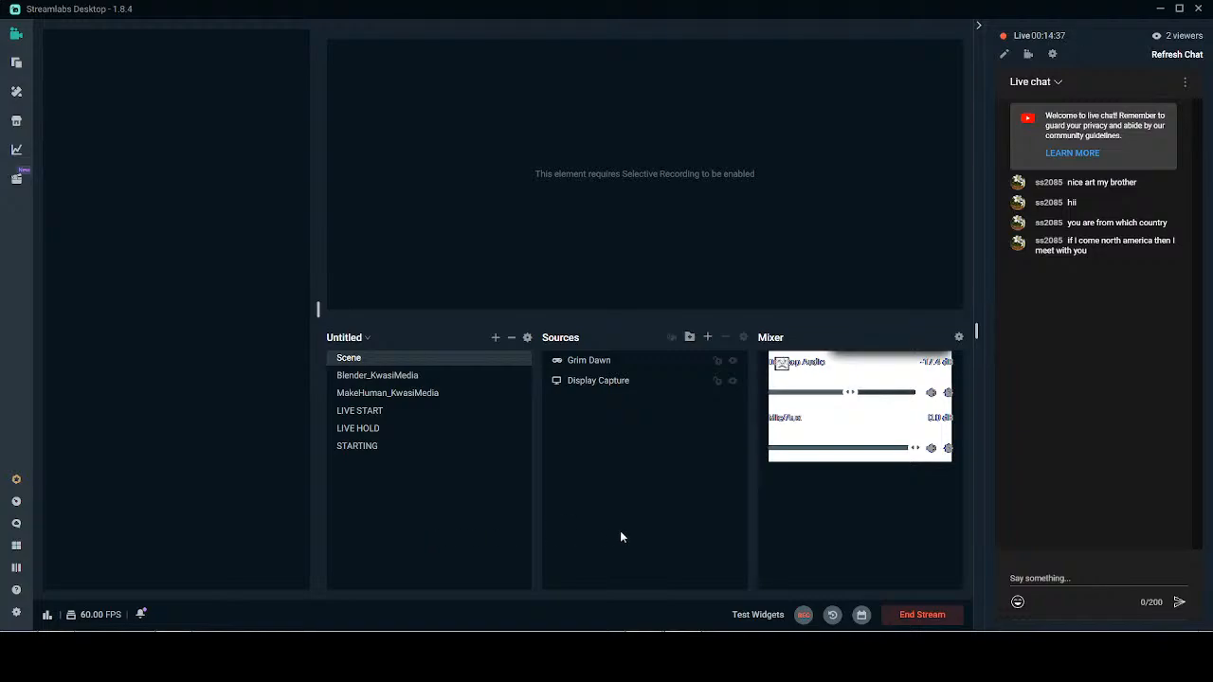
{"action": "left_click", "coordinate": [635, 654]}
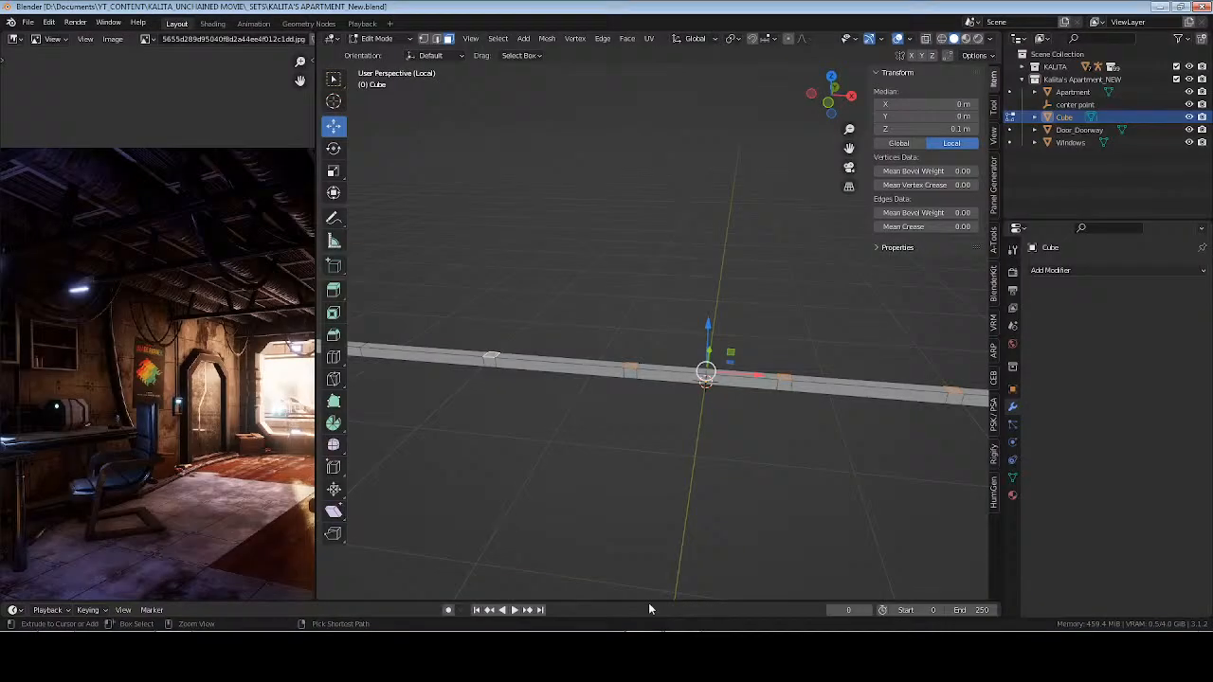
Extrude the four selected top faces upward along Z into uprights reaching about 1 m
{"action": "middle_click_drag", "start_coordinate": [718, 461], "coordinate": [699, 474], "text": "shift"}
{"action": "key", "text": "e"}
{"action": "right_click", "coordinate": [699, 474]}
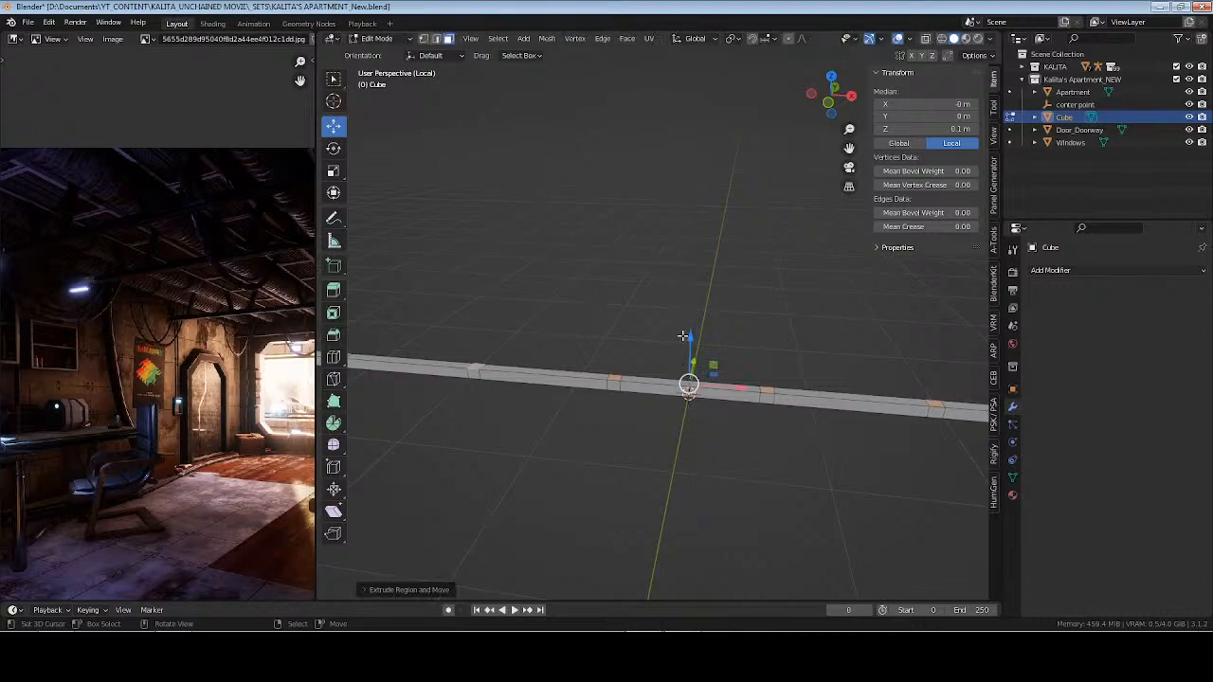
{"action": "left_click_drag", "start_coordinate": [689, 337], "coordinate": [698, 242]}
{"action": "middle_click_drag", "start_coordinate": [682, 360], "coordinate": [712, 417]}
{"action": "key", "text": "s"}
{"action": "key", "text": "x"}
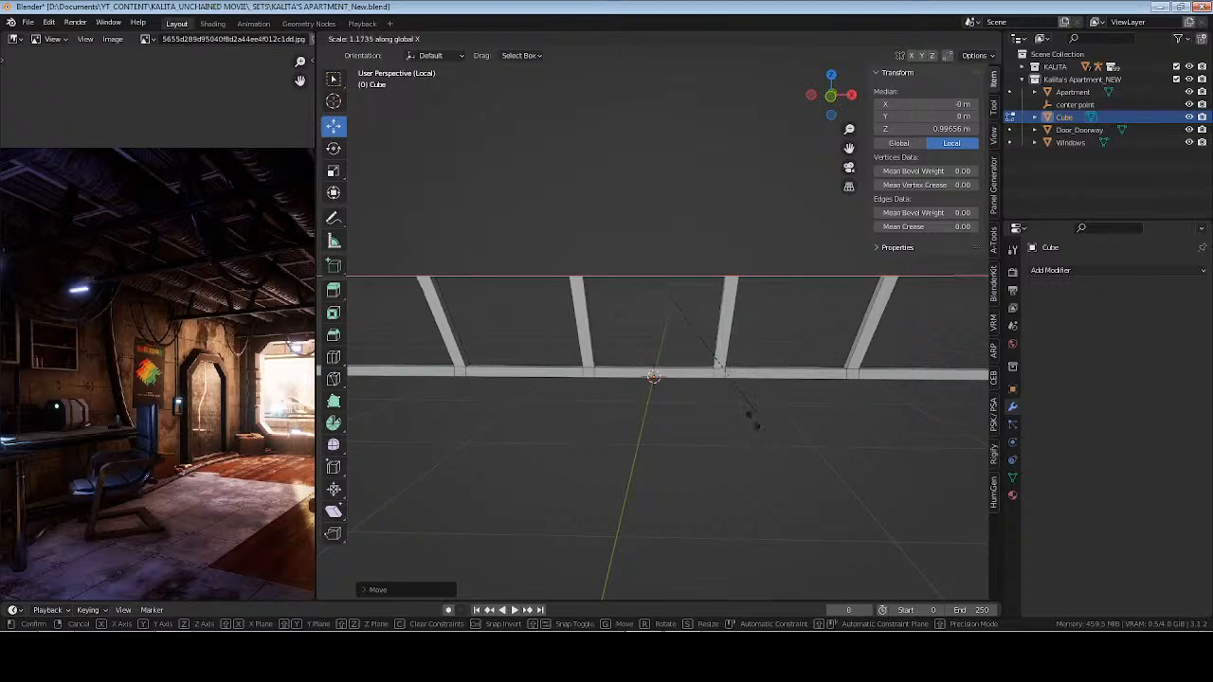
{"action": "right_click", "coordinate": [777, 421]}
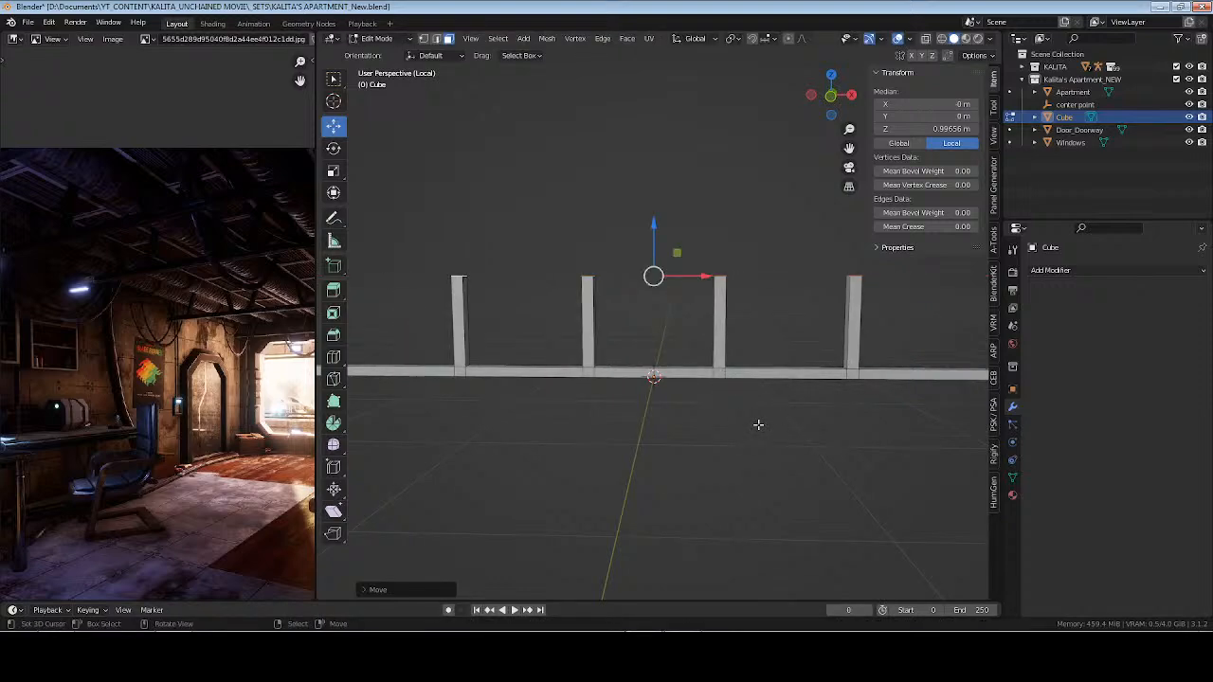
Scale the top faces of the two negative X side uprights apart along X by about 1.4 to angle them outward
{"action": "middle_click_drag", "start_coordinate": [580, 297], "coordinate": [591, 291]}
{"action": "left_click", "coordinate": [587, 297]}
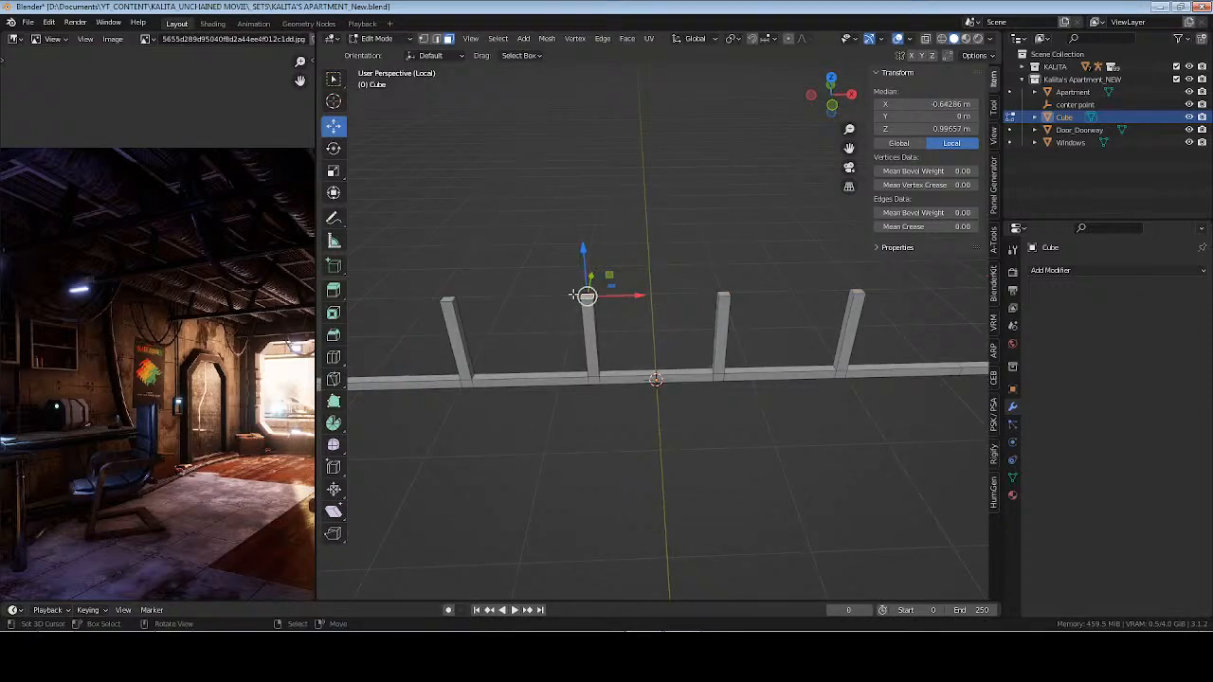
{"action": "left_click", "coordinate": [447, 300], "text": "shift"}
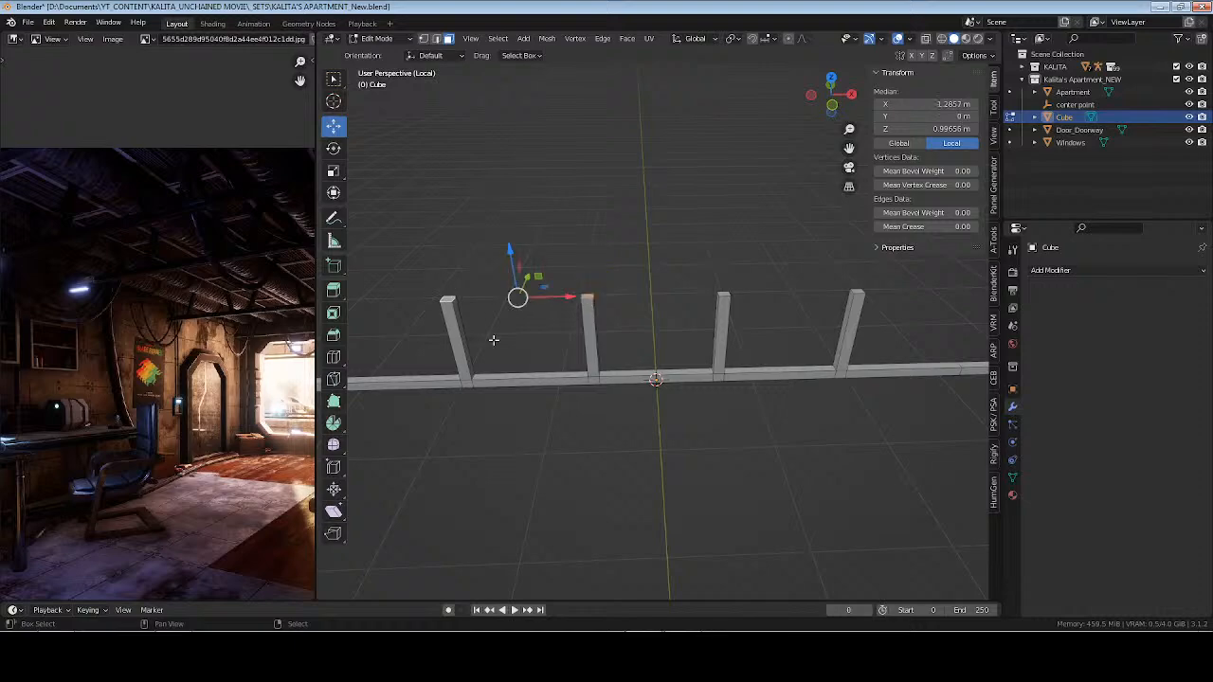
{"action": "key", "text": "s"}
{"action": "key", "text": "x"}
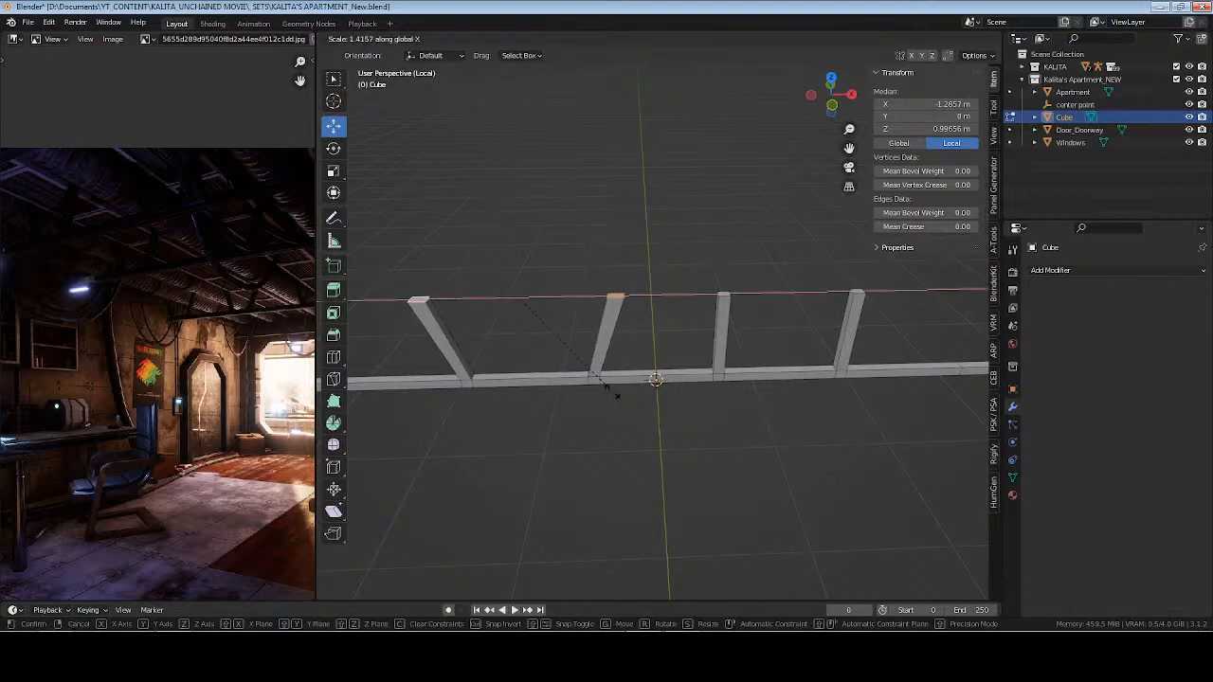
{"action": "right_click", "coordinate": [614, 392]}
Scale the top faces of the two positive X side uprights apart along X by about 1.37 to match the angled pair
{"action": "middle_click_drag", "start_coordinate": [614, 391], "coordinate": [628, 366]}
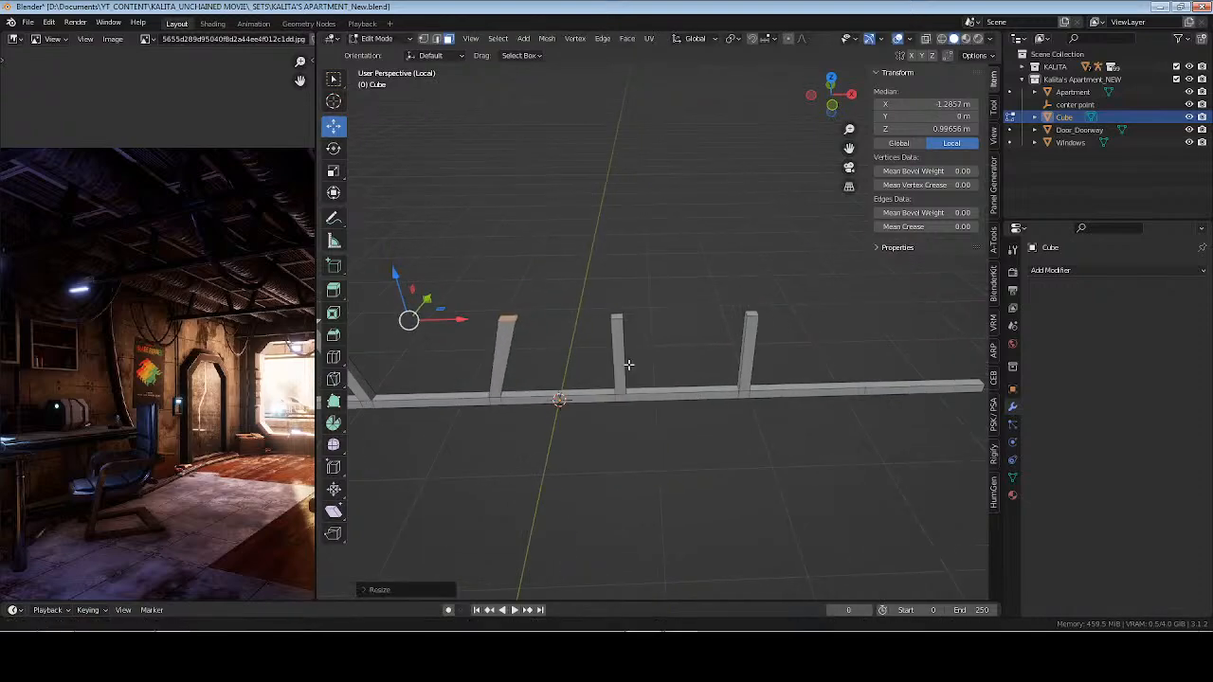
{"action": "left_click", "coordinate": [751, 312], "text": "shift"}
{"action": "key", "text": "s"}
{"action": "key", "text": "x"}
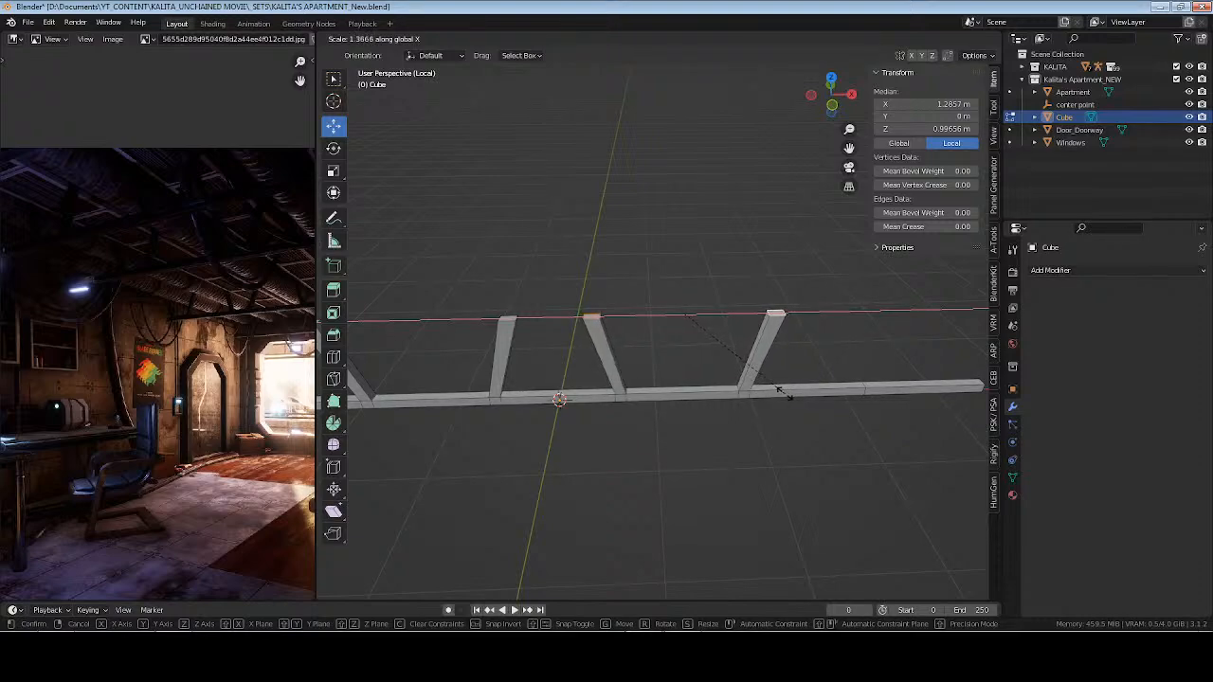
{"action": "left_click", "coordinate": [781, 389]}
From the front view, fine-tune the spread of the second pair's top faces along X by about 1.03
{"action": "middle_click_drag", "start_coordinate": [474, 420], "coordinate": [642, 406]}
{"action": "key", "text": "KP_1"}
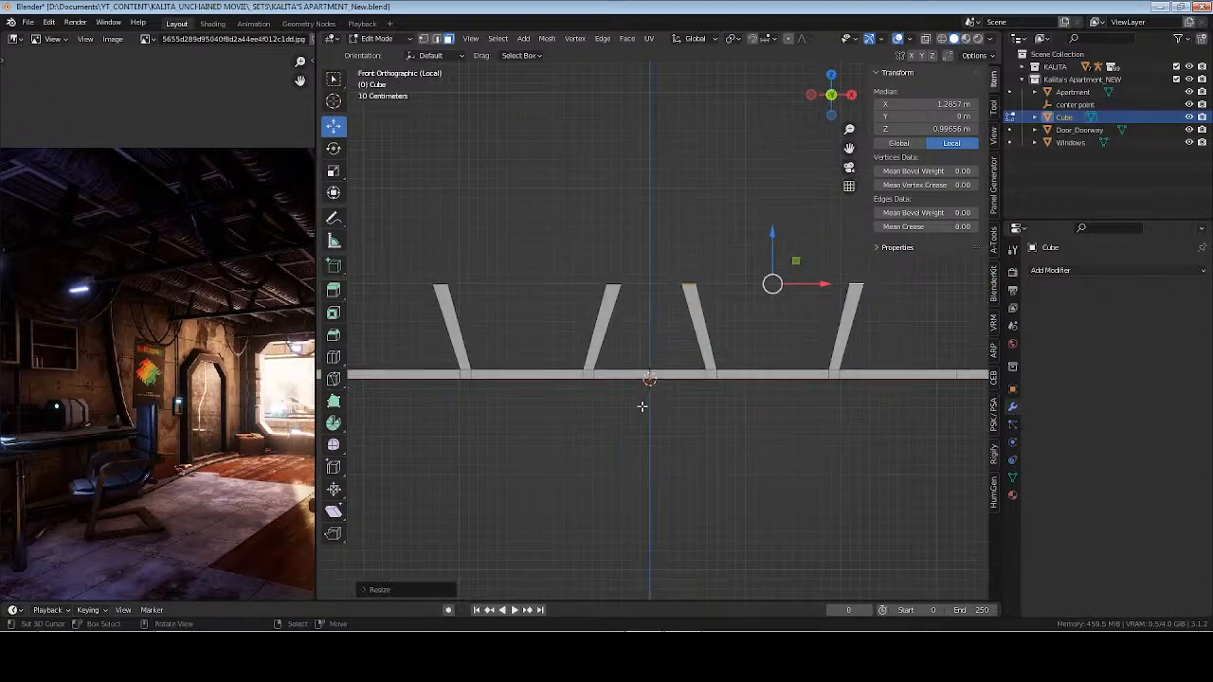
{"action": "middle_click_drag", "start_coordinate": [731, 401], "coordinate": [670, 400], "text": "shift"}
{"action": "scroll", "coordinate": [670, 400], "scroll_direction": "up", "scroll_amount": 1}
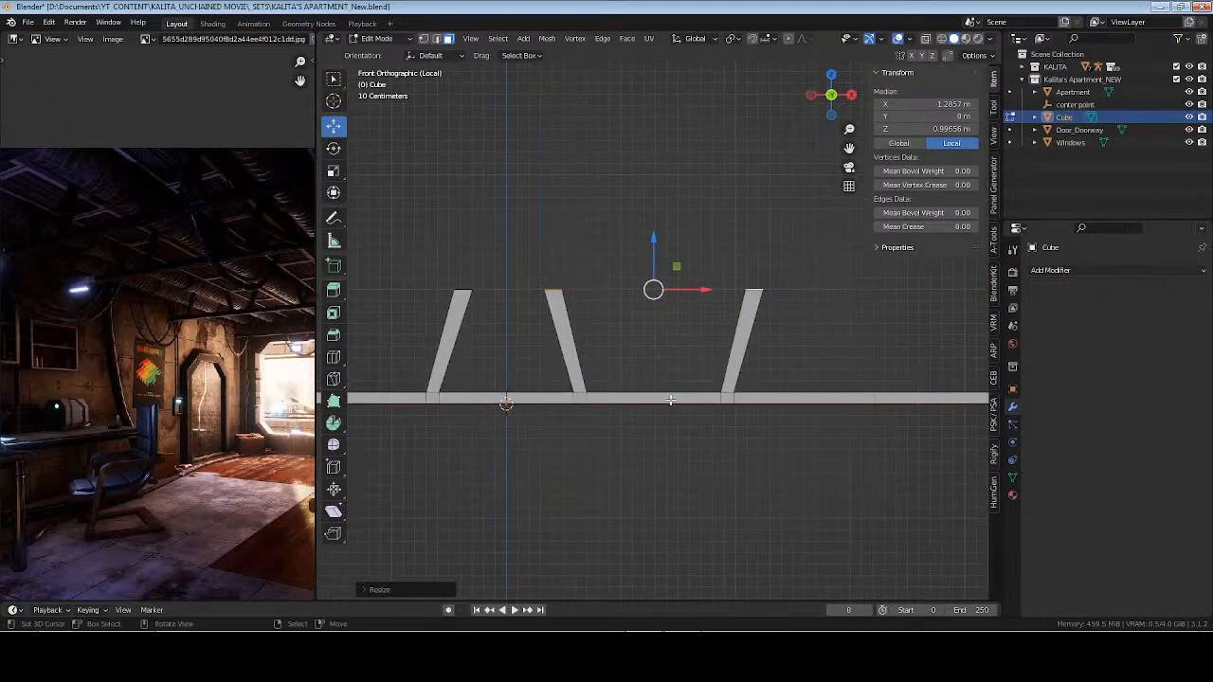
{"action": "key", "text": "s"}
{"action": "key", "text": "x"}
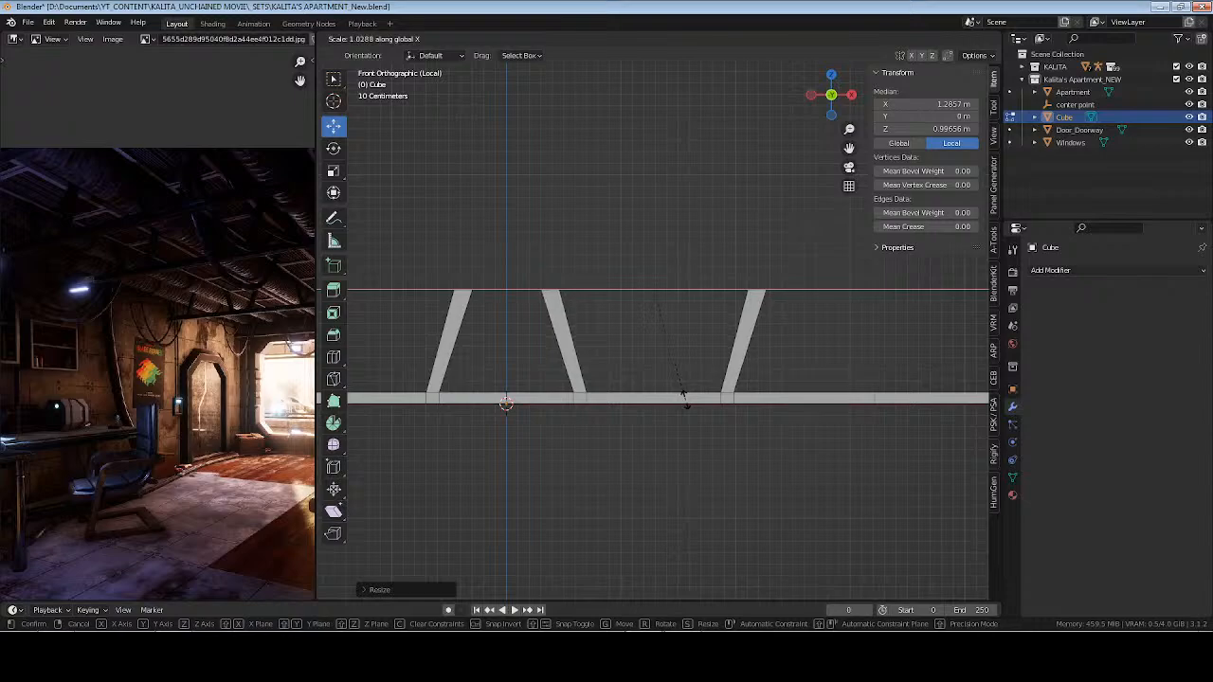
{"action": "left_click", "coordinate": [684, 399]}
{"action": "left_click", "coordinate": [625, 376]}
Save the Blender file and leave local view to show the whole apartment
{"action": "scroll", "coordinate": [616, 376], "scroll_direction": "down", "scroll_amount": 4}
{"action": "key", "text": "ctrl+s"}
{"action": "middle_click_drag", "start_coordinate": [566, 383], "coordinate": [718, 402], "text": "shift"}
{"action": "key", "text": "KP_Divide"}
{"action": "scroll", "coordinate": [689, 386], "scroll_direction": "down", "scroll_amount": 1}
In Object Mode, apply the beam's scale and raise it about 2.14 m along Z
{"action": "key", "text": "Tab"}
{"action": "key", "text": "ctrl+a"}
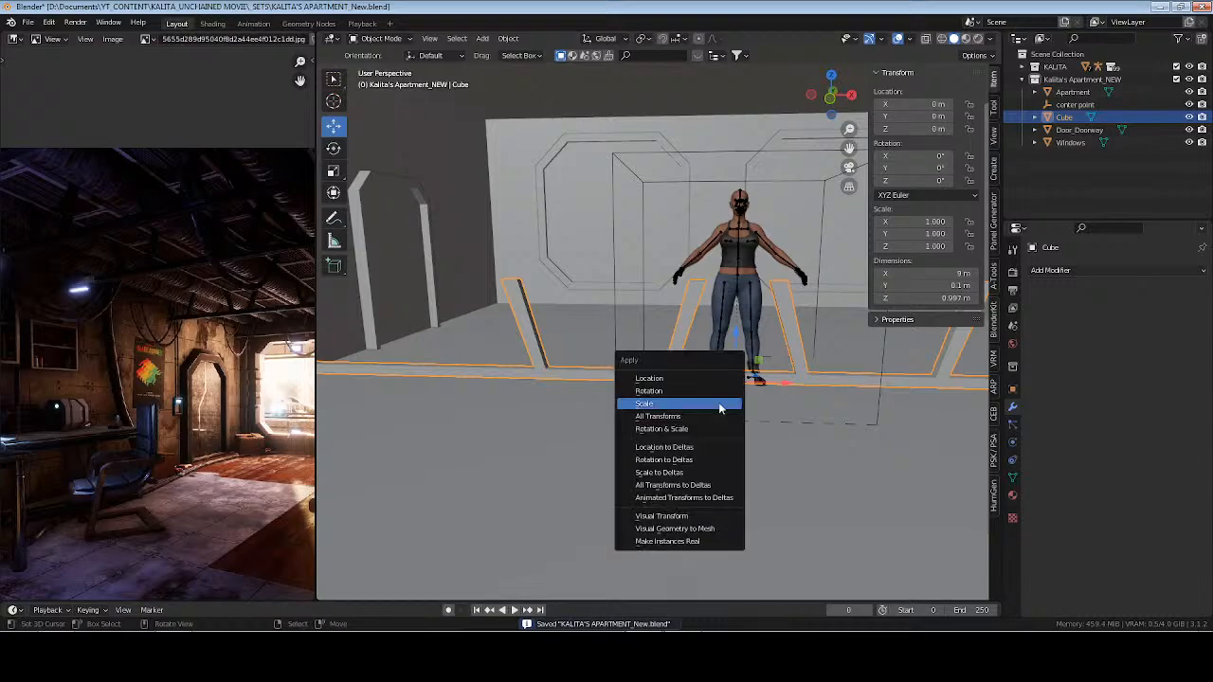
{"action": "left_click", "coordinate": [724, 403]}
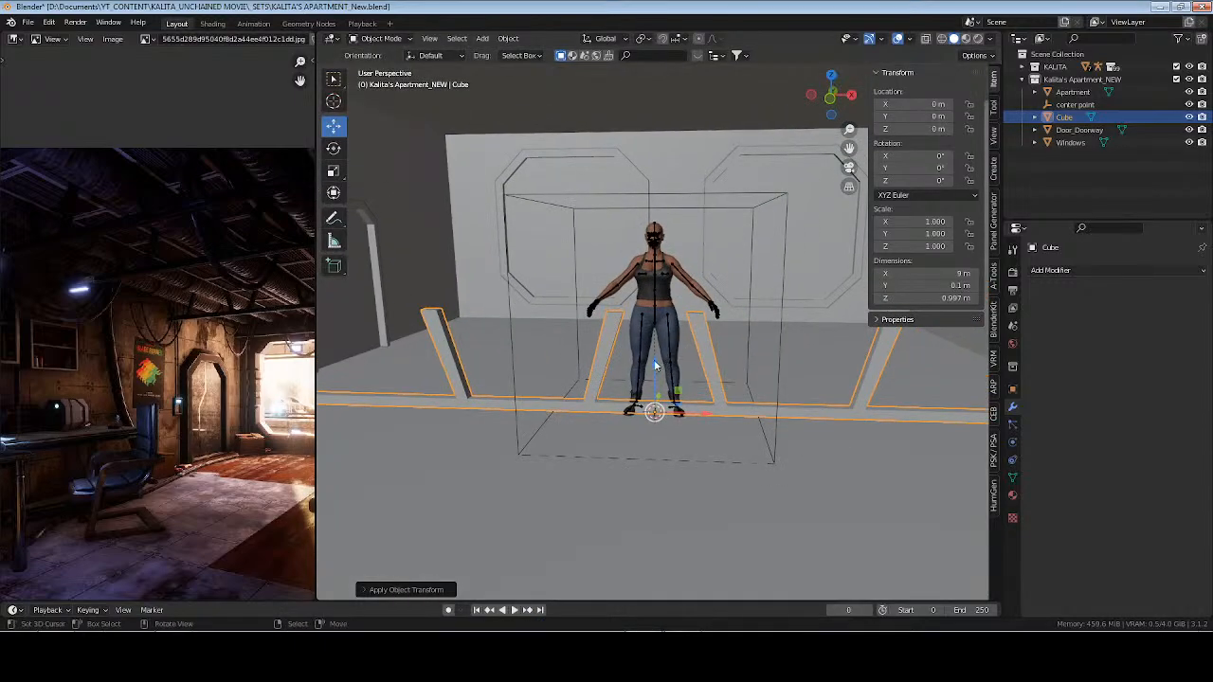
{"action": "left_click_drag", "start_coordinate": [653, 374], "coordinate": [661, 97]}
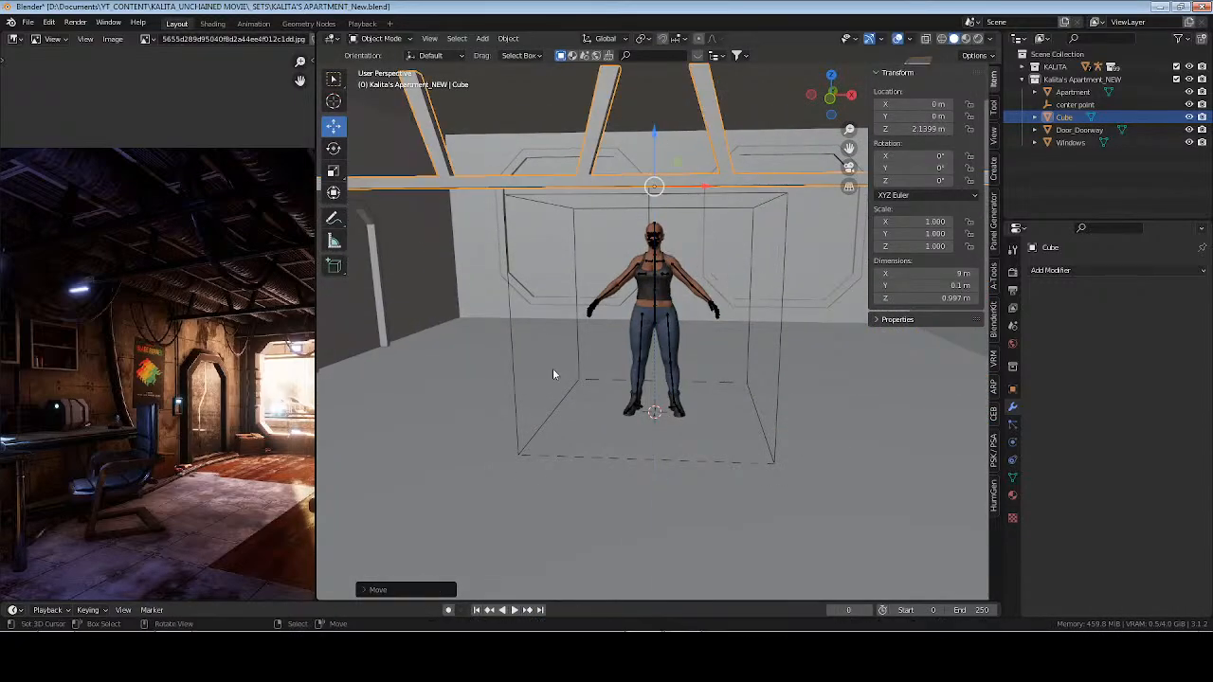
Raise the beam about 0.76 m along Z
{"action": "left_click", "coordinate": [618, 655]}
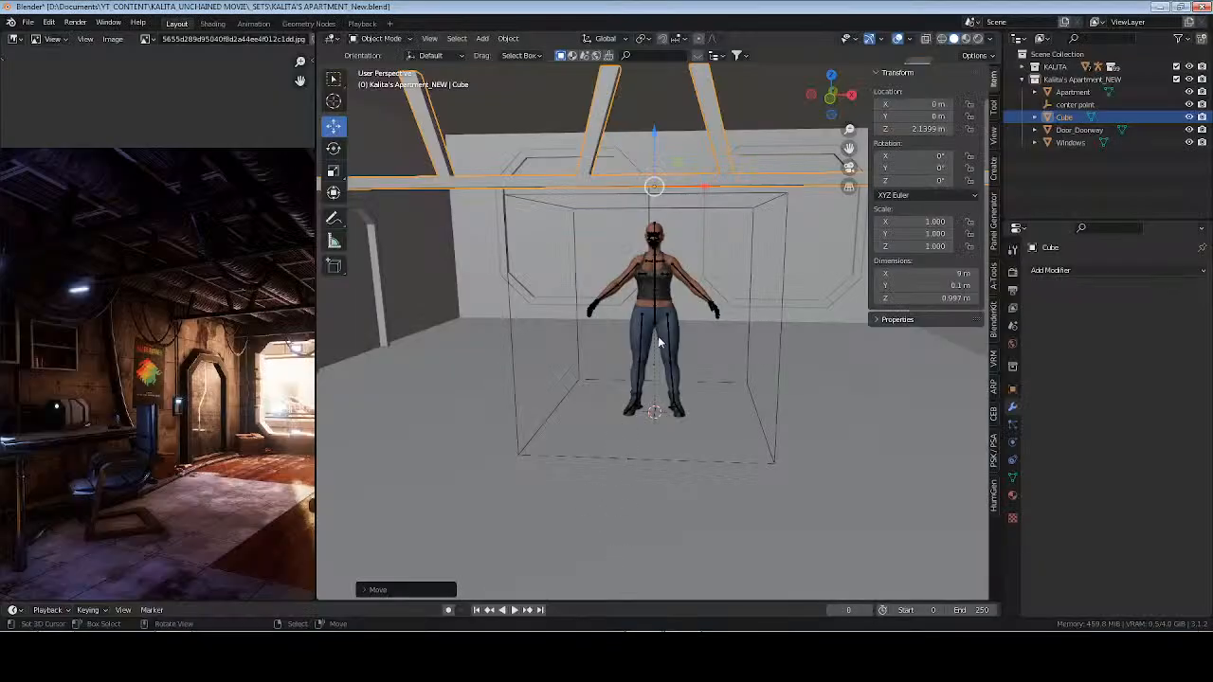
{"action": "key", "text": "g"}
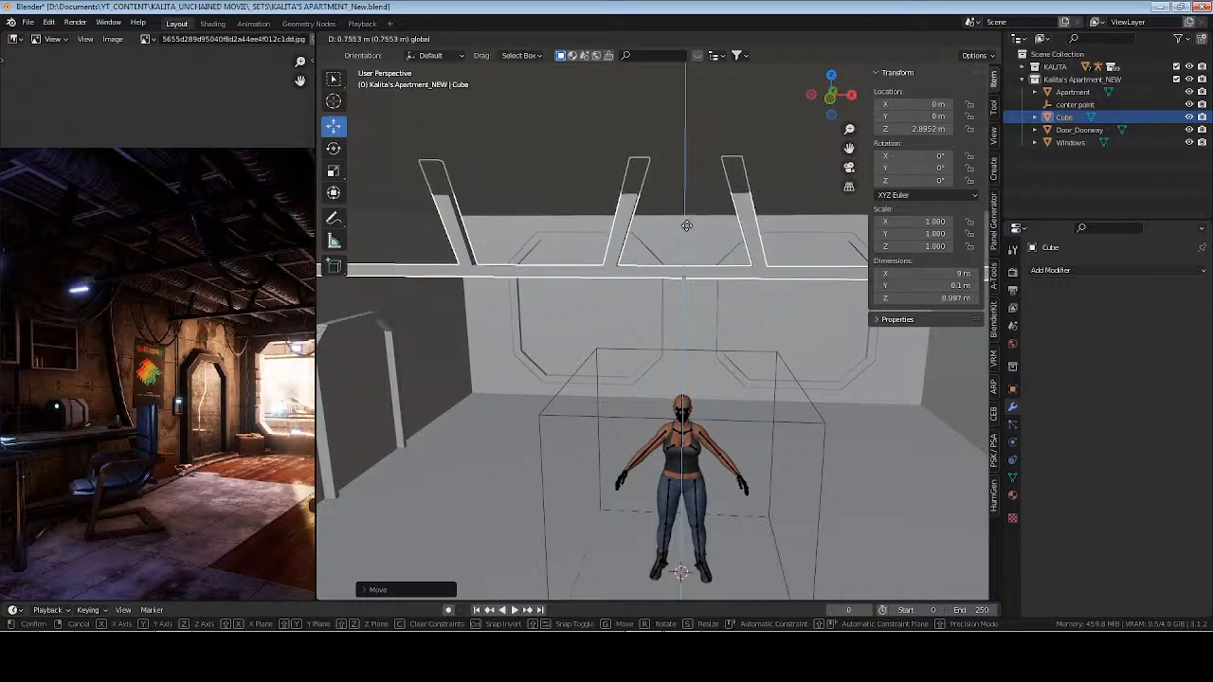
{"action": "left_click", "coordinate": [686, 225]}
In Edit Mode, select the top faces of all four angled uprights on the beam
{"action": "key", "text": "Tab"}
{"action": "middle_click_drag", "start_coordinate": [730, 201], "coordinate": [728, 275]}
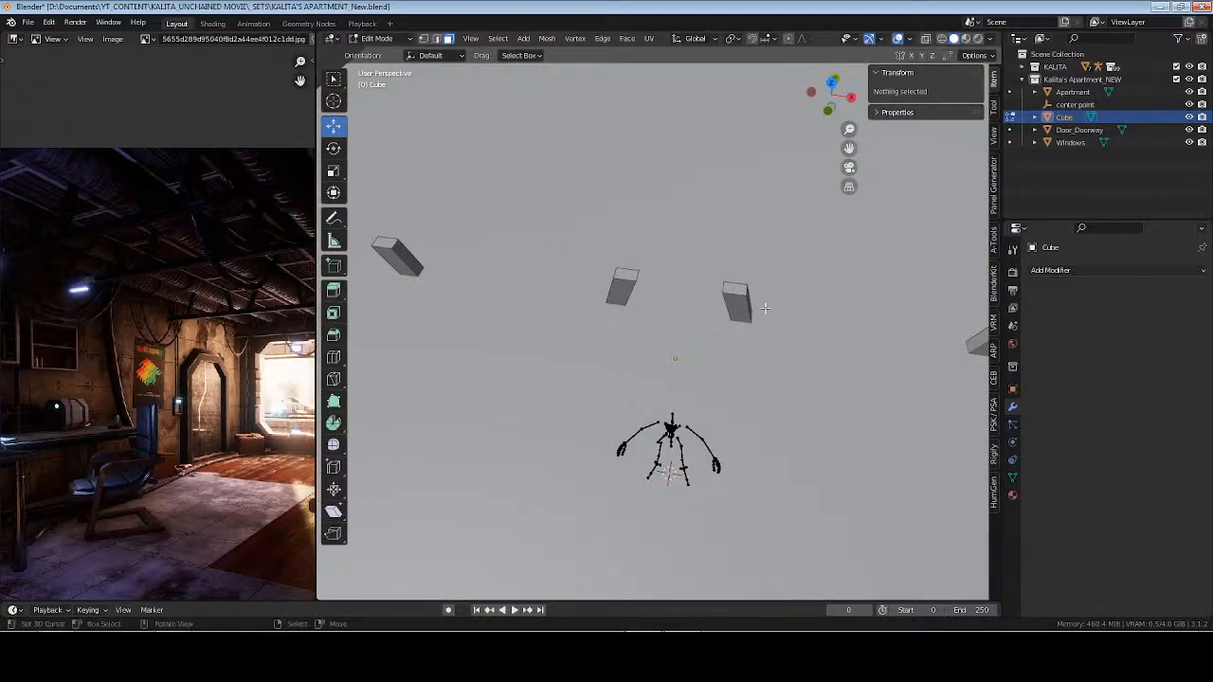
{"action": "scroll", "coordinate": [786, 327], "scroll_direction": "down", "scroll_amount": 1}
{"action": "middle_click_drag", "start_coordinate": [808, 339], "coordinate": [741, 332], "text": "shift"}
{"action": "left_click", "coordinate": [822, 315]}
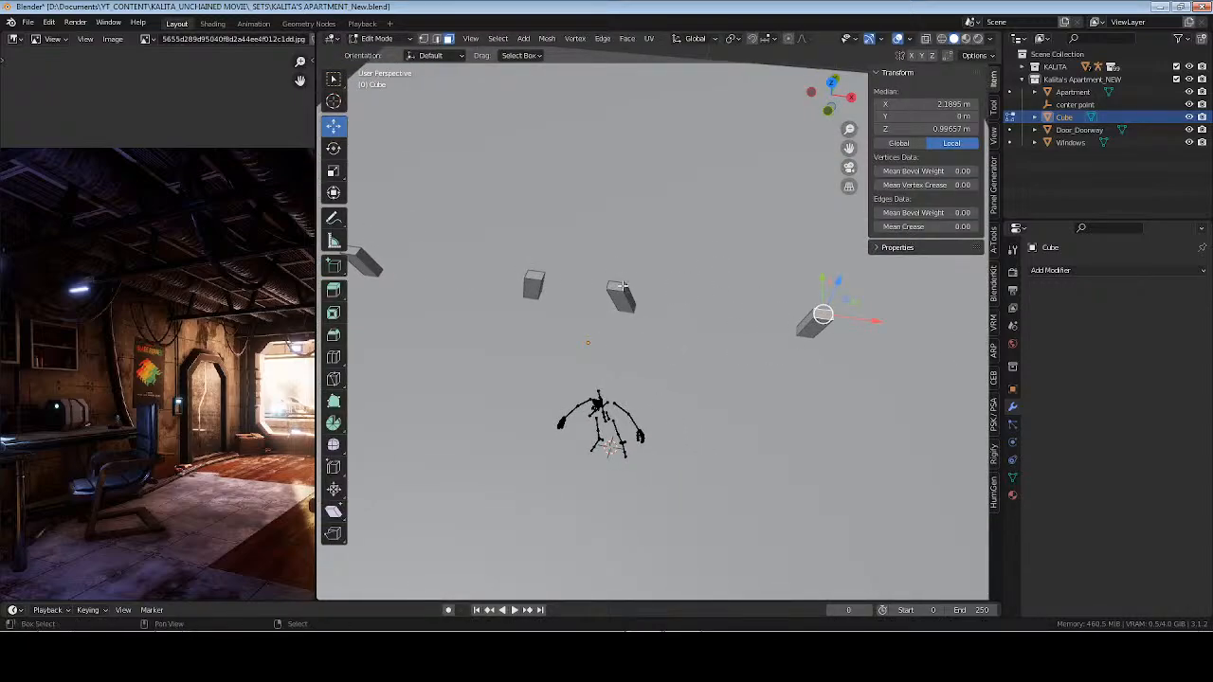
{"action": "middle_click_drag", "start_coordinate": [412, 284], "coordinate": [489, 278]}
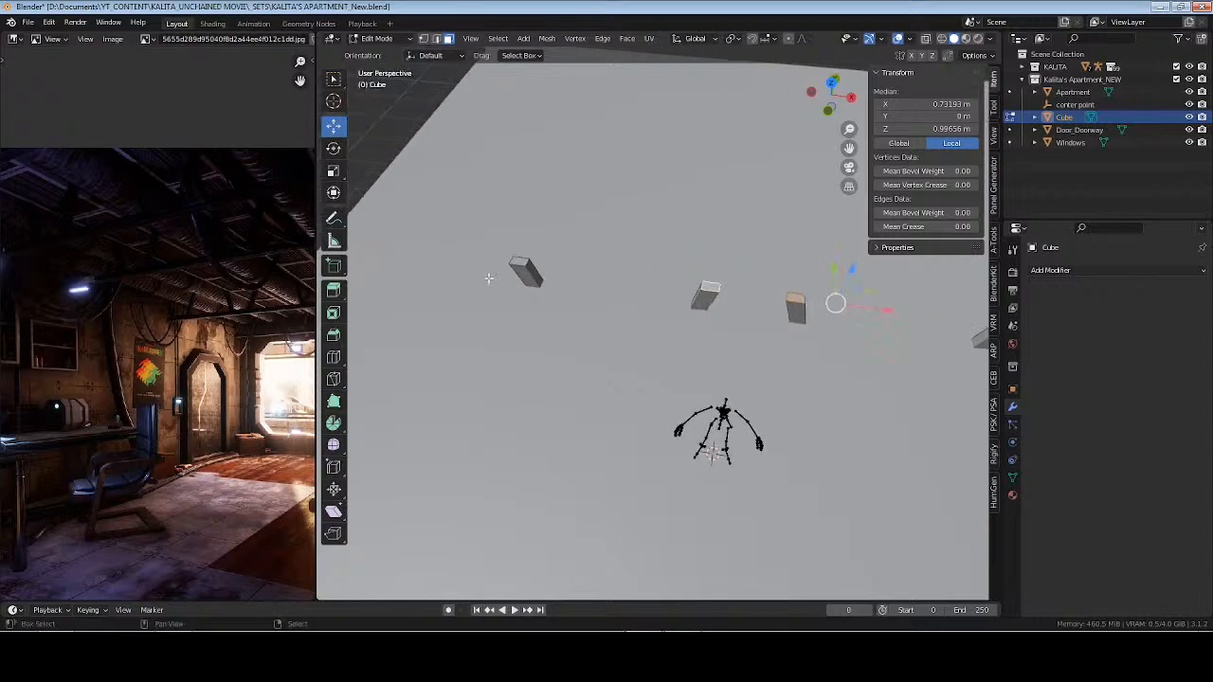
{"action": "left_click", "coordinate": [523, 258], "text": "shift"}
{"action": "middle_click_drag", "start_coordinate": [574, 309], "coordinate": [740, 306]}
From the front in see-through wireframe, lower the upright tops about 0.28 m along Z, then return to Object Mode and save
{"action": "key", "text": "KP_1"}
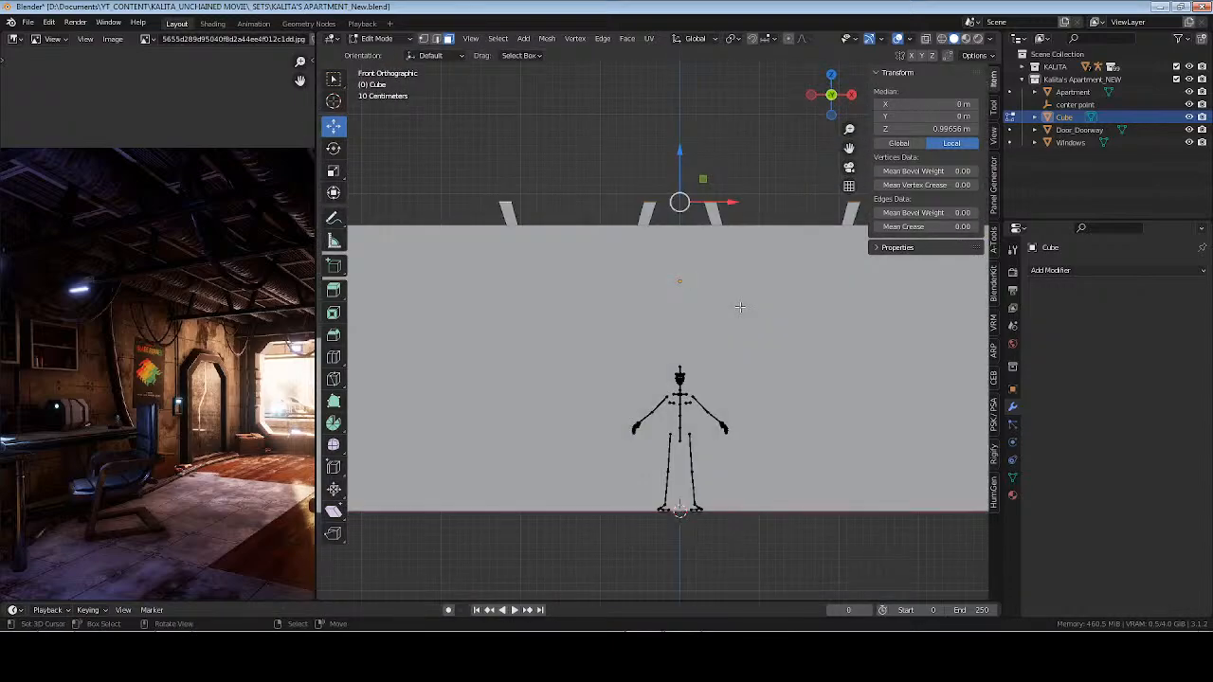
{"action": "key", "text": "z"}
{"action": "left_click", "coordinate": [730, 302]}
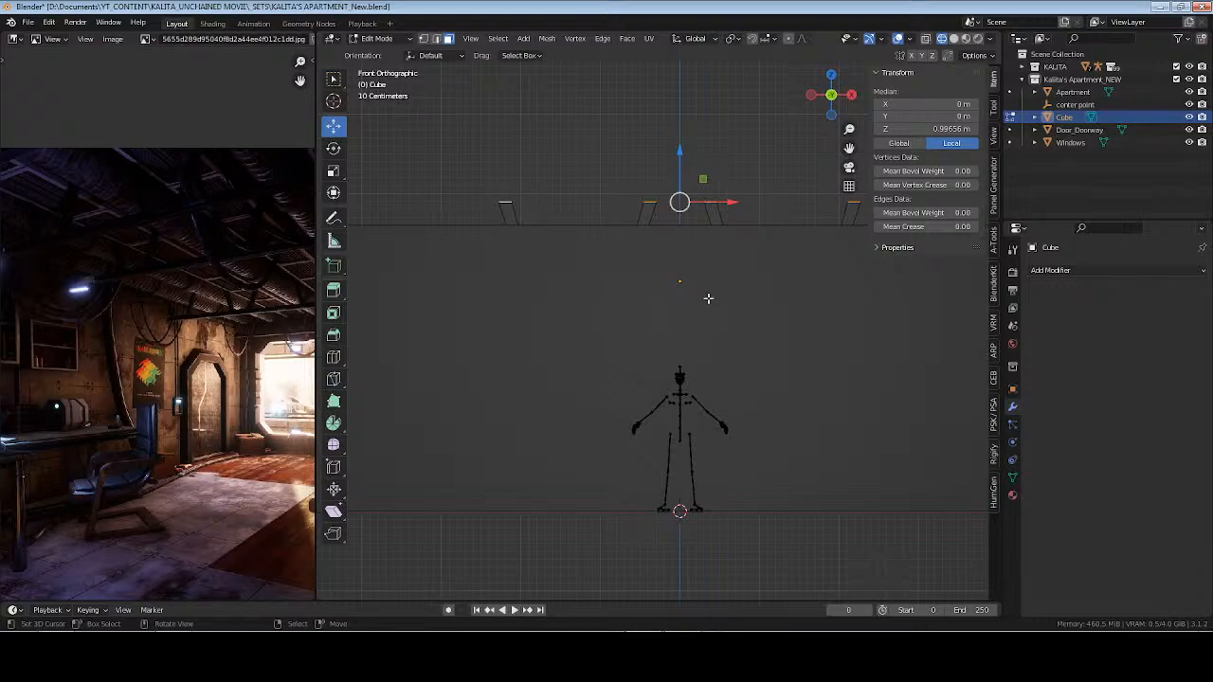
{"action": "key", "text": "alt+z"}
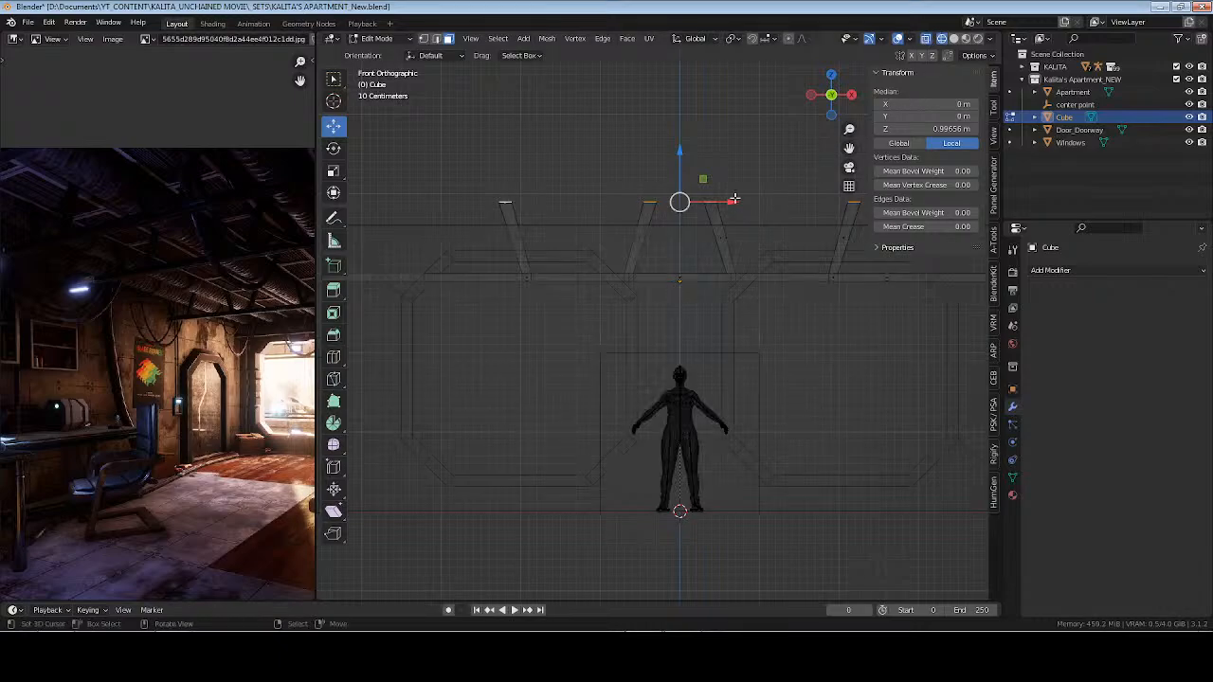
{"action": "left_click_drag", "start_coordinate": [679, 160], "coordinate": [685, 194]}
{"action": "key", "text": "alt+a"}
{"action": "key", "text": "Tab"}
{"action": "key", "text": "alt+a"}
{"action": "key", "text": "ctrl+s"}
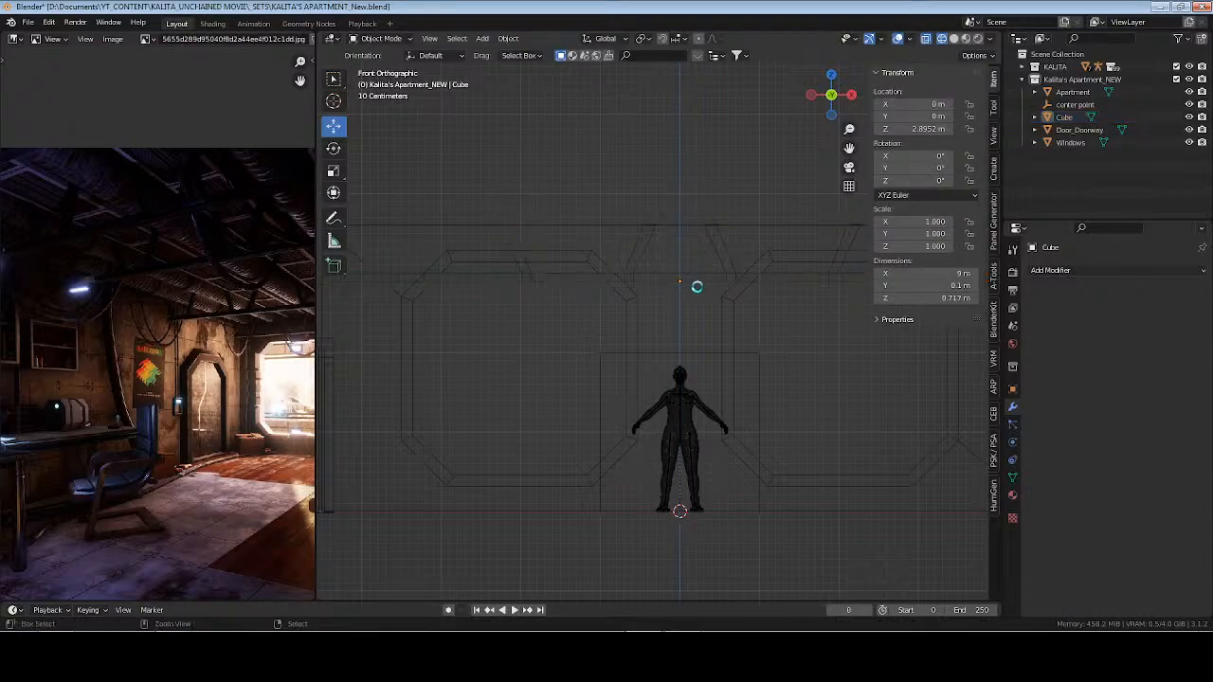
Return to solid shading and slide the beam along Y to about -3.34 m
{"action": "middle_click_drag", "start_coordinate": [758, 290], "coordinate": [678, 304], "text": "shift"}
{"action": "key", "text": "z"}
{"action": "left_click", "coordinate": [758, 303]}
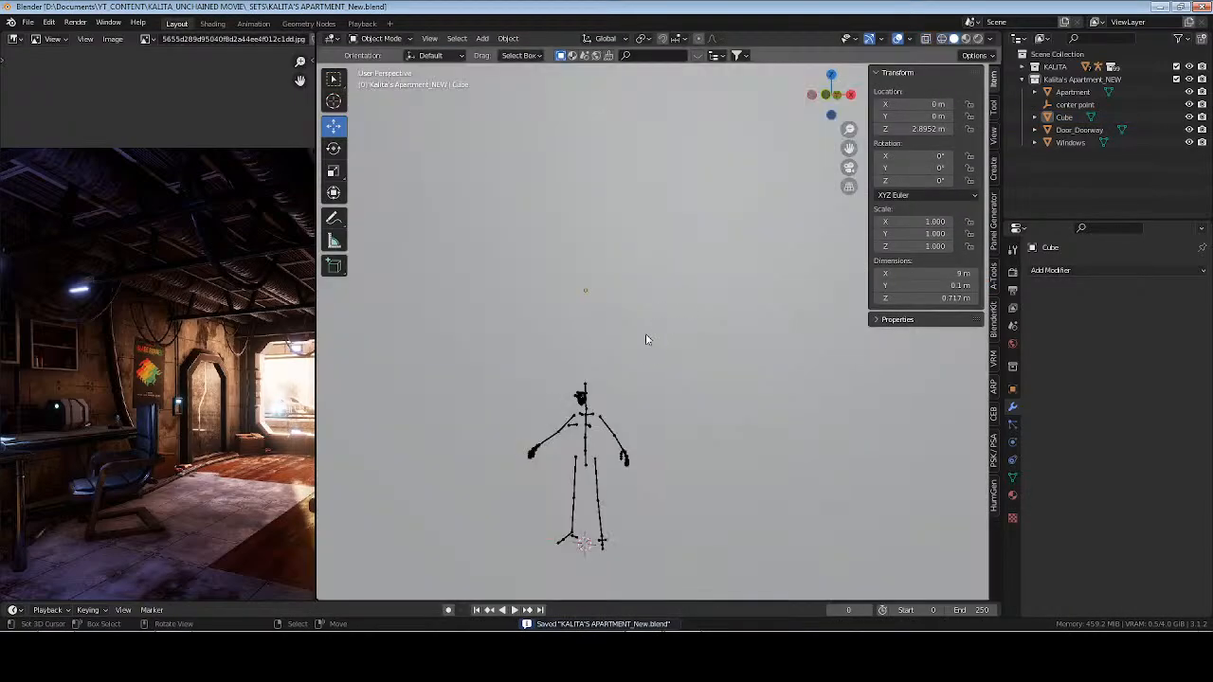
{"action": "scroll", "coordinate": [645, 335], "scroll_direction": "up", "scroll_amount": 2}
{"action": "middle_click_drag", "start_coordinate": [620, 336], "coordinate": [623, 306]}
{"action": "scroll", "coordinate": [625, 306], "scroll_direction": "up", "scroll_amount": 2}
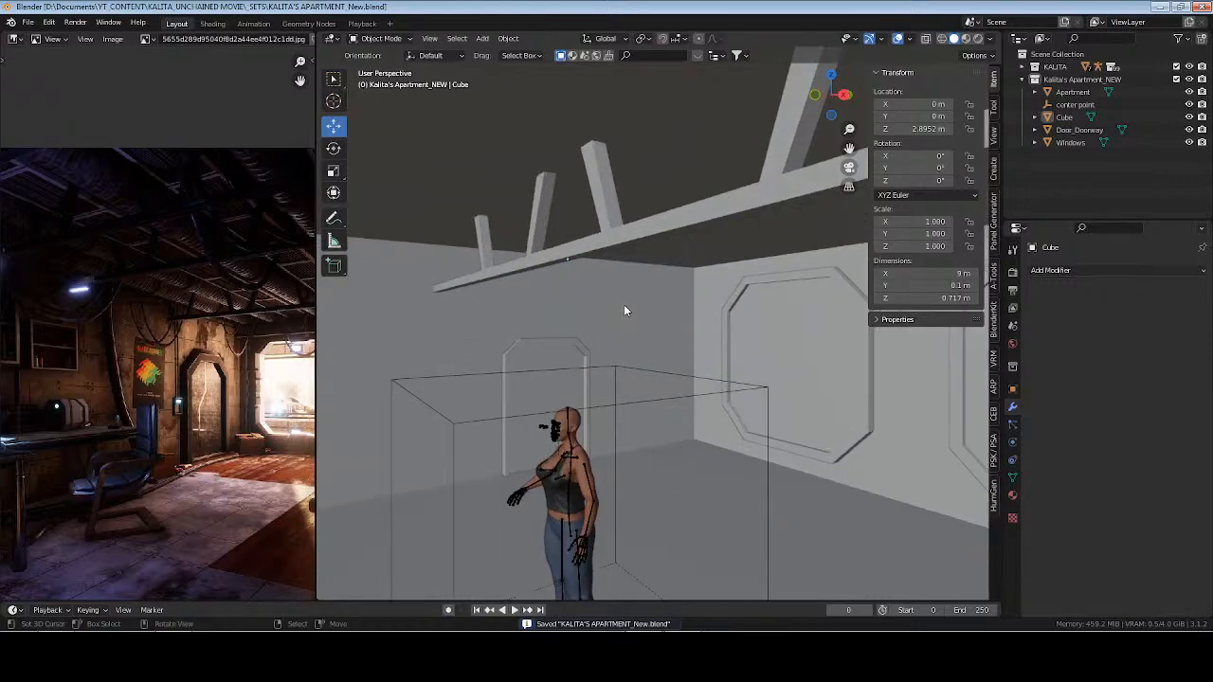
{"action": "left_click", "coordinate": [627, 232]}
{"action": "middle_click_drag", "start_coordinate": [709, 292], "coordinate": [770, 308]}
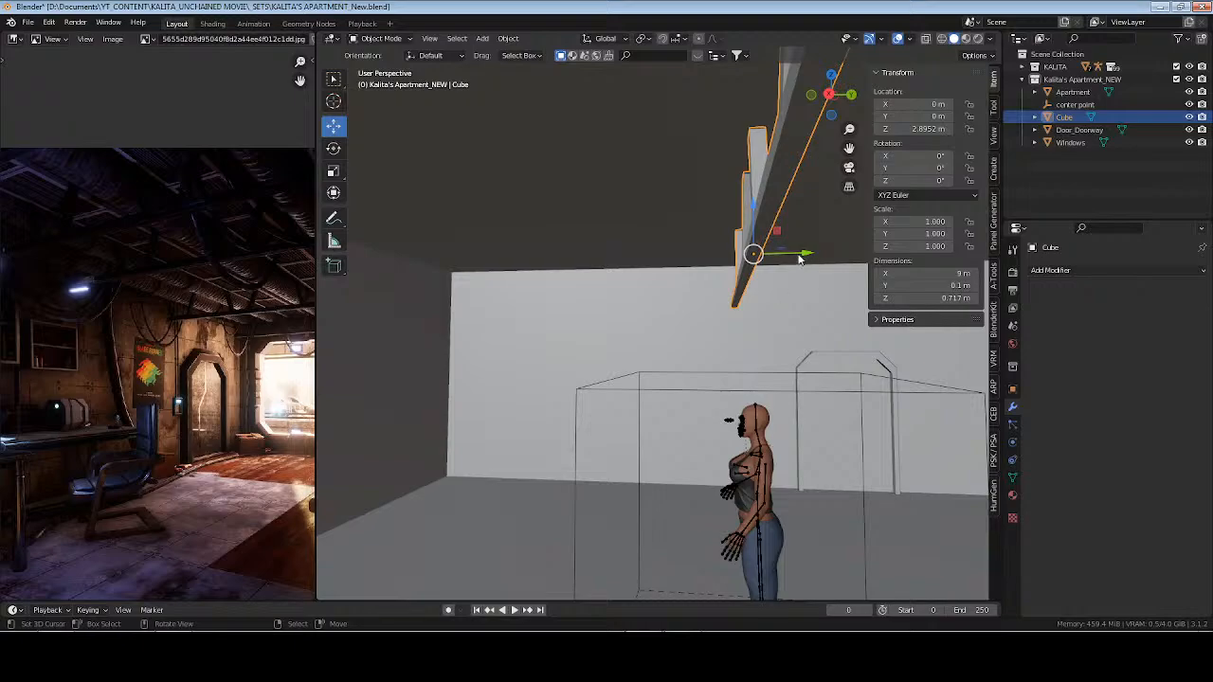
{"action": "left_click_drag", "start_coordinate": [798, 258], "coordinate": [445, 261]}
{"action": "middle_click_drag", "start_coordinate": [465, 354], "coordinate": [636, 270]}
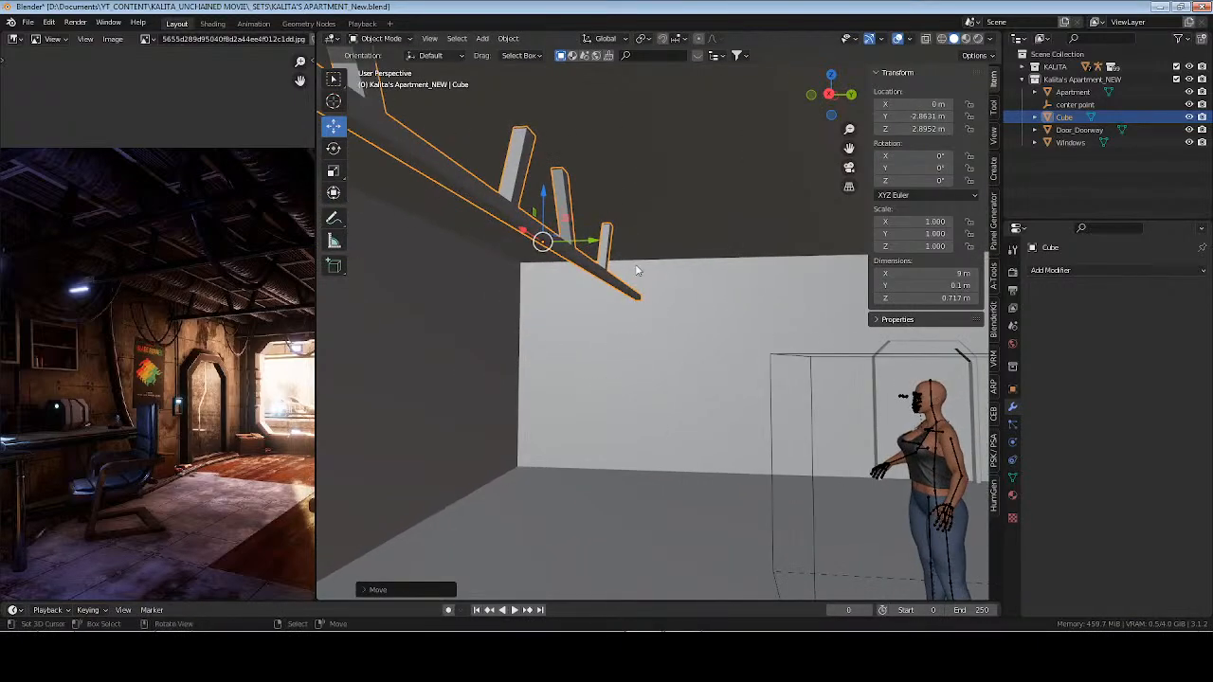
{"action": "left_click_drag", "start_coordinate": [594, 244], "coordinate": [537, 245]}
{"action": "middle_click_drag", "start_coordinate": [737, 418], "coordinate": [606, 410], "text": "shift"}
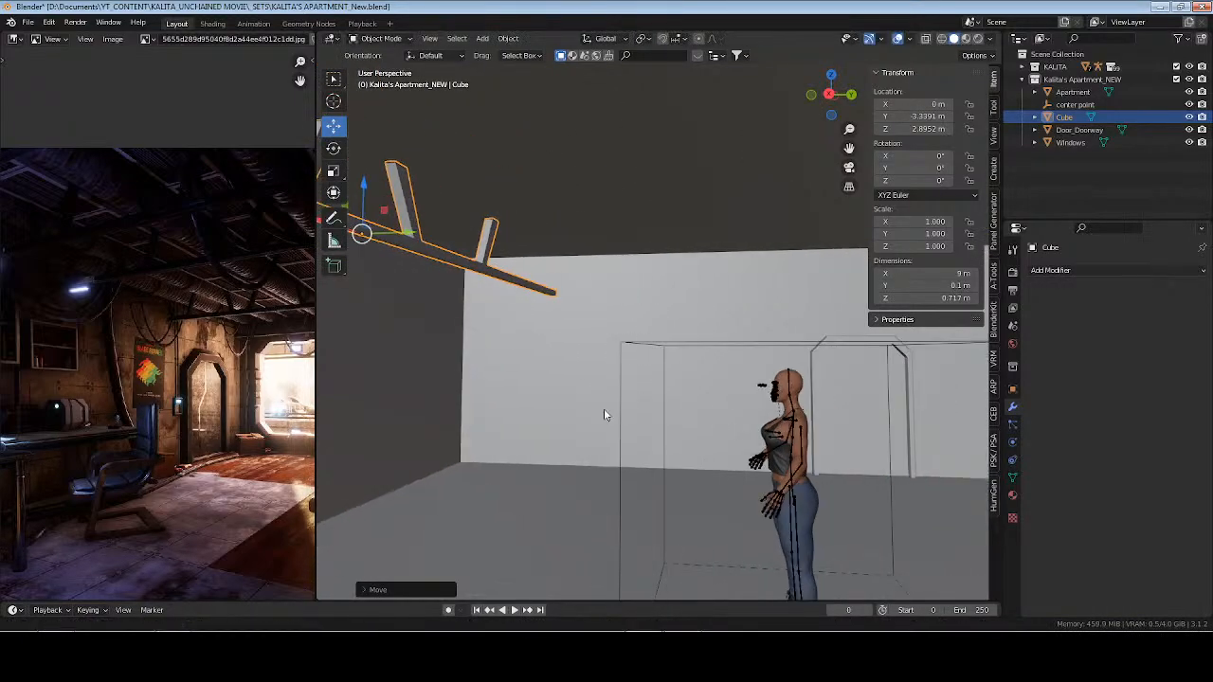
Rename the beam object as Beam_Rafter and save the file
{"action": "left_click", "coordinate": [812, 370]}
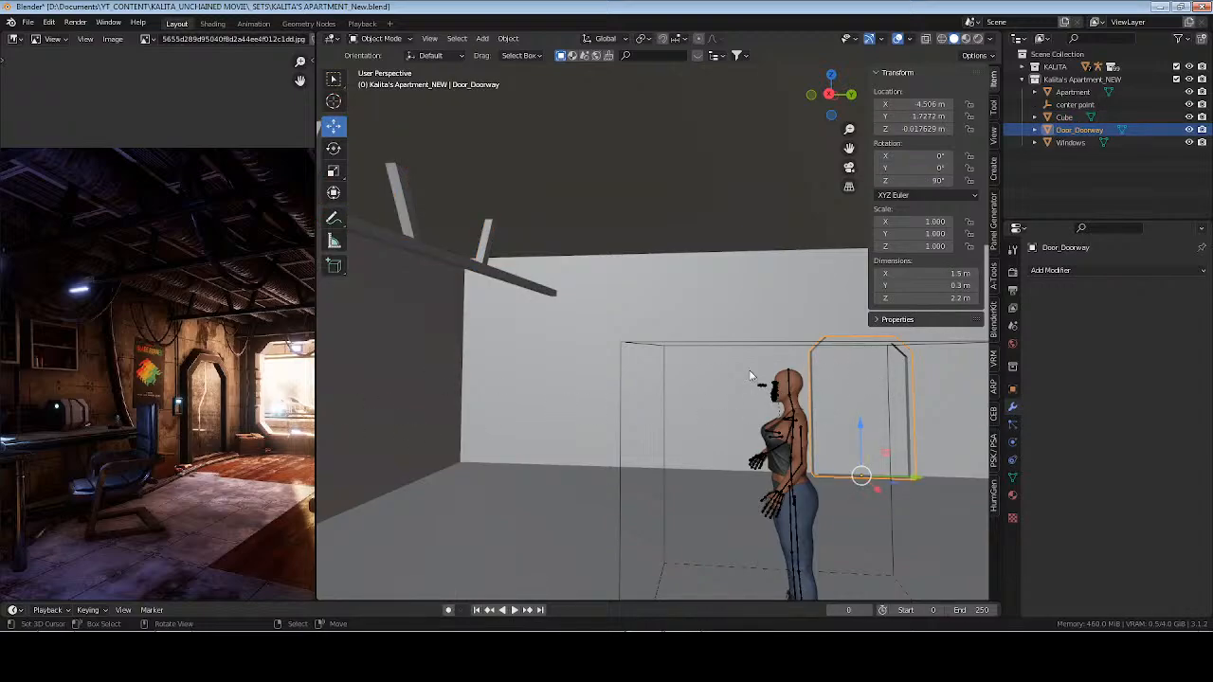
{"action": "left_click", "coordinate": [1063, 119]}
{"action": "double_click", "coordinate": [1063, 119]}
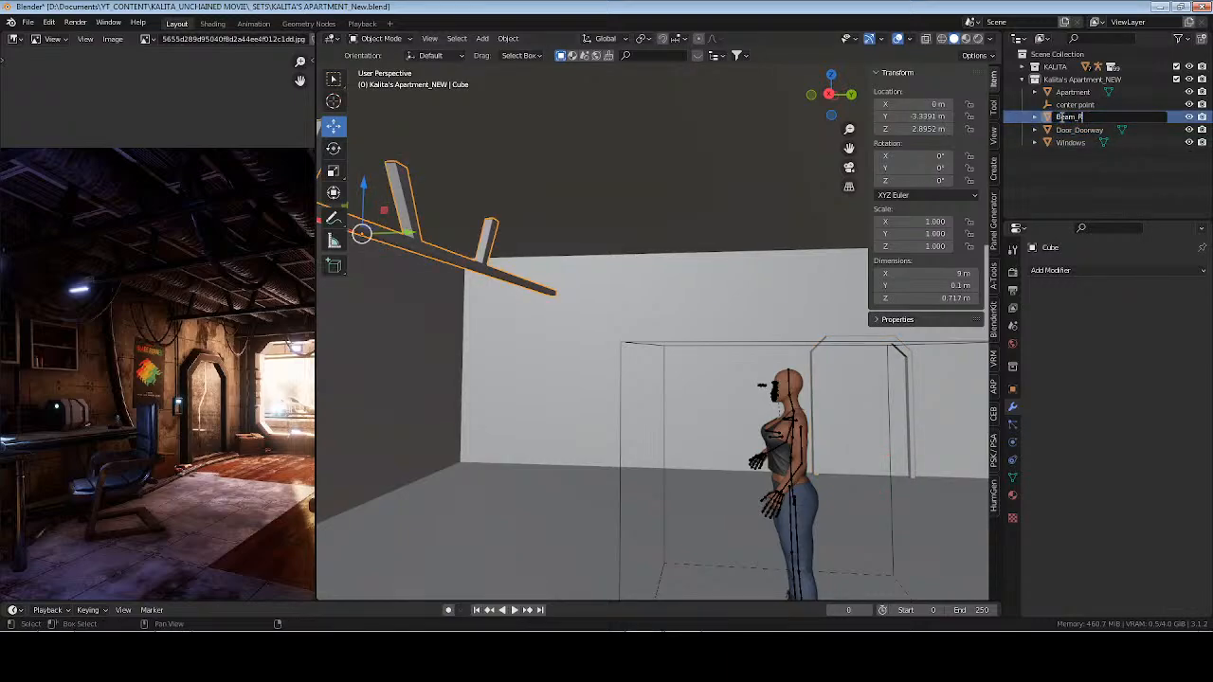
{"action": "key", "text": "Return"}
{"action": "key", "text": "ctrl+s"}
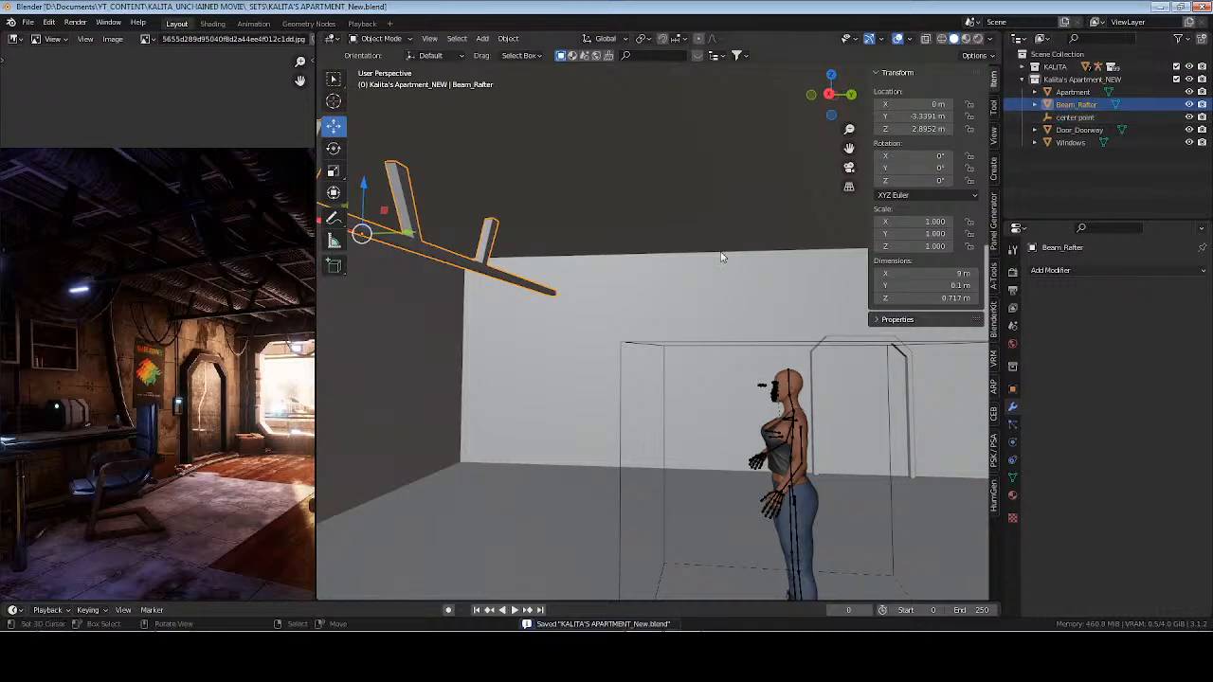
{"action": "key", "text": "alt+Tab"}
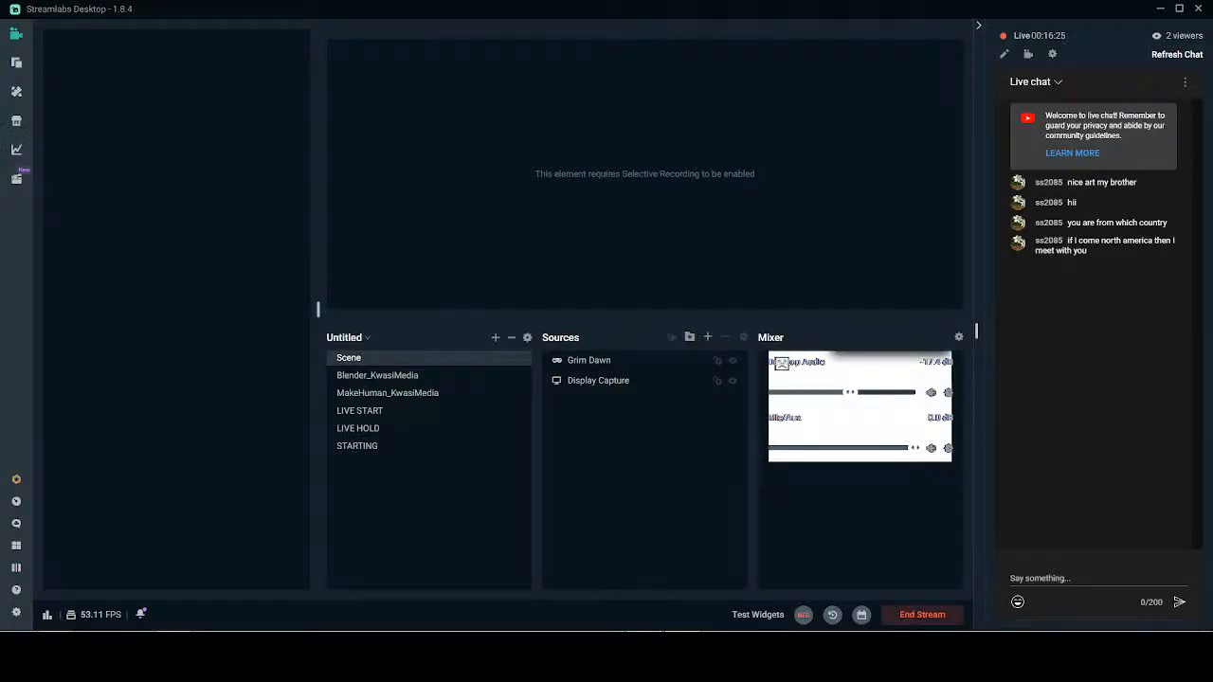
{"action": "key", "text": "alt+Tab"}
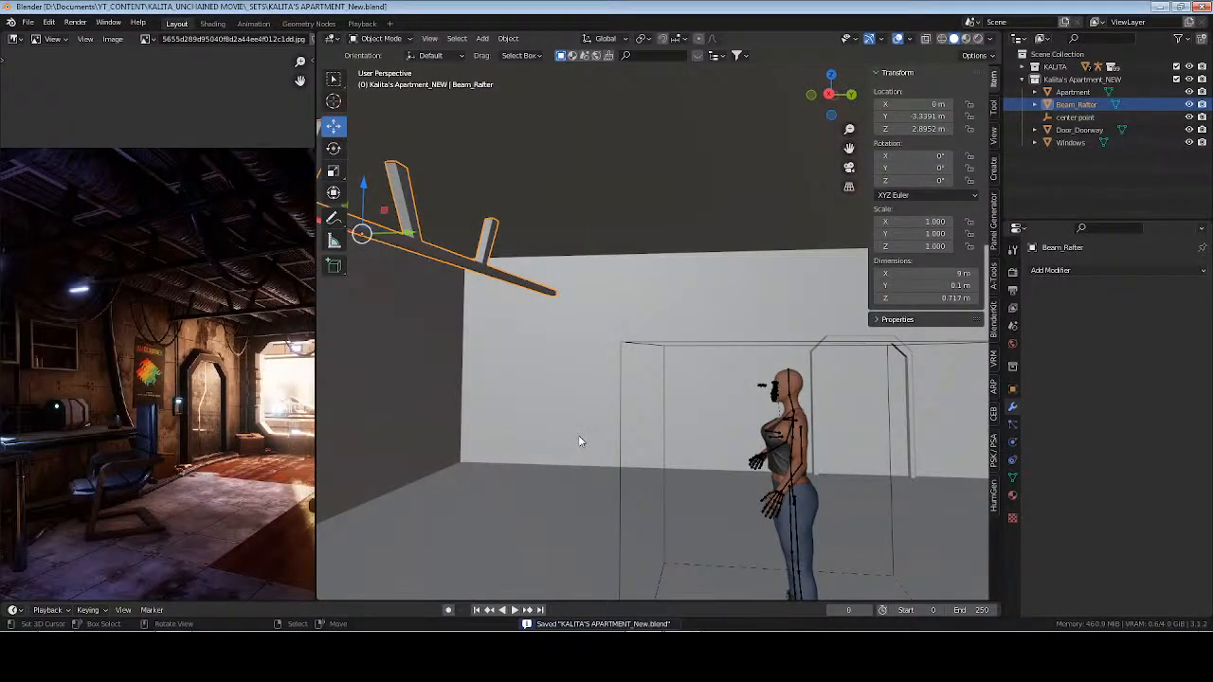
Shift Beam_Rafter further along Y to about -3.52 m and save the file
{"action": "middle_click_drag", "start_coordinate": [525, 396], "coordinate": [728, 418], "text": "shift"}
{"action": "left_click_drag", "start_coordinate": [544, 256], "coordinate": [518, 256]}
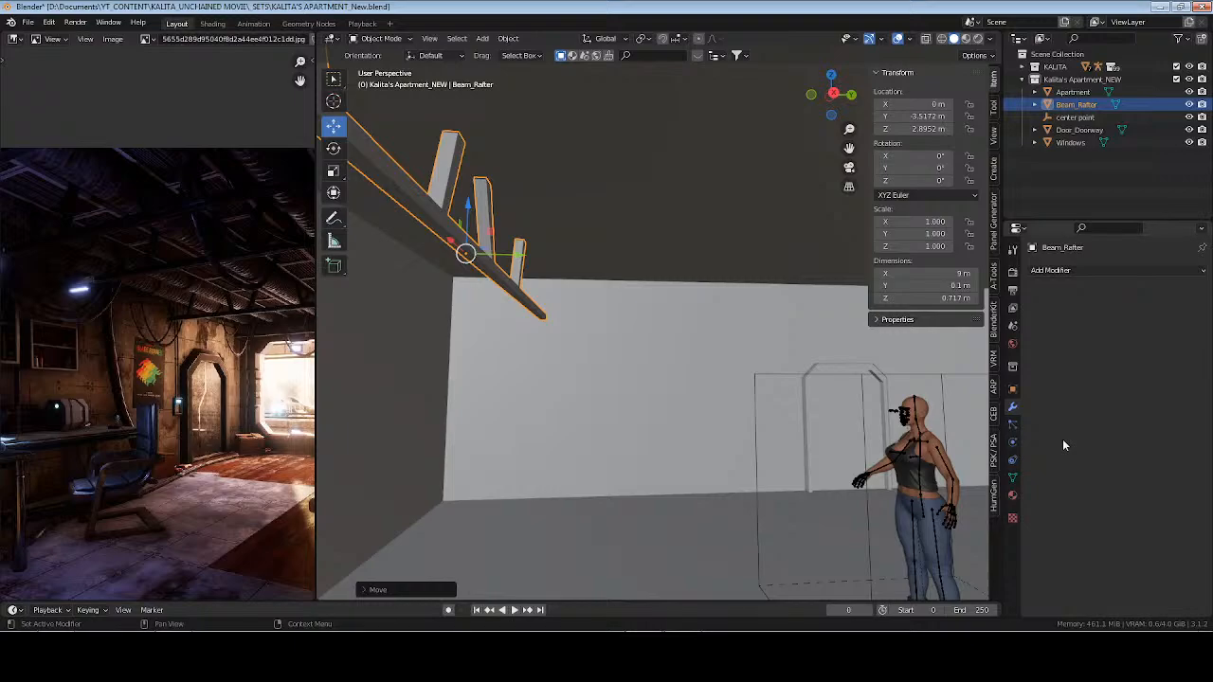
{"action": "key", "text": "ctrl+s"}
Add an Array modifier to Beam_Rafter with a relative offset X factor of 0
{"action": "left_click", "coordinate": [1075, 271]}
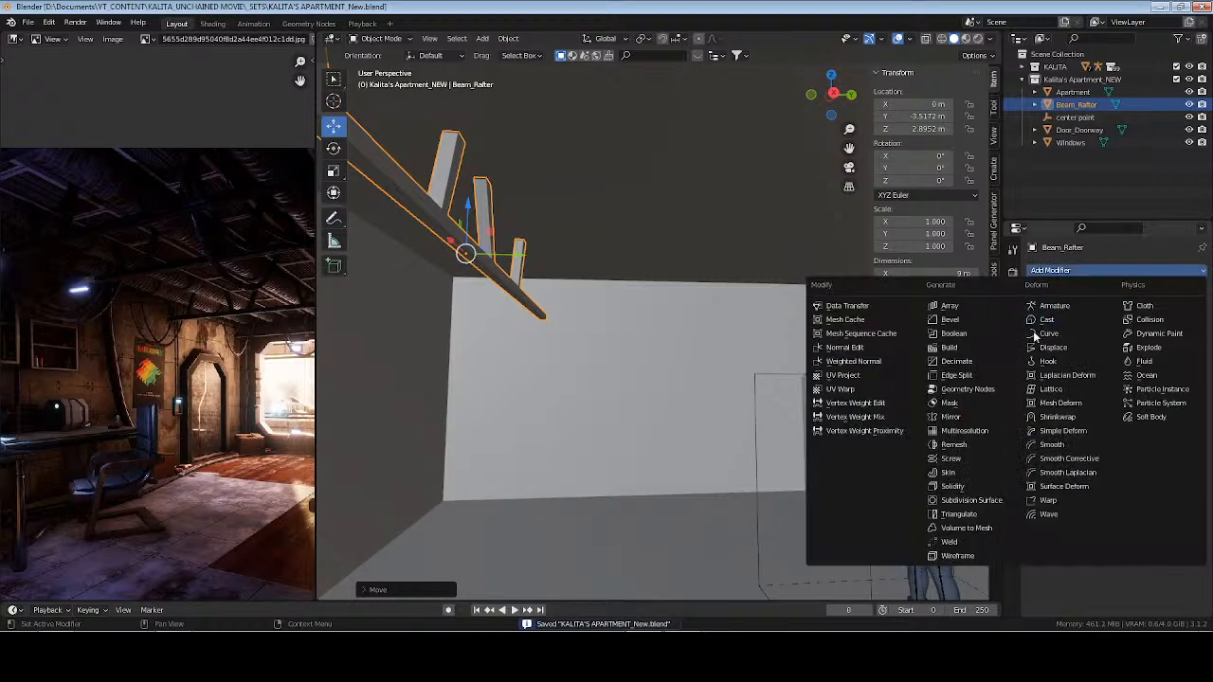
{"action": "left_click", "coordinate": [948, 305]}
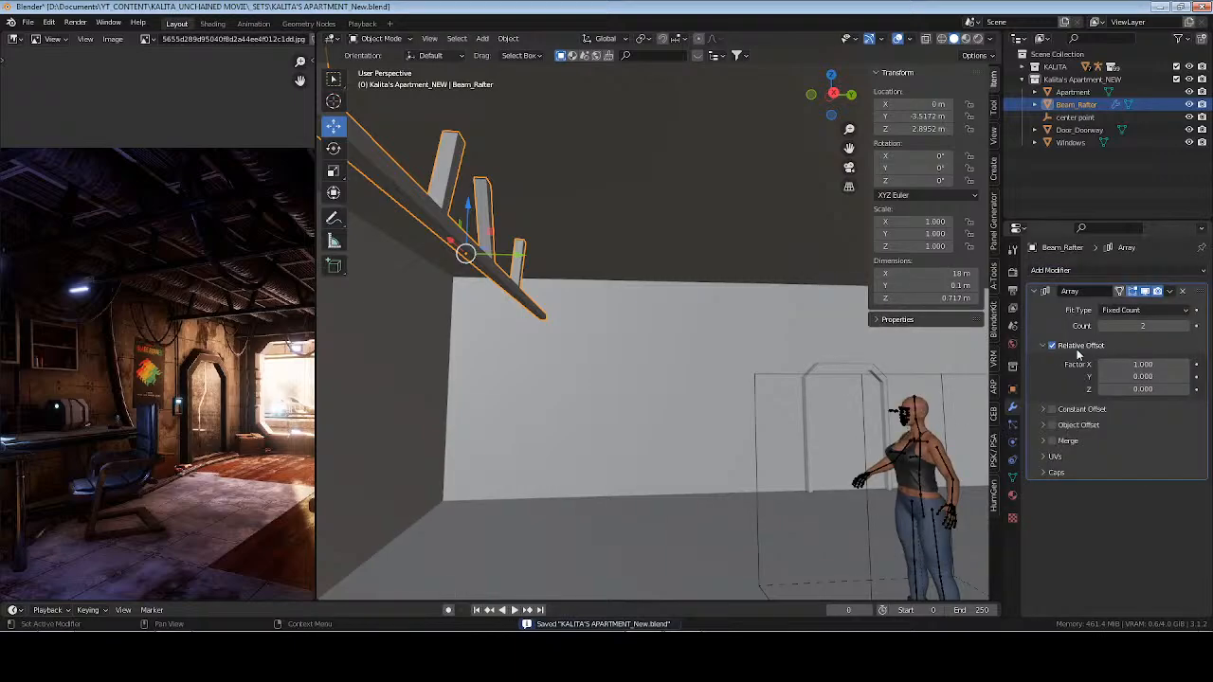
{"action": "left_click", "coordinate": [1144, 365]}
{"action": "type", "text": "0"}
{"action": "key", "text": "Return"}
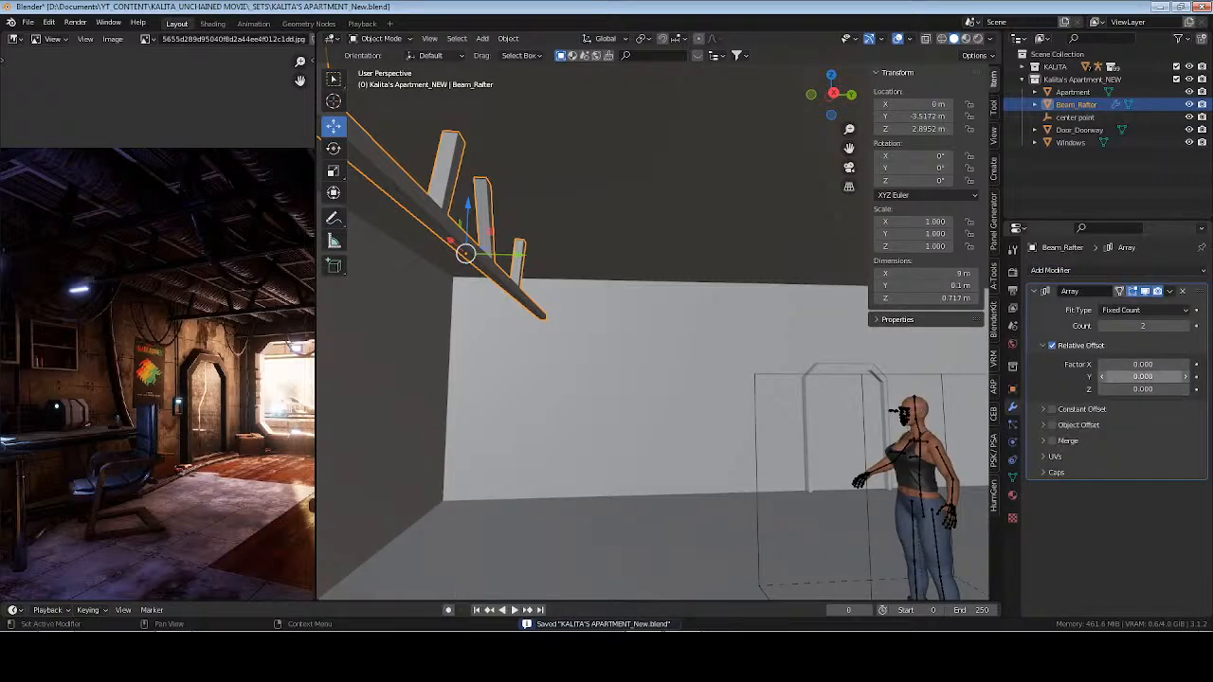
Set the array's relative offset Y factor to 20 and its count to 4
{"action": "left_click_drag", "start_coordinate": [1142, 376], "coordinate": [1141, 376]}
{"action": "left_click", "coordinate": [1141, 376]}
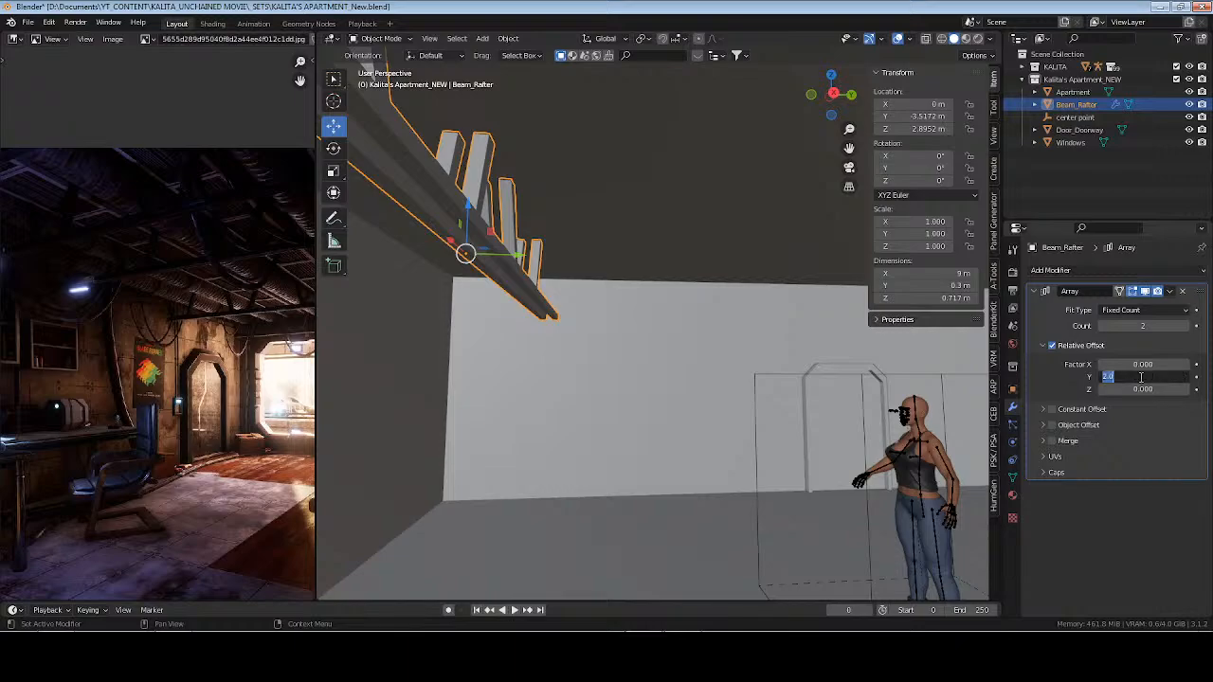
{"action": "type", "text": "20"}
{"action": "key", "text": "Return"}
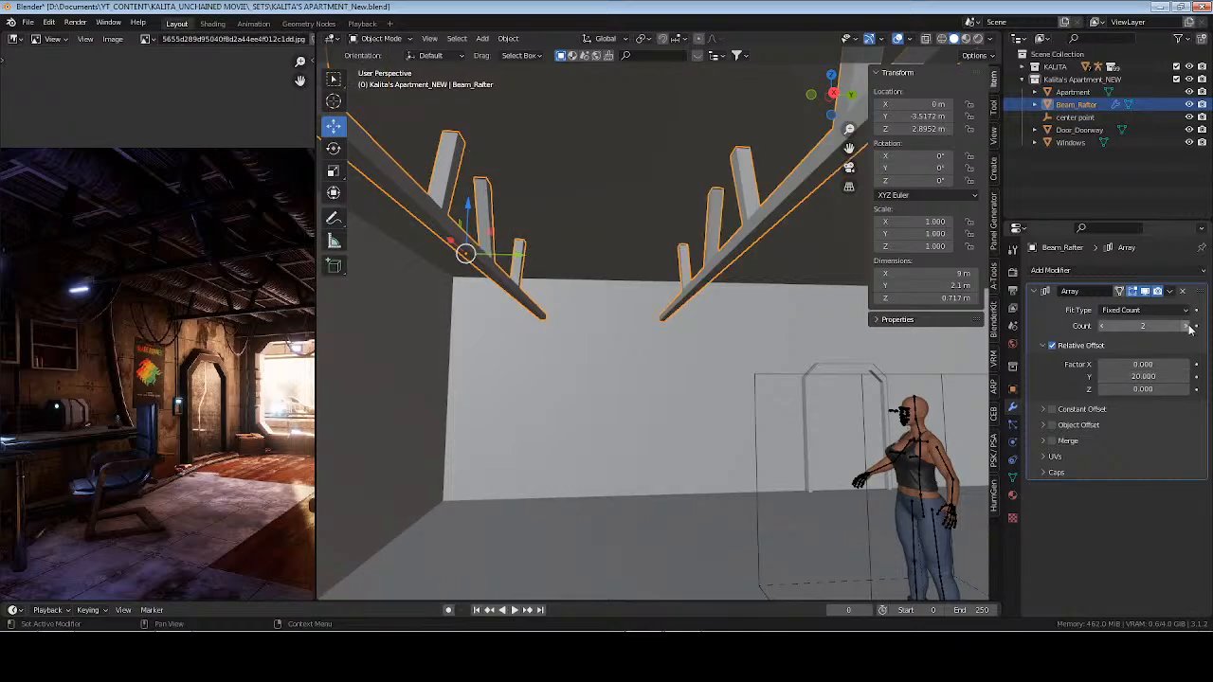
{"action": "left_click", "coordinate": [1187, 327]}
{"action": "left_click", "coordinate": [1187, 326]}
In top wireframe view, try an array count of 5 with the rafters moved along Y to about -4.14 m
{"action": "middle_click_drag", "start_coordinate": [614, 381], "coordinate": [745, 462]}
{"action": "key", "text": "KP_7"}
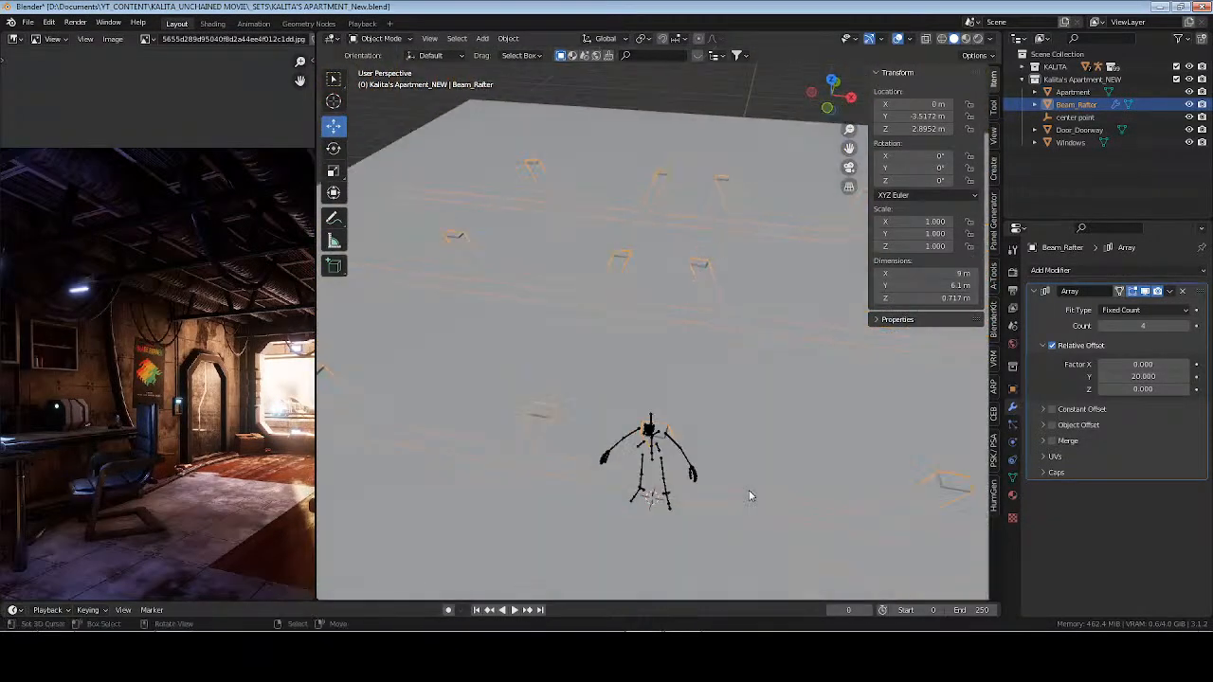
{"action": "key", "text": "z"}
{"action": "key", "text": "4"}
{"action": "scroll", "coordinate": [749, 495], "scroll_direction": "down", "scroll_amount": 4}
{"action": "scroll", "coordinate": [749, 495], "scroll_direction": "down", "scroll_amount": 2}
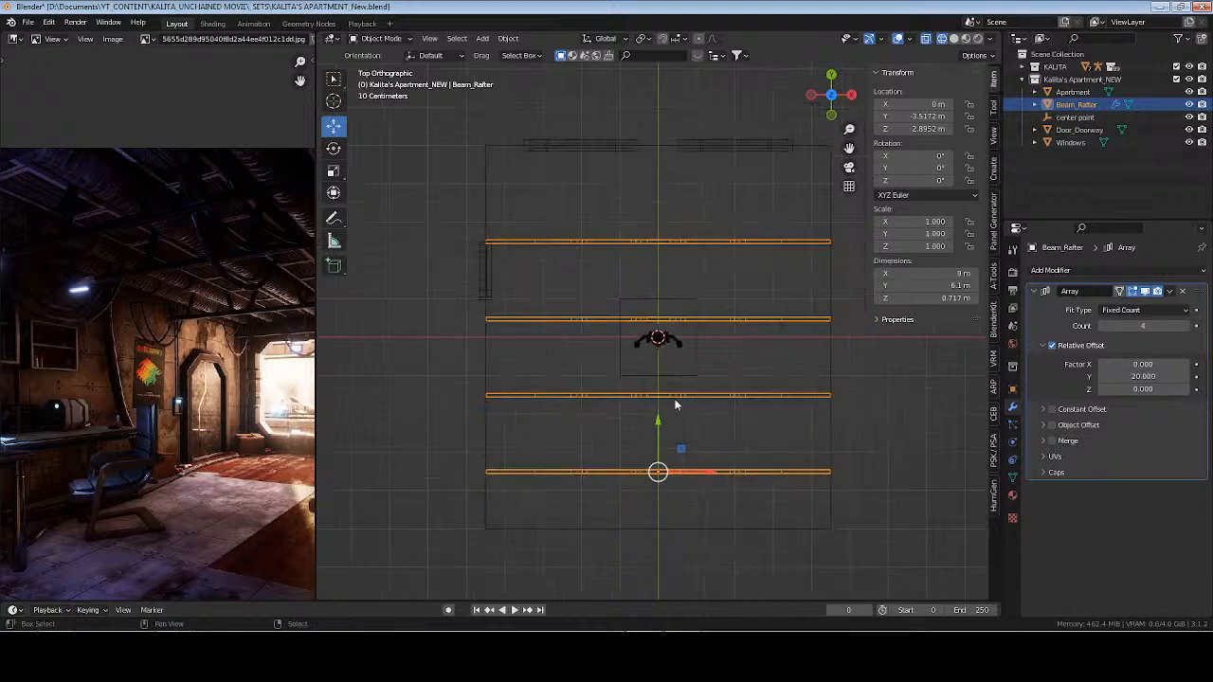
{"action": "left_click", "coordinate": [1189, 326]}
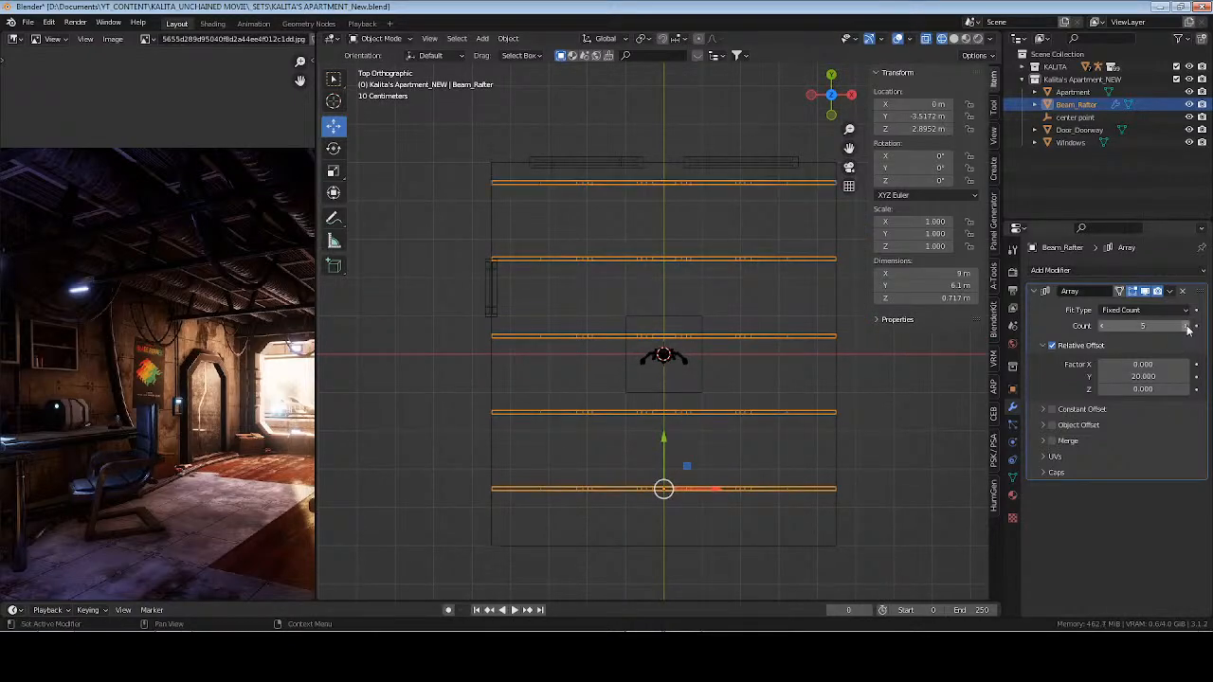
{"action": "key", "text": "g"}
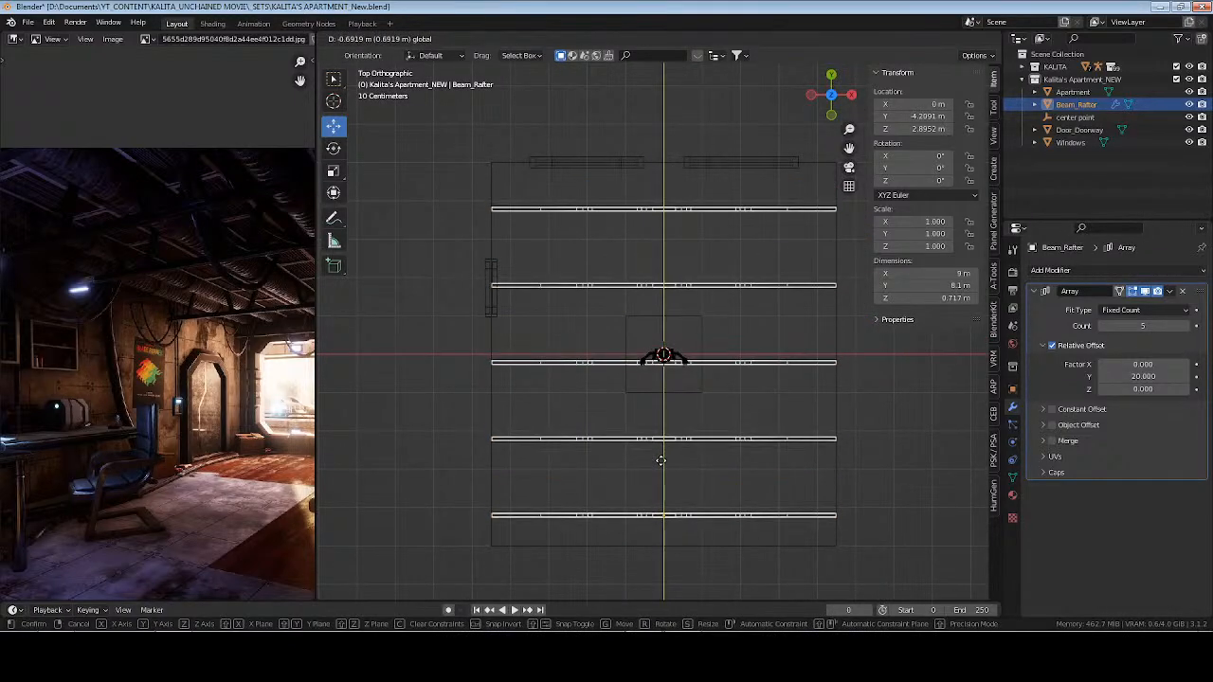
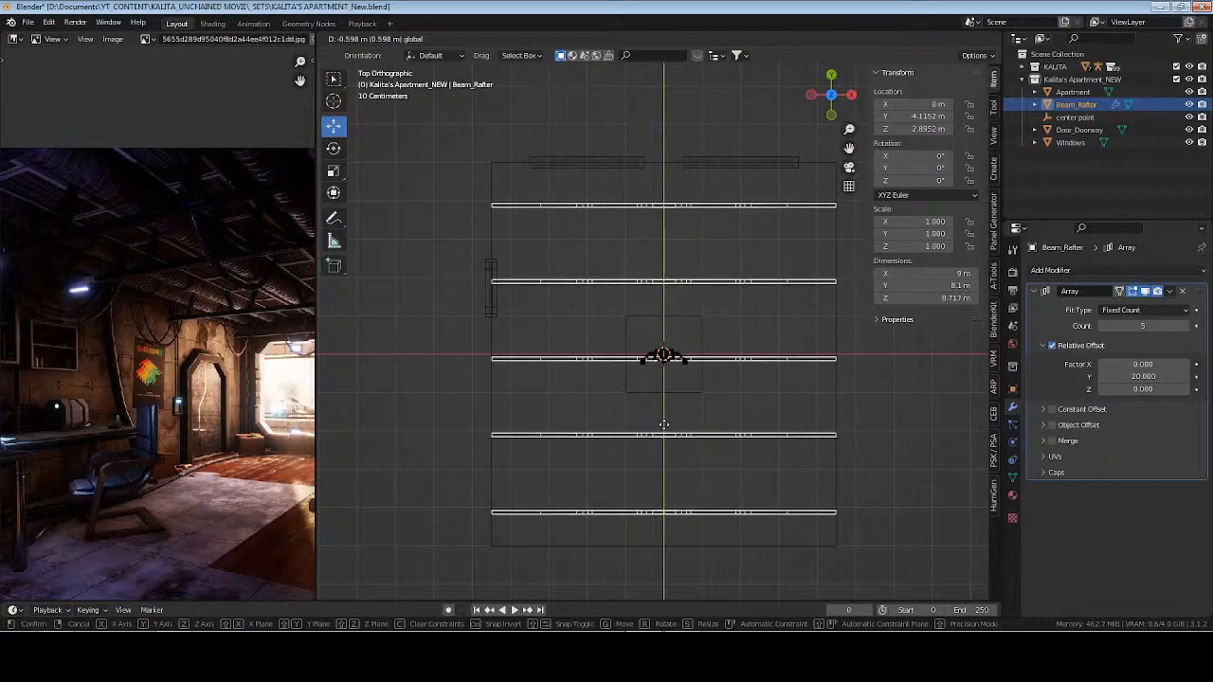
{"action": "left_click", "coordinate": [664, 426]}
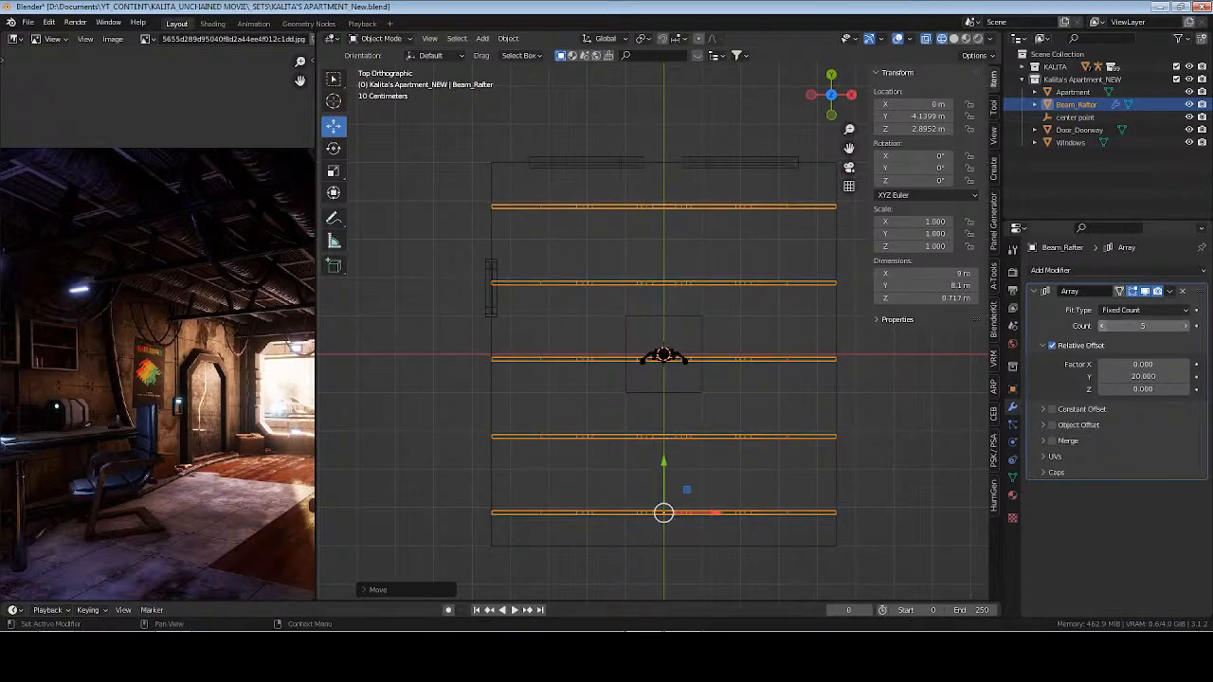
Set the array count to 4 and move the rafters along Y to about -3.18 m
{"action": "left_click", "coordinate": [1101, 326]}
{"action": "key", "text": "g"}
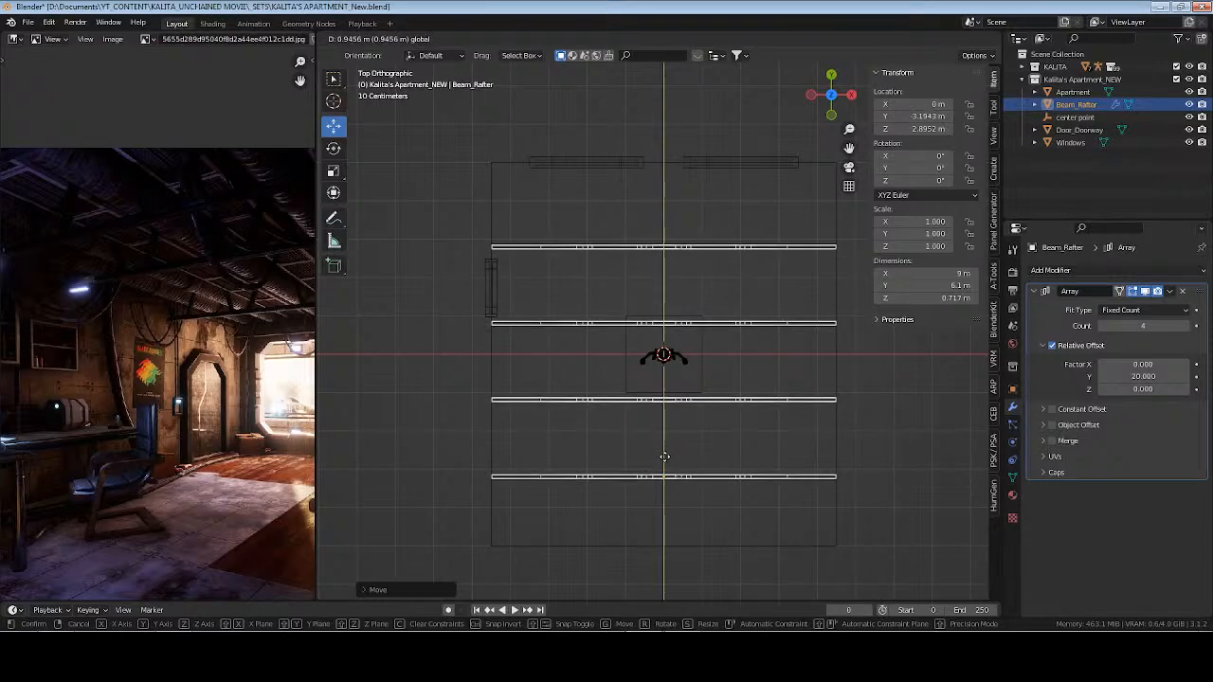
{"action": "left_click", "coordinate": [664, 451]}
Apply the Array modifier to Beam_Rafter, deselect it and save the file
{"action": "middle_click_drag", "start_coordinate": [665, 451], "coordinate": [1040, 332]}
{"action": "key", "text": "ctrl+a"}
{"action": "scroll", "coordinate": [679, 405], "scroll_direction": "up", "scroll_amount": 4}
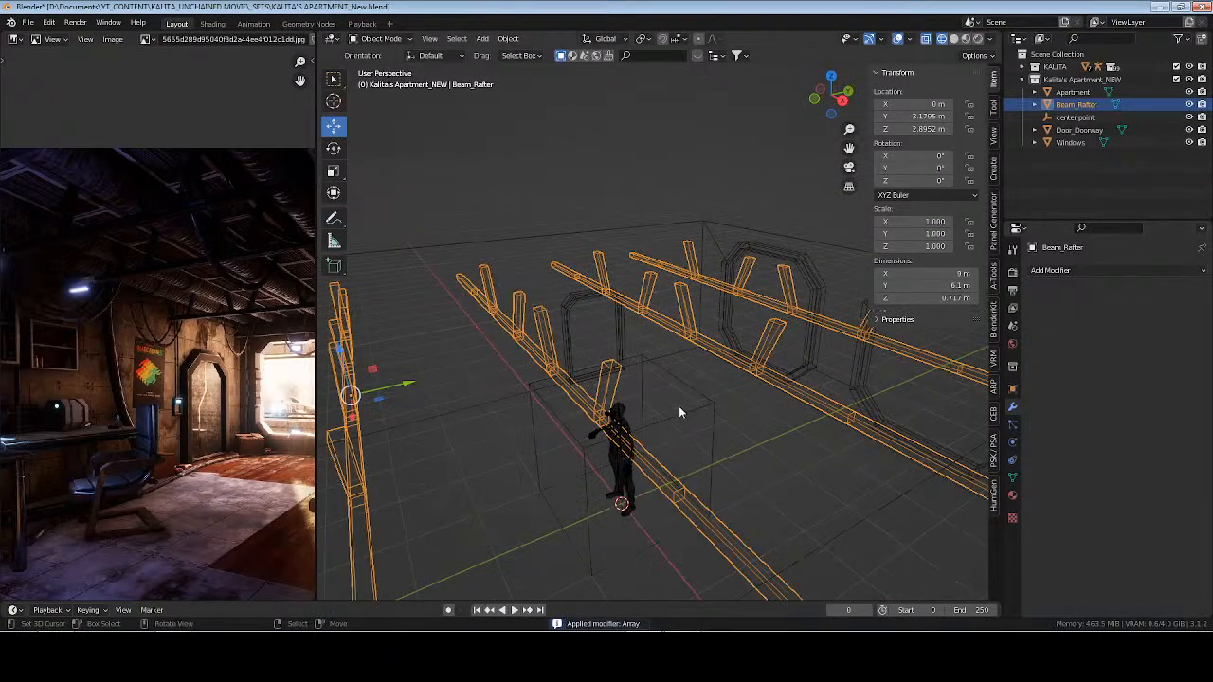
{"action": "key", "text": "alt+a"}
{"action": "key", "text": "ctrl+s"}
Switch to solid shading, hide the transform sidebar and save the file again
{"action": "middle_click_drag", "start_coordinate": [692, 407], "coordinate": [718, 368]}
{"action": "key", "text": "z"}
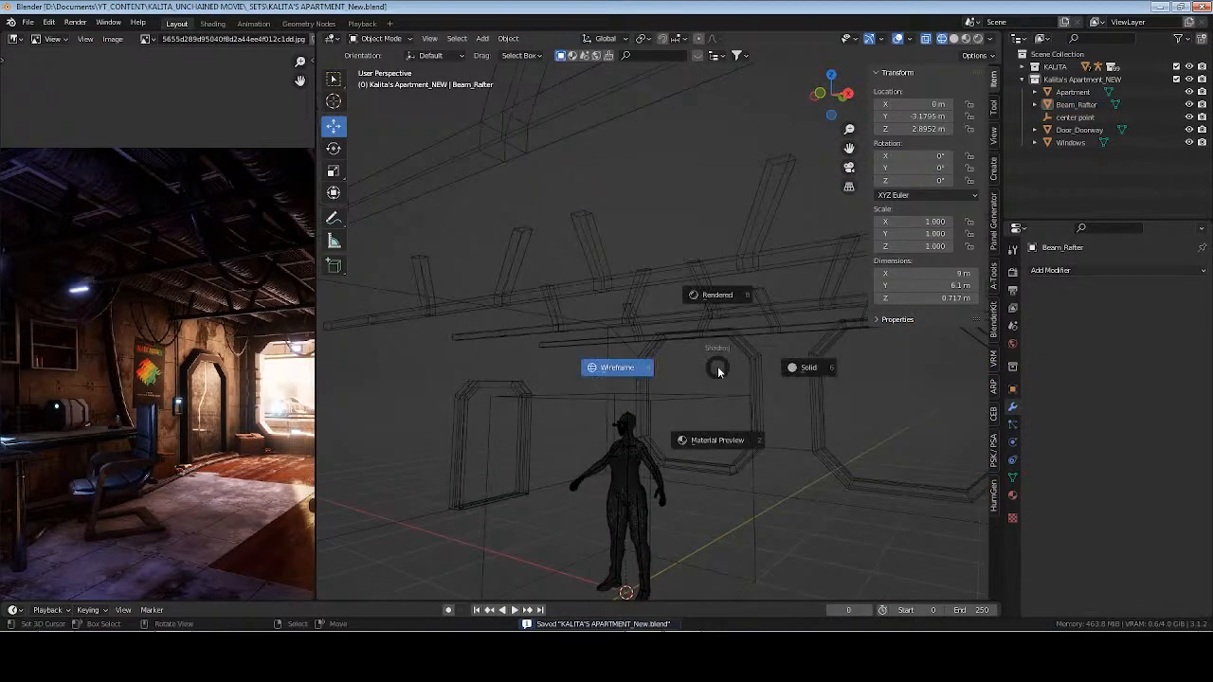
{"action": "key", "text": "6"}
{"action": "mouse_move", "coordinate": [741, 442]}
{"action": "middle_mouse_down", "text": "shift"}
{"action": "mouse_move", "coordinate": [715, 367]}
{"action": "mouse_move", "coordinate": [680, 344]}
{"action": "mouse_move", "coordinate": [664, 362]}
{"action": "mouse_move", "coordinate": [778, 378]}
{"action": "mouse_move", "coordinate": [739, 366]}
{"action": "mouse_move", "coordinate": [660, 388]}
{"action": "mouse_move", "coordinate": [696, 379]}
{"action": "mouse_move", "coordinate": [616, 382]}
{"action": "mouse_move", "coordinate": [690, 329]}
{"action": "middle_mouse_up", "text": "shift"}
{"action": "key", "text": "n"}
{"action": "key", "text": "ctrl+s"}
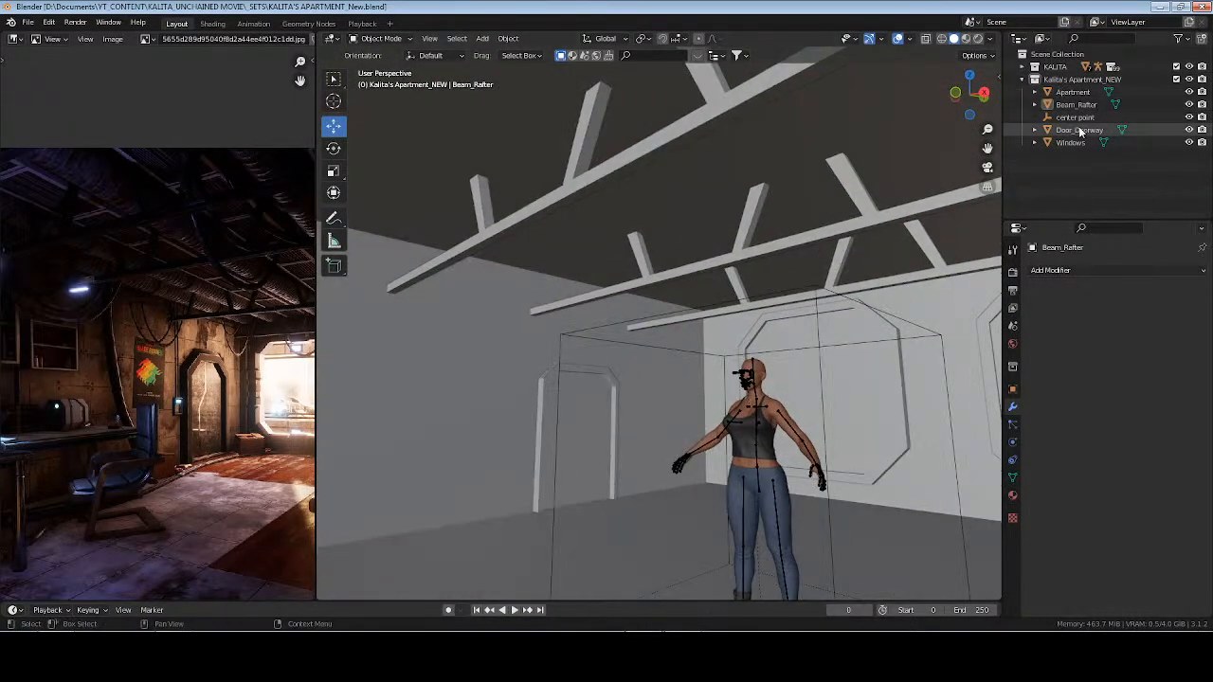
Add a mesh cylinder to the Kalita's Apartment_NEW collection
{"action": "left_click", "coordinate": [1080, 79]}
{"action": "key", "text": "shift+a"}
{"action": "mouse_move", "coordinate": [535, 226]}
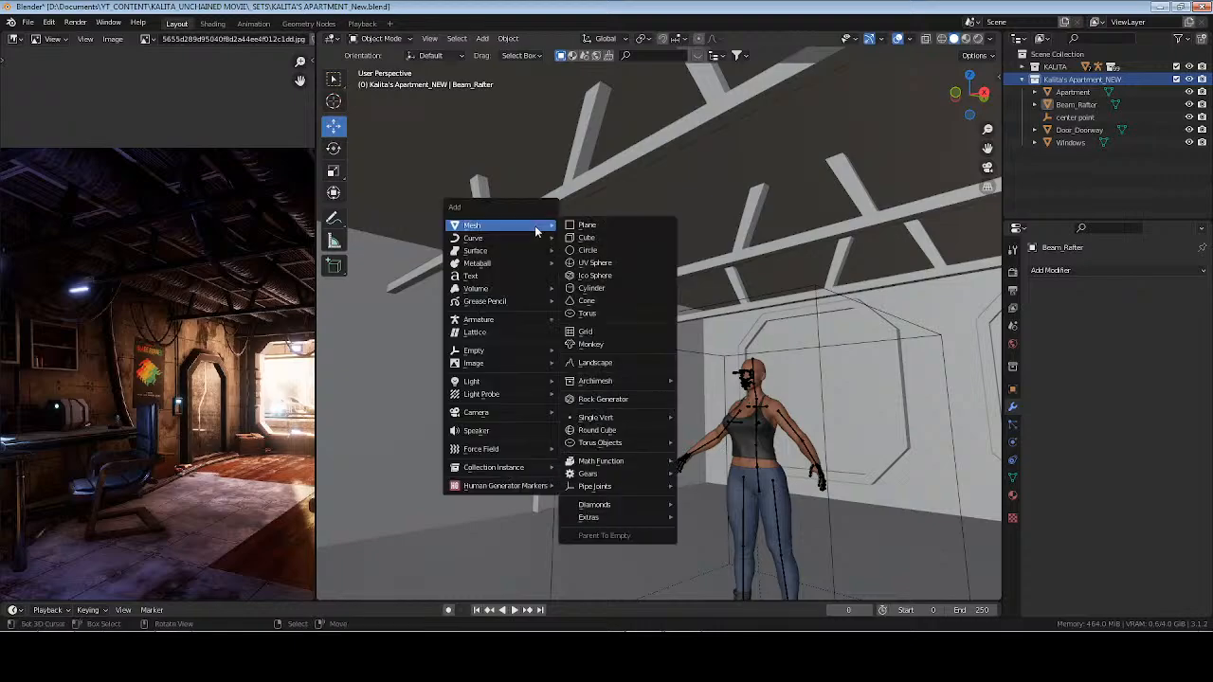
{"action": "left_click", "coordinate": [622, 288]}
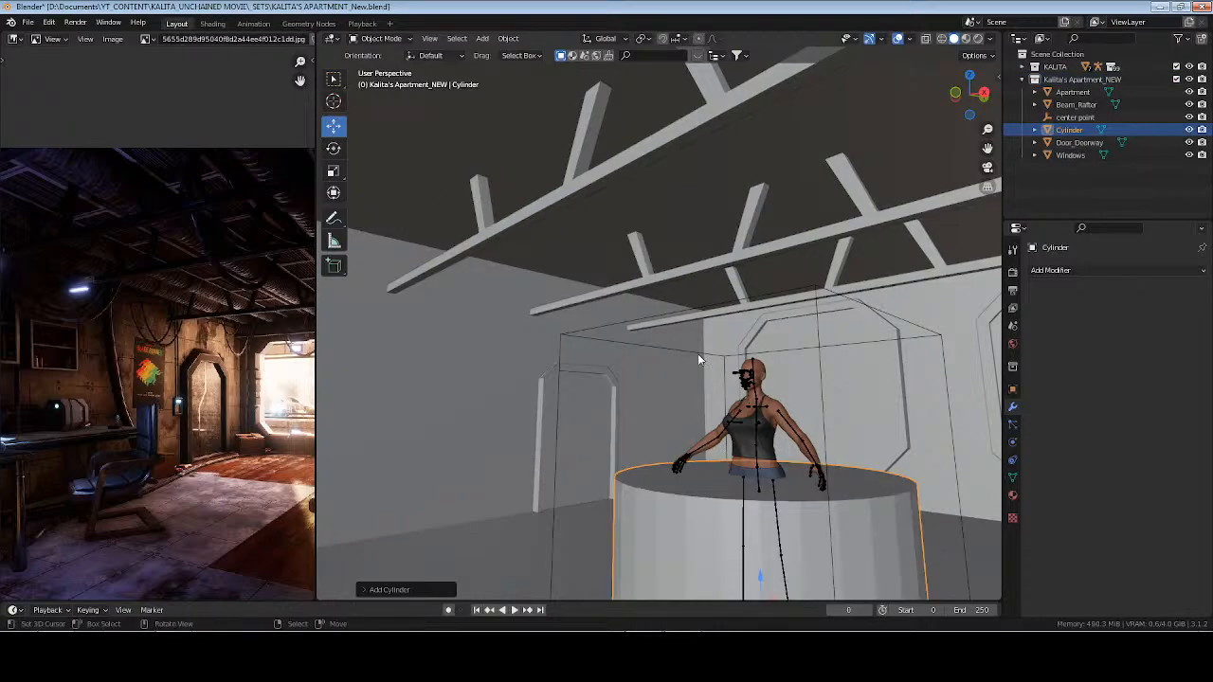
Raise the cylinder 1 m along Z and apply all of its transforms, placing the origin at its base
{"action": "middle_click_drag", "start_coordinate": [697, 353], "coordinate": [775, 405]}
{"action": "key", "text": "g"}
{"action": "key", "text": "z"}
{"action": "key", "text": "1"}
{"action": "key", "text": "Return"}
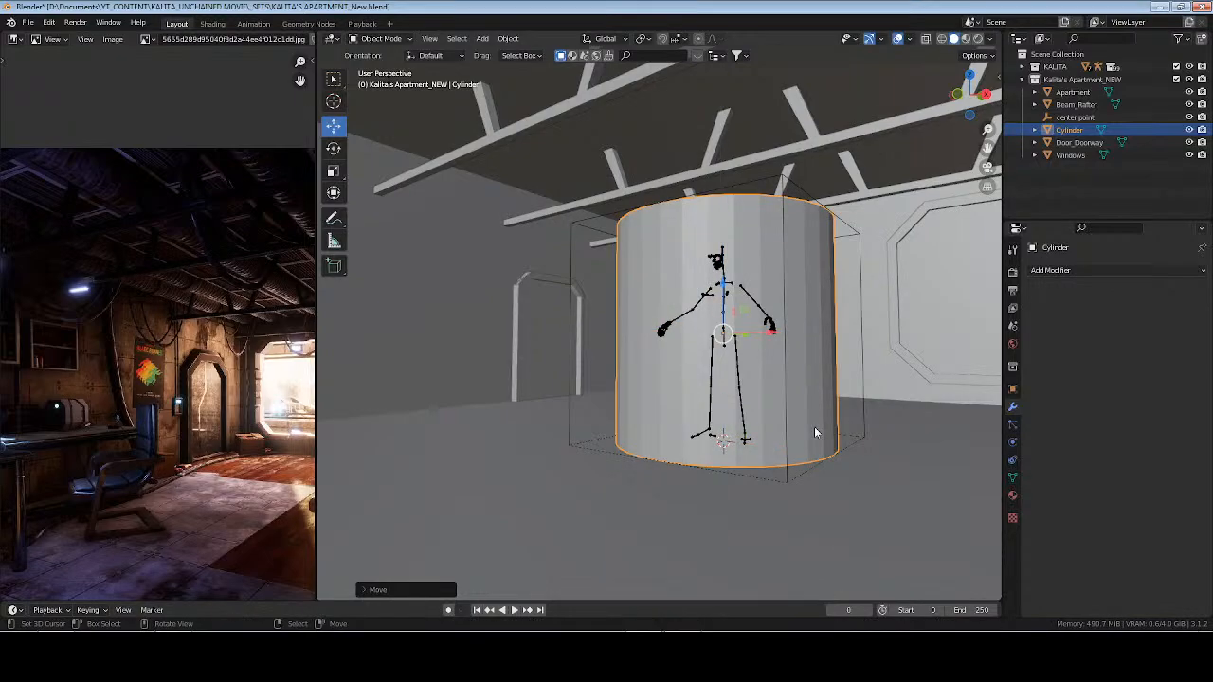
{"action": "key", "text": "ctrl+a"}
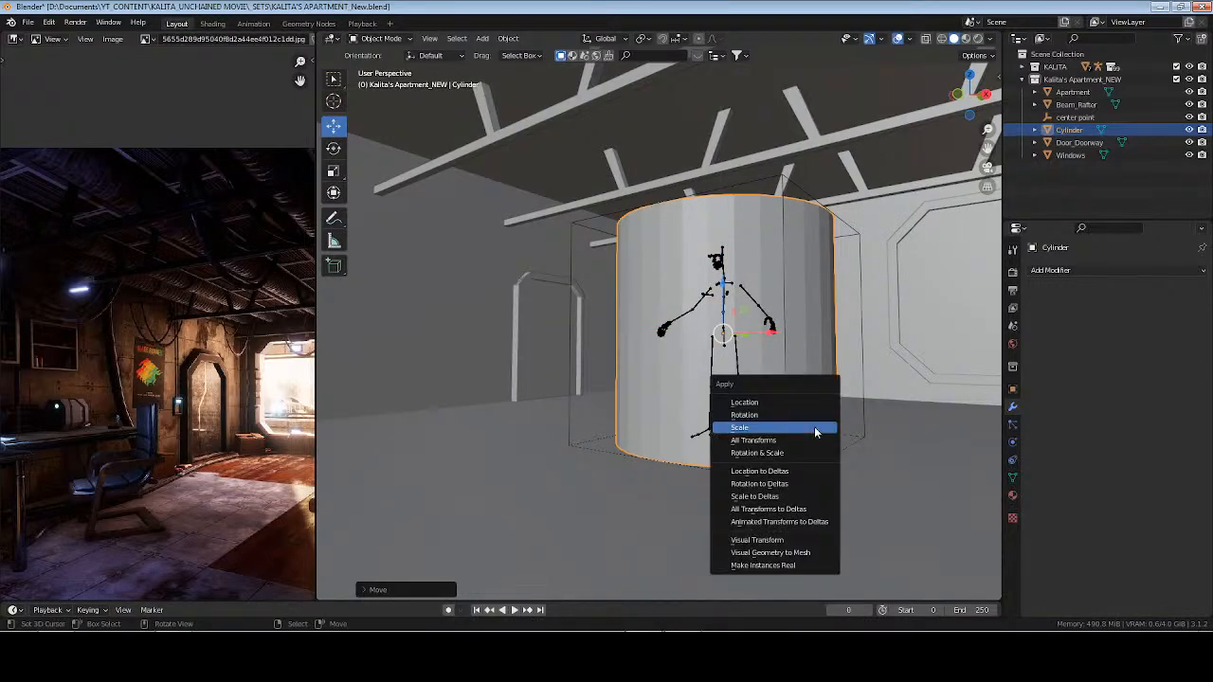
{"action": "left_click", "coordinate": [815, 440]}
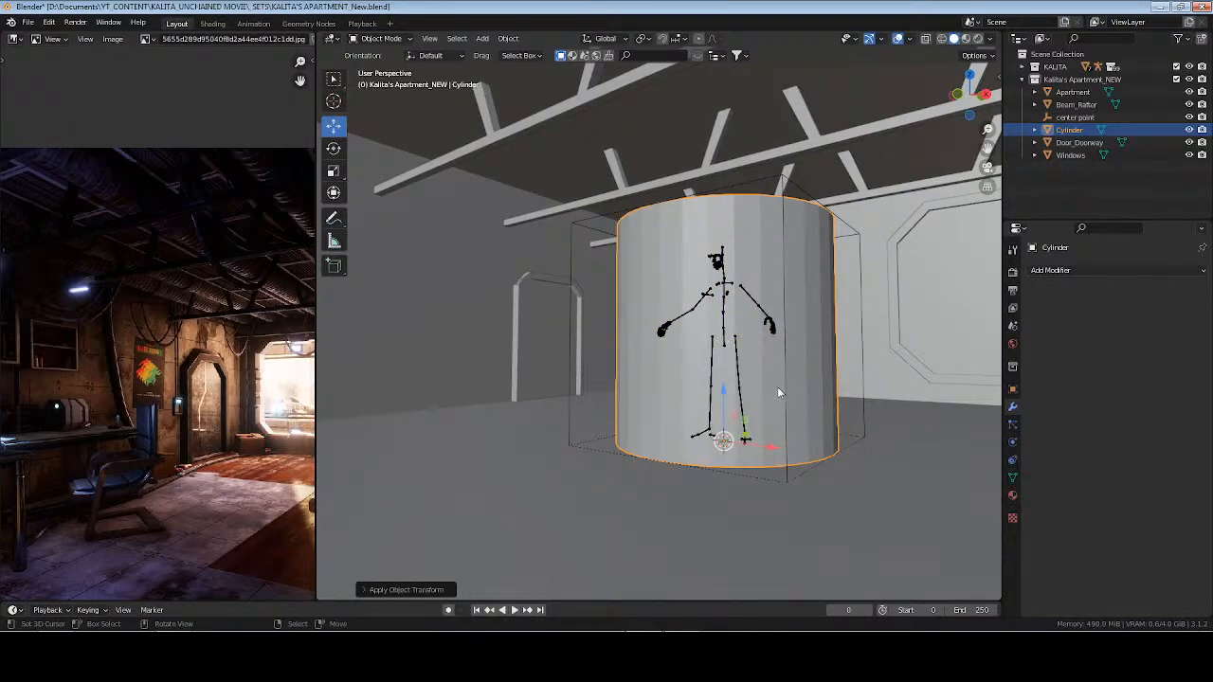
Delete the cylinder's top and bottom cap faces to leave an open tube
{"action": "key", "text": "Tab"}
{"action": "middle_click_drag", "start_coordinate": [777, 388], "coordinate": [778, 438]}
{"action": "scroll", "coordinate": [756, 304], "scroll_direction": "up", "scroll_amount": 3}
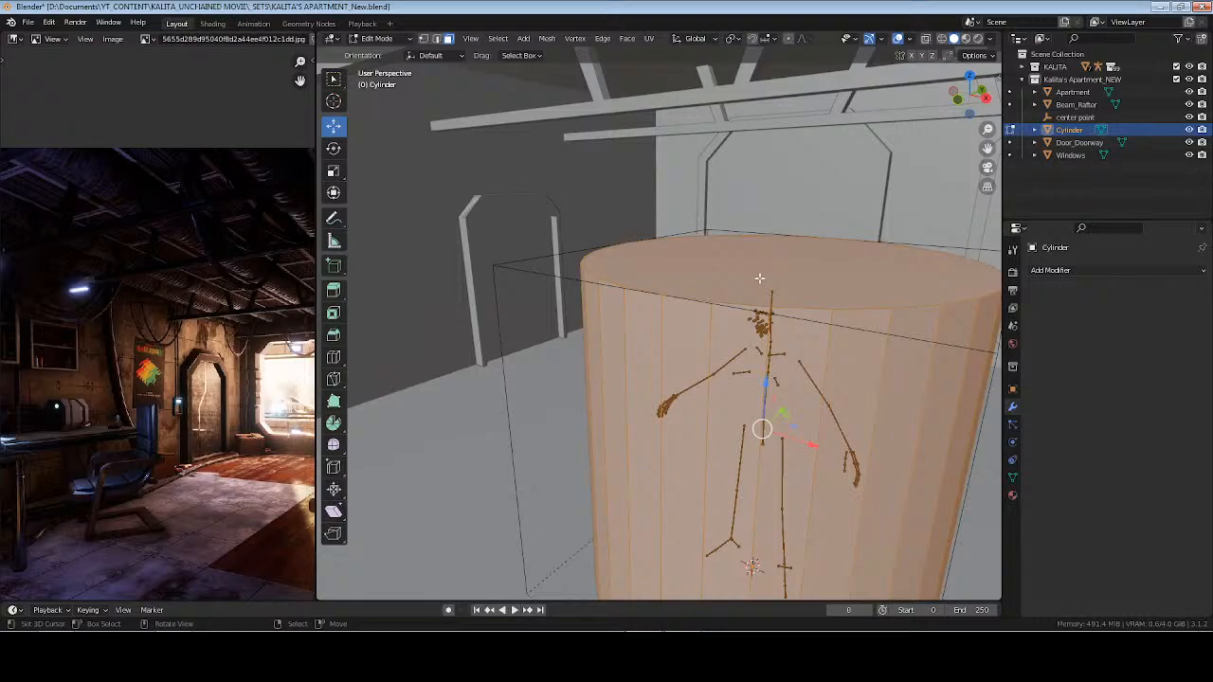
{"action": "left_click", "coordinate": [760, 286]}
{"action": "middle_click_drag", "start_coordinate": [832, 533], "coordinate": [800, 409]}
{"action": "left_click", "coordinate": [773, 207], "text": "shift"}
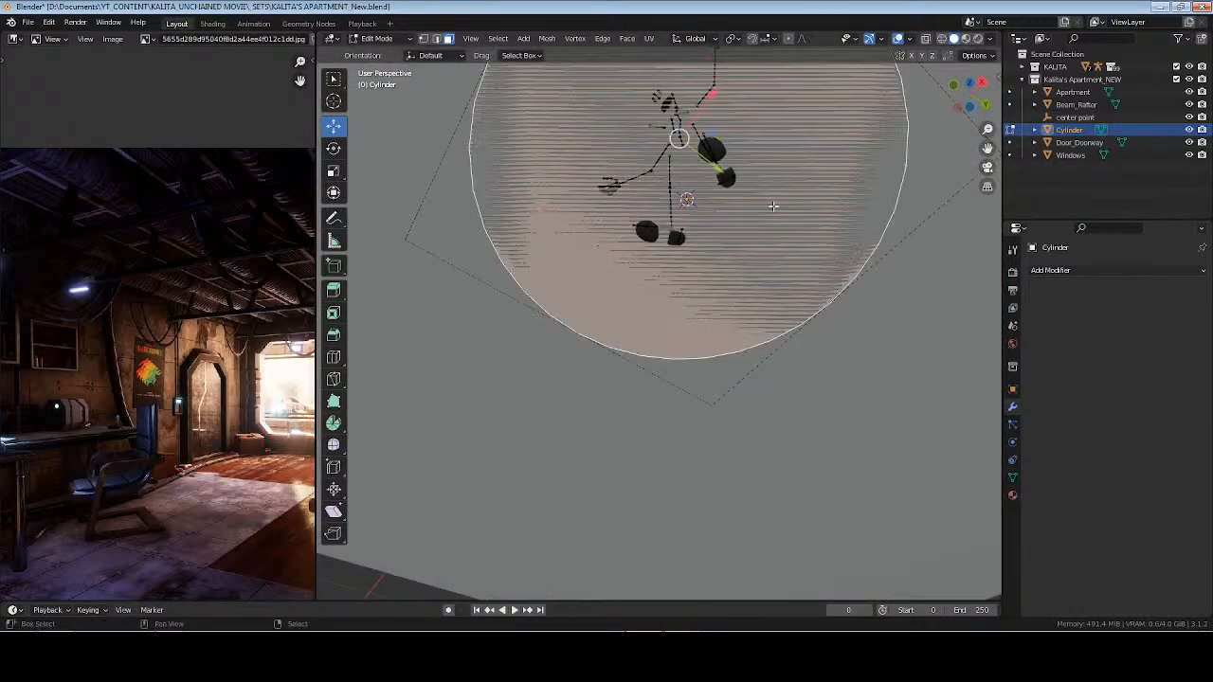
{"action": "middle_click_drag", "start_coordinate": [773, 207], "coordinate": [806, 329]}
{"action": "key", "text": "x"}
{"action": "left_click", "coordinate": [814, 361]}
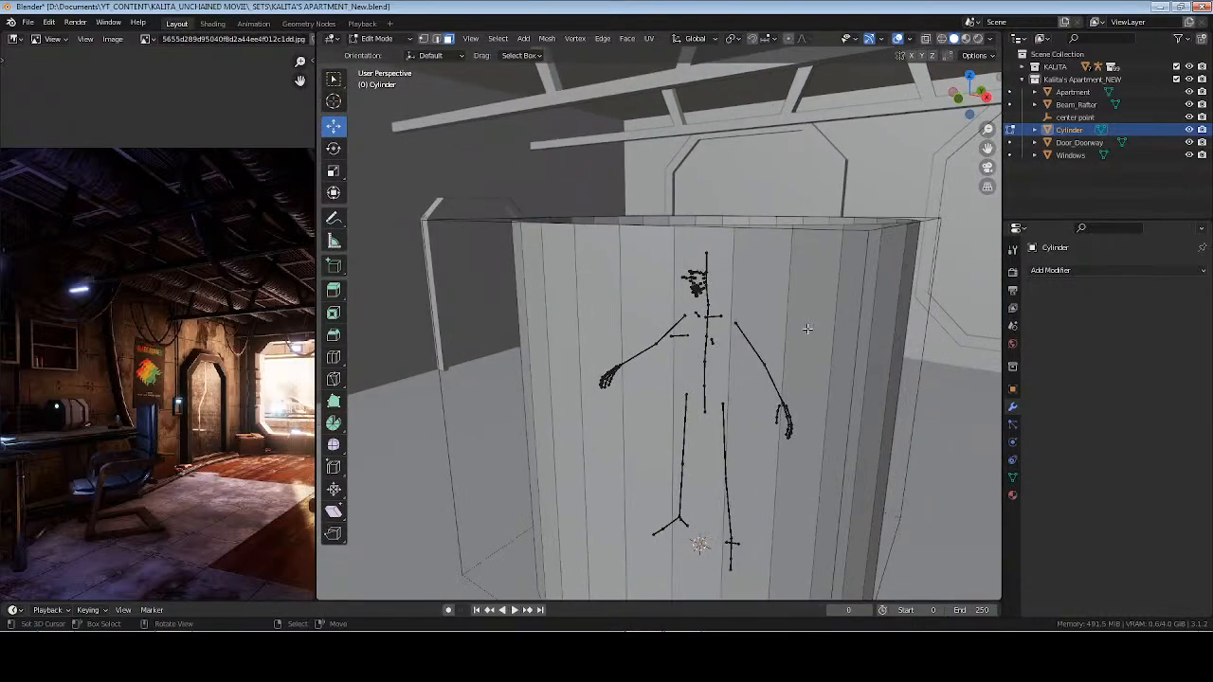
{"action": "key", "text": "Tab"}
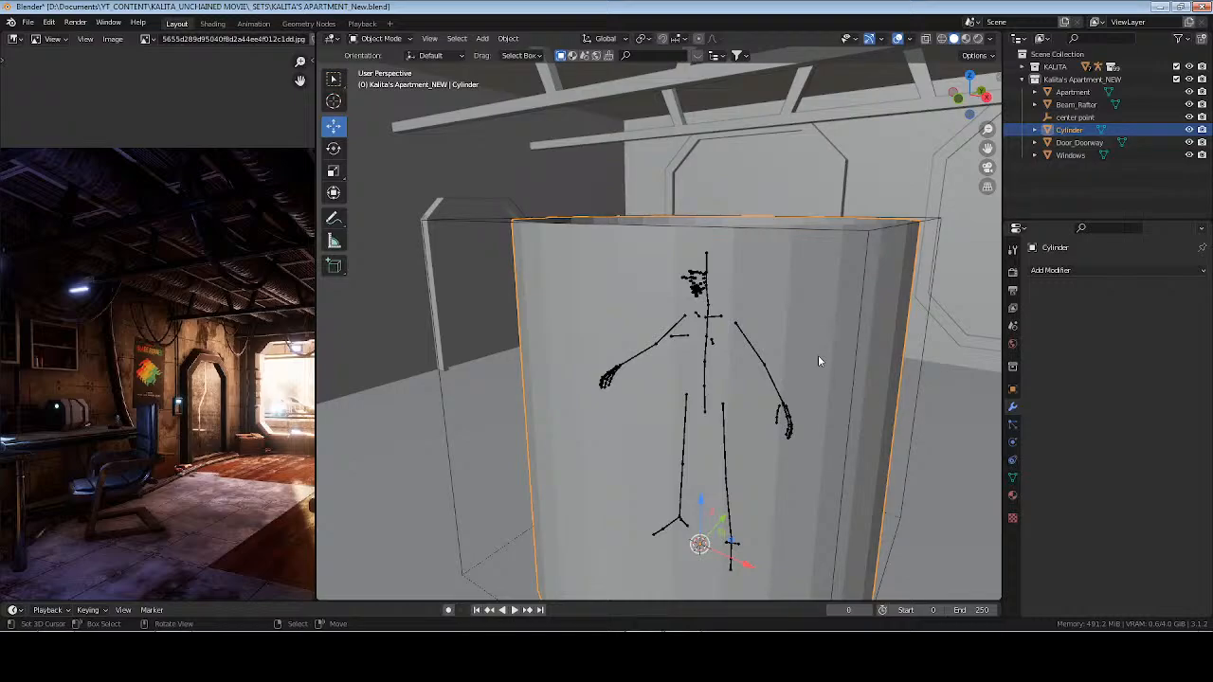
Shade the open cylinder smooth, keeping the KALITA collection visible
{"action": "key", "text": "2"}
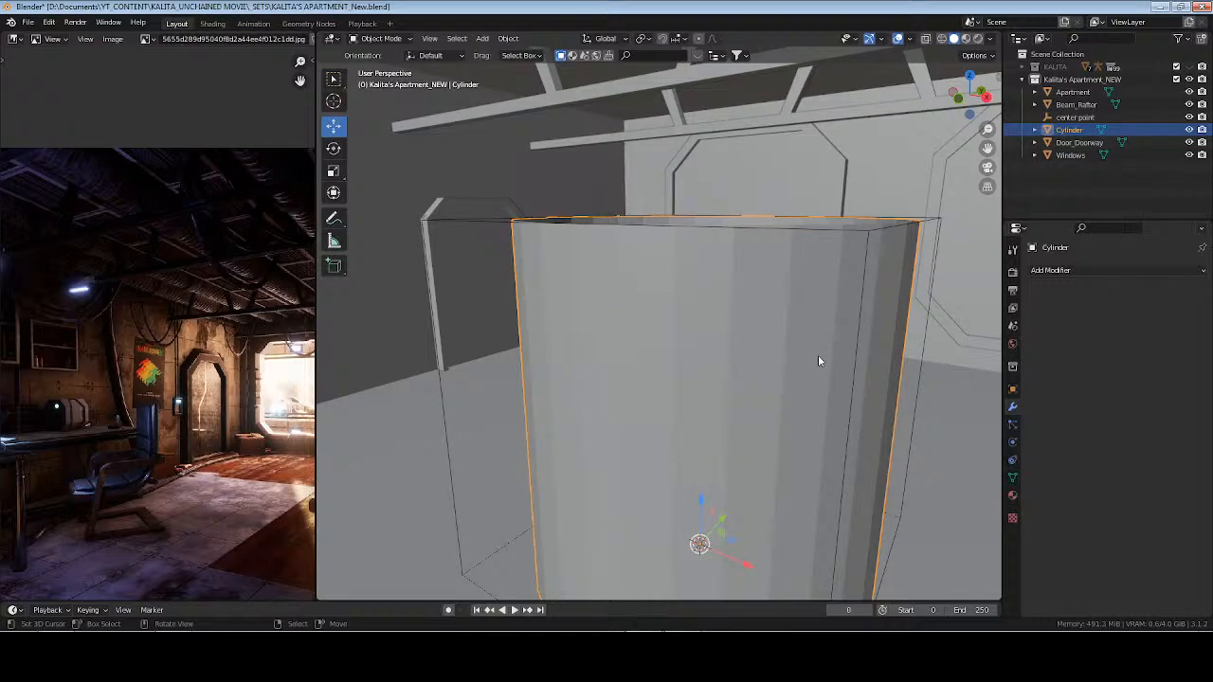
{"action": "left_click", "coordinate": [1189, 66]}
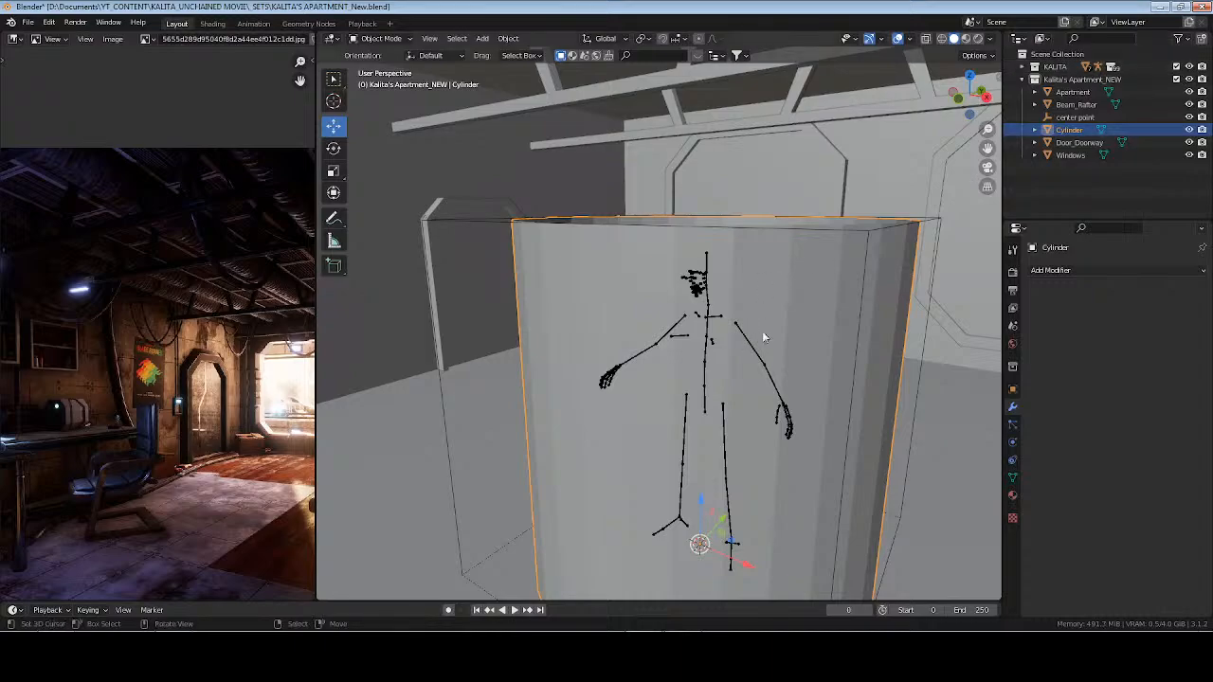
{"action": "middle_click_drag", "start_coordinate": [826, 286], "coordinate": [812, 399]}
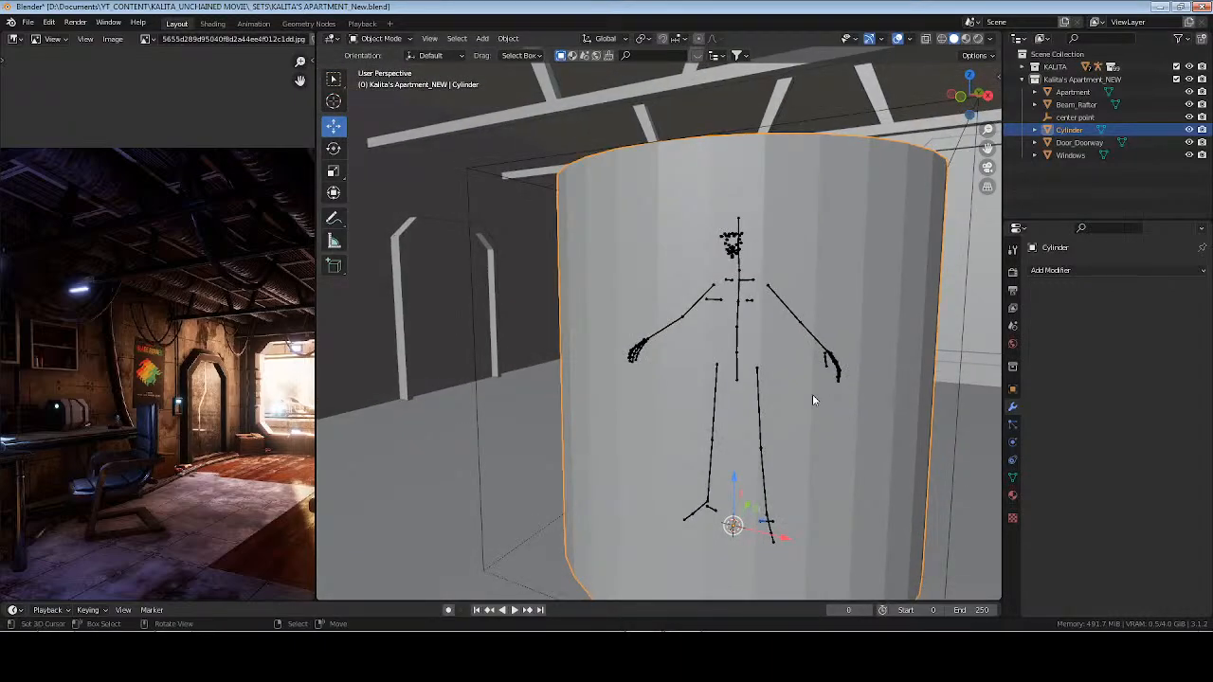
{"action": "right_click", "coordinate": [812, 399]}
{"action": "left_click", "coordinate": [812, 396]}
Cut five evenly spaced horizontal loops around the cylinder and bevel them into narrow bands
{"action": "key", "text": "Tab"}
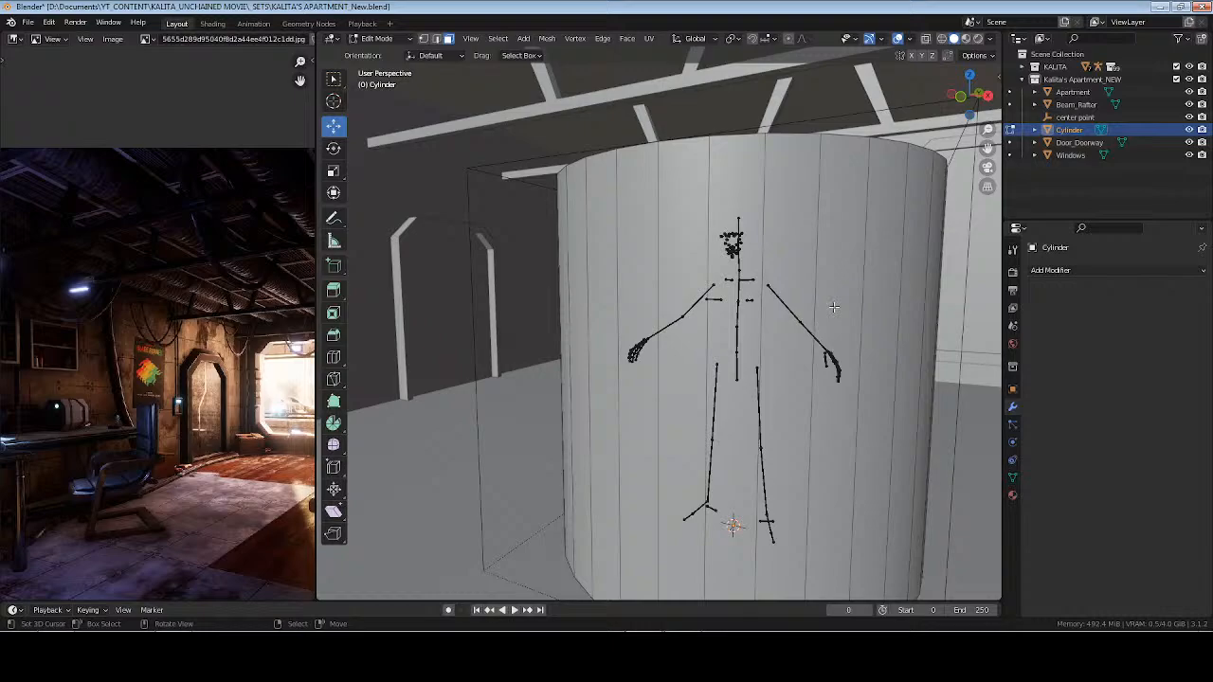
{"action": "key", "text": "ctrl+r"}
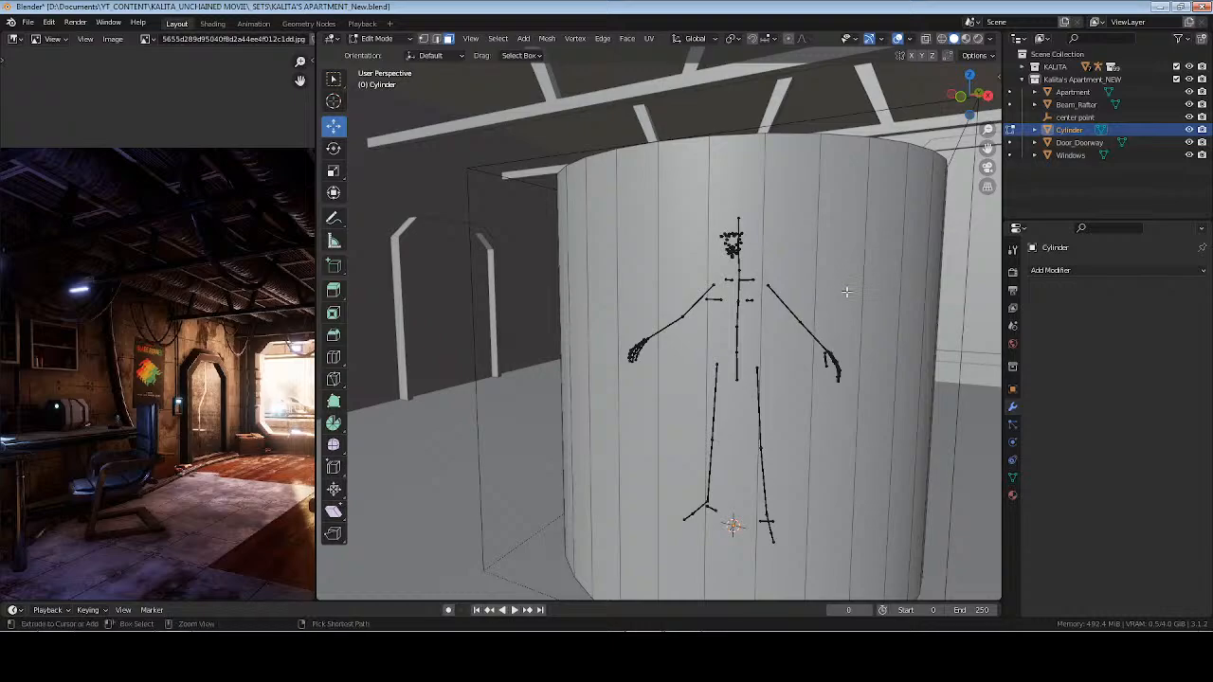
{"action": "scroll", "coordinate": [846, 290], "scroll_direction": "up", "scroll_amount": 3}
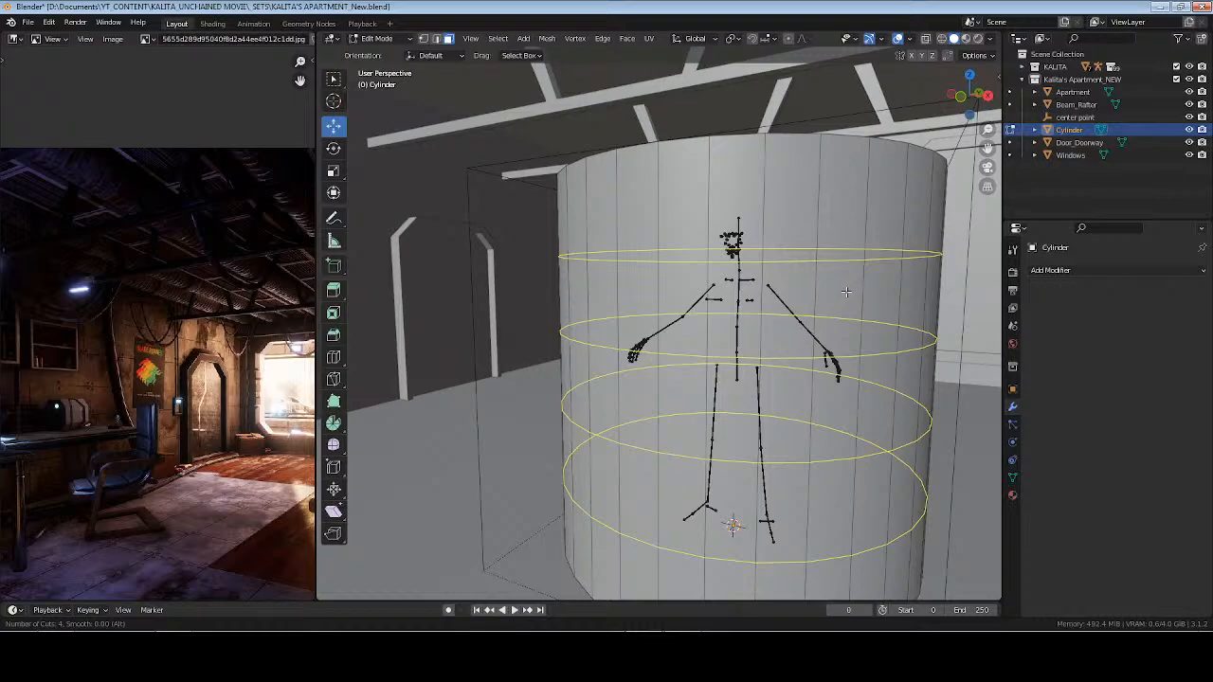
{"action": "left_click", "coordinate": [847, 289]}
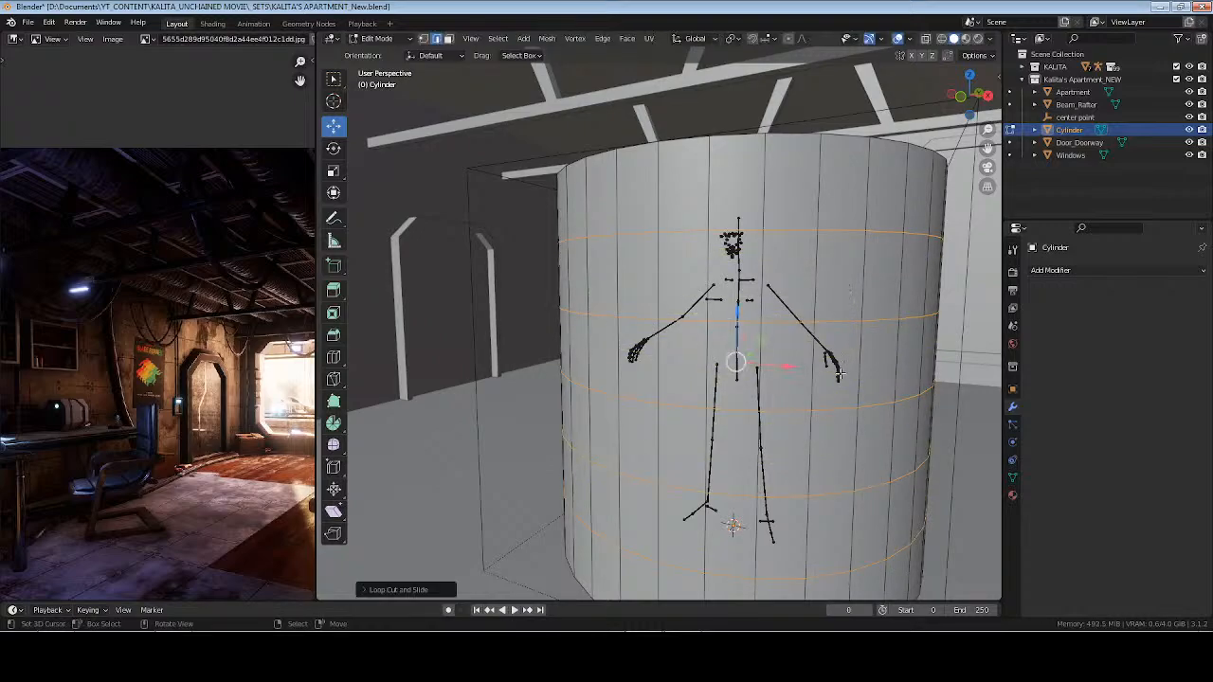
{"action": "left_click", "coordinate": [735, 361]}
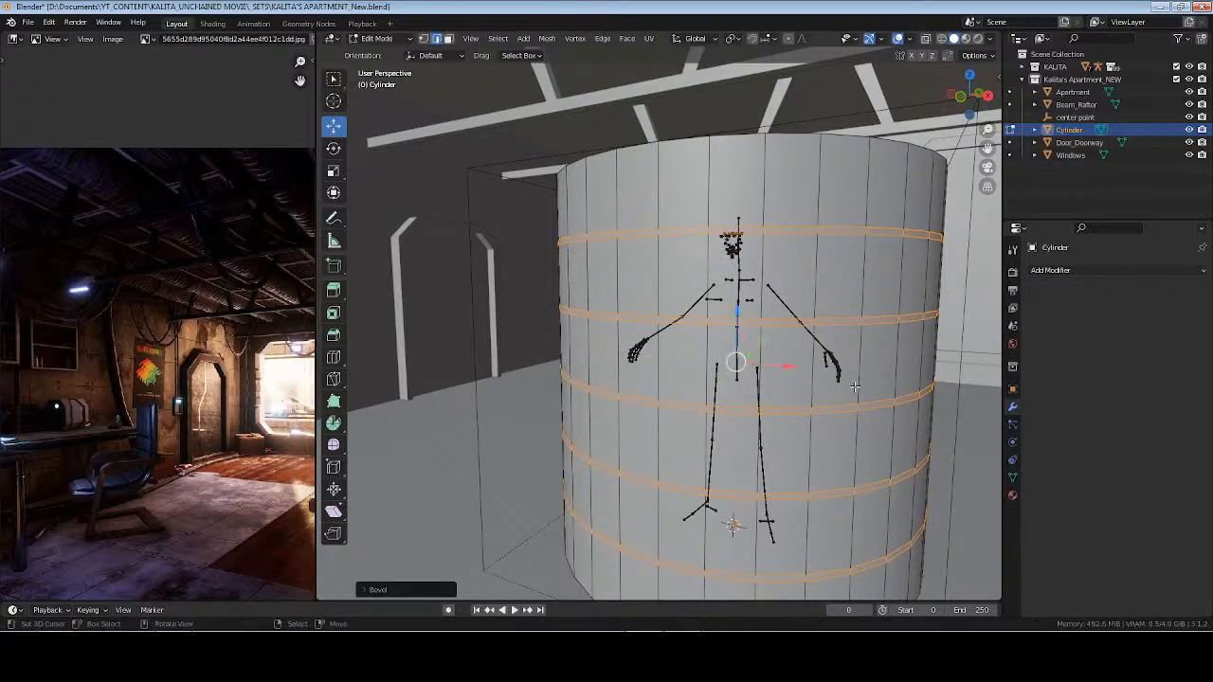
Extrude the beveled bands slightly outward along their normals to form raised ribs, and return to Object Mode
{"action": "key", "text": "alt+e"}
{"action": "left_click", "coordinate": [857, 388]}
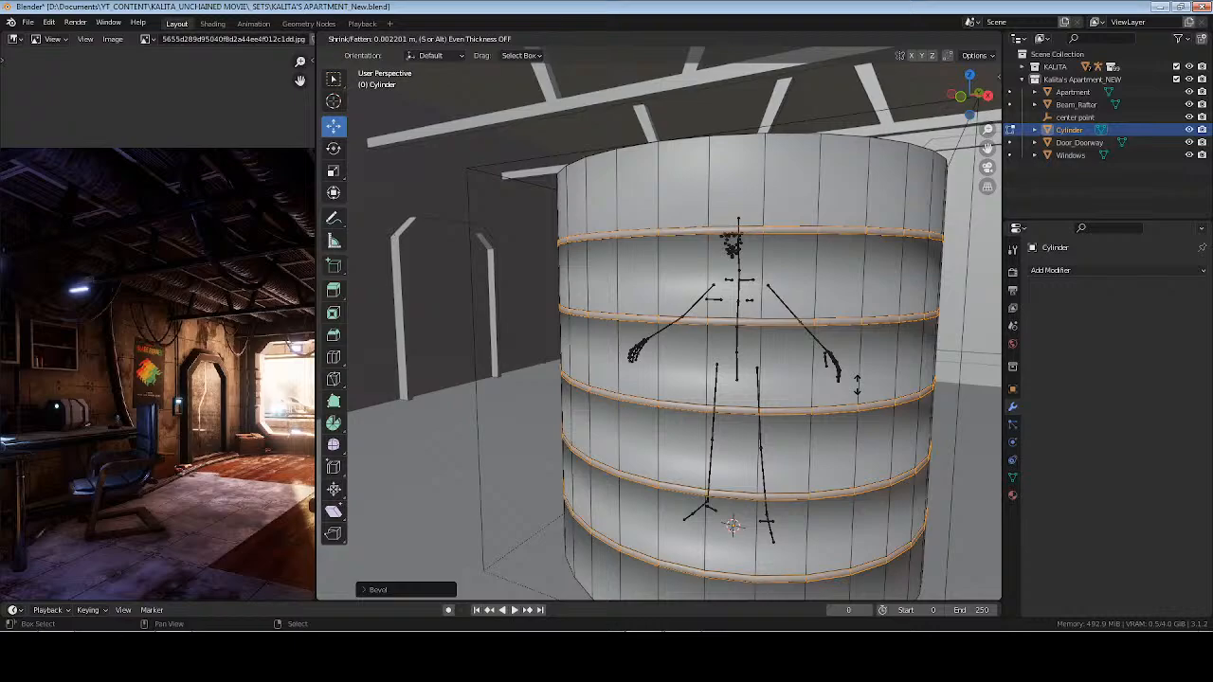
{"action": "left_click", "coordinate": [860, 374]}
{"action": "key", "text": "Tab"}
{"action": "middle_click_drag", "start_coordinate": [859, 374], "coordinate": [935, 489]}
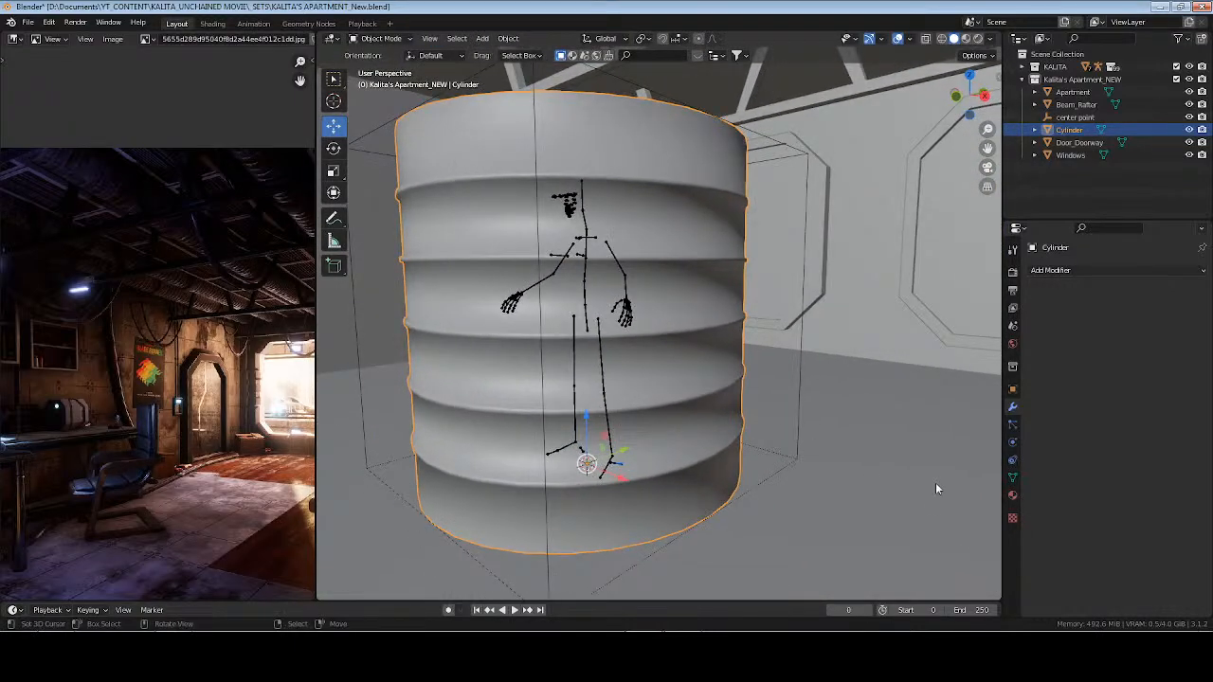
Try Auto Smooth at 30° on the ribbed cylinder's normals
{"action": "left_click", "coordinate": [1012, 477]}
{"action": "left_click_drag", "start_coordinate": [1057, 369], "coordinate": [1057, 291]}
{"action": "left_click", "coordinate": [1052, 393]}
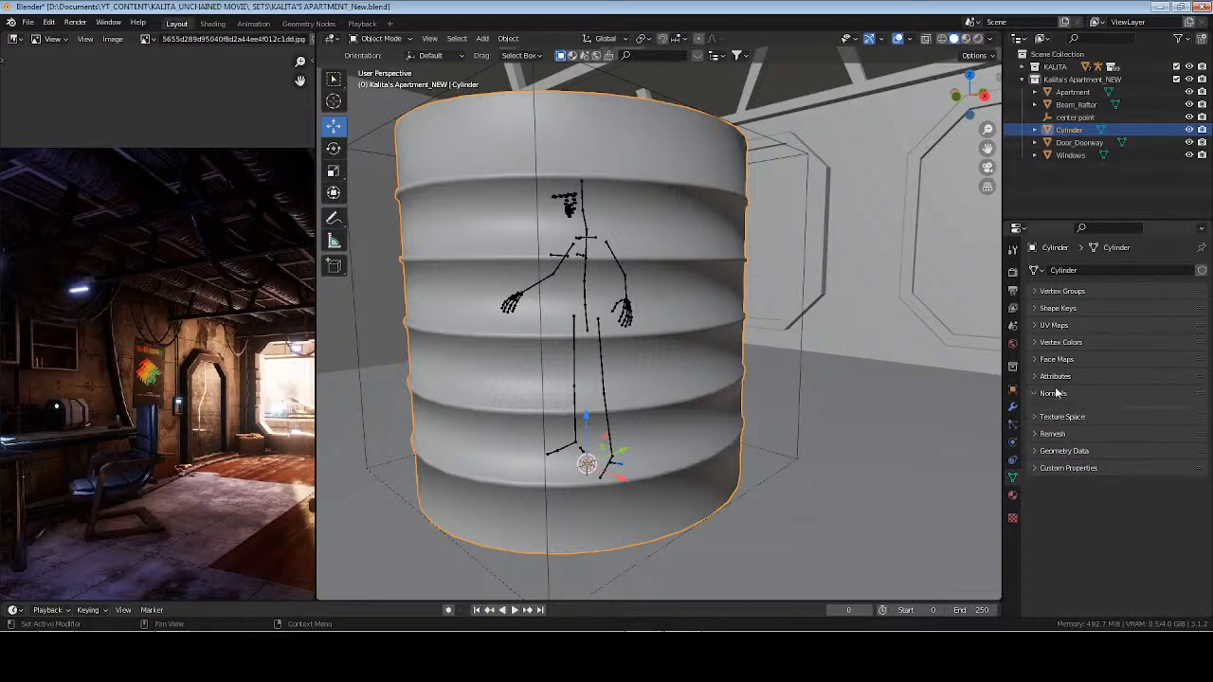
{"action": "left_click", "coordinate": [1101, 413]}
{"action": "mouse_move", "coordinate": [590, 424]}
{"action": "middle_mouse_down"}
{"action": "mouse_move", "coordinate": [625, 417]}
{"action": "mouse_move", "coordinate": [569, 422]}
{"action": "mouse_move", "coordinate": [616, 407]}
{"action": "mouse_move", "coordinate": [590, 423]}
{"action": "middle_mouse_up"}
{"action": "scroll", "coordinate": [590, 424], "scroll_direction": "up", "scroll_amount": 3}
{"action": "left_click", "coordinate": [1101, 412]}
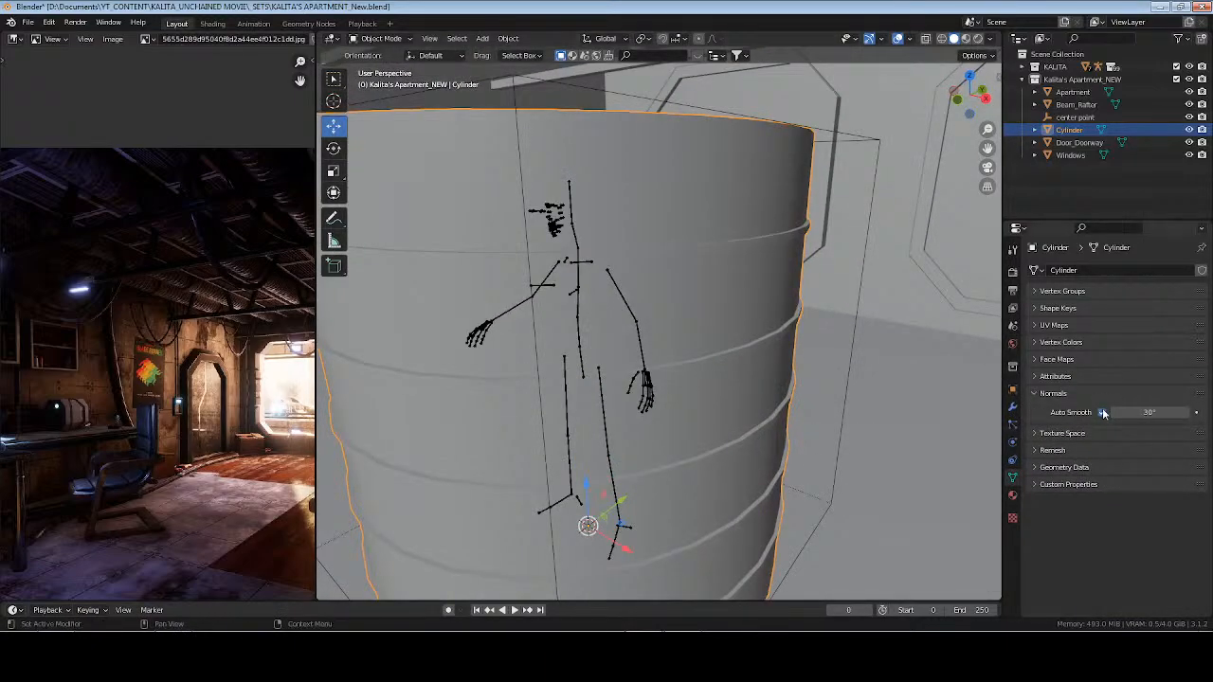
Add a Catmull-Clark Subdivision modifier with viewport and render levels of 1 to the cylinder and apply it
{"action": "left_click", "coordinate": [1011, 407]}
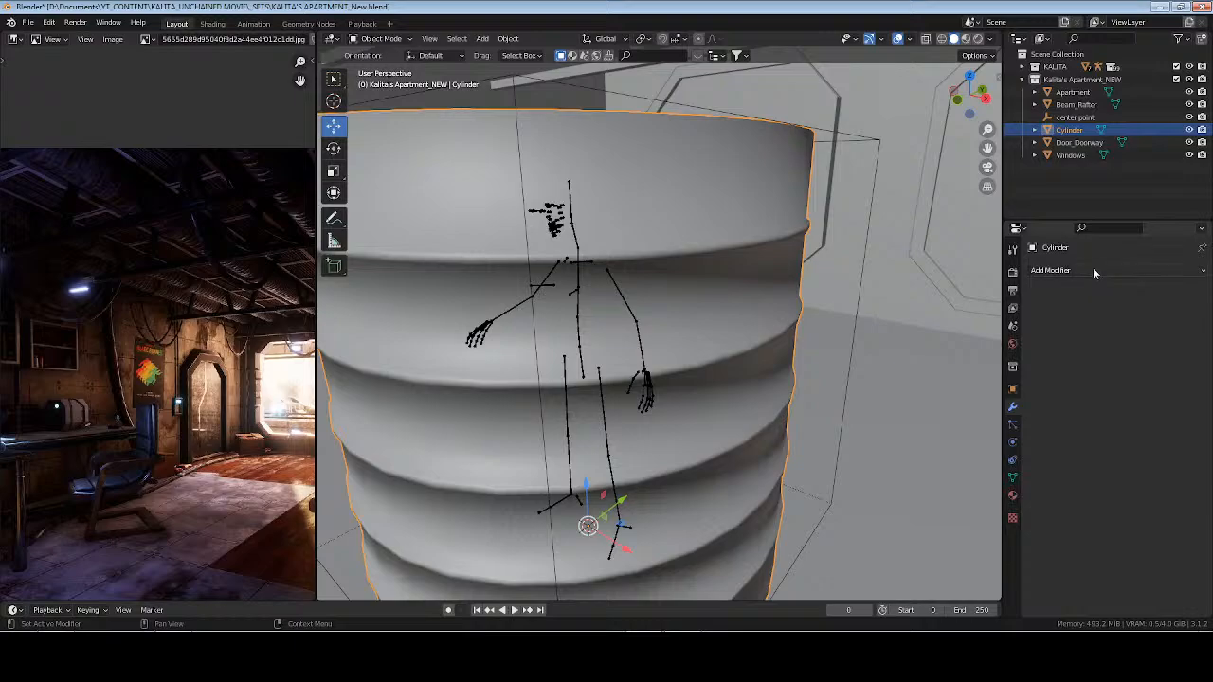
{"action": "left_click", "coordinate": [1093, 270]}
{"action": "left_click", "coordinate": [938, 499]}
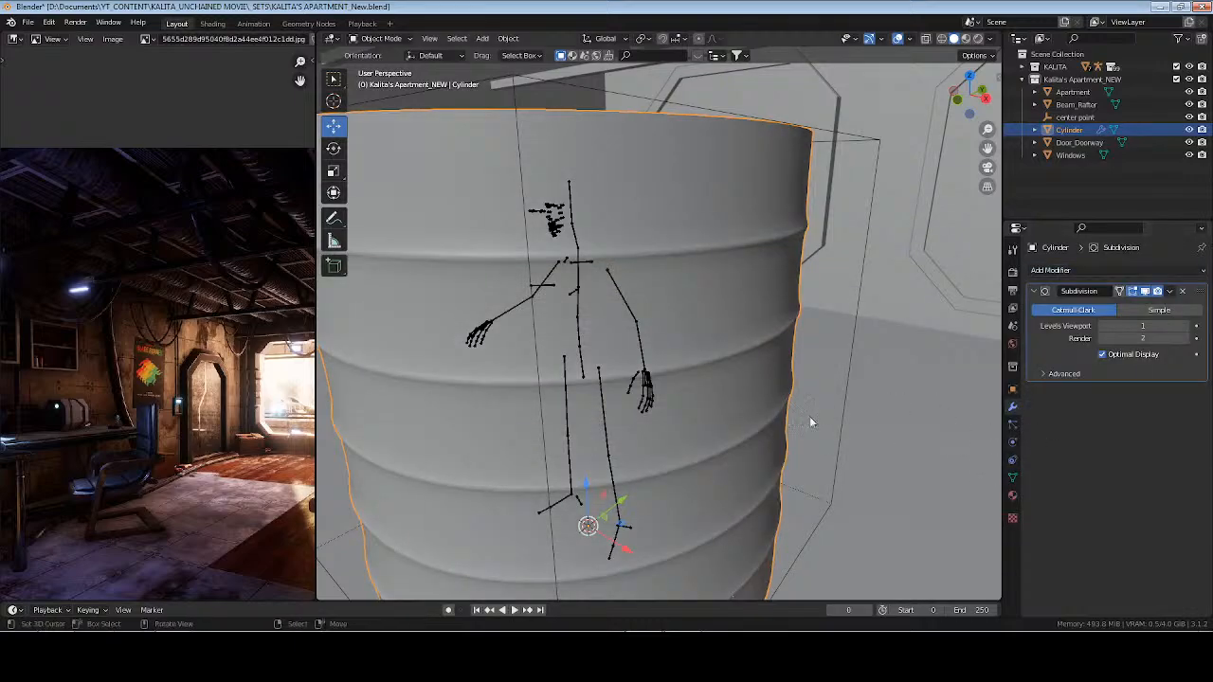
{"action": "middle_click_drag", "start_coordinate": [707, 424], "coordinate": [803, 410], "text": "shift"}
{"action": "left_click", "coordinate": [1104, 338]}
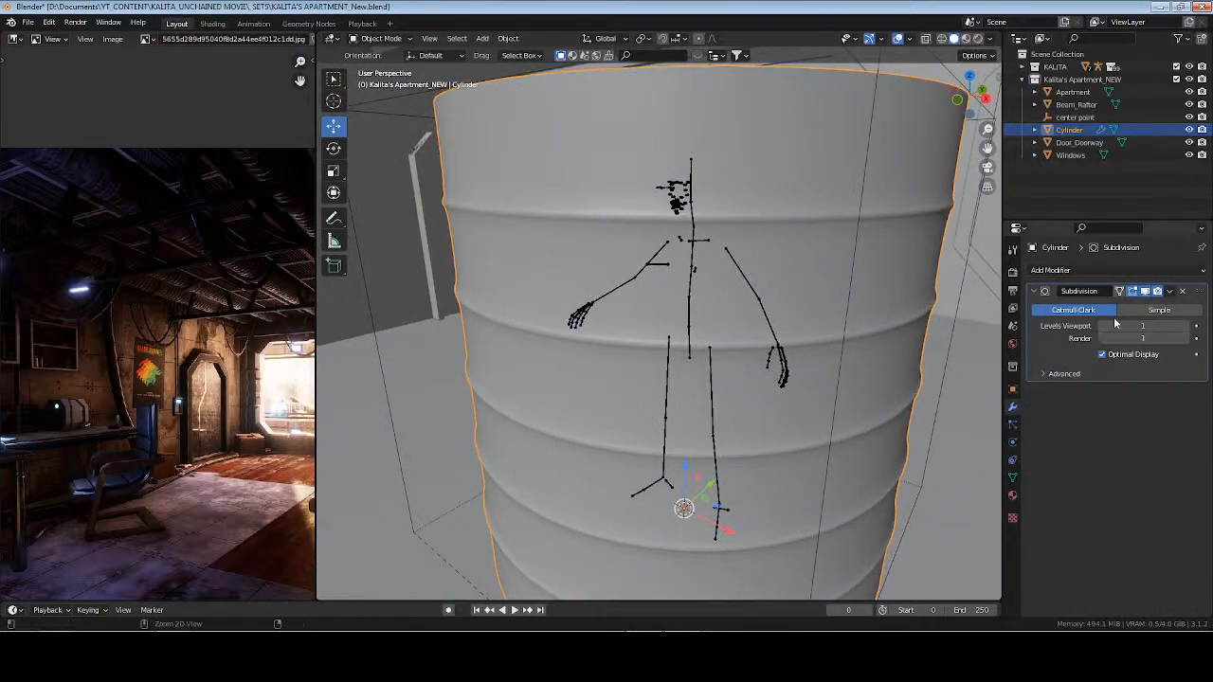
{"action": "key", "text": "ctrl+a"}
Scale the ribbed cylinder to about 0.235 in X and Y, keeping its Z length, to make a slim pipe
{"action": "middle_click_drag", "start_coordinate": [856, 343], "coordinate": [692, 341]}
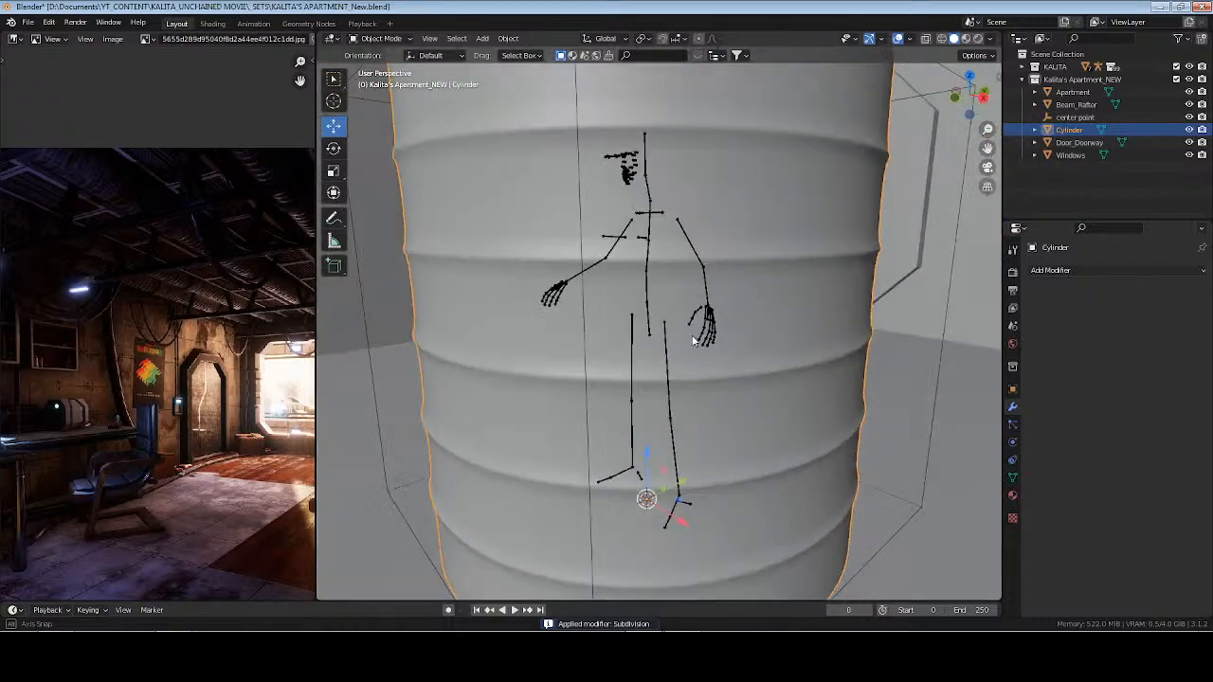
{"action": "key", "text": "s"}
{"action": "key", "text": "shift+z"}
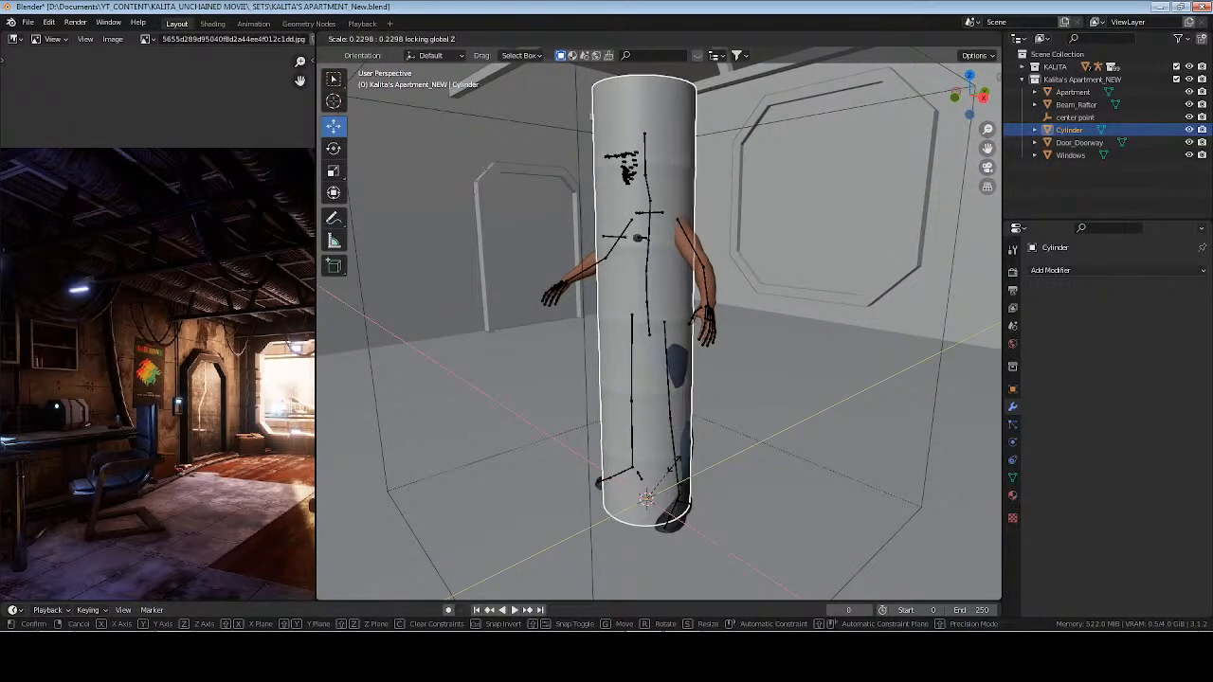
{"action": "left_click", "coordinate": [686, 426]}
Try rotating the pipe 90° about X and 90° about Z, and return it to upright
{"action": "type", "text": "r"}
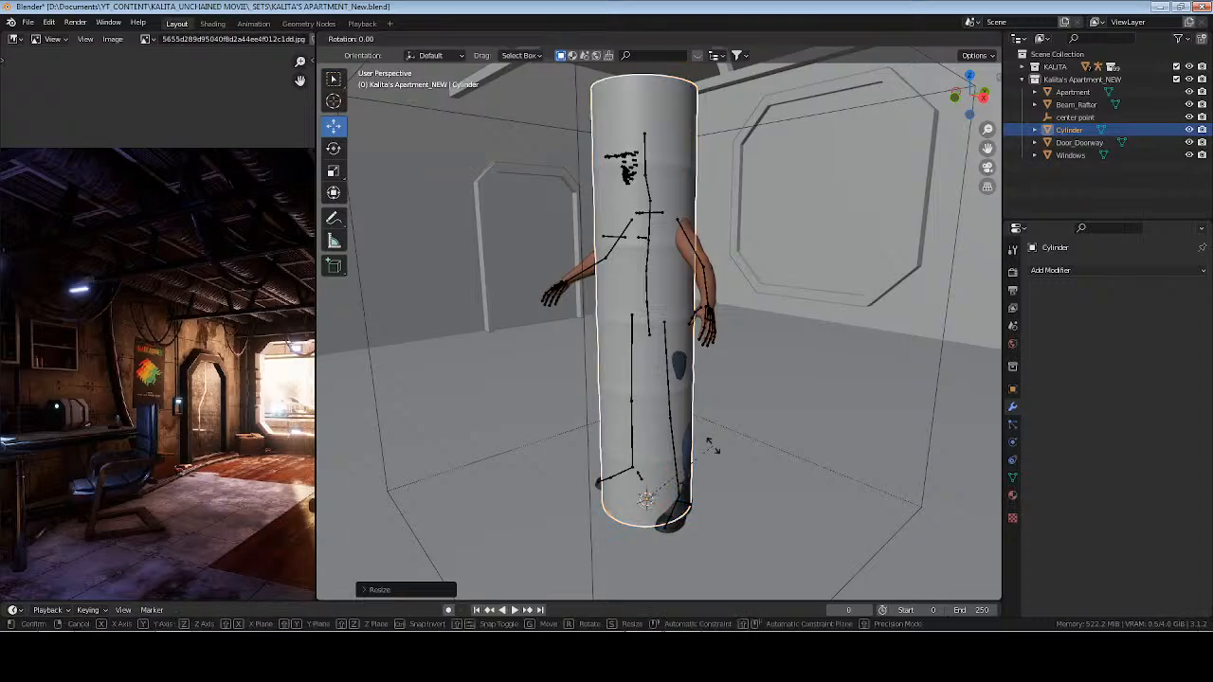
{"action": "type", "text": "x90"}
{"action": "key", "text": "Return"}
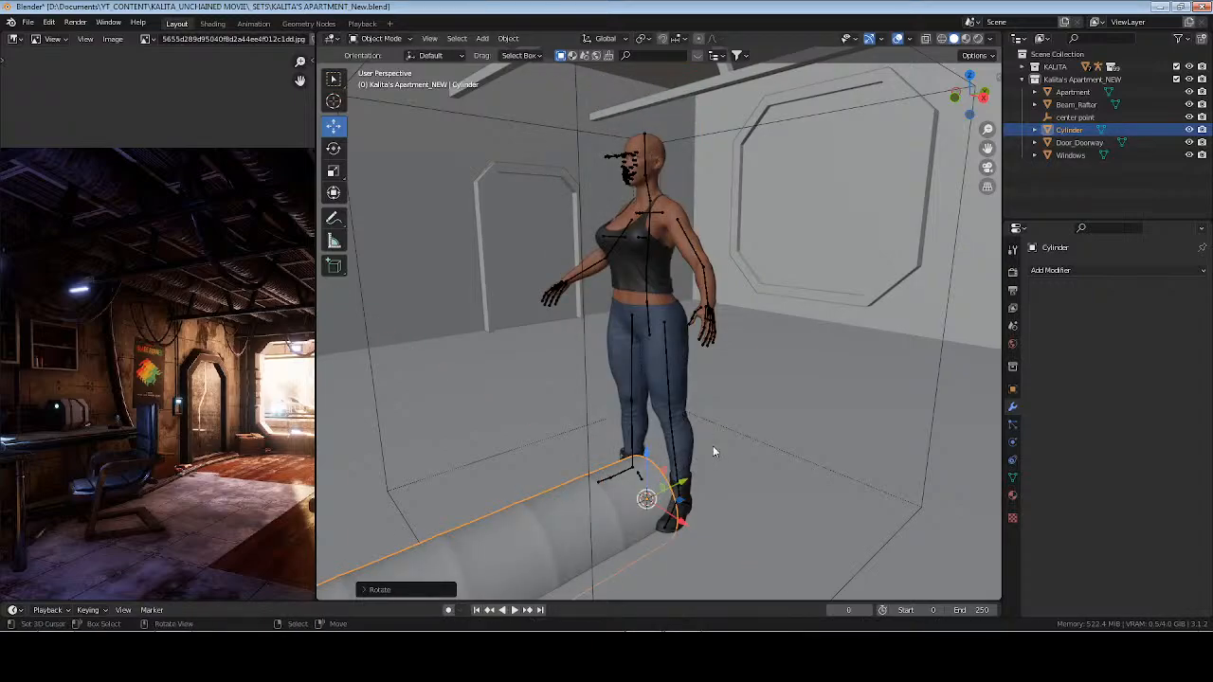
{"action": "type", "text": "rz90"}
{"action": "key", "text": "Return"}
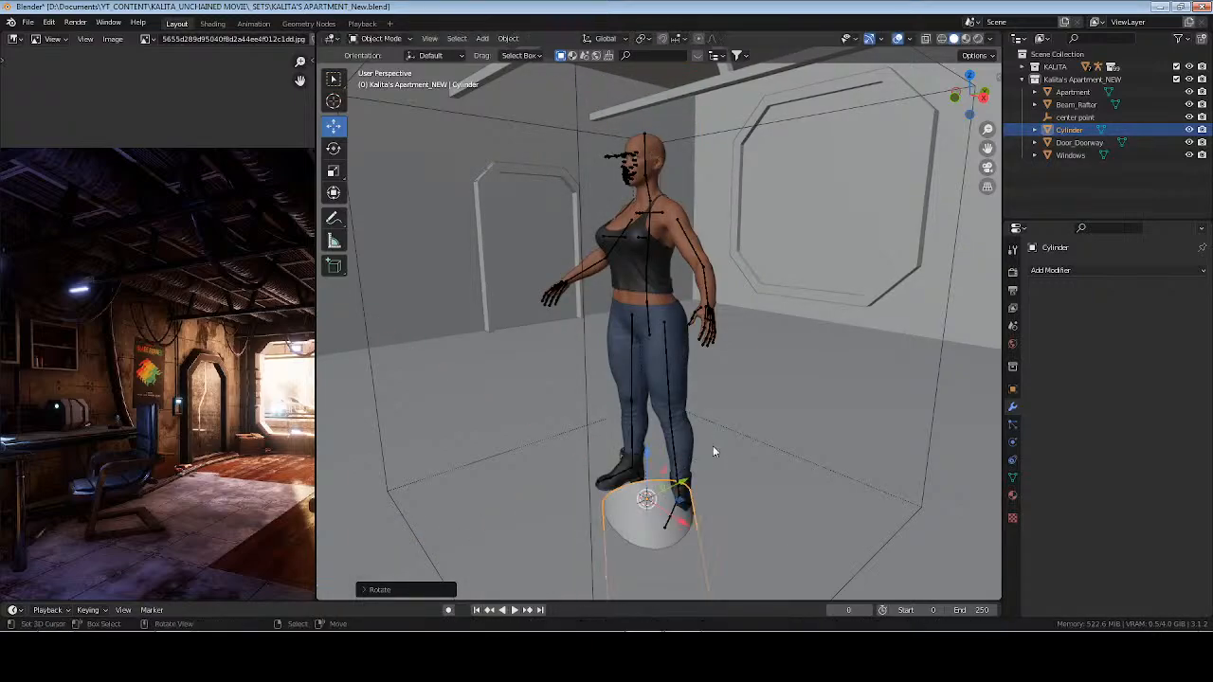
{"action": "key", "text": "ctrl+z"}
{"action": "type", "text": "r"}
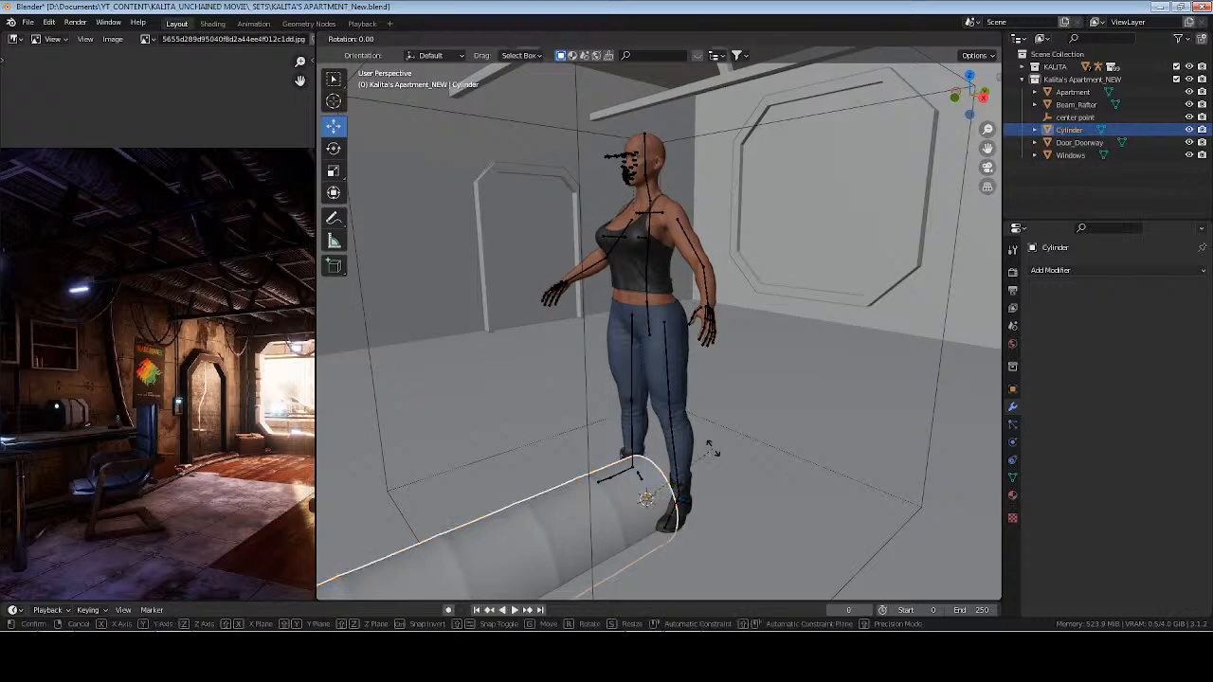
{"action": "type", "text": "x-90"}
{"action": "key", "text": "Return"}
Rotate the pipe -90° about X so it lies along positive Y, and display its object transform values
{"action": "type", "text": "r"}
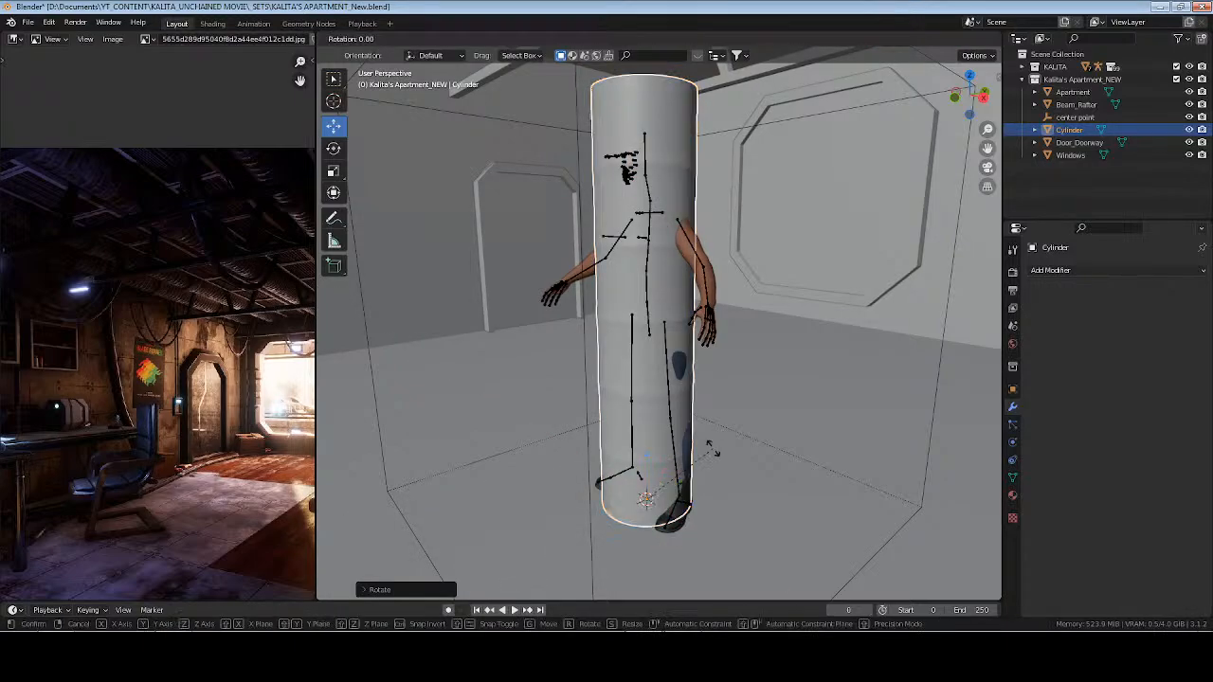
{"action": "type", "text": "x-90"}
{"action": "key", "text": "Return"}
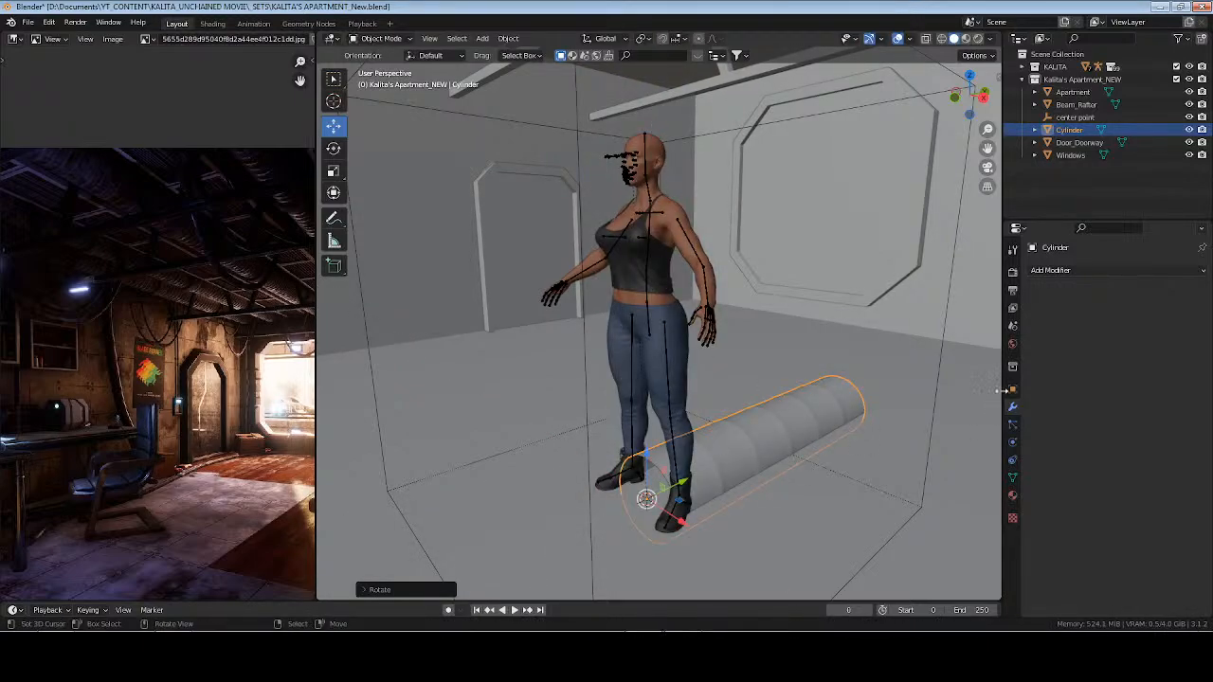
{"action": "left_click", "coordinate": [1012, 389]}
{"action": "middle_click_drag", "start_coordinate": [791, 376], "coordinate": [767, 376]}
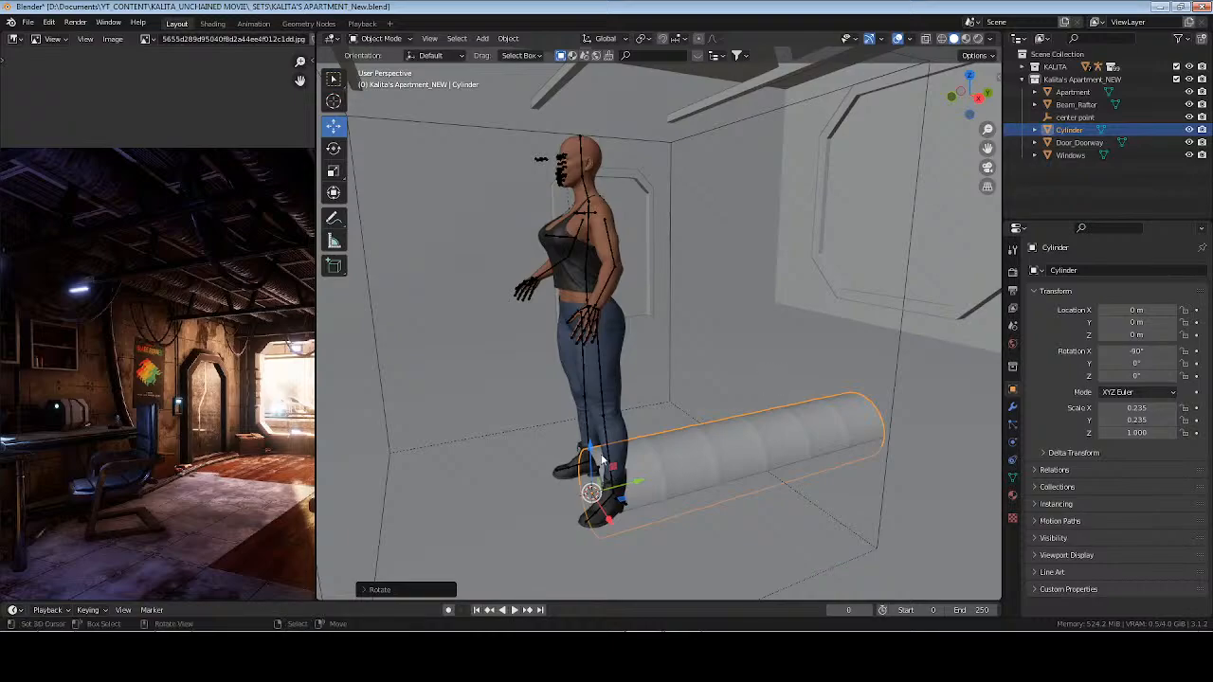
Raise the pipe along Z to about 1.37 m and switch to a right orthographic wireframe view of the room
{"action": "key", "text": "g"}
{"action": "key", "text": "z"}
{"action": "left_click", "coordinate": [595, 184]}
{"action": "key", "text": "KP_3"}
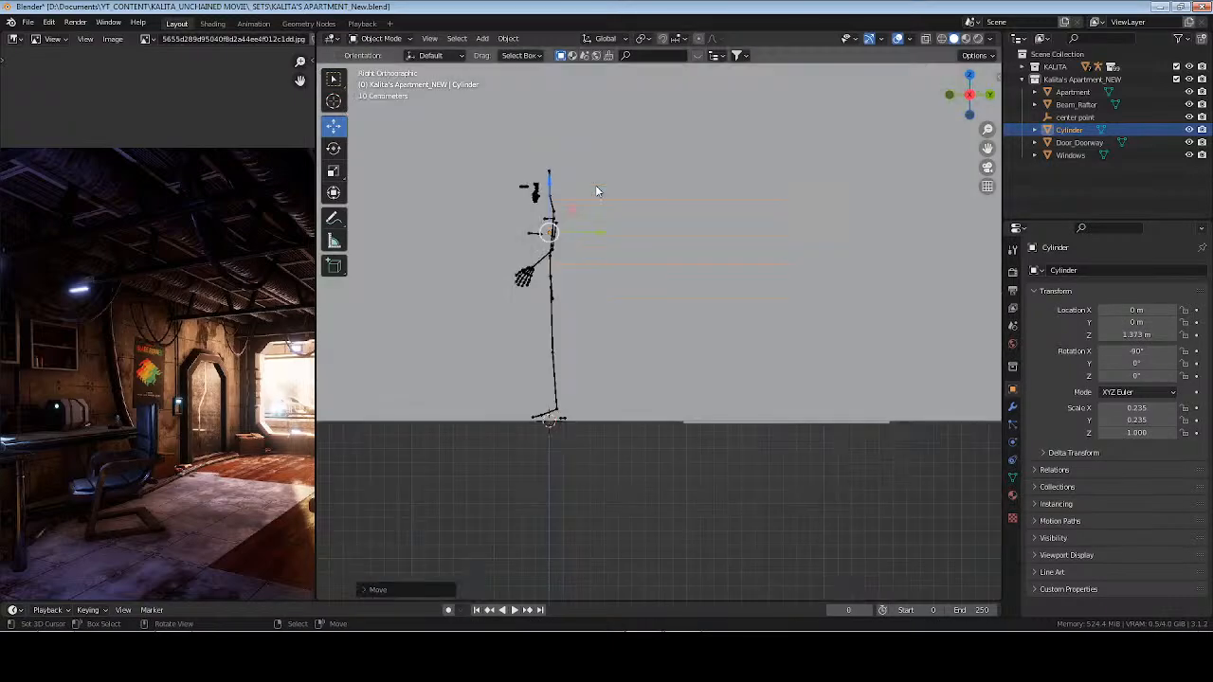
{"action": "key", "text": "z"}
{"action": "key", "text": "4"}
{"action": "scroll", "coordinate": [596, 190], "scroll_direction": "down", "scroll_amount": 5}
{"action": "middle_click_drag", "start_coordinate": [593, 190], "coordinate": [746, 231], "text": "shift"}
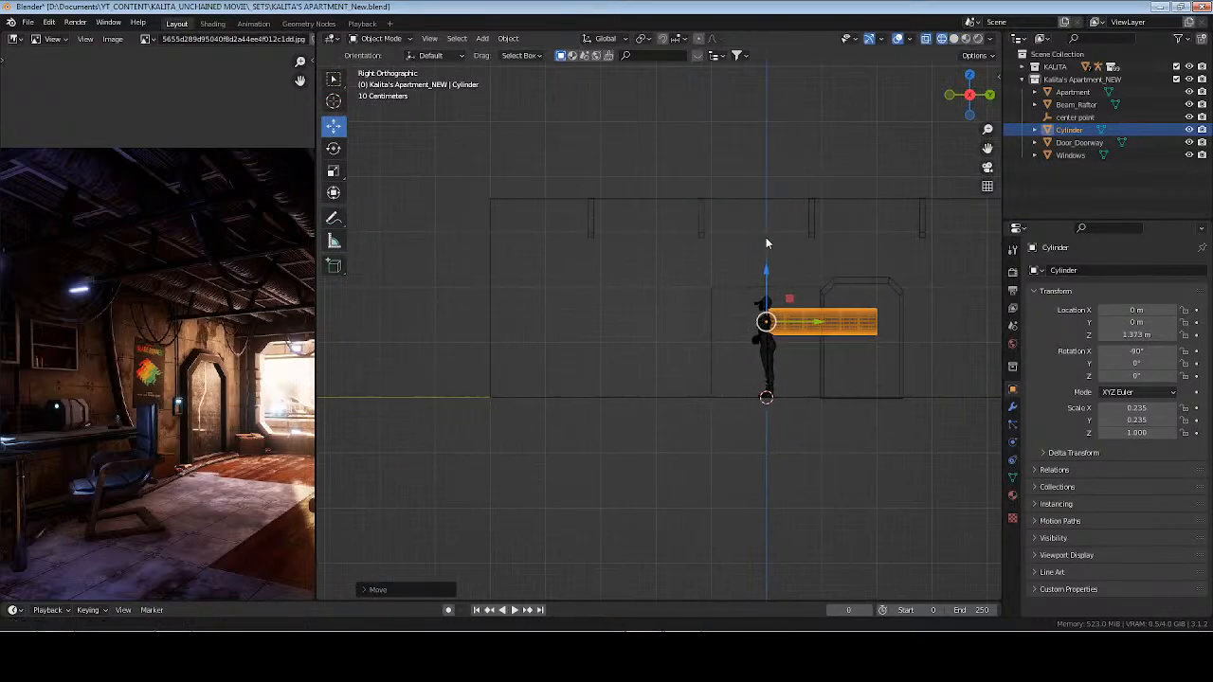
Move the pipe up under the ceiling to the room's negative-Y wall, at about Y -5.0 m and Z 3.335 m
{"action": "key", "text": "g"}
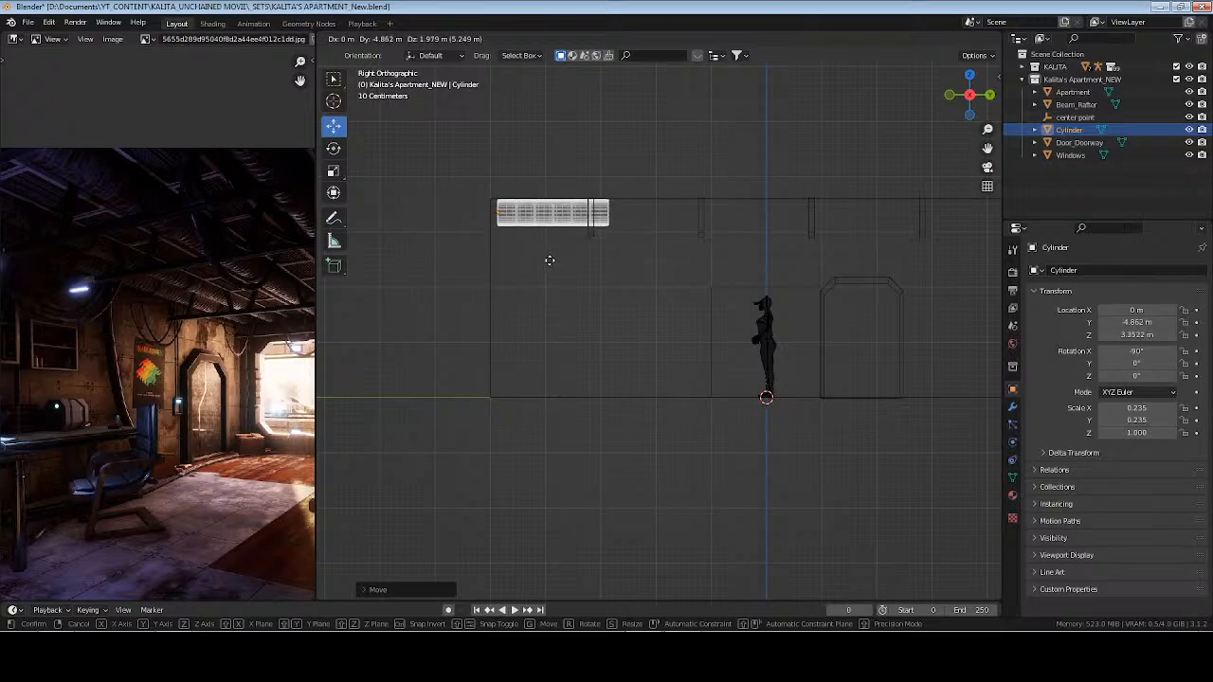
{"action": "left_click", "coordinate": [479, 272]}
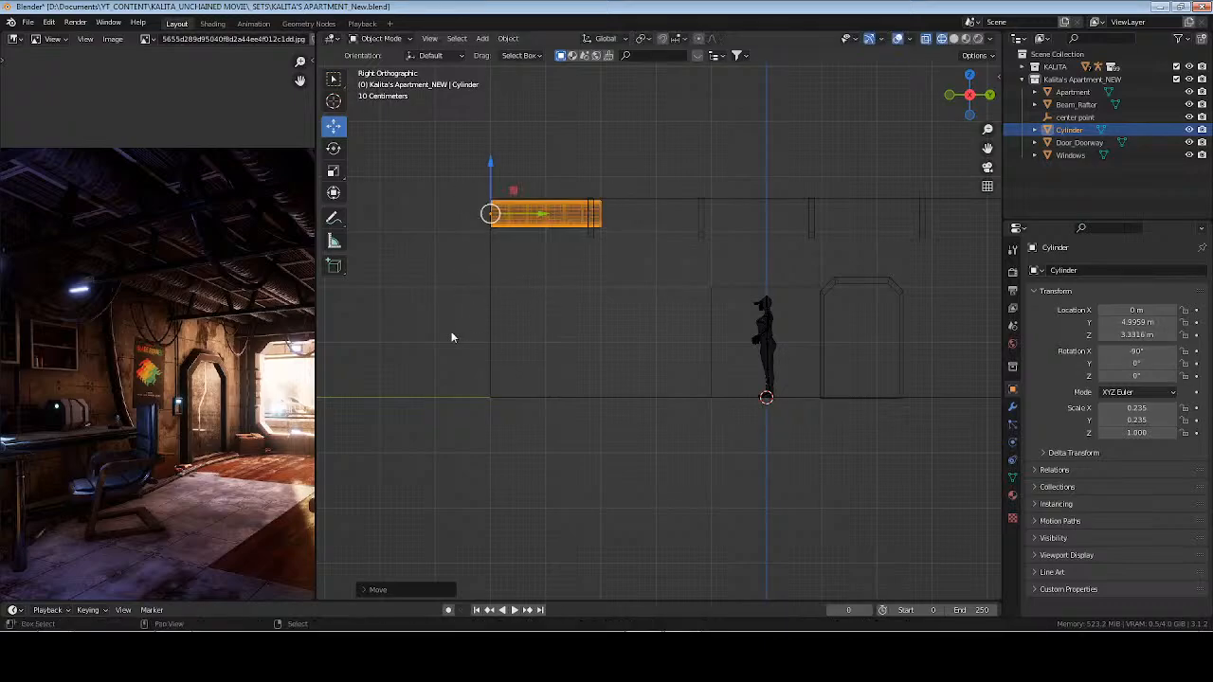
{"action": "middle_click_drag", "start_coordinate": [452, 338], "coordinate": [541, 382]}
{"action": "key", "text": "KP_7"}
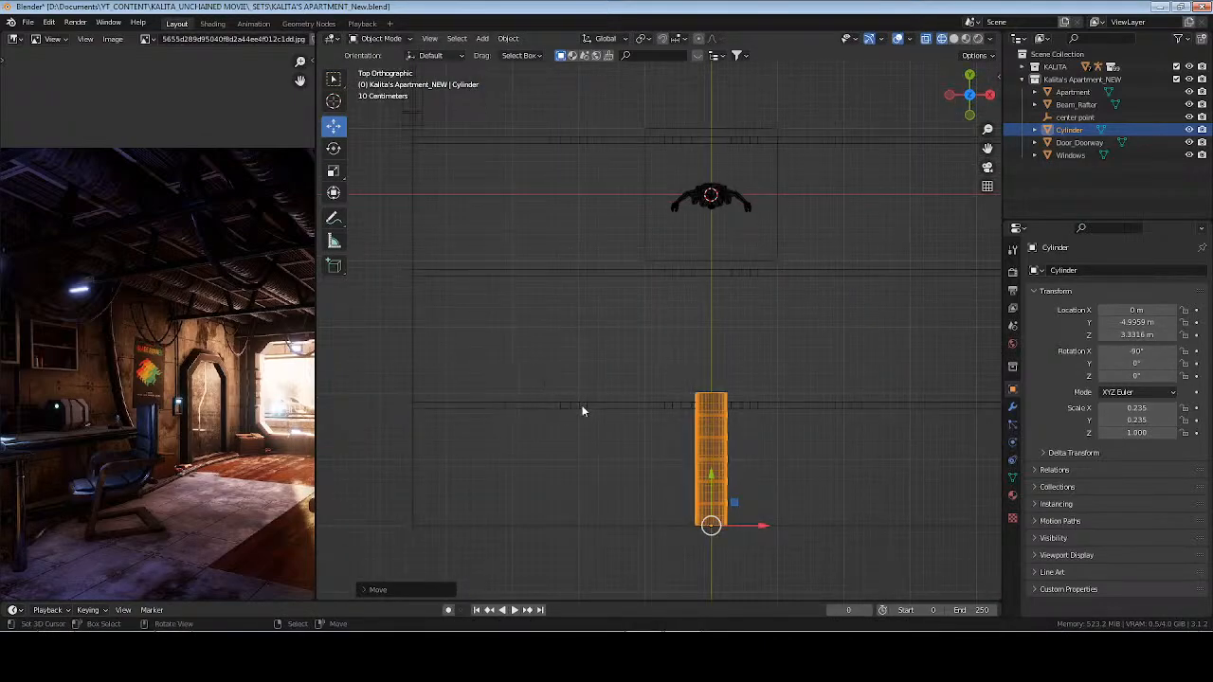
{"action": "middle_click_drag", "start_coordinate": [710, 508], "coordinate": [655, 464], "text": "shift"}
{"action": "scroll", "coordinate": [655, 463], "scroll_direction": "up", "scroll_amount": 3}
{"action": "key", "text": "KP_1"}
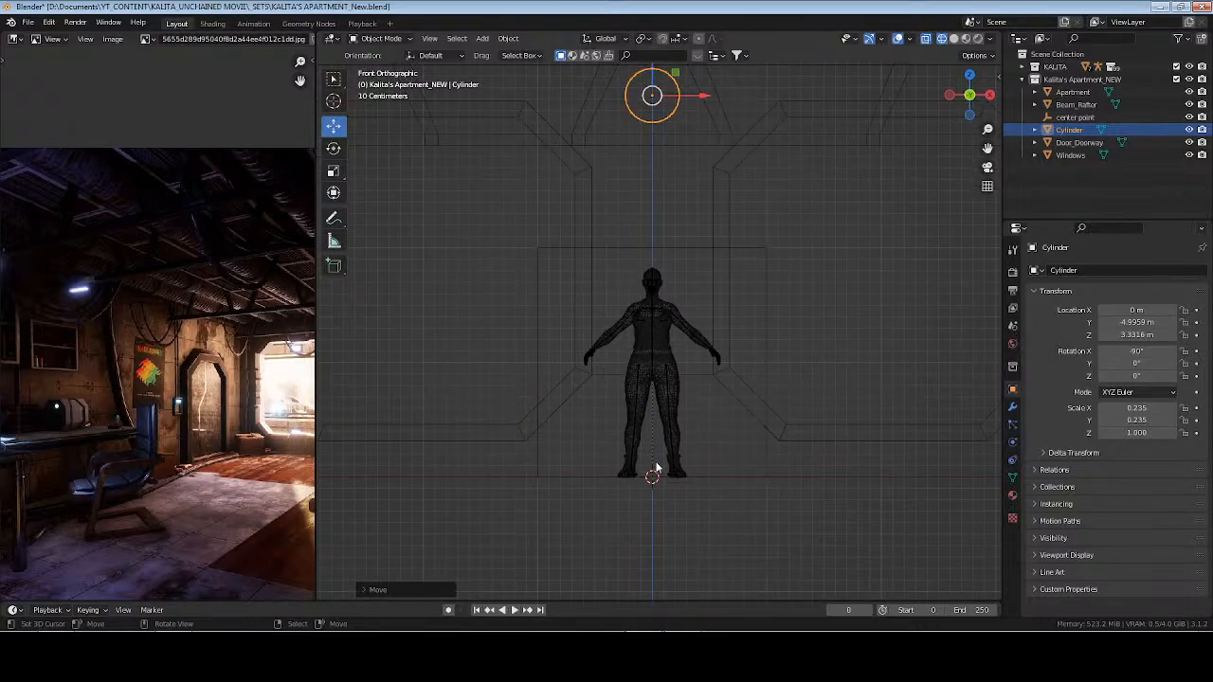
{"action": "middle_click_drag", "start_coordinate": [691, 154], "coordinate": [678, 233], "text": "shift"}
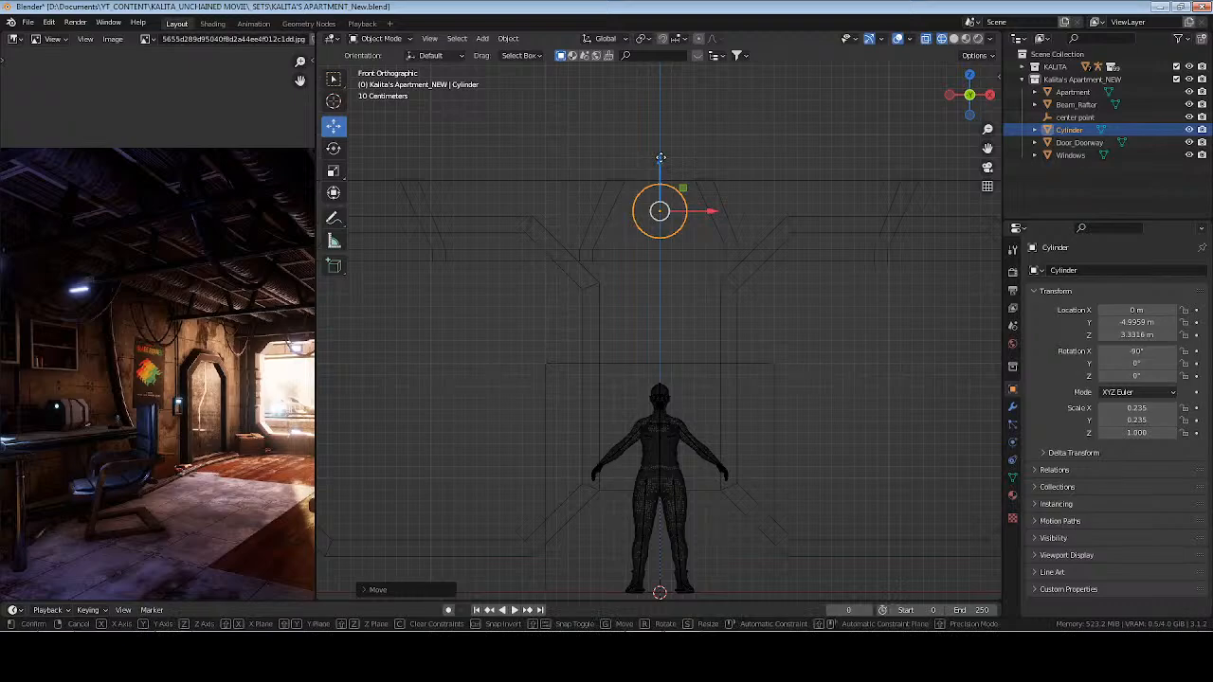
{"action": "left_click_drag", "start_coordinate": [662, 158], "coordinate": [660, 153]}
Shift the pipe's end along Y to about -5.023 m at the wall and save the file
{"action": "key", "text": "KP_3"}
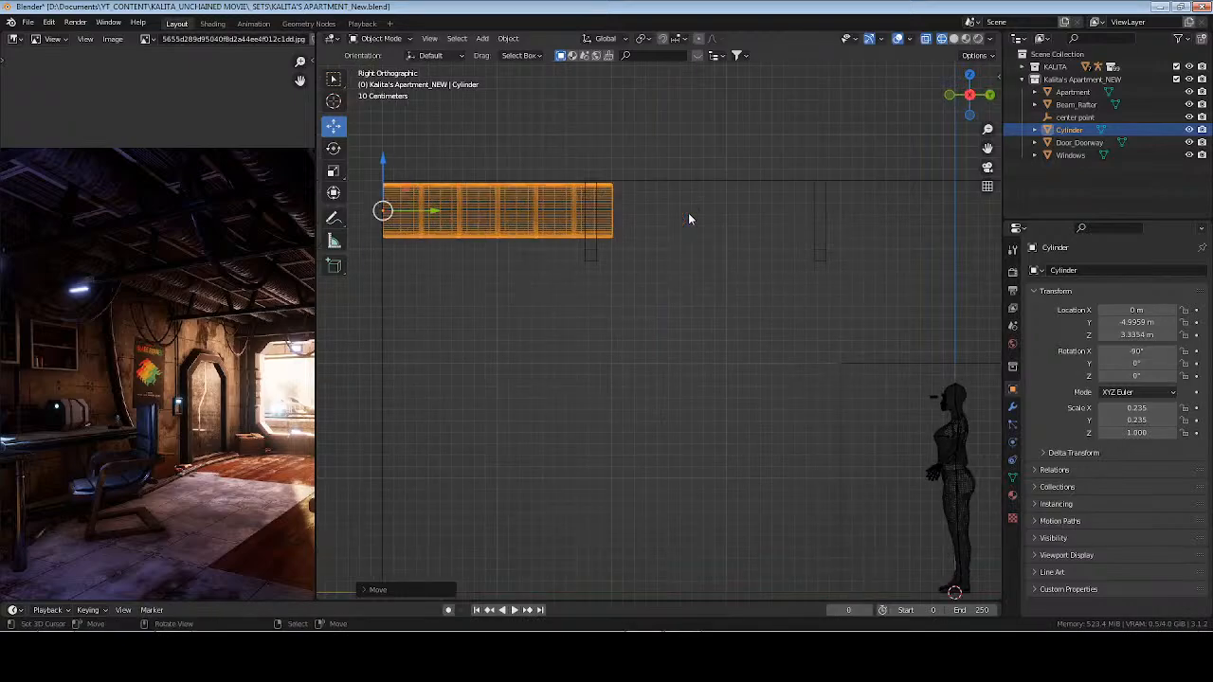
{"action": "middle_click_drag", "start_coordinate": [449, 292], "coordinate": [472, 240], "text": "shift"}
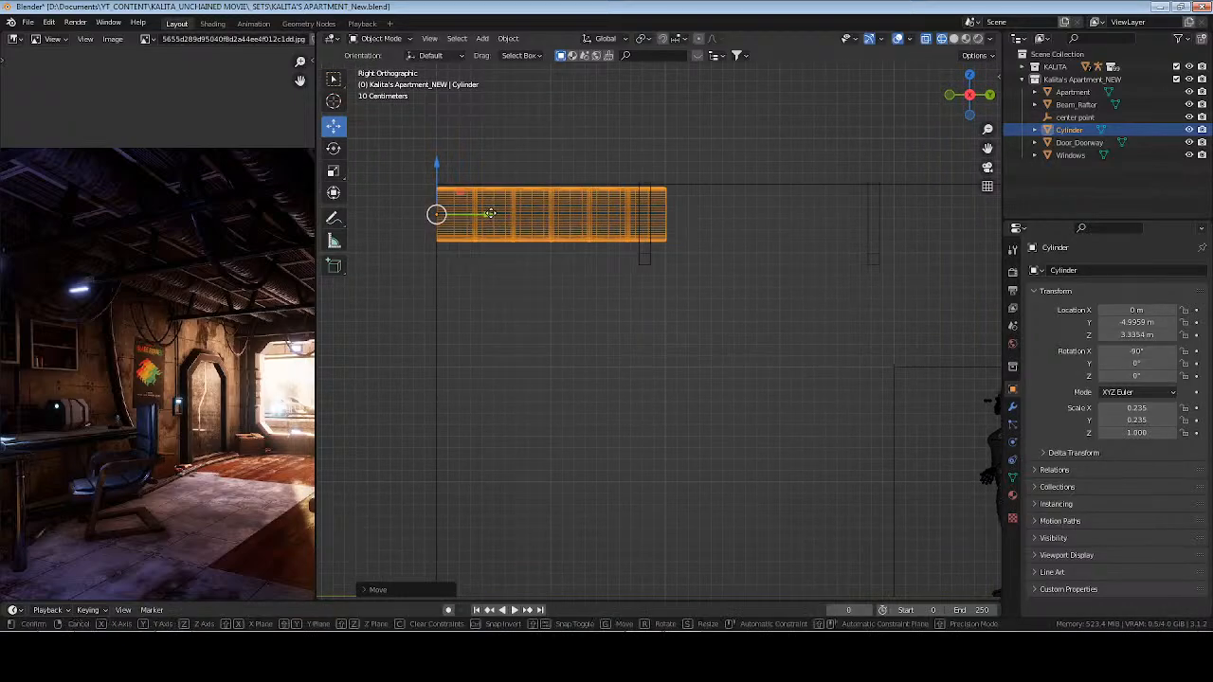
{"action": "left_click_drag", "start_coordinate": [486, 217], "coordinate": [489, 214]}
{"action": "middle_click_drag", "start_coordinate": [481, 227], "coordinate": [555, 273]}
{"action": "key", "text": "ctrl+s"}
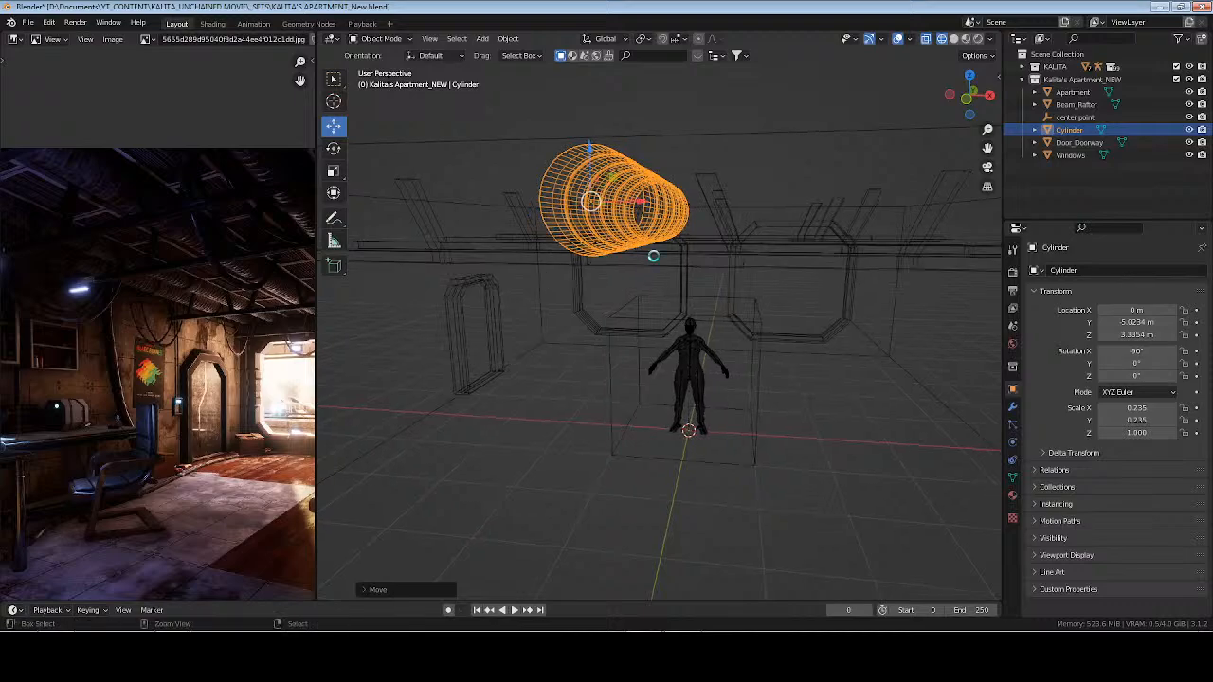
Add an Array modifier to the pipe and set its relative X offset factor to 0
{"action": "scroll", "coordinate": [656, 257], "scroll_direction": "down", "scroll_amount": 3}
{"action": "middle_click_drag", "start_coordinate": [720, 254], "coordinate": [673, 268]}
{"action": "scroll", "coordinate": [672, 325], "scroll_direction": "up", "scroll_amount": 2}
{"action": "middle_click_drag", "start_coordinate": [673, 329], "coordinate": [931, 449]}
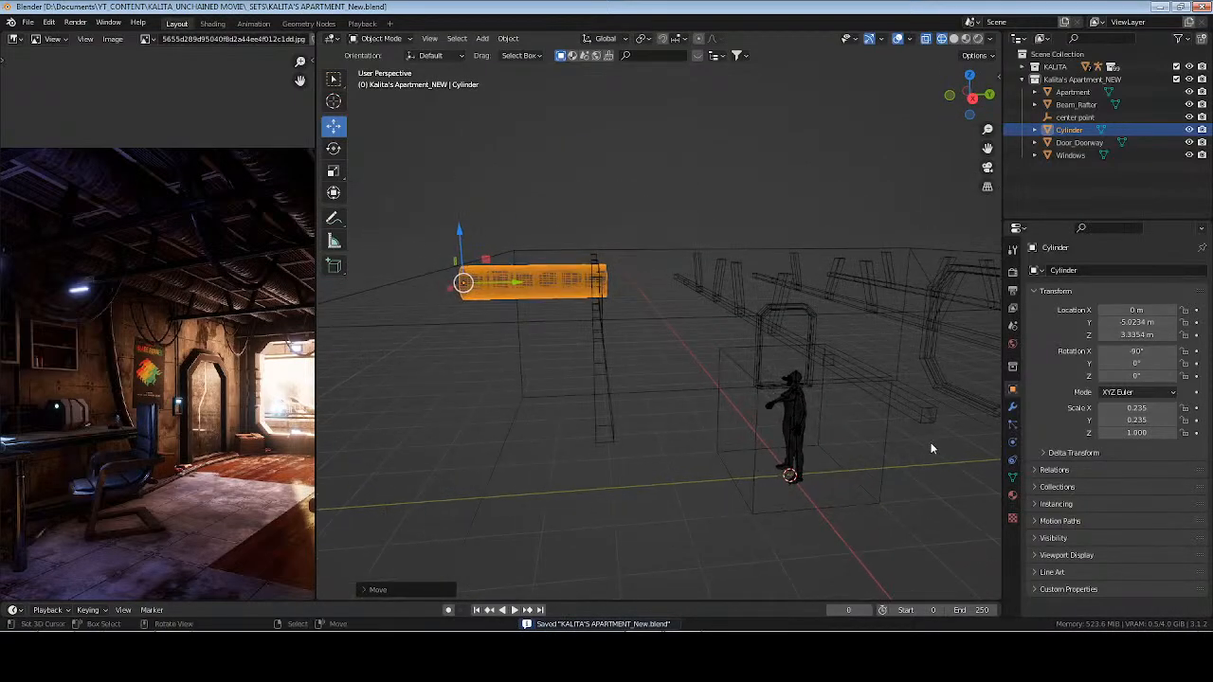
{"action": "left_click", "coordinate": [1011, 408]}
{"action": "left_click", "coordinate": [1101, 269]}
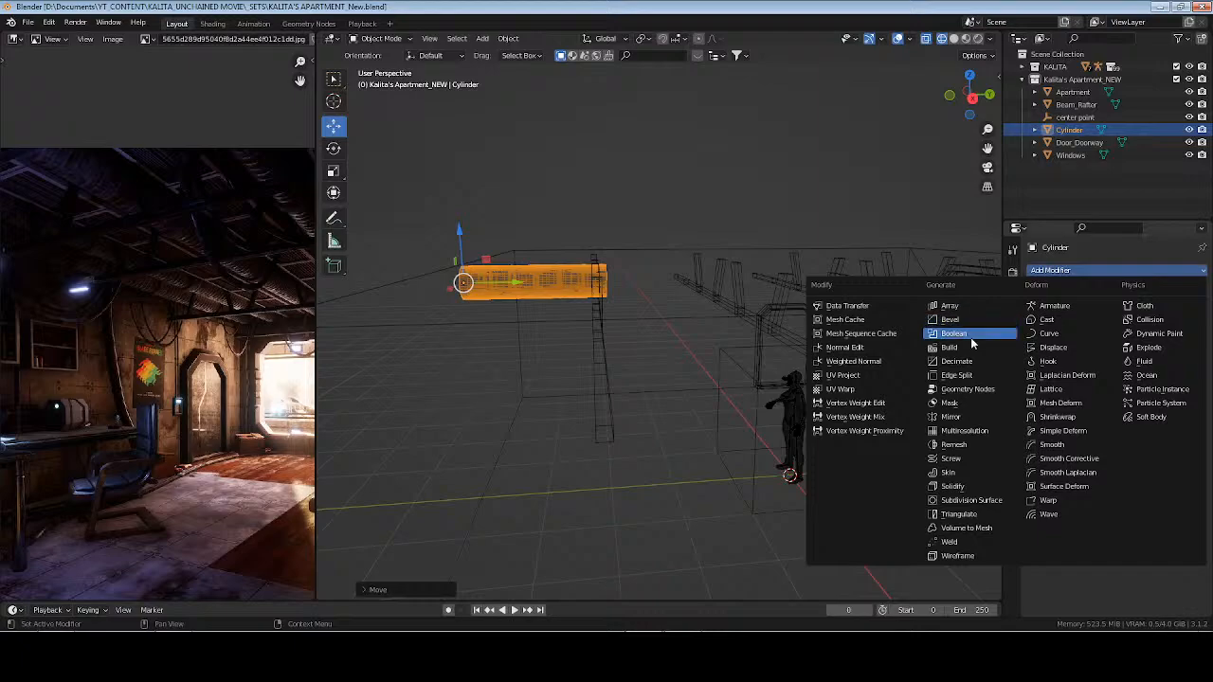
{"action": "left_click", "coordinate": [950, 306]}
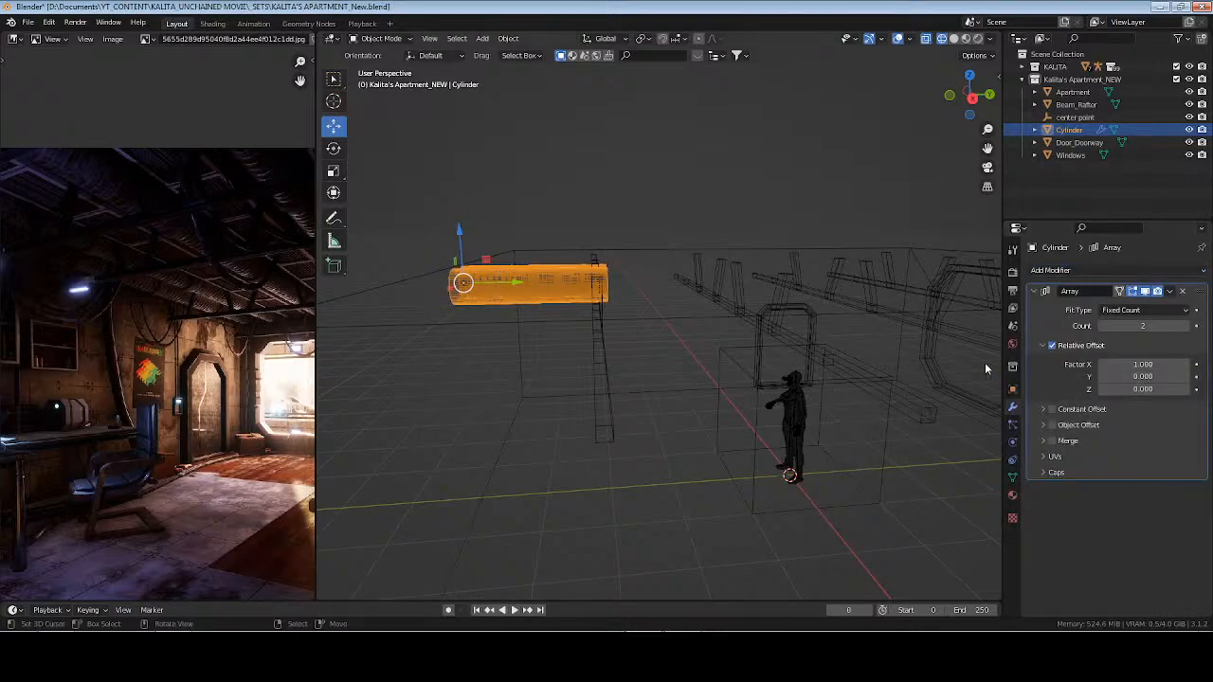
{"action": "middle_click_drag", "start_coordinate": [985, 361], "coordinate": [1114, 398]}
{"action": "left_click", "coordinate": [1136, 365]}
{"action": "type", "text": "0"}
{"action": "key", "text": "Return"}
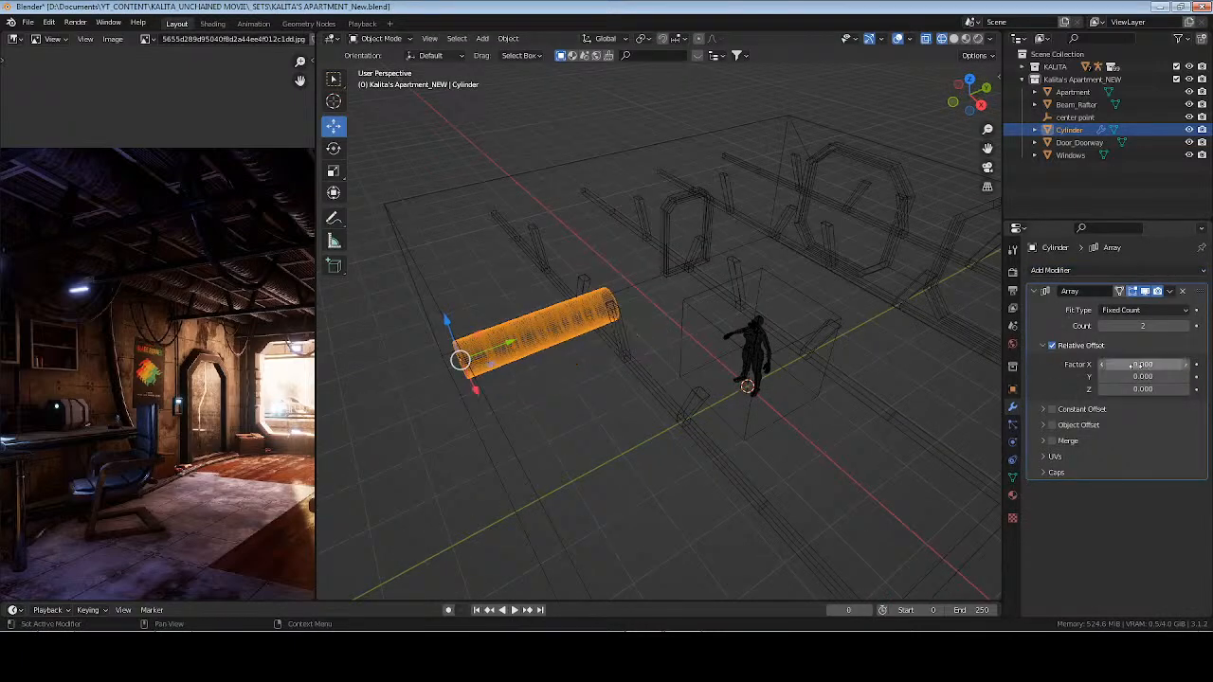
Try a relative Y offset factor of 1, return it to 0, and set the Z factor to 1
{"action": "left_click", "coordinate": [1142, 376]}
{"action": "type", "text": "1"}
{"action": "key", "text": "Return"}
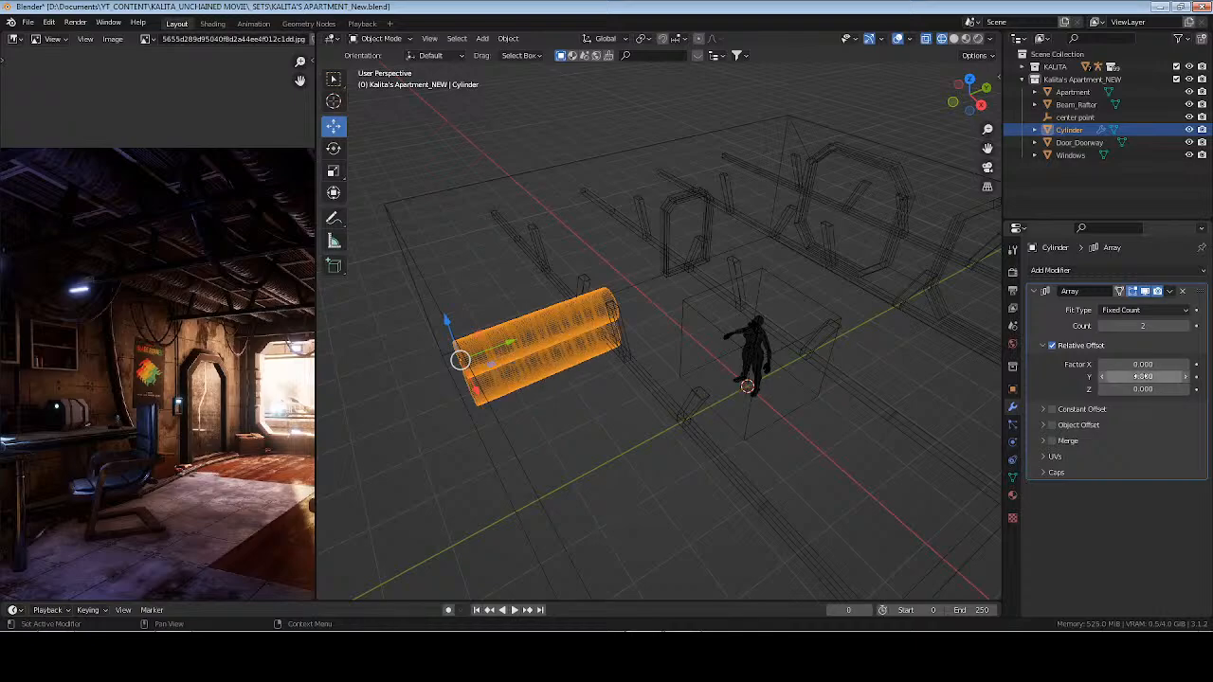
{"action": "key", "text": "Return"}
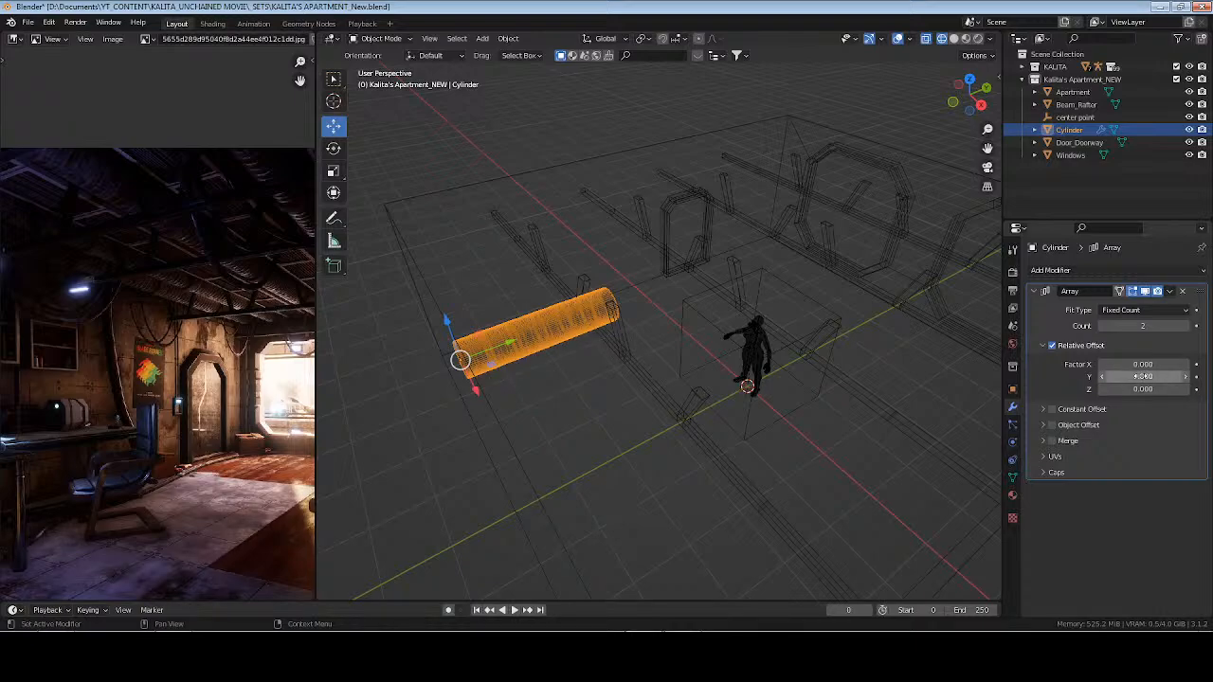
{"action": "key", "text": "Return"}
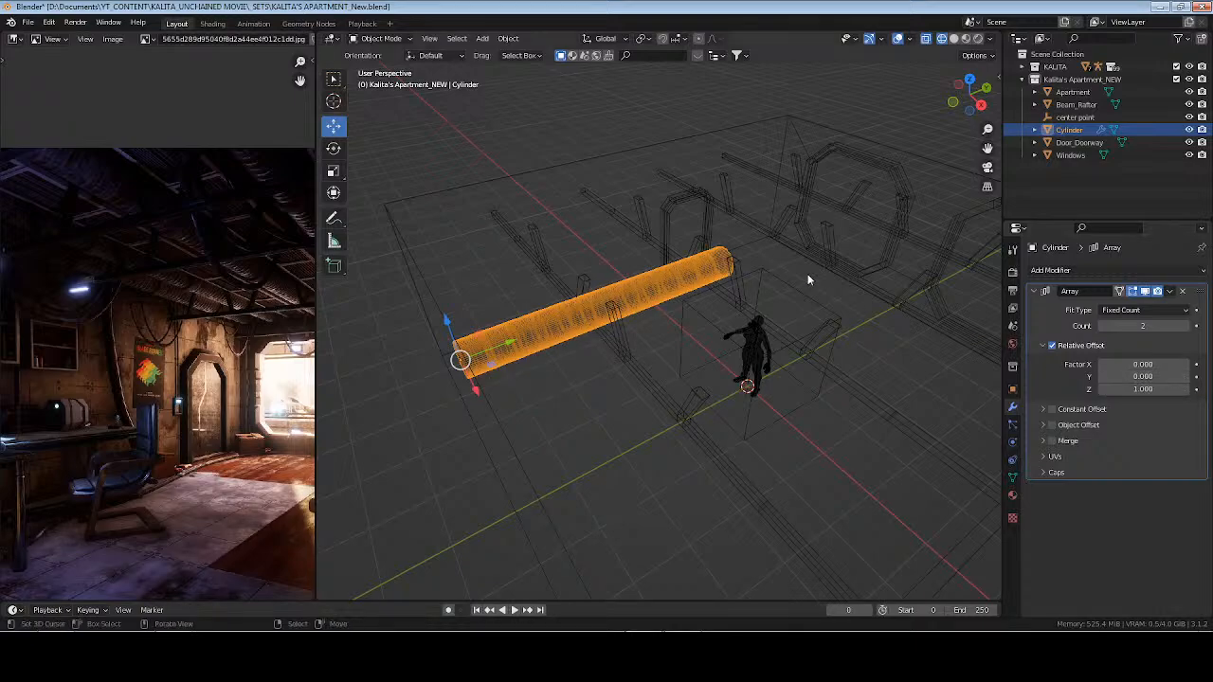
Raise the array count to 5 so the pipe spans the room's length, and switch to solid shading
{"action": "middle_click_drag", "start_coordinate": [807, 274], "coordinate": [1082, 383]}
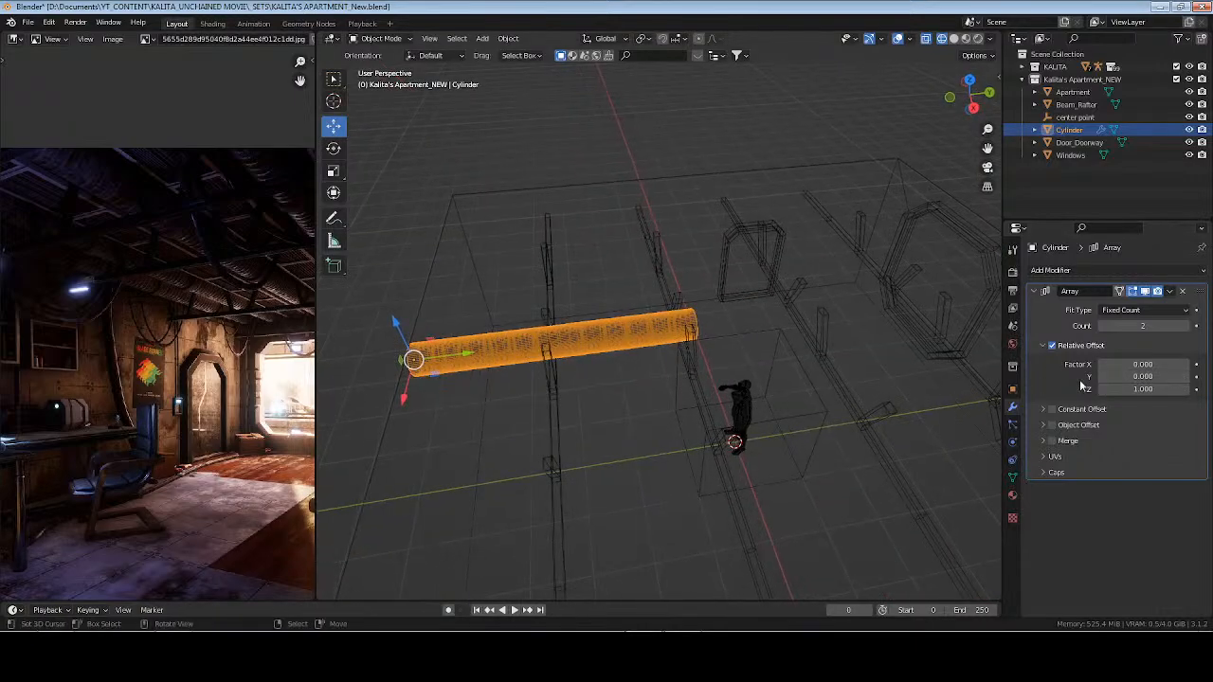
{"action": "left_click", "coordinate": [1185, 328]}
{"action": "left_click", "coordinate": [1185, 328]}
{"action": "scroll", "coordinate": [849, 356], "scroll_direction": "down", "scroll_amount": 3}
{"action": "middle_click_drag", "start_coordinate": [847, 355], "coordinate": [816, 355], "text": "shift"}
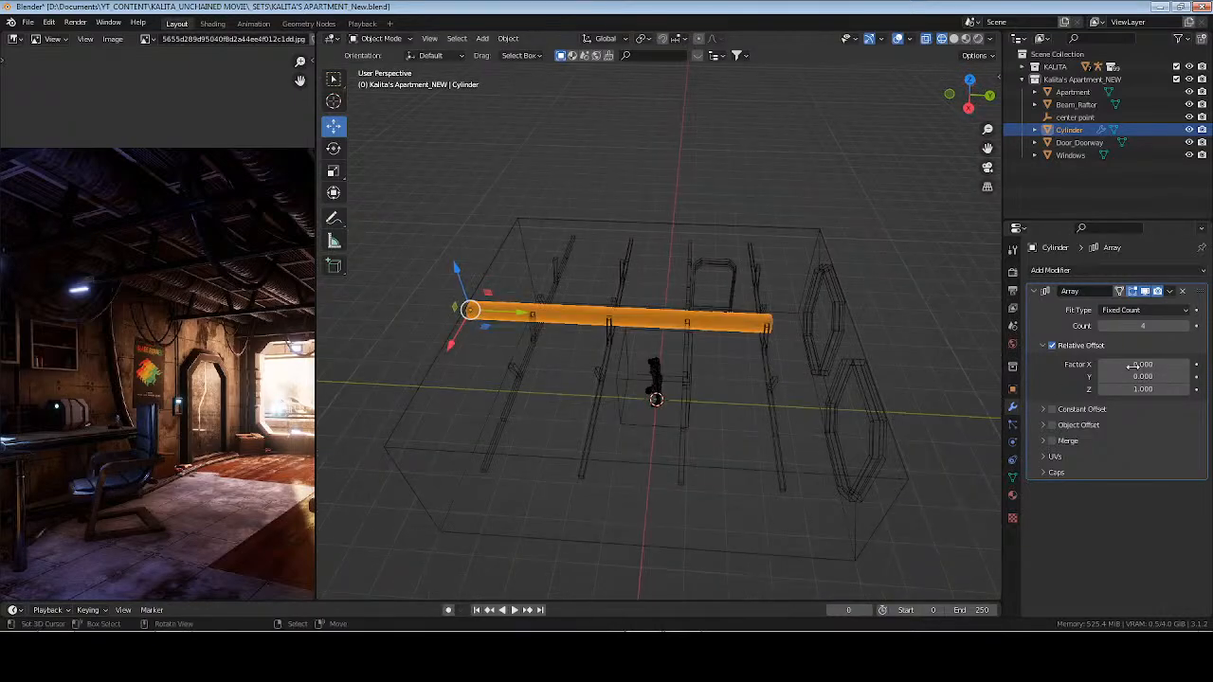
{"action": "mouse_move", "coordinate": [808, 376]}
{"action": "middle_mouse_down"}
{"action": "mouse_move", "coordinate": [765, 325]}
{"action": "mouse_move", "coordinate": [799, 312]}
{"action": "mouse_move", "coordinate": [690, 319]}
{"action": "mouse_move", "coordinate": [847, 370]}
{"action": "mouse_move", "coordinate": [652, 355]}
{"action": "mouse_move", "coordinate": [636, 427]}
{"action": "mouse_move", "coordinate": [679, 419]}
{"action": "mouse_move", "coordinate": [669, 366]}
{"action": "mouse_move", "coordinate": [696, 370]}
{"action": "middle_mouse_up"}
{"action": "scroll", "coordinate": [636, 426], "scroll_direction": "up", "scroll_amount": 4}
{"action": "key", "text": "z"}
{"action": "key", "text": "6"}
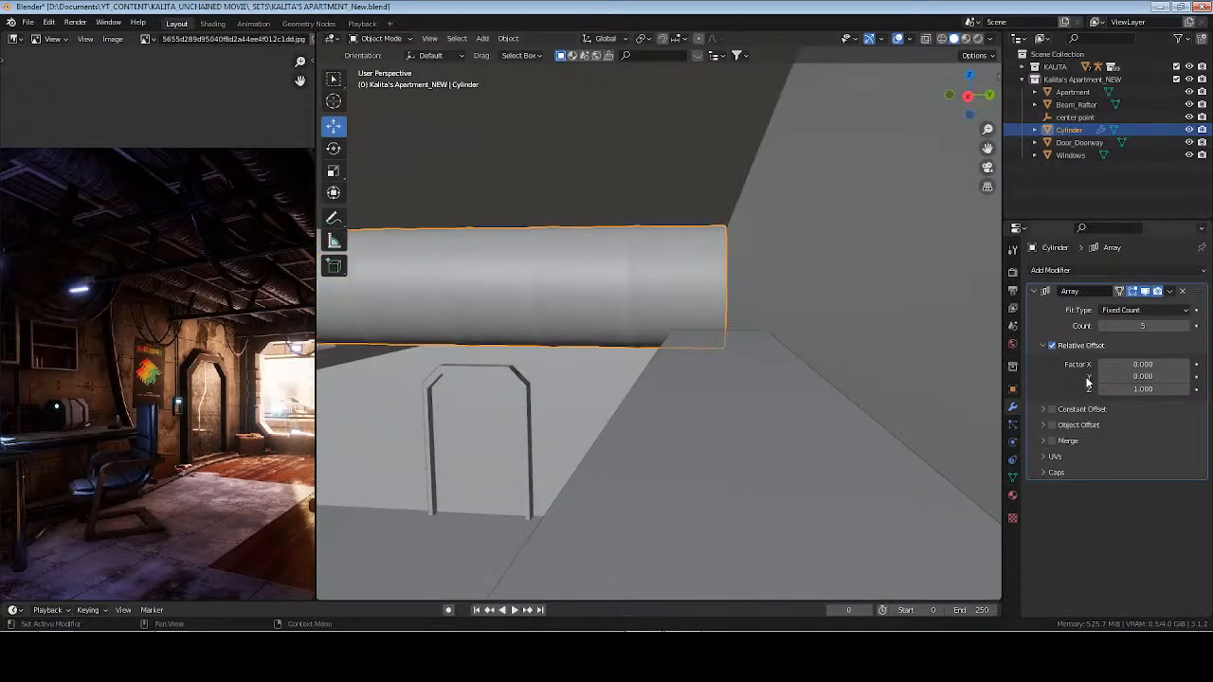
Nudge the pipe about 0.016 m along positive Y so its open end sits closer to the wall, and save the file
{"action": "scroll", "coordinate": [685, 361], "scroll_direction": "down", "scroll_amount": 10}
{"action": "middle_click_drag", "start_coordinate": [492, 374], "coordinate": [675, 368]}
{"action": "scroll", "coordinate": [620, 353], "scroll_direction": "up", "scroll_amount": 8}
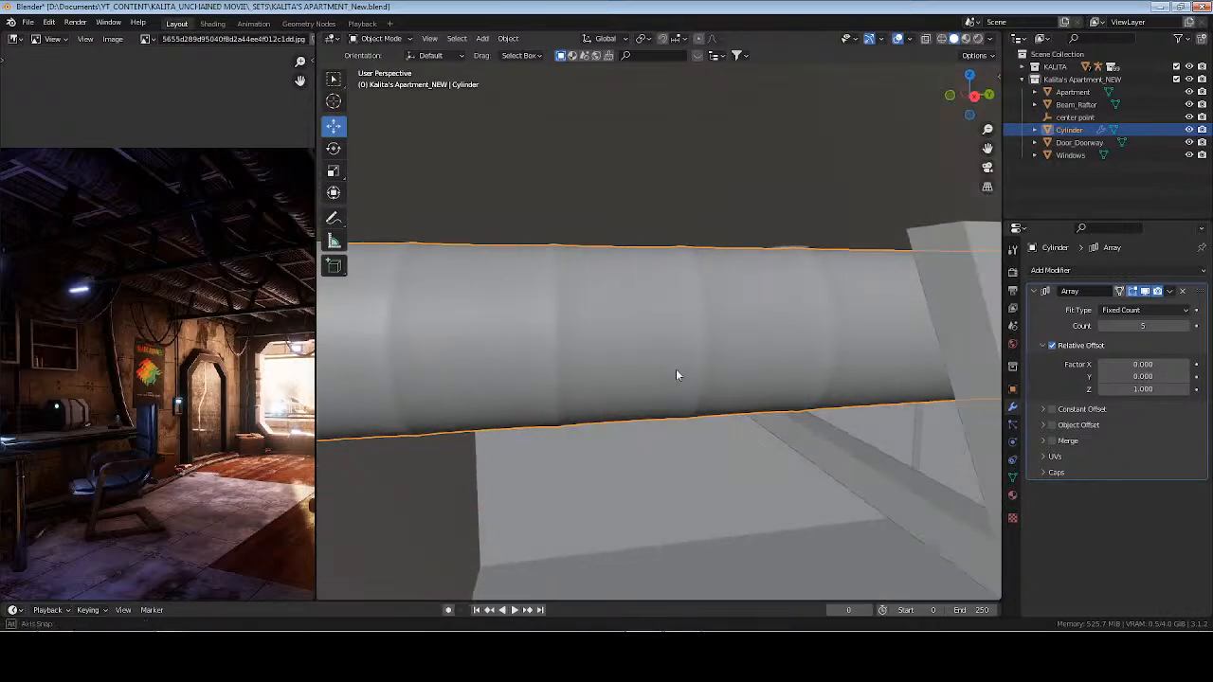
{"action": "middle_click_drag", "start_coordinate": [551, 372], "coordinate": [664, 361]}
{"action": "key", "text": "g"}
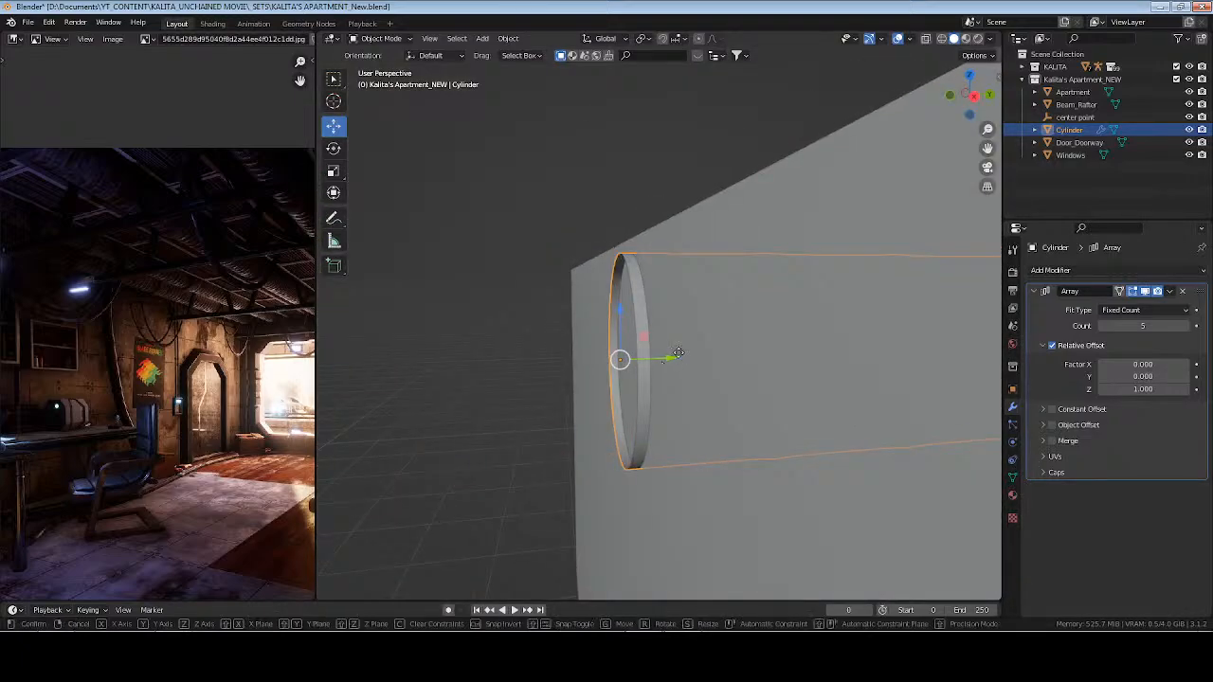
{"action": "key", "text": "y"}
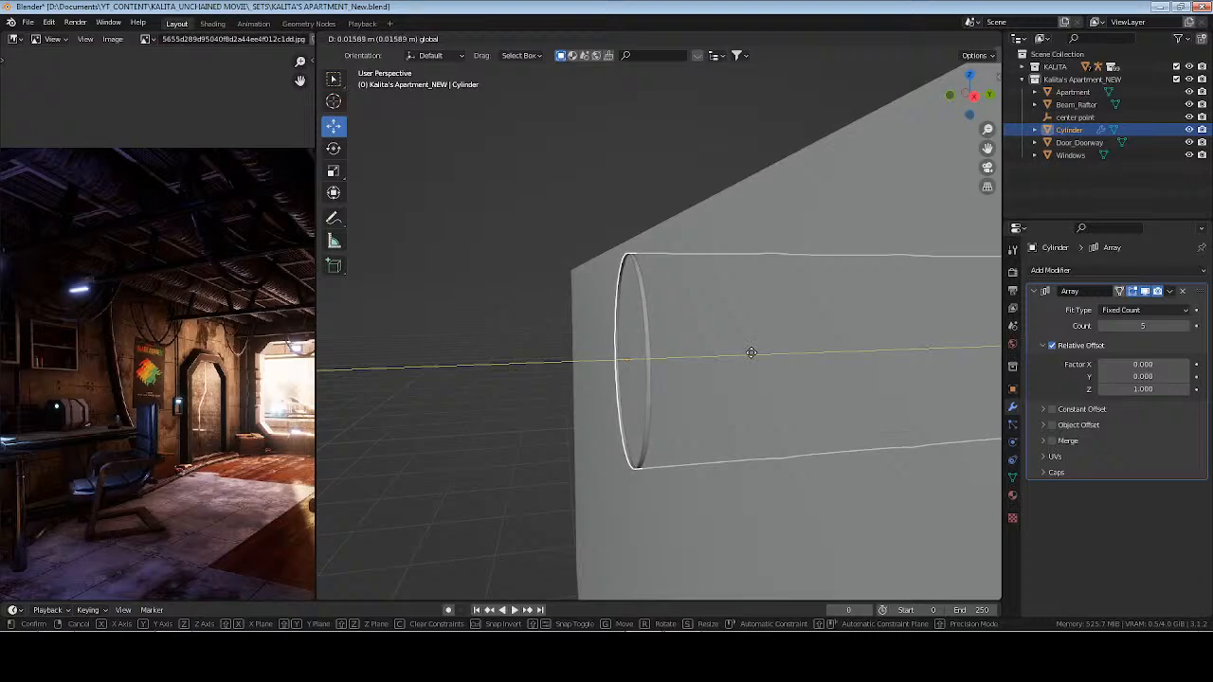
{"action": "left_click", "coordinate": [755, 351]}
{"action": "key", "text": "ctrl+s"}
Collapse the Array settings and move the pipe along negative X to just inside the side wall, using a top wireframe view
{"action": "scroll", "coordinate": [753, 352], "scroll_direction": "down", "scroll_amount": 5}
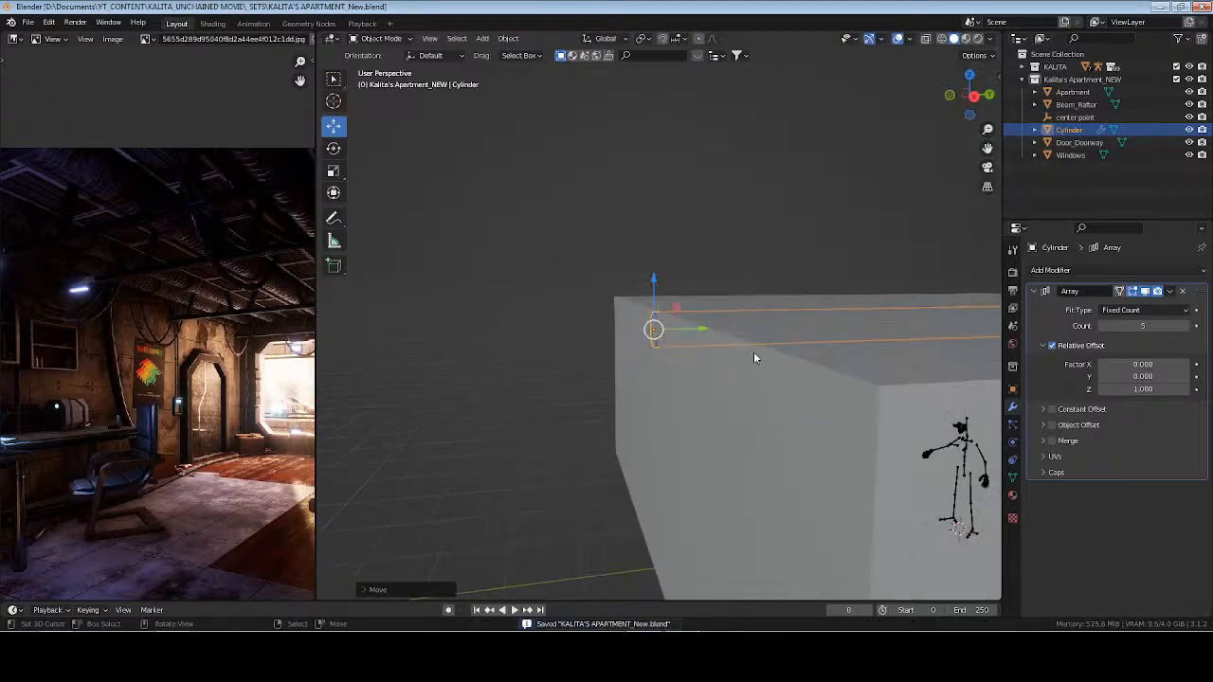
{"action": "middle_click_drag", "start_coordinate": [753, 351], "coordinate": [939, 342]}
{"action": "left_click", "coordinate": [1033, 291]}
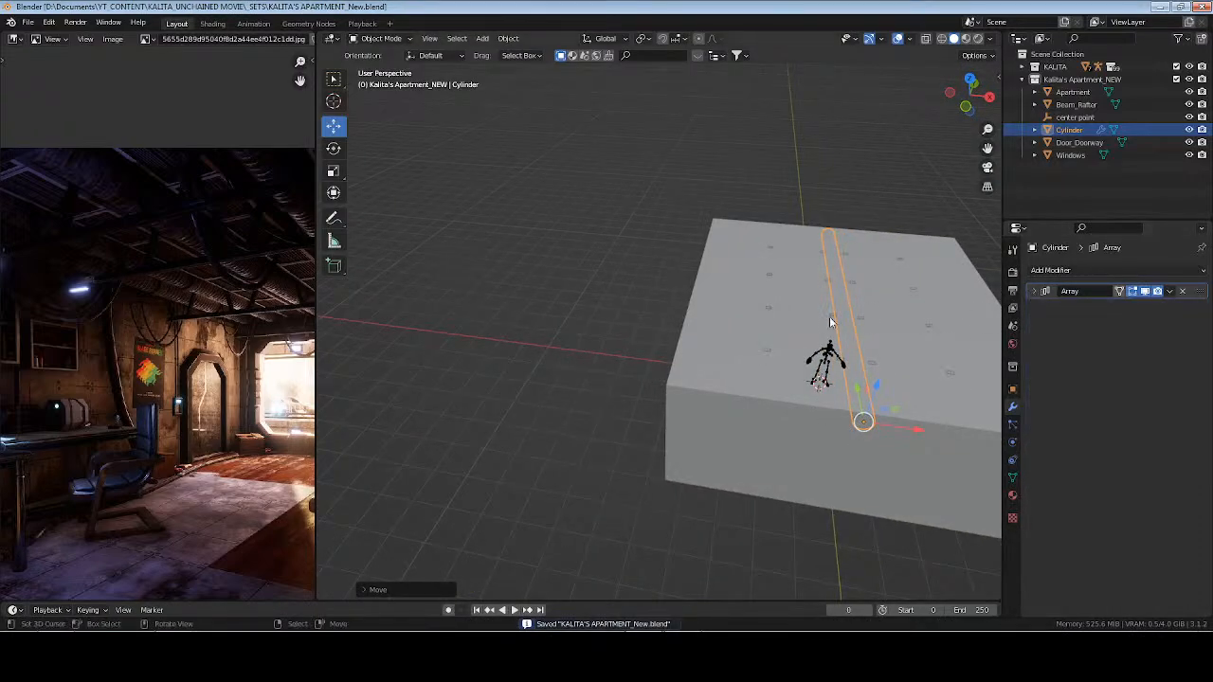
{"action": "middle_click_drag", "start_coordinate": [831, 319], "coordinate": [782, 358]}
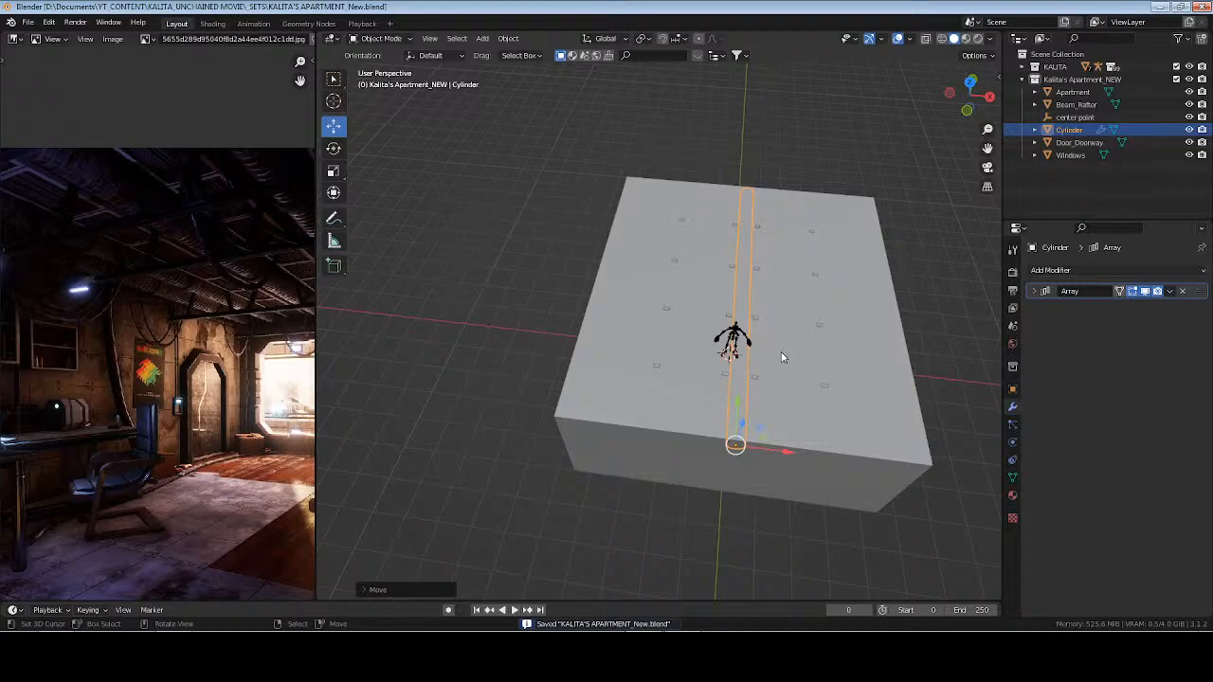
{"action": "key", "text": "KP_7"}
{"action": "key", "text": "z"}
{"action": "key", "text": "4"}
{"action": "scroll", "coordinate": [780, 351], "scroll_direction": "up", "scroll_amount": 3}
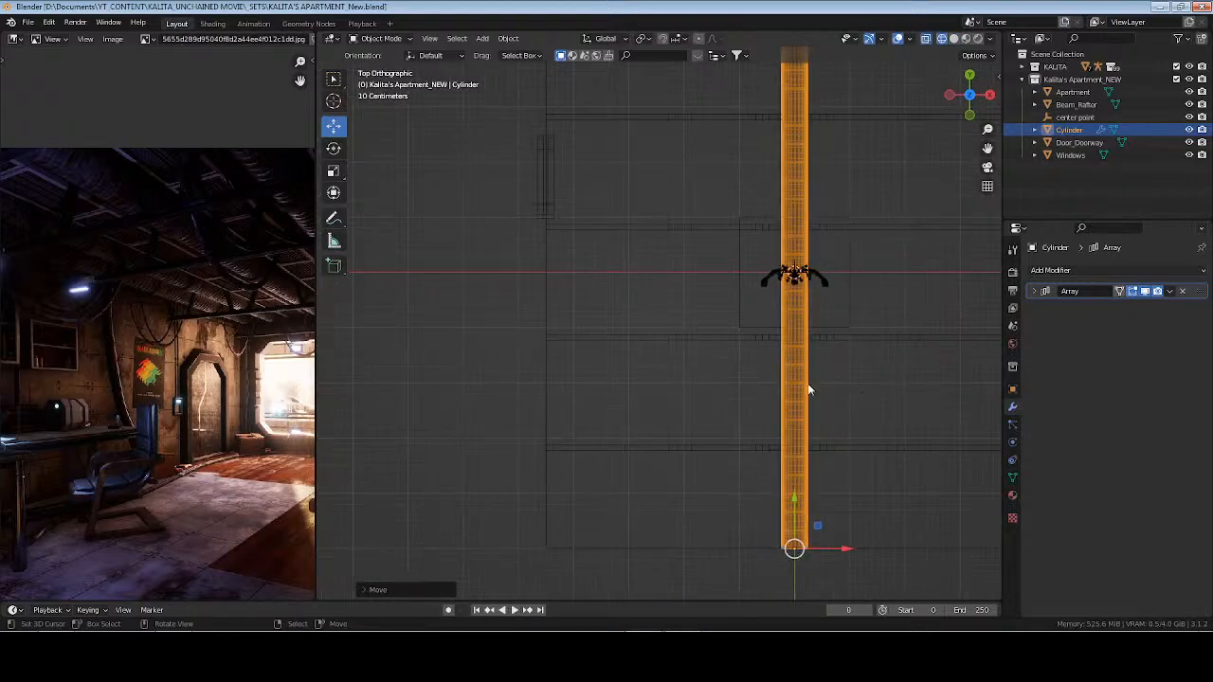
{"action": "middle_click_drag", "start_coordinate": [845, 442], "coordinate": [729, 411], "text": "shift"}
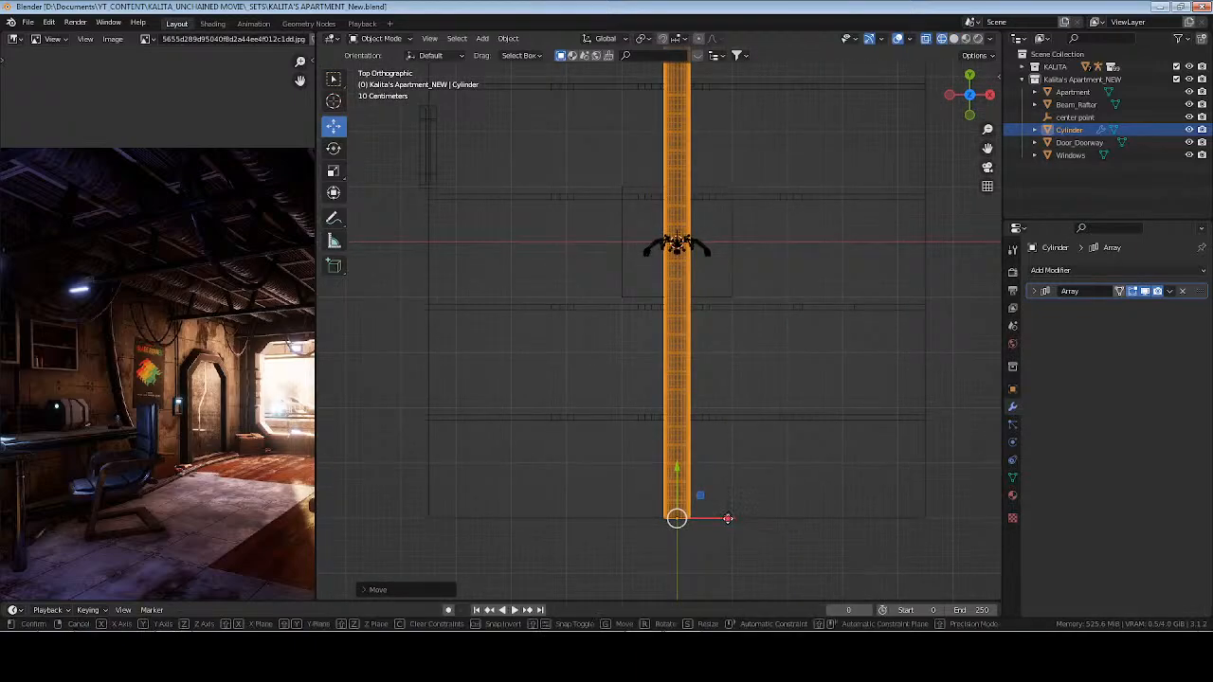
{"action": "left_click_drag", "start_coordinate": [731, 522], "coordinate": [511, 513]}
Add a second Array modifier to the pipe with a relative X offset factor of 5
{"action": "left_click", "coordinate": [1093, 270]}
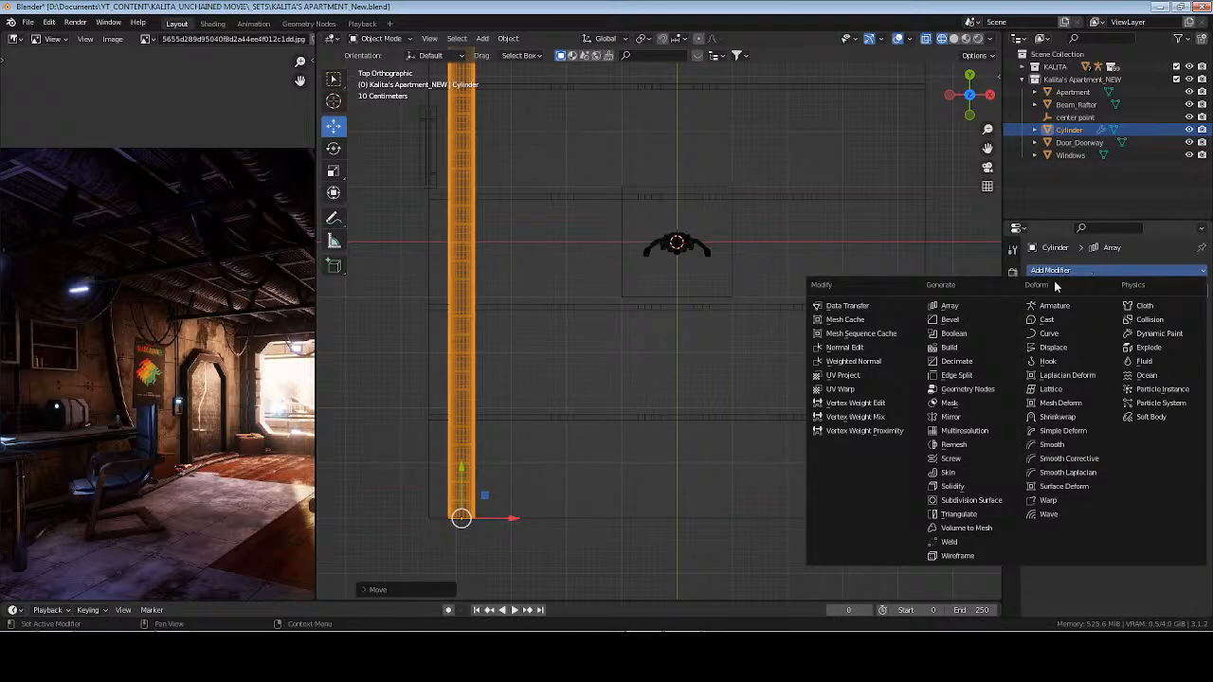
{"action": "left_click", "coordinate": [990, 310]}
{"action": "left_click", "coordinate": [1143, 381]}
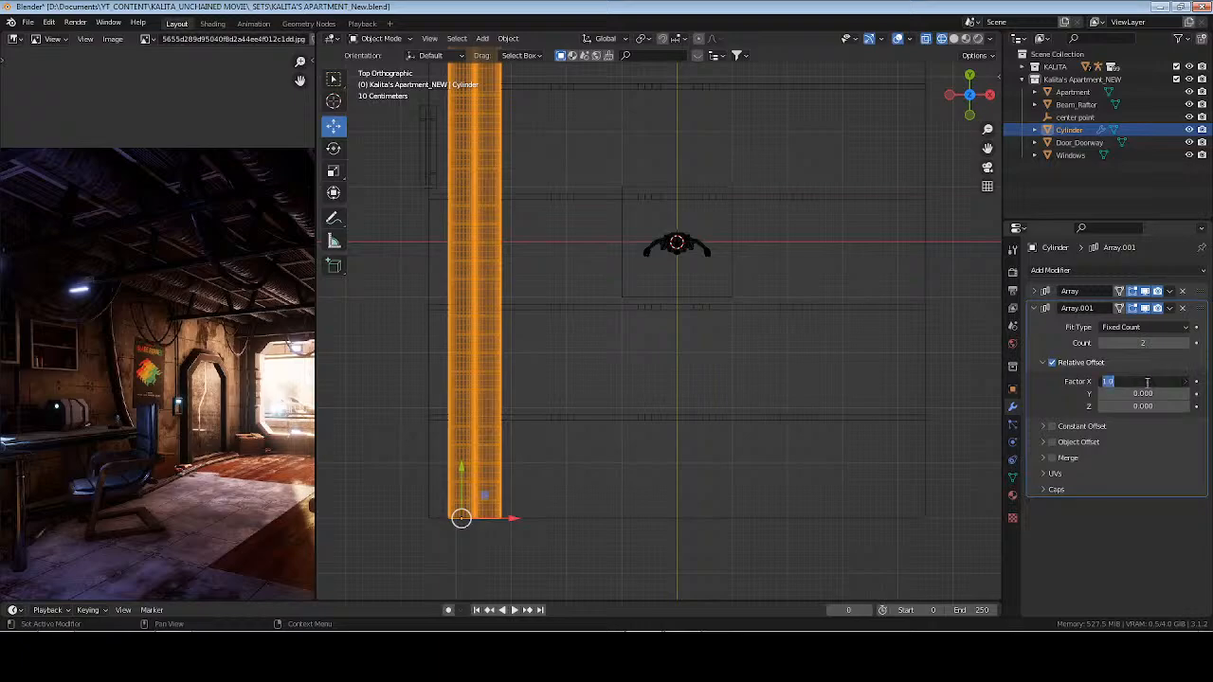
{"action": "type", "text": "5"}
{"action": "key", "text": "Return"}
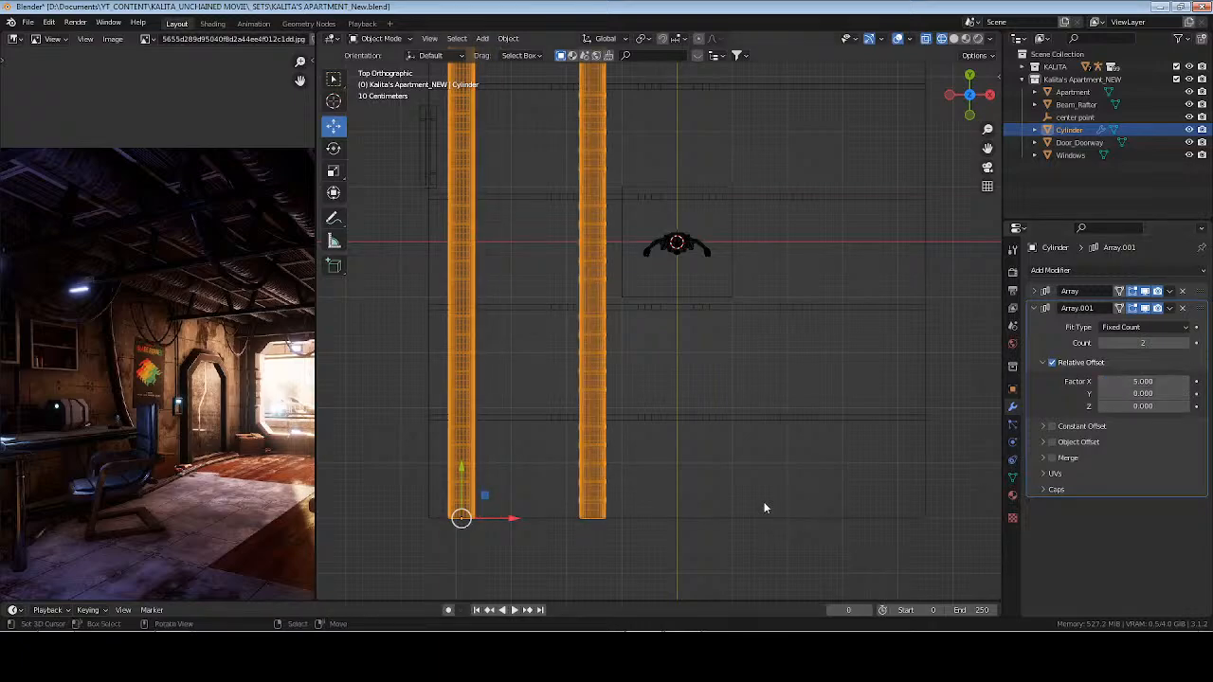
Try spacing the pipes across the ceiling with a relative X offset of 5.48 and a count of 4
{"action": "key", "text": "KP_1"}
{"action": "scroll", "coordinate": [734, 445], "scroll_direction": "up", "scroll_amount": 2}
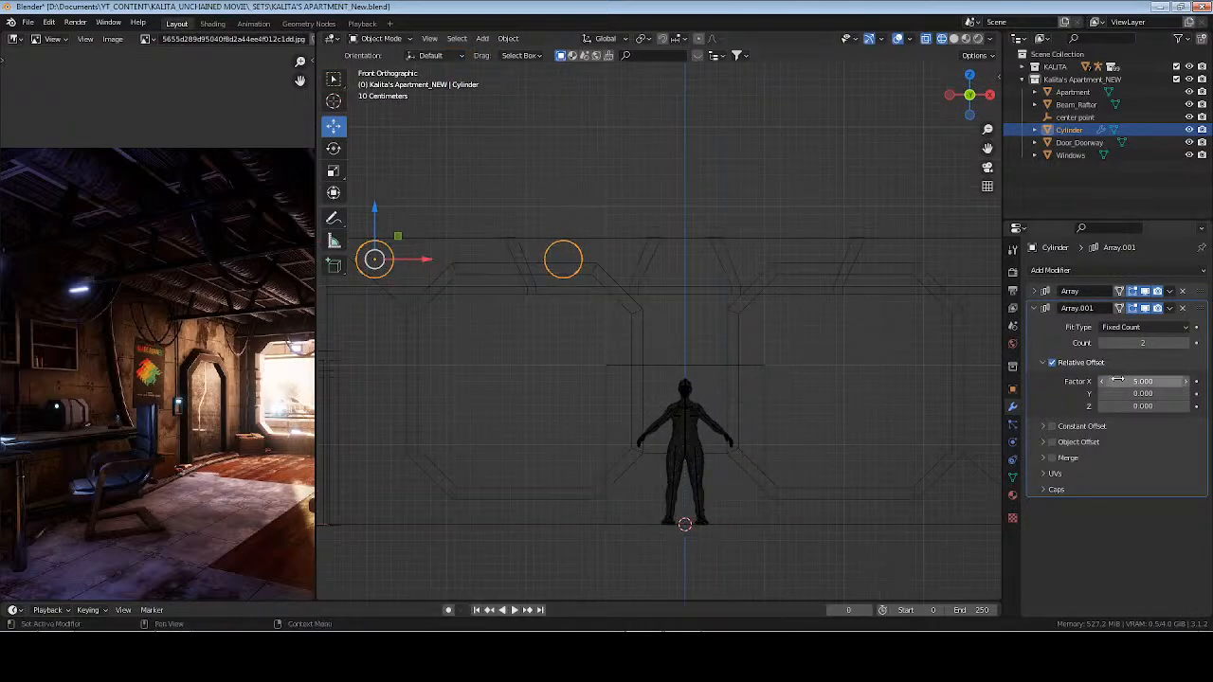
{"action": "left_click_drag", "start_coordinate": [1144, 381], "coordinate": [1161, 381]}
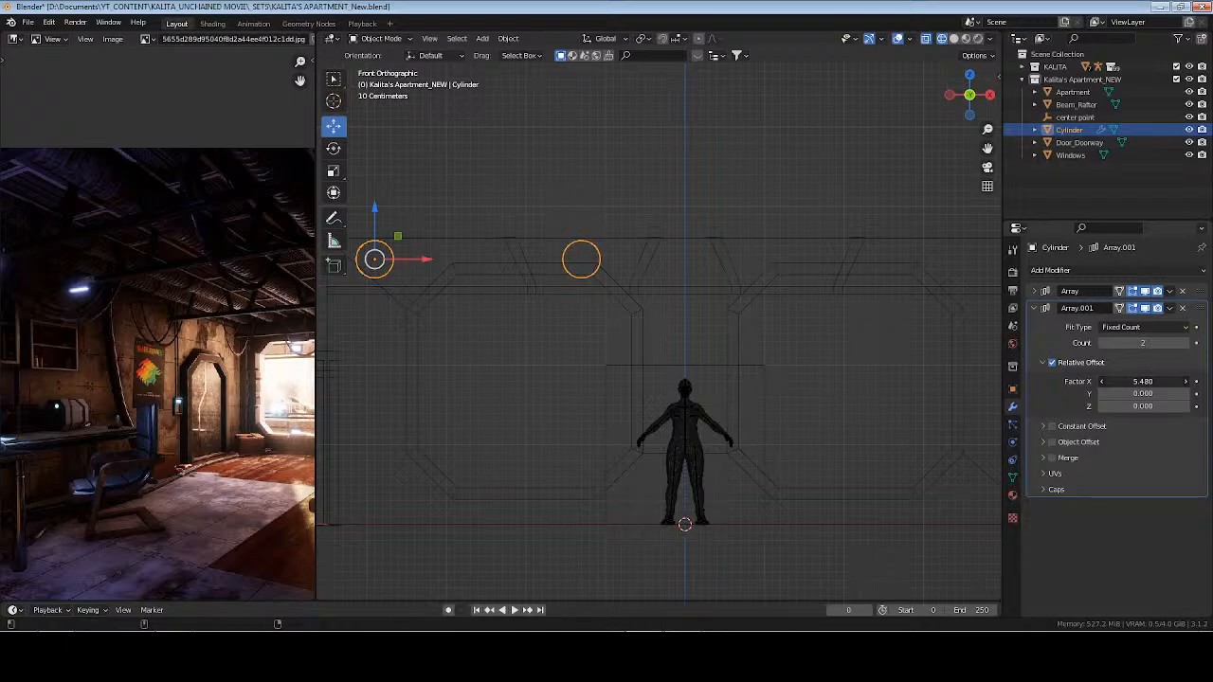
{"action": "left_click", "coordinate": [1188, 343]}
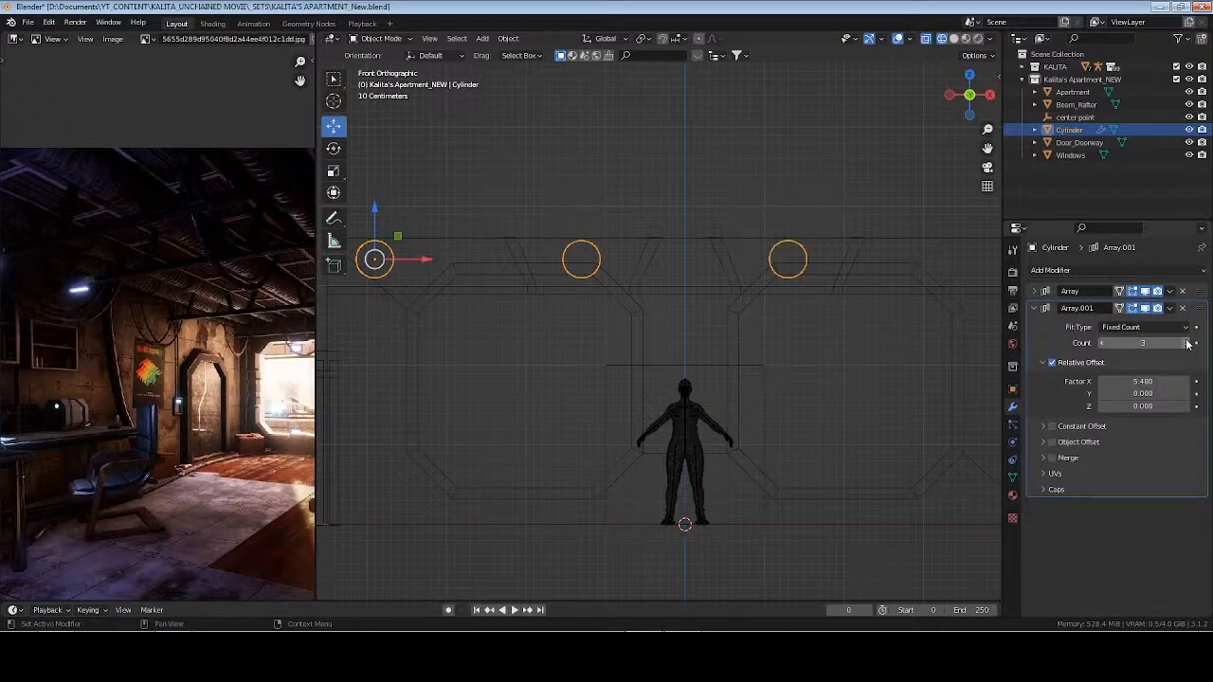
{"action": "middle_click_drag", "start_coordinate": [827, 322], "coordinate": [862, 343], "text": "shift"}
{"action": "left_click", "coordinate": [1187, 342]}
{"action": "middle_click_drag", "start_coordinate": [792, 255], "coordinate": [788, 349]}
{"action": "scroll", "coordinate": [795, 304], "scroll_direction": "down", "scroll_amount": 4}
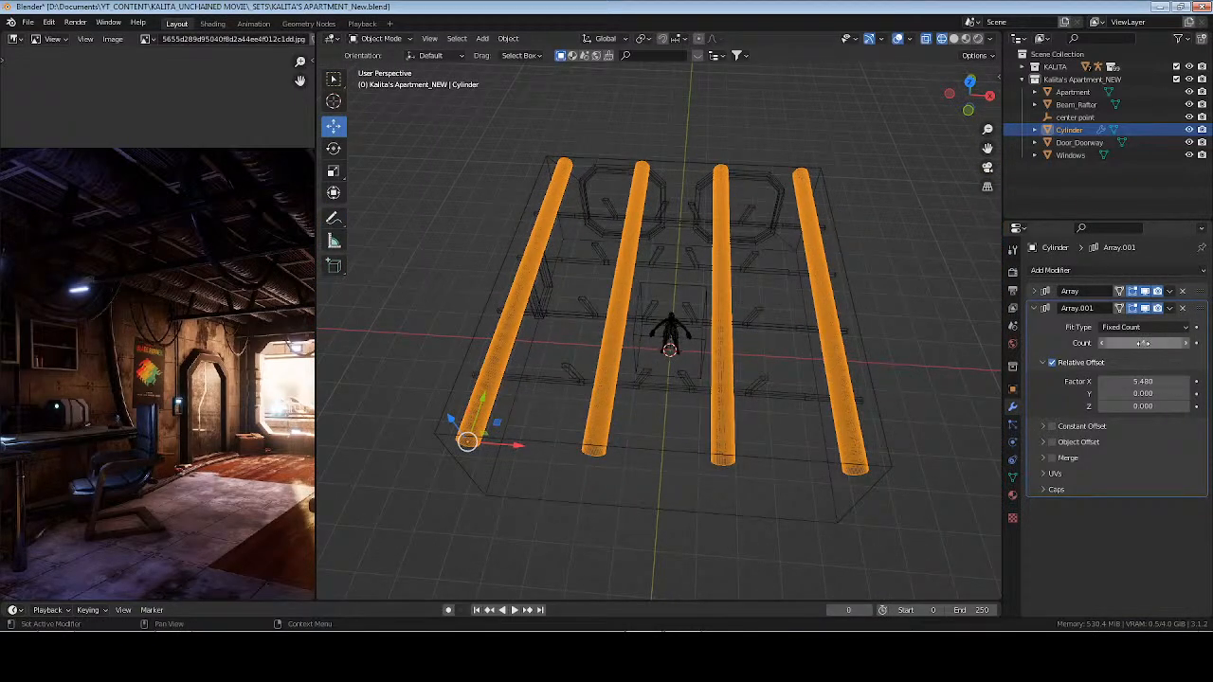
Set the second array to 6 pipes with a relative X offset factor of about 3.88
{"action": "left_click_drag", "start_coordinate": [1143, 343], "coordinate": [1097, 382]}
{"action": "left_click", "coordinate": [1102, 343]}
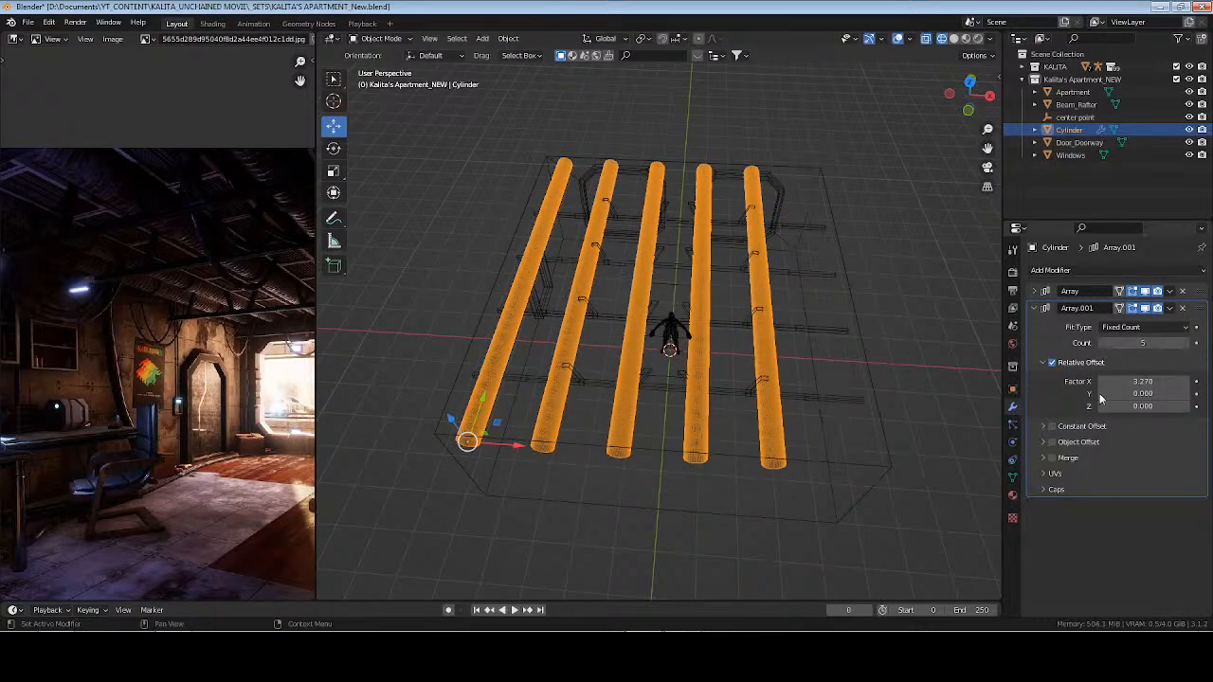
{"action": "left_click_drag", "start_coordinate": [1099, 381], "coordinate": [1134, 381]}
{"action": "left_click", "coordinate": [1184, 343]}
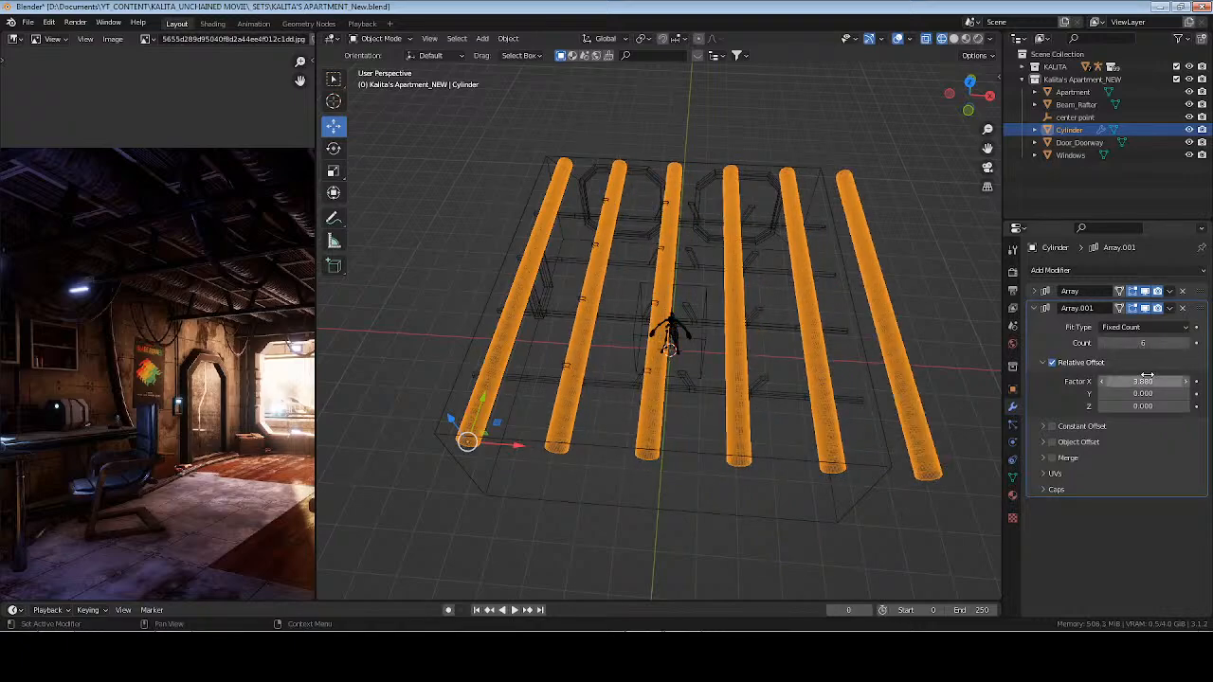
Reduce the second array to 4 pipes, increase its relative X offset to just above 5 so they span the ceiling, and save
{"action": "left_click", "coordinate": [1103, 343]}
{"action": "left_click", "coordinate": [1103, 343]}
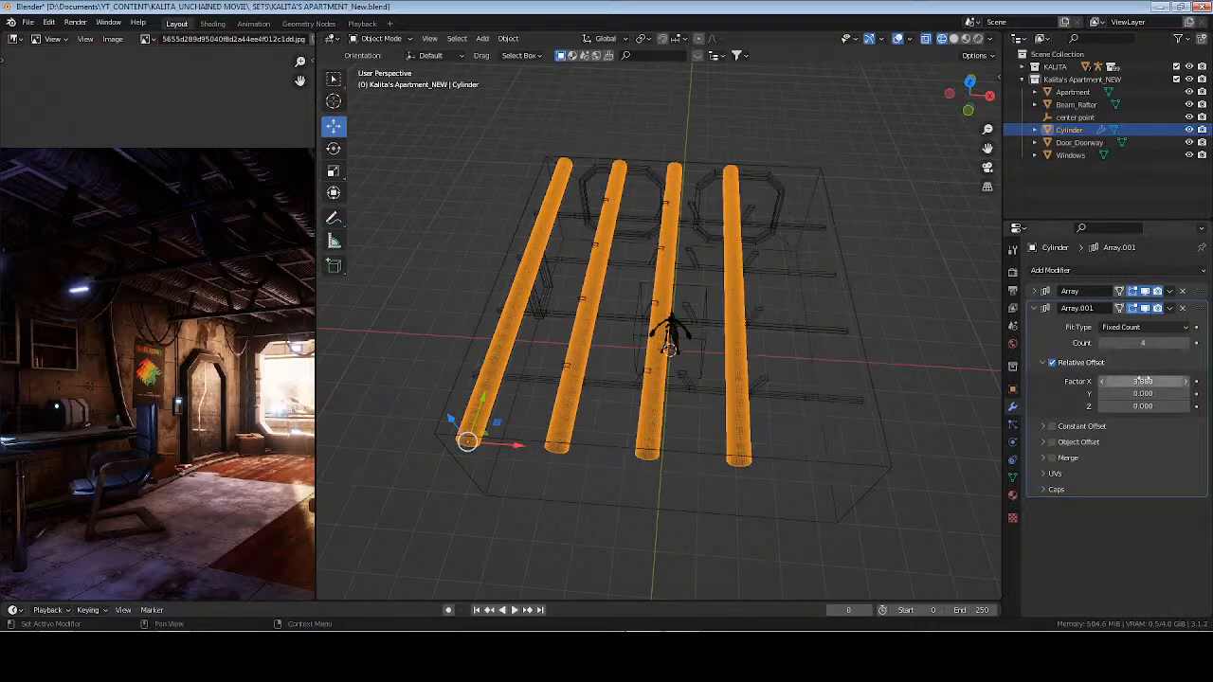
{"action": "type", "text": "5"}
{"action": "key", "text": "Return"}
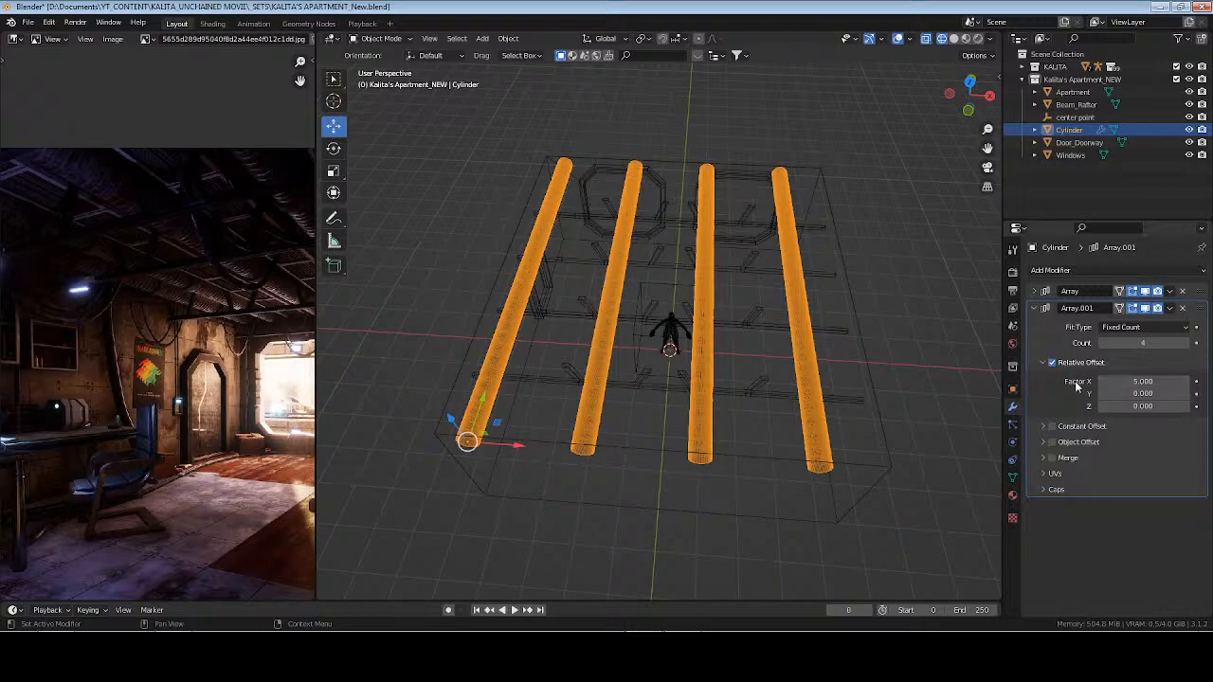
{"action": "left_click_drag", "start_coordinate": [1141, 381], "coordinate": [1185, 381]}
{"action": "left_click", "coordinate": [1033, 308]}
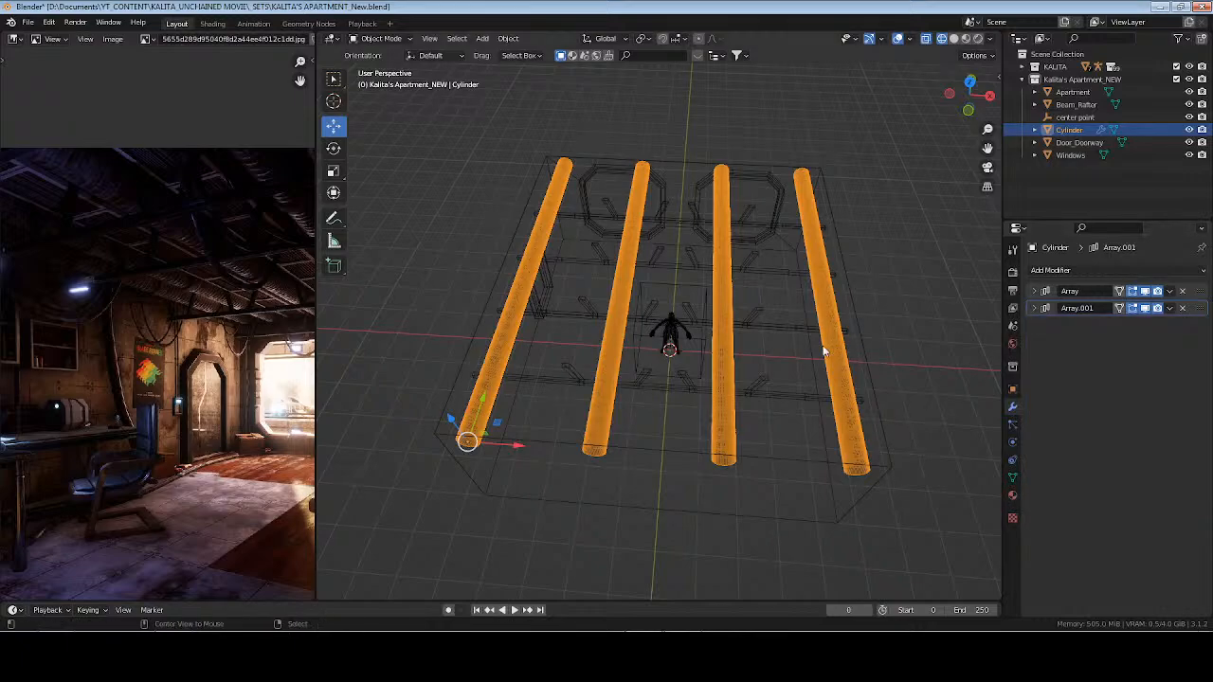
{"action": "left_click", "coordinate": [777, 422]}
{"action": "key", "text": "ctrl+s"}
Show the room's interior in solid shading and enable the Face Orientation overlay
{"action": "mouse_move", "coordinate": [727, 474]}
{"action": "middle_mouse_down"}
{"action": "mouse_move", "coordinate": [720, 405]}
{"action": "mouse_move", "coordinate": [703, 394]}
{"action": "middle_mouse_up"}
{"action": "scroll", "coordinate": [703, 395], "scroll_direction": "up", "scroll_amount": 4}
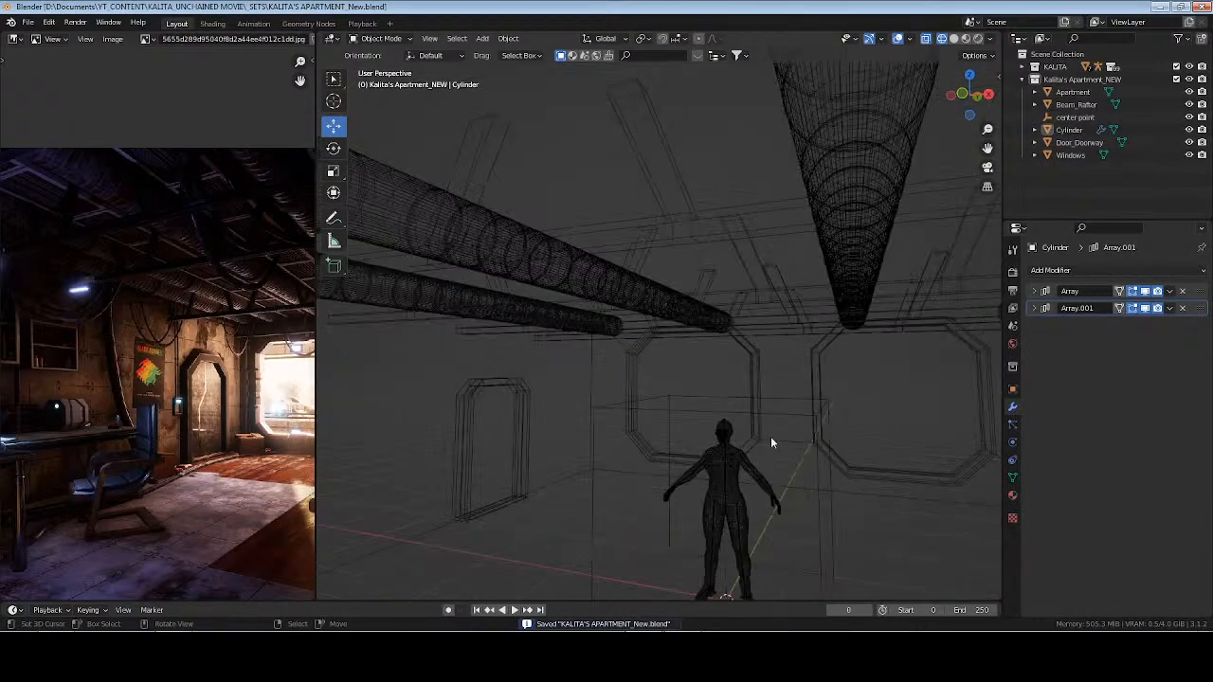
{"action": "mouse_move", "coordinate": [771, 440]}
{"action": "middle_mouse_down", "text": "shift"}
{"action": "mouse_move", "coordinate": [777, 309]}
{"action": "mouse_move", "coordinate": [792, 343]}
{"action": "mouse_move", "coordinate": [617, 329]}
{"action": "mouse_move", "coordinate": [735, 364]}
{"action": "mouse_move", "coordinate": [684, 362]}
{"action": "mouse_move", "coordinate": [714, 343]}
{"action": "middle_mouse_up", "text": "shift"}
{"action": "key", "text": "z"}
{"action": "left_click", "coordinate": [807, 339]}
{"action": "left_click", "coordinate": [909, 39]}
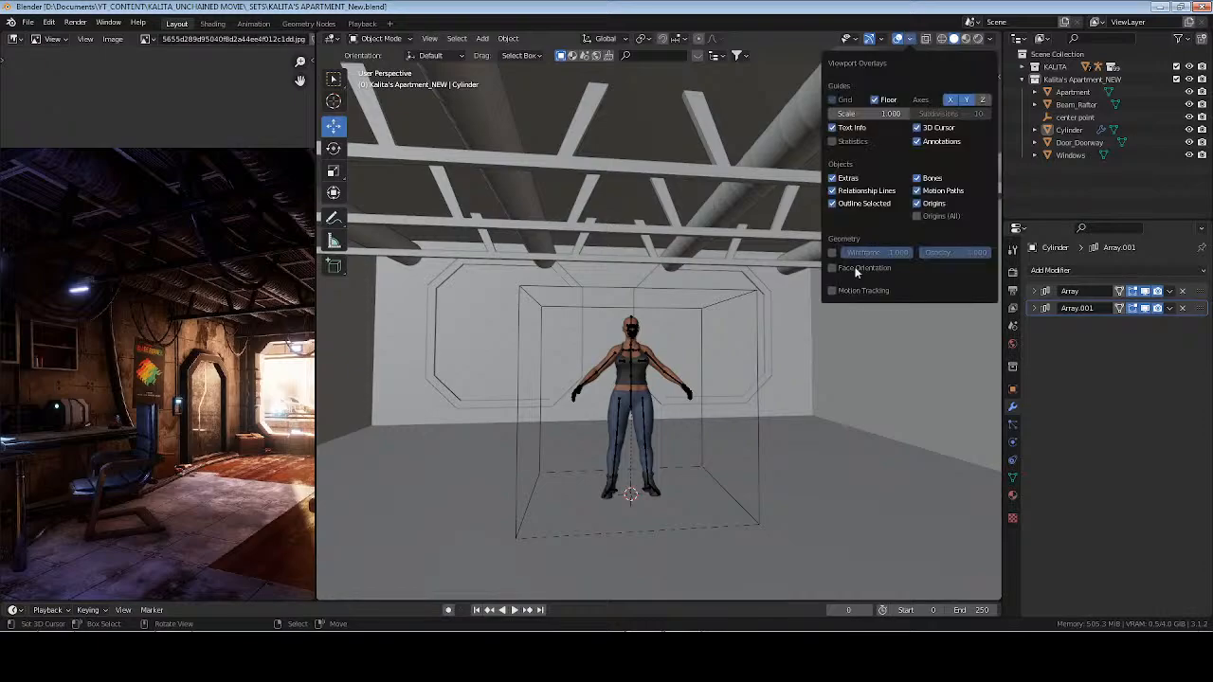
{"action": "left_click", "coordinate": [834, 271]}
Recalculate the Apartment mesh's normals with the Inside option enabled and save the file
{"action": "left_click", "coordinate": [873, 356]}
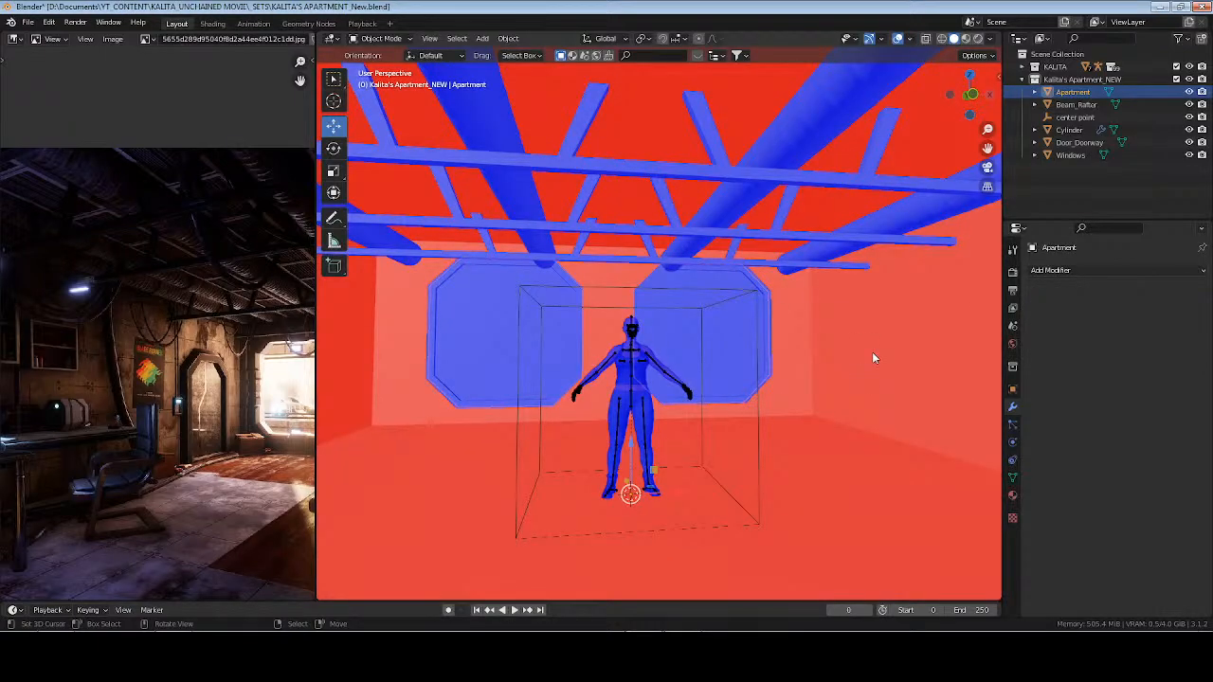
{"action": "key", "text": "Tab"}
{"action": "key", "text": "shift+n"}
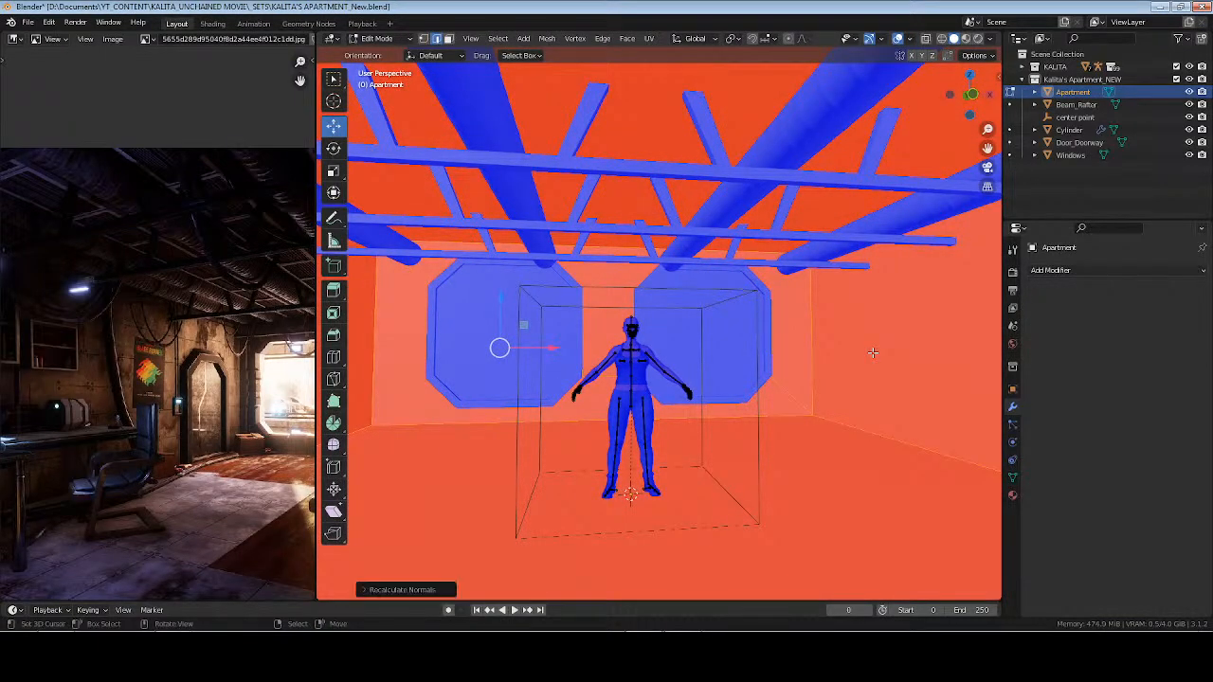
{"action": "left_click", "coordinate": [410, 591]}
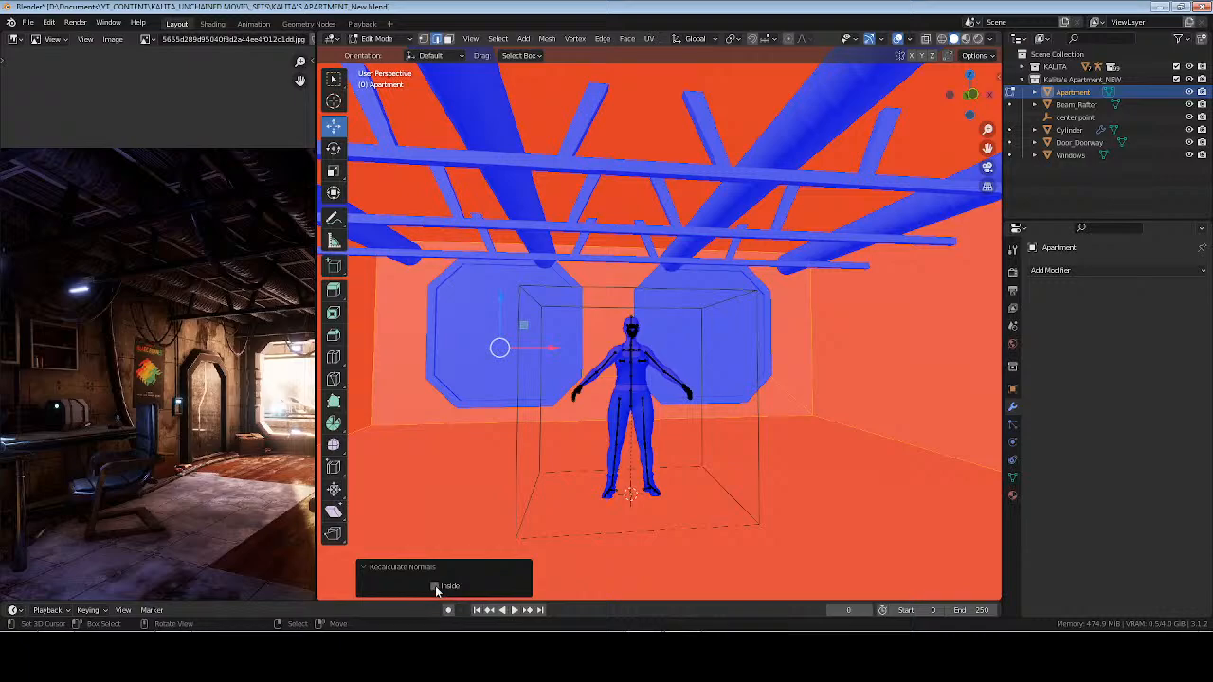
{"action": "left_click", "coordinate": [435, 586]}
{"action": "key", "text": "Tab"}
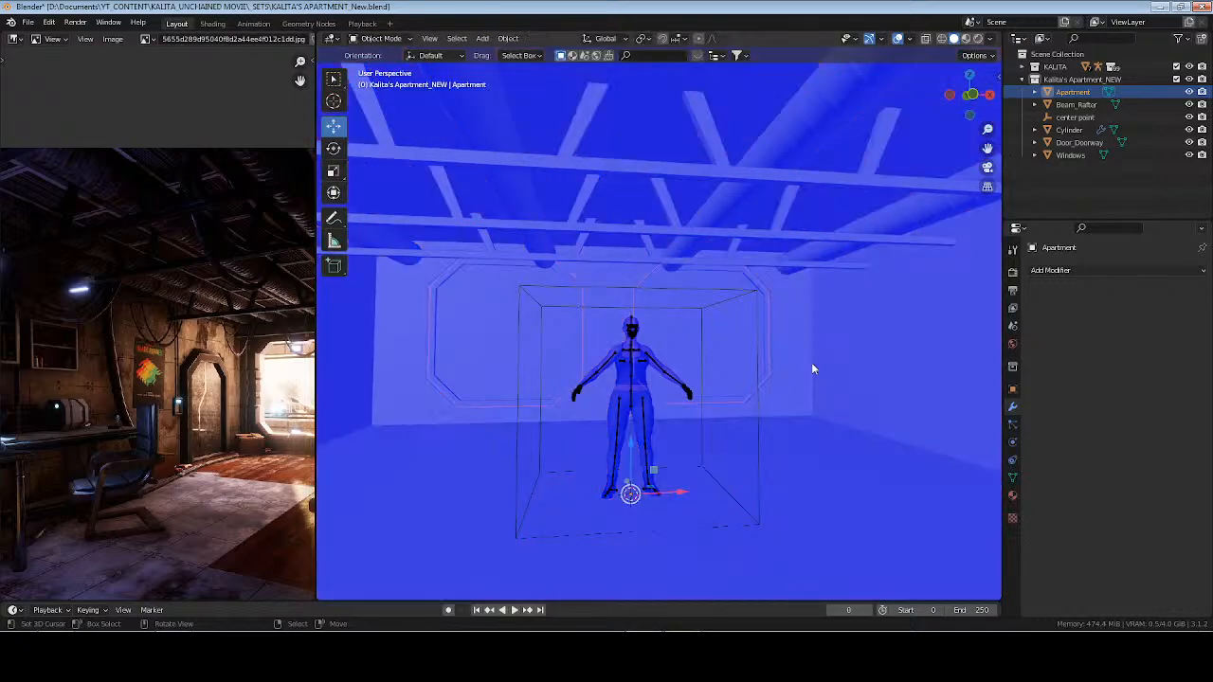
{"action": "key", "text": "ctrl+s"}
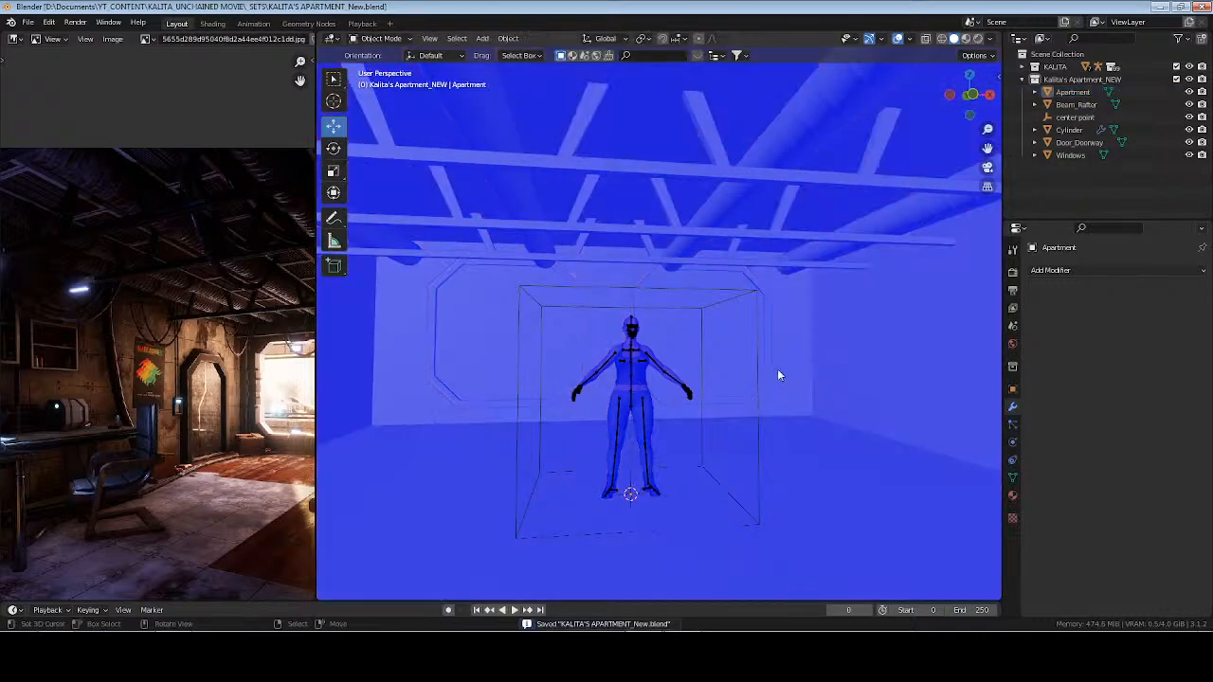
Turn off the Face Orientation overlay and bring up the GeoPipes add-on tools
{"action": "left_click", "coordinate": [909, 43]}
{"action": "left_click", "coordinate": [833, 269]}
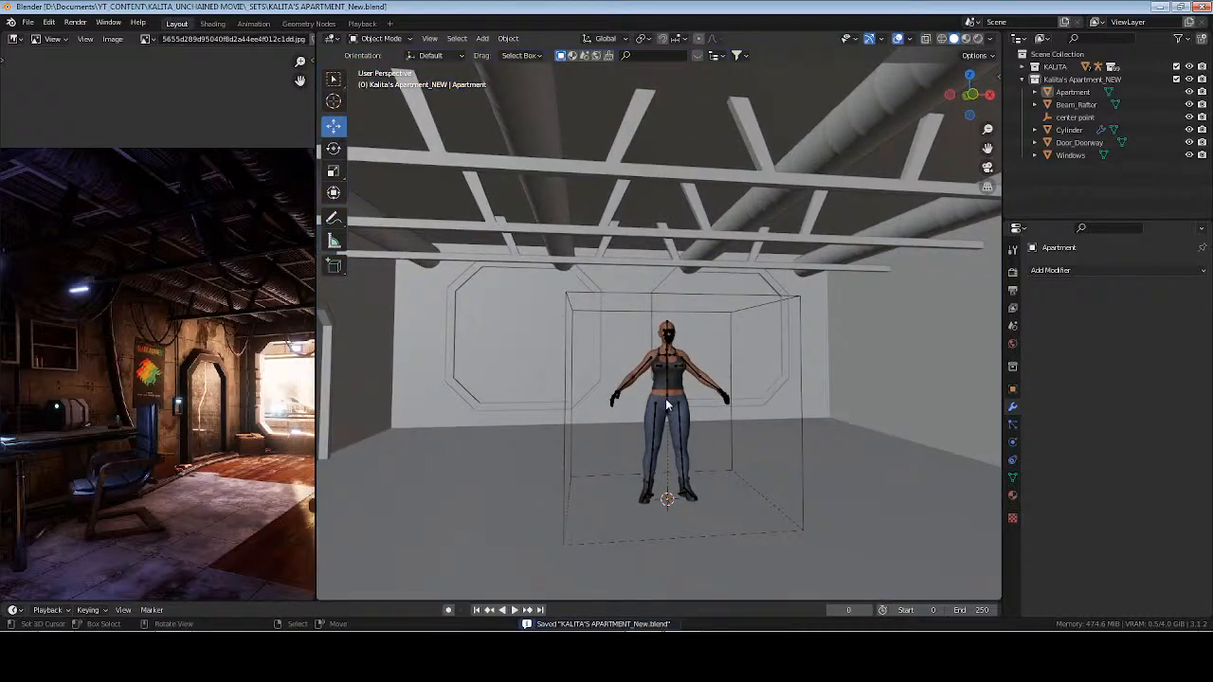
{"action": "key", "text": "KP_Divide"}
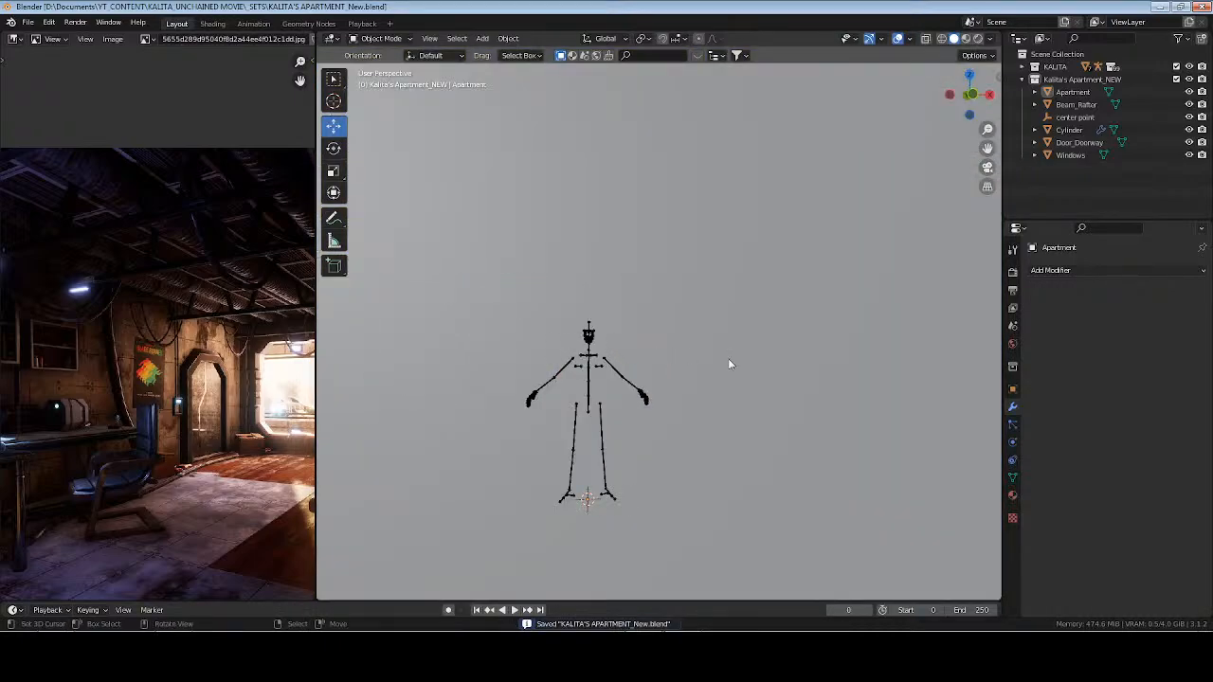
{"action": "scroll", "coordinate": [587, 411], "scroll_direction": "up", "scroll_amount": 2}
{"action": "middle_click_drag", "start_coordinate": [616, 414], "coordinate": [680, 426]}
{"action": "key", "text": "n"}
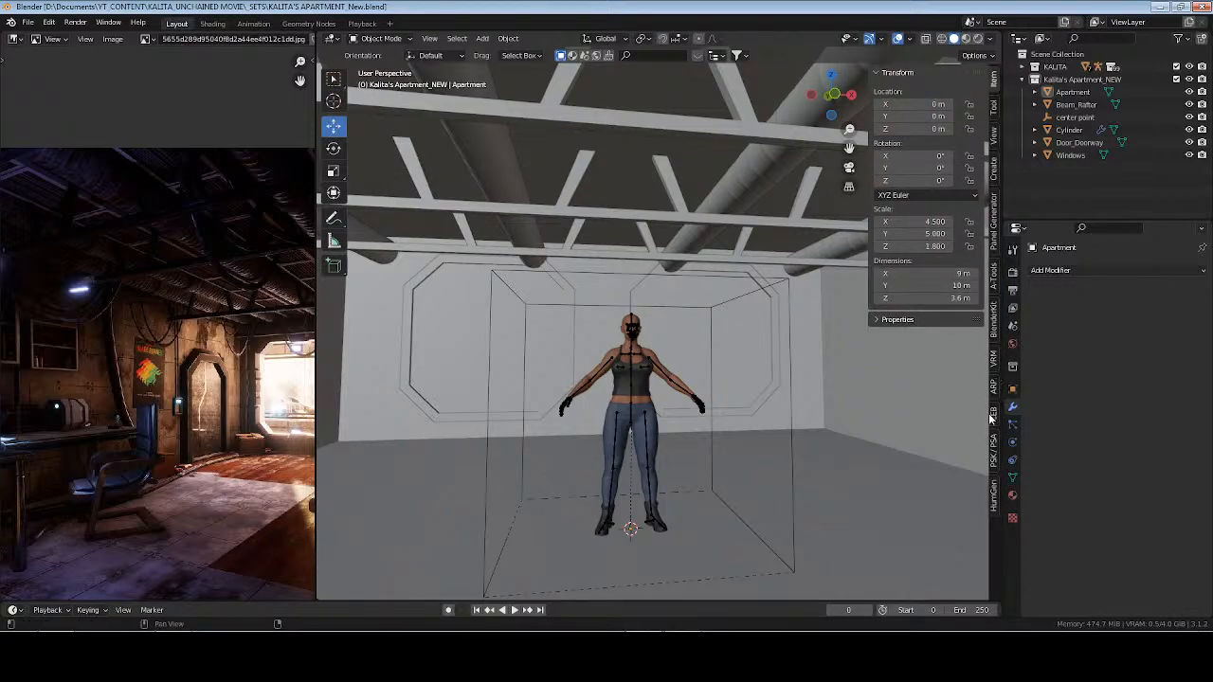
{"action": "left_click", "coordinate": [995, 283]}
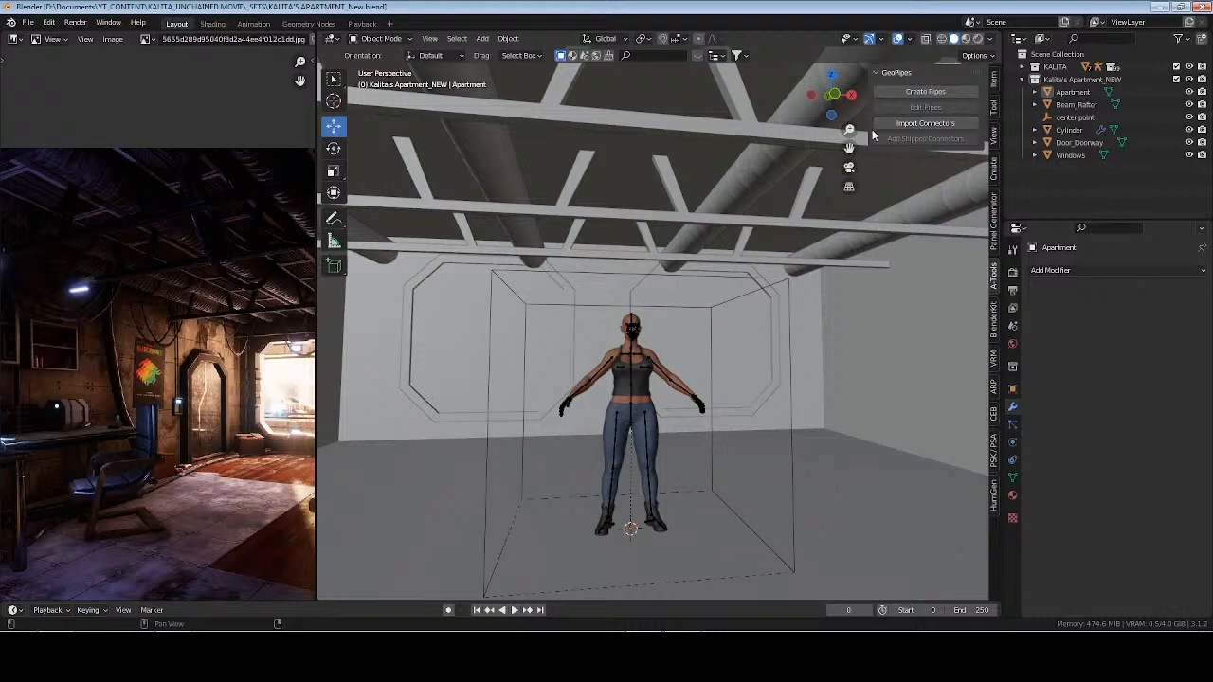
Install the add-on GeoCables v1.0.4.zip from the BLENDER FILES_v2 folder inside BLENDER PROJECTS
{"action": "left_click", "coordinate": [49, 23]}
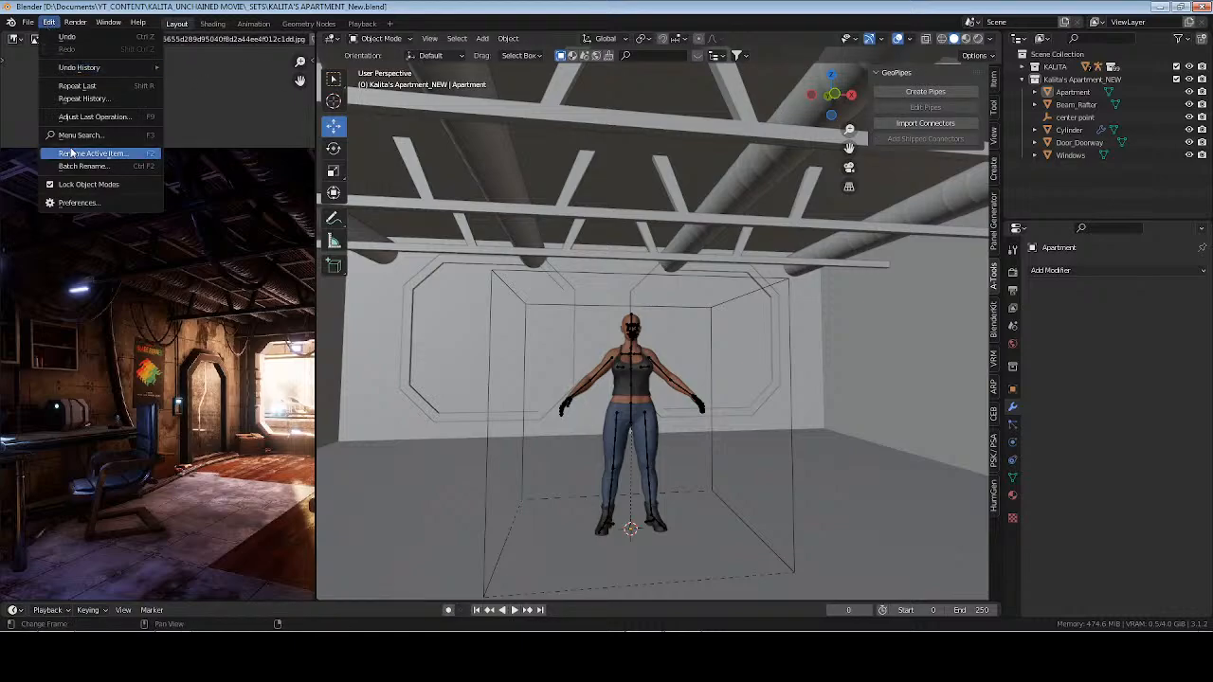
{"action": "left_click", "coordinate": [74, 205]}
{"action": "left_click", "coordinate": [325, 50]}
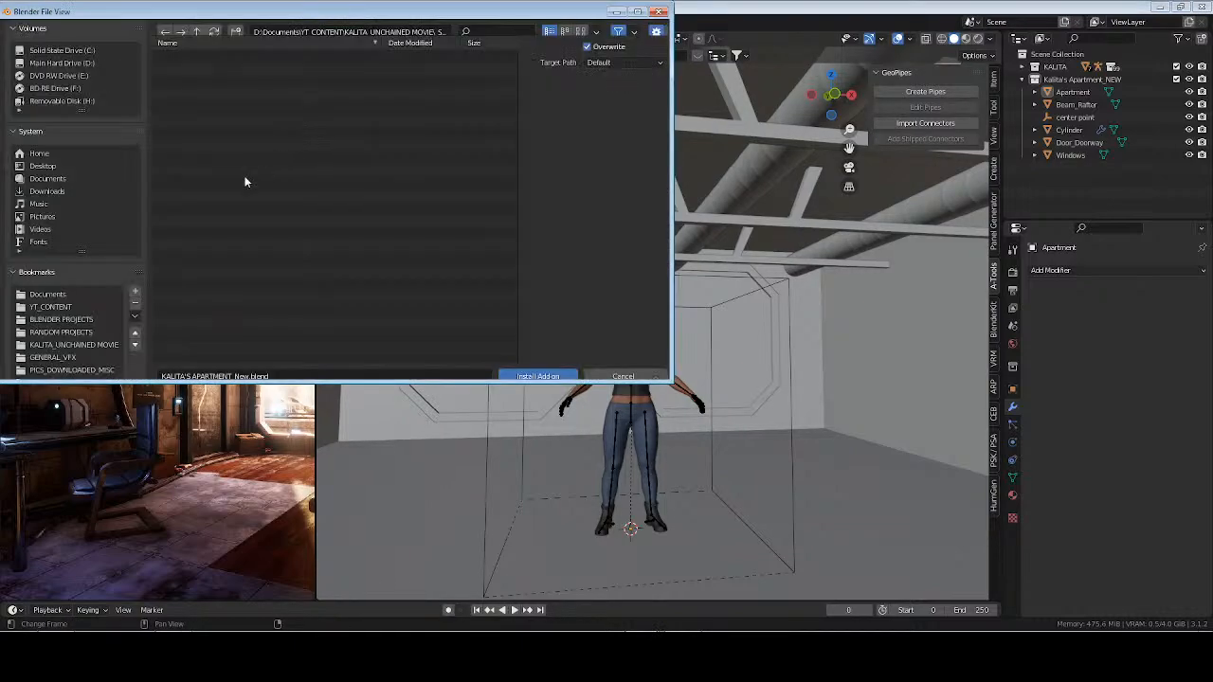
{"action": "left_click", "coordinate": [82, 319]}
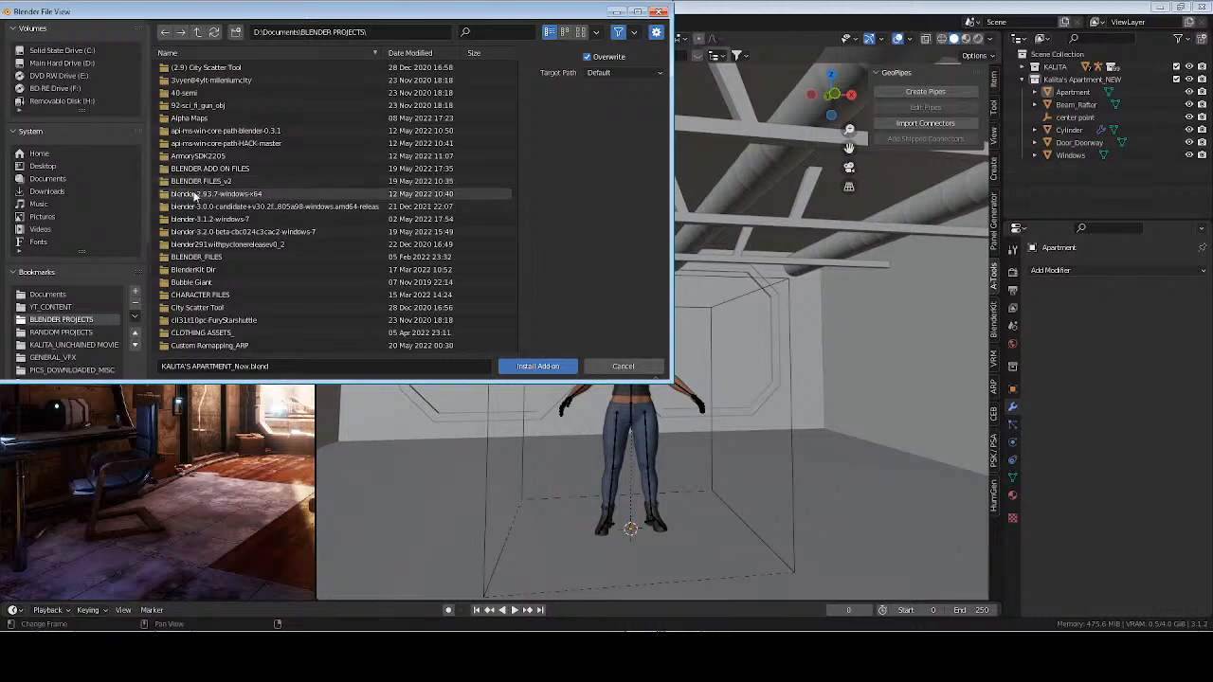
{"action": "double_click", "coordinate": [186, 183]}
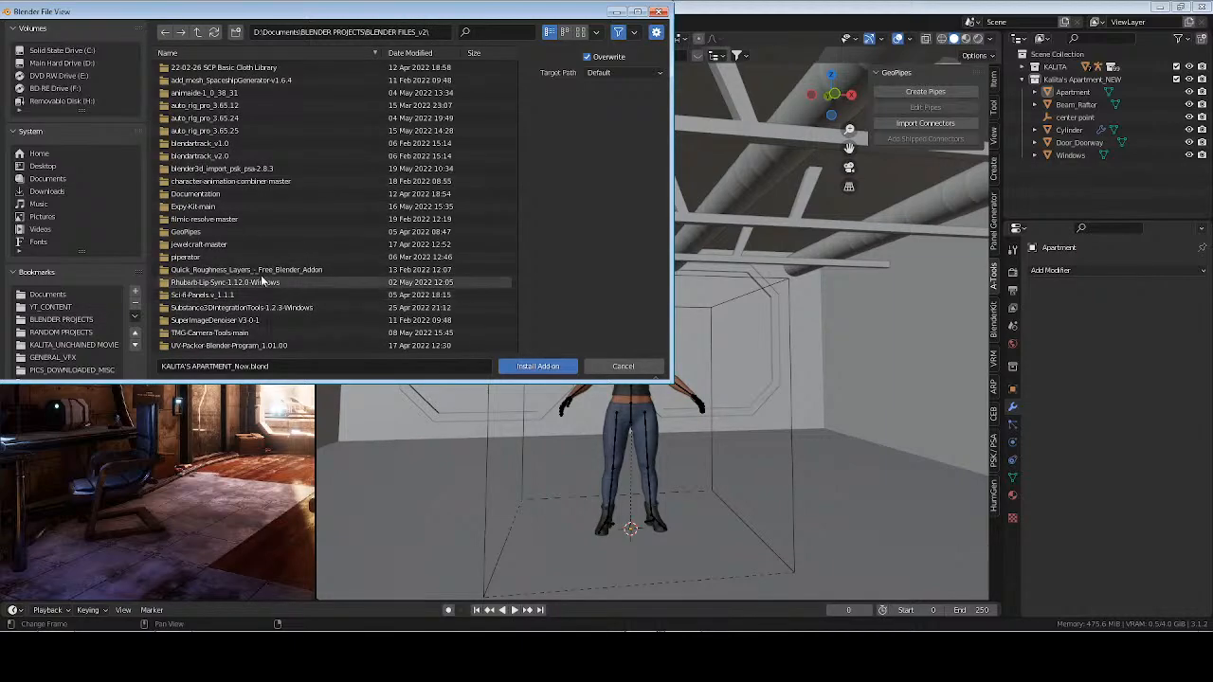
{"action": "scroll", "coordinate": [265, 289], "scroll_direction": "down", "scroll_amount": 5}
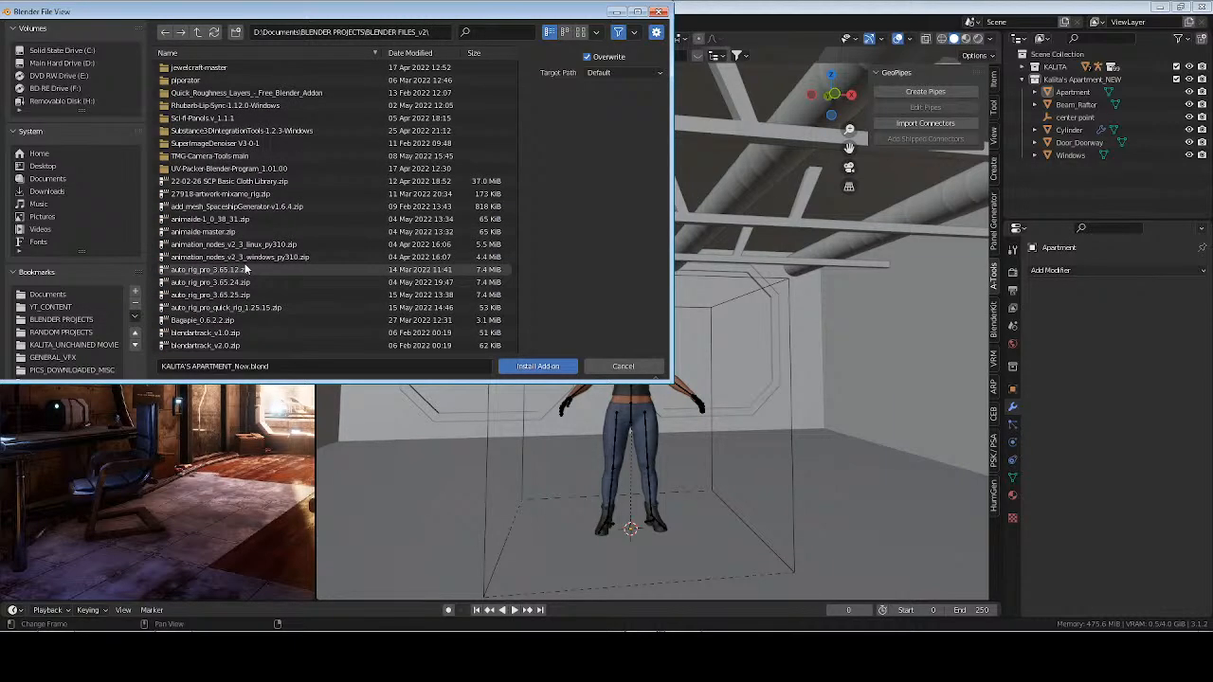
{"action": "scroll", "coordinate": [245, 269], "scroll_direction": "down", "scroll_amount": 4}
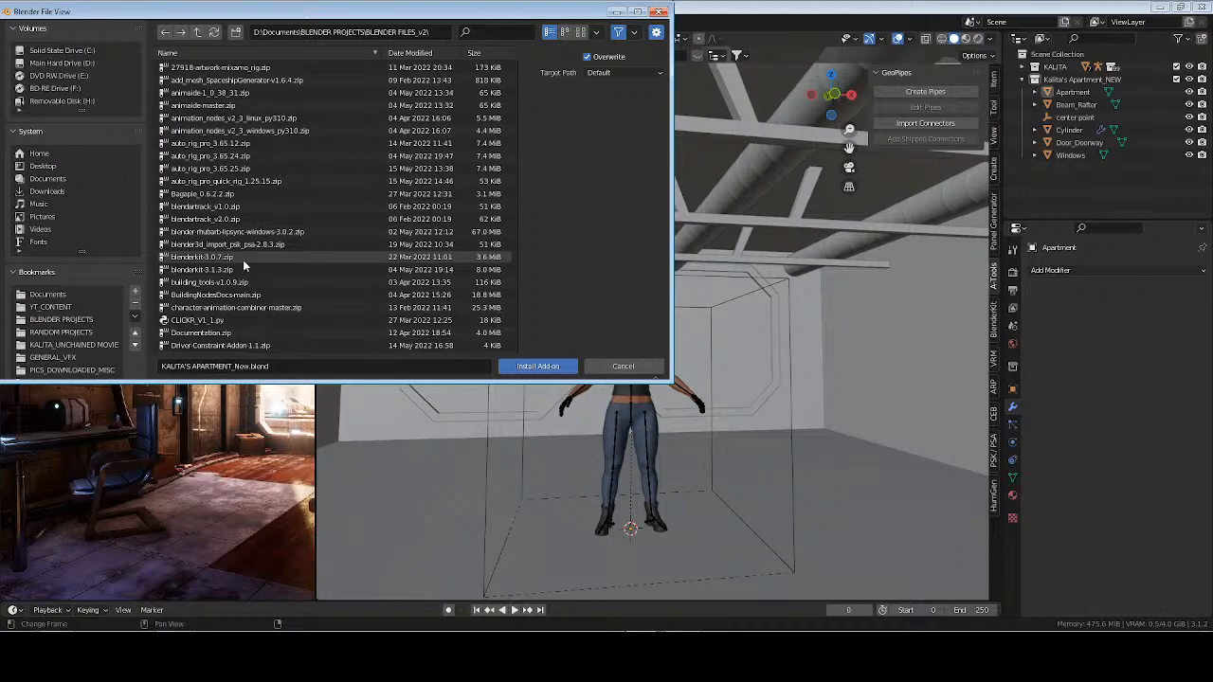
{"action": "scroll", "coordinate": [244, 262], "scroll_direction": "down", "scroll_amount": 3}
{"action": "scroll", "coordinate": [243, 265], "scroll_direction": "down", "scroll_amount": 2}
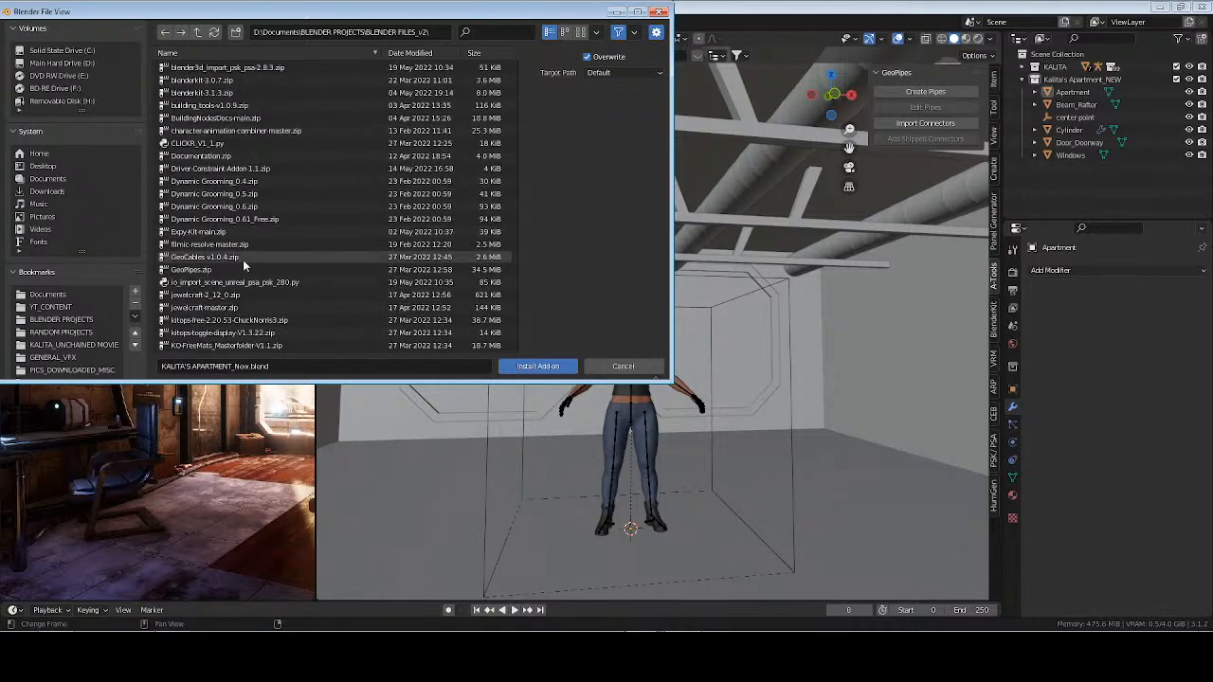
{"action": "left_click", "coordinate": [214, 257]}
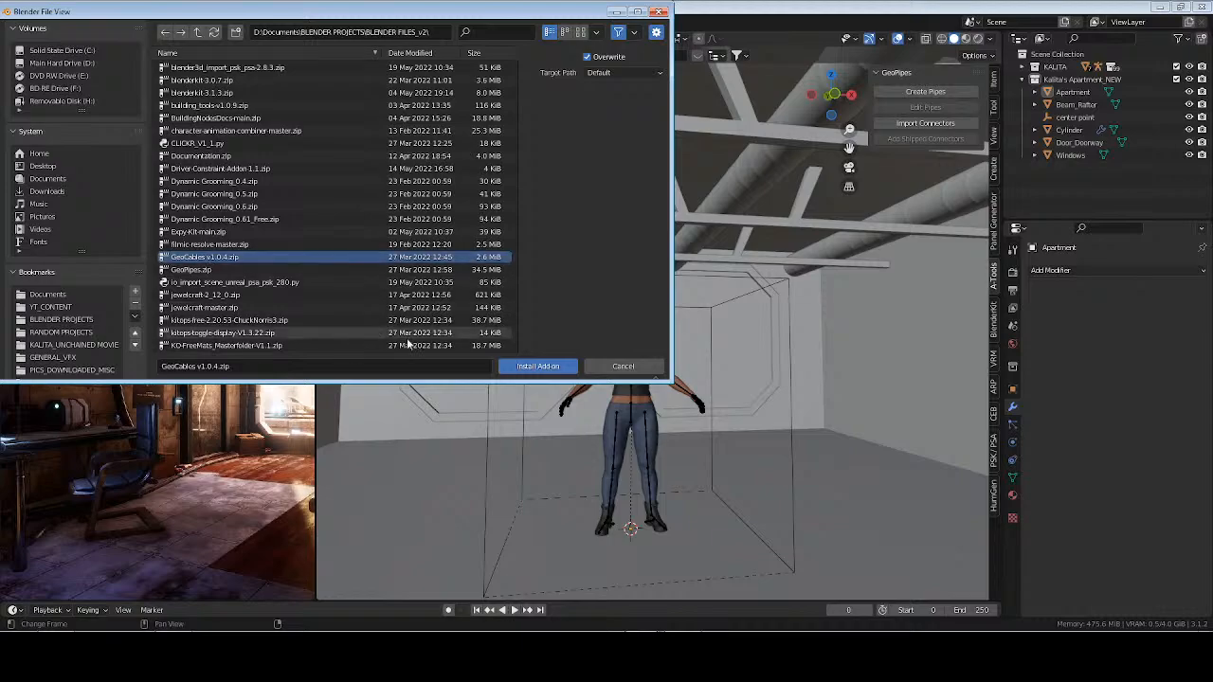
{"action": "left_click", "coordinate": [537, 365]}
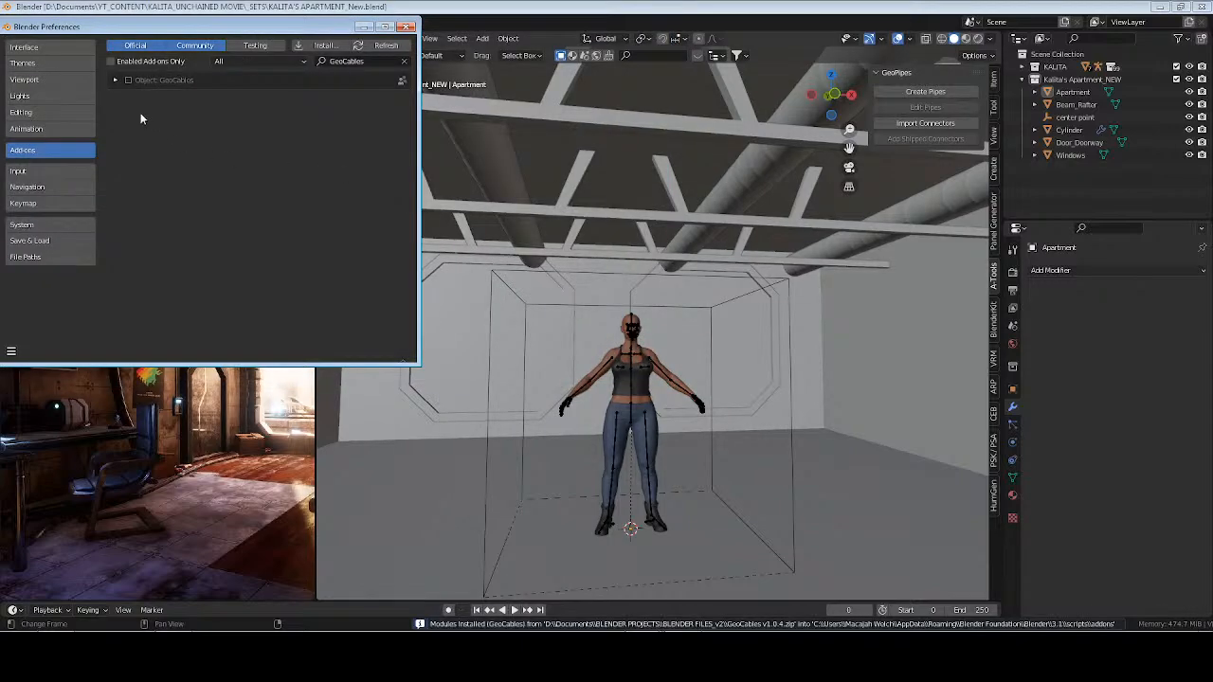
Enable the GeoCables add-on, clear the add-on search, close the preferences and save the file
{"action": "left_click", "coordinate": [116, 80]}
{"action": "left_click", "coordinate": [129, 80]}
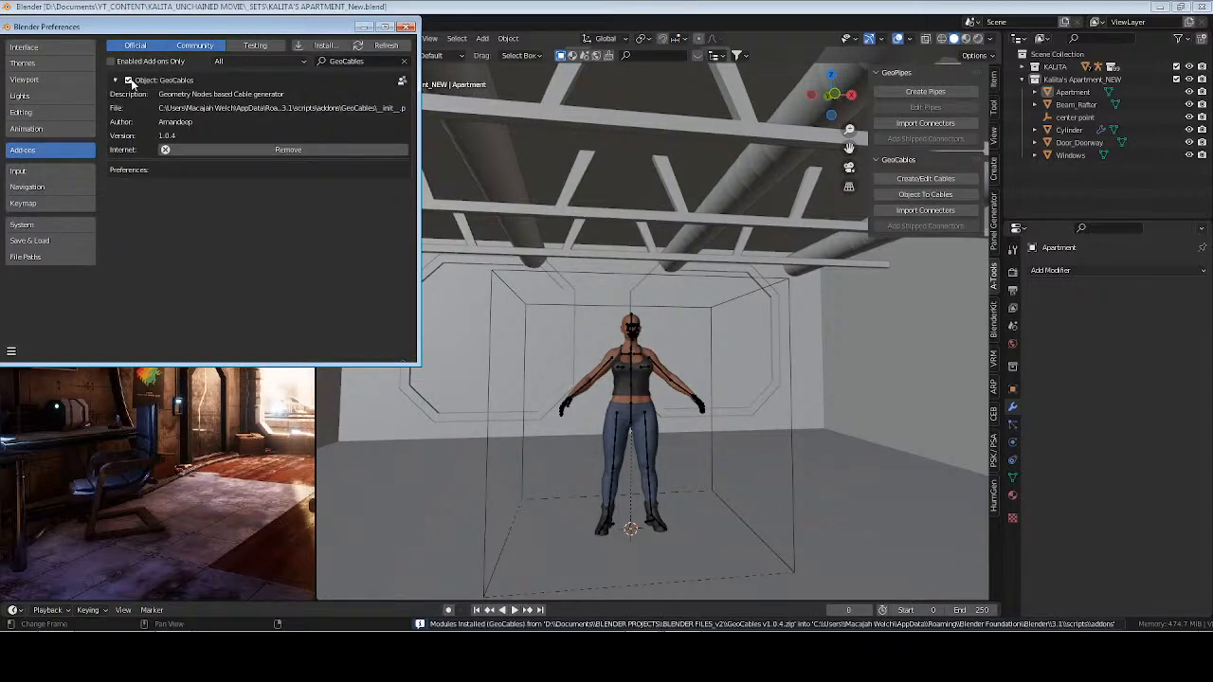
{"action": "left_click", "coordinate": [404, 60]}
{"action": "left_click", "coordinate": [406, 26]}
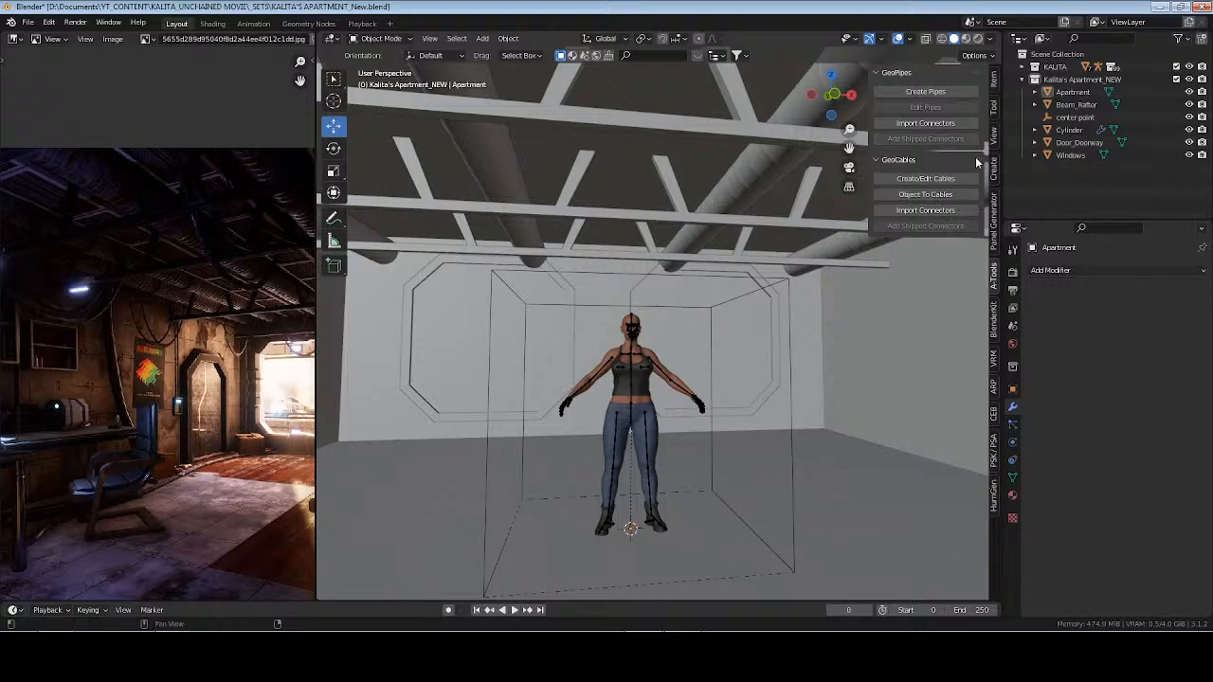
{"action": "mouse_move", "coordinate": [976, 158]}
{"action": "left_mouse_down"}
{"action": "mouse_move", "coordinate": [983, 57]}
{"action": "mouse_move", "coordinate": [984, 197]}
{"action": "mouse_move", "coordinate": [981, 172]}
{"action": "left_mouse_up"}
{"action": "key", "text": "ctrl+s"}
Rename the Cylinder object as Piping_Ceiling and save the file
{"action": "middle_click_drag", "start_coordinate": [699, 338], "coordinate": [637, 317]}
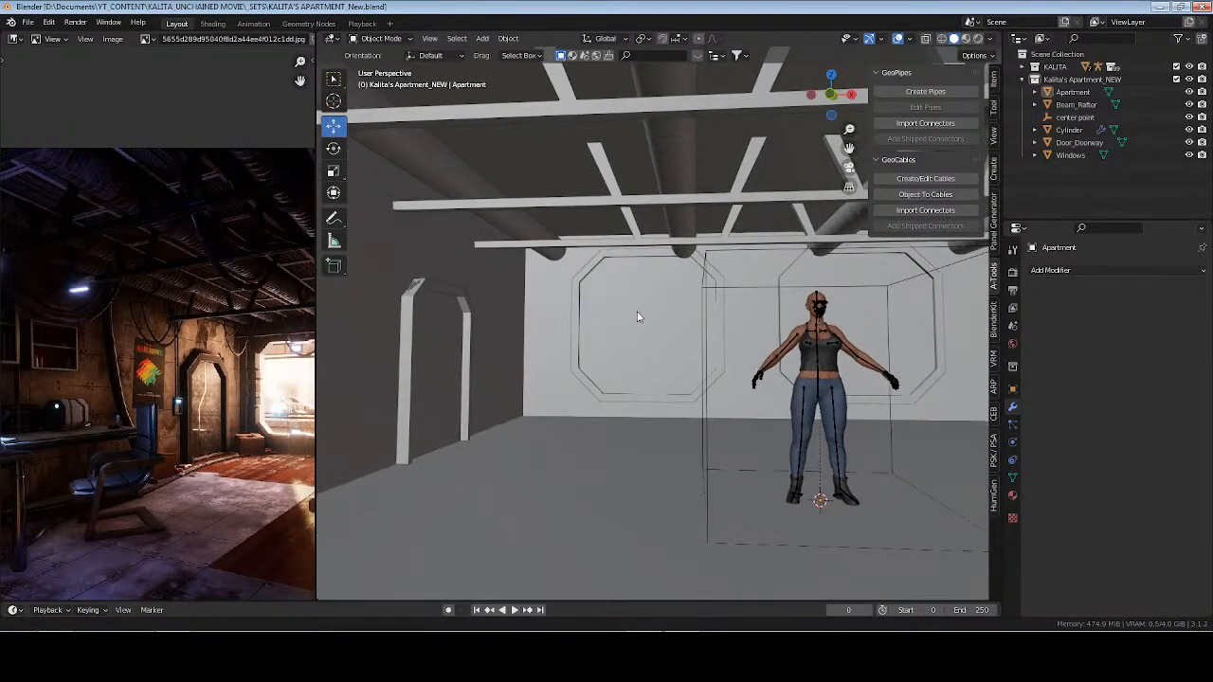
{"action": "left_click", "coordinate": [1069, 132]}
{"action": "double_click", "coordinate": [1068, 133]}
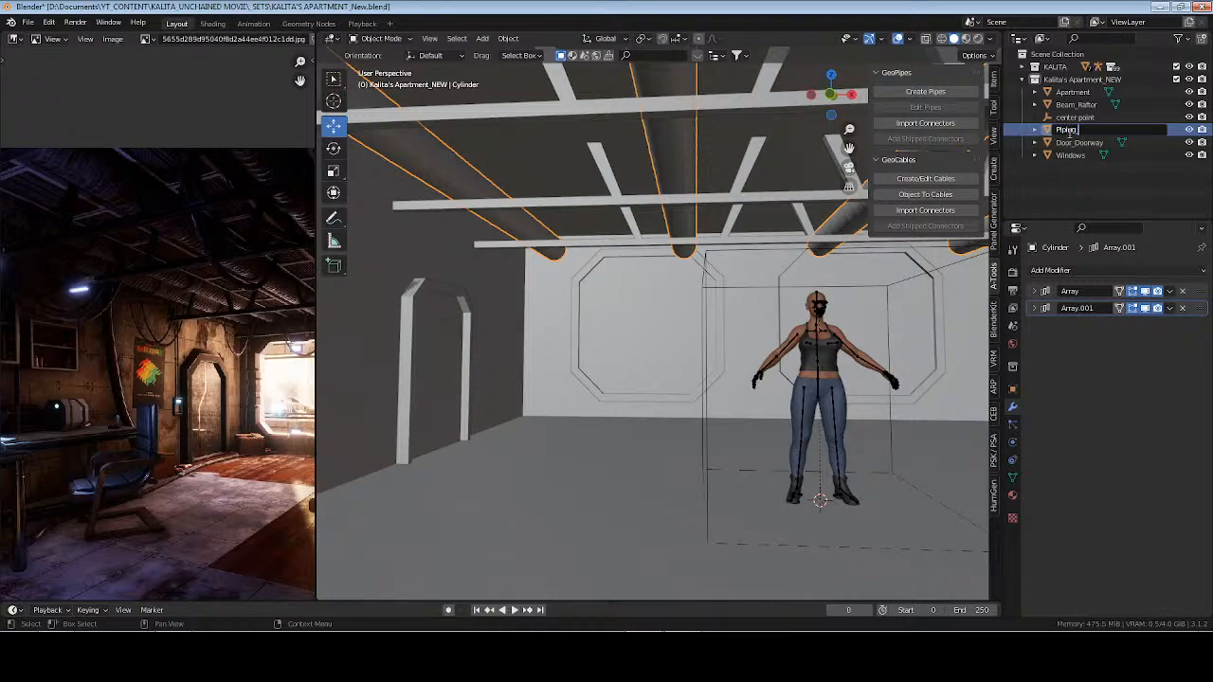
{"action": "type", "text": "Piping_Ceiling"}
{"action": "key", "text": "Return"}
{"action": "key", "text": "ctrl+s"}
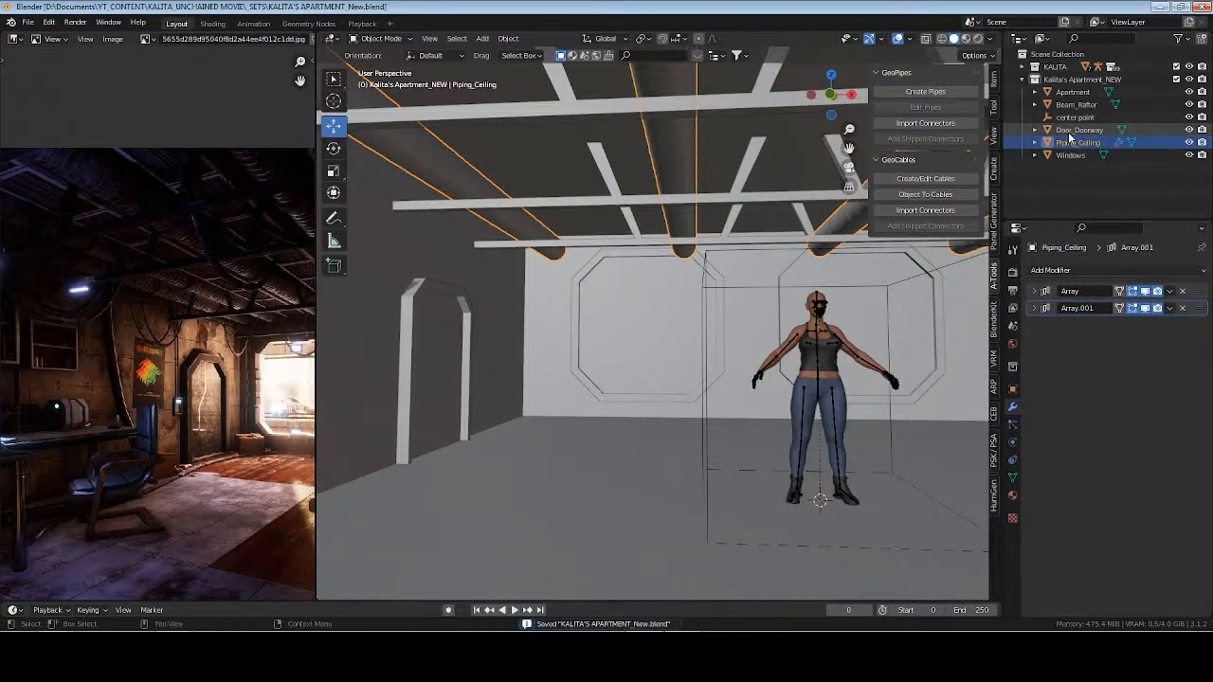
Add a plane to the Kalita's Apartment_NEW collection and move it along negative X to the open floor near the doorway
{"action": "left_click", "coordinate": [1070, 79]}
{"action": "key", "text": "shift+a"}
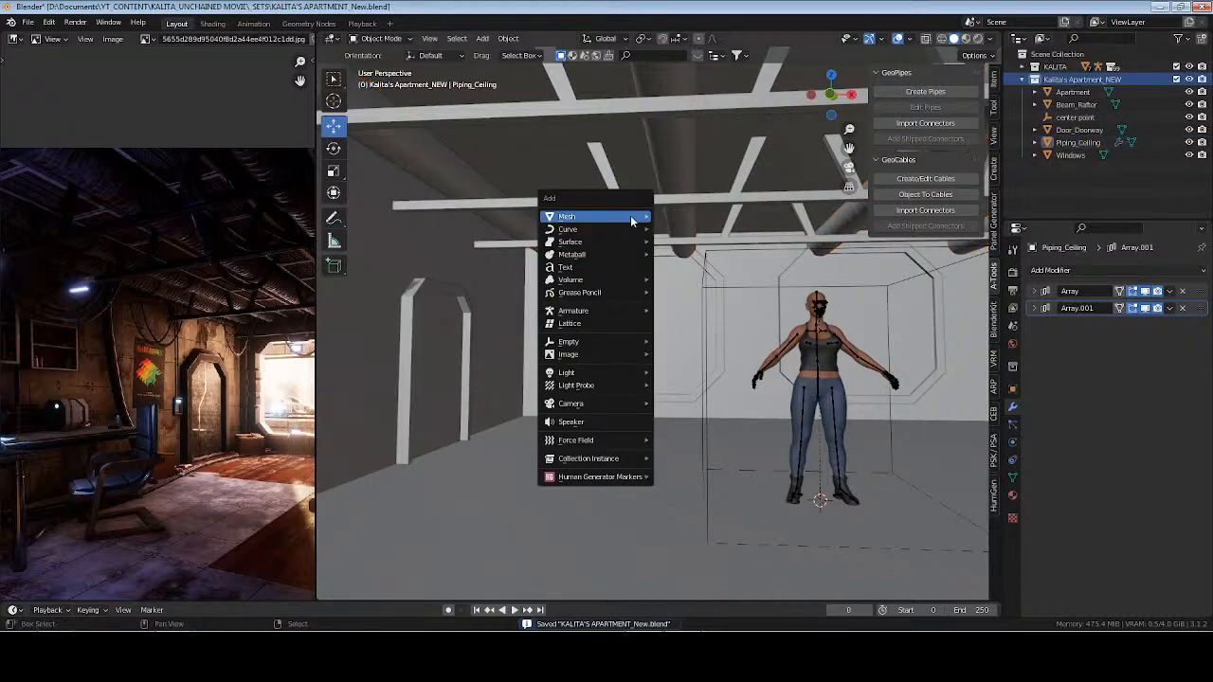
{"action": "mouse_move", "coordinate": [566, 216]}
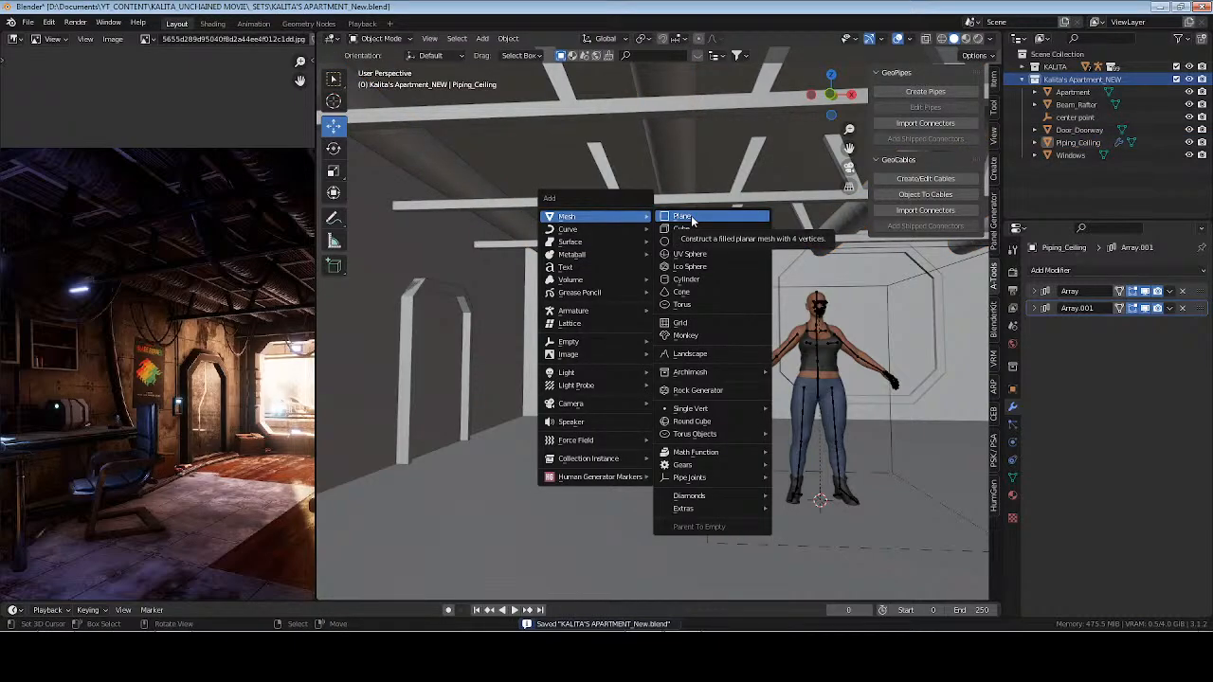
{"action": "left_click", "coordinate": [691, 217]}
{"action": "left_click", "coordinate": [464, 461]}
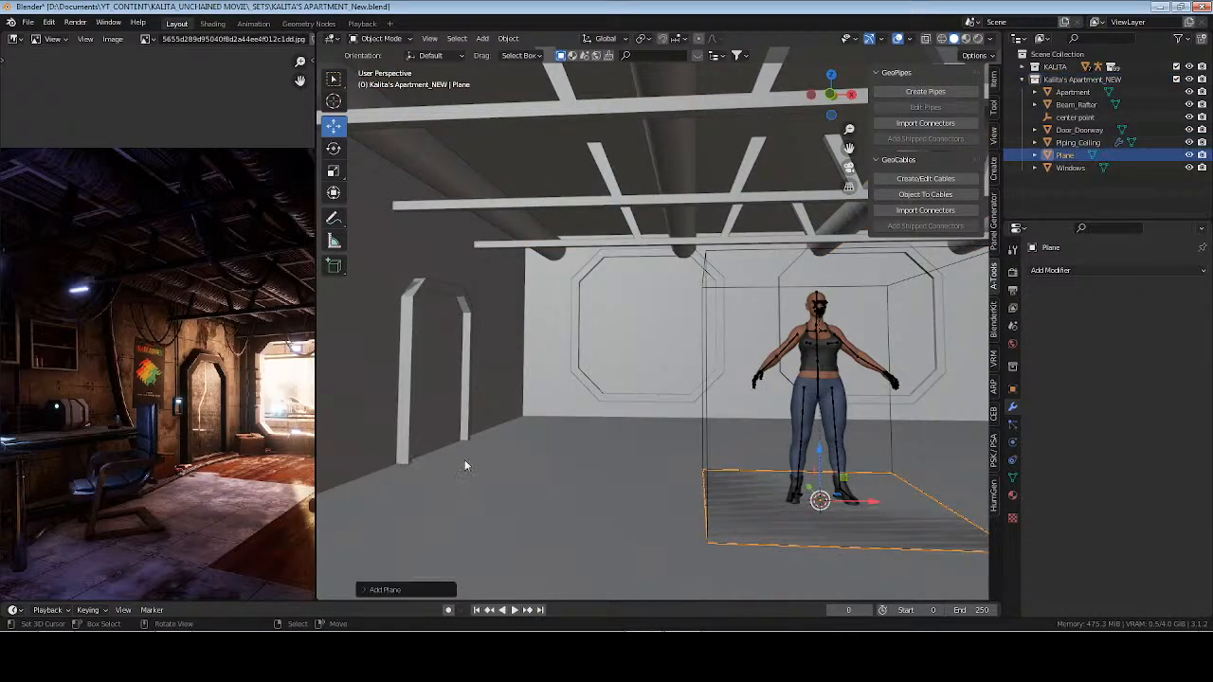
{"action": "left_click_drag", "start_coordinate": [856, 504], "coordinate": [593, 513]}
{"action": "middle_click_drag", "start_coordinate": [592, 513], "coordinate": [661, 501], "text": "shift"}
Create a new collection inside Kalita's Apartment_NEW and name it Cables
{"action": "right_click", "coordinate": [1070, 80]}
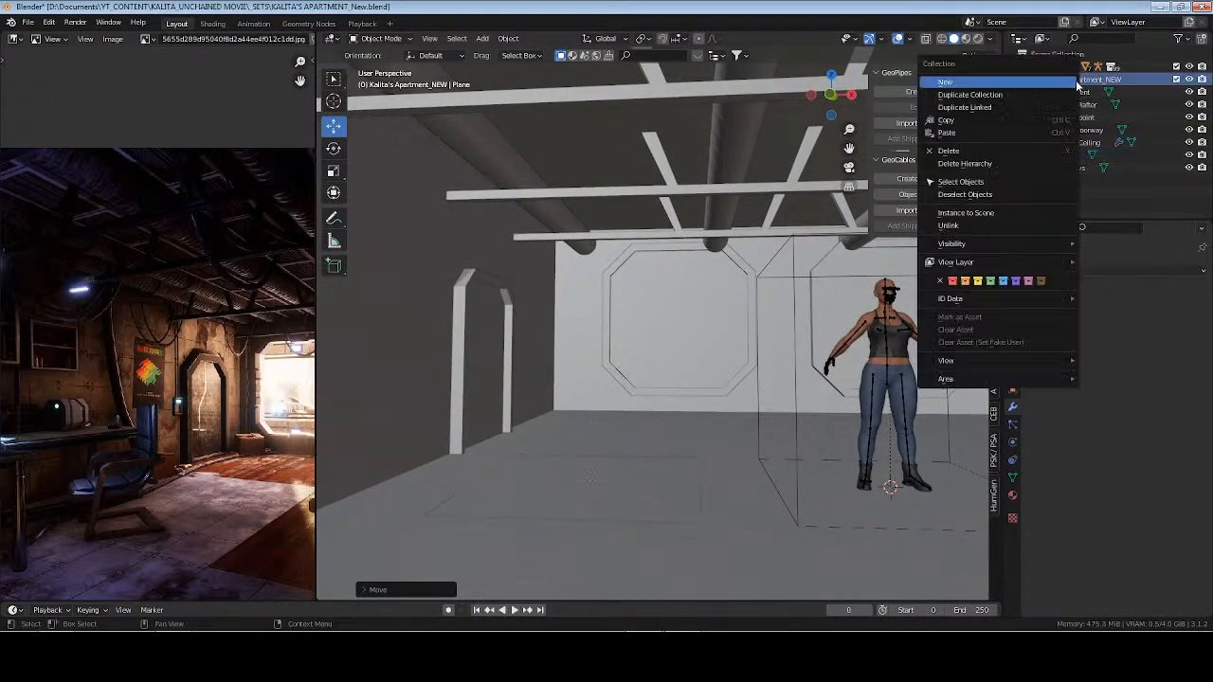
{"action": "left_click", "coordinate": [1063, 82]}
{"action": "left_click", "coordinate": [1082, 92]}
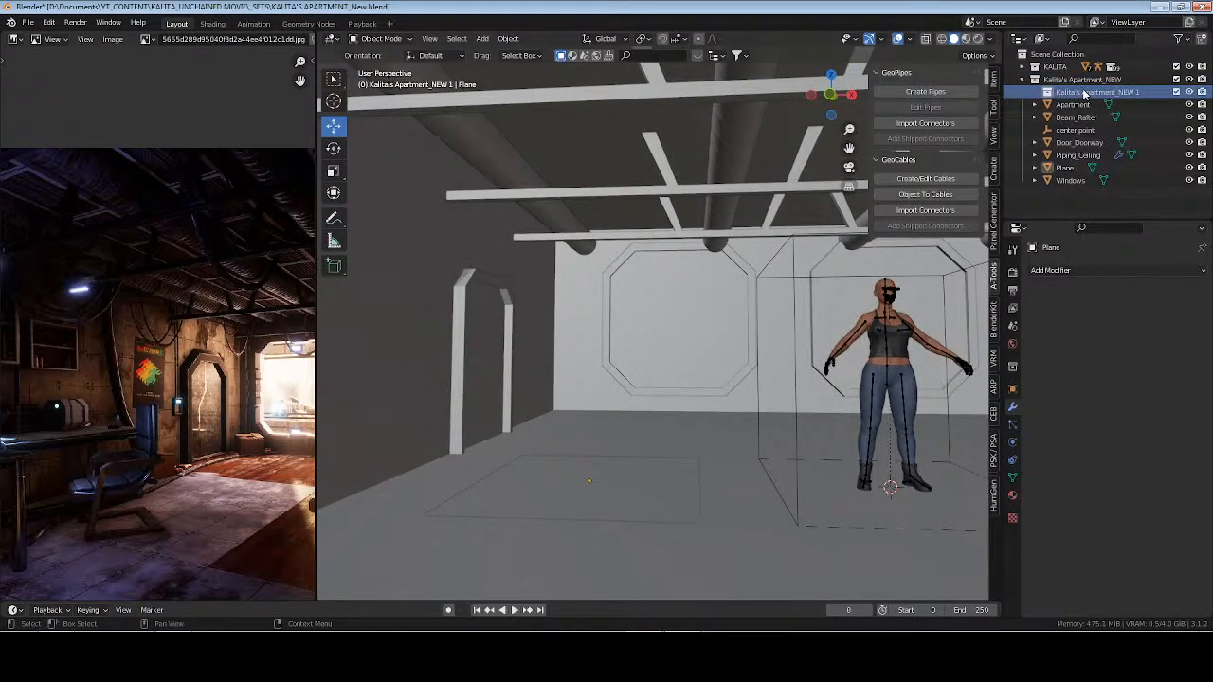
{"action": "double_click", "coordinate": [1083, 92]}
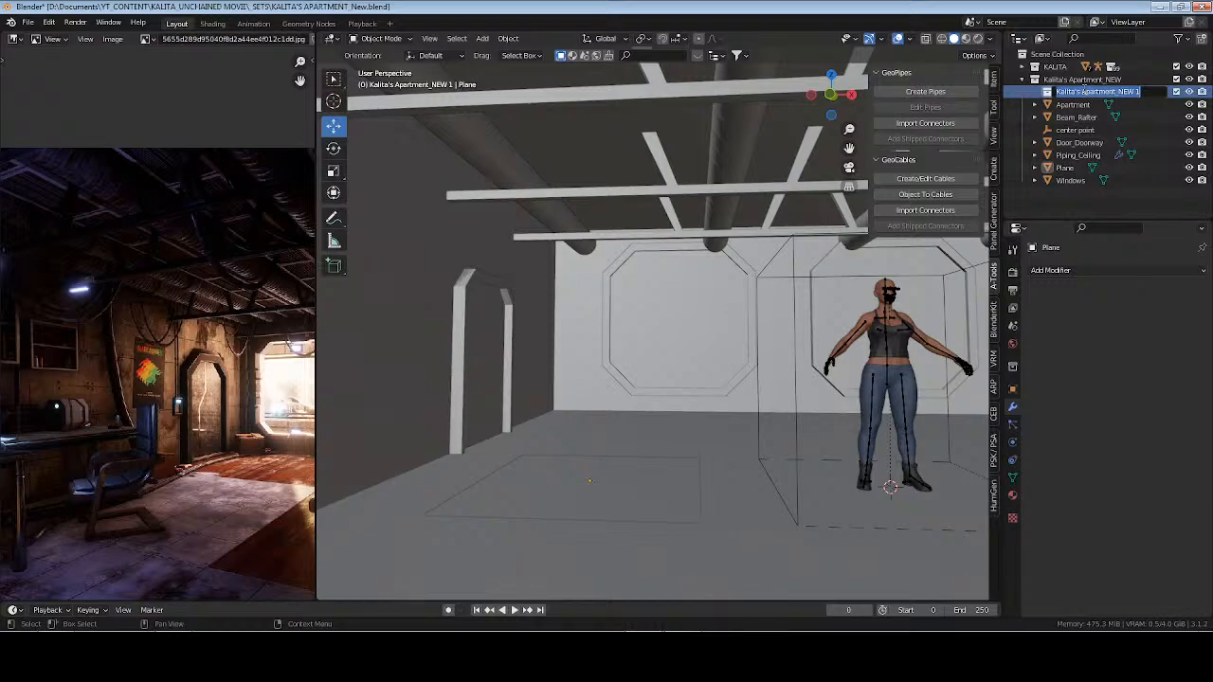
{"action": "type", "text": "CAbl"}
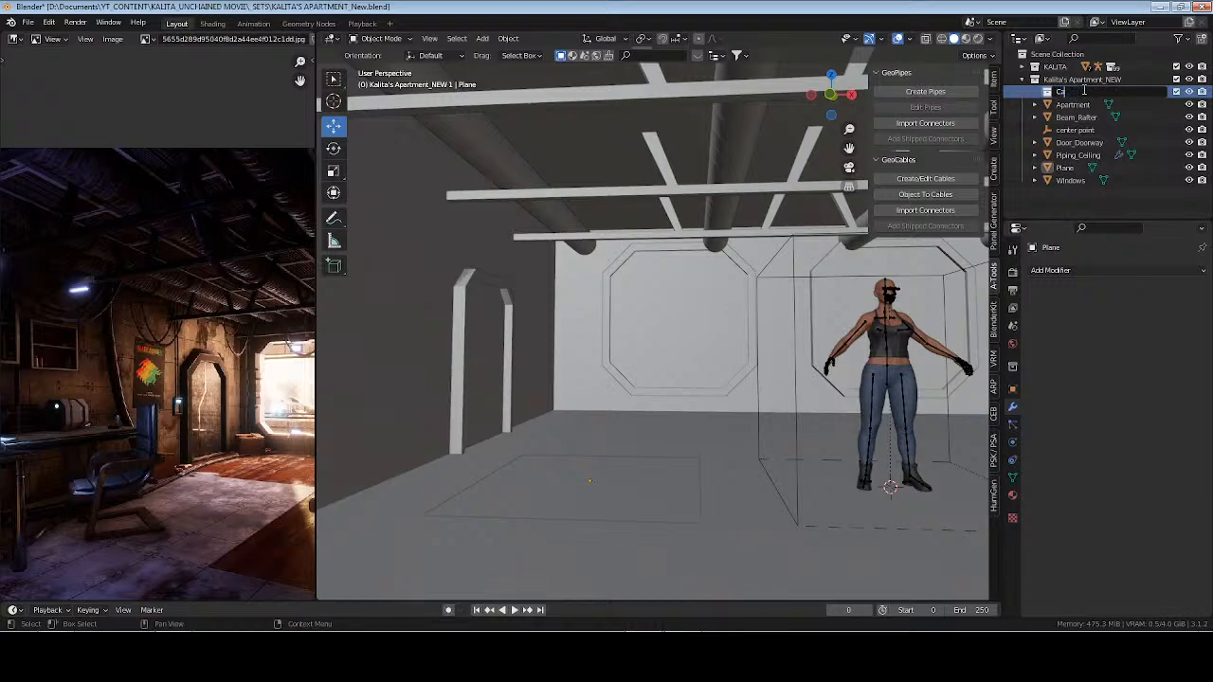
{"action": "type", "text": "es"}
{"action": "key", "text": "Return"}
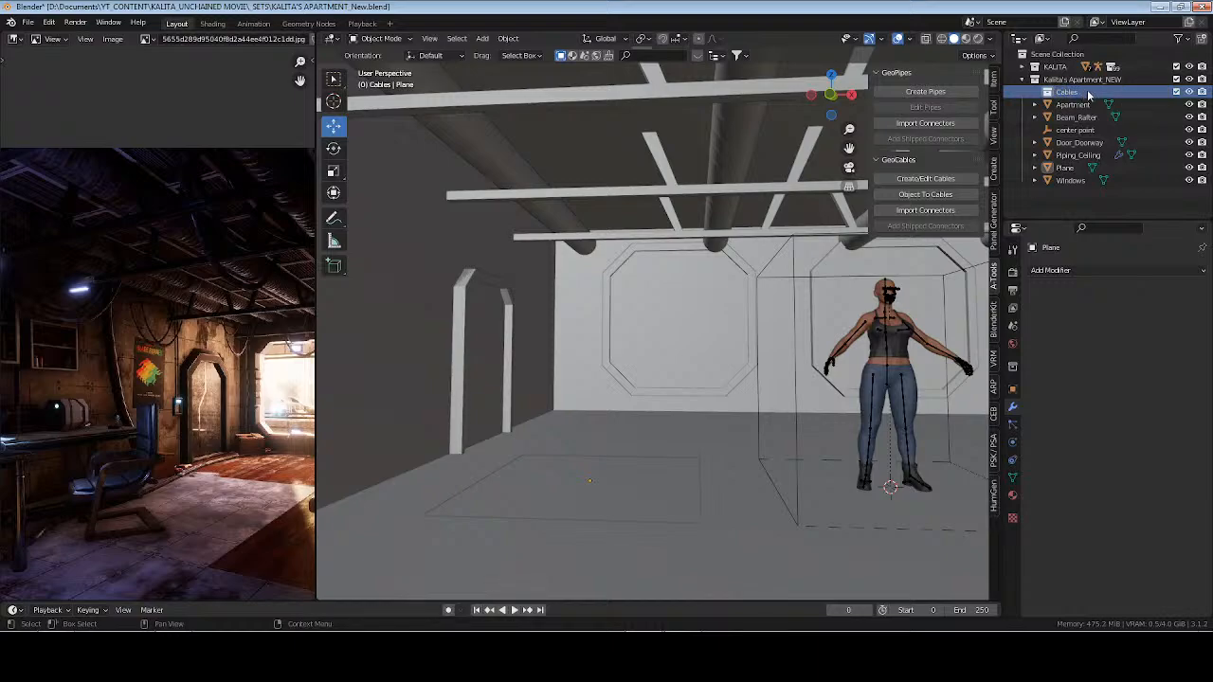
Move the Plane object into the Cables collection
{"action": "left_click", "coordinate": [1071, 170]}
{"action": "key", "text": "m"}
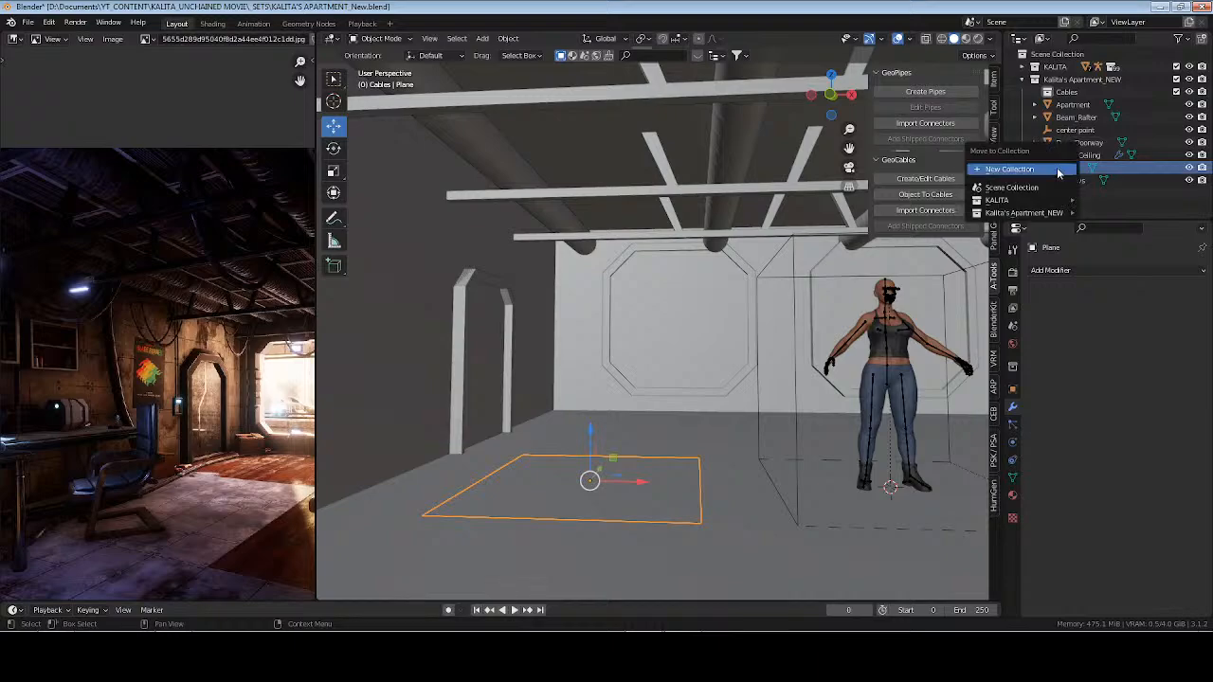
{"action": "mouse_move", "coordinate": [1043, 216]}
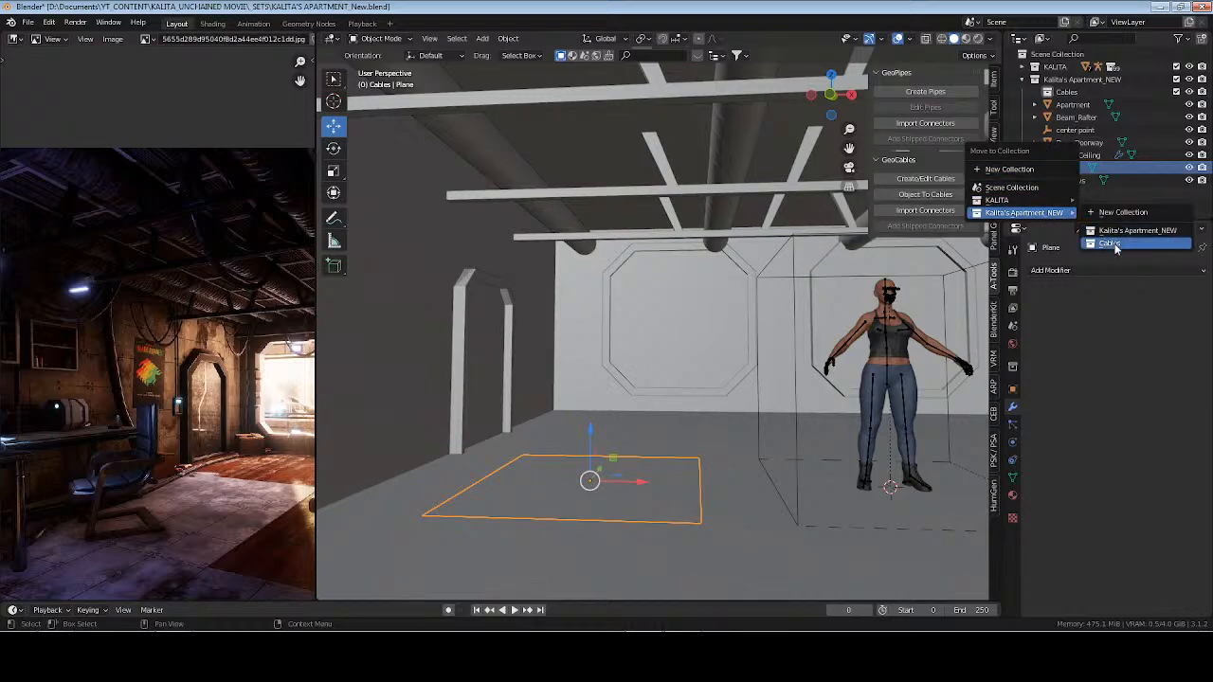
{"action": "left_click", "coordinate": [1118, 244]}
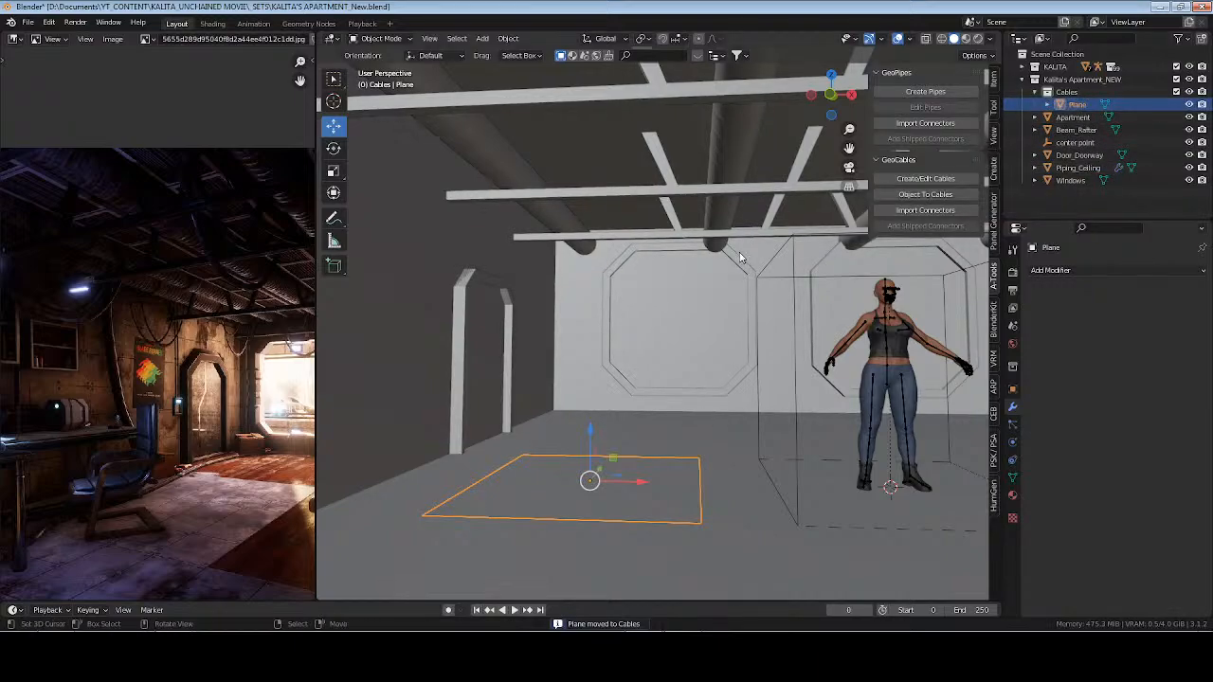
Rename the plane as Cables 1 and save the file
{"action": "key", "text": "F2"}
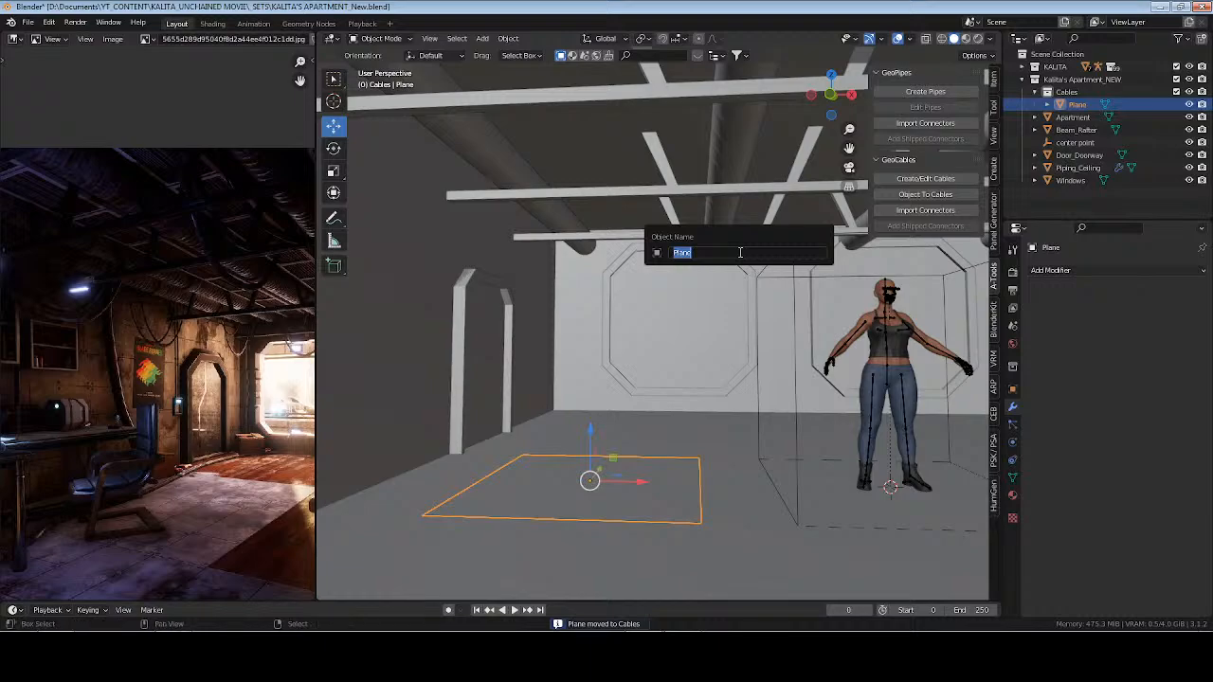
{"action": "type", "text": "Cables 1"}
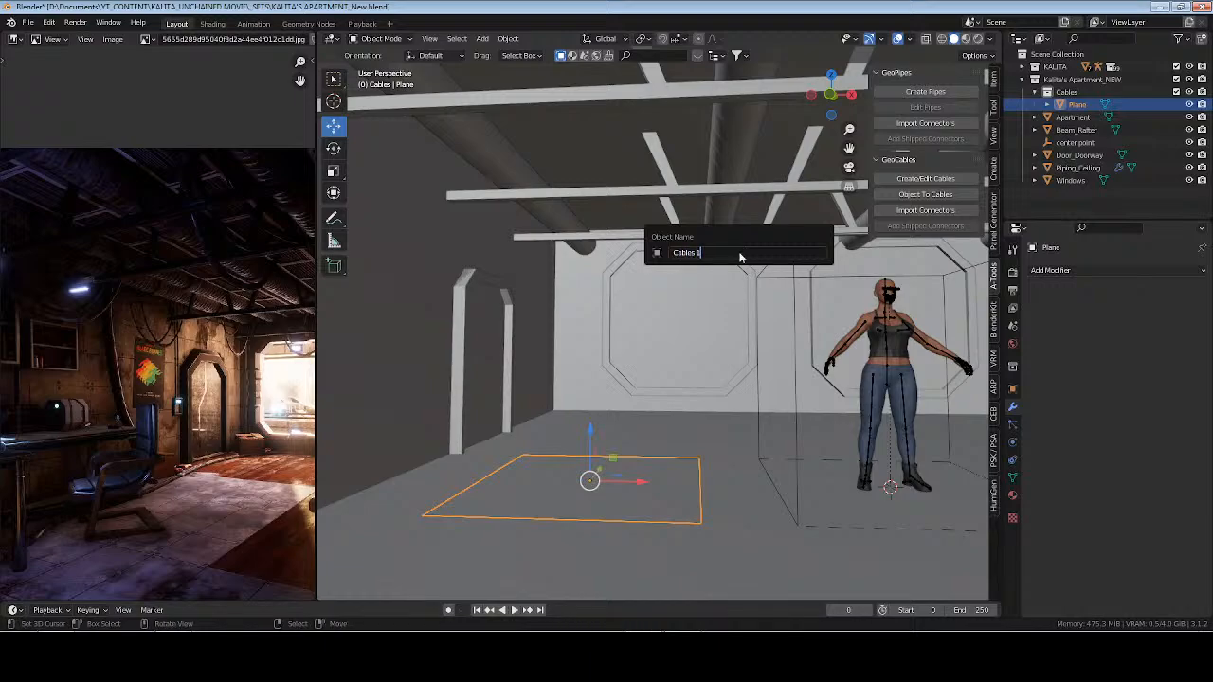
{"action": "key", "text": "Return"}
{"action": "key", "text": "ctrl+s"}
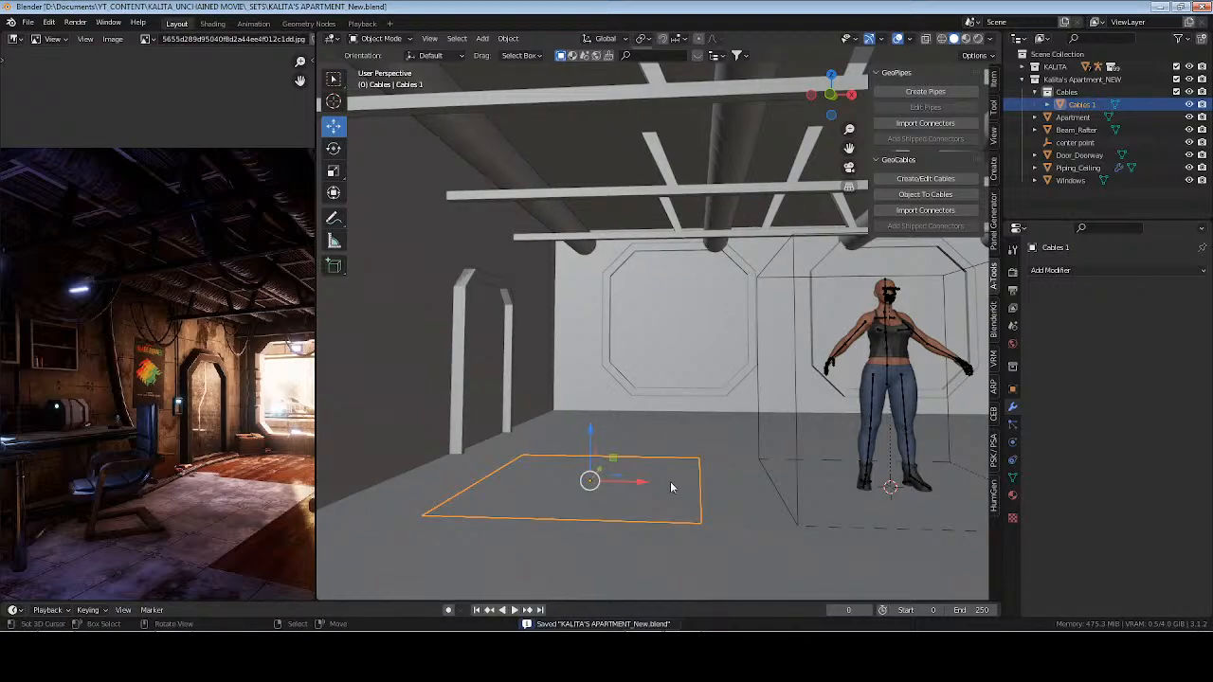
Scale the Cables 1 plane along X to about 0.275, making it a narrow strip
{"action": "key", "text": "s"}
{"action": "key", "text": "x"}
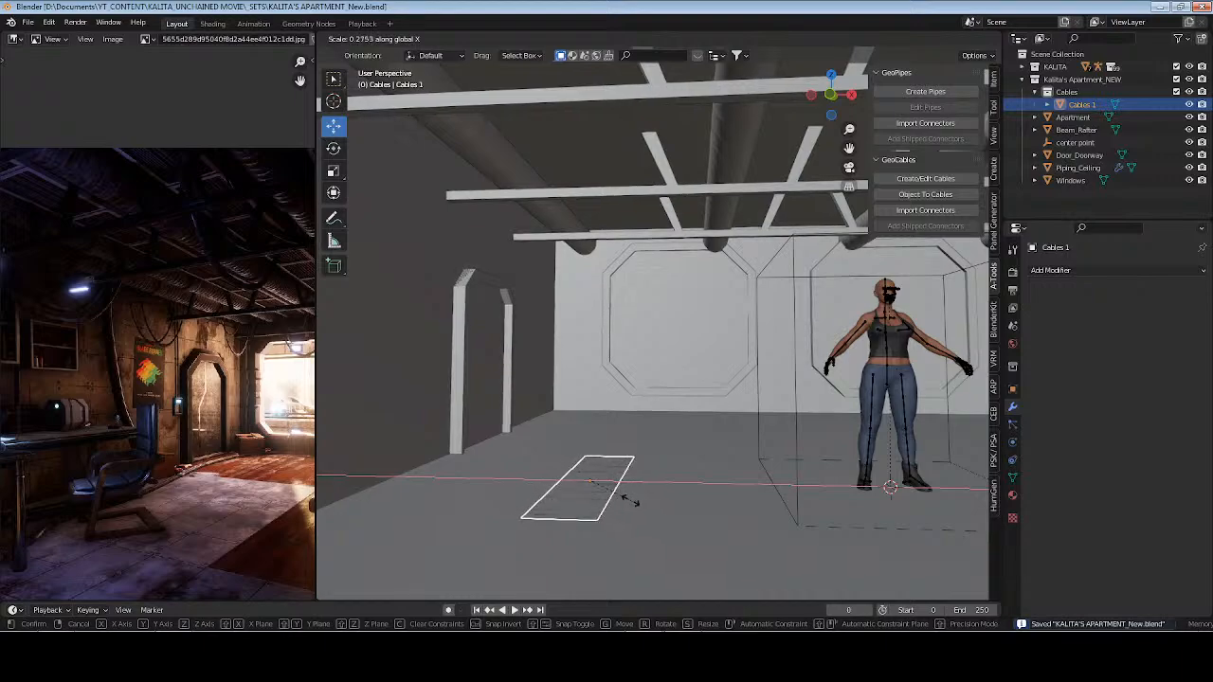
{"action": "left_click", "coordinate": [630, 501]}
Set the Cables 1 strip's Y dimension to 8 m and apply its scale
{"action": "middle_click_drag", "start_coordinate": [724, 457], "coordinate": [962, 64]}
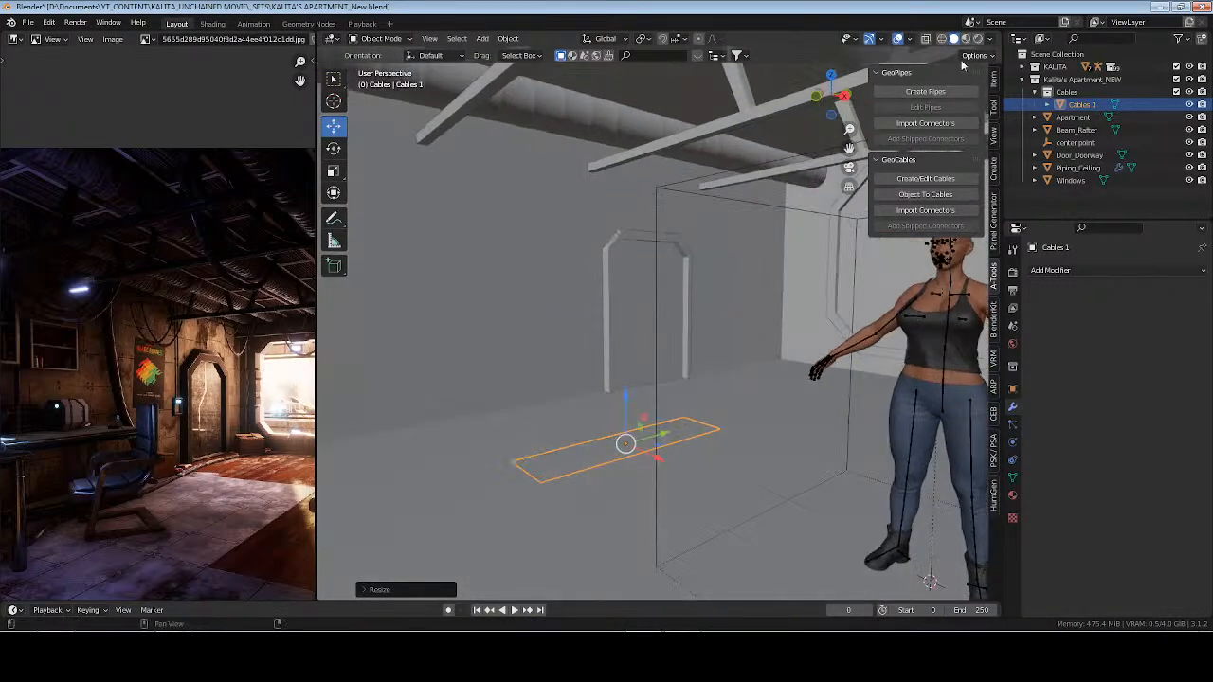
{"action": "left_click", "coordinate": [994, 81]}
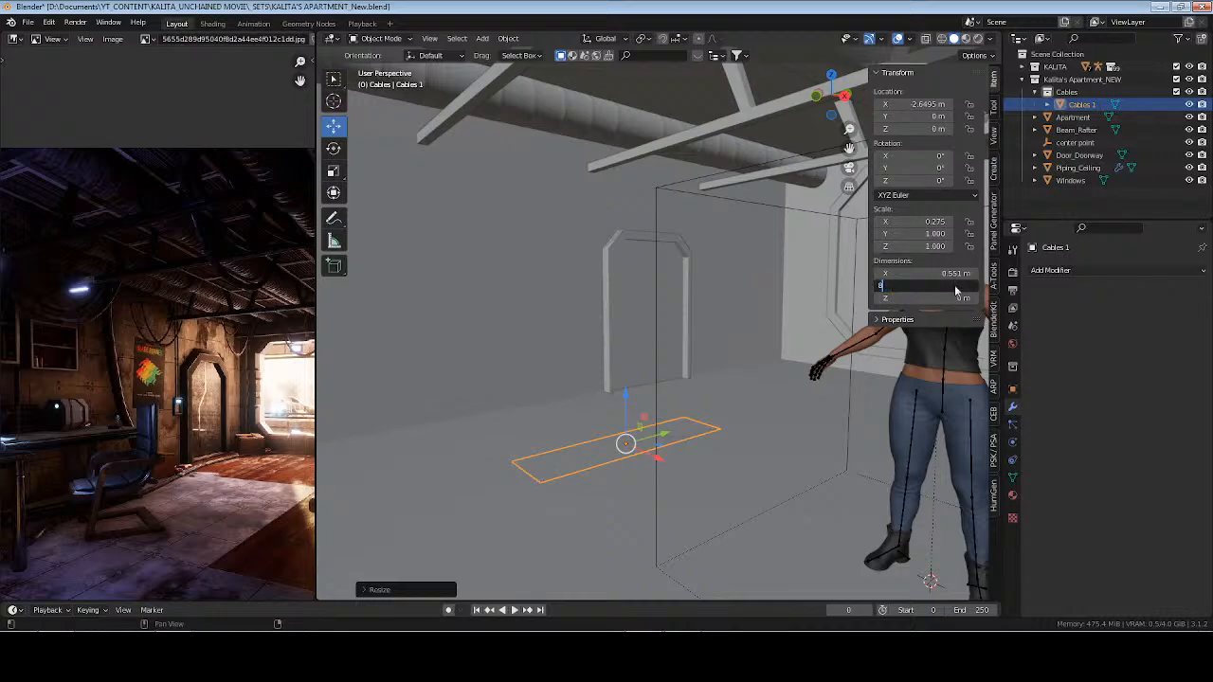
{"action": "key", "text": "Return"}
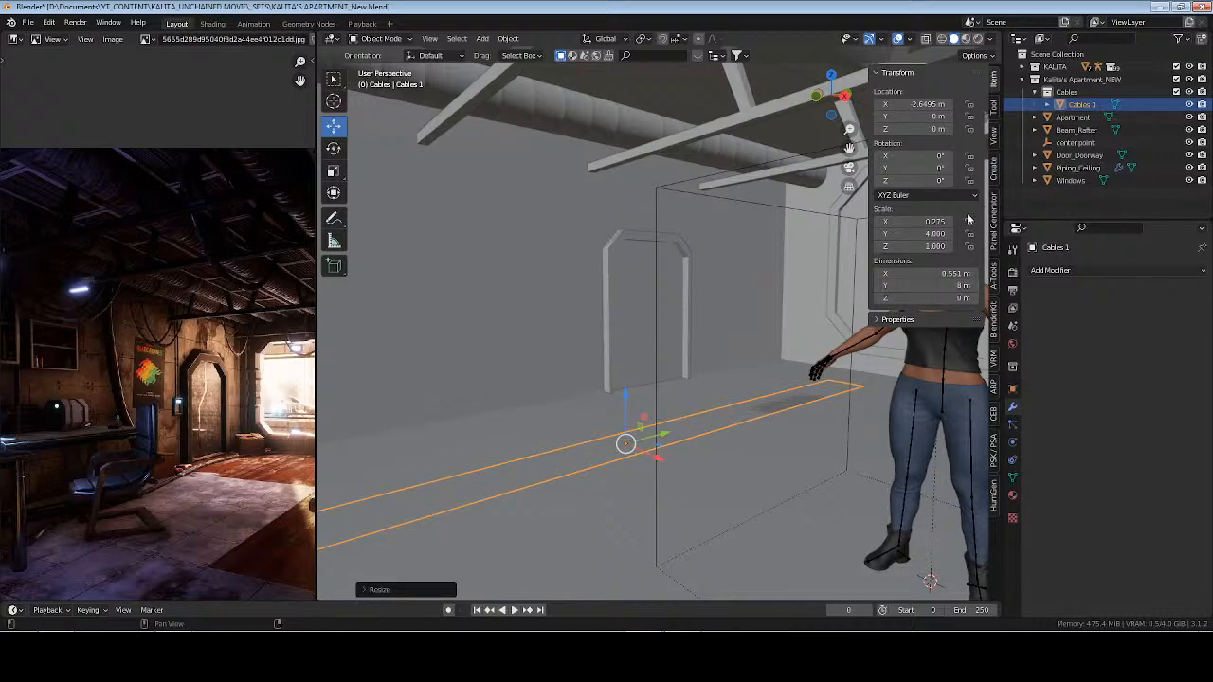
{"action": "key", "text": "ctrl+a"}
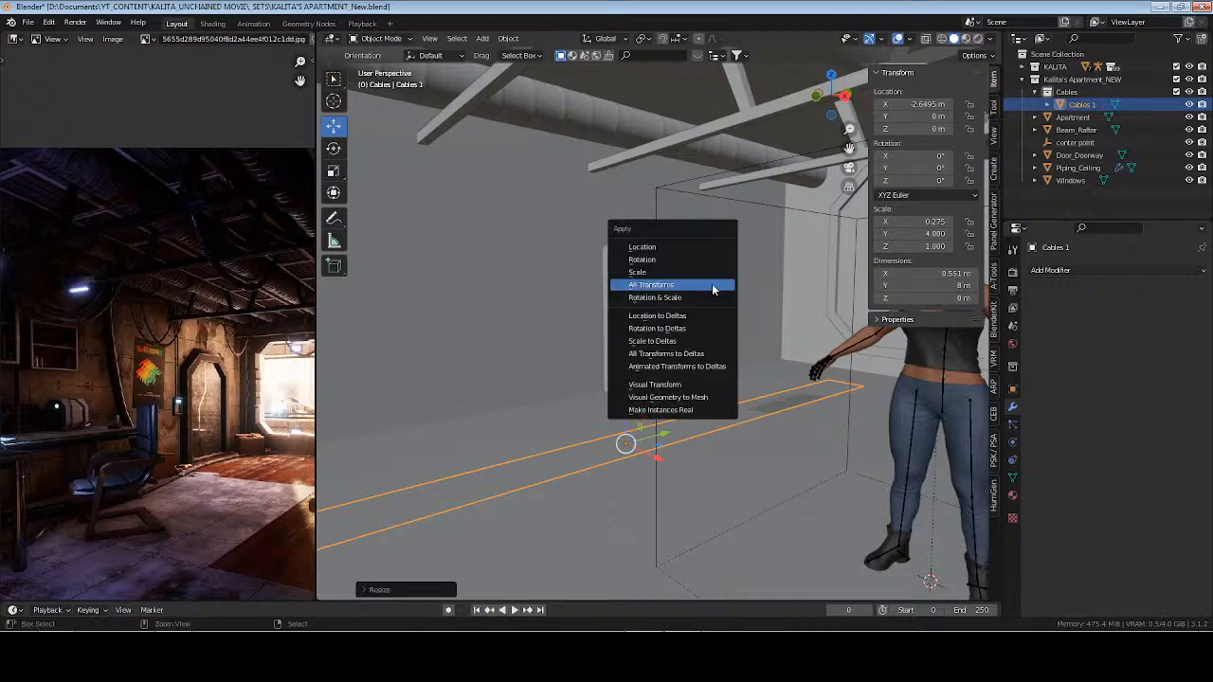
{"action": "left_click", "coordinate": [717, 272]}
Raise the Cables 1 strip along Z to the ceiling beams, at a height of about 3.28 m
{"action": "key", "text": "g"}
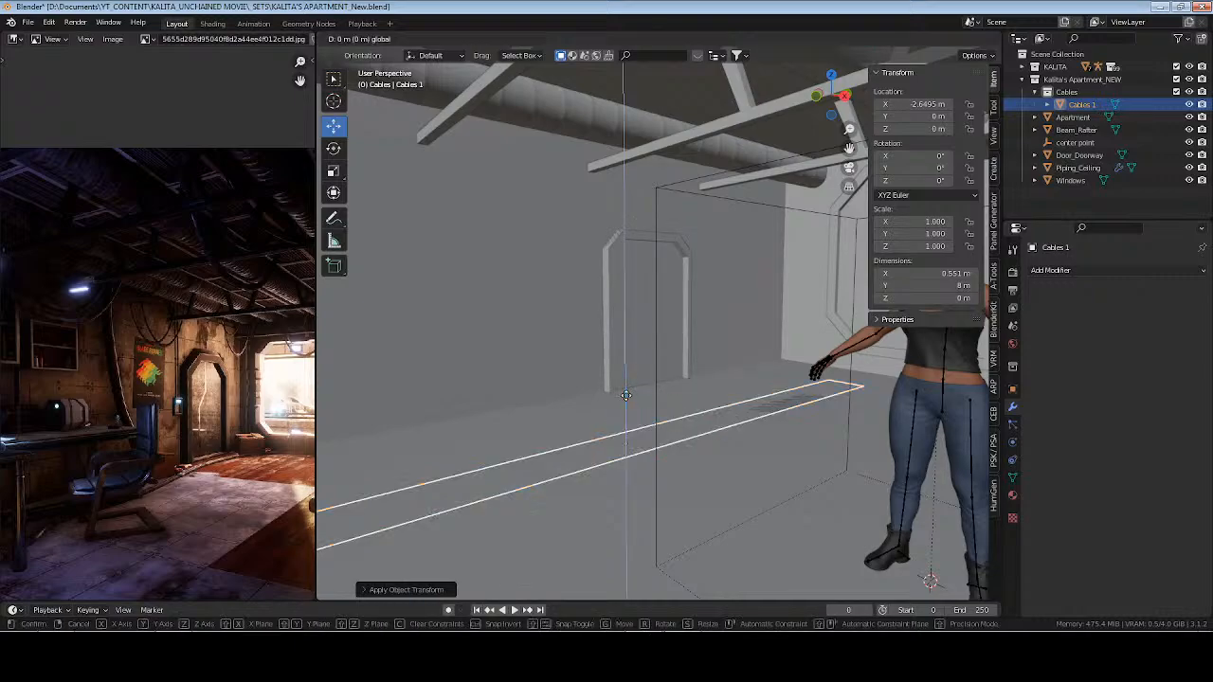
{"action": "key", "text": "z"}
{"action": "left_click", "coordinate": [610, 607]}
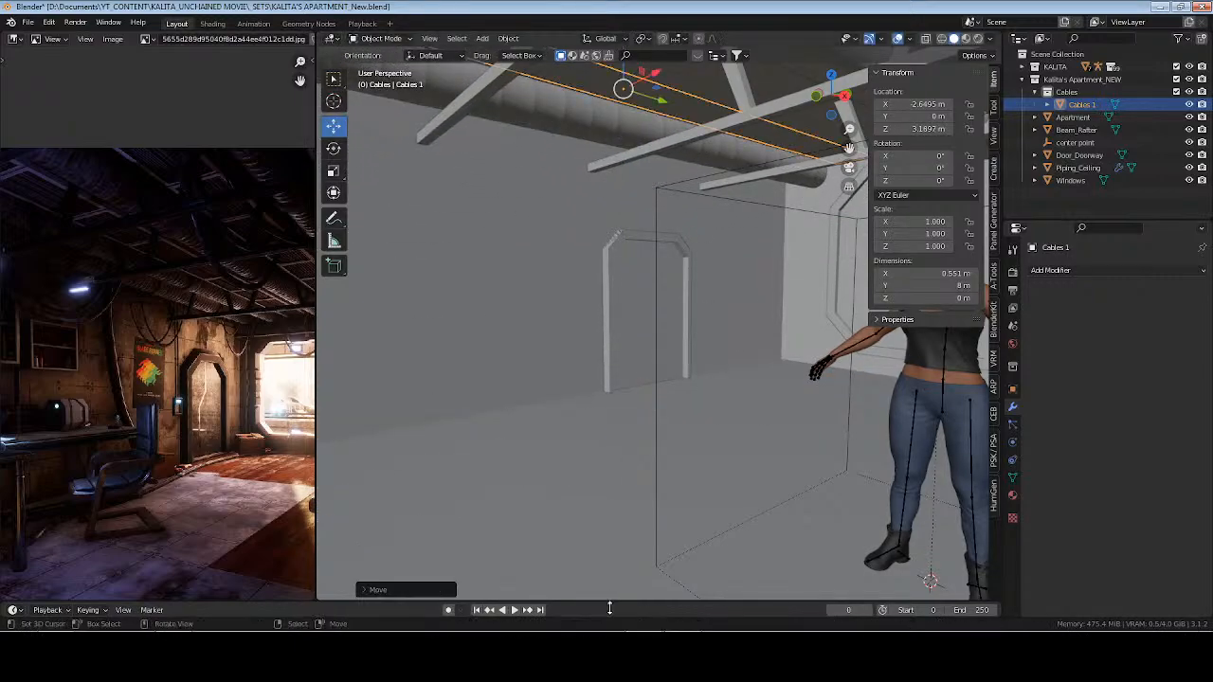
{"action": "key", "text": "KP_Decimal"}
{"action": "scroll", "coordinate": [609, 423], "scroll_direction": "up", "scroll_amount": 3}
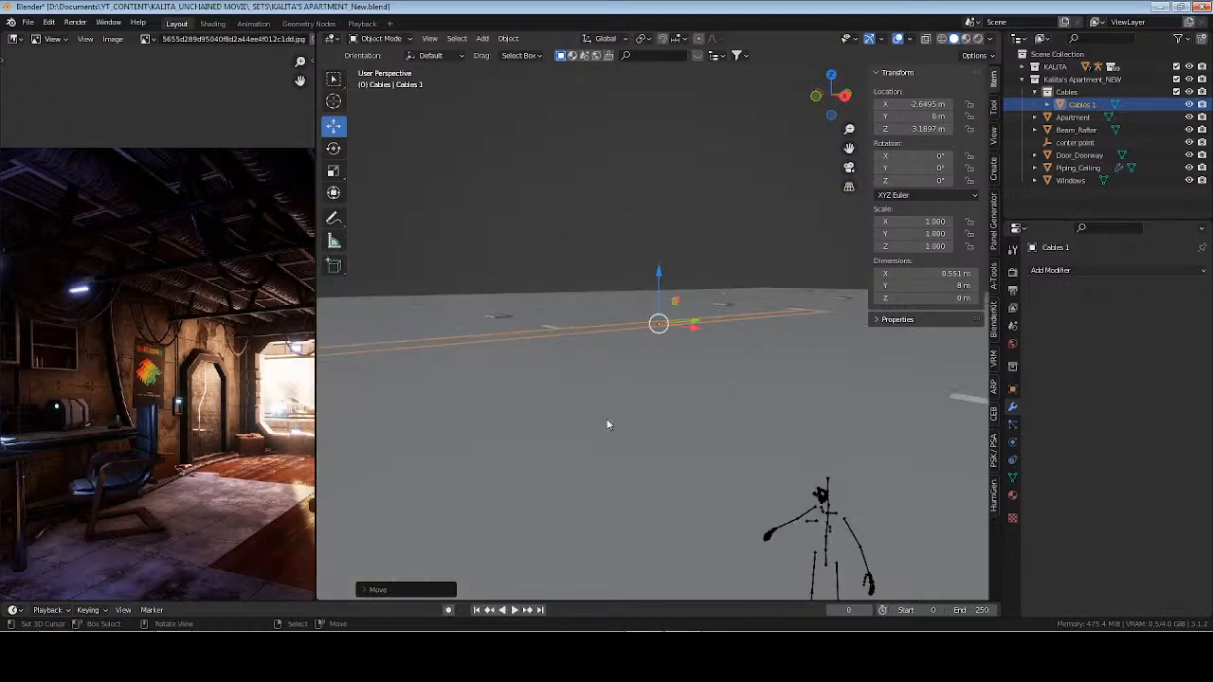
{"action": "middle_click_drag", "start_coordinate": [609, 424], "coordinate": [615, 412]}
{"action": "scroll", "coordinate": [613, 398], "scroll_direction": "down", "scroll_amount": 1}
{"action": "middle_click_drag", "start_coordinate": [612, 351], "coordinate": [696, 369], "text": "shift"}
{"action": "scroll", "coordinate": [713, 370], "scroll_direction": "up", "scroll_amount": 2}
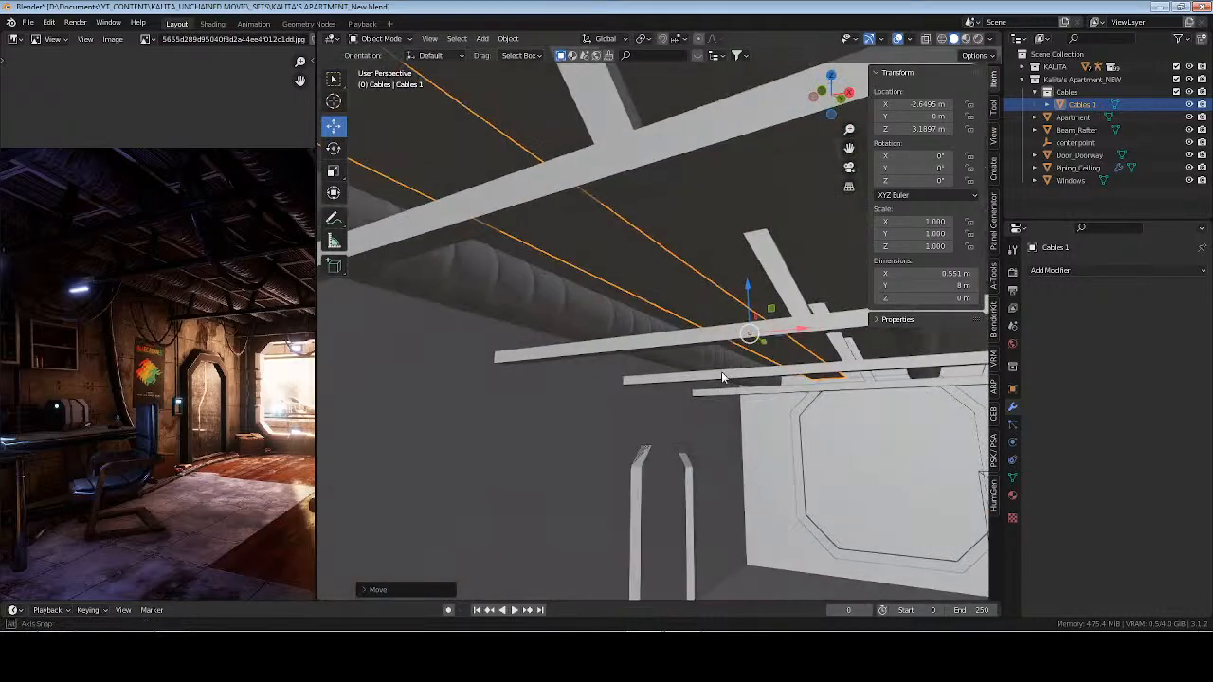
{"action": "middle_click_drag", "start_coordinate": [743, 333], "coordinate": [732, 325]}
{"action": "left_click_drag", "start_coordinate": [739, 284], "coordinate": [838, 248]}
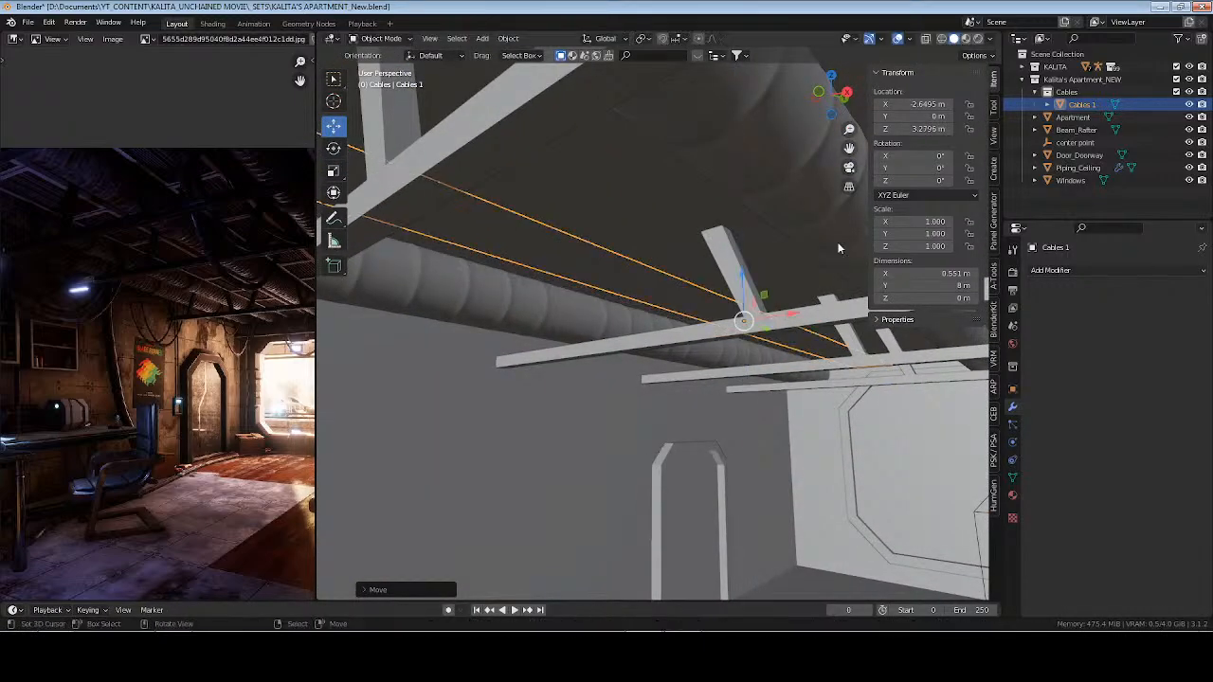
Convert the Cables 1 strip to hanging cables with GeoCables and set the cables radius to 0.02 m
{"action": "left_click", "coordinate": [992, 284]}
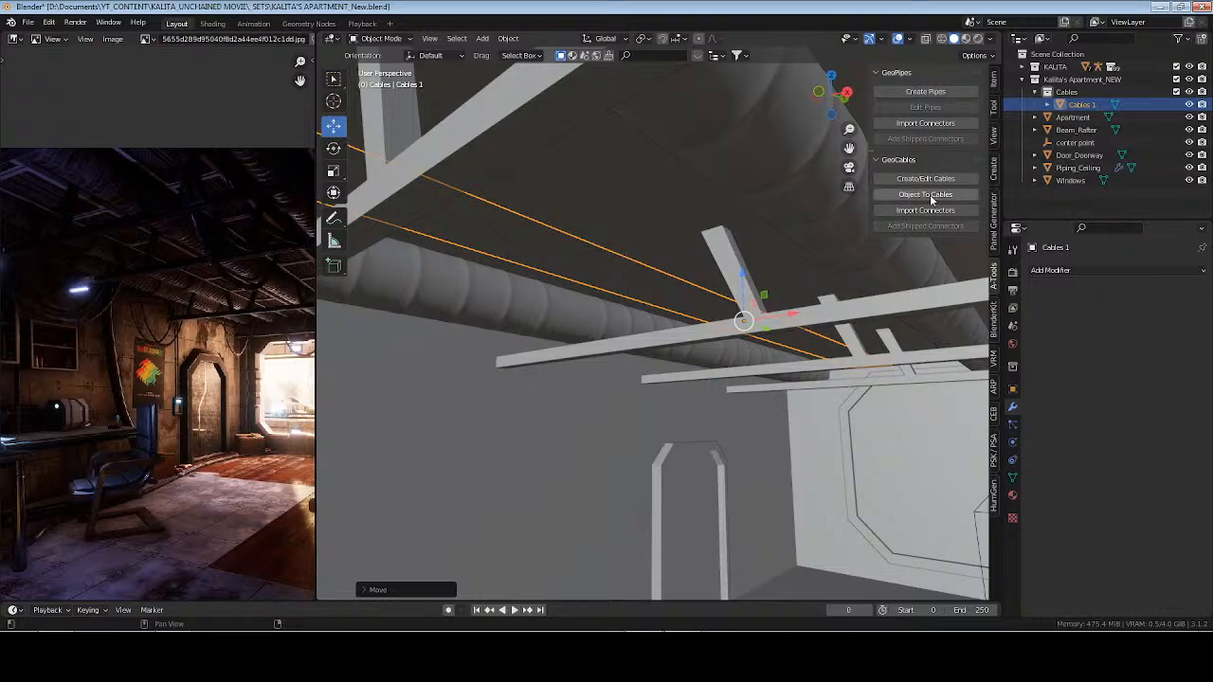
{"action": "left_click", "coordinate": [929, 194]}
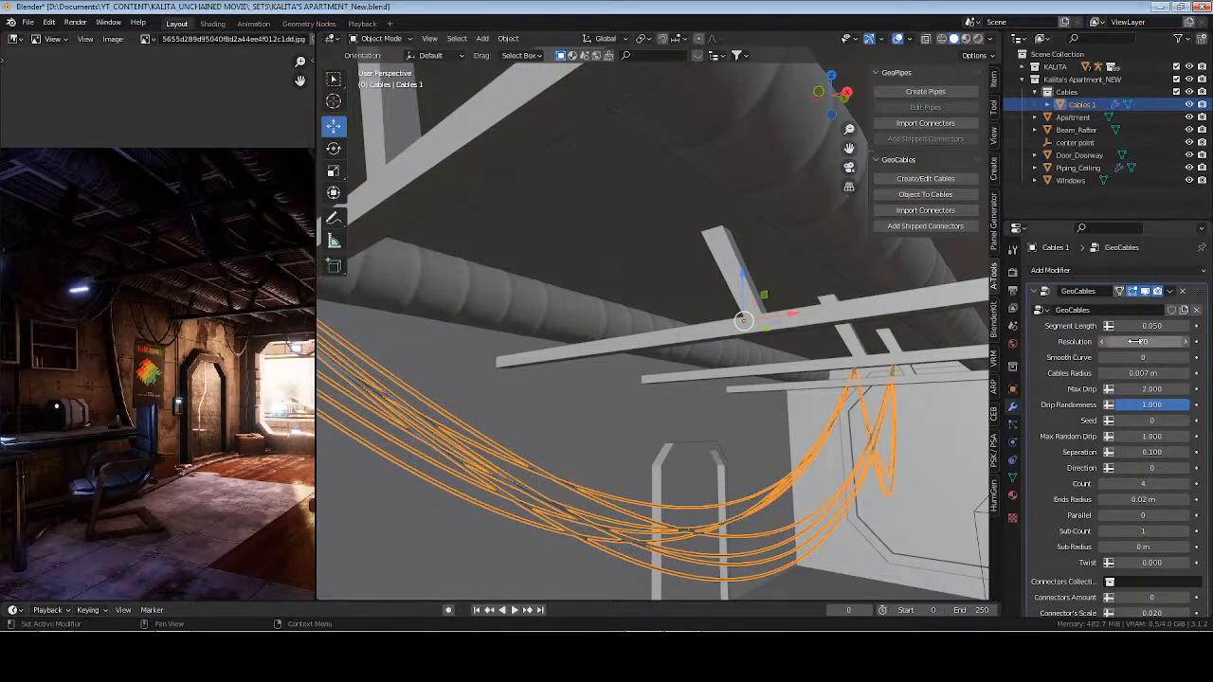
{"action": "left_click", "coordinate": [1149, 376]}
{"action": "type", "text": ".02"}
{"action": "key", "text": "Return"}
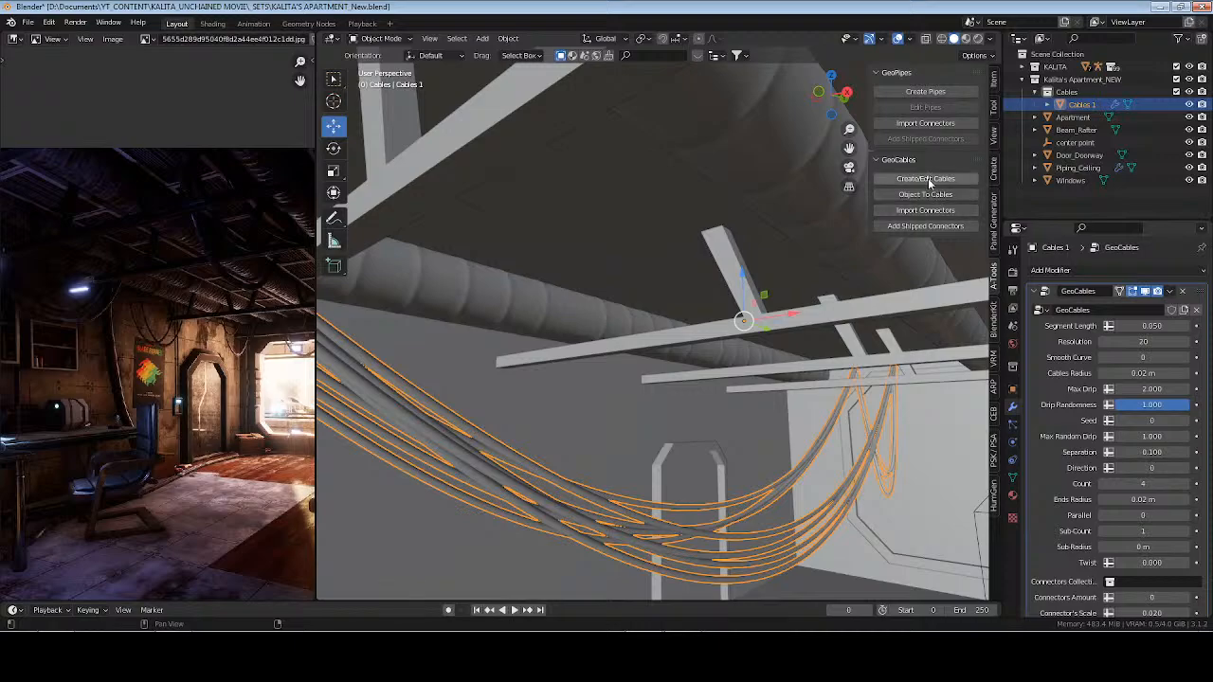
Edit the GeoCables settings interactively to a count of 3, a separation of 0.47 and a drip of 1.13
{"action": "left_click", "coordinate": [929, 179]}
{"action": "key", "text": "s"}
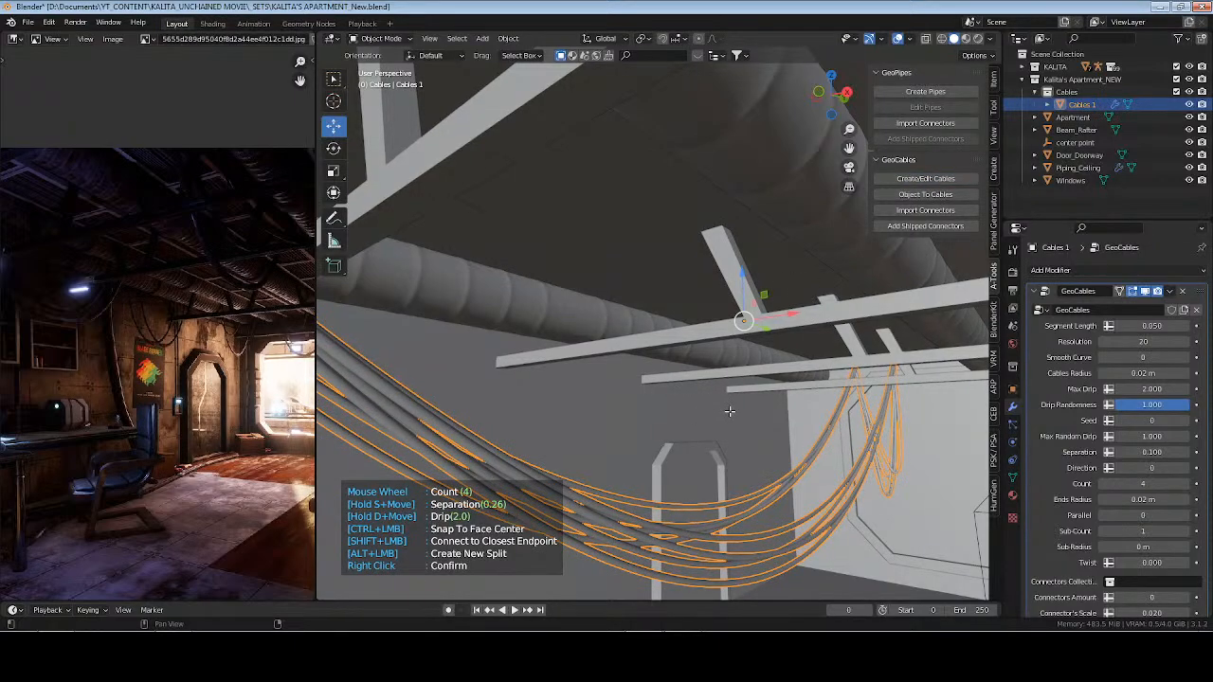
{"action": "scroll", "coordinate": [740, 412], "scroll_direction": "up", "scroll_amount": 2}
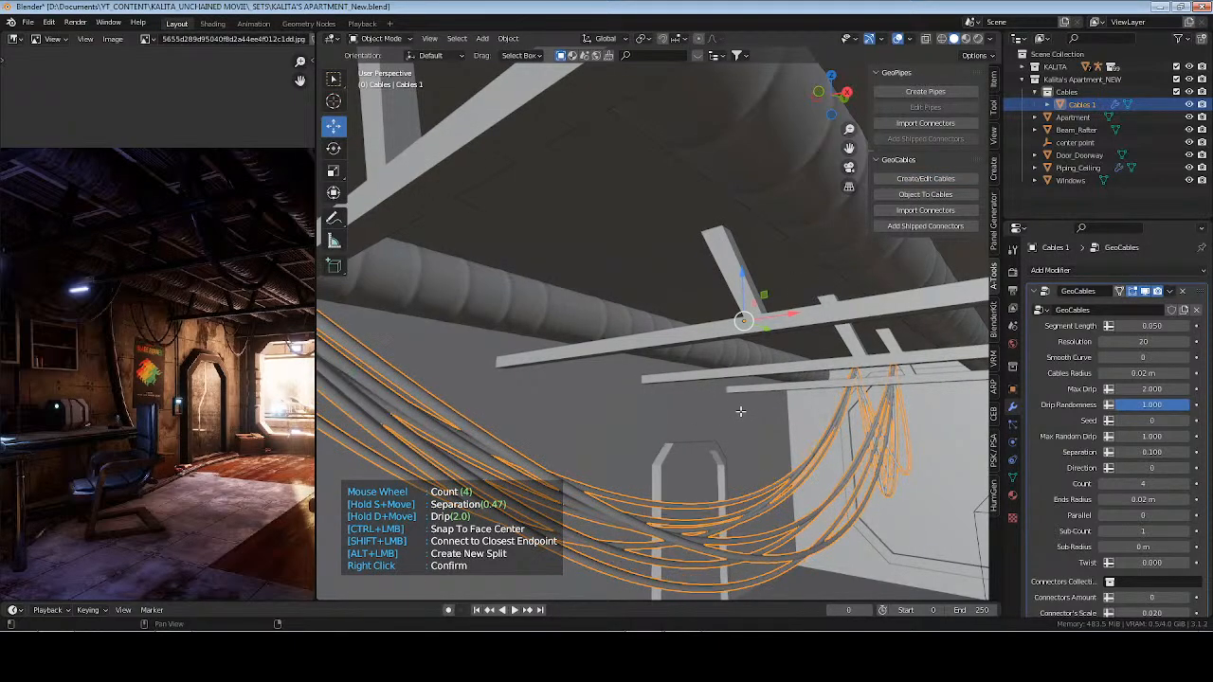
{"action": "scroll", "coordinate": [740, 411], "scroll_direction": "down", "scroll_amount": 4}
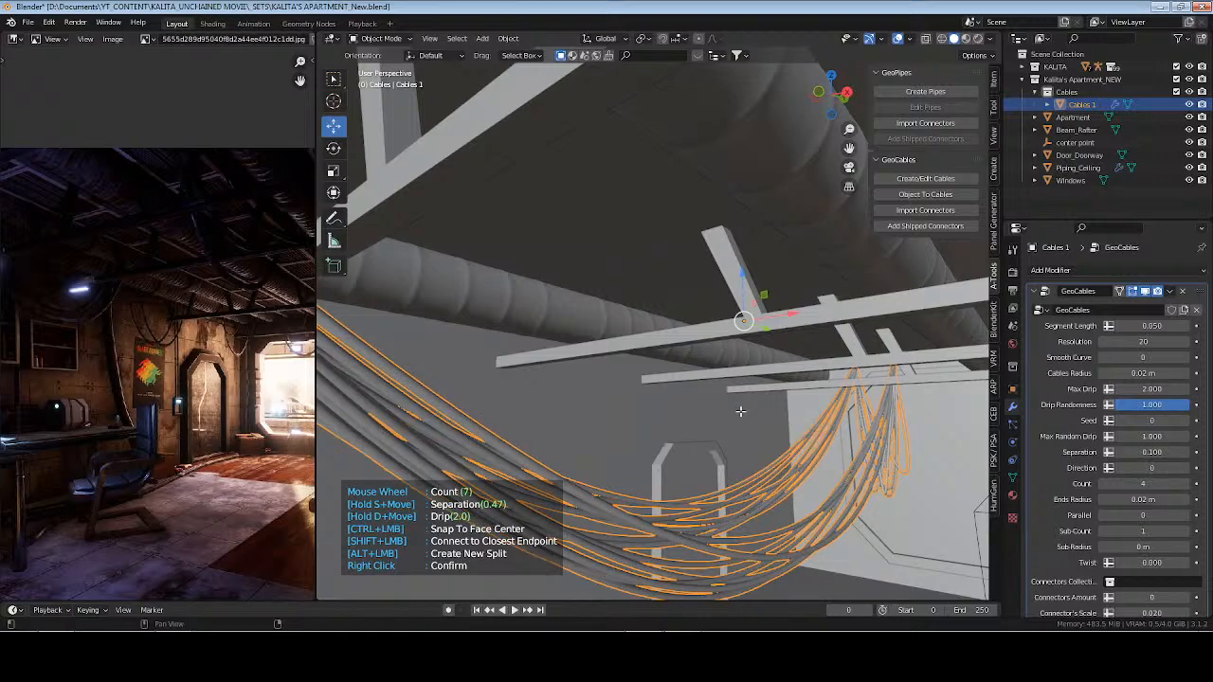
{"action": "scroll", "coordinate": [740, 411], "scroll_direction": "up", "scroll_amount": 1}
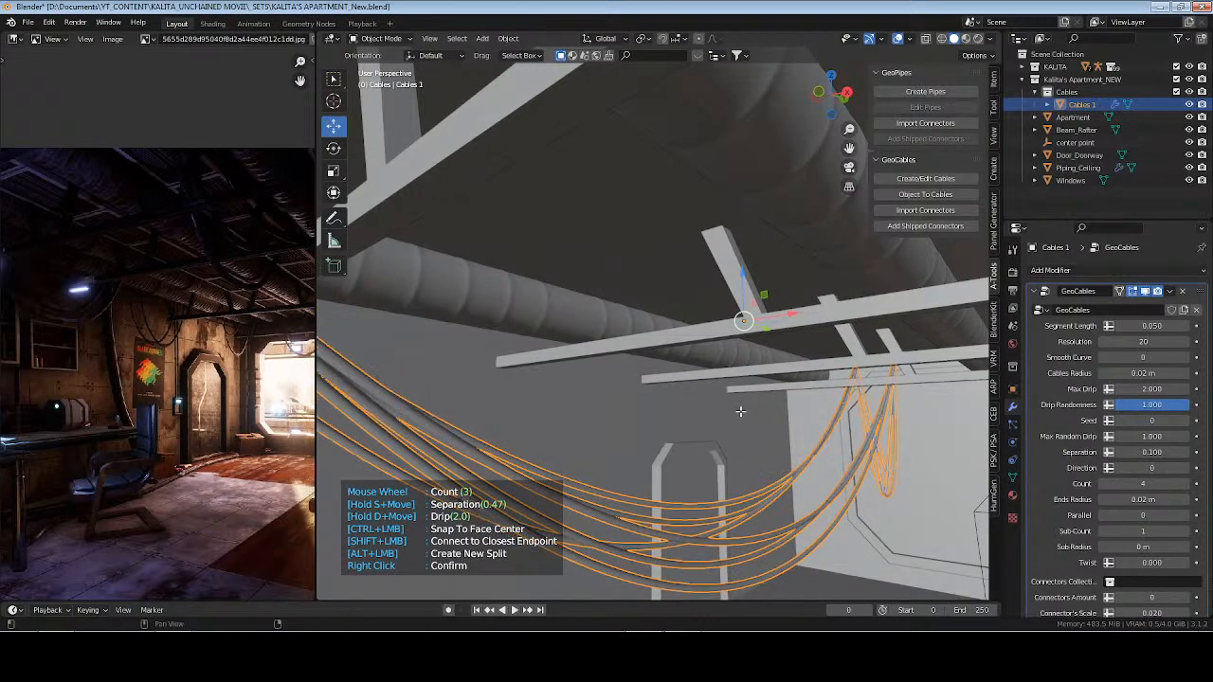
{"action": "key", "text": "d"}
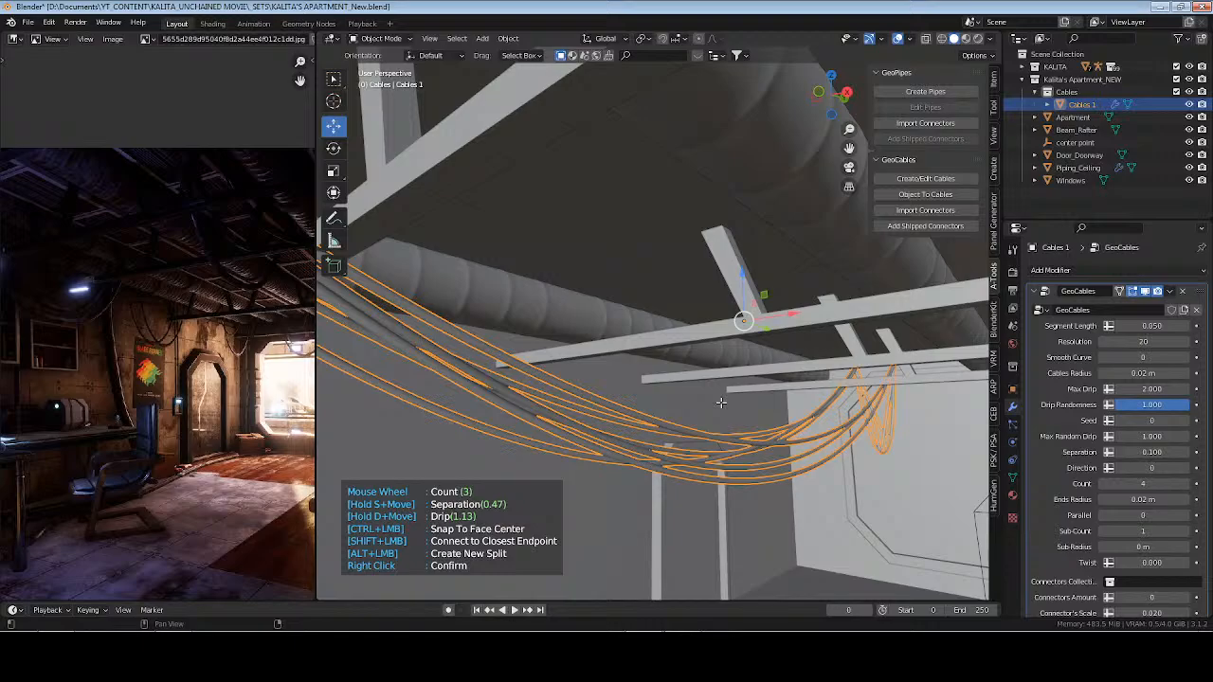
{"action": "right_click", "coordinate": [718, 402]}
Move the cable bundle up along Z so it hangs closer to the ceiling
{"action": "middle_click_drag", "start_coordinate": [691, 398], "coordinate": [814, 244]}
{"action": "key", "text": "g"}
{"action": "key", "text": "z"}
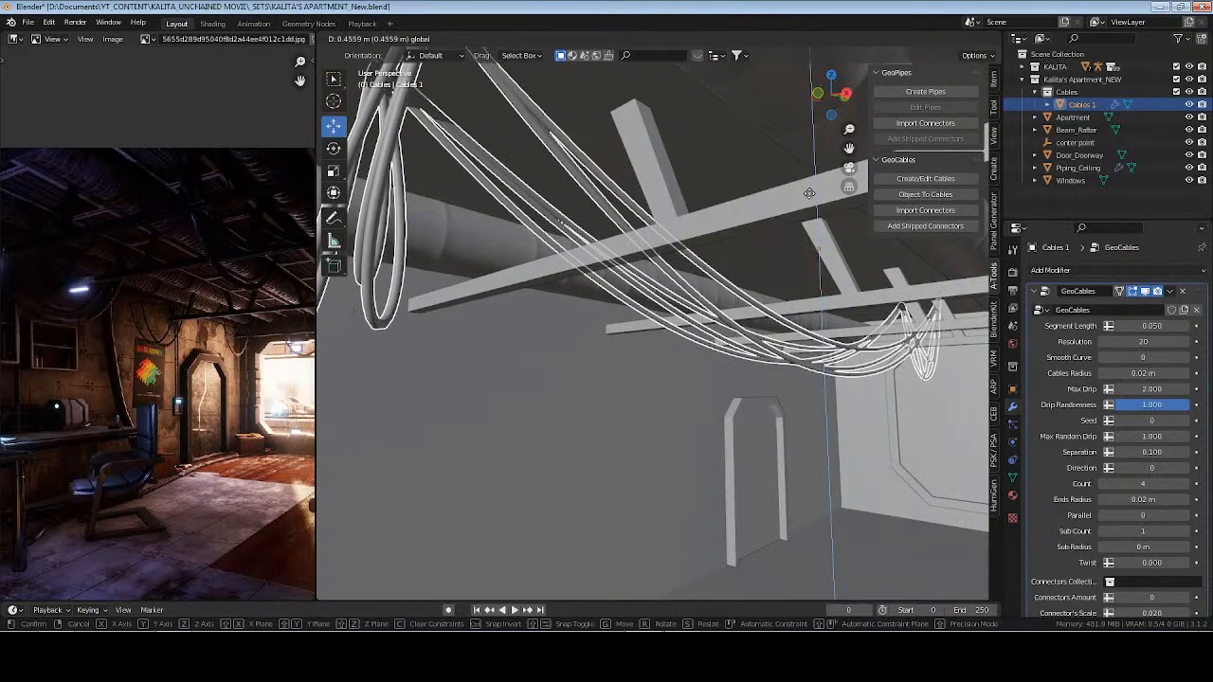
{"action": "left_click_drag", "start_coordinate": [809, 214], "coordinate": [809, 222]}
Adjust the drip of the Cables 1 bundle interactively to 0.98
{"action": "middle_click_drag", "start_coordinate": [784, 284], "coordinate": [777, 310]}
{"action": "left_click", "coordinate": [925, 178]}
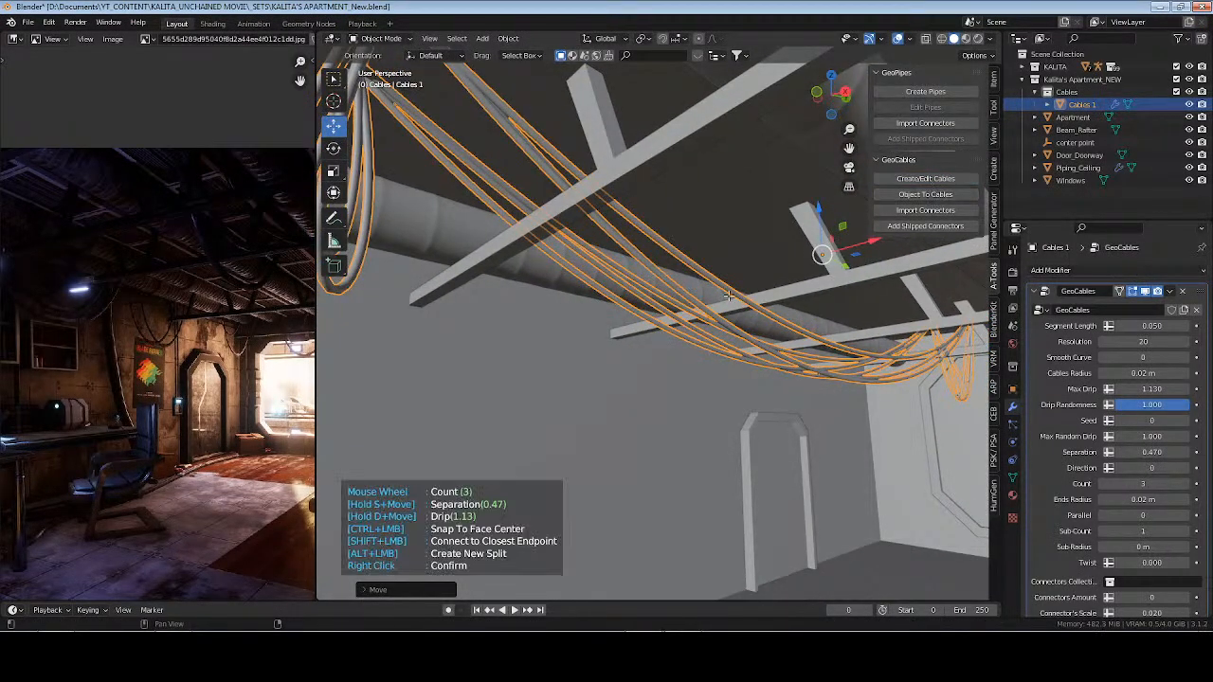
{"action": "key", "text": "d"}
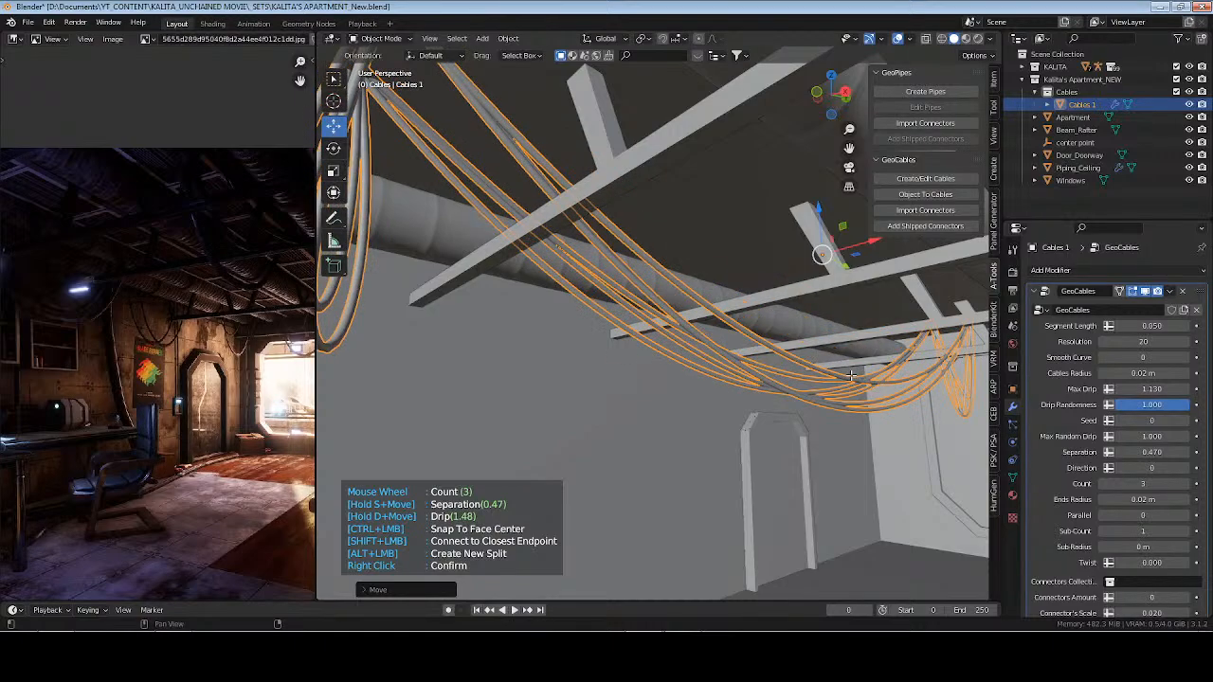
{"action": "key", "text": "d"}
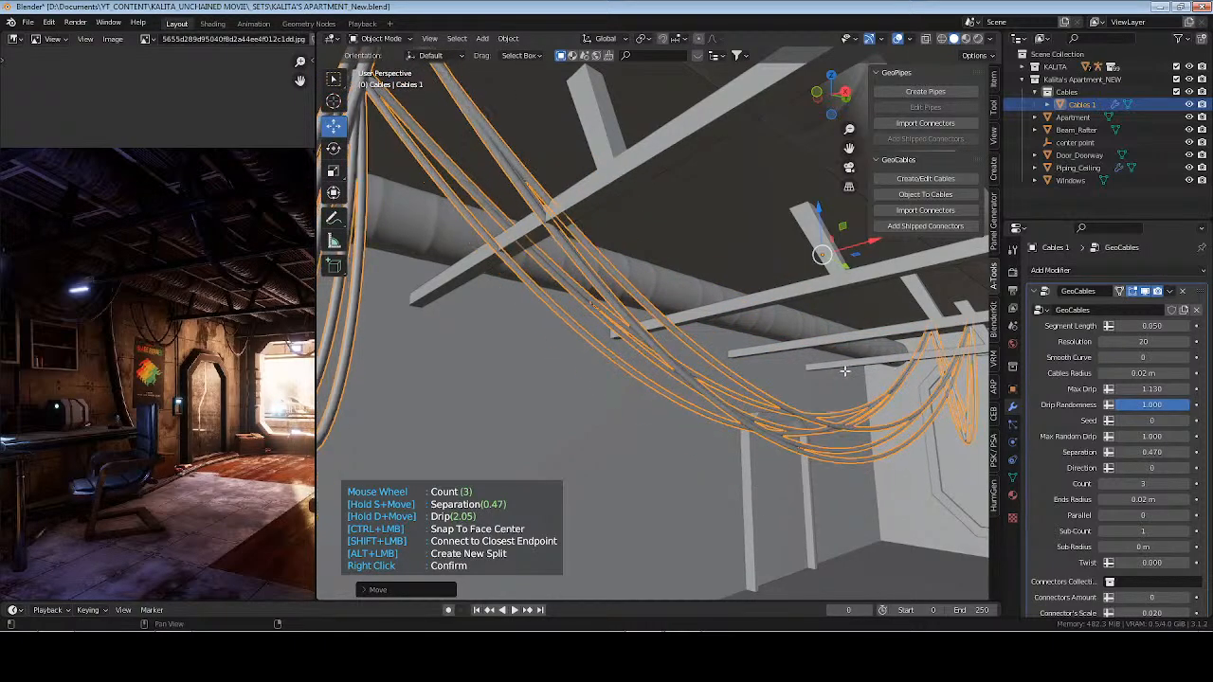
{"action": "key", "text": "d"}
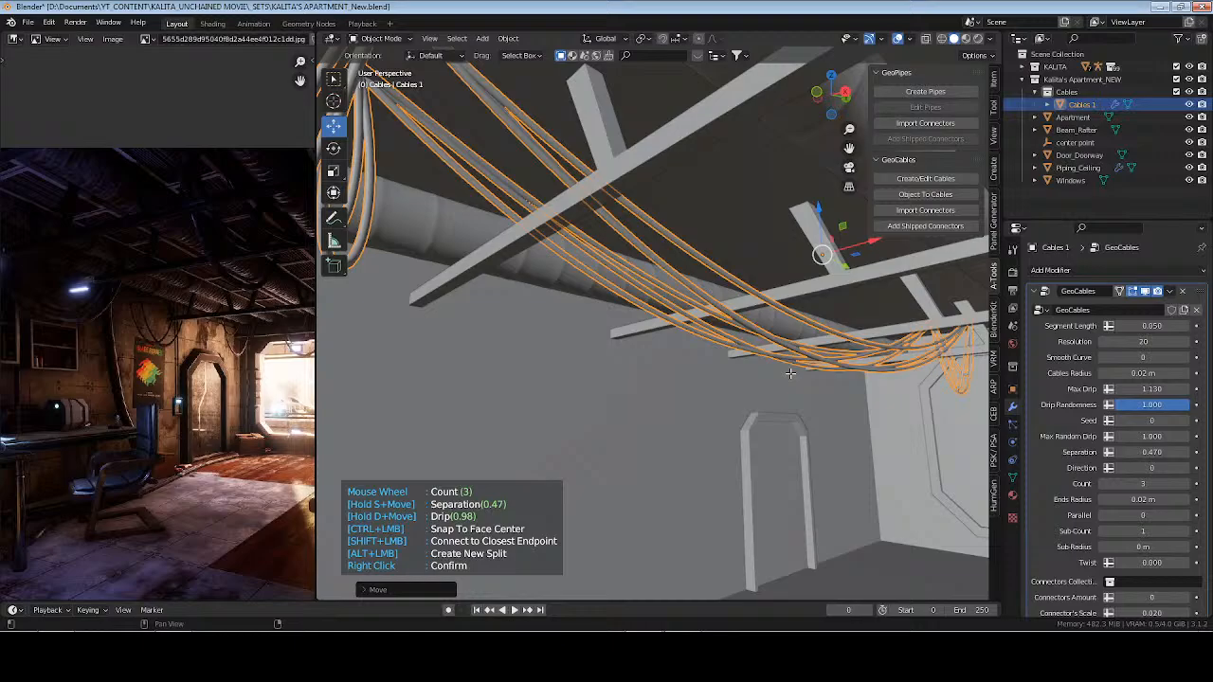
Enter edit mode on Cables 1 and select the cable anchor vertex at the strip's end past the doorway
{"action": "middle_click_drag", "start_coordinate": [851, 362], "coordinate": [767, 256]}
{"action": "key", "text": "Tab"}
{"action": "right_click", "coordinate": [809, 289]}
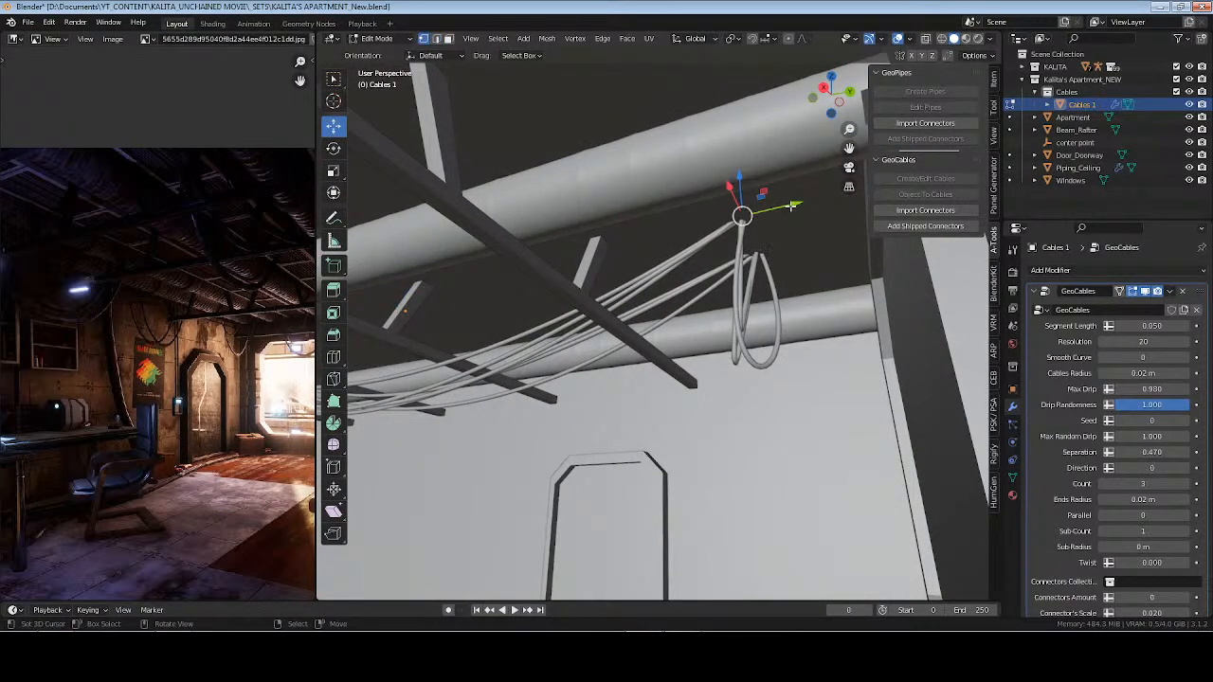
Slide the selected end point of the Cables 1 bundle along Y toward the end wall
{"action": "left_click_drag", "start_coordinate": [792, 205], "coordinate": [826, 192]}
{"action": "middle_click_drag", "start_coordinate": [826, 193], "coordinate": [860, 201]}
{"action": "left_click_drag", "start_coordinate": [788, 247], "coordinate": [837, 248]}
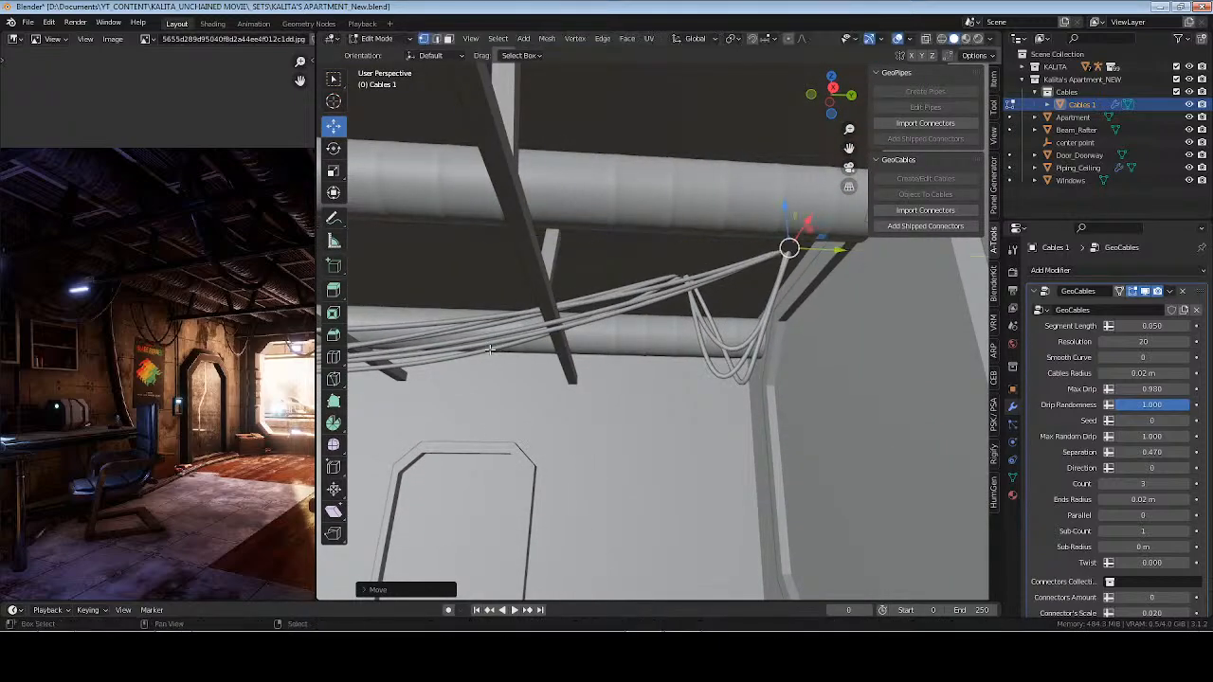
Slide the end point at the other end of the Cables 1 bundle along Y toward the opposite wall
{"action": "middle_click_drag", "start_coordinate": [653, 284], "coordinate": [890, 277], "text": "shift"}
{"action": "middle_click_drag", "start_coordinate": [606, 308], "coordinate": [749, 309], "text": "shift"}
{"action": "middle_click_drag", "start_coordinate": [549, 311], "coordinate": [748, 345], "text": "shift"}
{"action": "middle_click_drag", "start_coordinate": [483, 327], "coordinate": [731, 352], "text": "shift"}
{"action": "left_click_drag", "start_coordinate": [647, 241], "coordinate": [540, 240]}
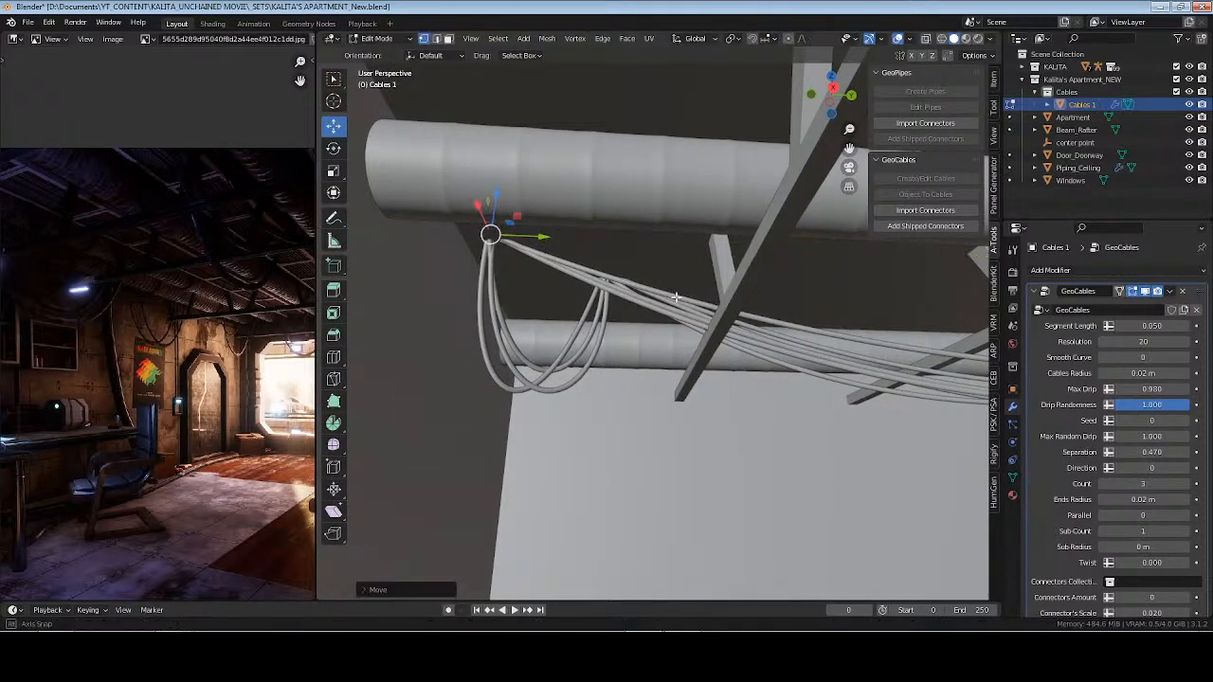
Shift the end points of the Cables 1 bundle along X so the cables hang close to the ceiling pipe
{"action": "middle_click_drag", "start_coordinate": [540, 240], "coordinate": [580, 316]}
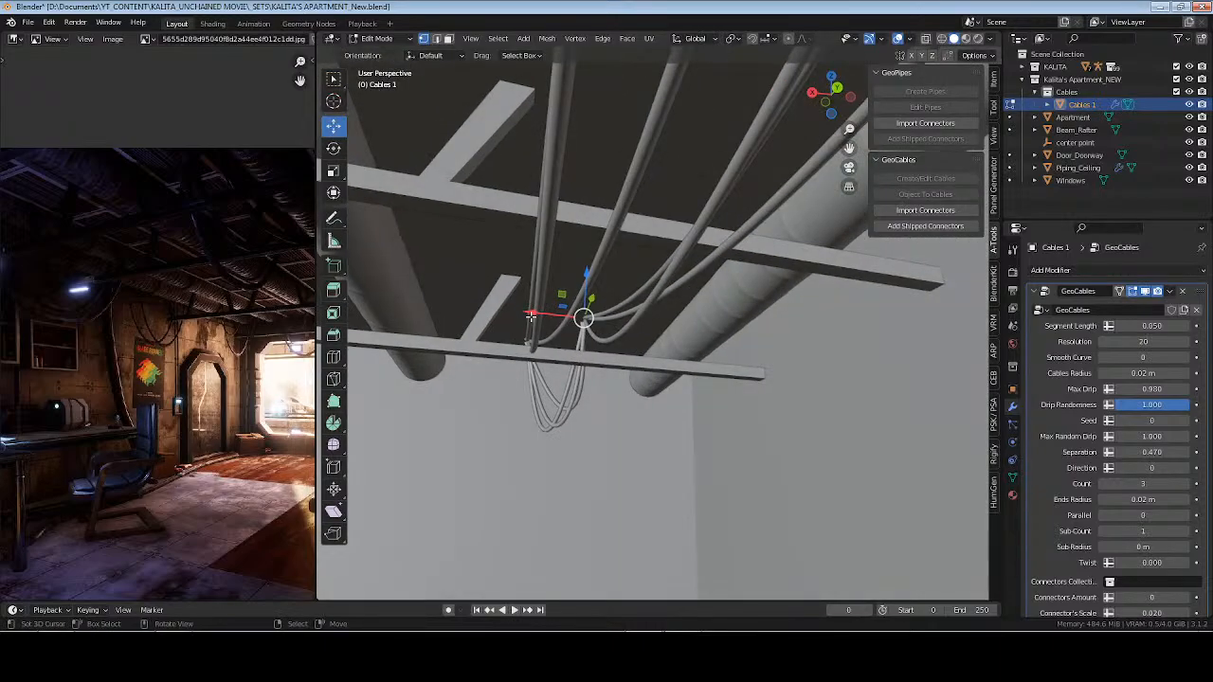
{"action": "key", "text": "g"}
{"action": "key", "text": "x"}
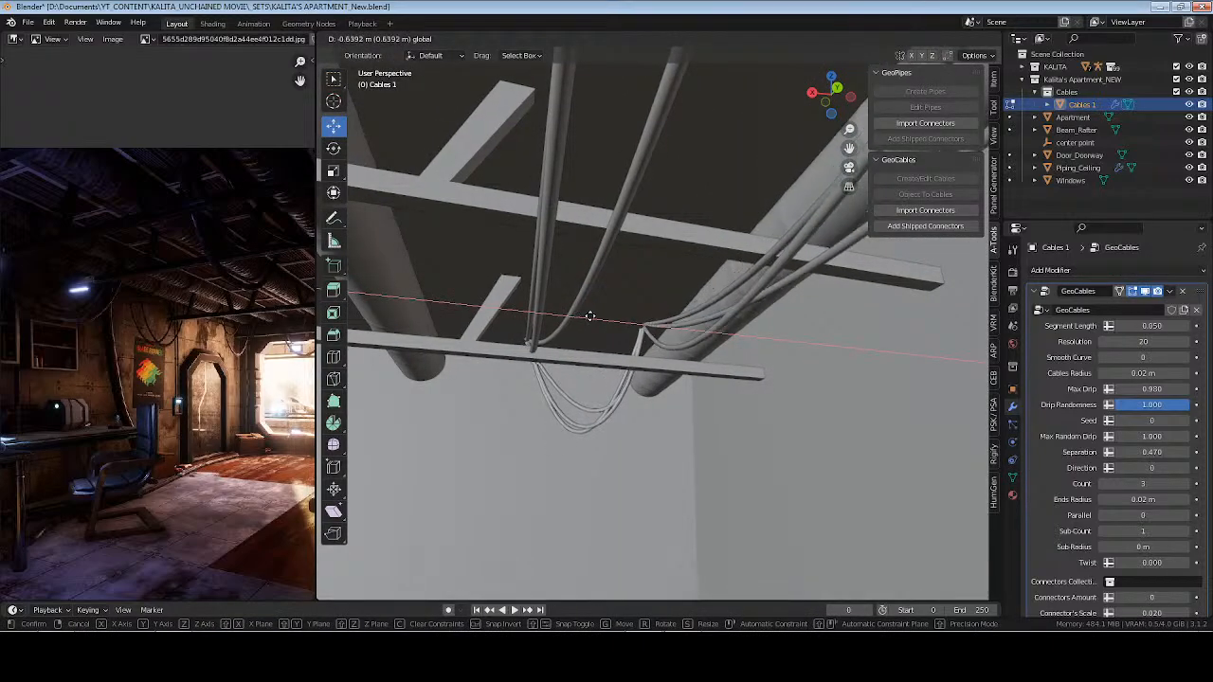
{"action": "left_click", "coordinate": [580, 316]}
{"action": "key", "text": "KP_Decimal"}
{"action": "scroll", "coordinate": [782, 398], "scroll_direction": "down", "scroll_amount": 5}
{"action": "middle_click_drag", "start_coordinate": [782, 398], "coordinate": [701, 390], "text": "shift"}
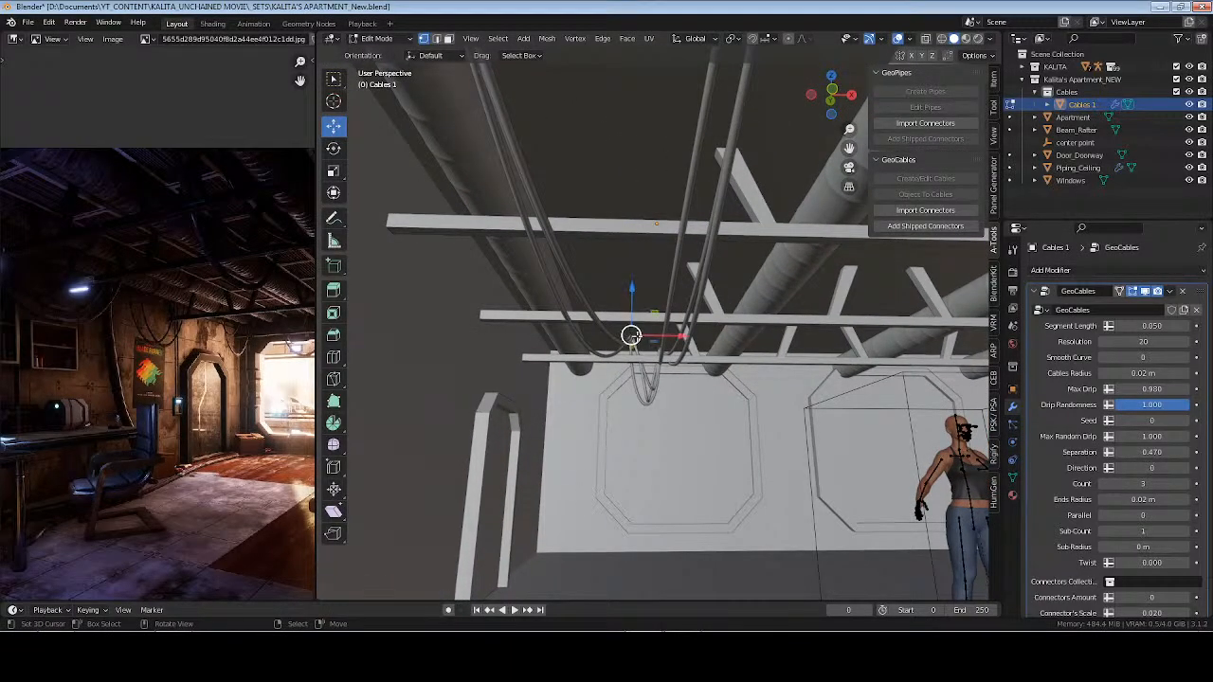
{"action": "mouse_move", "coordinate": [679, 338]}
{"action": "left_mouse_down"}
{"action": "mouse_move", "coordinate": [650, 340]}
{"action": "mouse_move", "coordinate": [716, 349]}
{"action": "mouse_move", "coordinate": [667, 349]}
{"action": "left_mouse_up"}
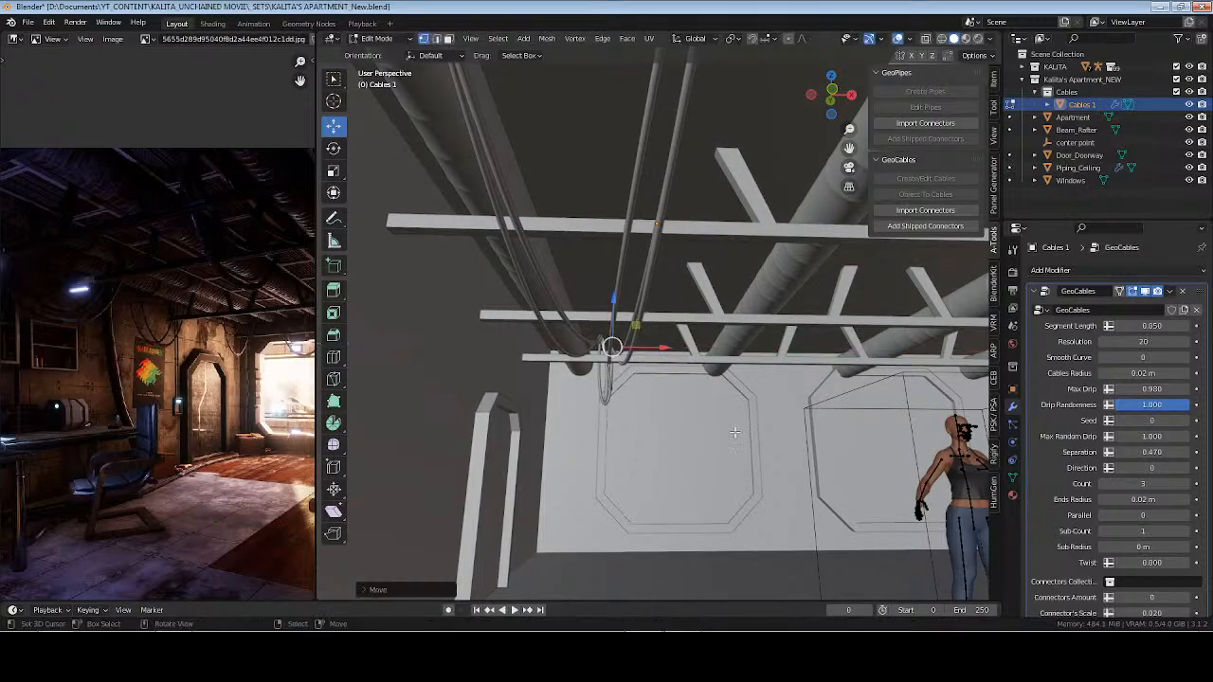
Return the Cables 1 bundle to object mode and save the file
{"action": "middle_click_drag", "start_coordinate": [667, 349], "coordinate": [758, 401]}
{"action": "key", "text": "Tab"}
{"action": "key", "text": "ctrl+s"}
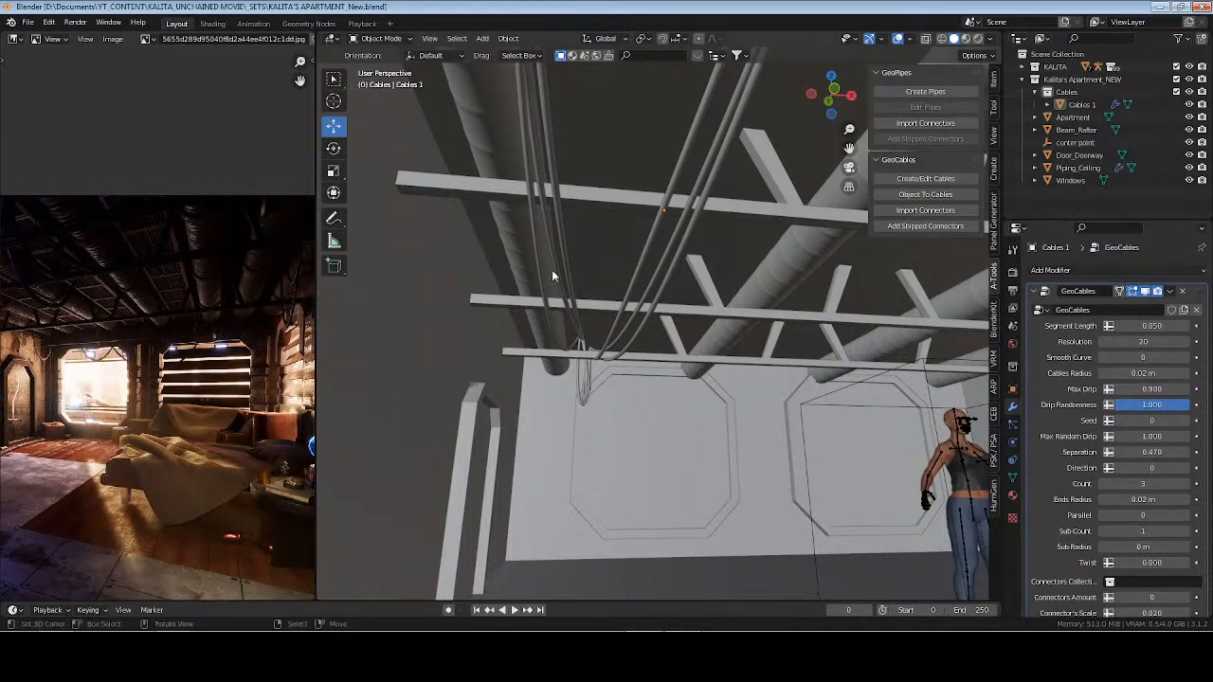
Create a linked duplicate of the Cables 1 bundle and move it along X to the middle of the ceiling
{"action": "left_click", "coordinate": [675, 260]}
{"action": "middle_click_drag", "start_coordinate": [738, 298], "coordinate": [704, 303]}
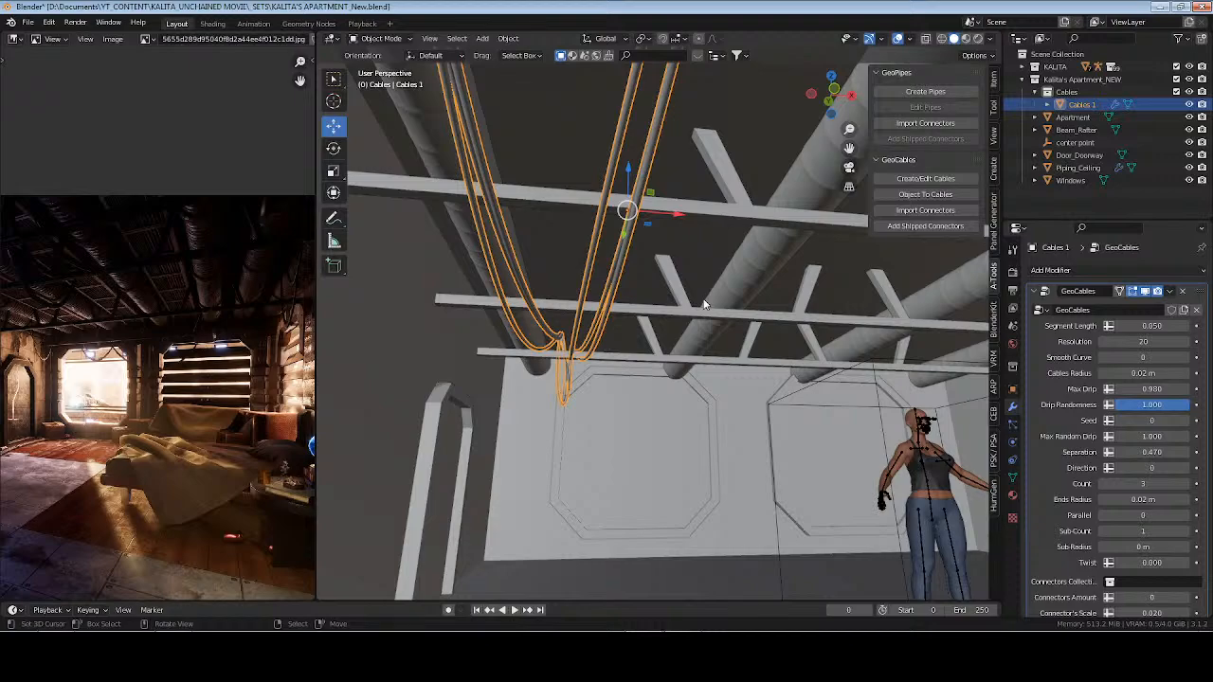
{"action": "key", "text": "alt+d"}
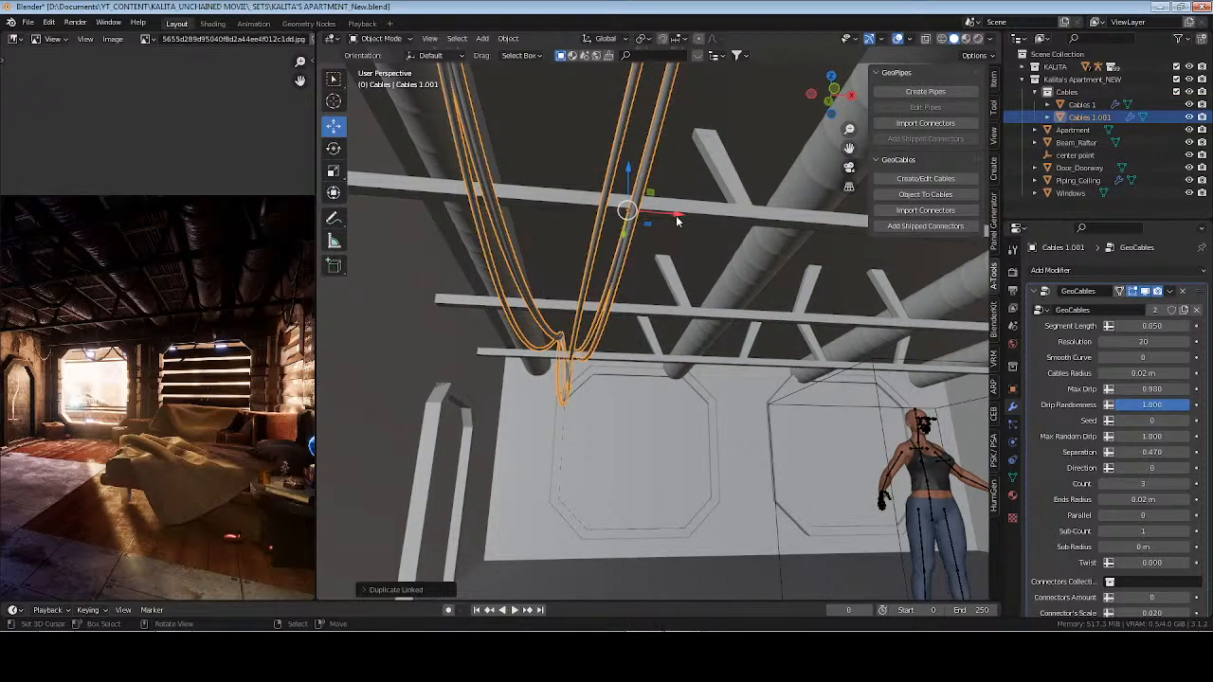
{"action": "left_click_drag", "start_coordinate": [678, 216], "coordinate": [783, 229]}
{"action": "middle_click_drag", "start_coordinate": [774, 307], "coordinate": [572, 276], "text": "shift"}
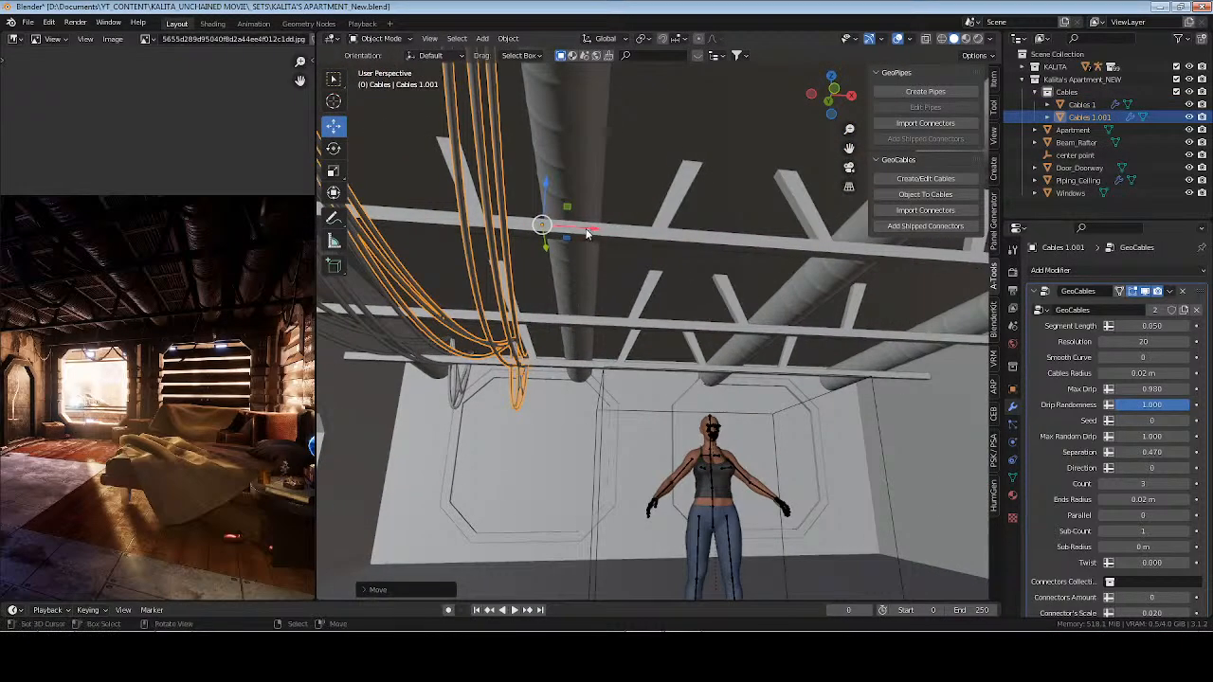
{"action": "left_click_drag", "start_coordinate": [586, 233], "coordinate": [788, 231]}
Try shifting the linked duplicate's end point along Y, undo the move and delete the duplicate
{"action": "middle_click_drag", "start_coordinate": [765, 309], "coordinate": [697, 314]}
{"action": "key", "text": "Tab"}
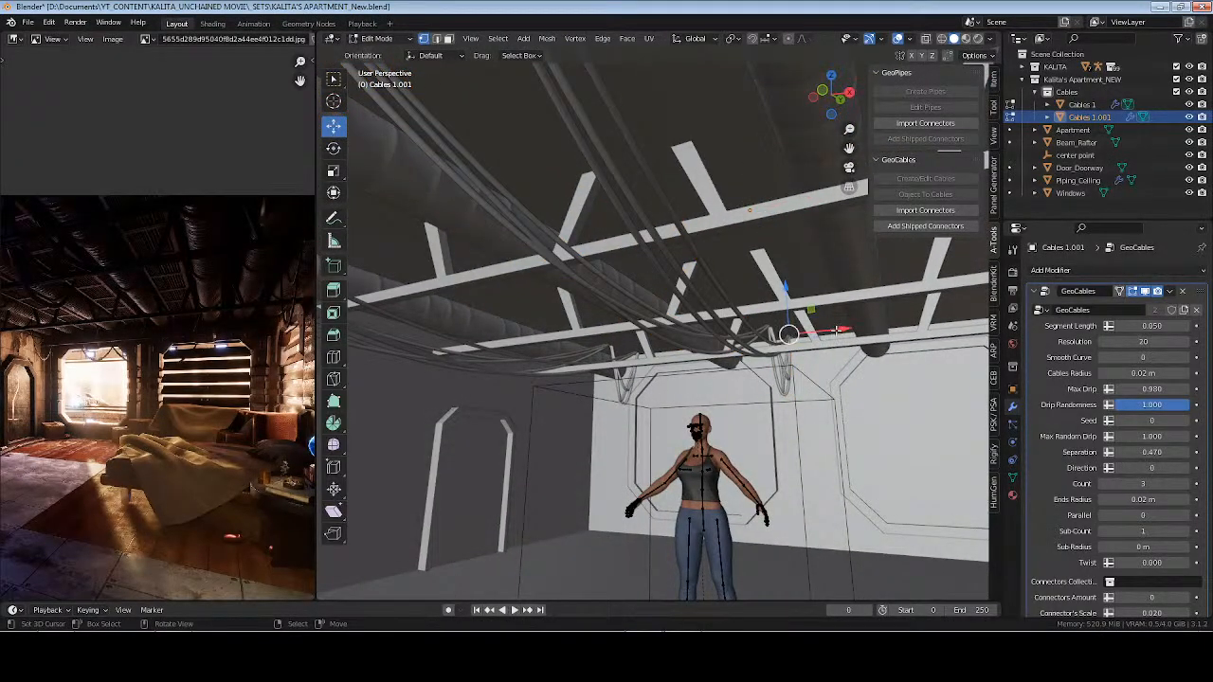
{"action": "middle_click_drag", "start_coordinate": [836, 339], "coordinate": [722, 351]}
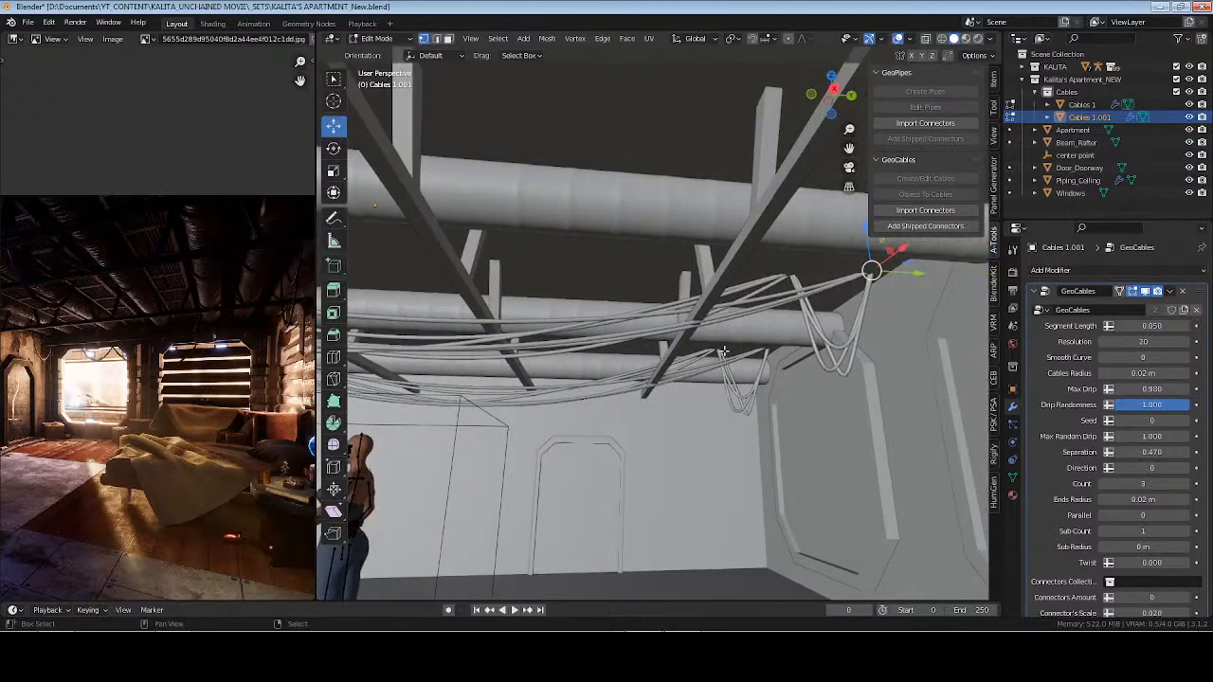
{"action": "mouse_move", "coordinate": [924, 277]}
{"action": "left_mouse_down"}
{"action": "mouse_move", "coordinate": [856, 280]}
{"action": "mouse_move", "coordinate": [915, 282]}
{"action": "left_mouse_up"}
{"action": "key", "text": "ctrl+z"}
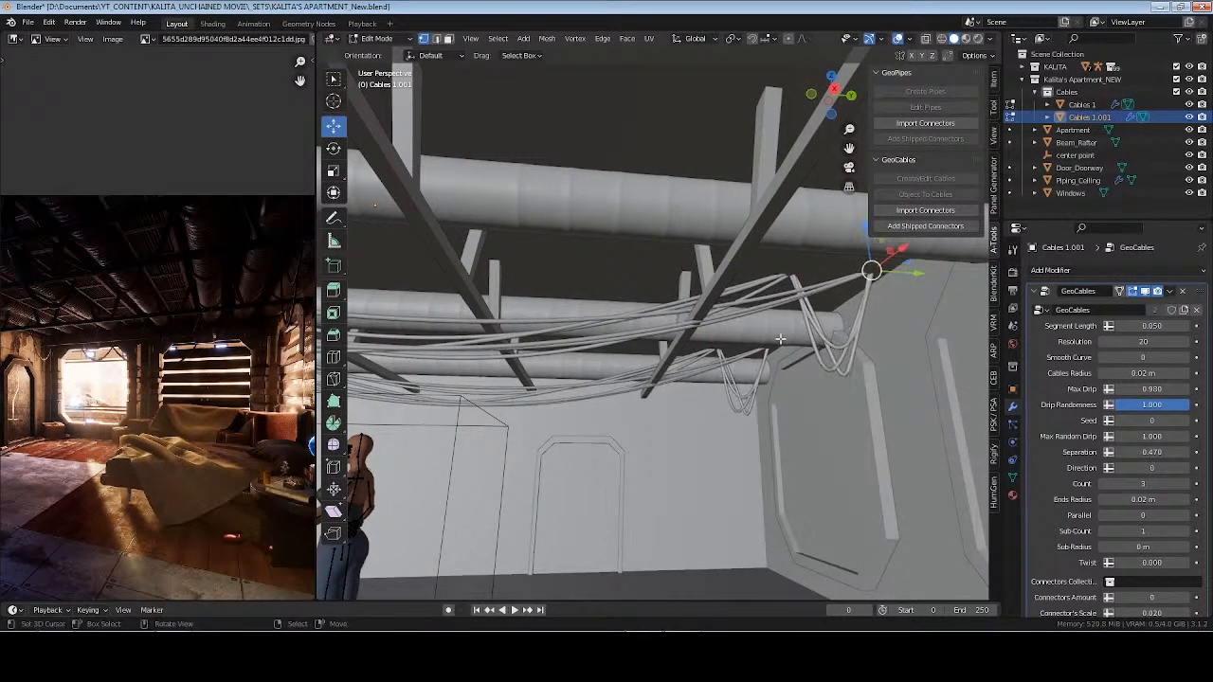
{"action": "middle_click_drag", "start_coordinate": [885, 317], "coordinate": [728, 379]}
{"action": "key", "text": "Tab"}
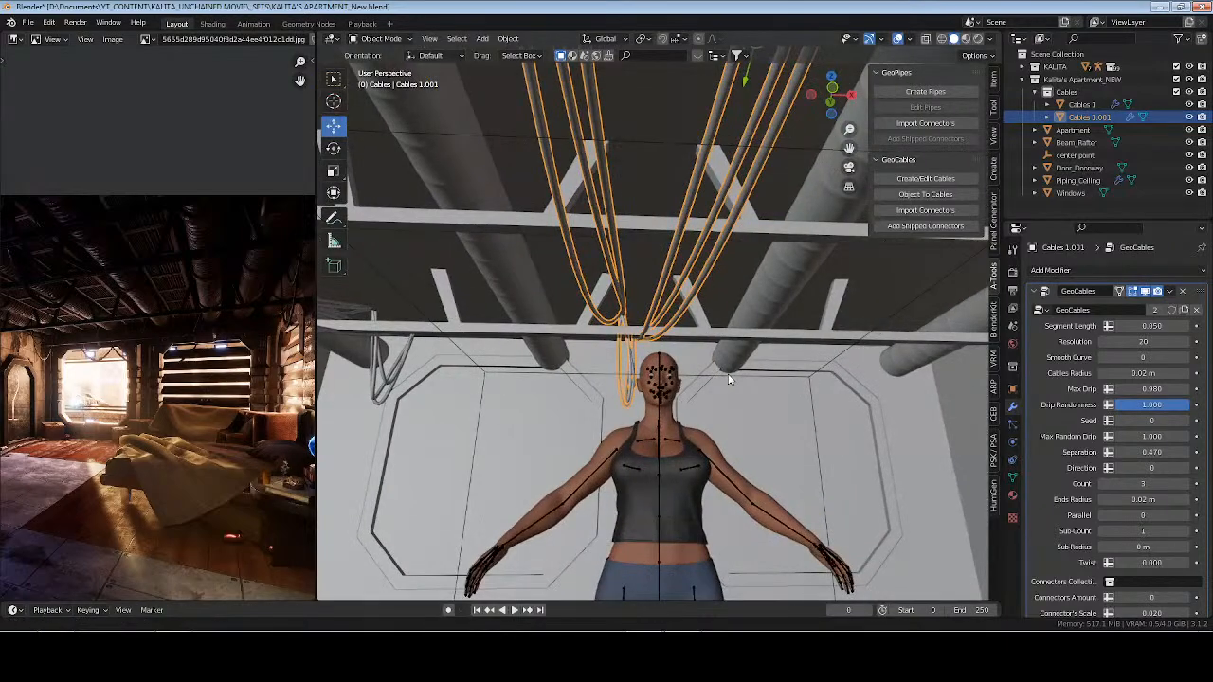
{"action": "key", "text": "x"}
{"action": "left_click", "coordinate": [702, 337]}
Save the file with the original cable bundle selected and purge the unused data-blocks
{"action": "left_click", "coordinate": [356, 313]}
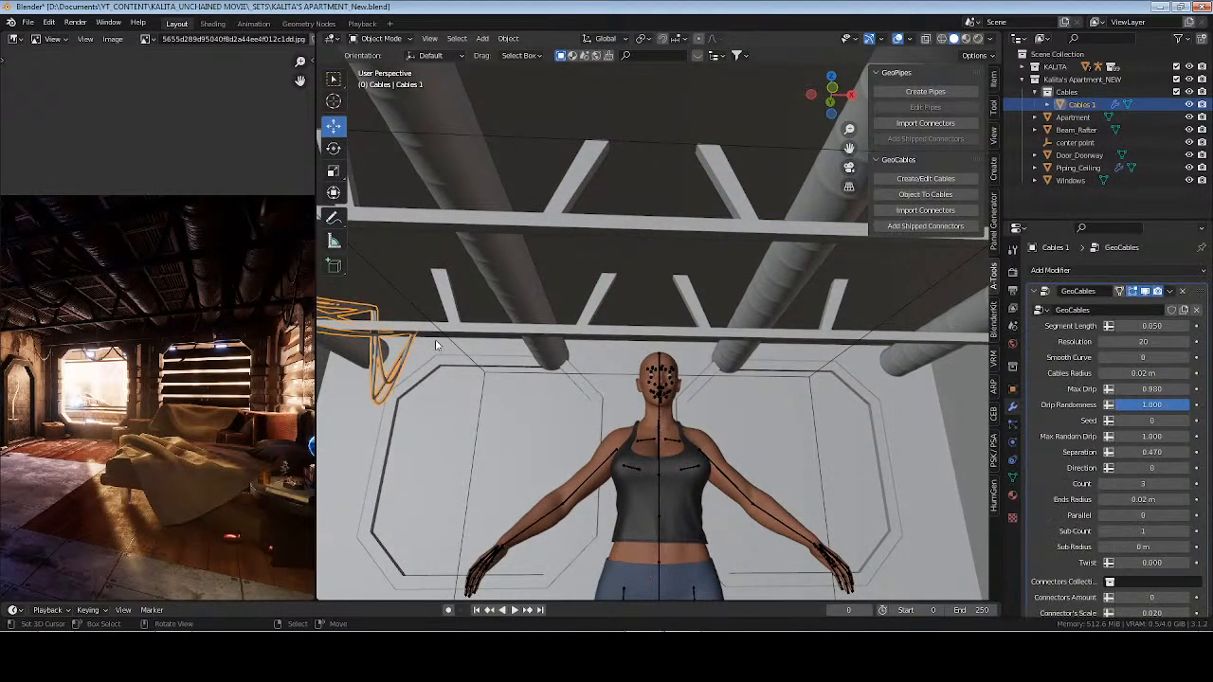
{"action": "key", "text": "ctrl+s"}
{"action": "left_click", "coordinate": [28, 22]}
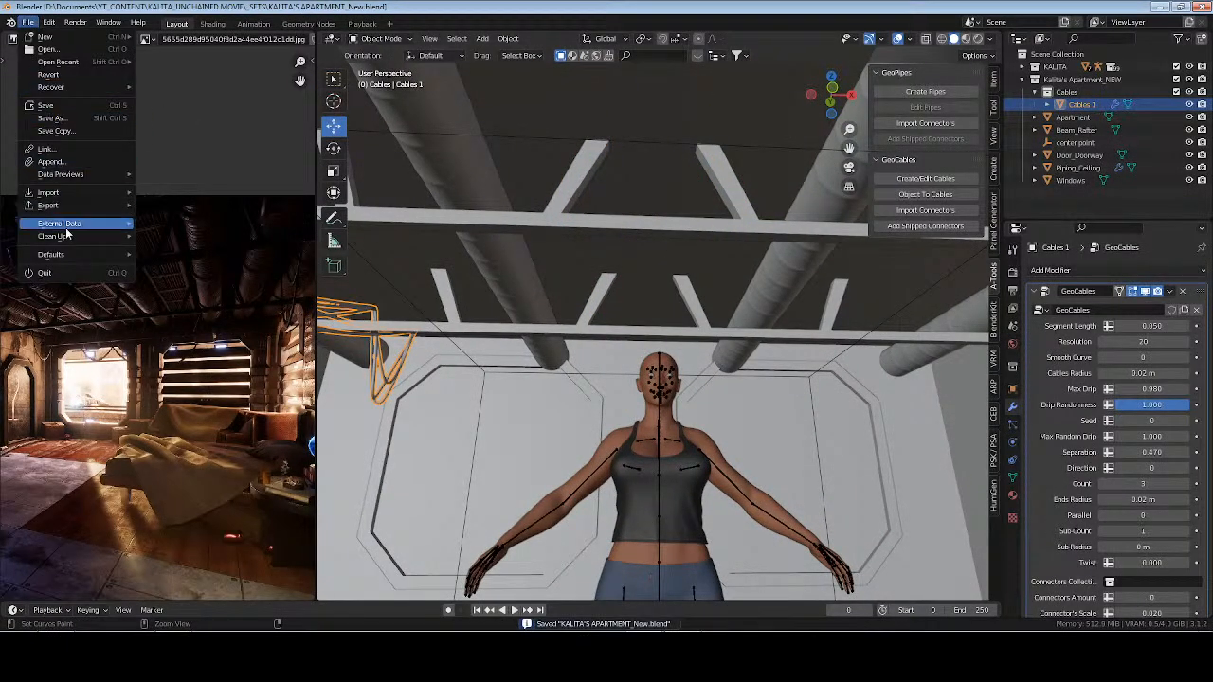
{"action": "mouse_move", "coordinate": [75, 238]}
{"action": "left_click", "coordinate": [179, 248]}
{"action": "left_click", "coordinate": [180, 248]}
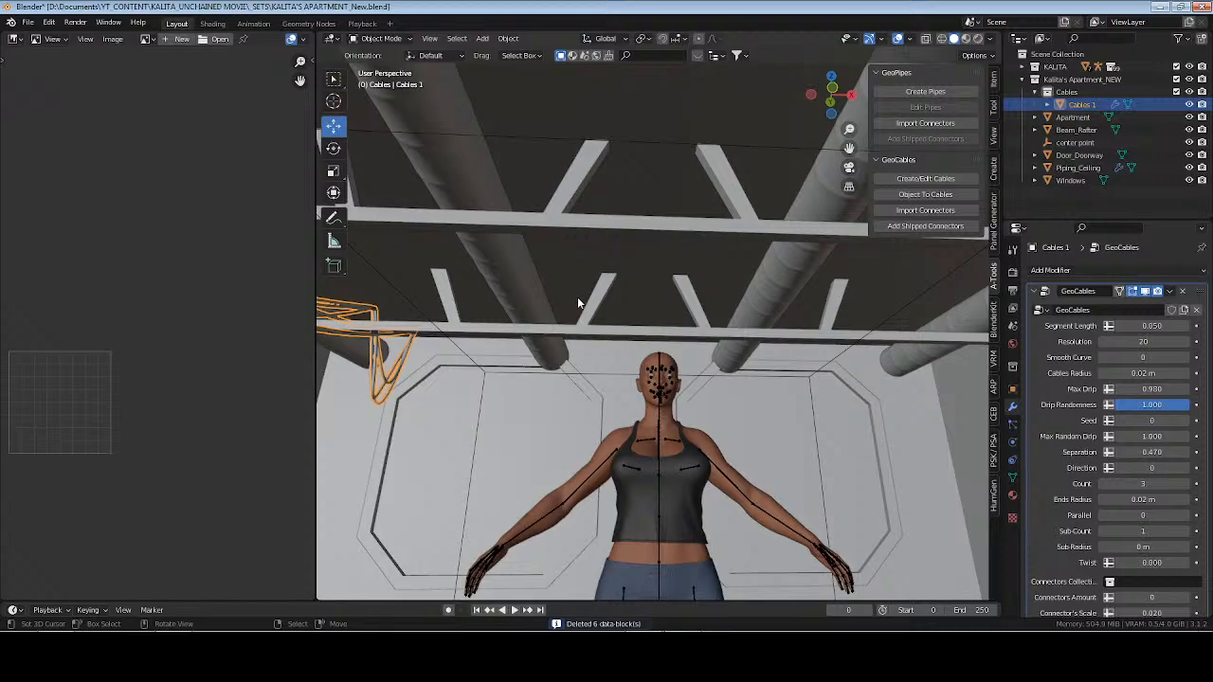
Load the reference image 5655d289d95040f8d2a44ee4f012c1dd.jpg from the _REF IMAGES folder into the image editor and enlarge it
{"action": "left_click", "coordinate": [150, 39]}
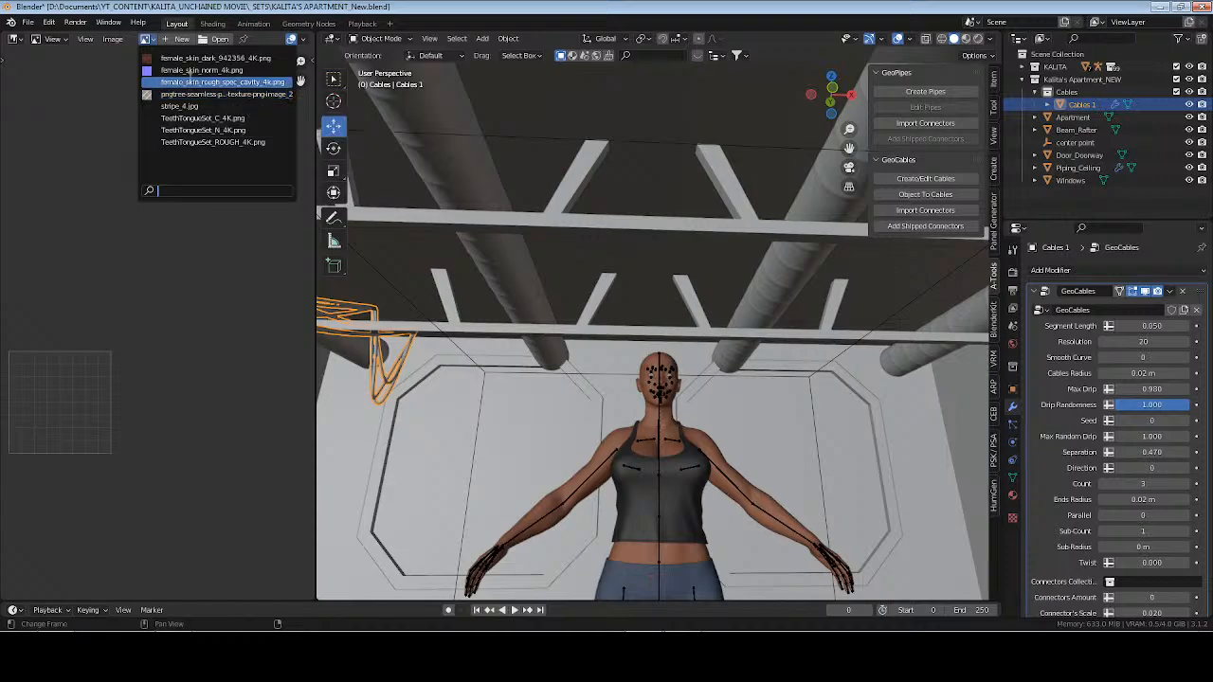
{"action": "key", "text": "Escape"}
{"action": "left_click", "coordinate": [216, 39]}
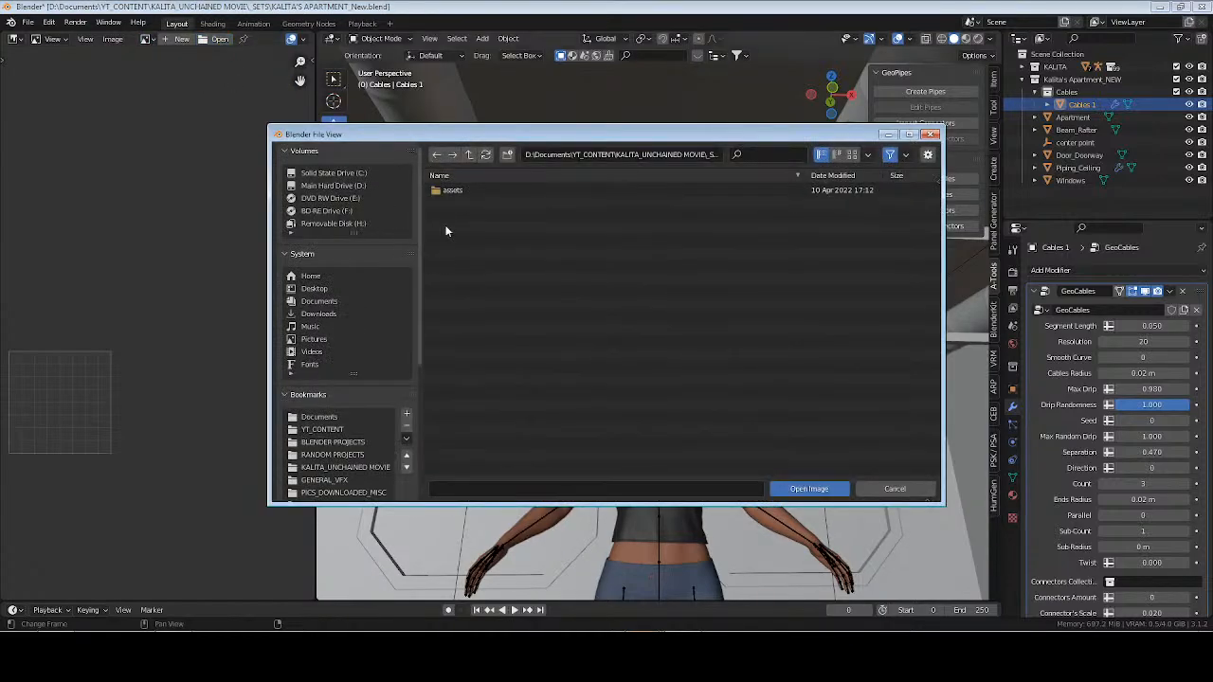
{"action": "left_click", "coordinate": [468, 155]}
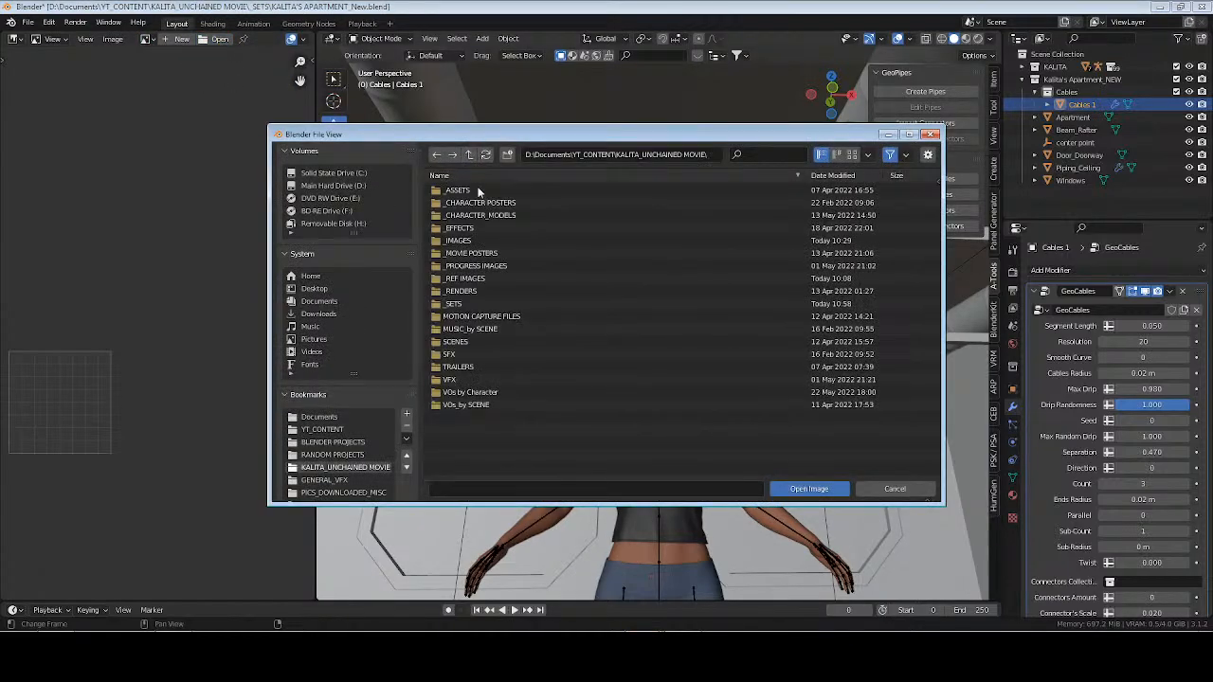
{"action": "left_click", "coordinate": [474, 277]}
{"action": "left_click", "coordinate": [485, 196]}
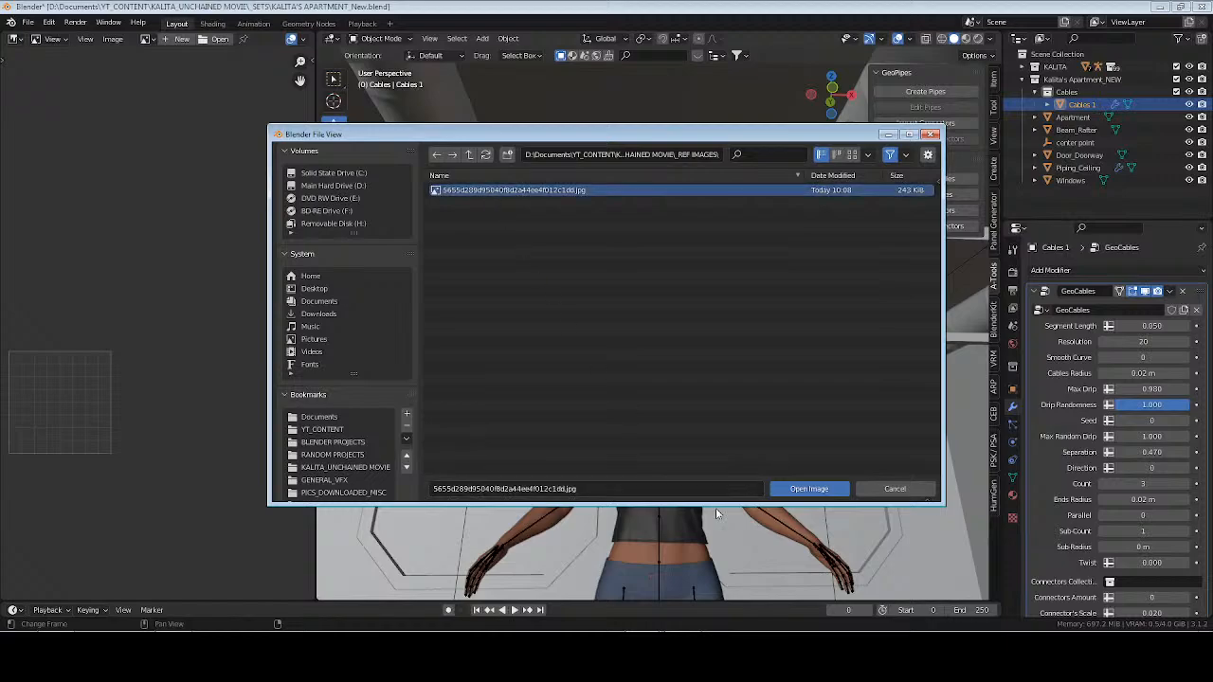
{"action": "left_click", "coordinate": [808, 489]}
{"action": "scroll", "coordinate": [171, 294], "scroll_direction": "up", "scroll_amount": 3}
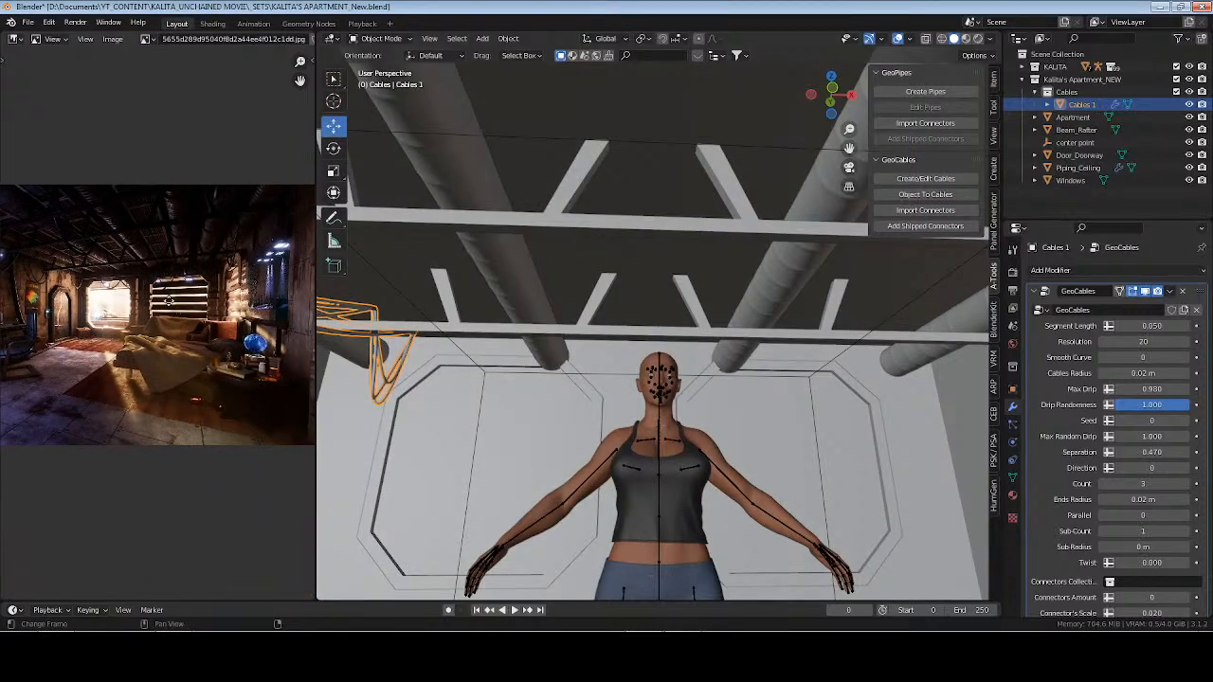
{"action": "middle_click_drag", "start_coordinate": [170, 294], "coordinate": [113, 314]}
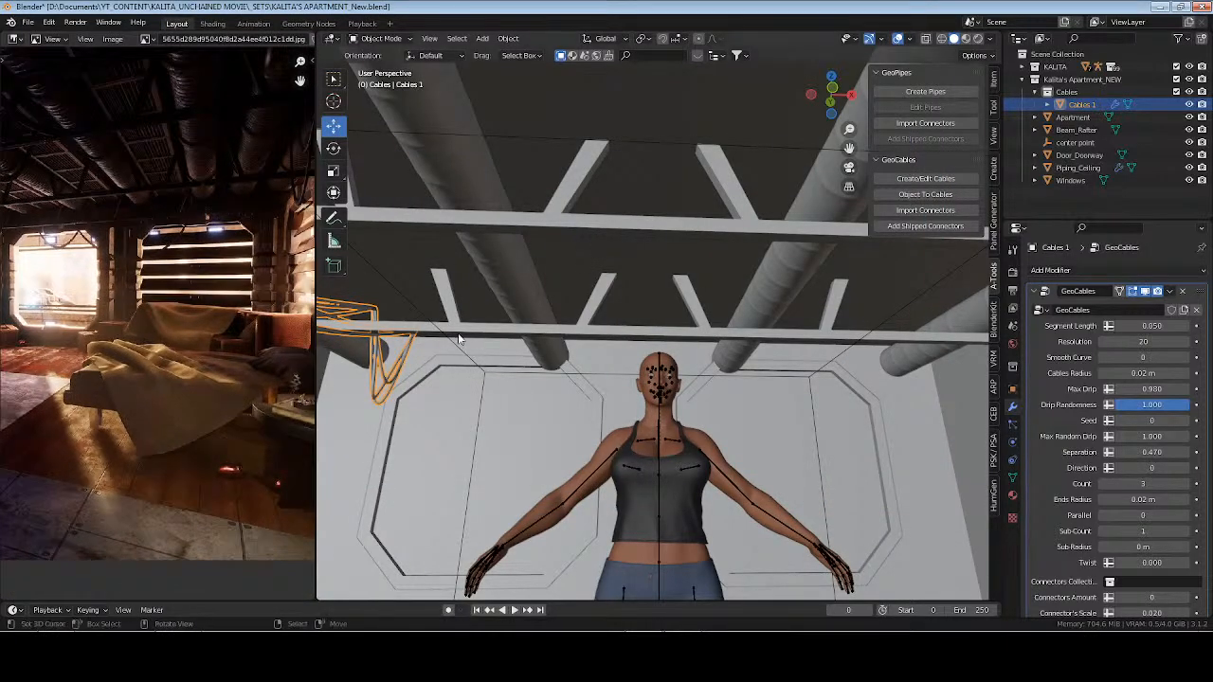
Make an independent duplicate of the Cables 1 bundle and move it along X to the middle of the ceiling
{"action": "middle_click_drag", "start_coordinate": [459, 338], "coordinate": [560, 331]}
{"action": "key", "text": "shift+d"}
{"action": "right_click", "coordinate": [489, 349]}
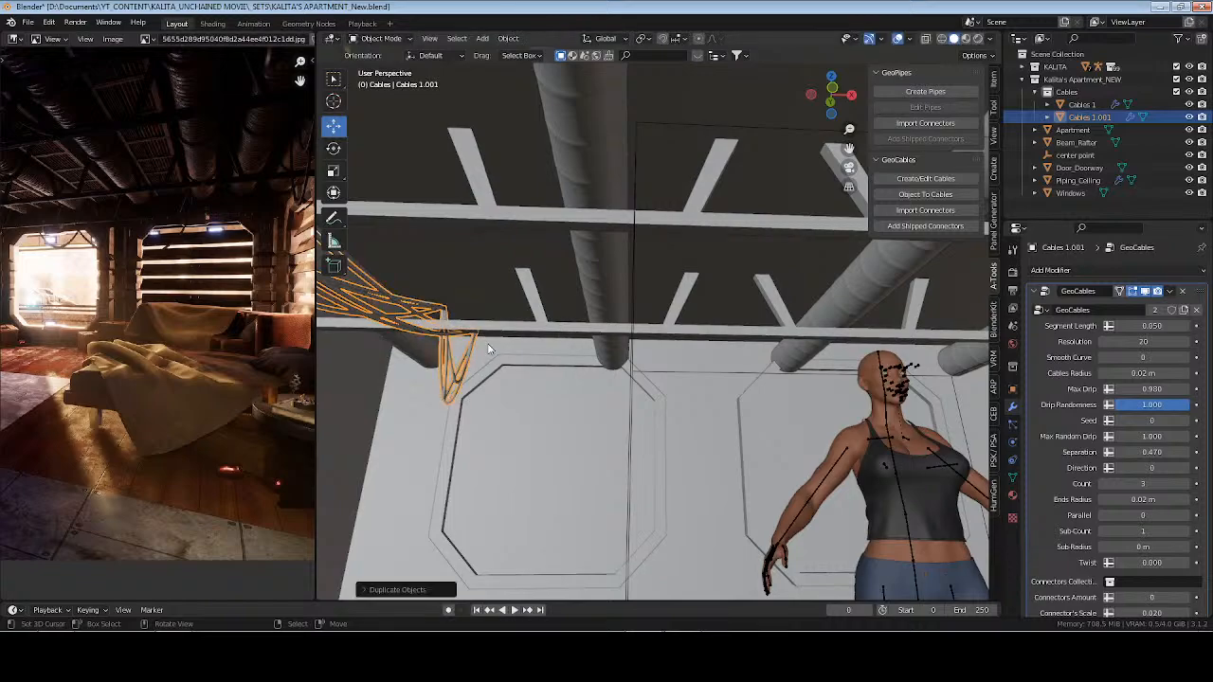
{"action": "key", "text": "g"}
{"action": "key", "text": "x"}
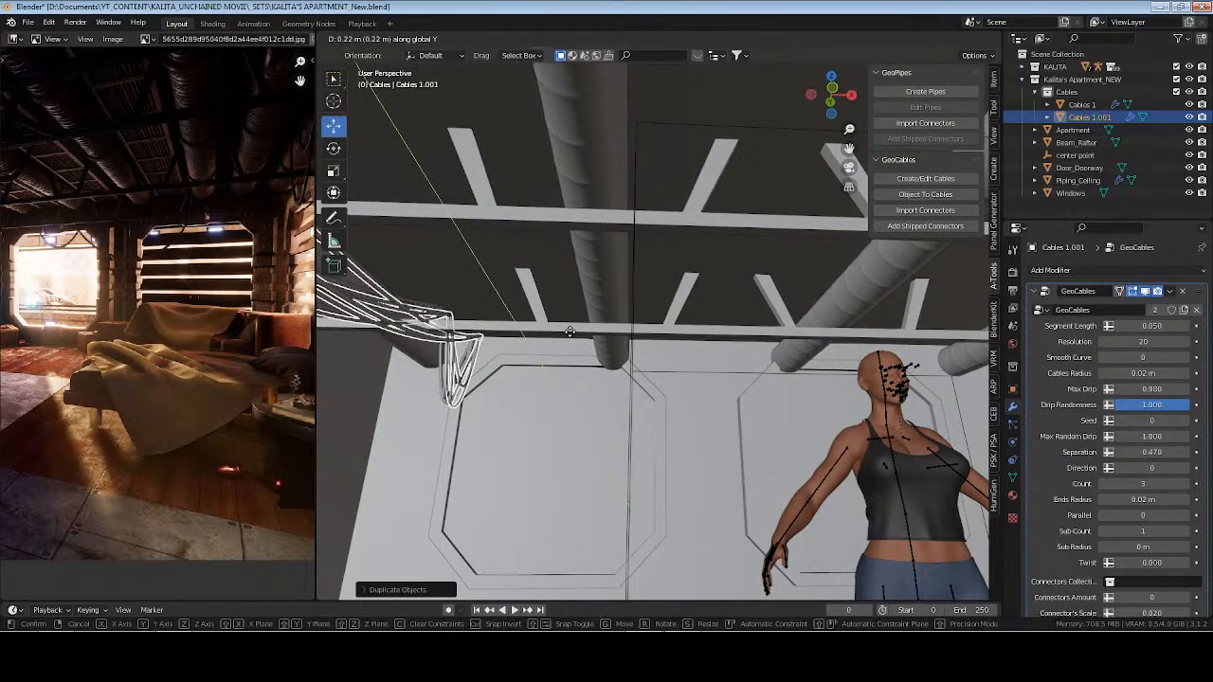
{"action": "left_click", "coordinate": [755, 319]}
{"action": "scroll", "coordinate": [595, 315], "scroll_direction": "down", "scroll_amount": 4}
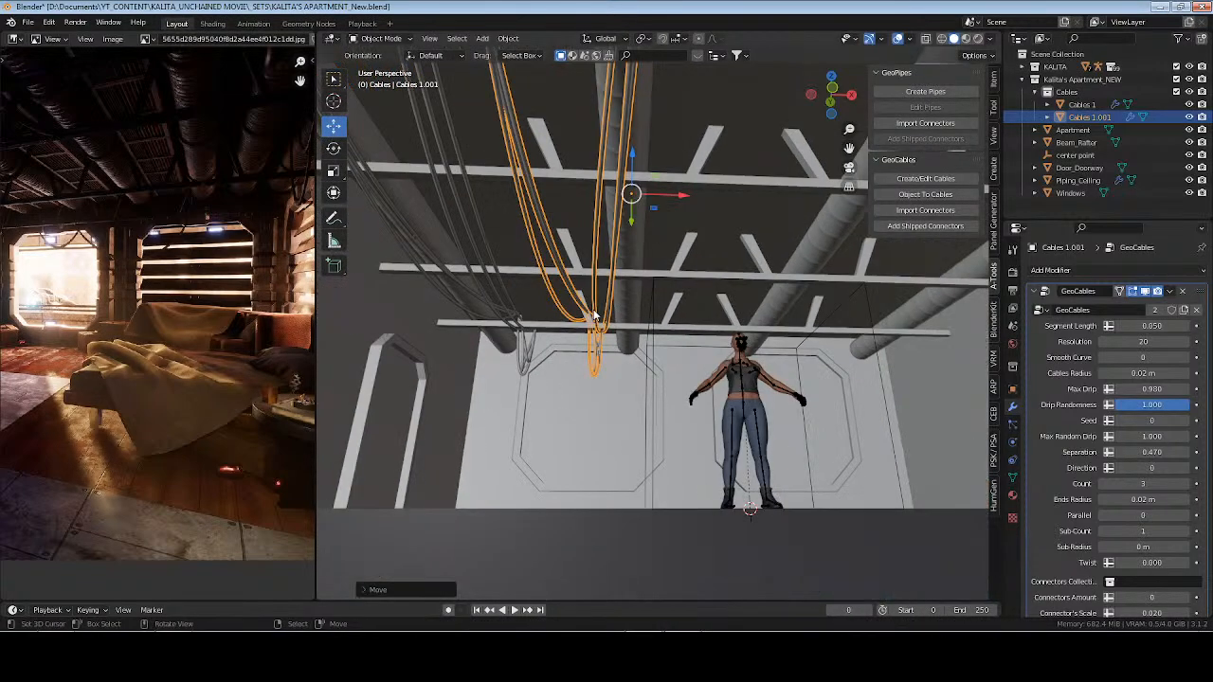
{"action": "left_click_drag", "start_coordinate": [682, 202], "coordinate": [814, 207]}
{"action": "middle_click_drag", "start_coordinate": [813, 250], "coordinate": [655, 241], "text": "shift"}
{"action": "scroll", "coordinate": [632, 249], "scroll_direction": "up", "scroll_amount": 2}
{"action": "left_click_drag", "start_coordinate": [611, 213], "coordinate": [631, 207]}
Pull the duplicated bundle's end point along Y away from the end wall
{"action": "middle_click_drag", "start_coordinate": [671, 273], "coordinate": [645, 281]}
{"action": "key", "text": "Tab"}
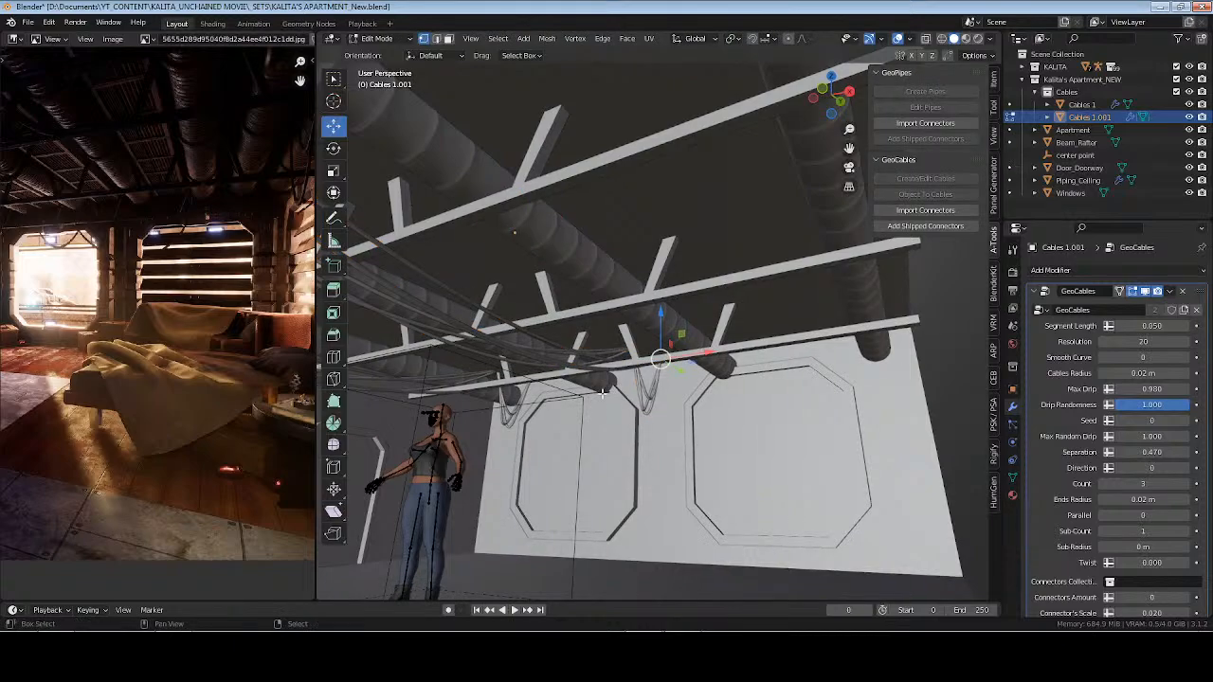
{"action": "middle_click_drag", "start_coordinate": [608, 365], "coordinate": [559, 304], "text": "shift"}
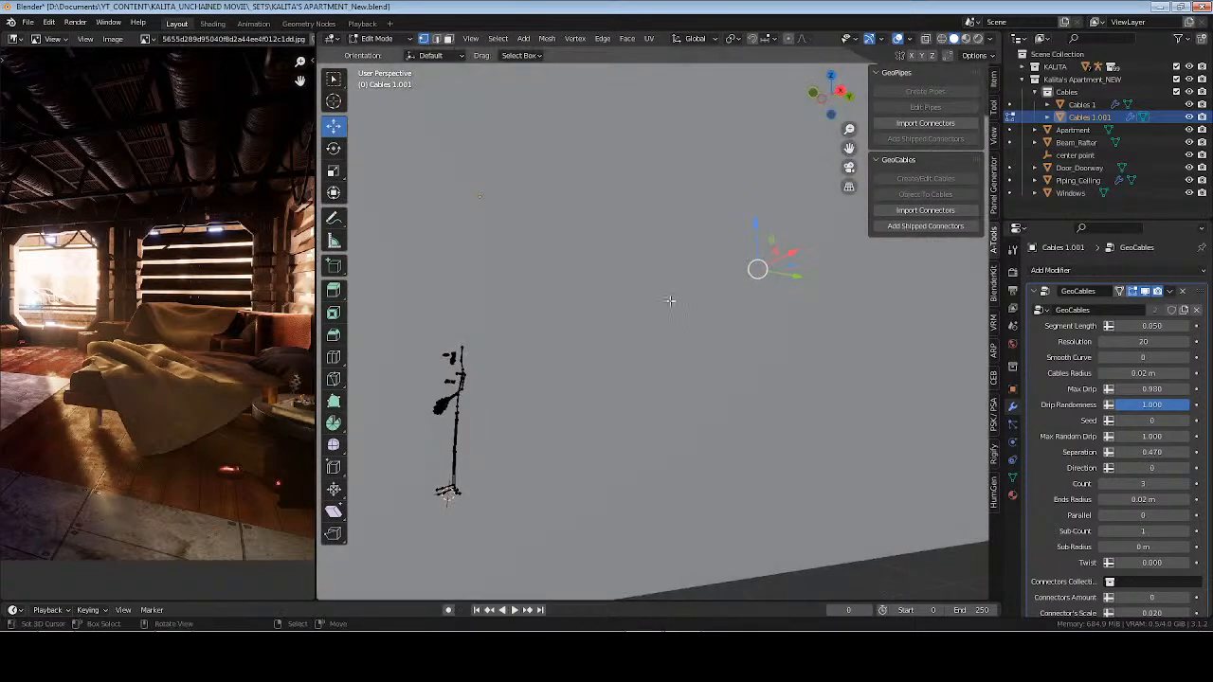
{"action": "scroll", "coordinate": [672, 298], "scroll_direction": "up", "scroll_amount": 2}
{"action": "middle_click_drag", "start_coordinate": [684, 299], "coordinate": [652, 329]}
{"action": "scroll", "coordinate": [663, 322], "scroll_direction": "up", "scroll_amount": 3}
{"action": "left_click_drag", "start_coordinate": [768, 239], "coordinate": [716, 236]}
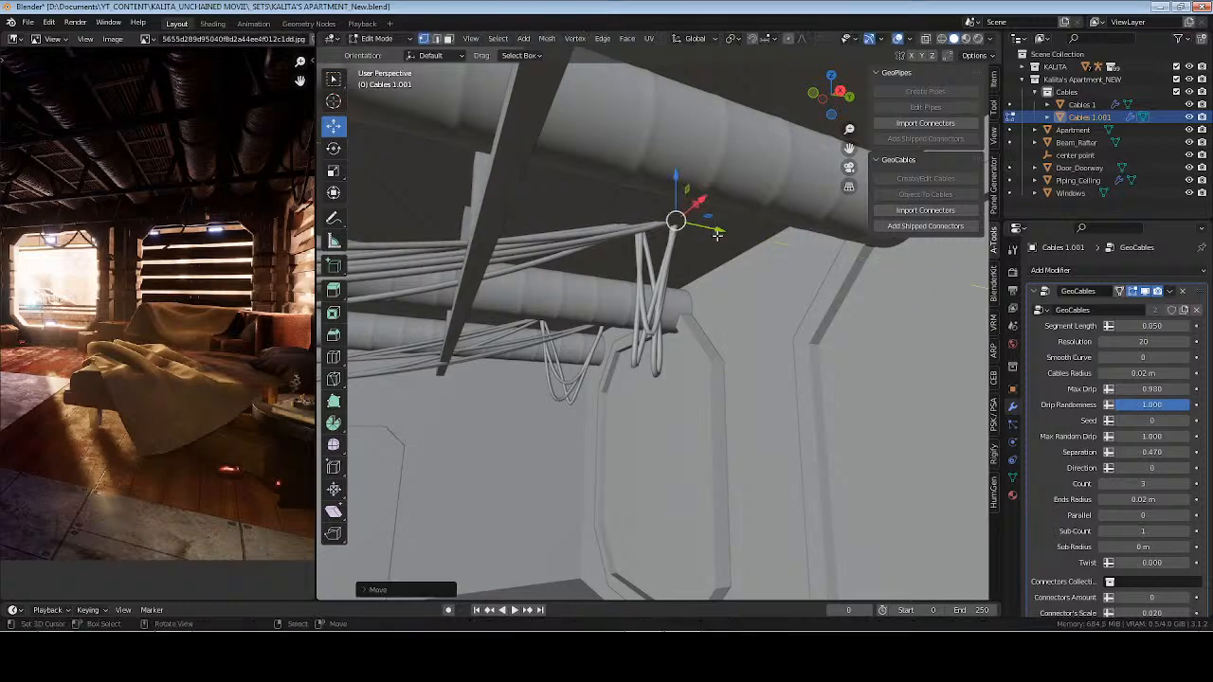
Shift the duplicate's end point along X to widen the hanging cable loop between the two ceiling pipes
{"action": "middle_click_drag", "start_coordinate": [637, 261], "coordinate": [717, 260]}
{"action": "left_click_drag", "start_coordinate": [595, 196], "coordinate": [693, 159]}
{"action": "middle_click_drag", "start_coordinate": [619, 209], "coordinate": [613, 181]}
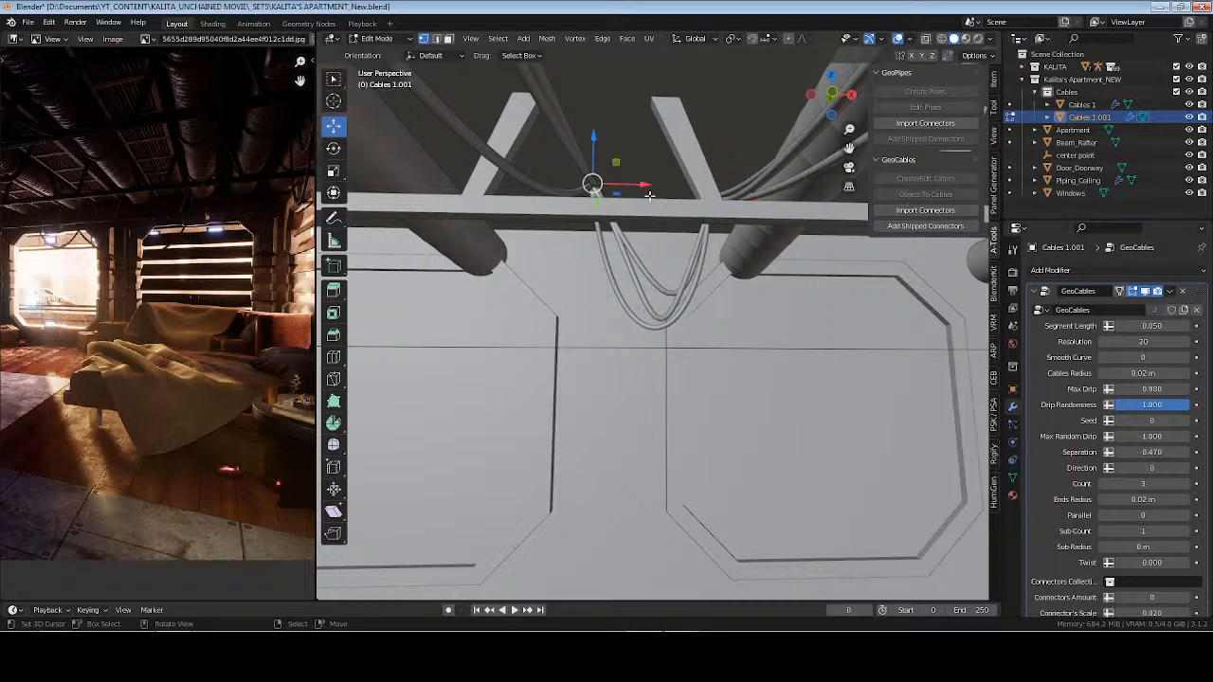
{"action": "left_click_drag", "start_coordinate": [630, 183], "coordinate": [619, 178]}
{"action": "scroll", "coordinate": [614, 174], "scroll_direction": "down", "scroll_amount": 4}
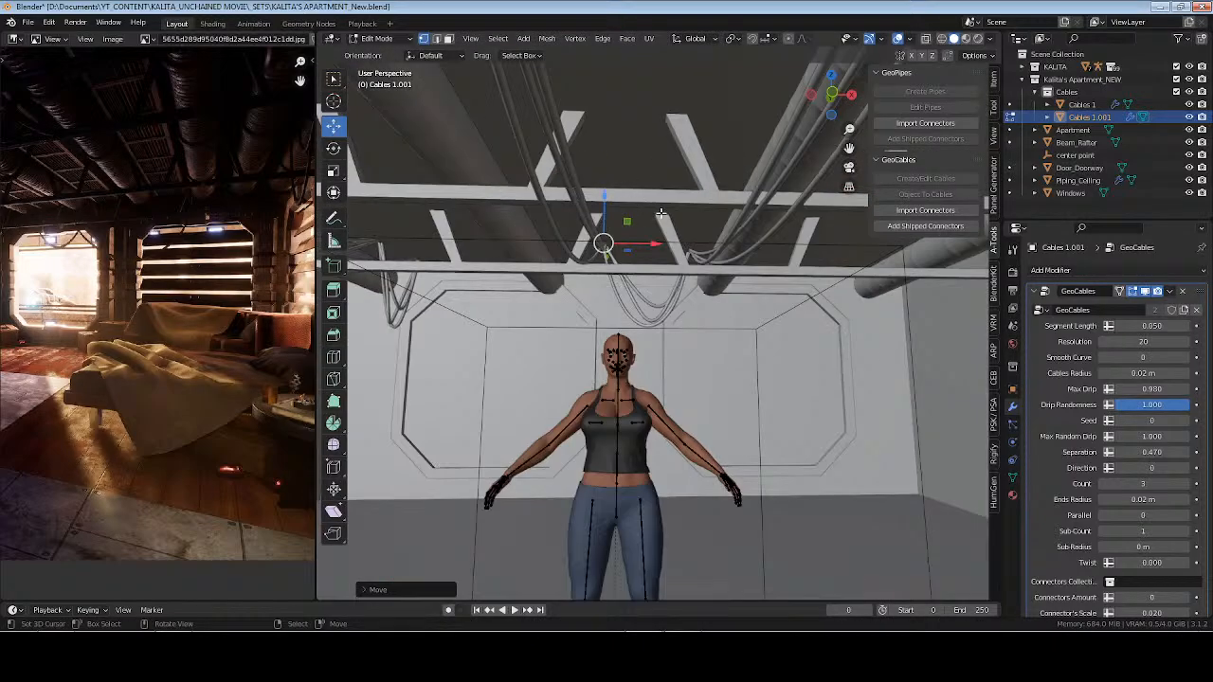
Fine-tune the position of the duplicate's selected end point along X and Z
{"action": "middle_click_drag", "start_coordinate": [660, 214], "coordinate": [594, 180]}
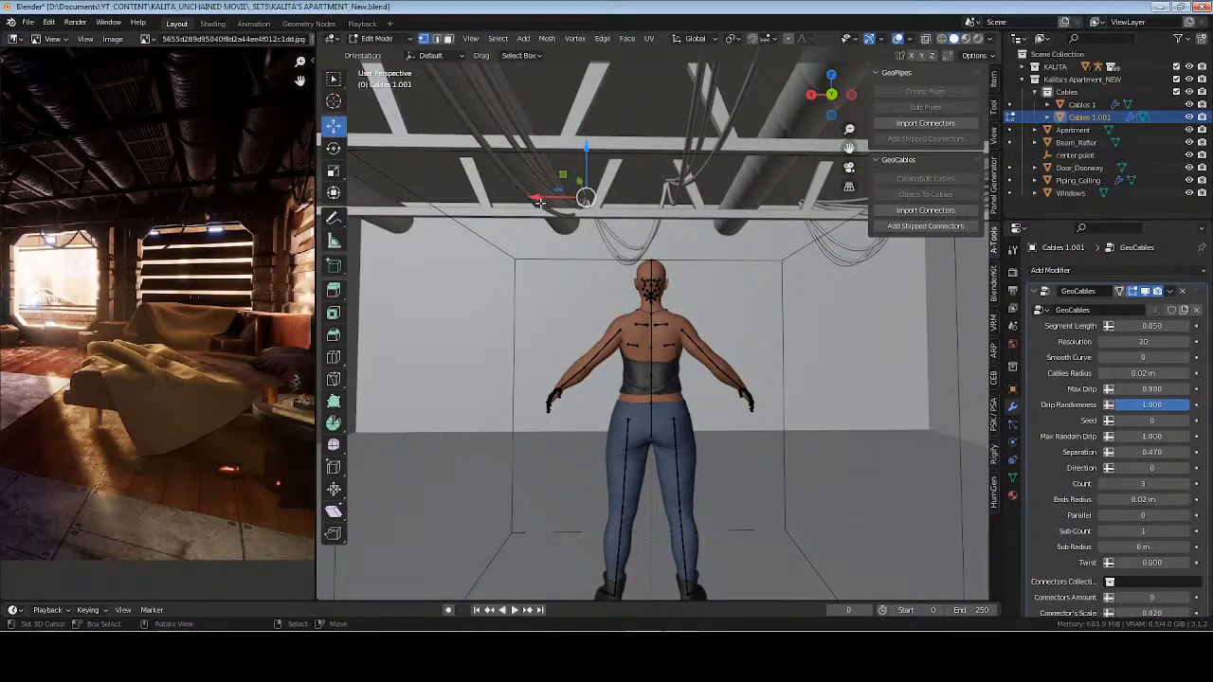
{"action": "left_click_drag", "start_coordinate": [539, 199], "coordinate": [544, 199]}
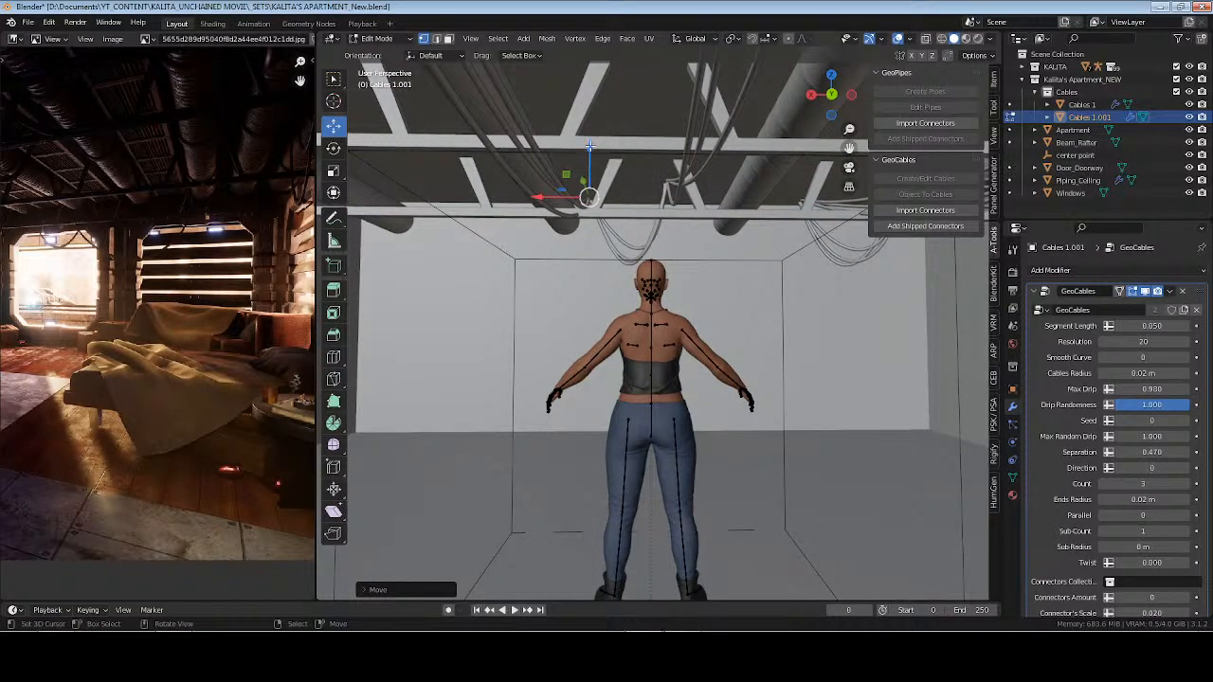
{"action": "left_click_drag", "start_coordinate": [589, 145], "coordinate": [569, 217]}
Try adjusting the duplicated Cables 1.001 bundle's drip interactively with GeoCables, and undo the edit
{"action": "key", "text": "Tab"}
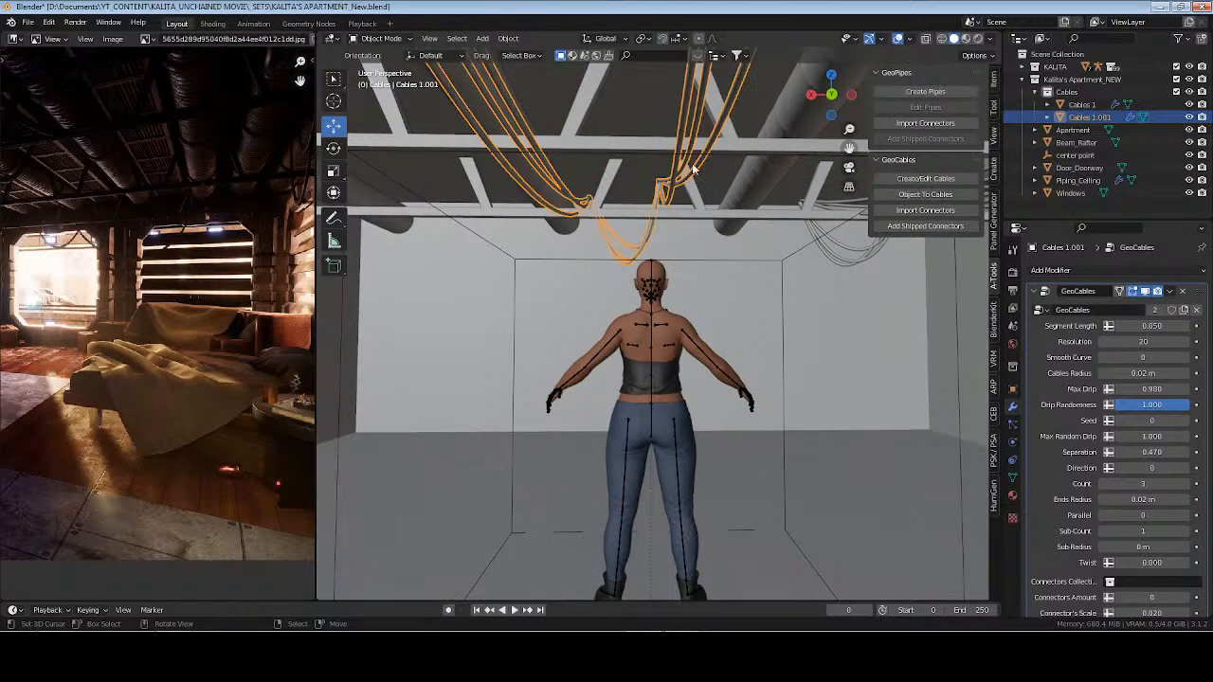
{"action": "left_click", "coordinate": [926, 180]}
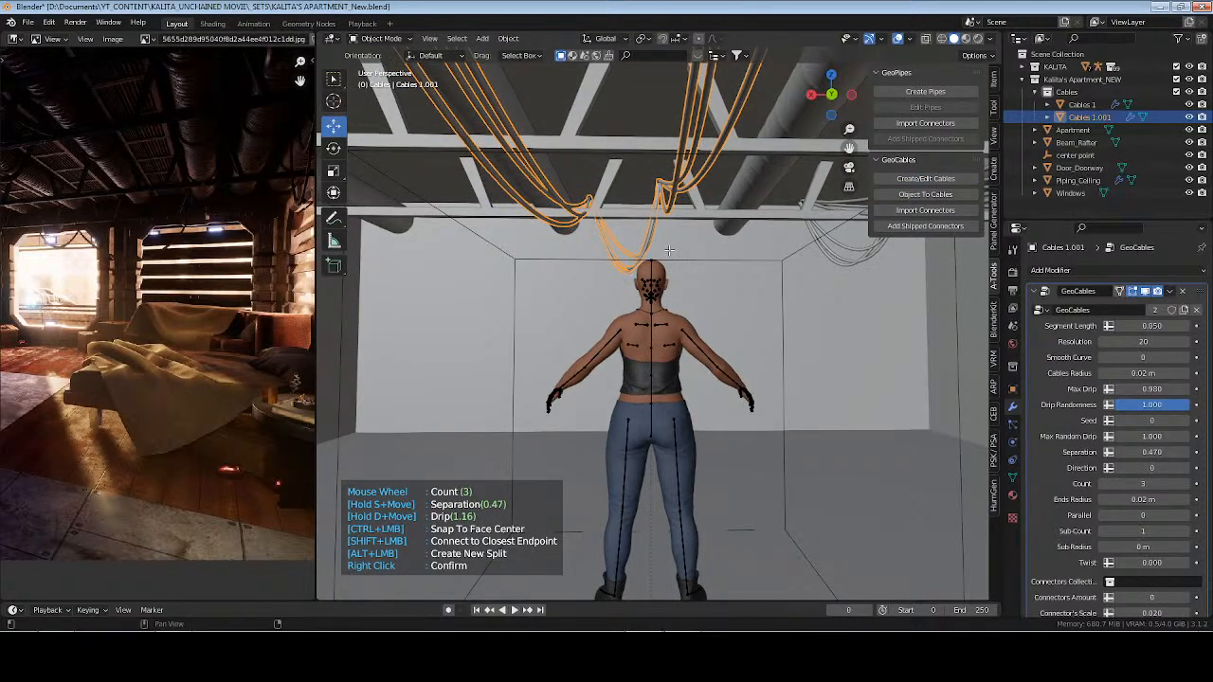
{"action": "key", "text": "d"}
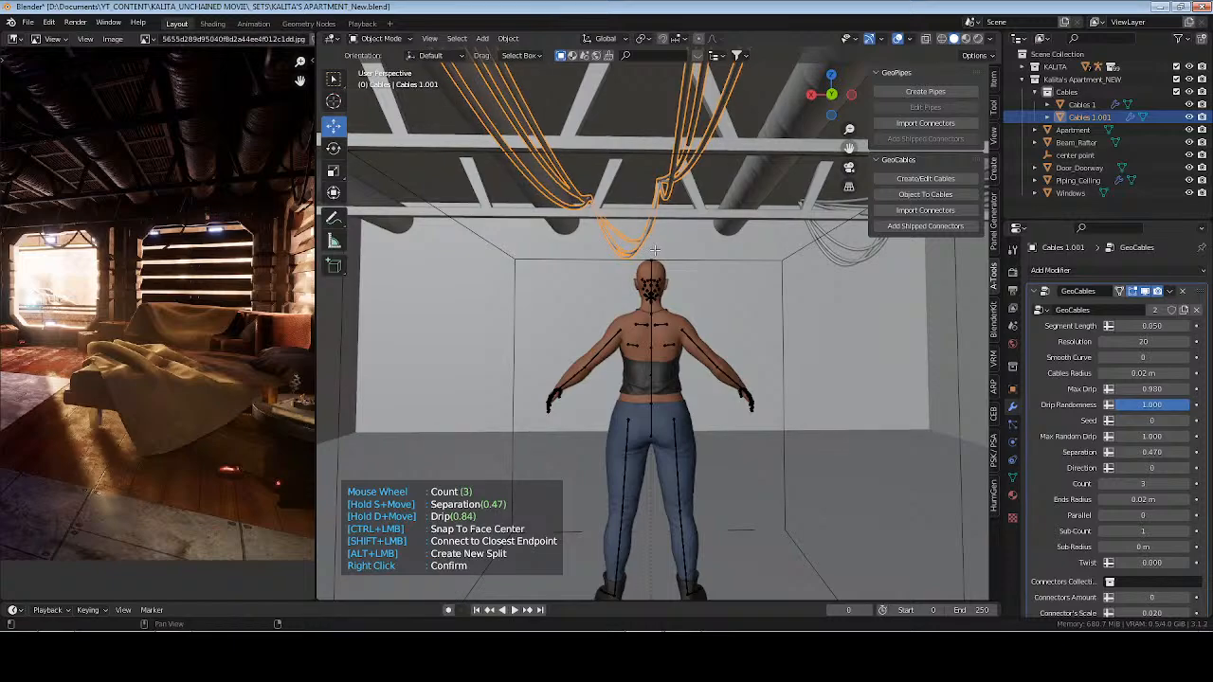
{"action": "key", "text": "d"}
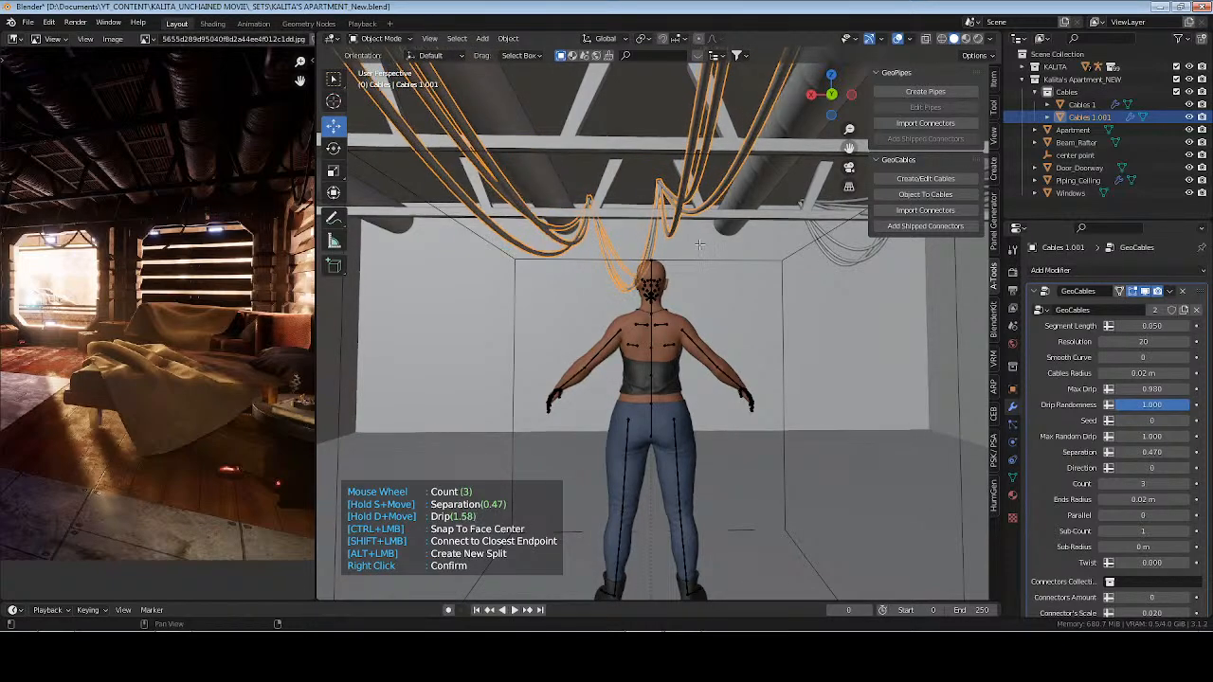
{"action": "key", "text": "d"}
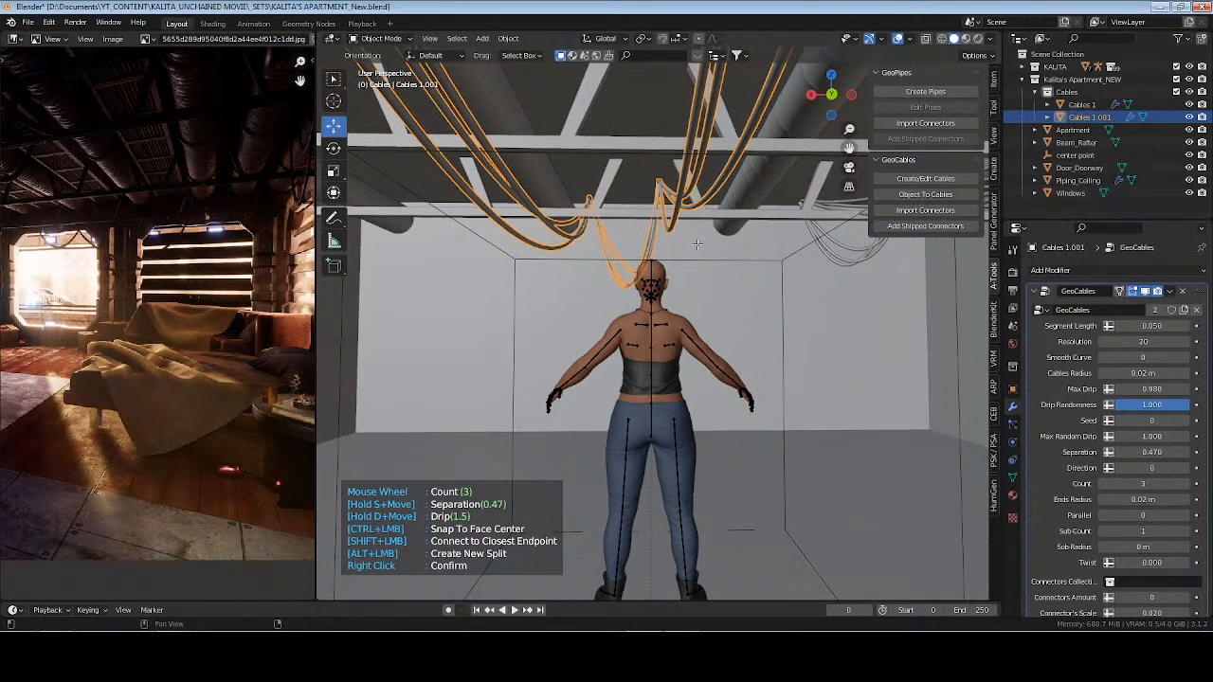
{"action": "key", "text": "d"}
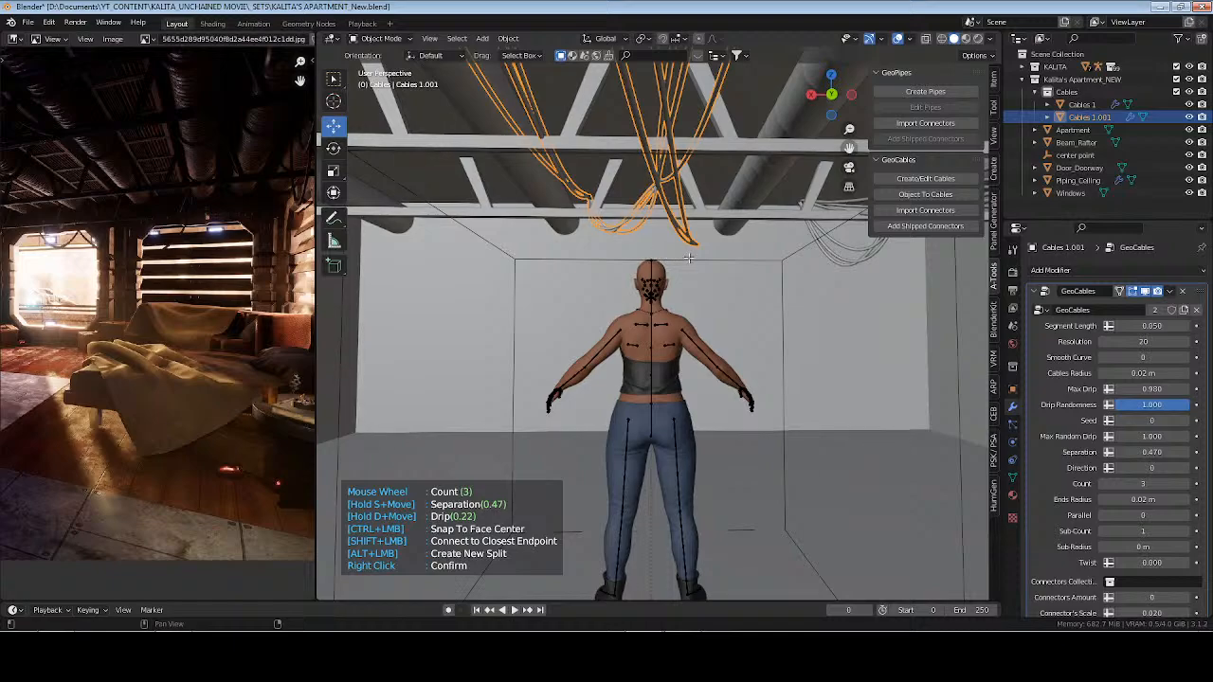
{"action": "right_click", "coordinate": [670, 258]}
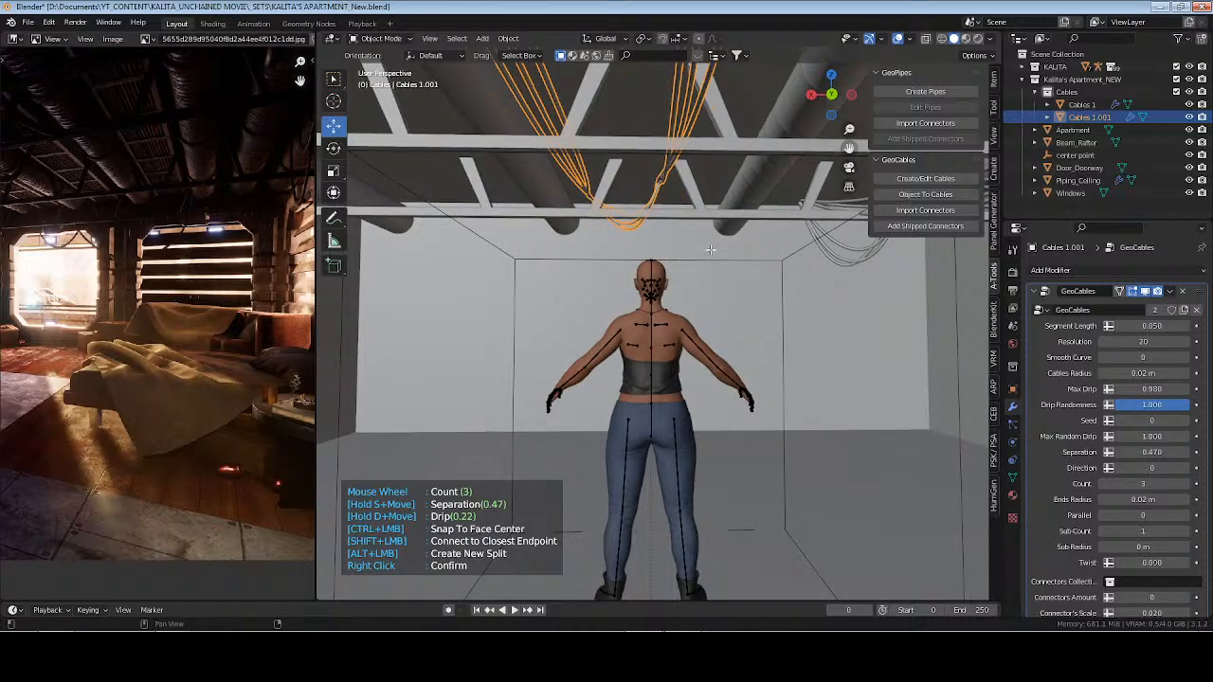
{"action": "key", "text": "d"}
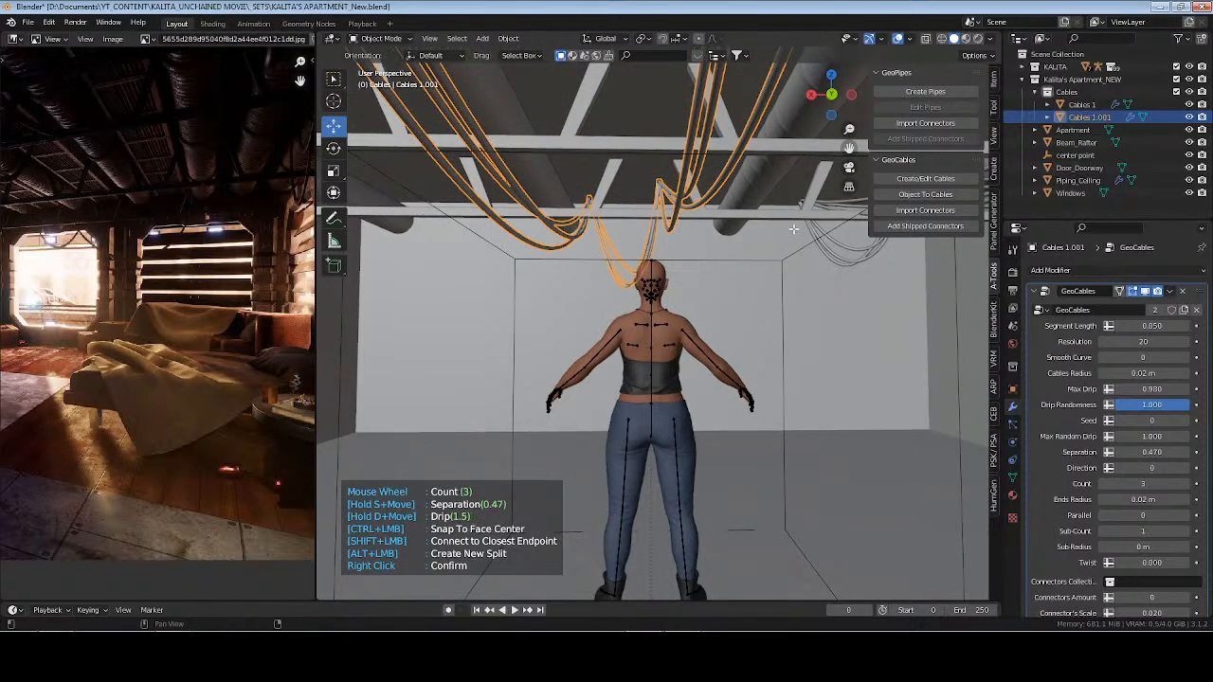
{"action": "right_click", "coordinate": [764, 237]}
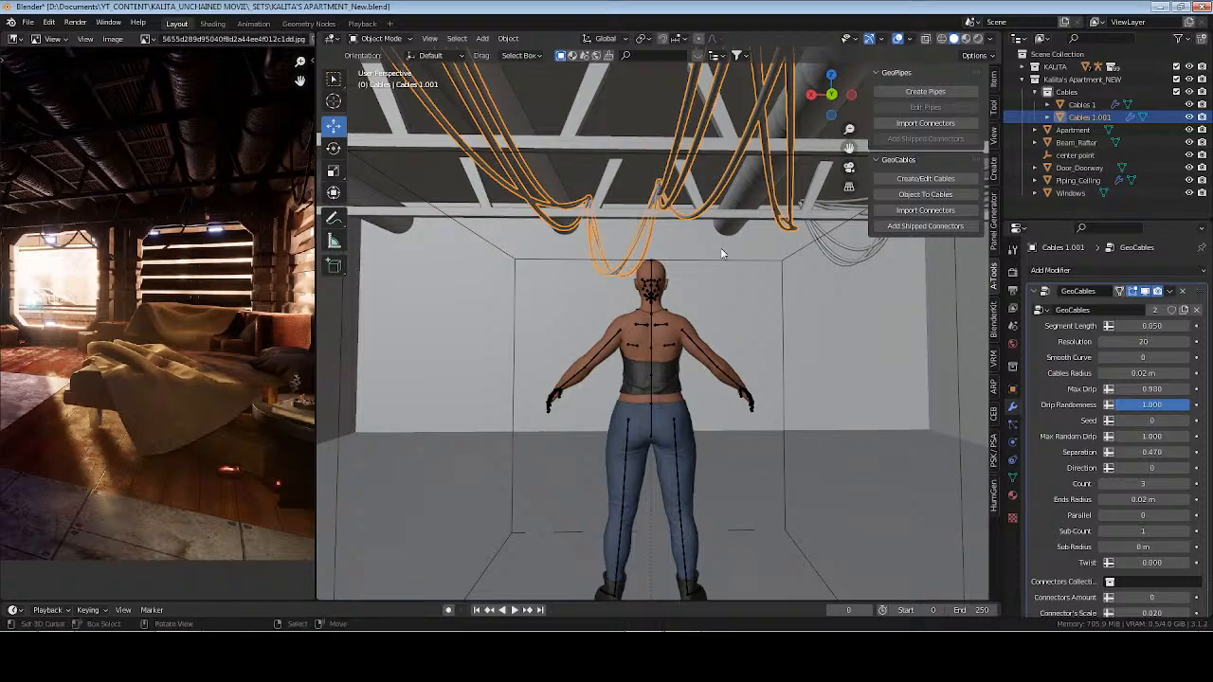
{"action": "key", "text": "ctrl+z"}
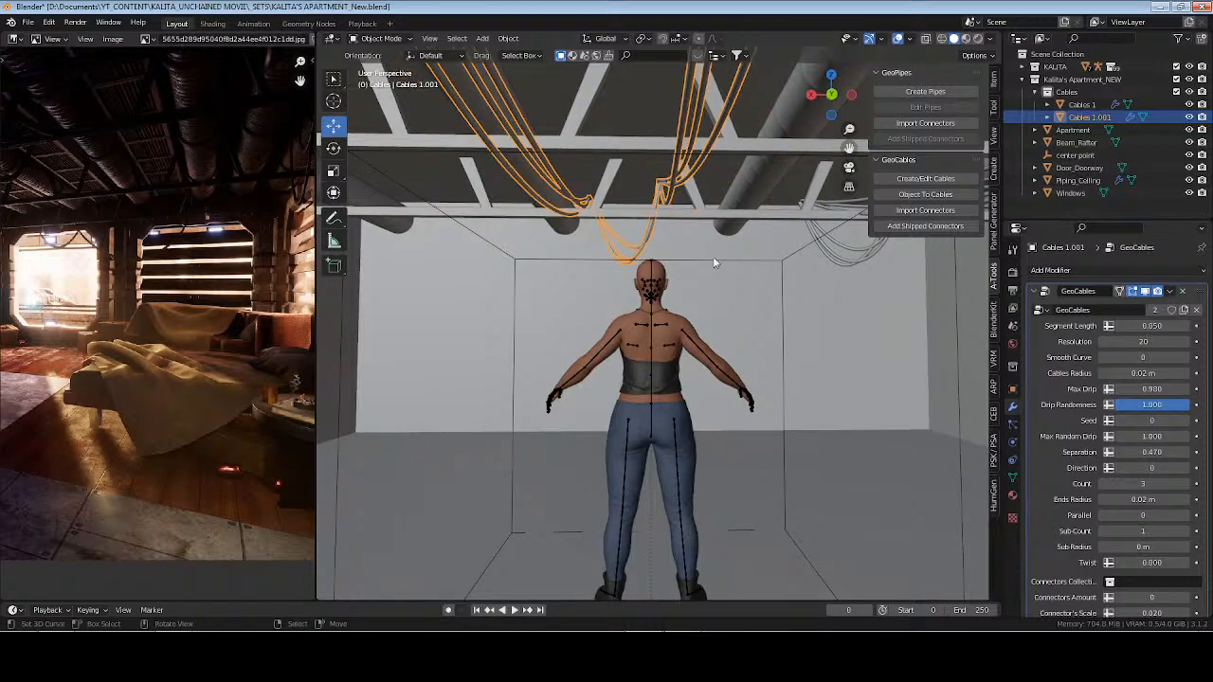
Edit the Cables 1.001 bundle with GeoCables, raising its cable count to 5 and setting its drip to 1.39
{"action": "left_click", "coordinate": [926, 179]}
{"action": "key", "text": "d"}
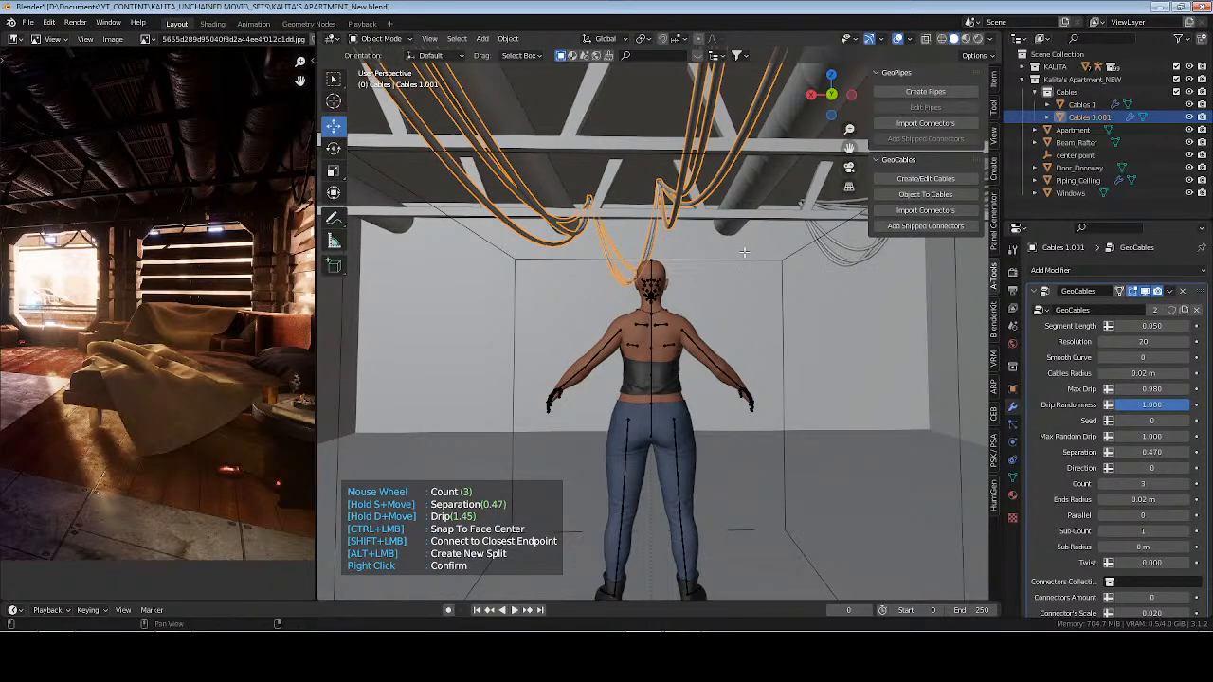
{"action": "middle_click_drag", "start_coordinate": [633, 279], "coordinate": [706, 310]}
{"action": "scroll", "coordinate": [662, 323], "scroll_direction": "up", "scroll_amount": 1}
{"action": "scroll", "coordinate": [694, 316], "scroll_direction": "up", "scroll_amount": 1}
{"action": "right_click", "coordinate": [698, 316]}
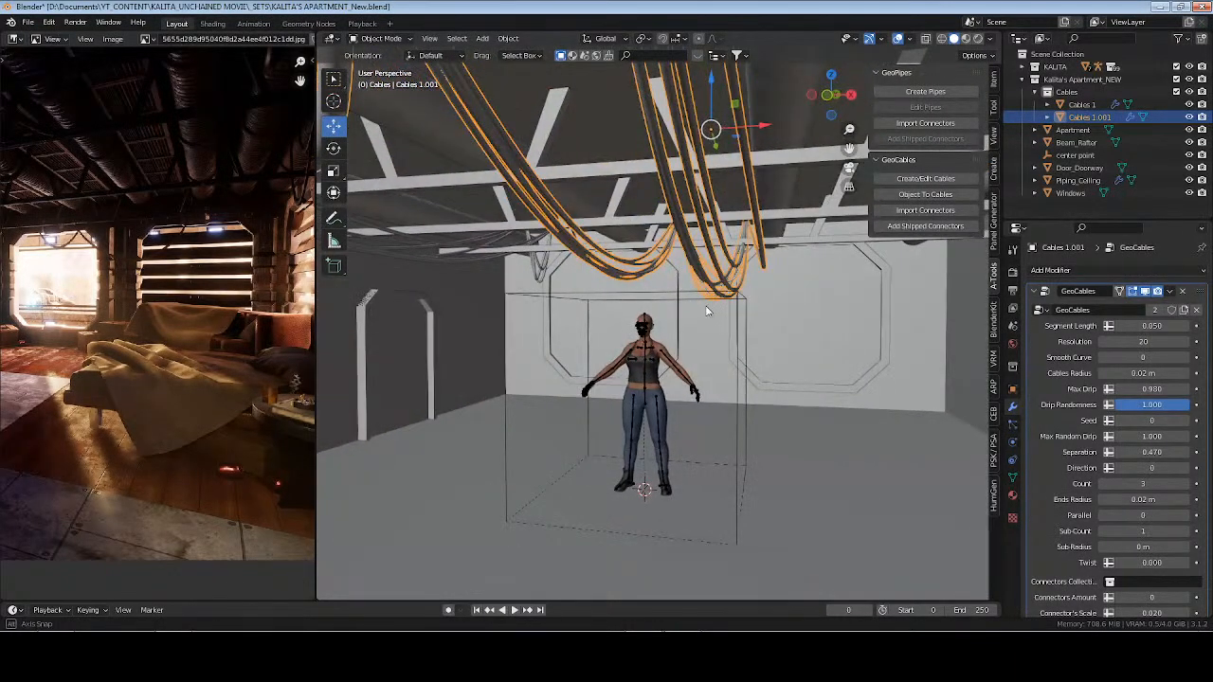
{"action": "left_click", "coordinate": [932, 178]}
{"action": "key", "text": "d"}
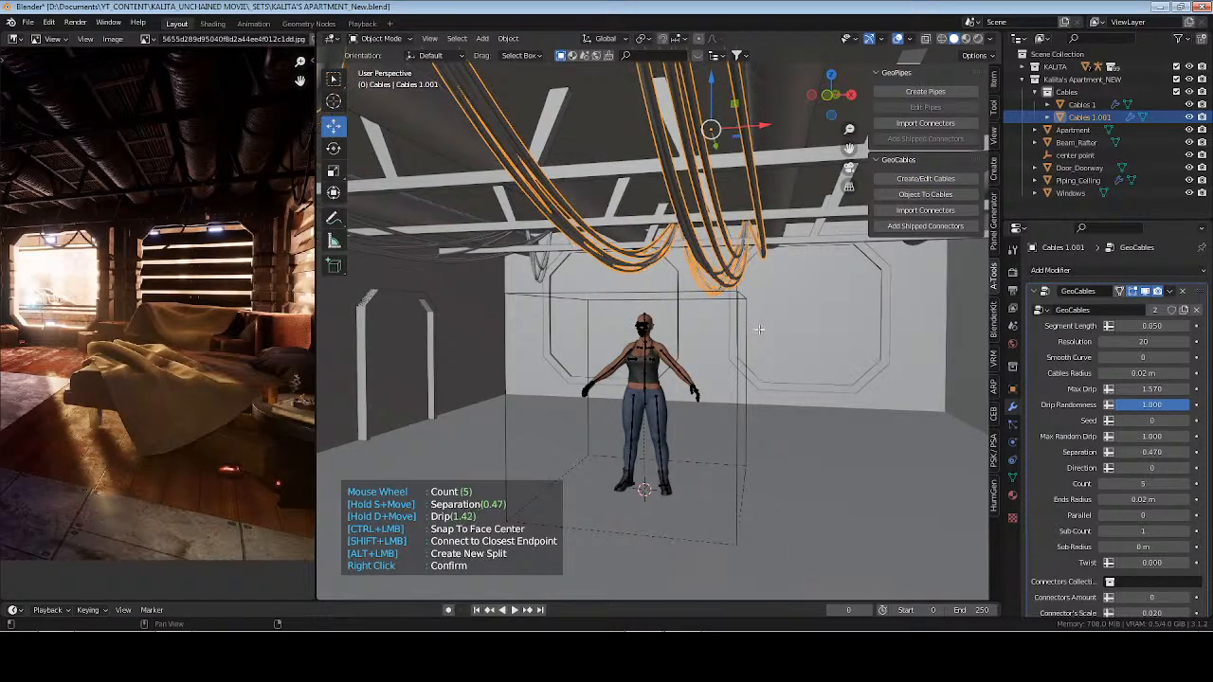
{"action": "right_click", "coordinate": [817, 308]}
Move the Cables 1.001 bundle's end point by the wall along Y by about -0.49 m
{"action": "middle_click_drag", "start_coordinate": [787, 284], "coordinate": [575, 257]}
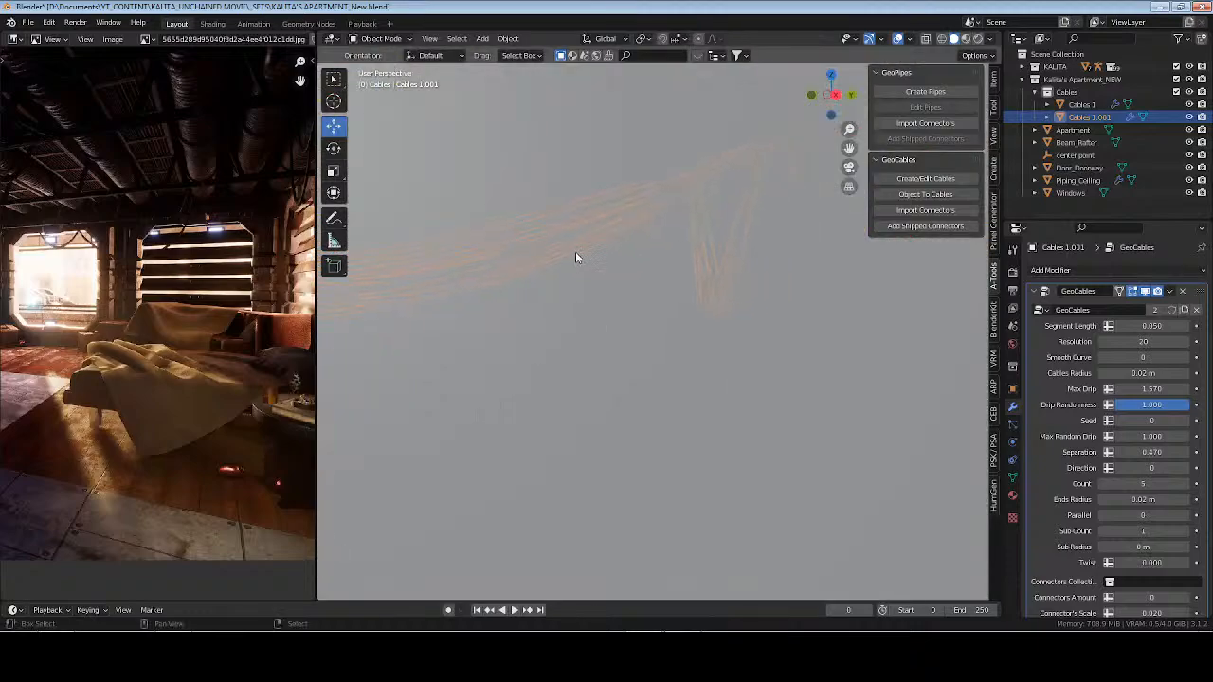
{"action": "scroll", "coordinate": [653, 211], "scroll_direction": "up", "scroll_amount": 1}
{"action": "middle_click_drag", "start_coordinate": [634, 157], "coordinate": [687, 149]}
{"action": "key", "text": "Tab"}
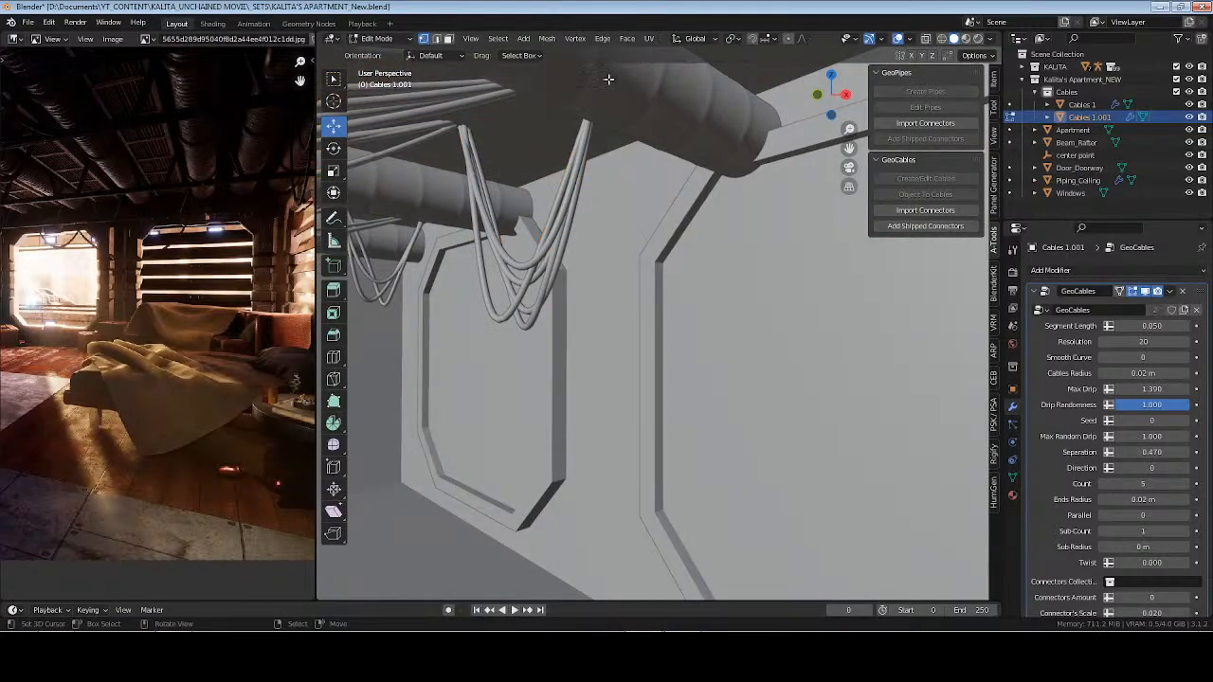
{"action": "middle_click_drag", "start_coordinate": [568, 112], "coordinate": [668, 144]}
{"action": "key", "text": "g"}
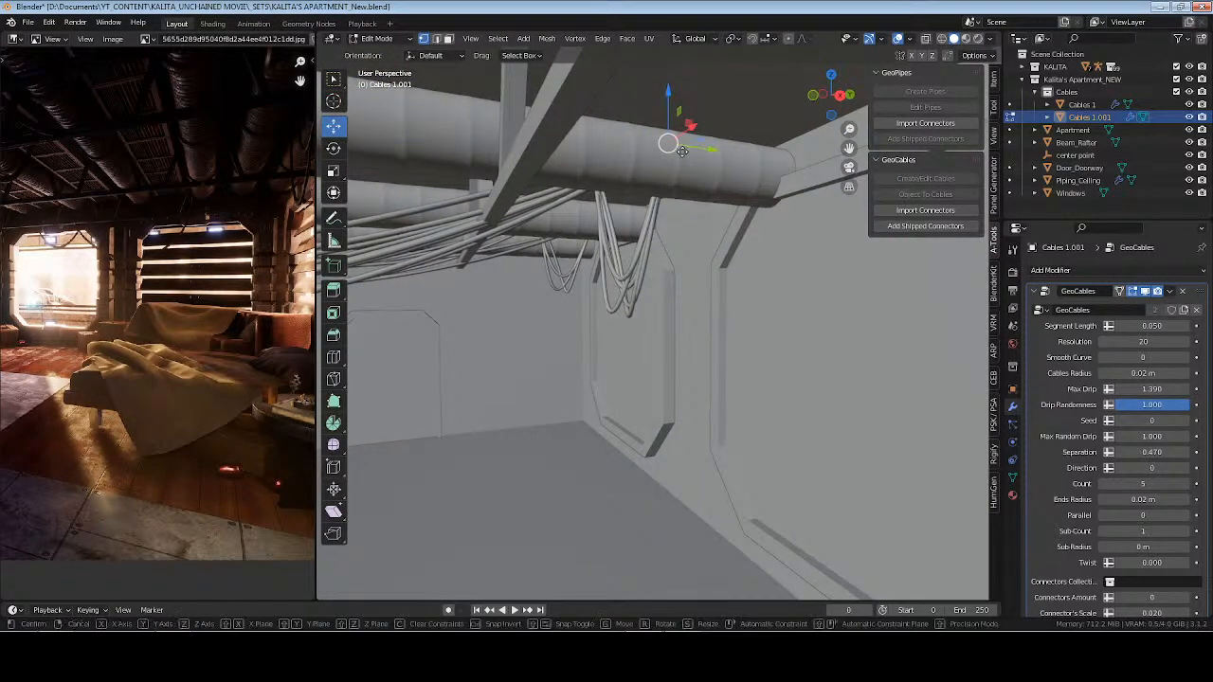
{"action": "key", "text": "y"}
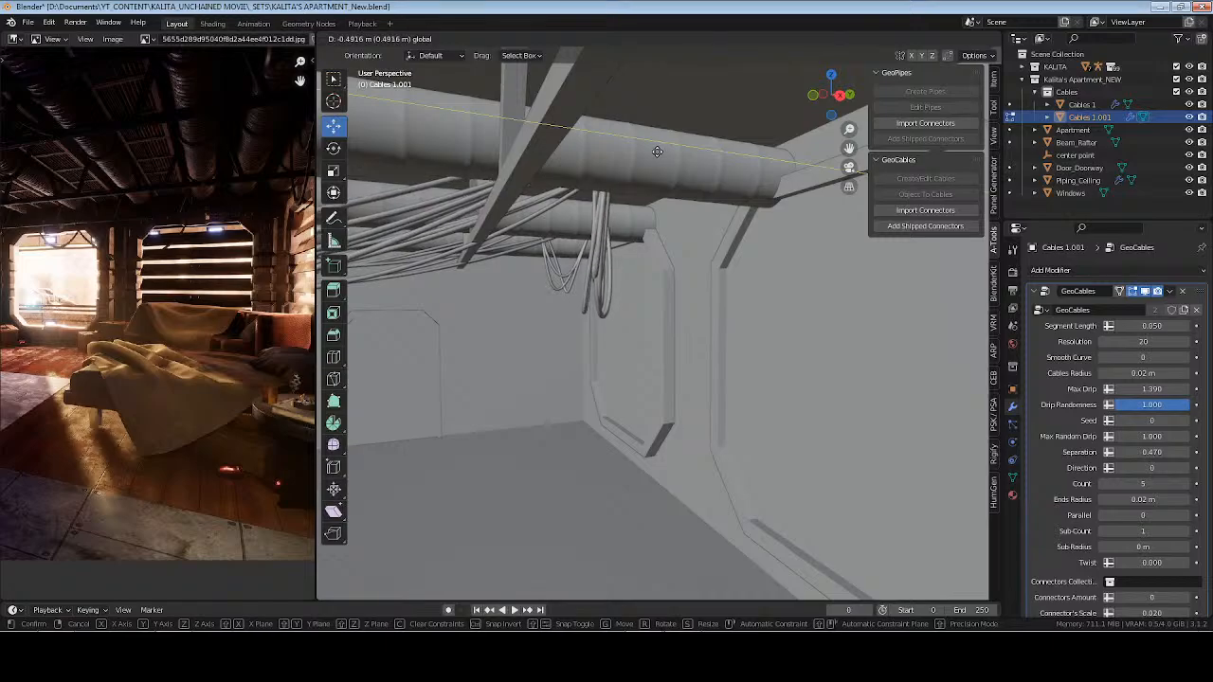
{"action": "left_click", "coordinate": [656, 152]}
Reposition the Cables 1.001 bundle's end point along X and Y so its loop hangs between the rafter and the ceiling pipe
{"action": "middle_click_drag", "start_coordinate": [616, 166], "coordinate": [653, 175]}
{"action": "middle_click_drag", "start_coordinate": [392, 236], "coordinate": [429, 181], "text": "shift"}
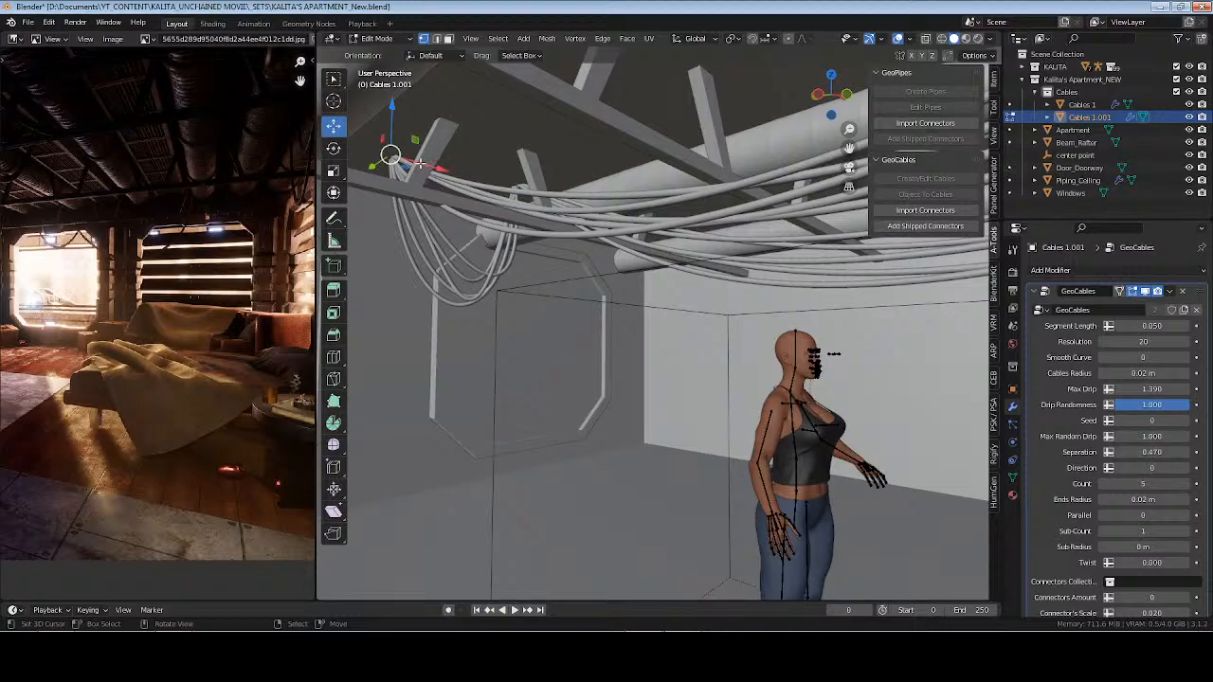
{"action": "left_click_drag", "start_coordinate": [420, 163], "coordinate": [361, 172]}
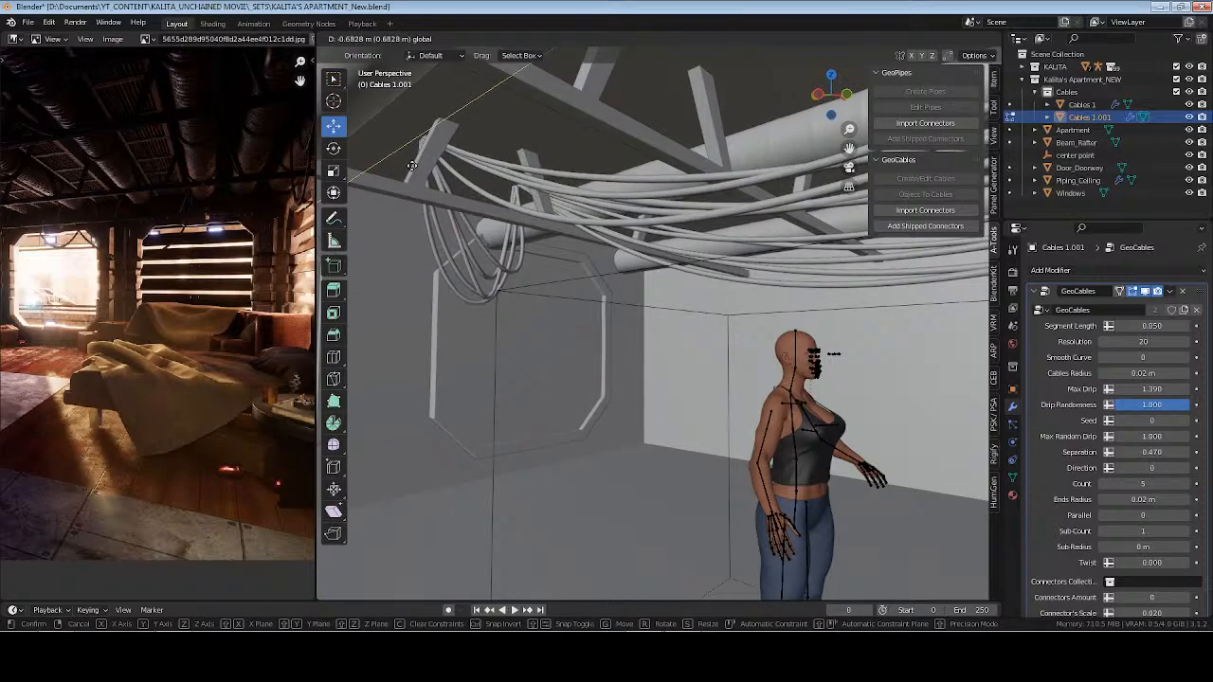
{"action": "left_click_drag", "start_coordinate": [406, 166], "coordinate": [407, 171]}
{"action": "middle_click_drag", "start_coordinate": [409, 246], "coordinate": [617, 190]}
{"action": "middle_click_drag", "start_coordinate": [730, 259], "coordinate": [726, 161]}
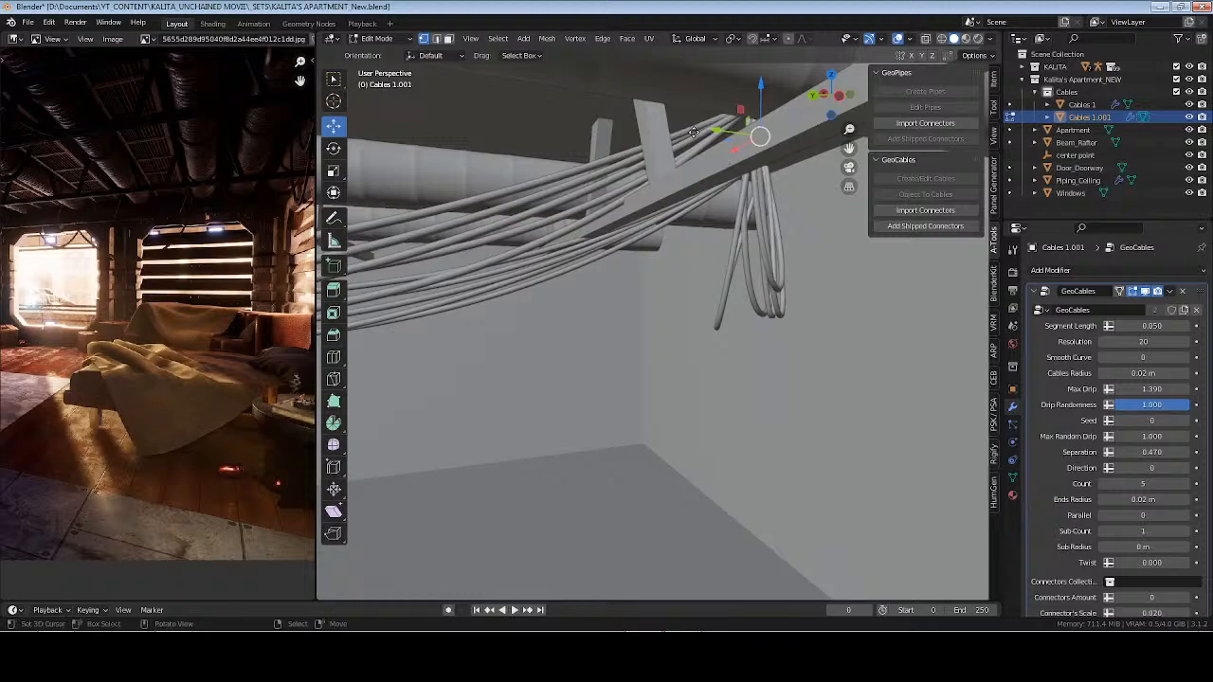
{"action": "left_click_drag", "start_coordinate": [715, 130], "coordinate": [618, 133]}
{"action": "middle_click_drag", "start_coordinate": [618, 134], "coordinate": [633, 245]}
{"action": "key", "text": "Tab"}
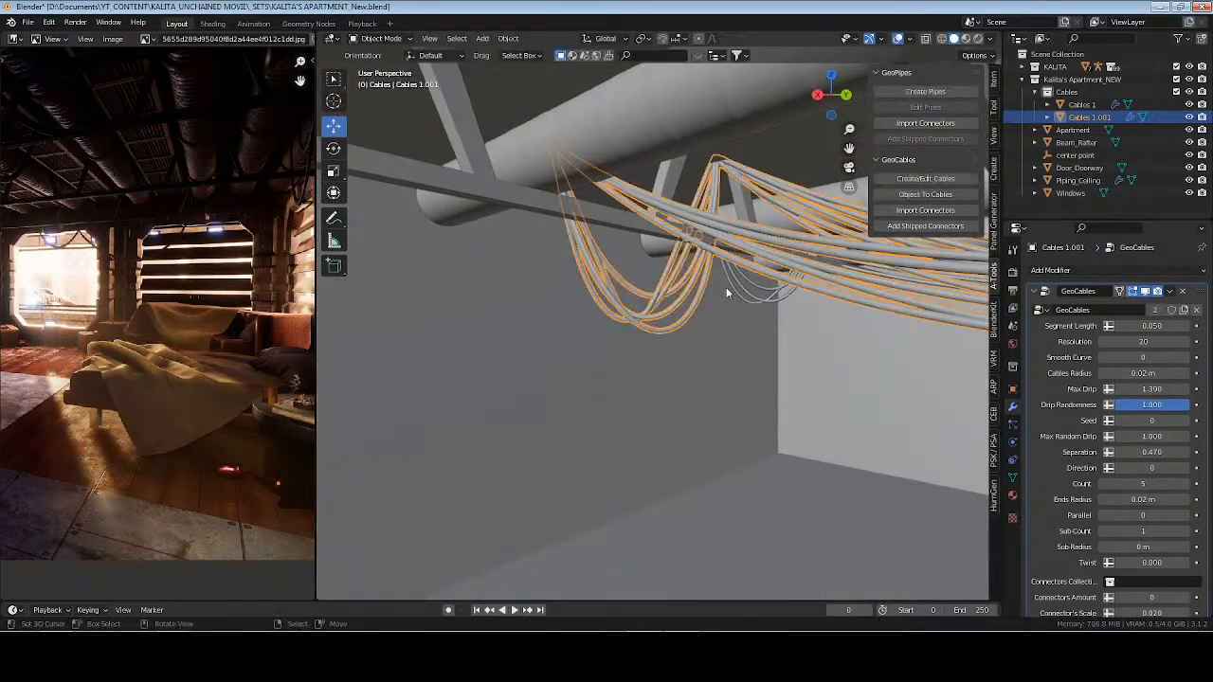
Deselect all objects and save the apartment file
{"action": "scroll", "coordinate": [725, 287], "scroll_direction": "down", "scroll_amount": 4}
{"action": "key", "text": "alt+a"}
{"action": "middle_click_drag", "start_coordinate": [527, 263], "coordinate": [652, 308]}
{"action": "key", "text": "ctrl+s"}
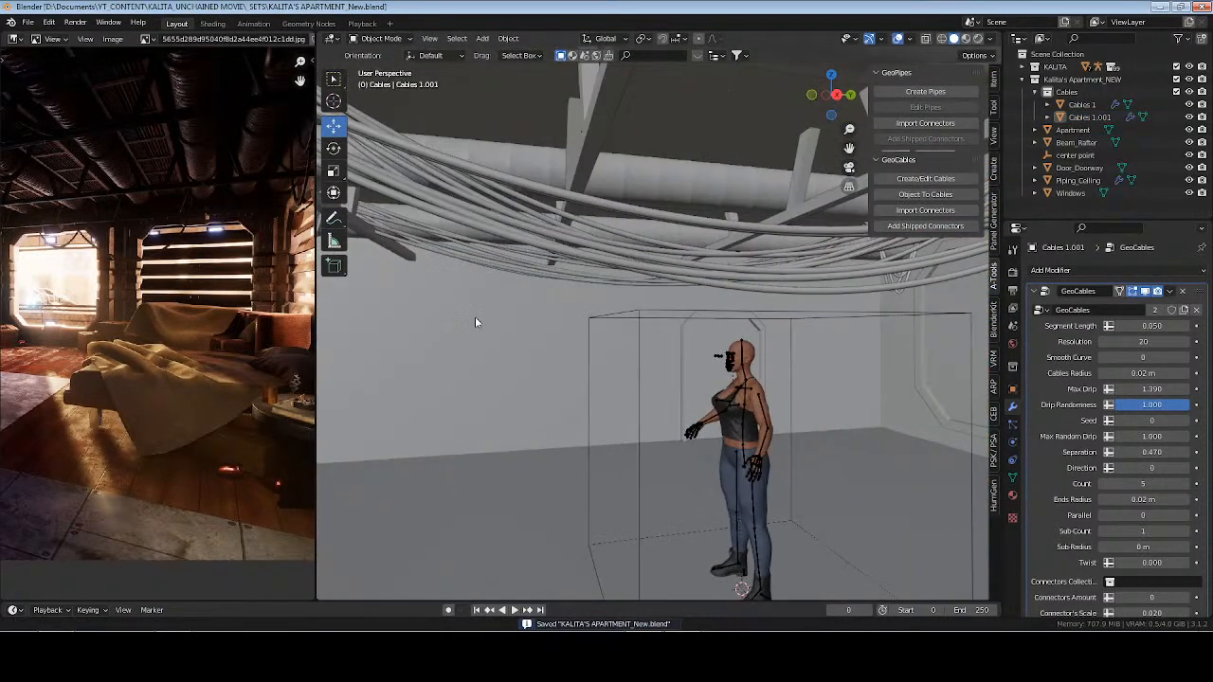
Reduce the Cables 1.001 bundle's drip to 1.21 with GeoCables and save the file
{"action": "middle_click_drag", "start_coordinate": [475, 318], "coordinate": [675, 290]}
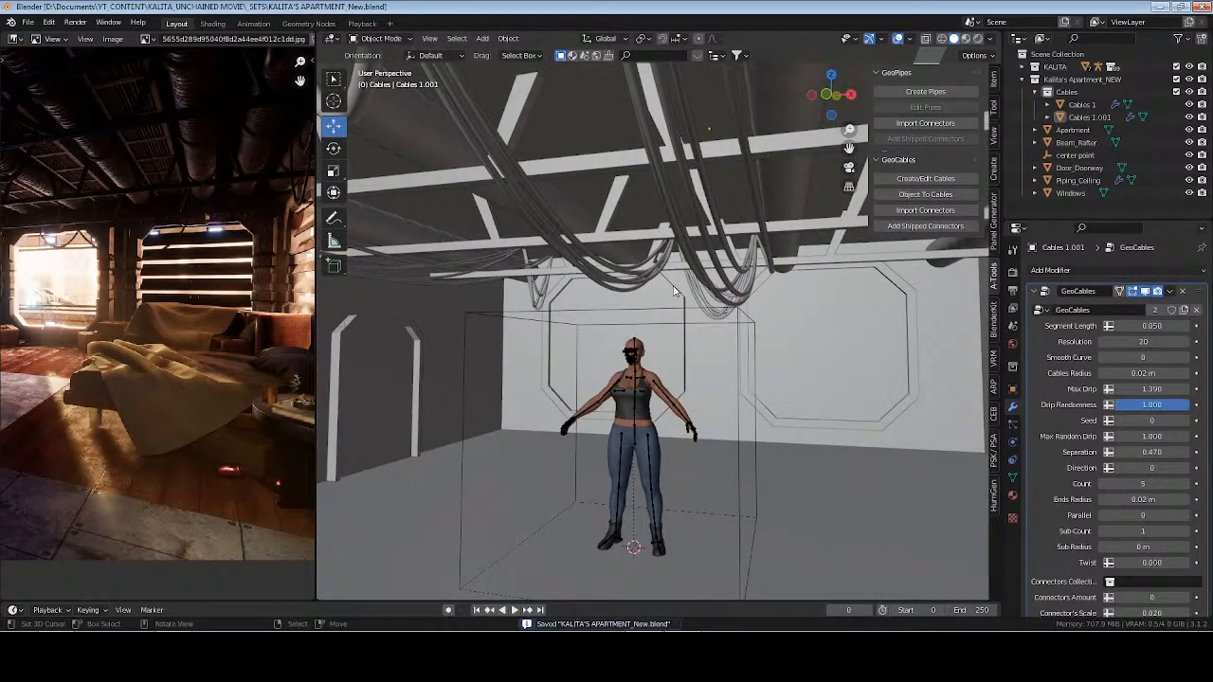
{"action": "left_click", "coordinate": [726, 256]}
{"action": "left_click", "coordinate": [930, 180]}
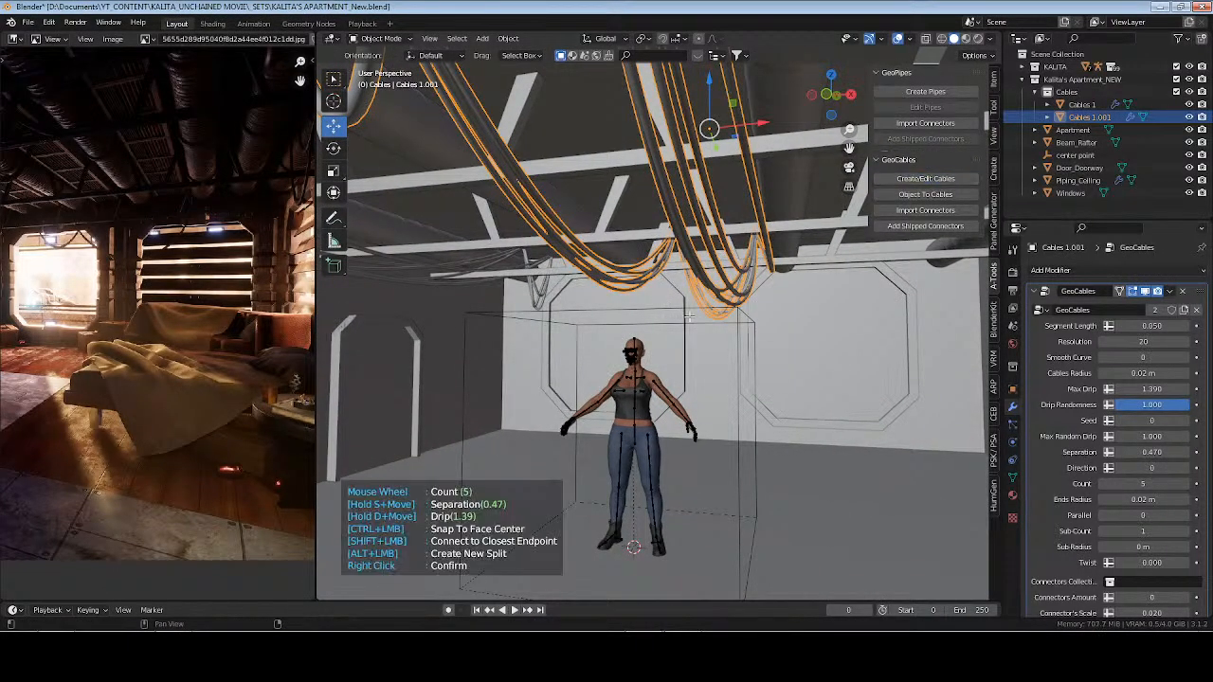
{"action": "key", "text": "d"}
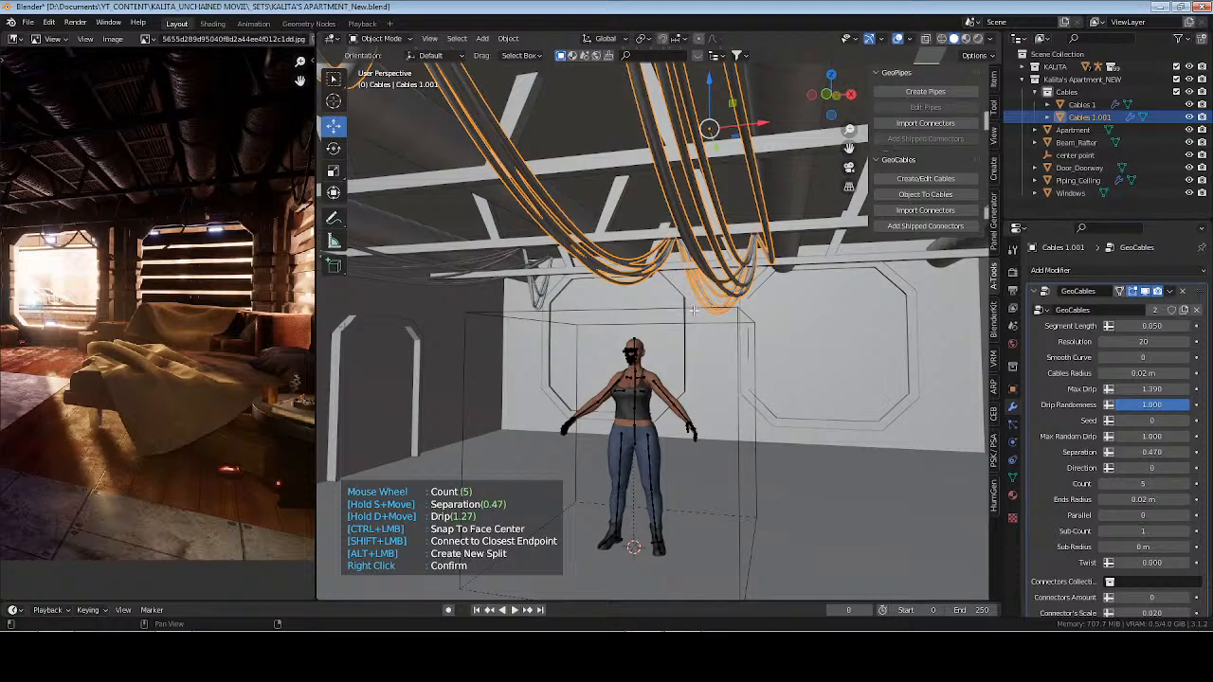
{"action": "right_click", "coordinate": [693, 308]}
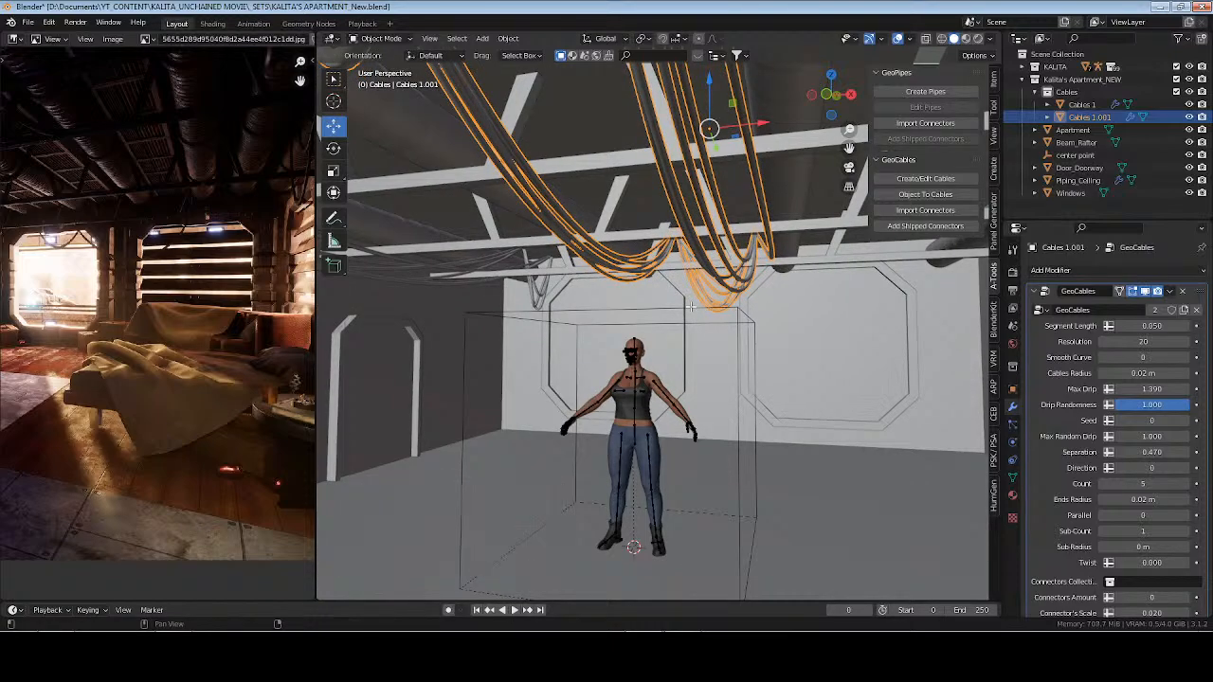
{"action": "key", "text": "ctrl+s"}
{"action": "key", "text": "alt+a"}
Duplicate the Cables 1 bundle and move the copy along X past the middle bundle to the ceiling pipe near the opposite side wall
{"action": "middle_click_drag", "start_coordinate": [730, 285], "coordinate": [688, 279]}
{"action": "left_click", "coordinate": [729, 230]}
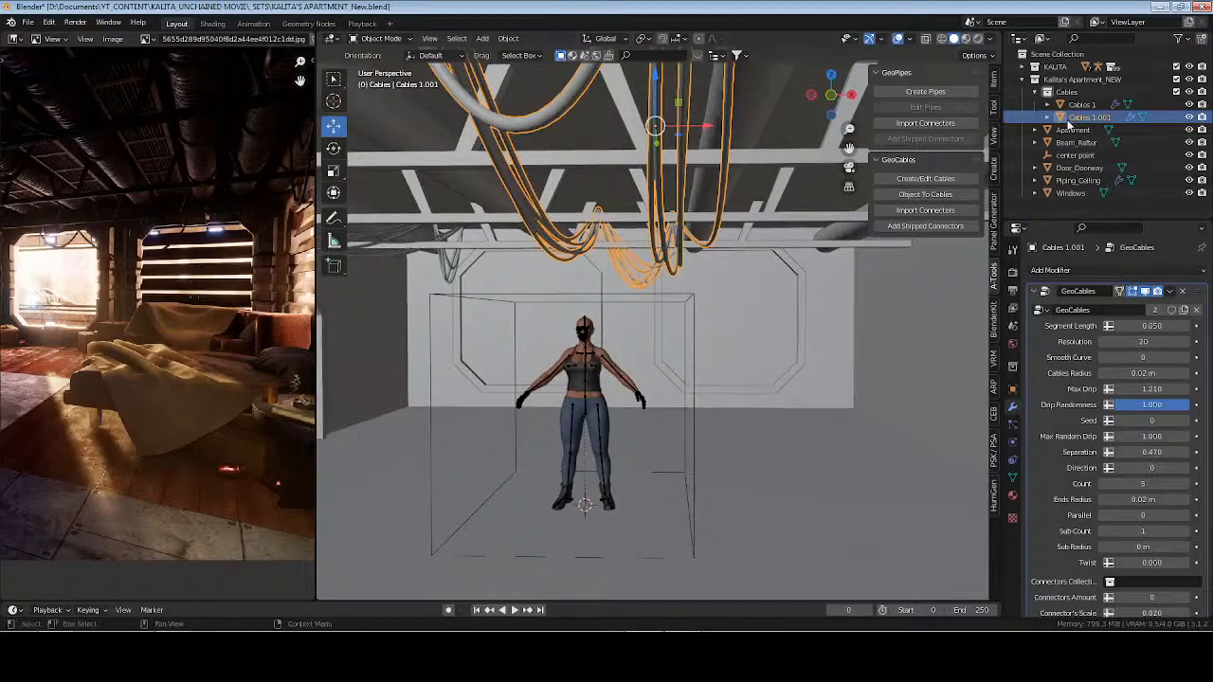
{"action": "left_click", "coordinate": [1081, 105]}
{"action": "key", "text": "shift+d"}
{"action": "right_click", "coordinate": [510, 262]}
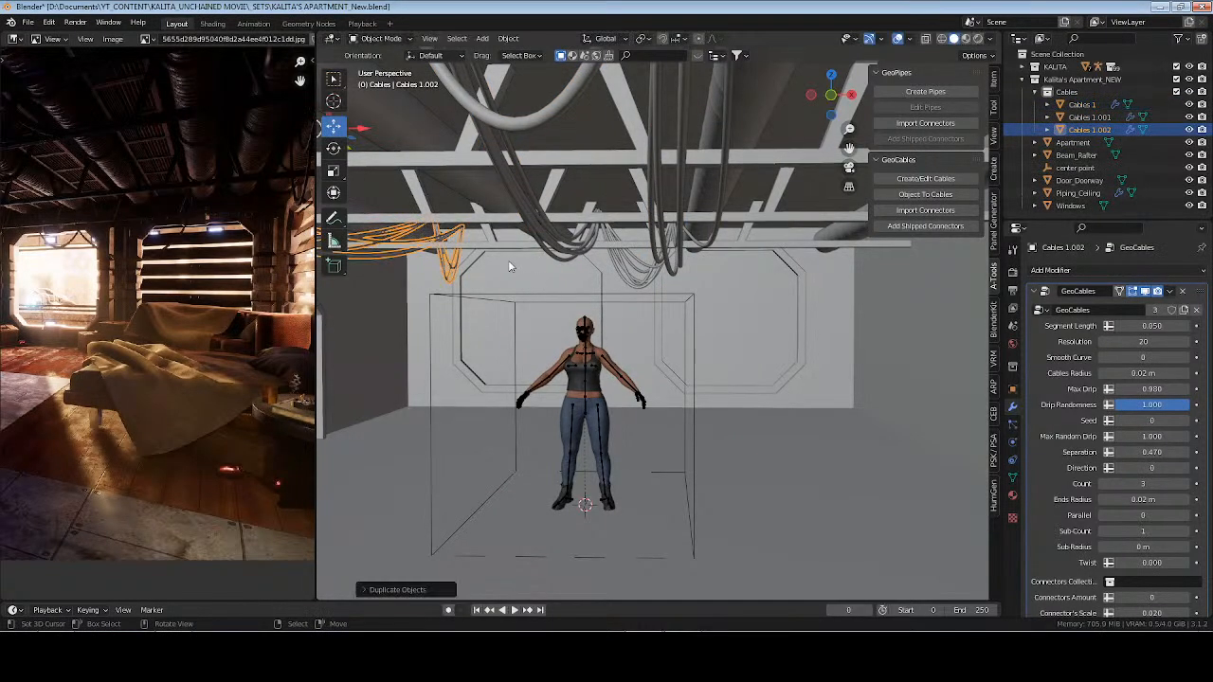
{"action": "key", "text": "g"}
{"action": "key", "text": "x"}
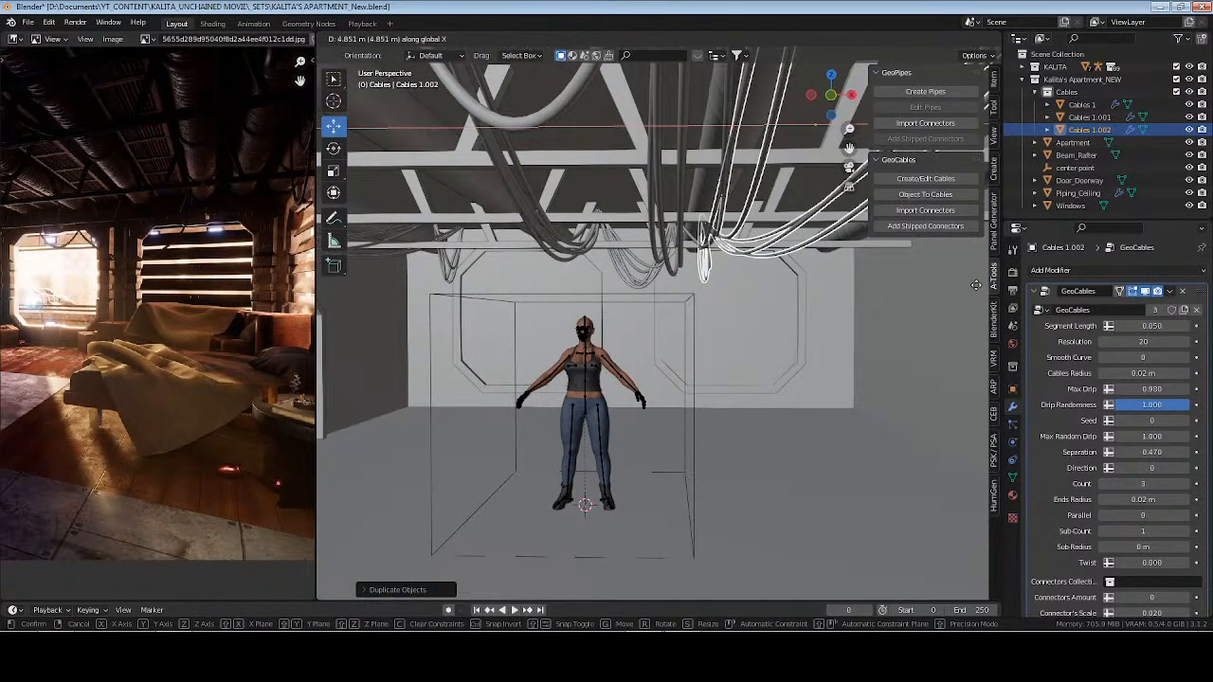
{"action": "left_click", "coordinate": [558, 280]}
{"action": "middle_click_drag", "start_coordinate": [558, 280], "coordinate": [362, 302], "text": "shift"}
{"action": "key", "text": "g"}
{"action": "key", "text": "x"}
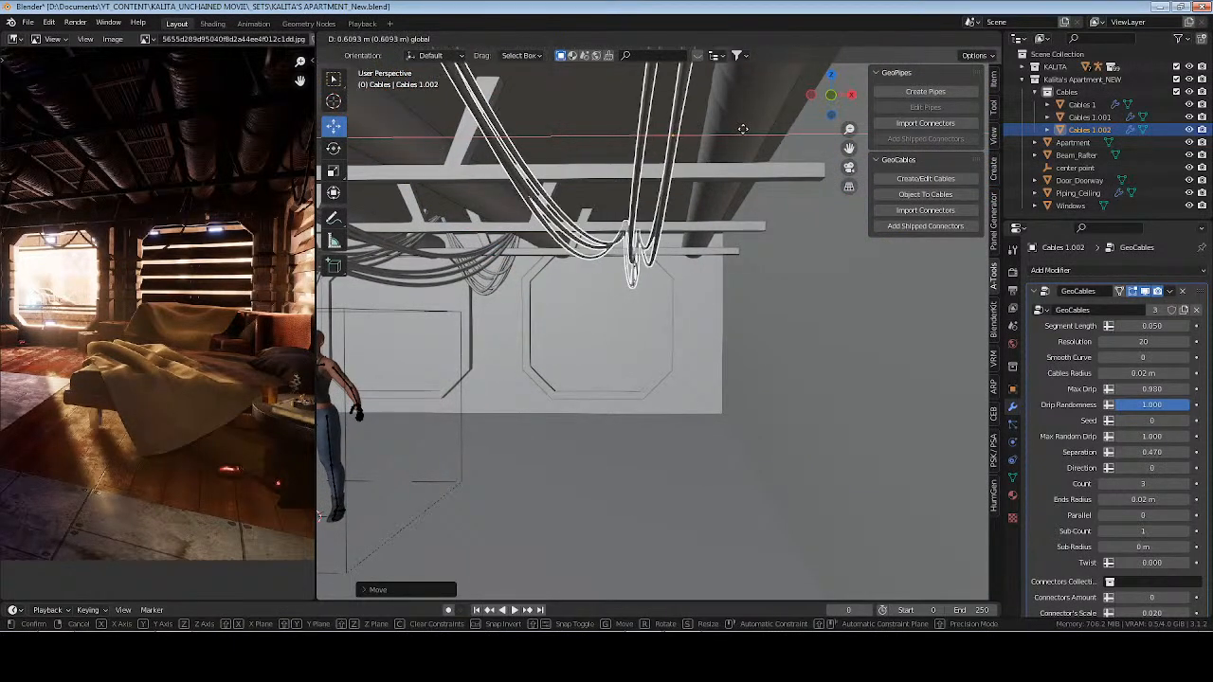
{"action": "left_click", "coordinate": [721, 131]}
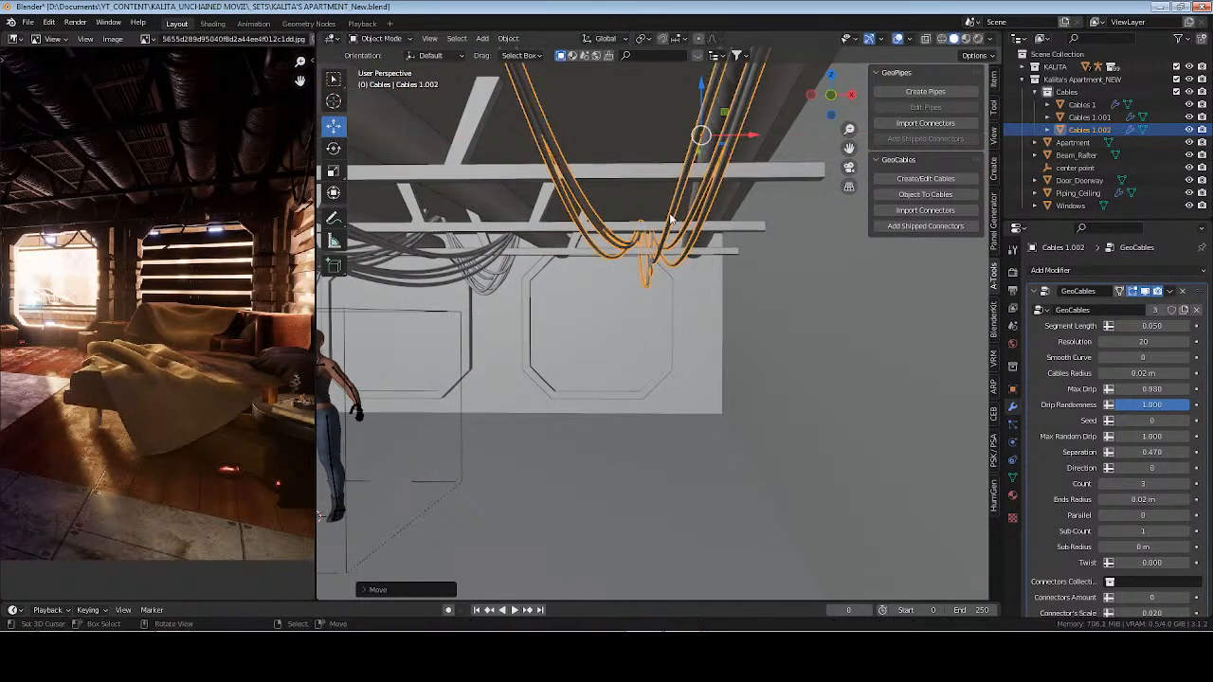
Nudge the Cables 1.002 bundle's end point along X and move it along Y by about -0.3 m to widen its hanging loop
{"action": "middle_click_drag", "start_coordinate": [720, 130], "coordinate": [629, 272]}
{"action": "key", "text": "grave"}
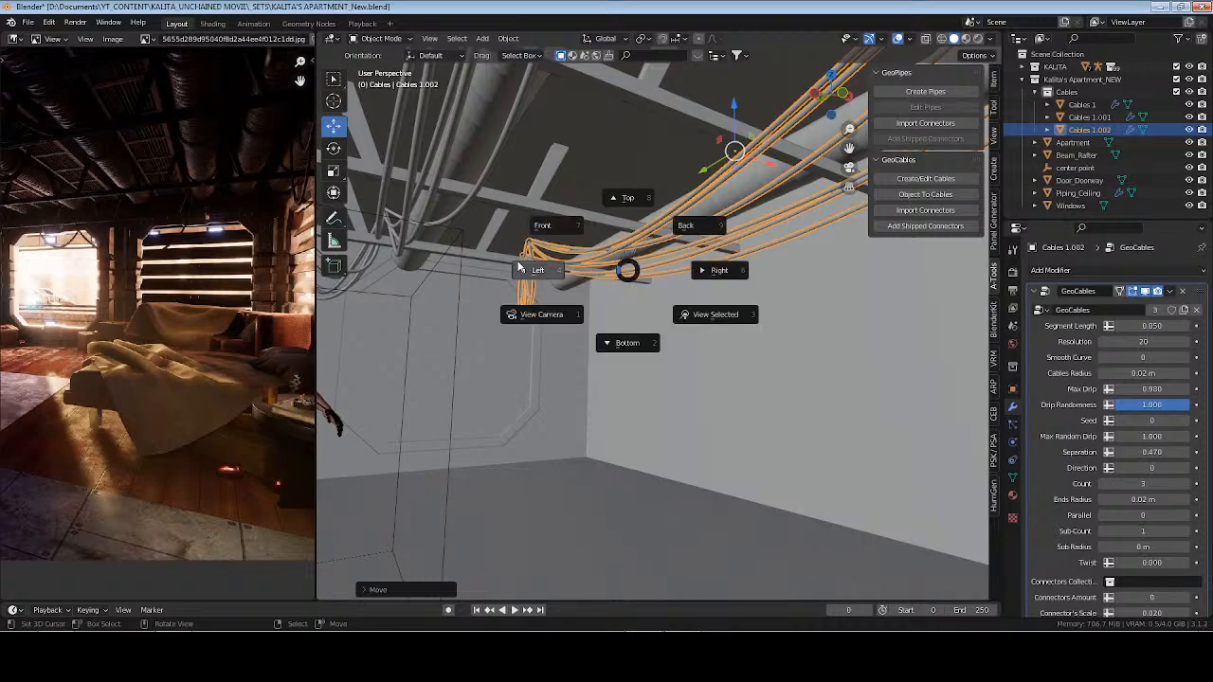
{"action": "left_click", "coordinate": [522, 266]}
{"action": "key", "text": "Tab"}
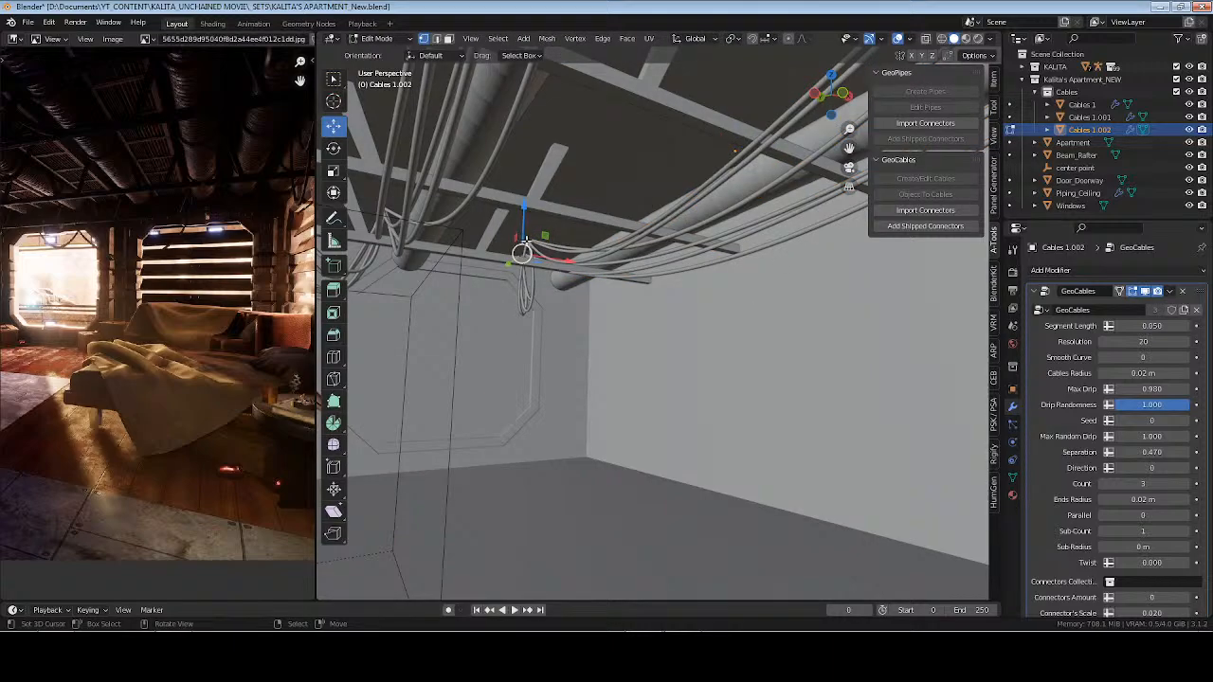
{"action": "mouse_move", "coordinate": [567, 265]}
{"action": "left_mouse_down"}
{"action": "mouse_move", "coordinate": [582, 266]}
{"action": "mouse_move", "coordinate": [547, 254]}
{"action": "mouse_move", "coordinate": [591, 268]}
{"action": "mouse_move", "coordinate": [560, 265]}
{"action": "left_mouse_up"}
{"action": "left_click", "coordinate": [527, 237]}
{"action": "key", "text": "g"}
{"action": "key", "text": "y"}
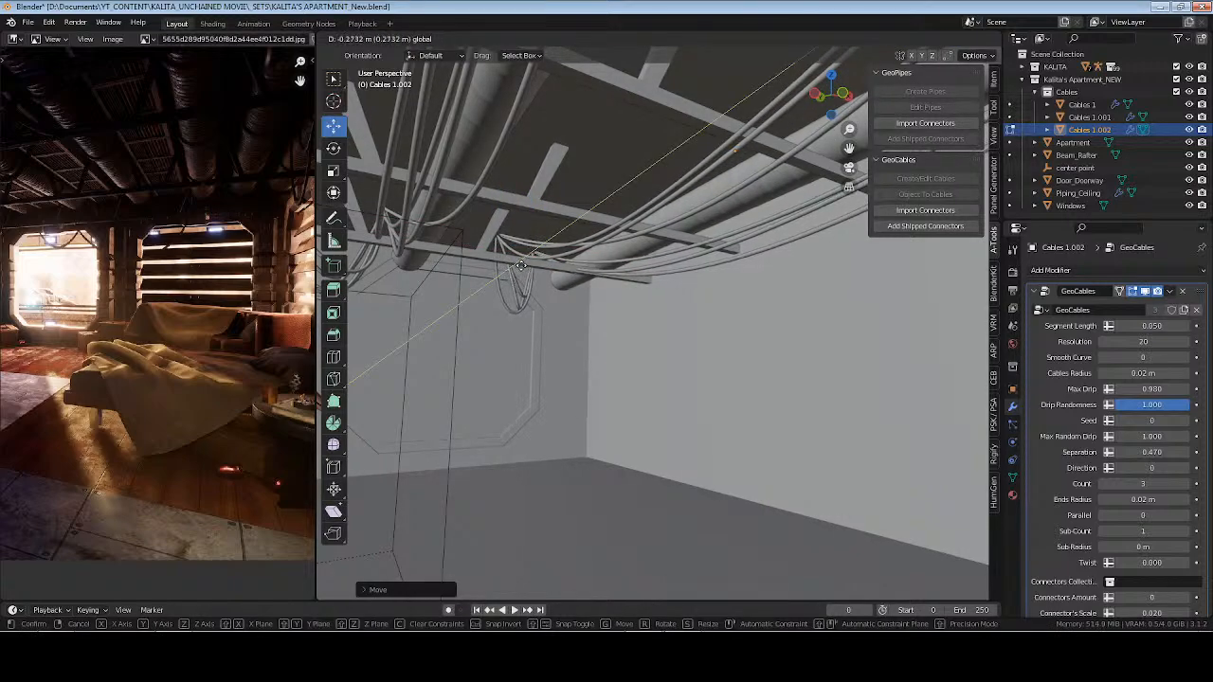
{"action": "left_click_drag", "start_coordinate": [526, 262], "coordinate": [525, 263]}
{"action": "middle_click_drag", "start_coordinate": [525, 262], "coordinate": [593, 272]}
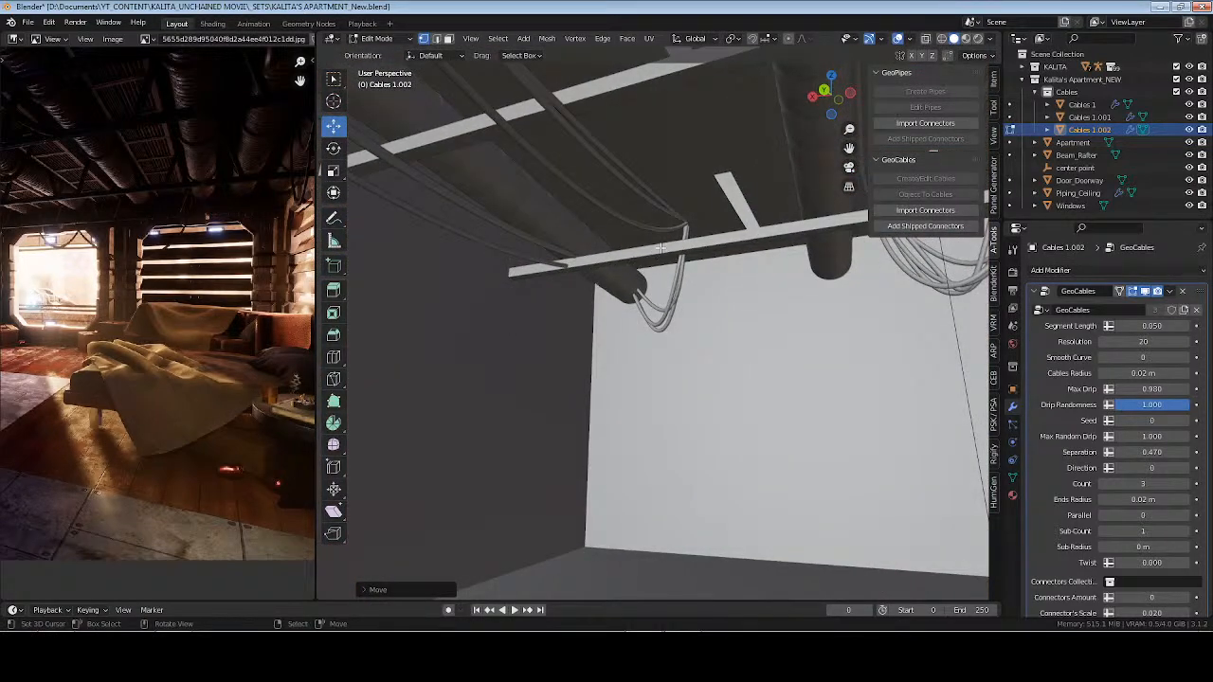
Reposition the hanging loop's points of the Cables 1.002 bundle along the ceiling beam and save the file
{"action": "mouse_move", "coordinate": [620, 257]}
{"action": "left_mouse_down"}
{"action": "mouse_move", "coordinate": [667, 242]}
{"action": "mouse_move", "coordinate": [632, 256]}
{"action": "left_mouse_up"}
{"action": "mouse_move", "coordinate": [633, 256]}
{"action": "middle_mouse_down"}
{"action": "mouse_move", "coordinate": [655, 256]}
{"action": "mouse_move", "coordinate": [635, 244]}
{"action": "middle_mouse_up"}
{"action": "key", "text": "g"}
{"action": "left_click", "coordinate": [664, 218]}
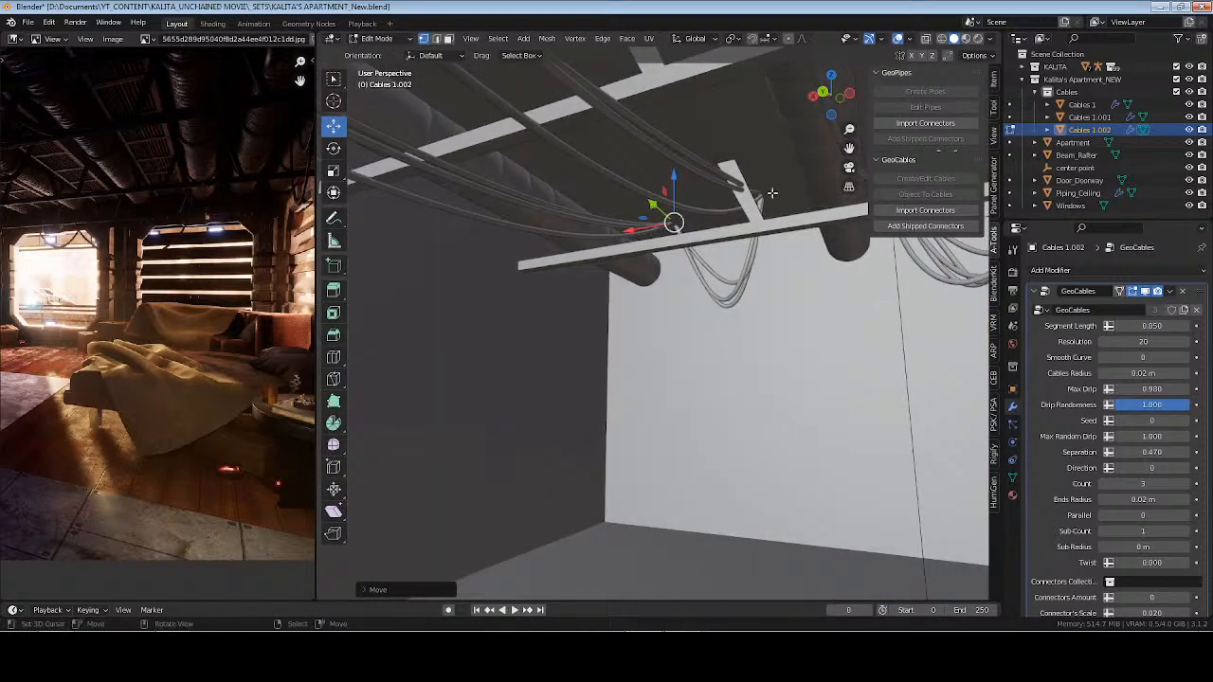
{"action": "left_click_drag", "start_coordinate": [708, 209], "coordinate": [682, 230]}
{"action": "key", "text": "alt+a"}
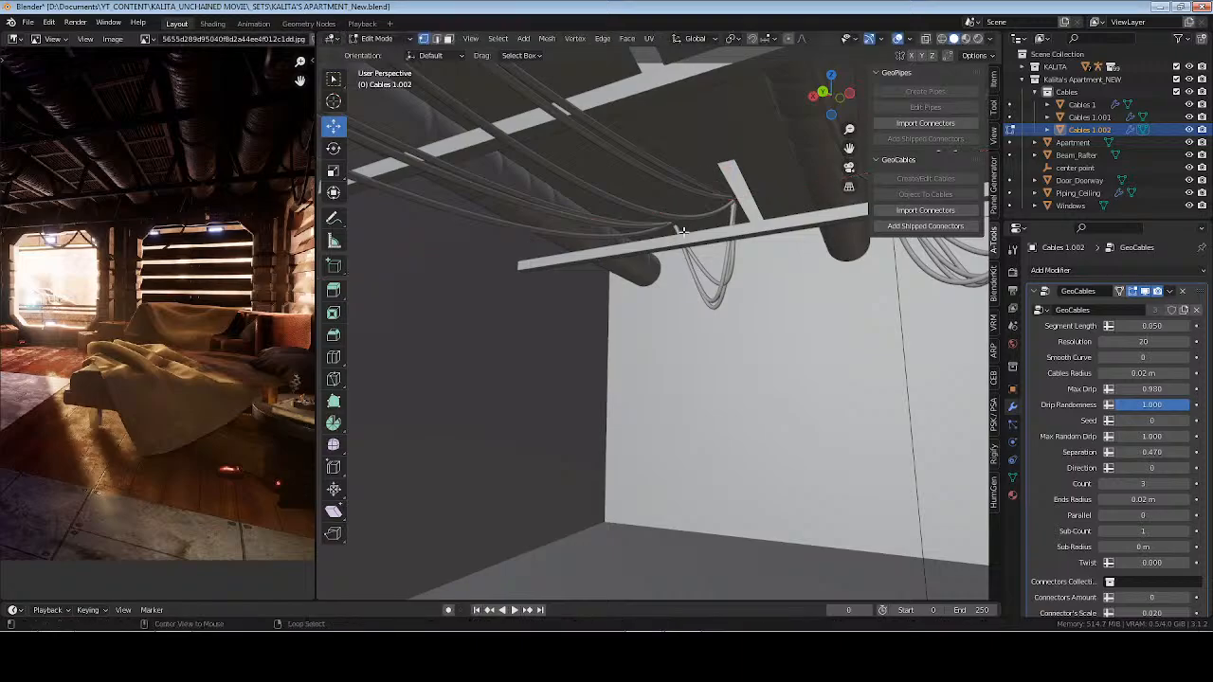
{"action": "key", "text": "Tab"}
{"action": "key", "text": "alt+a"}
{"action": "key", "text": "ctrl+s"}
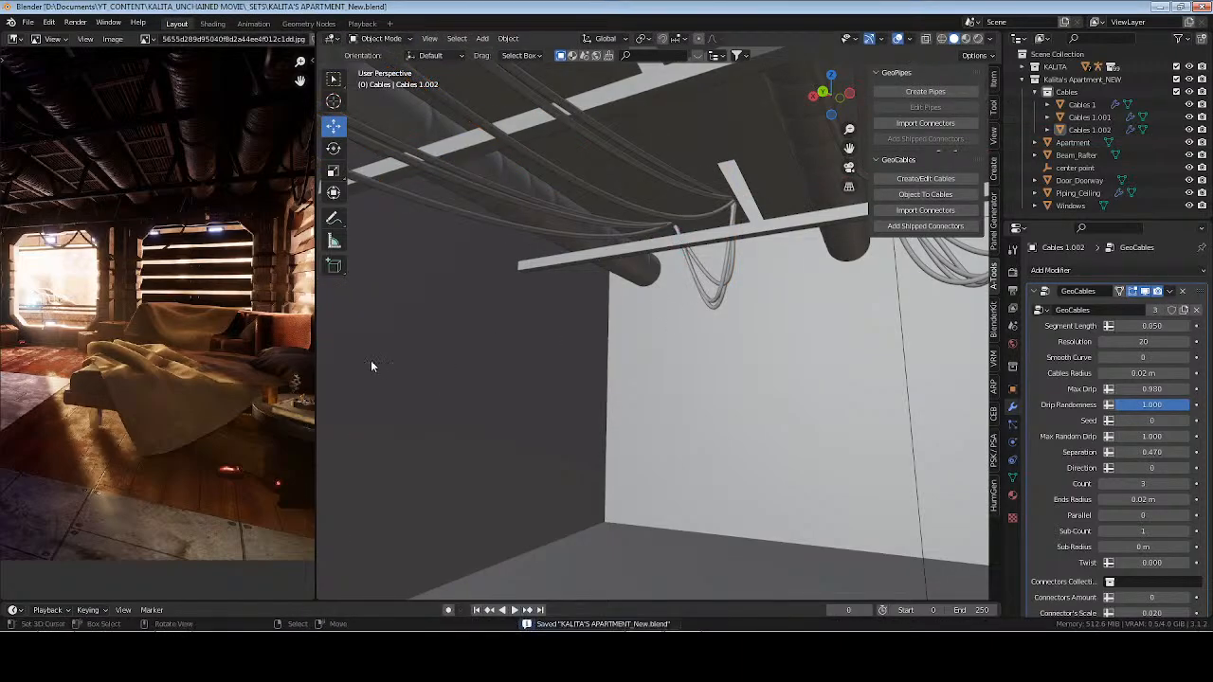
Collapse the Cables collection and zoom out the reference image to show it whole
{"action": "middle_click_drag", "start_coordinate": [370, 360], "coordinate": [589, 341]}
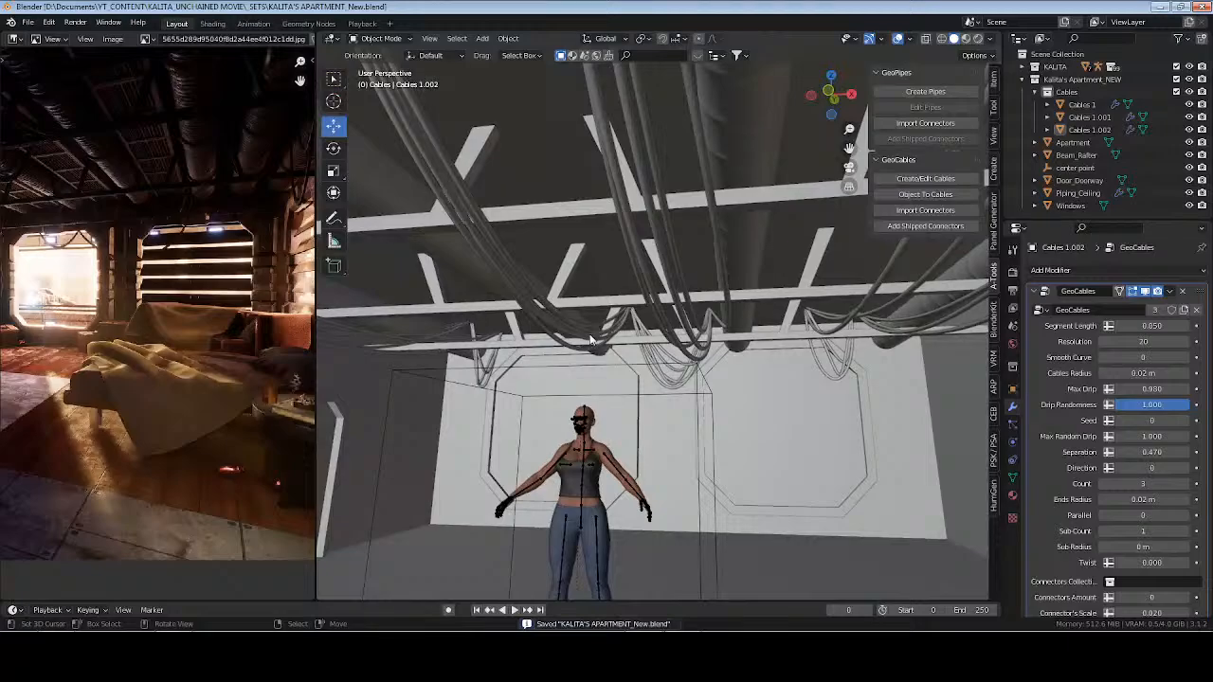
{"action": "middle_click_drag", "start_coordinate": [438, 358], "coordinate": [758, 289]}
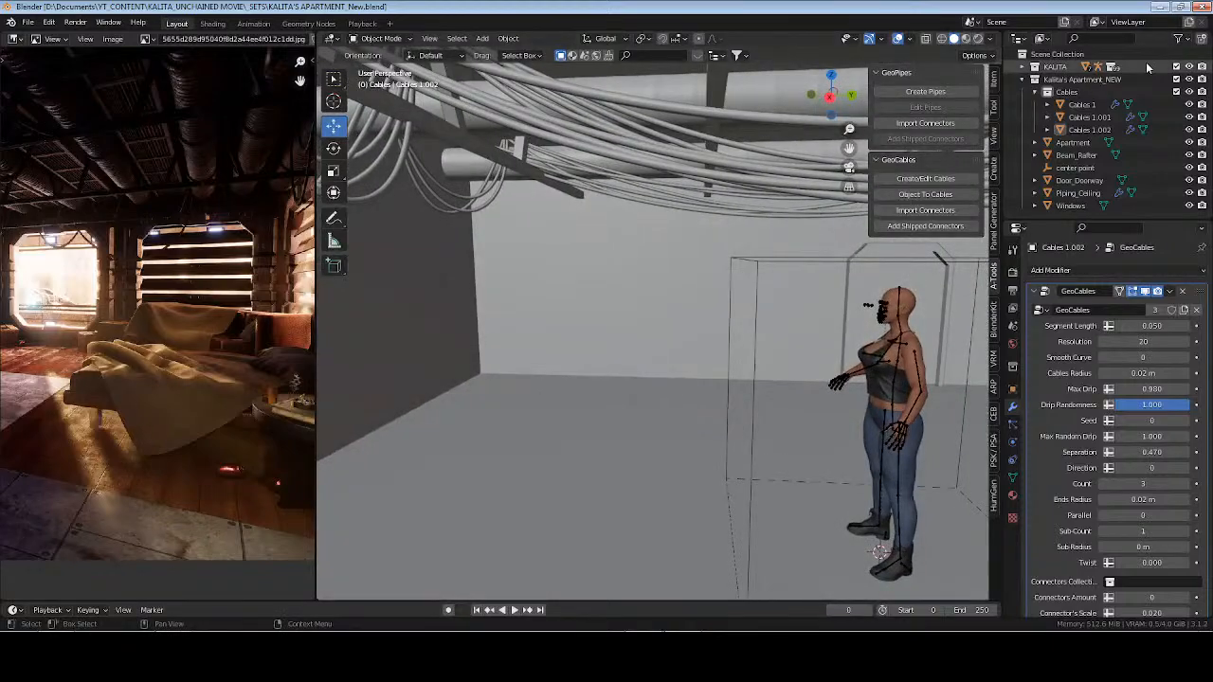
{"action": "left_click", "coordinate": [1036, 91]}
{"action": "scroll", "coordinate": [669, 281], "scroll_direction": "up", "scroll_amount": 4}
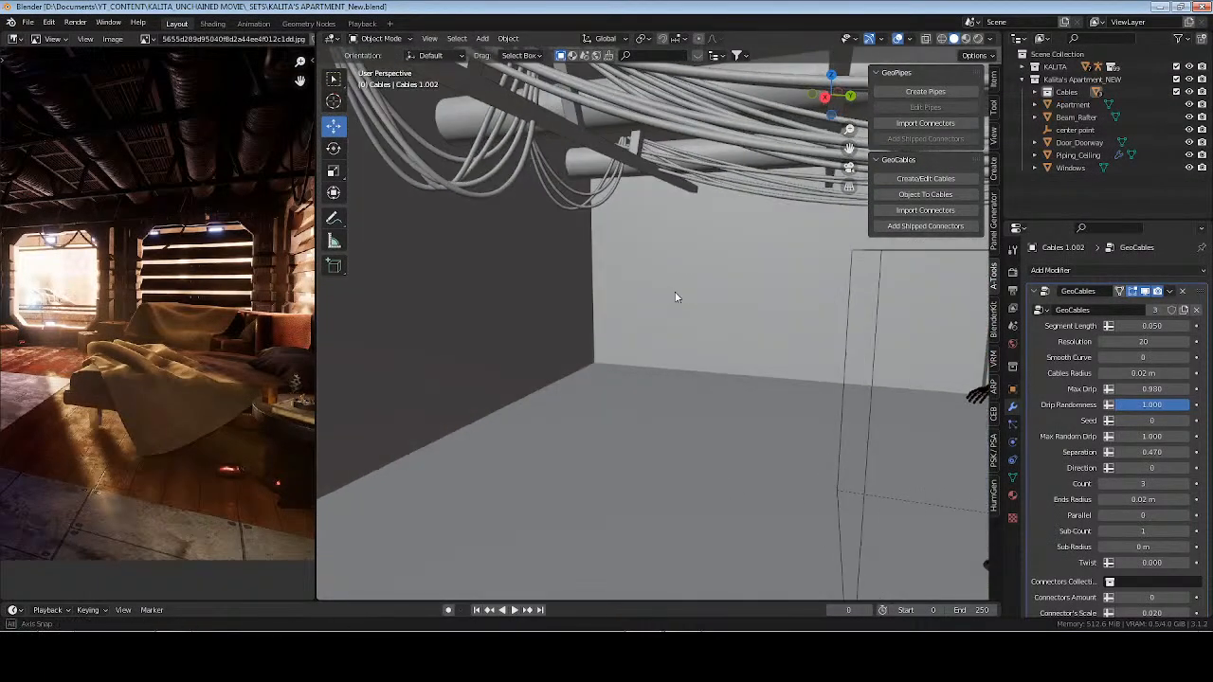
{"action": "scroll", "coordinate": [129, 325], "scroll_direction": "down", "scroll_amount": 2}
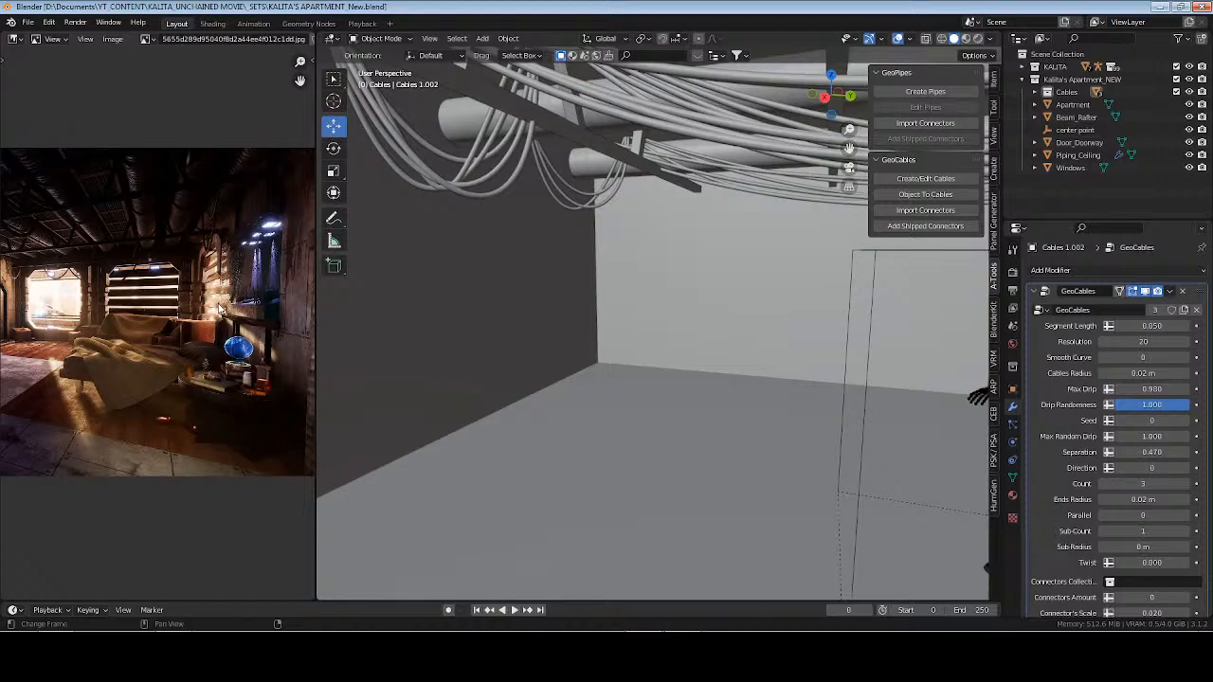
Duplicate the back wall's window frame nearest the bare side wall, separate the copy into its own object and select it
{"action": "middle_click_drag", "start_coordinate": [686, 327], "coordinate": [571, 339], "text": "shift"}
{"action": "middle_click_drag", "start_coordinate": [571, 339], "coordinate": [791, 324]}
{"action": "left_click", "coordinate": [765, 293]}
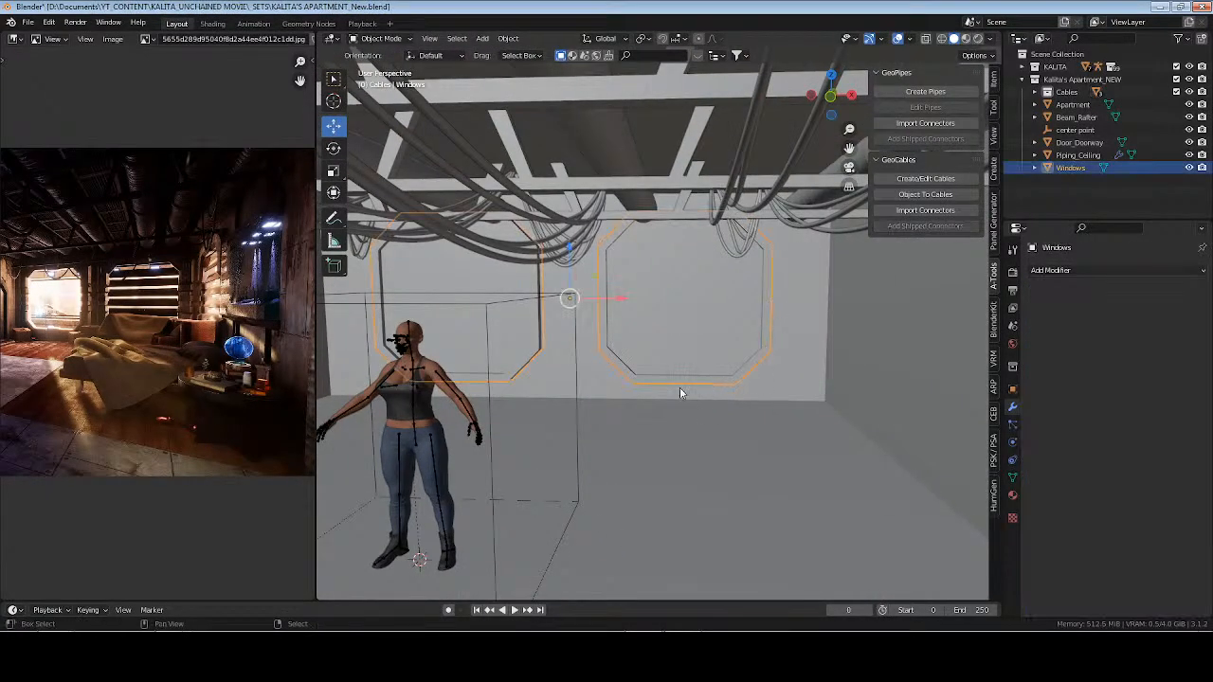
{"action": "middle_click_drag", "start_coordinate": [677, 392], "coordinate": [708, 392]}
{"action": "key", "text": "Tab"}
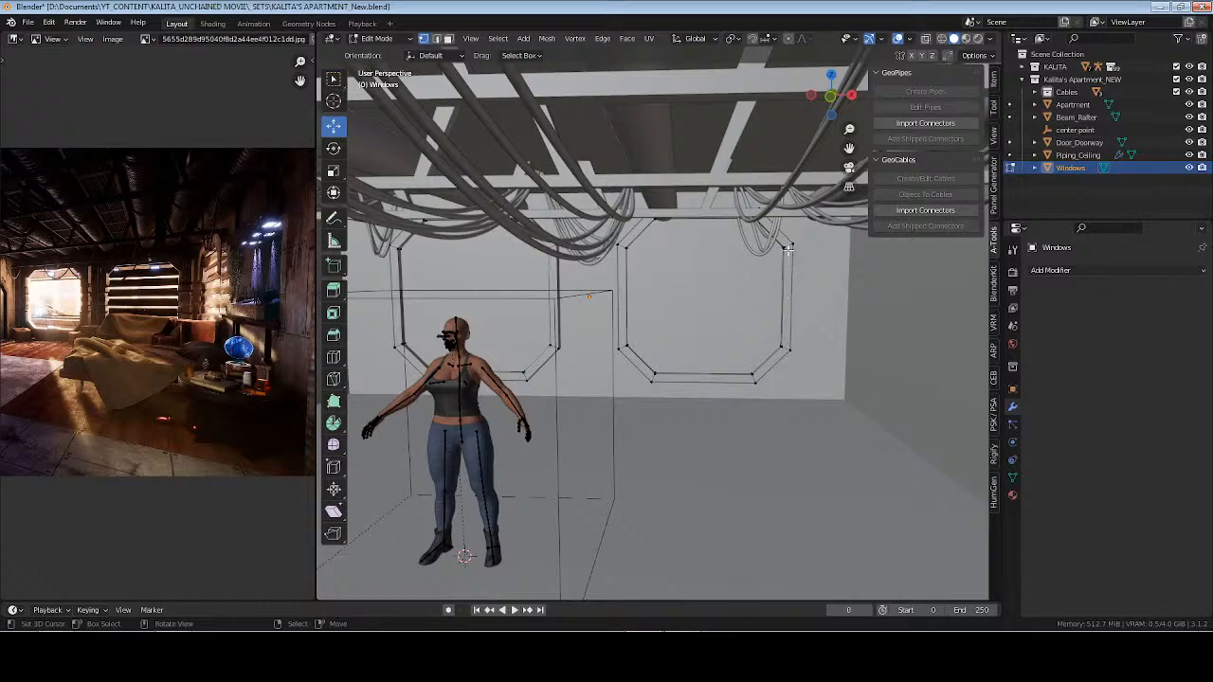
{"action": "key", "text": "l"}
{"action": "middle_click_drag", "start_coordinate": [656, 387], "coordinate": [678, 388]}
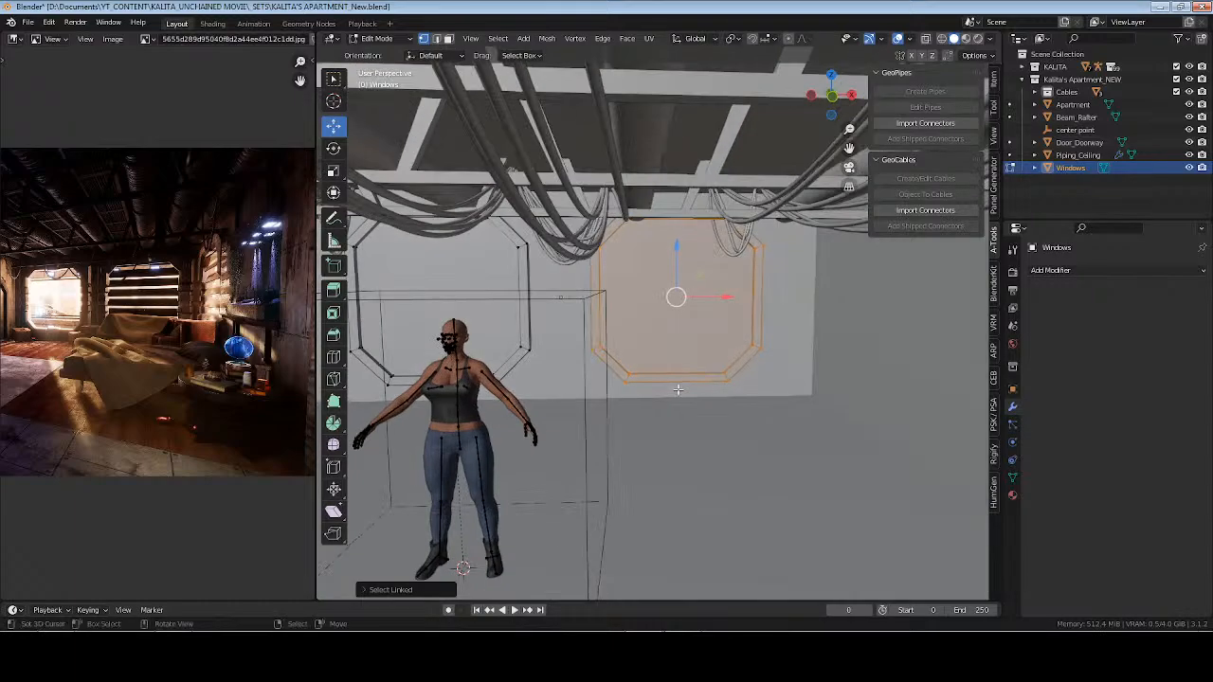
{"action": "key", "text": "p"}
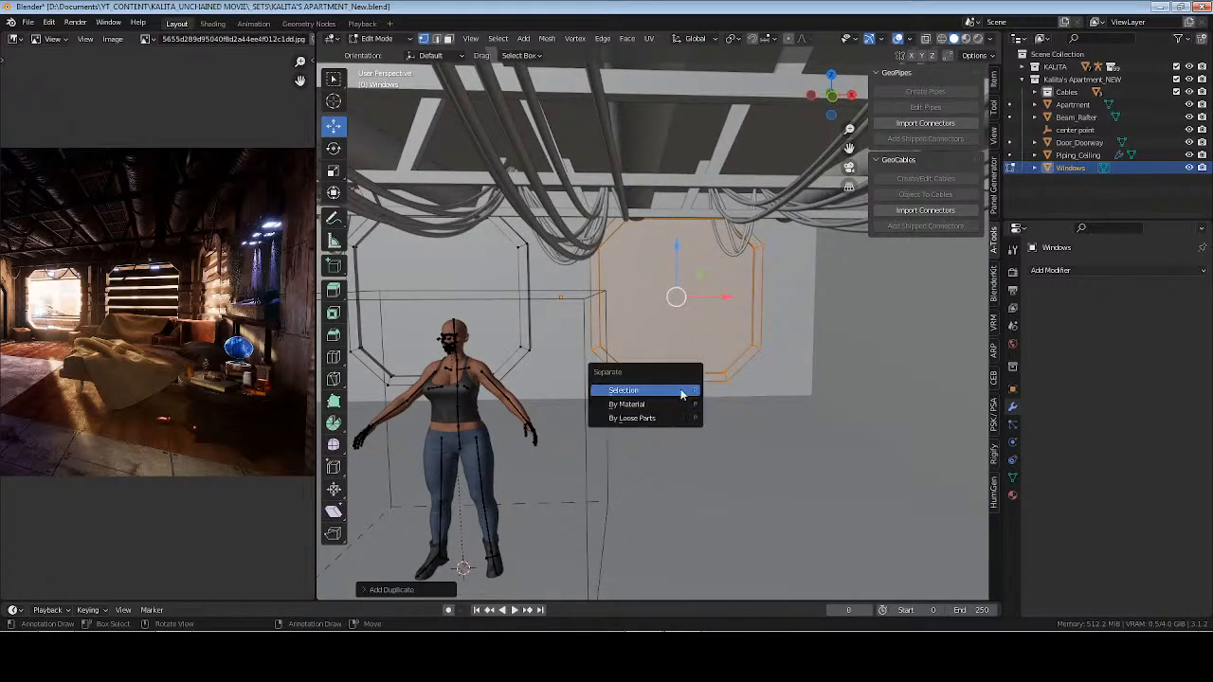
{"action": "left_click", "coordinate": [680, 393]}
{"action": "key", "text": "Tab"}
{"action": "left_click", "coordinate": [1076, 180]}
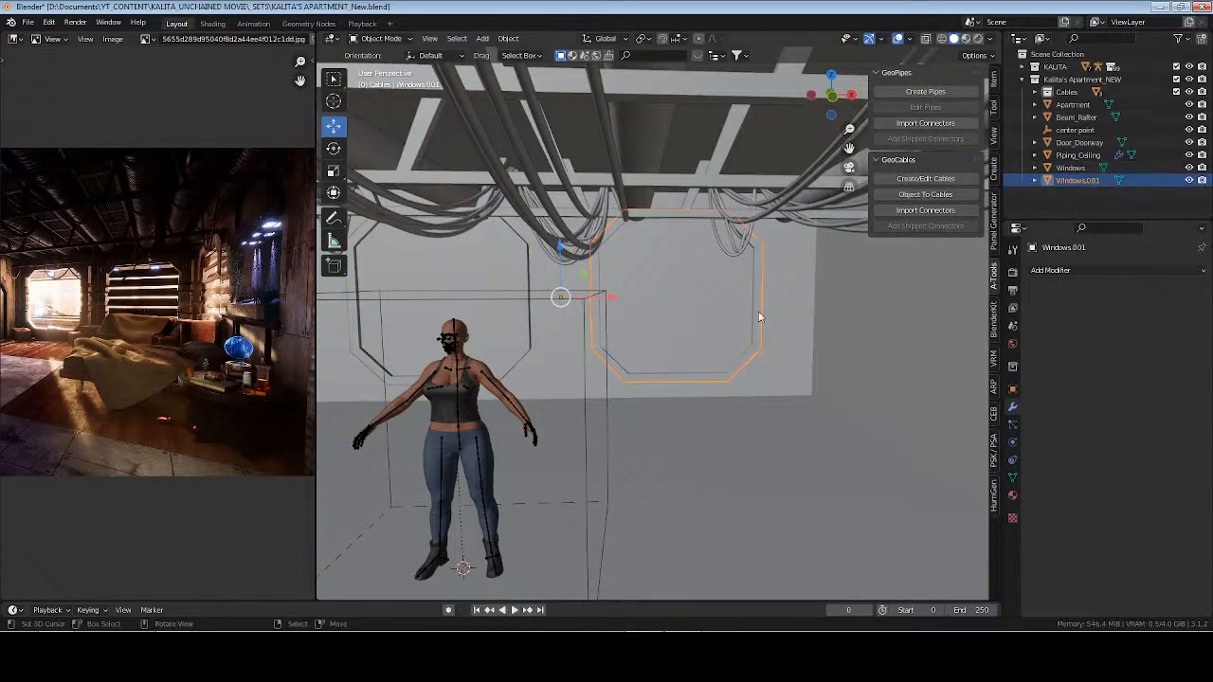
Set the copied window frame's origin to its own centre and rotate it 90° around the vertical axis to parallel the side wall
{"action": "middle_click_drag", "start_coordinate": [723, 356], "coordinate": [730, 358]}
{"action": "left_click", "coordinate": [499, 38]}
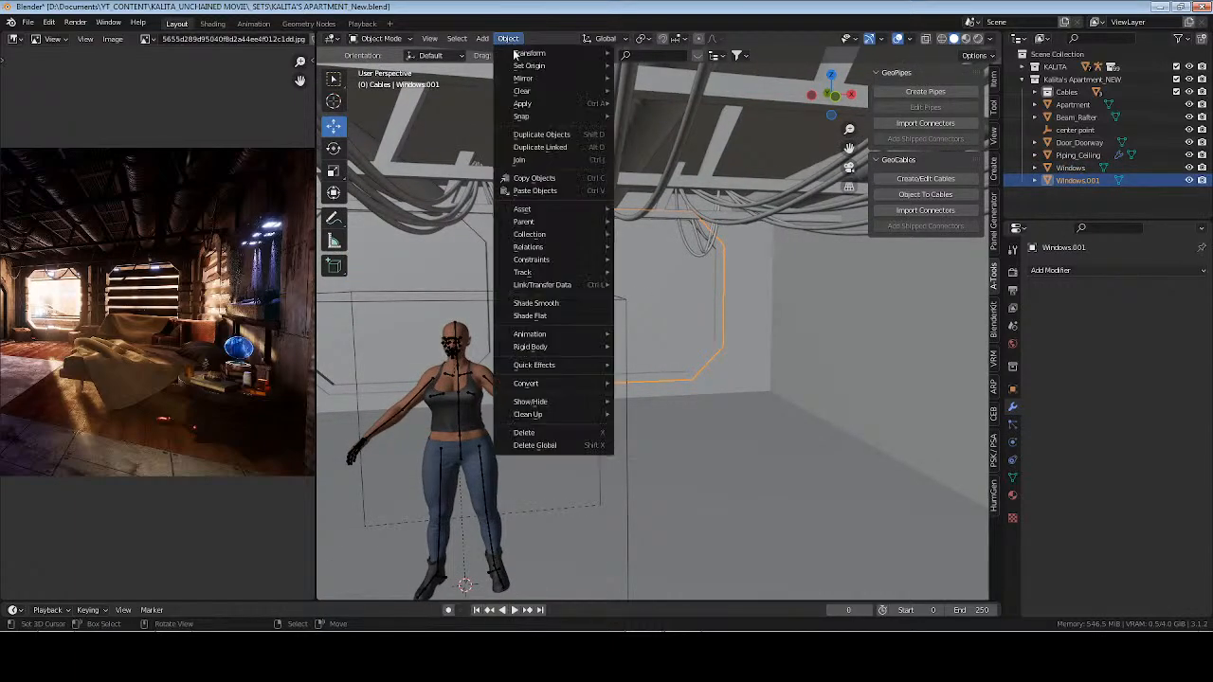
{"action": "mouse_move", "coordinate": [582, 74]}
{"action": "left_click", "coordinate": [704, 104]}
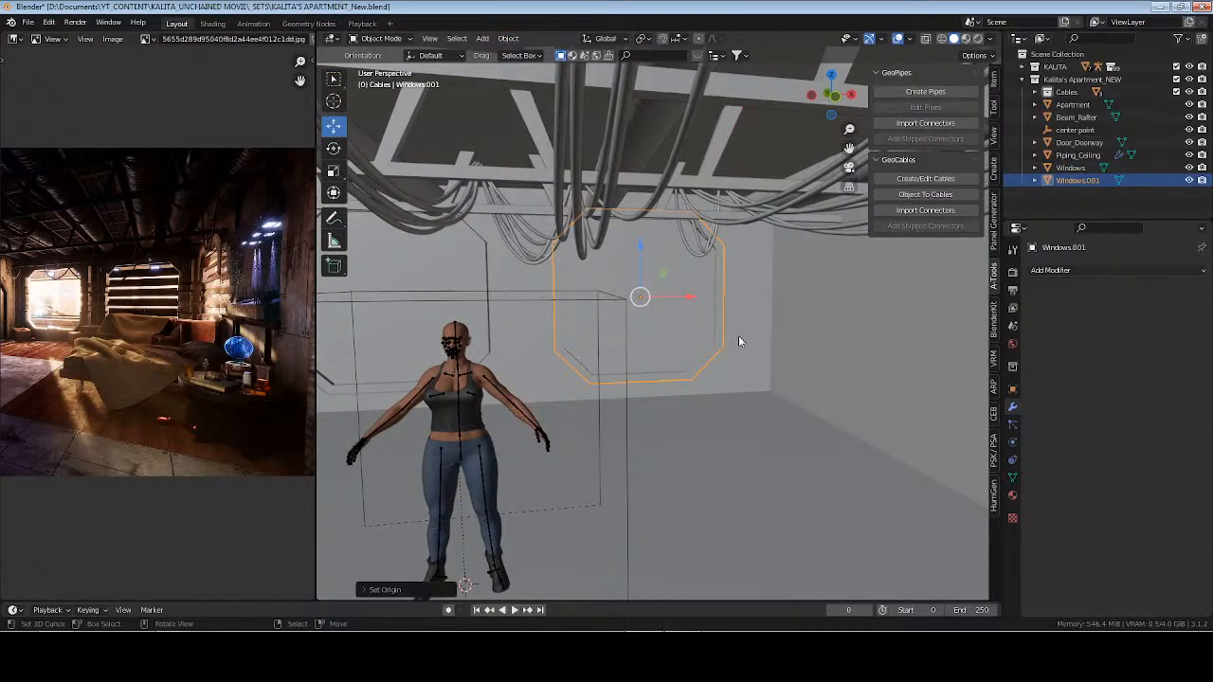
{"action": "type", "text": "rx9"}
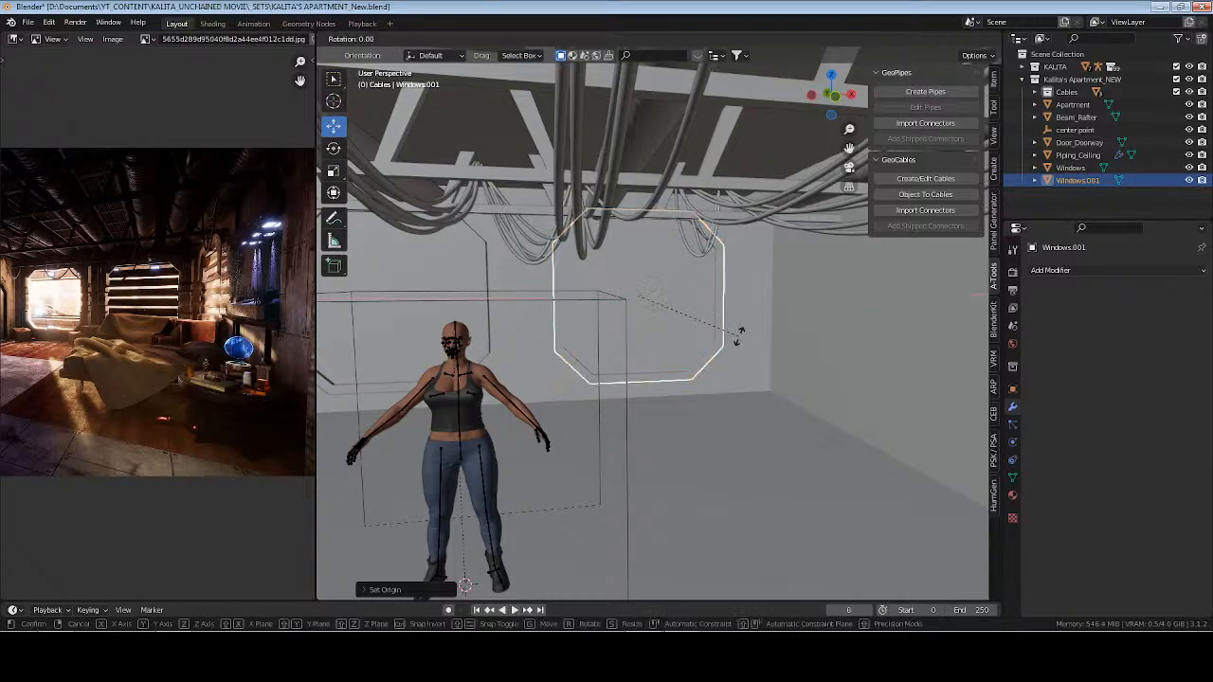
{"action": "type", "text": "0"}
{"action": "key", "text": "Return"}
Select the bare side wall's face on the Apartment object and snap the 3D cursor to it
{"action": "middle_click_drag", "start_coordinate": [726, 328], "coordinate": [790, 365]}
{"action": "right_click", "coordinate": [855, 338]}
{"action": "middle_click_drag", "start_coordinate": [856, 339], "coordinate": [769, 341], "text": "shift"}
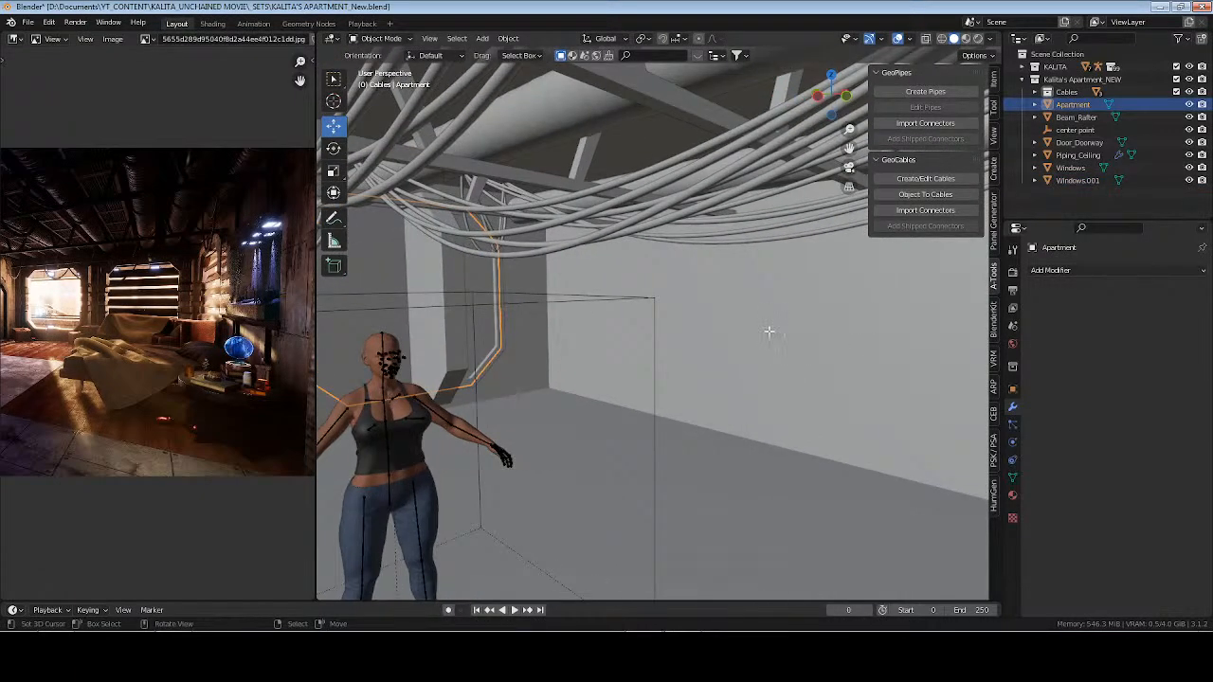
{"action": "key", "text": "Tab"}
{"action": "key", "text": "3"}
{"action": "right_click", "coordinate": [780, 329]}
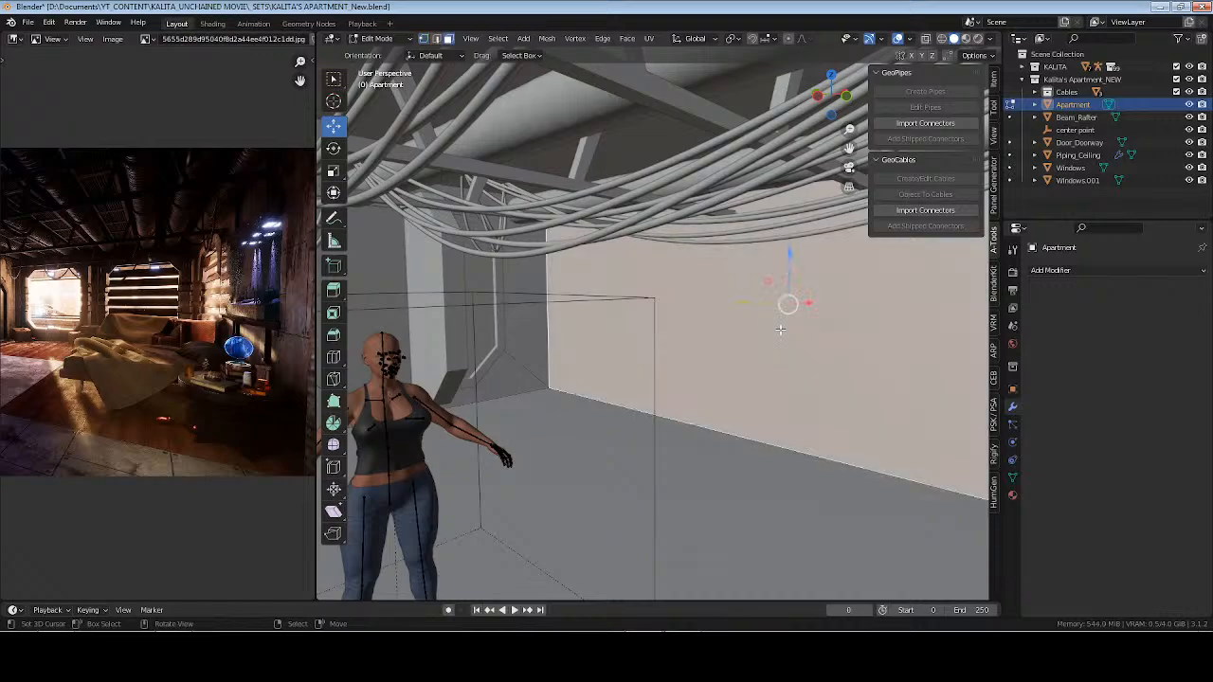
{"action": "key", "text": "shift+s"}
{"action": "left_click", "coordinate": [771, 334]}
{"action": "key", "text": "Tab"}
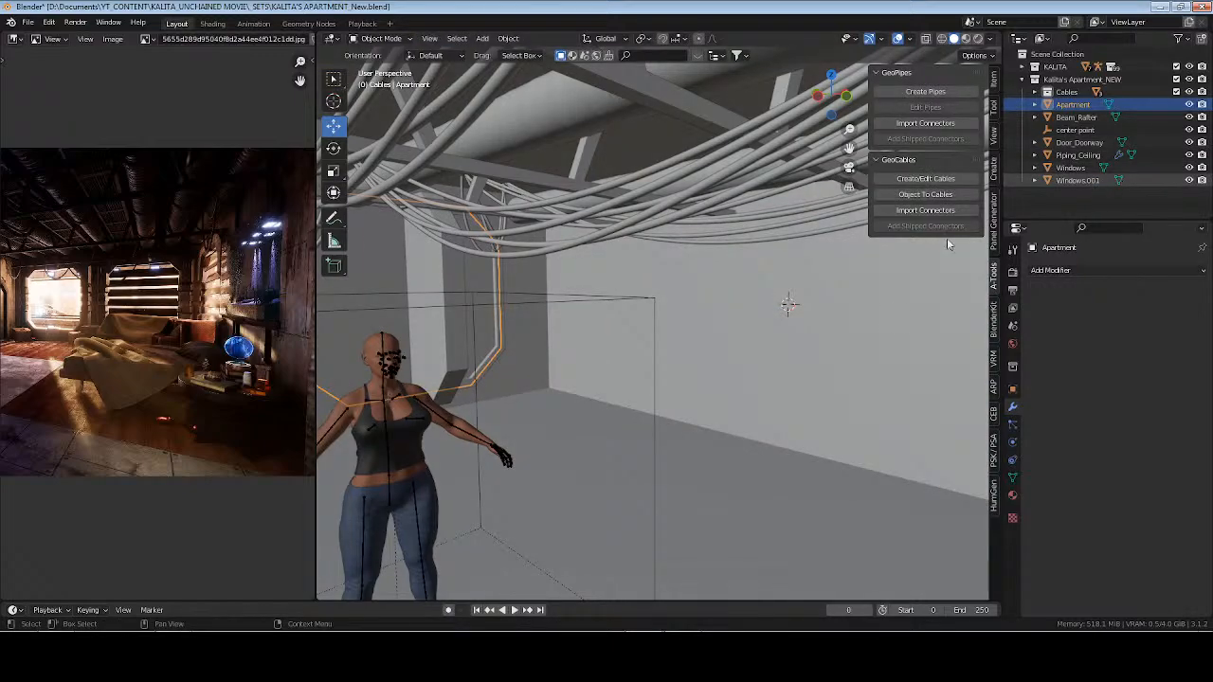
Snap Windows.001 to the 3D cursor and move it about 2.3 m along Y toward the back wall
{"action": "left_click", "coordinate": [1077, 180]}
{"action": "key", "text": "shift+s"}
{"action": "left_click", "coordinate": [769, 334]}
{"action": "middle_click_drag", "start_coordinate": [838, 390], "coordinate": [711, 314]}
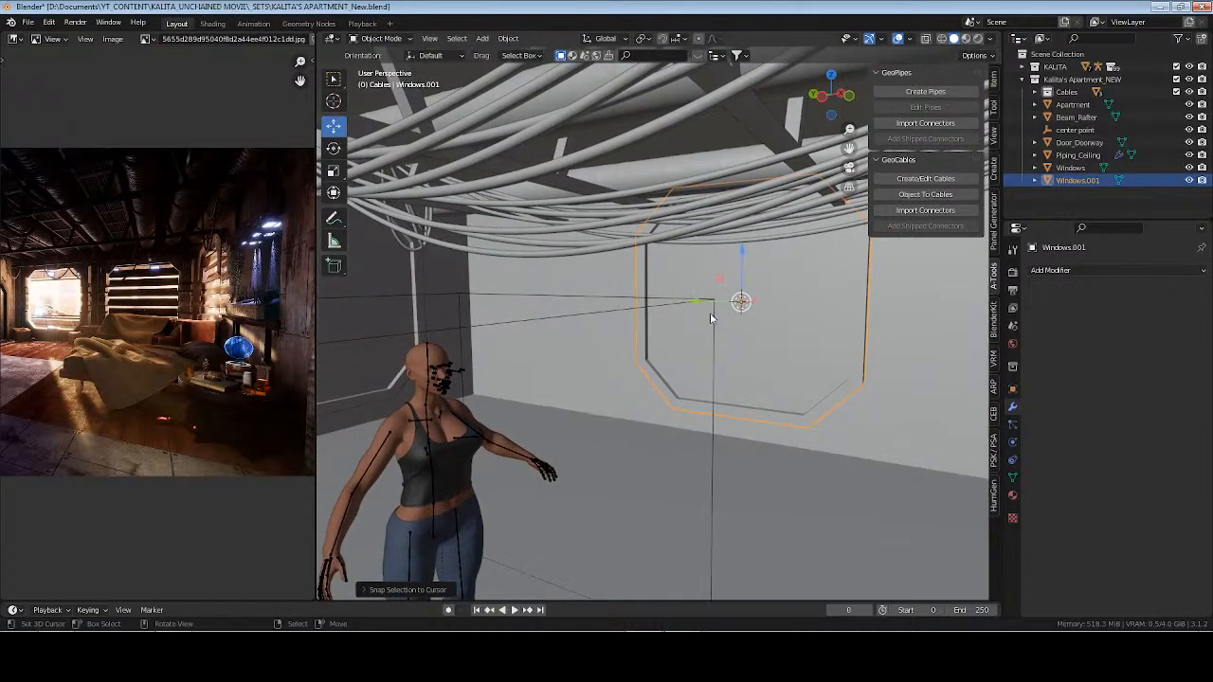
{"action": "key", "text": "g"}
{"action": "key", "text": "y"}
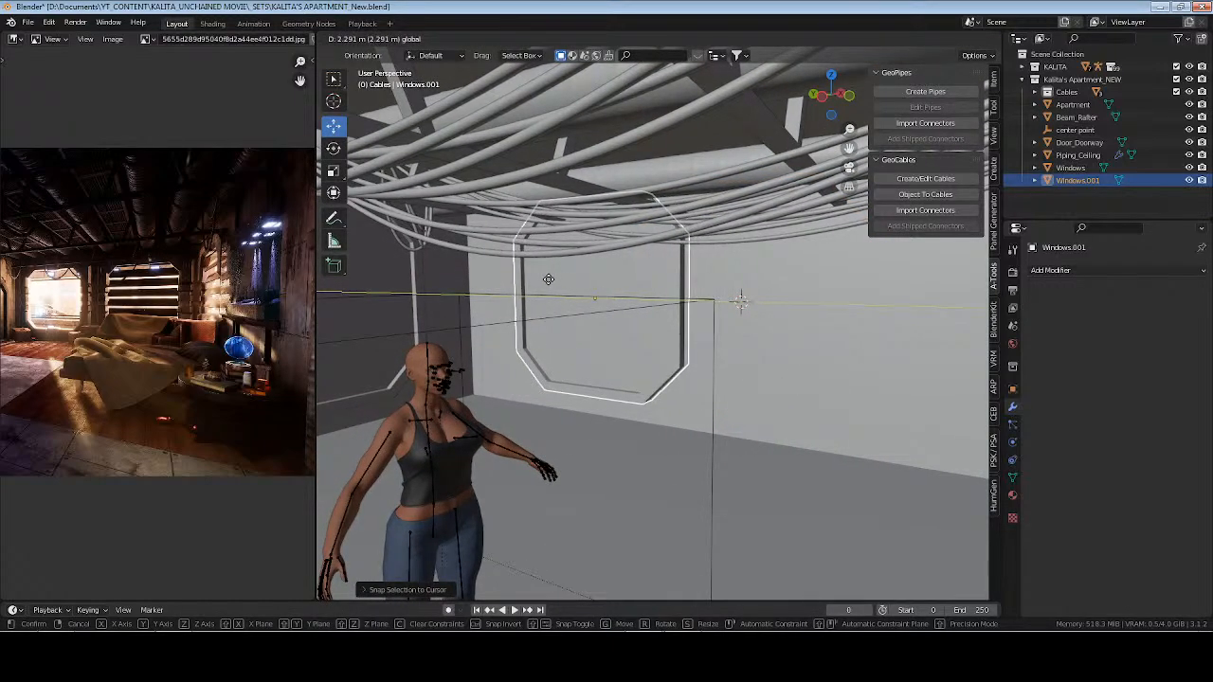
{"action": "left_click", "coordinate": [536, 275]}
{"action": "middle_click_drag", "start_coordinate": [541, 374], "coordinate": [625, 363]}
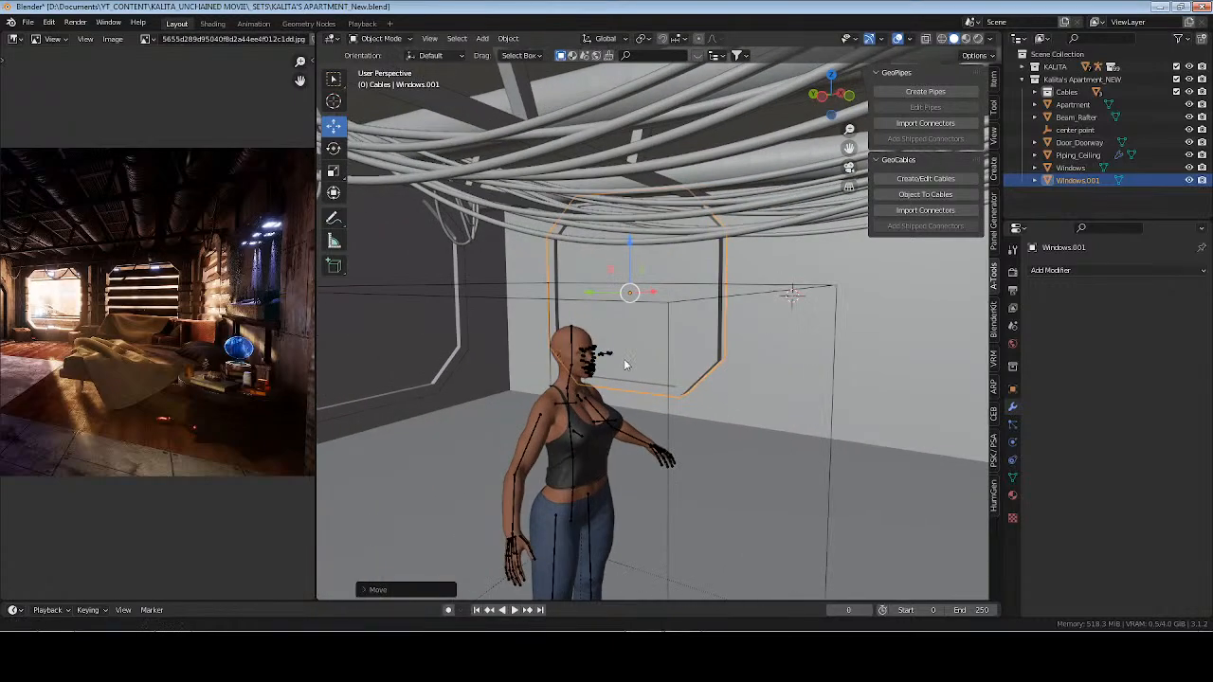
Add a Difference Boolean modifier to Apartment with Windows.001 as the object and the Fast solver, and apply it
{"action": "left_click", "coordinate": [1105, 271]}
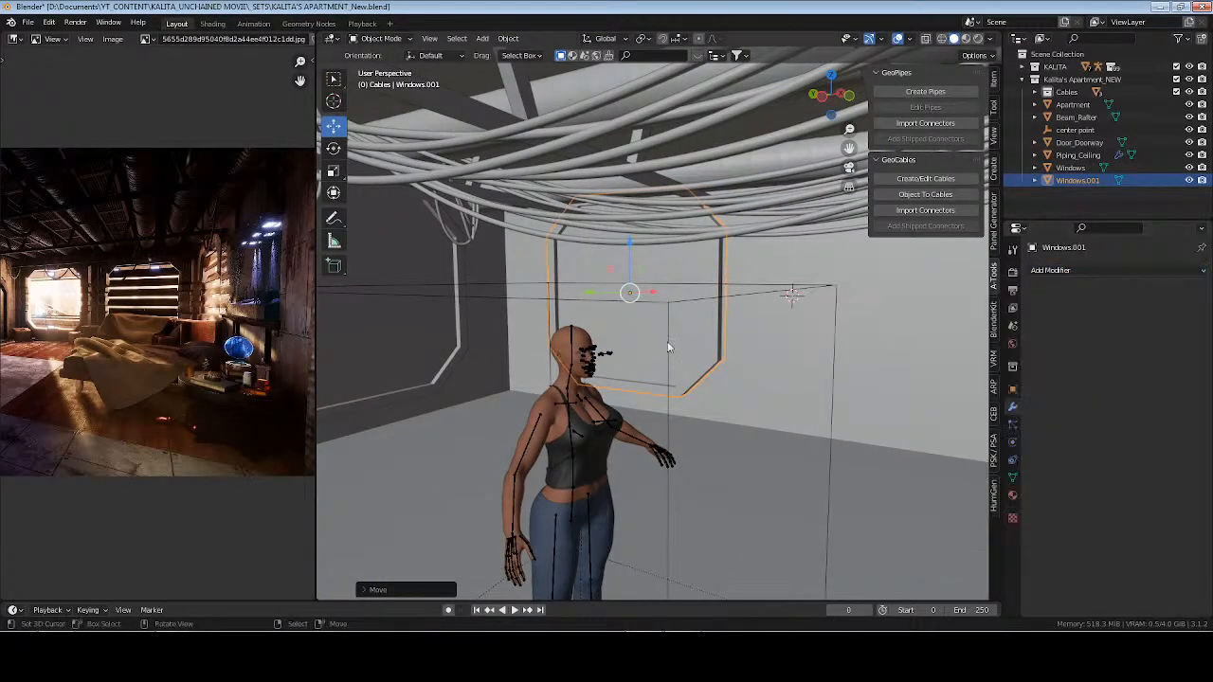
{"action": "left_click", "coordinate": [889, 304]}
{"action": "left_click", "coordinate": [1088, 271]}
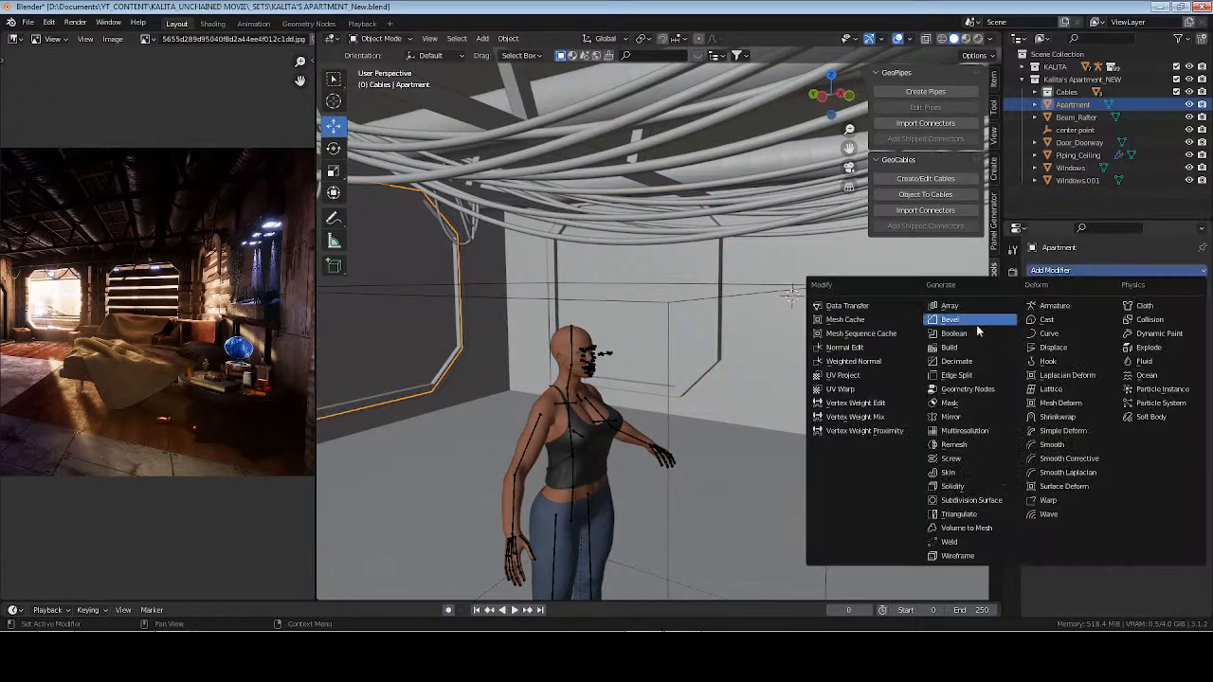
{"action": "left_click", "coordinate": [943, 332]}
{"action": "left_click", "coordinate": [1184, 344]}
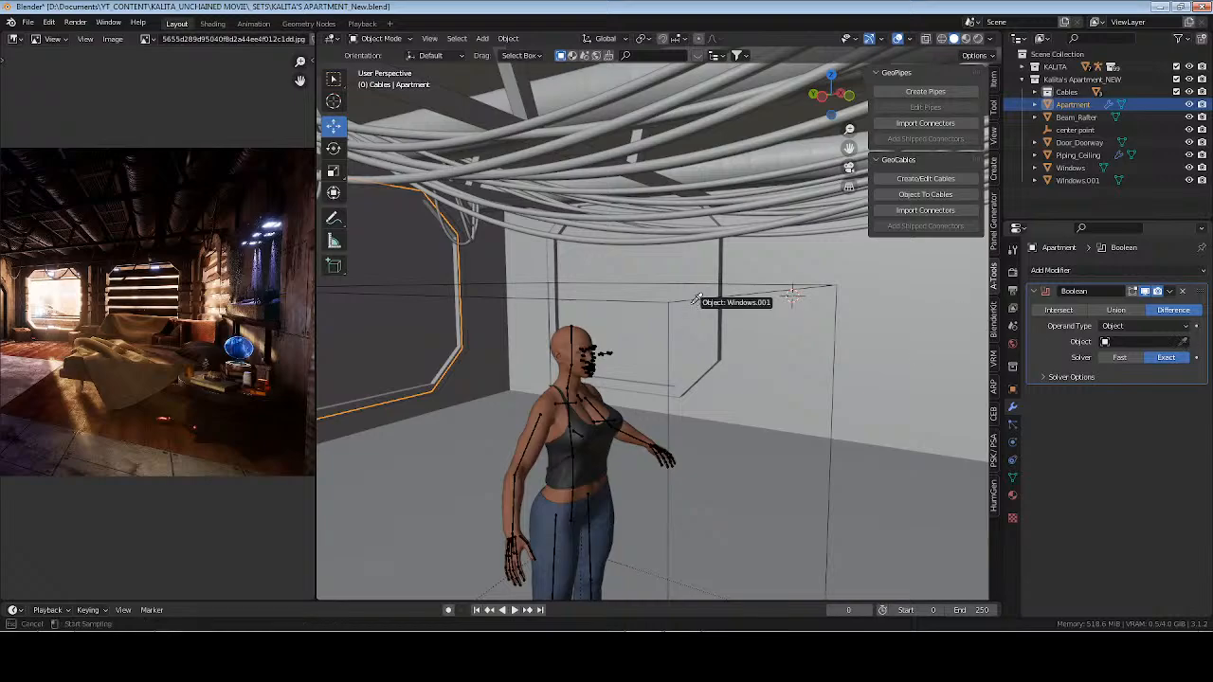
{"action": "left_click", "coordinate": [720, 248]}
{"action": "left_click", "coordinate": [1114, 358]}
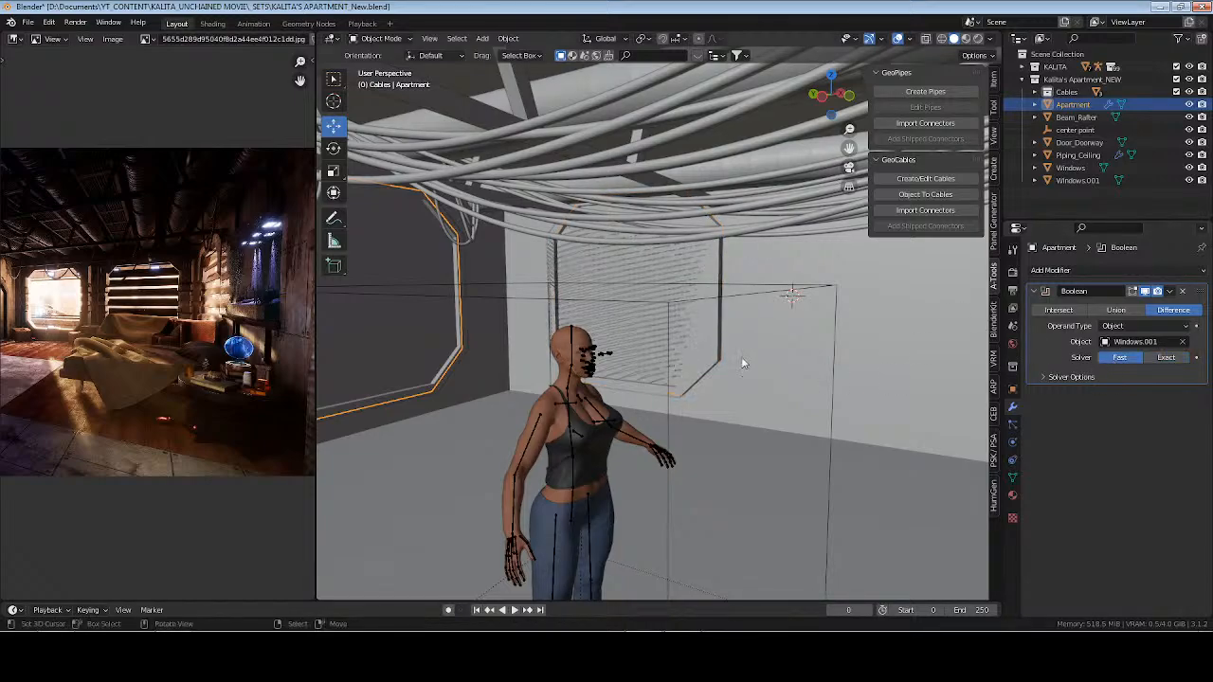
{"action": "key", "text": "ctrl+a"}
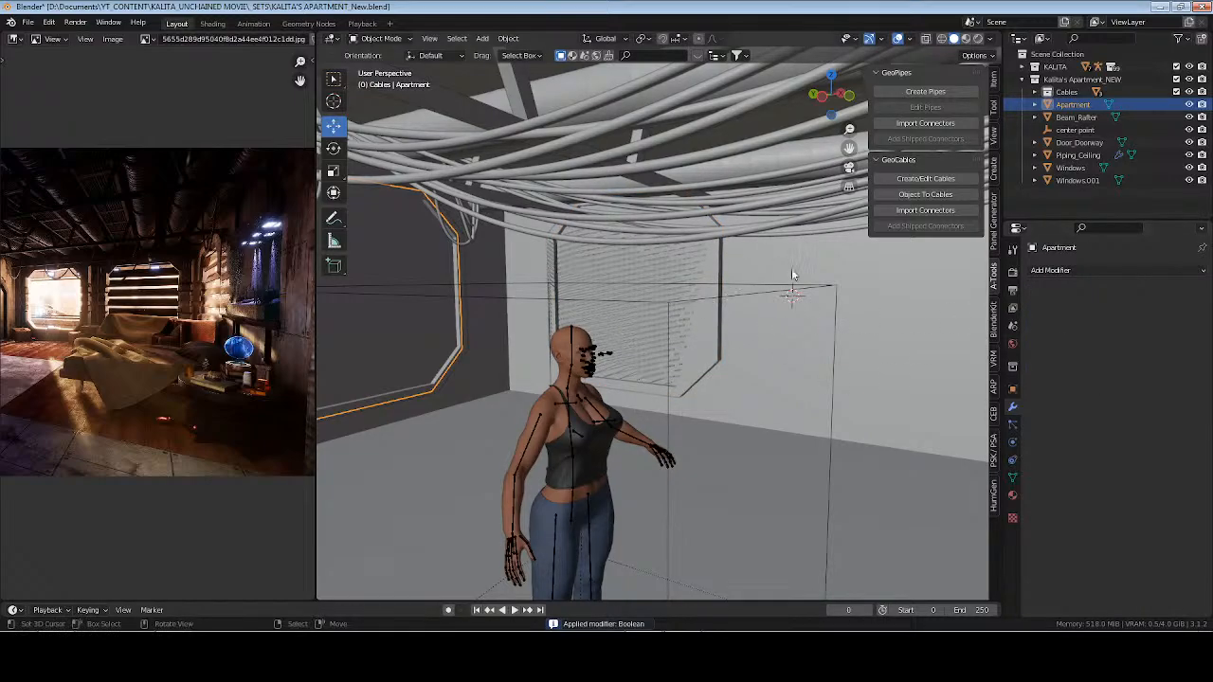
Delete the Apartment wall faces filling the new side window opening
{"action": "key", "text": "Tab"}
{"action": "left_click", "coordinate": [650, 268]}
{"action": "key", "text": "ctrl+KP_Add"}
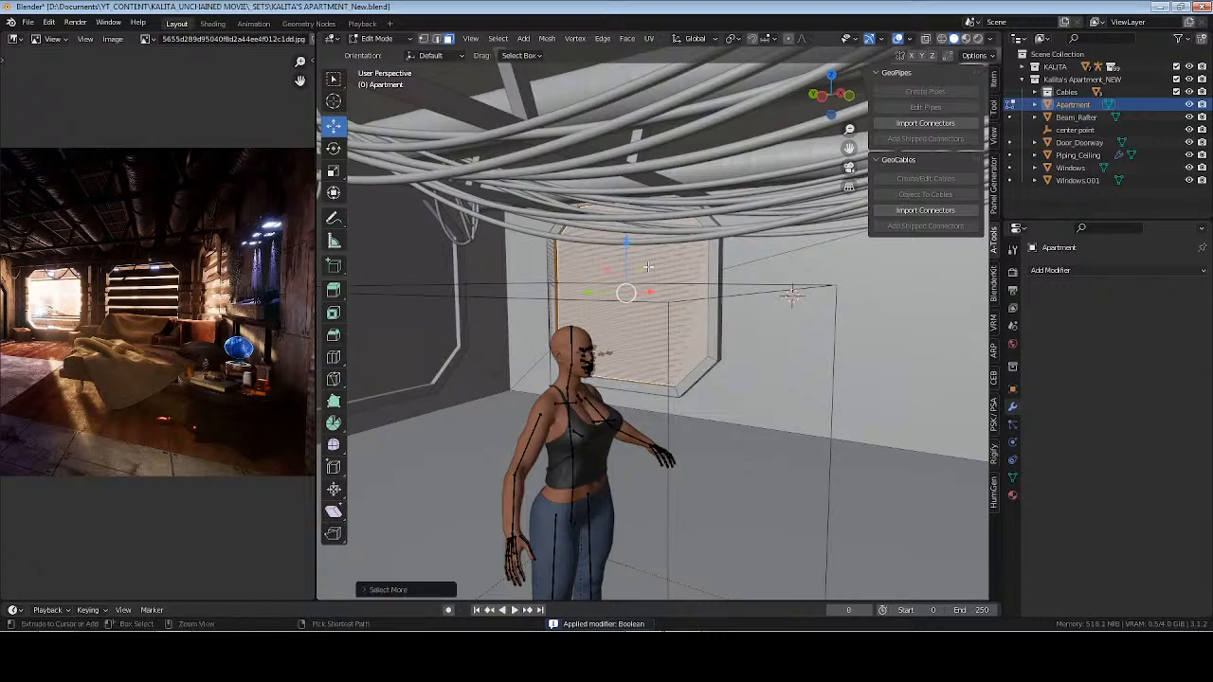
{"action": "key", "text": "x"}
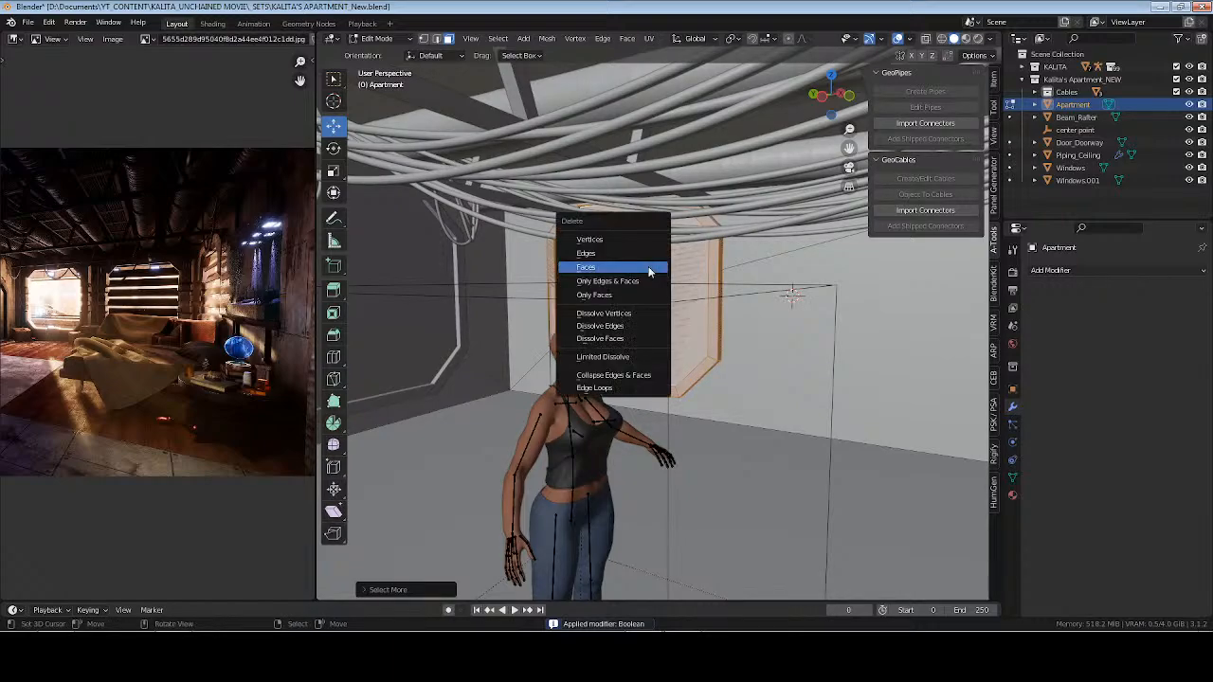
{"action": "left_click", "coordinate": [642, 263]}
{"action": "key", "text": "Tab"}
Deselect everything, check the new side window opening from inside the room and save the file
{"action": "scroll", "coordinate": [680, 290], "scroll_direction": "down", "scroll_amount": 3}
{"action": "middle_click_drag", "start_coordinate": [773, 293], "coordinate": [690, 290]}
{"action": "key", "text": "alt+a"}
{"action": "key", "text": "ctrl+s"}
{"action": "scroll", "coordinate": [793, 342], "scroll_direction": "down", "scroll_amount": 3}
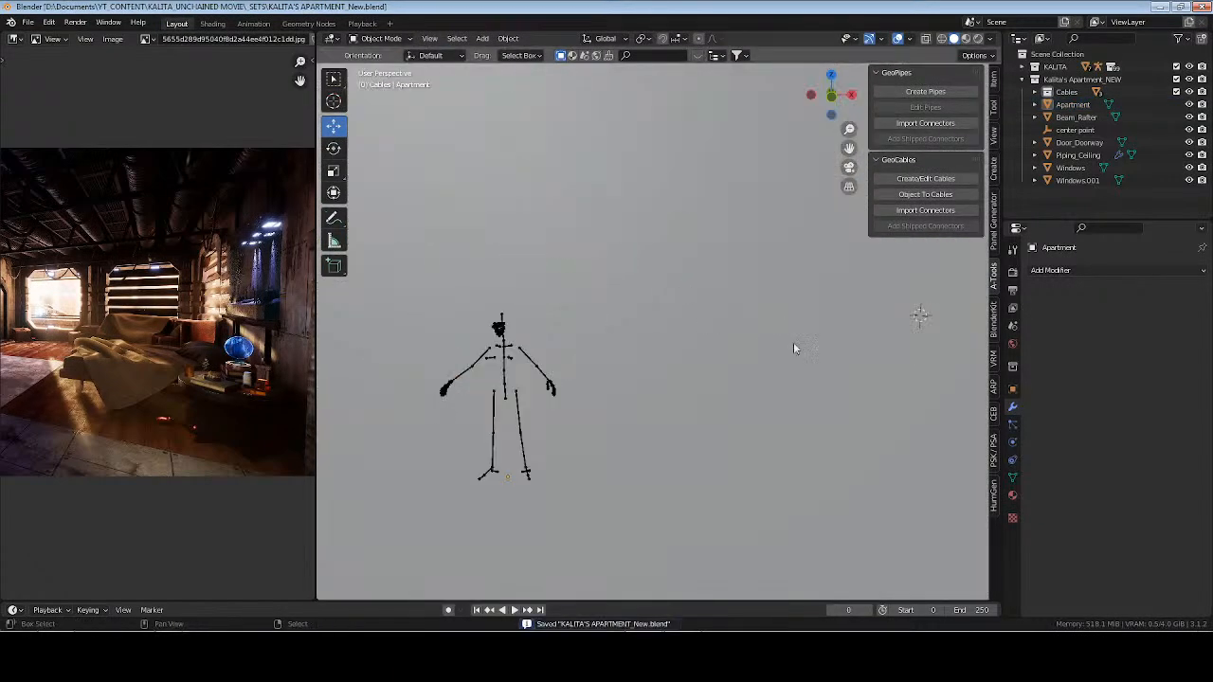
{"action": "middle_click_drag", "start_coordinate": [793, 342], "coordinate": [650, 359], "text": "shift"}
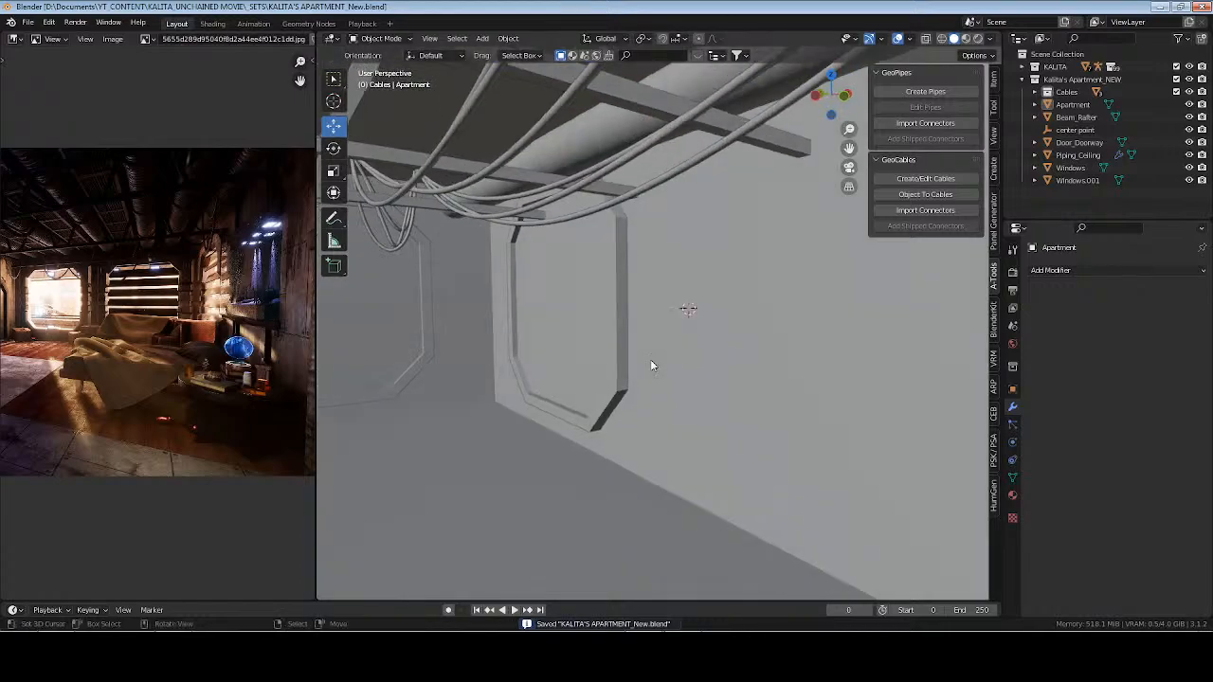
{"action": "key", "text": "shift+s"}
{"action": "key", "text": "Escape"}
{"action": "key", "text": "ctrl+s"}
{"action": "middle_click_drag", "start_coordinate": [533, 373], "coordinate": [574, 373], "text": "shift"}
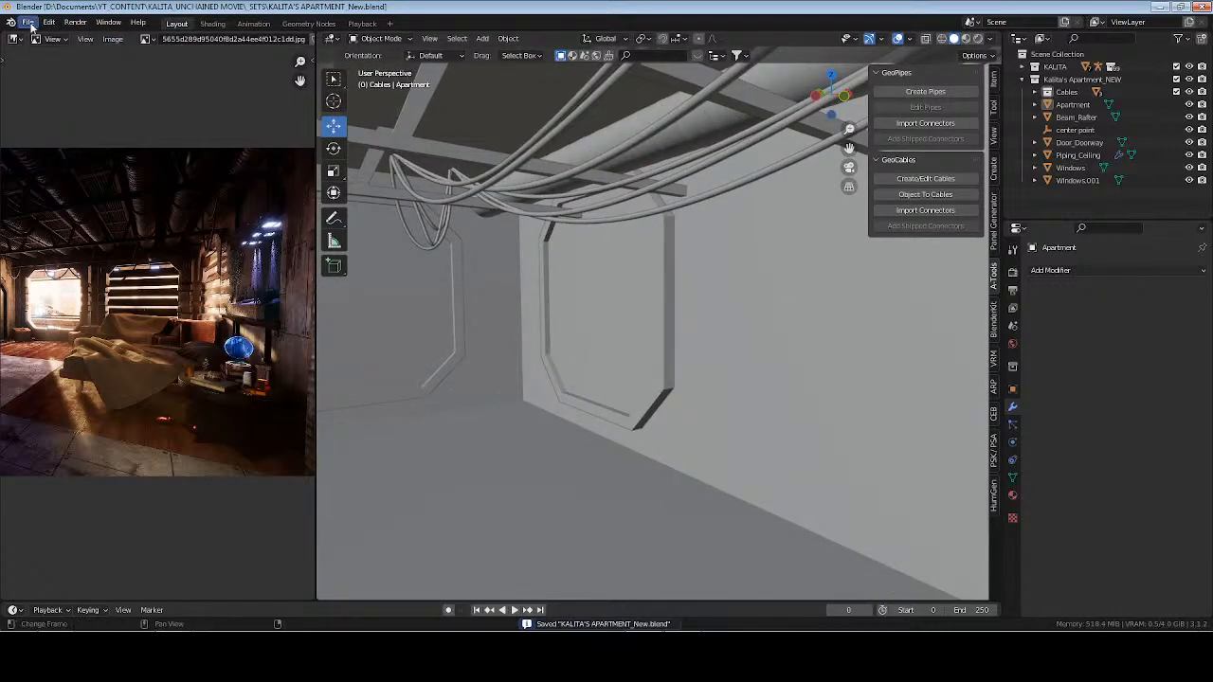
Purge the file's recursive unused data-blocks
{"action": "left_click", "coordinate": [30, 23]}
{"action": "mouse_move", "coordinate": [79, 237]}
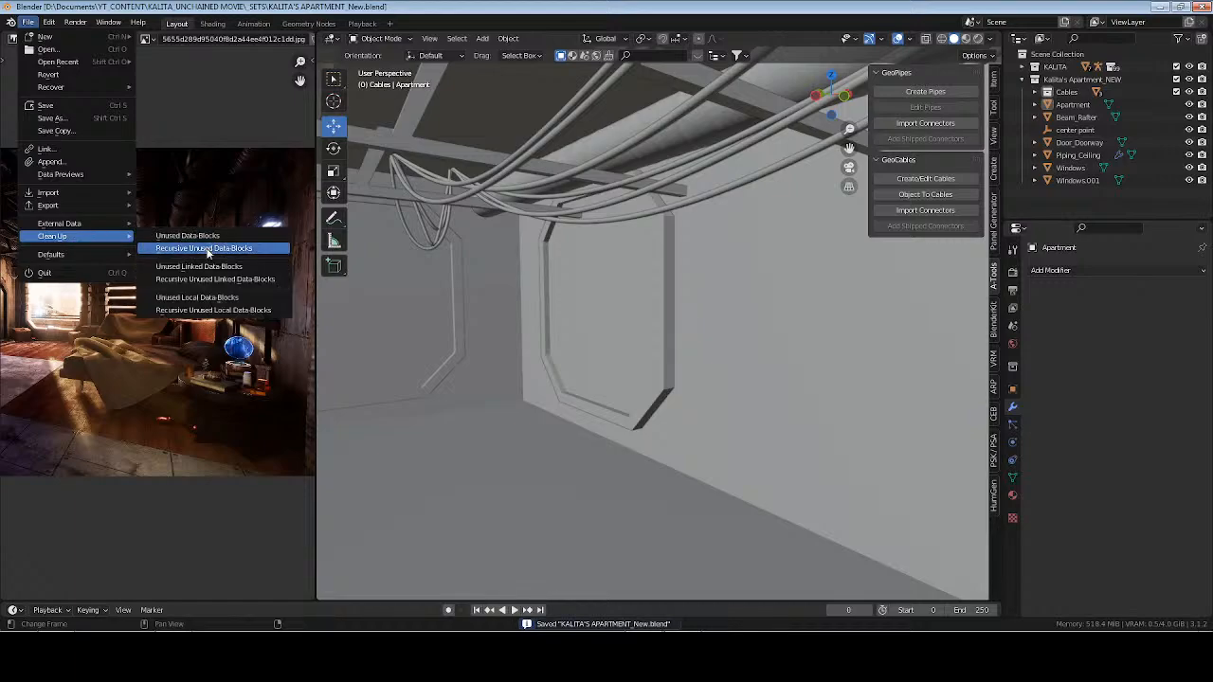
{"action": "left_click", "coordinate": [207, 248]}
{"action": "scroll", "coordinate": [661, 349], "scroll_direction": "up", "scroll_amount": 3}
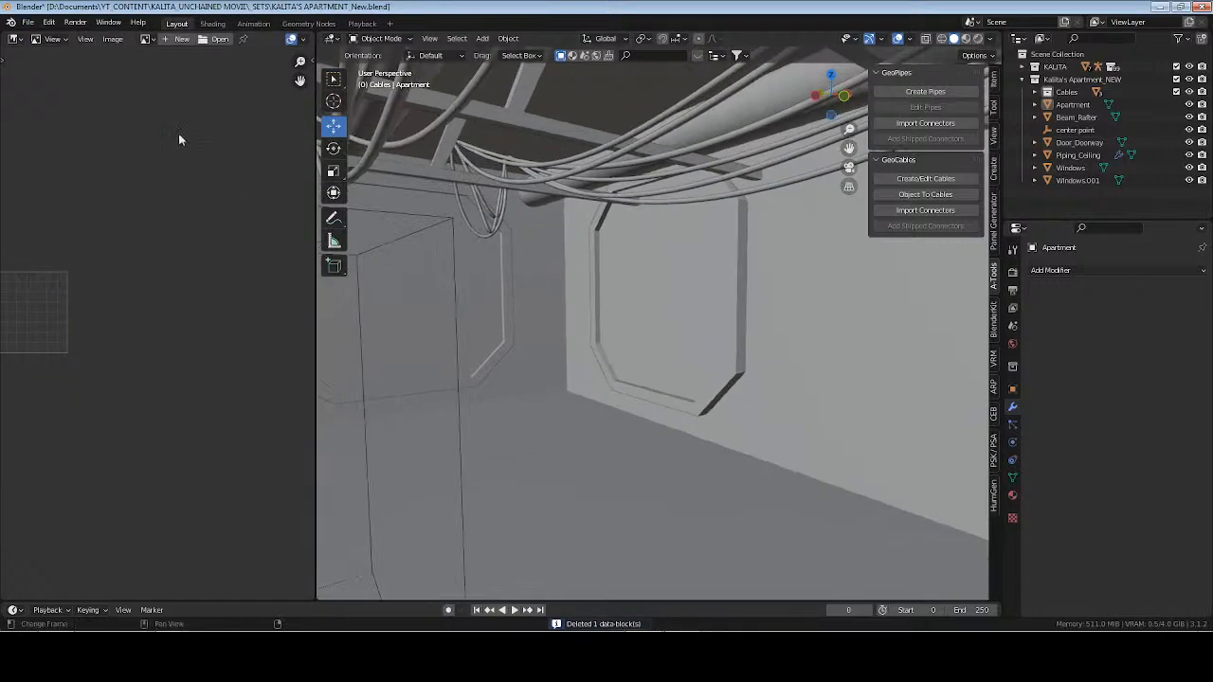
Load the JPG reference image from the _REF IMAGES folder into the Image Editor
{"action": "left_click", "coordinate": [220, 39]}
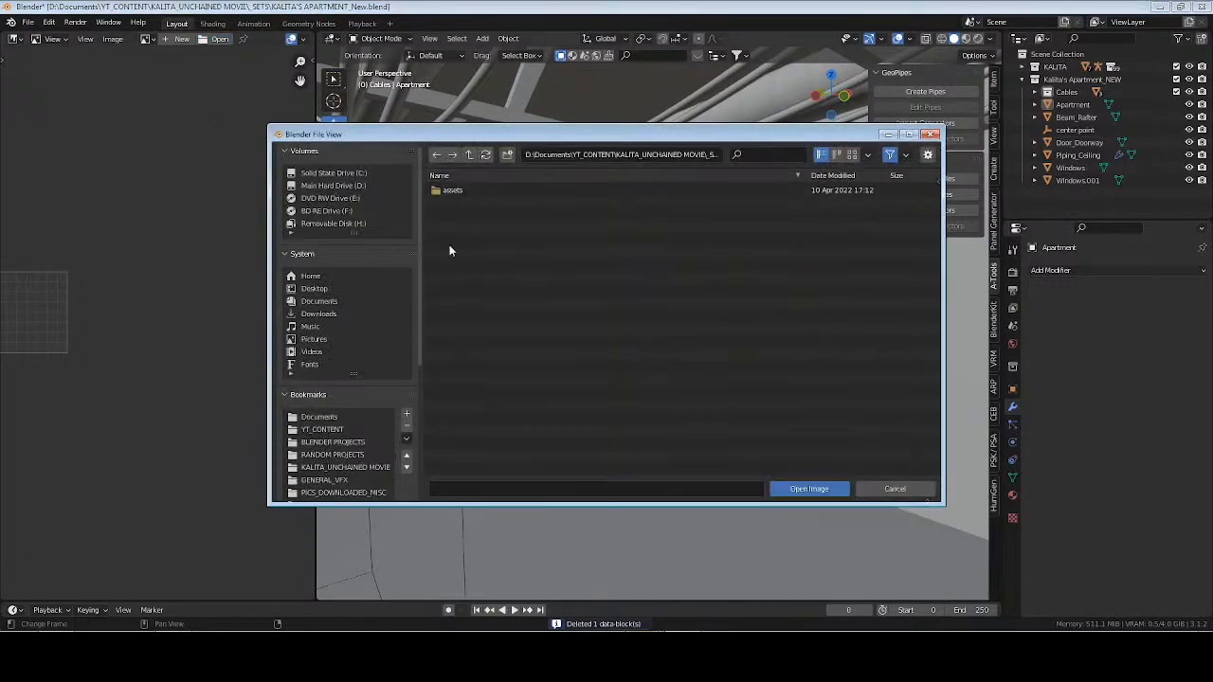
{"action": "scroll", "coordinate": [351, 407], "scroll_direction": "down", "scroll_amount": 5}
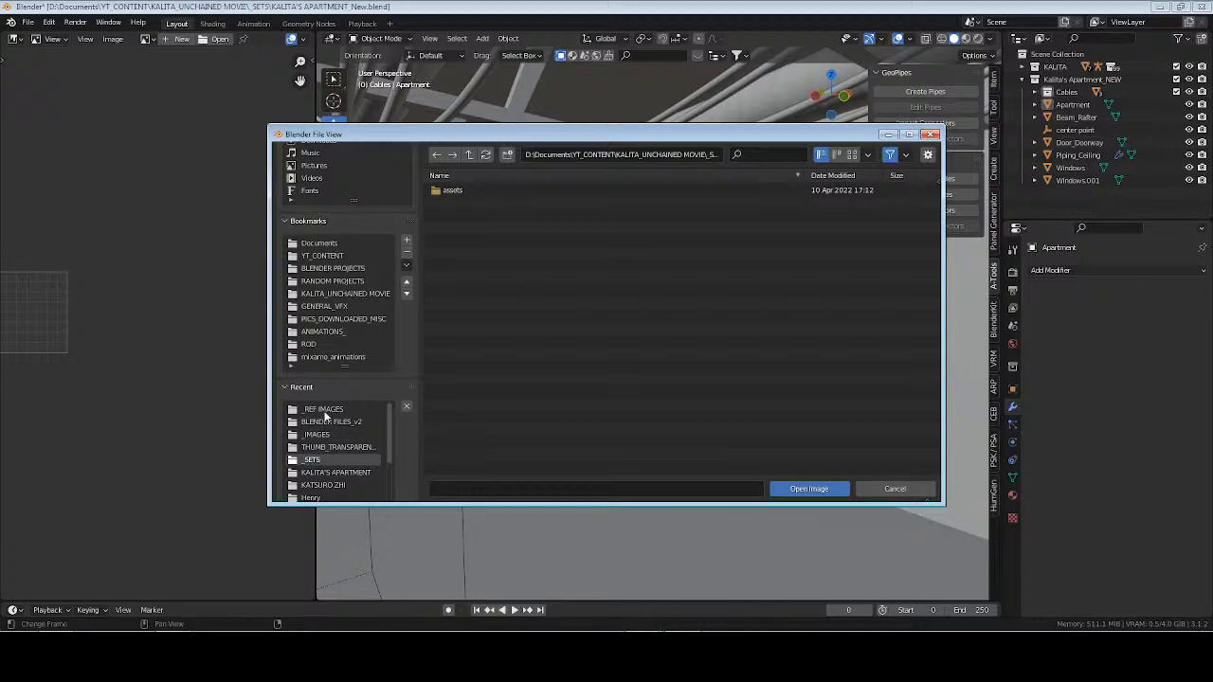
{"action": "left_click", "coordinate": [346, 408]}
{"action": "left_click", "coordinate": [501, 190]}
{"action": "left_click", "coordinate": [826, 491]}
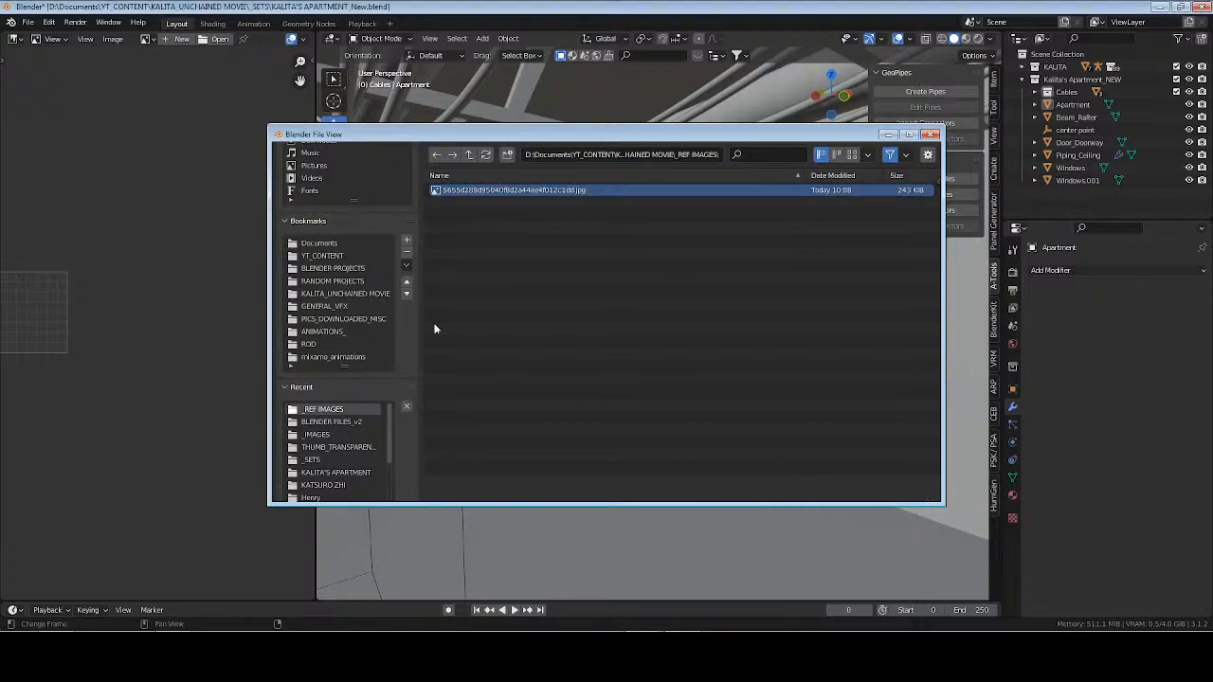
Examine the door, far window and floor layout of the room in the reference image
{"action": "scroll", "coordinate": [251, 38], "scroll_direction": "down", "scroll_amount": 3}
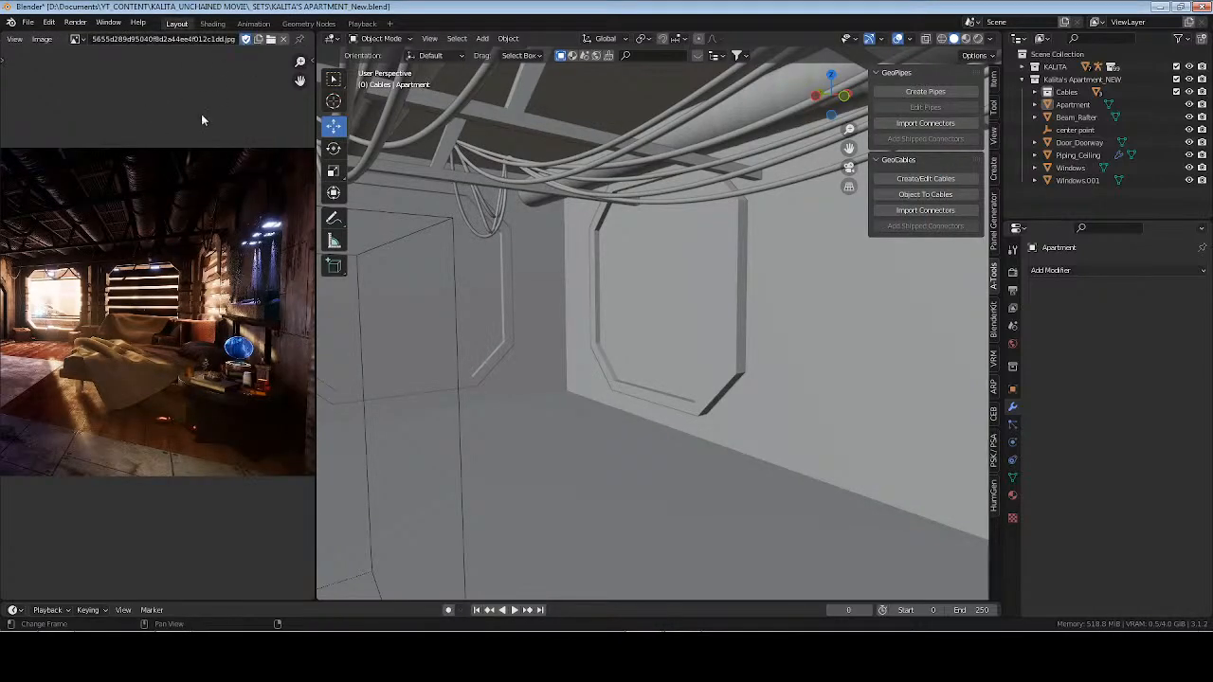
{"action": "scroll", "coordinate": [151, 297], "scroll_direction": "down", "scroll_amount": 2}
{"action": "scroll", "coordinate": [162, 292], "scroll_direction": "up", "scroll_amount": 5}
{"action": "middle_click_drag", "start_coordinate": [144, 304], "coordinate": [127, 323]}
{"action": "scroll", "coordinate": [199, 294], "scroll_direction": "down", "scroll_amount": 1}
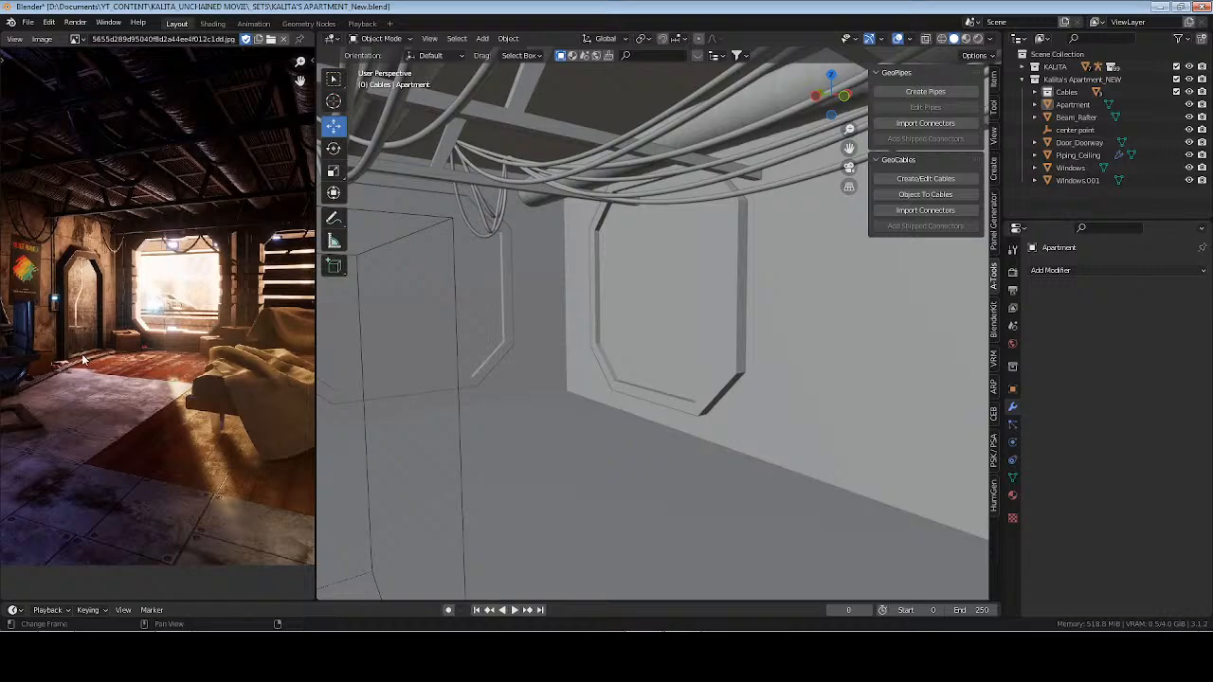
{"action": "scroll", "coordinate": [80, 357], "scroll_direction": "up", "scroll_amount": 3}
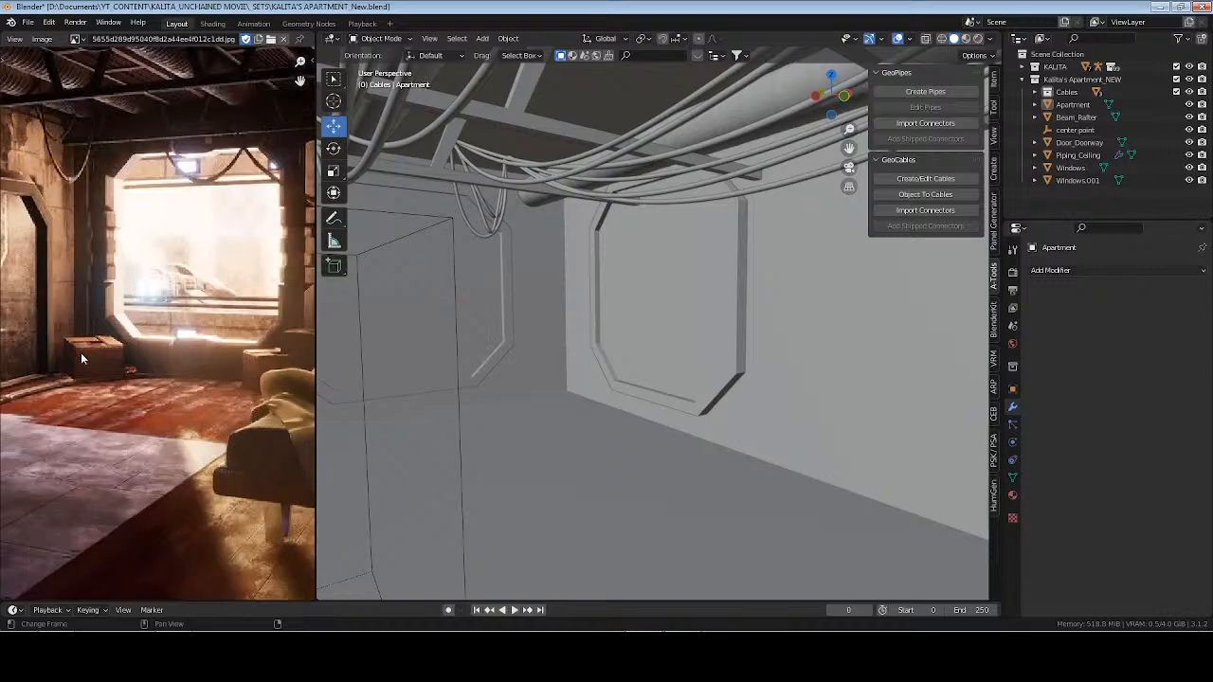
{"action": "middle_click_drag", "start_coordinate": [80, 357], "coordinate": [139, 343]}
{"action": "scroll", "coordinate": [200, 345], "scroll_direction": "down", "scroll_amount": 2}
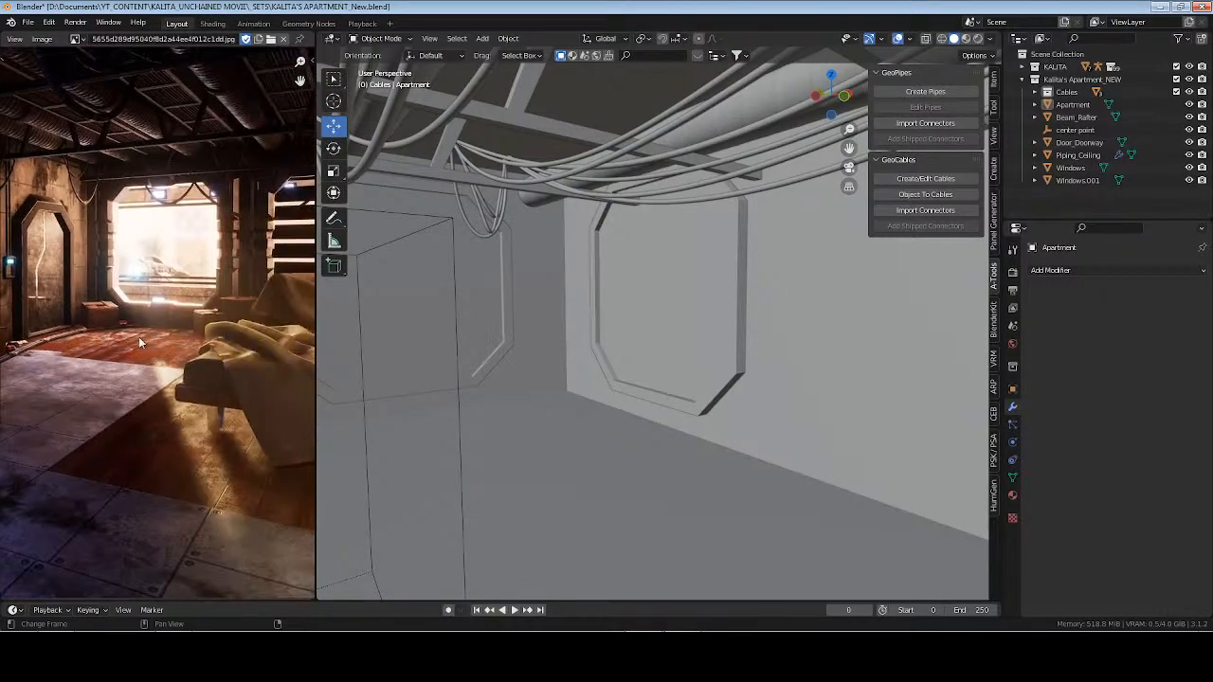
Delete the picked face of the Door_Doorway frame in Edit Mode, deselect everything and save the file
{"action": "middle_click_drag", "start_coordinate": [692, 398], "coordinate": [729, 365]}
{"action": "scroll", "coordinate": [623, 367], "scroll_direction": "down", "scroll_amount": 2}
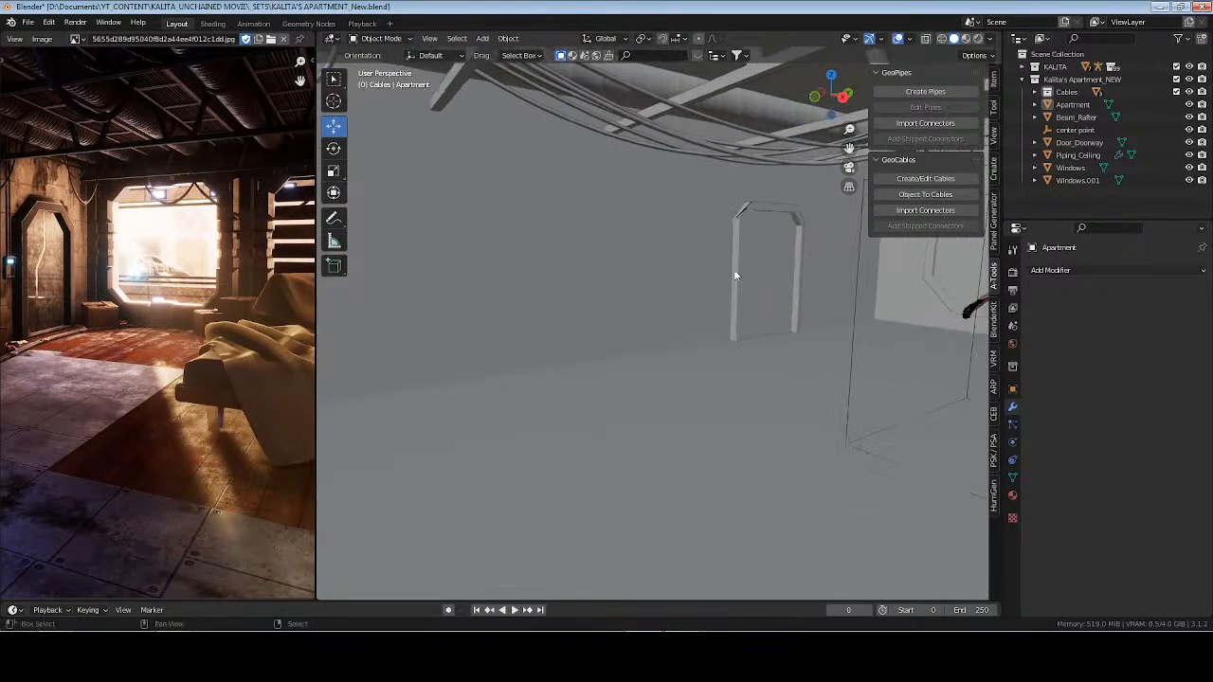
{"action": "left_click", "coordinate": [761, 214]}
{"action": "key", "text": "KP_Decimal"}
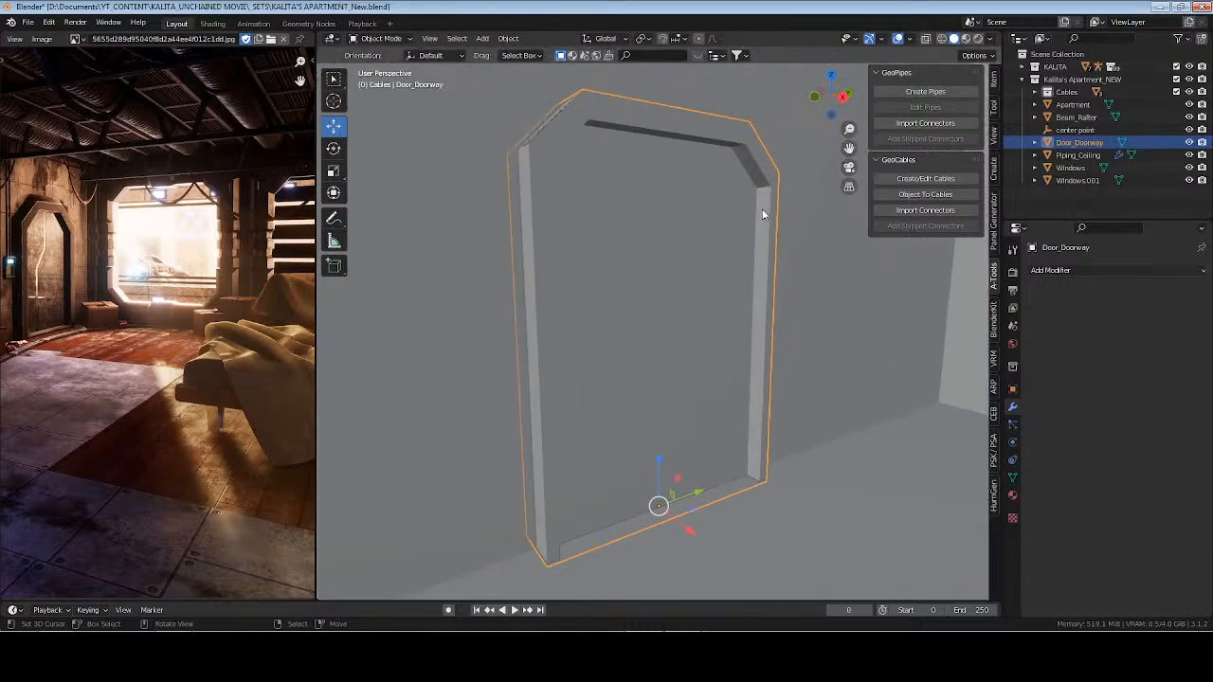
{"action": "key", "text": "Tab"}
{"action": "middle_click_drag", "start_coordinate": [563, 232], "coordinate": [577, 239]}
{"action": "left_click", "coordinate": [577, 119]}
{"action": "middle_click_drag", "start_coordinate": [660, 202], "coordinate": [675, 218]}
{"action": "key", "text": "x"}
{"action": "left_click", "coordinate": [669, 213]}
{"action": "key", "text": "Tab"}
{"action": "key", "text": "alt+a"}
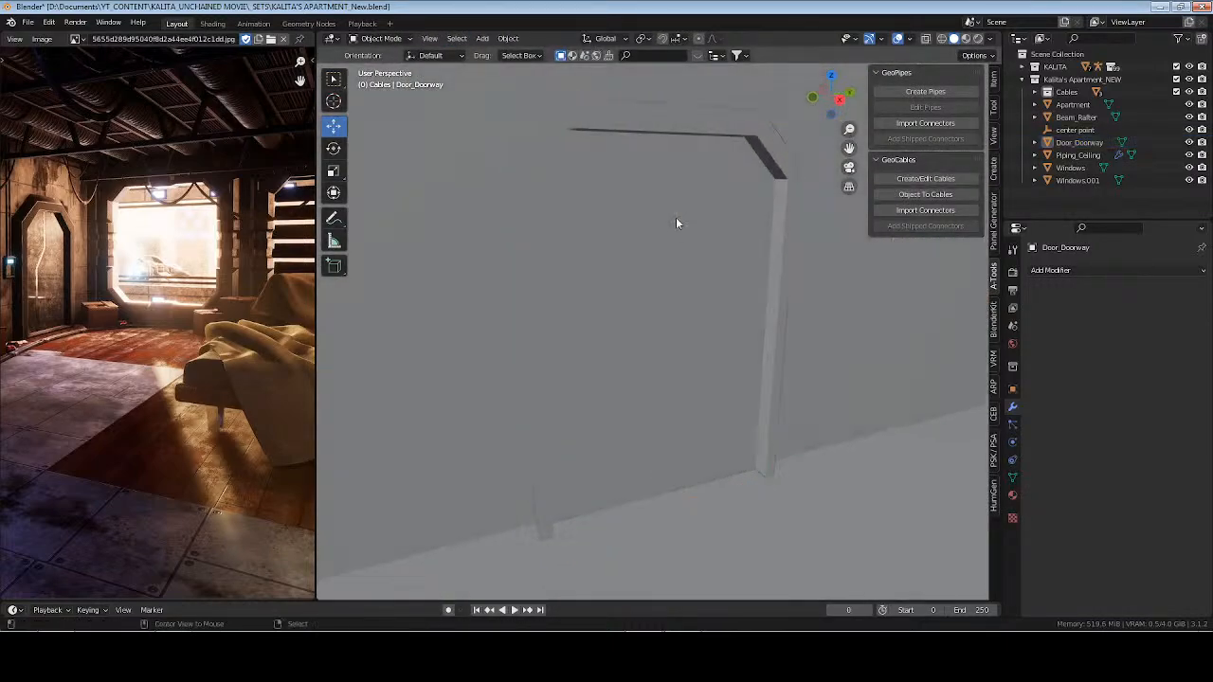
{"action": "key", "text": "ctrl+s"}
Duplicate Door_Doorway in place and rotate the copy 90° around the Z axis
{"action": "scroll", "coordinate": [598, 230], "scroll_direction": "down", "scroll_amount": 3}
{"action": "left_click", "coordinate": [652, 111]}
{"action": "key", "text": "KP_Decimal"}
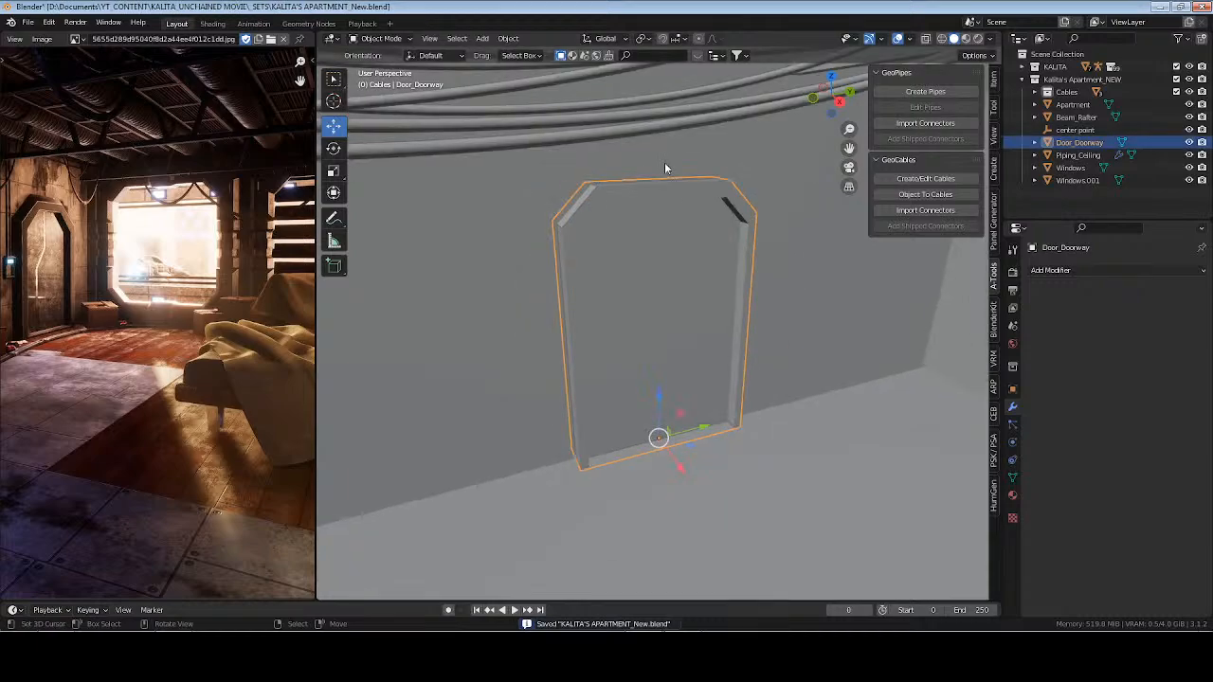
{"action": "middle_click_drag", "start_coordinate": [666, 168], "coordinate": [743, 292]}
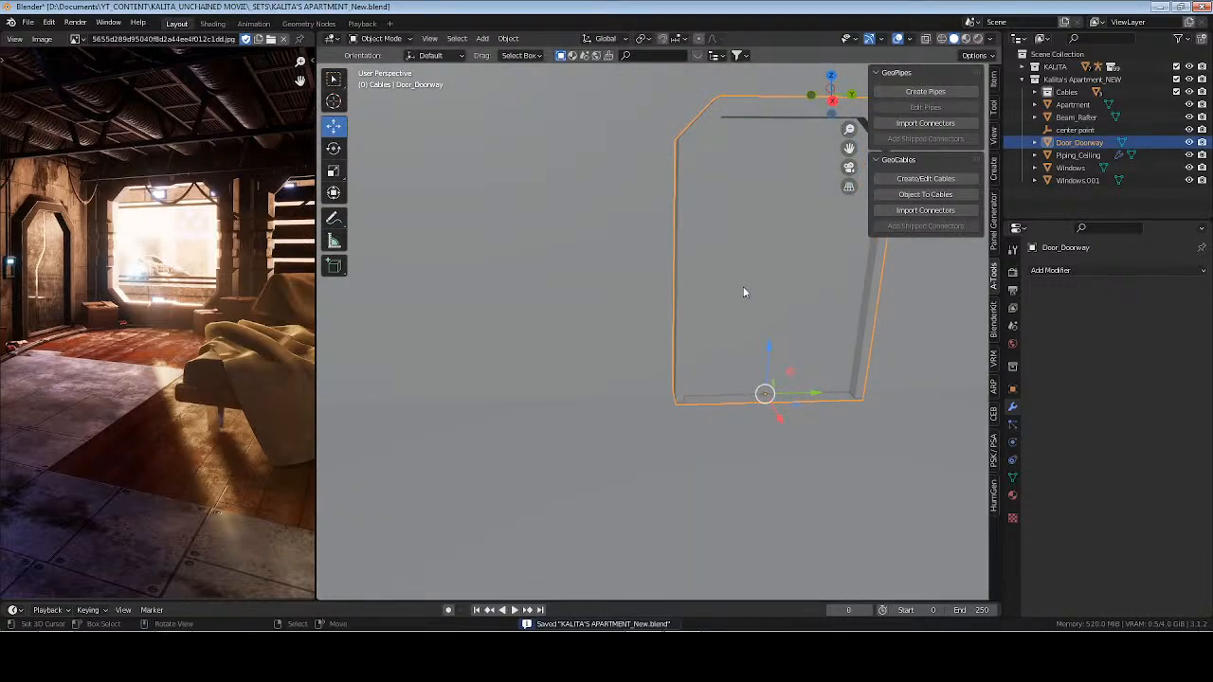
{"action": "key", "text": "shift+d"}
{"action": "right_click", "coordinate": [742, 286]}
{"action": "type", "text": "rz"}
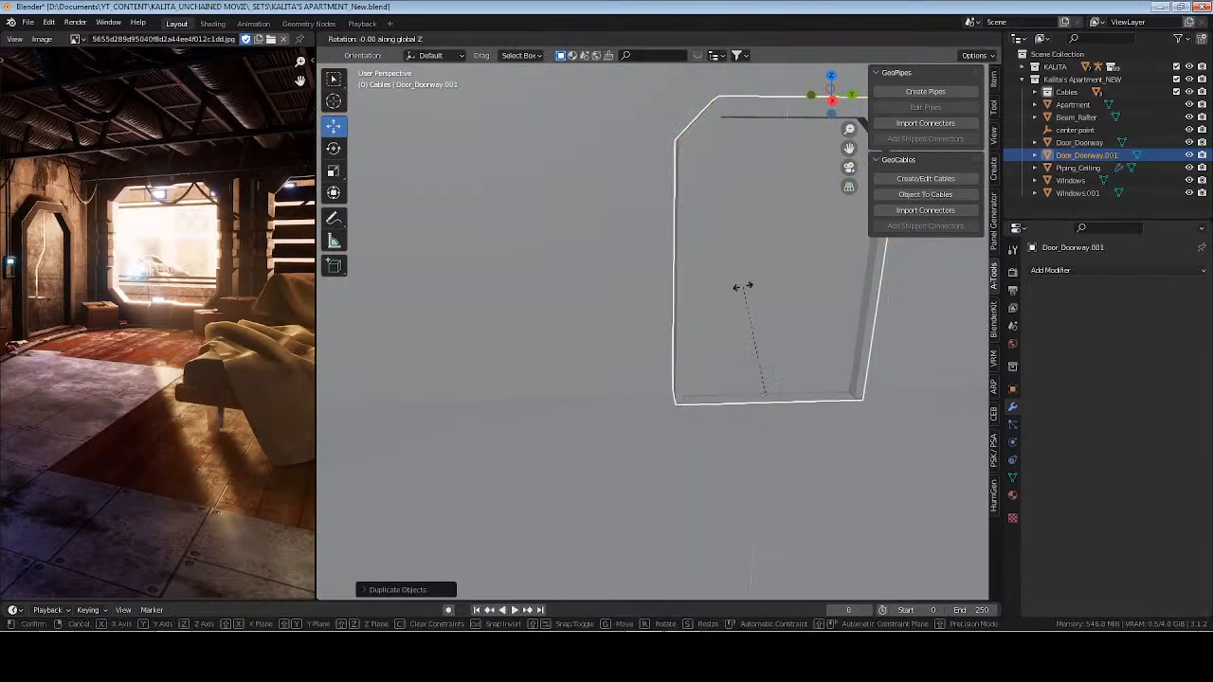
{"action": "type", "text": "90"}
{"action": "key", "text": "BackSpace"}
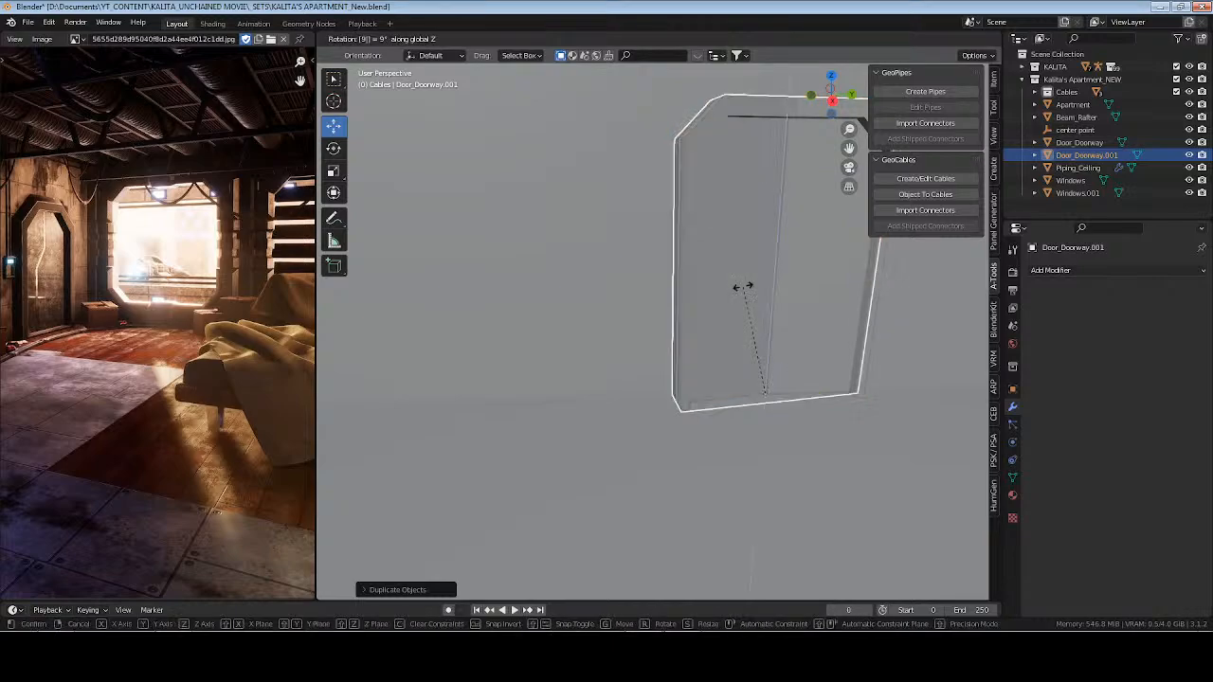
{"action": "key", "text": "Return"}
Snap the 3D cursor to the centre of the Apartment's dark end wall face
{"action": "middle_click_drag", "start_coordinate": [631, 379], "coordinate": [667, 397]}
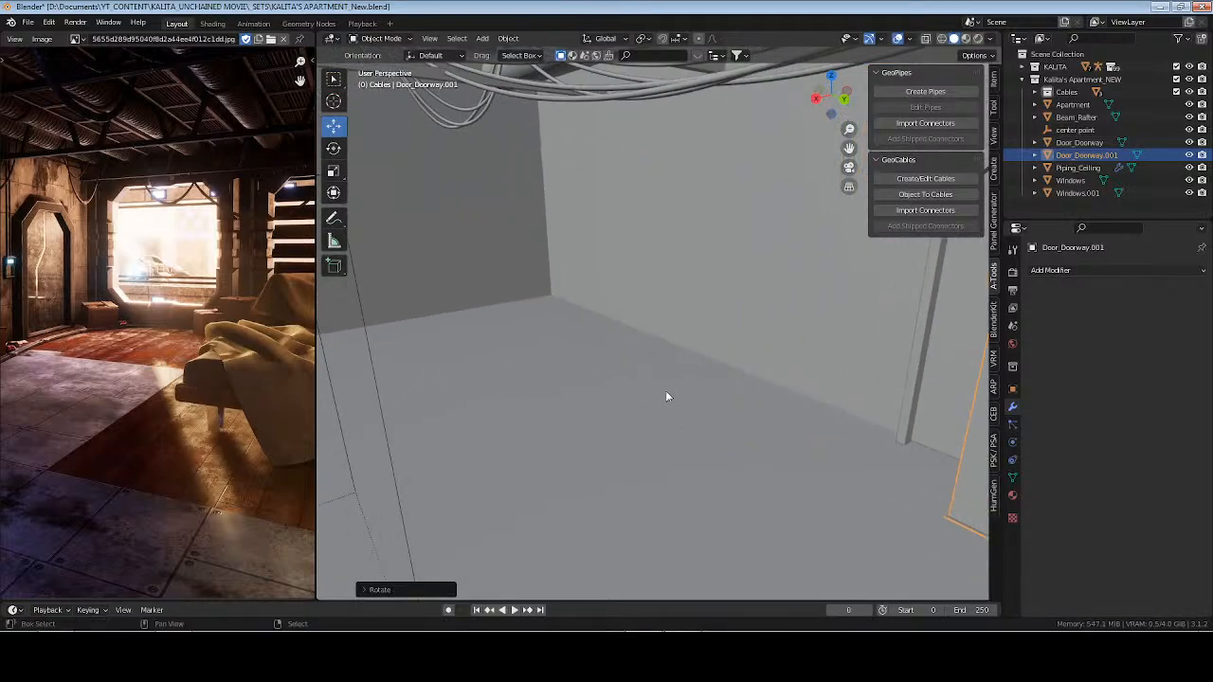
{"action": "left_click", "coordinate": [495, 229]}
{"action": "key", "text": "Tab"}
{"action": "left_click", "coordinate": [481, 229]}
{"action": "key", "text": "shift+s"}
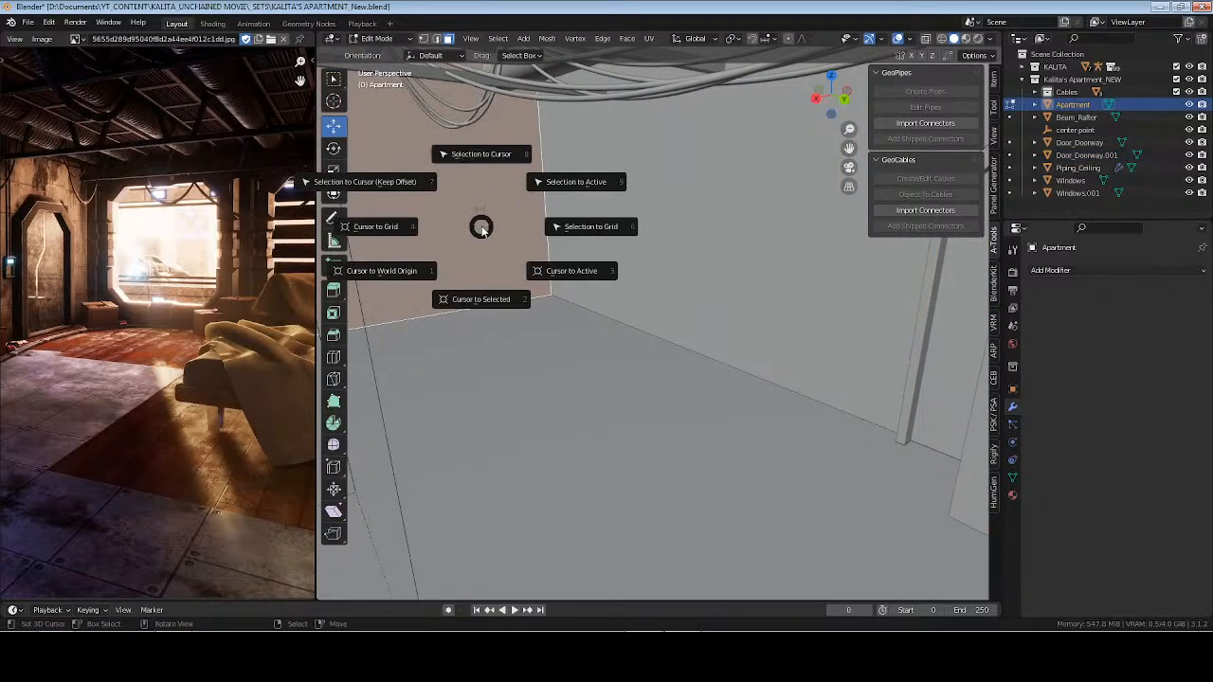
{"action": "key", "text": "2"}
{"action": "key", "text": "Tab"}
{"action": "middle_click_drag", "start_coordinate": [562, 337], "coordinate": [813, 311]}
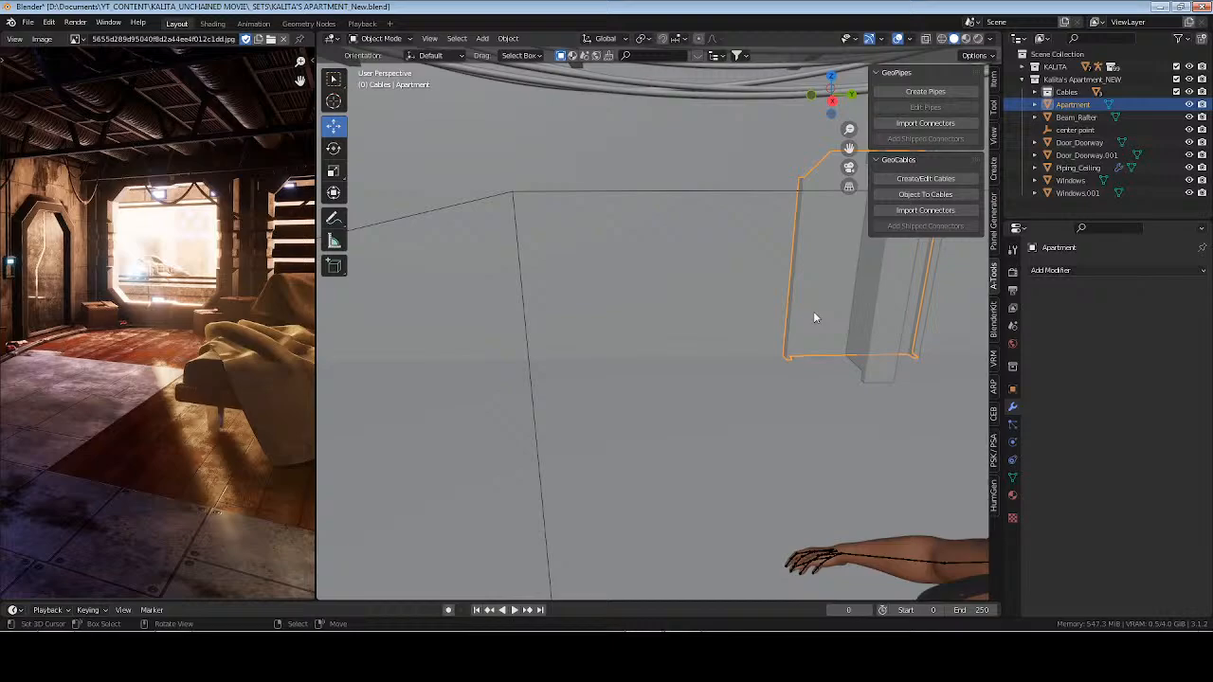
{"action": "left_click", "coordinate": [883, 336]}
{"action": "middle_click_drag", "start_coordinate": [883, 337], "coordinate": [457, 217]}
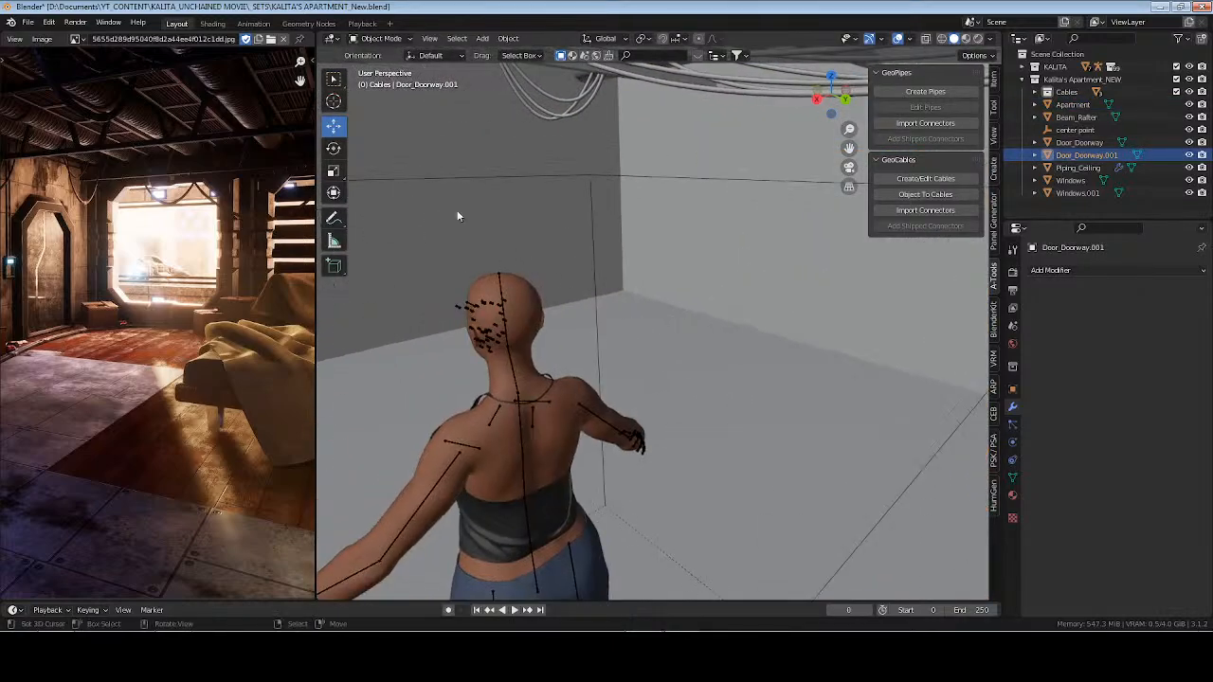
Snap the 3D cursor to the midpoint of the floor edge of the Apartment's end wall
{"action": "left_click", "coordinate": [458, 216]}
{"action": "scroll", "coordinate": [643, 286], "scroll_direction": "up", "scroll_amount": 5}
{"action": "key", "text": "Tab"}
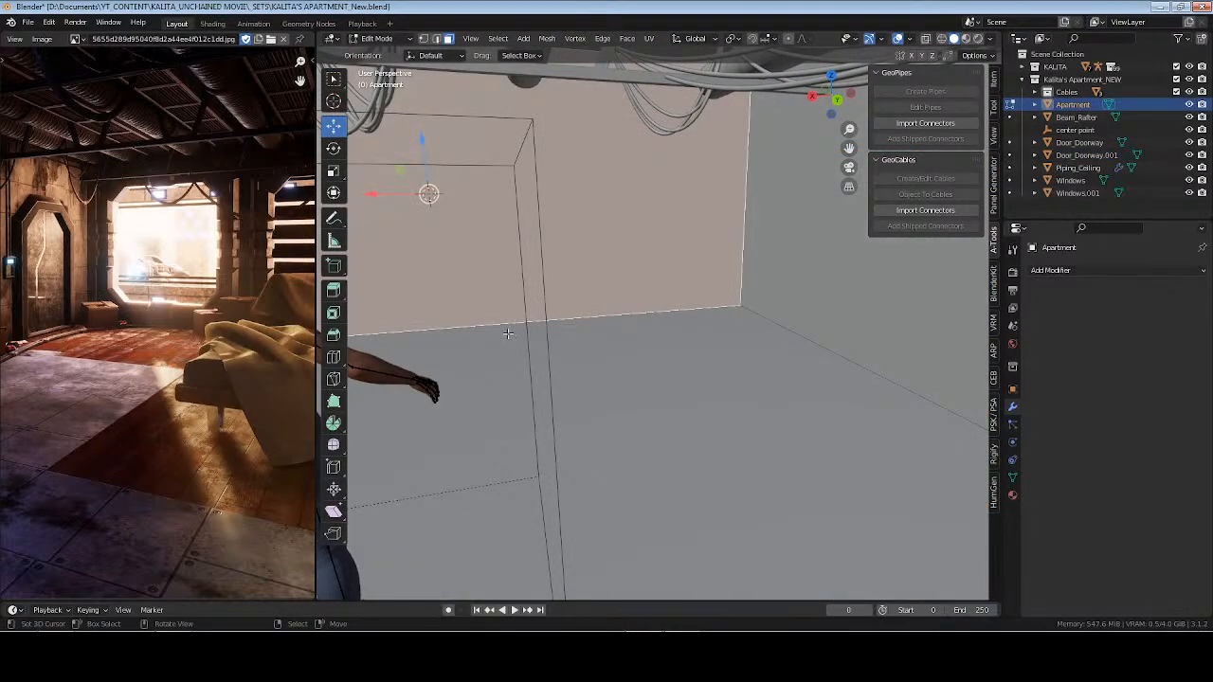
{"action": "key", "text": "2"}
{"action": "left_click", "coordinate": [502, 327]}
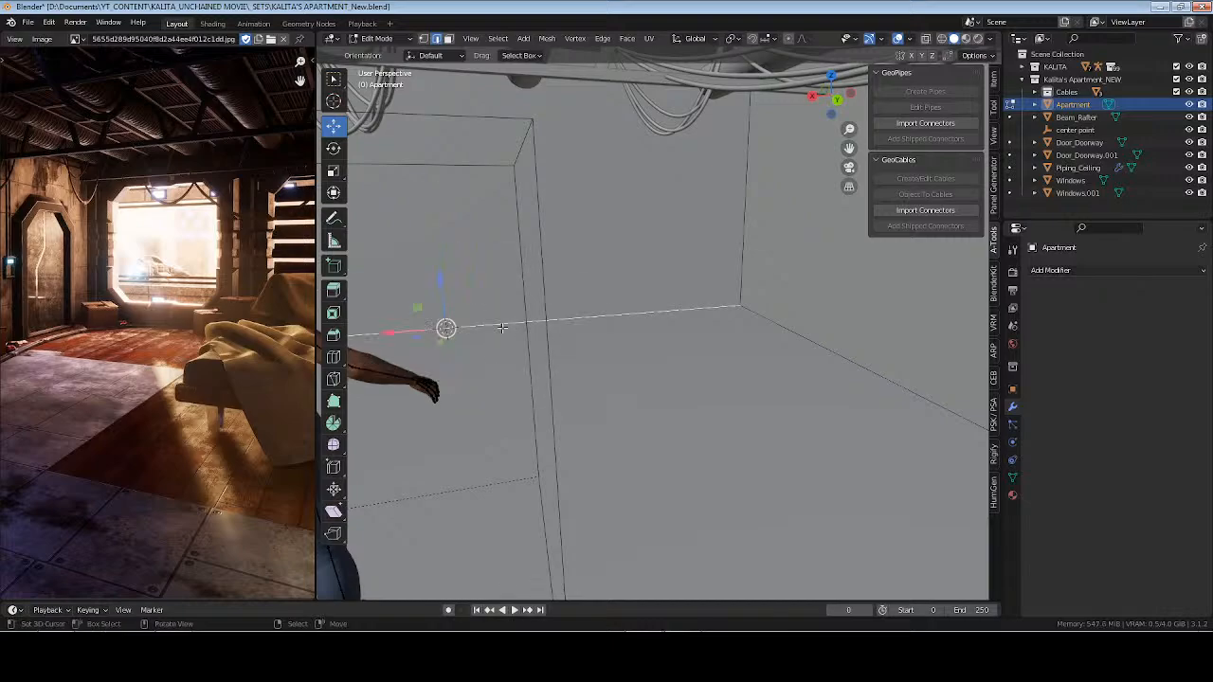
{"action": "key", "text": "Tab"}
Snap Door_Doorway.001 to the 3D cursor at the base of the end wall
{"action": "middle_click_drag", "start_coordinate": [468, 350], "coordinate": [765, 297]}
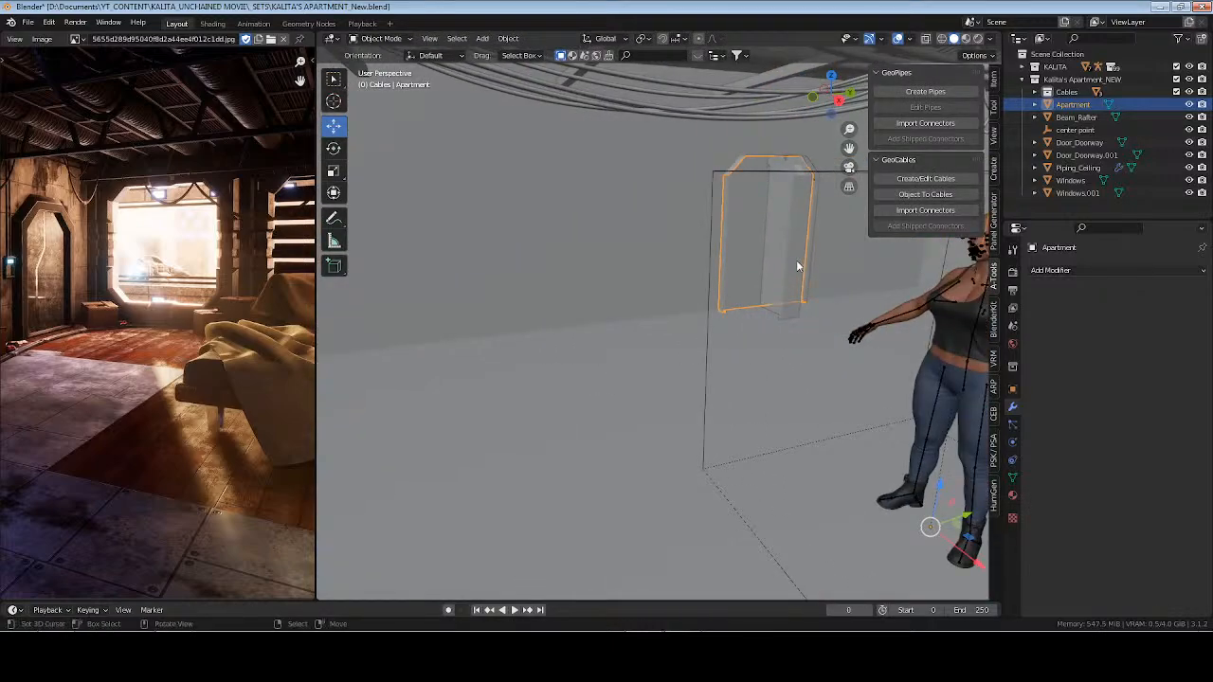
{"action": "left_click", "coordinate": [798, 266]}
{"action": "key", "text": "shift+s"}
{"action": "left_click", "coordinate": [744, 266]}
{"action": "key", "text": "KP_Decimal"}
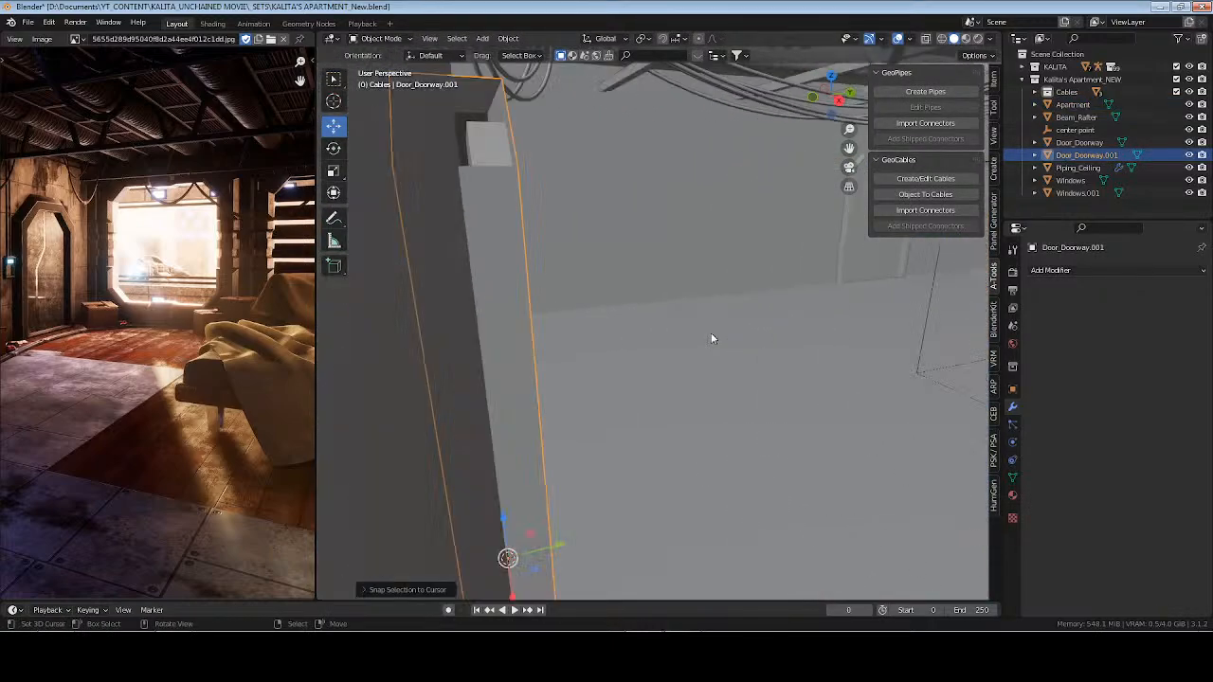
Shift Door_Doorway.001 along the end wall on the X axis and lower it slightly on Z into the floor
{"action": "middle_click_drag", "start_coordinate": [786, 364], "coordinate": [650, 361]}
{"action": "middle_click_drag", "start_coordinate": [737, 429], "coordinate": [619, 359], "text": "shift"}
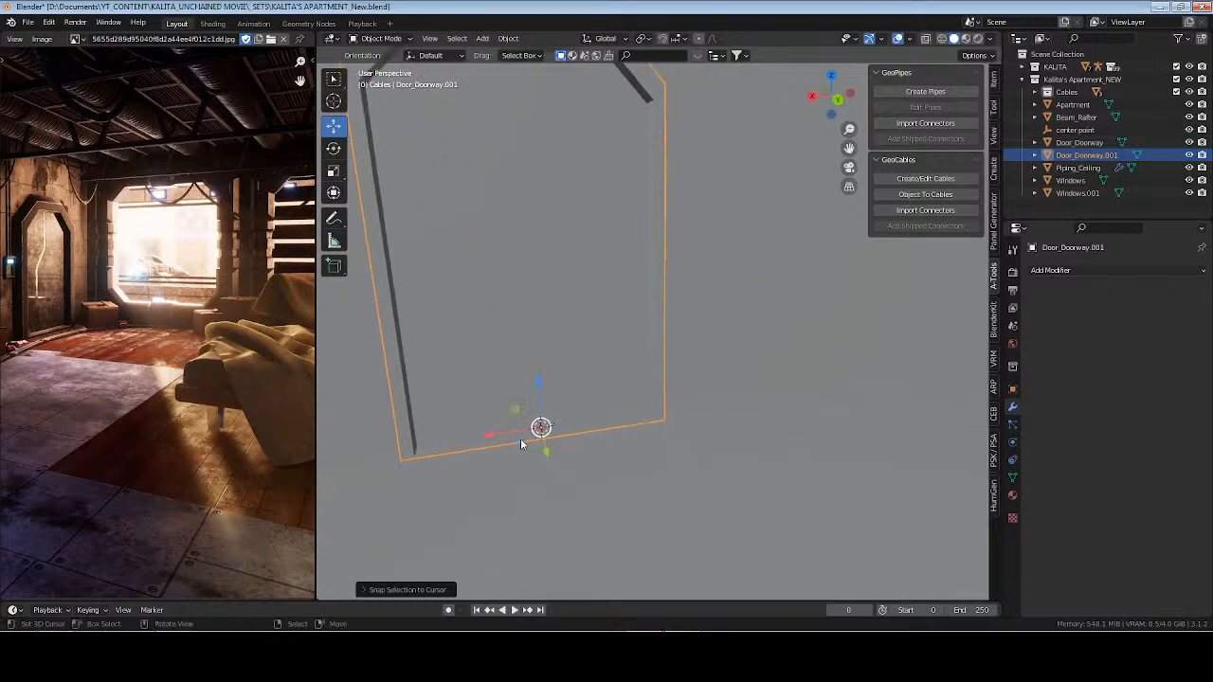
{"action": "left_click_drag", "start_coordinate": [492, 437], "coordinate": [716, 385]}
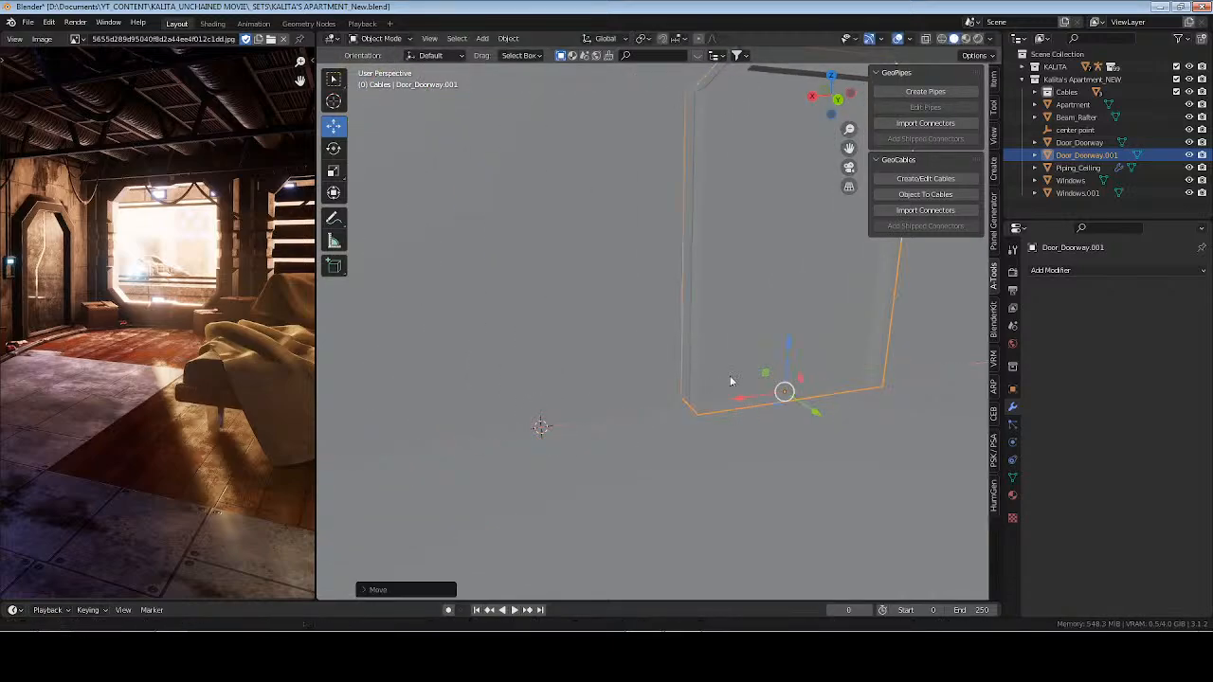
{"action": "middle_click_drag", "start_coordinate": [701, 385], "coordinate": [439, 435], "text": "shift"}
{"action": "left_click_drag", "start_coordinate": [489, 448], "coordinate": [525, 435]}
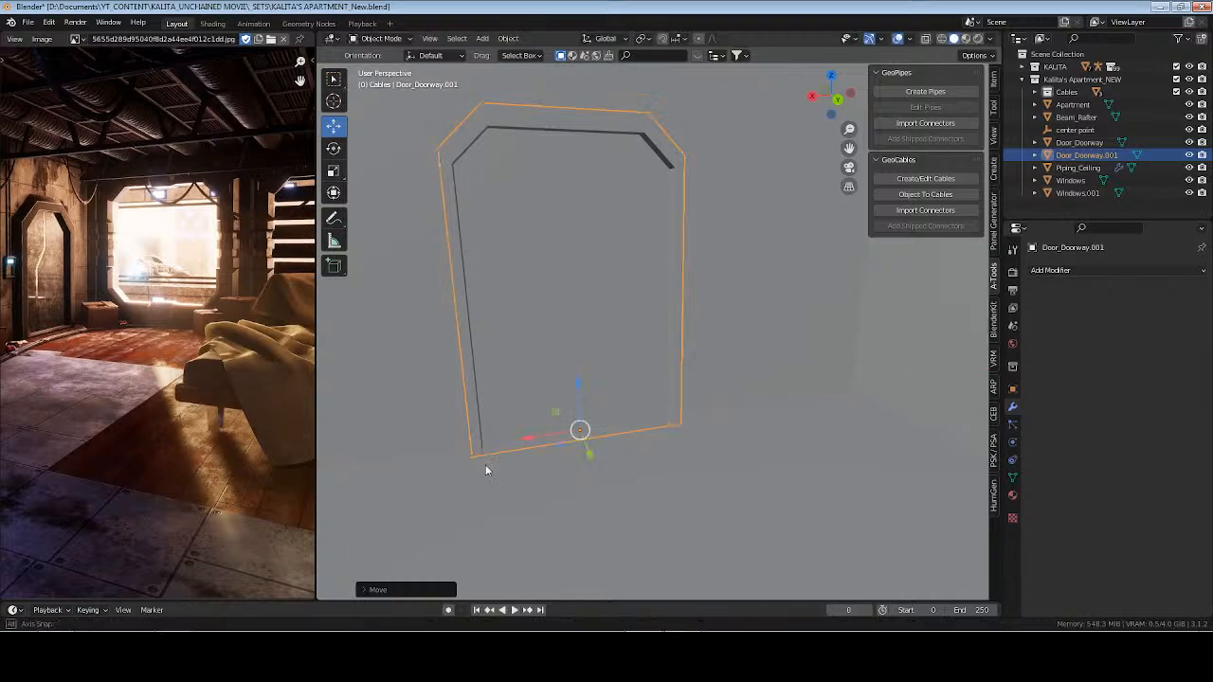
{"action": "middle_click_drag", "start_coordinate": [487, 467], "coordinate": [641, 459]}
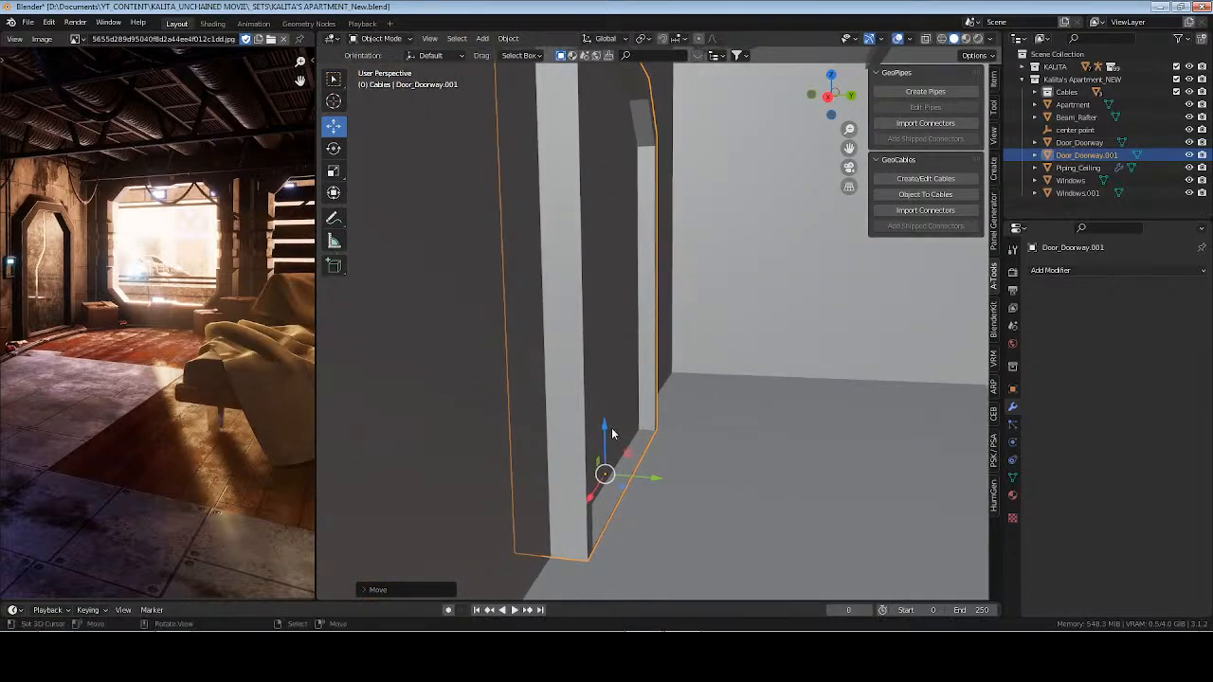
{"action": "left_click_drag", "start_coordinate": [608, 428], "coordinate": [605, 467]}
Save the file, then add a Difference Boolean modifier to Apartment with Door_Doorway.001 as the object and the Fast solver, and apply it
{"action": "middle_click_drag", "start_coordinate": [750, 487], "coordinate": [732, 183]}
{"action": "left_click", "coordinate": [731, 186]}
{"action": "key", "text": "ctrl+s"}
{"action": "left_click", "coordinate": [1052, 270]}
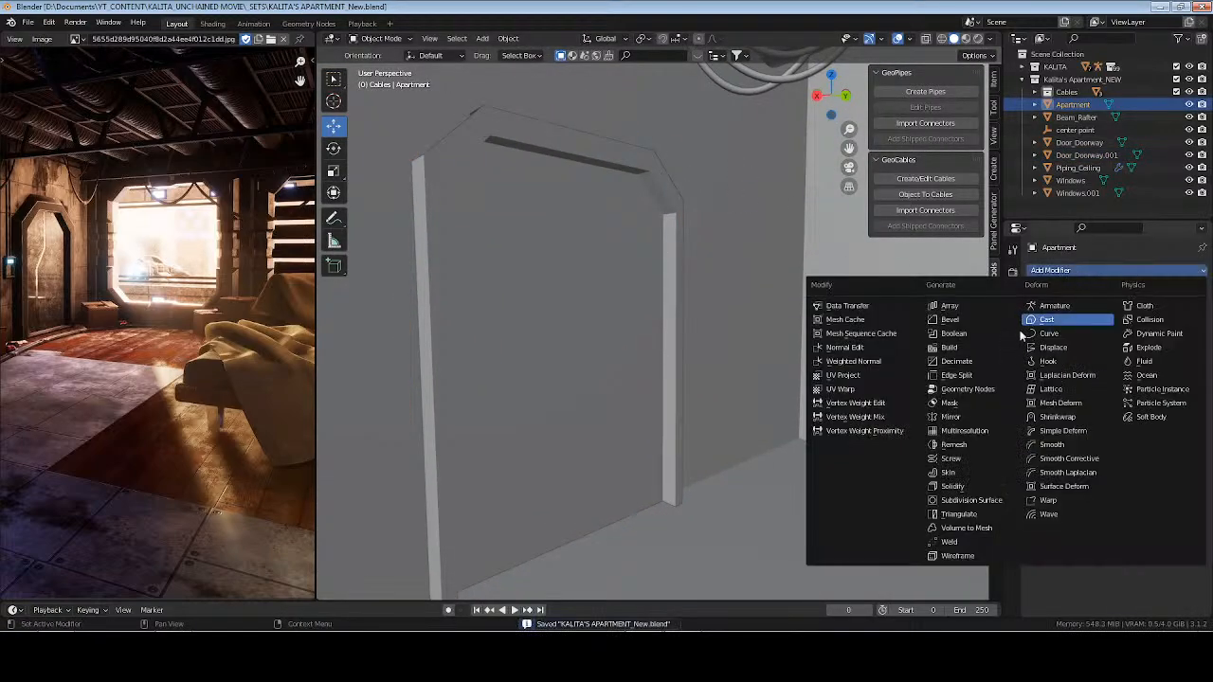
{"action": "left_click", "coordinate": [980, 337]}
{"action": "left_click", "coordinate": [1186, 343]}
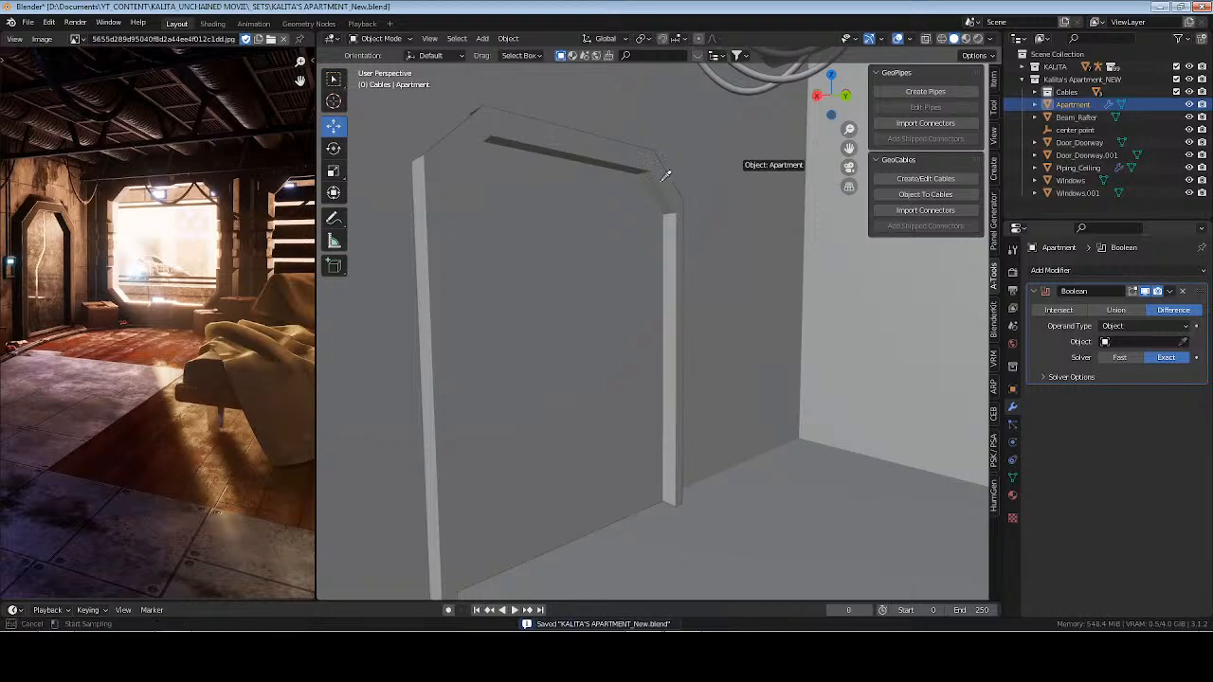
{"action": "left_click", "coordinate": [663, 161]}
{"action": "left_click", "coordinate": [1118, 358]}
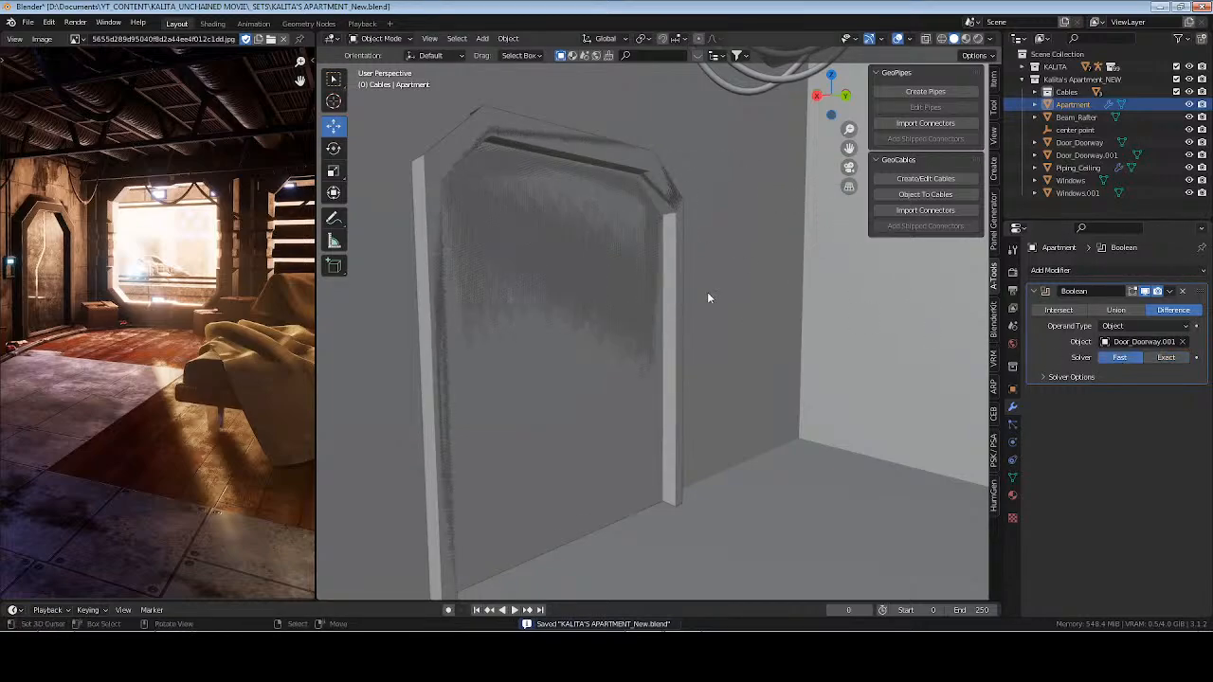
{"action": "key", "text": "ctrl+a"}
Select the recessed back face of the new doorway cut in the Apartment mesh and try growing the selection outward
{"action": "key", "text": "Tab"}
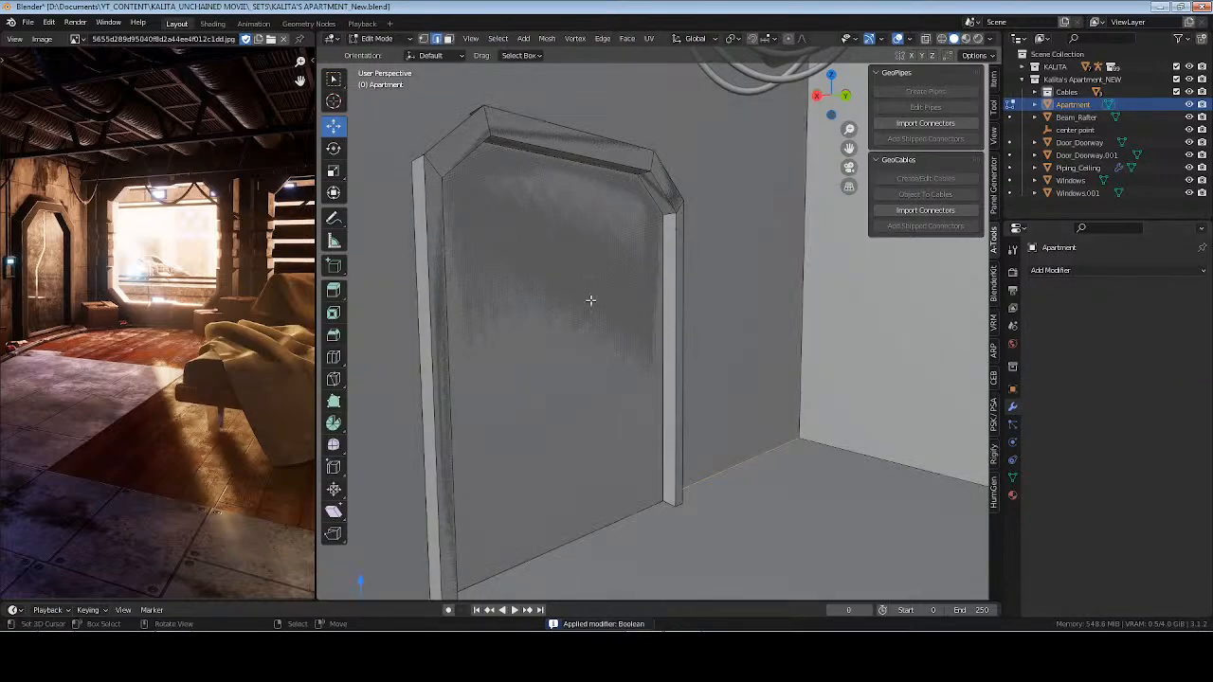
{"action": "left_click", "coordinate": [587, 301]}
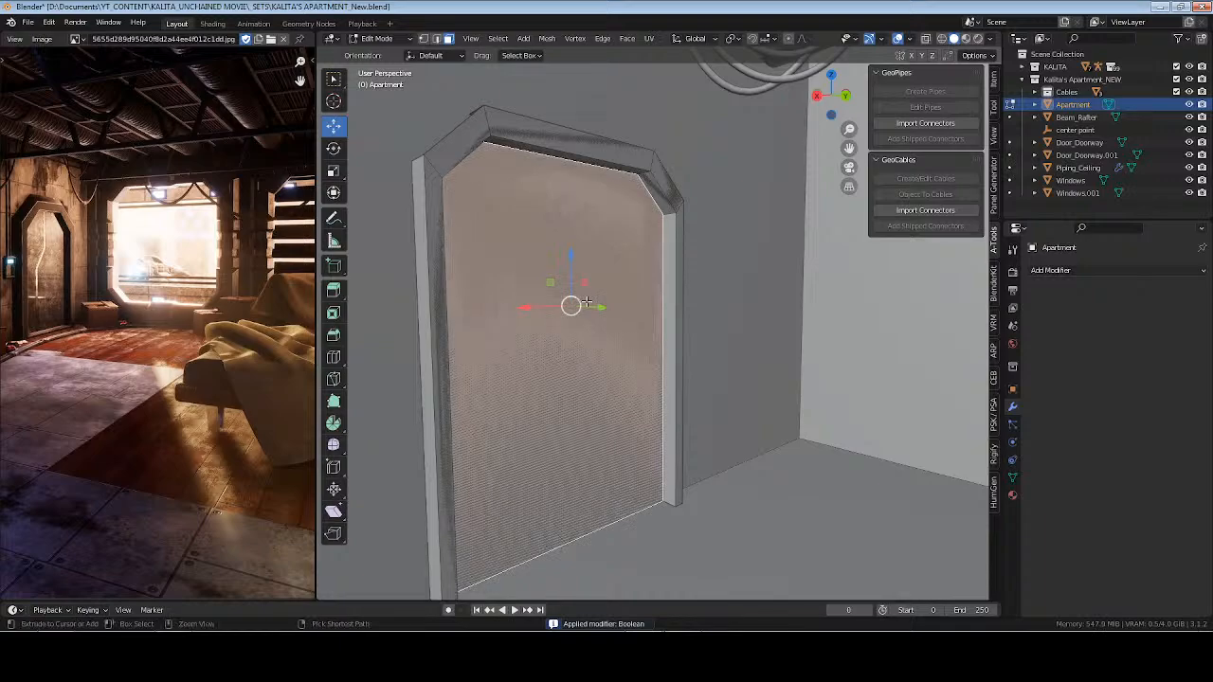
{"action": "key", "text": "ctrl+KP_Add"}
{"action": "key", "text": "ctrl+KP_Add"}
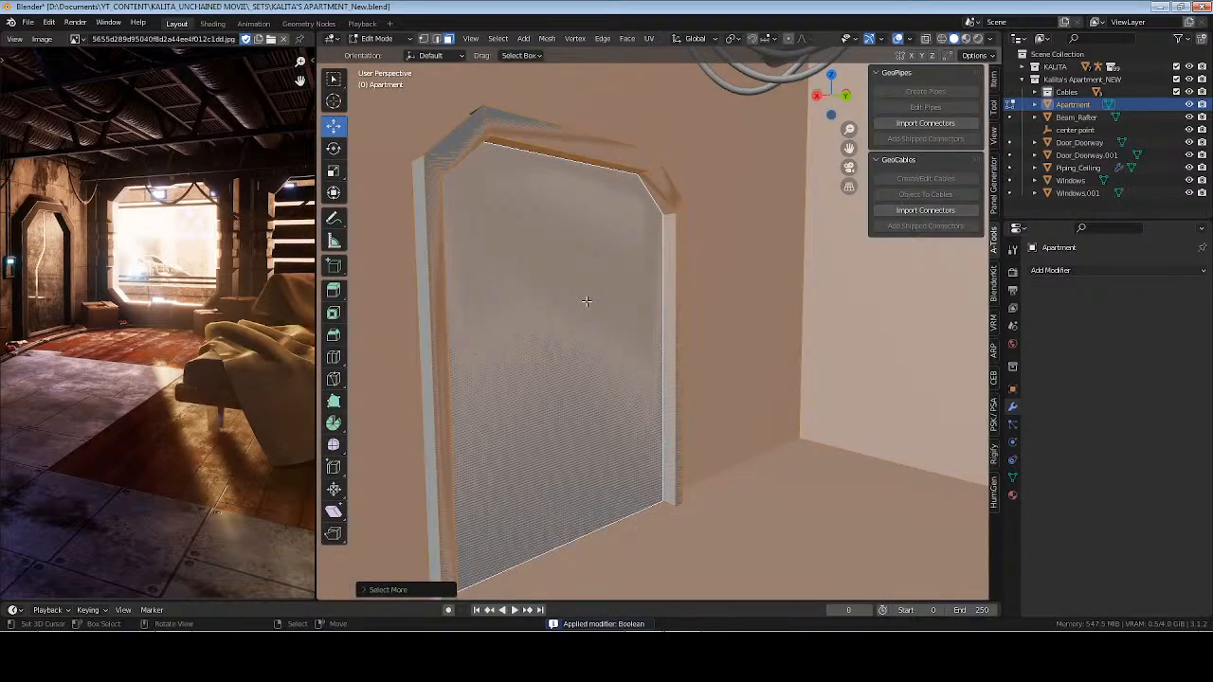
{"action": "left_click", "coordinate": [586, 301]}
Add the front frame faces and the inner side and corner faces of the doorway cut to the Apartment selection
{"action": "middle_click_drag", "start_coordinate": [698, 231], "coordinate": [677, 230]}
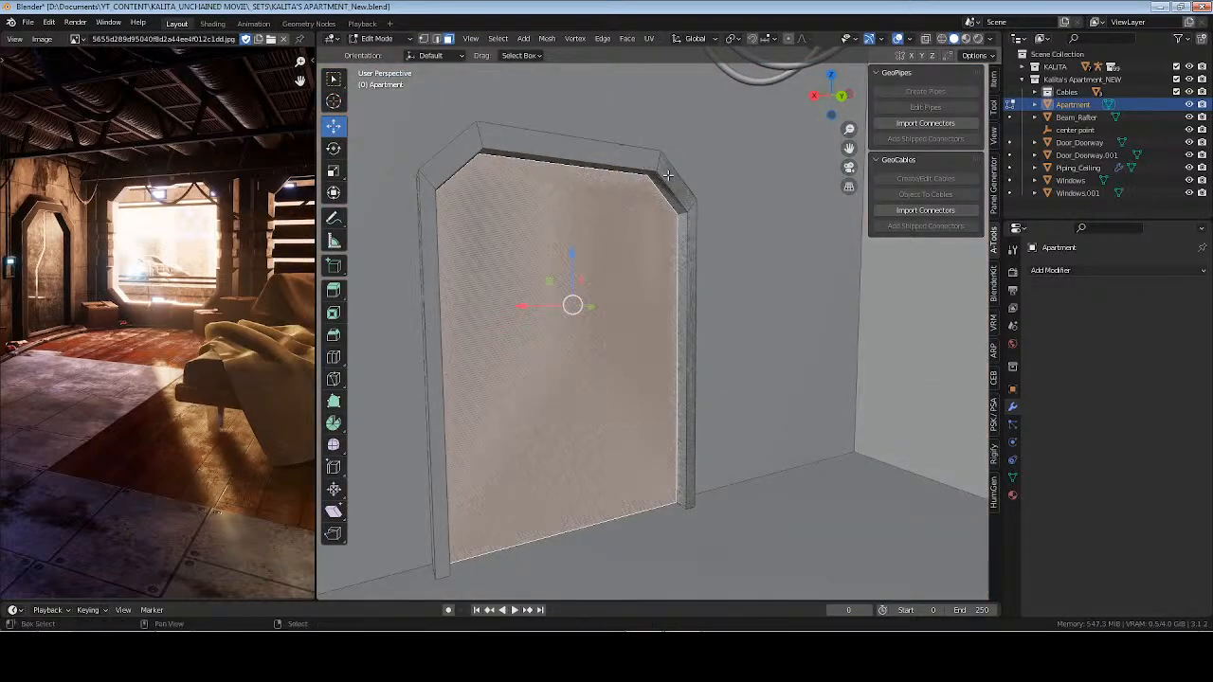
{"action": "left_click", "coordinate": [560, 160], "text": "shift"}
{"action": "left_click", "coordinate": [445, 162], "text": "shift"}
{"action": "left_click", "coordinate": [427, 262], "text": "shift"}
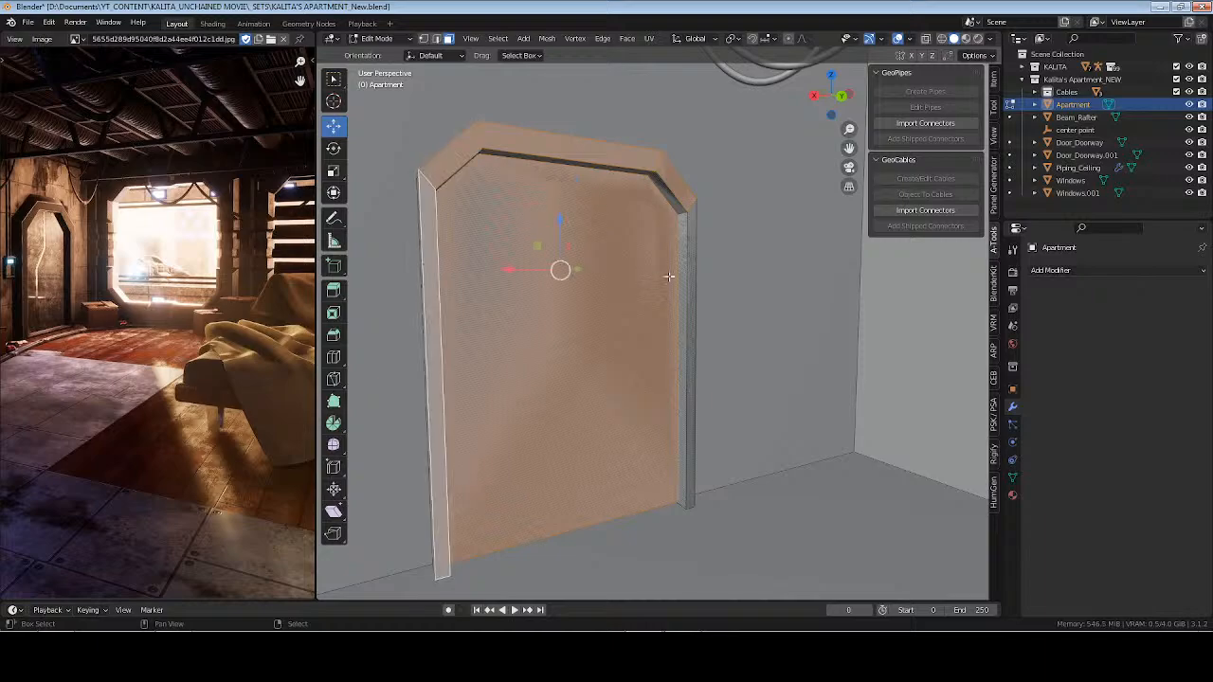
{"action": "left_click", "coordinate": [691, 265], "text": "shift"}
{"action": "left_click", "coordinate": [678, 237], "text": "shift"}
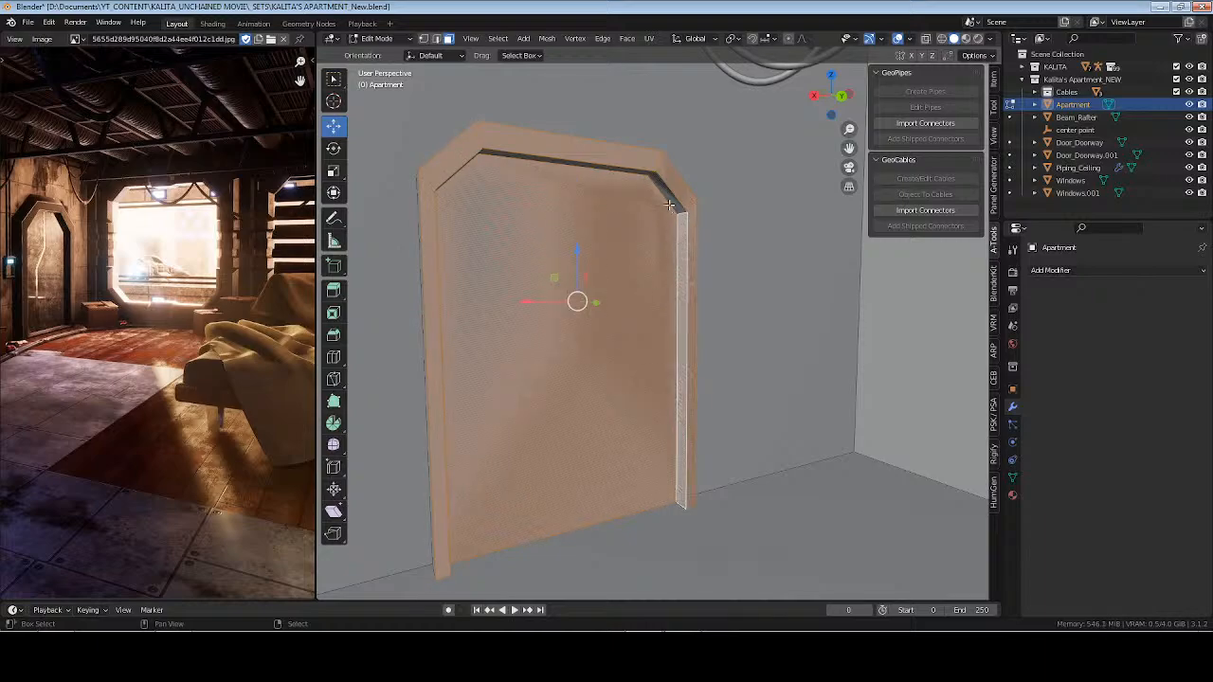
{"action": "left_click", "coordinate": [653, 179], "text": "alt+shift"}
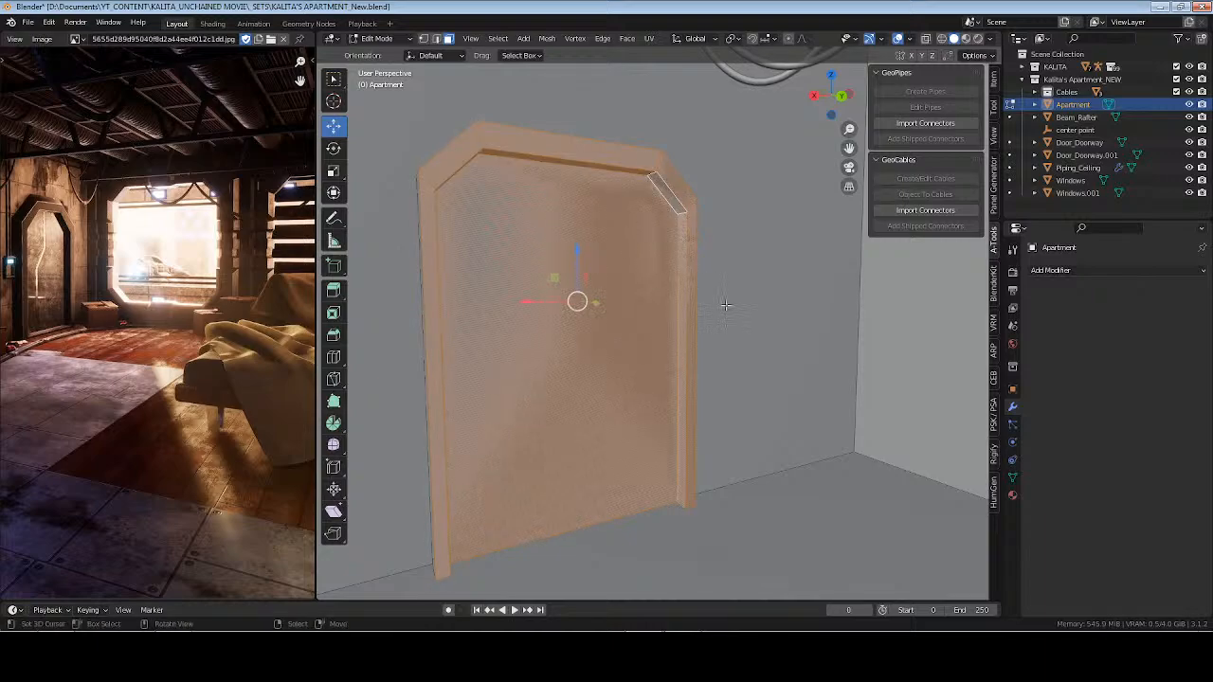
{"action": "middle_click_drag", "start_coordinate": [653, 179], "coordinate": [704, 320]}
{"action": "left_click", "coordinate": [732, 188], "text": "alt+shift"}
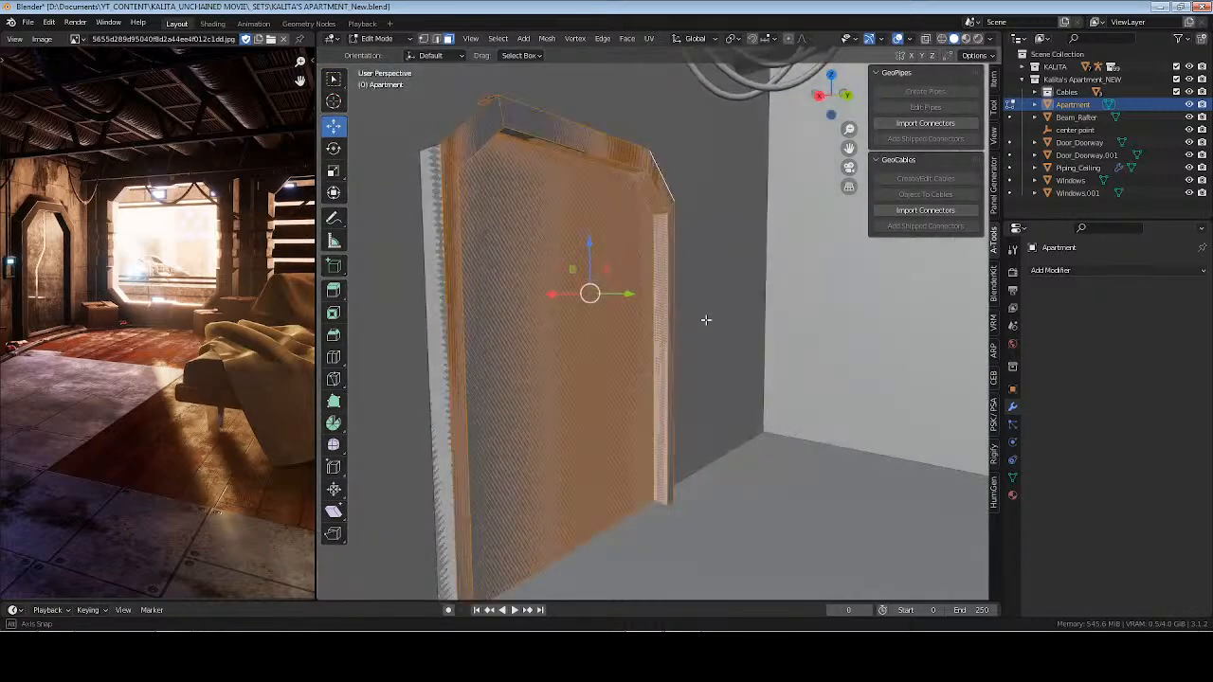
{"action": "middle_click_drag", "start_coordinate": [459, 292], "coordinate": [574, 317]}
{"action": "middle_click_drag", "start_coordinate": [612, 214], "coordinate": [369, 315]}
{"action": "scroll", "coordinate": [817, 274], "scroll_direction": "down", "scroll_amount": 6}
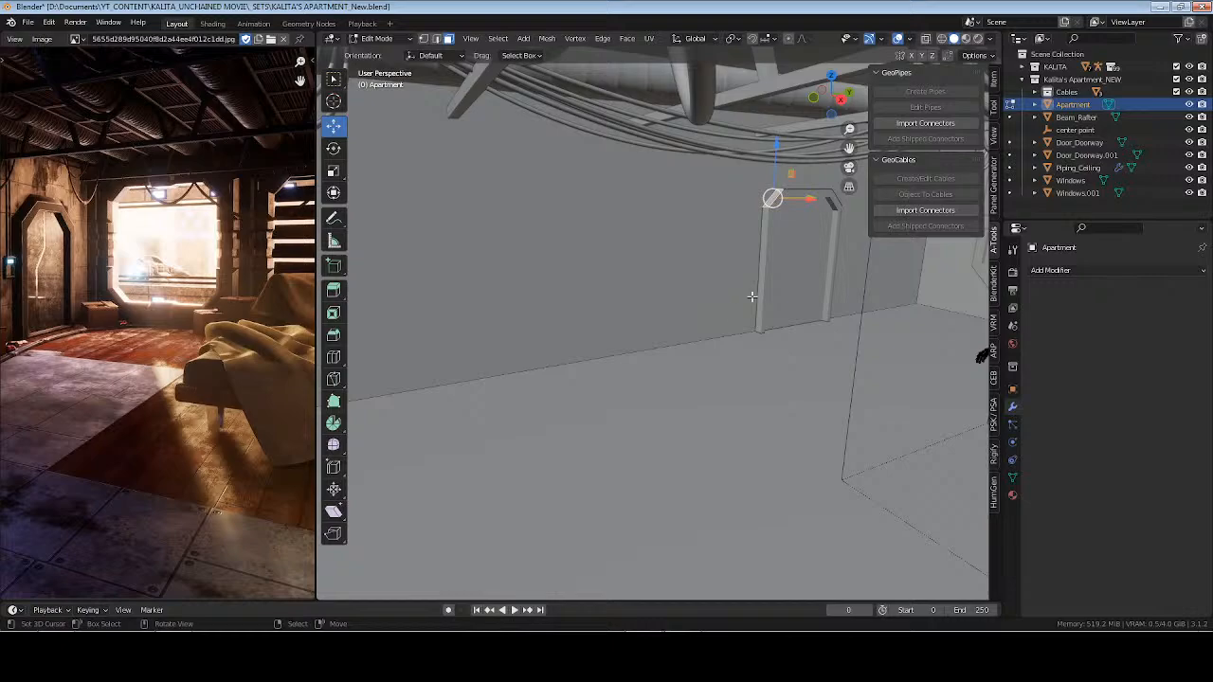
{"action": "middle_click_drag", "start_coordinate": [751, 297], "coordinate": [630, 302]}
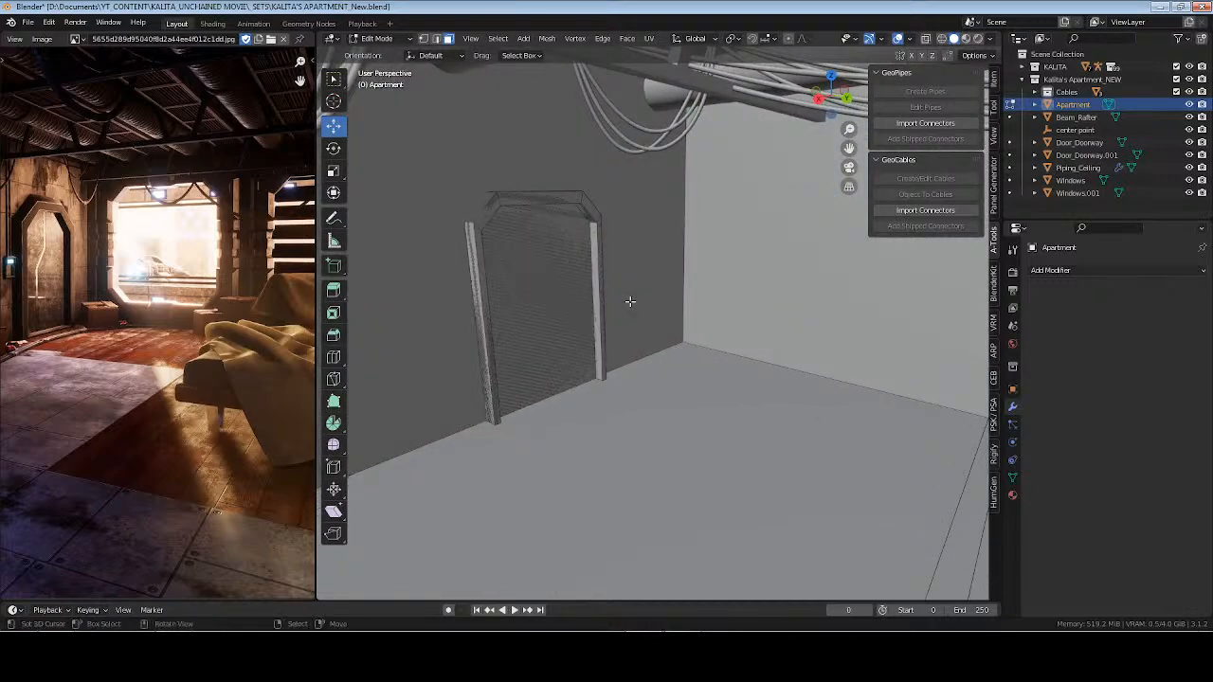
Delete Door_Doorway.001 from the end wall and select Apartment
{"action": "key", "text": "Tab"}
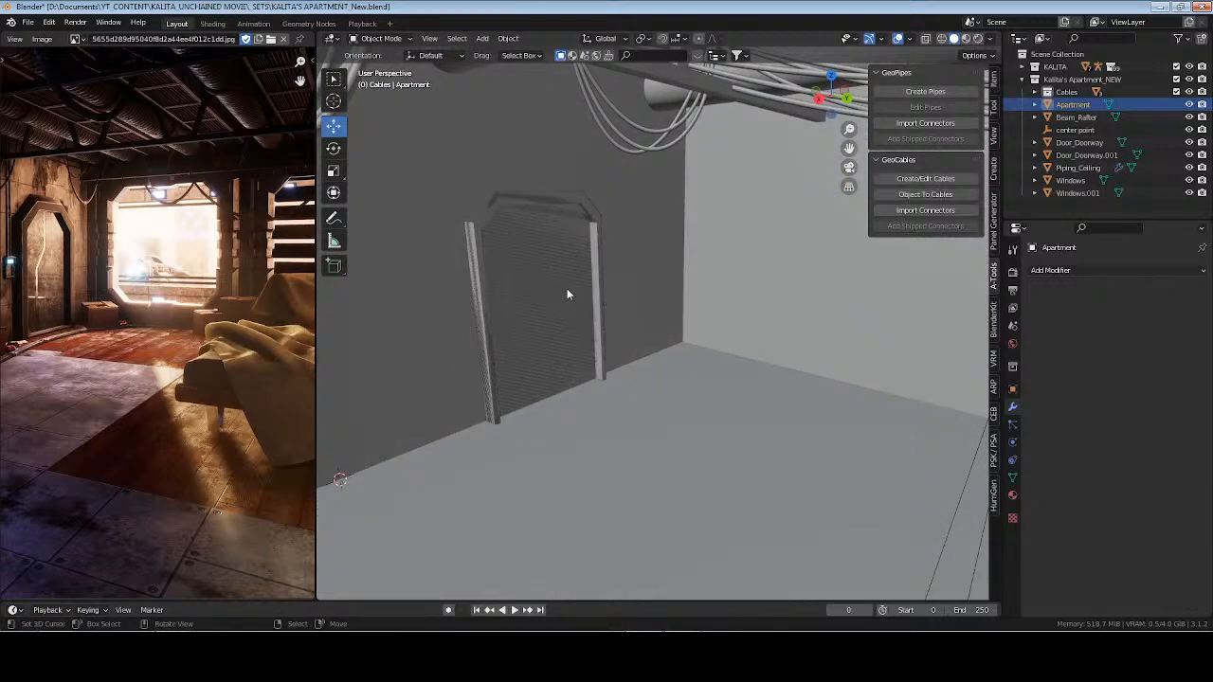
{"action": "left_click", "coordinate": [547, 288]}
{"action": "key", "text": "x"}
{"action": "left_click", "coordinate": [593, 275]}
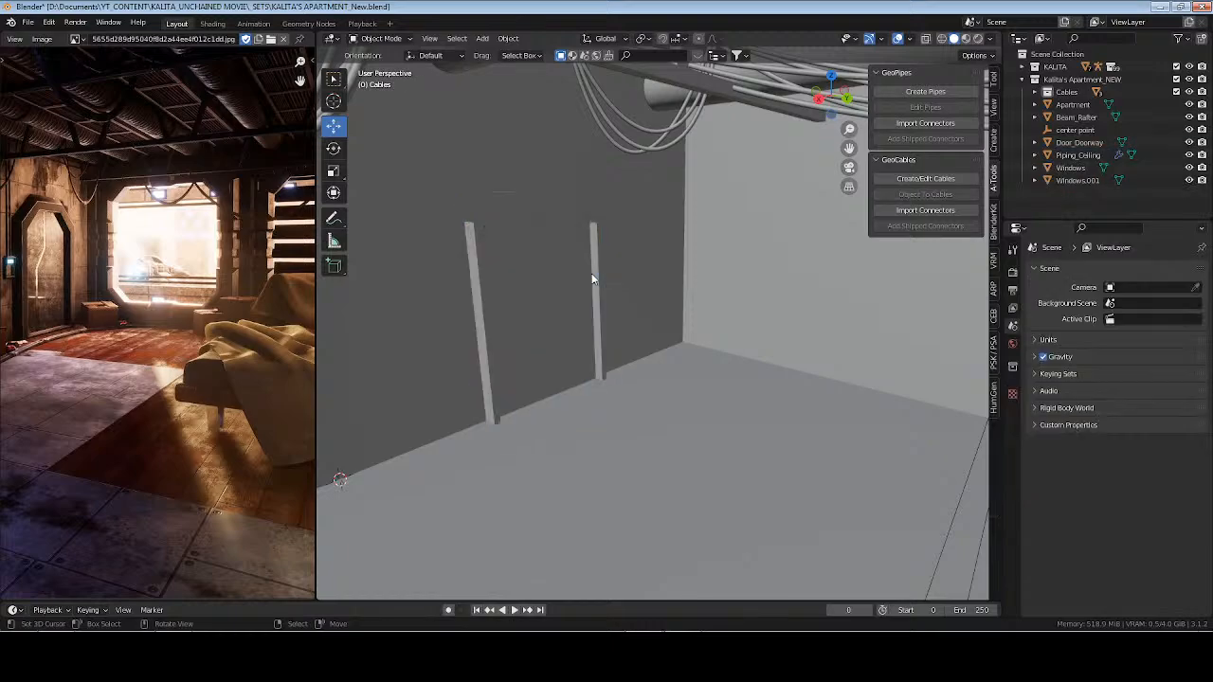
{"action": "left_click", "coordinate": [575, 284]}
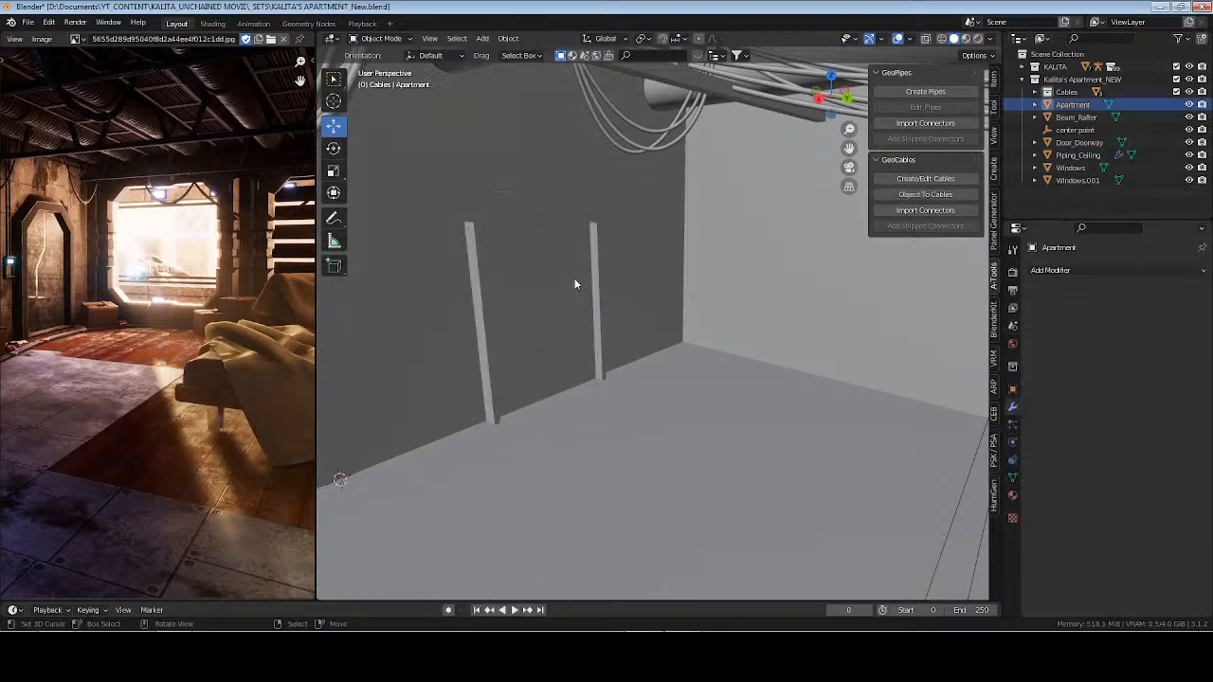
Step back through the undo history to before the Boolean was applied, and remove that Boolean modifier from Apartment
{"action": "left_click", "coordinate": [50, 23]}
{"action": "mouse_move", "coordinate": [70, 67]}
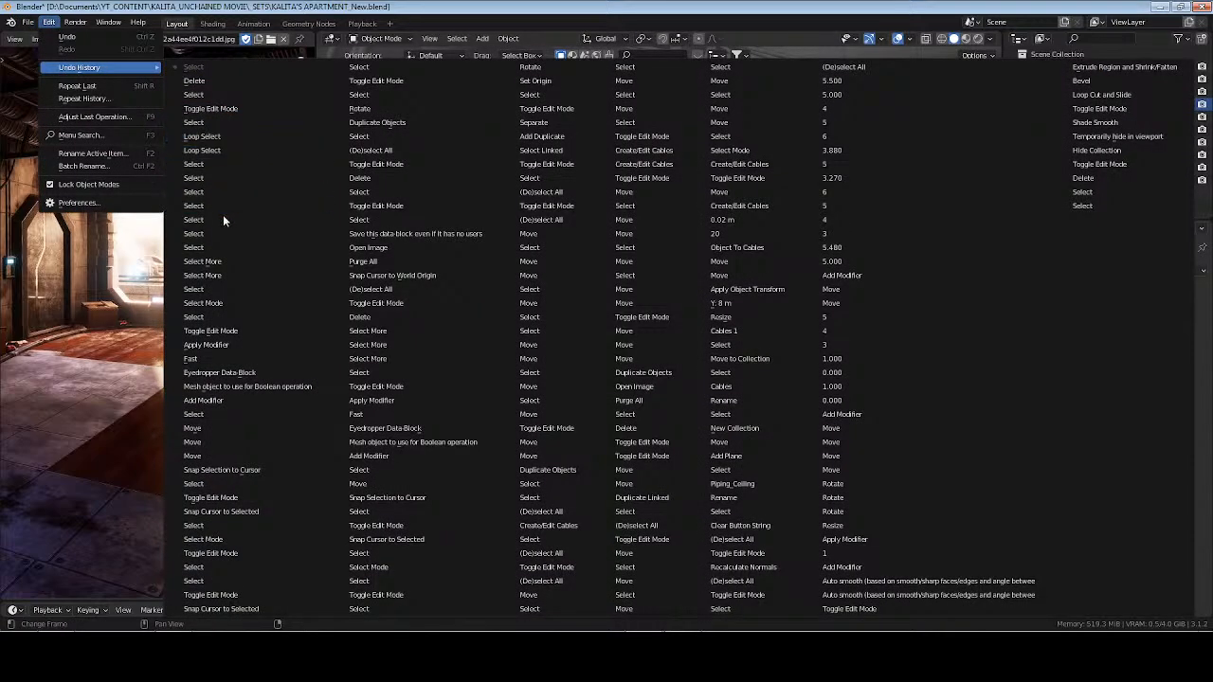
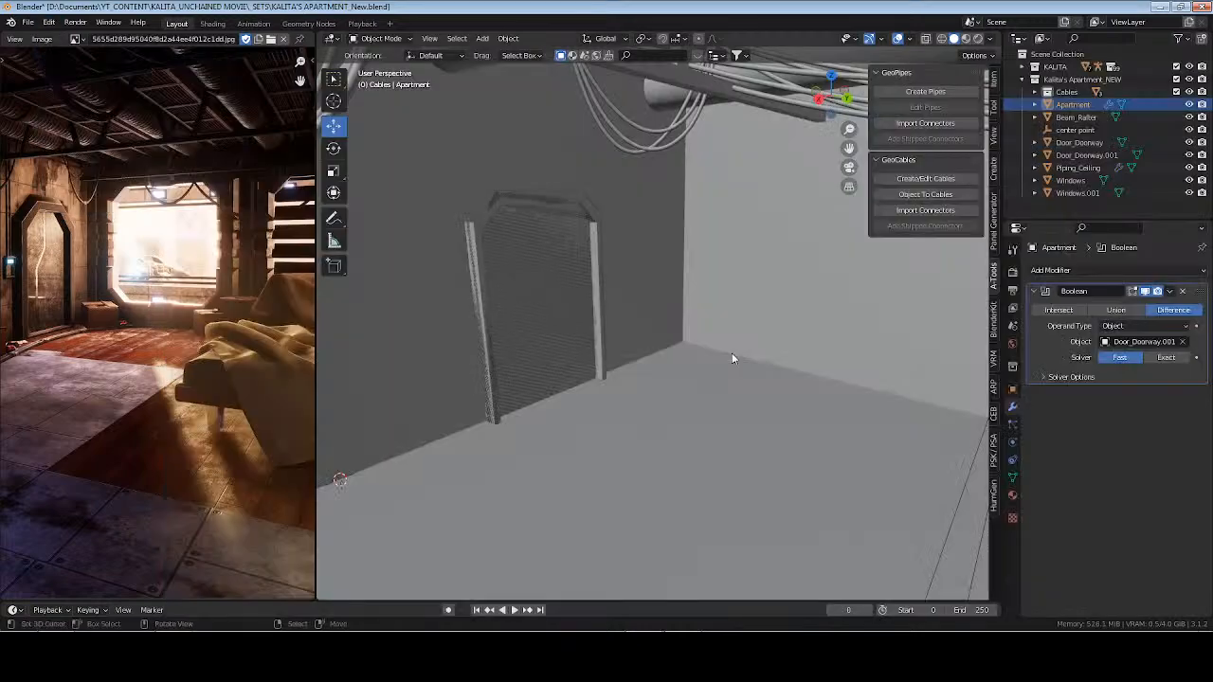
{"action": "middle_click_drag", "start_coordinate": [602, 328], "coordinate": [517, 288]}
{"action": "left_click", "coordinate": [1183, 292]}
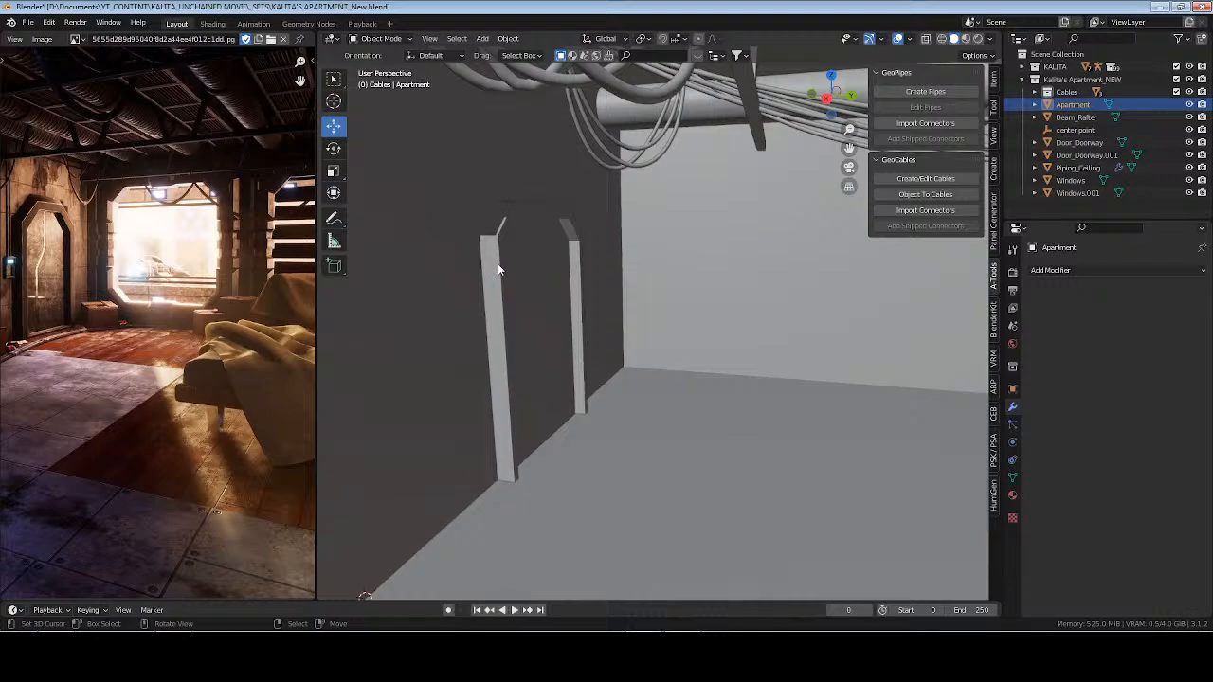
Delete the duplicate doorway object, Door_Doorway.001
{"action": "left_click", "coordinate": [498, 263]}
{"action": "key", "text": "x"}
{"action": "left_click", "coordinate": [500, 263]}
Inspect the upper corner of the Door_Doorway frame in its mesh
{"action": "middle_click_drag", "start_coordinate": [674, 290], "coordinate": [587, 281]}
{"action": "left_click", "coordinate": [581, 219]}
{"action": "key", "text": "KP_Decimal"}
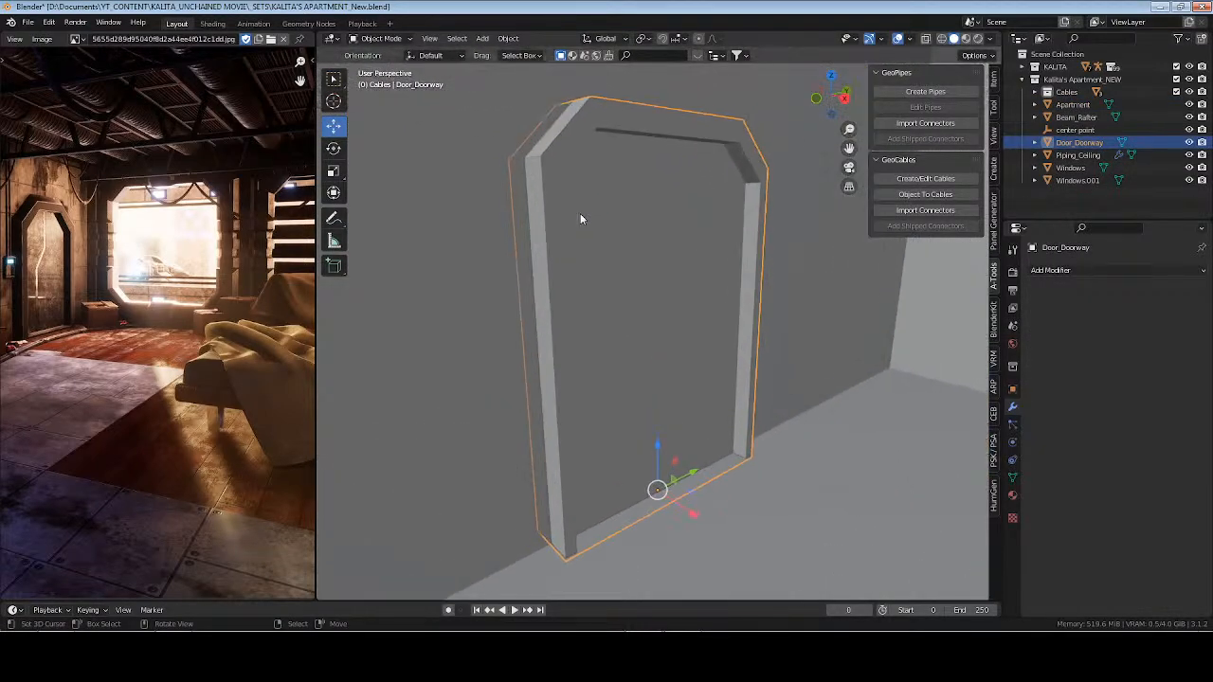
{"action": "key", "text": "Tab"}
{"action": "mouse_move", "coordinate": [580, 217]}
{"action": "middle_mouse_down"}
{"action": "mouse_move", "coordinate": [522, 300]}
{"action": "mouse_move", "coordinate": [591, 259]}
{"action": "middle_mouse_up"}
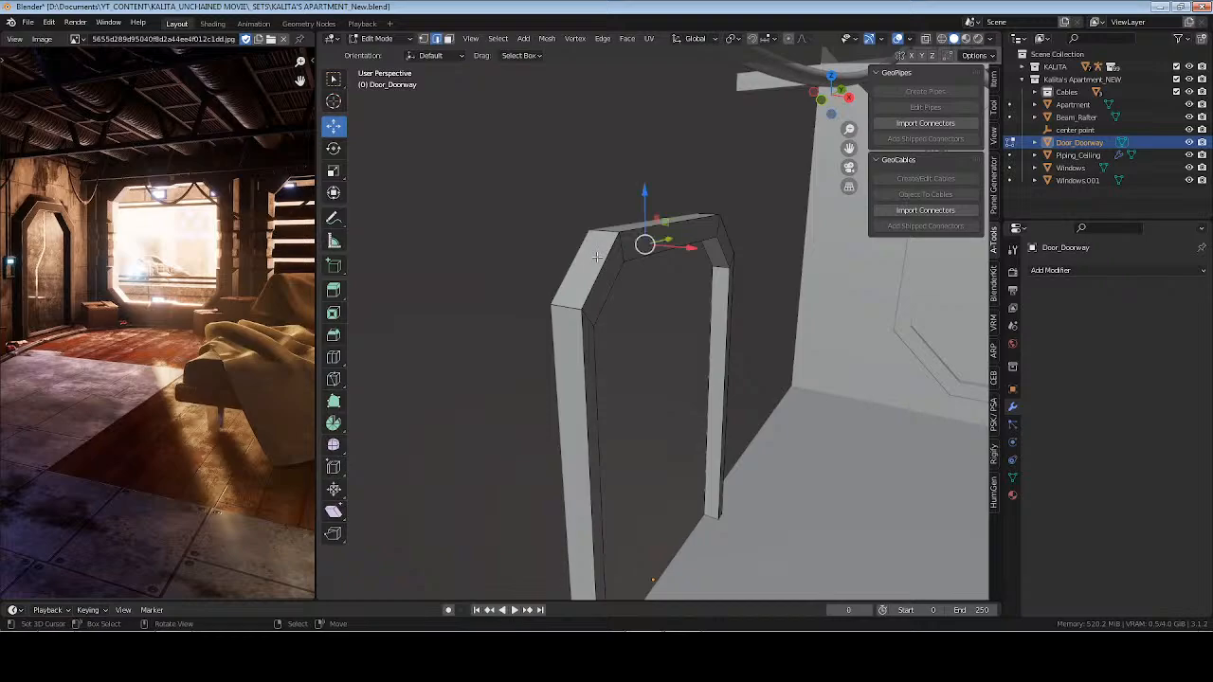
{"action": "left_click", "coordinate": [597, 258]}
{"action": "key", "text": "Tab"}
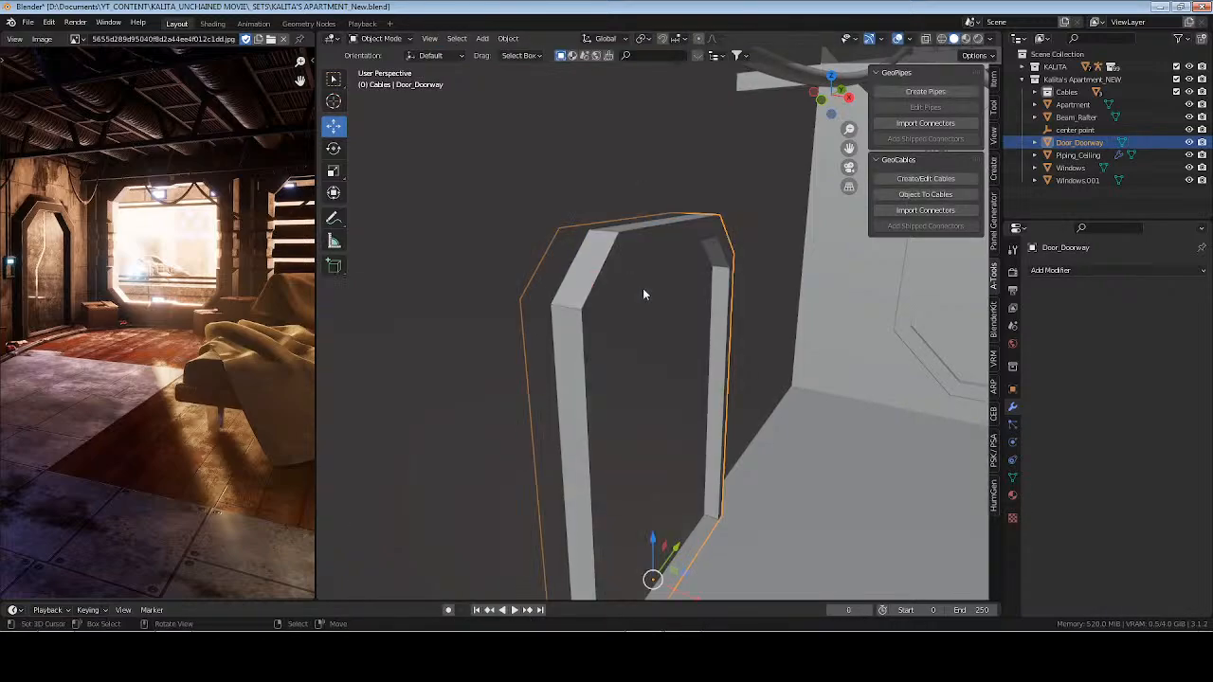
Separate the slanted corner face of the door frame from the Apartment mesh into its own object
{"action": "left_click", "coordinate": [585, 260]}
{"action": "key", "text": "Tab"}
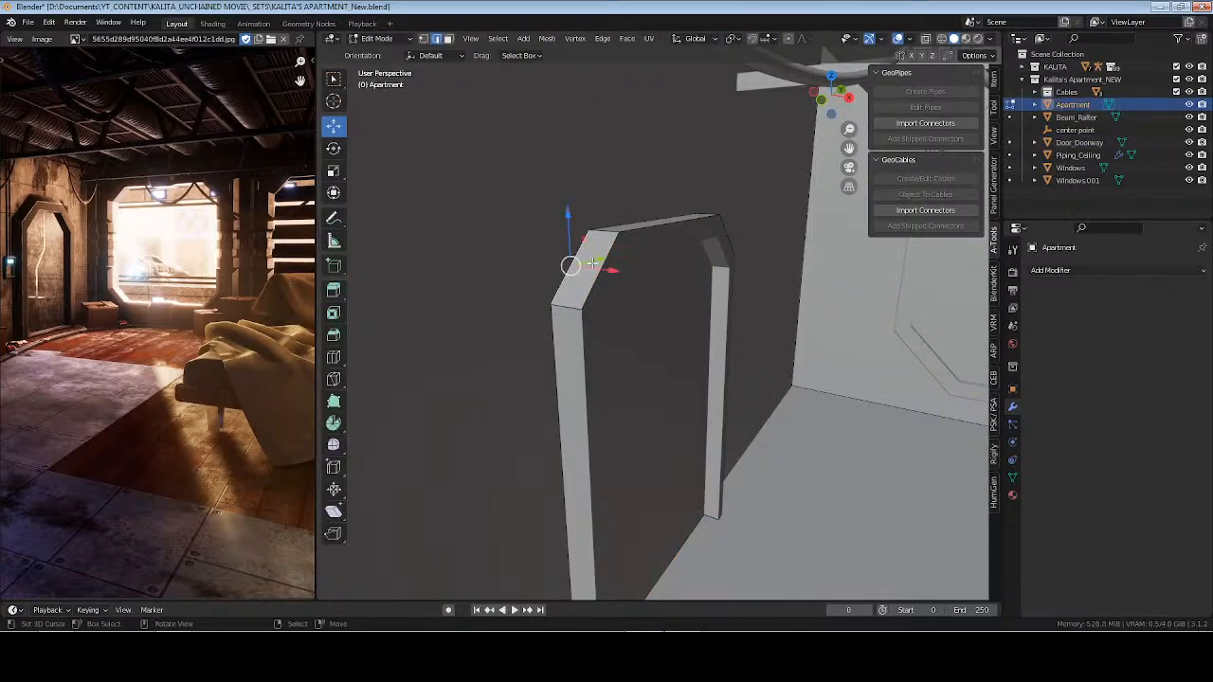
{"action": "left_click", "coordinate": [592, 262]}
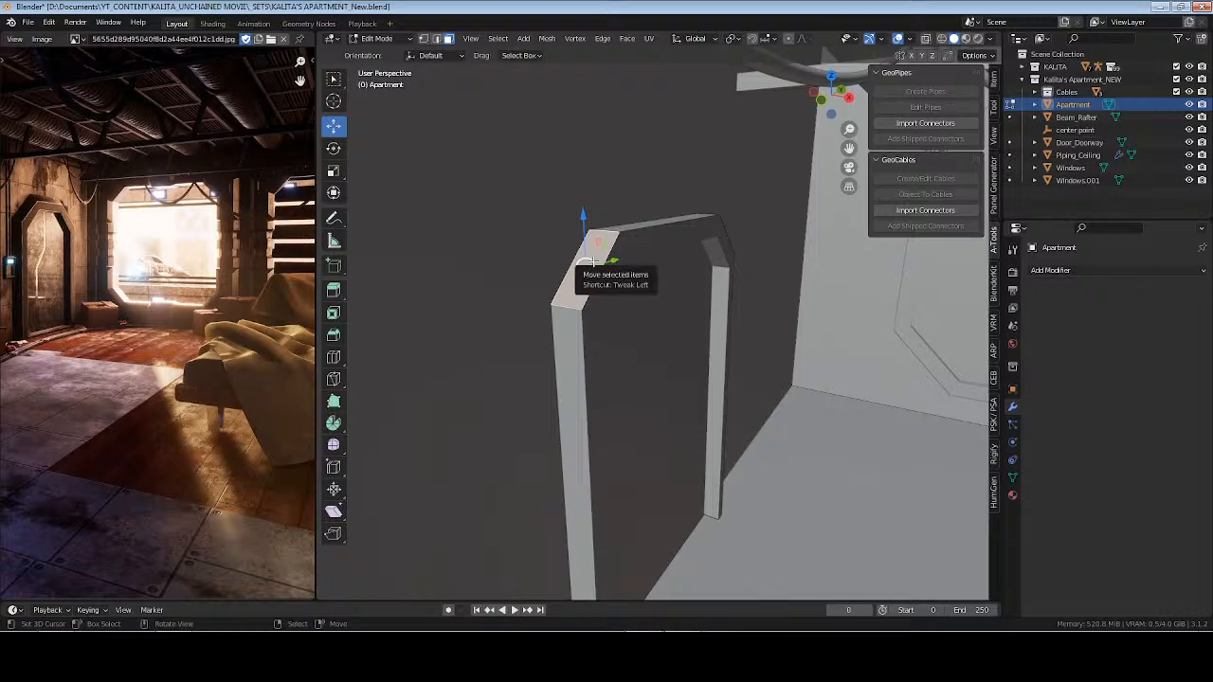
{"action": "key", "text": "p"}
{"action": "left_click", "coordinate": [550, 260]}
{"action": "key", "text": "Tab"}
Join the separated corner face, Apartment.001, into Door_Doorway
{"action": "left_click", "coordinate": [594, 266]}
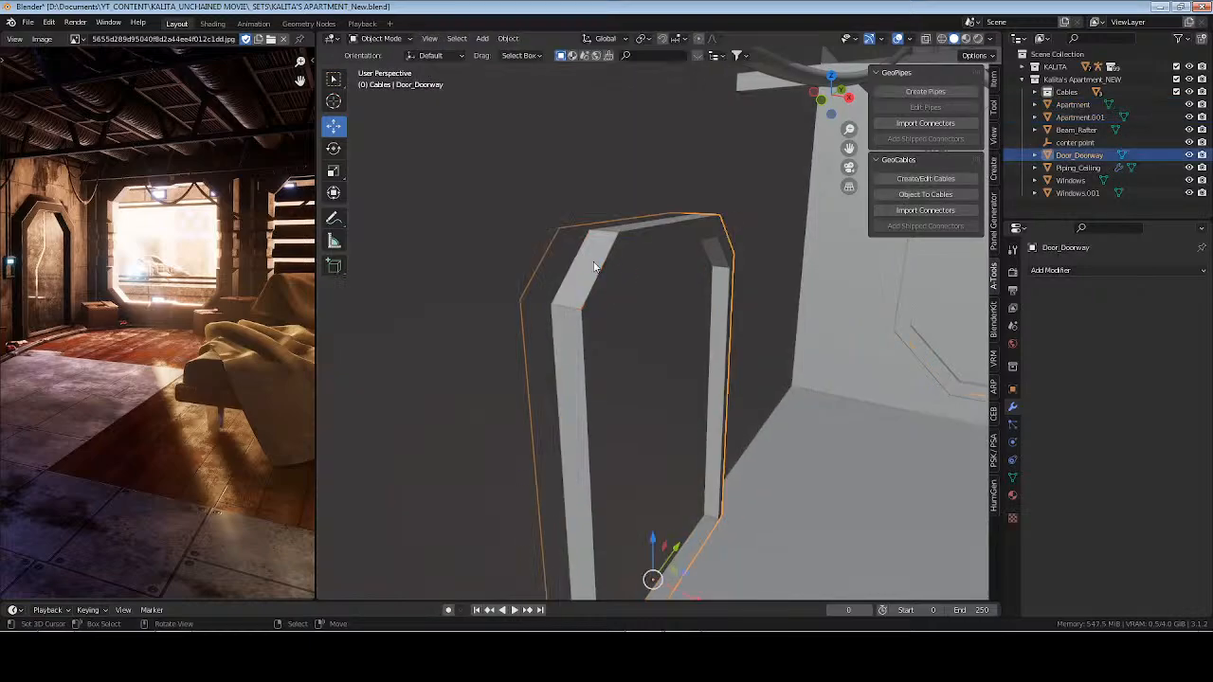
{"action": "left_click", "coordinate": [596, 266]}
{"action": "left_click", "coordinate": [636, 233], "text": "shift"}
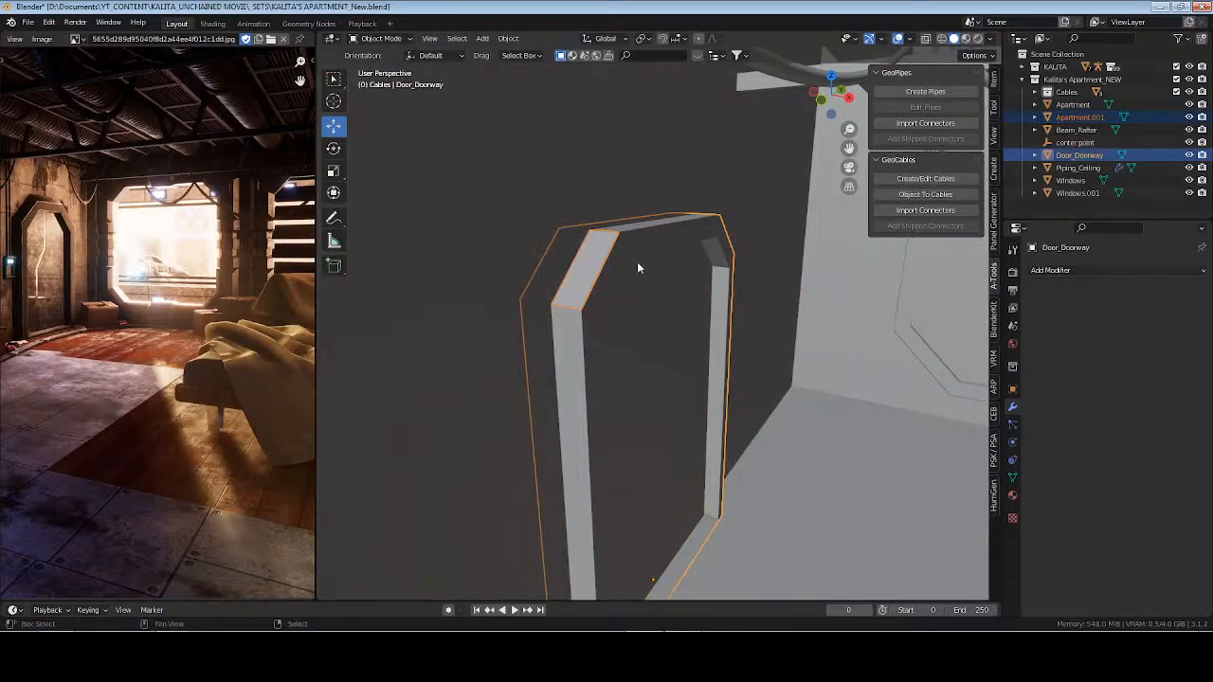
{"action": "key", "text": "ctrl+j"}
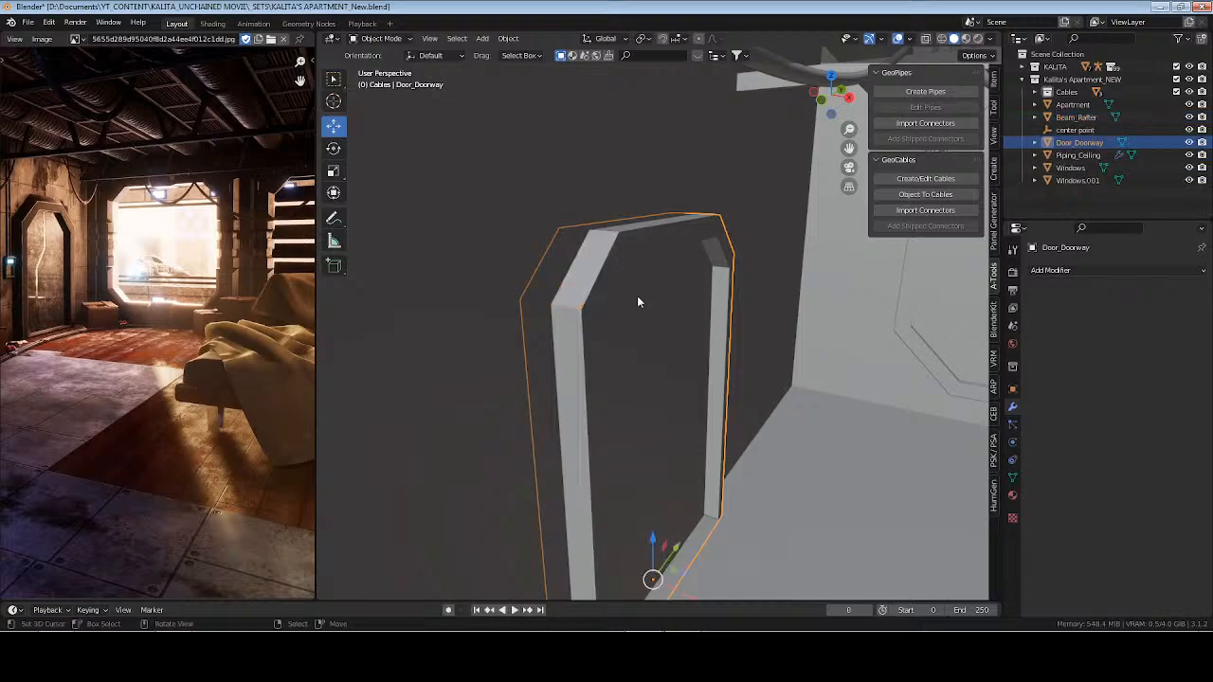
Try to move the top face of the Door_Doorway frame
{"action": "key", "text": "Tab"}
{"action": "key", "text": "KP_Decimal"}
{"action": "left_click", "coordinate": [635, 232]}
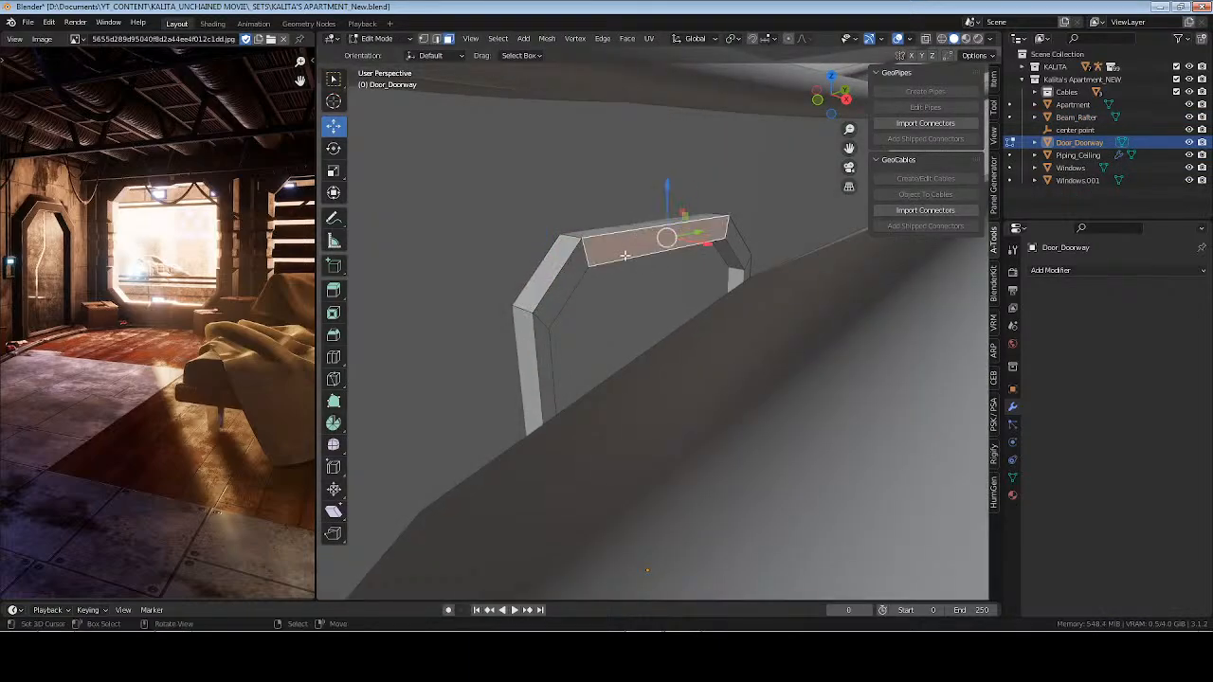
{"action": "middle_click_drag", "start_coordinate": [626, 251], "coordinate": [653, 260]}
{"action": "left_click", "coordinate": [653, 238]}
{"action": "key", "text": "g"}
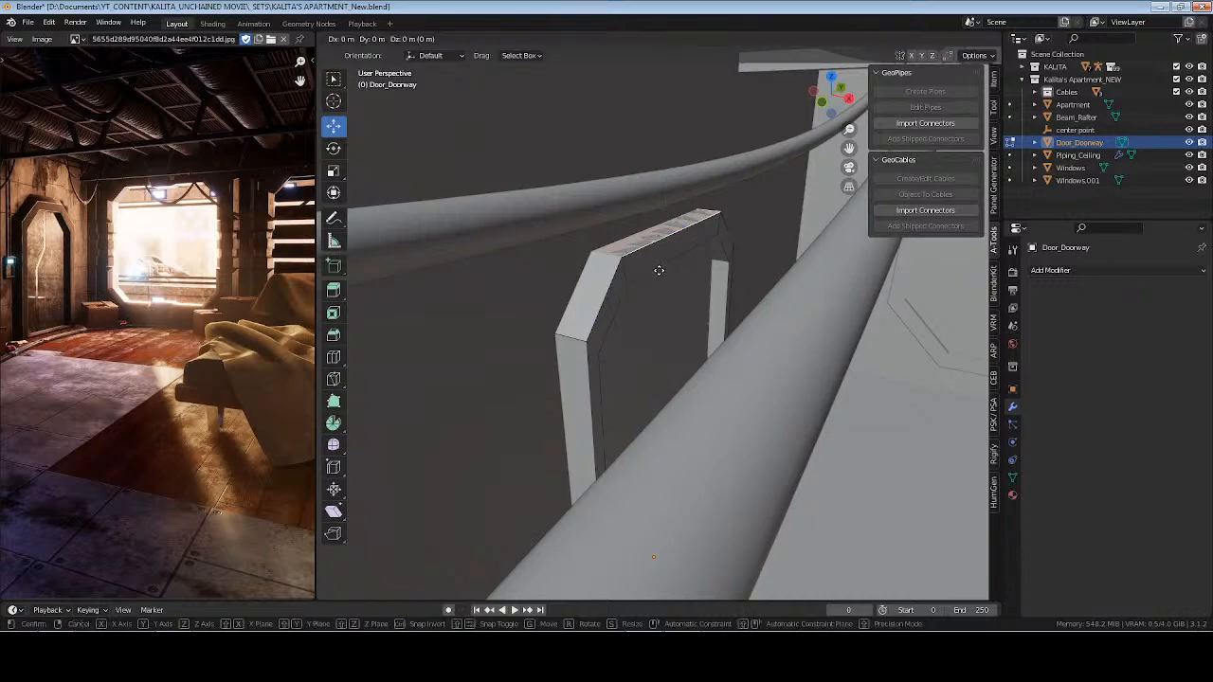
{"action": "right_click", "coordinate": [715, 252]}
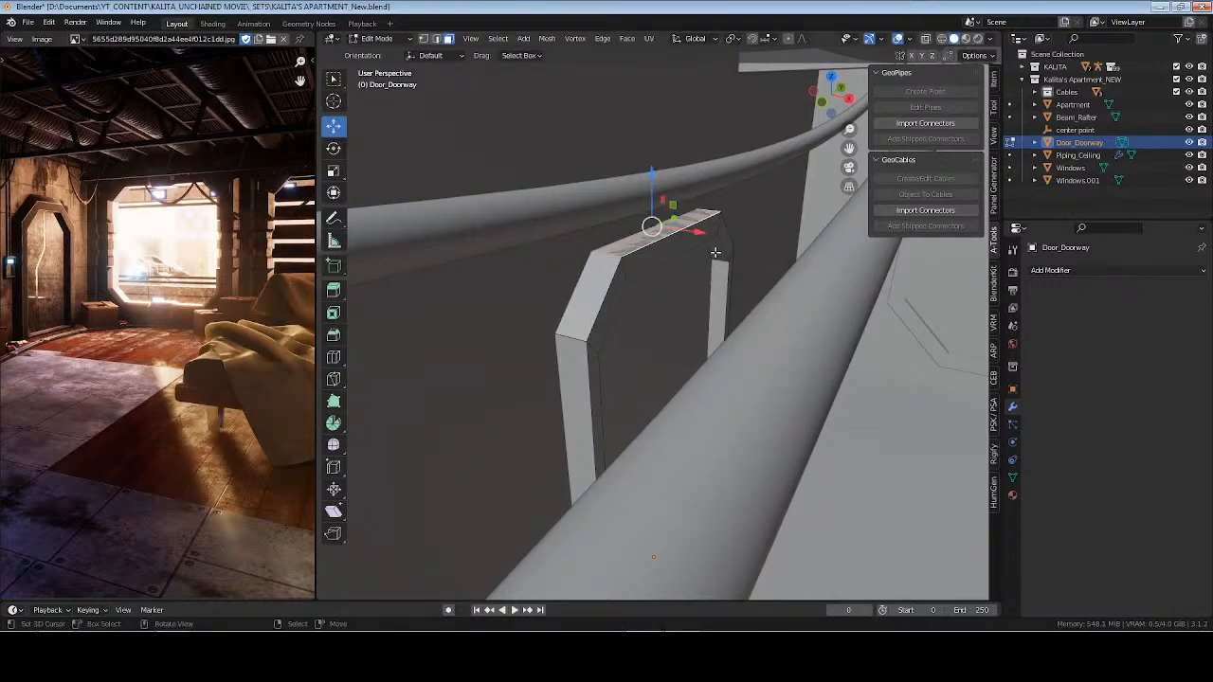
Isolate Door_Doorway in local view and check the edges around the gap at its upper corner in edge select mode
{"action": "key", "text": "Tab"}
{"action": "key", "text": "KP_Divide"}
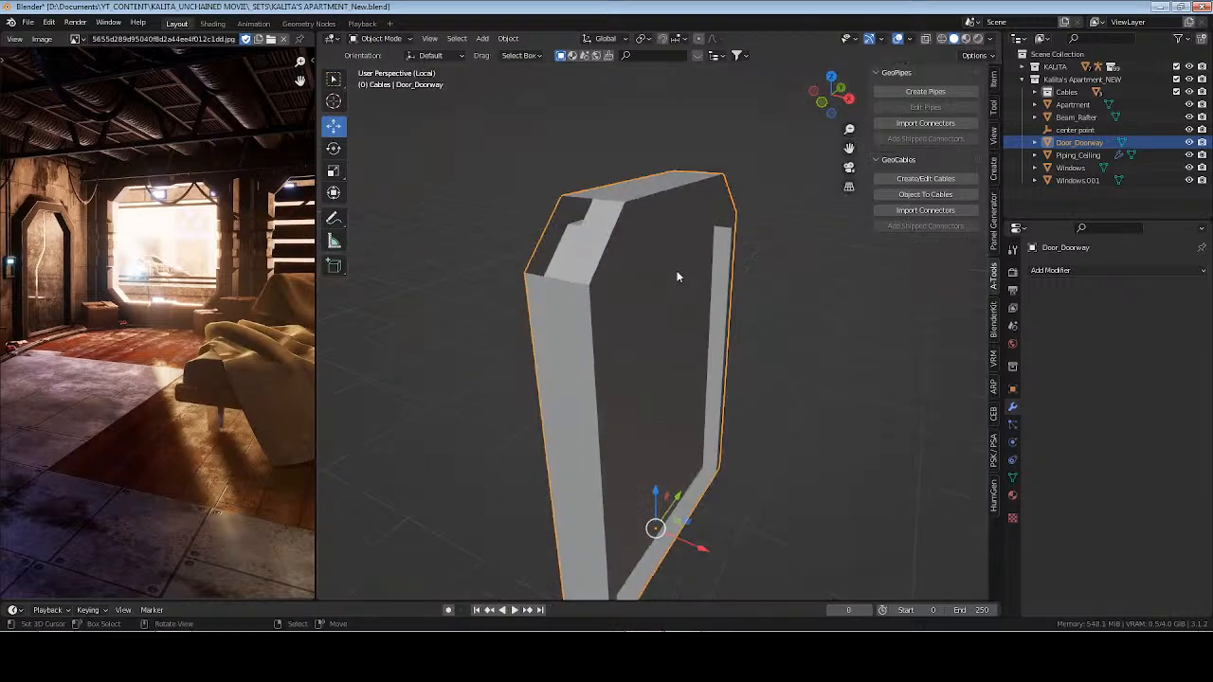
{"action": "middle_click_drag", "start_coordinate": [648, 202], "coordinate": [726, 271], "text": "shift"}
{"action": "key", "text": "Tab"}
{"action": "key", "text": "2"}
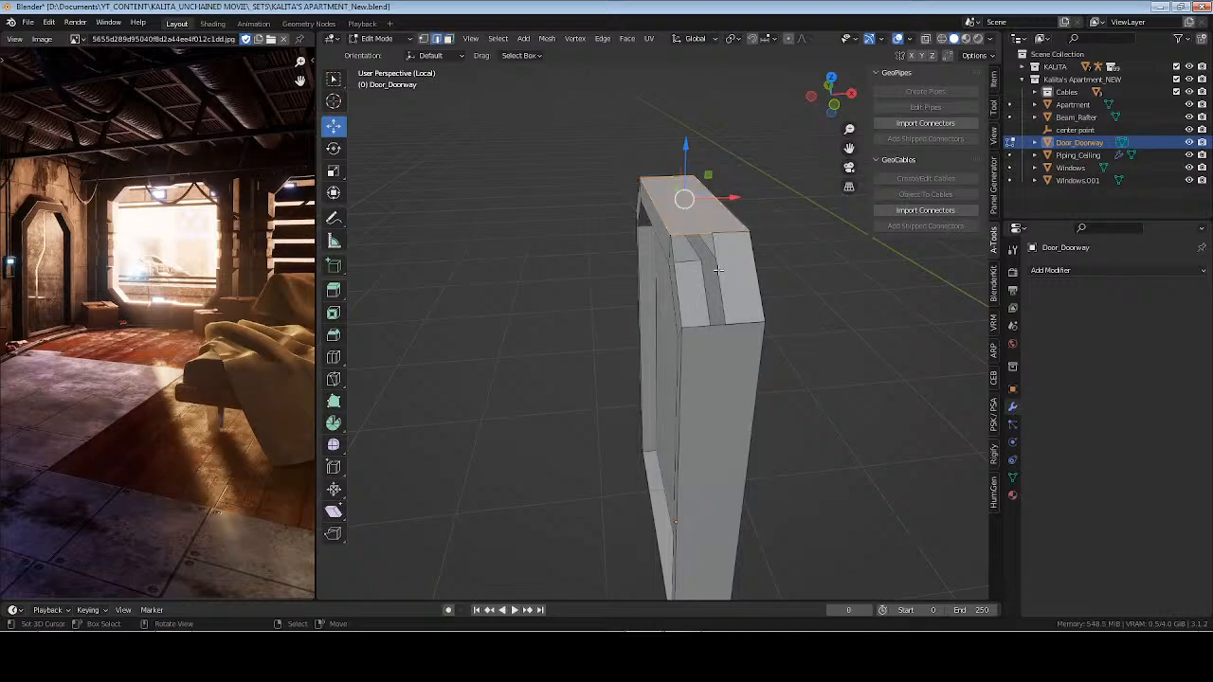
{"action": "left_click", "coordinate": [718, 275], "text": "alt"}
{"action": "right_click", "coordinate": [672, 269], "text": "alt"}
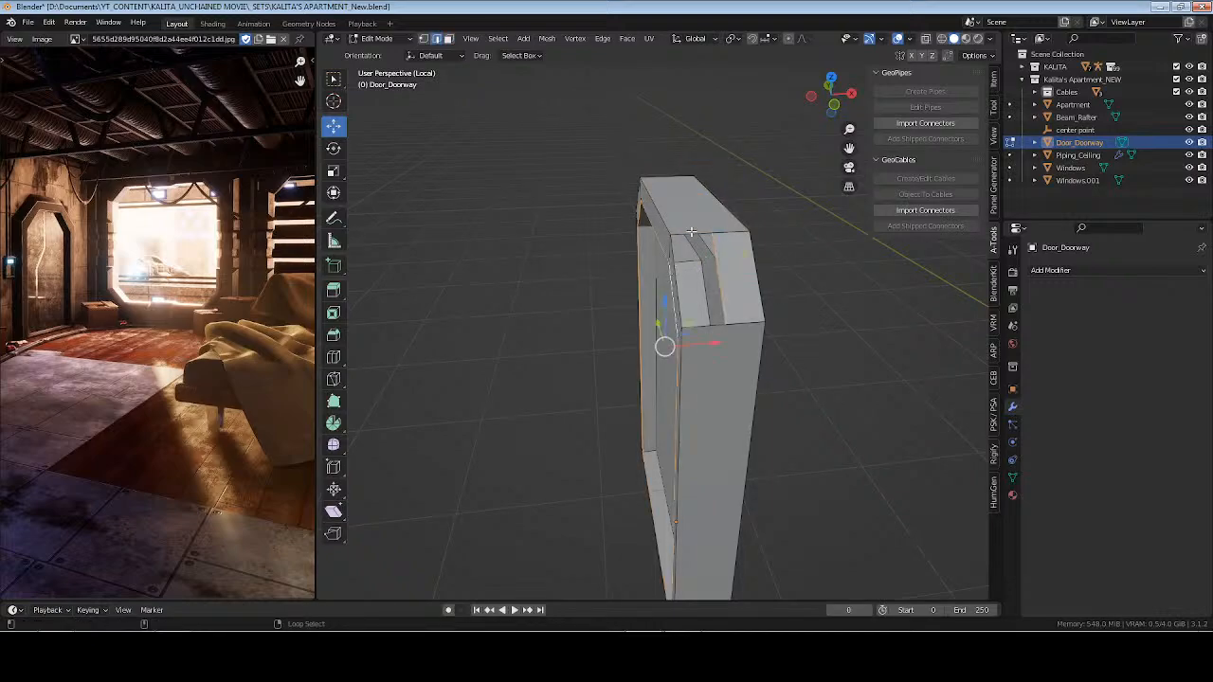
{"action": "right_click", "coordinate": [688, 232]}
{"action": "right_click", "coordinate": [701, 210]}
Test moving the top face of the isolated door frame in face select mode
{"action": "key", "text": "3"}
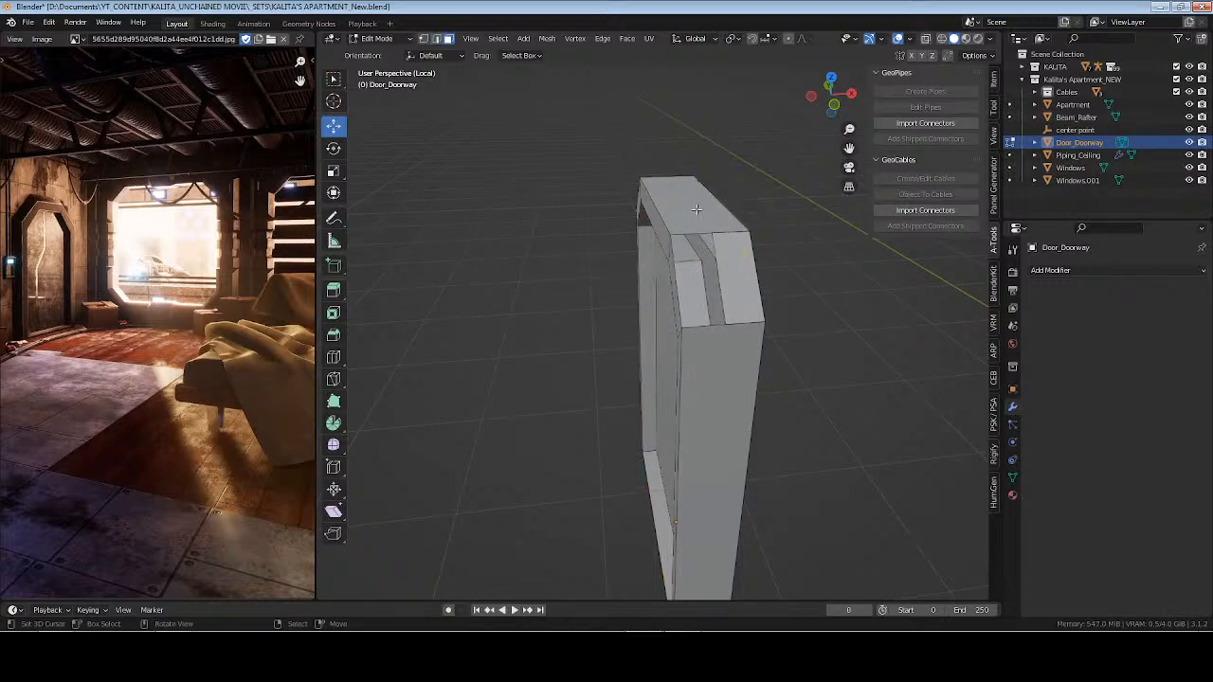
{"action": "right_click", "coordinate": [702, 207]}
{"action": "key", "text": "g"}
{"action": "left_click", "coordinate": [704, 232]}
{"action": "key", "text": "Tab"}
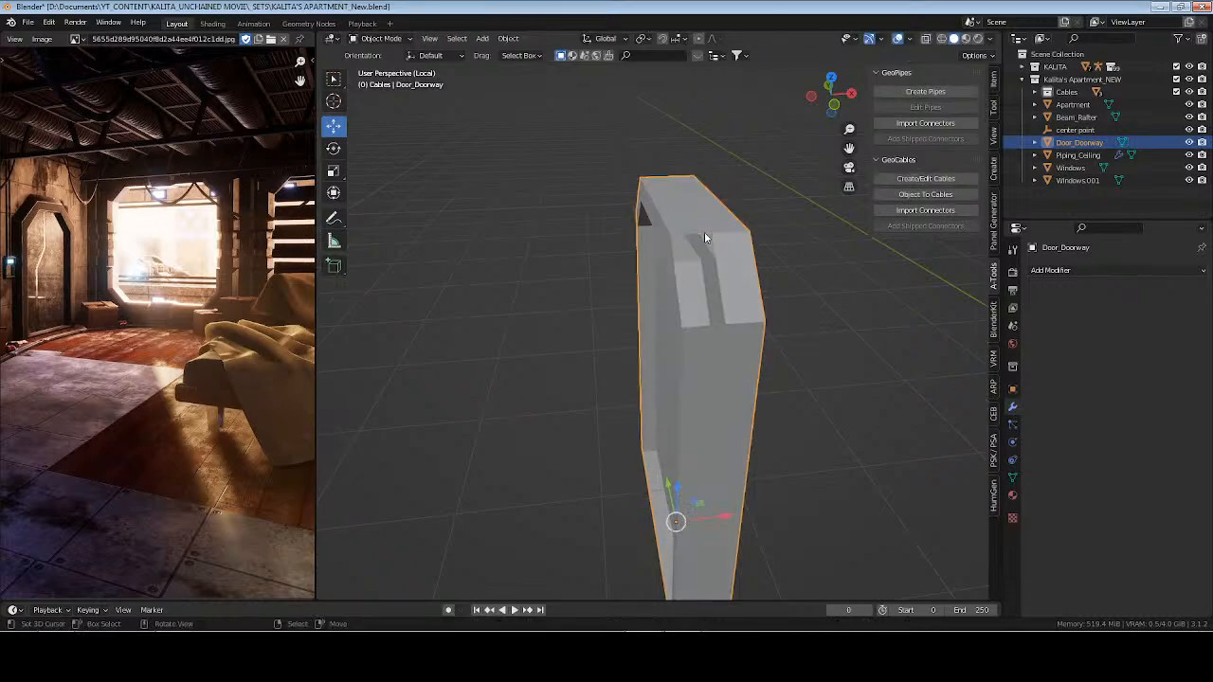
Run Delete Loose on all of Door_Doorway's geometry
{"action": "key", "text": "Tab"}
{"action": "key", "text": "a"}
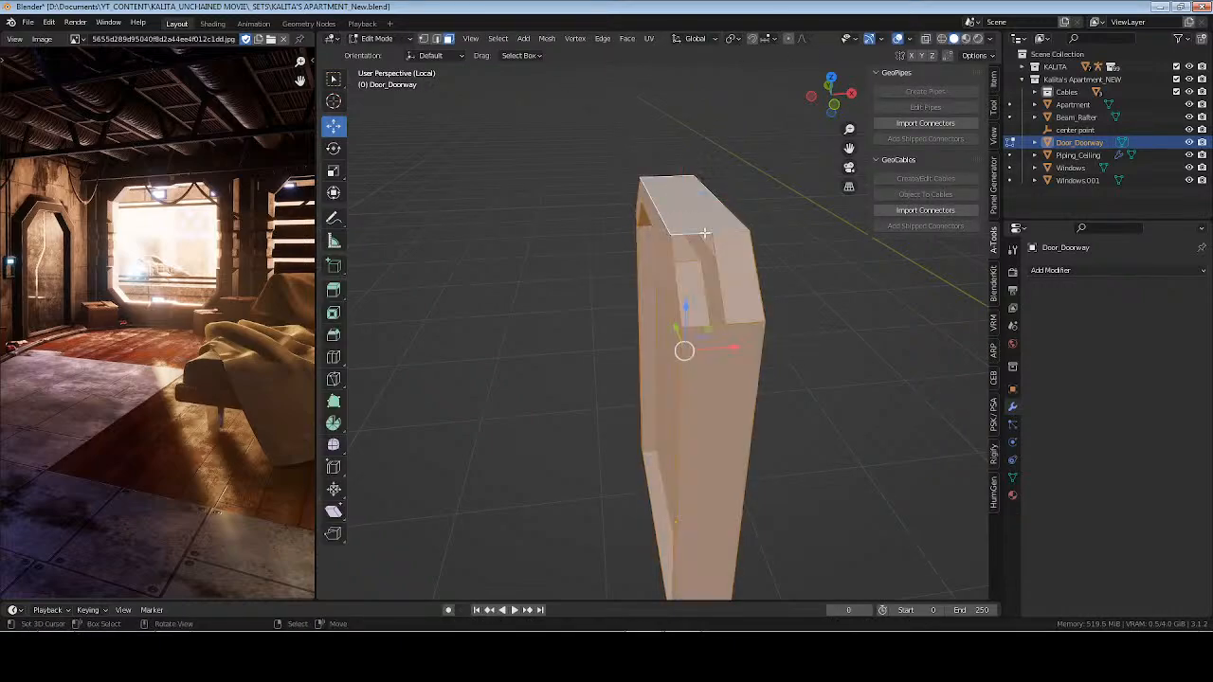
{"action": "key", "text": "F3"}
{"action": "type", "text": "dele"}
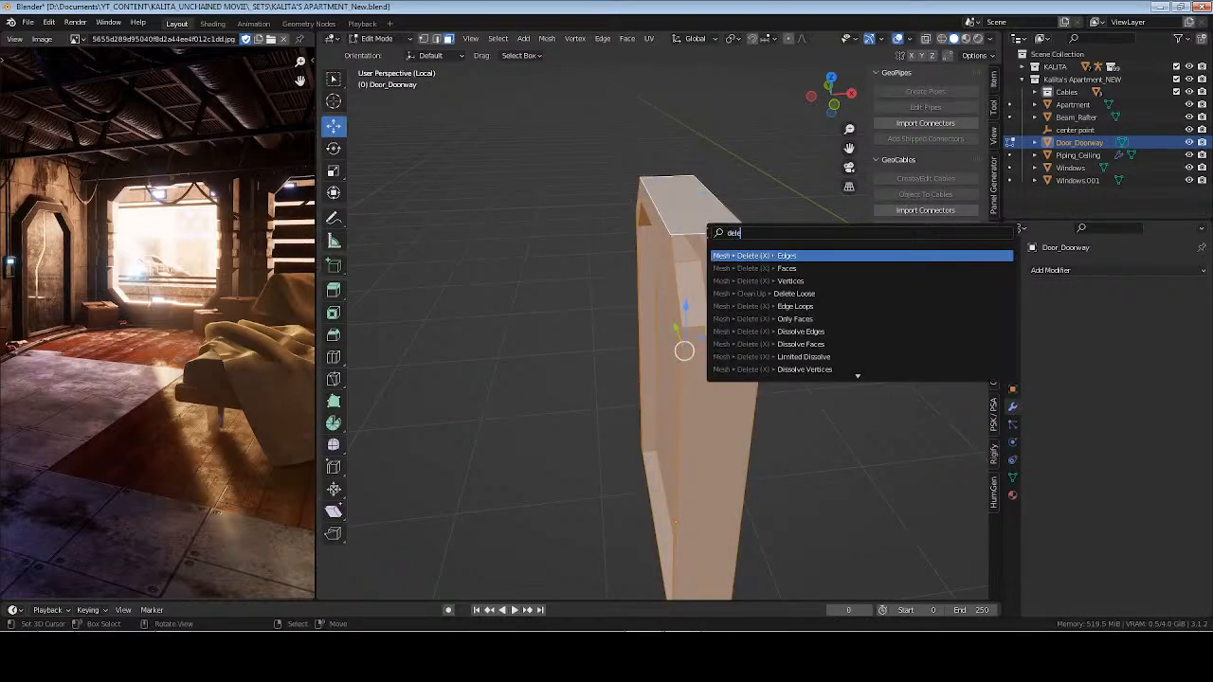
{"action": "type", "text": "te loos"}
{"action": "key", "text": "Return"}
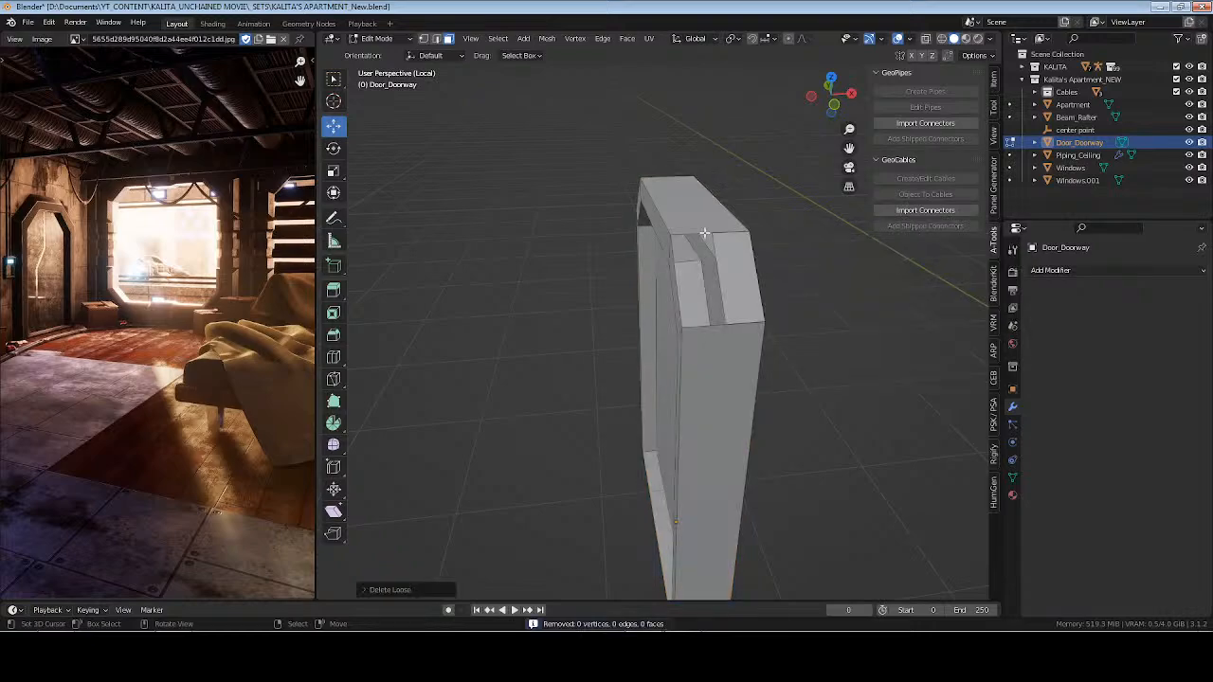
Run Merge by Distance on all of Door_Doorway's geometry
{"action": "key", "text": "Tab"}
{"action": "key", "text": "Tab"}
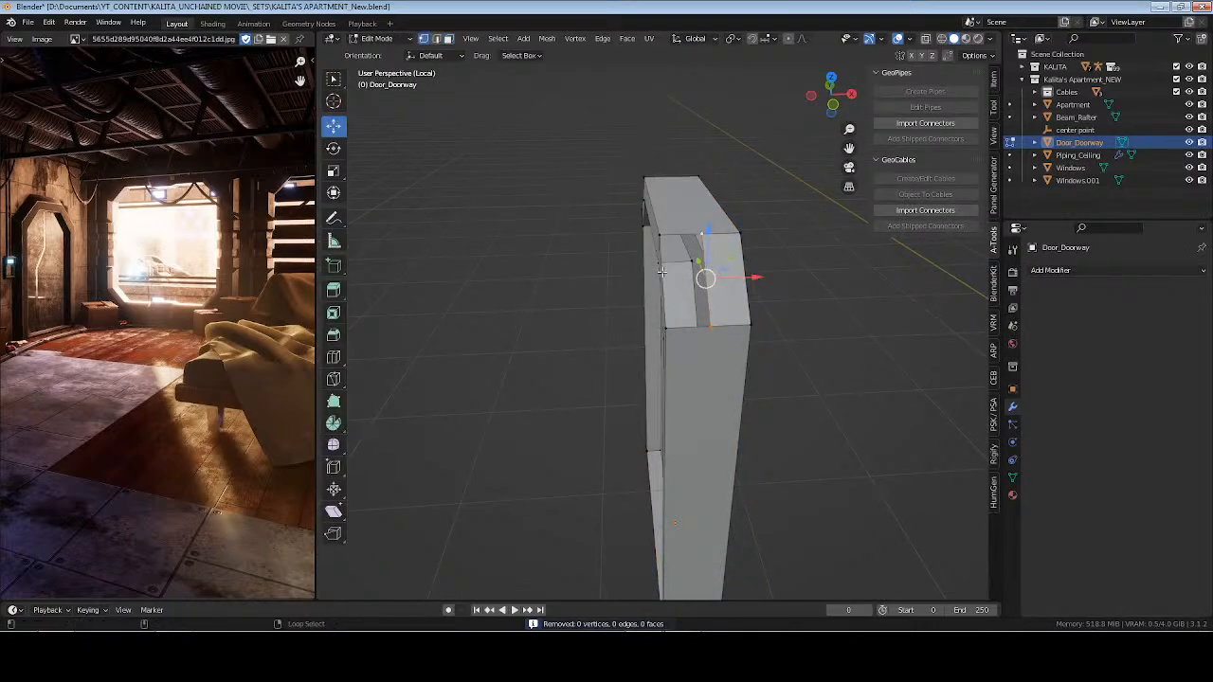
{"action": "middle_click_drag", "start_coordinate": [674, 241], "coordinate": [764, 325]}
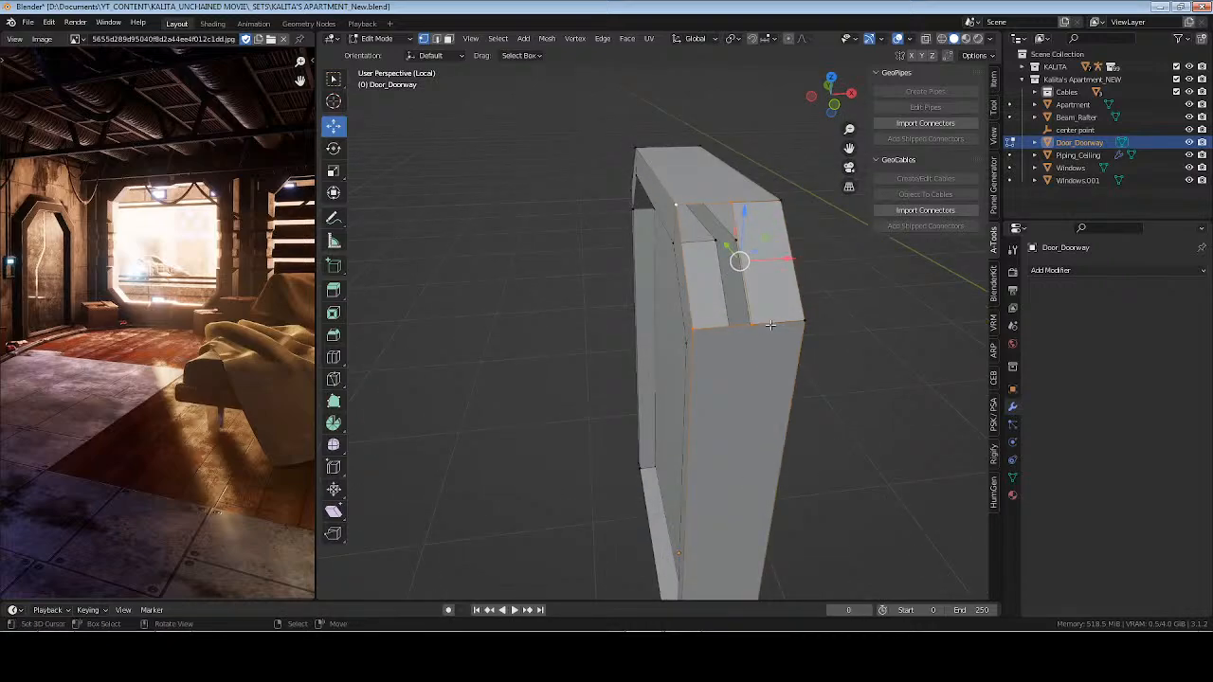
{"action": "key", "text": "a"}
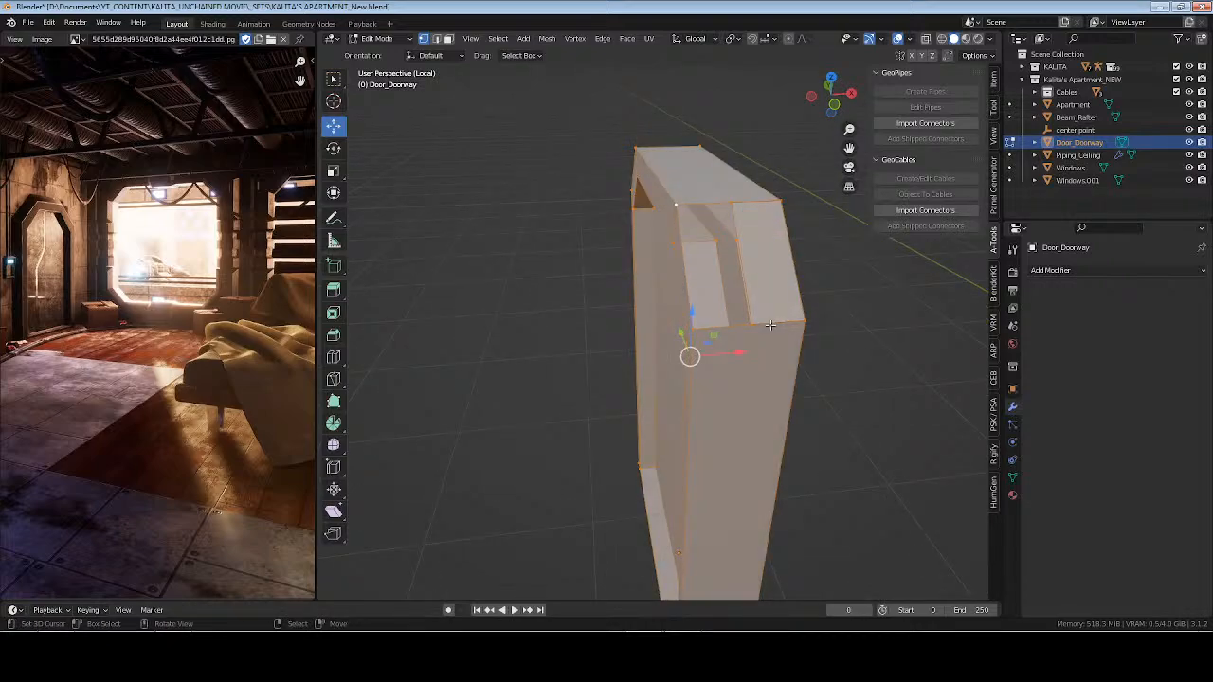
{"action": "key", "text": "F2"}
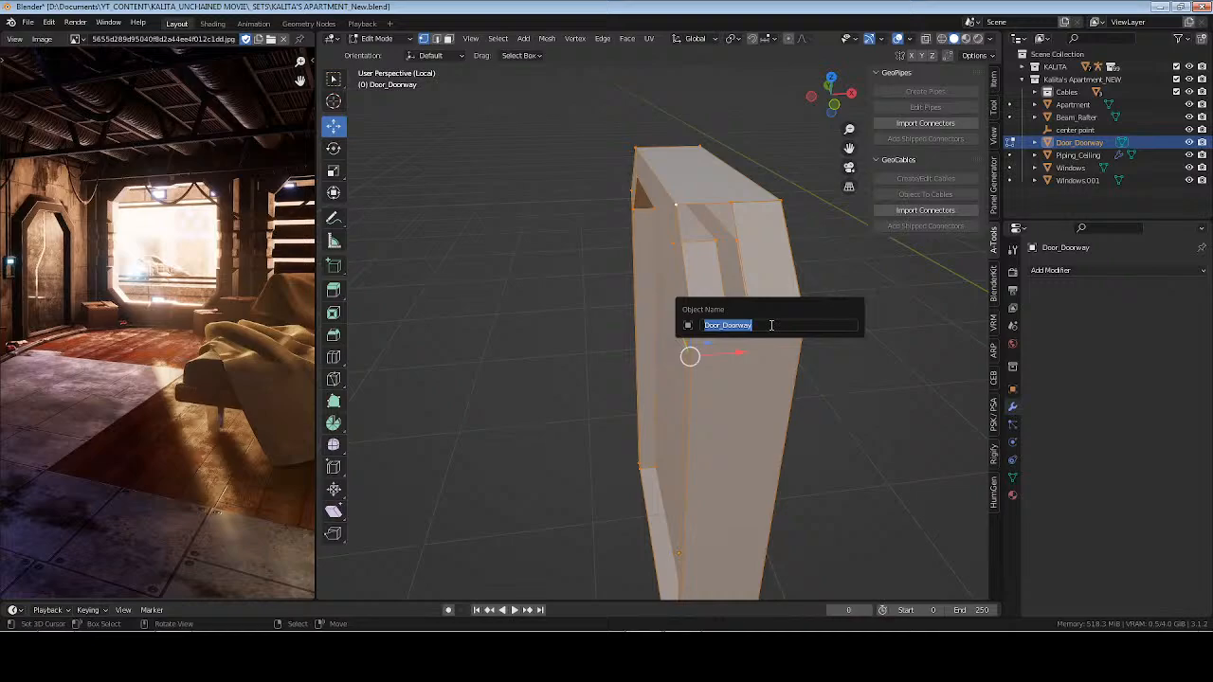
{"action": "key", "text": "Escape"}
{"action": "key", "text": "F3"}
{"action": "type", "text": "merg"}
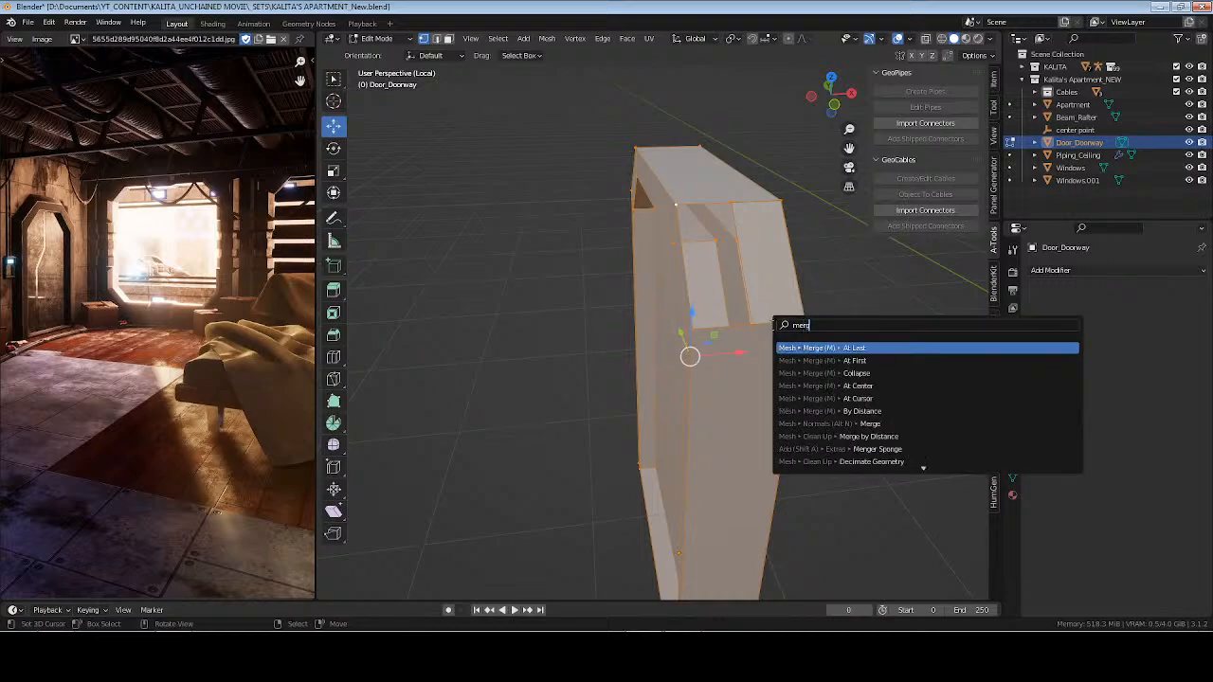
{"action": "type", "text": "e by"}
{"action": "key", "text": "Return"}
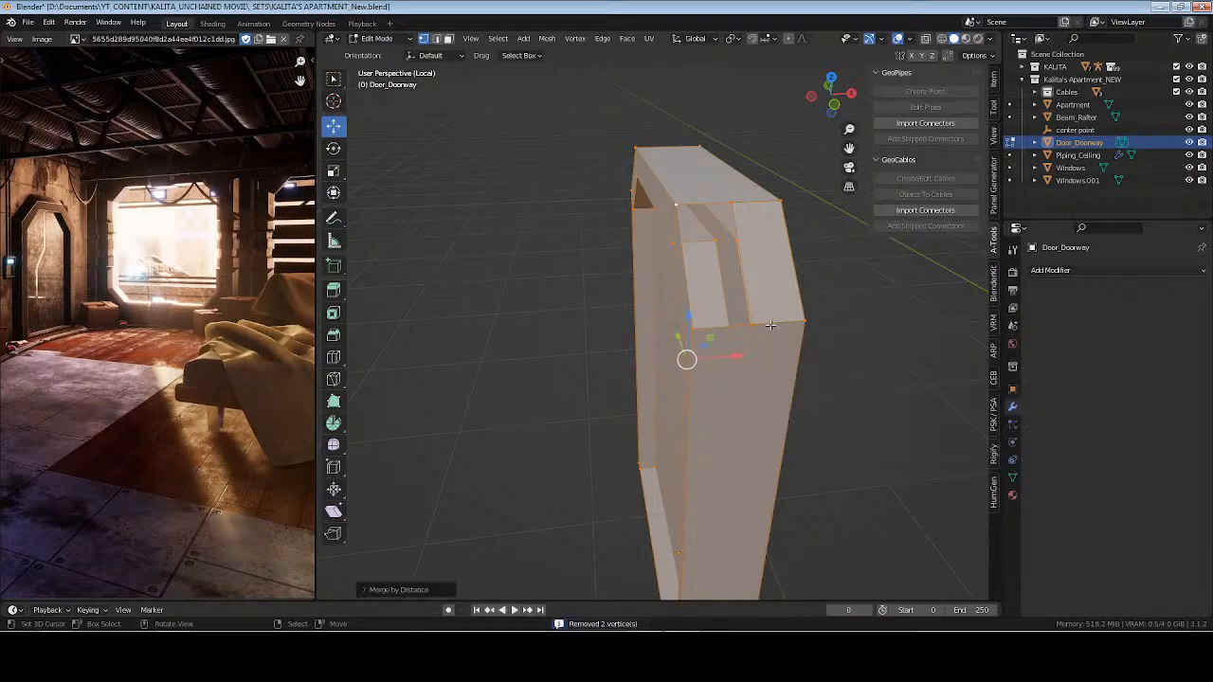
Examine the edge and face loops around the gap at the upper corner of the door frame
{"action": "key", "text": "Tab"}
{"action": "middle_click_drag", "start_coordinate": [767, 309], "coordinate": [777, 311]}
{"action": "key", "text": "Tab"}
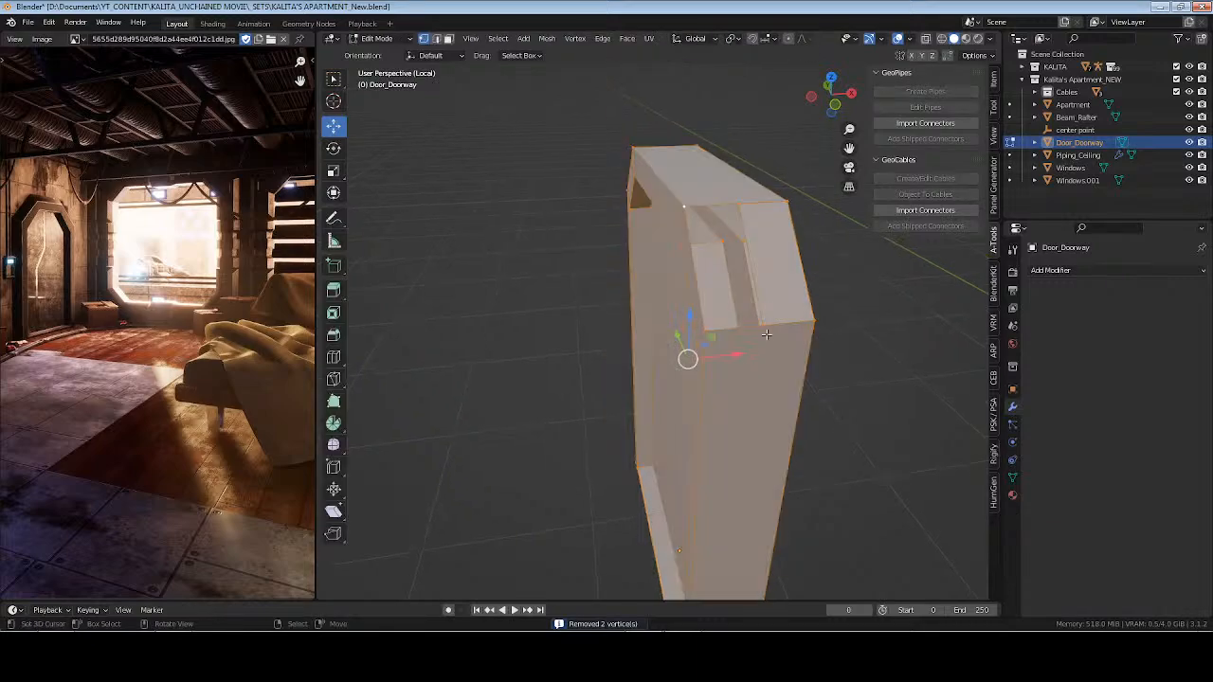
{"action": "left_click", "coordinate": [756, 295]}
{"action": "right_click", "coordinate": [701, 296], "text": "alt"}
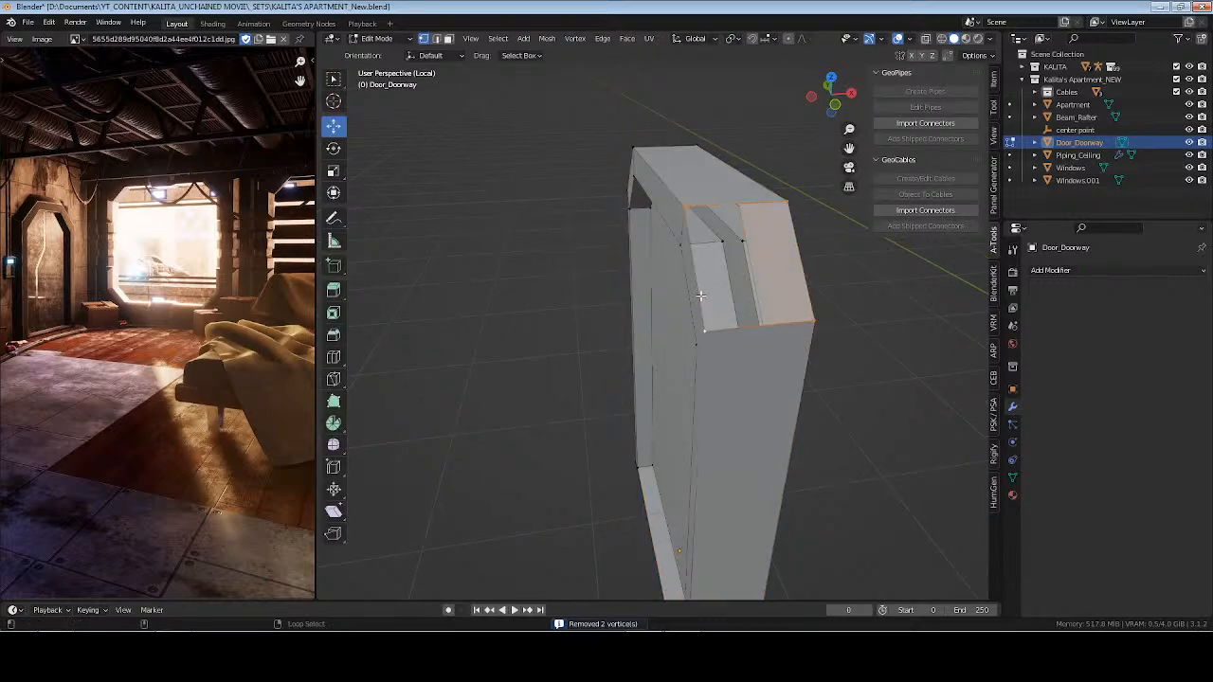
{"action": "right_click", "coordinate": [761, 325]}
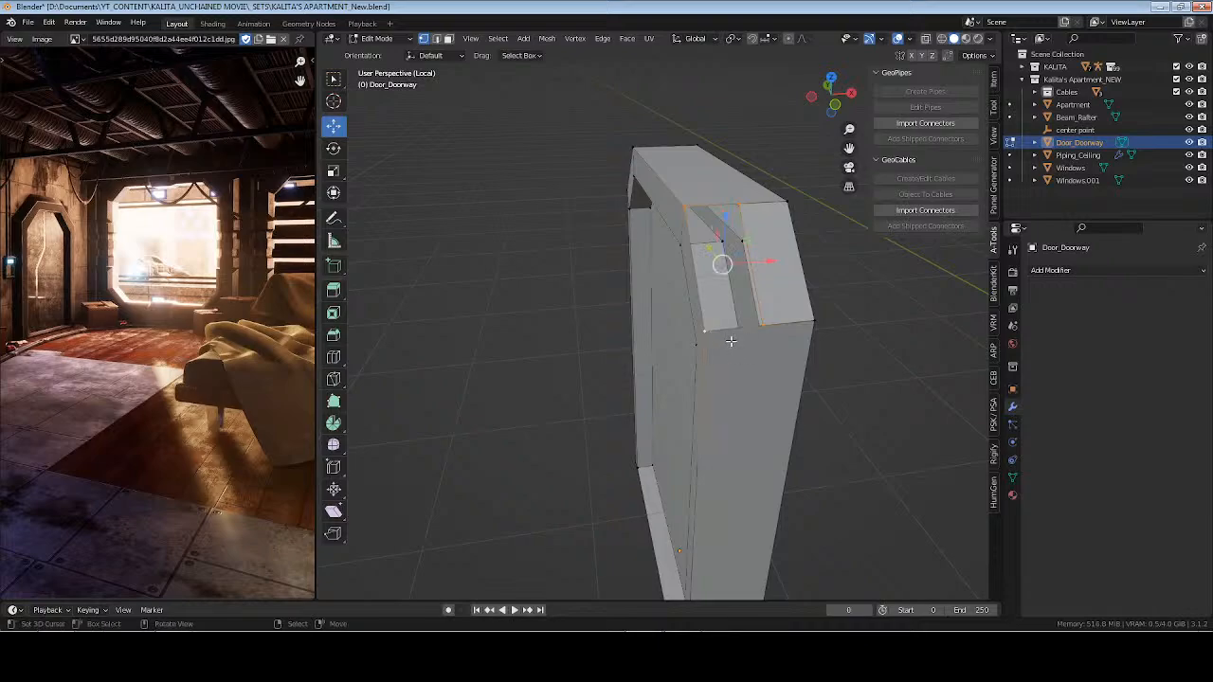
Save the file and leave local view to bring back the full scene
{"action": "key", "text": "Tab"}
{"action": "middle_click_drag", "start_coordinate": [730, 340], "coordinate": [699, 267]}
{"action": "scroll", "coordinate": [643, 280], "scroll_direction": "down", "scroll_amount": 3}
{"action": "key", "text": "ctrl+s"}
{"action": "key", "text": "KP_Divide"}
Delete the flickering top face of the Door_Doorway frame
{"action": "key", "text": "Tab"}
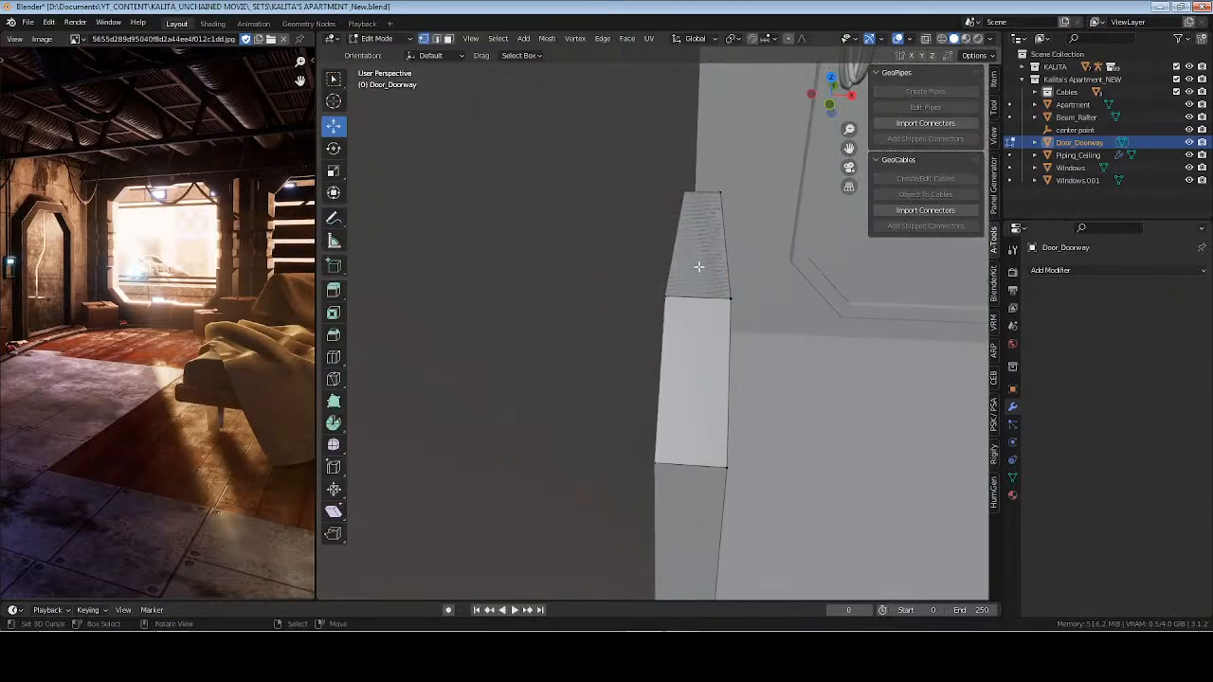
{"action": "left_click", "coordinate": [698, 261]}
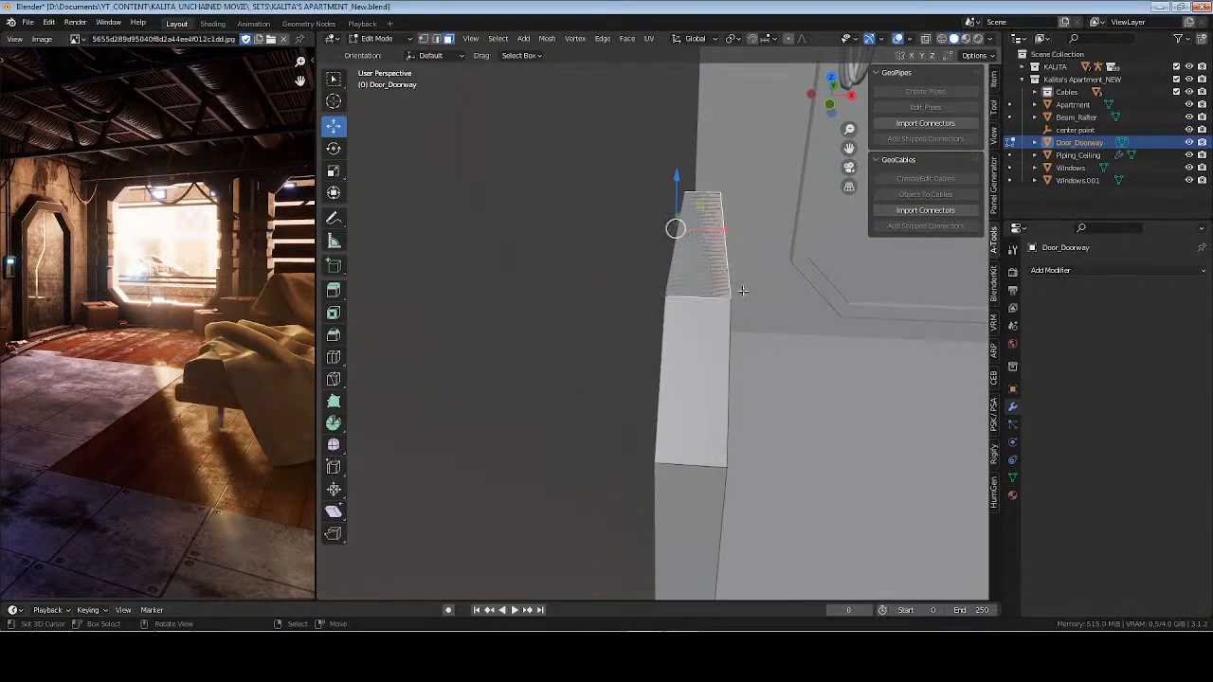
{"action": "key", "text": "x"}
{"action": "left_click", "coordinate": [731, 293]}
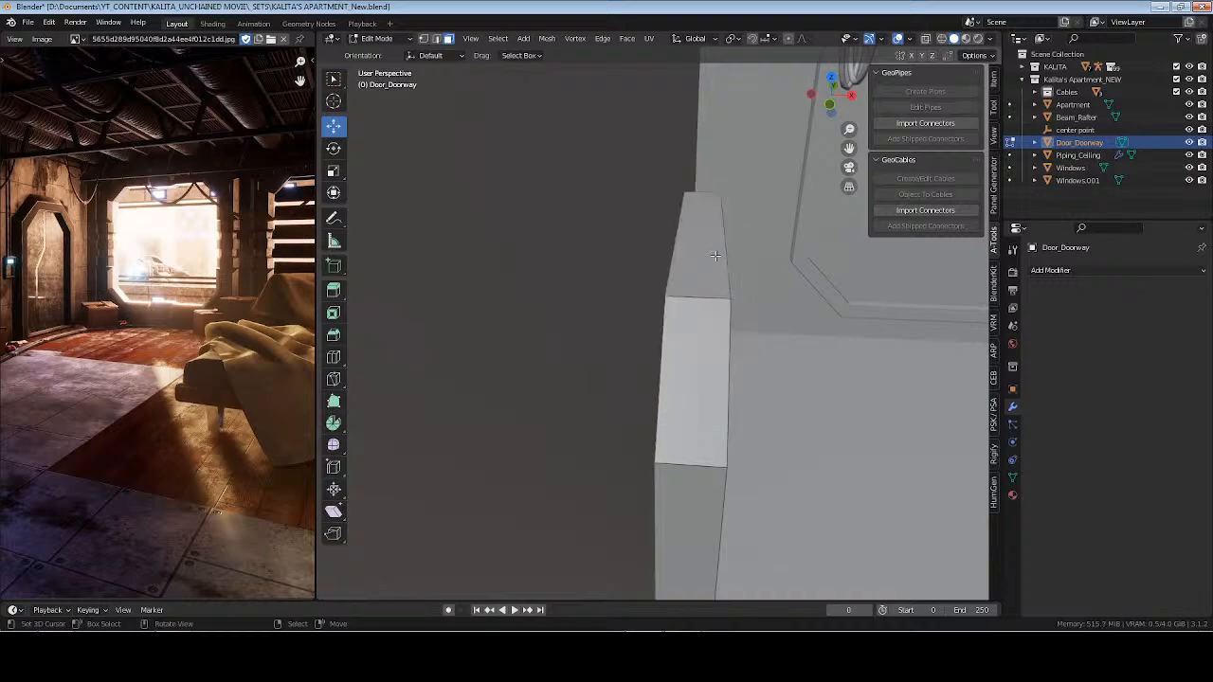
{"action": "key", "text": "Tab"}
{"action": "key", "text": "Tab"}
Separate the face lying over the door frame's top from the Apartment mesh into its own object
{"action": "left_click", "coordinate": [716, 257]}
{"action": "middle_click_drag", "start_coordinate": [716, 257], "coordinate": [690, 269]}
{"action": "left_click", "coordinate": [682, 238]}
{"action": "scroll", "coordinate": [694, 218], "scroll_direction": "up", "scroll_amount": 3}
{"action": "scroll", "coordinate": [720, 235], "scroll_direction": "down", "scroll_amount": 3}
{"action": "key", "text": "Tab"}
{"action": "left_click", "coordinate": [649, 184]}
{"action": "key", "text": "Tab"}
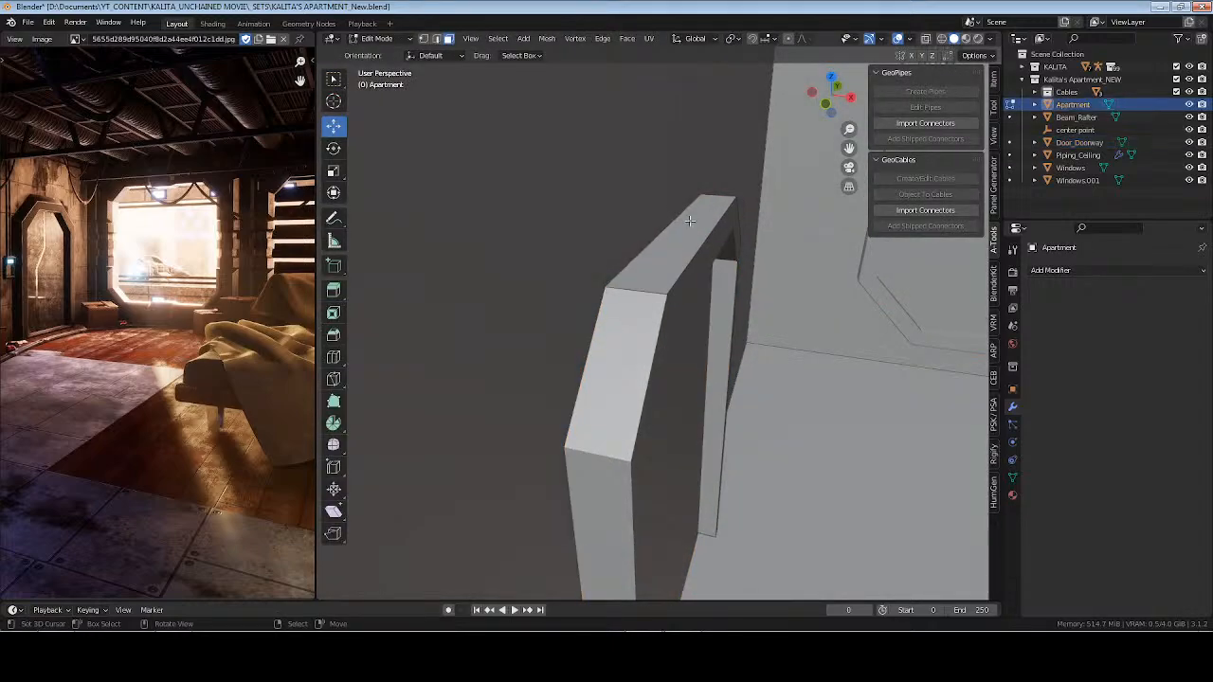
{"action": "left_click", "coordinate": [701, 232]}
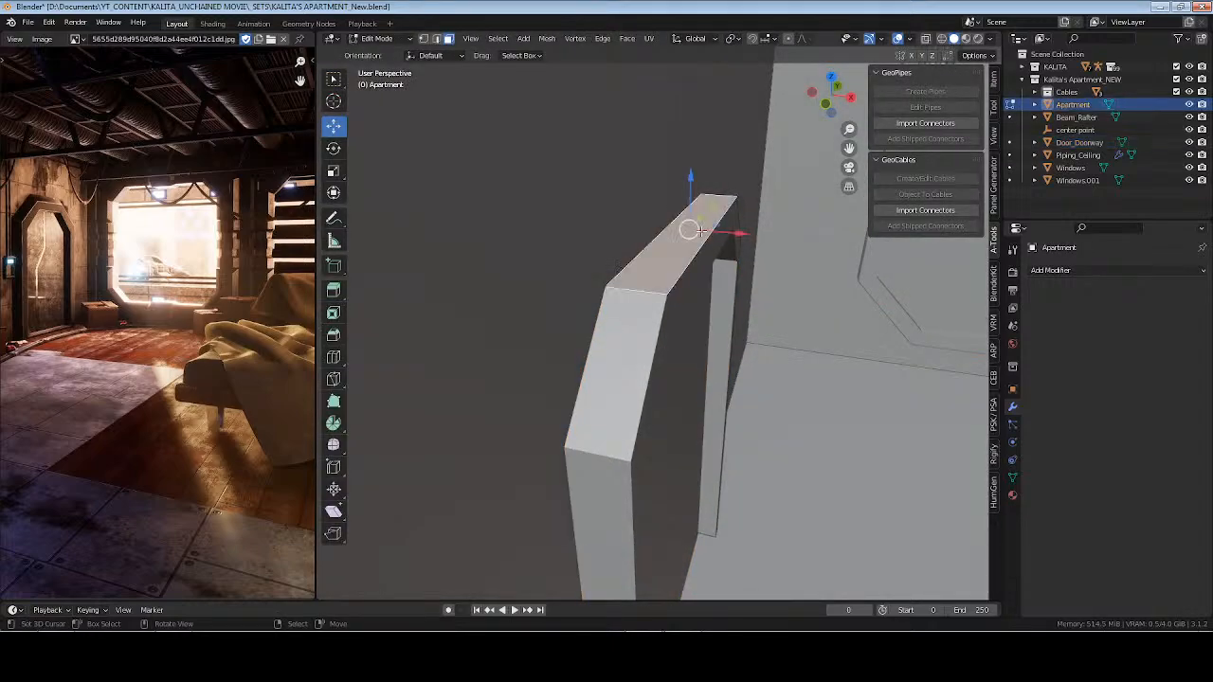
{"action": "key", "text": "p"}
{"action": "left_click", "coordinate": [749, 262]}
{"action": "key", "text": "Tab"}
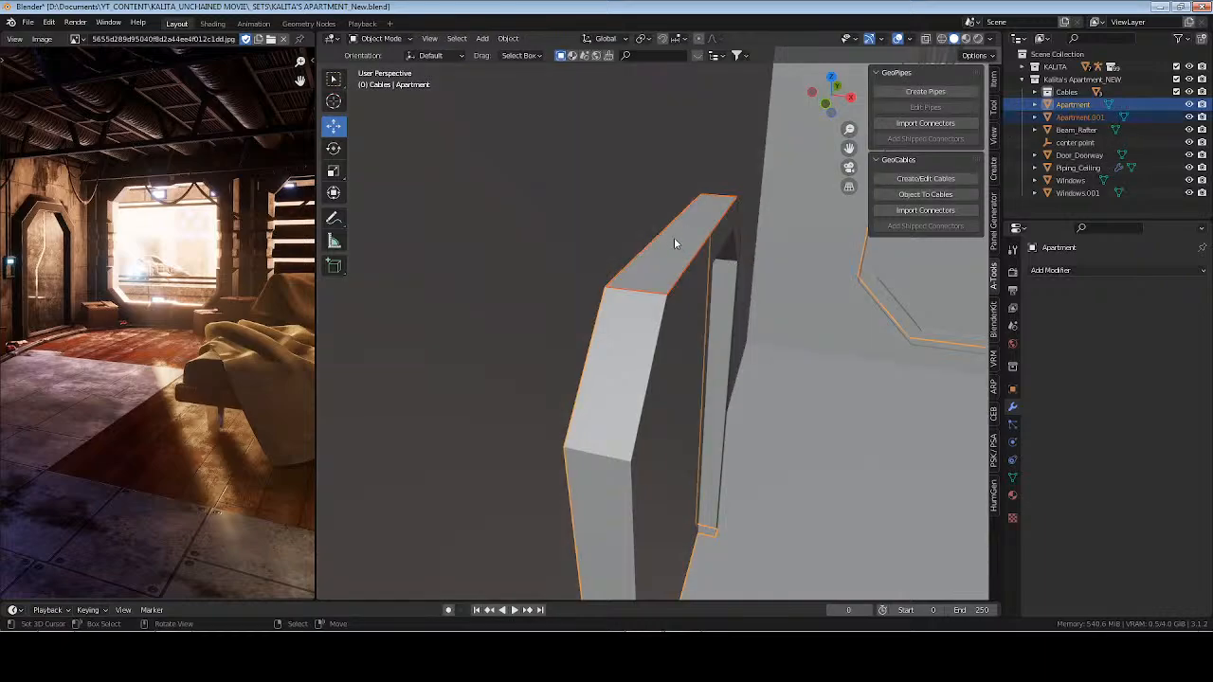
Join the separated top face into Door_Doorway
{"action": "left_click", "coordinate": [680, 239]}
{"action": "middle_click_drag", "start_coordinate": [698, 324], "coordinate": [591, 297]}
{"action": "left_click", "coordinate": [755, 248], "text": "shift"}
{"action": "key", "text": "ctrl+j"}
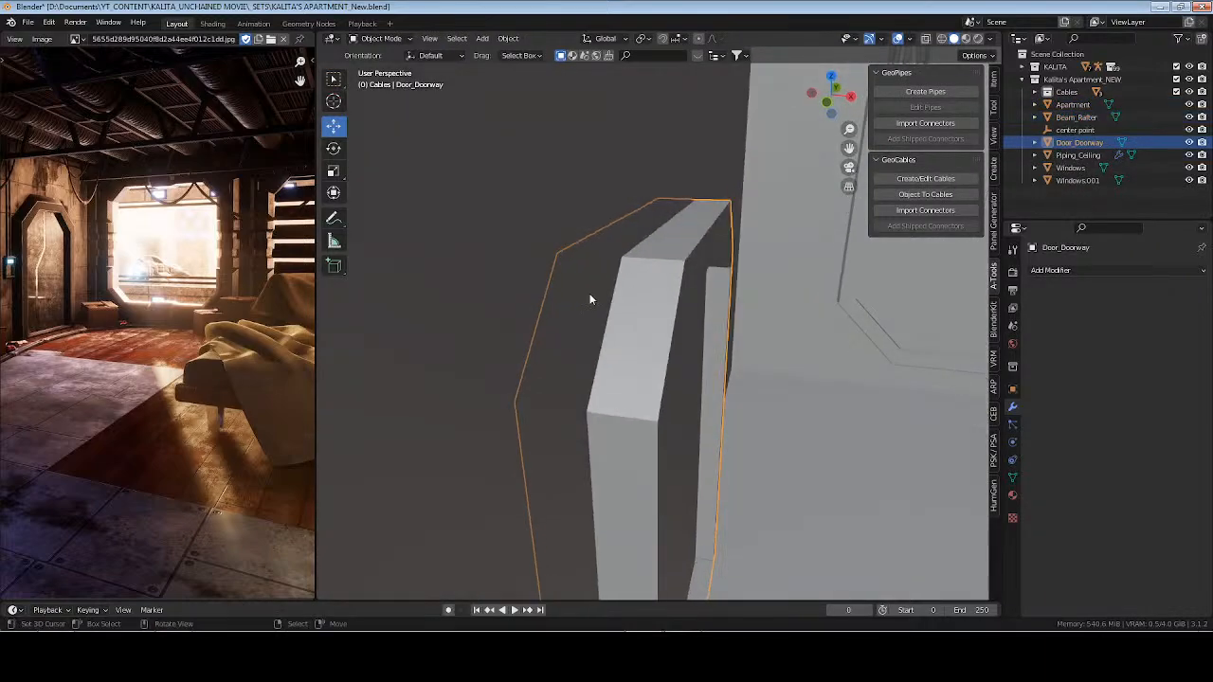
{"action": "key", "text": "Tab"}
{"action": "key", "text": "Tab"}
{"action": "middle_click_drag", "start_coordinate": [733, 327], "coordinate": [709, 323]}
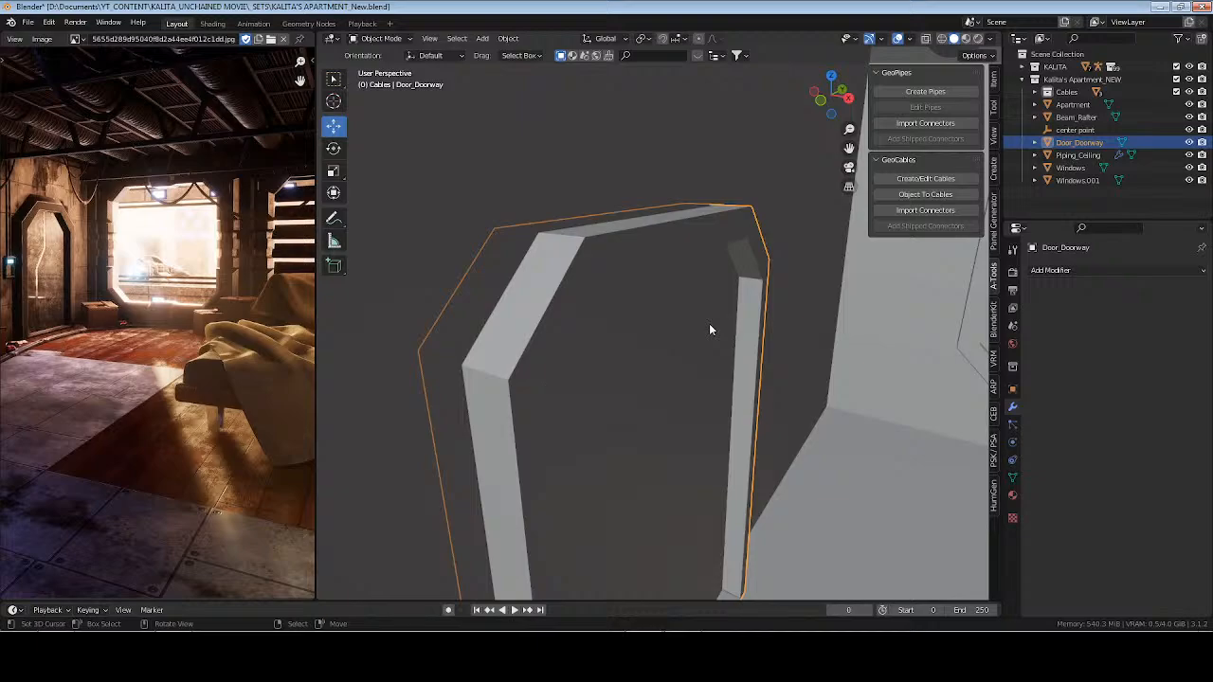
Isolate Door_Doorway in local view and fill the open half of its top with a face between the two long edges
{"action": "key", "text": "KP_Divide"}
{"action": "middle_click_drag", "start_coordinate": [615, 243], "coordinate": [665, 239]}
{"action": "key", "text": "Tab"}
{"action": "key", "text": "Tab"}
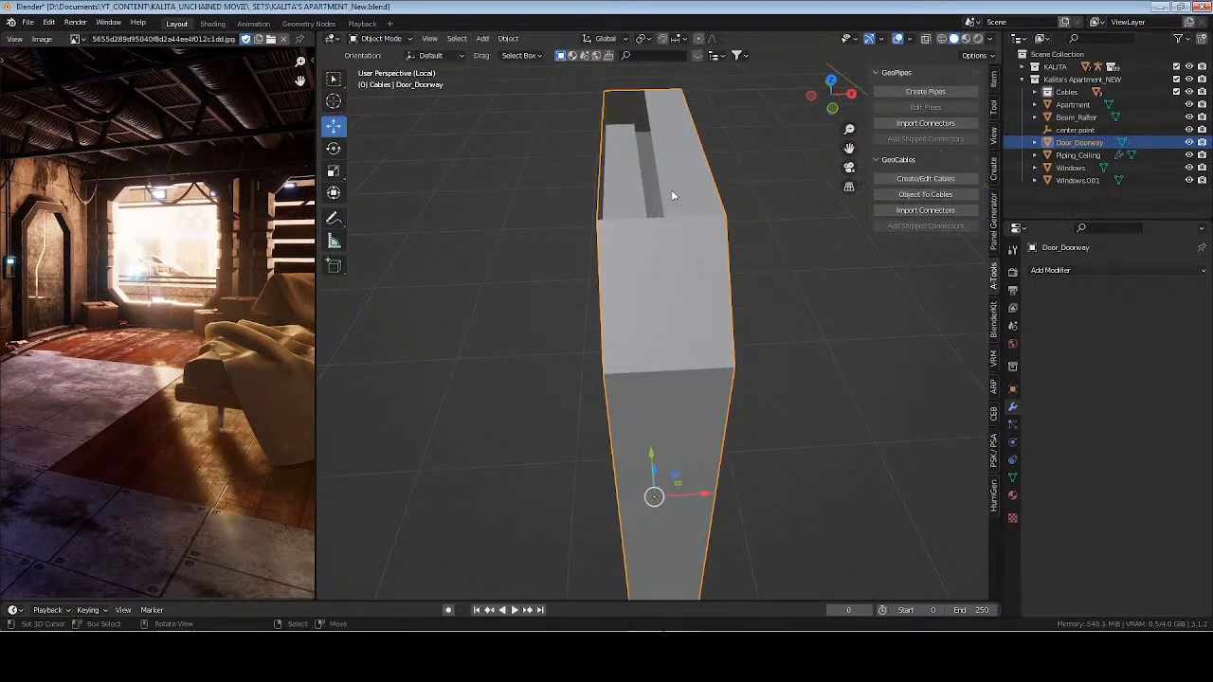
{"action": "key", "text": "Tab"}
{"action": "middle_click_drag", "start_coordinate": [671, 195], "coordinate": [674, 237]}
{"action": "left_click", "coordinate": [674, 240]}
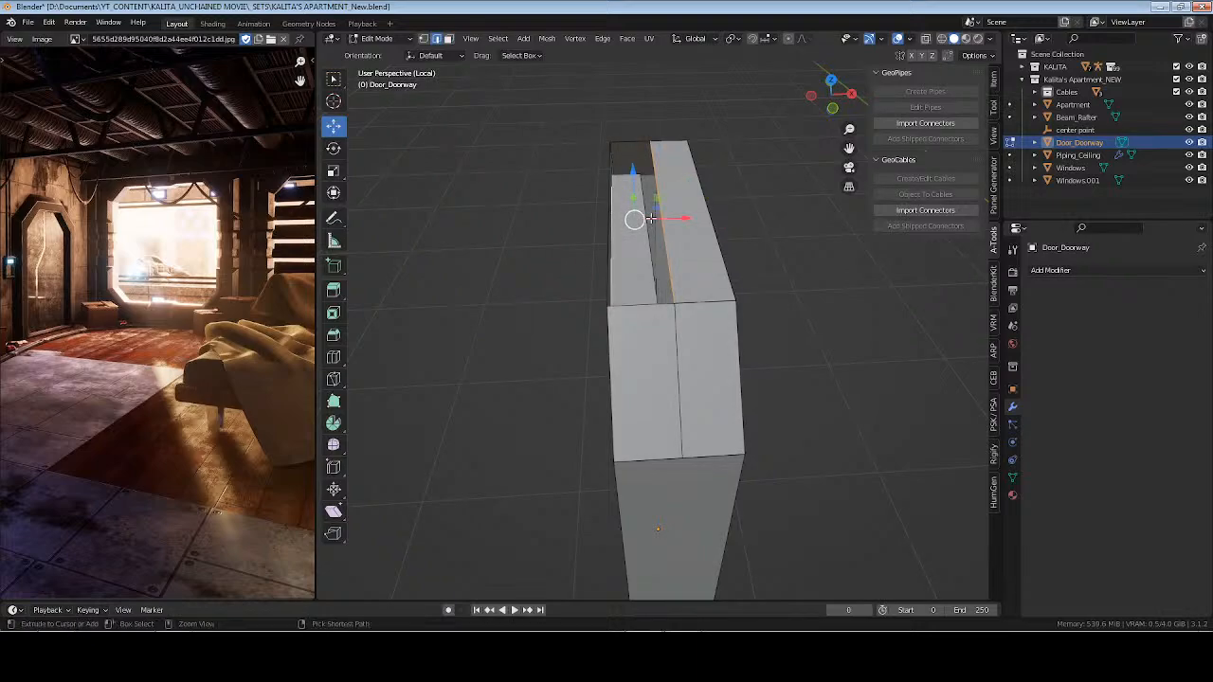
{"action": "left_click", "coordinate": [620, 277]}
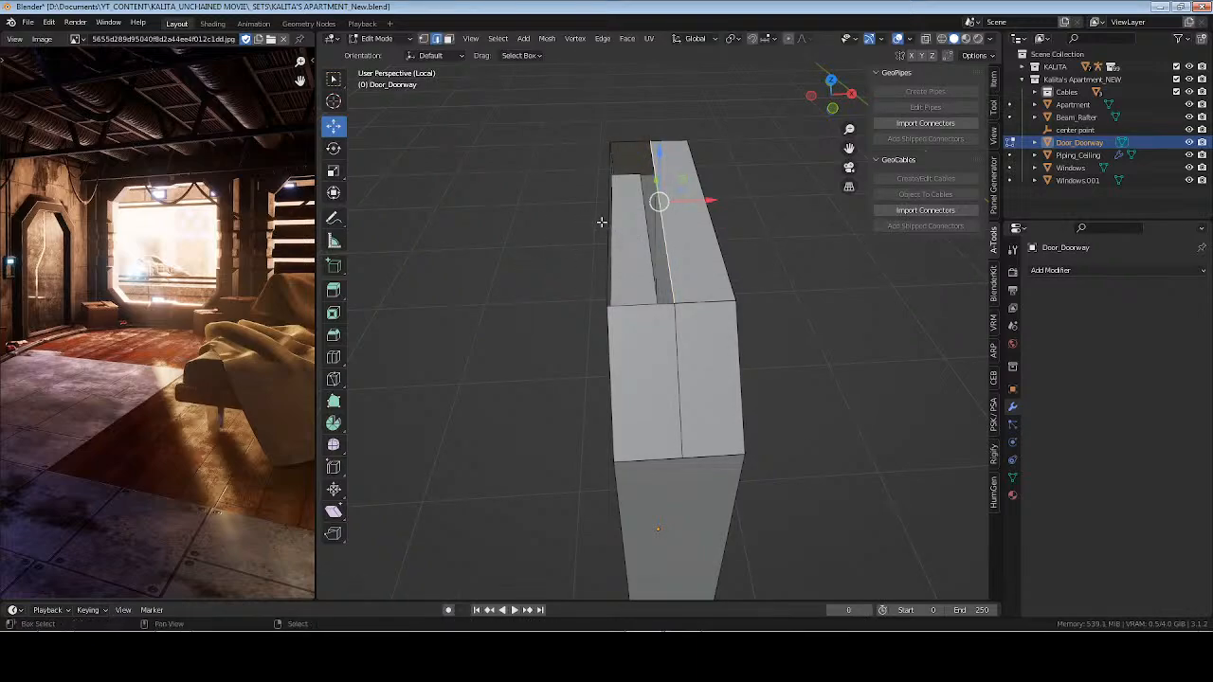
{"action": "key", "text": "f"}
{"action": "key", "text": "alt+a"}
{"action": "key", "text": "Tab"}
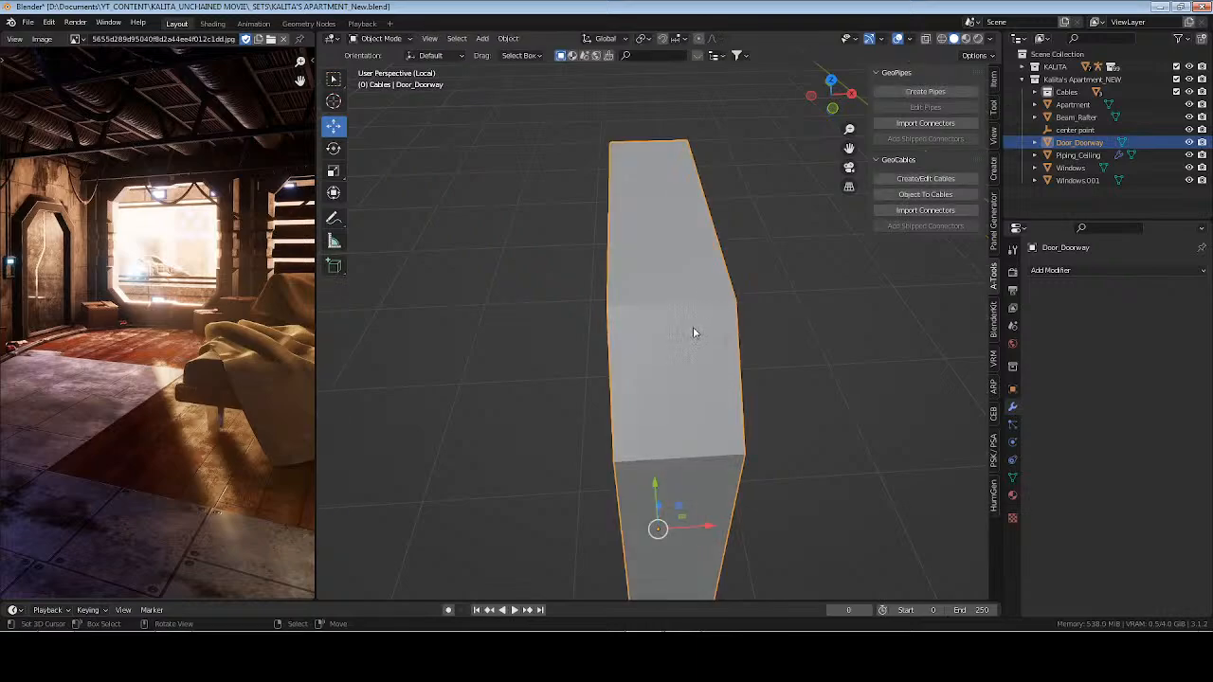
Return to the full scene, duplicate Door_Doorway in place and rotate the copy 90° about the Z axis
{"action": "middle_click_drag", "start_coordinate": [692, 328], "coordinate": [665, 356]}
{"action": "scroll", "coordinate": [665, 356], "scroll_direction": "down", "scroll_amount": 5}
{"action": "key", "text": "shift+d"}
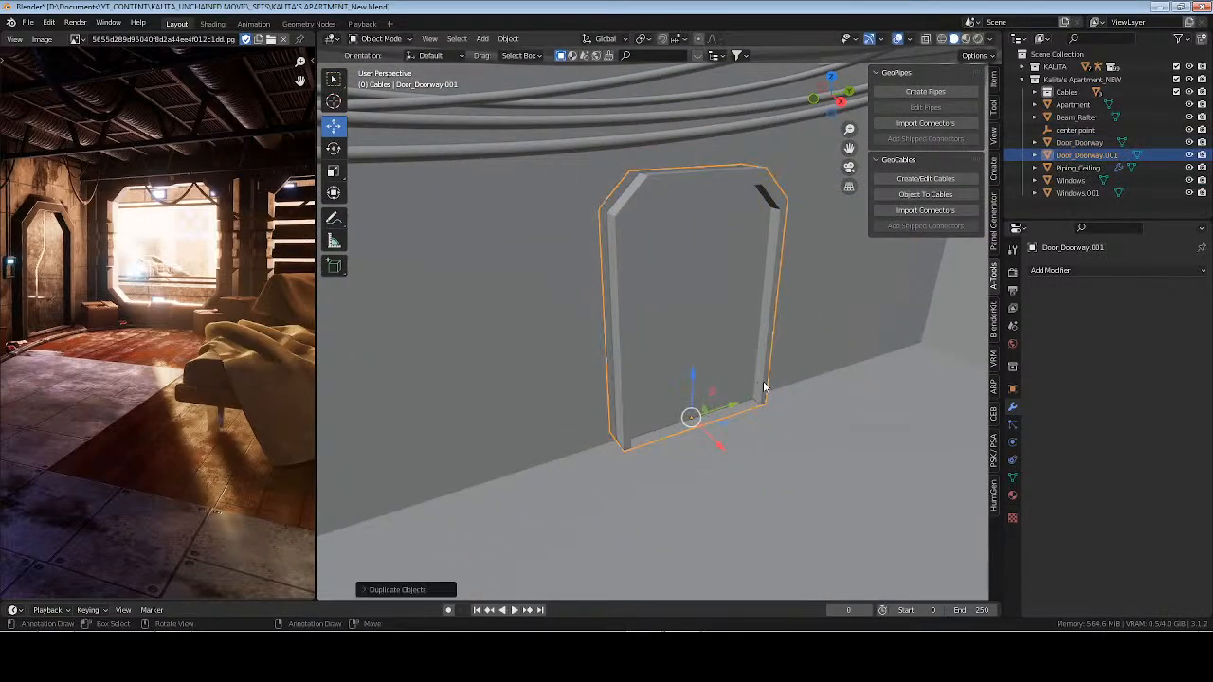
{"action": "type", "text": "rz90"}
{"action": "key", "text": "Return"}
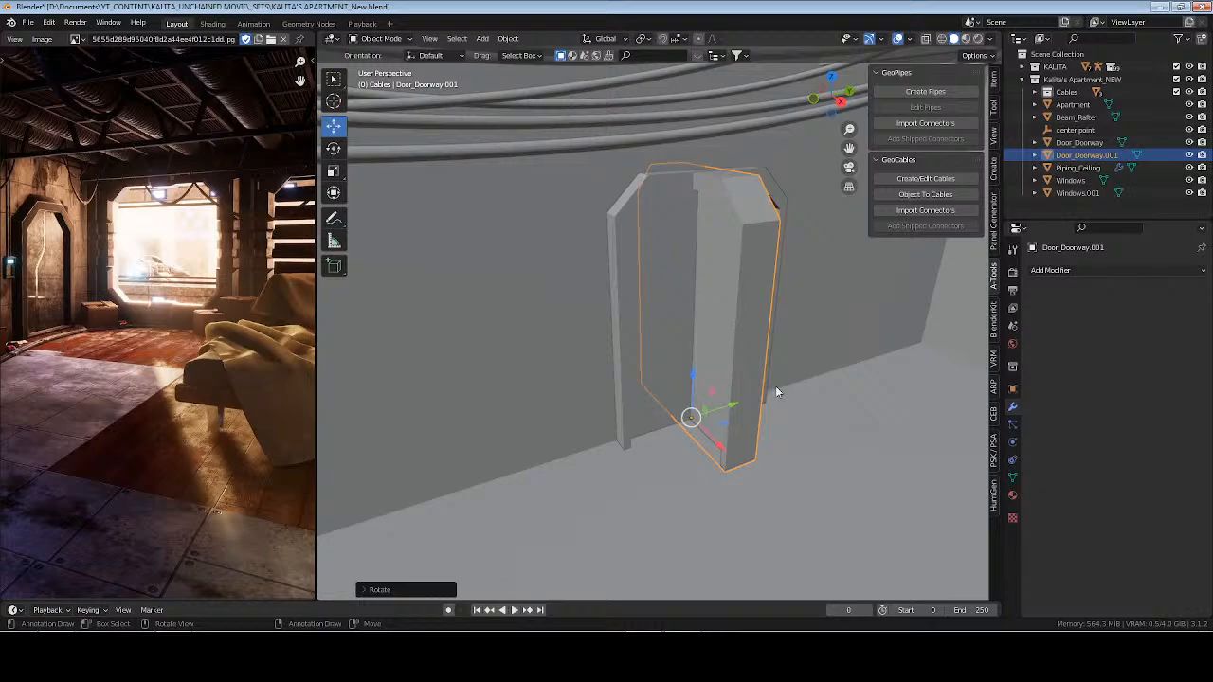
Snap the rotated doorway copy to the 3D cursor at the side wall and adjust its height along Z
{"action": "middle_click_drag", "start_coordinate": [775, 386], "coordinate": [663, 502]}
{"action": "key", "text": "shift+s"}
{"action": "key", "text": "8"}
{"action": "key", "text": "KP_Decimal"}
{"action": "key", "text": "g"}
{"action": "key", "text": "z"}
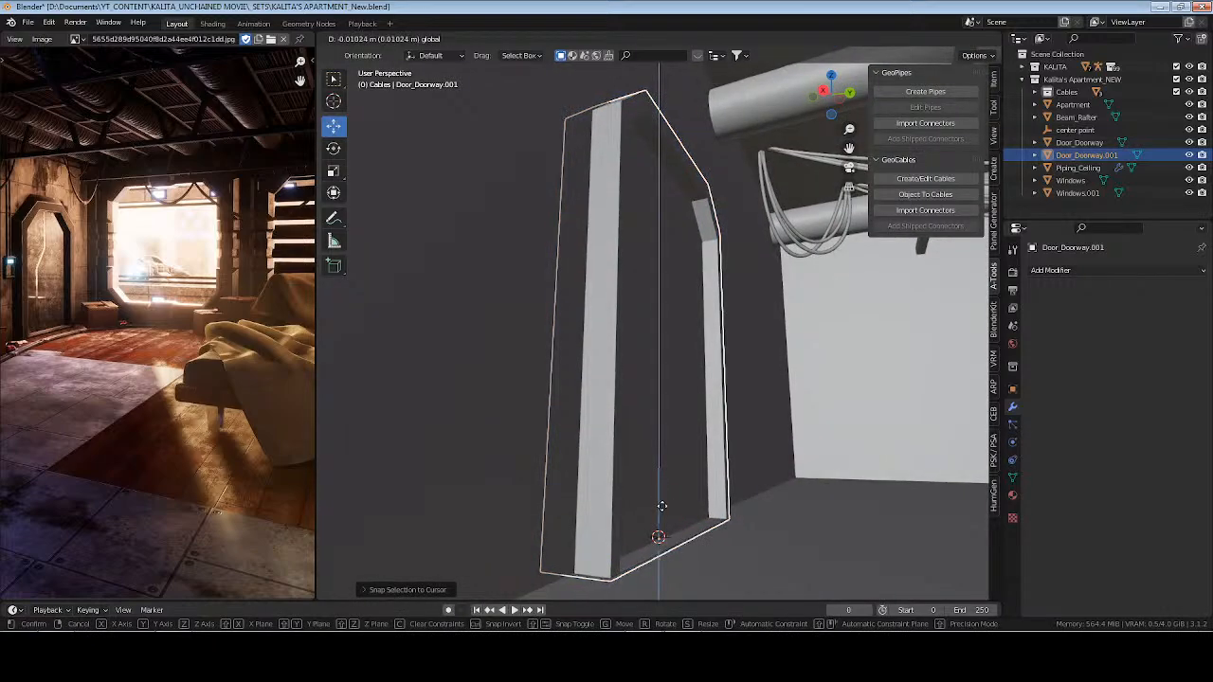
{"action": "left_click", "coordinate": [738, 462]}
Slide Door_Doorway.001 along the side wall on the X axis towards the room corner and save the file
{"action": "middle_click_drag", "start_coordinate": [738, 463], "coordinate": [692, 460]}
{"action": "left_click_drag", "start_coordinate": [584, 409], "coordinate": [737, 384]}
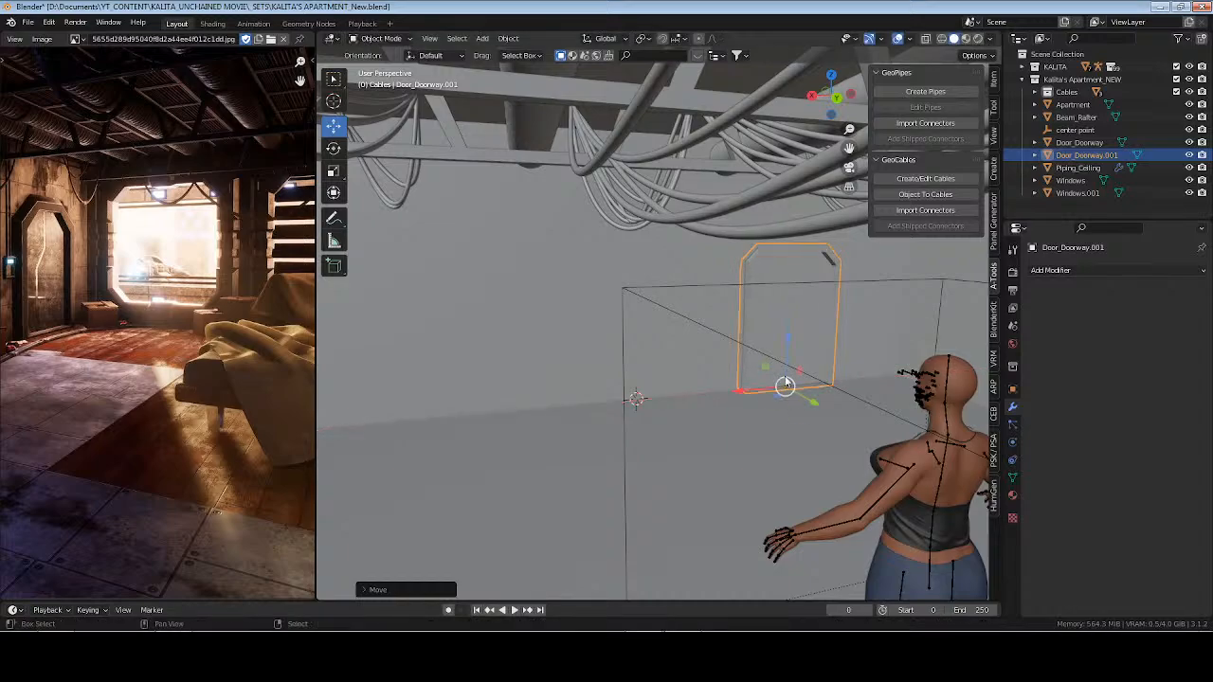
{"action": "middle_click_drag", "start_coordinate": [784, 383], "coordinate": [664, 292]}
{"action": "key", "text": "ctrl+s"}
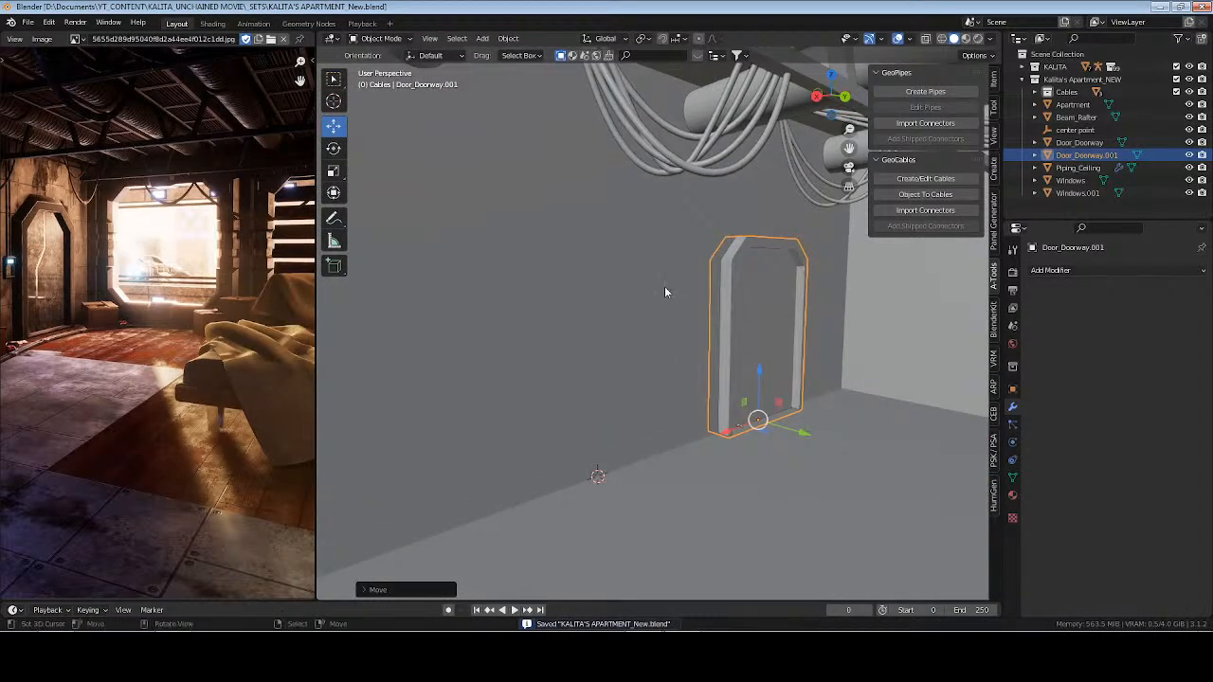
Add a Boolean Difference modifier to Apartment with Door_Doorway.001 as the cutter and the Fast solver, and apply it
{"action": "left_click", "coordinate": [1072, 104]}
{"action": "left_click", "coordinate": [1117, 272]}
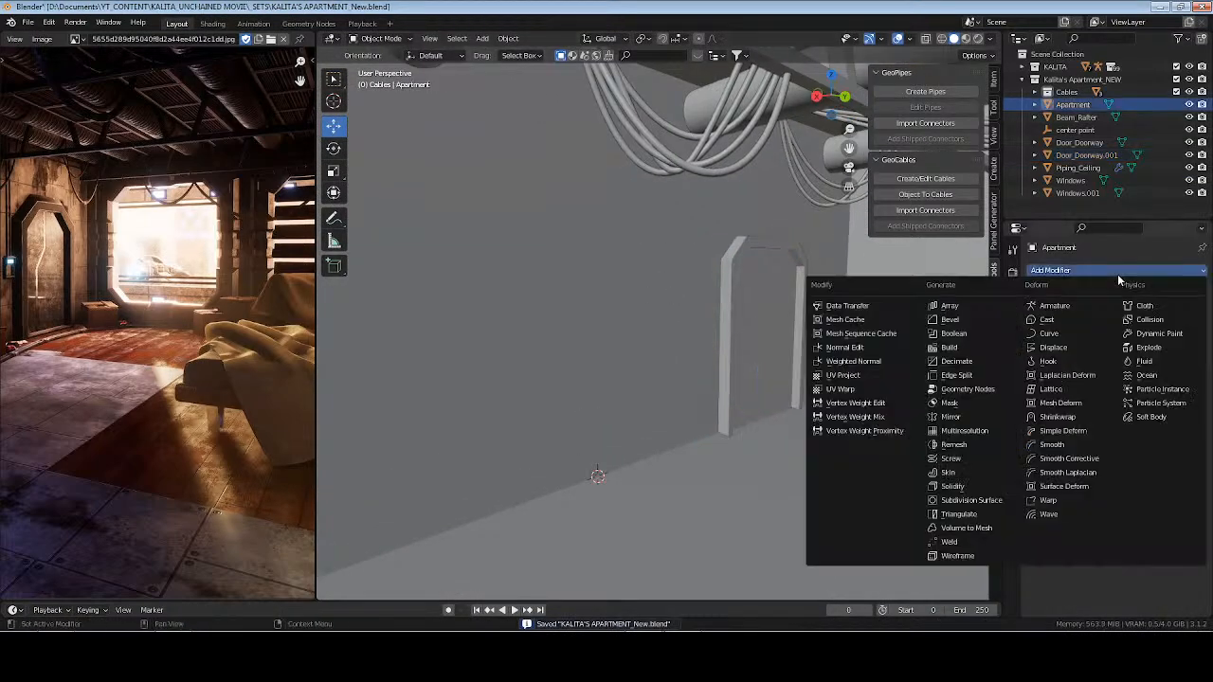
{"action": "left_click", "coordinate": [981, 341]}
{"action": "left_click", "coordinate": [1182, 342]}
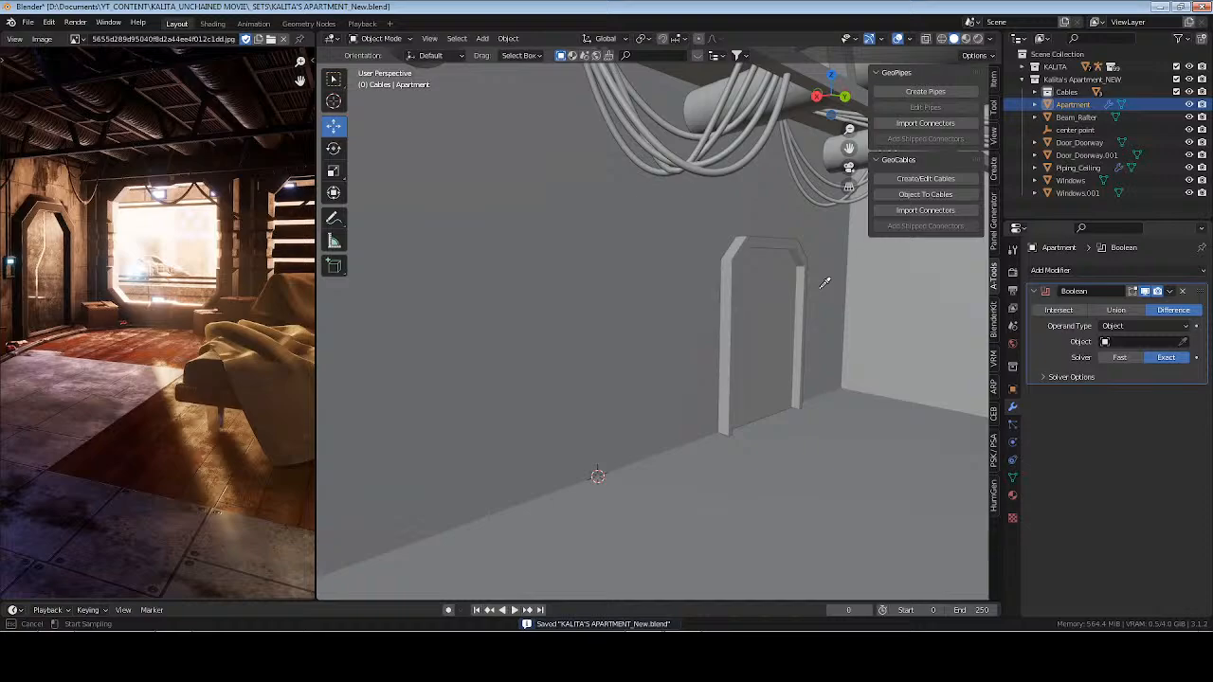
{"action": "left_click", "coordinate": [786, 237]}
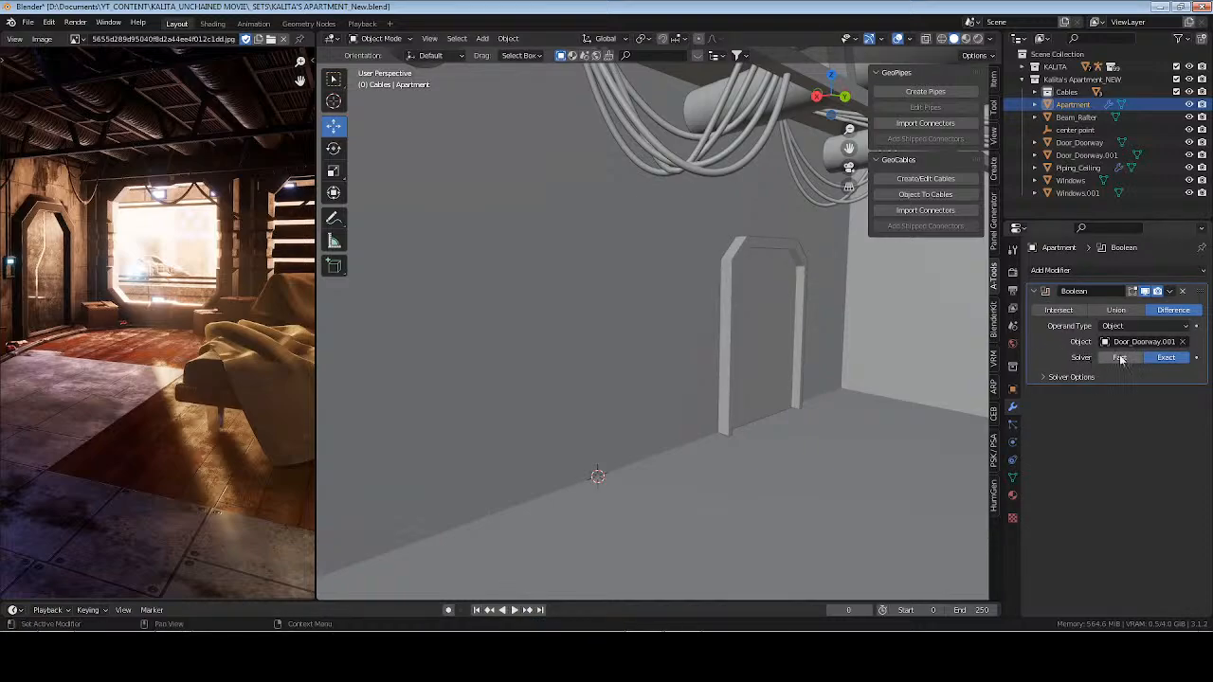
{"action": "left_click", "coordinate": [1120, 357]}
{"action": "key", "text": "Tab"}
{"action": "key", "text": "Tab"}
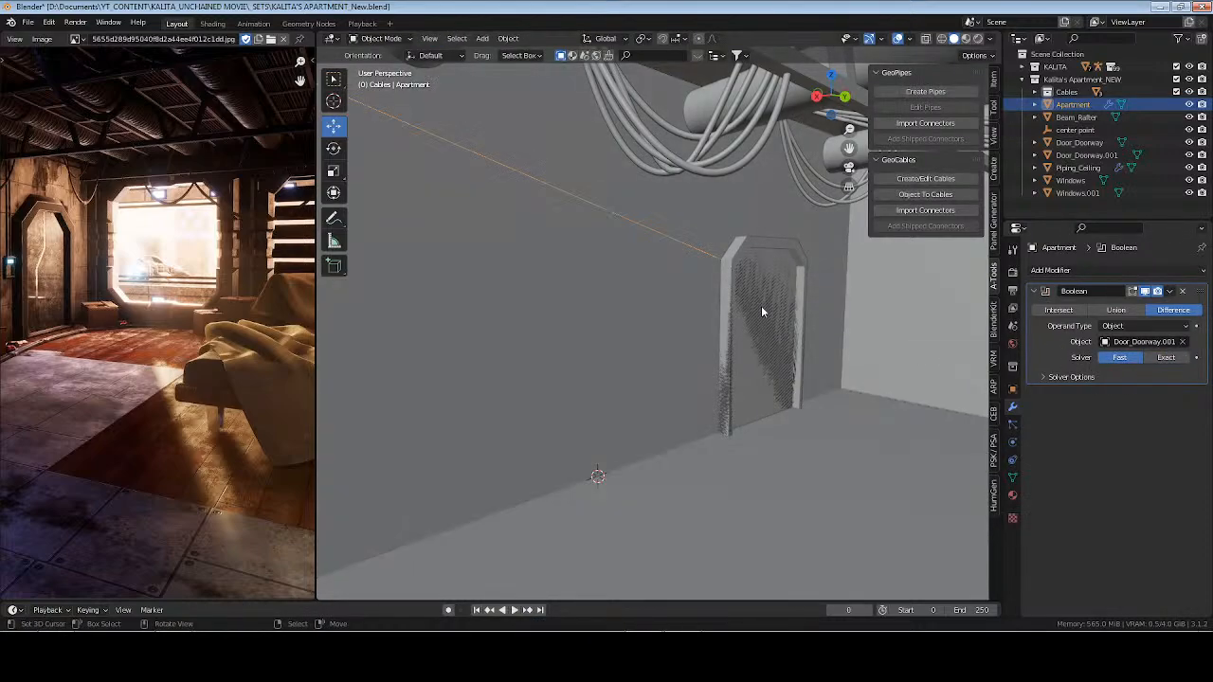
{"action": "key", "text": "ctrl+a"}
Select the new doorway's cut faces in the Apartment mesh in face select mode, leaving the floor out
{"action": "key", "text": "Tab"}
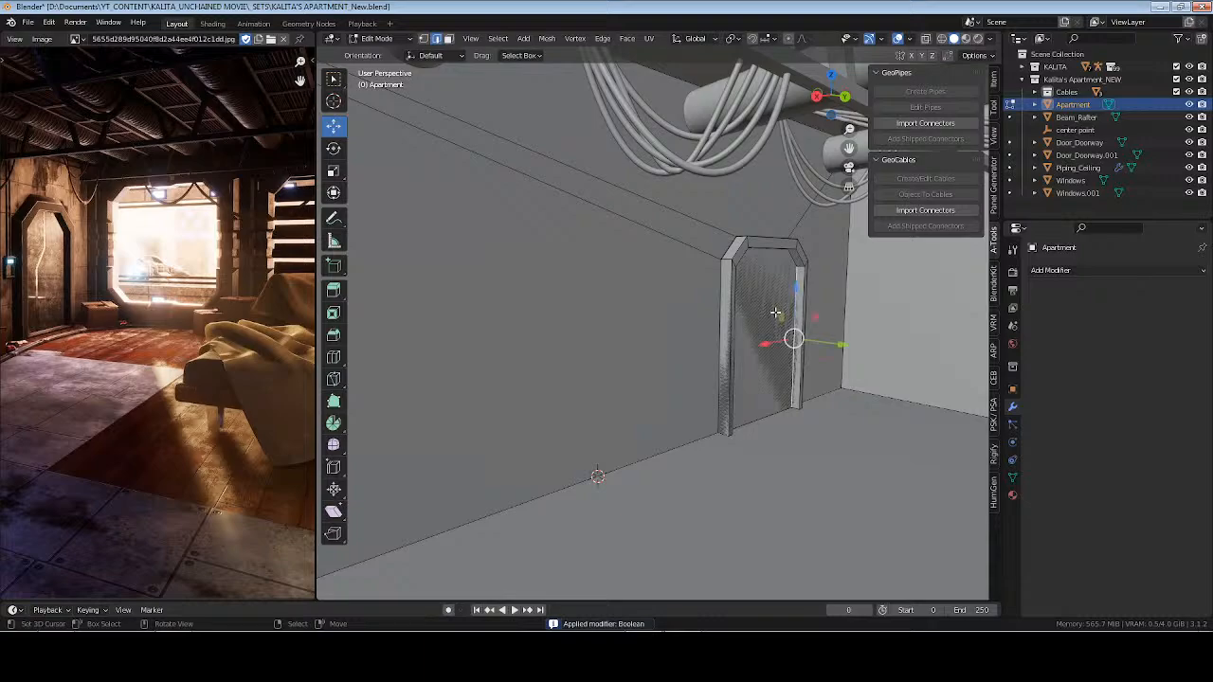
{"action": "key", "text": "3"}
{"action": "left_click", "coordinate": [769, 313]}
{"action": "key", "text": "ctrl+KP_Add"}
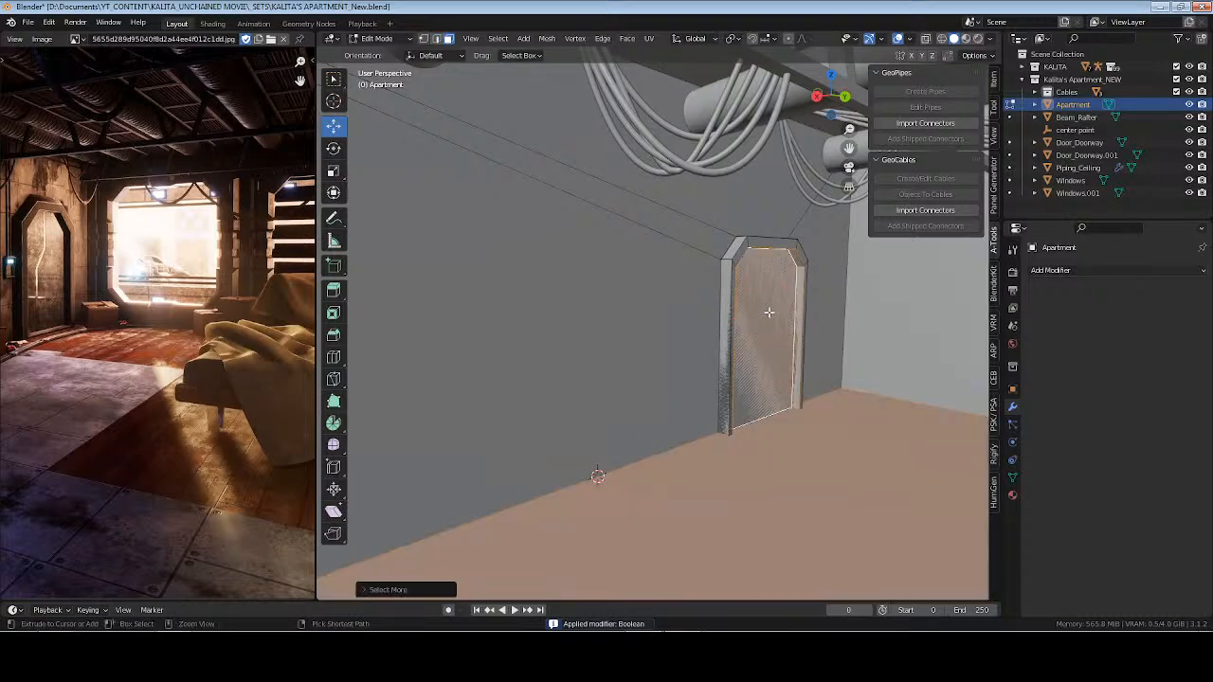
{"action": "left_click", "coordinate": [801, 496], "text": "shift"}
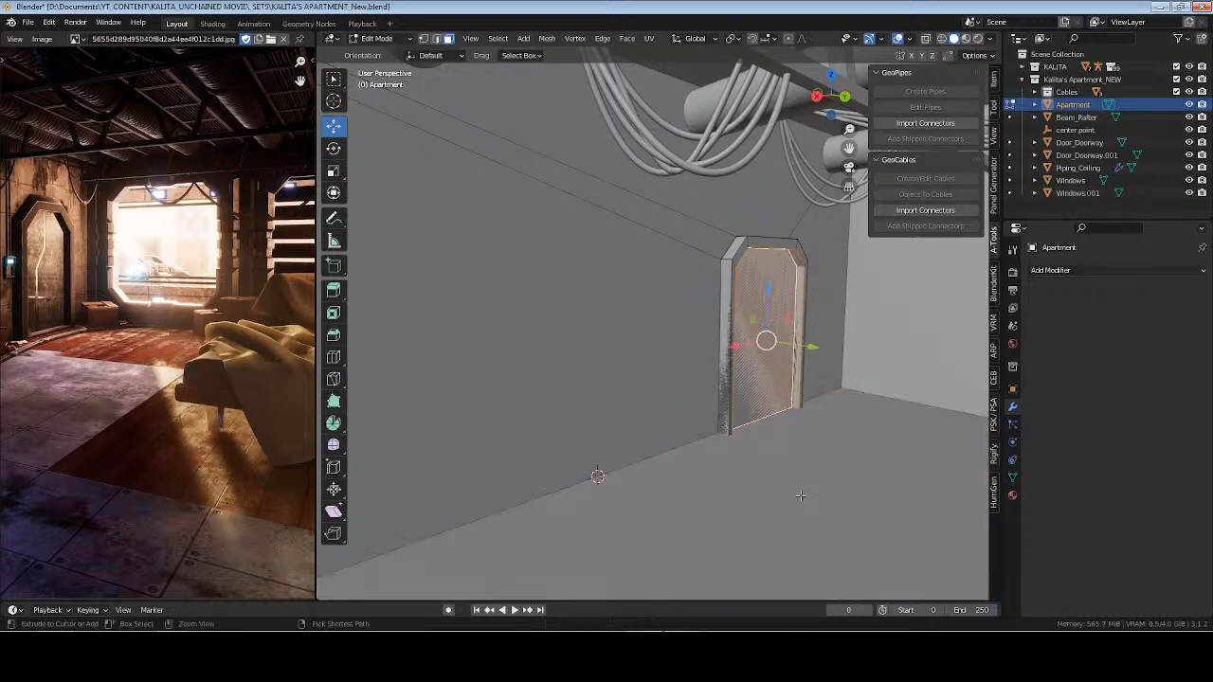
Add the remaining cut faces around the new doorway's frame to the selection and delete them all from the Apartment mesh
{"action": "middle_click_drag", "start_coordinate": [859, 403], "coordinate": [791, 388]}
{"action": "scroll", "coordinate": [720, 402], "scroll_direction": "up", "scroll_amount": 4}
{"action": "scroll", "coordinate": [720, 401], "scroll_direction": "up", "scroll_amount": 1}
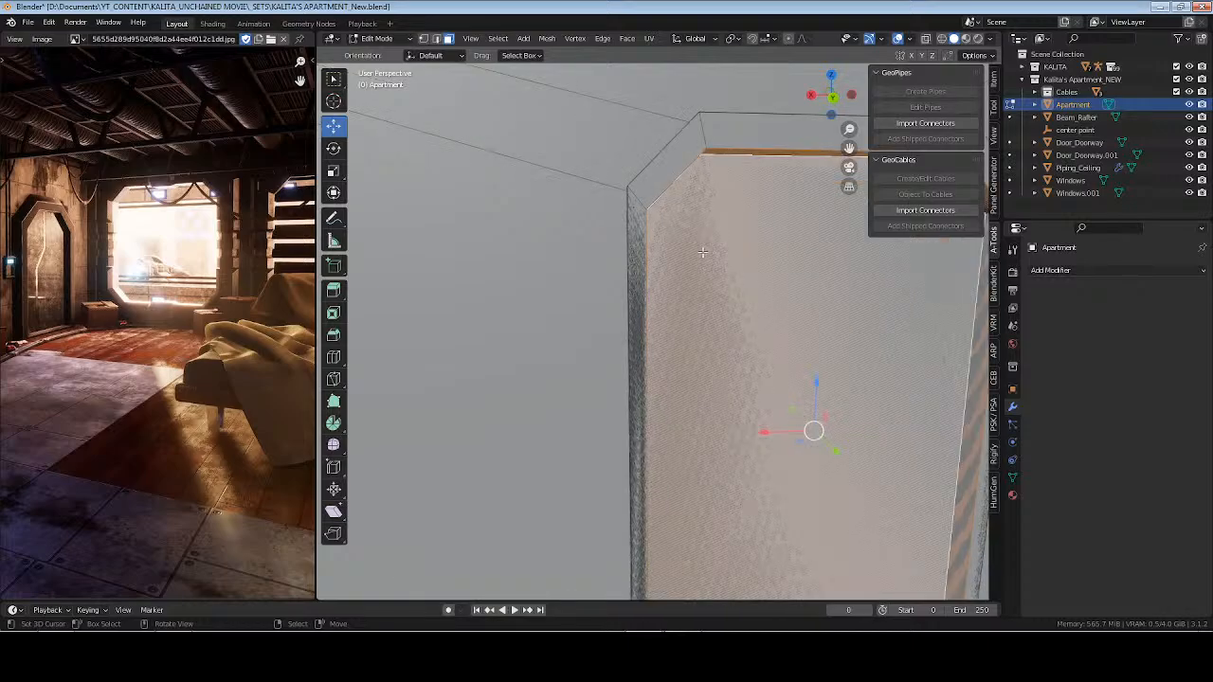
{"action": "middle_click_drag", "start_coordinate": [710, 152], "coordinate": [657, 193], "text": "shift"}
{"action": "left_click", "coordinate": [650, 173], "text": "alt+shift"}
{"action": "middle_click_drag", "start_coordinate": [734, 284], "coordinate": [538, 210], "text": "shift"}
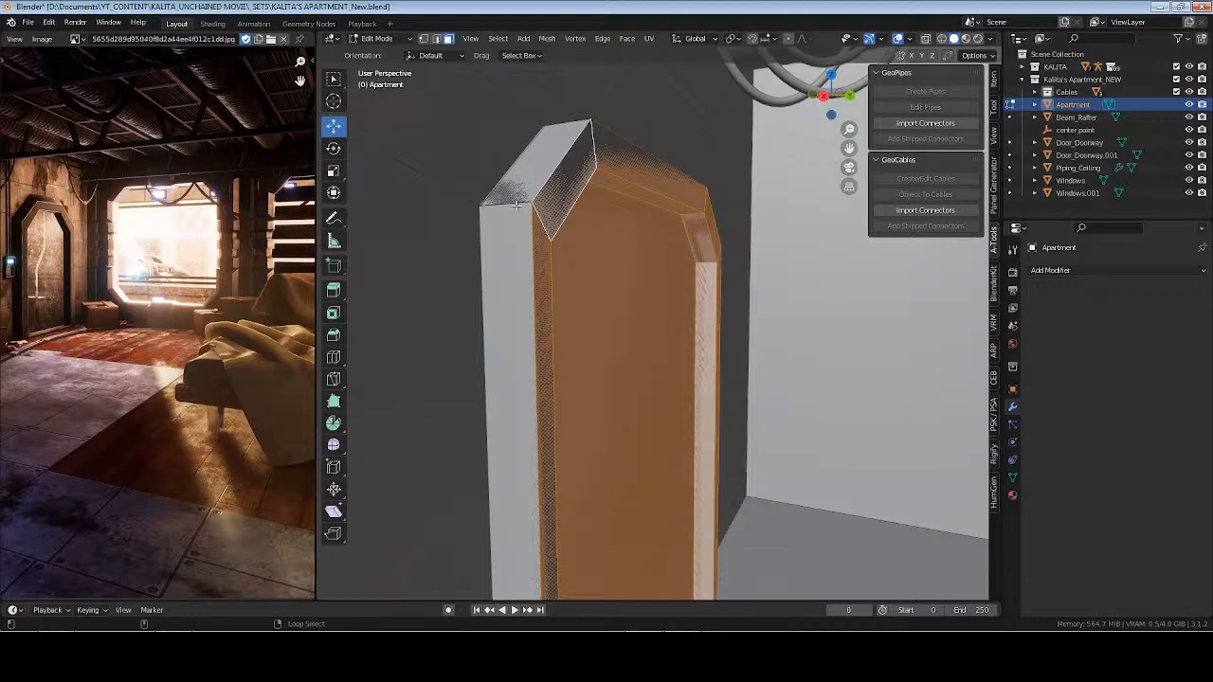
{"action": "left_click", "coordinate": [529, 181], "text": "shift"}
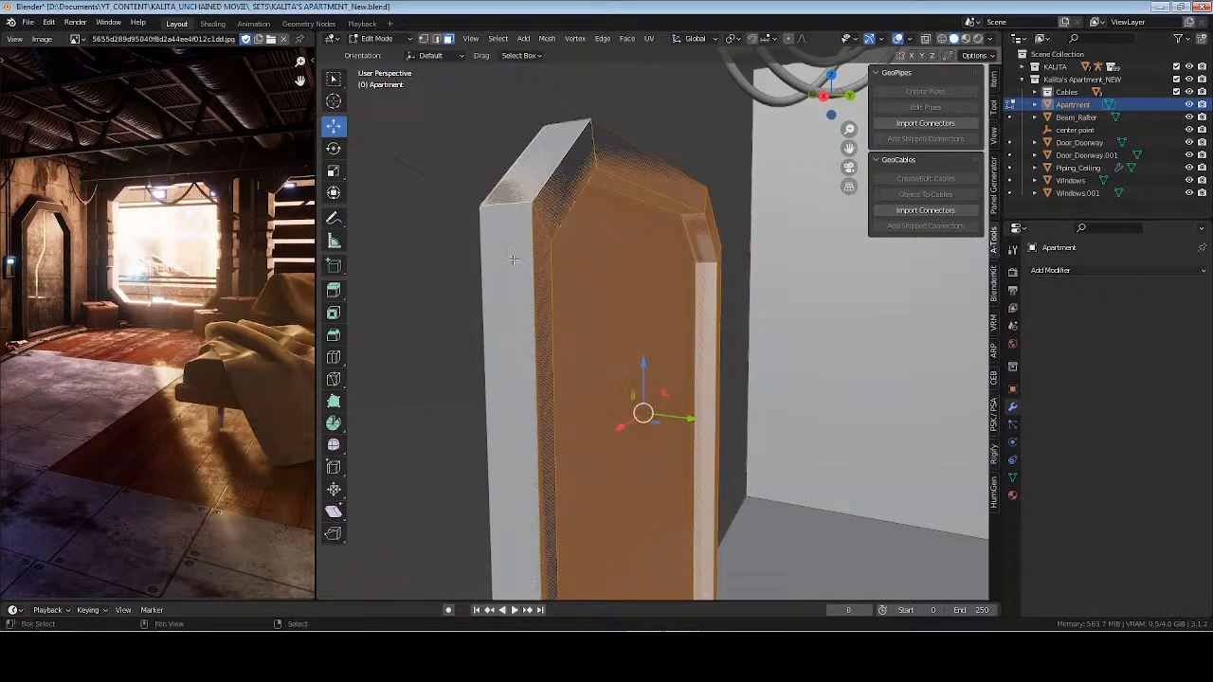
{"action": "left_click", "coordinate": [515, 257], "text": "shift"}
{"action": "scroll", "coordinate": [563, 248], "scroll_direction": "down", "scroll_amount": 4}
{"action": "middle_click_drag", "start_coordinate": [787, 284], "coordinate": [609, 283]}
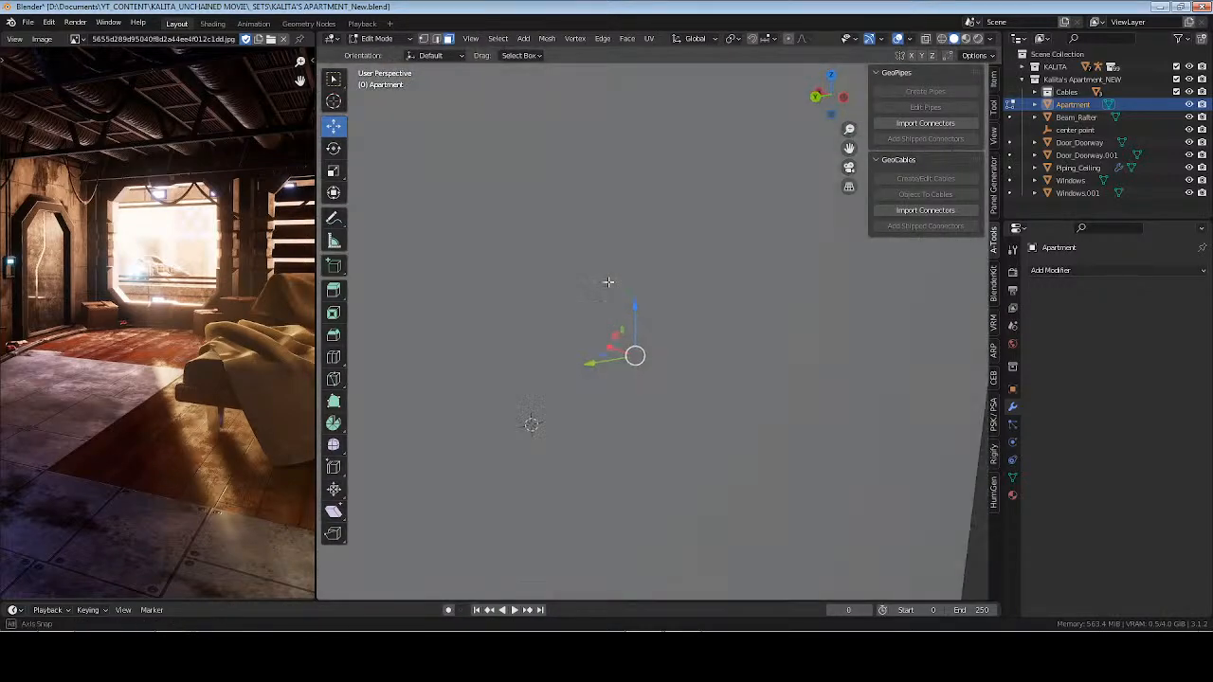
{"action": "scroll", "coordinate": [609, 282], "scroll_direction": "up", "scroll_amount": 3}
{"action": "middle_click_drag", "start_coordinate": [780, 246], "coordinate": [693, 314]}
{"action": "left_click", "coordinate": [692, 313], "text": "shift"}
{"action": "left_click", "coordinate": [689, 234], "text": "shift"}
{"action": "middle_click_drag", "start_coordinate": [689, 234], "coordinate": [574, 256]}
{"action": "left_click", "coordinate": [668, 193], "text": "shift"}
{"action": "key", "text": "x"}
{"action": "left_click", "coordinate": [689, 240]}
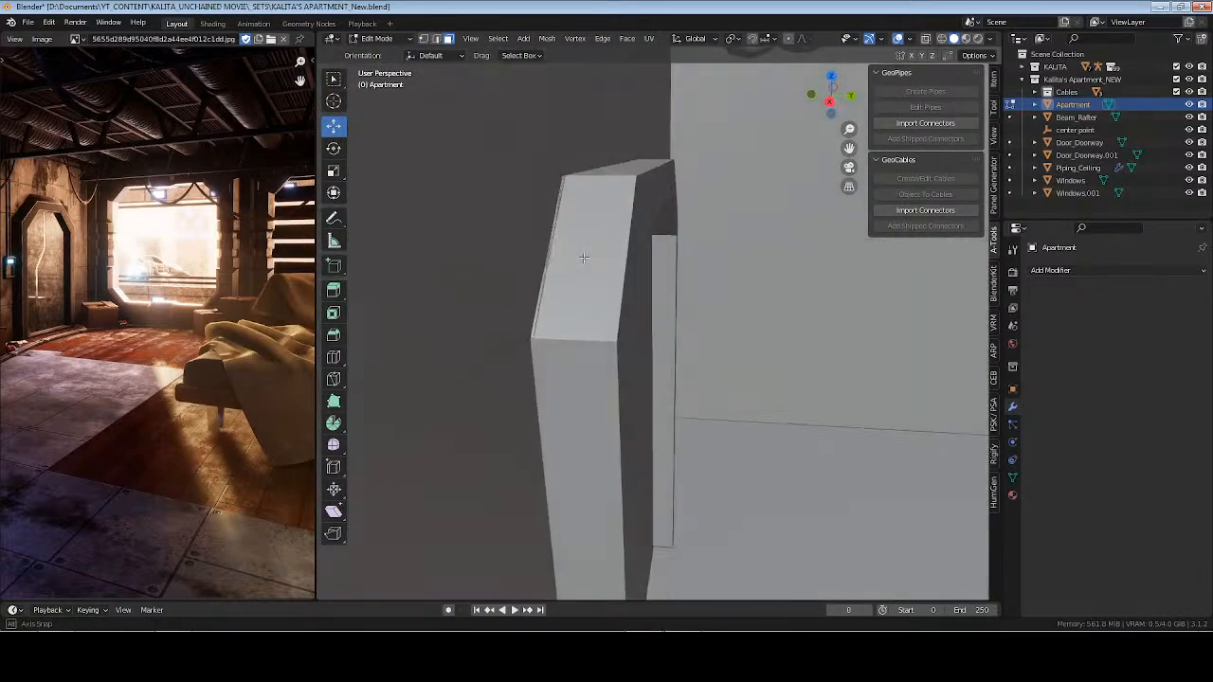
Clear the accidental wall selection and delete the thin leftover faces along the new doorway's outline
{"action": "left_click", "coordinate": [560, 189]}
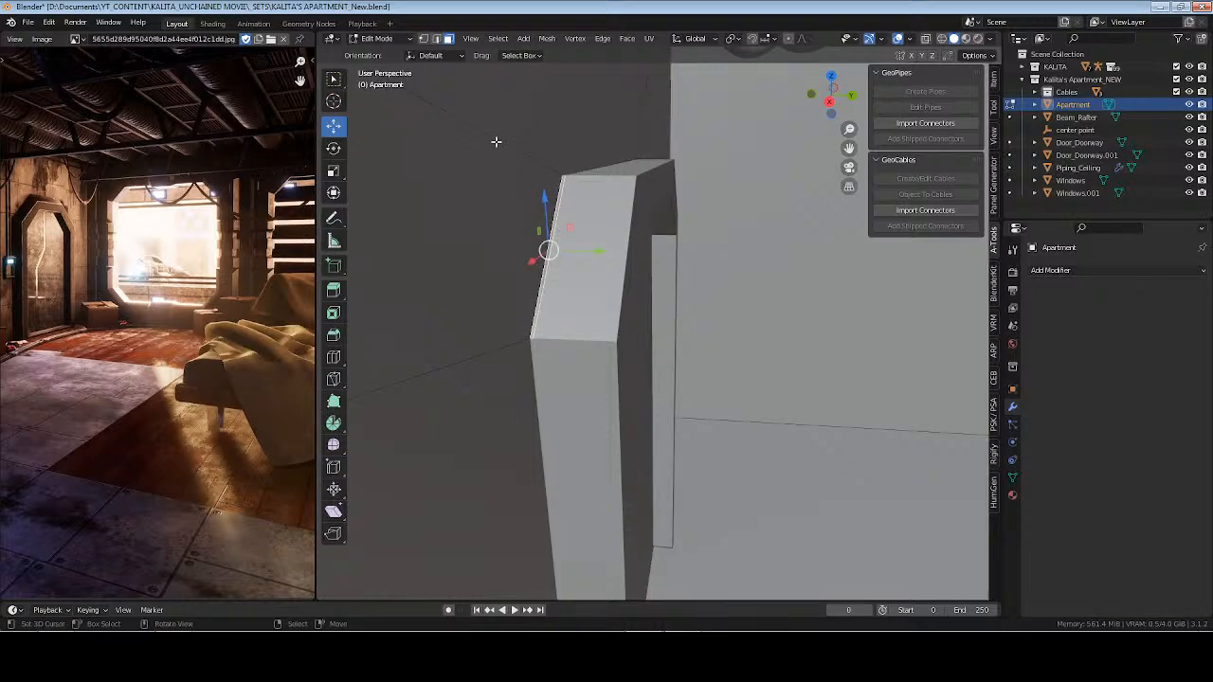
{"action": "left_click_drag", "start_coordinate": [496, 142], "coordinate": [661, 504]}
{"action": "scroll", "coordinate": [626, 378], "scroll_direction": "down", "scroll_amount": 4}
{"action": "middle_click_drag", "start_coordinate": [683, 363], "coordinate": [646, 350]}
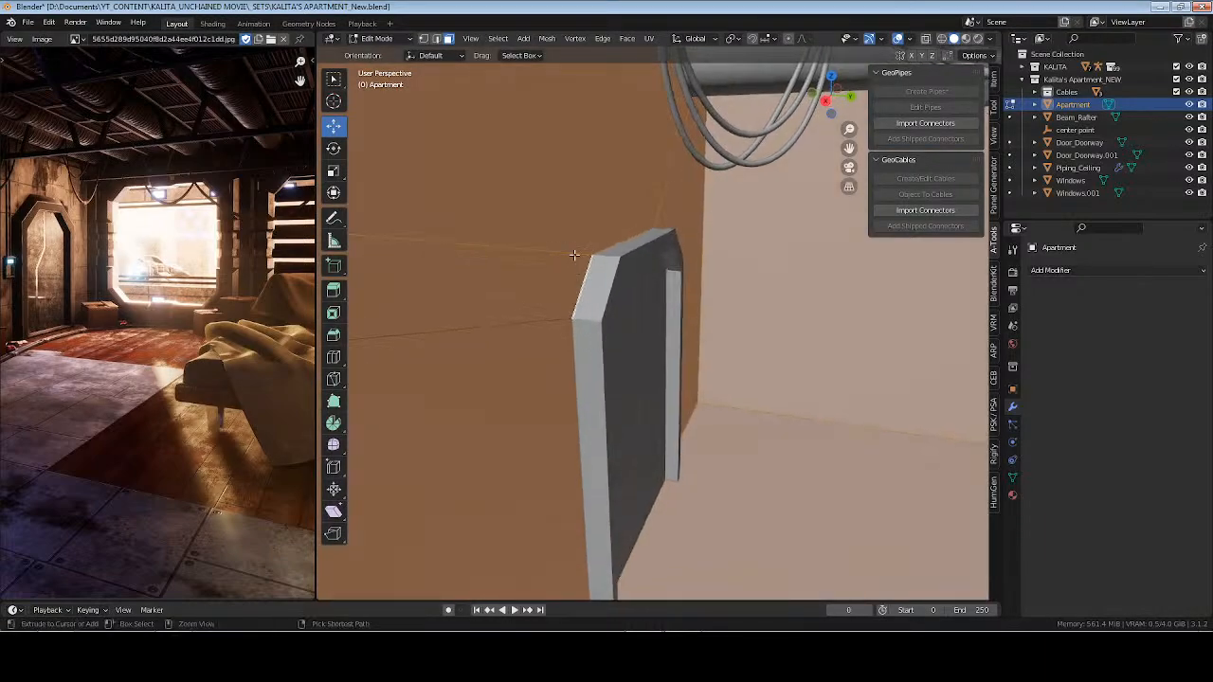
{"action": "key", "text": "alt+a"}
{"action": "left_click", "coordinate": [607, 261]}
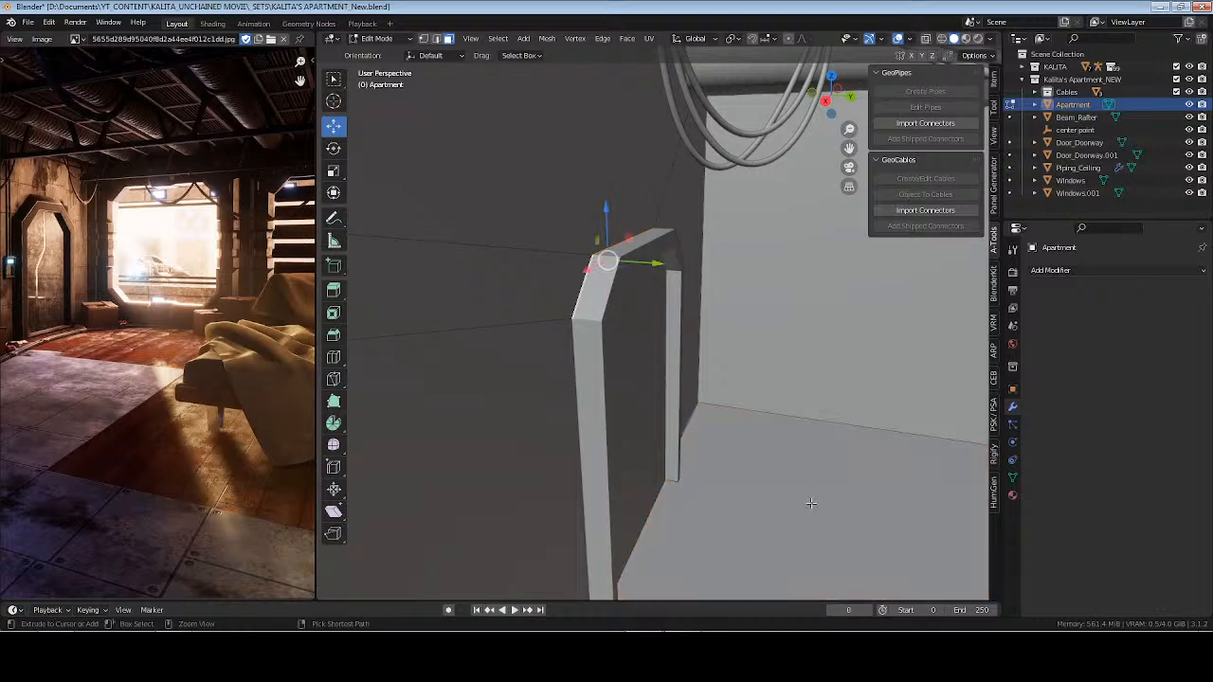
{"action": "key", "text": "x"}
{"action": "left_click", "coordinate": [770, 472]}
{"action": "middle_click_drag", "start_coordinate": [763, 408], "coordinate": [623, 341]}
{"action": "middle_click_drag", "start_coordinate": [720, 316], "coordinate": [758, 317]}
{"action": "scroll", "coordinate": [751, 308], "scroll_direction": "up", "scroll_amount": 4}
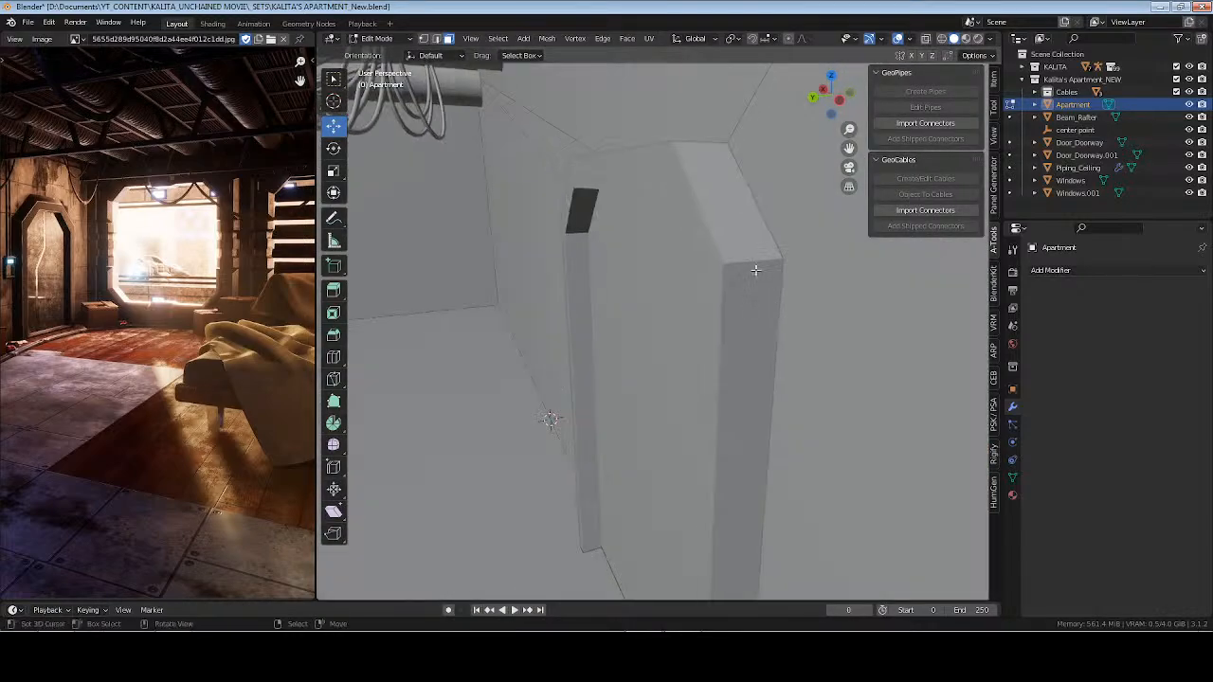
{"action": "middle_click_drag", "start_coordinate": [756, 262], "coordinate": [641, 300]}
Leave Edit Mode, save the file, and reselect the Apartment object
{"action": "scroll", "coordinate": [732, 340], "scroll_direction": "down", "scroll_amount": 4}
{"action": "key", "text": "Tab"}
{"action": "key", "text": "alt+a"}
{"action": "middle_click_drag", "start_coordinate": [732, 339], "coordinate": [704, 369]}
{"action": "key", "text": "ctrl+s"}
{"action": "key", "text": "Tab"}
{"action": "key", "text": "Tab"}
{"action": "left_click", "coordinate": [735, 403]}
{"action": "key", "text": "Tab"}
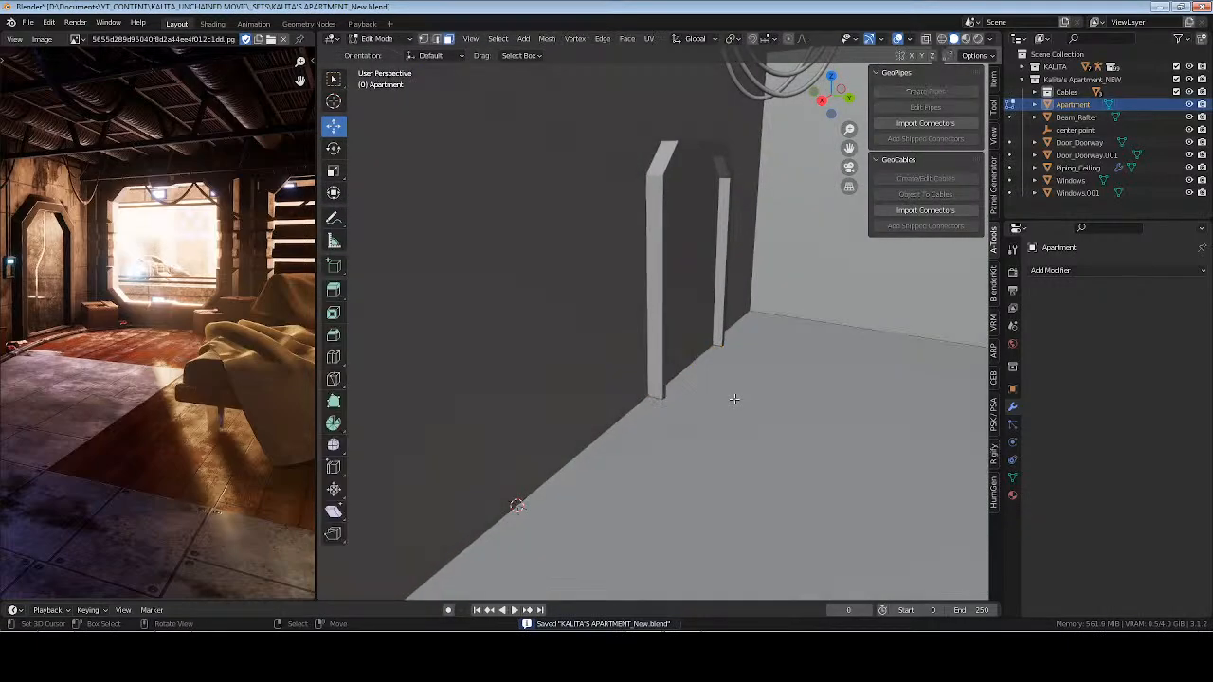
{"action": "key", "text": "Tab"}
{"action": "key", "text": "Tab"}
{"action": "middle_click_drag", "start_coordinate": [733, 404], "coordinate": [665, 338]}
{"action": "key", "text": "Tab"}
{"action": "key", "text": "alt+a"}
{"action": "key", "text": "ctrl+s"}
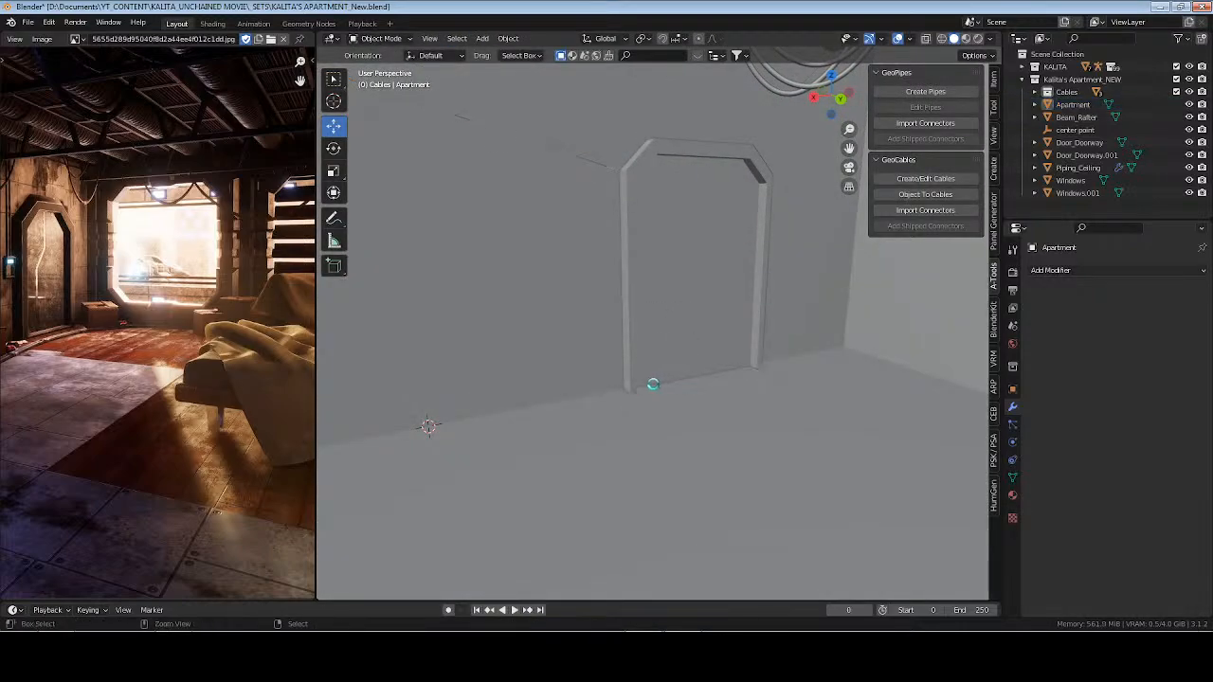
{"action": "left_click", "coordinate": [546, 228]}
{"action": "middle_click_drag", "start_coordinate": [546, 227], "coordinate": [639, 305], "text": "shift"}
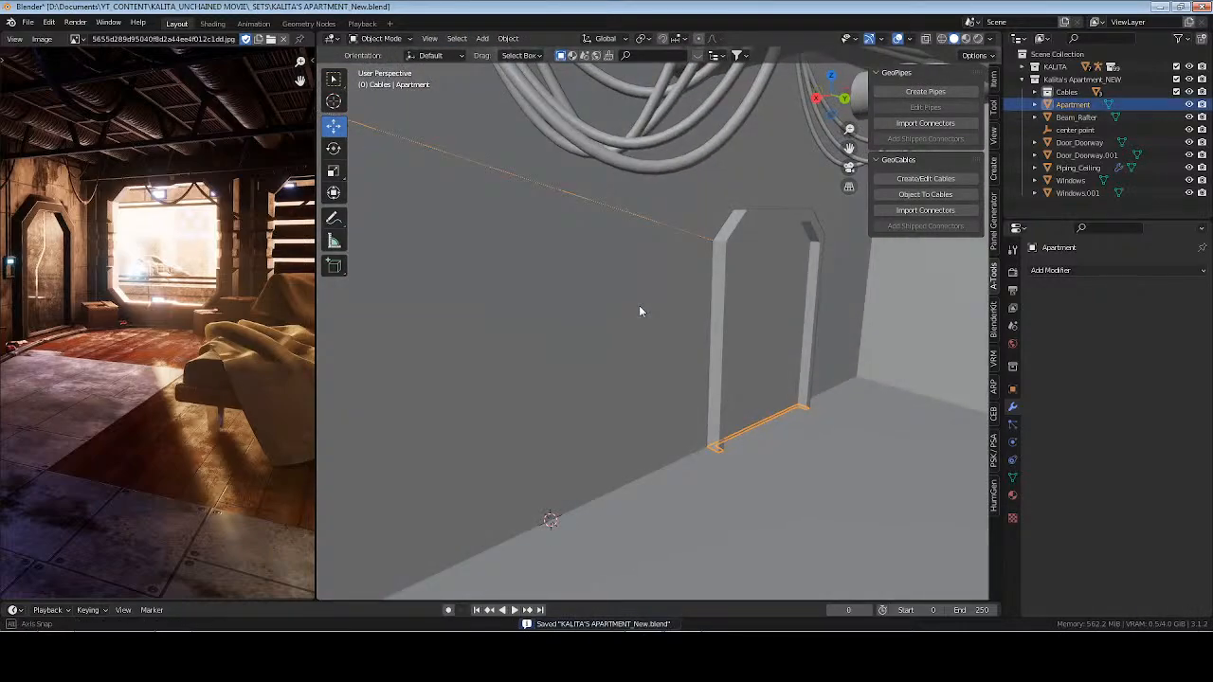
{"action": "key", "text": "g"}
{"action": "left_click", "coordinate": [719, 401]}
{"action": "key", "text": "g"}
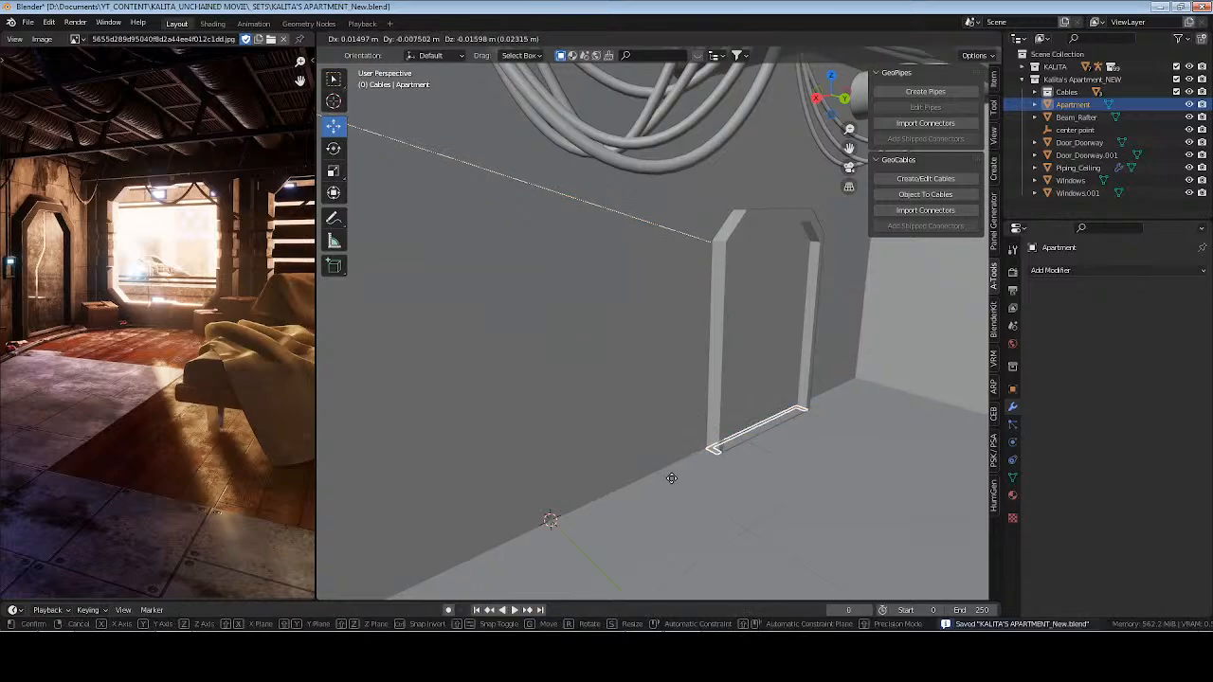
{"action": "left_click", "coordinate": [736, 404]}
Delete the stray edge that runs along the side wall into the doorway's upper corner, using edge select mode
{"action": "key", "text": "Tab"}
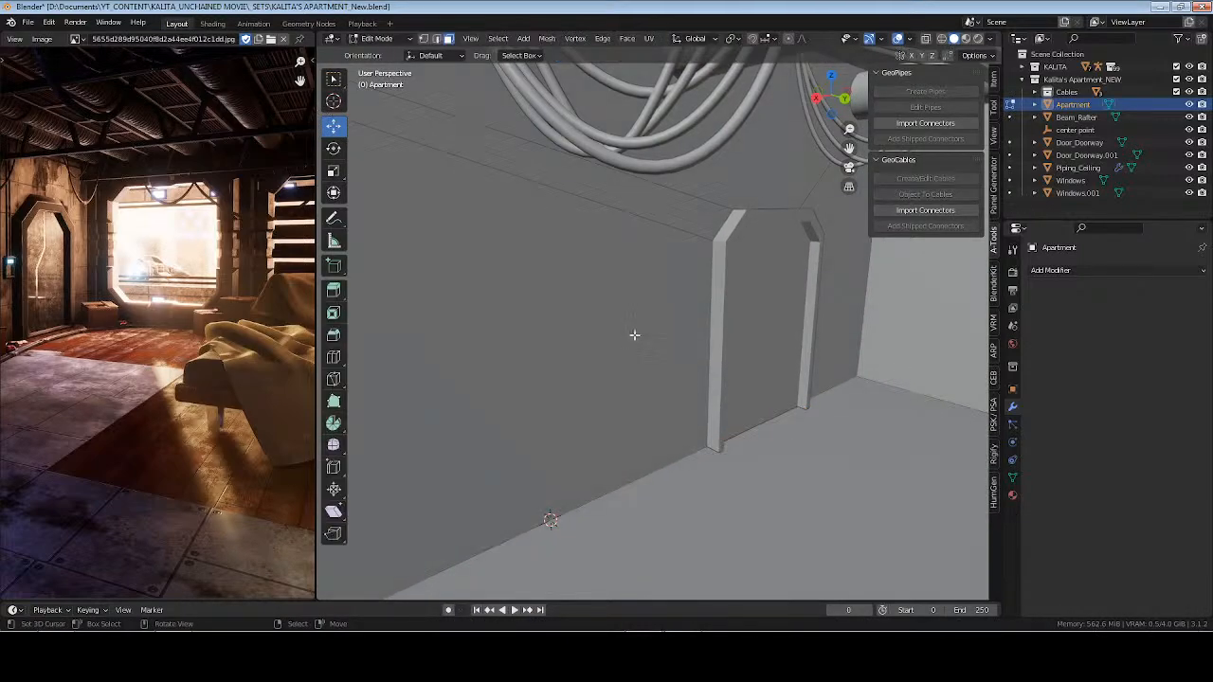
{"action": "left_click", "coordinate": [669, 231]}
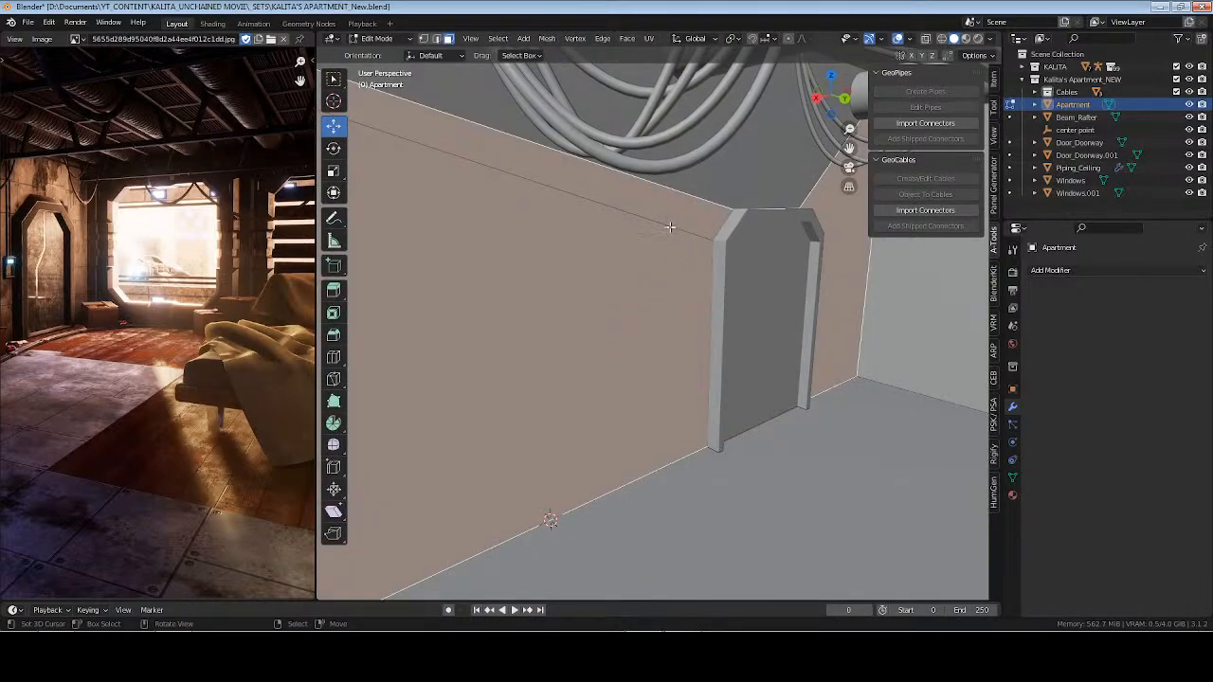
{"action": "key", "text": "2"}
{"action": "left_click", "coordinate": [669, 227]}
{"action": "middle_click_drag", "start_coordinate": [609, 255], "coordinate": [619, 284]}
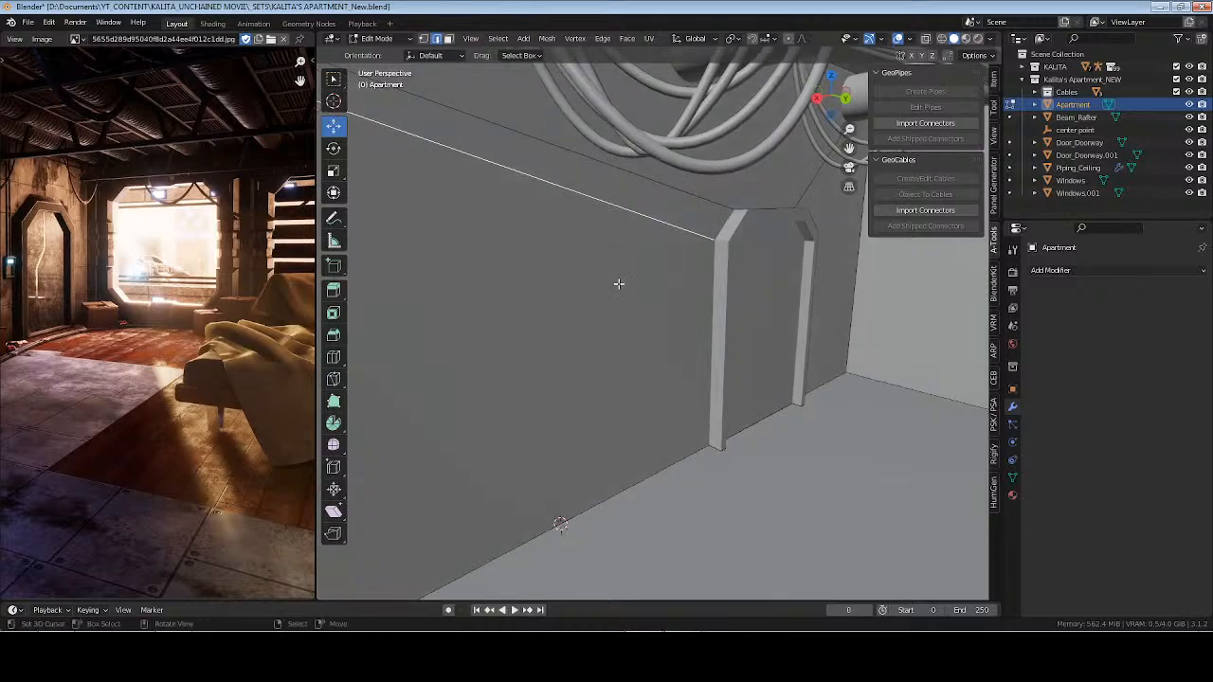
{"action": "key", "text": "g"}
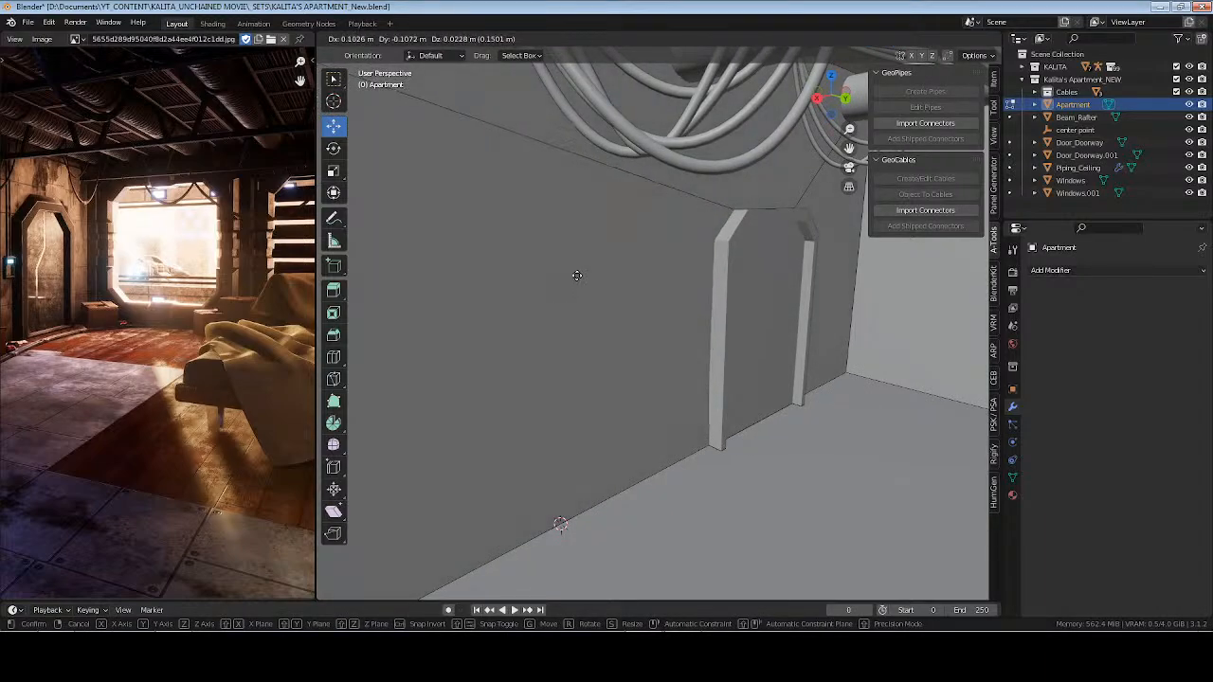
{"action": "right_click", "coordinate": [634, 269]}
{"action": "key", "text": "x"}
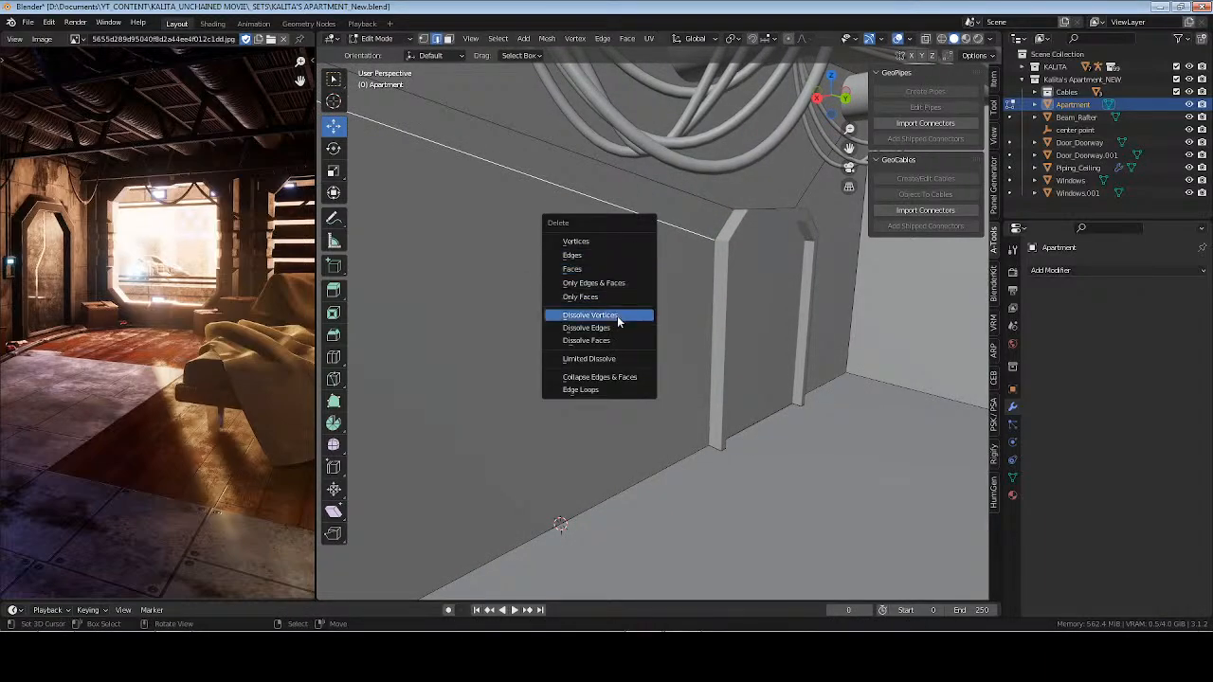
{"action": "left_click", "coordinate": [617, 327]}
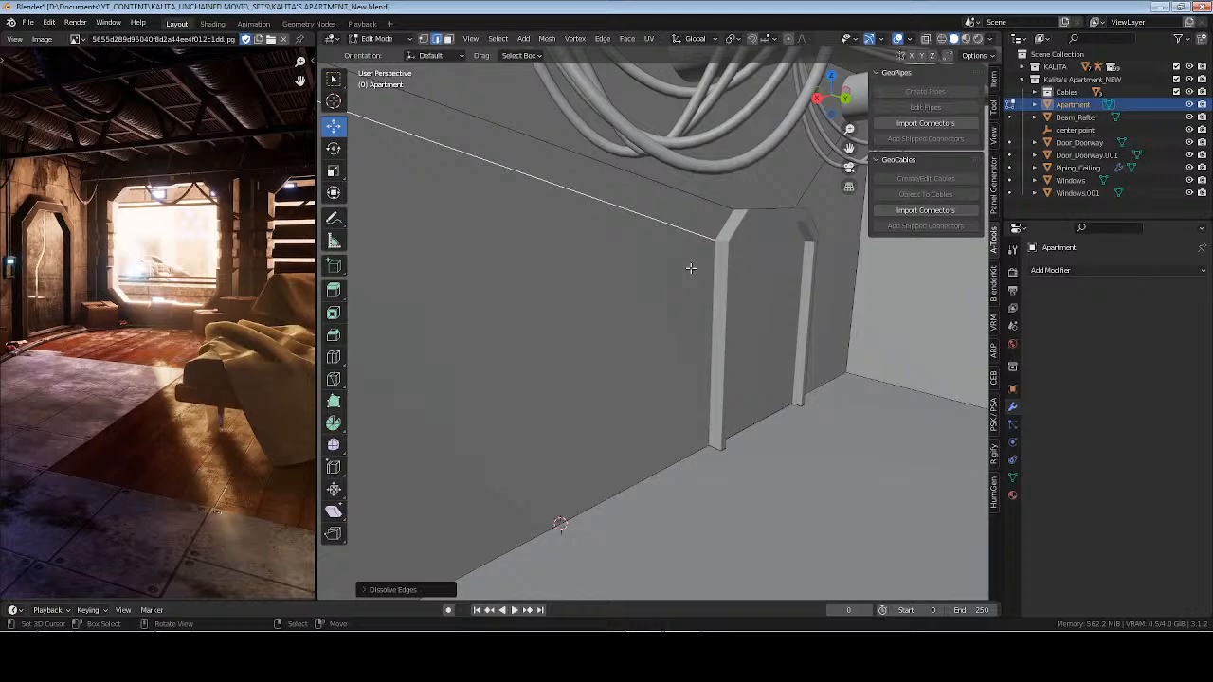
{"action": "key", "text": "x"}
{"action": "left_click", "coordinate": [691, 267]}
{"action": "key", "text": "x"}
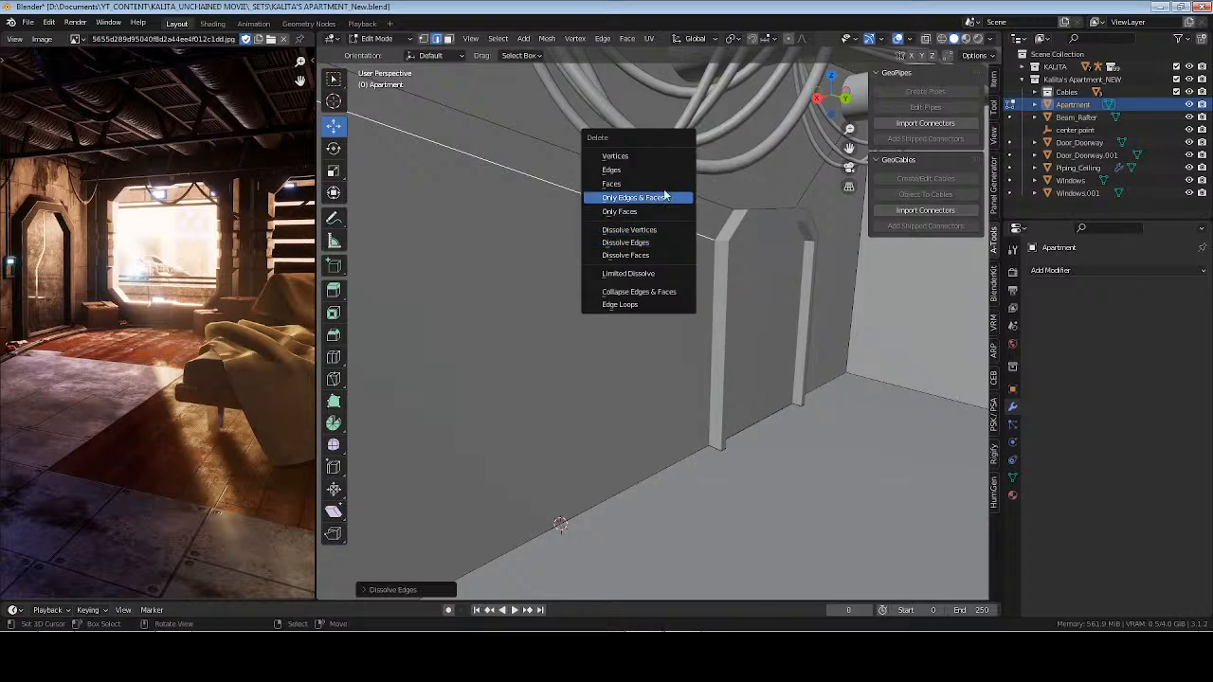
{"action": "left_click", "coordinate": [664, 172]}
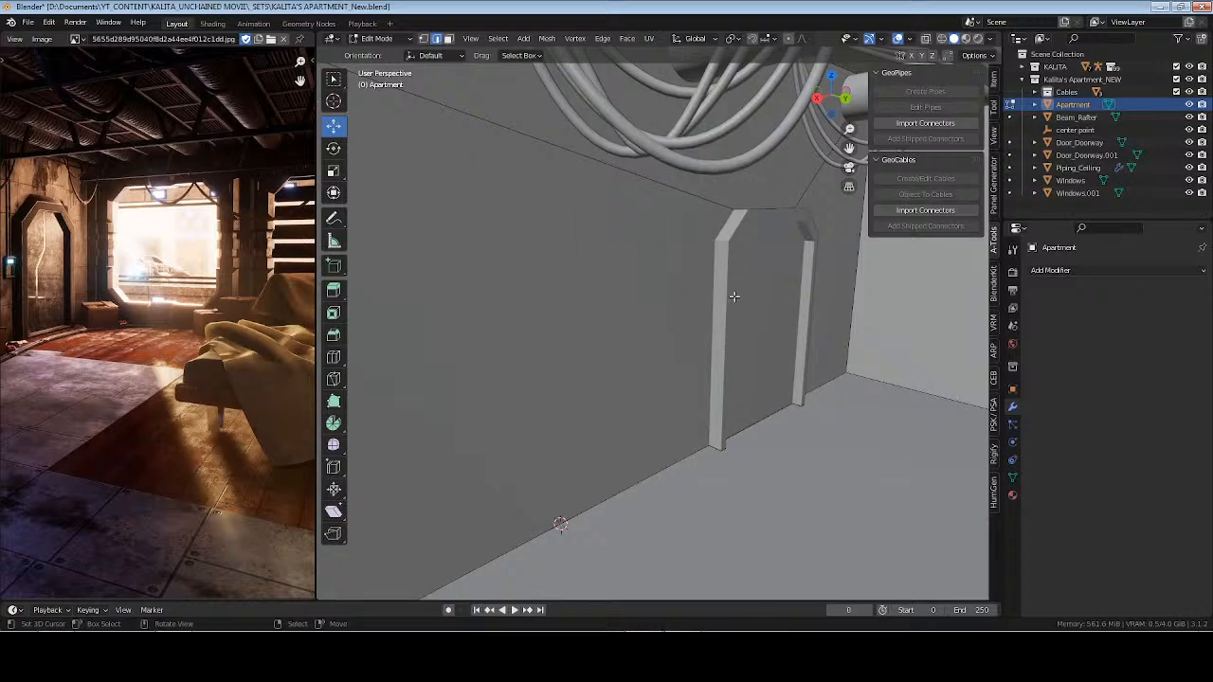
Return to Object Mode, clear the selection, and save the file
{"action": "key", "text": "Tab"}
{"action": "middle_click_drag", "start_coordinate": [734, 296], "coordinate": [563, 376]}
{"action": "key", "text": "alt+a"}
{"action": "key", "text": "ctrl+s"}
{"action": "scroll", "coordinate": [670, 328], "scroll_direction": "down", "scroll_amount": 1}
{"action": "scroll", "coordinate": [636, 304], "scroll_direction": "up", "scroll_amount": 1}
{"action": "key", "text": "ctrl+s"}
Select the floor face of the Apartment mesh in face select mode and separate it into its own object
{"action": "scroll", "coordinate": [566, 369], "scroll_direction": "down", "scroll_amount": 5}
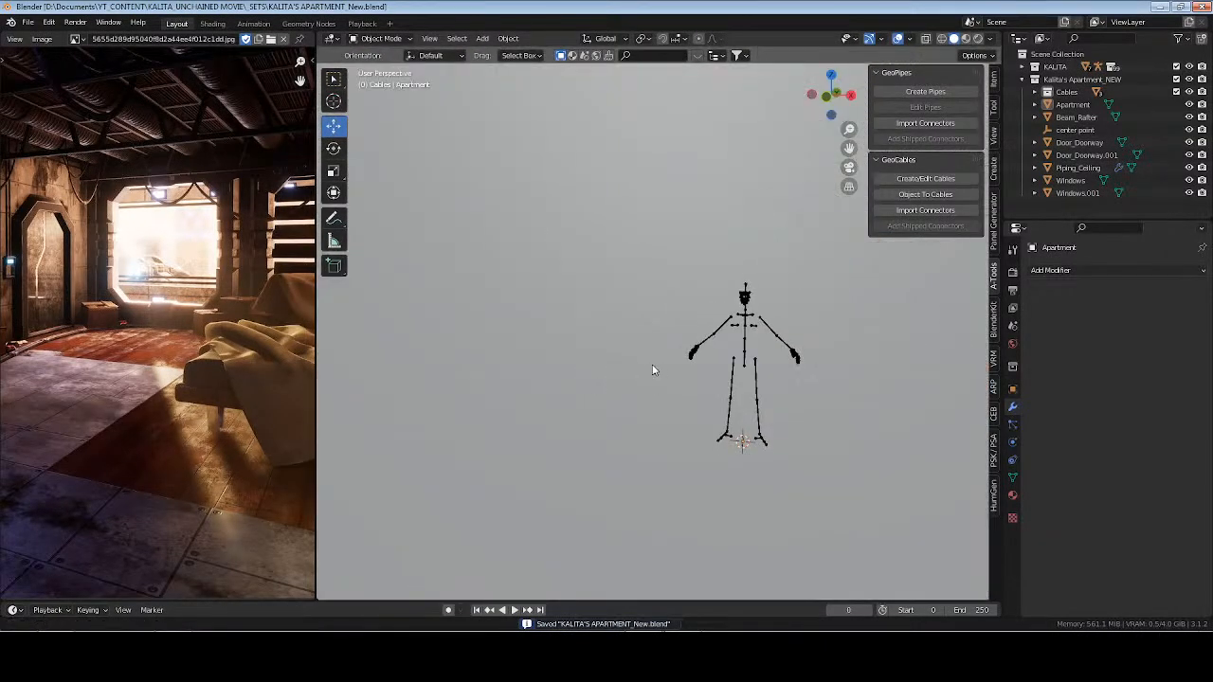
{"action": "scroll", "coordinate": [572, 360], "scroll_direction": "up", "scroll_amount": 2}
{"action": "middle_click_drag", "start_coordinate": [653, 367], "coordinate": [709, 403], "text": "shift"}
{"action": "scroll", "coordinate": [733, 387], "scroll_direction": "up", "scroll_amount": 3}
{"action": "scroll", "coordinate": [697, 388], "scroll_direction": "down", "scroll_amount": 5}
{"action": "right_click", "coordinate": [780, 388]}
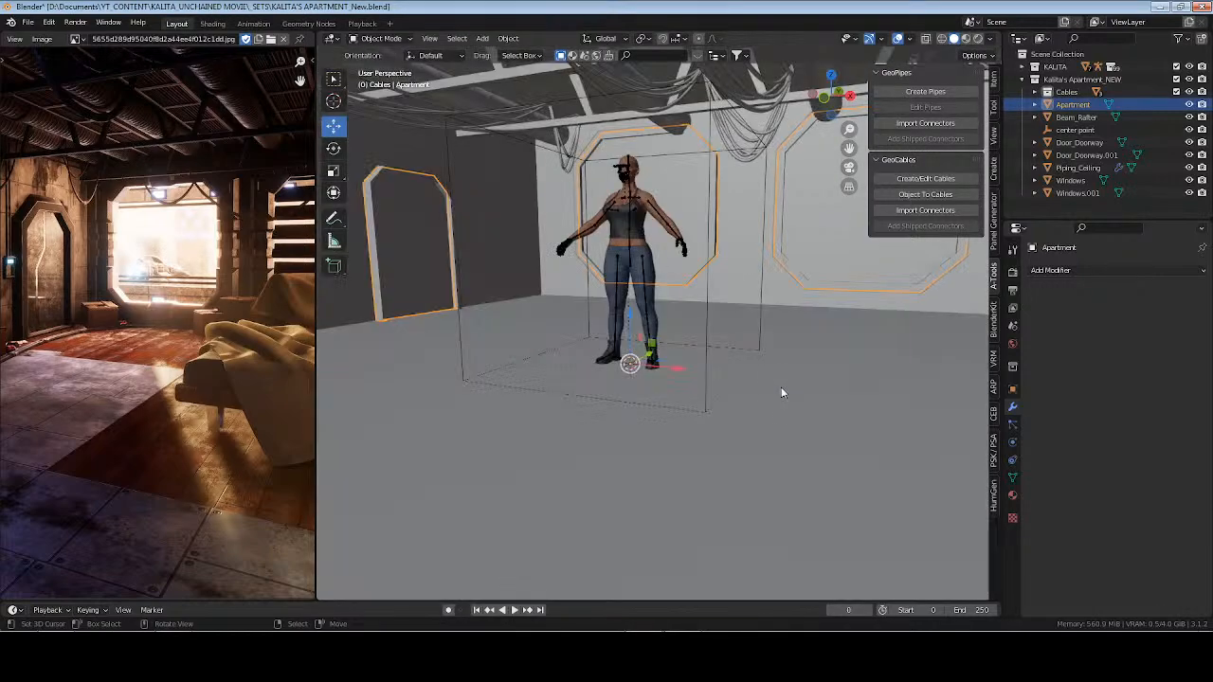
{"action": "key", "text": "Tab"}
{"action": "key", "text": "3"}
{"action": "right_click", "coordinate": [786, 390]}
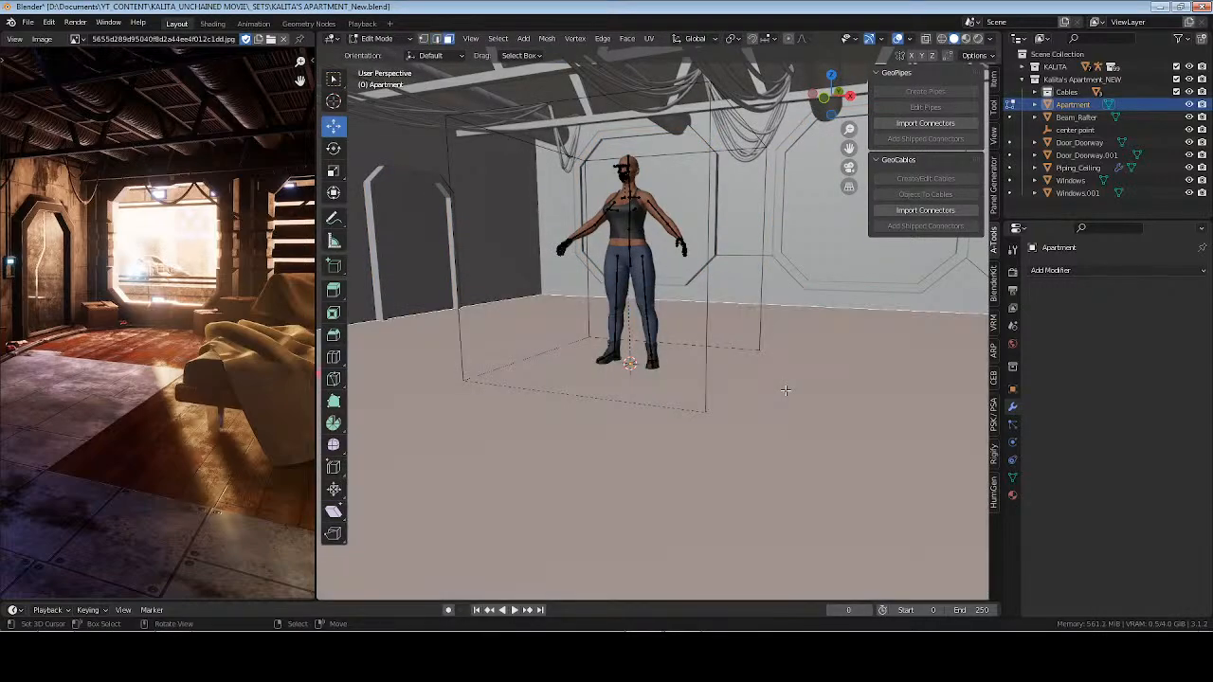
{"action": "middle_click_drag", "start_coordinate": [807, 409], "coordinate": [769, 392], "text": "shift"}
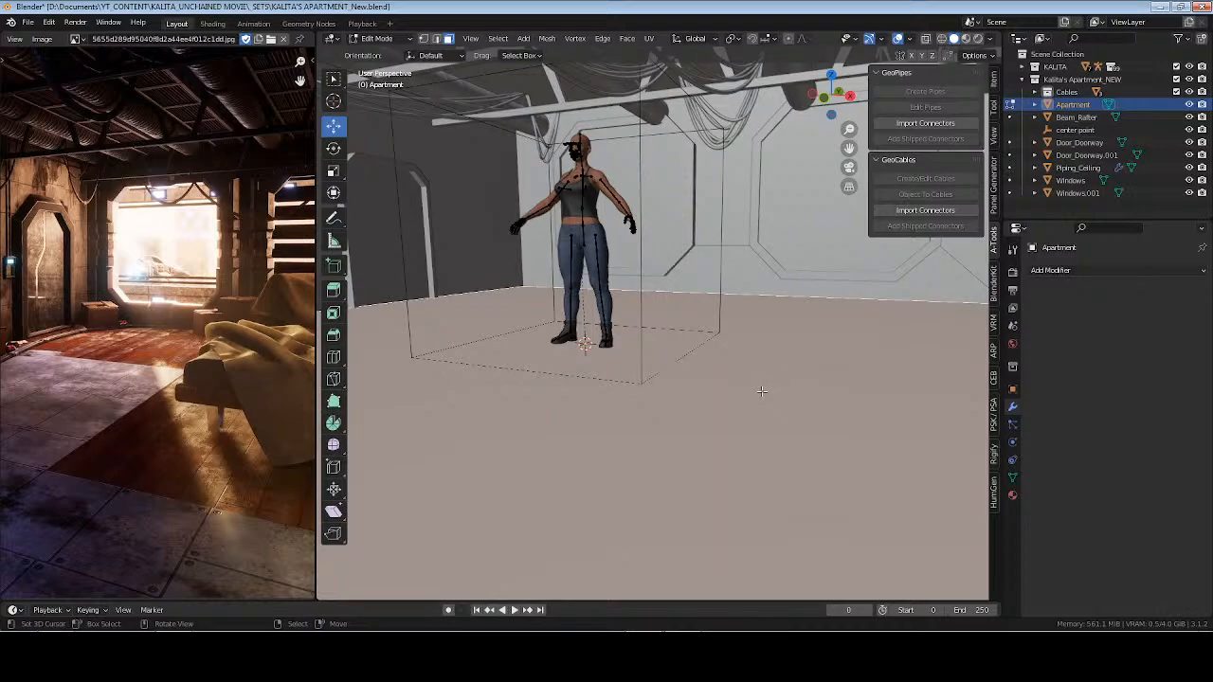
{"action": "key", "text": "Tab"}
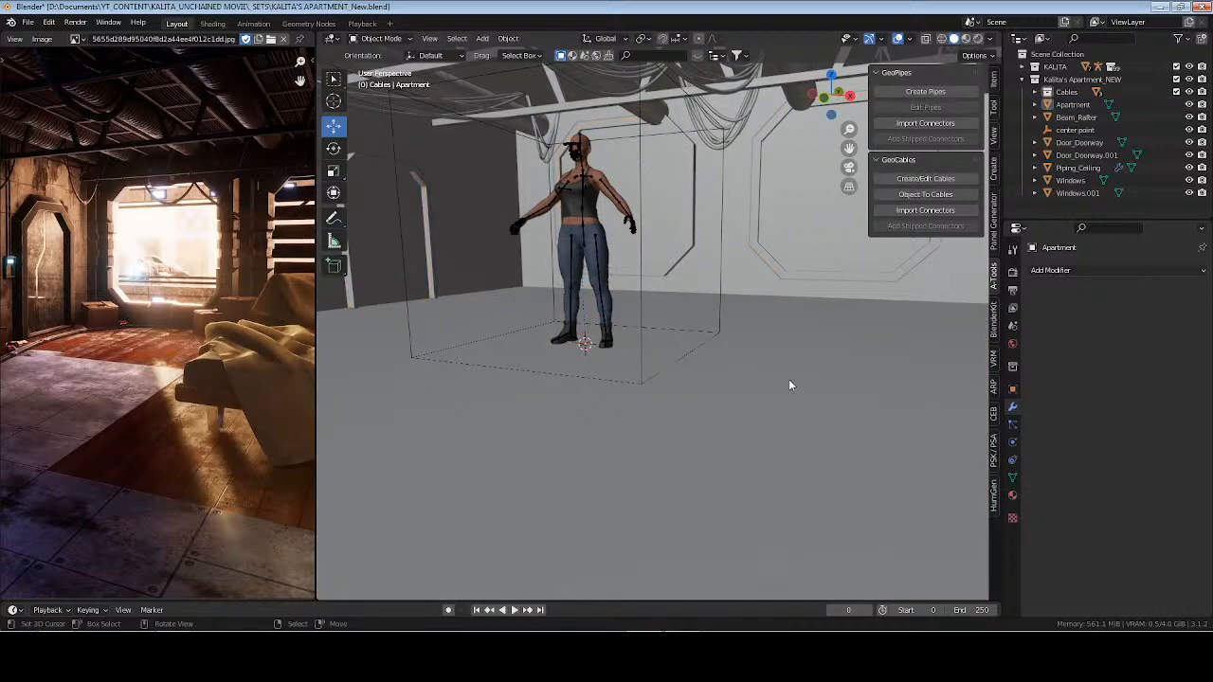
{"action": "left_click", "coordinate": [790, 382]}
{"action": "key", "text": "Tab"}
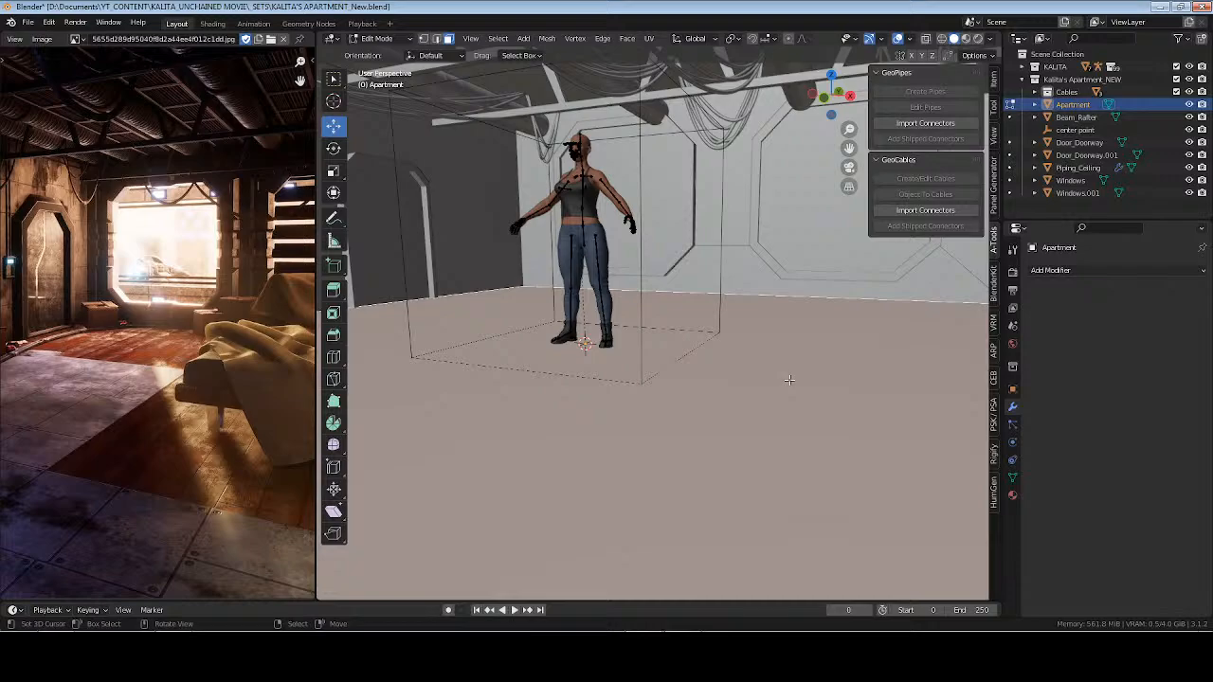
{"action": "key", "text": "KP_Divide"}
{"action": "mouse_move", "coordinate": [657, 357]}
{"action": "middle_mouse_down"}
{"action": "mouse_move", "coordinate": [658, 388]}
{"action": "mouse_move", "coordinate": [648, 377]}
{"action": "middle_mouse_up"}
{"action": "key", "text": "KP_Divide"}
{"action": "key", "text": "p"}
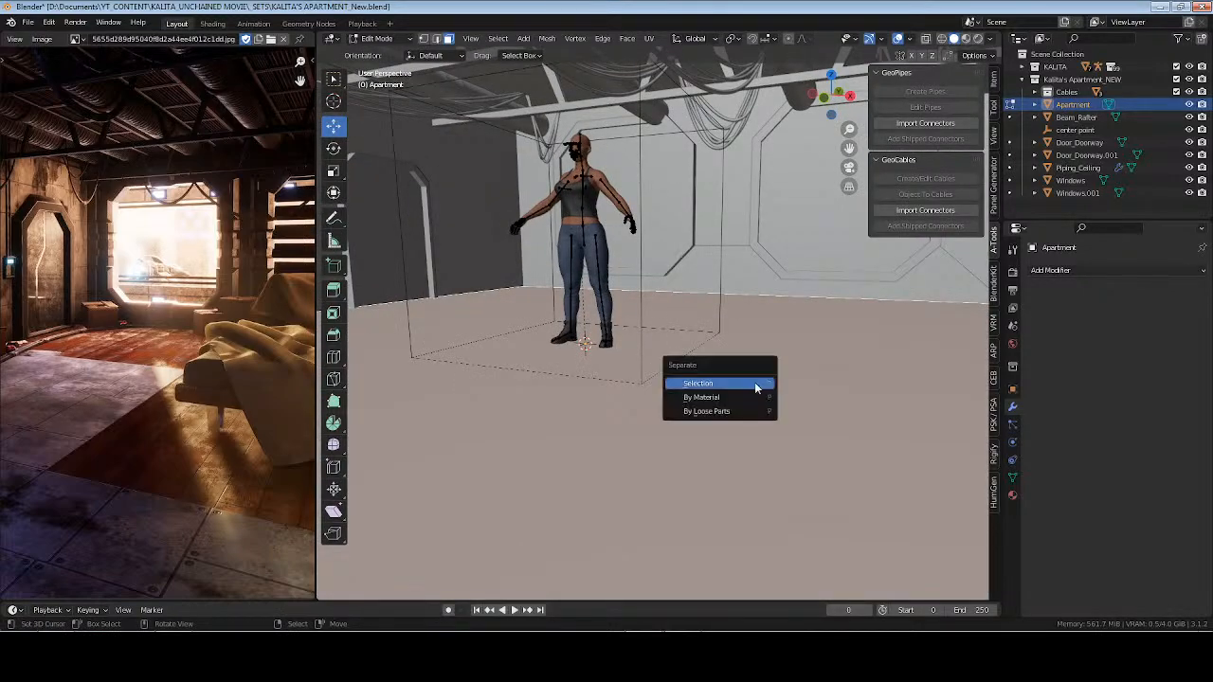
{"action": "left_click", "coordinate": [756, 381]}
Select the separated floor object and rename it Apartment Floor
{"action": "key", "text": "Tab"}
{"action": "left_click", "coordinate": [754, 382]}
{"action": "key", "text": "F2"}
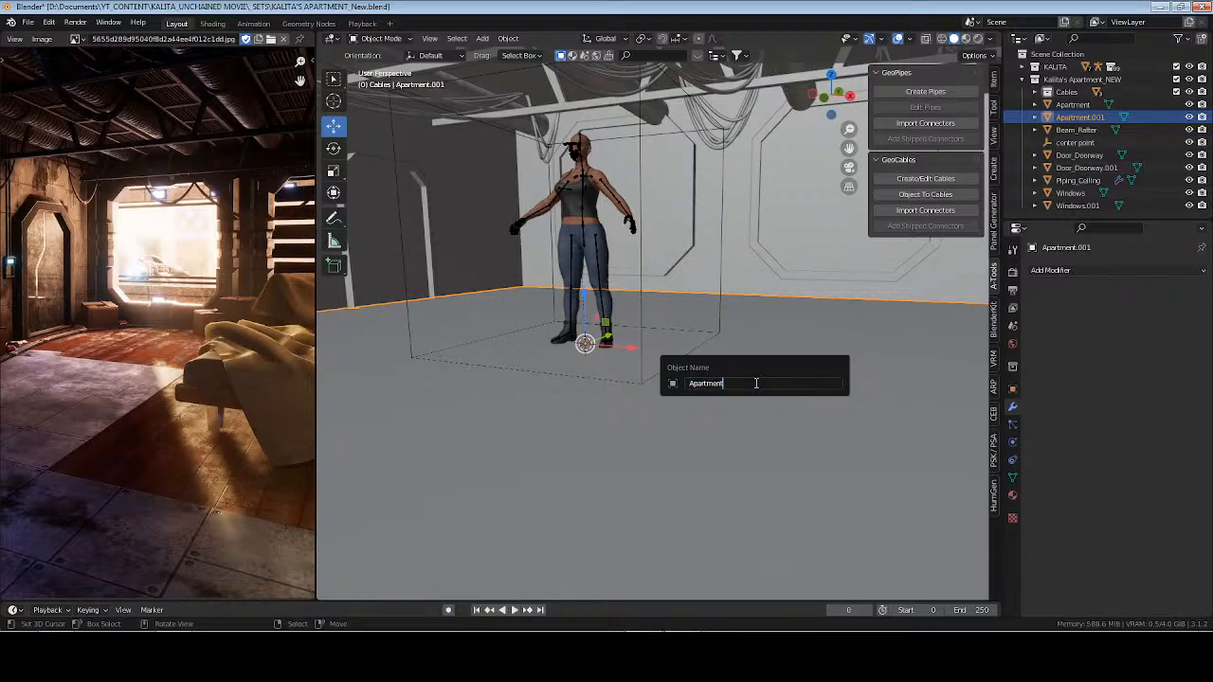
{"action": "type", "text": "r"}
{"action": "key", "text": "Return"}
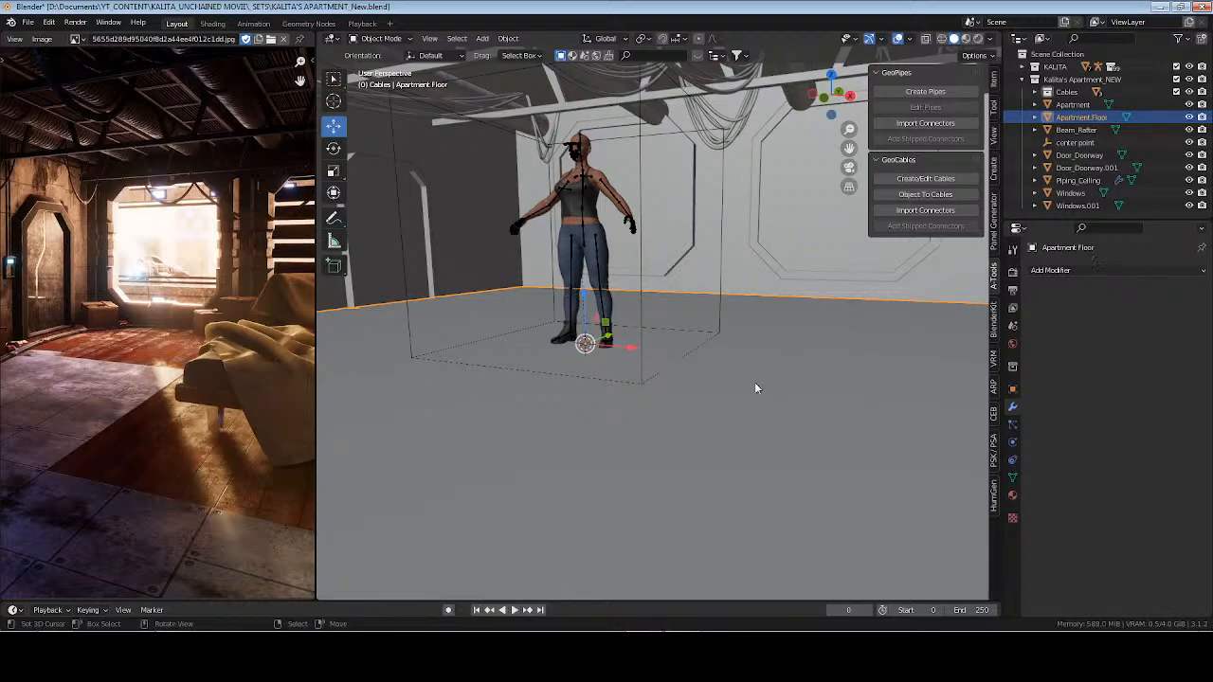
Inspect the floor in isolation, join it back into the Apartment object, and save the file
{"action": "key", "text": "KP_Divide"}
{"action": "key", "text": "Tab"}
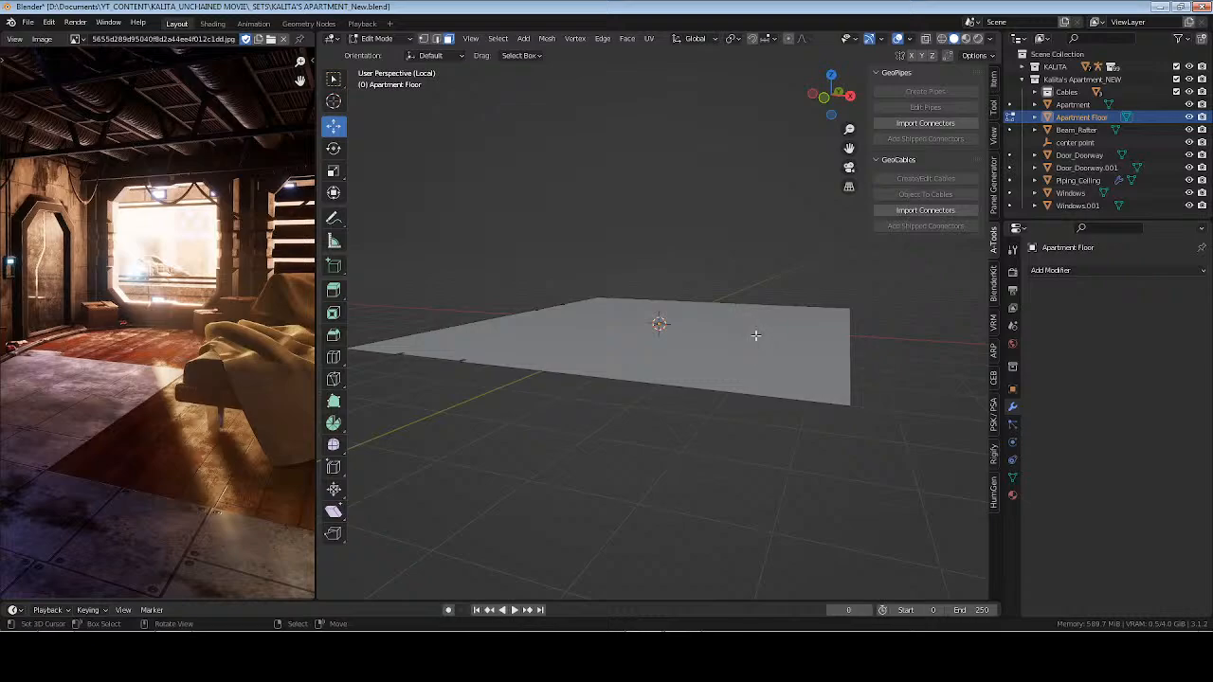
{"action": "key", "text": "1"}
{"action": "middle_click_drag", "start_coordinate": [755, 335], "coordinate": [774, 373]}
{"action": "key", "text": "KP_Divide"}
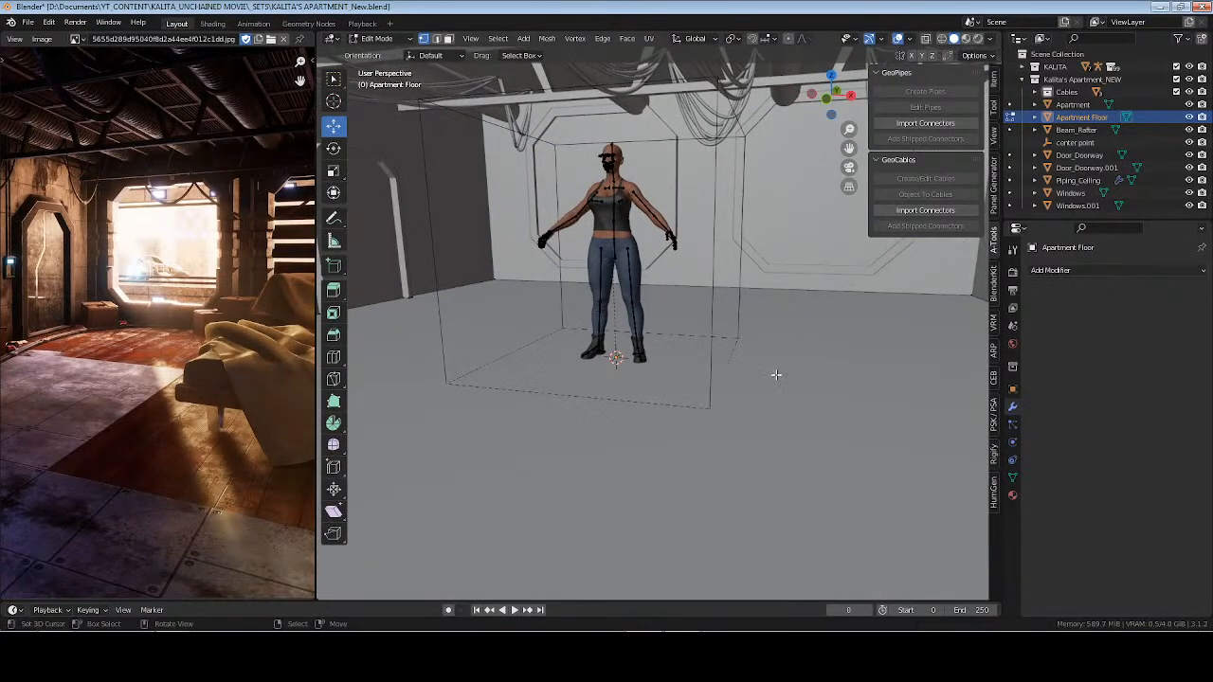
{"action": "key", "text": "Tab"}
{"action": "left_click", "coordinate": [465, 175], "text": "shift"}
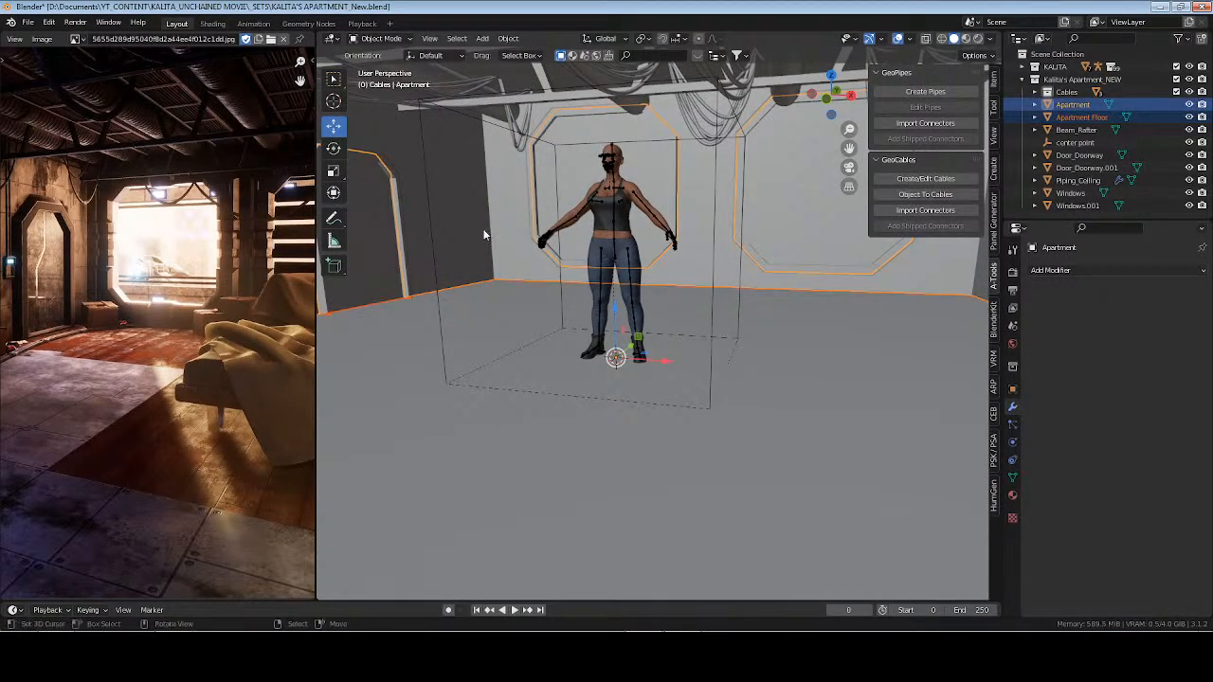
{"action": "key", "text": "ctrl+j"}
{"action": "key", "text": "alt+a"}
{"action": "key", "text": "ctrl+s"}
{"action": "middle_click_drag", "start_coordinate": [477, 289], "coordinate": [533, 317]}
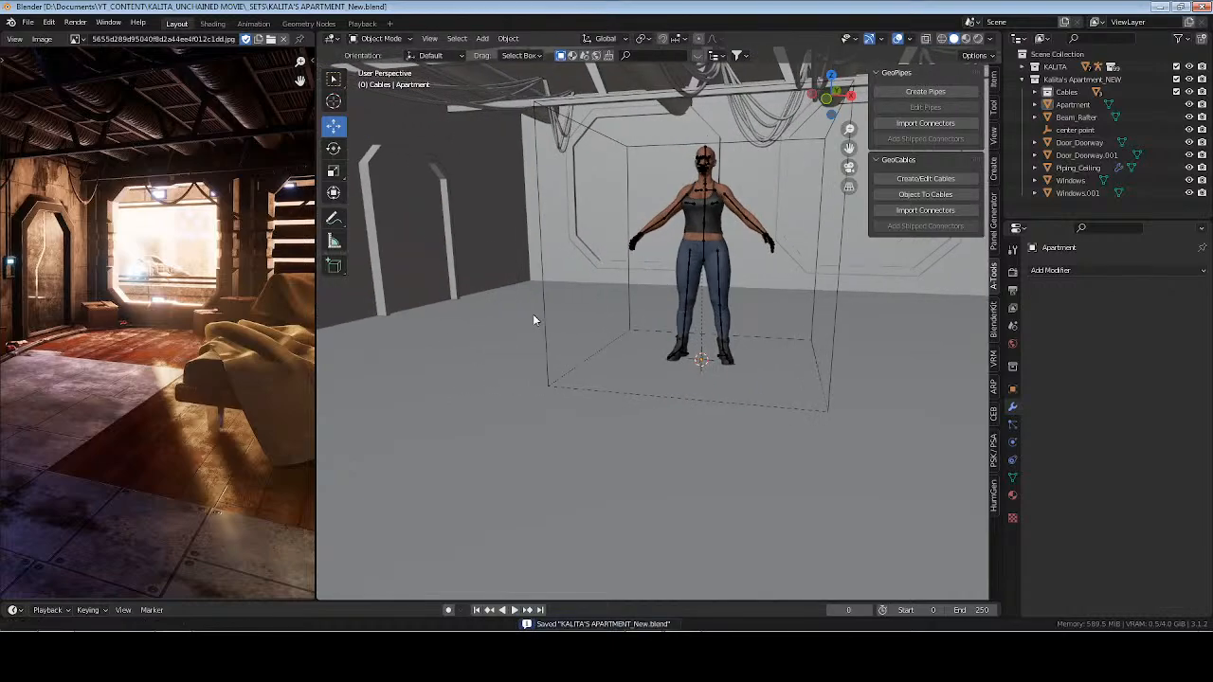
{"action": "middle_click_drag", "start_coordinate": [436, 339], "coordinate": [677, 328]}
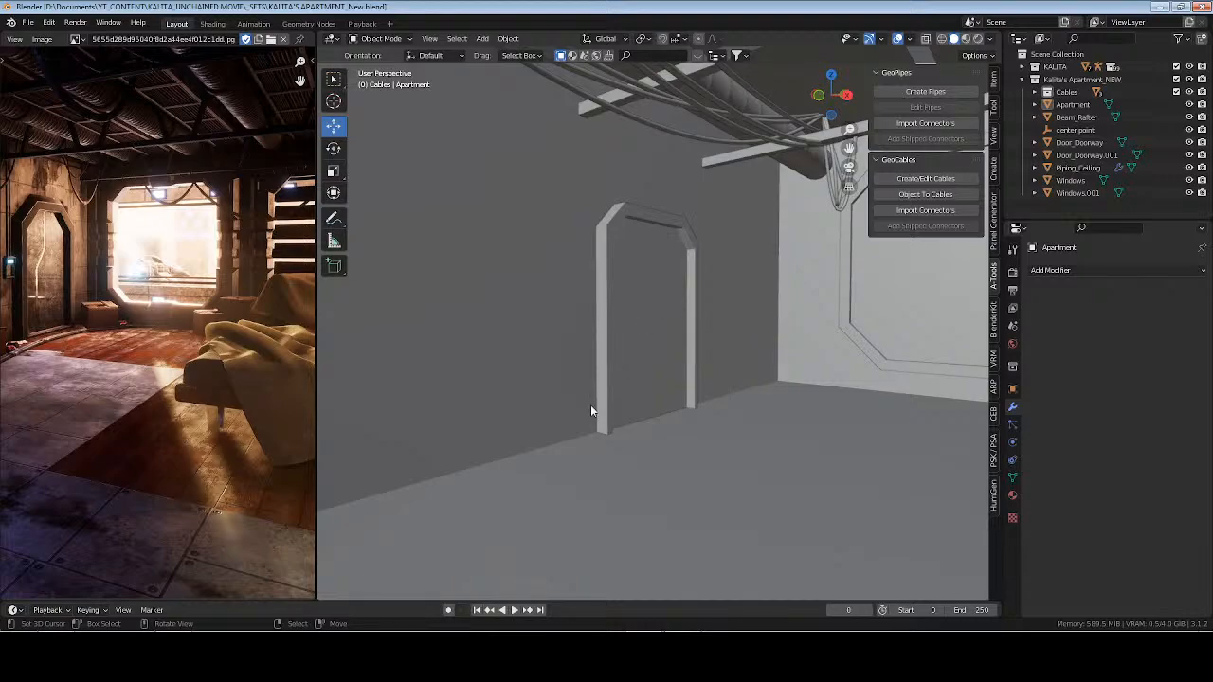
Examine the doorway side, window corner and open floor of the room against the floor layout in the reference image
{"action": "middle_click_drag", "start_coordinate": [822, 454], "coordinate": [698, 428]}
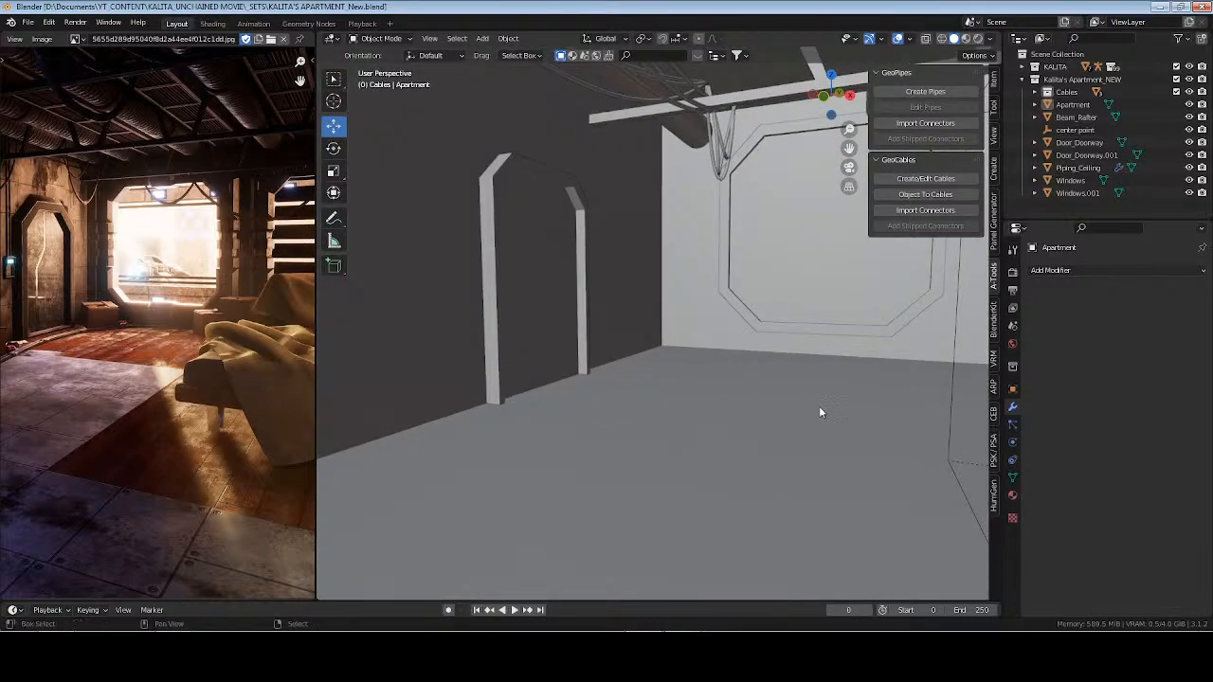
{"action": "middle_click_drag", "start_coordinate": [820, 411], "coordinate": [785, 412]}
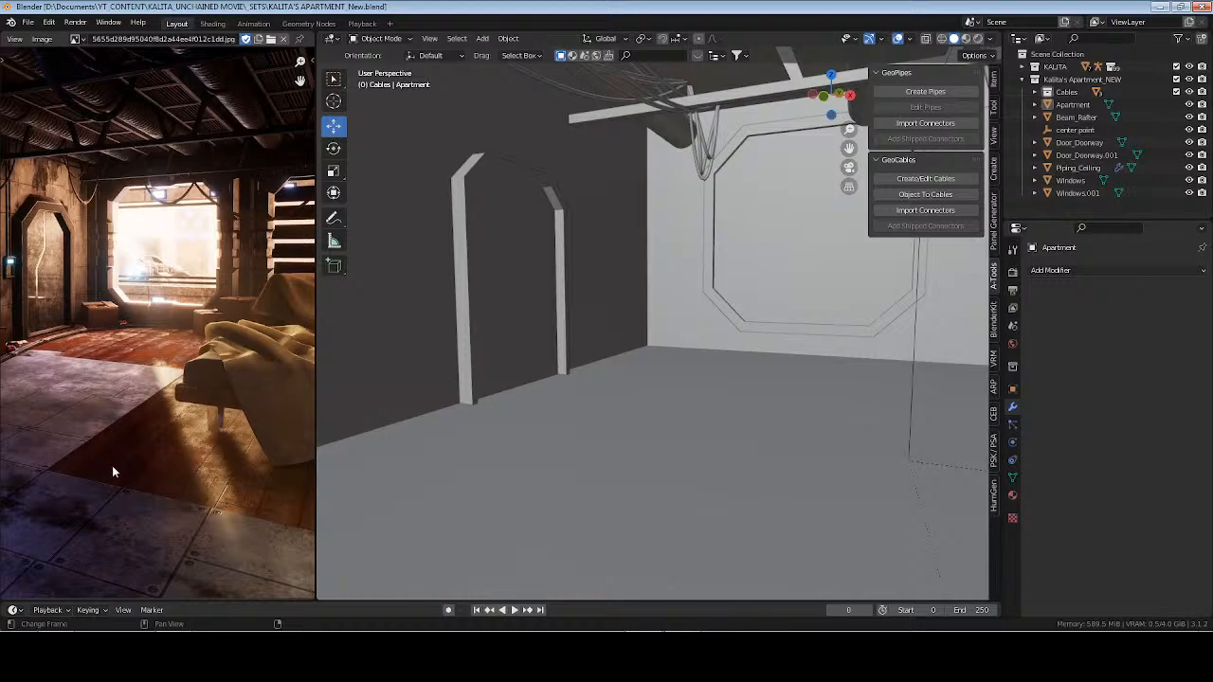
{"action": "middle_click_drag", "start_coordinate": [112, 465], "coordinate": [178, 412]}
{"action": "middle_click_drag", "start_coordinate": [125, 319], "coordinate": [146, 420]}
{"action": "scroll", "coordinate": [771, 371], "scroll_direction": "down", "scroll_amount": 3}
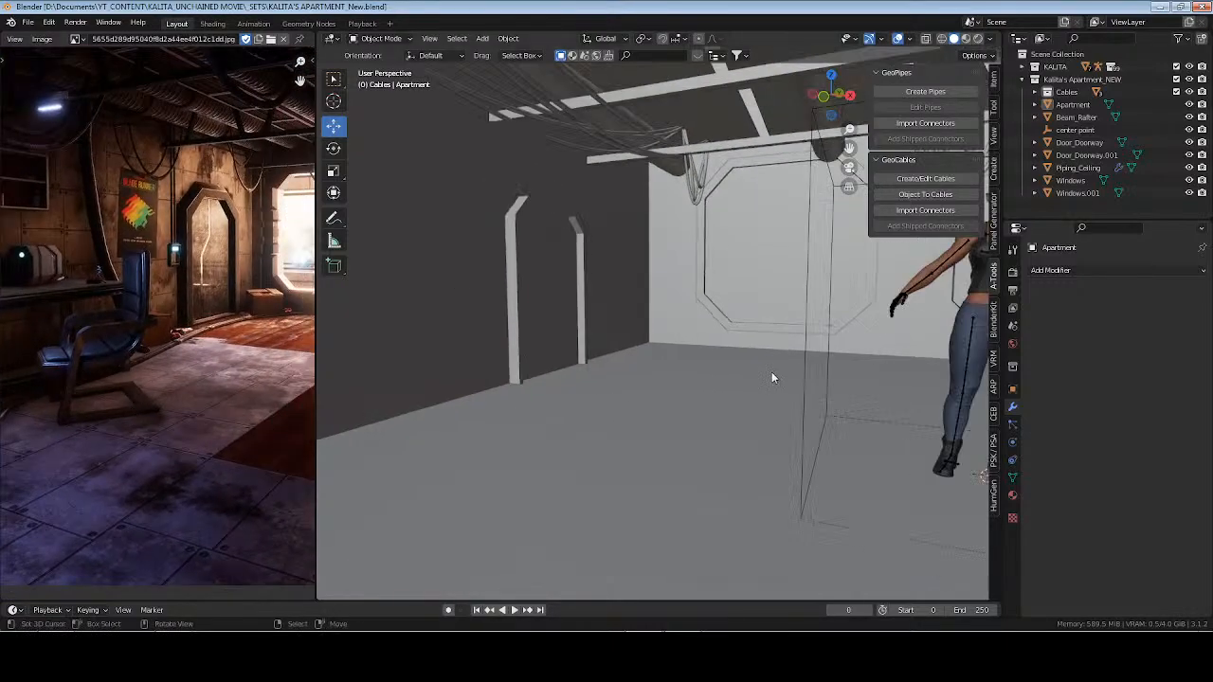
{"action": "middle_click_drag", "start_coordinate": [771, 371], "coordinate": [723, 419], "text": "shift"}
{"action": "middle_click_drag", "start_coordinate": [837, 425], "coordinate": [715, 292], "text": "shift"}
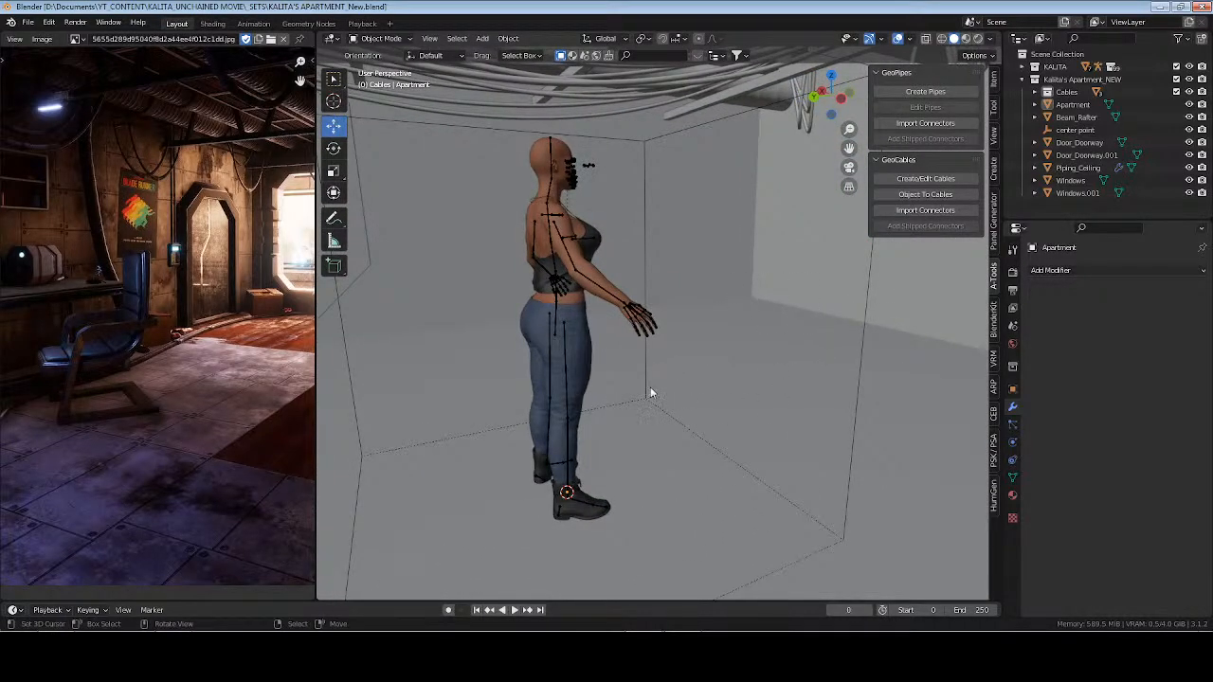
{"action": "middle_click_drag", "start_coordinate": [727, 373], "coordinate": [618, 352]}
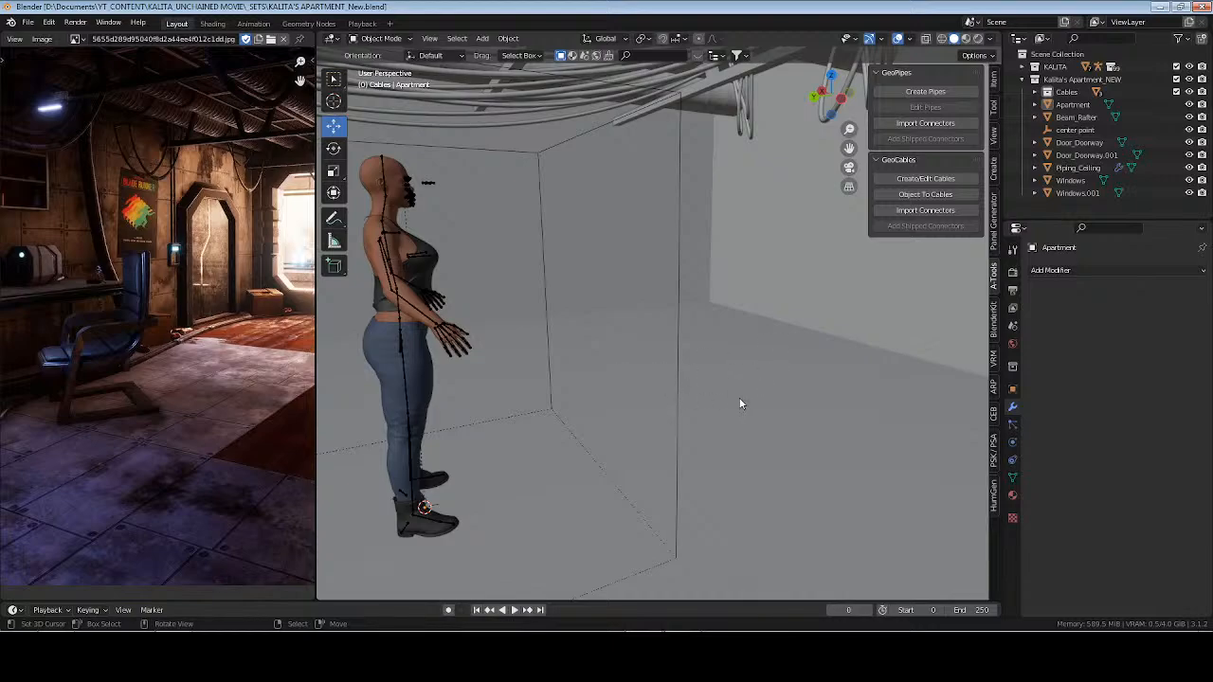
Add a cube, raise it 1 m along Z so it sits on the floor, and apply all its transforms
{"action": "middle_click_drag", "start_coordinate": [740, 403], "coordinate": [702, 346]}
{"action": "key", "text": "shift+a"}
{"action": "mouse_move", "coordinate": [675, 322]}
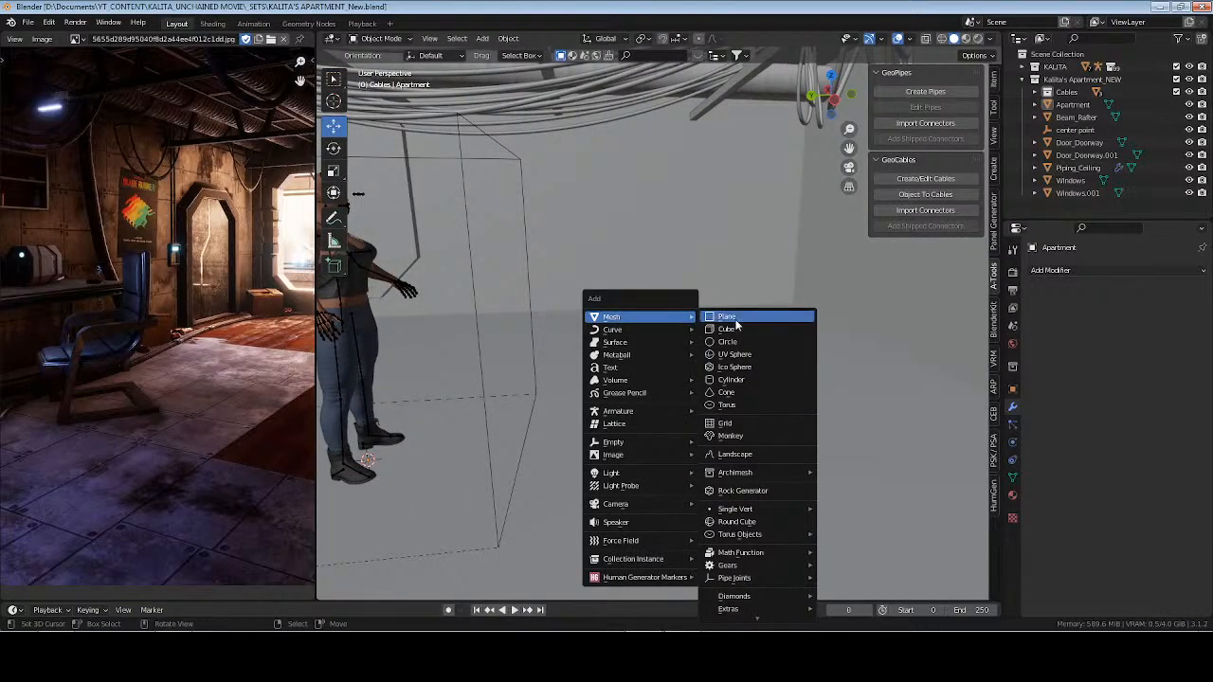
{"action": "left_click", "coordinate": [713, 327]}
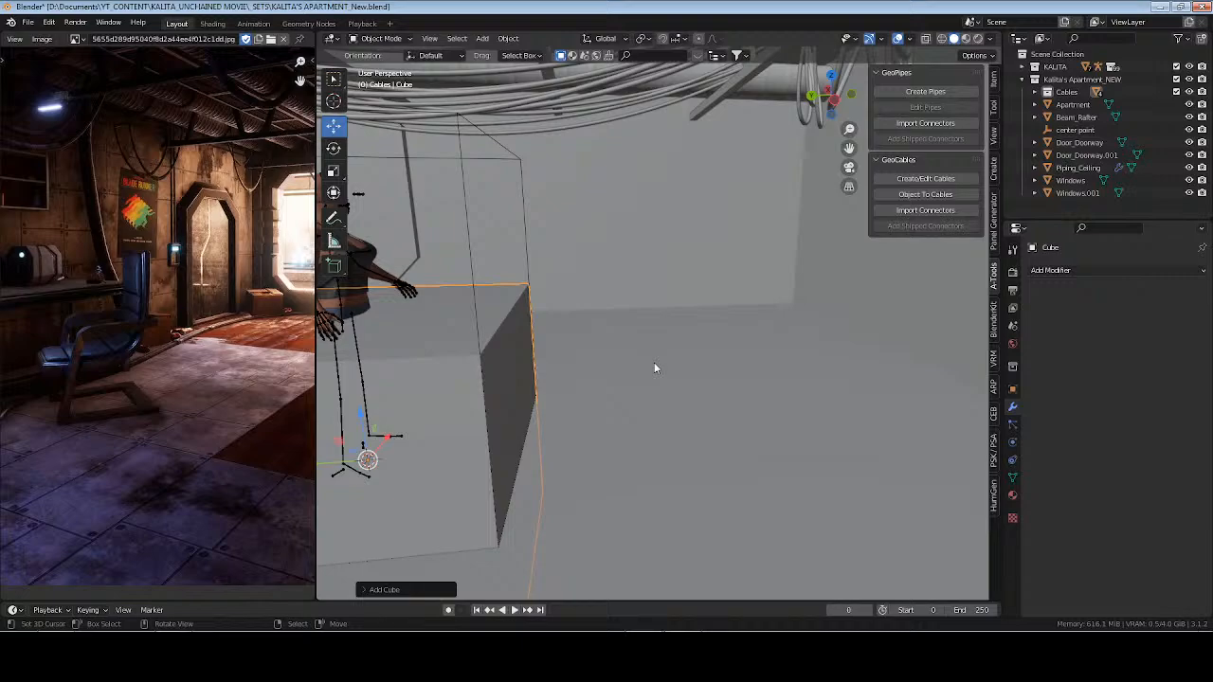
{"action": "key", "text": "g"}
{"action": "key", "text": "z"}
{"action": "key", "text": "1"}
{"action": "key", "text": "Return"}
{"action": "key", "text": "ctrl+a"}
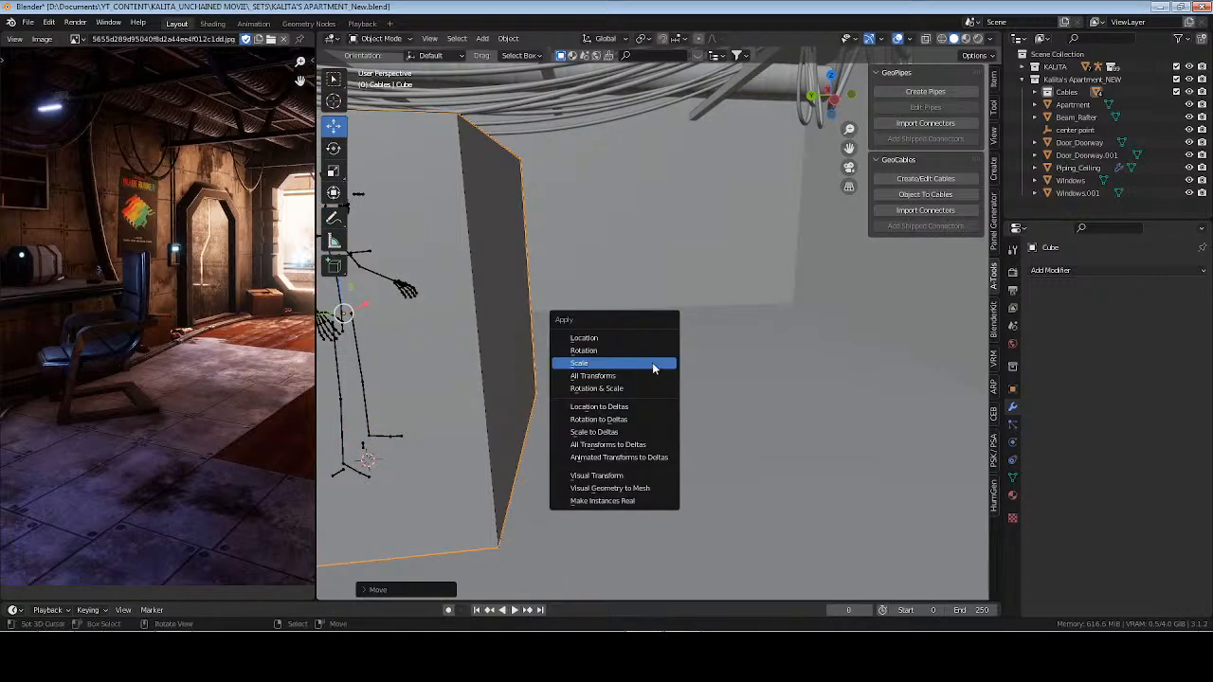
{"action": "left_click", "coordinate": [635, 377]}
{"action": "middle_click_drag", "start_coordinate": [636, 377], "coordinate": [772, 378]}
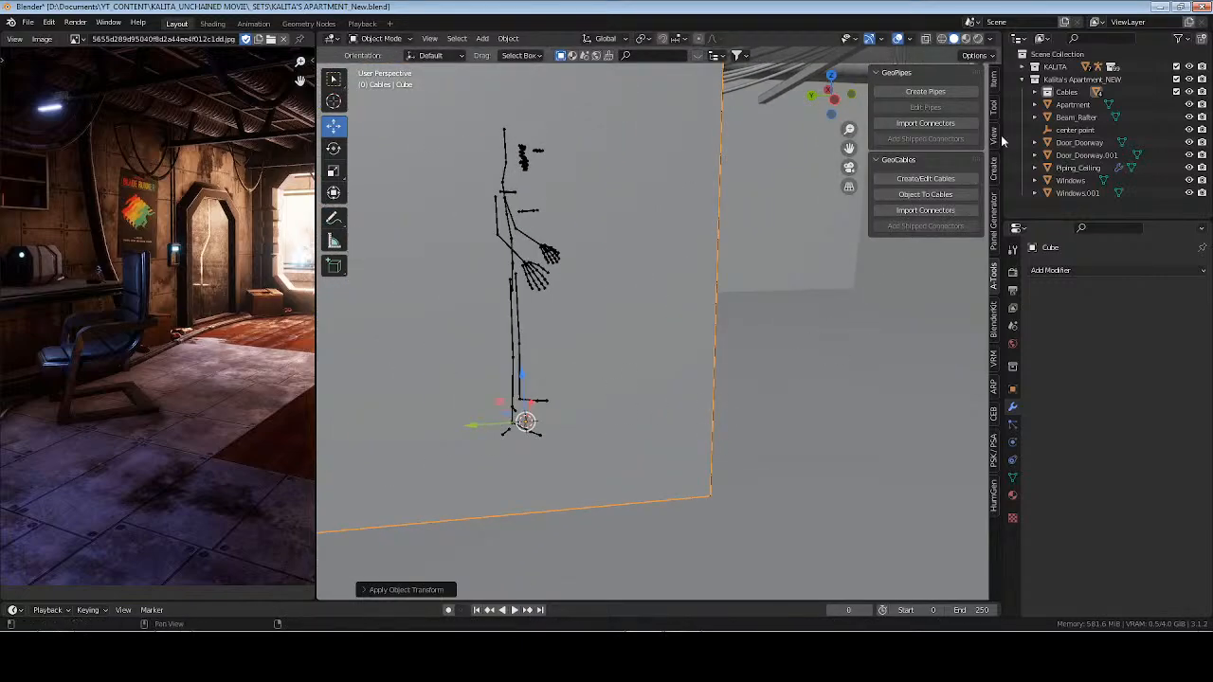
Thin the cube into a slab by trying Z dimensions of 0.2 m and 0.1 m, settling on 0.05 m, and apply its scale
{"action": "left_click", "coordinate": [992, 81]}
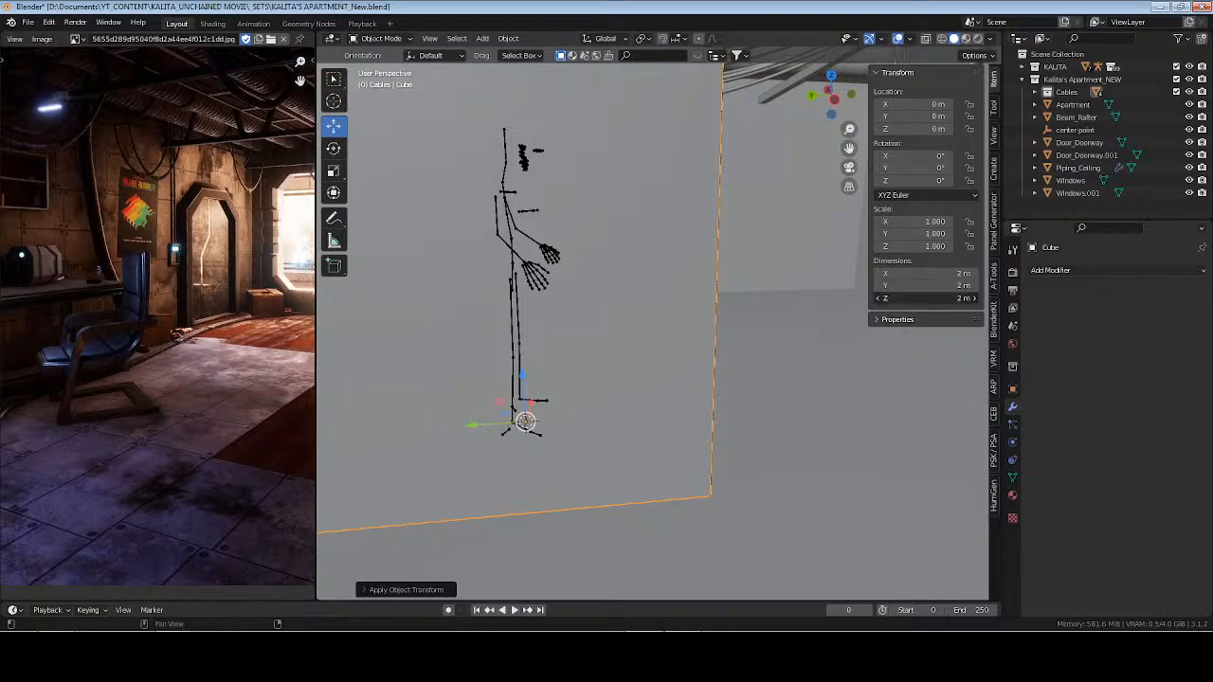
{"action": "type", "text": "0.2"}
{"action": "key", "text": "Return"}
{"action": "left_click", "coordinate": [959, 299]}
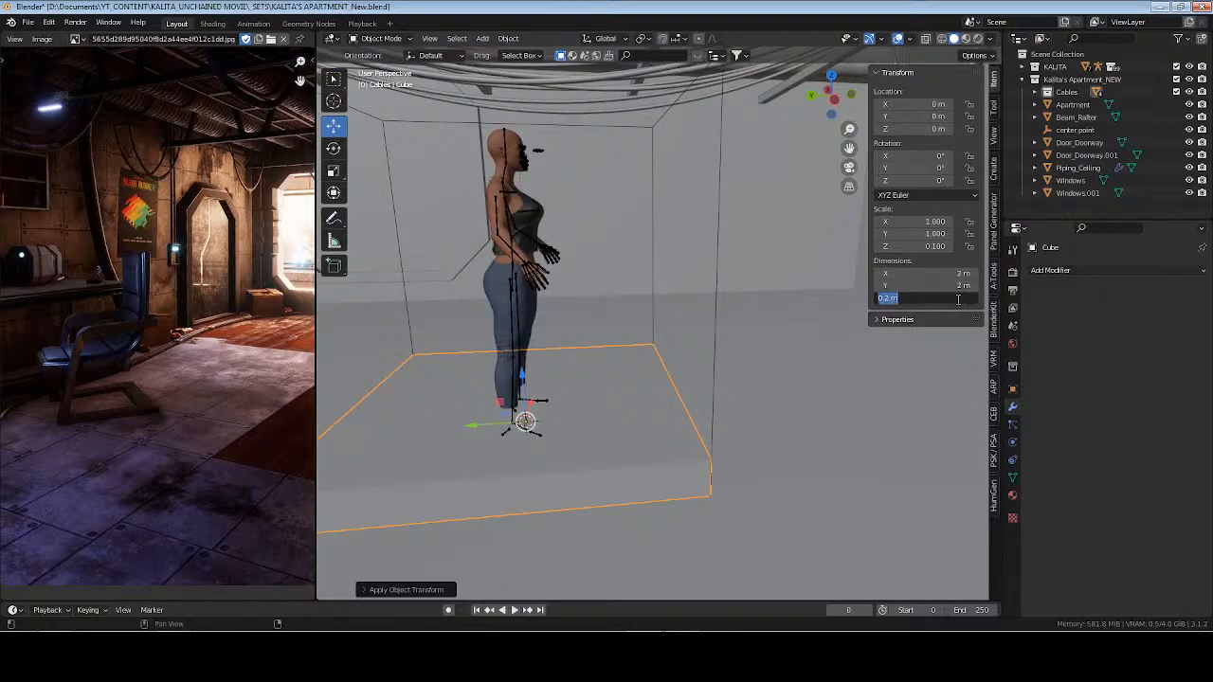
{"action": "type", "text": ".1"}
{"action": "key", "text": "Return"}
{"action": "left_click", "coordinate": [958, 299]}
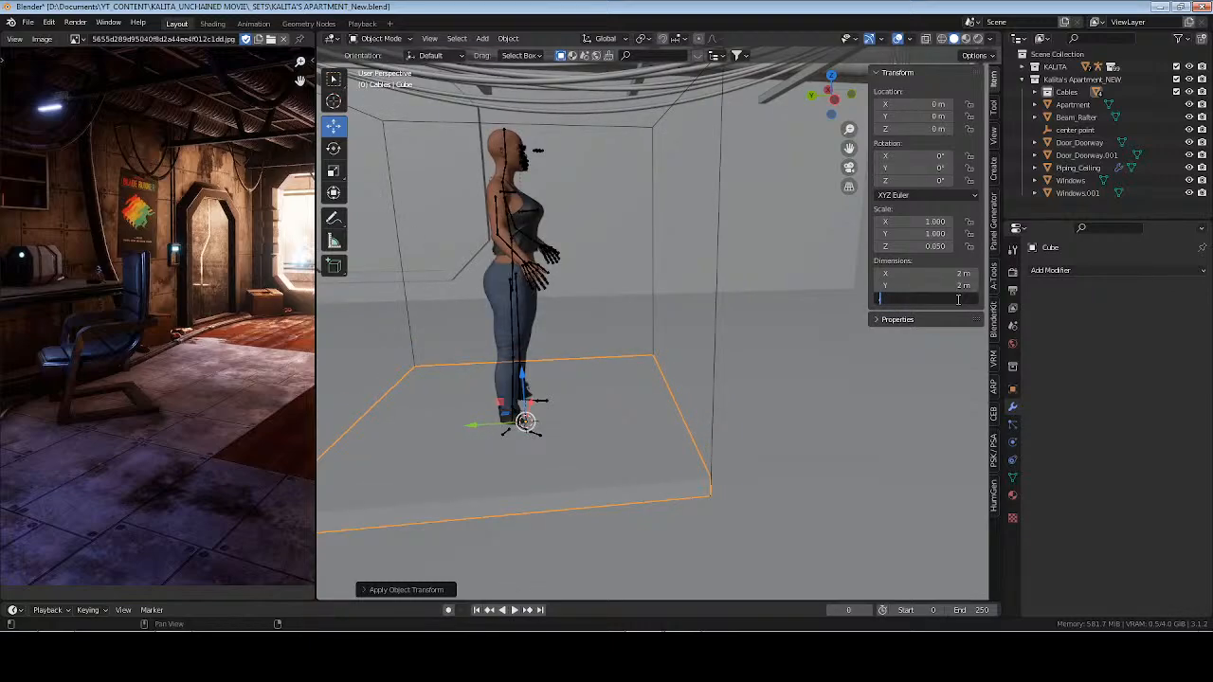
{"action": "key", "text": "Return"}
{"action": "middle_click_drag", "start_coordinate": [638, 343], "coordinate": [688, 339]}
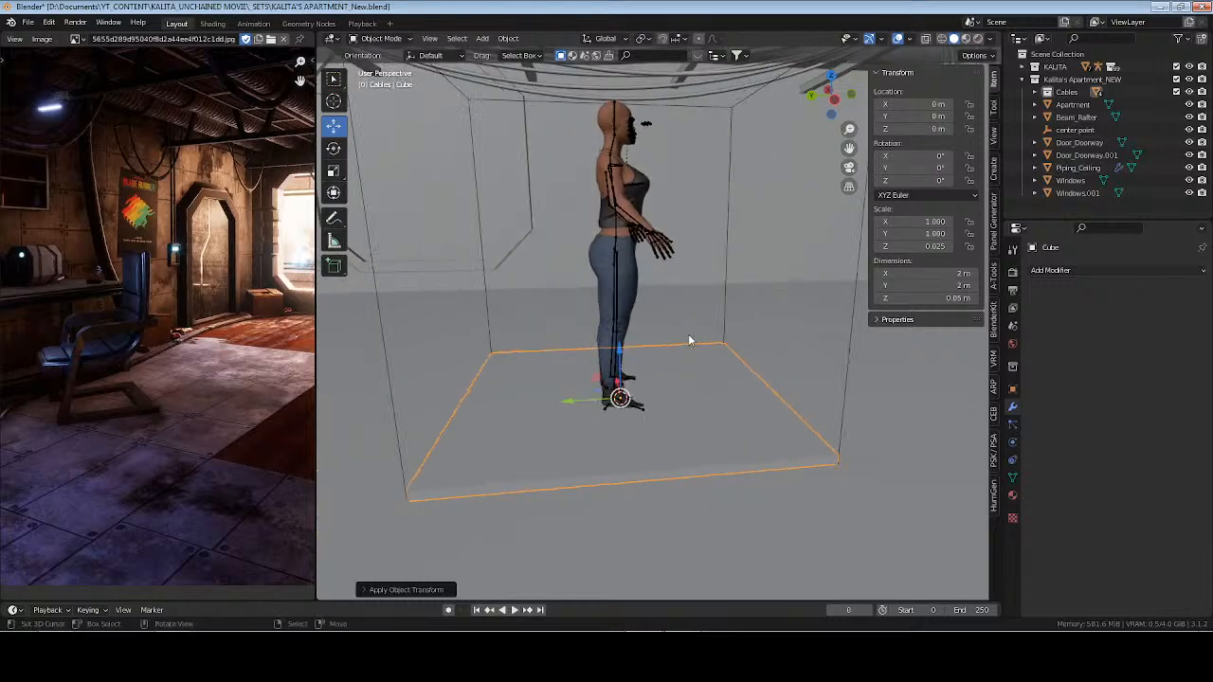
{"action": "key", "text": "ctrl+a"}
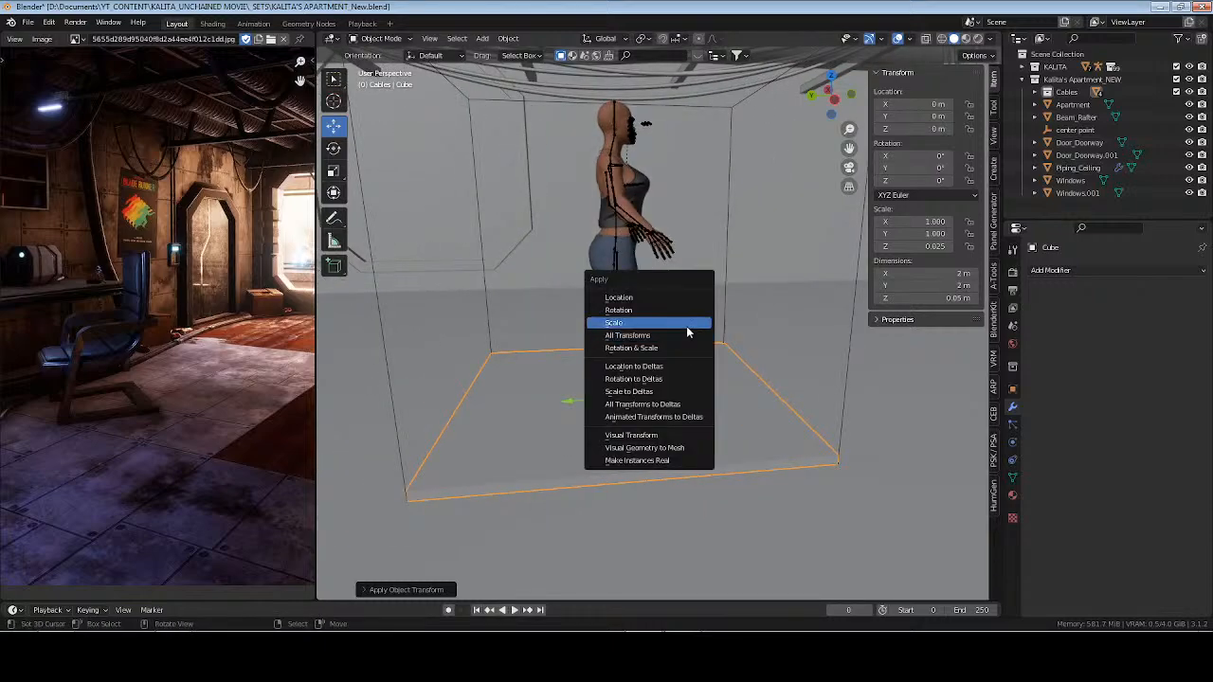
{"action": "left_click", "coordinate": [686, 325]}
Set the slab's X dimension to 3 m and move it into the room's corner at about X 3.02 m, Y -2.93 m
{"action": "middle_click_drag", "start_coordinate": [533, 384], "coordinate": [586, 381]}
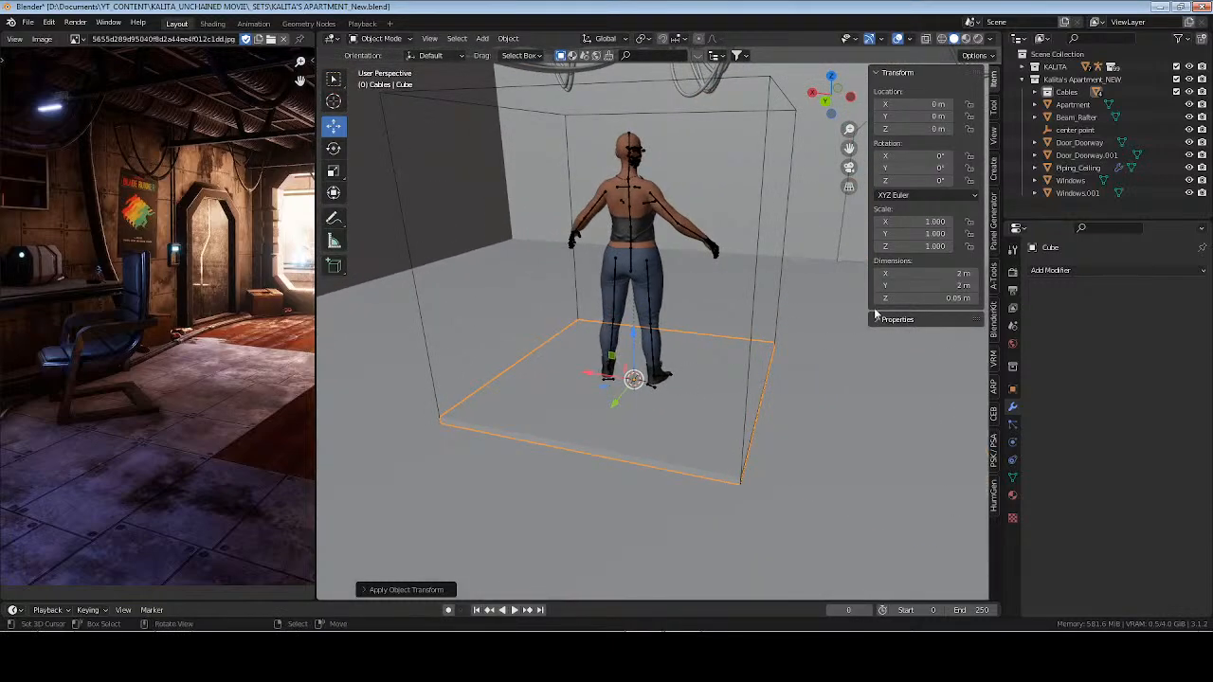
{"action": "left_click", "coordinate": [951, 274]}
{"action": "type", "text": "3"}
{"action": "key", "text": "Return"}
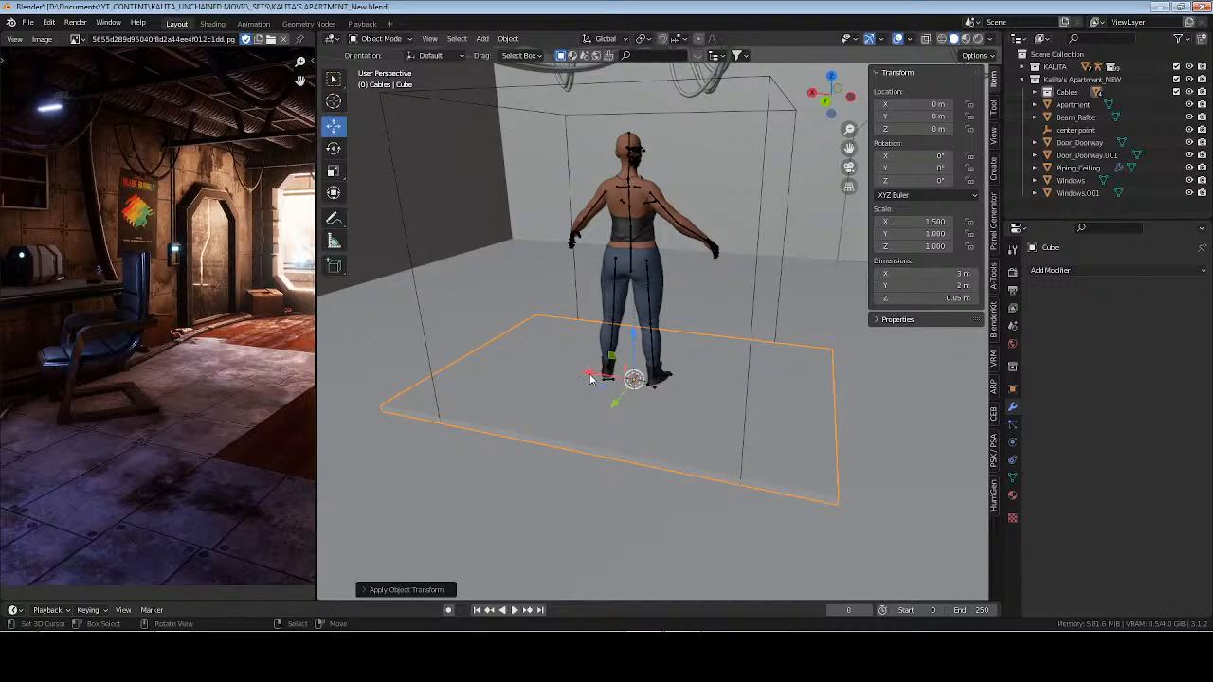
{"action": "key", "text": "g"}
{"action": "scroll", "coordinate": [439, 349], "scroll_direction": "up", "scroll_amount": 3}
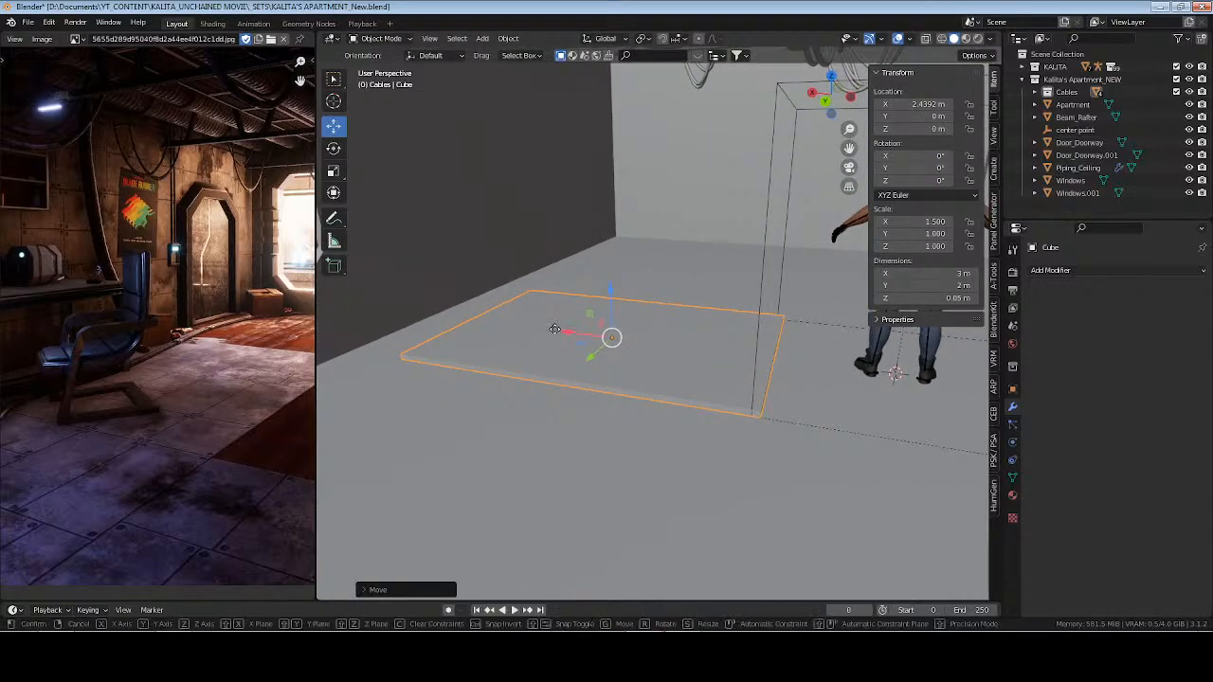
{"action": "key", "text": "x"}
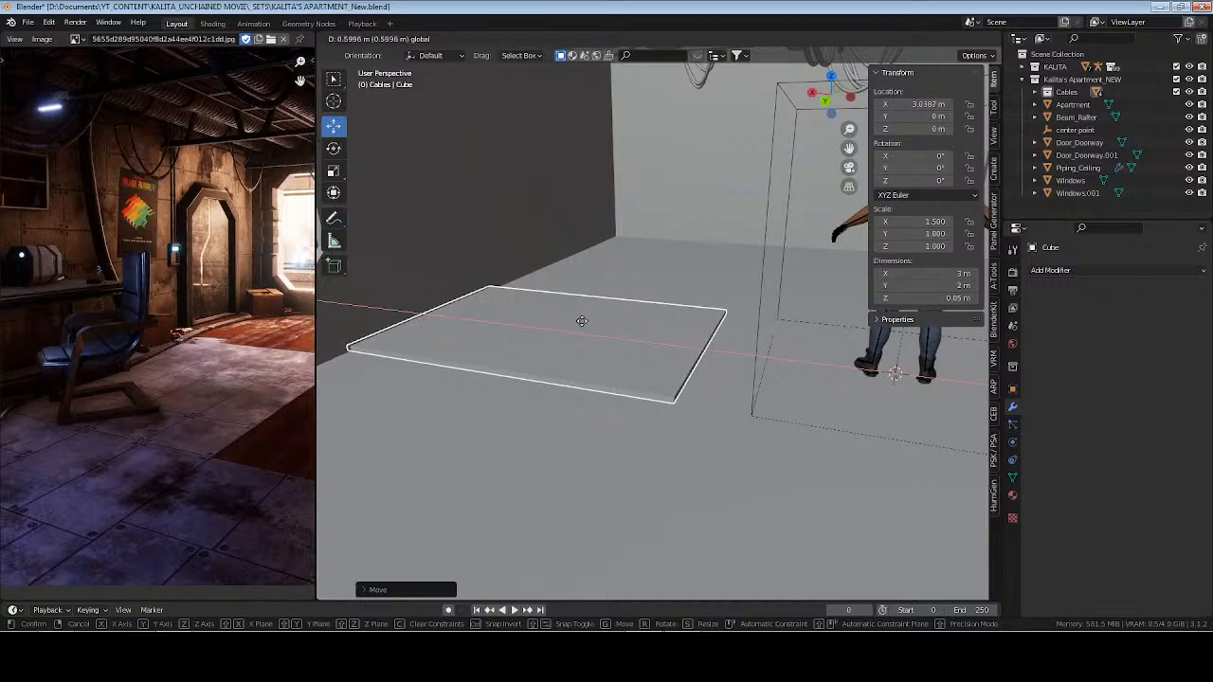
{"action": "left_click_drag", "start_coordinate": [582, 321], "coordinate": [603, 320]}
{"action": "middle_click_drag", "start_coordinate": [669, 328], "coordinate": [583, 324]}
{"action": "left_click_drag", "start_coordinate": [543, 322], "coordinate": [787, 268]}
{"action": "middle_click_drag", "start_coordinate": [786, 267], "coordinate": [480, 326]}
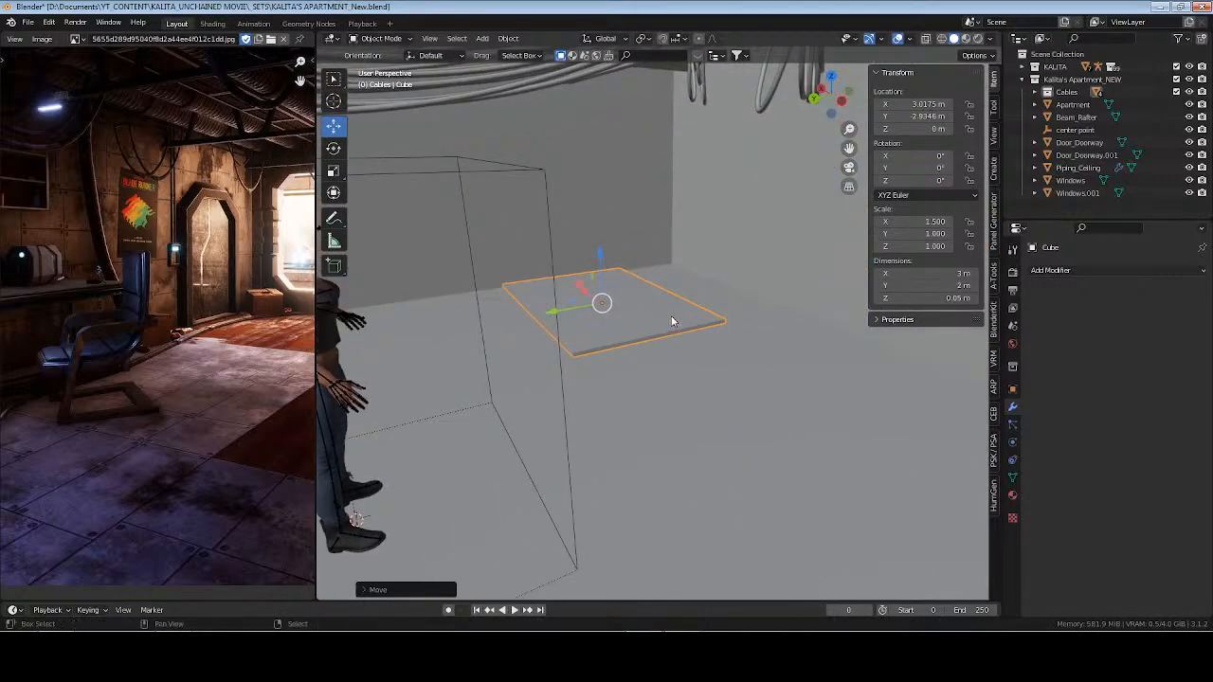
Set the slab's X and Y dimensions to 5 m and move it along X to about 2.01 m, away from the wall
{"action": "middle_click_drag", "start_coordinate": [671, 322], "coordinate": [650, 333]}
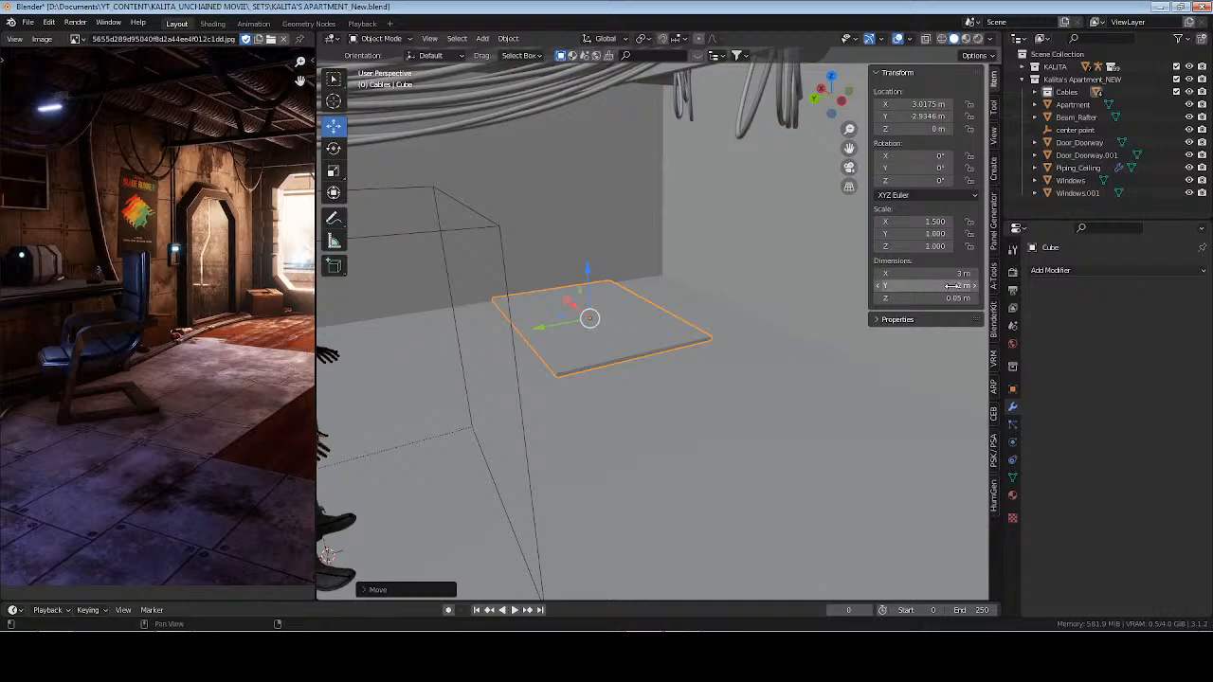
{"action": "left_click_drag", "start_coordinate": [951, 274], "coordinate": [952, 286]}
{"action": "type", "text": "5"}
{"action": "key", "text": "Return"}
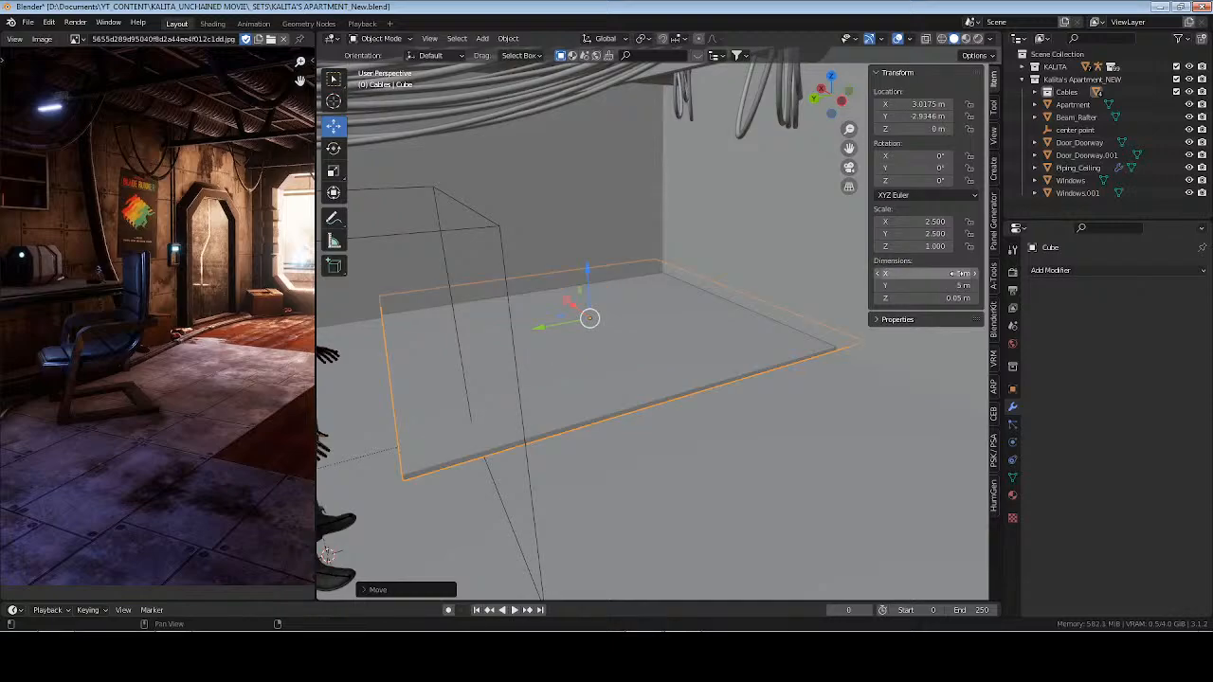
{"action": "middle_click_drag", "start_coordinate": [520, 336], "coordinate": [595, 341]}
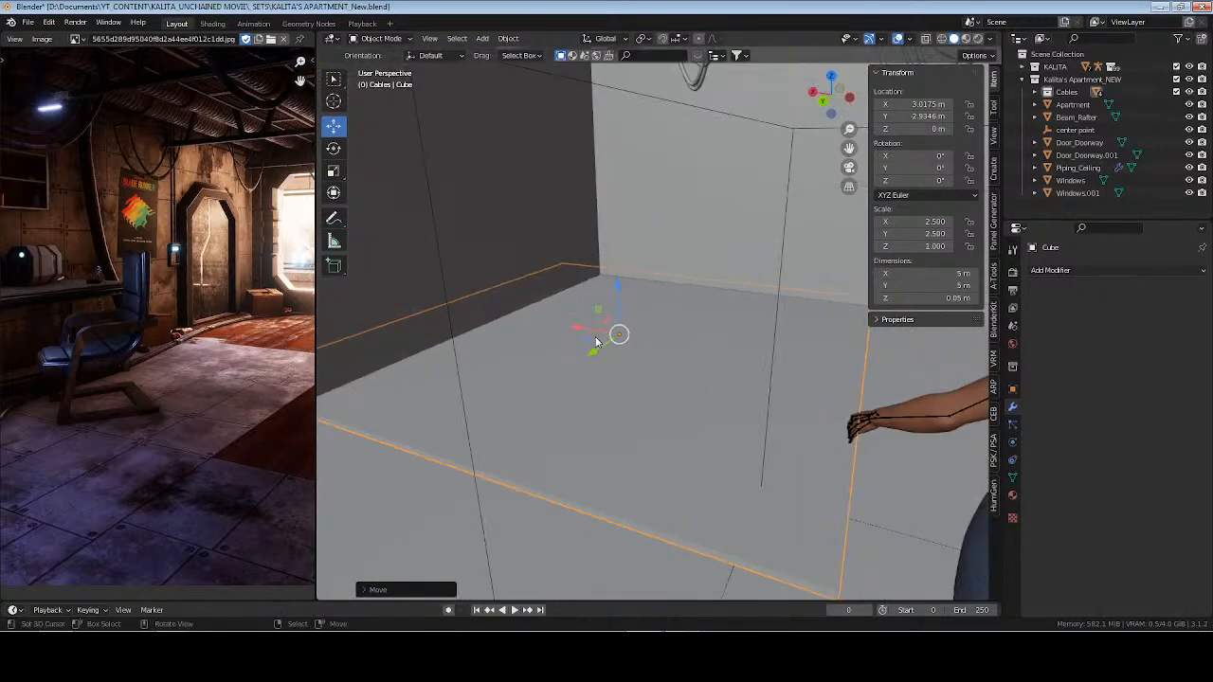
{"action": "left_click_drag", "start_coordinate": [581, 330], "coordinate": [723, 339]}
{"action": "middle_click_drag", "start_coordinate": [723, 341], "coordinate": [682, 343]}
Set the slab's Y dimension to 4 m
{"action": "double_click", "coordinate": [959, 286]}
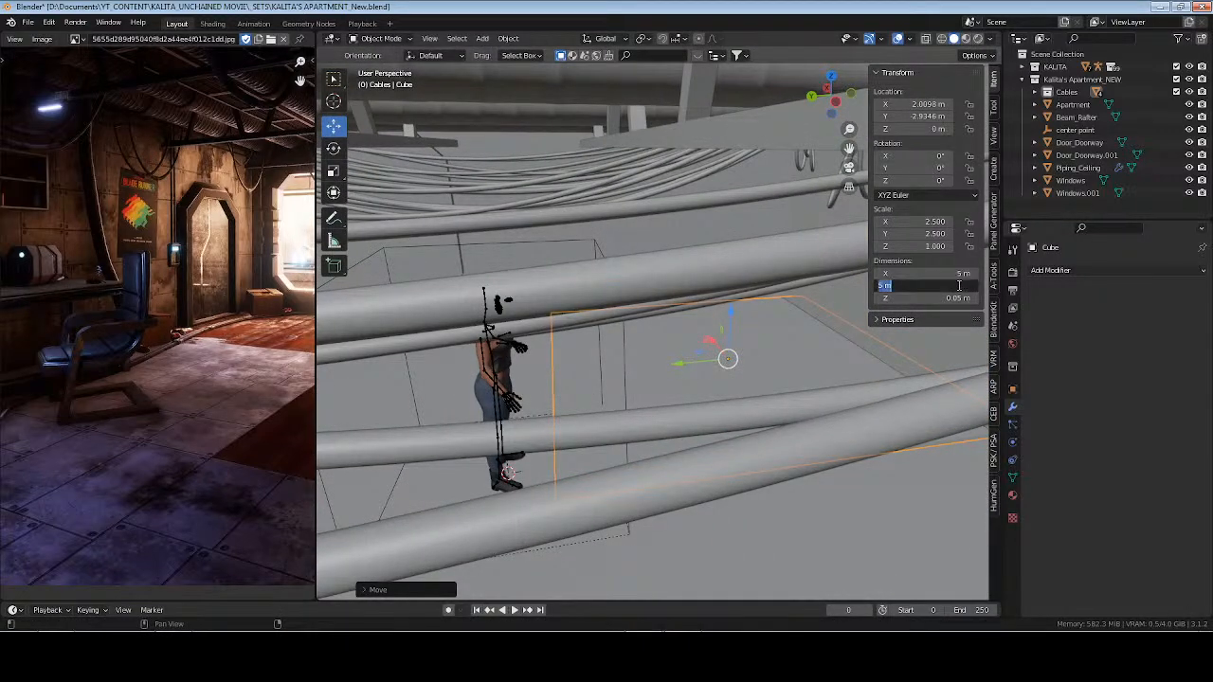
{"action": "type", "text": "4"}
{"action": "key", "text": "Return"}
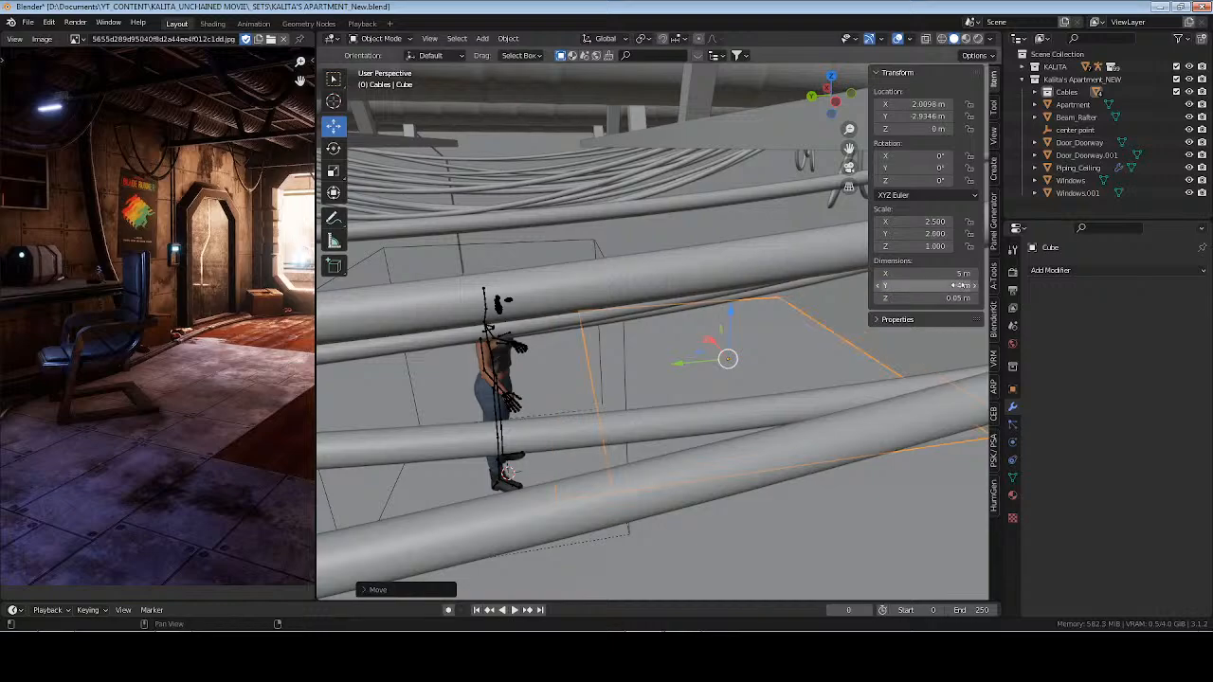
{"action": "scroll", "coordinate": [703, 368], "scroll_direction": "up", "scroll_amount": 8}
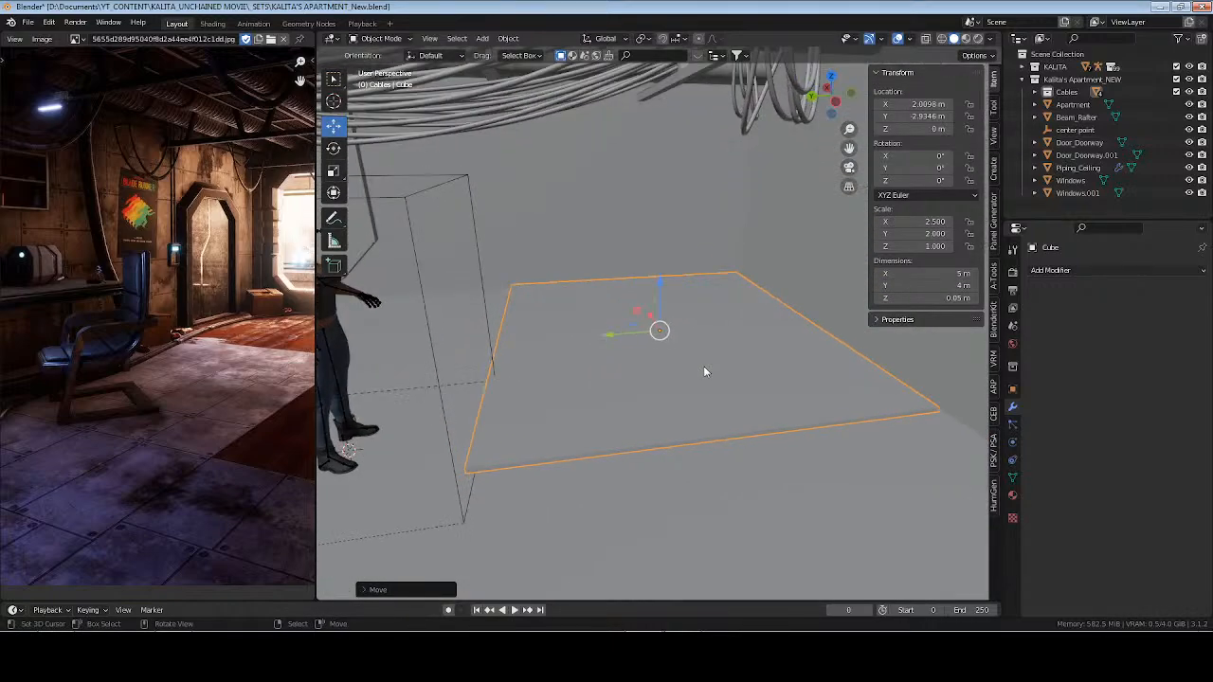
{"action": "middle_click_drag", "start_coordinate": [704, 372], "coordinate": [668, 362]}
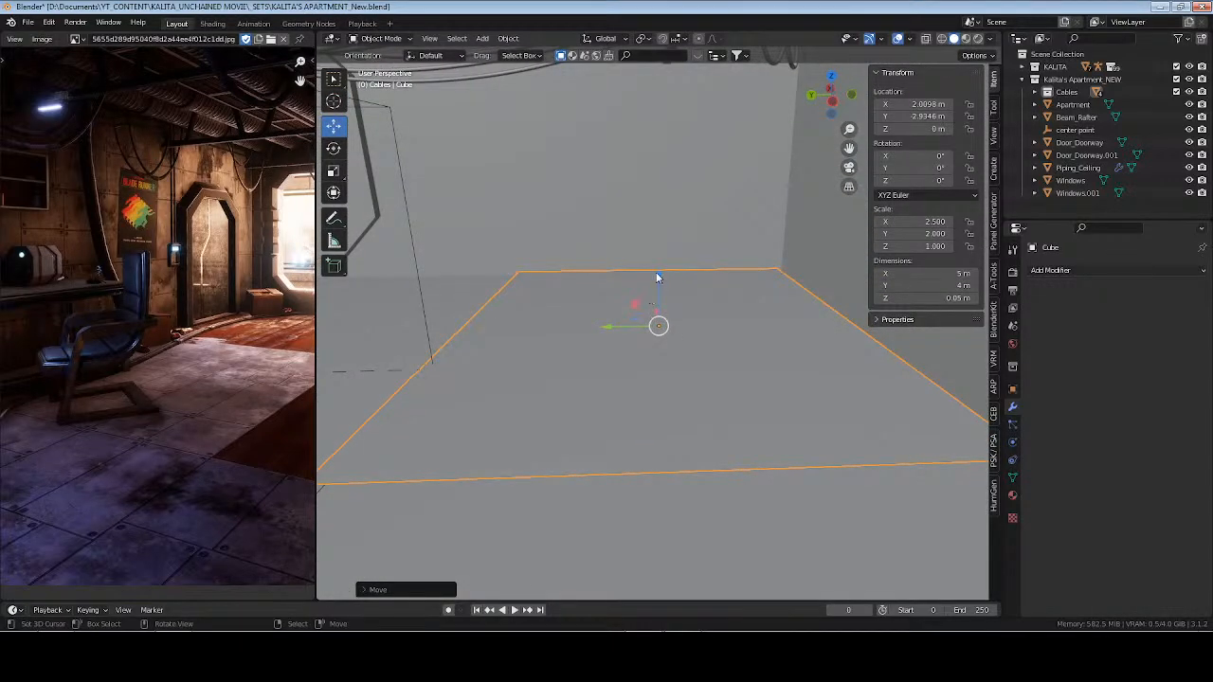
Lower the slab to about Z -0.016 m, shift it to about Y -3.01 m, and save the file
{"action": "left_click_drag", "start_coordinate": [656, 277], "coordinate": [657, 287]}
{"action": "left_click_drag", "start_coordinate": [603, 333], "coordinate": [565, 331]}
{"action": "middle_click_drag", "start_coordinate": [566, 330], "coordinate": [677, 343]}
{"action": "key", "text": "ctrl+s"}
Apply the slab's scale and rename the object Chill Zone
{"action": "key", "text": "ctrl+a"}
{"action": "left_click", "coordinate": [626, 341]}
{"action": "key", "text": "F2"}
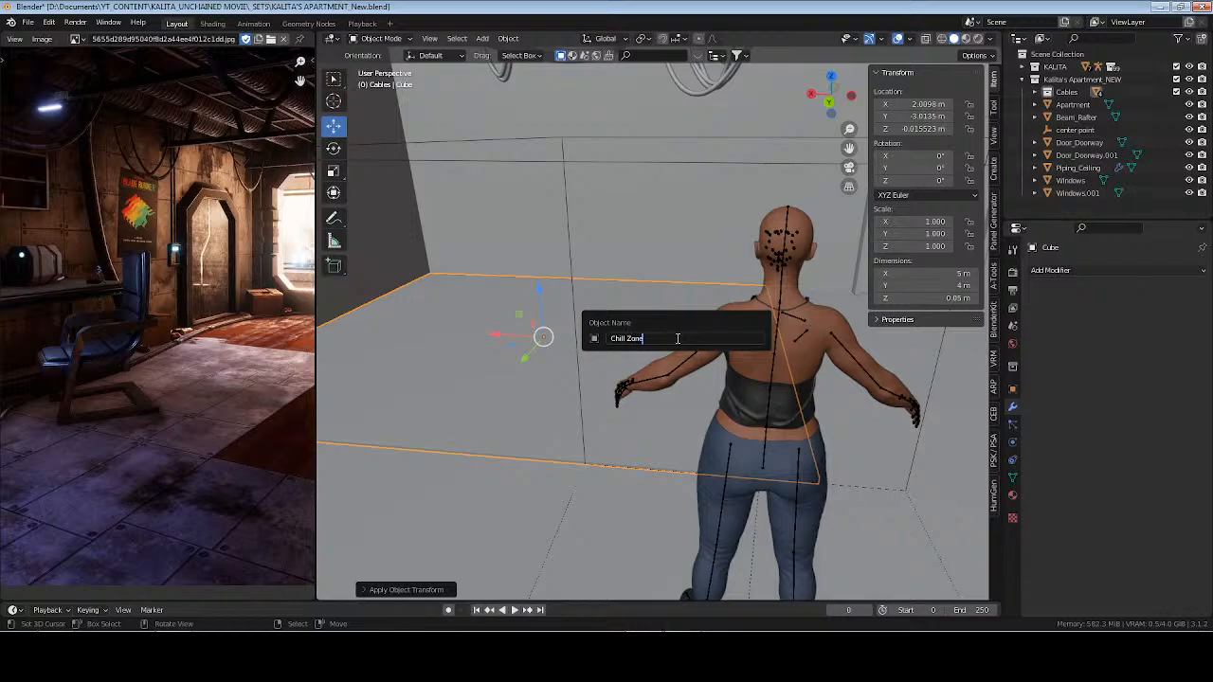
{"action": "key", "text": "Return"}
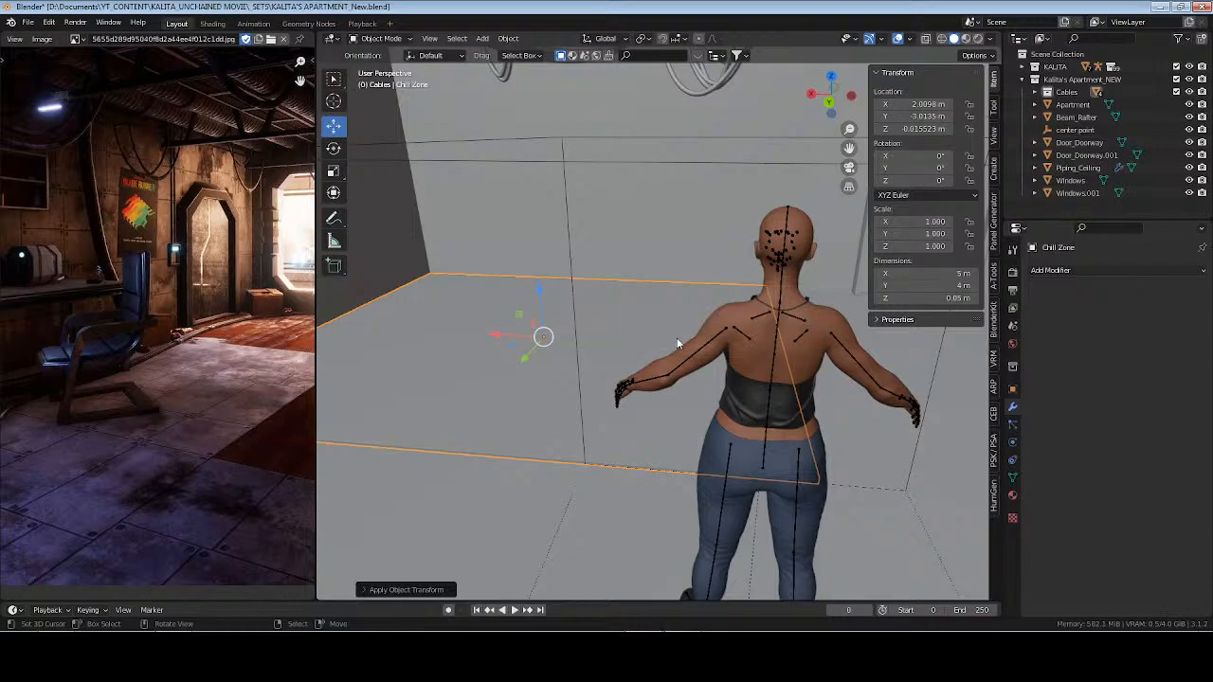
Move Chill Zone from the Cables collection into Kalita's Apartment_NEW, clear the selection, and save the file
{"action": "left_click", "coordinate": [1035, 92]}
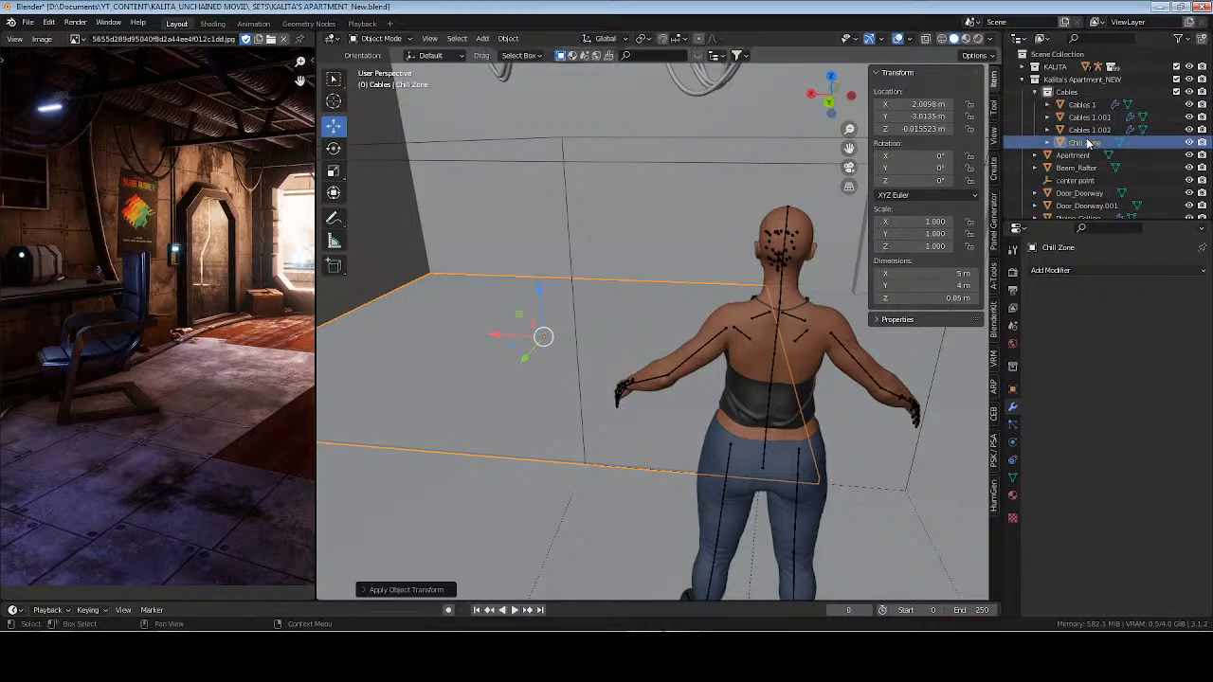
{"action": "key", "text": "m"}
{"action": "mouse_move", "coordinate": [1083, 143]}
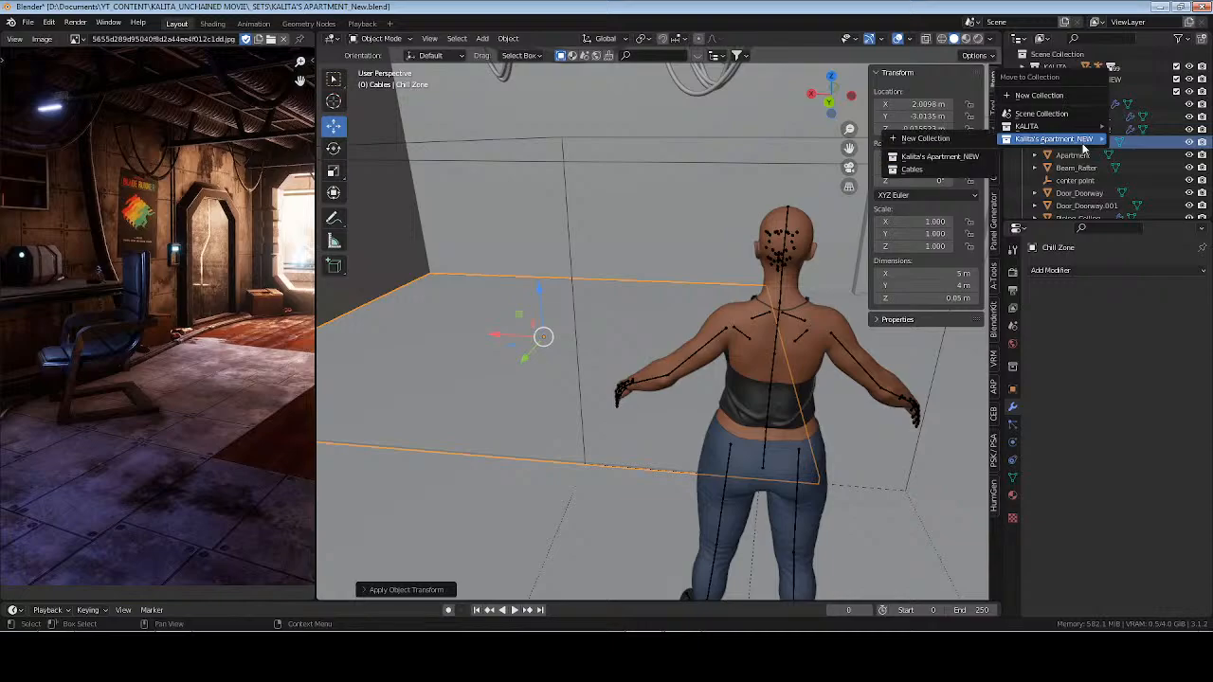
{"action": "left_click", "coordinate": [938, 156]}
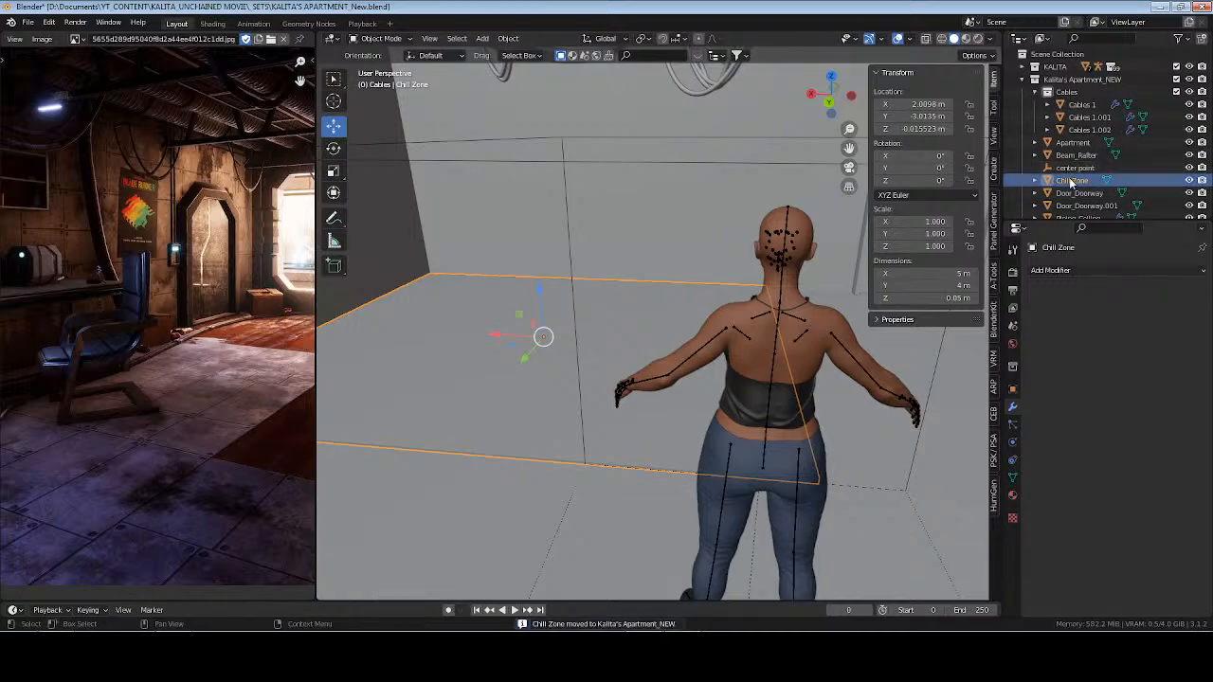
{"action": "left_click", "coordinate": [1035, 93]}
{"action": "key", "text": "alt+a"}
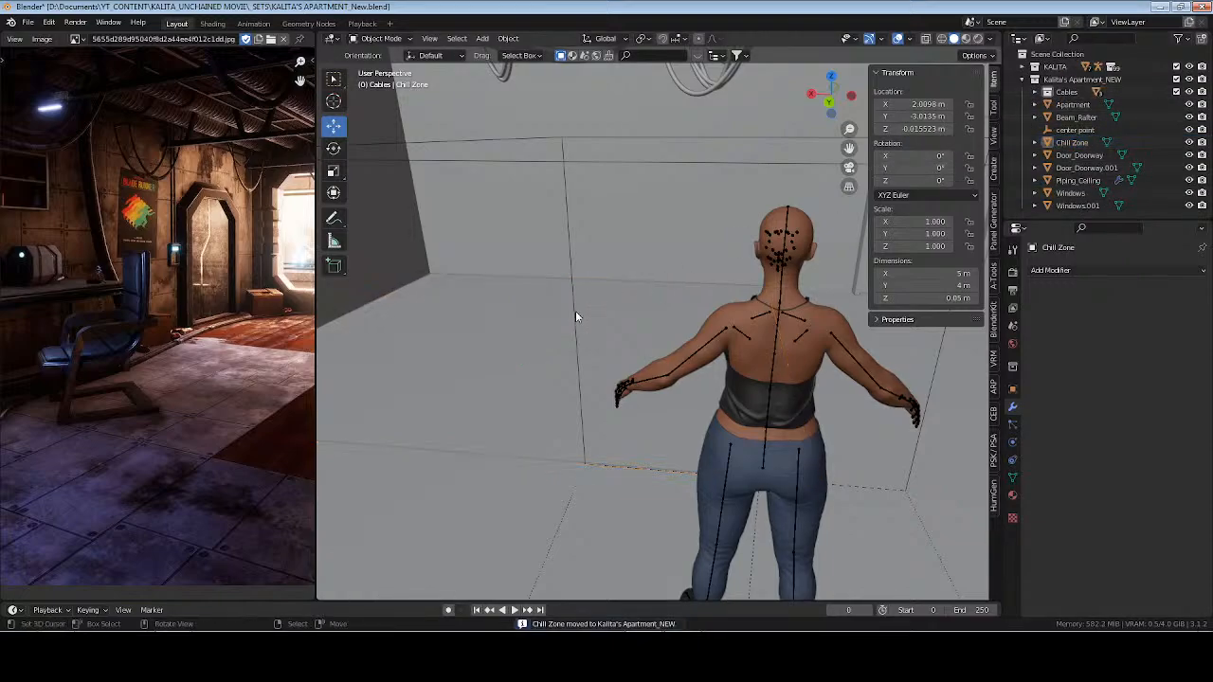
{"action": "key", "text": "ctrl+s"}
Inset the top face of the Chill Zone slab to leave a narrow border around its edge
{"action": "middle_click_drag", "start_coordinate": [530, 334], "coordinate": [642, 348], "text": "shift"}
{"action": "left_click", "coordinate": [607, 352]}
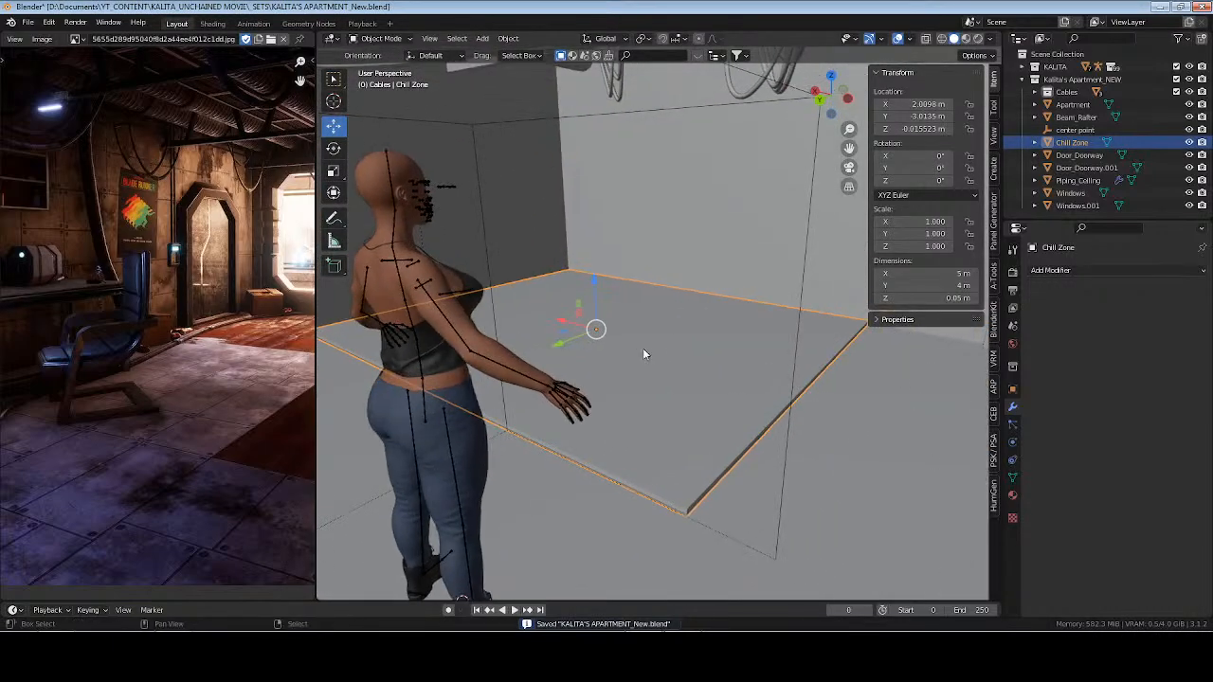
{"action": "key", "text": "Tab"}
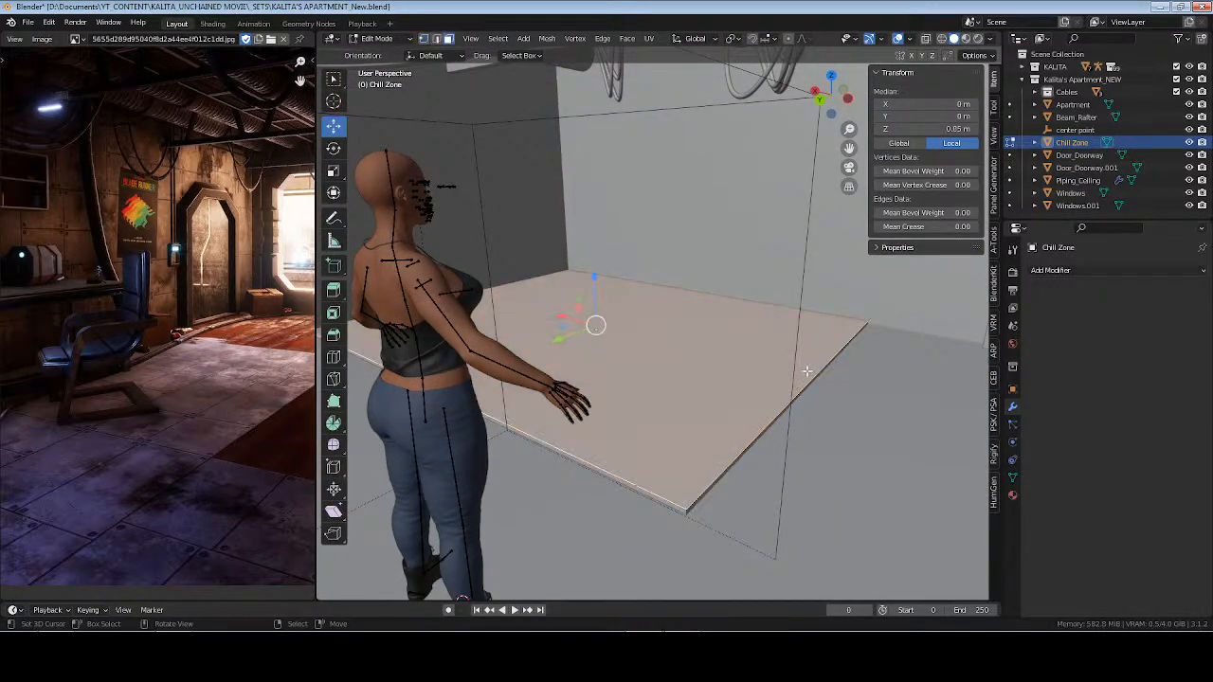
{"action": "key", "text": "e"}
{"action": "left_click", "coordinate": [826, 398]}
{"action": "key", "text": "i"}
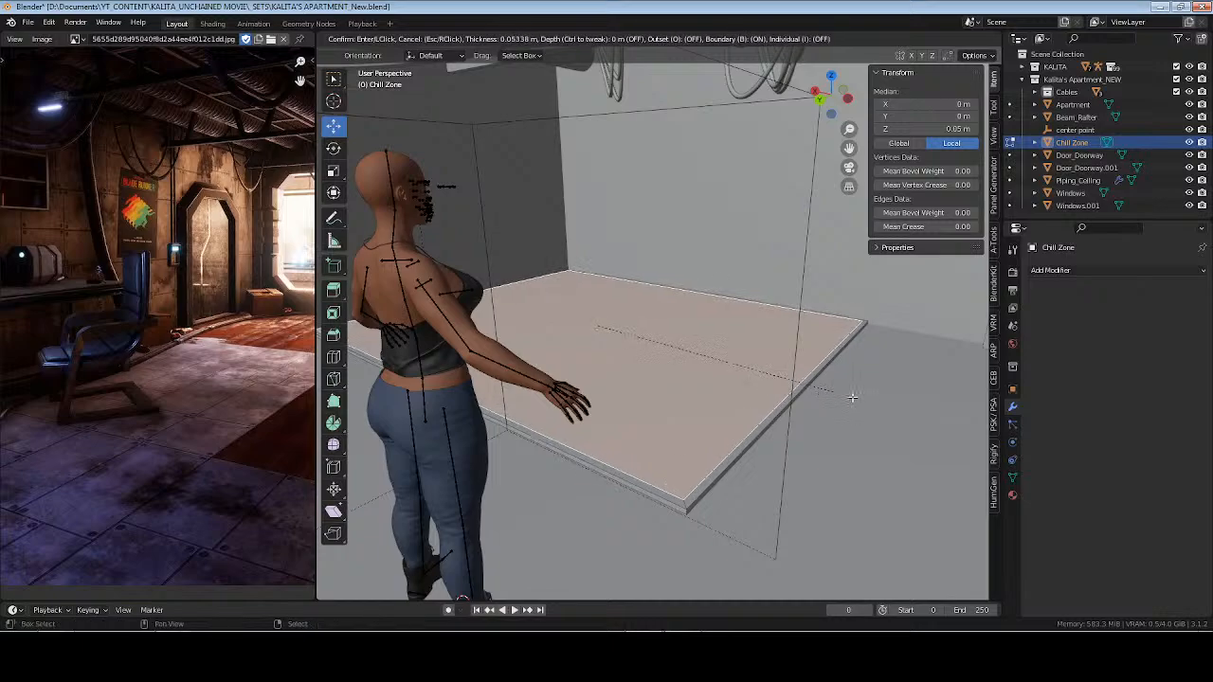
{"action": "left_click", "coordinate": [723, 387]}
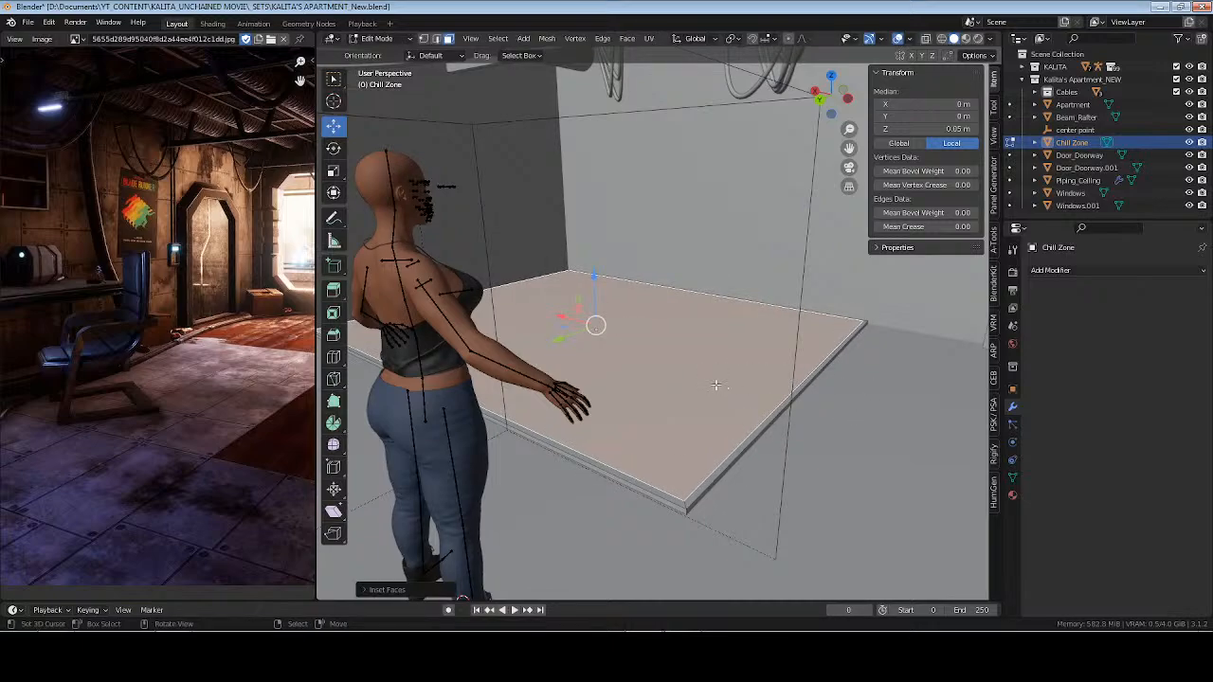
Sink the inset top face of Chill Zone slightly below its rim and return to Object Mode
{"action": "key", "text": "alt+e"}
{"action": "left_click", "coordinate": [714, 387]}
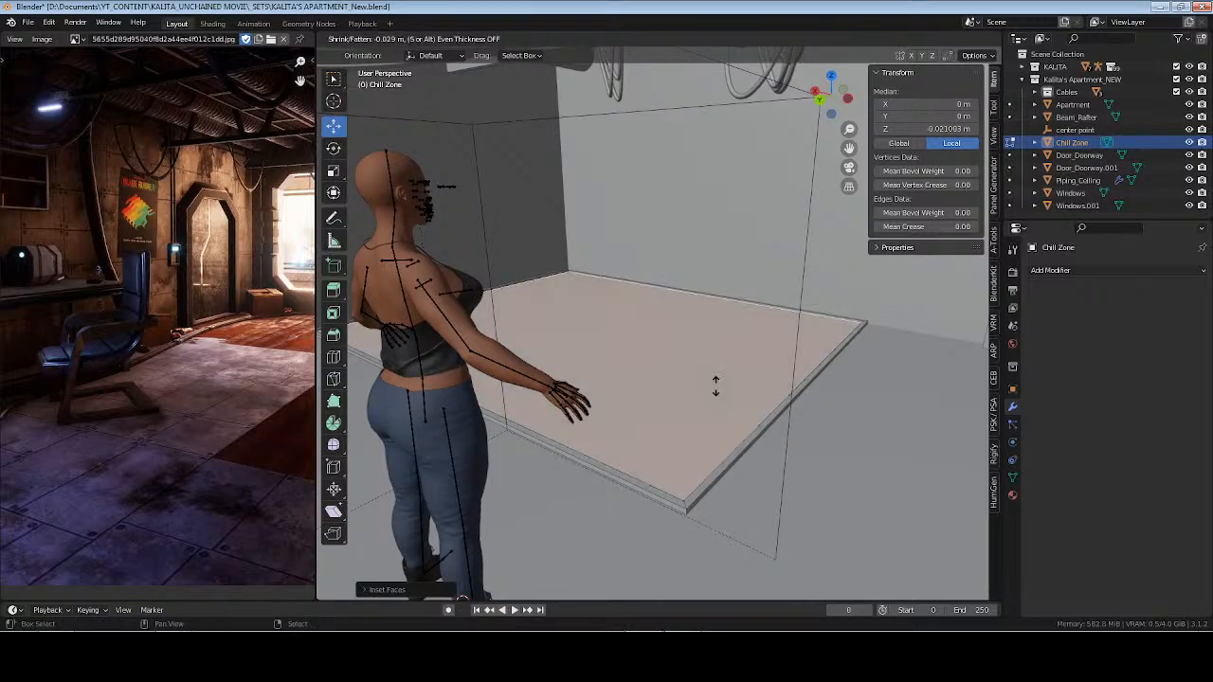
{"action": "left_click", "coordinate": [715, 389]}
{"action": "key", "text": "Tab"}
{"action": "middle_click_drag", "start_coordinate": [710, 386], "coordinate": [601, 396]}
{"action": "scroll", "coordinate": [625, 402], "scroll_direction": "up", "scroll_amount": 2}
{"action": "scroll", "coordinate": [626, 402], "scroll_direction": "down", "scroll_amount": 3}
{"action": "scroll", "coordinate": [633, 338], "scroll_direction": "down", "scroll_amount": 1}
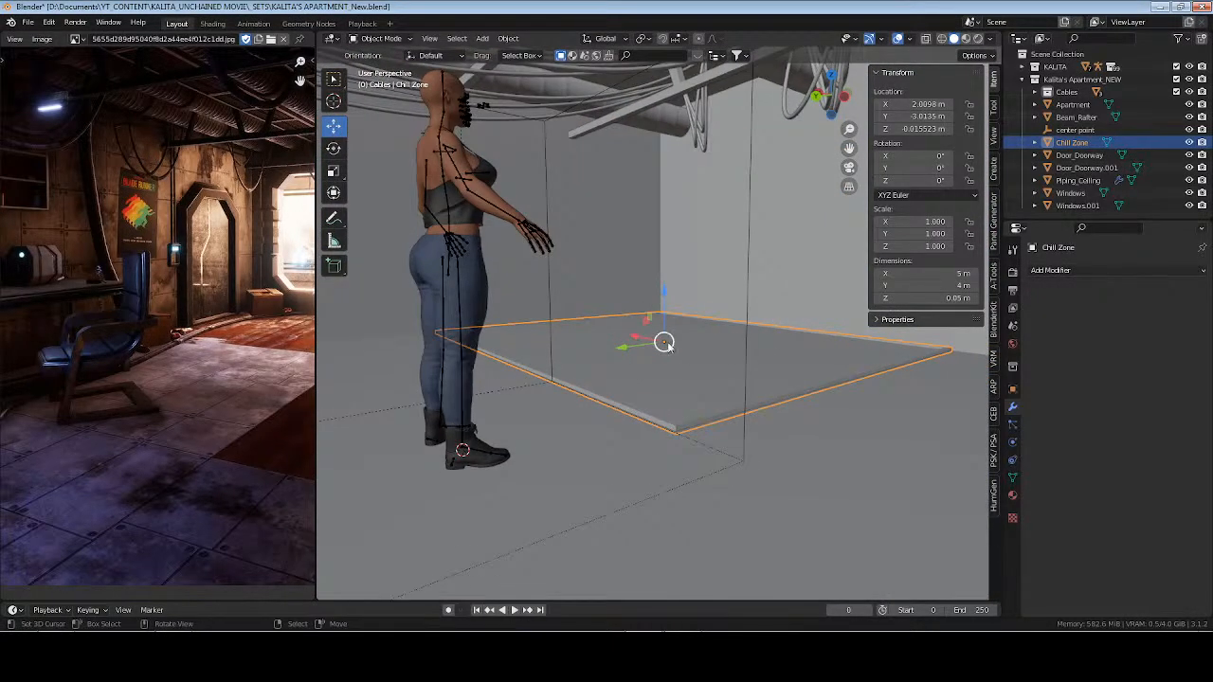
Set Chill Zone's Z dimension to 0.3 m and raise its sunken inner face slightly
{"action": "left_click", "coordinate": [950, 298]}
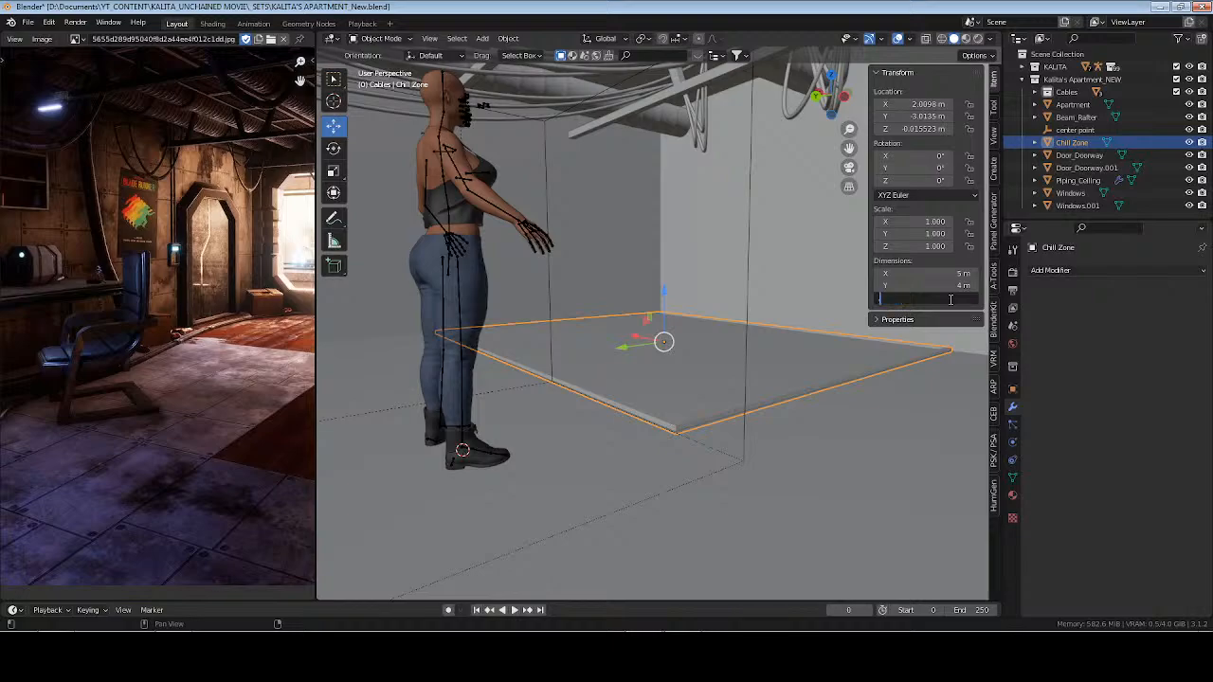
{"action": "type", "text": "0.3"}
{"action": "key", "text": "Return"}
{"action": "mouse_move", "coordinate": [614, 398]}
{"action": "middle_mouse_down"}
{"action": "mouse_move", "coordinate": [650, 401]}
{"action": "mouse_move", "coordinate": [636, 411]}
{"action": "mouse_move", "coordinate": [623, 392]}
{"action": "middle_mouse_up"}
{"action": "key", "text": "Tab"}
{"action": "scroll", "coordinate": [635, 375], "scroll_direction": "up", "scroll_amount": 2}
{"action": "left_click_drag", "start_coordinate": [667, 282], "coordinate": [666, 271]}
{"action": "middle_click_drag", "start_coordinate": [638, 363], "coordinate": [601, 366]}
Lower an edge loop along Chill Zone's inner rim slightly
{"action": "key", "text": "2"}
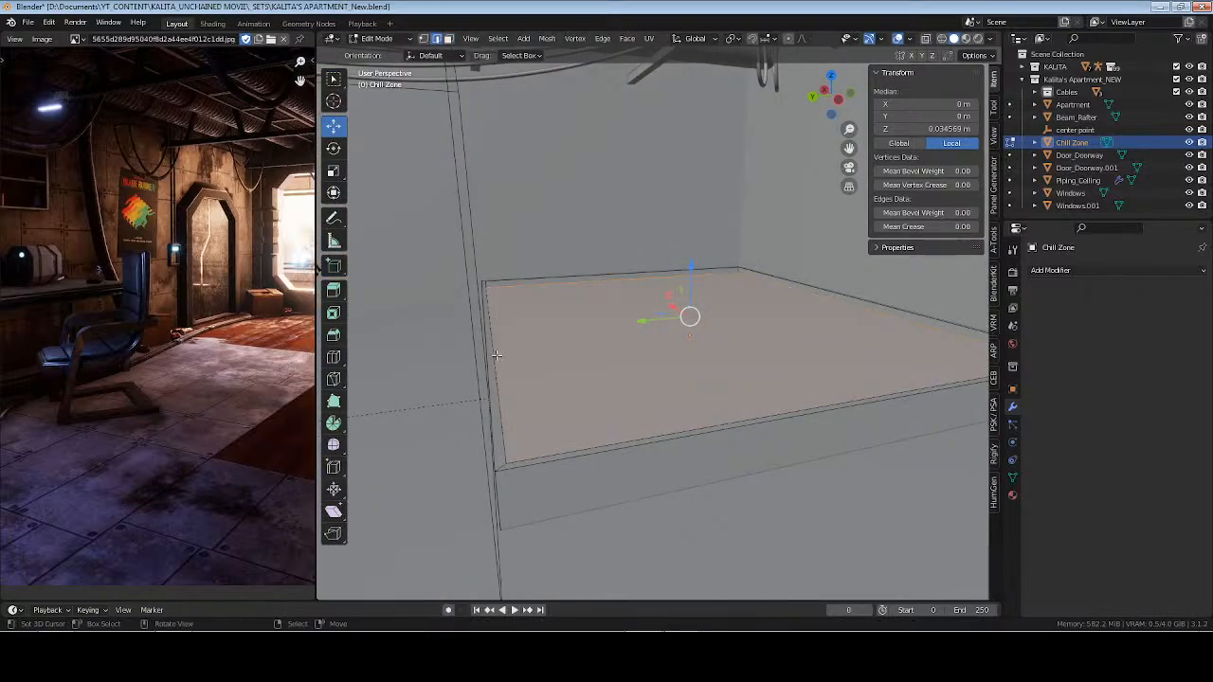
{"action": "left_click", "coordinate": [494, 355], "text": "alt"}
{"action": "mouse_move", "coordinate": [691, 259]}
{"action": "left_mouse_down"}
{"action": "mouse_move", "coordinate": [686, 301]}
{"action": "mouse_move", "coordinate": [688, 275]}
{"action": "left_mouse_up"}
{"action": "middle_click_drag", "start_coordinate": [574, 420], "coordinate": [719, 470]}
Try to bevel the outer top edge loop of Chill Zone
{"action": "left_click", "coordinate": [783, 436], "text": "alt"}
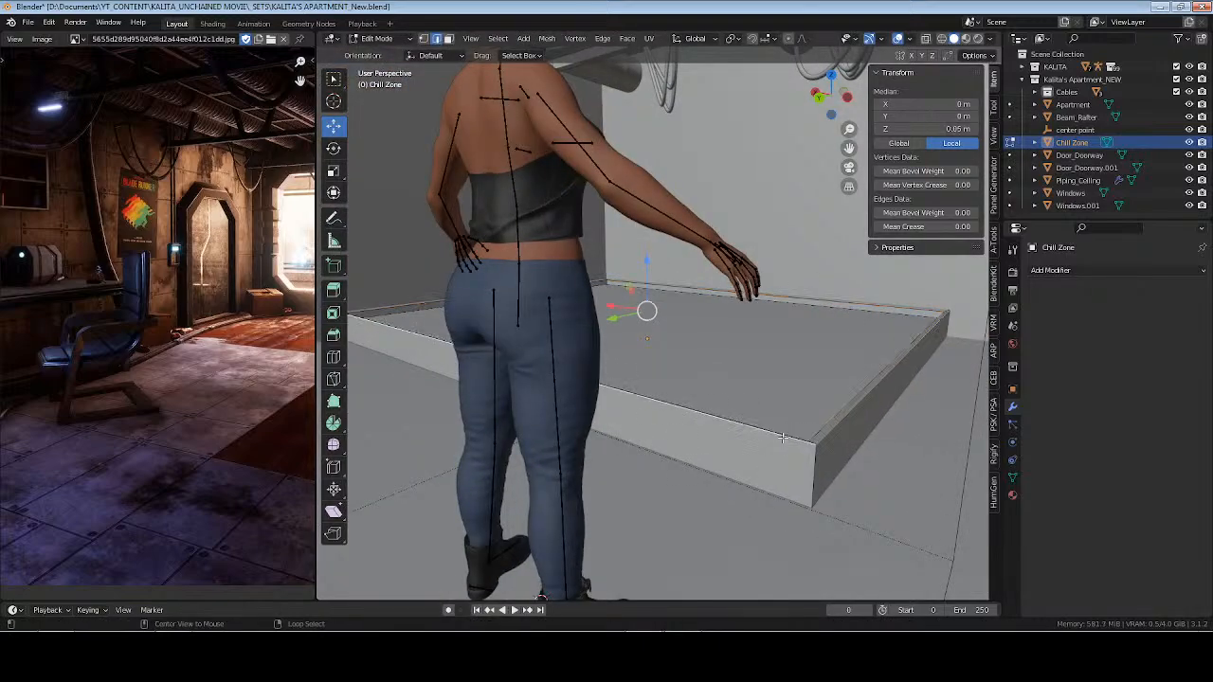
{"action": "key", "text": "ctrl+b"}
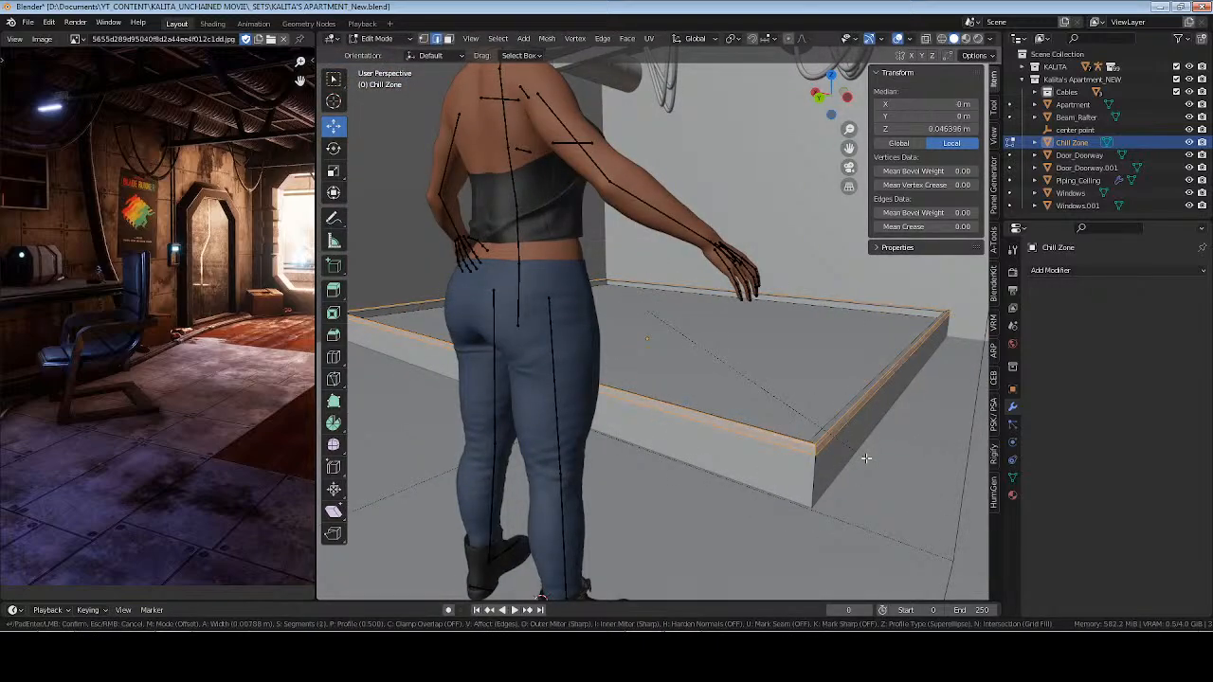
{"action": "right_click", "coordinate": [864, 457]}
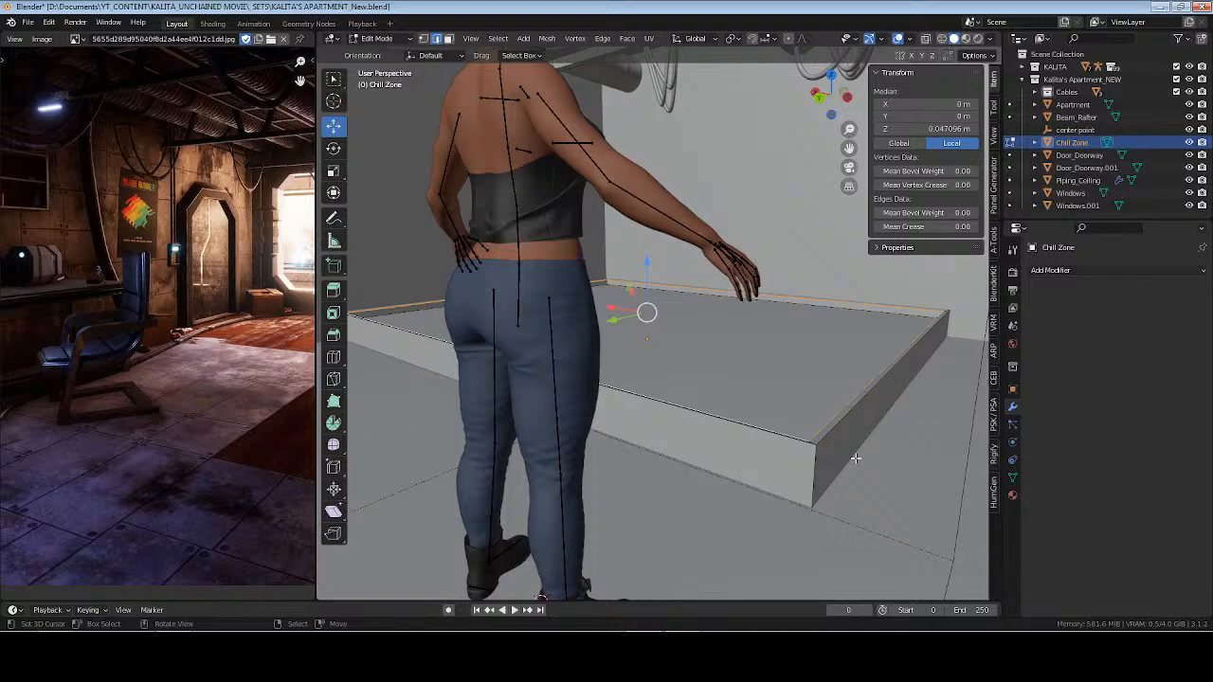
{"action": "left_click_drag", "start_coordinate": [644, 282], "coordinate": [644, 267]}
Return to Object Mode and apply Chill Zone's scale
{"action": "key", "text": "Tab"}
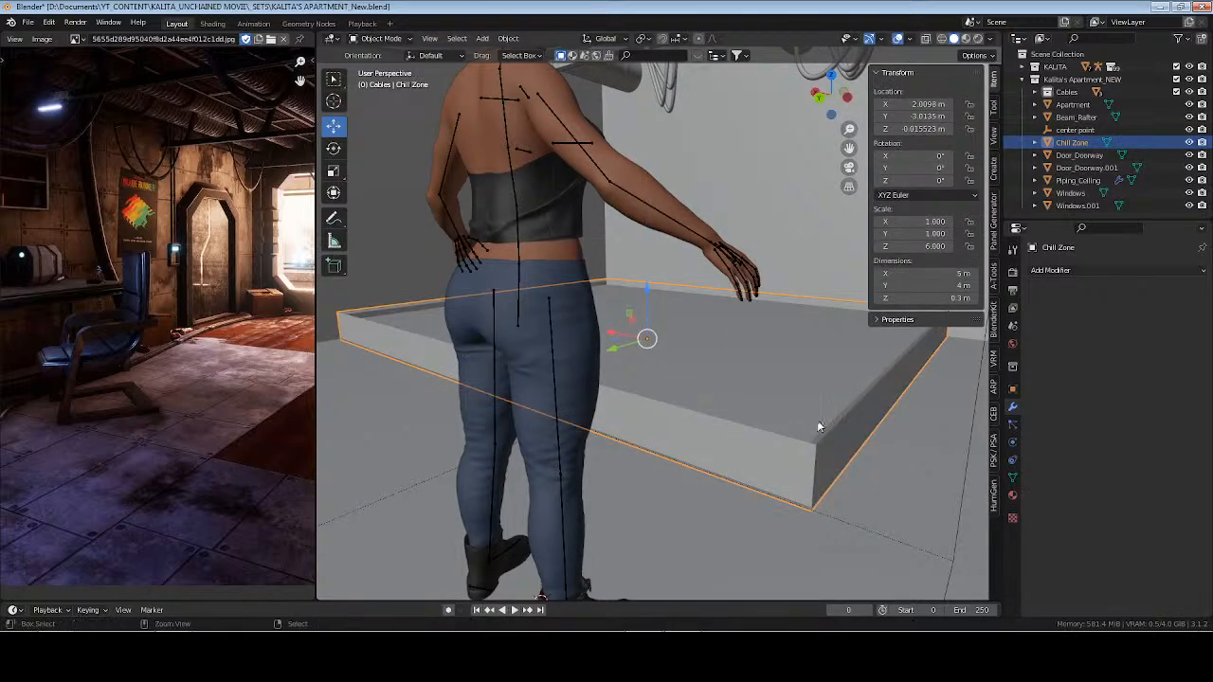
{"action": "key", "text": "ctrl+a"}
{"action": "left_click", "coordinate": [821, 426]}
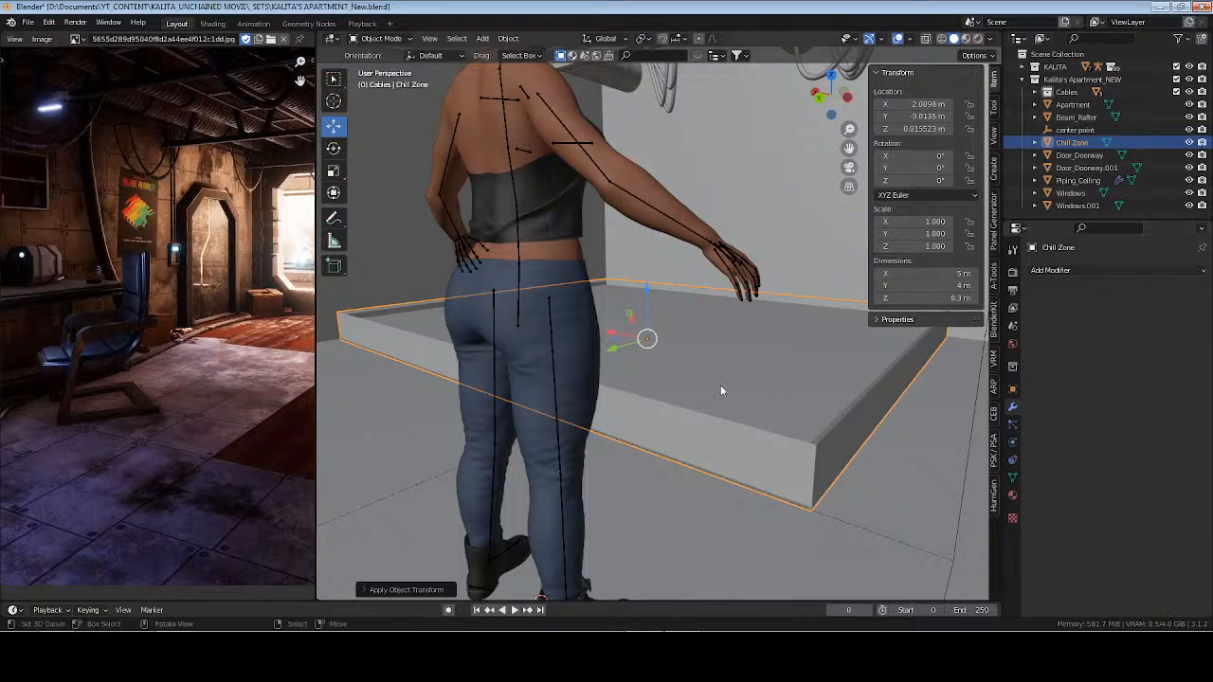
Bevel Chill Zone's outer top edge loop with a narrow single-segment bevel and save the file
{"action": "key", "text": "Tab"}
{"action": "left_click", "coordinate": [827, 433], "text": "alt"}
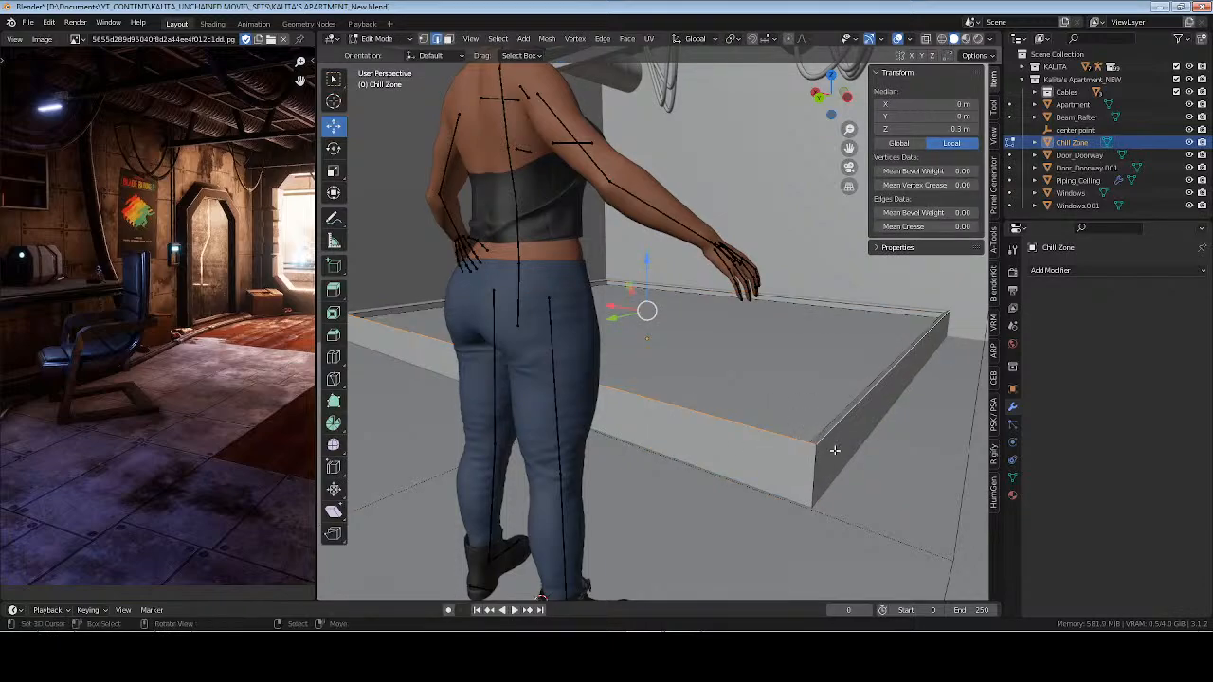
{"action": "key", "text": "ctrl+b"}
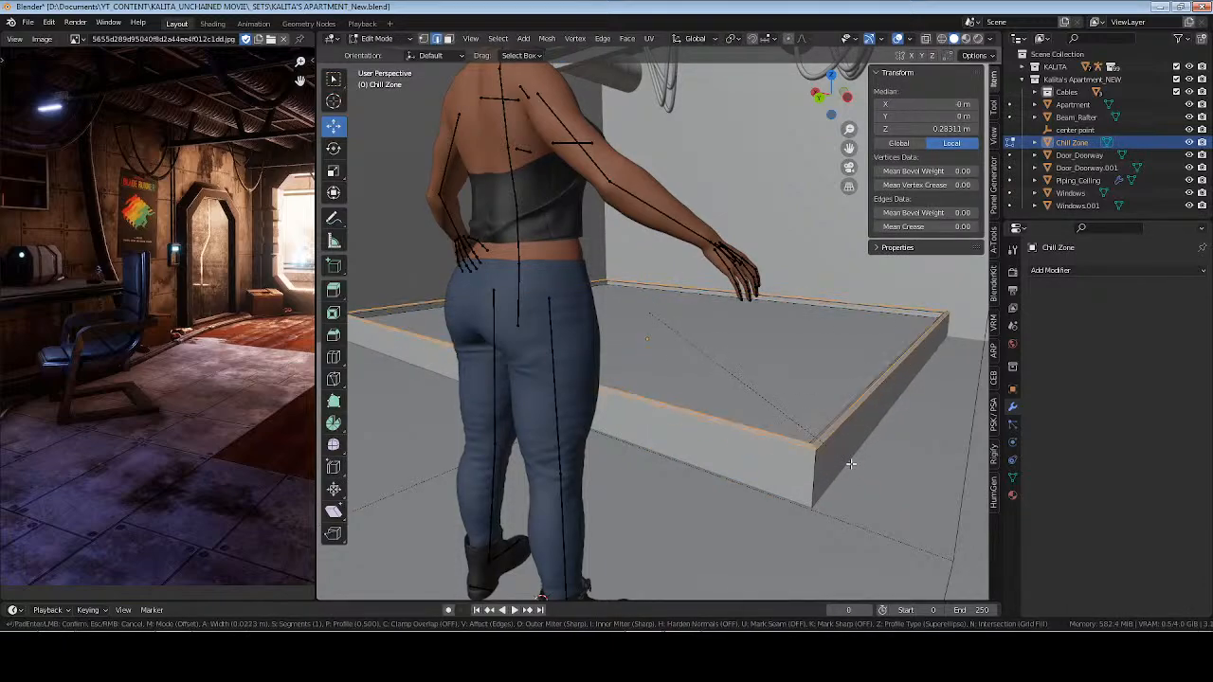
{"action": "left_click", "coordinate": [852, 463]}
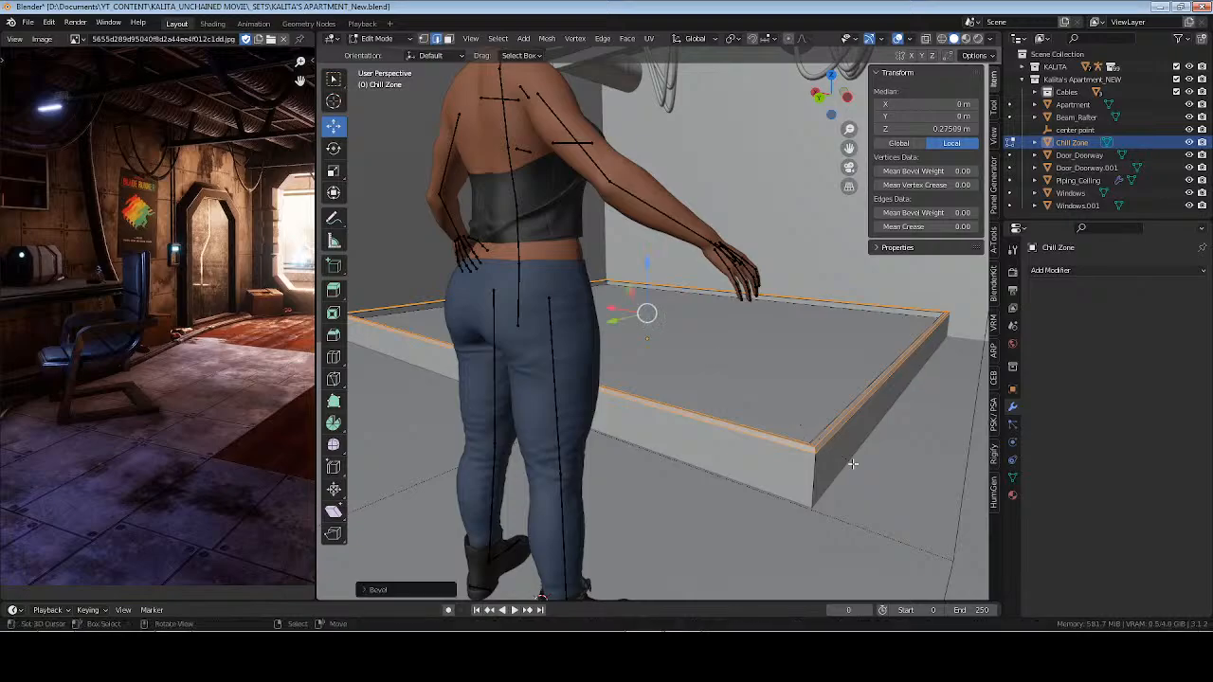
{"action": "key", "text": "Tab"}
{"action": "key", "text": "ctrl+s"}
Delete the Chill Zone platform from the scene
{"action": "middle_click_drag", "start_coordinate": [717, 433], "coordinate": [687, 464]}
{"action": "left_click", "coordinate": [663, 417]}
{"action": "key", "text": "Delete"}
{"action": "middle_click_drag", "start_coordinate": [665, 456], "coordinate": [715, 476]}
Switch to Streamlabs Desktop to check the live stream and its chat
{"action": "key", "text": "alt+Tab"}
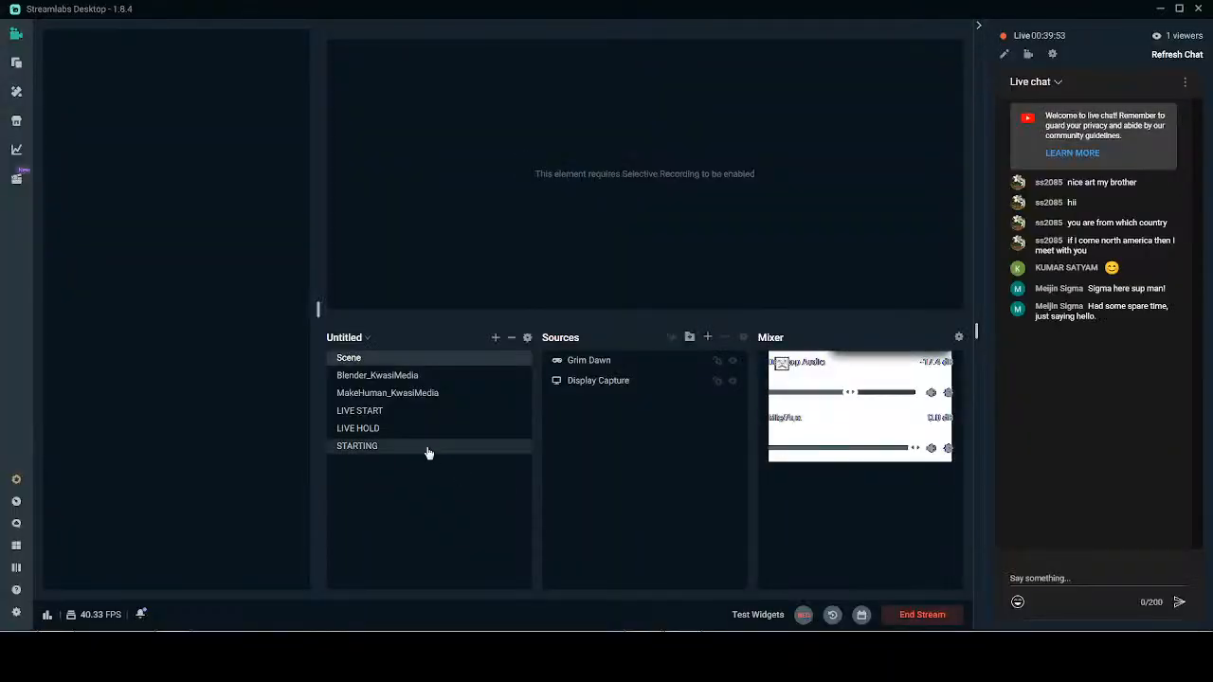
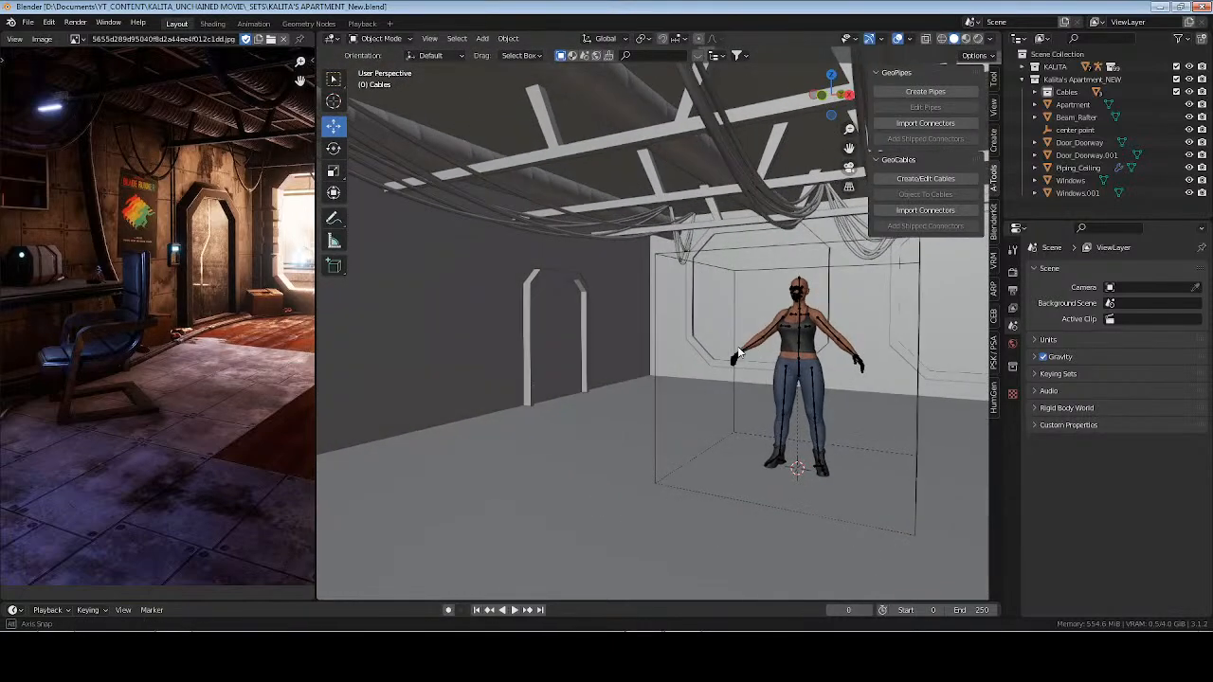
Examine the desk corner of the reference image and compare it with the room's walls, windows and open floor
{"action": "scroll", "coordinate": [157, 315], "scroll_direction": "down", "scroll_amount": 2}
{"action": "mouse_move", "coordinate": [150, 290]}
{"action": "middle_mouse_down"}
{"action": "mouse_move", "coordinate": [227, 292]}
{"action": "mouse_move", "coordinate": [167, 310]}
{"action": "mouse_move", "coordinate": [179, 315]}
{"action": "middle_mouse_up"}
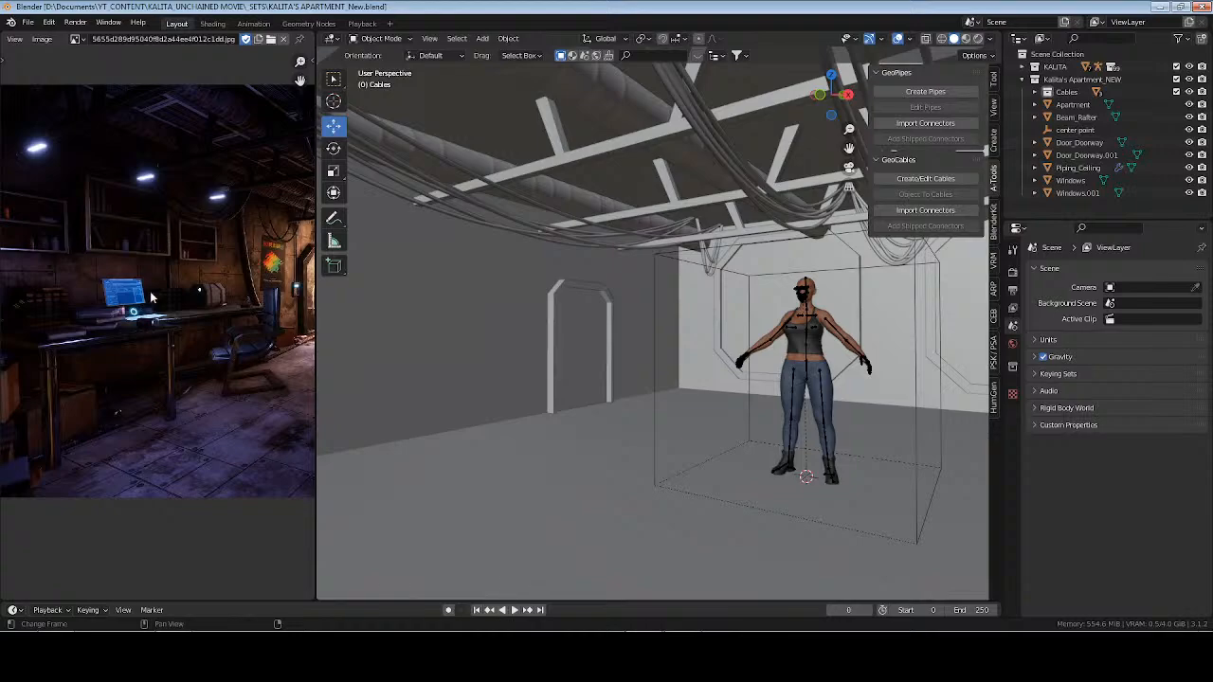
{"action": "middle_click_drag", "start_coordinate": [108, 302], "coordinate": [154, 294]}
{"action": "middle_click_drag", "start_coordinate": [642, 383], "coordinate": [602, 387]}
{"action": "middle_click_drag", "start_coordinate": [726, 337], "coordinate": [756, 339]}
{"action": "middle_click_drag", "start_coordinate": [756, 339], "coordinate": [701, 376], "text": "shift"}
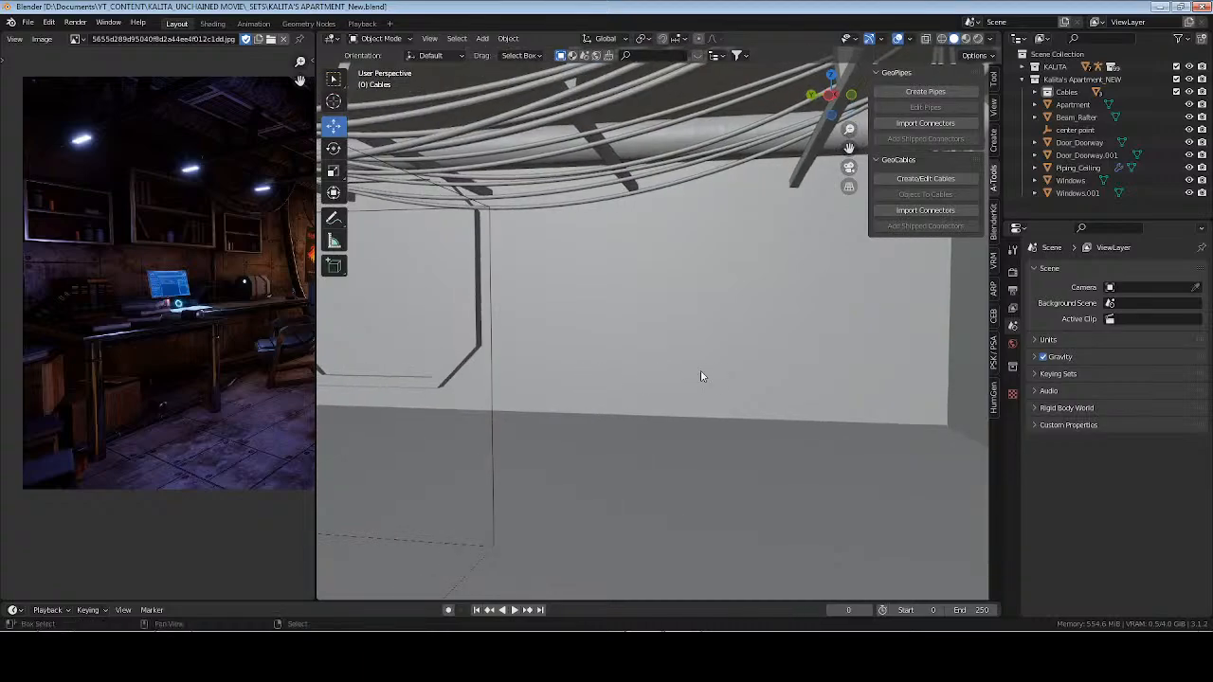
{"action": "mouse_move", "coordinate": [583, 364]}
{"action": "middle_mouse_down"}
{"action": "mouse_move", "coordinate": [717, 351]}
{"action": "mouse_move", "coordinate": [583, 360]}
{"action": "middle_mouse_up"}
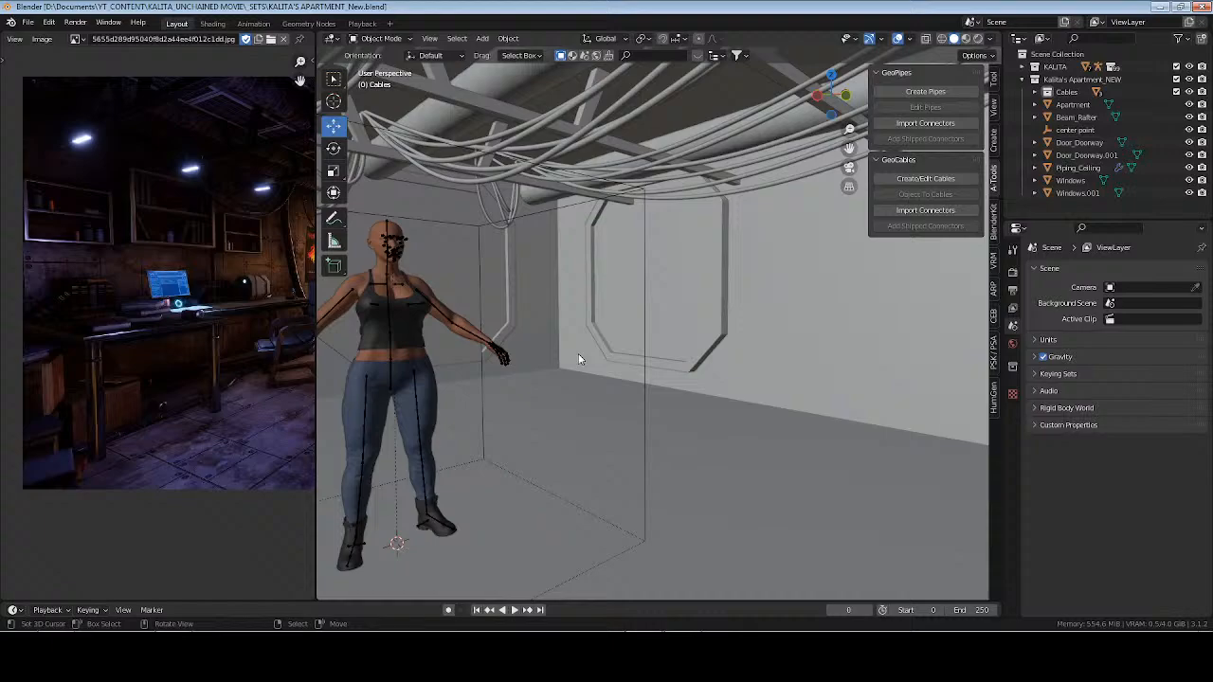
{"action": "middle_click_drag", "start_coordinate": [478, 363], "coordinate": [688, 360]}
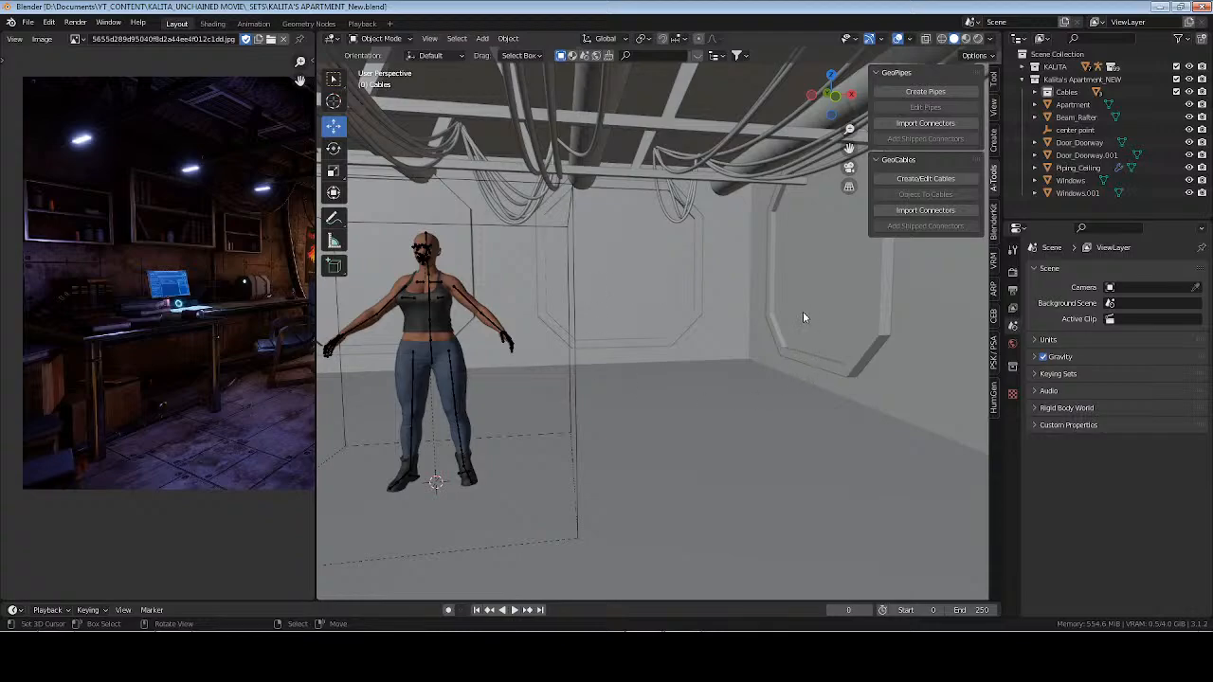
{"action": "middle_click_drag", "start_coordinate": [696, 327], "coordinate": [670, 341]}
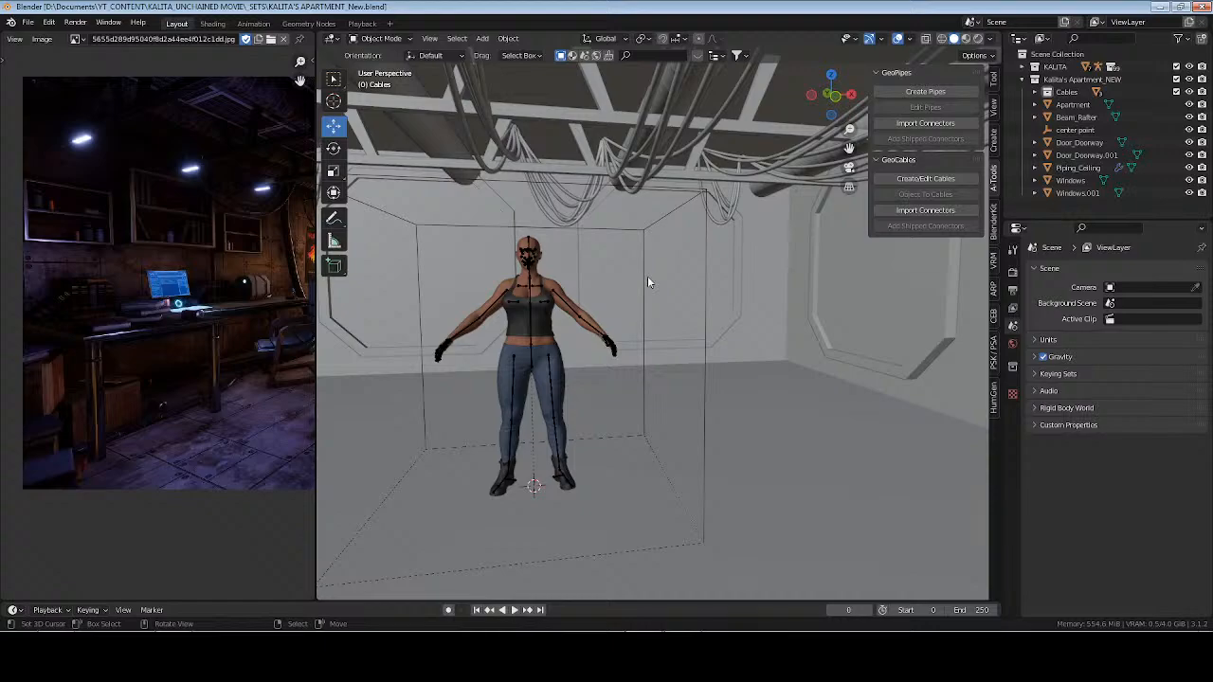
{"action": "middle_click_drag", "start_coordinate": [576, 363], "coordinate": [674, 349], "text": "shift"}
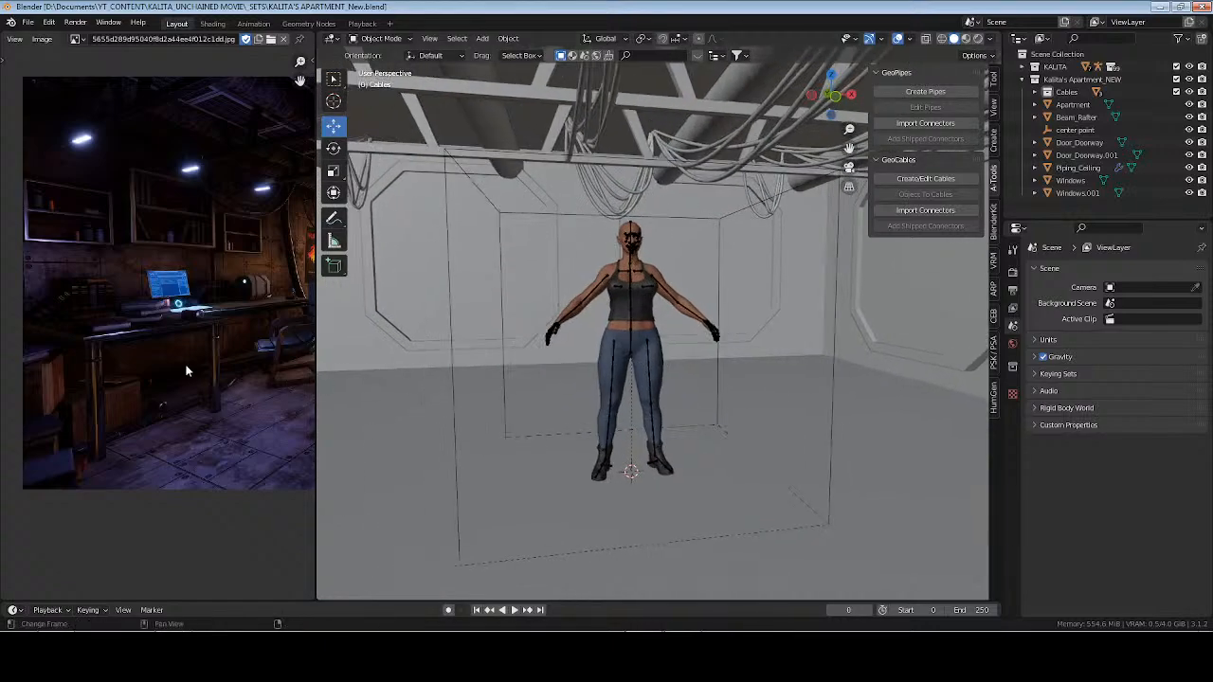
Examine the reference image's bed area, side table, and desk with chair up close
{"action": "middle_click_drag", "start_coordinate": [233, 355], "coordinate": [74, 339]}
{"action": "middle_click_drag", "start_coordinate": [215, 320], "coordinate": [97, 317]}
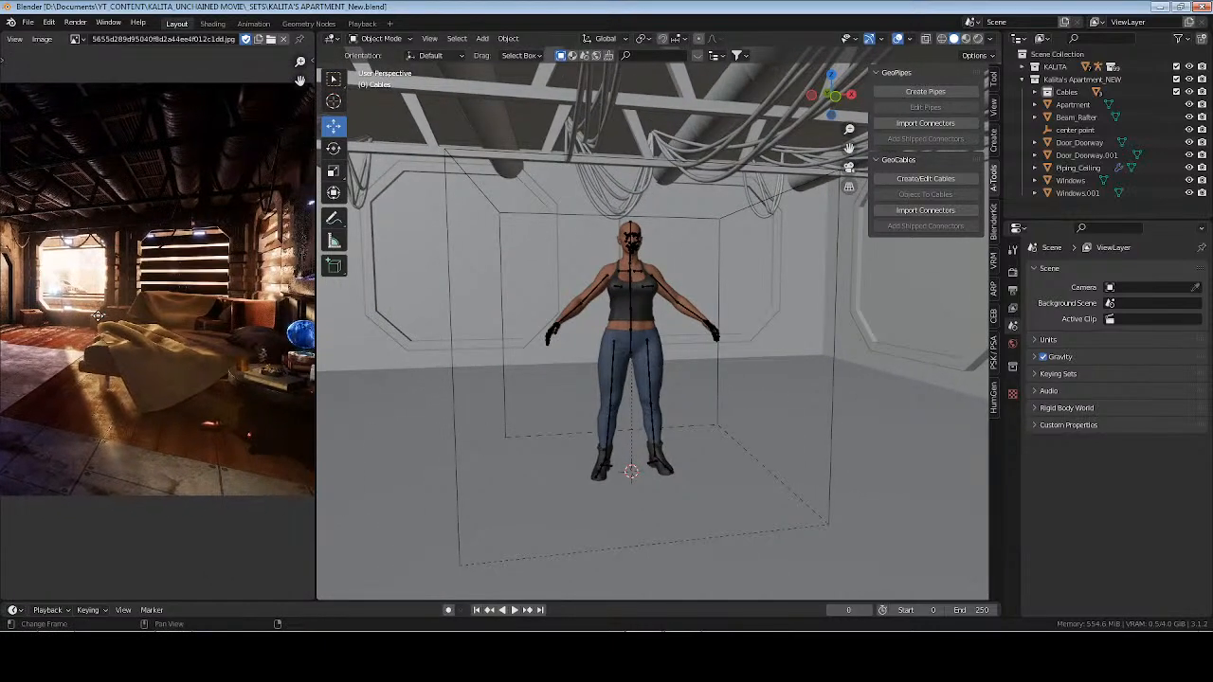
{"action": "middle_click_drag", "start_coordinate": [170, 340], "coordinate": [166, 333]}
{"action": "scroll", "coordinate": [132, 337], "scroll_direction": "up", "scroll_amount": 4}
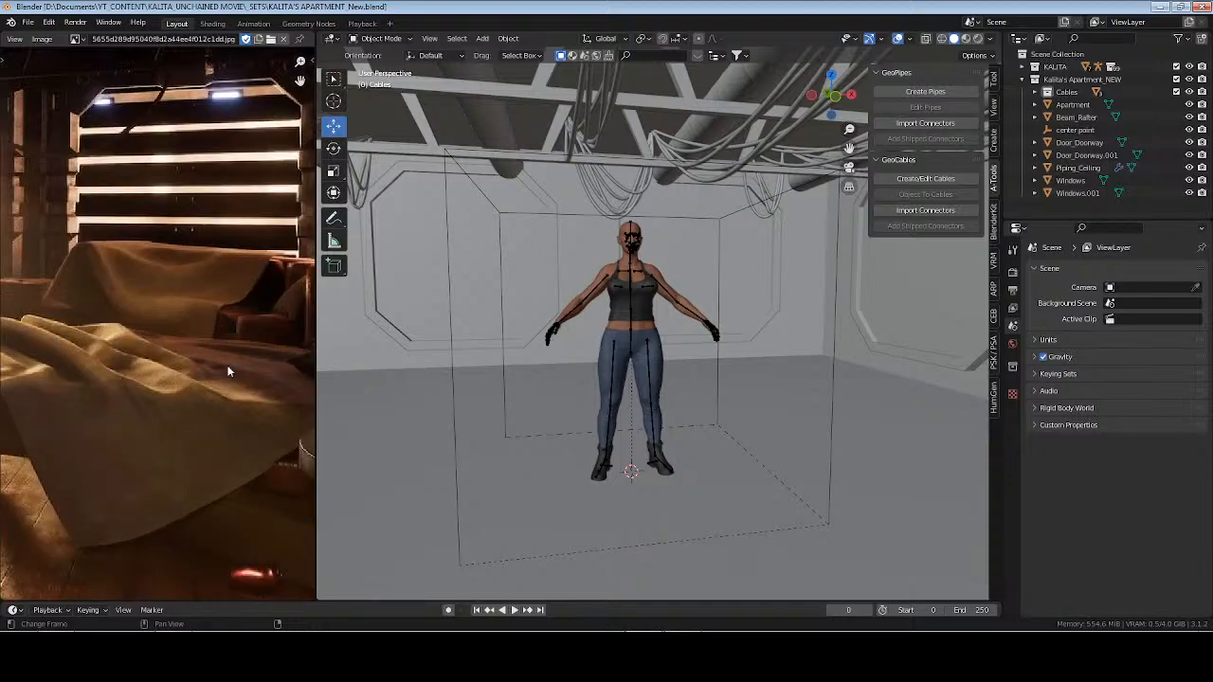
{"action": "middle_click_drag", "start_coordinate": [238, 352], "coordinate": [199, 322]}
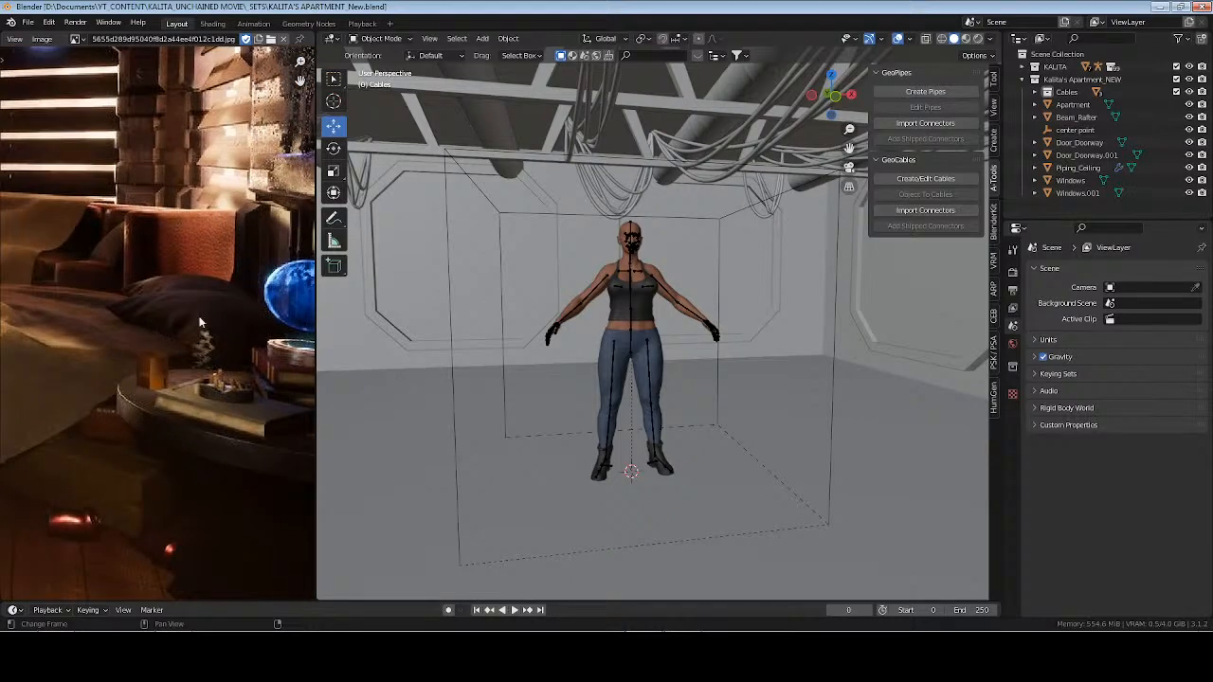
{"action": "middle_click_drag", "start_coordinate": [120, 327], "coordinate": [231, 360]}
{"action": "mouse_move", "coordinate": [73, 294]}
{"action": "middle_mouse_down"}
{"action": "mouse_move", "coordinate": [161, 317]}
{"action": "mouse_move", "coordinate": [213, 367]}
{"action": "middle_mouse_up"}
{"action": "mouse_move", "coordinate": [118, 343]}
{"action": "middle_mouse_down"}
{"action": "mouse_move", "coordinate": [252, 369]}
{"action": "mouse_move", "coordinate": [210, 345]}
{"action": "middle_mouse_up"}
{"action": "middle_click_drag", "start_coordinate": [87, 288], "coordinate": [183, 368]}
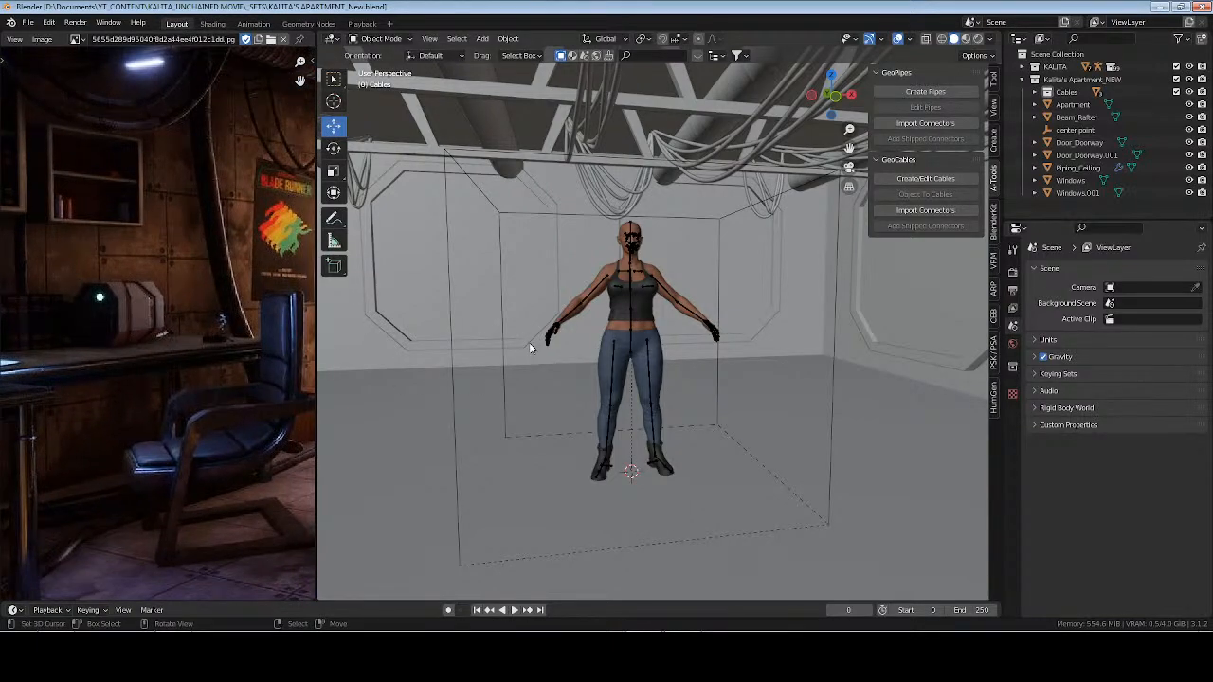
Save the file and make Kalita's Apartment_NEW the active collection
{"action": "middle_click_drag", "start_coordinate": [529, 348], "coordinate": [583, 358]}
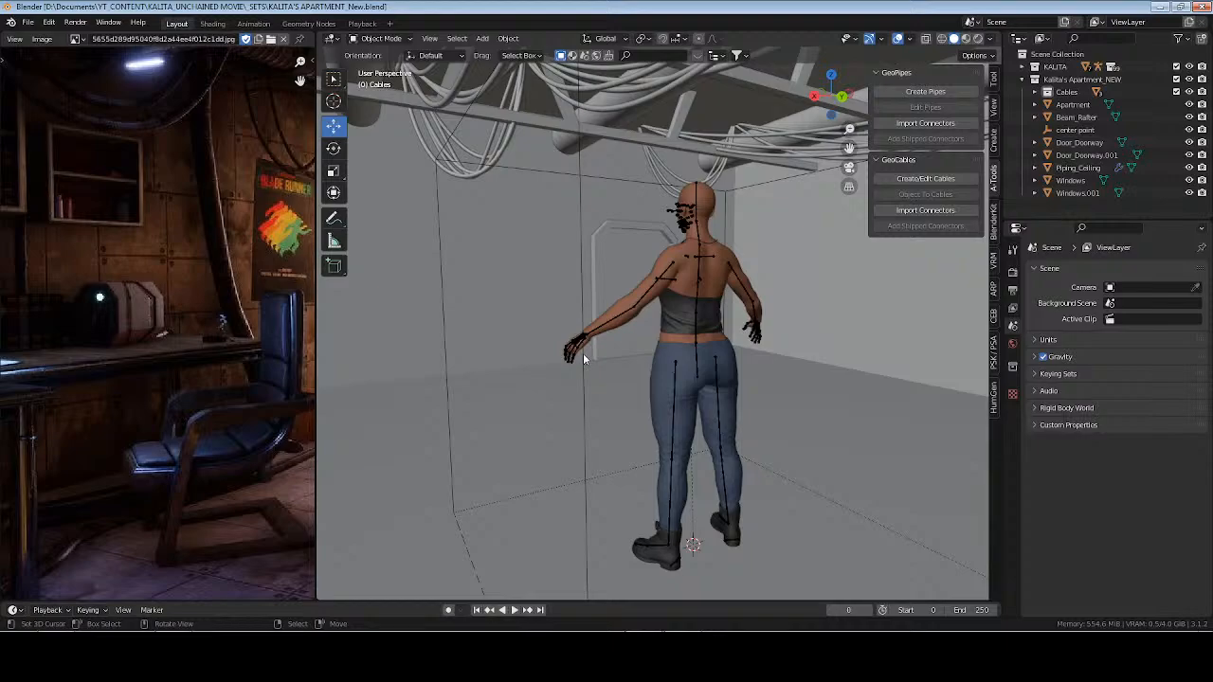
{"action": "middle_click_drag", "start_coordinate": [582, 358], "coordinate": [693, 336]}
{"action": "key", "text": "ctrl+s"}
{"action": "scroll", "coordinate": [568, 361], "scroll_direction": "down", "scroll_amount": 2}
{"action": "left_click", "coordinate": [1087, 81]}
Add a cube mesh in Kalita's Apartment_NEW and raise it 1 m along Z
{"action": "middle_click_drag", "start_coordinate": [592, 288], "coordinate": [519, 310]}
{"action": "scroll", "coordinate": [278, 322], "scroll_direction": "down", "scroll_amount": 5}
{"action": "scroll", "coordinate": [277, 322], "scroll_direction": "up", "scroll_amount": 2}
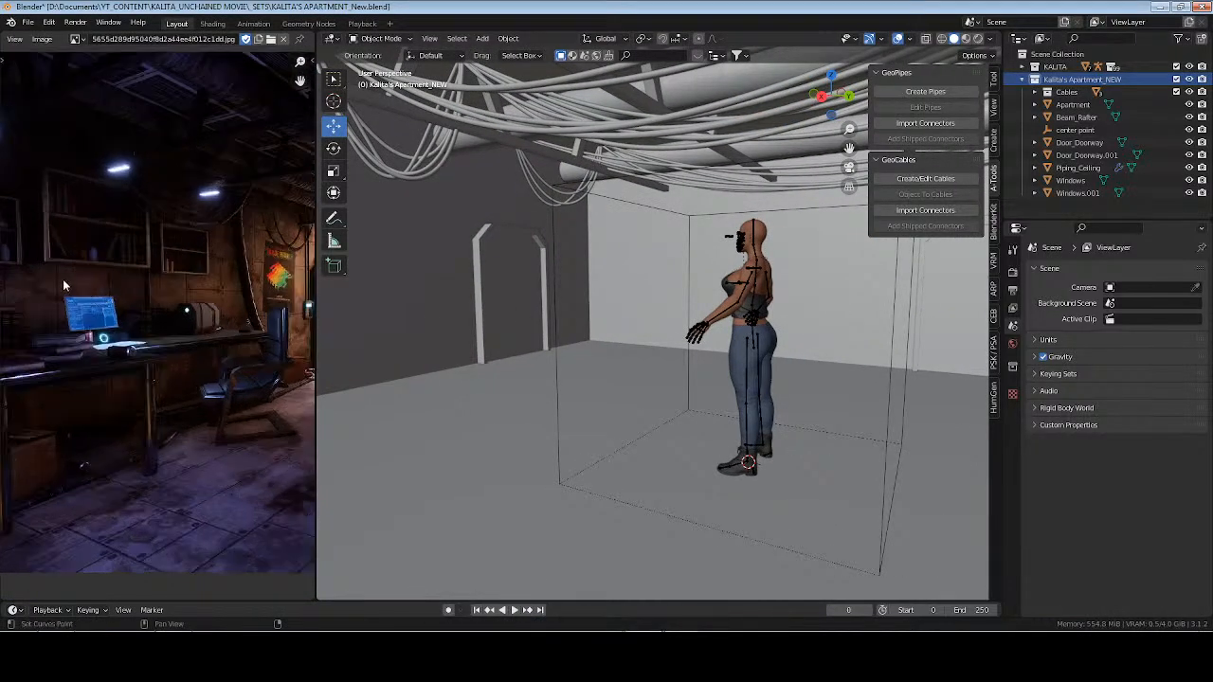
{"action": "scroll", "coordinate": [64, 284], "scroll_direction": "up", "scroll_amount": 3}
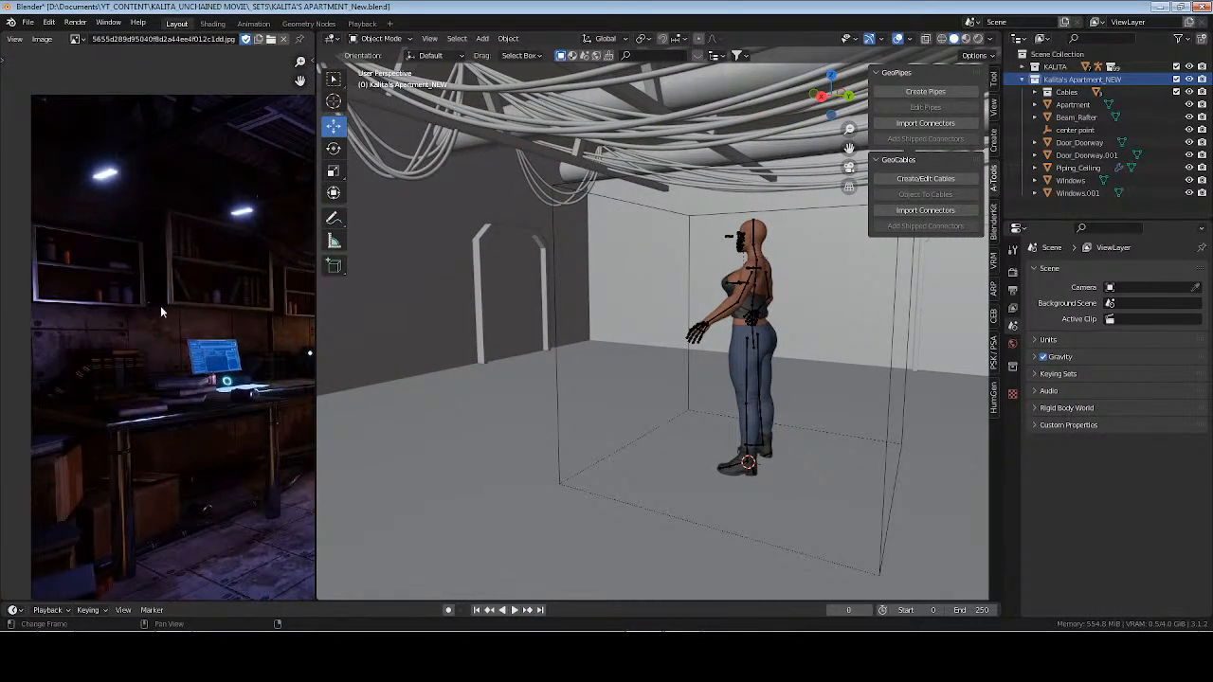
{"action": "scroll", "coordinate": [161, 311], "scroll_direction": "up", "scroll_amount": 2}
{"action": "middle_click_drag", "start_coordinate": [754, 369], "coordinate": [681, 350]}
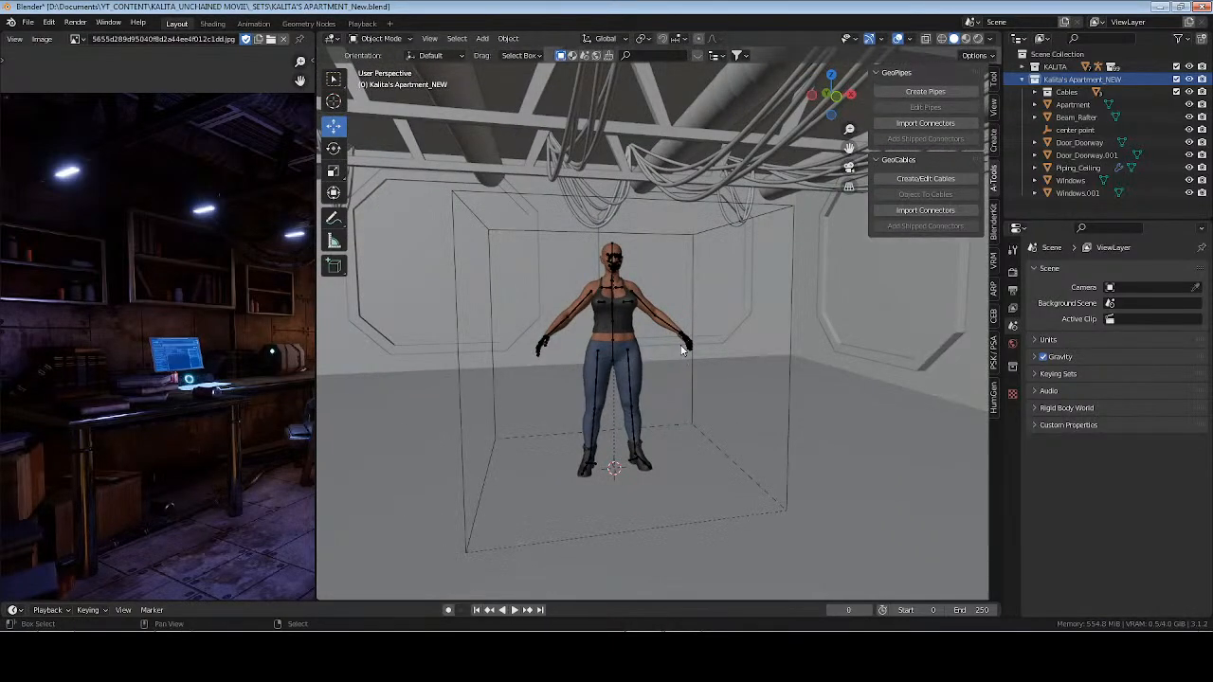
{"action": "key", "text": "shift+a"}
{"action": "mouse_move", "coordinate": [681, 347]}
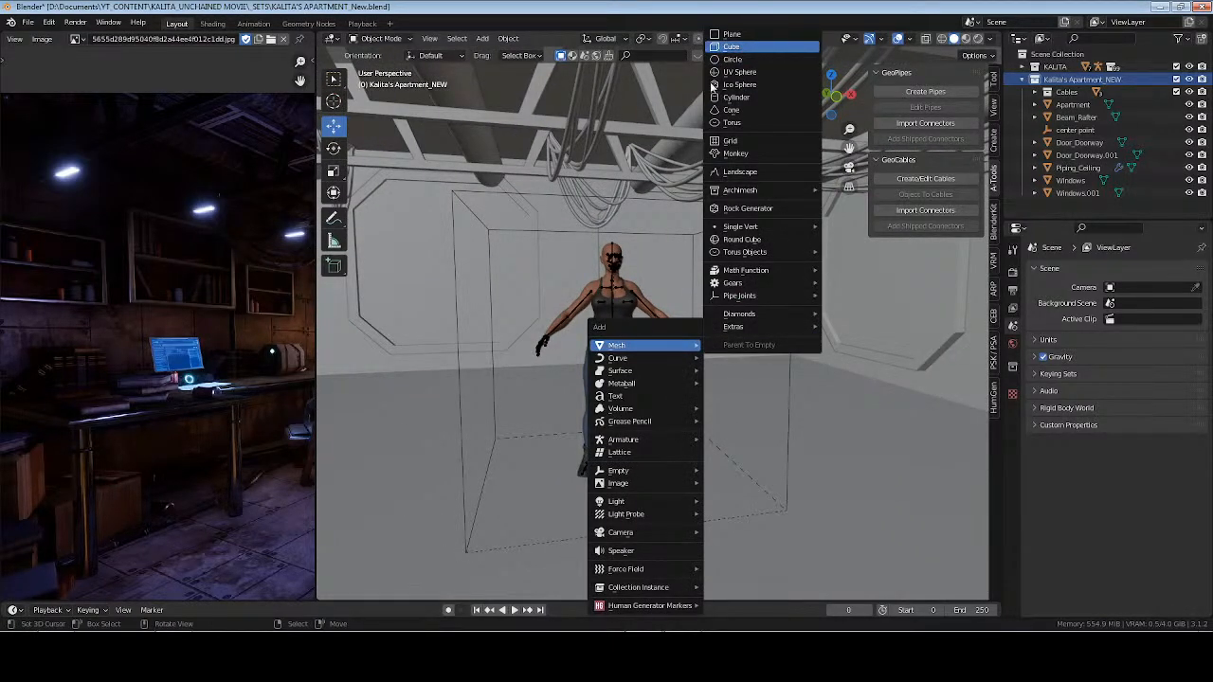
{"action": "left_click", "coordinate": [732, 47]}
{"action": "type", "text": "gz1"}
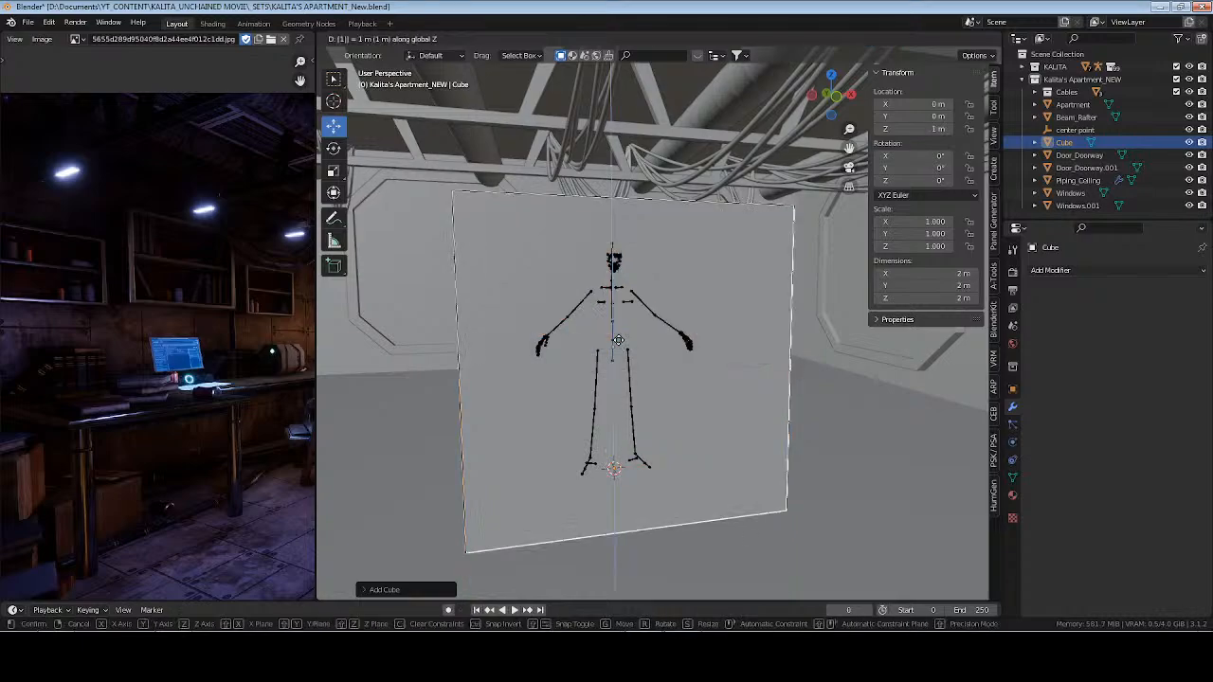
{"action": "key", "text": "Return"}
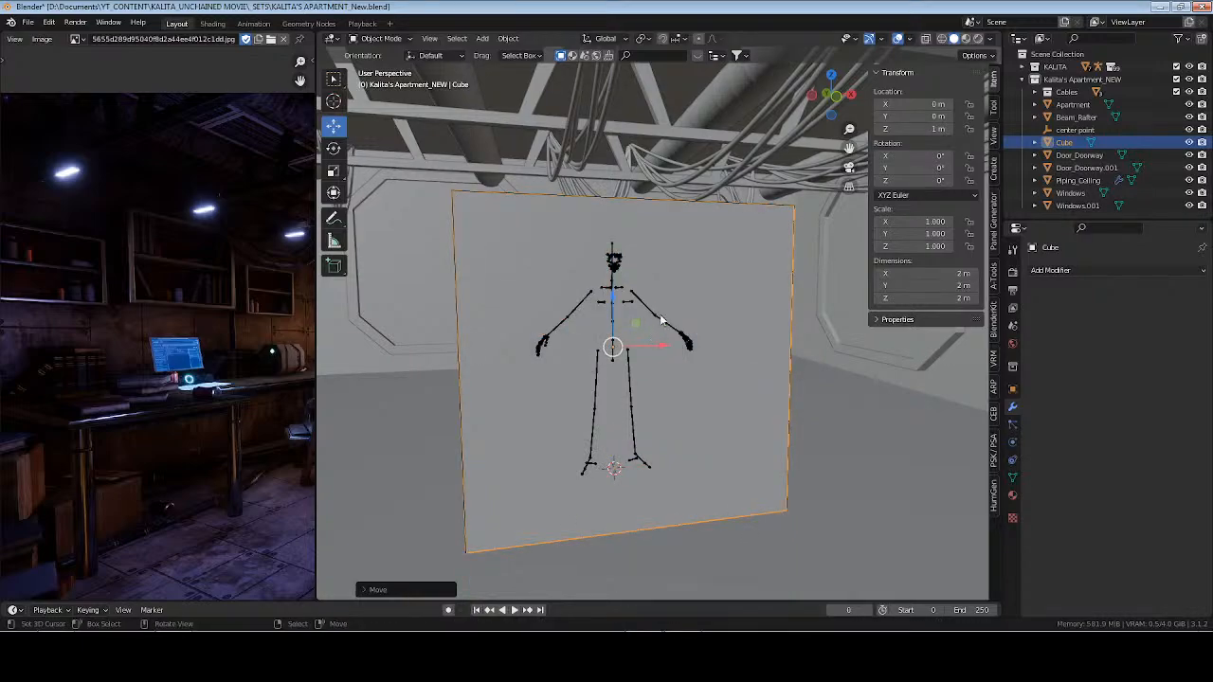
Apply all the cube's transforms, then shrink it to about 0.785 m wide and deep and about 0.476 m high
{"action": "key", "text": "ctrl+a"}
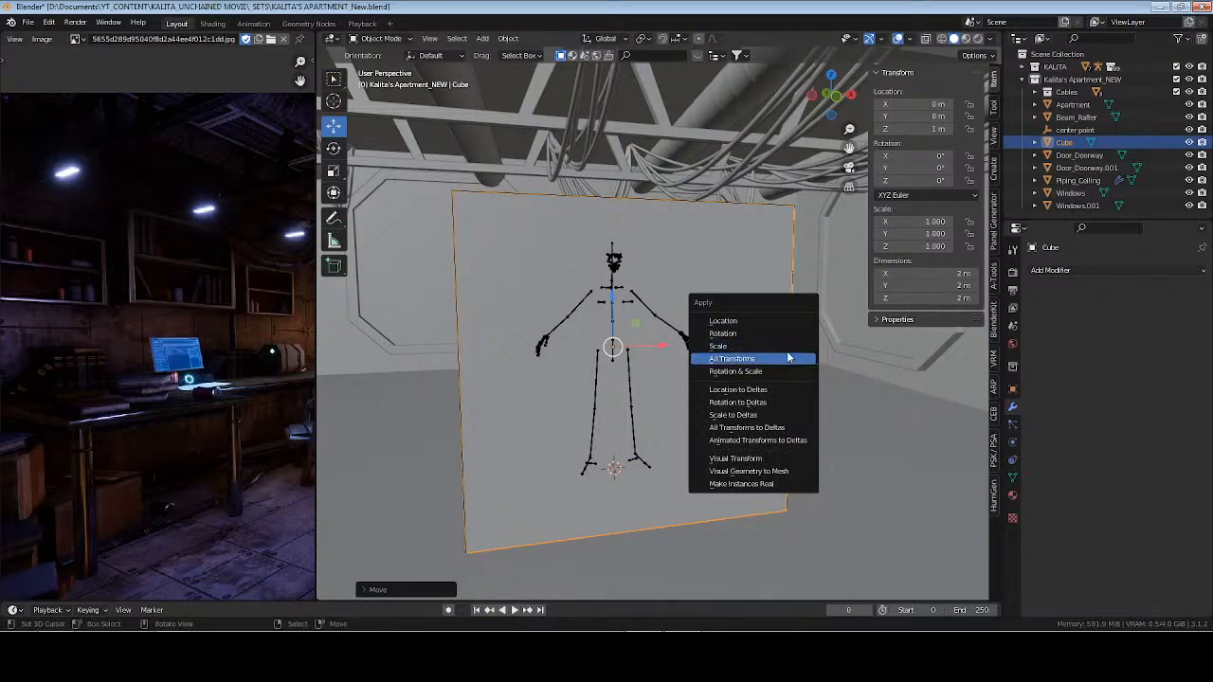
{"action": "left_click", "coordinate": [788, 354]}
{"action": "key", "text": "s"}
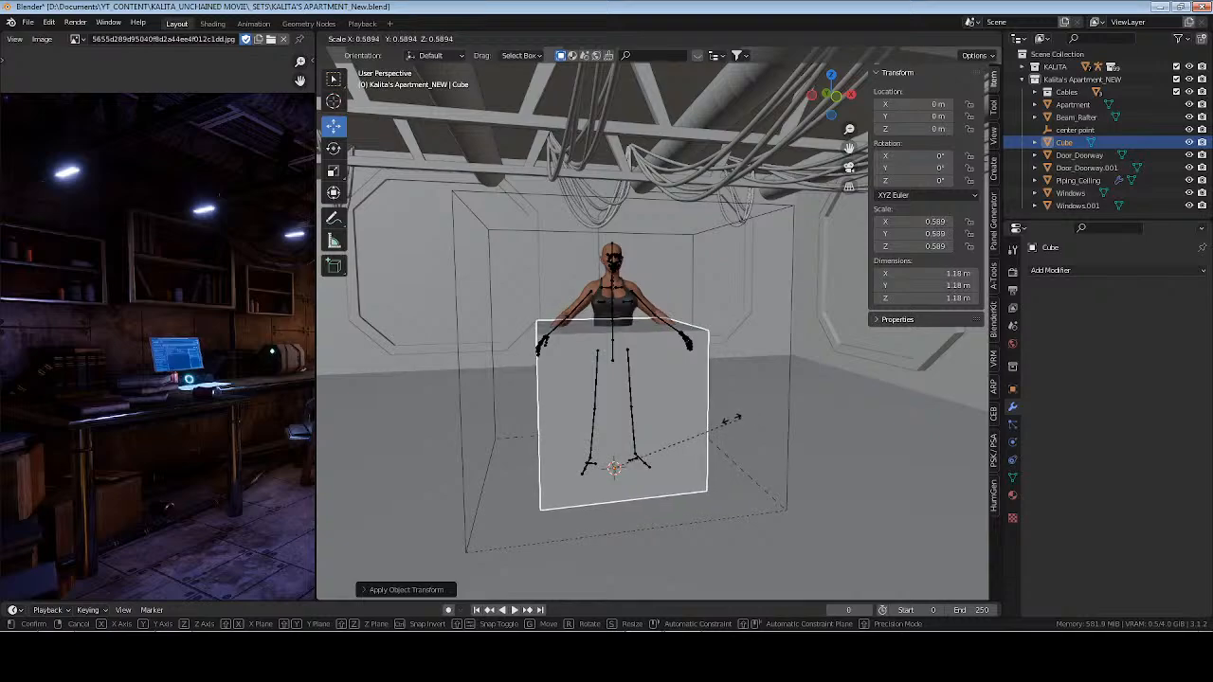
{"action": "left_click", "coordinate": [695, 420]}
{"action": "key", "text": "s"}
{"action": "key", "text": "z"}
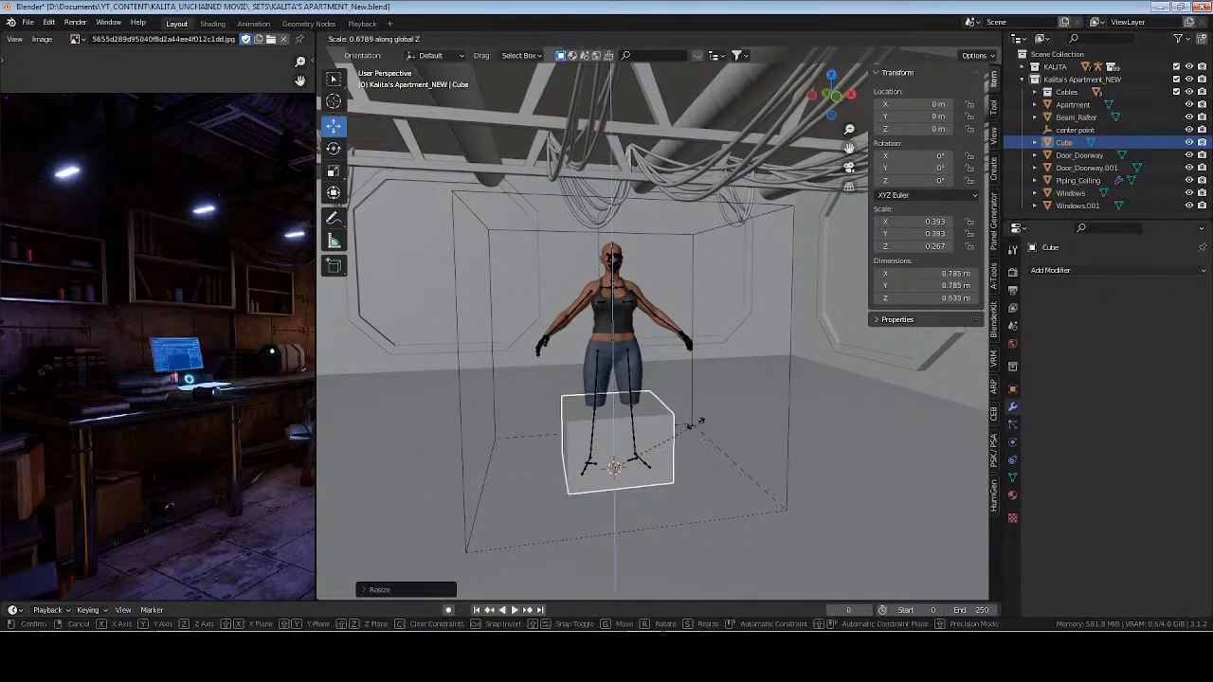
{"action": "left_click", "coordinate": [690, 429]}
{"action": "middle_click_drag", "start_coordinate": [690, 425], "coordinate": [634, 447]}
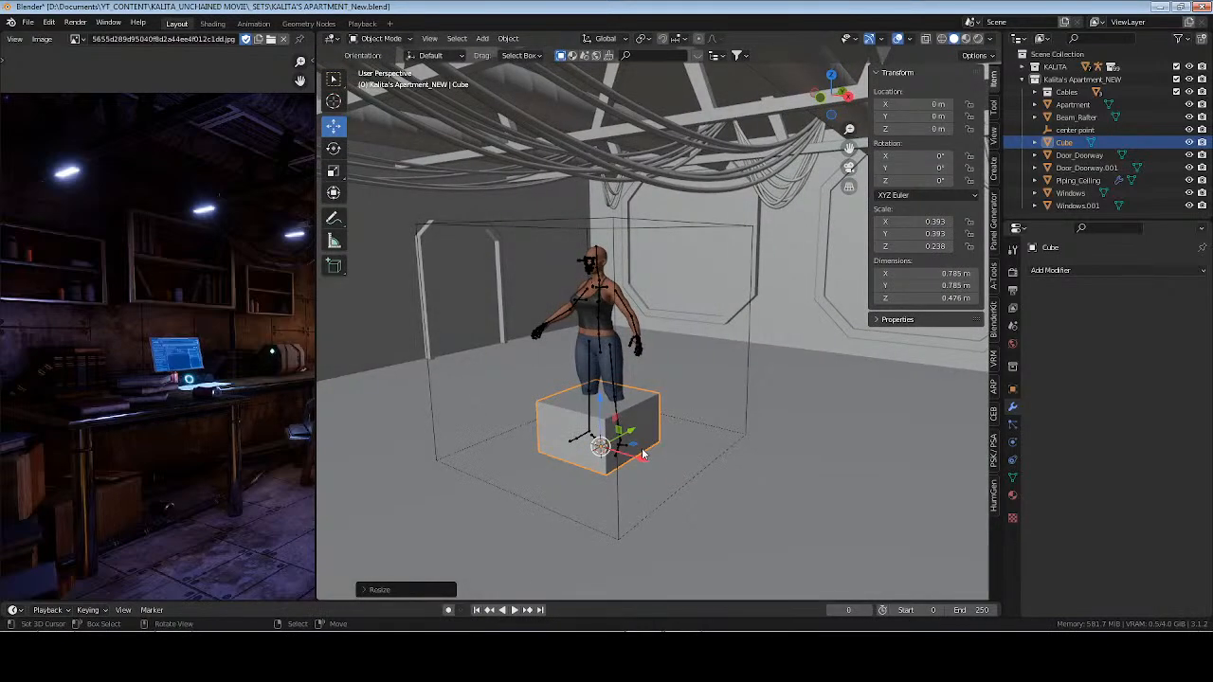
Set the cube's Y dimension to 0.2 m and X dimension to 0.8 m, then apply its scale
{"action": "key", "text": "KP_Decimal"}
{"action": "scroll", "coordinate": [731, 473], "scroll_direction": "down", "scroll_amount": 2}
{"action": "middle_click_drag", "start_coordinate": [731, 477], "coordinate": [654, 459]}
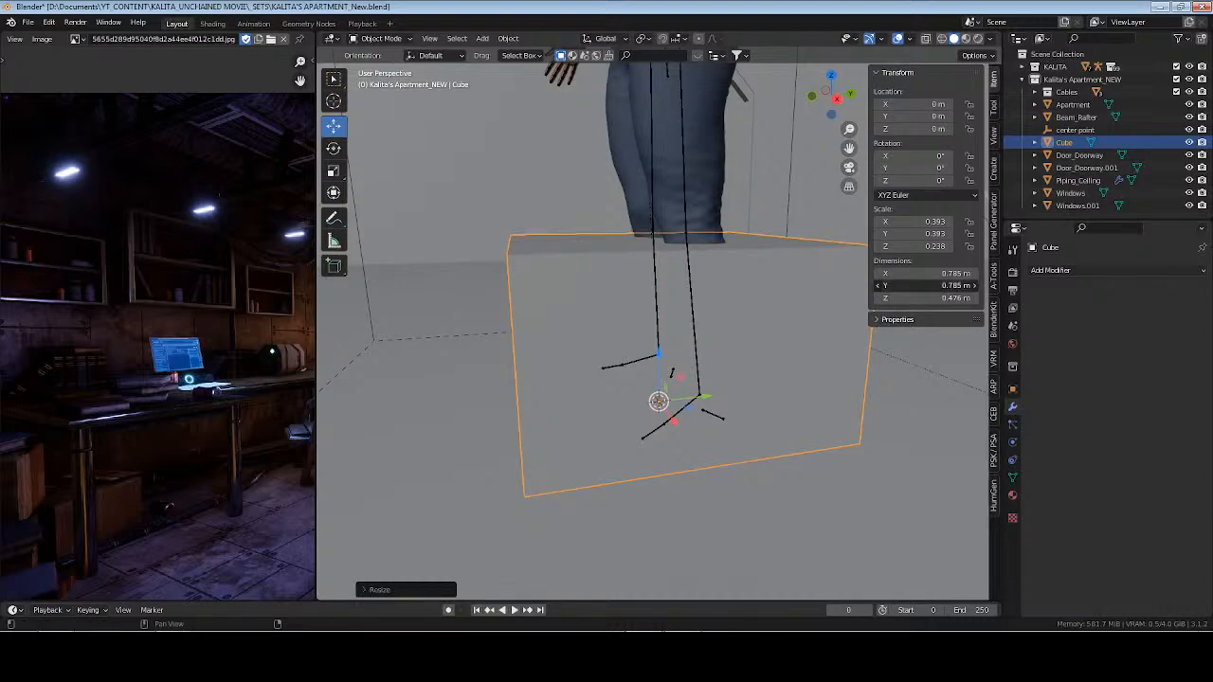
{"action": "key", "text": "Return"}
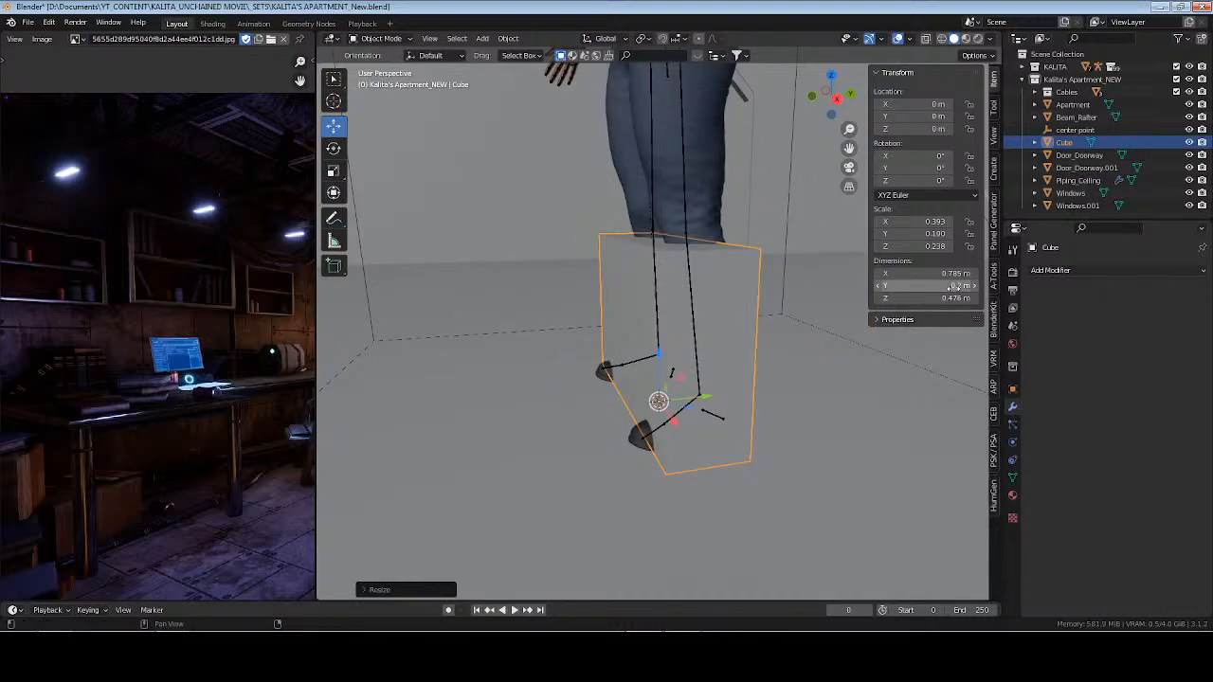
{"action": "middle_click_drag", "start_coordinate": [720, 398], "coordinate": [666, 379]}
{"action": "left_click", "coordinate": [959, 273]}
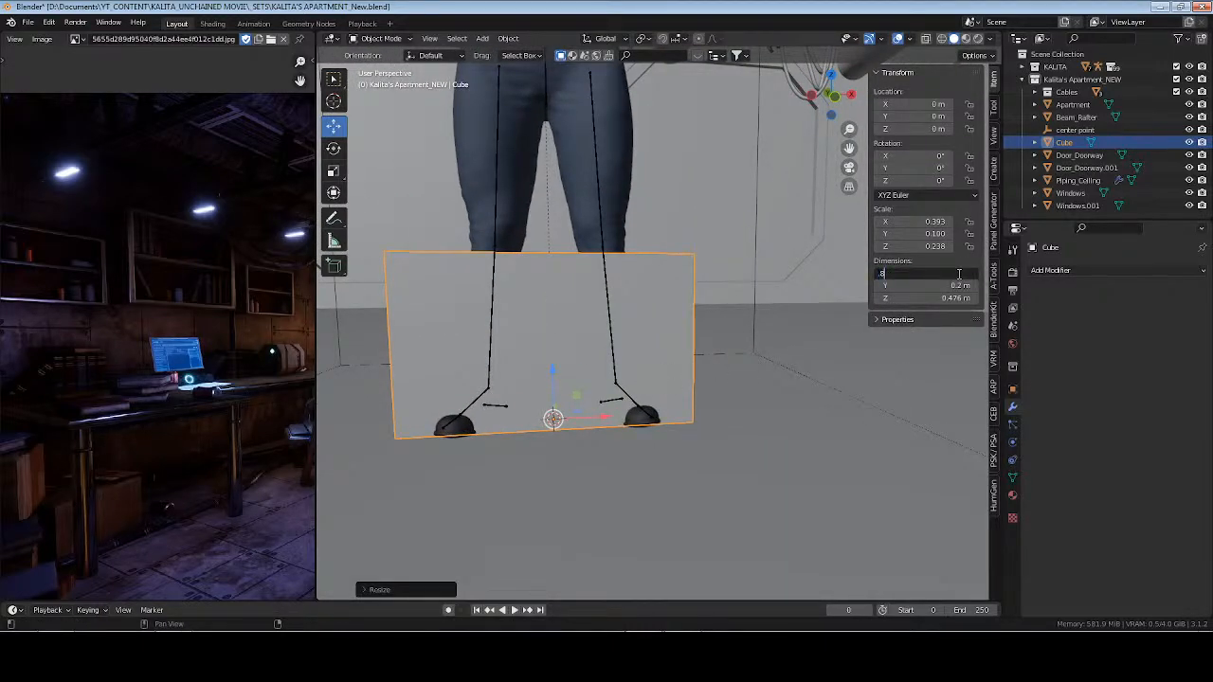
{"action": "type", "text": ".8"}
{"action": "key", "text": "Return"}
{"action": "mouse_move", "coordinate": [722, 366]}
{"action": "middle_mouse_down"}
{"action": "mouse_move", "coordinate": [653, 381]}
{"action": "mouse_move", "coordinate": [701, 369]}
{"action": "middle_mouse_up"}
{"action": "key", "text": "ctrl+a"}
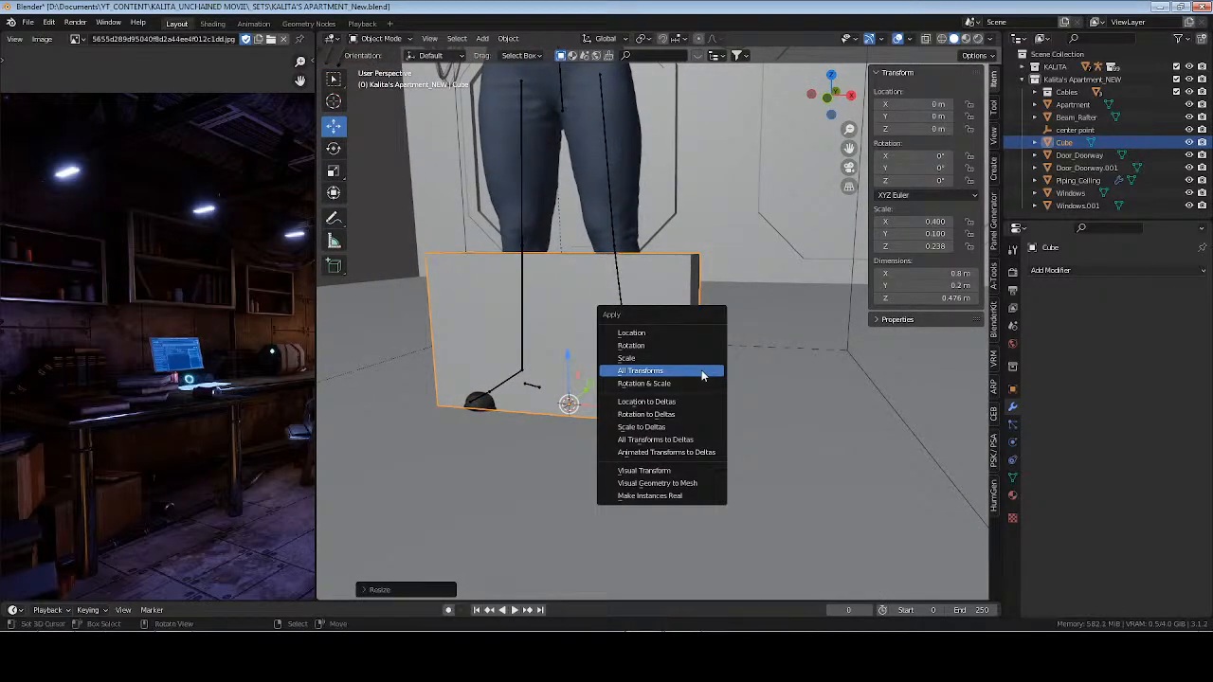
{"action": "left_click", "coordinate": [663, 357]}
Inset the large front face of the box by about 0.01 m to form a thin frame
{"action": "scroll", "coordinate": [561, 355], "scroll_direction": "up", "scroll_amount": 3}
{"action": "key", "text": "Tab"}
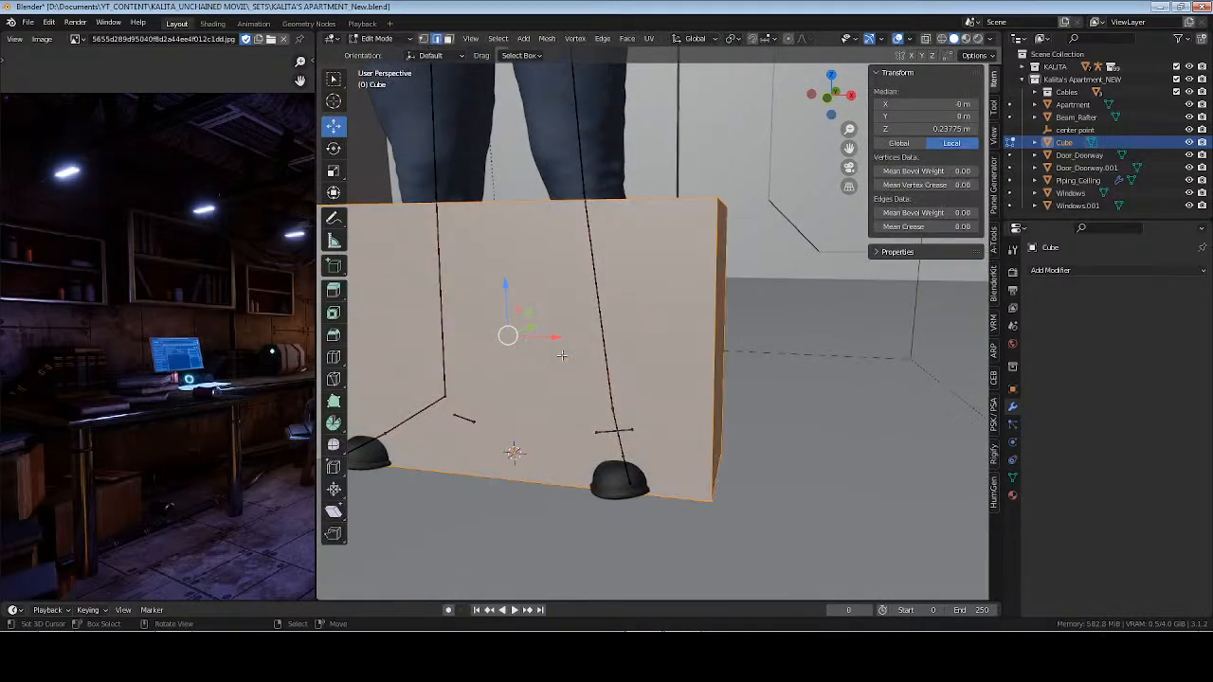
{"action": "middle_click_drag", "start_coordinate": [561, 354], "coordinate": [706, 352]}
{"action": "key", "text": "3"}
{"action": "left_click", "coordinate": [788, 369]}
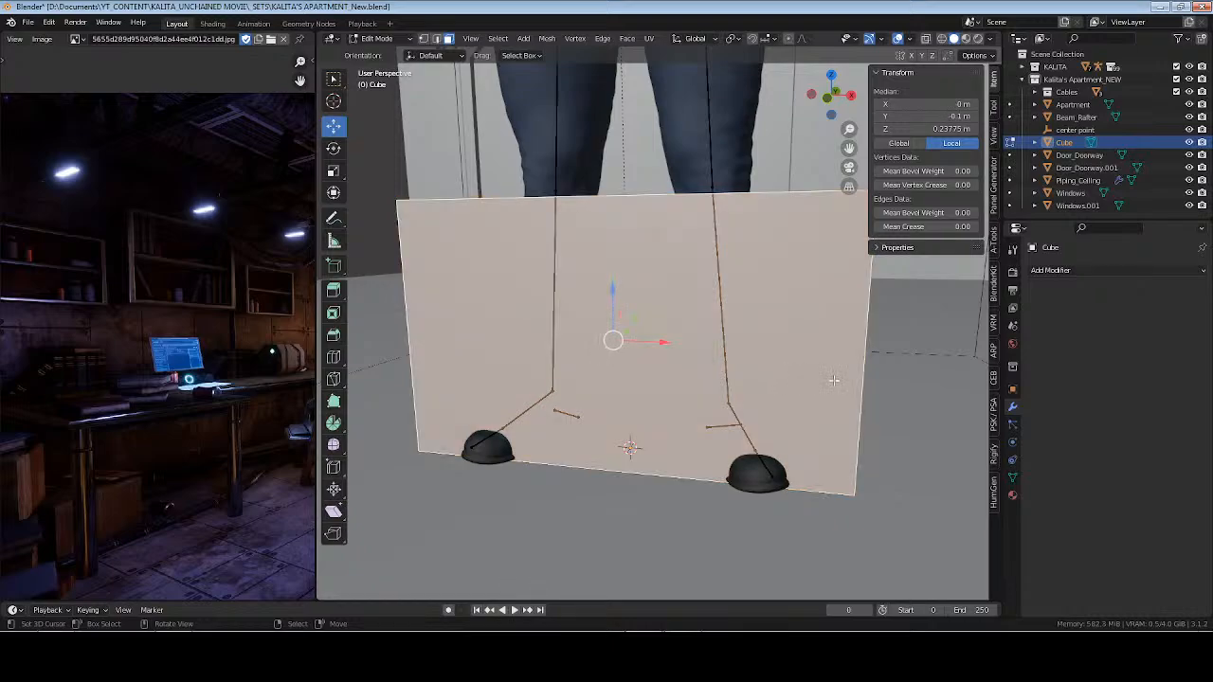
{"action": "key", "text": "i"}
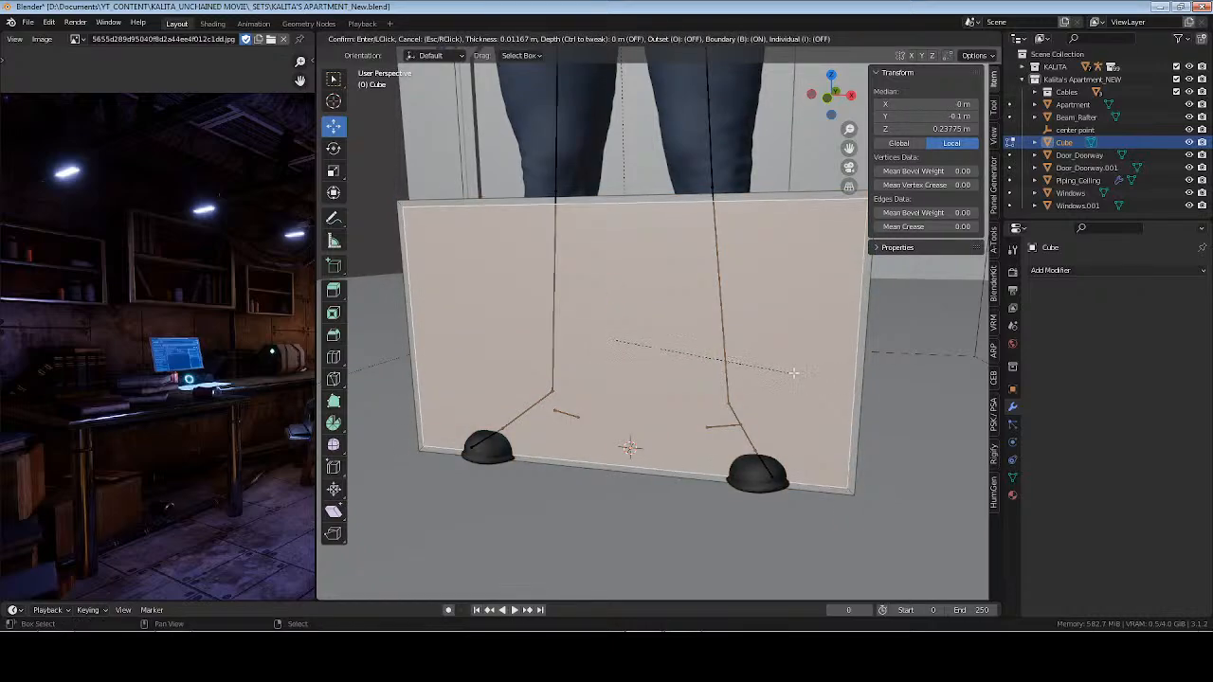
{"action": "left_click", "coordinate": [784, 371]}
Extrude the inset face and push it back along Y to about 0.093 m, hollowing the box into an open shelf
{"action": "middle_click_drag", "start_coordinate": [785, 370], "coordinate": [668, 338]}
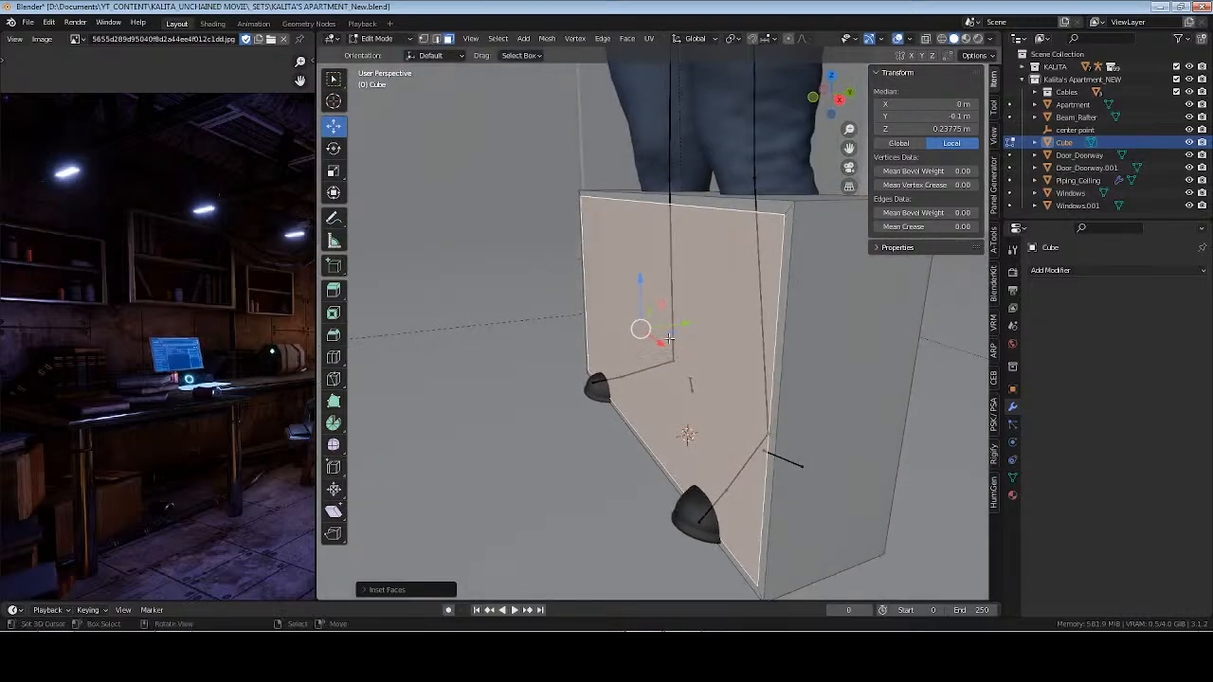
{"action": "key", "text": "e"}
{"action": "right_click", "coordinate": [716, 343]}
{"action": "key", "text": "g"}
{"action": "key", "text": "y"}
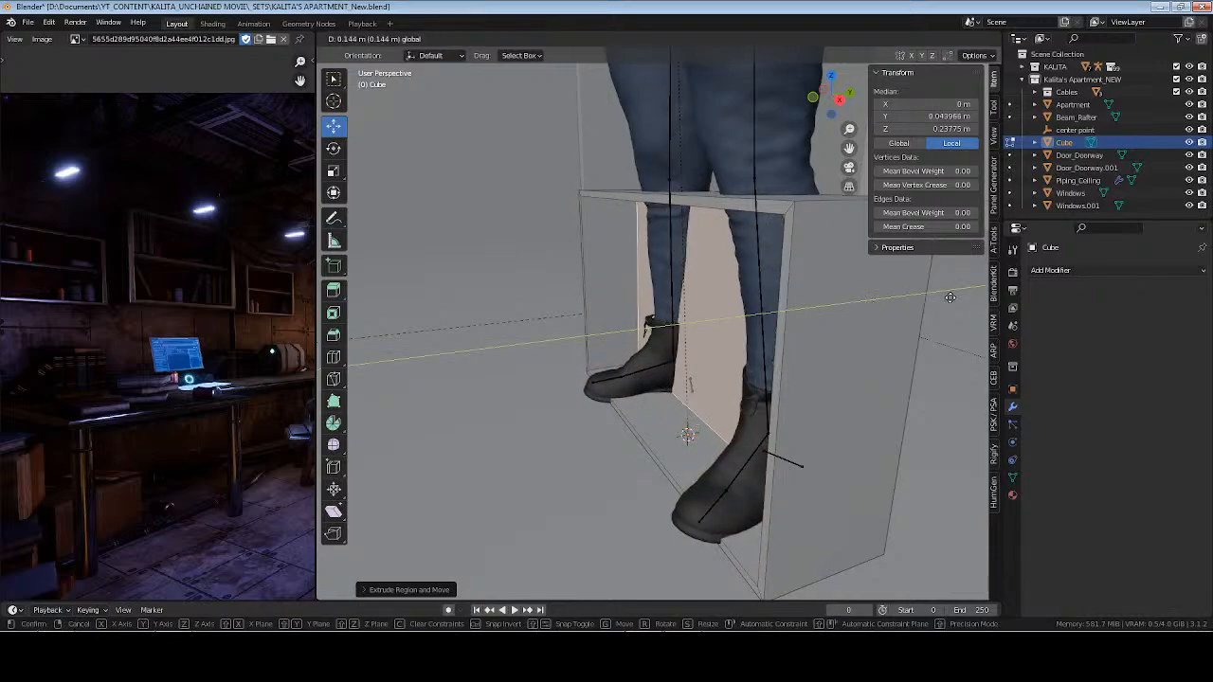
{"action": "left_click", "coordinate": [949, 297]}
{"action": "middle_click_drag", "start_coordinate": [720, 322], "coordinate": [684, 325]}
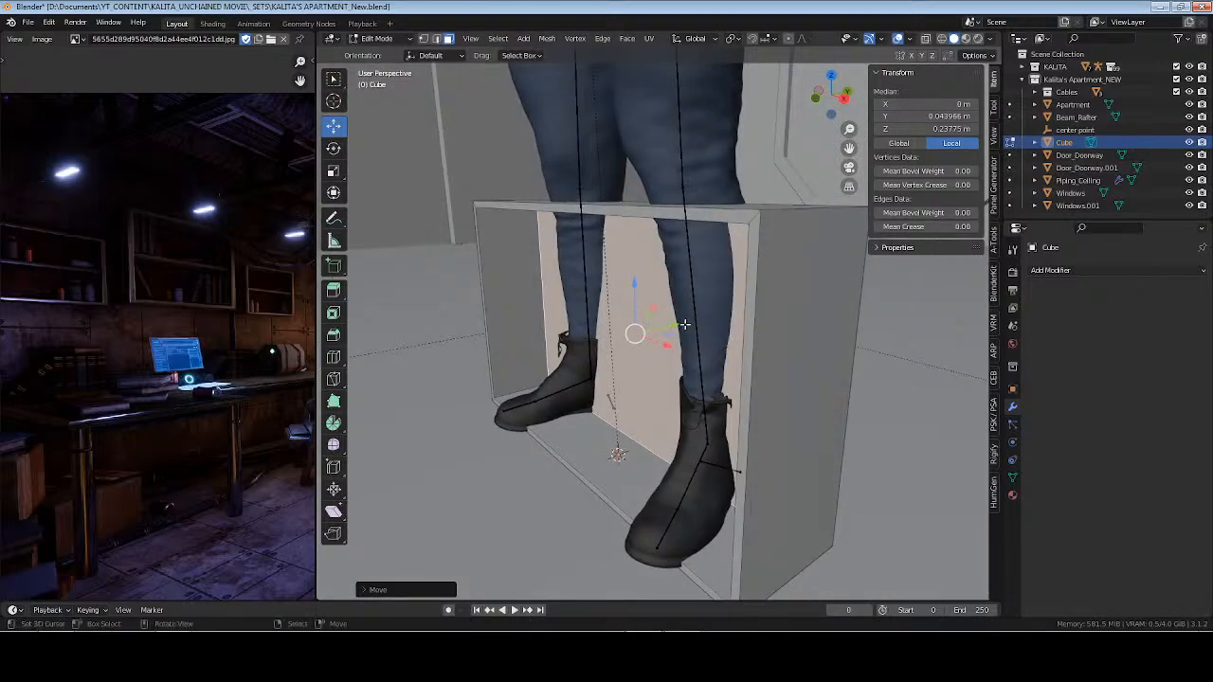
{"action": "key", "text": "g"}
{"action": "key", "text": "y"}
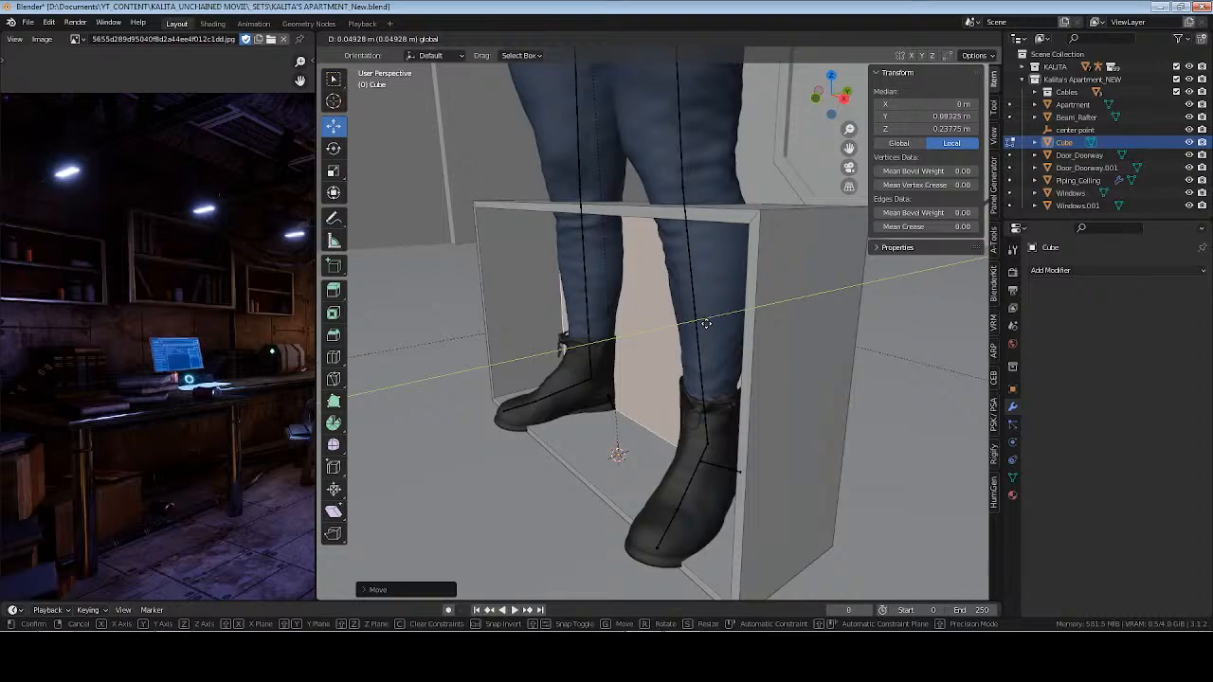
{"action": "left_click", "coordinate": [706, 323]}
Add one horizontal loop cut around the shelf's mid-height and bevel it about 0.023 m into a band
{"action": "middle_click_drag", "start_coordinate": [706, 323], "coordinate": [802, 346]}
{"action": "key", "text": "ctrl+r"}
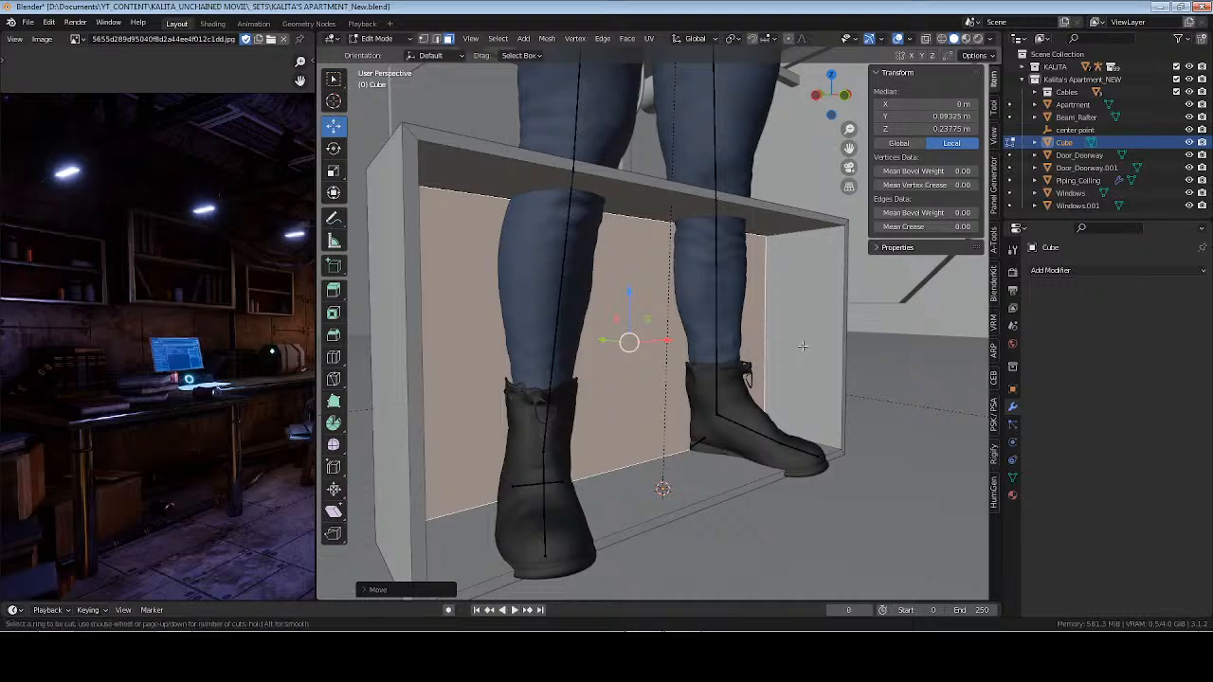
{"action": "scroll", "coordinate": [838, 345], "scroll_direction": "up", "scroll_amount": 2}
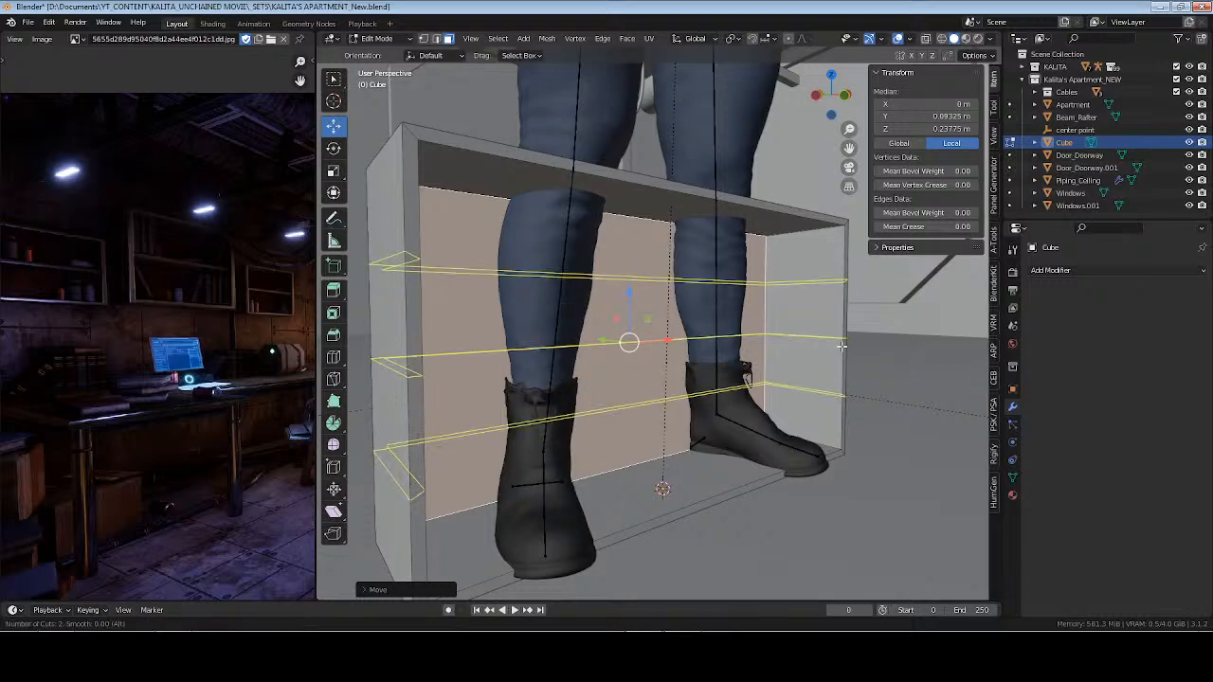
{"action": "scroll", "coordinate": [841, 345], "scroll_direction": "down", "scroll_amount": 1}
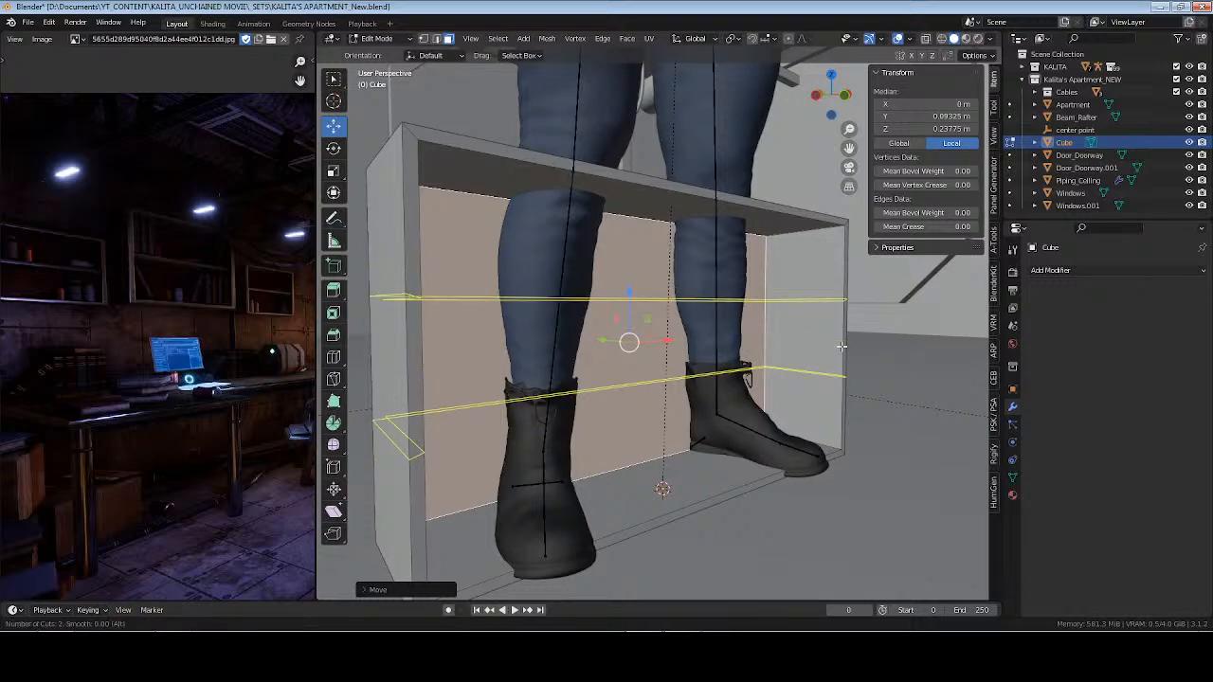
{"action": "scroll", "coordinate": [842, 346], "scroll_direction": "down", "scroll_amount": 1}
{"action": "left_click", "coordinate": [842, 345]}
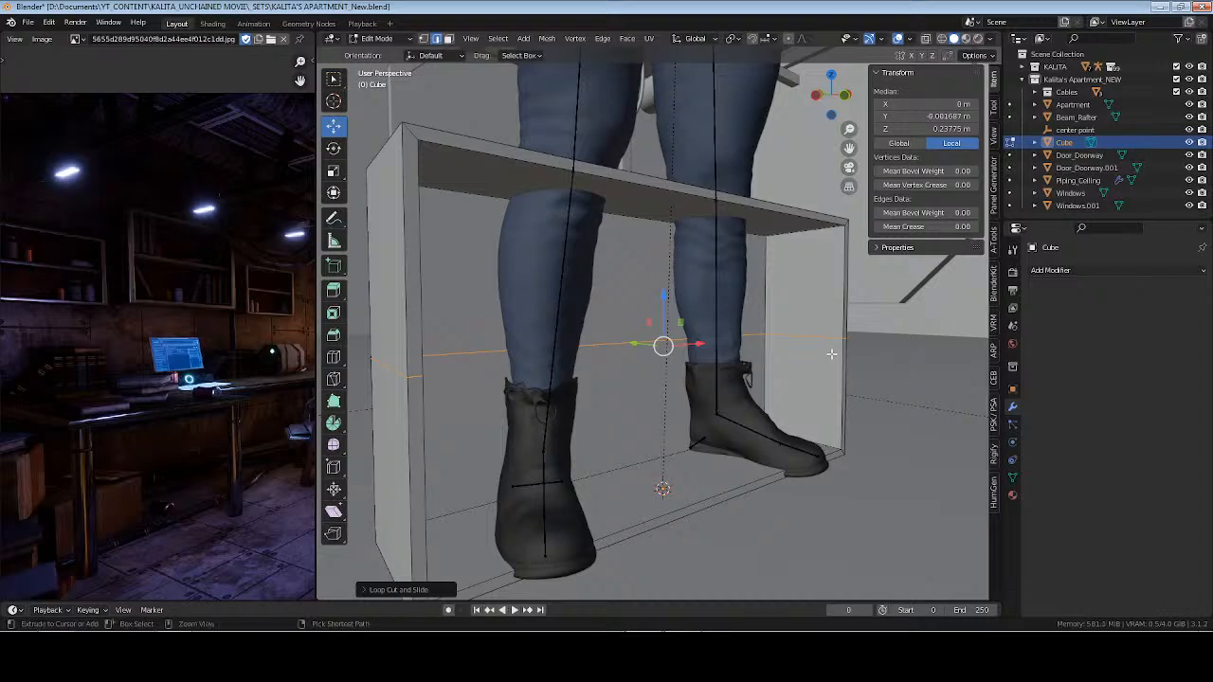
{"action": "key", "text": "ctrl+b"}
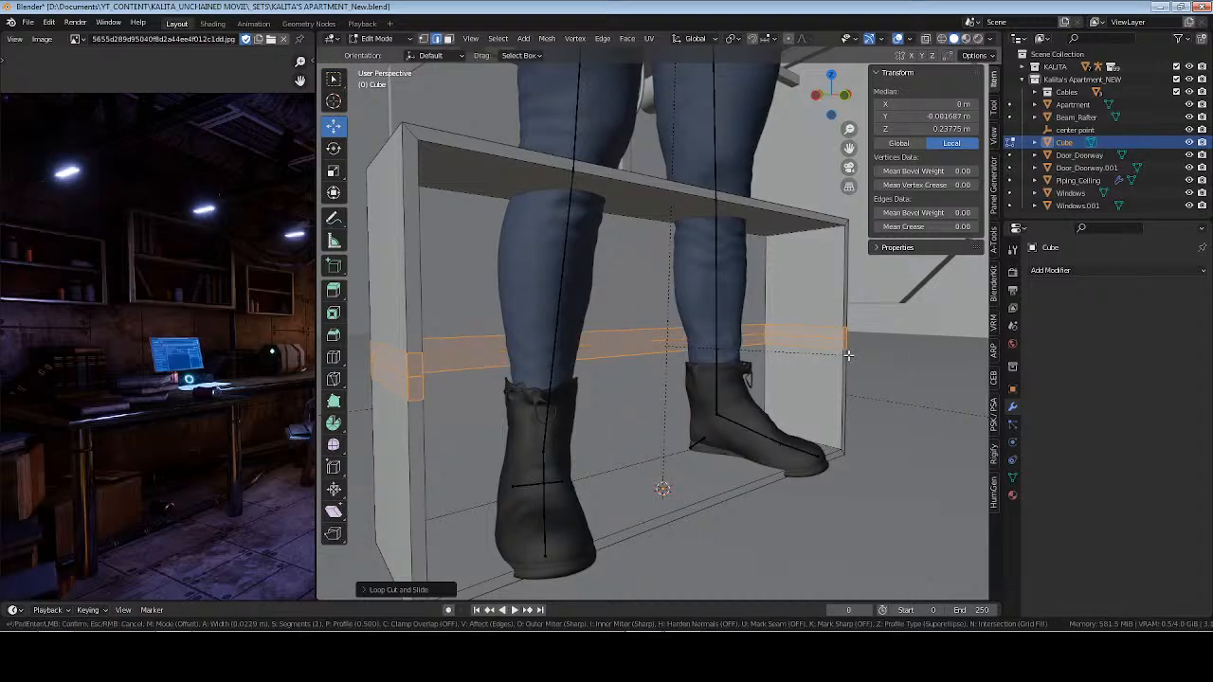
{"action": "left_click", "coordinate": [848, 355]}
Try to extrude the whole beveled band along its face normals
{"action": "key", "text": "alt+e"}
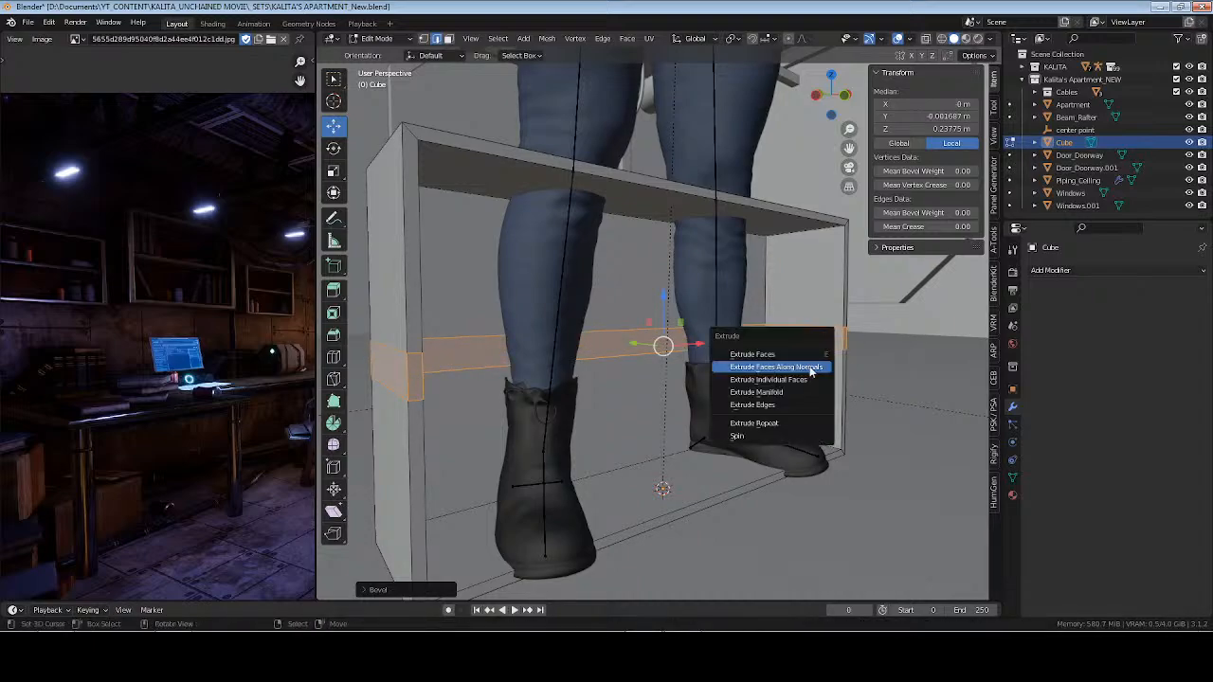
{"action": "left_click", "coordinate": [808, 367]}
{"action": "left_click", "coordinate": [808, 363]}
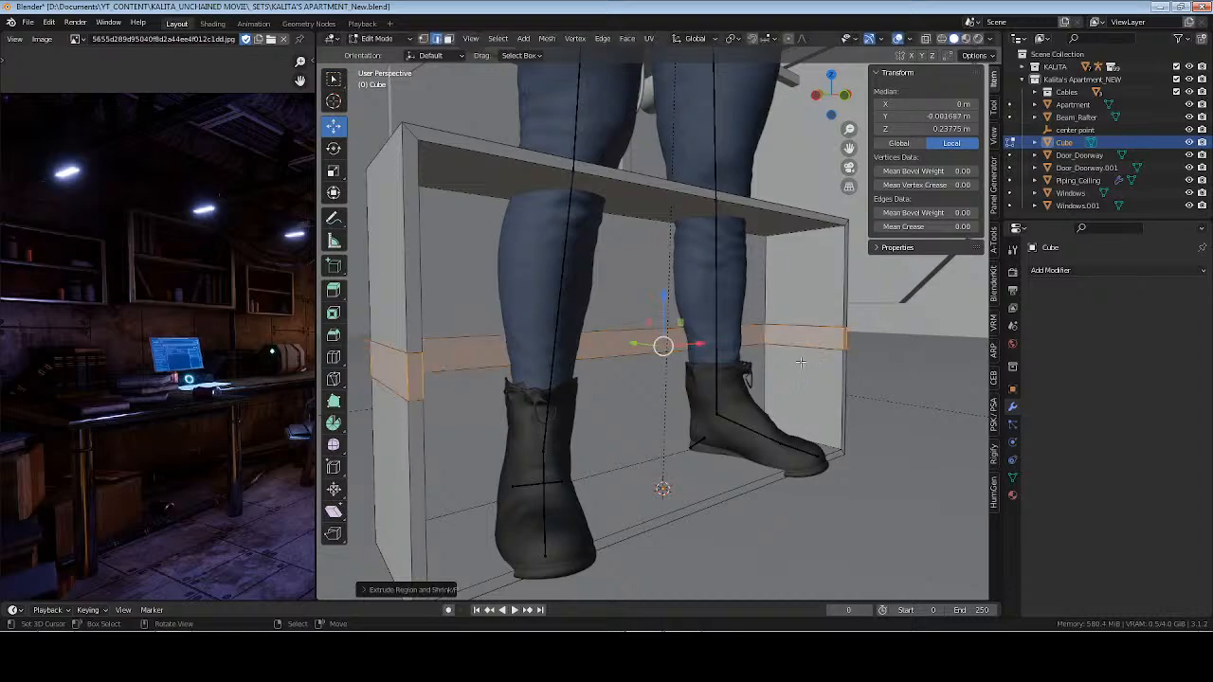
{"action": "middle_click_drag", "start_coordinate": [805, 365], "coordinate": [723, 379]}
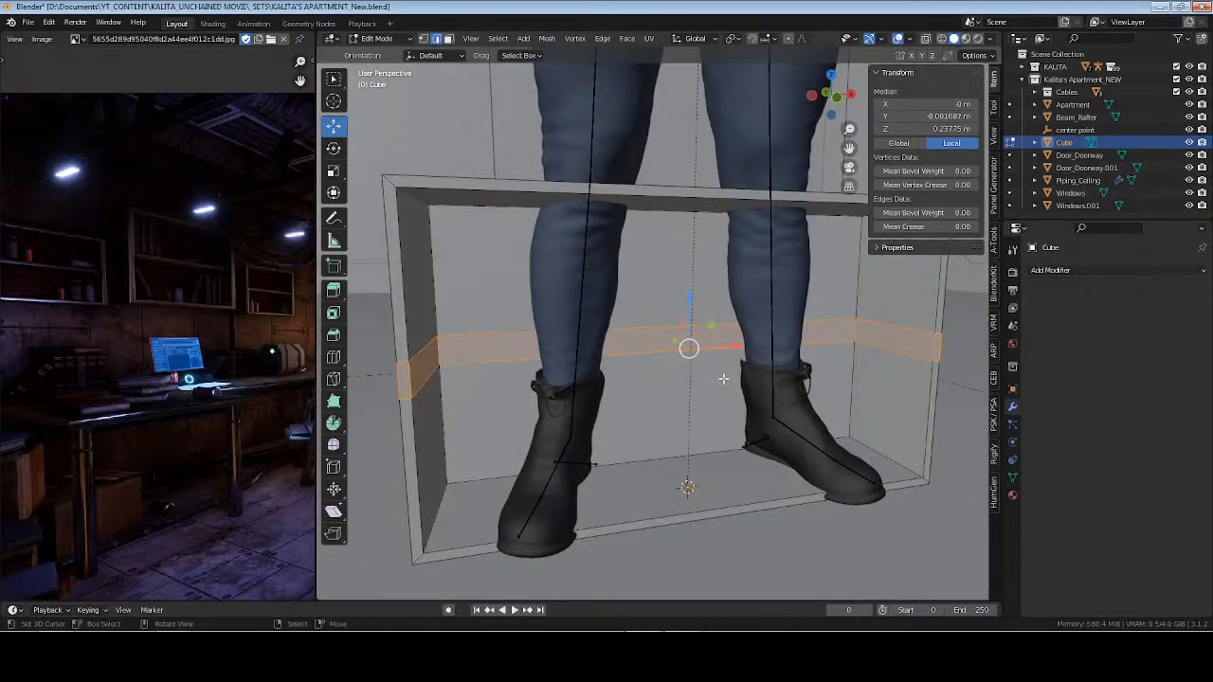
Reapply the object's transforms and try to extrude the band's three inner faces along their normals
{"action": "key", "text": "Tab"}
{"action": "key", "text": "ctrl+a"}
{"action": "left_click", "coordinate": [723, 379]}
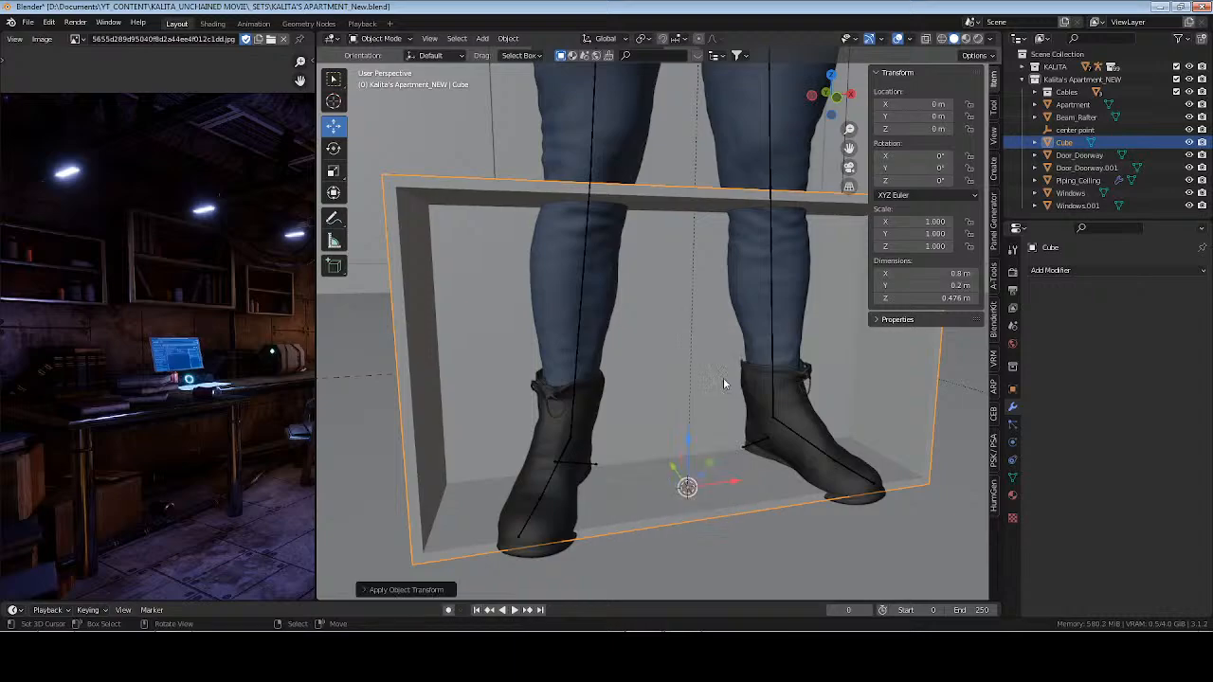
{"action": "key", "text": "Tab"}
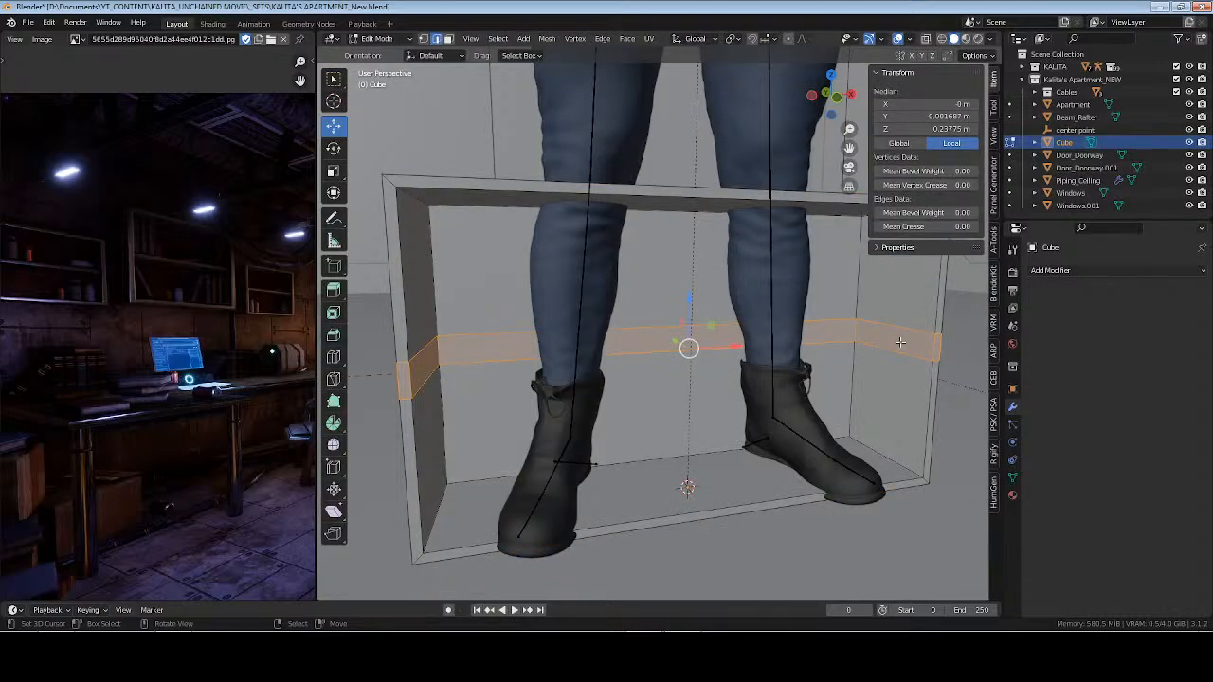
{"action": "left_click", "coordinate": [896, 342]}
{"action": "left_click", "coordinate": [556, 346], "text": "shift"}
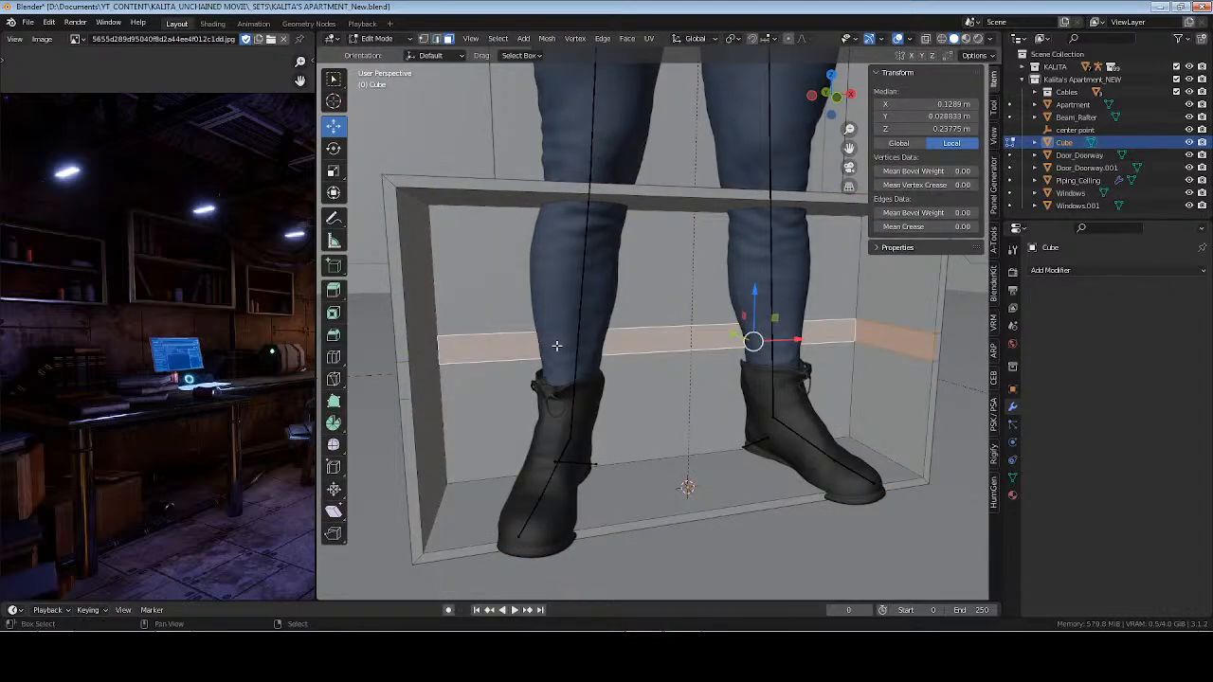
{"action": "left_click", "coordinate": [450, 365], "text": "shift"}
{"action": "key", "text": "alt+e"}
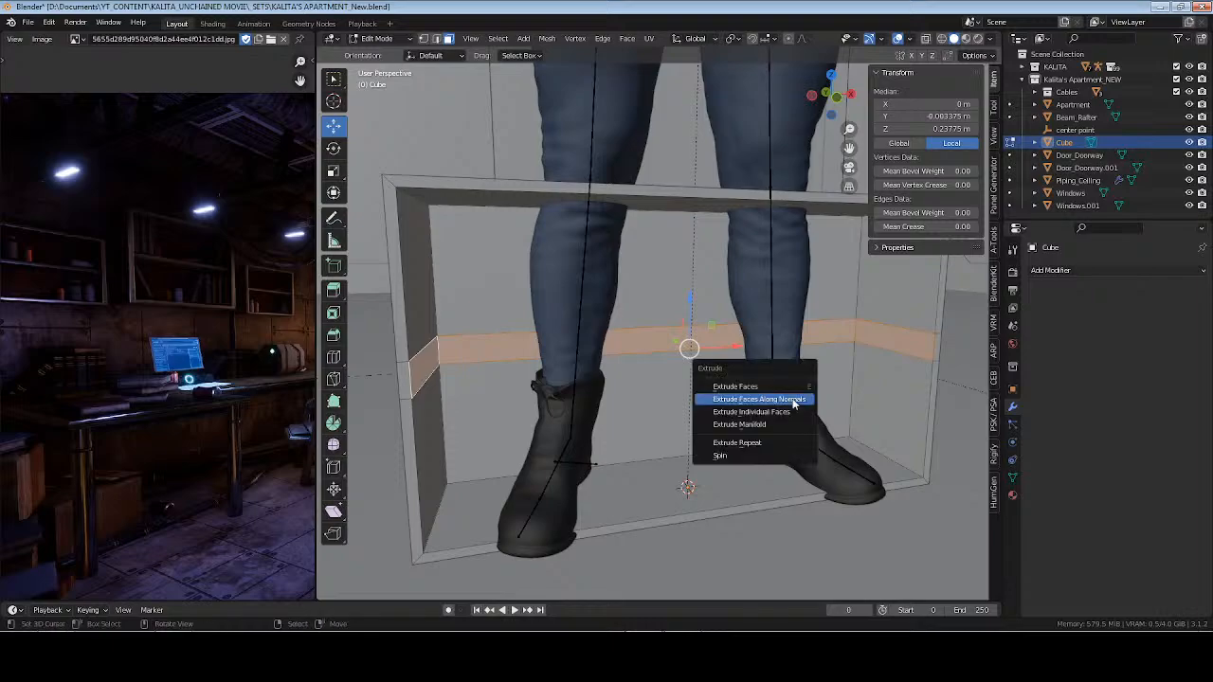
{"action": "left_click", "coordinate": [792, 396]}
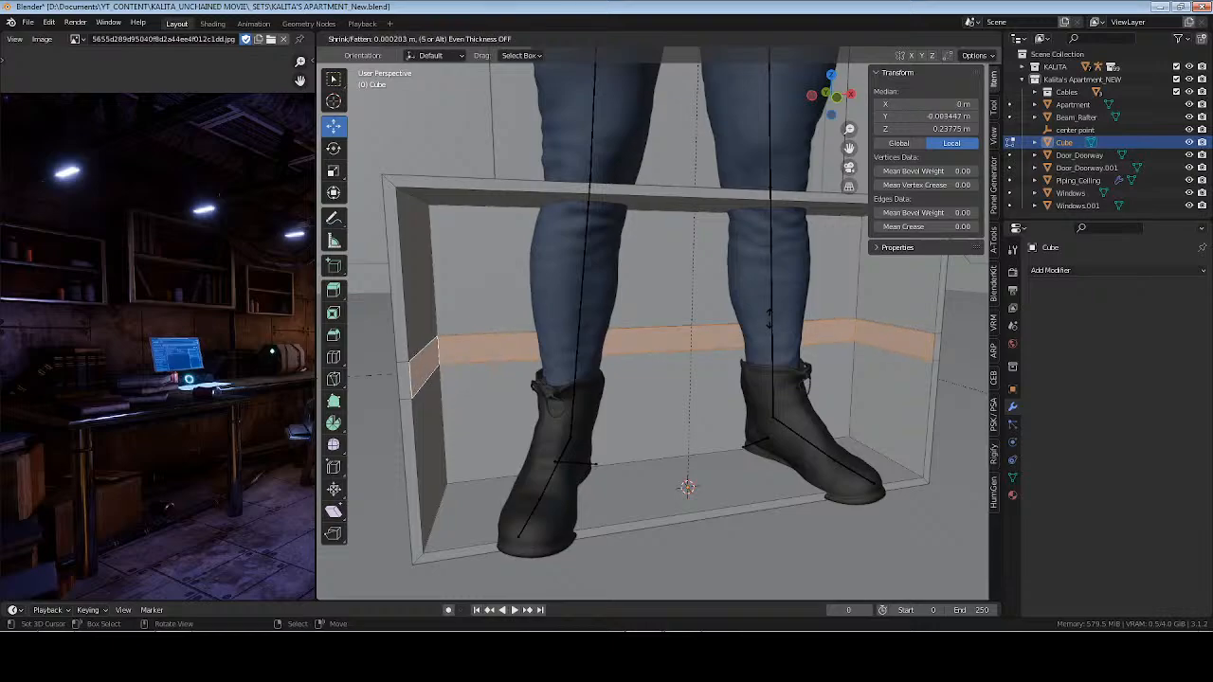
{"action": "right_click", "coordinate": [762, 327]}
{"action": "middle_click_drag", "start_coordinate": [722, 380], "coordinate": [684, 371]}
{"action": "key", "text": "ctrl+z"}
Try to delete the band's two inner side faces, then select the band's back face
{"action": "left_click", "coordinate": [873, 328]}
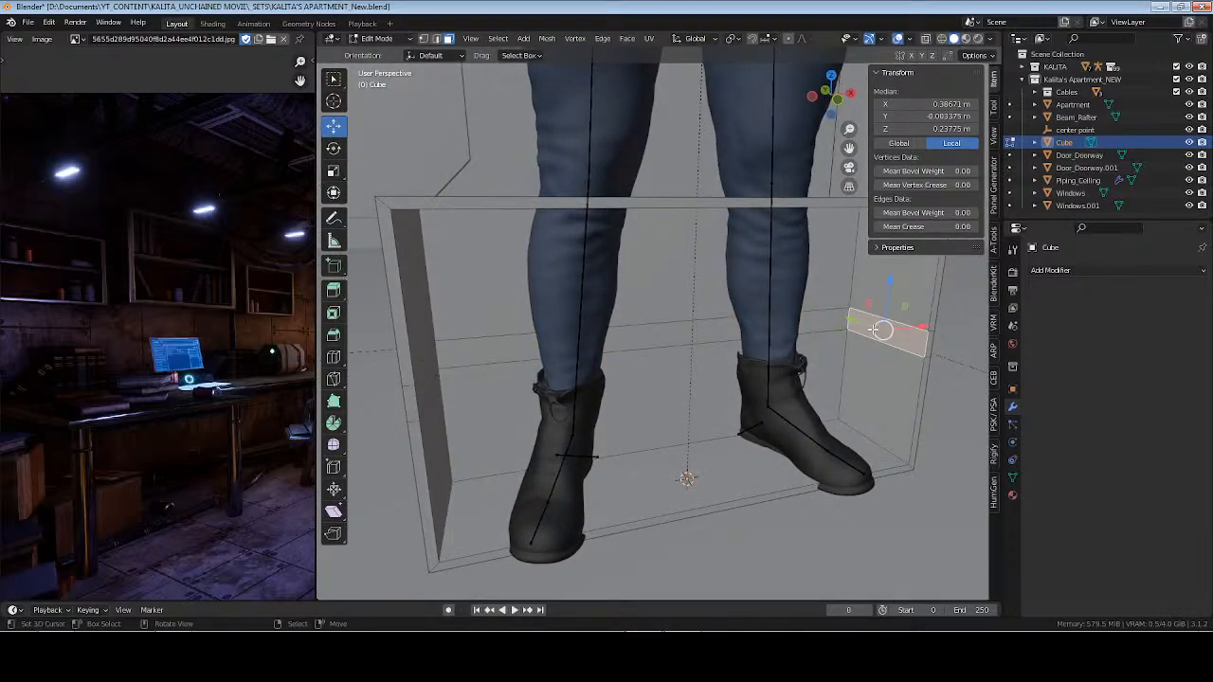
{"action": "left_click", "coordinate": [437, 368], "text": "shift"}
{"action": "key", "text": "x"}
{"action": "left_click", "coordinate": [437, 376]}
{"action": "middle_click_drag", "start_coordinate": [768, 352], "coordinate": [627, 379]}
{"action": "left_click", "coordinate": [668, 339], "text": "alt"}
{"action": "scroll", "coordinate": [627, 379], "scroll_direction": "up", "scroll_amount": 2}
{"action": "left_click", "coordinate": [642, 341]}
{"action": "scroll", "coordinate": [642, 341], "scroll_direction": "down", "scroll_amount": 3}
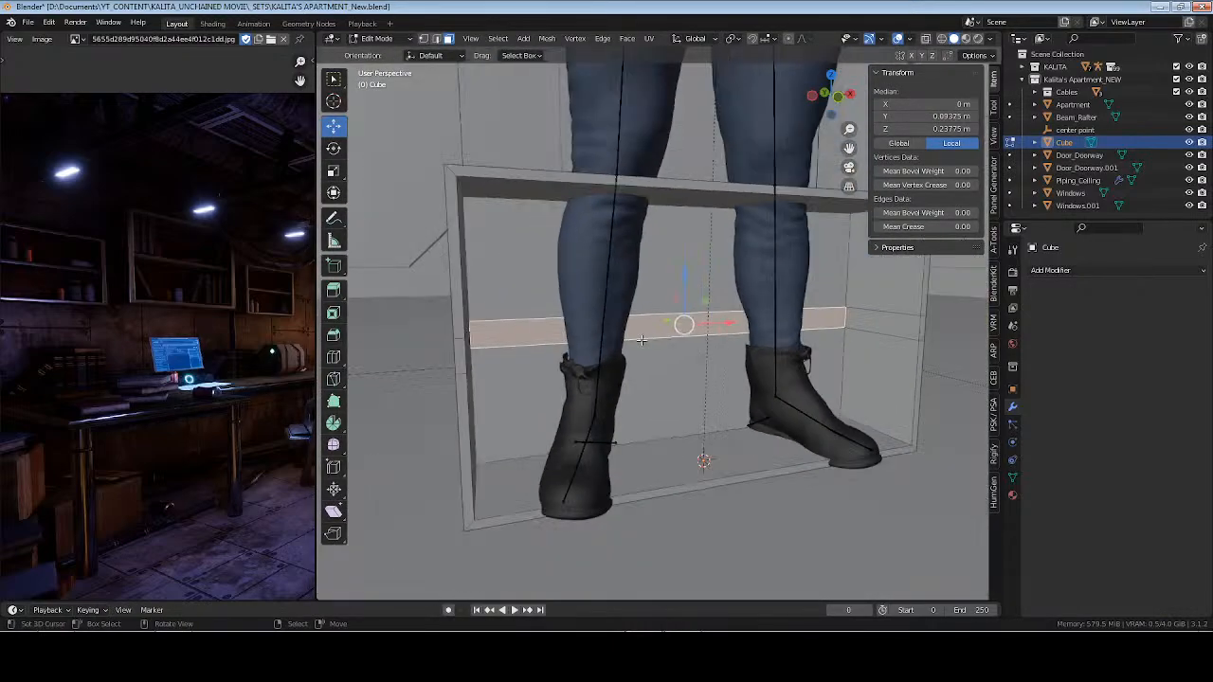
Delete the band's two inner side faces to leave openings for a middle shelf board
{"action": "middle_click_drag", "start_coordinate": [846, 335], "coordinate": [826, 332]}
{"action": "left_click", "coordinate": [876, 324]}
{"action": "left_click", "coordinate": [449, 341], "text": "shift"}
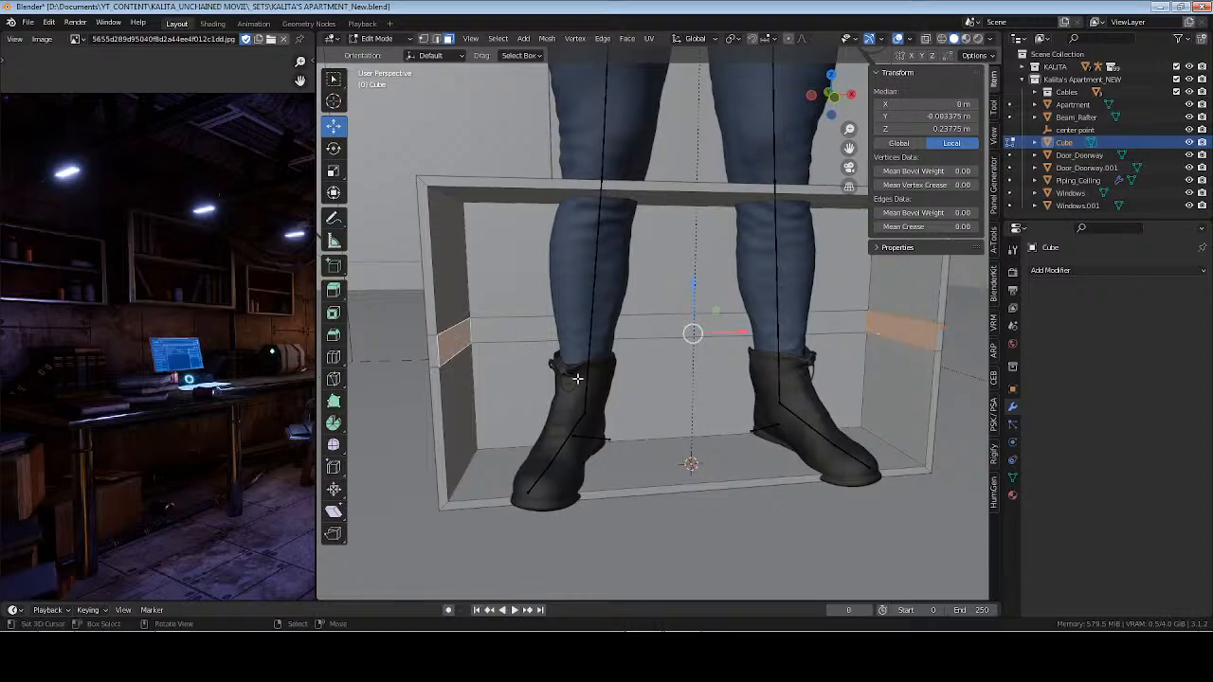
{"action": "key", "text": "x"}
{"action": "left_click", "coordinate": [577, 392]}
{"action": "middle_click_drag", "start_coordinate": [577, 393], "coordinate": [781, 359]}
Fill a face between the upper edges of the two side openings to make the middle board's top surface
{"action": "key", "text": "2"}
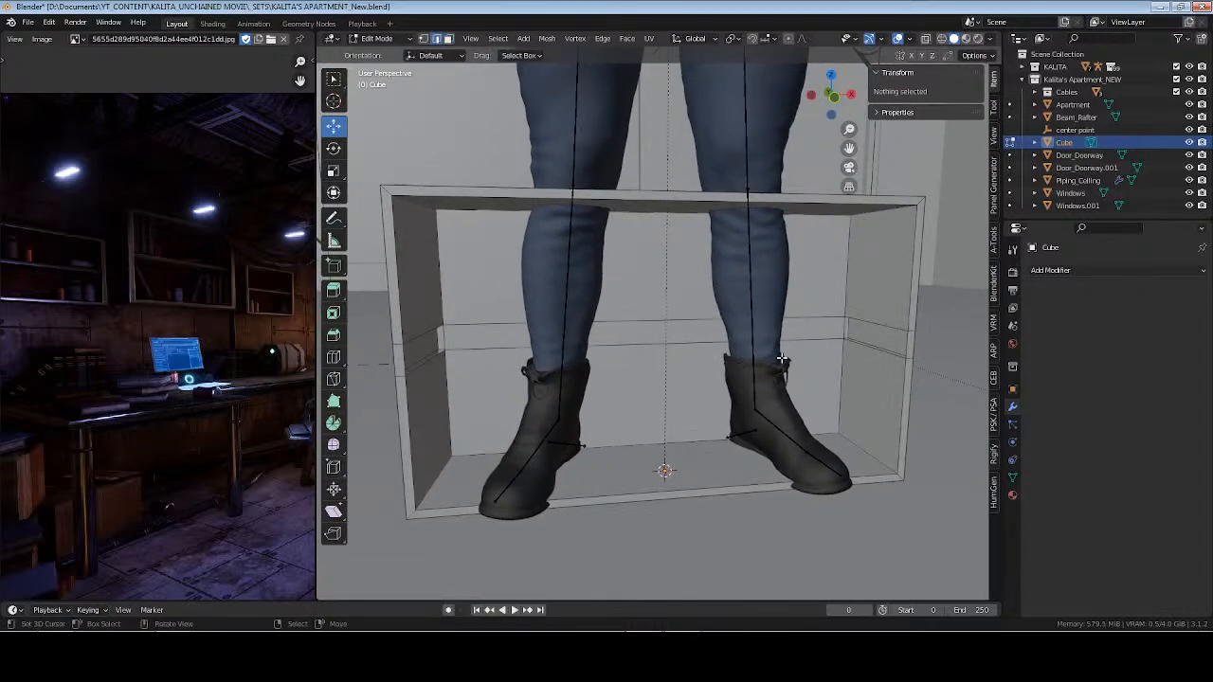
{"action": "left_click", "coordinate": [872, 322]}
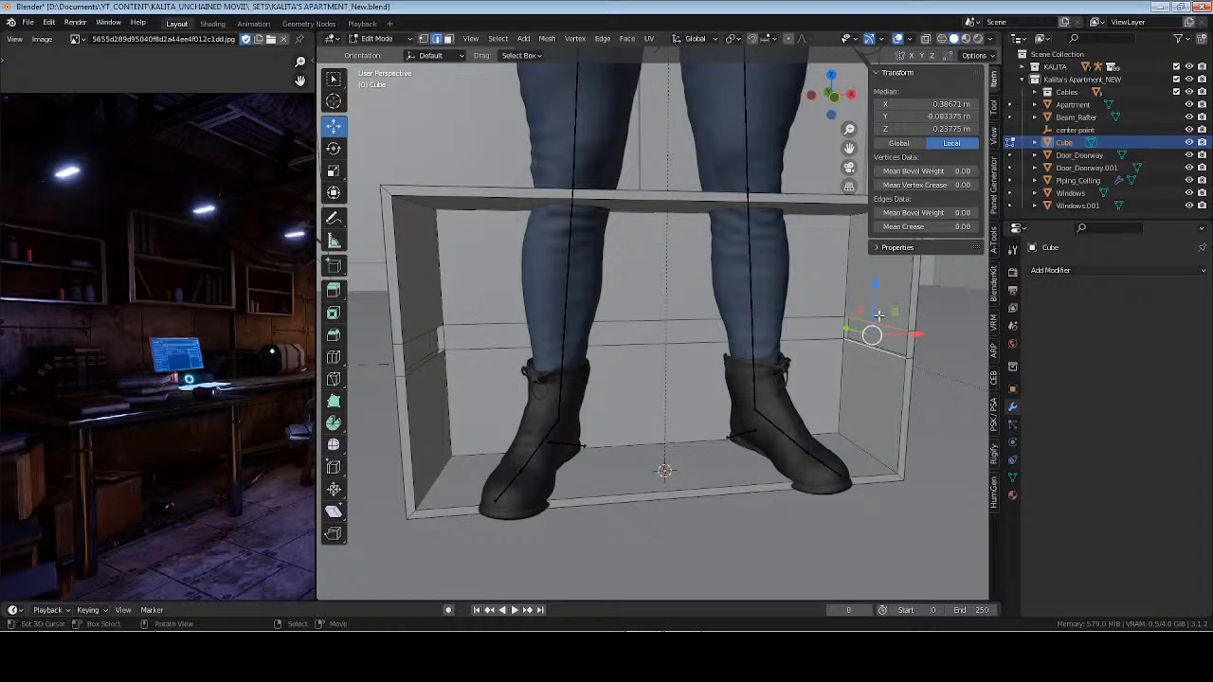
{"action": "middle_click_drag", "start_coordinate": [672, 340], "coordinate": [633, 374]}
{"action": "left_click", "coordinate": [632, 374], "text": "alt"}
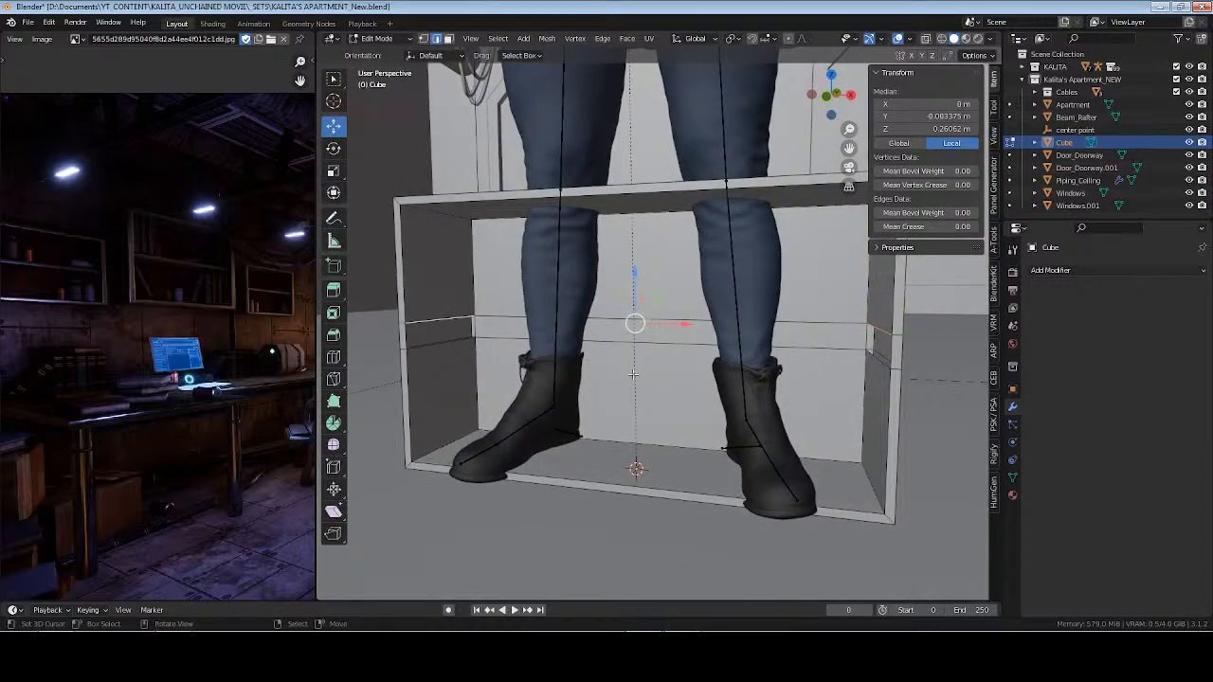
{"action": "key", "text": "f"}
Fill a face between the lower edges of the two side openings to make the middle board's underside
{"action": "middle_click_drag", "start_coordinate": [530, 392], "coordinate": [594, 396]}
{"action": "left_click", "coordinate": [831, 349]}
{"action": "middle_click_drag", "start_coordinate": [831, 355], "coordinate": [753, 355]}
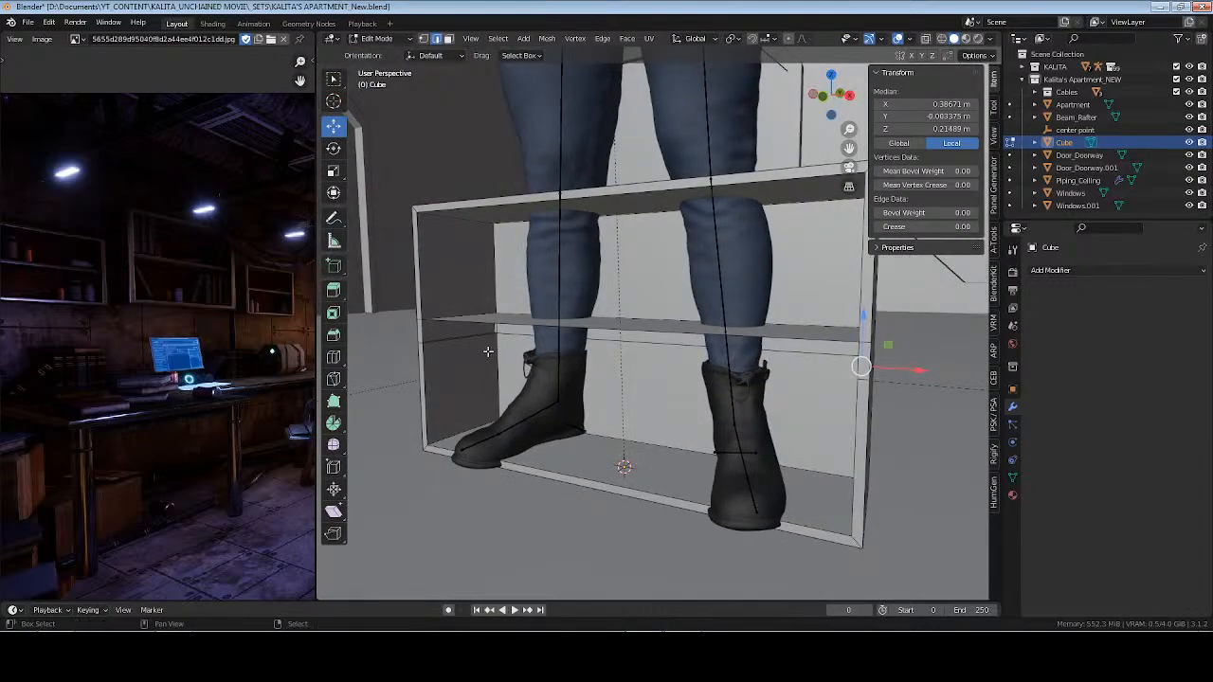
{"action": "left_click", "coordinate": [487, 348], "text": "alt"}
{"action": "key", "text": "f"}
{"action": "middle_click_drag", "start_coordinate": [606, 370], "coordinate": [628, 364]}
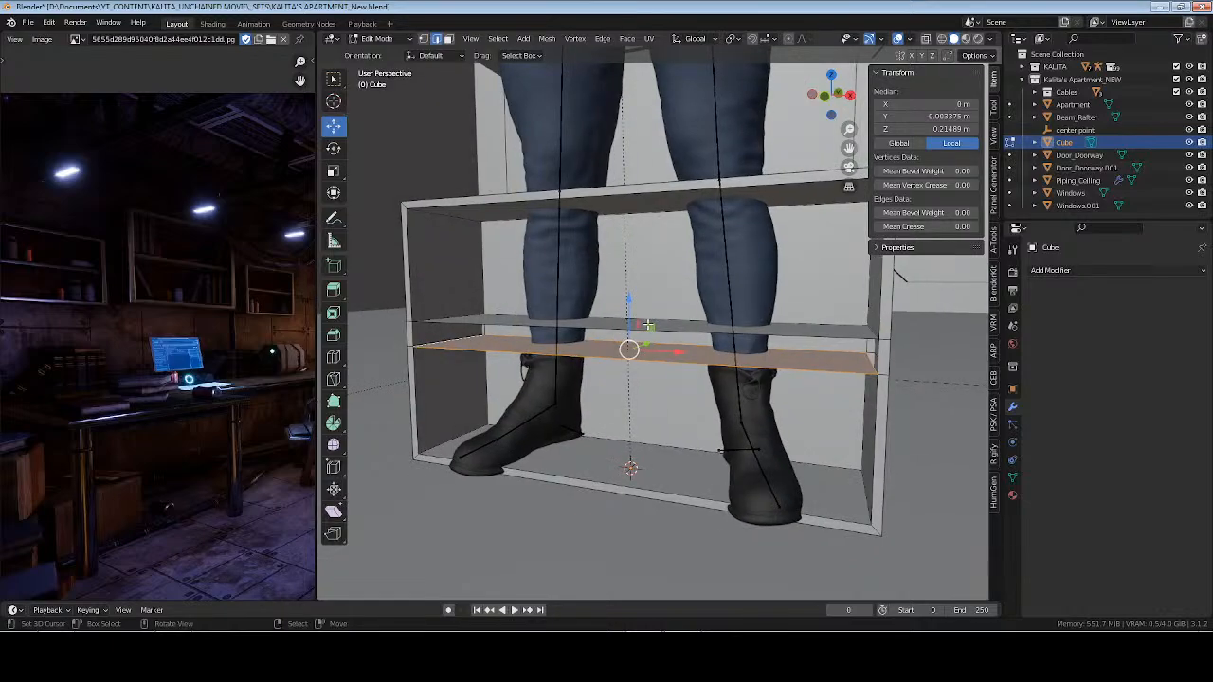
Fill the middle board's front face between its upper and lower front edges, then leave Edit Mode and save the file
{"action": "left_click", "coordinate": [639, 330]}
{"action": "left_click", "coordinate": [575, 356], "text": "shift"}
{"action": "key", "text": "f"}
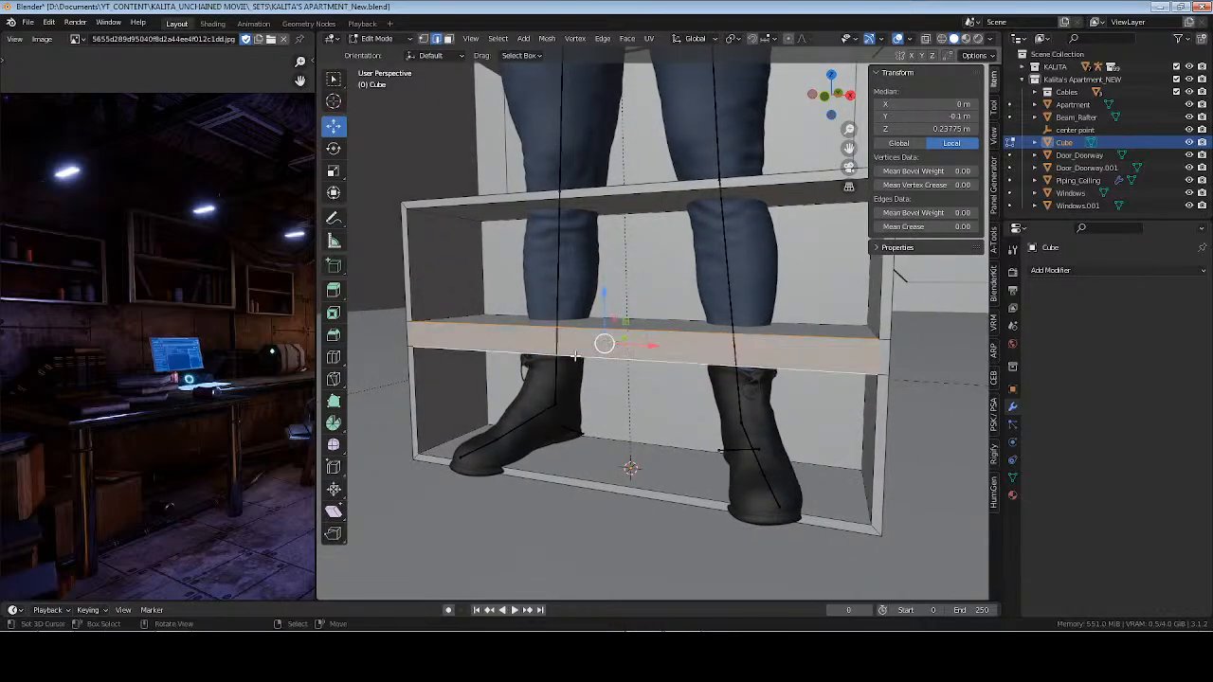
{"action": "key", "text": "alt+a"}
{"action": "middle_click_drag", "start_coordinate": [663, 369], "coordinate": [640, 324]}
{"action": "key", "text": "Tab"}
{"action": "scroll", "coordinate": [639, 324], "scroll_direction": "down", "scroll_amount": 2}
{"action": "key", "text": "ctrl+s"}
Rotate the shelf -90° about the Z axis
{"action": "middle_click_drag", "start_coordinate": [579, 348], "coordinate": [606, 358]}
{"action": "type", "text": "r"}
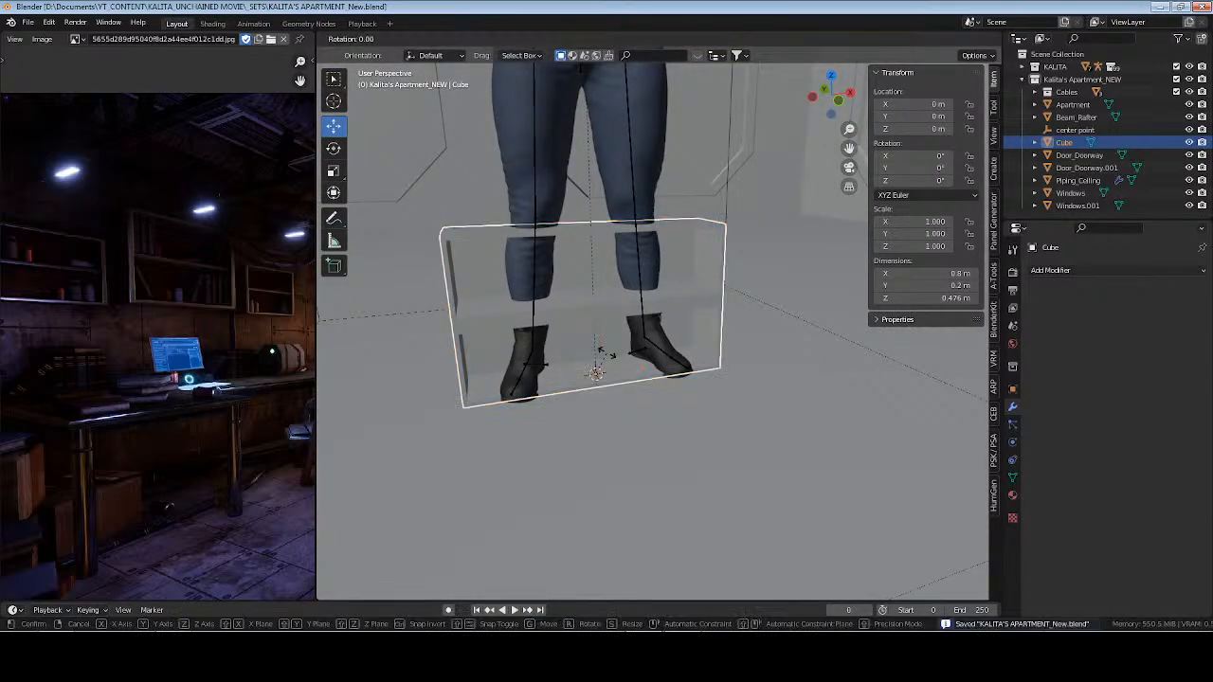
{"action": "type", "text": "z-90"}
{"action": "key", "text": "Return"}
{"action": "scroll", "coordinate": [559, 343], "scroll_direction": "down", "scroll_amount": 4}
Snap the 3D cursor to the apartment's wall face behind the character
{"action": "middle_click_drag", "start_coordinate": [559, 343], "coordinate": [707, 267]}
{"action": "left_click", "coordinate": [674, 194]}
{"action": "key", "text": "Tab"}
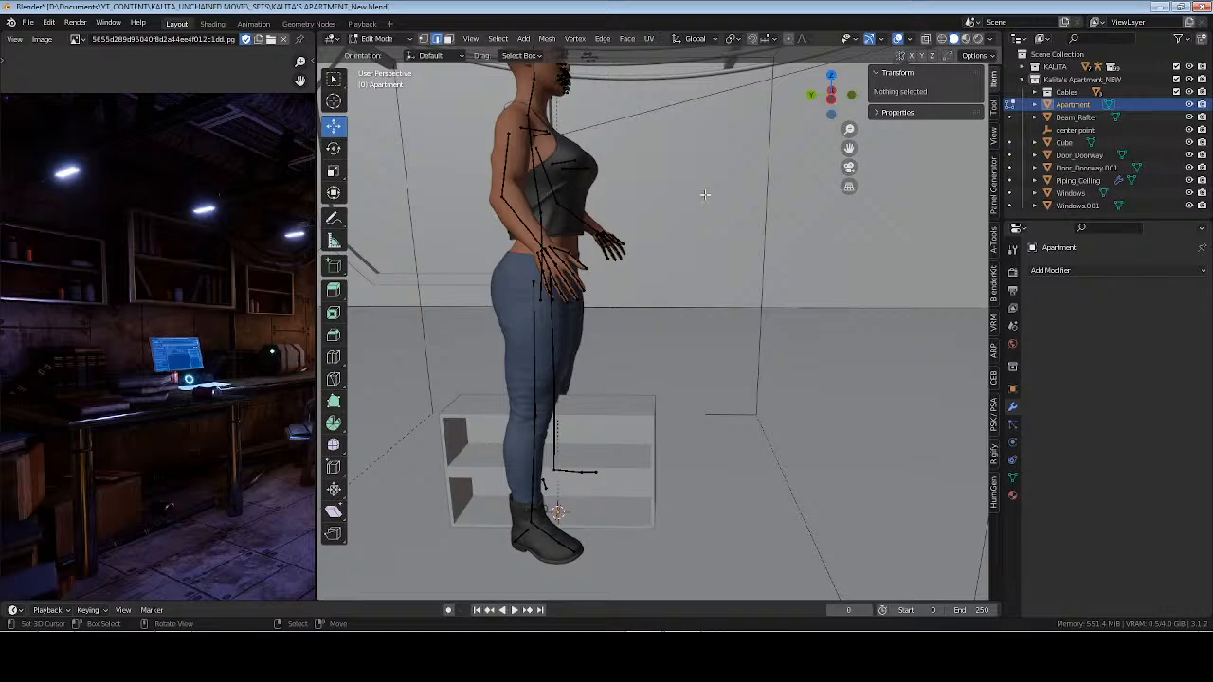
{"action": "key", "text": "3"}
{"action": "left_click", "coordinate": [705, 195]}
{"action": "key", "text": "shift+s"}
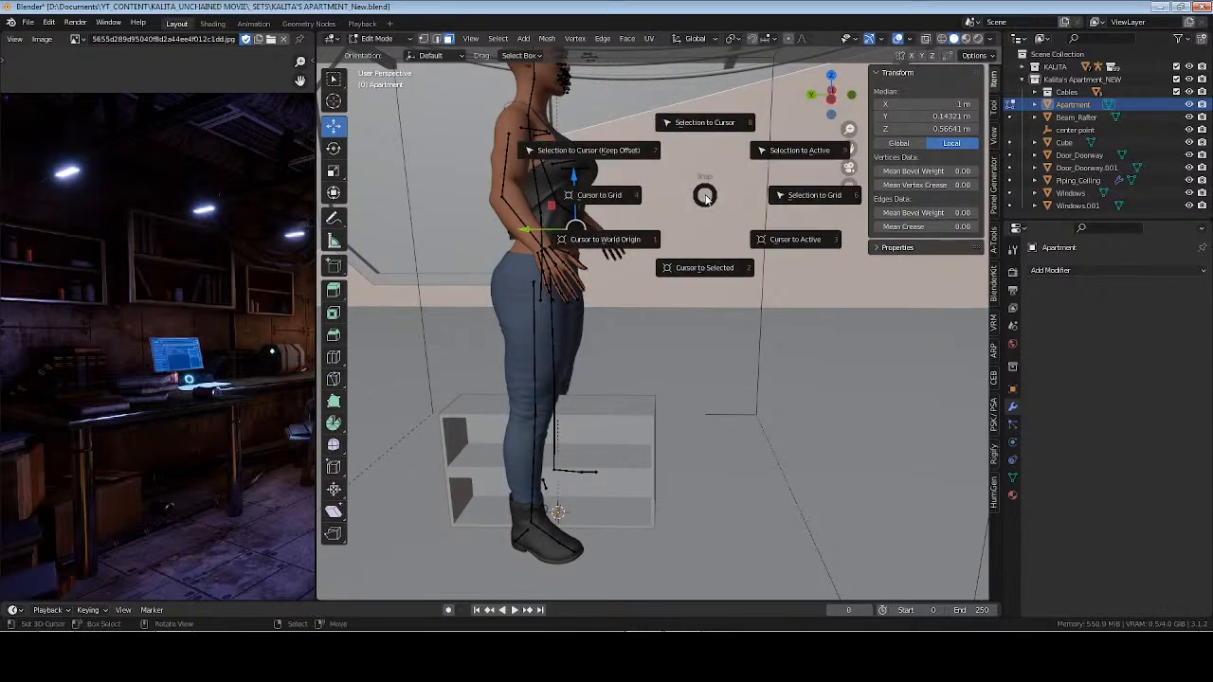
{"action": "key", "text": "2"}
{"action": "key", "text": "Tab"}
{"action": "middle_click_drag", "start_coordinate": [699, 238], "coordinate": [410, 180]}
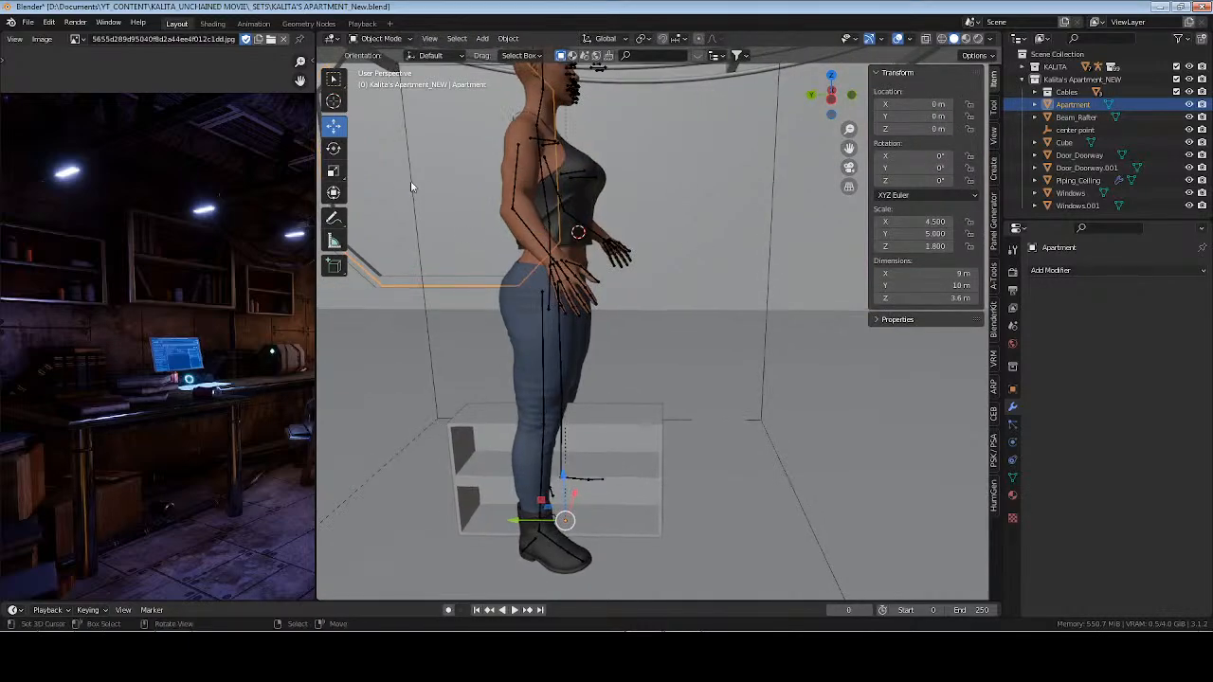
Snap the 3D cursor to the Windows.001 object and snap the shelf to the cursor
{"action": "left_click", "coordinate": [475, 156]}
{"action": "key", "text": "shift+s"}
{"action": "key", "text": "Escape"}
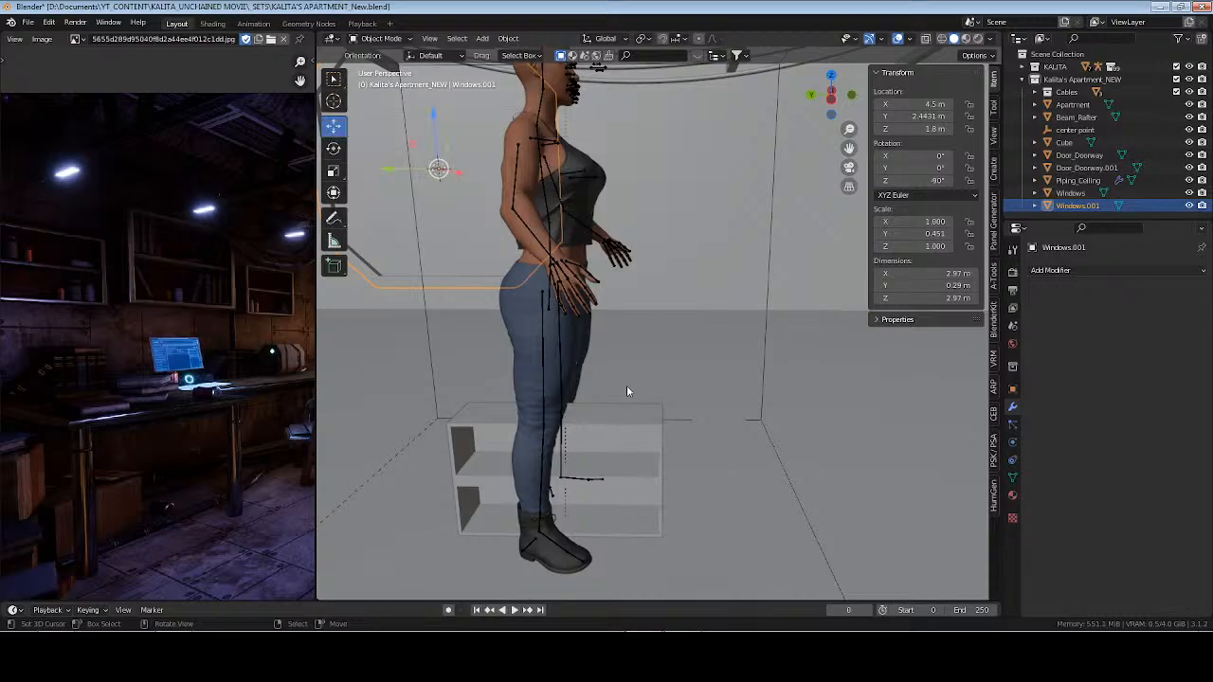
{"action": "left_click", "coordinate": [629, 416]}
{"action": "key", "text": "shift+s"}
{"action": "left_click", "coordinate": [624, 344]}
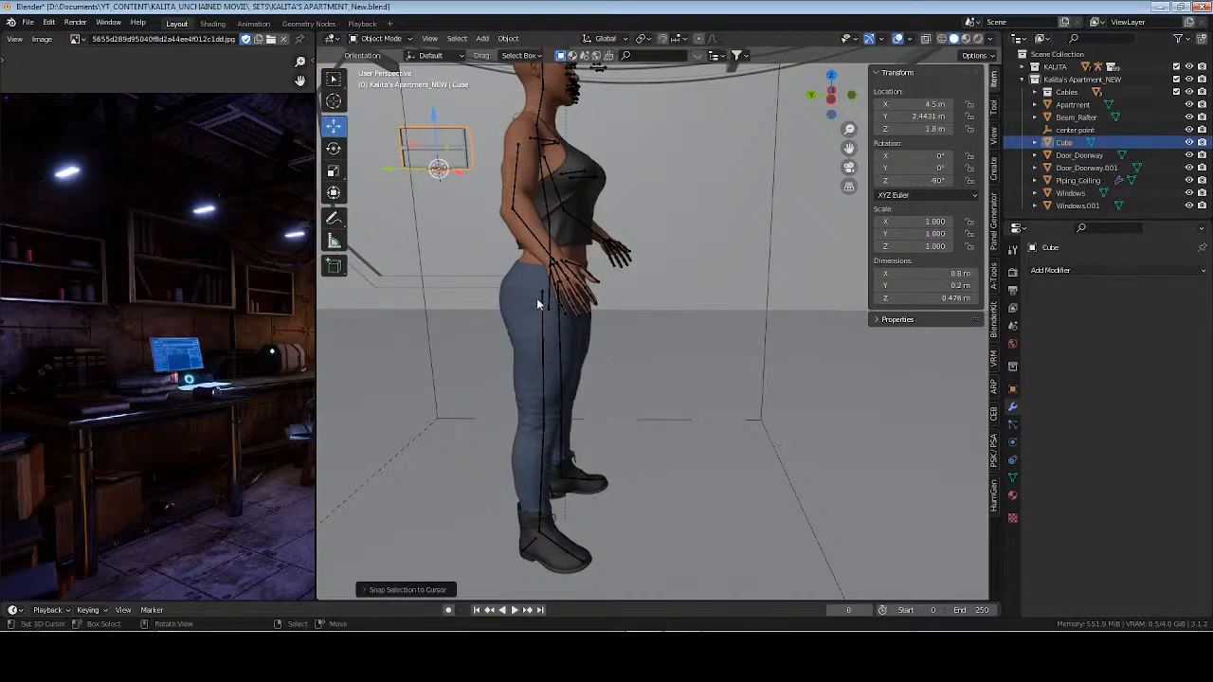
Move the shelf past the window to about Y -1.58 m and set it against the wall at about X 4.41 m
{"action": "key", "text": "KP_Decimal"}
{"action": "middle_click_drag", "start_coordinate": [572, 324], "coordinate": [475, 282], "text": "shift"}
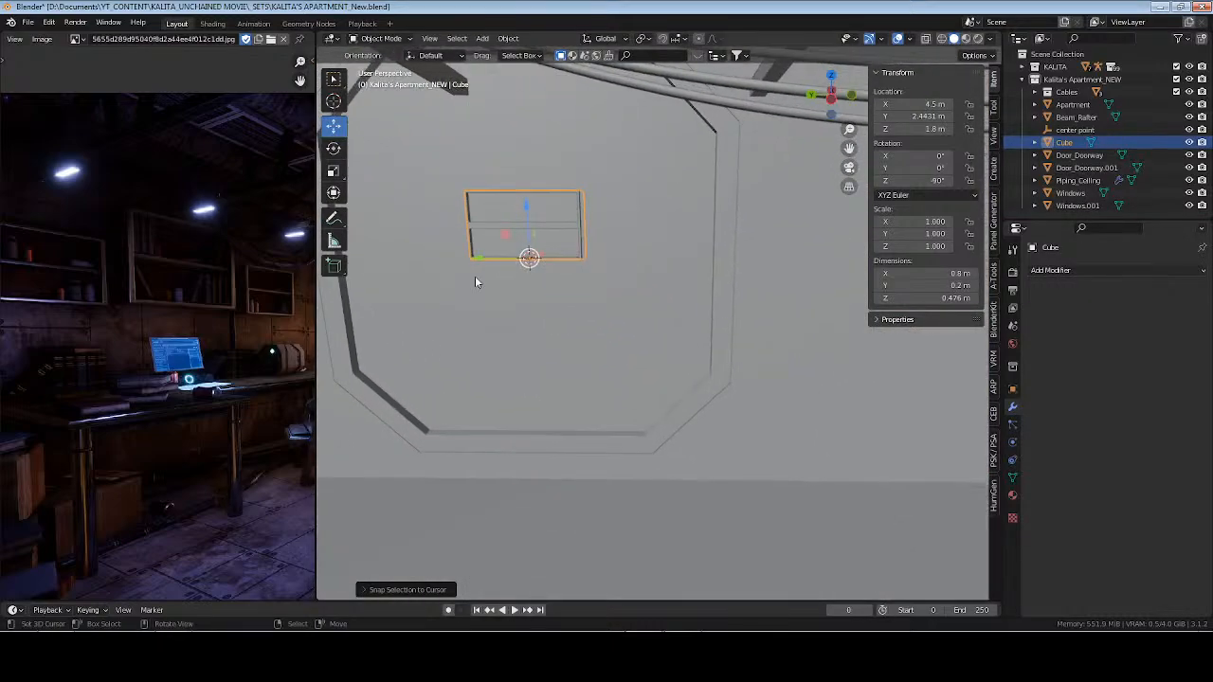
{"action": "left_click_drag", "start_coordinate": [476, 258], "coordinate": [872, 257]}
{"action": "middle_click_drag", "start_coordinate": [693, 272], "coordinate": [433, 293], "text": "shift"}
{"action": "middle_click_drag", "start_coordinate": [790, 309], "coordinate": [612, 293], "text": "shift"}
{"action": "left_click_drag", "start_coordinate": [452, 262], "coordinate": [602, 258]}
{"action": "left_click_drag", "start_coordinate": [605, 258], "coordinate": [607, 257]}
{"action": "middle_click_drag", "start_coordinate": [732, 318], "coordinate": [593, 383]}
{"action": "middle_click_drag", "start_coordinate": [661, 356], "coordinate": [624, 372]}
{"action": "left_click_drag", "start_coordinate": [678, 297], "coordinate": [676, 296]}
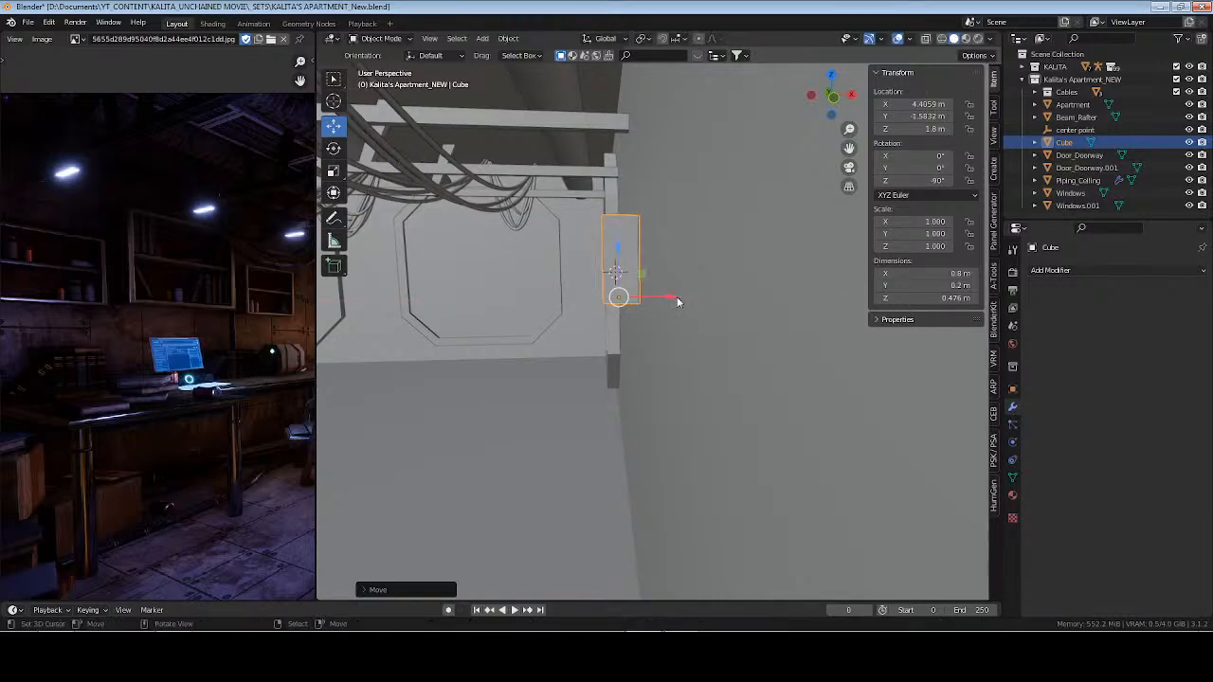
Snap the 3D cursor to the shelf's origin and save the file
{"action": "key", "text": "KP_Decimal"}
{"action": "scroll", "coordinate": [676, 299], "scroll_direction": "down", "scroll_amount": 2}
{"action": "middle_click_drag", "start_coordinate": [676, 299], "coordinate": [730, 334]}
{"action": "middle_click_drag", "start_coordinate": [708, 381], "coordinate": [782, 335], "text": "shift"}
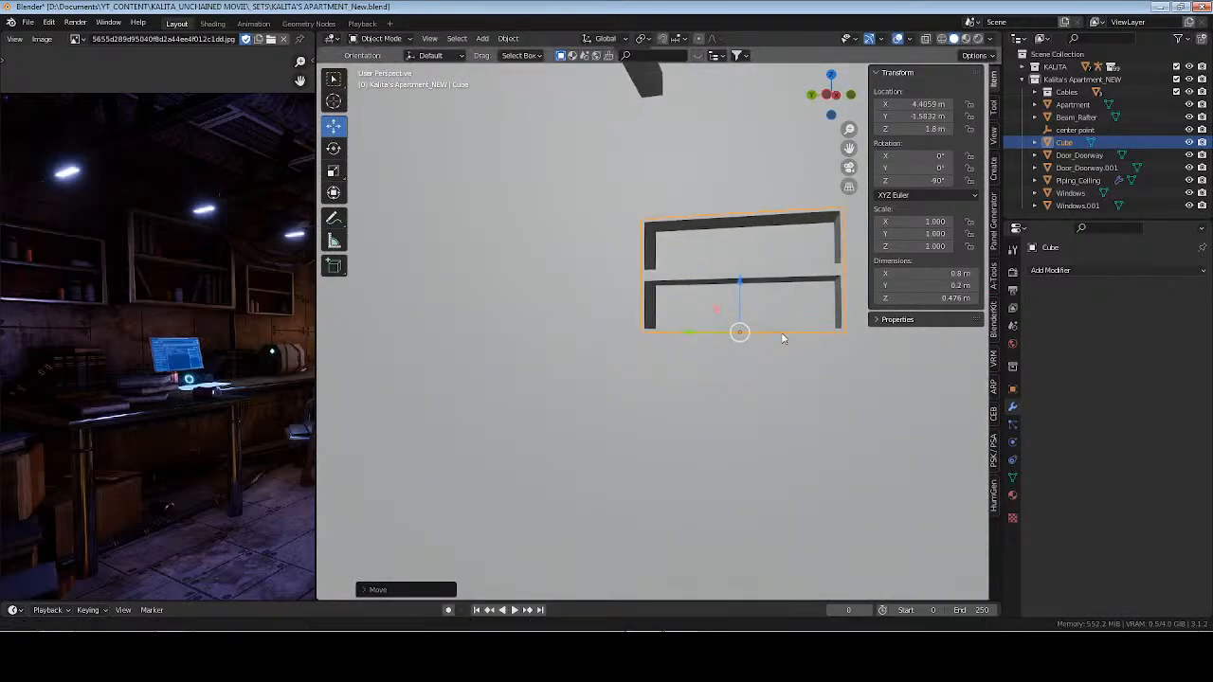
{"action": "key", "text": "shift+s"}
{"action": "key", "text": "2"}
{"action": "key", "text": "ctrl+s"}
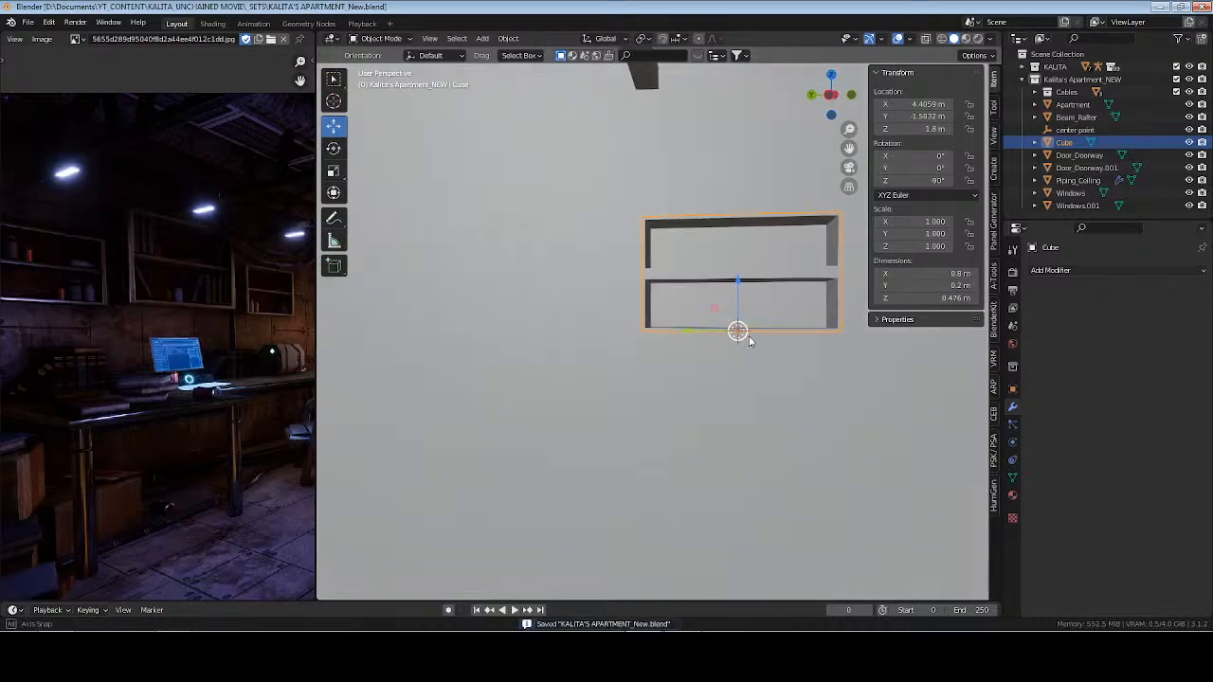
Lower the shelf along Z to a height of about 1.69 m
{"action": "key", "text": "g"}
{"action": "key", "text": "z"}
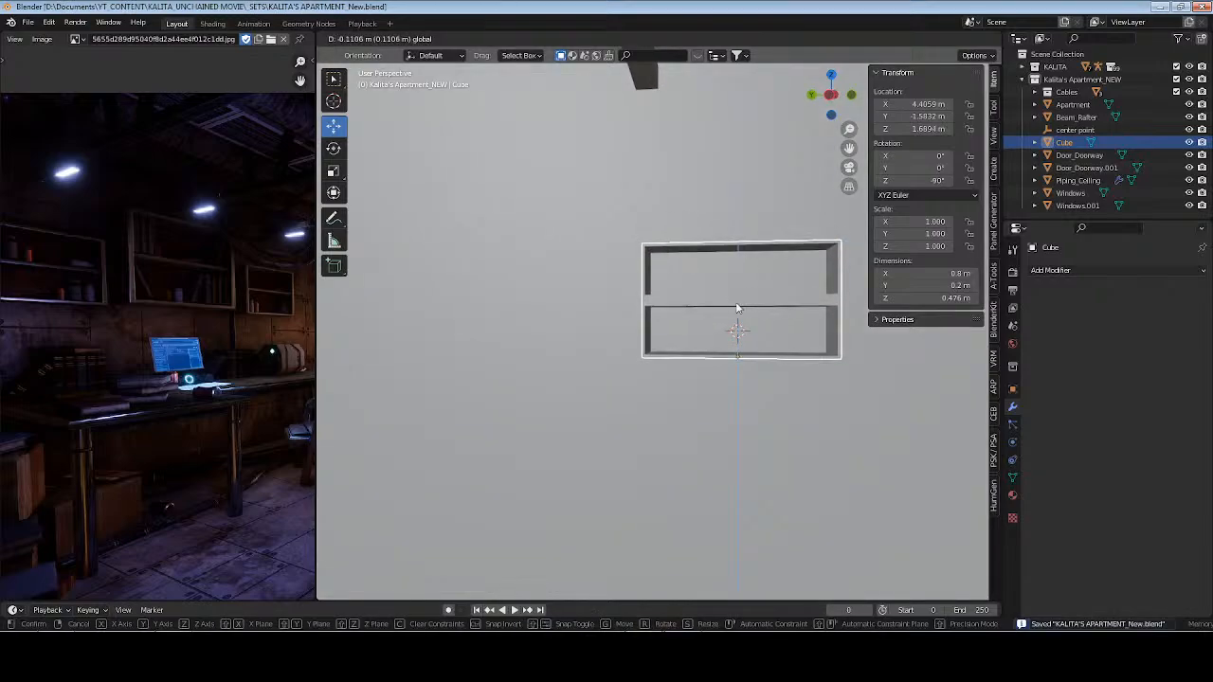
{"action": "left_click", "coordinate": [737, 303]}
{"action": "middle_click_drag", "start_coordinate": [737, 303], "coordinate": [639, 389]}
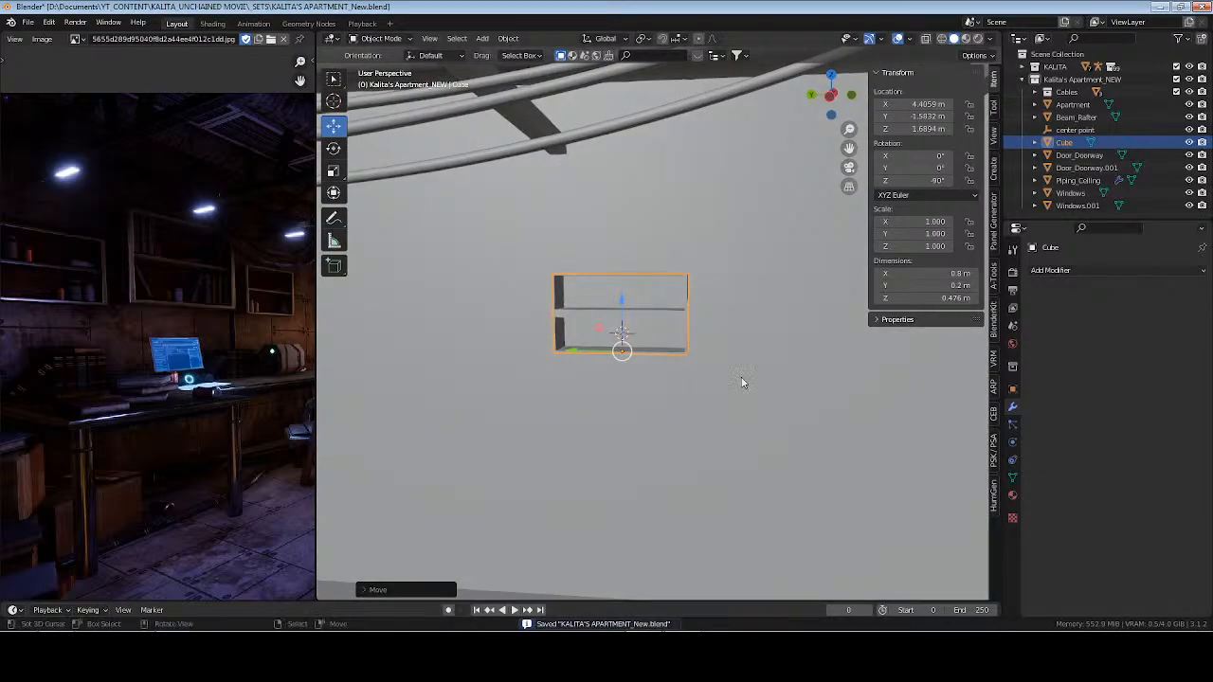
{"action": "middle_click_drag", "start_coordinate": [744, 384], "coordinate": [776, 284]}
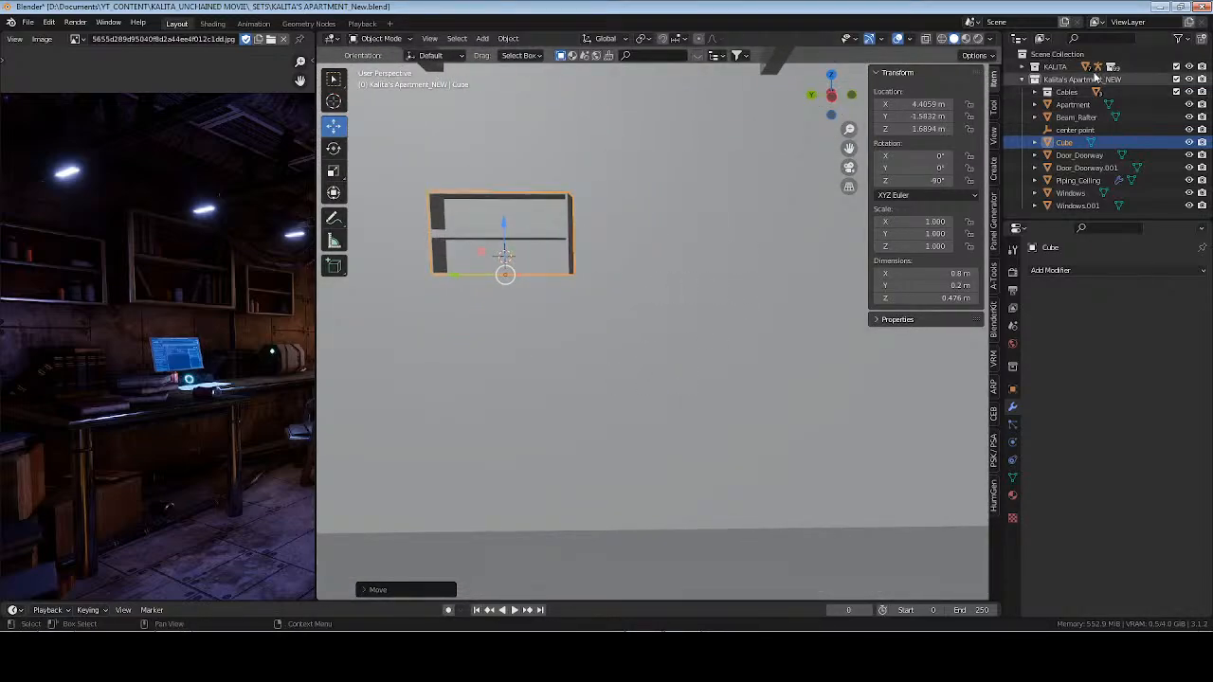
Move the KALITA character rig along X to about 3.98 m, close to the shelf wall
{"action": "left_click", "coordinate": [1099, 67]}
{"action": "scroll", "coordinate": [709, 307], "scroll_direction": "down", "scroll_amount": 2}
{"action": "middle_click_drag", "start_coordinate": [709, 307], "coordinate": [848, 303]}
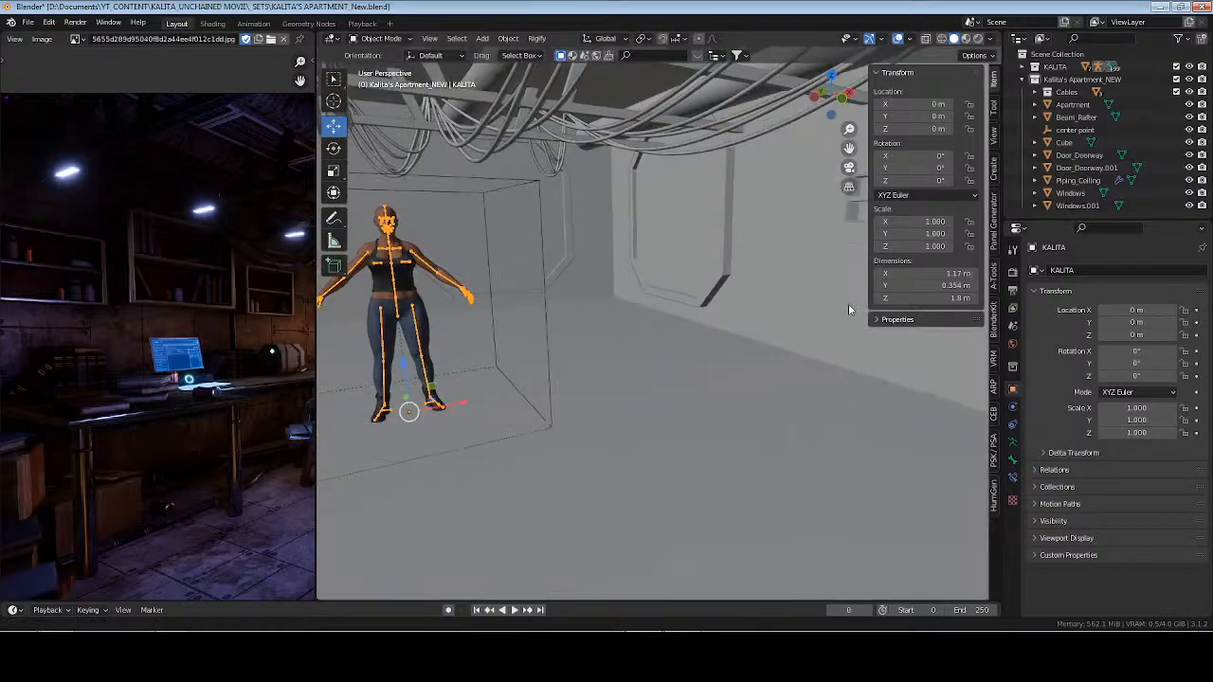
{"action": "left_click_drag", "start_coordinate": [469, 405], "coordinate": [801, 325]}
{"action": "key", "text": "KP_Decimal"}
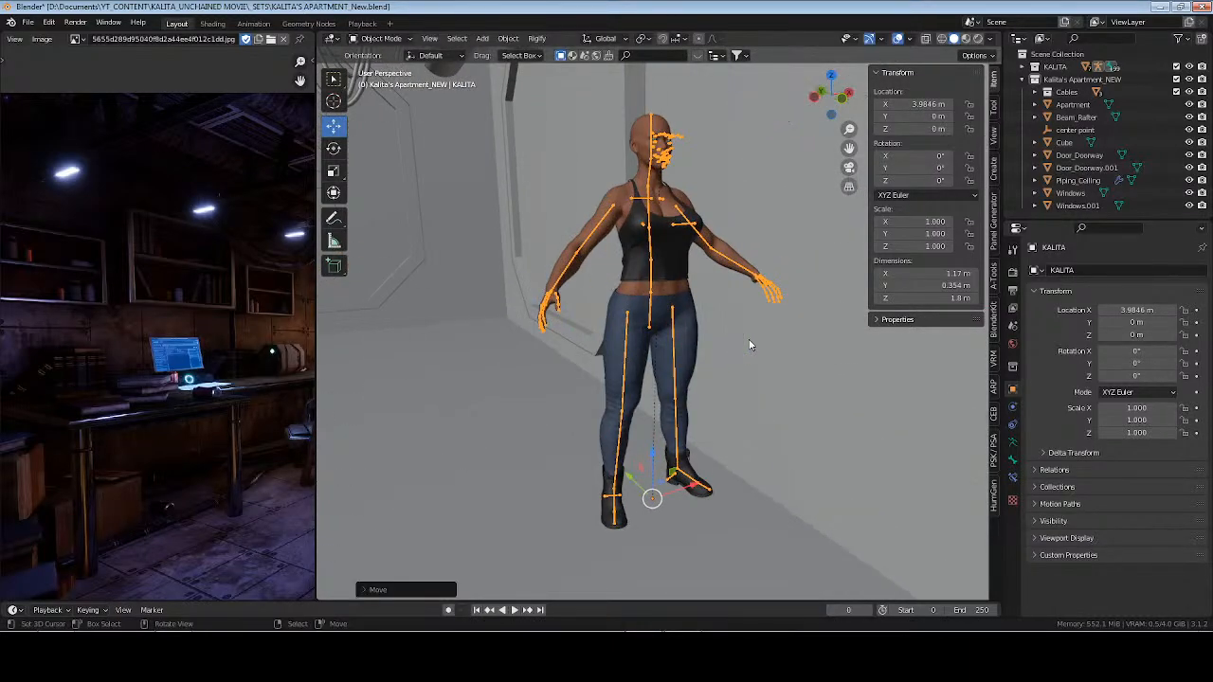
Move the KALITA rig along Y to about -1.60 m, so the character stands by the shelf as a height reference
{"action": "scroll", "coordinate": [682, 384], "scroll_direction": "down", "scroll_amount": 3}
{"action": "middle_click_drag", "start_coordinate": [609, 426], "coordinate": [704, 426]}
{"action": "key", "text": "g"}
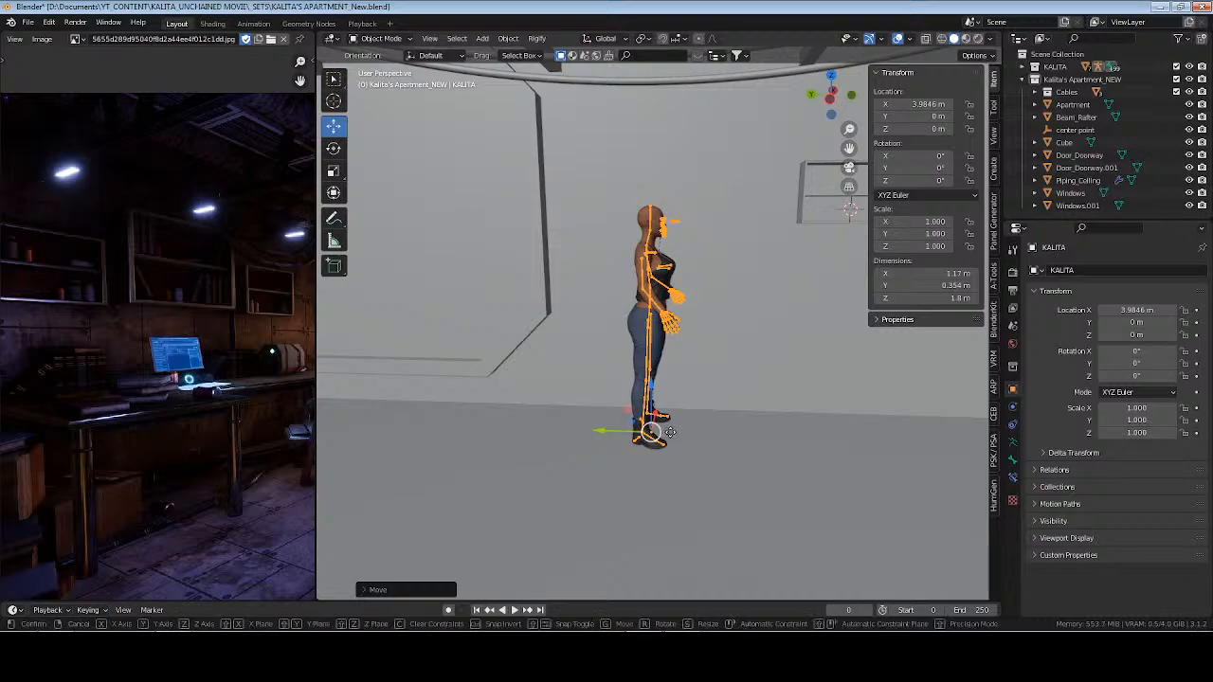
{"action": "key", "text": "y"}
{"action": "left_click", "coordinate": [802, 412]}
{"action": "middle_click_drag", "start_coordinate": [855, 402], "coordinate": [701, 437], "text": "shift"}
{"action": "scroll", "coordinate": [663, 409], "scroll_direction": "up", "scroll_amount": 2}
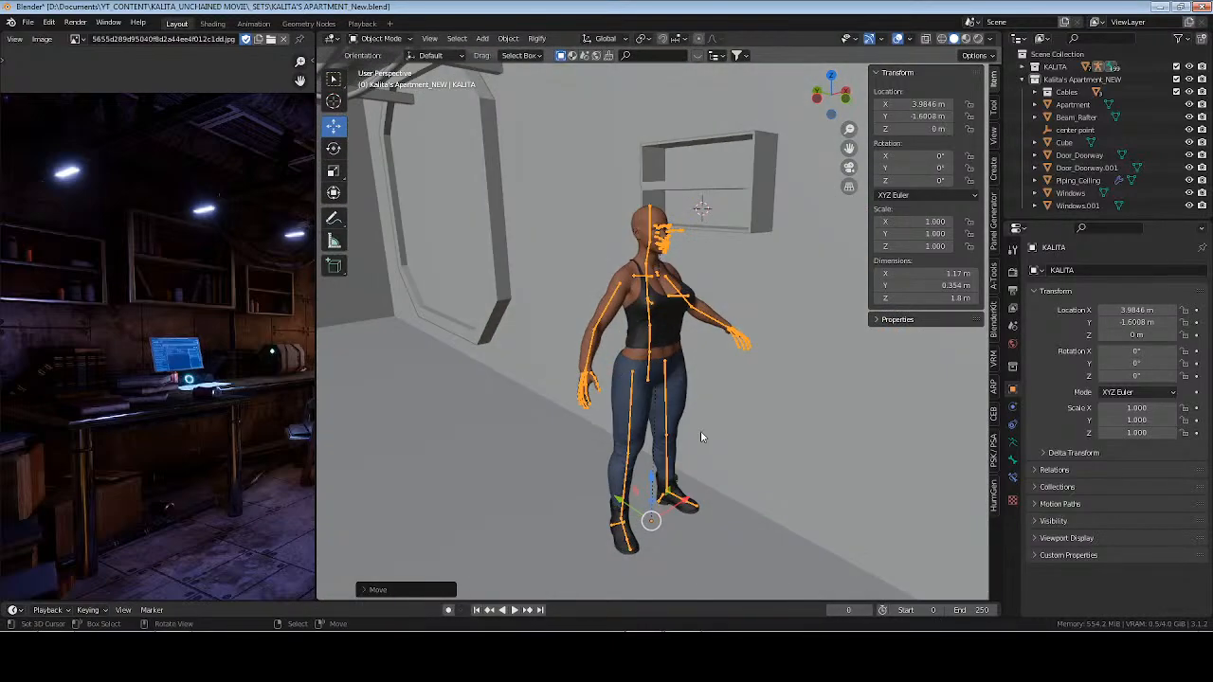
Lower the shelf to about Z 1.65 m, judging its height against the character
{"action": "left_click", "coordinate": [768, 223]}
{"action": "left_click_drag", "start_coordinate": [702, 182], "coordinate": [702, 183]}
{"action": "middle_click_drag", "start_coordinate": [702, 184], "coordinate": [596, 288]}
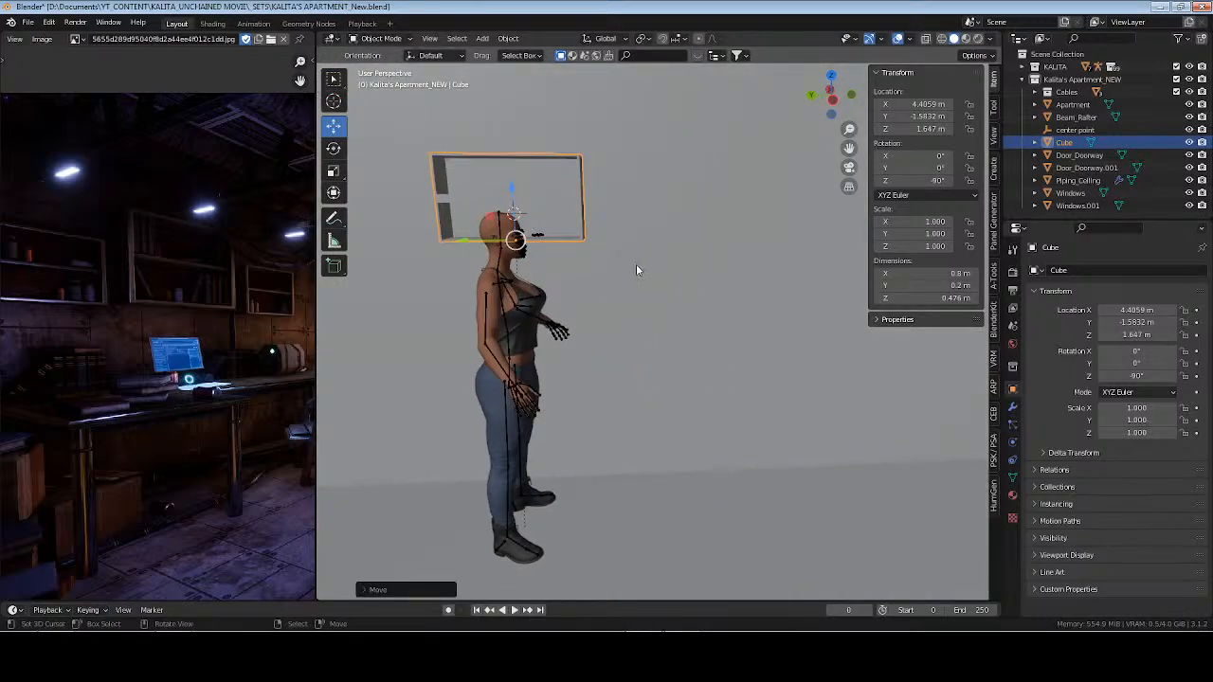
Make a linked duplicate of the shelf about 0.90 m along negative Y and raise it to about Z 1.74 m
{"action": "key", "text": "alt+d"}
{"action": "key", "text": "y"}
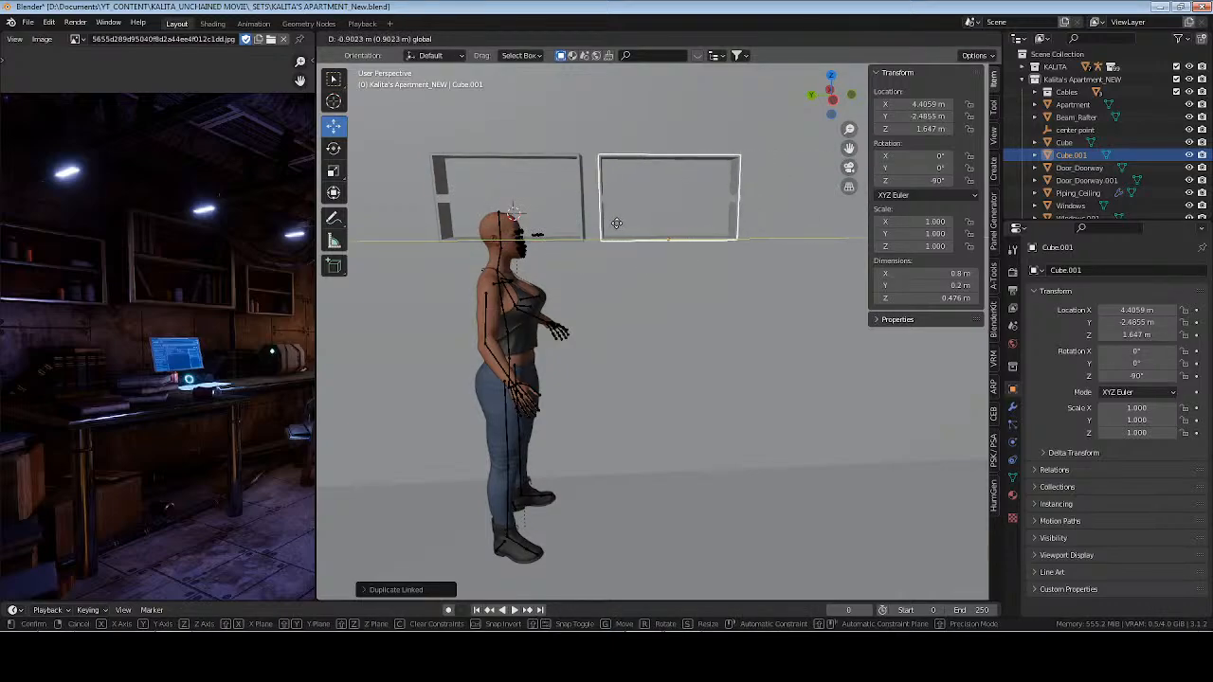
{"action": "left_click", "coordinate": [616, 222]}
{"action": "middle_click_drag", "start_coordinate": [578, 274], "coordinate": [652, 286], "text": "shift"}
{"action": "key", "text": "g"}
{"action": "key", "text": "z"}
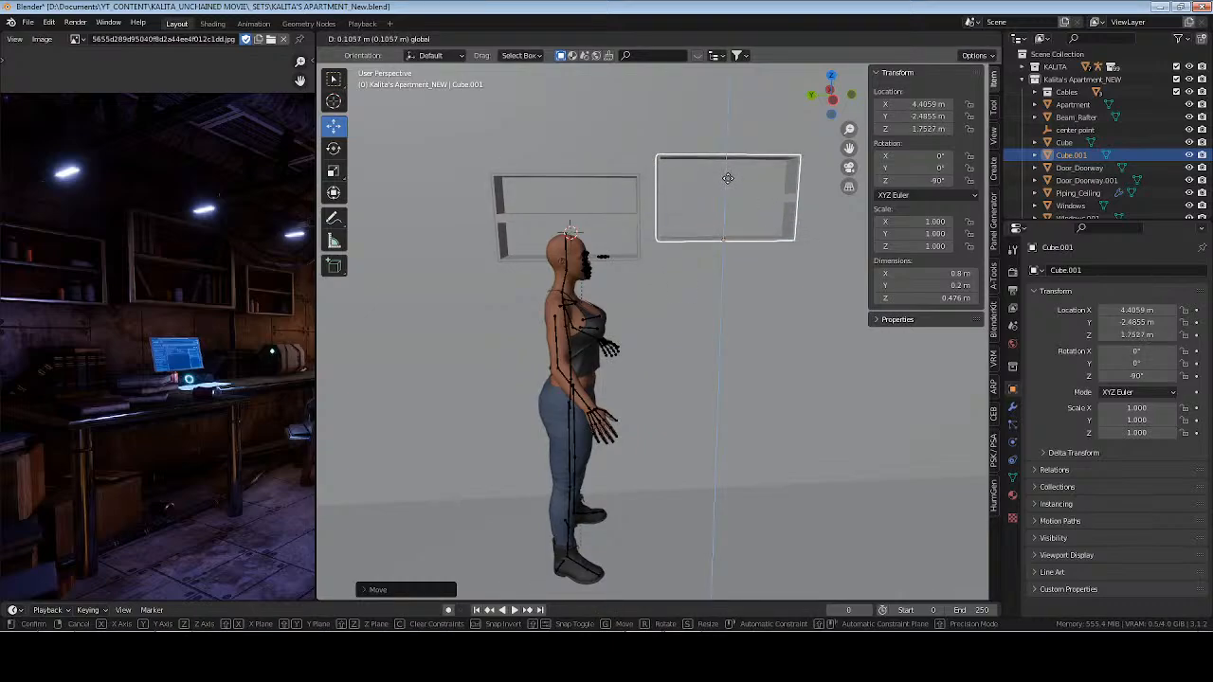
{"action": "left_click", "coordinate": [726, 182]}
{"action": "middle_click_drag", "start_coordinate": [726, 181], "coordinate": [649, 252]}
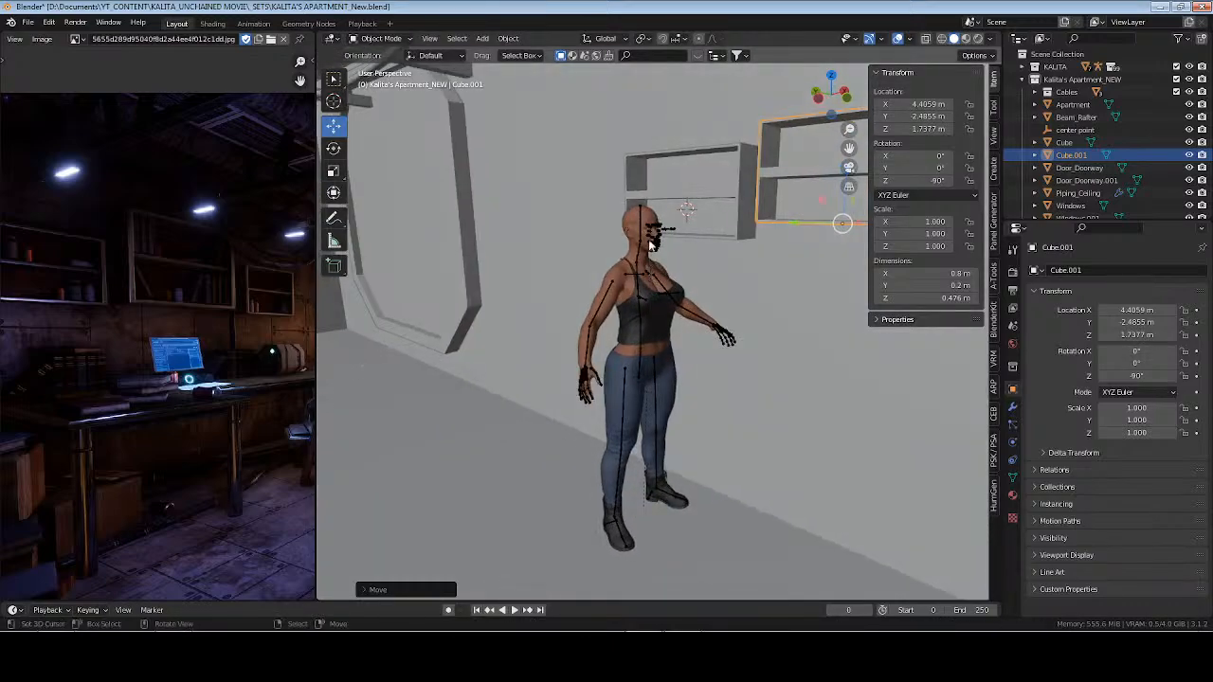
Return the KALITA rig and the 3D cursor to the world origin and save the file
{"action": "left_click", "coordinate": [694, 294]}
{"action": "key", "text": "shift+s"}
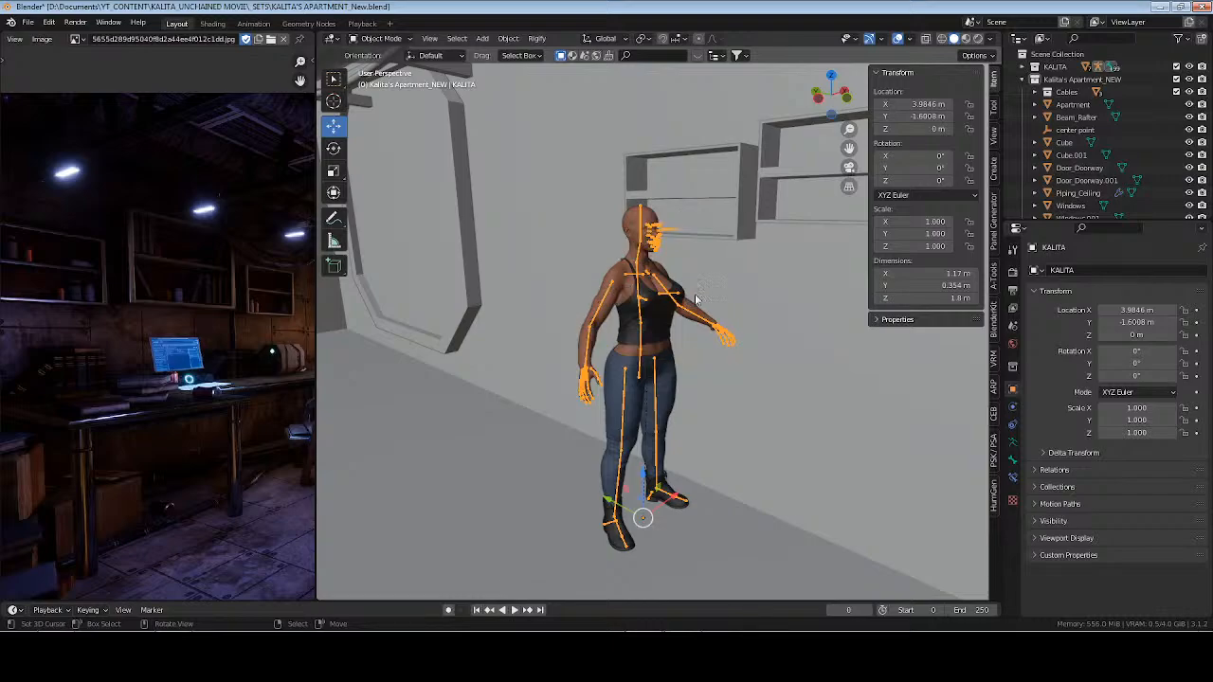
{"action": "key", "text": "shift+s"}
{"action": "key", "text": "8"}
{"action": "key", "text": "ctrl+s"}
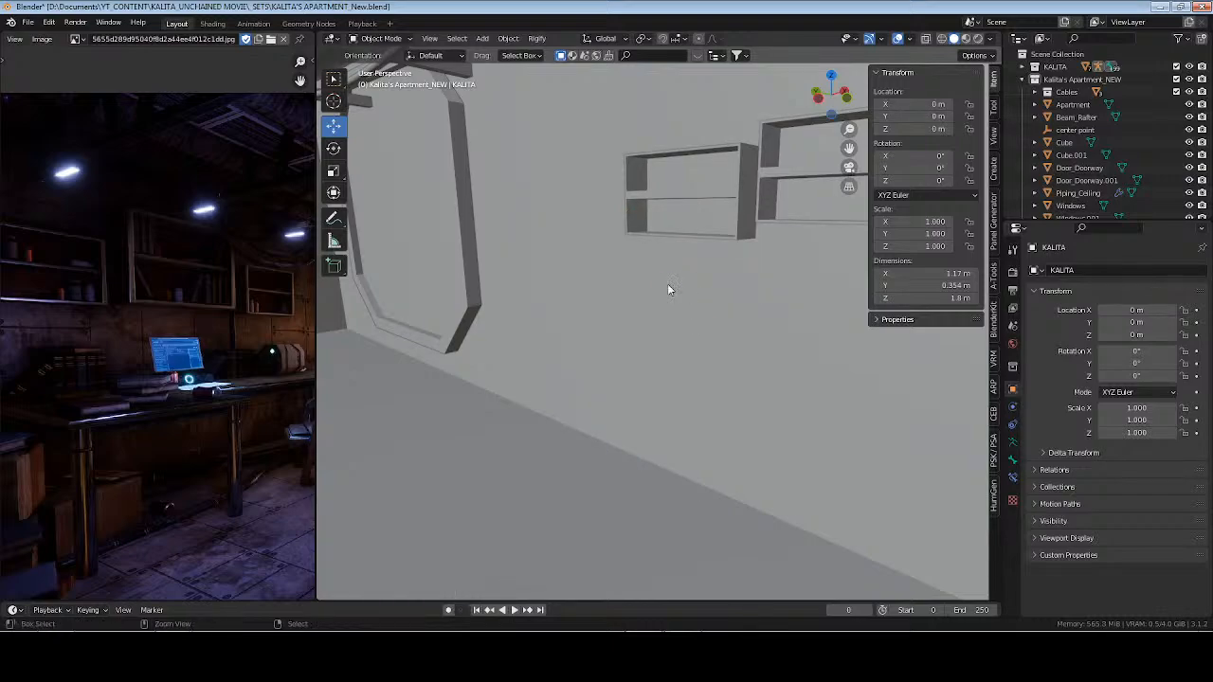
Delete the duplicated shelf, Cube.001
{"action": "middle_click_drag", "start_coordinate": [717, 231], "coordinate": [691, 290]}
{"action": "scroll", "coordinate": [698, 288], "scroll_direction": "down", "scroll_amount": 3}
{"action": "left_click", "coordinate": [612, 249]}
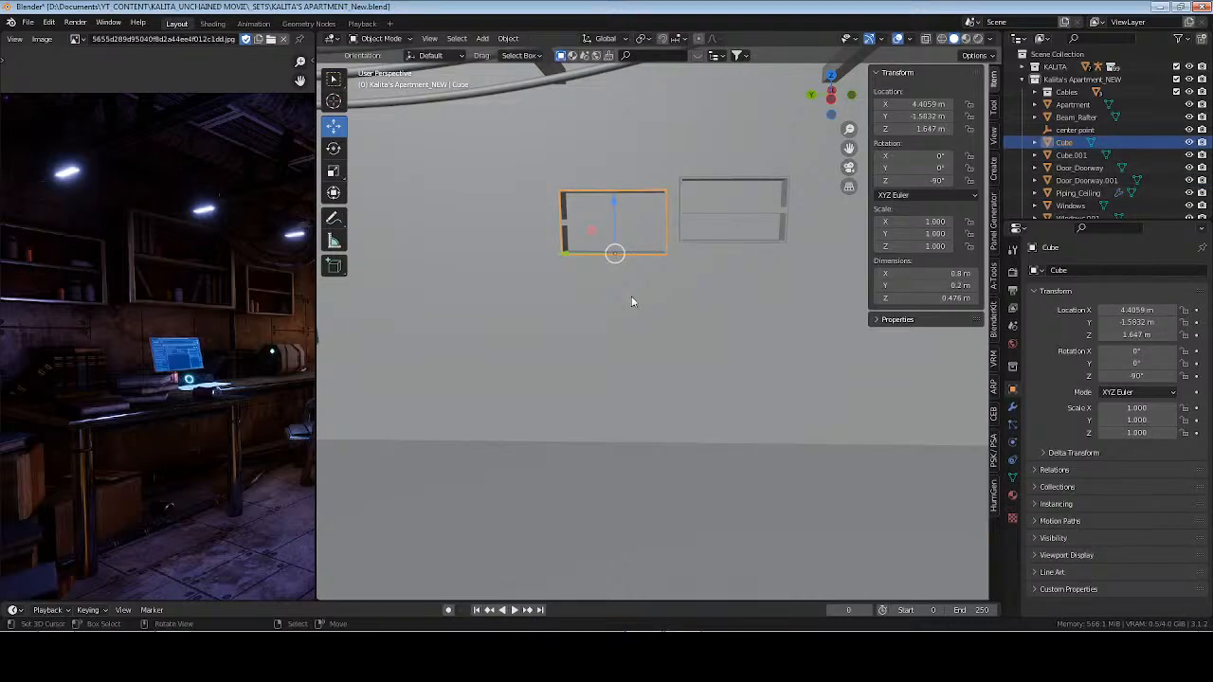
{"action": "left_click", "coordinate": [1073, 155]}
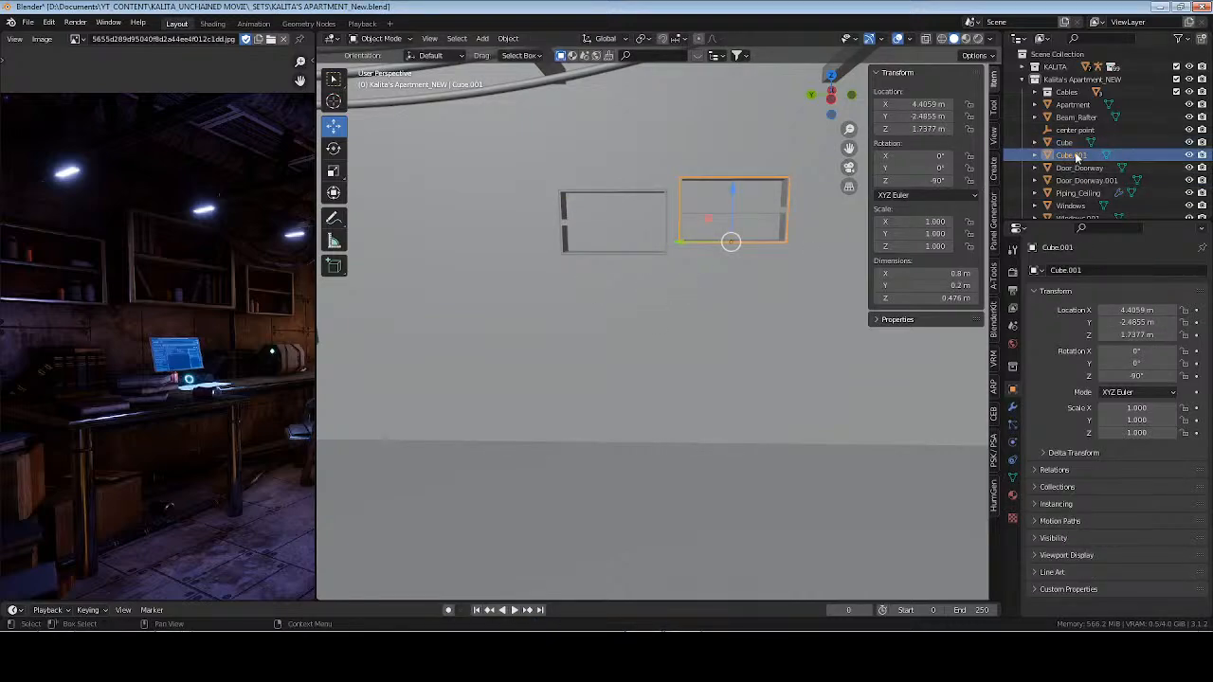
{"action": "key", "text": "x"}
{"action": "left_click", "coordinate": [725, 241]}
Rename the remaining shelf object as Shelf and clear its scale
{"action": "left_click", "coordinate": [649, 249]}
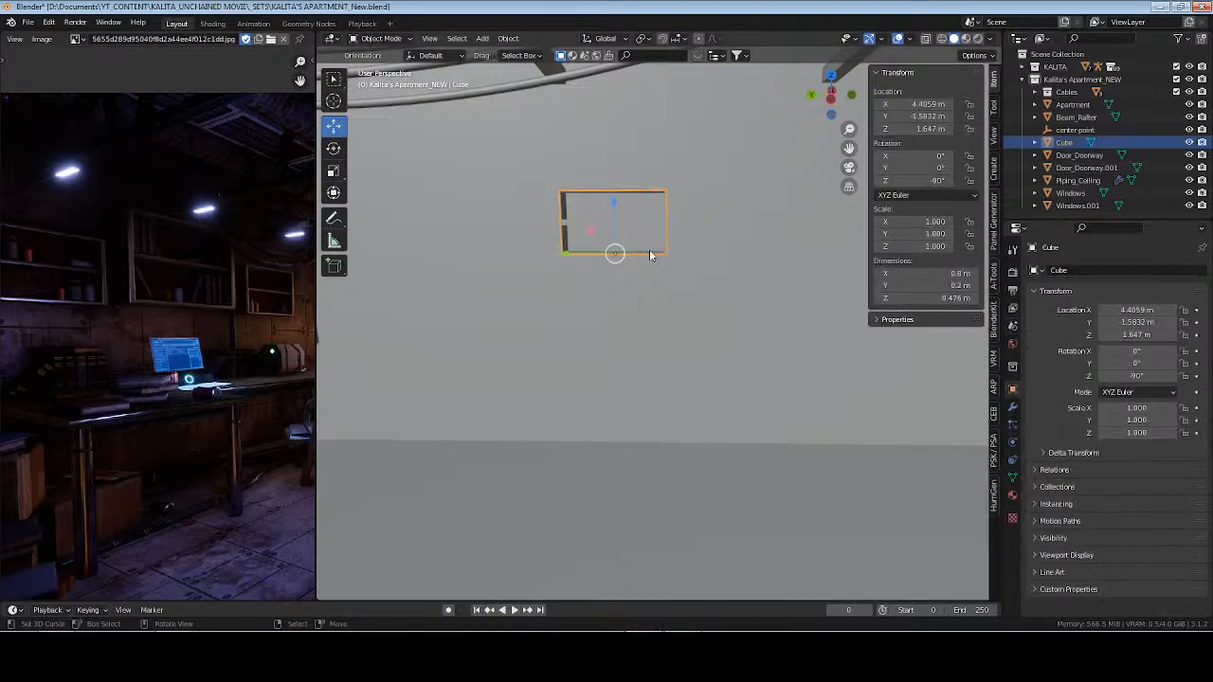
{"action": "key", "text": "F2"}
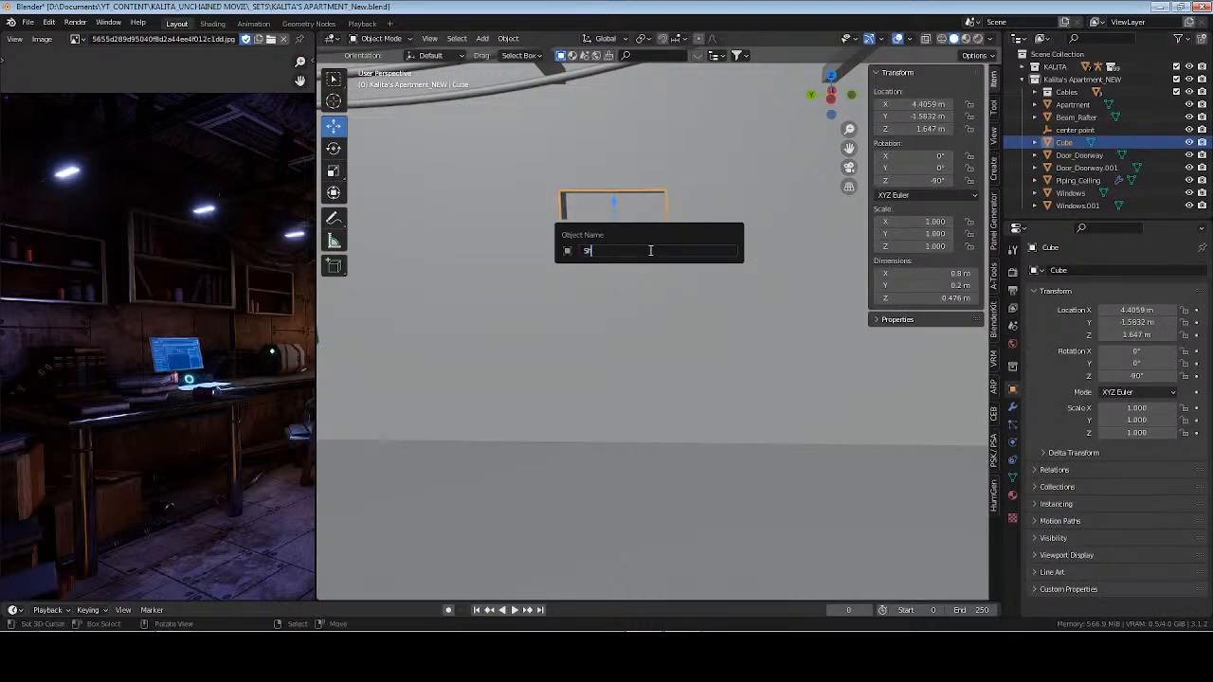
{"action": "type", "text": "Shelf"}
{"action": "key", "text": "Return"}
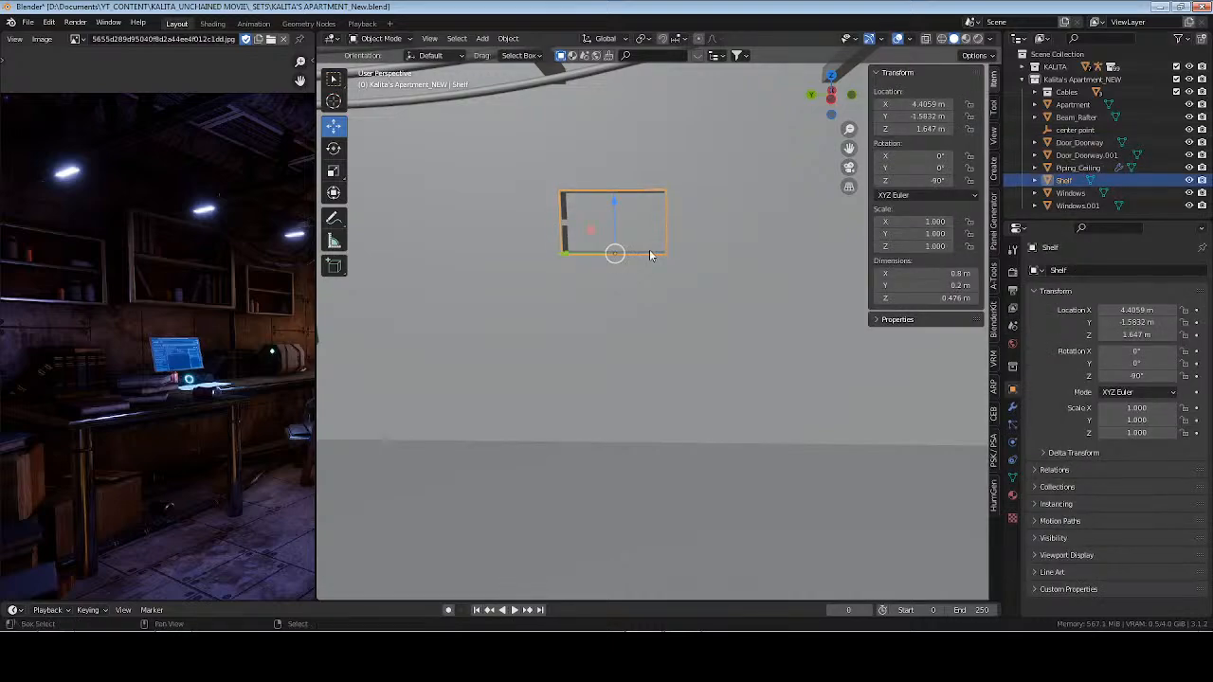
{"action": "key", "text": "alt+s"}
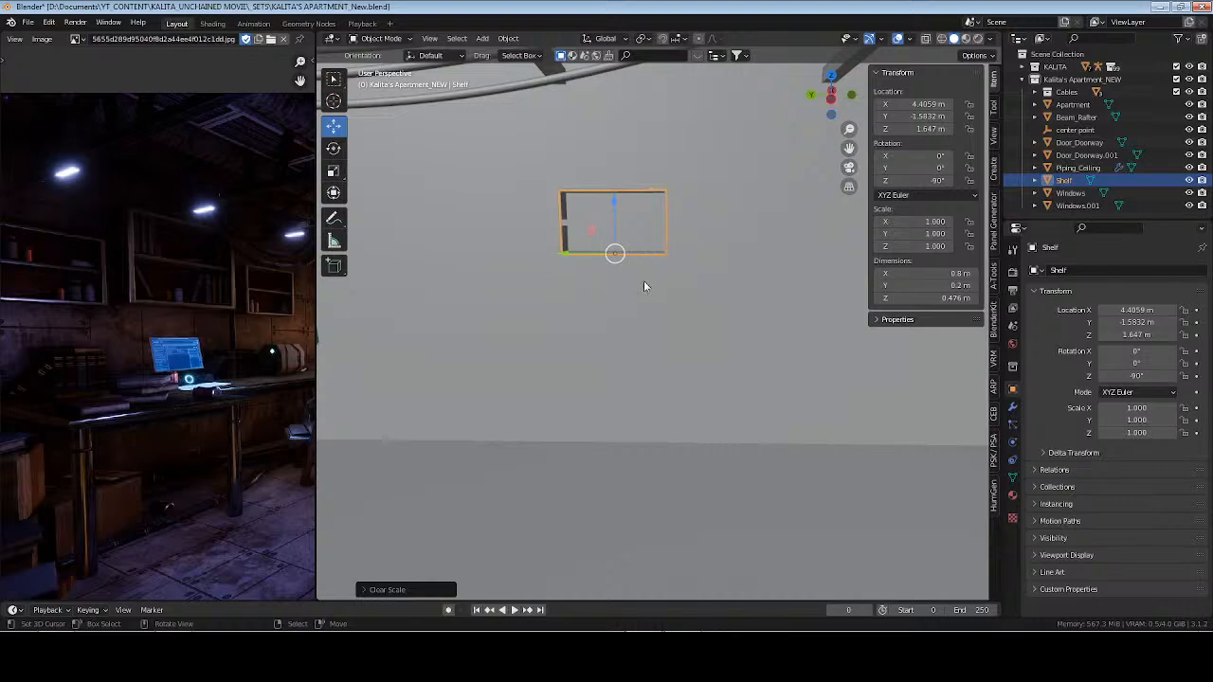
{"action": "key", "text": "g"}
{"action": "key", "text": "y"}
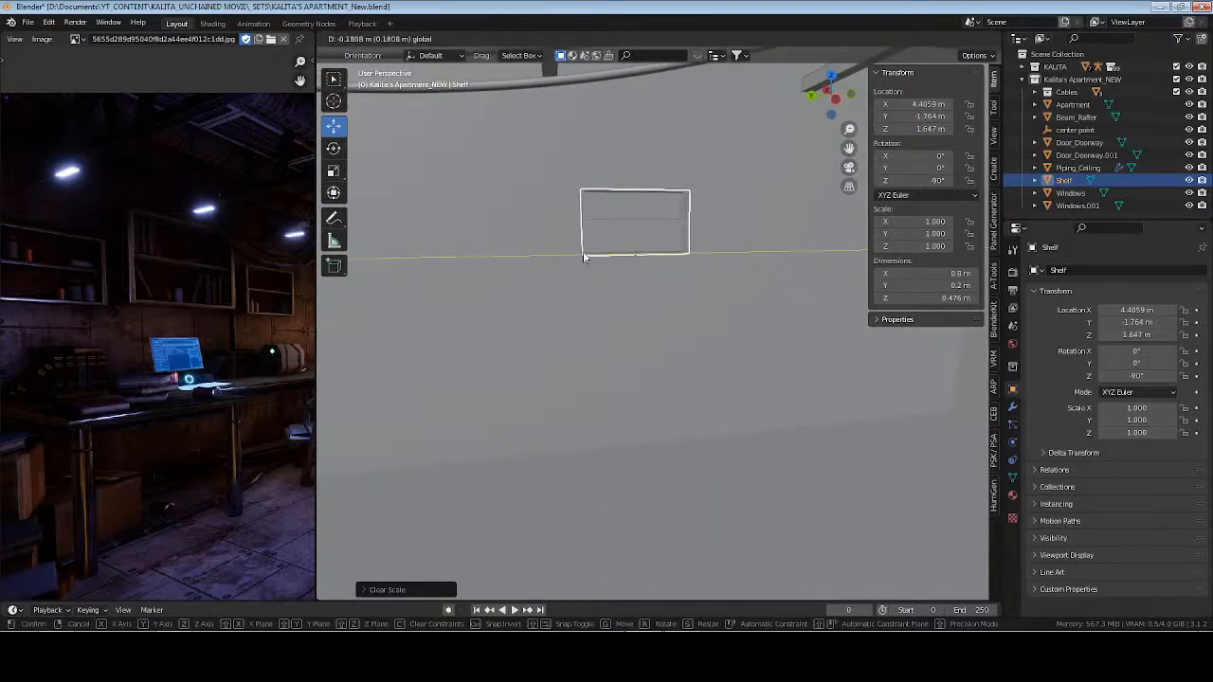
{"action": "left_click", "coordinate": [666, 291]}
Make a linked duplicate of Shelf and place it beside the original, about 0.93 m along negative Y
{"action": "key", "text": "alt+d"}
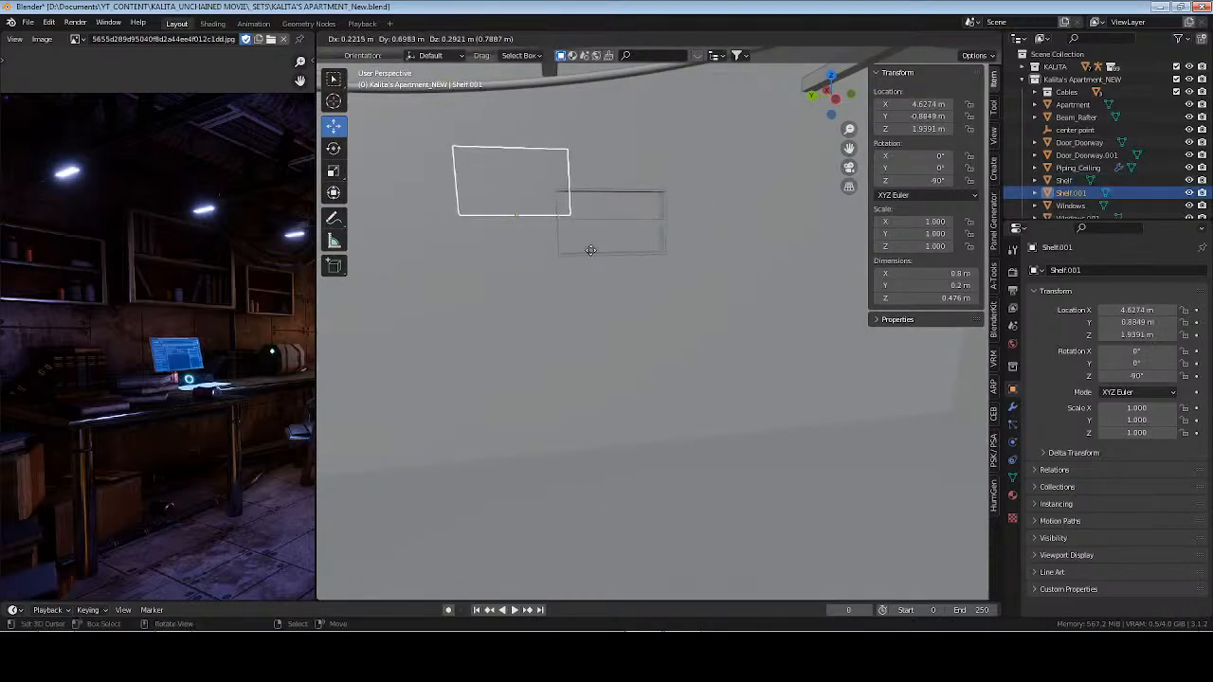
{"action": "key", "text": "y"}
{"action": "left_click", "coordinate": [561, 260]}
{"action": "key", "text": "g"}
{"action": "key", "text": "y"}
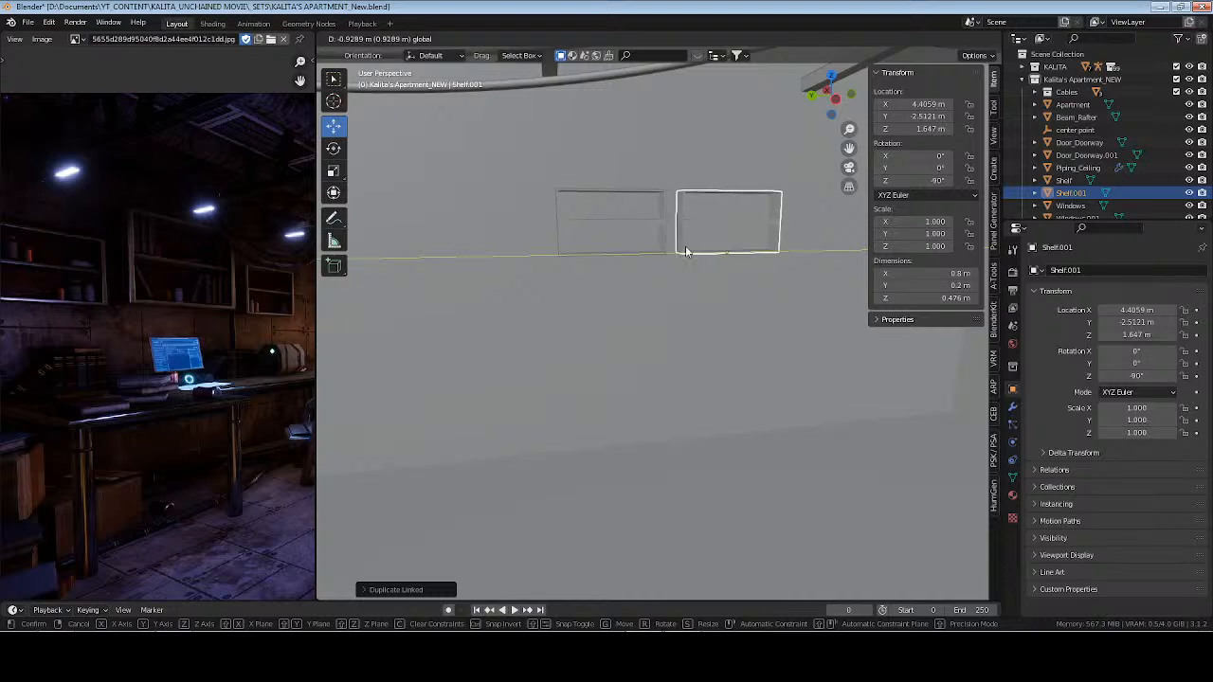
{"action": "left_click", "coordinate": [741, 205]}
Raise the duplicated shelf to about Z 1.78 m, deselect everything and save the file
{"action": "key", "text": "g"}
{"action": "key", "text": "z"}
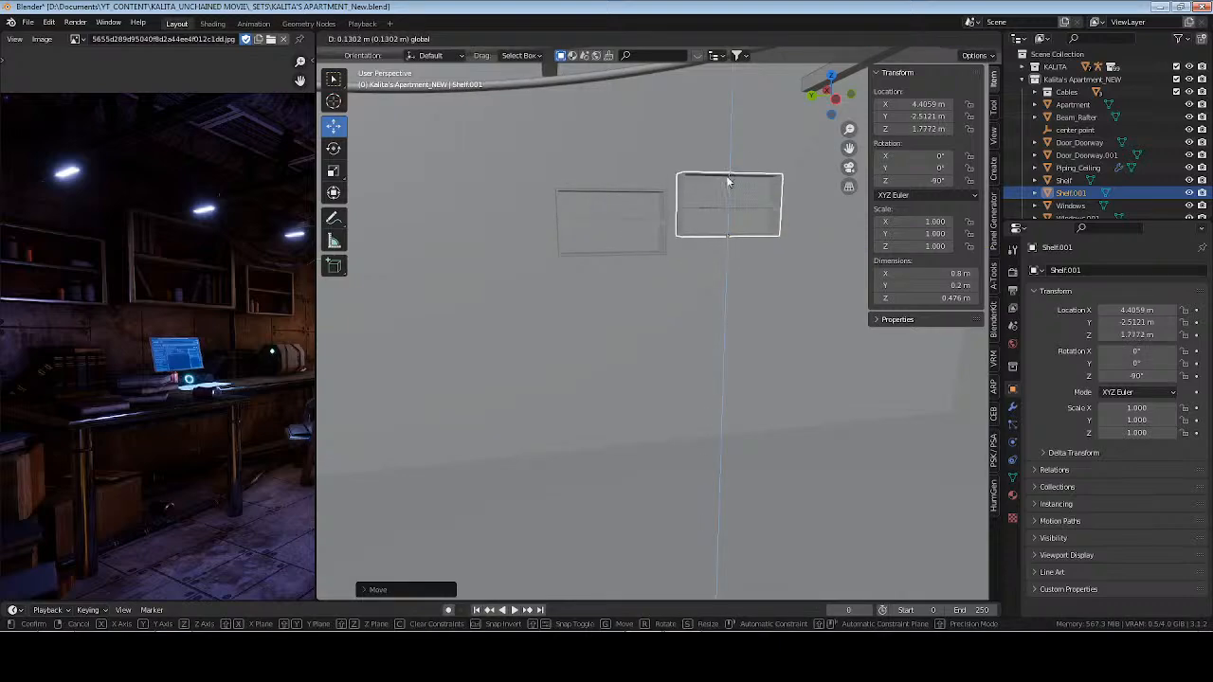
{"action": "left_click", "coordinate": [715, 196]}
{"action": "key", "text": "alt+a"}
{"action": "middle_click_drag", "start_coordinate": [716, 196], "coordinate": [583, 367]}
{"action": "key", "text": "ctrl+s"}
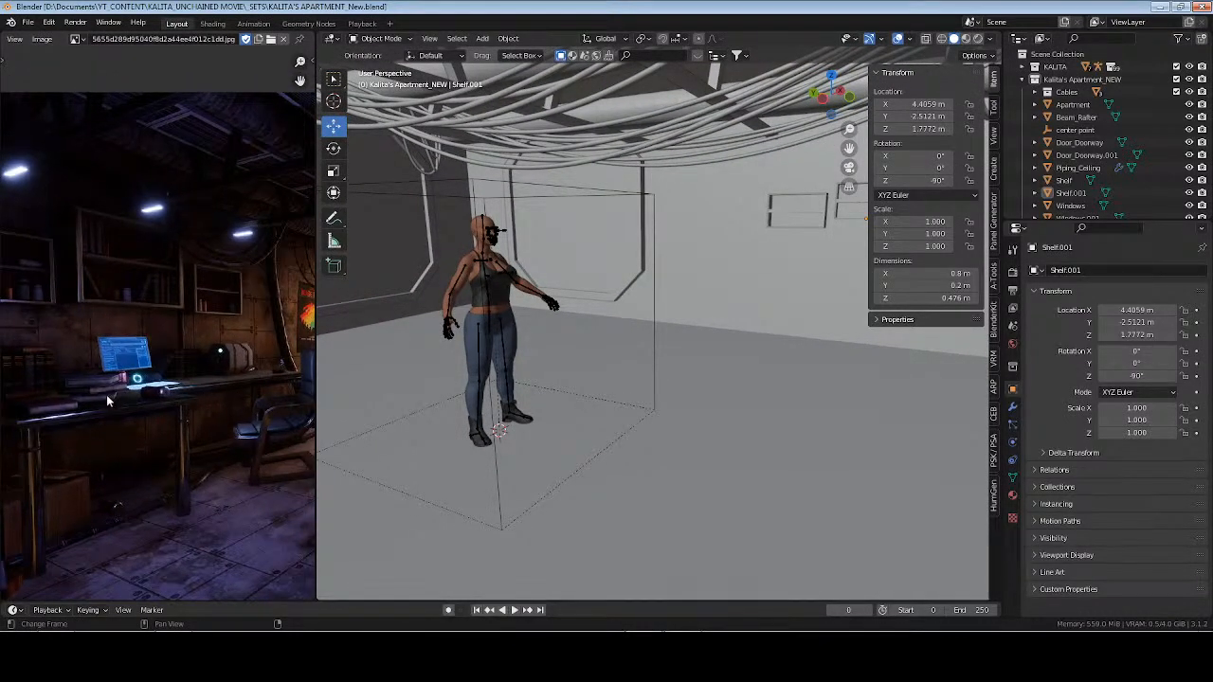
Add a plane at the world origin and raise it to about Z 0.57 m as the desk top
{"action": "middle_click_drag", "start_coordinate": [722, 382], "coordinate": [688, 389]}
{"action": "key", "text": "shift+a"}
{"action": "mouse_move", "coordinate": [631, 302]}
{"action": "left_click", "coordinate": [694, 304]}
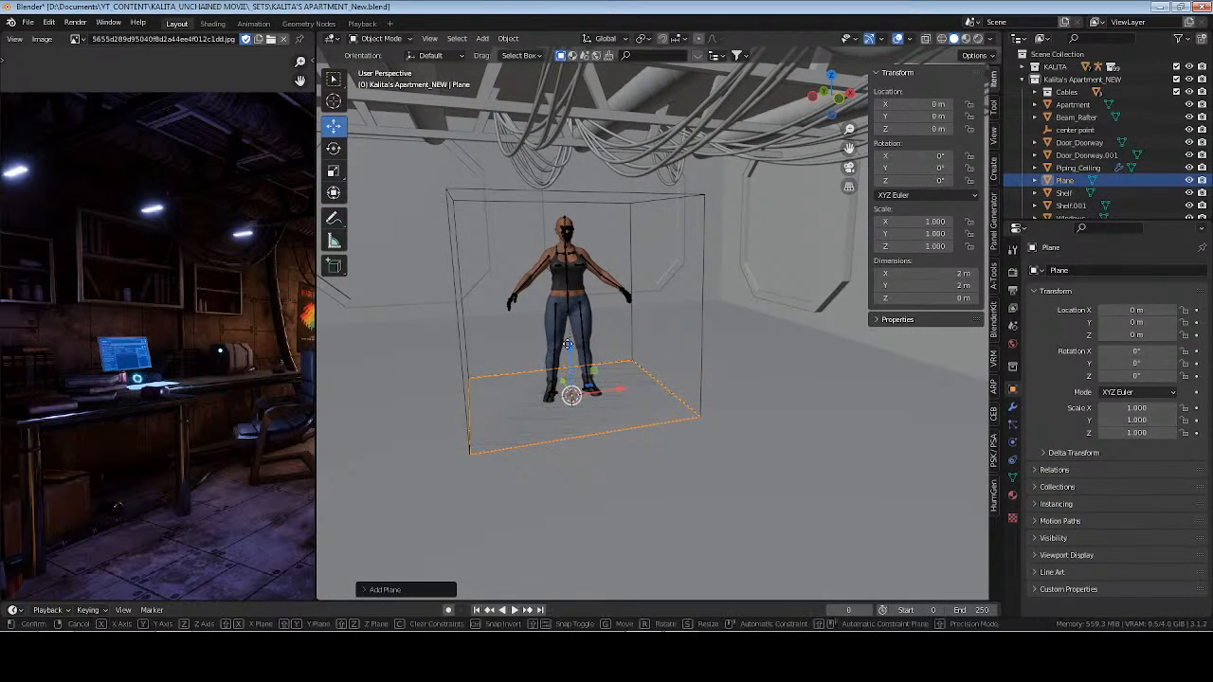
{"action": "left_click_drag", "start_coordinate": [567, 350], "coordinate": [569, 292]}
Scale the plane along Y to about 0.44 to narrow the desk top
{"action": "middle_click_drag", "start_coordinate": [569, 292], "coordinate": [731, 428]}
{"action": "key", "text": "s"}
{"action": "key", "text": "y"}
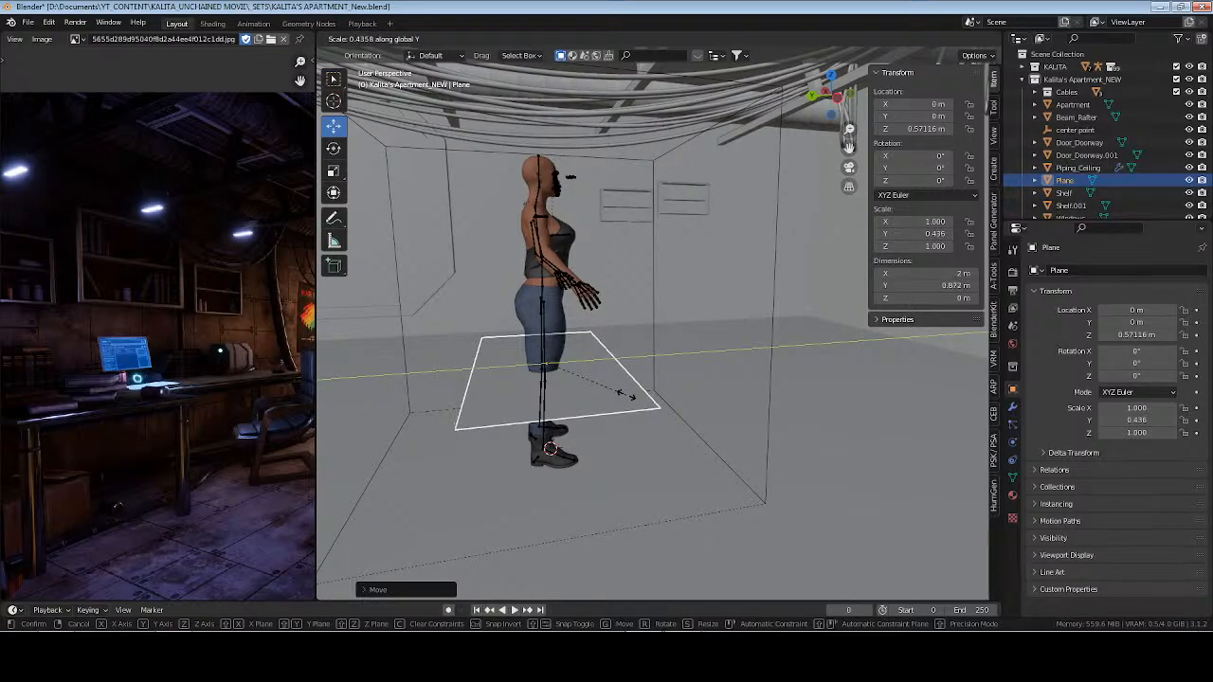
Scale the plane to 0.420 along Y and 1.174 along X
{"action": "left_click", "coordinate": [626, 396]}
{"action": "middle_click_drag", "start_coordinate": [625, 396], "coordinate": [674, 377]}
{"action": "key", "text": "s"}
{"action": "key", "text": "x"}
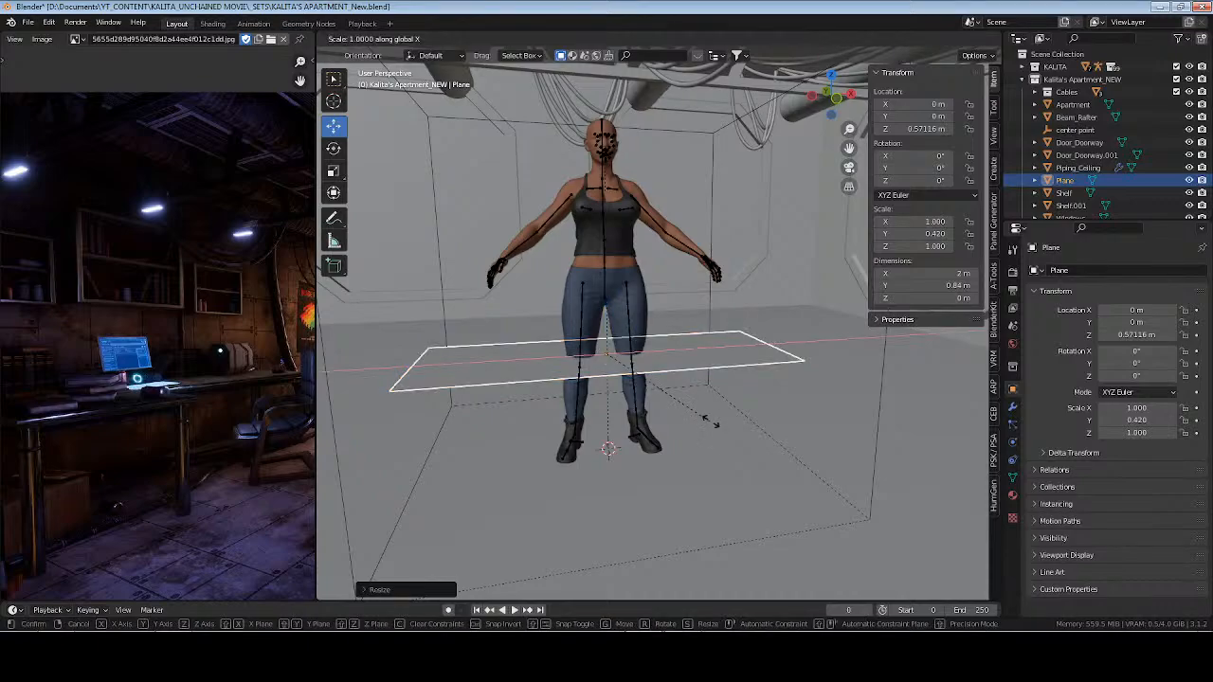
{"action": "left_click", "coordinate": [726, 412]}
Add a loop cut across the plane, slid toward negative X to about -0.23 m from its centre
{"action": "key", "text": "Tab"}
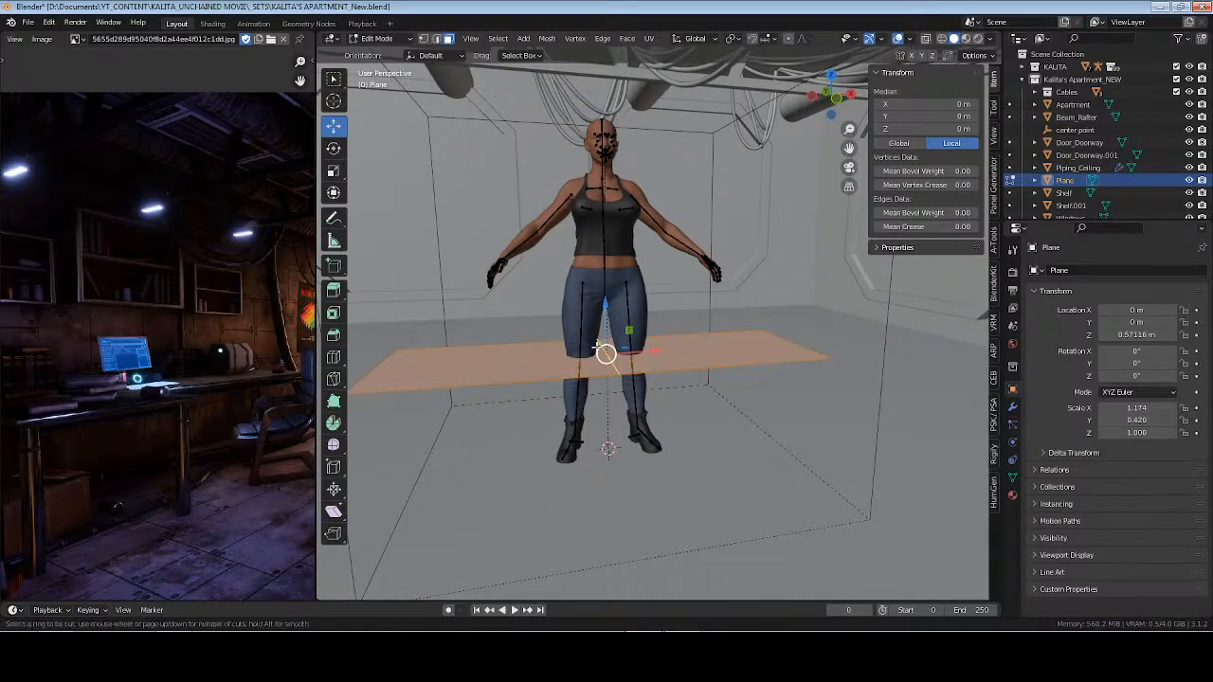
{"action": "key", "text": "ctrl+r"}
{"action": "left_click", "coordinate": [602, 347]}
{"action": "left_click", "coordinate": [555, 354]}
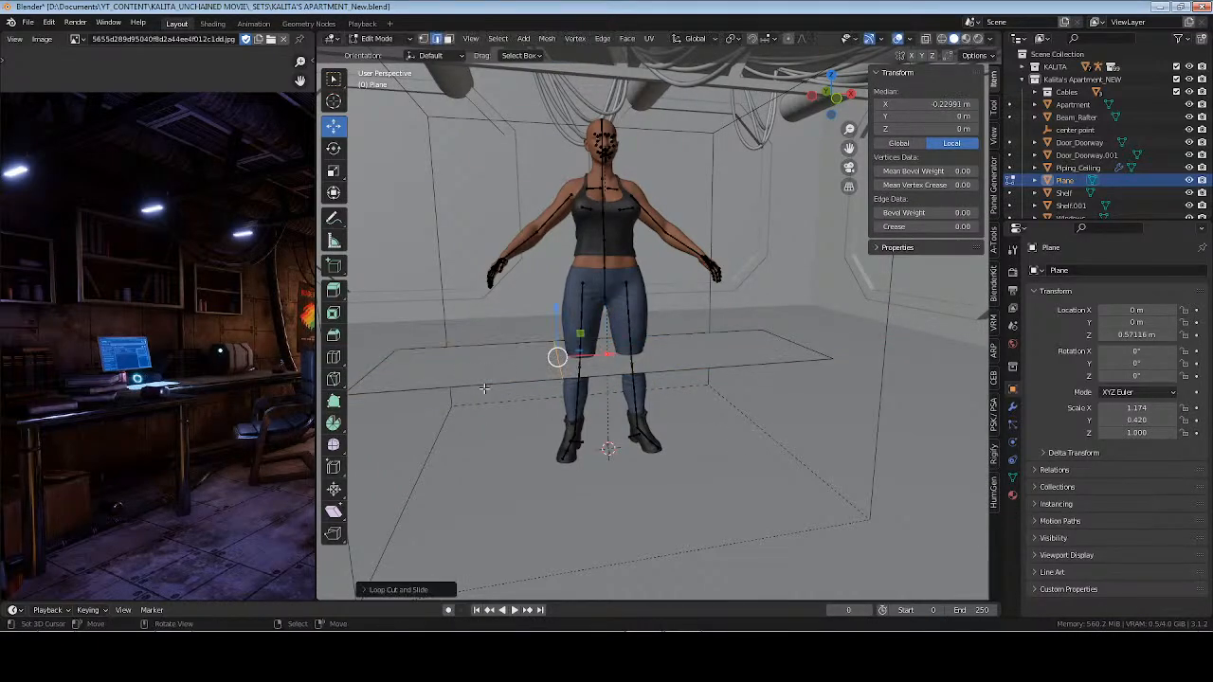
Extrude the front edge of the section on the negative X side about 0.46 m forward along Y, making the plane L-shaped
{"action": "right_click", "coordinate": [485, 388]}
{"action": "middle_click_drag", "start_coordinate": [484, 389], "coordinate": [646, 420]}
{"action": "scroll", "coordinate": [628, 417], "scroll_direction": "down", "scroll_amount": 3}
{"action": "scroll", "coordinate": [626, 401], "scroll_direction": "up", "scroll_amount": 1}
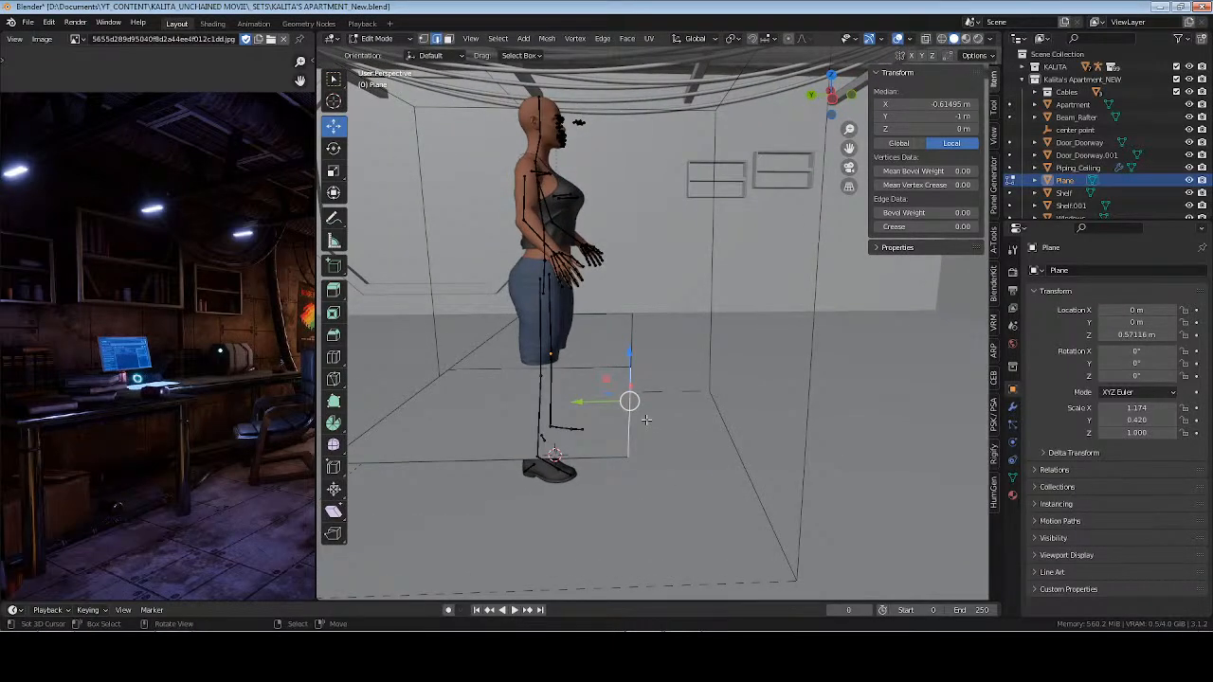
{"action": "key", "text": "g"}
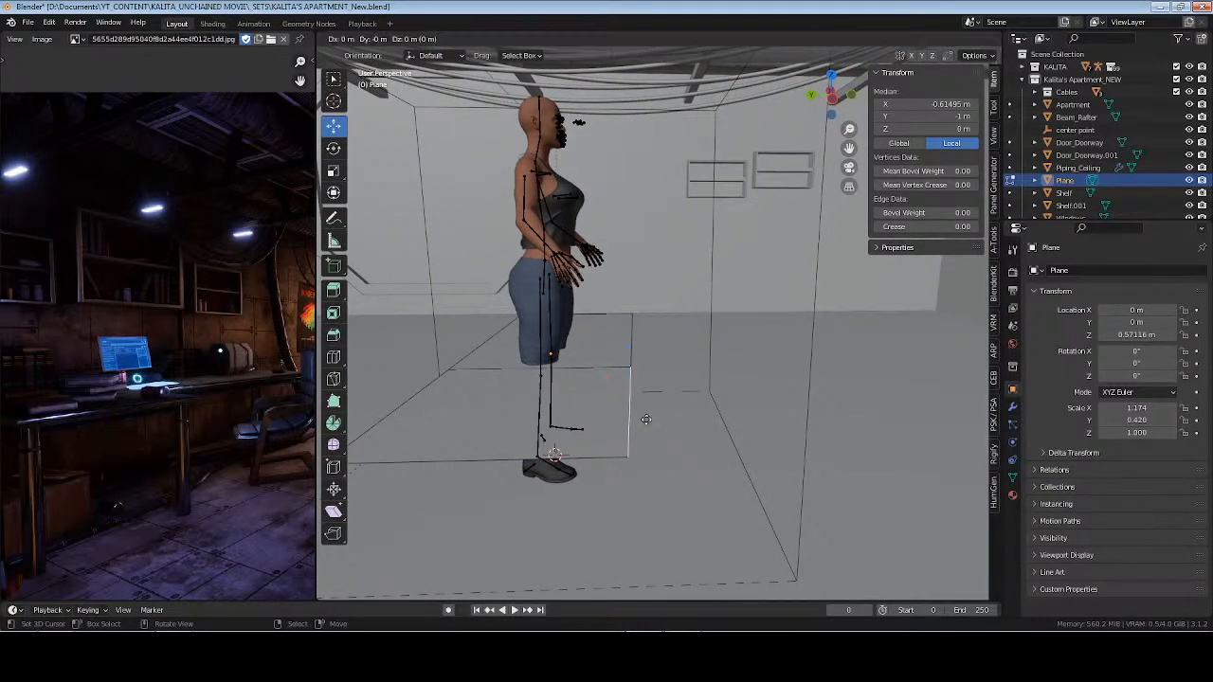
{"action": "right_click", "coordinate": [646, 420]}
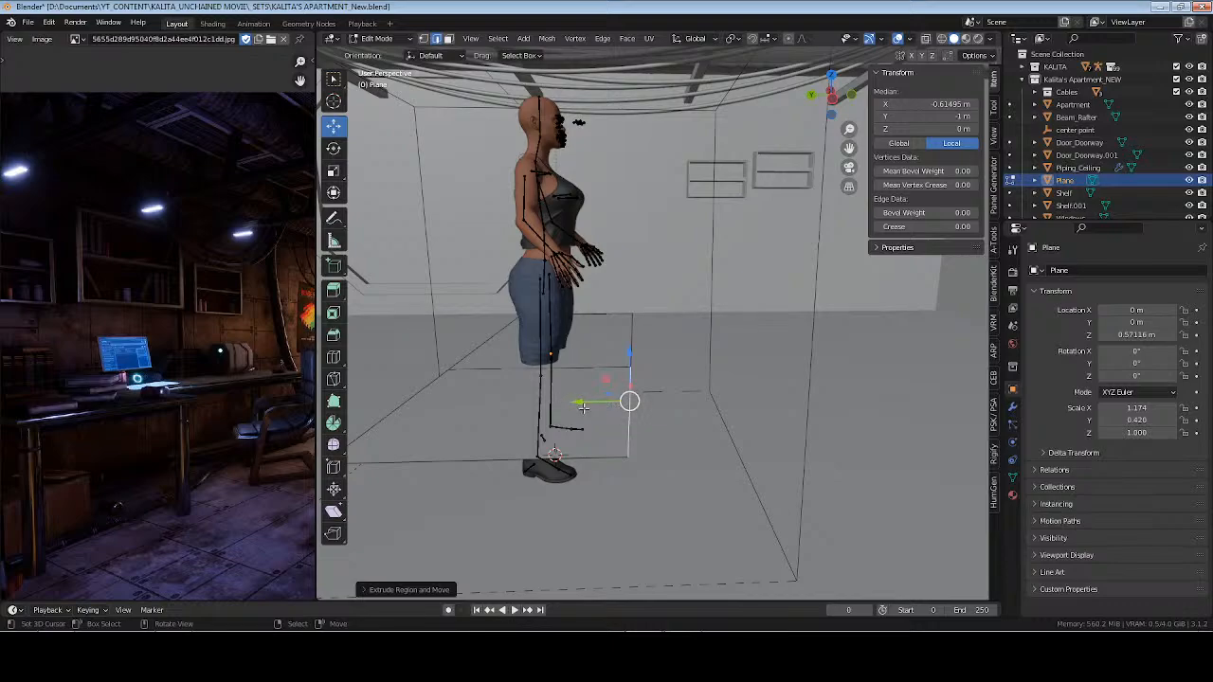
{"action": "key", "text": "g"}
{"action": "key", "text": "y"}
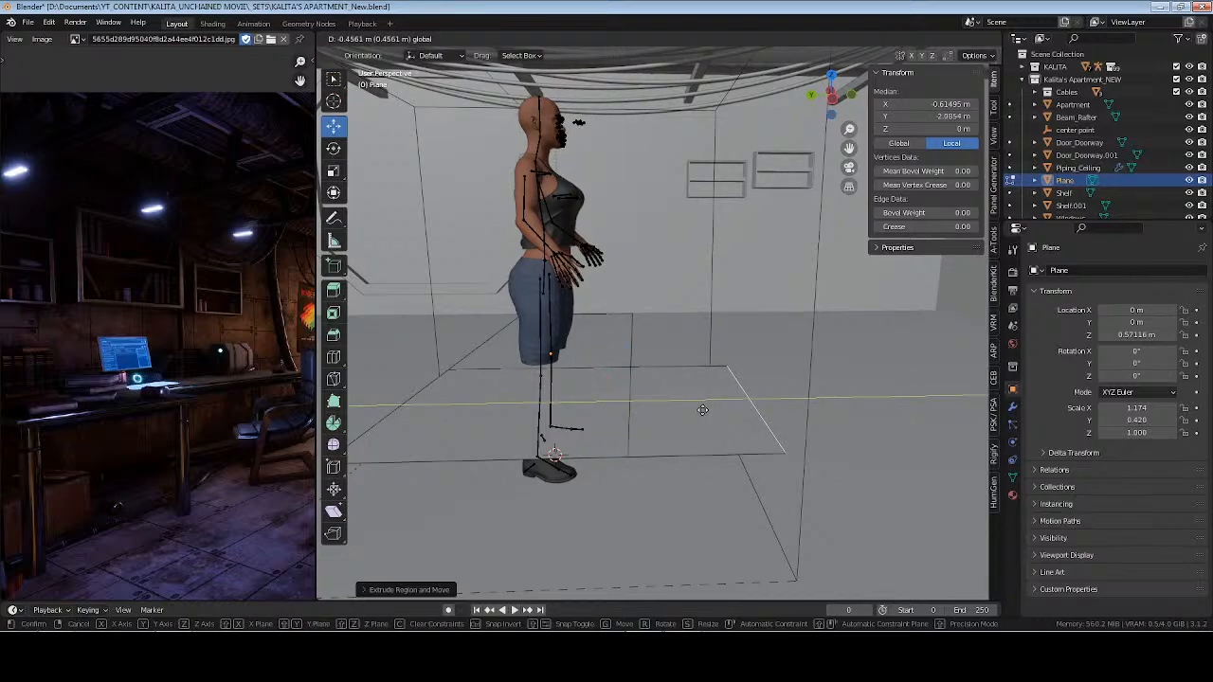
{"action": "left_click", "coordinate": [748, 398]}
{"action": "middle_click_drag", "start_coordinate": [748, 398], "coordinate": [644, 382]}
Apply the plane's scale and raise it along Z to a height of about 0.784 m
{"action": "key", "text": "Tab"}
{"action": "key", "text": "ctrl+a"}
{"action": "left_click", "coordinate": [653, 395]}
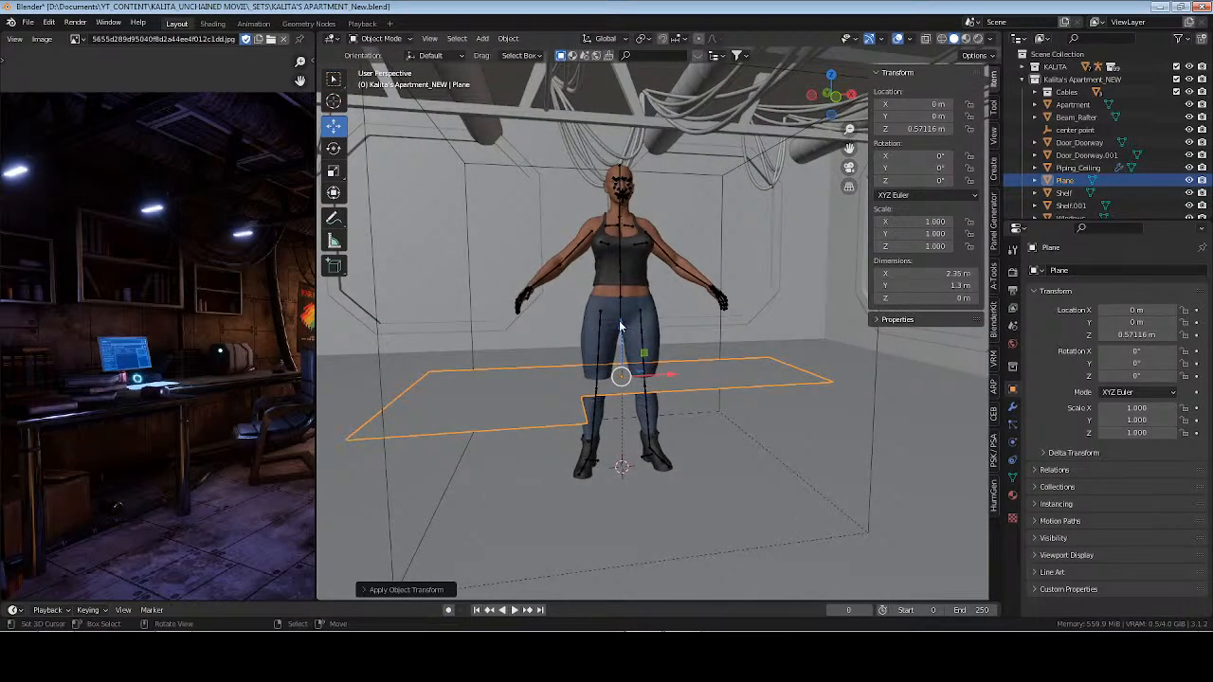
{"action": "key", "text": "g"}
{"action": "key", "text": "z"}
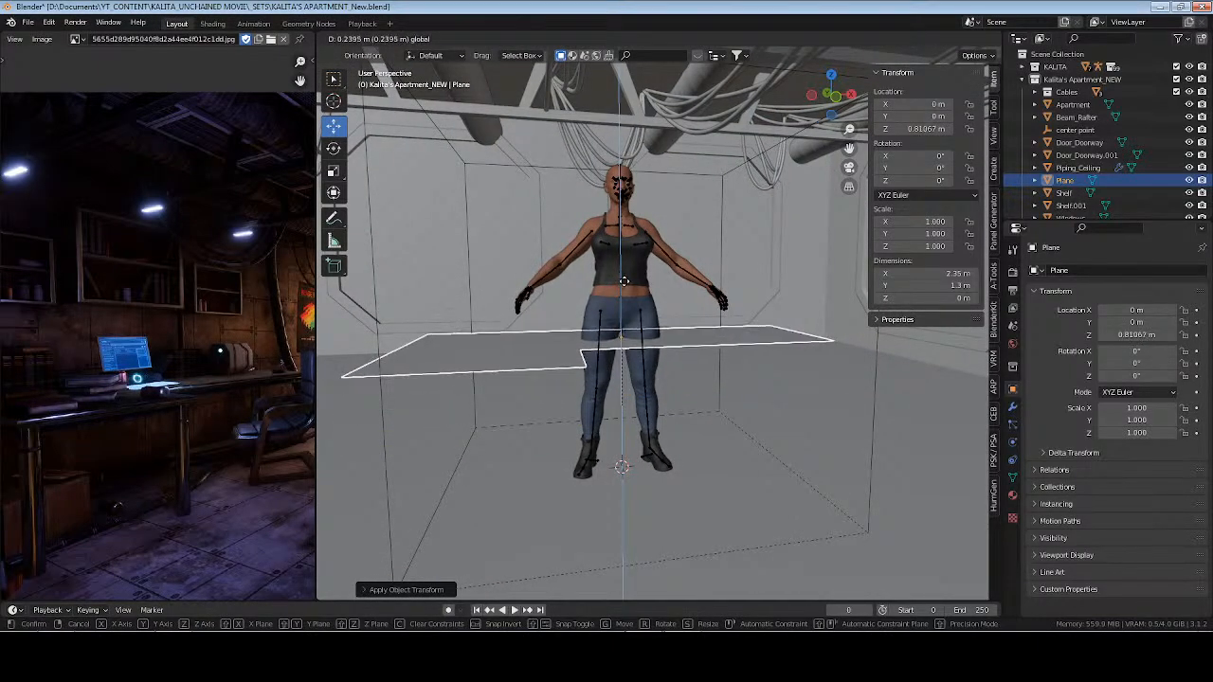
{"action": "left_click", "coordinate": [624, 281]}
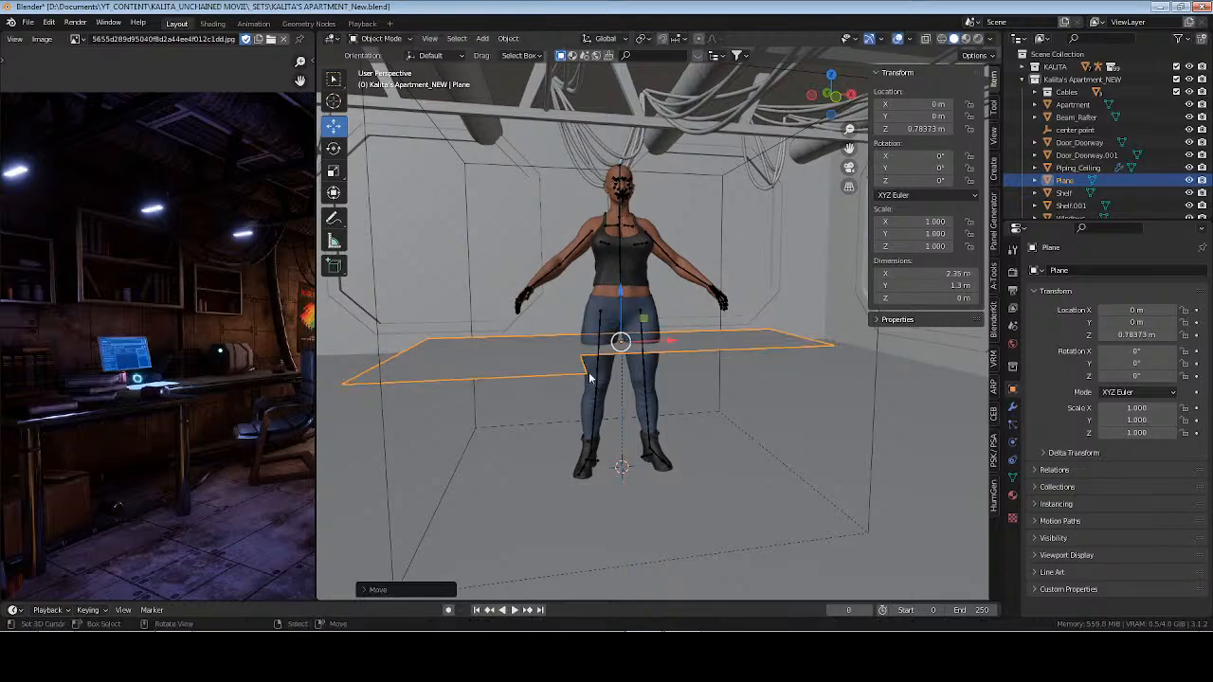
Round the outer and inner corners of the L-shaped plane with a two-segment vertex bevel
{"action": "middle_click_drag", "start_coordinate": [623, 280], "coordinate": [671, 398]}
{"action": "key", "text": "Tab"}
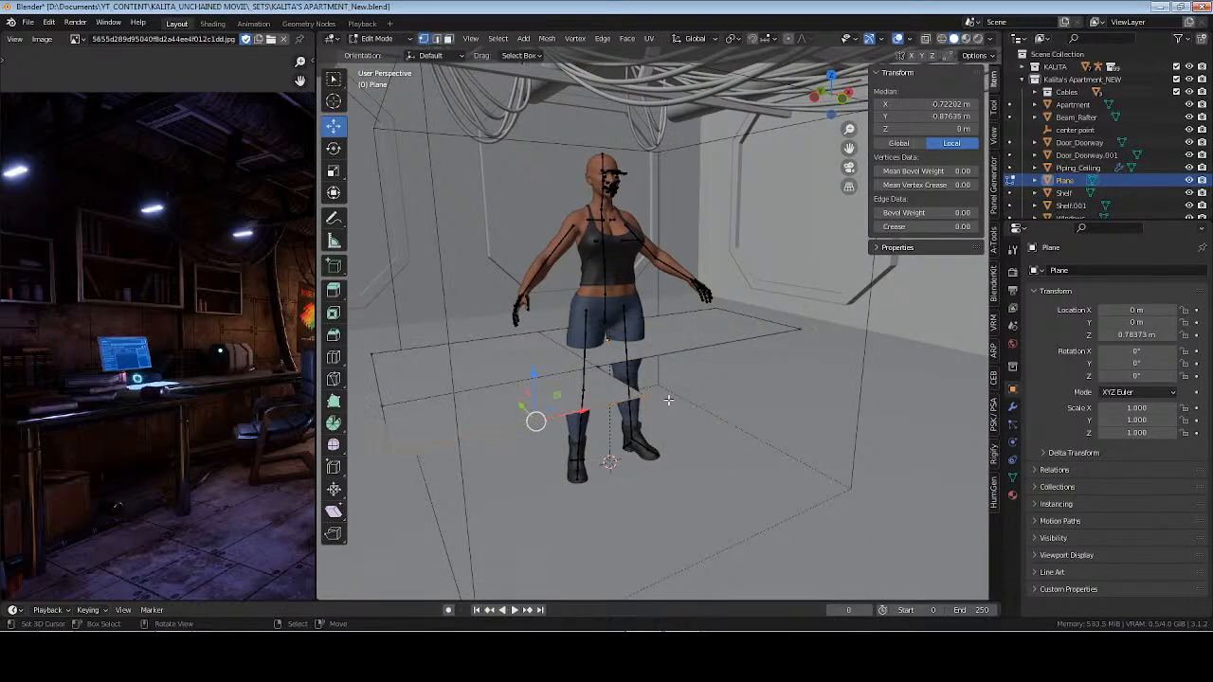
{"action": "key", "text": "a"}
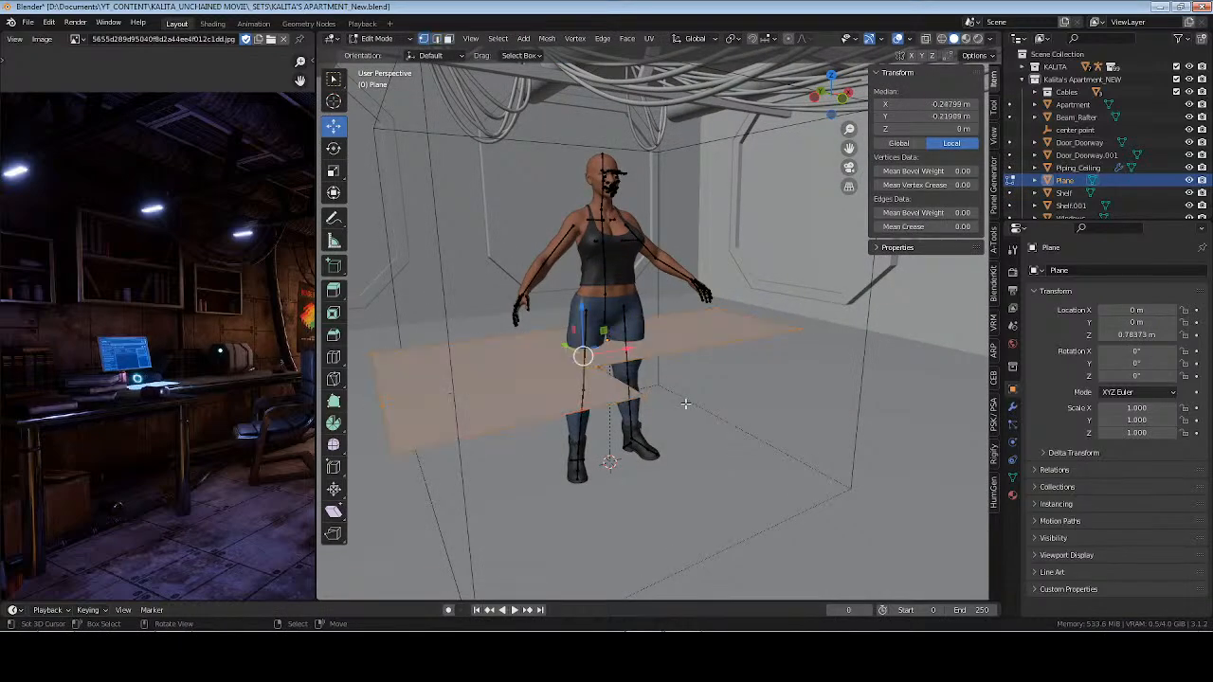
{"action": "left_click", "coordinate": [603, 369]}
{"action": "left_click", "coordinate": [645, 395], "text": "shift"}
{"action": "left_click", "coordinate": [394, 448], "text": "shift"}
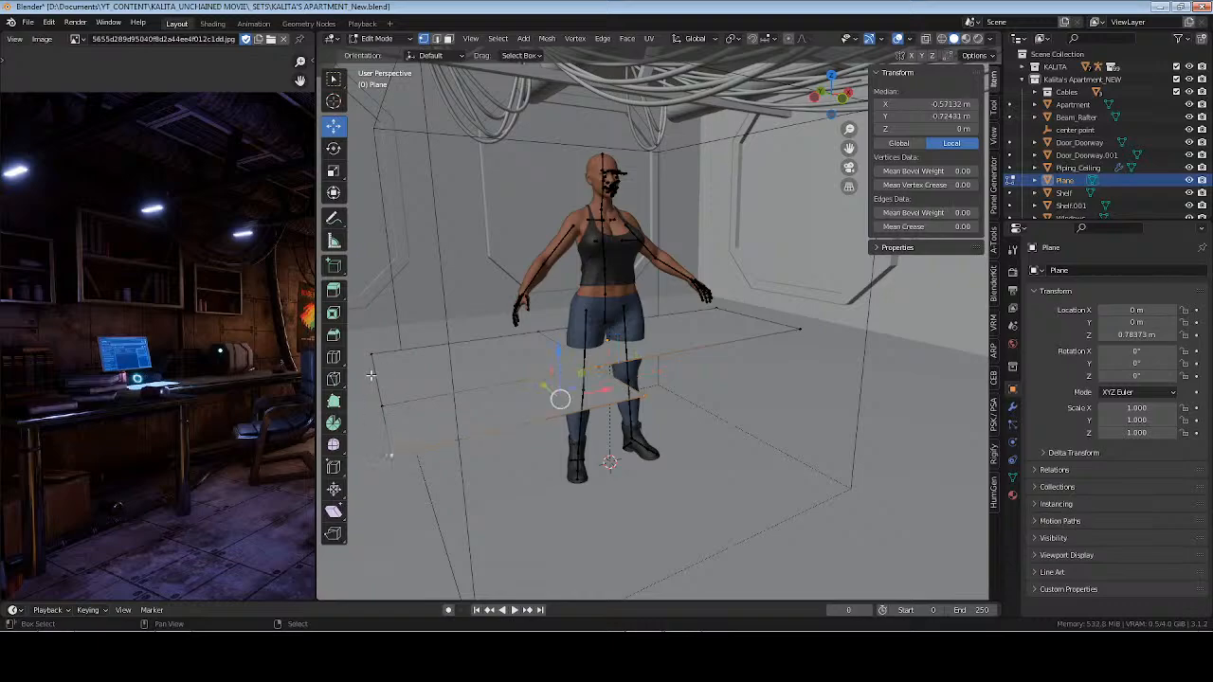
{"action": "left_click", "coordinate": [371, 359], "text": "shift"}
{"action": "left_click", "coordinate": [717, 301], "text": "shift"}
{"action": "left_click", "coordinate": [799, 330], "text": "shift"}
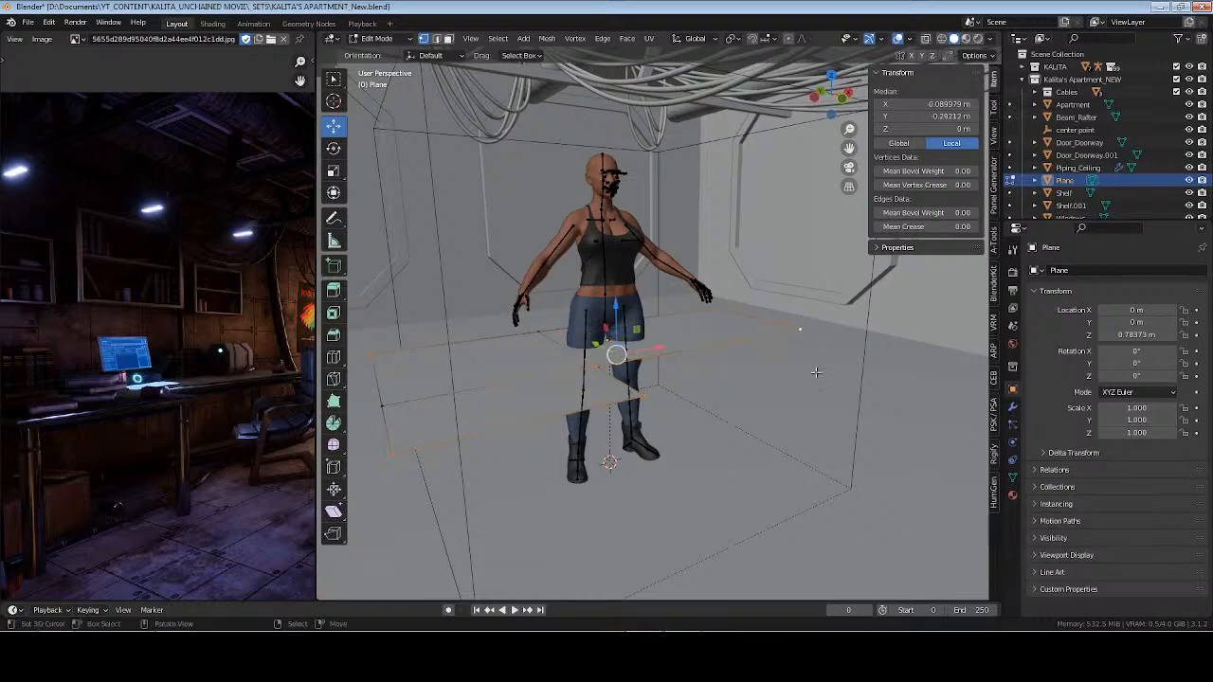
{"action": "key", "text": "ctrl+shift+b"}
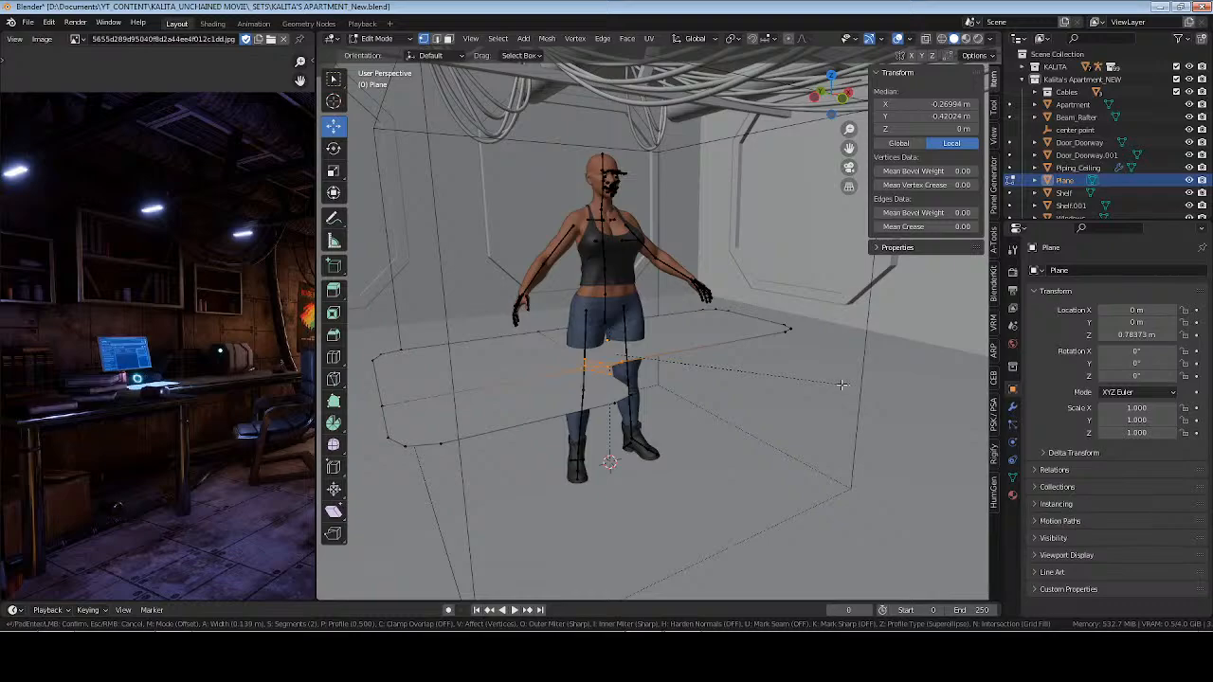
{"action": "left_click", "coordinate": [792, 381]}
{"action": "key", "text": "Tab"}
Apply the plane's transform and add a Solidify modifier to it
{"action": "middle_click_drag", "start_coordinate": [792, 381], "coordinate": [702, 391]}
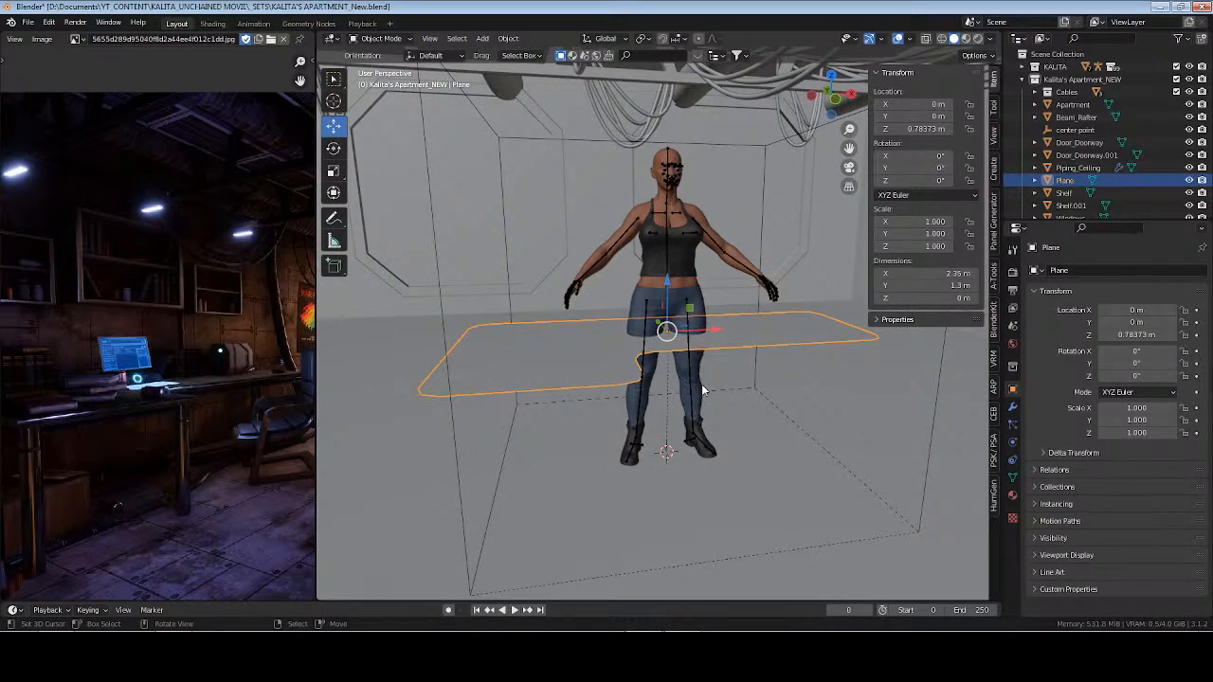
{"action": "key", "text": "ctrl+a"}
{"action": "left_click", "coordinate": [706, 385]}
{"action": "left_click", "coordinate": [1012, 406]}
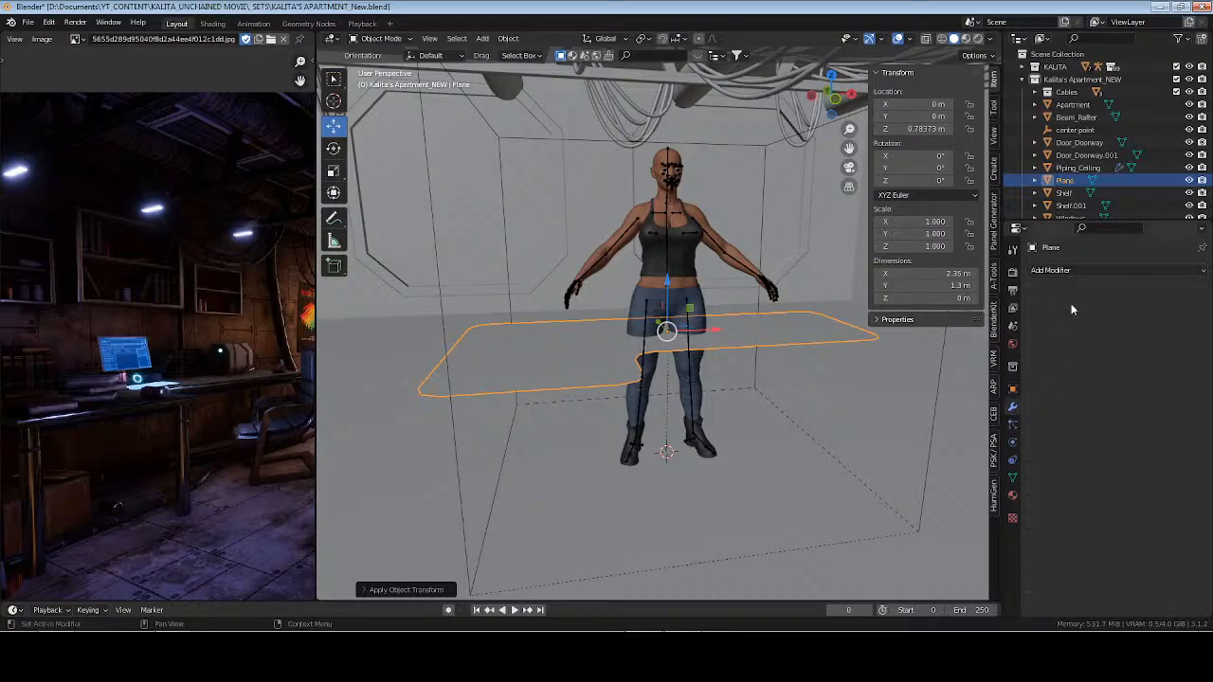
{"action": "left_click", "coordinate": [1070, 271]}
{"action": "left_click", "coordinate": [952, 486]}
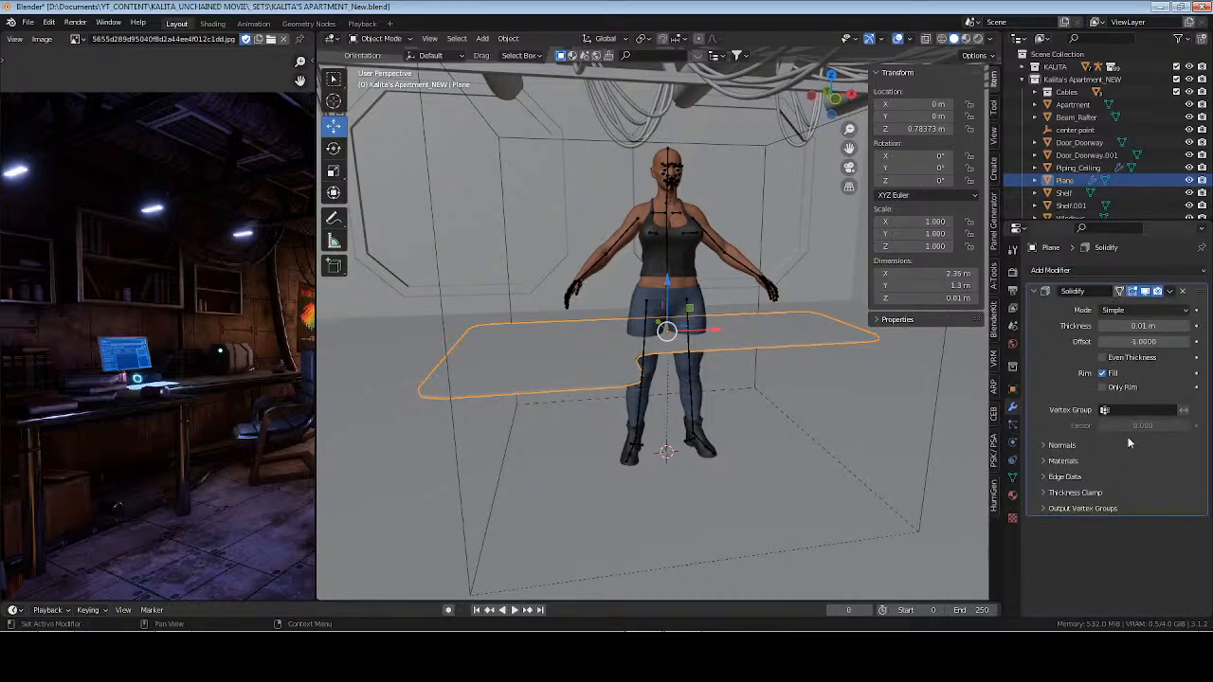
Set the Solidify thickness to 0.06 m and apply the modifier
{"action": "left_click", "coordinate": [1141, 325]}
{"action": "key", "text": "Return"}
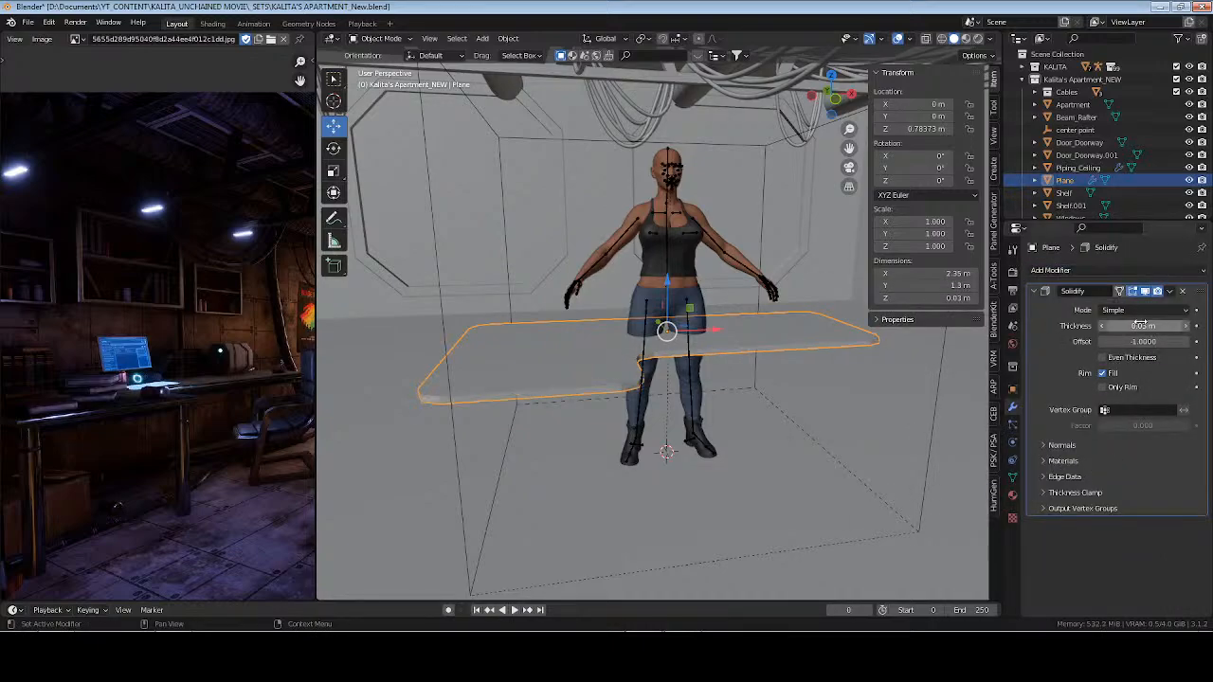
{"action": "left_click", "coordinate": [1142, 325]}
{"action": "type", "text": ".06"}
{"action": "key", "text": "Return"}
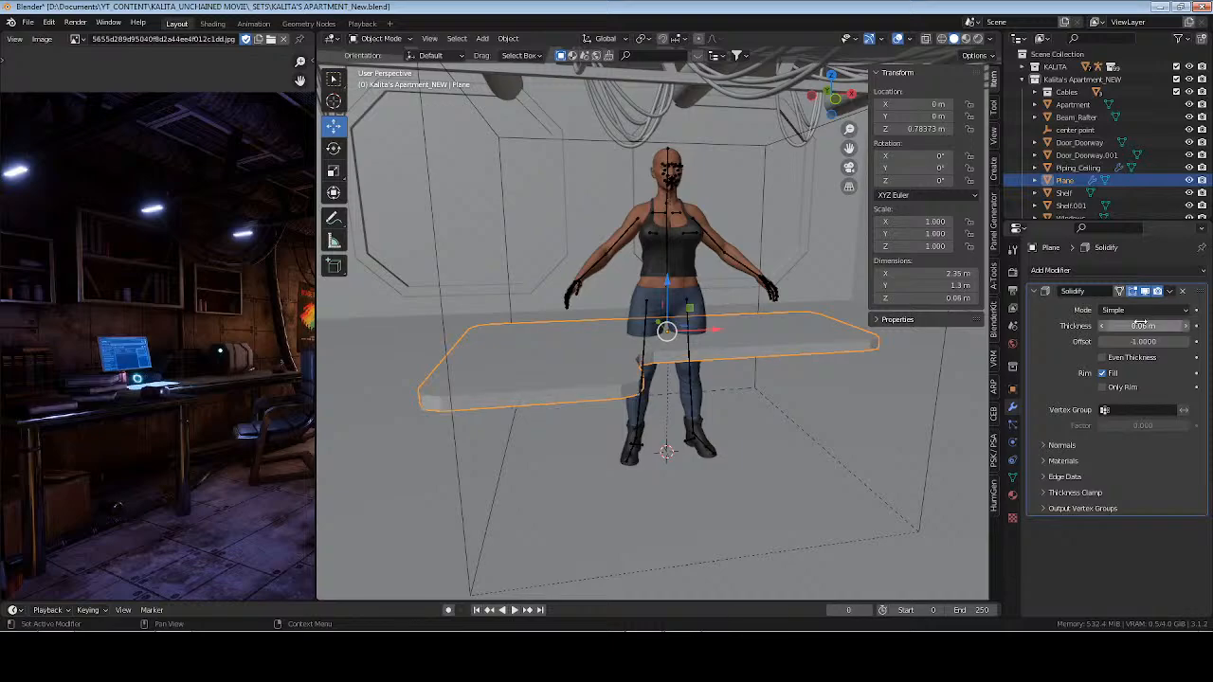
{"action": "key", "text": "ctrl+a"}
{"action": "middle_click_drag", "start_coordinate": [716, 359], "coordinate": [666, 364], "text": "shift"}
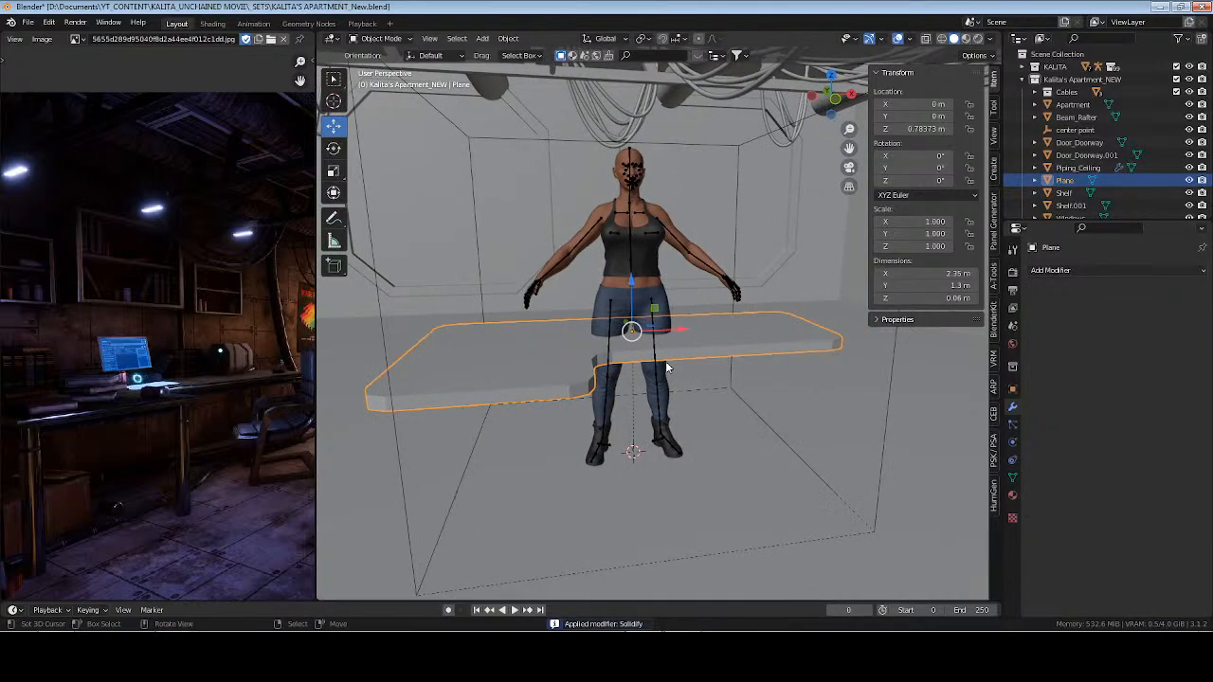
{"action": "left_click", "coordinate": [1095, 273]}
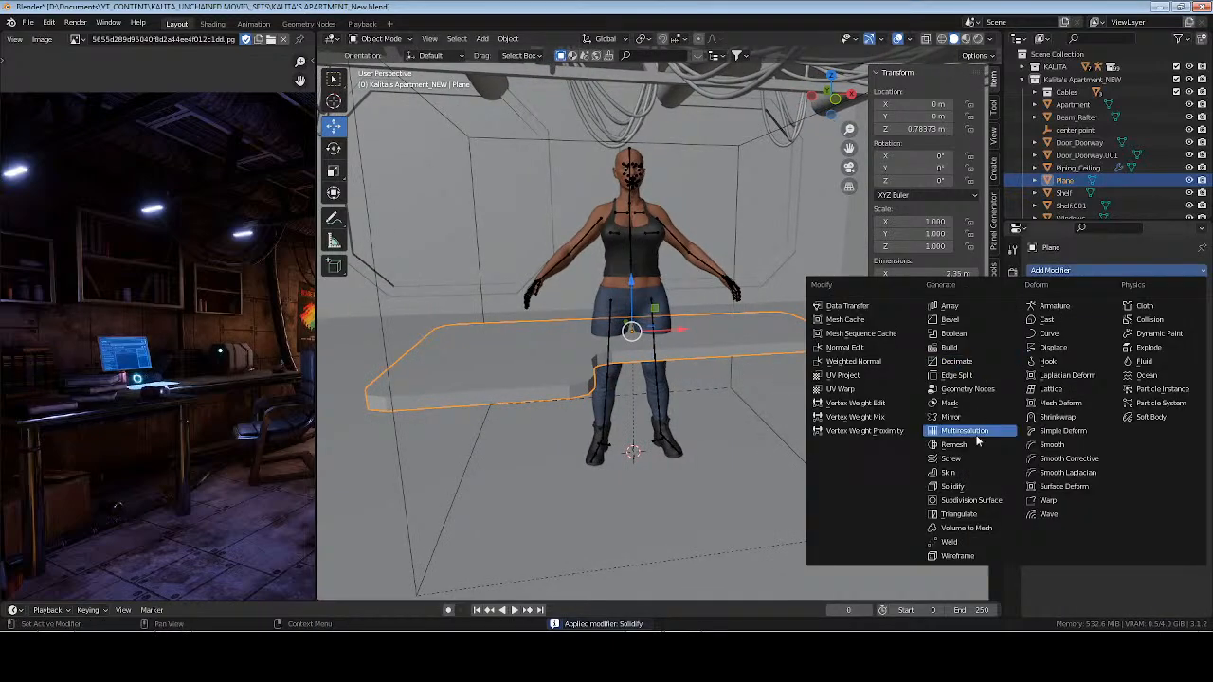
{"action": "left_click", "coordinate": [973, 491]}
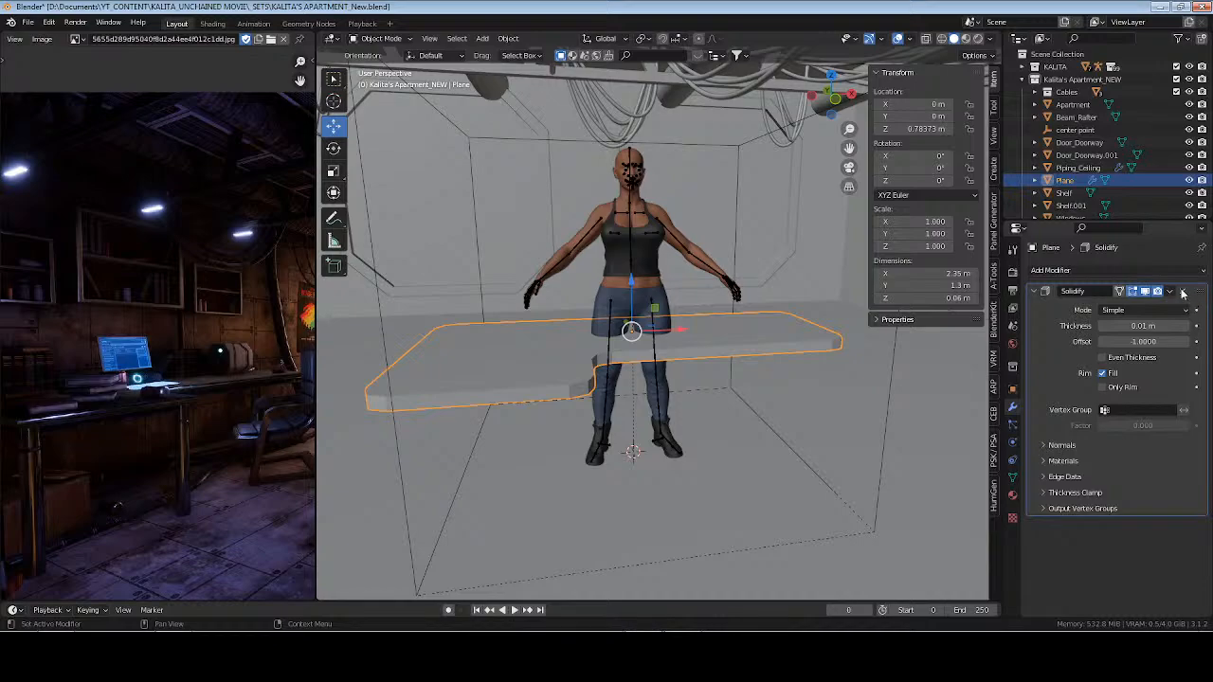
{"action": "left_click", "coordinate": [1181, 290]}
{"action": "left_click", "coordinate": [1090, 270]}
{"action": "left_click", "coordinate": [976, 500]}
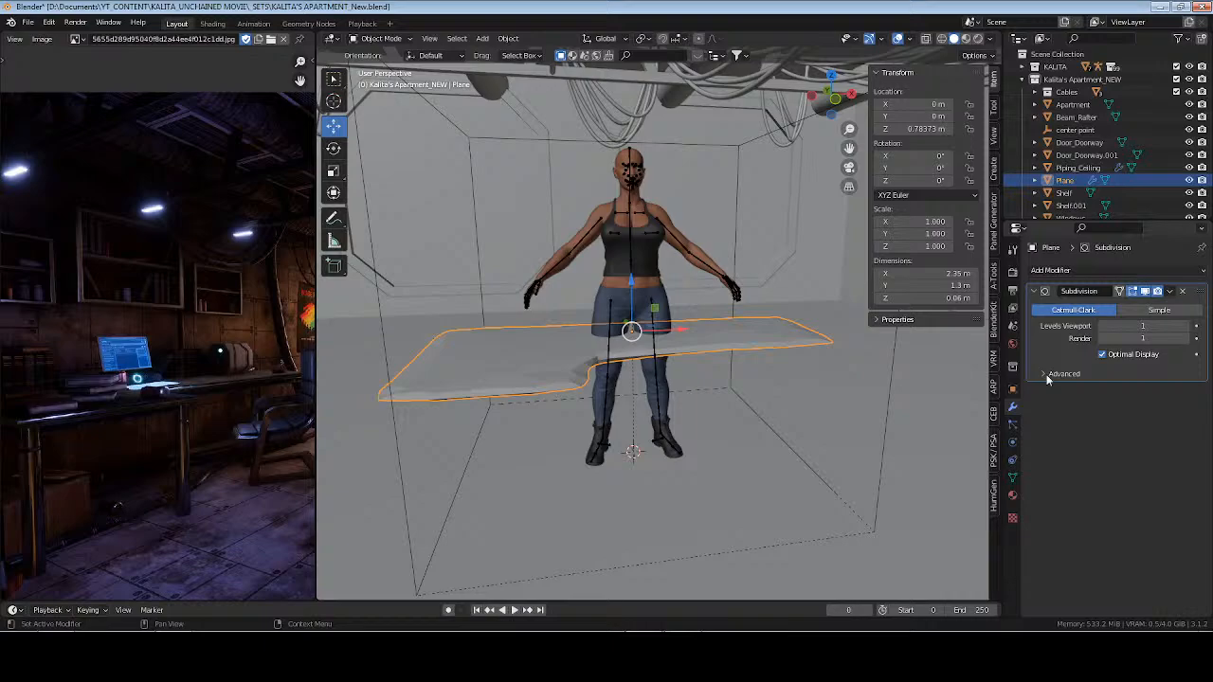
{"action": "left_click", "coordinate": [1183, 291]}
Save the file and give the tabletop smooth shading with Auto Smooth at 30°
{"action": "key", "text": "ctrl+s"}
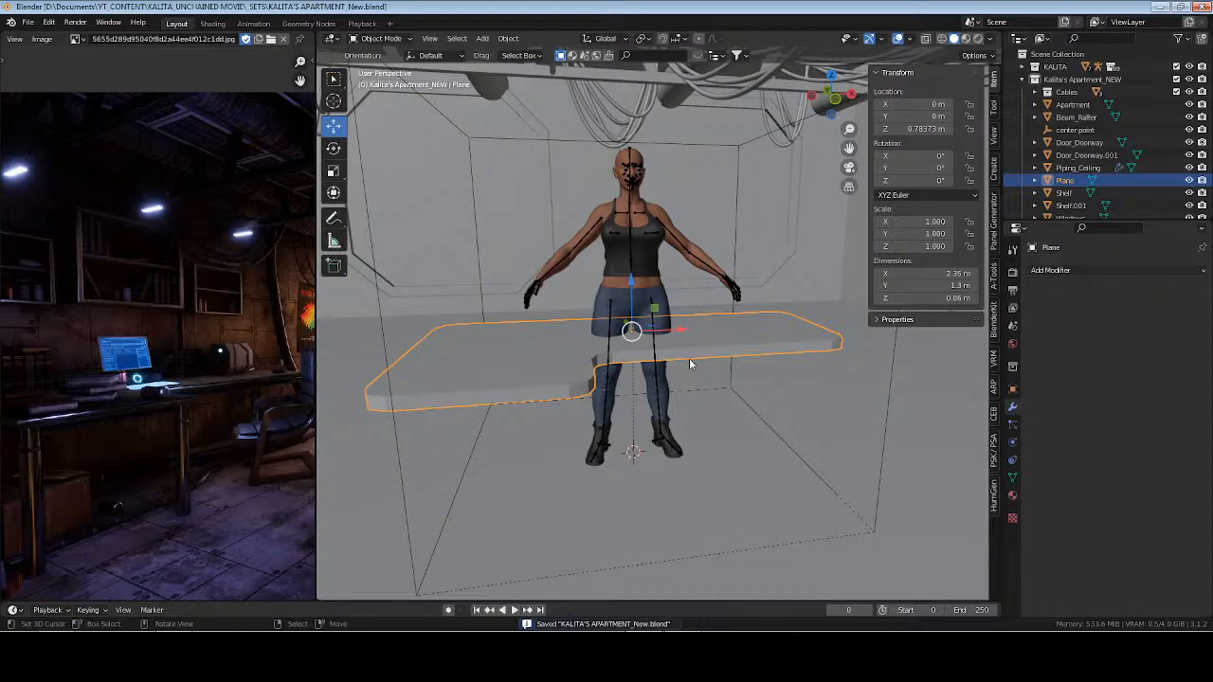
{"action": "mouse_move", "coordinate": [711, 357]}
{"action": "middle_mouse_down"}
{"action": "mouse_move", "coordinate": [714, 401]}
{"action": "mouse_move", "coordinate": [761, 408]}
{"action": "mouse_move", "coordinate": [667, 401]}
{"action": "mouse_move", "coordinate": [703, 428]}
{"action": "middle_mouse_up"}
{"action": "scroll", "coordinate": [668, 401], "scroll_direction": "up", "scroll_amount": 3}
{"action": "right_click", "coordinate": [668, 401]}
{"action": "left_click", "coordinate": [668, 401]}
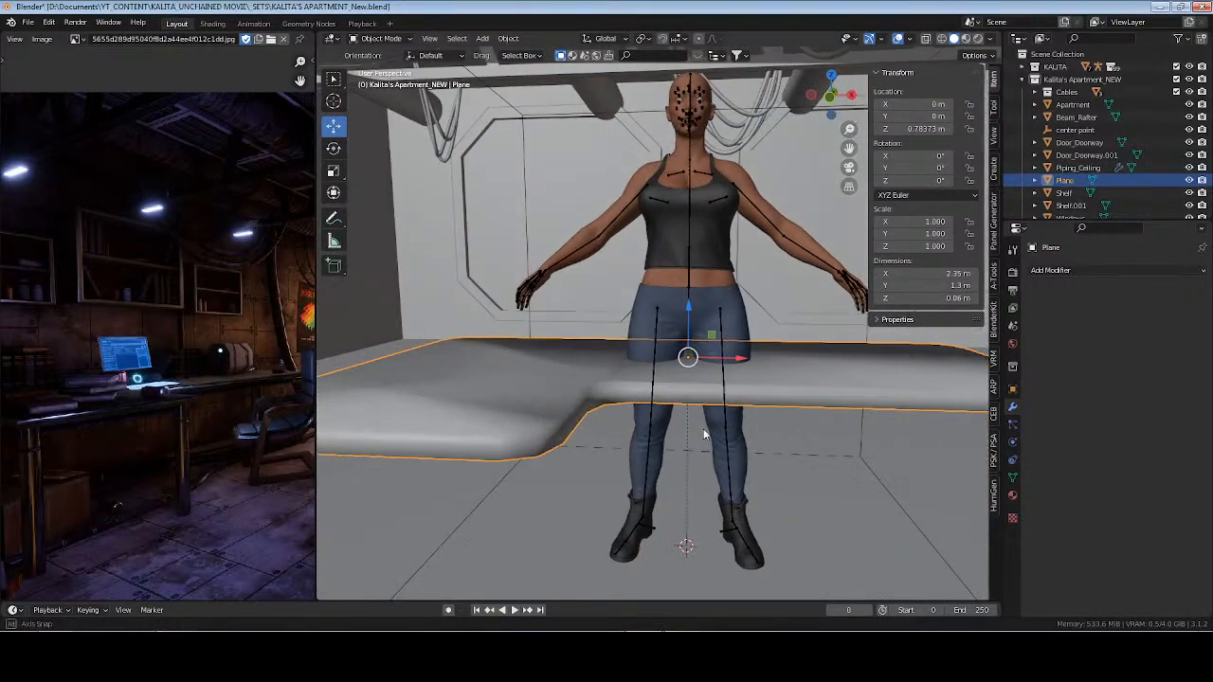
{"action": "left_click", "coordinate": [1013, 479]}
{"action": "left_click", "coordinate": [1100, 412]}
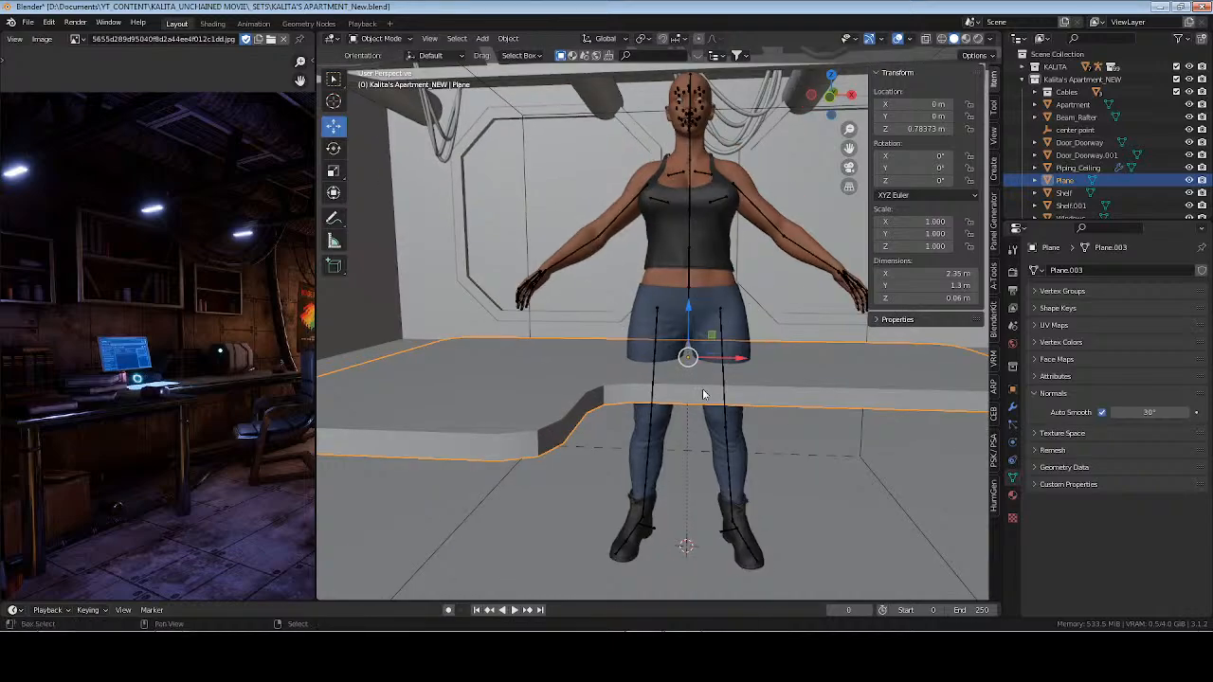
Snap the 3D cursor to the tabletop and rename the object Desk
{"action": "mouse_move", "coordinate": [735, 403]}
{"action": "middle_mouse_down"}
{"action": "mouse_move", "coordinate": [763, 360]}
{"action": "mouse_move", "coordinate": [729, 387]}
{"action": "mouse_move", "coordinate": [679, 341]}
{"action": "middle_mouse_up"}
{"action": "scroll", "coordinate": [737, 370], "scroll_direction": "down", "scroll_amount": 4}
{"action": "key", "text": "shift+s"}
{"action": "left_click", "coordinate": [718, 456]}
{"action": "key", "text": "F2"}
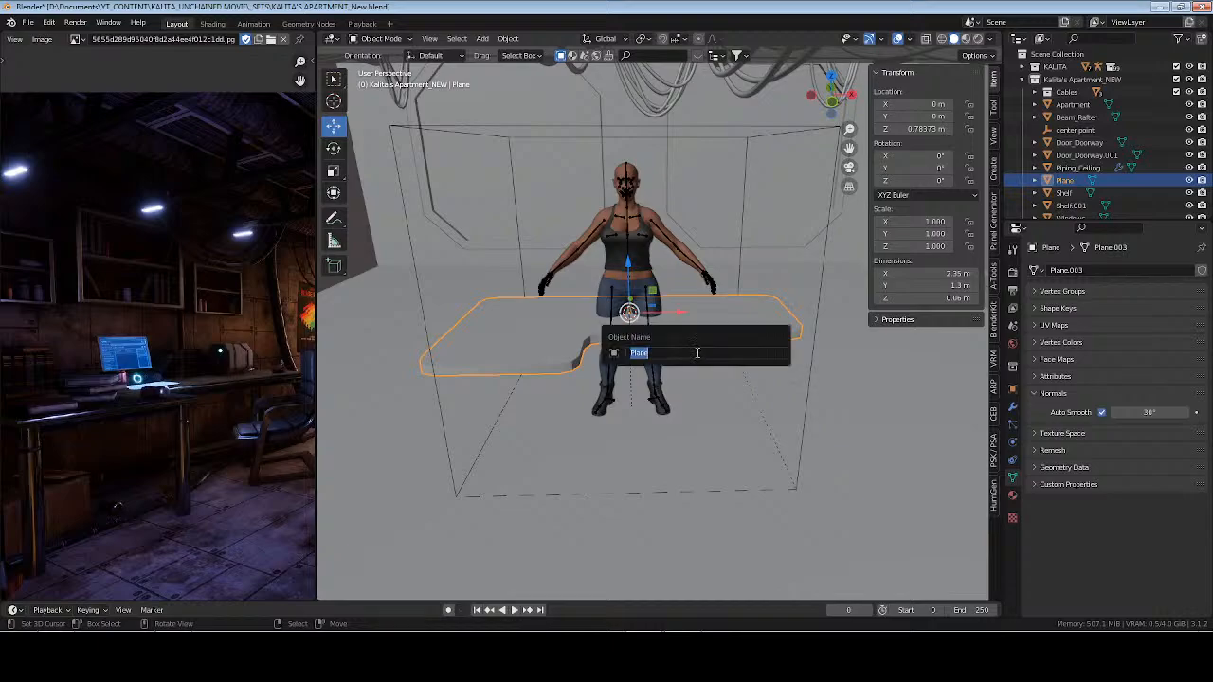
{"action": "type", "text": "Desk"}
{"action": "key", "text": "Return"}
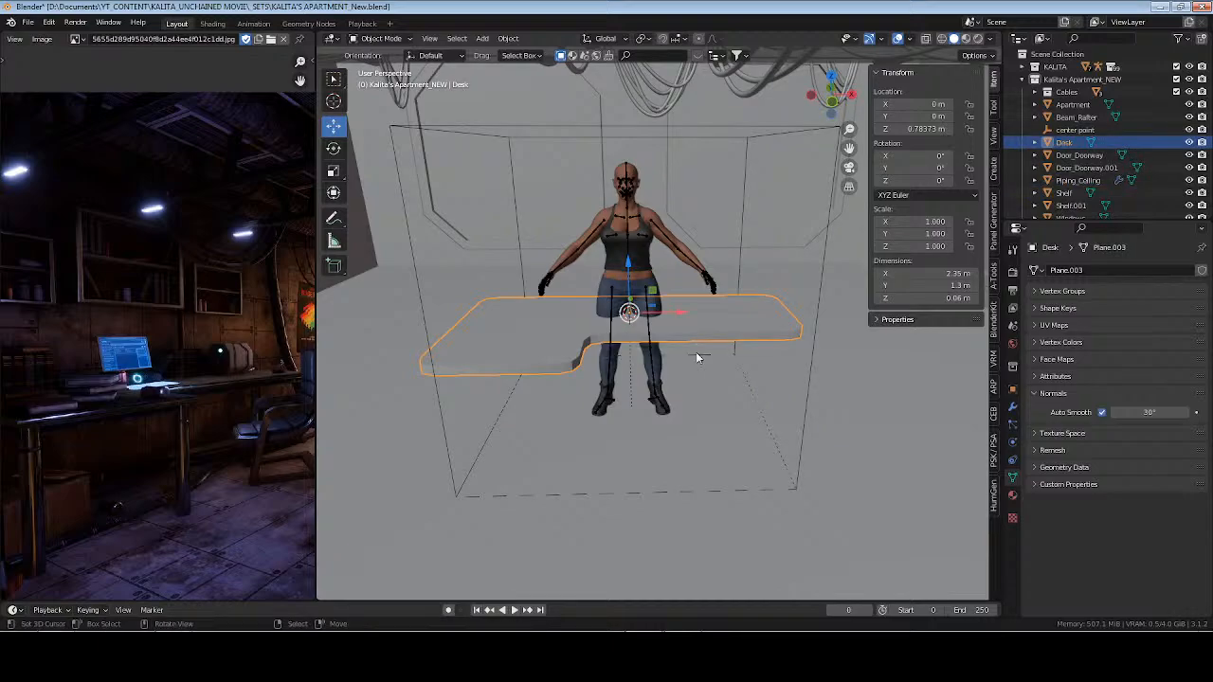
Add a mesh circle at the 3D cursor and scale it to 0.076, about 0.15 m in diameter
{"action": "key", "text": "shift+a"}
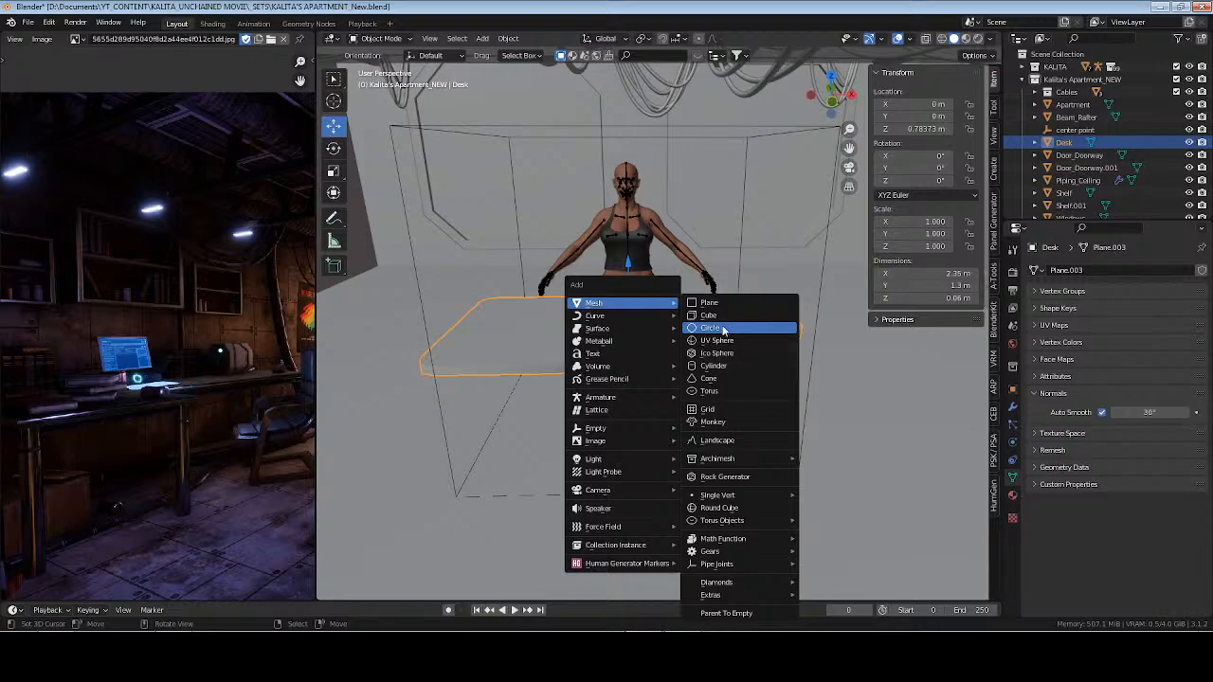
{"action": "left_click", "coordinate": [722, 329]}
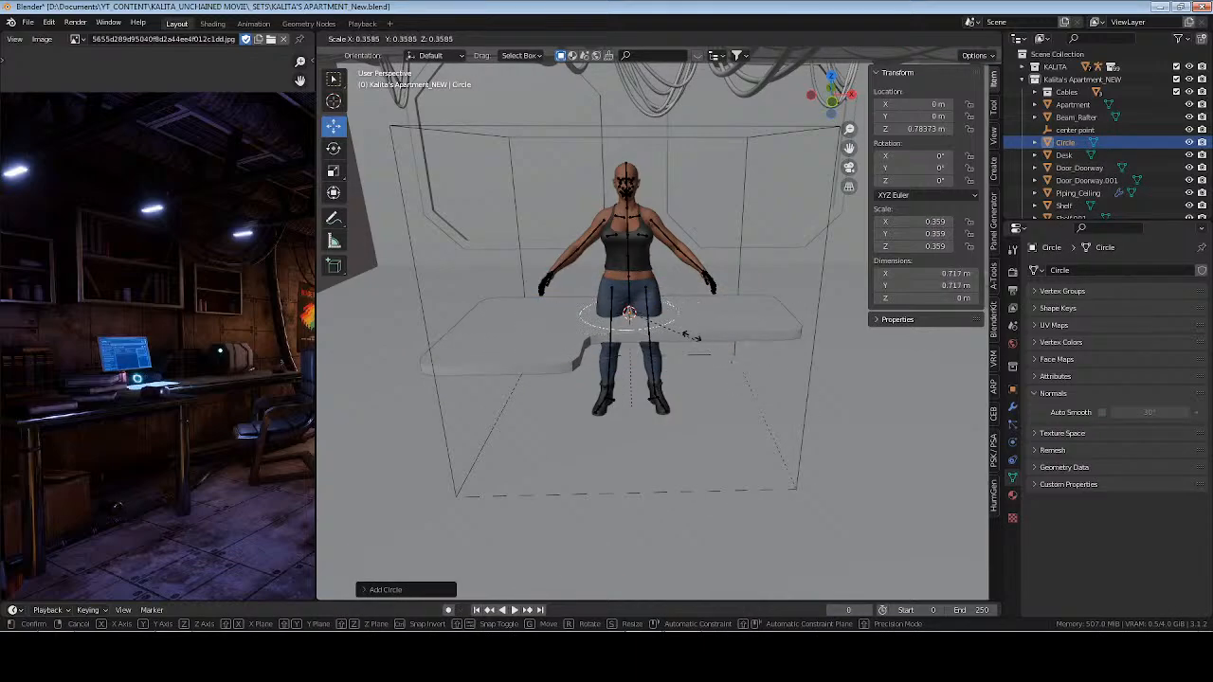
{"action": "left_click", "coordinate": [631, 308]}
{"action": "middle_click_drag", "start_coordinate": [630, 308], "coordinate": [737, 362]}
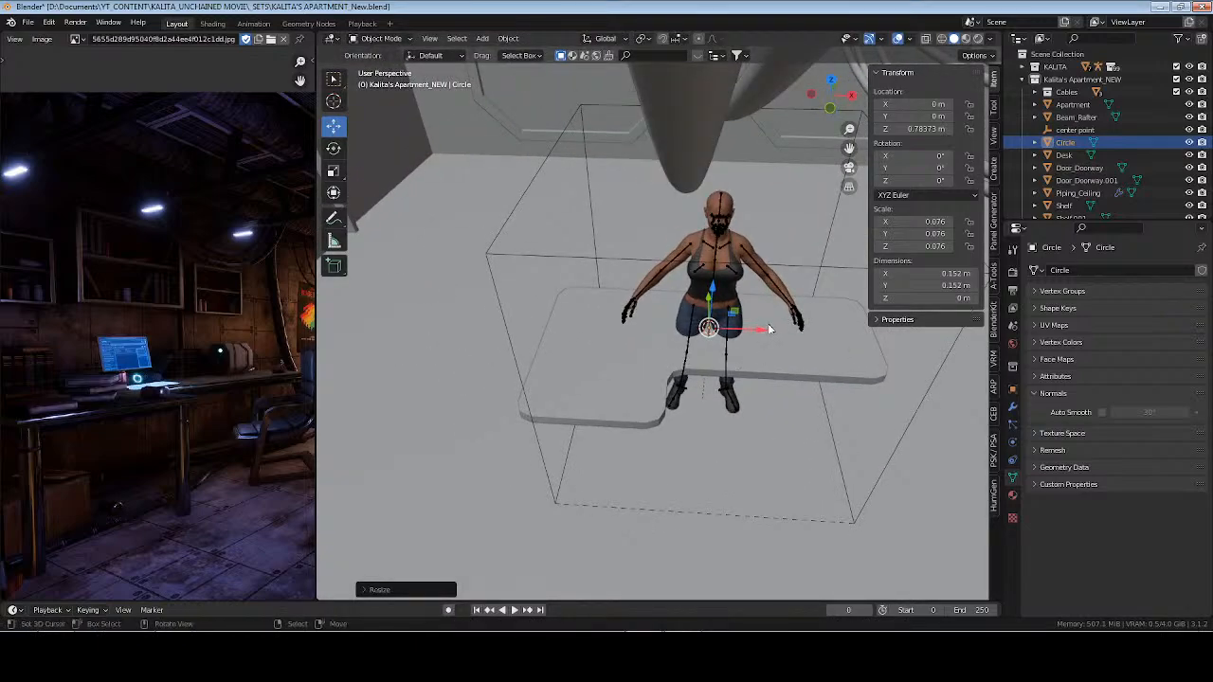
Move the circle to the desk's back corner on the negative X side, at about X -0.99 m and Y 0.26 m
{"action": "left_click_drag", "start_coordinate": [766, 334], "coordinate": [622, 329]}
{"action": "key", "text": "KP_Decimal"}
{"action": "scroll", "coordinate": [801, 379], "scroll_direction": "down", "scroll_amount": 5}
{"action": "middle_click_drag", "start_coordinate": [807, 391], "coordinate": [691, 369]}
{"action": "scroll", "coordinate": [712, 327], "scroll_direction": "down", "scroll_amount": 3}
{"action": "middle_click_drag", "start_coordinate": [739, 326], "coordinate": [677, 343], "text": "shift"}
{"action": "left_click_drag", "start_coordinate": [658, 335], "coordinate": [659, 335]}
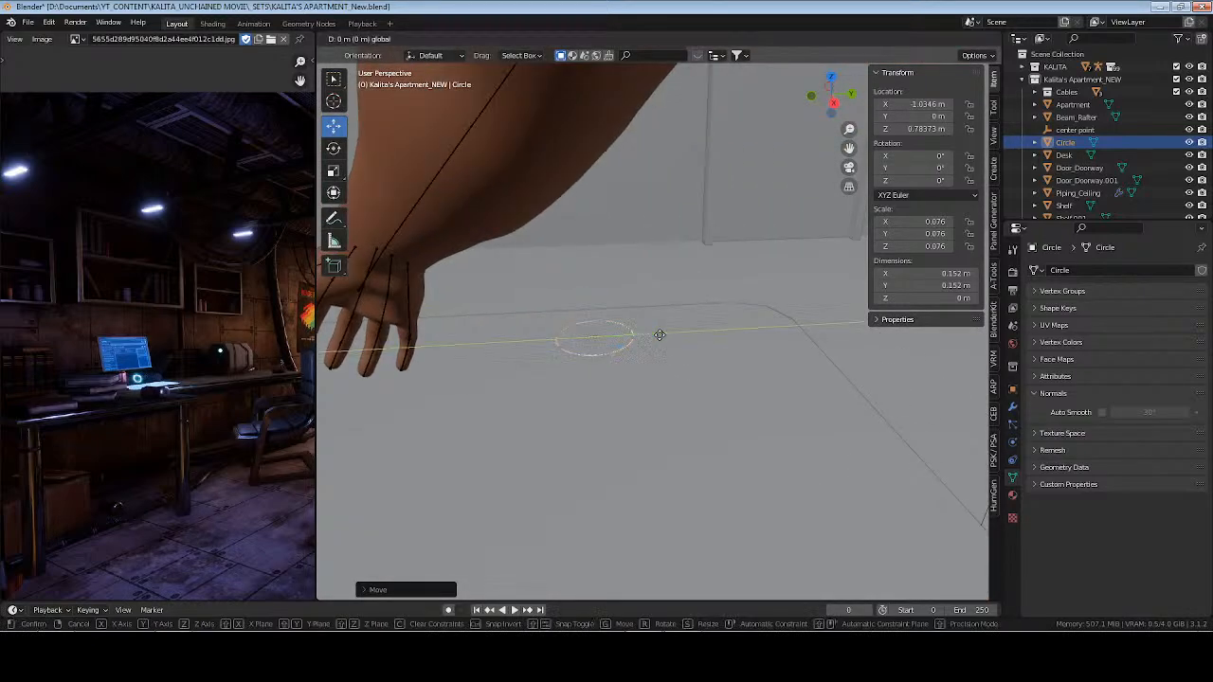
{"action": "mouse_move", "coordinate": [778, 324]}
{"action": "left_mouse_down"}
{"action": "mouse_move", "coordinate": [764, 328]}
{"action": "mouse_move", "coordinate": [772, 334]}
{"action": "left_mouse_up"}
{"action": "middle_click_drag", "start_coordinate": [649, 353], "coordinate": [748, 389]}
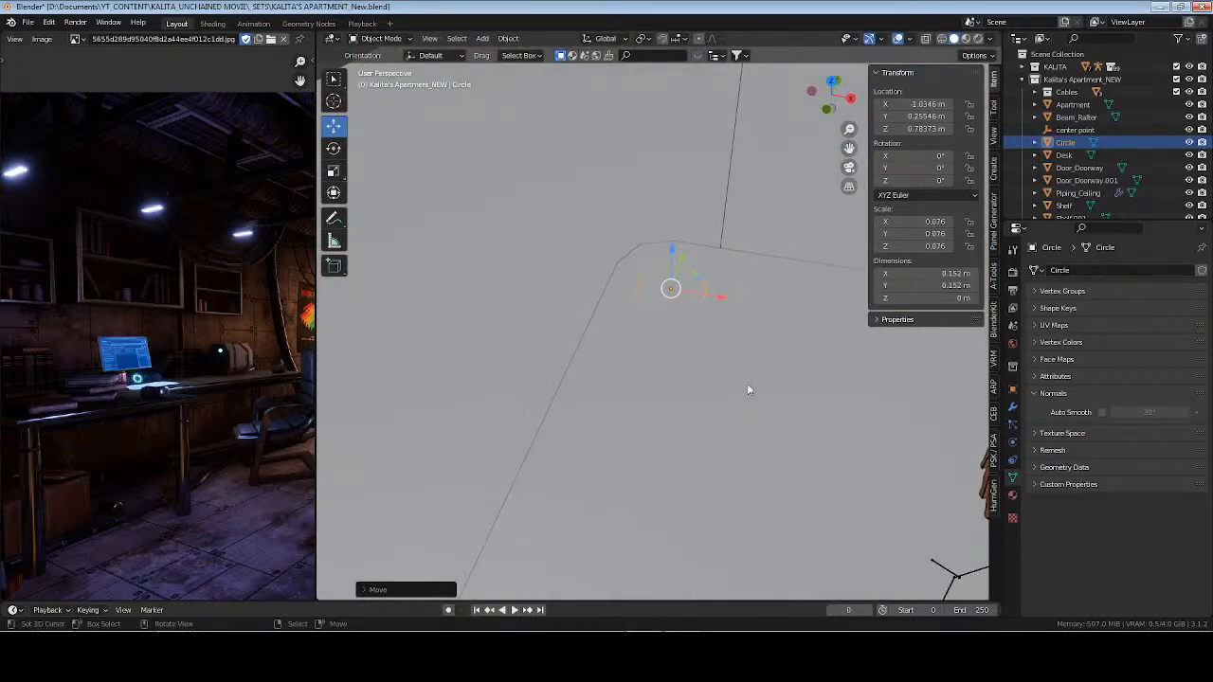
{"action": "left_click_drag", "start_coordinate": [727, 301], "coordinate": [743, 303]}
Lower the circle to the underside of the tabletop, at about Z 0.724 m
{"action": "middle_click_drag", "start_coordinate": [744, 353], "coordinate": [755, 251]}
{"action": "left_click_drag", "start_coordinate": [650, 293], "coordinate": [649, 302]}
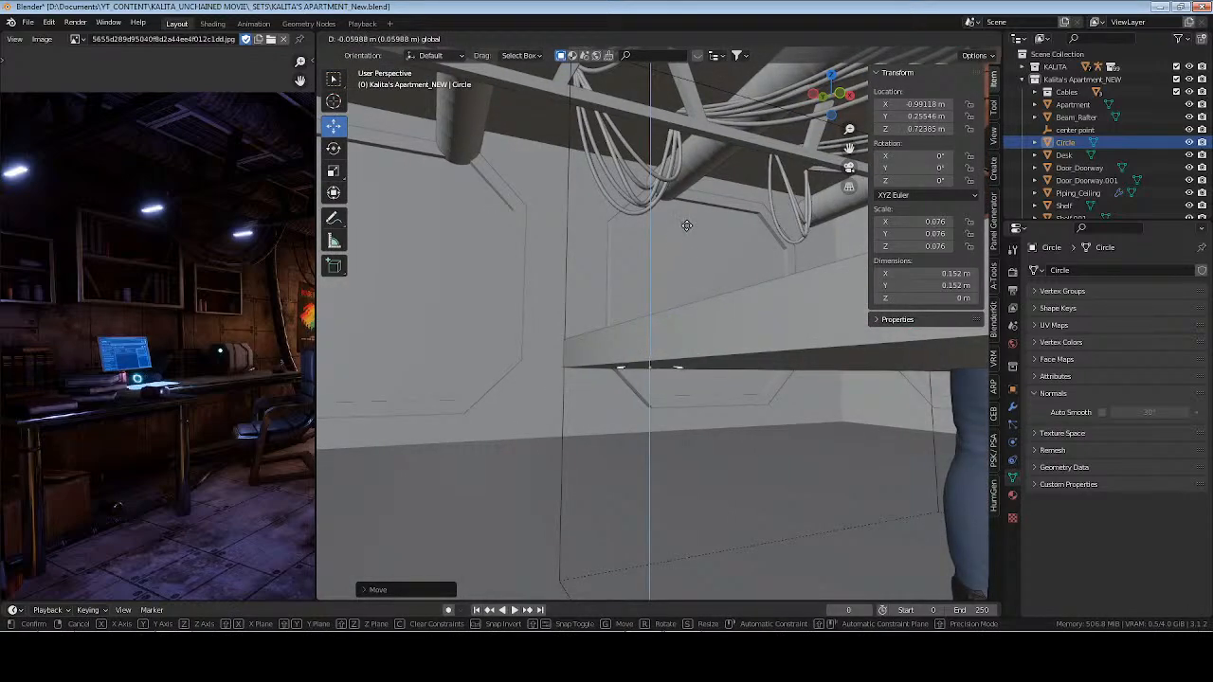
{"action": "left_click_drag", "start_coordinate": [687, 225], "coordinate": [687, 229]}
{"action": "scroll", "coordinate": [654, 293], "scroll_direction": "down", "scroll_amount": 2}
Extrude the circle straight down to the floor to form a desk leg about 0.726 m tall
{"action": "key", "text": "Tab"}
{"action": "middle_click_drag", "start_coordinate": [706, 353], "coordinate": [700, 325], "text": "shift"}
{"action": "key", "text": "e"}
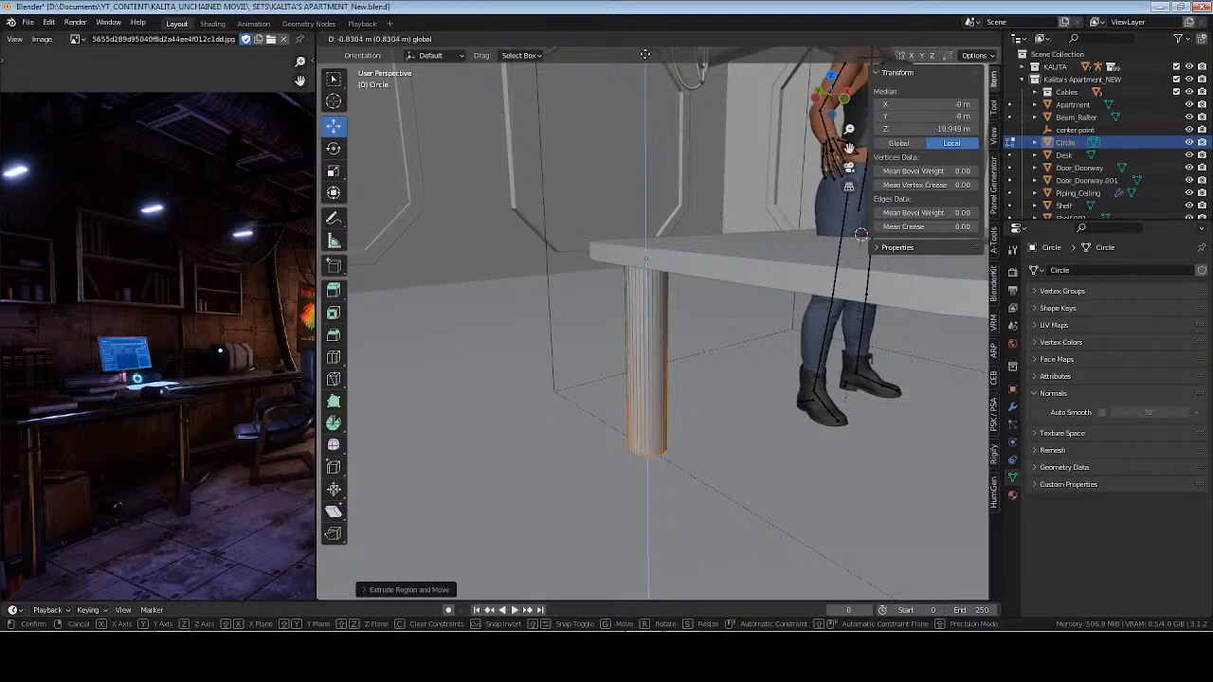
{"action": "left_click", "coordinate": [648, 135]}
{"action": "key", "text": "Tab"}
Shade the leg smooth and thin it in X and Y only, to about 0.073 m in diameter
{"action": "middle_click_drag", "start_coordinate": [654, 311], "coordinate": [729, 360]}
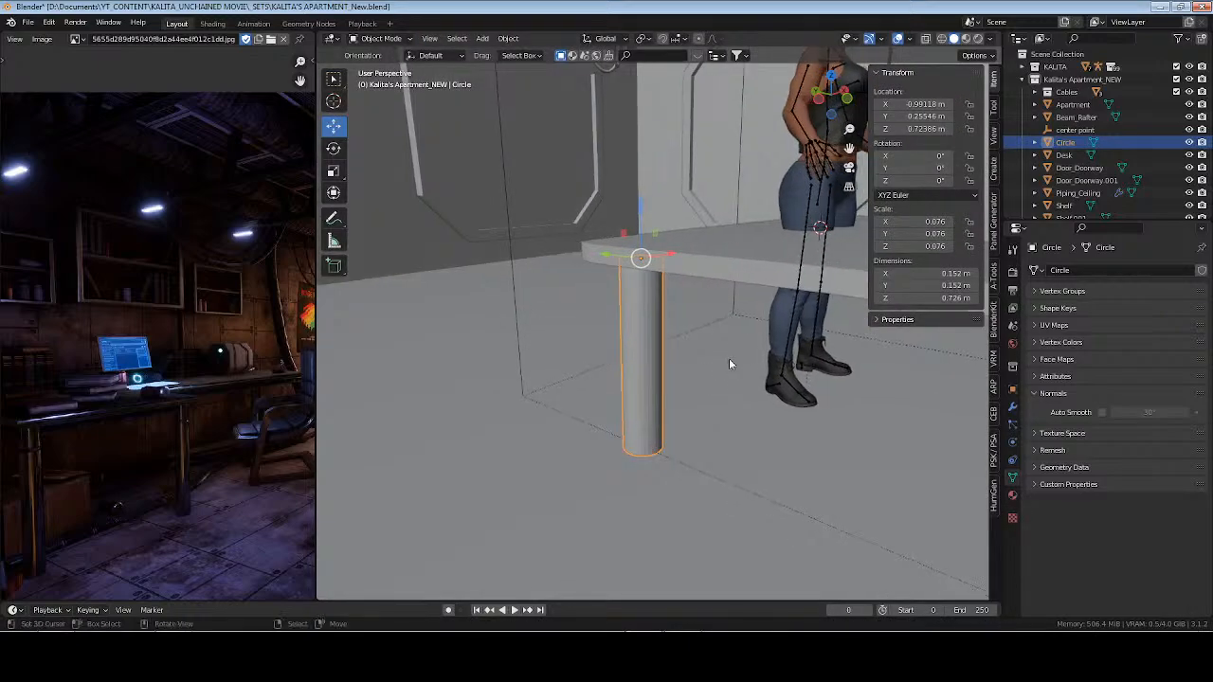
{"action": "right_click", "coordinate": [729, 363]}
{"action": "left_click", "coordinate": [729, 360]}
{"action": "key", "text": "s"}
{"action": "key", "text": "shift+z"}
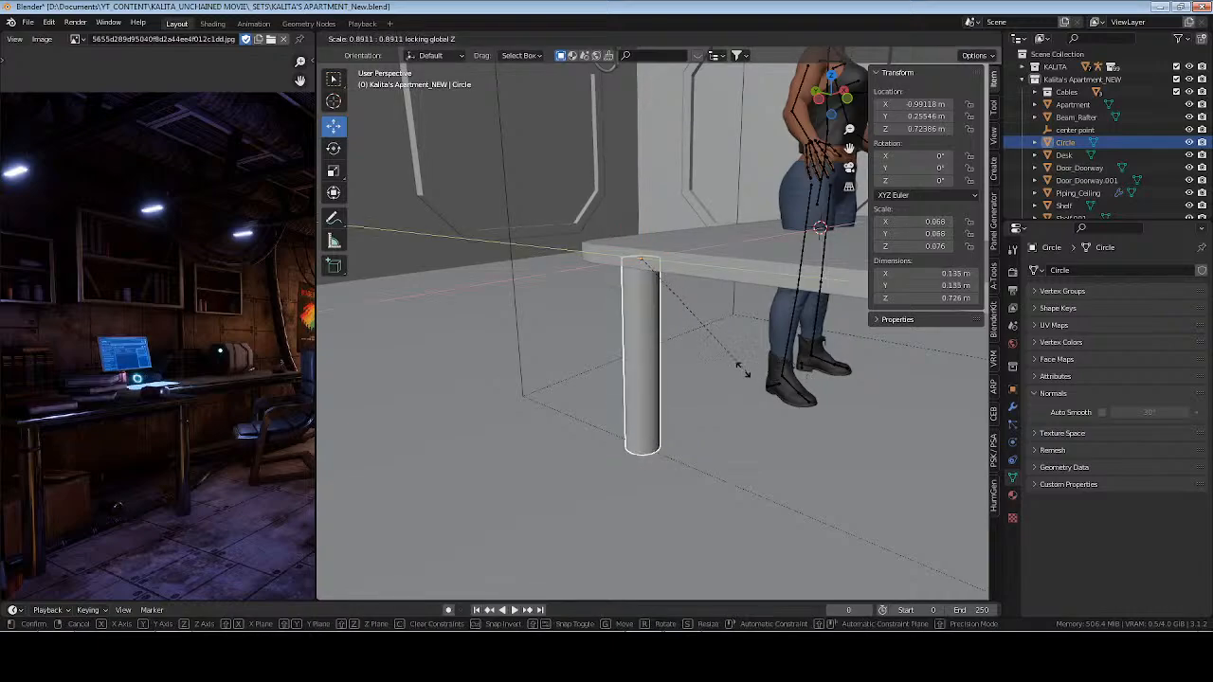
{"action": "left_click", "coordinate": [716, 289]}
Save the file and apply the leg's scale
{"action": "middle_click_drag", "start_coordinate": [717, 289], "coordinate": [755, 296]}
{"action": "scroll", "coordinate": [656, 291], "scroll_direction": "down", "scroll_amount": 2}
{"action": "key", "text": "ctrl+s"}
{"action": "middle_click_drag", "start_coordinate": [843, 336], "coordinate": [711, 342], "text": "shift"}
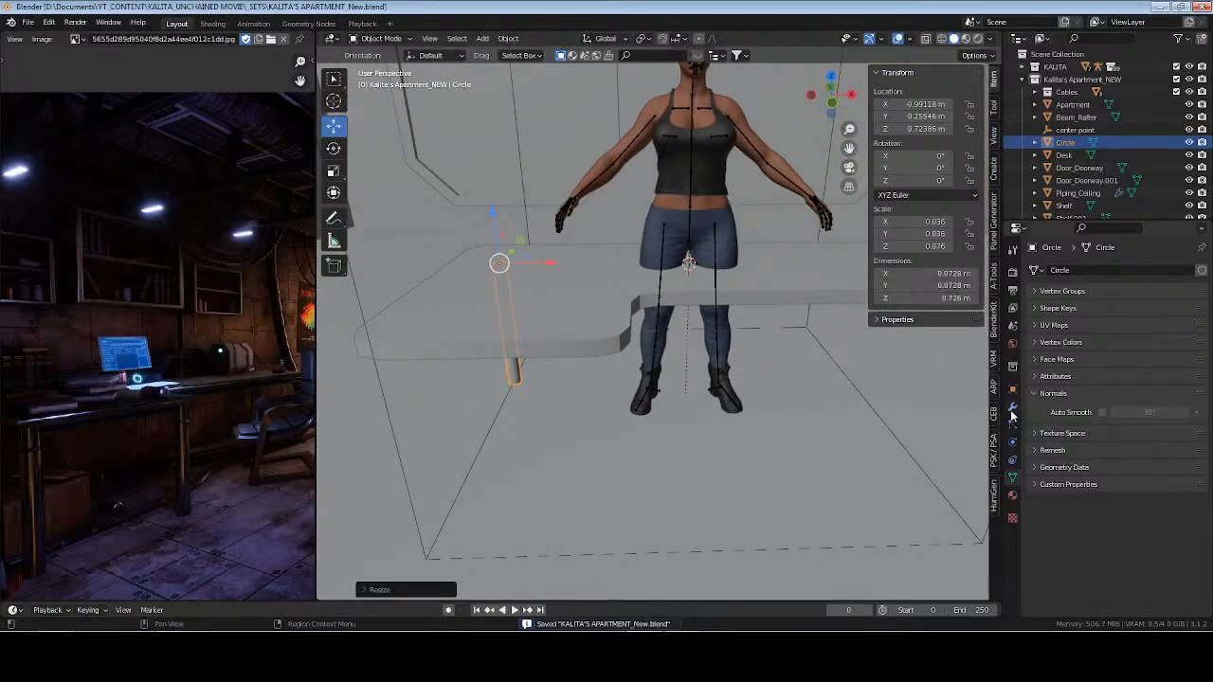
{"action": "key", "text": "ctrl+a"}
{"action": "left_click", "coordinate": [600, 205]}
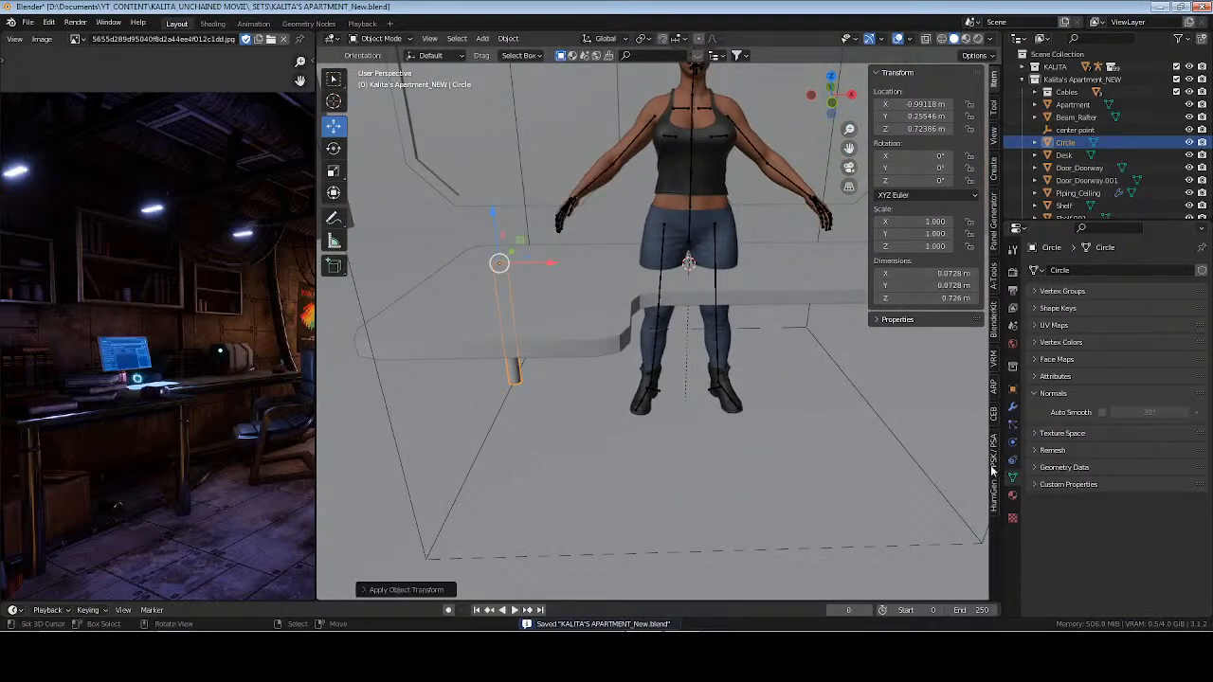
Add a Mirror modifier on the X axis to the leg, using Desk as the mirror object
{"action": "left_click", "coordinate": [1012, 408]}
{"action": "left_click", "coordinate": [1076, 272]}
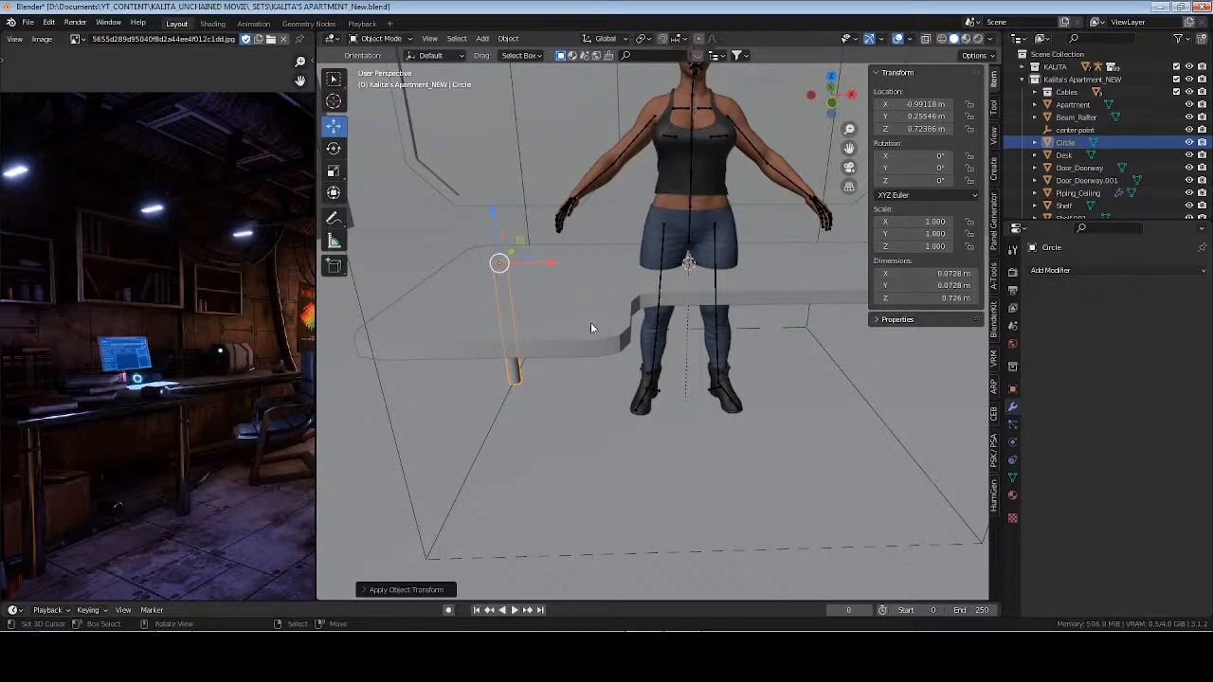
{"action": "left_click", "coordinate": [1093, 270]}
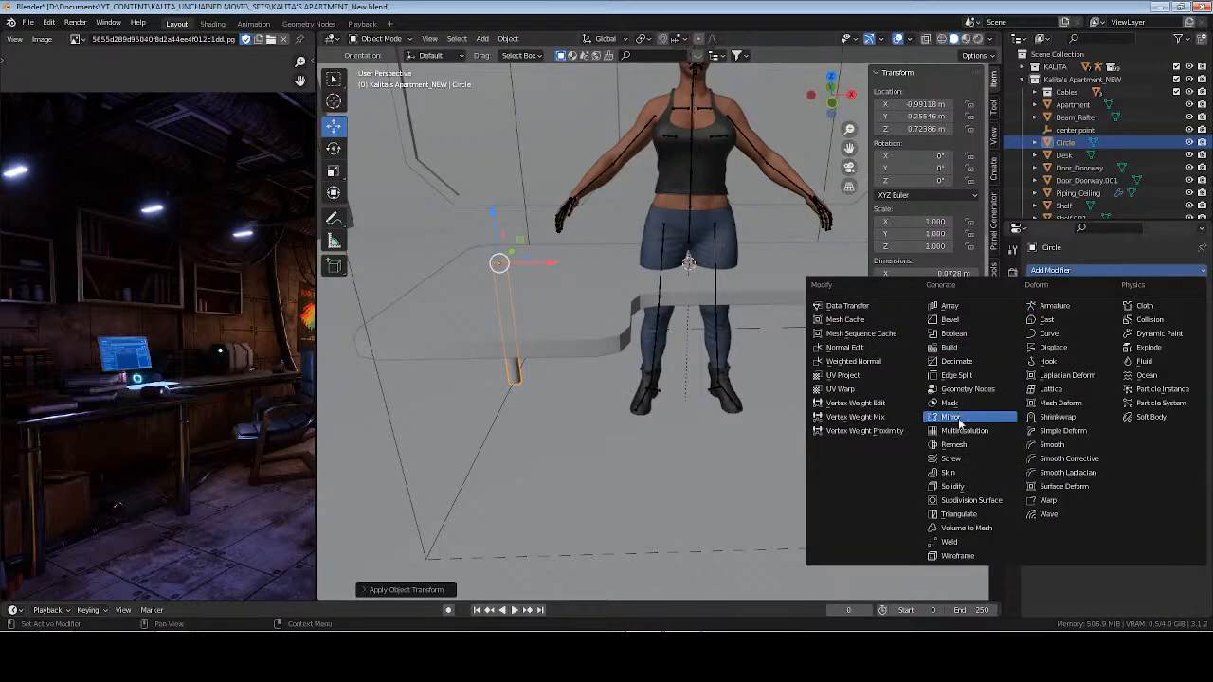
{"action": "left_click", "coordinate": [962, 415]}
{"action": "left_click", "coordinate": [1182, 358]}
{"action": "left_click", "coordinate": [773, 305]}
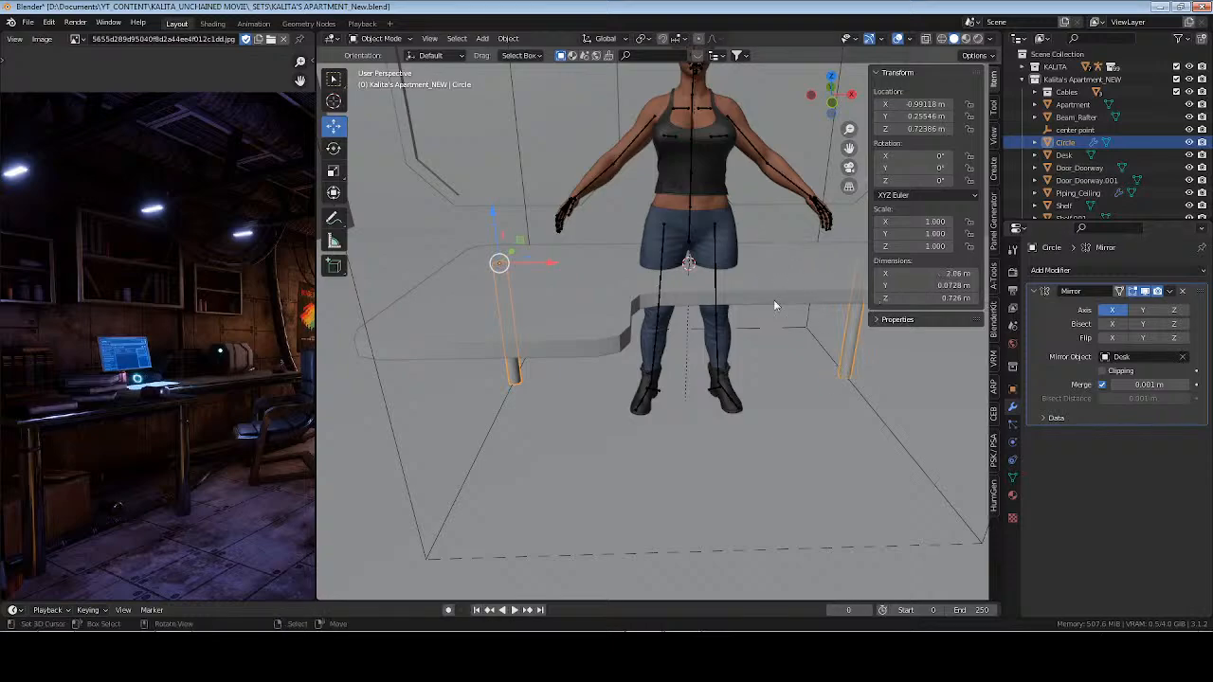
{"action": "middle_click_drag", "start_coordinate": [786, 302], "coordinate": [494, 274], "text": "shift"}
Try mirroring the legs across the Y axis as well, and turn that axis off again
{"action": "left_click", "coordinate": [1143, 309]}
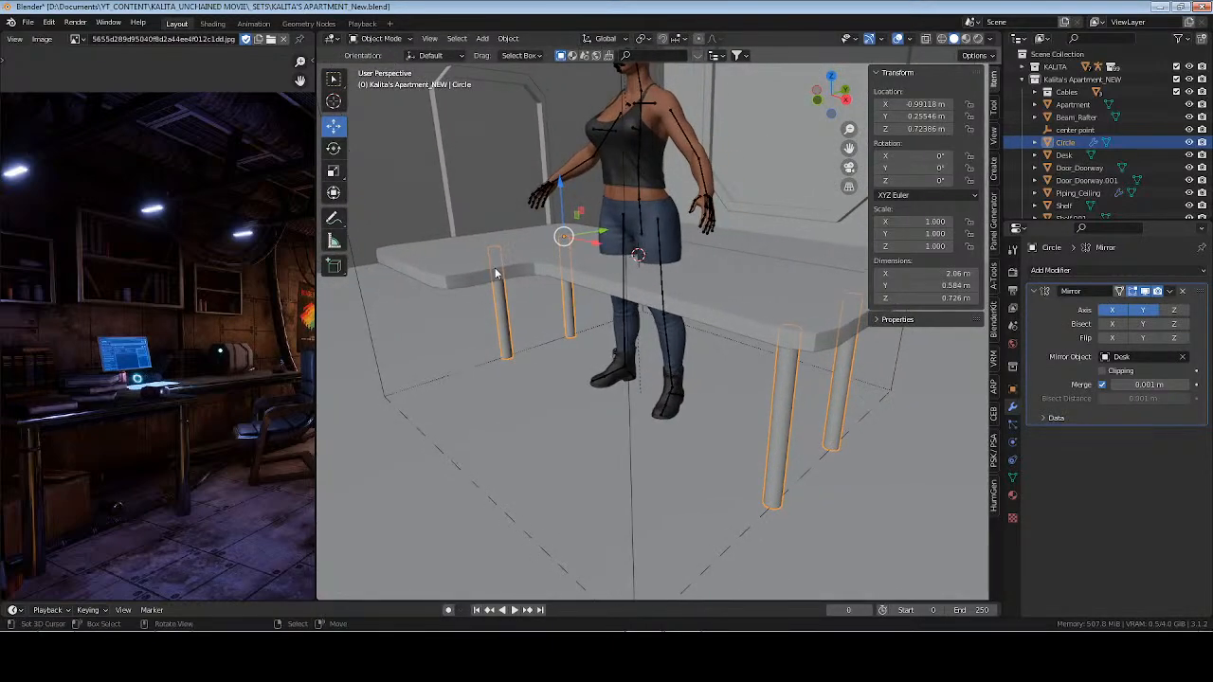
{"action": "middle_click_drag", "start_coordinate": [545, 346], "coordinate": [668, 225]}
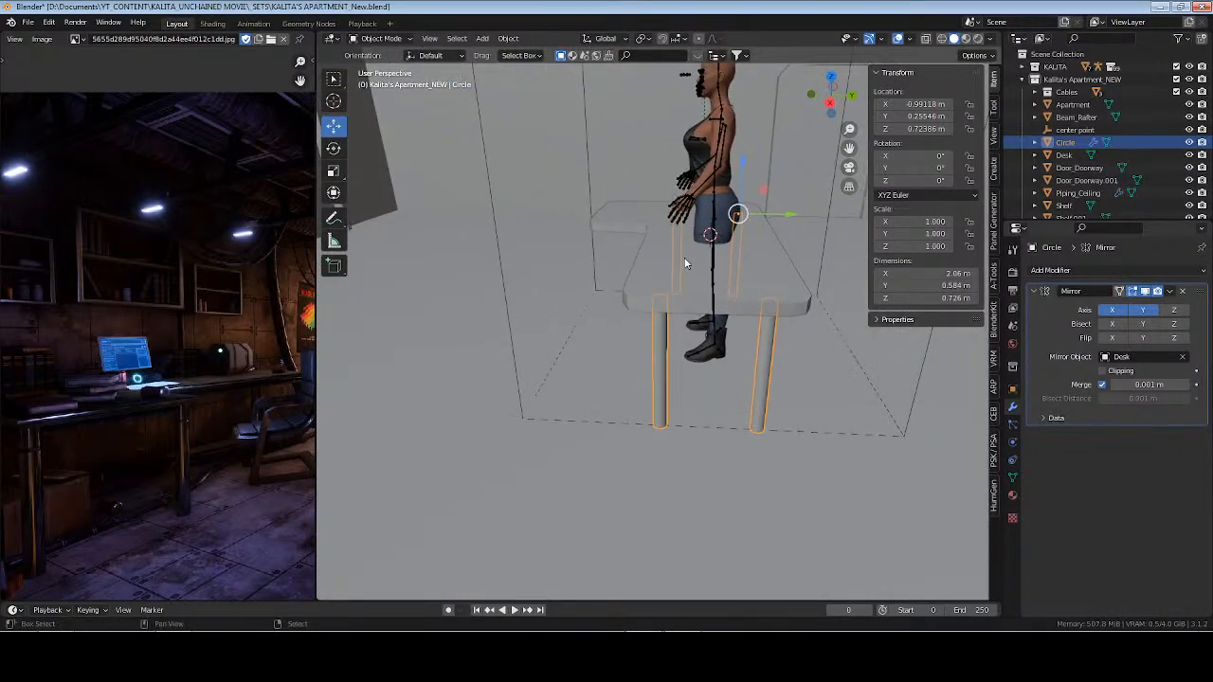
{"action": "middle_click_drag", "start_coordinate": [536, 286], "coordinate": [581, 332]}
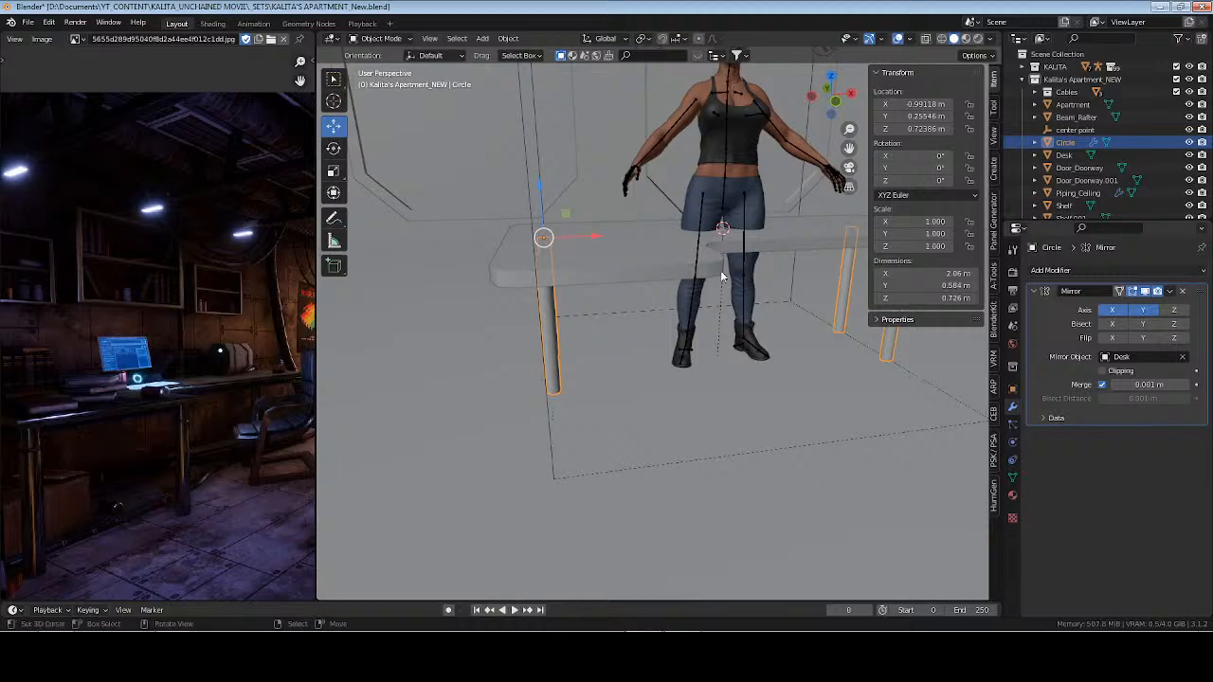
{"action": "middle_click_drag", "start_coordinate": [720, 275], "coordinate": [649, 310]}
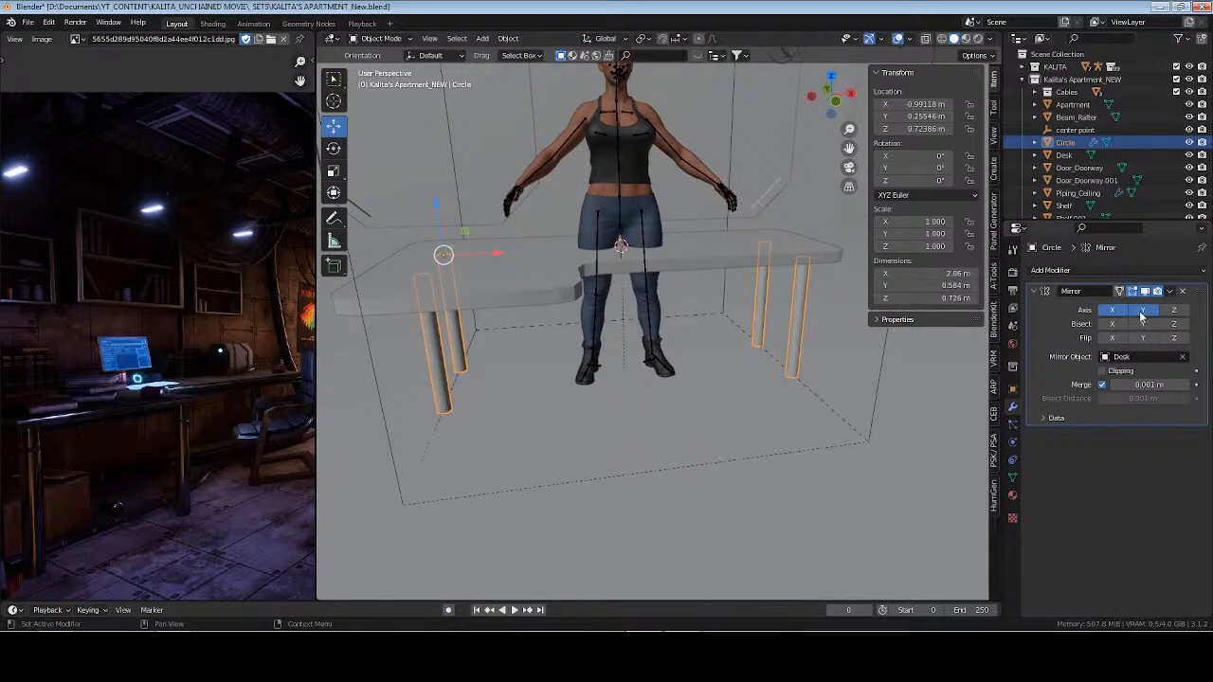
{"action": "left_click", "coordinate": [1141, 312]}
Duplicate the mirrored leg pair and move the copy along Y to the front of the desk, at about Y -0.75 m
{"action": "left_click", "coordinate": [1044, 291]}
{"action": "middle_click_drag", "start_coordinate": [561, 290], "coordinate": [660, 283]}
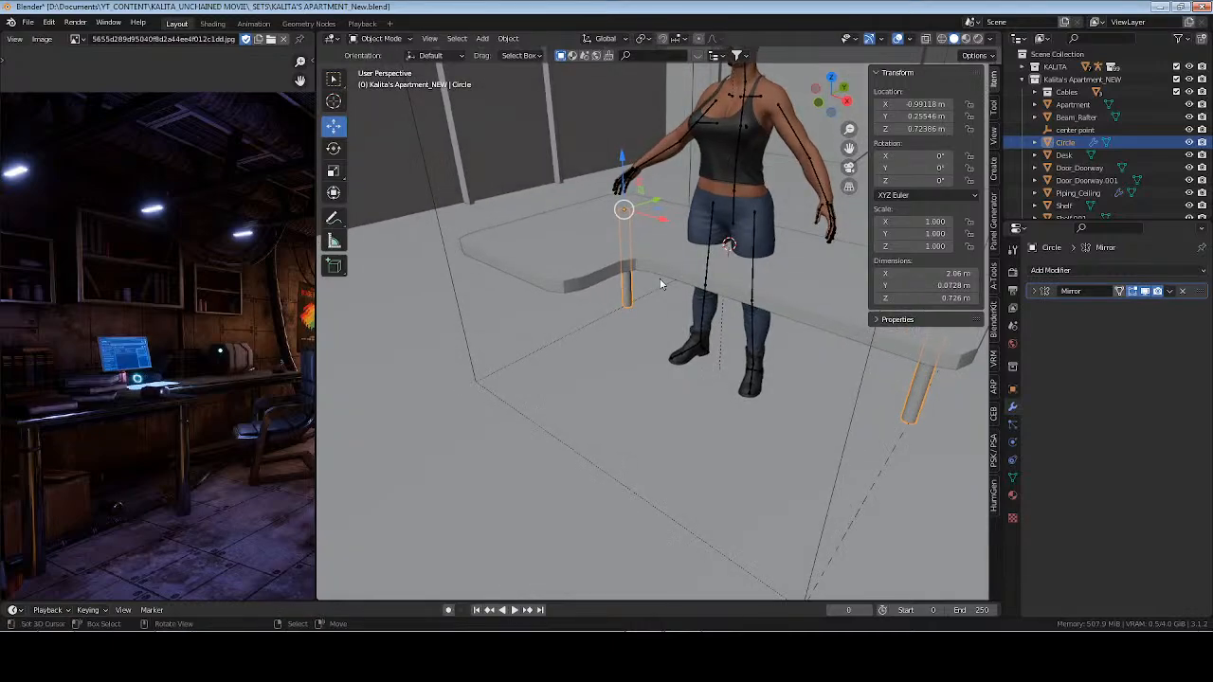
{"action": "key", "text": "shift+d"}
{"action": "key", "text": "Escape"}
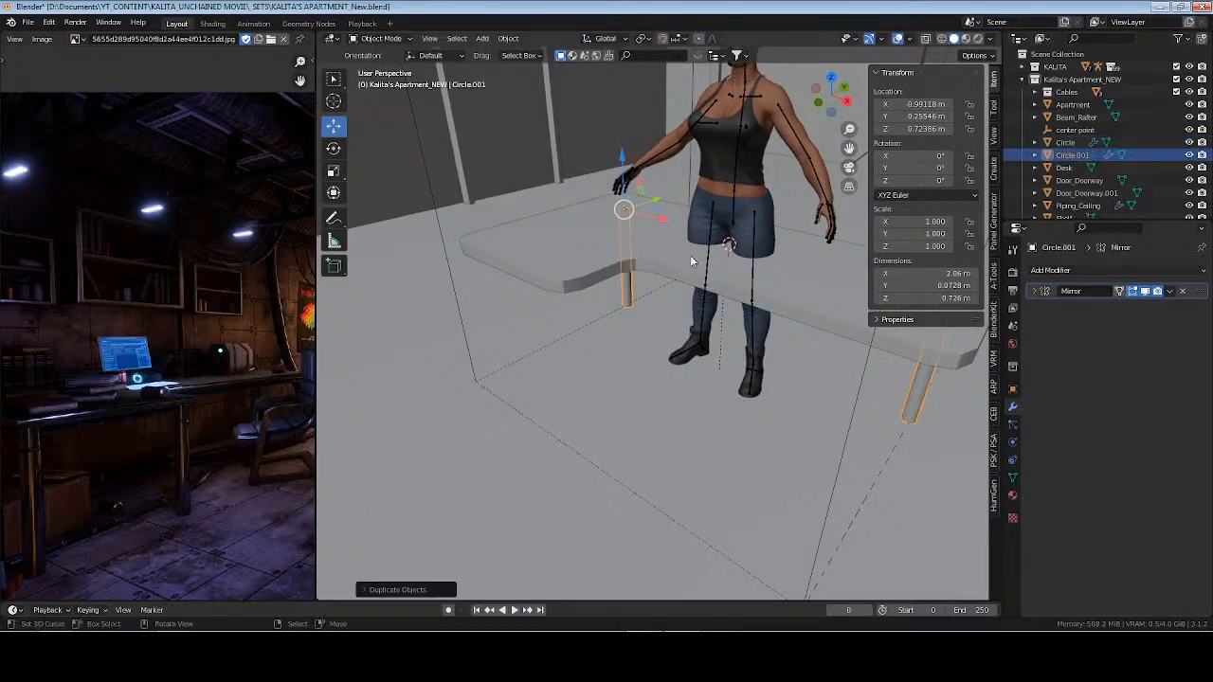
{"action": "key", "text": "g"}
{"action": "key", "text": "y"}
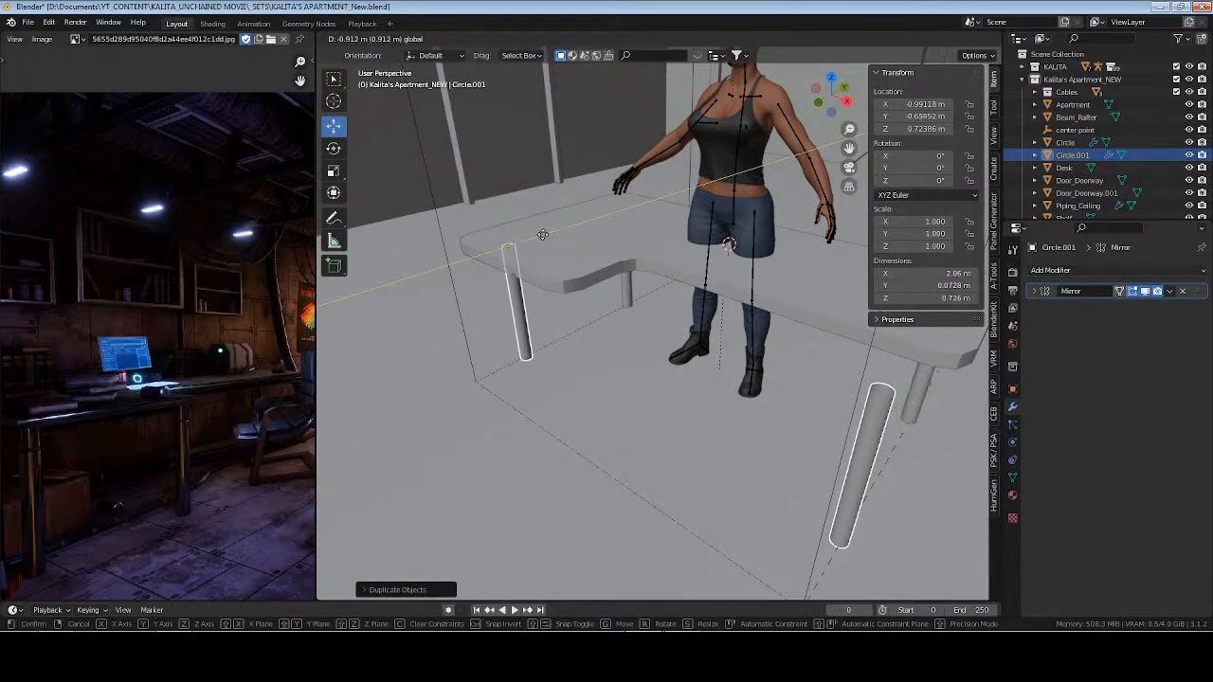
{"action": "left_click", "coordinate": [438, 322]}
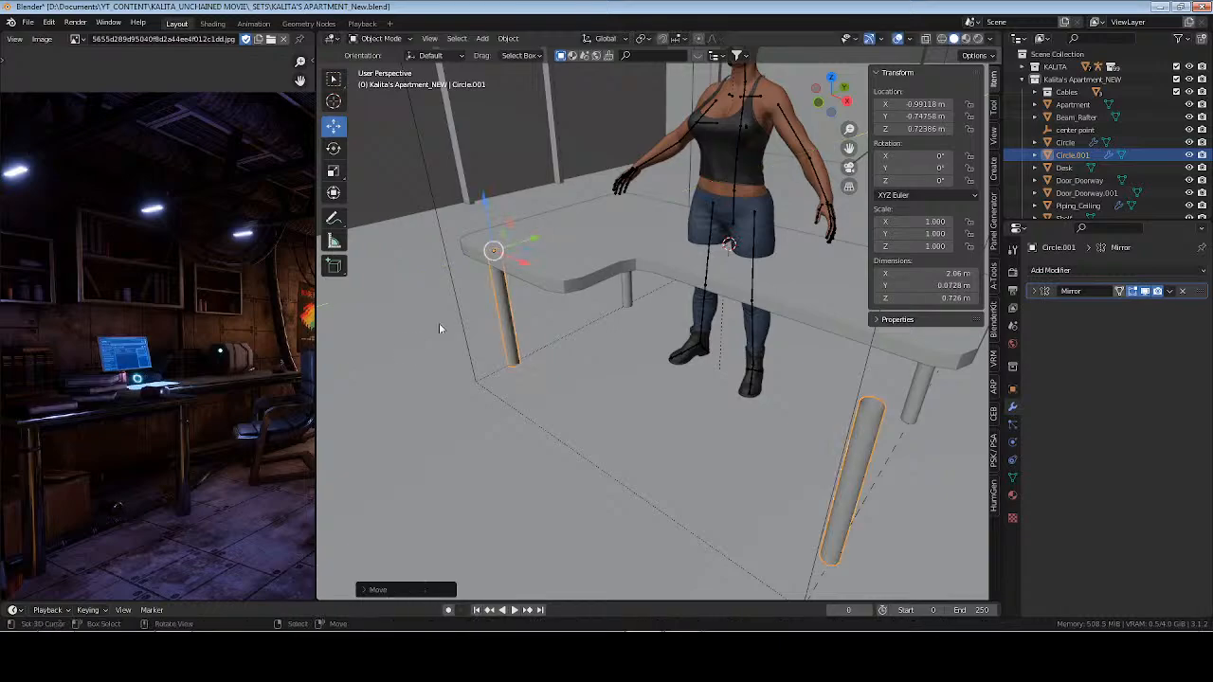
Move the front and back leg pairs outward along X to about X -1.07 m
{"action": "middle_click_drag", "start_coordinate": [439, 322], "coordinate": [721, 314]}
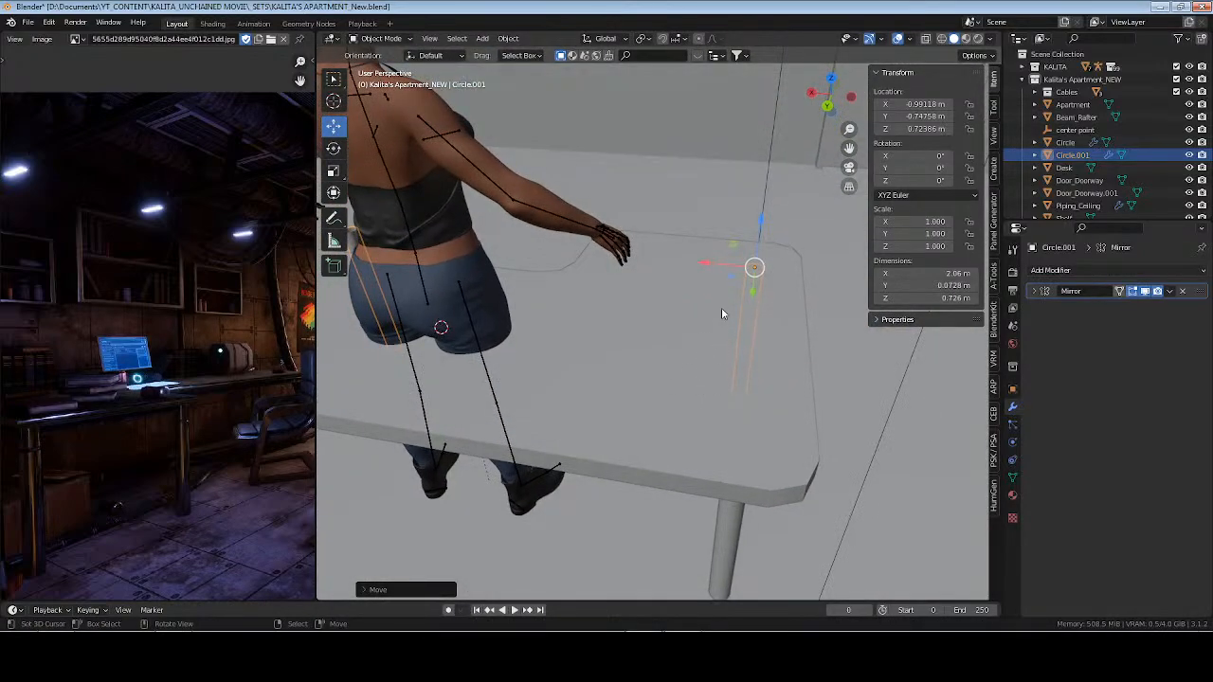
{"action": "key", "text": "g"}
{"action": "key", "text": "x"}
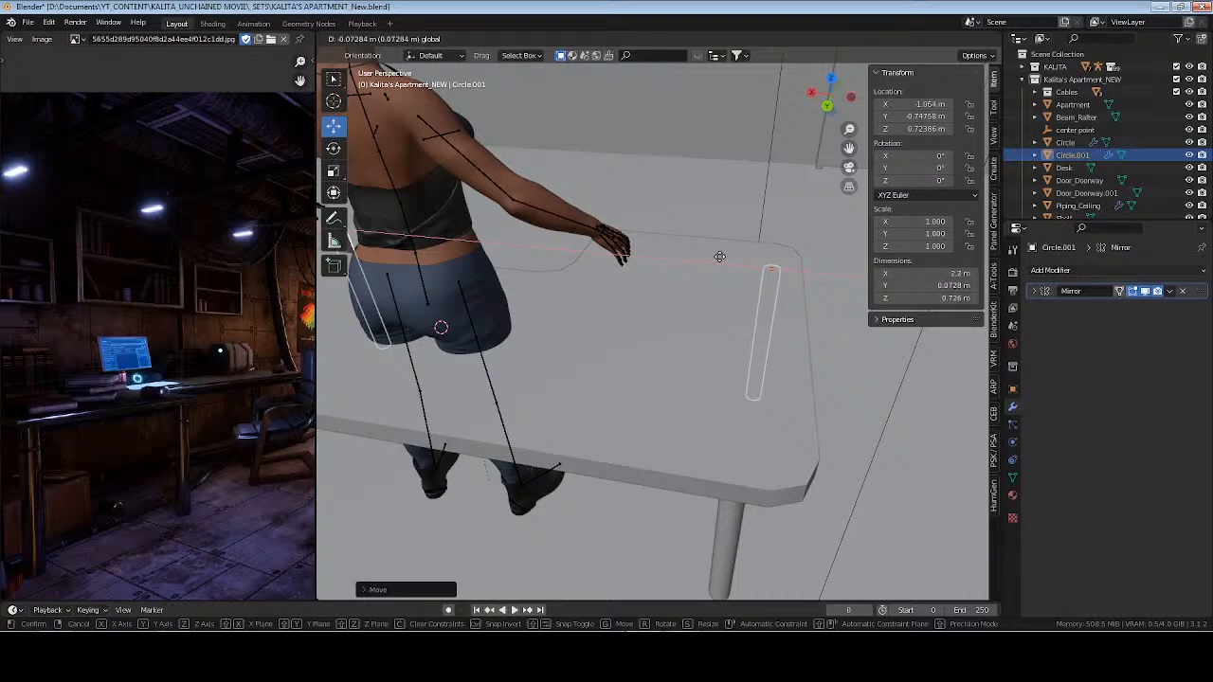
{"action": "left_click", "coordinate": [722, 257]}
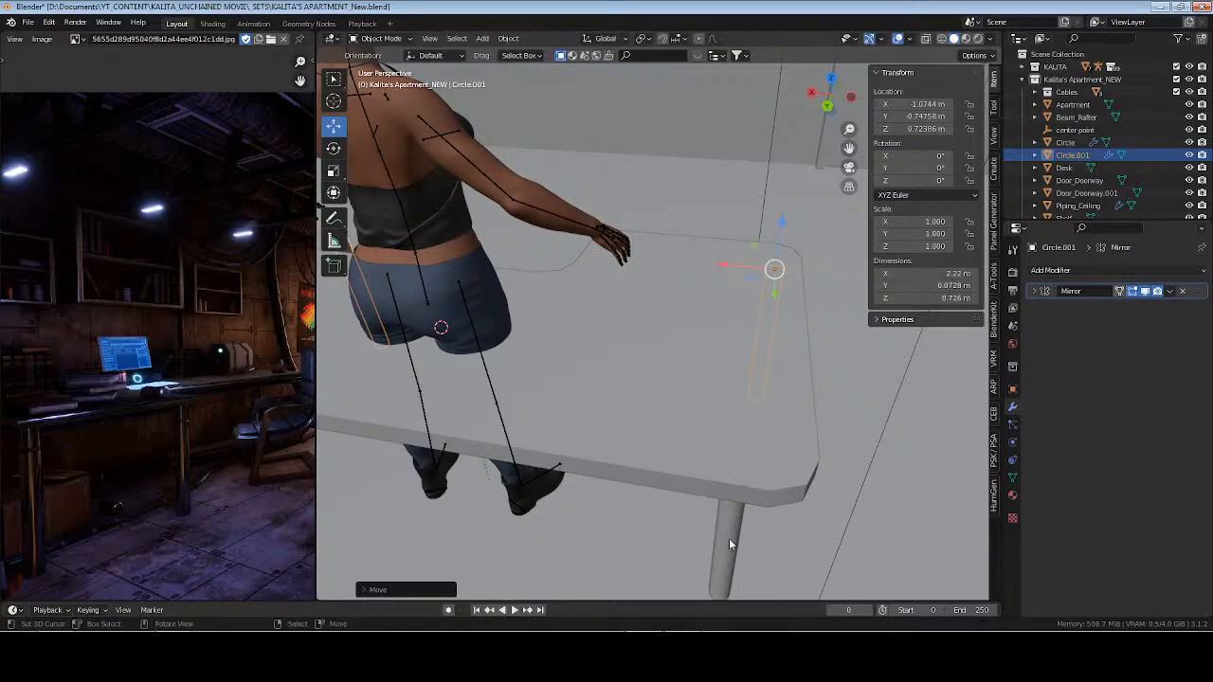
{"action": "left_click", "coordinate": [728, 544]}
{"action": "key", "text": "g"}
{"action": "key", "text": "x"}
{"action": "left_click", "coordinate": [846, 524]}
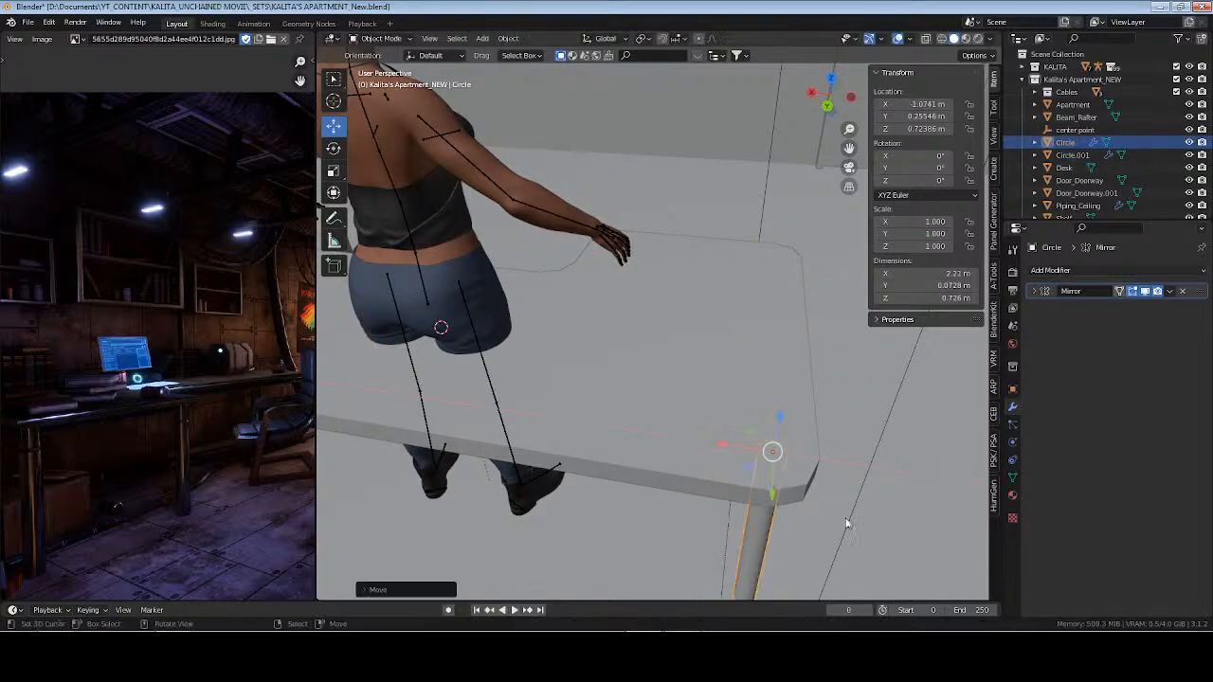
Adjust the back leg pair to about Y 0.32 m and X -1.05 m
{"action": "middle_click_drag", "start_coordinate": [847, 524], "coordinate": [600, 309]}
{"action": "key", "text": "g"}
{"action": "key", "text": "y"}
{"action": "left_click", "coordinate": [547, 339]}
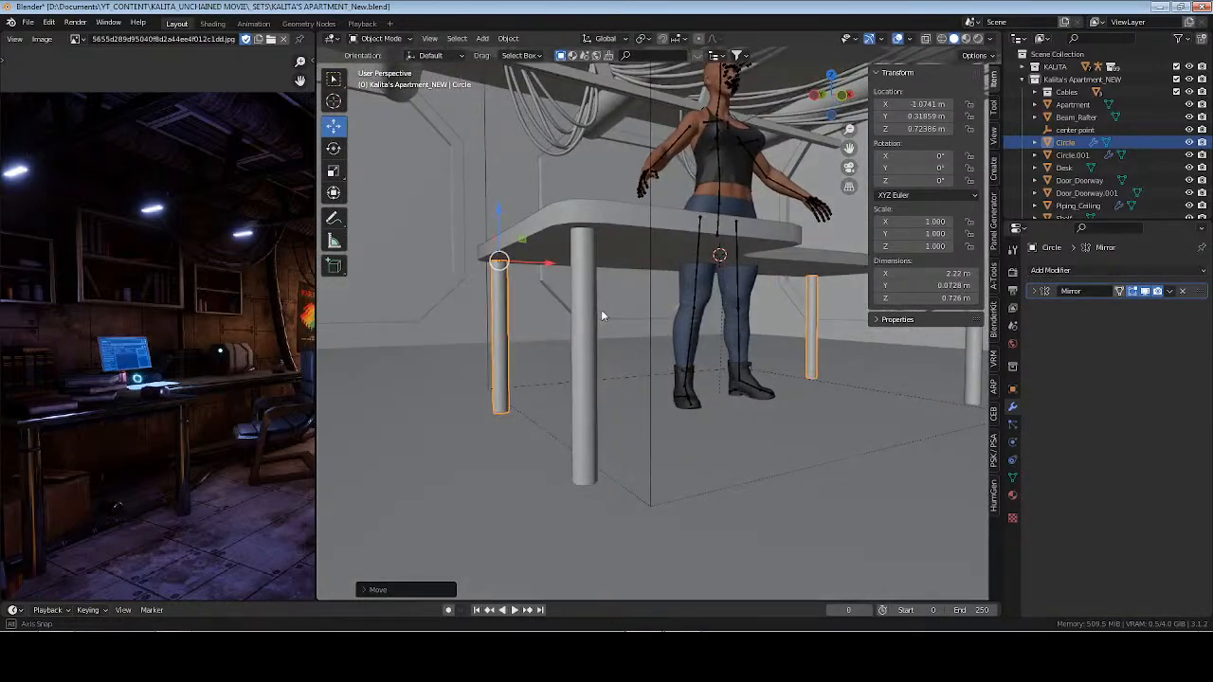
{"action": "left_click_drag", "start_coordinate": [546, 264], "coordinate": [552, 265]}
{"action": "scroll", "coordinate": [676, 266], "scroll_direction": "up", "scroll_amount": 1}
{"action": "middle_click_drag", "start_coordinate": [676, 265], "coordinate": [643, 289]}
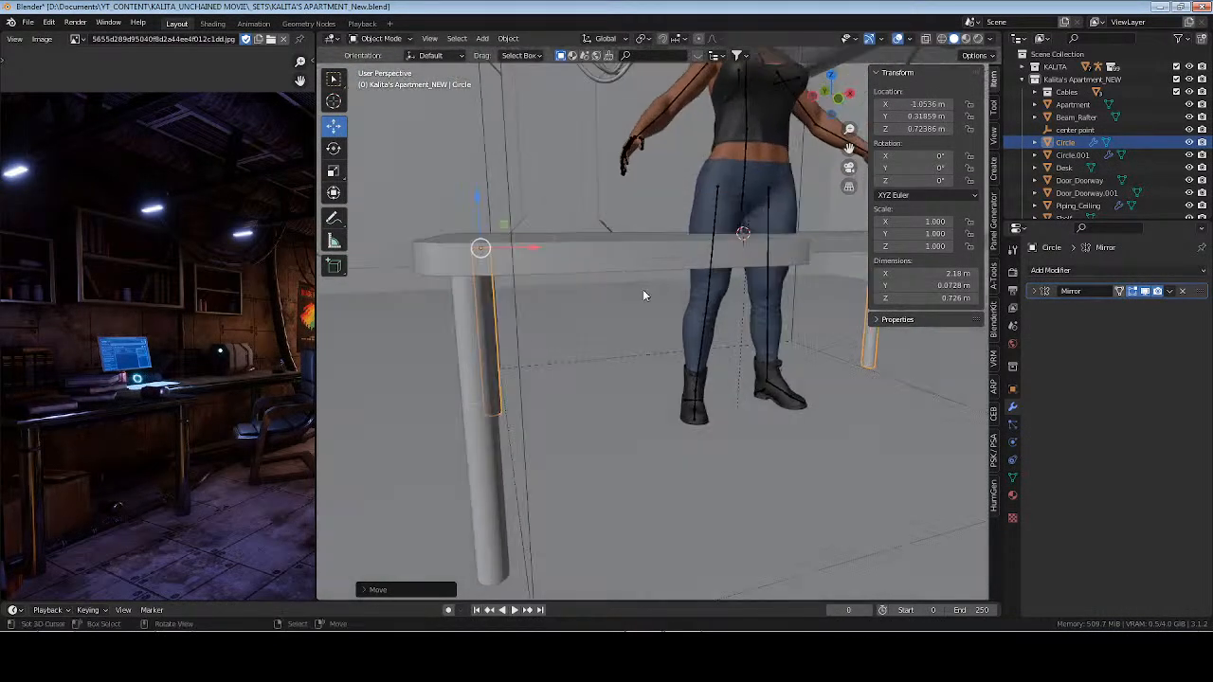
Shift the front leg pair along X to about X -1.06 m and save the file
{"action": "left_click", "coordinate": [465, 334]}
{"action": "left_click_drag", "start_coordinate": [517, 273], "coordinate": [523, 273]}
{"action": "middle_click_drag", "start_coordinate": [523, 273], "coordinate": [662, 279]}
{"action": "key", "text": "ctrl+s"}
Remove the front leg's Mirror modifier and place a duplicate under the desk's narrow end, at about X 1.03 m and Y -0.29 m
{"action": "left_click", "coordinate": [1181, 292]}
{"action": "key", "text": "shift+d"}
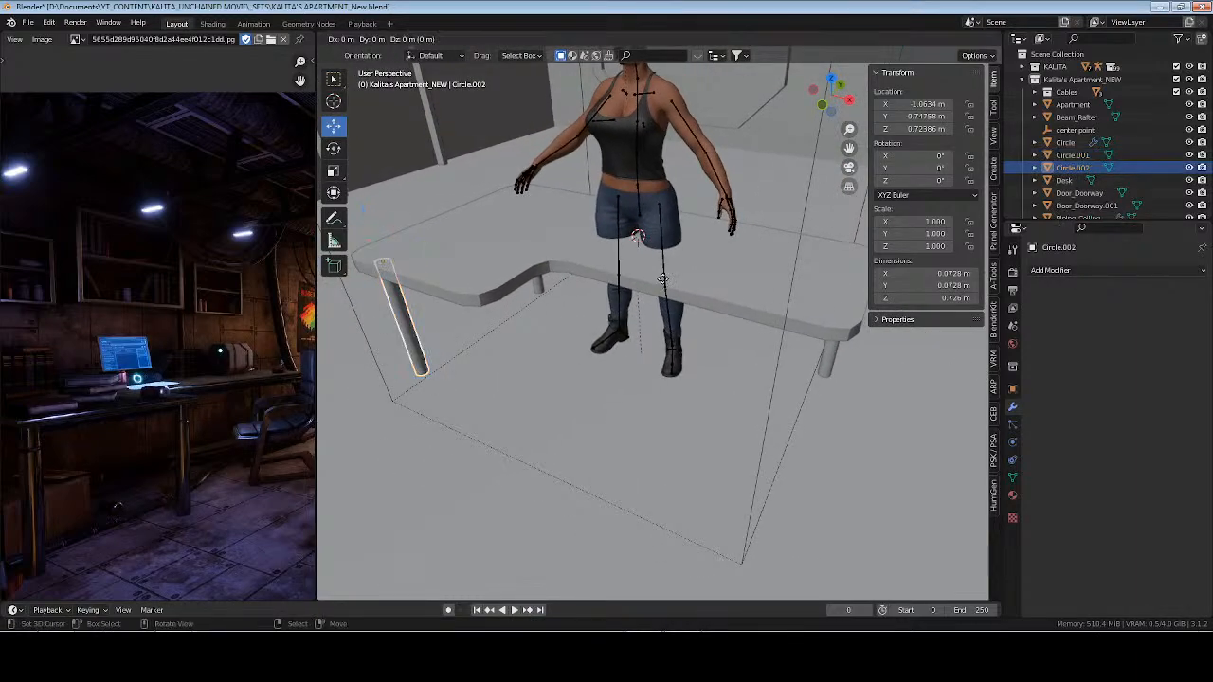
{"action": "key", "text": "x"}
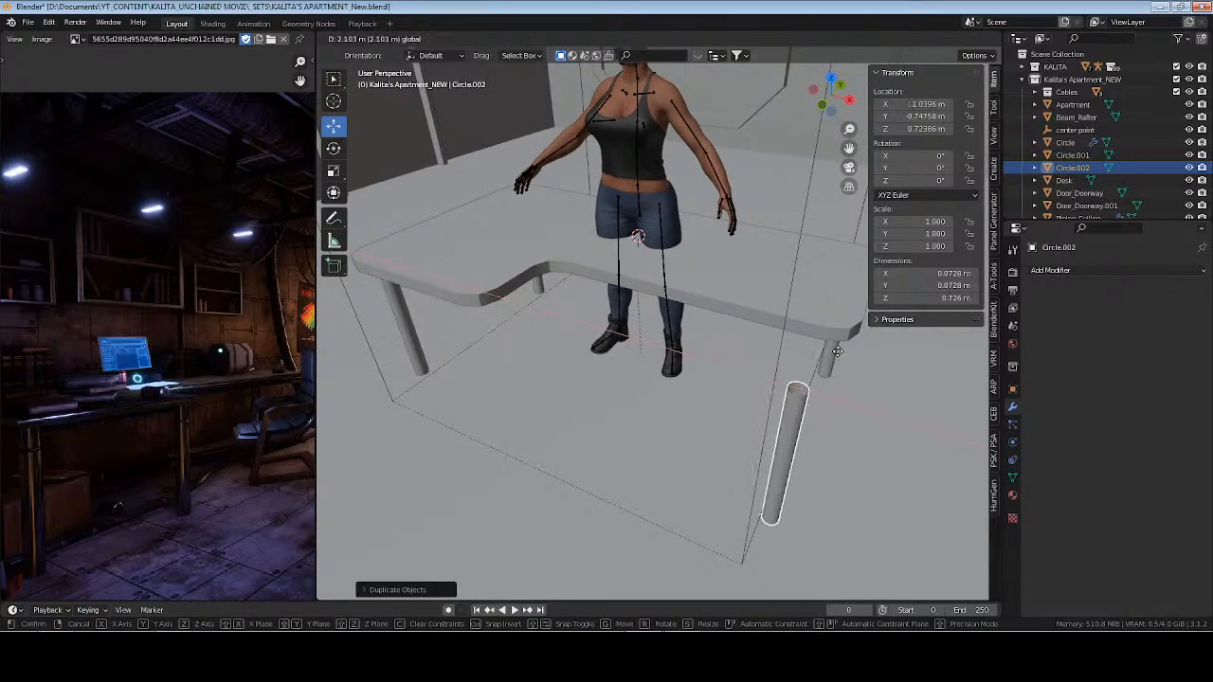
{"action": "left_click", "coordinate": [857, 350]}
{"action": "middle_click_drag", "start_coordinate": [857, 349], "coordinate": [780, 436]}
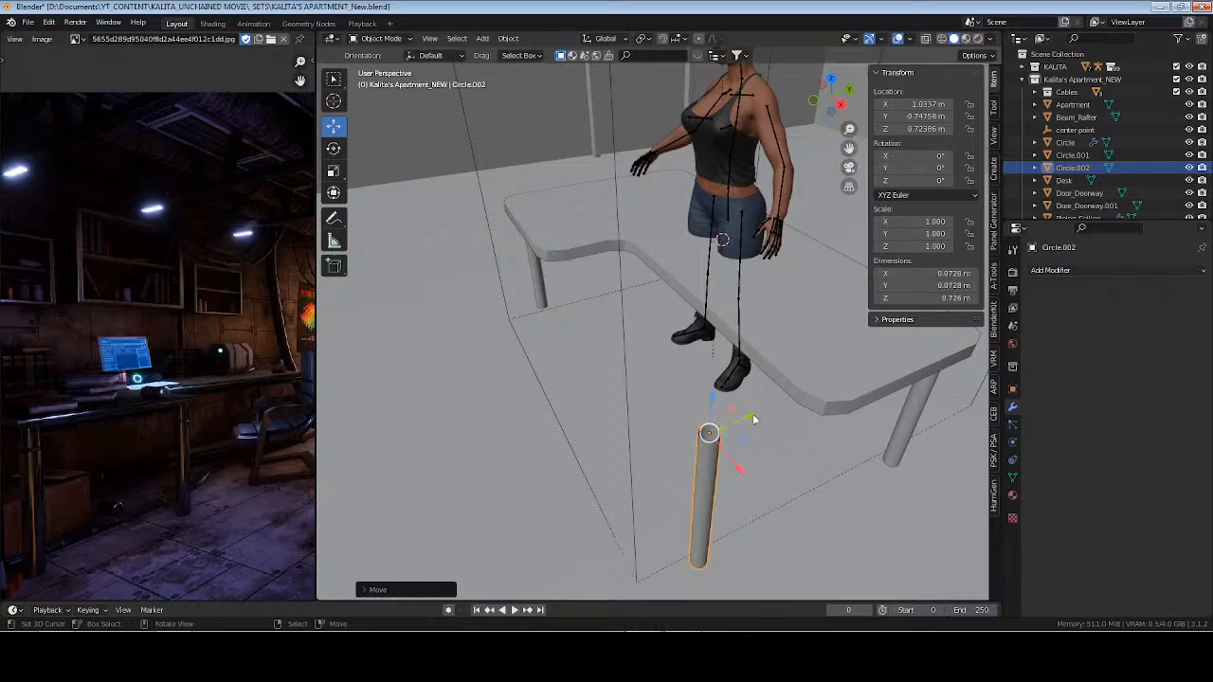
{"action": "left_click_drag", "start_coordinate": [754, 418], "coordinate": [855, 364]}
{"action": "middle_click_drag", "start_coordinate": [754, 416], "coordinate": [827, 412]}
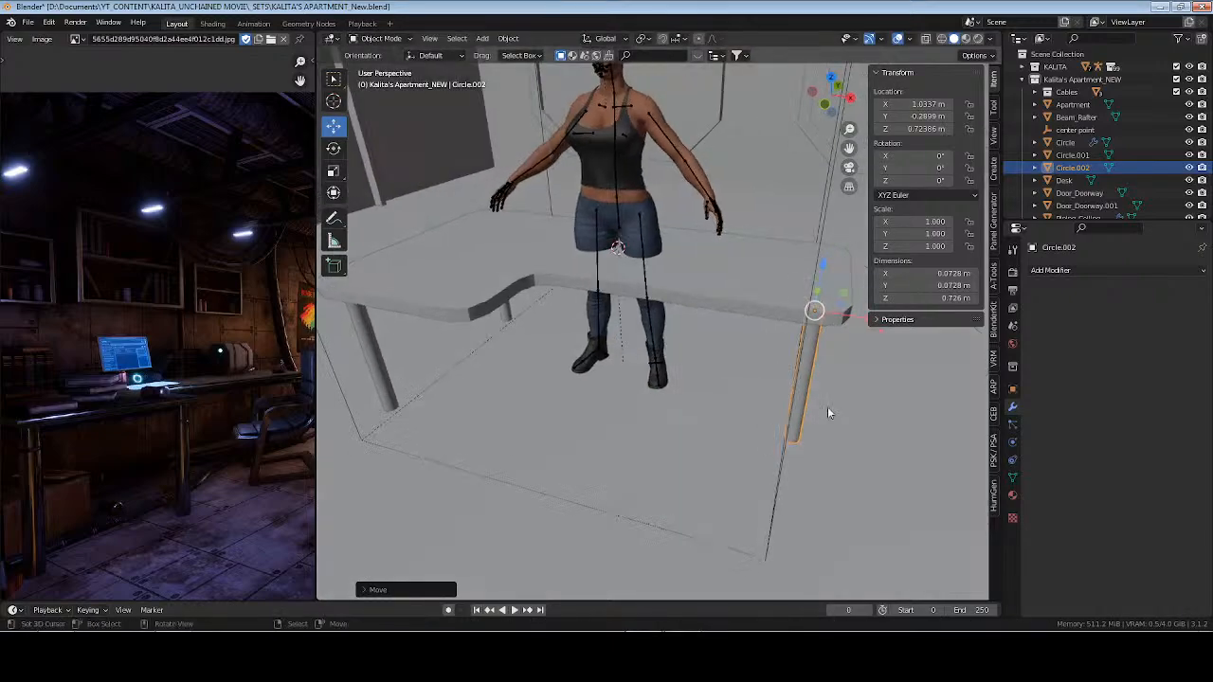
Focus on the duplicated leg and nudge it slightly under the narrow end's front corner
{"action": "key", "text": "KP_Decimal"}
{"action": "middle_click_drag", "start_coordinate": [609, 312], "coordinate": [659, 292]}
{"action": "left_click_drag", "start_coordinate": [675, 248], "coordinate": [677, 247]}
{"action": "scroll", "coordinate": [663, 251], "scroll_direction": "down", "scroll_amount": 3}
Apply the Mirror modifier on the back leg pair
{"action": "middle_click_drag", "start_coordinate": [545, 296], "coordinate": [751, 301], "text": "shift"}
{"action": "scroll", "coordinate": [751, 305], "scroll_direction": "down", "scroll_amount": 2}
{"action": "middle_click_drag", "start_coordinate": [536, 322], "coordinate": [626, 307], "text": "shift"}
{"action": "middle_click_drag", "start_coordinate": [587, 308], "coordinate": [689, 278]}
{"action": "left_click", "coordinate": [578, 301]}
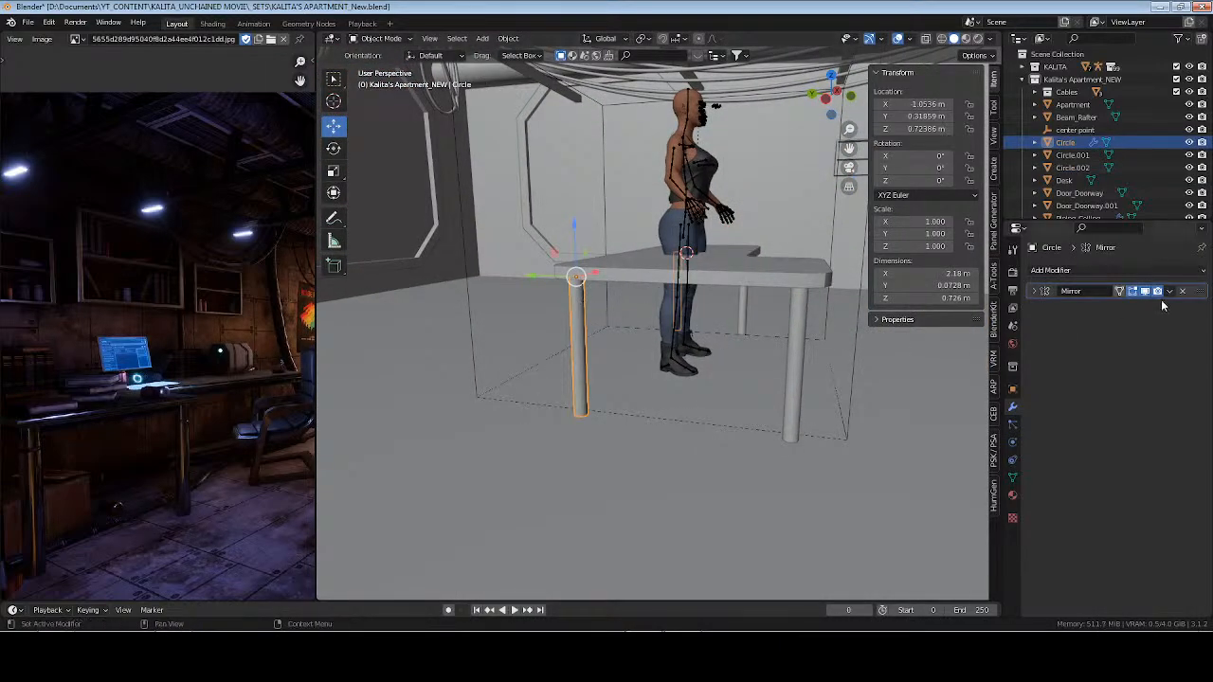
{"action": "key", "text": "ctrl+a"}
Join all the legs into the Desk object and save the file
{"action": "left_click", "coordinate": [794, 320], "text": "shift"}
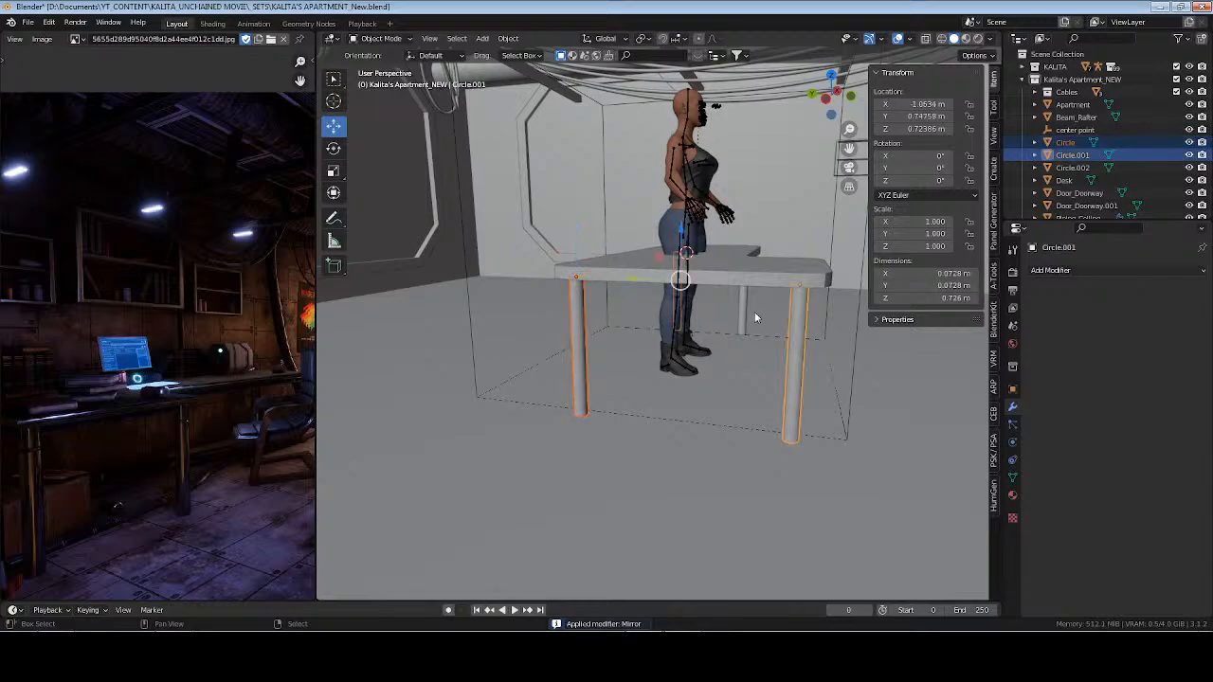
{"action": "left_click", "coordinate": [741, 292], "text": "shift"}
{"action": "left_click", "coordinate": [737, 277], "text": "shift"}
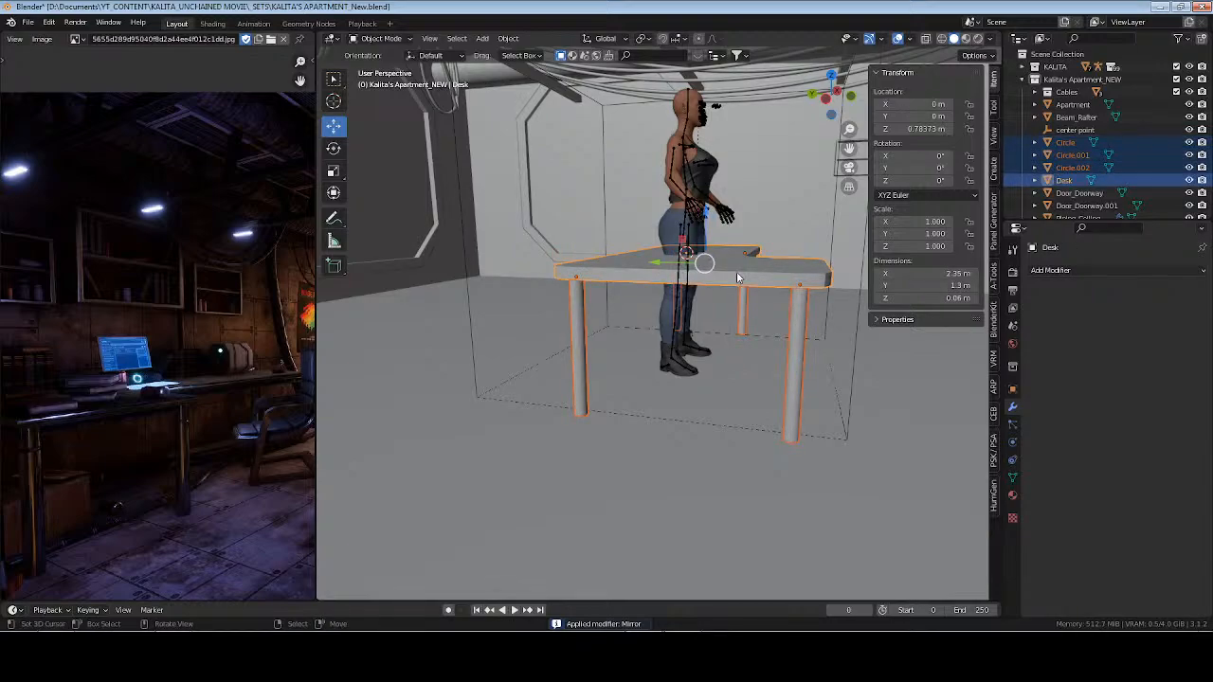
{"action": "key", "text": "ctrl+j"}
{"action": "key", "text": "ctrl+s"}
{"action": "key", "text": "alt+a"}
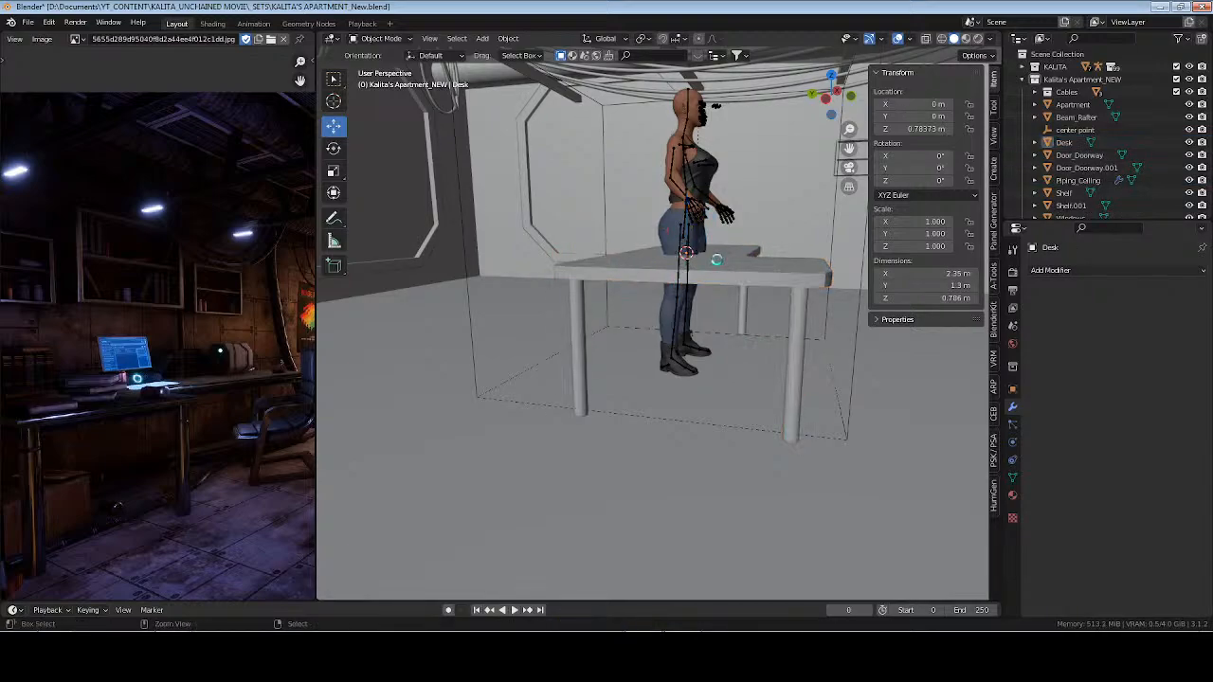
Rotate the desk -90° around Z and apply its rotation
{"action": "middle_click_drag", "start_coordinate": [720, 266], "coordinate": [625, 319]}
{"action": "left_click", "coordinate": [560, 315]}
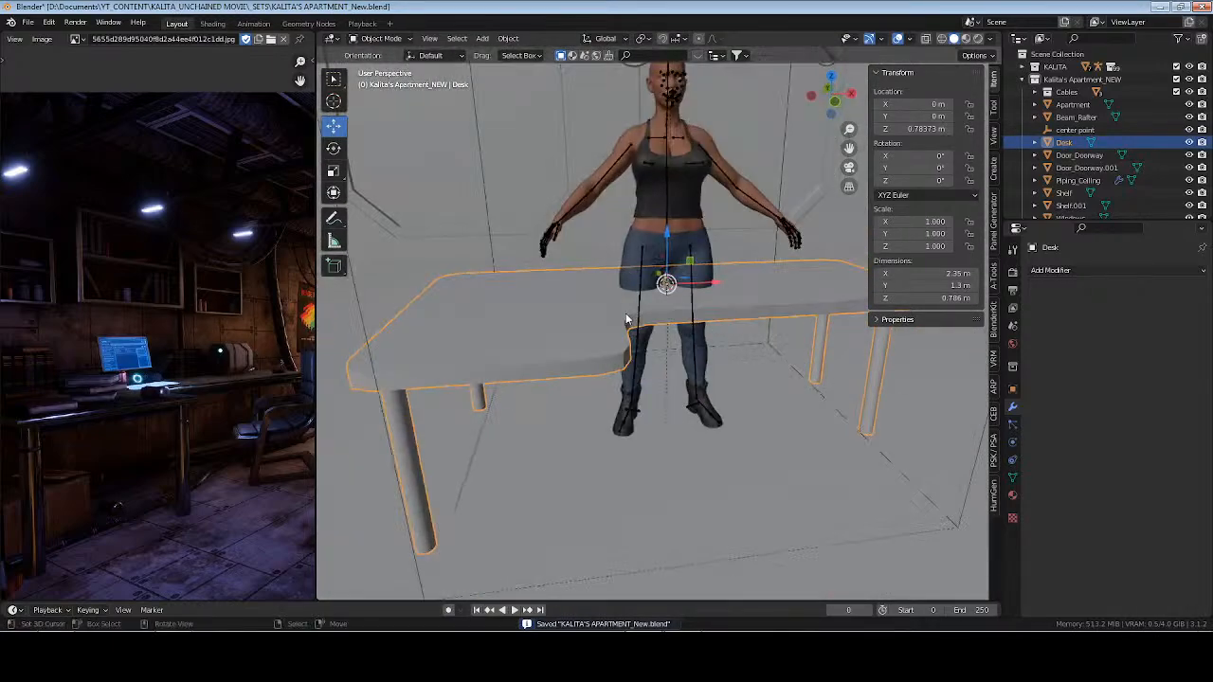
{"action": "type", "text": "rz-90"}
{"action": "key", "text": "Return"}
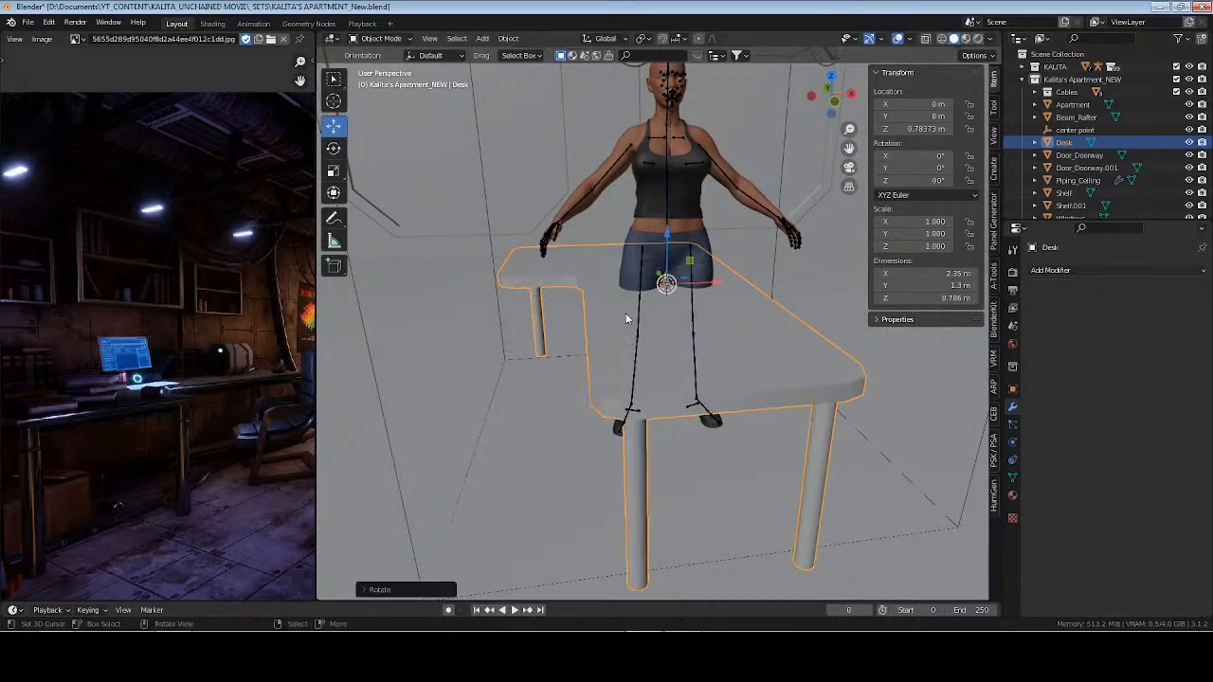
{"action": "middle_click_drag", "start_coordinate": [720, 339], "coordinate": [674, 338]}
{"action": "key", "text": "ctrl+a"}
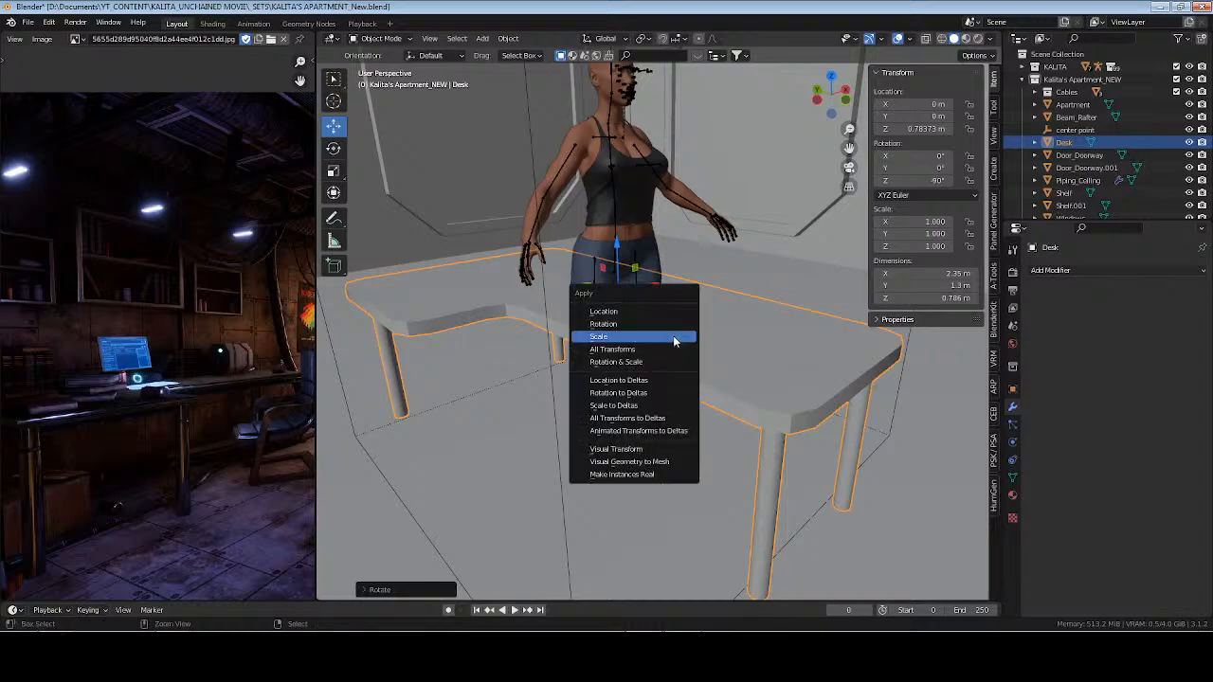
{"action": "left_click", "coordinate": [672, 325]}
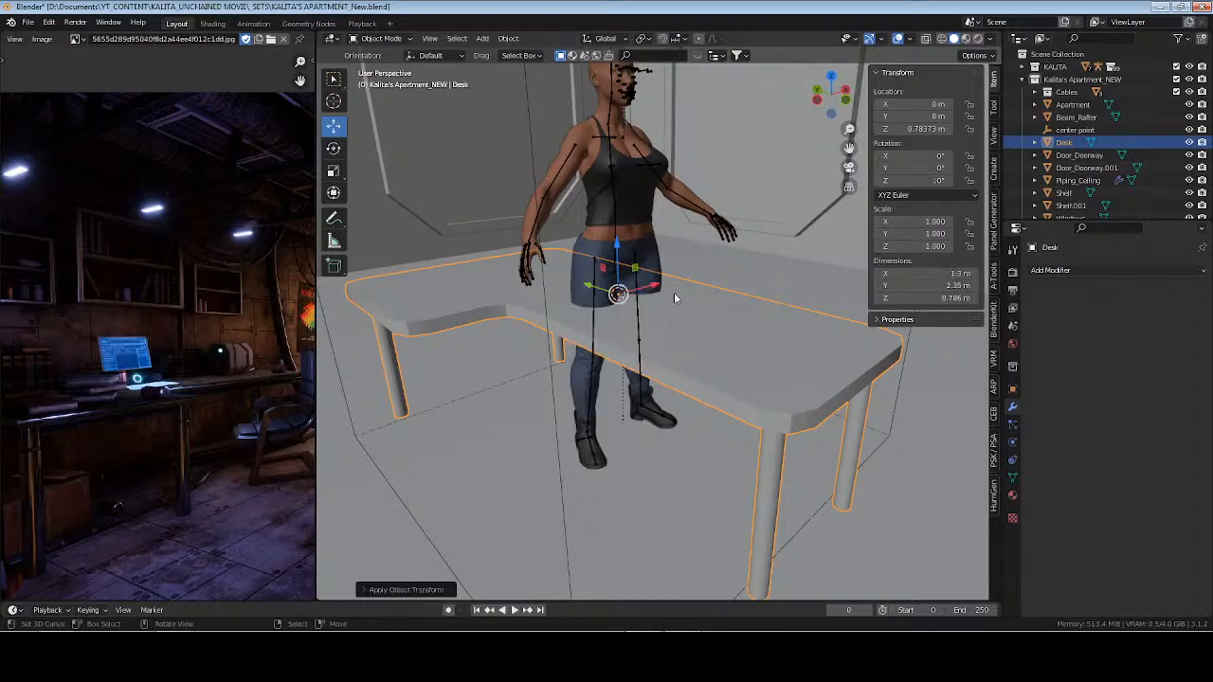
Move the desk across the apartment to about X 3.94 m and Y -2.2 m, towards the wall with the shelves
{"action": "middle_click_drag", "start_coordinate": [704, 272], "coordinate": [600, 319], "text": "shift"}
{"action": "left_click_drag", "start_coordinate": [554, 329], "coordinate": [813, 260]}
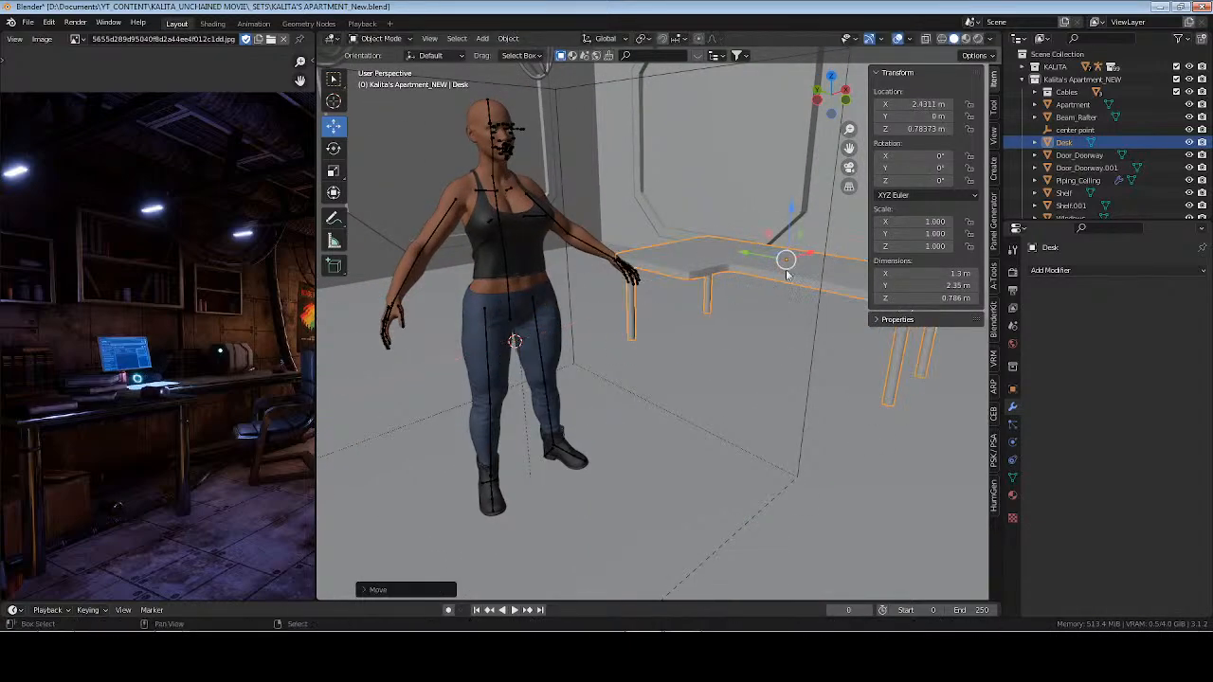
{"action": "middle_click_drag", "start_coordinate": [785, 274], "coordinate": [640, 327], "text": "shift"}
{"action": "left_click_drag", "start_coordinate": [670, 304], "coordinate": [783, 259]}
{"action": "middle_click_drag", "start_coordinate": [705, 298], "coordinate": [530, 293]}
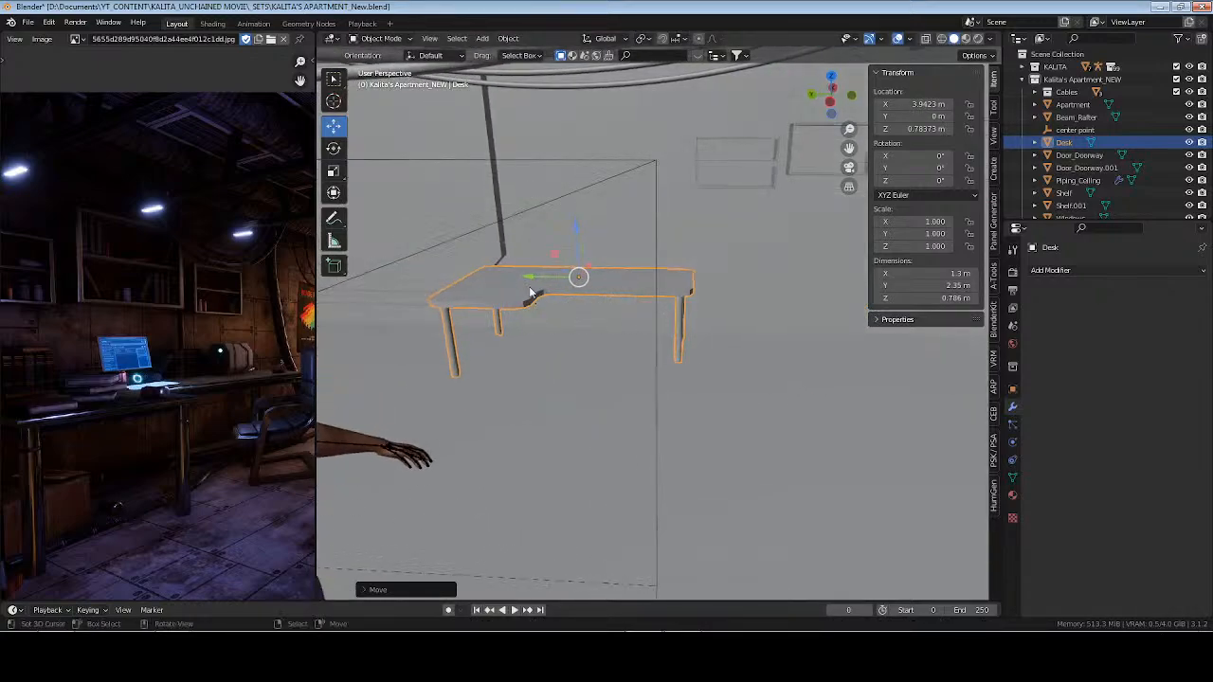
{"action": "left_click_drag", "start_coordinate": [531, 289], "coordinate": [741, 278]}
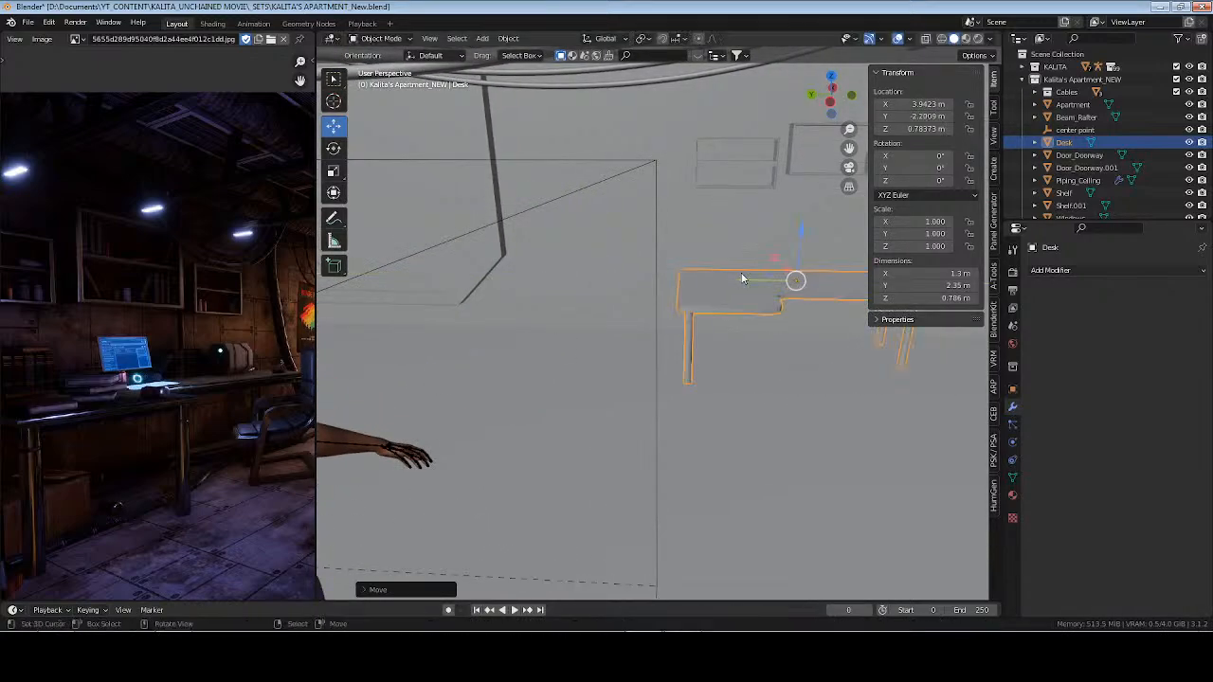
Move the desk along X to about 4.07 m so its back edge meets the wall, and save the file
{"action": "key", "text": "KP_Decimal"}
{"action": "scroll", "coordinate": [758, 279], "scroll_direction": "down", "scroll_amount": 2}
{"action": "middle_click_drag", "start_coordinate": [760, 280], "coordinate": [720, 277]}
{"action": "scroll", "coordinate": [635, 277], "scroll_direction": "up", "scroll_amount": 1}
{"action": "key", "text": "g"}
{"action": "key", "text": "x"}
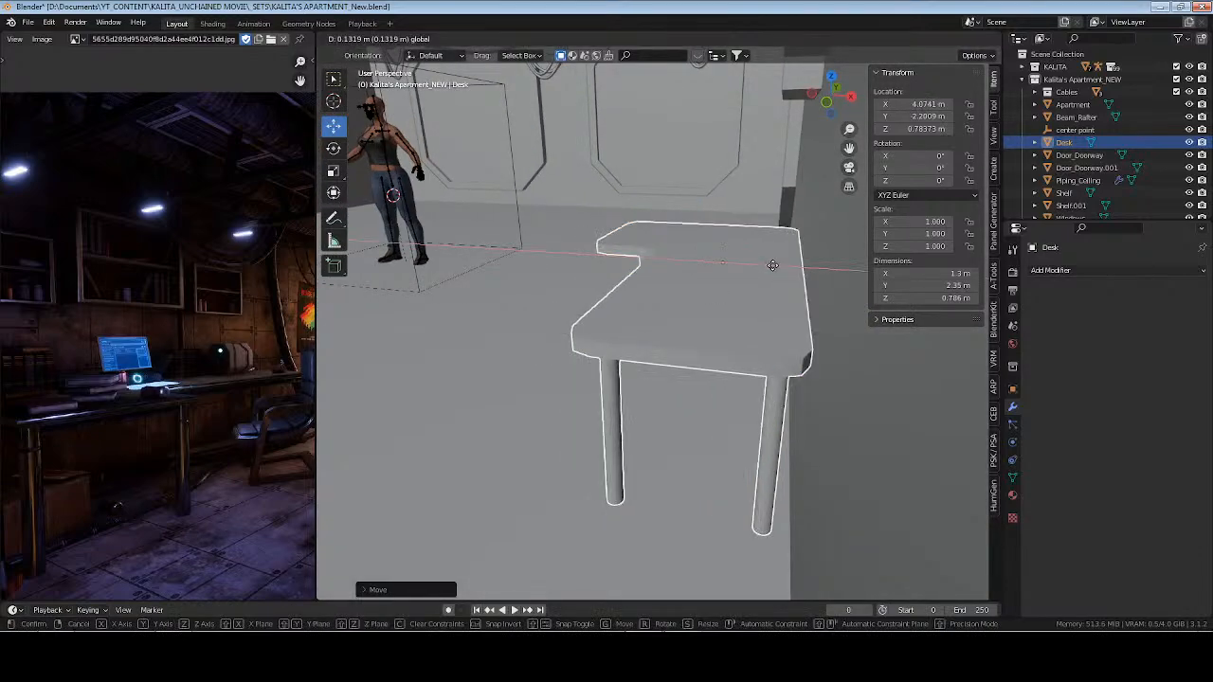
{"action": "left_click", "coordinate": [700, 270]}
{"action": "key", "text": "ctrl+s"}
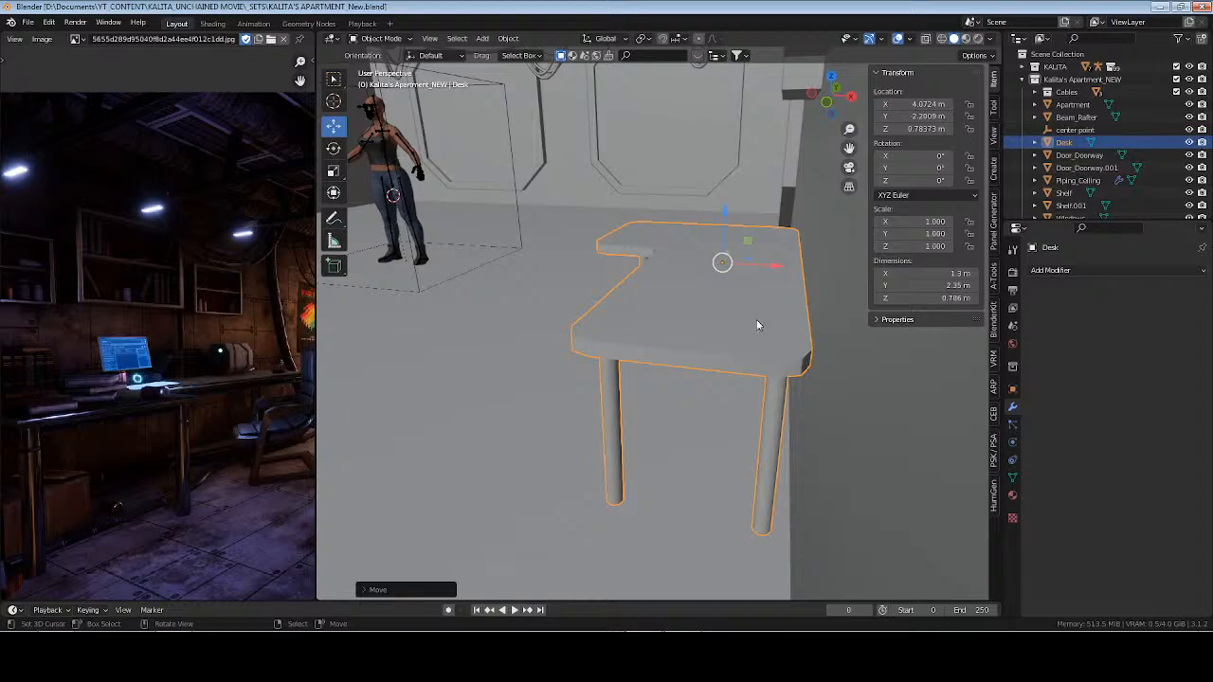
Nudge the desk about 2 mm in the negative X direction, deselect it and save the file
{"action": "middle_click_drag", "start_coordinate": [758, 325], "coordinate": [700, 357]}
{"action": "scroll", "coordinate": [680, 361], "scroll_direction": "up", "scroll_amount": 1}
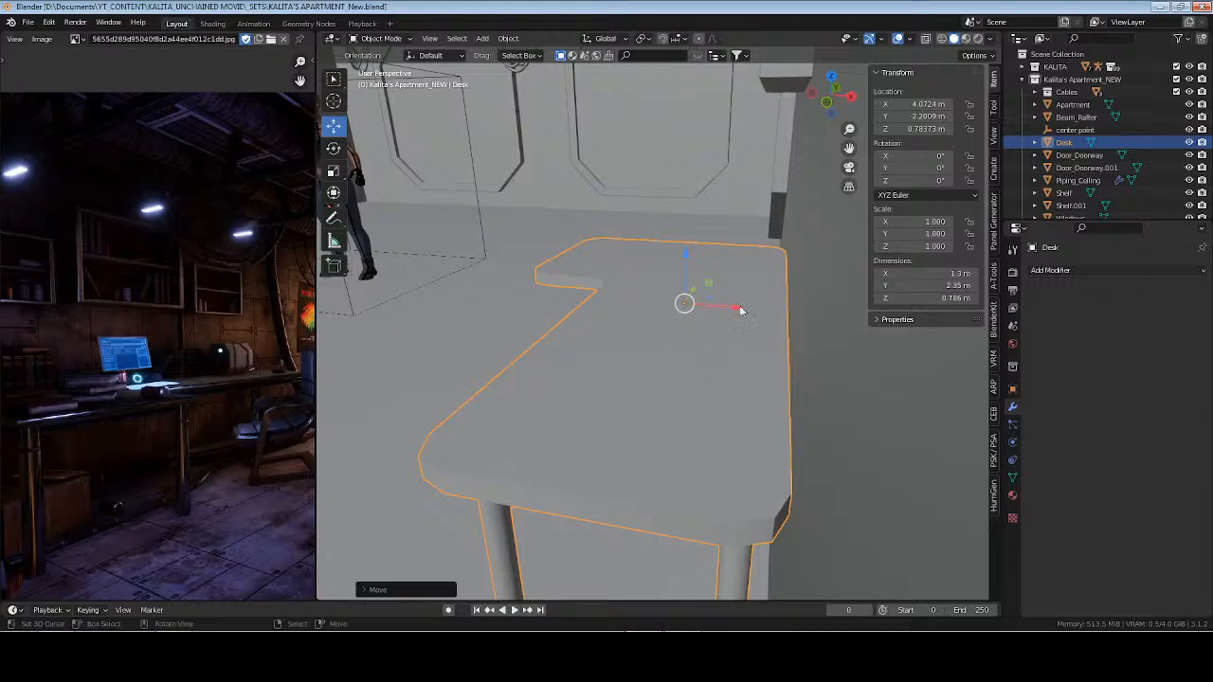
{"action": "key", "text": "g"}
{"action": "key", "text": "x"}
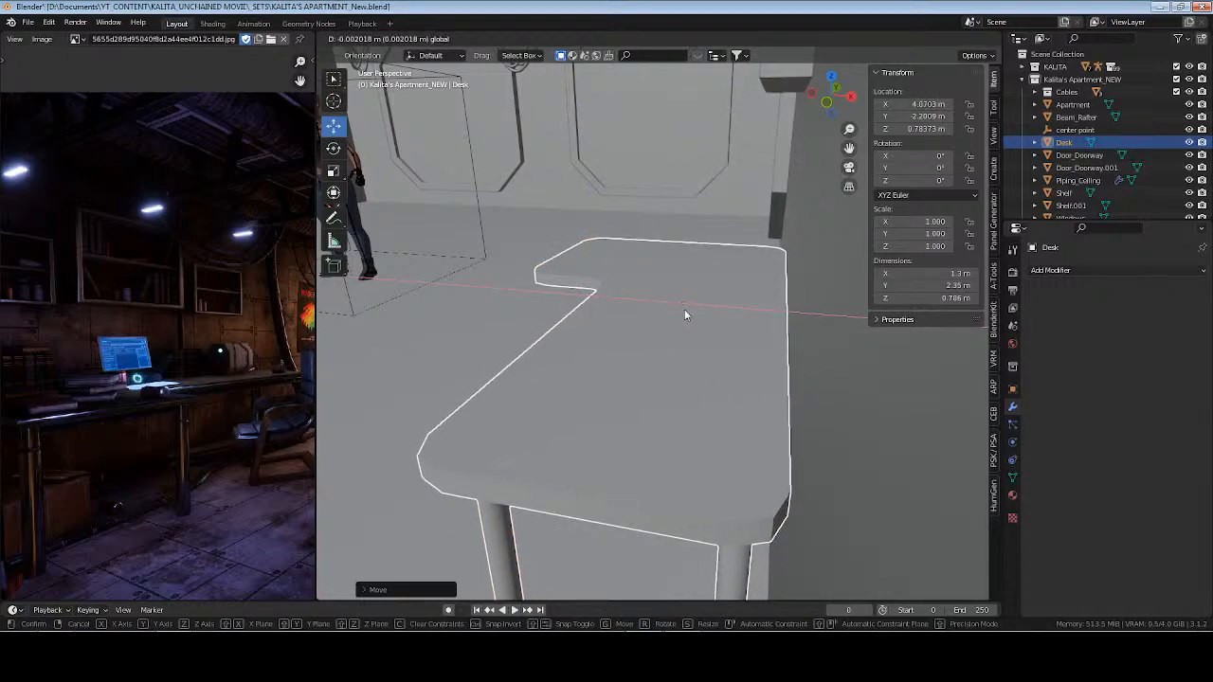
{"action": "left_click", "coordinate": [684, 309]}
{"action": "scroll", "coordinate": [684, 309], "scroll_direction": "down", "scroll_amount": 4}
{"action": "middle_click_drag", "start_coordinate": [684, 310], "coordinate": [723, 387]}
{"action": "left_click", "coordinate": [621, 357]}
{"action": "key", "text": "ctrl+s"}
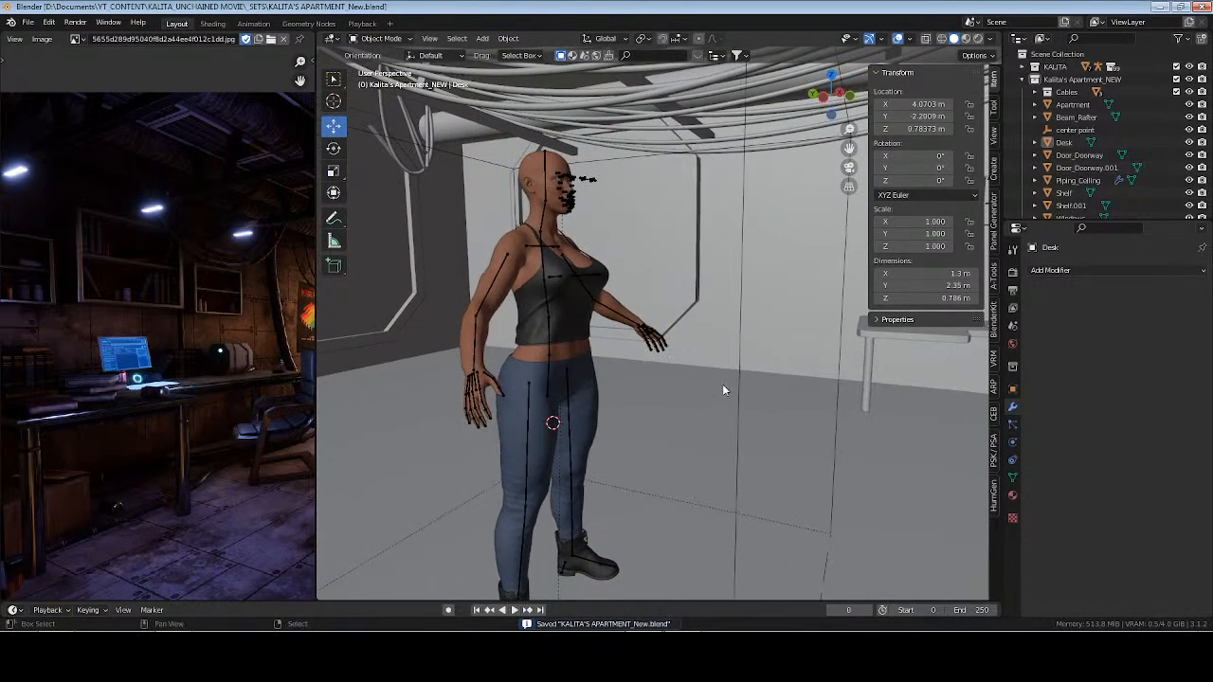
Examine the ceiling lights in the reference image and compare them with the apartment's ceiling and desk area
{"action": "middle_click_drag", "start_coordinate": [439, 363], "coordinate": [505, 347]}
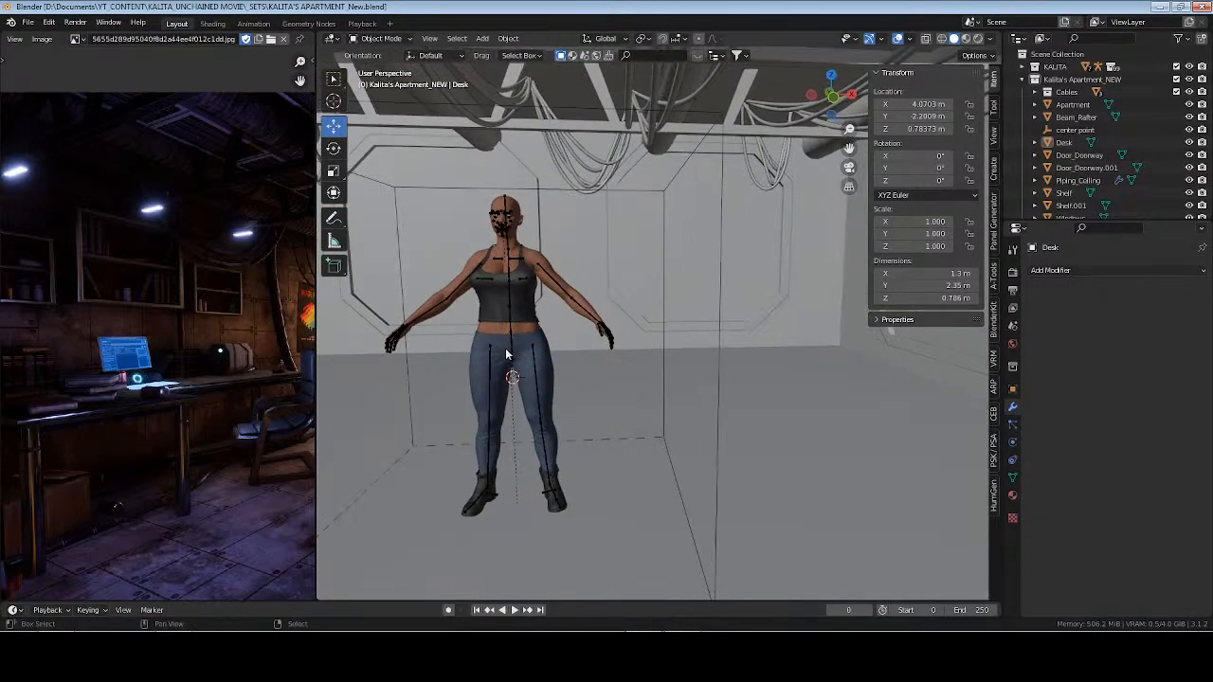
{"action": "left_click_drag", "start_coordinate": [1154, 219], "coordinate": [1154, 268]}
{"action": "middle_click_drag", "start_coordinate": [578, 333], "coordinate": [673, 323]}
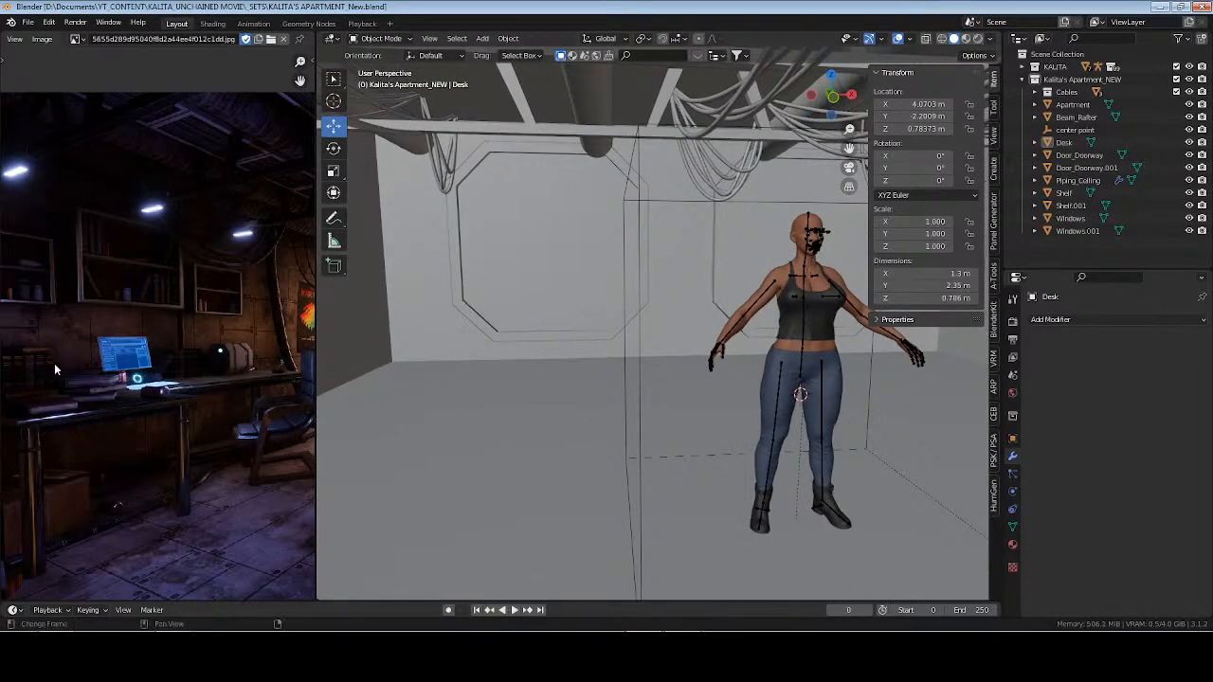
{"action": "scroll", "coordinate": [79, 403], "scroll_direction": "down", "scroll_amount": 1}
{"action": "middle_click_drag", "start_coordinate": [80, 403], "coordinate": [121, 404]}
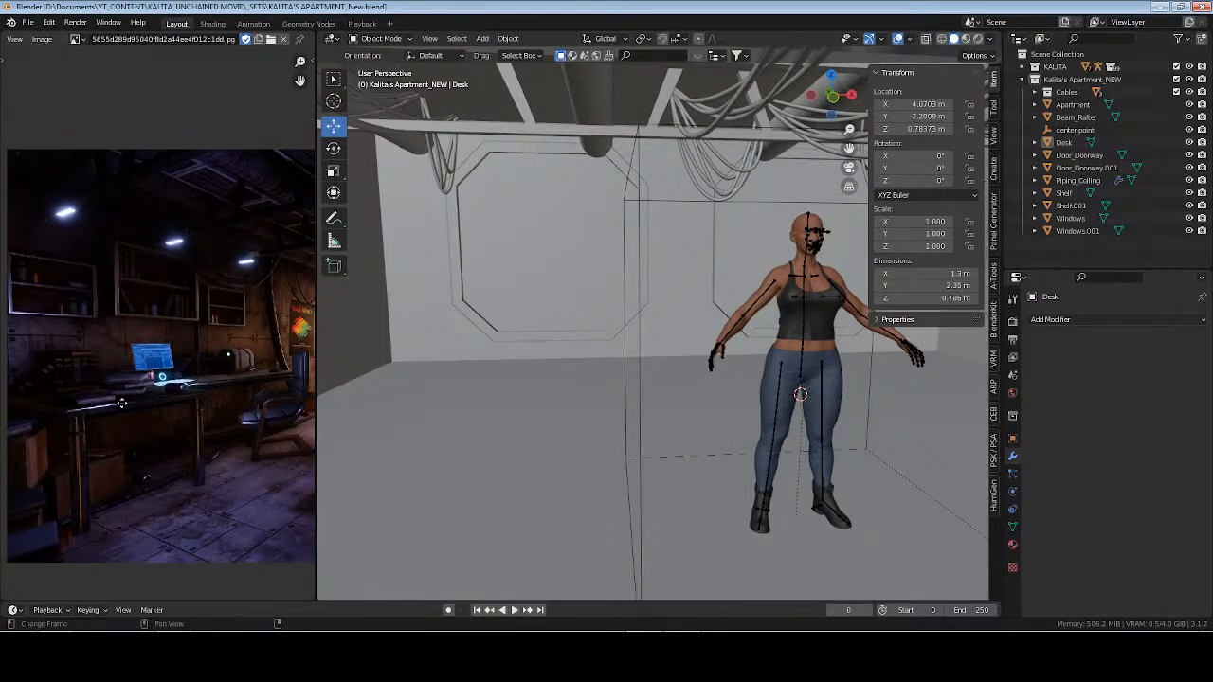
{"action": "mouse_move", "coordinate": [204, 360]}
{"action": "middle_mouse_down"}
{"action": "mouse_move", "coordinate": [170, 353]}
{"action": "mouse_move", "coordinate": [199, 347]}
{"action": "middle_mouse_up"}
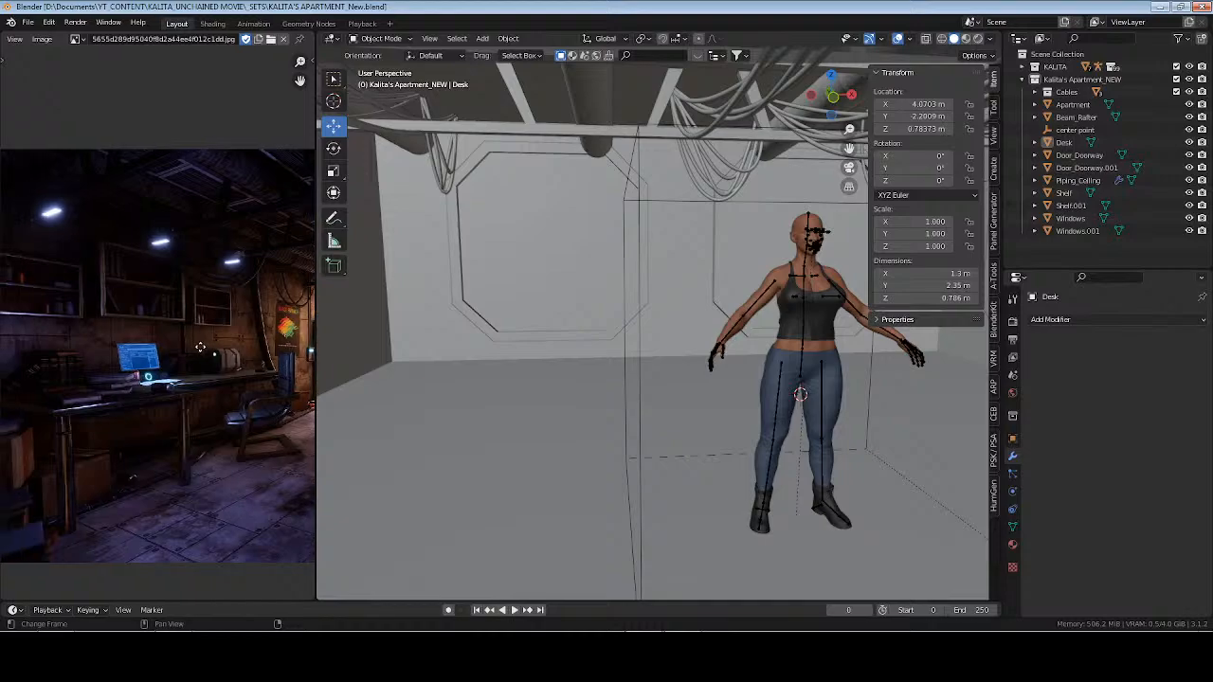
{"action": "middle_click_drag", "start_coordinate": [231, 292], "coordinate": [138, 290]}
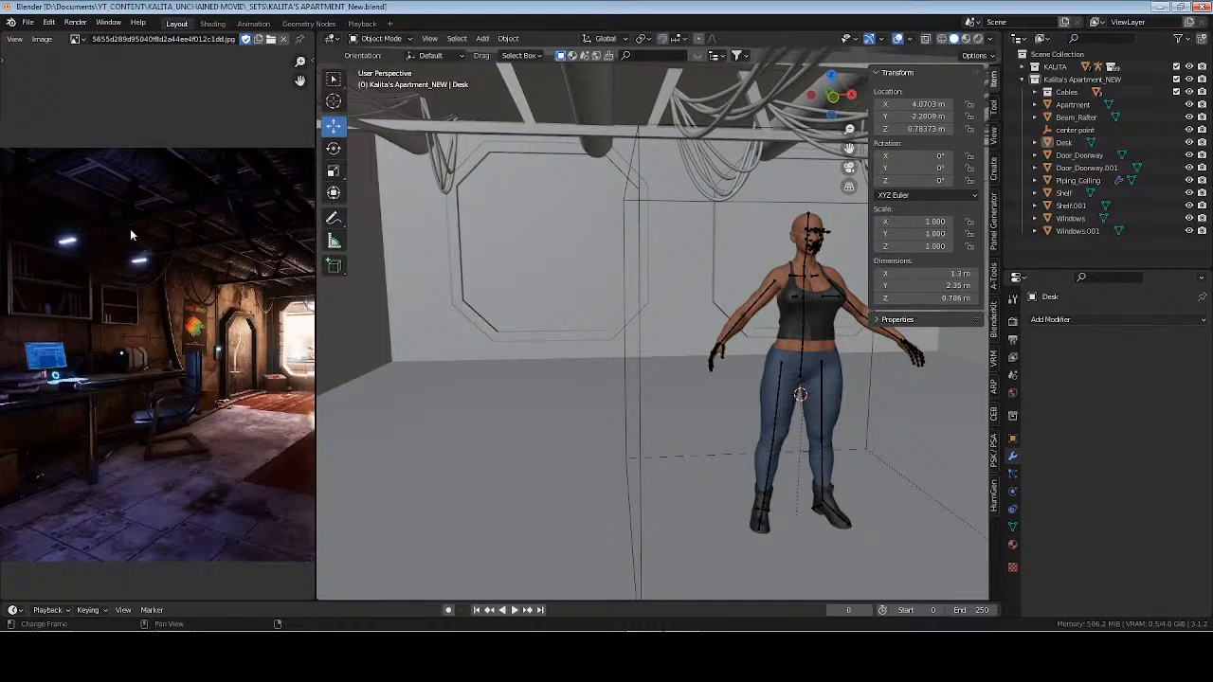
{"action": "middle_click_drag", "start_coordinate": [669, 249], "coordinate": [646, 259]}
{"action": "middle_click_drag", "start_coordinate": [538, 281], "coordinate": [683, 188]}
{"action": "middle_click_drag", "start_coordinate": [526, 194], "coordinate": [555, 302]}
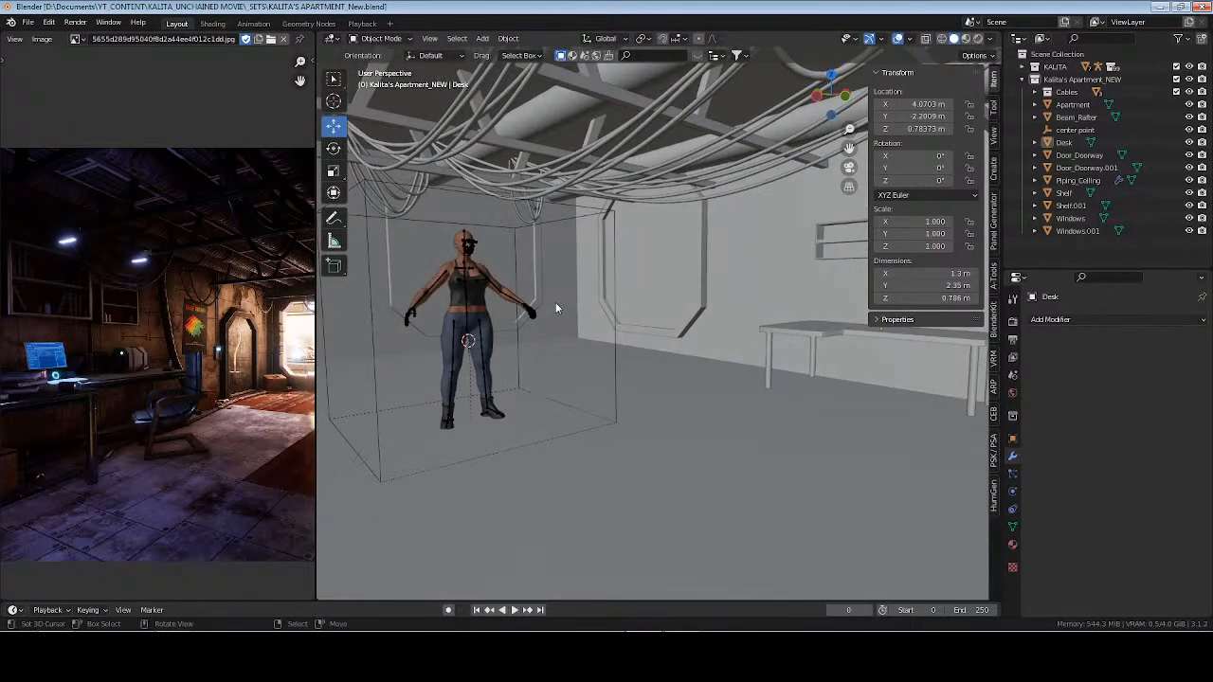
Add a cube at the world origin on the floor and raise it 1 m along Z
{"action": "key", "text": "shift+s"}
{"action": "key", "text": "shift+a"}
{"action": "mouse_move", "coordinate": [573, 300]}
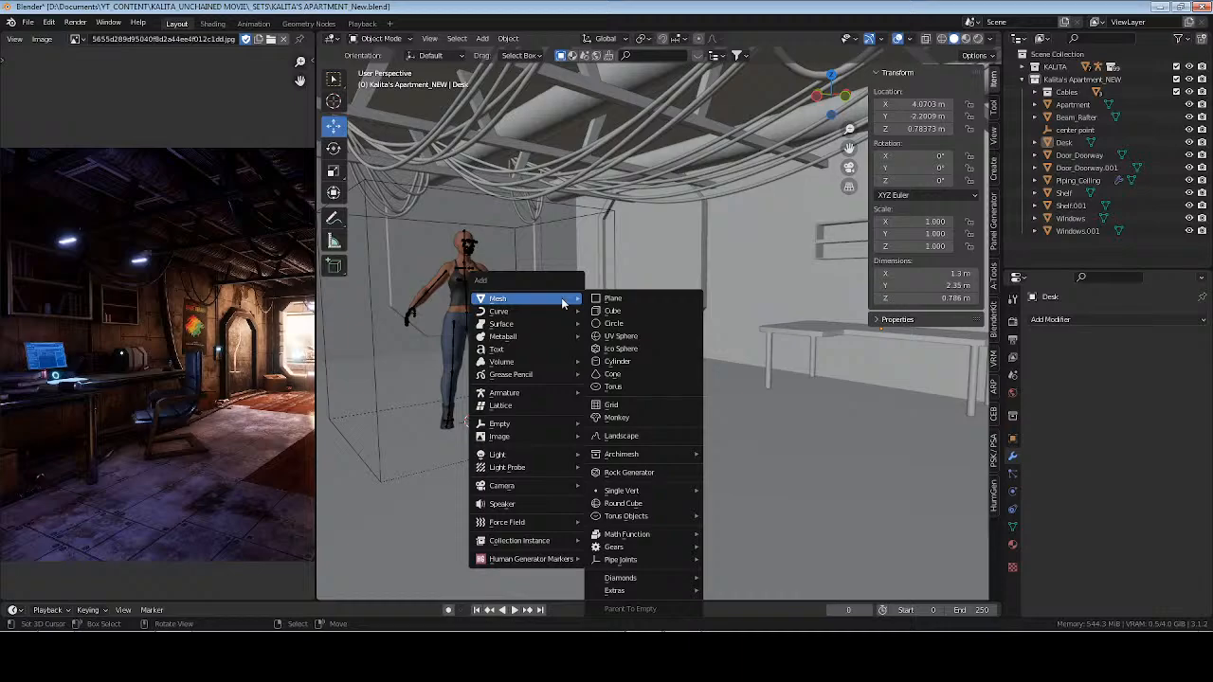
{"action": "left_click", "coordinate": [635, 314]}
{"action": "key", "text": "g"}
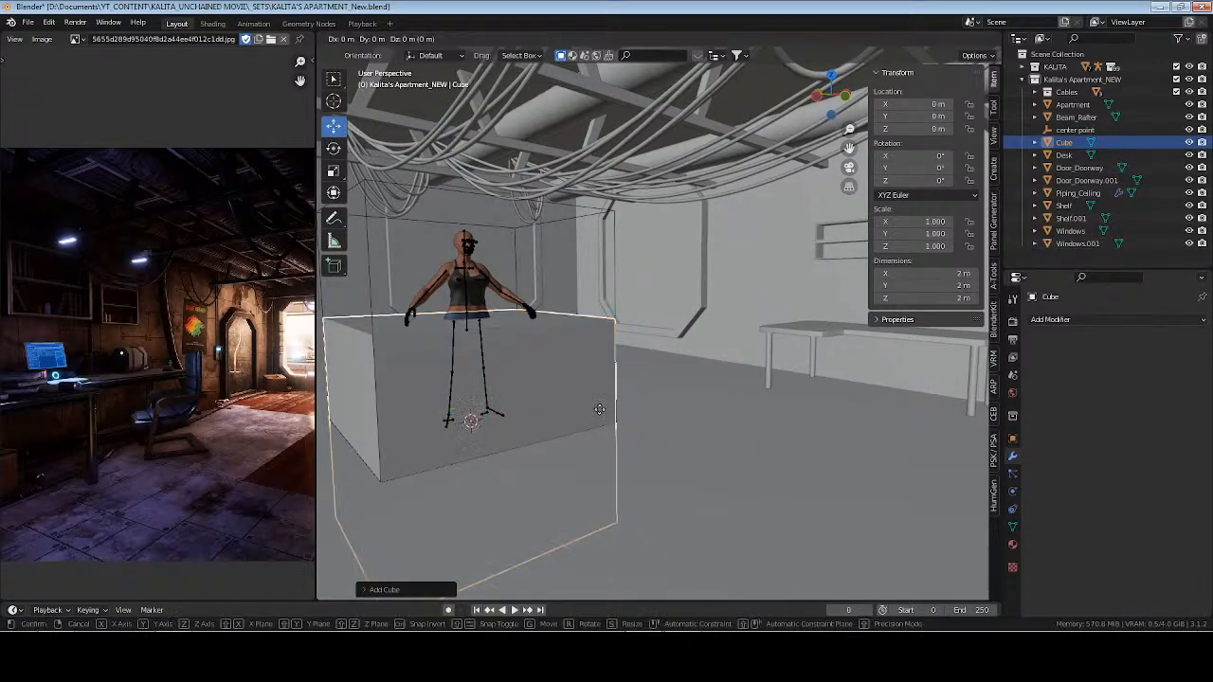
{"action": "key", "text": "z"}
{"action": "key", "text": "1"}
{"action": "key", "text": "Return"}
Scale the cube down uniformly to about 0.2 m and move it near the desk, to about X 2.88 m, Y -2.5 m
{"action": "key", "text": "s"}
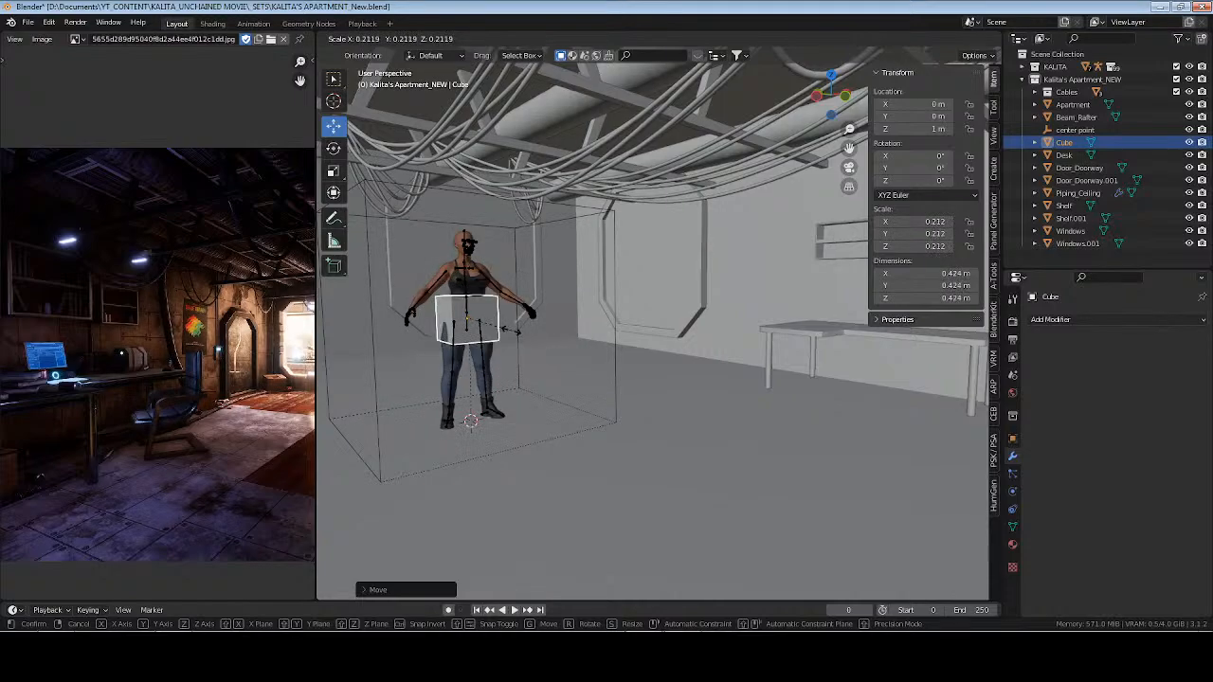
{"action": "left_click", "coordinate": [490, 321]}
{"action": "mouse_move", "coordinate": [464, 371]}
{"action": "middle_mouse_down"}
{"action": "mouse_move", "coordinate": [502, 366]}
{"action": "mouse_move", "coordinate": [473, 372]}
{"action": "middle_mouse_up"}
{"action": "key", "text": "g"}
{"action": "left_click", "coordinate": [855, 361]}
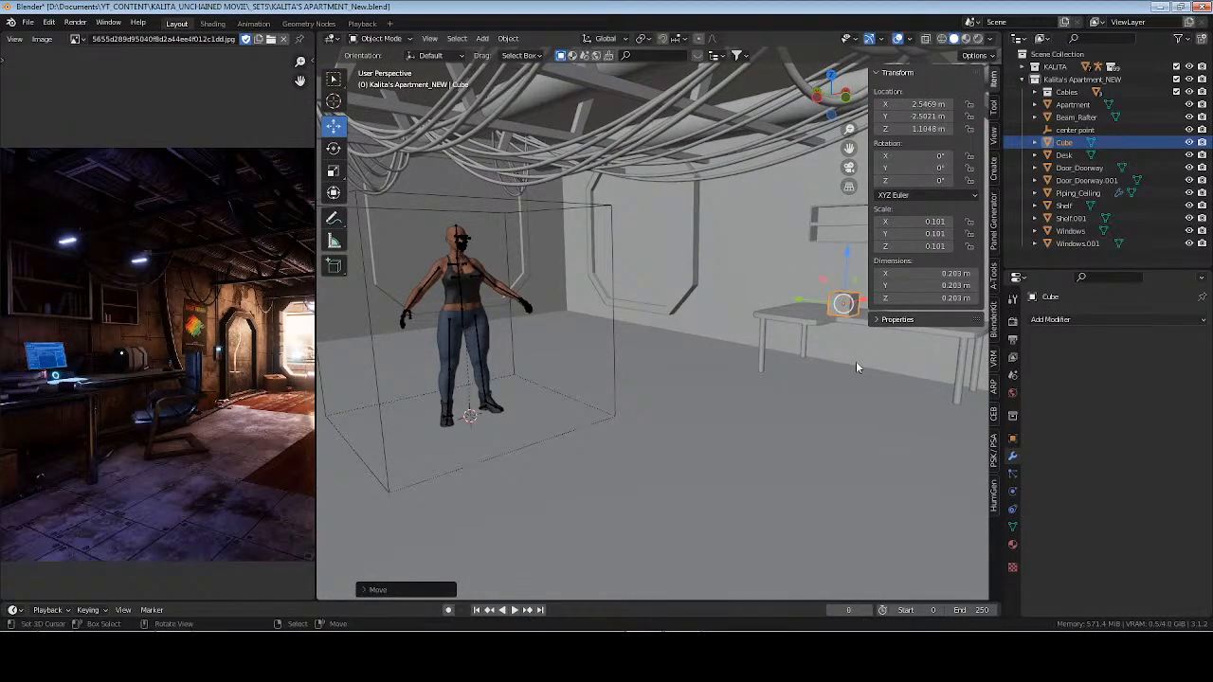
{"action": "key", "text": "KP_Decimal"}
{"action": "middle_click_drag", "start_coordinate": [746, 355], "coordinate": [704, 363]}
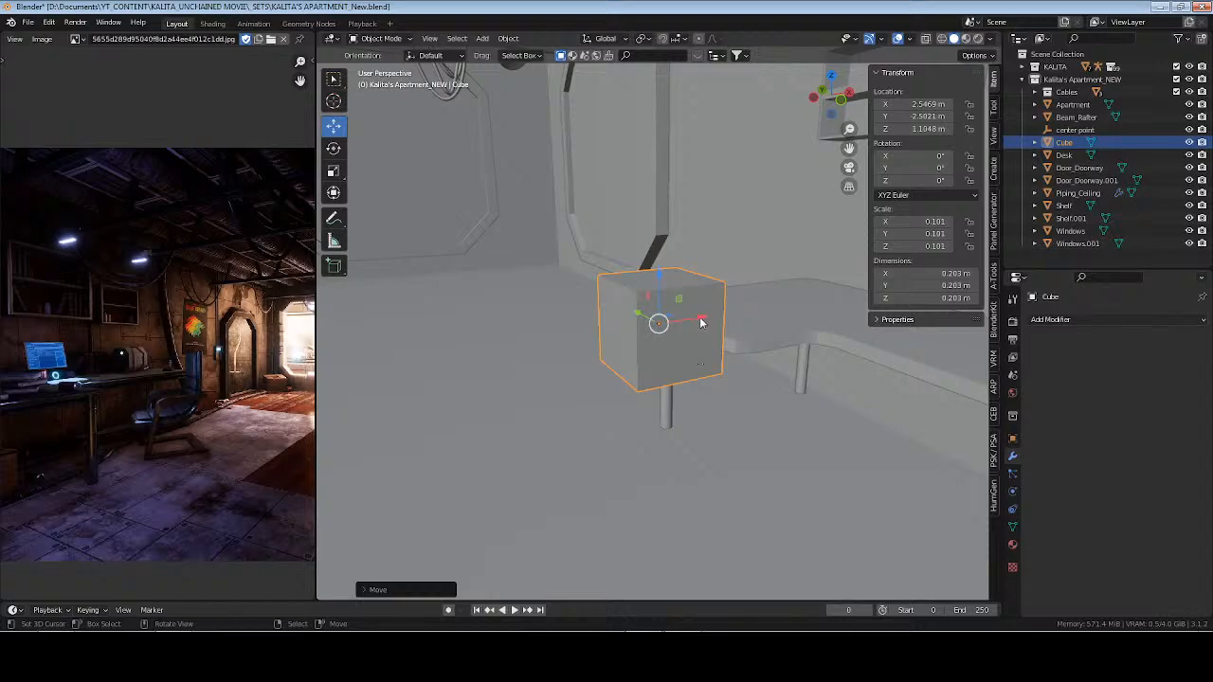
{"action": "left_click_drag", "start_coordinate": [701, 322], "coordinate": [818, 304]}
{"action": "scroll", "coordinate": [779, 280], "scroll_direction": "down", "scroll_amount": 4}
{"action": "middle_click_drag", "start_coordinate": [758, 247], "coordinate": [693, 335], "text": "shift"}
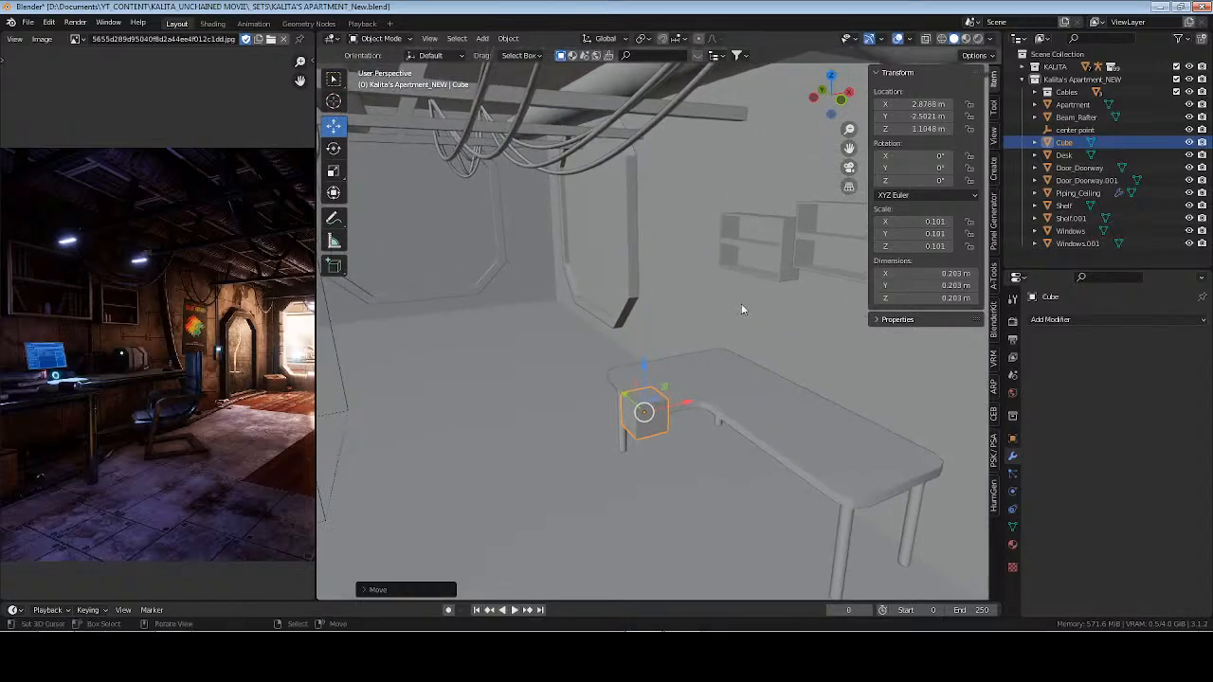
Show the scene as wireframe in the right orthographic view and hide the Cables collection
{"action": "key", "text": "KP_1"}
{"action": "key", "text": "z"}
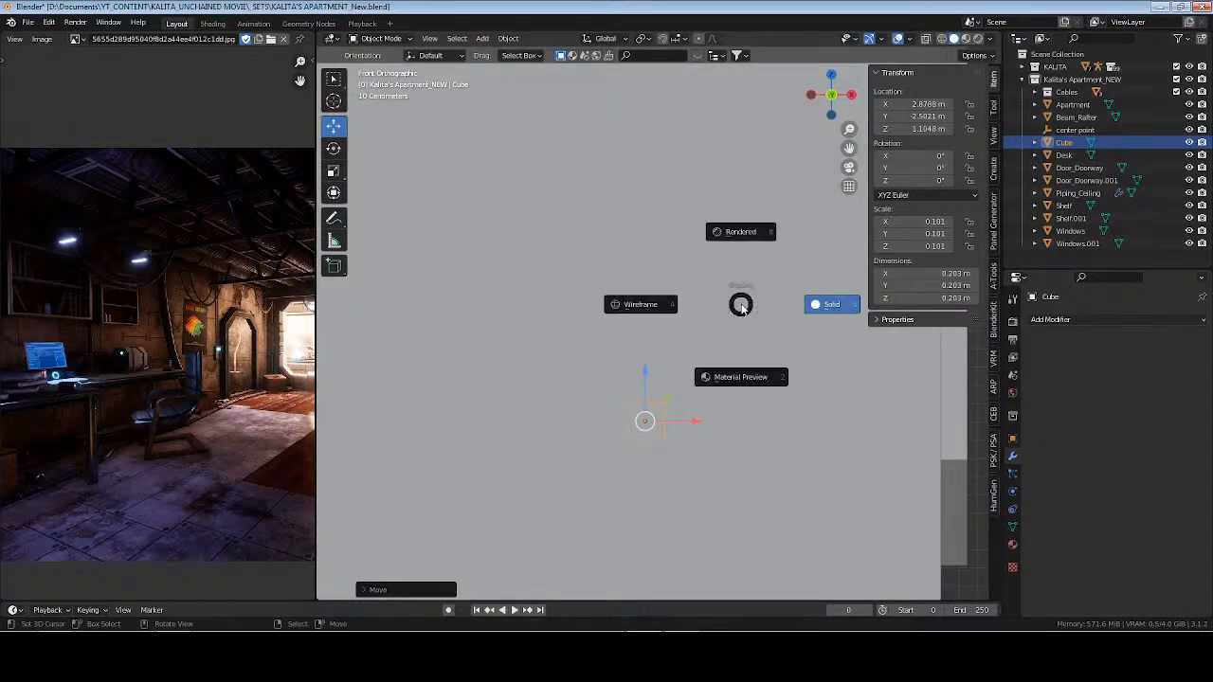
{"action": "left_click", "coordinate": [696, 298]}
{"action": "scroll", "coordinate": [711, 262], "scroll_direction": "down", "scroll_amount": 3}
{"action": "middle_click_drag", "start_coordinate": [698, 253], "coordinate": [569, 304], "text": "shift"}
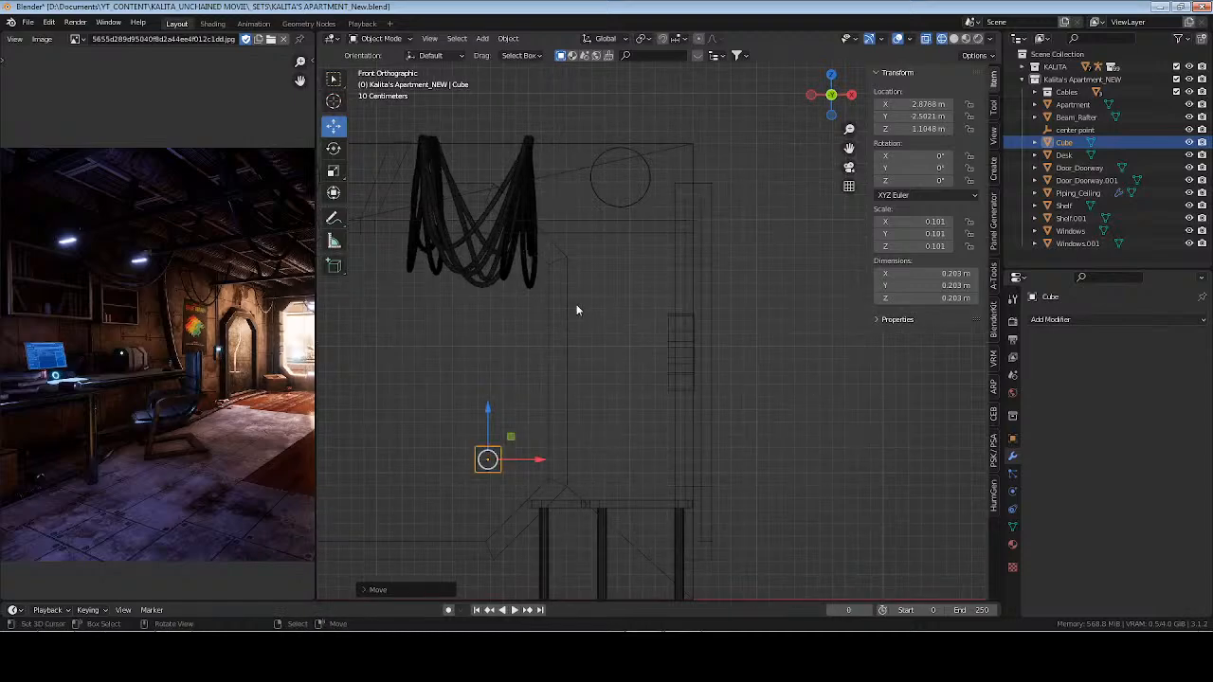
{"action": "key", "text": "KP_3"}
{"action": "middle_click_drag", "start_coordinate": [665, 324], "coordinate": [635, 356], "text": "shift"}
{"action": "scroll", "coordinate": [663, 396], "scroll_direction": "up", "scroll_amount": 2}
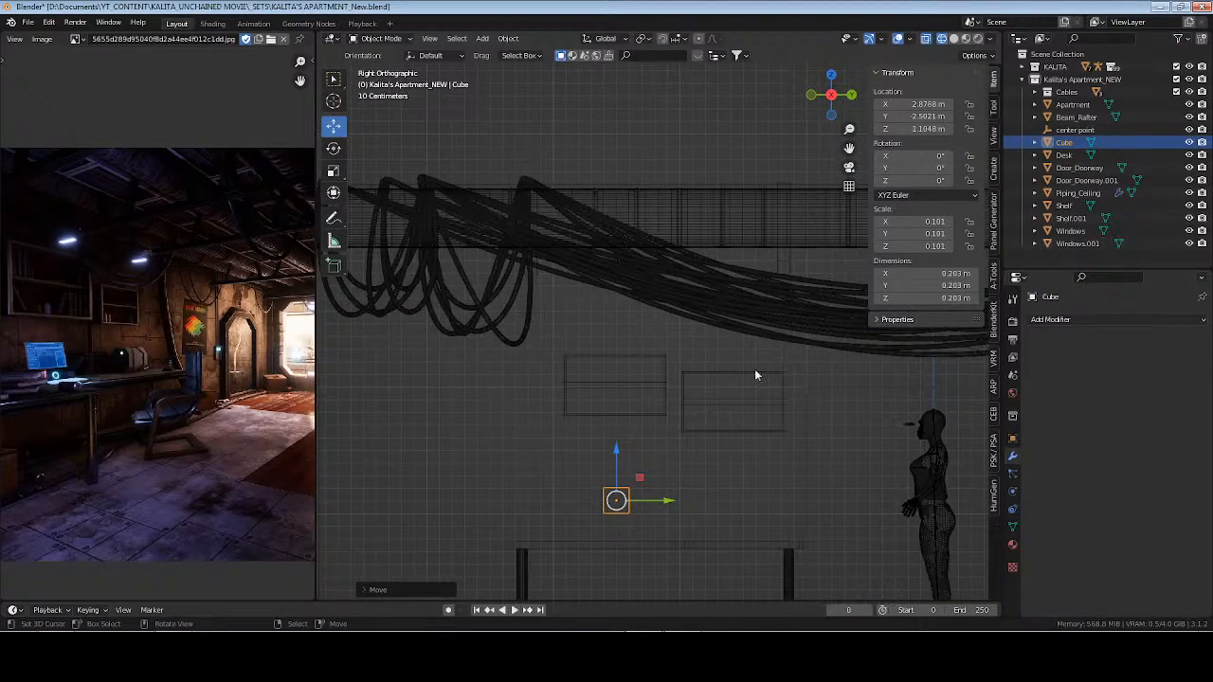
{"action": "left_click", "coordinate": [1189, 92]}
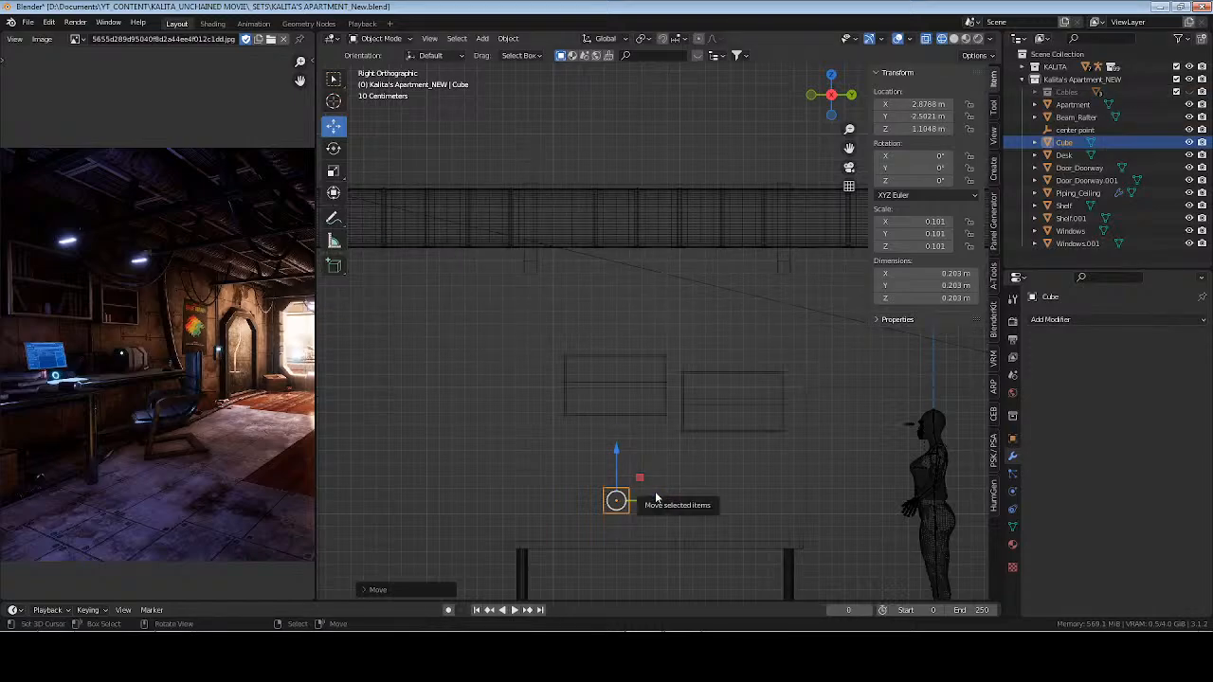
Move the cube up under the ceiling beam, centred on it at about Y -3.18 m and Z 2.81 m
{"action": "key", "text": "g"}
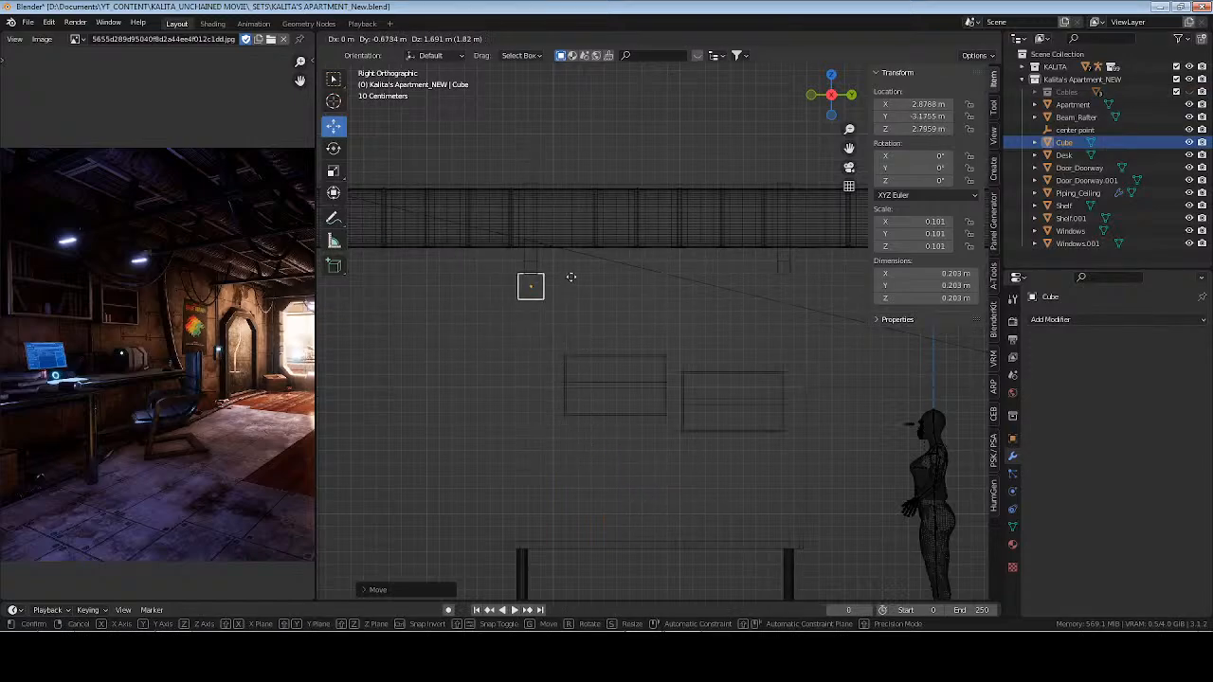
{"action": "left_click", "coordinate": [565, 277]}
{"action": "key", "text": "KP_Decimal"}
{"action": "scroll", "coordinate": [565, 282], "scroll_direction": "down", "scroll_amount": 3}
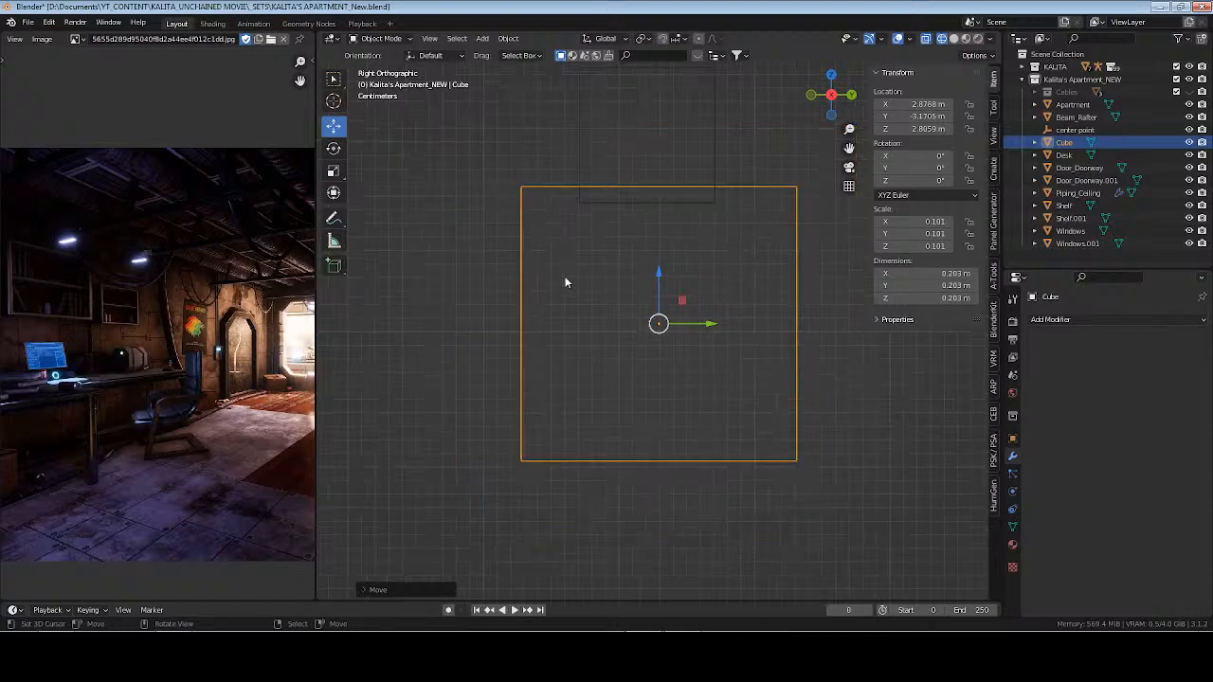
{"action": "left_click_drag", "start_coordinate": [714, 324], "coordinate": [697, 318]}
Move the cube along X to about 4 m in the front view and return to solid shading
{"action": "key", "text": "KP_1"}
{"action": "scroll", "coordinate": [637, 324], "scroll_direction": "down", "scroll_amount": 4}
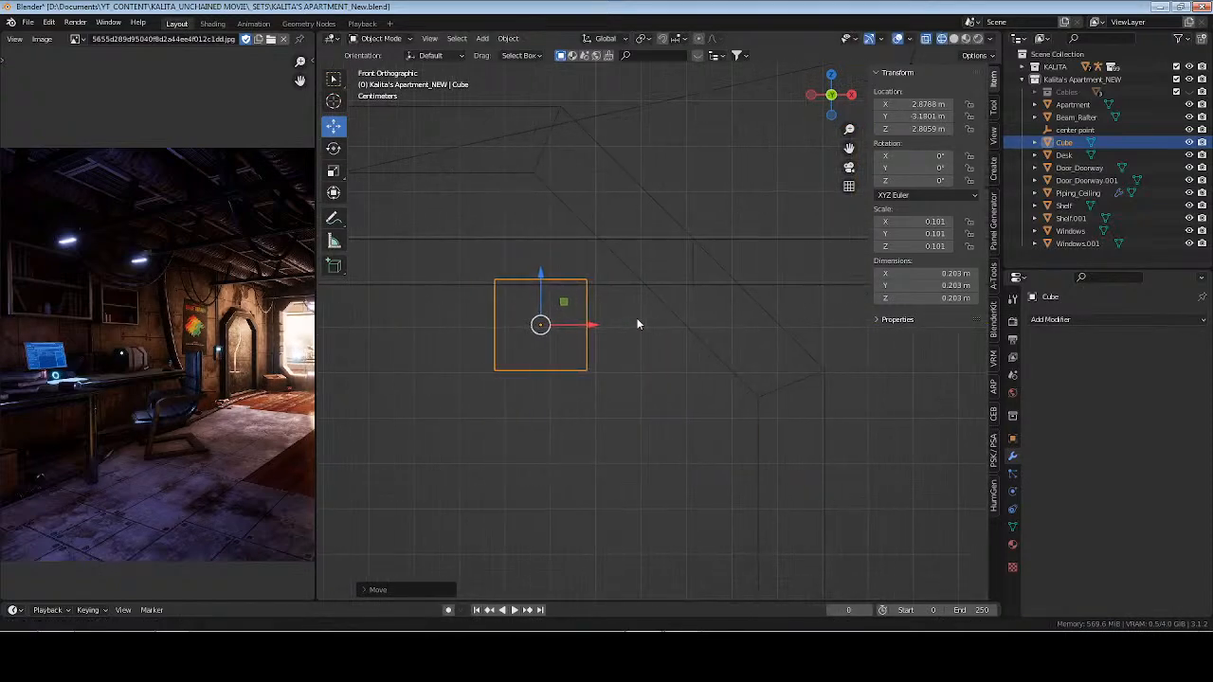
{"action": "middle_click_drag", "start_coordinate": [638, 324], "coordinate": [500, 328], "text": "shift"}
{"action": "scroll", "coordinate": [636, 320], "scroll_direction": "down", "scroll_amount": 4}
{"action": "scroll", "coordinate": [637, 320], "scroll_direction": "down", "scroll_amount": 2}
{"action": "scroll", "coordinate": [639, 320], "scroll_direction": "up", "scroll_amount": 2}
{"action": "left_click_drag", "start_coordinate": [483, 331], "coordinate": [727, 316]}
{"action": "mouse_move", "coordinate": [726, 316]}
{"action": "middle_mouse_down"}
{"action": "mouse_move", "coordinate": [714, 352]}
{"action": "mouse_move", "coordinate": [779, 348]}
{"action": "mouse_move", "coordinate": [748, 357]}
{"action": "mouse_move", "coordinate": [752, 367]}
{"action": "mouse_move", "coordinate": [707, 365]}
{"action": "mouse_move", "coordinate": [707, 311]}
{"action": "middle_mouse_up"}
{"action": "key", "text": "z"}
{"action": "left_click", "coordinate": [822, 359]}
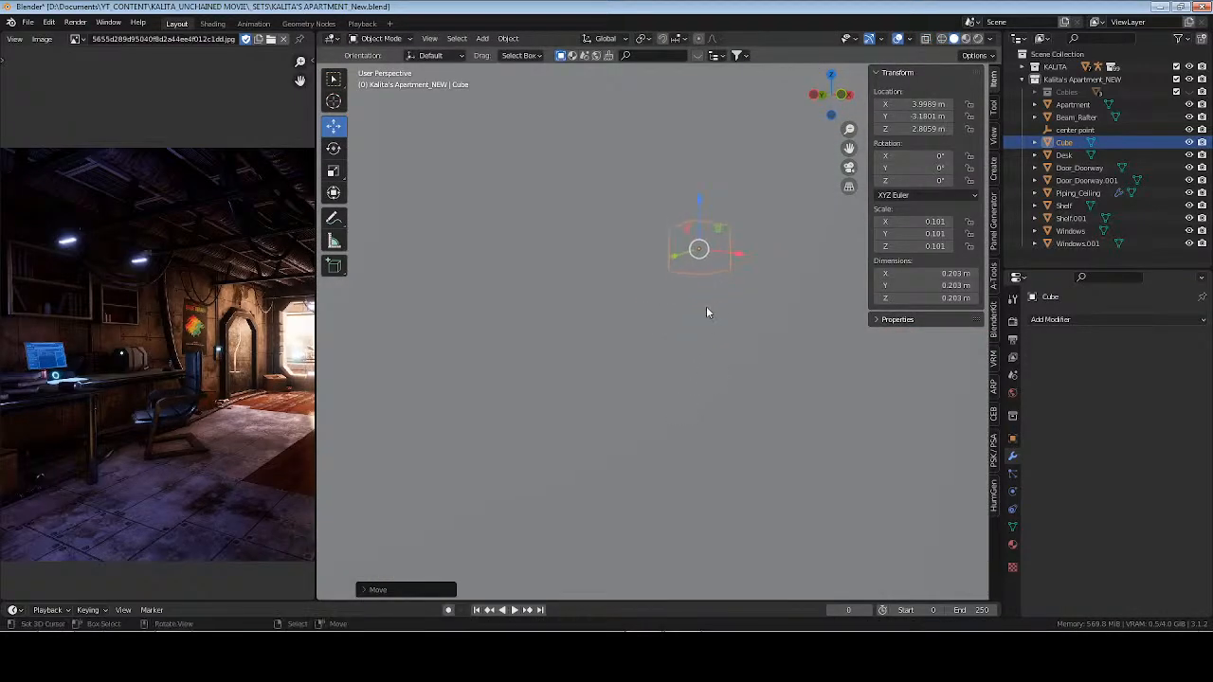
Scale the cube to about 0.096 m along Y to fit the beam's width, and to about 0.07 m along Z
{"action": "scroll", "coordinate": [707, 311], "scroll_direction": "up", "scroll_amount": 2}
{"action": "key", "text": "KP_Decimal"}
{"action": "scroll", "coordinate": [706, 312], "scroll_direction": "down", "scroll_amount": 4}
{"action": "middle_click_drag", "start_coordinate": [617, 360], "coordinate": [678, 365]}
{"action": "key", "text": "s"}
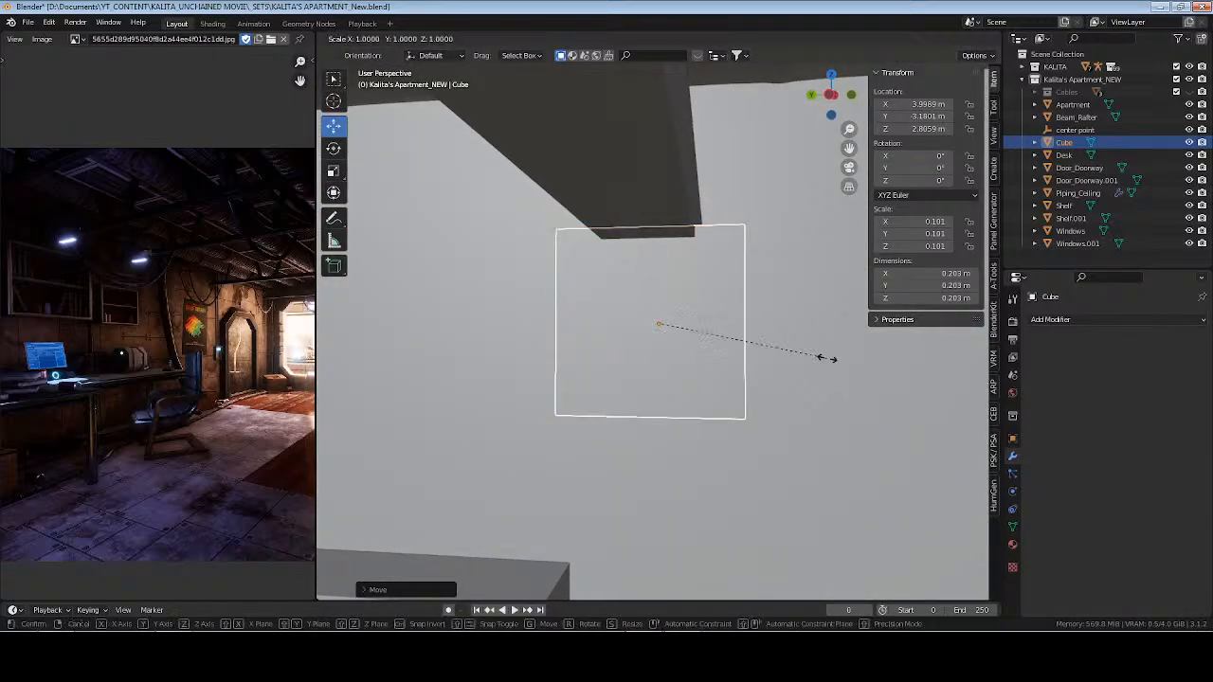
{"action": "key", "text": "y"}
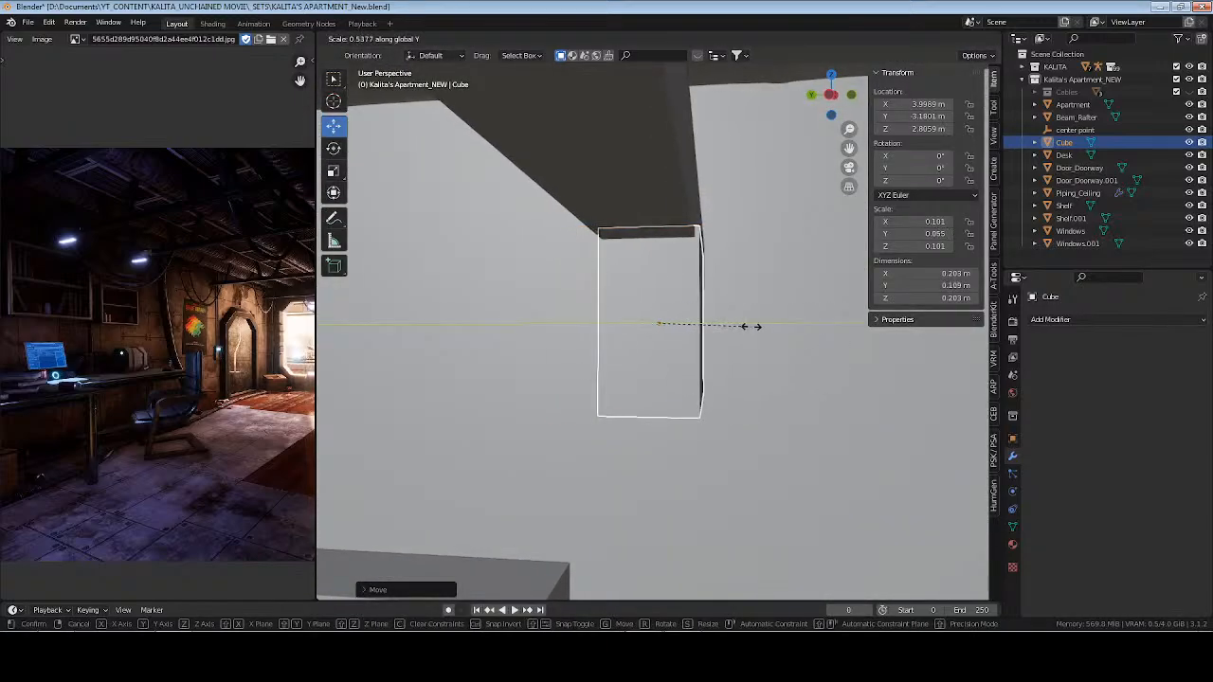
{"action": "left_click", "coordinate": [739, 322]}
{"action": "key", "text": "s"}
{"action": "key", "text": "z"}
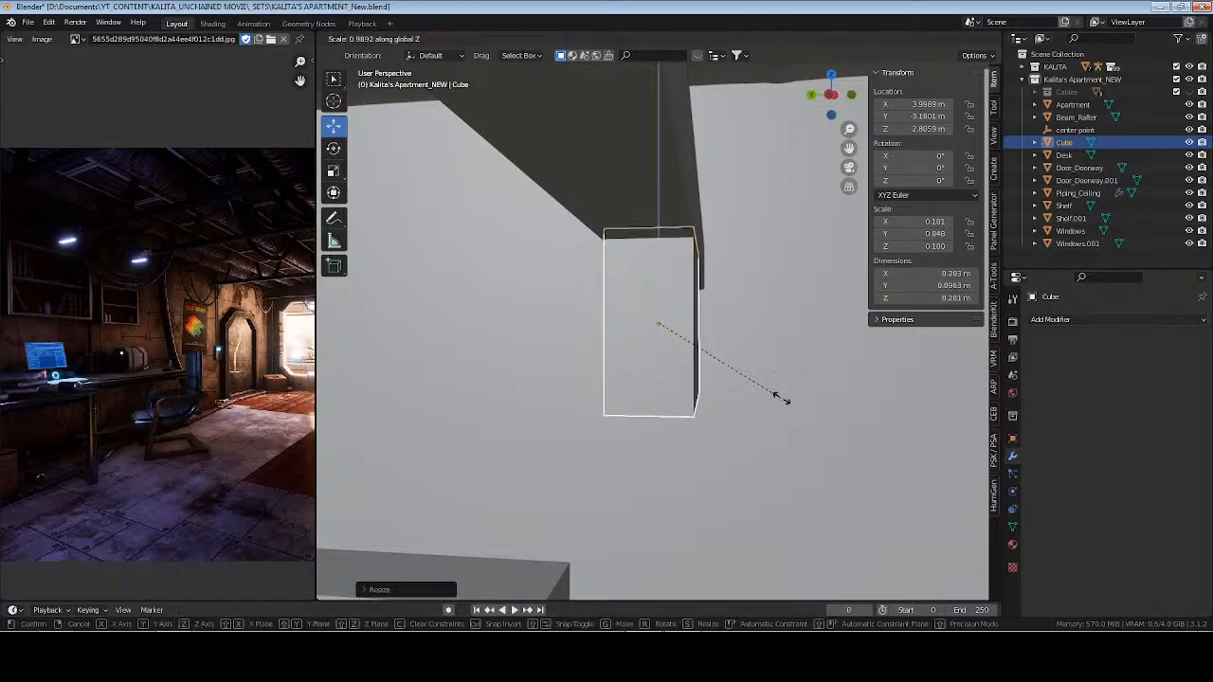
{"action": "left_click", "coordinate": [710, 350]}
Stretch the flattened cube along X to about 0.275 m
{"action": "middle_click_drag", "start_coordinate": [711, 353], "coordinate": [610, 354]}
{"action": "middle_click_drag", "start_coordinate": [759, 369], "coordinate": [737, 377]}
{"action": "key", "text": "s"}
{"action": "key", "text": "x"}
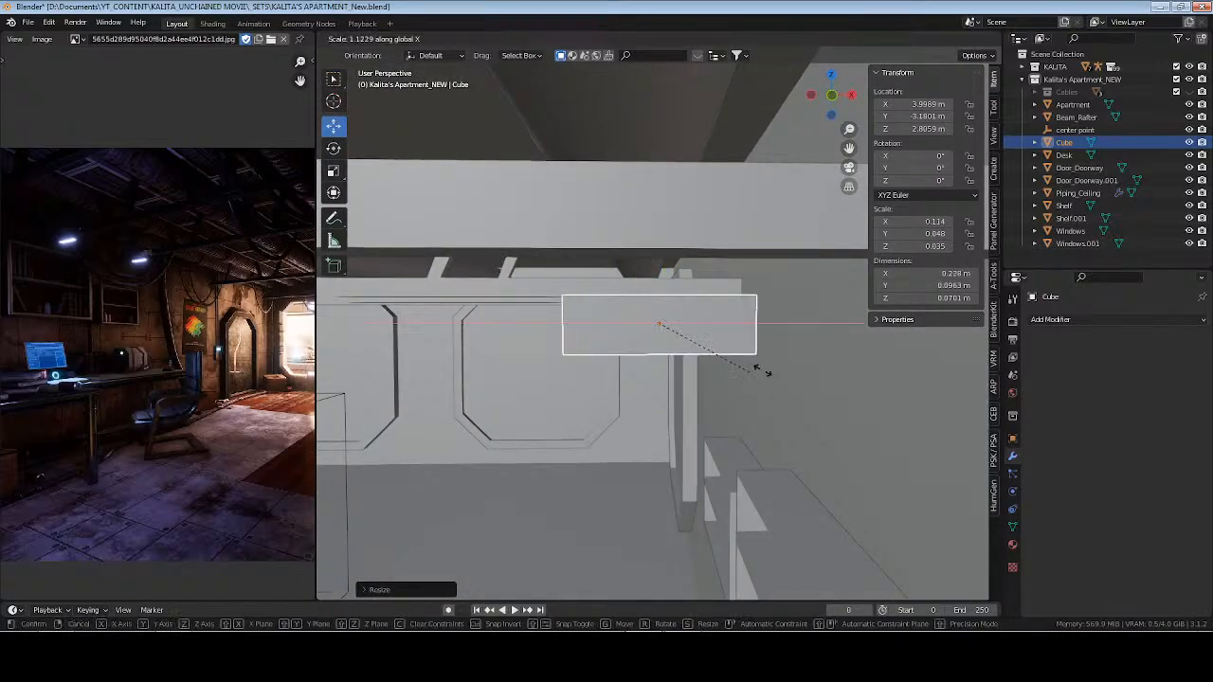
{"action": "left_click", "coordinate": [781, 366]}
Raise the block to about Z 2.864 m against the beam and narrow it slightly along Y to about 0.089 m
{"action": "middle_click_drag", "start_coordinate": [626, 359], "coordinate": [677, 332]}
{"action": "left_click_drag", "start_coordinate": [659, 270], "coordinate": [659, 206]}
{"action": "middle_click_drag", "start_coordinate": [639, 344], "coordinate": [675, 314]}
{"action": "key", "text": "s"}
{"action": "key", "text": "y"}
{"action": "left_click", "coordinate": [742, 360]}
Apply the block's scale and select the ceiling beam it sits against
{"action": "key", "text": "ctrl+a"}
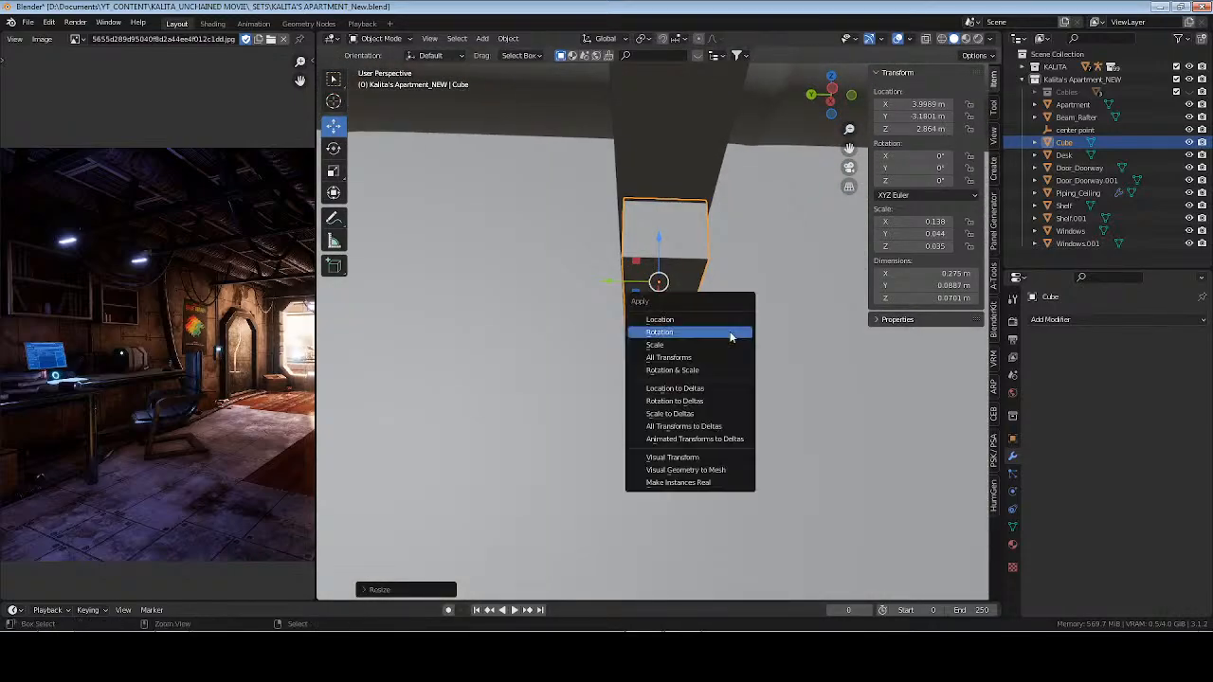
{"action": "left_click", "coordinate": [730, 344]}
{"action": "mouse_move", "coordinate": [729, 341]}
{"action": "middle_mouse_down"}
{"action": "mouse_move", "coordinate": [705, 329]}
{"action": "mouse_move", "coordinate": [716, 339]}
{"action": "middle_mouse_up"}
{"action": "key", "text": "1"}
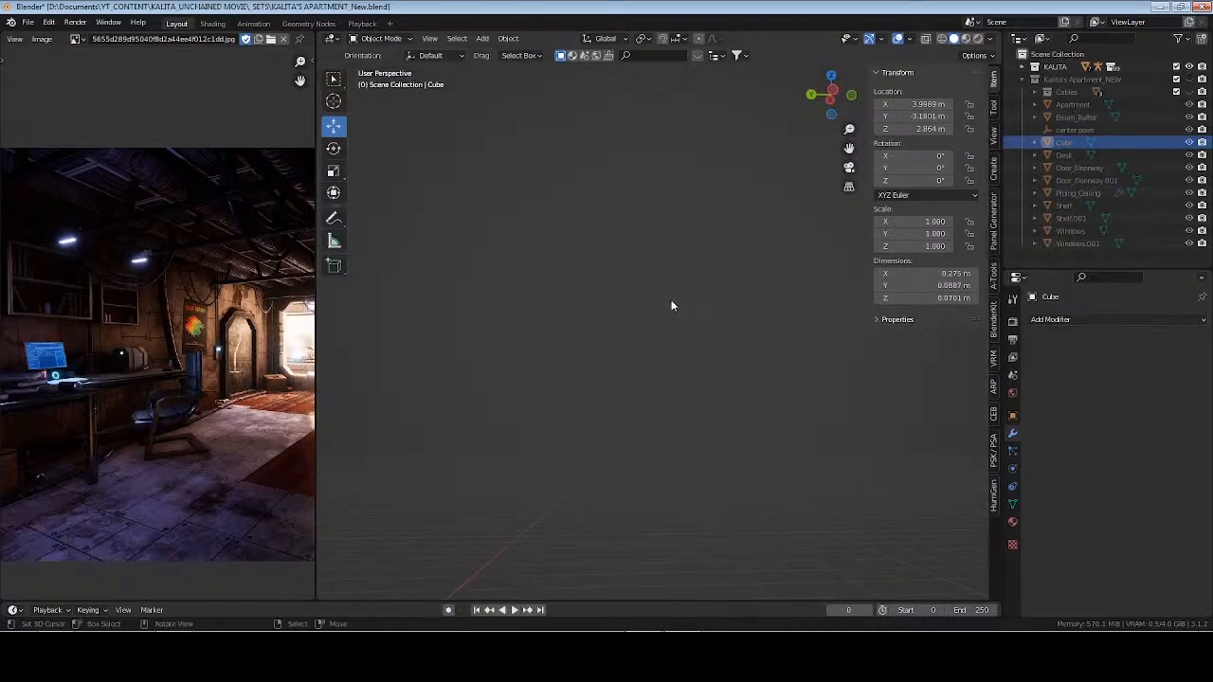
{"action": "key", "text": "ctrl+z"}
{"action": "left_click", "coordinate": [681, 290]}
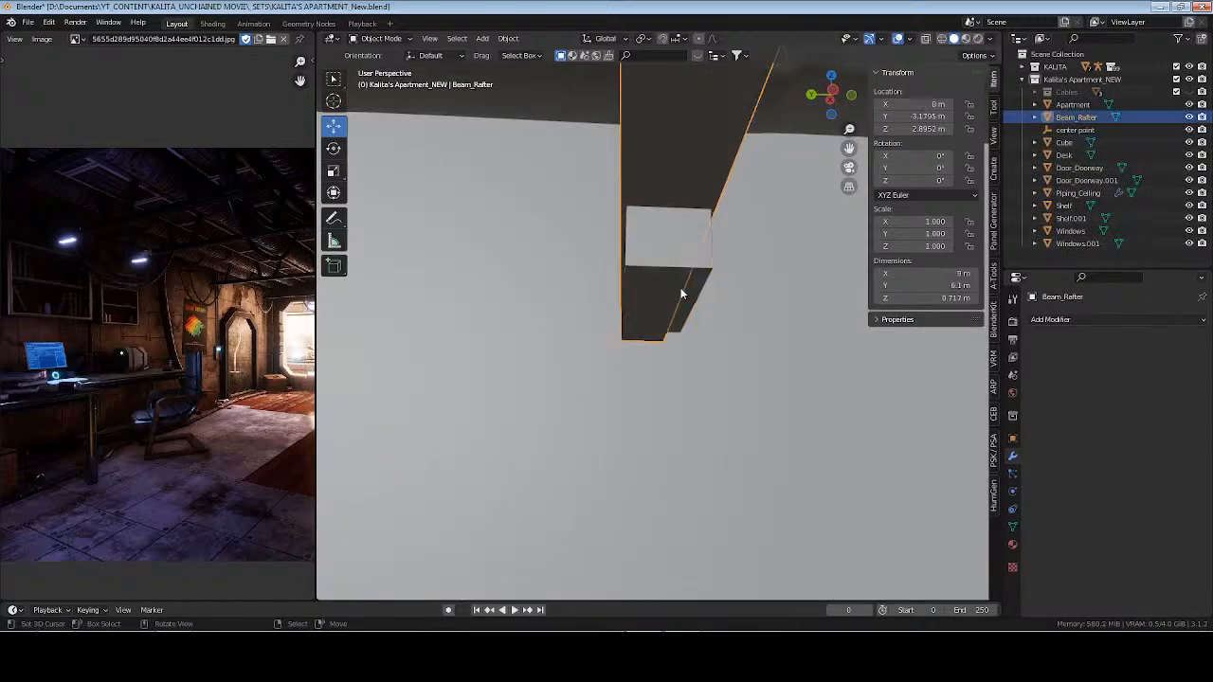
Inset the bottom face of the light block slightly to leave a thin rim around it
{"action": "left_click", "coordinate": [681, 294]}
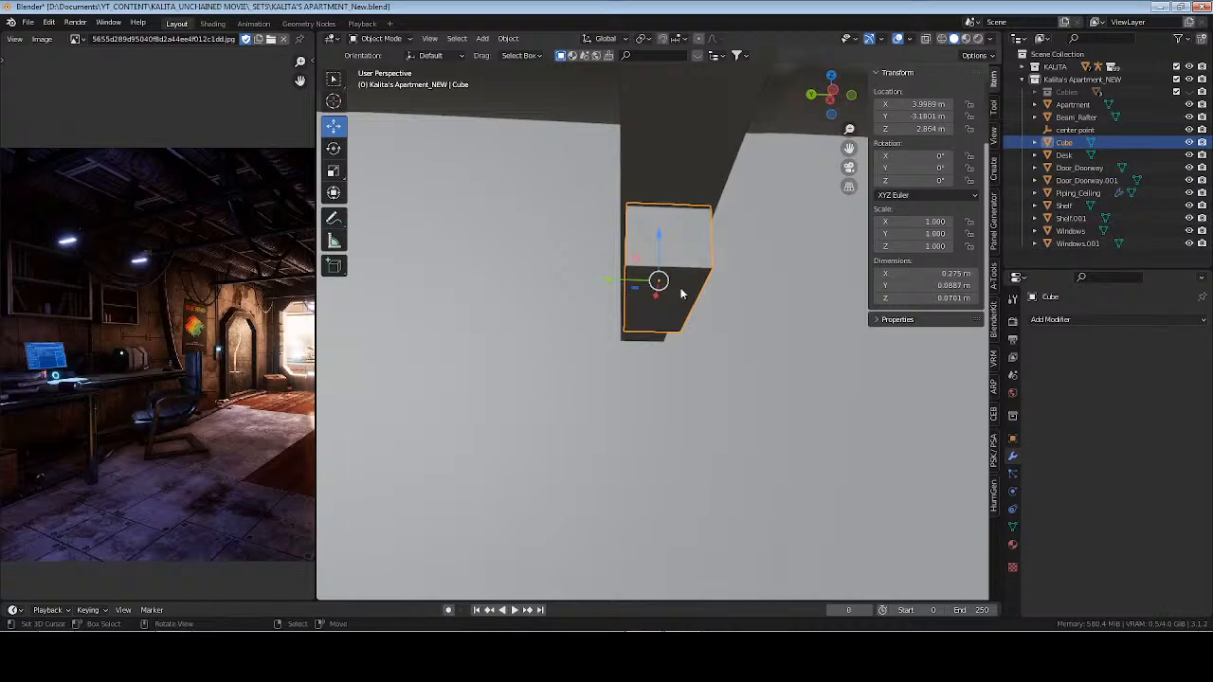
{"action": "key", "text": "Tab"}
{"action": "key", "text": "3"}
{"action": "right_click", "coordinate": [681, 295]}
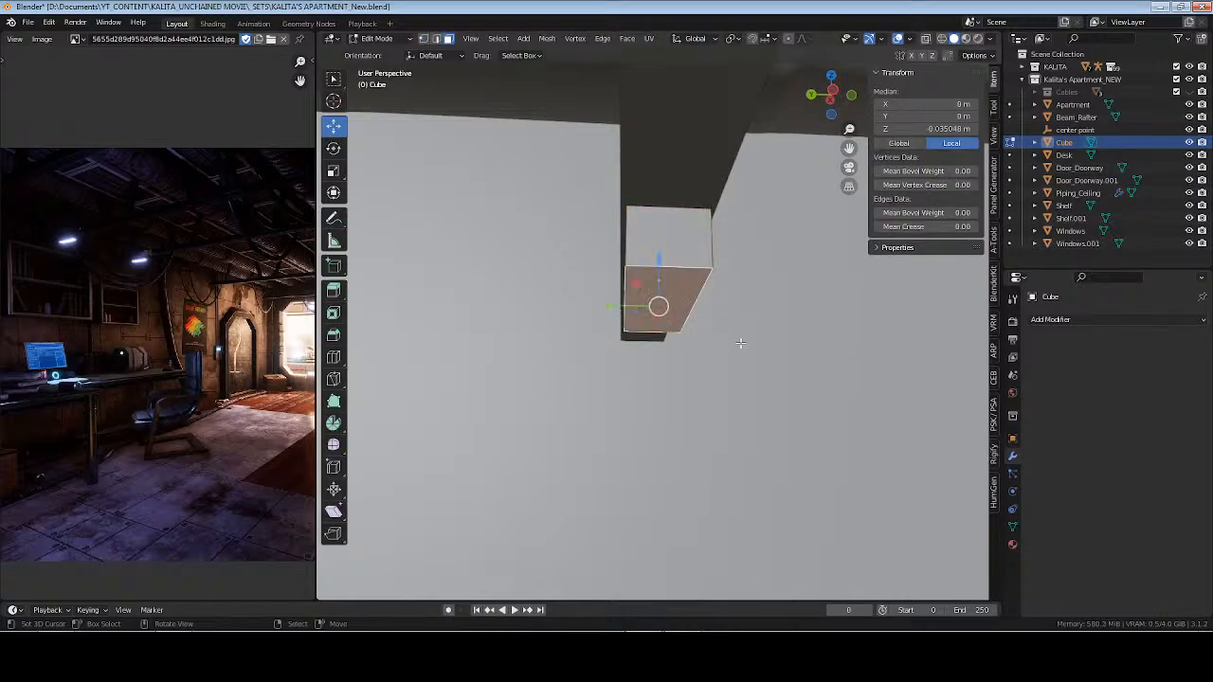
{"action": "middle_click_drag", "start_coordinate": [740, 343], "coordinate": [677, 347]}
{"action": "key", "text": "i"}
{"action": "left_click", "coordinate": [730, 344]}
{"action": "scroll", "coordinate": [733, 344], "scroll_direction": "up", "scroll_amount": 3}
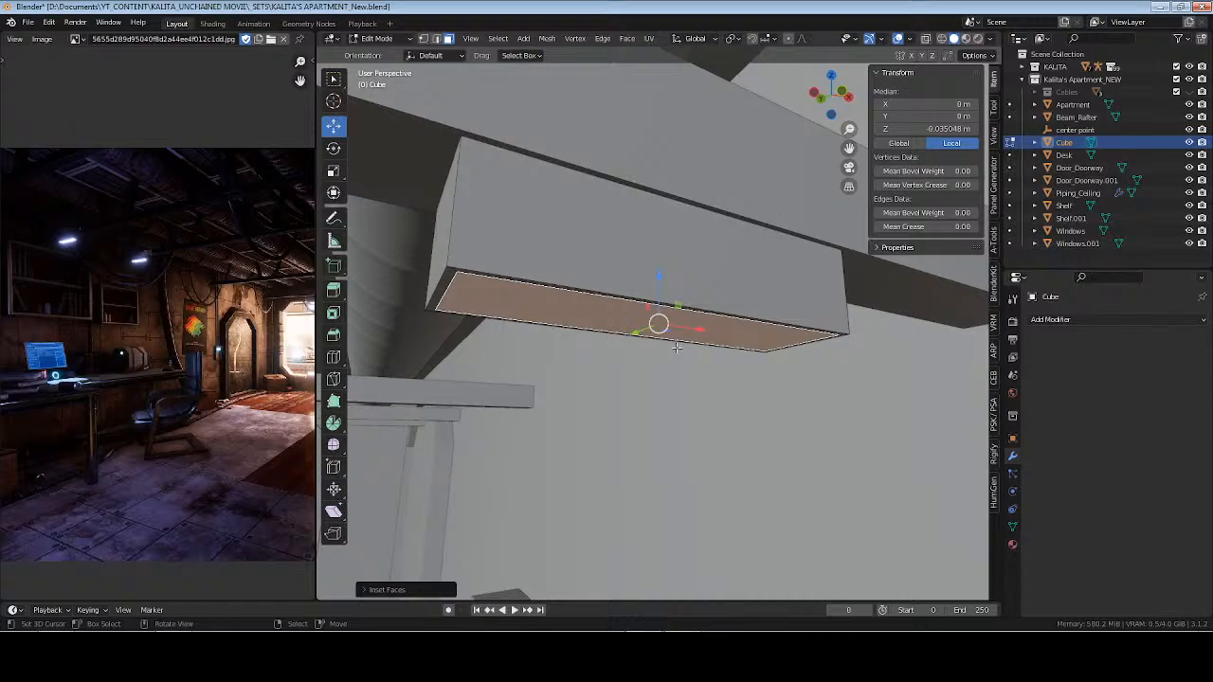
Raise the inset bottom face about 0.007 m into the block to form a shallow recess
{"action": "mouse_move", "coordinate": [656, 272]}
{"action": "left_mouse_down"}
{"action": "mouse_move", "coordinate": [658, 247]}
{"action": "mouse_move", "coordinate": [665, 257]}
{"action": "left_mouse_up"}
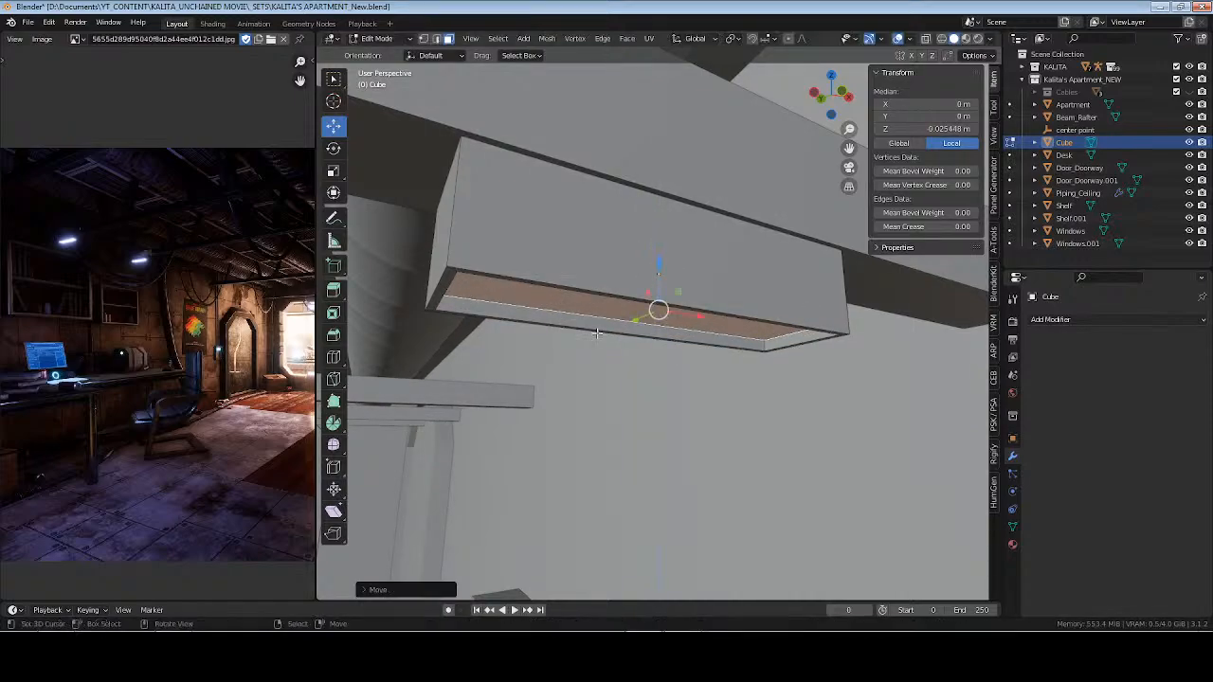
{"action": "middle_click_drag", "start_coordinate": [596, 332], "coordinate": [677, 293]}
{"action": "left_click_drag", "start_coordinate": [661, 261], "coordinate": [661, 261]}
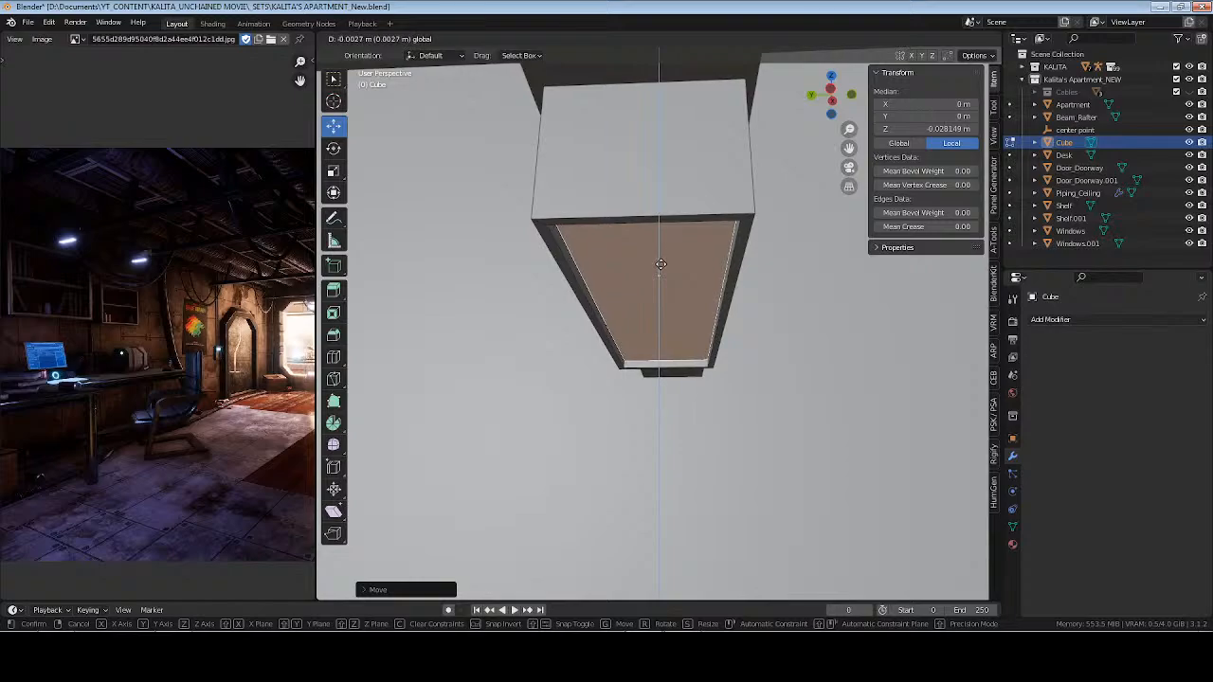
Apply the block's scale in Object Mode and add a Bevel modifier to it
{"action": "key", "text": "Tab"}
{"action": "middle_click_drag", "start_coordinate": [662, 261], "coordinate": [680, 294]}
{"action": "key", "text": "ctrl+a"}
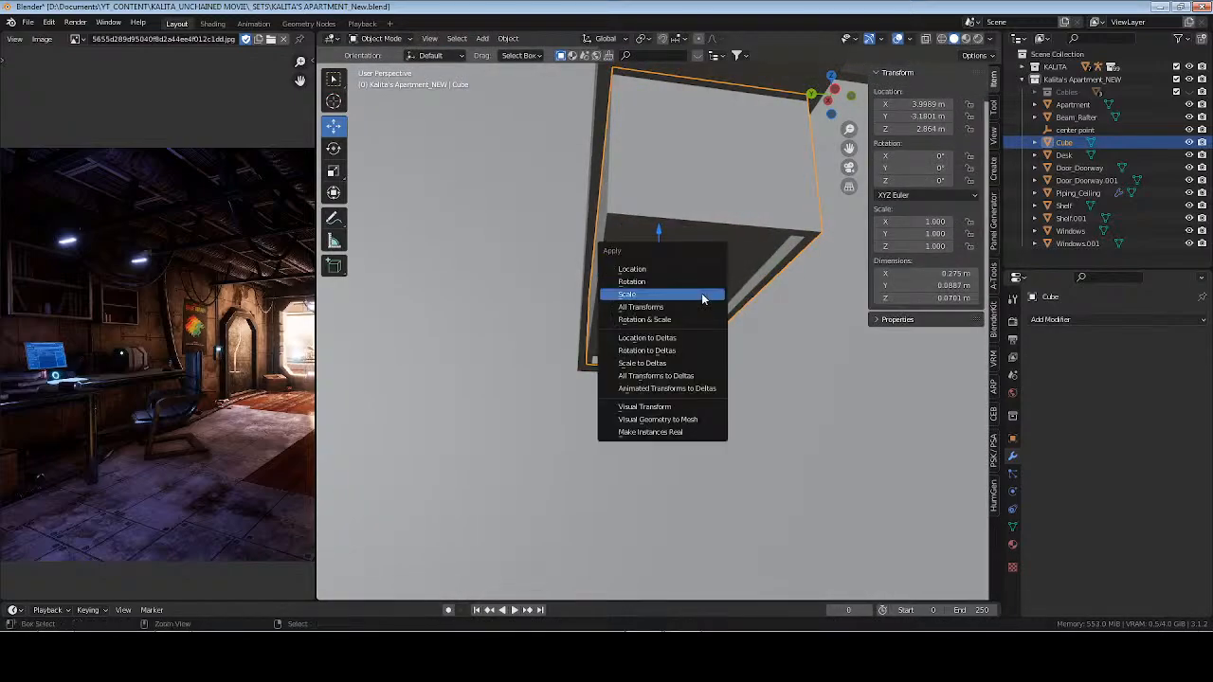
{"action": "left_click", "coordinate": [702, 295]}
{"action": "left_click", "coordinate": [1096, 319]}
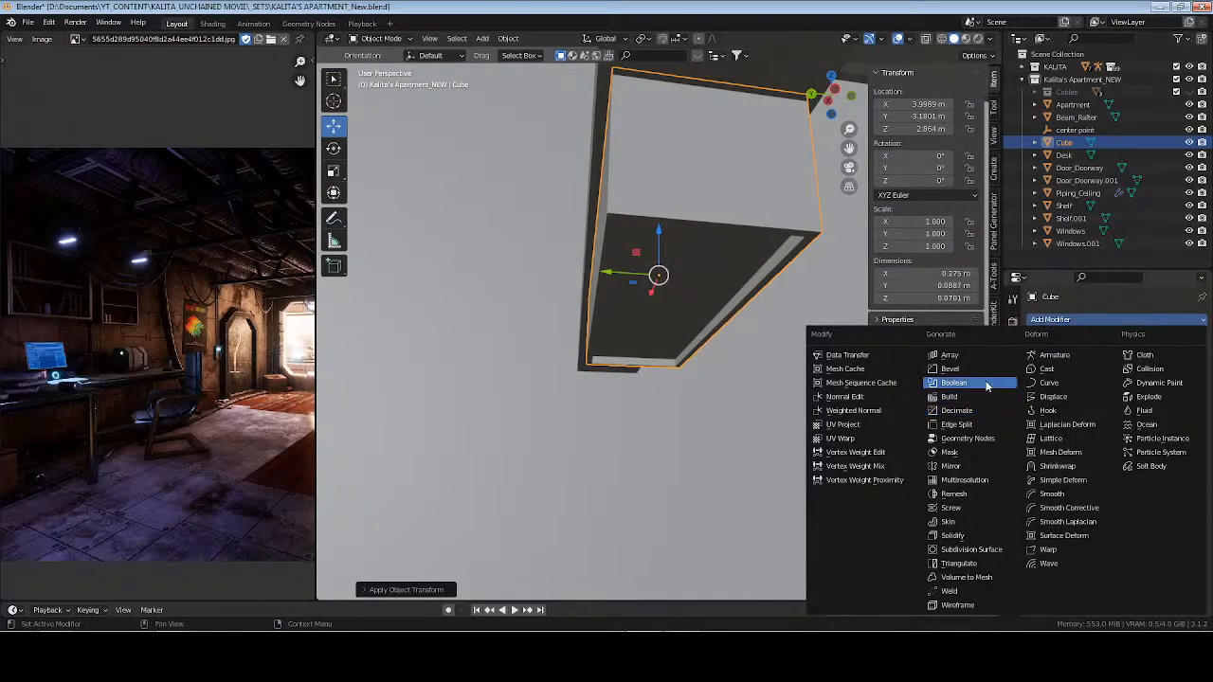
{"action": "left_click", "coordinate": [984, 371]}
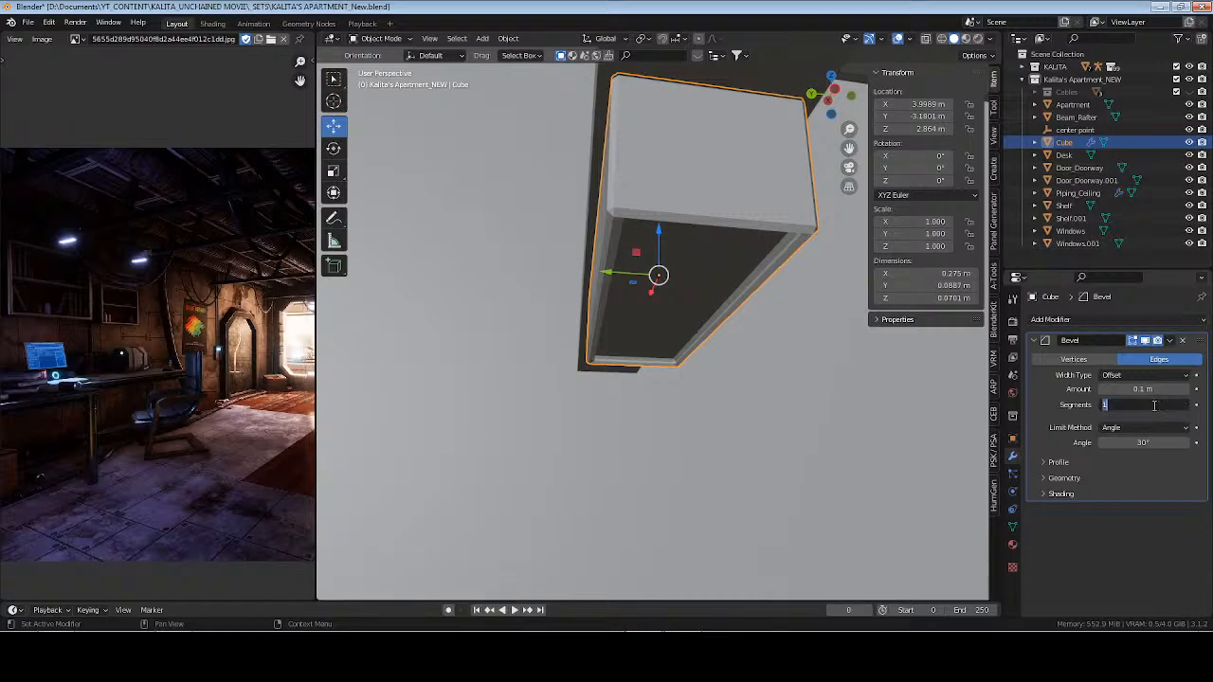
Set the bevel to 6 segments with an amount of 0.002 m and apply the modifier
{"action": "left_click_drag", "start_coordinate": [1135, 404], "coordinate": [1151, 404]}
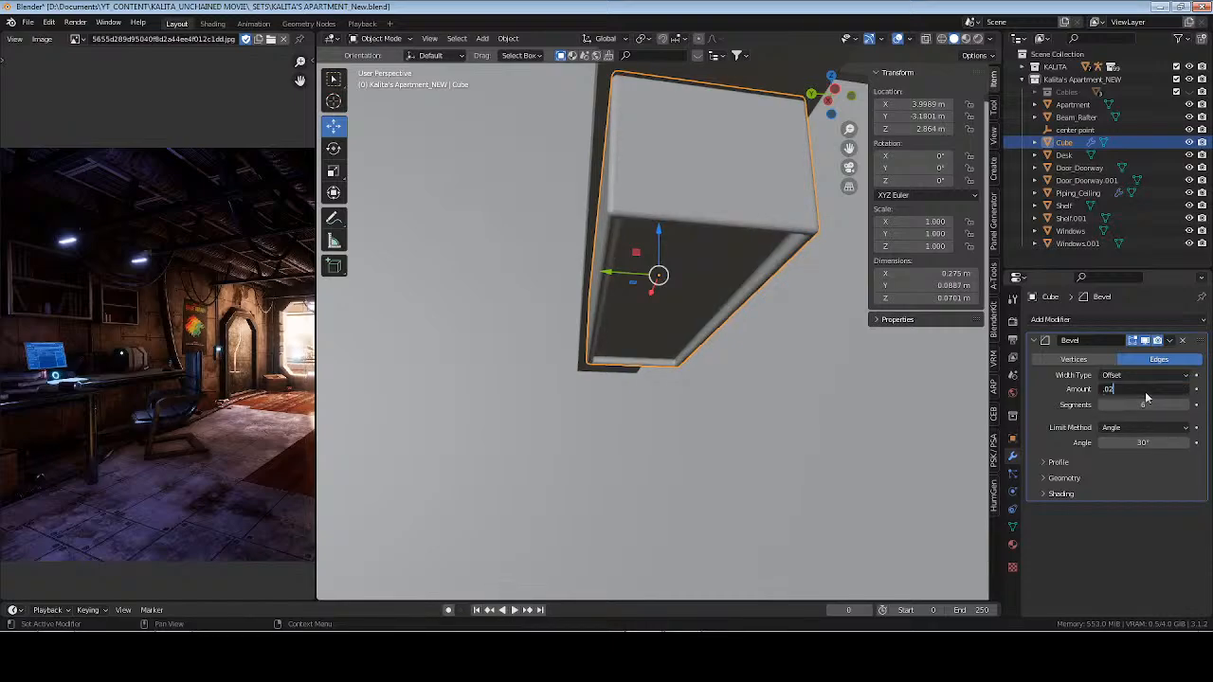
{"action": "key", "text": "Return"}
{"action": "type", "text": "2"}
{"action": "key", "text": "Return"}
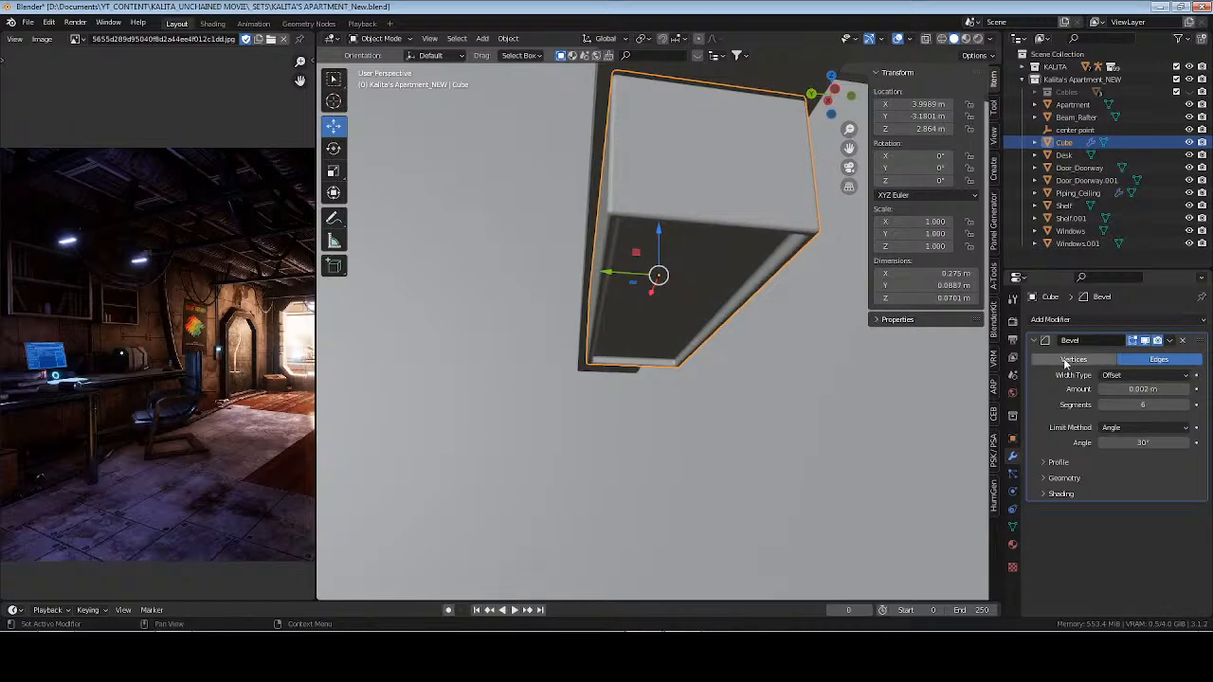
{"action": "key", "text": "ctrl+a"}
Rename the block as Light Fixture_Beam
{"action": "middle_click_drag", "start_coordinate": [754, 353], "coordinate": [678, 345]}
{"action": "key", "text": "F2"}
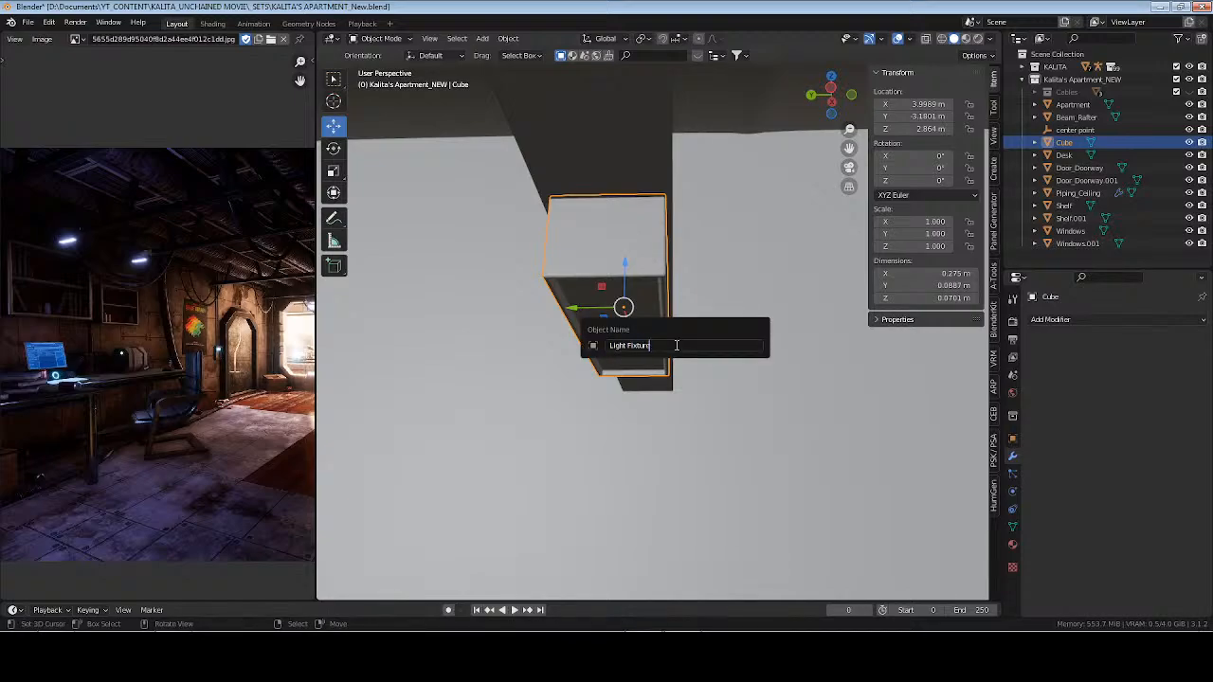
{"action": "type", "text": "Light Fixture_Beam"}
{"action": "key", "text": "Return"}
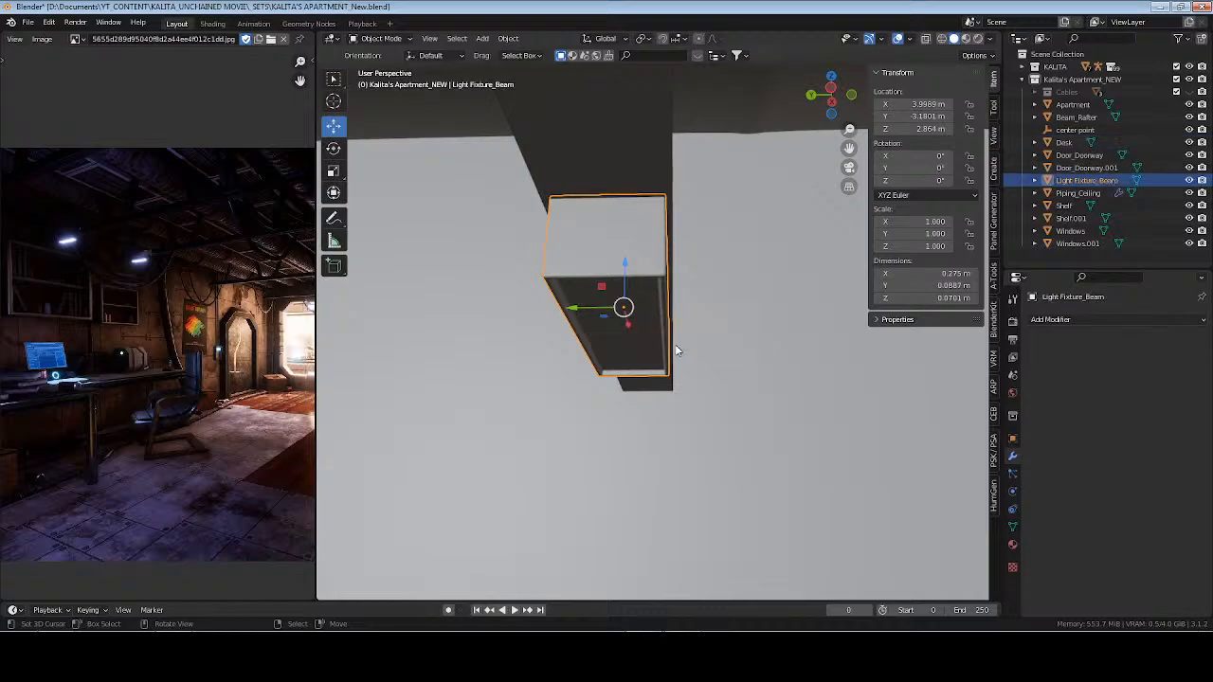
{"action": "middle_click_drag", "start_coordinate": [675, 350], "coordinate": [737, 363]}
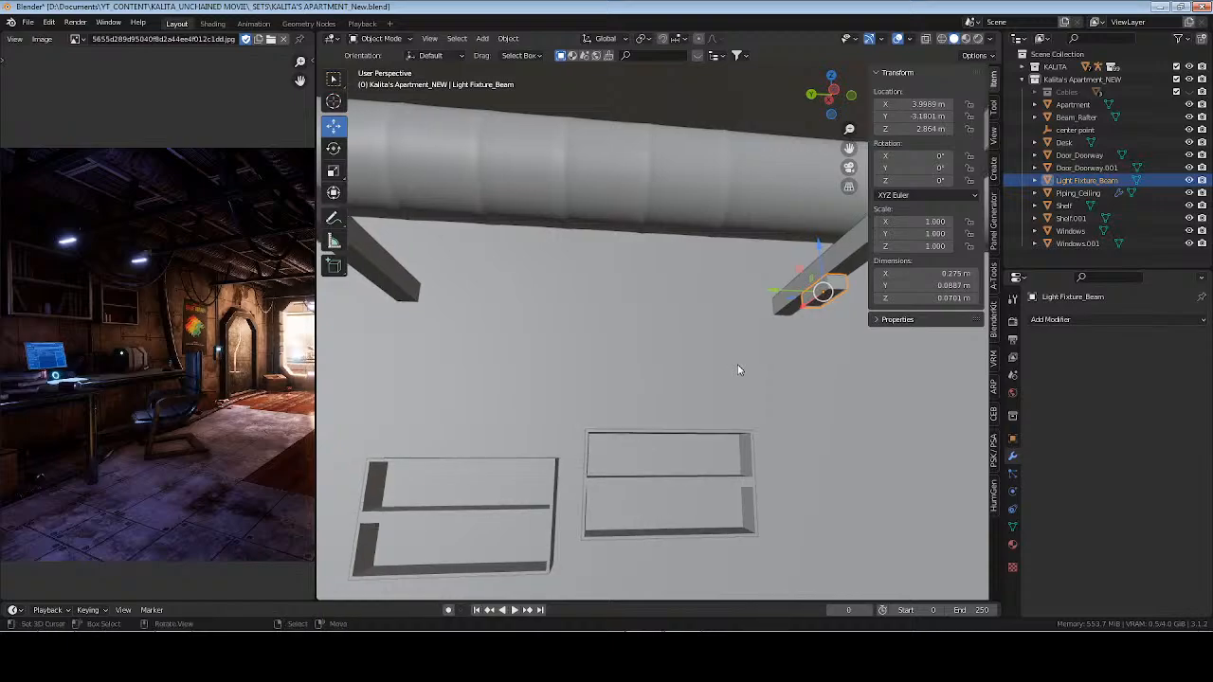
{"action": "key", "text": "shift+d"}
{"action": "key", "text": "y"}
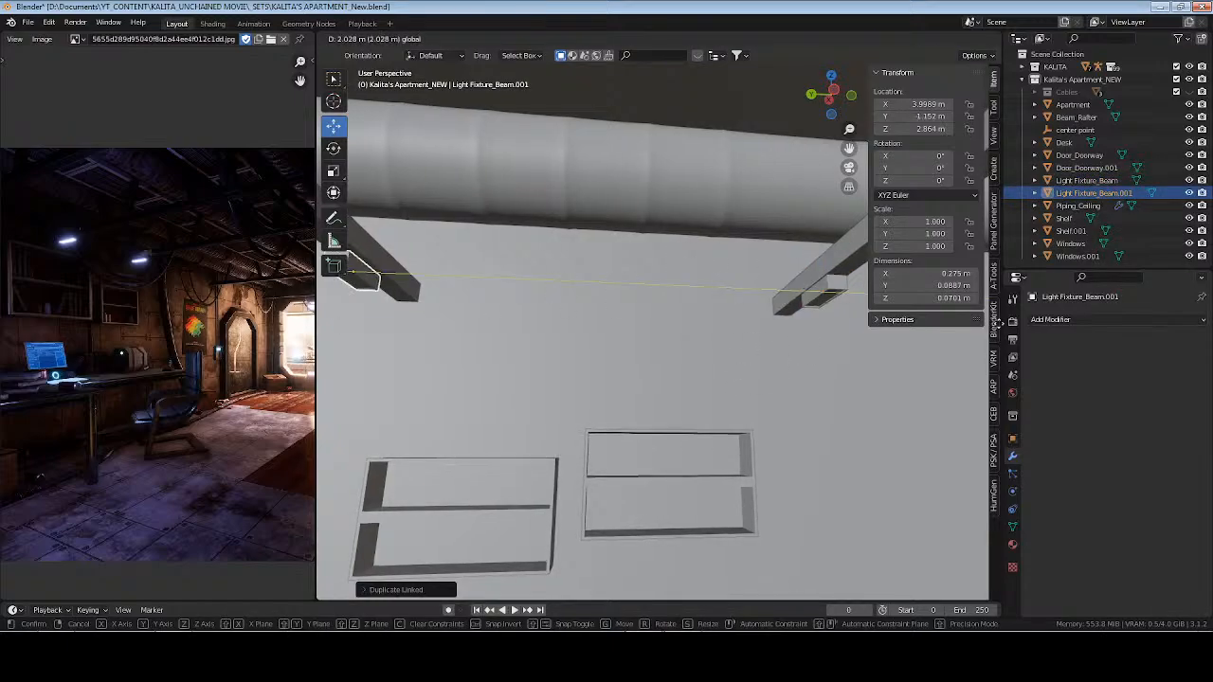
{"action": "left_click", "coordinate": [614, 331]}
{"action": "key", "text": "x"}
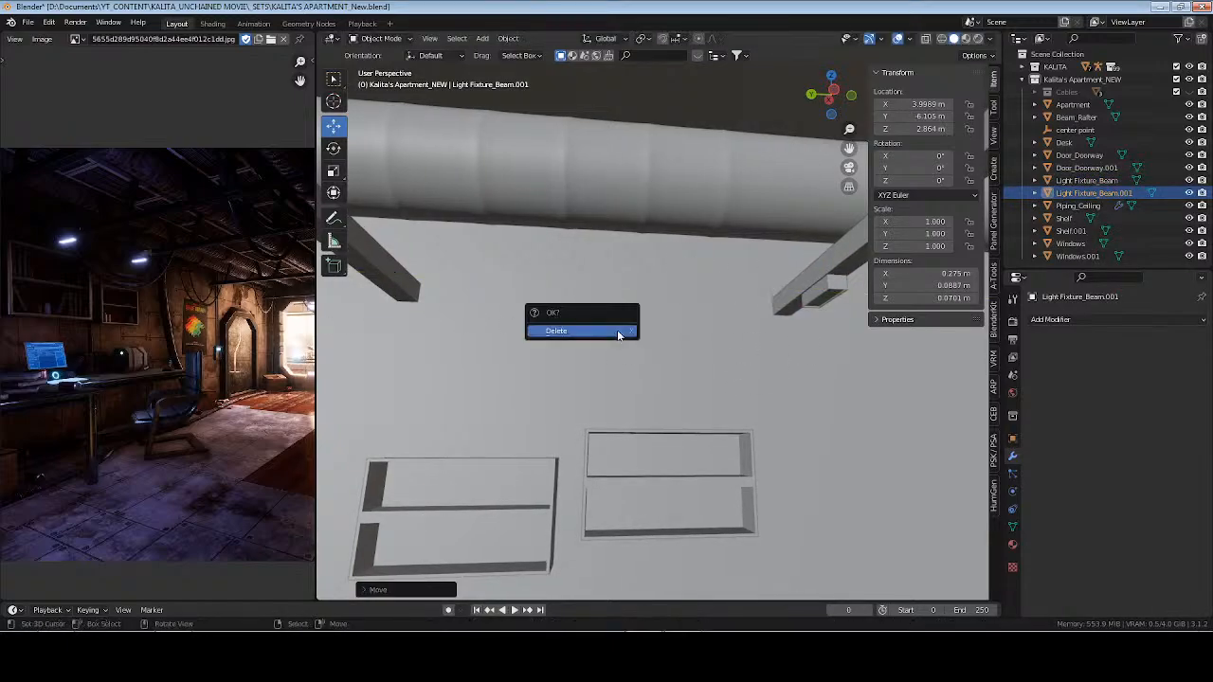
{"action": "left_click", "coordinate": [619, 333]}
Make a linked duplicate of the light fixture and move it along Y to about -1.19 m, under the neighbouring ceiling beam
{"action": "left_click", "coordinate": [817, 296]}
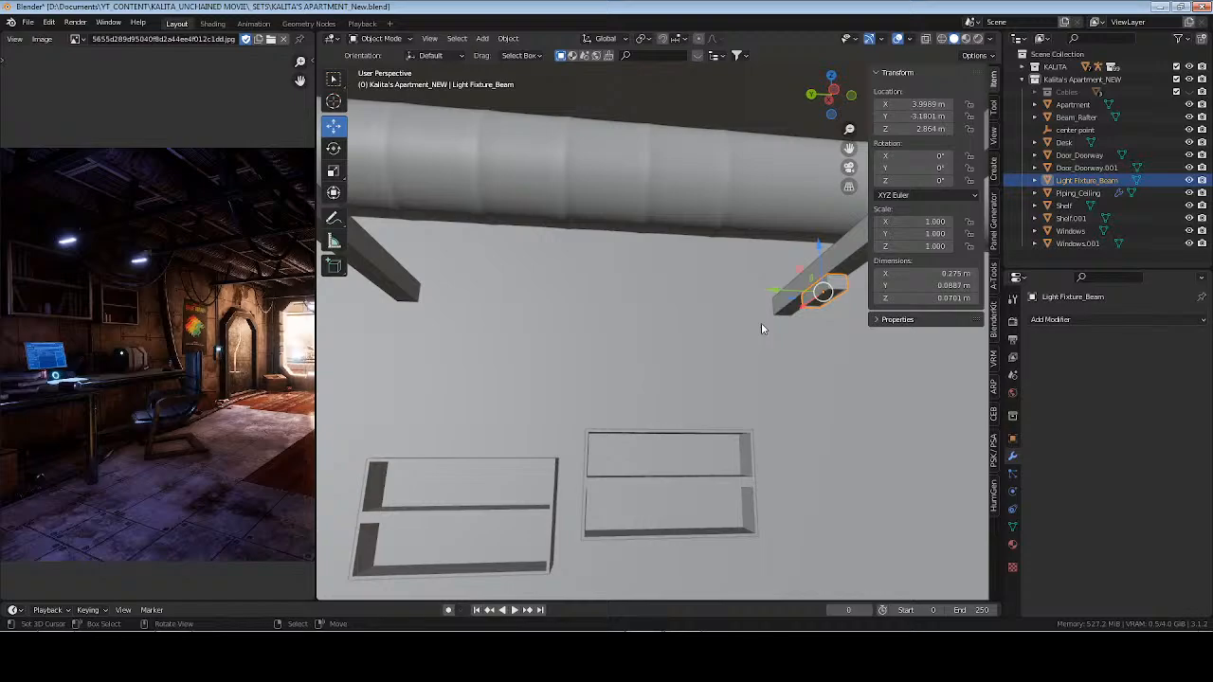
{"action": "key", "text": "alt+d"}
{"action": "left_click", "coordinate": [781, 302]}
{"action": "left_click_drag", "start_coordinate": [779, 292], "coordinate": [514, 286]}
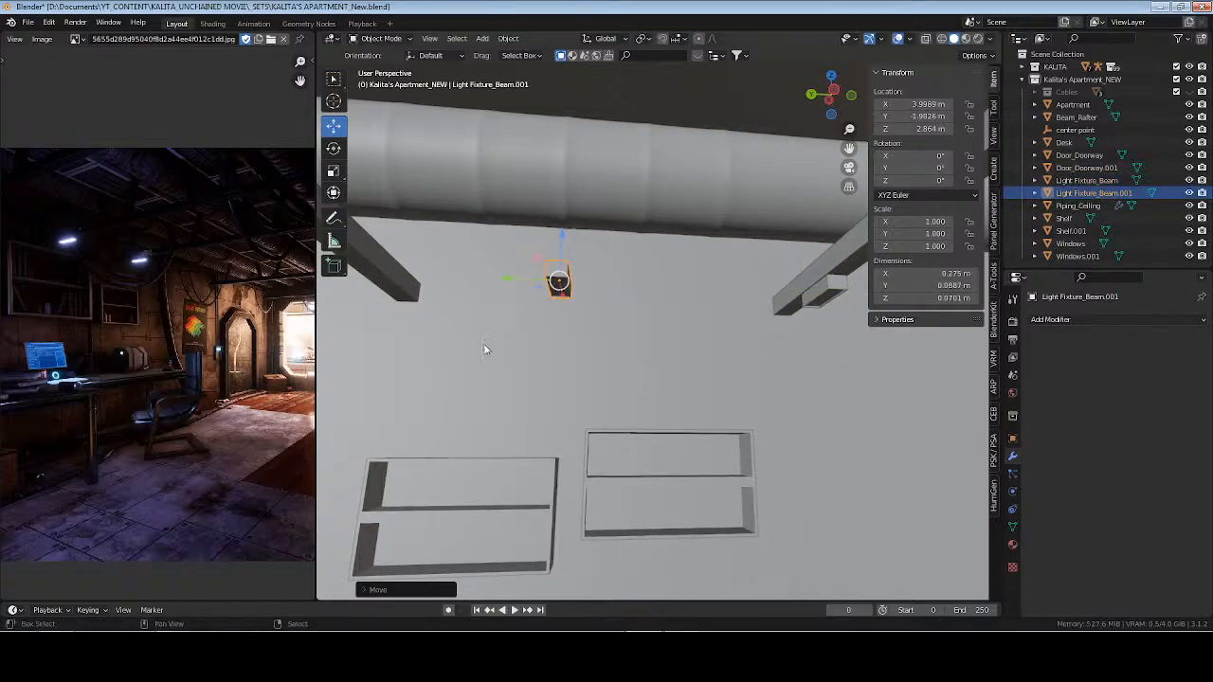
{"action": "middle_click_drag", "start_coordinate": [512, 333], "coordinate": [717, 316], "text": "shift"}
{"action": "left_click_drag", "start_coordinate": [689, 274], "coordinate": [500, 272]}
Align the duplicated fixture with its beam at about Y -1.179 m, deselect it and save the file
{"action": "key", "text": "KP_Decimal"}
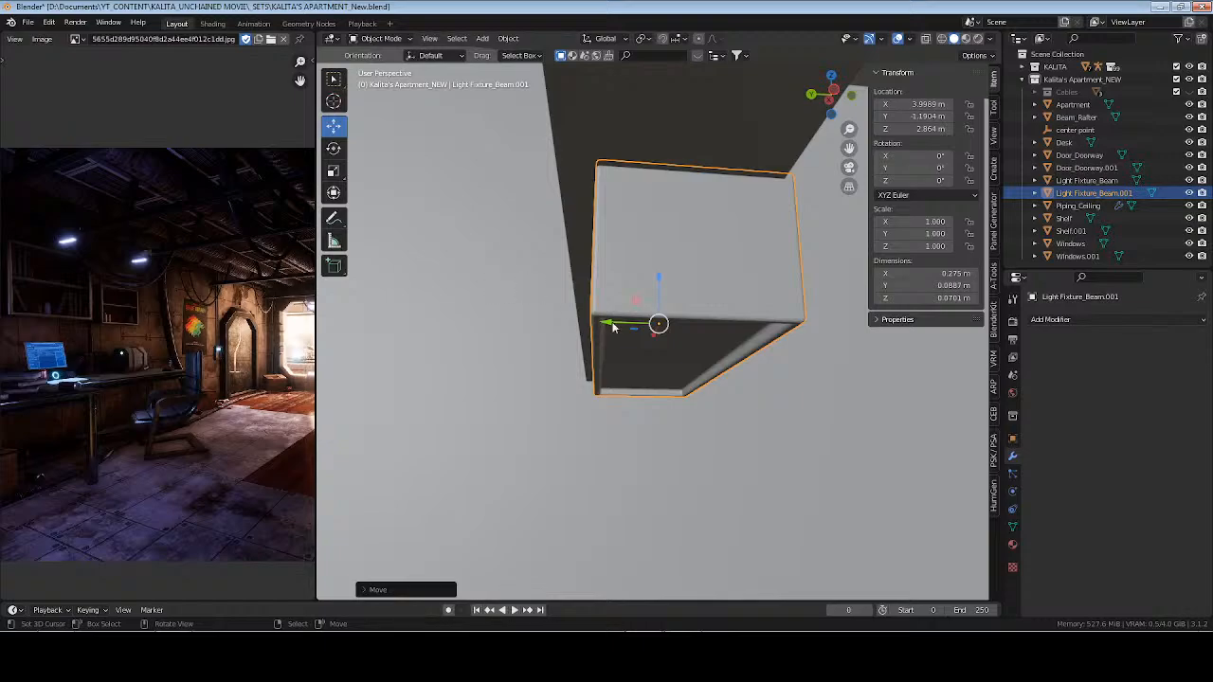
{"action": "left_click_drag", "start_coordinate": [617, 325], "coordinate": [586, 321]}
{"action": "scroll", "coordinate": [663, 304], "scroll_direction": "down", "scroll_amount": 6}
{"action": "left_click", "coordinate": [788, 347]}
{"action": "key", "text": "ctrl+s"}
Examine the window wall, ledge and furnishings in the reference image and compare them with the modelled room around the character
{"action": "middle_click_drag", "start_coordinate": [787, 347], "coordinate": [707, 355]}
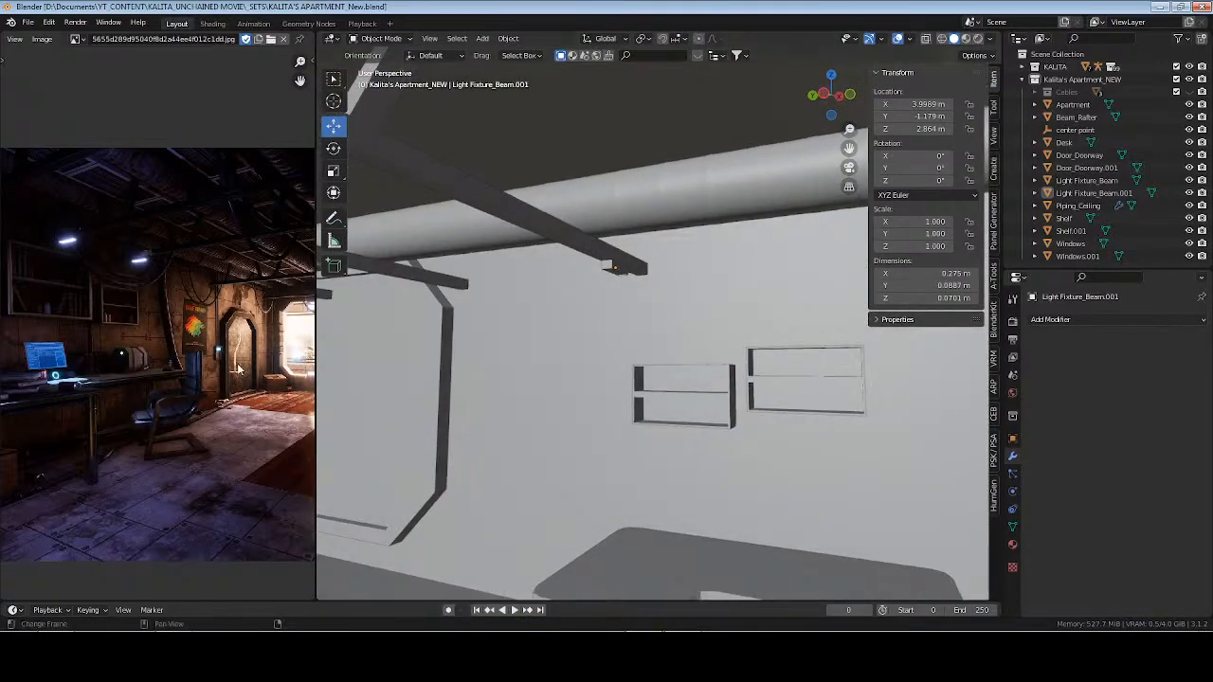
{"action": "middle_click_drag", "start_coordinate": [310, 334], "coordinate": [58, 350]}
{"action": "middle_click_drag", "start_coordinate": [186, 321], "coordinate": [141, 324]}
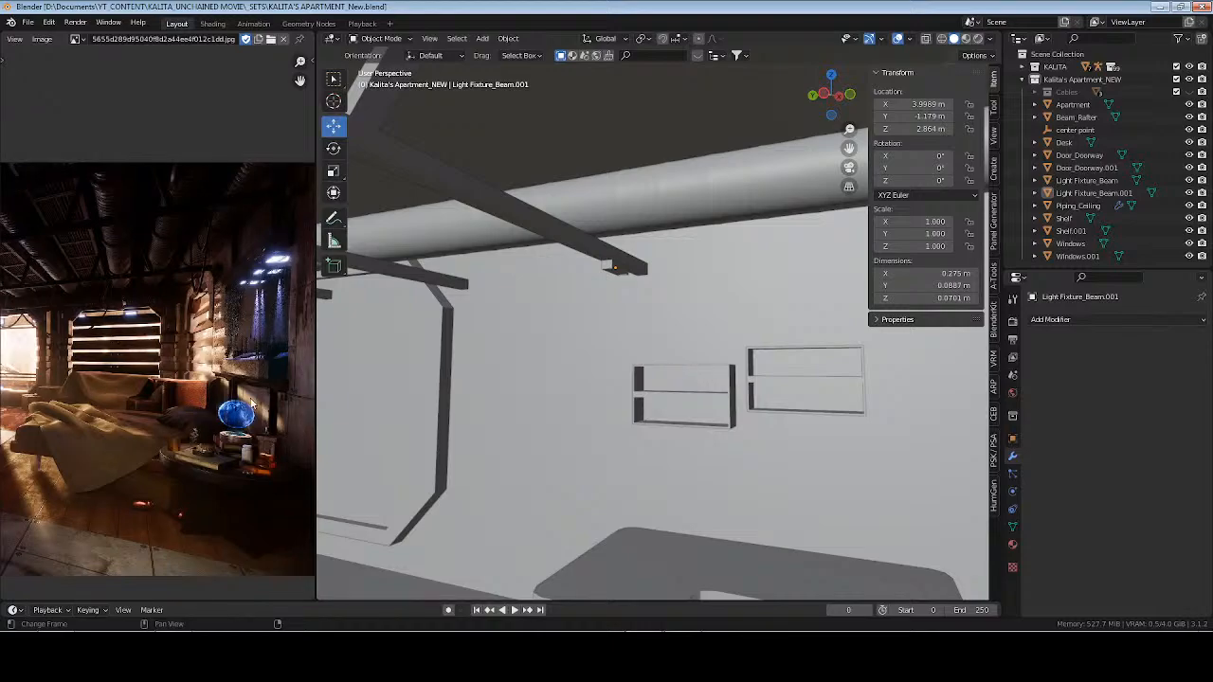
{"action": "middle_click_drag", "start_coordinate": [201, 377], "coordinate": [170, 387]}
{"action": "scroll", "coordinate": [186, 382], "scroll_direction": "up", "scroll_amount": 4}
{"action": "middle_click_drag", "start_coordinate": [256, 373], "coordinate": [142, 337]}
{"action": "middle_click_drag", "start_coordinate": [188, 395], "coordinate": [178, 370]}
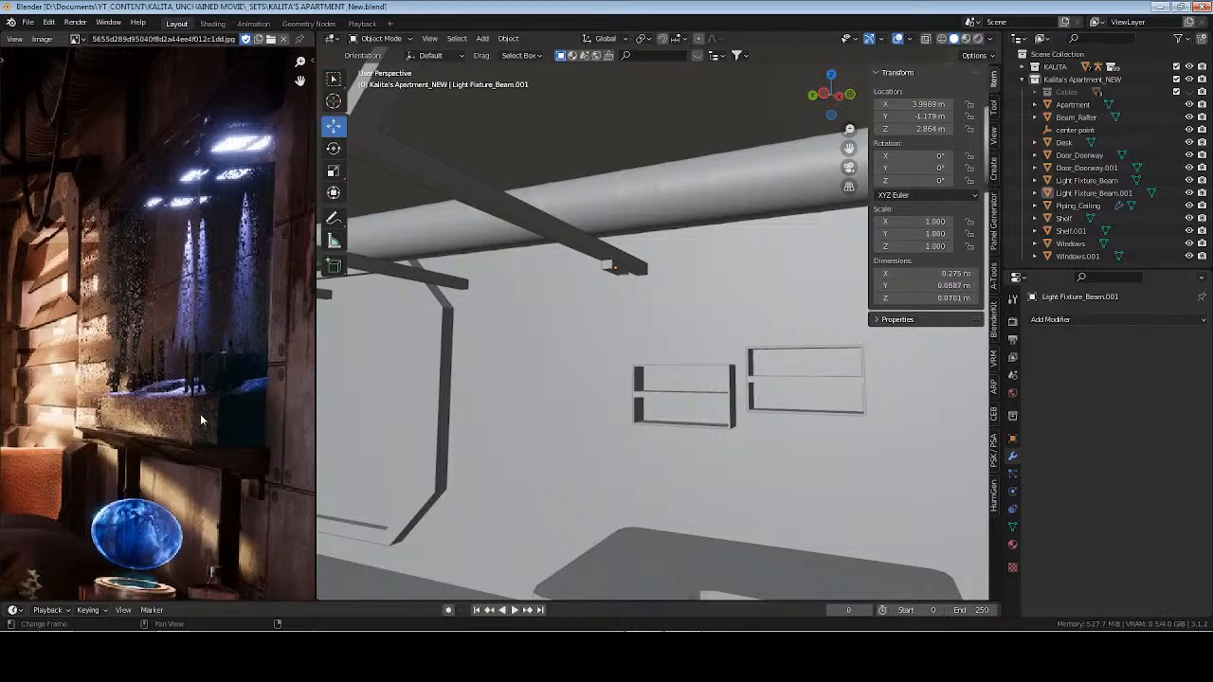
{"action": "middle_click_drag", "start_coordinate": [200, 413], "coordinate": [50, 397]}
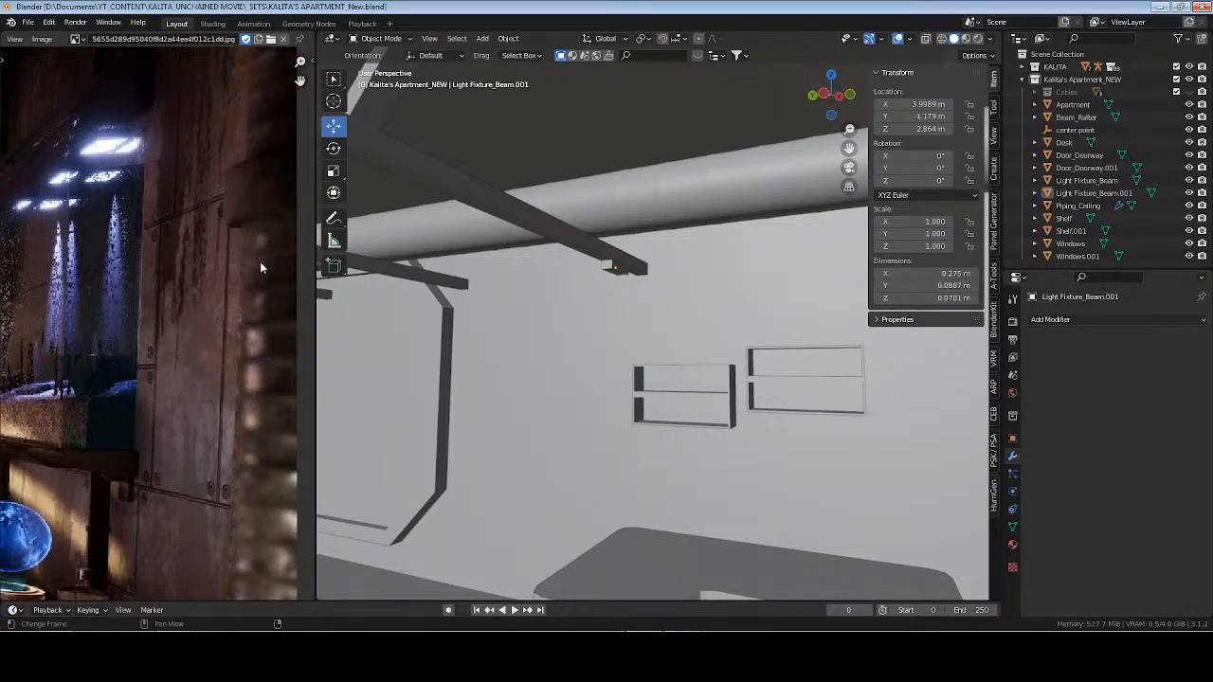
{"action": "middle_click_drag", "start_coordinate": [104, 350], "coordinate": [151, 301]}
{"action": "middle_click_drag", "start_coordinate": [153, 385], "coordinate": [153, 303]}
{"action": "middle_click_drag", "start_coordinate": [93, 399], "coordinate": [110, 297]}
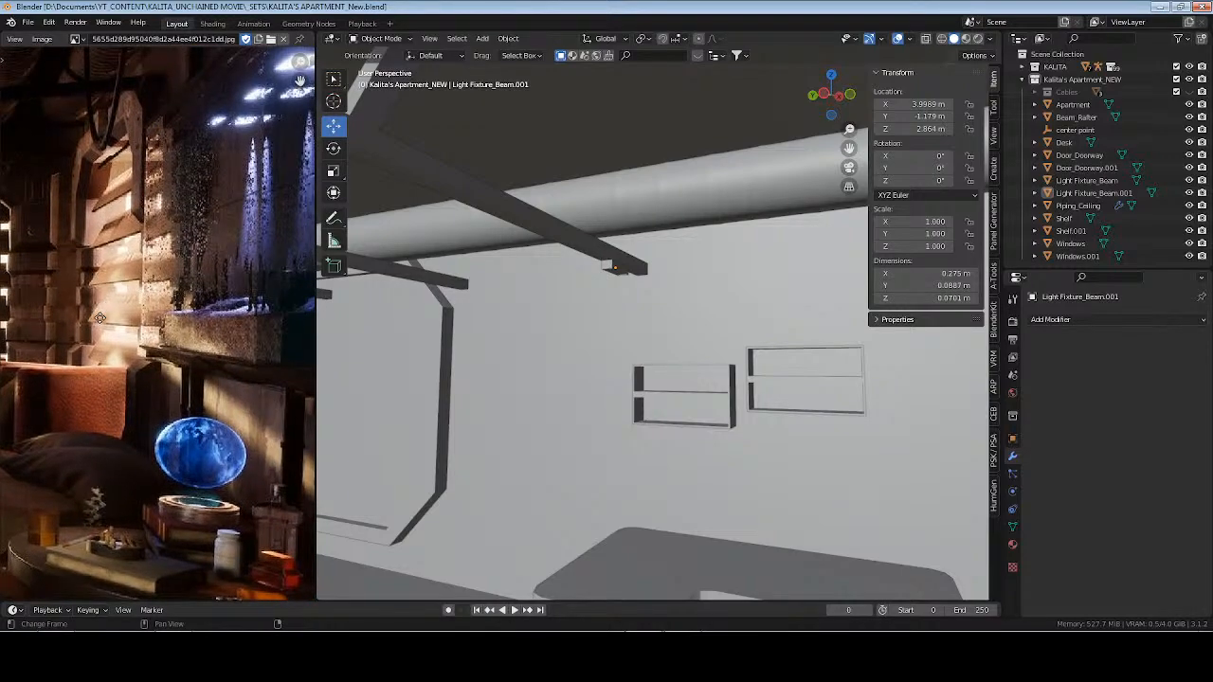
{"action": "middle_click_drag", "start_coordinate": [226, 168], "coordinate": [134, 251]}
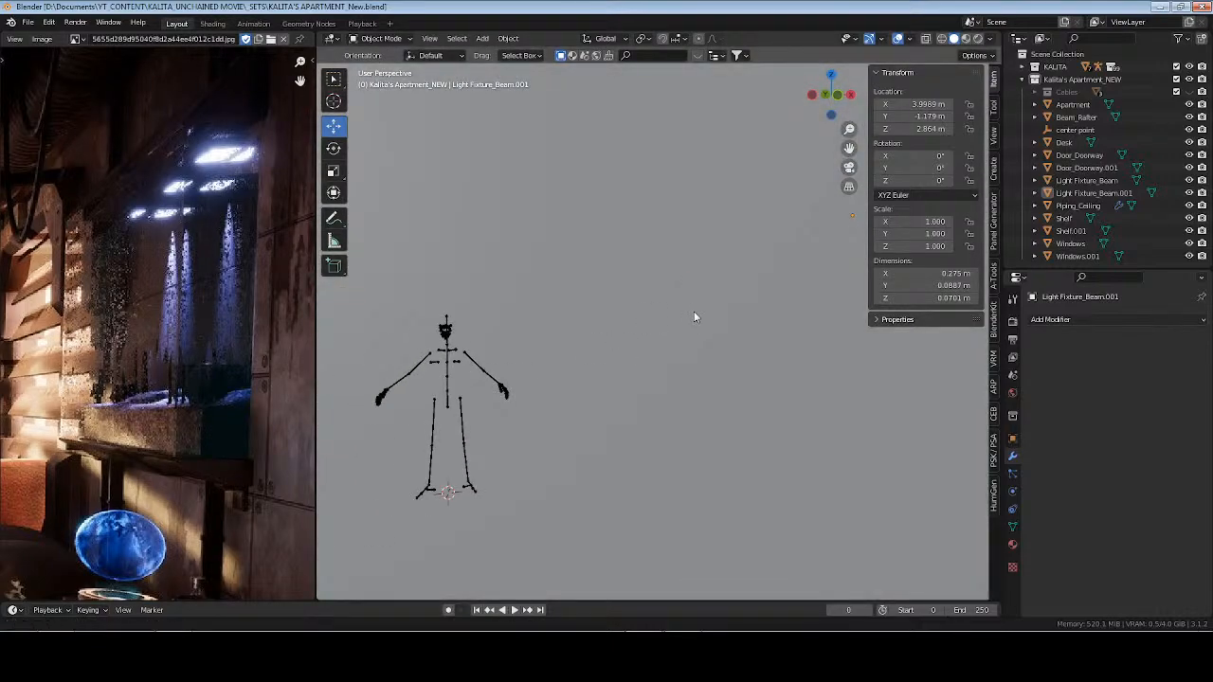
{"action": "middle_click_drag", "start_coordinate": [694, 318], "coordinate": [675, 347]}
{"action": "middle_click_drag", "start_coordinate": [460, 353], "coordinate": [539, 283]}
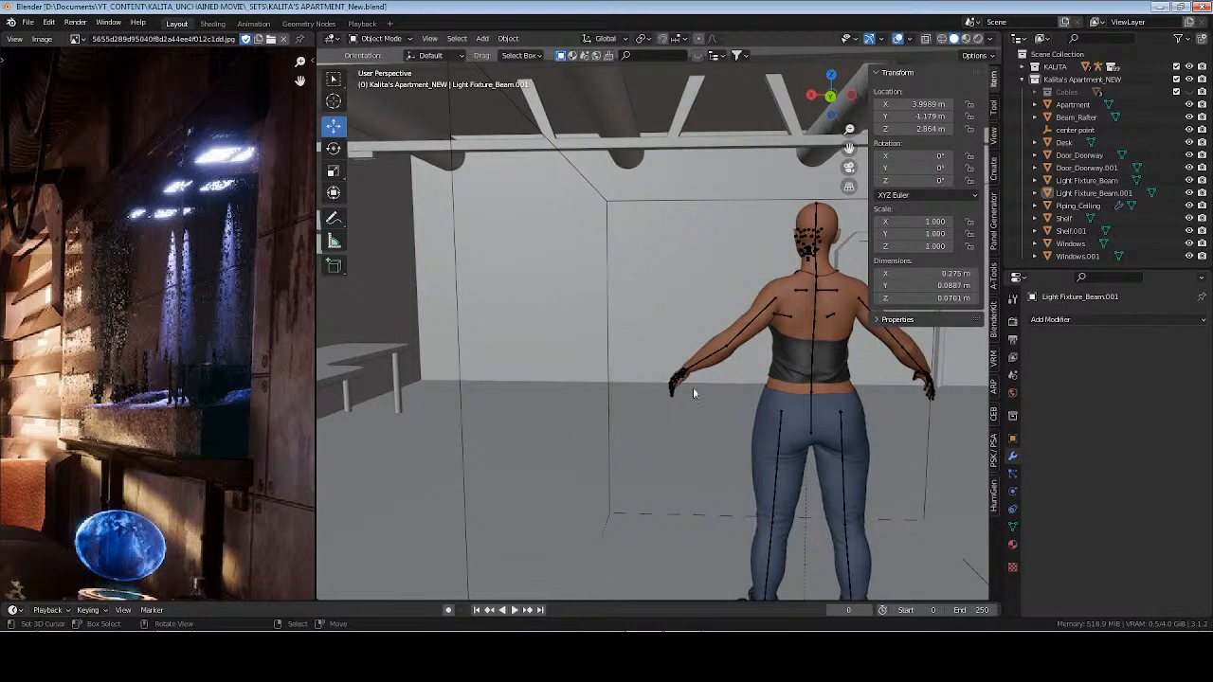
{"action": "mouse_move", "coordinate": [692, 386]}
{"action": "middle_mouse_down"}
{"action": "mouse_move", "coordinate": [563, 387]}
{"action": "mouse_move", "coordinate": [704, 387]}
{"action": "middle_mouse_up"}
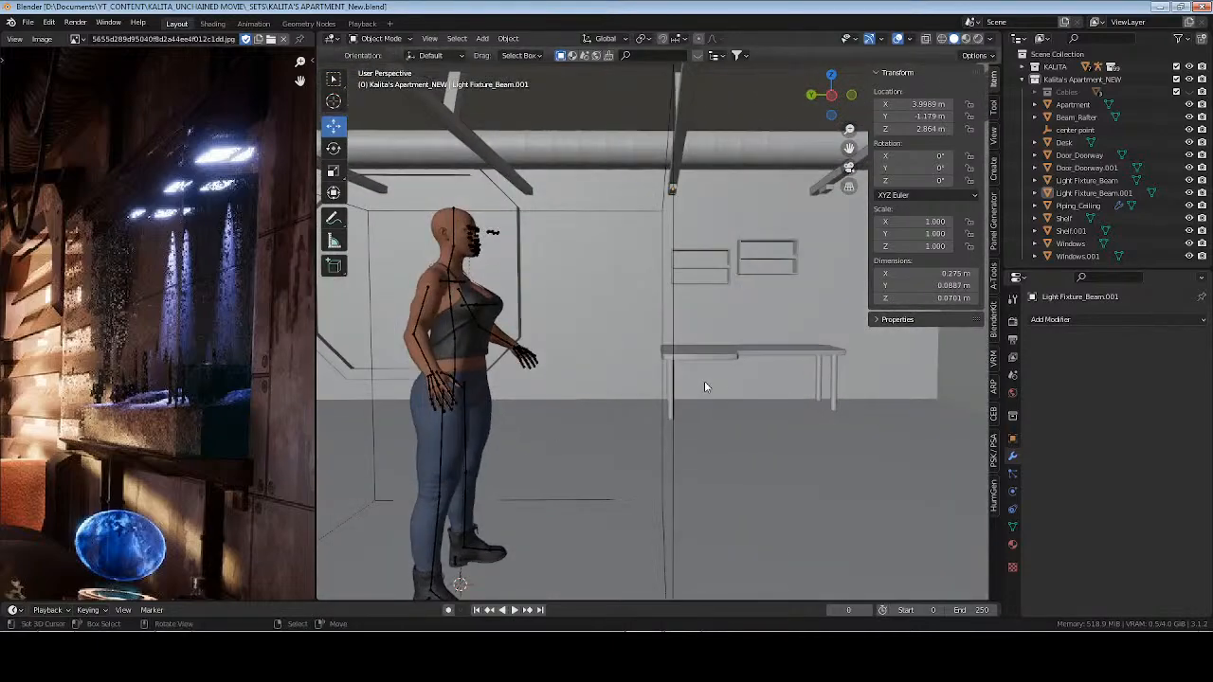
Open the BlenderKit model categories and look through the Decoration subcategories
{"action": "left_click", "coordinate": [994, 320]}
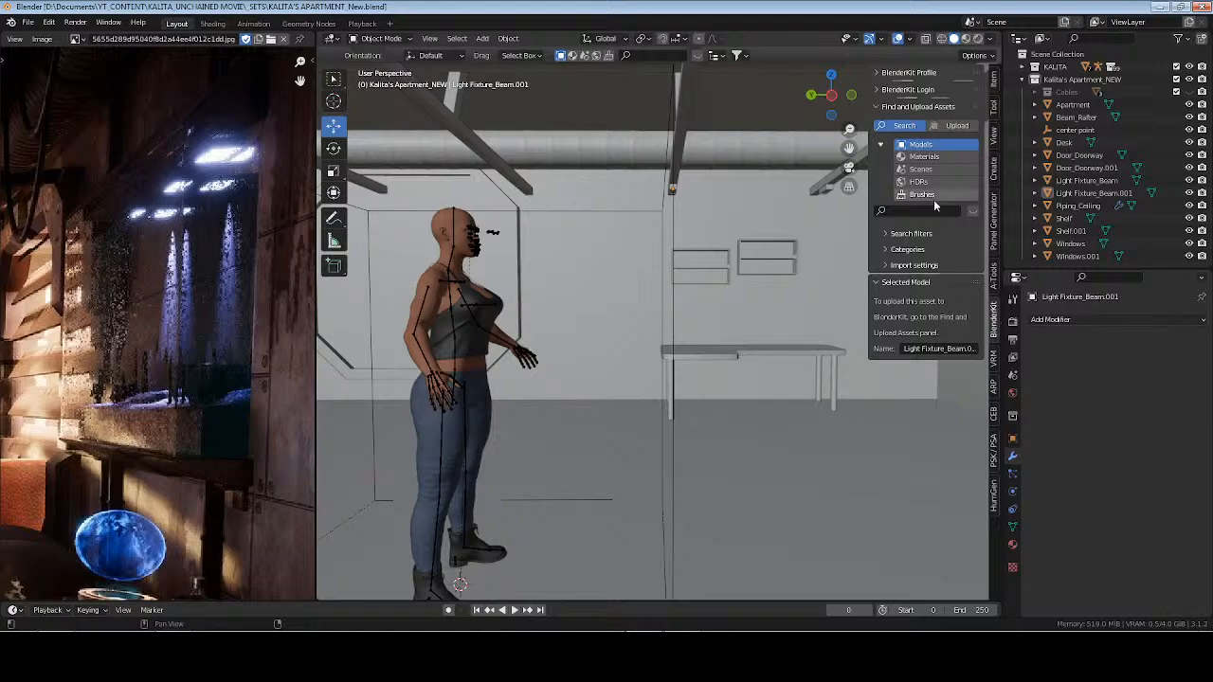
{"action": "left_click", "coordinate": [921, 89]}
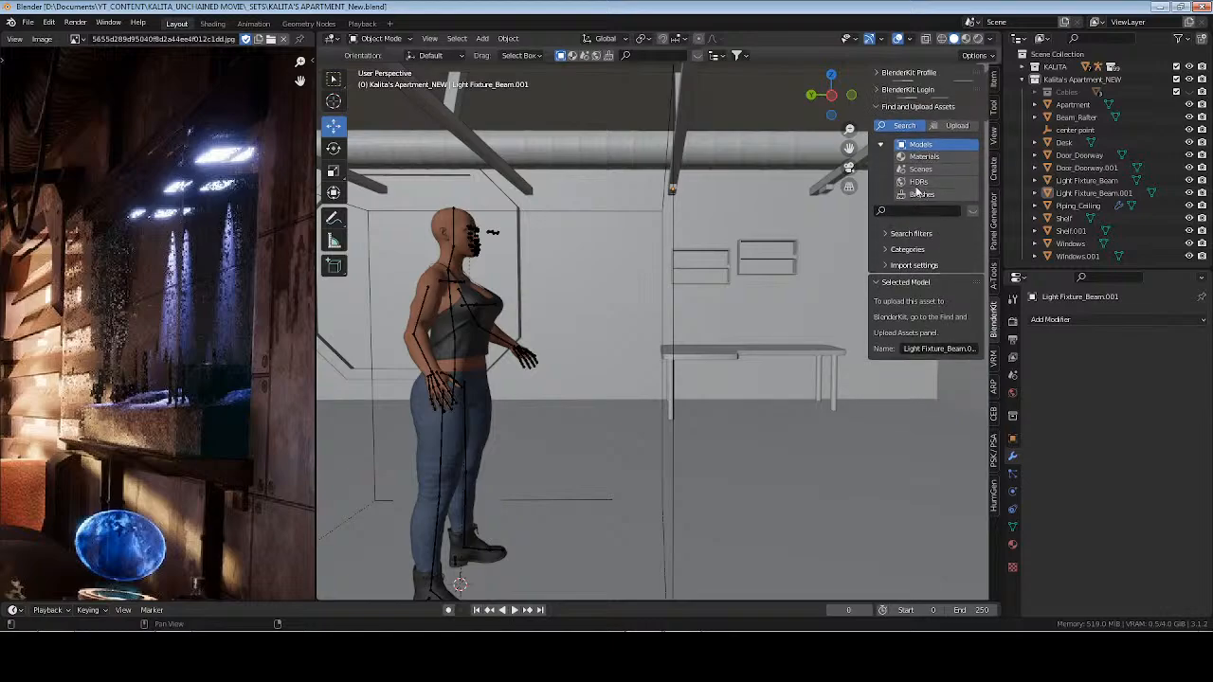
{"action": "left_click", "coordinate": [910, 249]}
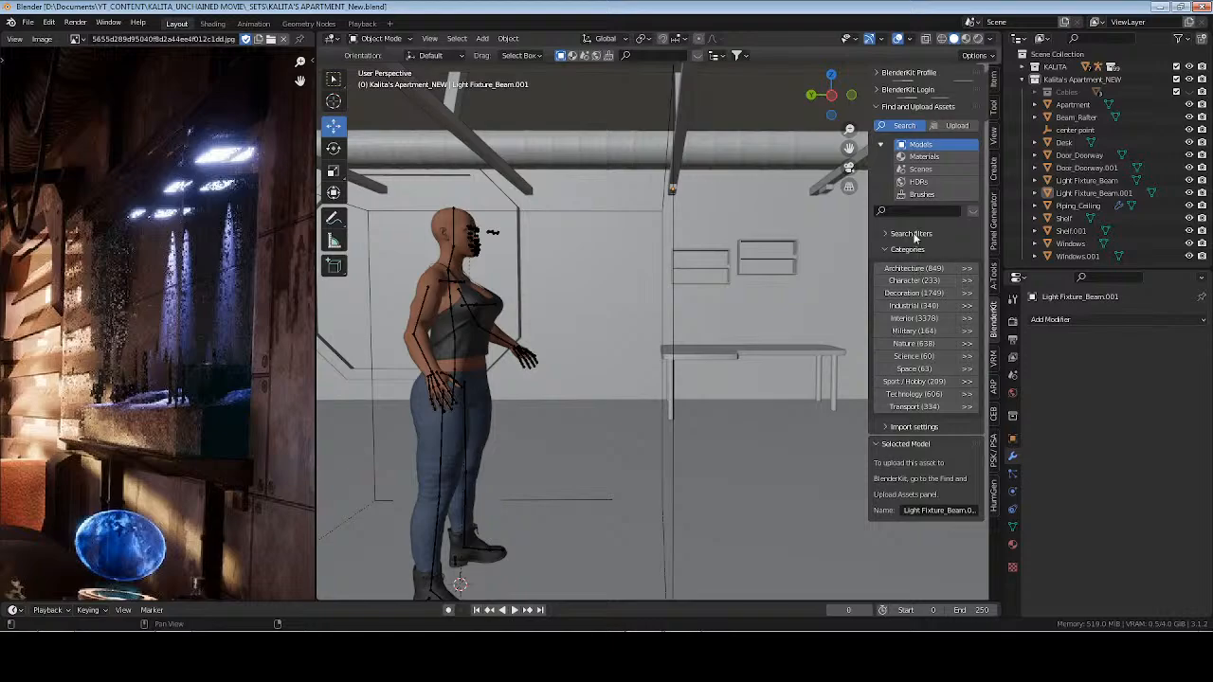
{"action": "left_click", "coordinate": [914, 237]}
{"action": "left_click", "coordinate": [915, 237]}
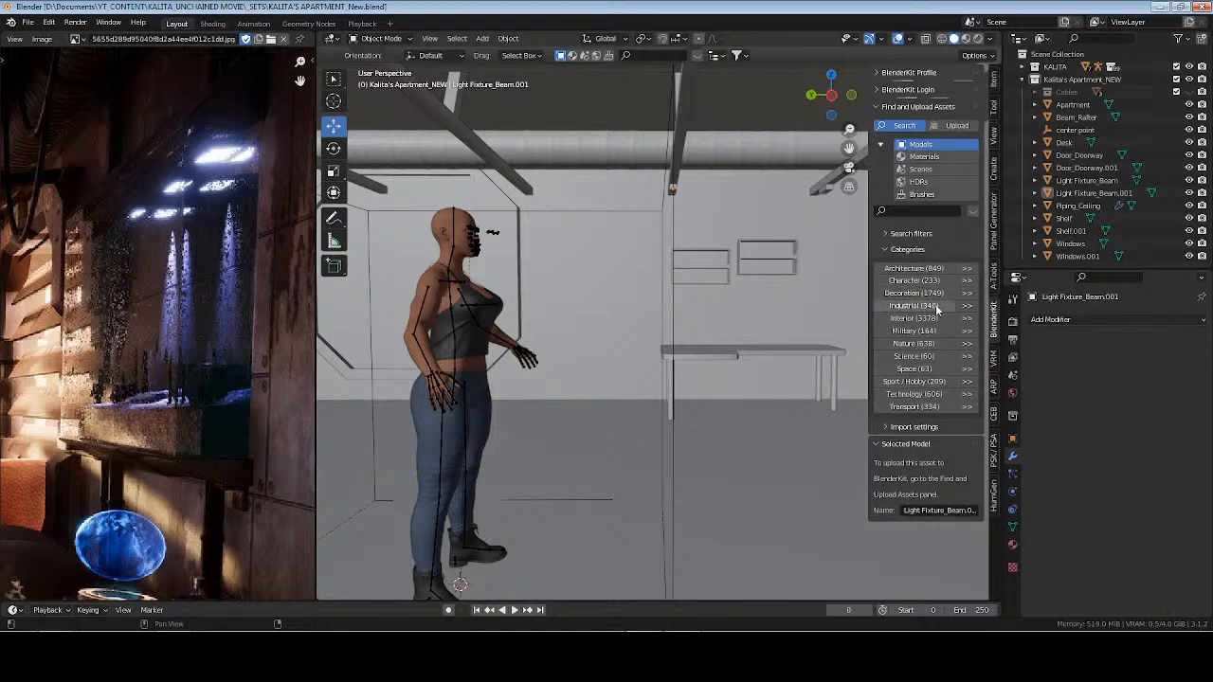
{"action": "left_click", "coordinate": [966, 292]}
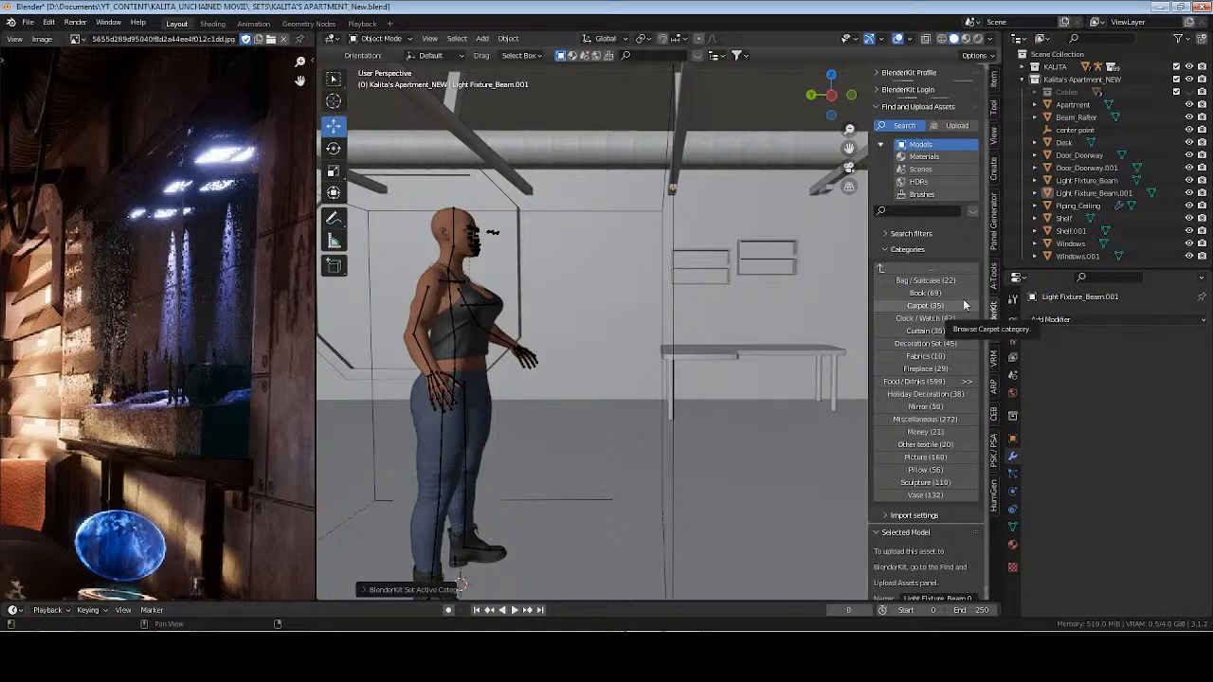
{"action": "left_click", "coordinate": [917, 270]}
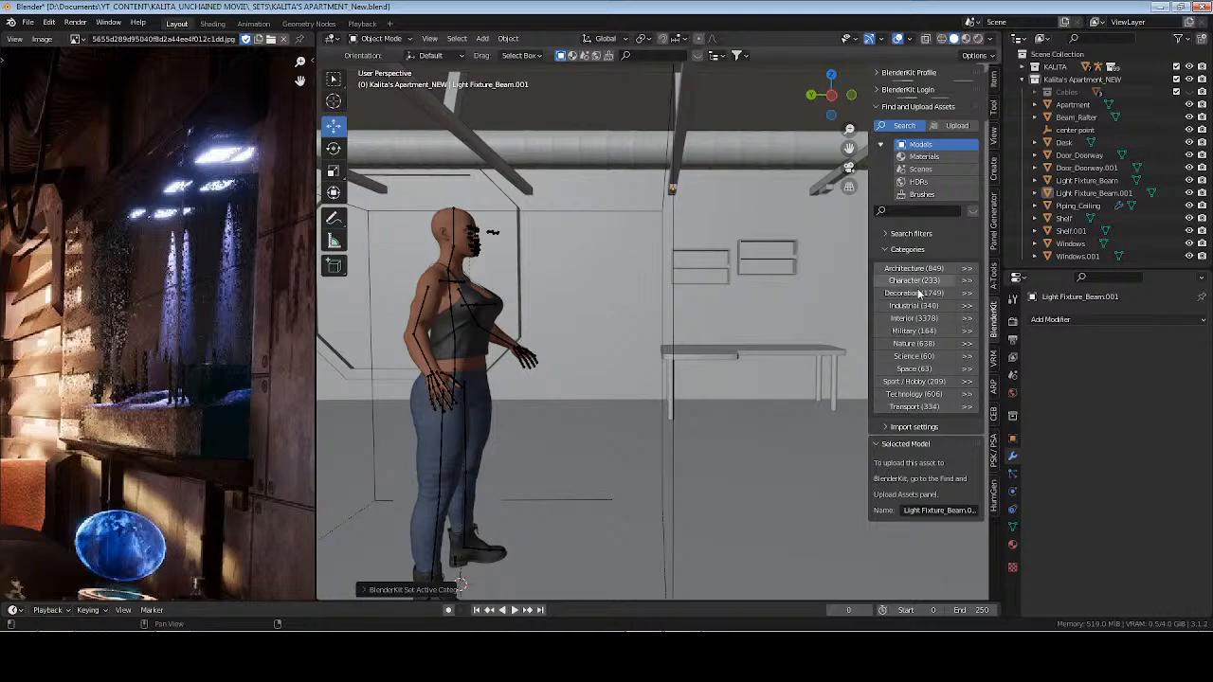
Browse the Interior category's Kitchen Furniture group and list the Kitchen Appliance models
{"action": "left_click", "coordinate": [967, 319]}
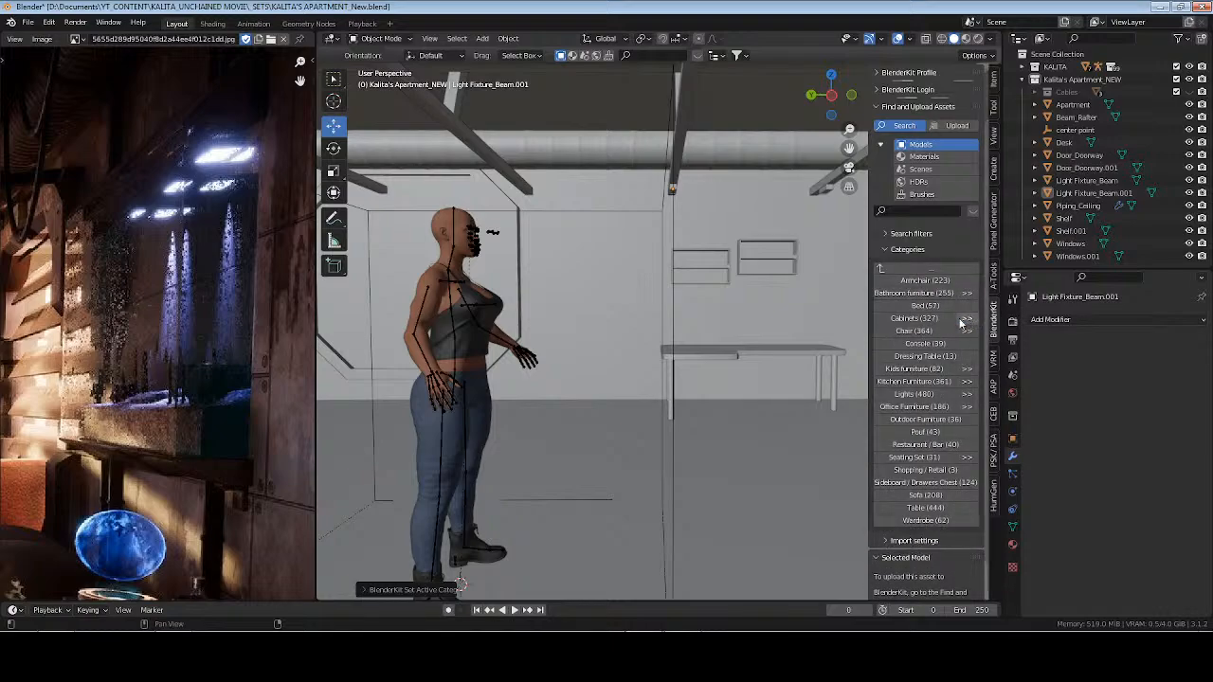
{"action": "left_click", "coordinate": [969, 382]}
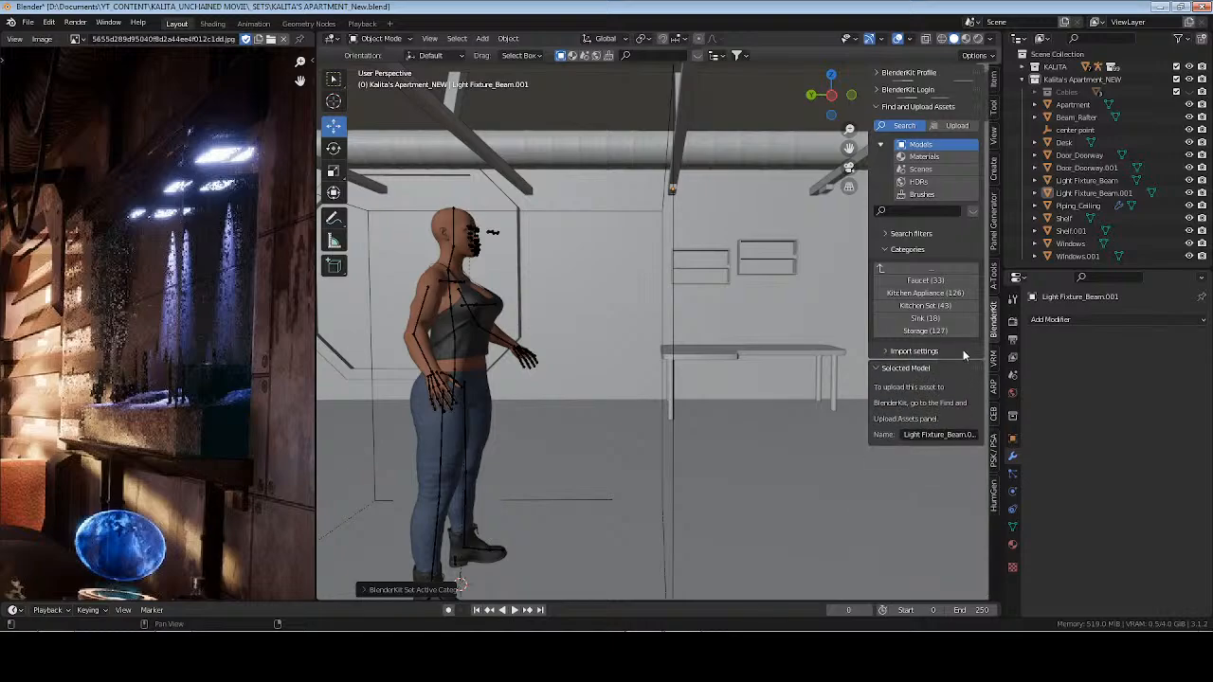
{"action": "left_click", "coordinate": [942, 293]}
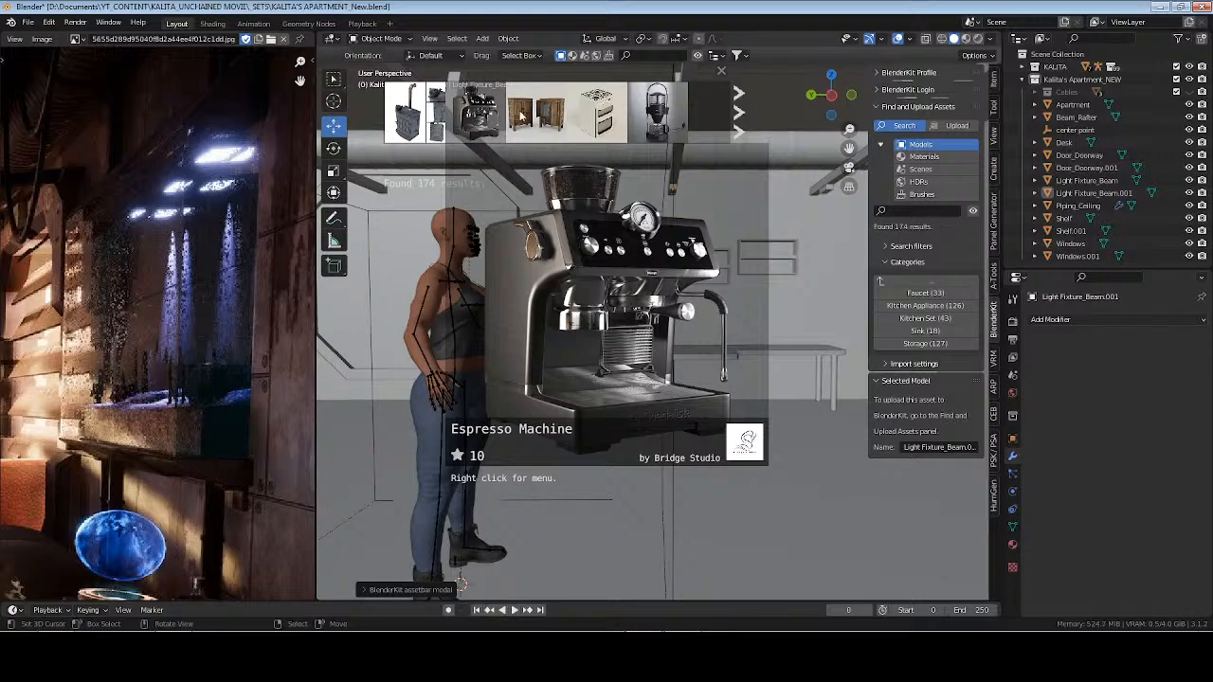
Page through the Kitchen Appliance models and preview the stoves, cookers and coffee machines, including the Potbelly Stove
{"action": "mouse_move", "coordinate": [594, 113]}
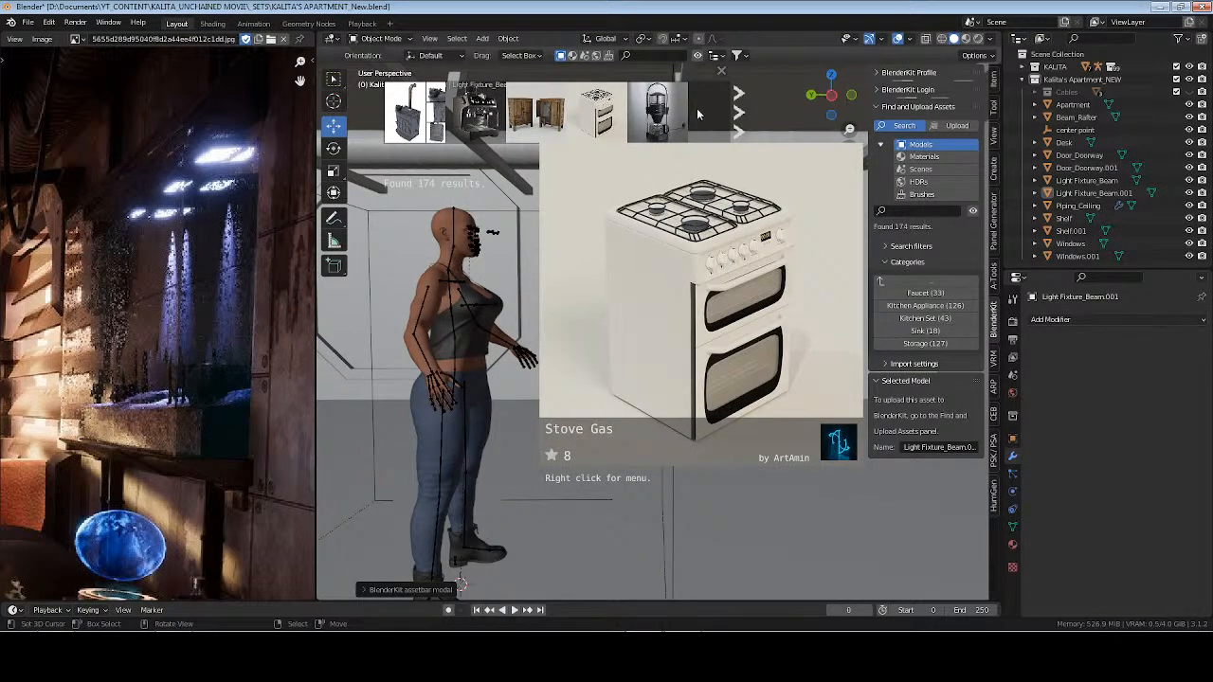
{"action": "left_click", "coordinate": [738, 114]}
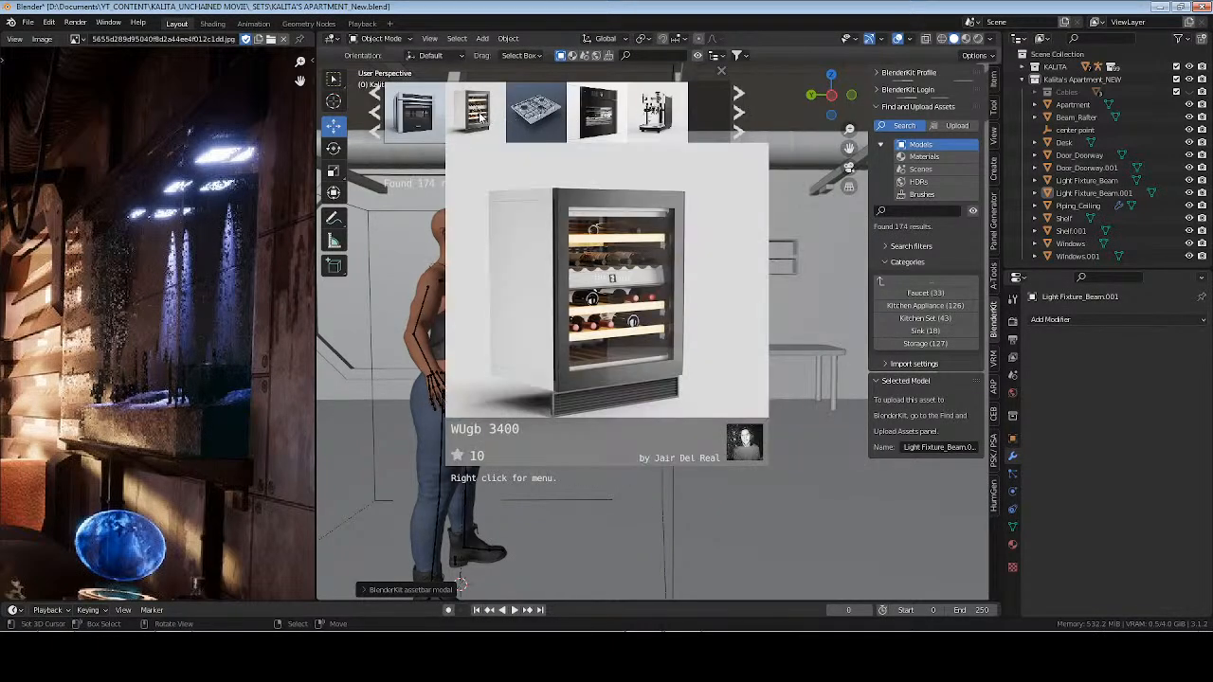
{"action": "mouse_move", "coordinate": [650, 115]}
{"action": "left_click", "coordinate": [738, 113]}
{"action": "mouse_move", "coordinate": [449, 114]}
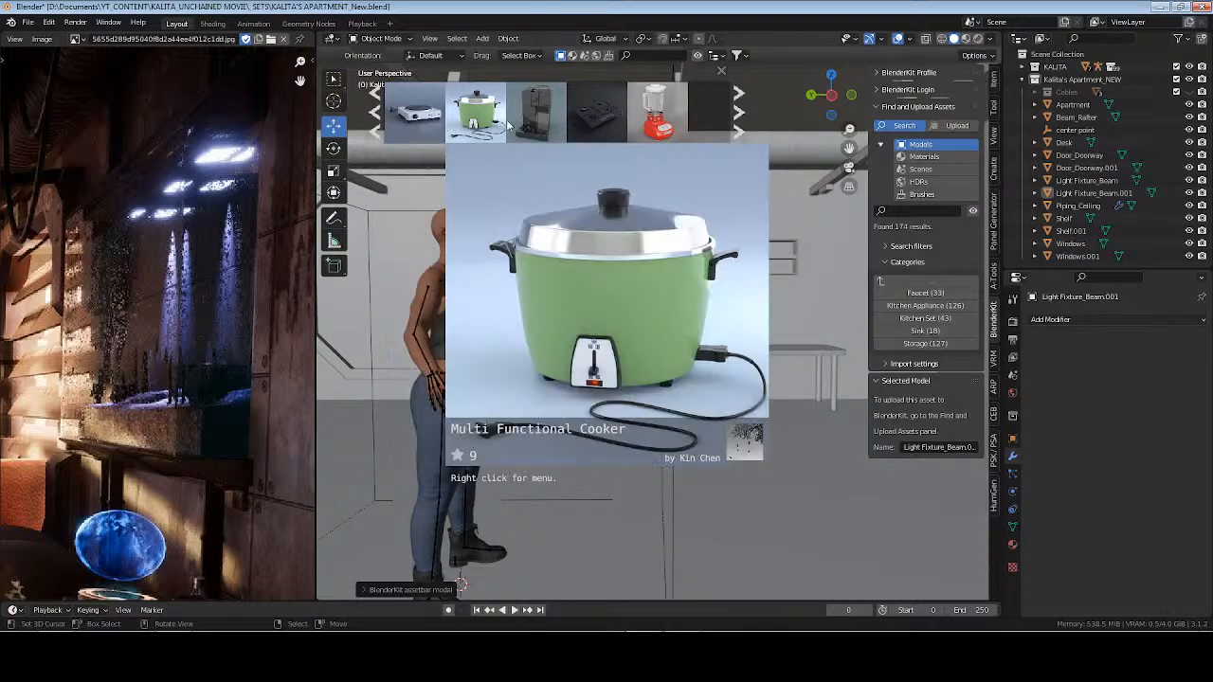
{"action": "mouse_move", "coordinate": [587, 124]}
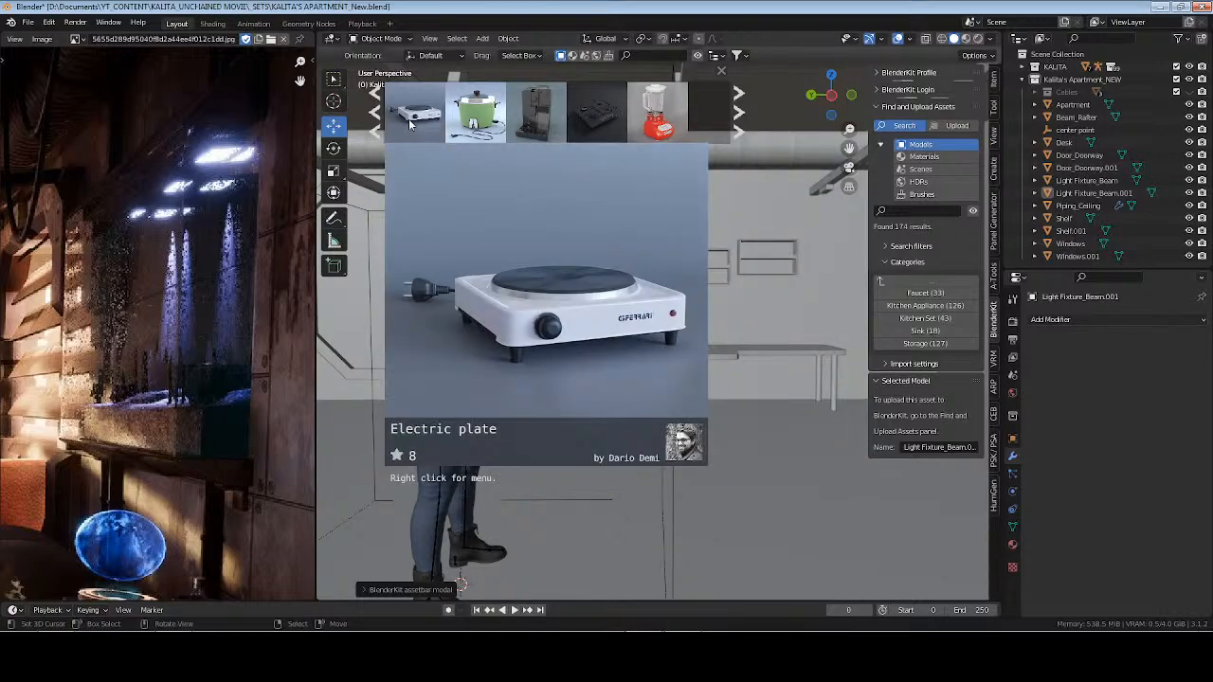
{"action": "left_click", "coordinate": [738, 112]}
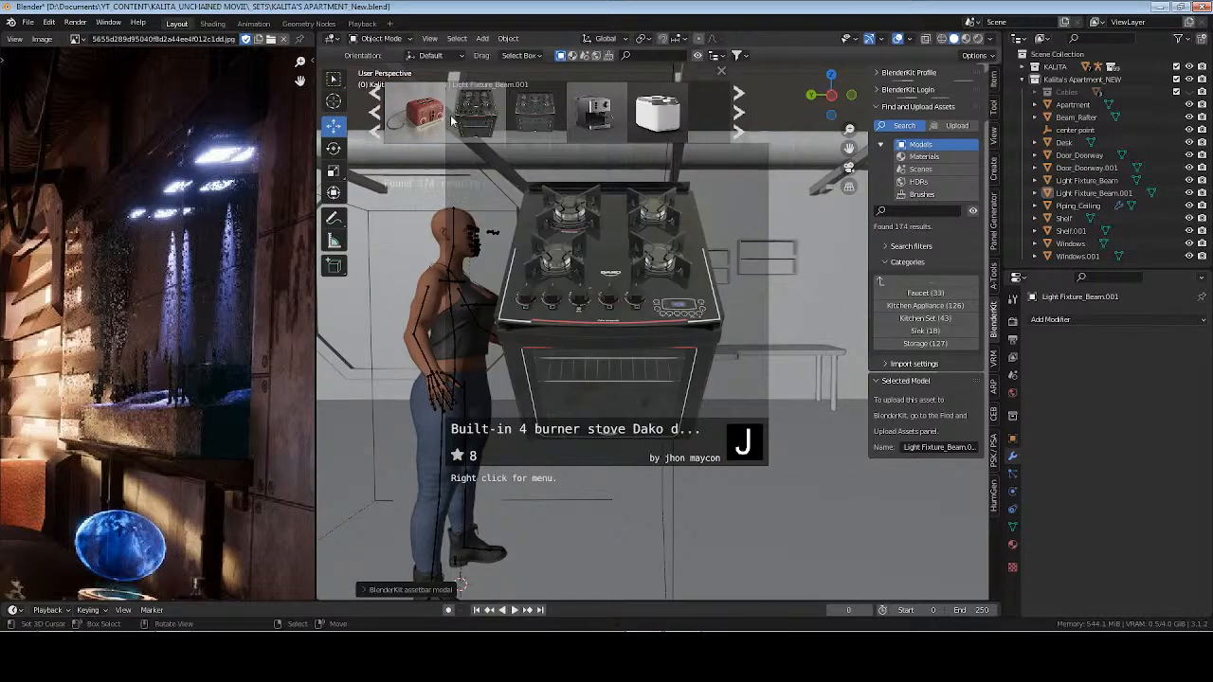
{"action": "left_click", "coordinate": [740, 112]}
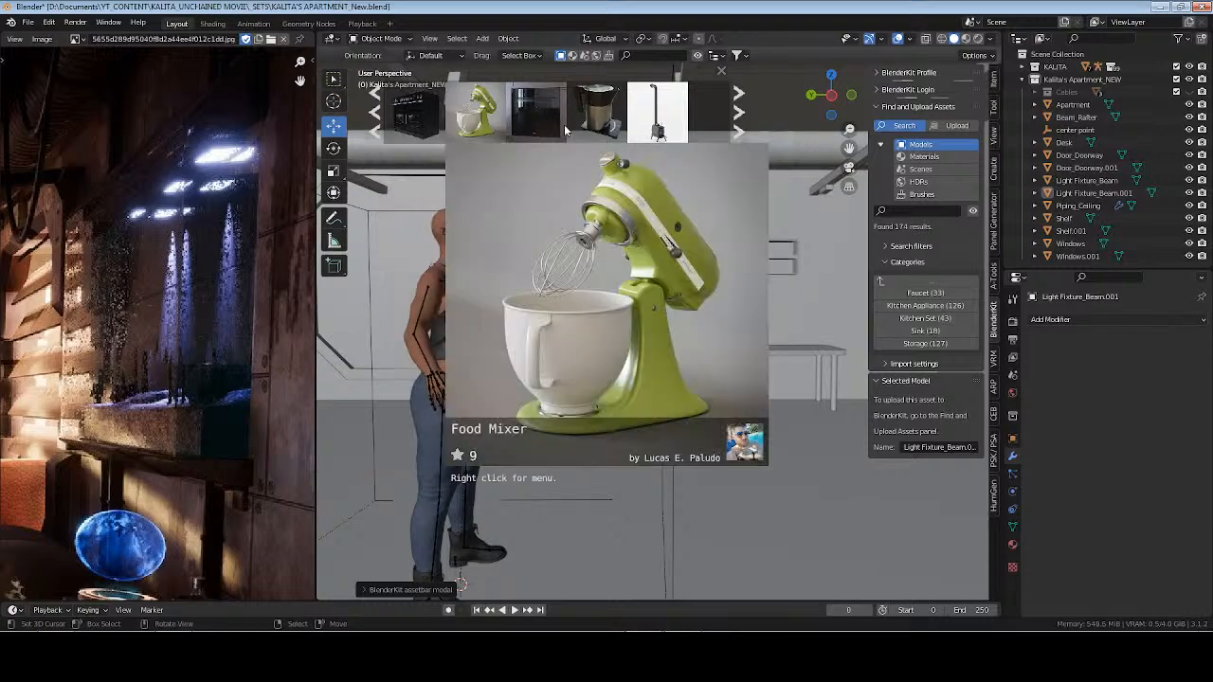
{"action": "mouse_move", "coordinate": [692, 121]}
{"action": "left_click", "coordinate": [739, 113]}
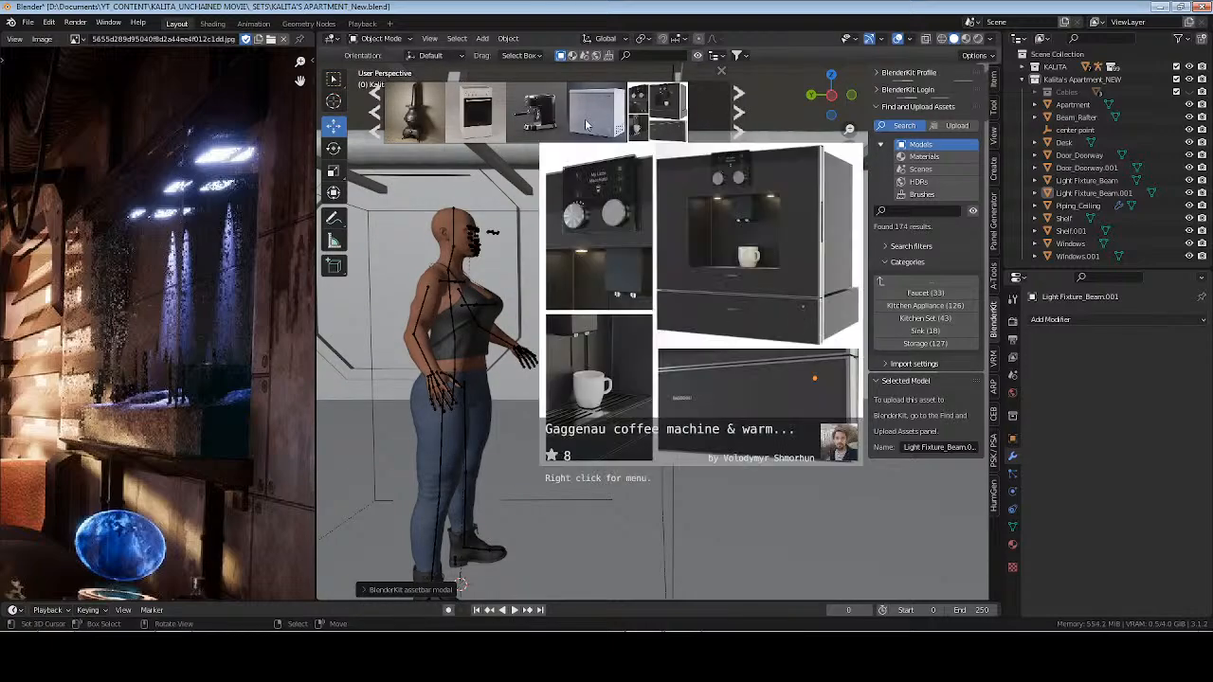
{"action": "mouse_move", "coordinate": [586, 124]}
{"action": "mouse_move", "coordinate": [660, 116]}
{"action": "mouse_move", "coordinate": [484, 119]}
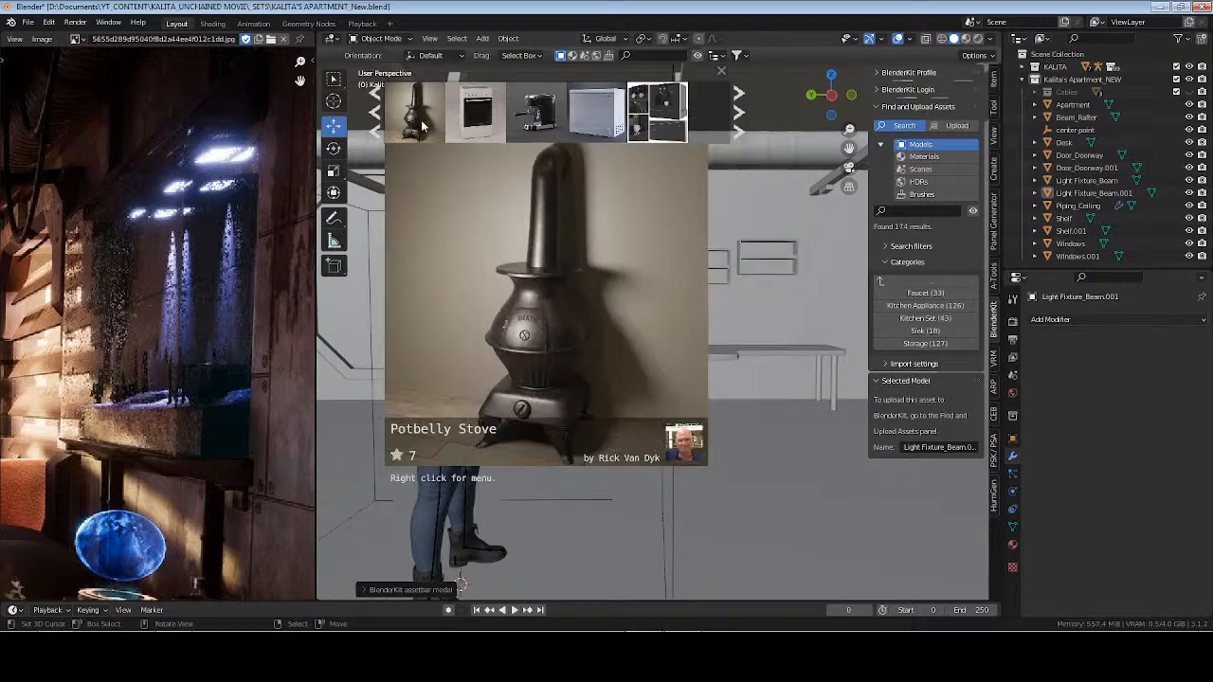
Check the remaining pages of Kitchen Appliance models for ovens, fridges, kettles and hobs, then page back through them
{"action": "left_click", "coordinate": [739, 124]}
{"action": "mouse_move", "coordinate": [441, 128]}
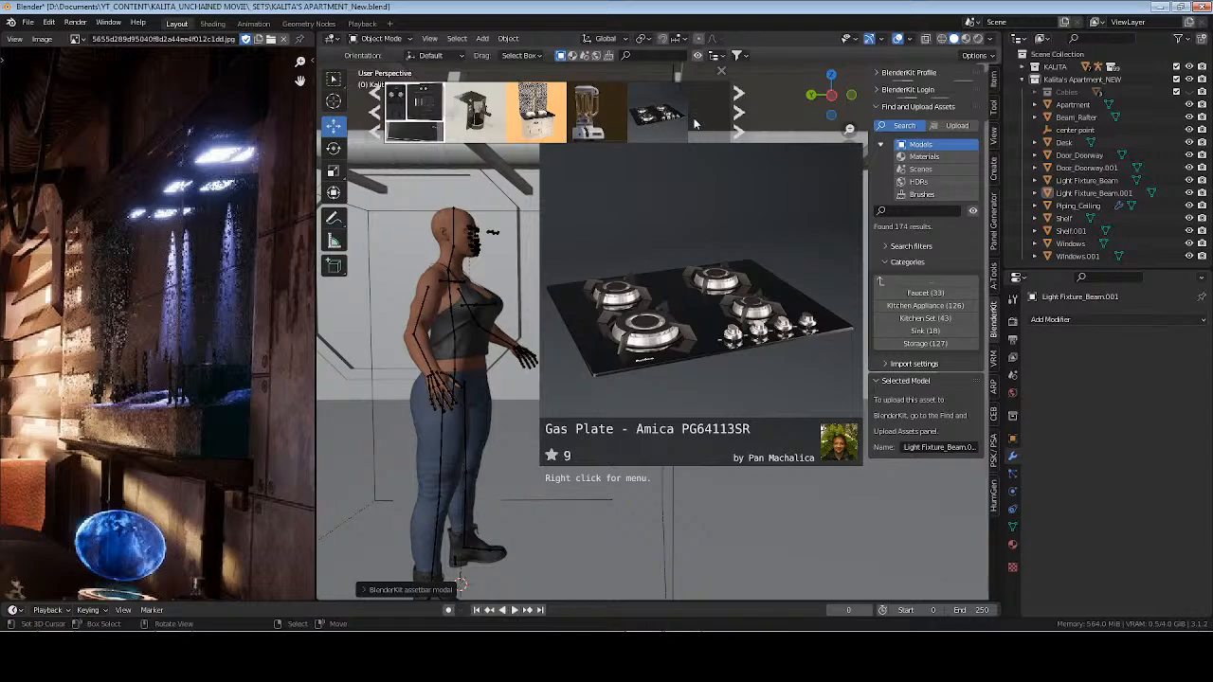
{"action": "left_click", "coordinate": [741, 112]}
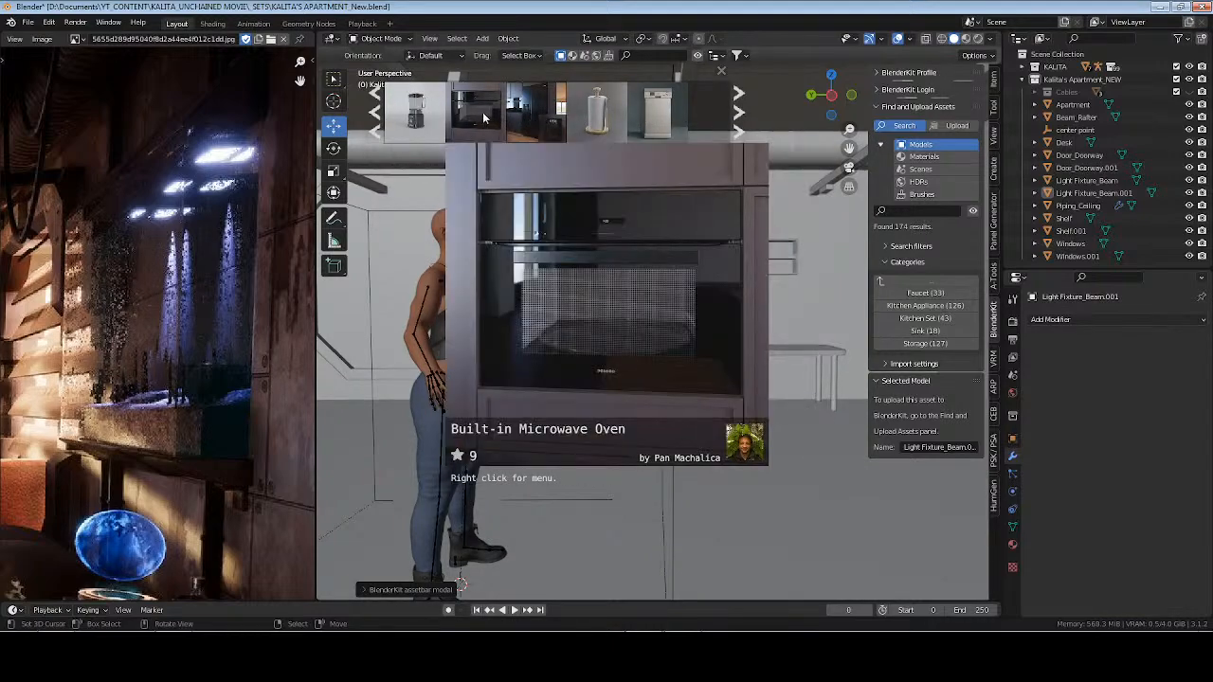
{"action": "left_click", "coordinate": [739, 112]}
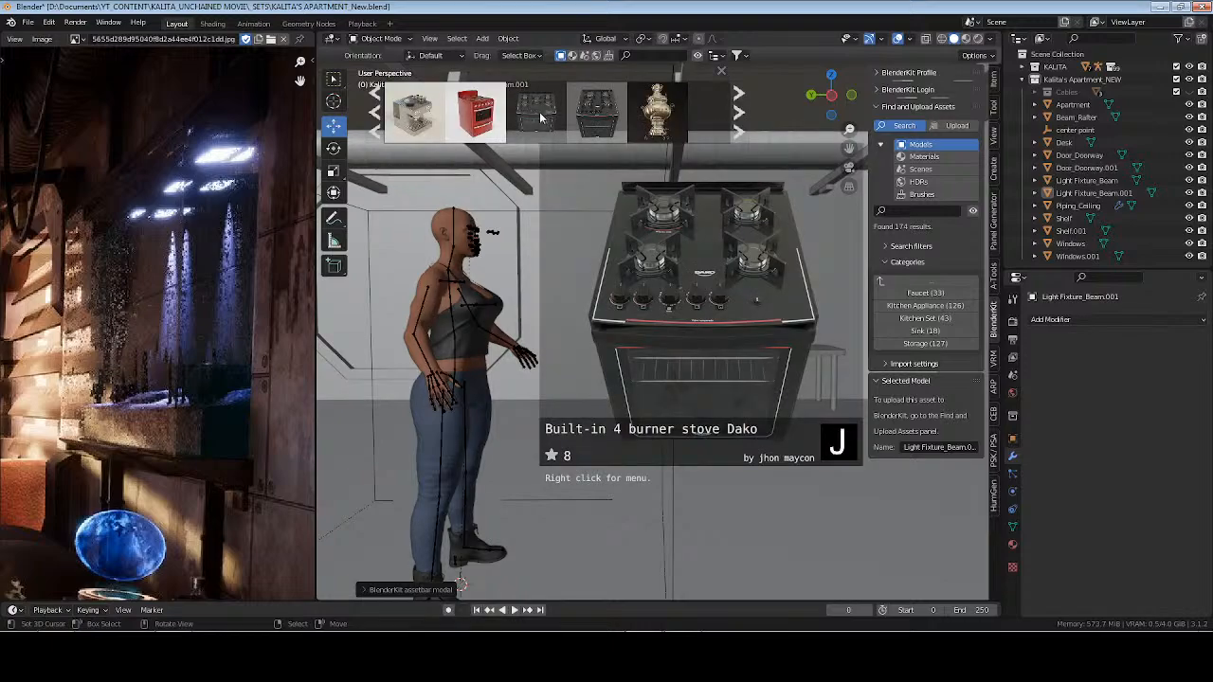
{"action": "left_click", "coordinate": [739, 112]}
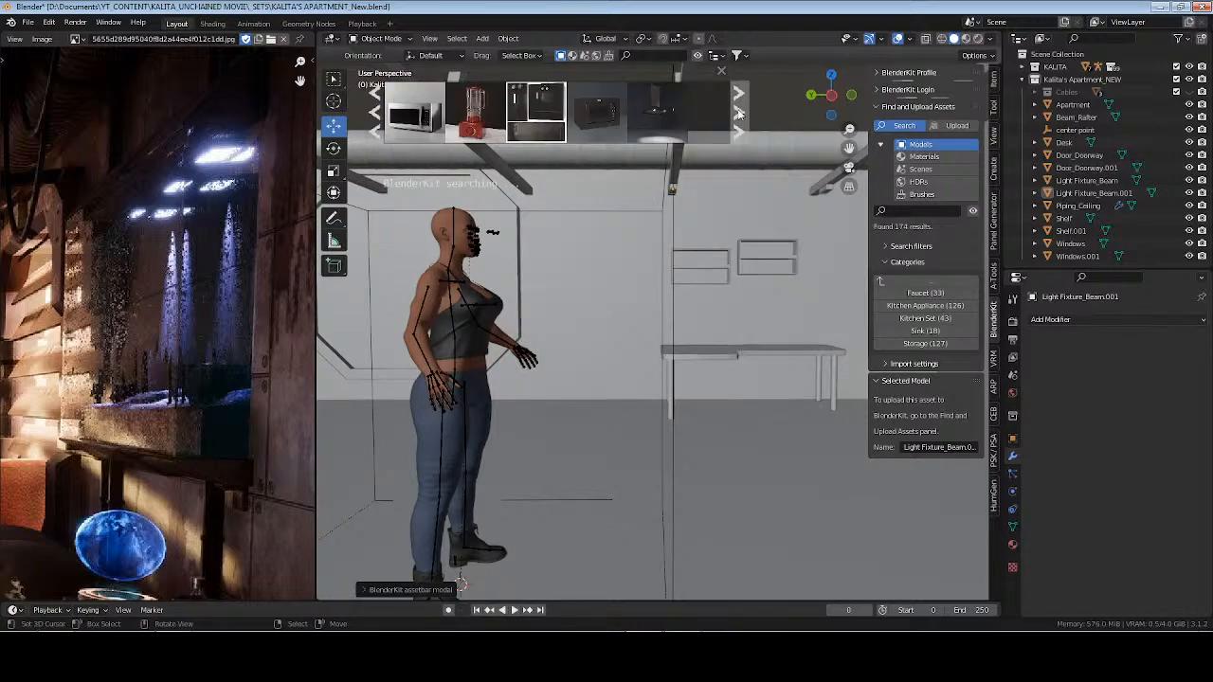
{"action": "left_click", "coordinate": [739, 111]}
{"action": "left_click", "coordinate": [739, 112]}
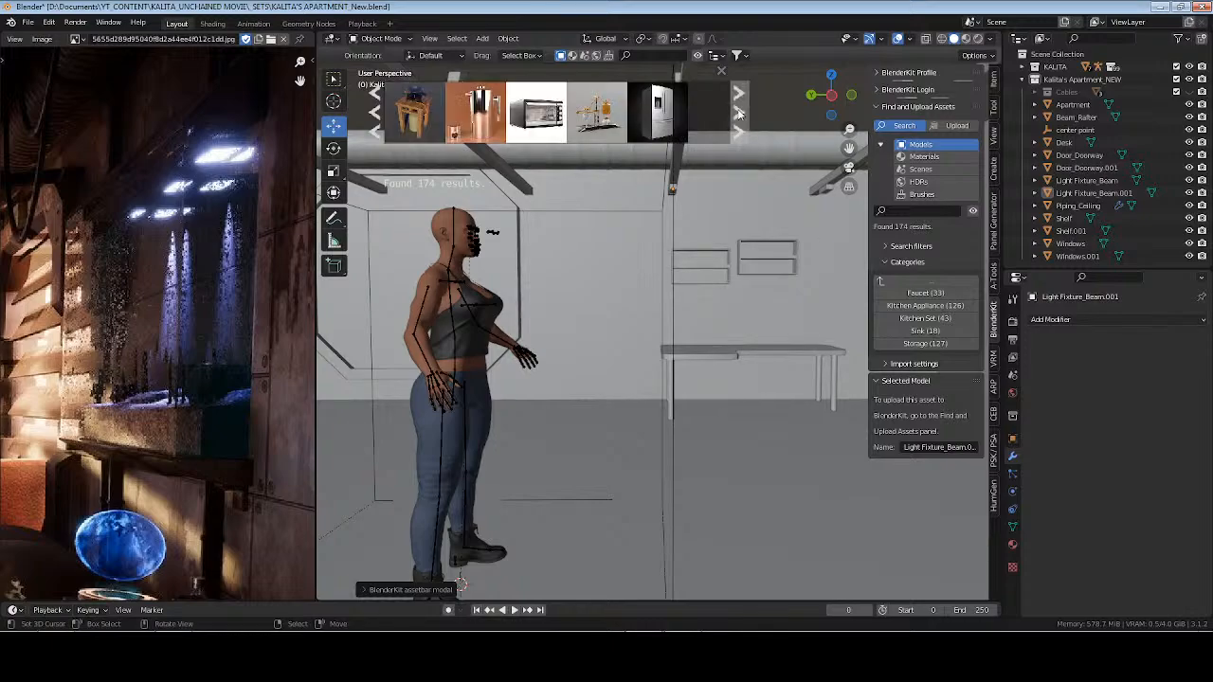
{"action": "left_click", "coordinate": [739, 112]}
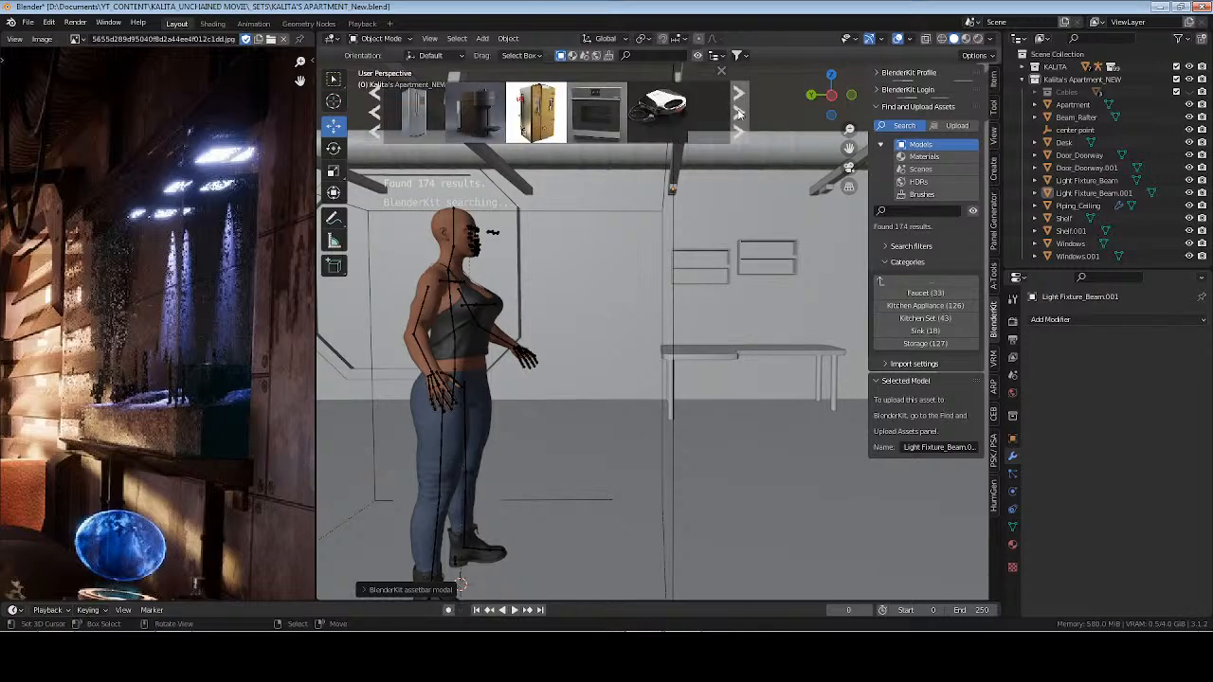
{"action": "mouse_move", "coordinate": [550, 120]}
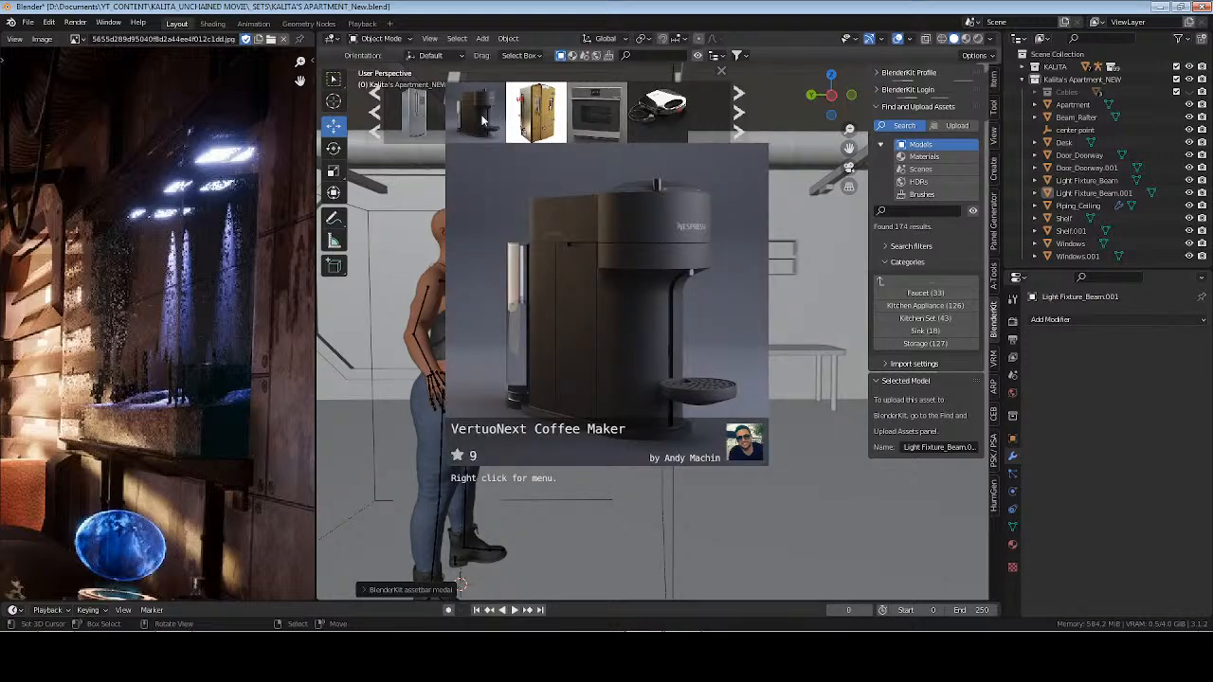
{"action": "left_click", "coordinate": [739, 125]}
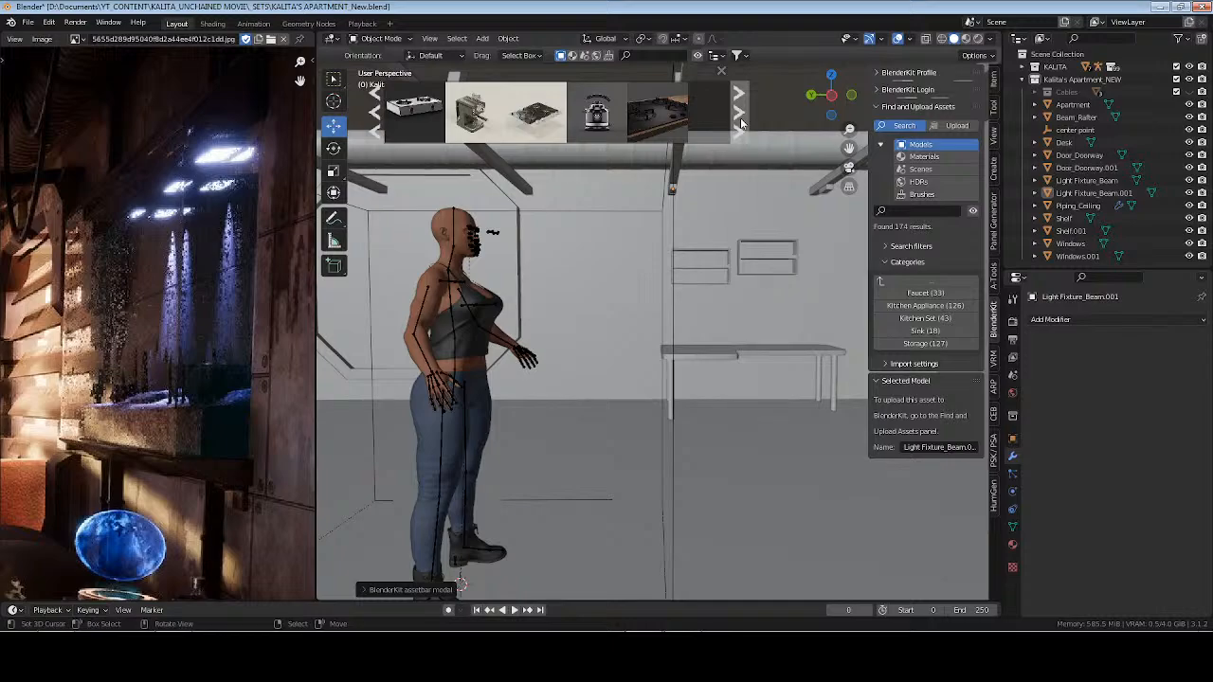
{"action": "left_click", "coordinate": [739, 123]}
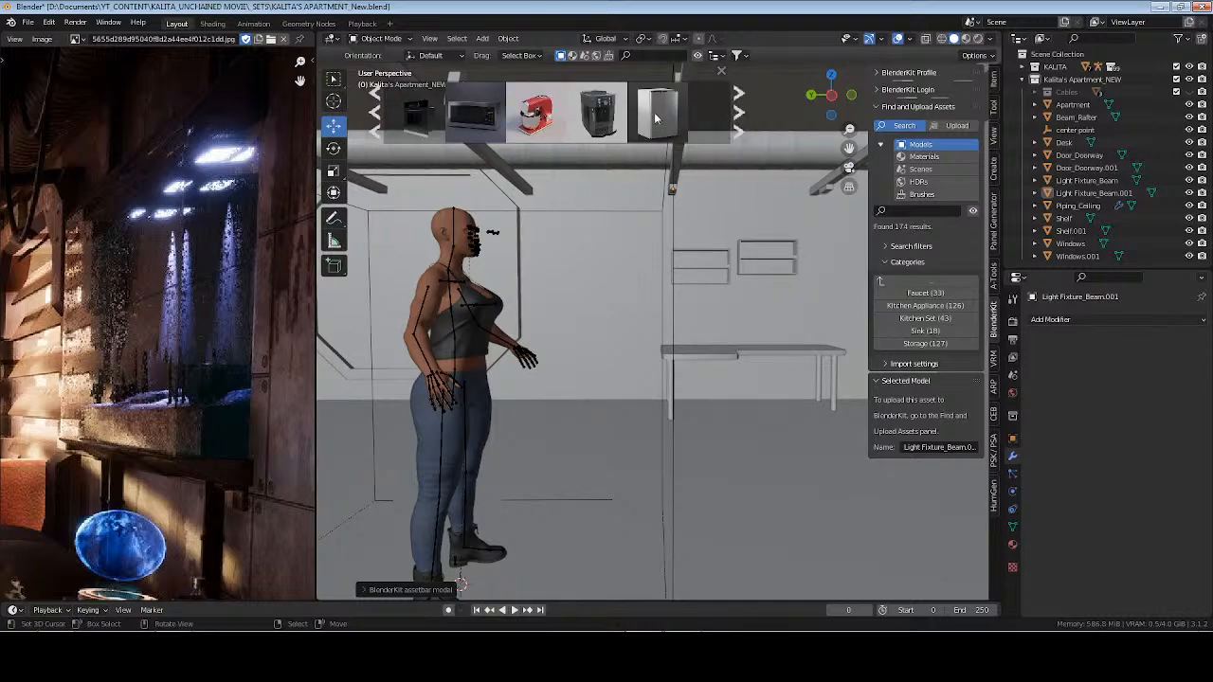
{"action": "left_click", "coordinate": [739, 117]}
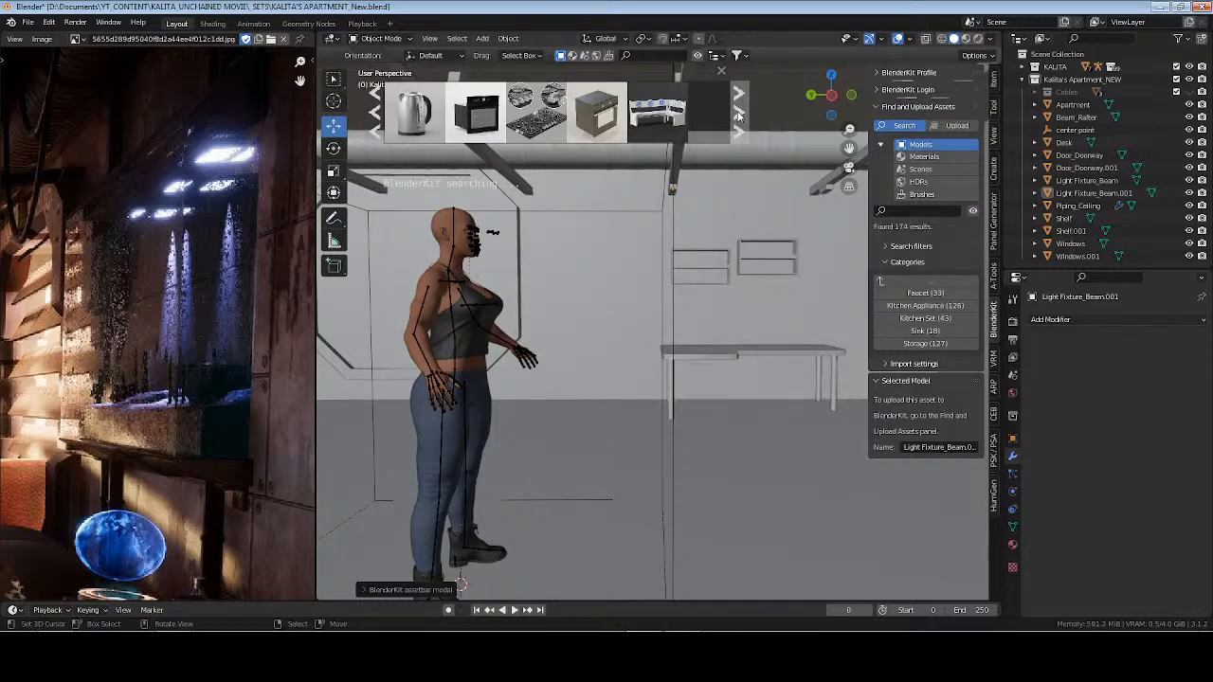
{"action": "left_click", "coordinate": [738, 116]}
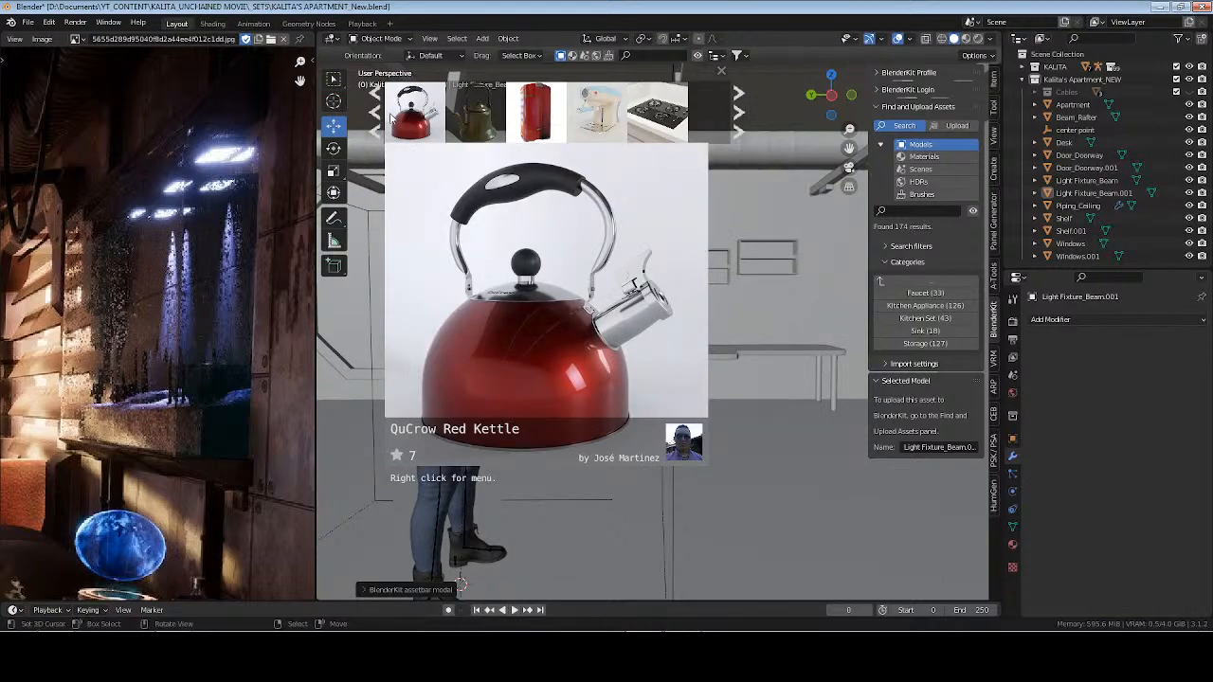
{"action": "left_click", "coordinate": [380, 116]}
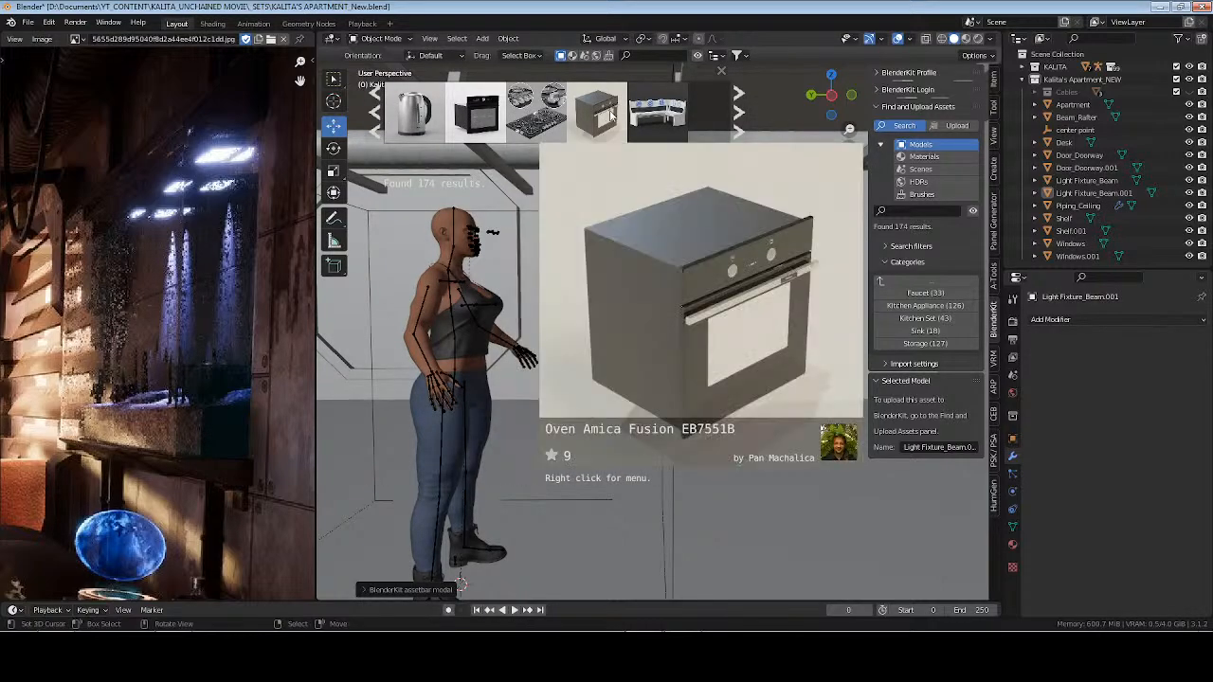
{"action": "left_click", "coordinate": [739, 111]}
{"action": "left_click", "coordinate": [739, 112]}
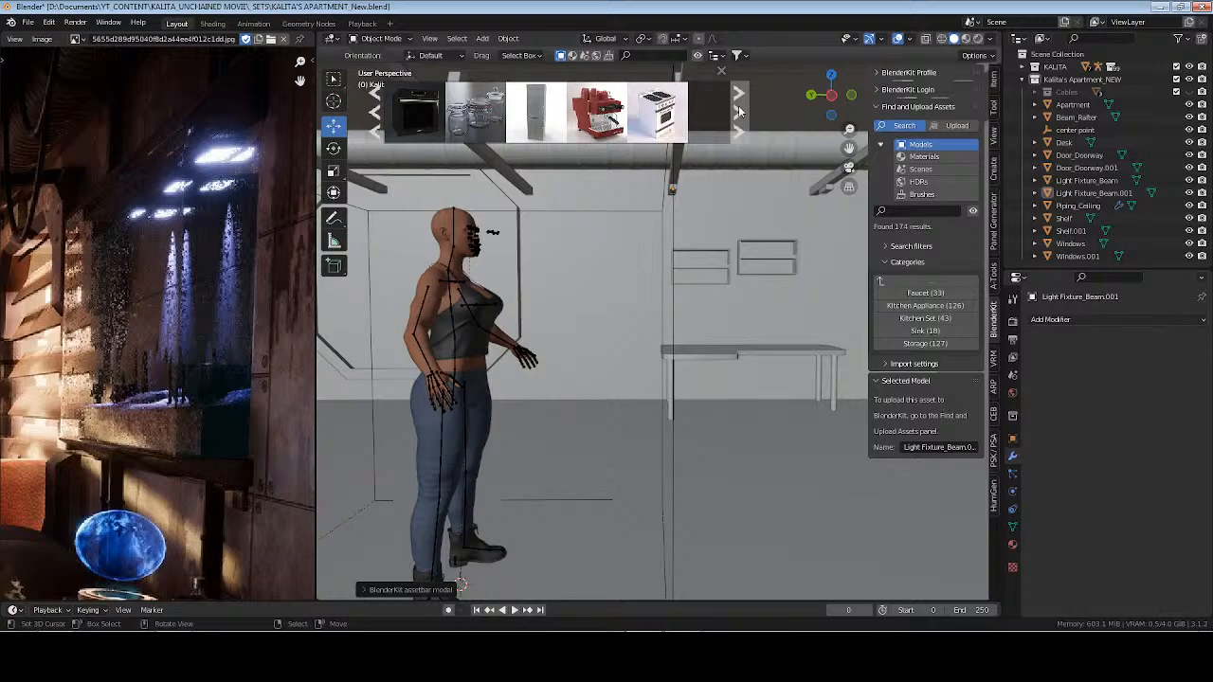
{"action": "left_click", "coordinate": [374, 112]}
{"action": "left_click", "coordinate": [374, 112]}
{"action": "left_click", "coordinate": [374, 112]}
{"action": "left_click", "coordinate": [374, 112]}
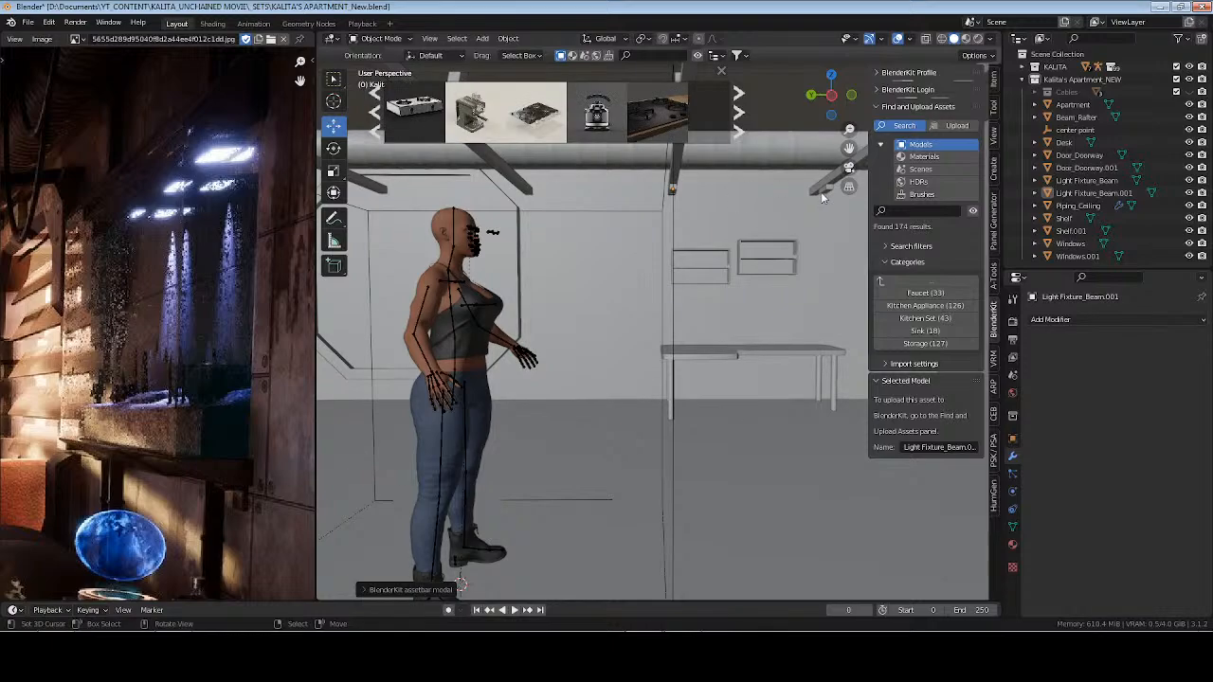
Open the Cabinets subcategories in the furniture list and look through the Commode models
{"action": "left_click", "coordinate": [920, 283]}
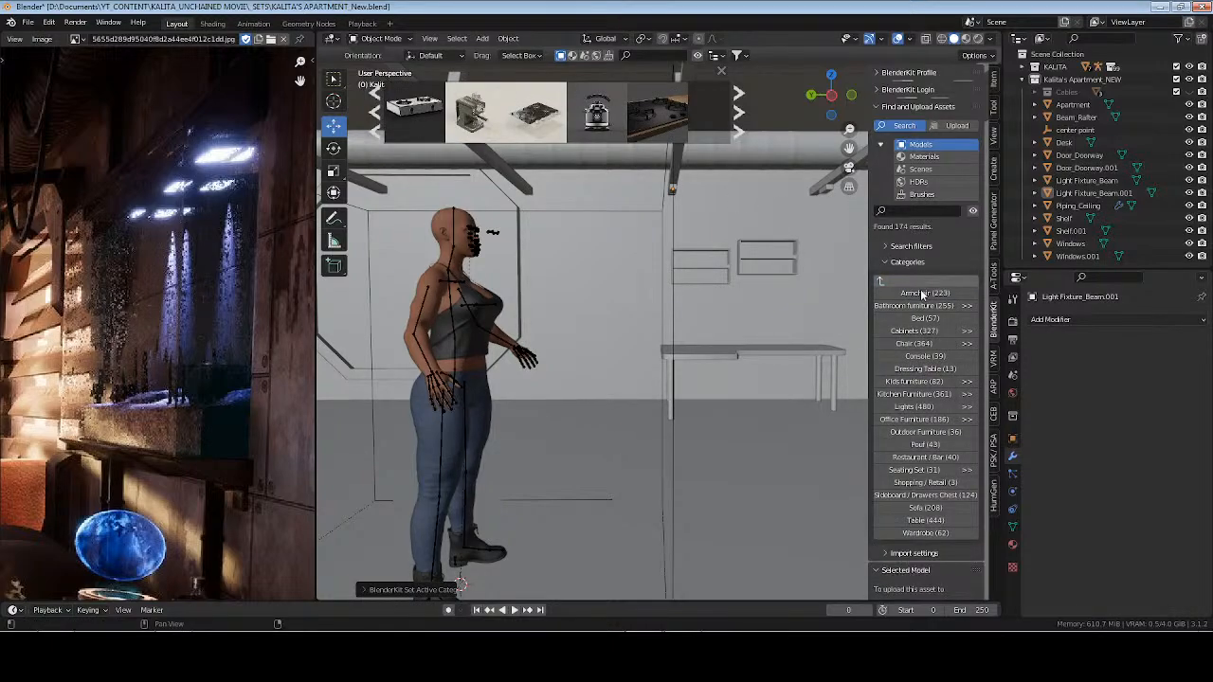
{"action": "left_click", "coordinate": [927, 331]}
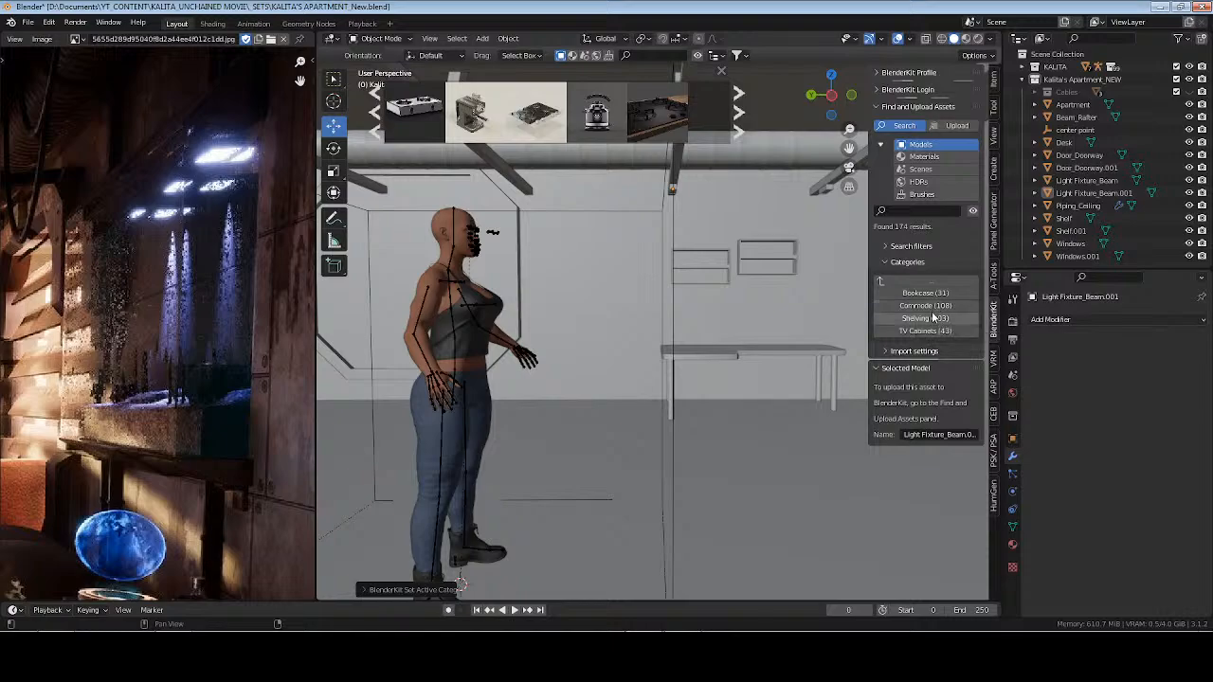
{"action": "left_click", "coordinate": [933, 306]}
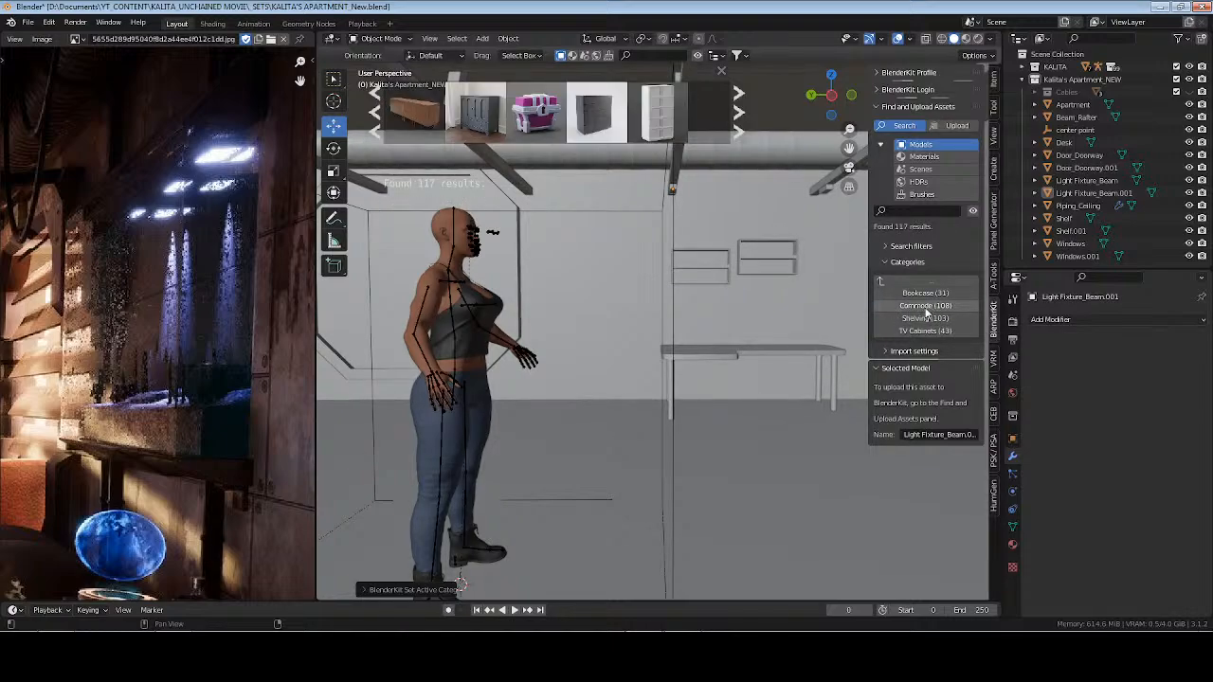
{"action": "left_click", "coordinate": [740, 114]}
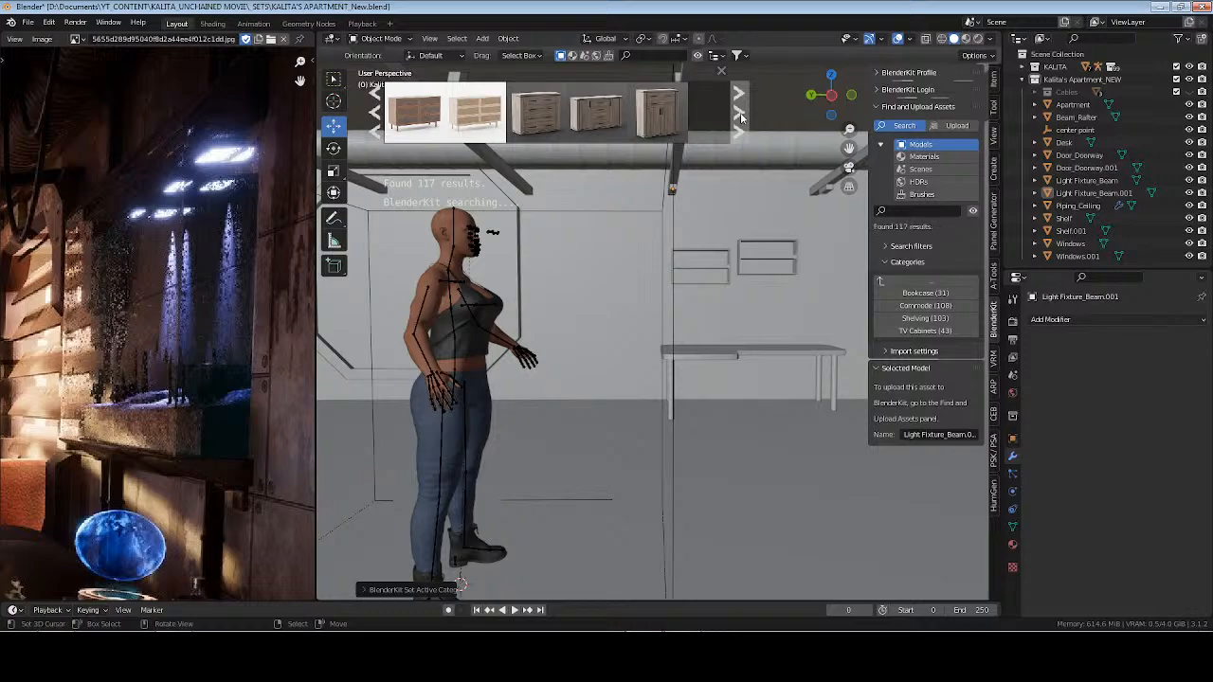
{"action": "left_click", "coordinate": [740, 114]}
{"action": "left_click", "coordinate": [740, 113]}
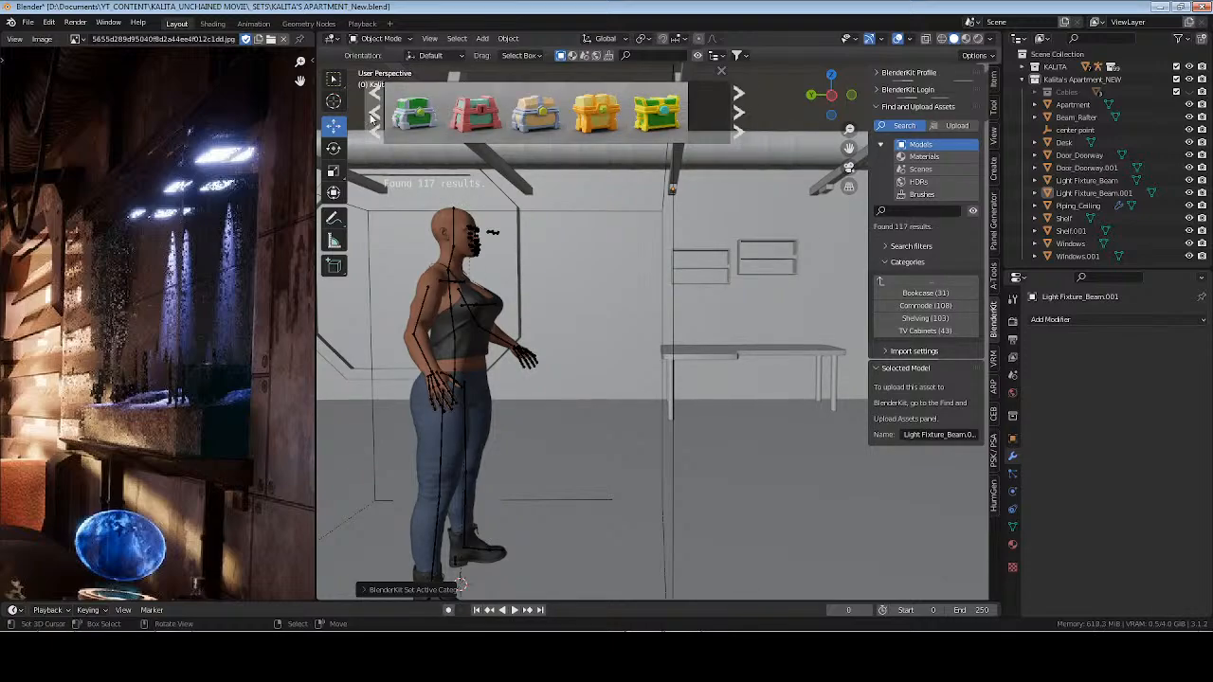
{"action": "left_click", "coordinate": [374, 114]}
{"action": "mouse_move", "coordinate": [479, 114]}
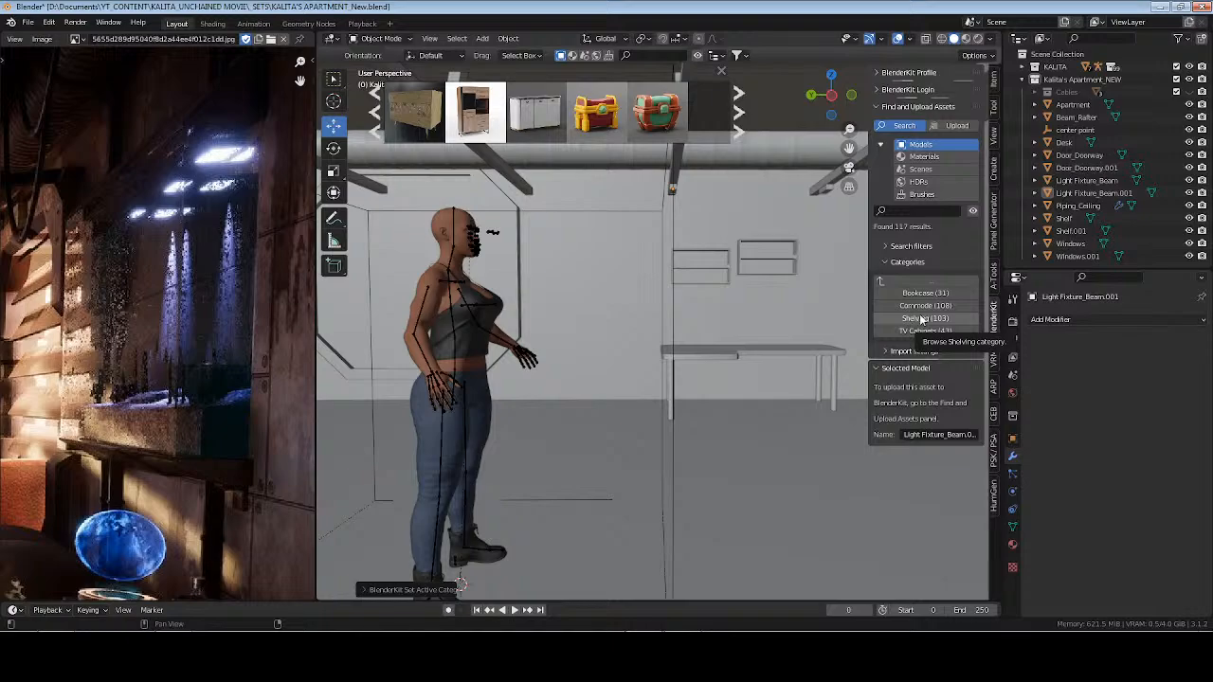
Return to the furniture categories and page through all Cabinets models
{"action": "left_click", "coordinate": [911, 284]}
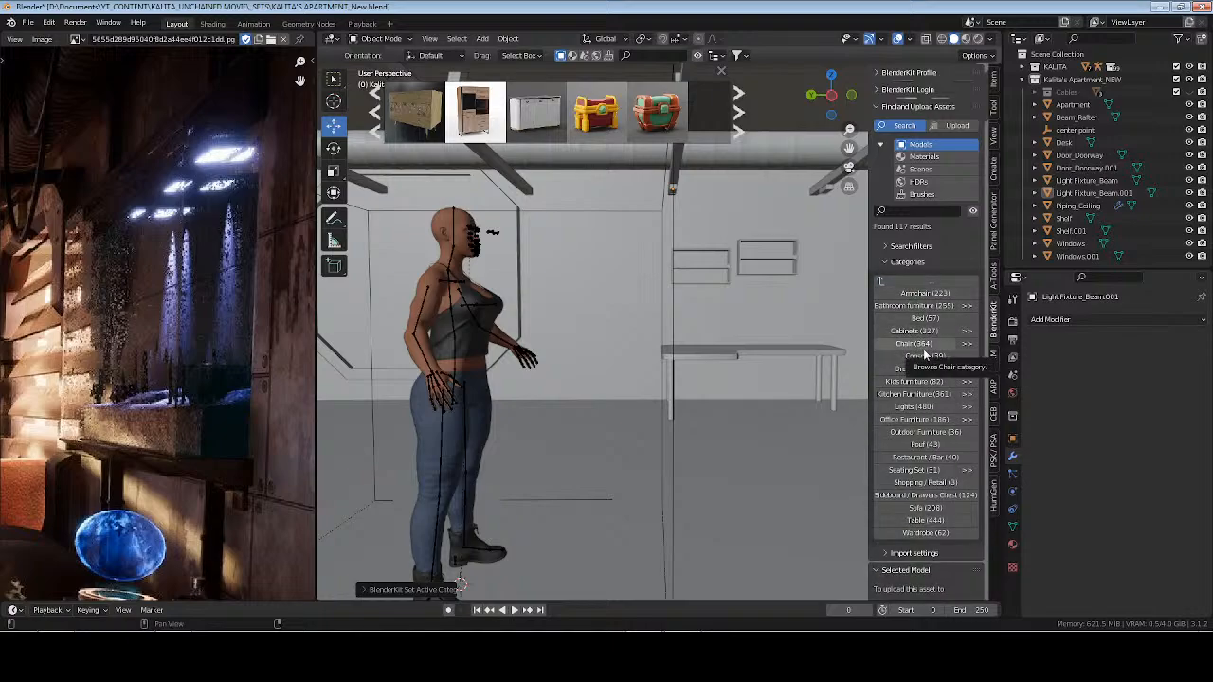
{"action": "left_click", "coordinate": [926, 343]}
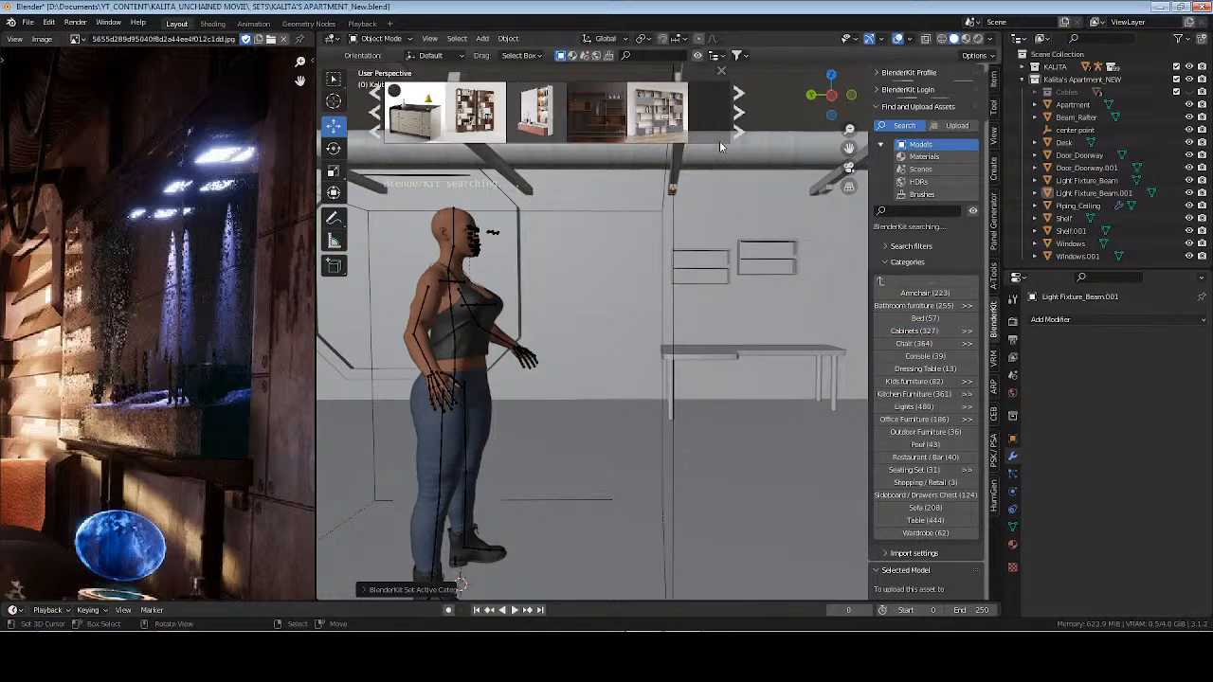
{"action": "left_click", "coordinate": [739, 124]}
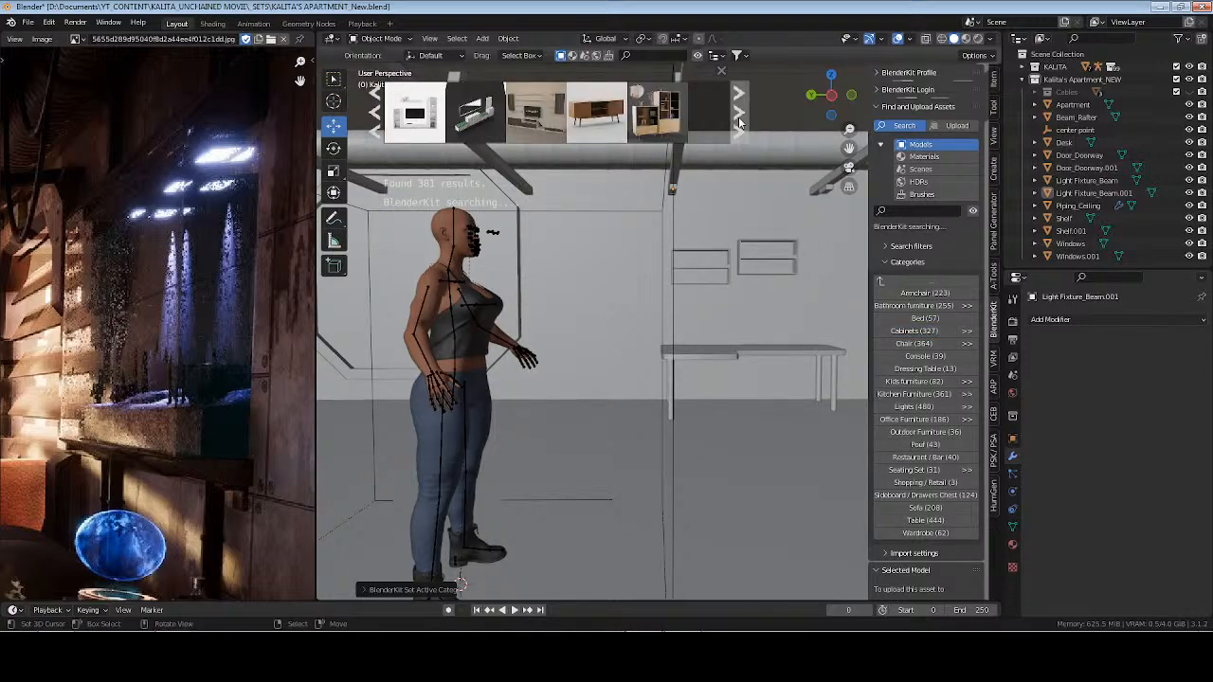
{"action": "left_click", "coordinate": [739, 123]}
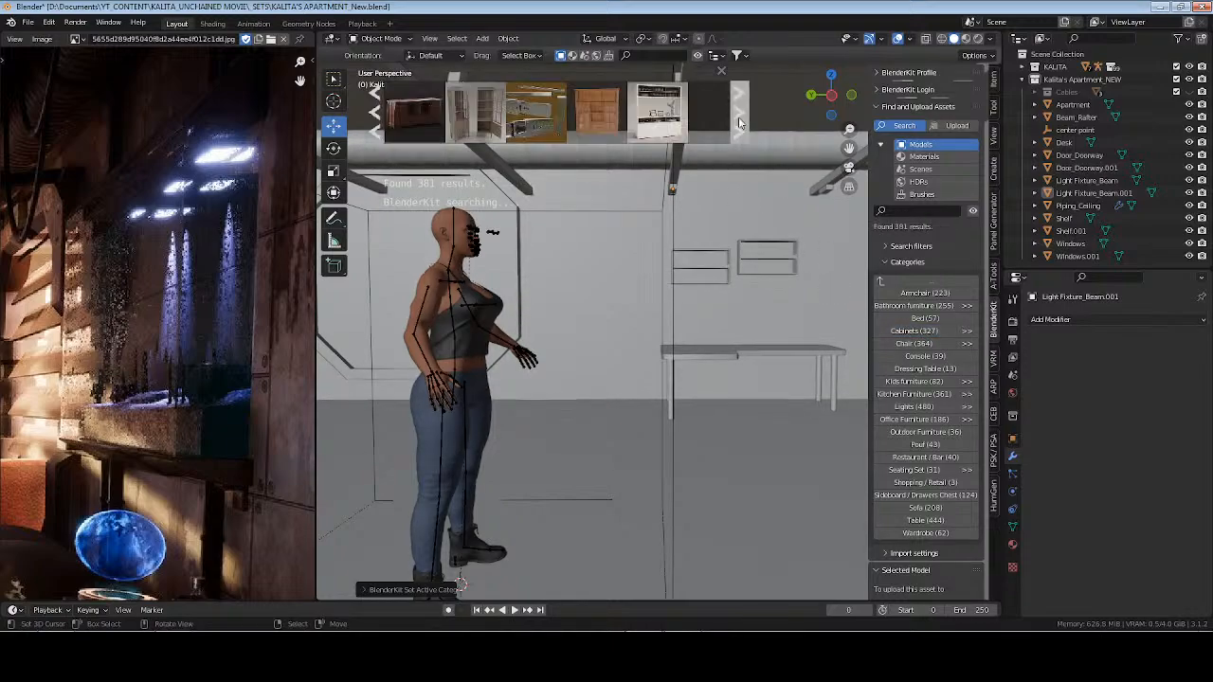
List the Outdoor Furniture models, check the Office Furniture subcategories and return to the furniture categories
{"action": "left_click", "coordinate": [939, 435]}
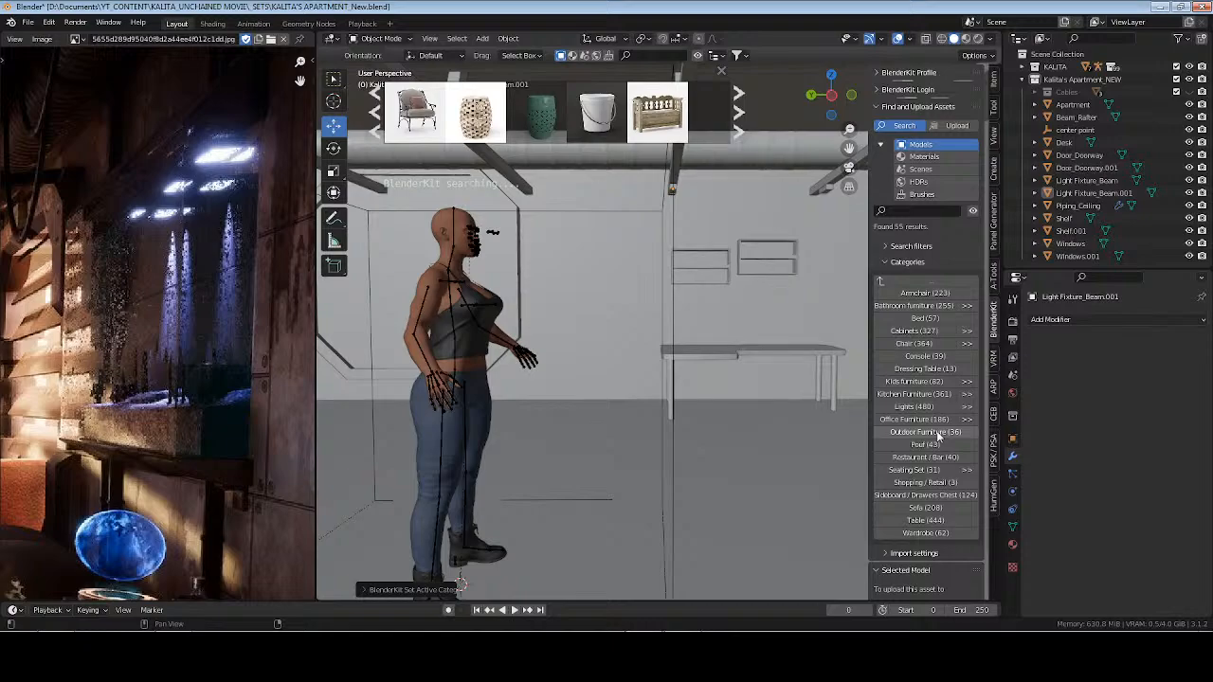
{"action": "left_click", "coordinate": [966, 432]}
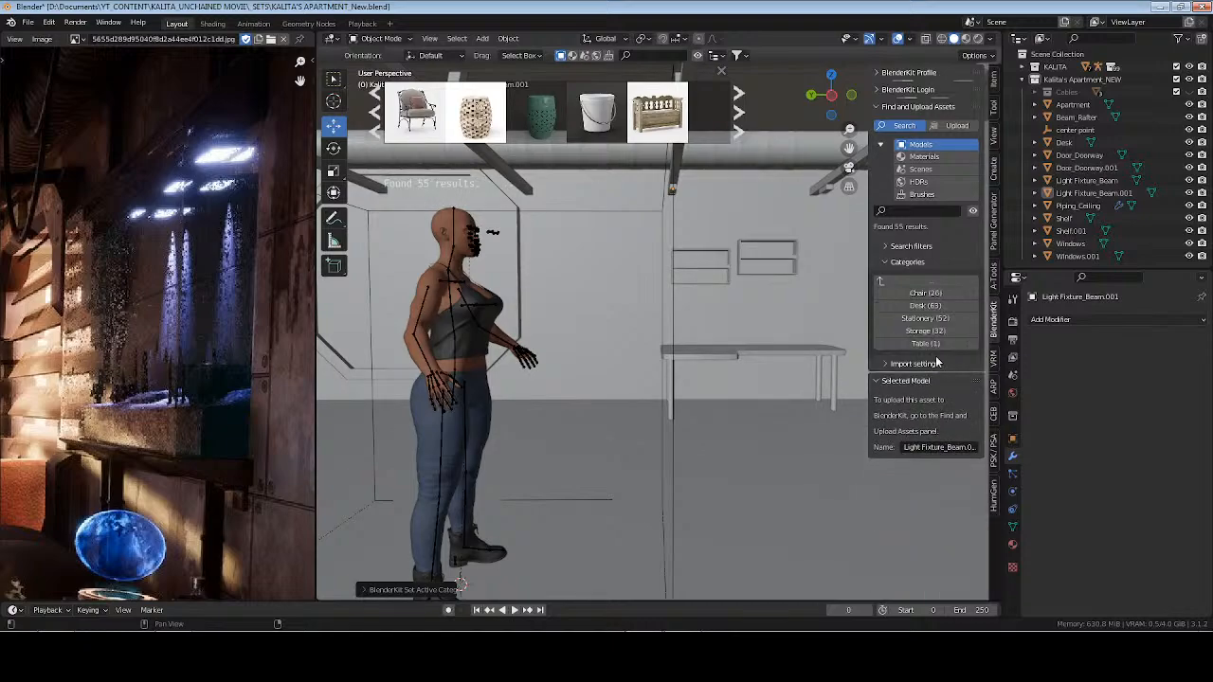
{"action": "left_click", "coordinate": [924, 281]}
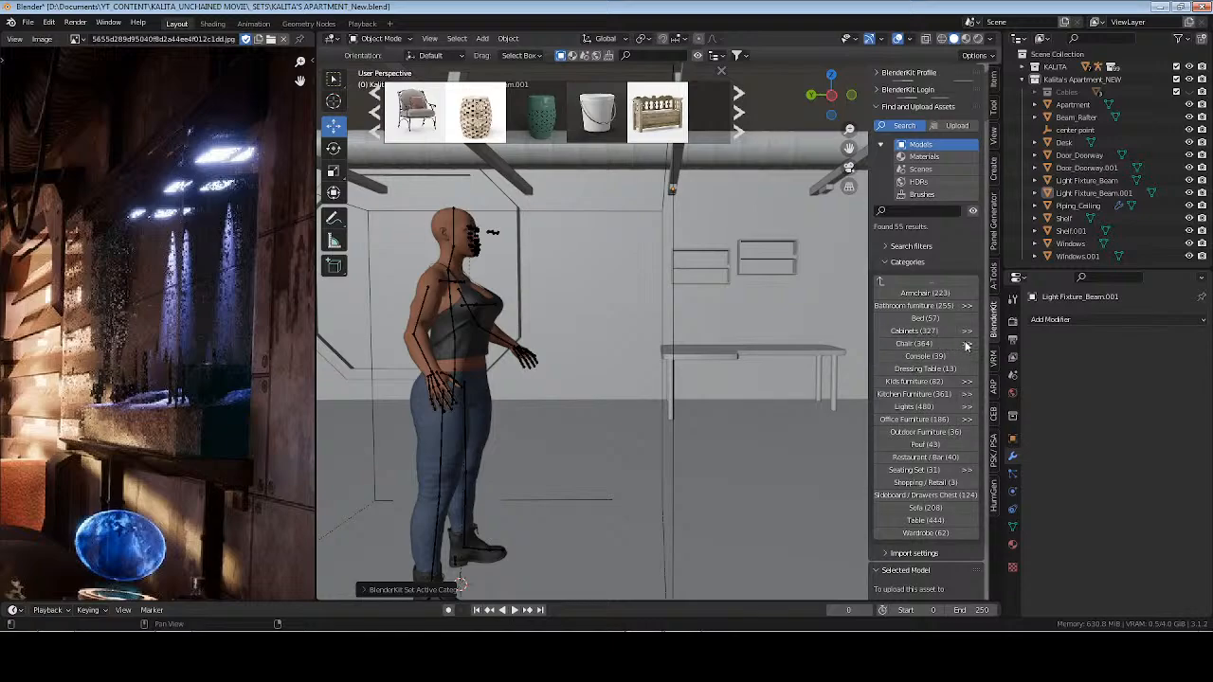
Open the Chair subcategories and page through the Bar Chair models, previewing the stools
{"action": "left_click", "coordinate": [930, 343]}
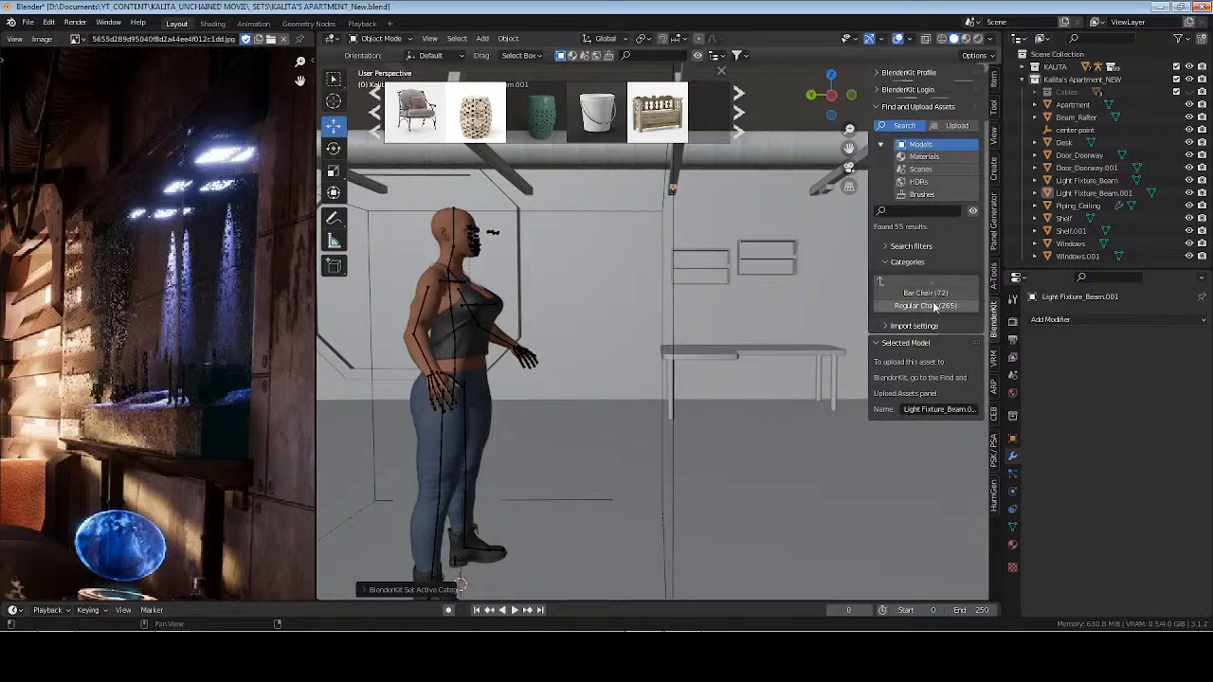
{"action": "left_click", "coordinate": [925, 295]}
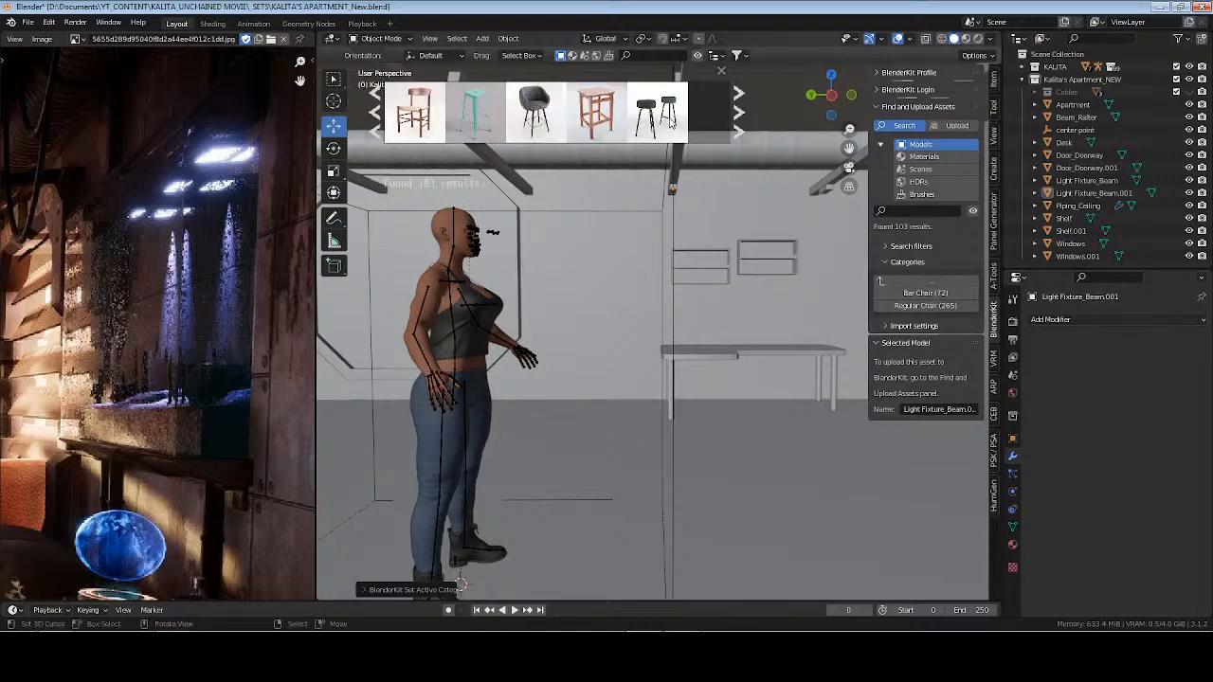
{"action": "mouse_move", "coordinate": [597, 116]}
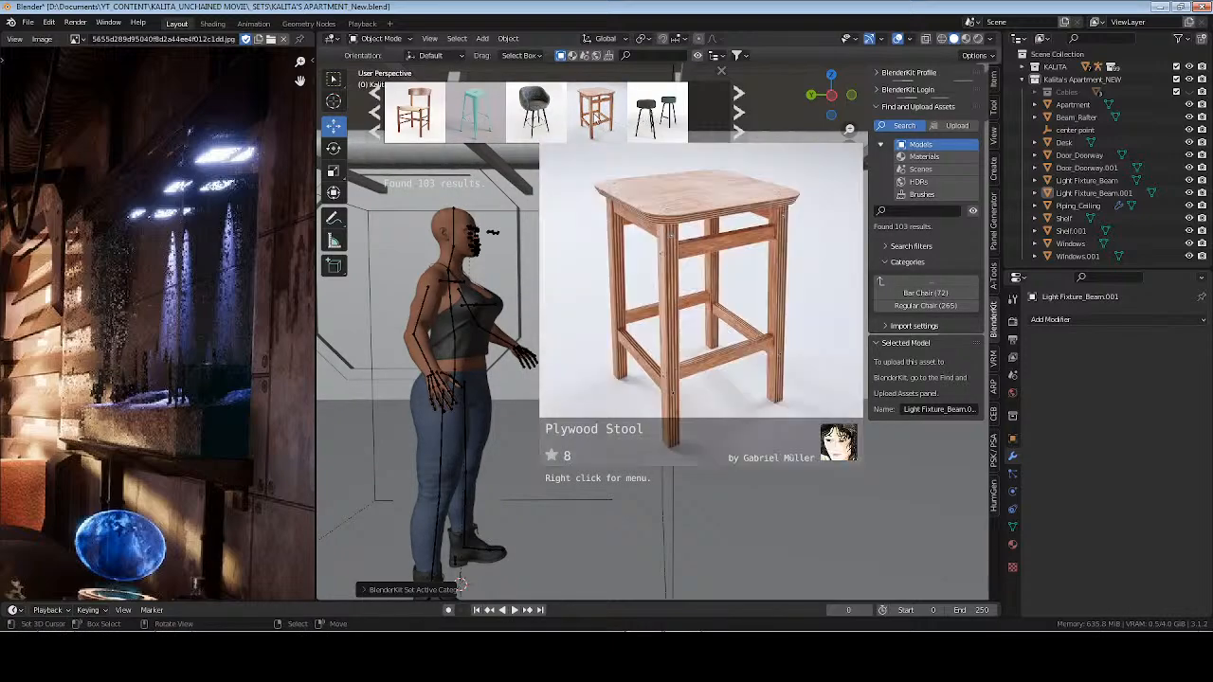
{"action": "mouse_move", "coordinate": [650, 120]}
{"action": "left_click", "coordinate": [739, 112]}
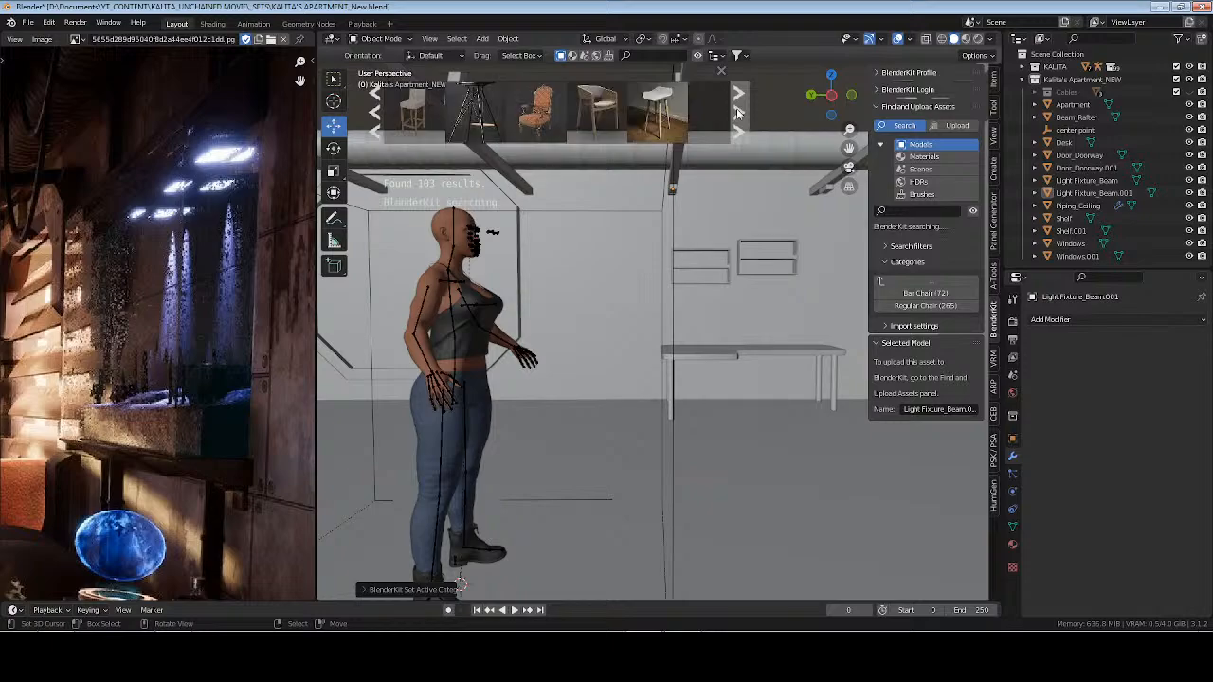
{"action": "mouse_move", "coordinate": [486, 119]}
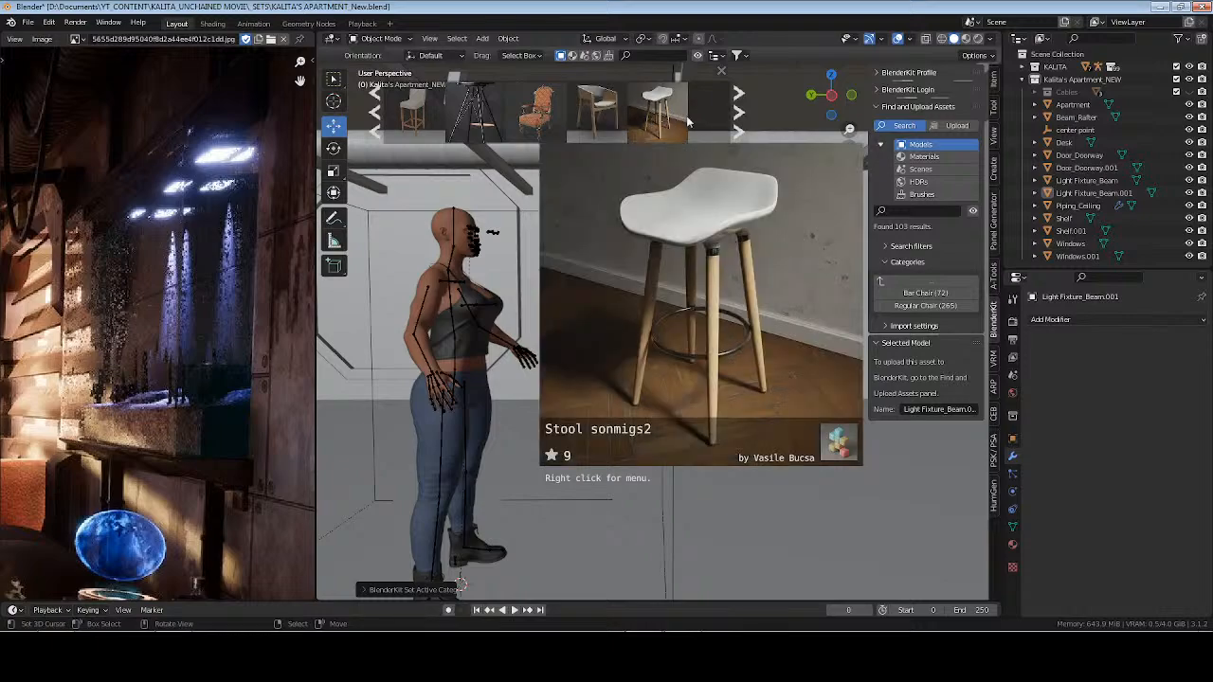
{"action": "left_click", "coordinate": [740, 113]}
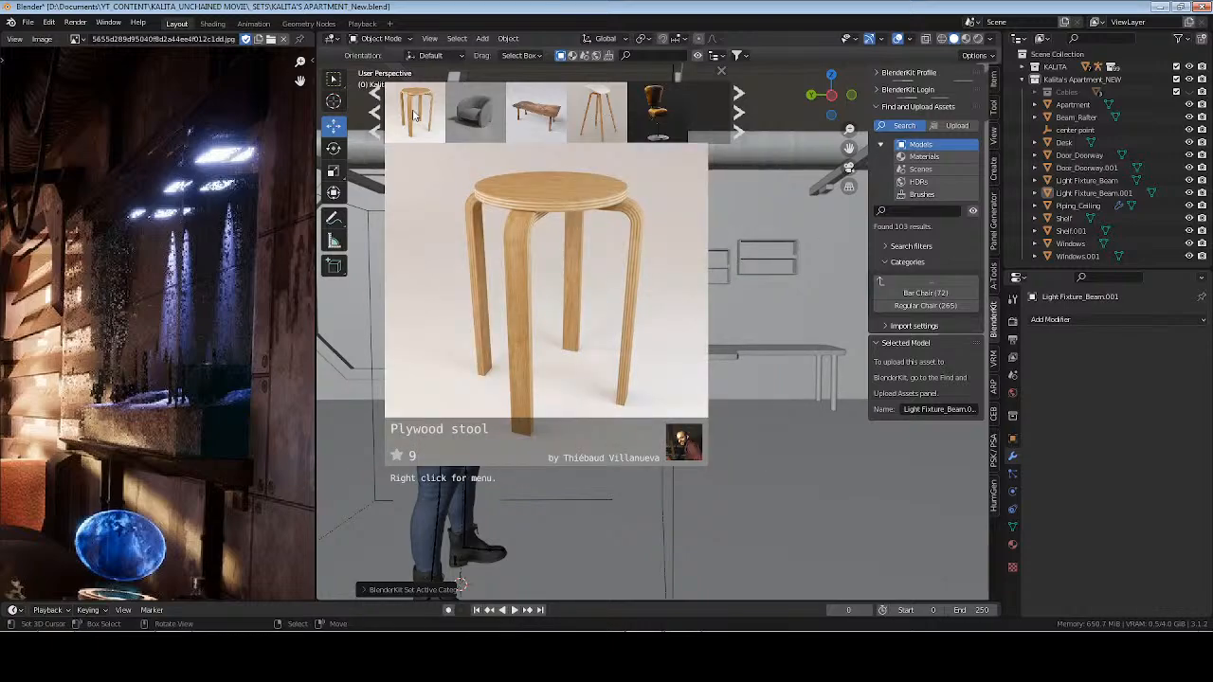
Add the Kitchen Counter model from the Storage subcategory of Kitchen Furniture to the apartment collection and select it
{"action": "left_click", "coordinate": [918, 285]}
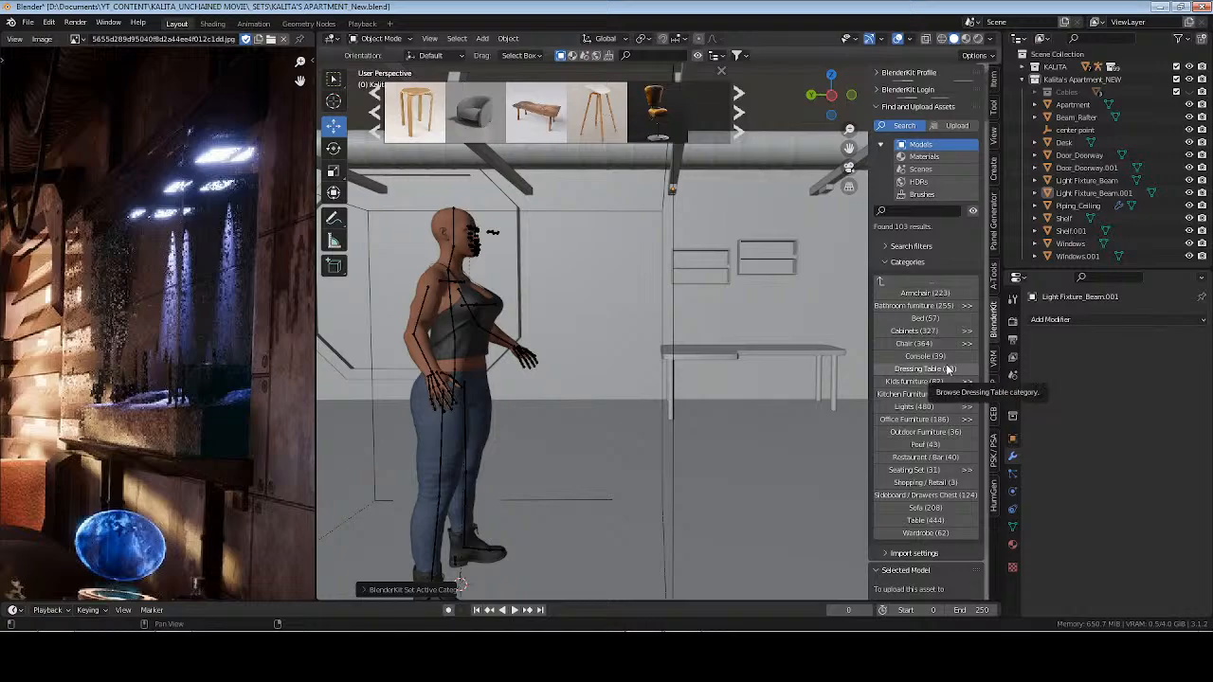
{"action": "left_click", "coordinate": [962, 393]}
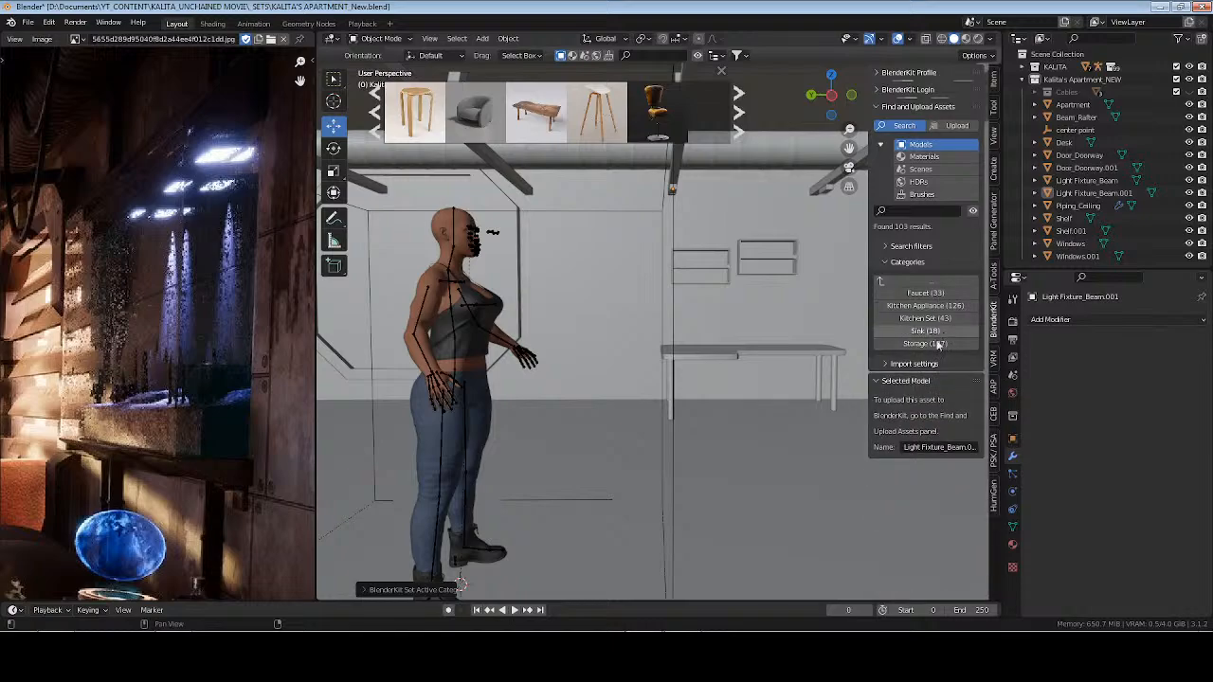
{"action": "left_click", "coordinate": [933, 342]}
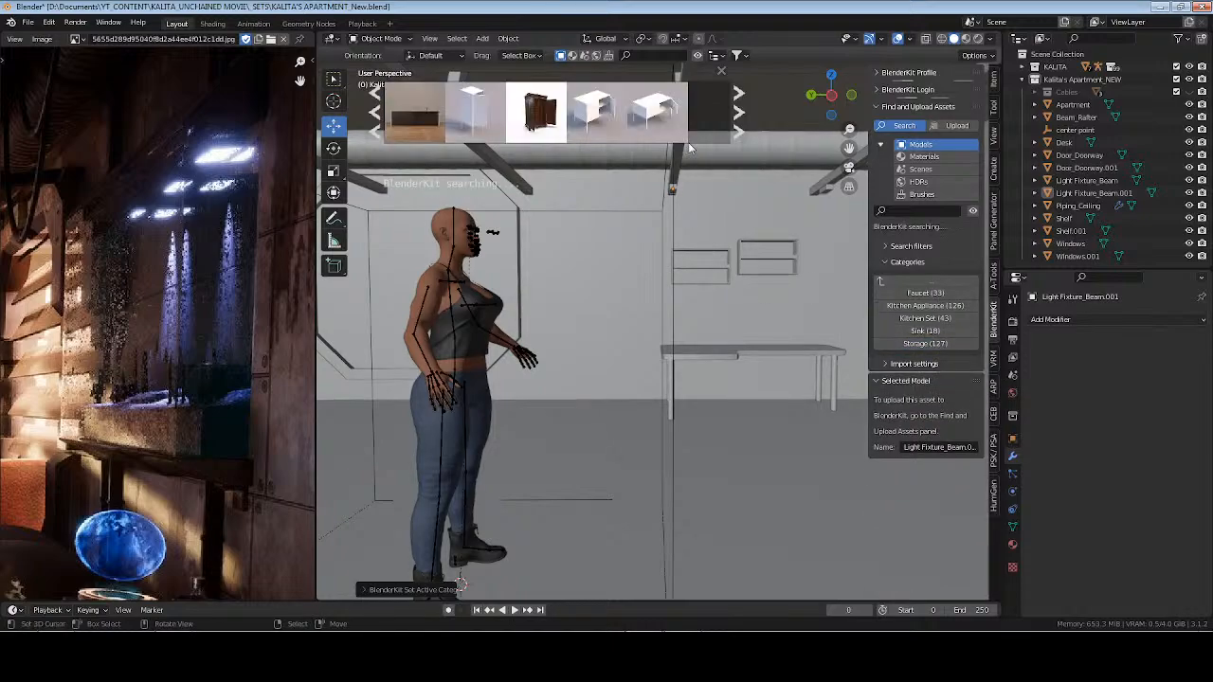
{"action": "mouse_move", "coordinate": [410, 112]}
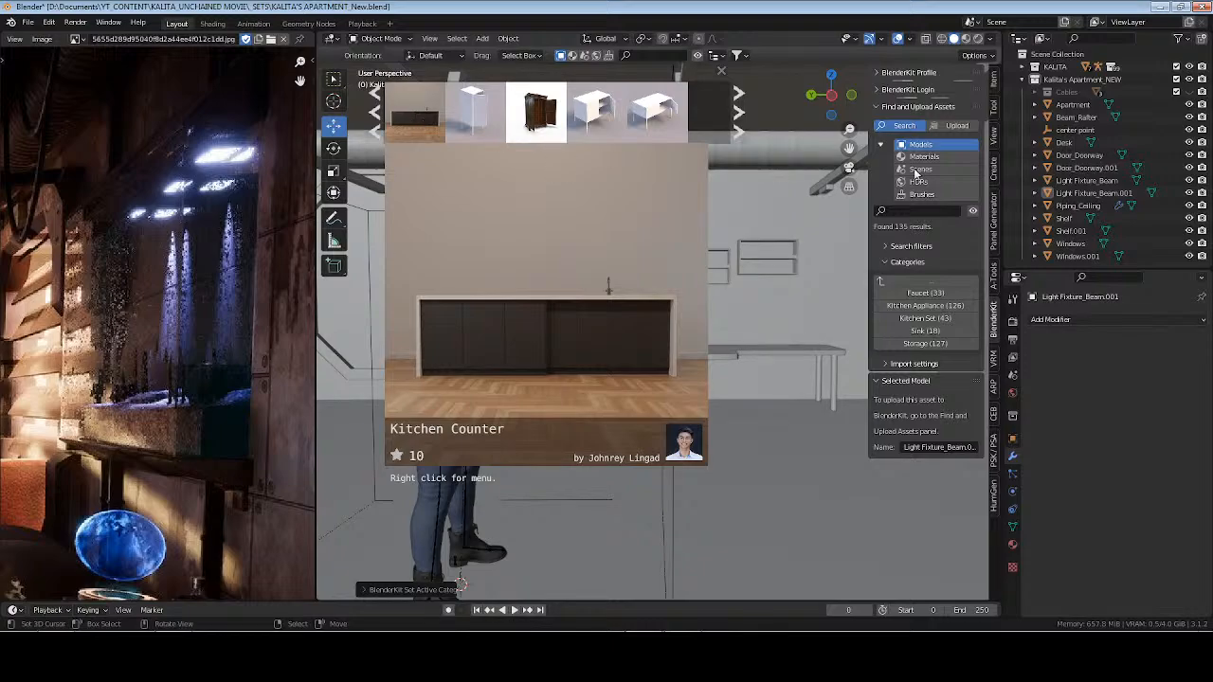
{"action": "left_click", "coordinate": [415, 130]}
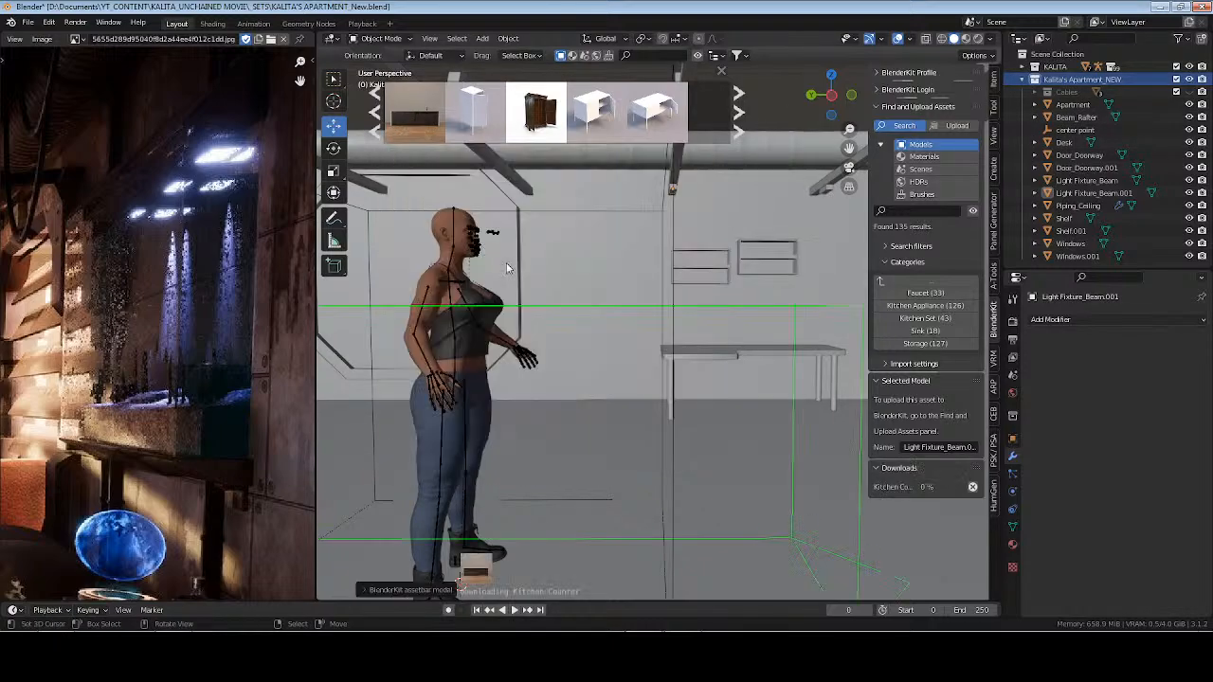
{"action": "middle_click_drag", "start_coordinate": [684, 367], "coordinate": [610, 464]}
{"action": "left_click", "coordinate": [1094, 117]}
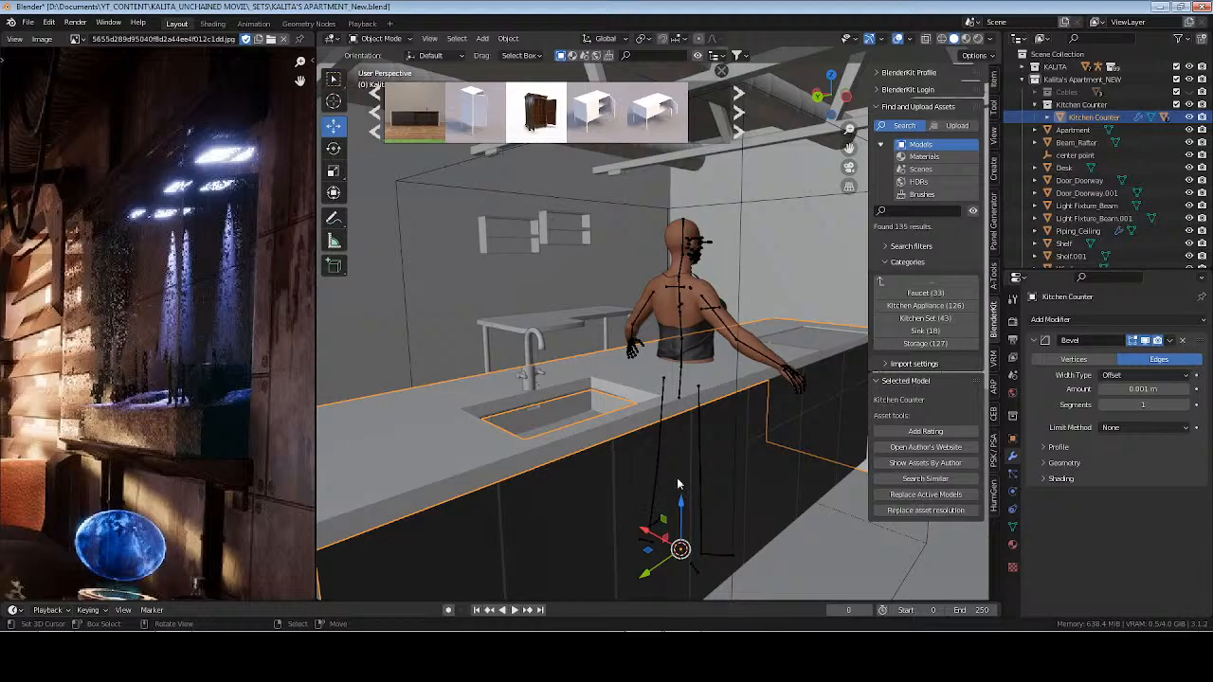
Try rotating the kitchen counter 90 degrees about the Z axis, and undo the rotation
{"action": "key", "text": "r"}
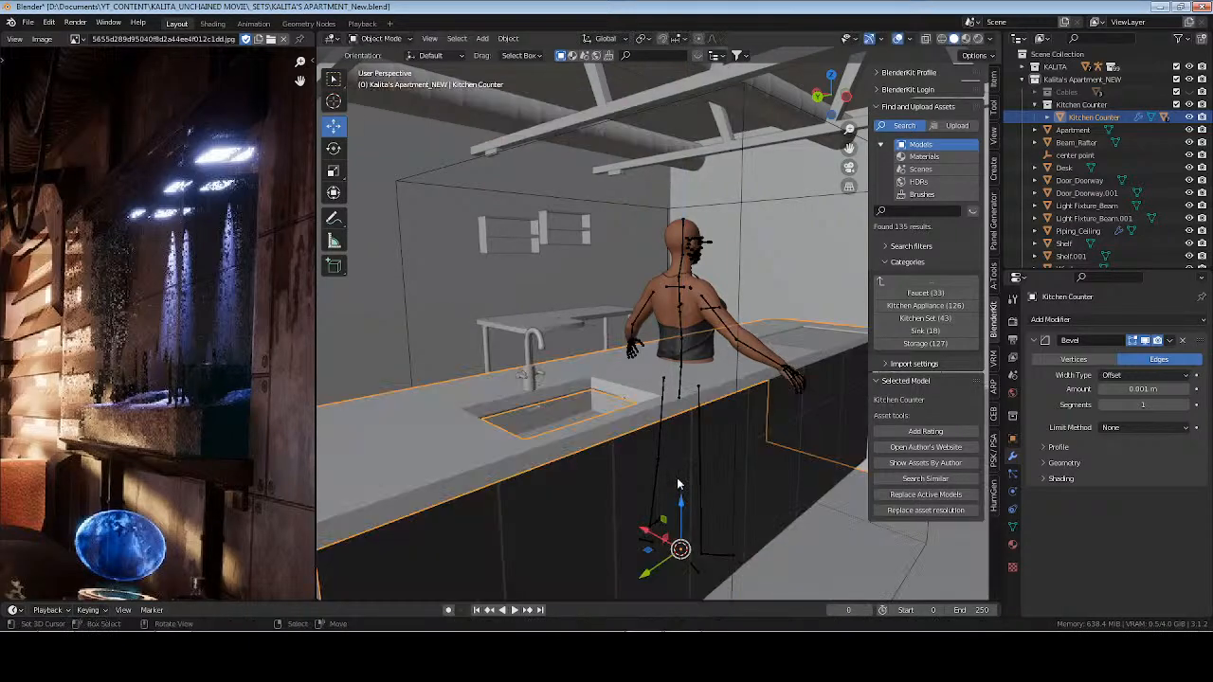
{"action": "type", "text": "z90"}
{"action": "key", "text": "Return"}
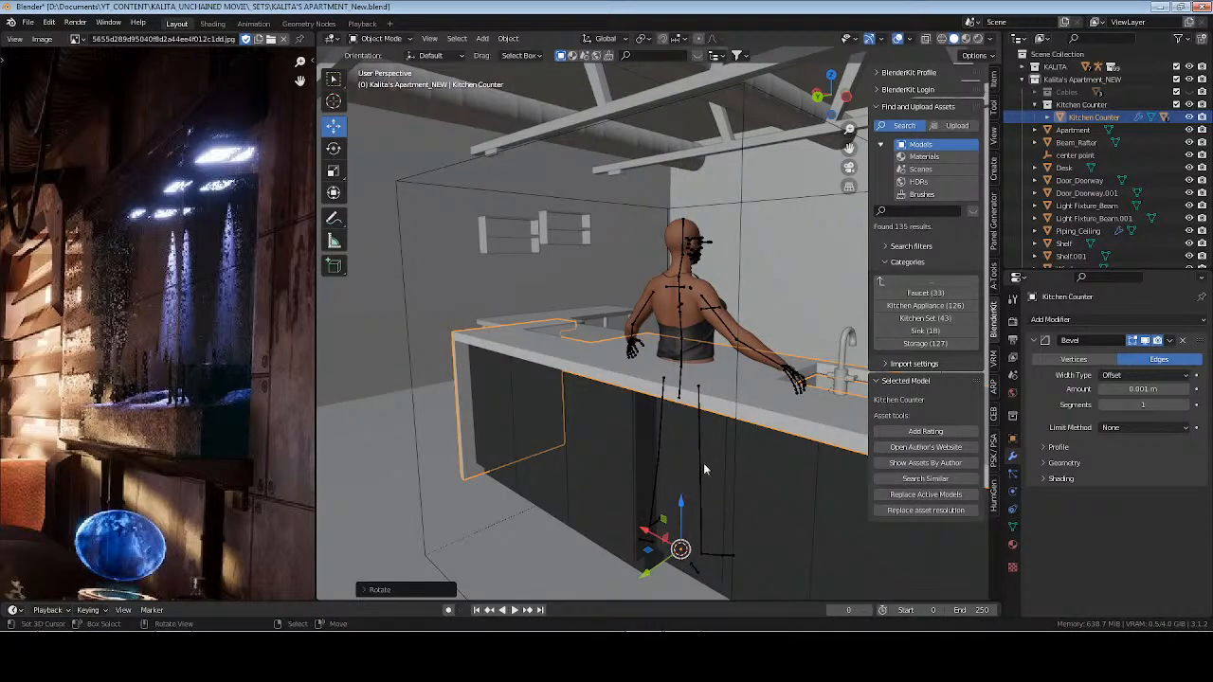
{"action": "key", "text": "r"}
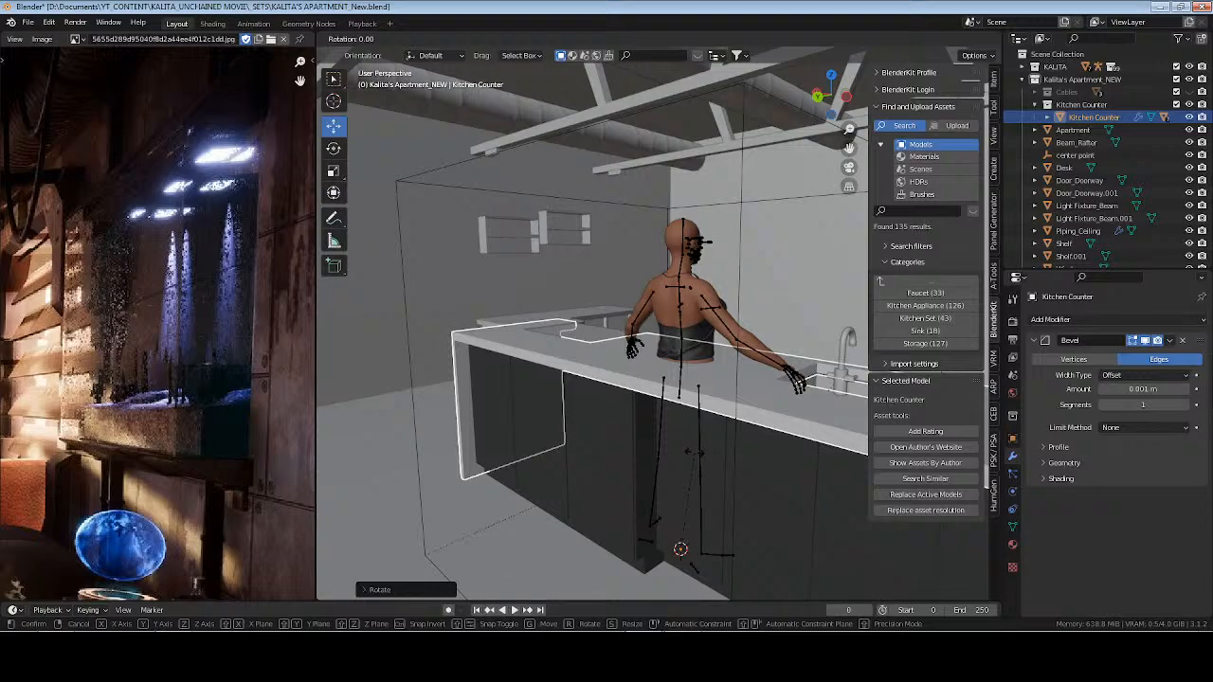
{"action": "key", "text": "Escape"}
{"action": "key", "text": "ctrl+z"}
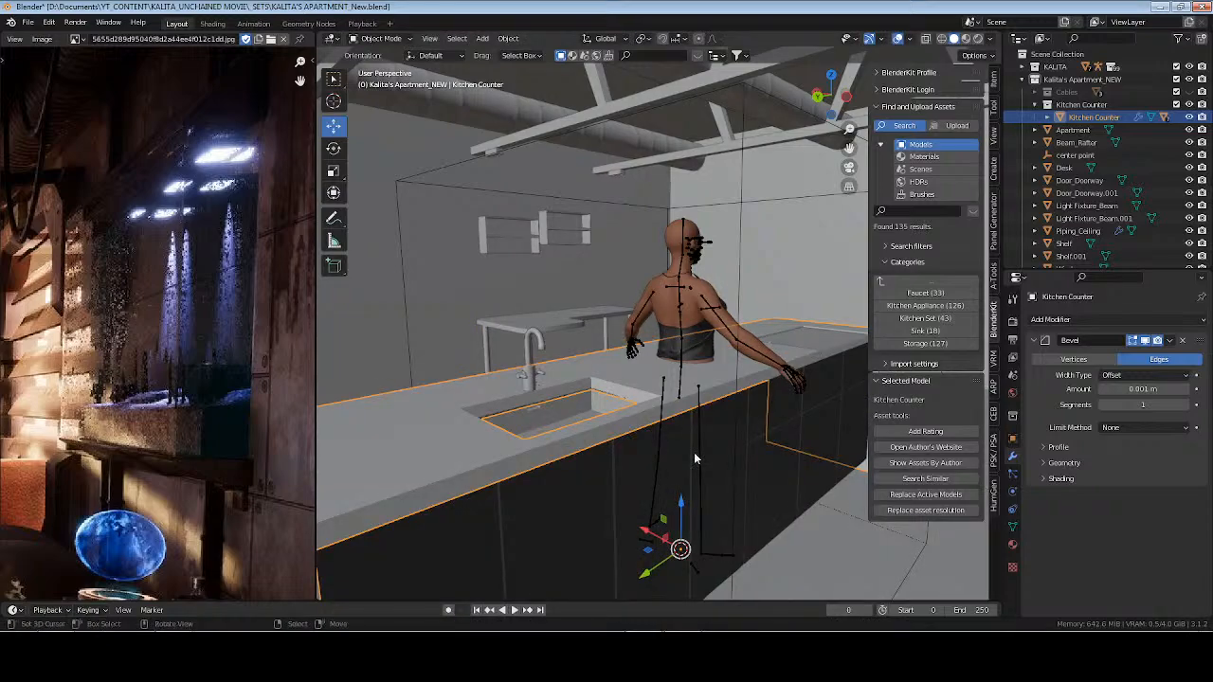
Rotate the kitchen counter 90 degrees about Z in the opposite direction and move it across the room toward the wall
{"action": "type", "text": "rz90"}
{"action": "key", "text": "Return"}
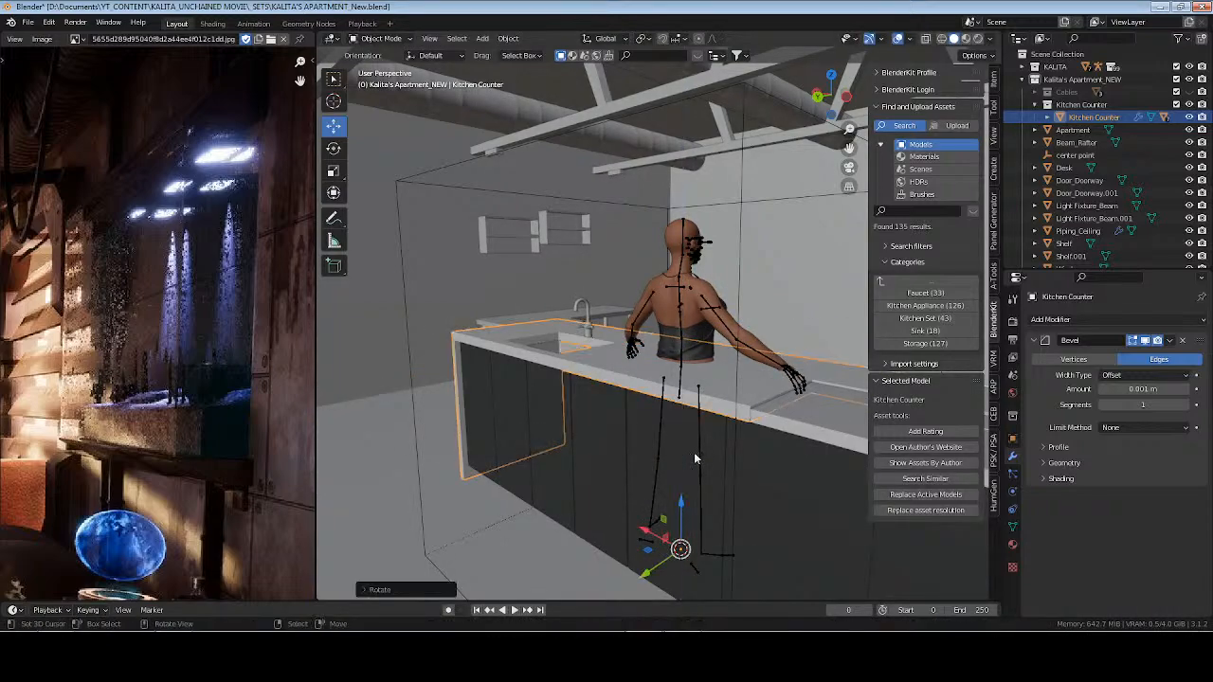
{"action": "key", "text": "g"}
{"action": "left_click_drag", "start_coordinate": [645, 567], "coordinate": [725, 387]}
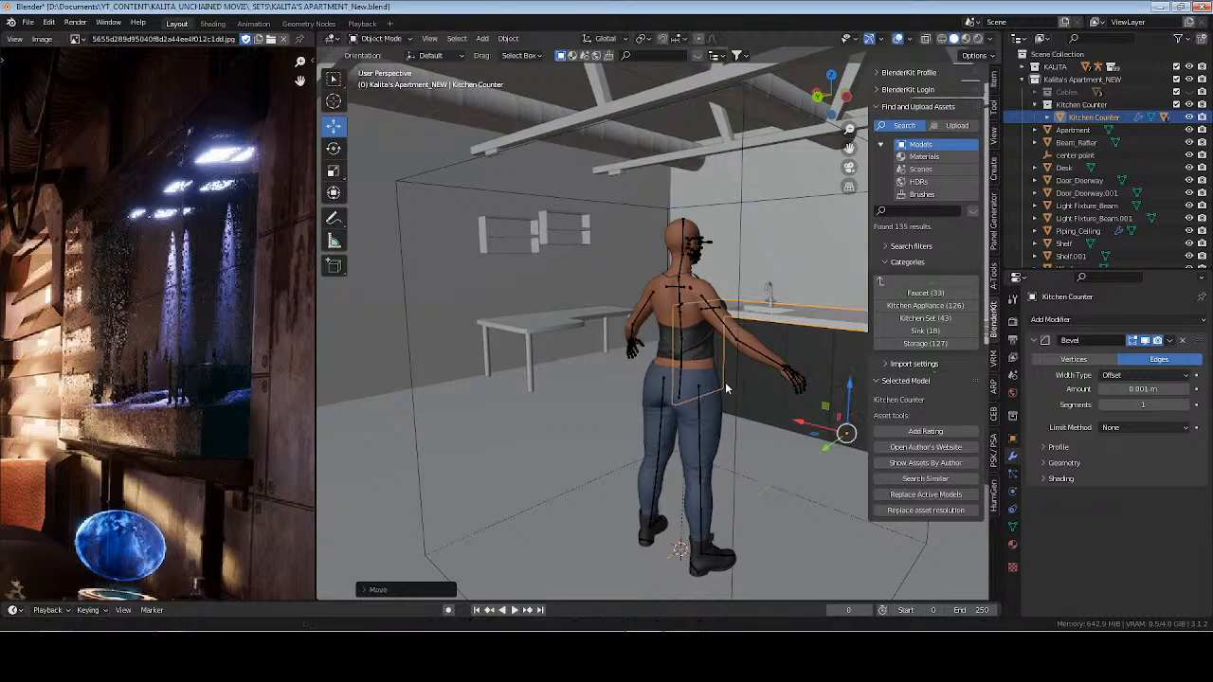
{"action": "middle_click_drag", "start_coordinate": [725, 387], "coordinate": [555, 456], "text": "shift"}
Slide the kitchen counter about -2.5 m along Y, and adjust its placement near the wall along the same axis
{"action": "key", "text": "g"}
{"action": "key", "text": "y"}
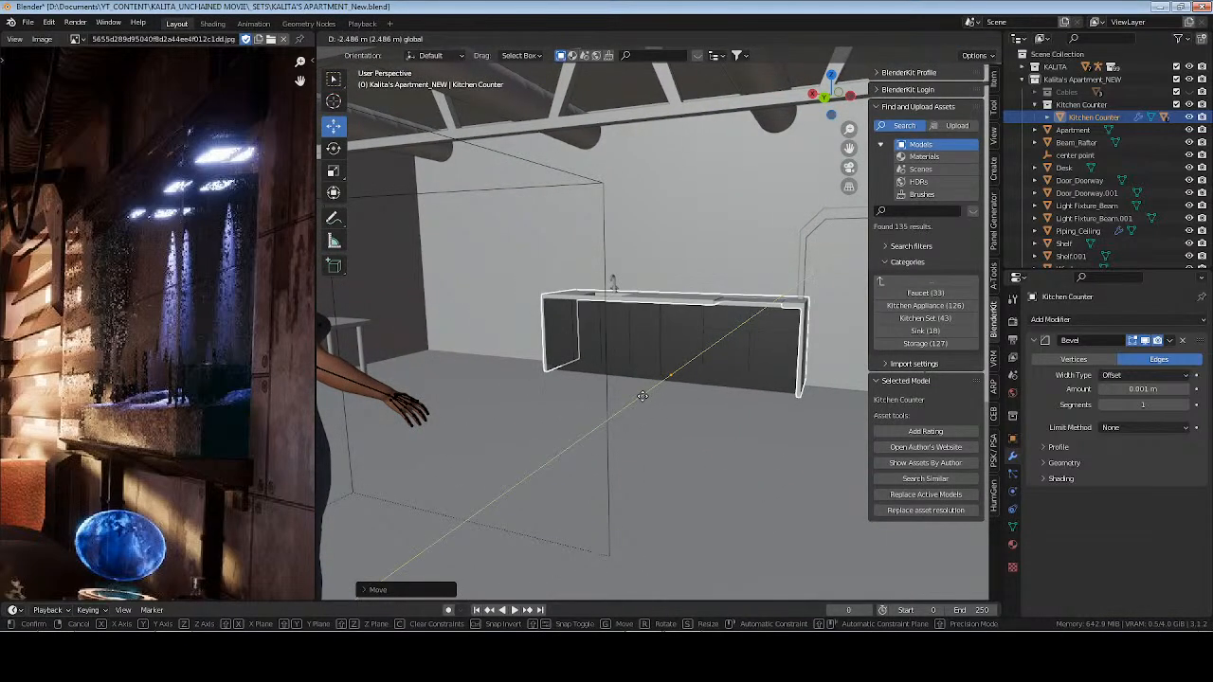
{"action": "left_click", "coordinate": [642, 401]}
{"action": "scroll", "coordinate": [642, 402], "scroll_direction": "up", "scroll_amount": 4}
{"action": "left_click_drag", "start_coordinate": [612, 381], "coordinate": [476, 359]}
{"action": "middle_click_drag", "start_coordinate": [655, 379], "coordinate": [543, 353]}
{"action": "key", "text": "g"}
{"action": "key", "text": "y"}
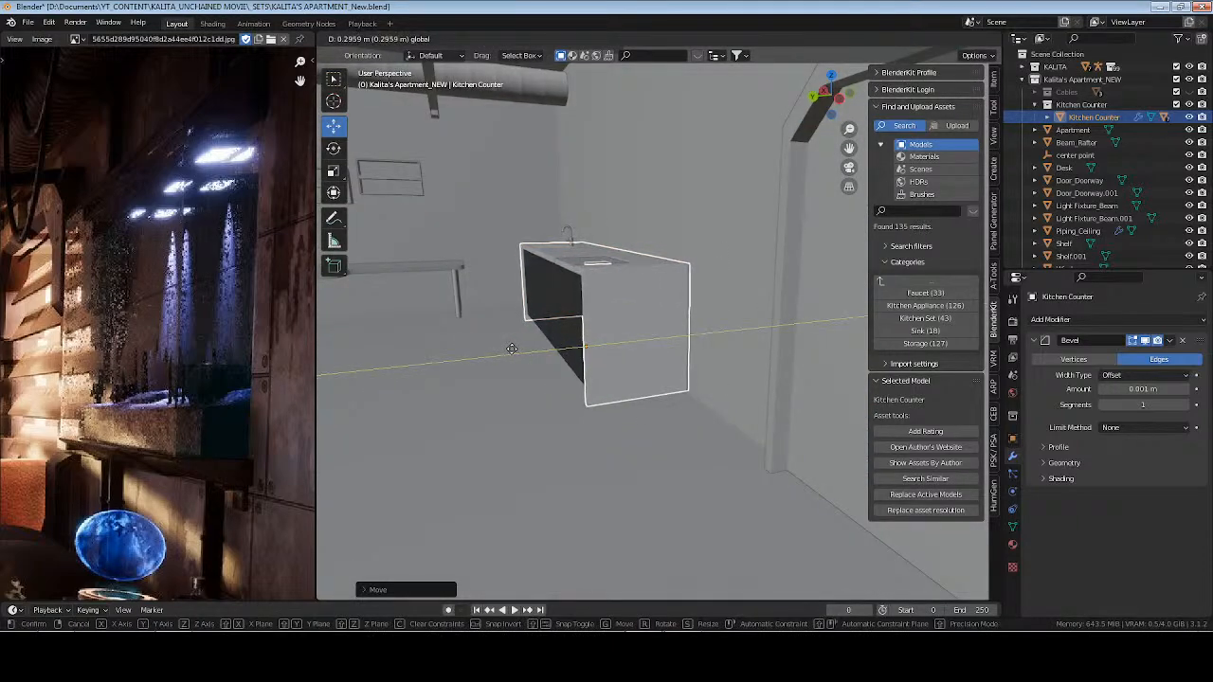
{"action": "left_click_drag", "start_coordinate": [512, 349], "coordinate": [511, 350]}
{"action": "middle_click_drag", "start_coordinate": [389, 398], "coordinate": [593, 411]}
{"action": "left_click_drag", "start_coordinate": [544, 390], "coordinate": [563, 387]}
Select both wall shelves and the desk and move them together about 1.5 m along the Y axis
{"action": "scroll", "coordinate": [565, 358], "scroll_direction": "down", "scroll_amount": 4}
{"action": "middle_click_drag", "start_coordinate": [565, 358], "coordinate": [626, 238], "text": "shift"}
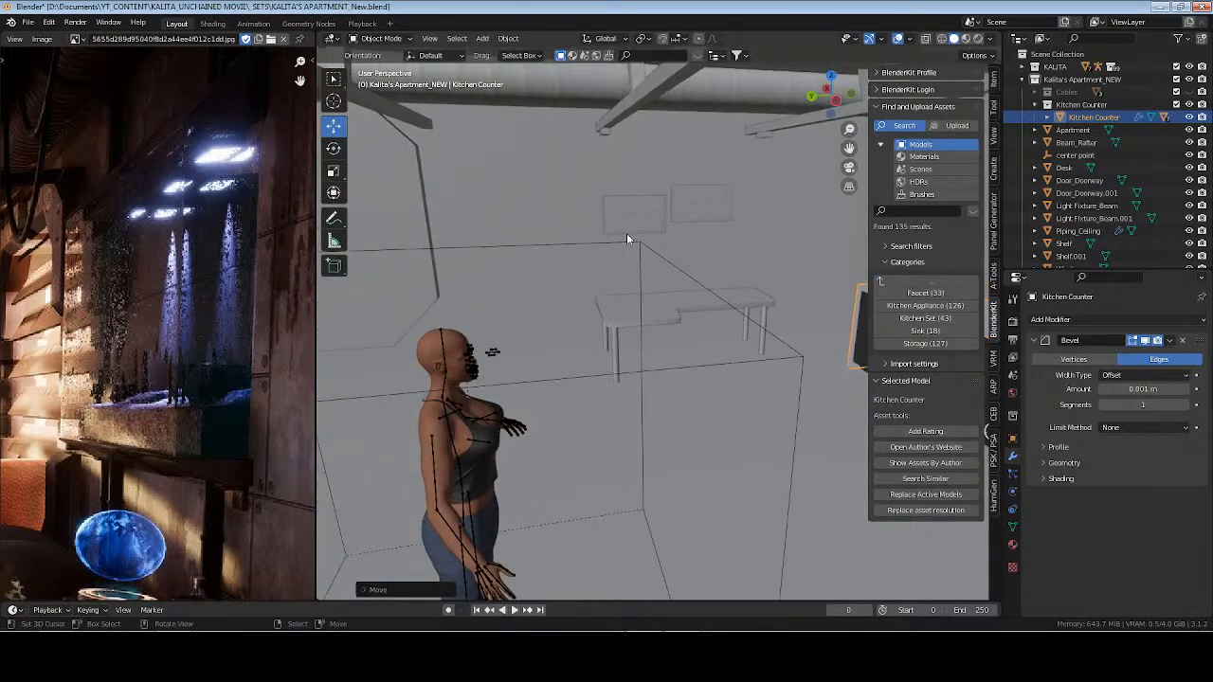
{"action": "left_click", "coordinate": [629, 225]}
{"action": "left_click", "coordinate": [680, 199], "text": "shift"}
{"action": "left_click", "coordinate": [738, 295], "text": "shift"}
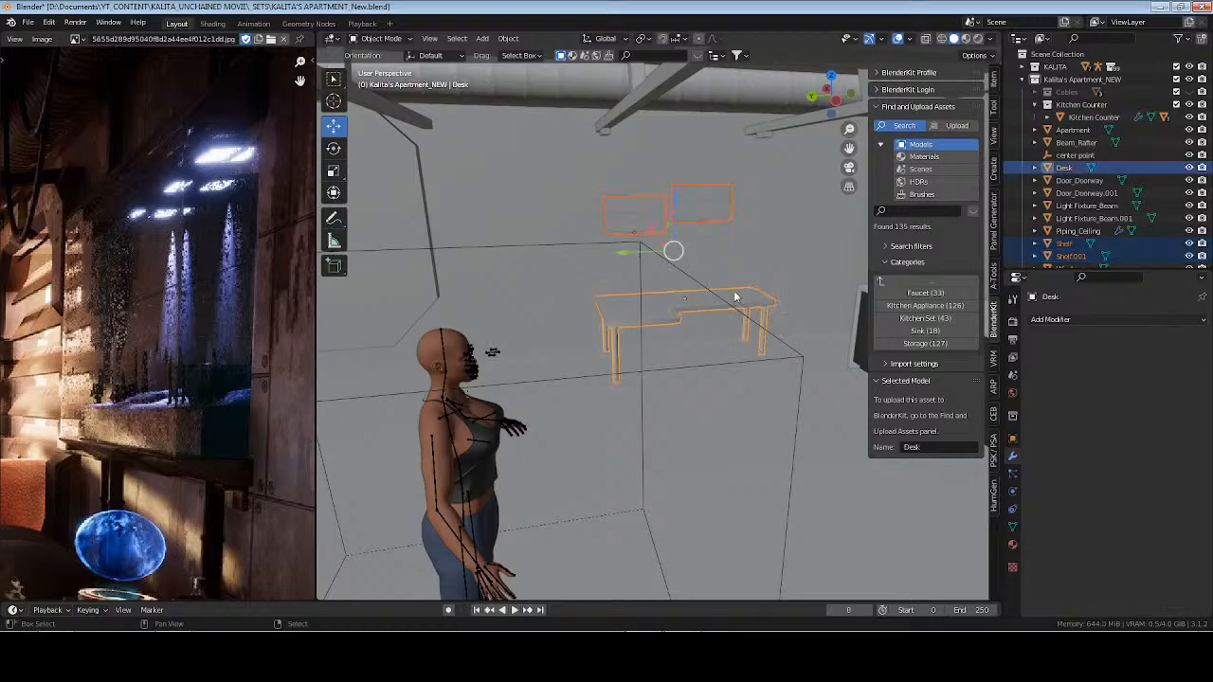
{"action": "key", "text": "g"}
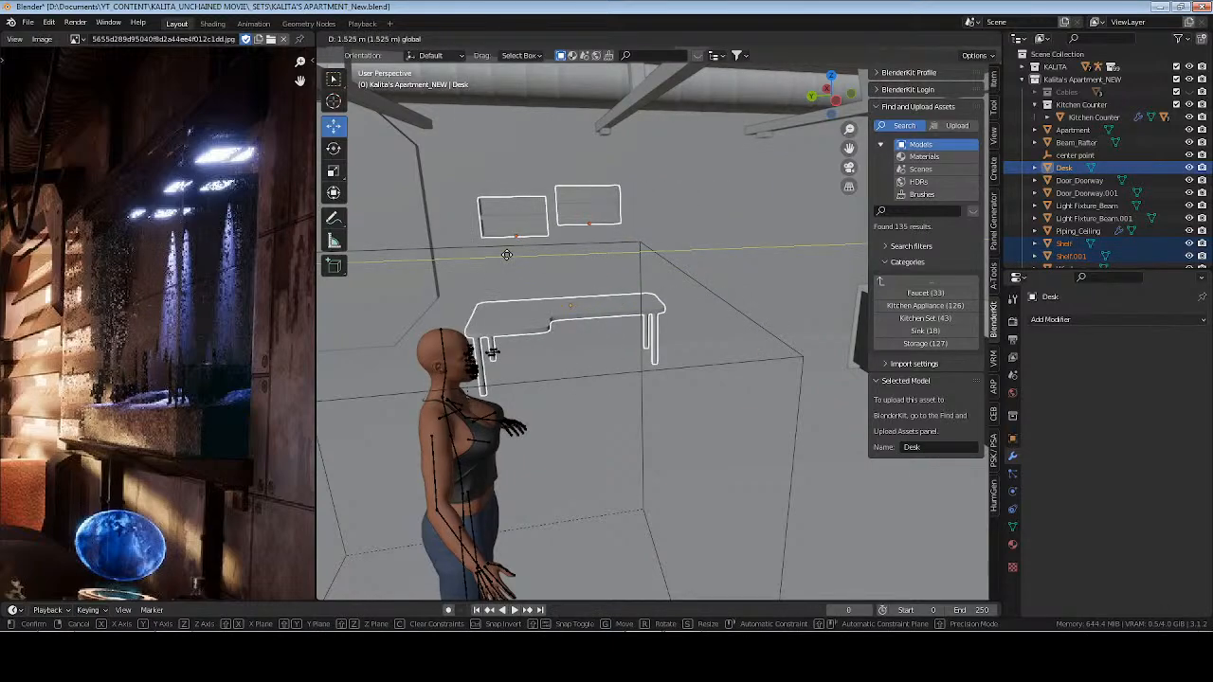
{"action": "left_click", "coordinate": [507, 256]}
Deselect everything, check the placed kitchen counter up close and save the file
{"action": "key", "text": "alt+a"}
{"action": "middle_click_drag", "start_coordinate": [483, 337], "coordinate": [552, 346], "text": "shift"}
{"action": "middle_click_drag", "start_coordinate": [663, 347], "coordinate": [552, 368], "text": "shift"}
{"action": "middle_click_drag", "start_coordinate": [469, 371], "coordinate": [553, 380], "text": "shift"}
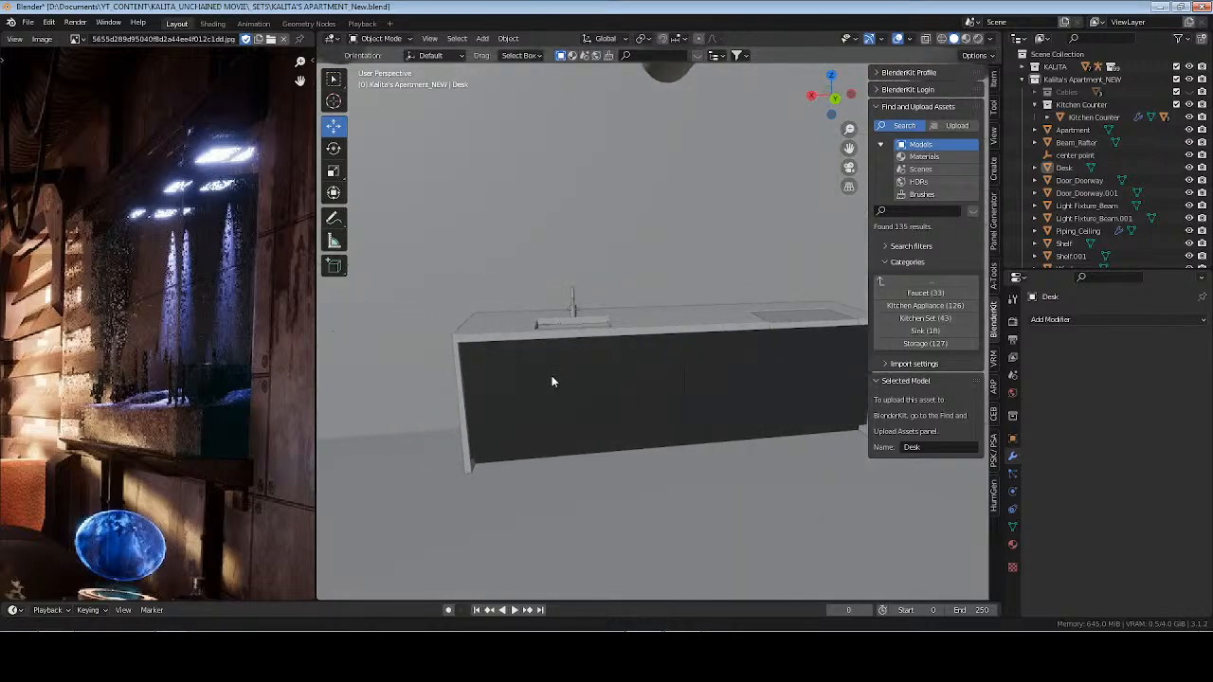
{"action": "scroll", "coordinate": [556, 380], "scroll_direction": "up", "scroll_amount": 3}
{"action": "middle_click_drag", "start_coordinate": [661, 390], "coordinate": [621, 396]}
{"action": "key", "text": "ctrl+s"}
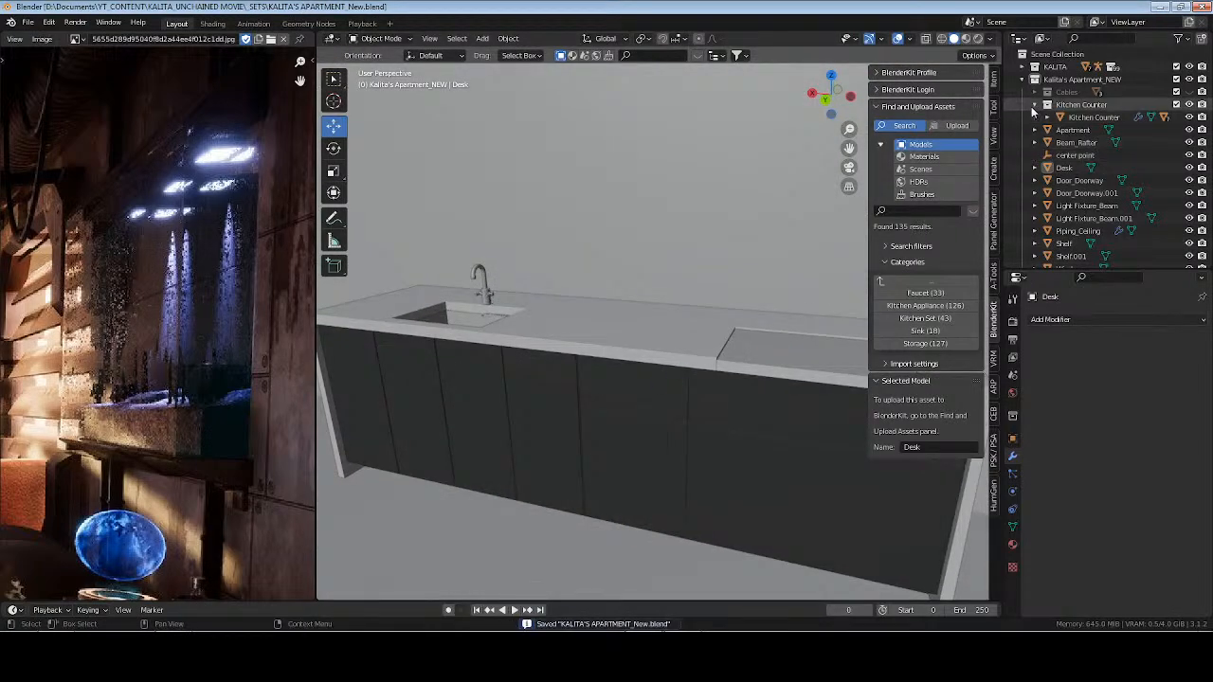
Collapse the Kitchen Counter collection in the outliner and enable the Cables collection
{"action": "left_click", "coordinate": [1033, 105]}
{"action": "middle_click_drag", "start_coordinate": [544, 359], "coordinate": [493, 368], "text": "shift"}
{"action": "left_click", "coordinate": [1177, 92]}
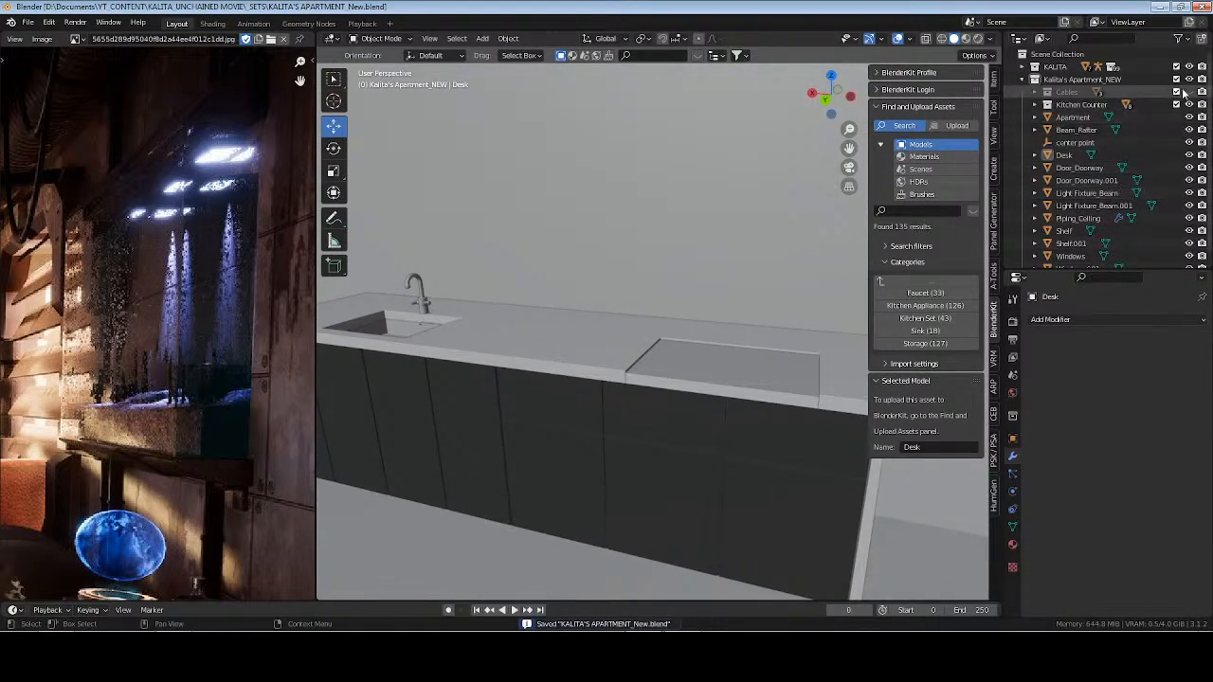
Frame the view on the center point empty, inspect the room with the cables and save the file
{"action": "mouse_move", "coordinate": [531, 331]}
{"action": "middle_mouse_down"}
{"action": "mouse_move", "coordinate": [566, 285]}
{"action": "mouse_move", "coordinate": [516, 327]}
{"action": "mouse_move", "coordinate": [560, 325]}
{"action": "mouse_move", "coordinate": [515, 354]}
{"action": "mouse_move", "coordinate": [659, 327]}
{"action": "mouse_move", "coordinate": [760, 267]}
{"action": "mouse_move", "coordinate": [484, 237]}
{"action": "mouse_move", "coordinate": [670, 241]}
{"action": "mouse_move", "coordinate": [572, 296]}
{"action": "mouse_move", "coordinate": [665, 320]}
{"action": "mouse_move", "coordinate": [514, 343]}
{"action": "middle_mouse_up"}
{"action": "left_click", "coordinate": [797, 241]}
{"action": "key", "text": "KP_Decimal"}
{"action": "middle_click_drag", "start_coordinate": [610, 325], "coordinate": [592, 248]}
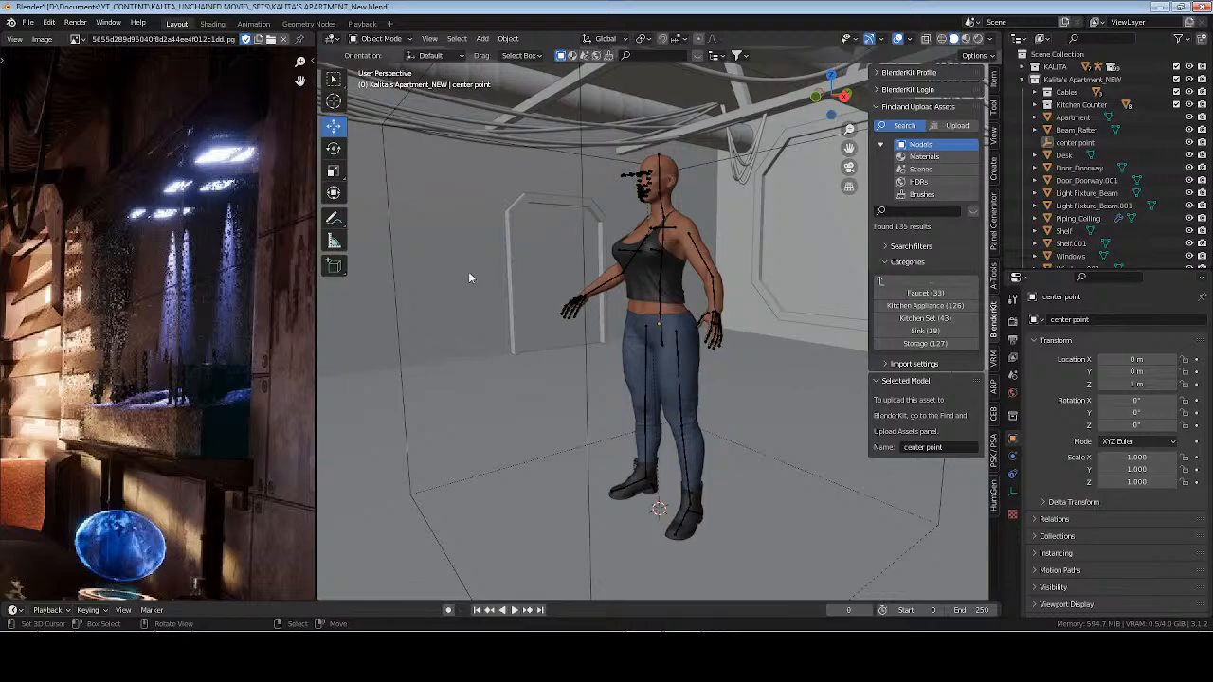
{"action": "middle_click_drag", "start_coordinate": [468, 277], "coordinate": [534, 222]}
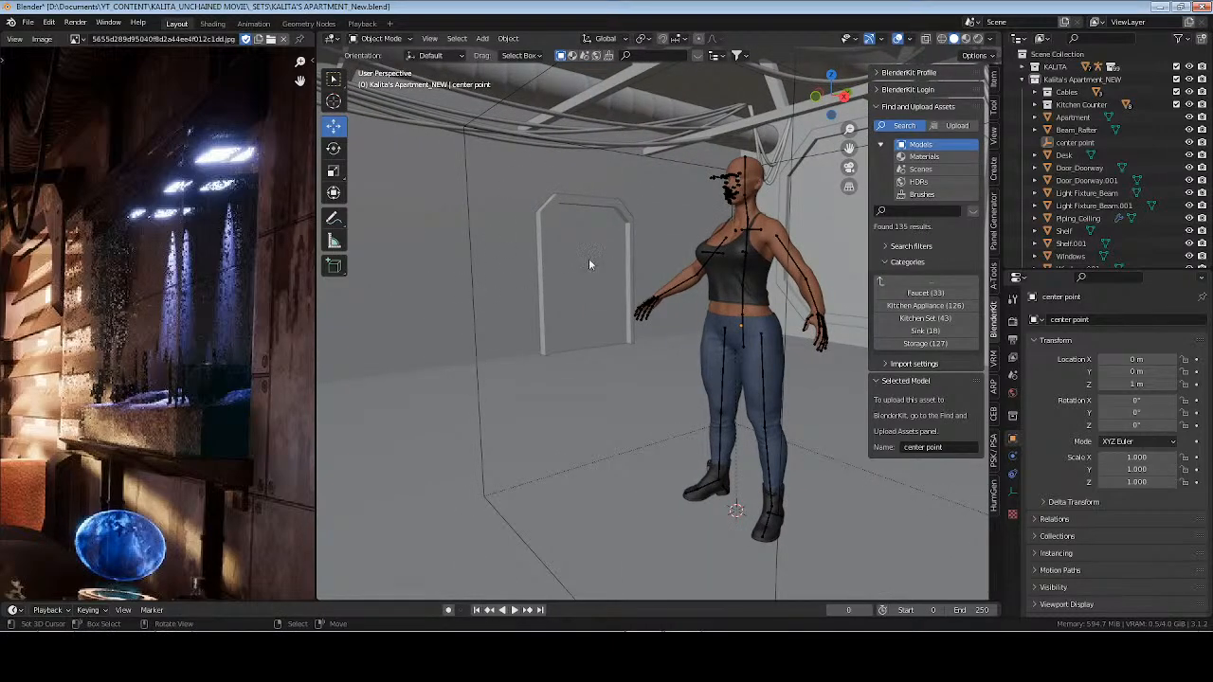
{"action": "middle_click_drag", "start_coordinate": [588, 265], "coordinate": [688, 387]}
{"action": "key", "text": "ctrl+s"}
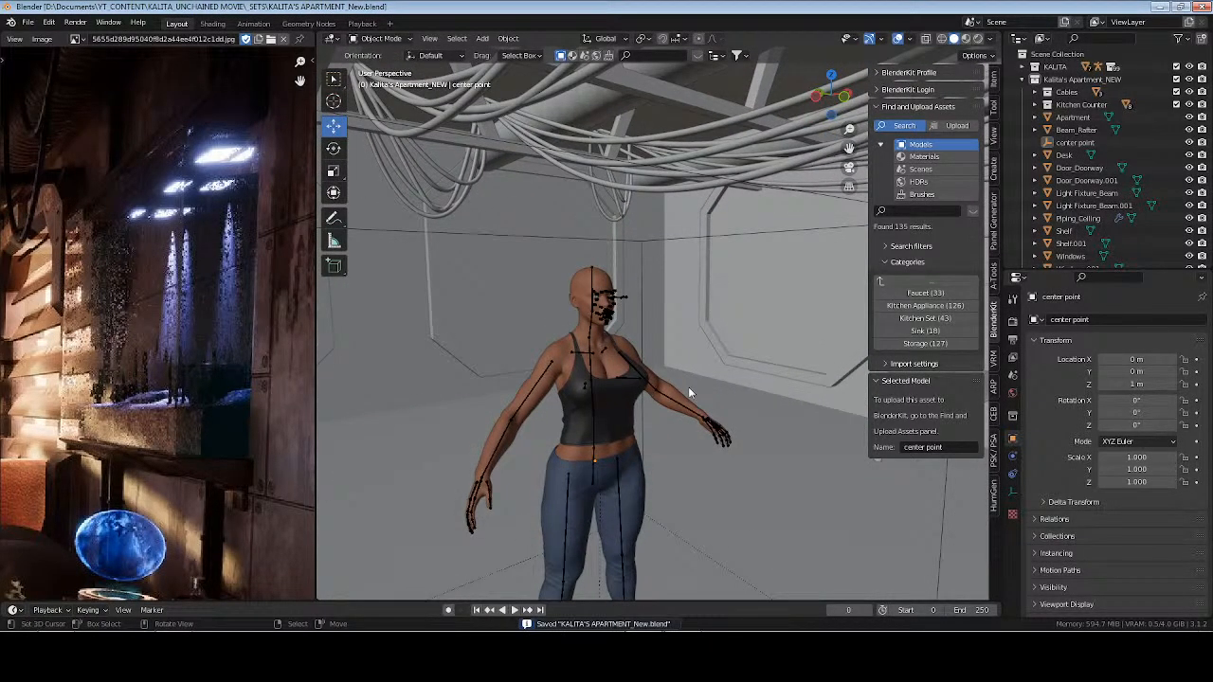
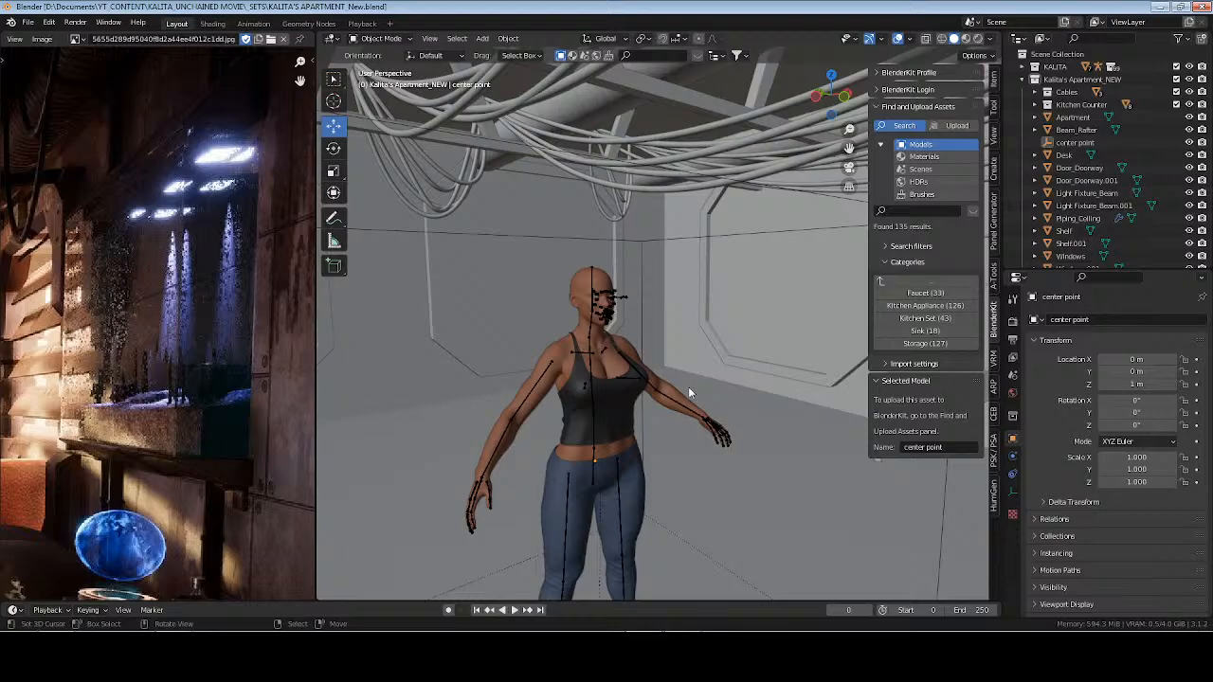
Select the kitchen counter, make Kalita's Apartment_NEW the active collection and add a plane mesh at the counter's base
{"action": "middle_click_drag", "start_coordinate": [551, 415], "coordinate": [770, 418]}
{"action": "scroll", "coordinate": [179, 363], "scroll_direction": "down", "scroll_amount": 3}
{"action": "middle_click_drag", "start_coordinate": [179, 363], "coordinate": [216, 385]}
{"action": "middle_click_drag", "start_coordinate": [672, 235], "coordinate": [476, 249]}
{"action": "middle_click_drag", "start_coordinate": [613, 242], "coordinate": [573, 365]}
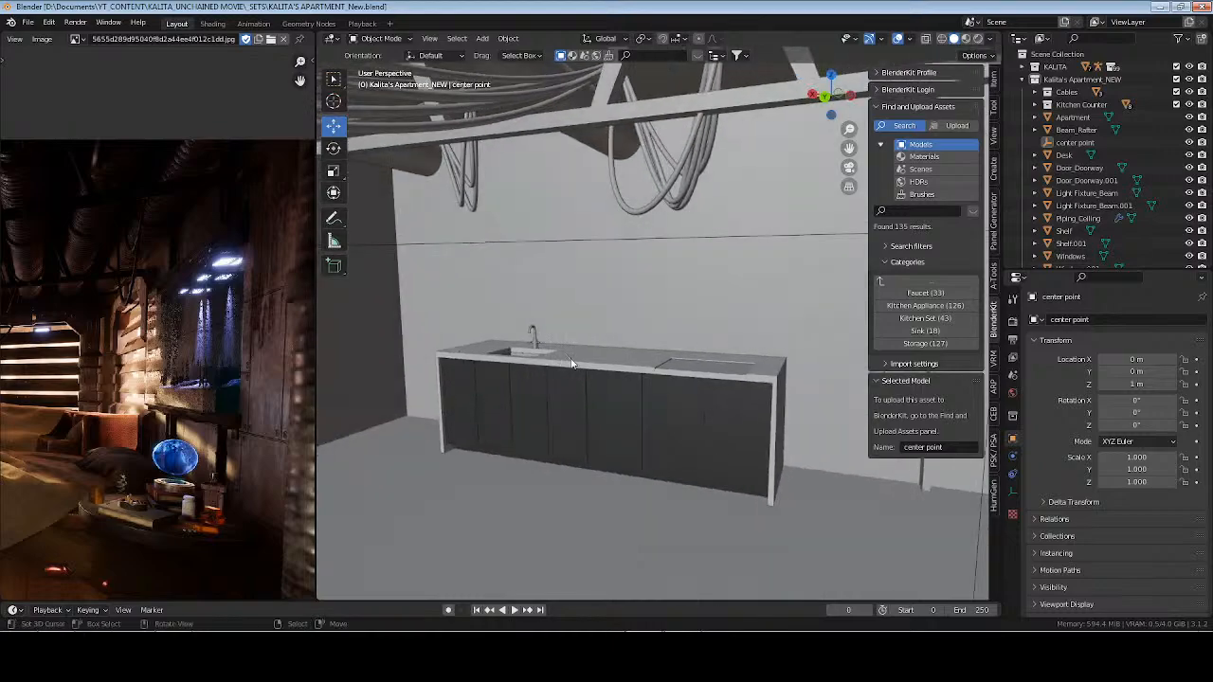
{"action": "left_click", "coordinate": [616, 400]}
{"action": "middle_click_drag", "start_coordinate": [620, 430], "coordinate": [628, 363]}
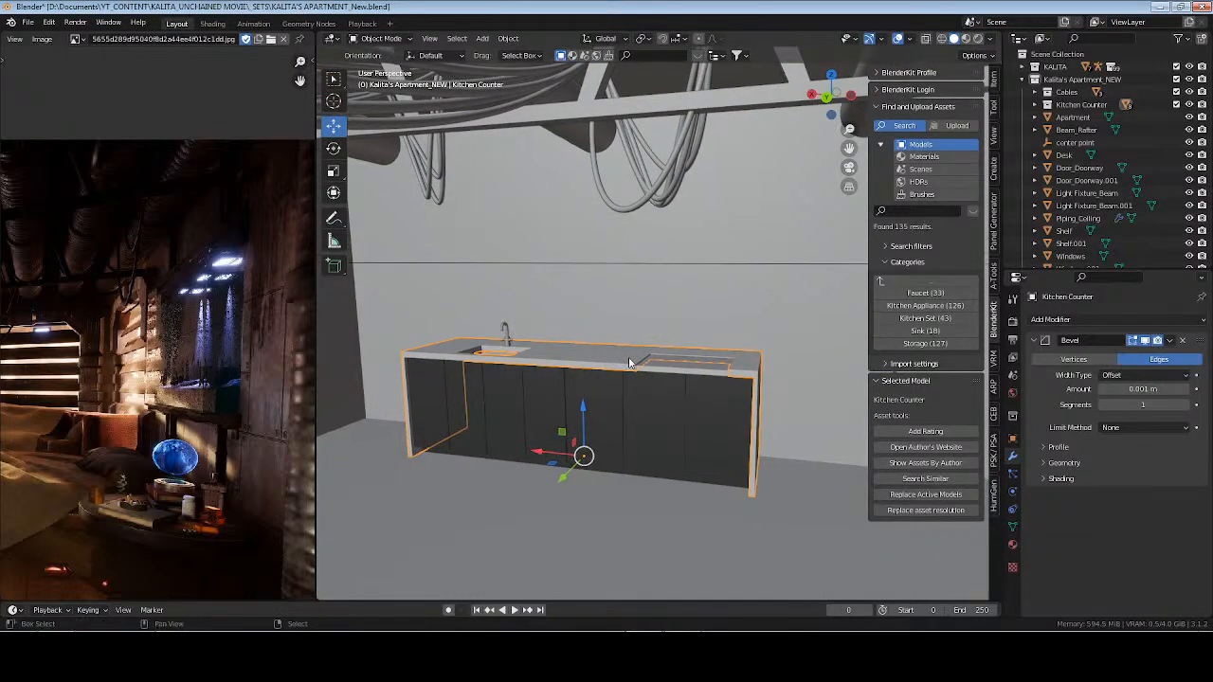
{"action": "left_click", "coordinate": [1063, 82]}
{"action": "key", "text": "shift+a"}
{"action": "mouse_move", "coordinate": [595, 299]}
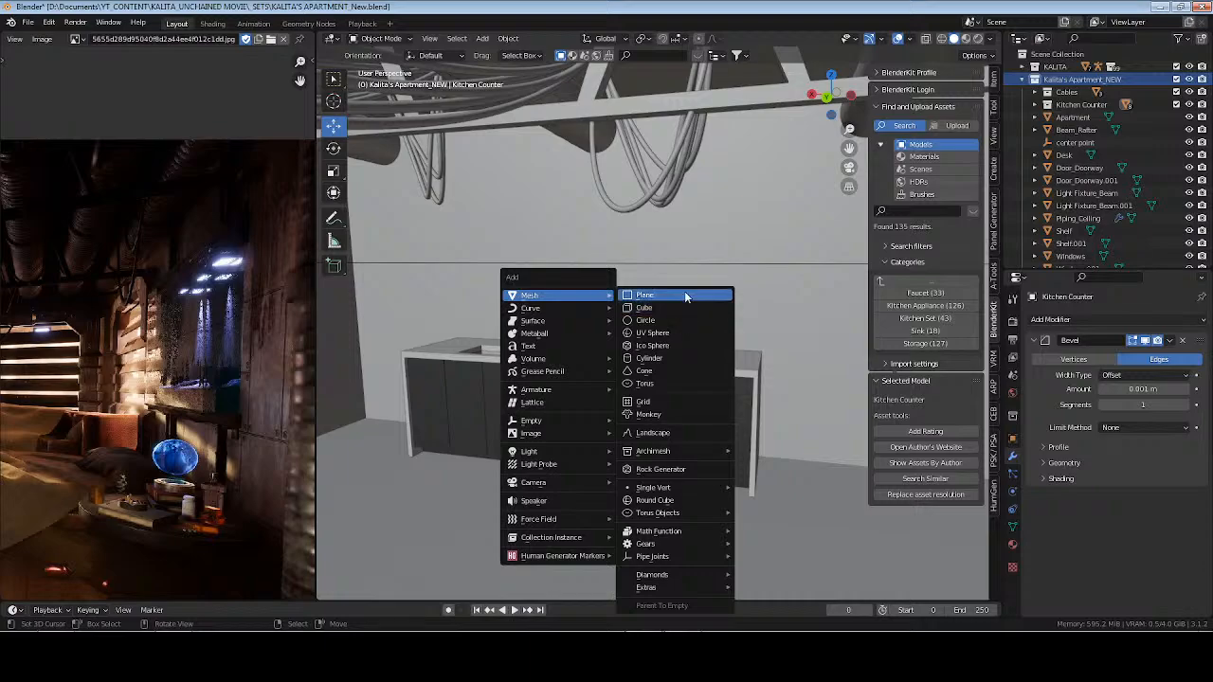
{"action": "left_click", "coordinate": [684, 293]}
Scale the new plane along Y into a narrow strip and raise it above the kitchen counter
{"action": "middle_click_drag", "start_coordinate": [704, 467], "coordinate": [549, 515]}
{"action": "scroll", "coordinate": [531, 479], "scroll_direction": "up", "scroll_amount": 5}
{"action": "scroll", "coordinate": [530, 479], "scroll_direction": "down", "scroll_amount": 4}
{"action": "key", "text": "s"}
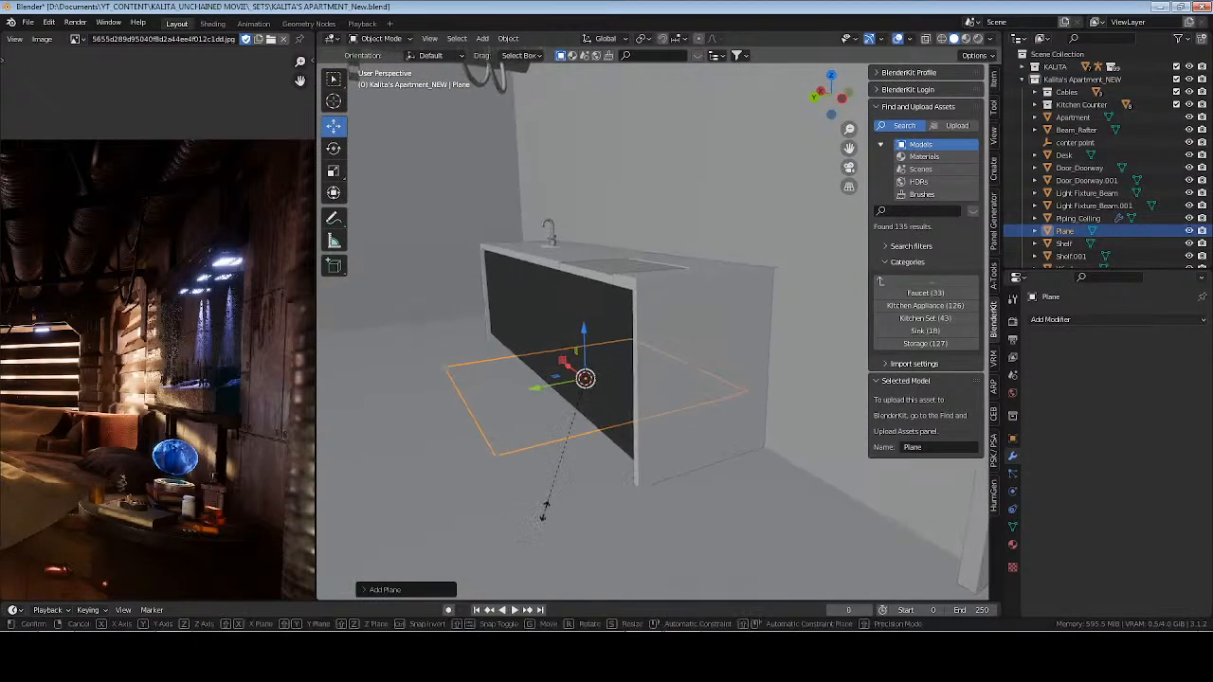
{"action": "key", "text": "y"}
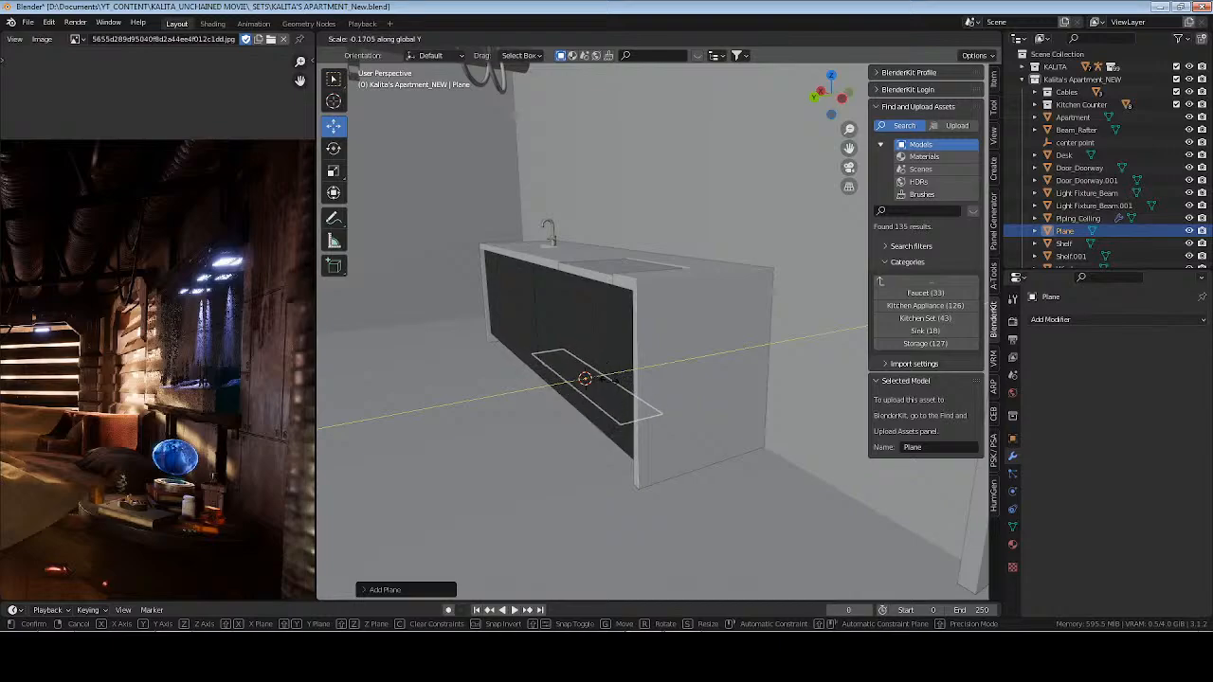
{"action": "left_click", "coordinate": [584, 347]}
{"action": "left_click_drag", "start_coordinate": [584, 335], "coordinate": [585, 144]}
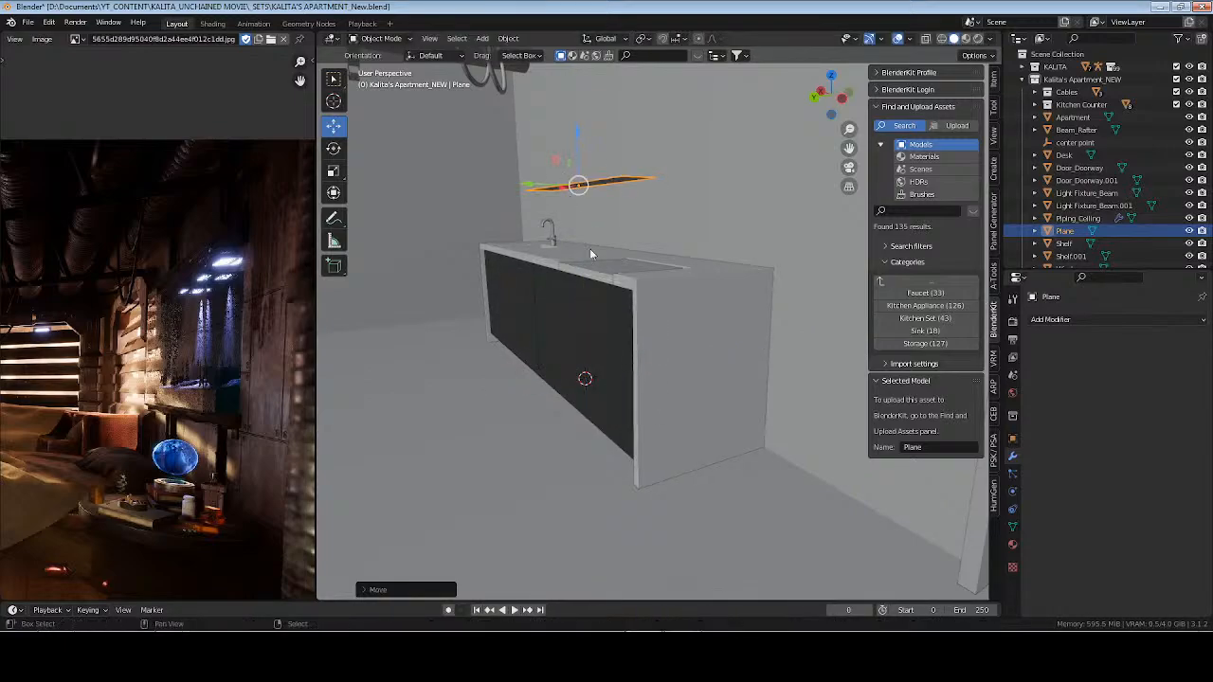
{"action": "middle_click_drag", "start_coordinate": [589, 249], "coordinate": [667, 296], "text": "shift"}
{"action": "key", "text": "KP_Decimal"}
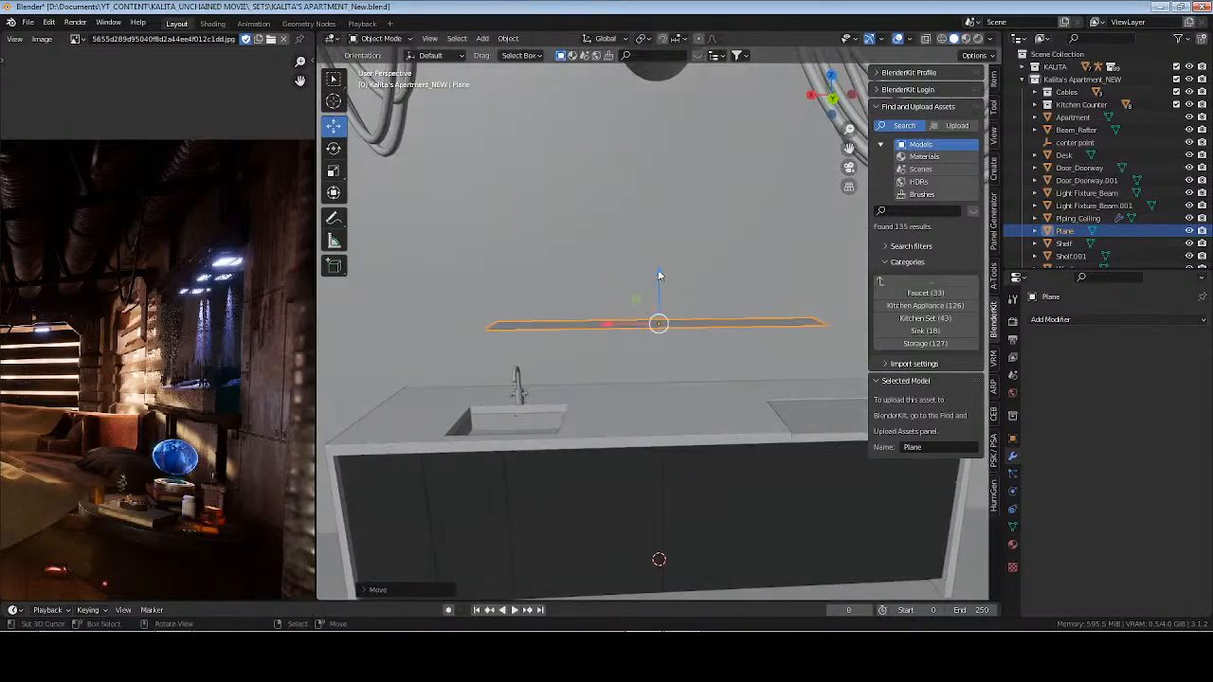
Position the strip higher on the wall beneath the ceiling cables and lengthen it along X
{"action": "left_click_drag", "start_coordinate": [658, 274], "coordinate": [651, 119]}
{"action": "middle_click_drag", "start_coordinate": [706, 289], "coordinate": [634, 282]}
{"action": "left_click_drag", "start_coordinate": [568, 204], "coordinate": [613, 196]}
{"action": "middle_click_drag", "start_coordinate": [613, 204], "coordinate": [644, 233]}
{"action": "key", "text": "s"}
{"action": "key", "text": "x"}
{"action": "left_click", "coordinate": [683, 328]}
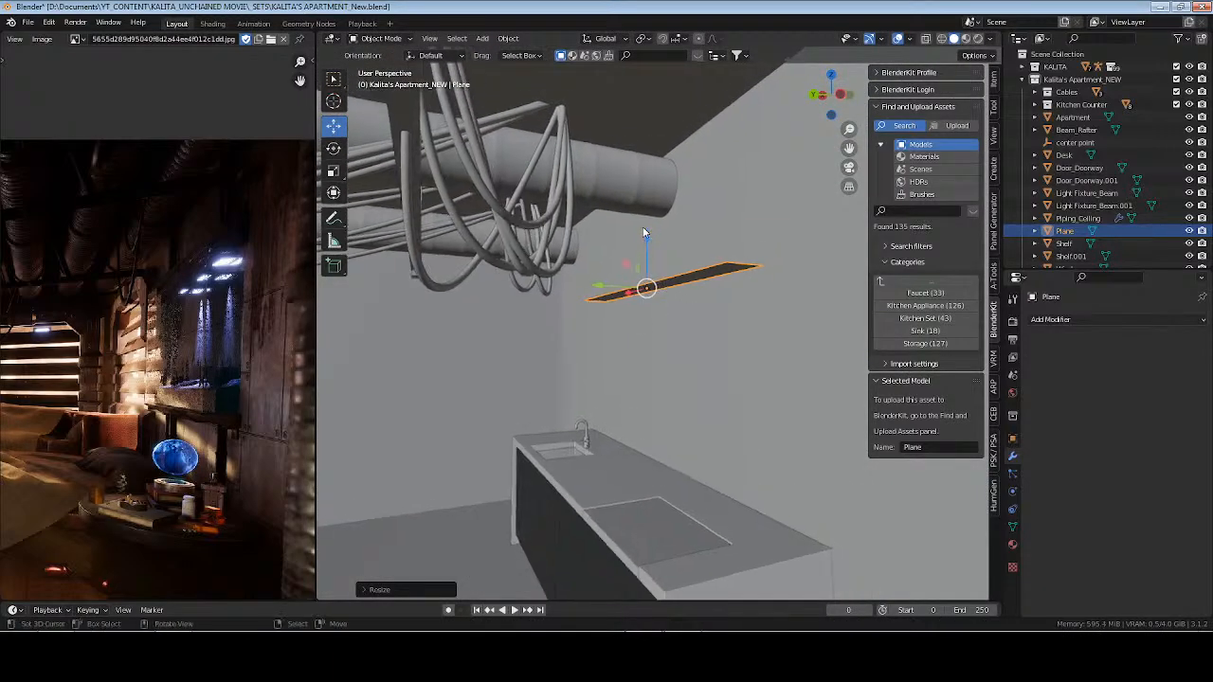
{"action": "left_click_drag", "start_coordinate": [647, 244], "coordinate": [650, 230]}
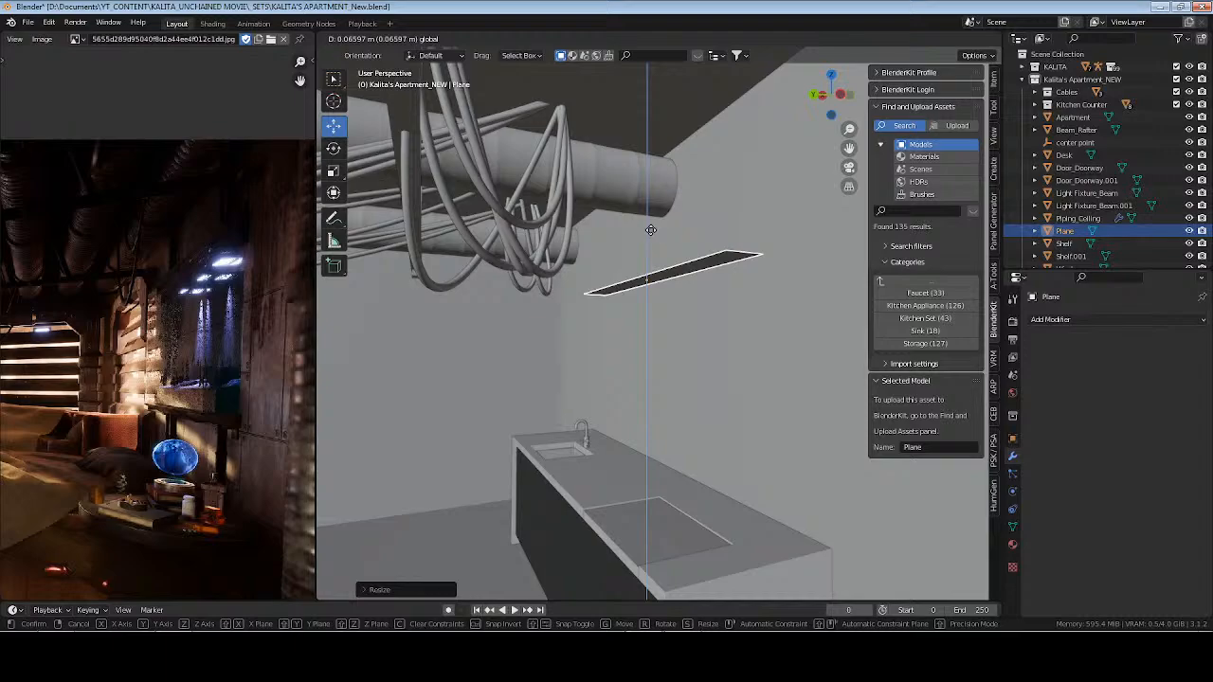
{"action": "middle_click_drag", "start_coordinate": [680, 248], "coordinate": [742, 400]}
Apply the strip's scale, thicken it with a 0.03 m Solidify modifier and apply the modifier
{"action": "key", "text": "ctrl+a"}
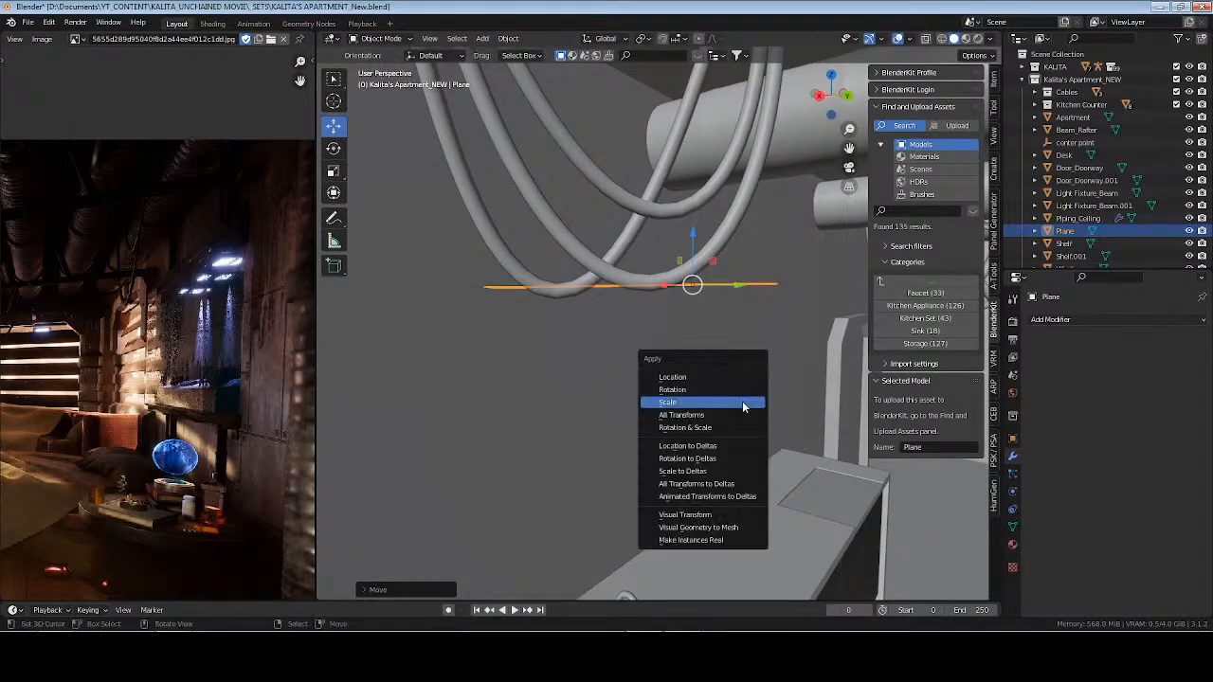
{"action": "left_click", "coordinate": [741, 401]}
{"action": "left_click", "coordinate": [1082, 322]}
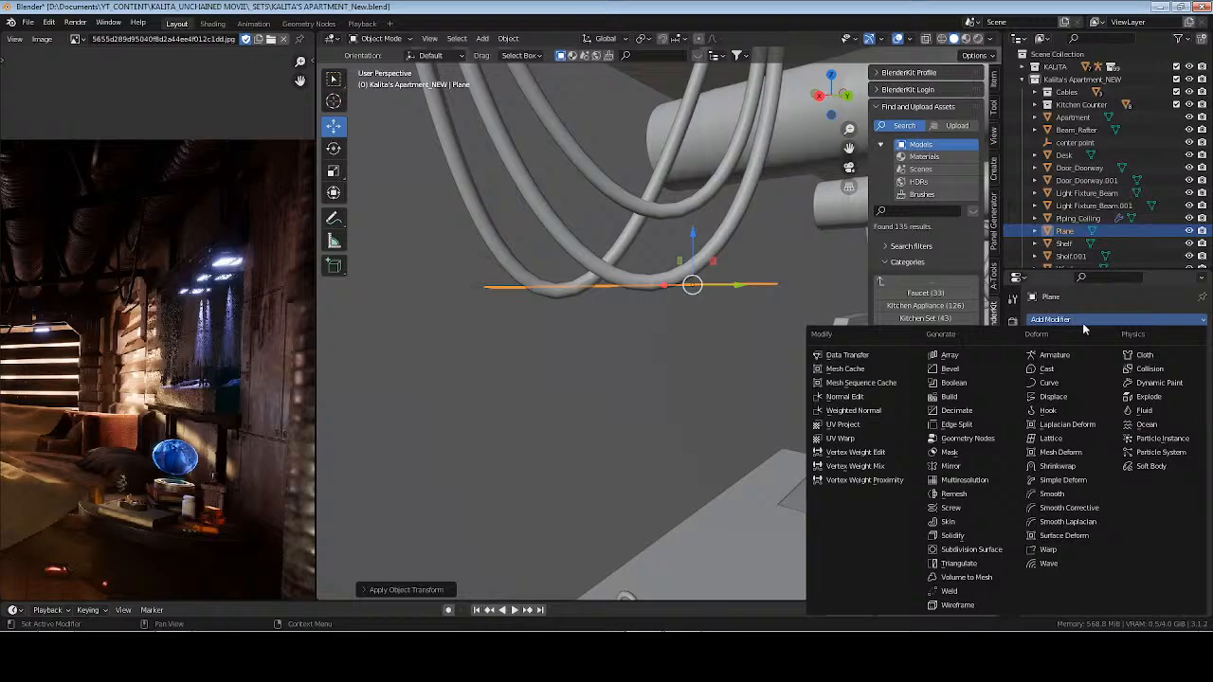
{"action": "left_click", "coordinate": [985, 535]}
{"action": "left_click", "coordinate": [1144, 375]}
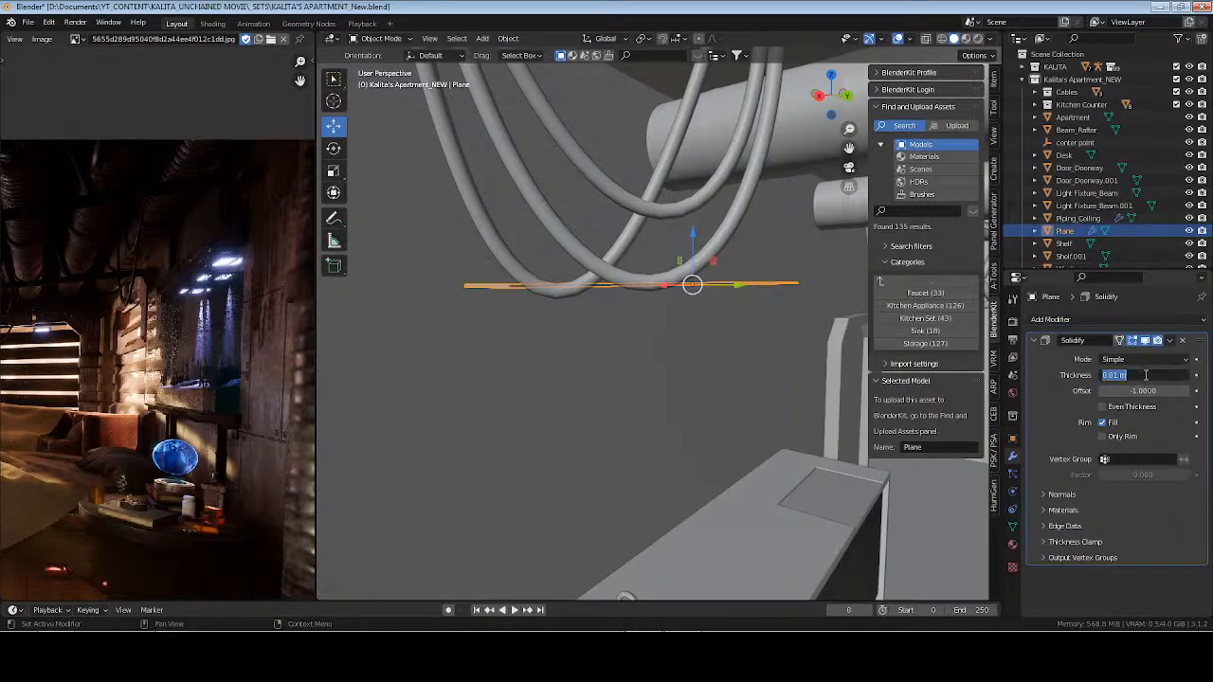
{"action": "key", "text": "Return"}
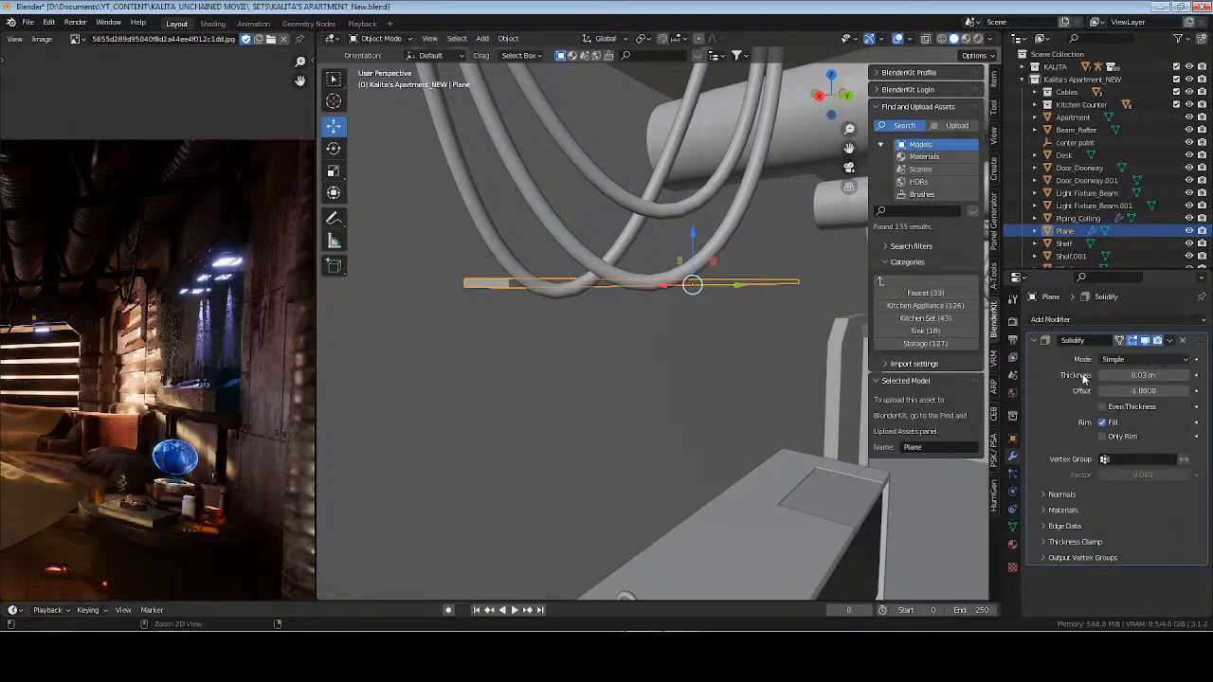
{"action": "key", "text": "ctrl+a"}
Inset the underside face of the bar and extrude it slightly inward along its normals to form a recess
{"action": "key", "text": "KP_Decimal"}
{"action": "key", "text": "Tab"}
{"action": "middle_click_drag", "start_coordinate": [689, 318], "coordinate": [732, 347]}
{"action": "key", "text": "i"}
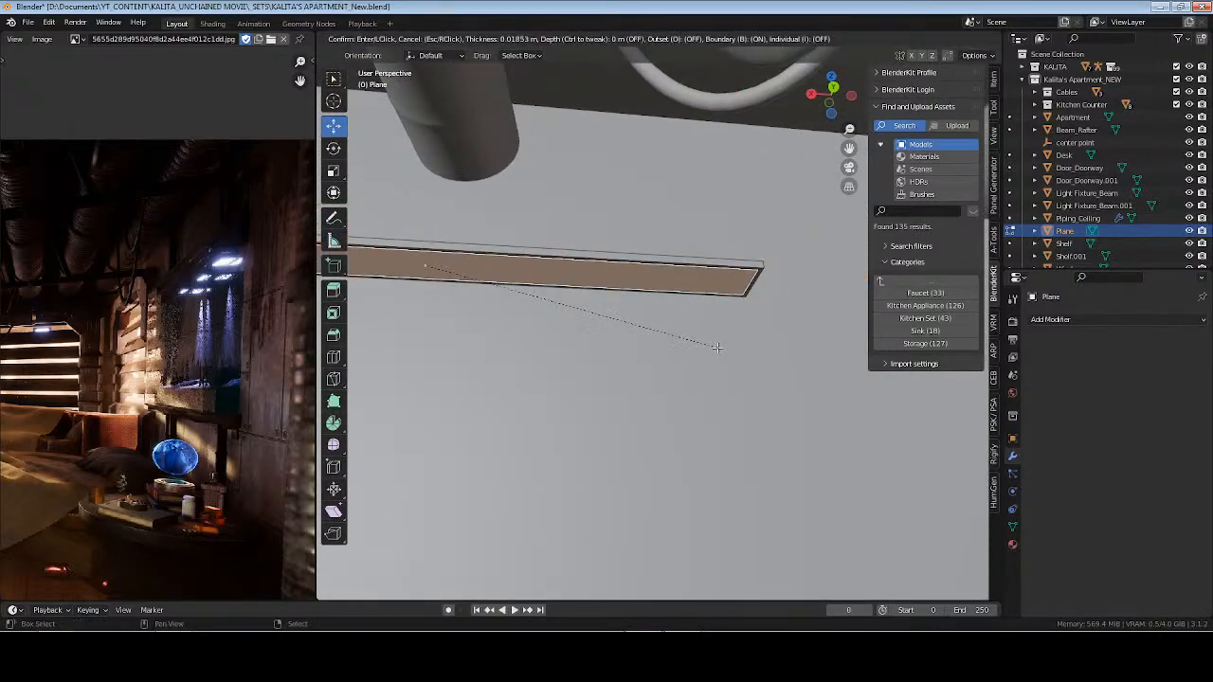
{"action": "left_click", "coordinate": [682, 338]}
{"action": "key", "text": "alt+e"}
{"action": "left_click", "coordinate": [515, 346]}
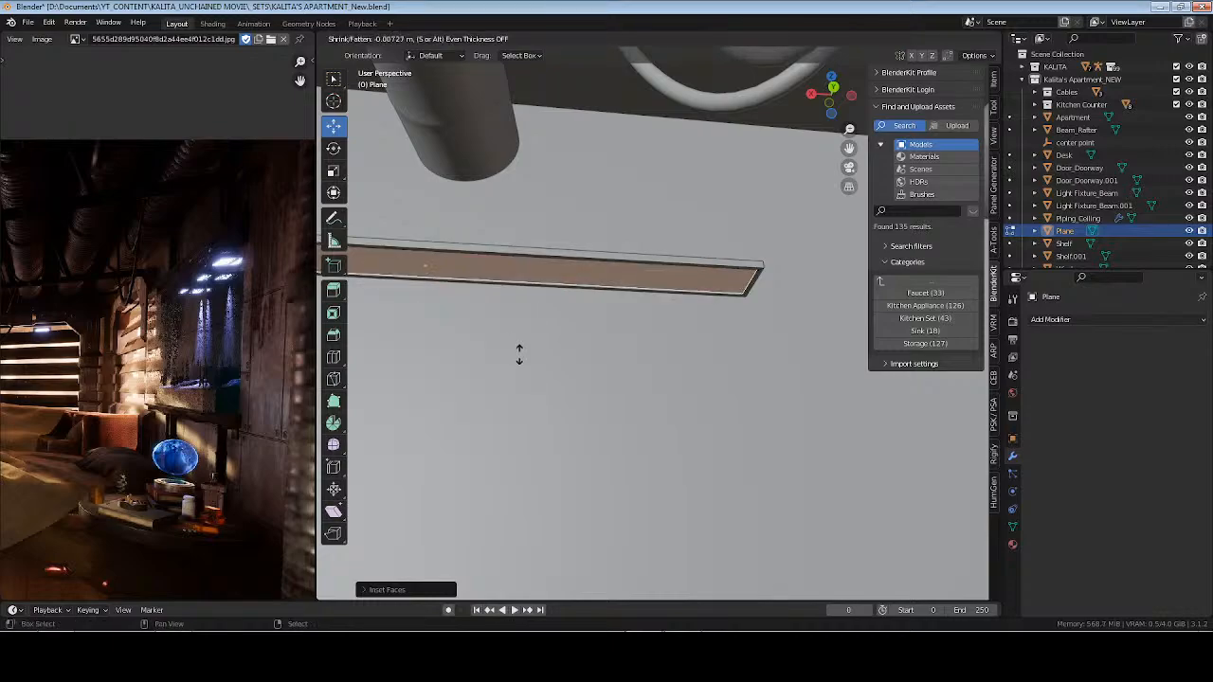
{"action": "left_click", "coordinate": [520, 354]}
Return to Object Mode, save the file and snap the 3D cursor to the bar
{"action": "key", "text": "Tab"}
{"action": "scroll", "coordinate": [567, 335], "scroll_direction": "down", "scroll_amount": 3}
{"action": "middle_click_drag", "start_coordinate": [654, 322], "coordinate": [592, 340]}
{"action": "key", "text": "ctrl+s"}
{"action": "middle_click_drag", "start_coordinate": [512, 362], "coordinate": [654, 364], "text": "shift"}
{"action": "key", "text": "shift+s"}
{"action": "key", "text": "2"}
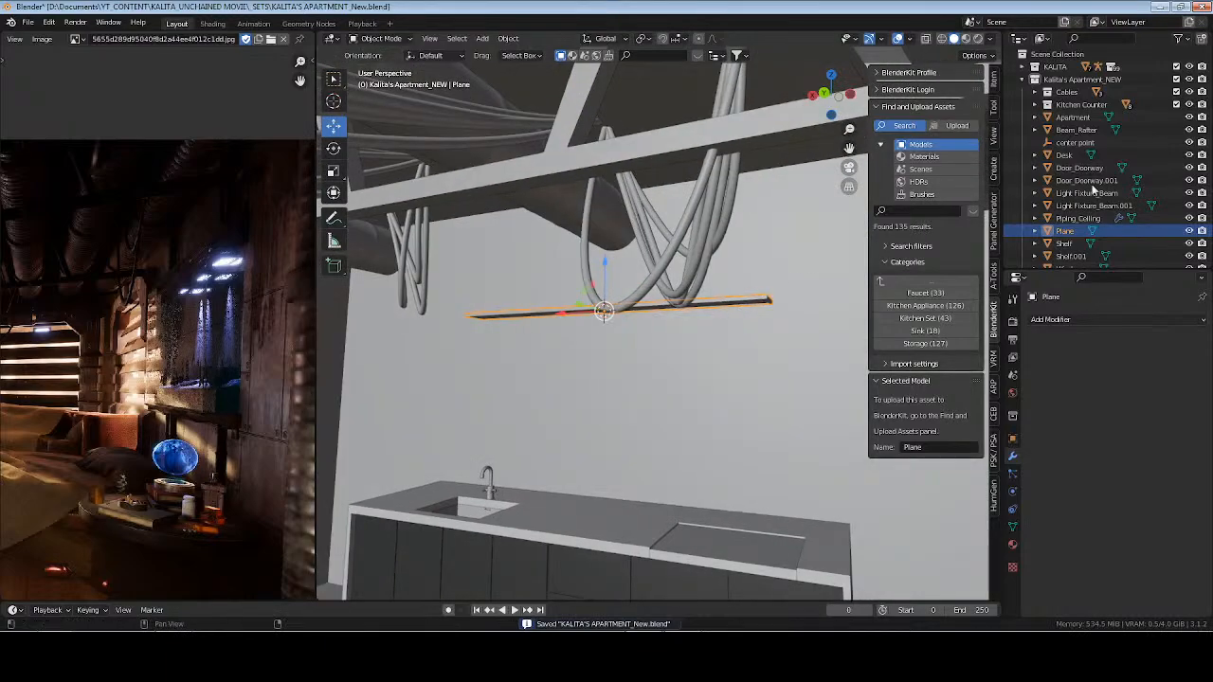
Rename the bar object as Light Bar_Kitchenette and save the file
{"action": "key", "text": "F2"}
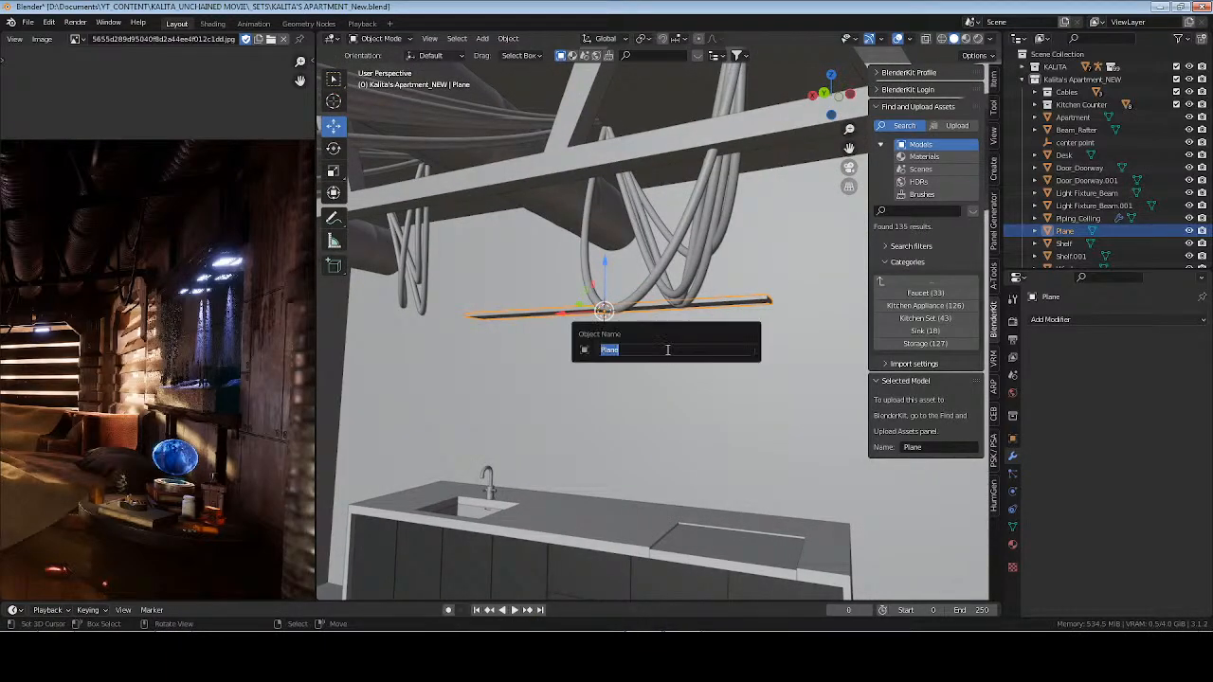
{"action": "type", "text": "Light Bar_Kitchenette"}
{"action": "key", "text": "Return"}
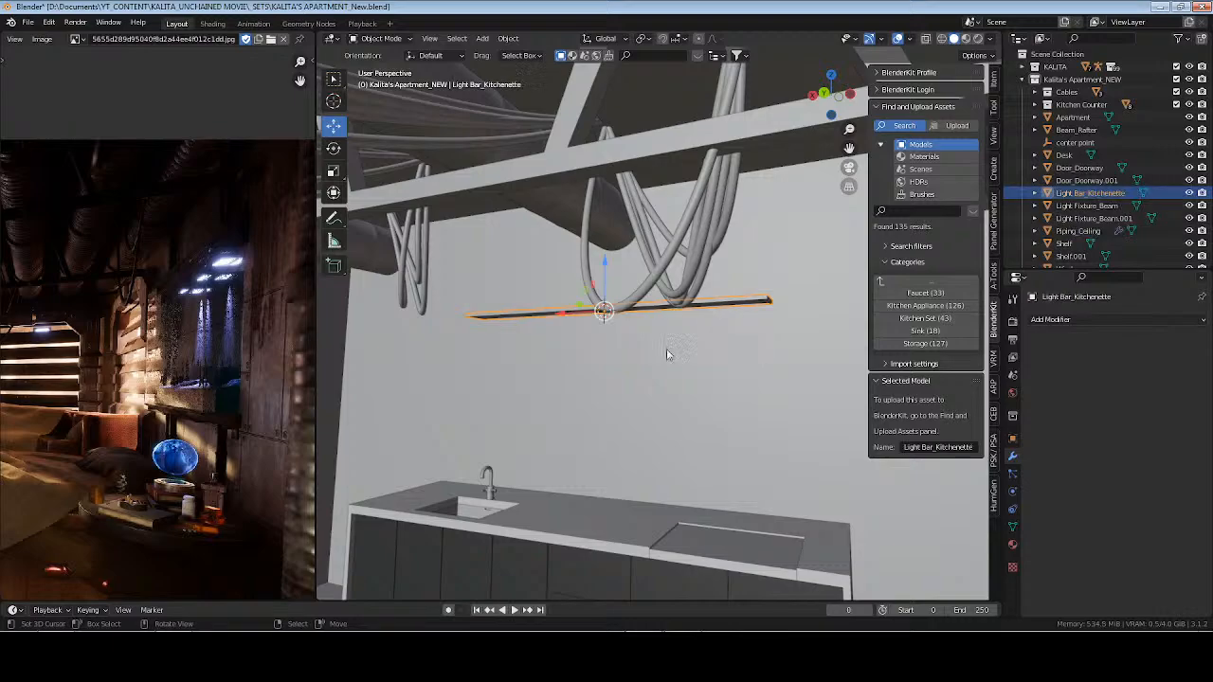
{"action": "key", "text": "ctrl+s"}
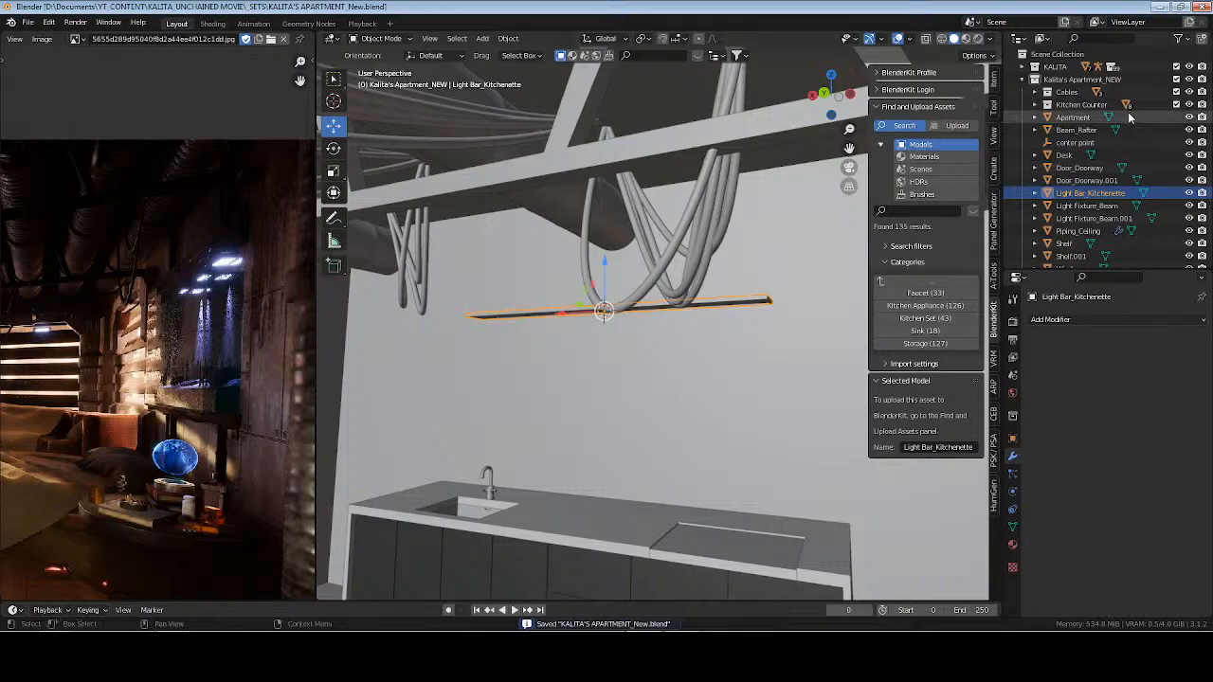
Create a collection named Apartment Lighting inside Kalita's Apartment_NEW and save the file
{"action": "right_click", "coordinate": [1055, 81]}
{"action": "left_click", "coordinate": [1056, 83]}
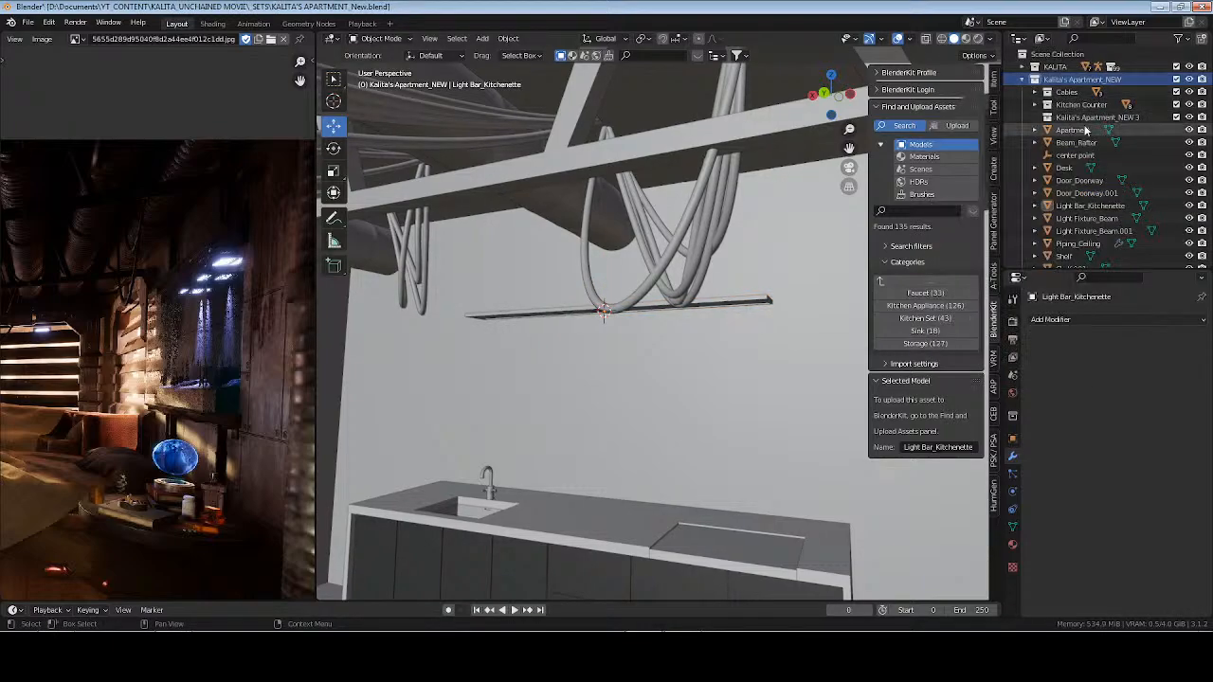
{"action": "left_click", "coordinate": [1081, 118]}
{"action": "double_click", "coordinate": [1081, 117]}
{"action": "type", "text": "Ligh"}
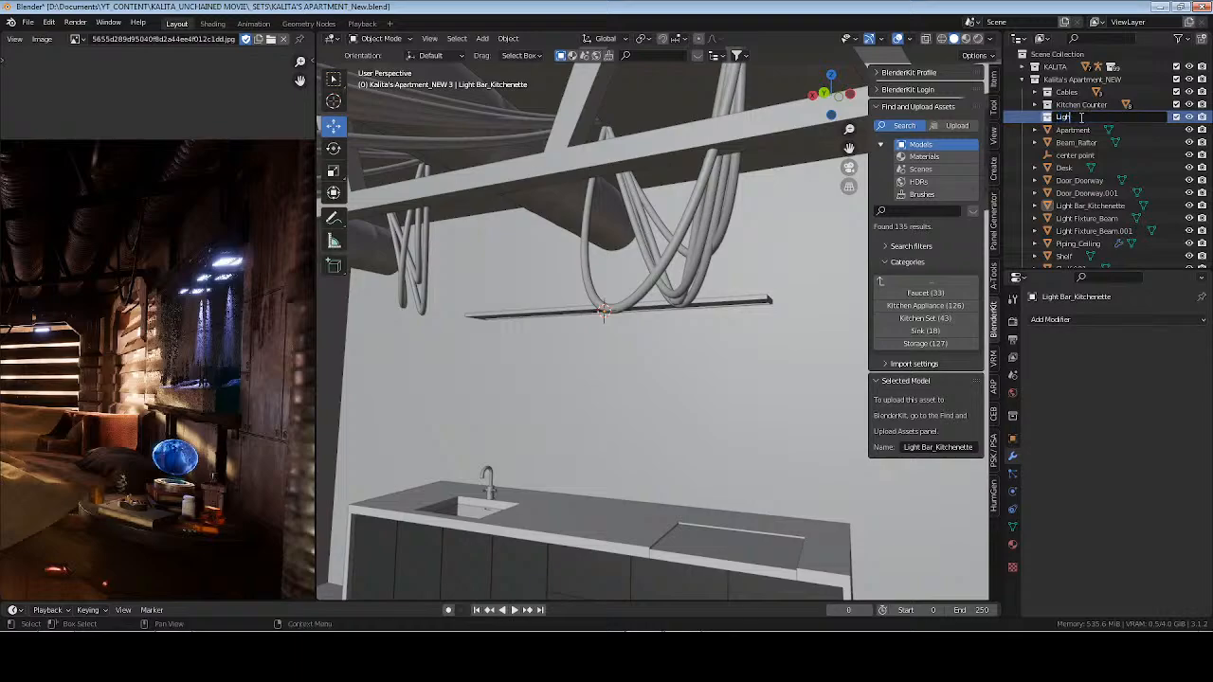
{"action": "type", "text": "ting"}
{"action": "key", "text": "Return"}
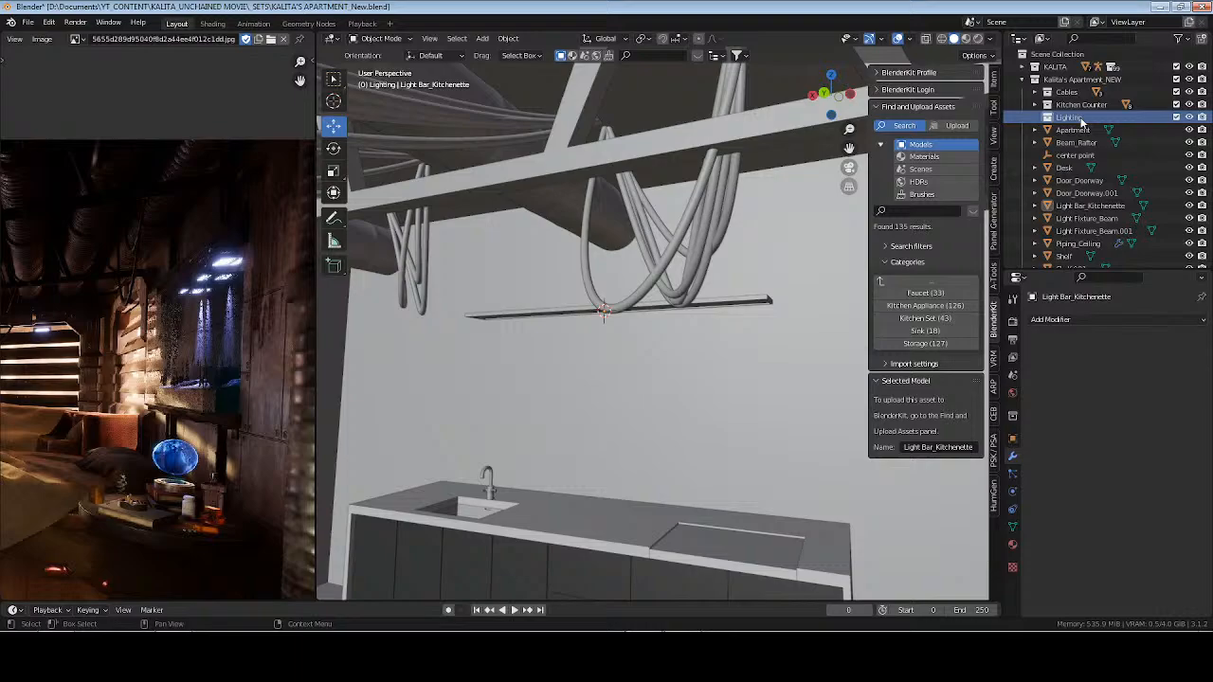
{"action": "double_click", "coordinate": [1081, 118]}
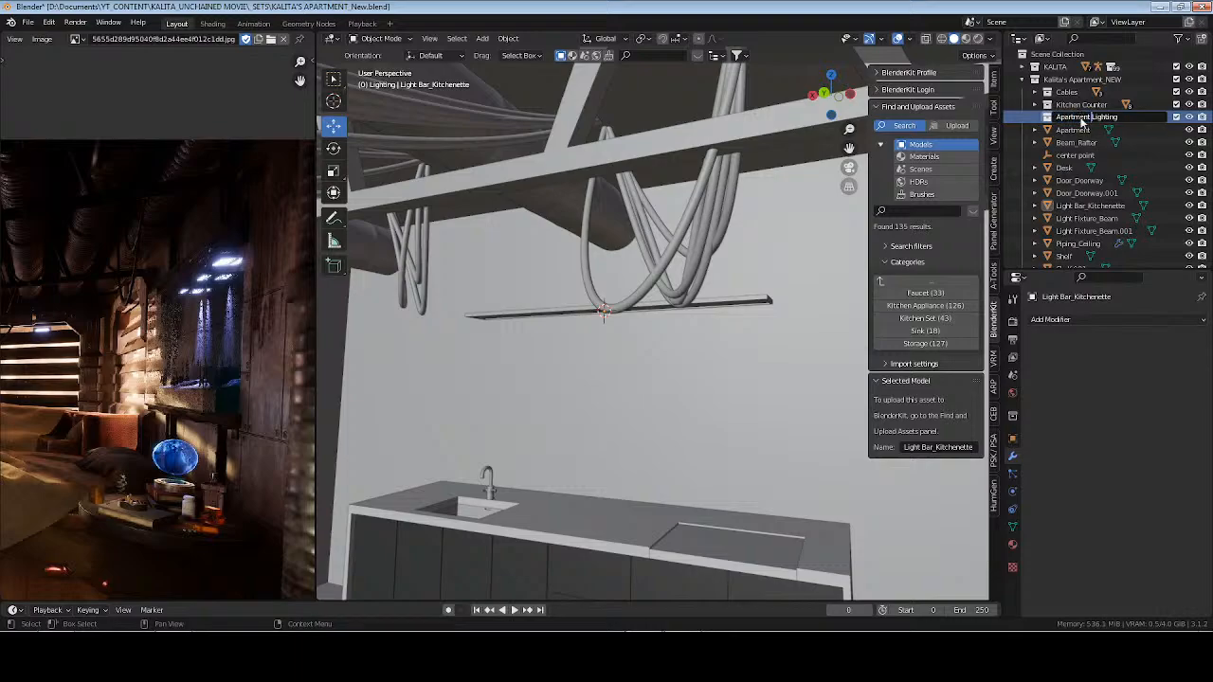
{"action": "type", "text": "Apartment"}
{"action": "key", "text": "Return"}
{"action": "key", "text": "ctrl+s"}
Add an area light at the 3D cursor on the light bar, in the Apartment Lighting collection
{"action": "key", "text": "shift+a"}
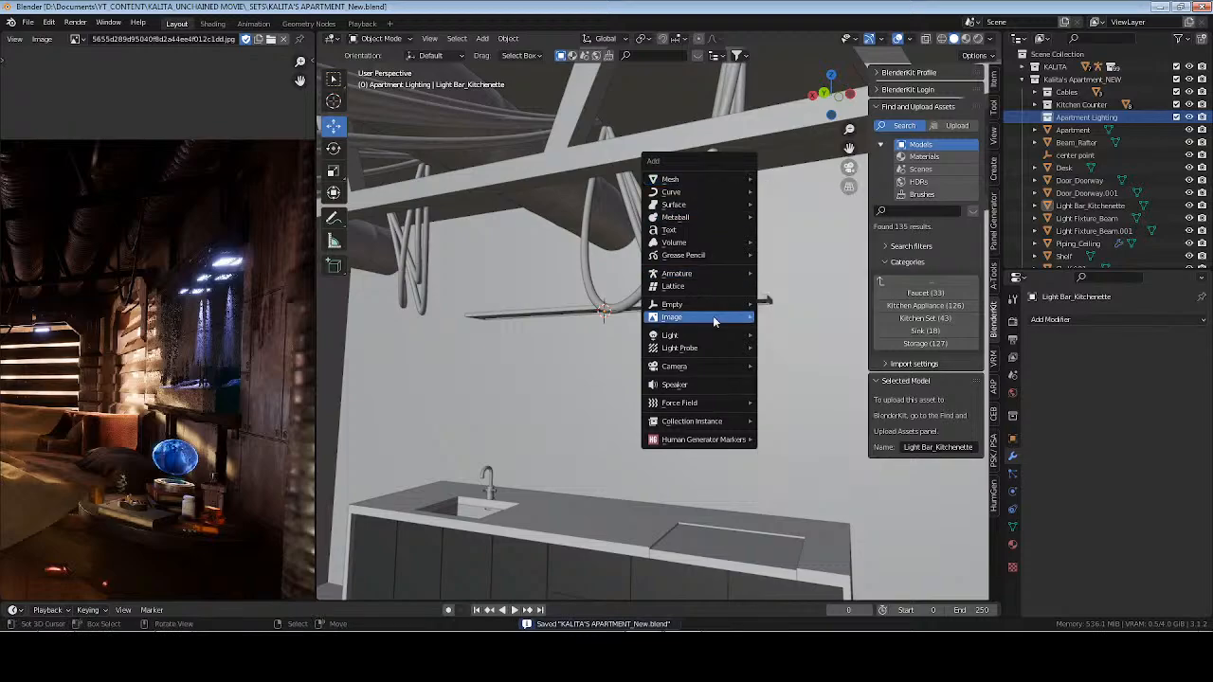
{"action": "mouse_move", "coordinate": [720, 336]}
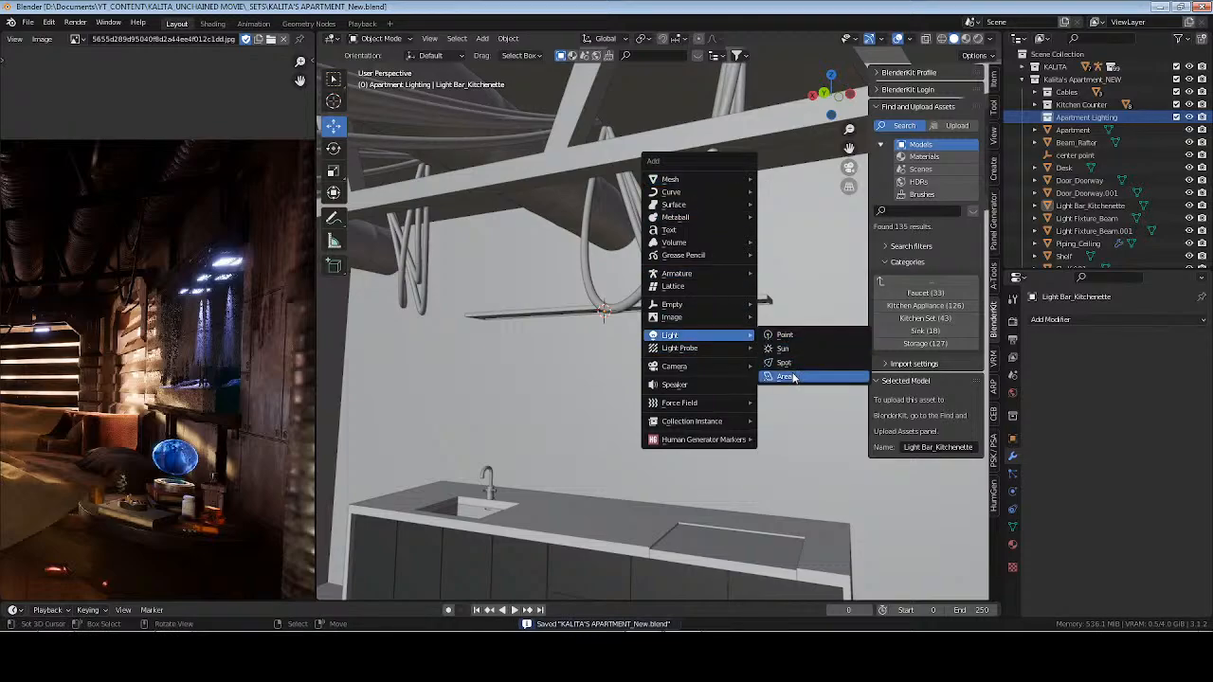
{"action": "left_click", "coordinate": [794, 377]}
{"action": "middle_click_drag", "start_coordinate": [642, 365], "coordinate": [581, 351]}
{"action": "scroll", "coordinate": [661, 351], "scroll_direction": "up", "scroll_amount": 2}
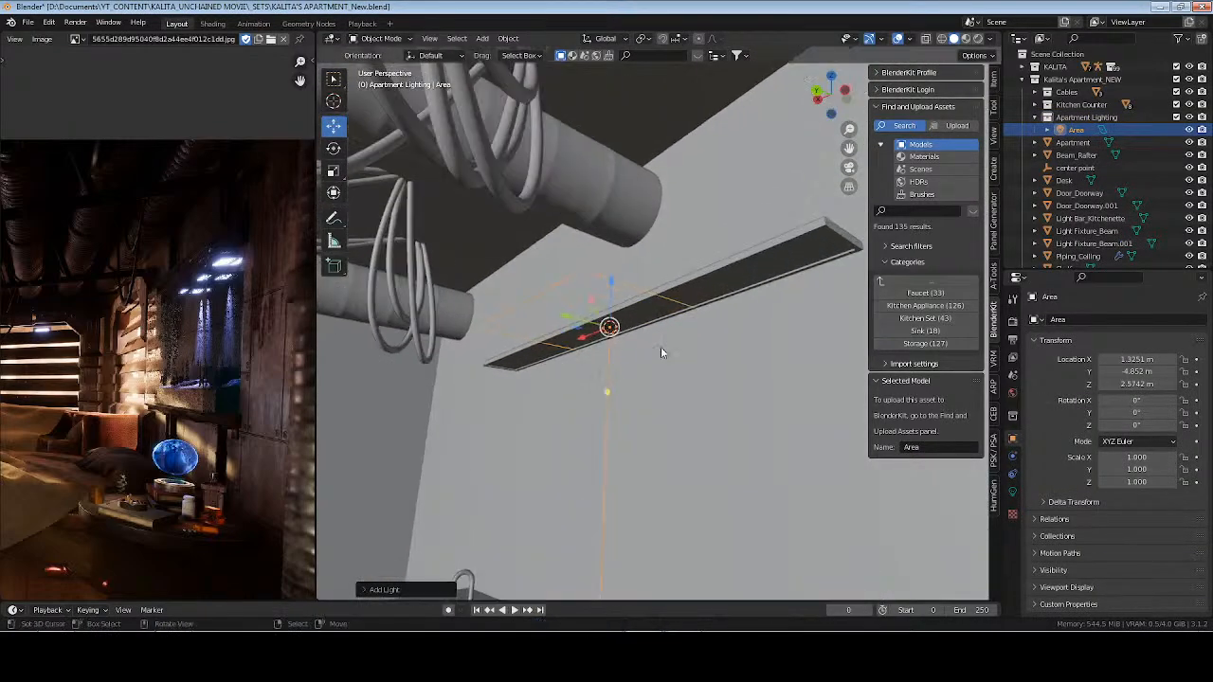
{"action": "middle_click_drag", "start_coordinate": [661, 346], "coordinate": [699, 377]}
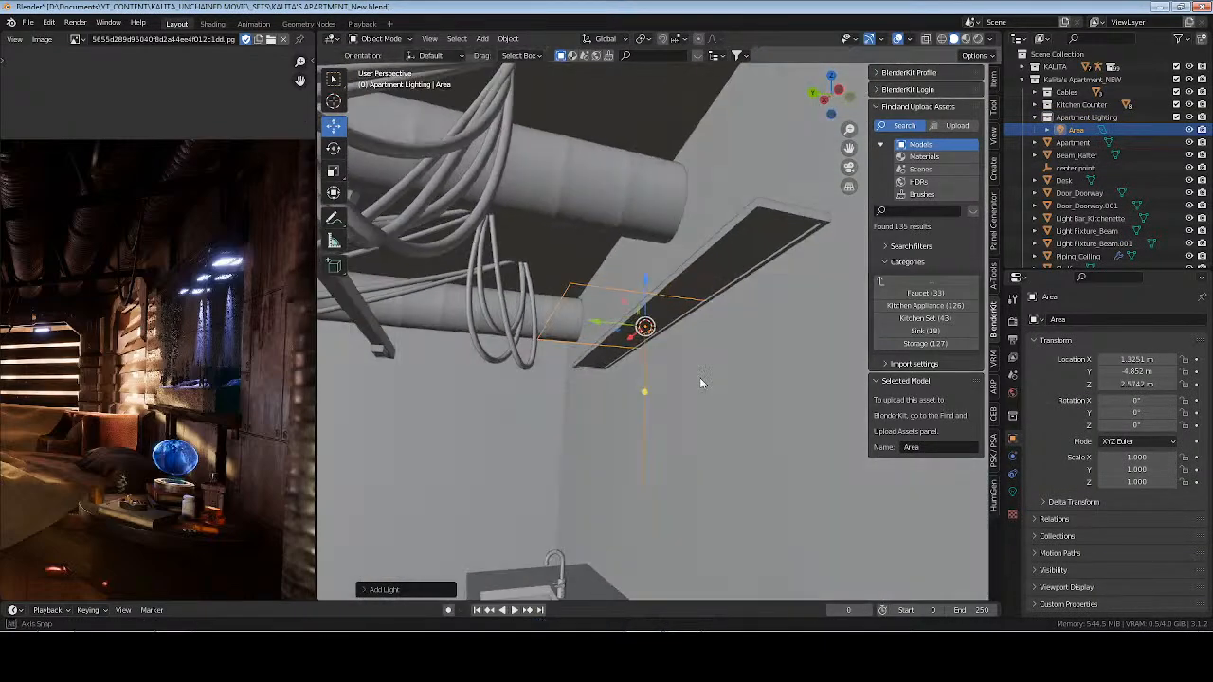
Make the area light rectangular, sized 2.45 m in X and 0.17 m in Y to fit the bar's recess
{"action": "left_click", "coordinate": [1012, 492]}
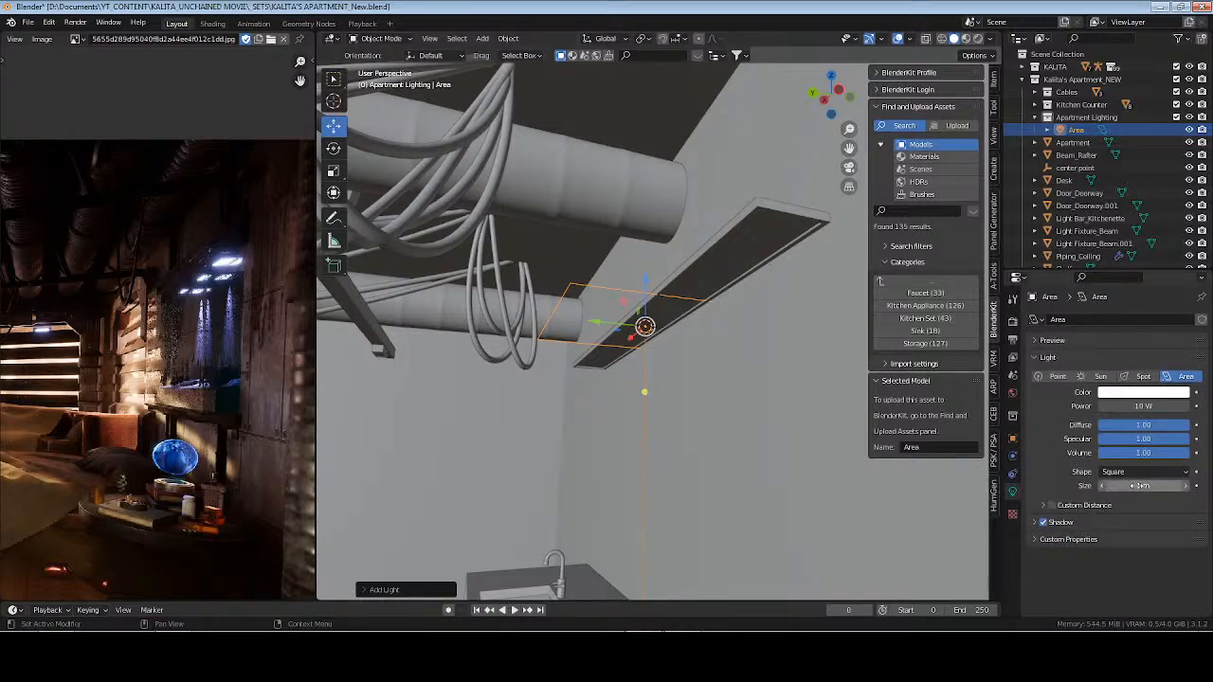
{"action": "left_click", "coordinate": [1141, 472]}
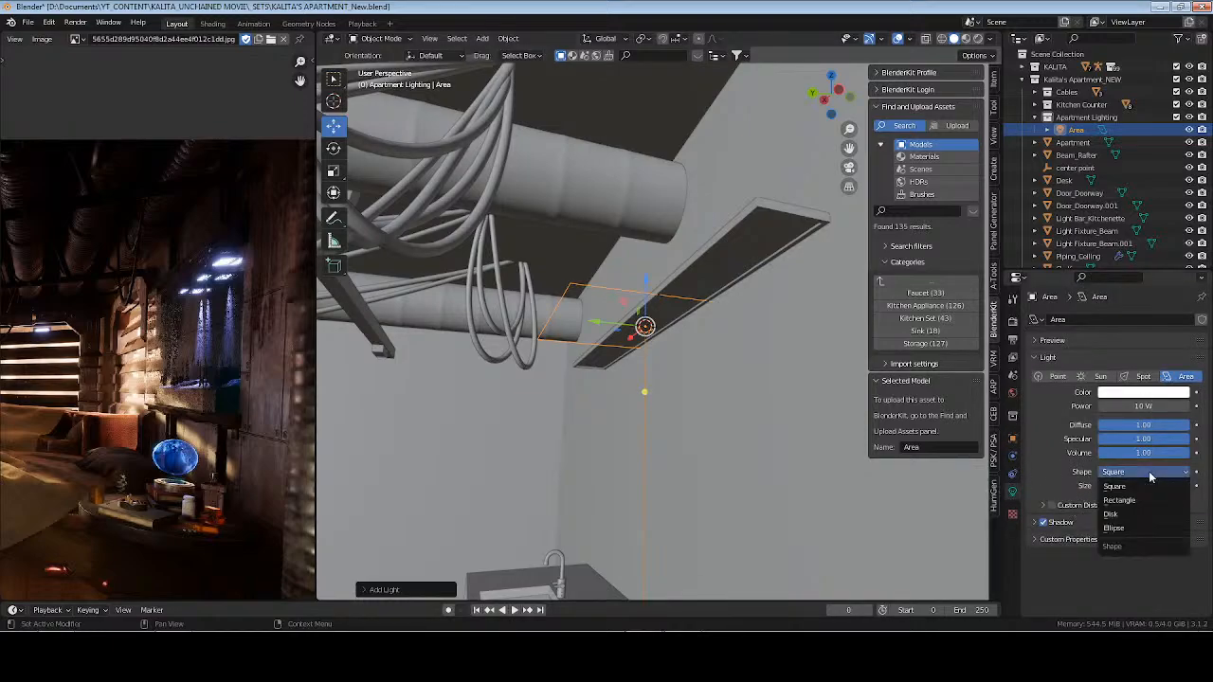
{"action": "left_click", "coordinate": [1132, 501]}
{"action": "left_click_drag", "start_coordinate": [1142, 498], "coordinate": [1174, 486]}
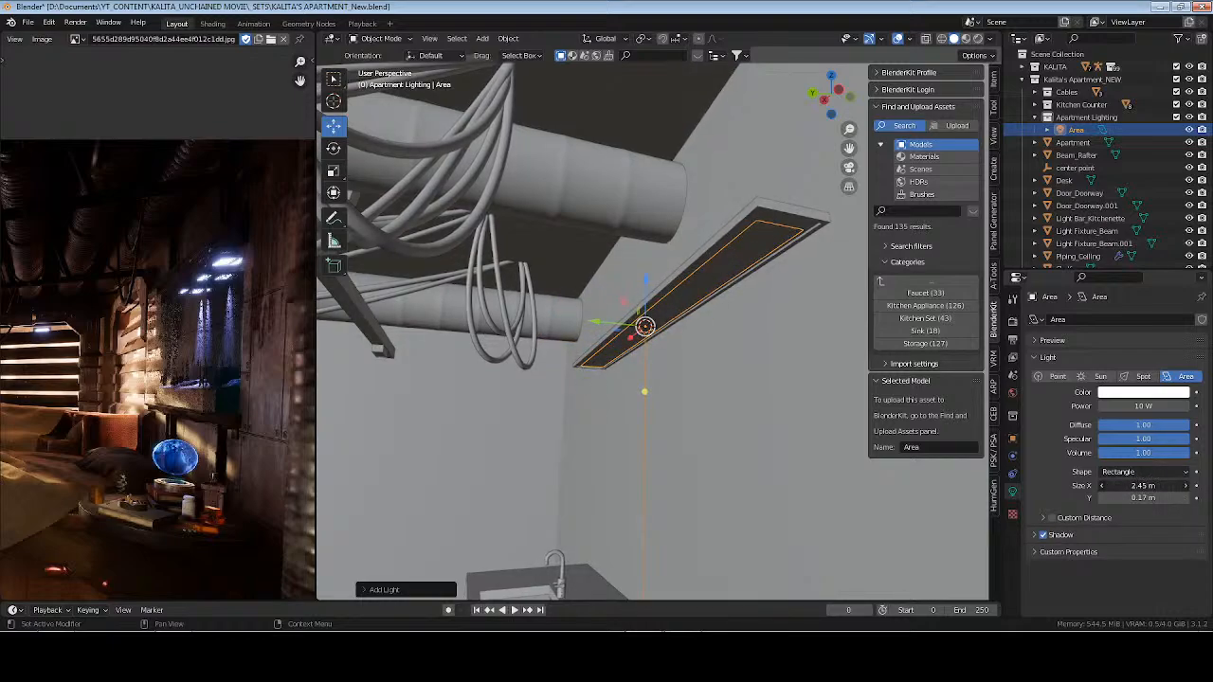
Enable Custom Distance on the area light and set its power to 120 W
{"action": "left_click", "coordinate": [1042, 535]}
{"action": "left_click", "coordinate": [1072, 535]}
{"action": "left_click", "coordinate": [1142, 406]}
{"action": "type", "text": "200"}
{"action": "key", "text": "Return"}
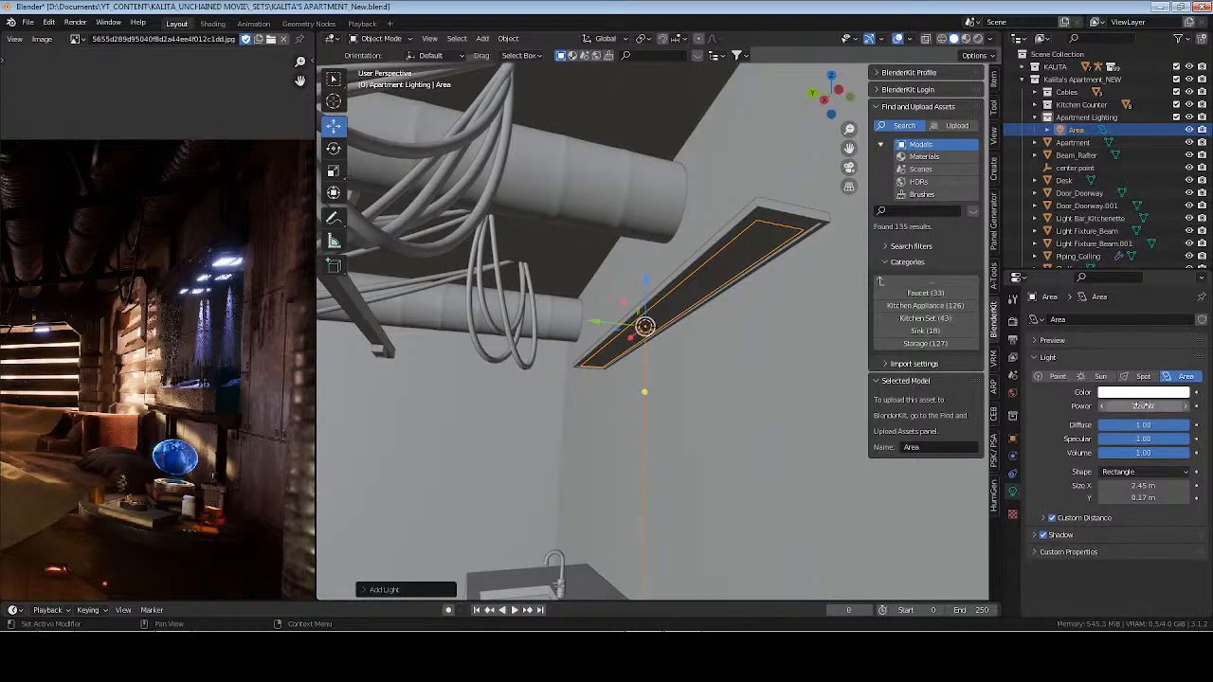
Give the area light a light blue colour, deselect everything and save the file
{"action": "left_click", "coordinate": [1144, 392]}
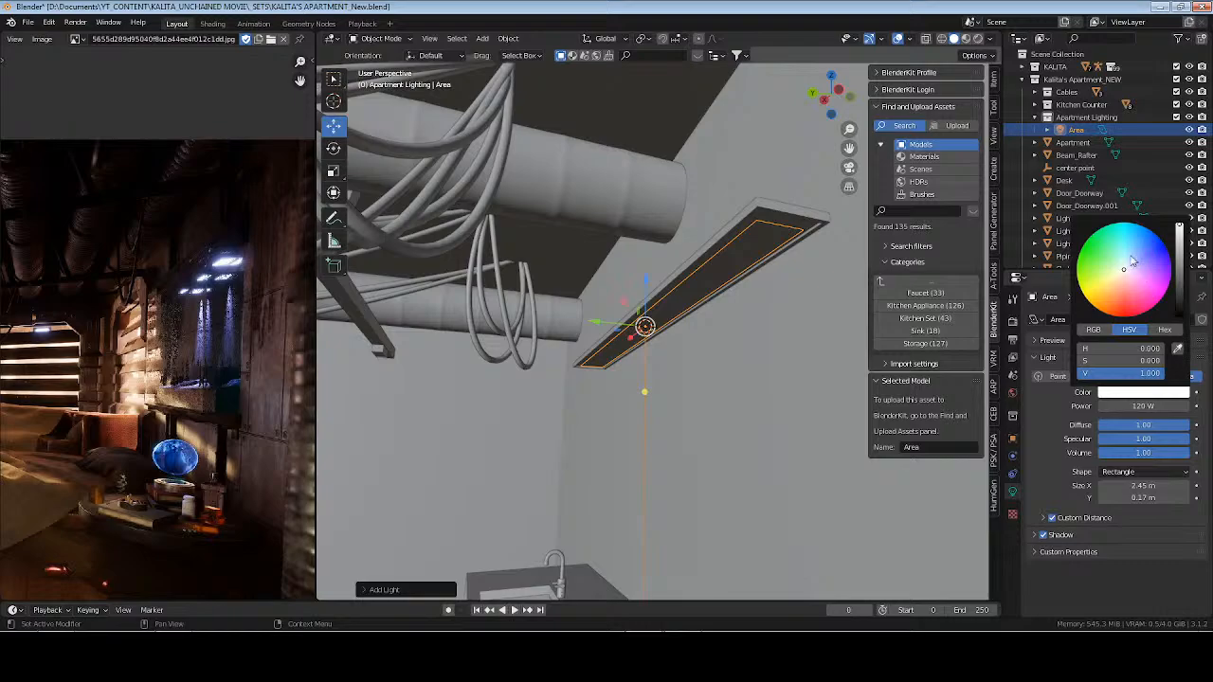
{"action": "left_click", "coordinate": [1130, 248]}
{"action": "middle_click_drag", "start_coordinate": [615, 333], "coordinate": [688, 341]}
{"action": "key", "text": "alt+a"}
{"action": "scroll", "coordinate": [688, 341], "scroll_direction": "down", "scroll_amount": 3}
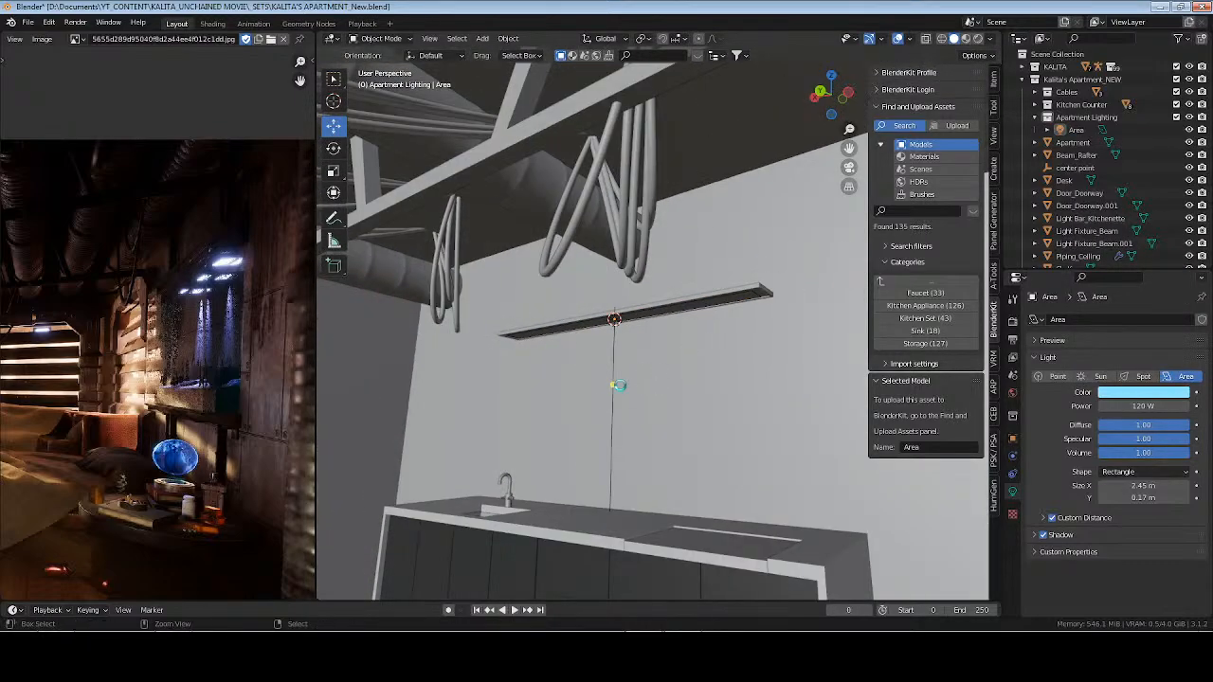
{"action": "key", "text": "ctrl+s"}
{"action": "middle_click_drag", "start_coordinate": [564, 435], "coordinate": [663, 407], "text": "shift"}
Rename the area light as Light Bar_Light, save the file and deselect everything
{"action": "left_click", "coordinate": [1077, 132]}
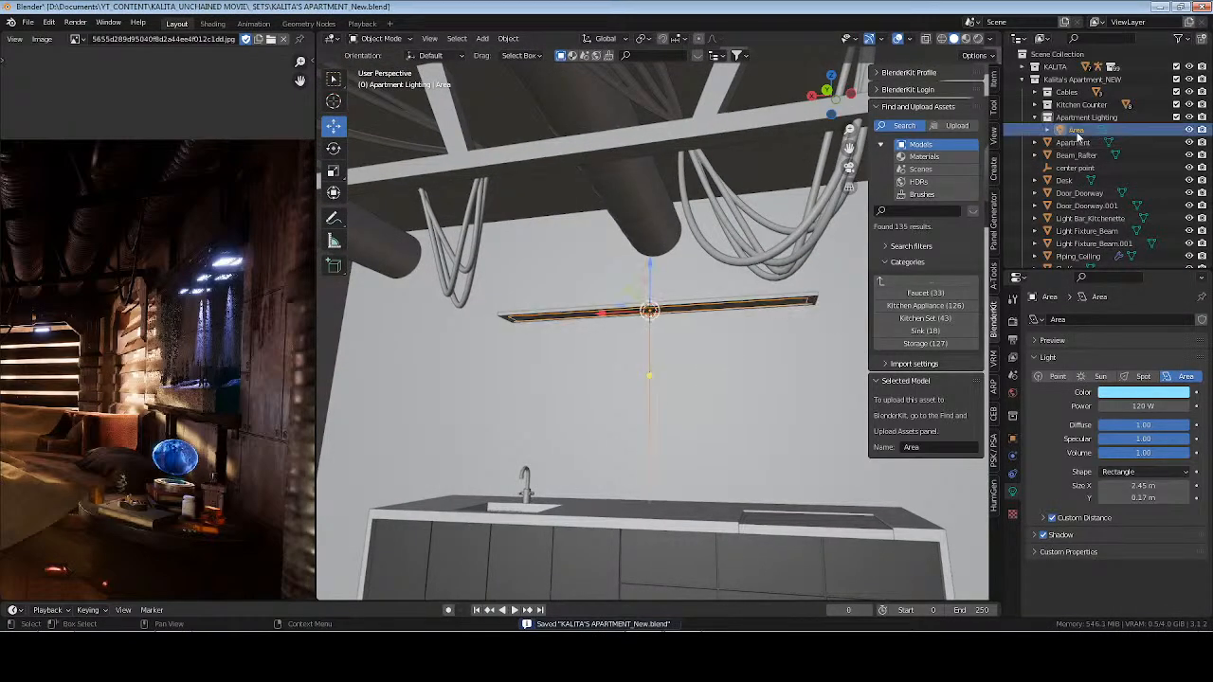
{"action": "double_click", "coordinate": [1078, 132]}
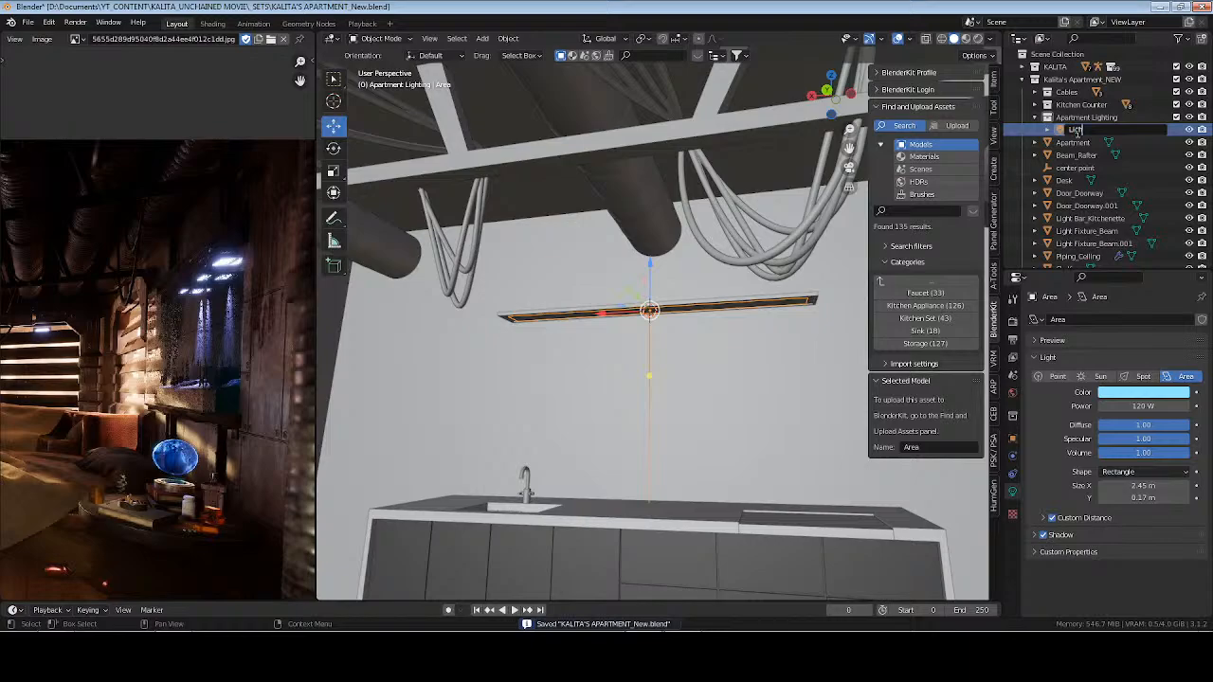
{"action": "type", "text": "Light Bar_Light"}
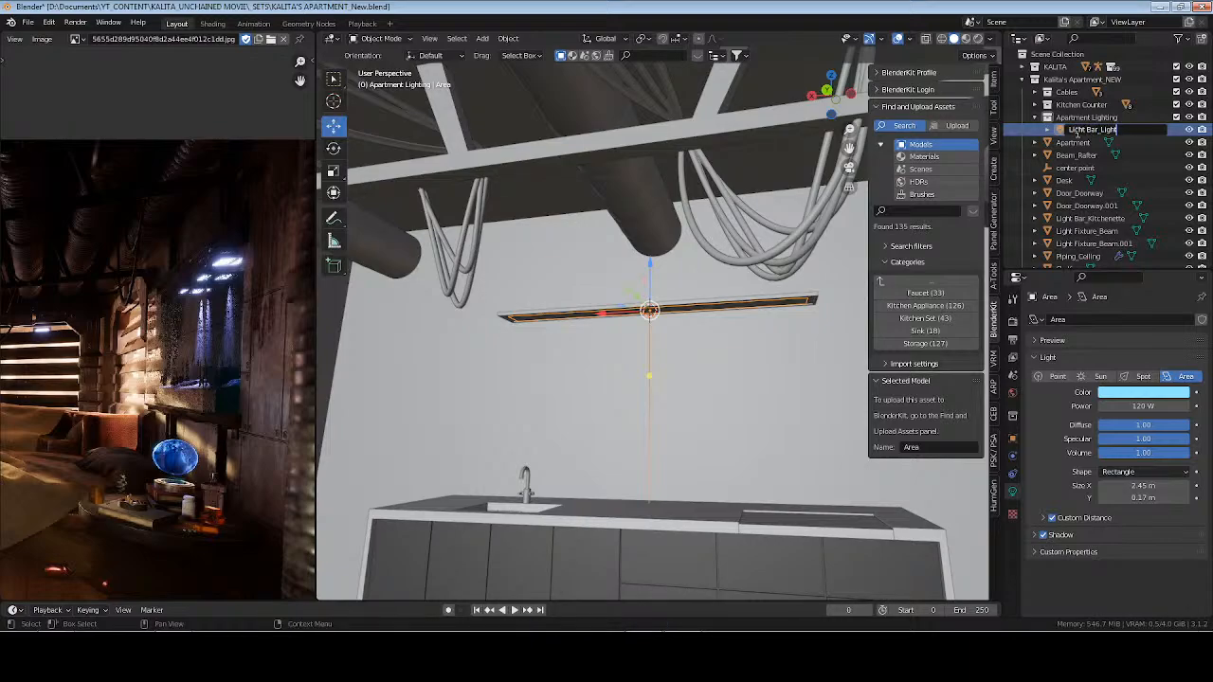
{"action": "key", "text": "Return"}
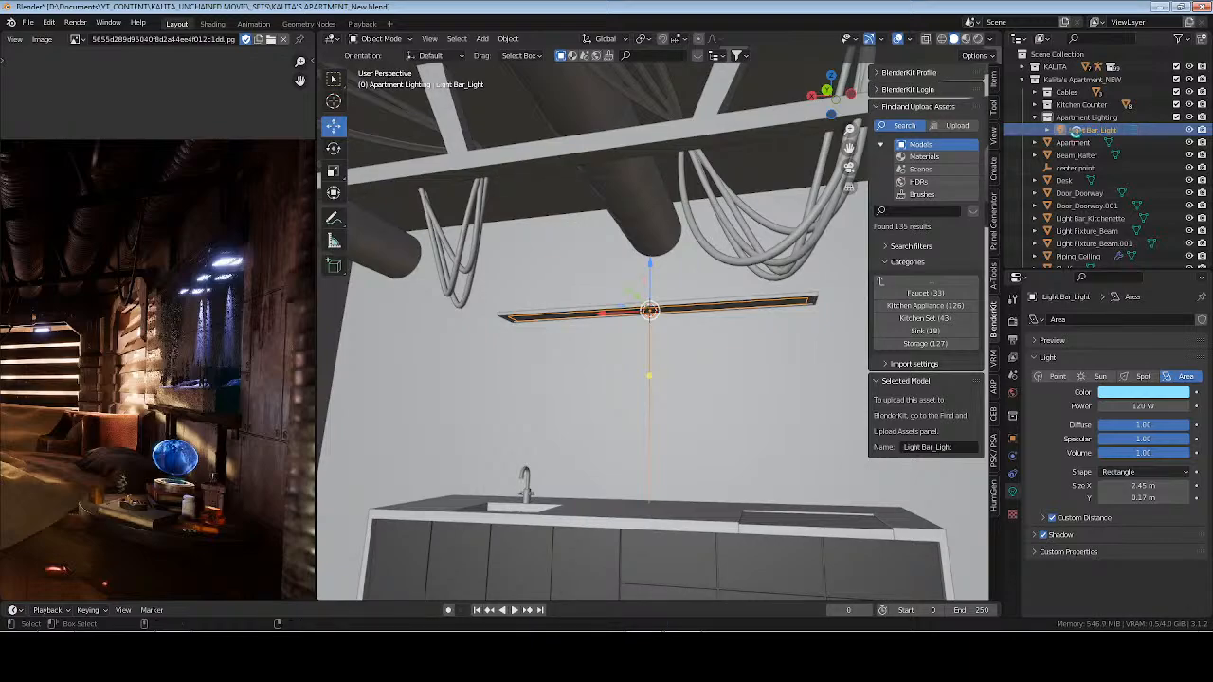
{"action": "key", "text": "ctrl+s"}
{"action": "middle_click_drag", "start_coordinate": [725, 319], "coordinate": [654, 396]}
{"action": "key", "text": "alt+a"}
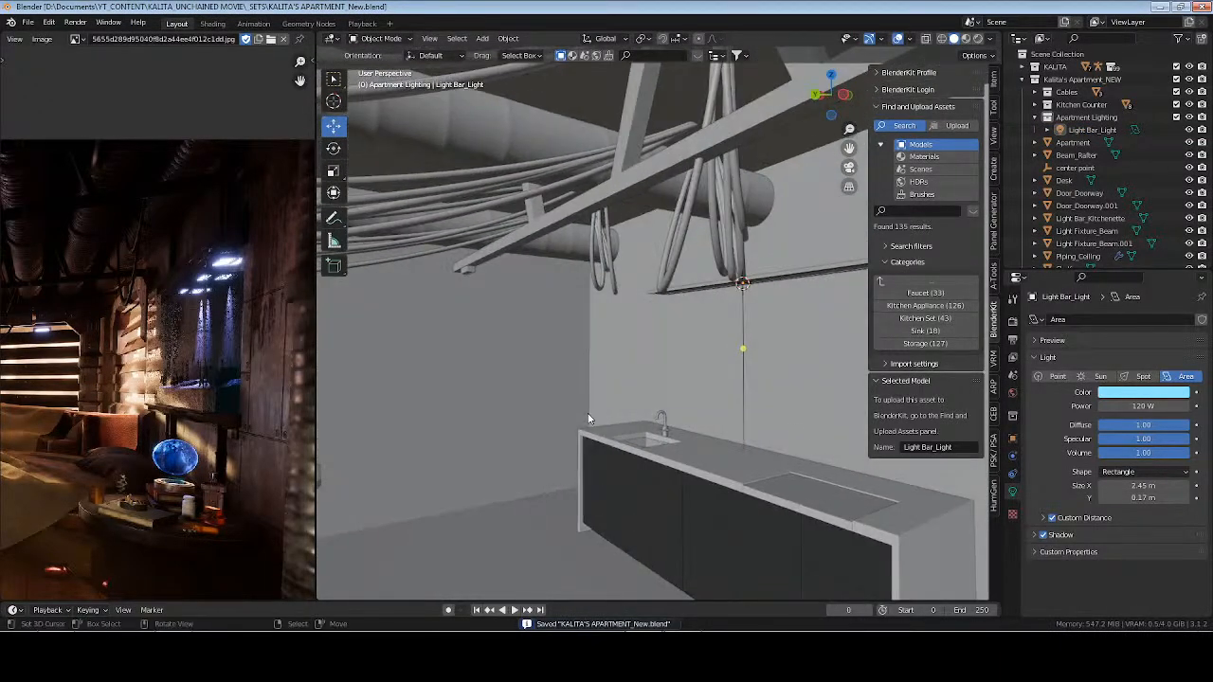
{"action": "left_click", "coordinate": [1013, 323]}
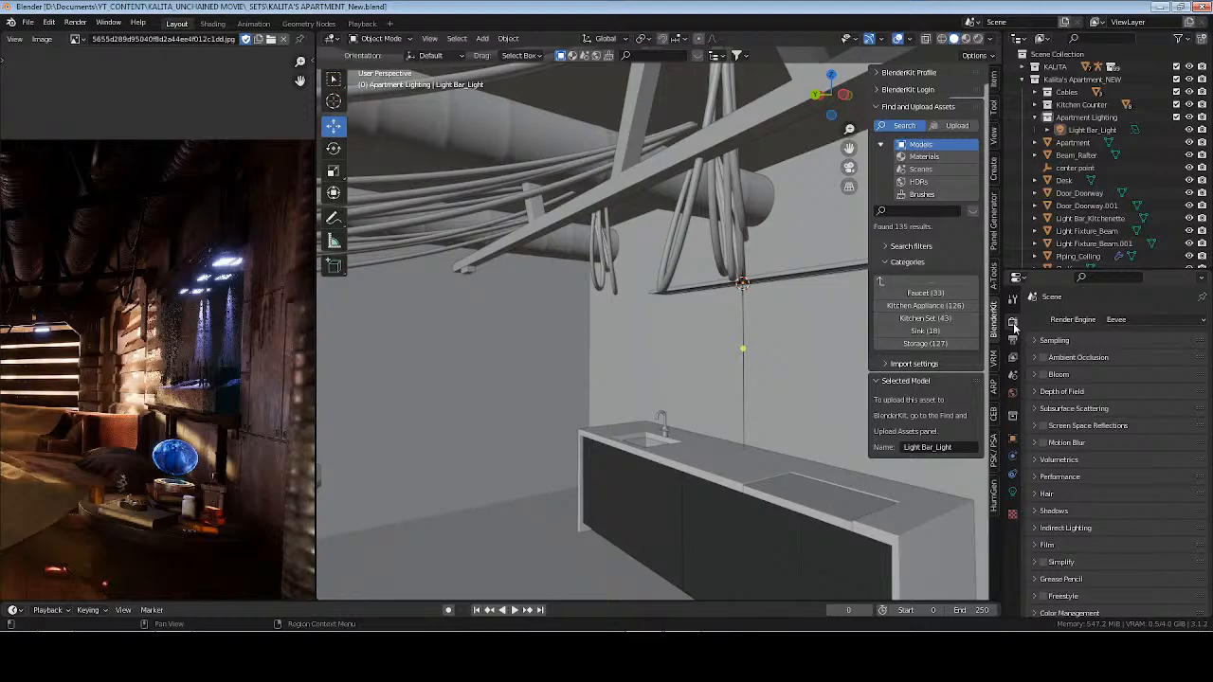
{"action": "middle_click_drag", "start_coordinate": [467, 431], "coordinate": [815, 445]}
{"action": "left_click", "coordinate": [1012, 439]}
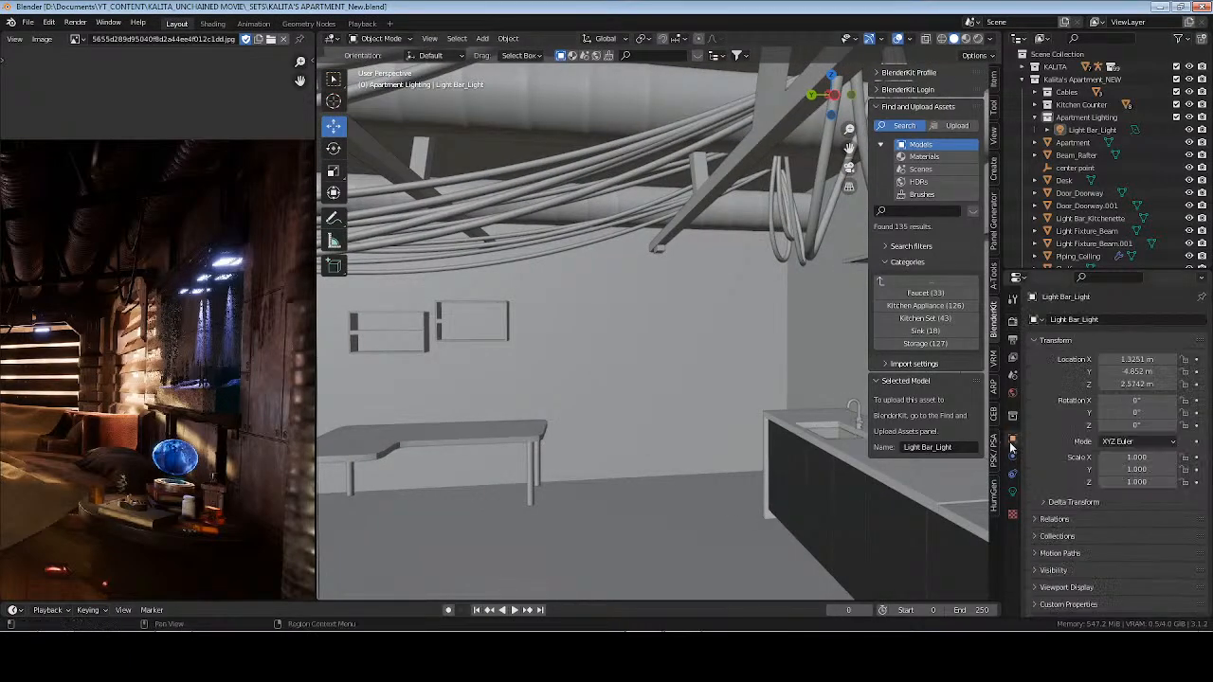
{"action": "middle_click_drag", "start_coordinate": [517, 474], "coordinate": [634, 397]}
Search the BlenderKit models for "desk chair" and import the black ribbed Desk Chair on casters
{"action": "left_click", "coordinate": [933, 282]}
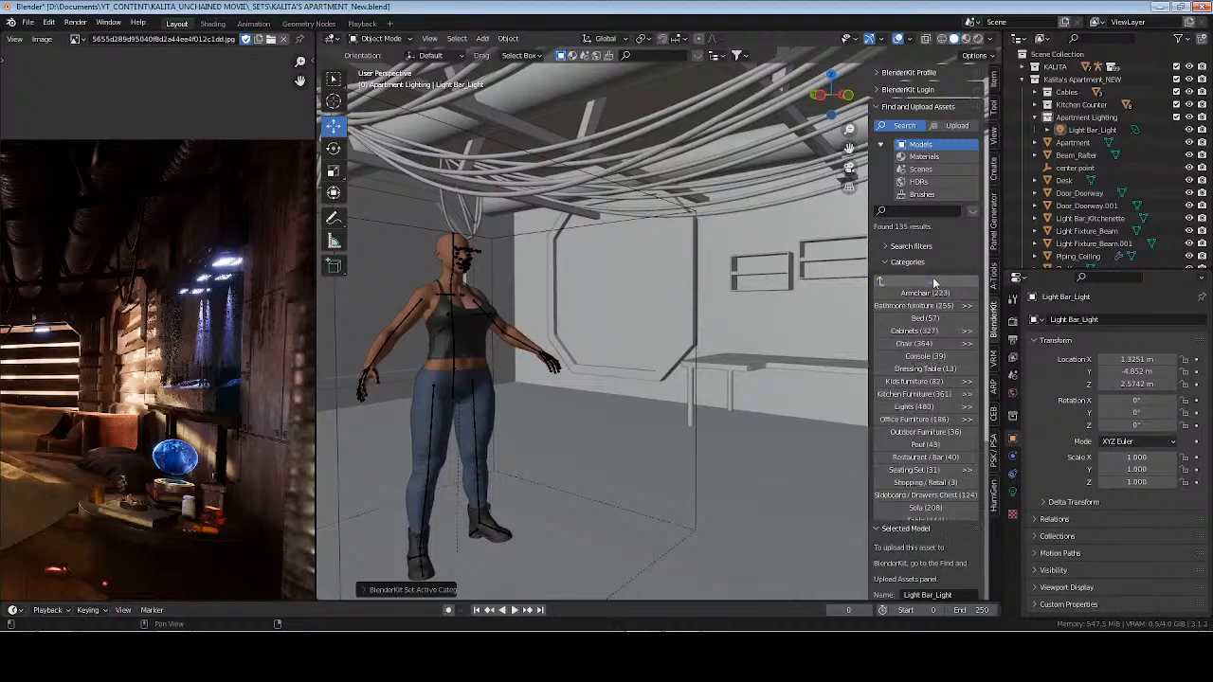
{"action": "left_click", "coordinate": [968, 344]}
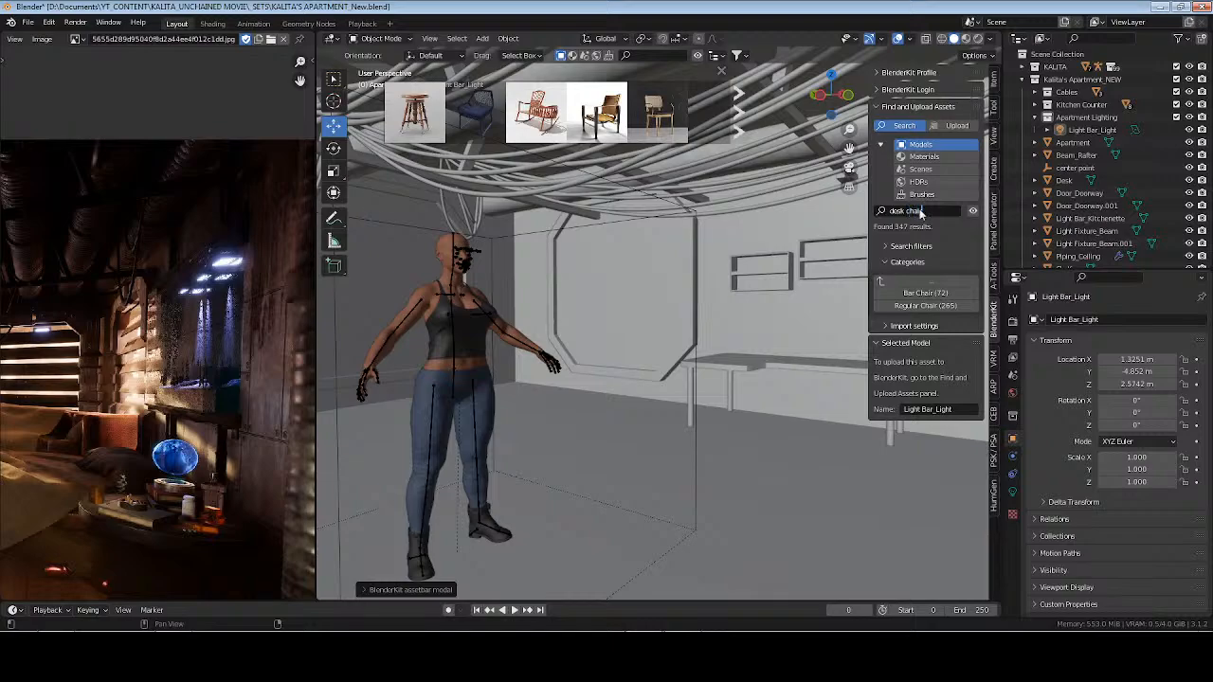
{"action": "key", "text": "Return"}
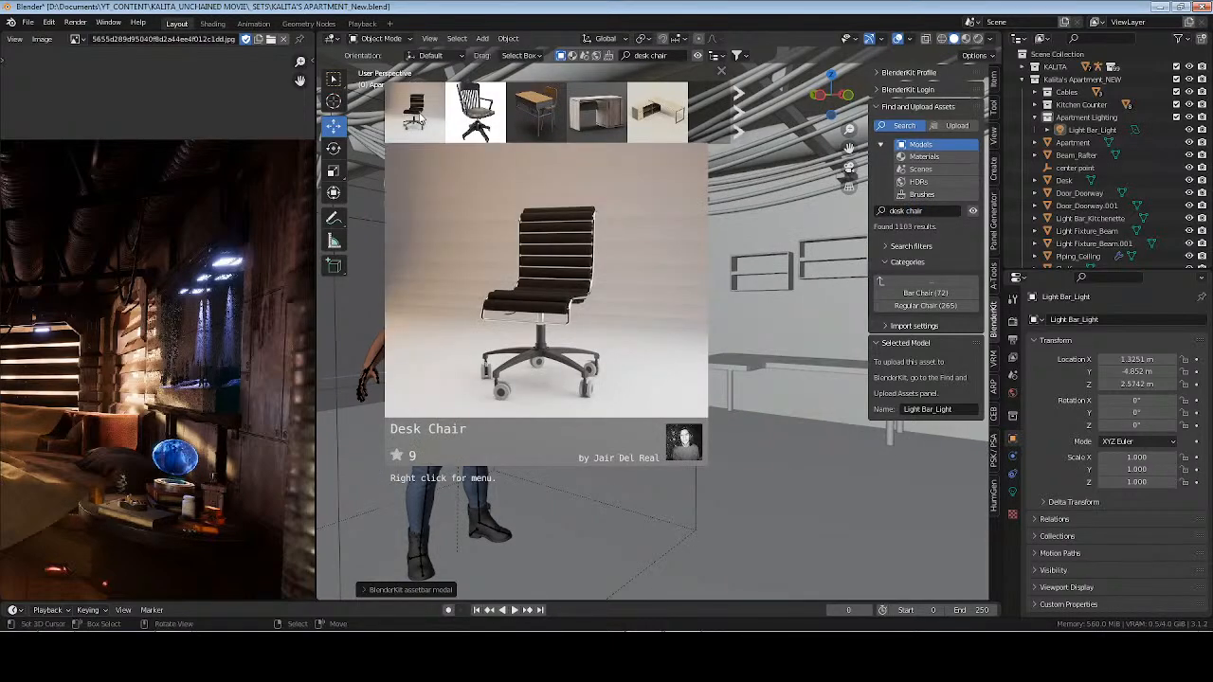
{"action": "left_click", "coordinate": [475, 112]}
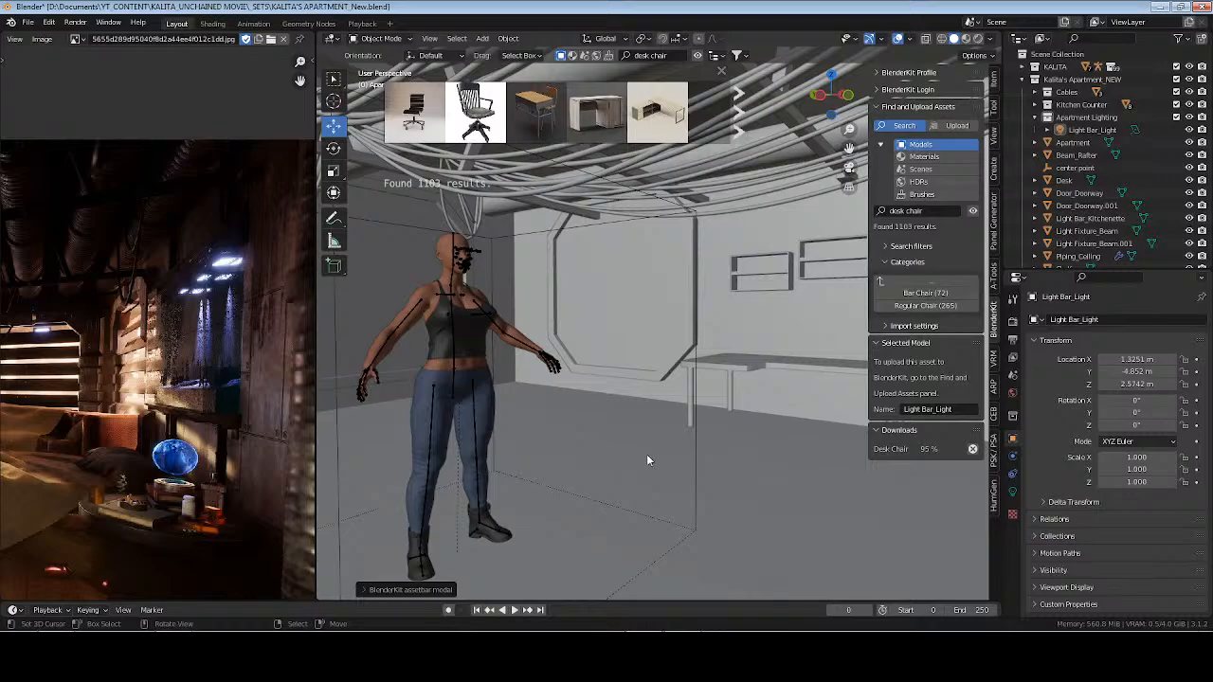
Reset the 3D cursor to the world origin and snap the imported Desk Chair to it
{"action": "mouse_move", "coordinate": [590, 383]}
{"action": "middle_mouse_down"}
{"action": "mouse_move", "coordinate": [687, 370]}
{"action": "mouse_move", "coordinate": [653, 391]}
{"action": "mouse_move", "coordinate": [685, 392]}
{"action": "mouse_move", "coordinate": [622, 398]}
{"action": "mouse_move", "coordinate": [771, 393]}
{"action": "mouse_move", "coordinate": [515, 414]}
{"action": "mouse_move", "coordinate": [607, 398]}
{"action": "mouse_move", "coordinate": [573, 399]}
{"action": "middle_mouse_up"}
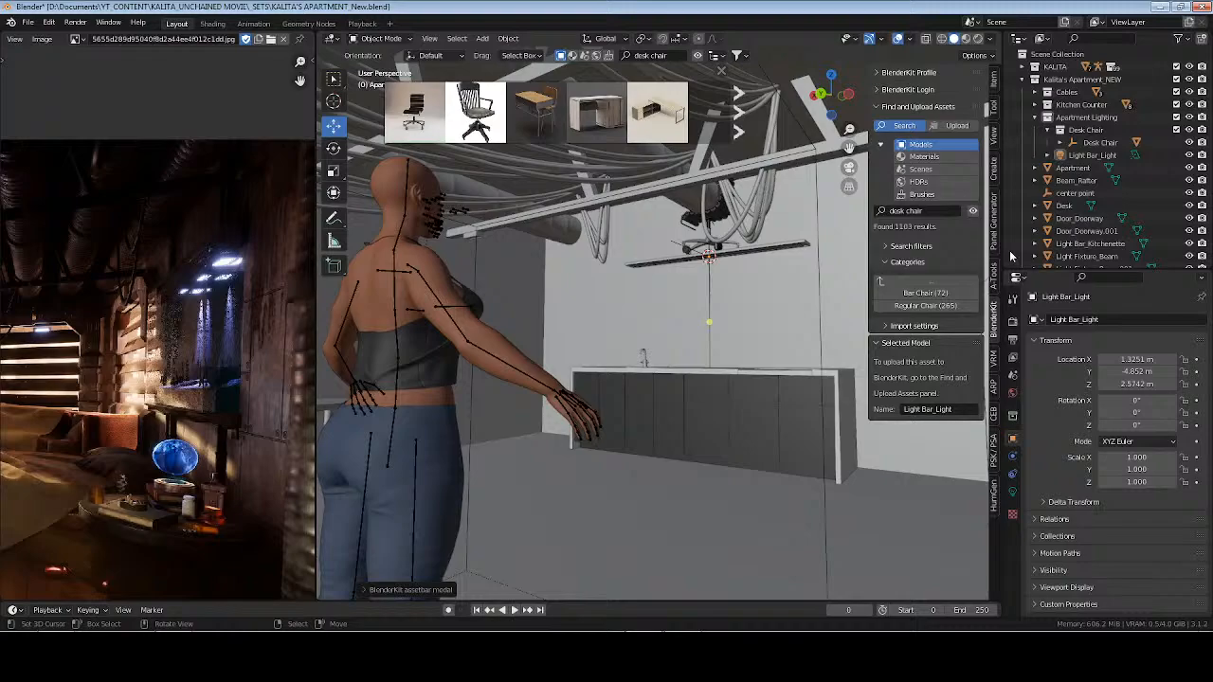
{"action": "left_click", "coordinate": [1097, 143]}
{"action": "key", "text": "shift+s"}
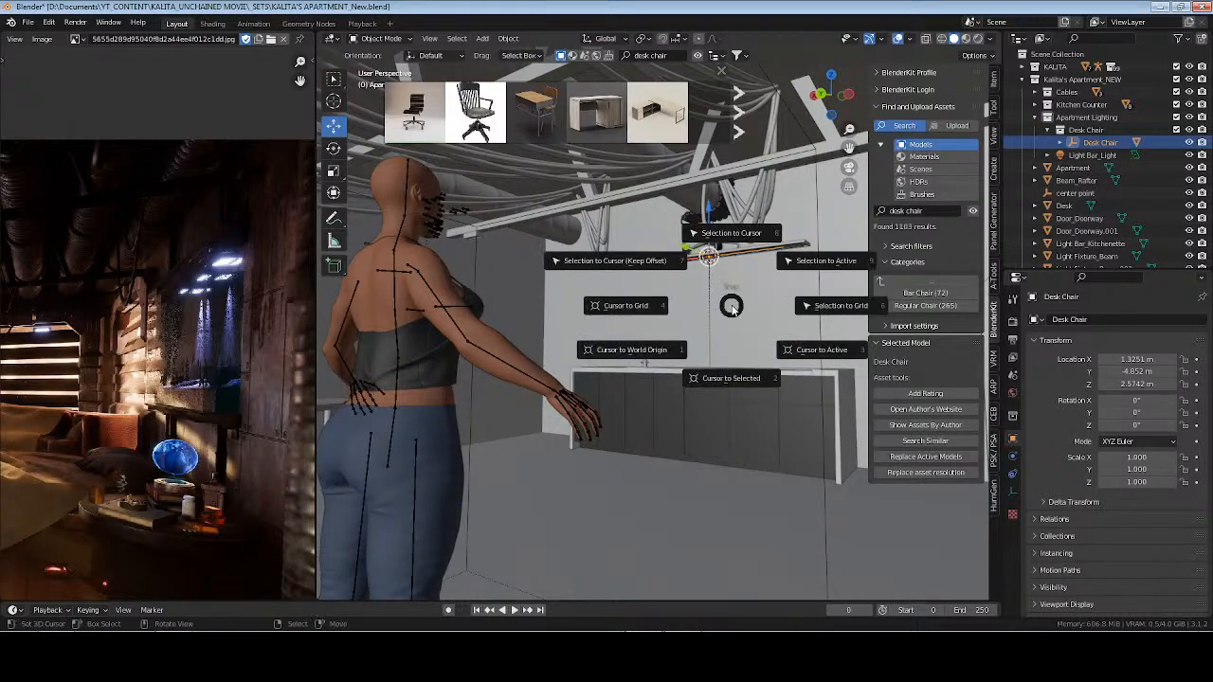
{"action": "key", "text": "shift+s"}
{"action": "key", "text": "8"}
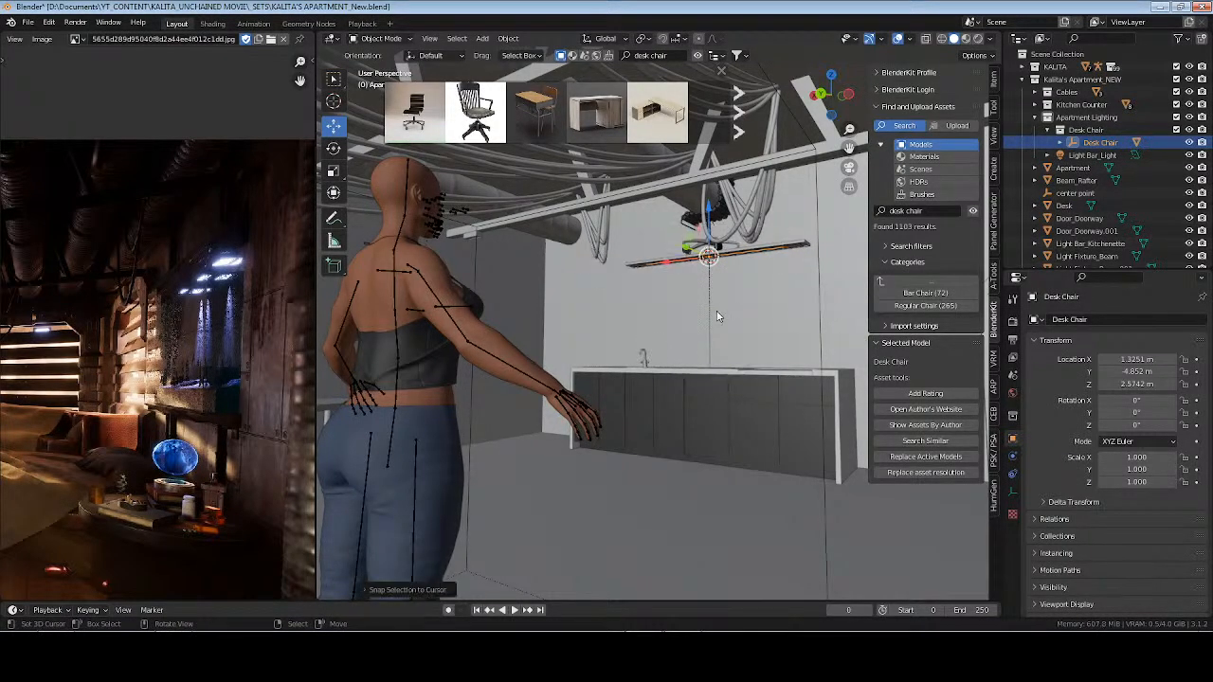
{"action": "key", "text": "shift+s"}
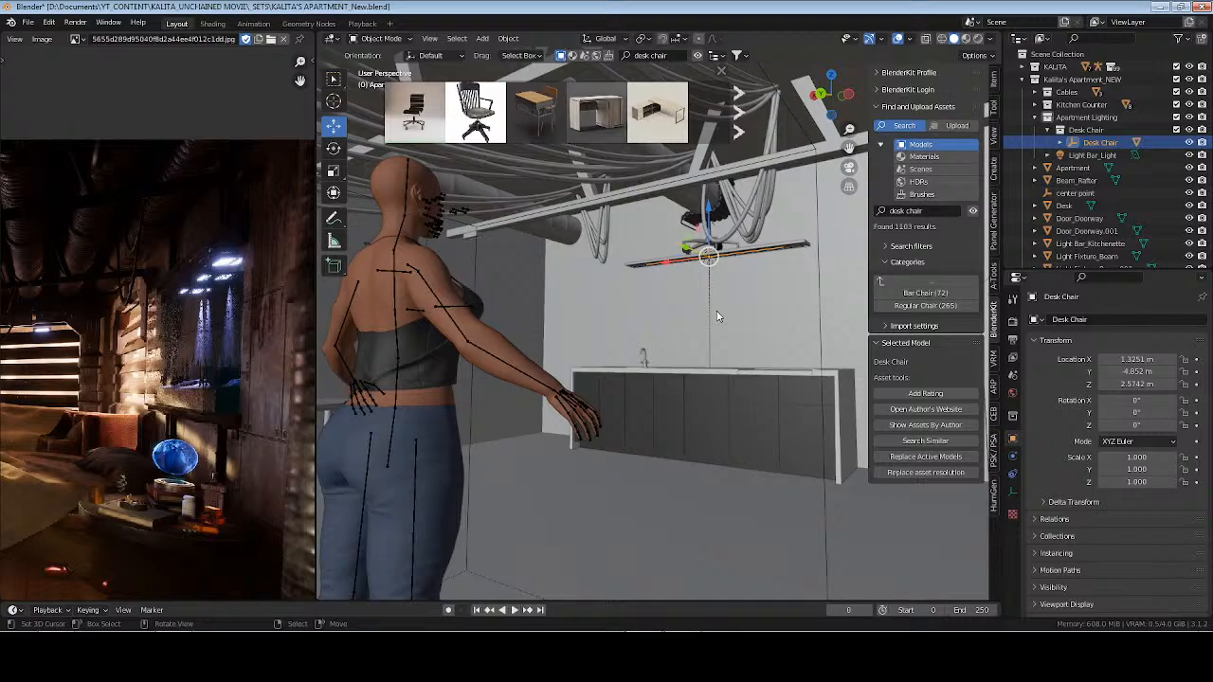
{"action": "key", "text": "shift+s"}
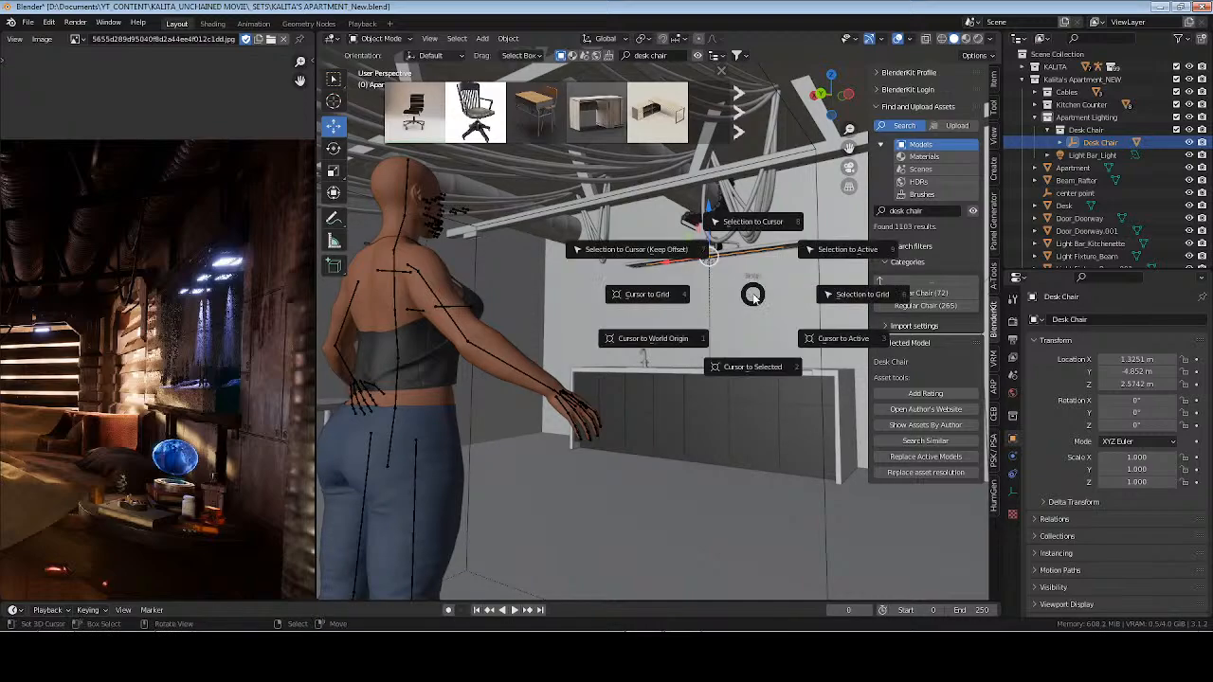
{"action": "key", "text": "8"}
{"action": "middle_click_drag", "start_coordinate": [730, 303], "coordinate": [612, 381]}
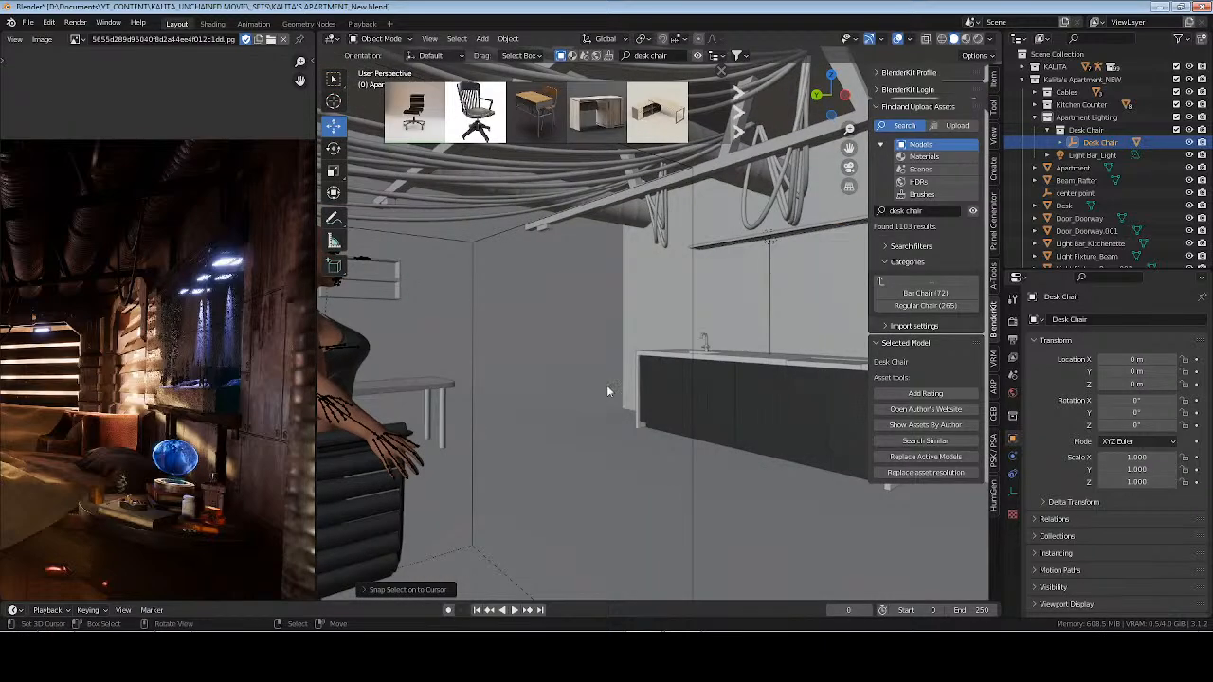
Move the Desk Chair collection out of Apartment Lighting into Kalita's Apartment_NEW and select the chair's parent object
{"action": "left_click", "coordinate": [1048, 129]}
{"action": "right_click", "coordinate": [1074, 131]}
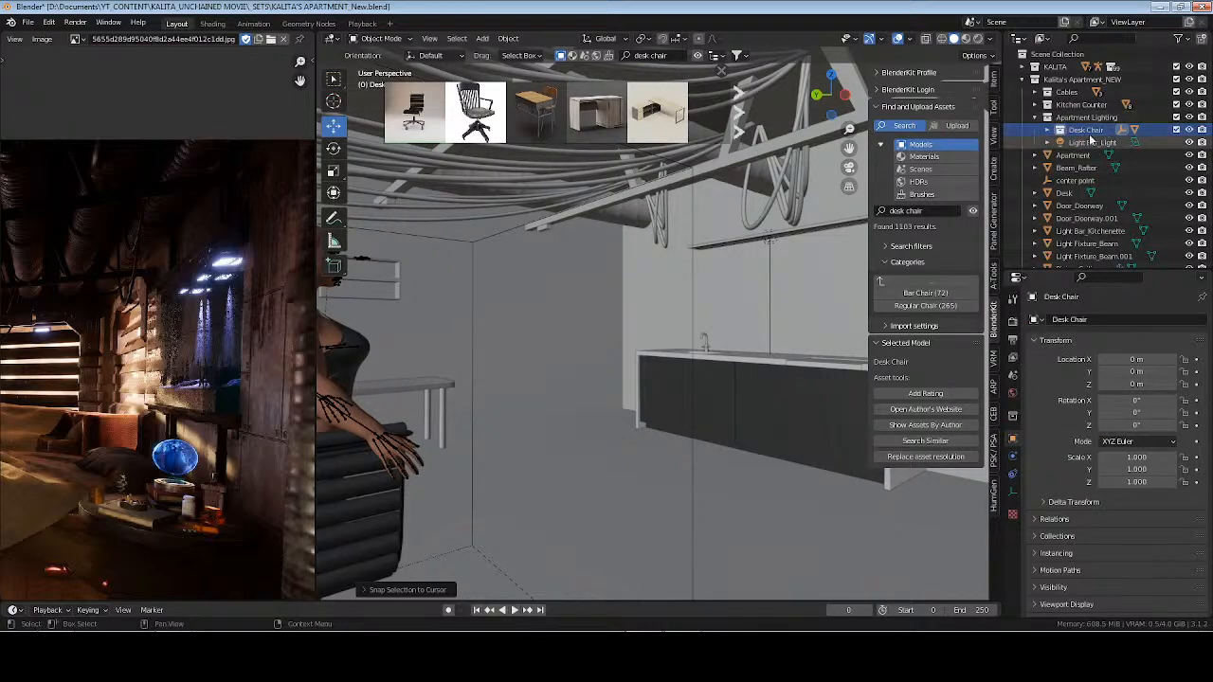
{"action": "left_click_drag", "start_coordinate": [1086, 131], "coordinate": [1078, 80]}
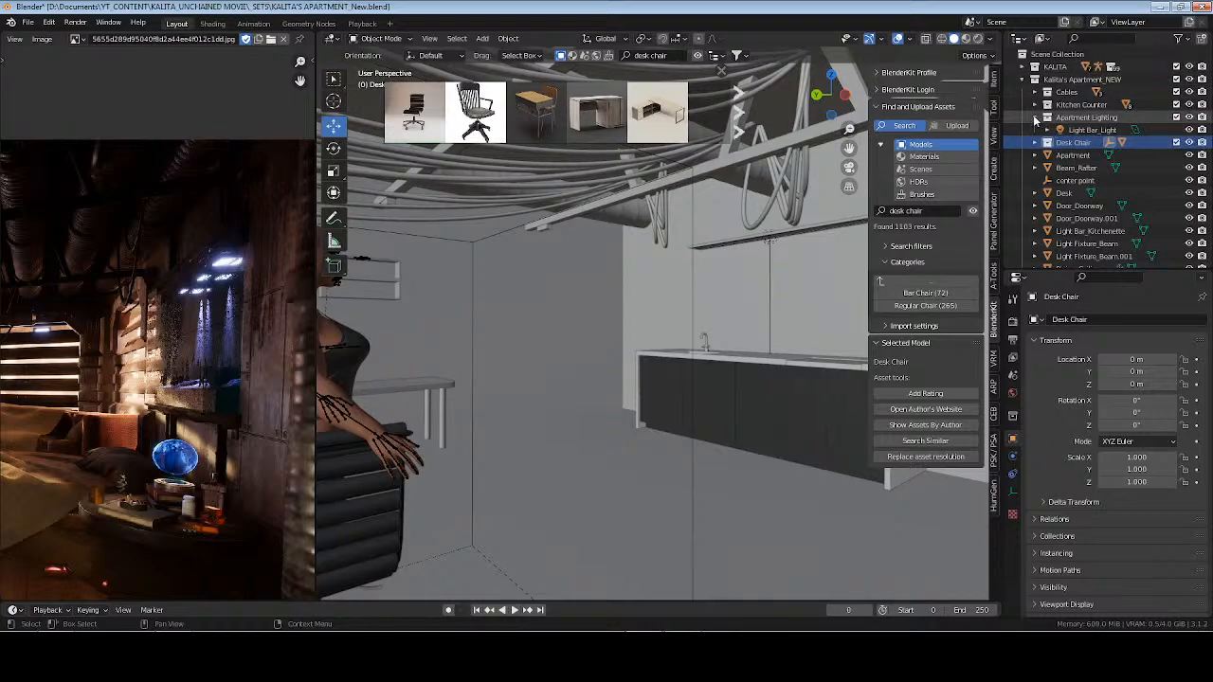
{"action": "left_click", "coordinate": [1034, 118]}
{"action": "left_click", "coordinate": [1035, 130]}
{"action": "left_click", "coordinate": [1088, 142]}
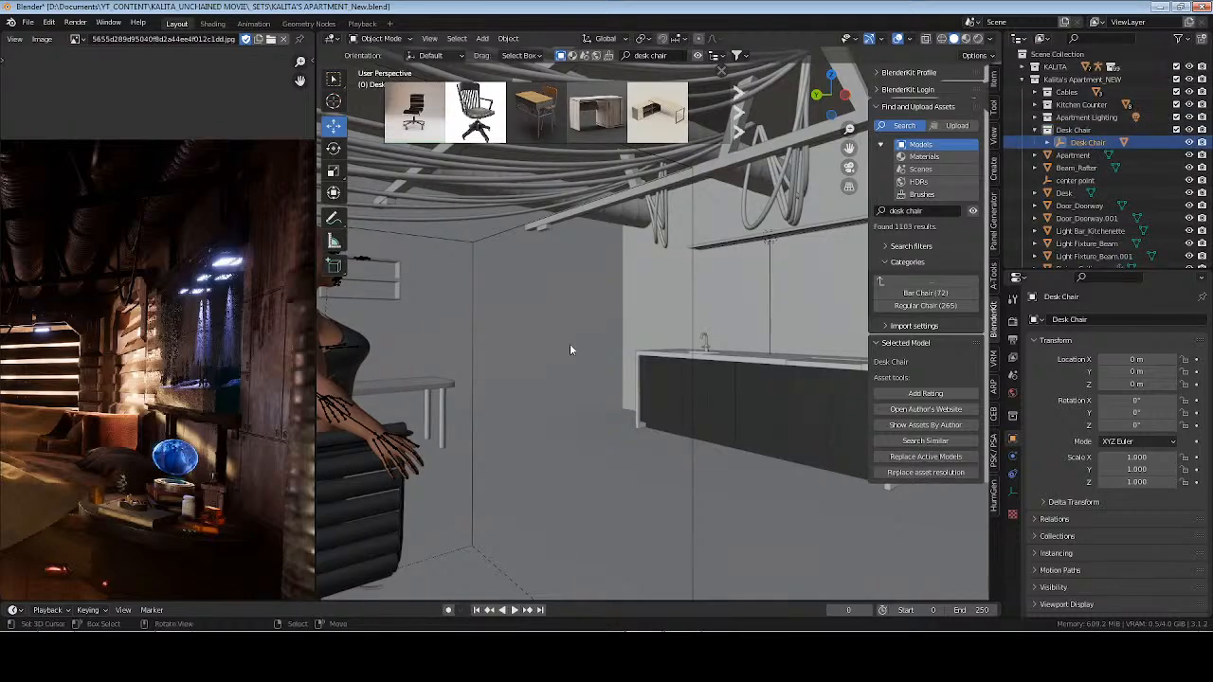
Move the desk chair across the floor to the desk, at about 3.25 m in X and -0.92 m in Y
{"action": "key", "text": "KP_Decimal"}
{"action": "middle_click_drag", "start_coordinate": [554, 350], "coordinate": [622, 388]}
{"action": "key", "text": "Escape"}
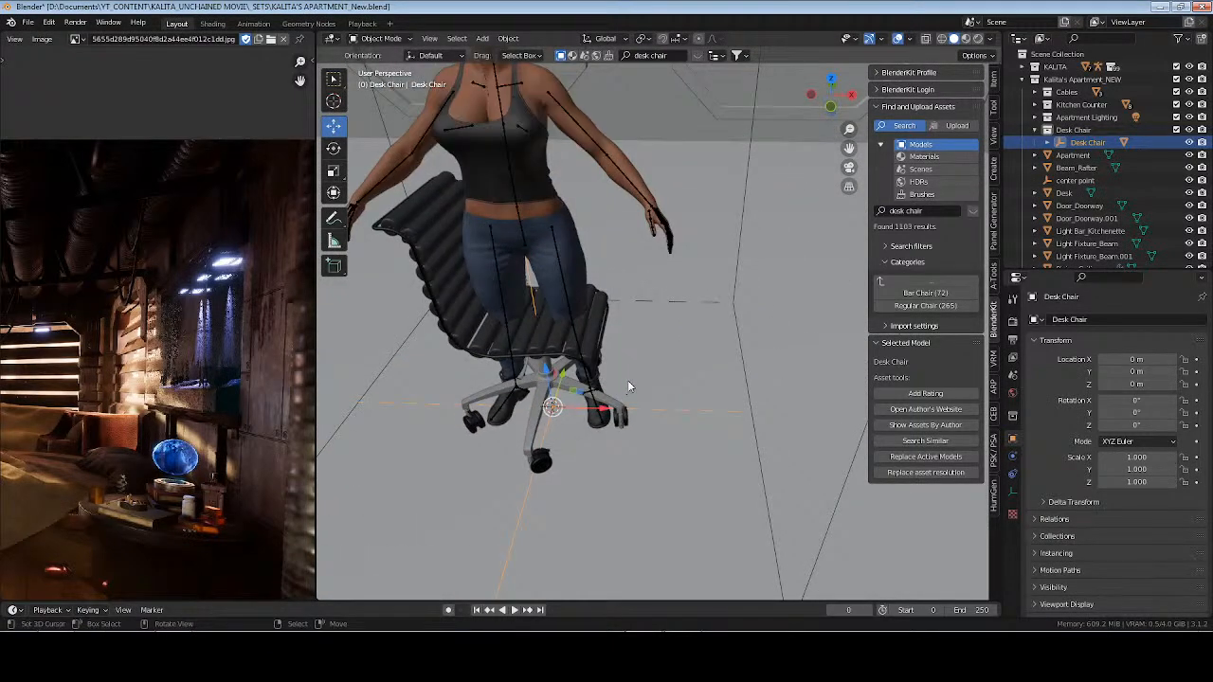
{"action": "key", "text": "n"}
{"action": "scroll", "coordinate": [669, 325], "scroll_direction": "down", "scroll_amount": 3}
{"action": "middle_click_drag", "start_coordinate": [669, 325], "coordinate": [640, 424]}
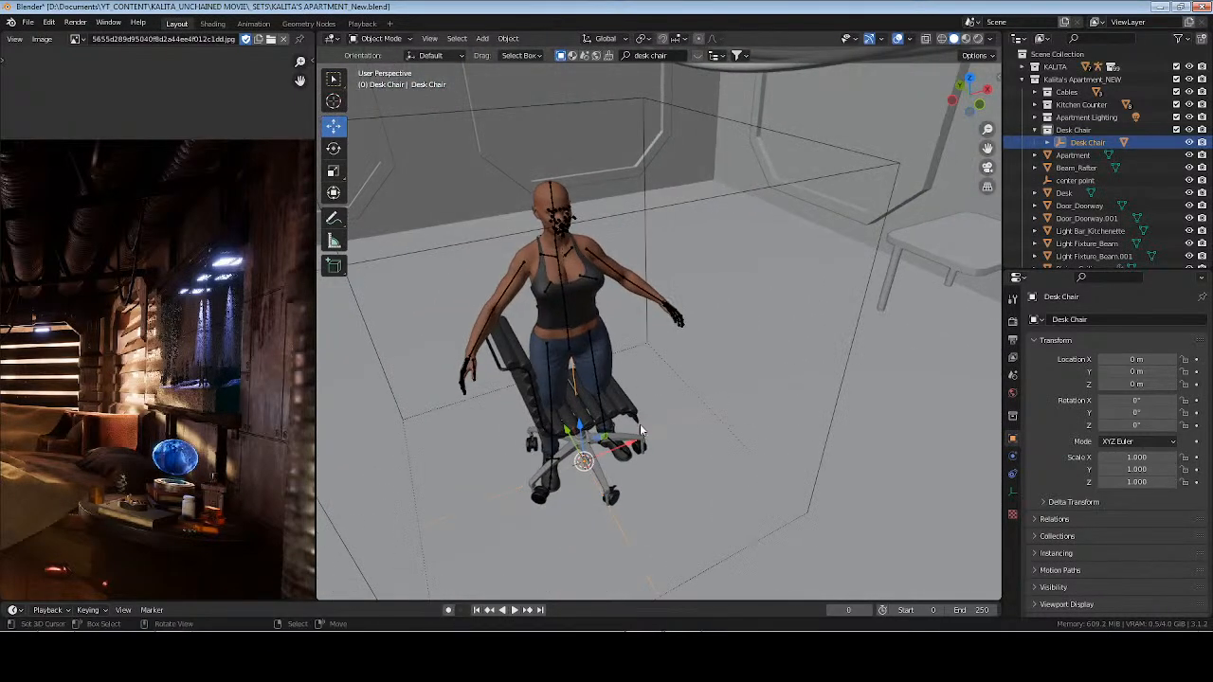
{"action": "left_click_drag", "start_coordinate": [633, 446], "coordinate": [853, 336]}
{"action": "middle_click_drag", "start_coordinate": [852, 336], "coordinate": [625, 355]}
{"action": "left_click_drag", "start_coordinate": [625, 354], "coordinate": [730, 352]}
{"action": "middle_click_drag", "start_coordinate": [730, 352], "coordinate": [730, 382]}
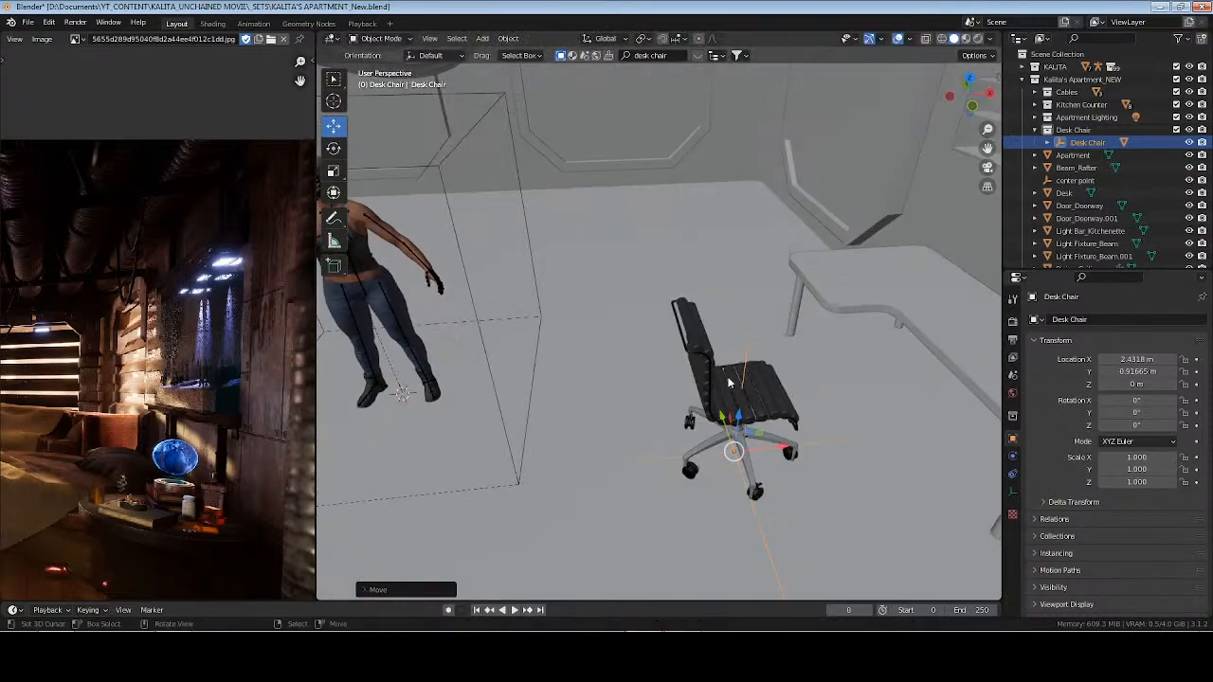
{"action": "left_click_drag", "start_coordinate": [781, 450], "coordinate": [897, 437]}
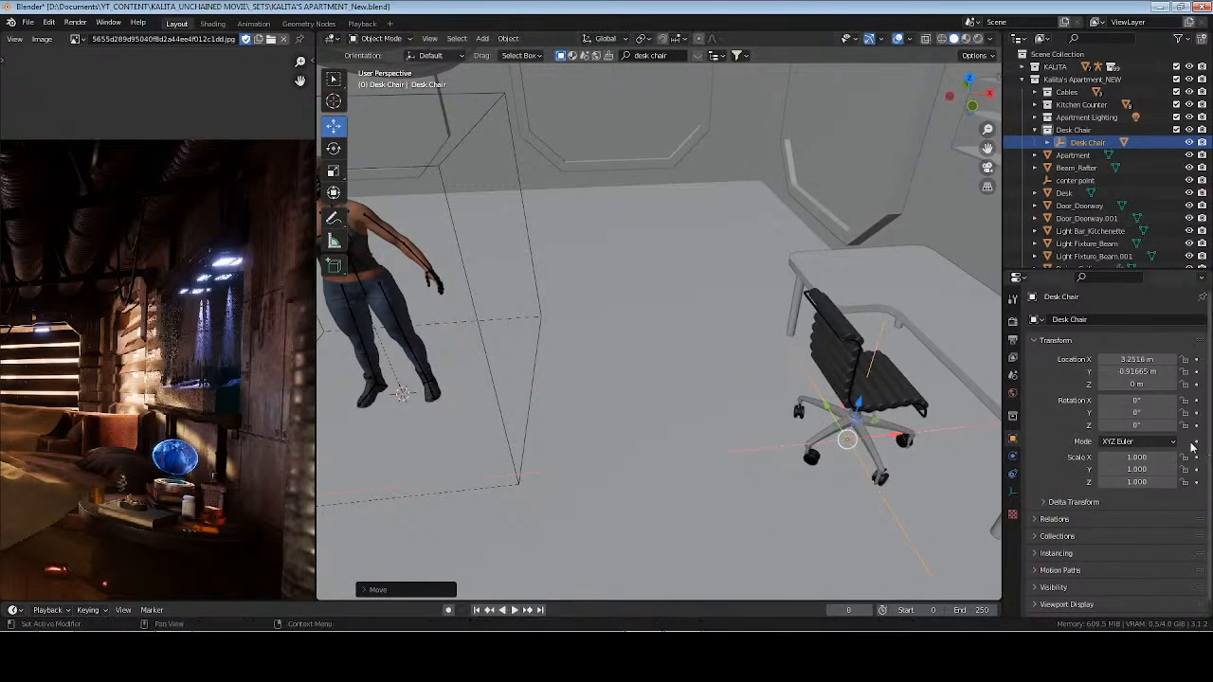
Set the desk chair's Z rotation to 65°
{"action": "mouse_move", "coordinate": [1137, 426]}
{"action": "left_mouse_down"}
{"action": "mouse_move", "coordinate": [1170, 426]}
{"action": "mouse_move", "coordinate": [1130, 433]}
{"action": "left_mouse_up"}
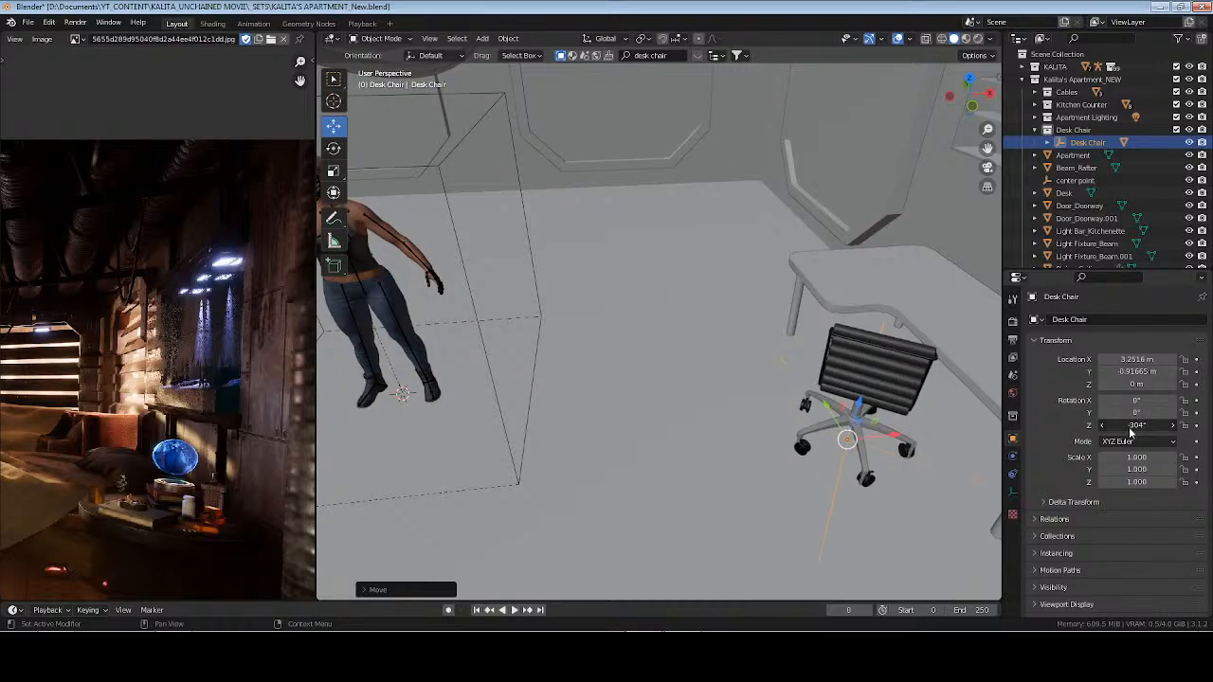
{"action": "key", "text": "Return"}
{"action": "double_click", "coordinate": [1121, 427]}
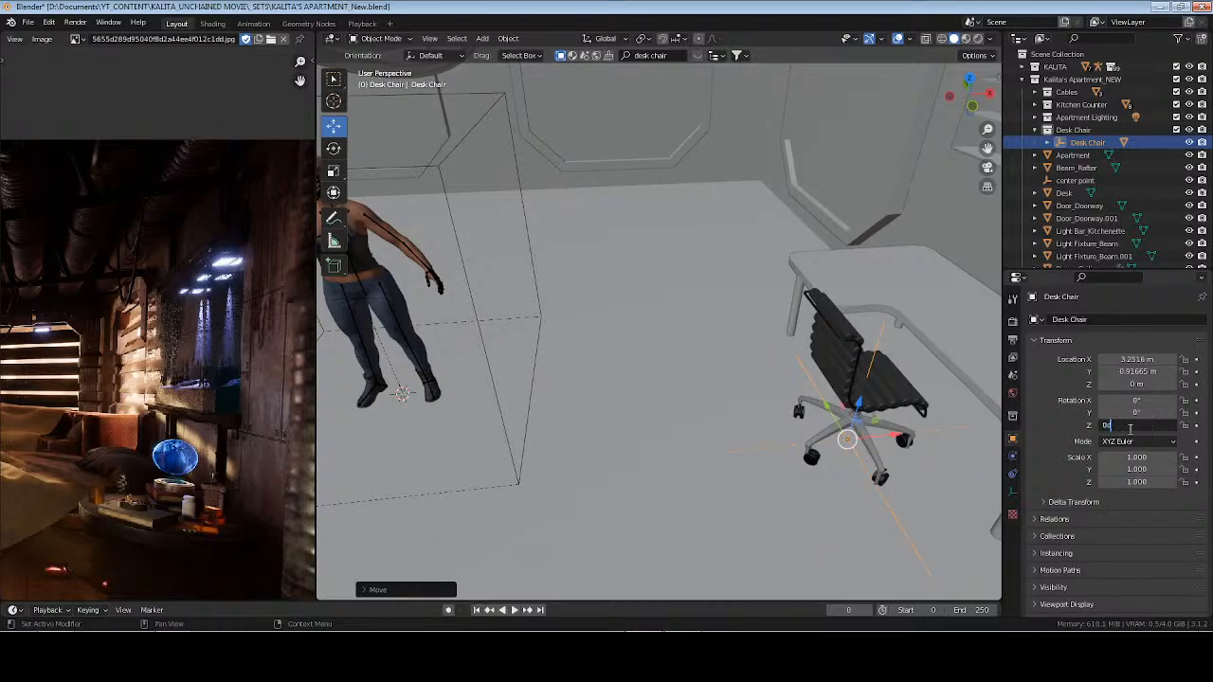
{"action": "key", "text": "Return"}
{"action": "left_click", "coordinate": [1134, 427]}
{"action": "type", "text": "65"}
{"action": "key", "text": "Return"}
Shift the desk chair along Y to about -1.15 m, deselect everything and save the file
{"action": "middle_click_drag", "start_coordinate": [745, 446], "coordinate": [598, 426]}
{"action": "key", "text": "g"}
{"action": "key", "text": "y"}
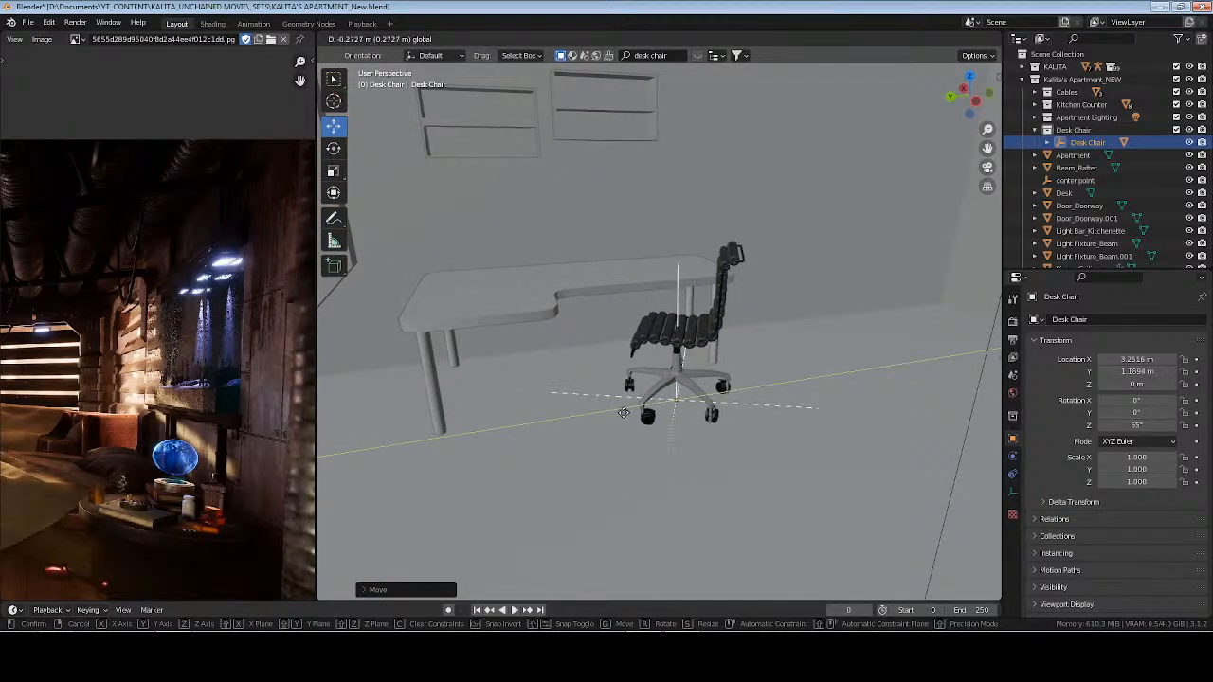
{"action": "left_click", "coordinate": [646, 410]}
{"action": "left_click", "coordinate": [715, 407]}
{"action": "key", "text": "ctrl+s"}
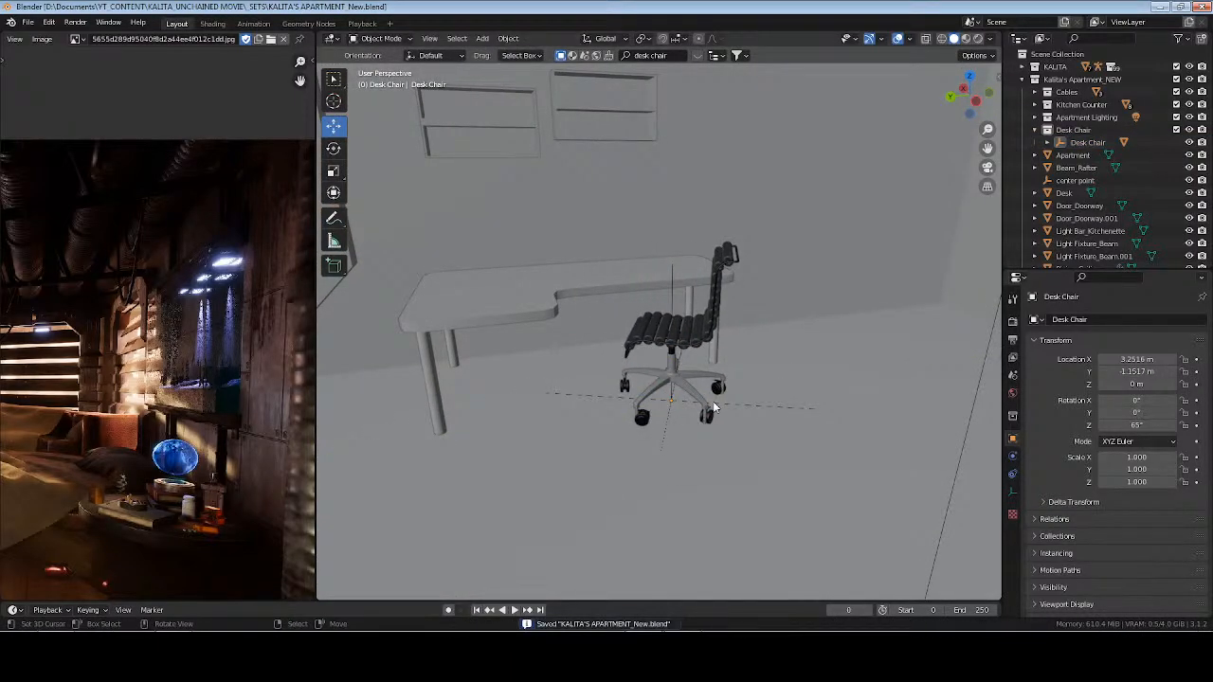
Lower the desk chair to about -0.003 m in Z so its wheels meet the floor, deselect everything and save the file
{"action": "middle_click_drag", "start_coordinate": [714, 407], "coordinate": [749, 353]}
{"action": "scroll", "coordinate": [585, 371], "scroll_direction": "up", "scroll_amount": 6}
{"action": "left_click", "coordinate": [780, 291]}
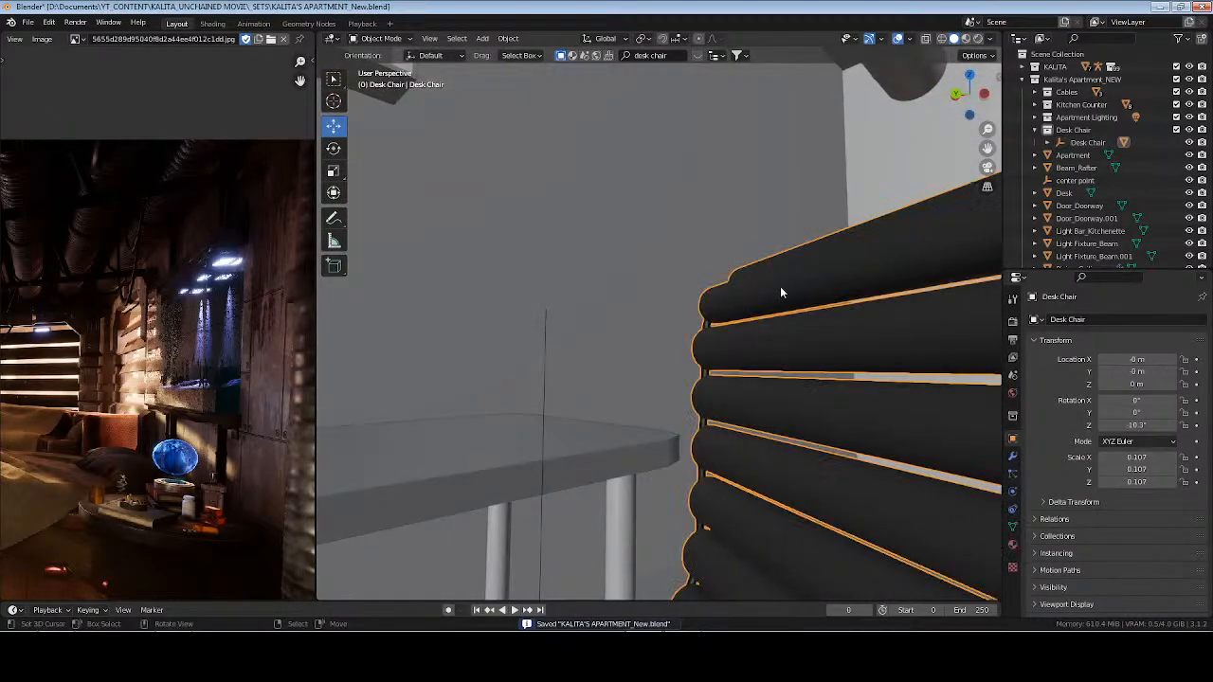
{"action": "scroll", "coordinate": [779, 287], "scroll_direction": "down", "scroll_amount": 4}
{"action": "middle_click_drag", "start_coordinate": [625, 374], "coordinate": [777, 426]}
{"action": "left_click", "coordinate": [582, 413]}
{"action": "scroll", "coordinate": [582, 413], "scroll_direction": "down", "scroll_amount": 3}
{"action": "key", "text": "ctrl+s"}
{"action": "left_click", "coordinate": [739, 457]}
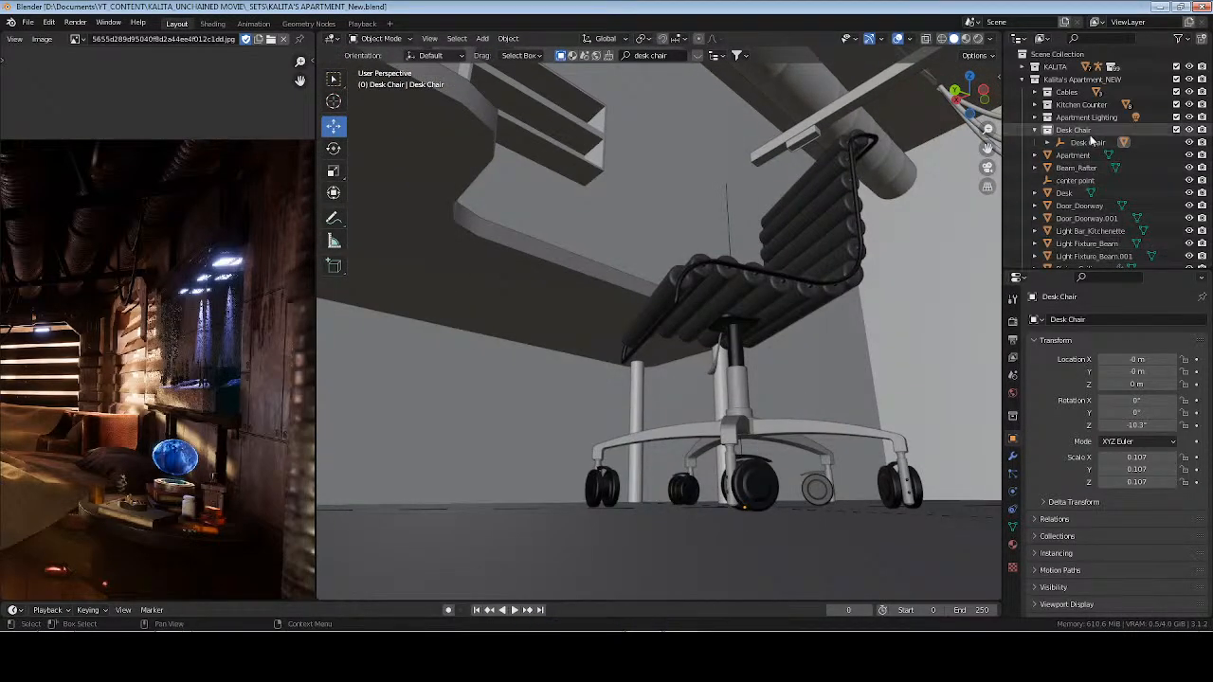
{"action": "left_click_drag", "start_coordinate": [738, 460], "coordinate": [739, 464]}
{"action": "key", "text": "alt+a"}
{"action": "middle_click_drag", "start_coordinate": [758, 386], "coordinate": [822, 438]}
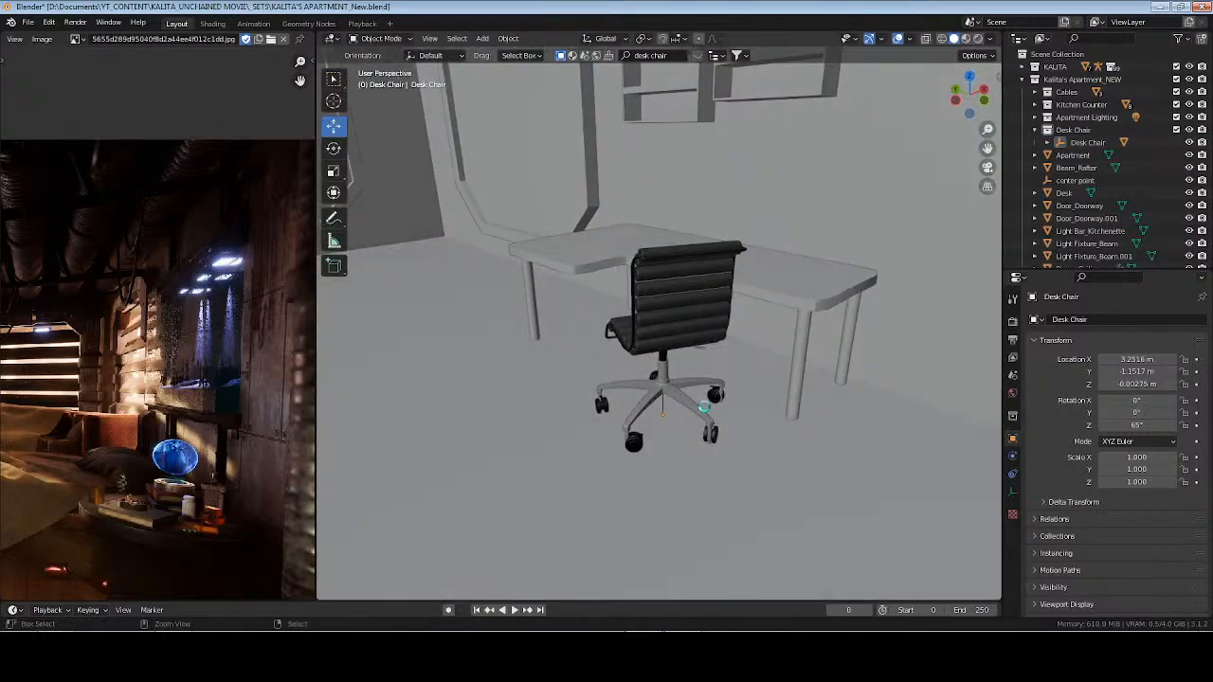
{"action": "key", "text": "ctrl+s"}
Select the Windows object on the wall behind the character and enter Edit Mode
{"action": "scroll", "coordinate": [556, 420], "scroll_direction": "down", "scroll_amount": 3}
{"action": "middle_click_drag", "start_coordinate": [398, 419], "coordinate": [637, 436], "text": "shift"}
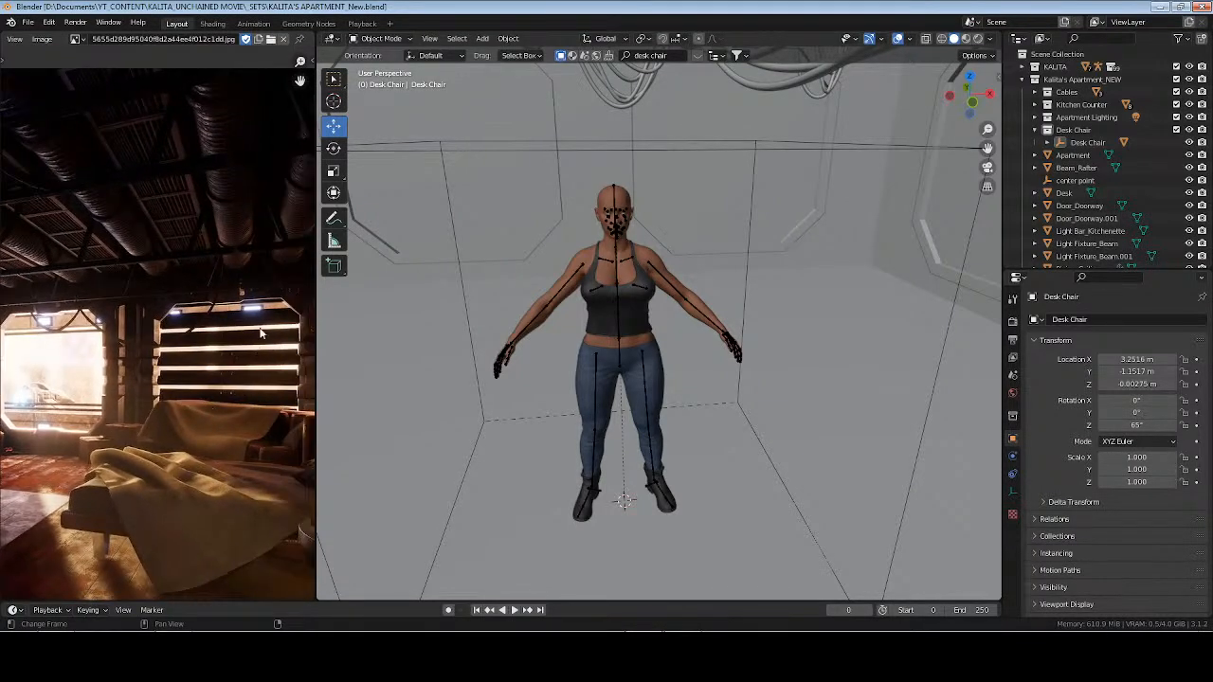
{"action": "middle_click_drag", "start_coordinate": [589, 230], "coordinate": [668, 289], "text": "shift"}
{"action": "right_click", "coordinate": [513, 151]}
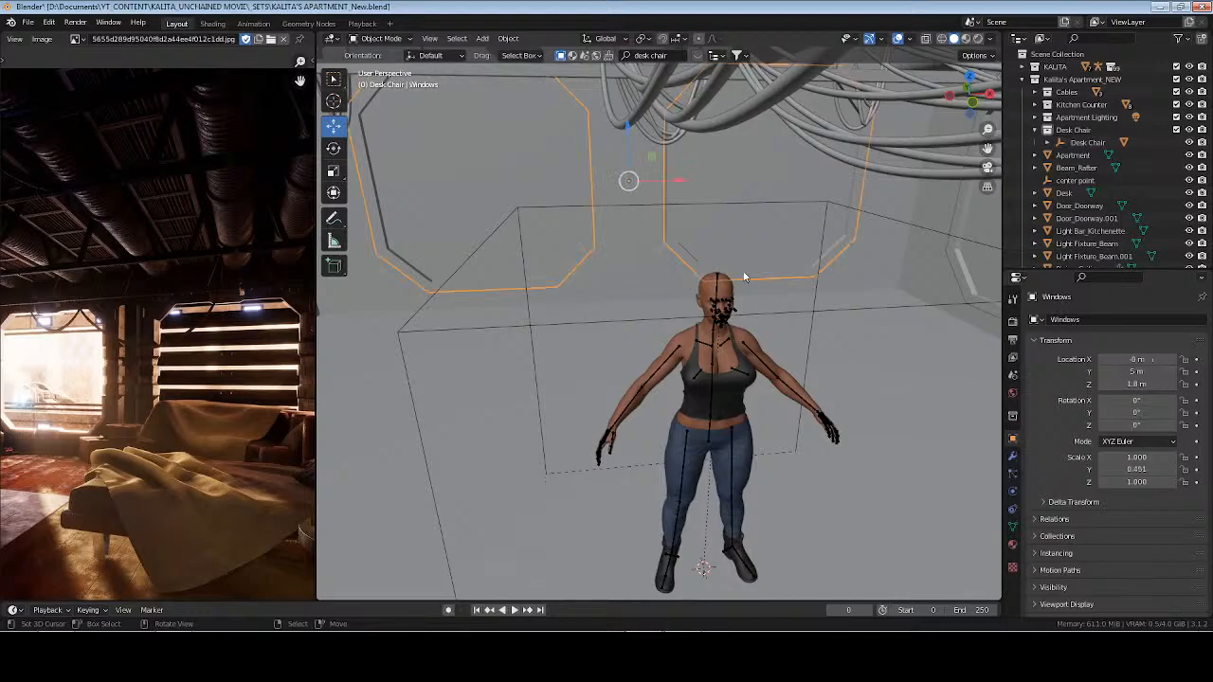
{"action": "middle_click_drag", "start_coordinate": [853, 275], "coordinate": [675, 232]}
{"action": "key", "text": "Tab"}
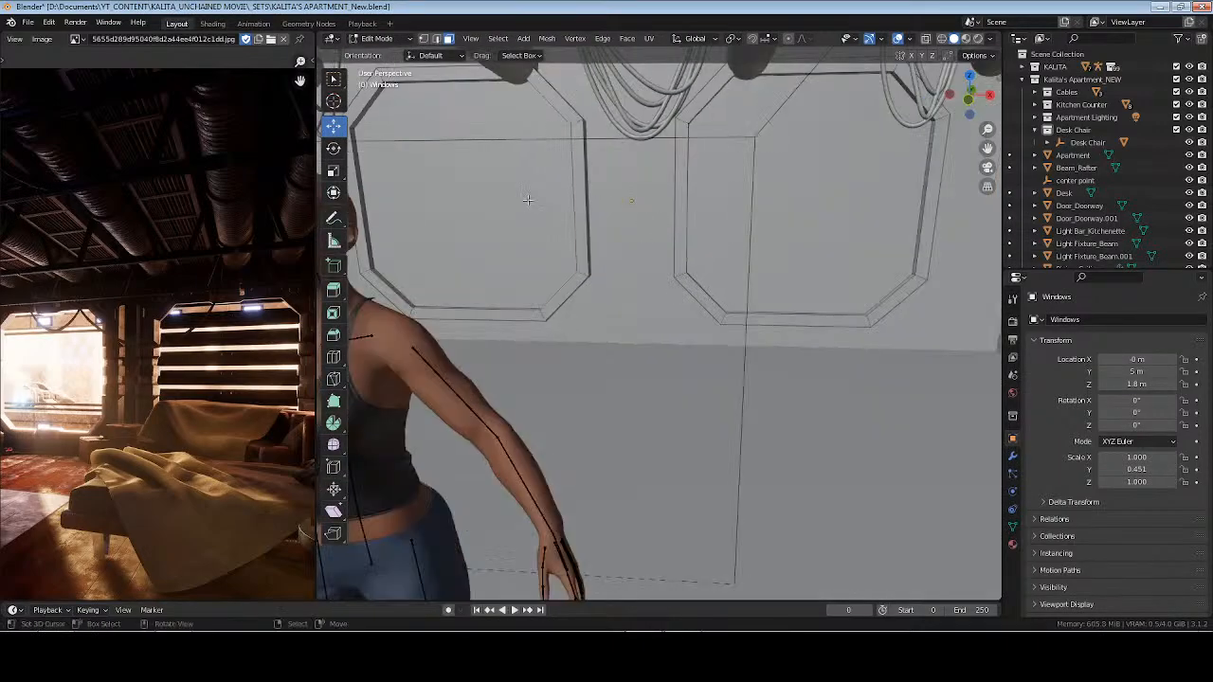
Separate the two octagonal window pane faces into their own object and return to Object Mode
{"action": "right_click", "coordinate": [529, 200]}
{"action": "right_click", "coordinate": [793, 179], "text": "shift"}
{"action": "key", "text": "KP_Decimal"}
{"action": "middle_click_drag", "start_coordinate": [783, 231], "coordinate": [568, 228]}
{"action": "middle_click_drag", "start_coordinate": [701, 284], "coordinate": [877, 284]}
{"action": "scroll", "coordinate": [745, 315], "scroll_direction": "up", "scroll_amount": 3}
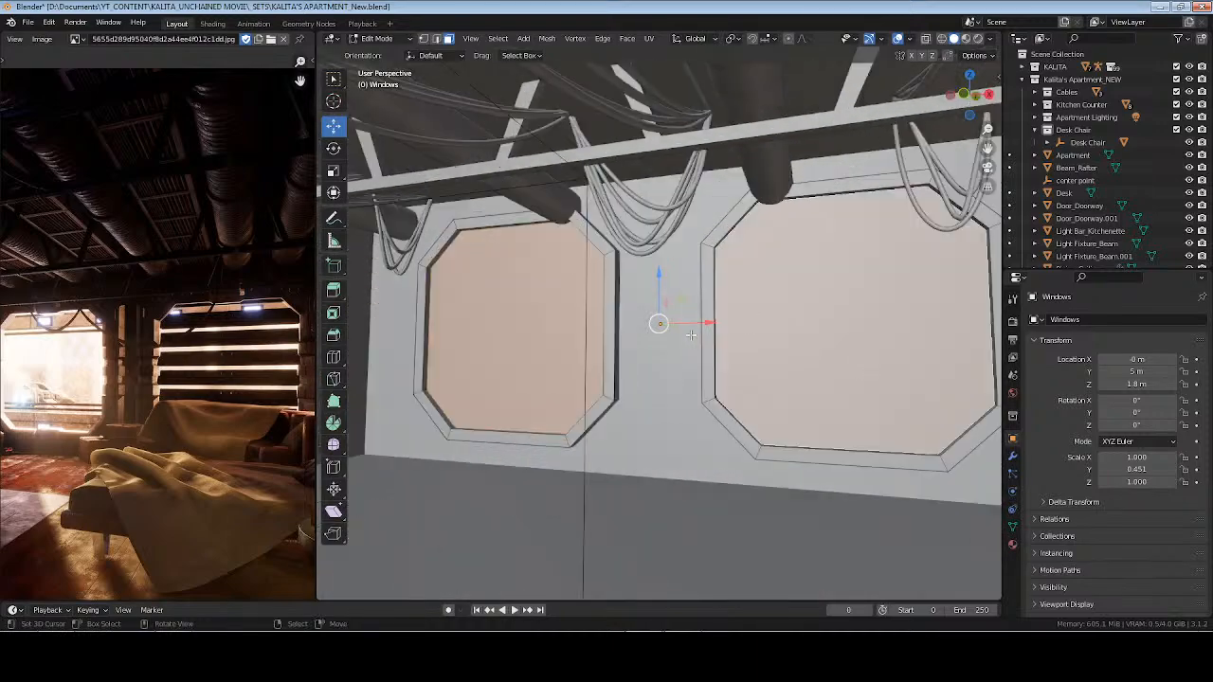
{"action": "mouse_move", "coordinate": [788, 355]}
{"action": "middle_mouse_down", "text": "shift"}
{"action": "mouse_move", "coordinate": [742, 349]}
{"action": "mouse_move", "coordinate": [783, 357]}
{"action": "middle_mouse_up", "text": "shift"}
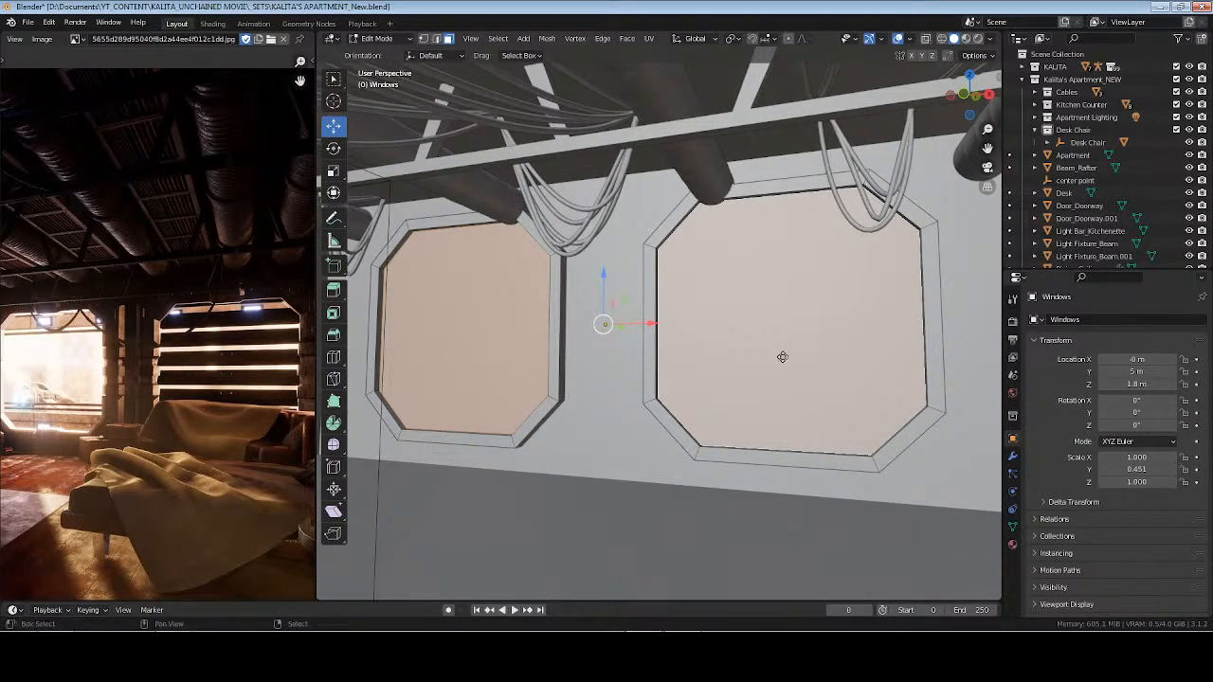
{"action": "key", "text": "p"}
{"action": "left_click", "coordinate": [783, 356]}
{"action": "key", "text": "Tab"}
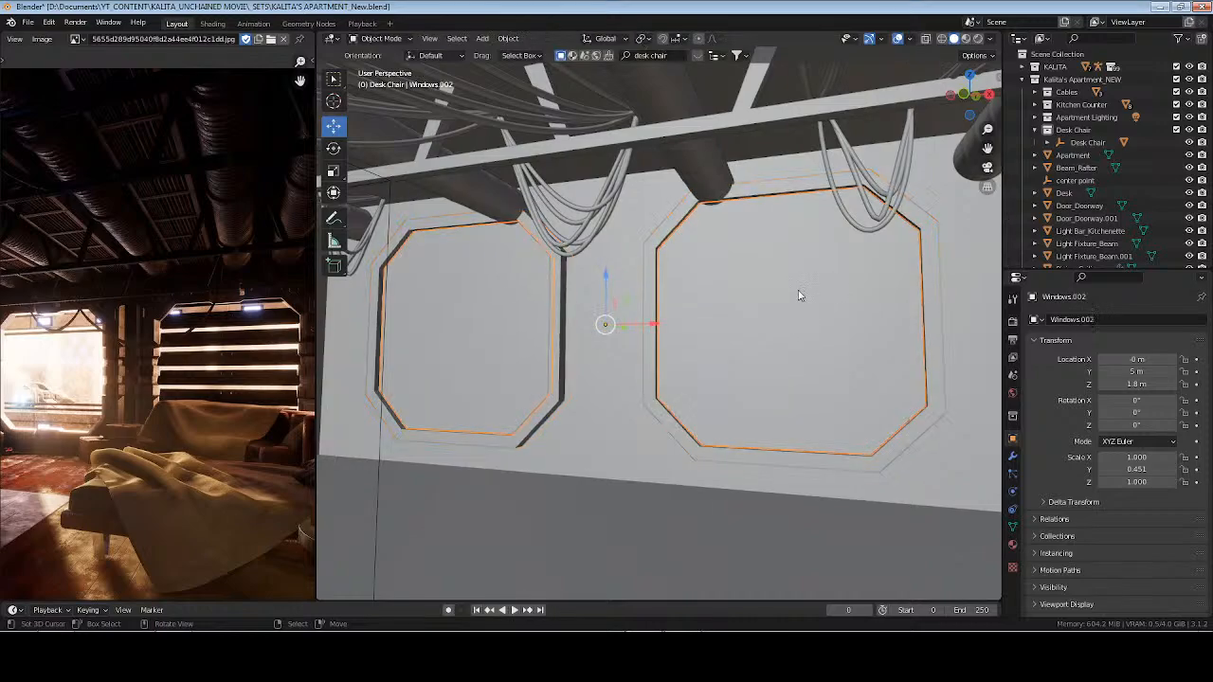
Rename the separated window pane object as Window shutters
{"action": "scroll", "coordinate": [1069, 204], "scroll_direction": "down", "scroll_amount": 5}
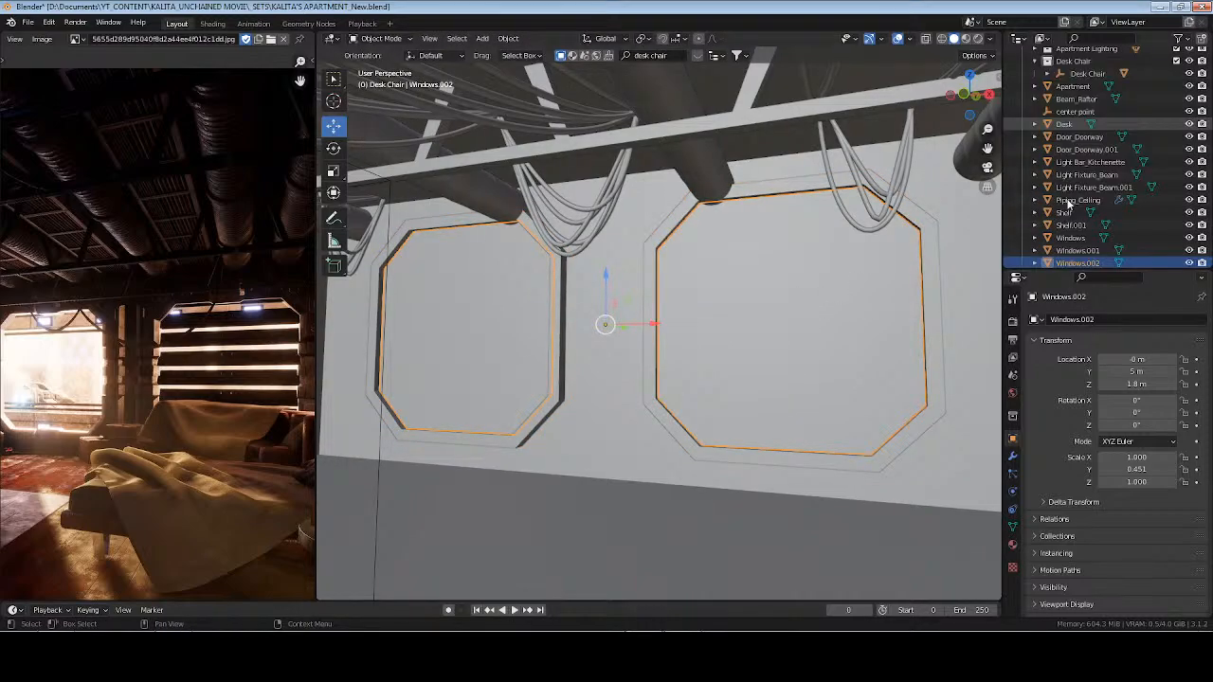
{"action": "scroll", "coordinate": [1071, 209], "scroll_direction": "up", "scroll_amount": 1}
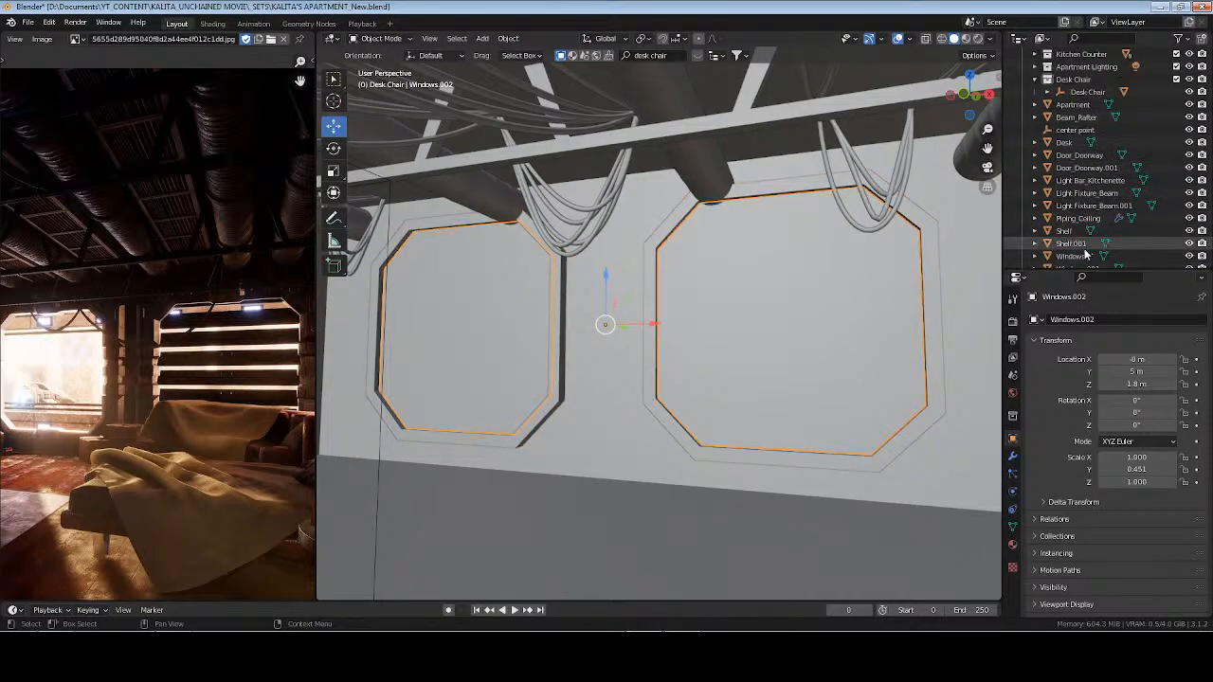
{"action": "scroll", "coordinate": [1087, 252], "scroll_direction": "down", "scroll_amount": 1}
{"action": "key", "text": "F2"}
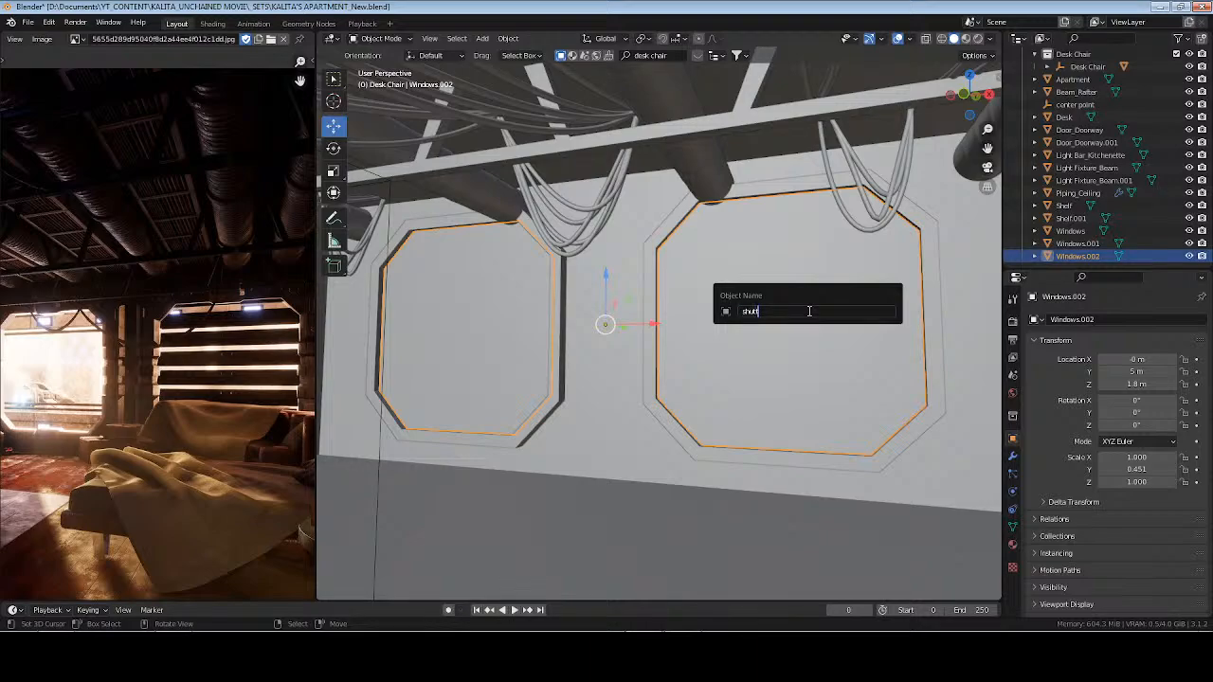
{"action": "type", "text": "shutters"}
{"action": "key", "text": "Return"}
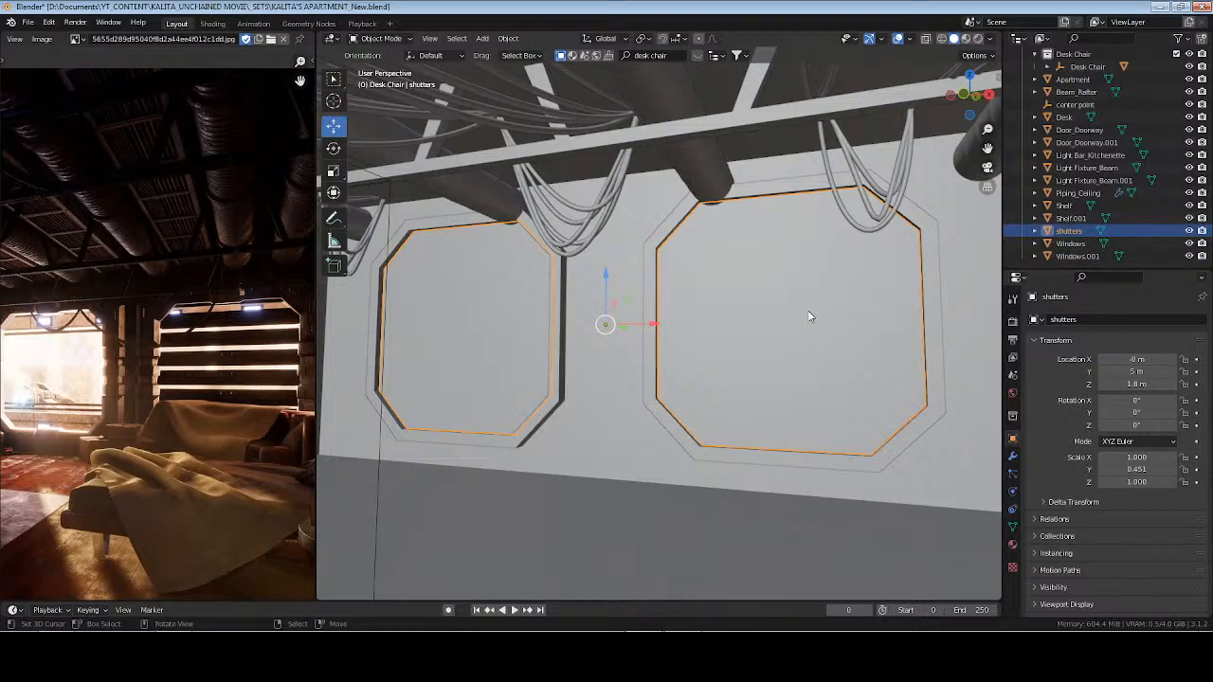
{"action": "key", "text": "F2"}
{"action": "key", "text": "Home"}
{"action": "type", "text": "Wind"}
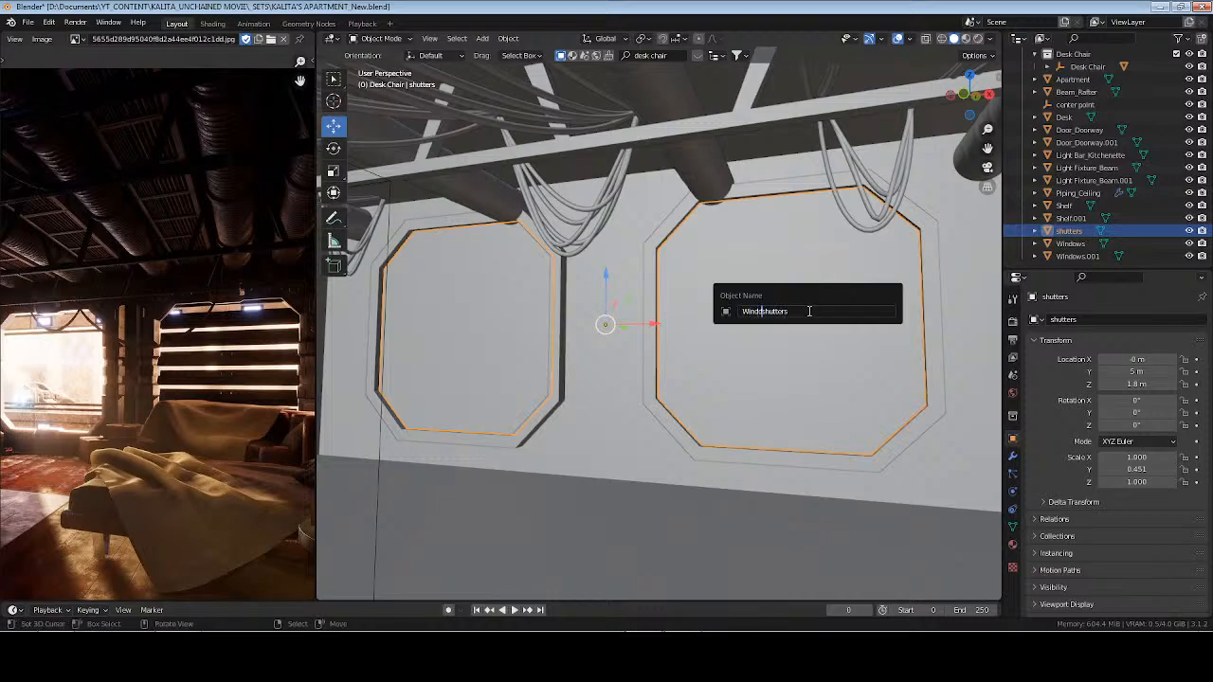
{"action": "type", "text": "ow"}
{"action": "key", "text": "Return"}
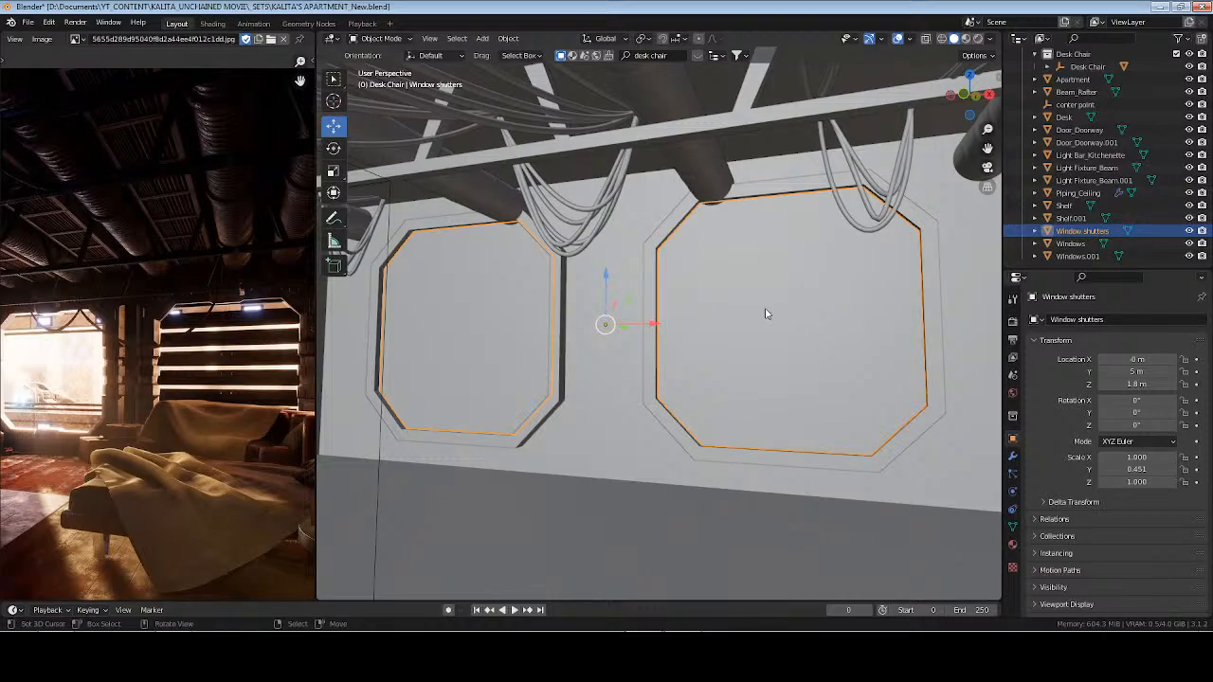
Isolate the window shutters in local view and enter Edit Mode
{"action": "key", "text": "KP_Divide"}
{"action": "key", "text": "Tab"}
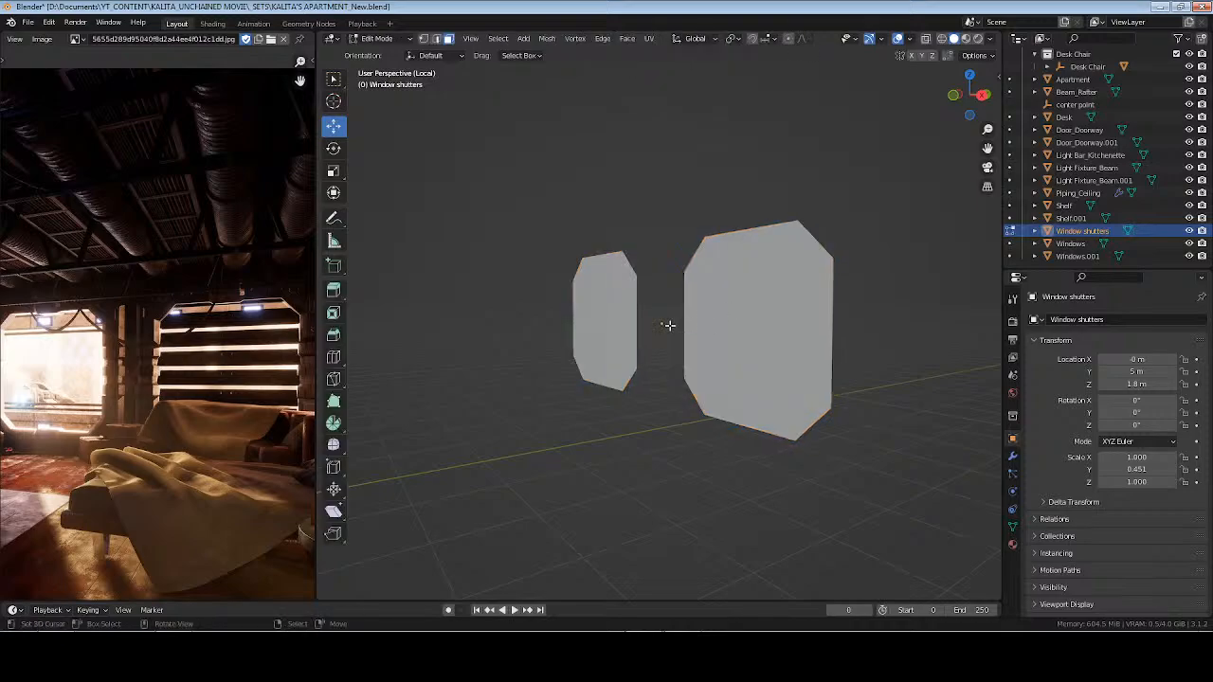
{"action": "middle_click_drag", "start_coordinate": [668, 325], "coordinate": [737, 331]}
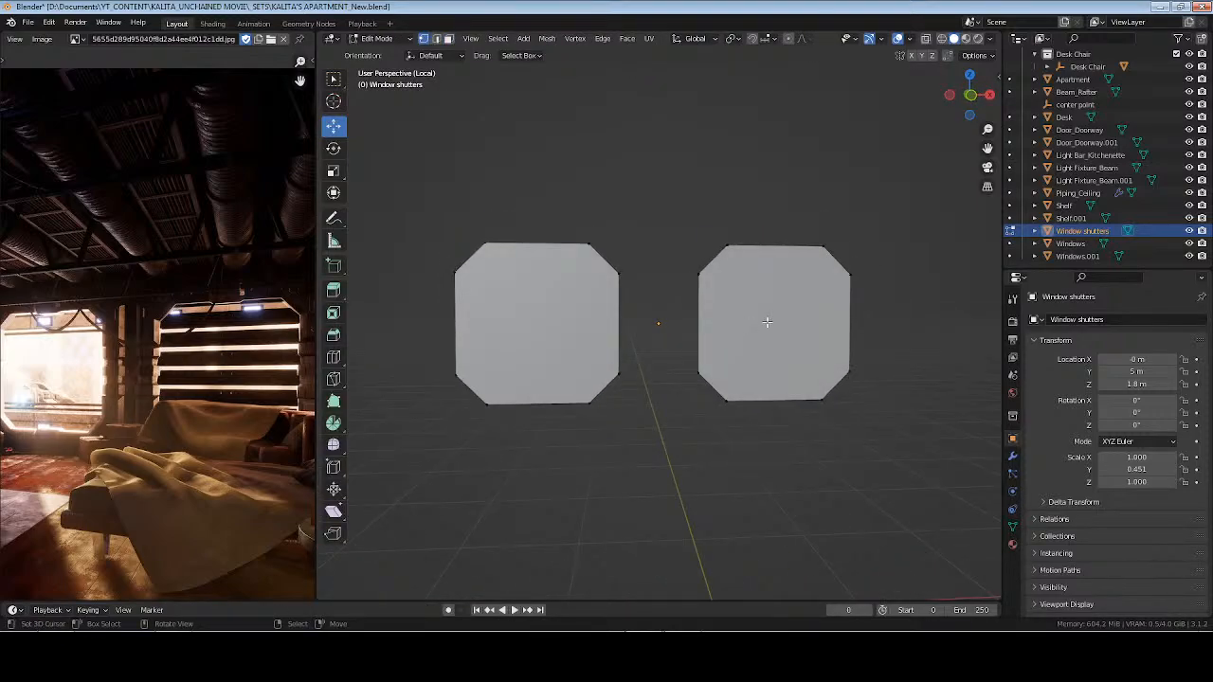
Try to subdivide all the geometry of both octagonal shutter panes
{"action": "key", "text": "a"}
{"action": "right_click", "coordinate": [767, 323]}
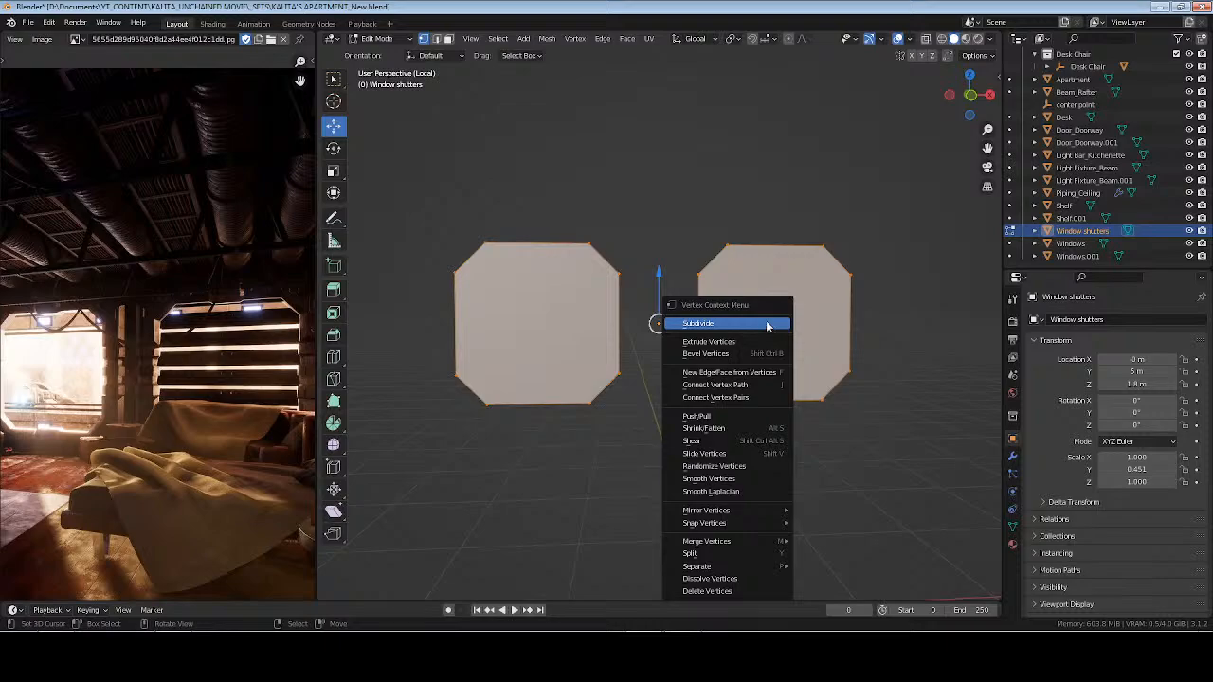
{"action": "left_click", "coordinate": [767, 323]}
{"action": "middle_click_drag", "start_coordinate": [778, 332], "coordinate": [764, 330]}
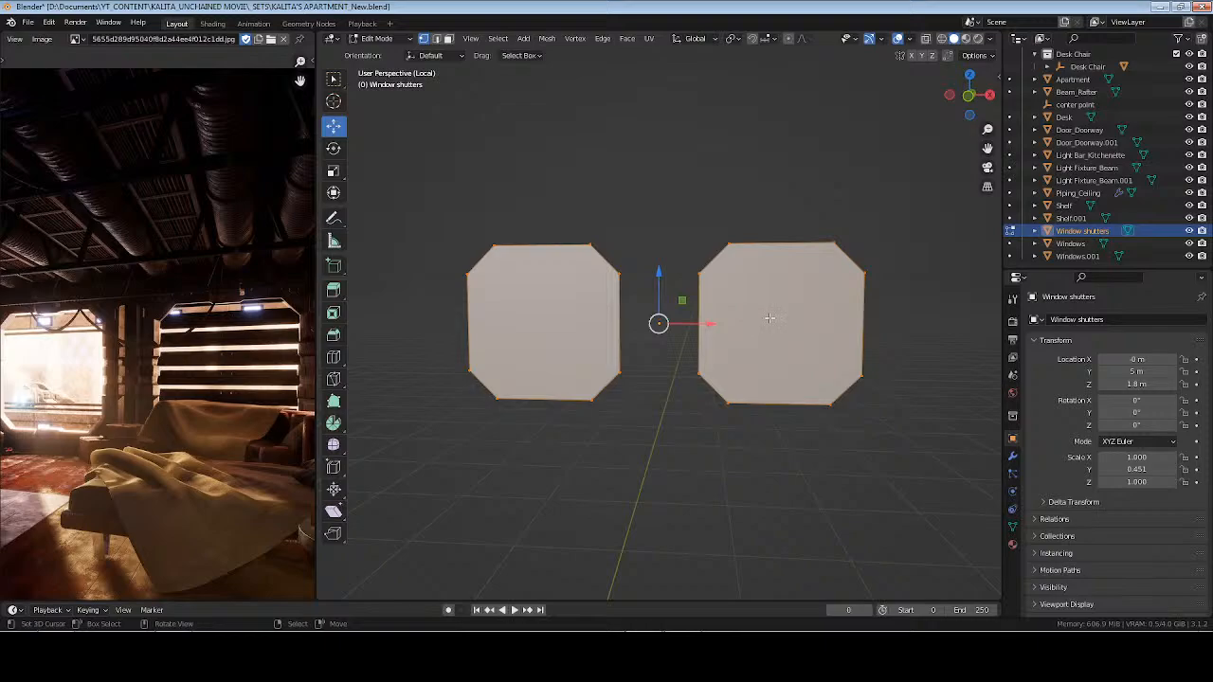
In front view, knife a horizontal cut straight across both shutter panes just below their upper chamfered corners
{"action": "key", "text": "KP_1"}
{"action": "middle_click_drag", "start_coordinate": [771, 317], "coordinate": [745, 306], "text": "shift"}
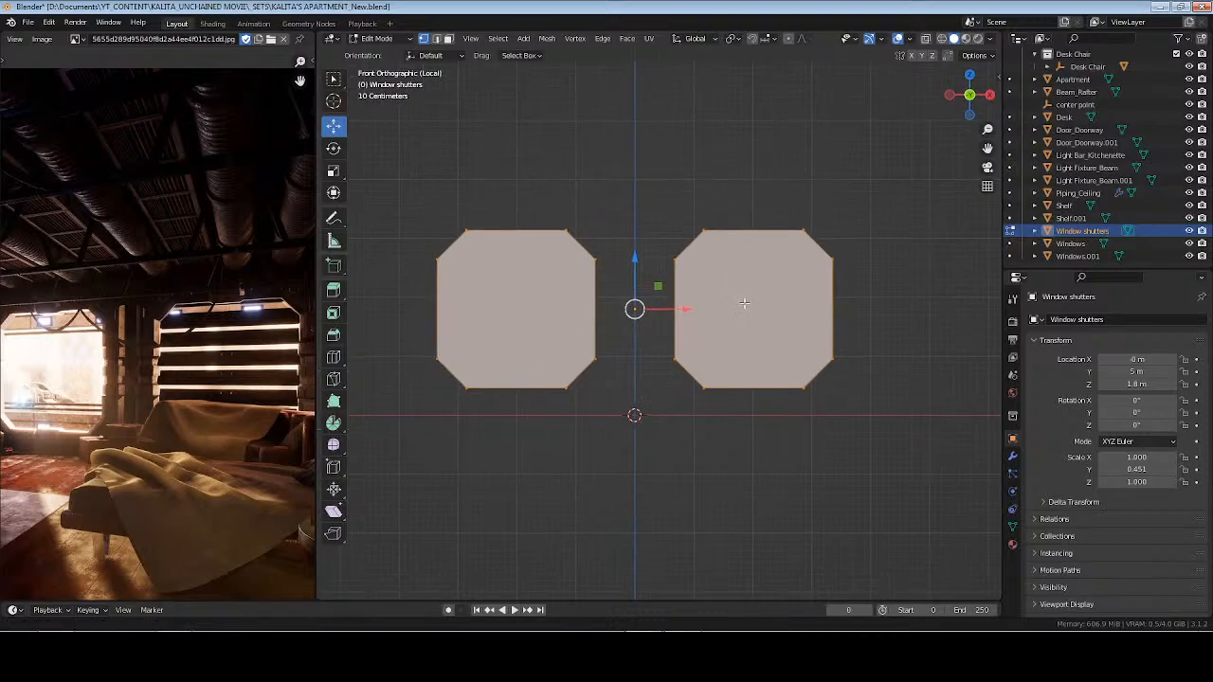
{"action": "key", "text": "k"}
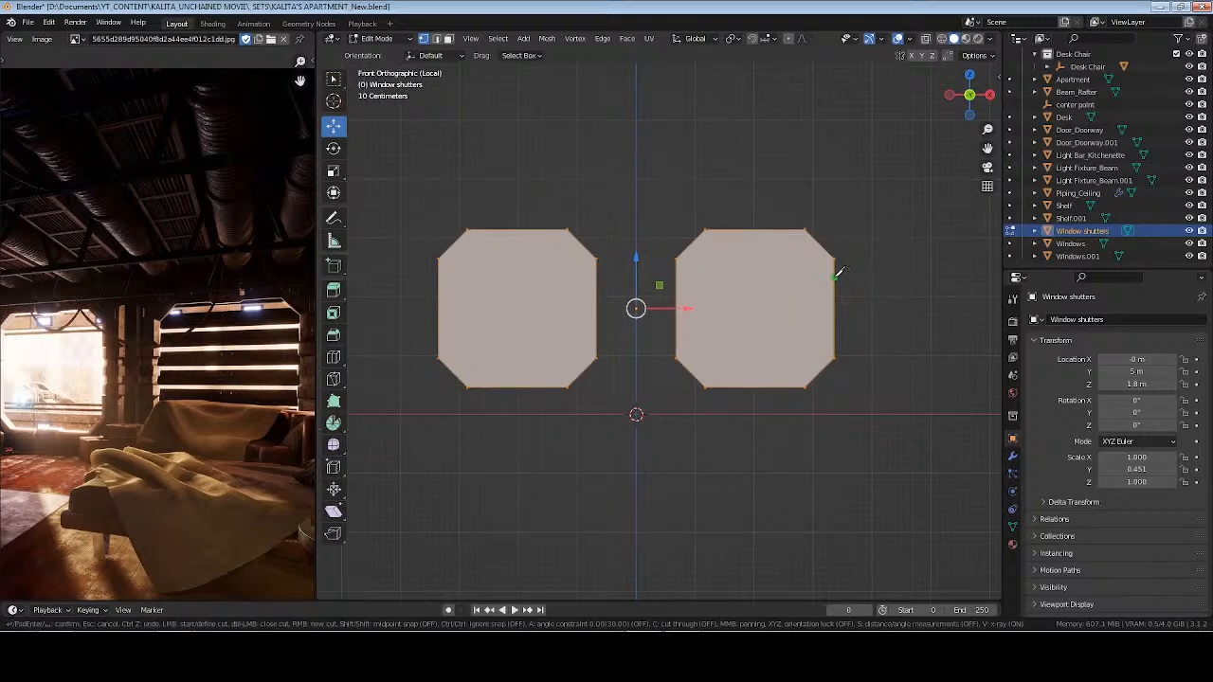
{"action": "left_click", "coordinate": [835, 276]}
{"action": "key", "text": "a"}
{"action": "left_click", "coordinate": [677, 276]}
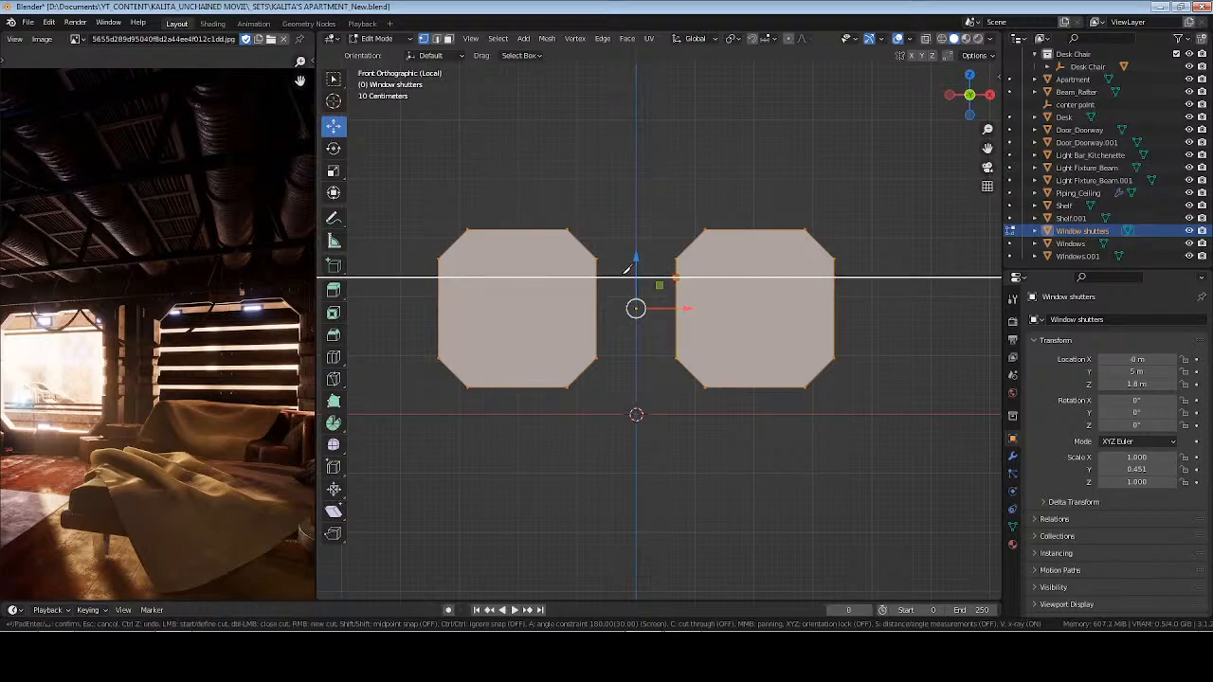
{"action": "left_click", "coordinate": [439, 276]}
{"action": "key", "text": "Return"}
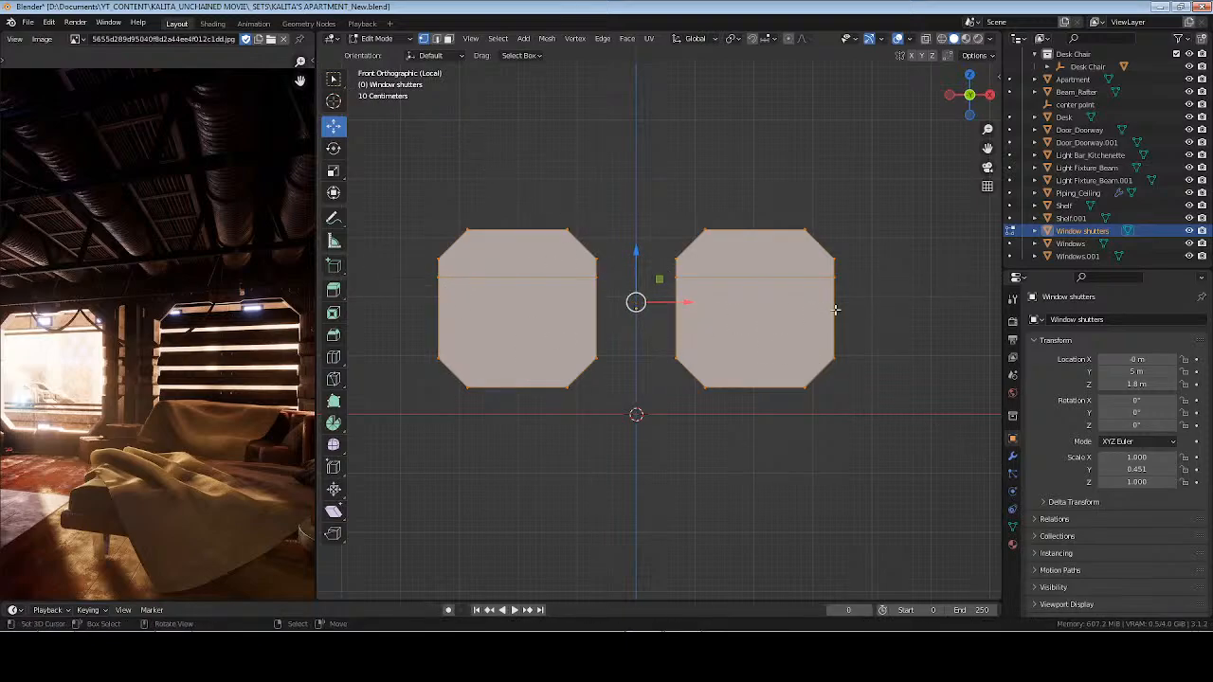
Knife a second horizontal cut across both panes at about mid-height
{"action": "key", "text": "k"}
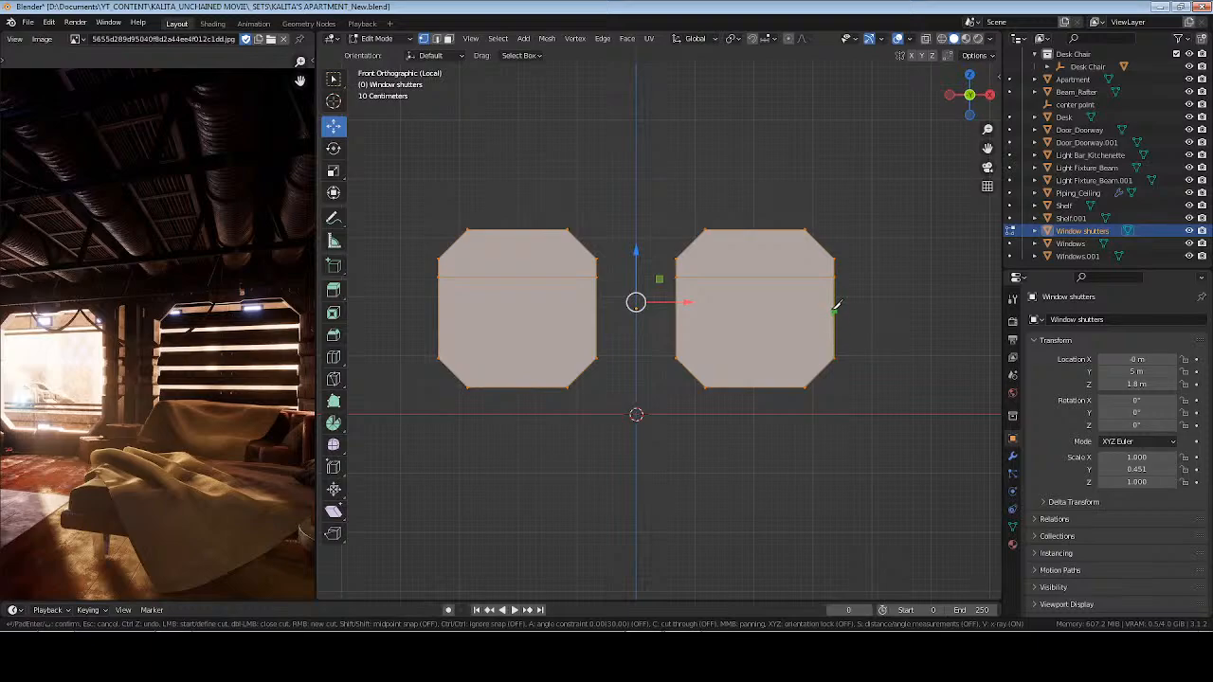
{"action": "left_click", "coordinate": [833, 309]}
{"action": "key", "text": "a"}
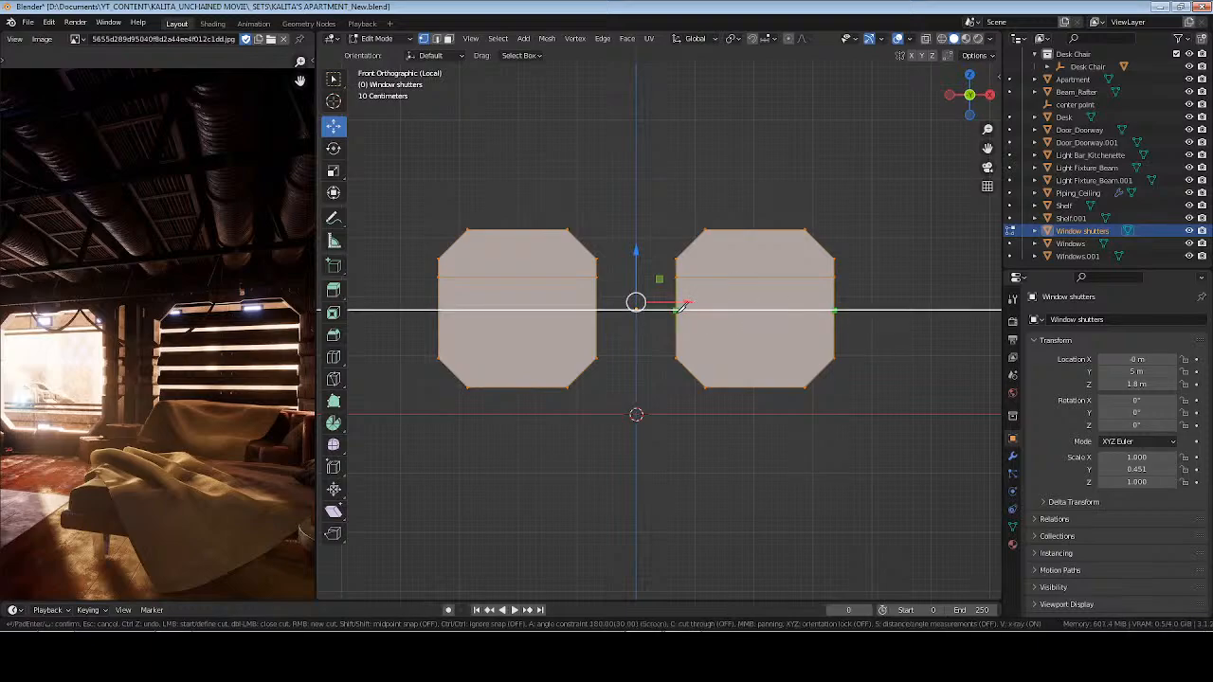
{"action": "left_click", "coordinate": [442, 304]}
{"action": "key", "text": "Return"}
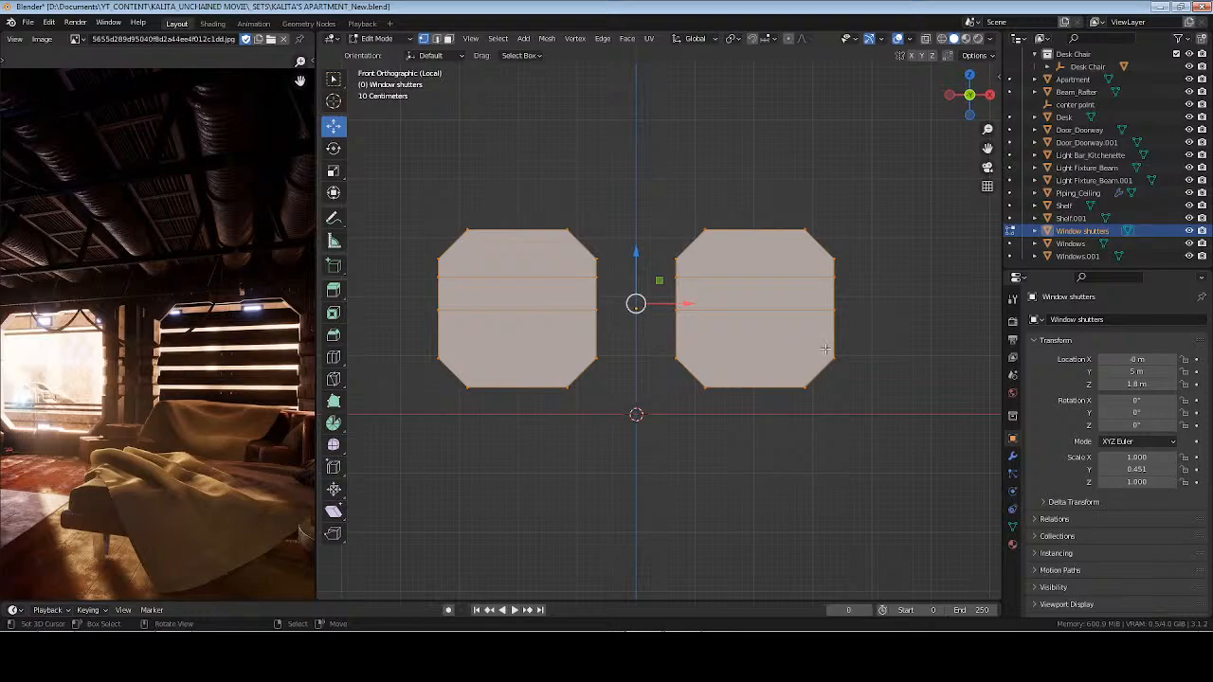
Knife a third horizontal cut across both panes just above their lower chamfered corners
{"action": "key", "text": "k"}
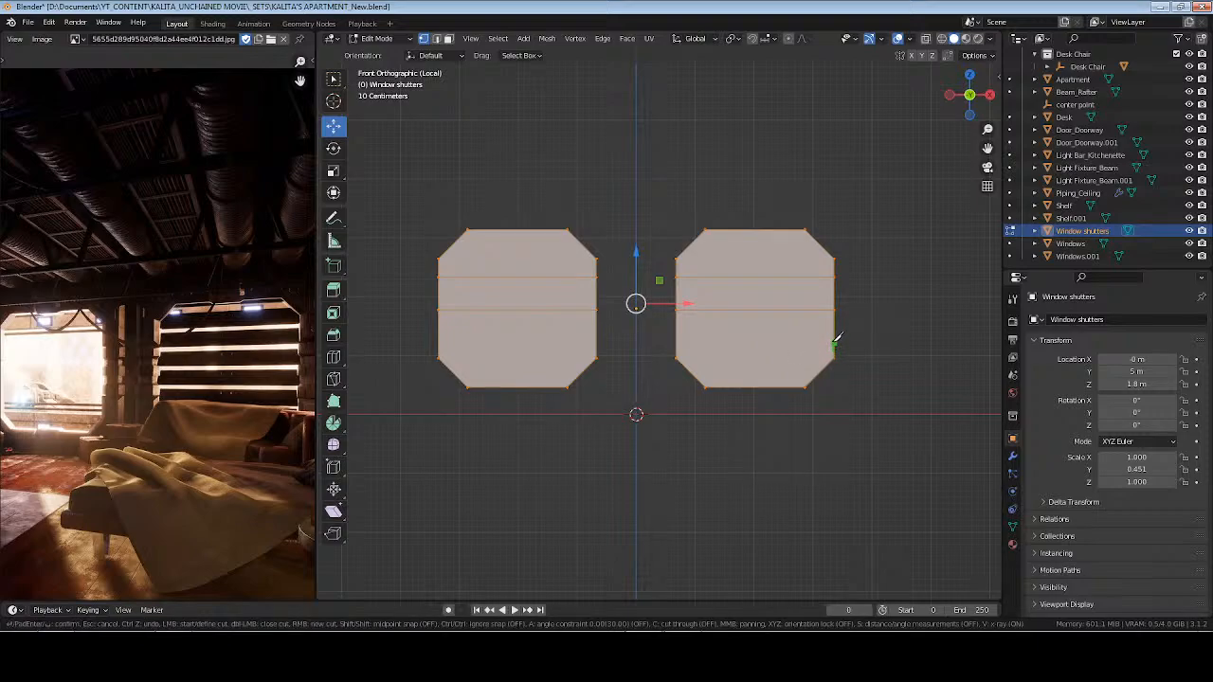
{"action": "left_click", "coordinate": [834, 339]}
{"action": "key", "text": "a"}
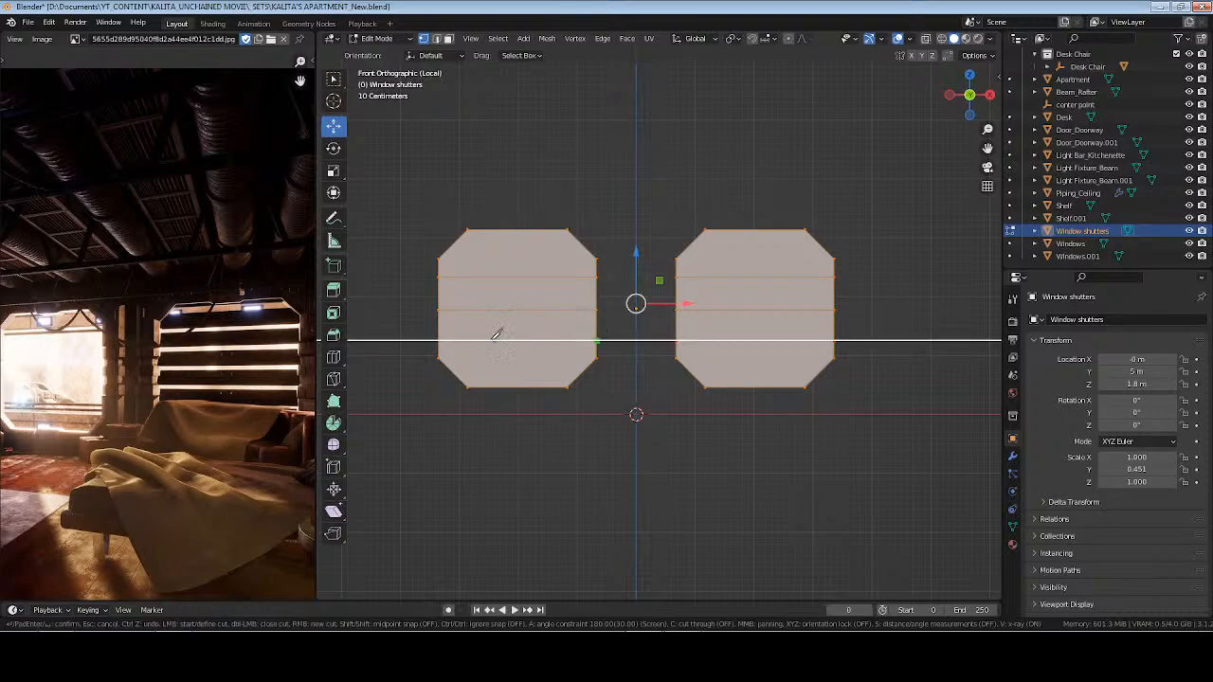
{"action": "left_click", "coordinate": [440, 334]}
{"action": "key", "text": "Return"}
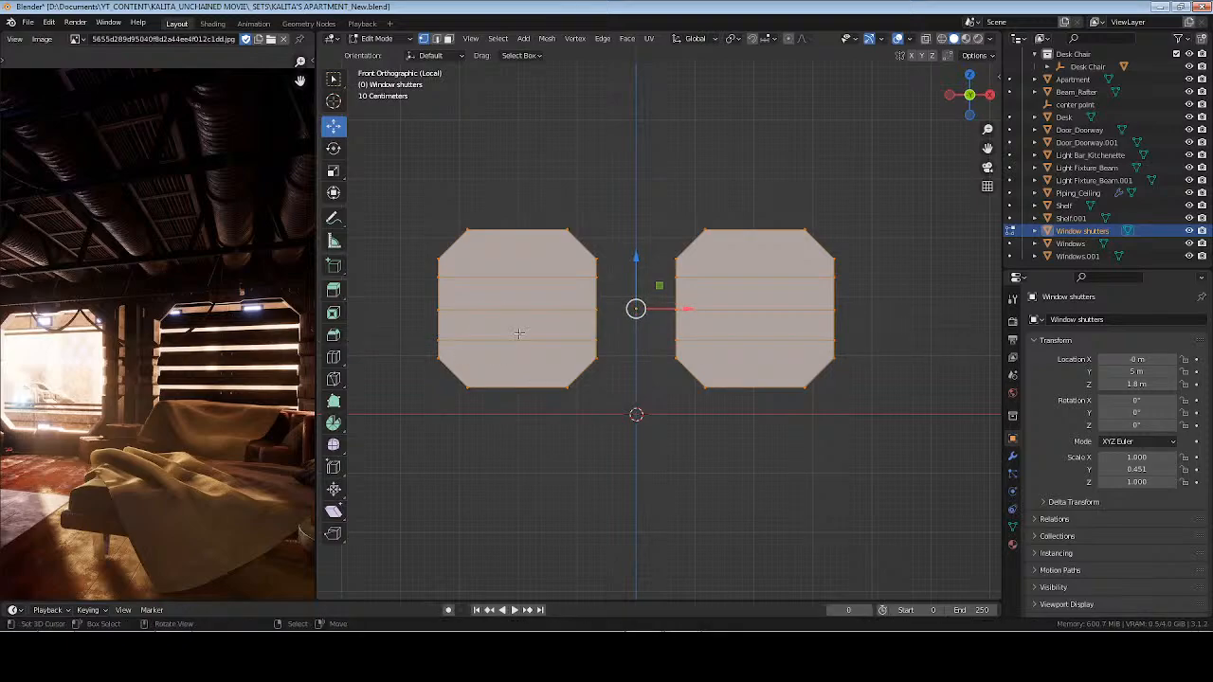
Shift the matching cut edges on both panes vertically so the slats are evenly spaced, and clear the selection
{"action": "key", "text": "2"}
{"action": "left_click", "coordinate": [734, 277]}
{"action": "left_click", "coordinate": [543, 278], "text": "shift"}
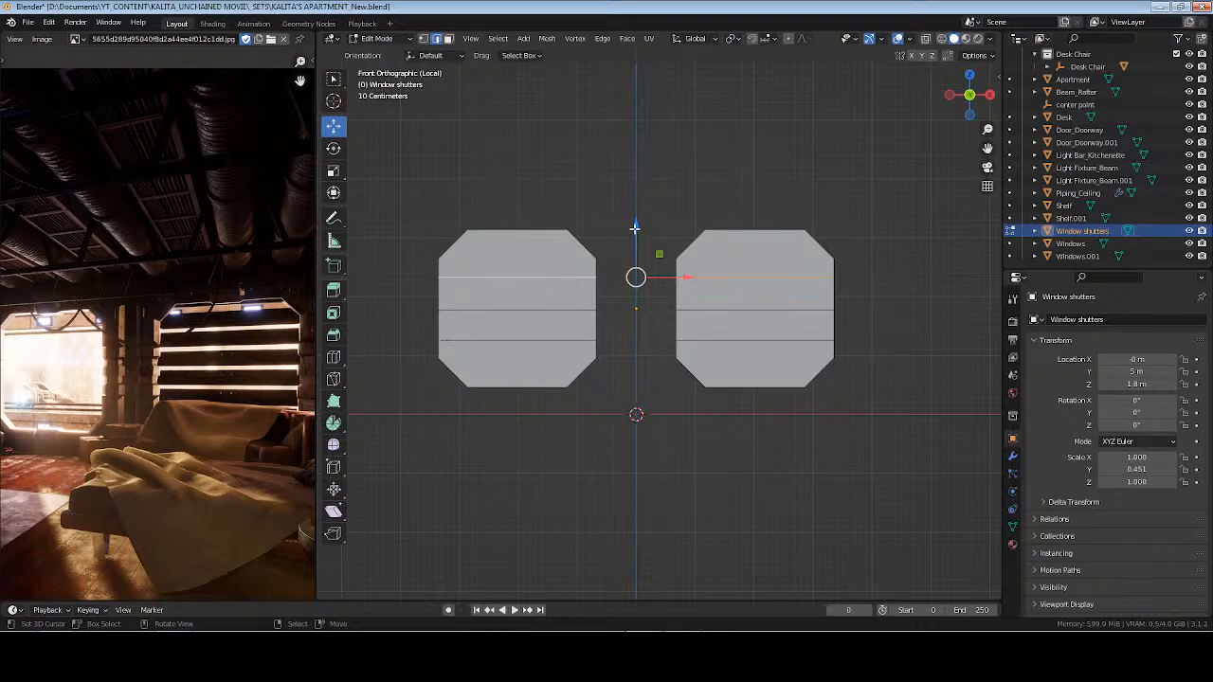
{"action": "left_click_drag", "start_coordinate": [635, 229], "coordinate": [637, 272]}
{"action": "left_click", "coordinate": [717, 313]}
{"action": "left_click", "coordinate": [536, 311], "text": "shift"}
{"action": "left_click", "coordinate": [736, 339]}
{"action": "left_click", "coordinate": [516, 340], "text": "shift"}
{"action": "left_click", "coordinate": [734, 305]}
{"action": "left_click", "coordinate": [547, 304], "text": "shift"}
{"action": "key", "text": "alt+a"}
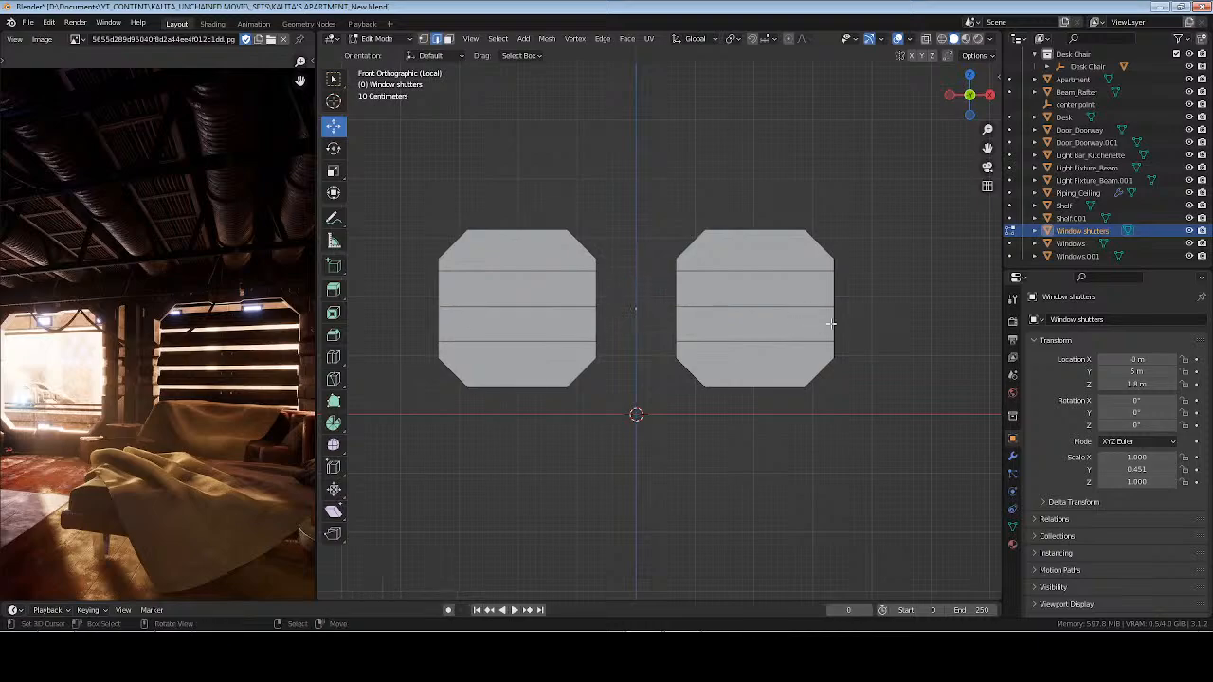
{"action": "key", "text": "Tab"}
{"action": "key", "text": "Tab"}
Split each of the four slat faces on both panes into disconnected pieces and return to Object Mode
{"action": "left_click", "coordinate": [768, 260]}
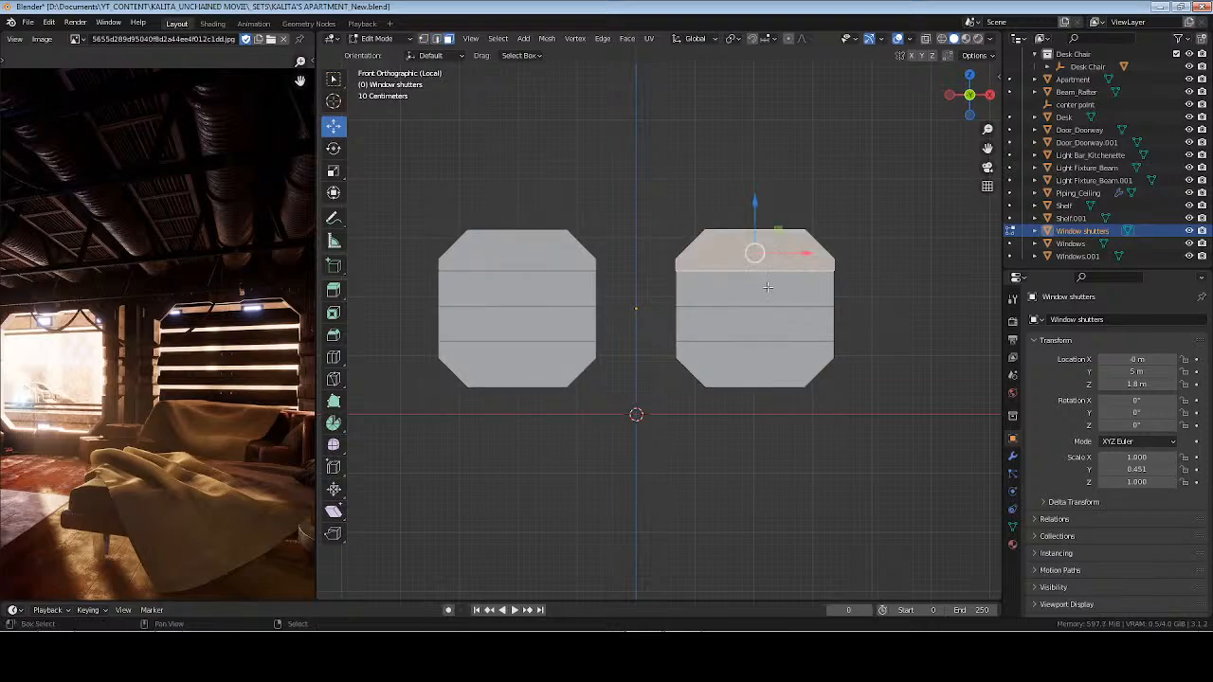
{"action": "left_click", "coordinate": [765, 289], "text": "shift"}
{"action": "left_click", "coordinate": [761, 328], "text": "shift"}
{"action": "right_click", "coordinate": [763, 369], "text": "shift"}
{"action": "right_click", "coordinate": [768, 257]}
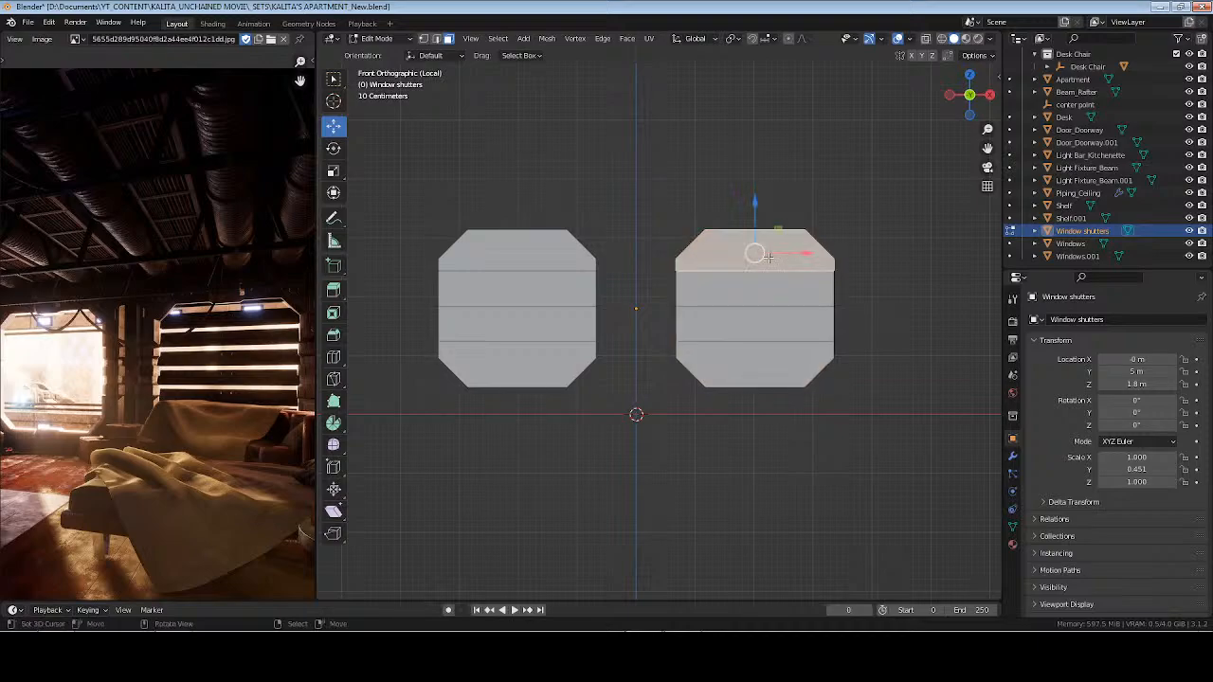
{"action": "left_click", "coordinate": [761, 322]}
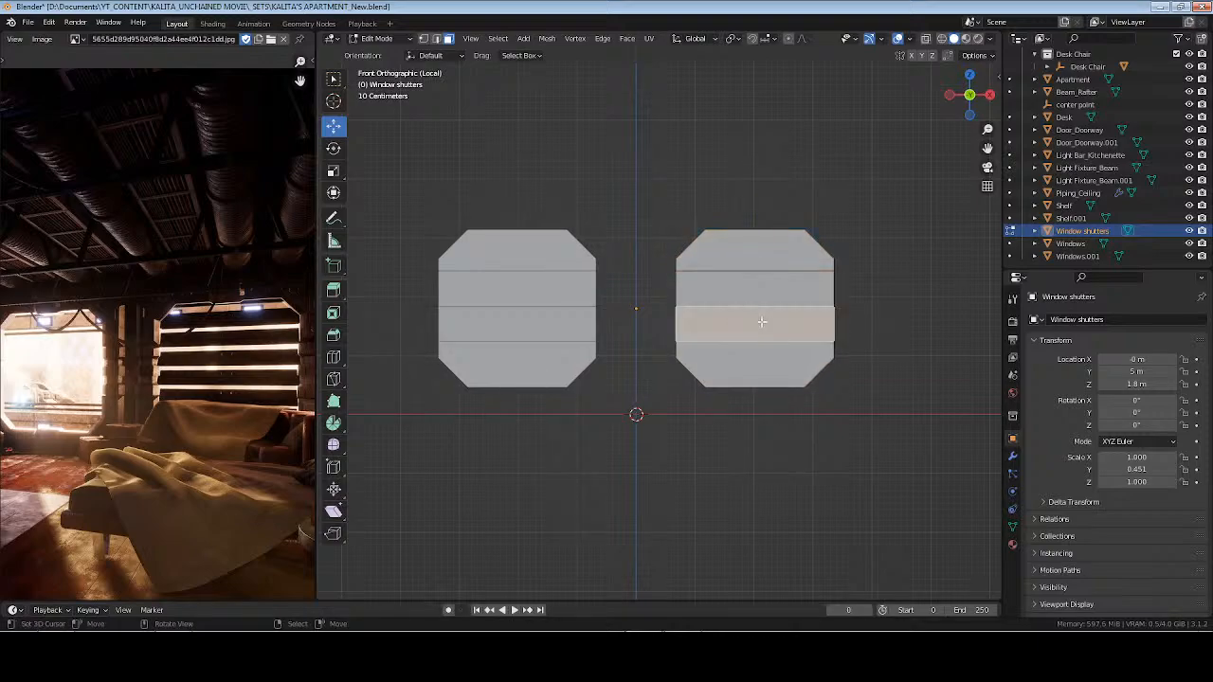
{"action": "left_click", "coordinate": [754, 370]}
{"action": "left_click", "coordinate": [534, 268]}
{"action": "left_click", "coordinate": [531, 289]}
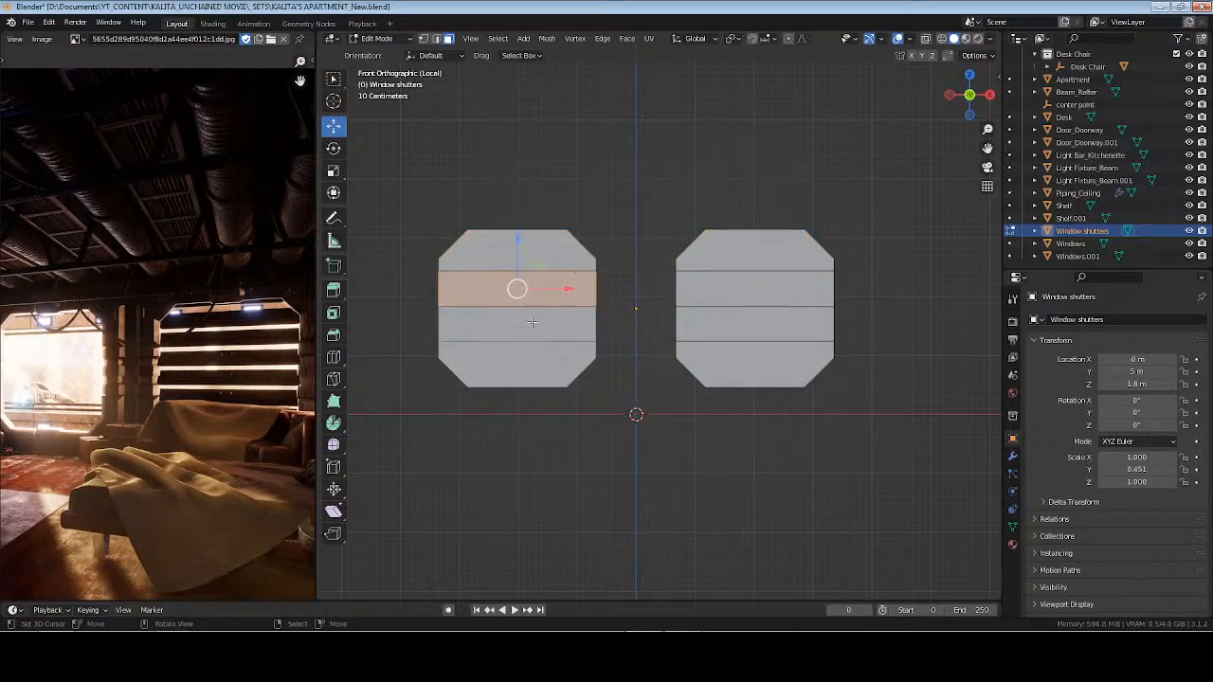
{"action": "left_click", "coordinate": [531, 333]}
{"action": "left_click", "coordinate": [533, 367]}
{"action": "key", "text": "Tab"}
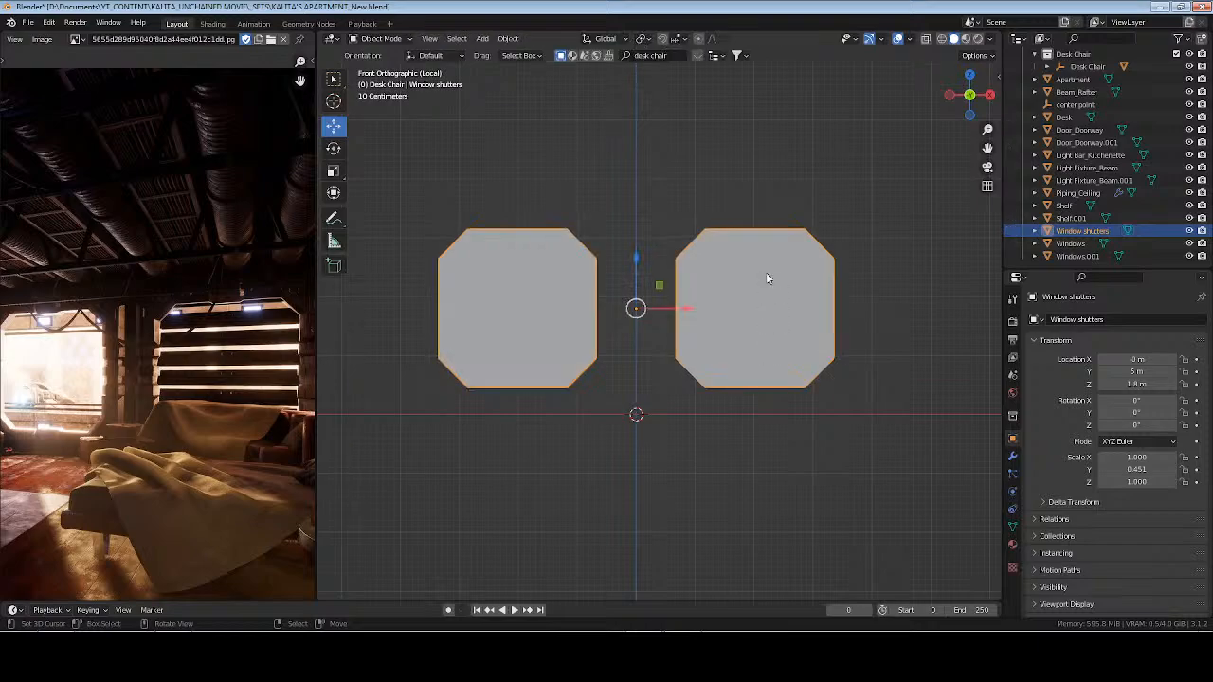
Tilt the top slat of the right pane by moving its lower edge about -0.026 m along Y in Edit Mode
{"action": "key", "text": "Tab"}
{"action": "middle_click_drag", "start_coordinate": [789, 258], "coordinate": [685, 271]}
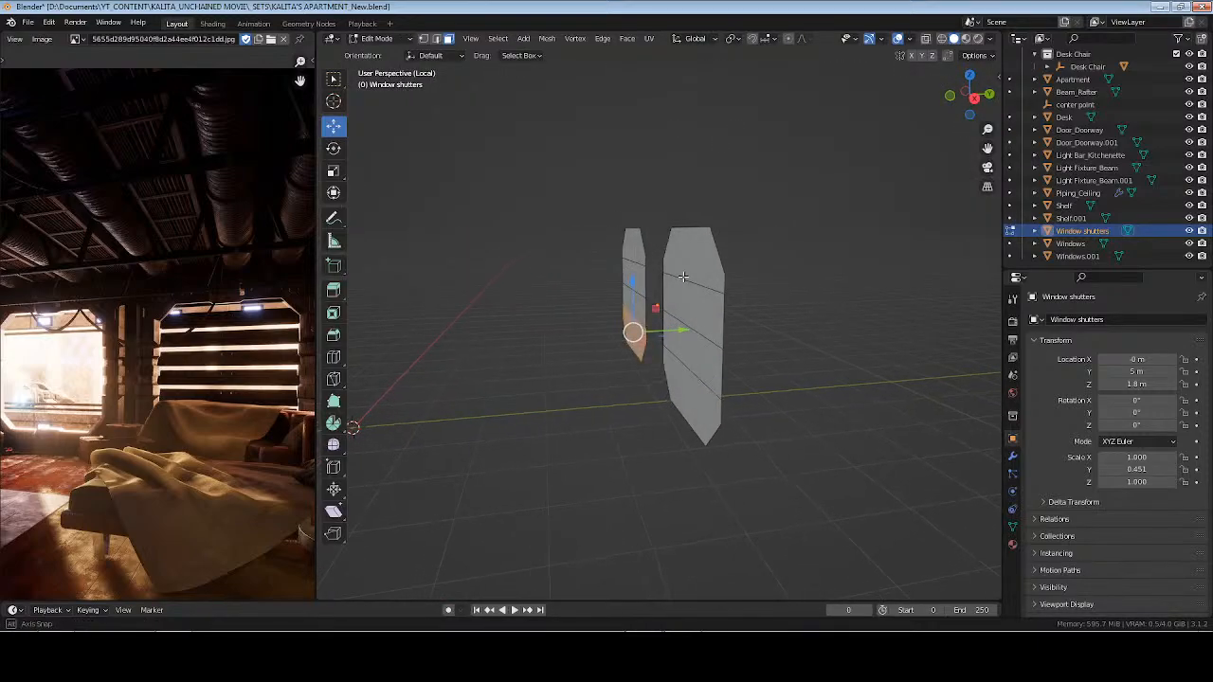
{"action": "left_click", "coordinate": [685, 271]}
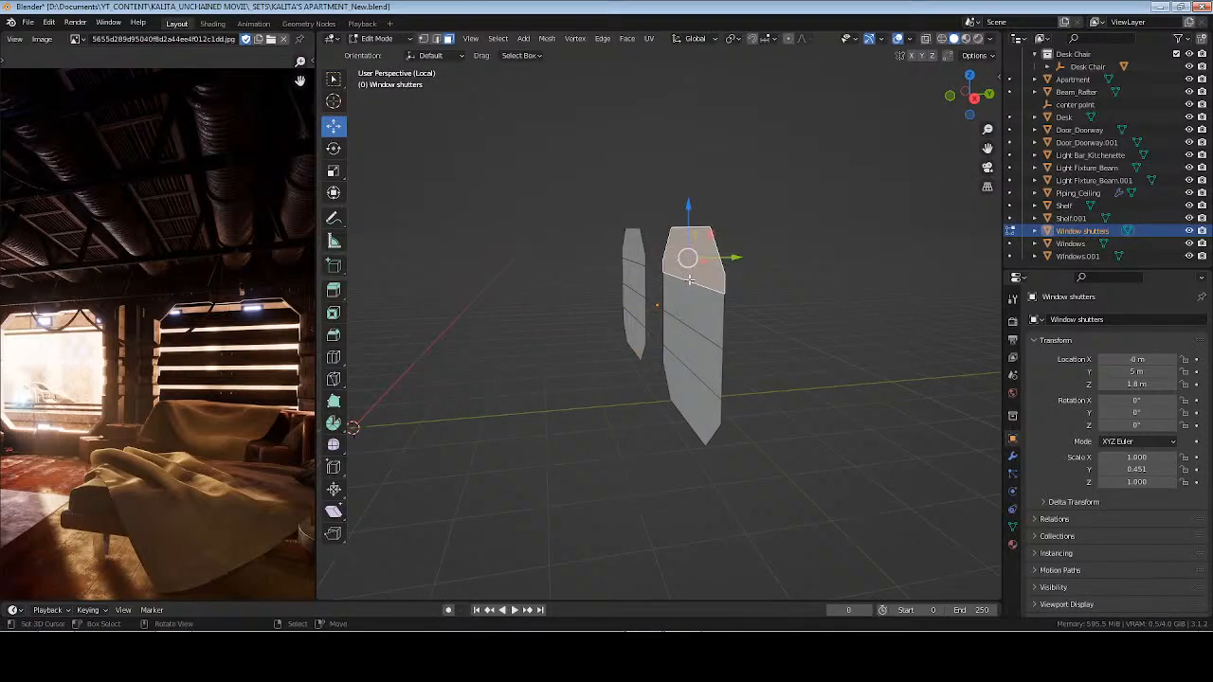
{"action": "key", "text": "2"}
{"action": "left_click", "coordinate": [689, 278]}
{"action": "key", "text": "g"}
{"action": "key", "text": "y"}
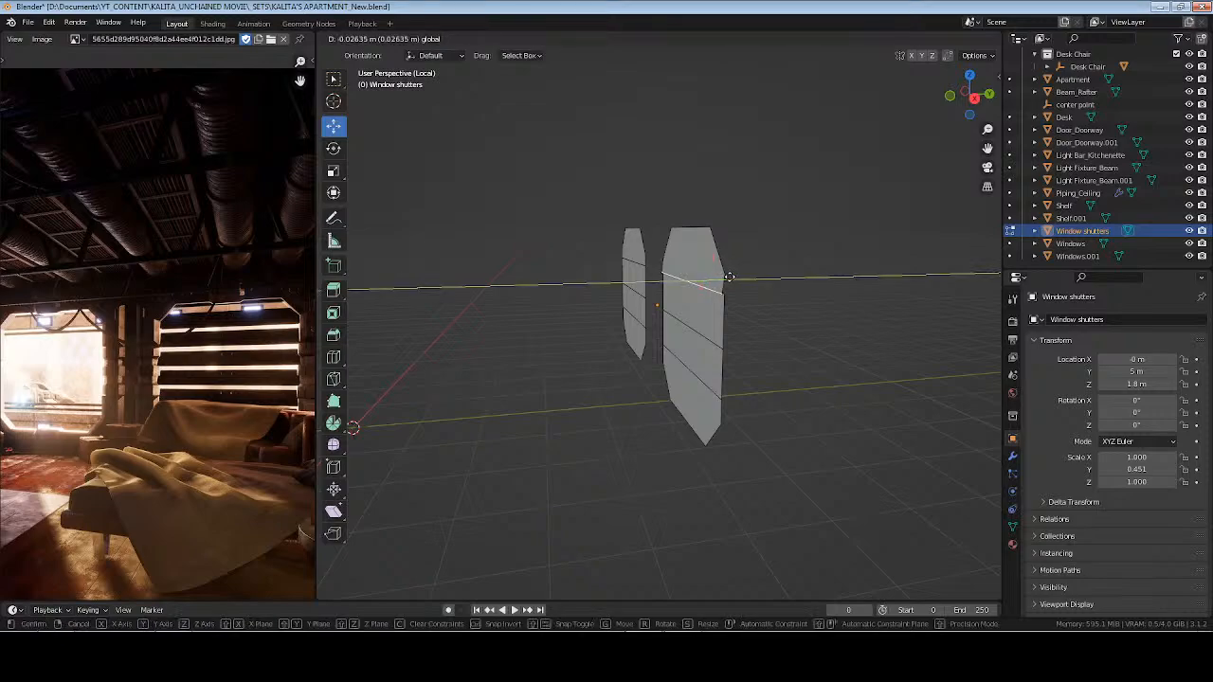
{"action": "left_click", "coordinate": [728, 276]}
Tilt the second slat of the right pane by moving its lower edge along the Y axis
{"action": "left_click", "coordinate": [694, 324]}
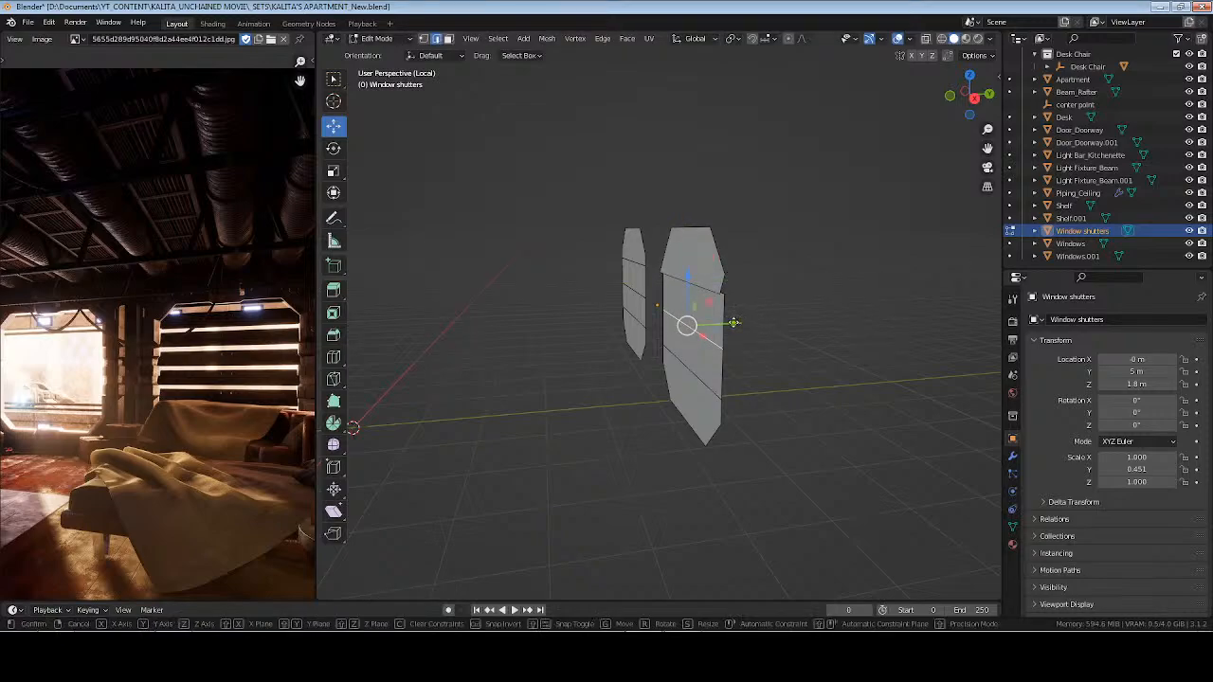
{"action": "key", "text": "g"}
{"action": "key", "text": "y"}
{"action": "left_click", "coordinate": [729, 324]}
{"action": "key", "text": "ctrl+z"}
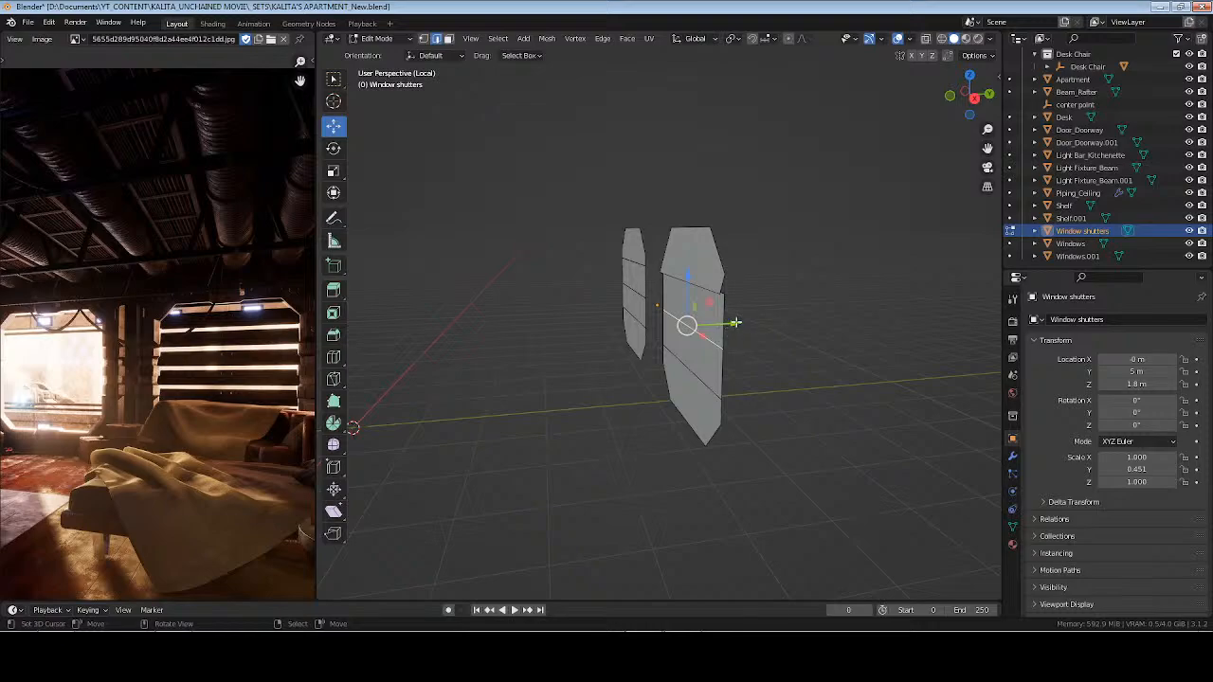
{"action": "left_click_drag", "start_coordinate": [734, 325], "coordinate": [732, 324]}
{"action": "right_click", "coordinate": [716, 339]}
{"action": "middle_click_drag", "start_coordinate": [736, 351], "coordinate": [698, 326]}
{"action": "left_click_drag", "start_coordinate": [711, 314], "coordinate": [718, 314]}
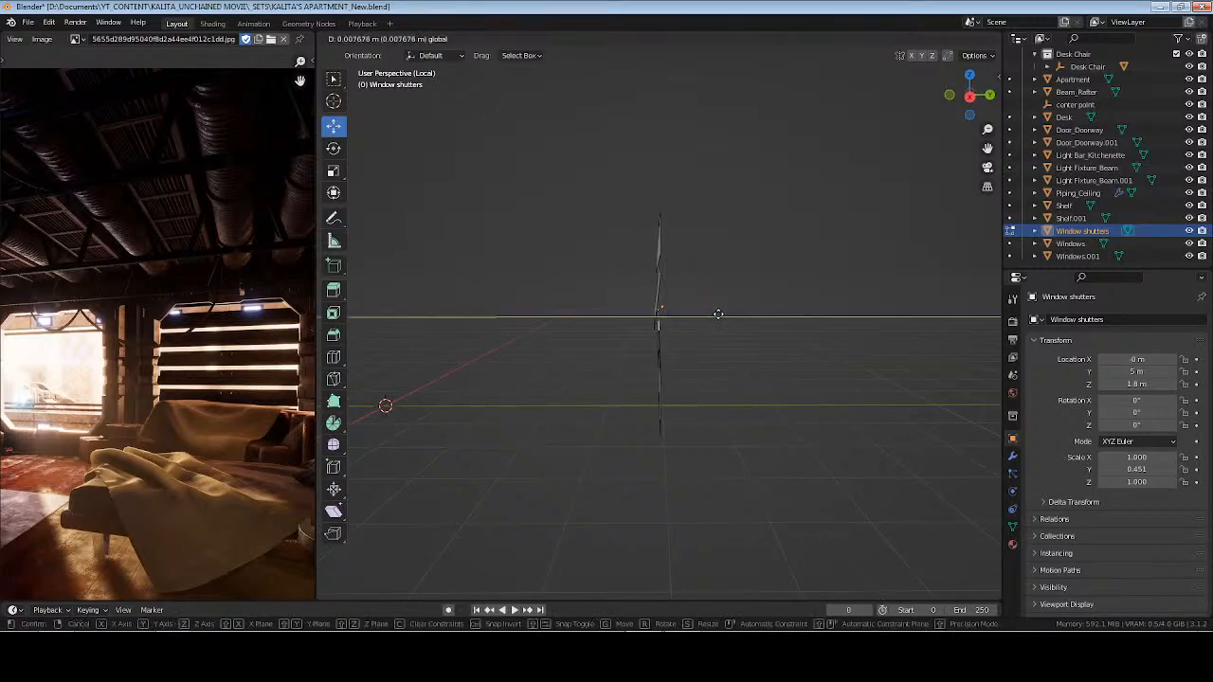
Fine-tune the Y offset of the second slat's lower edge in the right orthographic view
{"action": "key", "text": "KP_3"}
{"action": "scroll", "coordinate": [719, 313], "scroll_direction": "up", "scroll_amount": 4}
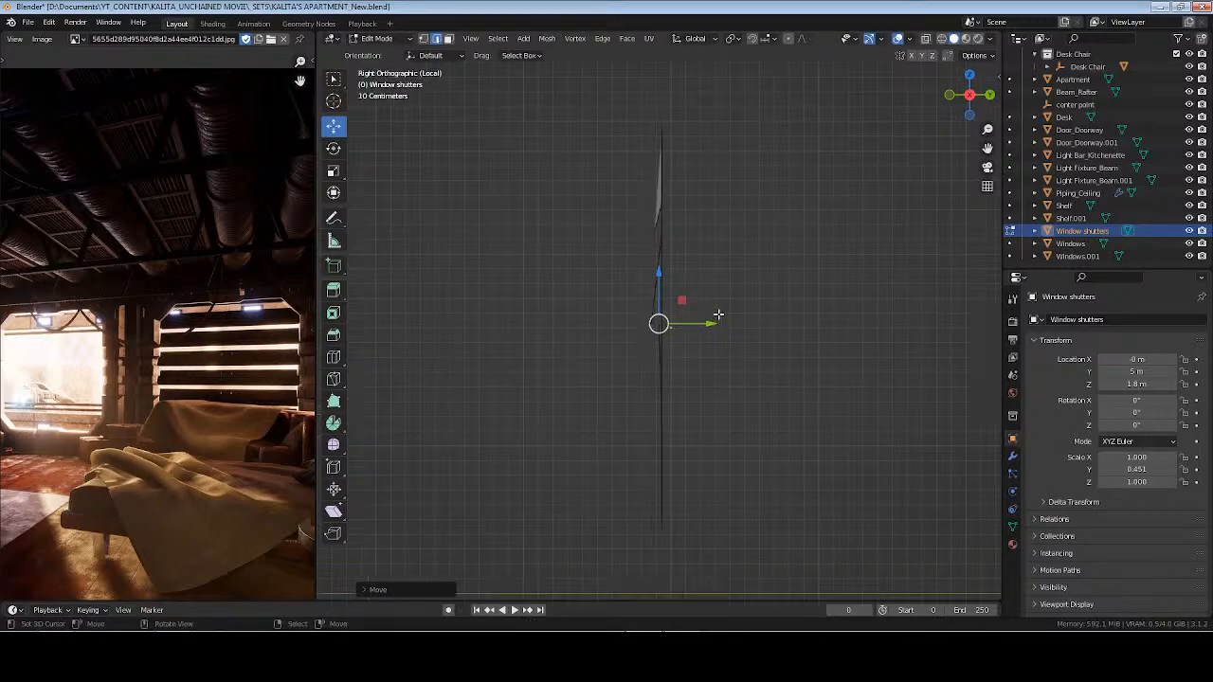
{"action": "scroll", "coordinate": [718, 314], "scroll_direction": "up", "scroll_amount": 2}
{"action": "left_click_drag", "start_coordinate": [710, 323], "coordinate": [676, 314]}
{"action": "middle_click_drag", "start_coordinate": [675, 315], "coordinate": [774, 334]}
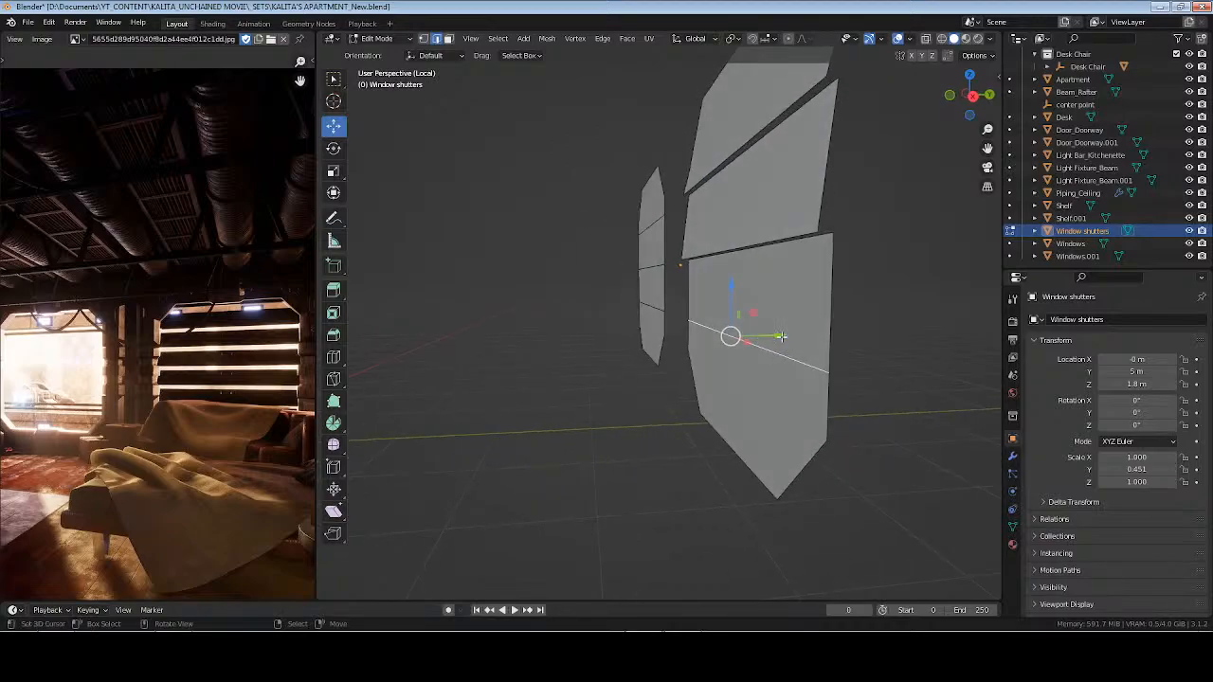
Tilt the third slat of the right pane by moving its lower edge along Y, using wireframe shading
{"action": "left_click_drag", "start_coordinate": [774, 334], "coordinate": [805, 364]}
{"action": "key", "text": "z"}
{"action": "left_click", "coordinate": [805, 349]}
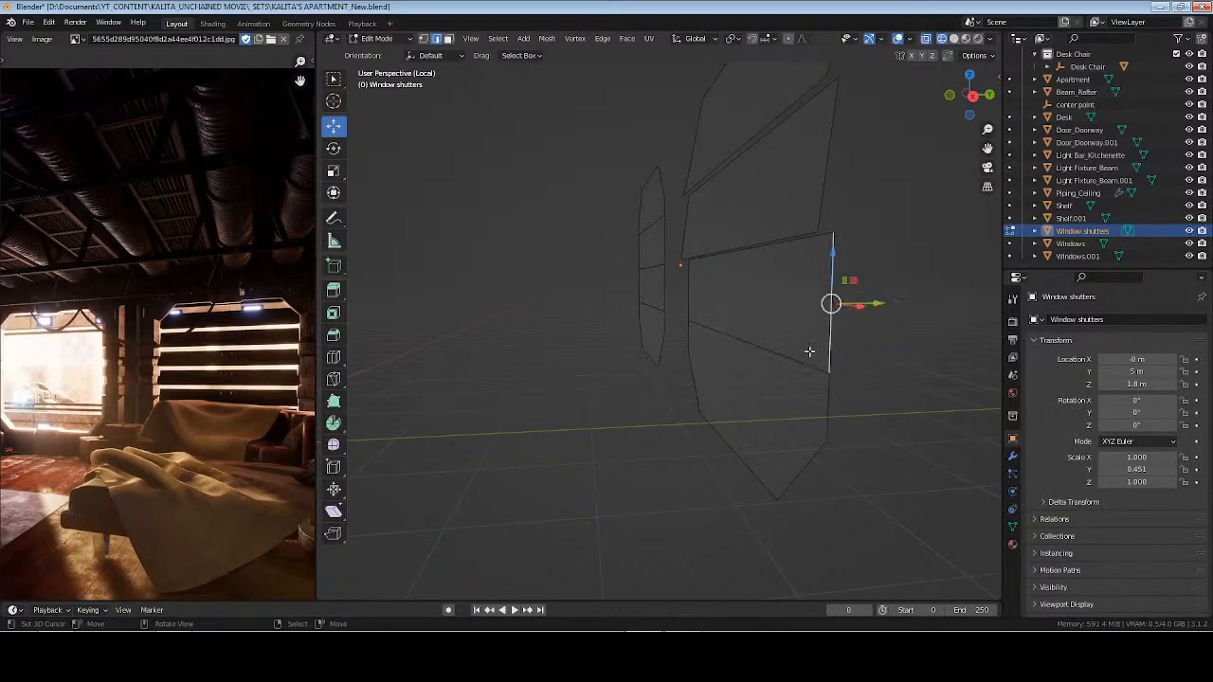
{"action": "left_click_drag", "start_coordinate": [790, 336], "coordinate": [776, 333]}
{"action": "key", "text": "Tab"}
Tilt the top three slats of the left pane by moving each slat's lower edge slightly along the Y axis
{"action": "middle_click_drag", "start_coordinate": [574, 310], "coordinate": [746, 335]}
{"action": "key", "text": "Tab"}
{"action": "middle_click_drag", "start_coordinate": [566, 322], "coordinate": [649, 311]}
{"action": "left_click", "coordinate": [782, 196]}
{"action": "middle_click_drag", "start_coordinate": [818, 225], "coordinate": [805, 227]}
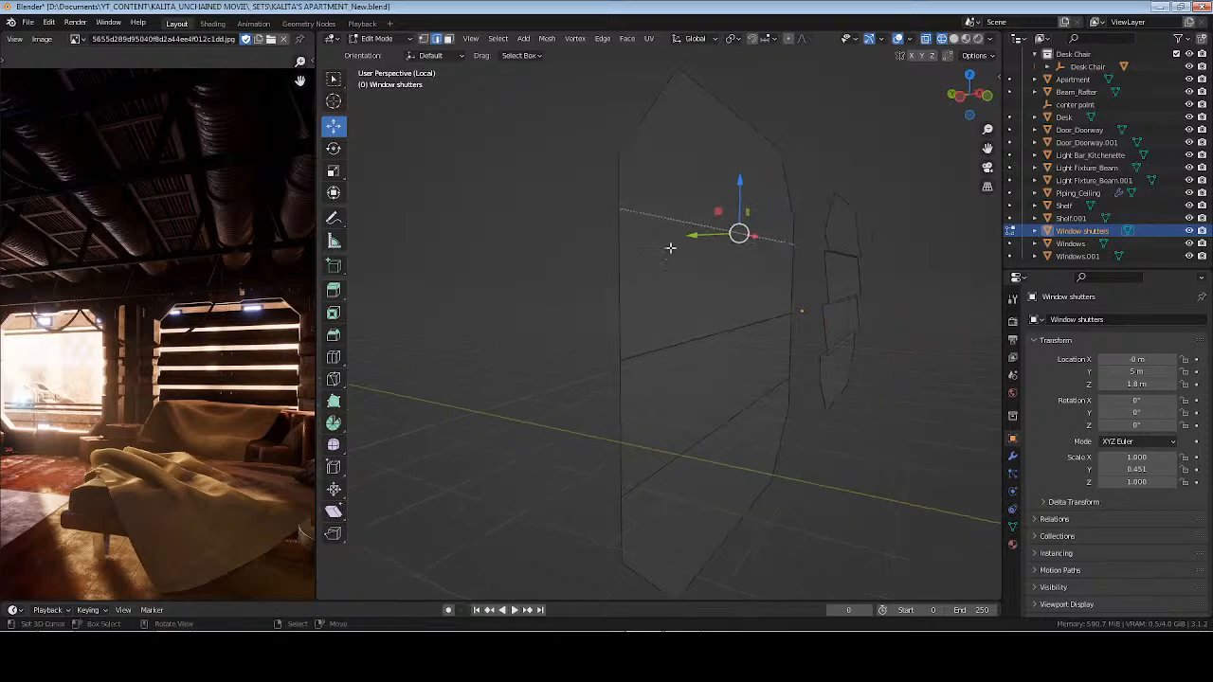
{"action": "left_click_drag", "start_coordinate": [695, 237], "coordinate": [702, 237]}
{"action": "left_click", "coordinate": [689, 327]}
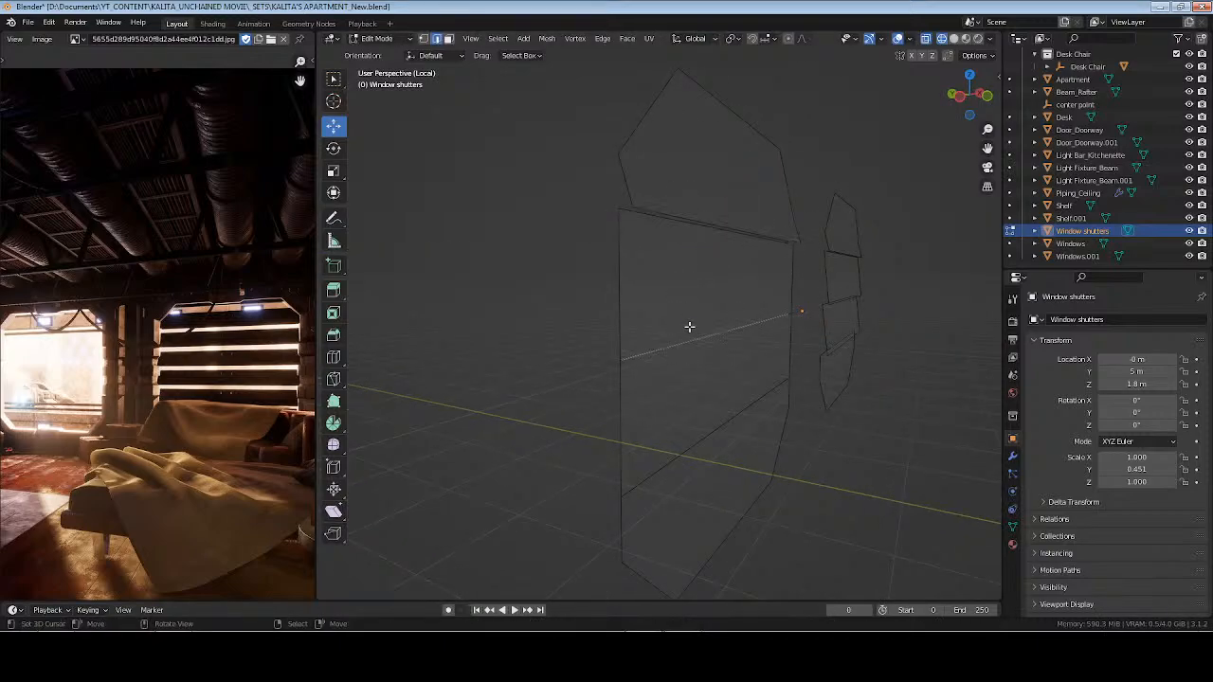
{"action": "left_click_drag", "start_coordinate": [690, 328], "coordinate": [699, 323]}
{"action": "left_click", "coordinate": [689, 427]}
{"action": "left_click_drag", "start_coordinate": [701, 409], "coordinate": [701, 408]}
{"action": "key", "text": "Tab"}
{"action": "key", "text": "Tab"}
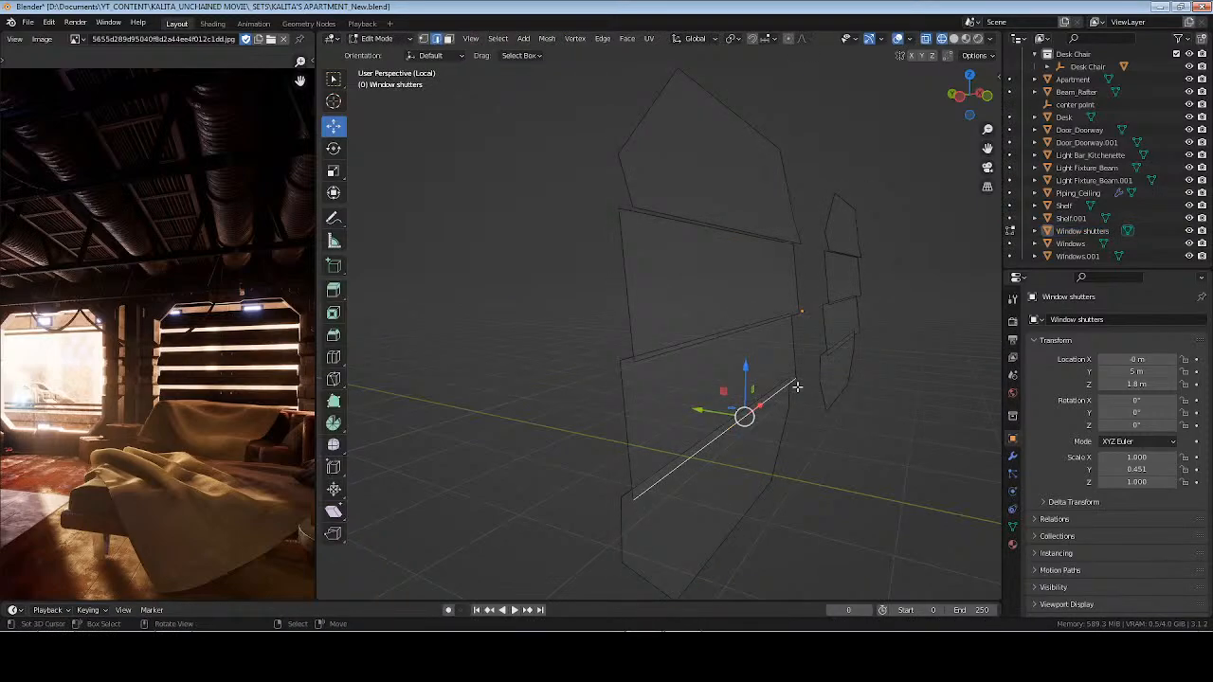
Return to Object Mode, leave local view, switch back to solid shading and save the file
{"action": "key", "text": "Tab"}
{"action": "key", "text": "slash"}
{"action": "key", "text": "z"}
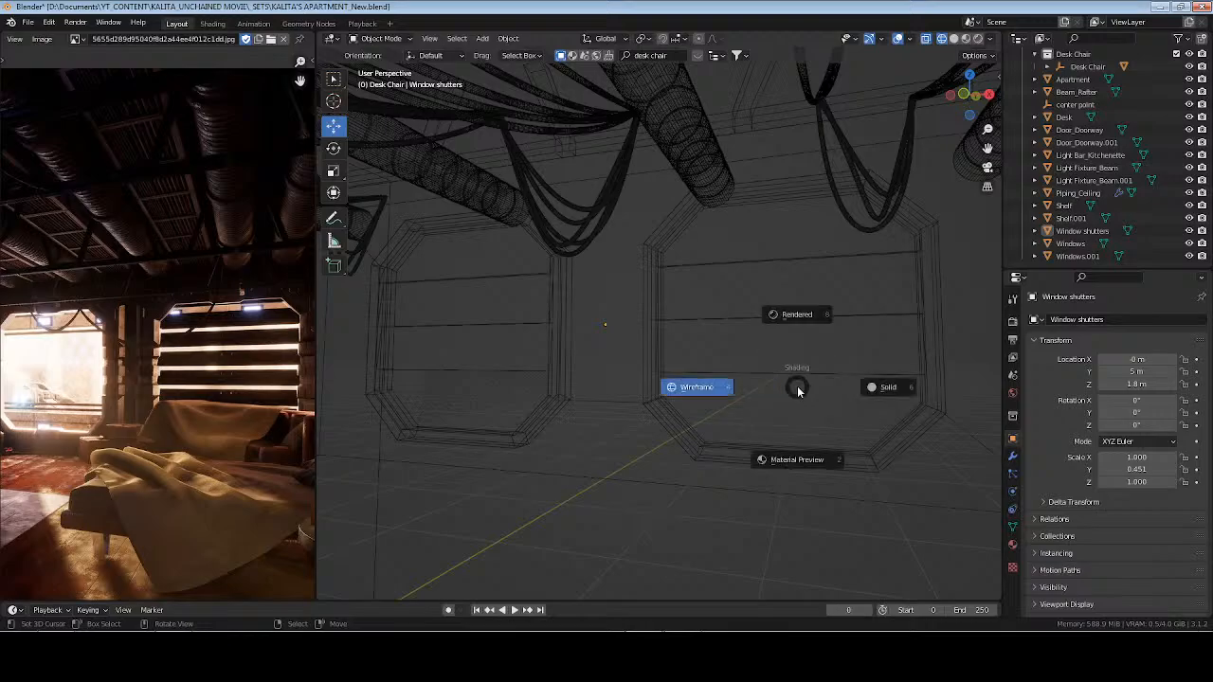
{"action": "key", "text": "6"}
{"action": "key", "text": "ctrl+s"}
Move the window shutters along Y to 4.9838 m so they sit in the window frames, and save the file
{"action": "middle_click_drag", "start_coordinate": [791, 347], "coordinate": [606, 299]}
{"action": "left_click", "coordinate": [783, 286]}
{"action": "left_click_drag", "start_coordinate": [605, 298], "coordinate": [610, 298]}
{"action": "key", "text": "alt+a"}
{"action": "middle_click_drag", "start_coordinate": [734, 324], "coordinate": [741, 331]}
{"action": "key", "text": "ctrl+s"}
Shift the bottom edges of the lowest slats on both panes along Y and raise them about 0.08 m
{"action": "middle_click_drag", "start_coordinate": [490, 331], "coordinate": [752, 388]}
{"action": "left_click", "coordinate": [752, 388]}
{"action": "key", "text": "Tab"}
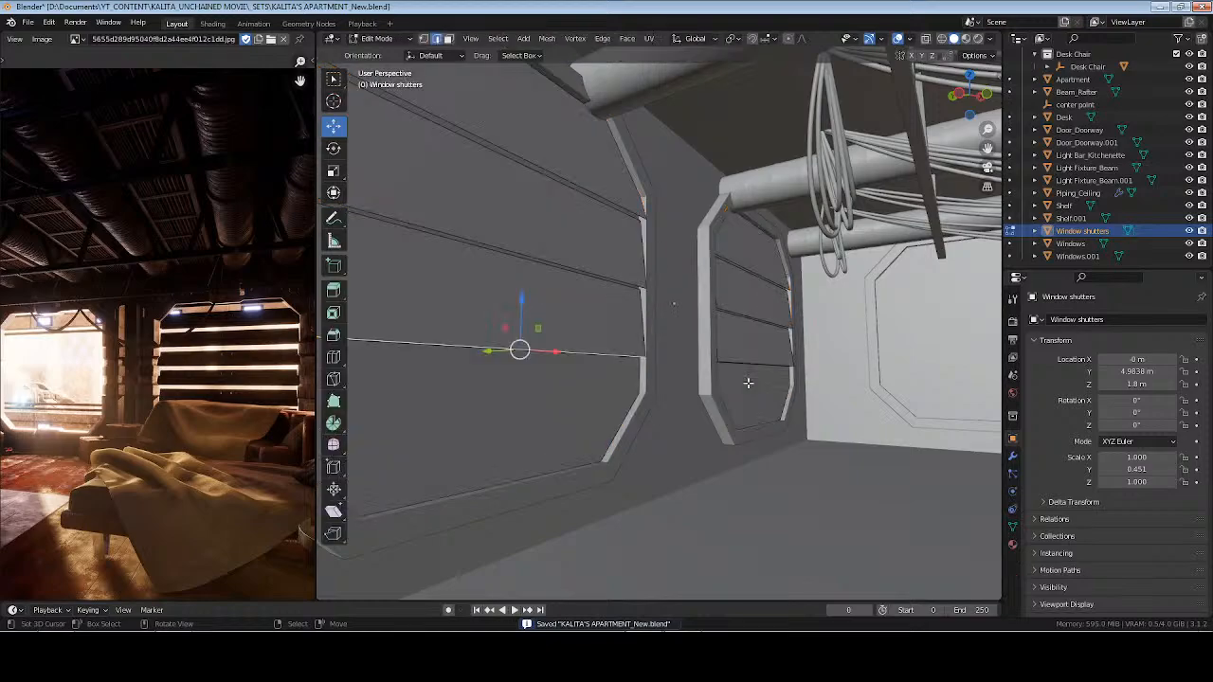
{"action": "left_click", "coordinate": [755, 422]}
{"action": "left_click", "coordinate": [510, 481], "text": "shift"}
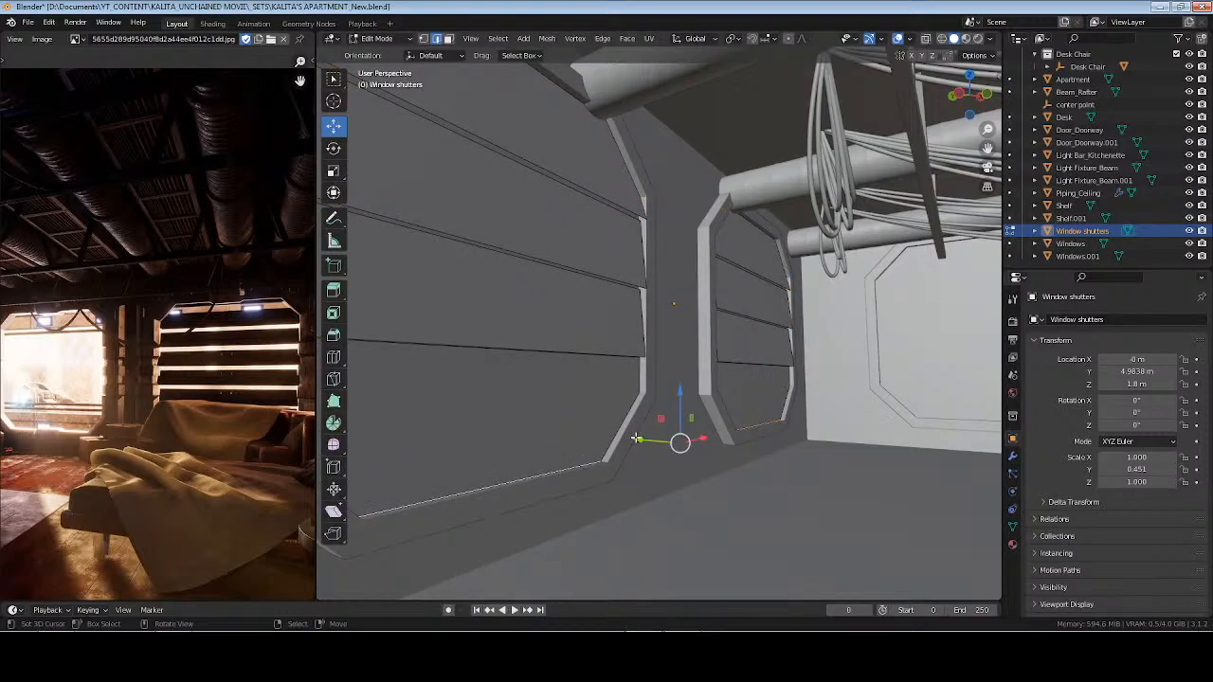
{"action": "key", "text": "g"}
{"action": "key", "text": "y"}
{"action": "left_click", "coordinate": [643, 435]}
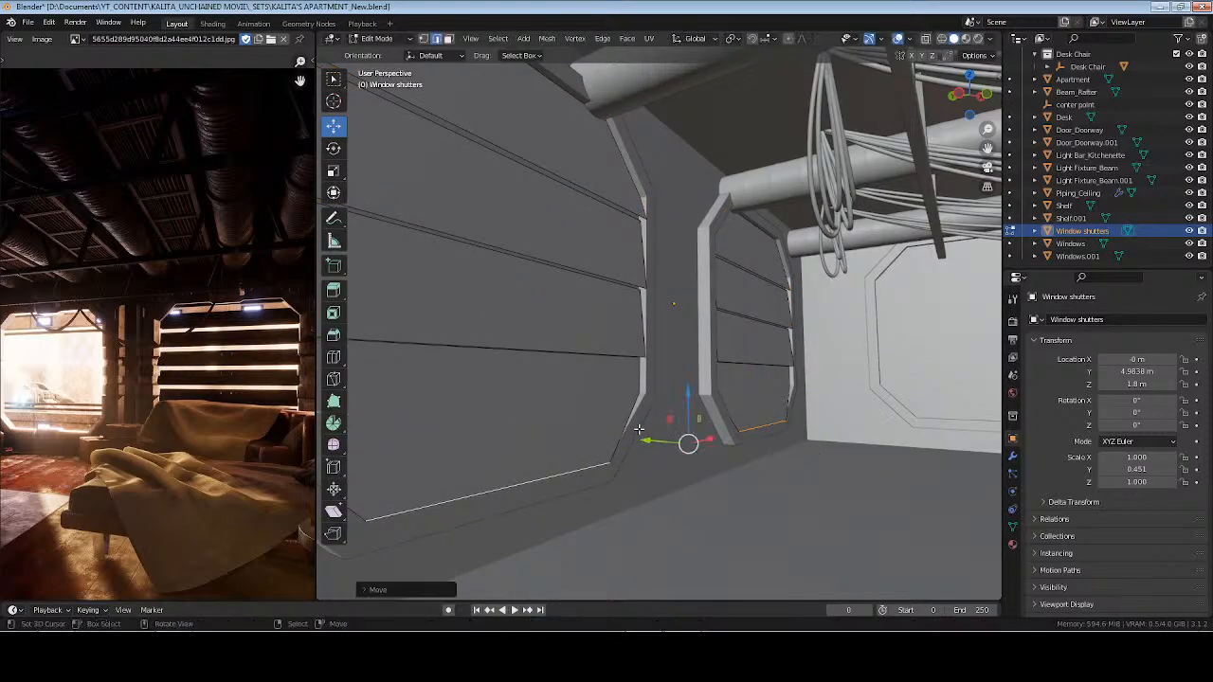
{"action": "key", "text": "g"}
{"action": "key", "text": "z"}
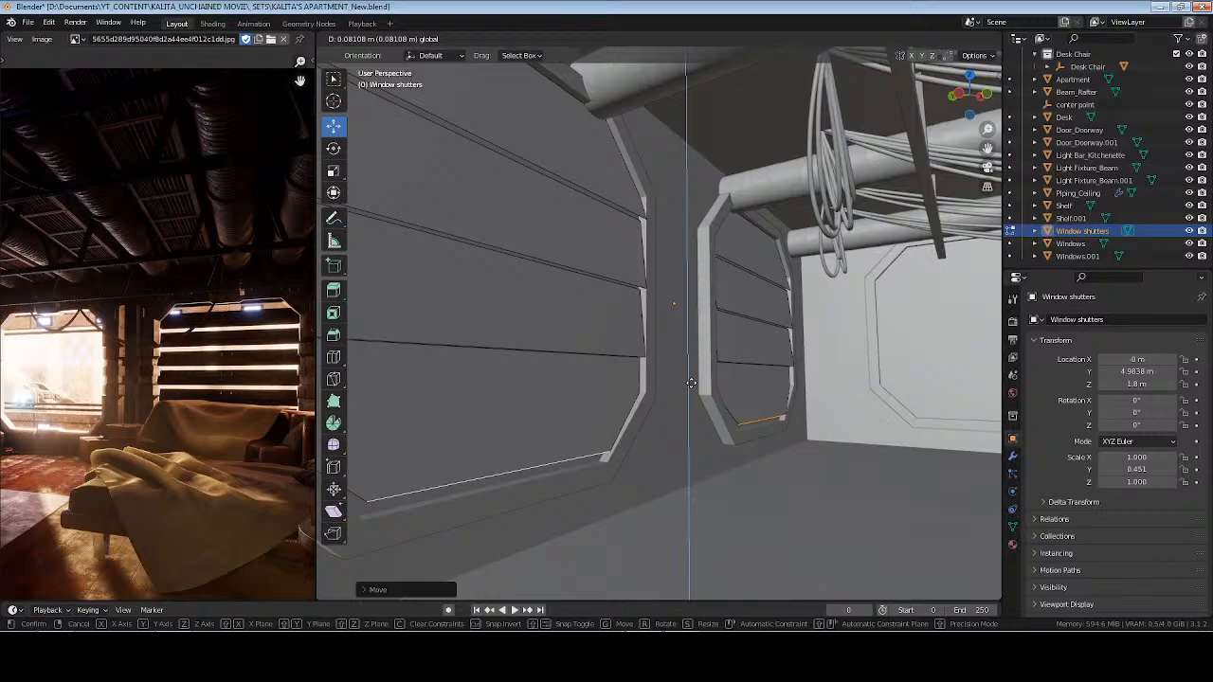
{"action": "left_click", "coordinate": [691, 383]}
Raise the lower edges of the top three slats on both panes slightly along Z, return to Object Mode and save
{"action": "left_click", "coordinate": [586, 352]}
{"action": "left_click", "coordinate": [585, 272], "text": "shift"}
{"action": "left_click", "coordinate": [584, 188], "text": "shift"}
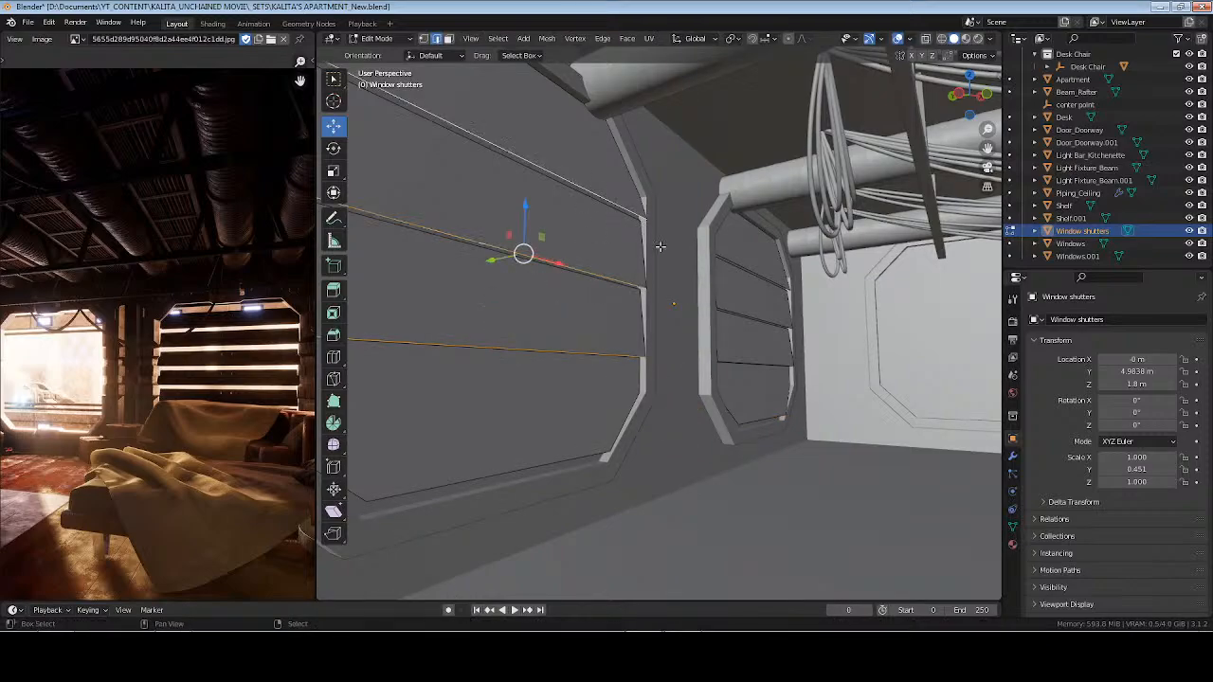
{"action": "left_click", "coordinate": [758, 321], "text": "shift"}
{"action": "left_click", "coordinate": [761, 336], "text": "shift"}
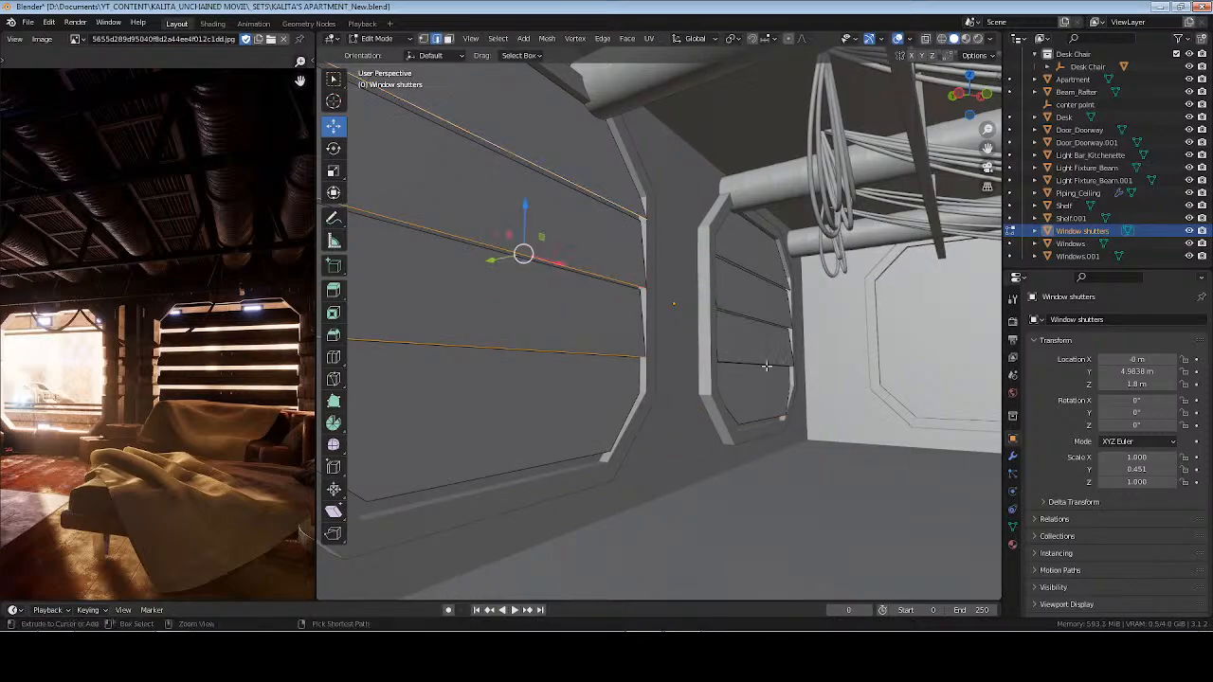
{"action": "left_click", "coordinate": [759, 355], "text": "shift"}
{"action": "left_click", "coordinate": [762, 307], "text": "shift"}
{"action": "left_click", "coordinate": [766, 259], "text": "shift"}
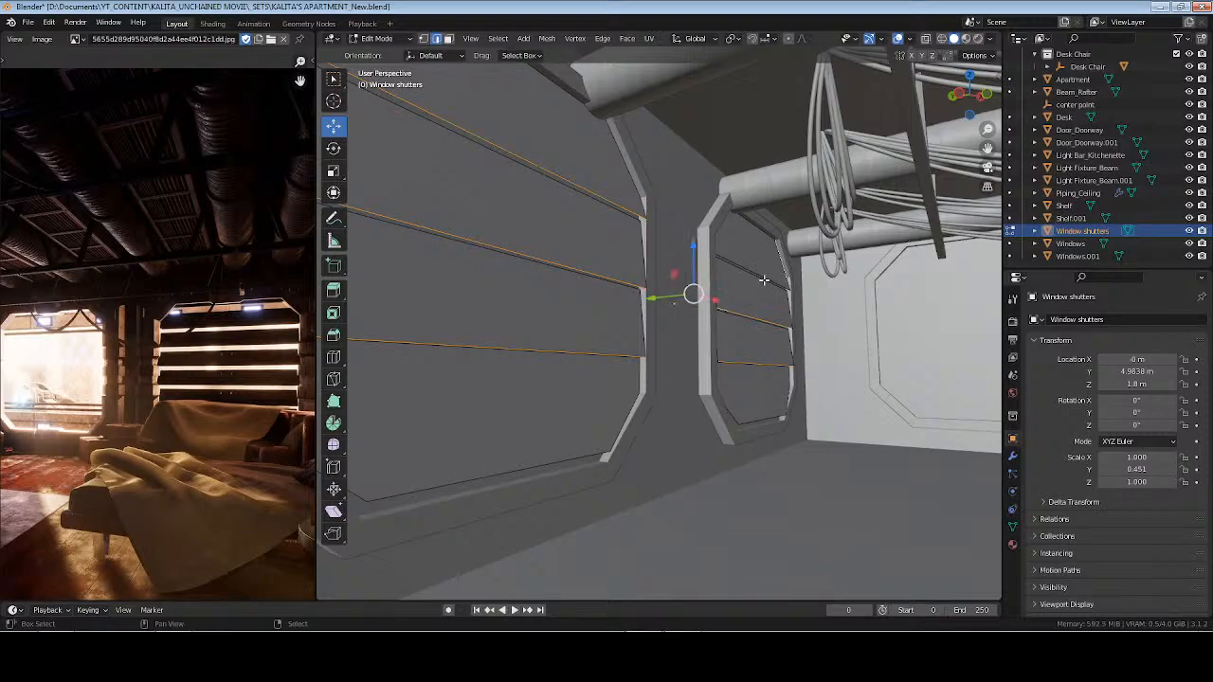
{"action": "left_click", "coordinate": [755, 257], "text": "shift"}
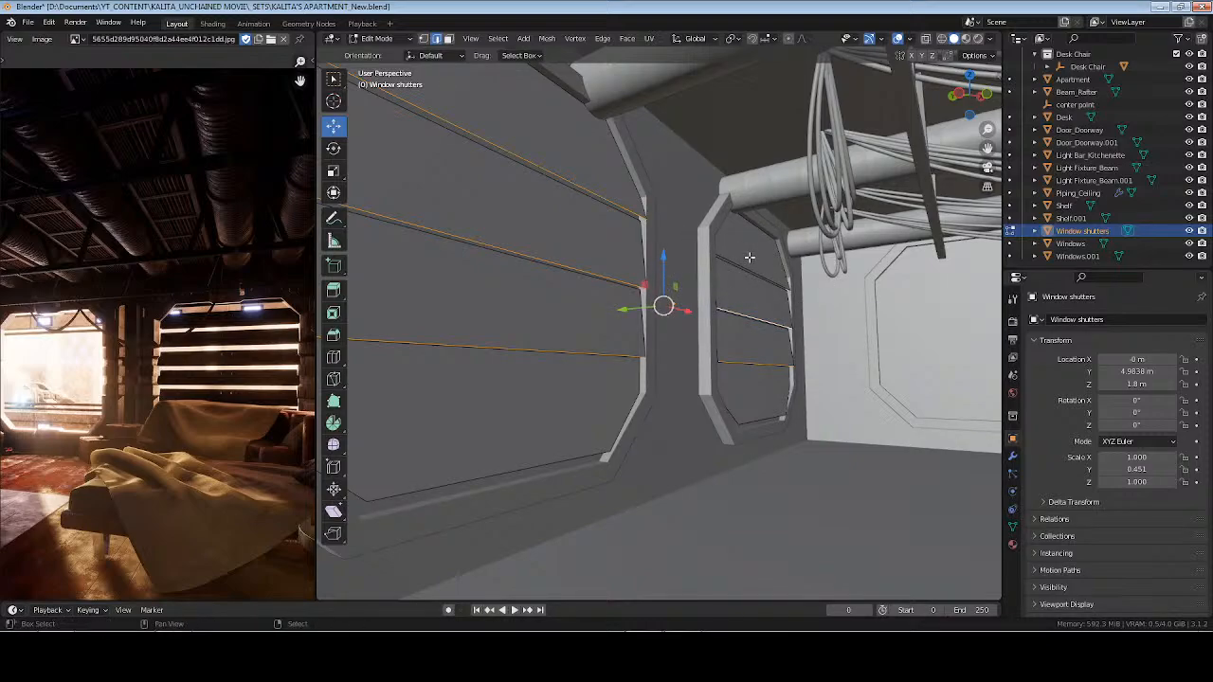
{"action": "left_click", "coordinate": [744, 260], "text": "shift"}
{"action": "left_click_drag", "start_coordinate": [685, 255], "coordinate": [685, 249]}
{"action": "key", "text": "alt+a"}
{"action": "key", "text": "Tab"}
{"action": "key", "text": "alt+a"}
{"action": "key", "text": "ctrl+s"}
Separate the four slat faces of the right pane into their own object and save the file
{"action": "middle_click_drag", "start_coordinate": [695, 264], "coordinate": [664, 333]}
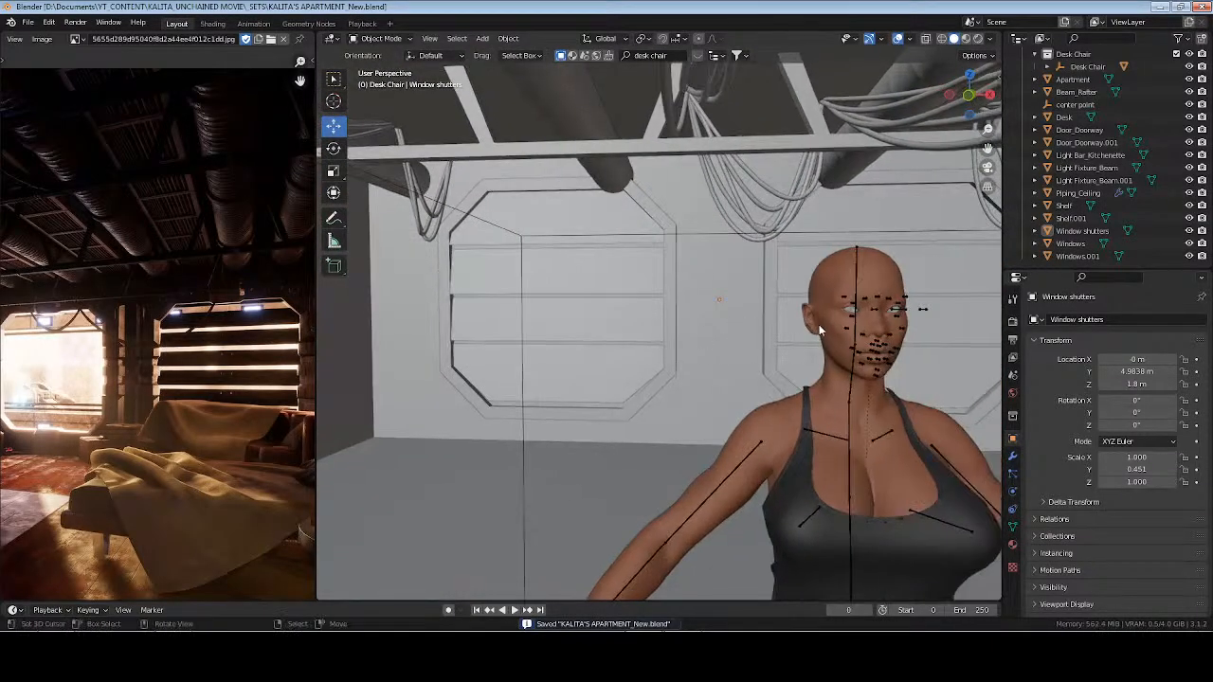
{"action": "middle_click_drag", "start_coordinate": [796, 317], "coordinate": [712, 357]}
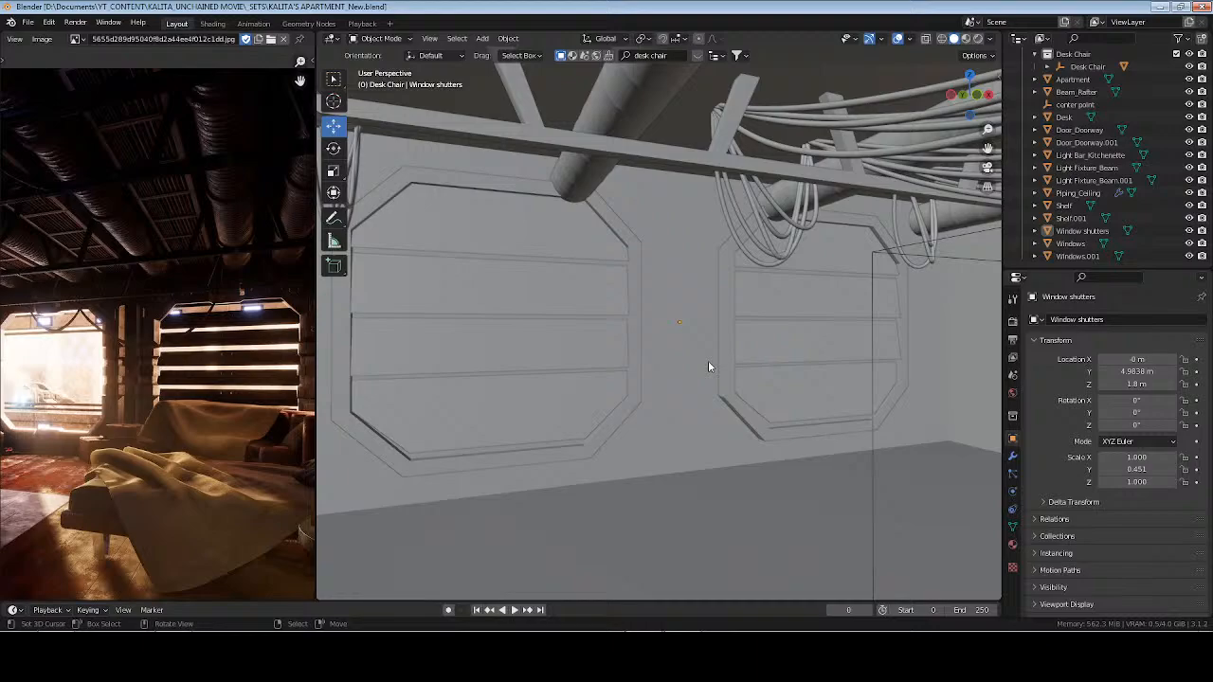
{"action": "middle_click_drag", "start_coordinate": [708, 365], "coordinate": [909, 319]}
{"action": "mouse_move", "coordinate": [781, 383]}
{"action": "middle_mouse_down"}
{"action": "mouse_move", "coordinate": [714, 406]}
{"action": "mouse_move", "coordinate": [761, 363]}
{"action": "mouse_move", "coordinate": [768, 371]}
{"action": "middle_mouse_up"}
{"action": "left_click", "coordinate": [764, 362]}
{"action": "left_click", "coordinate": [768, 370]}
{"action": "key", "text": "Tab"}
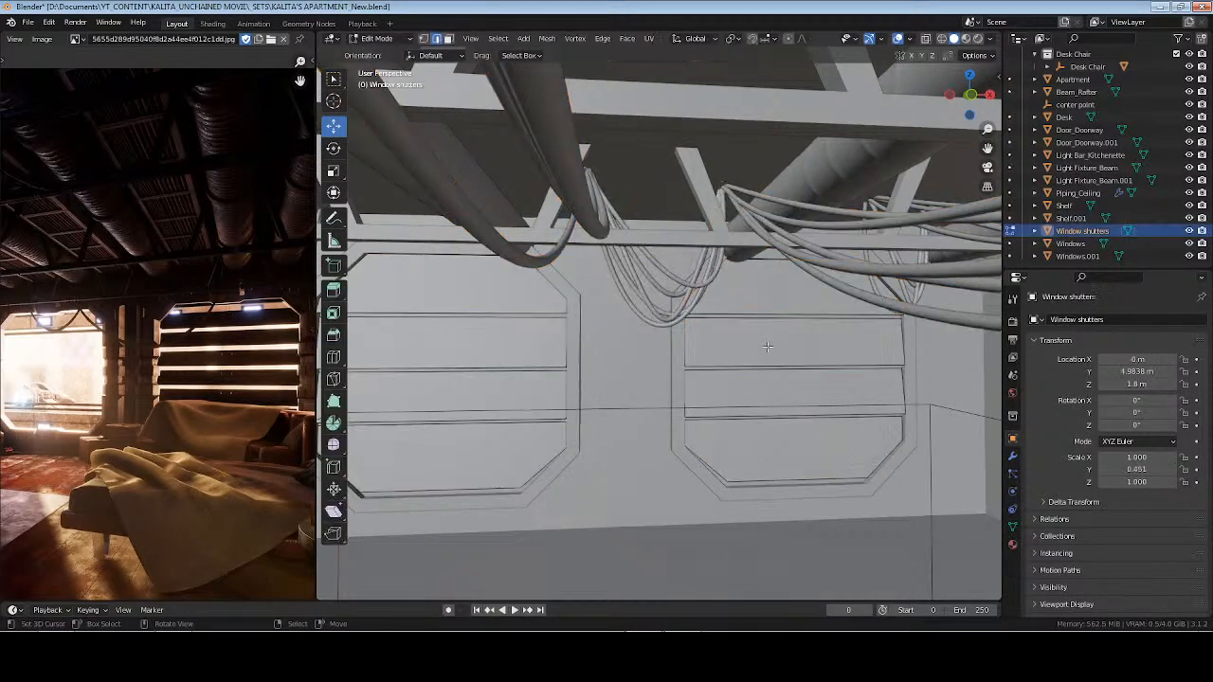
{"action": "left_click", "coordinate": [780, 350]}
{"action": "key", "text": "3"}
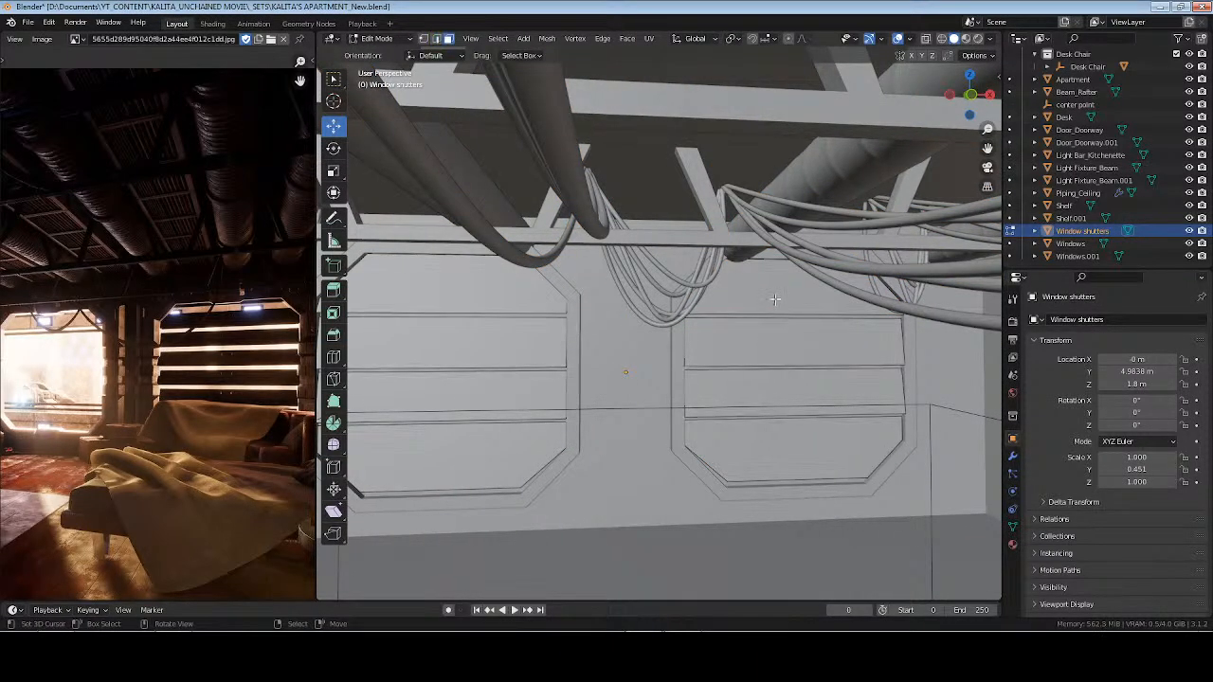
{"action": "left_click", "coordinate": [775, 300]}
{"action": "left_click", "coordinate": [773, 360], "text": "shift"}
{"action": "left_click", "coordinate": [796, 398], "text": "shift"}
{"action": "key", "text": "p"}
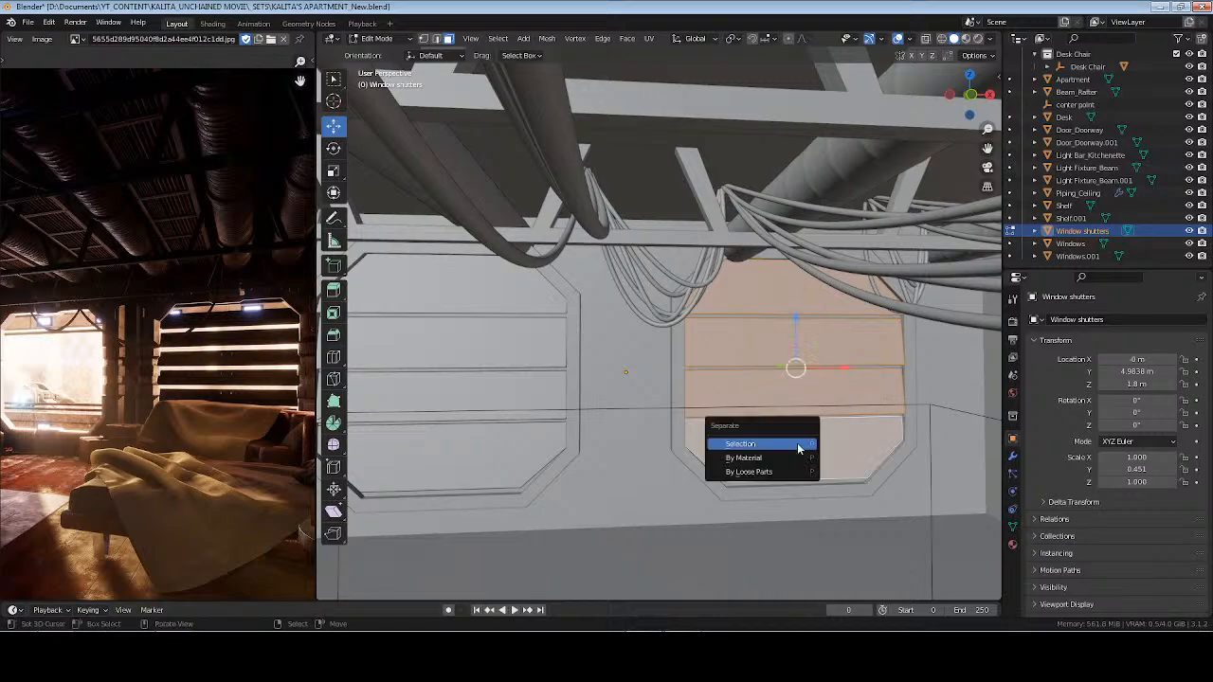
{"action": "left_click", "coordinate": [797, 443]}
{"action": "key", "text": "Tab"}
{"action": "left_click", "coordinate": [685, 361]}
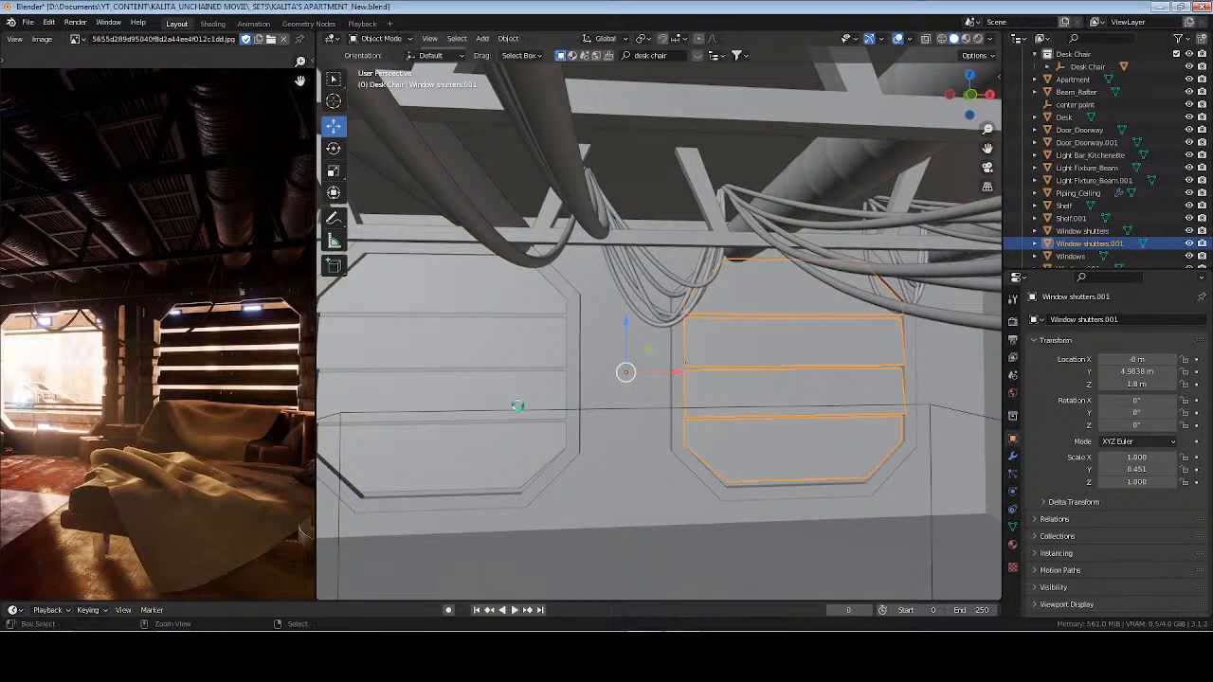
{"action": "key", "text": "ctrl+s"}
Set the left window shutters' origin to their Center of Mass (Surface)
{"action": "middle_click_drag", "start_coordinate": [519, 405], "coordinate": [641, 406], "text": "shift"}
{"action": "left_click", "coordinate": [598, 344]}
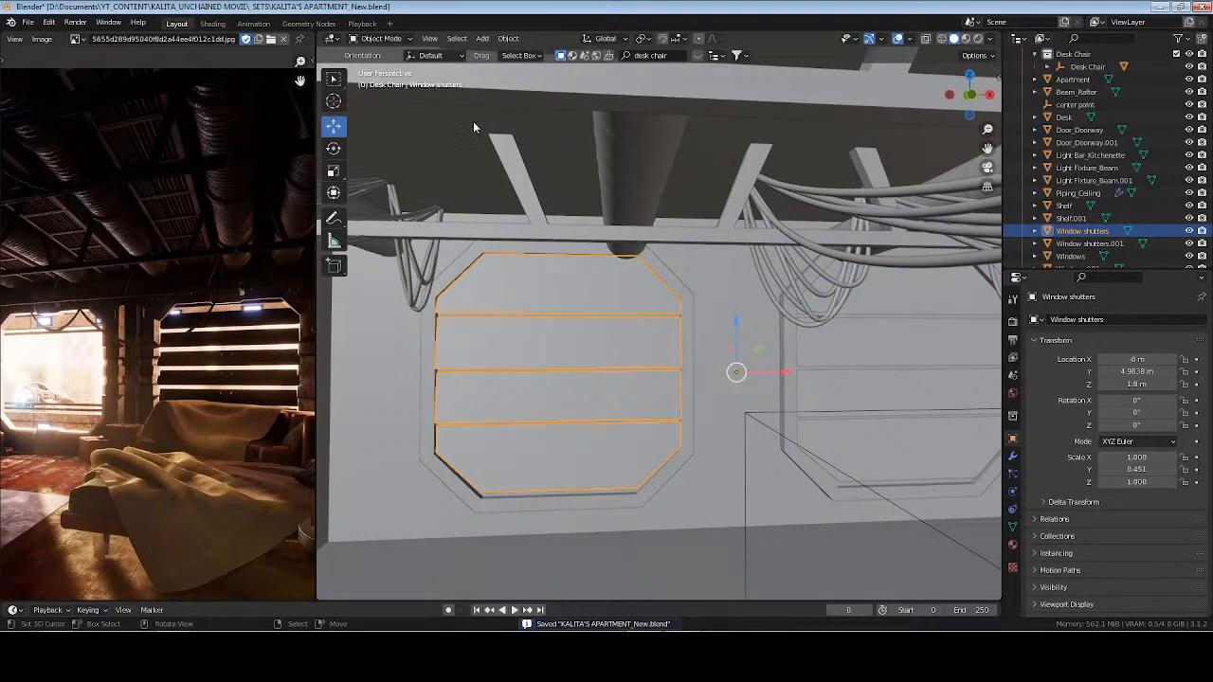
{"action": "left_click", "coordinate": [508, 37]}
{"action": "mouse_move", "coordinate": [569, 66]}
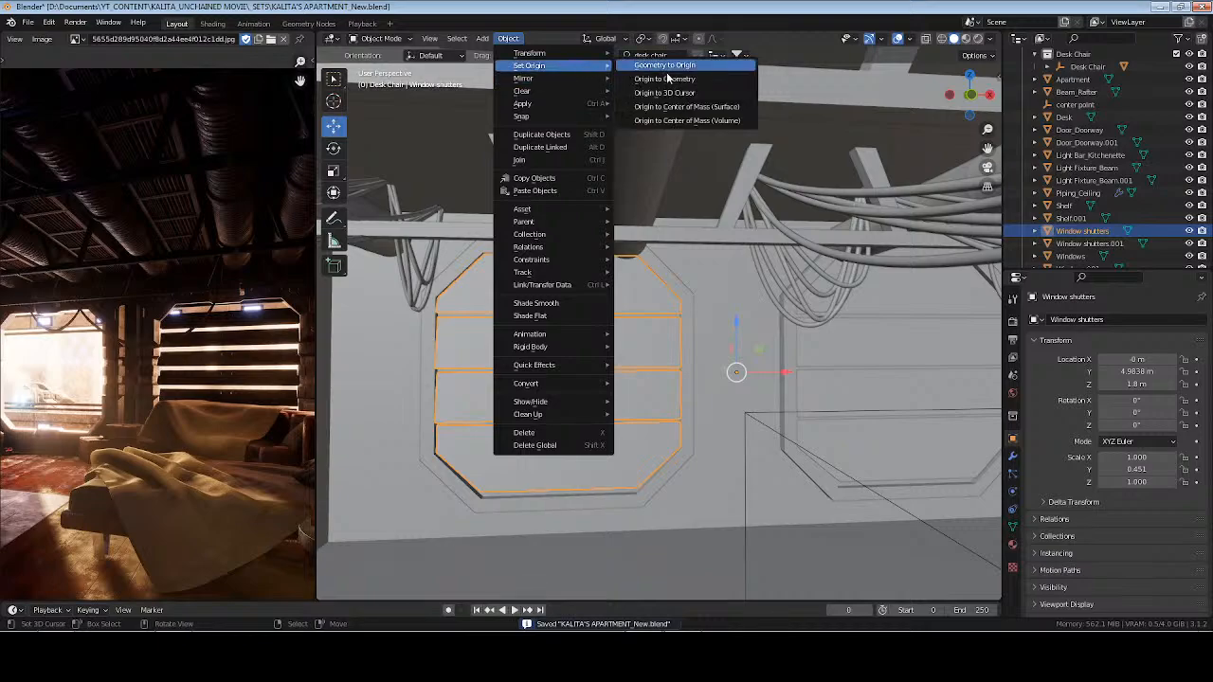
{"action": "left_click", "coordinate": [686, 107]}
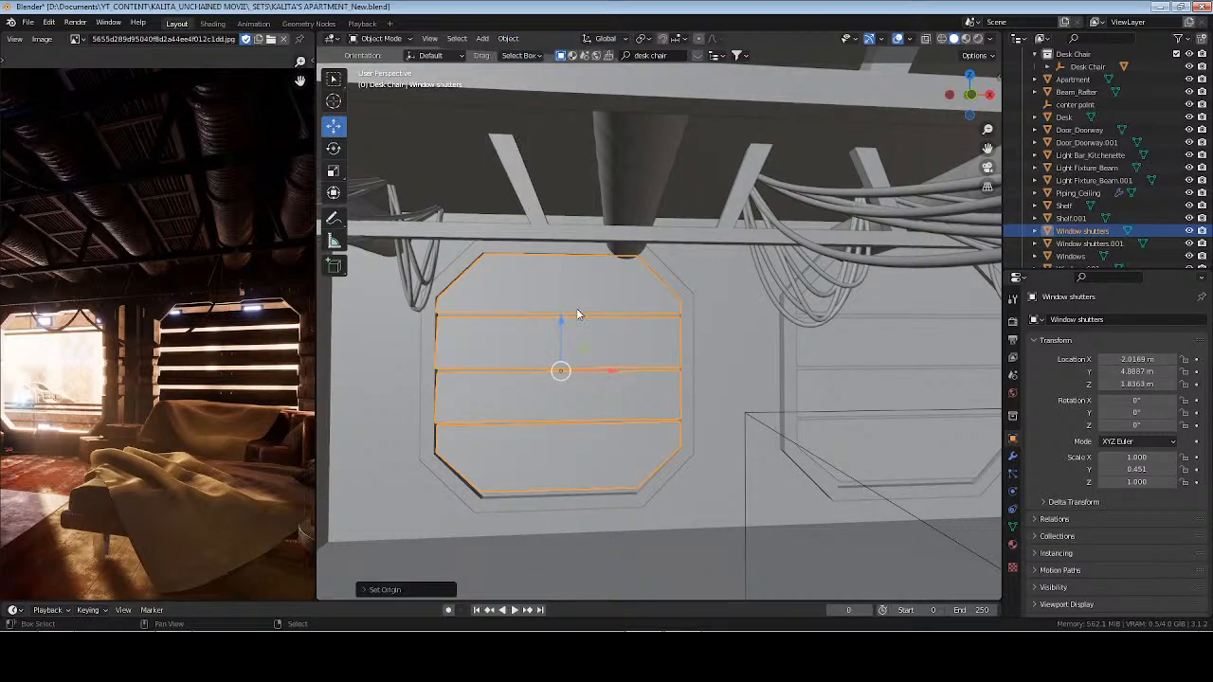
Snap the 3D cursor to the top edge of the left shutters and set the object's origin there
{"action": "middle_click_drag", "start_coordinate": [578, 313], "coordinate": [648, 326]}
{"action": "key", "text": "Tab"}
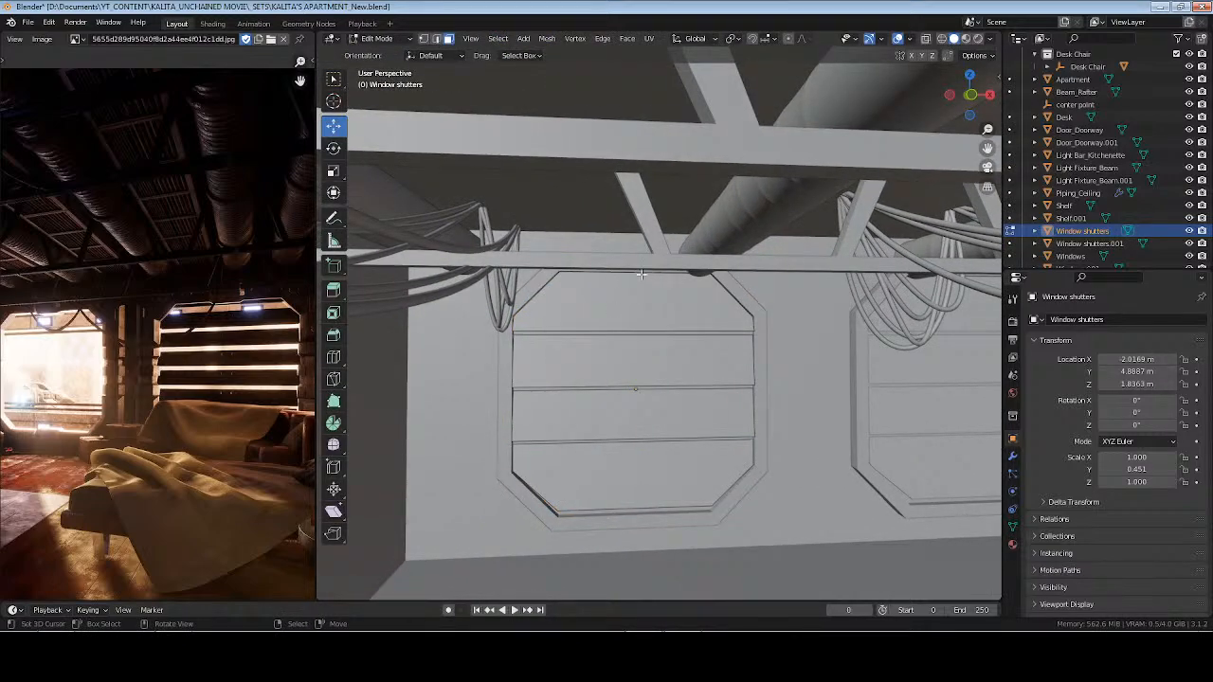
{"action": "right_click", "coordinate": [640, 274], "text": "shift"}
{"action": "middle_click_drag", "start_coordinate": [640, 274], "coordinate": [648, 330]}
{"action": "key", "text": "shift+s"}
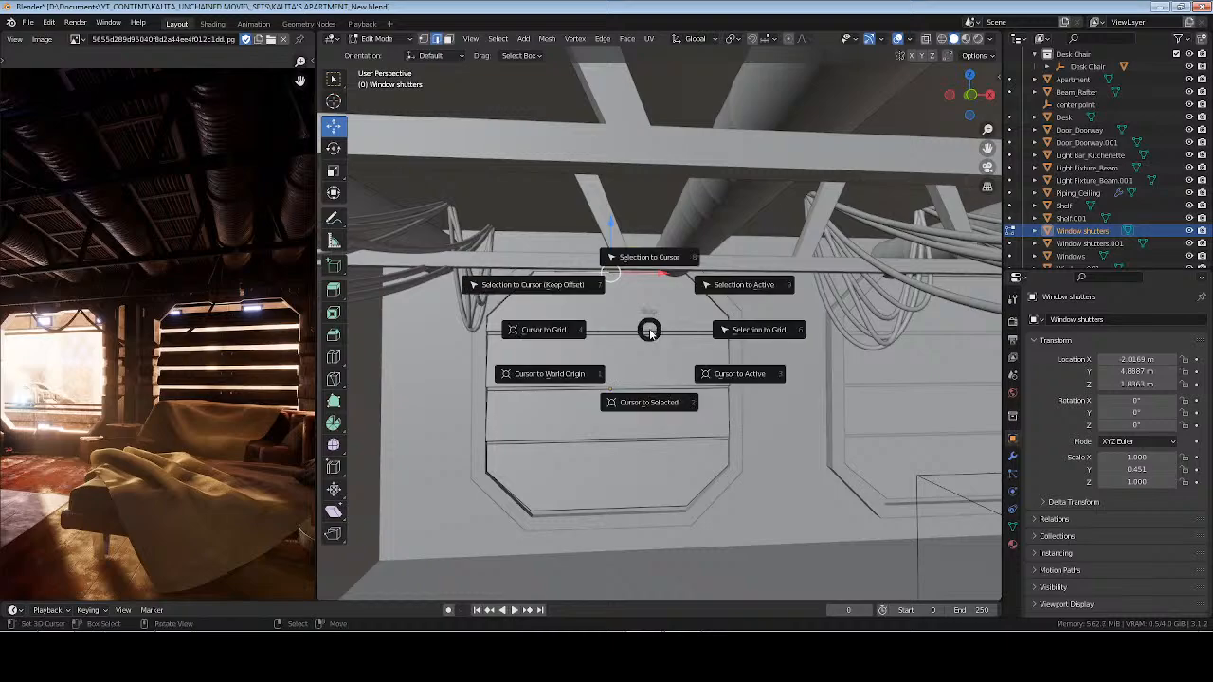
{"action": "key", "text": "2"}
{"action": "key", "text": "Tab"}
{"action": "left_click", "coordinate": [517, 40]}
{"action": "mouse_move", "coordinate": [552, 79]}
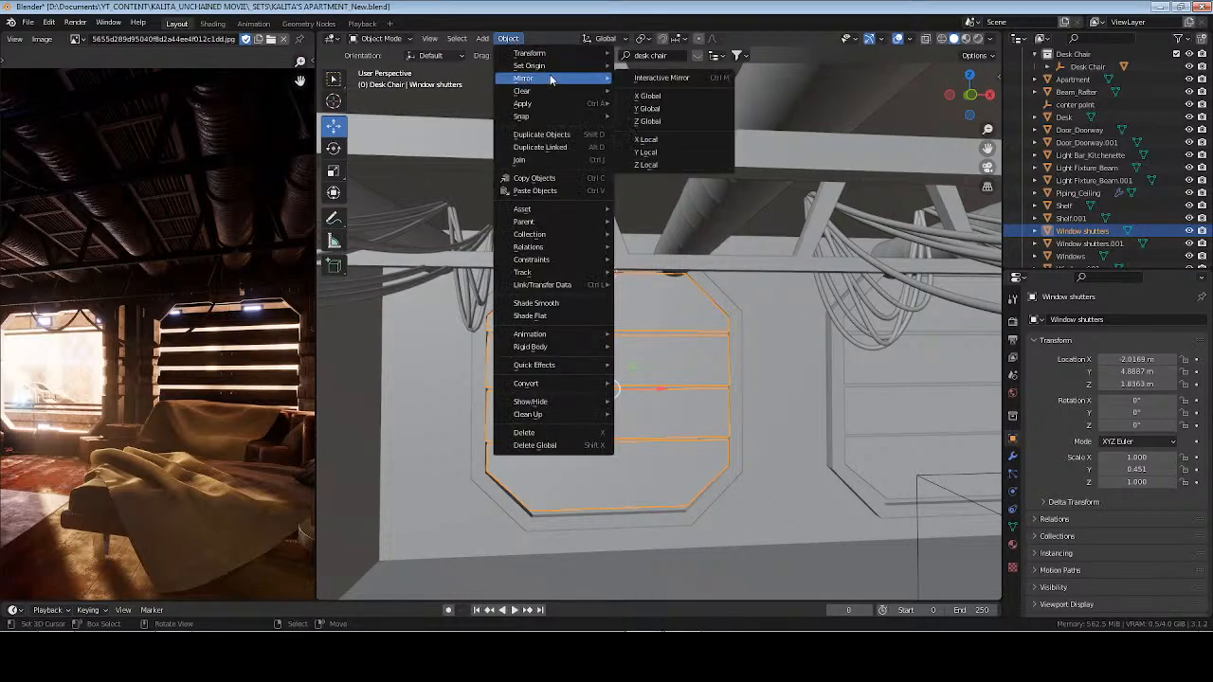
Try scaling the left shutters along Z from their top-edge pivot
{"action": "middle_click_drag", "start_coordinate": [686, 365], "coordinate": [771, 449]}
{"action": "key", "text": "s"}
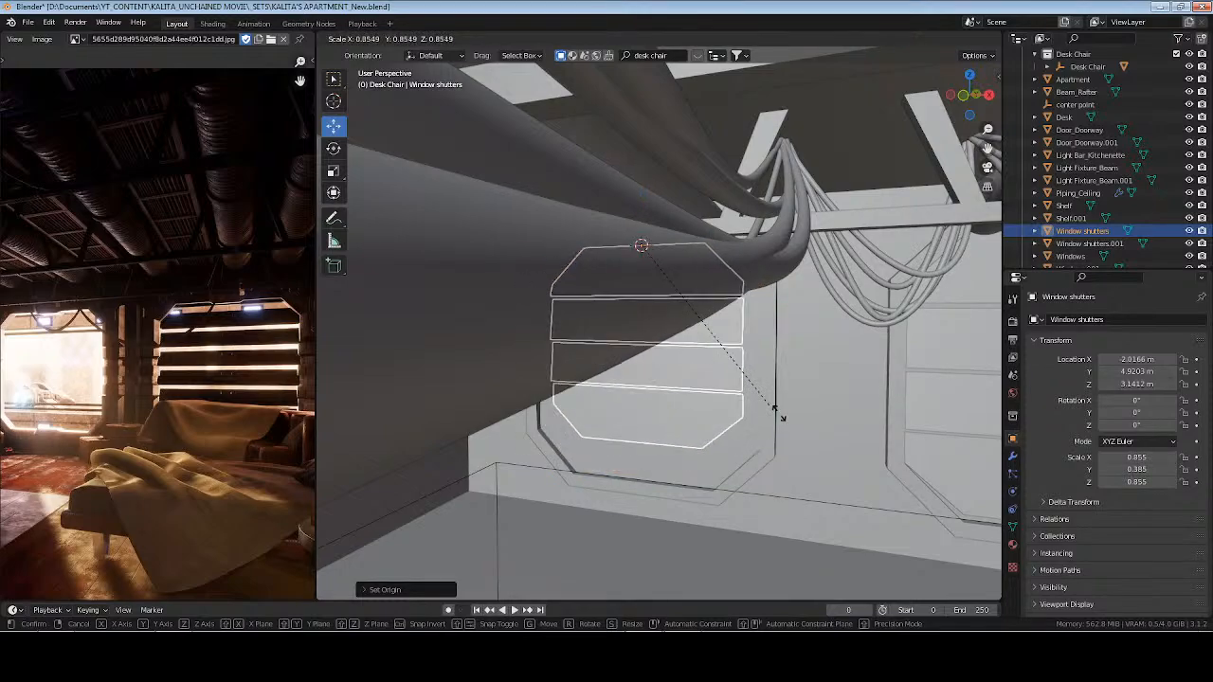
{"action": "key", "text": "z"}
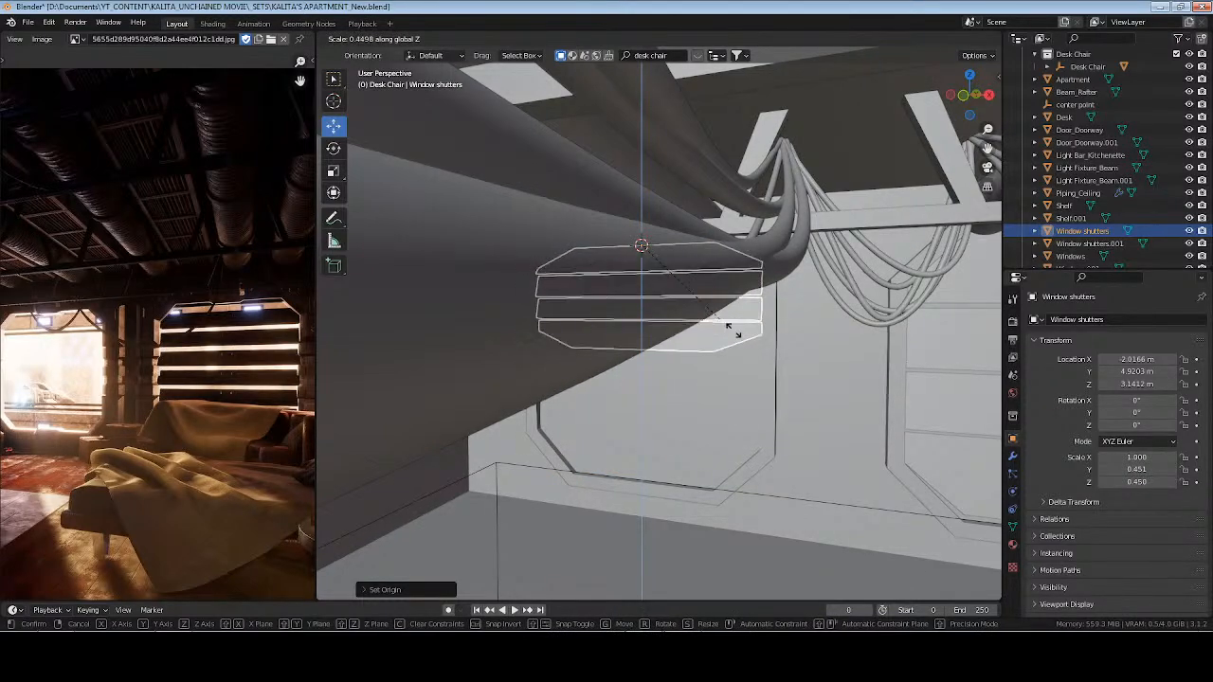
{"action": "right_click", "coordinate": [731, 332]}
Try rotating the left shutters about X and moving them along Y, and undo the move
{"action": "middle_click_drag", "start_coordinate": [730, 333], "coordinate": [766, 370]}
{"action": "scroll", "coordinate": [771, 376], "scroll_direction": "up", "scroll_amount": 4}
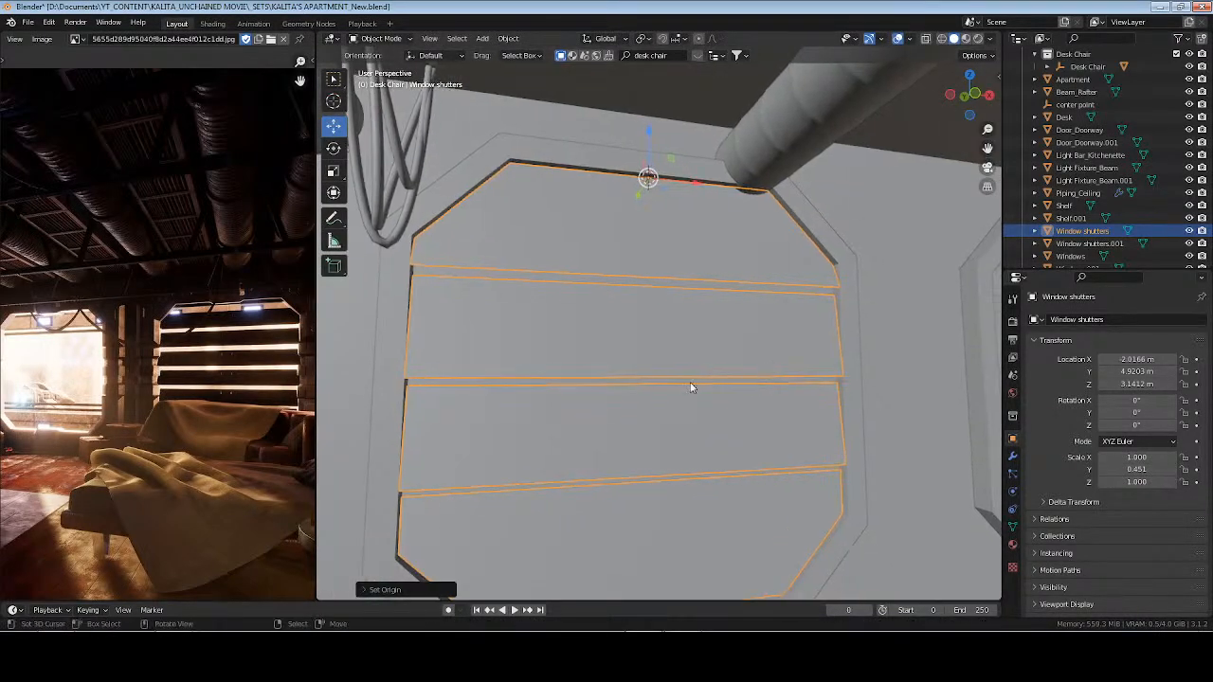
{"action": "middle_click_drag", "start_coordinate": [760, 528], "coordinate": [736, 465]}
{"action": "middle_click_drag", "start_coordinate": [793, 420], "coordinate": [706, 507]}
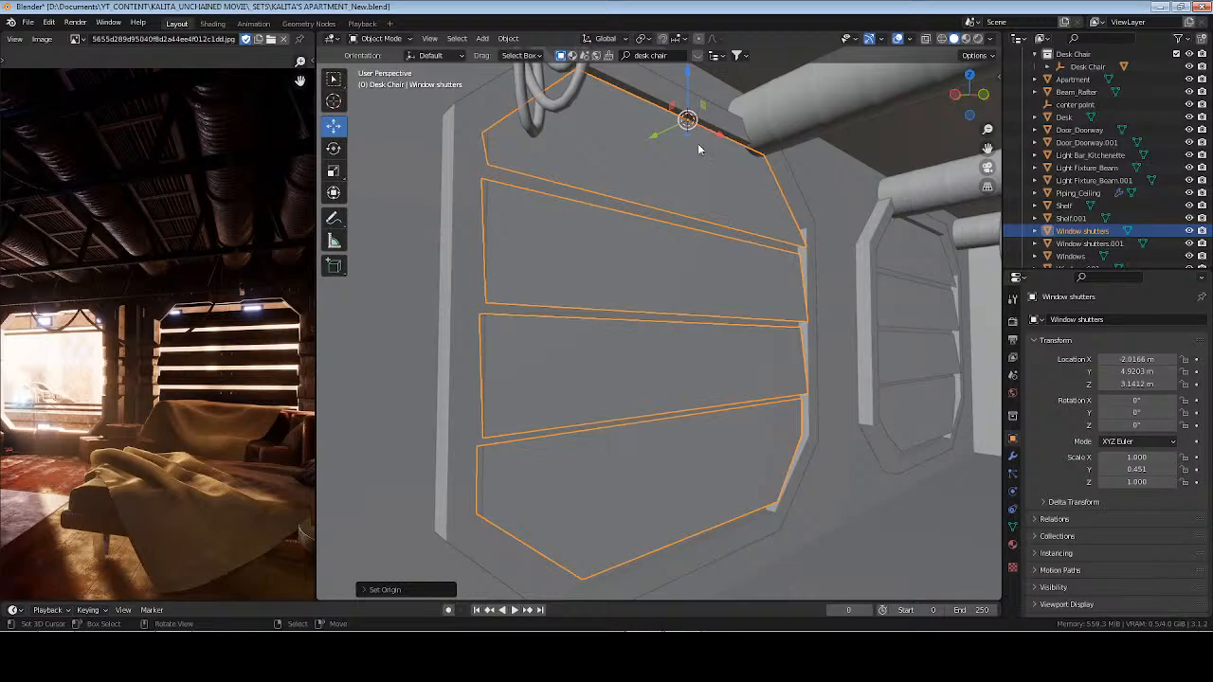
{"action": "middle_click_drag", "start_coordinate": [697, 144], "coordinate": [702, 165]}
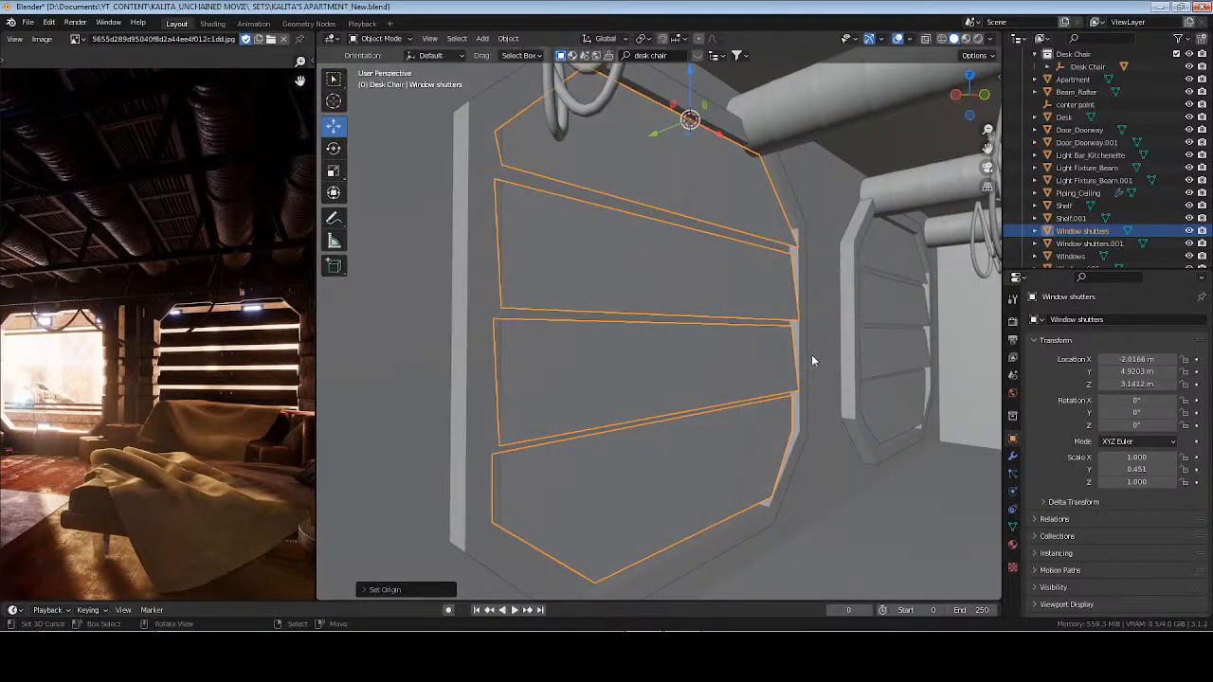
{"action": "key", "text": "r"}
{"action": "key", "text": "x"}
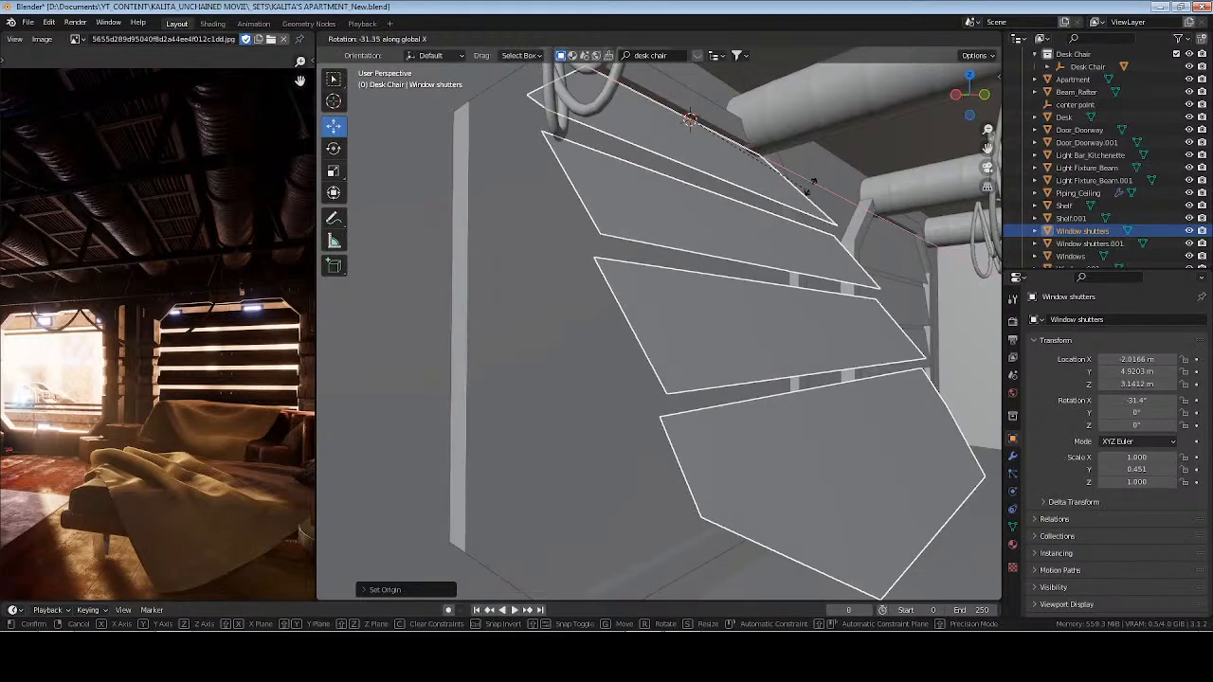
{"action": "right_click", "coordinate": [727, 243]}
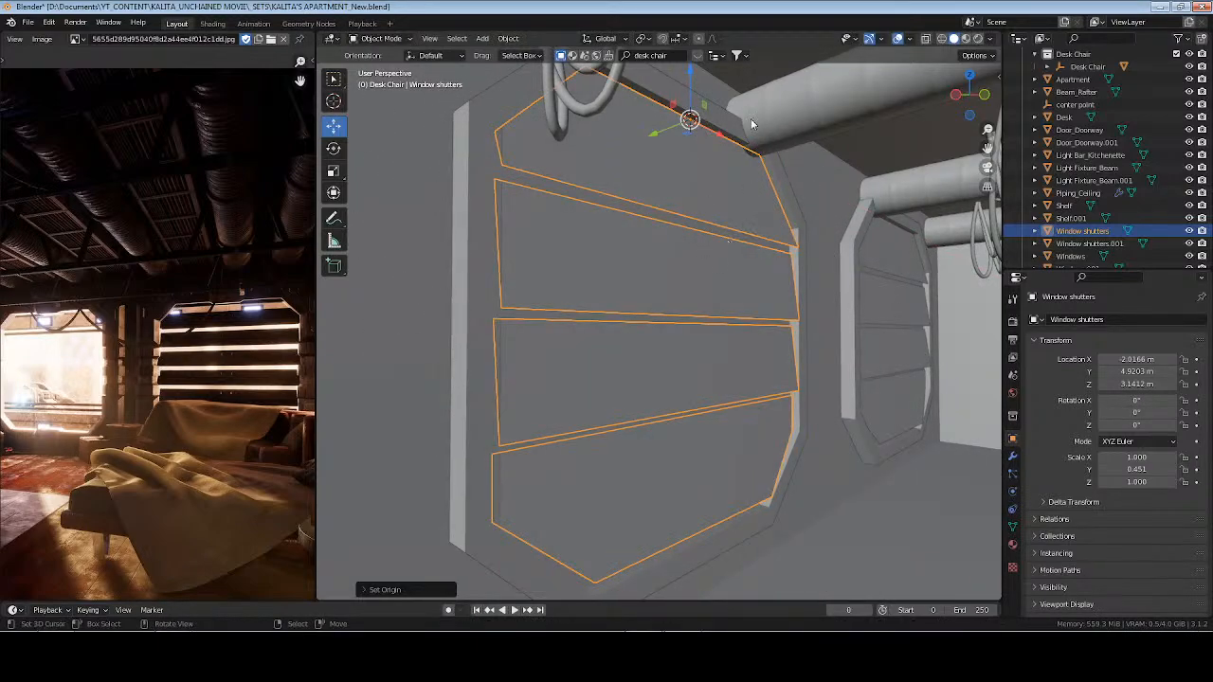
{"action": "left_click_drag", "start_coordinate": [653, 141], "coordinate": [692, 176]}
{"action": "key", "text": "ctrl+z"}
Deselect the left window shutters and save the file
{"action": "key", "text": "alt+a"}
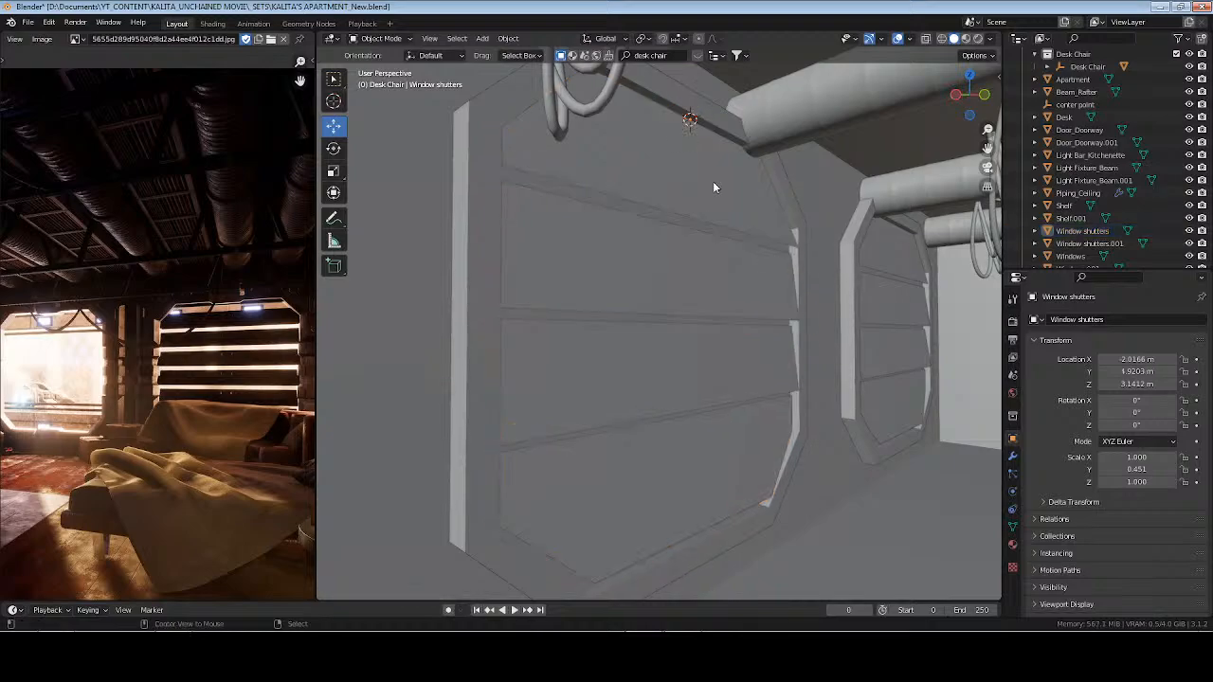
{"action": "middle_click_drag", "start_coordinate": [712, 180], "coordinate": [627, 230]}
{"action": "key", "text": "ctrl+s"}
Set the right window shutters' origin to their Center of Mass (Surface)
{"action": "middle_click_drag", "start_coordinate": [815, 258], "coordinate": [653, 281], "text": "shift"}
{"action": "right_click", "coordinate": [863, 203]}
{"action": "key", "text": "Tab"}
{"action": "key", "text": "Home"}
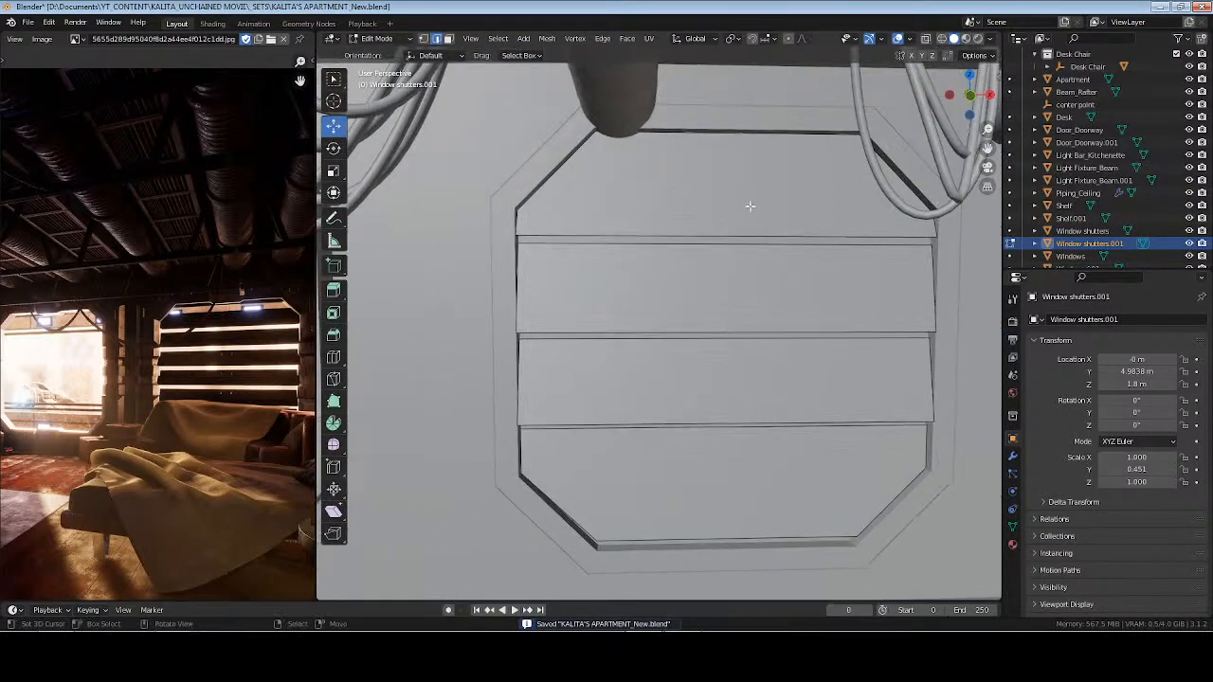
{"action": "key", "text": "Tab"}
{"action": "left_click", "coordinate": [508, 38]}
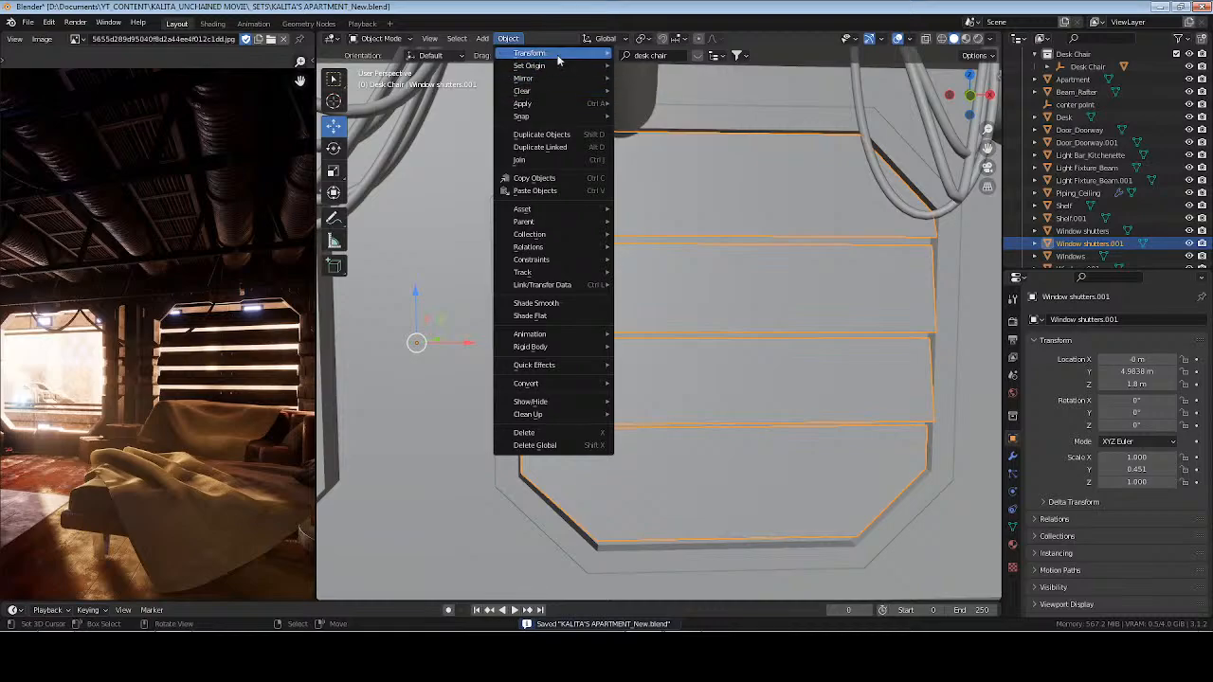
{"action": "mouse_move", "coordinate": [529, 66]}
{"action": "left_click", "coordinate": [682, 108]}
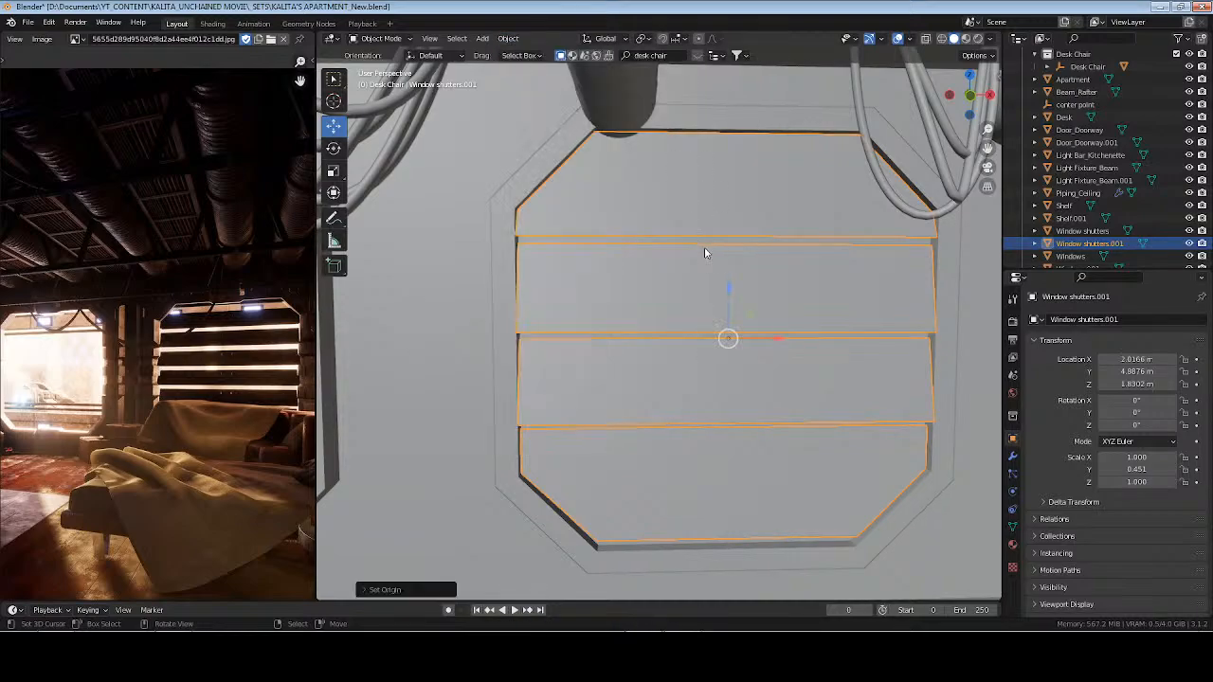
Snap the 3D cursor to the top edge of the right shutters and set the object's origin there
{"action": "key", "text": "Tab"}
{"action": "left_click", "coordinate": [743, 140]}
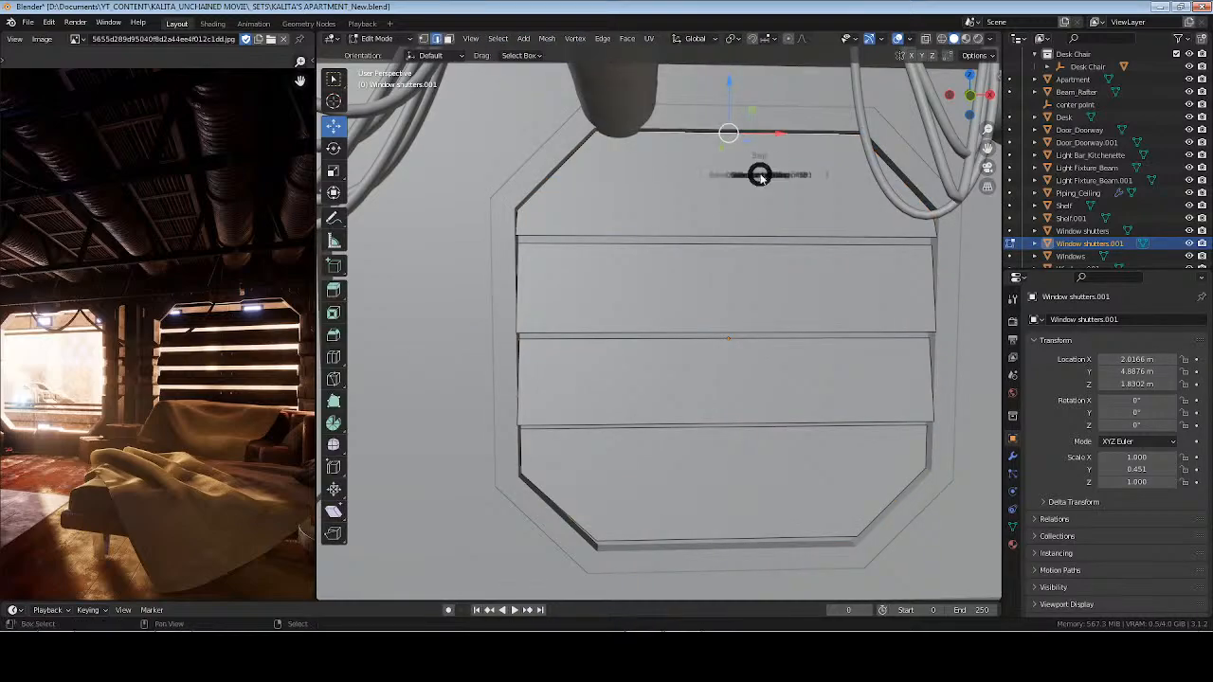
{"action": "key", "text": "Tab"}
{"action": "left_click", "coordinate": [505, 39]}
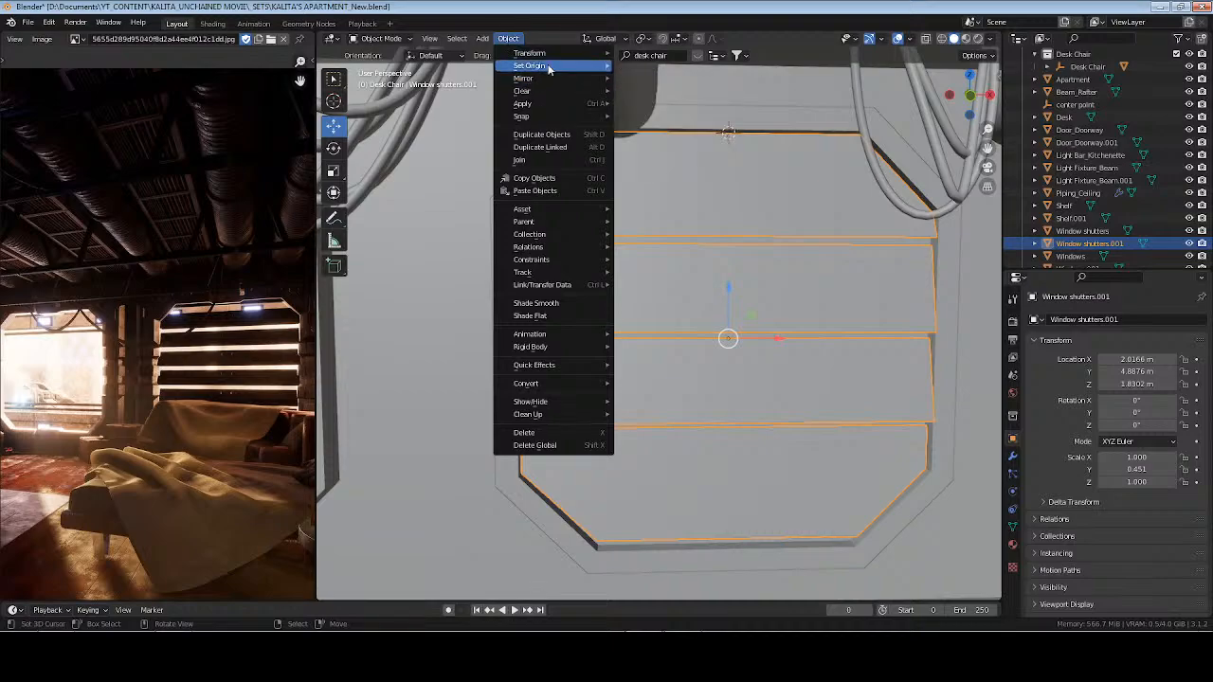
{"action": "mouse_move", "coordinate": [550, 67]}
{"action": "left_click", "coordinate": [663, 88]}
Return the 3D cursor to the world origin, save the file and clear the selection
{"action": "key", "text": "shift+s"}
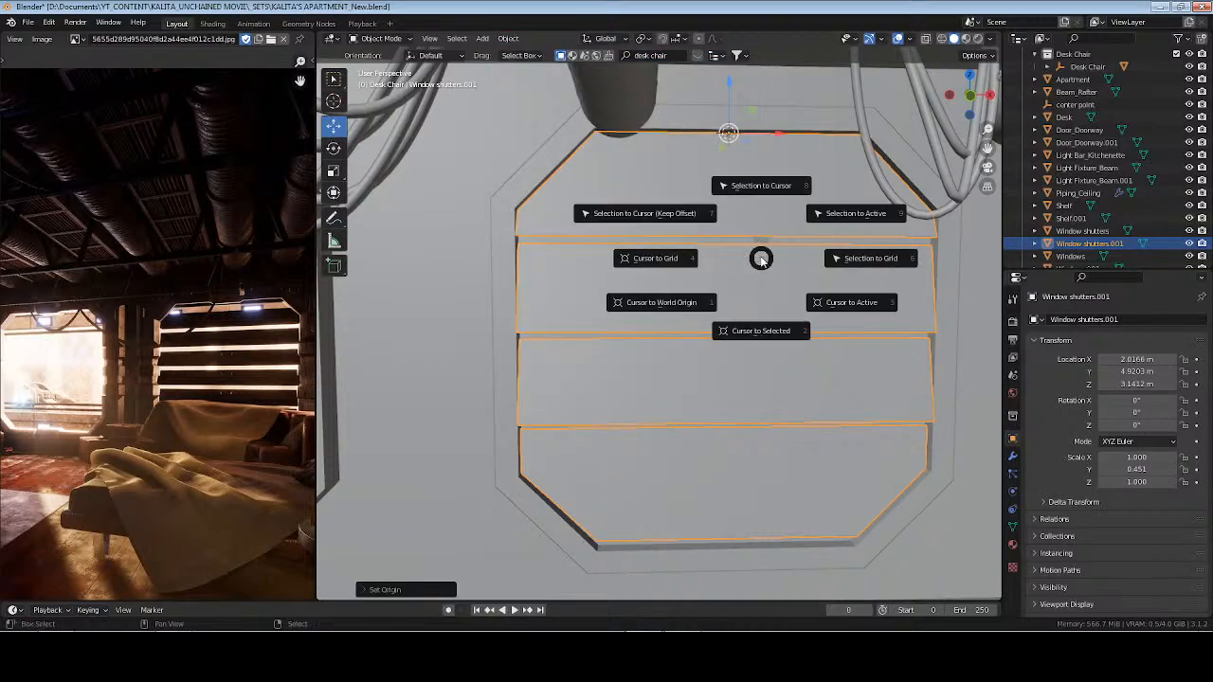
{"action": "scroll", "coordinate": [753, 258], "scroll_direction": "down", "scroll_amount": 2}
{"action": "key", "text": "ctrl+s"}
{"action": "middle_click_drag", "start_coordinate": [625, 311], "coordinate": [694, 306], "text": "shift"}
{"action": "key", "text": "alt+a"}
{"action": "middle_click_drag", "start_coordinate": [782, 298], "coordinate": [685, 308], "text": "shift"}
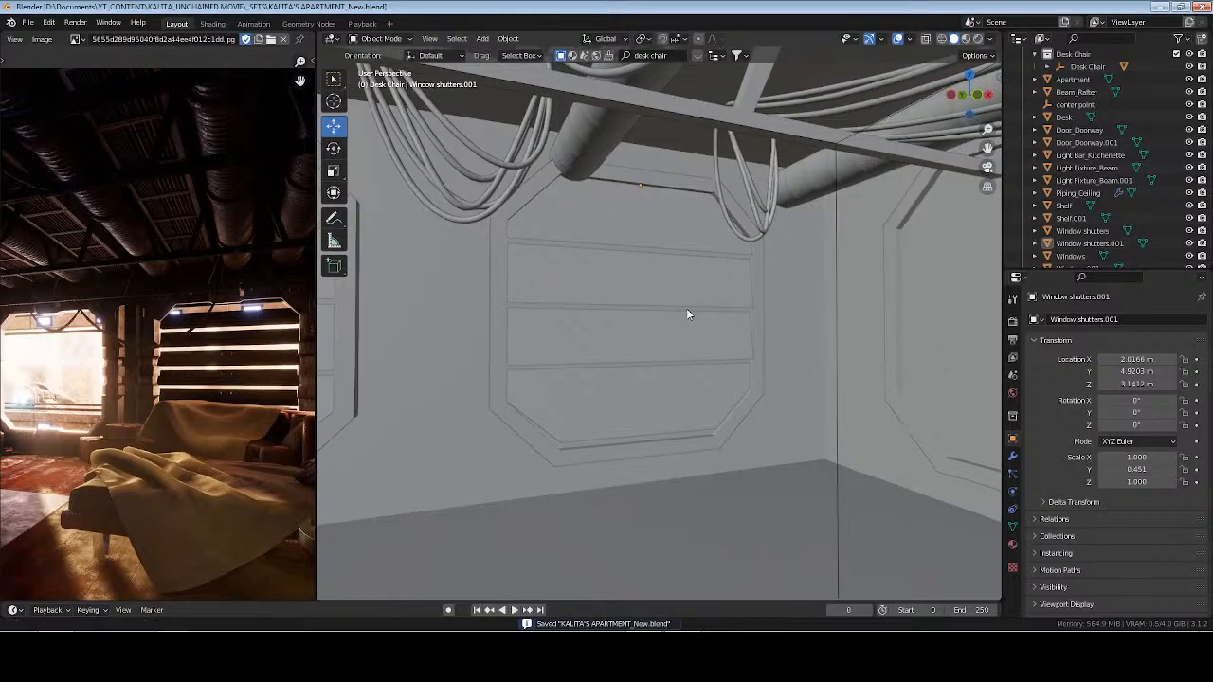
Apply the scale of the right and left window shutters
{"action": "left_click", "coordinate": [684, 283]}
{"action": "key", "text": "ctrl+a"}
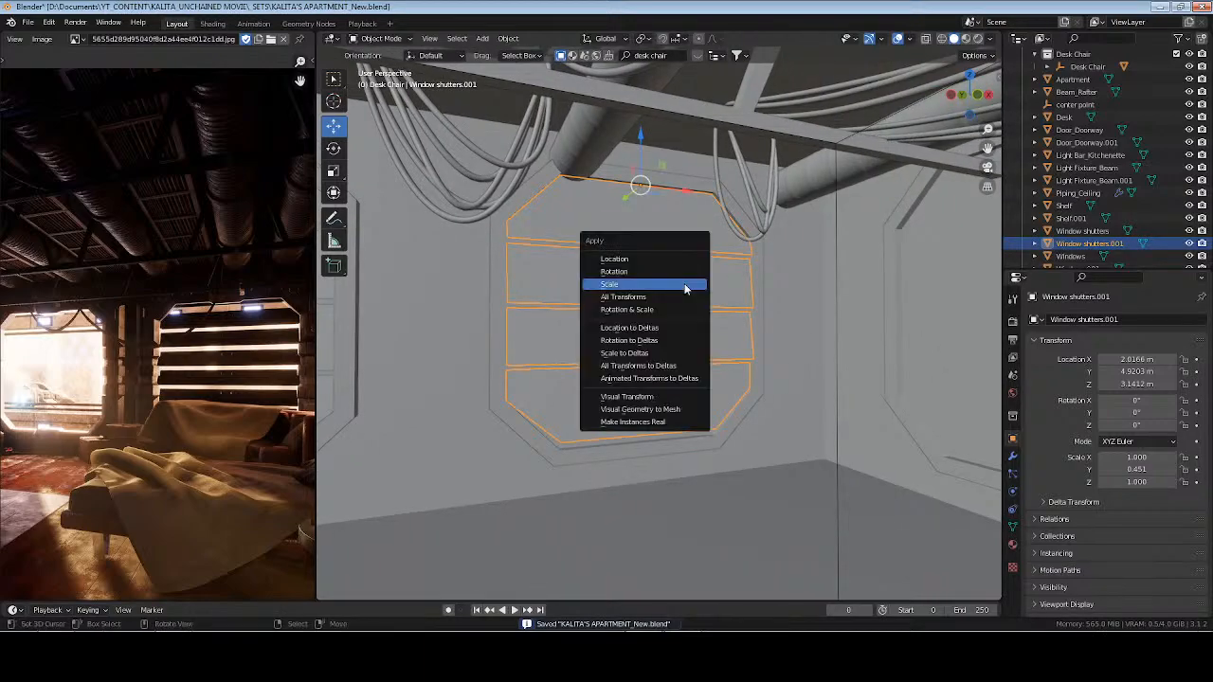
{"action": "left_click", "coordinate": [684, 283]}
{"action": "middle_click_drag", "start_coordinate": [684, 284], "coordinate": [530, 280]}
{"action": "left_click", "coordinate": [503, 277]}
{"action": "key", "text": "ctrl+a"}
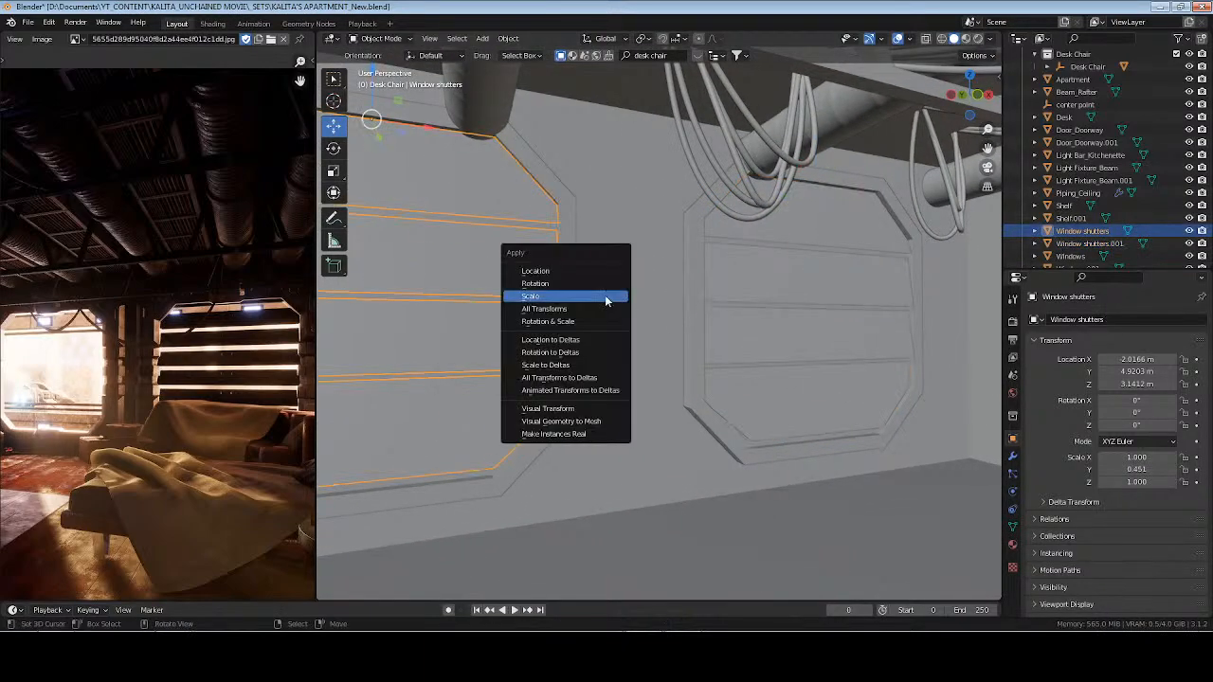
{"action": "left_click", "coordinate": [612, 298]}
{"action": "key", "text": "alt+a"}
{"action": "middle_click_drag", "start_coordinate": [793, 297], "coordinate": [705, 395]}
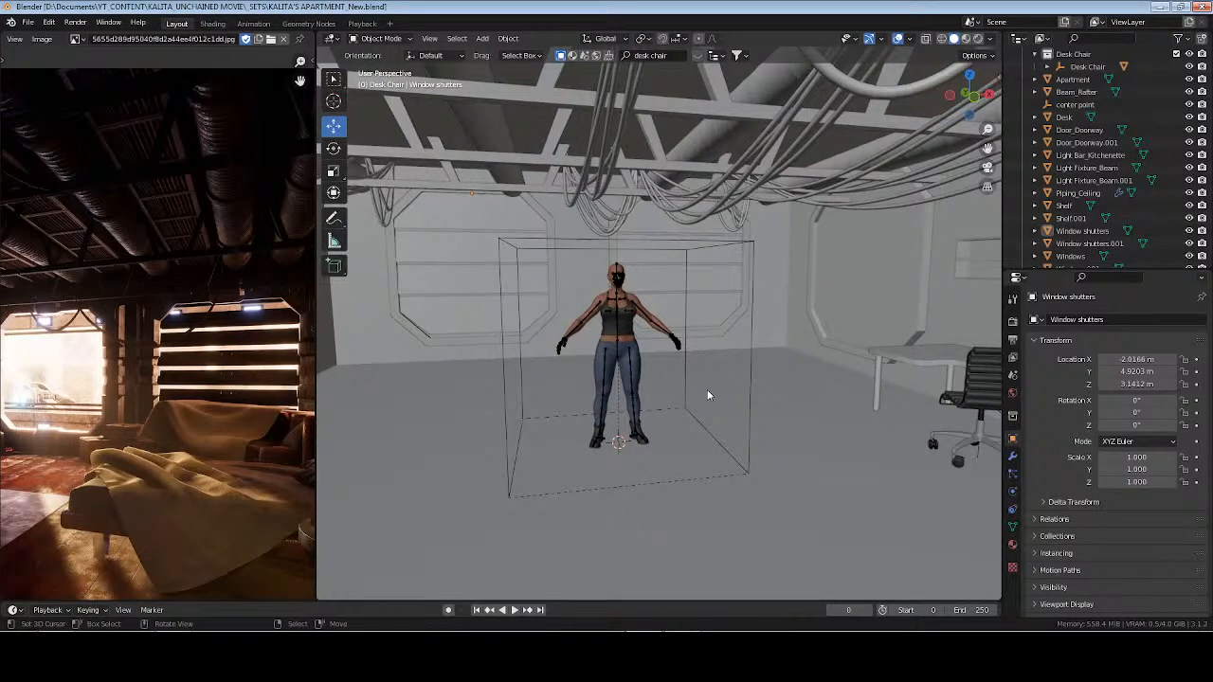
Search the BlenderKit models for "bed"
{"action": "key", "text": "n"}
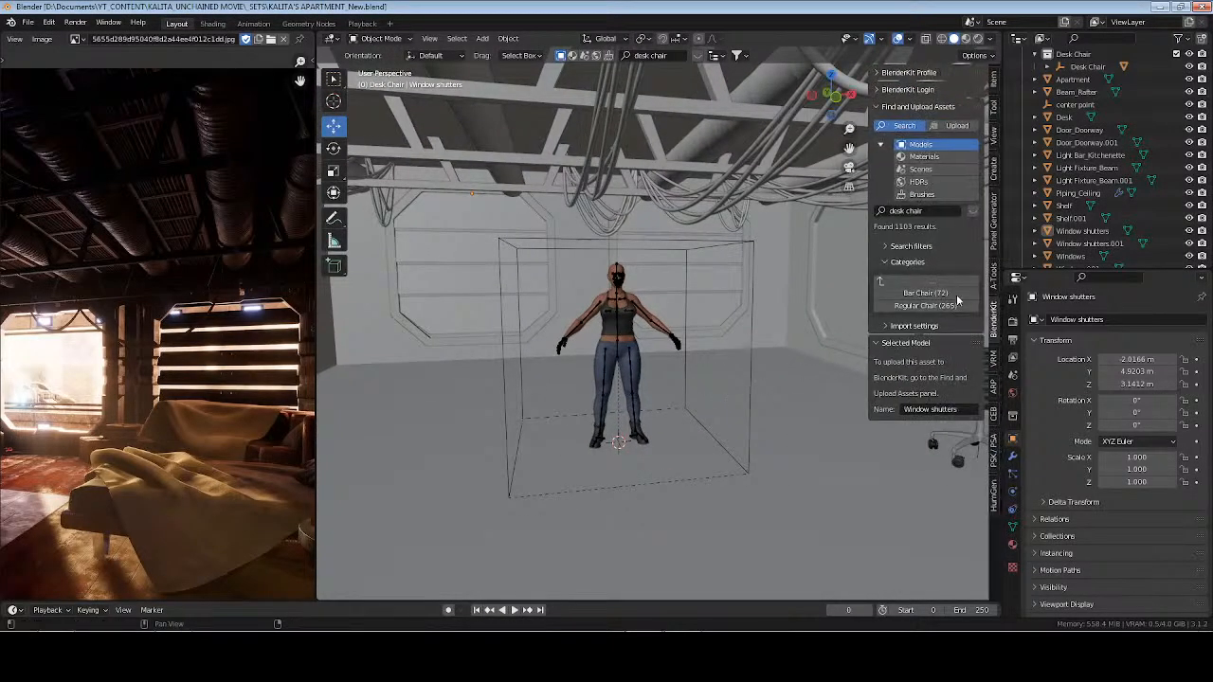
{"action": "left_click", "coordinate": [932, 209]}
{"action": "type", "text": "bed"}
{"action": "key", "text": "Return"}
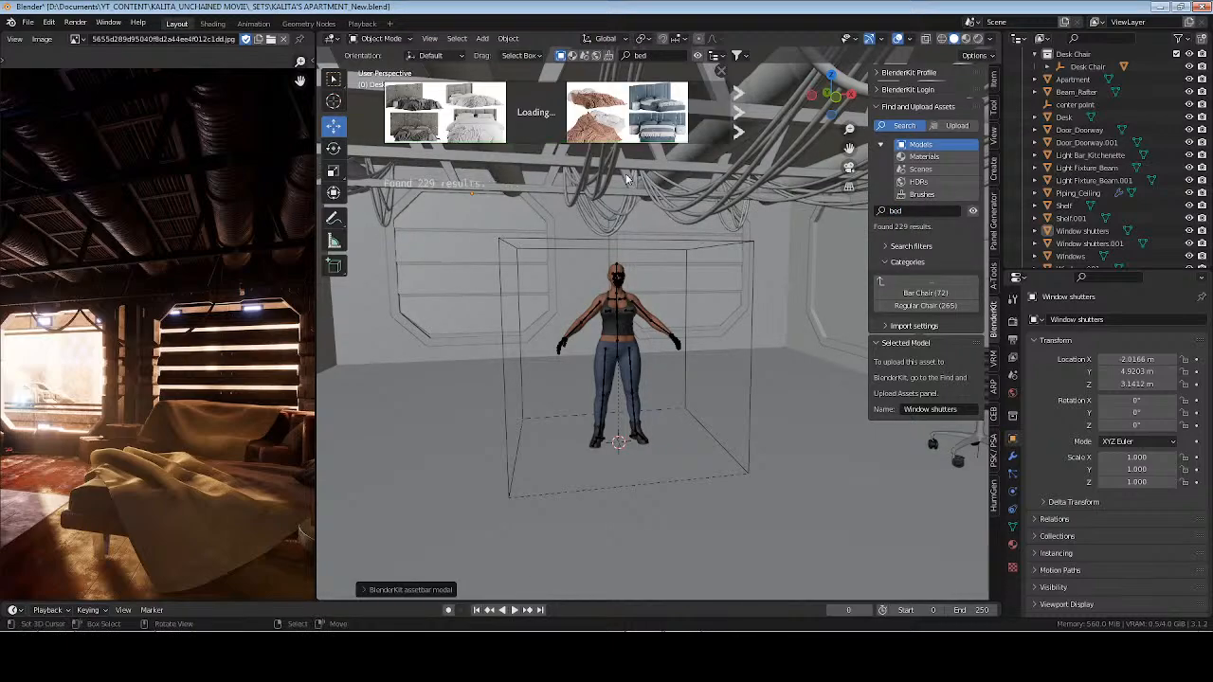
Browse the pages of bed models and compare their previews with the bed in the reference image
{"action": "mouse_move", "coordinate": [640, 118]}
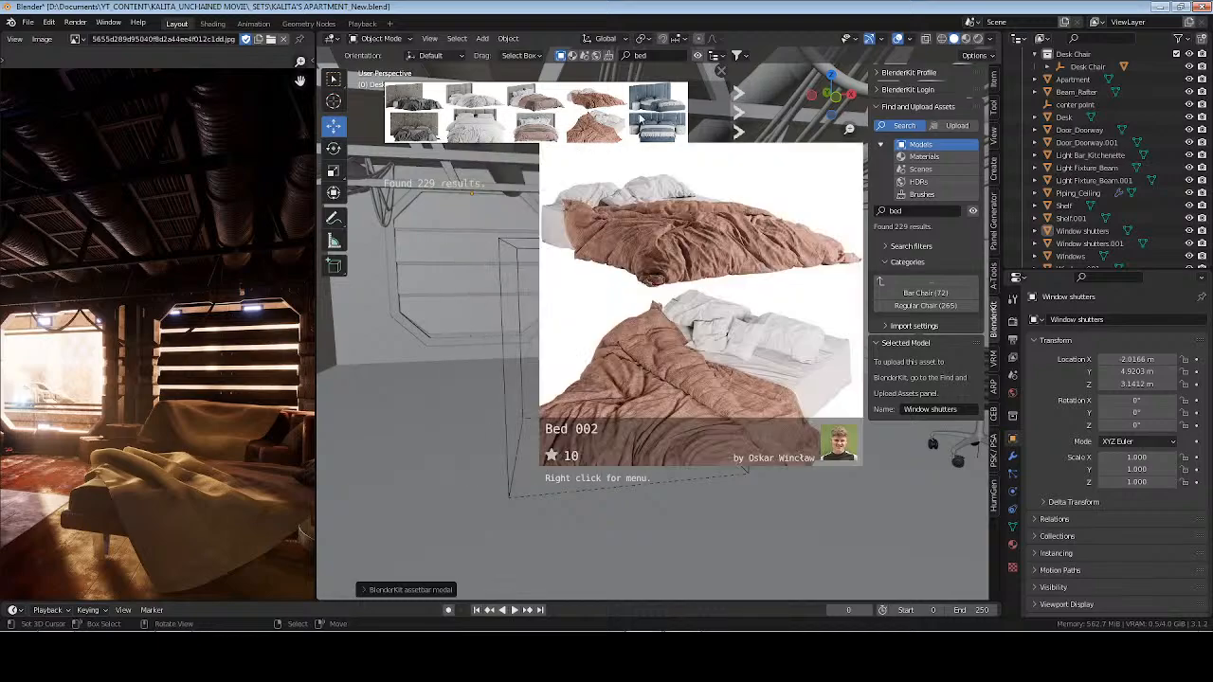
{"action": "left_click", "coordinate": [737, 111]}
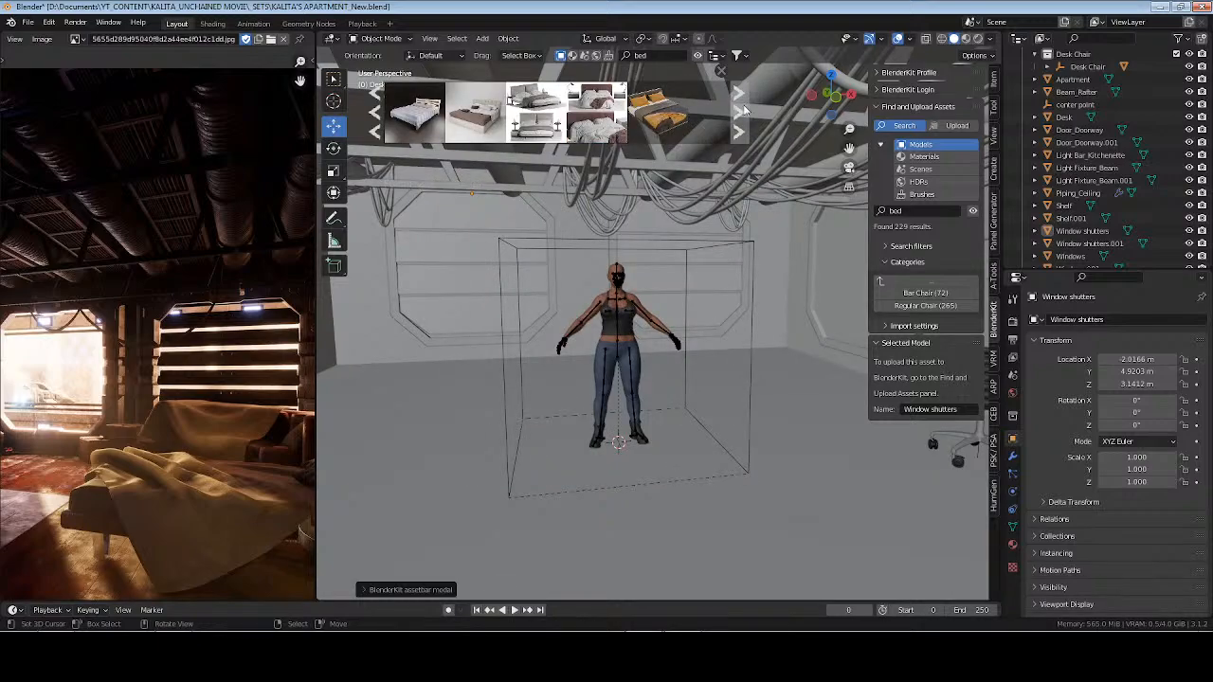
{"action": "left_click", "coordinate": [739, 111]}
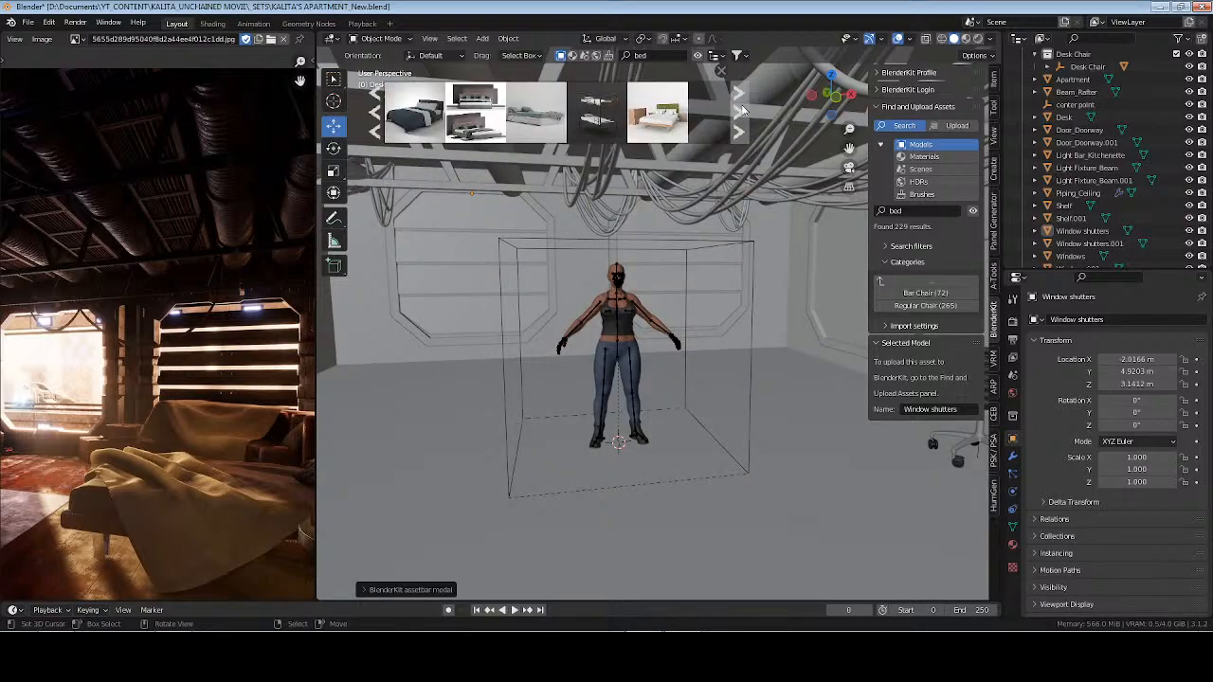
{"action": "mouse_move", "coordinate": [670, 117]}
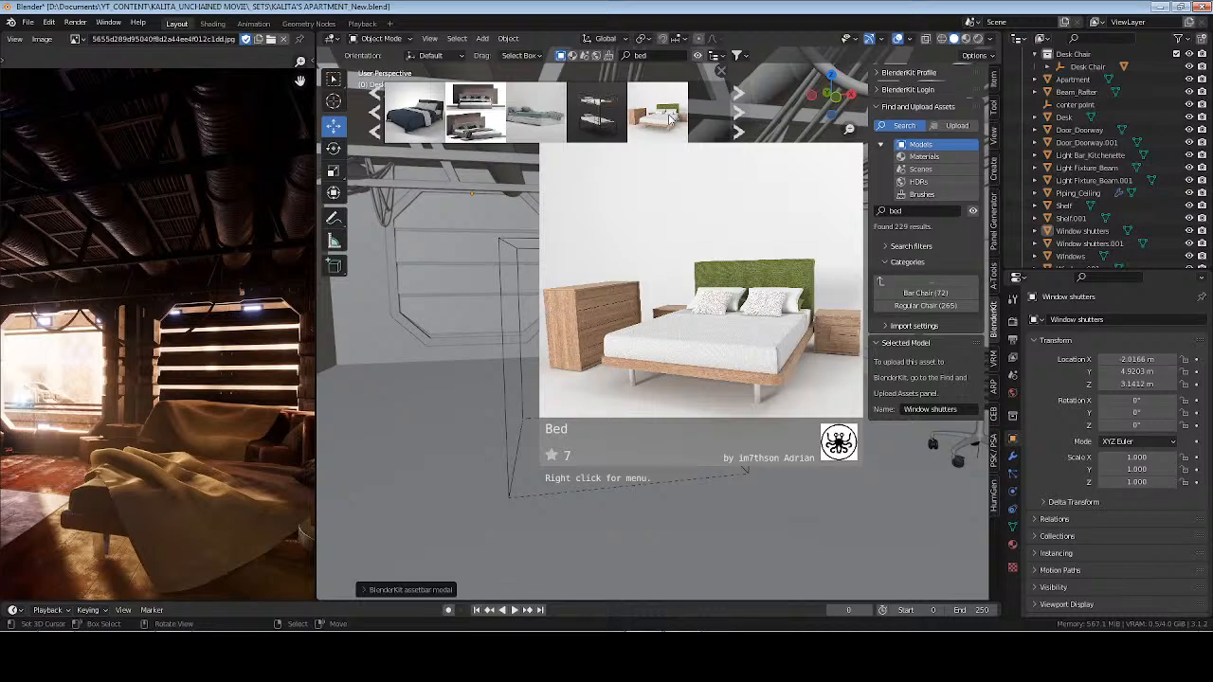
{"action": "mouse_move", "coordinate": [602, 124]}
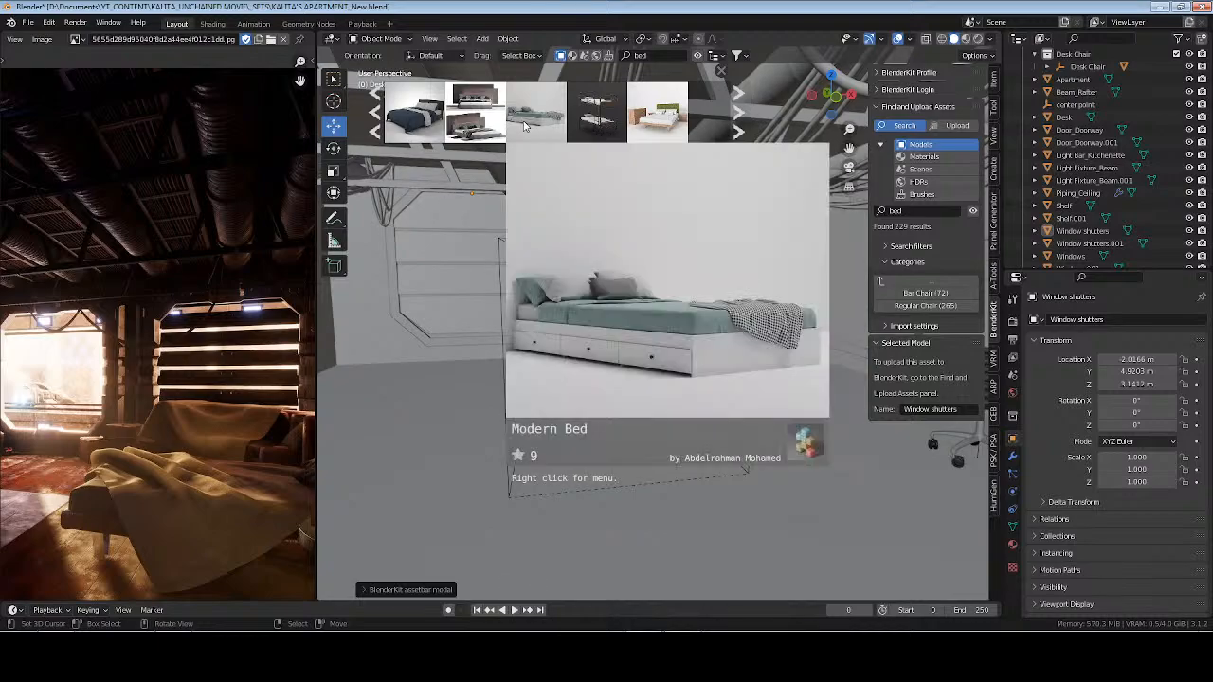
{"action": "mouse_move", "coordinate": [480, 124]}
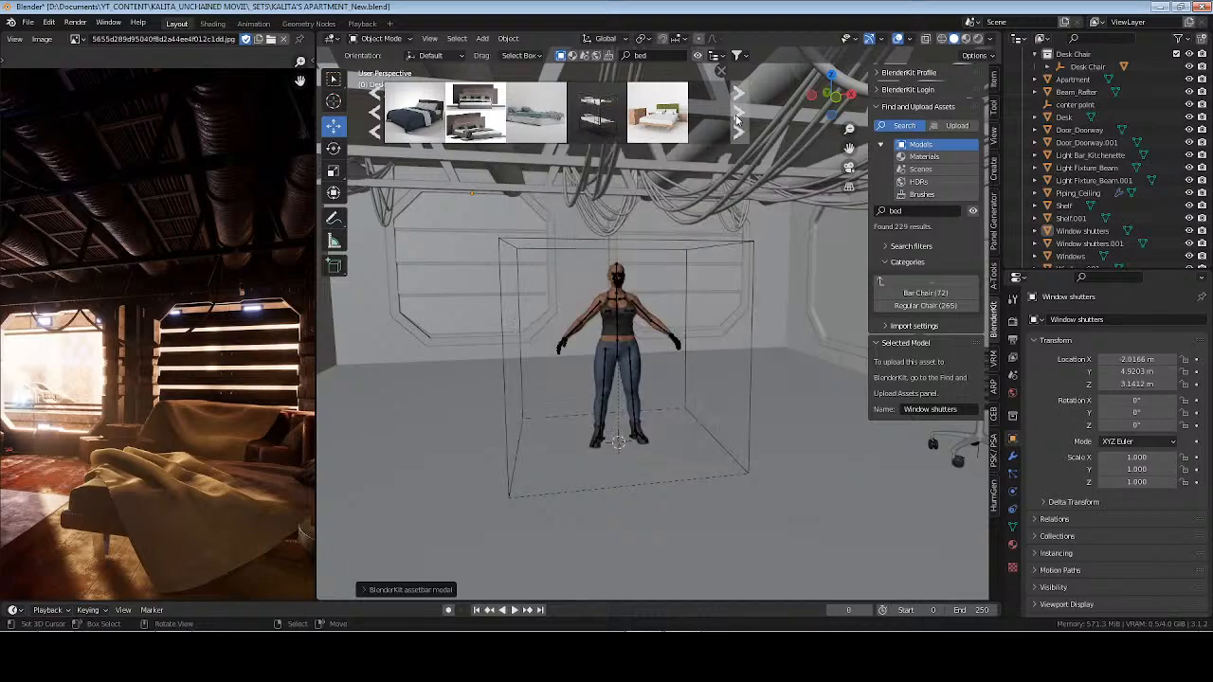
{"action": "left_click", "coordinate": [738, 115]}
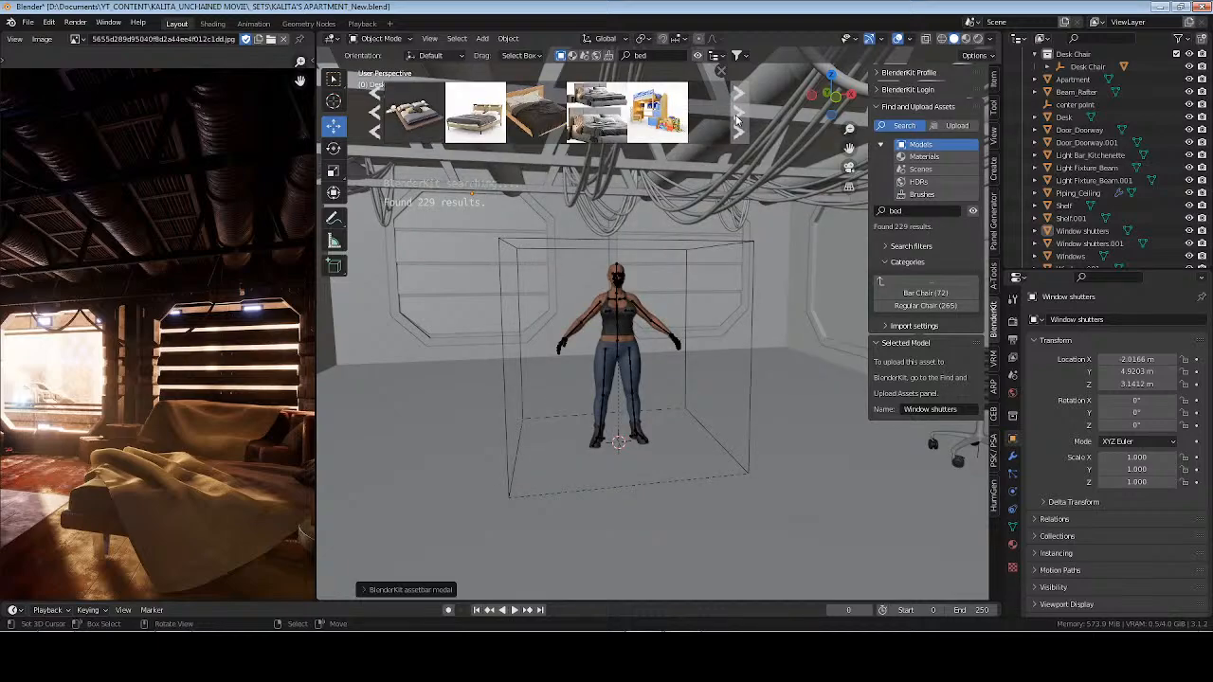
{"action": "left_click", "coordinate": [738, 115]}
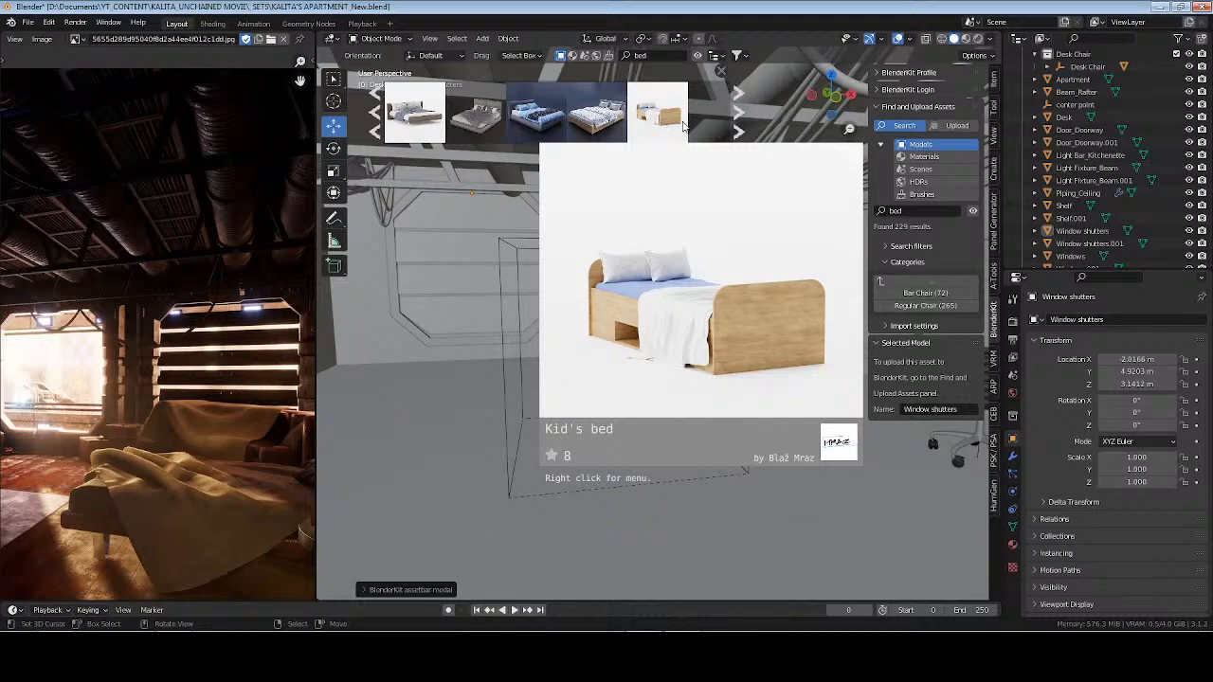
{"action": "left_click", "coordinate": [739, 114]}
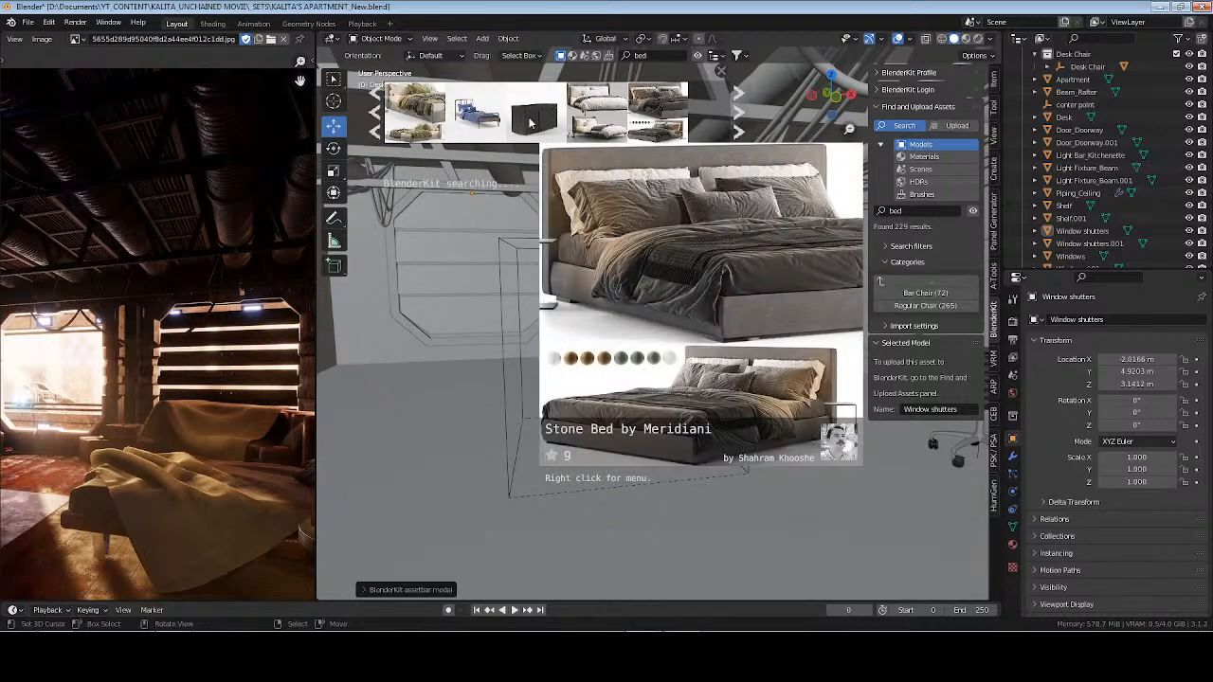
{"action": "left_click", "coordinate": [740, 115]}
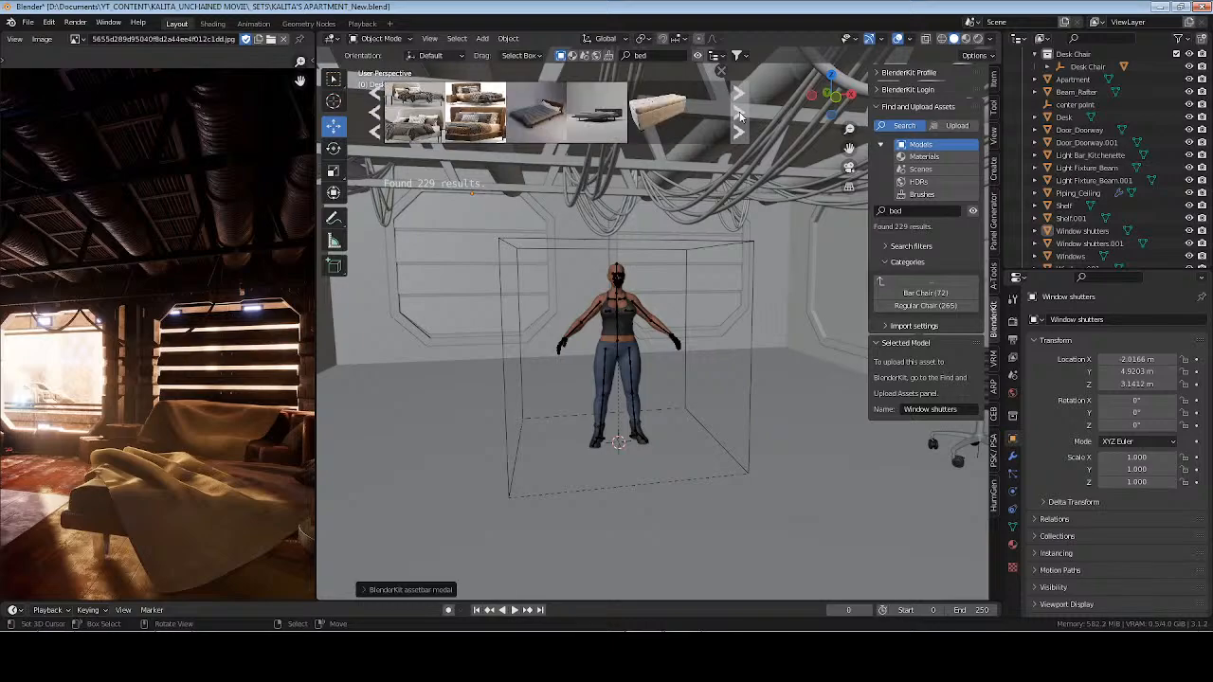
{"action": "mouse_move", "coordinate": [603, 114]}
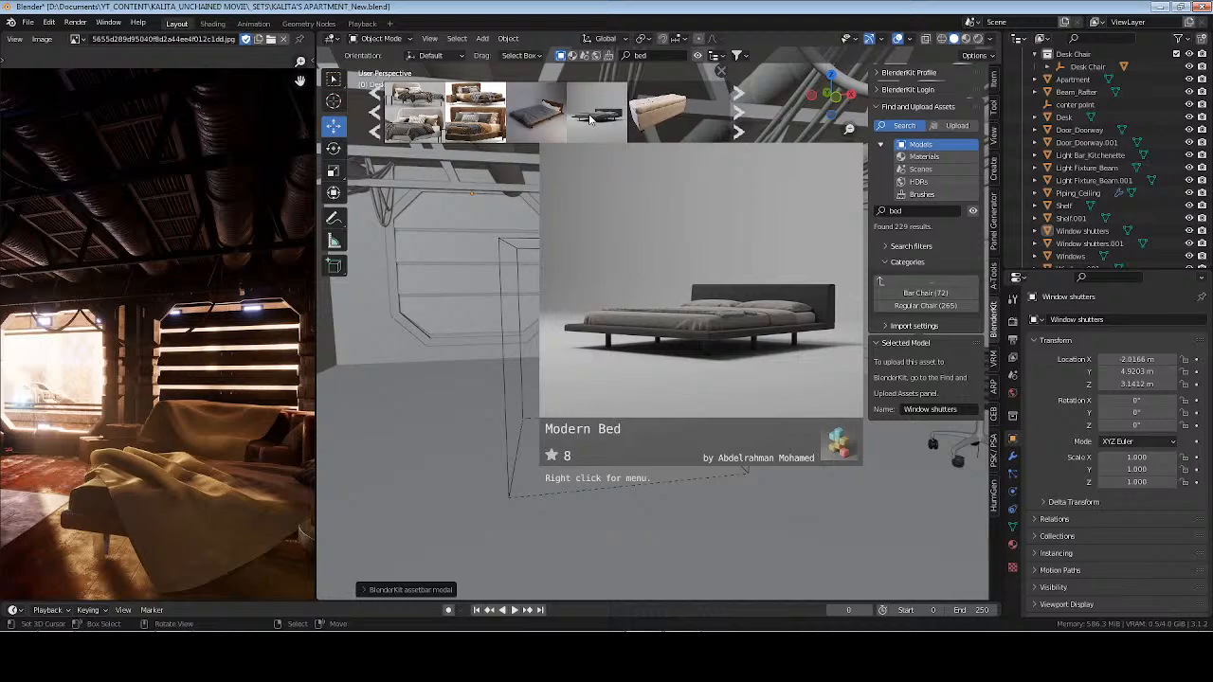
{"action": "mouse_move", "coordinate": [542, 117]}
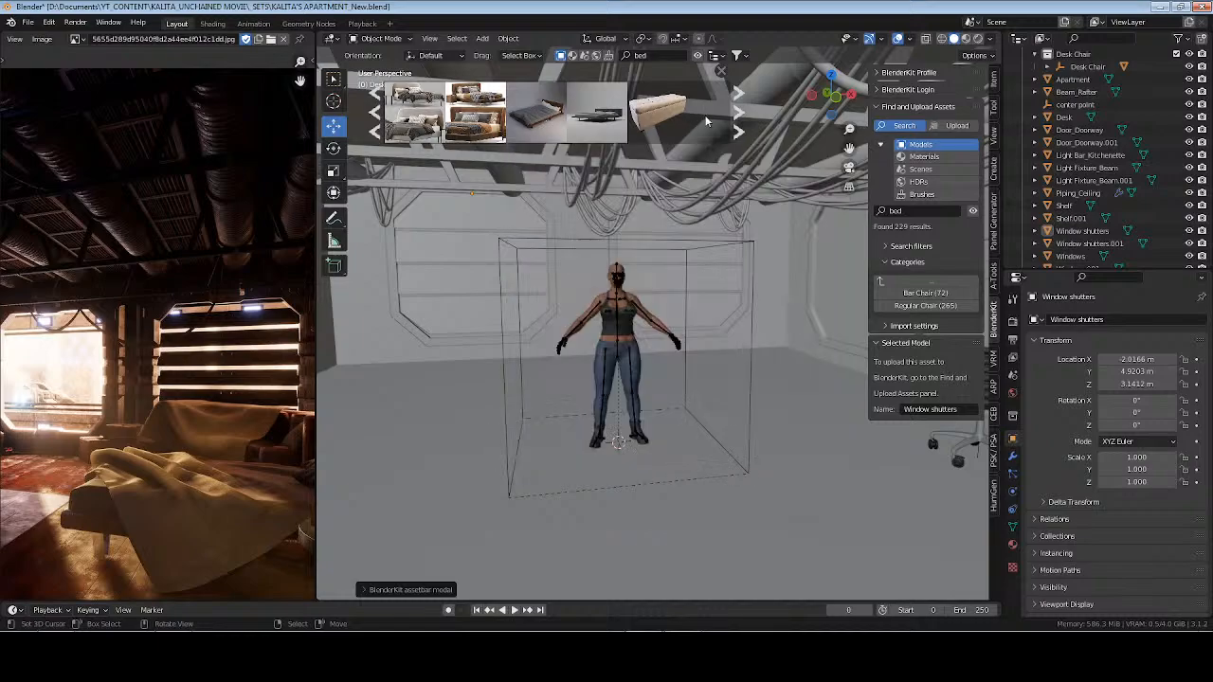
{"action": "left_click", "coordinate": [737, 113]}
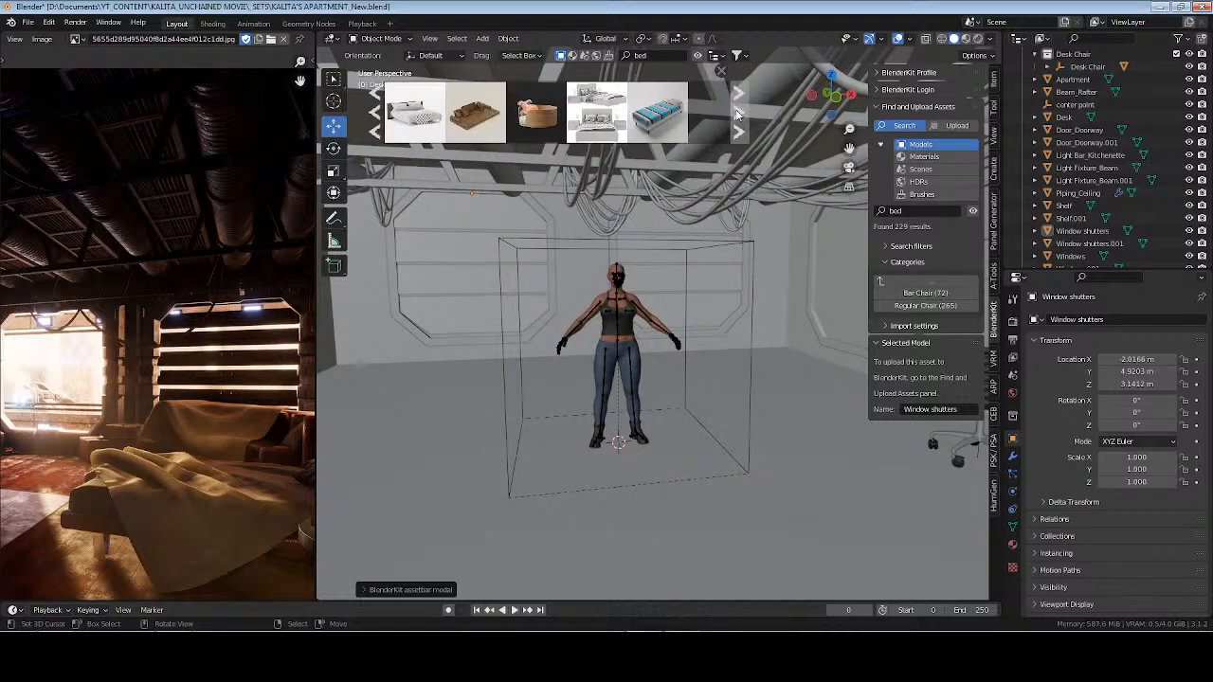
{"action": "mouse_move", "coordinate": [444, 121]}
{"action": "left_click", "coordinate": [743, 112]}
{"action": "left_click", "coordinate": [743, 111]}
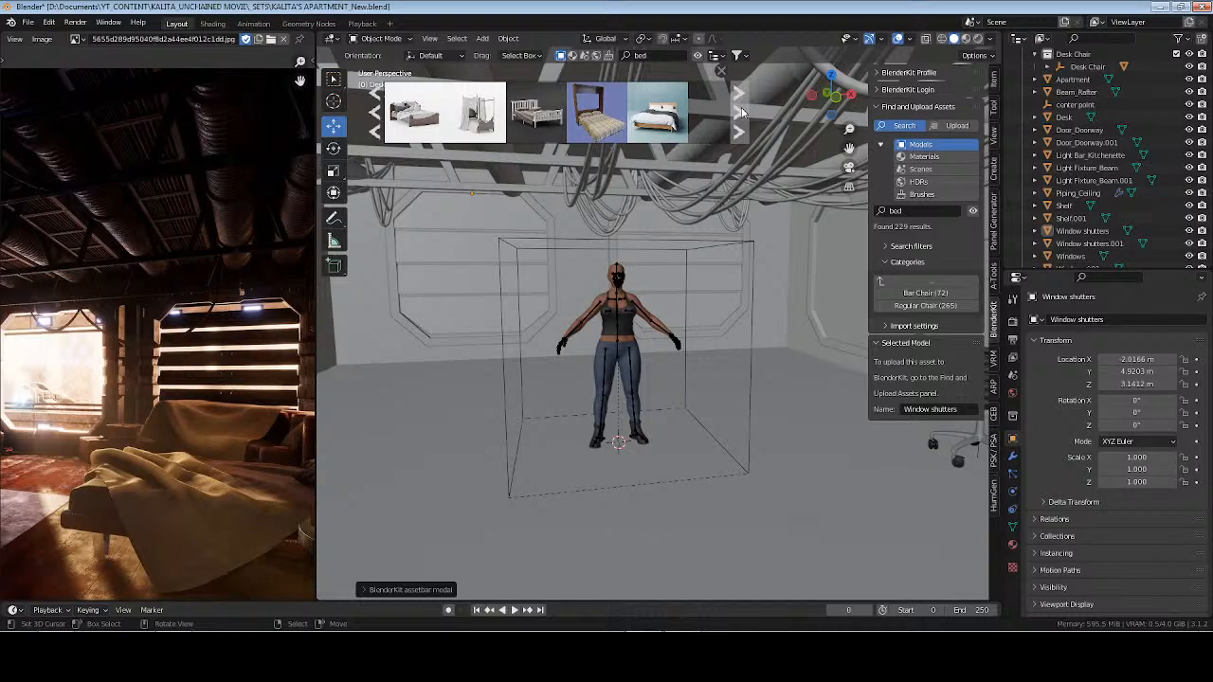
{"action": "left_click", "coordinate": [740, 112]}
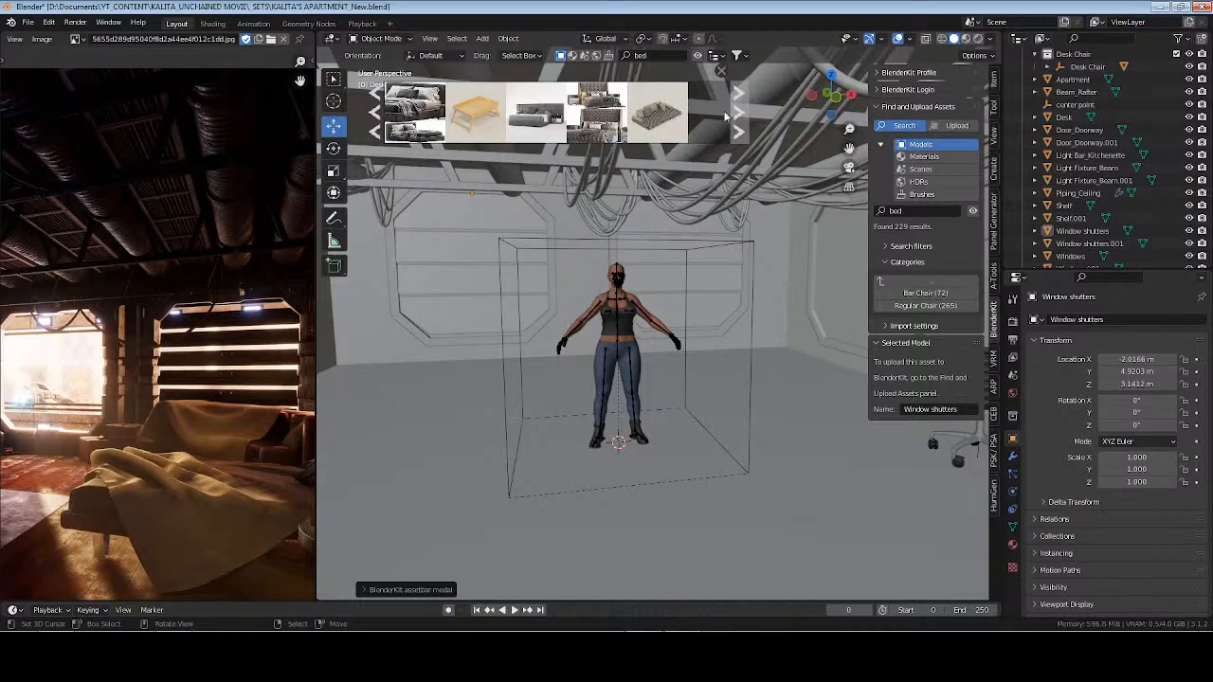
{"action": "mouse_move", "coordinate": [427, 120]}
{"action": "mouse_move", "coordinate": [652, 120]}
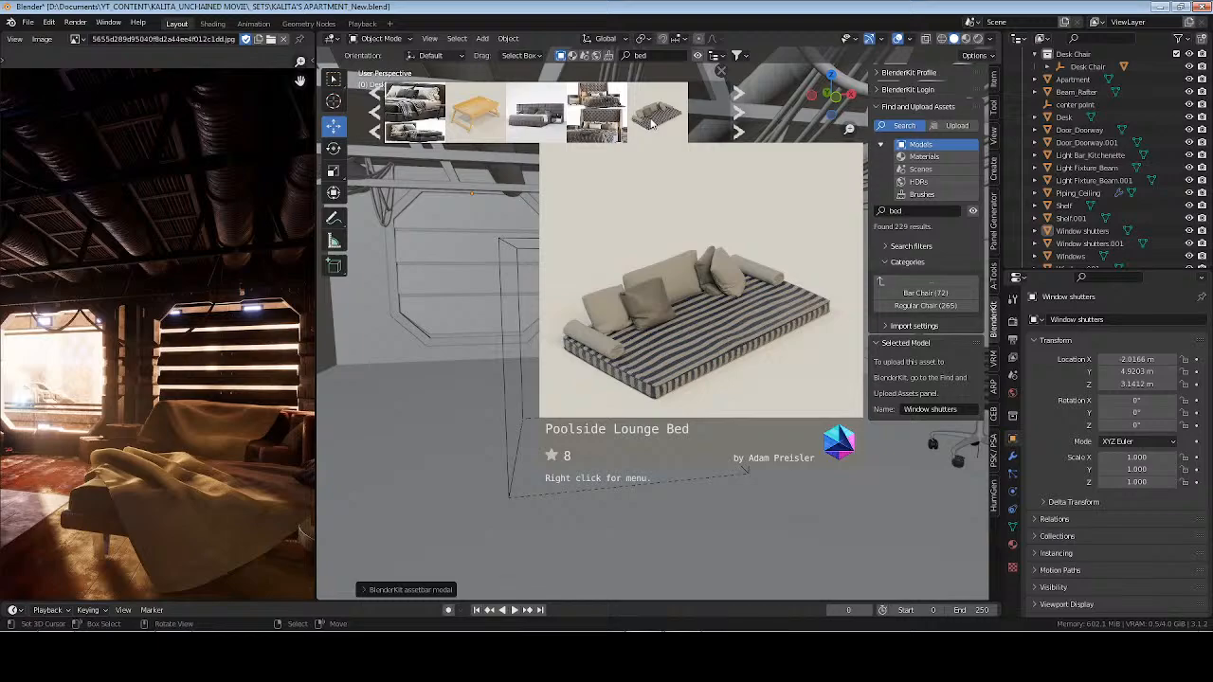
{"action": "left_click", "coordinate": [736, 106]}
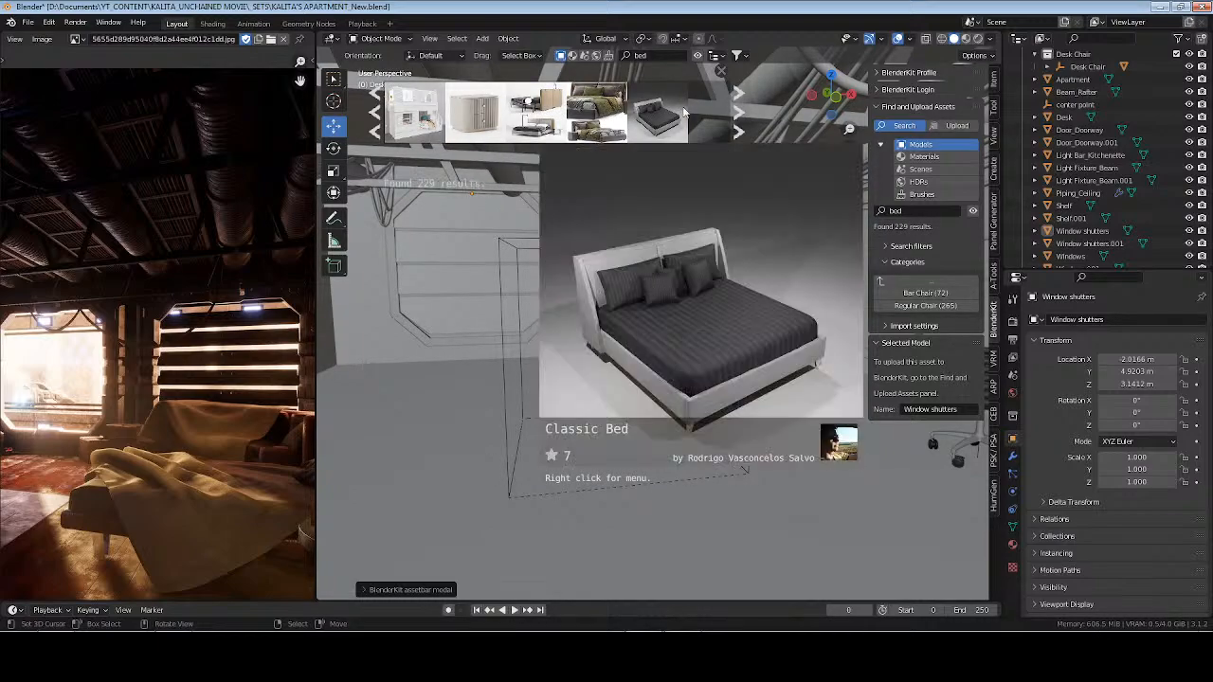
{"action": "left_click", "coordinate": [738, 111]}
{"action": "left_click", "coordinate": [738, 111]}
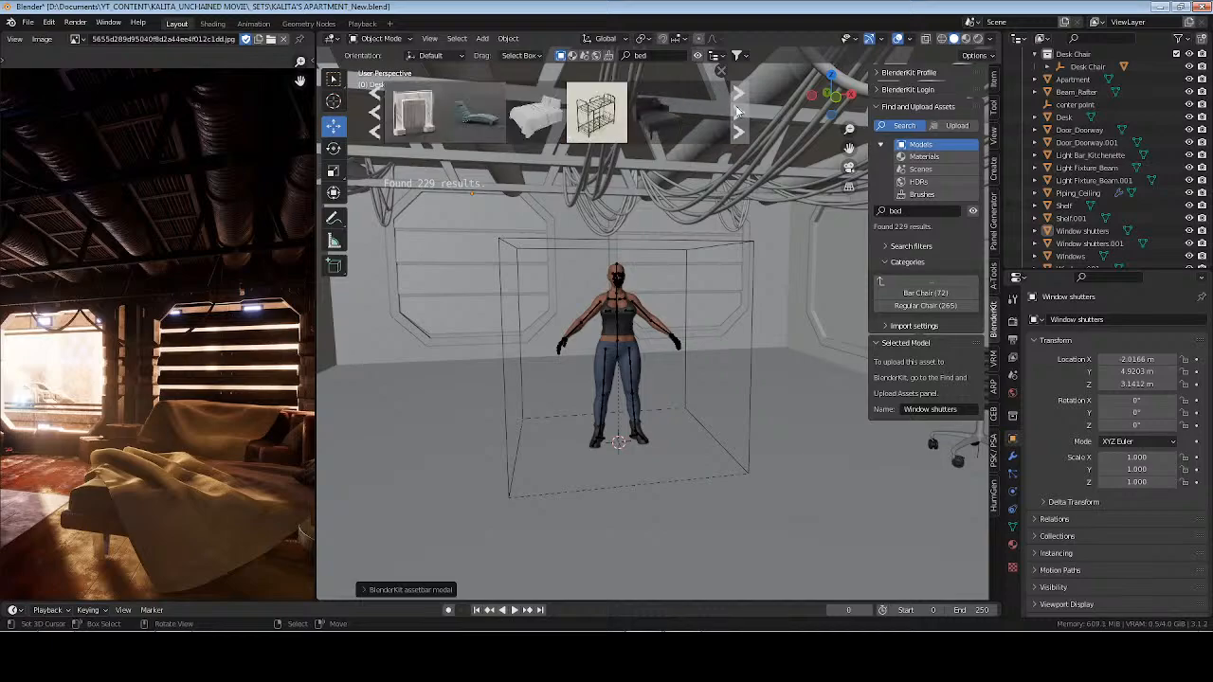
{"action": "left_click", "coordinate": [374, 112]}
{"action": "mouse_move", "coordinate": [423, 122]}
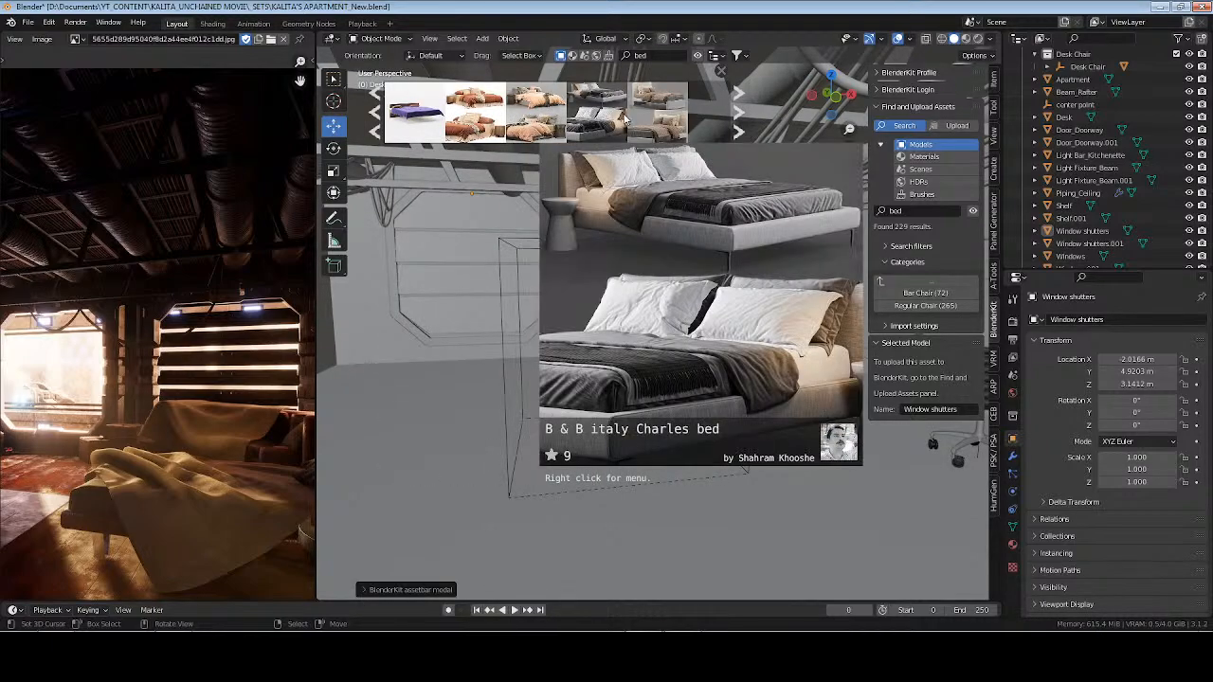
Close the bed asset search results and hide the viewport sidebar
{"action": "left_click", "coordinate": [721, 72]}
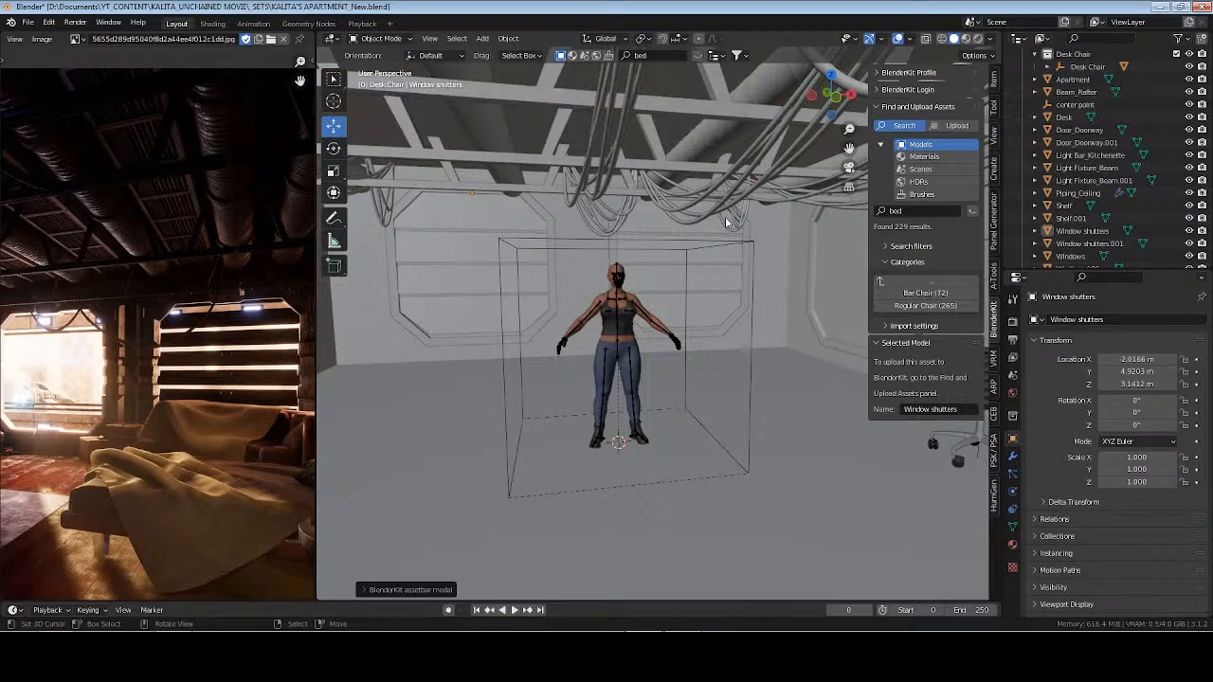
{"action": "key", "text": "n"}
{"action": "scroll", "coordinate": [1061, 89], "scroll_direction": "up", "scroll_amount": 3}
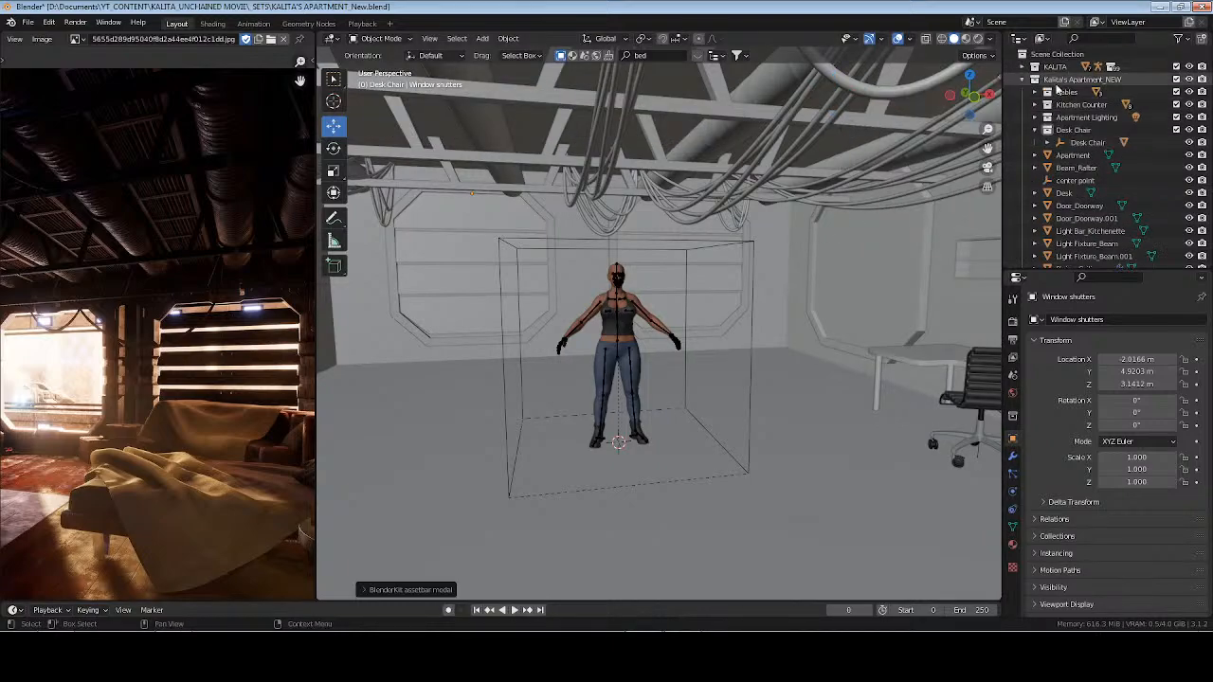
Add a cube mesh to the Kalita's Apartment_NEW collection
{"action": "left_click", "coordinate": [1073, 82]}
{"action": "scroll", "coordinate": [690, 274], "scroll_direction": "down", "scroll_amount": 2}
{"action": "scroll", "coordinate": [701, 284], "scroll_direction": "down", "scroll_amount": 1}
{"action": "scroll", "coordinate": [703, 286], "scroll_direction": "up", "scroll_amount": 5}
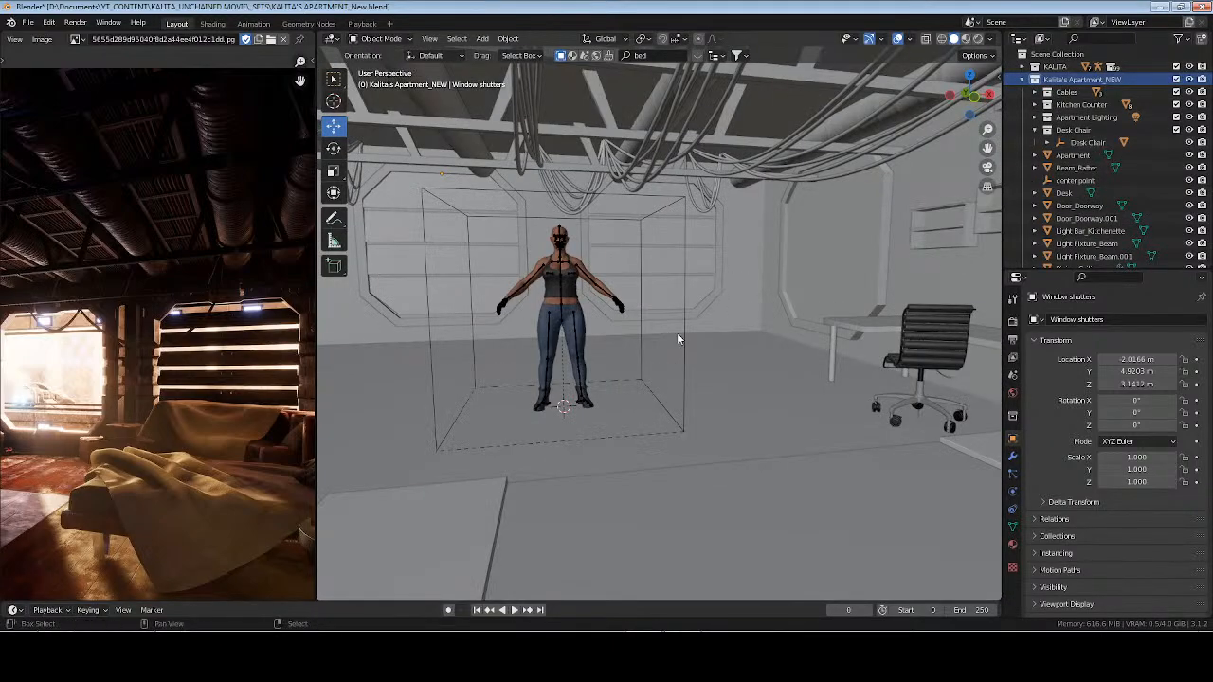
{"action": "key", "text": "shift+a"}
{"action": "mouse_move", "coordinate": [654, 178]}
{"action": "left_click", "coordinate": [753, 190]}
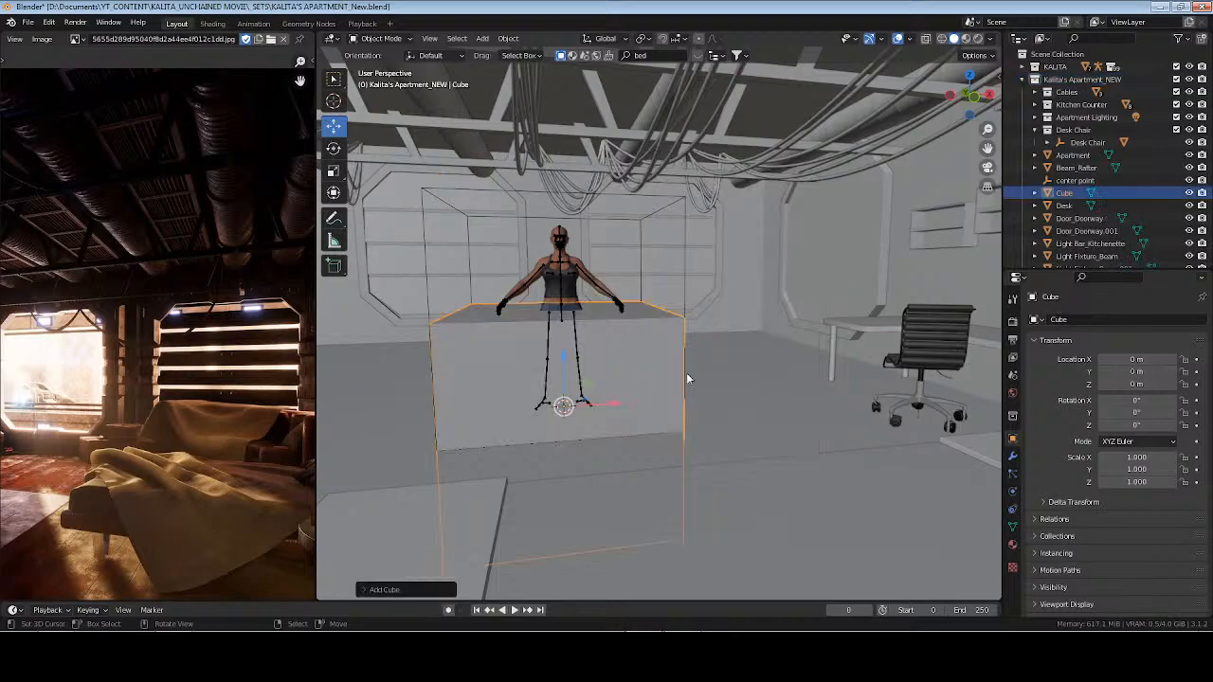
Raise the cube 1 m along Z and apply all its transforms
{"action": "key", "text": "g"}
{"action": "key", "text": "z"}
{"action": "key", "text": "1"}
{"action": "key", "text": "Return"}
{"action": "key", "text": "ctrl+a"}
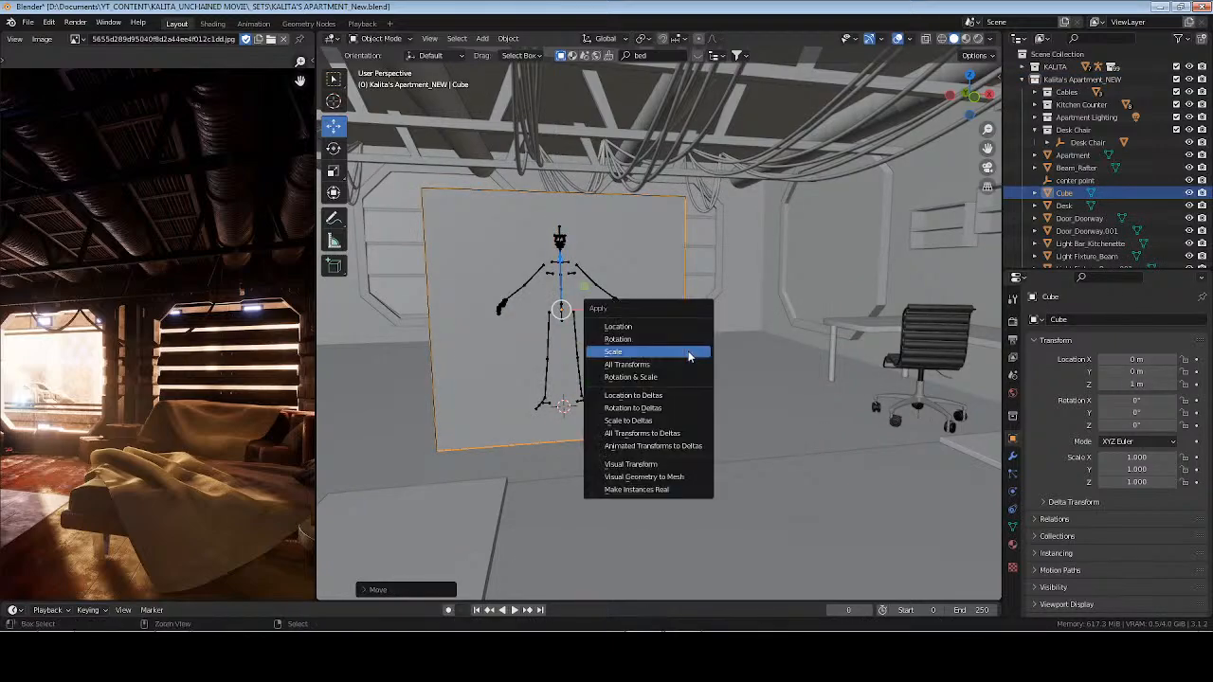
{"action": "left_click", "coordinate": [689, 368]}
Flatten the cube along Z into a thin slab with a Z scale of about 0.025
{"action": "middle_click_drag", "start_coordinate": [590, 370], "coordinate": [647, 359], "text": "shift"}
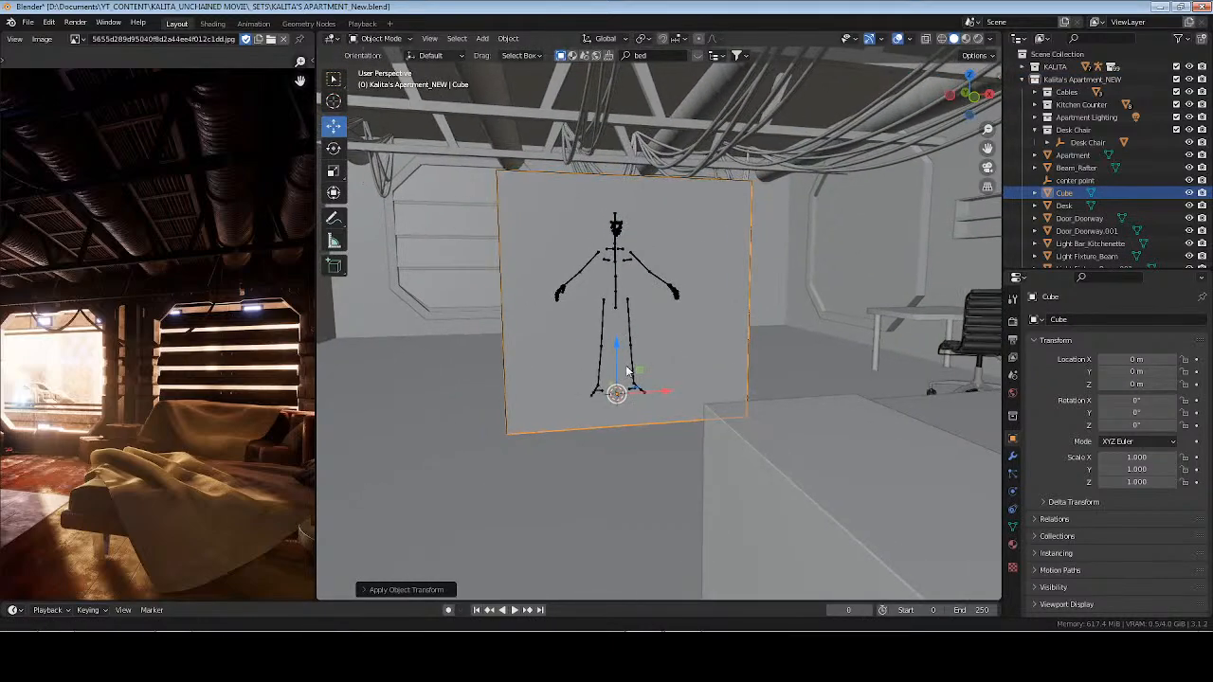
{"action": "key", "text": "s"}
{"action": "key", "text": "z"}
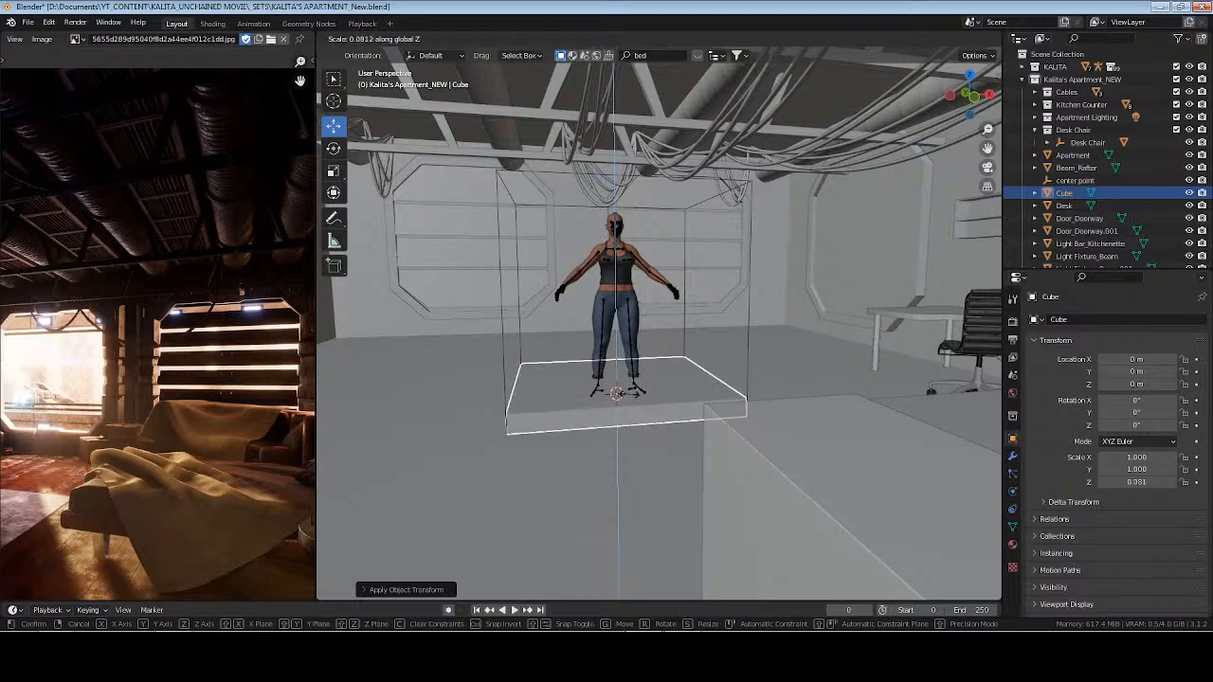
{"action": "left_click", "coordinate": [714, 409]}
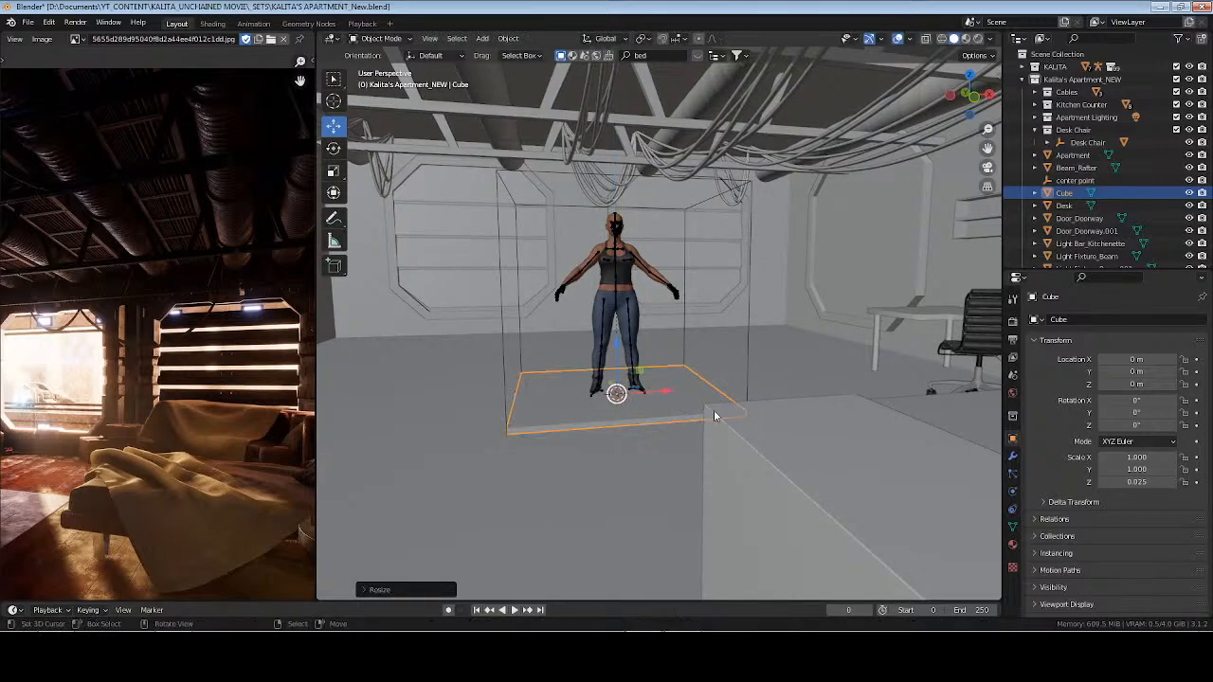
Try Z dimensions of 0.05, 0.1, 0.06 and 0.03 m for the slab
{"action": "key", "text": "n"}
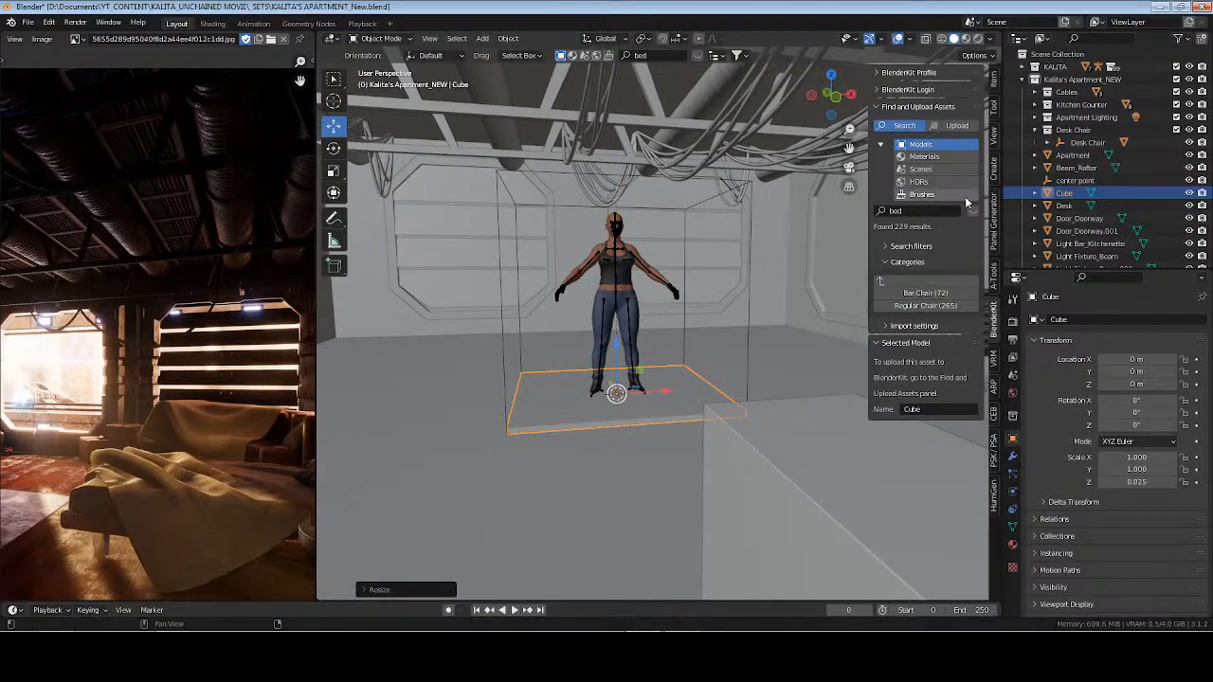
{"action": "left_click", "coordinate": [992, 84]}
{"action": "left_click", "coordinate": [959, 298]}
{"action": "type", "text": ".05"}
{"action": "key", "text": "Return"}
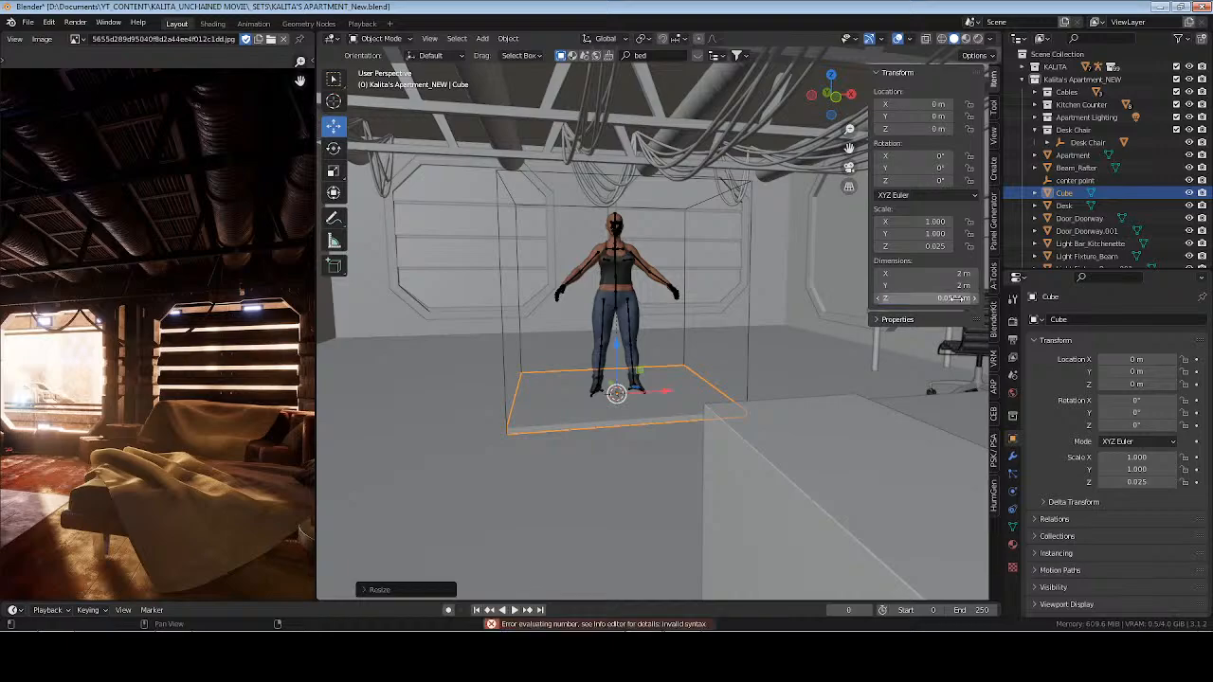
{"action": "left_click", "coordinate": [958, 300]}
{"action": "type", "text": ".1"}
{"action": "key", "text": "Return"}
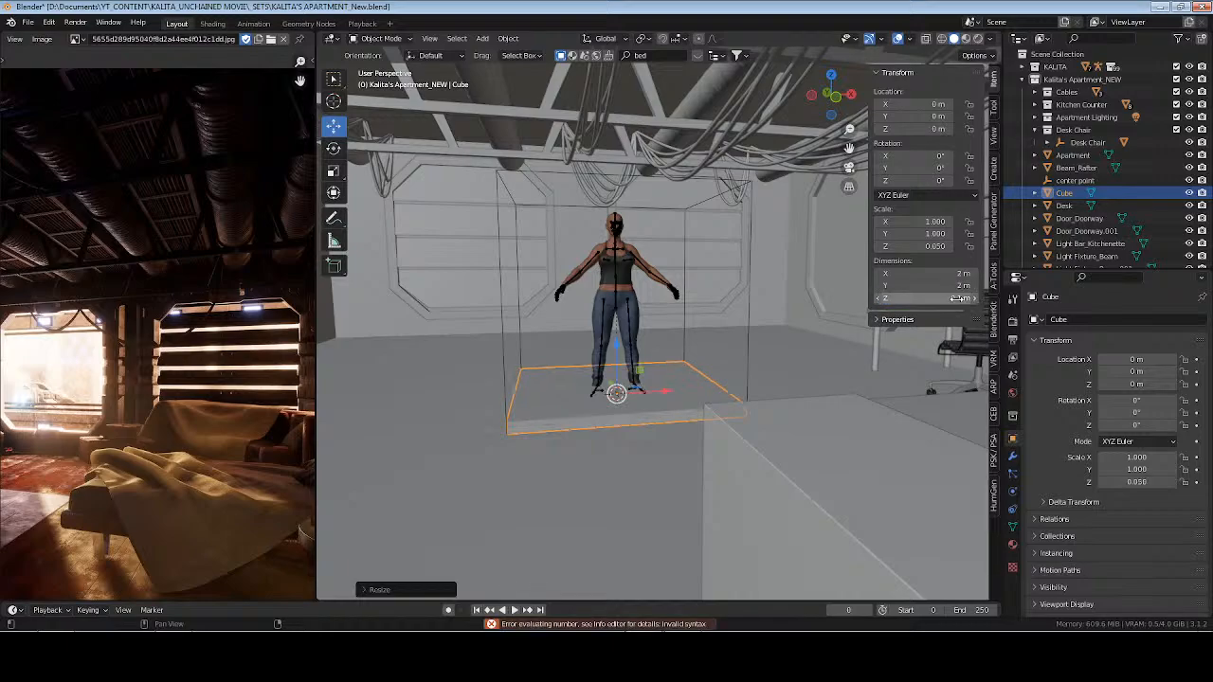
{"action": "left_click", "coordinate": [952, 299]}
{"action": "type", "text": ".06"}
{"action": "key", "text": "Return"}
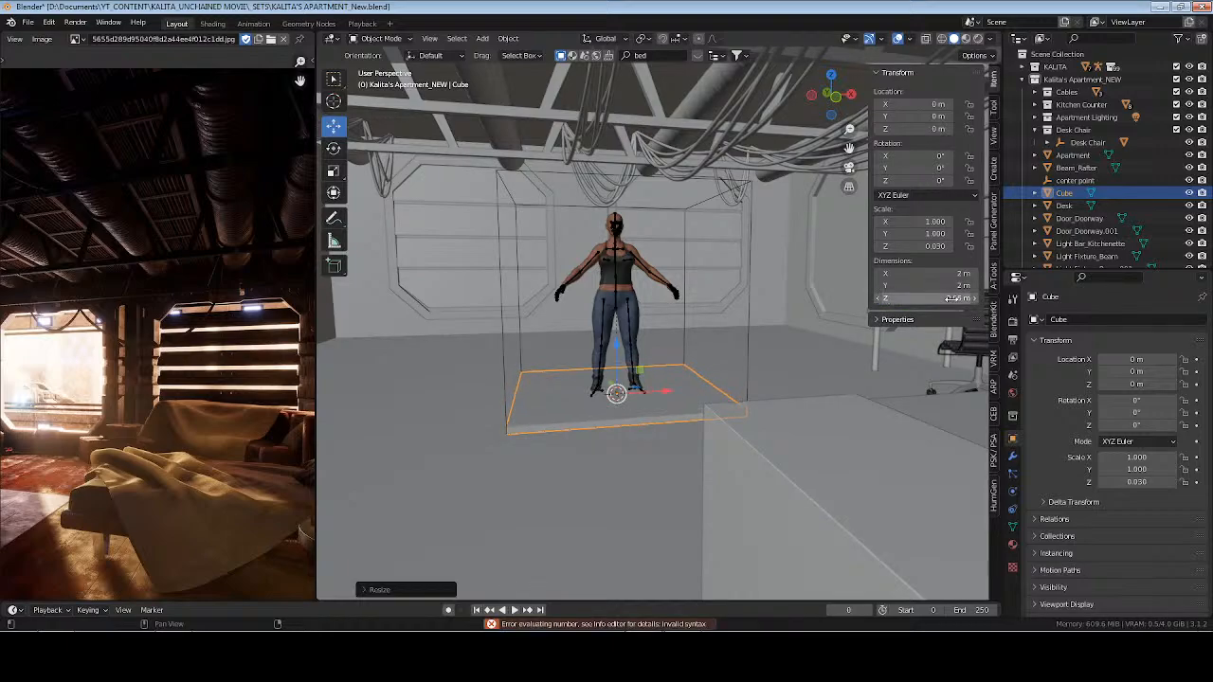
{"action": "left_click", "coordinate": [952, 300]}
{"action": "type", "text": ".03"}
{"action": "key", "text": "Return"}
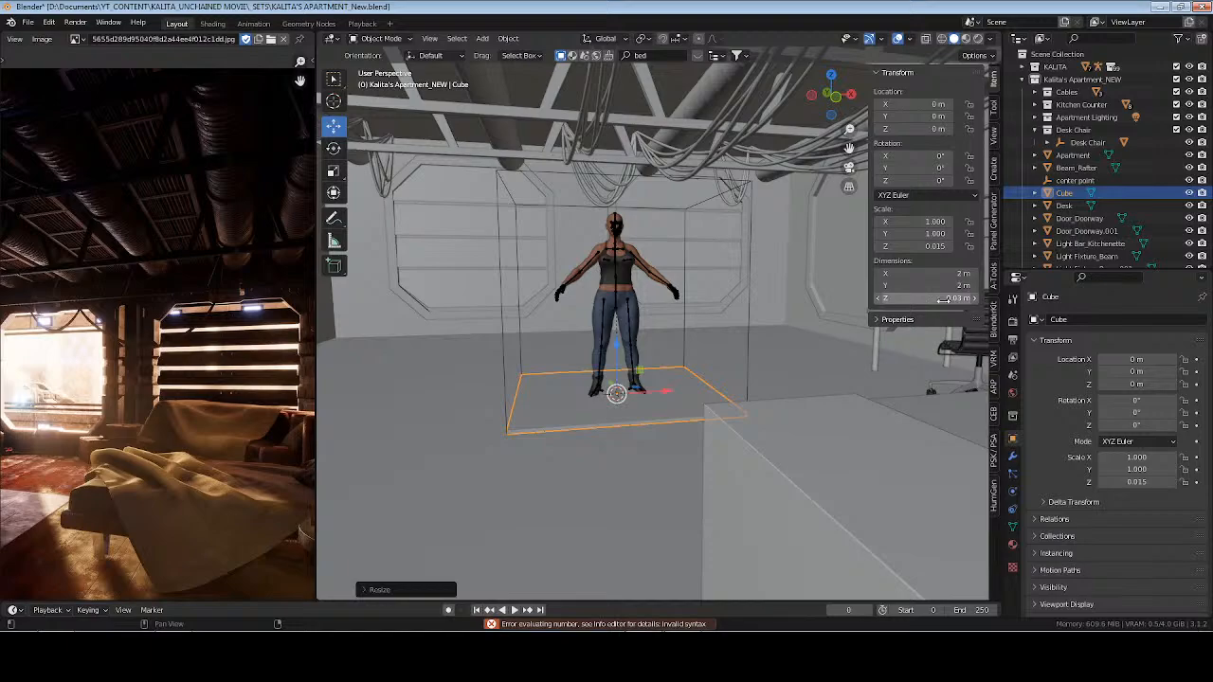
Set the slab's Z dimension to 0.06 m
{"action": "left_click", "coordinate": [943, 299]}
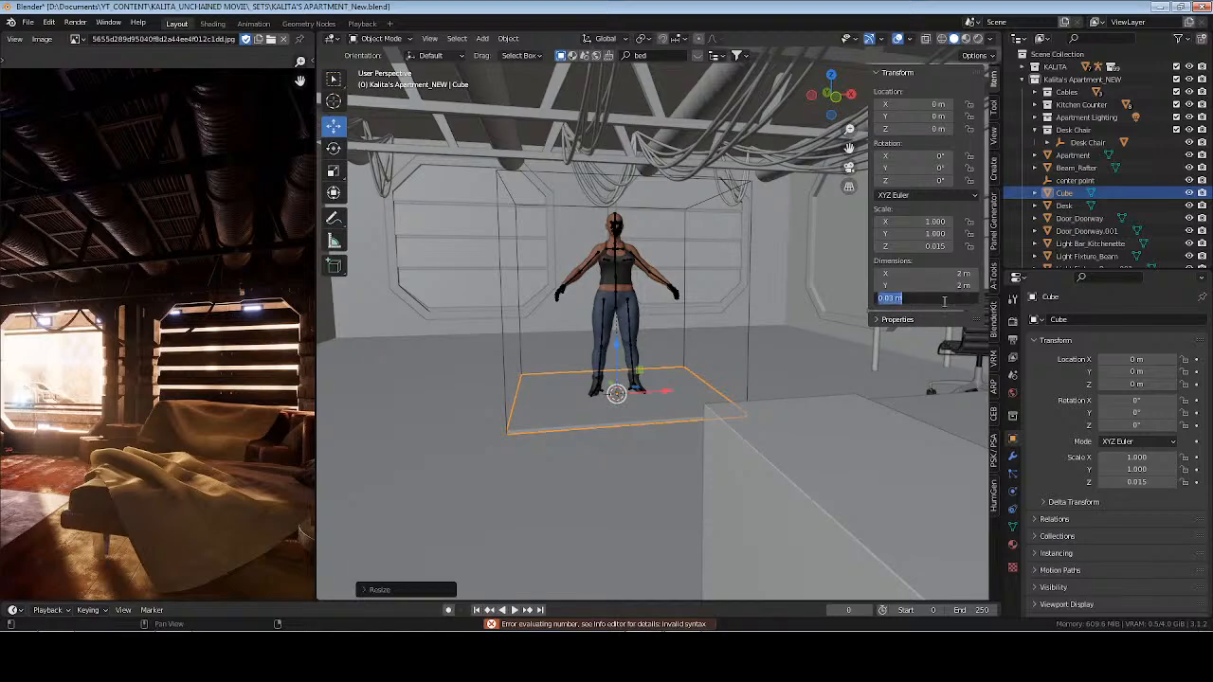
{"action": "type", "text": ".06"}
{"action": "key", "text": "Return"}
Try Y dimensions of 0.5 m and 1 m for the slab, and set it back to 2 m
{"action": "middle_click_drag", "start_coordinate": [796, 334], "coordinate": [643, 402]}
{"action": "middle_click_drag", "start_coordinate": [676, 416], "coordinate": [687, 412], "text": "shift"}
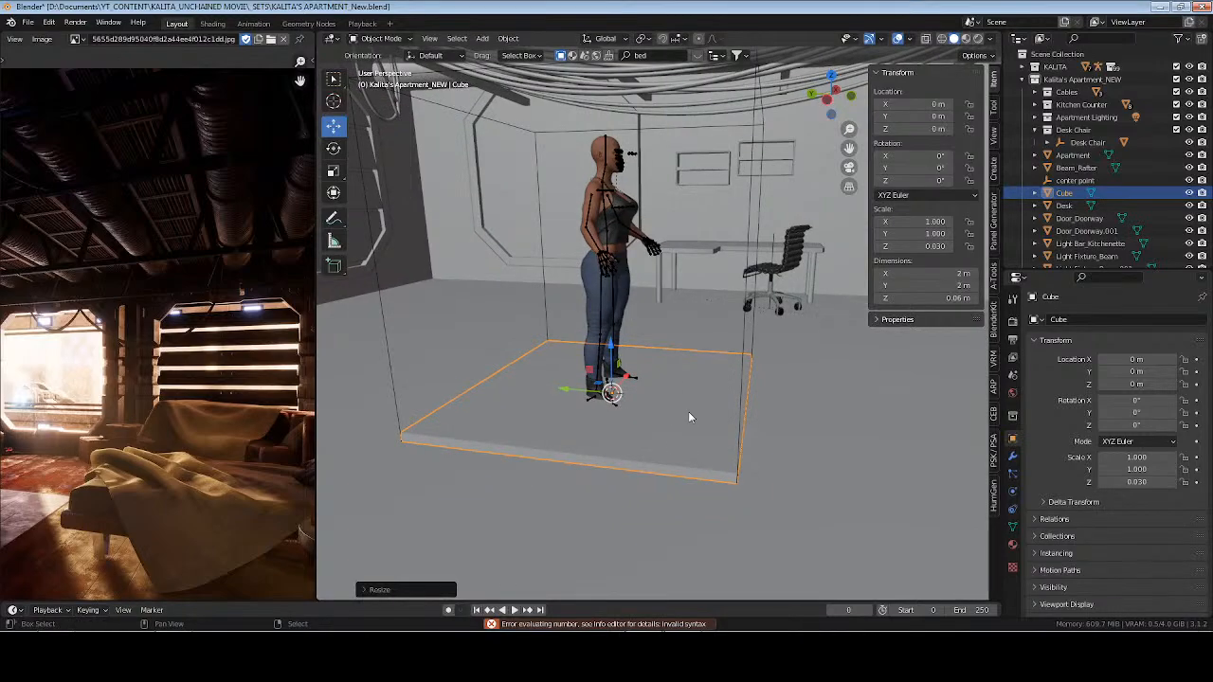
{"action": "left_click", "coordinate": [949, 285]}
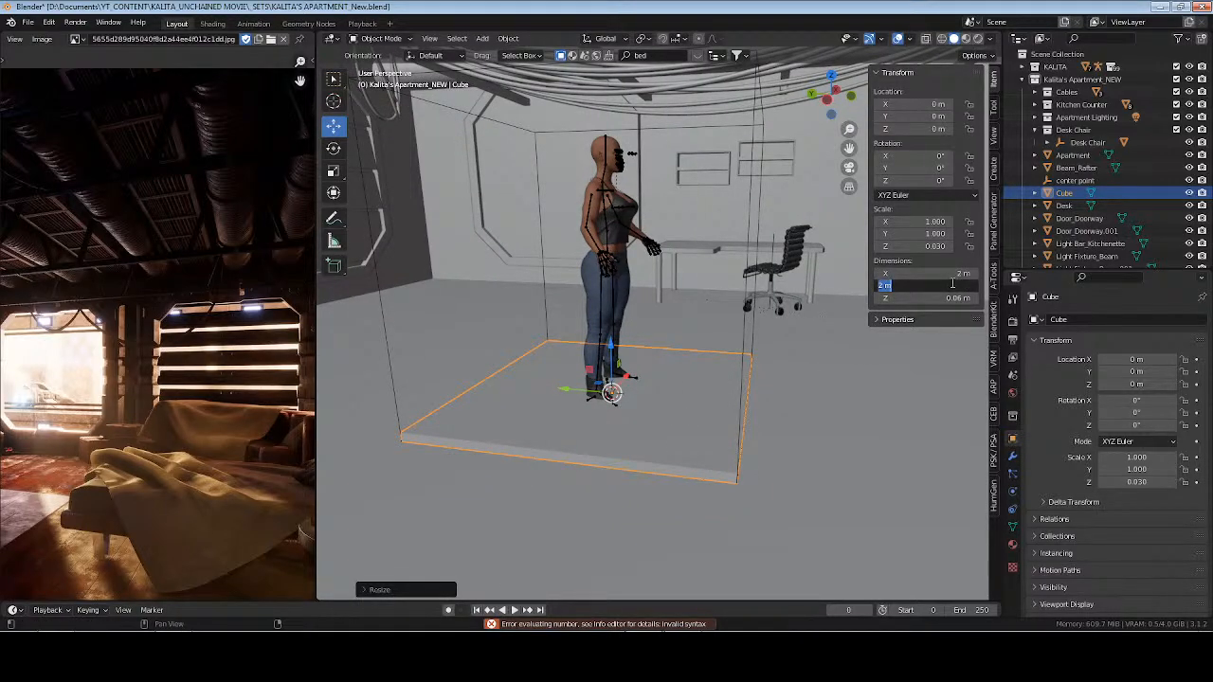
{"action": "type", "text": "0.5"}
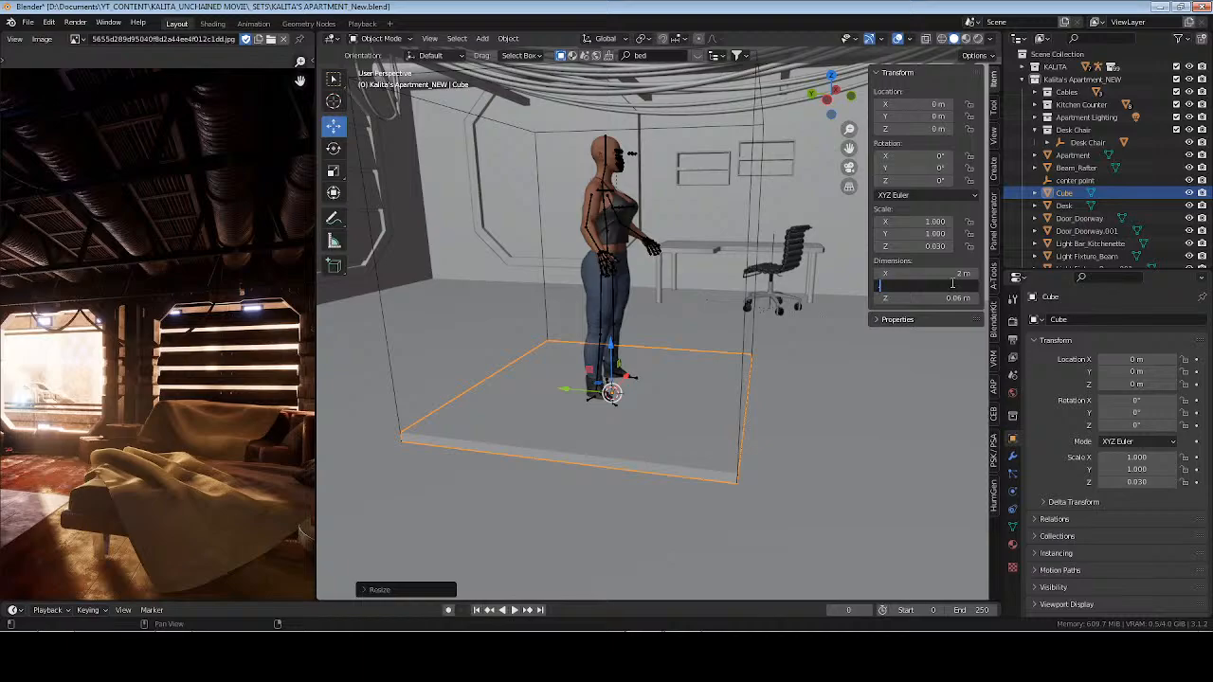
{"action": "key", "text": "Return"}
{"action": "left_click", "coordinate": [950, 284]}
{"action": "type", "text": "1"}
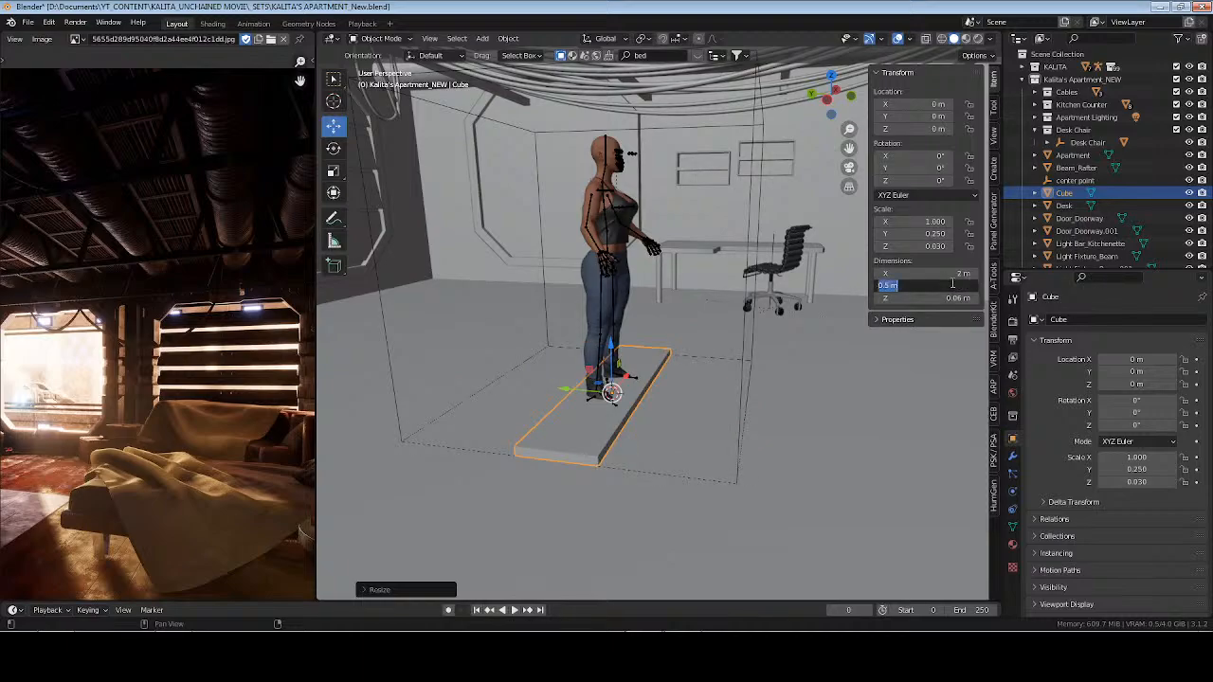
{"action": "key", "text": "Return"}
{"action": "left_click", "coordinate": [950, 284]}
{"action": "type", "text": "2"}
{"action": "key", "text": "Return"}
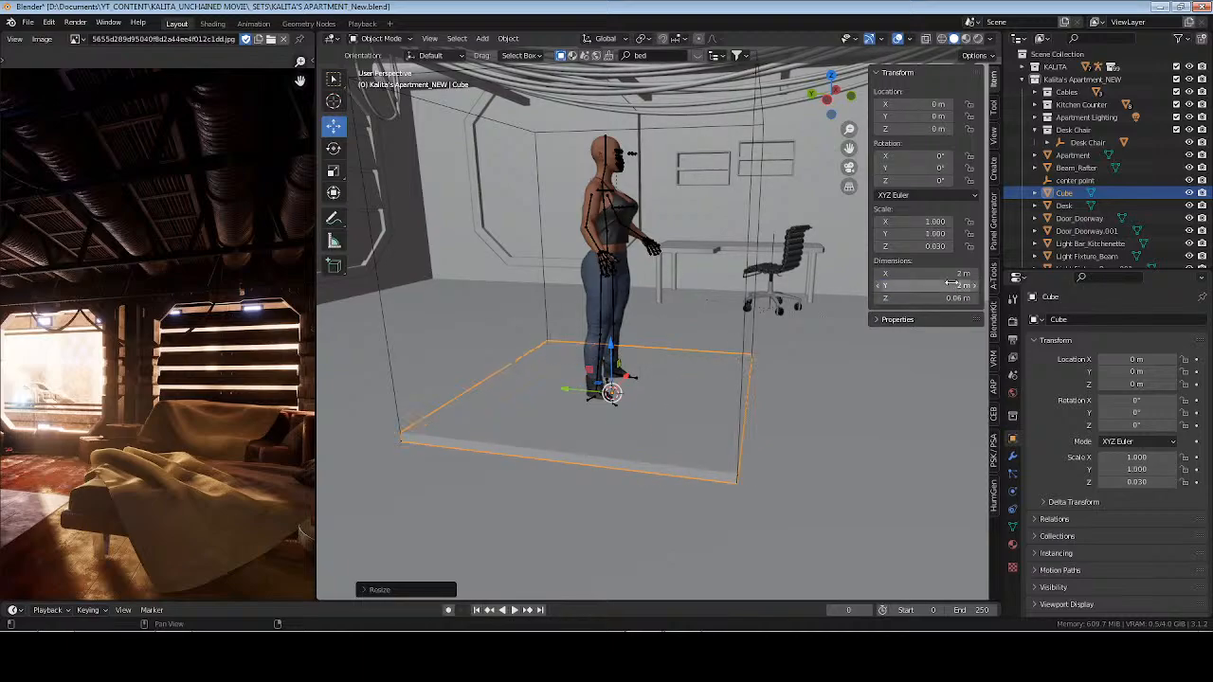
Try slab Y dimensions of 1.6 m and about 1.75 m, and restore it to 2 m
{"action": "left_click", "coordinate": [949, 285]}
{"action": "type", "text": "1.6"}
{"action": "key", "text": "Return"}
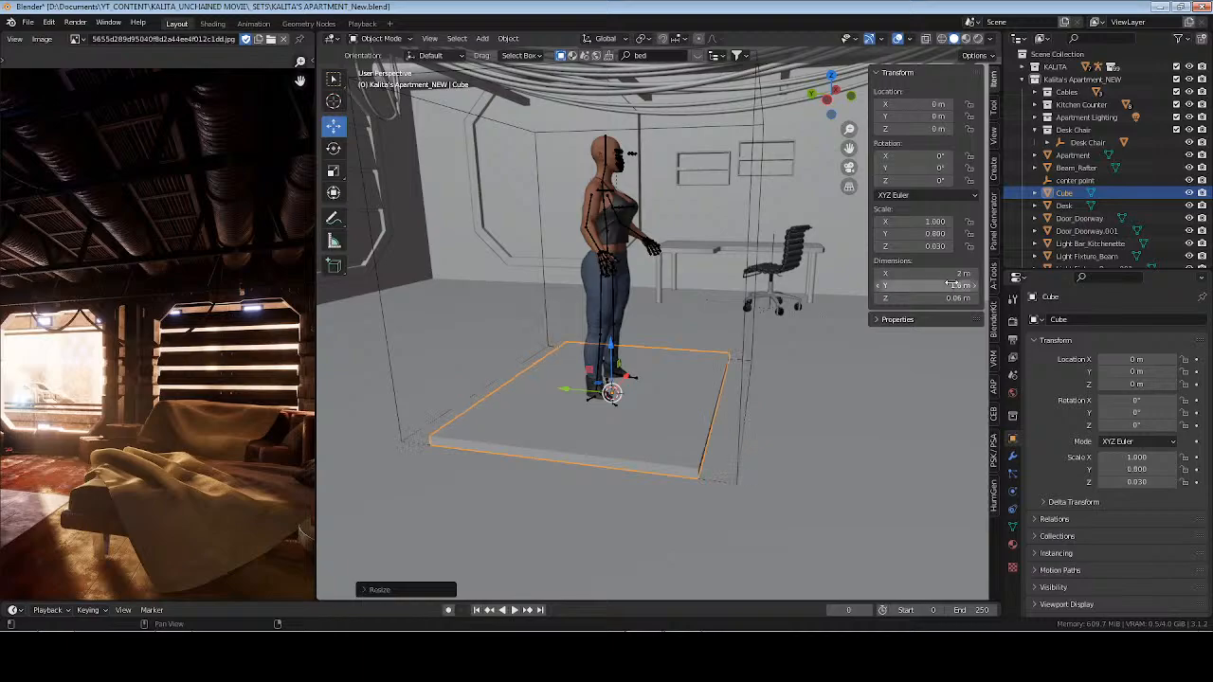
{"action": "middle_click_drag", "start_coordinate": [559, 419], "coordinate": [654, 407]}
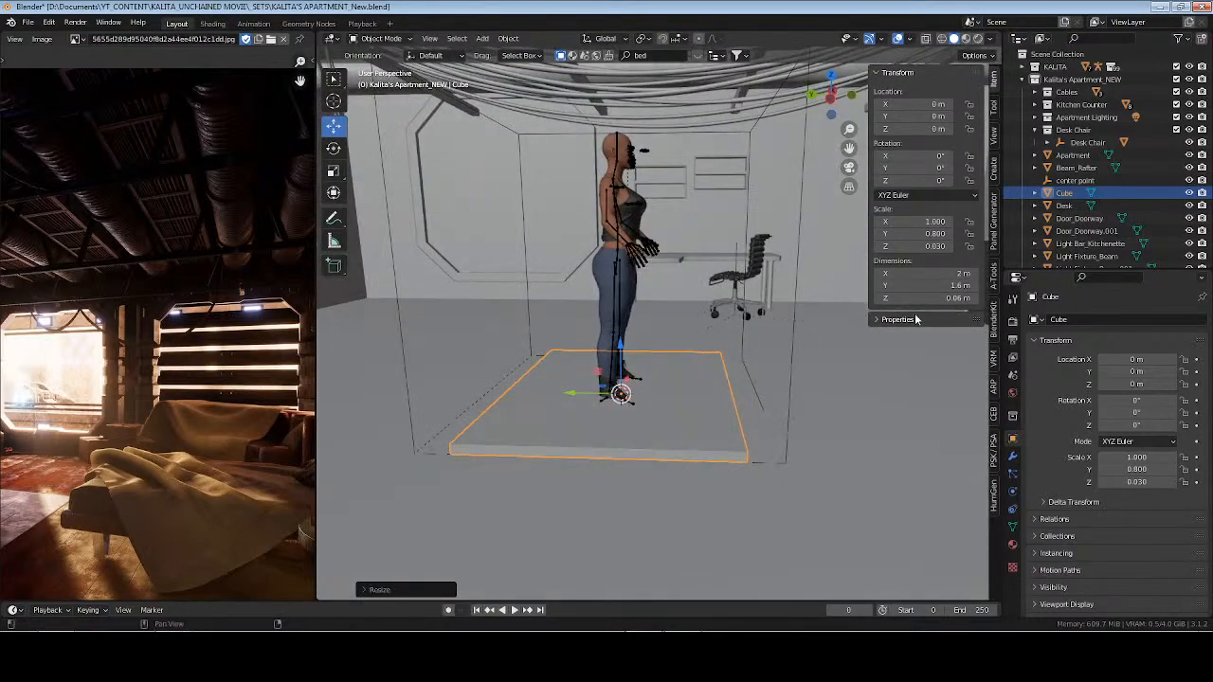
{"action": "left_click_drag", "start_coordinate": [944, 287], "coordinate": [961, 287]}
{"action": "left_click", "coordinate": [945, 287]}
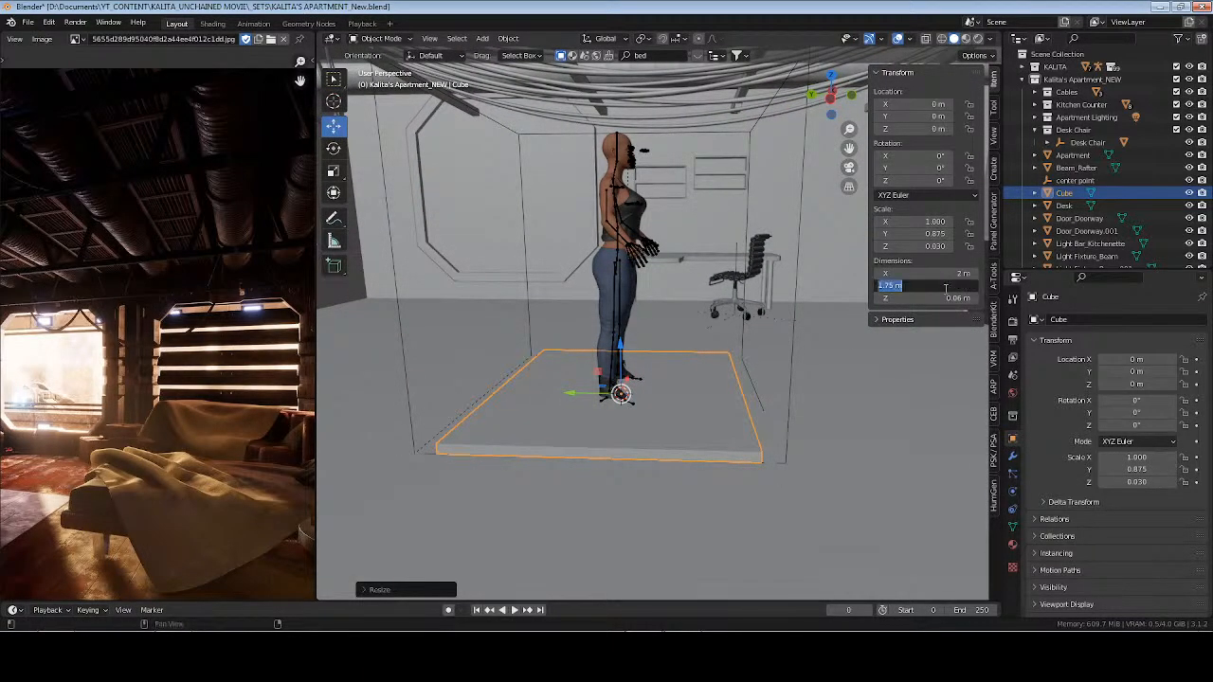
{"action": "type", "text": "2"}
{"action": "key", "text": "Return"}
Try an X dimension of 2.6 m for the slab
{"action": "left_click", "coordinate": [955, 273]}
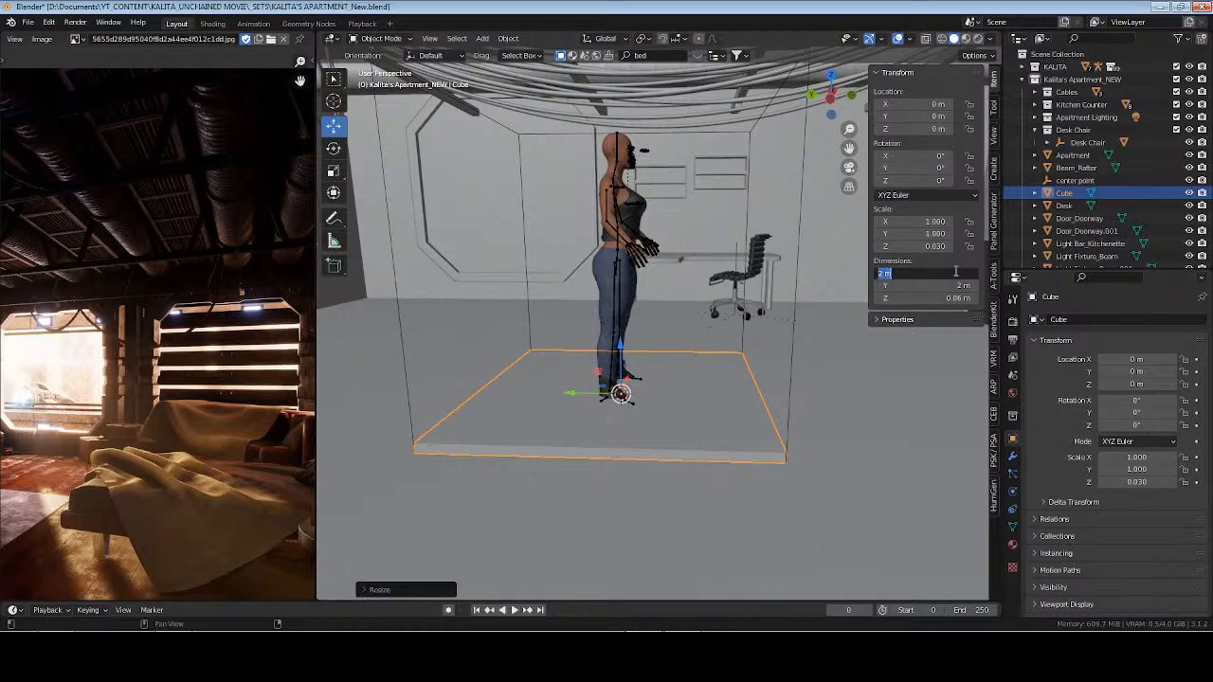
{"action": "type", "text": "2.6"}
{"action": "key", "text": "Return"}
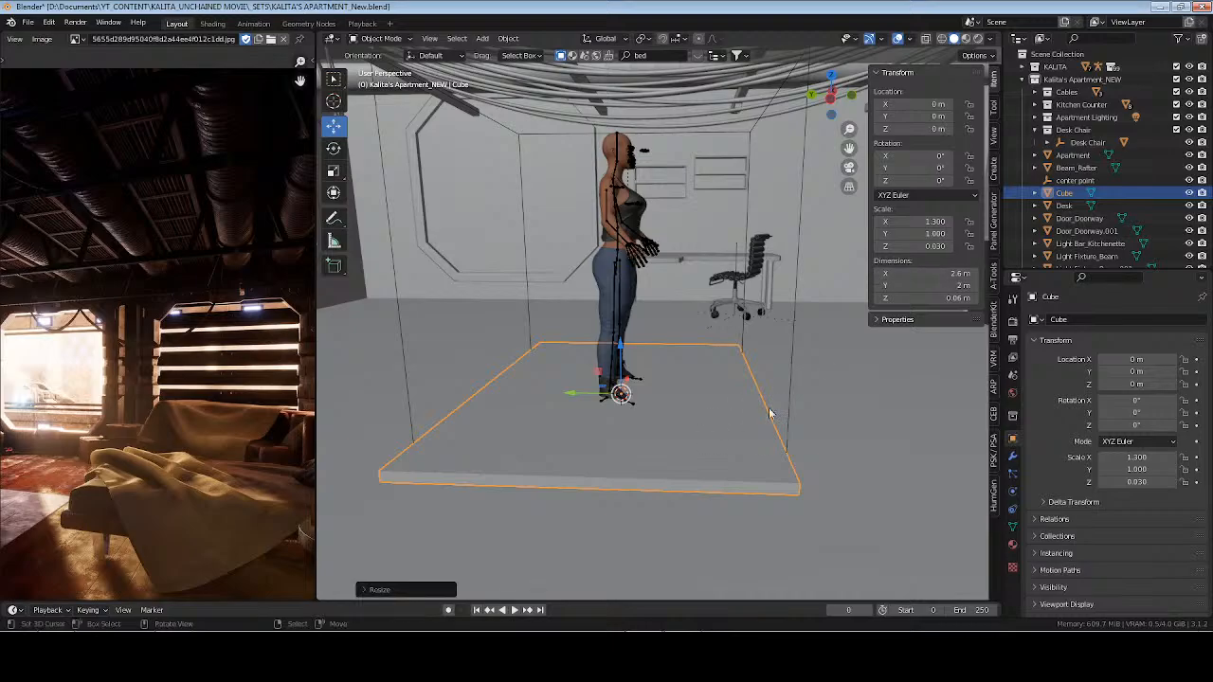
Set the slab's X dimension to 3 m and save the file
{"action": "middle_click_drag", "start_coordinate": [769, 413], "coordinate": [752, 384]}
{"action": "left_click", "coordinate": [944, 273]}
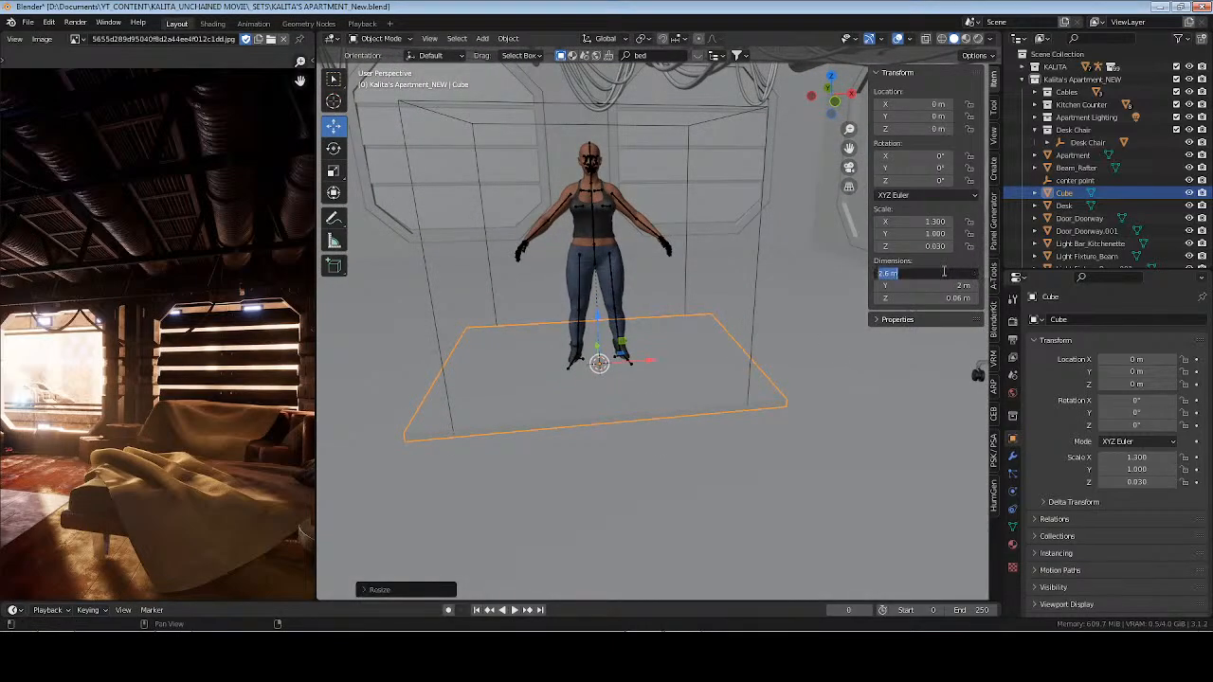
{"action": "type", "text": "3"}
{"action": "key", "text": "Return"}
{"action": "middle_click_drag", "start_coordinate": [503, 366], "coordinate": [618, 392]}
{"action": "key", "text": "ctrl+s"}
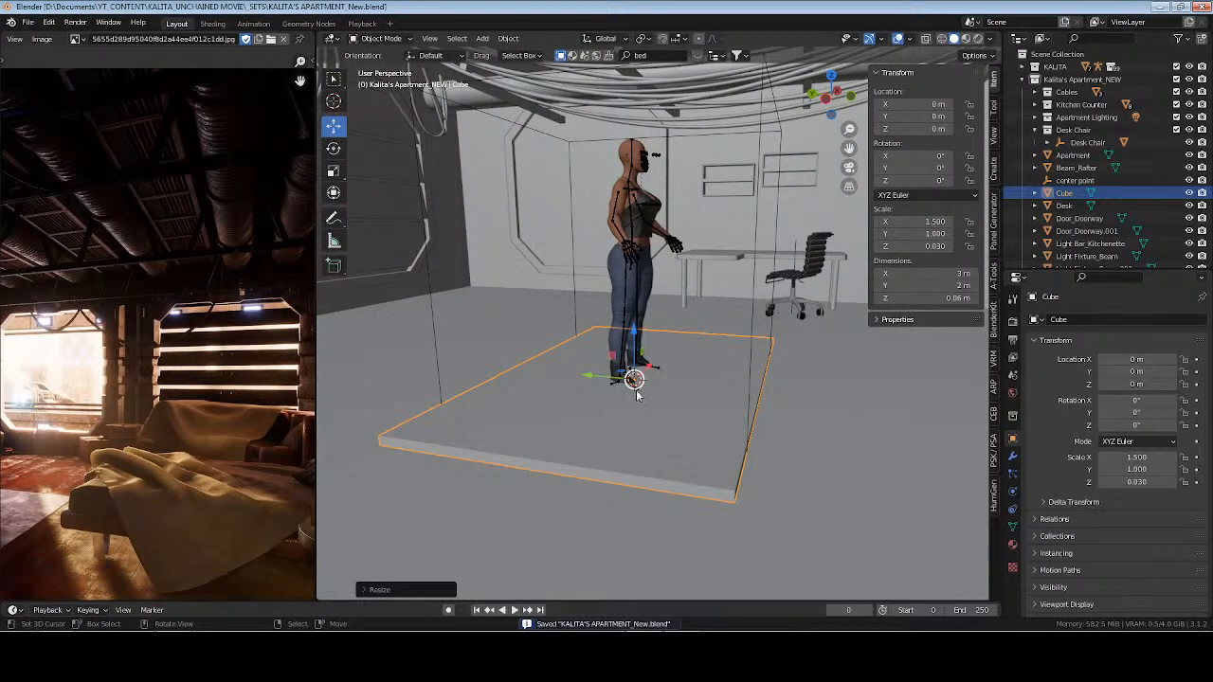
Rename the slab object as Bed_Base
{"action": "mouse_move", "coordinate": [631, 387]}
{"action": "middle_mouse_down"}
{"action": "mouse_move", "coordinate": [682, 395]}
{"action": "mouse_move", "coordinate": [634, 360]}
{"action": "mouse_move", "coordinate": [717, 331]}
{"action": "mouse_move", "coordinate": [618, 351]}
{"action": "mouse_move", "coordinate": [653, 356]}
{"action": "mouse_move", "coordinate": [630, 368]}
{"action": "mouse_move", "coordinate": [646, 367]}
{"action": "middle_mouse_up"}
{"action": "key", "text": "F2"}
{"action": "type", "text": "B"}
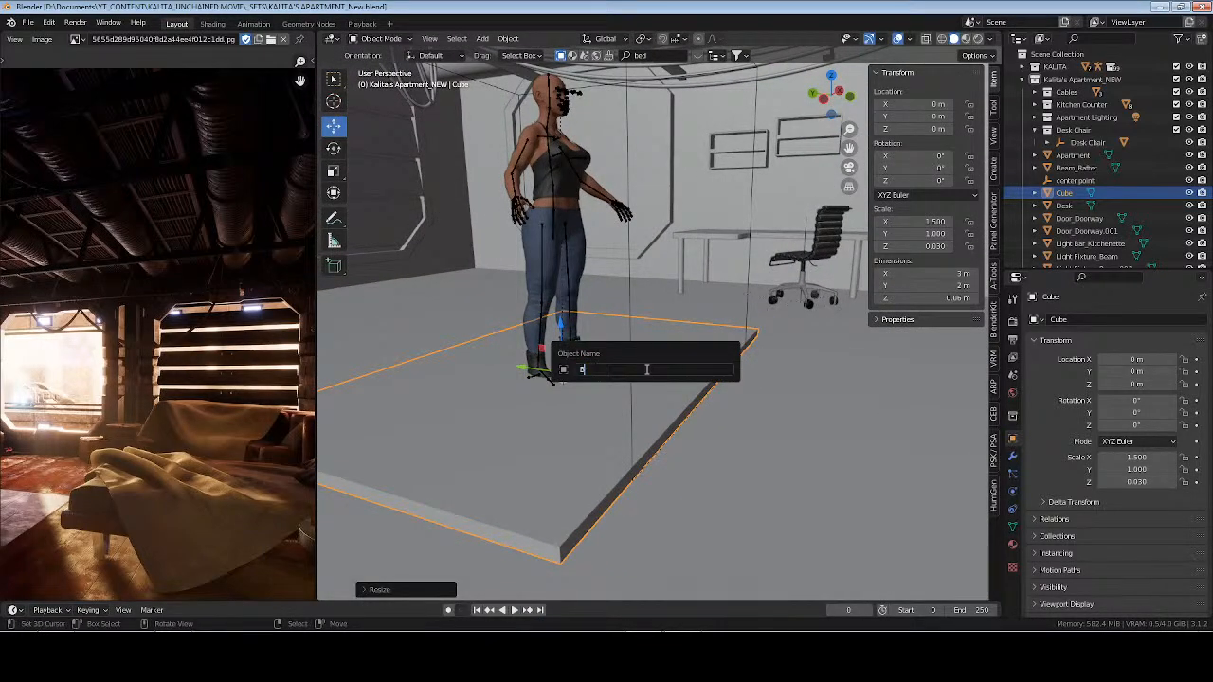
{"action": "type", "text": "ed_Base"}
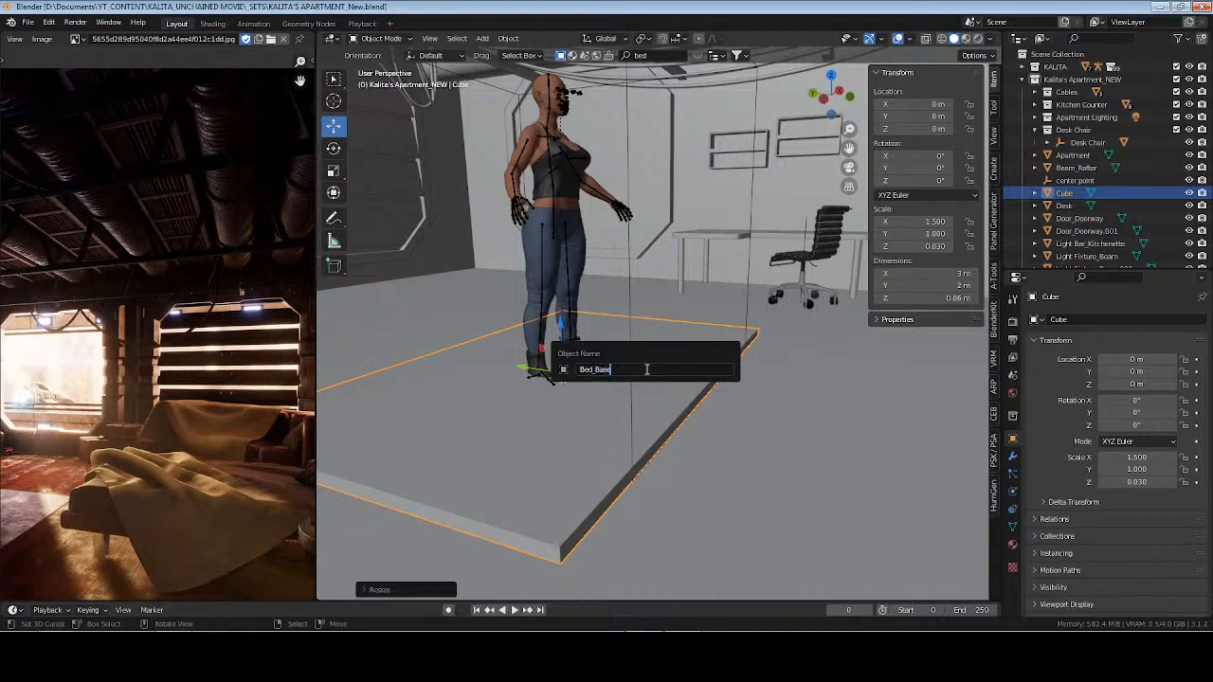
{"action": "key", "text": "Return"}
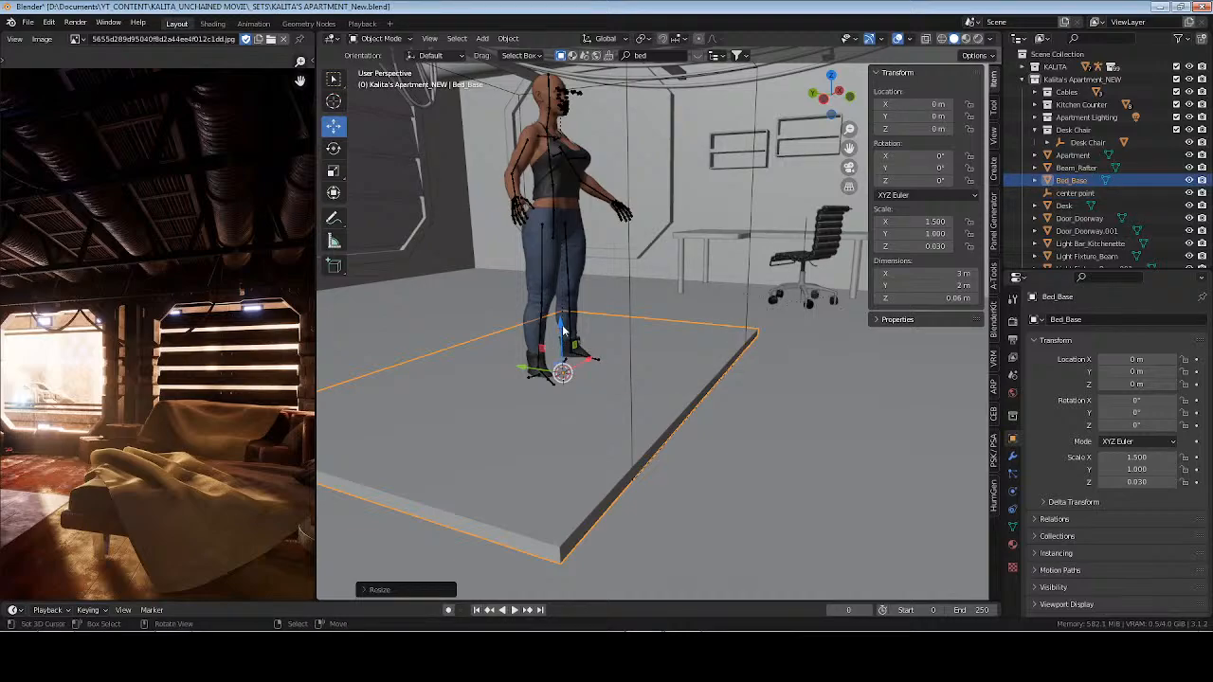
Raise the bed base along Z to a height of about 0.73 m
{"action": "key", "text": "g"}
{"action": "key", "text": "z"}
{"action": "left_click", "coordinate": [653, 289]}
{"action": "middle_click_drag", "start_coordinate": [655, 291], "coordinate": [509, 248]}
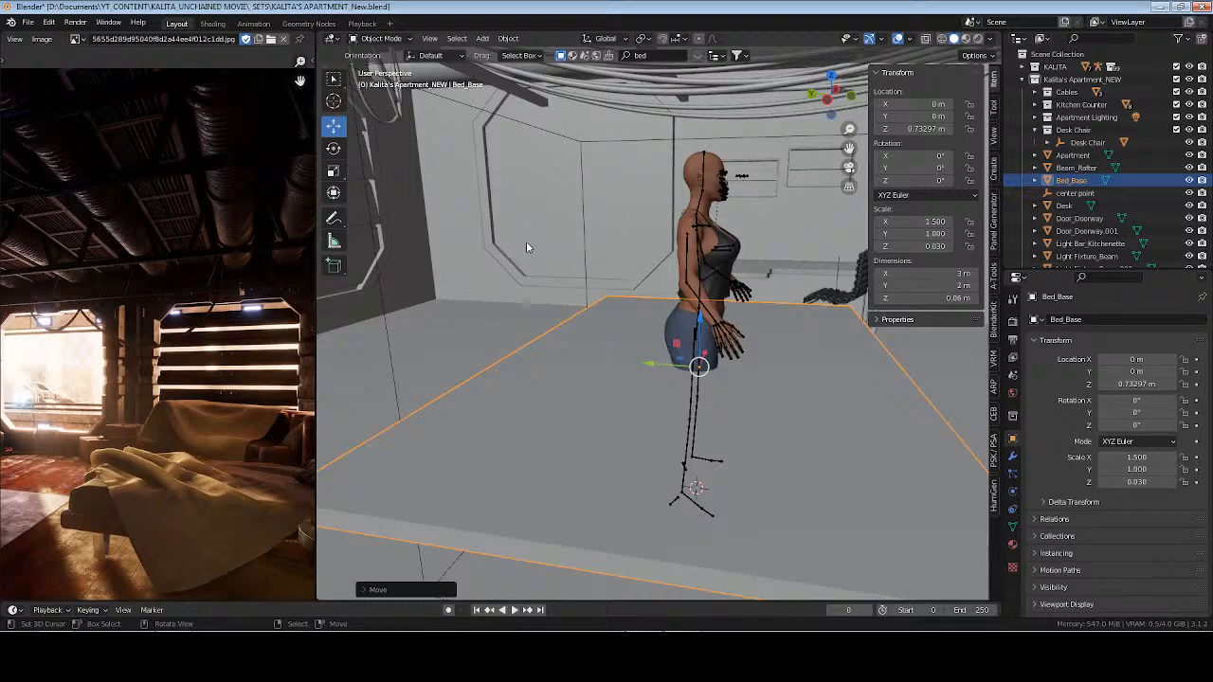
In a wireframe top view, move the bed base towards the room's back corner, to about X 2.27 m, Y 3.0 m
{"action": "scroll", "coordinate": [691, 279], "scroll_direction": "down", "scroll_amount": 5}
{"action": "middle_click_drag", "start_coordinate": [699, 279], "coordinate": [712, 285]}
{"action": "key", "text": "KP_7"}
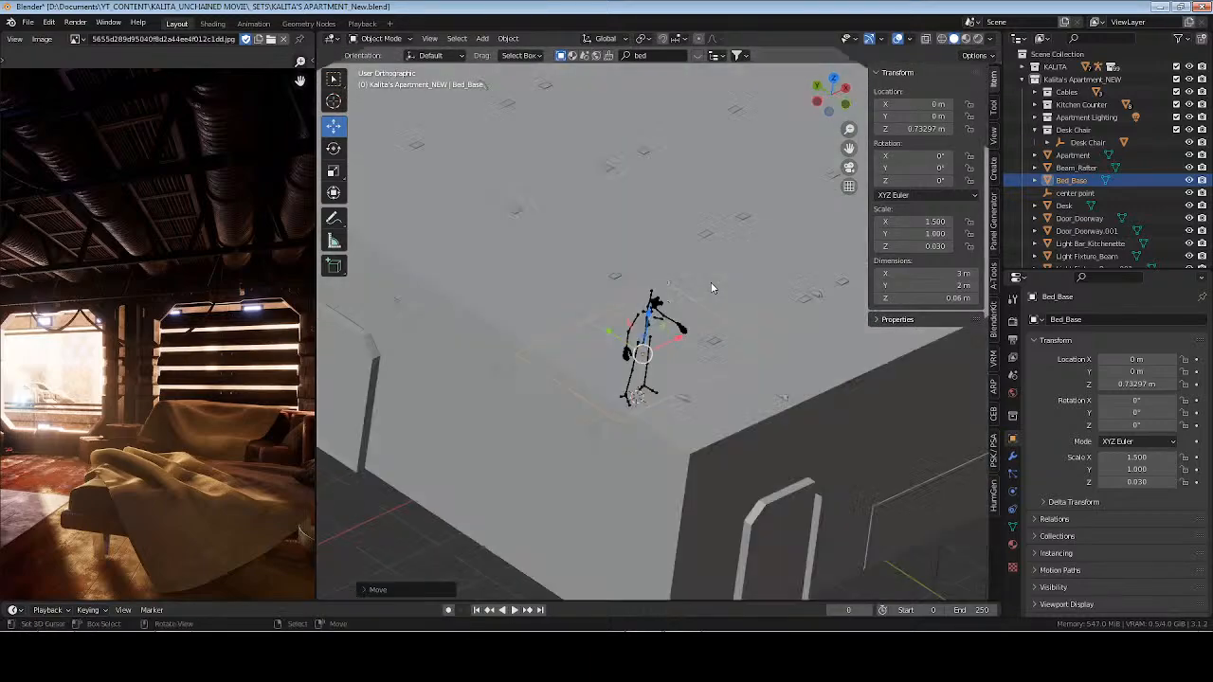
{"action": "key", "text": "z"}
{"action": "left_click", "coordinate": [689, 285]}
{"action": "scroll", "coordinate": [689, 285], "scroll_direction": "down", "scroll_amount": 3}
{"action": "middle_click_drag", "start_coordinate": [650, 315], "coordinate": [588, 356], "text": "shift"}
{"action": "scroll", "coordinate": [601, 376], "scroll_direction": "up", "scroll_amount": 2}
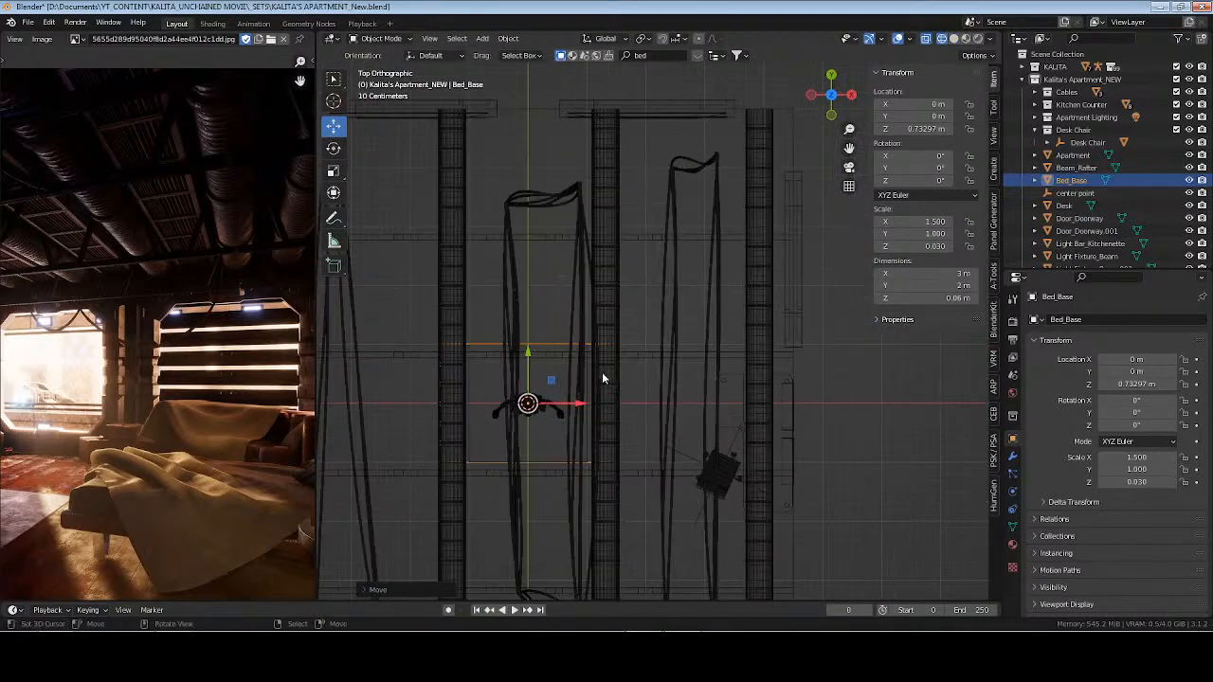
{"action": "key", "text": "g"}
{"action": "left_click", "coordinate": [758, 206]}
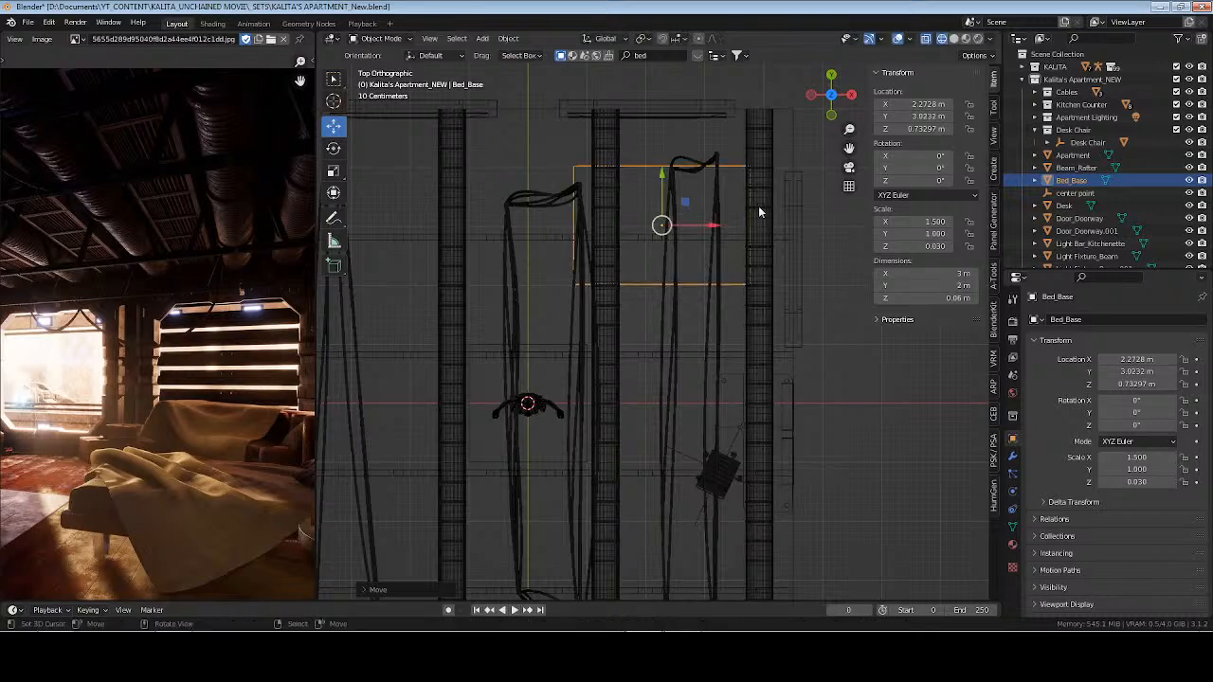
Switch back to solid shading and shift the bed base along Y to about 2.43 m
{"action": "scroll", "coordinate": [758, 206], "scroll_direction": "up", "scroll_amount": 4}
{"action": "key", "text": "z"}
{"action": "left_click", "coordinate": [811, 207]}
{"action": "mouse_move", "coordinate": [611, 261]}
{"action": "middle_mouse_down"}
{"action": "mouse_move", "coordinate": [676, 230]}
{"action": "mouse_move", "coordinate": [720, 137]}
{"action": "middle_mouse_up"}
{"action": "middle_click_drag", "start_coordinate": [682, 349], "coordinate": [707, 275], "text": "shift"}
{"action": "left_click_drag", "start_coordinate": [632, 249], "coordinate": [690, 248]}
{"action": "middle_click_drag", "start_coordinate": [727, 325], "coordinate": [581, 366]}
{"action": "key", "text": "g"}
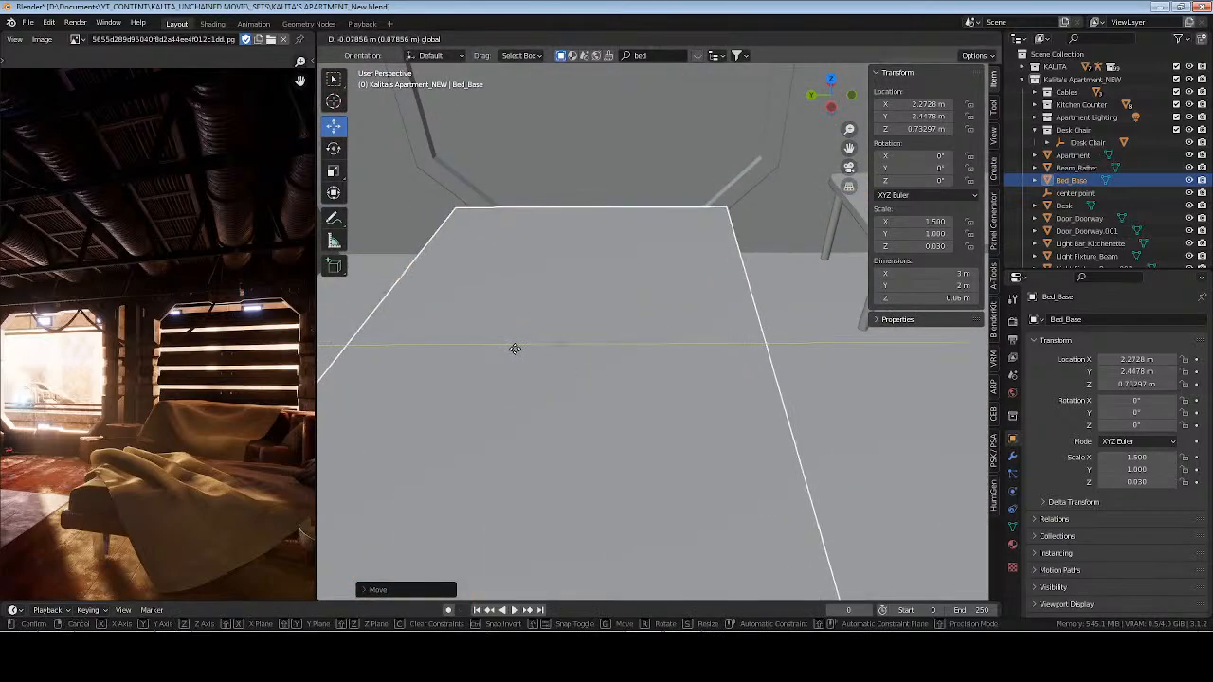
{"action": "key", "text": "y"}
{"action": "left_click", "coordinate": [513, 349]}
{"action": "middle_click_drag", "start_coordinate": [513, 350], "coordinate": [680, 368]}
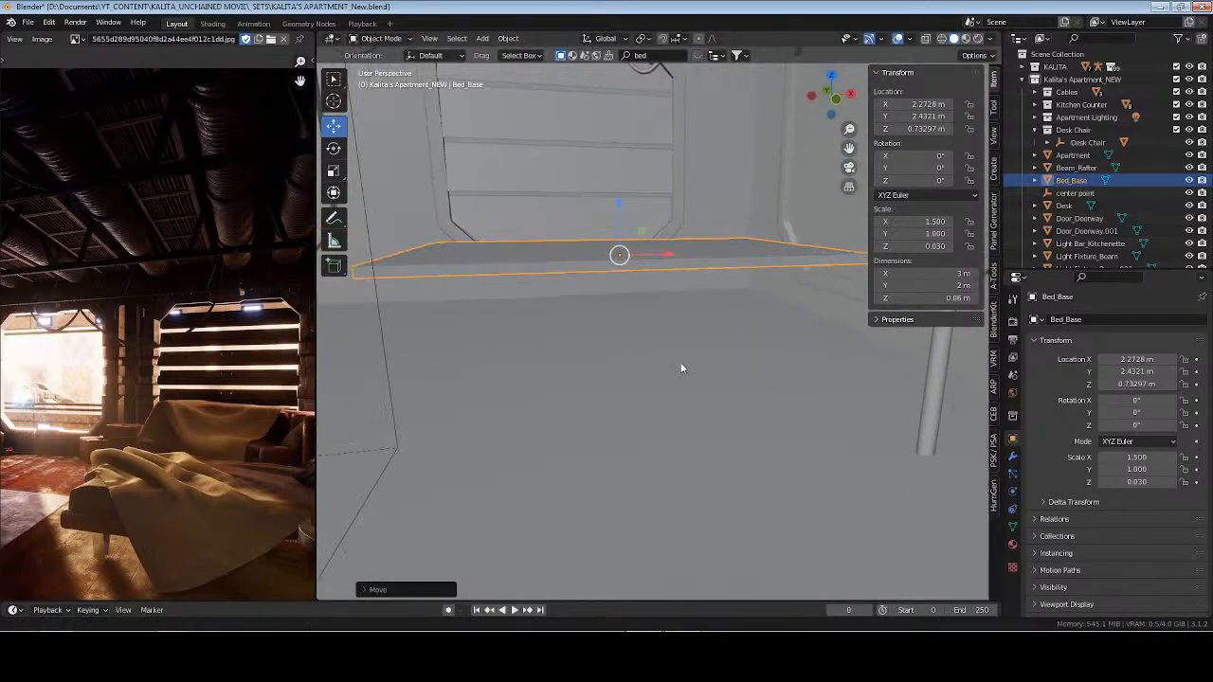
Shift the bed base along X to about 2.57 m and lower it along Z to about 0.53 m
{"action": "left_click_drag", "start_coordinate": [617, 201], "coordinate": [619, 221]}
{"action": "middle_click_drag", "start_coordinate": [244, 451], "coordinate": [154, 417]}
{"action": "middle_click_drag", "start_coordinate": [659, 291], "coordinate": [521, 287], "text": "shift"}
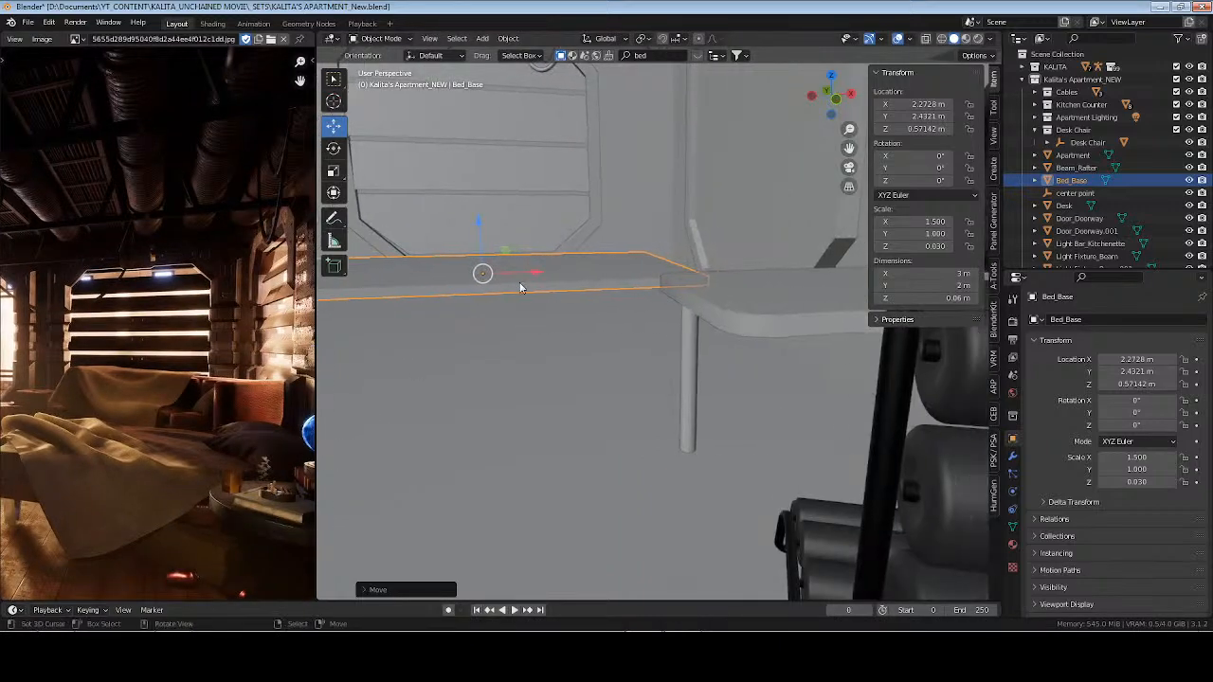
{"action": "left_click_drag", "start_coordinate": [534, 274], "coordinate": [573, 272]}
{"action": "middle_click_drag", "start_coordinate": [522, 317], "coordinate": [659, 344]}
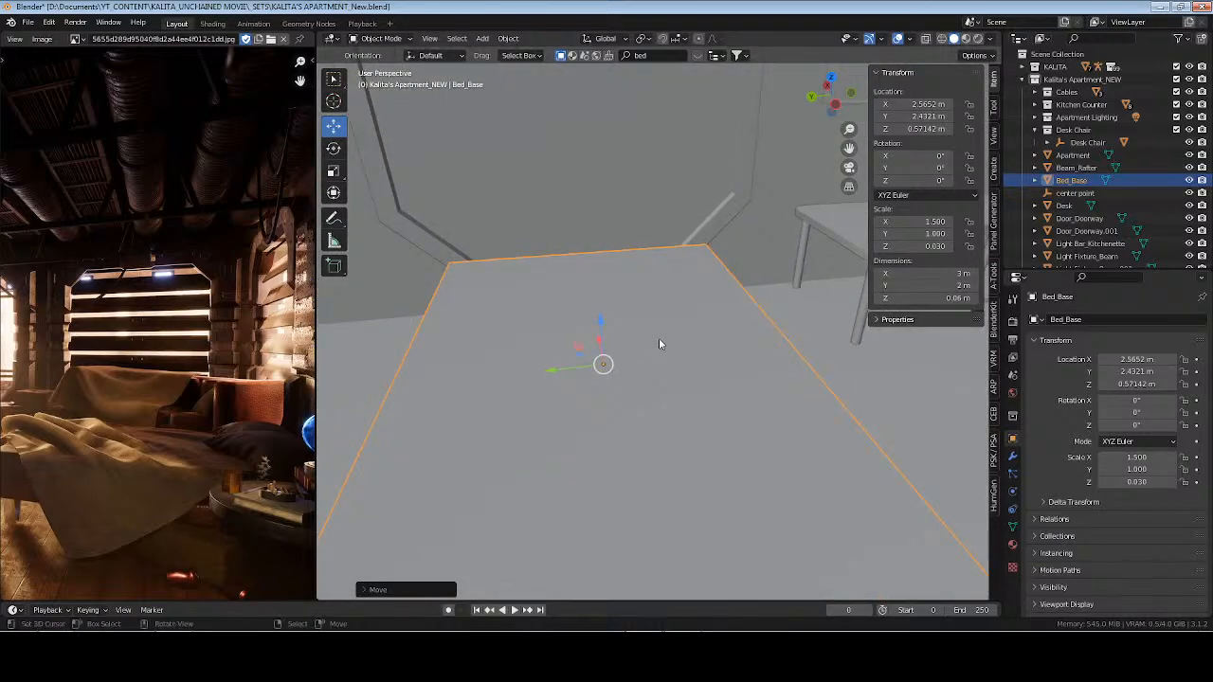
{"action": "left_click_drag", "start_coordinate": [601, 322], "coordinate": [603, 328]}
{"action": "middle_click_drag", "start_coordinate": [530, 377], "coordinate": [811, 211]}
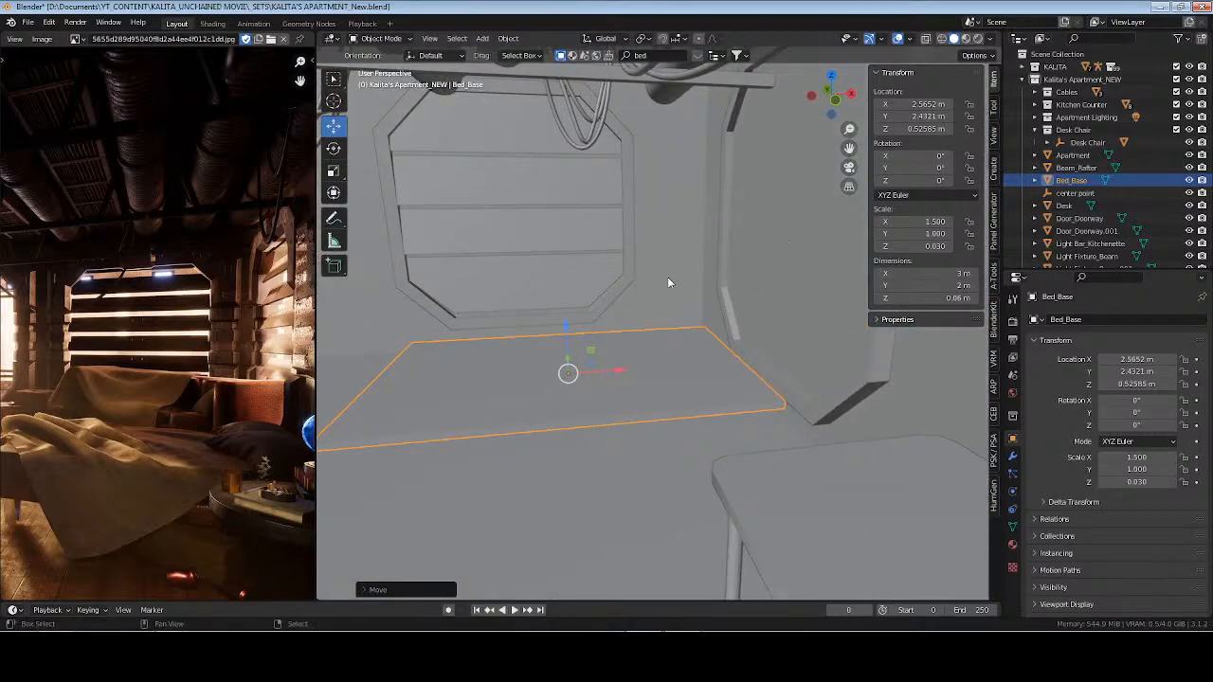
Duplicate the back window's shutters nearest the bed corner in place and rotate the copy 90° about Z
{"action": "middle_click_drag", "start_coordinate": [667, 278], "coordinate": [507, 224]}
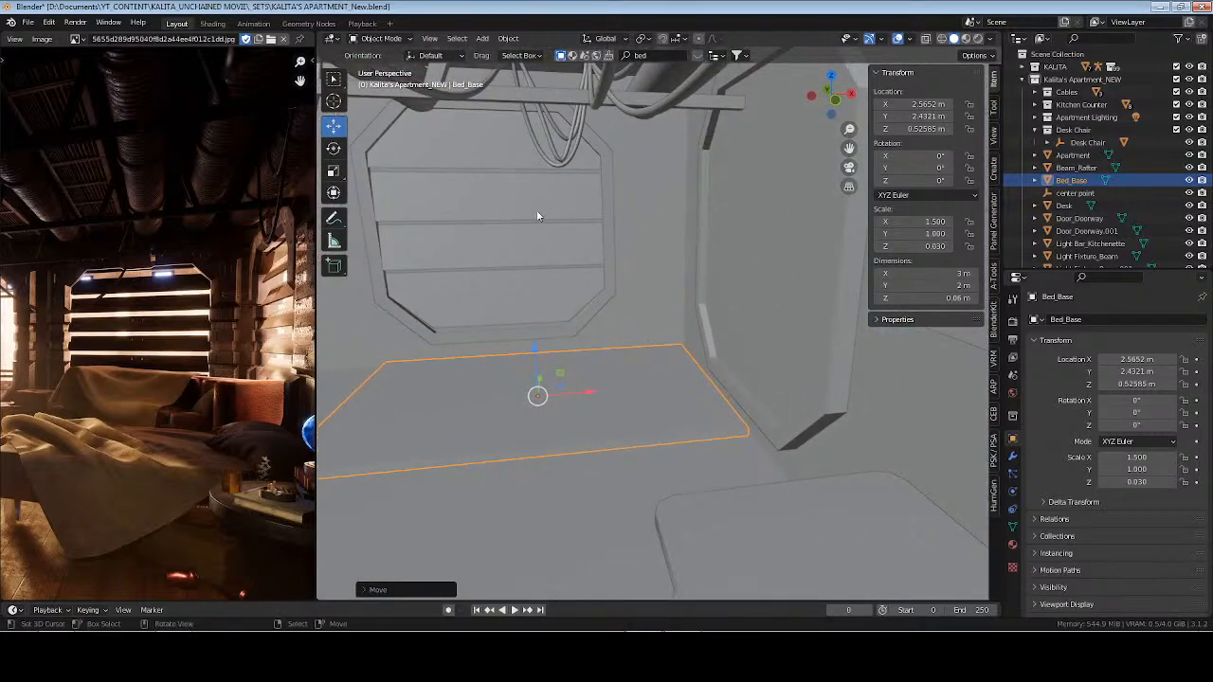
{"action": "left_click", "coordinate": [540, 218]}
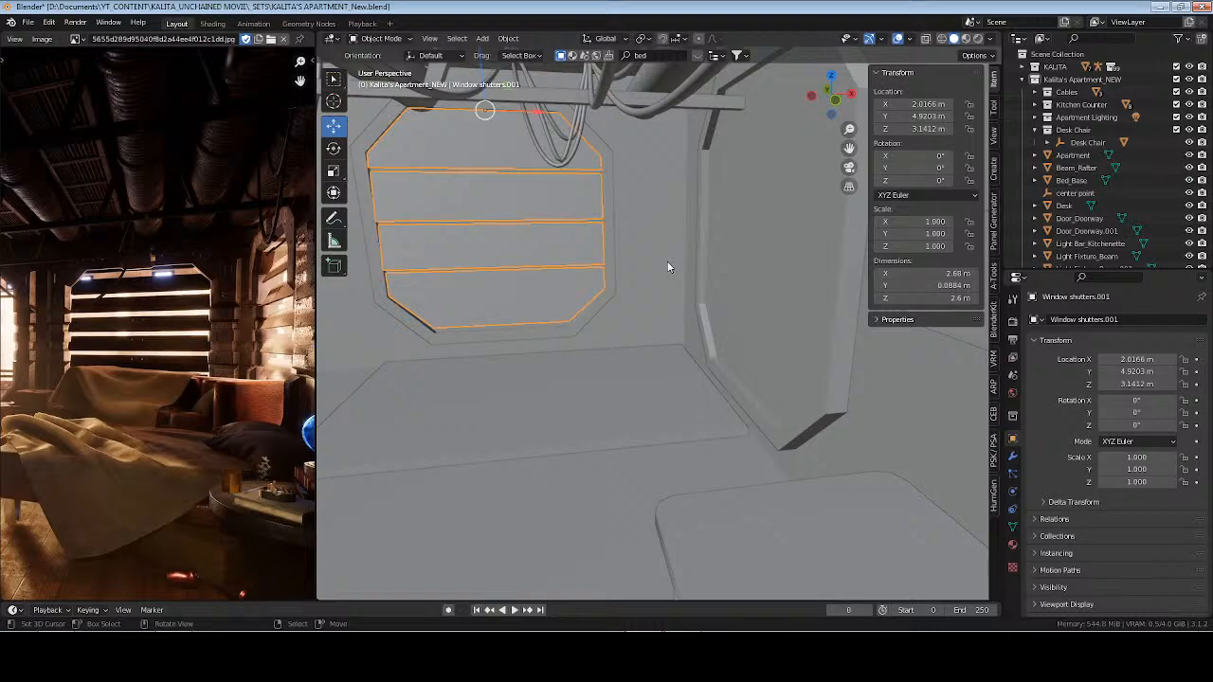
{"action": "key", "text": "shift+d"}
{"action": "key", "text": "Escape"}
{"action": "type", "text": "rz"}
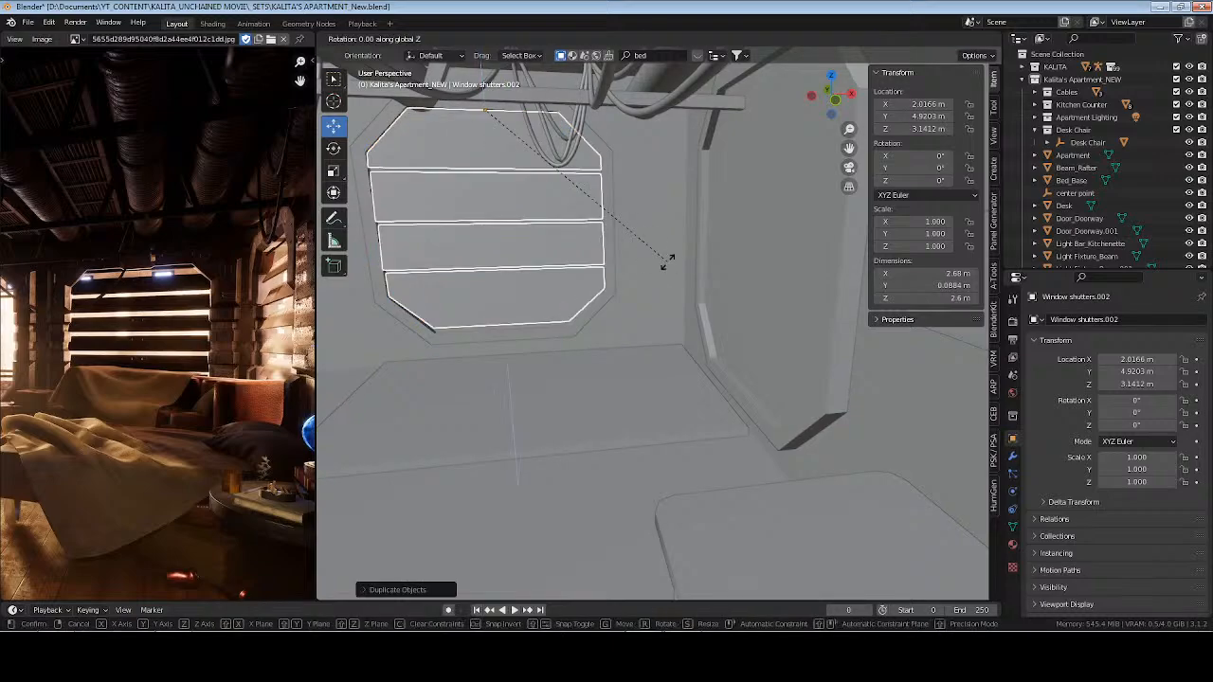
{"action": "type", "text": "90"}
{"action": "key", "text": "Return"}
Place the 3D cursor at the side wall's window frame and snap the duplicated shutters to it
{"action": "left_click", "coordinate": [770, 225]}
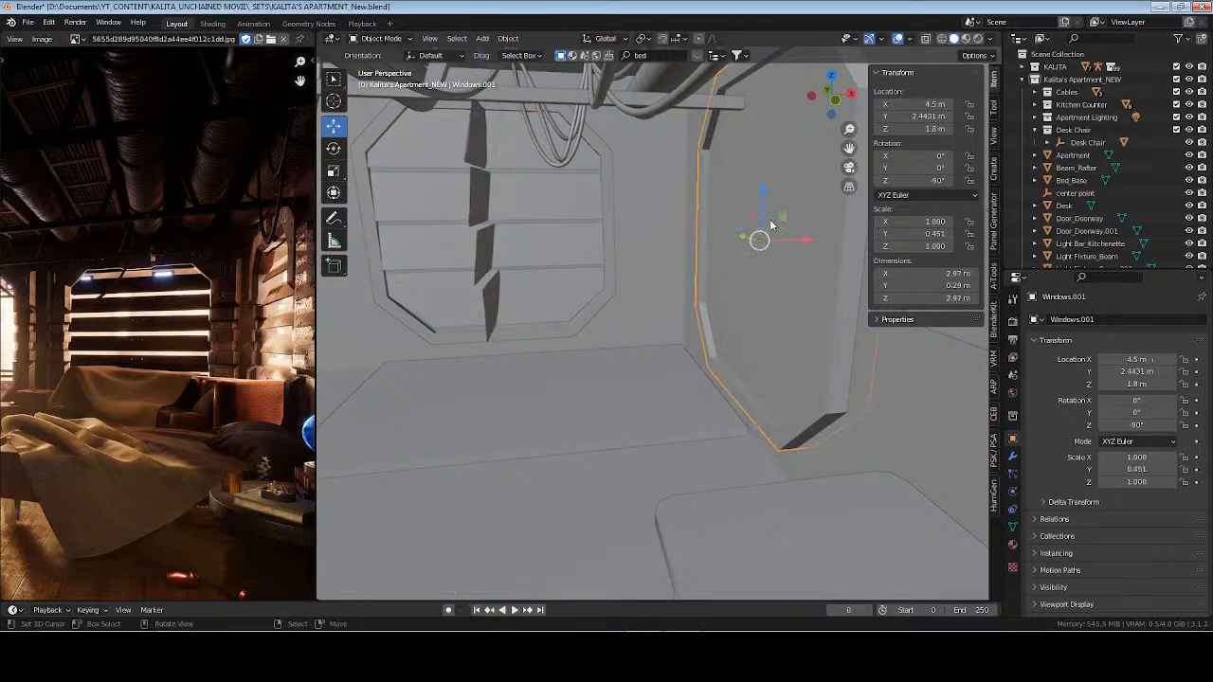
{"action": "key", "text": "shift+s"}
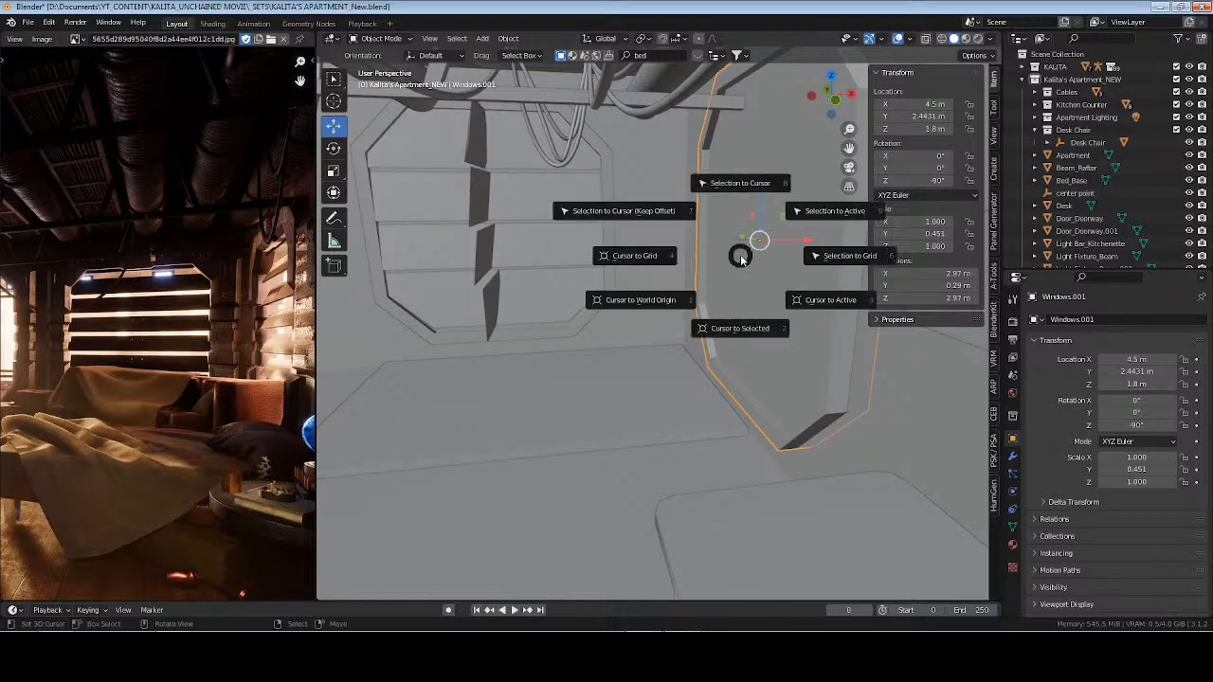
{"action": "left_click", "coordinate": [772, 298]}
{"action": "left_click", "coordinate": [480, 195]}
{"action": "key", "text": "shift+s"}
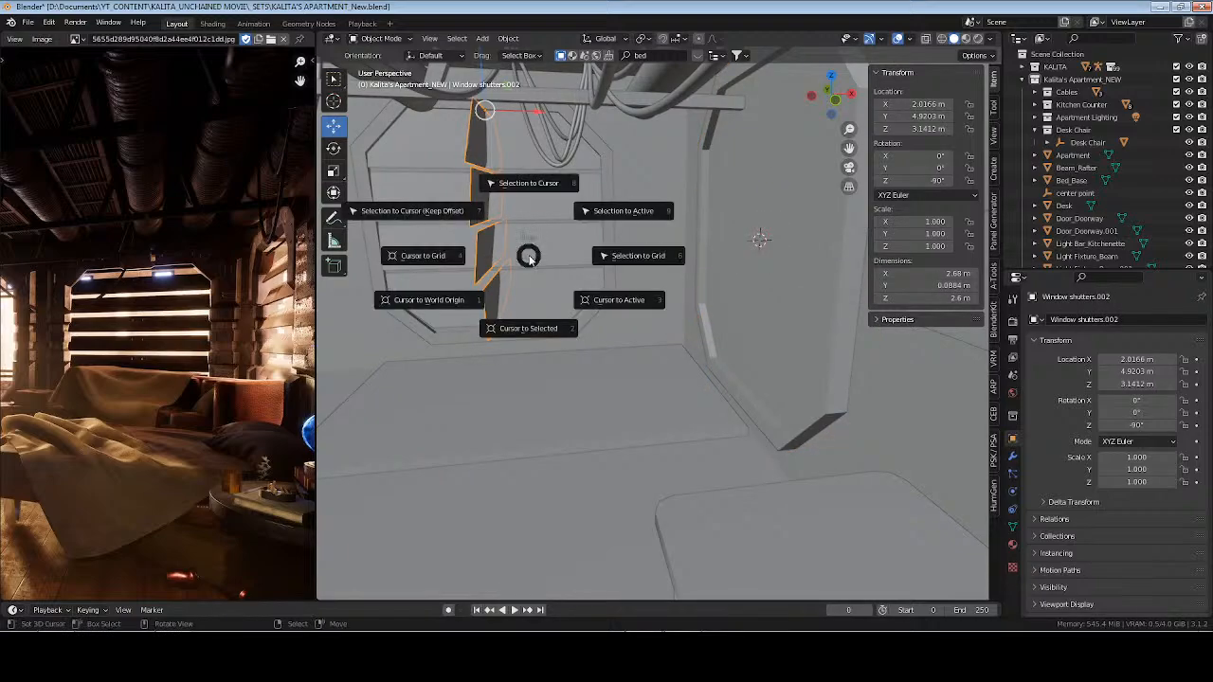
{"action": "left_click", "coordinate": [528, 183]}
Fit the duplicated shutters into the side window opening at about X 4.43 m, Z 3.13 m, and save the file
{"action": "key", "text": "g"}
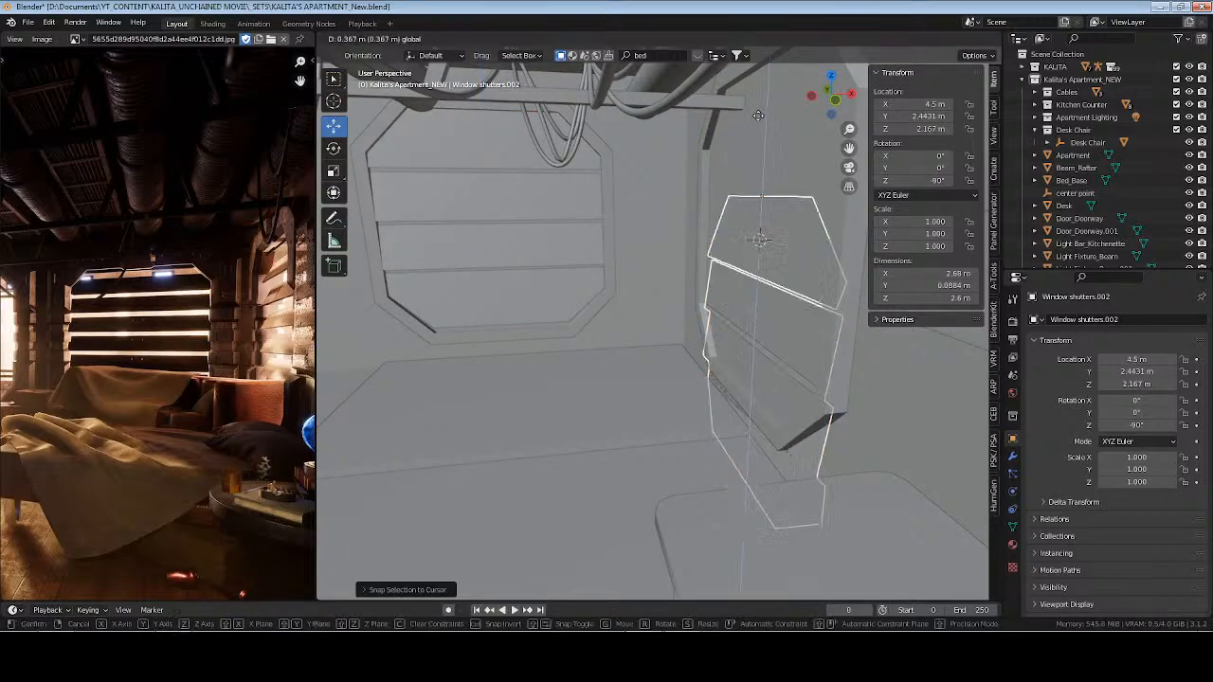
{"action": "left_click", "coordinate": [750, 566]}
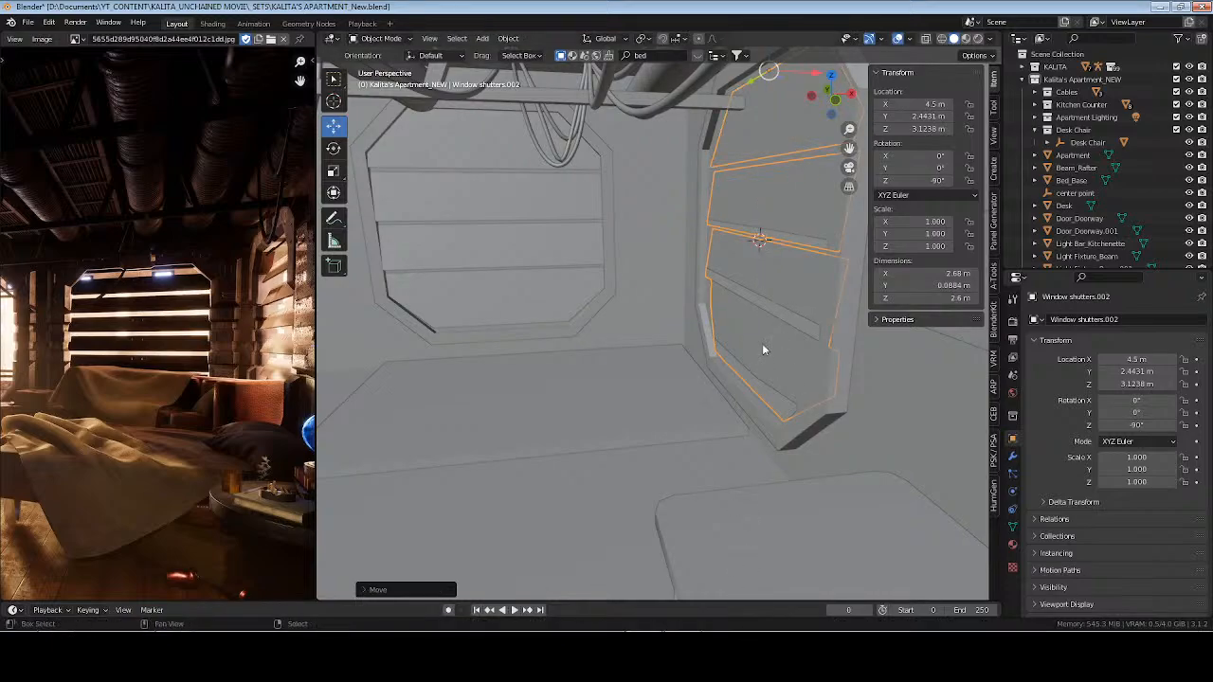
{"action": "left_click", "coordinate": [812, 97]}
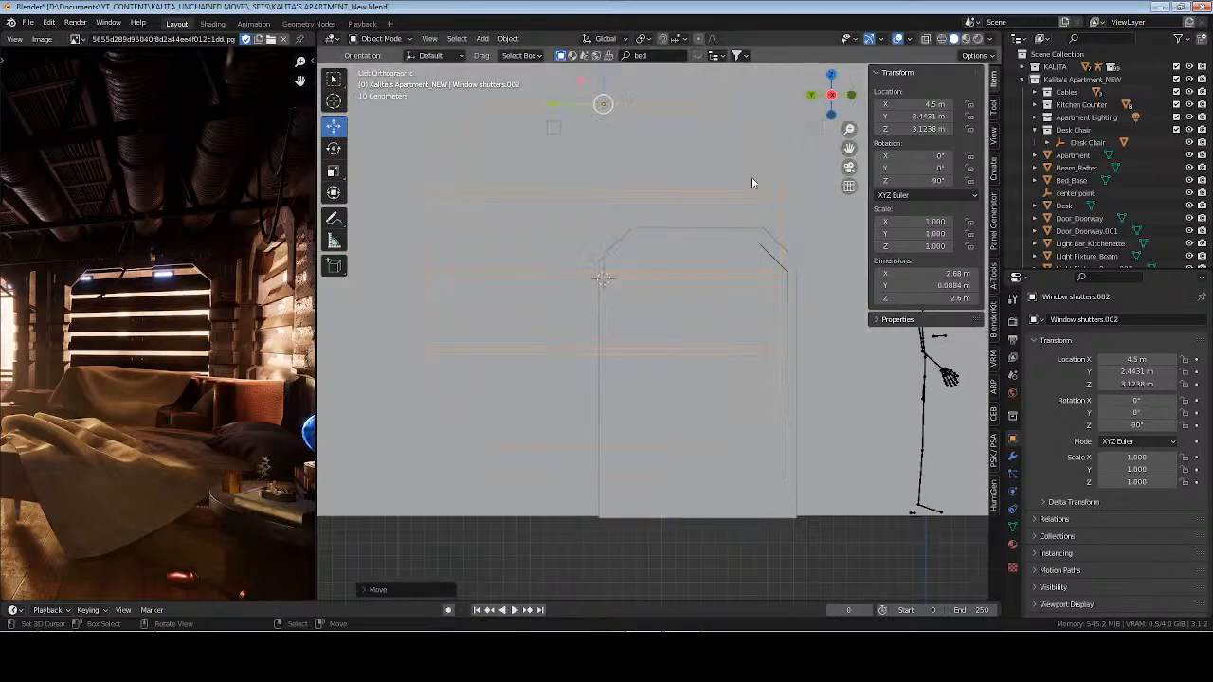
{"action": "middle_click_drag", "start_coordinate": [544, 277], "coordinate": [567, 169]}
{"action": "left_click_drag", "start_coordinate": [572, 151], "coordinate": [590, 151]}
{"action": "left_click_drag", "start_coordinate": [599, 103], "coordinate": [602, 87]}
{"action": "key", "text": "alt+a"}
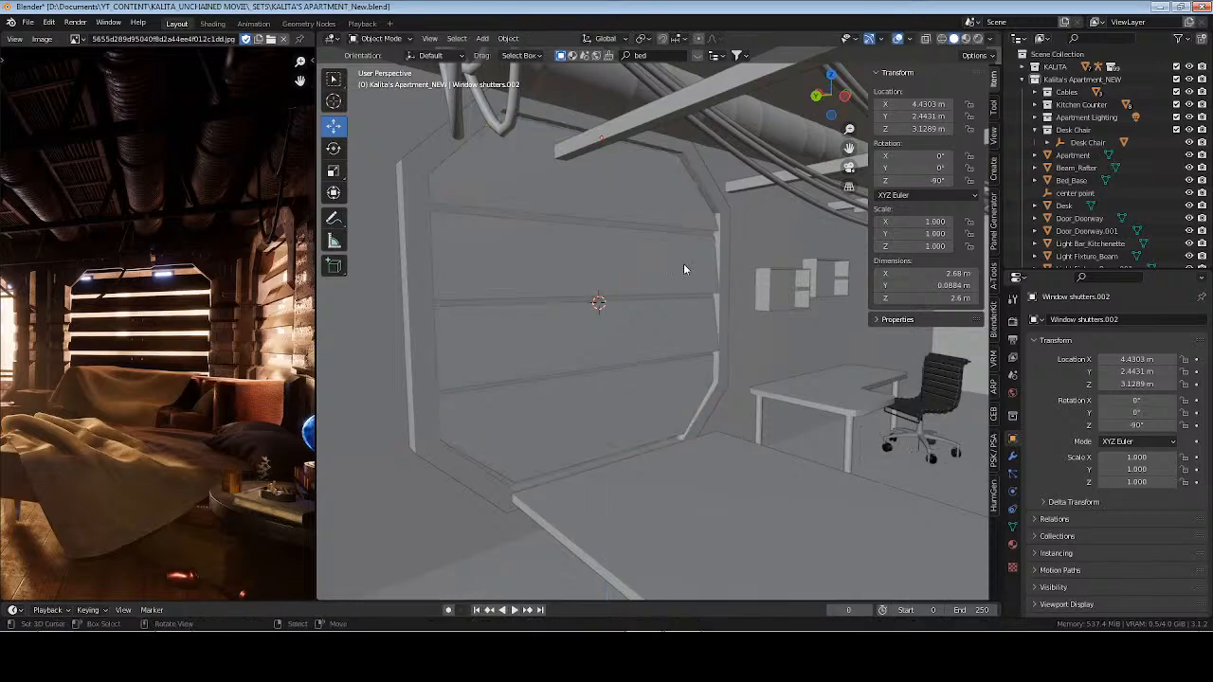
{"action": "middle_click_drag", "start_coordinate": [782, 371], "coordinate": [675, 322]}
{"action": "key", "text": "ctrl+s"}
Separate the back wall's window frame nearest the bed corner from the Windows mesh into its own object
{"action": "left_click", "coordinate": [692, 213]}
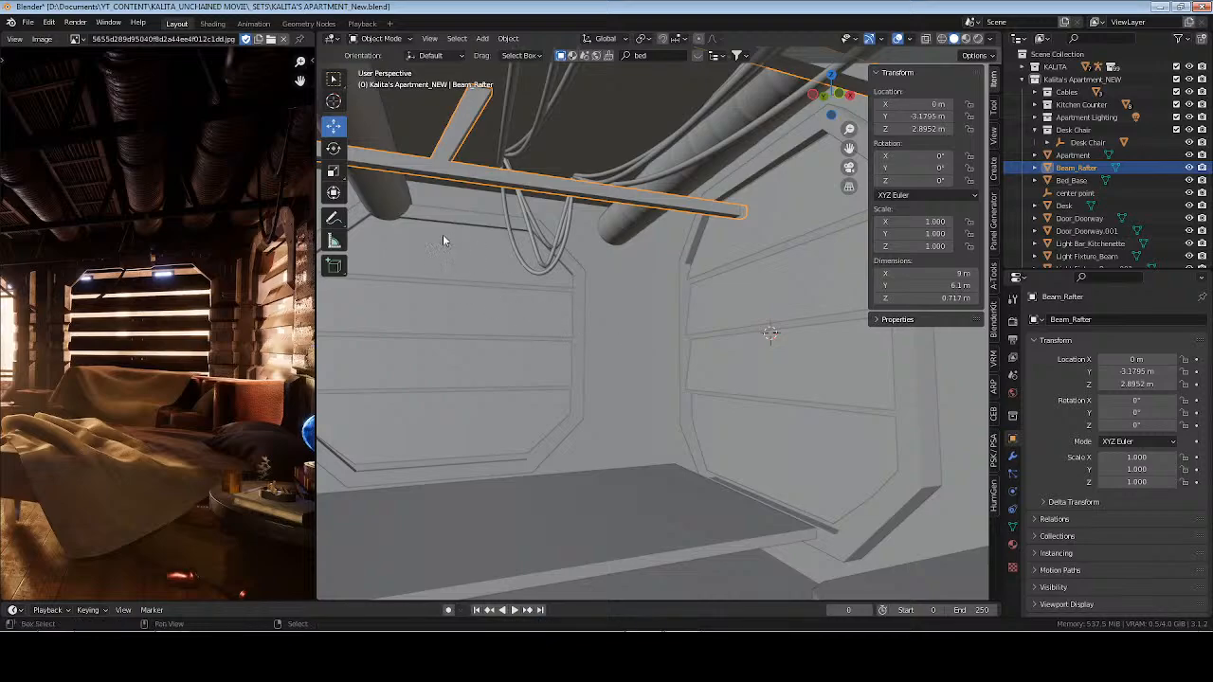
{"action": "middle_click_drag", "start_coordinate": [442, 234], "coordinate": [587, 287], "text": "shift"}
{"action": "left_click", "coordinate": [519, 258]}
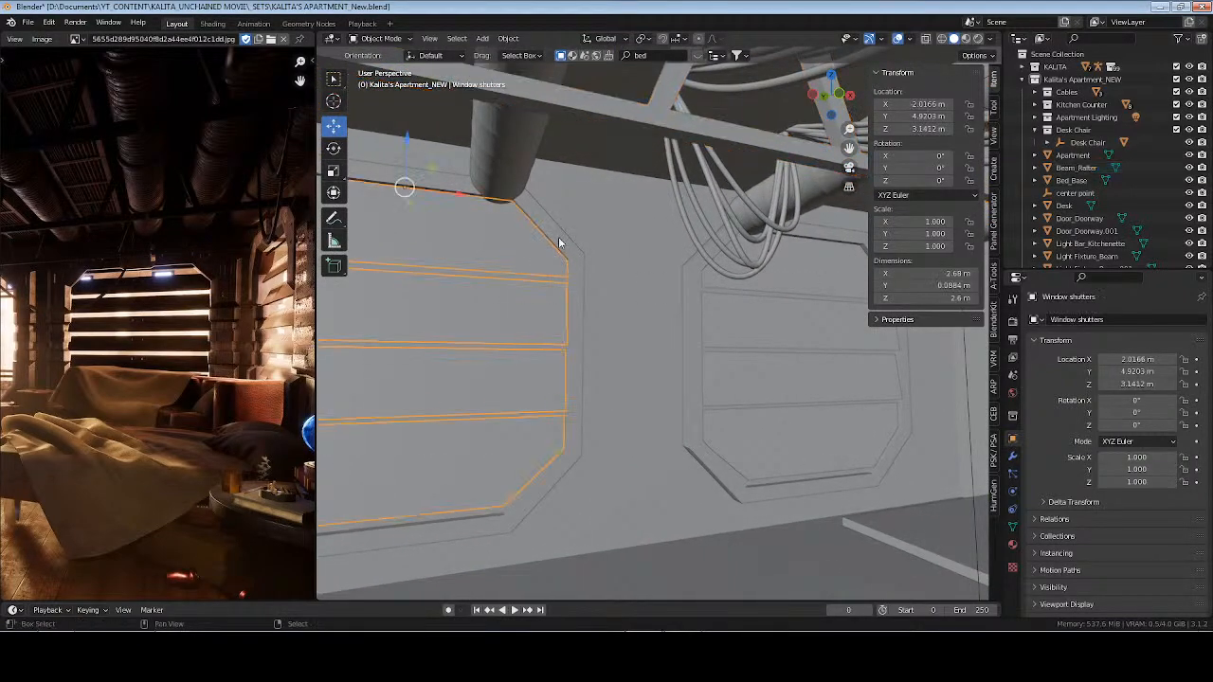
{"action": "left_click", "coordinate": [562, 242], "text": "shift"}
{"action": "middle_click_drag", "start_coordinate": [564, 246], "coordinate": [654, 294]}
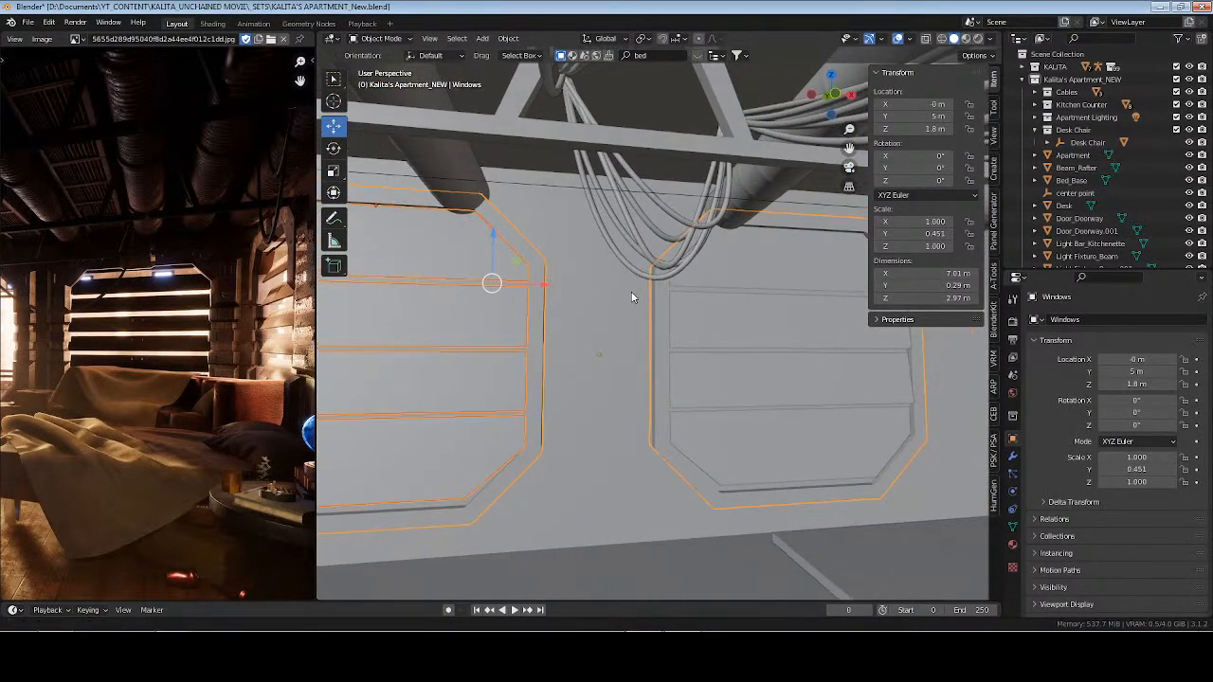
{"action": "left_click", "coordinate": [662, 294]}
{"action": "key", "text": "Tab"}
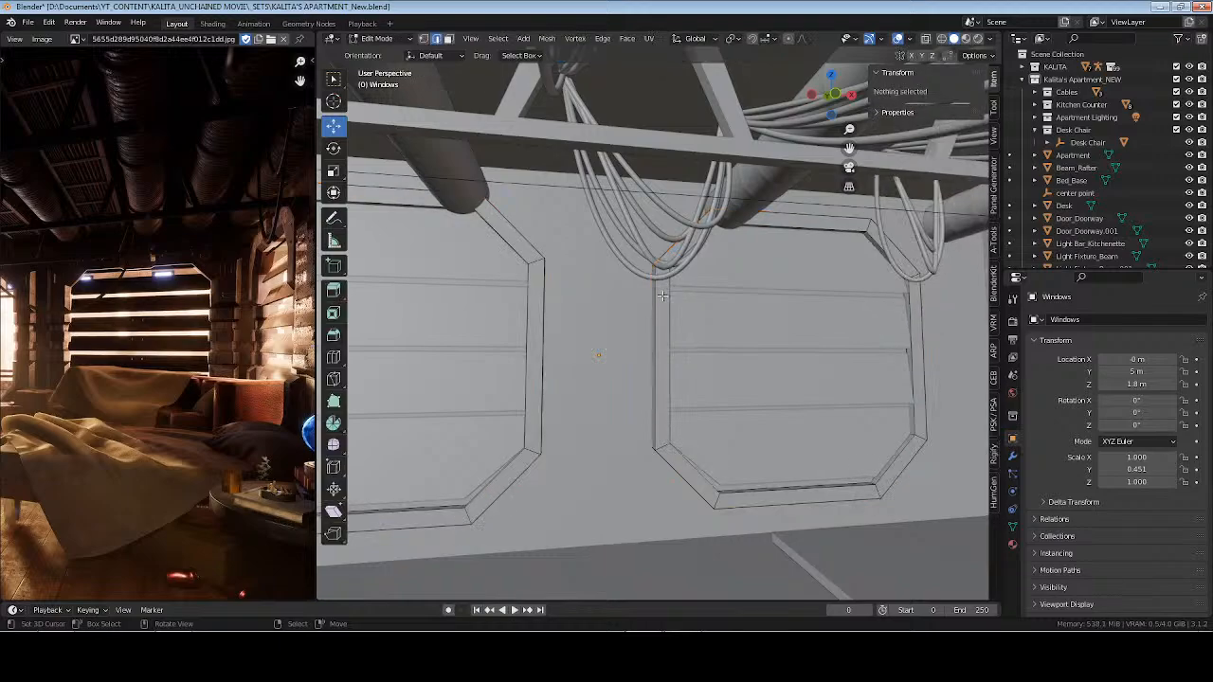
{"action": "key", "text": "l"}
{"action": "key", "text": "p"}
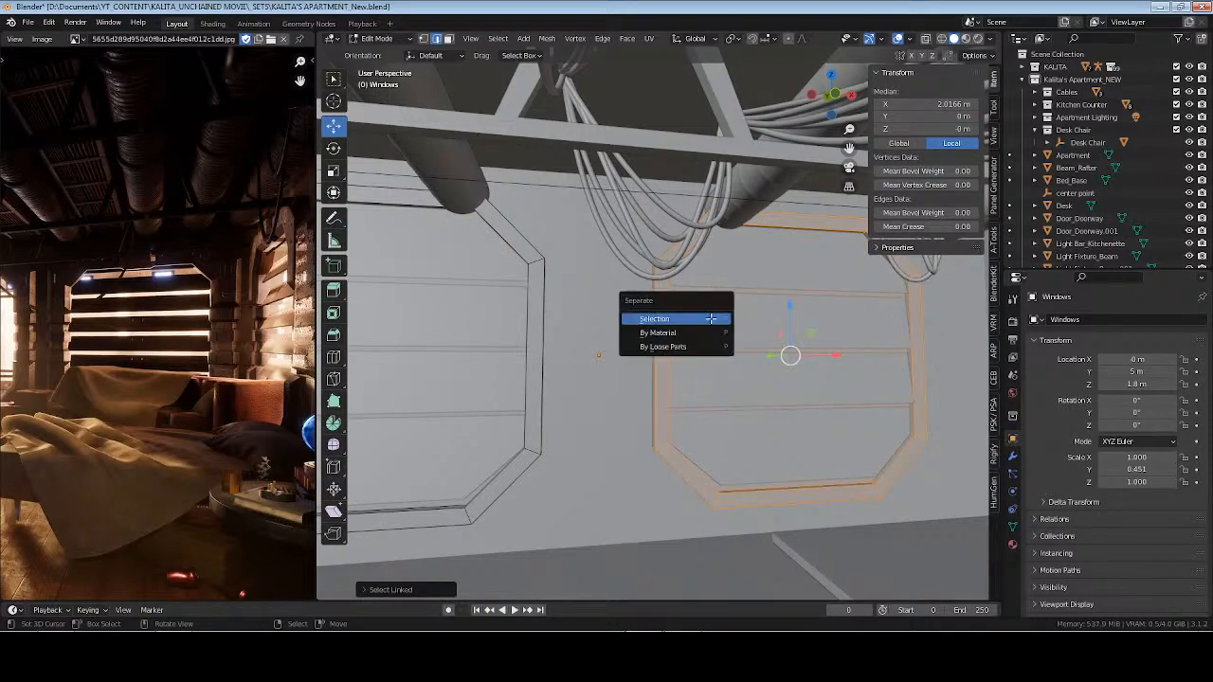
{"action": "left_click", "coordinate": [709, 319]}
{"action": "key", "text": "Tab"}
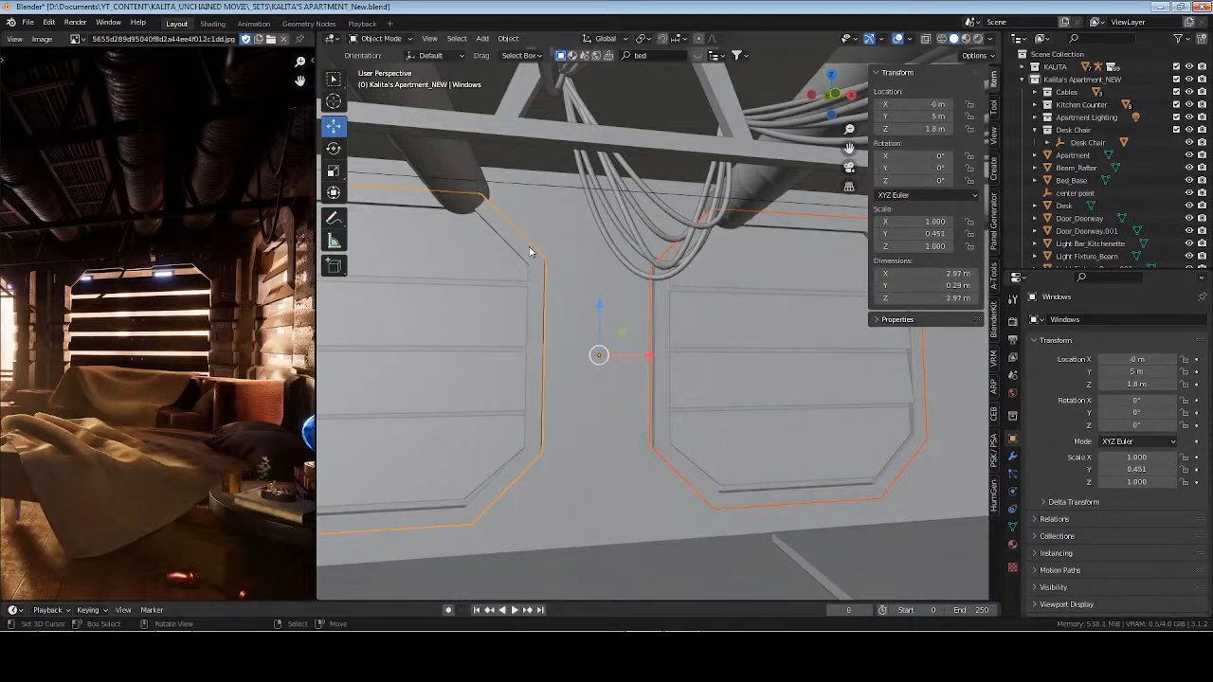
Try moving the remaining Windows frame together with its shutters along X, and undo the move
{"action": "left_click", "coordinate": [531, 254]}
{"action": "middle_click_drag", "start_coordinate": [553, 317], "coordinate": [621, 216]}
{"action": "left_click", "coordinate": [586, 255]}
{"action": "left_click", "coordinate": [633, 239]}
{"action": "left_click", "coordinate": [601, 255]}
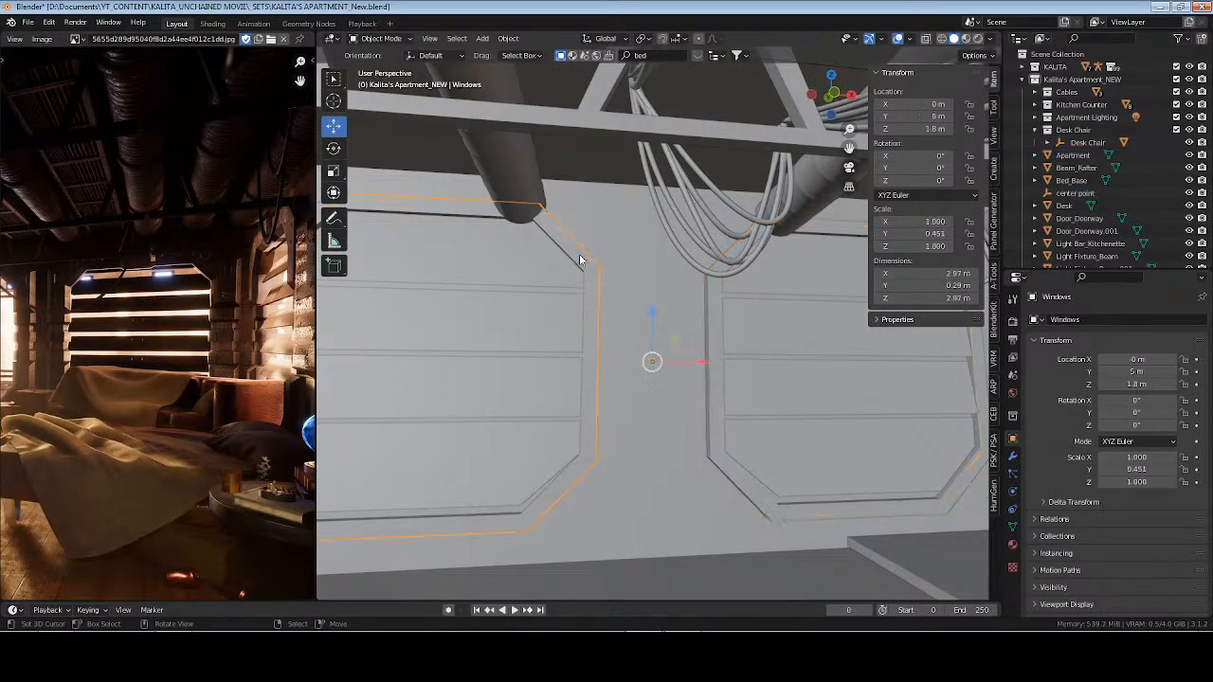
{"action": "middle_click_drag", "start_coordinate": [631, 290], "coordinate": [555, 301]}
{"action": "left_click", "coordinate": [532, 255]}
{"action": "middle_click_drag", "start_coordinate": [531, 256], "coordinate": [644, 280]}
{"action": "left_click_drag", "start_coordinate": [671, 281], "coordinate": [642, 291]}
{"action": "key", "text": "ctrl+z"}
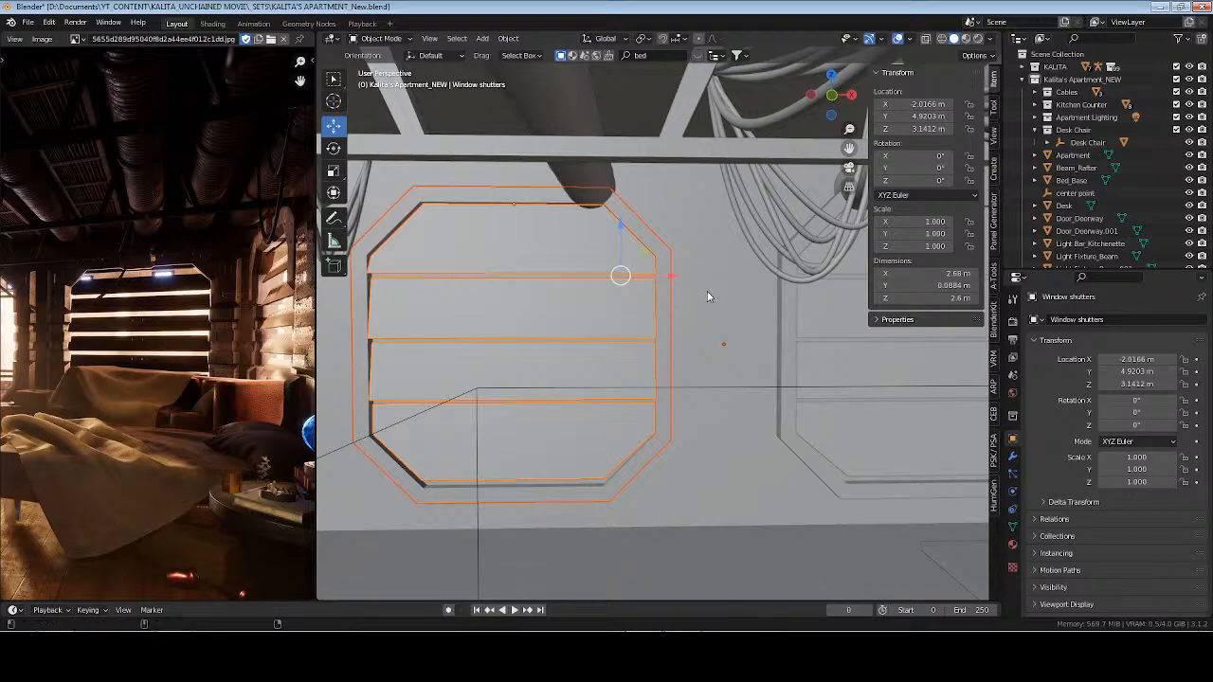
Deselect everything, save the file and move the 3D cursor away from the side window
{"action": "key", "text": "alt+a"}
{"action": "key", "text": "ctrl+s"}
{"action": "middle_click_drag", "start_coordinate": [706, 286], "coordinate": [508, 330]}
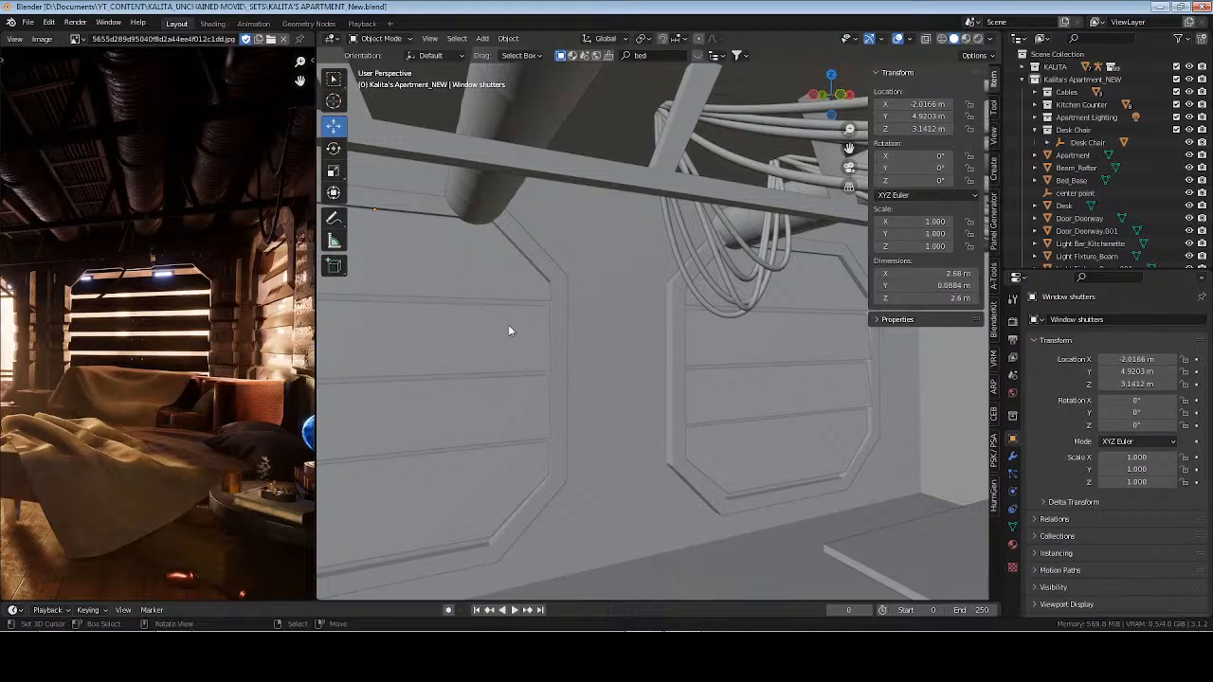
{"action": "middle_click_drag", "start_coordinate": [588, 352], "coordinate": [366, 300], "text": "shift"}
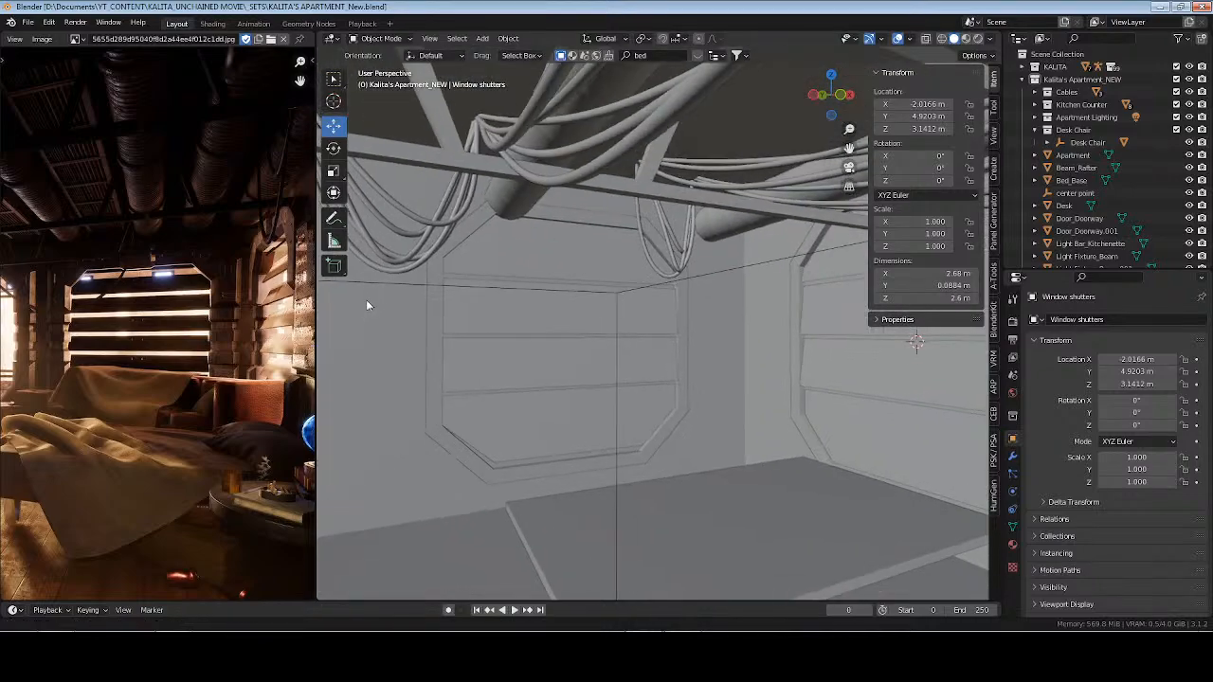
{"action": "middle_click_drag", "start_coordinate": [684, 284], "coordinate": [637, 318], "text": "shift"}
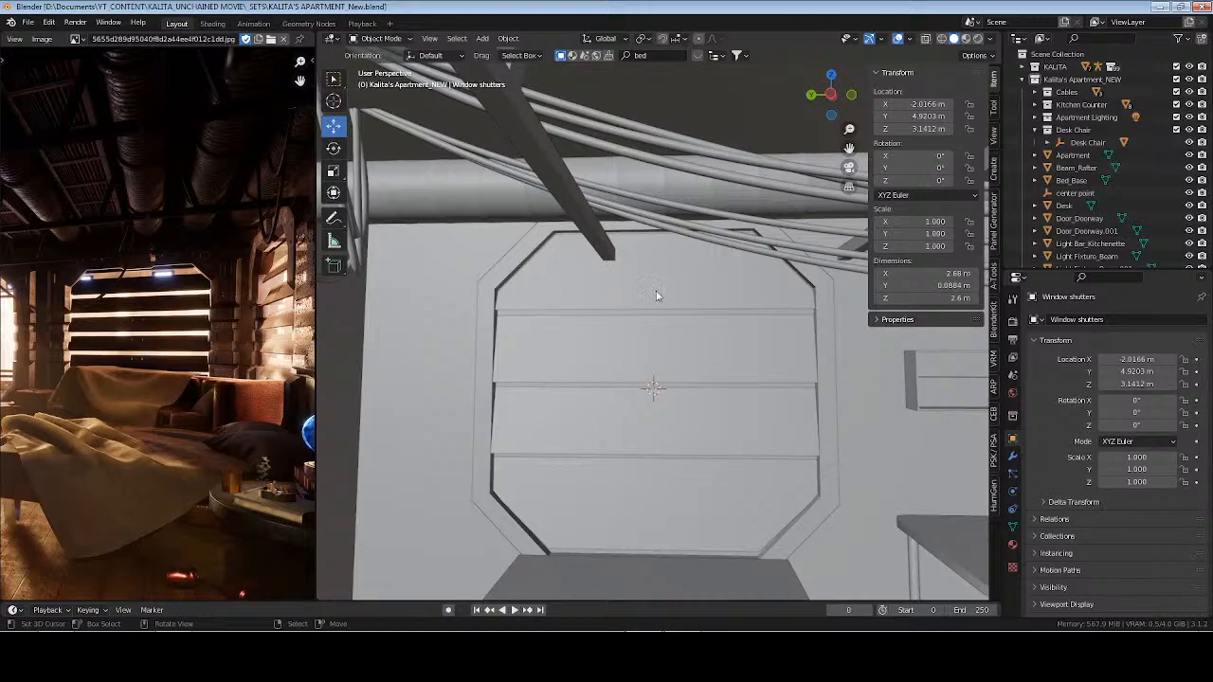
{"action": "middle_click_drag", "start_coordinate": [772, 375], "coordinate": [724, 401]}
{"action": "key", "text": "shift+s"}
{"action": "left_click", "coordinate": [786, 437]}
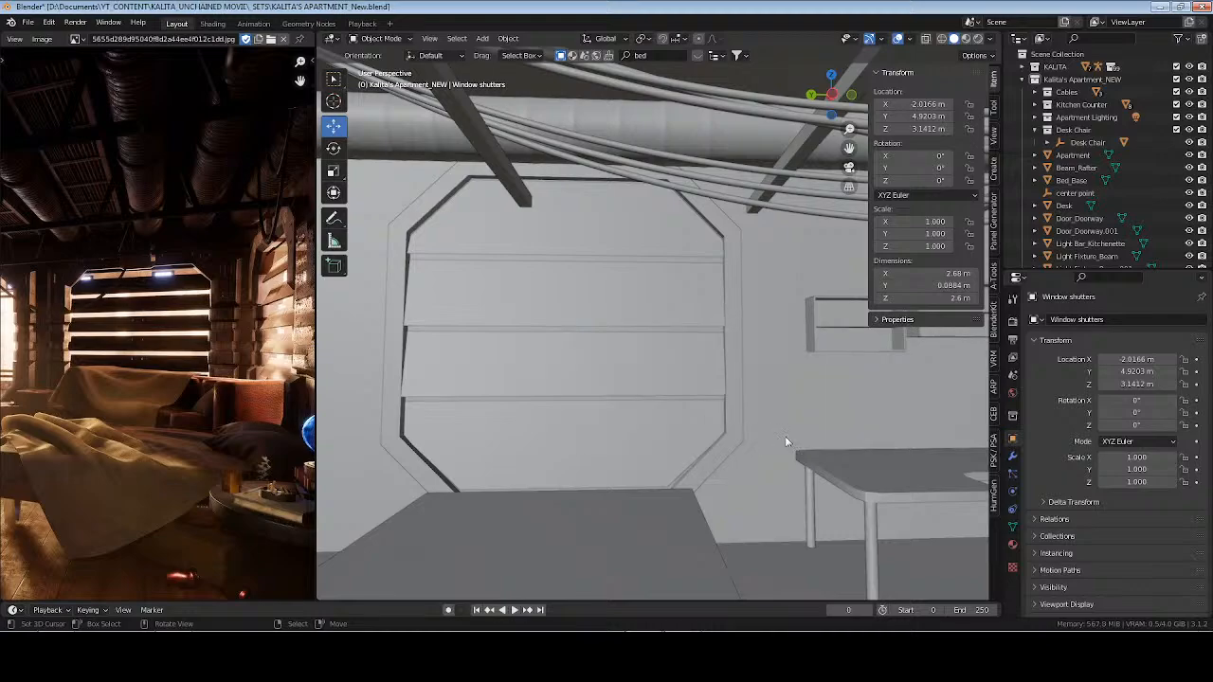
Hide the character's HG_Body mesh
{"action": "middle_click_drag", "start_coordinate": [786, 438], "coordinate": [678, 452]}
{"action": "left_click", "coordinate": [676, 445]}
{"action": "key", "text": "h"}
Select the bed base, frame it in the viewport and save the file
{"action": "middle_click_drag", "start_coordinate": [774, 435], "coordinate": [708, 441]}
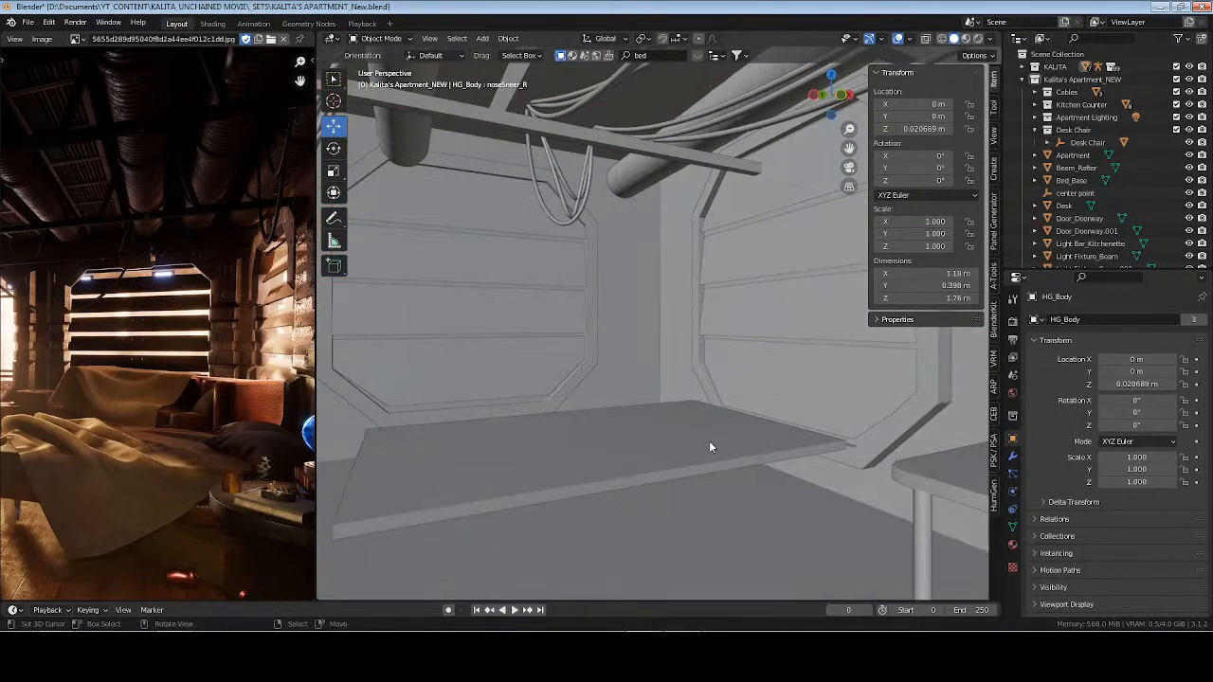
{"action": "left_click", "coordinate": [692, 447]}
{"action": "key", "text": "KP_Decimal"}
{"action": "scroll", "coordinate": [691, 448], "scroll_direction": "up", "scroll_amount": 1}
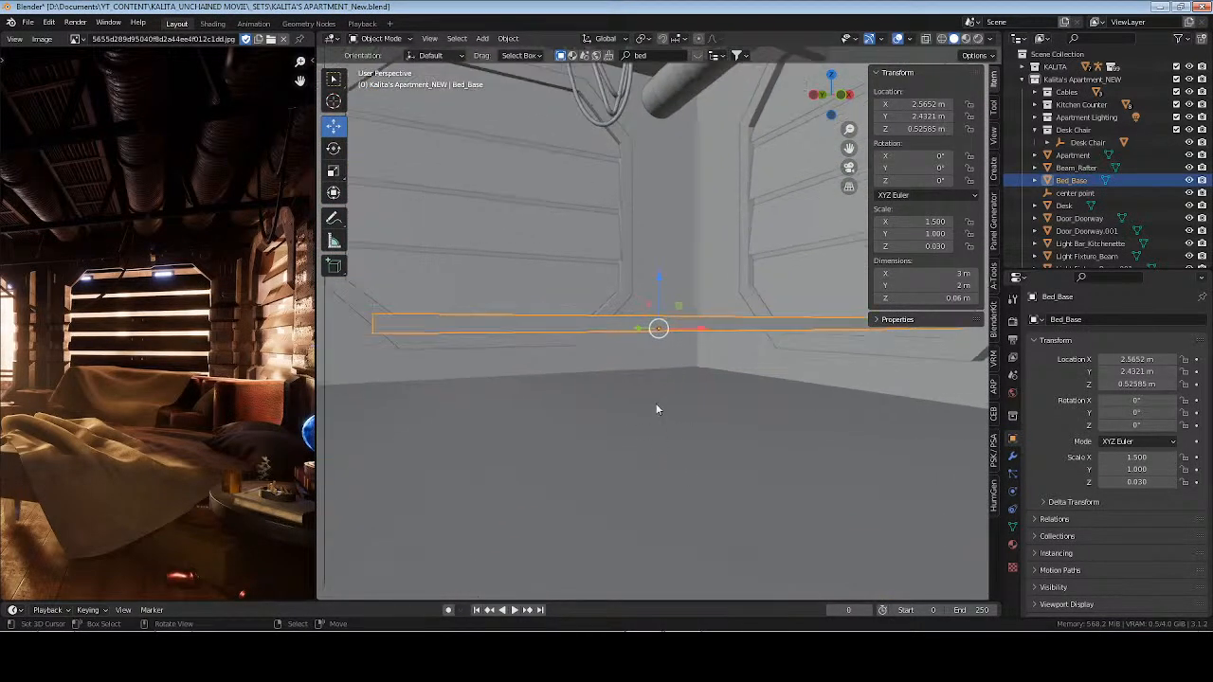
{"action": "middle_click_drag", "start_coordinate": [658, 408], "coordinate": [677, 457], "text": "shift"}
{"action": "key", "text": "ctrl+s"}
{"action": "middle_click_drag", "start_coordinate": [574, 427], "coordinate": [708, 425]}
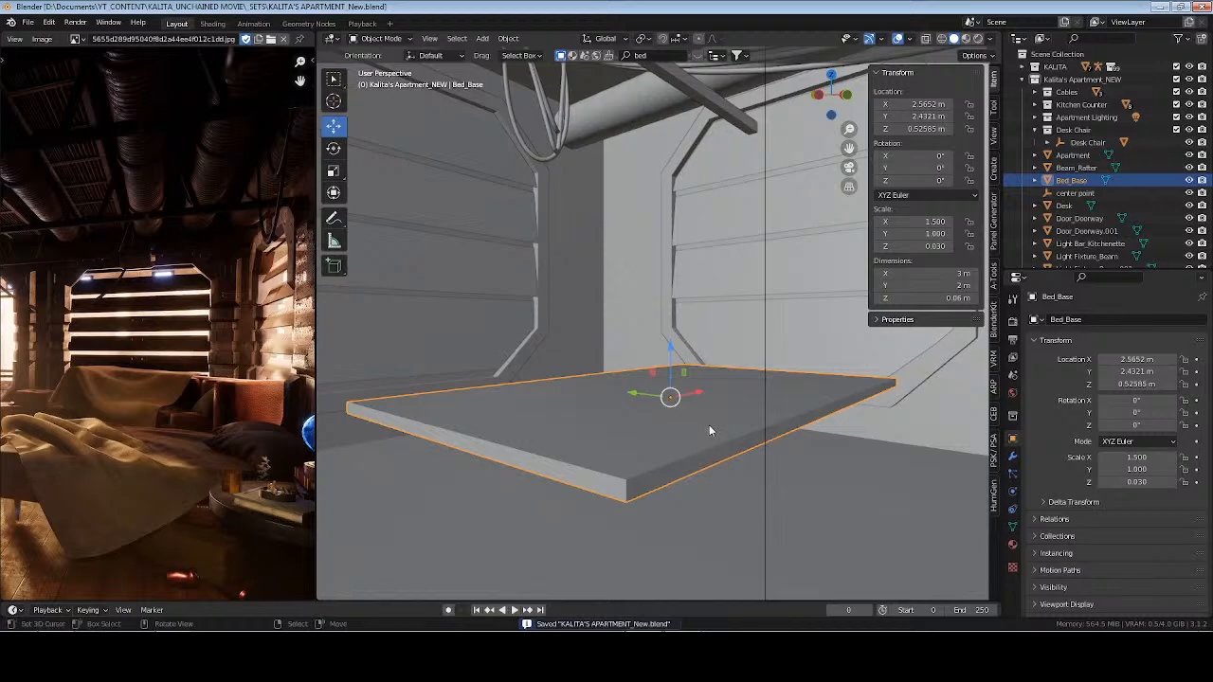
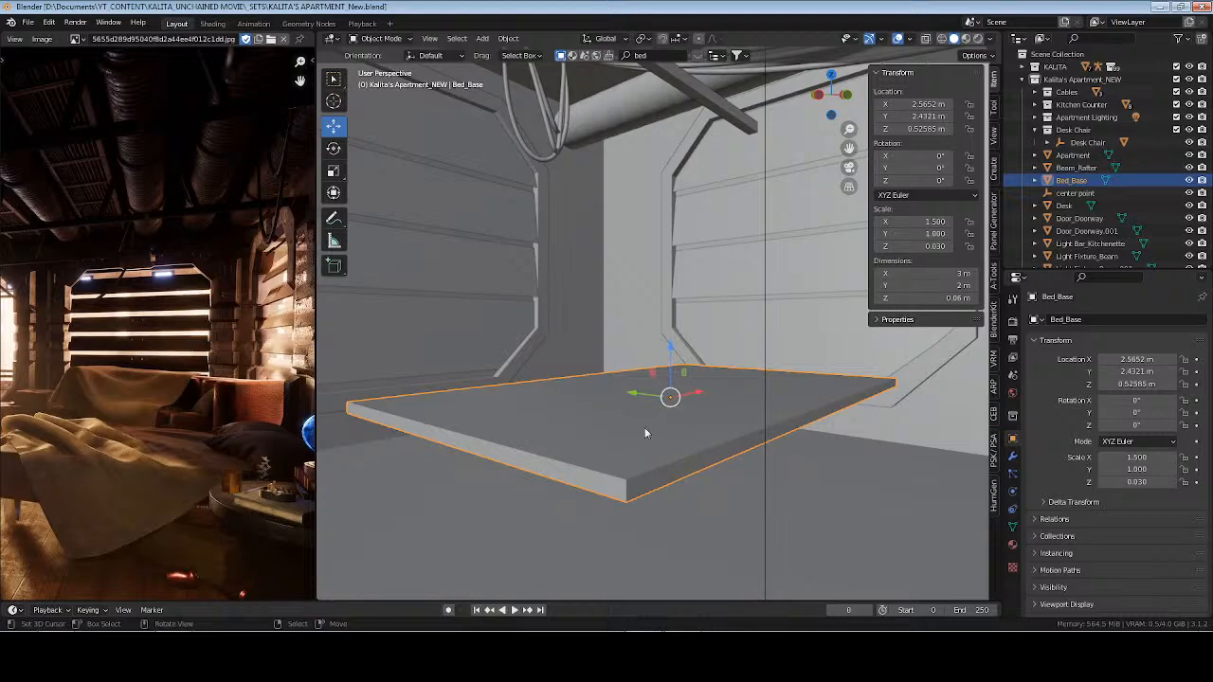
Apply the scale of the bed base and show its modifier settings
{"action": "middle_click_drag", "start_coordinate": [644, 433], "coordinate": [739, 435]}
{"action": "middle_click_drag", "start_coordinate": [815, 428], "coordinate": [780, 431]}
{"action": "key", "text": "ctrl+a"}
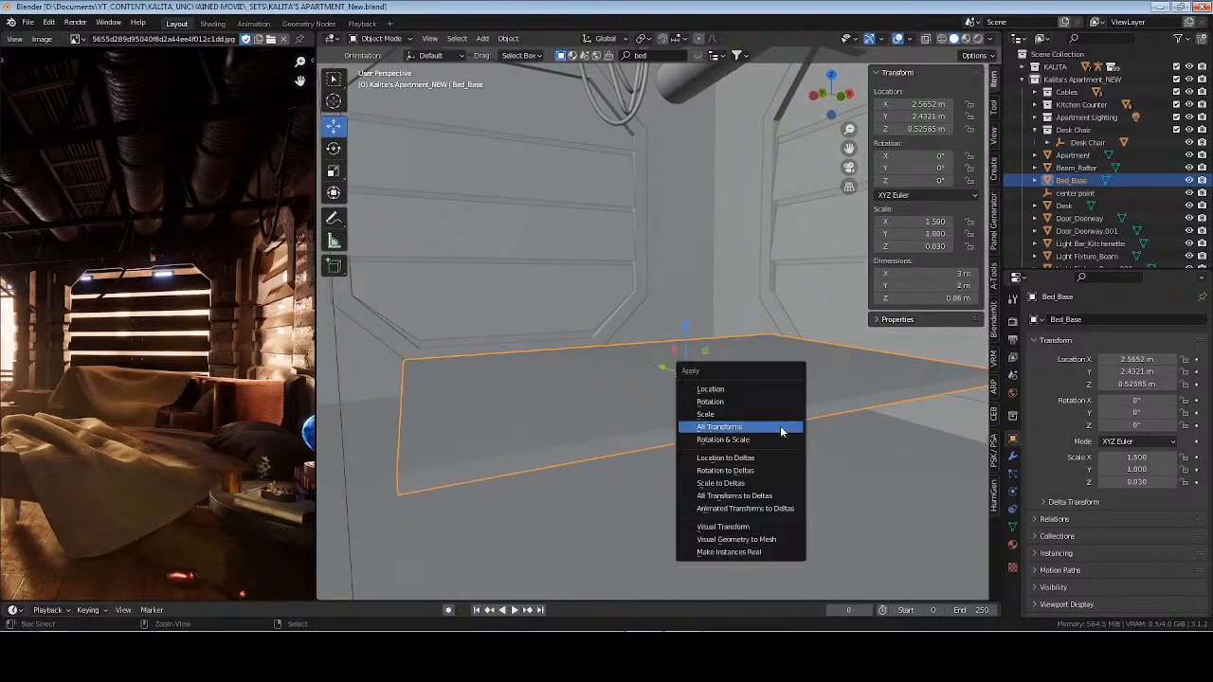
{"action": "left_click", "coordinate": [780, 414]}
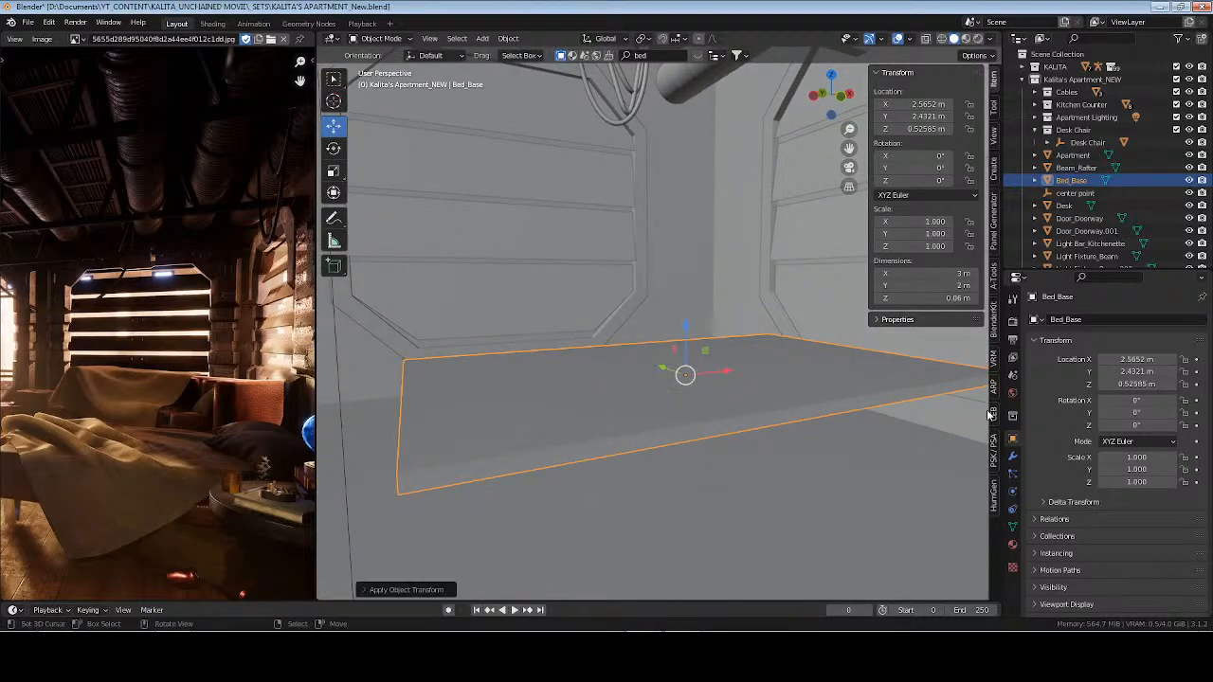
{"action": "left_click", "coordinate": [1012, 456]}
Make a linked duplicate of the bed base and raise it along Z to about 0.65 m
{"action": "middle_click_drag", "start_coordinate": [771, 401], "coordinate": [763, 413]}
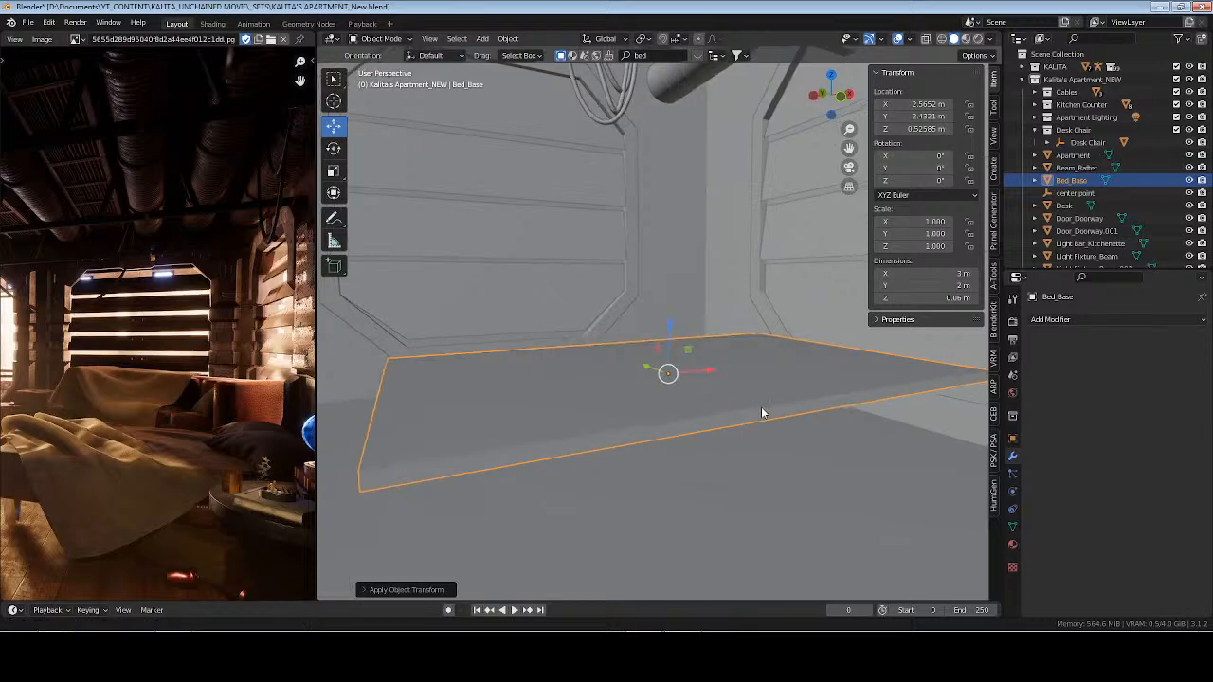
{"action": "key", "text": "alt+d"}
{"action": "key", "text": "z"}
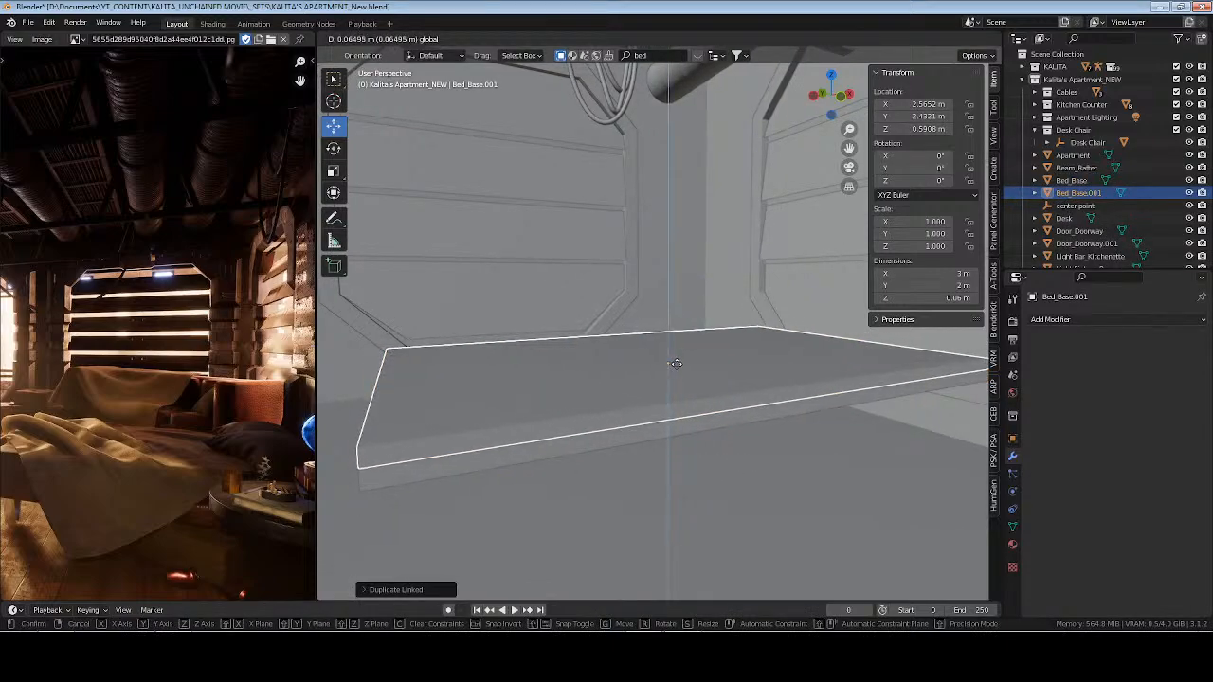
{"action": "left_click", "coordinate": [676, 356]}
Scale the duplicated slab along Z by about 1.52, to a thickness of about 0.09 m
{"action": "key", "text": "s"}
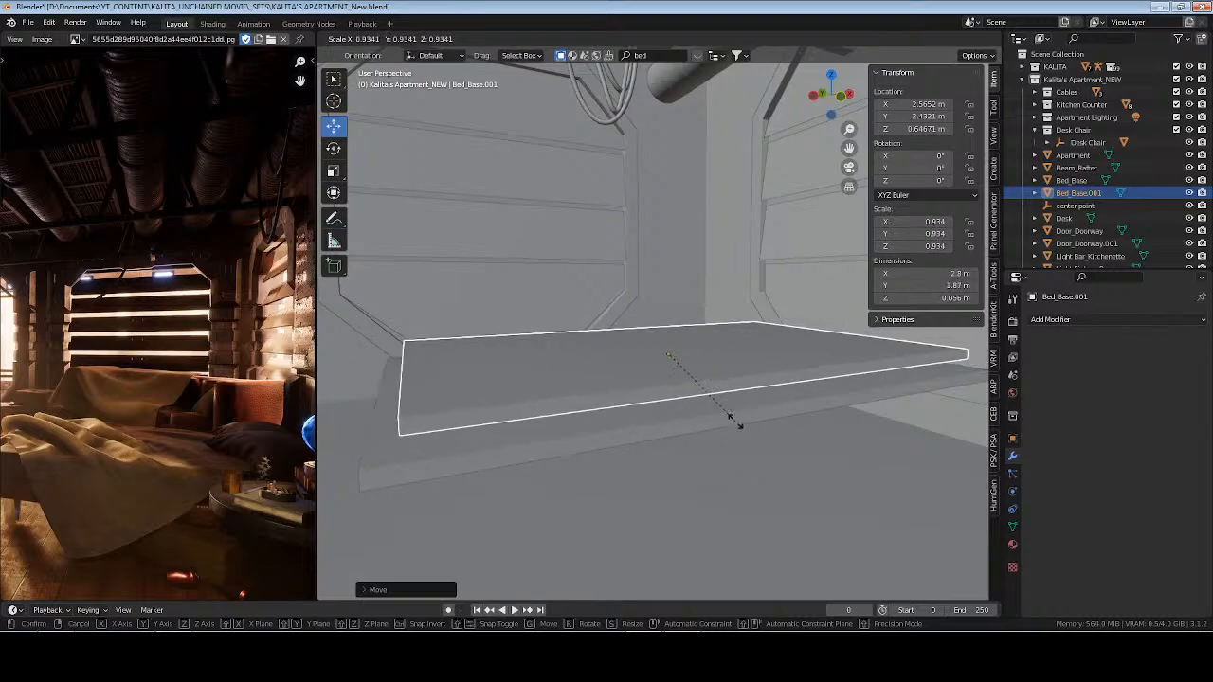
{"action": "key", "text": "z"}
{"action": "left_click", "coordinate": [804, 411]}
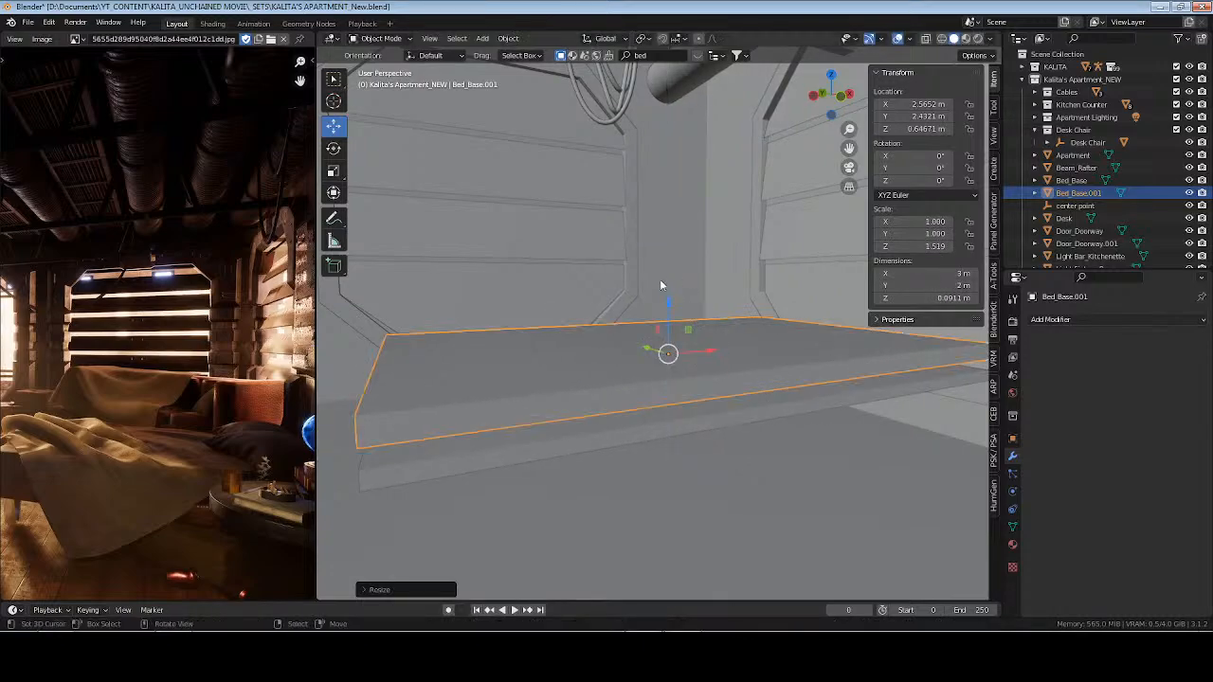
Lower the duplicated slab along Z to about 0.587 m so it sits on the bed base
{"action": "key", "text": "g"}
{"action": "key", "text": "z"}
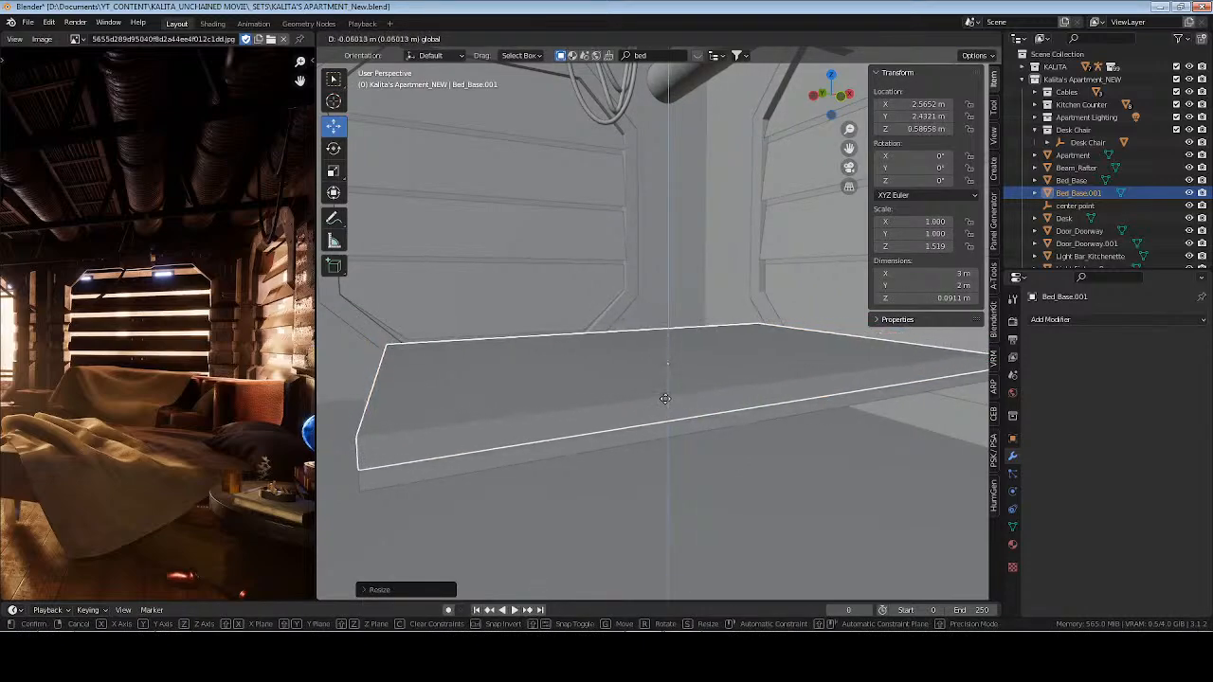
{"action": "left_click", "coordinate": [585, 468]}
{"action": "middle_click_drag", "start_coordinate": [584, 468], "coordinate": [739, 519]}
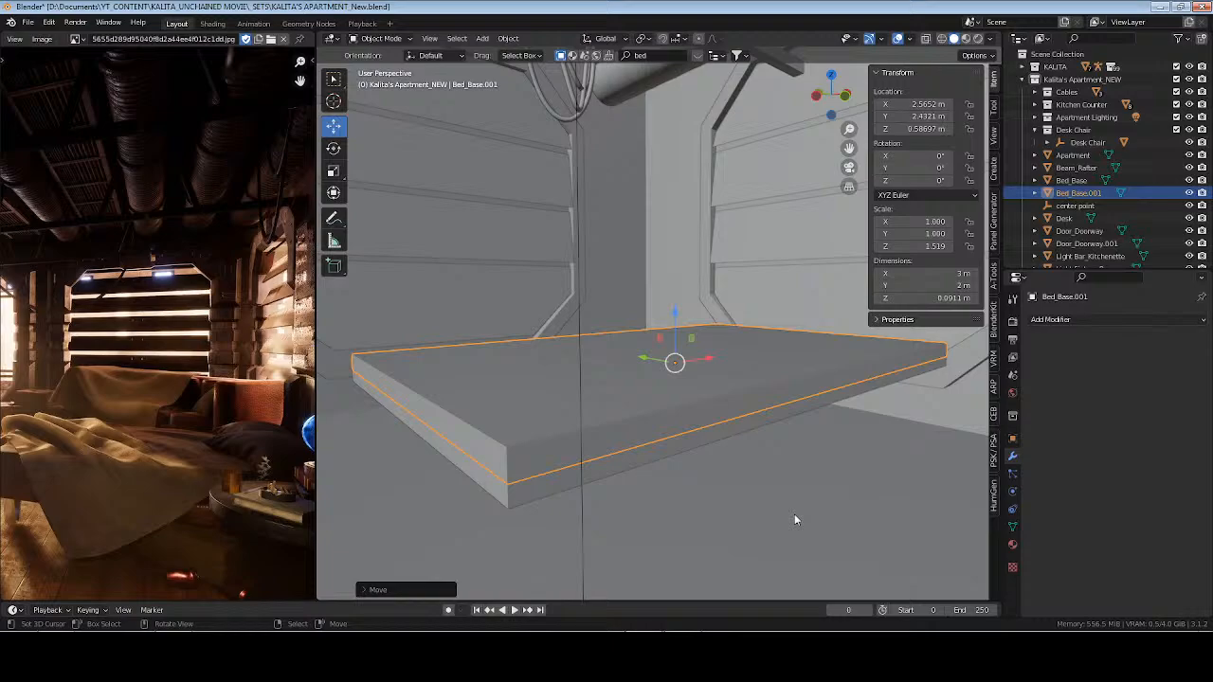
Scale the duplicated slab by about 0.993 in X and Y only, and try to apply its scale
{"action": "key", "text": "s"}
{"action": "key", "text": "z"}
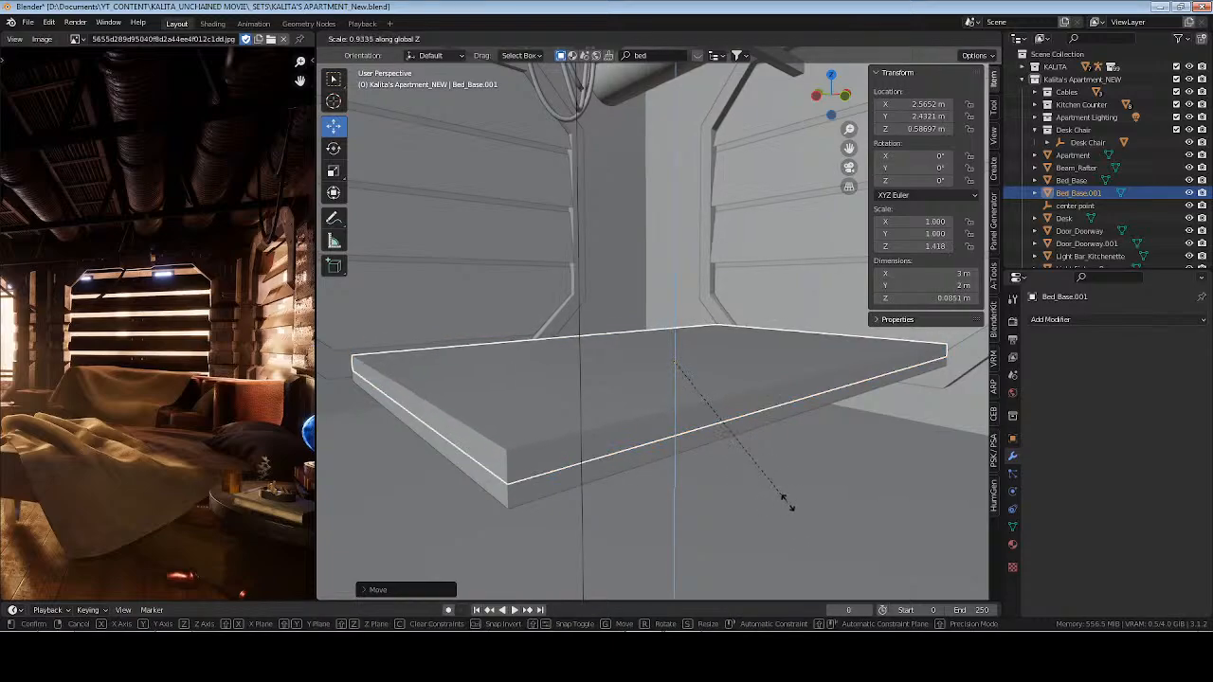
{"action": "key", "text": "Escape"}
{"action": "key", "text": "s"}
{"action": "key", "text": "shift+z"}
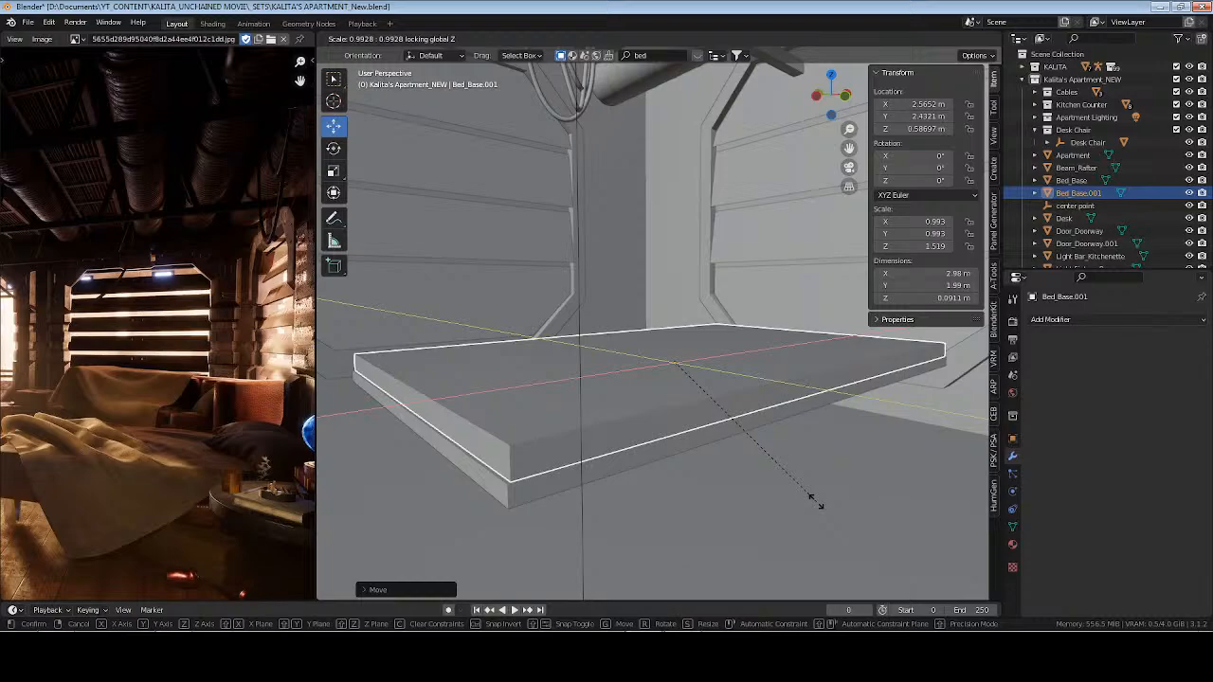
{"action": "left_click", "coordinate": [816, 502]}
{"action": "middle_click_drag", "start_coordinate": [816, 502], "coordinate": [708, 478]}
{"action": "key", "text": "ctrl+a"}
{"action": "left_click", "coordinate": [708, 478]}
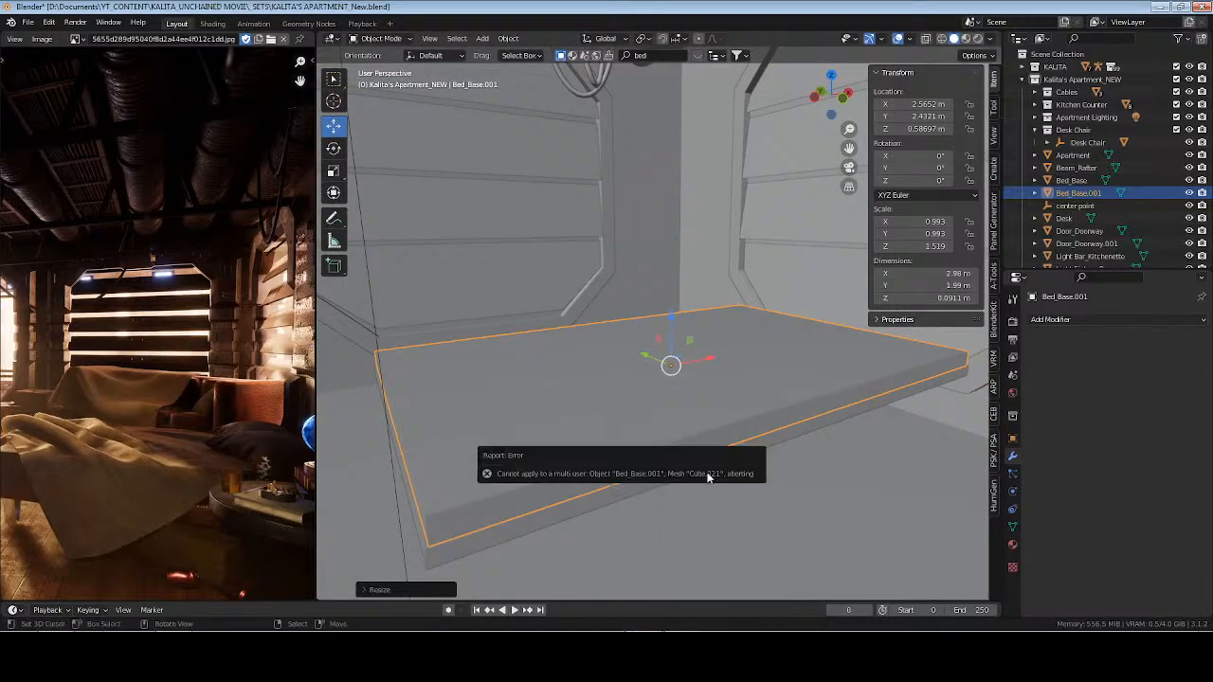
Delete the linked duplicate slab above the bed base
{"action": "middle_click_drag", "start_coordinate": [652, 393], "coordinate": [698, 397]}
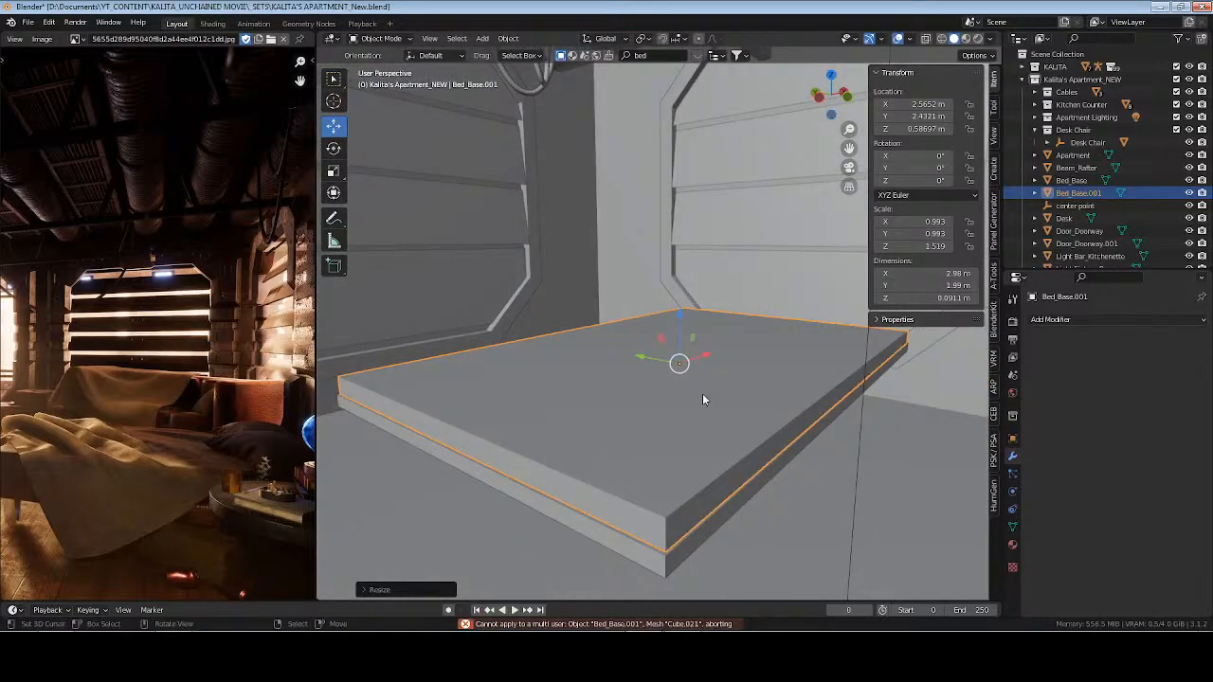
{"action": "key", "text": "x"}
{"action": "left_click", "coordinate": [702, 398]}
Make an independent duplicate of the bed base and raise it along Z to about 0.61 m
{"action": "left_click", "coordinate": [798, 454]}
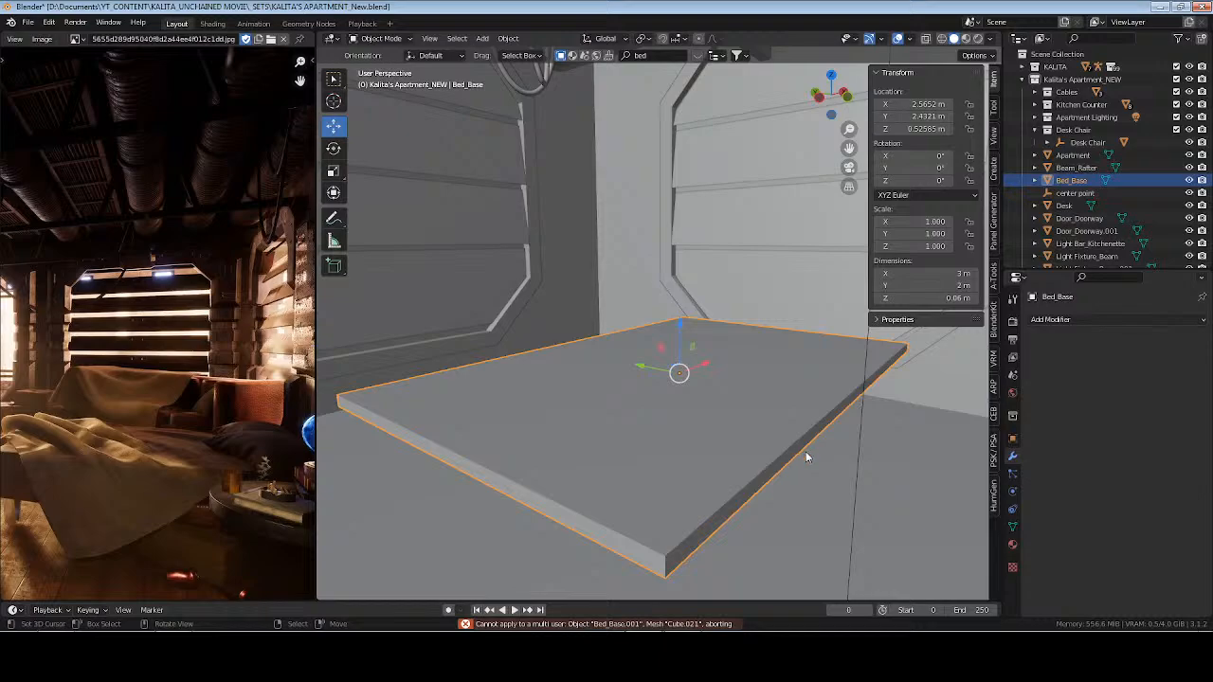
{"action": "key", "text": "shift+d"}
{"action": "right_click", "coordinate": [672, 317]}
{"action": "key", "text": "g"}
{"action": "key", "text": "z"}
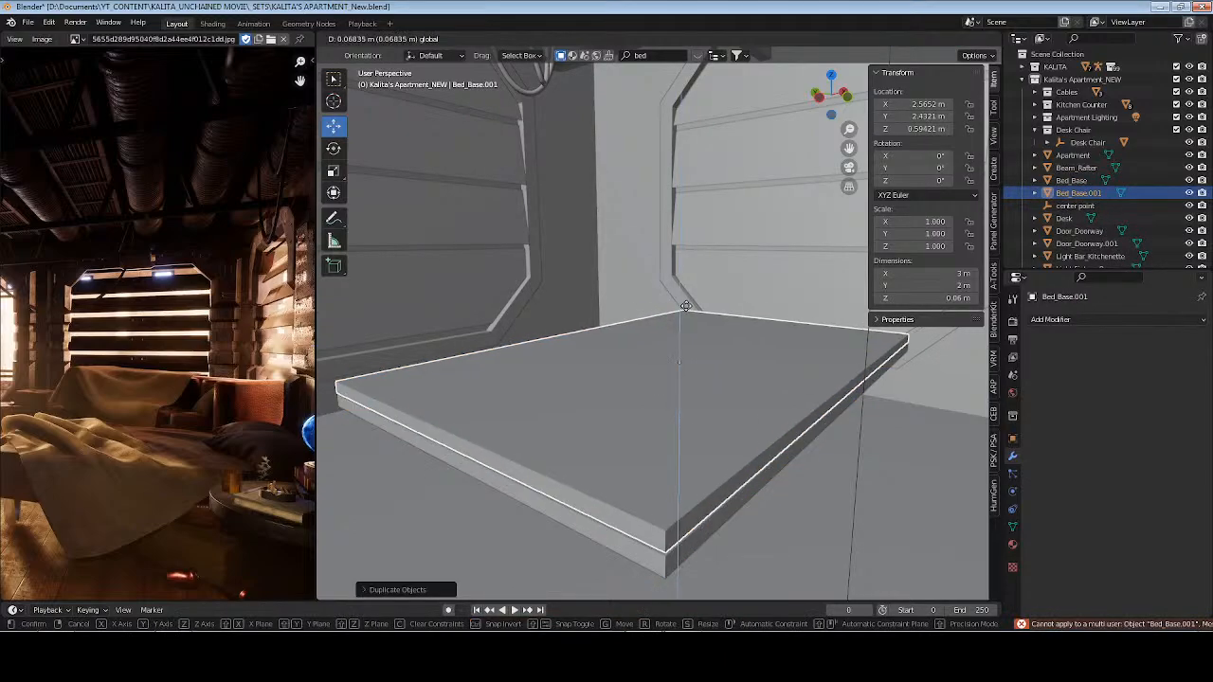
{"action": "left_click", "coordinate": [753, 444]}
Scale the new slab by about 1.35 along Z and by about 0.995 in X and Y
{"action": "key", "text": "s"}
{"action": "key", "text": "z"}
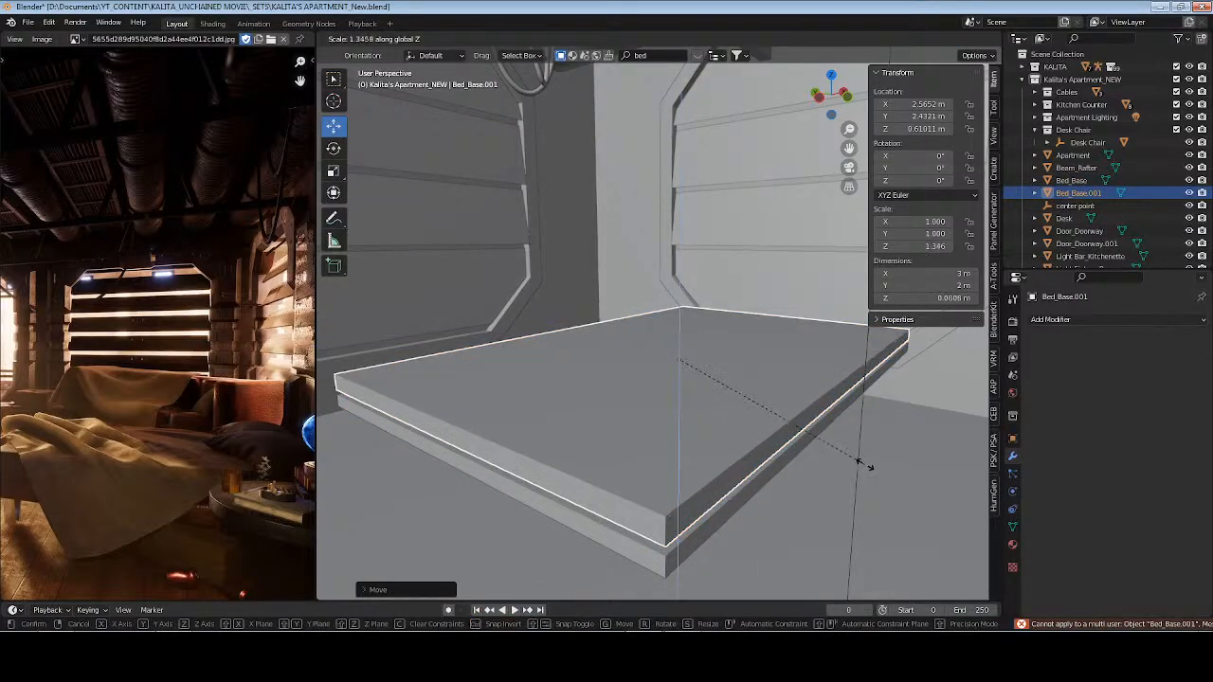
{"action": "left_click", "coordinate": [815, 465]}
{"action": "key", "text": "s"}
{"action": "key", "text": "shift+z"}
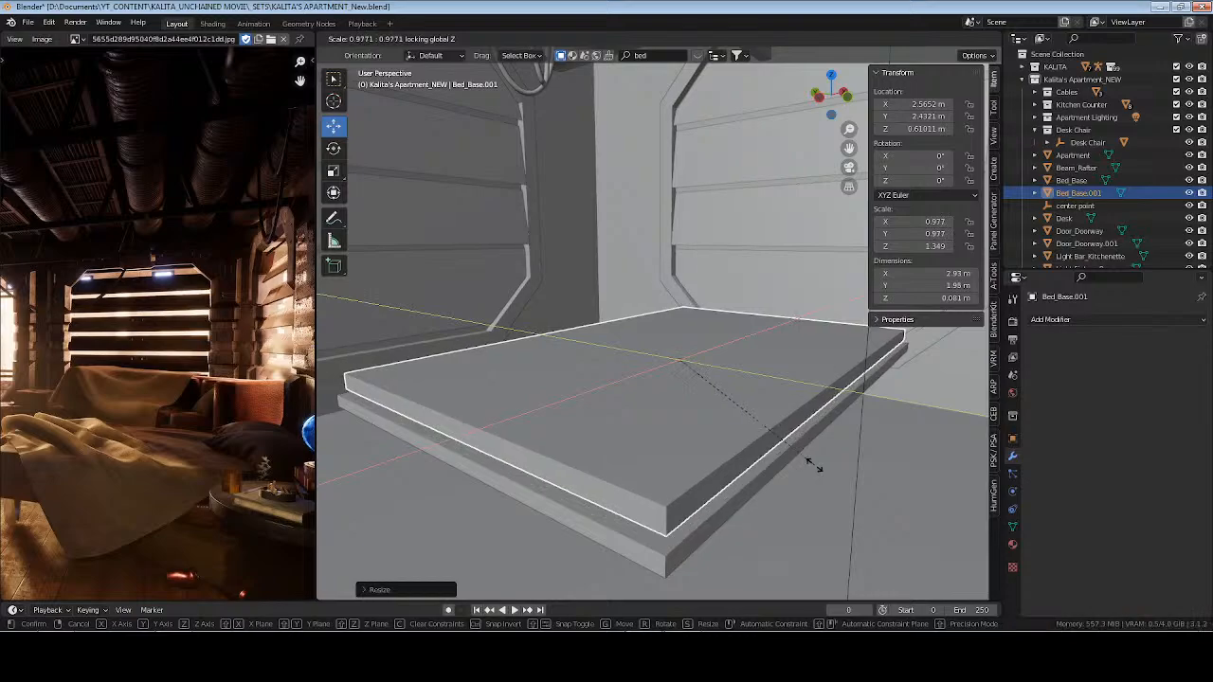
{"action": "left_click", "coordinate": [838, 479]}
Lower the upper slab along Z to about 0.584 m, onto the bed base, and save the file
{"action": "key", "text": "g"}
{"action": "key", "text": "z"}
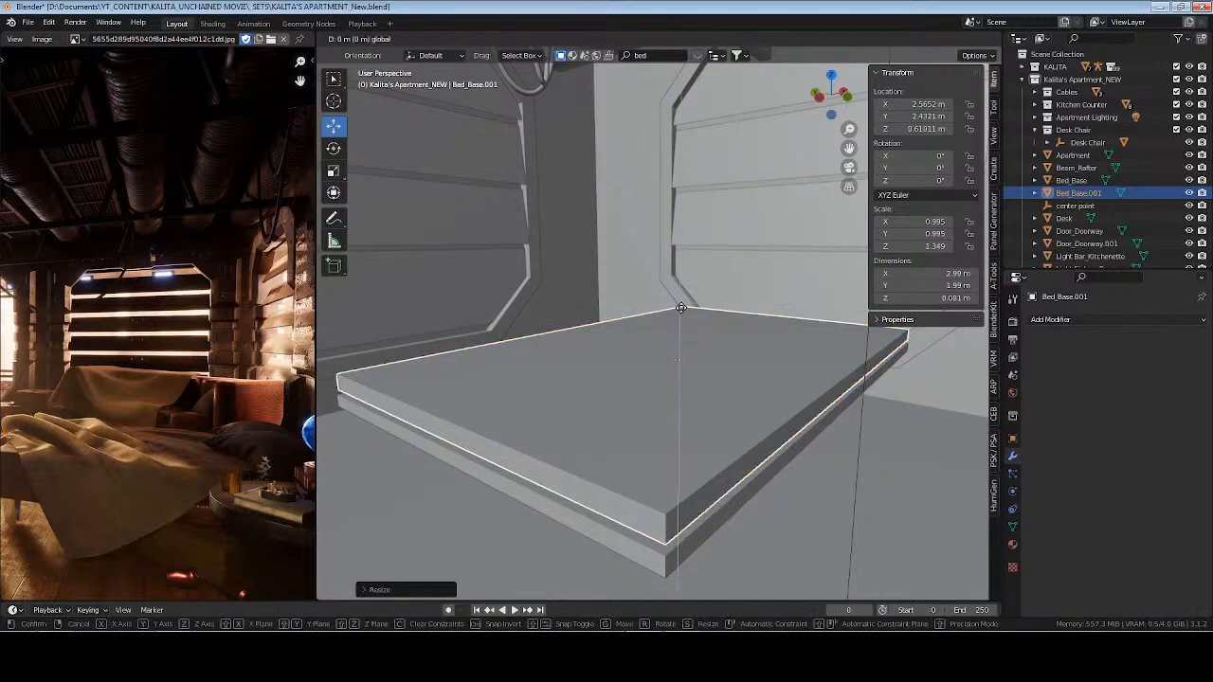
{"action": "left_click", "coordinate": [693, 351]}
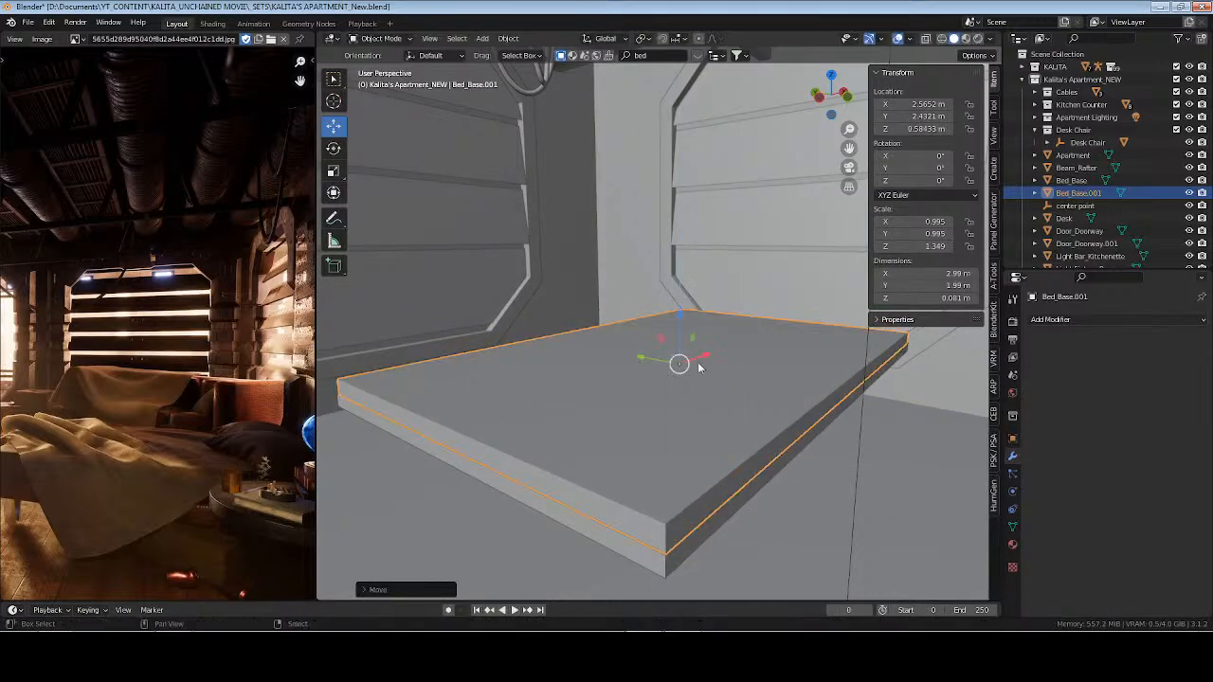
{"action": "key", "text": "ctrl+s"}
Add a Bevel modifier with 6 segments to the lower bed base slab
{"action": "middle_click_drag", "start_coordinate": [764, 398], "coordinate": [730, 545]}
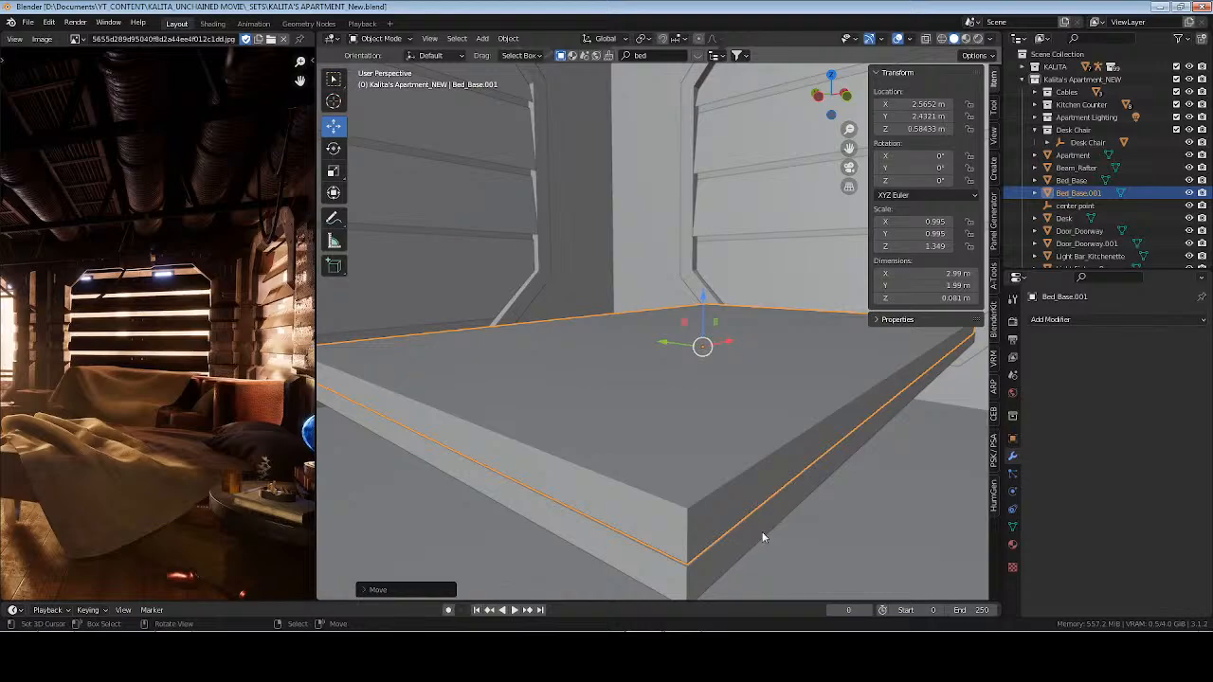
{"action": "left_click", "coordinate": [761, 532]}
{"action": "left_click", "coordinate": [1052, 319]}
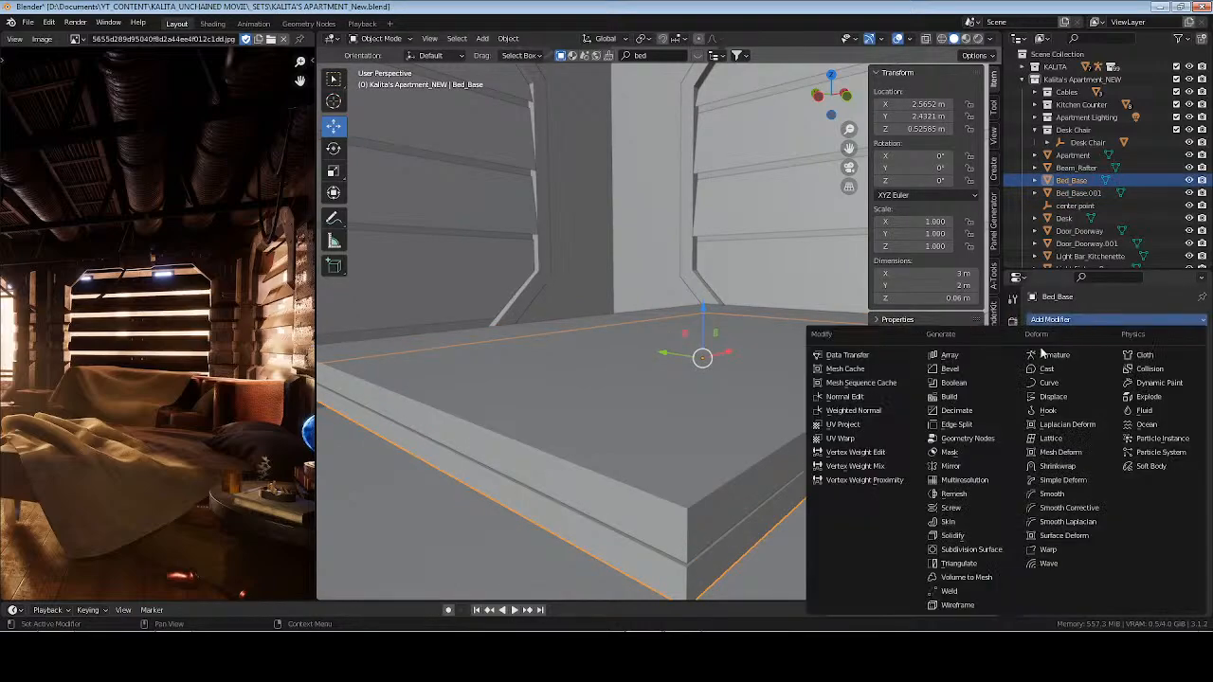
{"action": "left_click", "coordinate": [954, 369]}
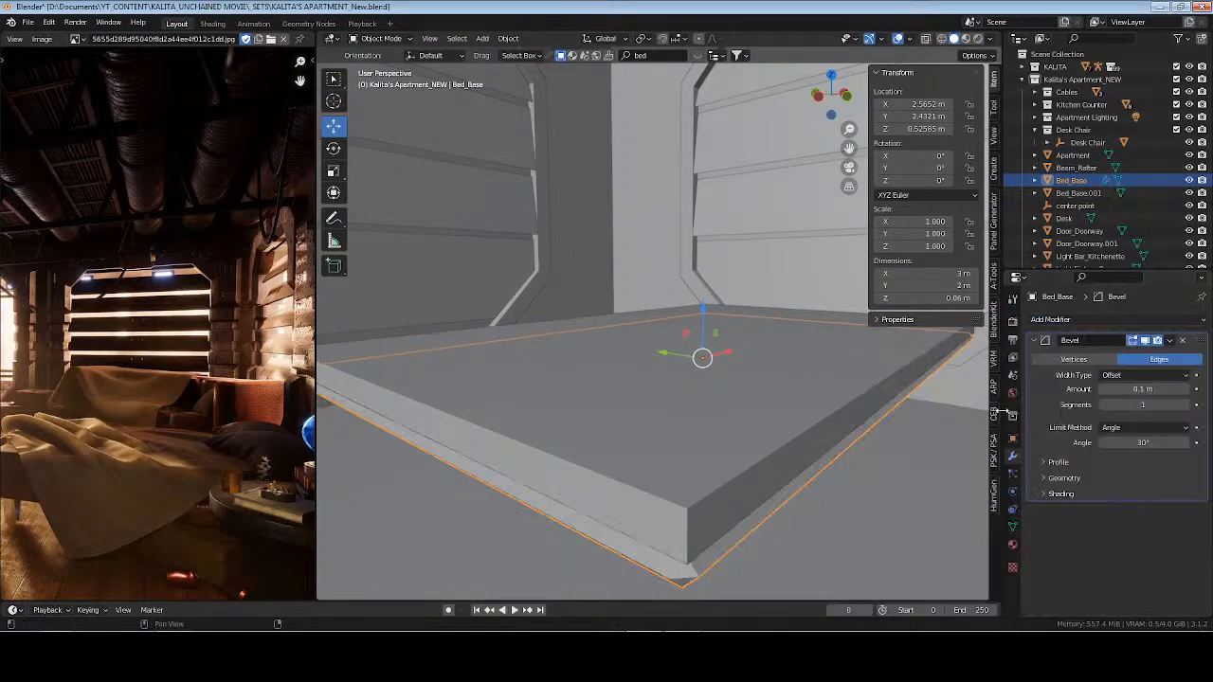
{"action": "left_click", "coordinate": [1143, 405]}
{"action": "type", "text": "6"}
{"action": "key", "text": "Return"}
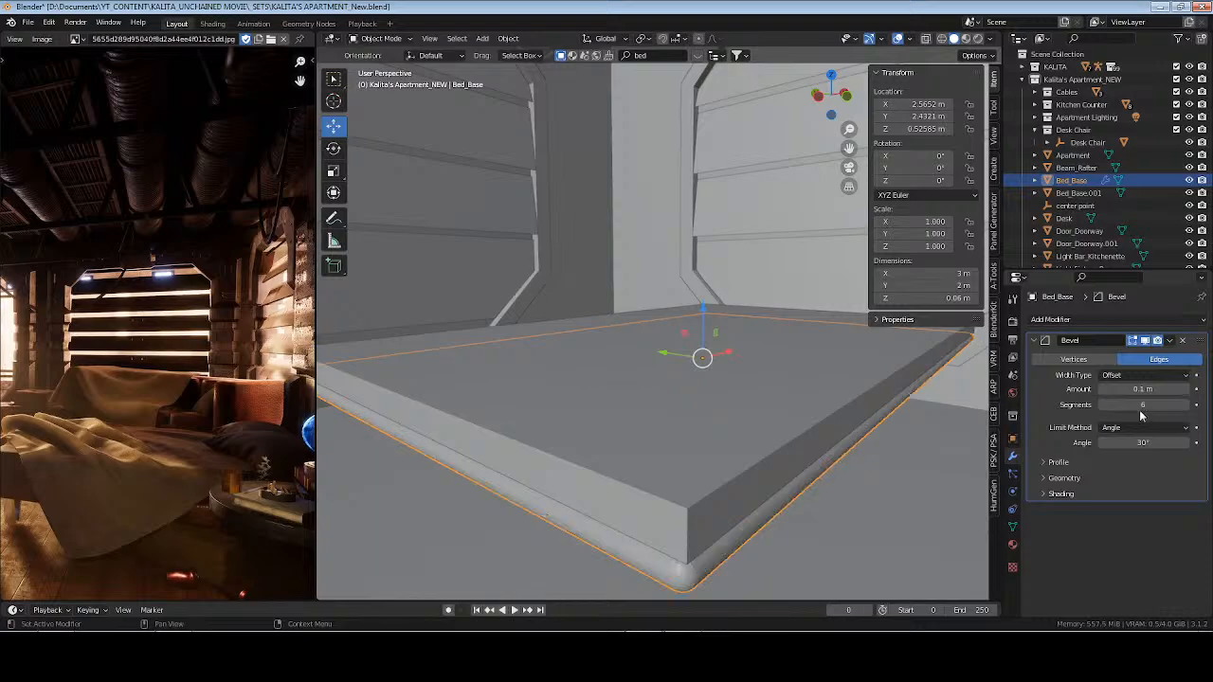
Set the bed base's bevel amount to 0.006 m and apply the Bevel modifier
{"action": "left_click", "coordinate": [1151, 390]}
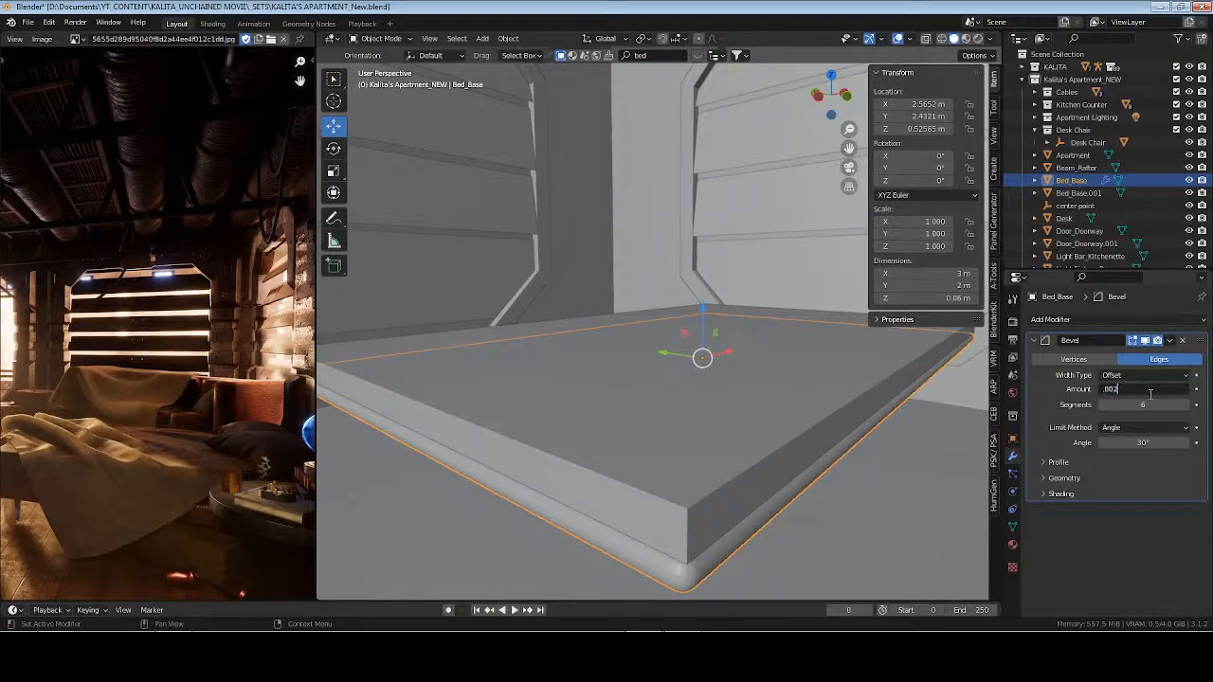
{"action": "key", "text": "Return"}
{"action": "left_click", "coordinate": [1150, 389]}
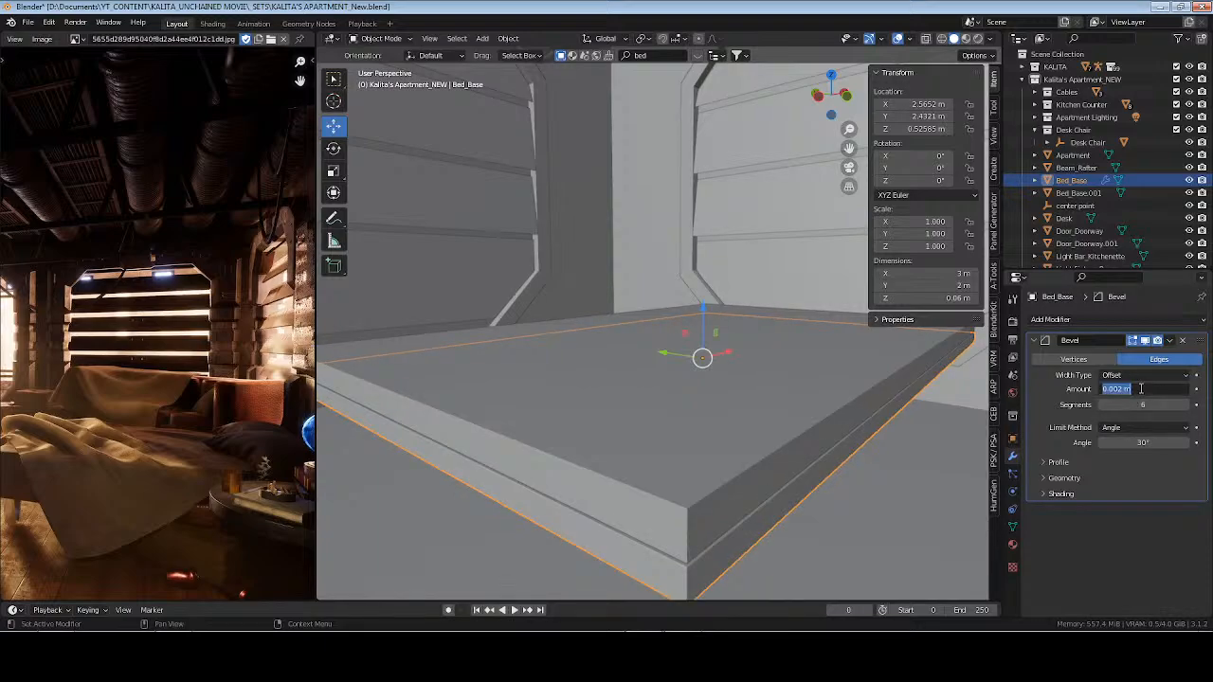
{"action": "key", "text": "BackSpace"}
{"action": "type", "text": ".006"}
{"action": "key", "text": "Return"}
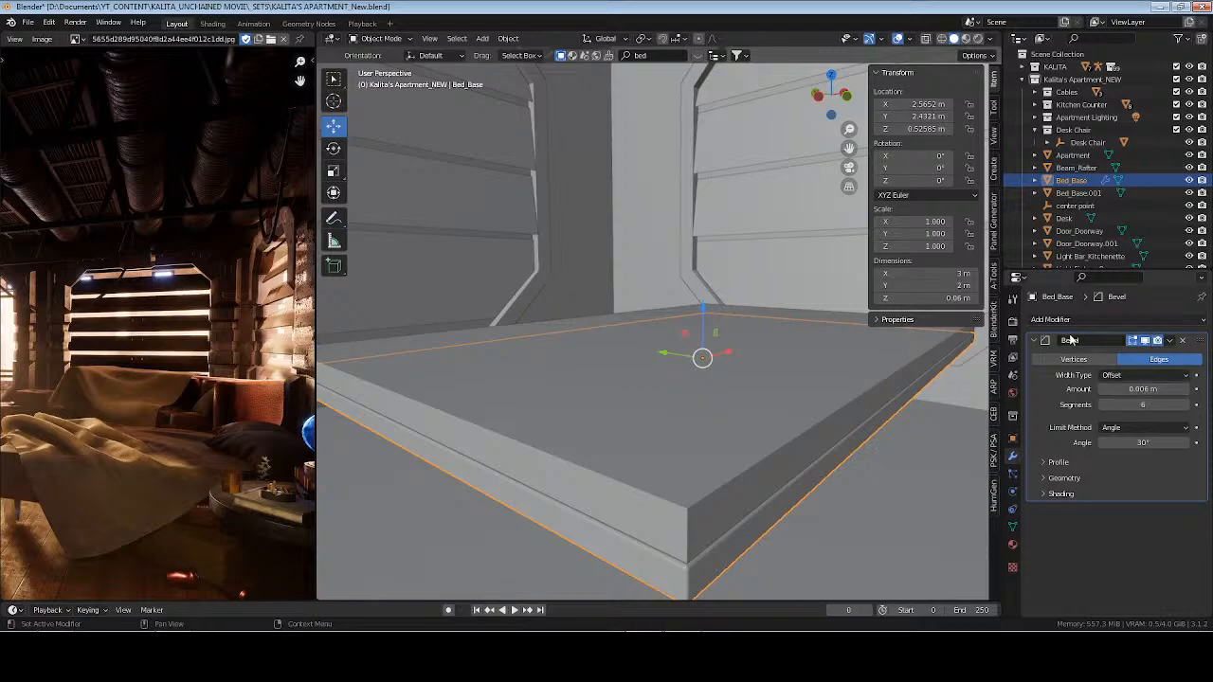
{"action": "key", "text": "ctrl+a"}
{"action": "key", "text": "shift+d"}
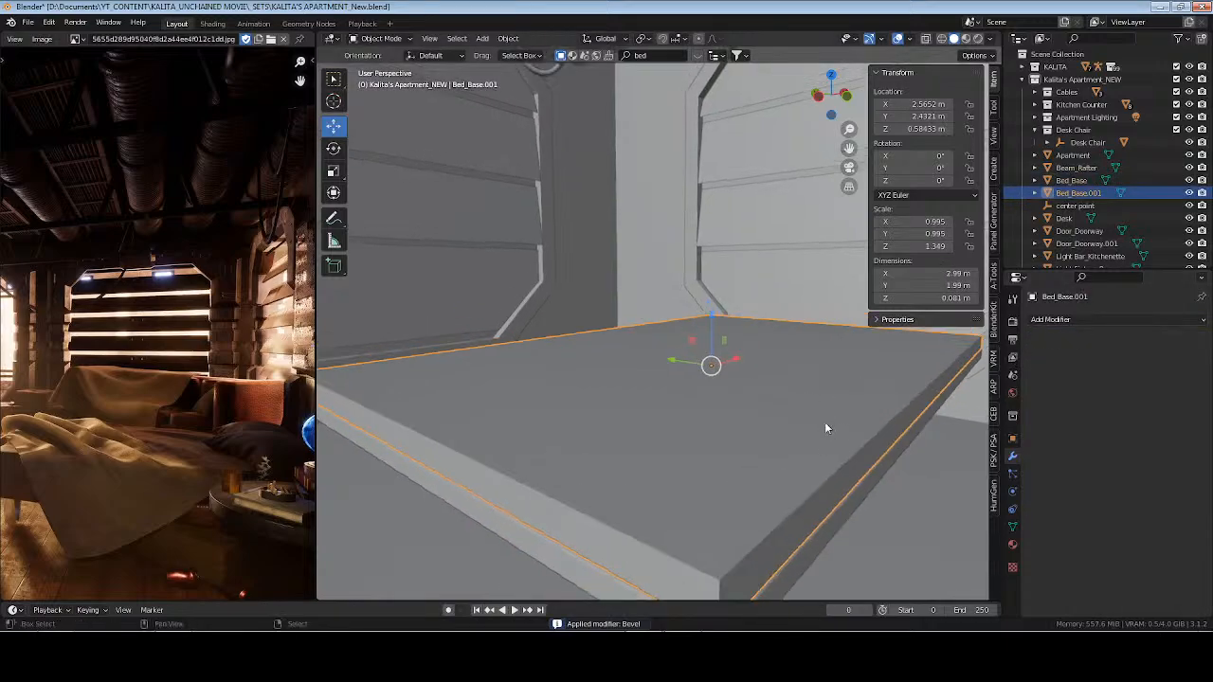
Select the upper slab's top face in face mode and isolate the slab in local view
{"action": "middle_click_drag", "start_coordinate": [826, 428], "coordinate": [764, 410]}
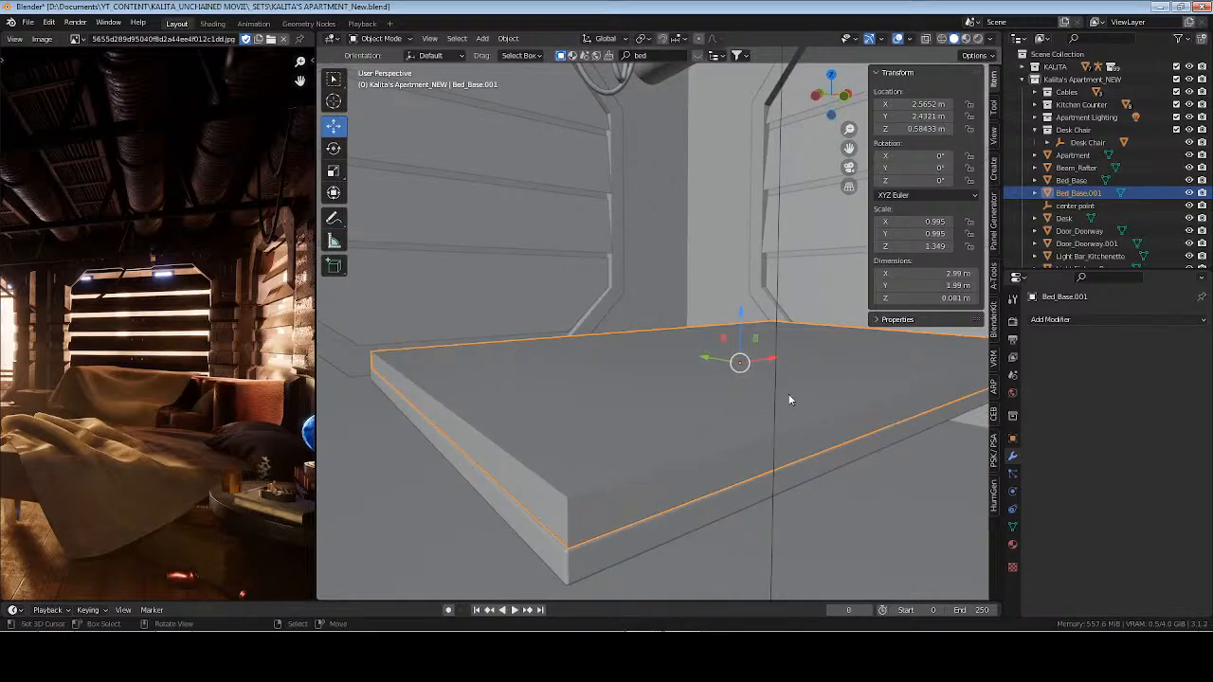
{"action": "key", "text": "Tab"}
{"action": "key", "text": "3"}
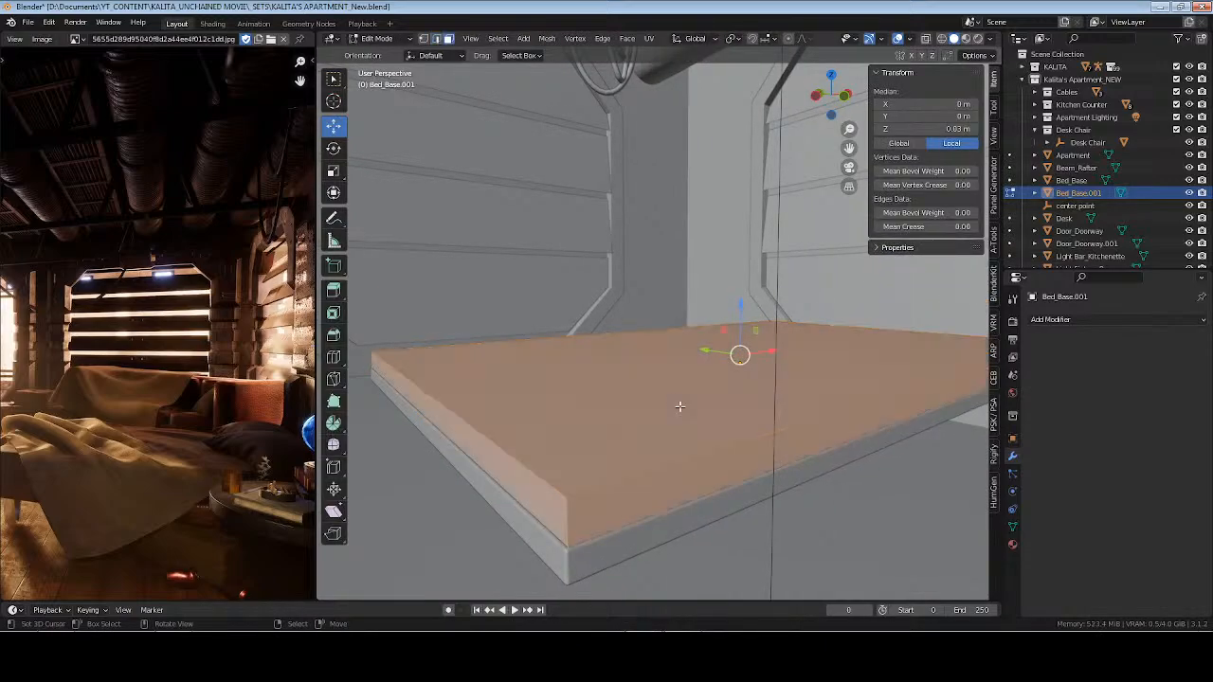
{"action": "left_click", "coordinate": [654, 417]}
{"action": "middle_click_drag", "start_coordinate": [653, 445], "coordinate": [755, 388]}
{"action": "key", "text": "KP_Divide"}
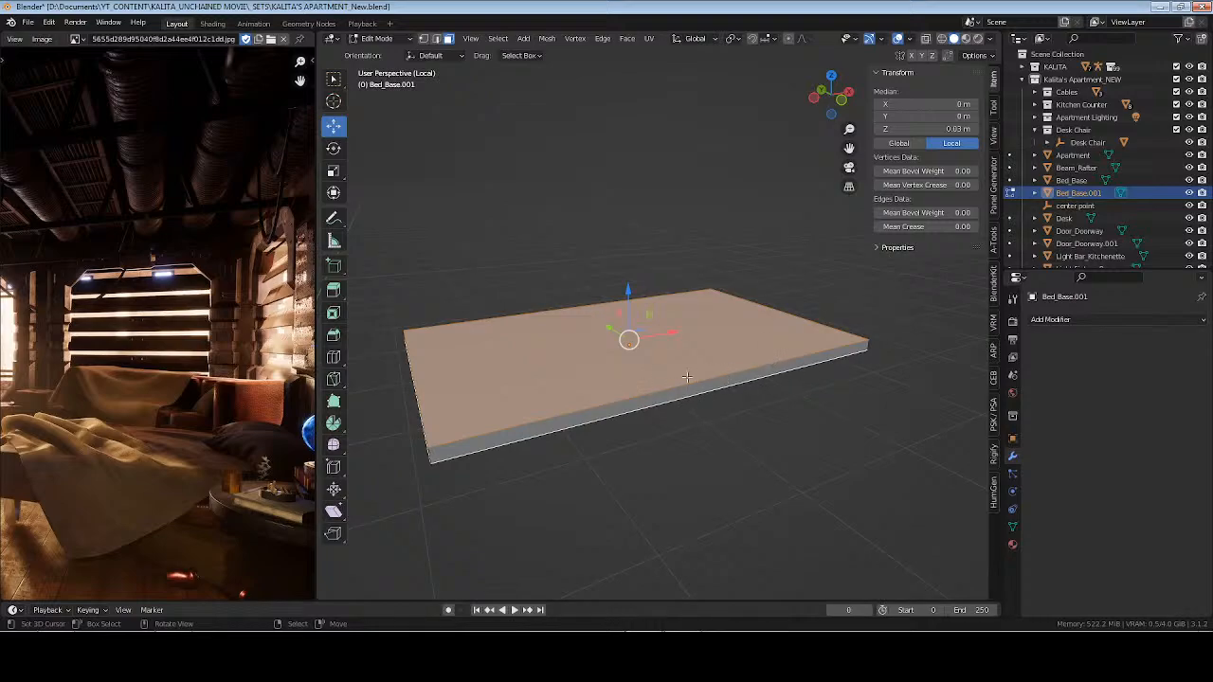
Try subdividing the isolated slab's top face twice
{"action": "right_click", "coordinate": [703, 433]}
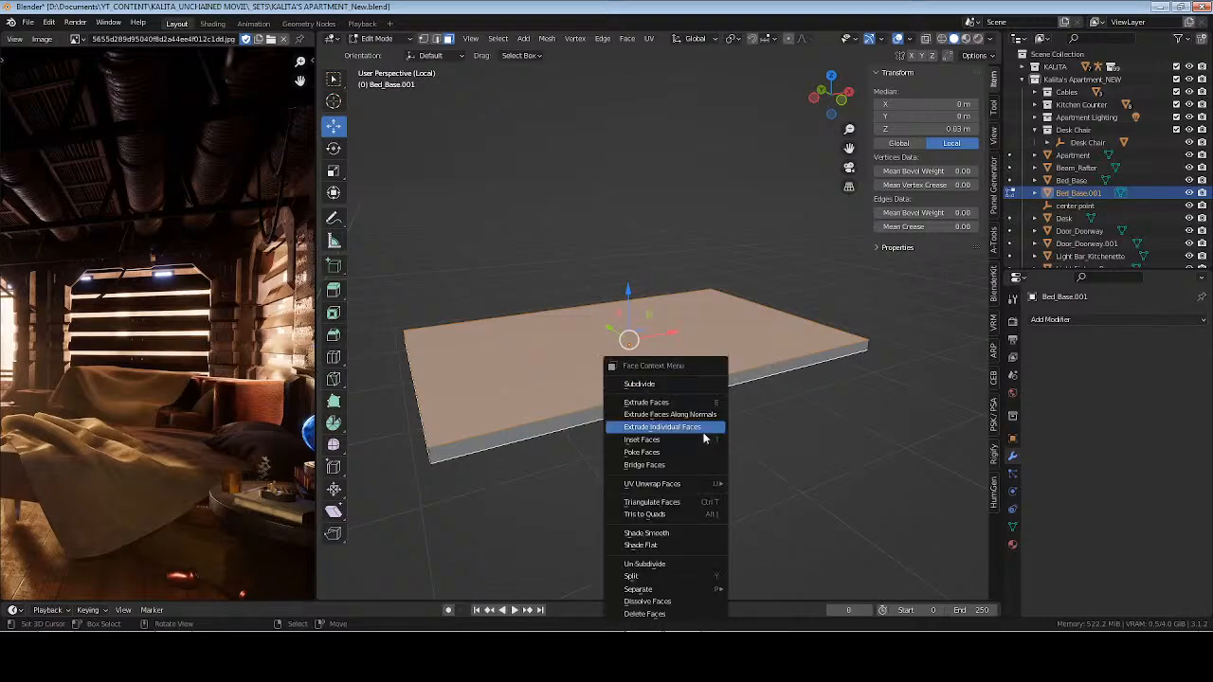
{"action": "left_click", "coordinate": [675, 382]}
{"action": "right_click", "coordinate": [676, 383]}
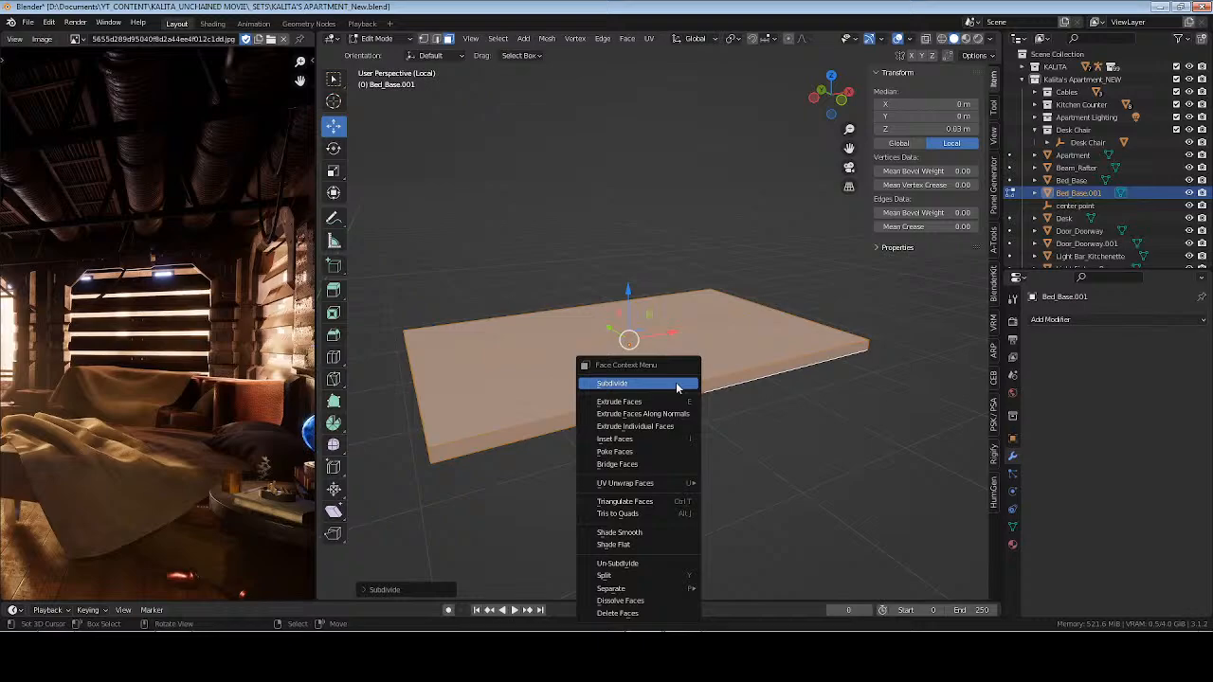
{"action": "left_click", "coordinate": [677, 383]}
{"action": "middle_click_drag", "start_coordinate": [671, 386], "coordinate": [711, 399]}
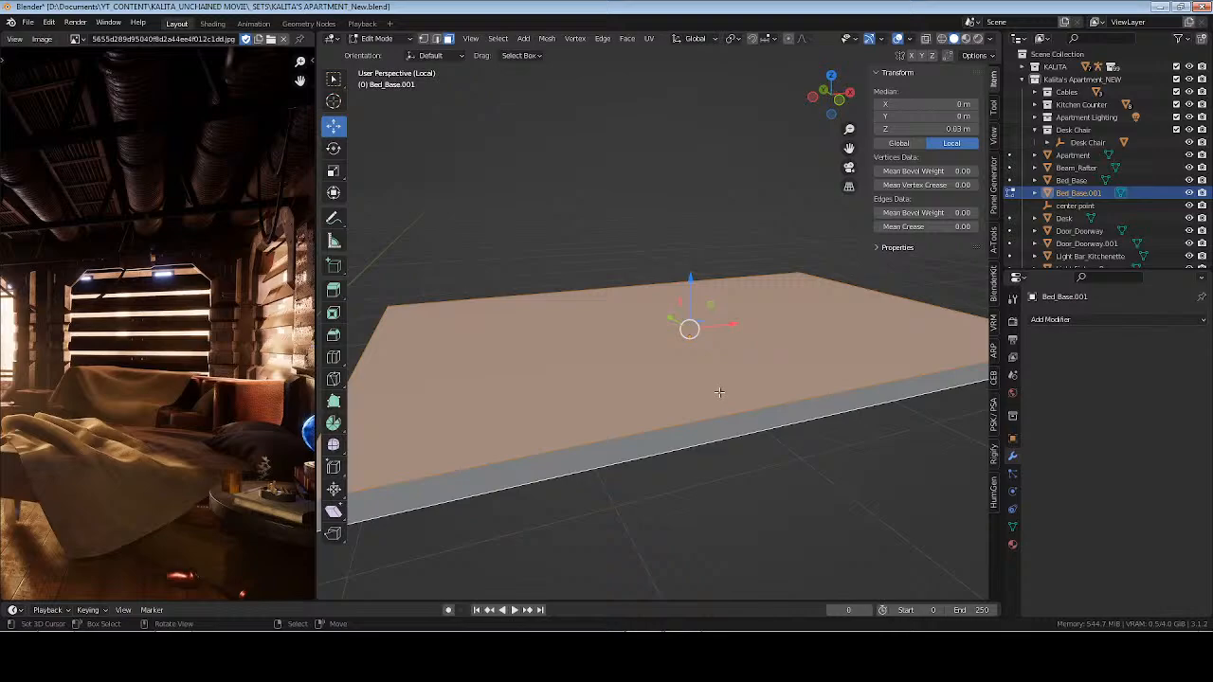
{"action": "middle_click_drag", "start_coordinate": [682, 357], "coordinate": [725, 365]}
Try extruding the slab's top face in place, and undo the extrusion
{"action": "right_click", "coordinate": [731, 397]}
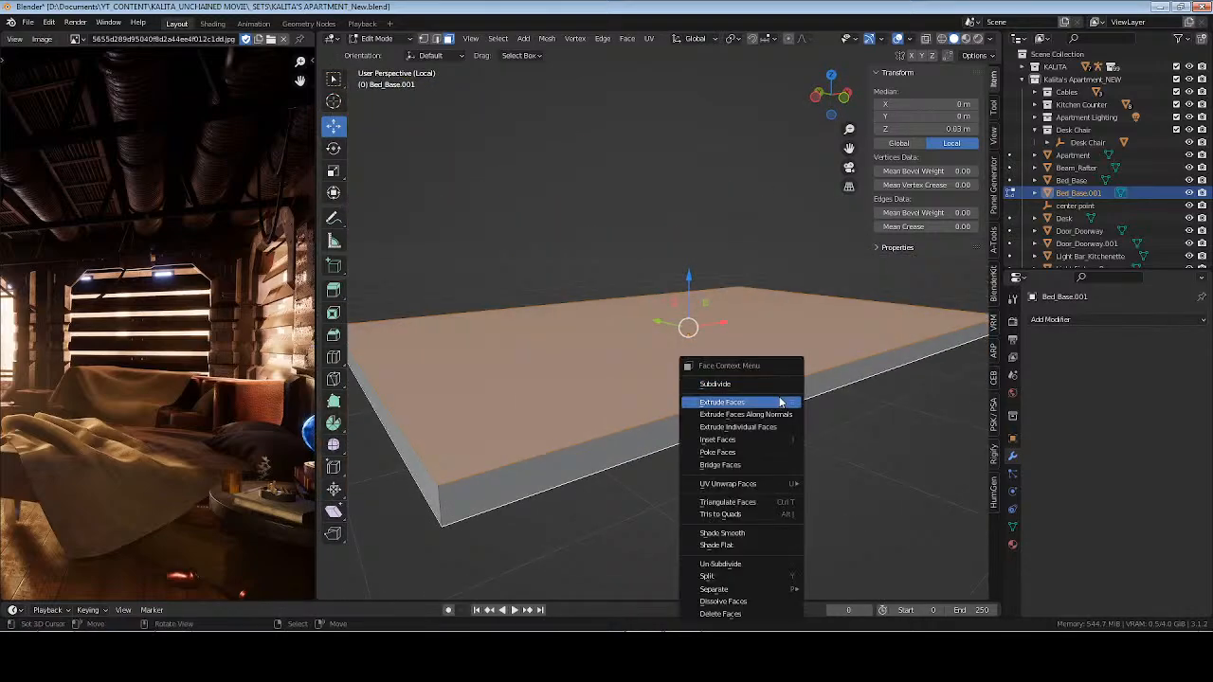
{"action": "left_click", "coordinate": [734, 401]}
{"action": "left_click", "coordinate": [777, 396]}
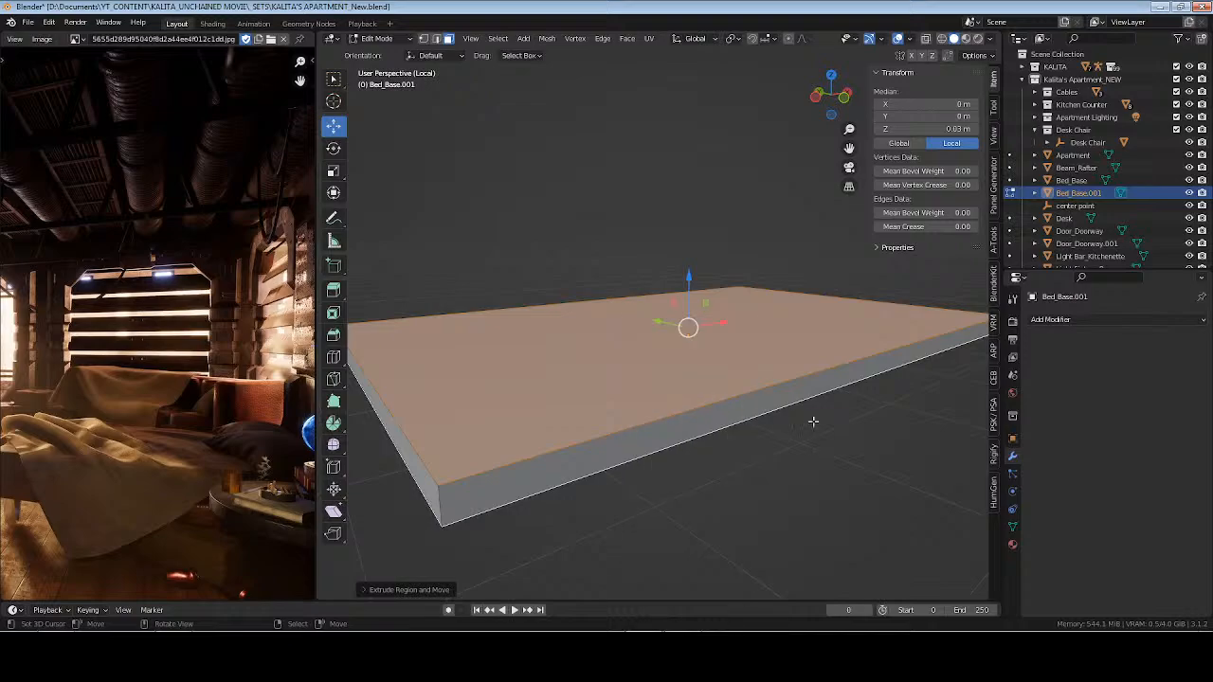
{"action": "right_click", "coordinate": [726, 353]}
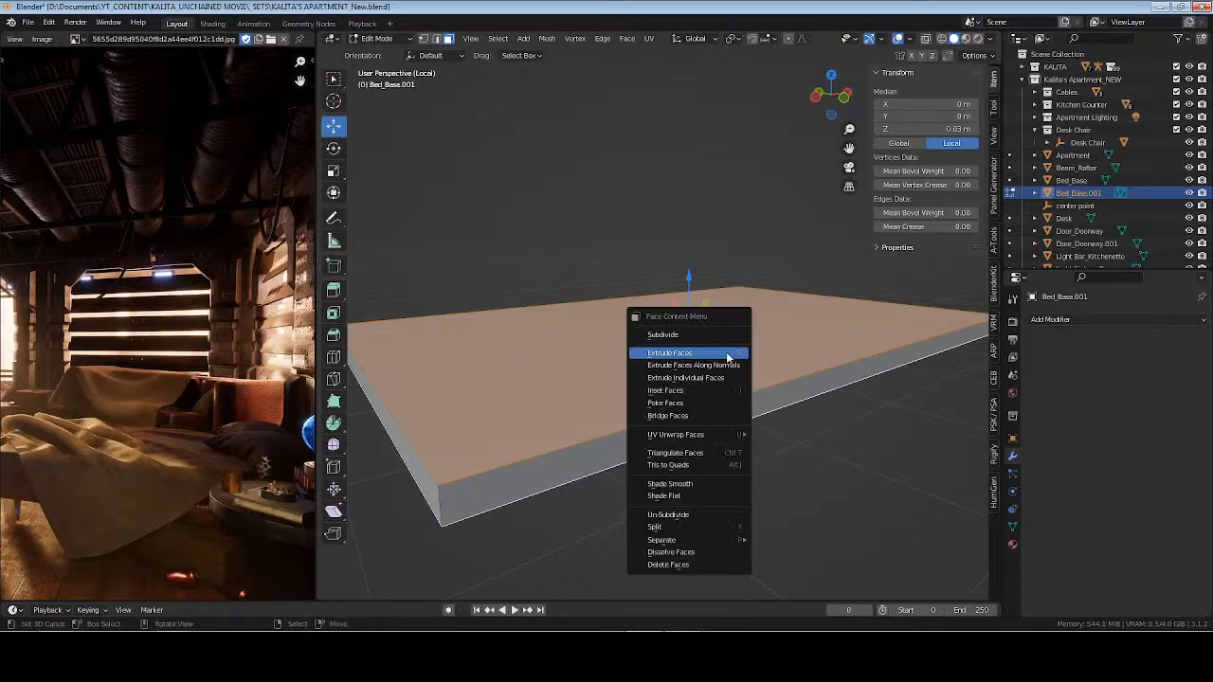
{"action": "left_click", "coordinate": [726, 353]}
{"action": "left_click", "coordinate": [755, 383]}
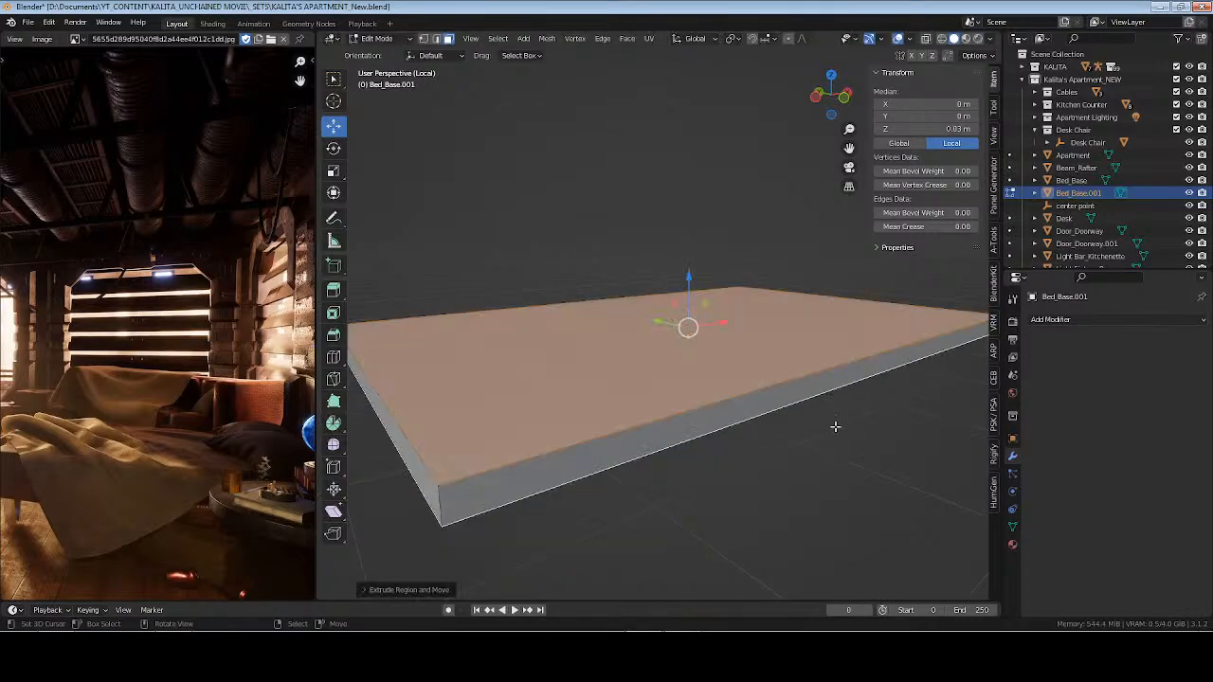
{"action": "key", "text": "ctrl+z"}
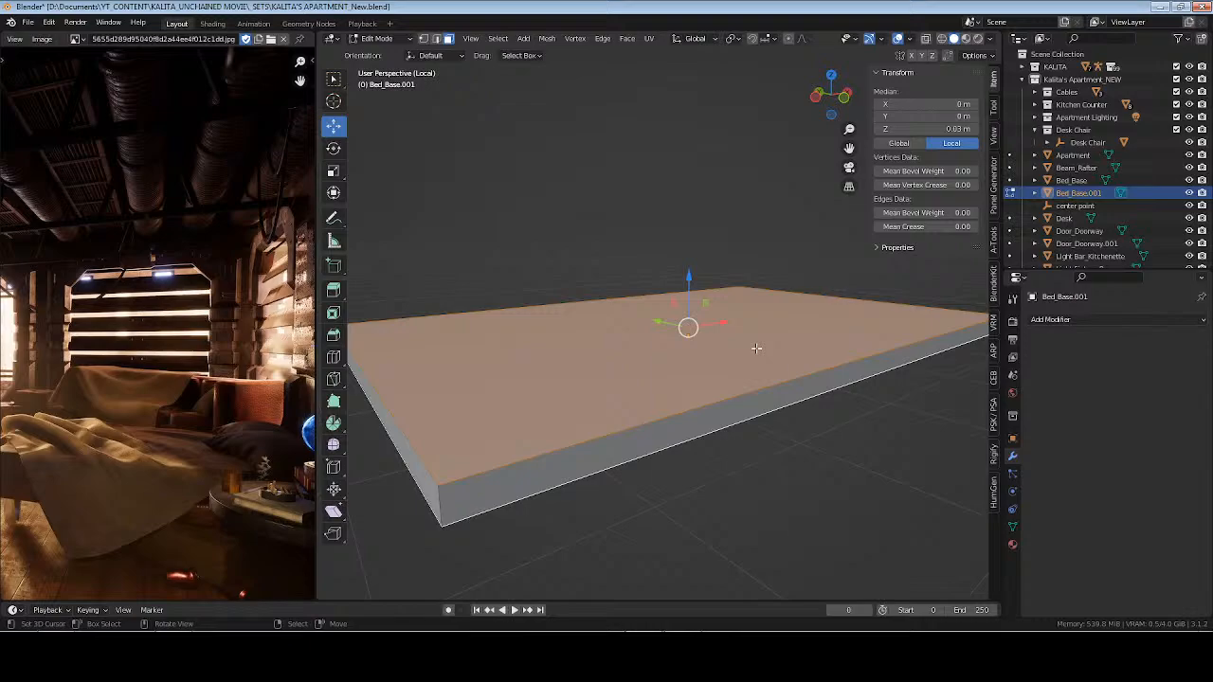
Subdivide the top face of the isolated slab four times in a row
{"action": "right_click", "coordinate": [756, 349]}
{"action": "left_click", "coordinate": [735, 327]}
{"action": "right_click", "coordinate": [736, 326]}
{"action": "left_click", "coordinate": [736, 327]}
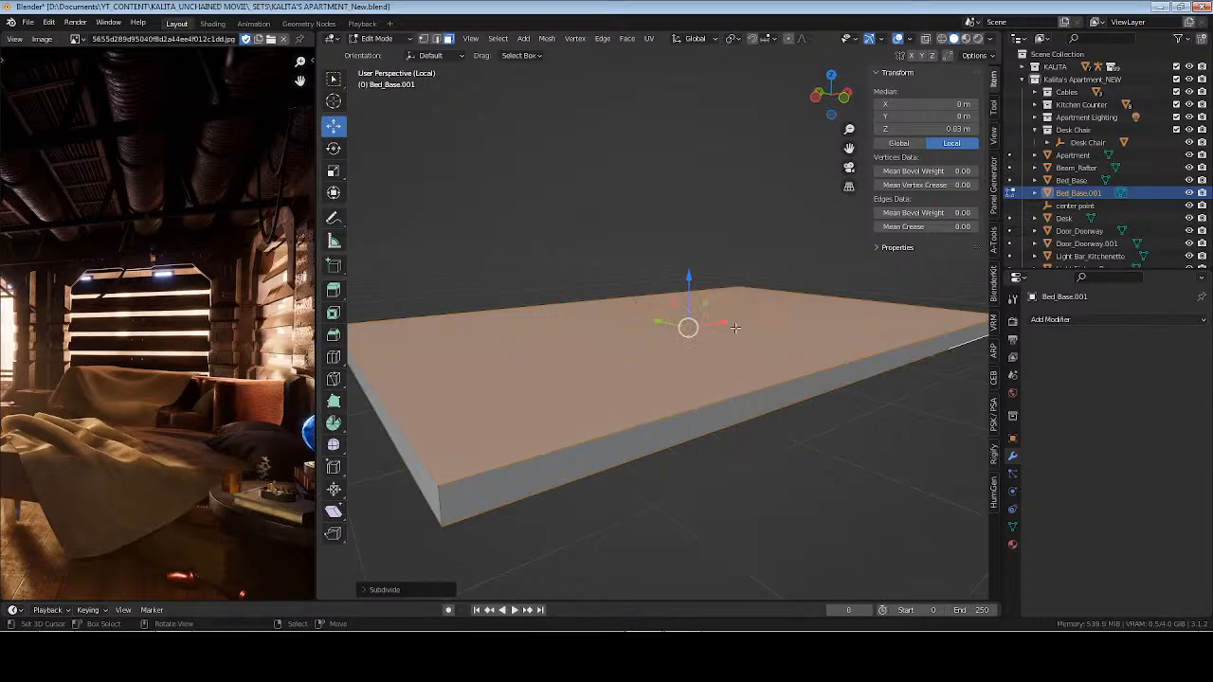
{"action": "right_click", "coordinate": [735, 327]}
{"action": "left_click", "coordinate": [735, 327]}
{"action": "middle_click_drag", "start_coordinate": [673, 364], "coordinate": [679, 406]}
{"action": "right_click", "coordinate": [679, 406]}
{"action": "left_click", "coordinate": [675, 384]}
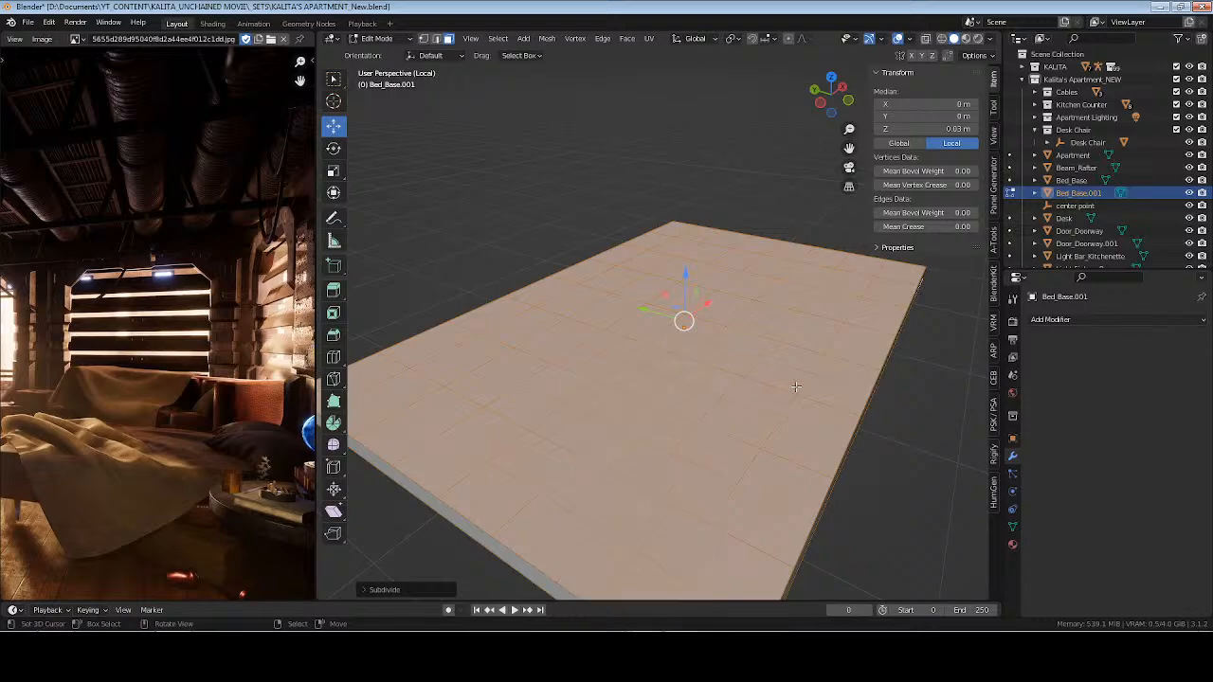
Separate the slab's subdivided top face into its own object and select that new object in object mode
{"action": "middle_click_drag", "start_coordinate": [793, 382], "coordinate": [731, 371]}
{"action": "mouse_move", "coordinate": [829, 369]}
{"action": "middle_mouse_down"}
{"action": "mouse_move", "coordinate": [810, 363]}
{"action": "mouse_move", "coordinate": [812, 390]}
{"action": "mouse_move", "coordinate": [828, 390]}
{"action": "middle_mouse_up"}
{"action": "key", "text": "Tab"}
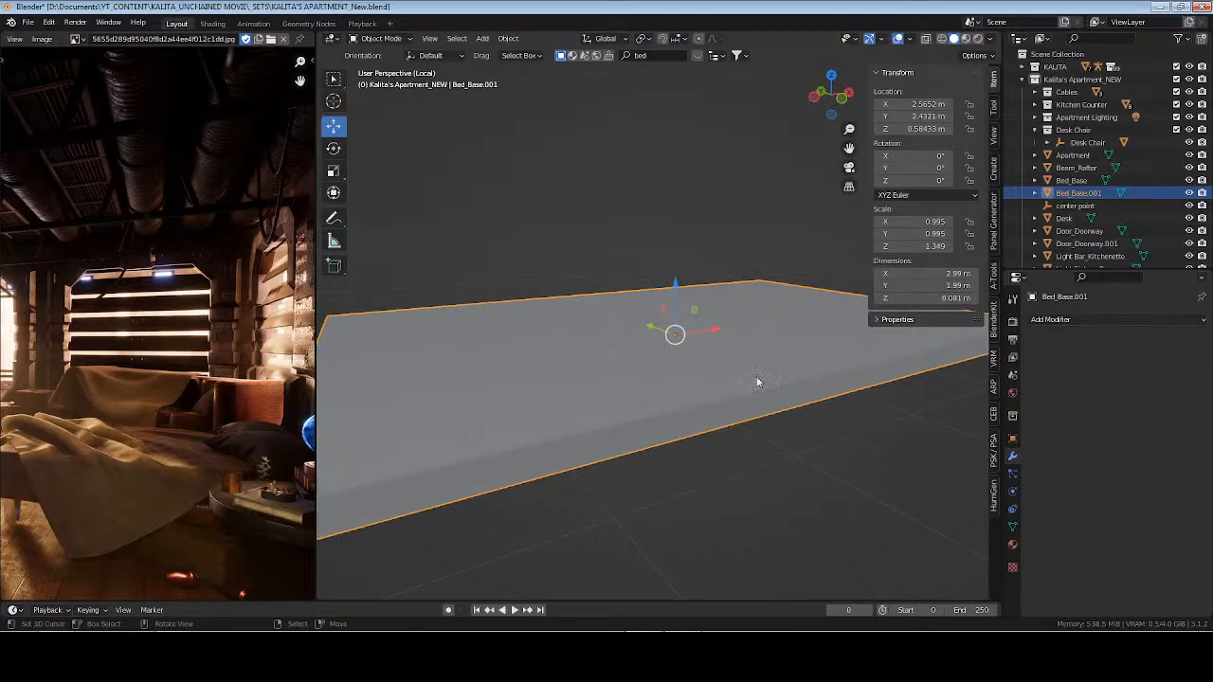
{"action": "key", "text": "Tab"}
{"action": "key", "text": "p"}
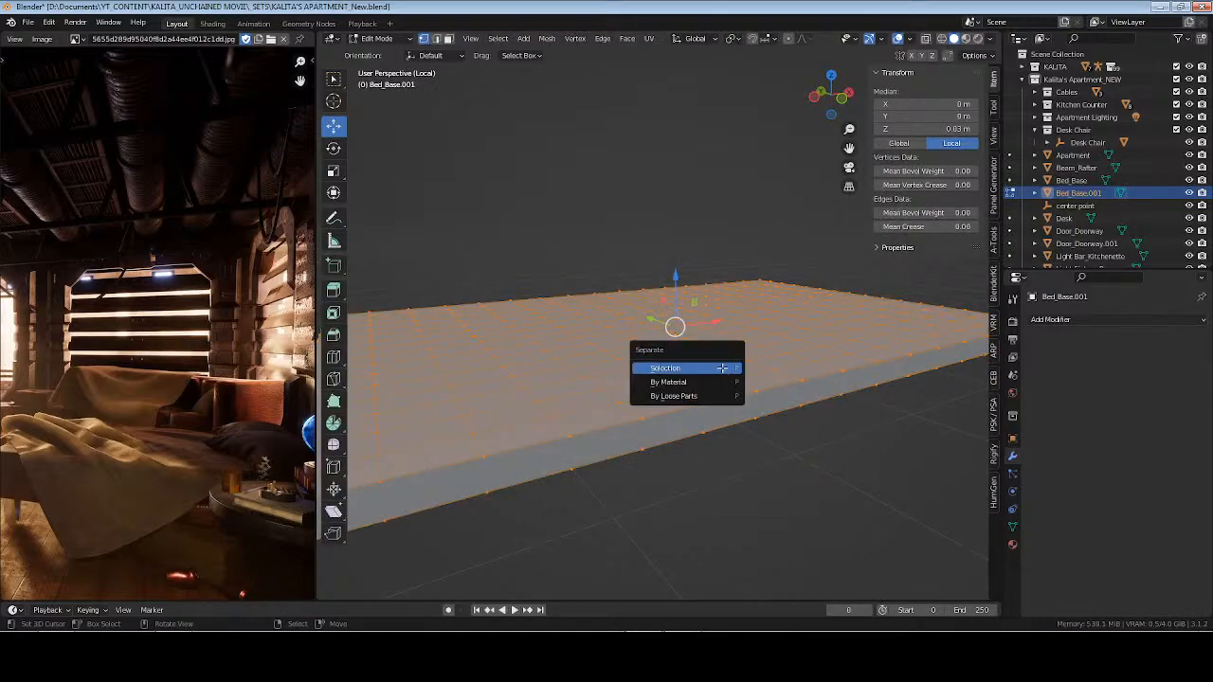
{"action": "left_click", "coordinate": [722, 367]}
{"action": "key", "text": "Tab"}
{"action": "left_click", "coordinate": [627, 390]}
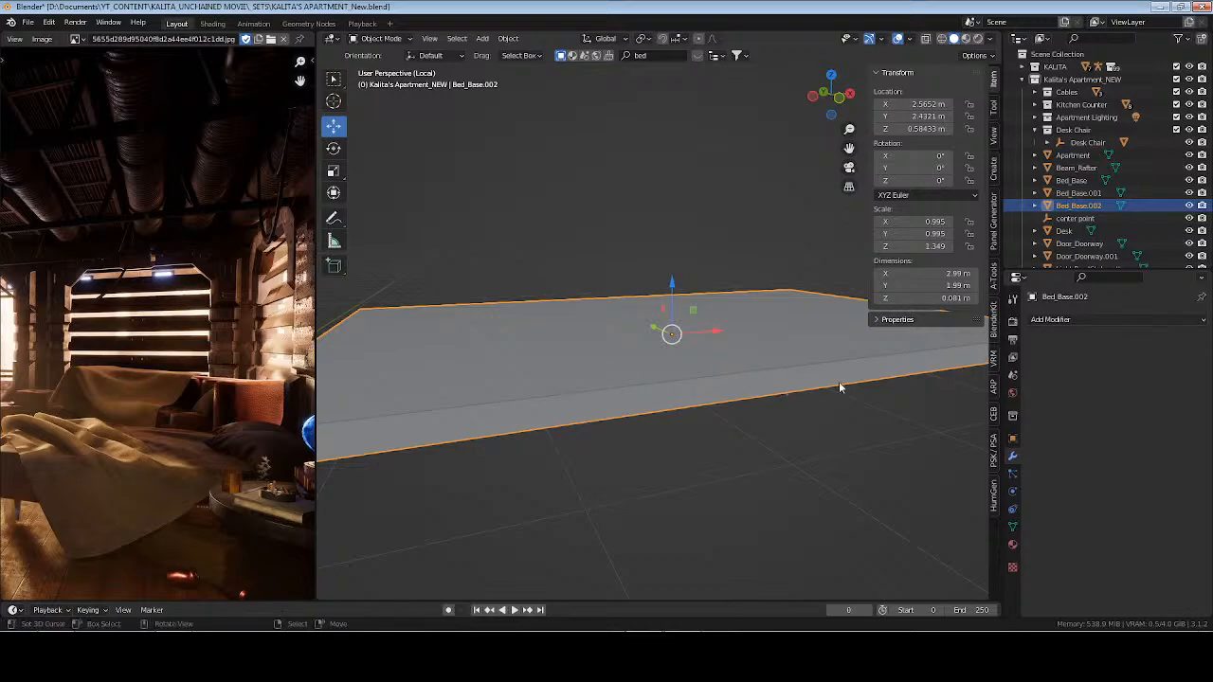
Add a Displace modifier to the separated top surface with a new Noise texture named "Bed Displace"
{"action": "left_click", "coordinate": [1052, 319]}
{"action": "left_click", "coordinate": [1067, 395]}
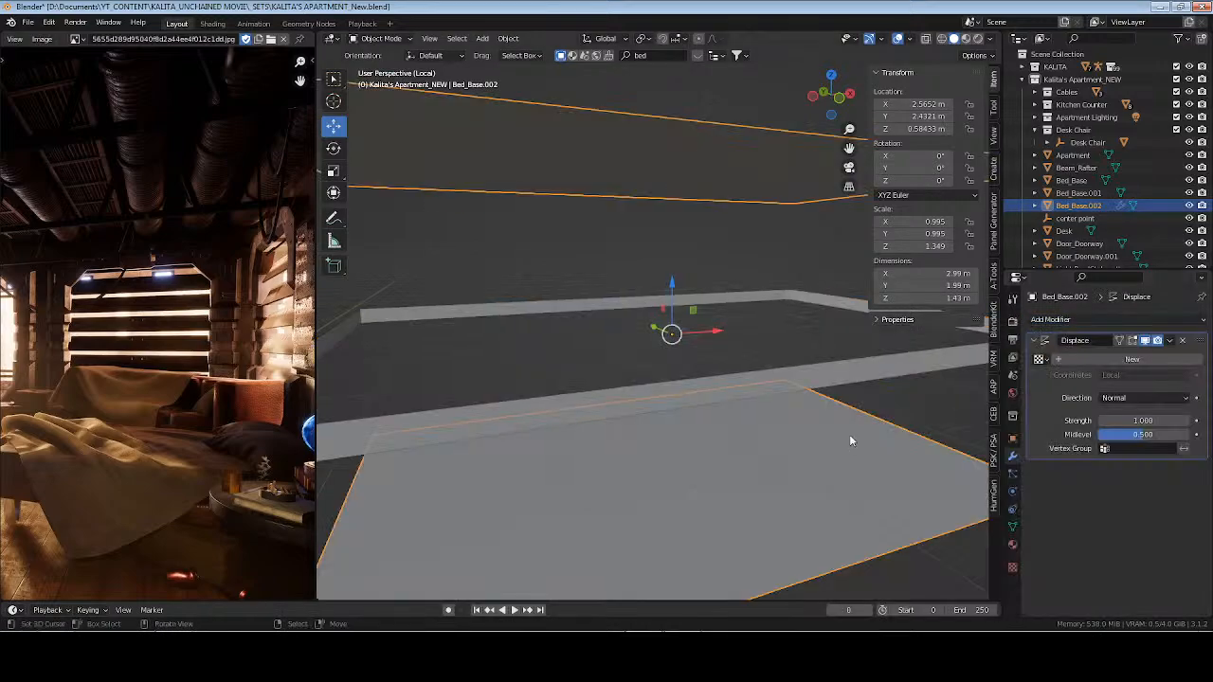
{"action": "left_click", "coordinate": [1126, 360]}
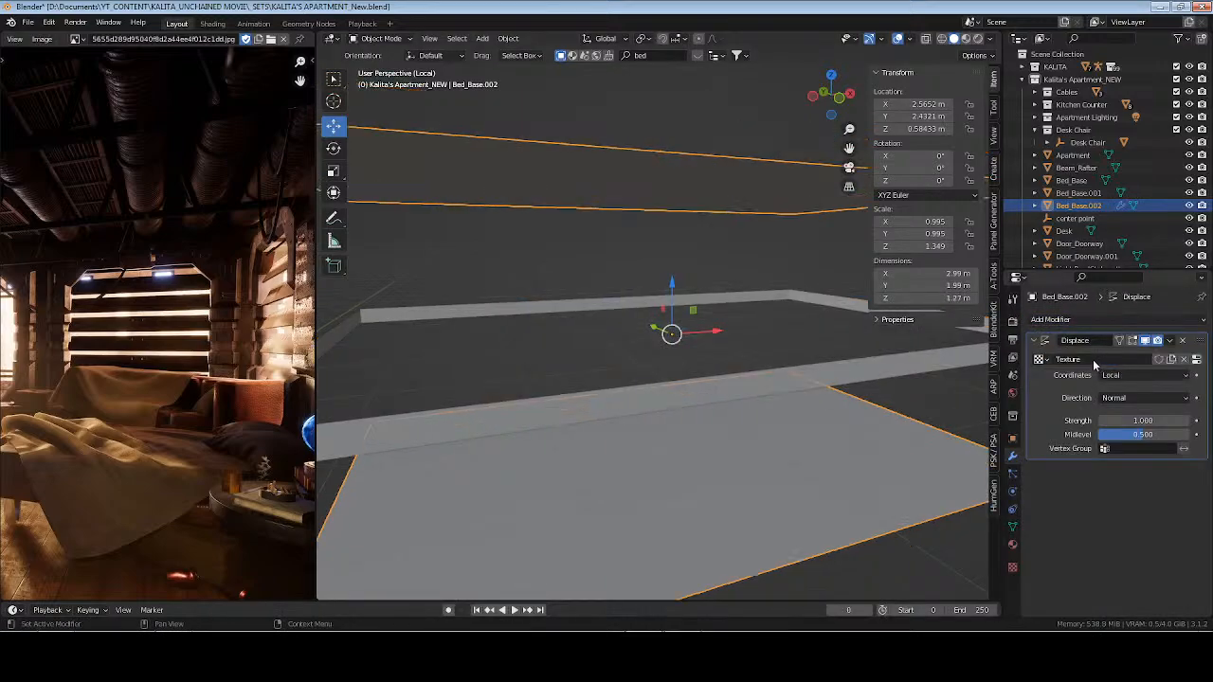
{"action": "double_click", "coordinate": [1085, 359]}
{"action": "type", "text": "Bed Displace"}
{"action": "left_click", "coordinate": [1196, 359]}
{"action": "left_click", "coordinate": [1158, 358]}
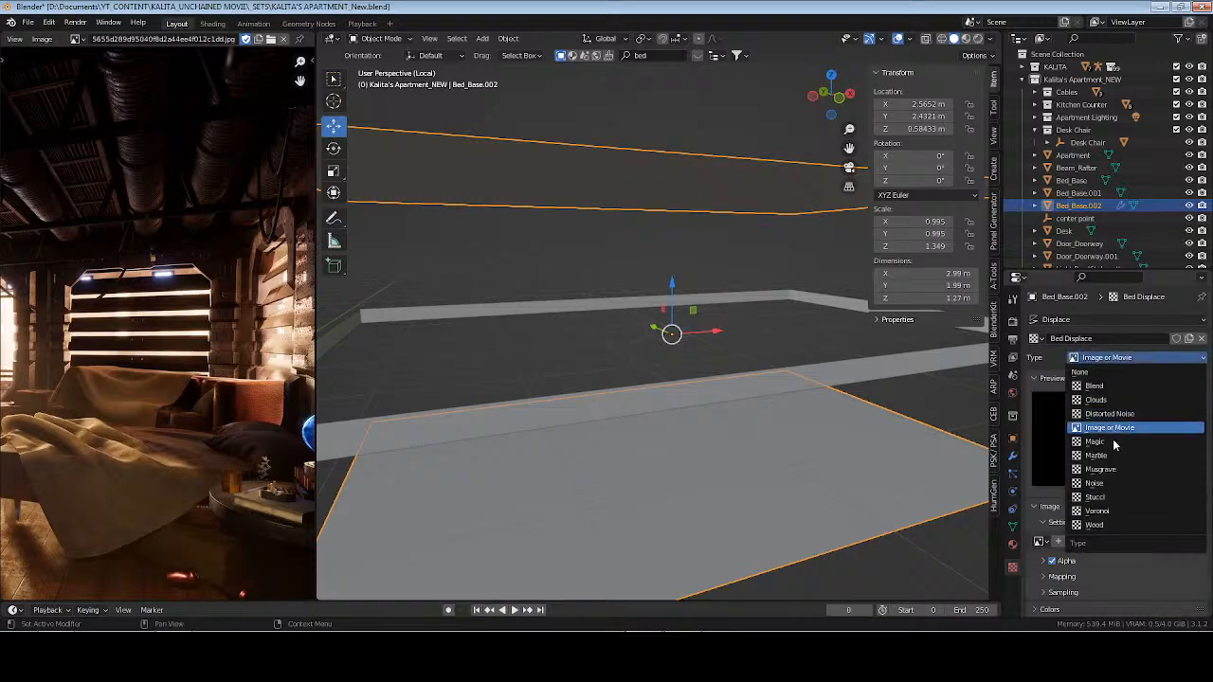
{"action": "left_click", "coordinate": [1125, 483]}
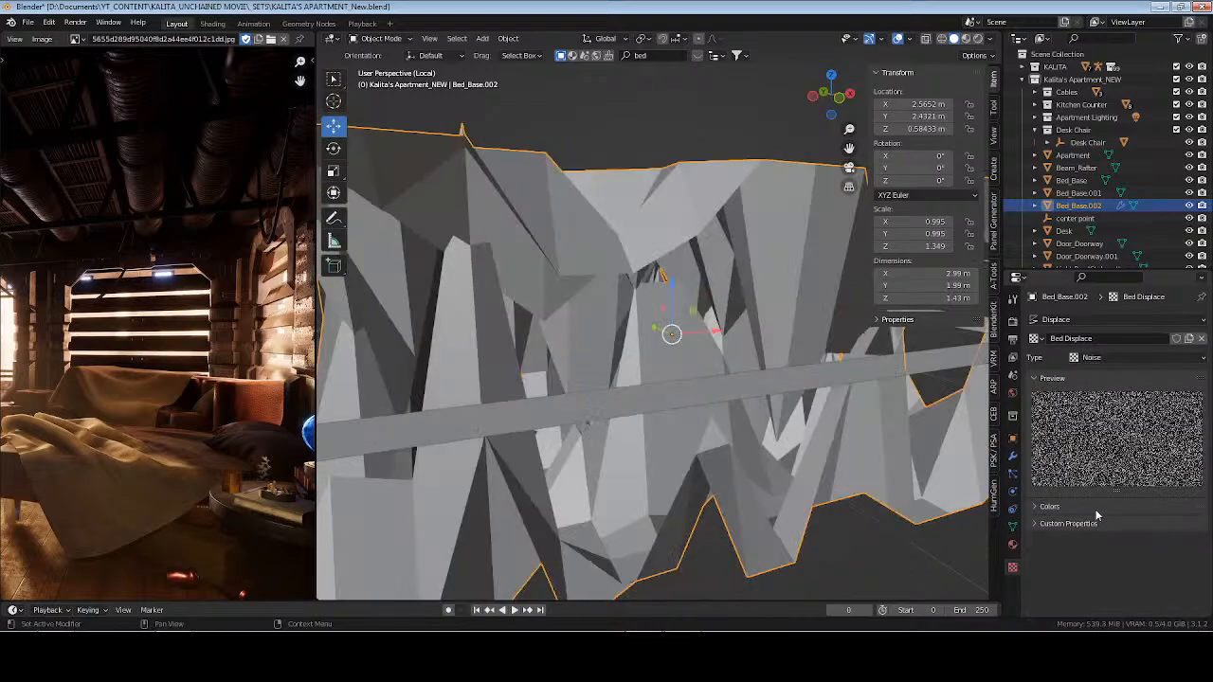
Set the Displace modifier's strength on the top surface to 0.02
{"action": "left_click", "coordinate": [1011, 455]}
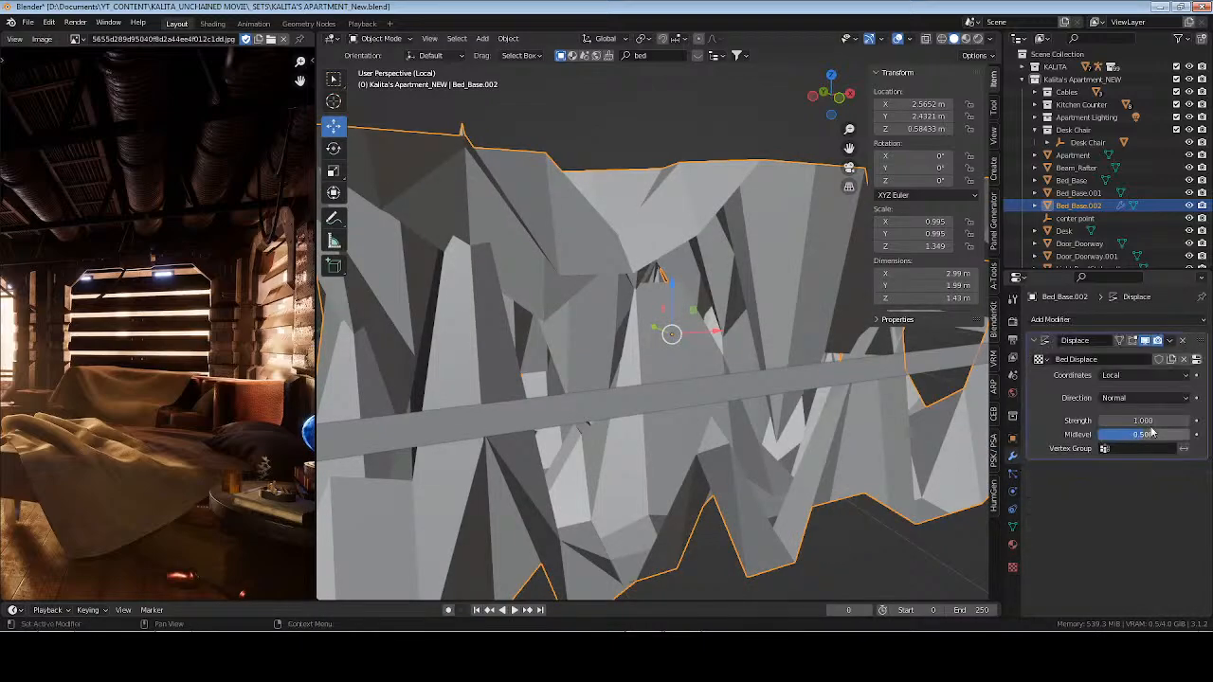
{"action": "double_click", "coordinate": [1142, 420]}
{"action": "type", "text": "0.1"}
{"action": "key", "text": "Return"}
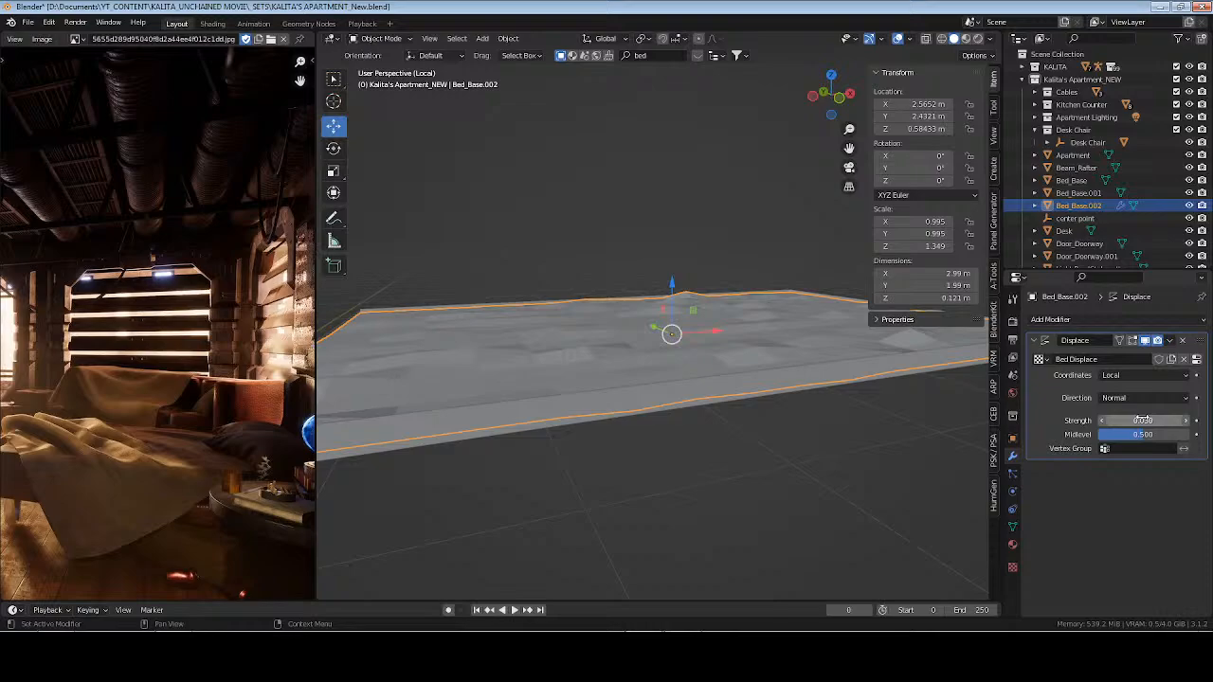
{"action": "middle_click_drag", "start_coordinate": [673, 427], "coordinate": [852, 406]}
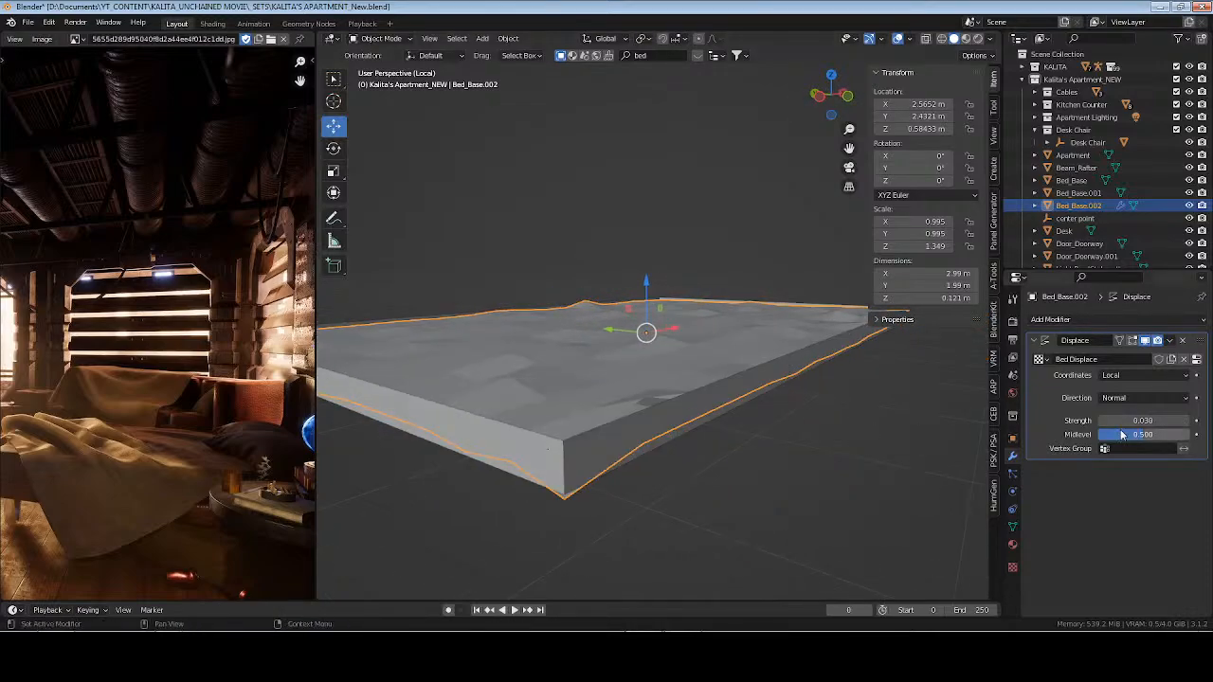
{"action": "mouse_move", "coordinate": [1143, 420]}
{"action": "left_mouse_down"}
{"action": "mouse_move", "coordinate": [1180, 420]}
{"action": "mouse_move", "coordinate": [1142, 419]}
{"action": "left_mouse_up"}
{"action": "left_click", "coordinate": [1139, 418]}
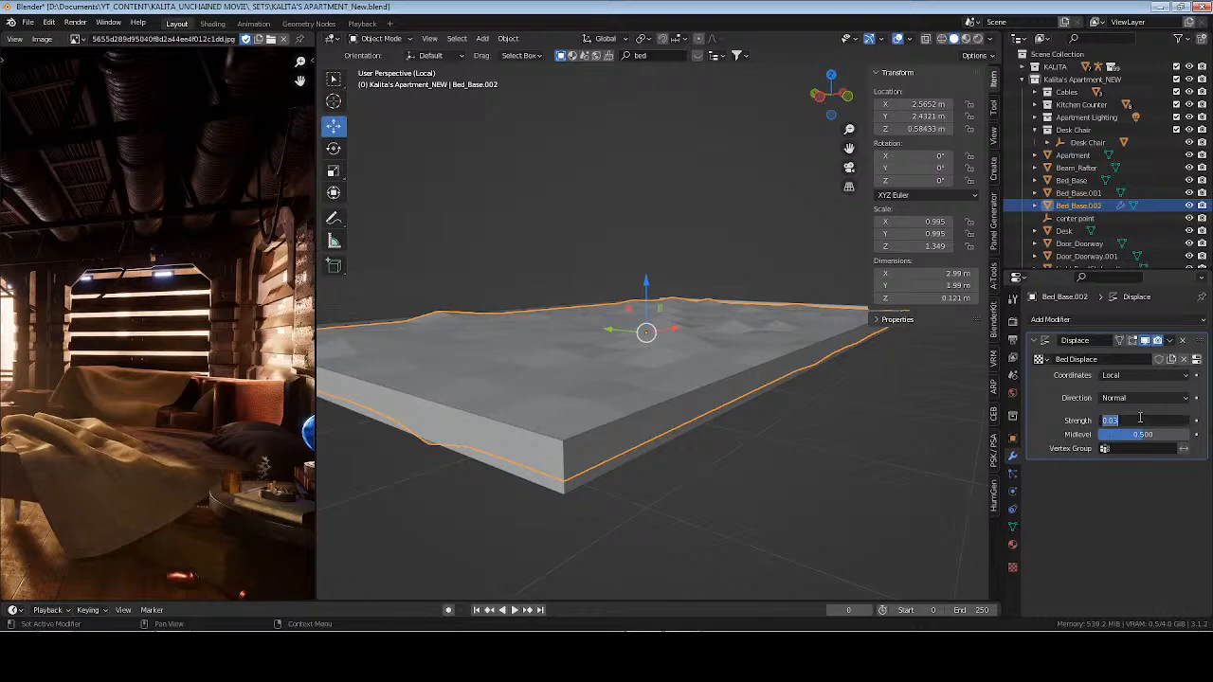
{"action": "type", "text": ".02"}
{"action": "key", "text": "Return"}
{"action": "middle_click_drag", "start_coordinate": [737, 411], "coordinate": [658, 409]}
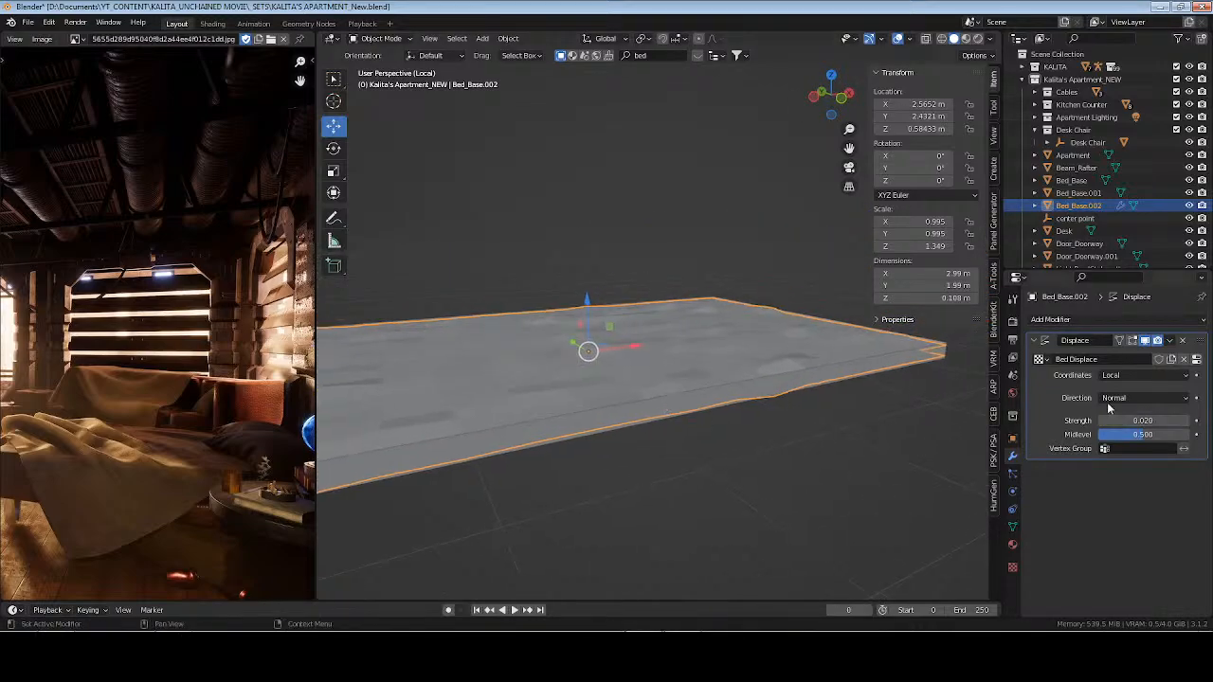
Shade the displaced top surface smooth and add a Subdivision Surface modifier after the Displace modifier
{"action": "right_click", "coordinate": [703, 344]}
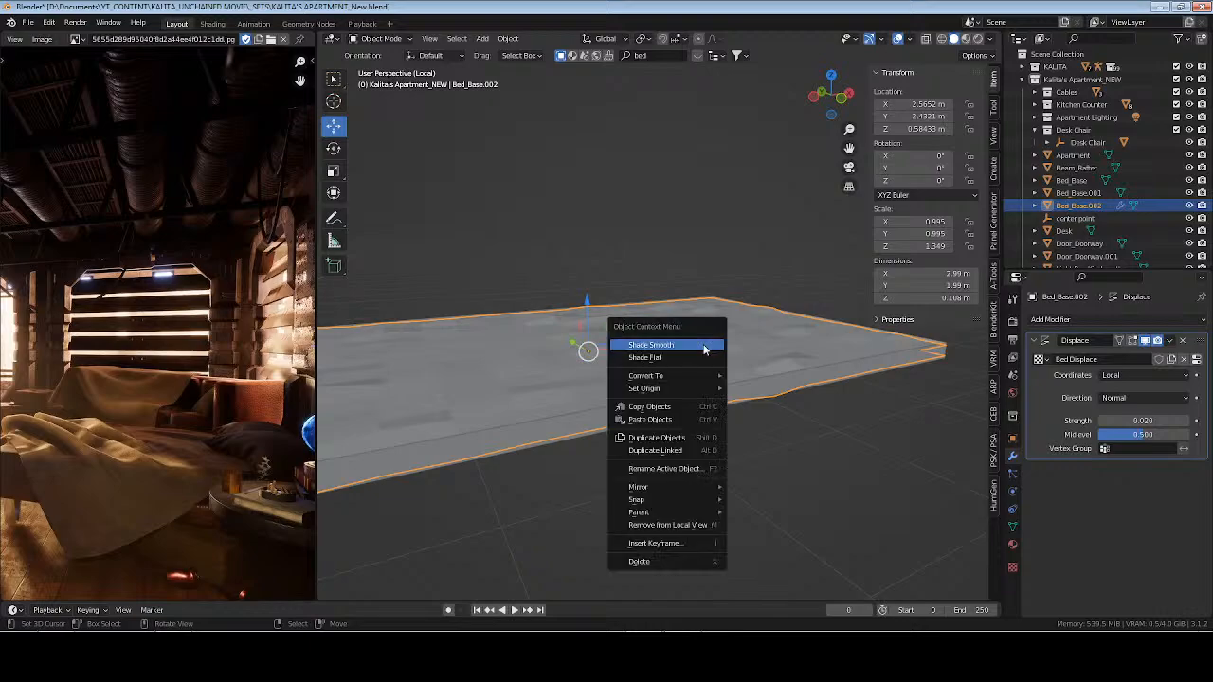
{"action": "left_click", "coordinate": [701, 347]}
{"action": "middle_click_drag", "start_coordinate": [699, 356], "coordinate": [720, 379]}
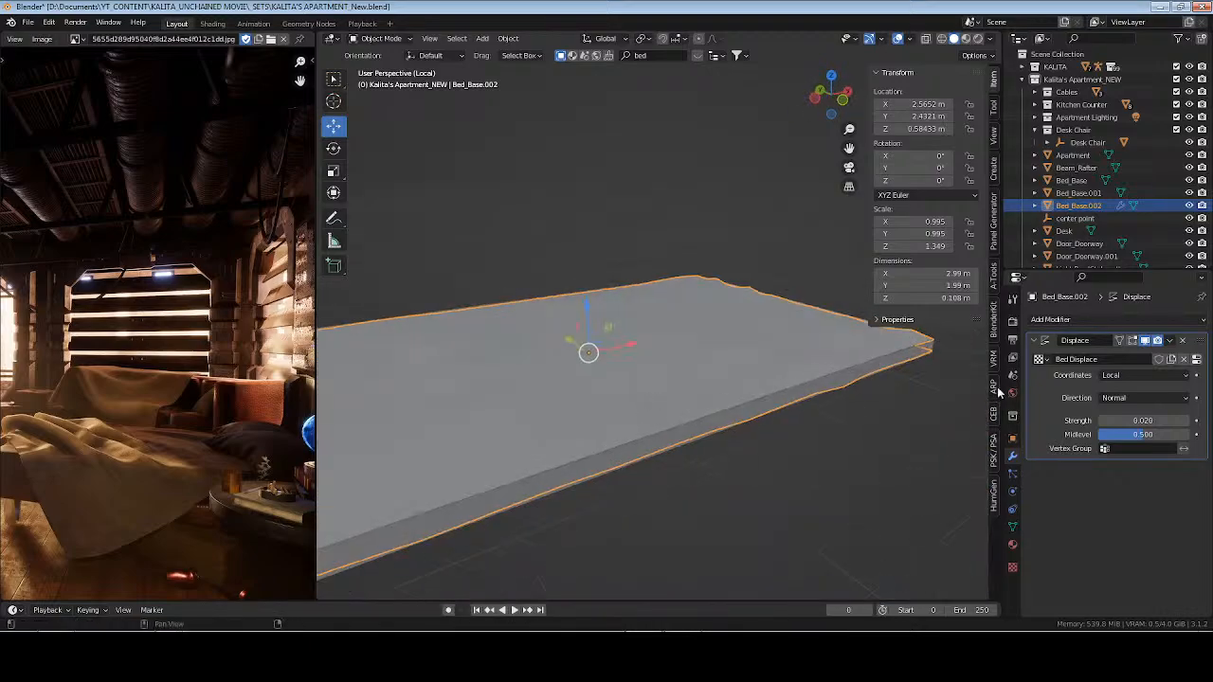
{"action": "left_click", "coordinate": [1049, 319]}
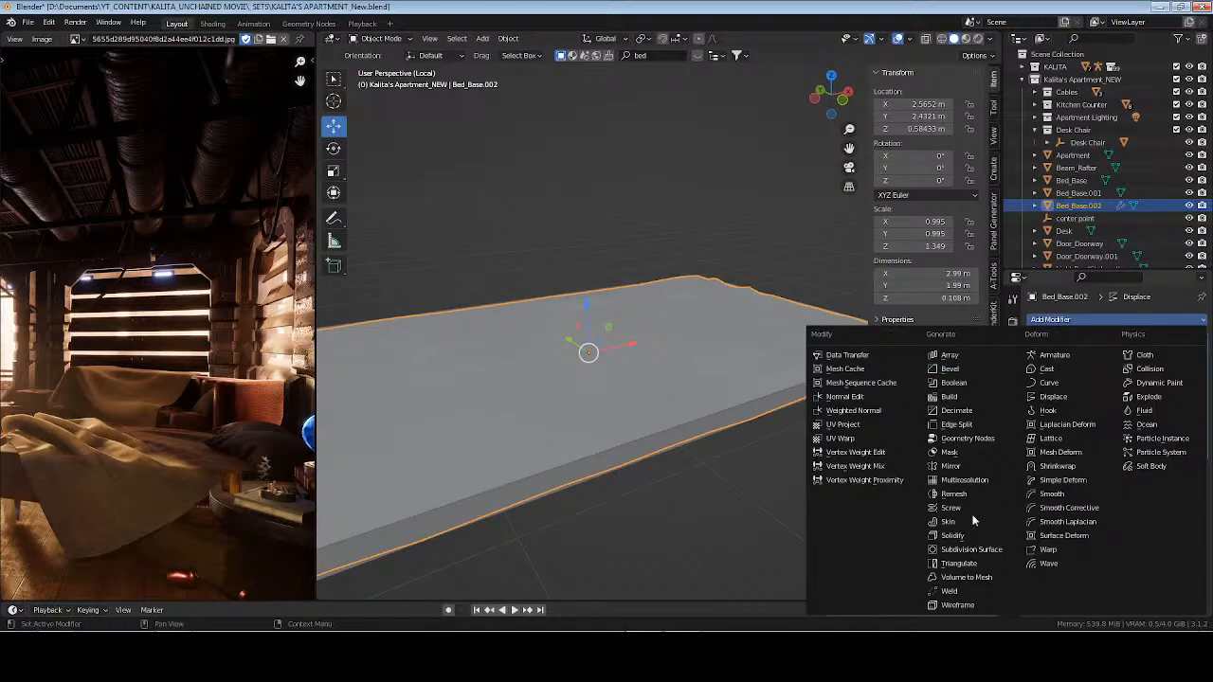
{"action": "left_click", "coordinate": [956, 545]}
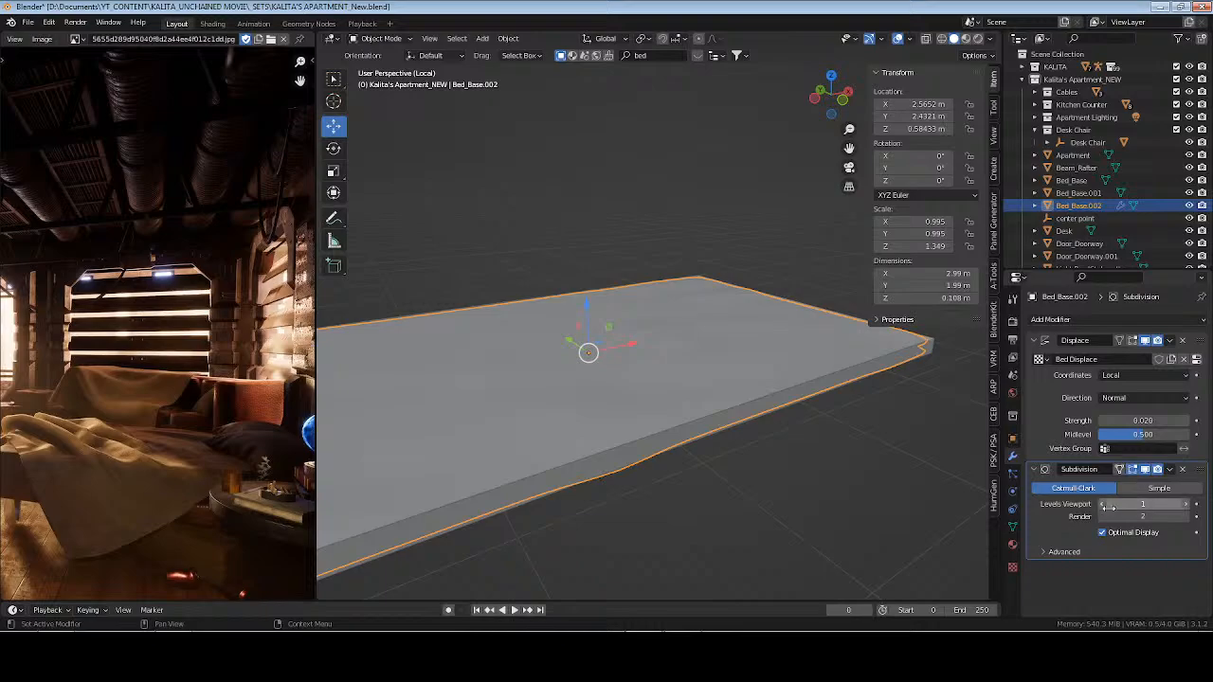
{"action": "left_click", "coordinate": [1034, 470]}
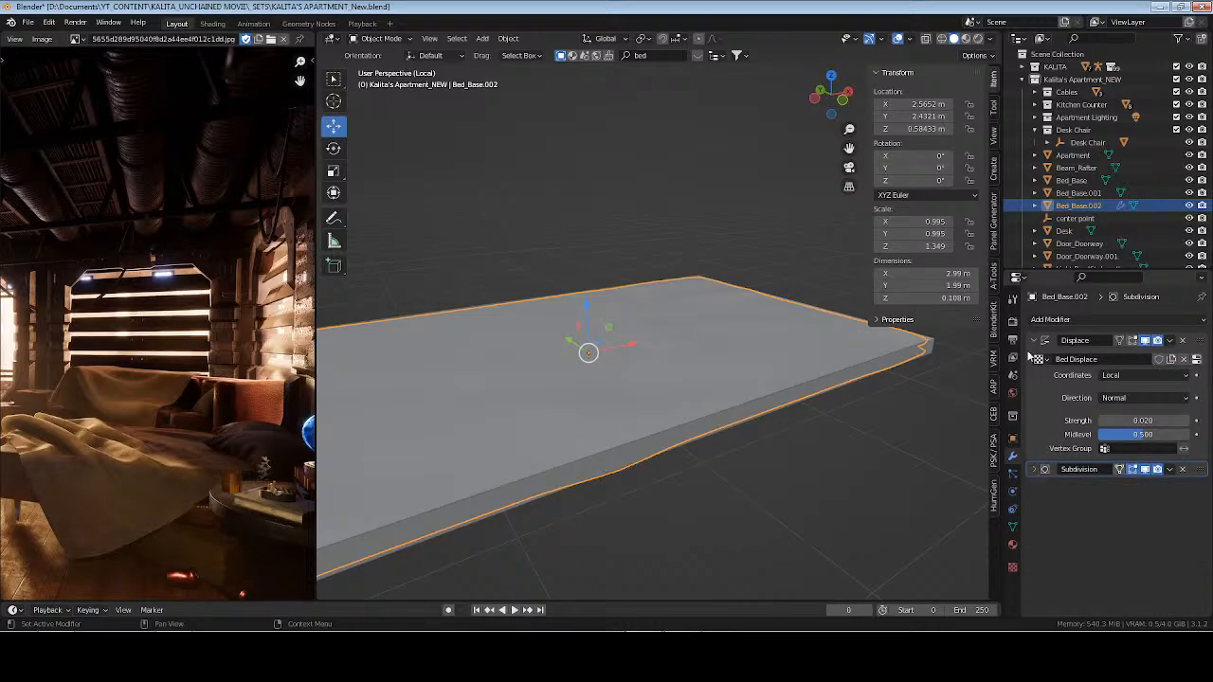
{"action": "left_click", "coordinate": [1033, 340]}
Try a Subdivision Surface modifier on the slab with render level 1 and Simple subdivision, and remove the modifier
{"action": "middle_click_drag", "start_coordinate": [682, 407], "coordinate": [743, 430]}
{"action": "left_click", "coordinate": [849, 402]}
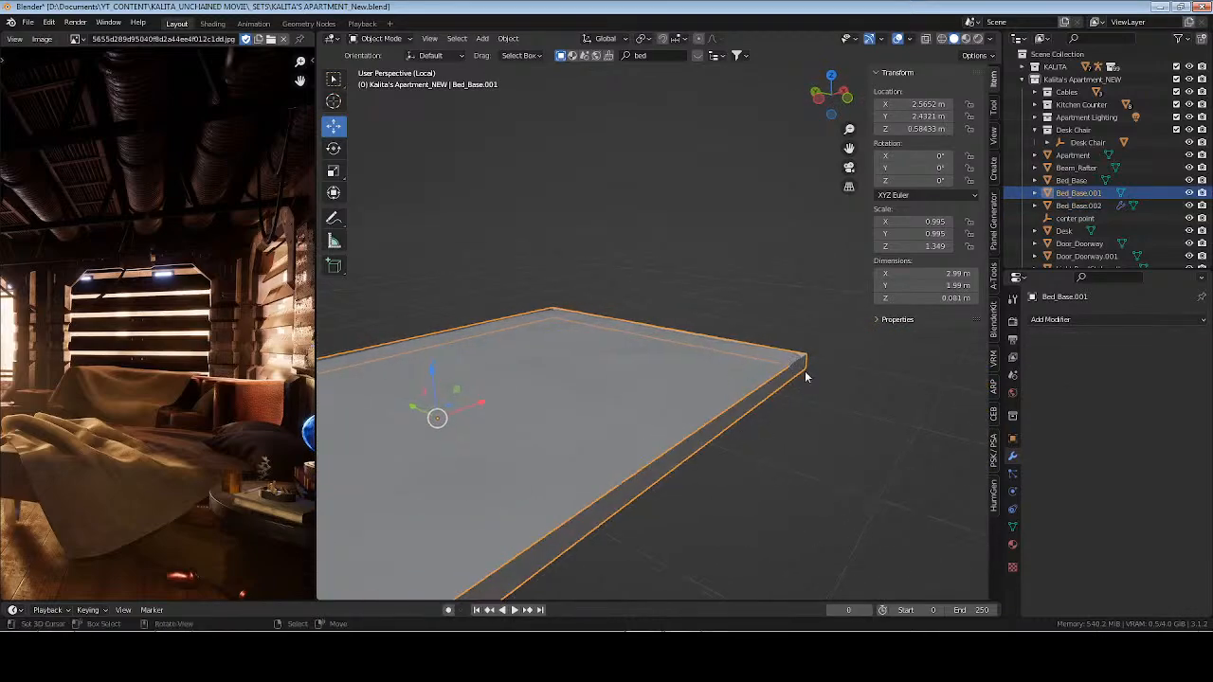
{"action": "left_click", "coordinate": [1067, 321]}
{"action": "left_click", "coordinate": [952, 550]}
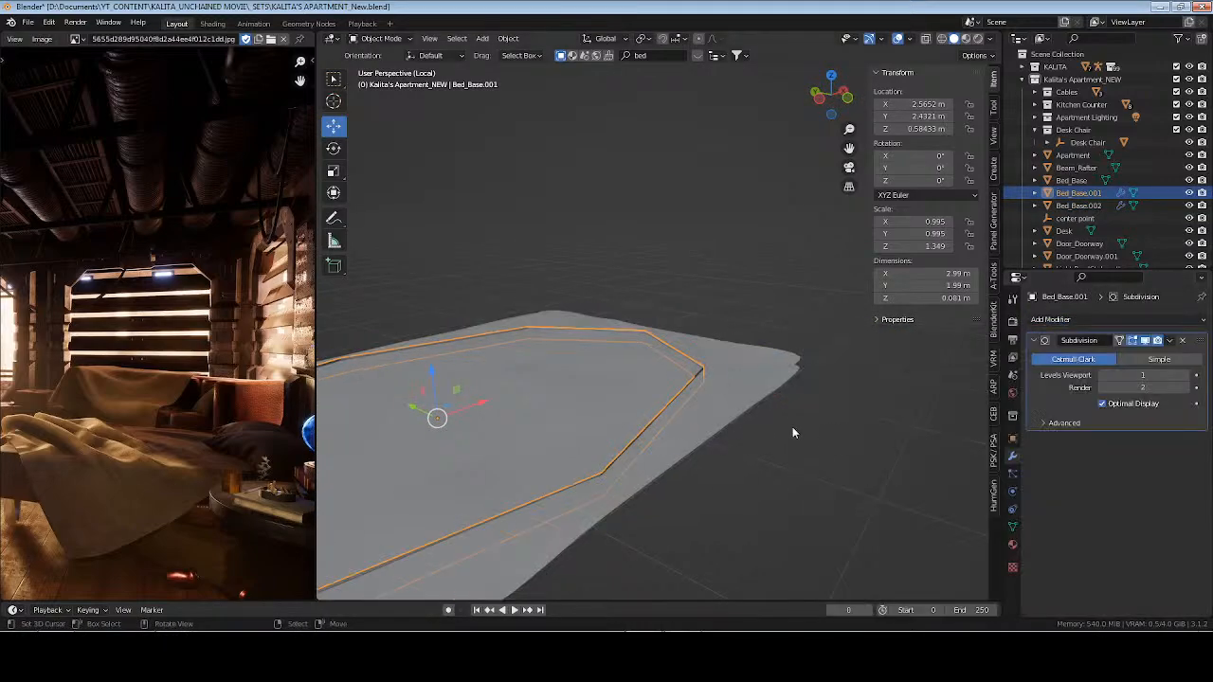
{"action": "middle_click_drag", "start_coordinate": [855, 423], "coordinate": [910, 410]}
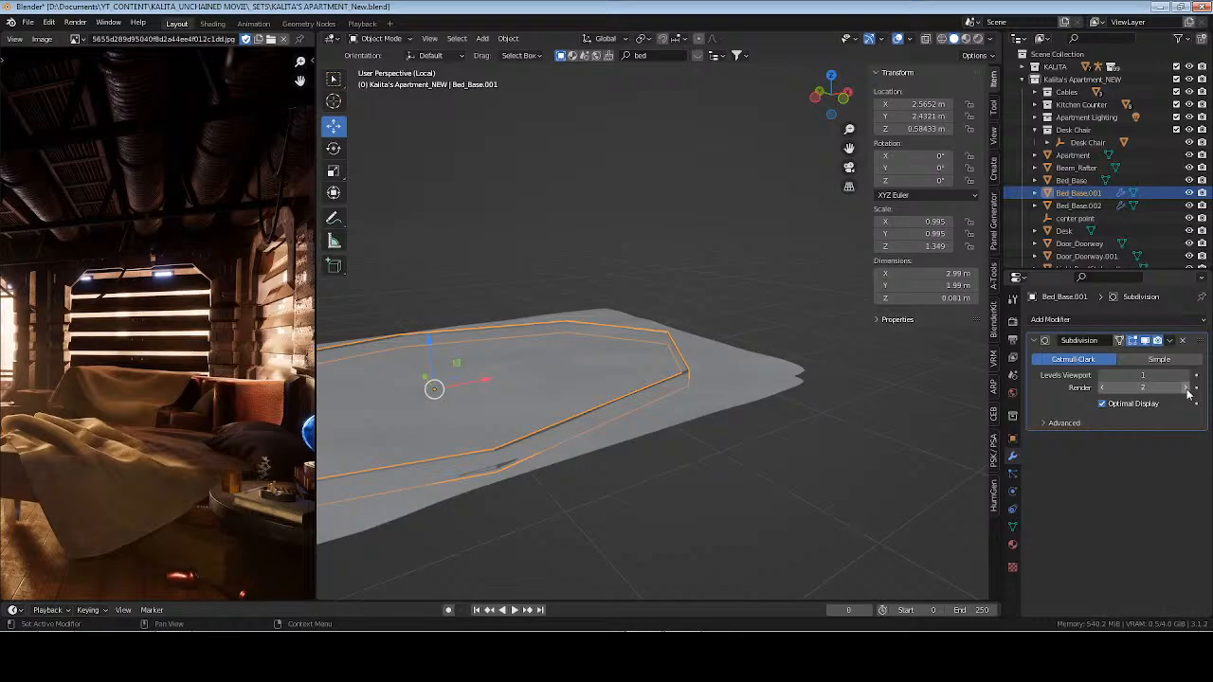
{"action": "left_click", "coordinate": [1185, 389]}
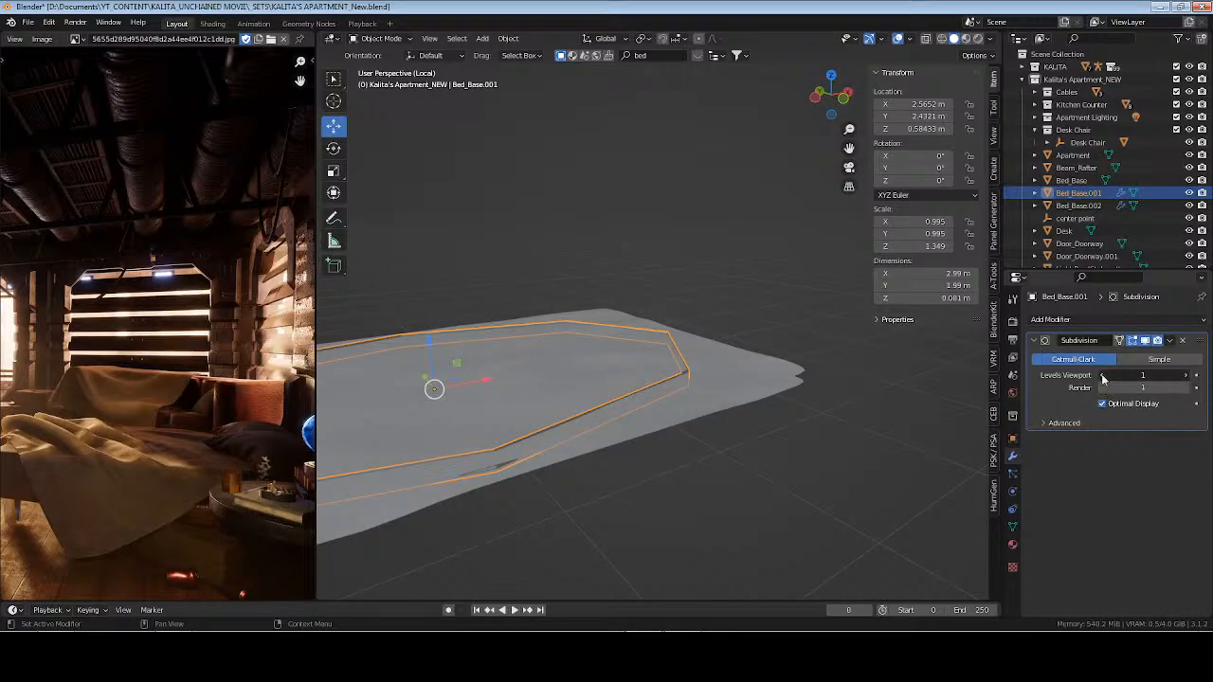
{"action": "left_click", "coordinate": [1102, 375]}
{"action": "left_click", "coordinate": [1184, 375]}
{"action": "left_click", "coordinate": [1173, 362]}
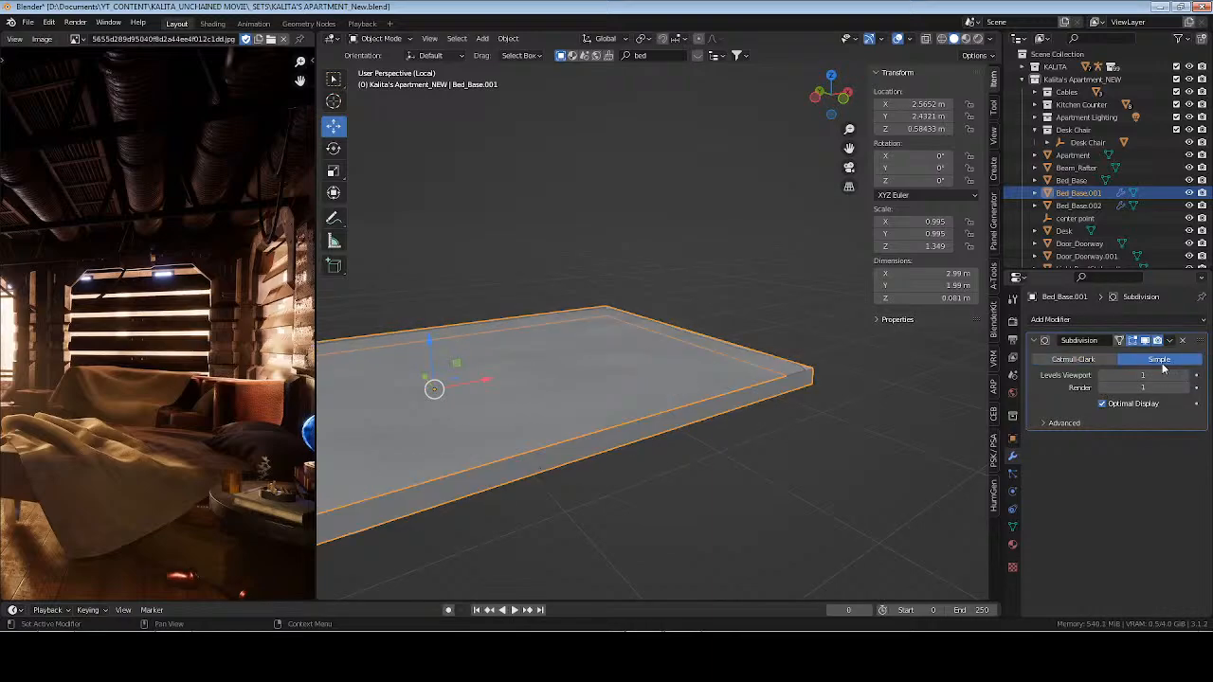
{"action": "left_click", "coordinate": [1183, 341]}
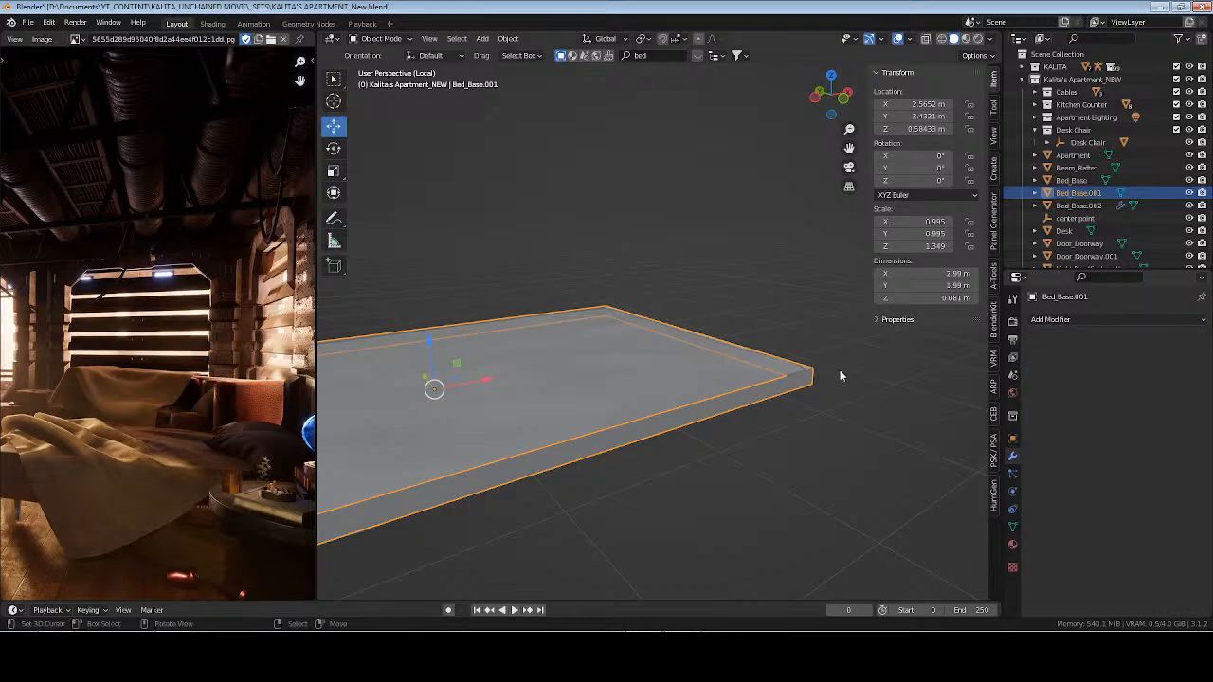
Bevel the slab's four vertical corner edges by about 0.09 m and save the file
{"action": "key", "text": "Tab"}
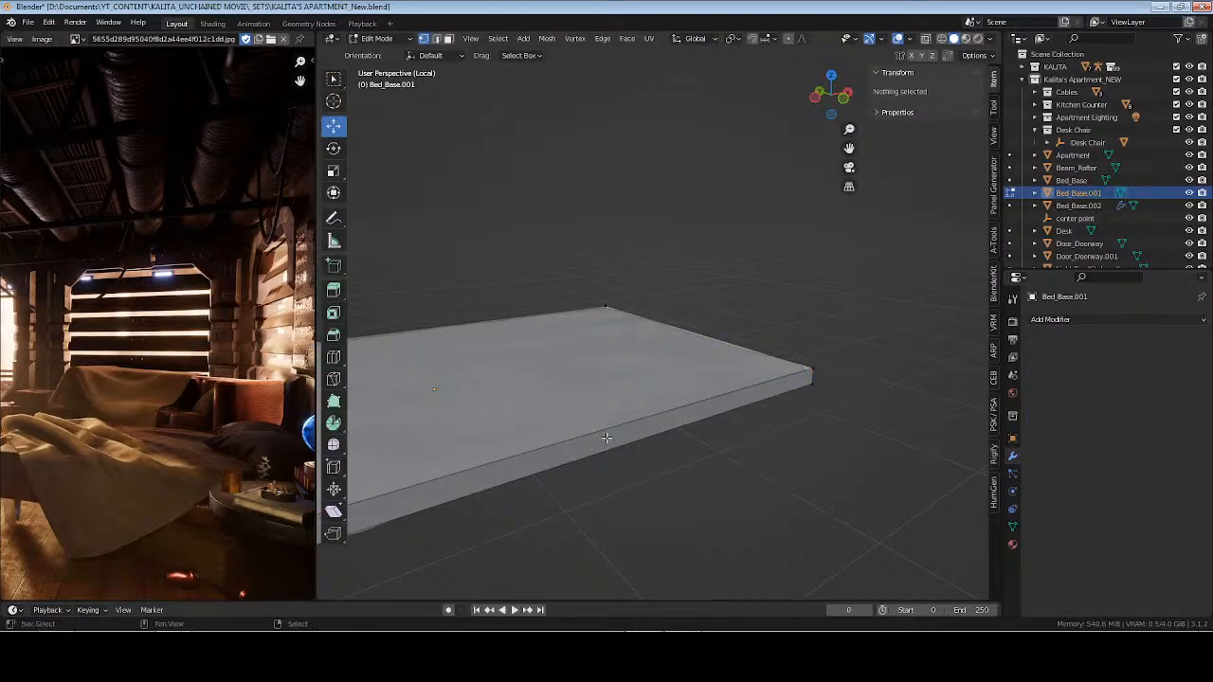
{"action": "middle_click_drag", "start_coordinate": [606, 436], "coordinate": [748, 421], "text": "shift"}
{"action": "key", "text": "Tab"}
{"action": "middle_click_drag", "start_coordinate": [896, 418], "coordinate": [717, 409]}
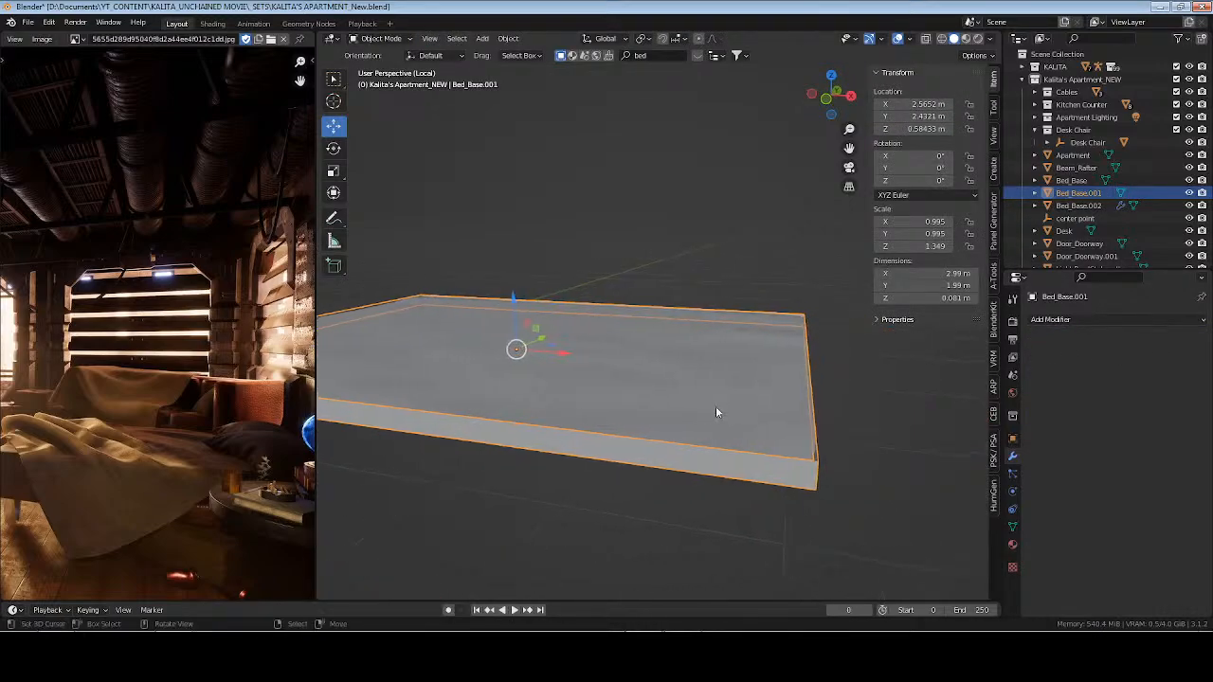
{"action": "key", "text": "Tab"}
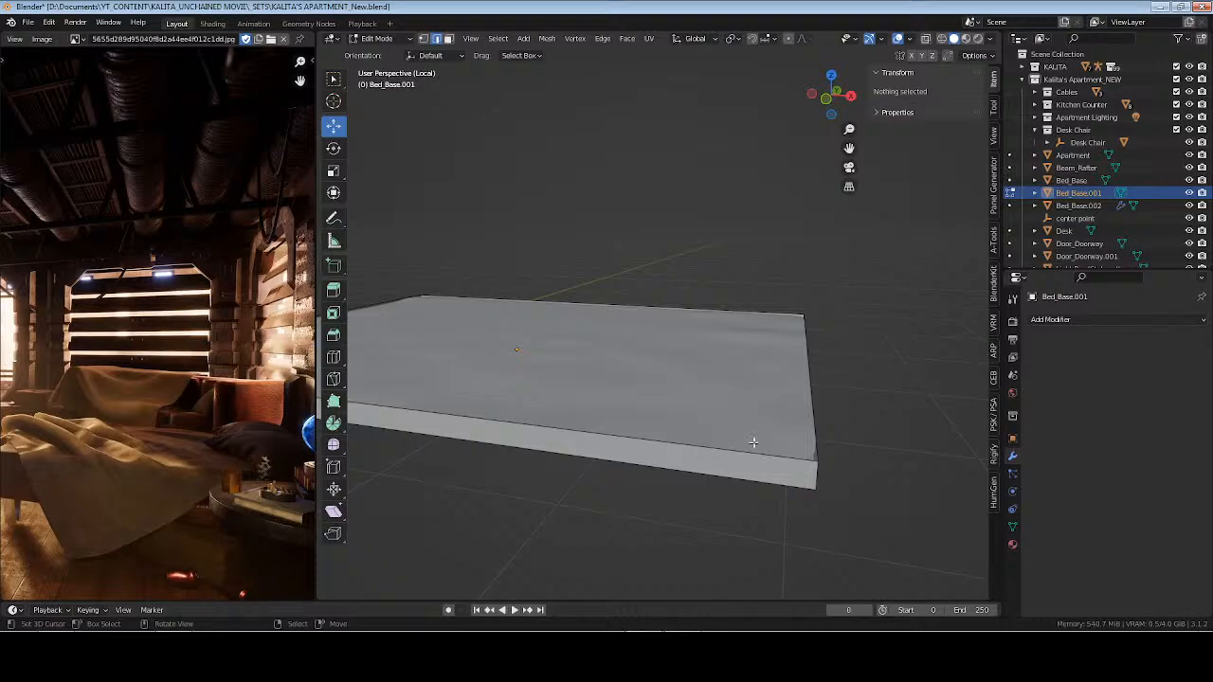
{"action": "left_click", "coordinate": [818, 476]}
{"action": "middle_click_drag", "start_coordinate": [844, 473], "coordinate": [734, 440]}
{"action": "left_click", "coordinate": [837, 401], "text": "shift"}
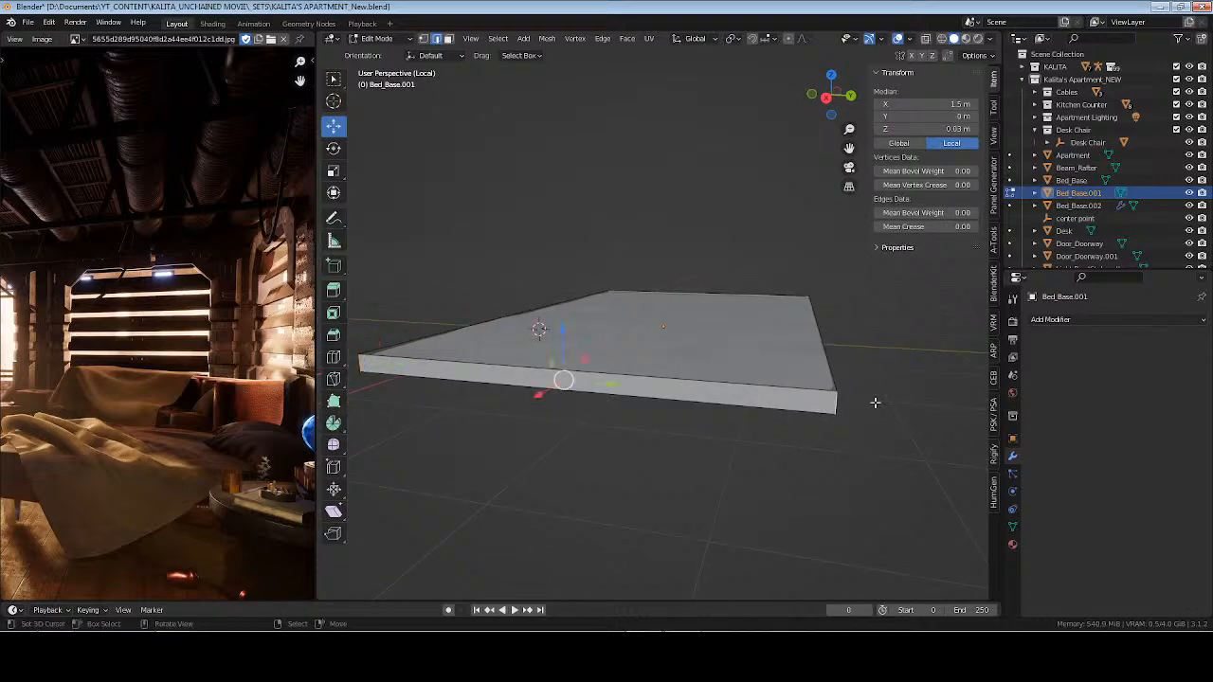
{"action": "middle_click_drag", "start_coordinate": [928, 406], "coordinate": [878, 458]}
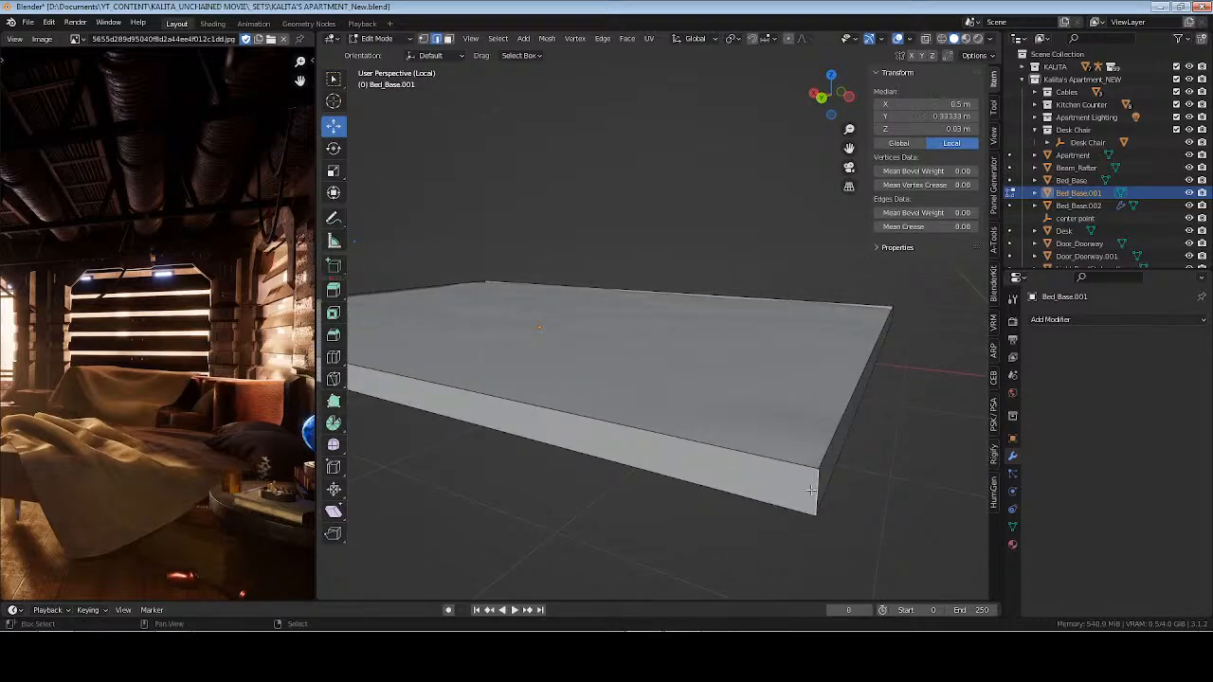
{"action": "scroll", "coordinate": [811, 490], "scroll_direction": "down", "scroll_amount": 4}
{"action": "left_click", "coordinate": [691, 354], "text": "shift"}
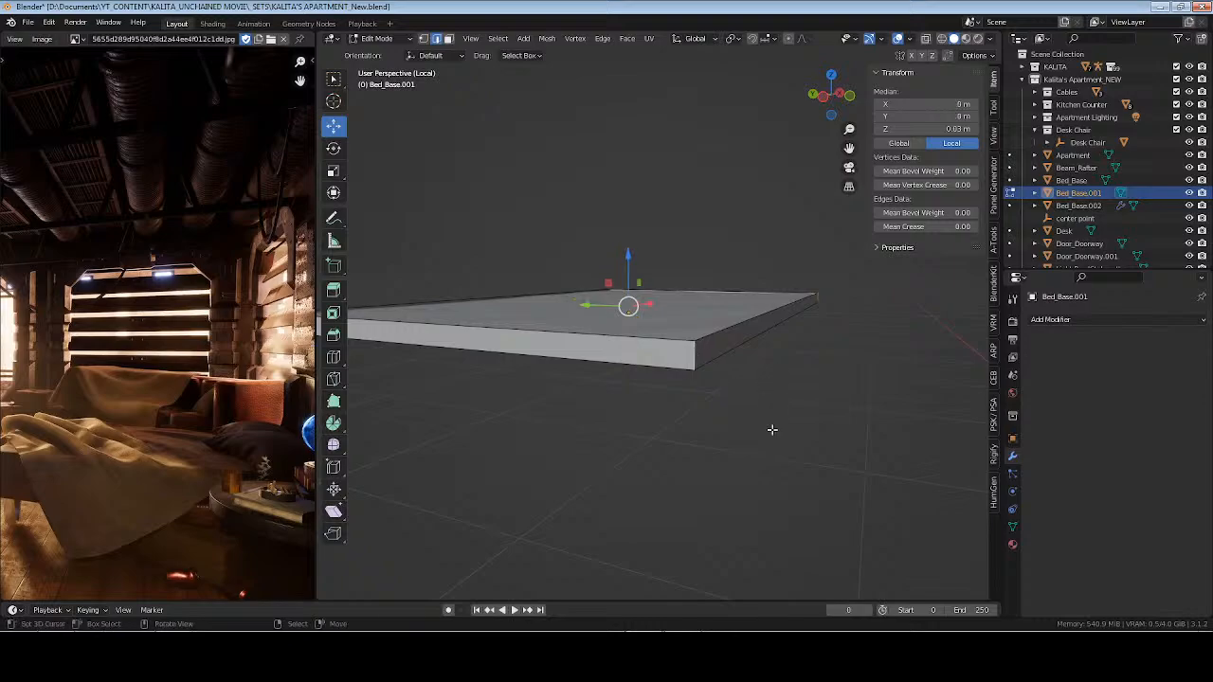
{"action": "key", "text": "ctrl+b"}
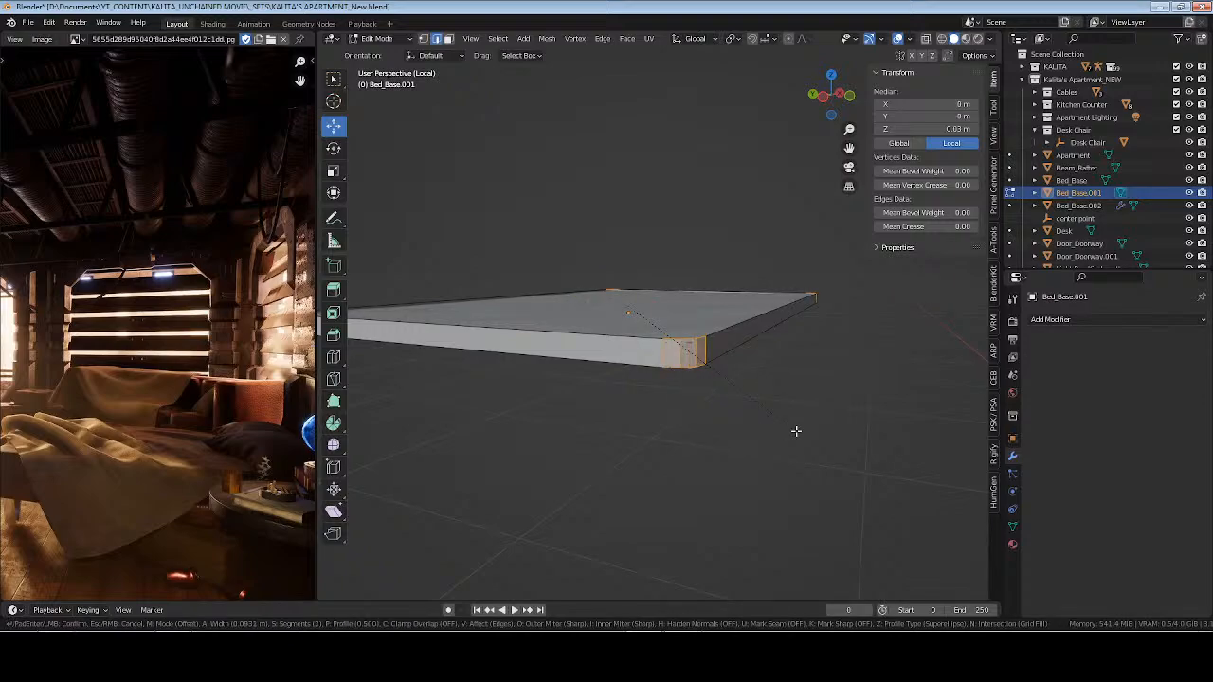
{"action": "left_click", "coordinate": [796, 431]}
{"action": "key", "text": "Tab"}
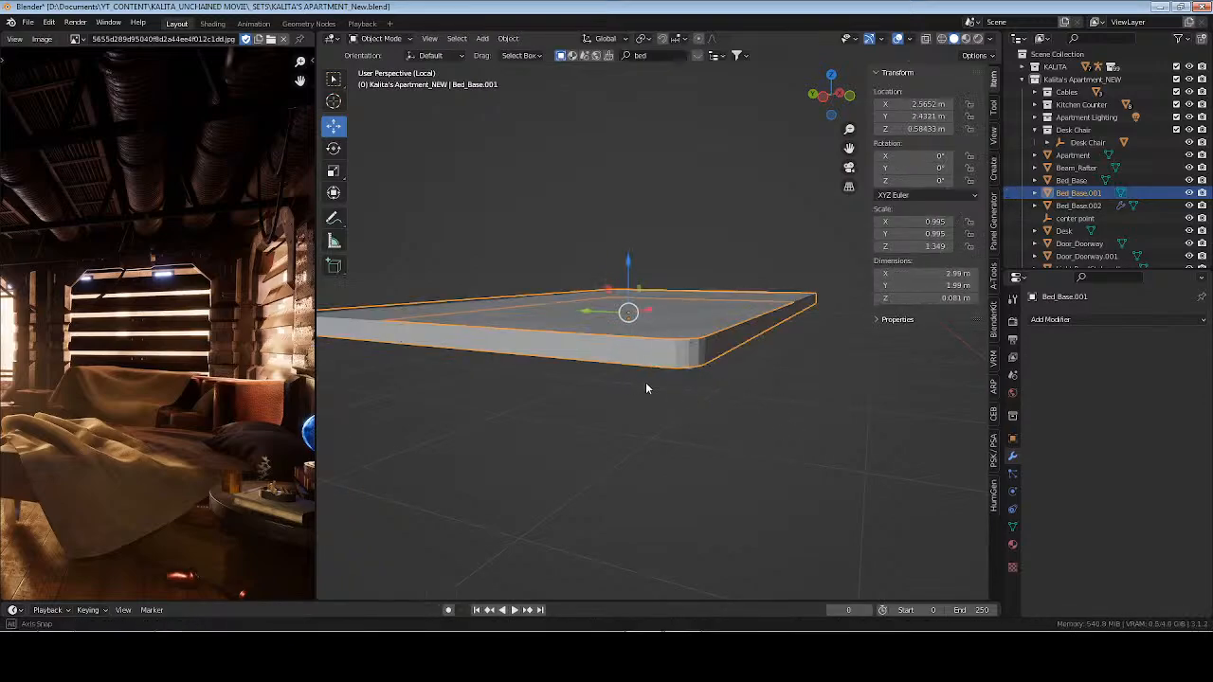
{"action": "middle_click_drag", "start_coordinate": [647, 385], "coordinate": [784, 434]}
{"action": "key", "text": "Tab"}
{"action": "key", "text": "Tab"}
{"action": "key", "text": "ctrl+s"}
Shade the corner-bevelled slab smooth, deselect everything and save the file
{"action": "middle_click_drag", "start_coordinate": [660, 406], "coordinate": [890, 380]}
{"action": "left_click", "coordinate": [795, 393]}
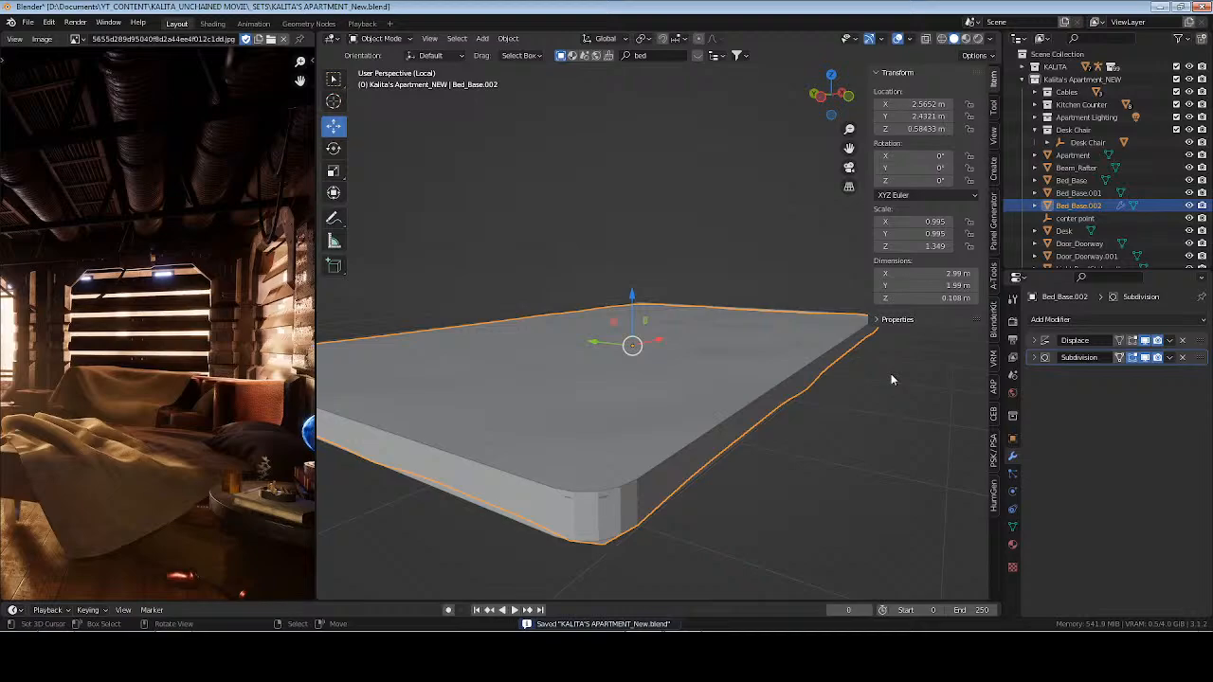
{"action": "left_click", "coordinate": [836, 388]}
{"action": "left_click", "coordinate": [666, 480]}
{"action": "right_click", "coordinate": [697, 481]}
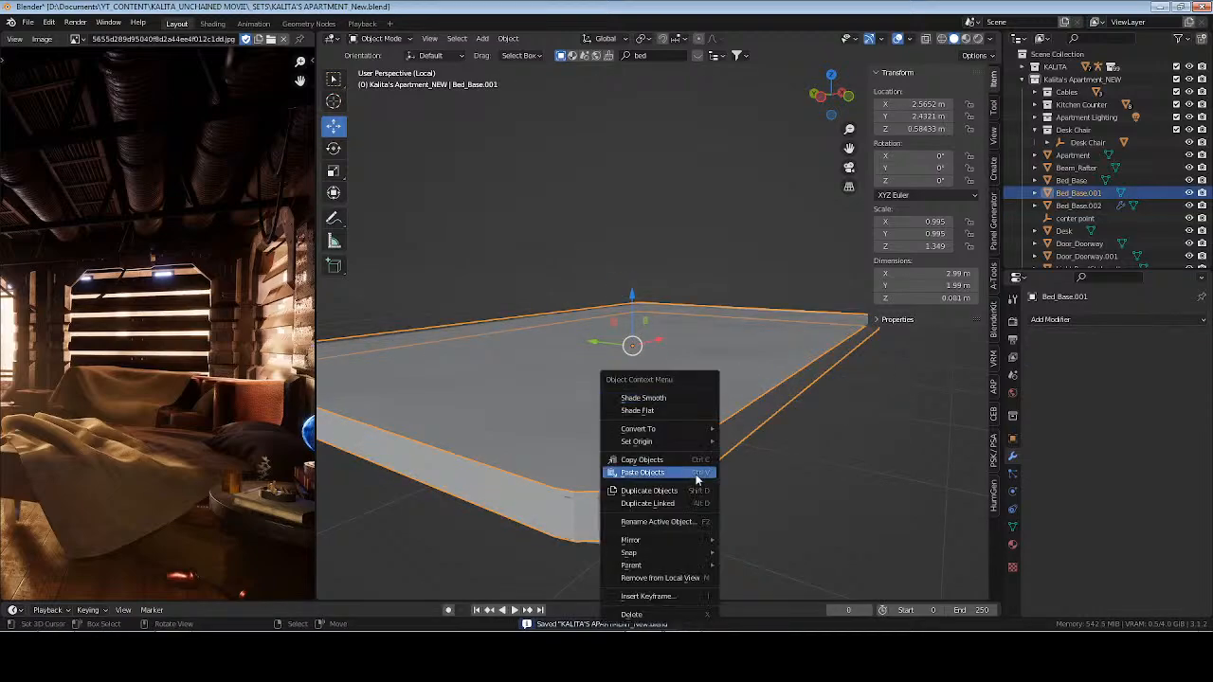
{"action": "left_click", "coordinate": [689, 398]}
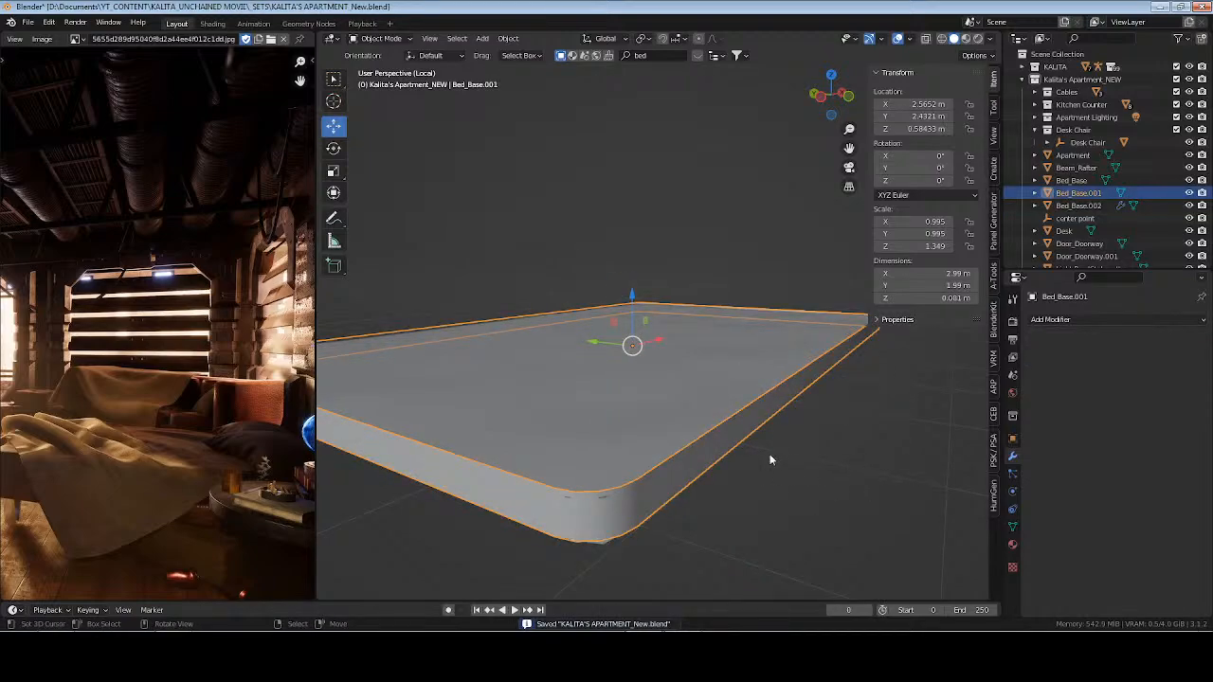
{"action": "key", "text": "Tab"}
{"action": "key", "text": "alt+a"}
{"action": "key", "text": "ctrl+s"}
{"action": "key", "text": "Tab"}
{"action": "key", "text": "alt+a"}
{"action": "key", "text": "ctrl+s"}
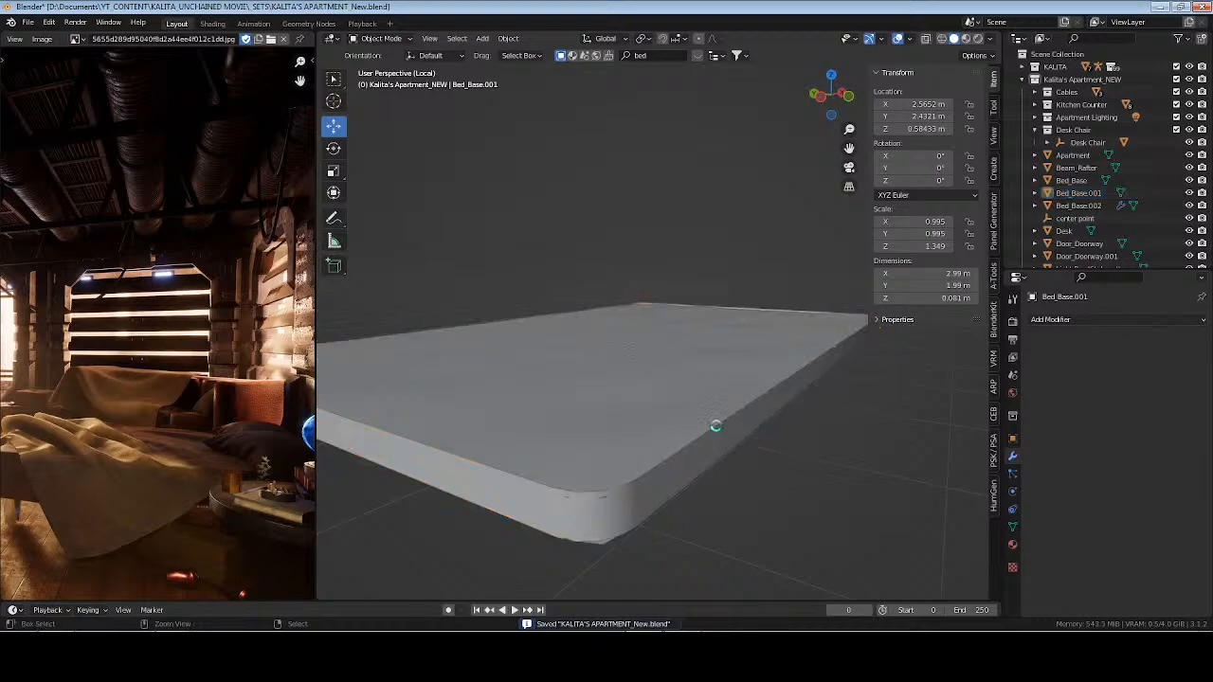
Leave local view and scale the rounded slab vertically to a thickness of about 0.07 m
{"action": "middle_click_drag", "start_coordinate": [716, 426], "coordinate": [582, 442]}
{"action": "key", "text": "KP_Divide"}
{"action": "left_click", "coordinate": [580, 438]}
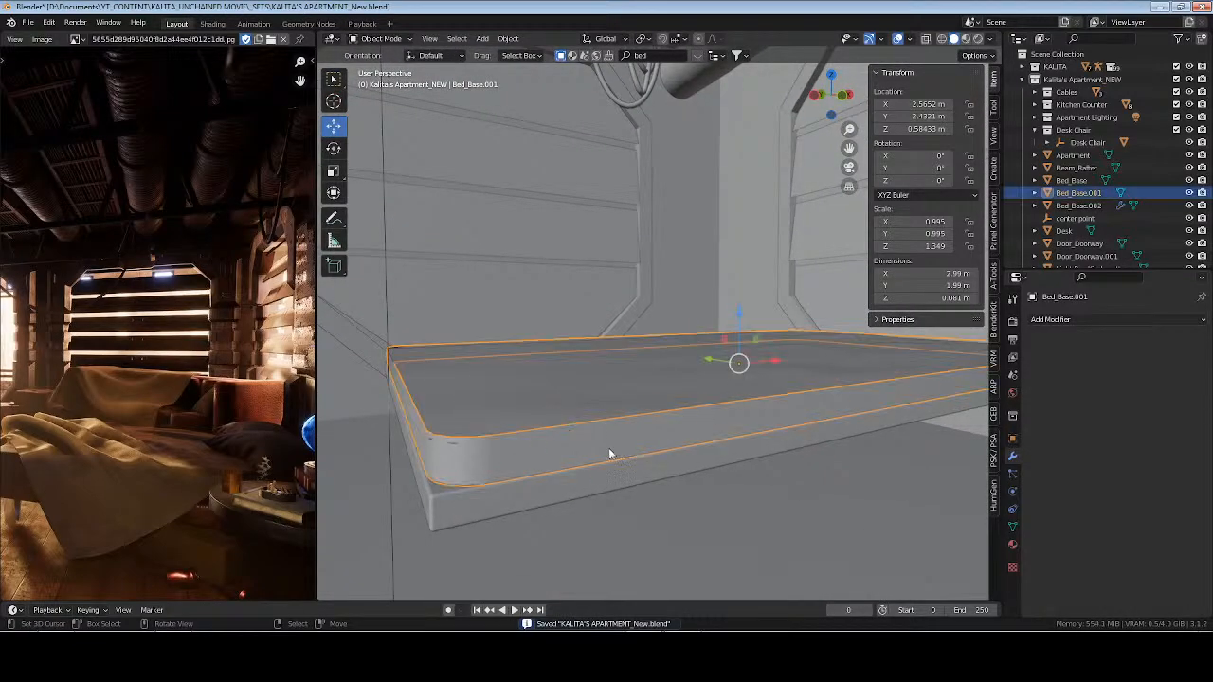
{"action": "key", "text": "s"}
{"action": "key", "text": "z"}
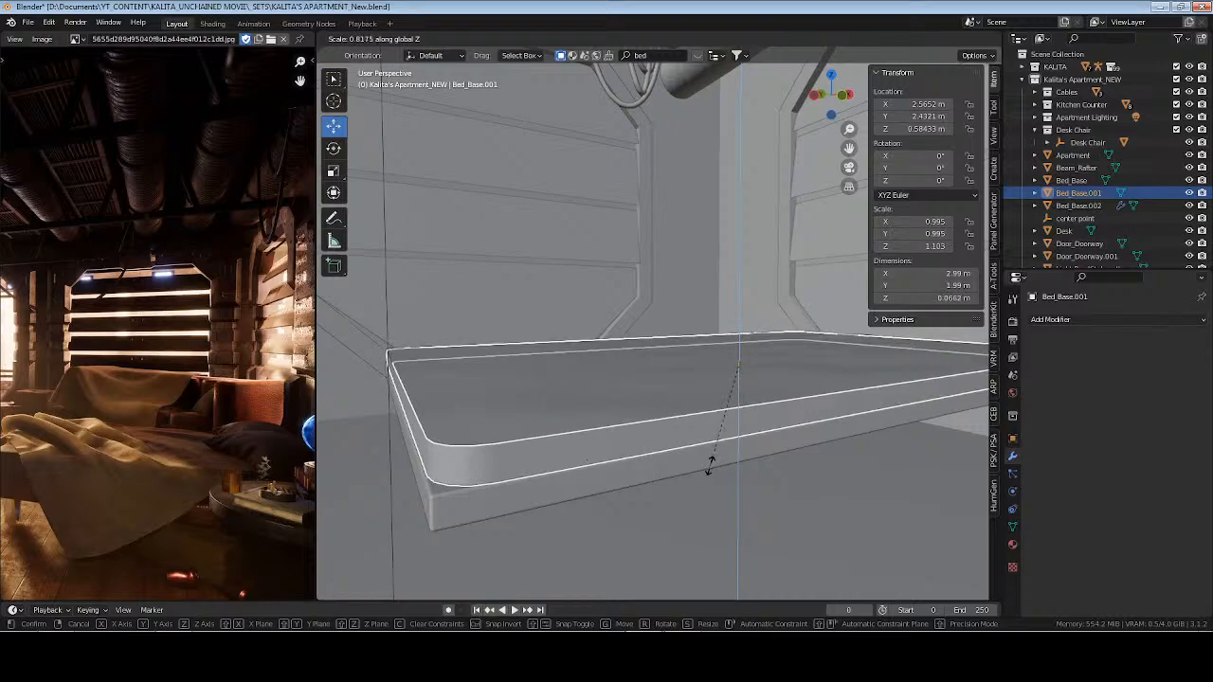
{"action": "left_click", "coordinate": [653, 512]}
{"action": "middle_click_drag", "start_coordinate": [652, 512], "coordinate": [764, 479]}
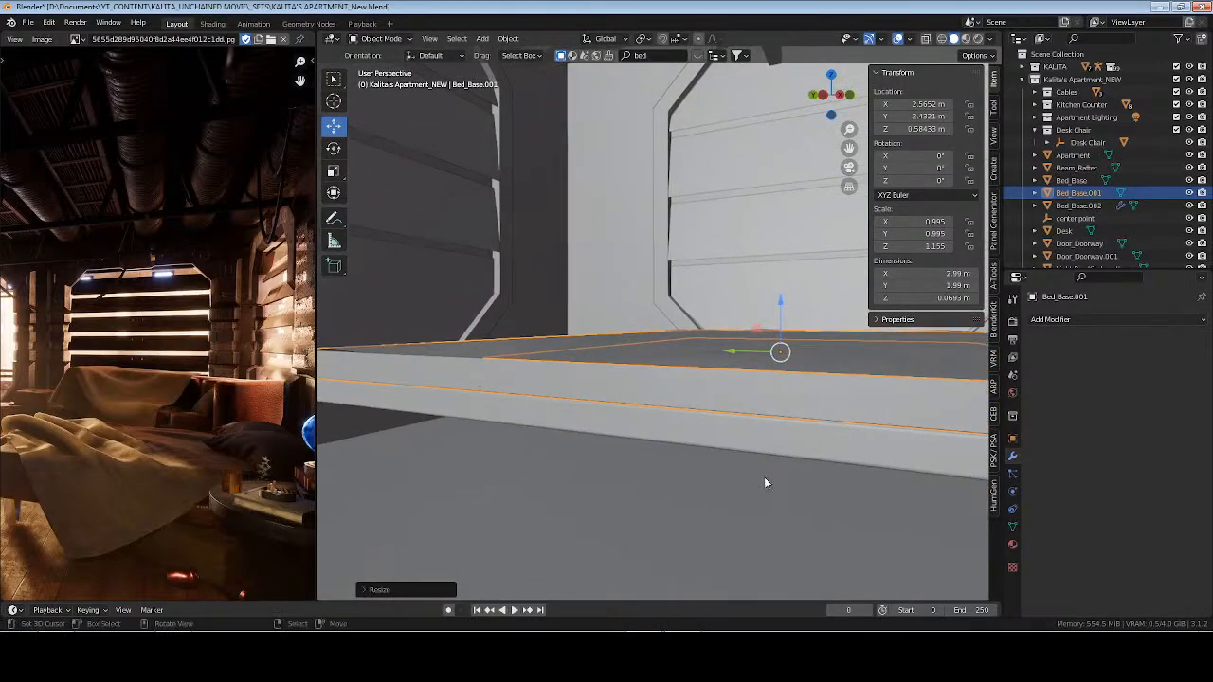
{"action": "key", "text": "s"}
{"action": "key", "text": "z"}
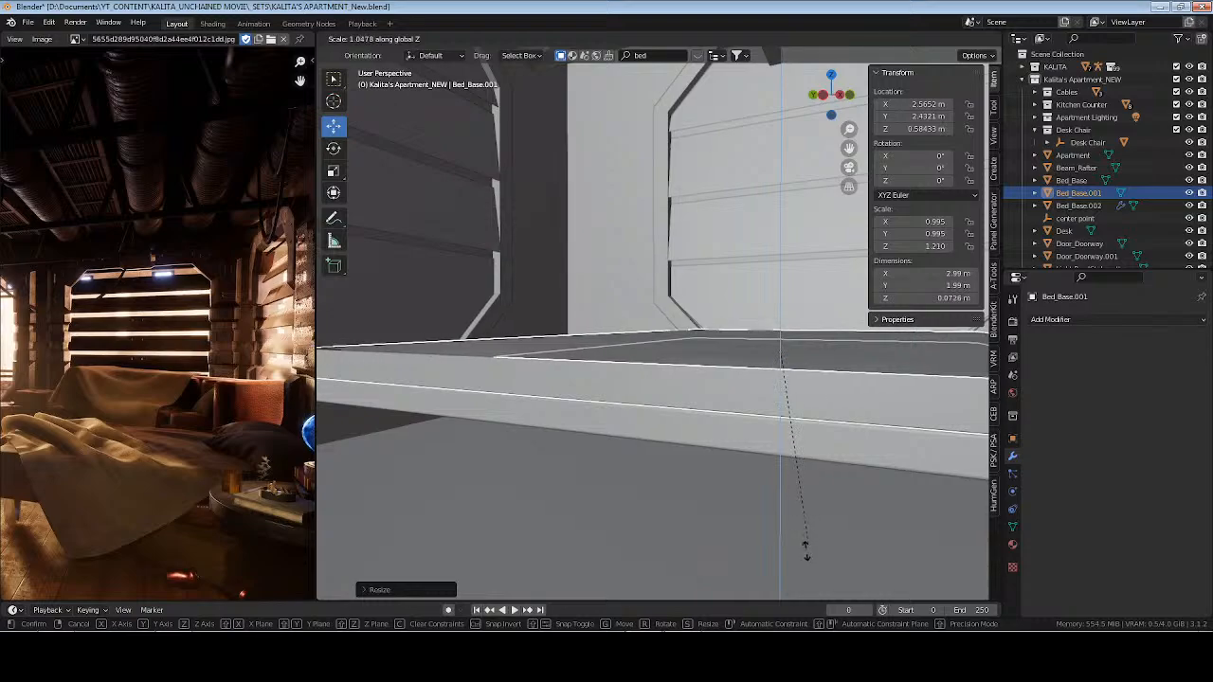
{"action": "left_click", "coordinate": [764, 484]}
Scale the displaced bedding surface slightly in X and Y only, to a scale of about 0.997
{"action": "middle_click_drag", "start_coordinate": [731, 427], "coordinate": [772, 365]}
{"action": "left_click", "coordinate": [772, 365]}
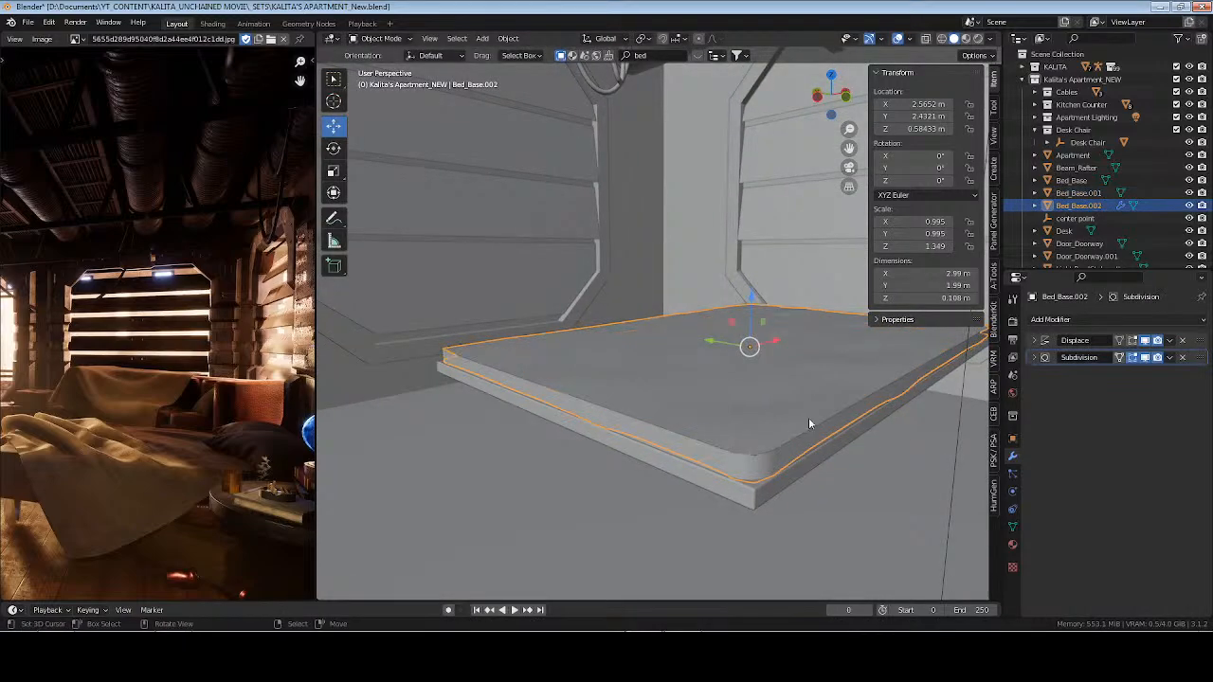
{"action": "key", "text": "s"}
{"action": "key", "text": "z"}
{"action": "key", "text": "z"}
{"action": "key", "text": "Escape"}
{"action": "key", "text": "s"}
{"action": "key", "text": "shift+z"}
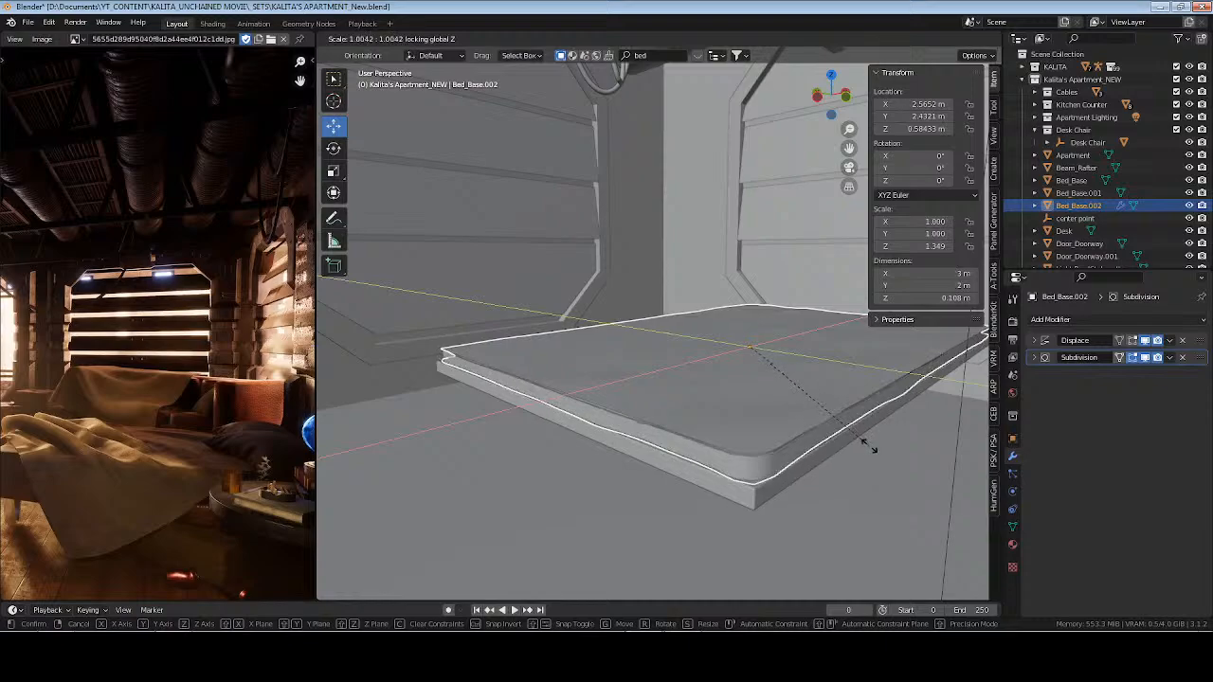
{"action": "left_click", "coordinate": [864, 446]}
Scale the displaced bedding surface along Z to a height of about 0.105 m and save the file
{"action": "mouse_move", "coordinate": [801, 459]}
{"action": "middle_mouse_down"}
{"action": "mouse_move", "coordinate": [813, 434]}
{"action": "mouse_move", "coordinate": [814, 449]}
{"action": "middle_mouse_up"}
{"action": "key", "text": "s"}
{"action": "key", "text": "z"}
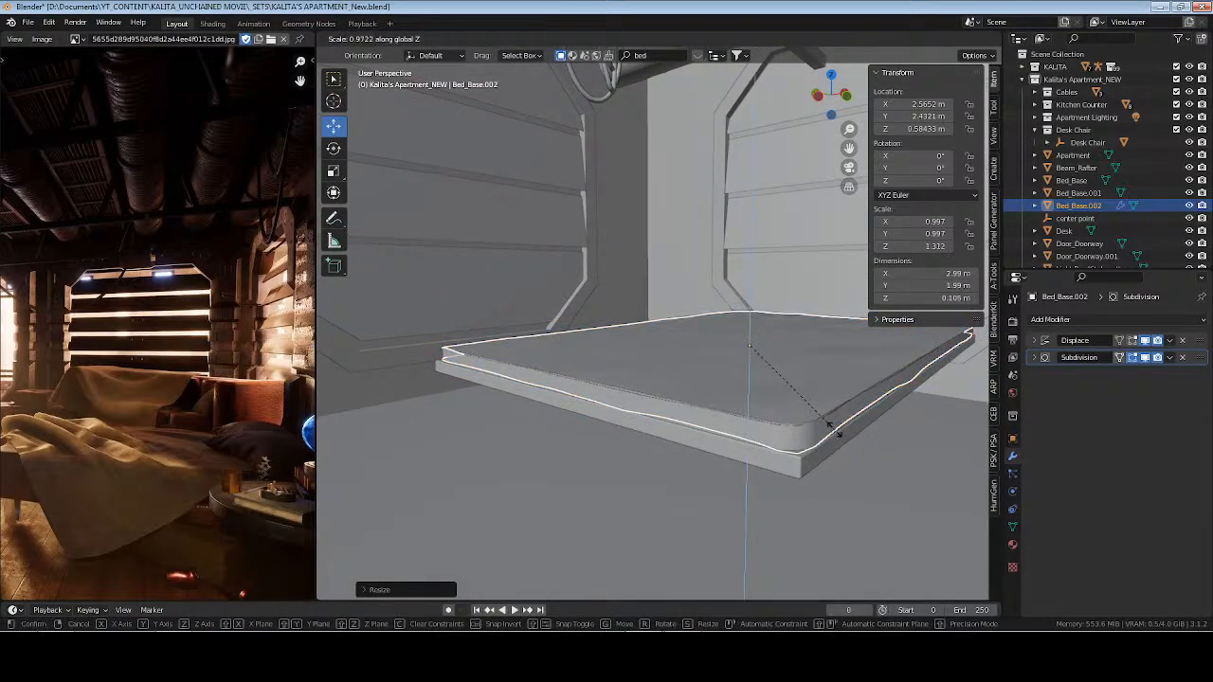
{"action": "left_click", "coordinate": [834, 430]}
{"action": "key", "text": "ctrl+s"}
{"action": "middle_click_drag", "start_coordinate": [807, 403], "coordinate": [756, 428]}
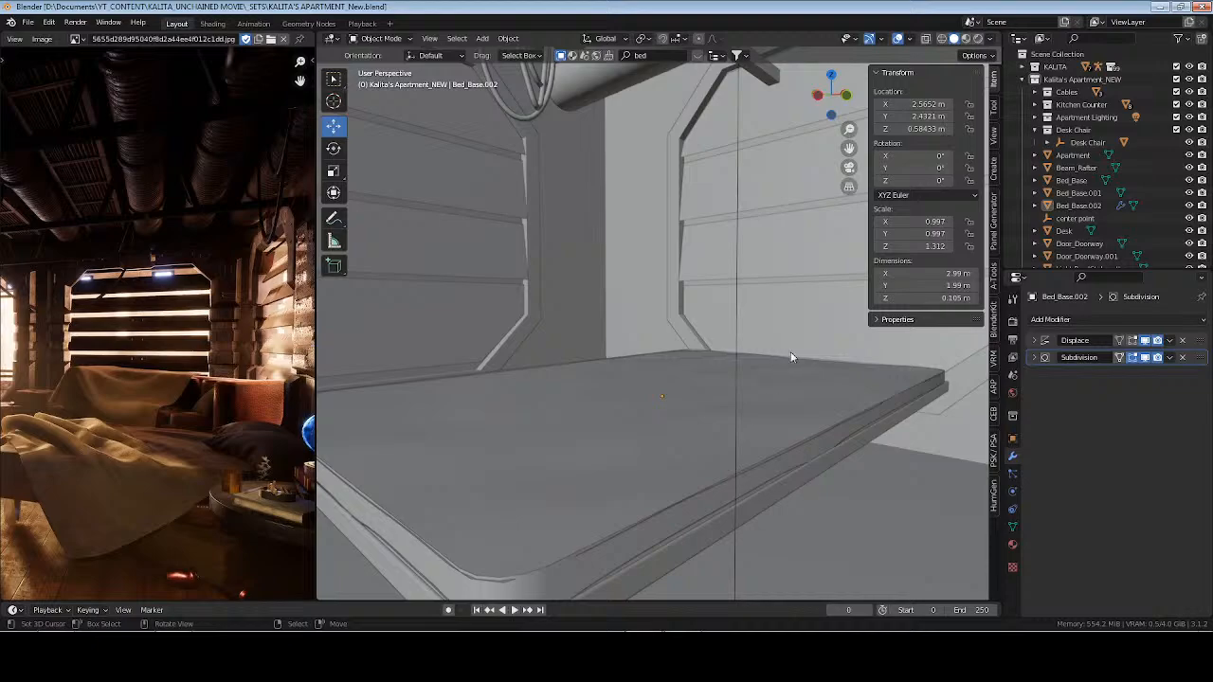
Collapse the Desk Chair collection, select the bed base and snap the 3D cursor to its centre
{"action": "left_click", "coordinate": [1035, 129]}
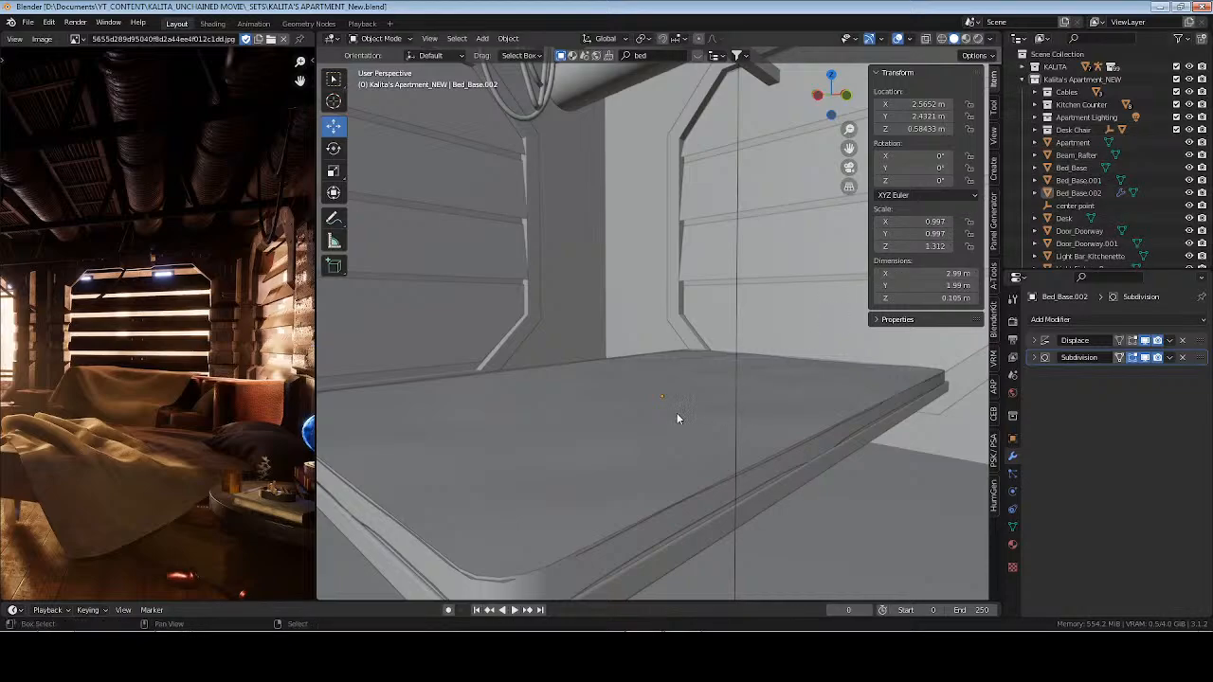
{"action": "middle_click_drag", "start_coordinate": [677, 418], "coordinate": [789, 365]}
{"action": "left_click", "coordinate": [718, 367]}
{"action": "key", "text": "Tab"}
{"action": "key", "text": "Tab"}
{"action": "key", "text": "shift+s"}
{"action": "left_click", "coordinate": [708, 479]}
{"action": "scroll", "coordinate": [713, 406], "scroll_direction": "down", "scroll_amount": 2}
{"action": "middle_click_drag", "start_coordinate": [712, 405], "coordinate": [702, 362]}
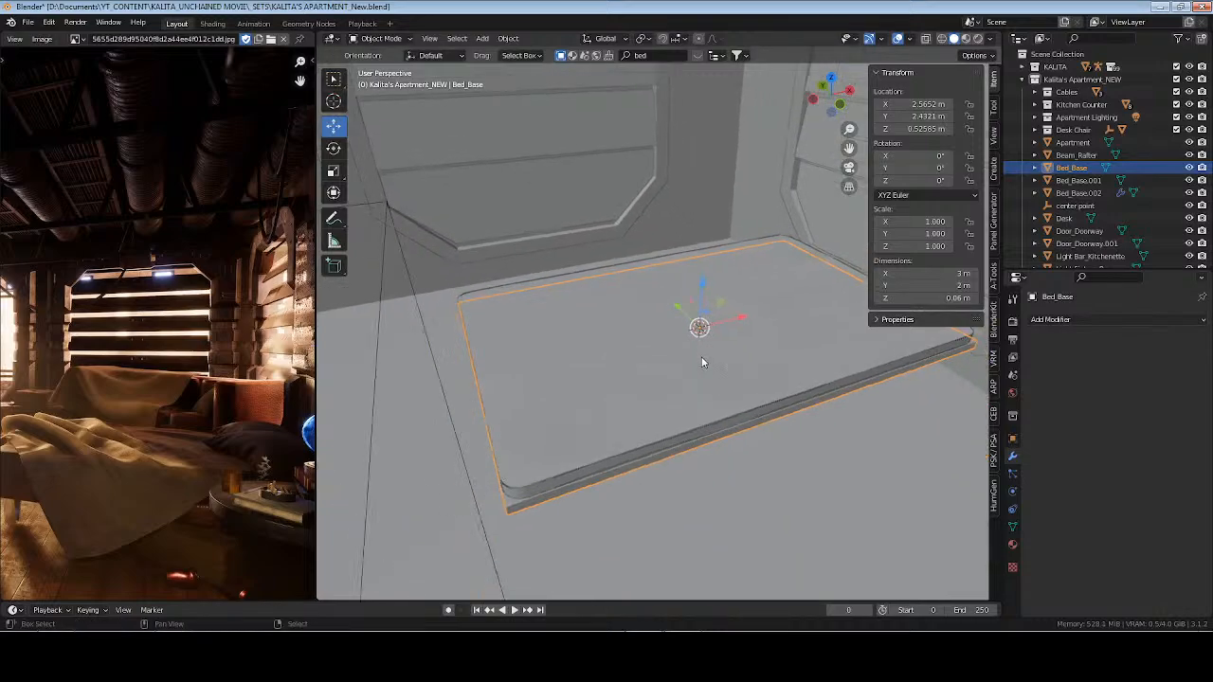
Add a mesh circle at the 3D cursor in the middle of the bed base
{"action": "key", "text": "shift+a"}
{"action": "key", "text": "Escape"}
{"action": "key", "text": "shift+a"}
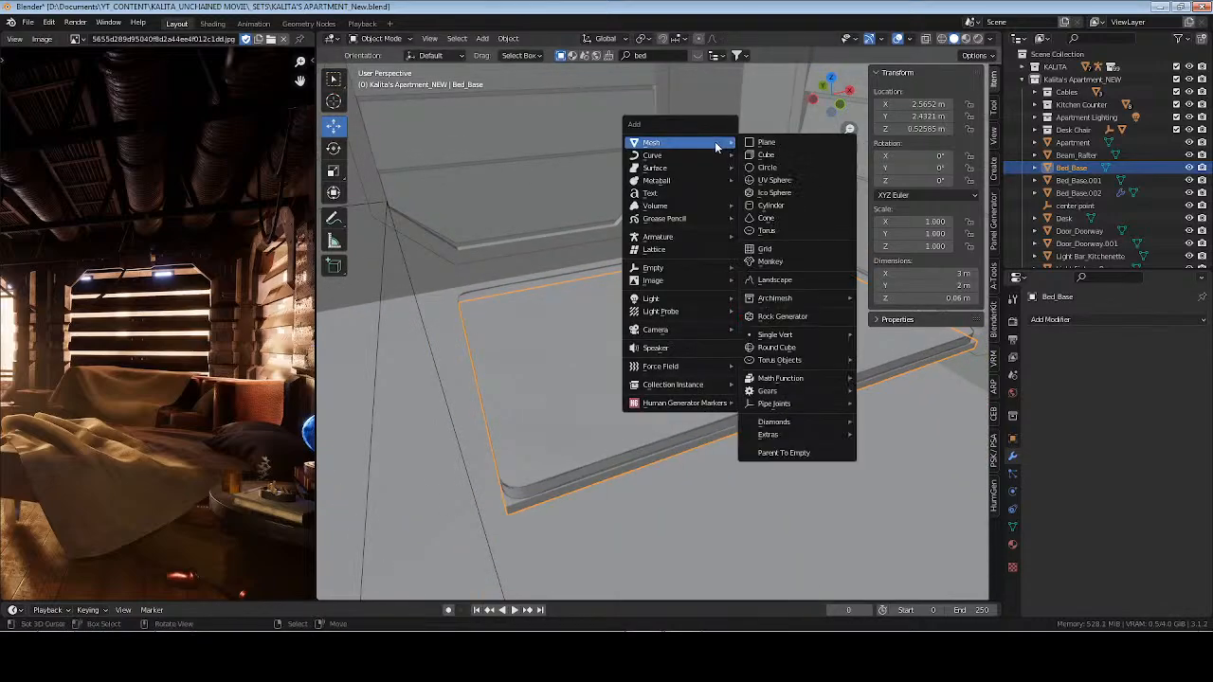
{"action": "left_click", "coordinate": [763, 162]}
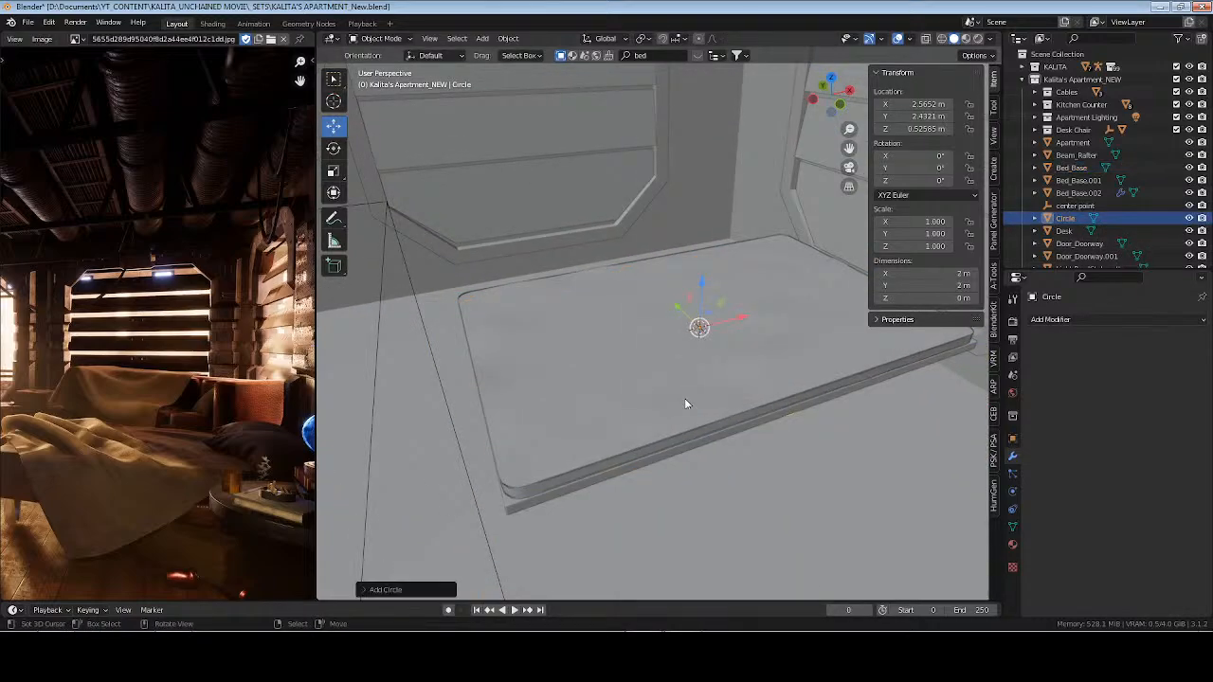
Move the circle along the bed to about X 1.45 m and scale it down to about 0.156 m across
{"action": "middle_click_drag", "start_coordinate": [655, 415], "coordinate": [687, 414]}
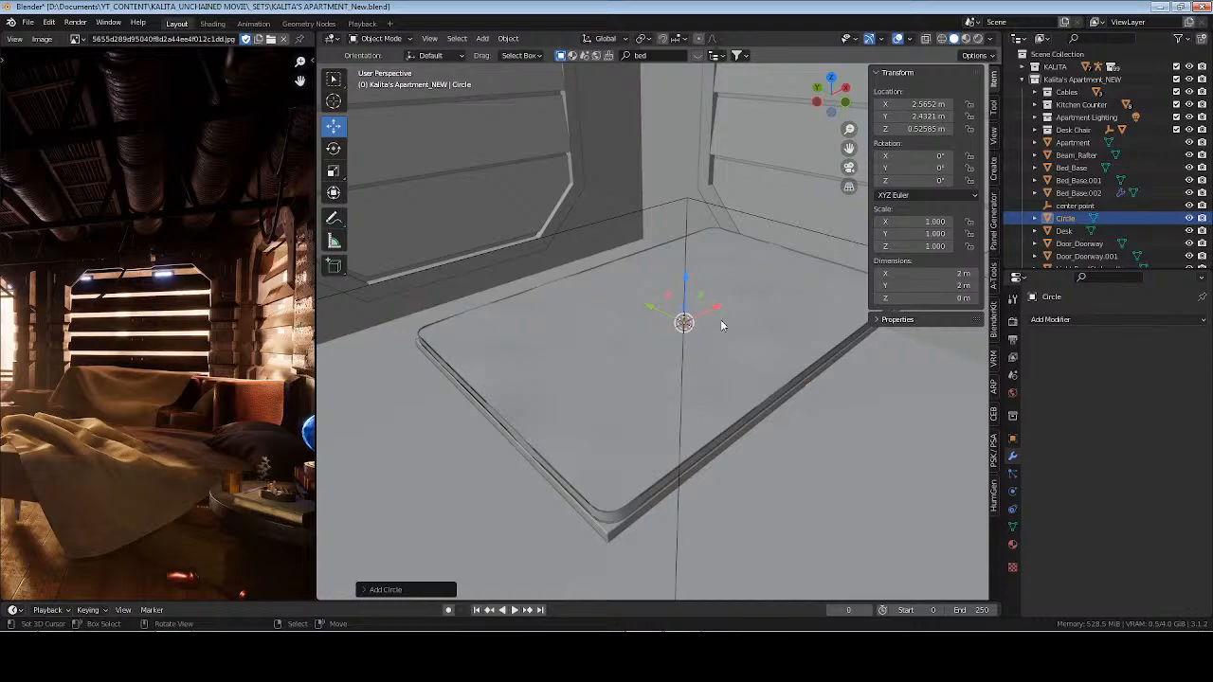
{"action": "key", "text": "g"}
{"action": "left_click", "coordinate": [634, 426]}
{"action": "key", "text": "s"}
{"action": "left_click", "coordinate": [616, 404]}
{"action": "middle_click_drag", "start_coordinate": [616, 404], "coordinate": [600, 380]}
{"action": "key", "text": "s"}
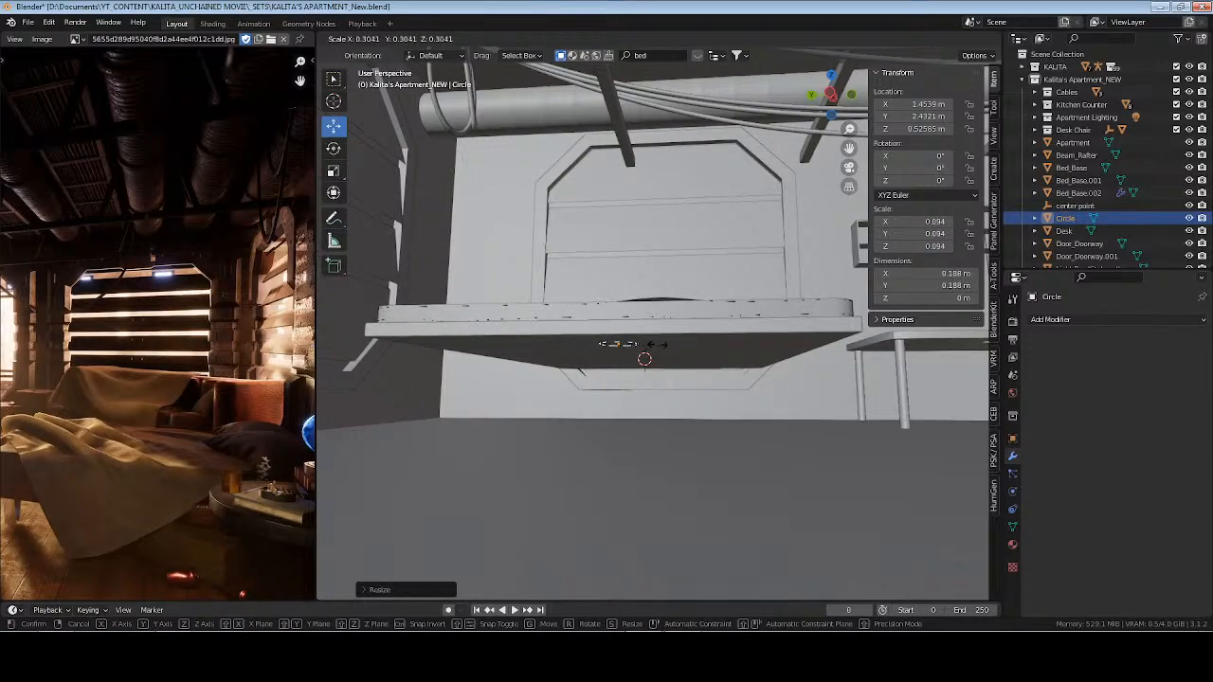
{"action": "left_click", "coordinate": [645, 350]}
Position the circle under a corner of the bed base at about X 1.18 m, Y 1.56 m
{"action": "left_click_drag", "start_coordinate": [581, 346], "coordinate": [585, 342]}
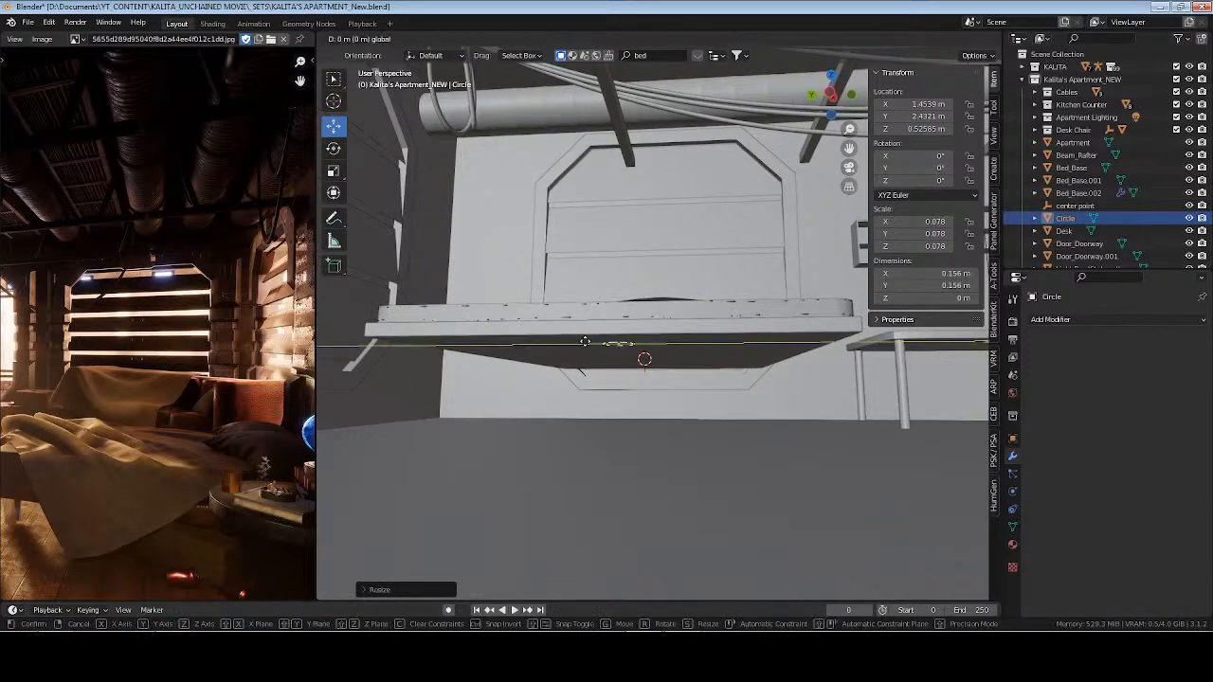
{"action": "left_click_drag", "start_coordinate": [724, 337], "coordinate": [743, 335]}
{"action": "key", "text": "KP_Decimal"}
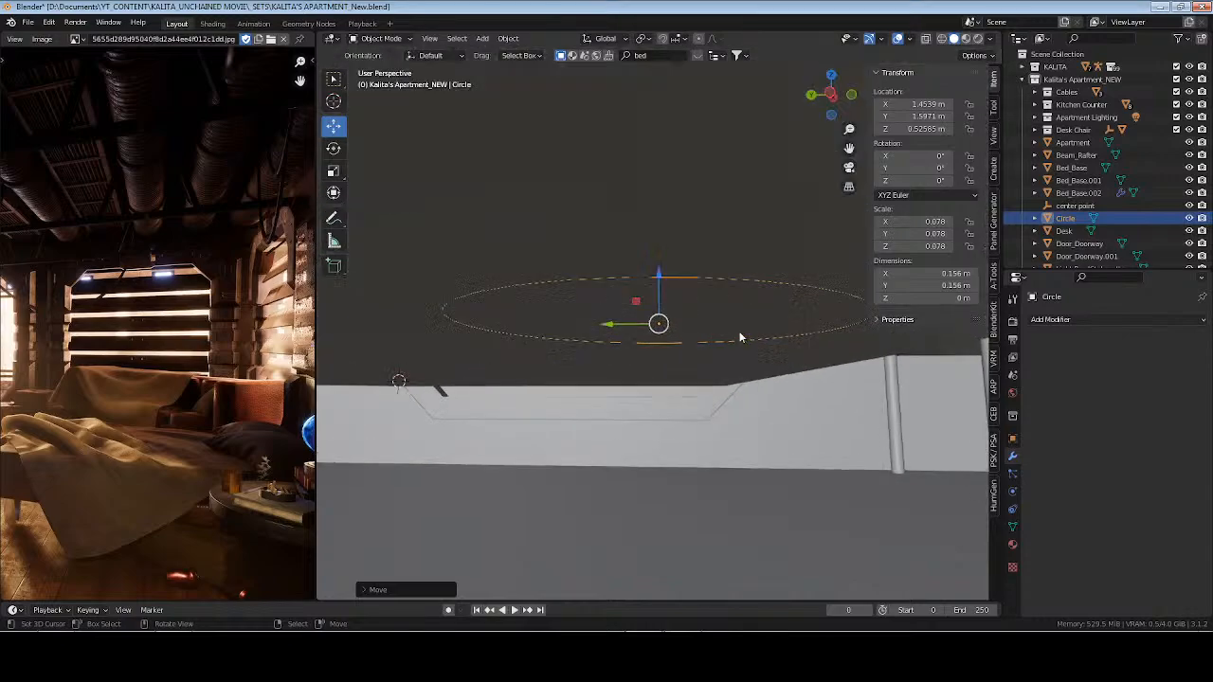
{"action": "scroll", "coordinate": [742, 335], "scroll_direction": "down", "scroll_amount": 4}
{"action": "middle_click_drag", "start_coordinate": [745, 432], "coordinate": [711, 386]}
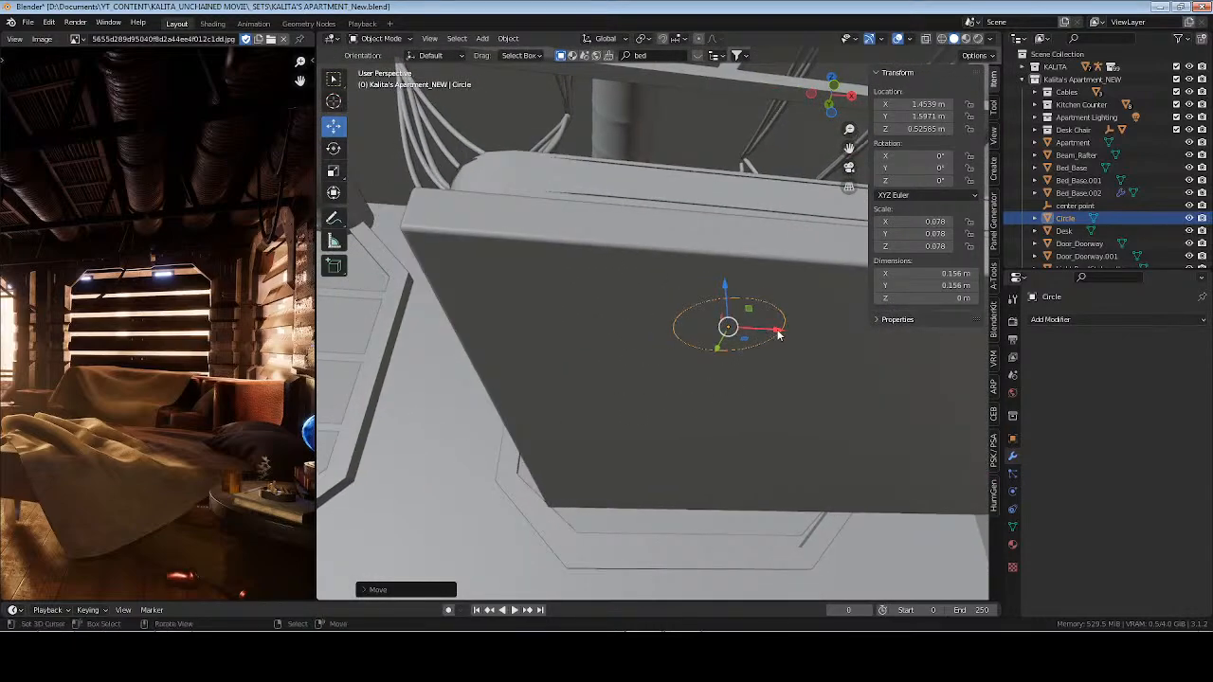
{"action": "left_click_drag", "start_coordinate": [777, 335], "coordinate": [574, 324]}
{"action": "middle_click_drag", "start_coordinate": [493, 361], "coordinate": [617, 374]}
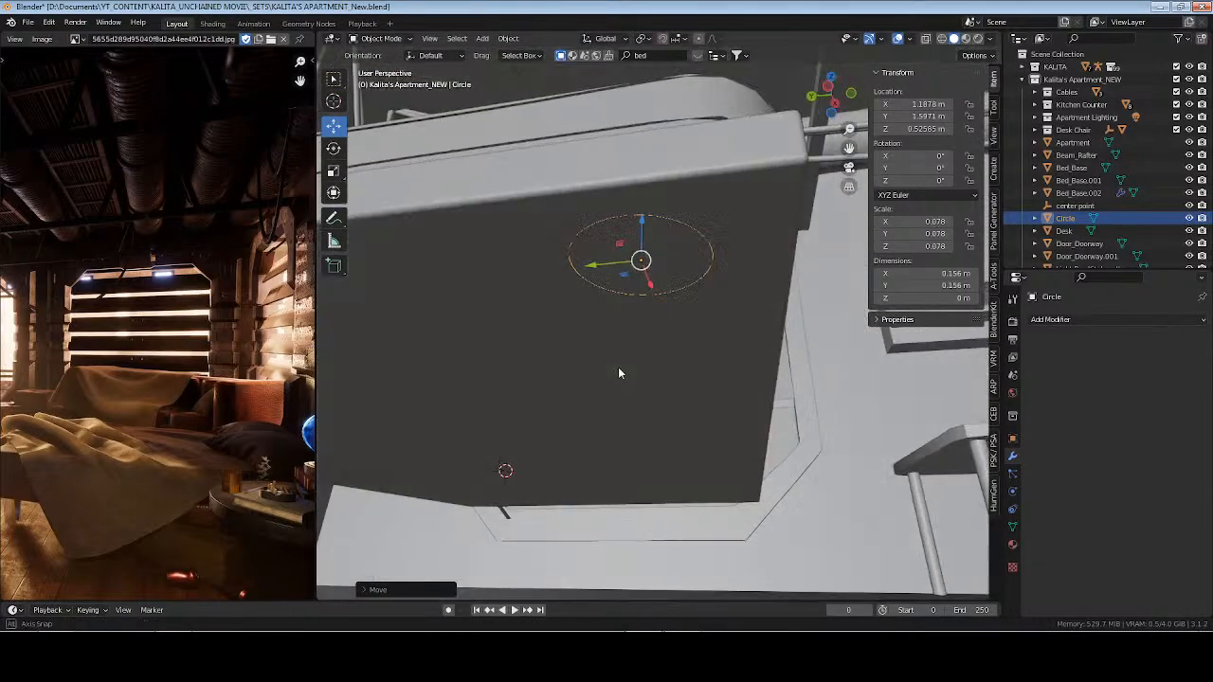
{"action": "left_click_drag", "start_coordinate": [597, 265], "coordinate": [629, 262]}
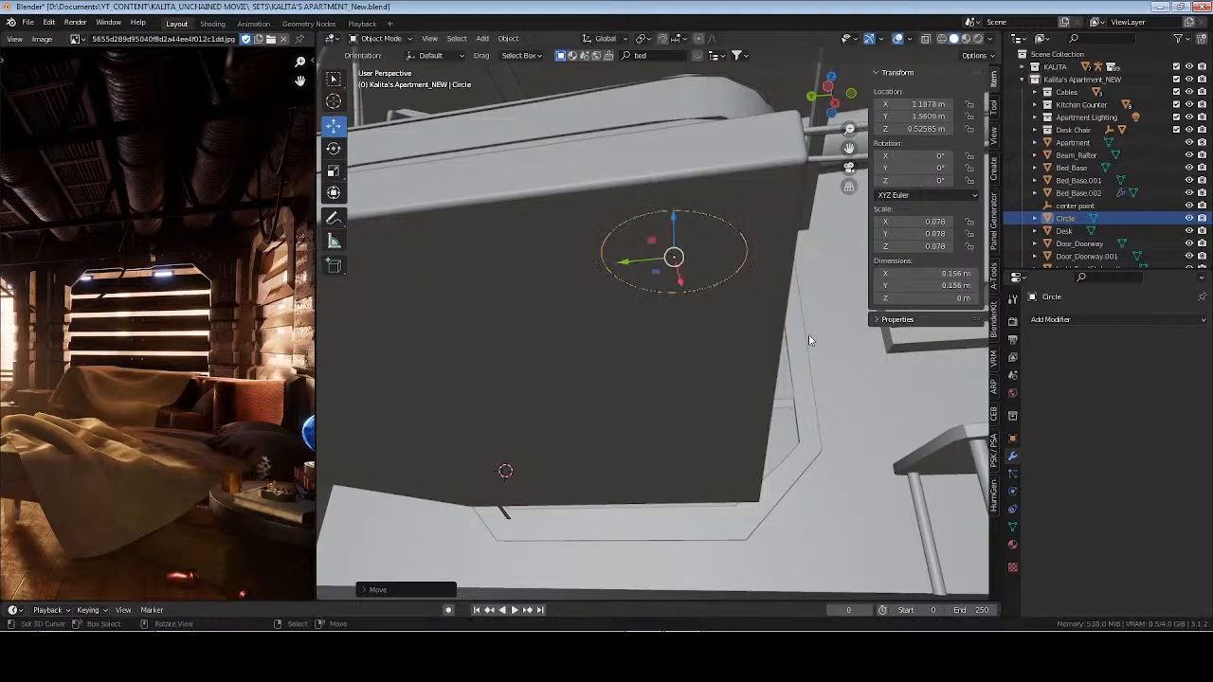
{"action": "middle_click_drag", "start_coordinate": [758, 335], "coordinate": [592, 306]}
{"action": "left_click_drag", "start_coordinate": [605, 295], "coordinate": [601, 294]}
{"action": "middle_click_drag", "start_coordinate": [540, 348], "coordinate": [626, 377]}
Extrude the circle's vertices straight down about 0.53 m to form a cylindrical bed leg
{"action": "key", "text": "Tab"}
{"action": "key", "text": "1"}
{"action": "middle_click_drag", "start_coordinate": [692, 348], "coordinate": [664, 337]}
{"action": "key", "text": "e"}
{"action": "right_click", "coordinate": [665, 377]}
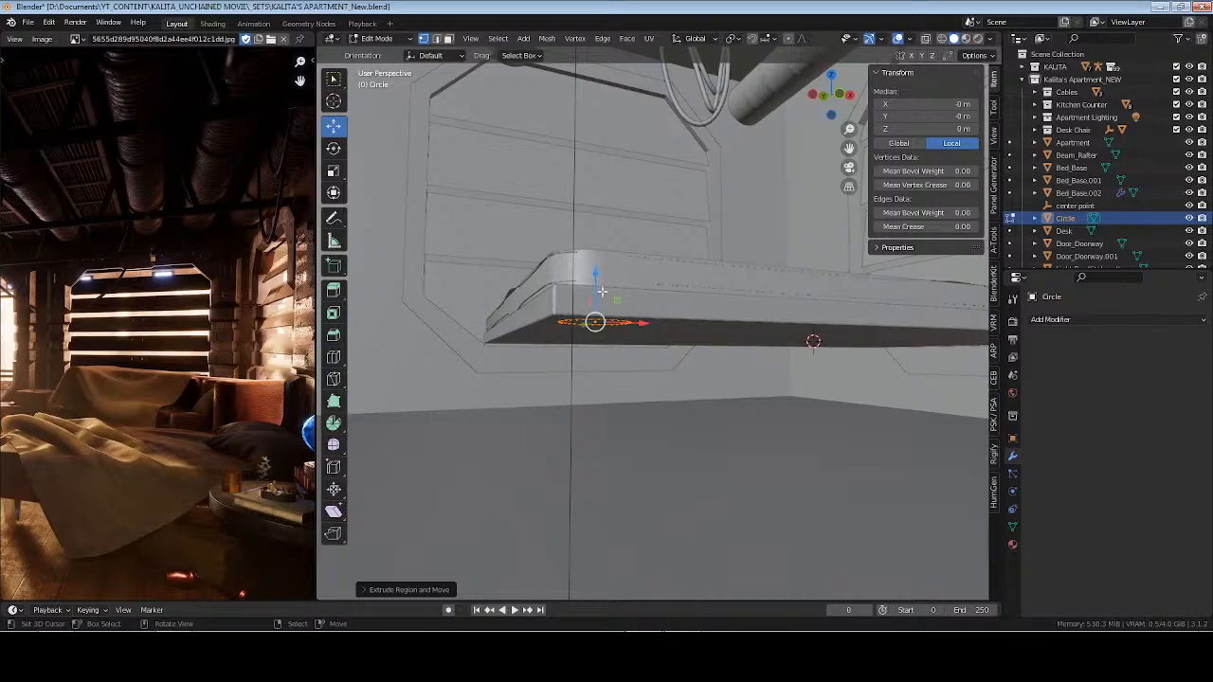
{"action": "key", "text": "z"}
{"action": "key", "text": "Escape"}
{"action": "key", "text": "e"}
{"action": "key", "text": "z"}
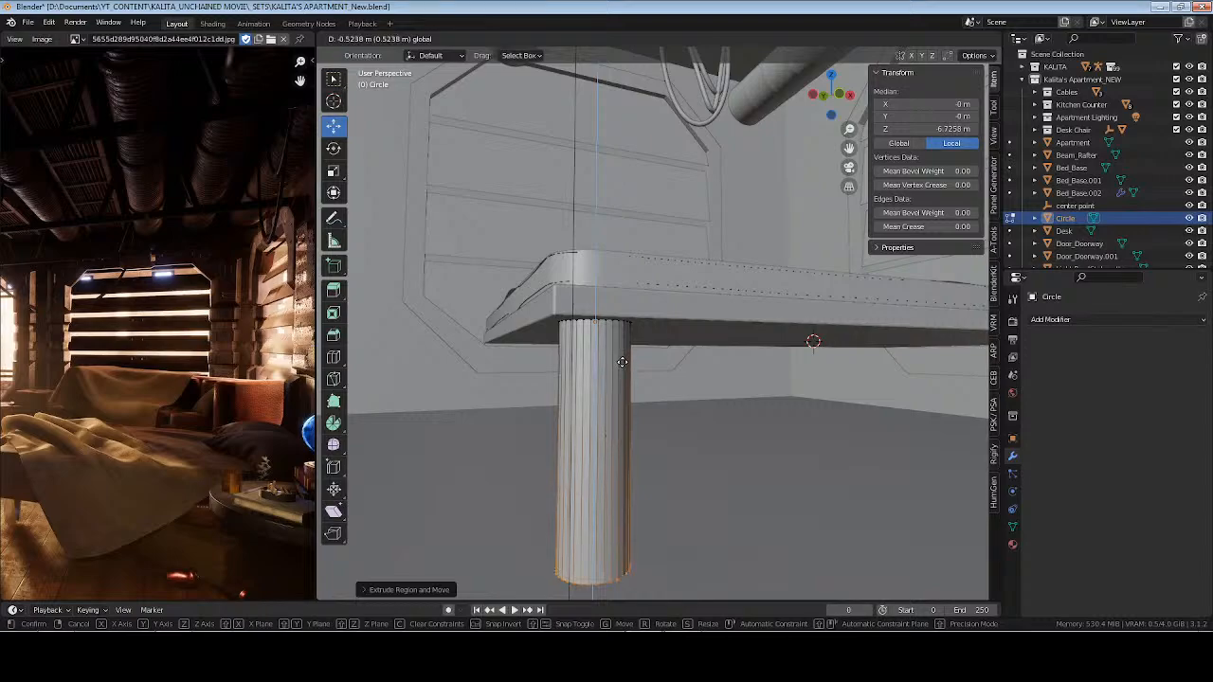
{"action": "left_click", "coordinate": [624, 386]}
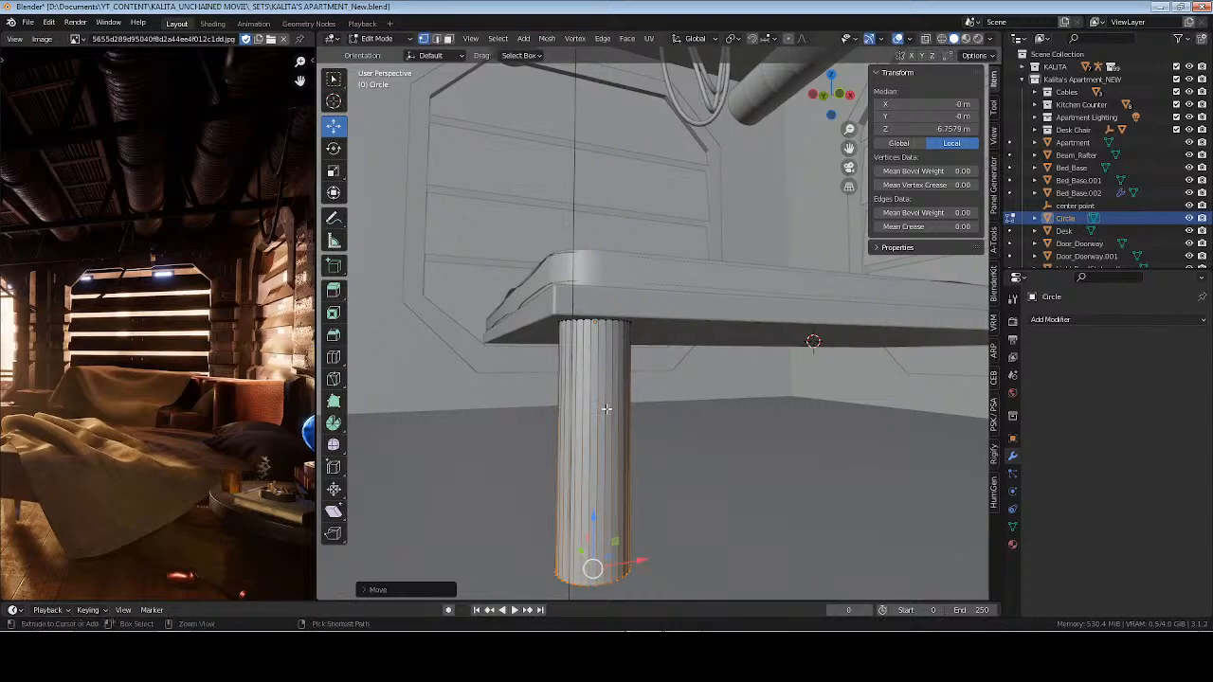
Add a horizontal loop cut around the upper part of the leg
{"action": "key", "text": "ctrl+r"}
{"action": "left_click", "coordinate": [606, 408]}
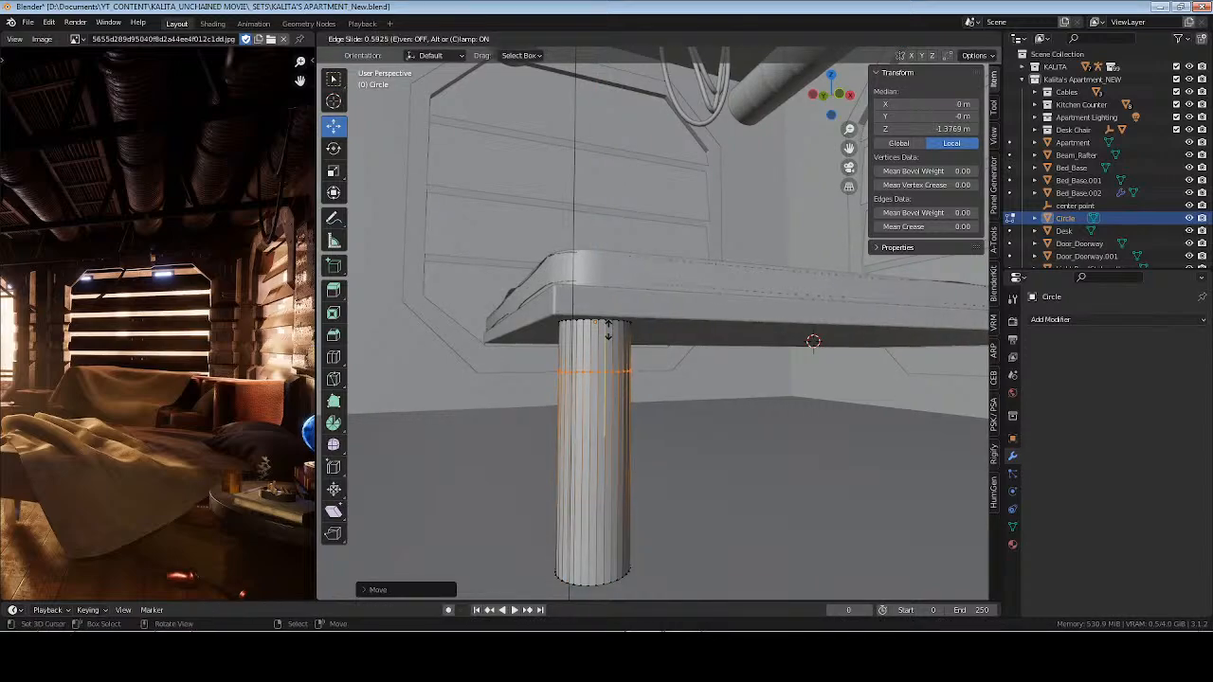
{"action": "left_click", "coordinate": [607, 341]}
Shrink the leg's bottom edge loop to taper the leg below the loop cut, and return to Object Mode
{"action": "middle_click_drag", "start_coordinate": [611, 379], "coordinate": [661, 507]}
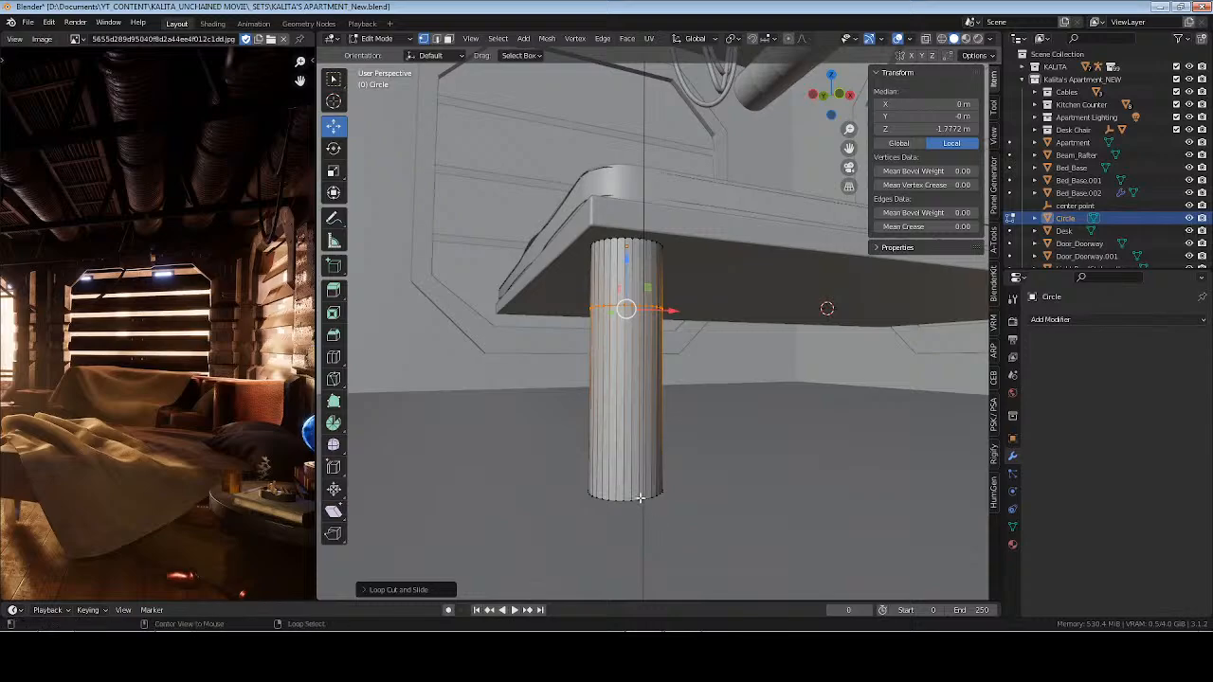
{"action": "left_click", "coordinate": [640, 498], "text": "alt"}
{"action": "key", "text": "s"}
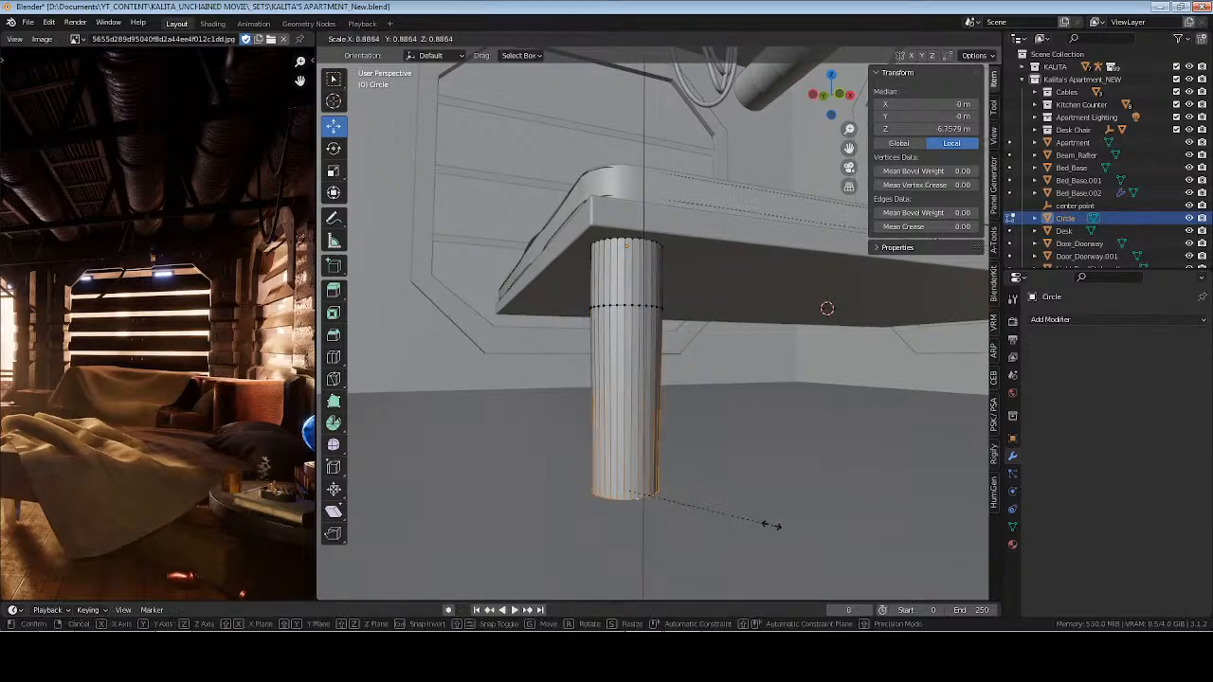
{"action": "left_click", "coordinate": [689, 484]}
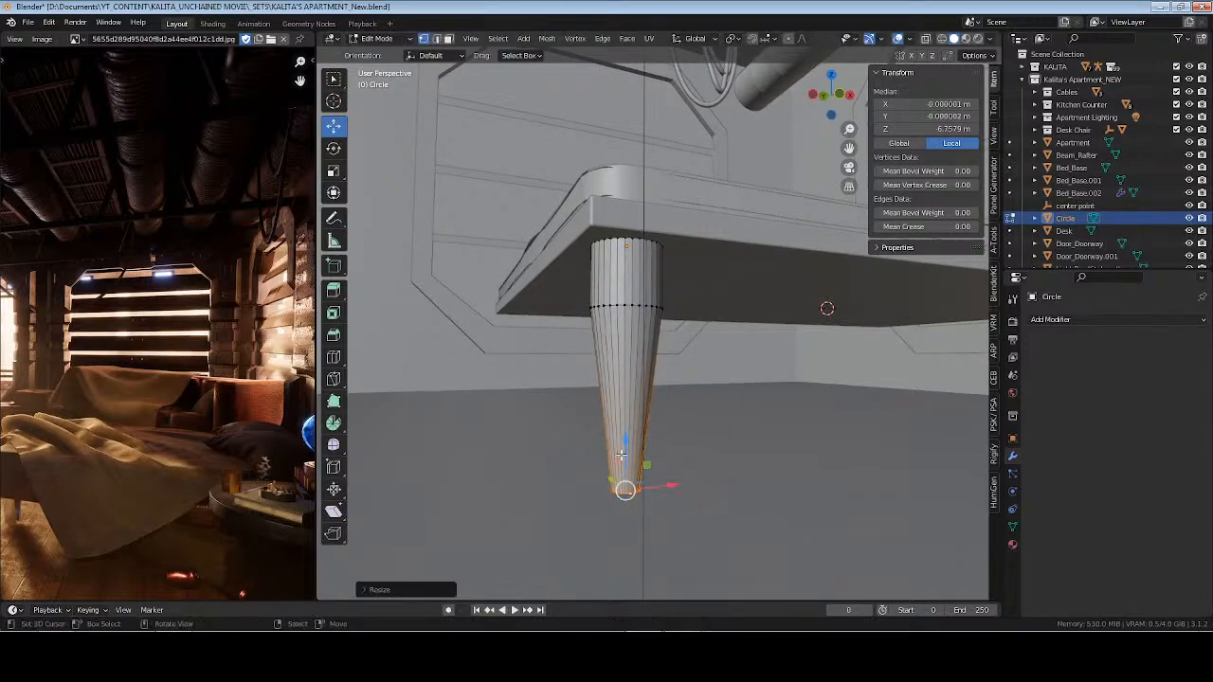
{"action": "left_click_drag", "start_coordinate": [626, 440], "coordinate": [630, 443]}
{"action": "key", "text": "Tab"}
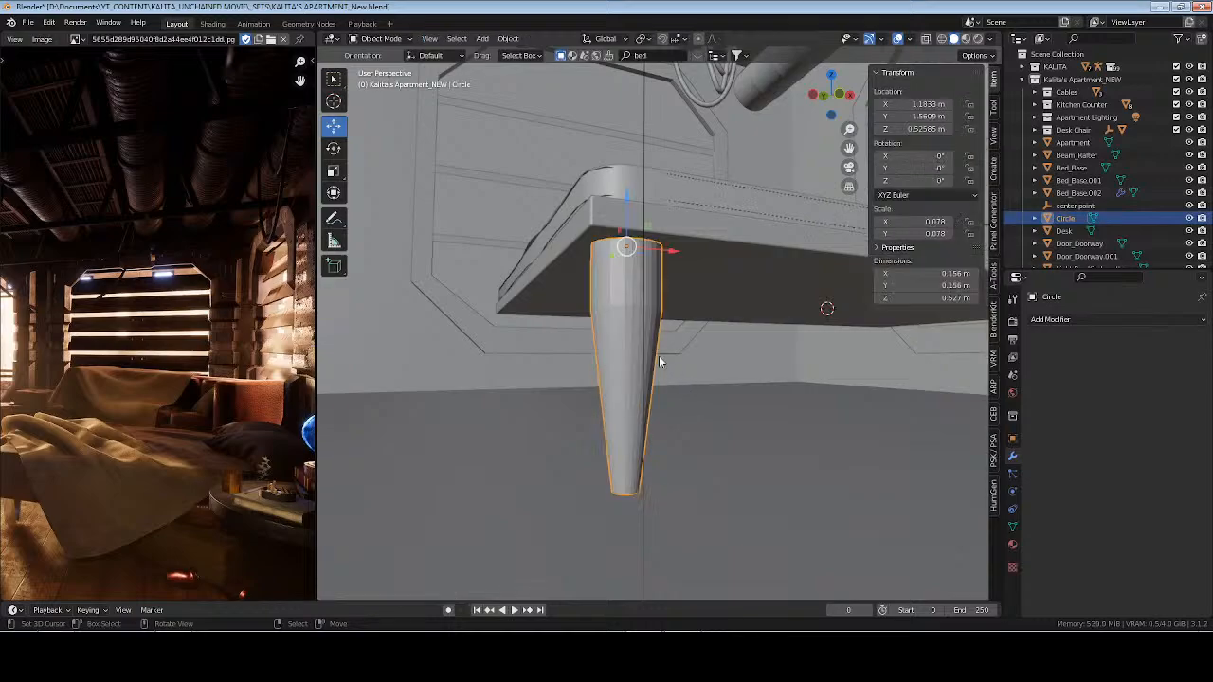
Bevel the edge loop where the leg's taper begins to soften the transition
{"action": "key", "text": "Tab"}
{"action": "left_click", "coordinate": [635, 303], "text": "alt"}
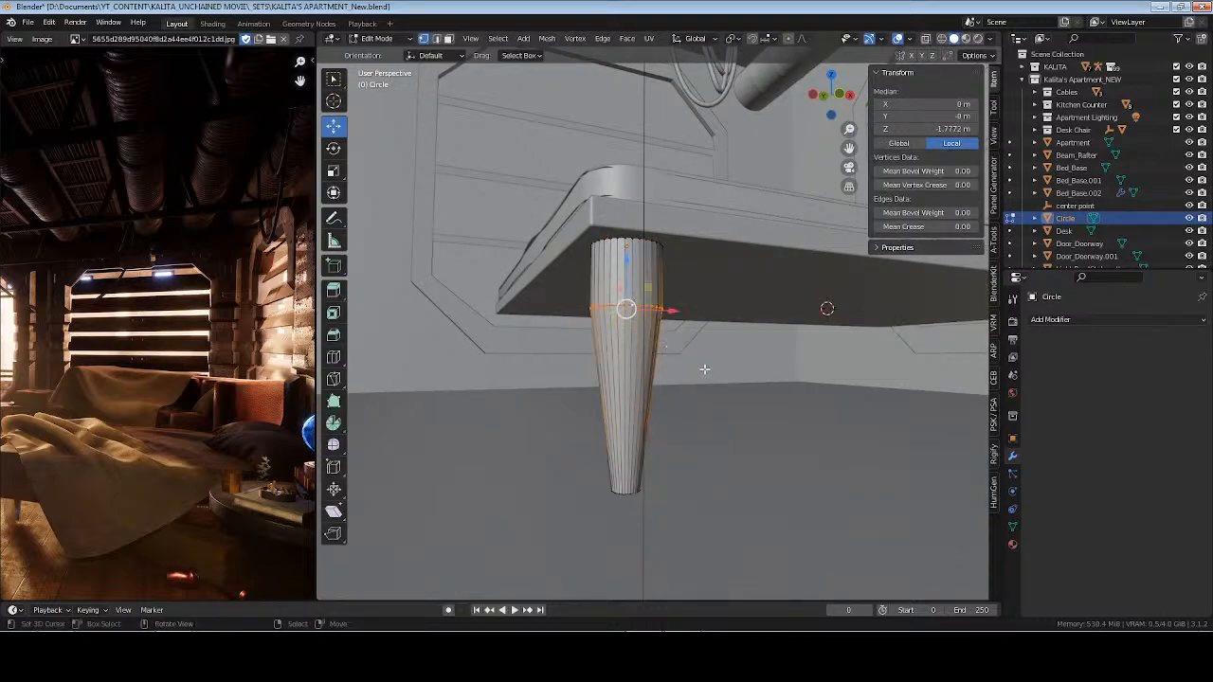
{"action": "key", "text": "ctrl+b"}
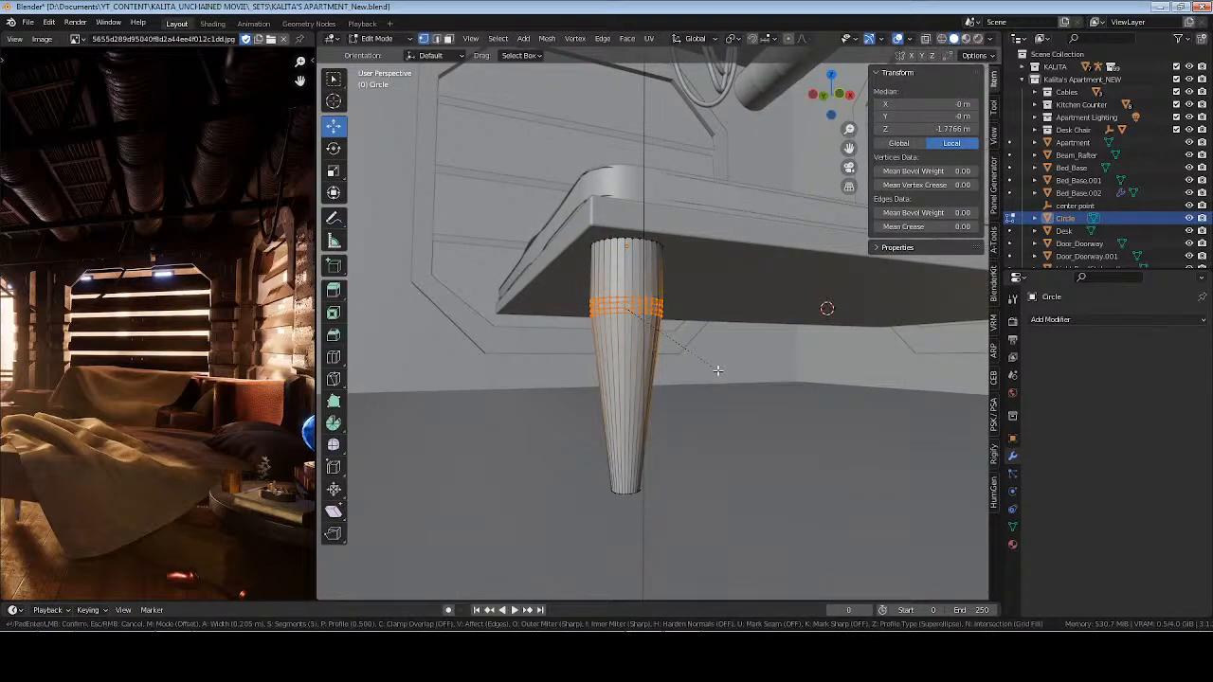
{"action": "left_click", "coordinate": [678, 333]}
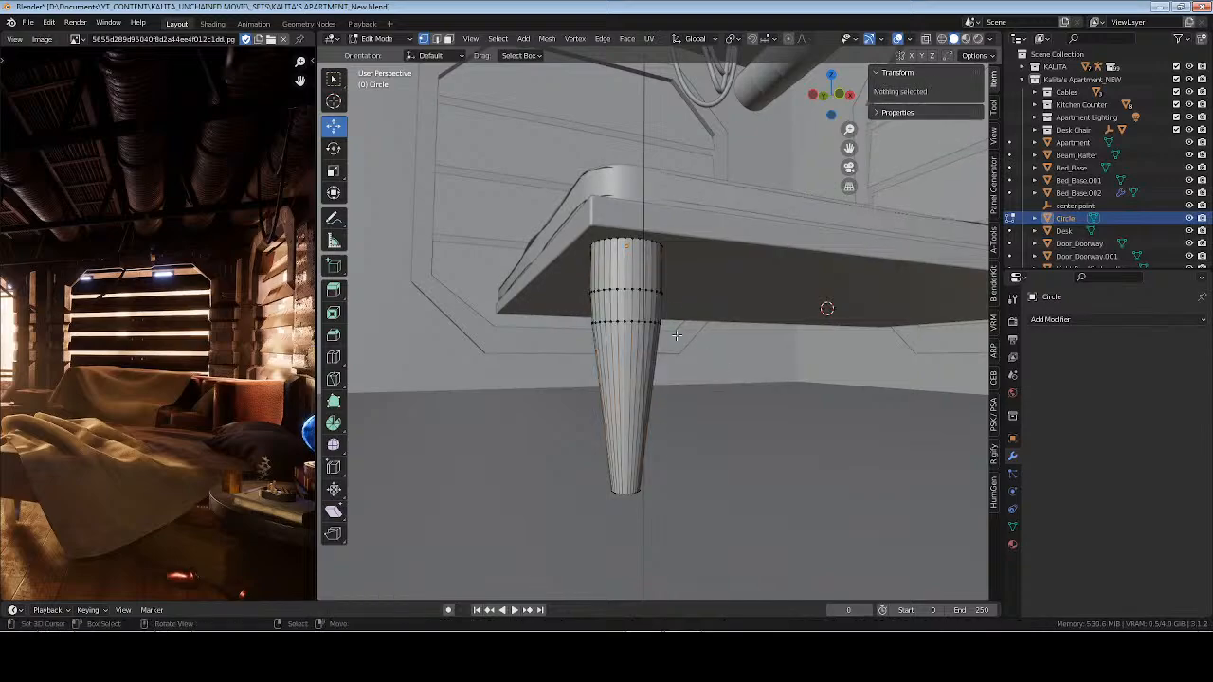
Shade the tapered leg smooth and apply its scale
{"action": "mouse_move", "coordinate": [678, 333]}
{"action": "middle_mouse_down"}
{"action": "mouse_move", "coordinate": [732, 348]}
{"action": "mouse_move", "coordinate": [713, 366]}
{"action": "mouse_move", "coordinate": [726, 365]}
{"action": "middle_mouse_up"}
{"action": "key", "text": "Tab"}
{"action": "right_click", "coordinate": [681, 334]}
{"action": "left_click", "coordinate": [679, 336]}
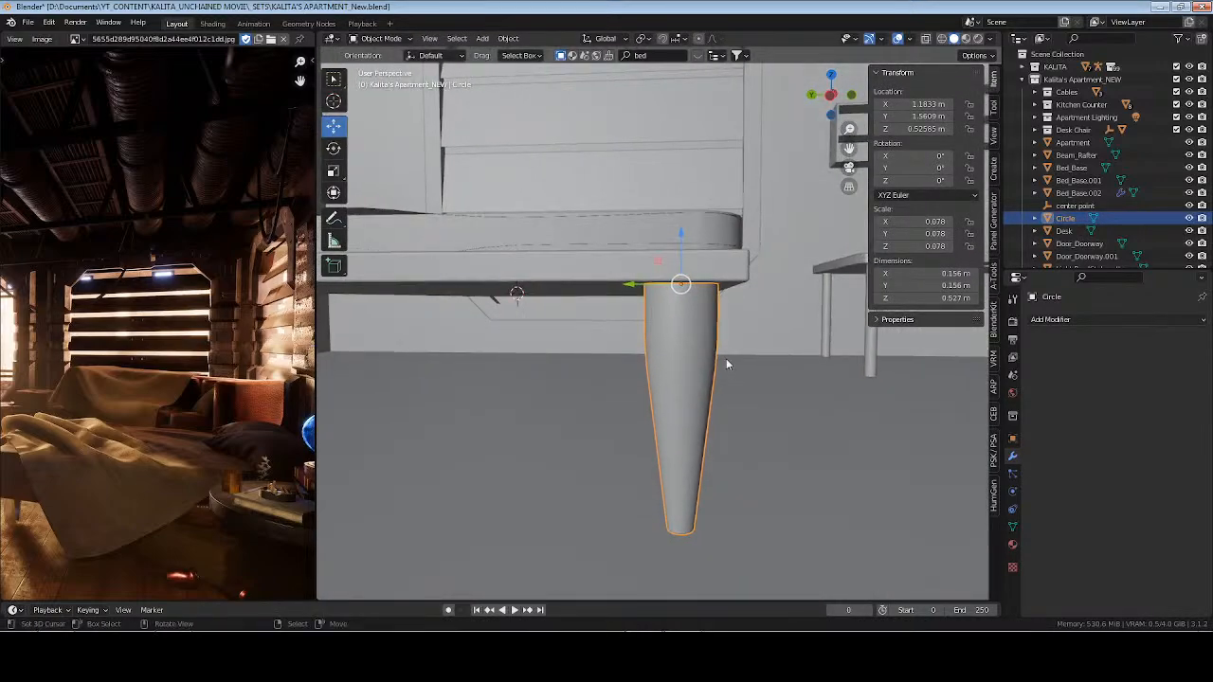
{"action": "mouse_move", "coordinate": [692, 272]}
{"action": "middle_mouse_down"}
{"action": "mouse_move", "coordinate": [734, 343]}
{"action": "mouse_move", "coordinate": [698, 344]}
{"action": "mouse_move", "coordinate": [815, 372]}
{"action": "mouse_move", "coordinate": [757, 367]}
{"action": "middle_mouse_up"}
{"action": "key", "text": "ctrl+a"}
{"action": "left_click", "coordinate": [758, 363]}
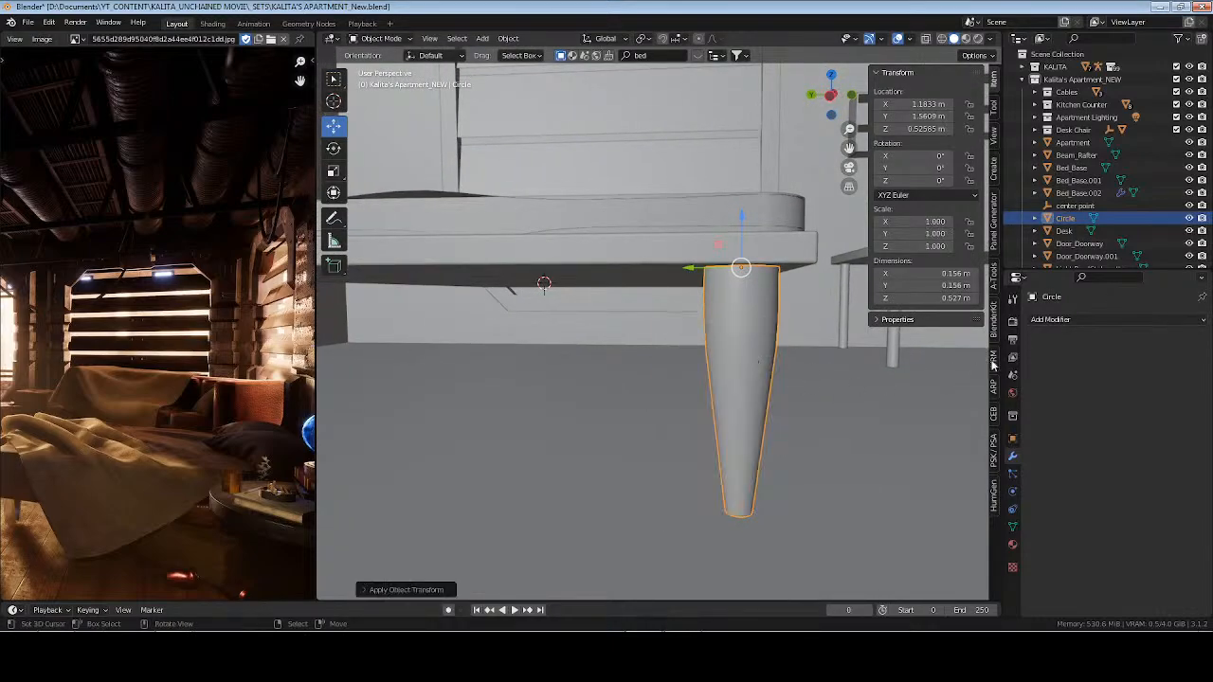
Add a Mirror modifier to the leg on the X and Y axes with Bed_Base as the mirror object
{"action": "left_click", "coordinate": [1087, 320]}
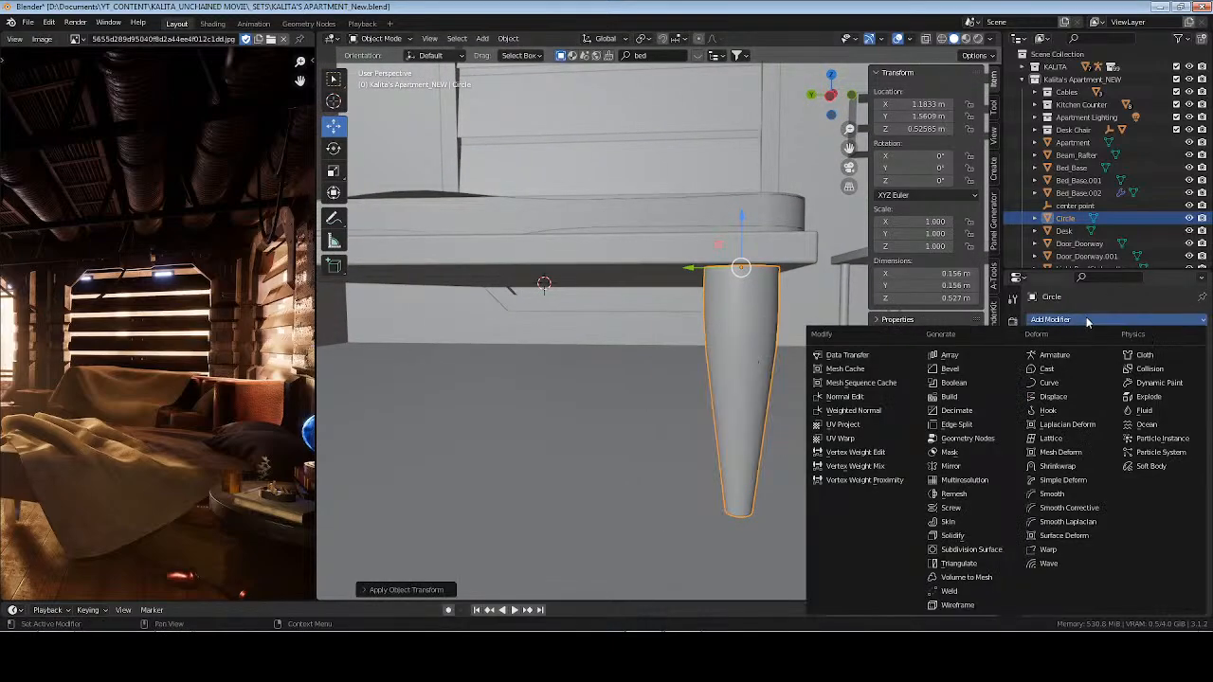
{"action": "left_click", "coordinate": [964, 466]}
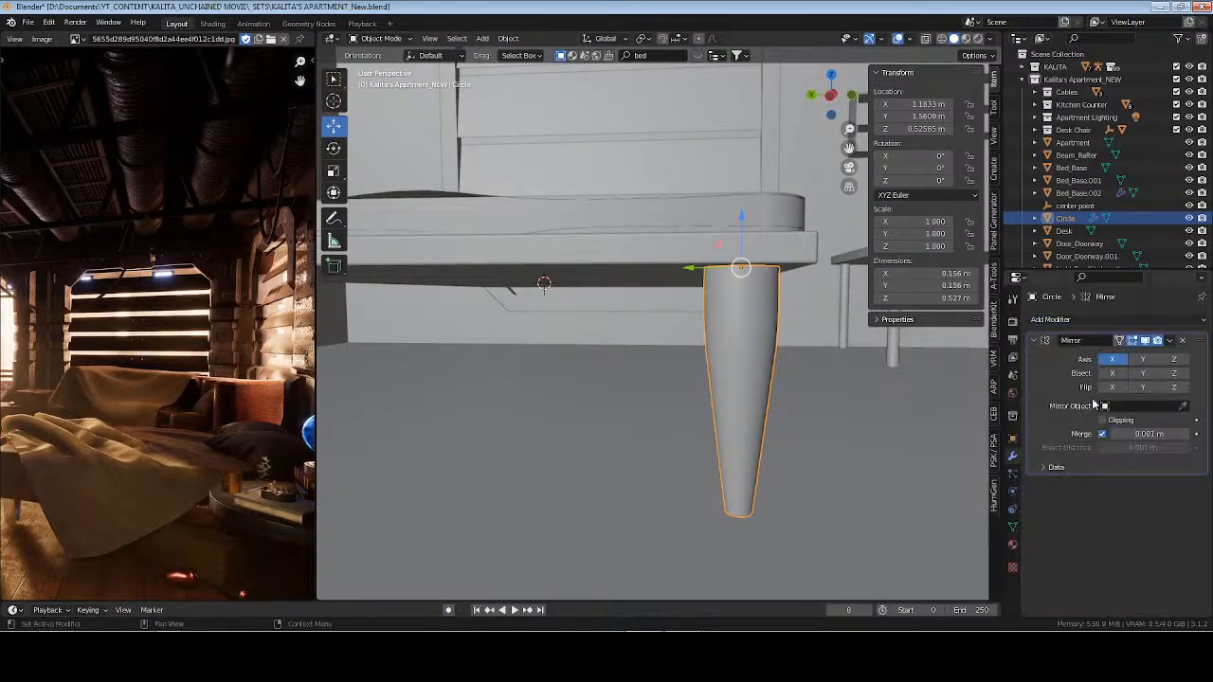
{"action": "left_click", "coordinate": [1181, 407]}
{"action": "left_click", "coordinate": [636, 281]}
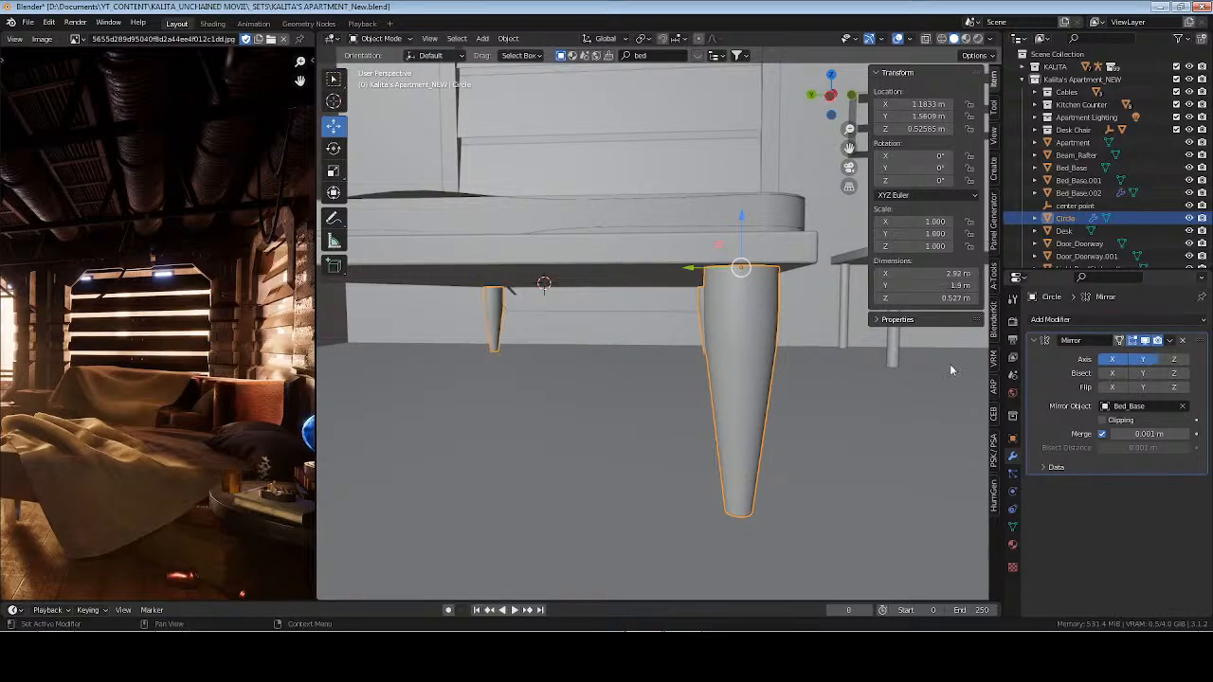
Apply the Mirror modifier on the legs and join them to Bed_Base as one object
{"action": "middle_click_drag", "start_coordinate": [953, 370], "coordinate": [606, 325]}
{"action": "key", "text": "ctrl+a"}
{"action": "left_click", "coordinate": [790, 354]}
{"action": "left_click", "coordinate": [648, 322]}
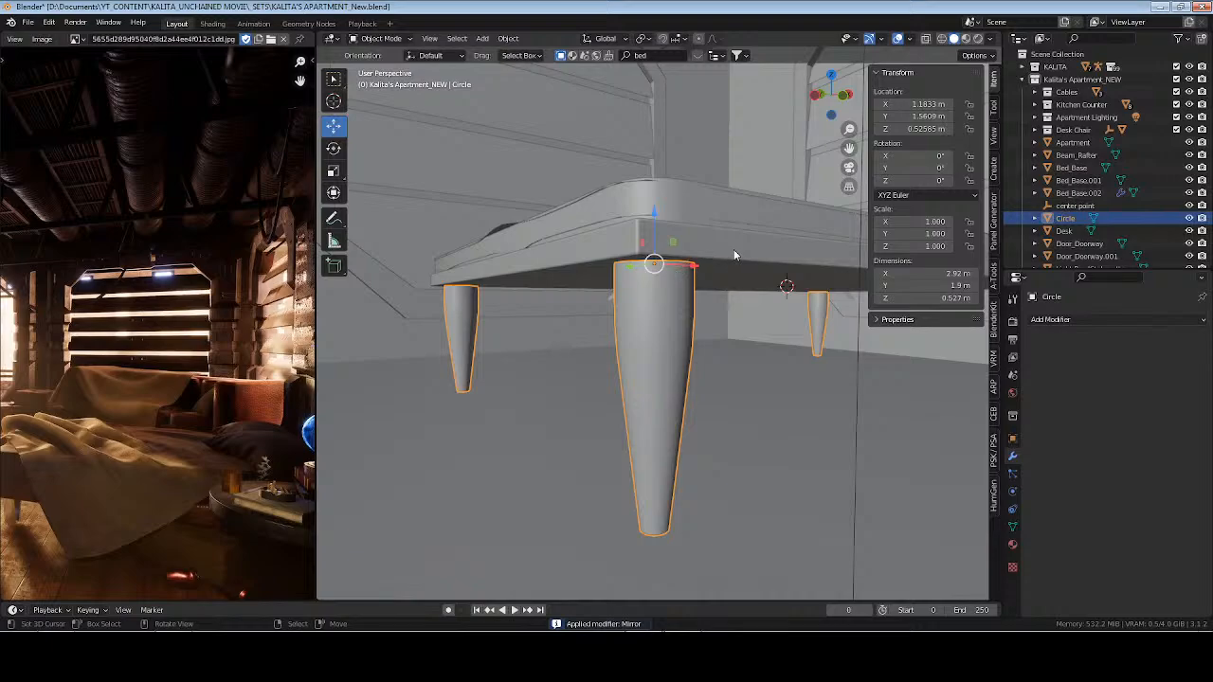
{"action": "left_click", "coordinate": [734, 249], "text": "shift"}
{"action": "key", "text": "ctrl+j"}
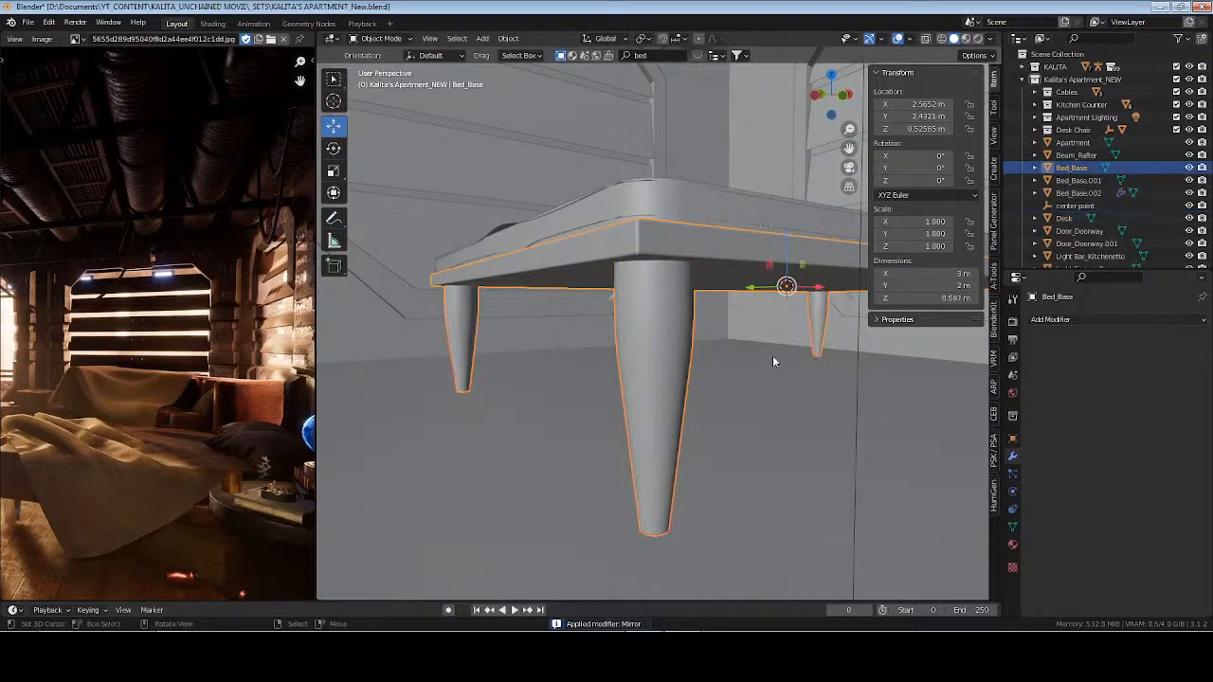
Return the 3D cursor to the world origin and save the file
{"action": "key", "text": "ctrl+s"}
{"action": "left_click", "coordinate": [772, 355]}
{"action": "middle_click_drag", "start_coordinate": [772, 355], "coordinate": [827, 317]}
{"action": "key", "text": "shift+s"}
{"action": "key", "text": "1"}
{"action": "key", "text": "ctrl+s"}
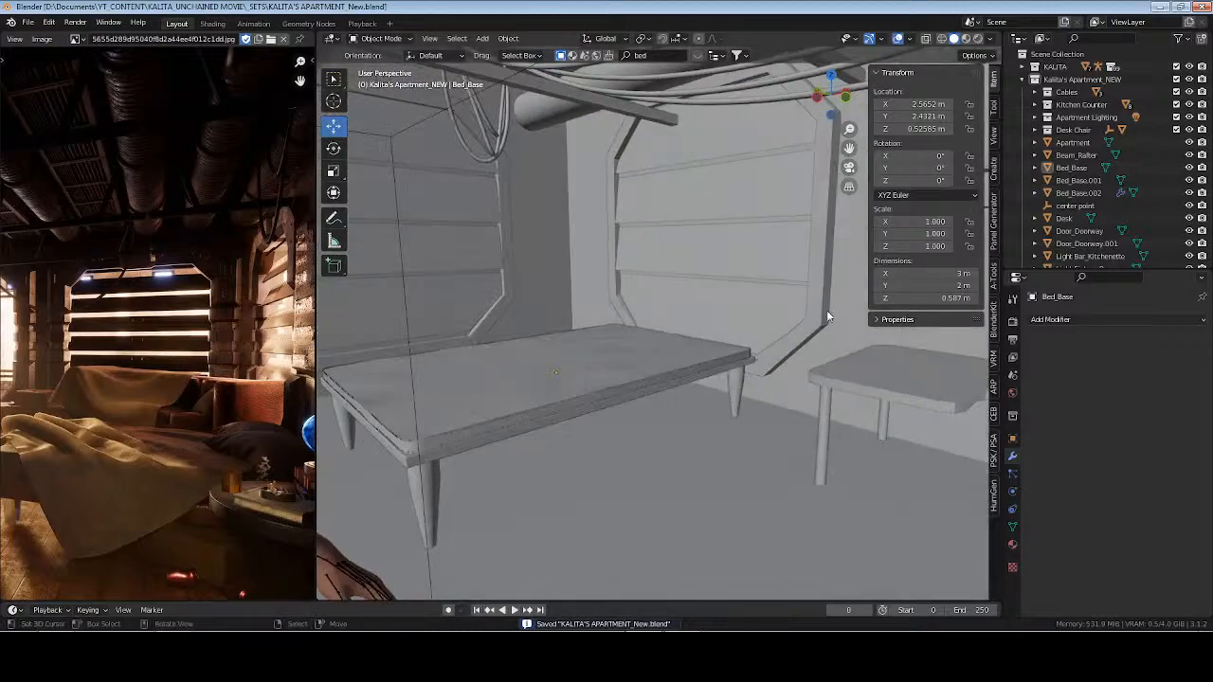
Add a cylinder at the world origin and raise it 1 m along Z
{"action": "key", "text": "shift+a"}
{"action": "mouse_move", "coordinate": [631, 318]}
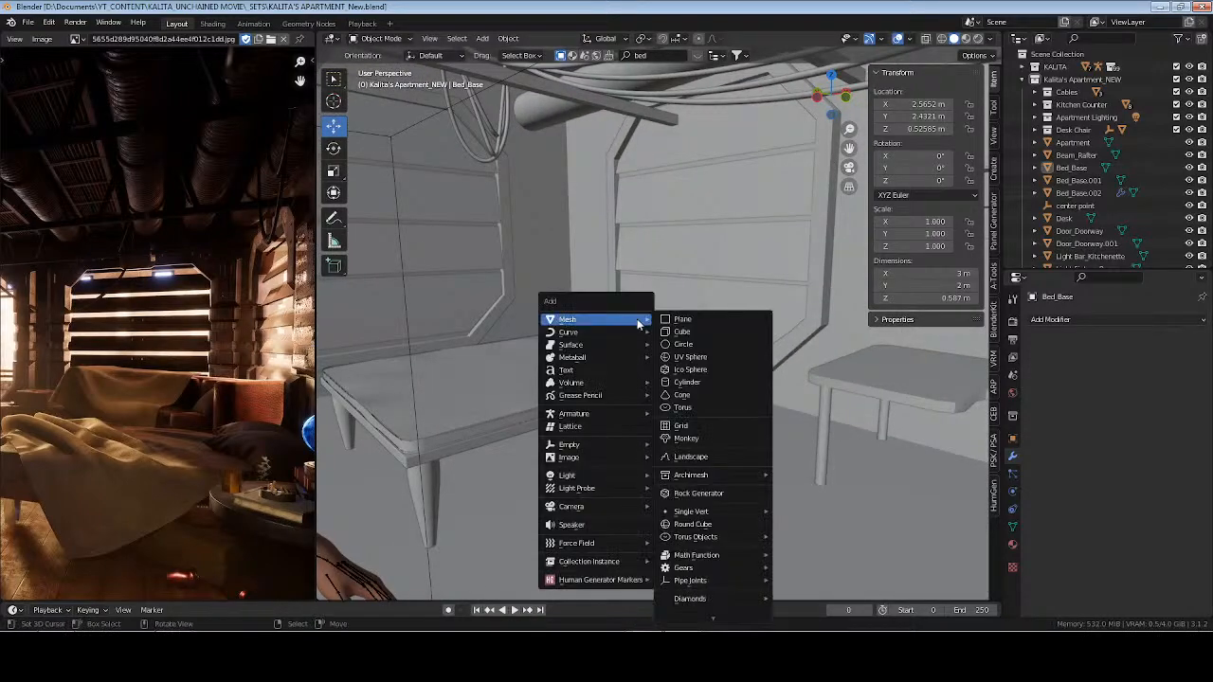
{"action": "left_click", "coordinate": [701, 384]}
{"action": "type", "text": "g"}
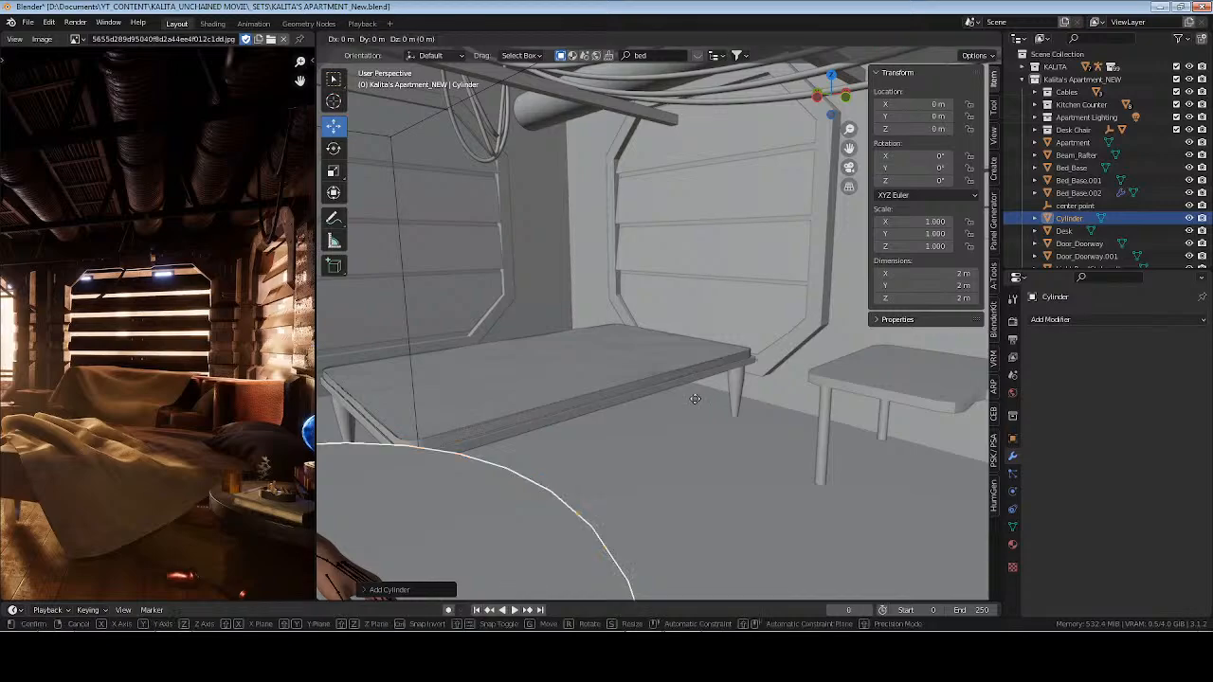
{"action": "type", "text": "z1"}
{"action": "key", "text": "Return"}
{"action": "scroll", "coordinate": [695, 399], "scroll_direction": "down", "scroll_amount": 4}
{"action": "middle_click_drag", "start_coordinate": [694, 399], "coordinate": [717, 442]}
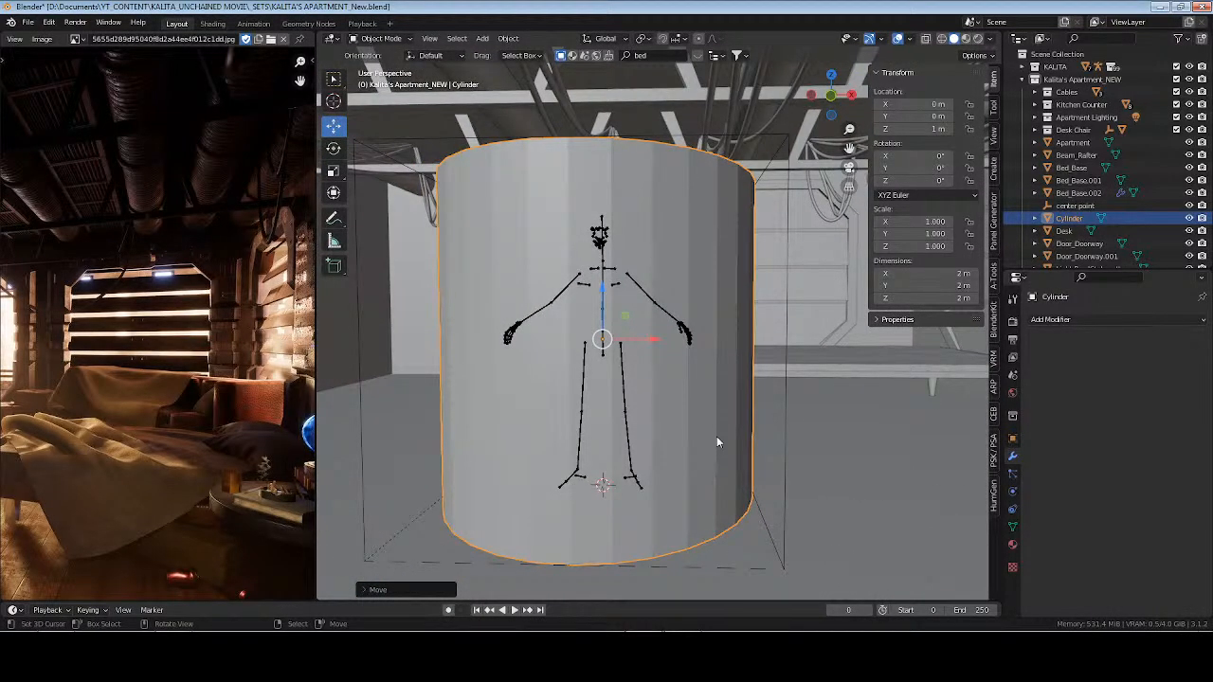
Delete the cylinder's top and bottom cap faces in Edit Mode
{"action": "middle_click_drag", "start_coordinate": [713, 340], "coordinate": [712, 363]}
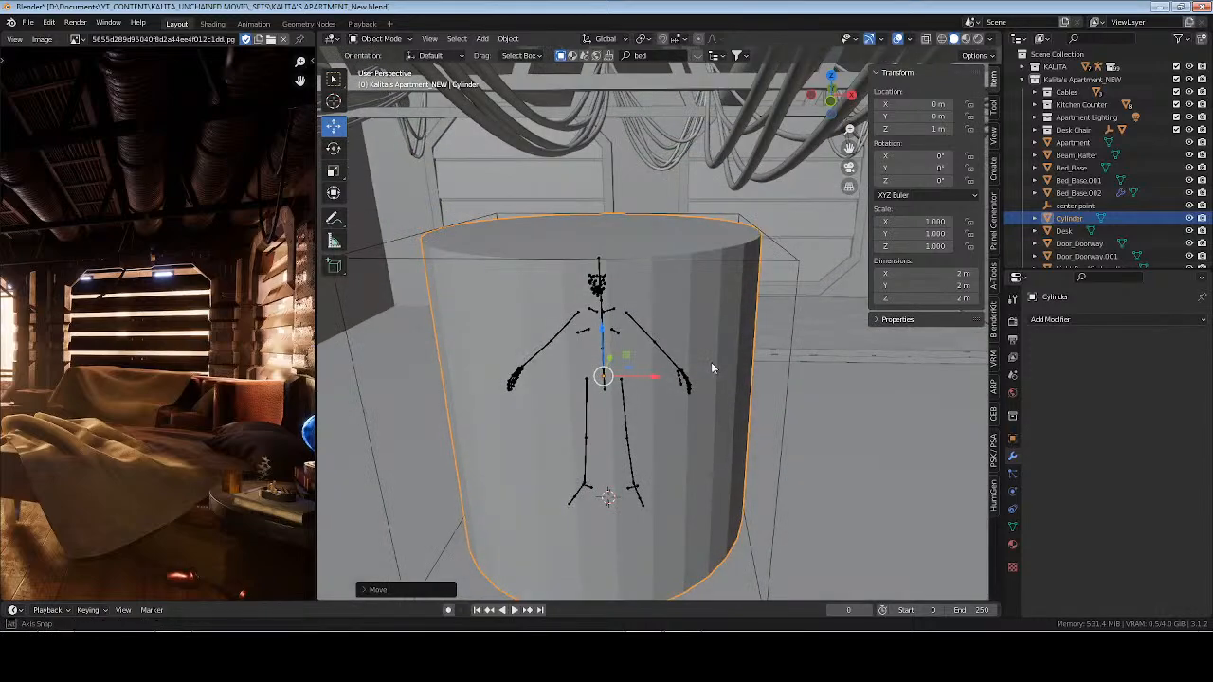
{"action": "key", "text": "Tab"}
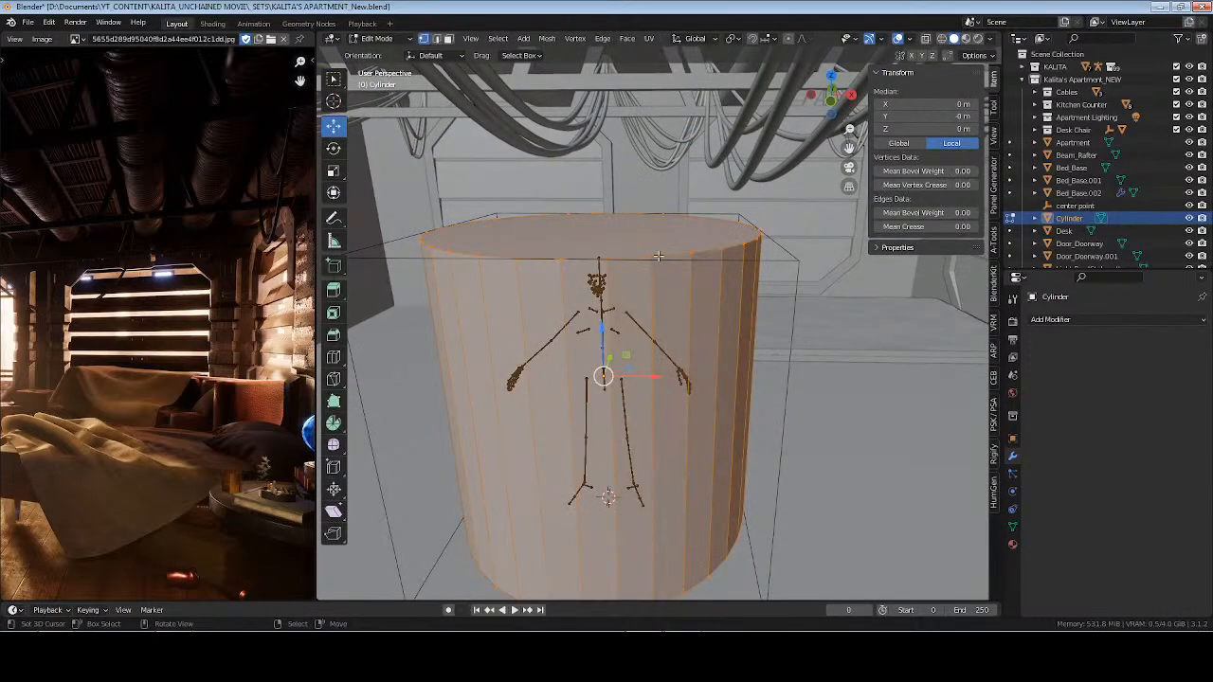
{"action": "key", "text": "3"}
{"action": "left_click", "coordinate": [648, 248]}
{"action": "mouse_move", "coordinate": [719, 416]}
{"action": "middle_mouse_down"}
{"action": "mouse_move", "coordinate": [715, 327]}
{"action": "mouse_move", "coordinate": [735, 342]}
{"action": "mouse_move", "coordinate": [732, 326]}
{"action": "mouse_move", "coordinate": [701, 401]}
{"action": "middle_mouse_up"}
{"action": "left_click", "coordinate": [619, 395], "text": "shift"}
{"action": "key", "text": "x"}
{"action": "left_click", "coordinate": [734, 341]}
Select the front half of the cylinder's wall by growing the selection from one face, and delete those faces
{"action": "left_click", "coordinate": [613, 405]}
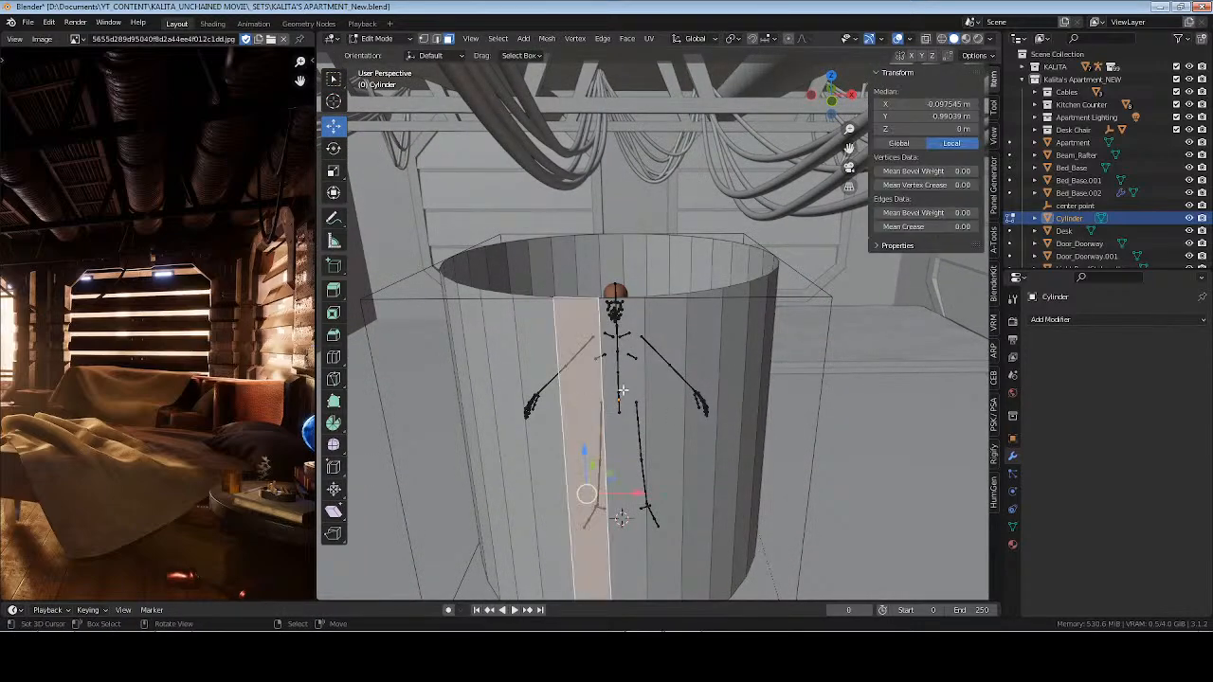
{"action": "key", "text": "ctrl+KP_Add"}
{"action": "key", "text": "ctrl+KP_Add"}
{"action": "key", "text": "ctrl+KP_Add"}
{"action": "key", "text": "ctrl+KP_Add"}
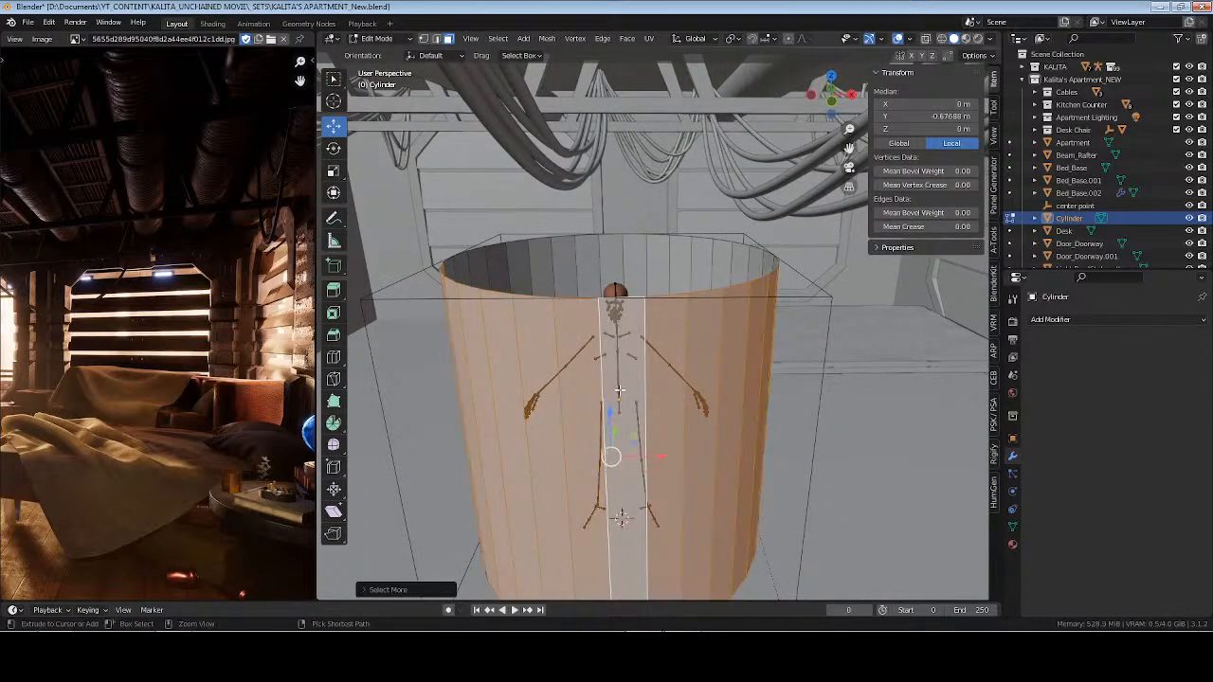
{"action": "key", "text": "x"}
{"action": "left_click", "coordinate": [620, 395]}
{"action": "middle_click_drag", "start_coordinate": [620, 394], "coordinate": [681, 318]}
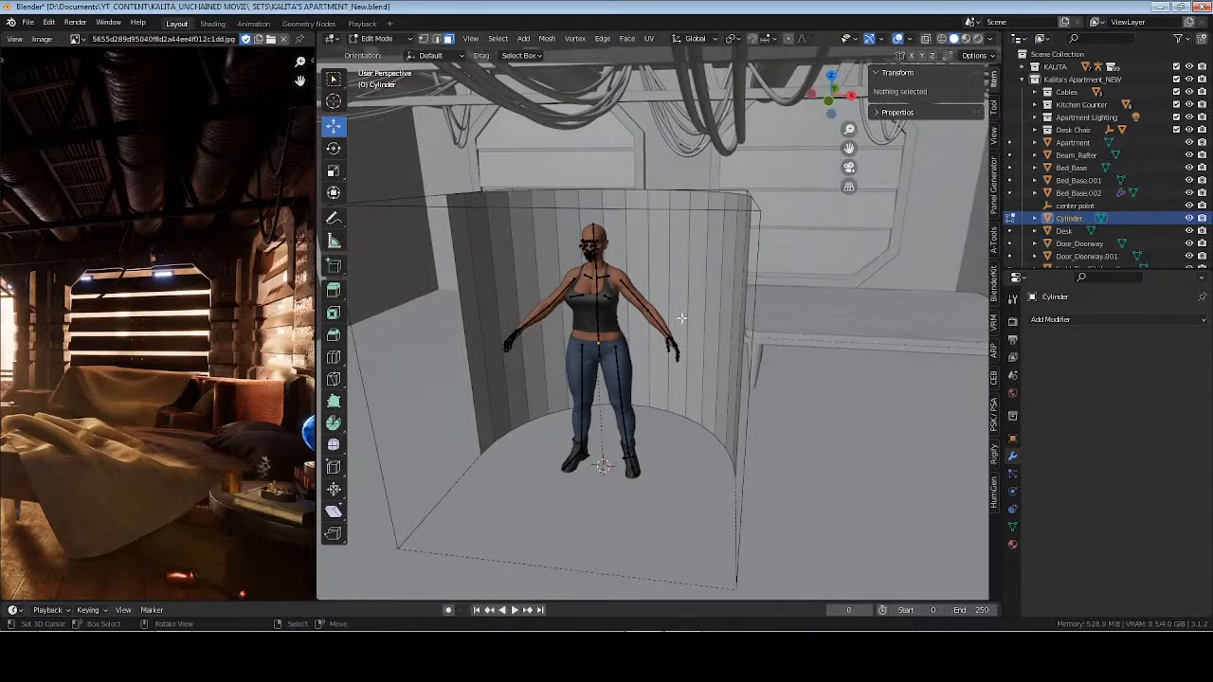
Lower the half-cylinder's top edge about 0.94 m and raise its bottom edge to form a band about 0.72 m high
{"action": "left_click", "coordinate": [658, 190], "text": "alt"}
{"action": "key", "text": "g"}
{"action": "key", "text": "z"}
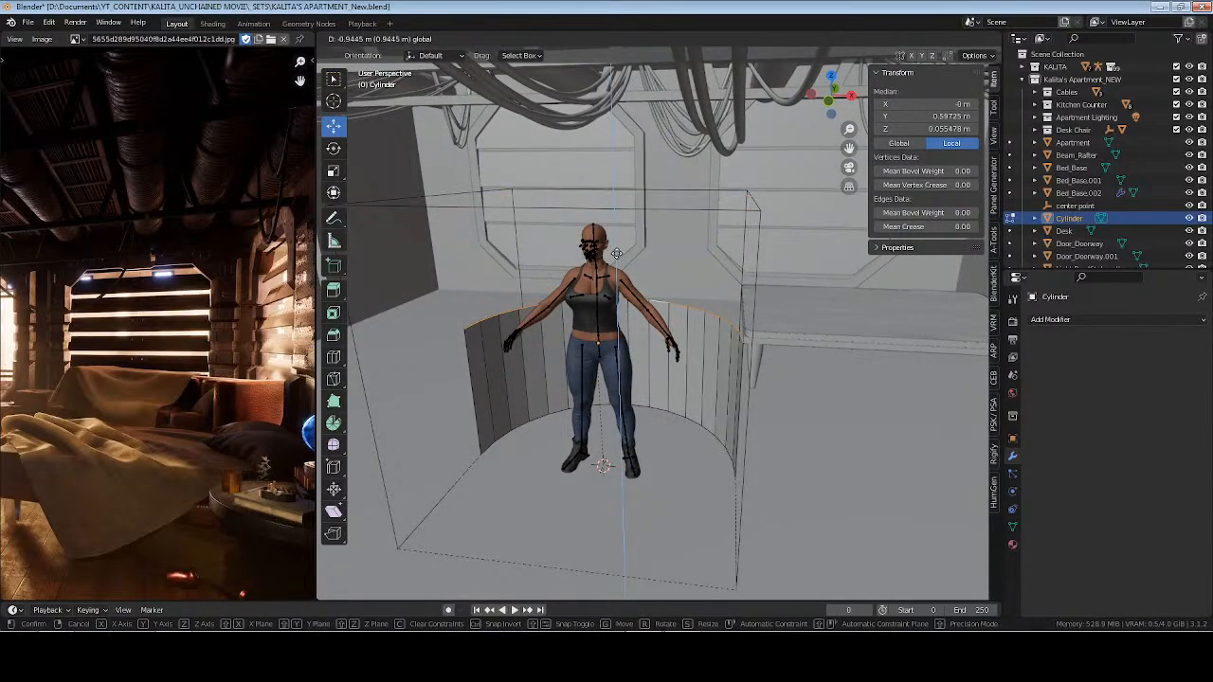
{"action": "left_click", "coordinate": [616, 254]}
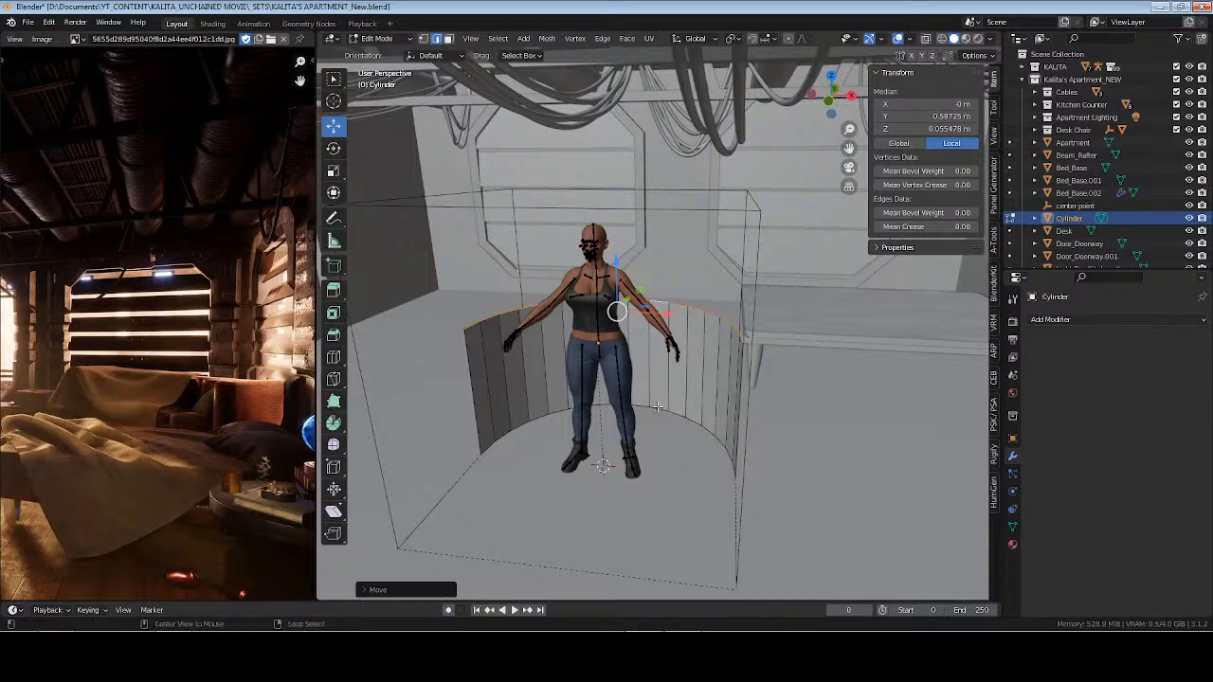
{"action": "left_click", "coordinate": [657, 406], "text": "alt"}
{"action": "key", "text": "g"}
{"action": "key", "text": "z"}
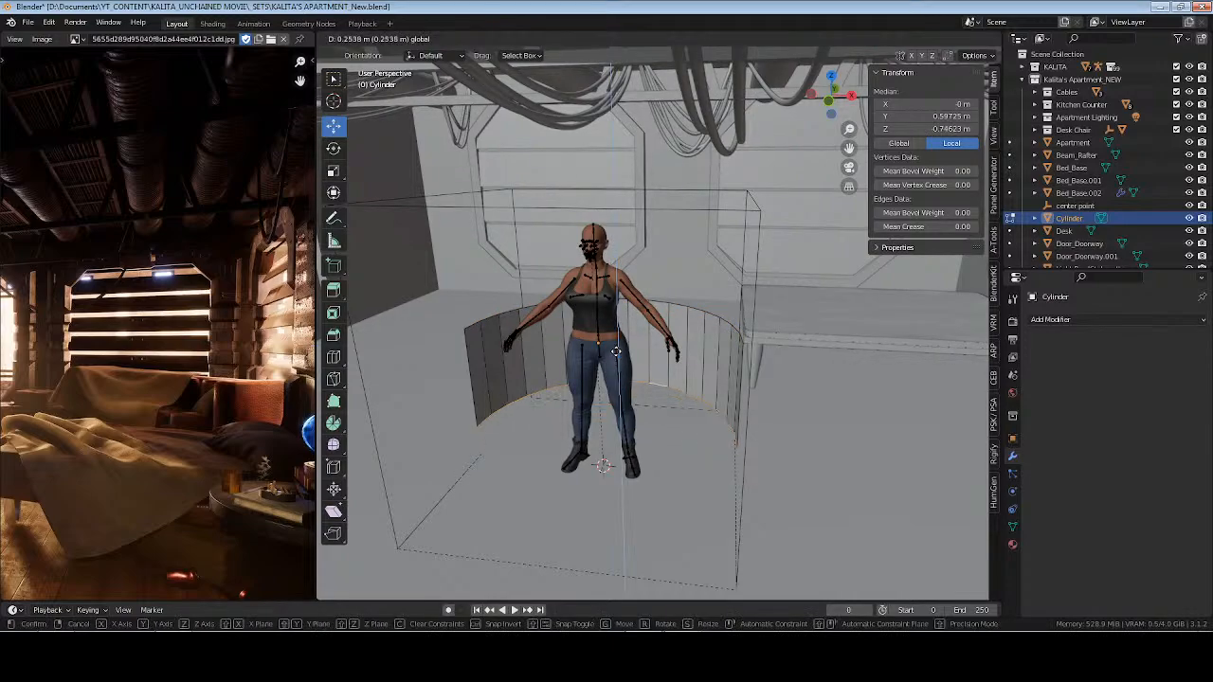
{"action": "left_click", "coordinate": [616, 343]}
{"action": "key", "text": "Tab"}
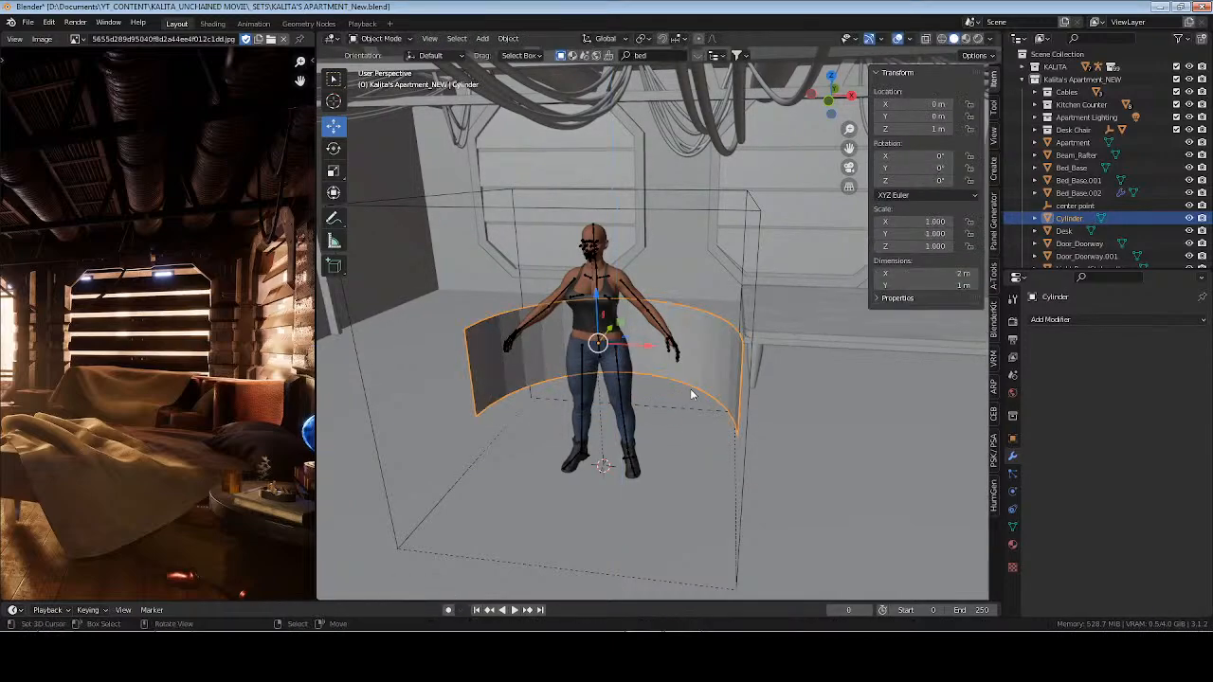
Save the file, then apply the curved band's transform and shade it smooth
{"action": "middle_click_drag", "start_coordinate": [616, 343], "coordinate": [762, 395]}
{"action": "key", "text": "ctrl+s"}
{"action": "key", "text": "ctrl+a"}
{"action": "left_click", "coordinate": [659, 388]}
{"action": "right_click", "coordinate": [762, 395]}
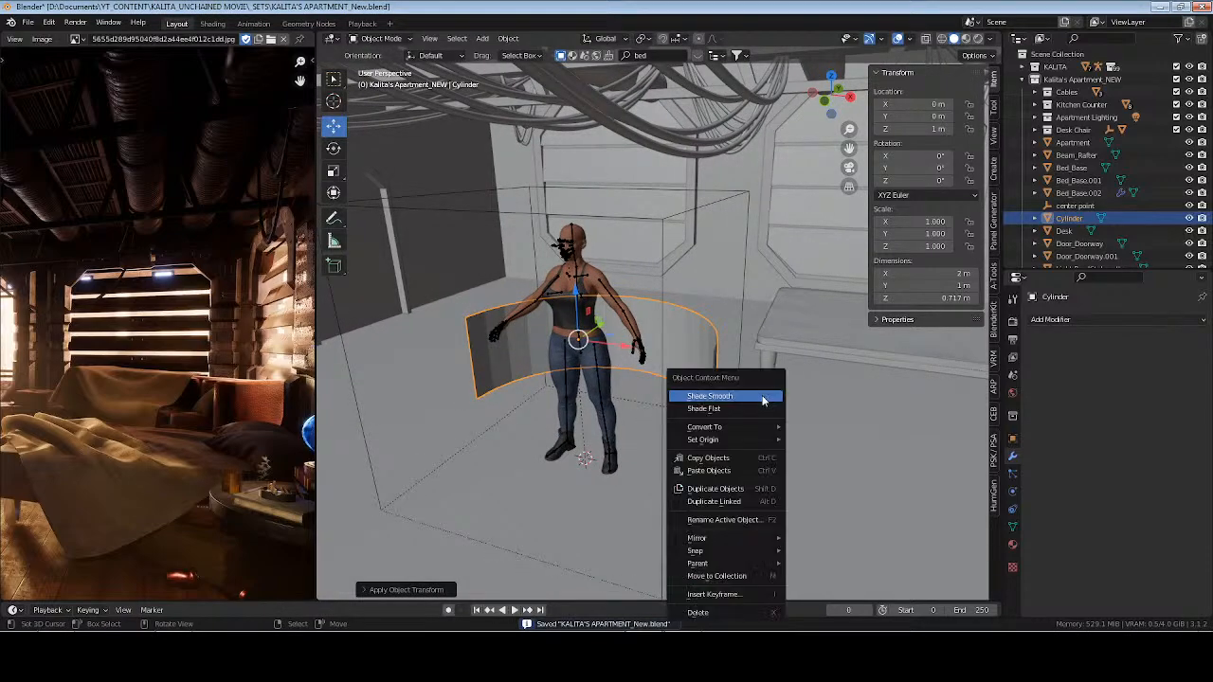
Thicken the curved band with an applied 0.03 m Solidify modifier and enable Auto Smooth on it
{"action": "left_click", "coordinate": [1097, 321]}
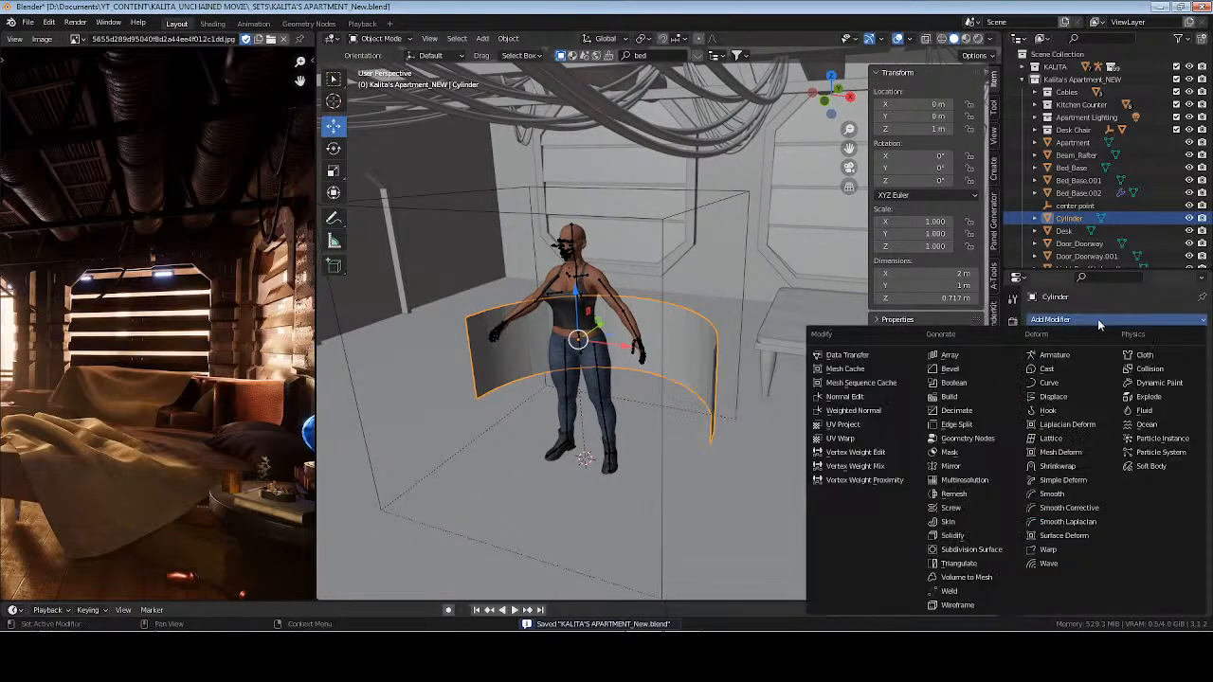
{"action": "left_click", "coordinate": [990, 537]}
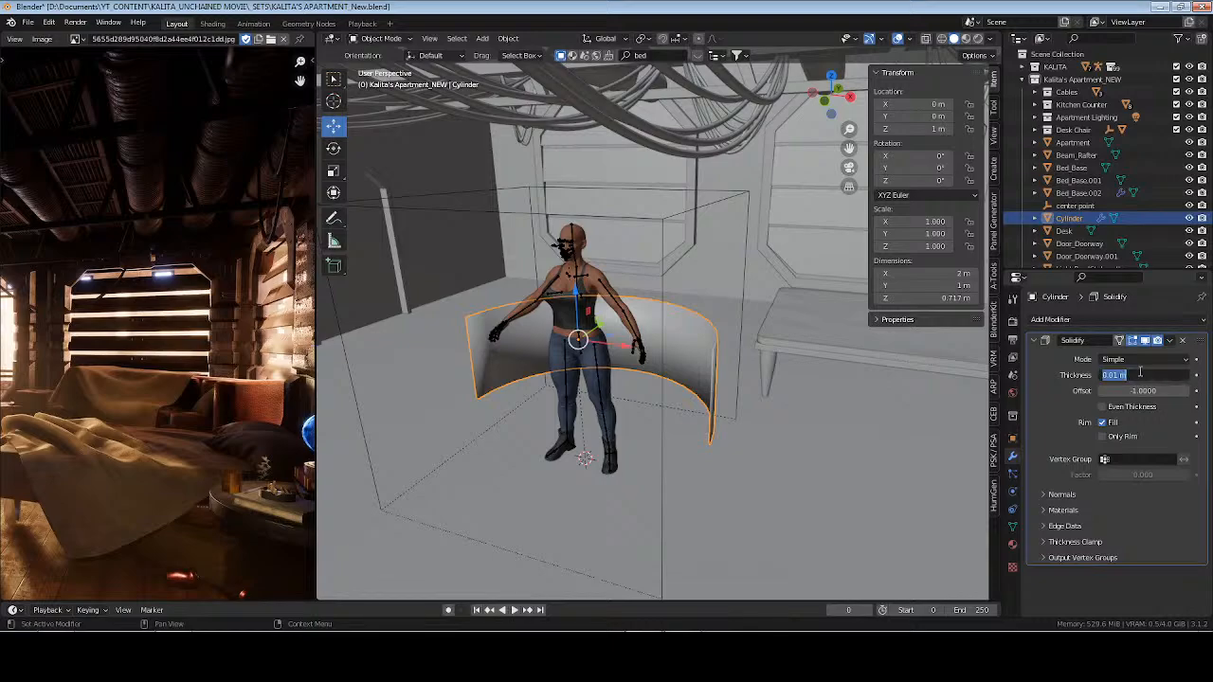
{"action": "key", "text": "Return"}
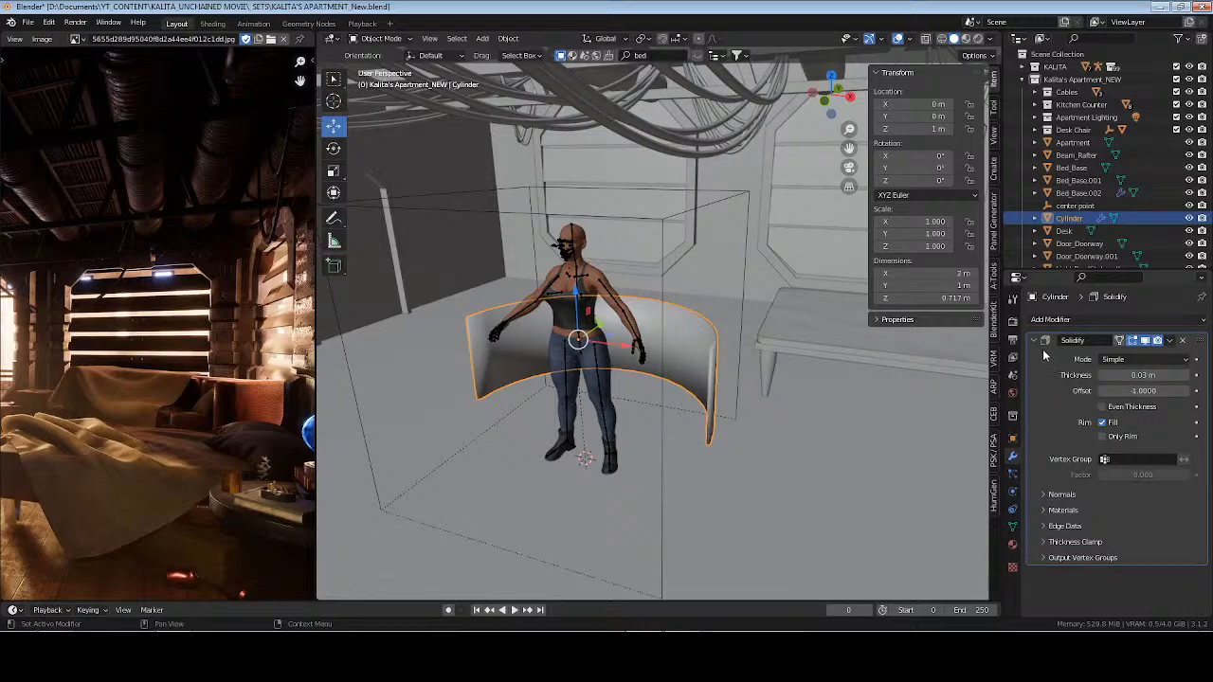
{"action": "key", "text": "ctrl+a"}
{"action": "left_click", "coordinate": [1013, 527]}
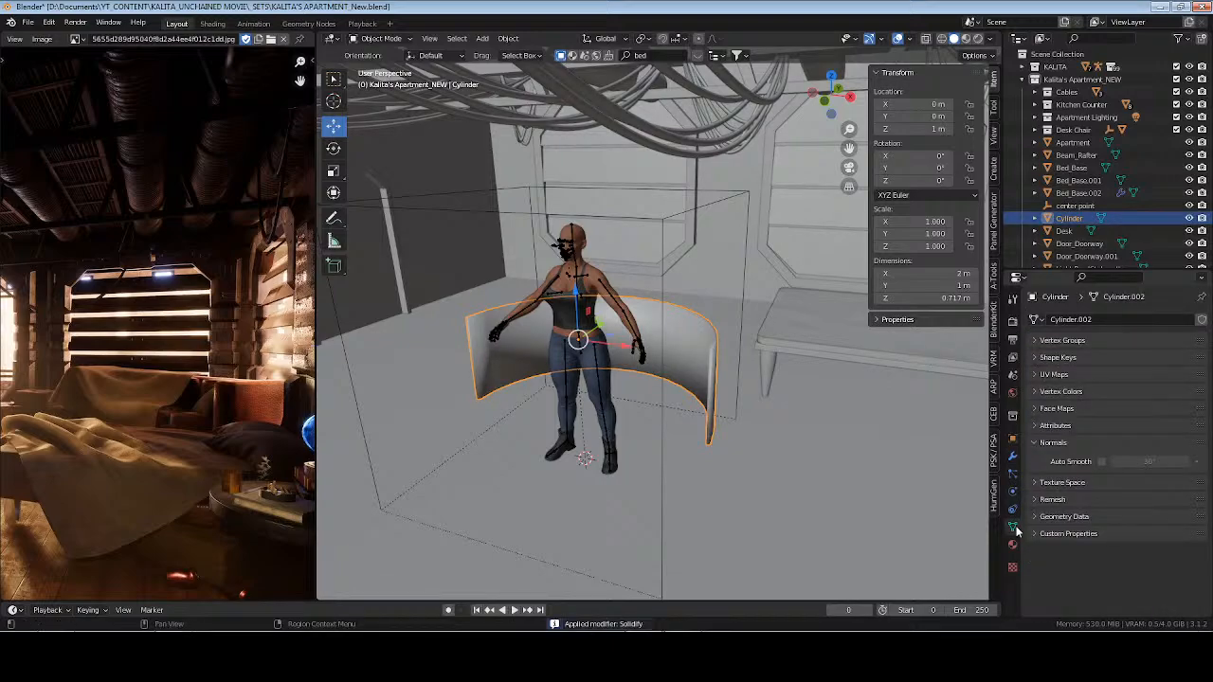
{"action": "left_click", "coordinate": [1101, 461]}
Rotate the curved panel -90° about the Z axis
{"action": "middle_click_drag", "start_coordinate": [701, 417], "coordinate": [764, 407]}
{"action": "middle_click_drag", "start_coordinate": [675, 396], "coordinate": [787, 442]}
{"action": "type", "text": "rz9"}
{"action": "key", "text": "BackSpace"}
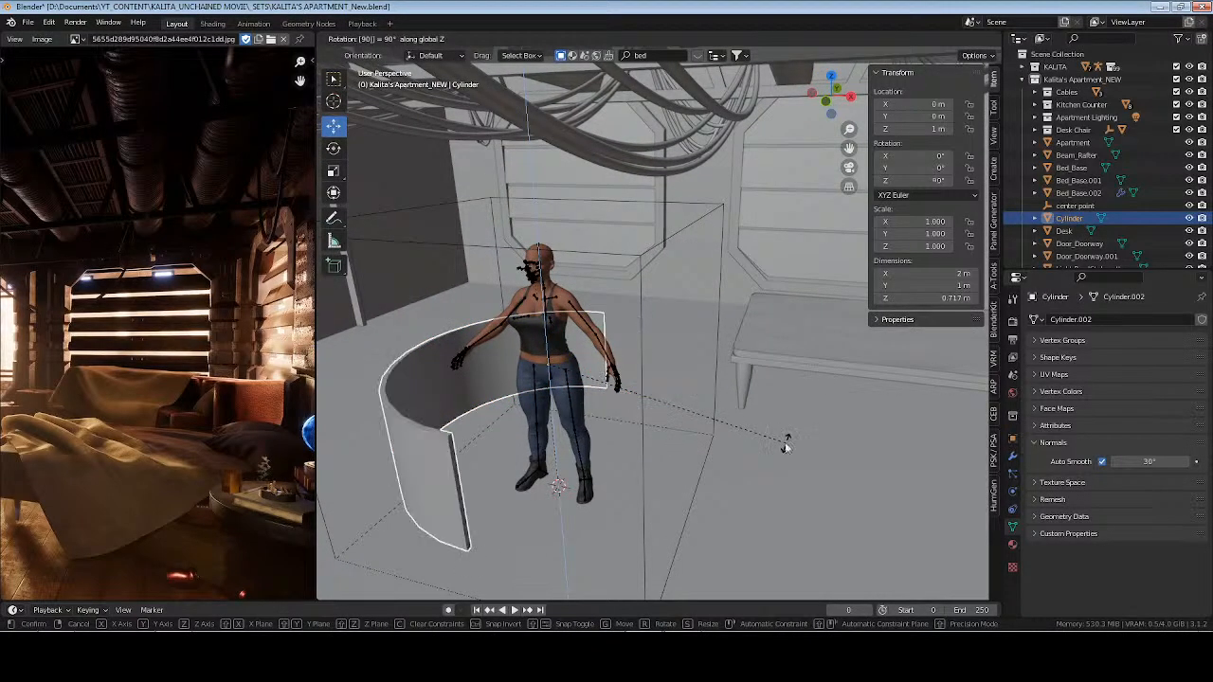
{"action": "type", "text": "-90"}
{"action": "key", "text": "Return"}
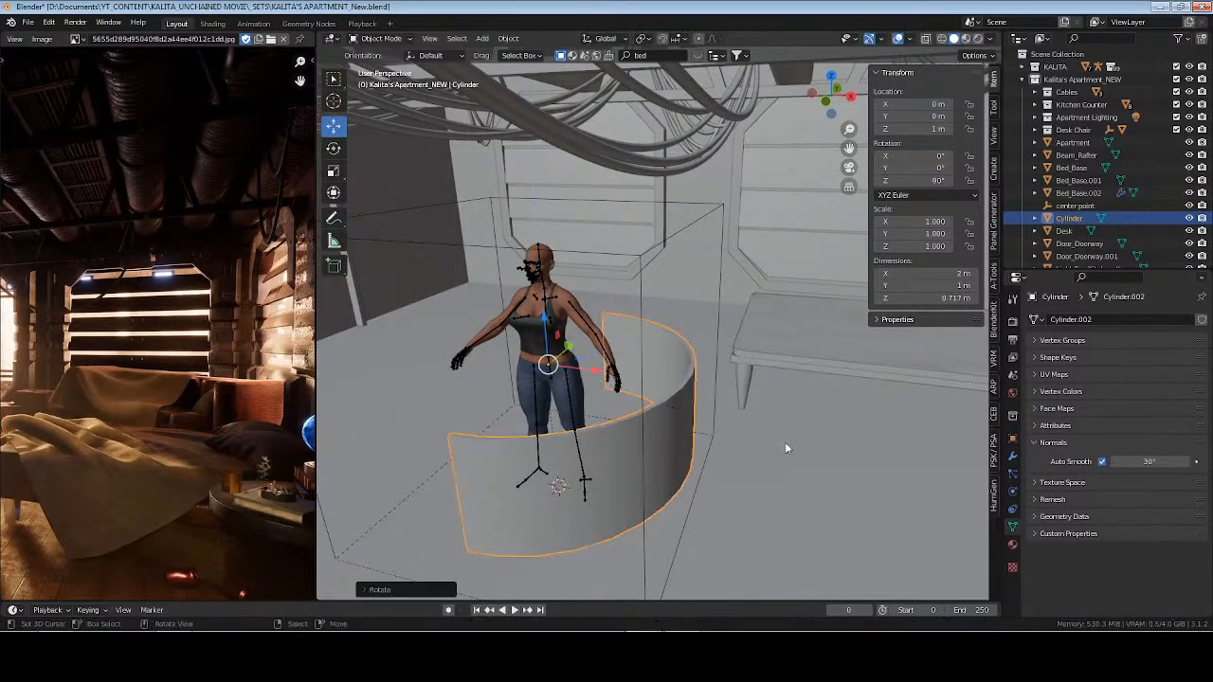
In top wireframe view, move the curved panel to the head of the bed at about X 3.49 m, Y 2.44 m
{"action": "mouse_move", "coordinate": [785, 441]}
{"action": "middle_mouse_down"}
{"action": "mouse_move", "coordinate": [752, 453]}
{"action": "mouse_move", "coordinate": [790, 435]}
{"action": "mouse_move", "coordinate": [689, 420]}
{"action": "mouse_move", "coordinate": [652, 442]}
{"action": "middle_mouse_up"}
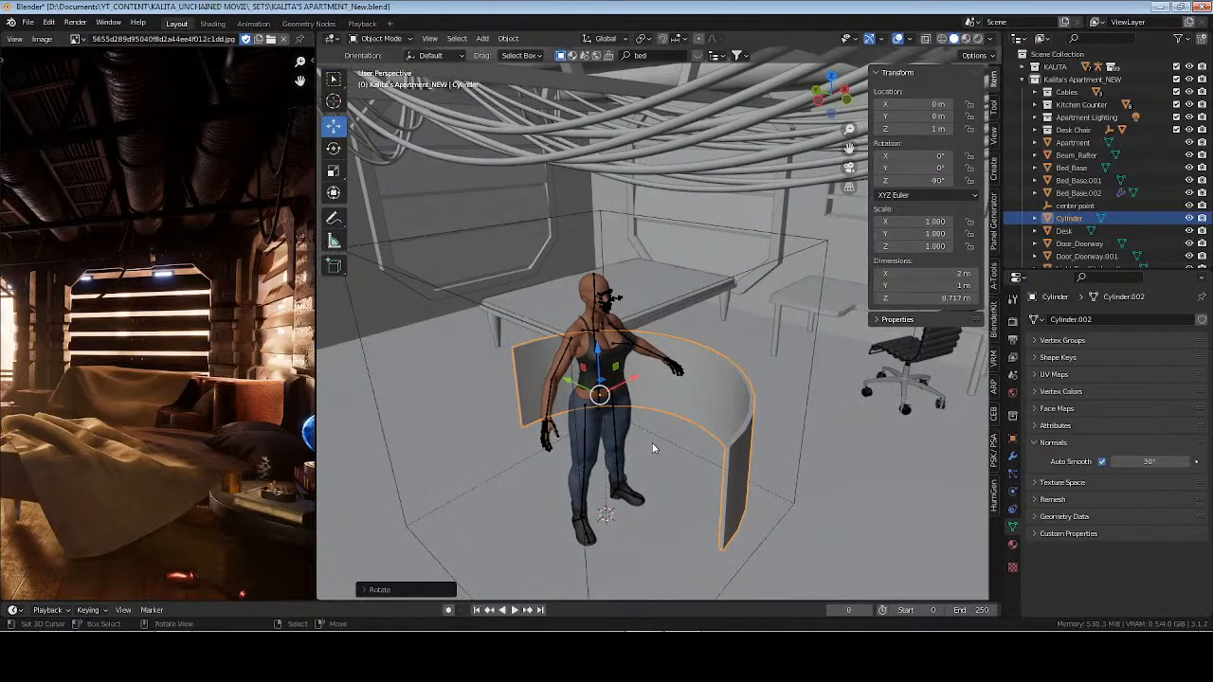
{"action": "key", "text": "KP_7"}
{"action": "key", "text": "z"}
{"action": "left_click", "coordinate": [568, 431]}
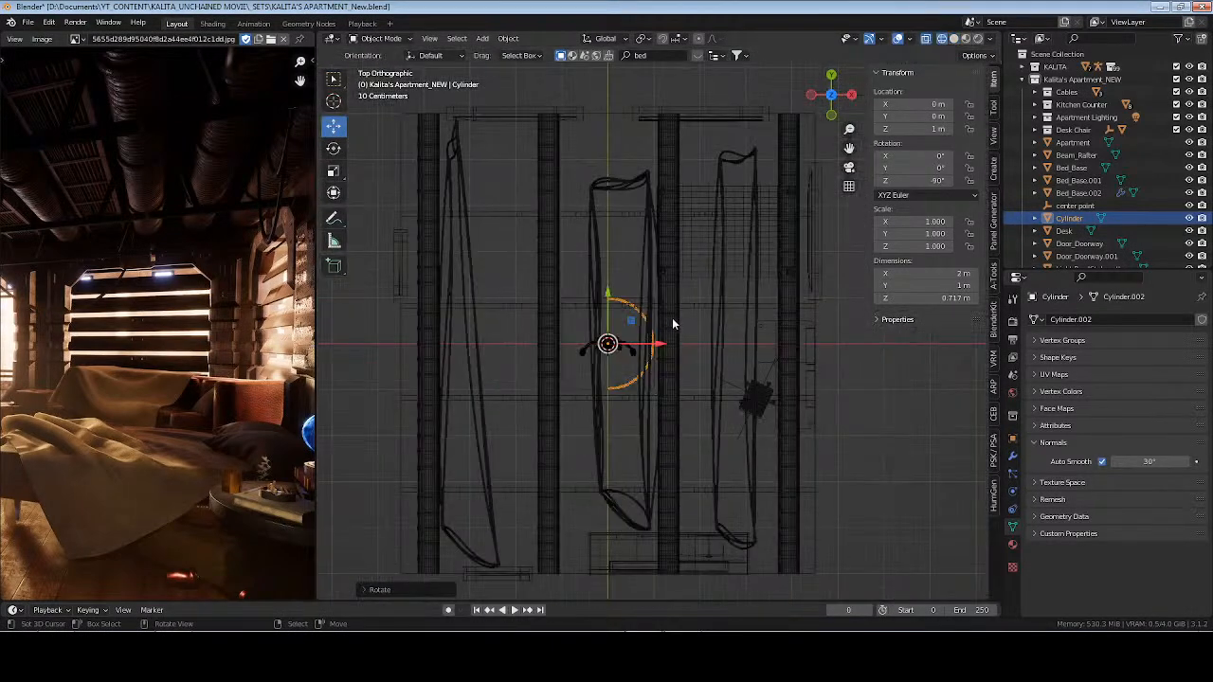
{"action": "key", "text": "g"}
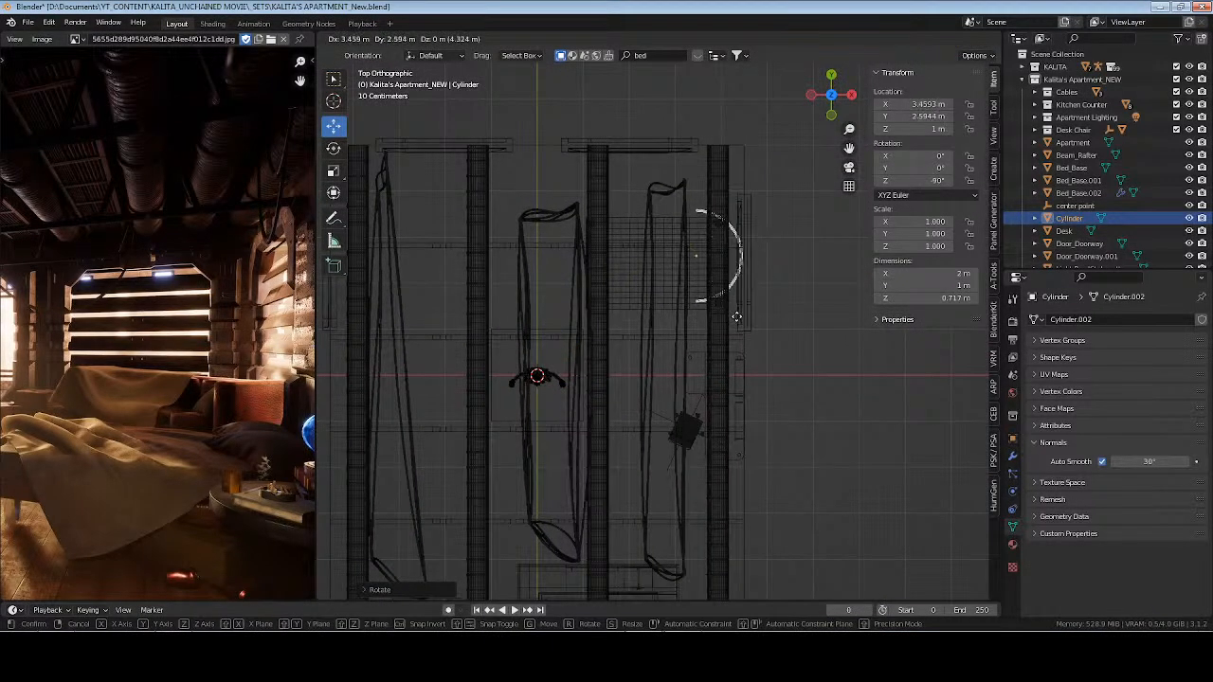
{"action": "left_click", "coordinate": [737, 323]}
{"action": "key", "text": "KP_Decimal"}
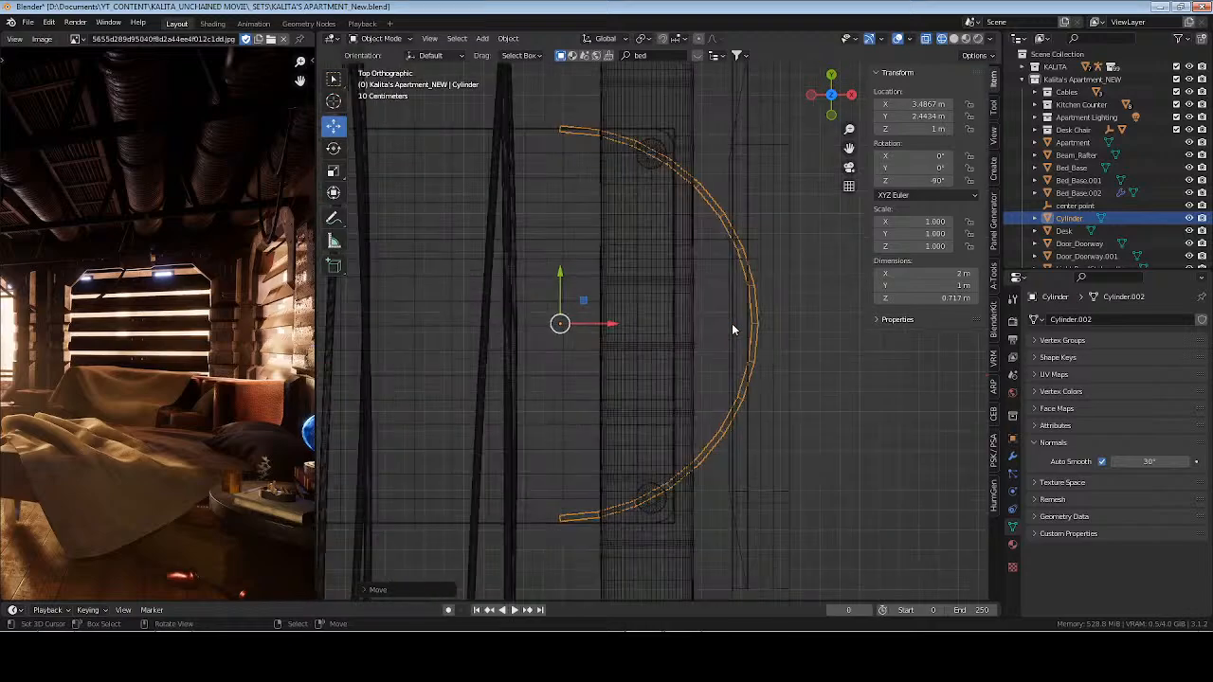
In solid shading, raise the headboard to about Z 1.18 m and nudge it along Y to about 2.43 m
{"action": "middle_click_drag", "start_coordinate": [731, 323], "coordinate": [686, 337]}
{"action": "key", "text": "z"}
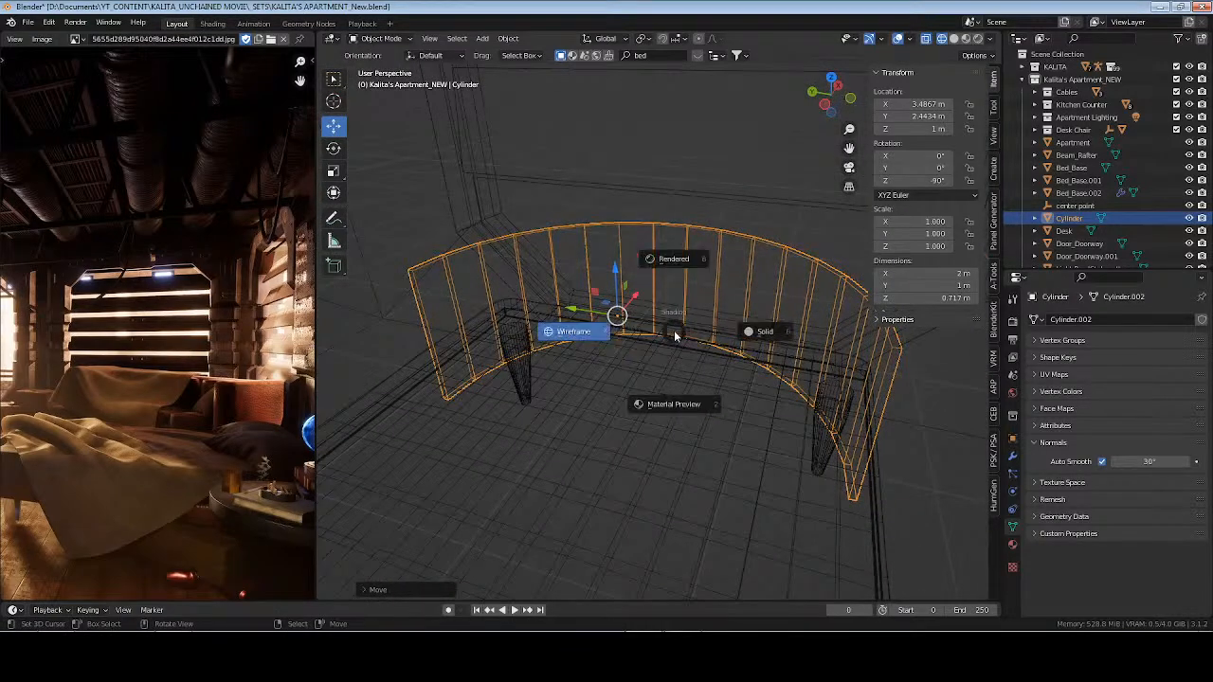
{"action": "left_click", "coordinate": [755, 332]}
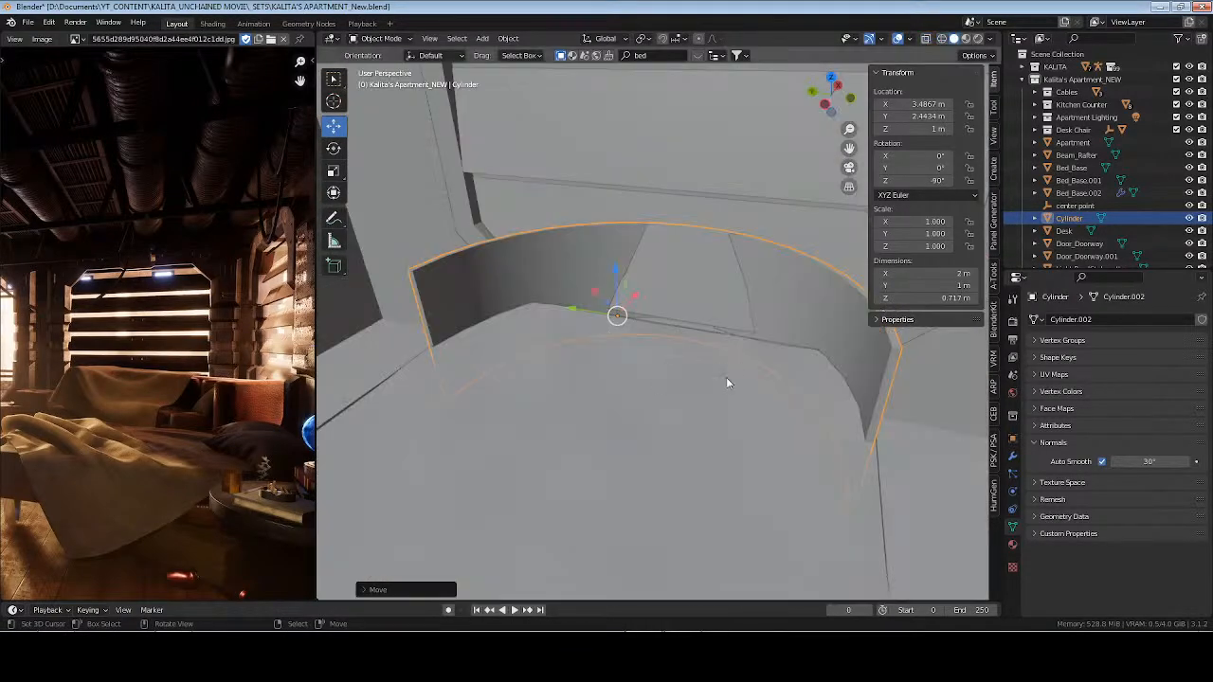
{"action": "middle_click_drag", "start_coordinate": [727, 380], "coordinate": [677, 357]}
{"action": "left_click_drag", "start_coordinate": [567, 227], "coordinate": [568, 182]}
{"action": "middle_click_drag", "start_coordinate": [519, 328], "coordinate": [566, 297]}
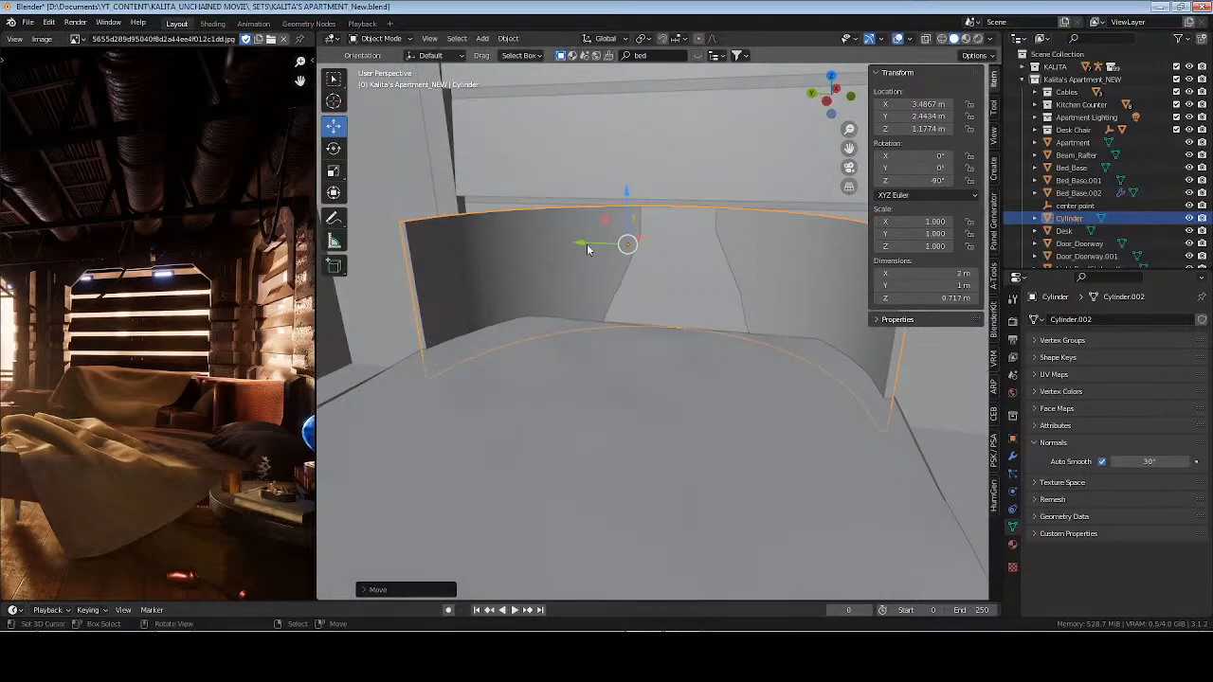
{"action": "left_click_drag", "start_coordinate": [588, 249], "coordinate": [591, 238]}
{"action": "scroll", "coordinate": [679, 314], "scroll_direction": "down", "scroll_amount": 7}
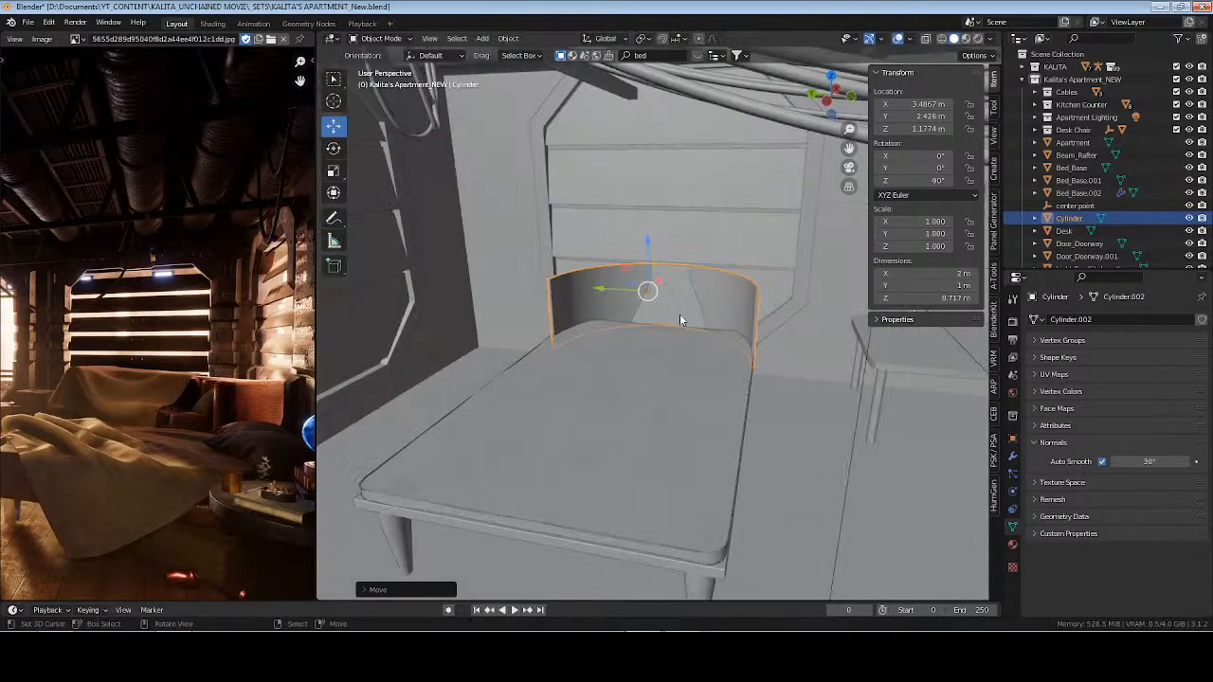
Scale the headboard about 1.09 along Y to span the bed's width and shift it to about Y 2.46 m
{"action": "middle_click_drag", "start_coordinate": [679, 314], "coordinate": [681, 381]}
{"action": "scroll", "coordinate": [623, 324], "scroll_direction": "up", "scroll_amount": 4}
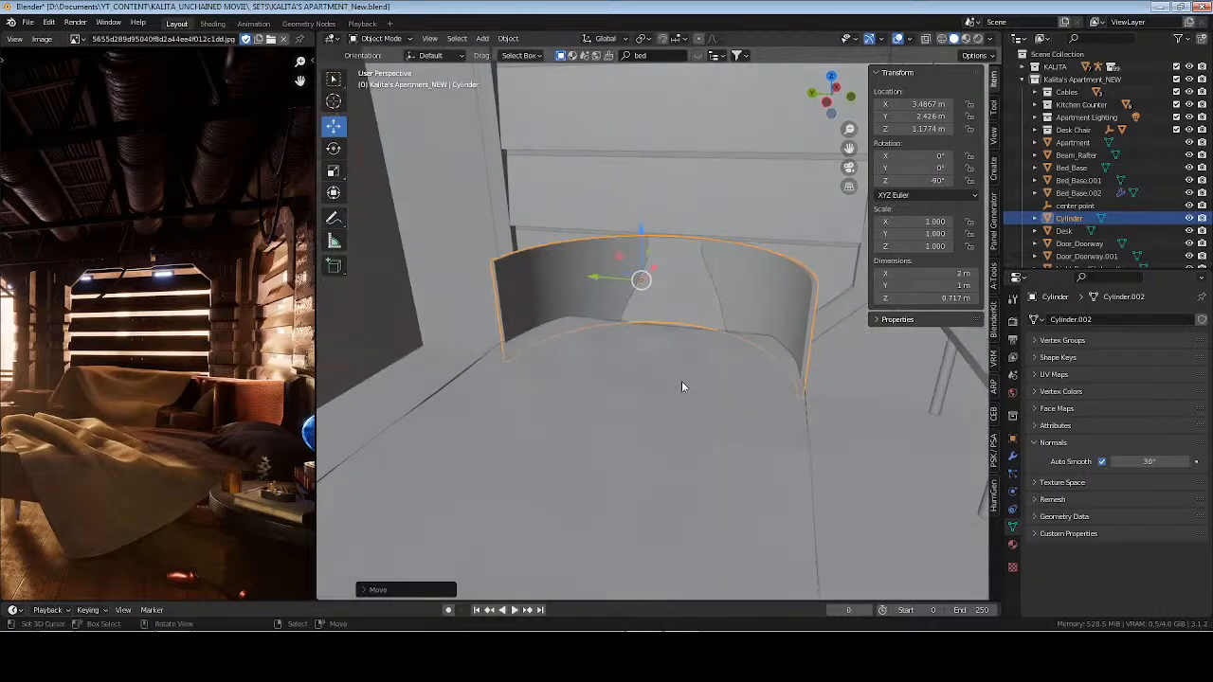
{"action": "key", "text": "s"}
{"action": "key", "text": "y"}
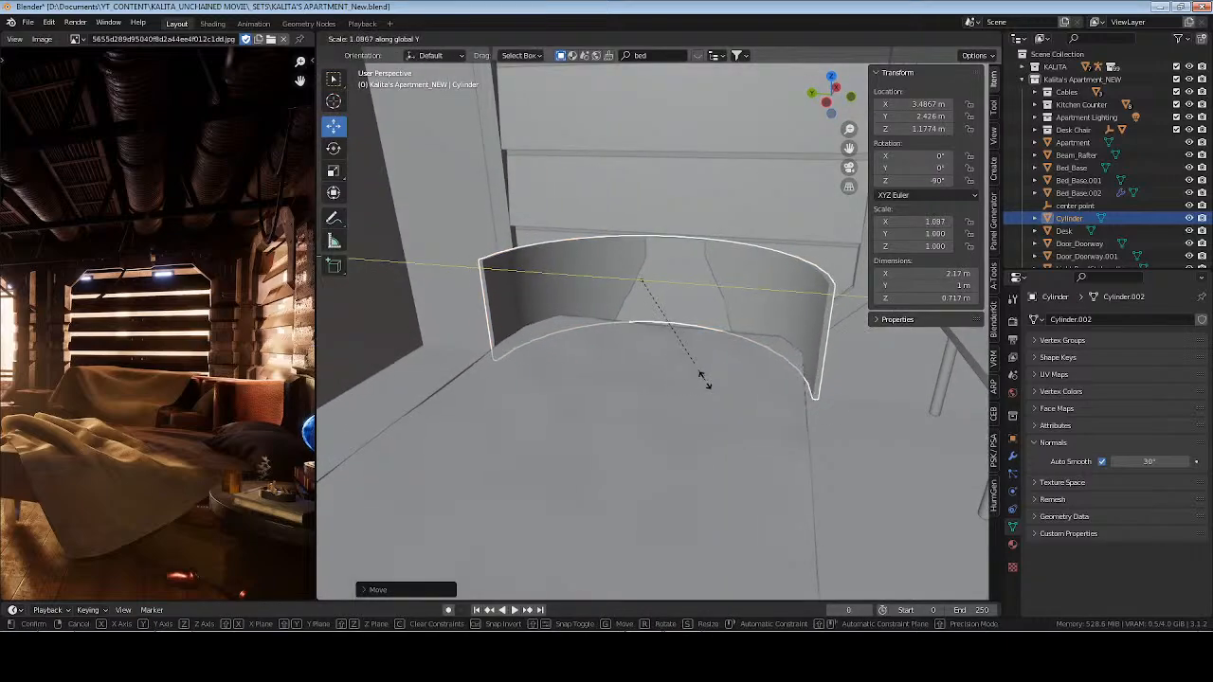
{"action": "left_click", "coordinate": [710, 382]}
{"action": "middle_click_drag", "start_coordinate": [670, 379], "coordinate": [638, 285]}
{"action": "key", "text": "g"}
{"action": "key", "text": "y"}
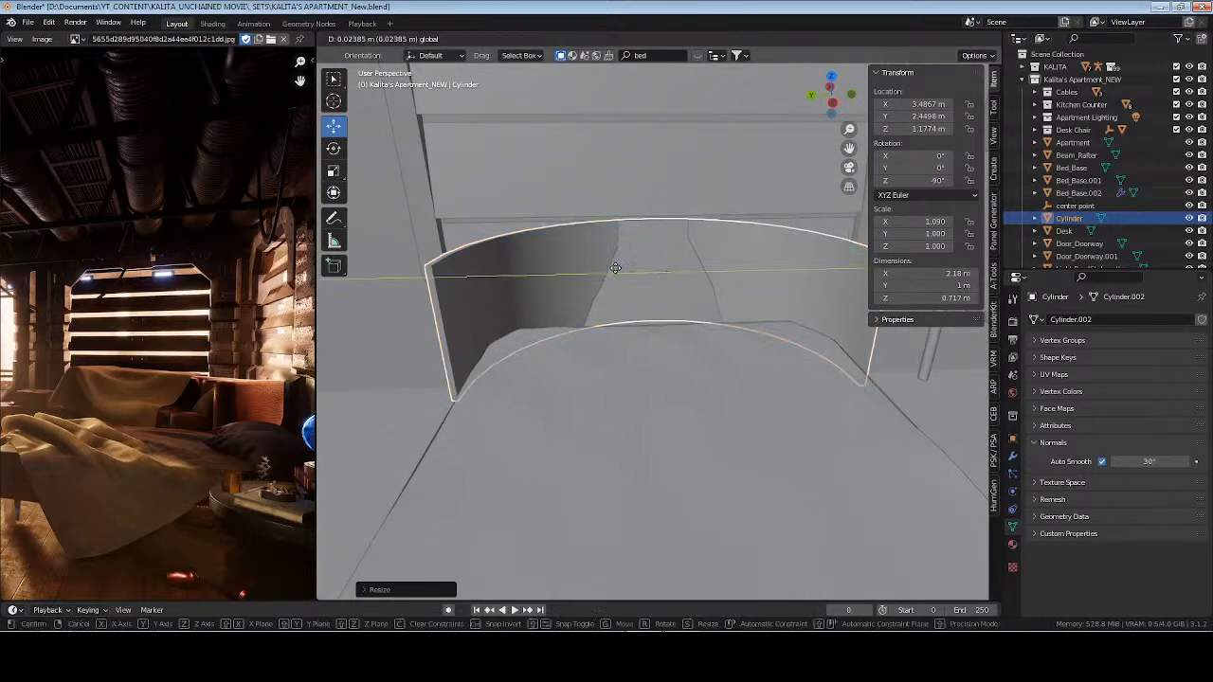
{"action": "left_click", "coordinate": [650, 337]}
Snap the 3D cursor to the top slab's centre and snap the curved headboard onto that cursor
{"action": "scroll", "coordinate": [650, 337], "scroll_direction": "down", "scroll_amount": 5}
{"action": "middle_click_drag", "start_coordinate": [649, 340], "coordinate": [627, 383]}
{"action": "left_click", "coordinate": [624, 379]}
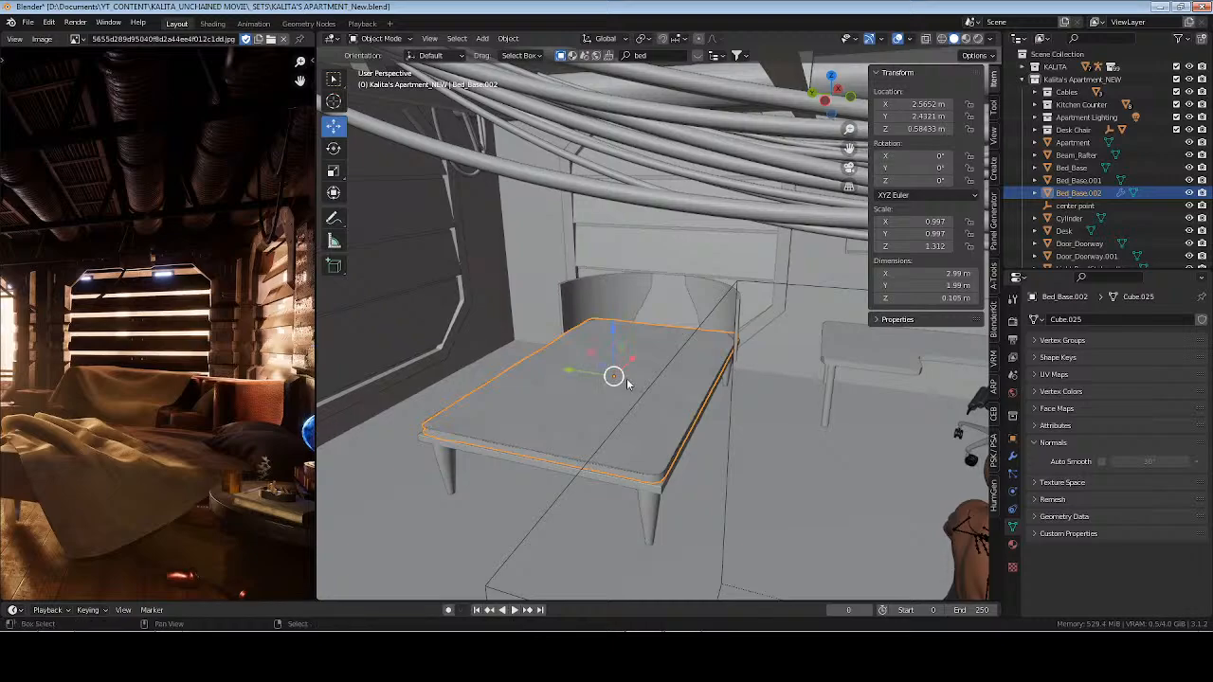
{"action": "key", "text": "shift+s"}
{"action": "key", "text": "2"}
{"action": "right_click", "coordinate": [703, 292]}
{"action": "key", "text": "shift+s"}
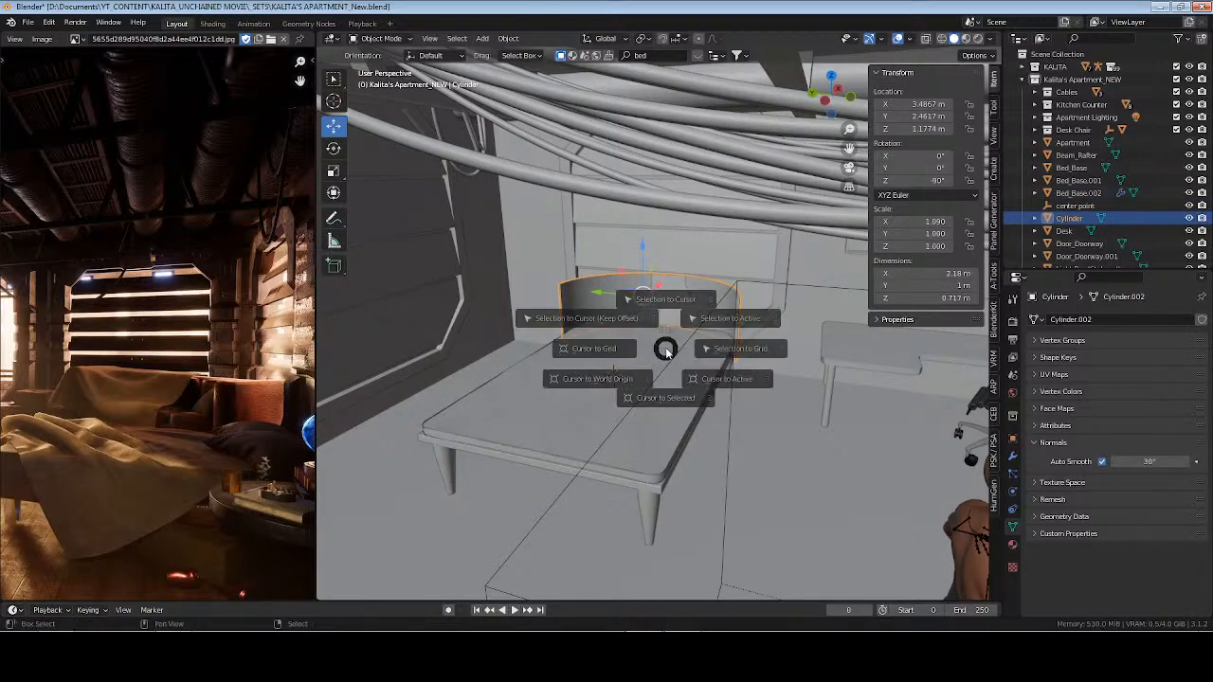
{"action": "key", "text": "8"}
Raise the headboard to about Z 1.15 m and move it along X to about 3.41 m at the bed's head
{"action": "key", "text": "g"}
{"action": "key", "text": "z"}
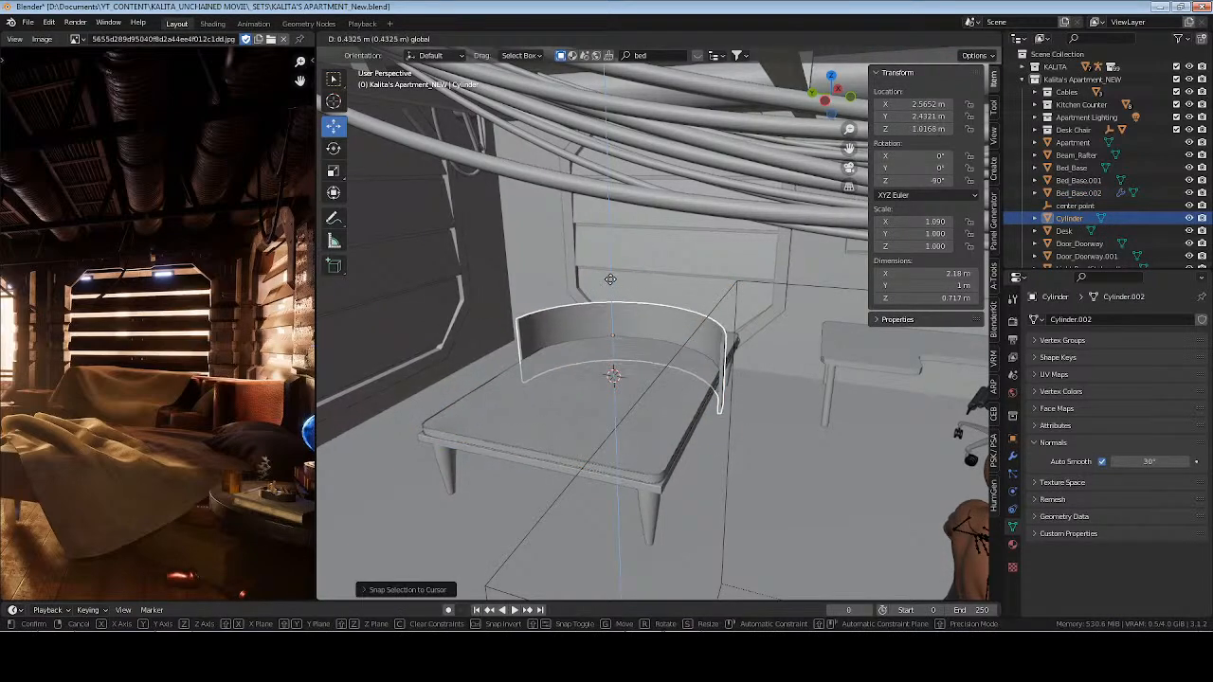
{"action": "left_click", "coordinate": [610, 279]}
{"action": "middle_click_drag", "start_coordinate": [610, 279], "coordinate": [611, 309]}
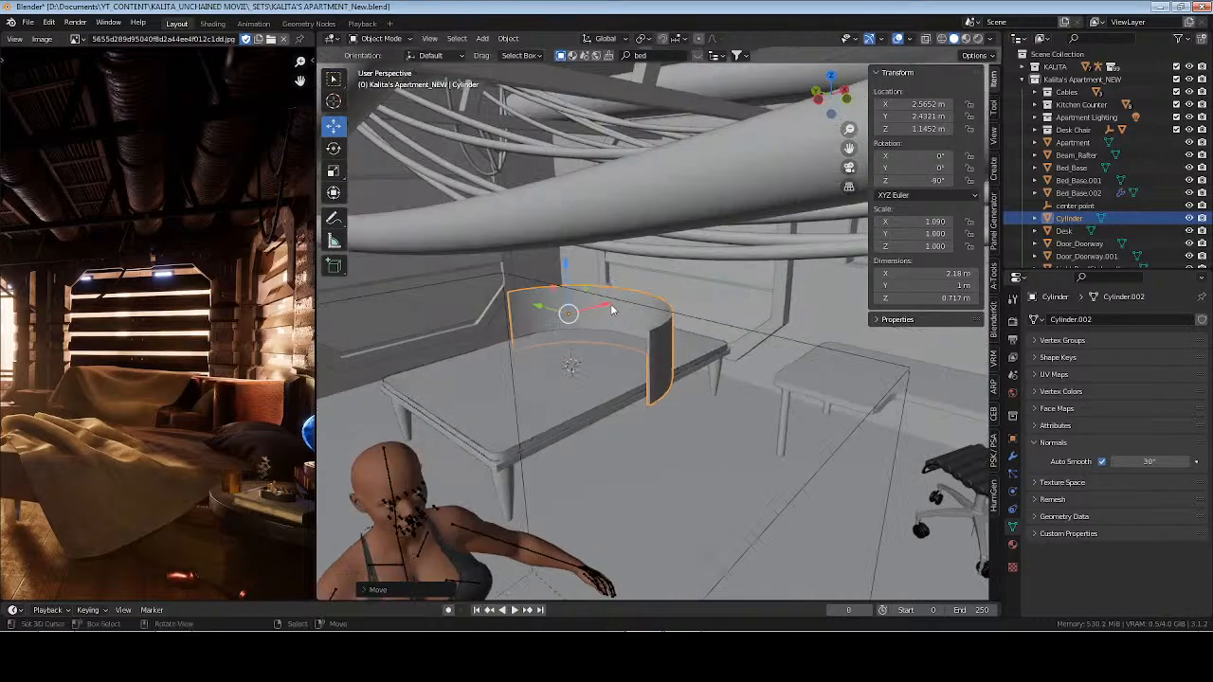
{"action": "key", "text": "g"}
{"action": "key", "text": "x"}
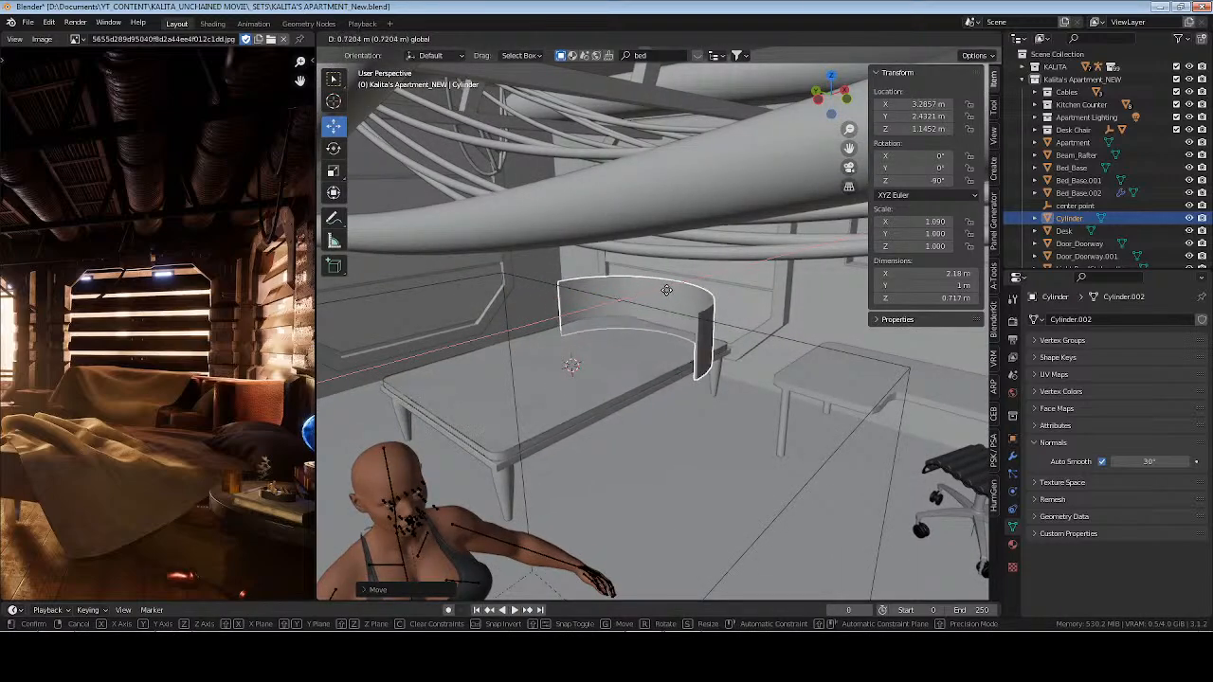
{"action": "left_click", "coordinate": [631, 356]}
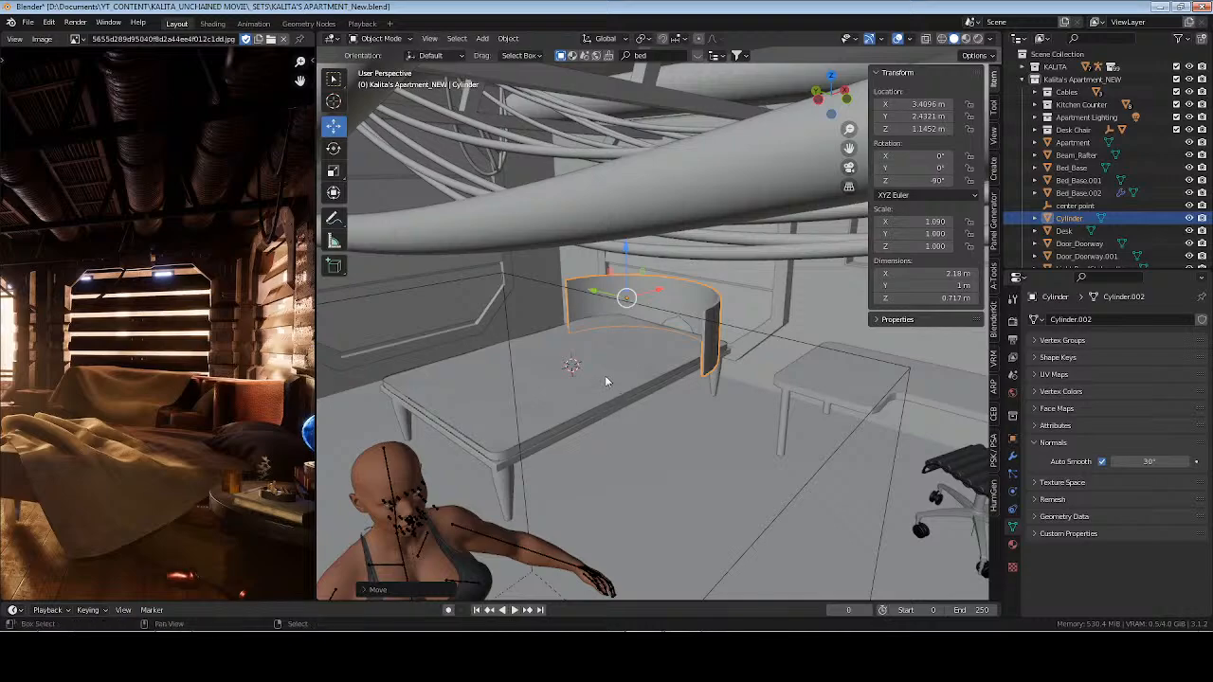
Select the headboard, both slabs and the legged base together and shift them along X until the base is at about 2.46 m
{"action": "left_click", "coordinate": [604, 377], "text": "shift"}
{"action": "left_click", "coordinate": [600, 413], "text": "shift"}
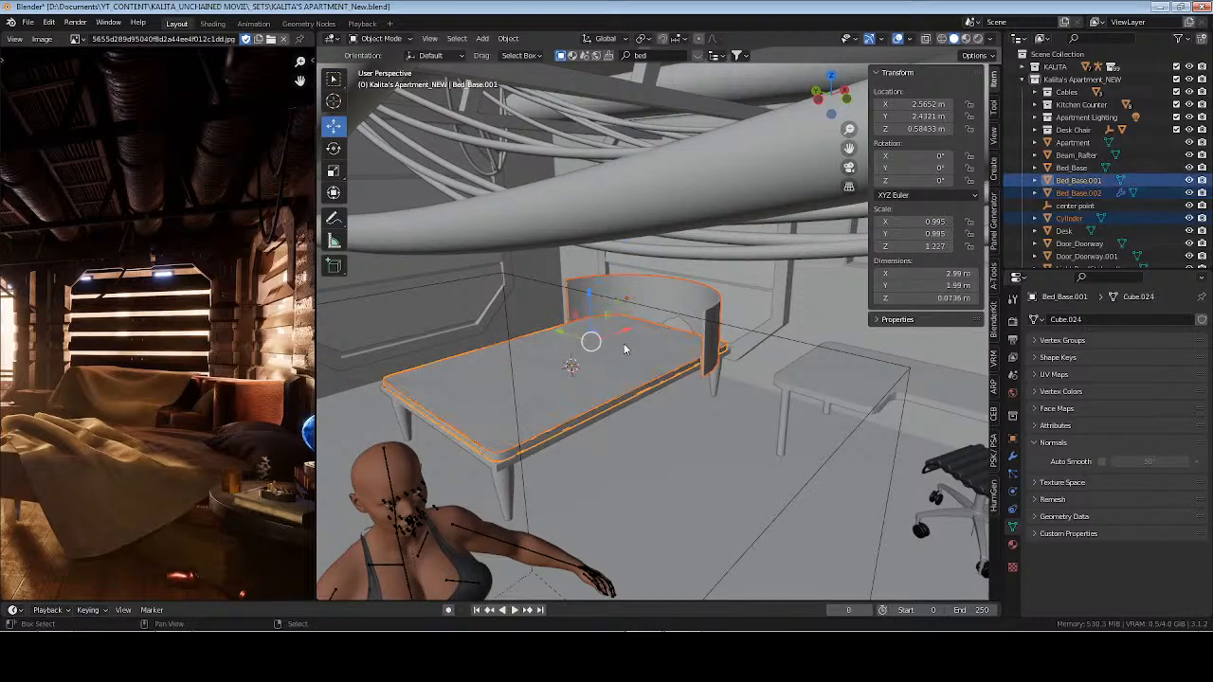
{"action": "left_click_drag", "start_coordinate": [623, 337], "coordinate": [642, 376]}
{"action": "left_click", "coordinate": [727, 352], "text": "shift"}
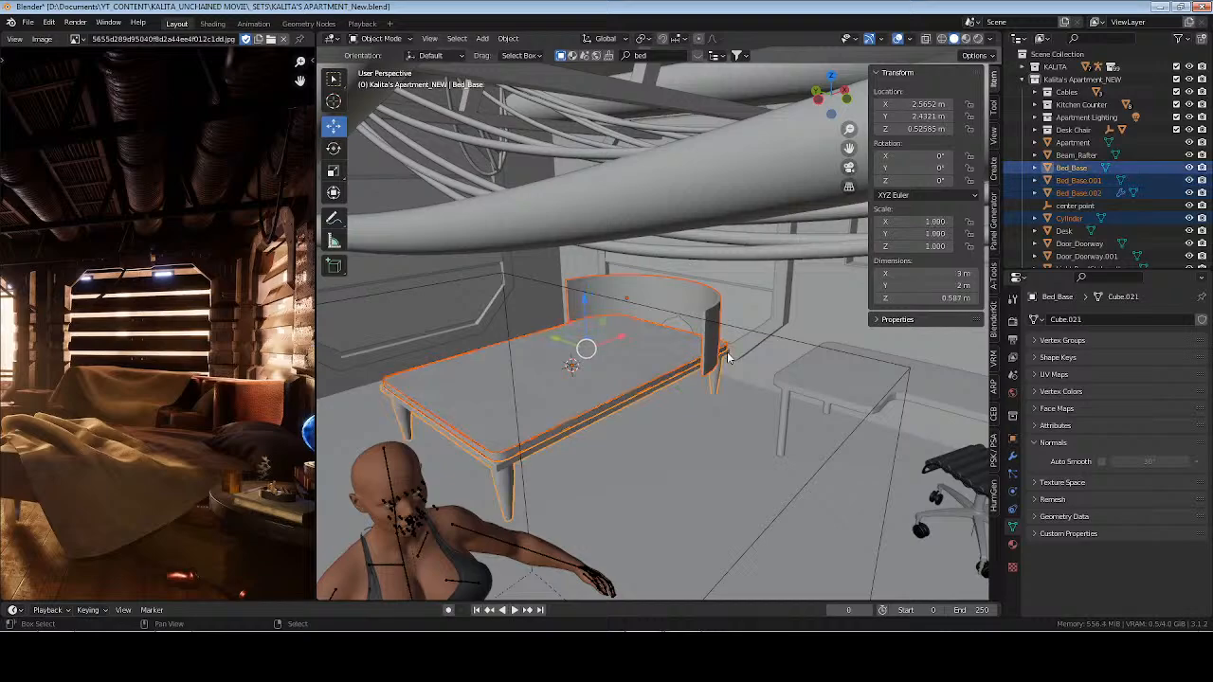
{"action": "left_click_drag", "start_coordinate": [610, 338], "coordinate": [642, 358]}
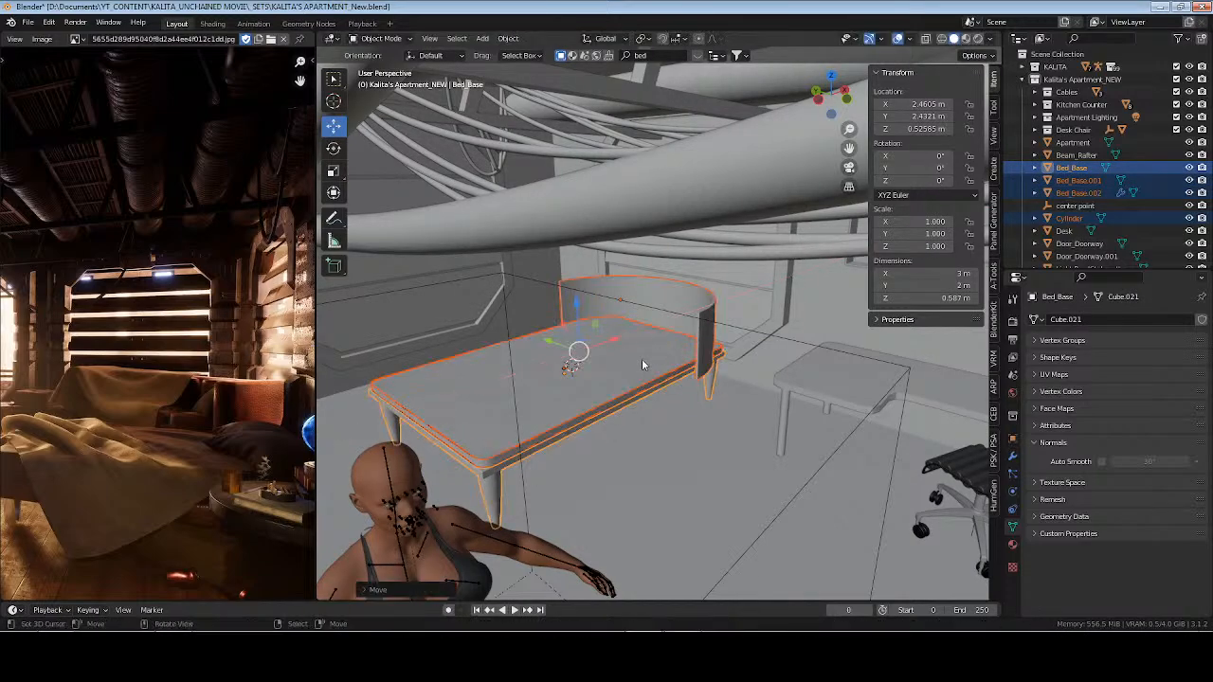
Select only the headboard and widen it by about 1.16 along Y, to a width of about 2.52 m
{"action": "scroll", "coordinate": [642, 358], "scroll_direction": "up", "scroll_amount": 5}
{"action": "right_click", "coordinate": [750, 320]}
{"action": "middle_click_drag", "start_coordinate": [795, 341], "coordinate": [797, 350]}
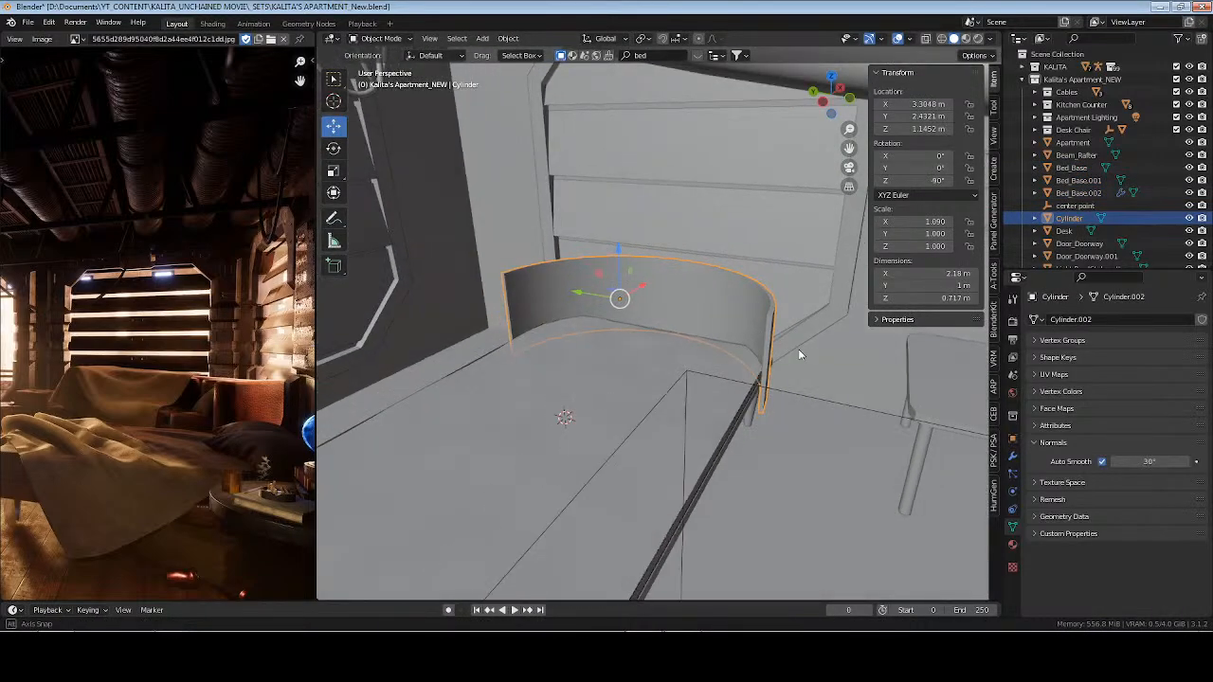
{"action": "key", "text": "s"}
{"action": "key", "text": "y"}
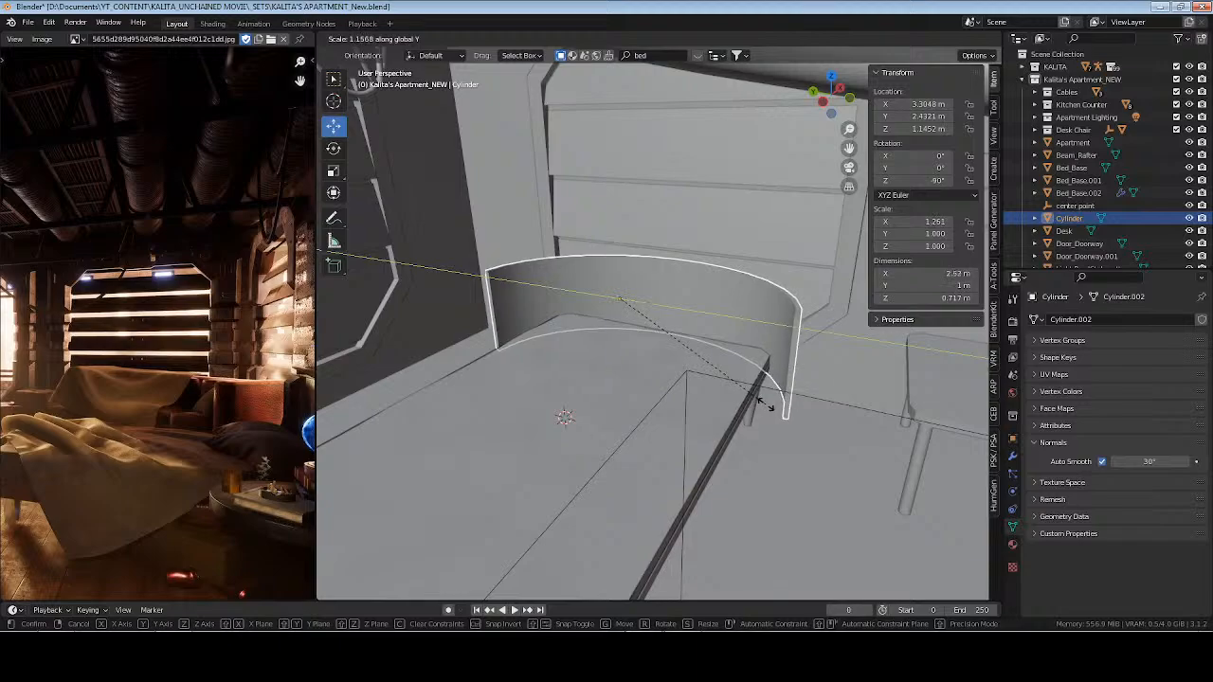
{"action": "left_click", "coordinate": [768, 409]}
Raise the headboard to about Z 1.26 m and move it along X to about 3.37 m
{"action": "middle_click_drag", "start_coordinate": [768, 409], "coordinate": [685, 398]}
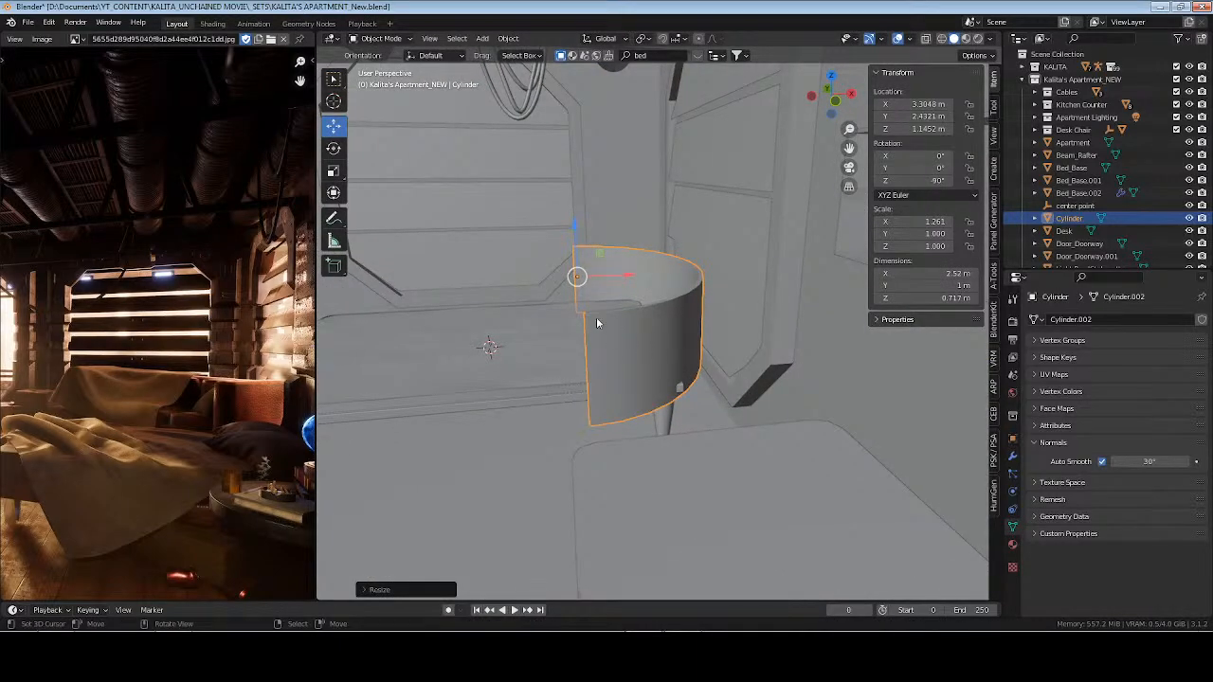
{"action": "left_click_drag", "start_coordinate": [570, 222], "coordinate": [569, 204]}
{"action": "left_click_drag", "start_coordinate": [637, 264], "coordinate": [646, 264]}
In Edit Mode, fill the headboard's selected bottom edge loop with a face and return to Object Mode
{"action": "middle_click_drag", "start_coordinate": [579, 312], "coordinate": [679, 296]}
{"action": "scroll", "coordinate": [624, 367], "scroll_direction": "up", "scroll_amount": 3}
{"action": "scroll", "coordinate": [626, 363], "scroll_direction": "up", "scroll_amount": 2}
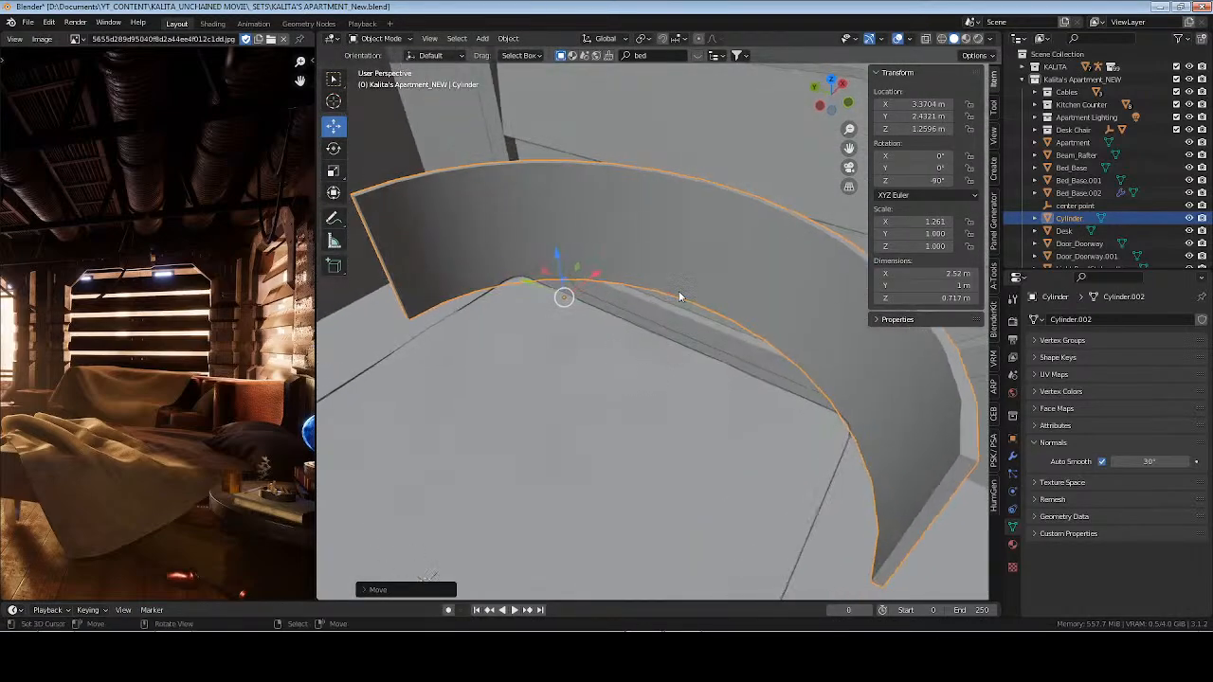
{"action": "key", "text": "Tab"}
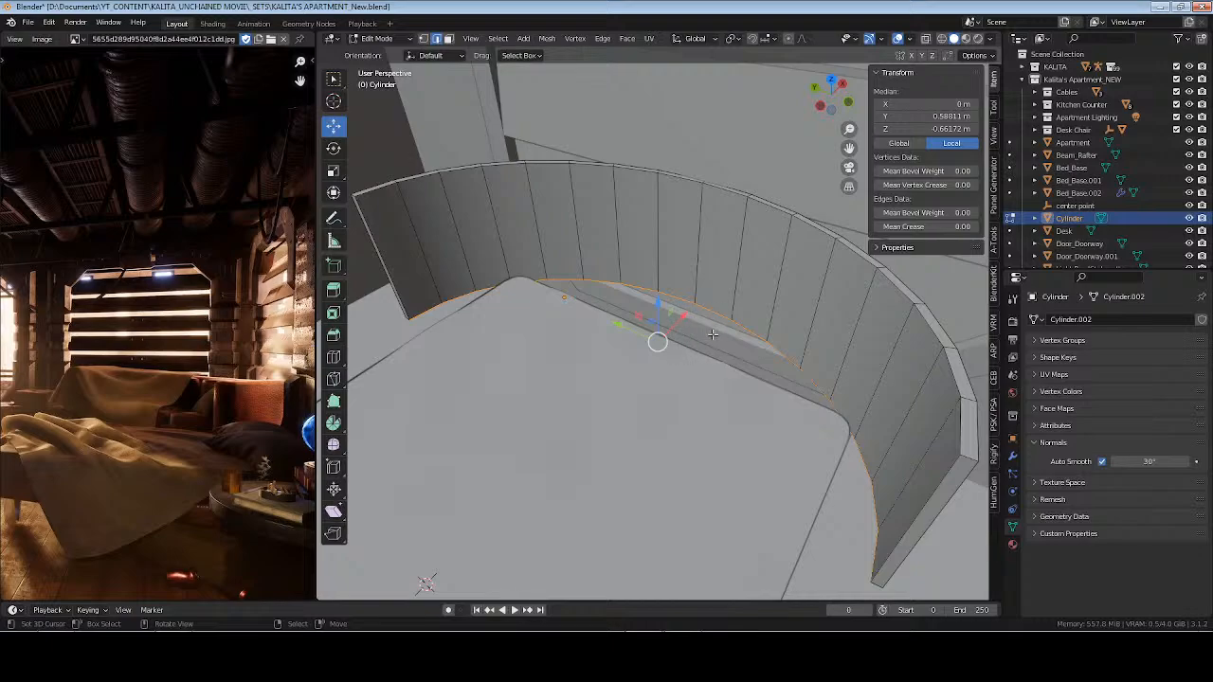
{"action": "middle_click_drag", "start_coordinate": [738, 345], "coordinate": [697, 339]}
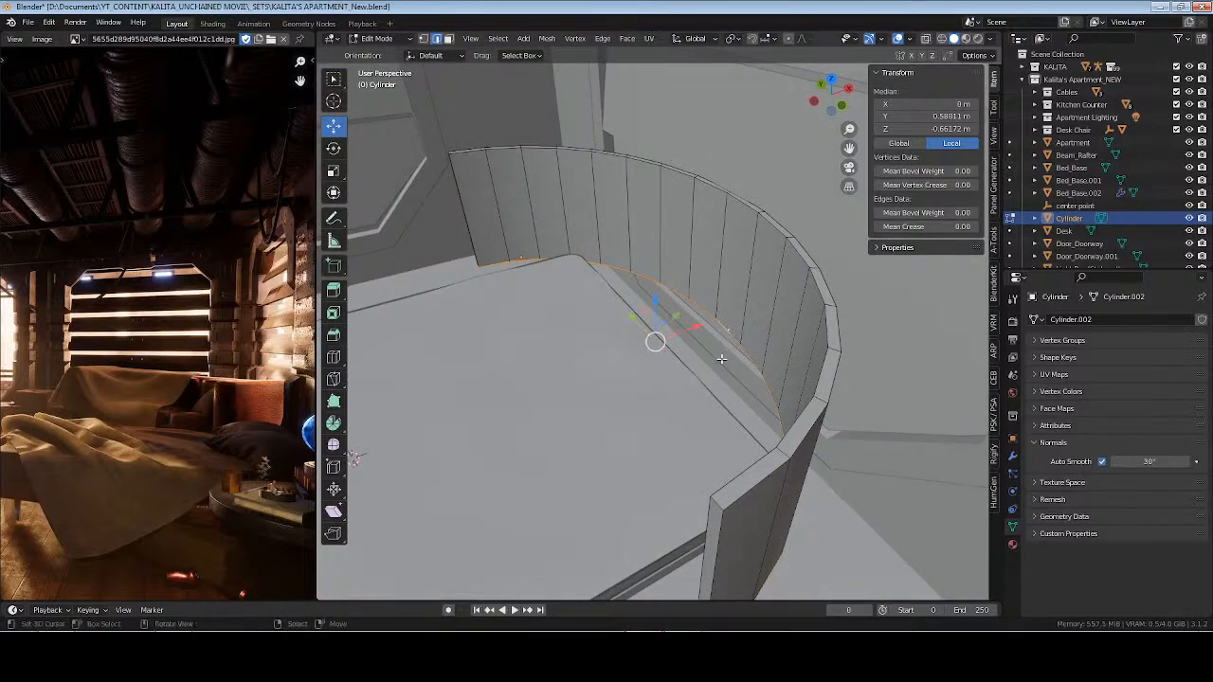
{"action": "key", "text": "f"}
{"action": "middle_click_drag", "start_coordinate": [670, 389], "coordinate": [756, 409]}
{"action": "key", "text": "Tab"}
Scale the headboard to about 0.93 along X and about 0.82 along Y so its width matches the bed
{"action": "scroll", "coordinate": [776, 392], "scroll_direction": "down", "scroll_amount": 5}
{"action": "scroll", "coordinate": [741, 404], "scroll_direction": "up", "scroll_amount": 2}
{"action": "key", "text": "s"}
{"action": "key", "text": "x"}
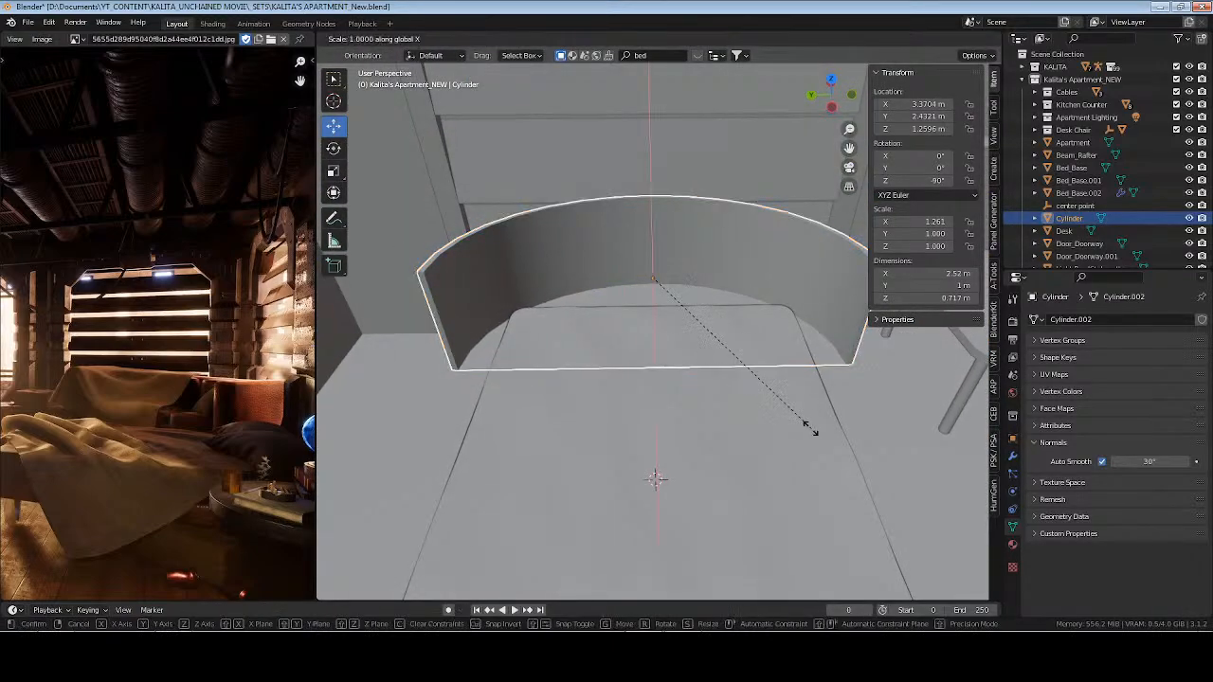
{"action": "left_click", "coordinate": [835, 431]}
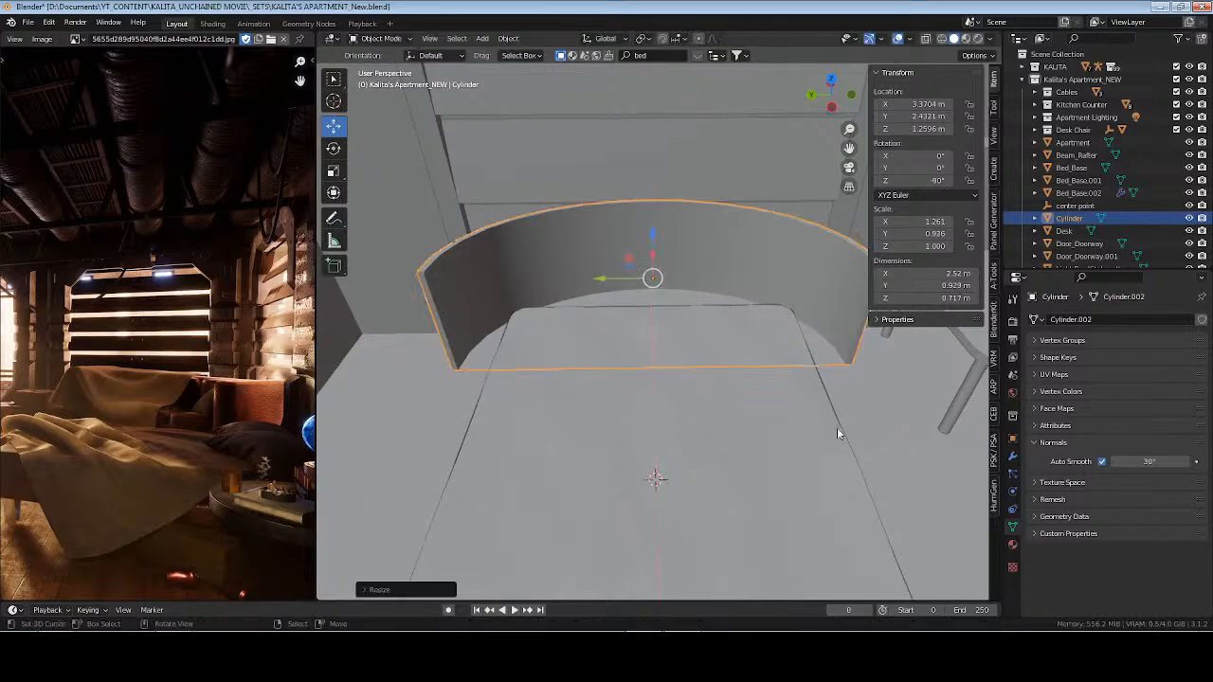
{"action": "key", "text": "s"}
{"action": "key", "text": "y"}
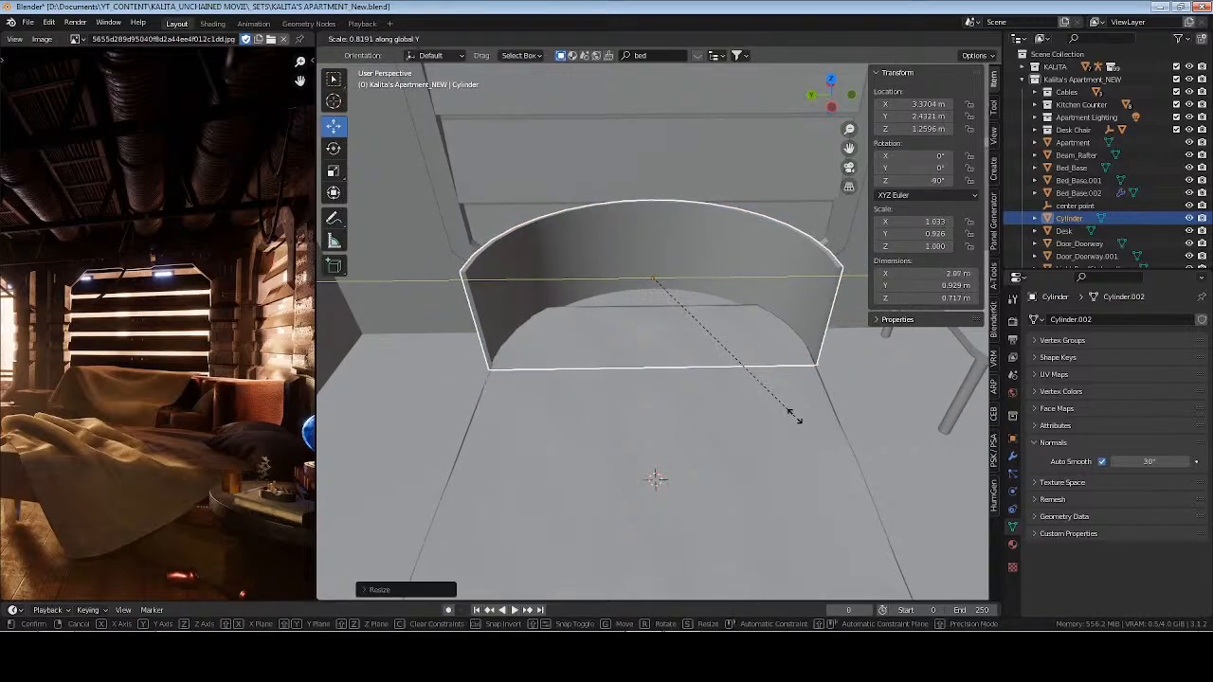
{"action": "left_click", "coordinate": [794, 417]}
Move the headboard along X to about 3.77 m so its side ends meet the head of the bed
{"action": "middle_click_drag", "start_coordinate": [806, 419], "coordinate": [715, 388]}
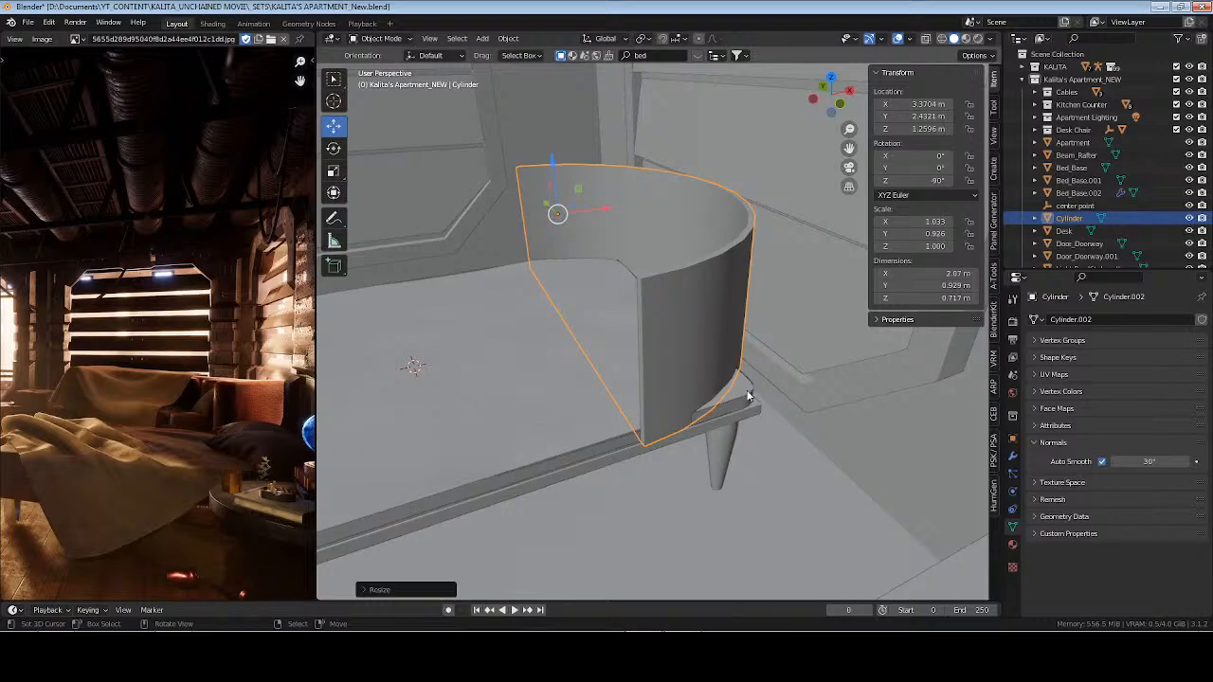
{"action": "key", "text": "g"}
{"action": "key", "text": "x"}
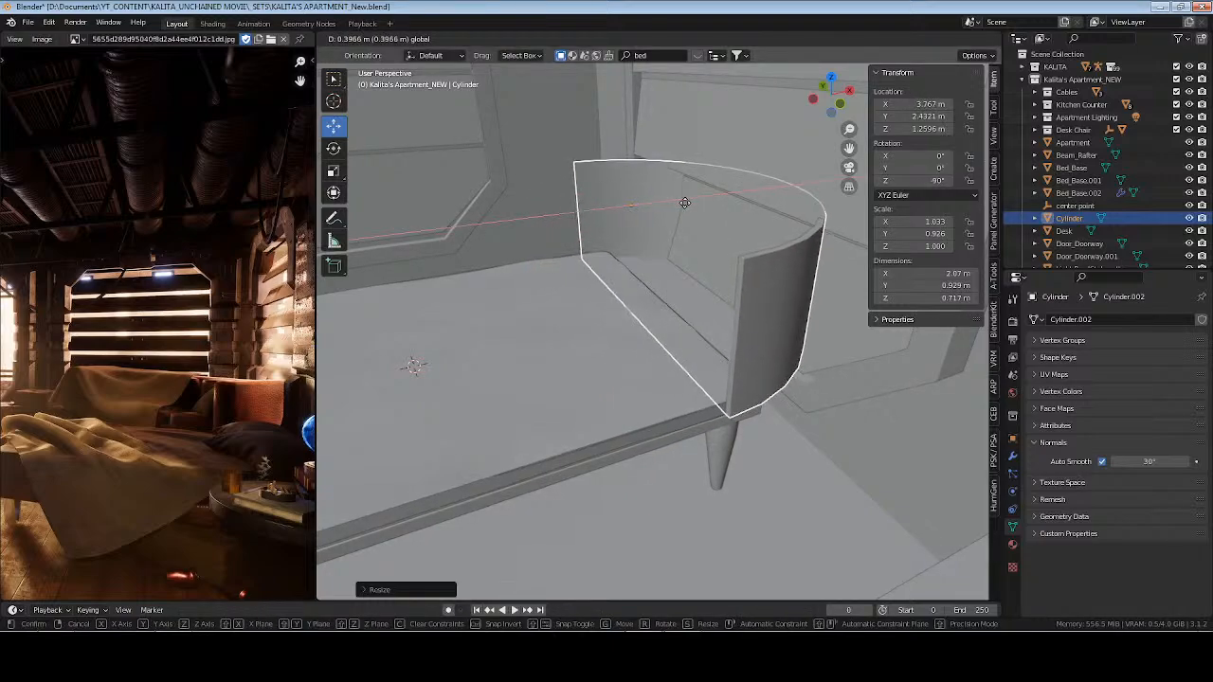
{"action": "left_click", "coordinate": [684, 203]}
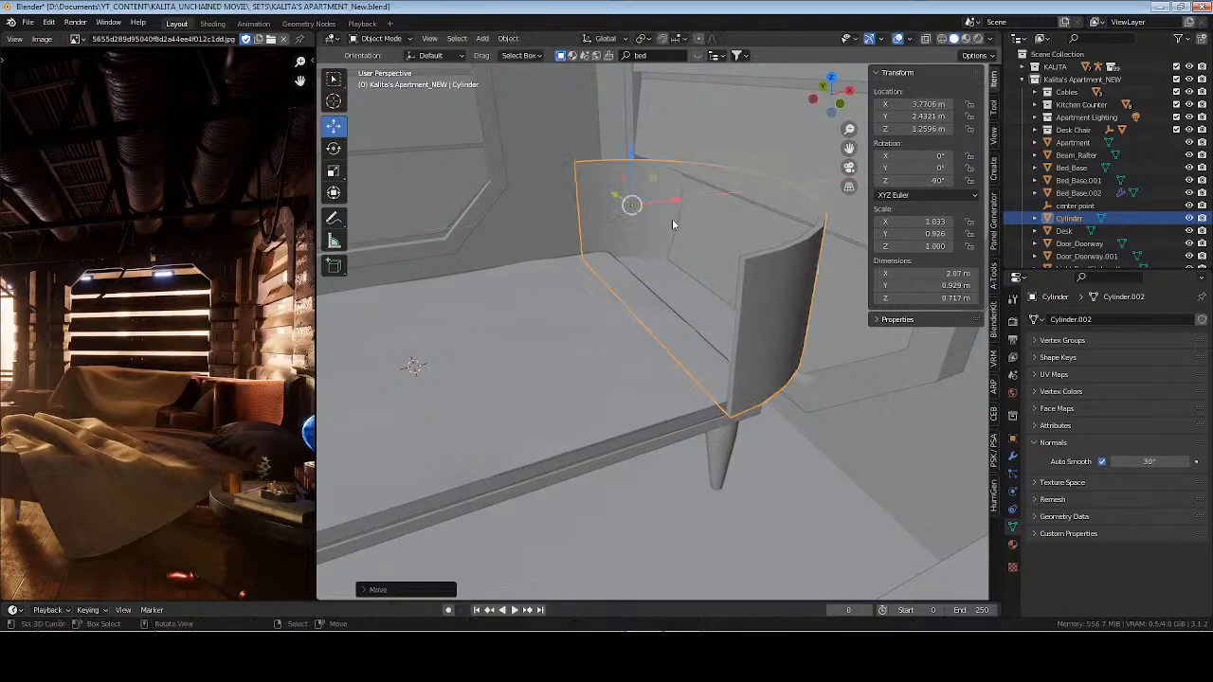
Select the base, both slabs and the headboard together and move them along X until the slabs are at about 2.12 m
{"action": "left_click", "coordinate": [674, 426]}
{"action": "left_click", "coordinate": [673, 426], "text": "shift"}
{"action": "middle_click_drag", "start_coordinate": [500, 421], "coordinate": [594, 354], "text": "shift"}
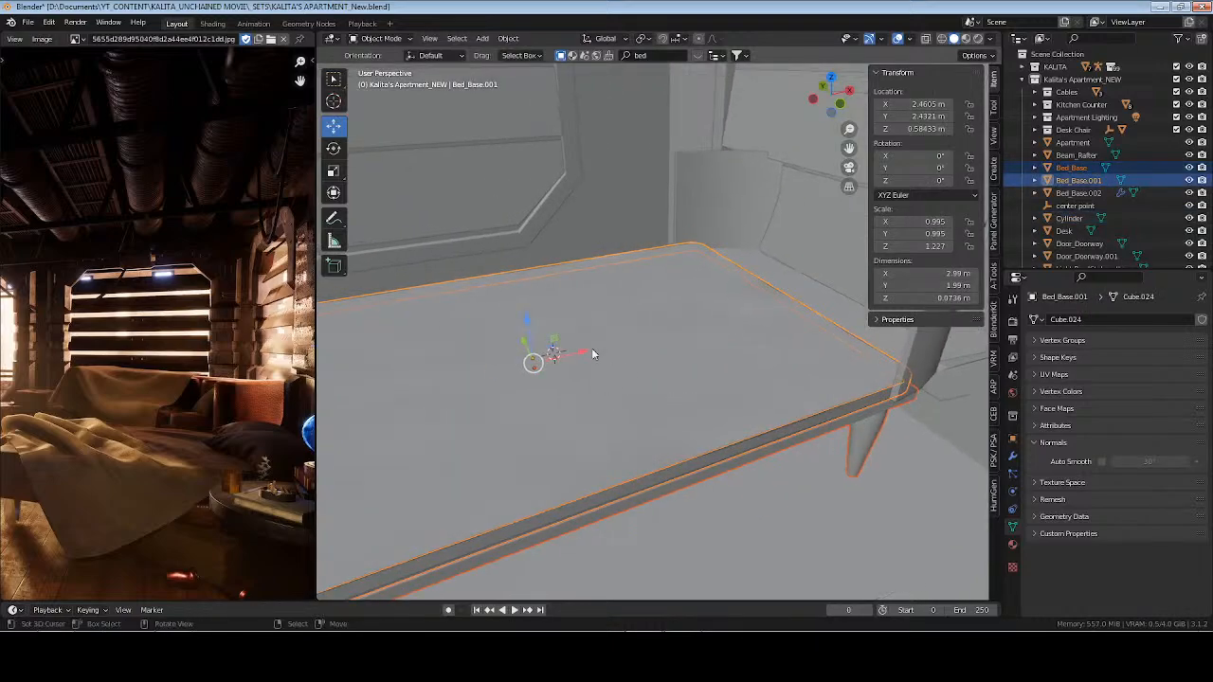
{"action": "mouse_move", "coordinate": [581, 354]}
{"action": "left_mouse_down"}
{"action": "mouse_move", "coordinate": [563, 344]}
{"action": "mouse_move", "coordinate": [574, 354]}
{"action": "left_mouse_up"}
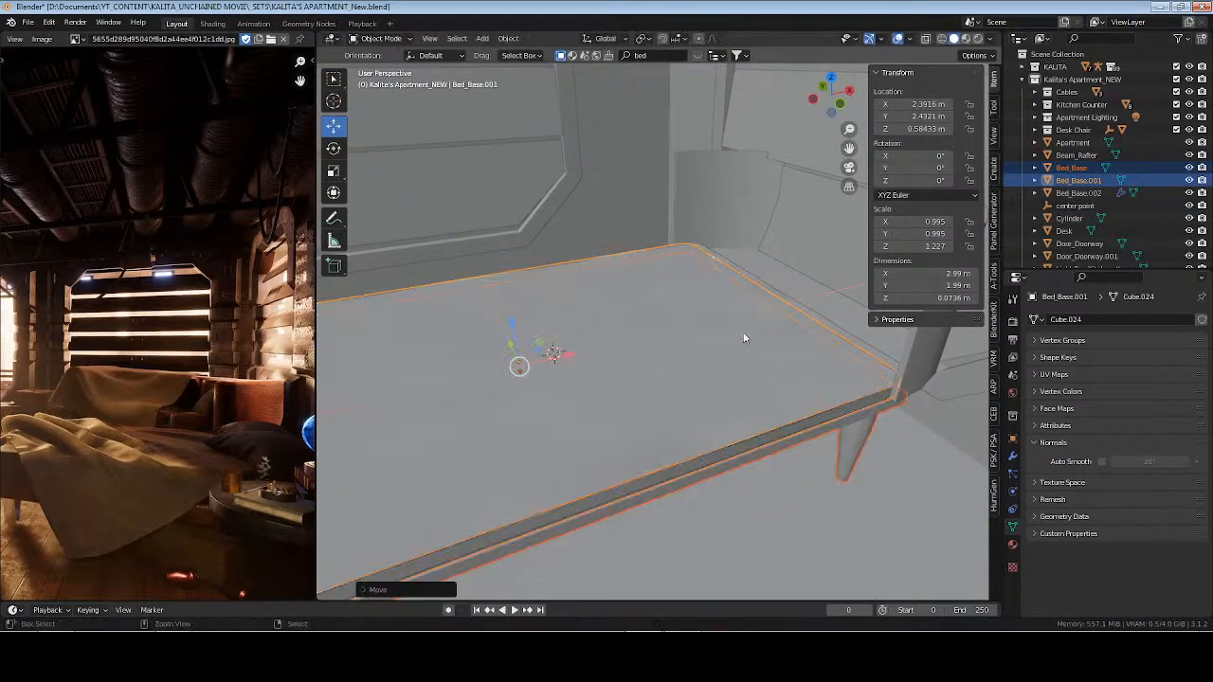
{"action": "key", "text": "ctrl+z"}
{"action": "middle_click_drag", "start_coordinate": [770, 322], "coordinate": [688, 330], "text": "shift"}
{"action": "left_click", "coordinate": [663, 201], "text": "shift"}
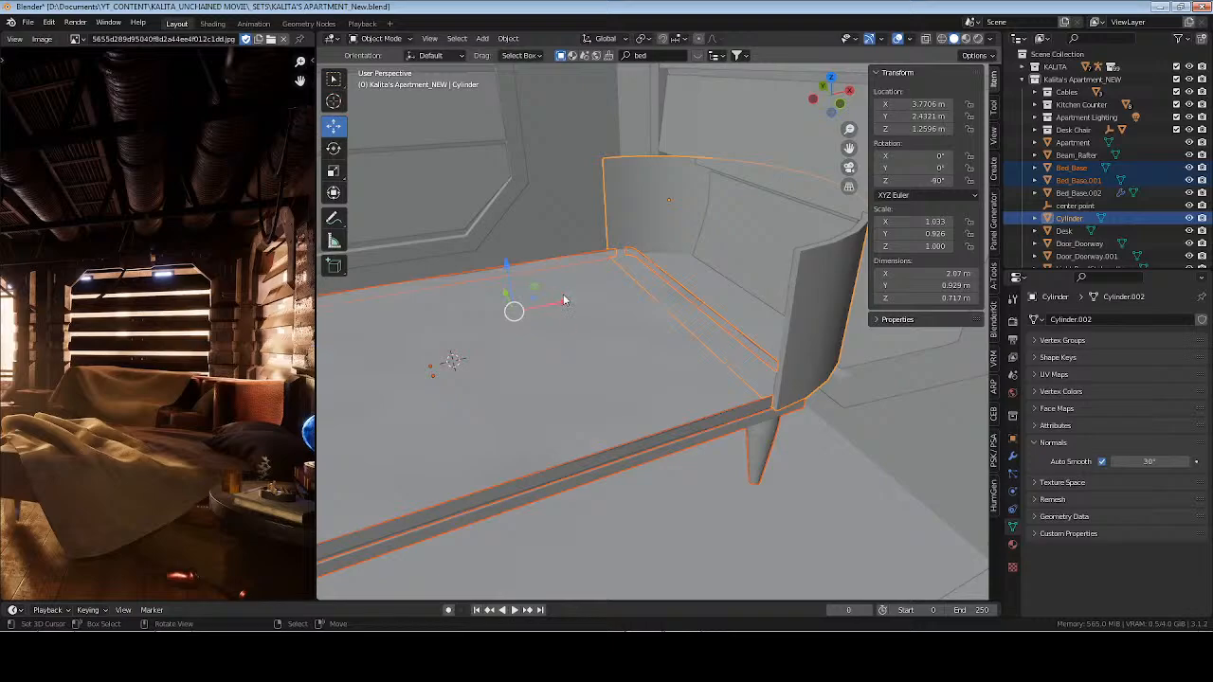
{"action": "left_click_drag", "start_coordinate": [566, 305], "coordinate": [487, 305]}
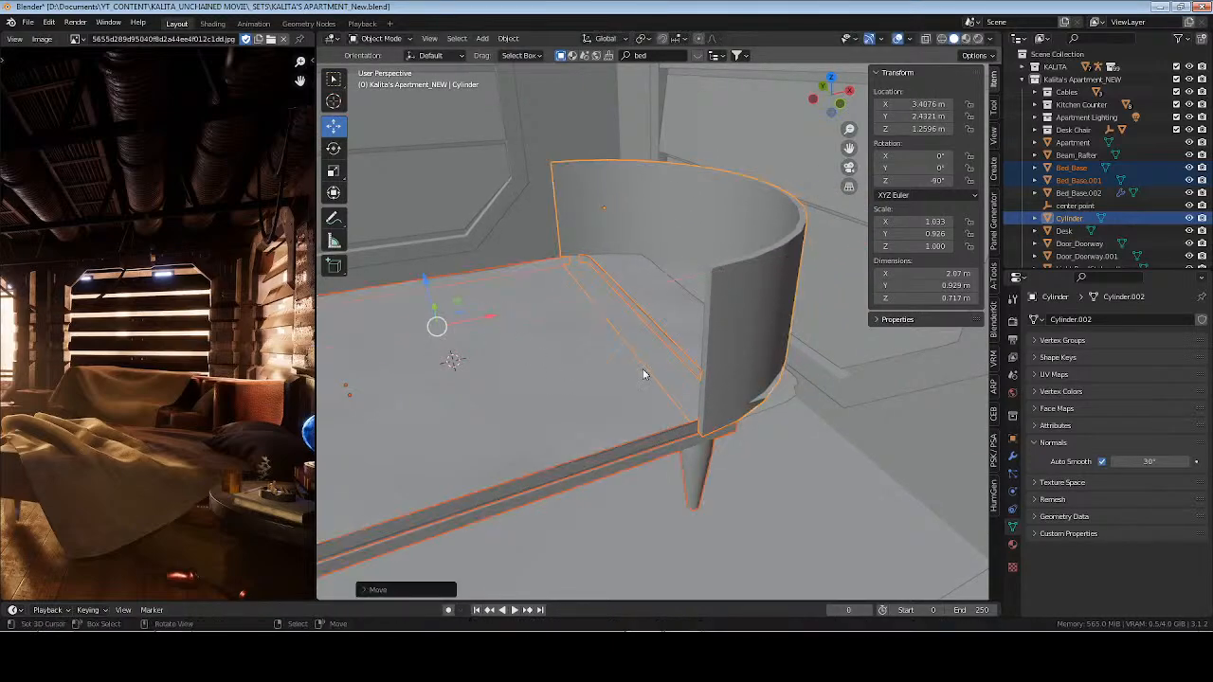
{"action": "key", "text": "ctrl+z"}
{"action": "left_click", "coordinate": [664, 352], "text": "shift"}
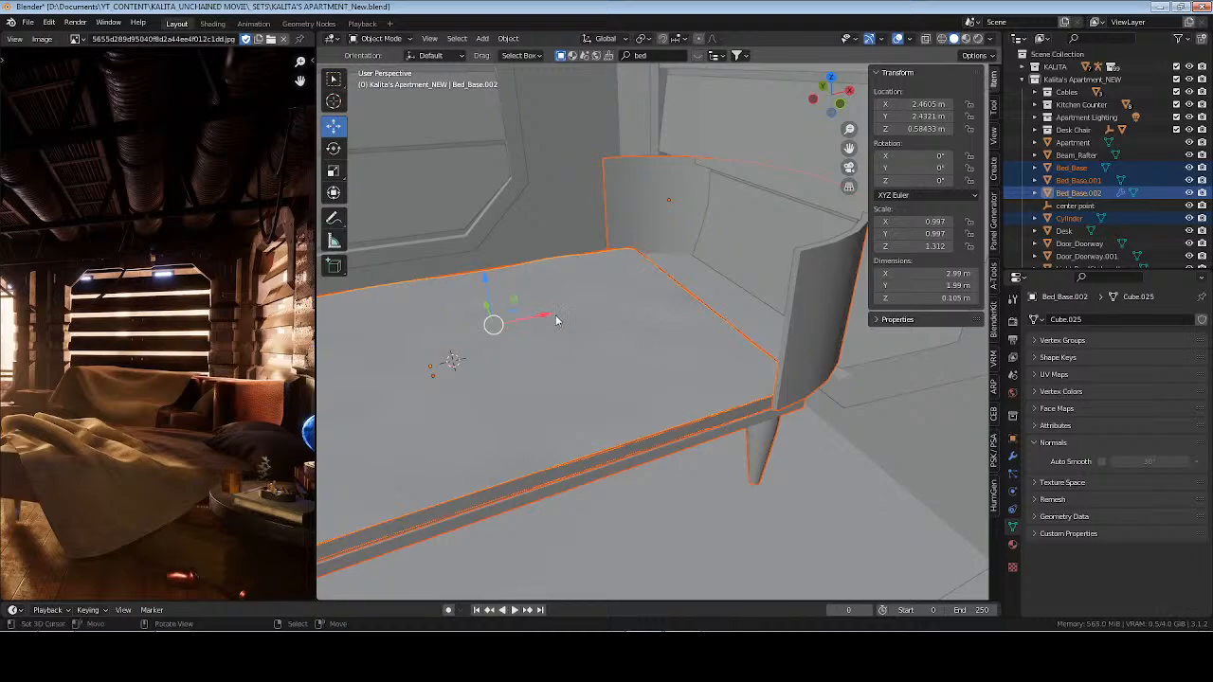
{"action": "left_click_drag", "start_coordinate": [557, 321], "coordinate": [468, 323]}
Deselect everything, save the file and snap the 3D cursor away from the bed
{"action": "scroll", "coordinate": [607, 337], "scroll_direction": "down", "scroll_amount": 6}
{"action": "middle_click_drag", "start_coordinate": [642, 342], "coordinate": [725, 335]}
{"action": "key", "text": "alt+a"}
{"action": "scroll", "coordinate": [606, 376], "scroll_direction": "up", "scroll_amount": 5}
{"action": "middle_click_drag", "start_coordinate": [601, 379], "coordinate": [716, 373]}
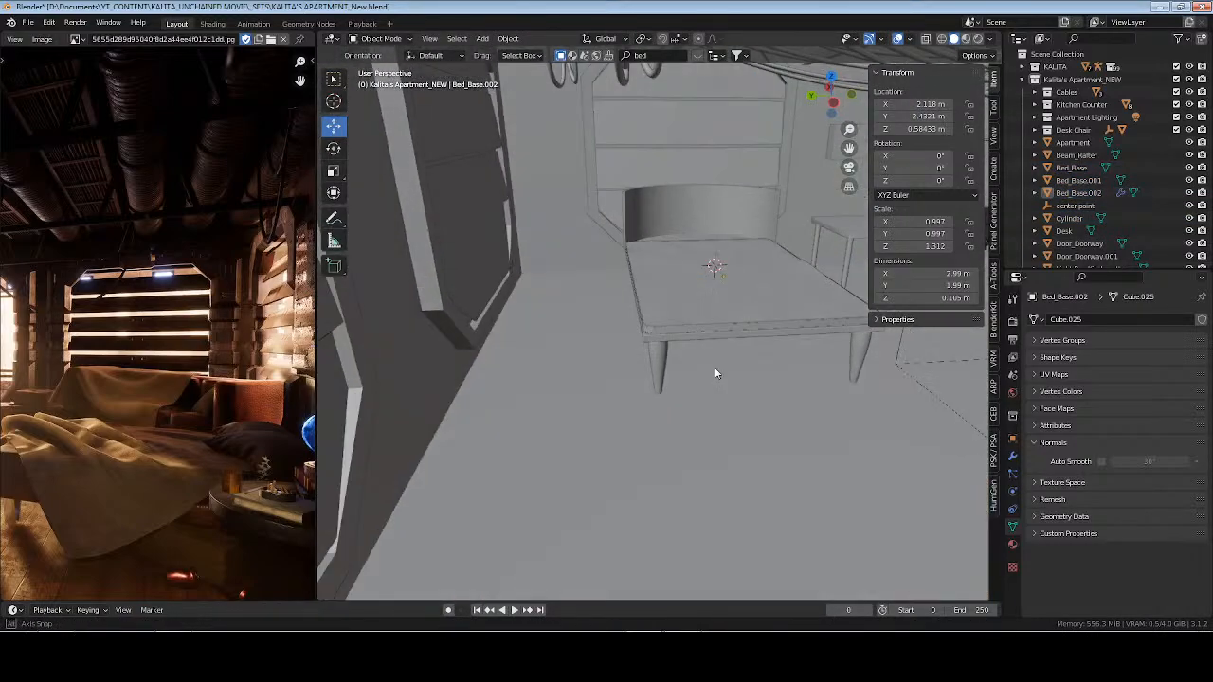
{"action": "key", "text": "ctrl+s"}
{"action": "middle_click_drag", "start_coordinate": [752, 326], "coordinate": [709, 371], "text": "shift"}
{"action": "middle_click_drag", "start_coordinate": [749, 373], "coordinate": [647, 371]}
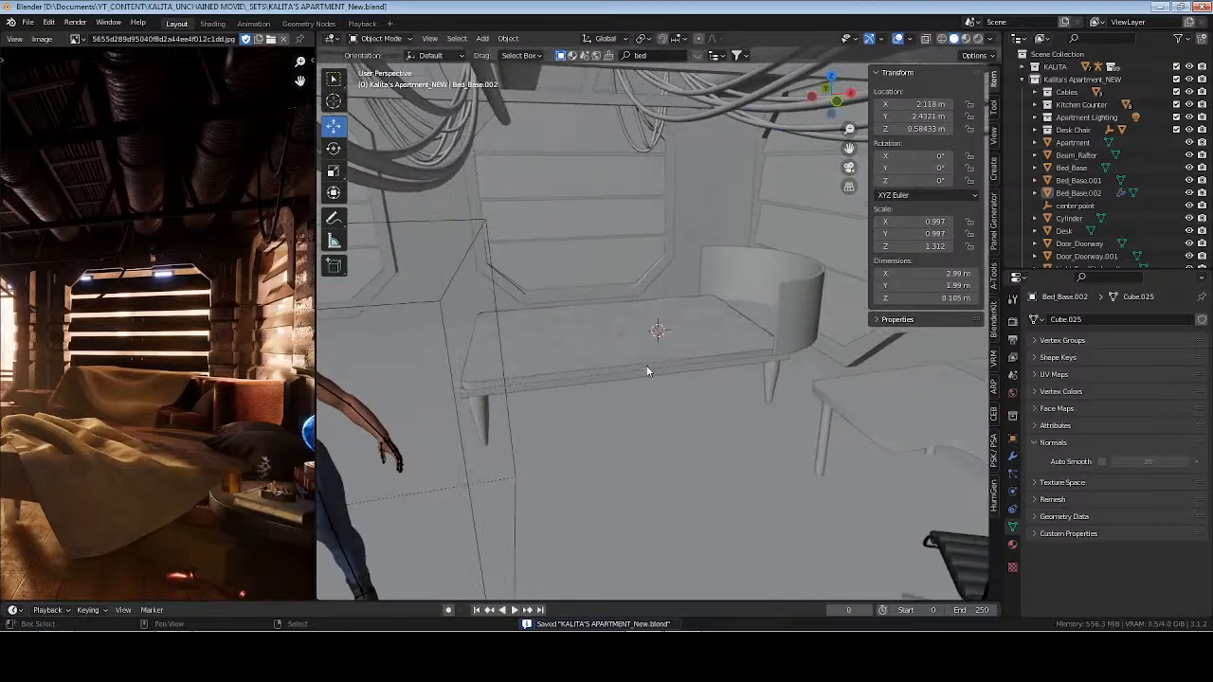
{"action": "key", "text": "shift+s"}
{"action": "left_click", "coordinate": [645, 438]}
{"action": "middle_click_drag", "start_coordinate": [645, 437], "coordinate": [751, 356]}
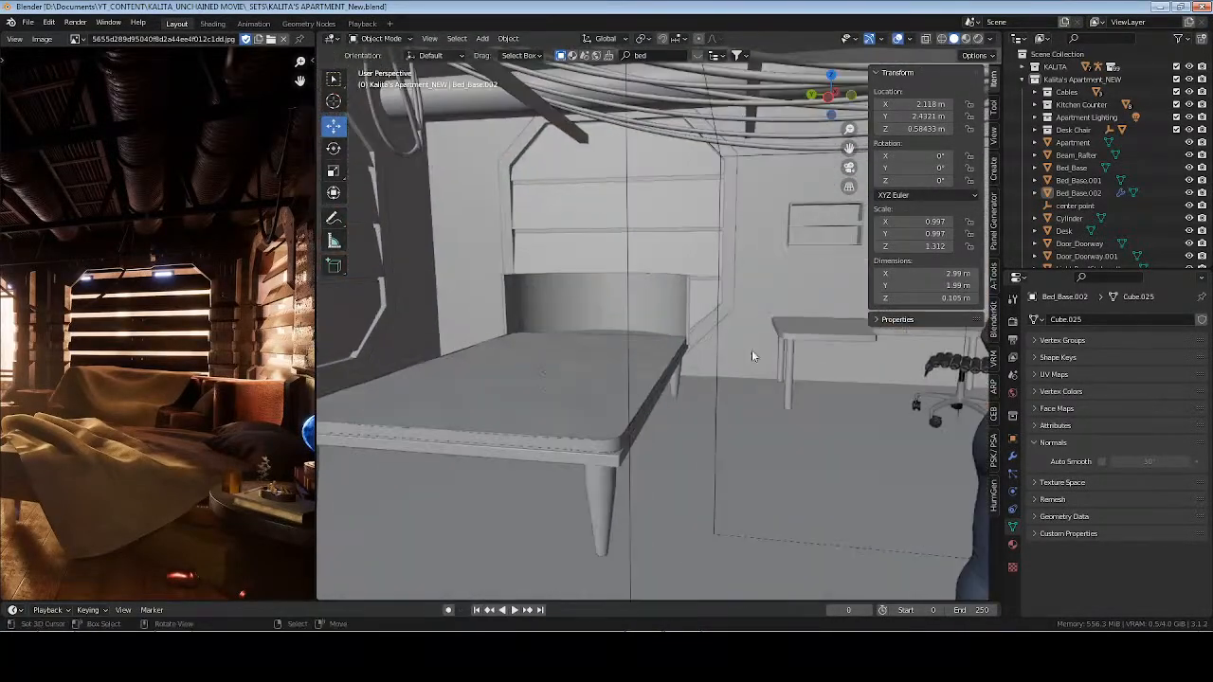
In Edit Mode, add a centred horizontal loop cut around the headboard and bevel it into a narrow band
{"action": "left_click", "coordinate": [666, 313]}
{"action": "key", "text": "KP_Decimal"}
{"action": "key", "text": "Tab"}
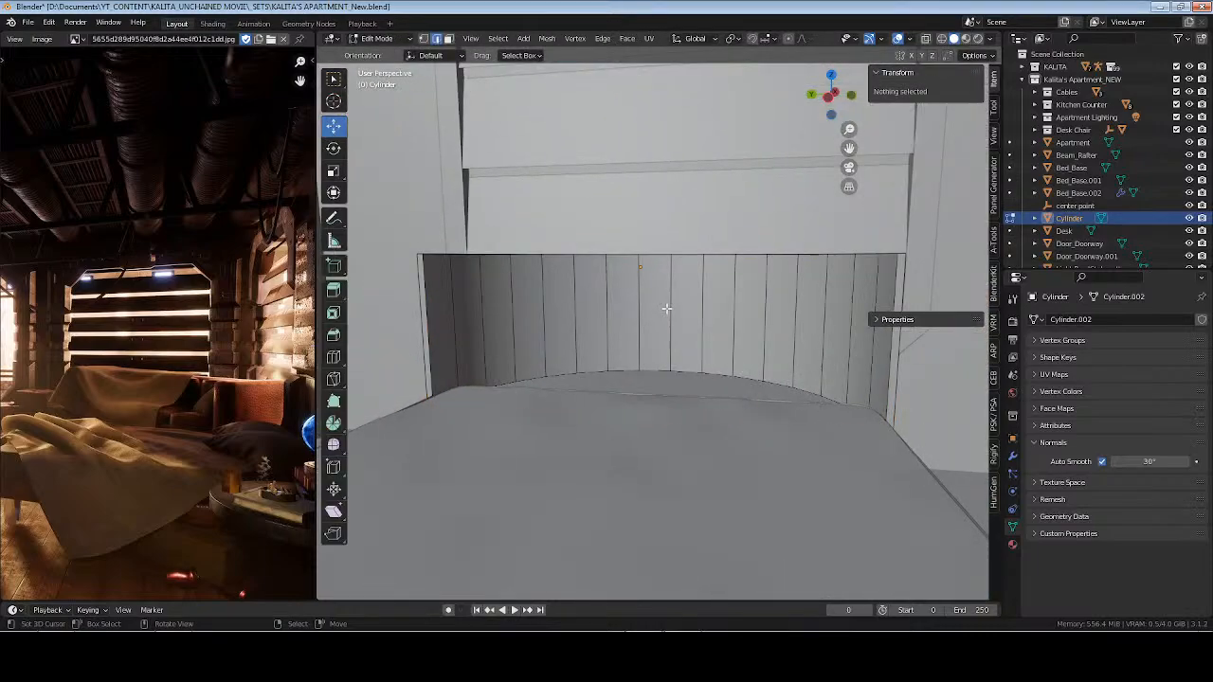
{"action": "middle_click_drag", "start_coordinate": [744, 328], "coordinate": [770, 332]}
{"action": "key", "text": "ctrl+r"}
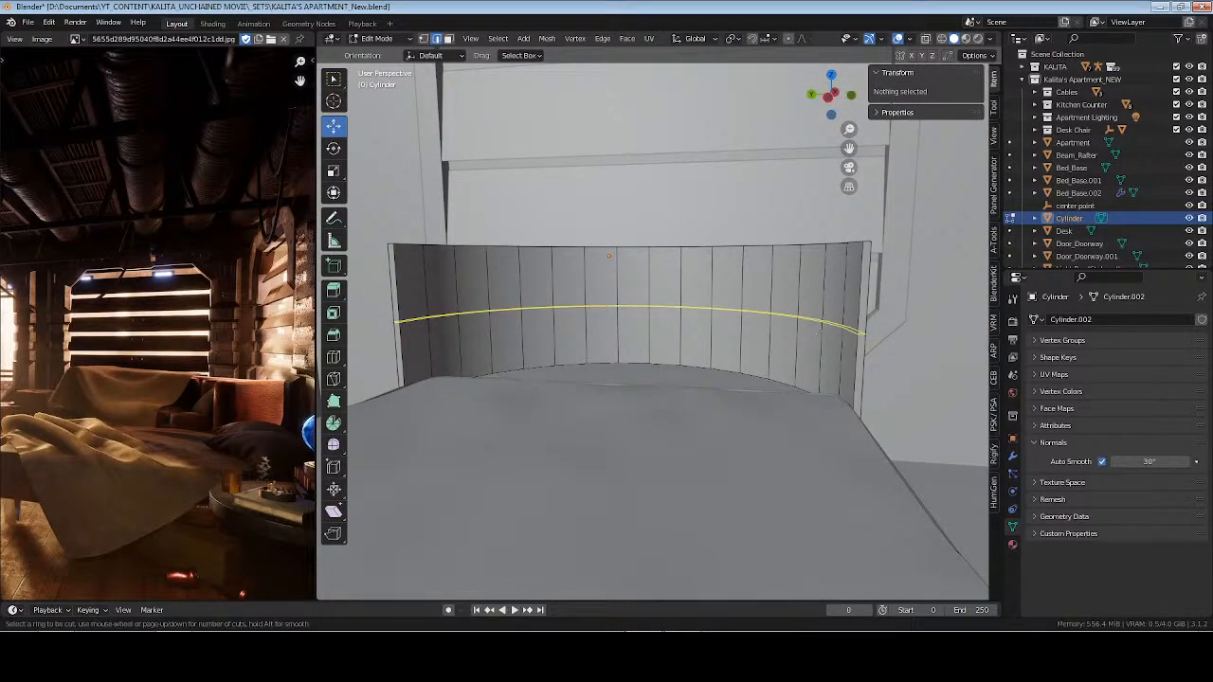
{"action": "left_click", "coordinate": [815, 328]}
{"action": "right_click", "coordinate": [815, 328]}
{"action": "key", "text": "ctrl+b"}
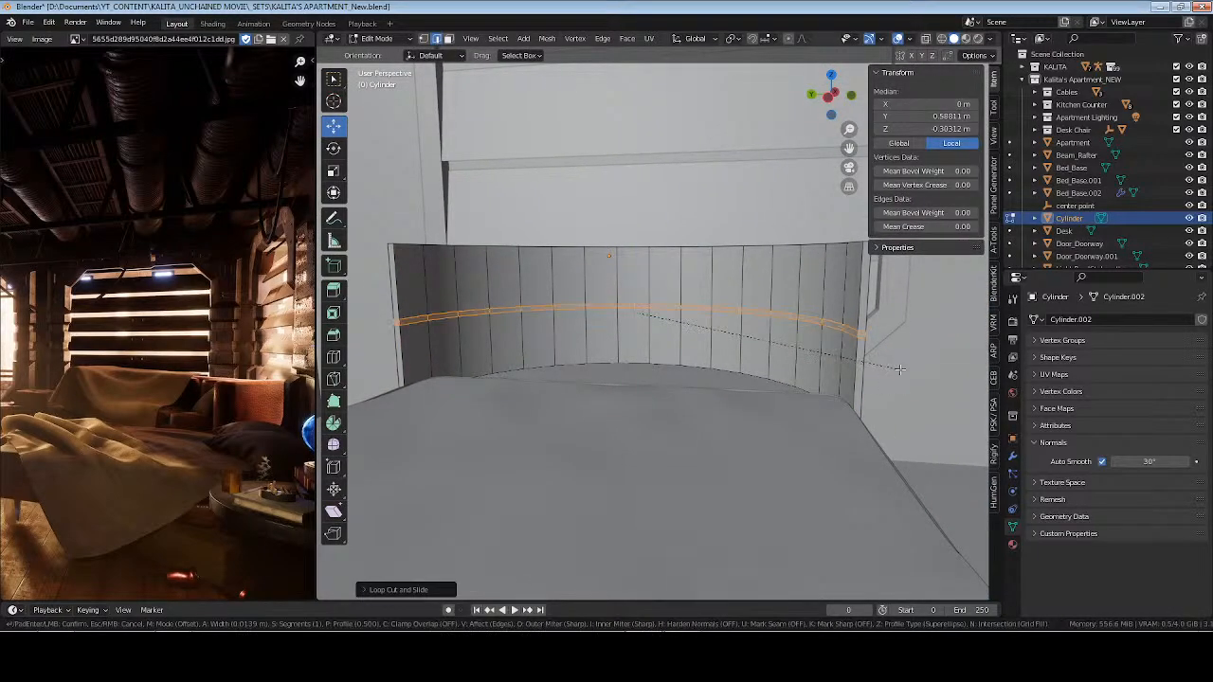
{"action": "left_click", "coordinate": [748, 350]}
In face select mode, select the whole narrow band of faces along the headboard's inner side, from end to end
{"action": "middle_click_drag", "start_coordinate": [809, 337], "coordinate": [782, 343]}
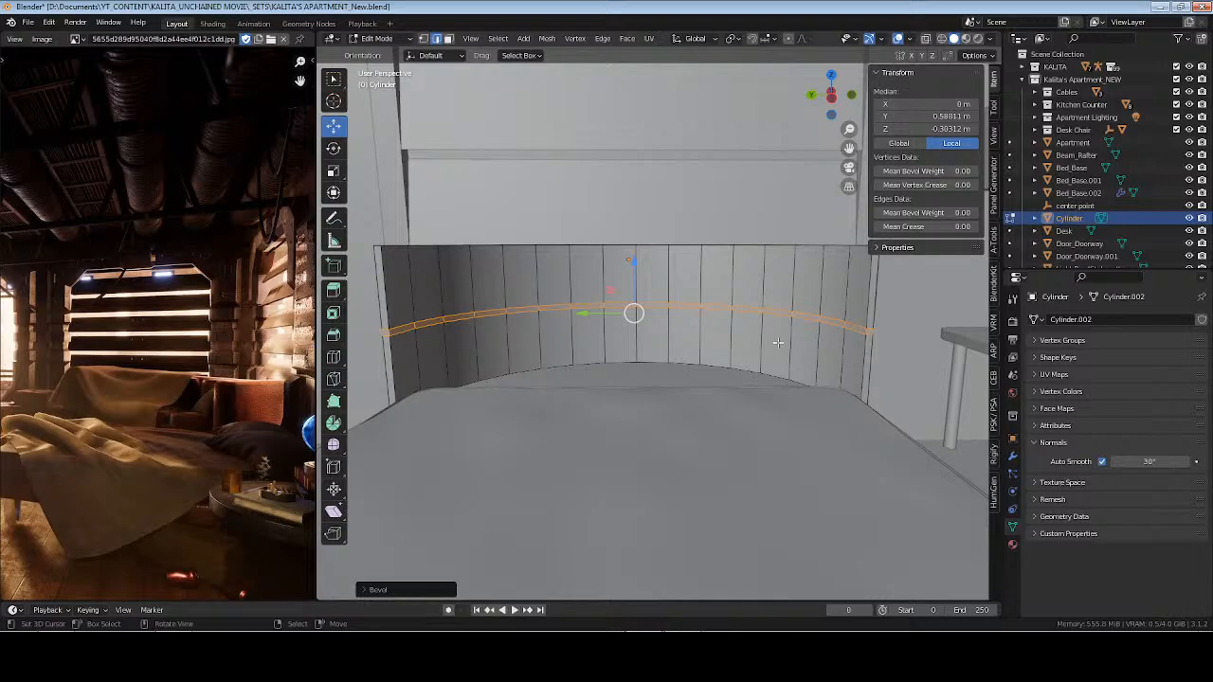
{"action": "left_click", "coordinate": [853, 326]}
{"action": "left_click", "coordinate": [833, 322], "text": "alt"}
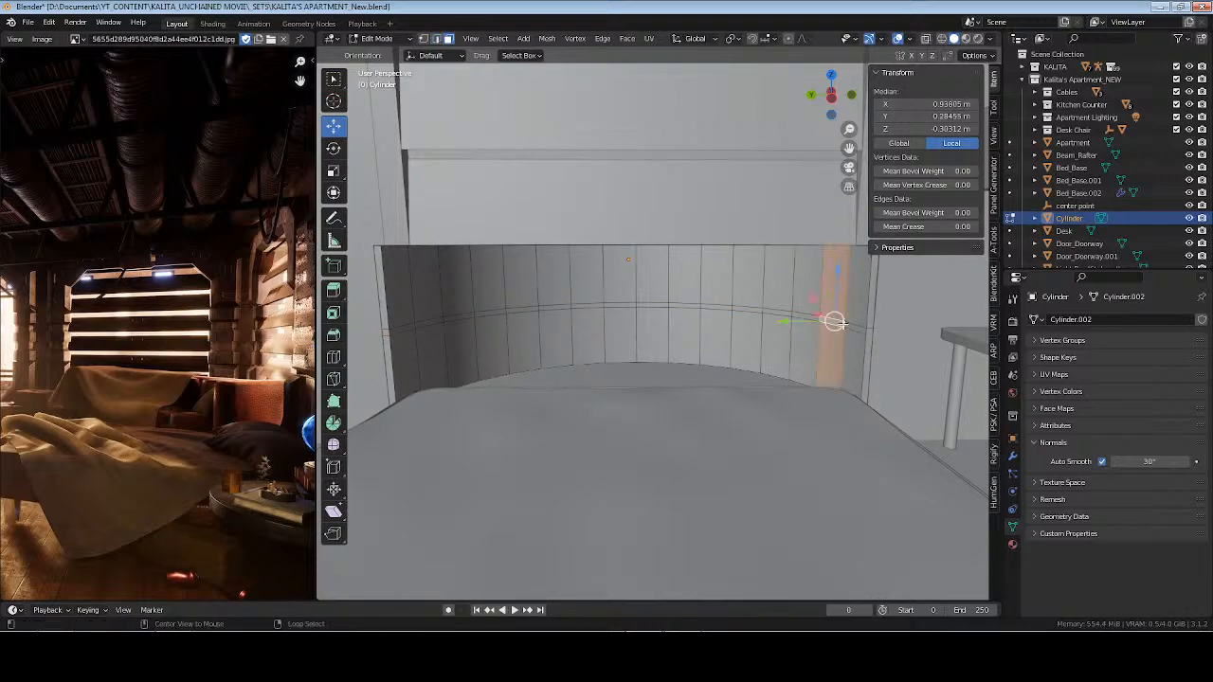
{"action": "left_click", "coordinate": [850, 325]}
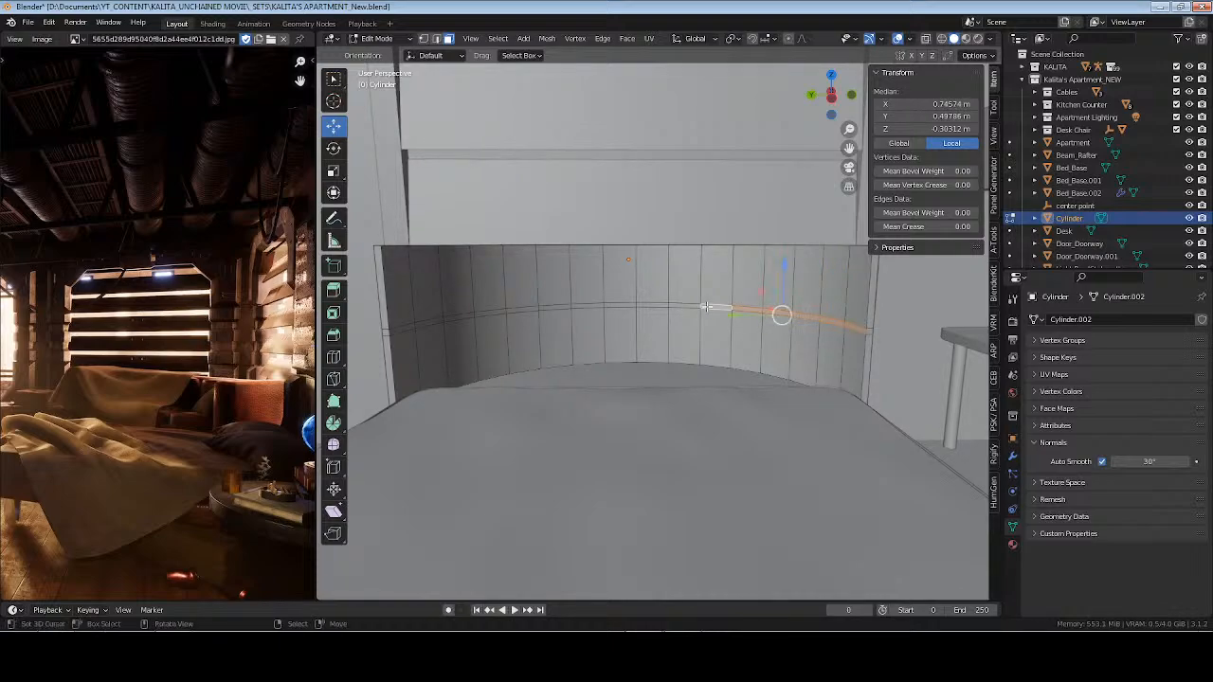
{"action": "scroll", "coordinate": [852, 315], "scroll_direction": "up", "scroll_amount": 4}
{"action": "middle_click_drag", "start_coordinate": [515, 314], "coordinate": [806, 287], "text": "shift"}
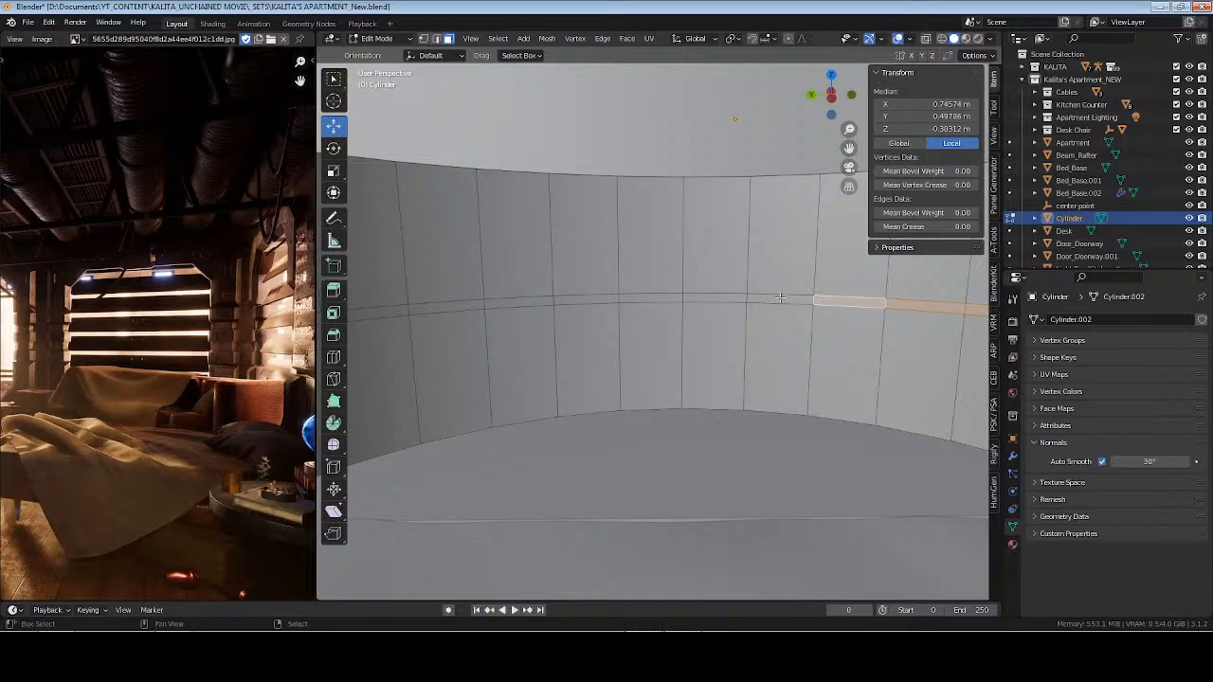
{"action": "left_click", "coordinate": [696, 292], "text": "ctrl"}
{"action": "left_click", "coordinate": [706, 290], "text": "shift"}
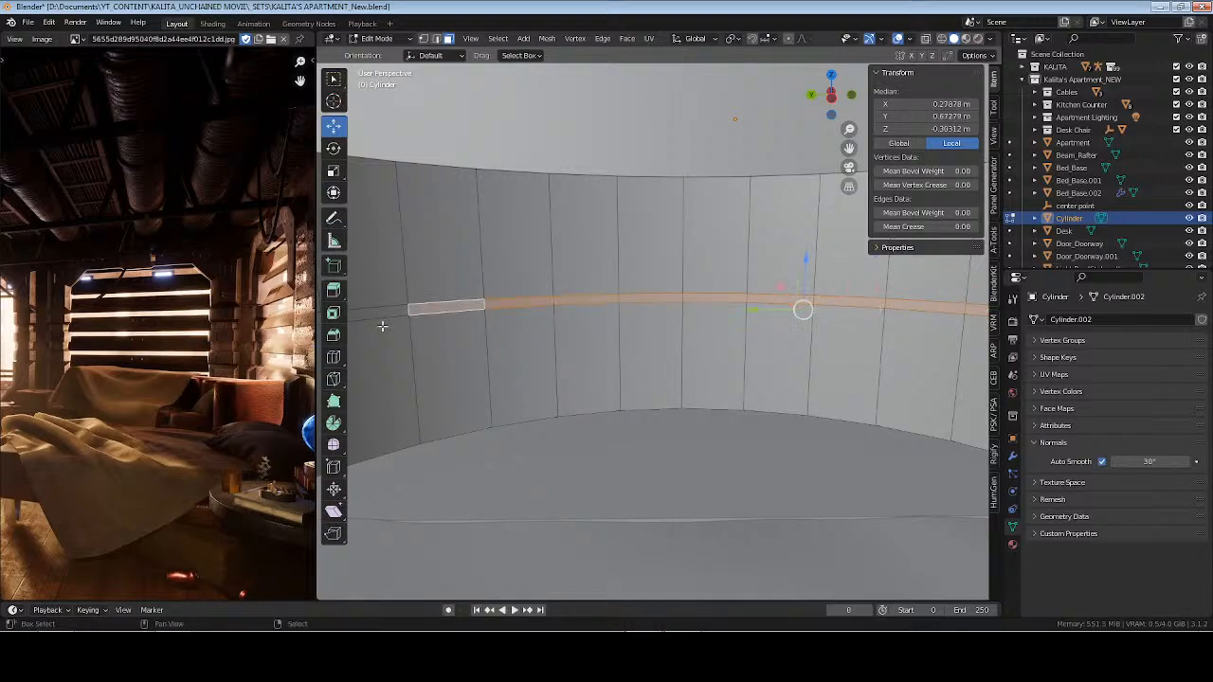
{"action": "middle_click_drag", "start_coordinate": [382, 326], "coordinate": [602, 326], "text": "shift"}
{"action": "middle_click_drag", "start_coordinate": [461, 346], "coordinate": [583, 341], "text": "shift"}
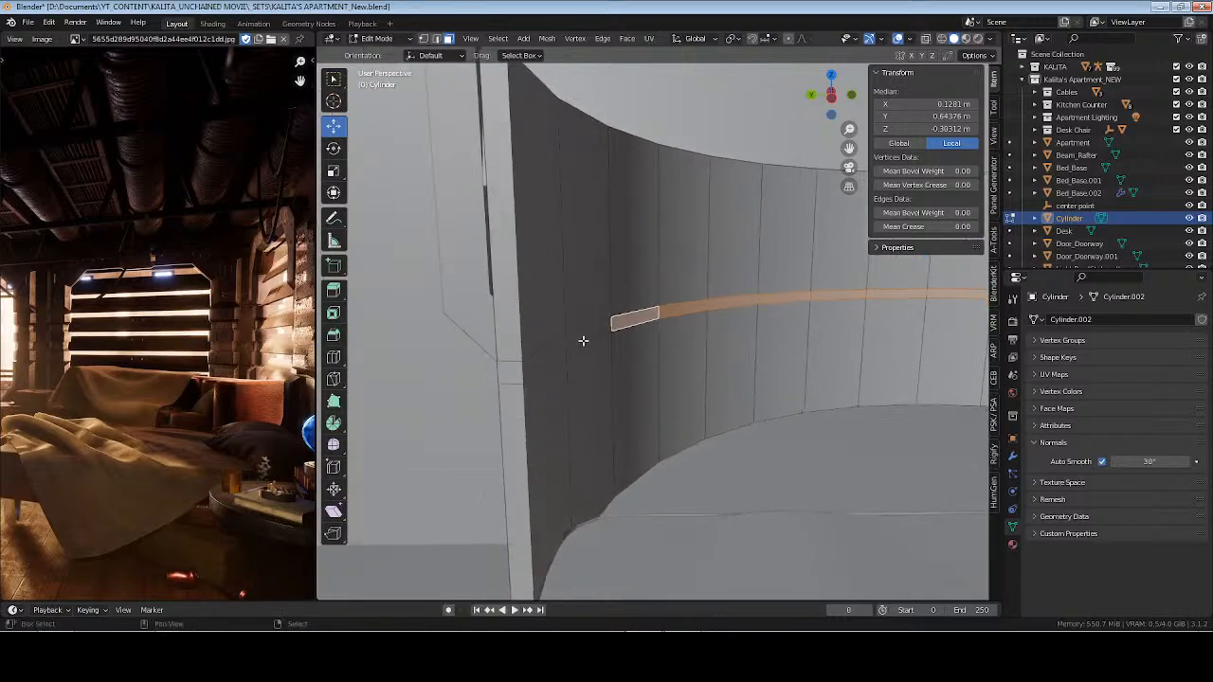
{"action": "left_click", "coordinate": [545, 356], "text": "shift"}
{"action": "scroll", "coordinate": [569, 348], "scroll_direction": "down", "scroll_amount": 4}
{"action": "middle_click_drag", "start_coordinate": [777, 358], "coordinate": [582, 368], "text": "shift"}
{"action": "middle_click_drag", "start_coordinate": [852, 389], "coordinate": [764, 406]}
Extrude the selected band along its normals by about 0.24 m into a shelf, return to Object Mode, deselect and save the file
{"action": "key", "text": "alt+e"}
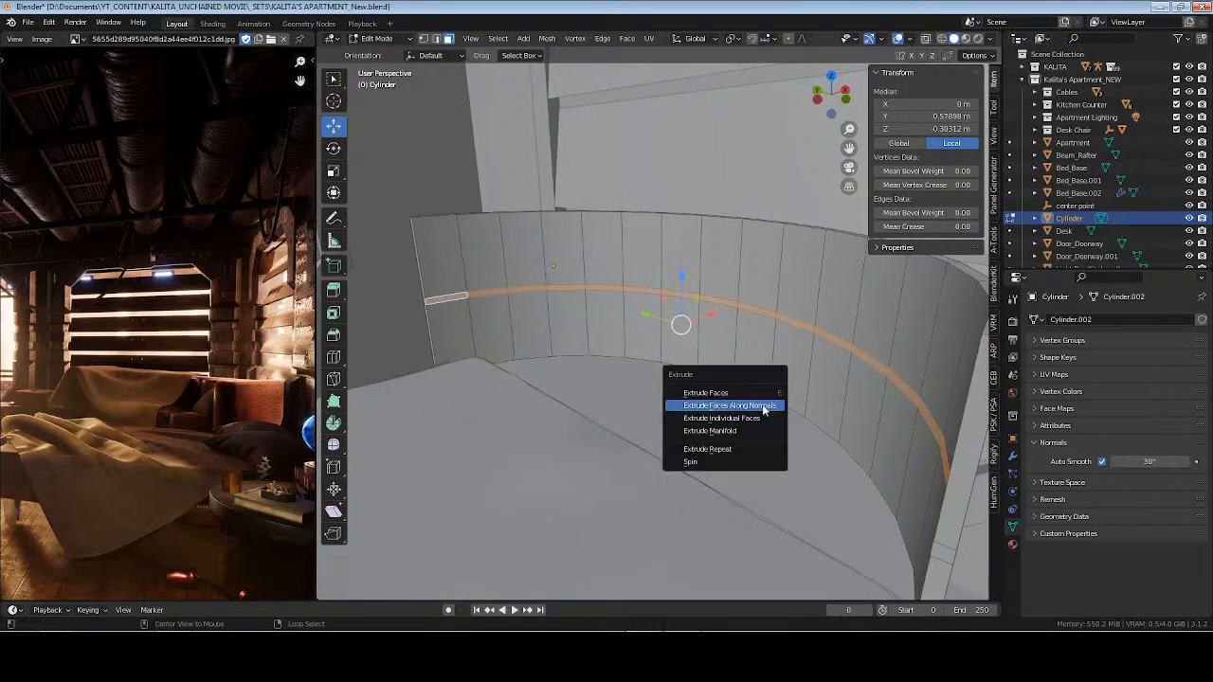
{"action": "left_click", "coordinate": [729, 405]}
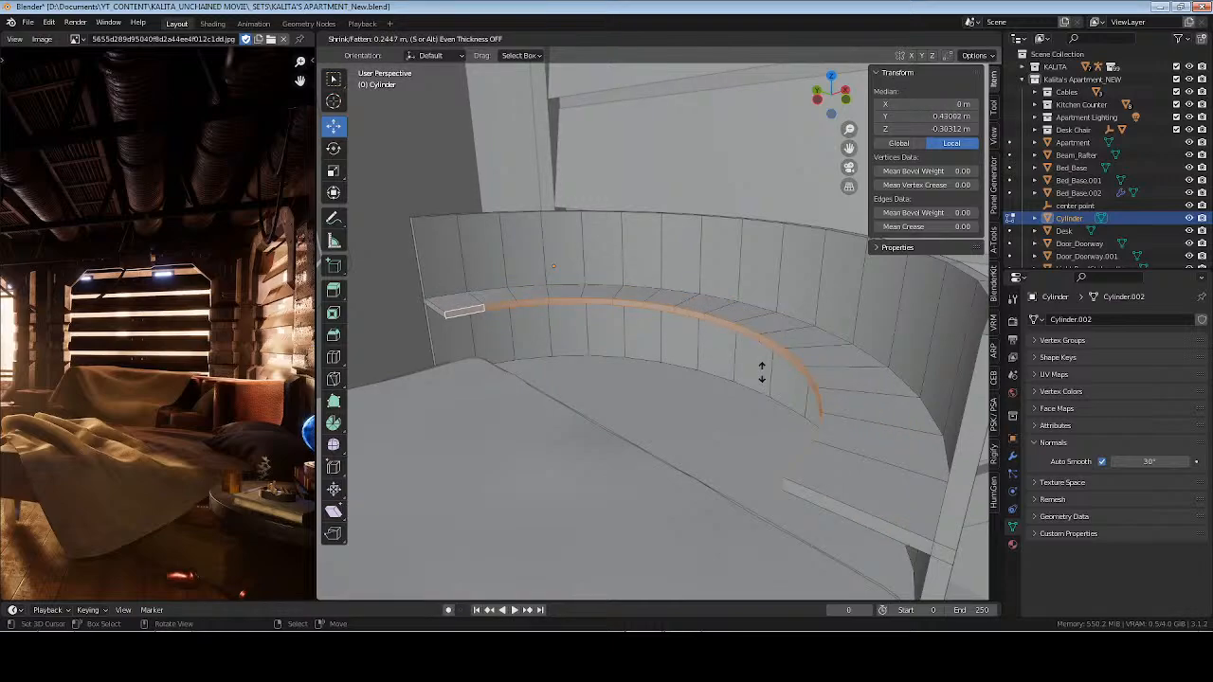
{"action": "left_click", "coordinate": [762, 371]}
{"action": "key", "text": "Tab"}
{"action": "middle_click_drag", "start_coordinate": [660, 401], "coordinate": [727, 401]}
{"action": "key", "text": "alt+a"}
{"action": "key", "text": "ctrl+s"}
Apply the scale of the curved headboard and deselect it
{"action": "scroll", "coordinate": [727, 401], "scroll_direction": "down", "scroll_amount": 3}
{"action": "middle_click_drag", "start_coordinate": [821, 402], "coordinate": [754, 409]}
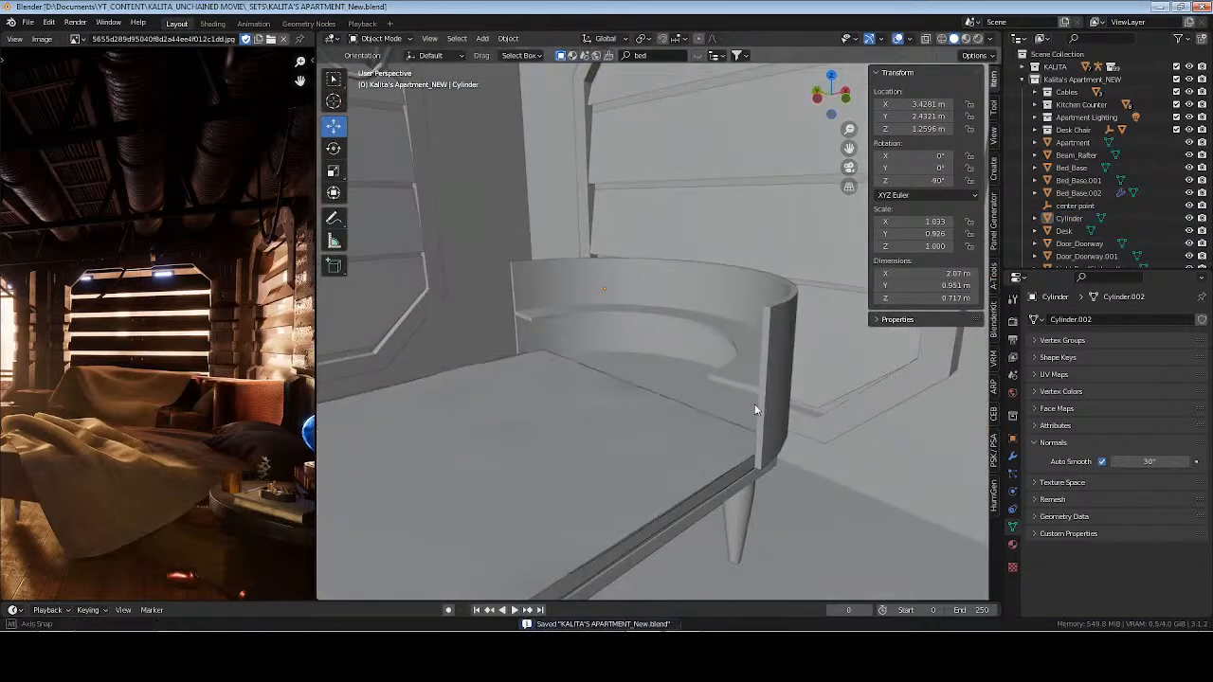
{"action": "left_click", "coordinate": [763, 388]}
{"action": "key", "text": "ctrl+a"}
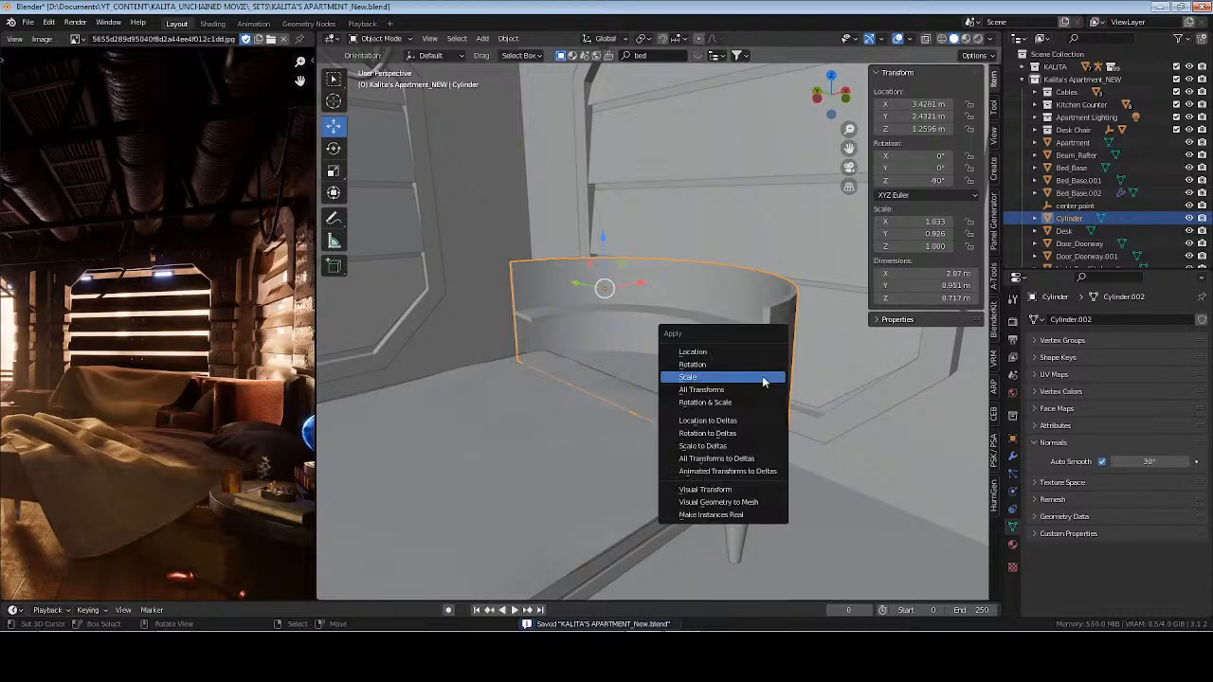
{"action": "left_click", "coordinate": [761, 376]}
{"action": "key", "text": "alt+a"}
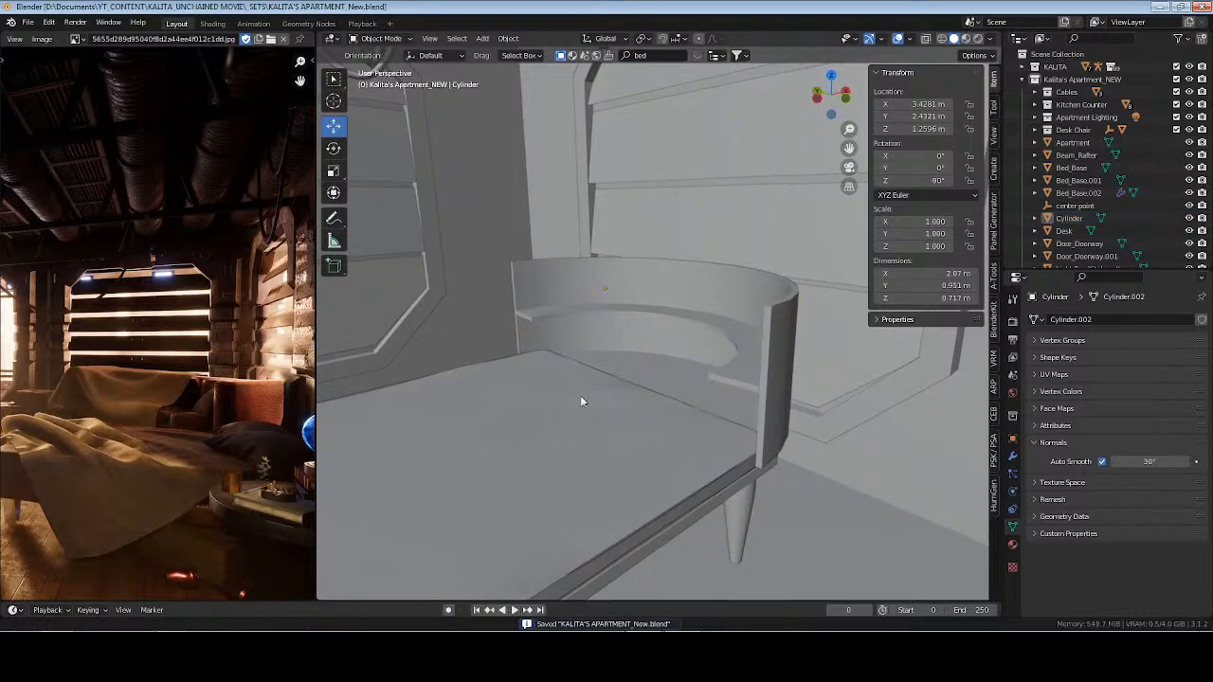
Examine the finished bed against the reference image and look around the apartment as far as the kitchen counter
{"action": "scroll", "coordinate": [579, 395], "scroll_direction": "up", "scroll_amount": 3}
{"action": "middle_click_drag", "start_coordinate": [580, 395], "coordinate": [712, 429]}
{"action": "scroll", "coordinate": [175, 414], "scroll_direction": "down", "scroll_amount": 2}
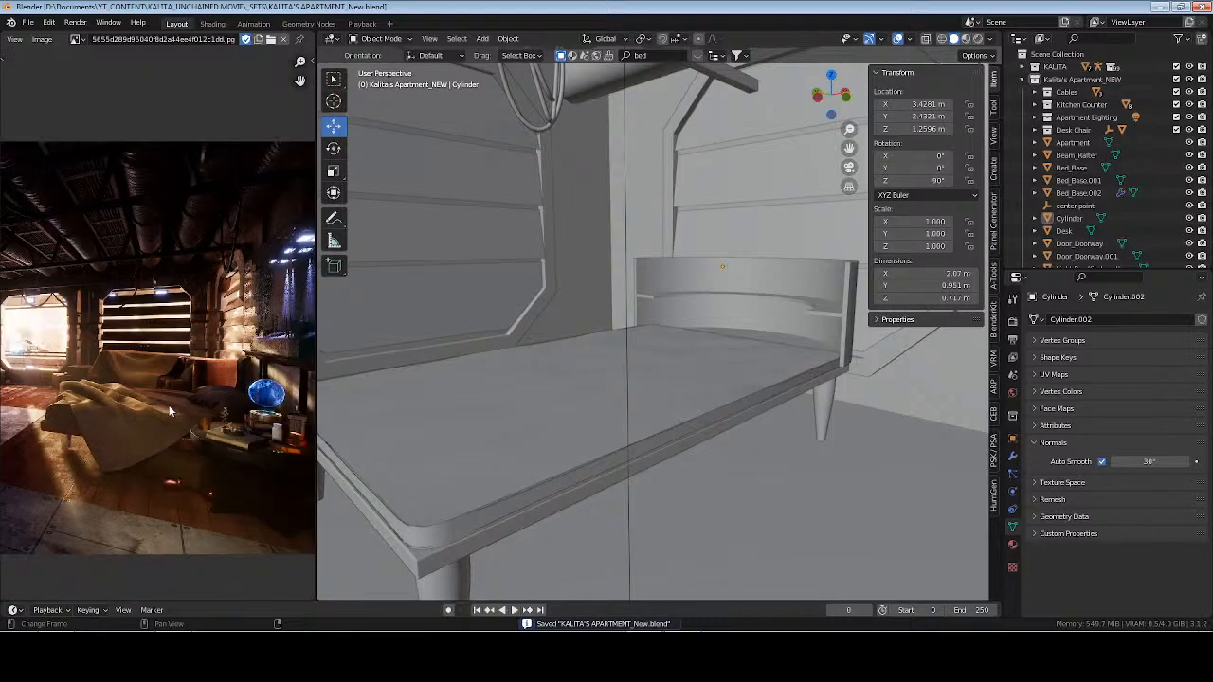
{"action": "middle_click_drag", "start_coordinate": [116, 436], "coordinate": [222, 412]}
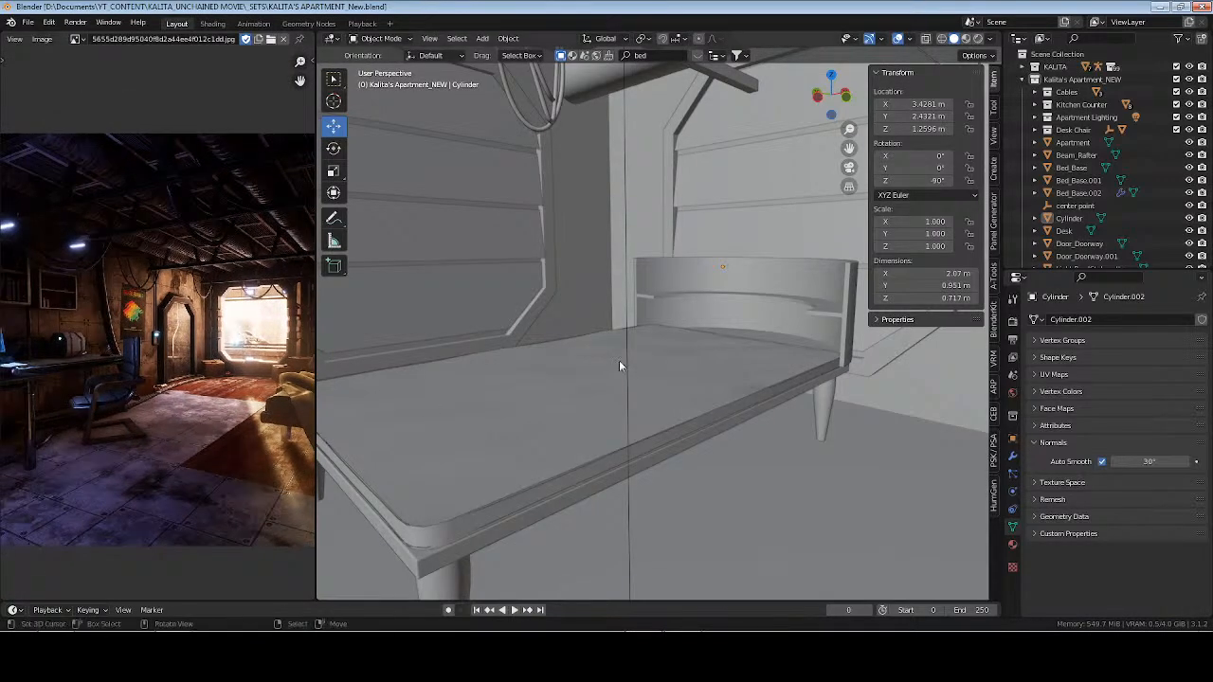
{"action": "scroll", "coordinate": [619, 365], "scroll_direction": "down", "scroll_amount": 5}
{"action": "middle_click_drag", "start_coordinate": [697, 396], "coordinate": [568, 416]}
{"action": "middle_click_drag", "start_coordinate": [568, 417], "coordinate": [568, 253], "text": "shift"}
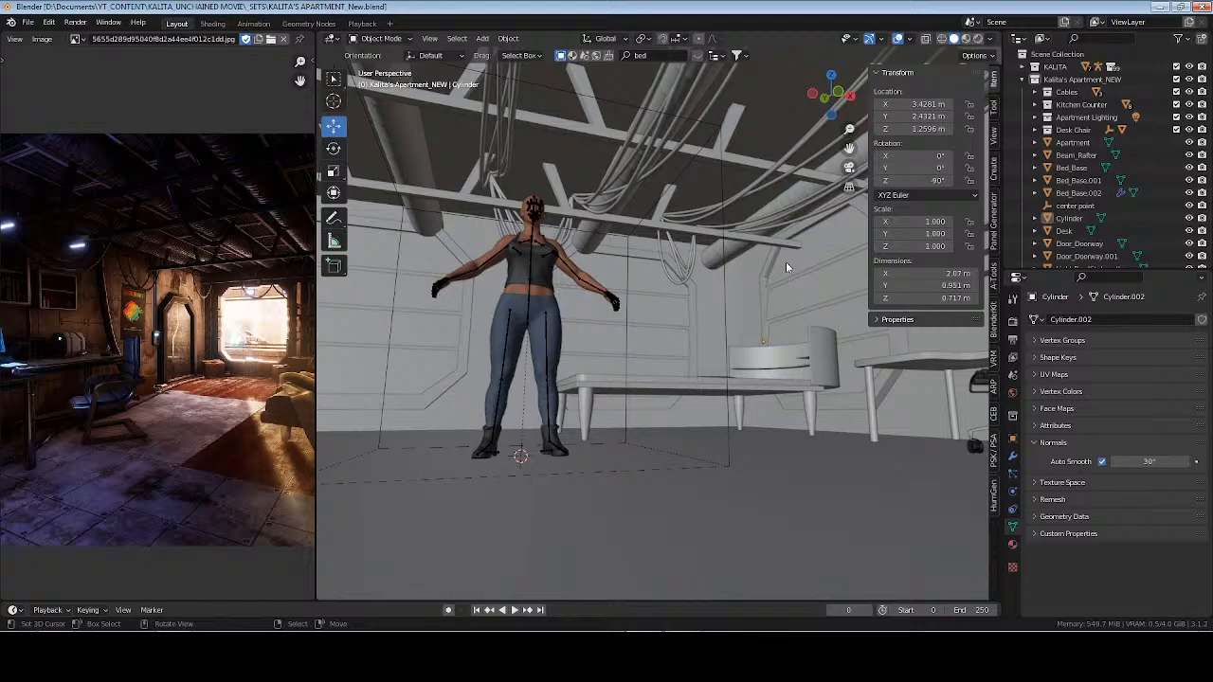
{"action": "middle_click_drag", "start_coordinate": [785, 263], "coordinate": [721, 322]}
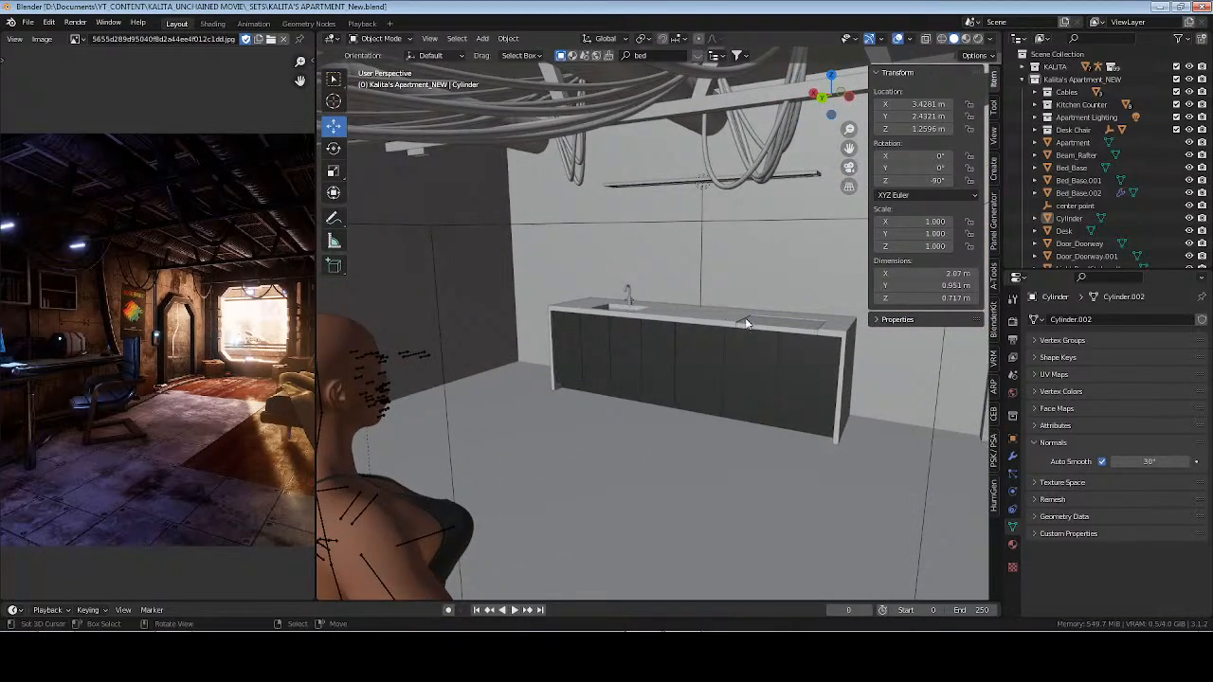
Frame the view on the inset panel of the kitchen countertop to inspect it, and save the file
{"action": "left_click", "coordinate": [787, 327]}
{"action": "key", "text": "KP_Decimal"}
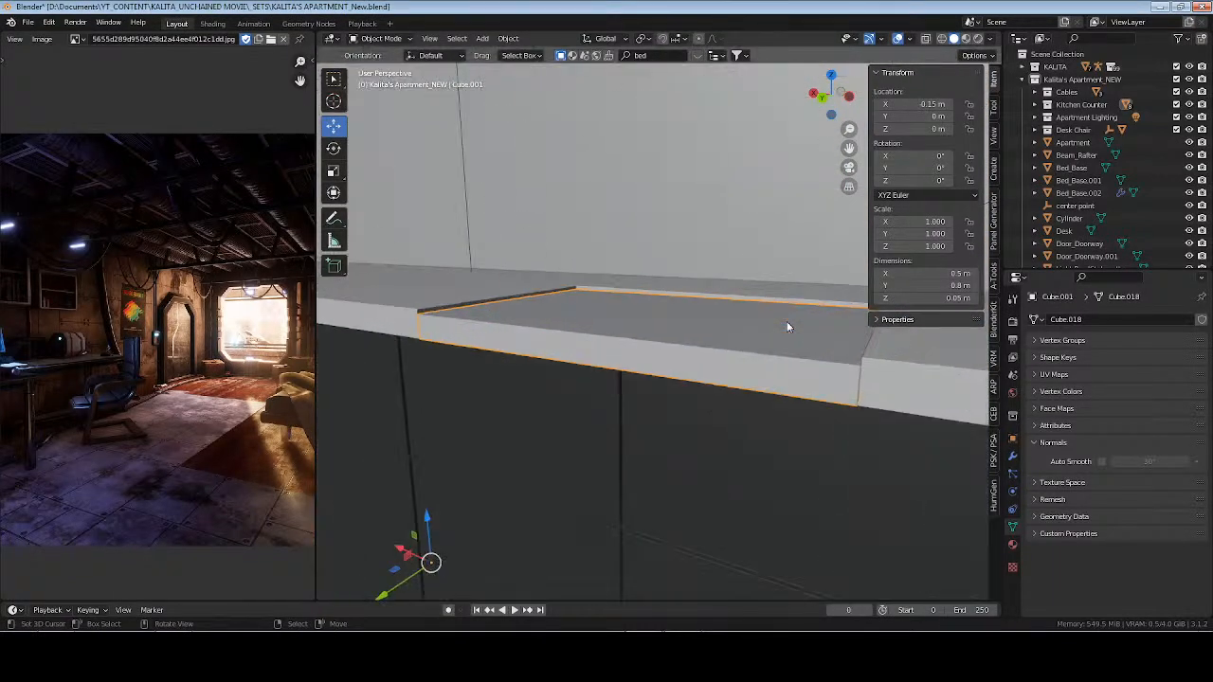
{"action": "middle_click_drag", "start_coordinate": [804, 363], "coordinate": [655, 383]}
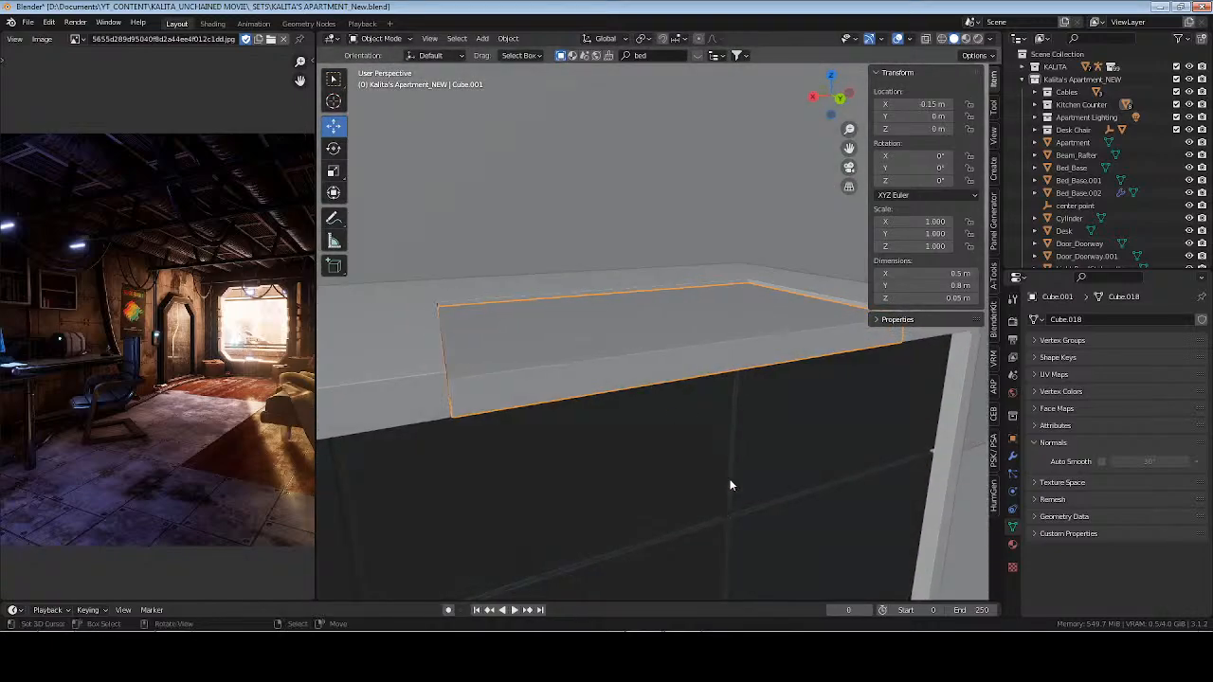
{"action": "middle_click_drag", "start_coordinate": [729, 485], "coordinate": [688, 439]}
{"action": "key", "text": "ctrl+s"}
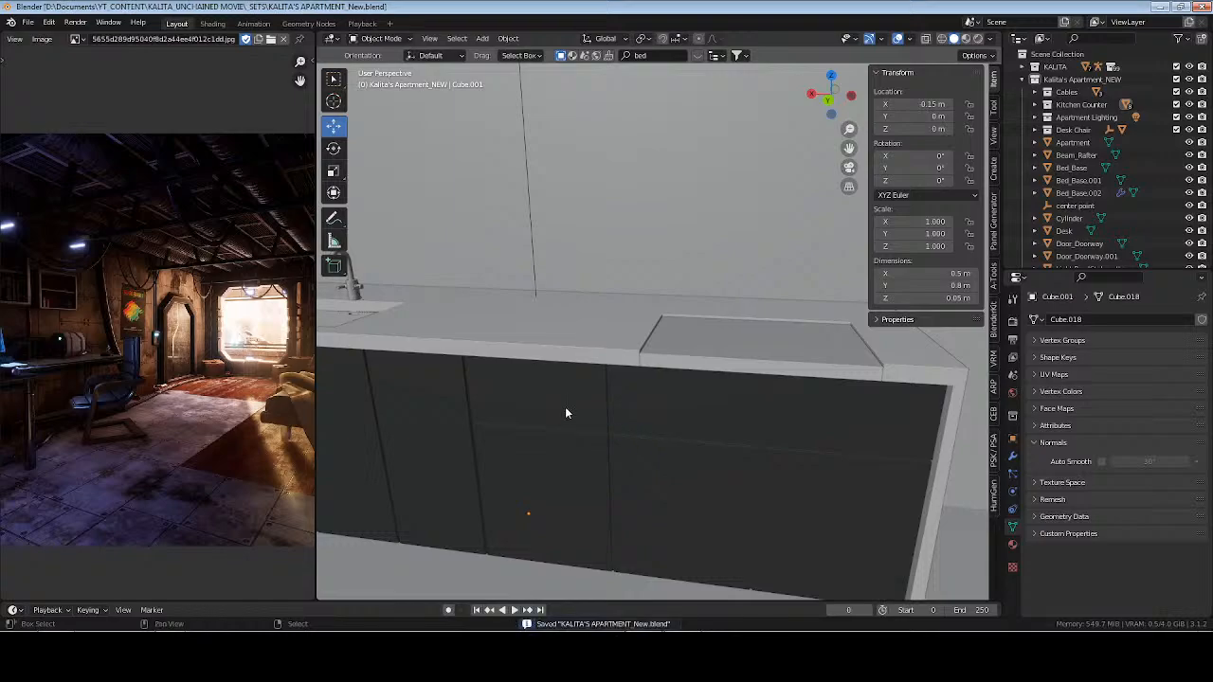
Snap the 3D cursor to the middle of the two countertop faces between the sink and the inset panel, and return to Object Mode
{"action": "middle_click_drag", "start_coordinate": [566, 414], "coordinate": [618, 407]}
{"action": "middle_click_drag", "start_coordinate": [548, 388], "coordinate": [648, 348], "text": "shift"}
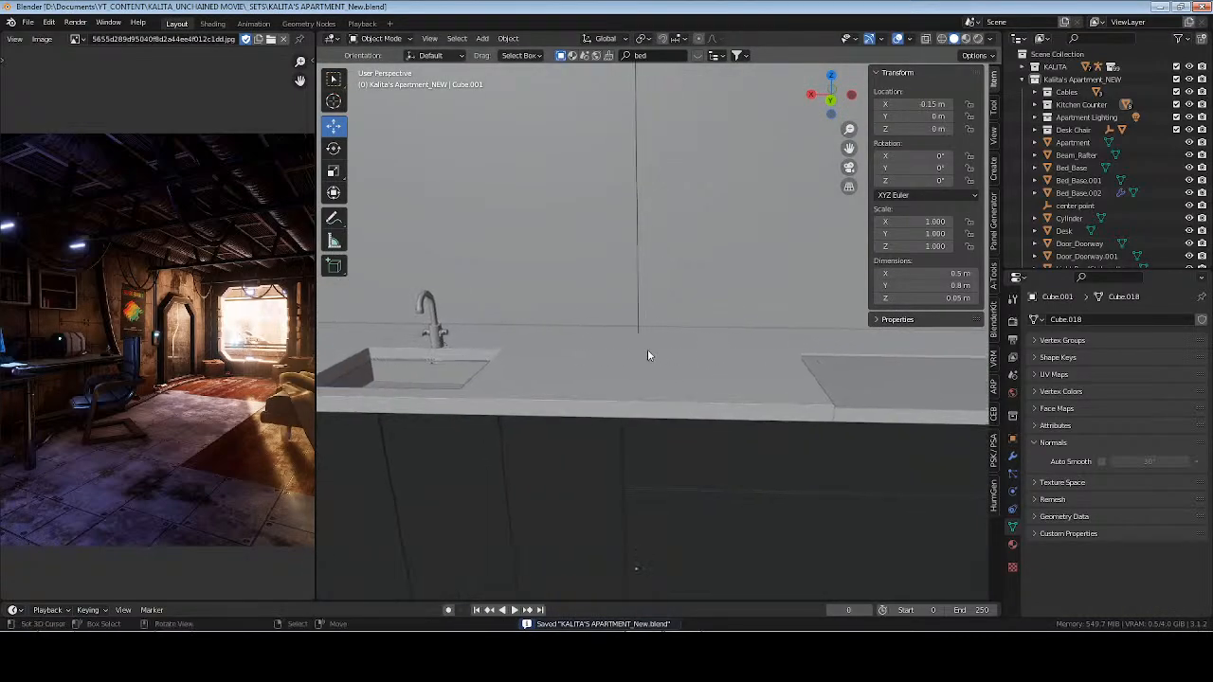
{"action": "left_click", "coordinate": [651, 358]}
{"action": "key", "text": "Tab"}
{"action": "left_click", "coordinate": [643, 365]}
{"action": "left_click", "coordinate": [607, 370], "text": "shift"}
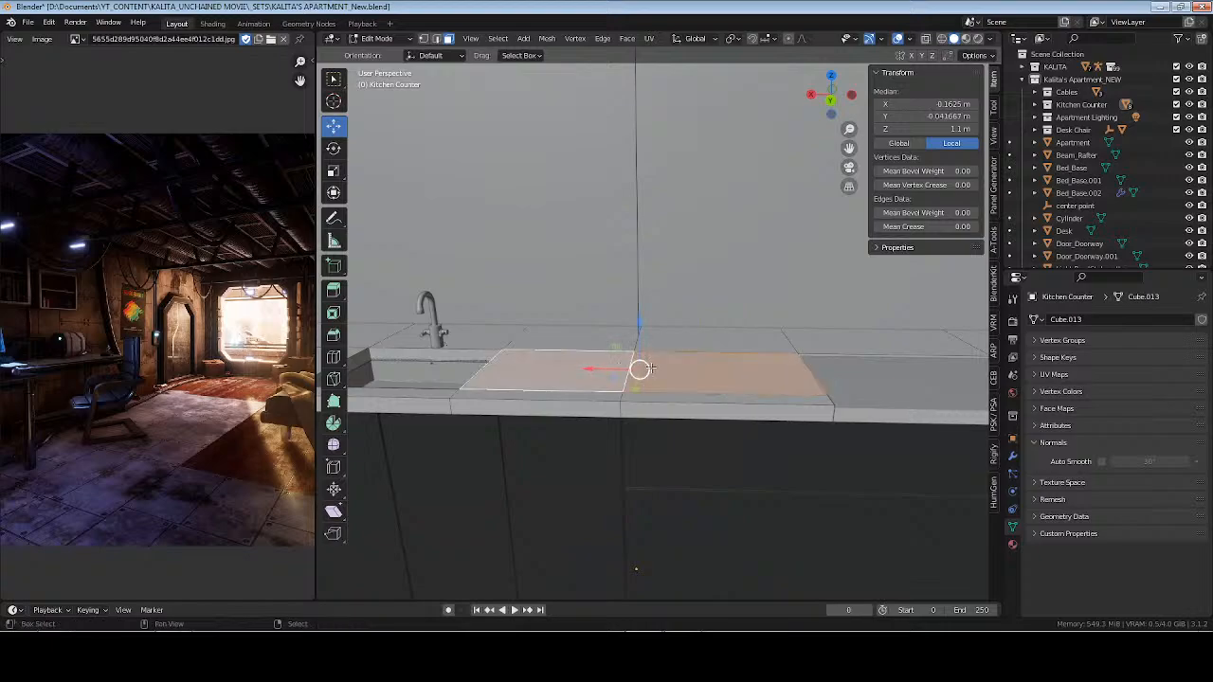
{"action": "key", "text": "shift+s"}
{"action": "key", "text": "2"}
{"action": "key", "text": "Tab"}
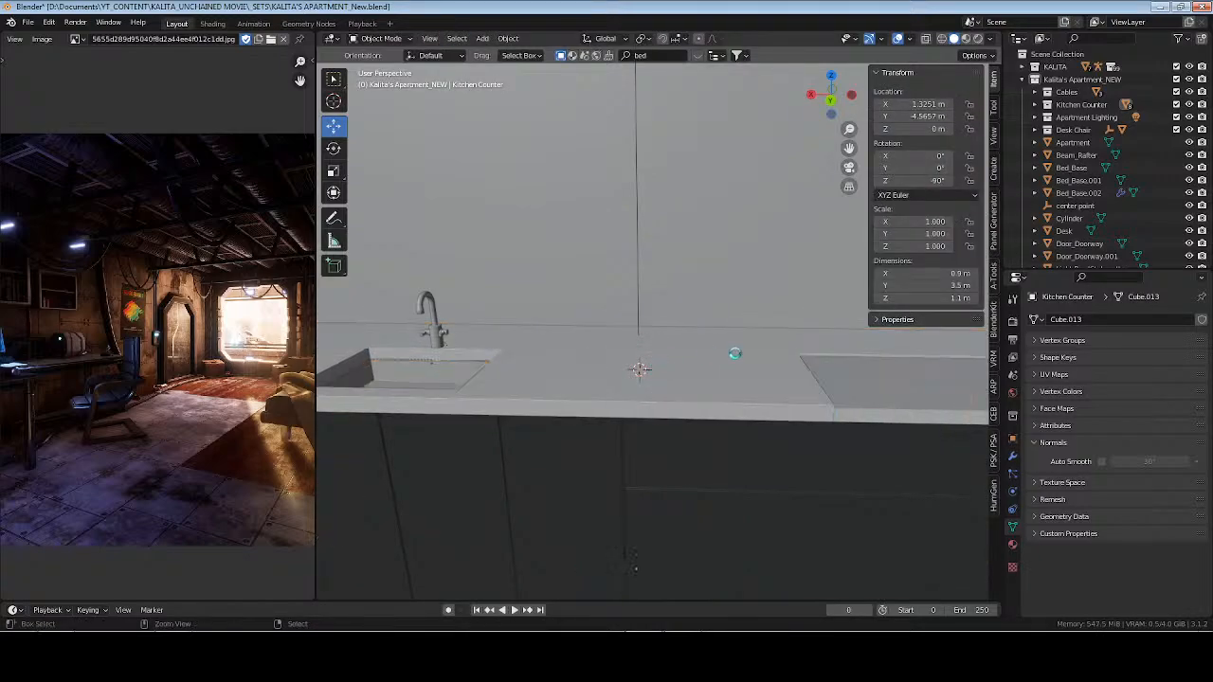
Make the Kalita's Apartment_NEW collection active and save the file
{"action": "middle_click_drag", "start_coordinate": [734, 353], "coordinate": [704, 343], "text": "shift"}
{"action": "left_click", "coordinate": [1086, 81]}
{"action": "key", "text": "ctrl+s"}
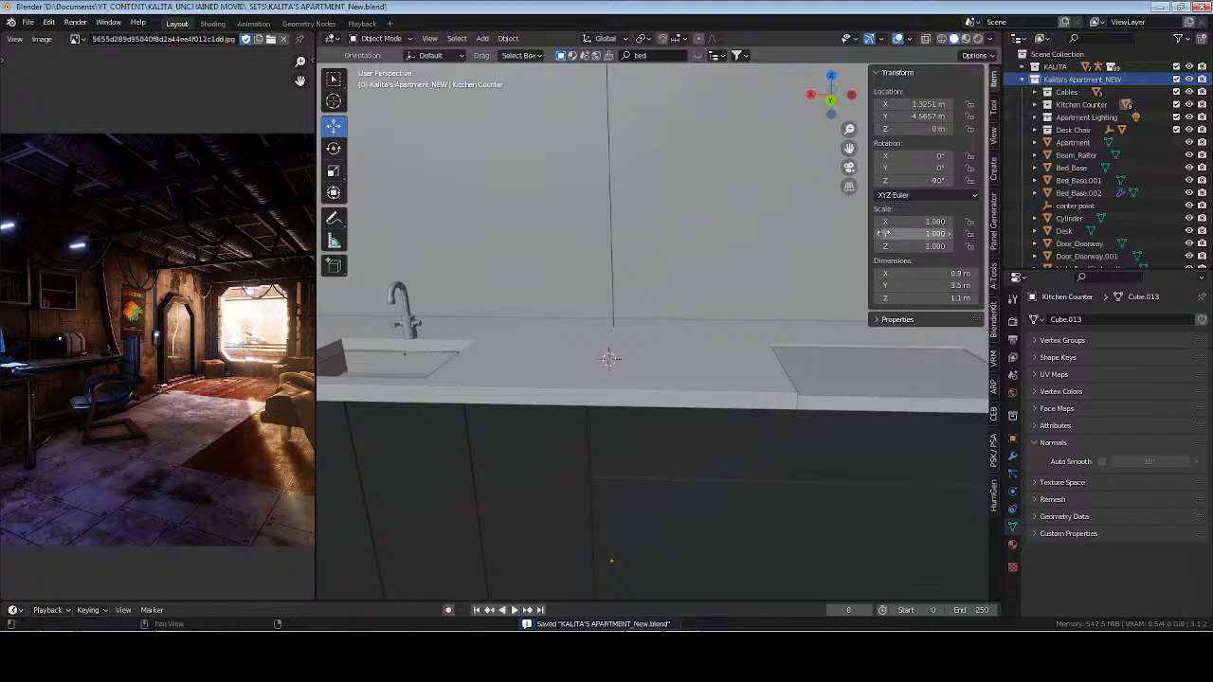
Search the BlenderKit model library for "coffee maker"
{"action": "left_click", "coordinate": [994, 324]}
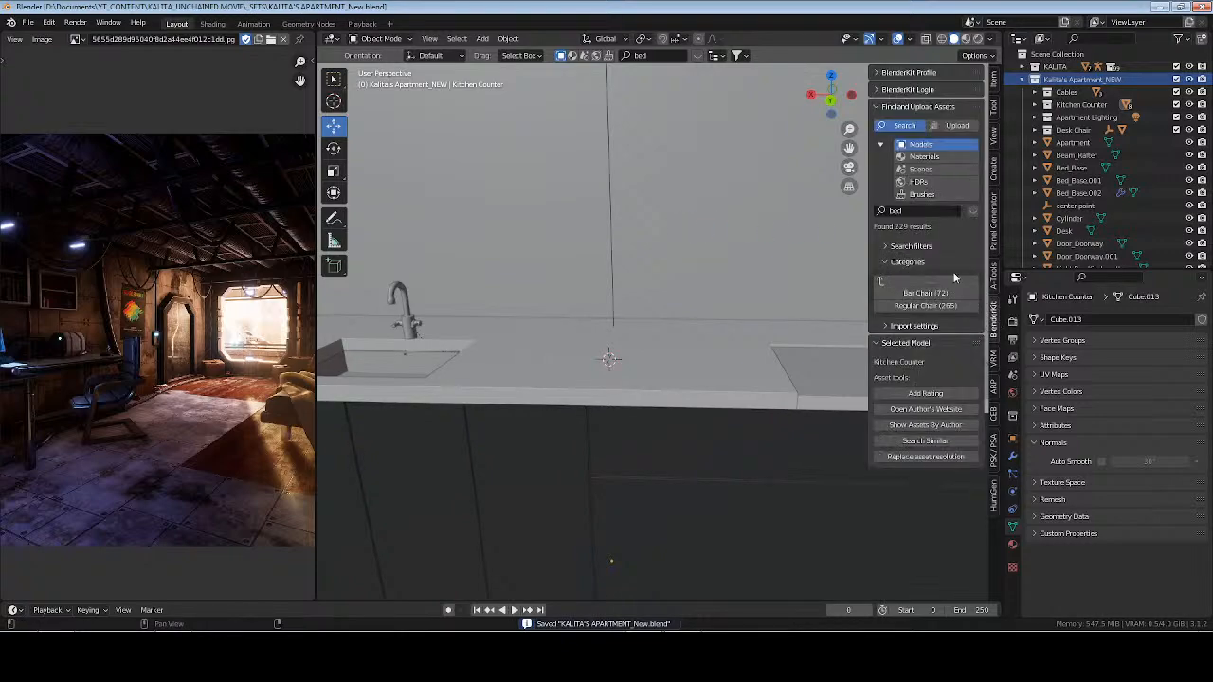
{"action": "left_click", "coordinate": [917, 210]}
{"action": "type", "text": "coffee"}
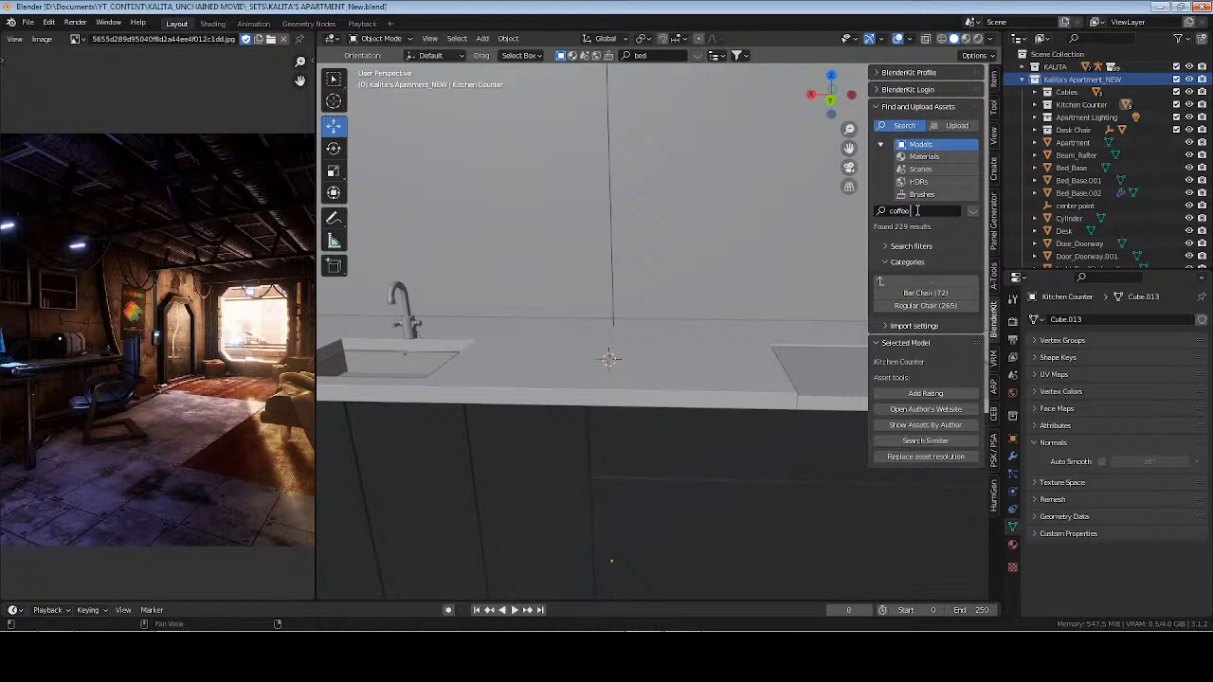
{"action": "type", "text": " maker"}
{"action": "key", "text": "Return"}
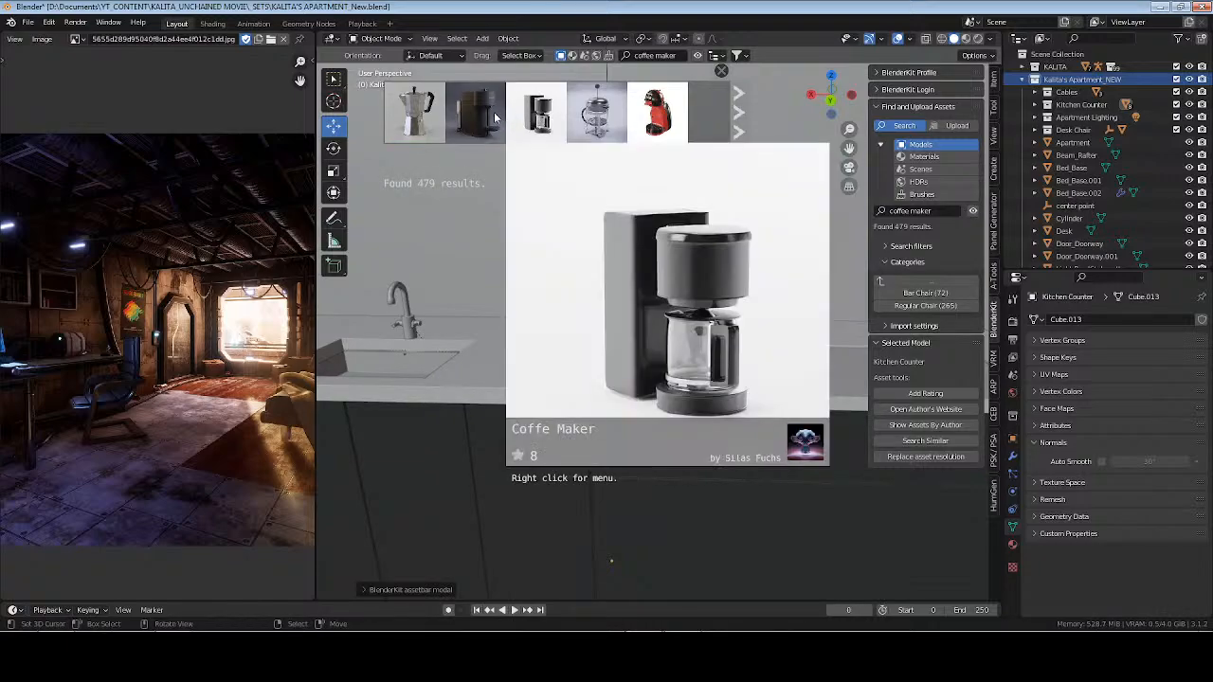
Browse the BlenderKit coffee maker results for a suitable model, and close the asset bar and sidebar
{"action": "mouse_move", "coordinate": [481, 124]}
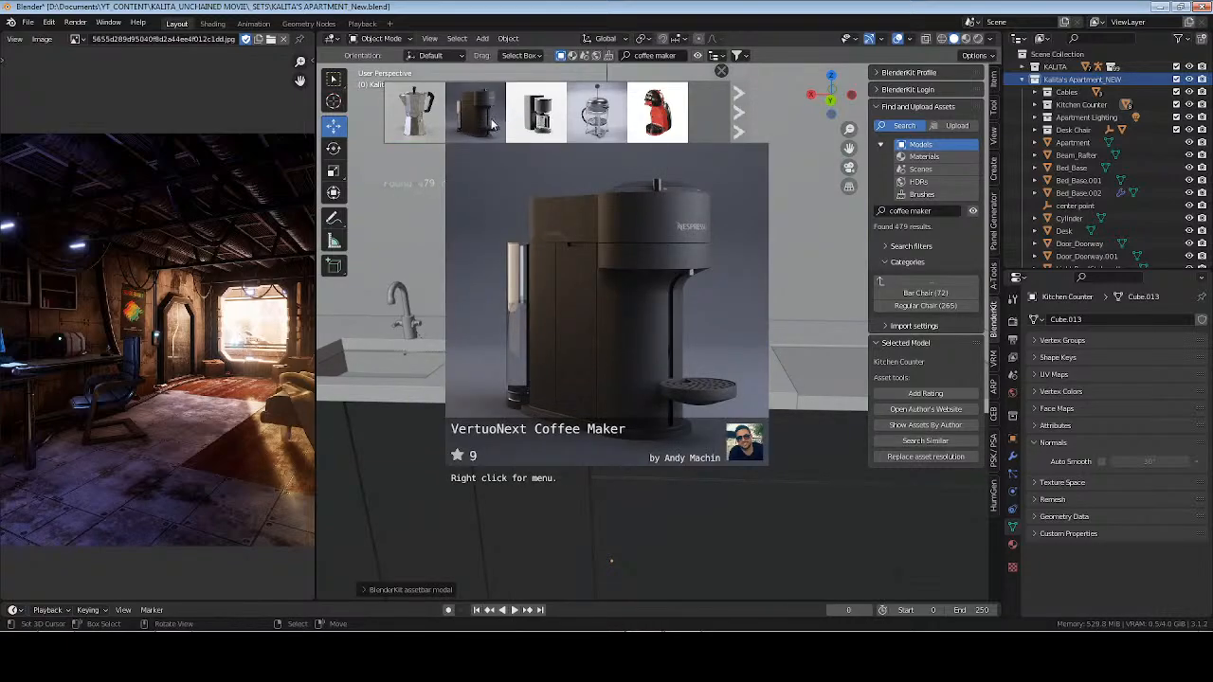
{"action": "mouse_move", "coordinate": [542, 121]}
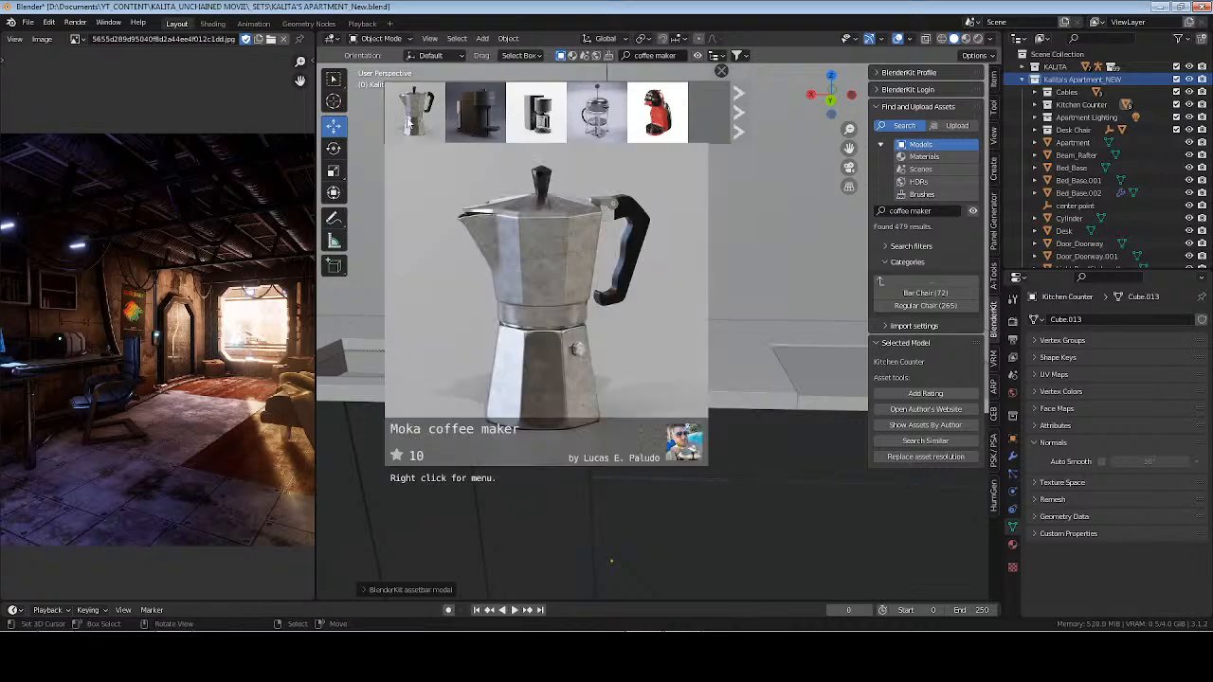
{"action": "left_click", "coordinate": [738, 112]}
{"action": "mouse_move", "coordinate": [502, 110]}
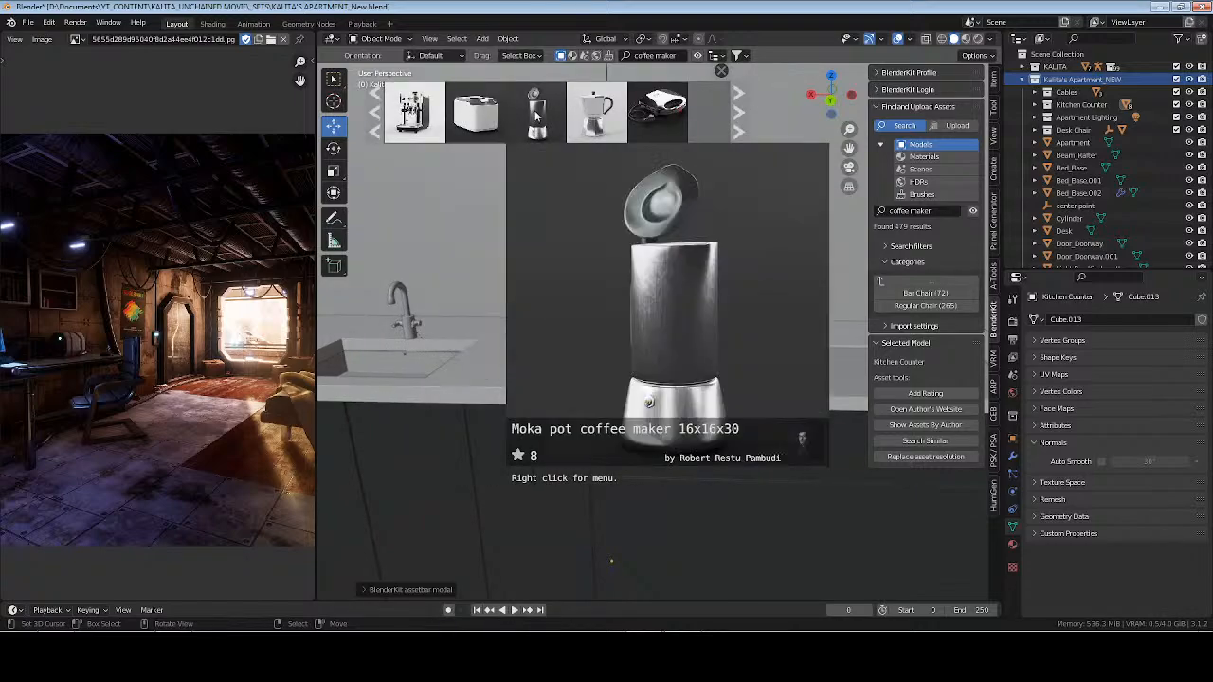
{"action": "mouse_move", "coordinate": [671, 110]}
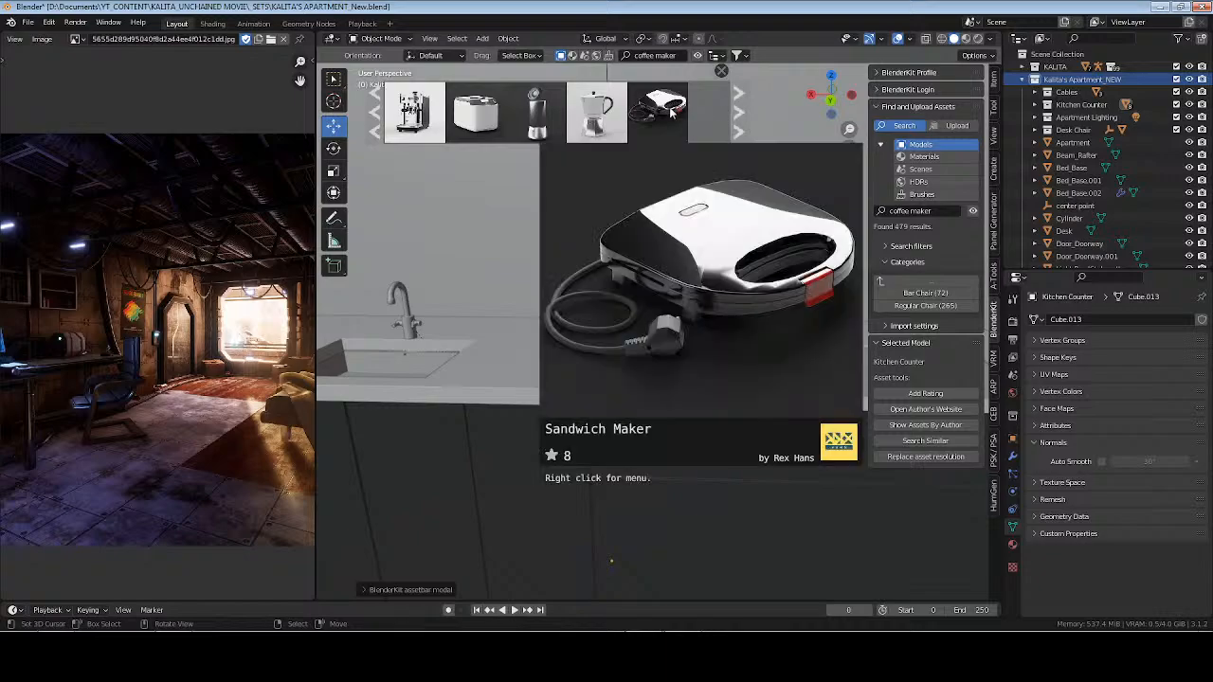
{"action": "left_click", "coordinate": [739, 116]}
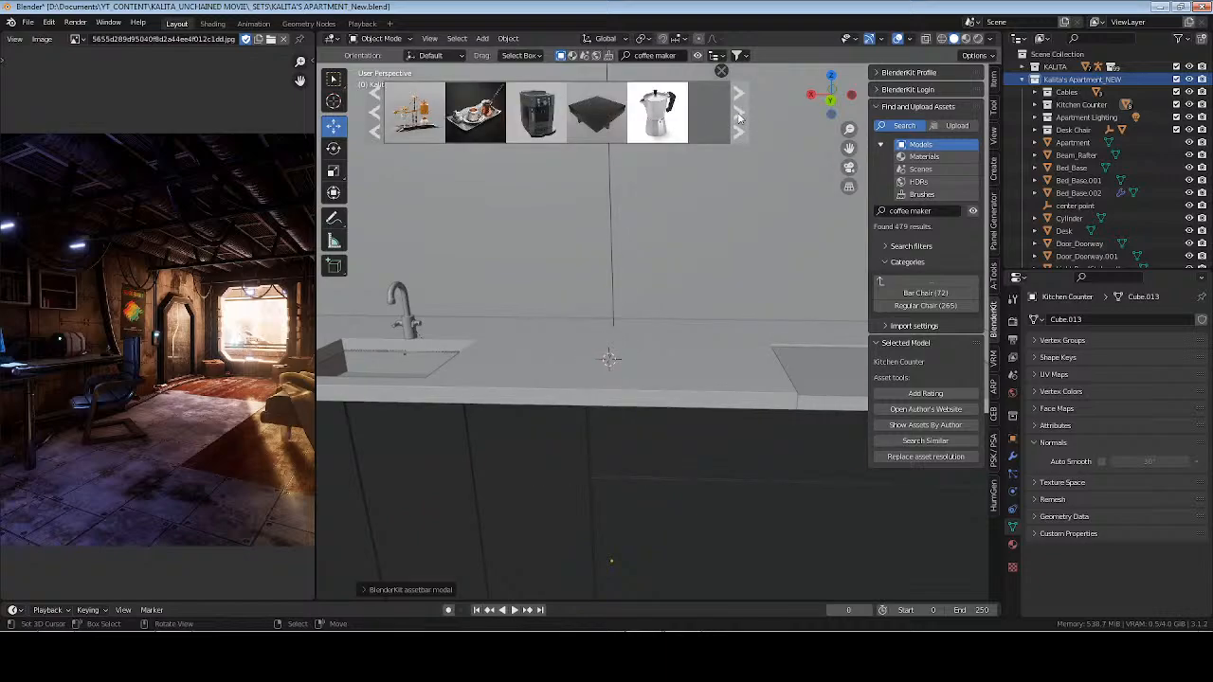
{"action": "mouse_move", "coordinate": [652, 115]}
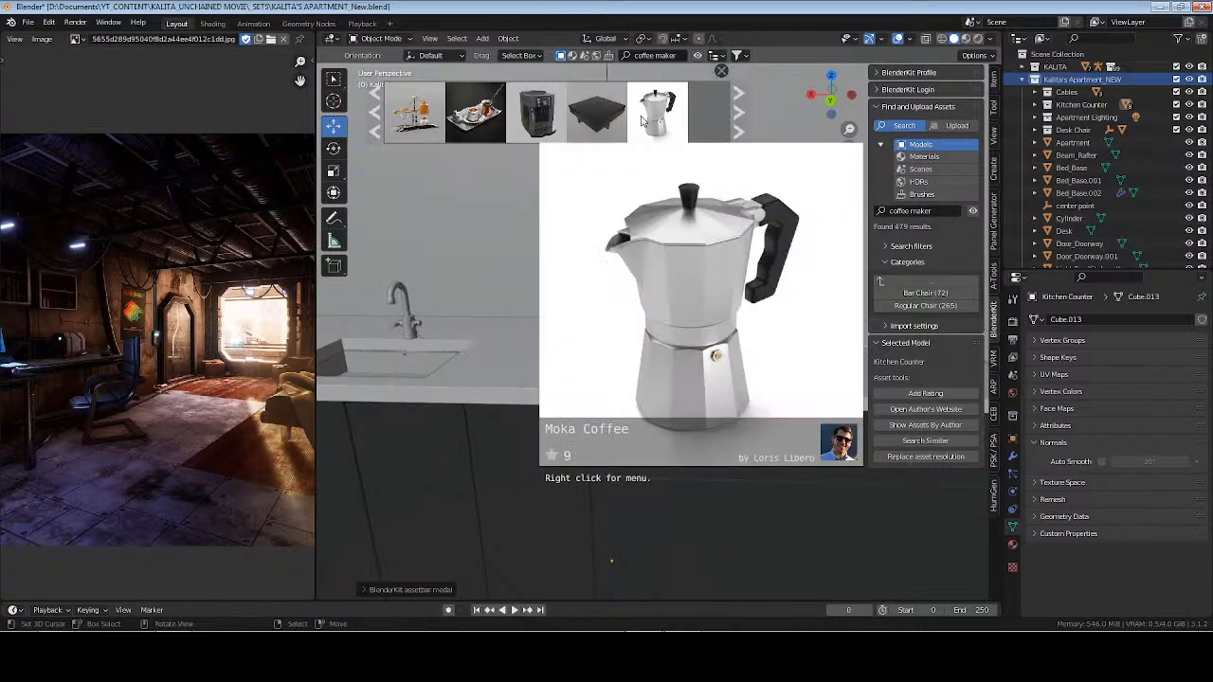
{"action": "mouse_move", "coordinate": [437, 113]}
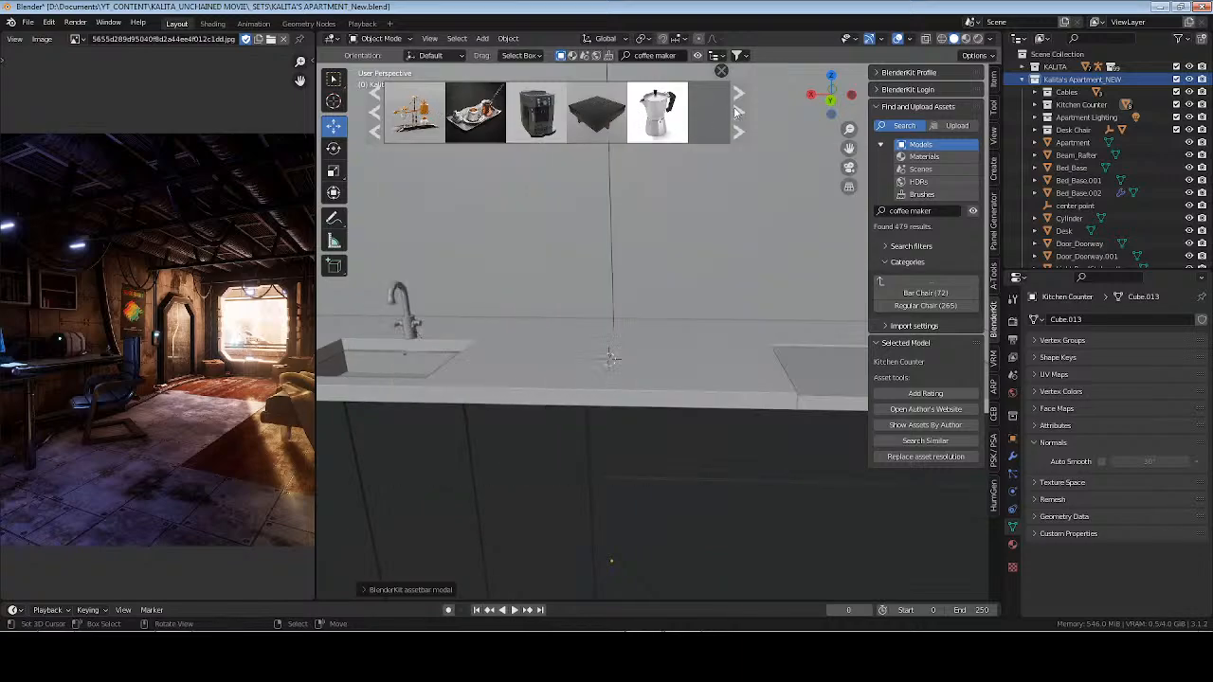
{"action": "left_click", "coordinate": [739, 112]}
{"action": "left_click", "coordinate": [739, 112]}
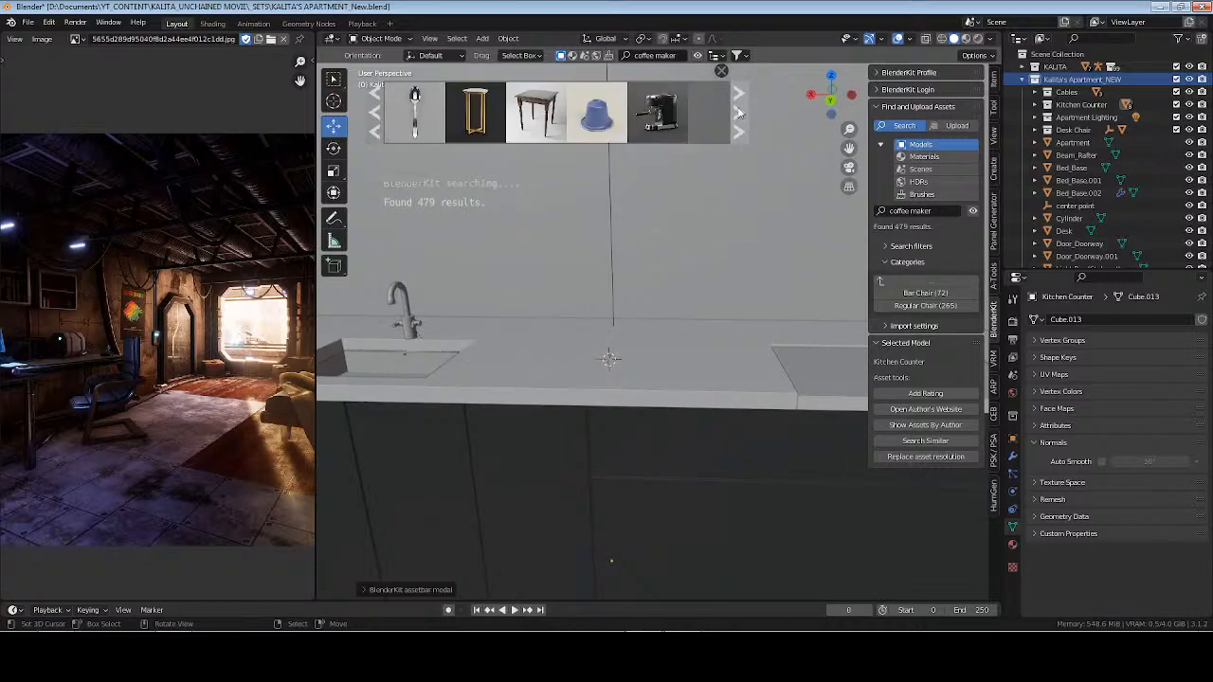
{"action": "left_click", "coordinate": [739, 112]}
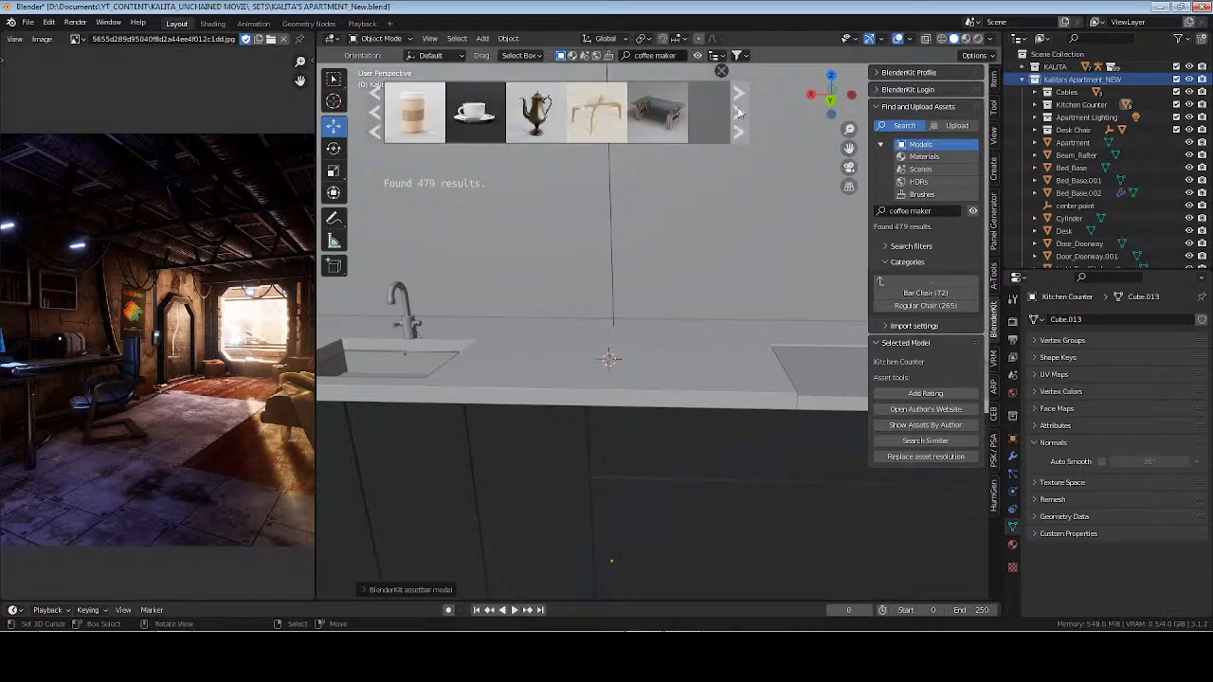
{"action": "left_click", "coordinate": [739, 112]}
{"action": "left_click", "coordinate": [739, 112]}
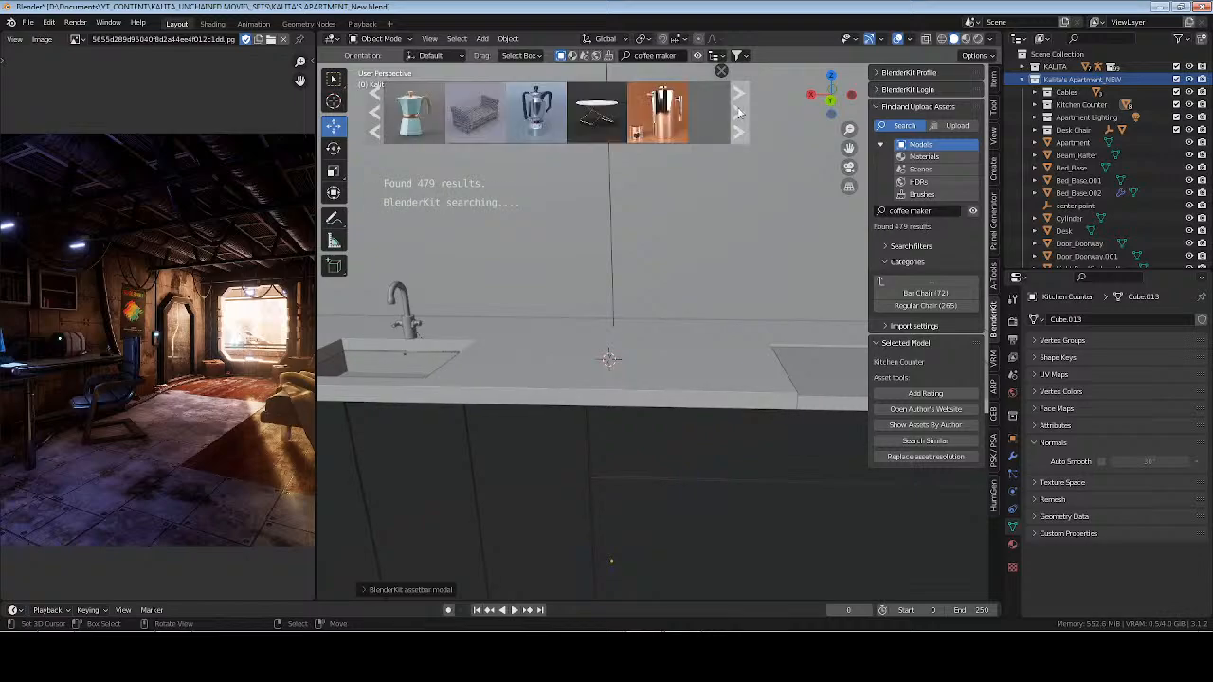
{"action": "left_click", "coordinate": [375, 112]}
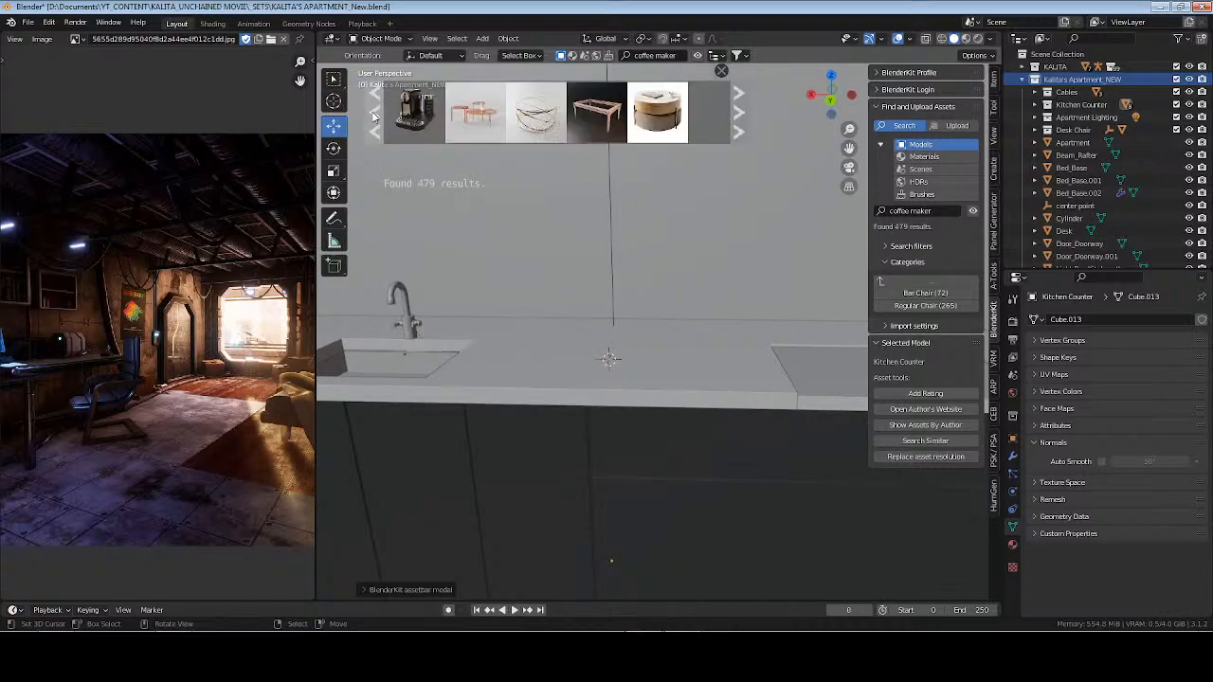
{"action": "mouse_move", "coordinate": [417, 112]}
{"action": "key", "text": "Escape"}
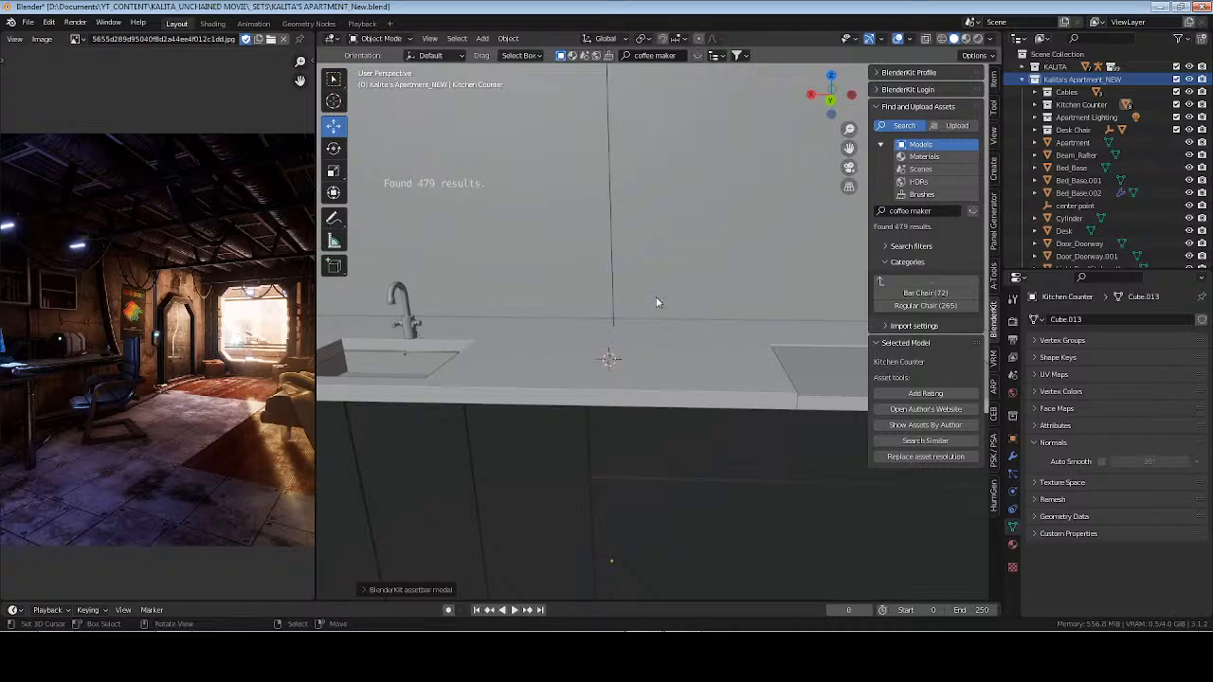
{"action": "key", "text": "n"}
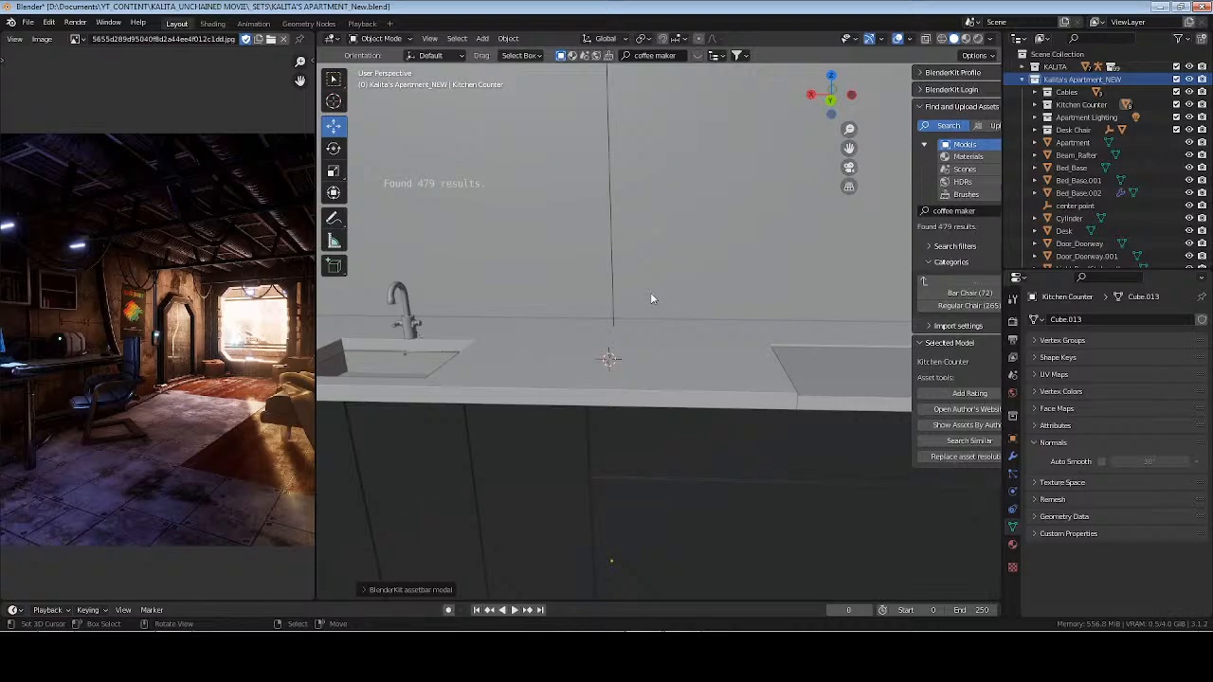
Add a mesh circle at the 3D cursor on the countertop and scale it down to coffee maker size
{"action": "key", "text": "shift+a"}
{"action": "mouse_move", "coordinate": [648, 227]}
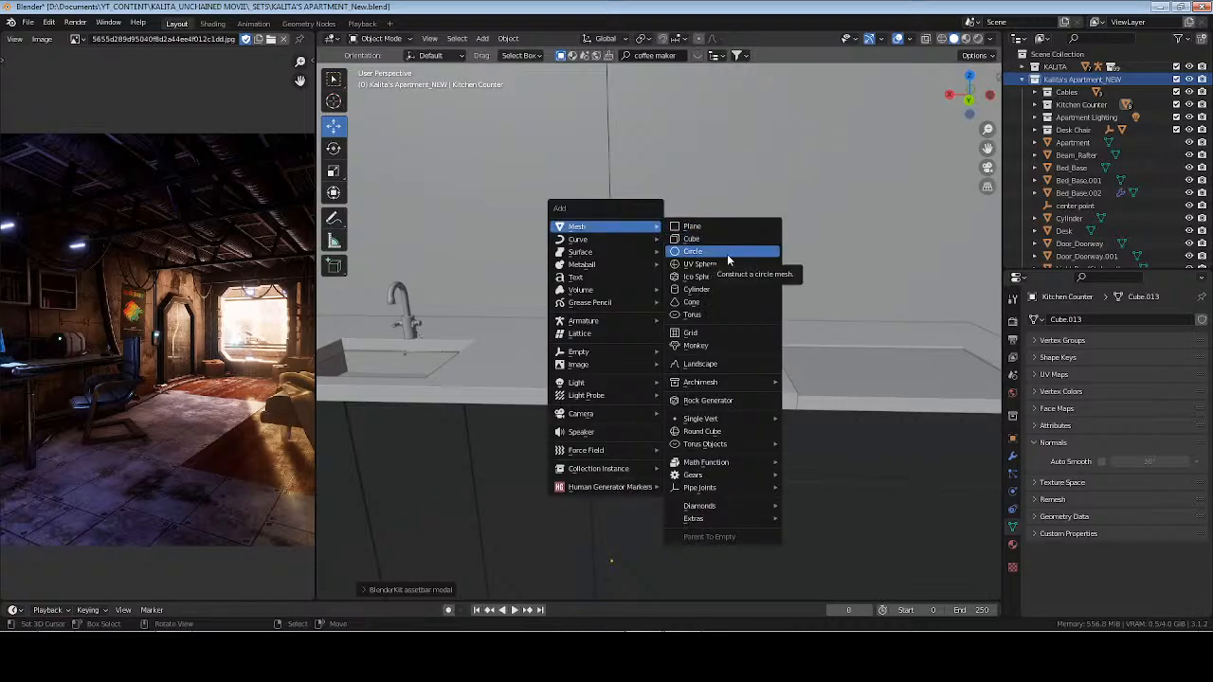
{"action": "left_click", "coordinate": [727, 254]}
{"action": "key", "text": "s"}
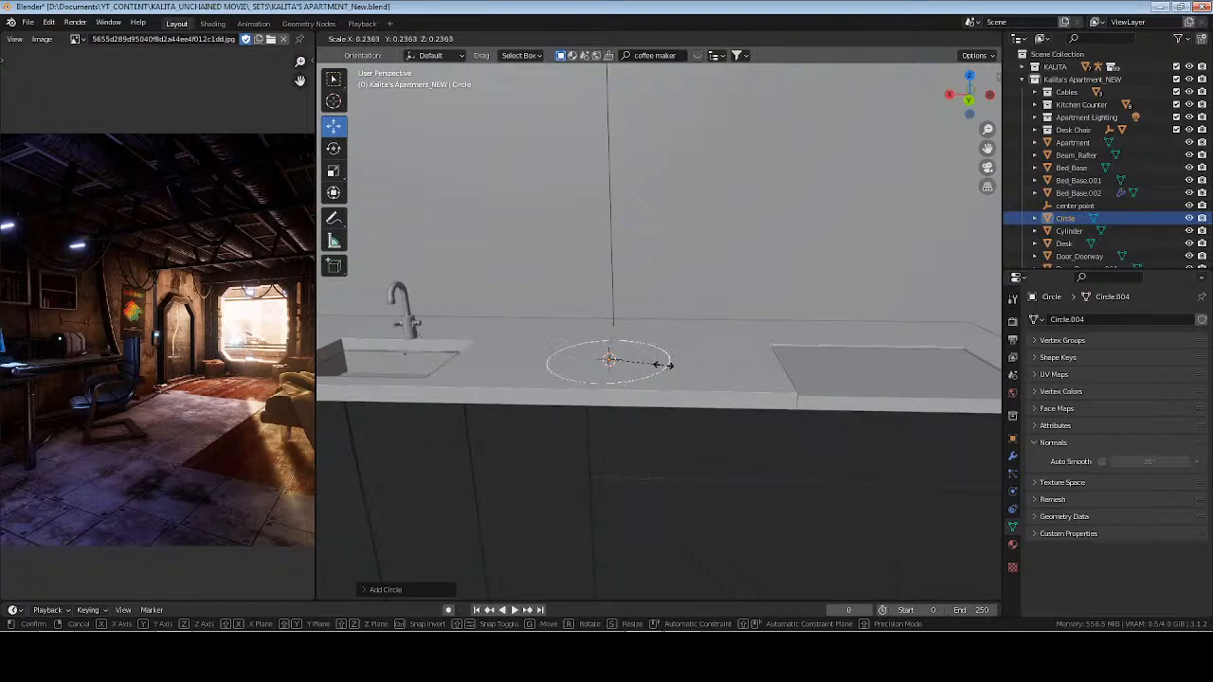
{"action": "left_click", "coordinate": [635, 357]}
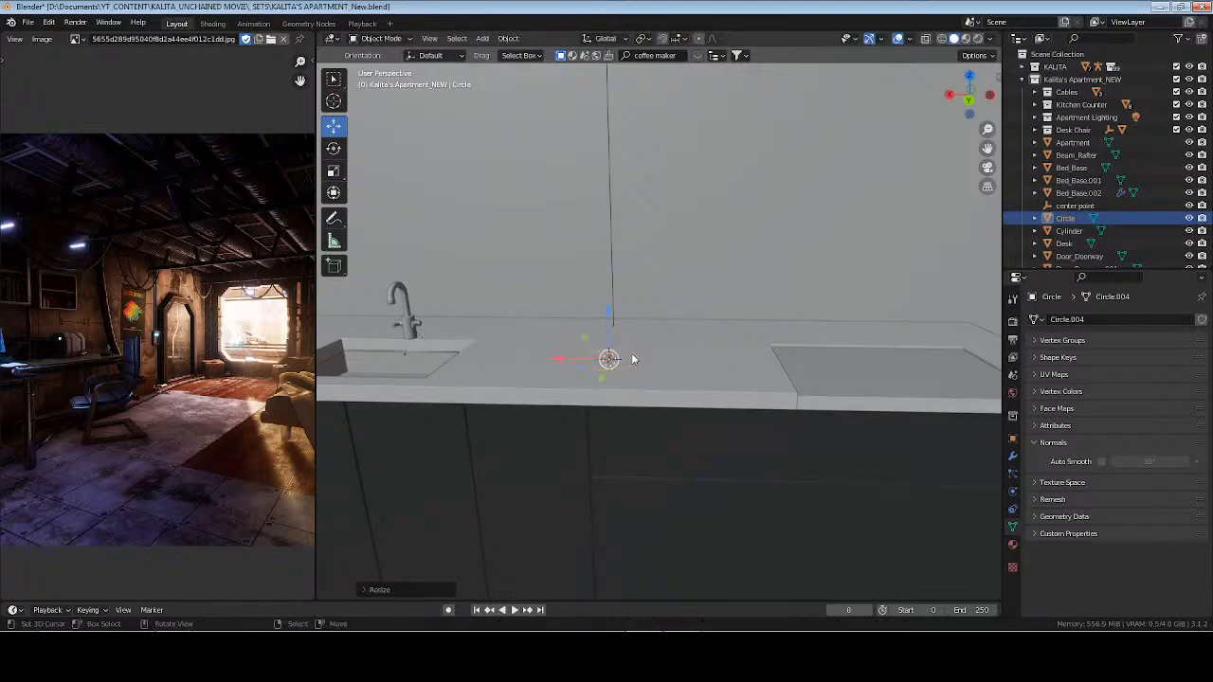
Move the circle back toward the wall and about 0.24 m along negative X toward the inset panel
{"action": "mouse_move", "coordinate": [633, 359]}
{"action": "middle_mouse_down"}
{"action": "mouse_move", "coordinate": [831, 390]}
{"action": "mouse_move", "coordinate": [652, 367]}
{"action": "middle_mouse_up"}
{"action": "left_click_drag", "start_coordinate": [608, 324], "coordinate": [733, 323]}
{"action": "middle_click_drag", "start_coordinate": [677, 359], "coordinate": [636, 294]}
{"action": "key", "text": "g"}
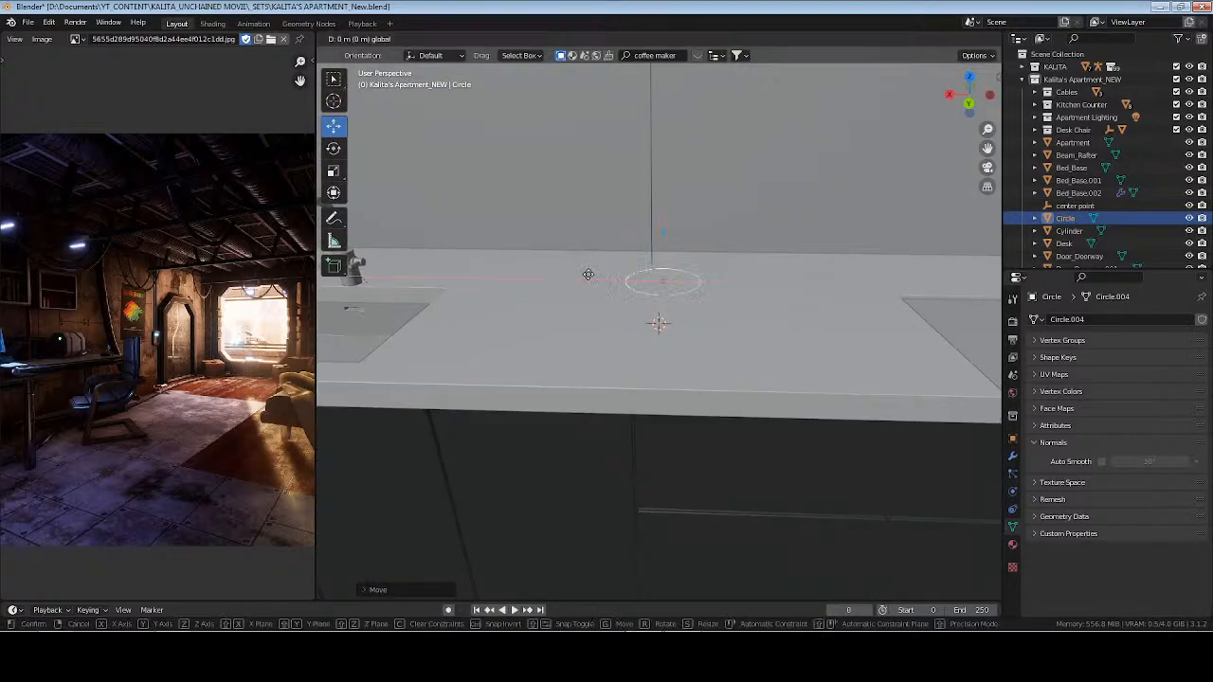
{"action": "key", "text": "x"}
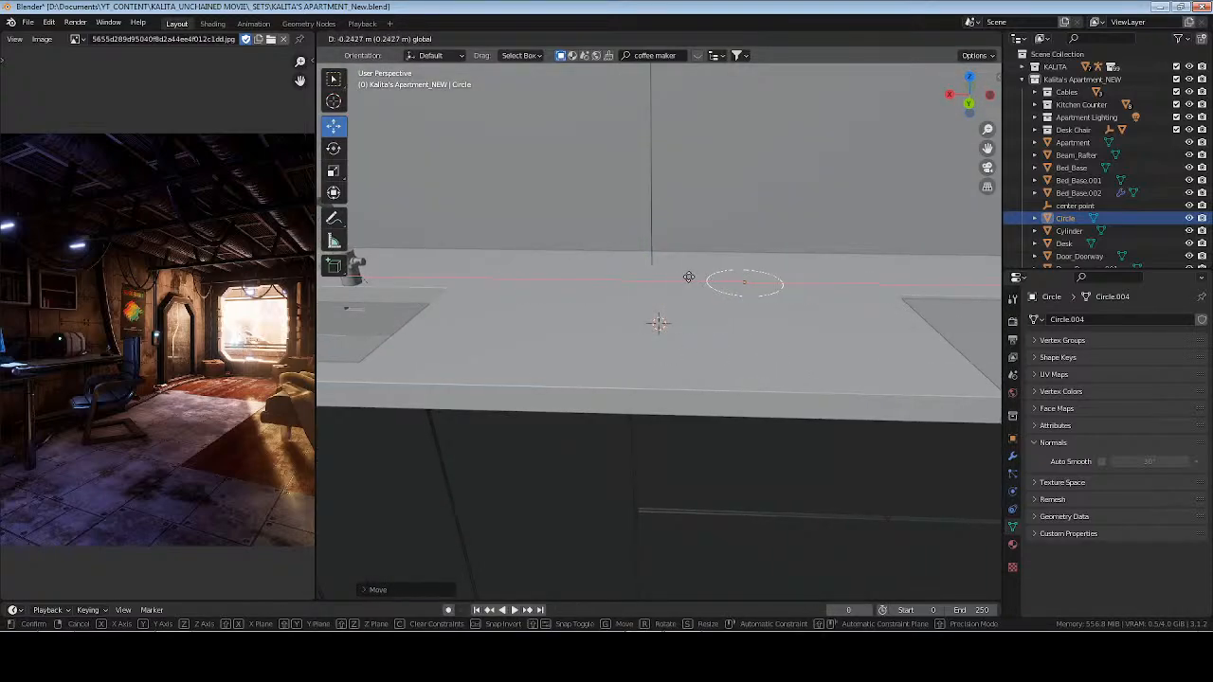
{"action": "left_click", "coordinate": [688, 276]}
In Edit Mode, extrude the circle upward along Z into a tall cylinder and fill its top with a face
{"action": "middle_click_drag", "start_coordinate": [688, 276], "coordinate": [731, 379]}
{"action": "key", "text": "Tab"}
{"action": "scroll", "coordinate": [649, 331], "scroll_direction": "up", "scroll_amount": 3}
{"action": "key", "text": "KP_Decimal"}
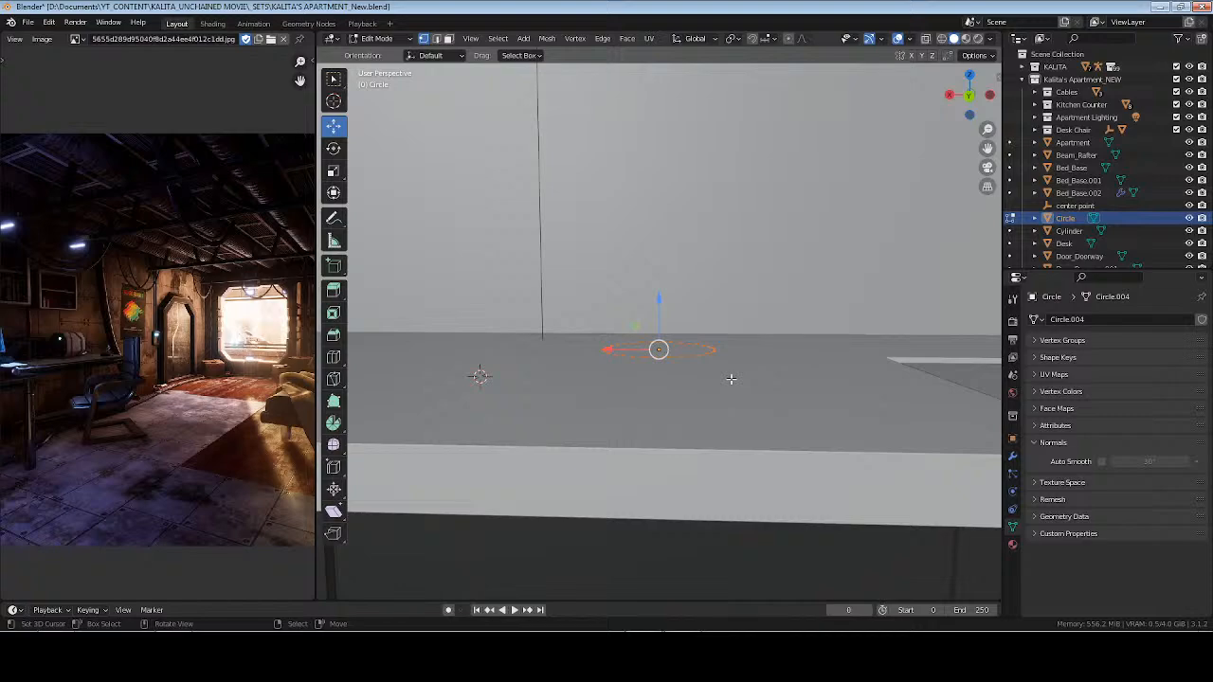
{"action": "key", "text": "e"}
{"action": "key", "text": "z"}
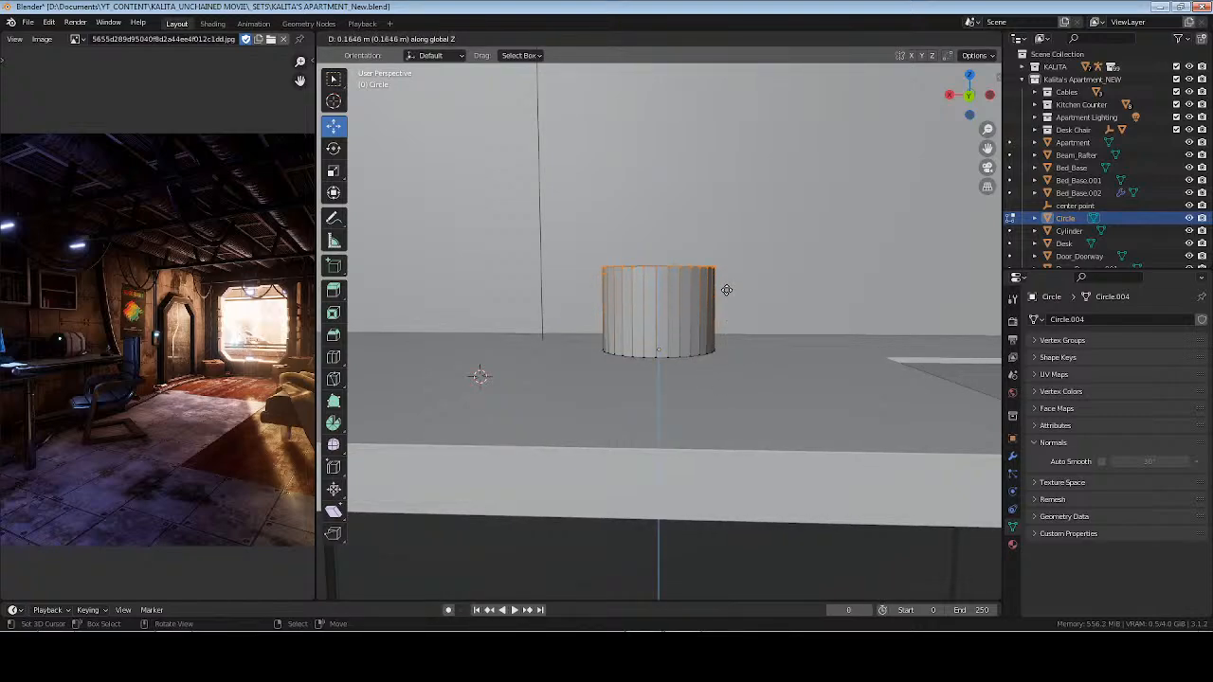
{"action": "left_click", "coordinate": [728, 206]}
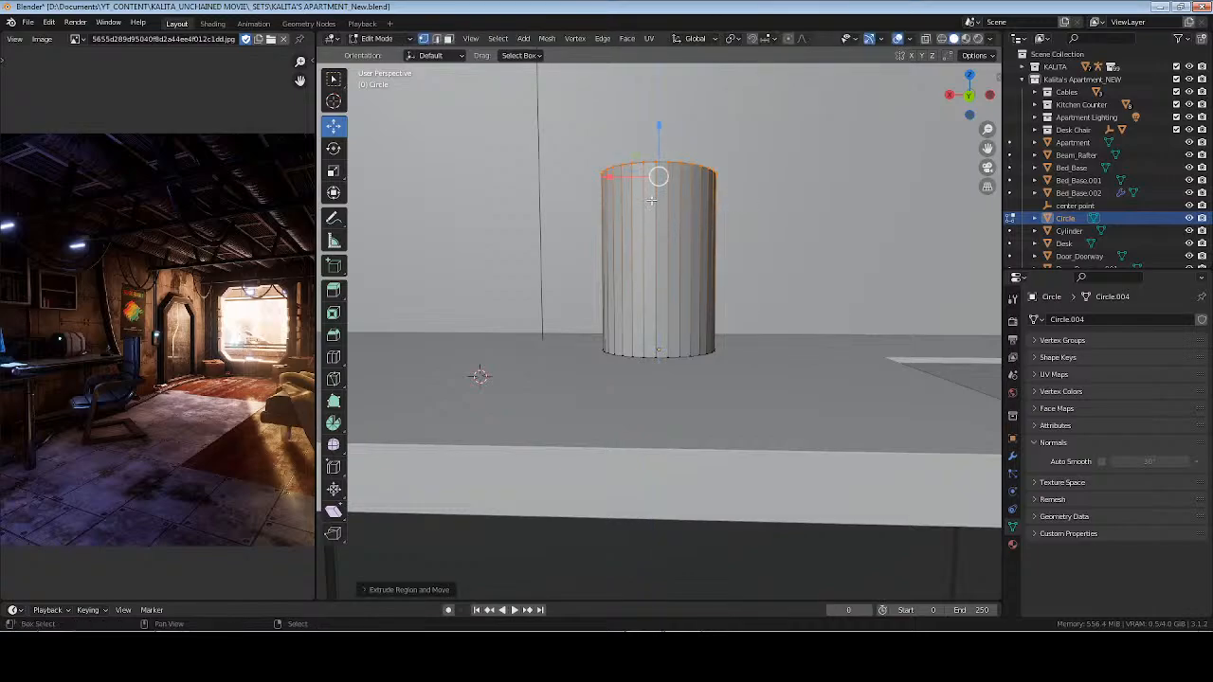
{"action": "middle_click_drag", "start_coordinate": [727, 206], "coordinate": [709, 322]}
{"action": "key", "text": "f"}
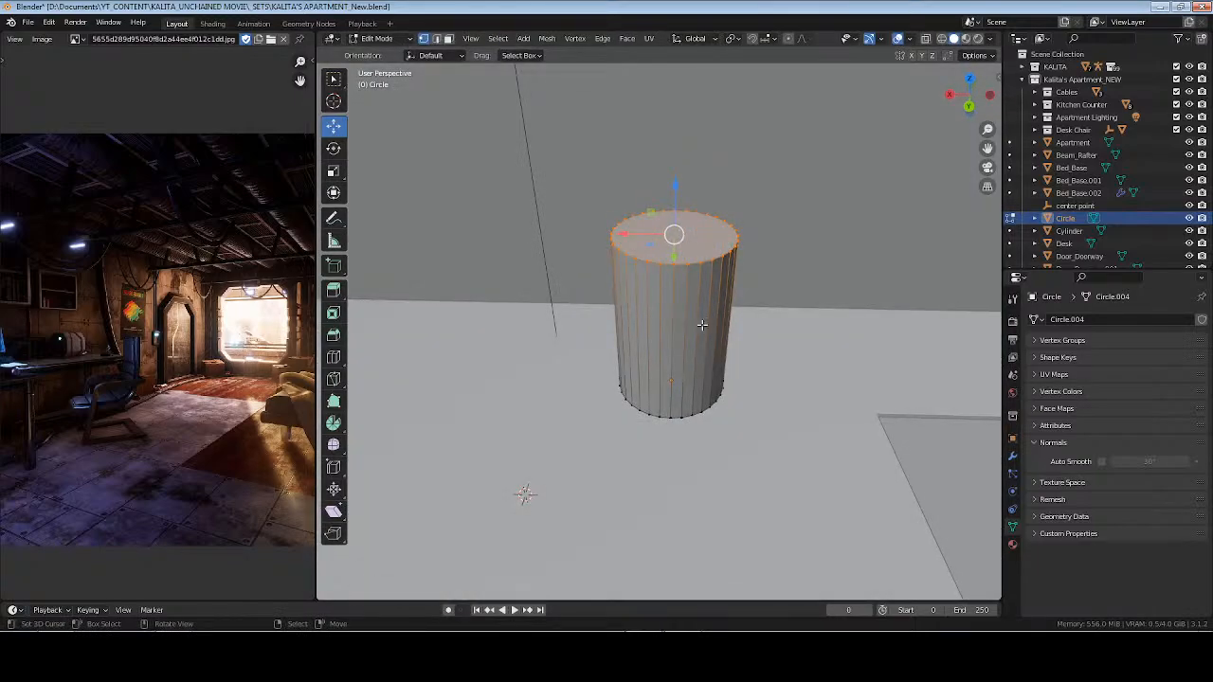
Add two horizontal loop cuts to the cylinder, one near its top and one near its base
{"action": "key", "text": "ctrl+r"}
{"action": "left_click", "coordinate": [702, 322]}
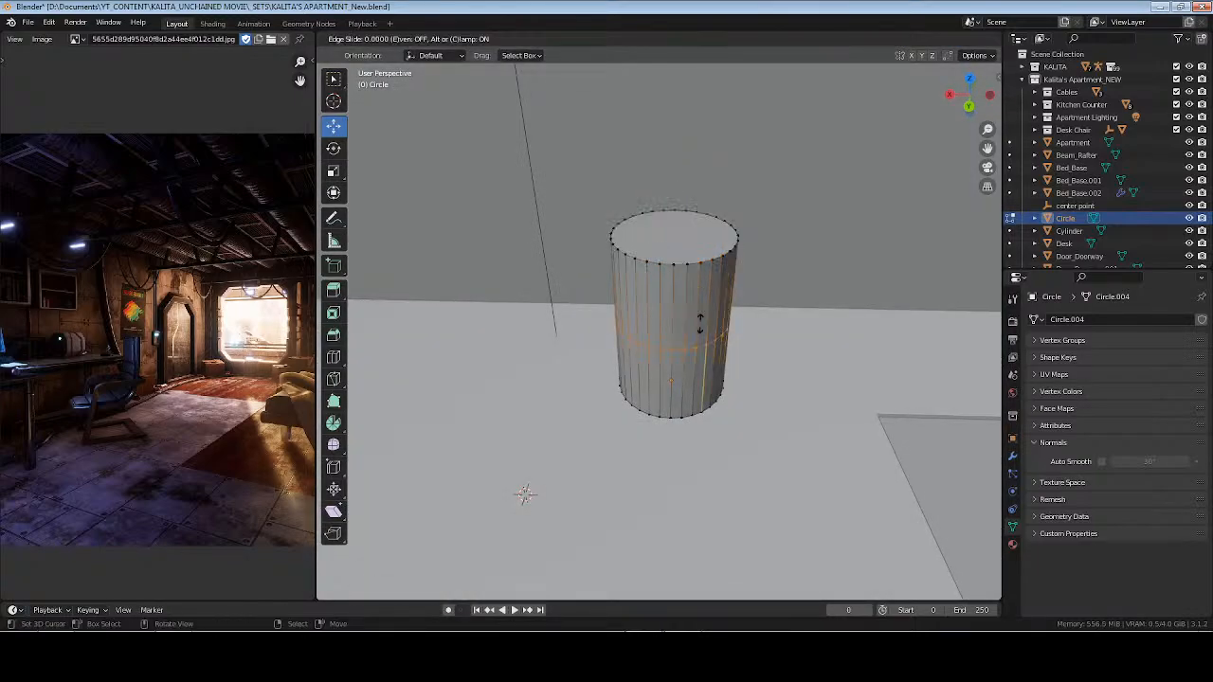
{"action": "left_click", "coordinate": [703, 269]}
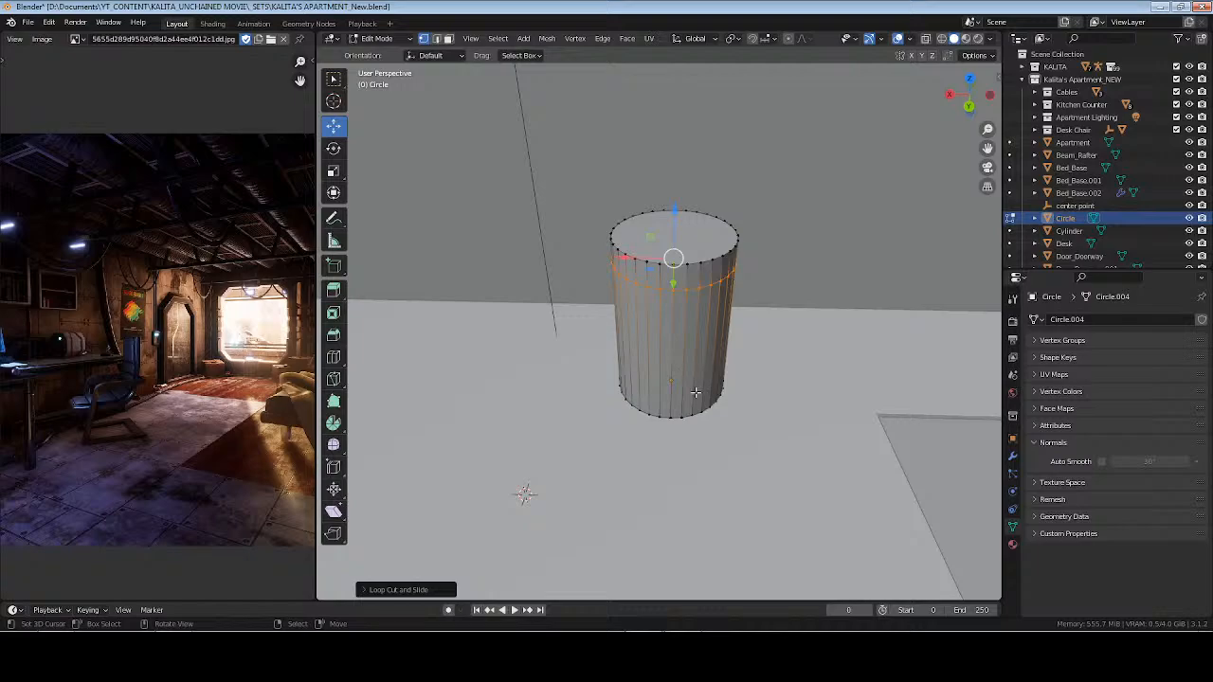
{"action": "key", "text": "ctrl+r"}
{"action": "left_click", "coordinate": [695, 391]}
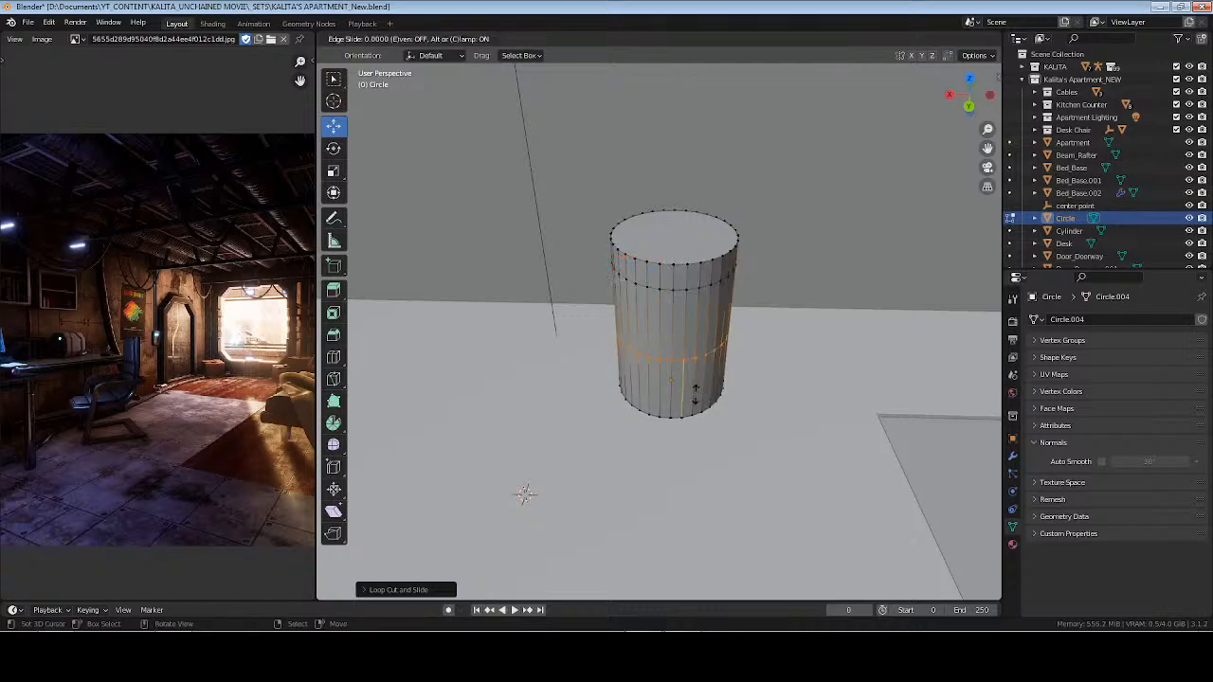
{"action": "left_click", "coordinate": [694, 450]}
In face selection mode, select two adjacent faces in the front of the cylinder's middle band and frame them in back perspective view
{"action": "key", "text": "3"}
{"action": "left_click", "coordinate": [693, 364], "text": "alt"}
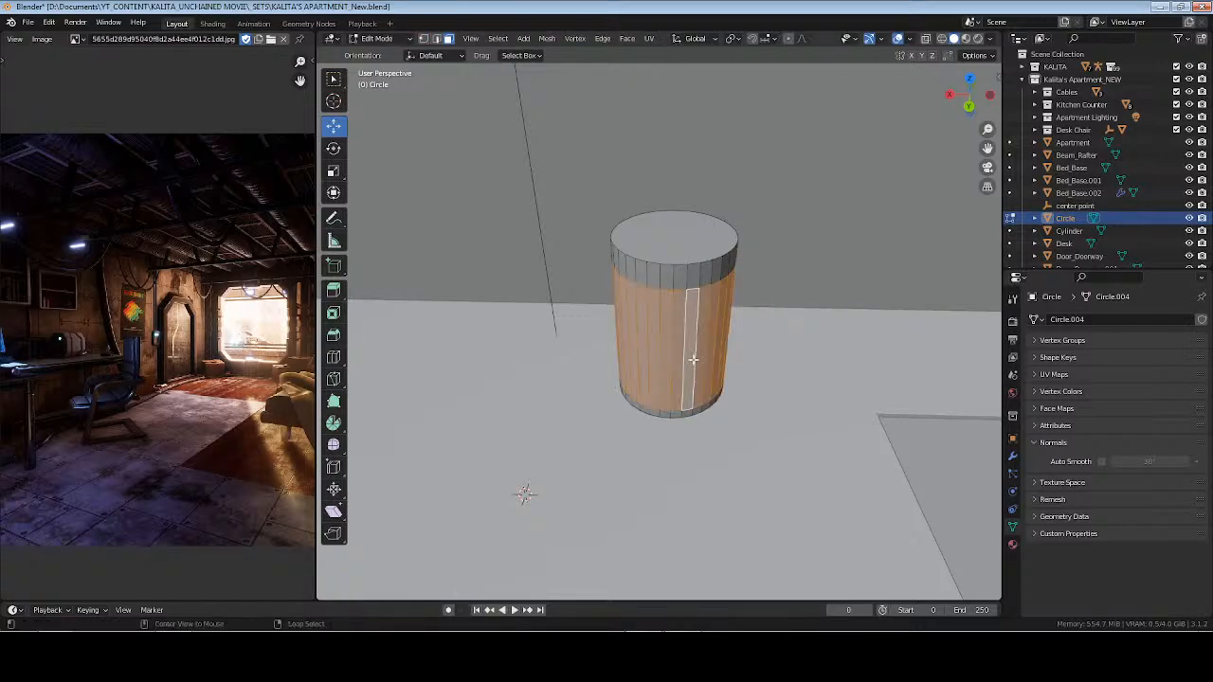
{"action": "middle_click_drag", "start_coordinate": [741, 385], "coordinate": [719, 360]}
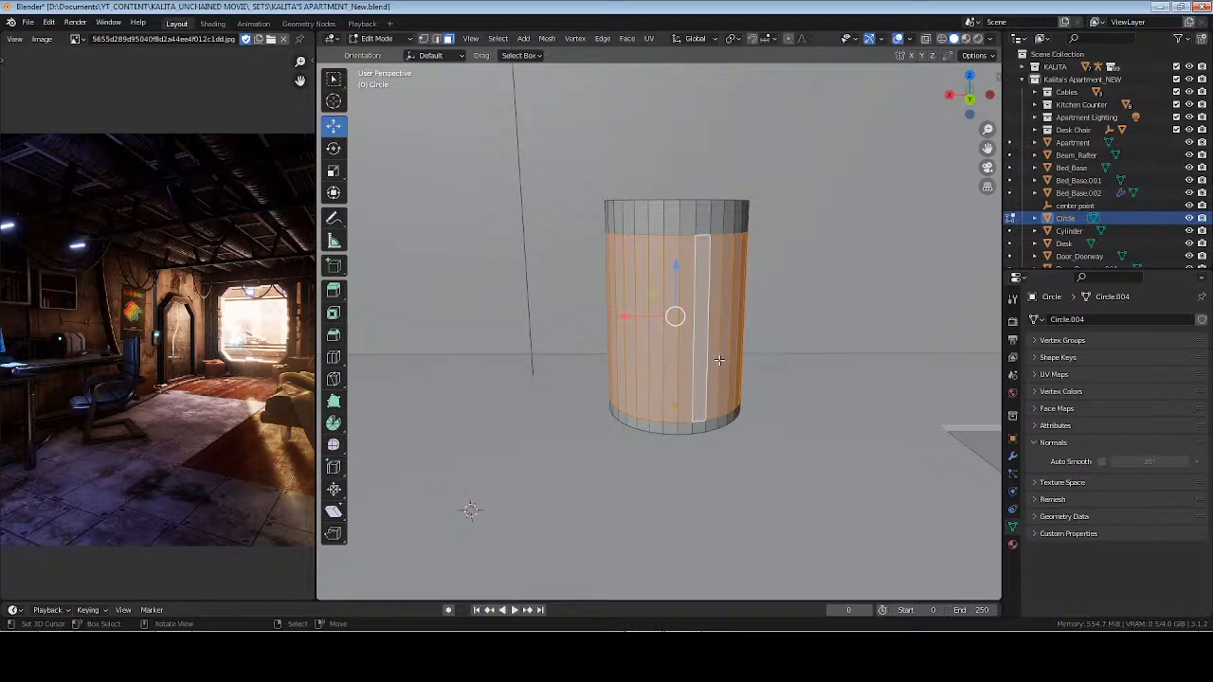
{"action": "left_click", "coordinate": [678, 320]}
{"action": "middle_click_drag", "start_coordinate": [680, 322], "coordinate": [695, 314]}
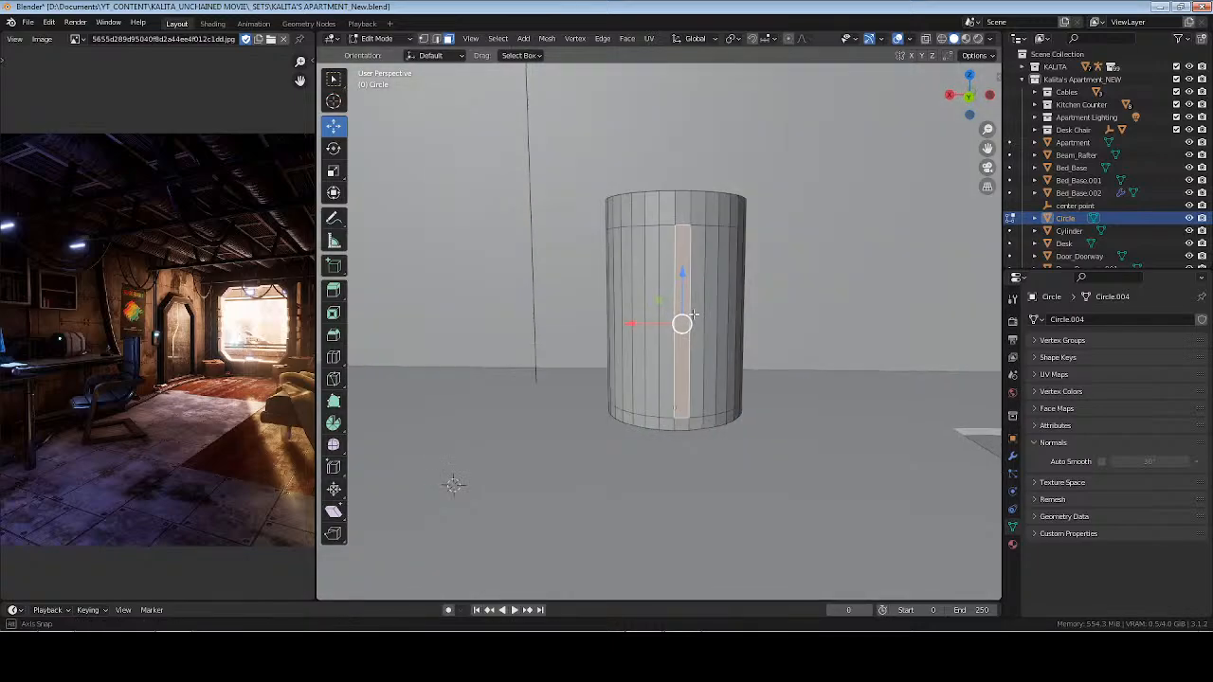
{"action": "left_click", "coordinate": [669, 313], "text": "shift"}
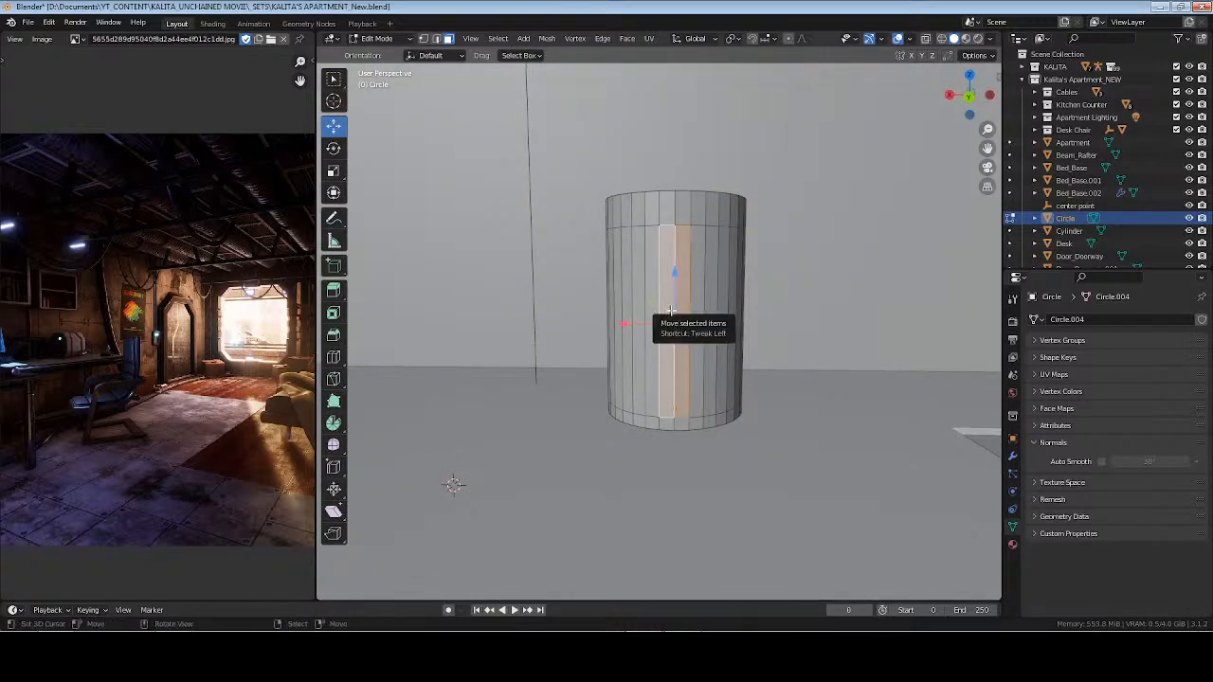
{"action": "key", "text": "KP_Decimal"}
{"action": "key", "text": "KP_1"}
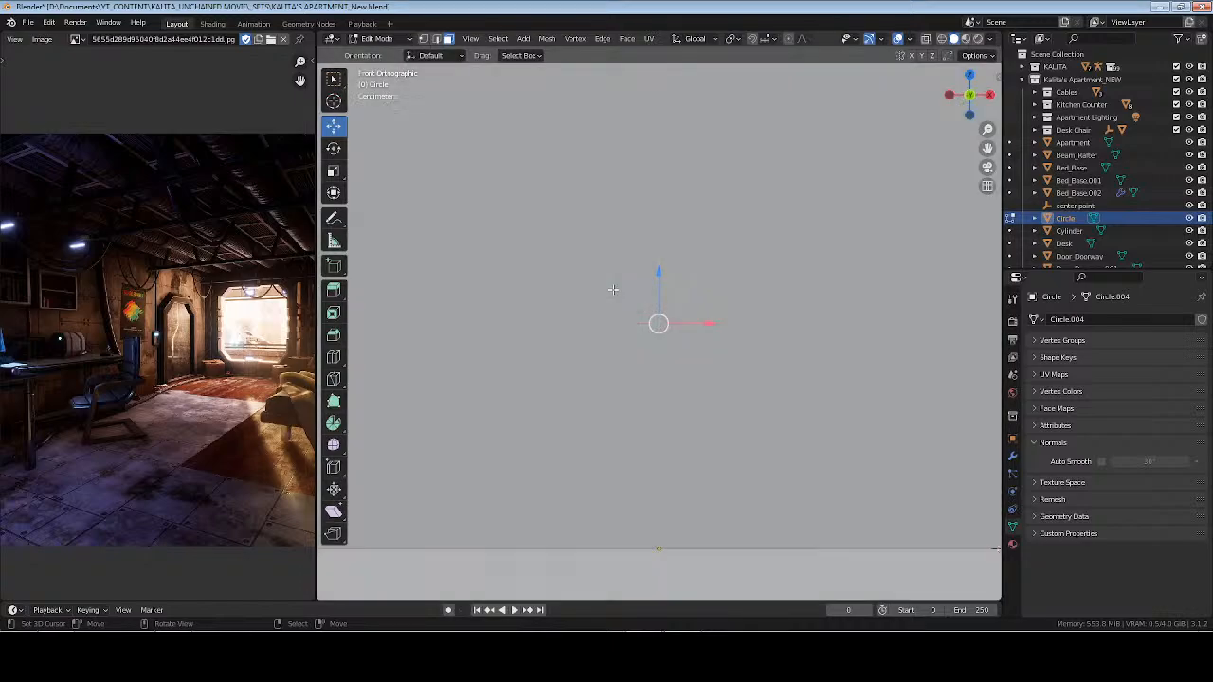
{"action": "key", "text": "grave"}
{"action": "key", "text": "KP_9"}
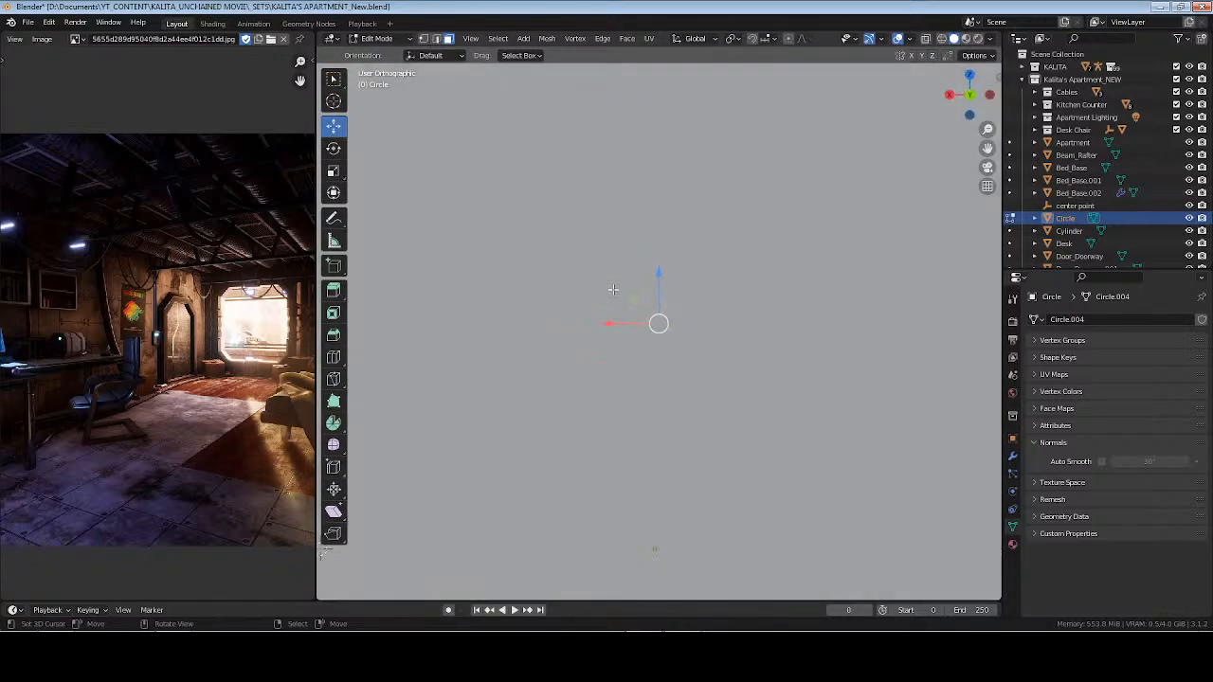
{"action": "key", "text": "KP_5"}
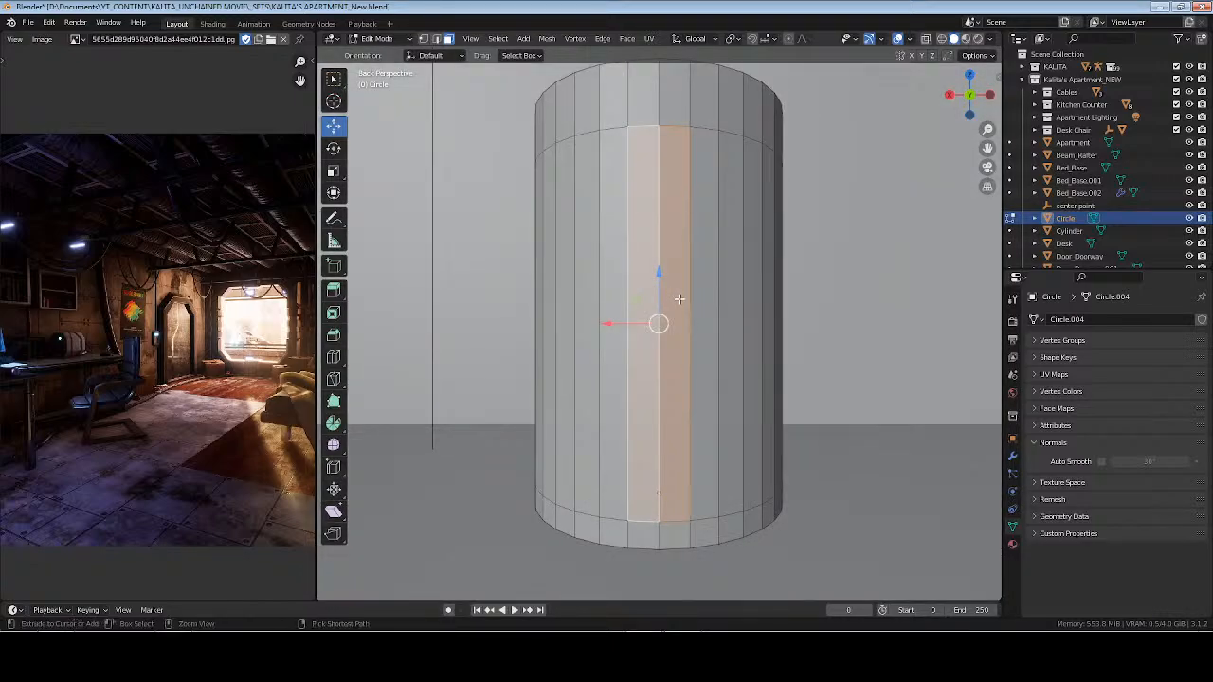
Select the eight adjacent front faces of the cylinder's middle band and delete them to open up its front
{"action": "key", "text": "ctrl+KP_Add"}
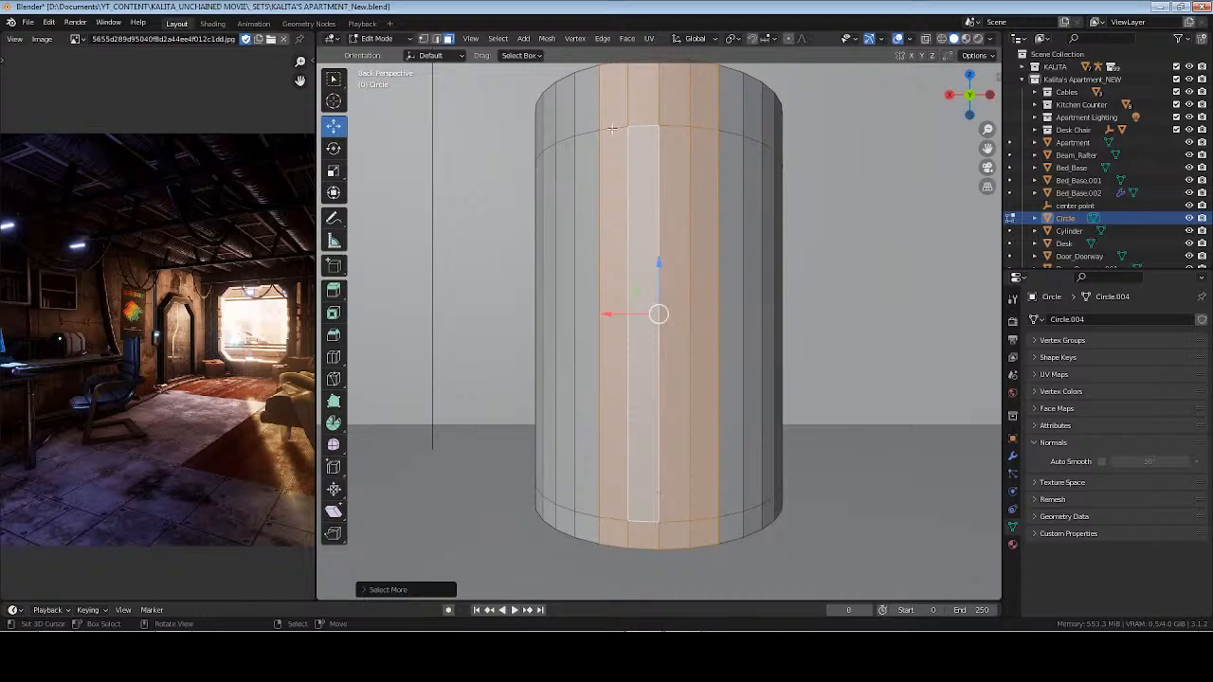
{"action": "left_click", "coordinate": [674, 238]}
{"action": "left_click", "coordinate": [635, 236], "text": "shift"}
{"action": "left_click", "coordinate": [617, 235], "text": "shift"}
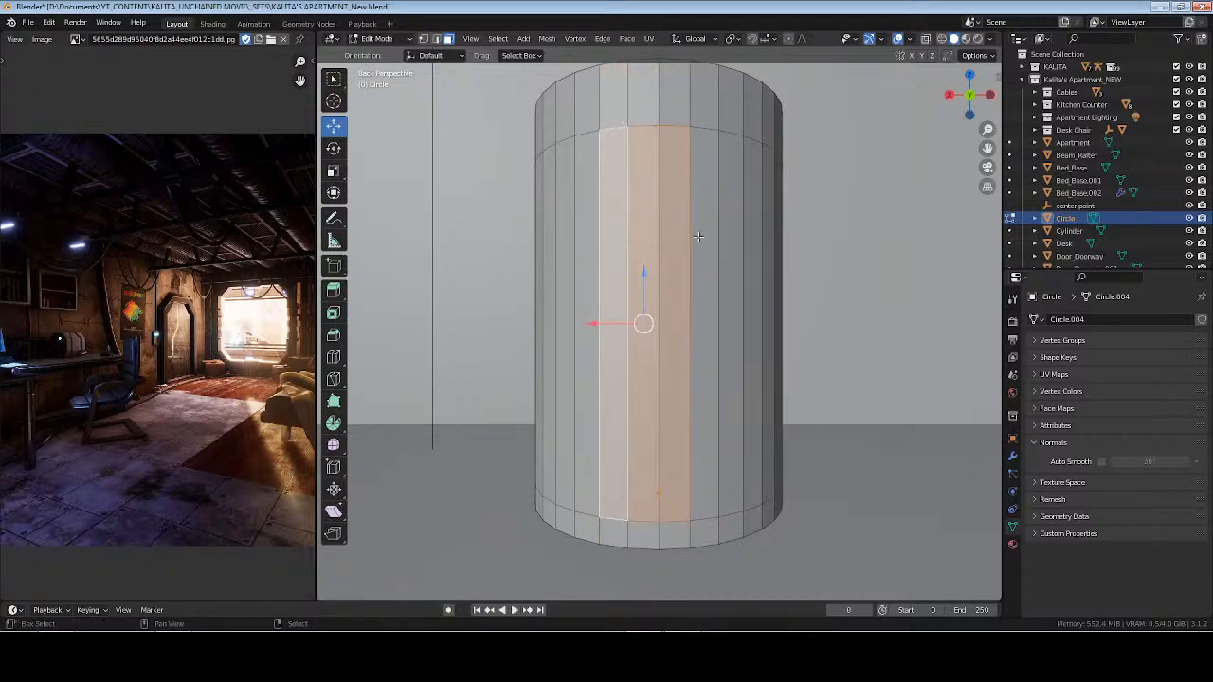
{"action": "left_click", "coordinate": [701, 236], "text": "shift"}
{"action": "left_click", "coordinate": [725, 234], "text": "shift"}
{"action": "left_click", "coordinate": [743, 234], "text": "shift"}
{"action": "left_click", "coordinate": [587, 244], "text": "shift"}
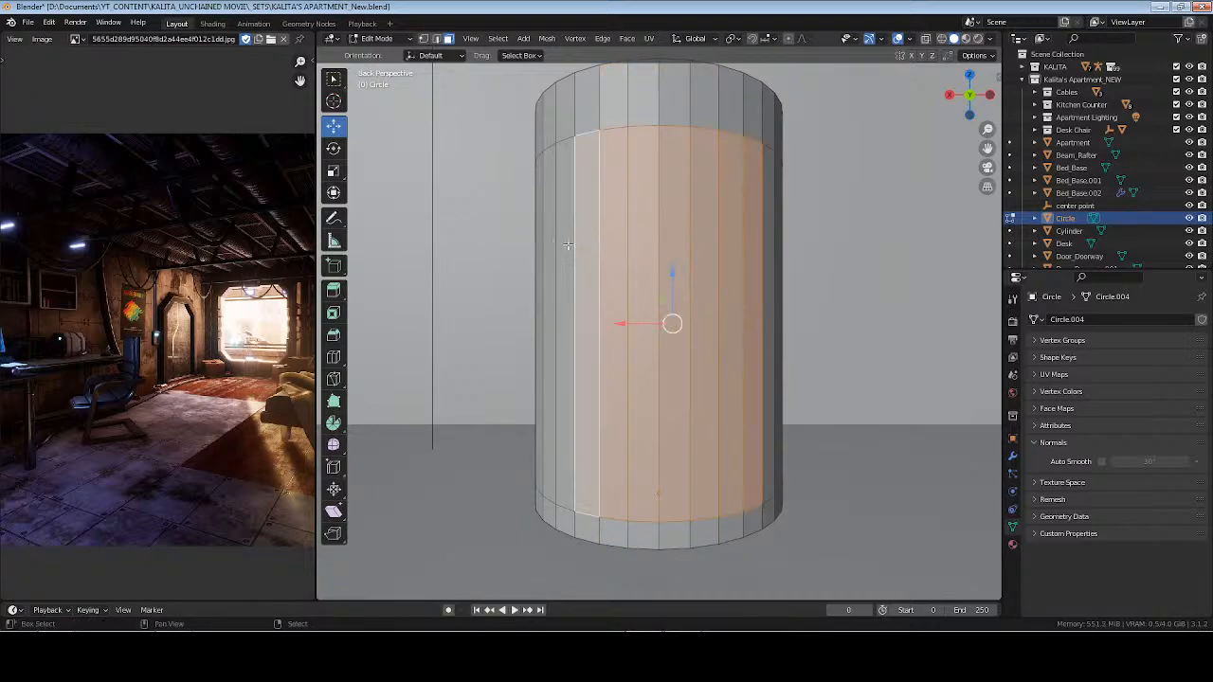
{"action": "left_click", "coordinate": [567, 246], "text": "shift"}
{"action": "key", "text": "x"}
{"action": "left_click", "coordinate": [609, 249]}
{"action": "middle_click_drag", "start_coordinate": [750, 261], "coordinate": [692, 203]}
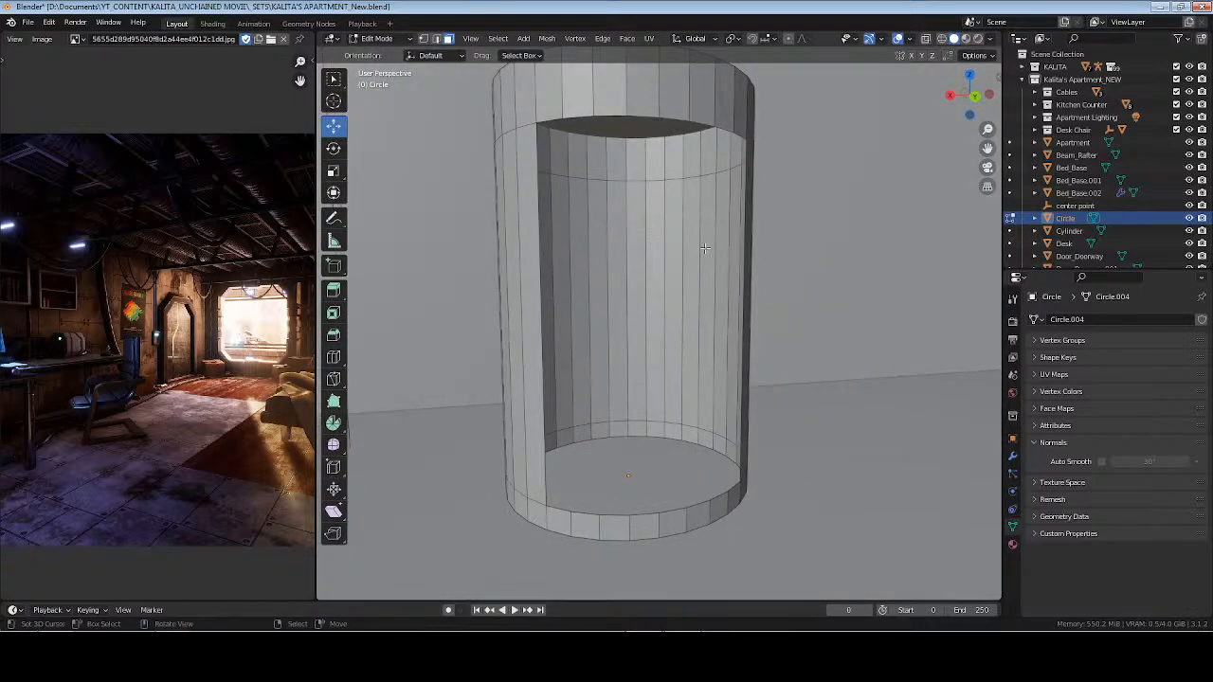
Select the ring of remaining middle-band faces and extrude them along their normals inward to give the wall thickness
{"action": "key", "text": "a"}
{"action": "middle_click_drag", "start_coordinate": [721, 283], "coordinate": [722, 313]}
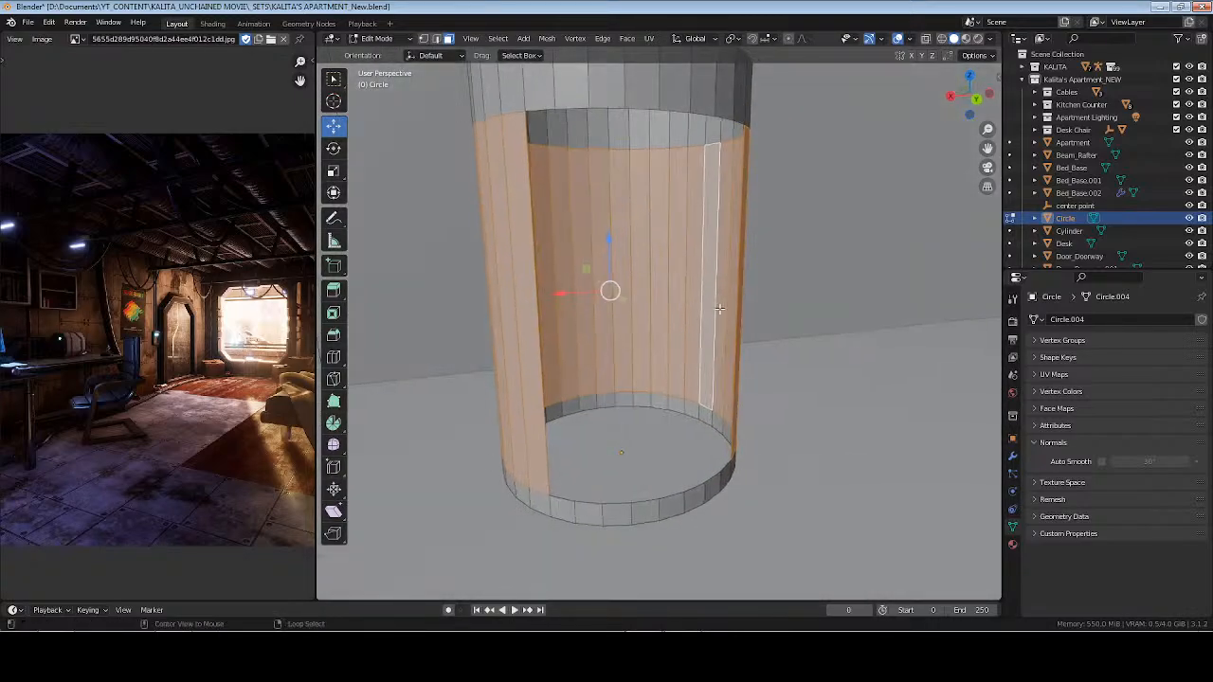
{"action": "key", "text": "alt+e"}
{"action": "left_click", "coordinate": [720, 313]}
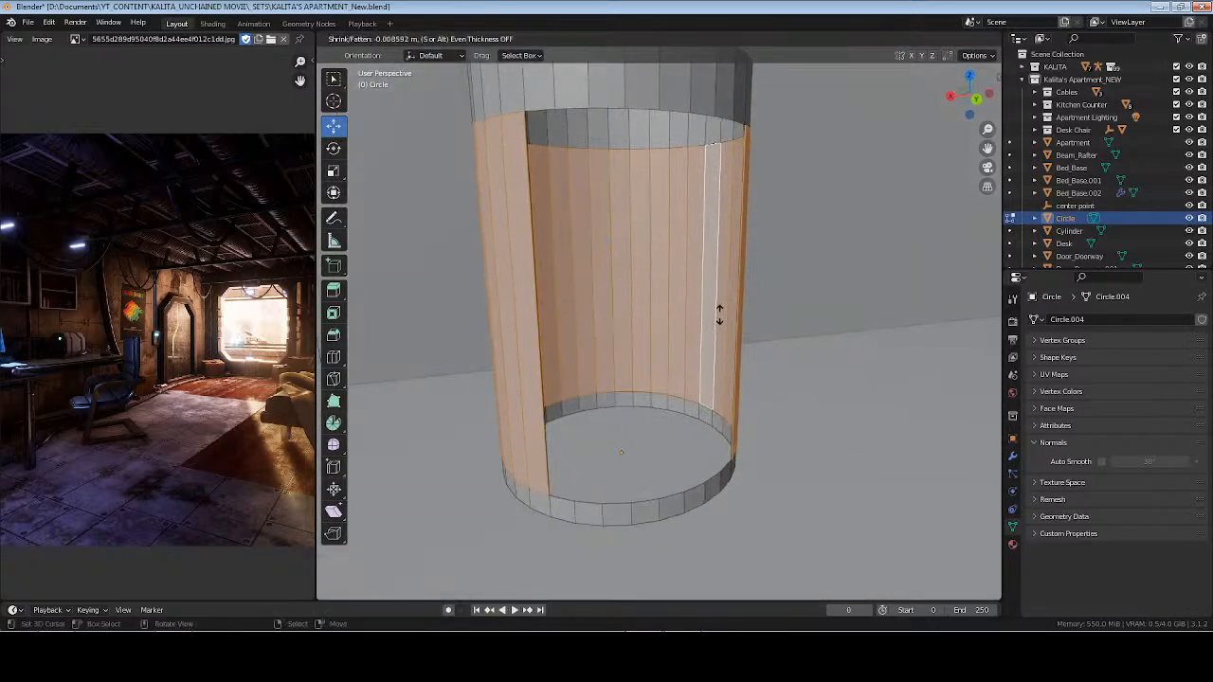
{"action": "left_click", "coordinate": [704, 222]}
{"action": "middle_click_drag", "start_coordinate": [704, 221], "coordinate": [784, 245]}
In edge selection mode, select the outer edge loops of the base rim and top rim bordering the recessed wall
{"action": "key", "text": "2"}
{"action": "middle_click_drag", "start_coordinate": [600, 260], "coordinate": [727, 298]}
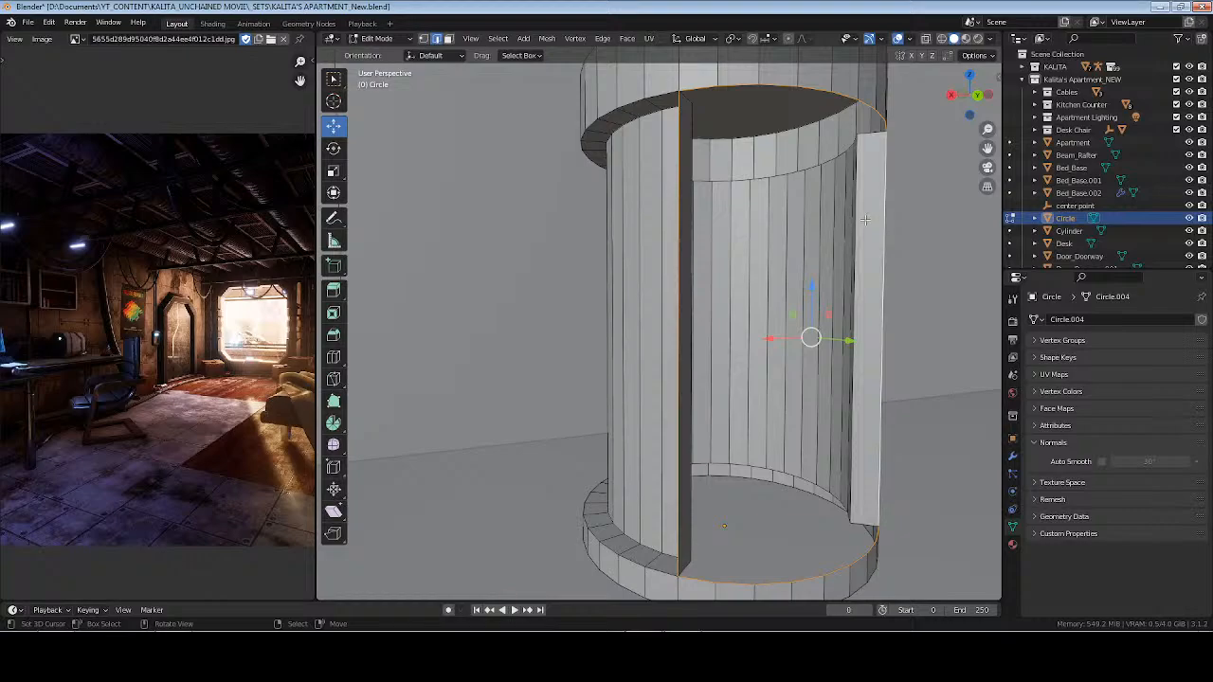
{"action": "middle_click_drag", "start_coordinate": [896, 222], "coordinate": [748, 440]}
{"action": "key", "text": "alt+a"}
{"action": "scroll", "coordinate": [806, 213], "scroll_direction": "down", "scroll_amount": 3}
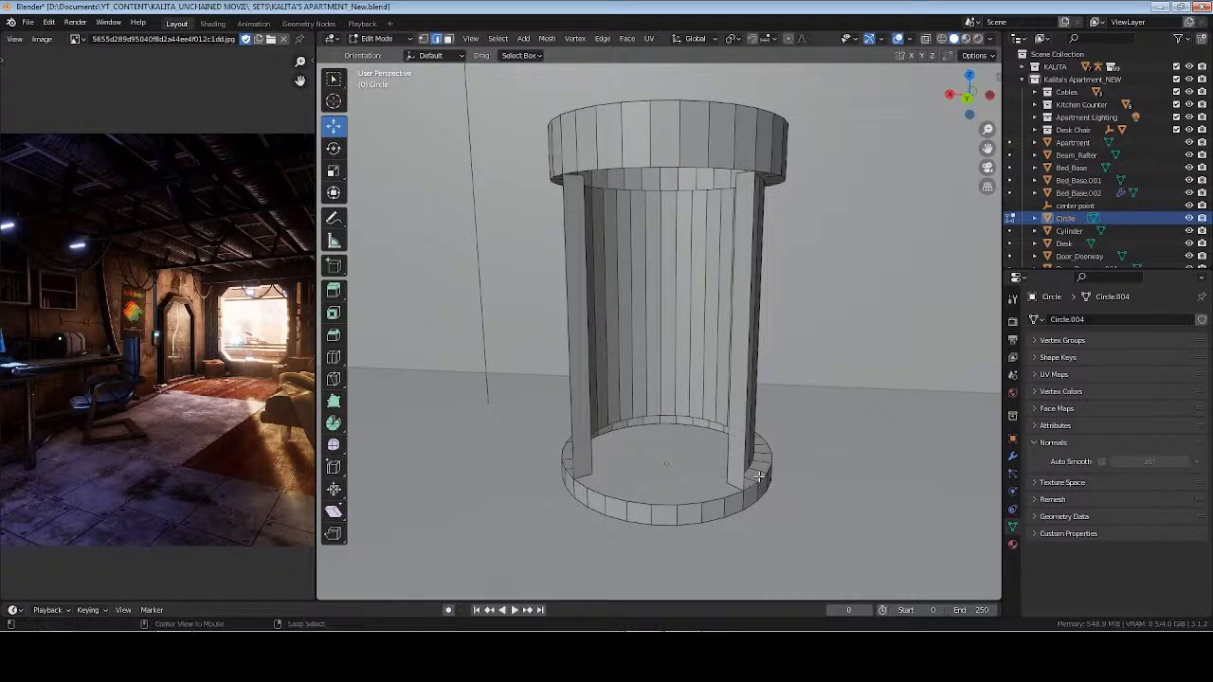
{"action": "left_click", "coordinate": [757, 487], "text": "alt"}
{"action": "middle_click_drag", "start_coordinate": [757, 487], "coordinate": [668, 283]}
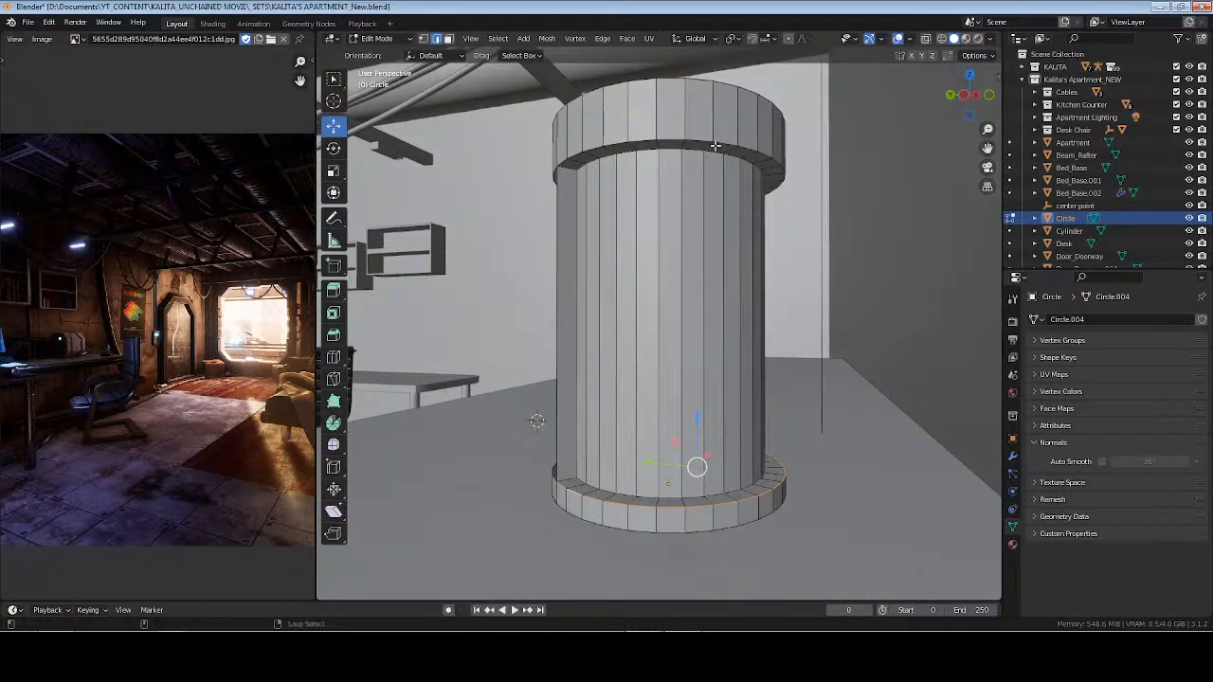
{"action": "left_click", "coordinate": [716, 147], "text": "alt+shift"}
{"action": "middle_click_drag", "start_coordinate": [715, 146], "coordinate": [725, 323]}
Try to fill the selected rim loops with a face, undo it, and try Bridge Edge Loops on the same selection
{"action": "key", "text": "f"}
{"action": "key", "text": "ctrl+z"}
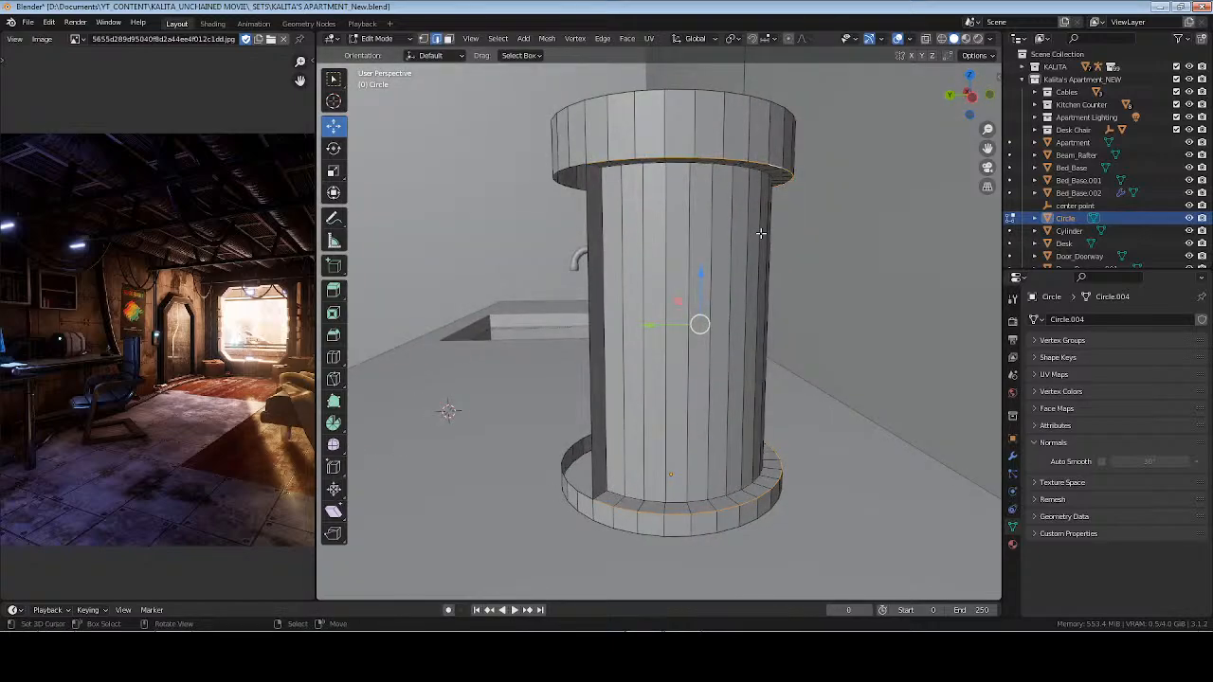
{"action": "key", "text": "1"}
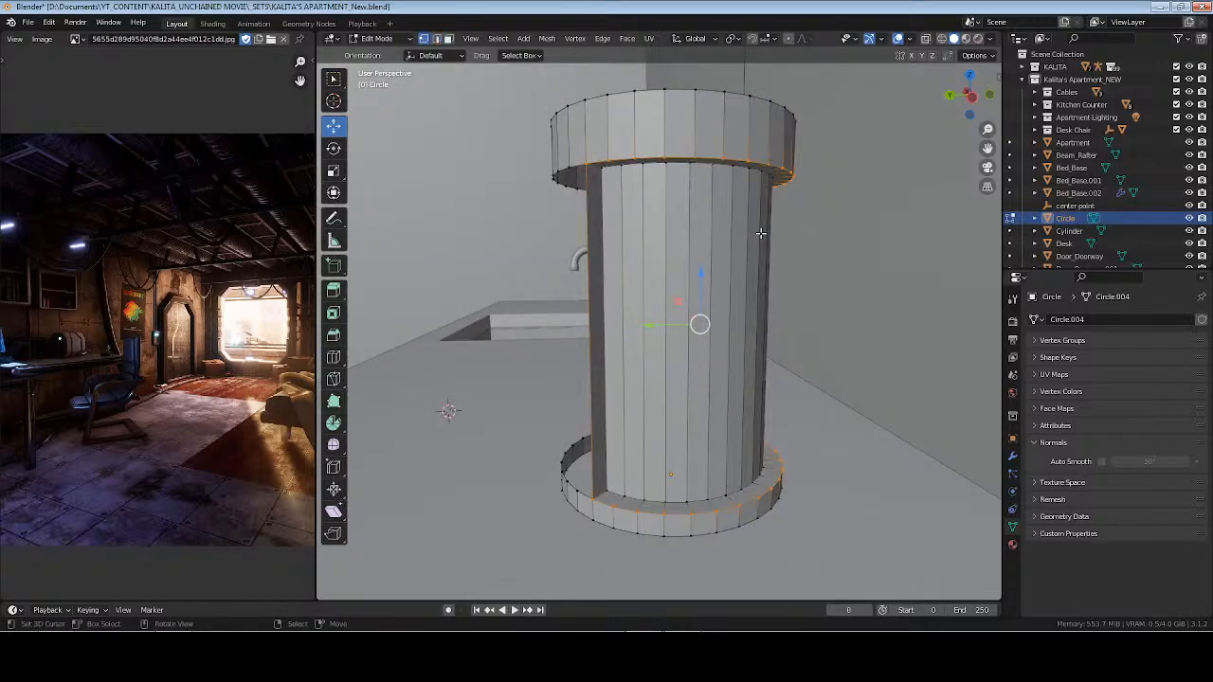
{"action": "key", "text": "F3"}
{"action": "type", "text": "bridge"}
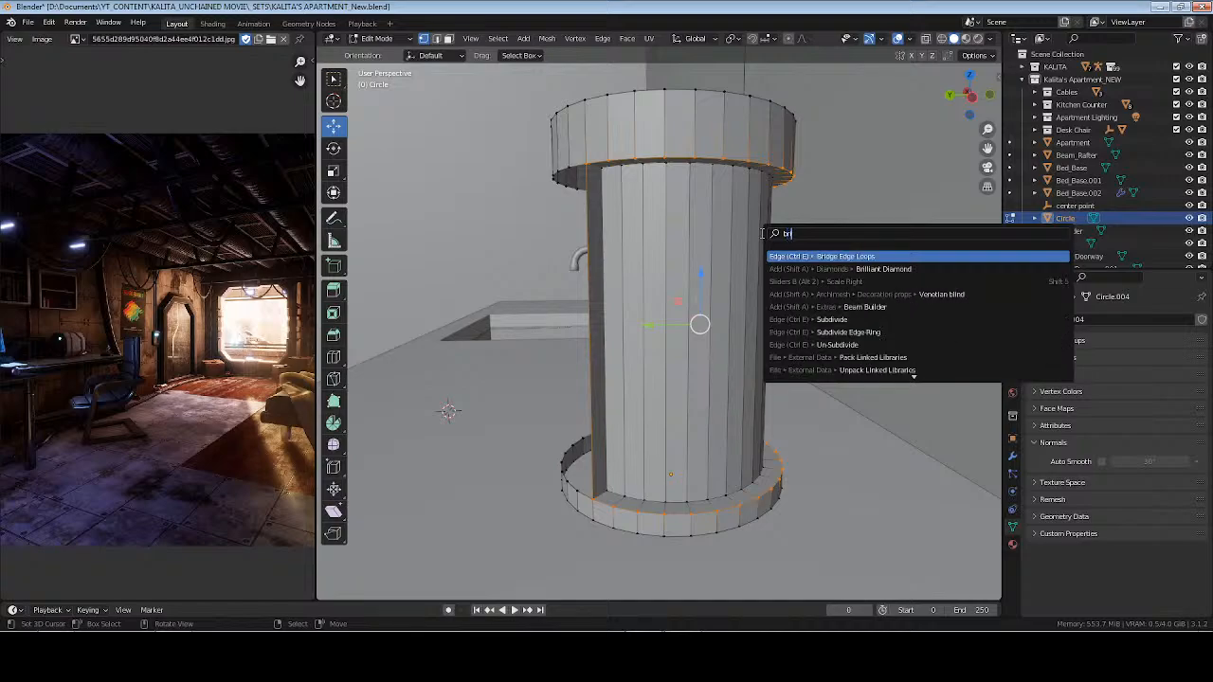
{"action": "key", "text": "Return"}
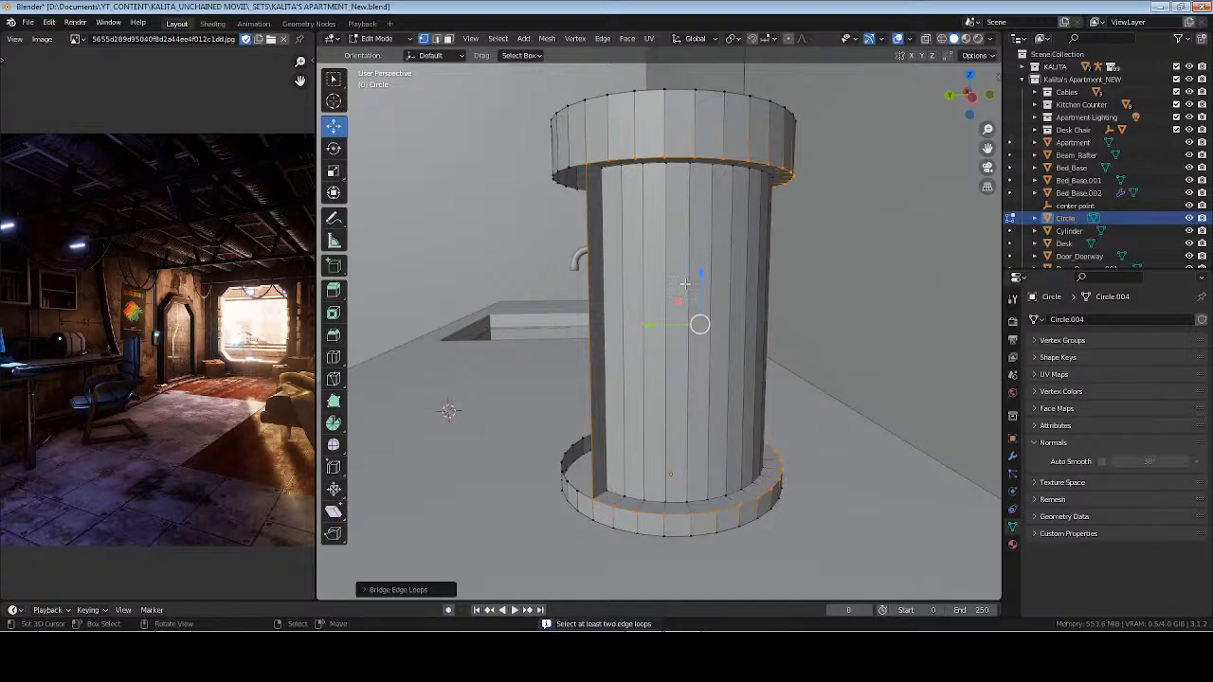
Deselect the vertical edges beside the opening, bridge the two rim edge loops into an outer wall, and save the file
{"action": "middle_click_drag", "start_coordinate": [684, 284], "coordinate": [681, 345]}
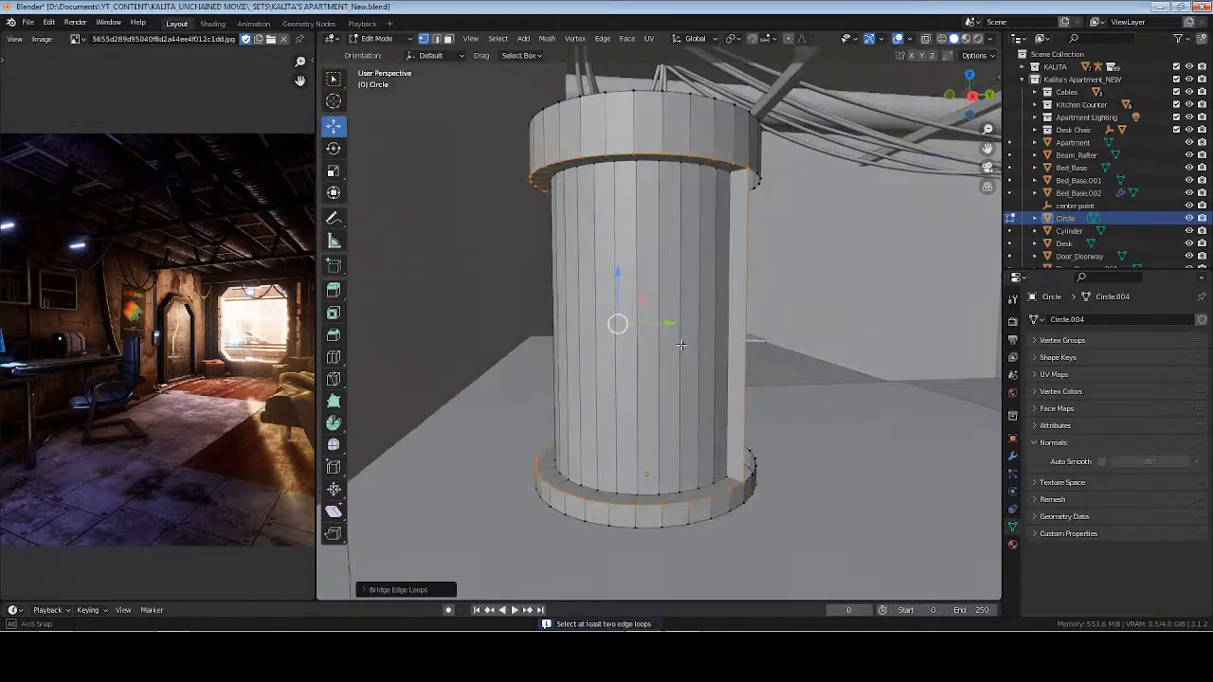
{"action": "key", "text": "2"}
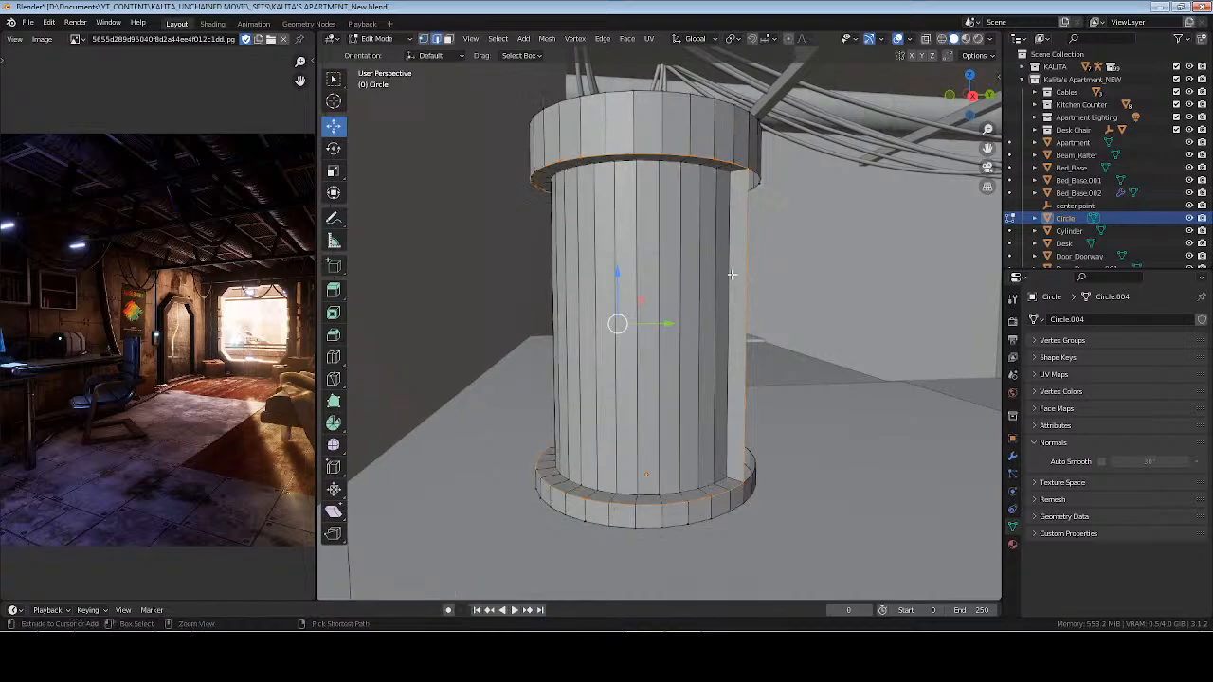
{"action": "right_click", "coordinate": [743, 282], "text": "shift"}
{"action": "middle_click_drag", "start_coordinate": [549, 281], "coordinate": [722, 301]}
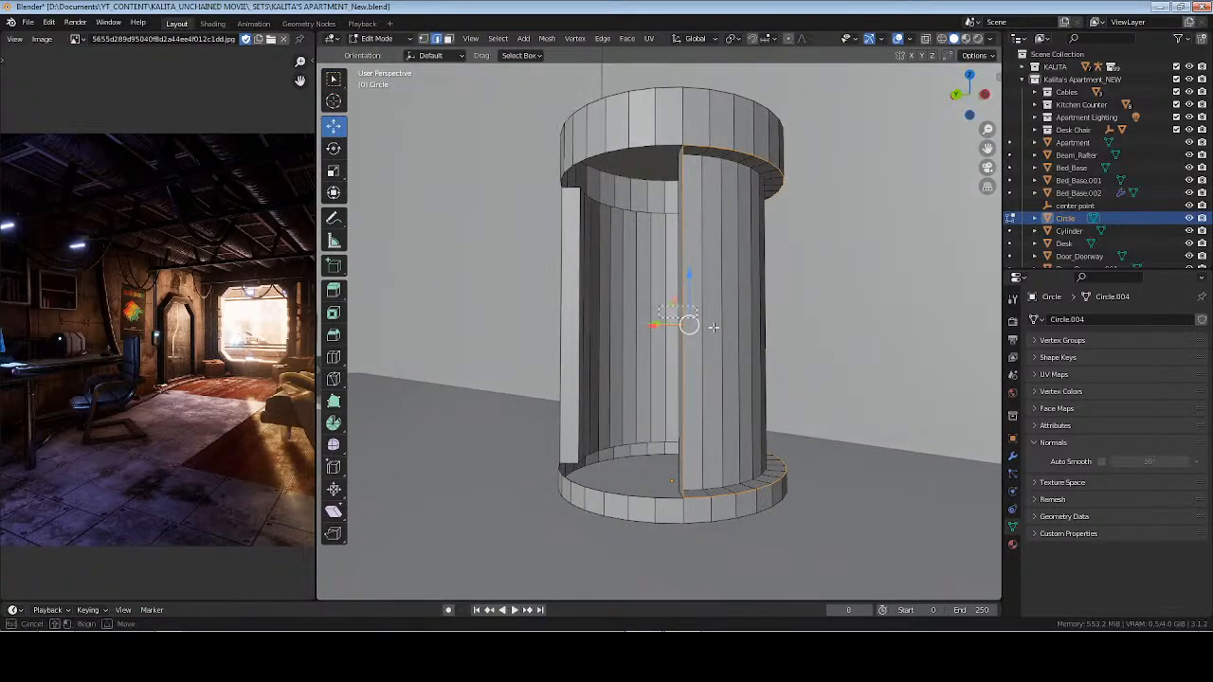
{"action": "right_click", "coordinate": [691, 332], "text": "shift"}
{"action": "key", "text": "ctrl+e"}
{"action": "left_click", "coordinate": [736, 342]}
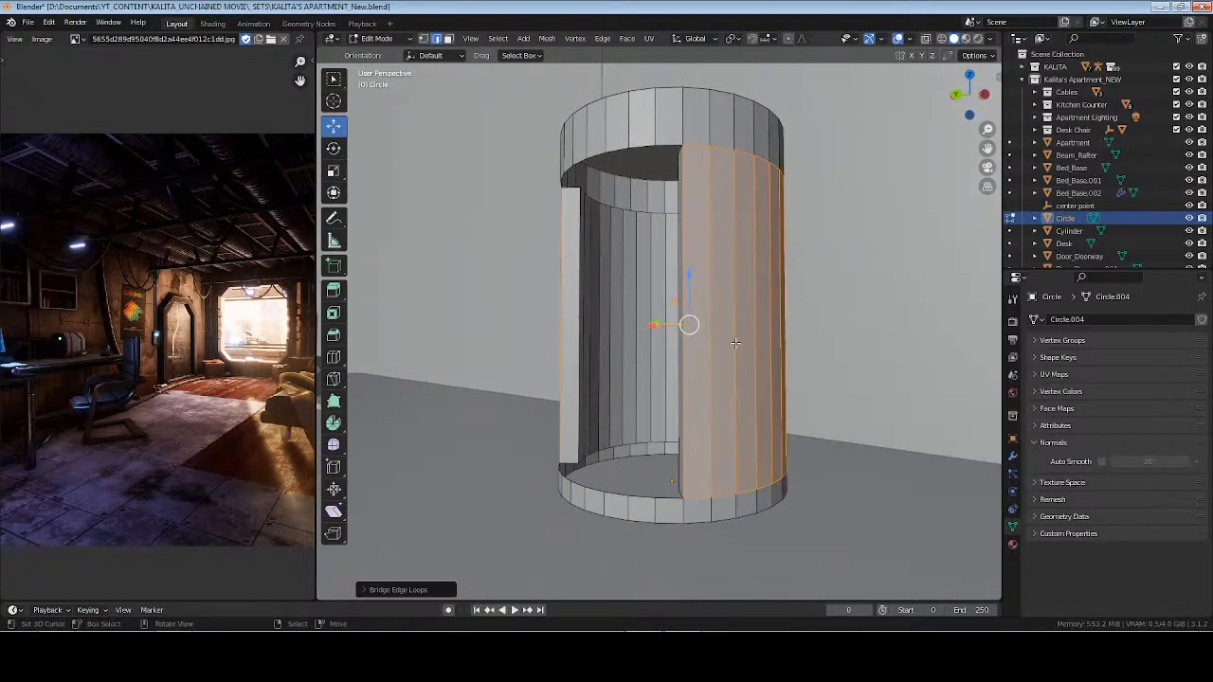
{"action": "key", "text": "alt+a"}
{"action": "middle_click_drag", "start_coordinate": [735, 342], "coordinate": [635, 337]}
{"action": "key", "text": "Tab"}
{"action": "key", "text": "ctrl+s"}
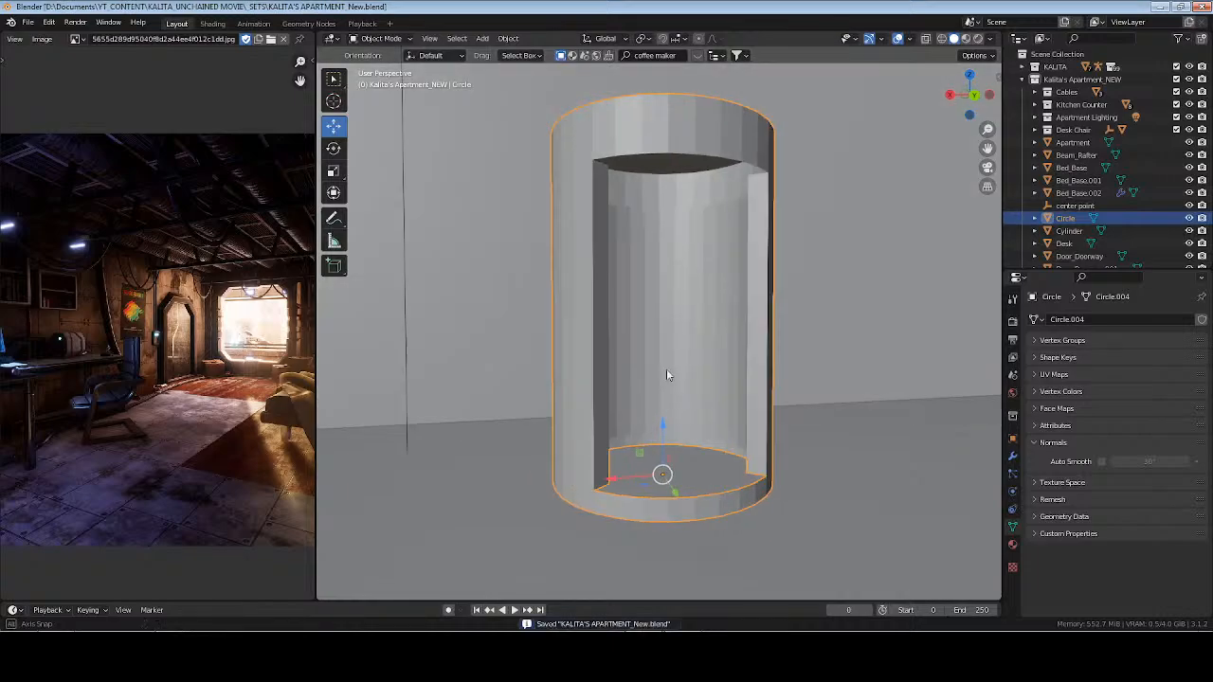
Shade the cylinder smooth and enable Auto Smooth on its normals
{"action": "middle_click_drag", "start_coordinate": [666, 375], "coordinate": [707, 403]}
{"action": "key", "text": "alt+a"}
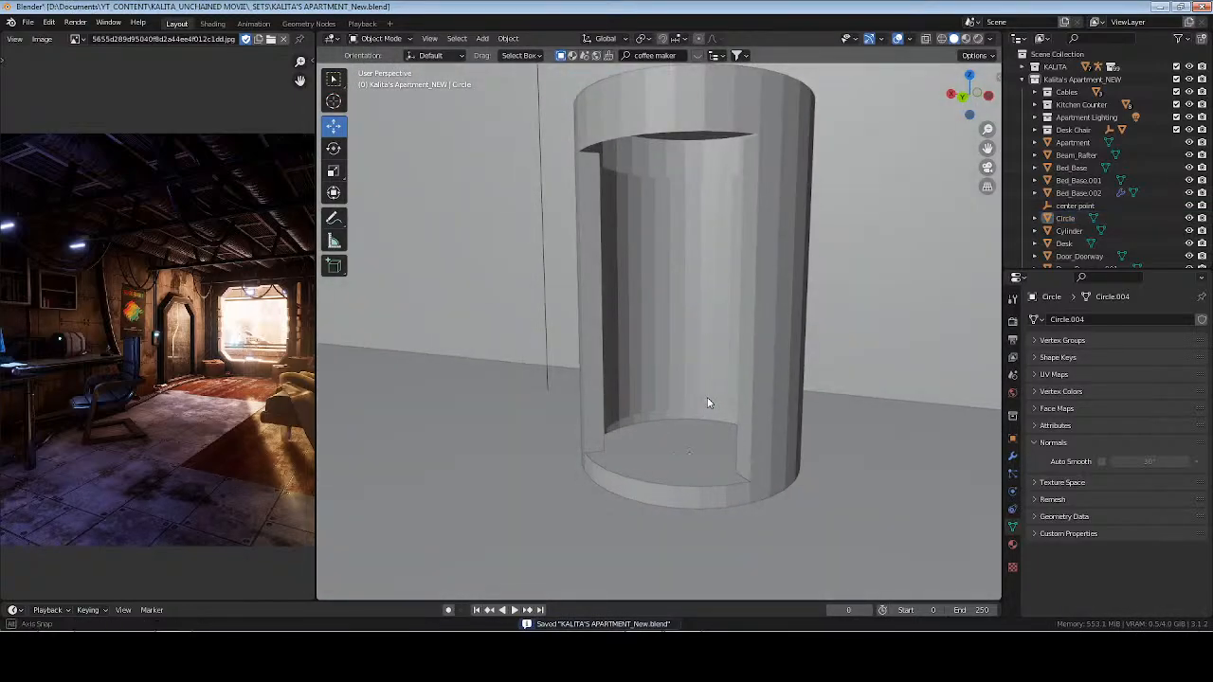
{"action": "left_click", "coordinate": [782, 328]}
{"action": "right_click", "coordinate": [789, 333]}
{"action": "left_click", "coordinate": [789, 334]}
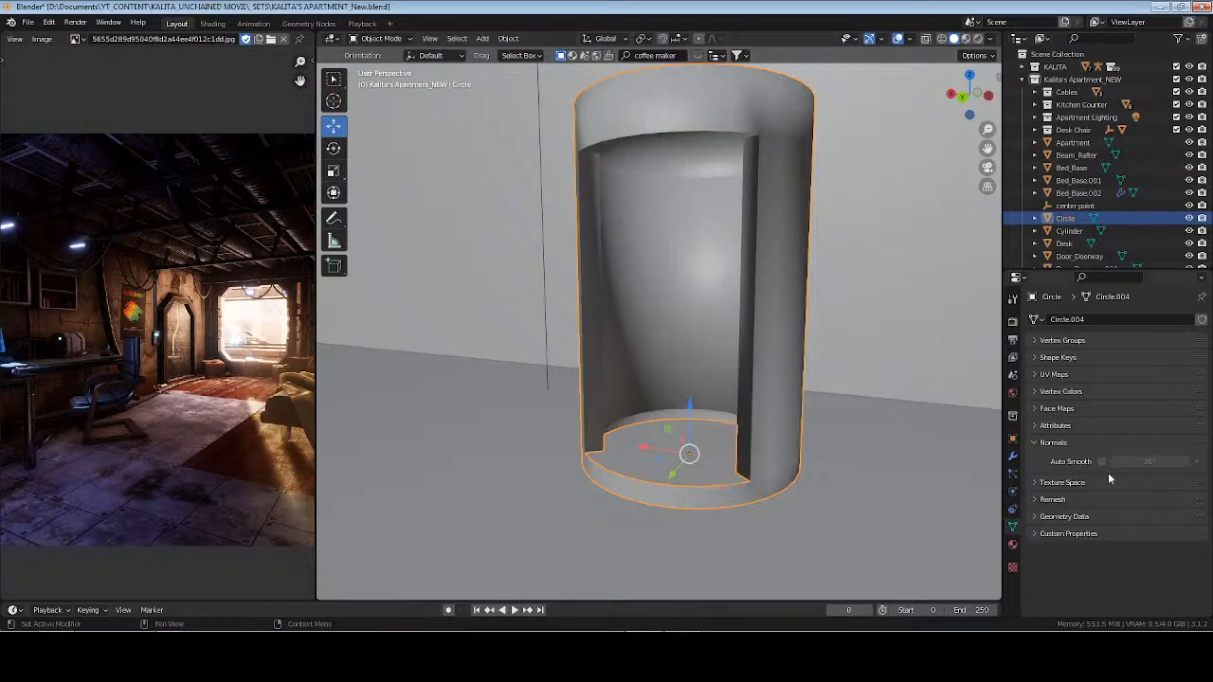
{"action": "left_click", "coordinate": [1101, 461]}
{"action": "mouse_move", "coordinate": [749, 377]}
{"action": "middle_mouse_down"}
{"action": "mouse_move", "coordinate": [731, 401]}
{"action": "mouse_move", "coordinate": [663, 440]}
{"action": "mouse_move", "coordinate": [671, 415]}
{"action": "mouse_move", "coordinate": [704, 400]}
{"action": "mouse_move", "coordinate": [720, 417]}
{"action": "middle_mouse_up"}
In Edit Mode, fill the rear part of the recess floor with a face from the inner wall's lower edge loop
{"action": "key", "text": "Tab"}
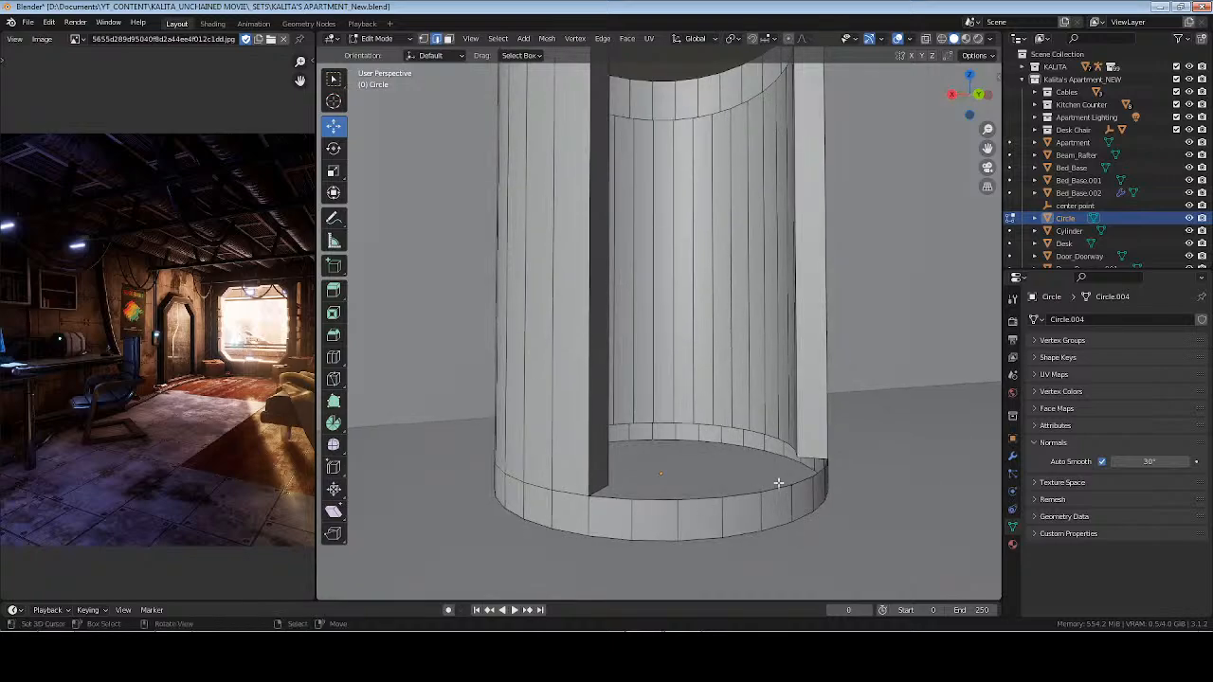
{"action": "left_click", "coordinate": [775, 489], "text": "alt"}
{"action": "middle_click_drag", "start_coordinate": [775, 489], "coordinate": [757, 436]}
{"action": "left_click", "coordinate": [757, 432], "text": "alt"}
{"action": "left_click", "coordinate": [755, 433], "text": "alt"}
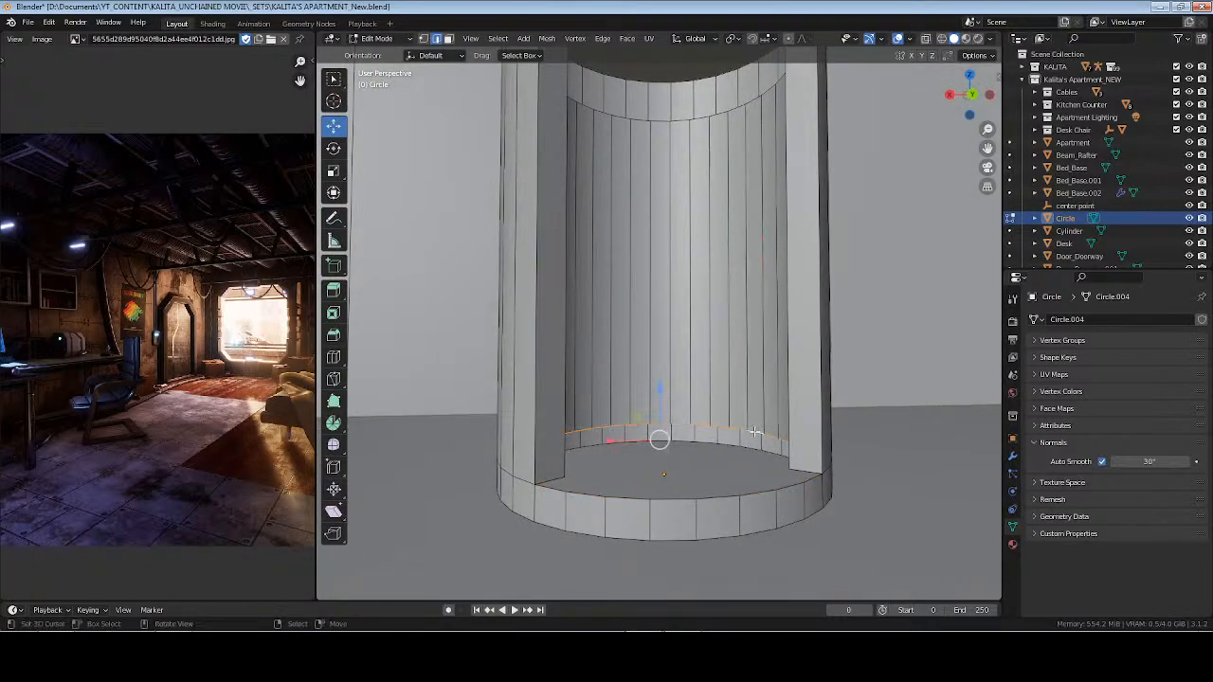
{"action": "key", "text": "f"}
{"action": "middle_click_drag", "start_coordinate": [755, 433], "coordinate": [762, 497]}
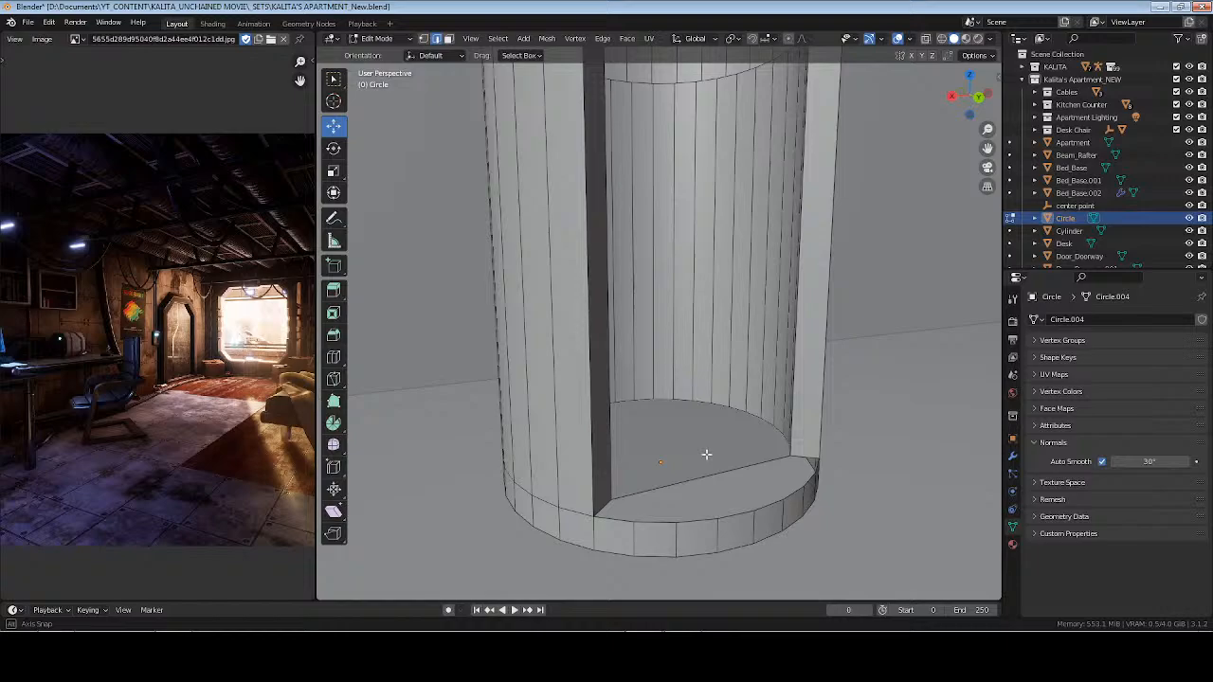
Close the floor's front part between the base rim arc and the straight dividing edge, and save the file
{"action": "left_click", "coordinate": [764, 504], "text": "alt"}
{"action": "left_click", "coordinate": [719, 471], "text": "shift"}
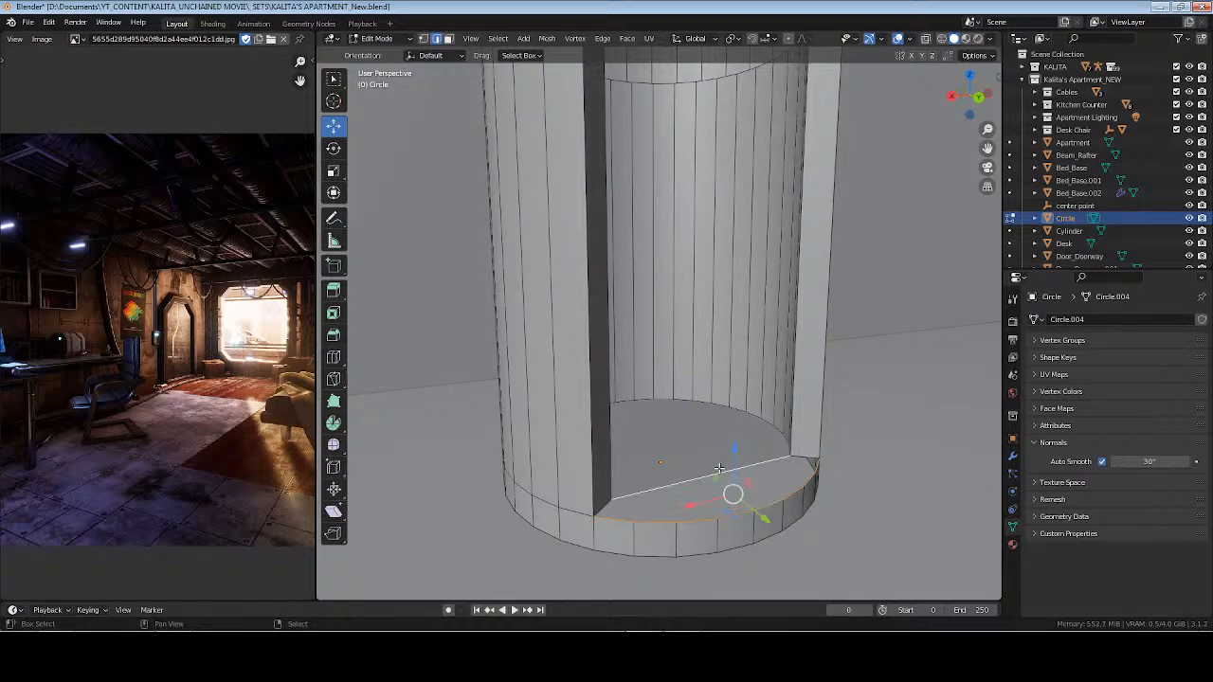
{"action": "key", "text": "alt+a"}
{"action": "key", "text": "Tab"}
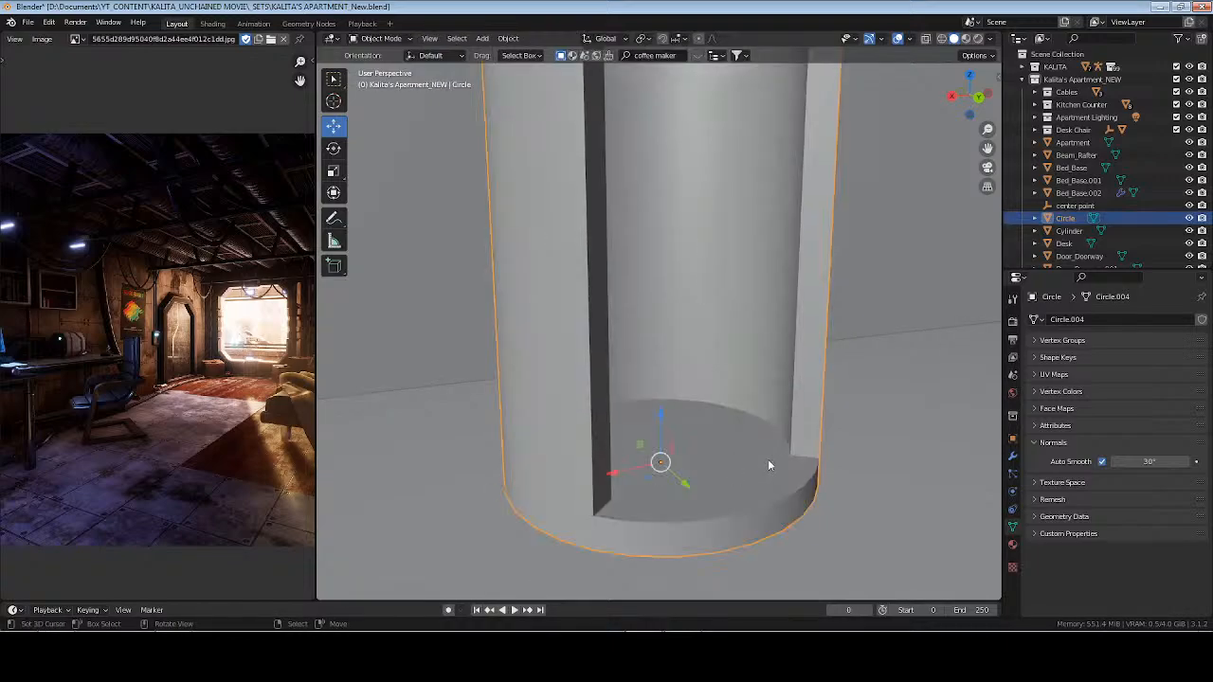
{"action": "middle_click_drag", "start_coordinate": [767, 460], "coordinate": [680, 433]}
{"action": "key", "text": "ctrl+s"}
Fill the ceiling of the opening with a face between the inner wall's upper edge loop and the front rim arc
{"action": "scroll", "coordinate": [682, 303], "scroll_direction": "down", "scroll_amount": 5}
{"action": "scroll", "coordinate": [682, 303], "scroll_direction": "up", "scroll_amount": 2}
{"action": "middle_click_drag", "start_coordinate": [682, 301], "coordinate": [636, 333], "text": "shift"}
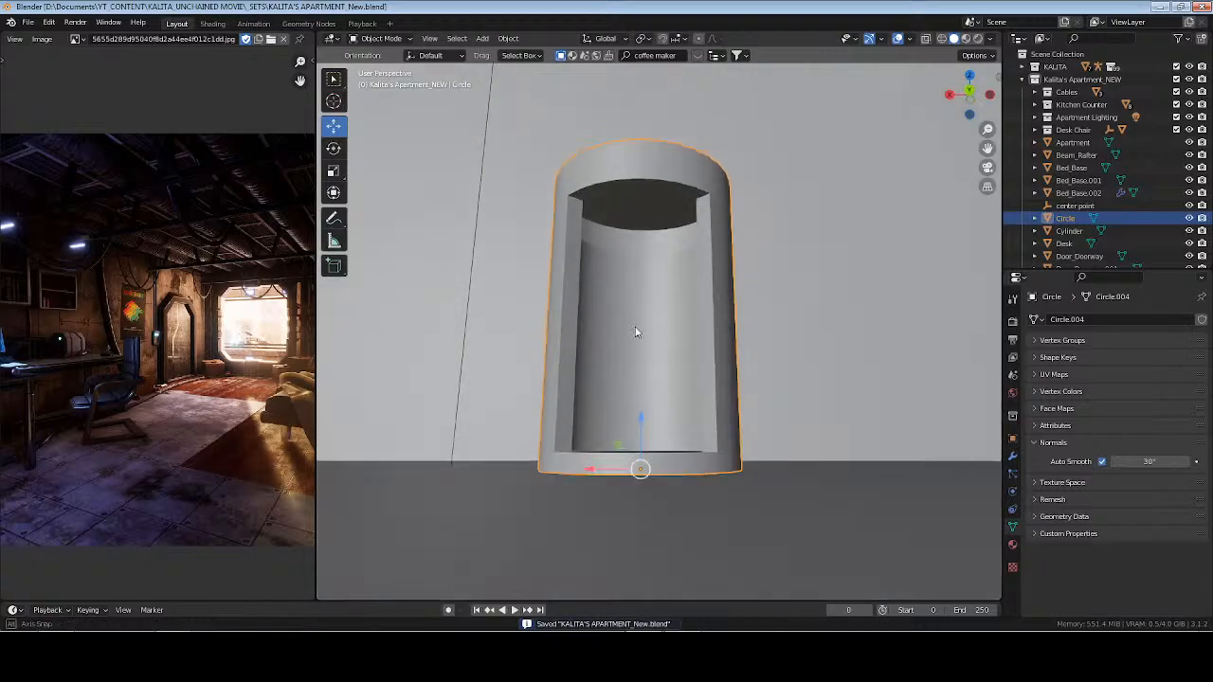
{"action": "scroll", "coordinate": [636, 303], "scroll_direction": "up", "scroll_amount": 4}
{"action": "key", "text": "Tab"}
{"action": "middle_click_drag", "start_coordinate": [665, 214], "coordinate": [646, 255], "text": "shift"}
{"action": "left_click", "coordinate": [645, 254], "text": "alt"}
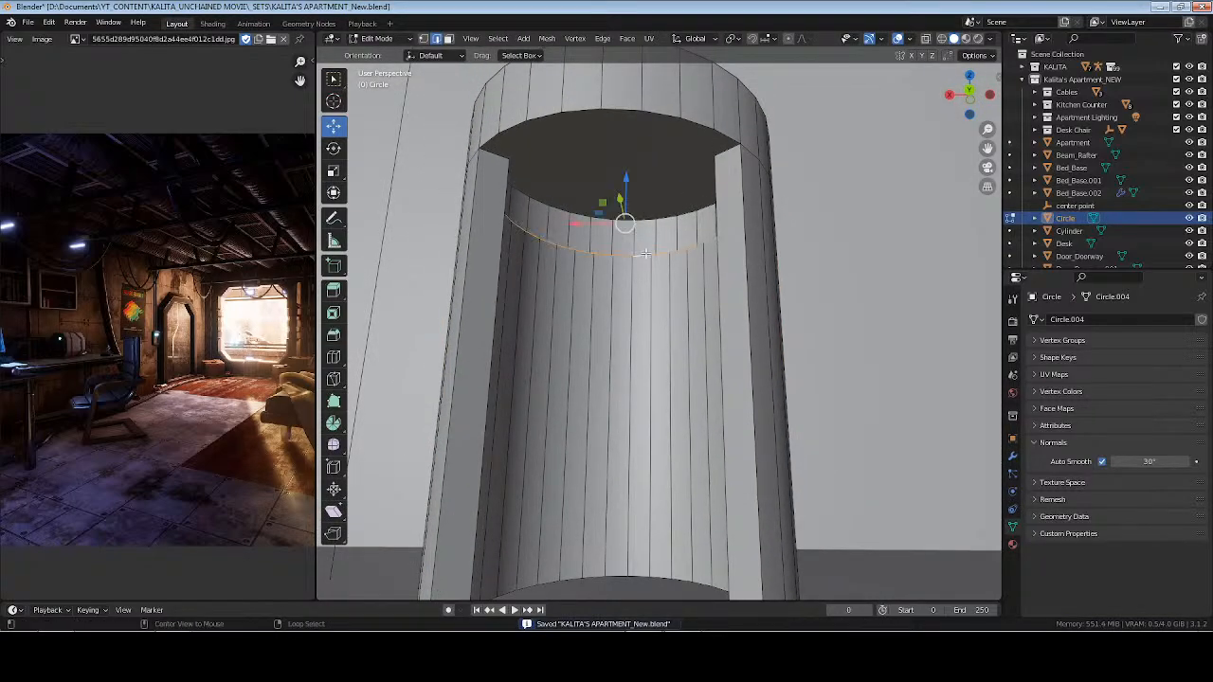
{"action": "left_click", "coordinate": [656, 109], "text": "alt+shift"}
{"action": "key", "text": "f"}
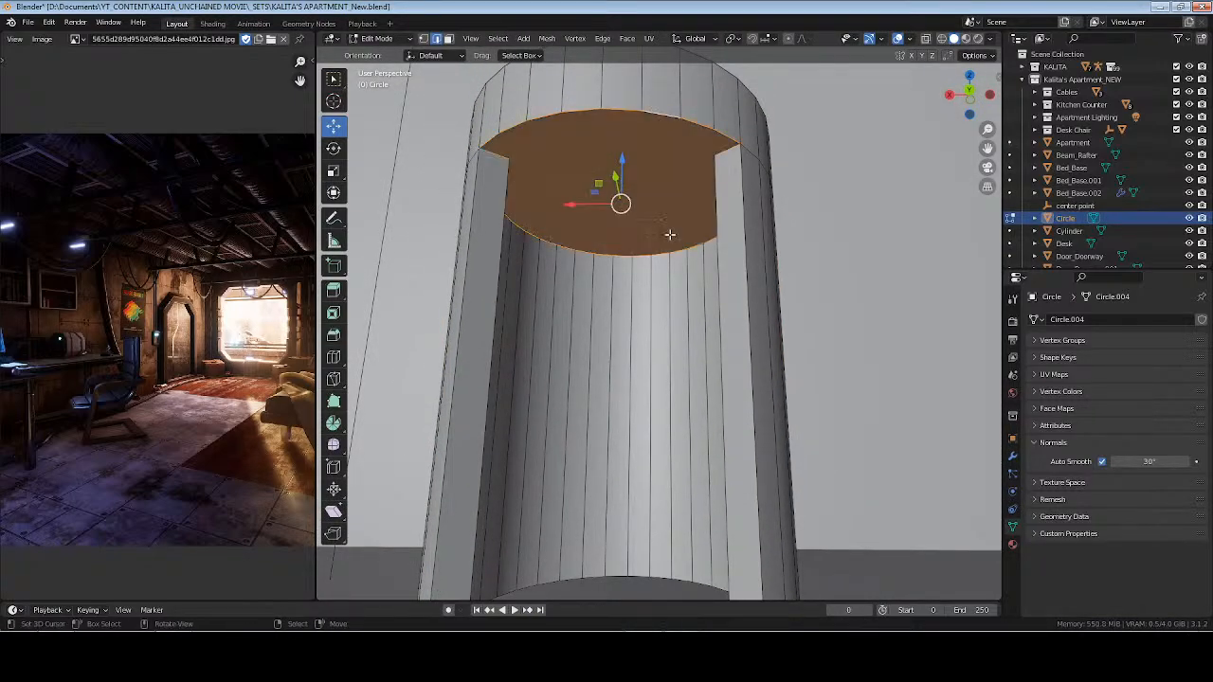
{"action": "key", "text": "alt+a"}
Inset the opening's ceiling face by about 0.077 m and extrude it along its normals upward into a shallow recess
{"action": "middle_click_drag", "start_coordinate": [622, 270], "coordinate": [644, 214]}
{"action": "key", "text": "3"}
{"action": "left_click", "coordinate": [656, 196]}
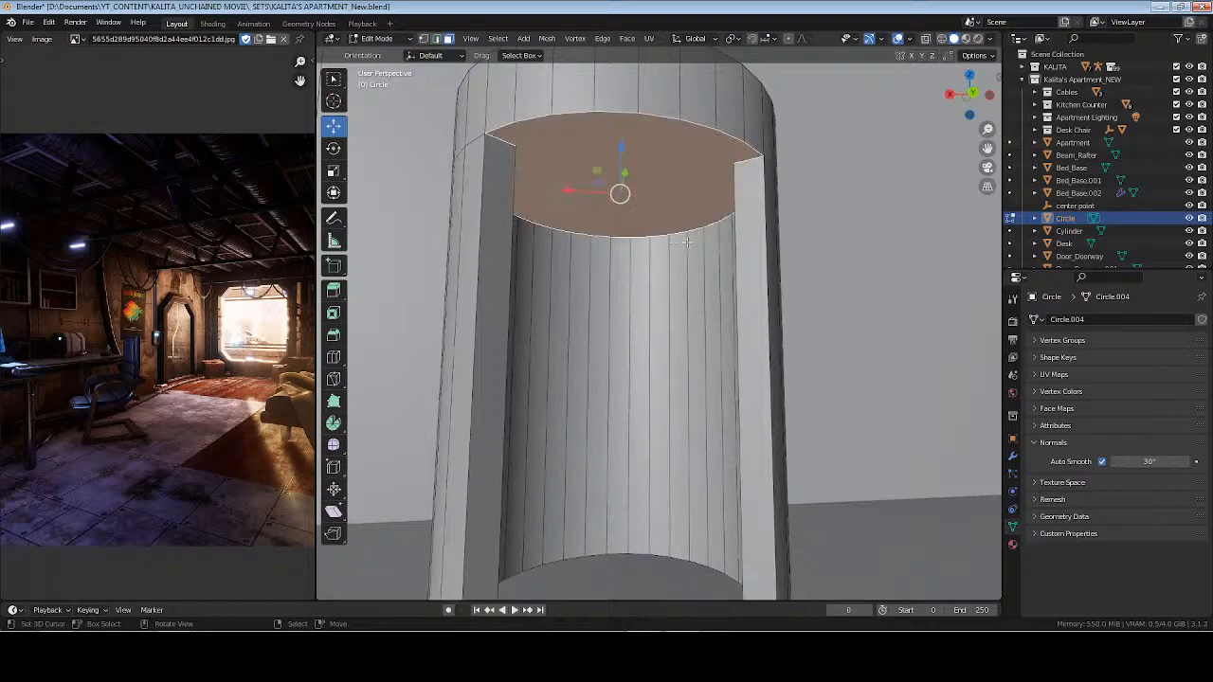
{"action": "key", "text": "i"}
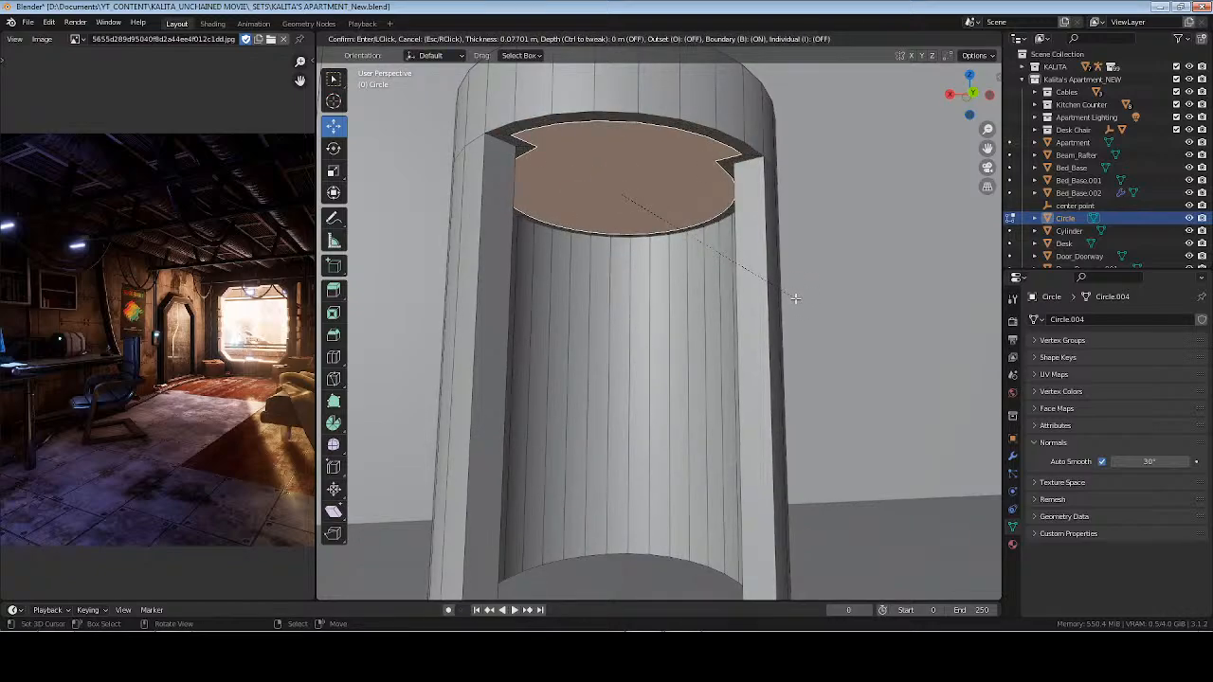
{"action": "left_click", "coordinate": [795, 298]}
{"action": "key", "text": "alt+e"}
{"action": "left_click", "coordinate": [658, 265]}
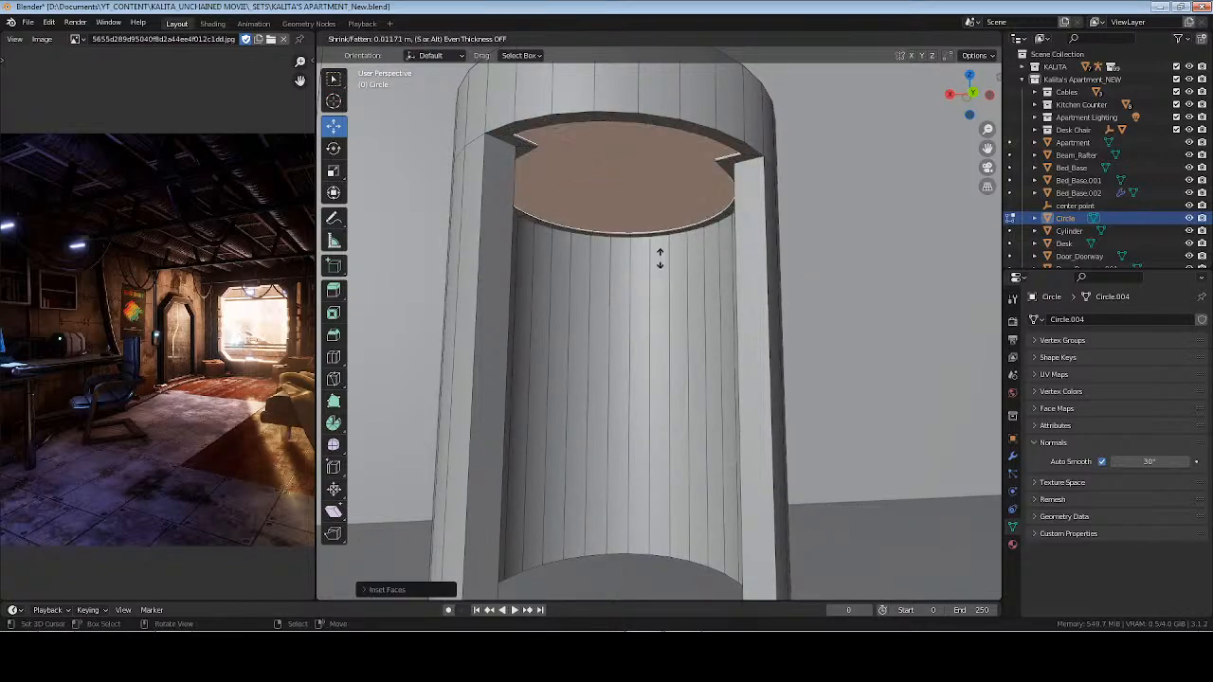
{"action": "left_click", "coordinate": [657, 218]}
Try another inset on the recessed ceiling face and undo it
{"action": "key", "text": "i"}
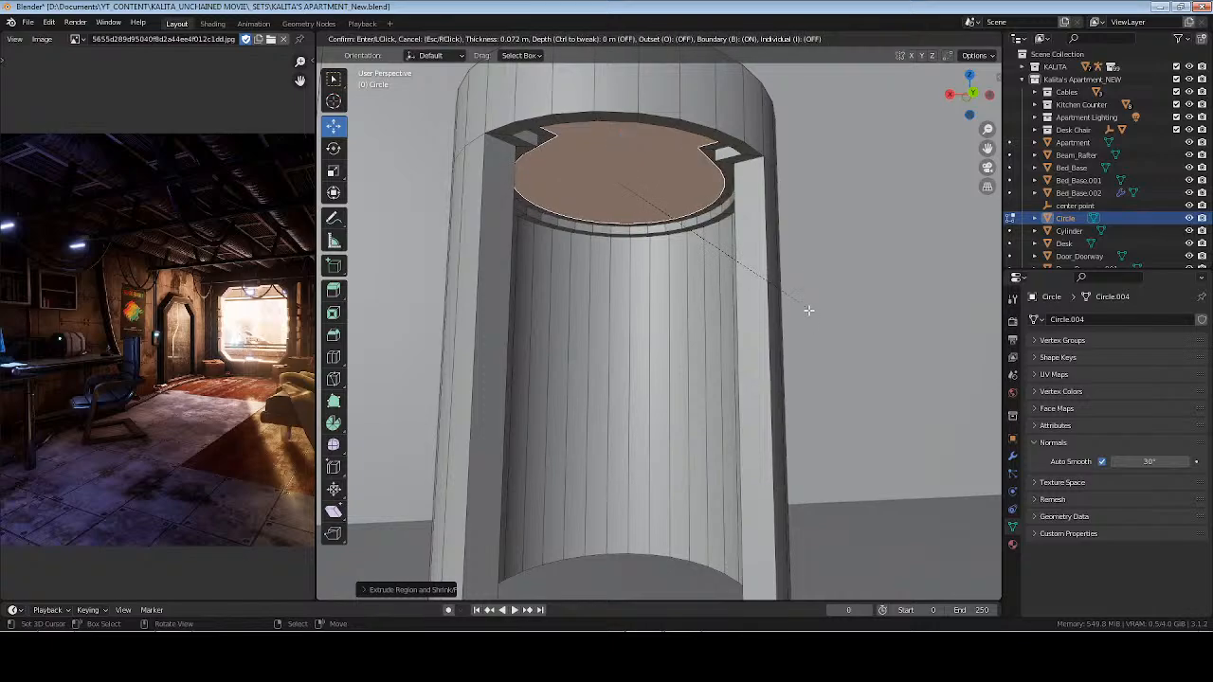
{"action": "left_click", "coordinate": [762, 296]}
{"action": "key", "text": "ctrl+z"}
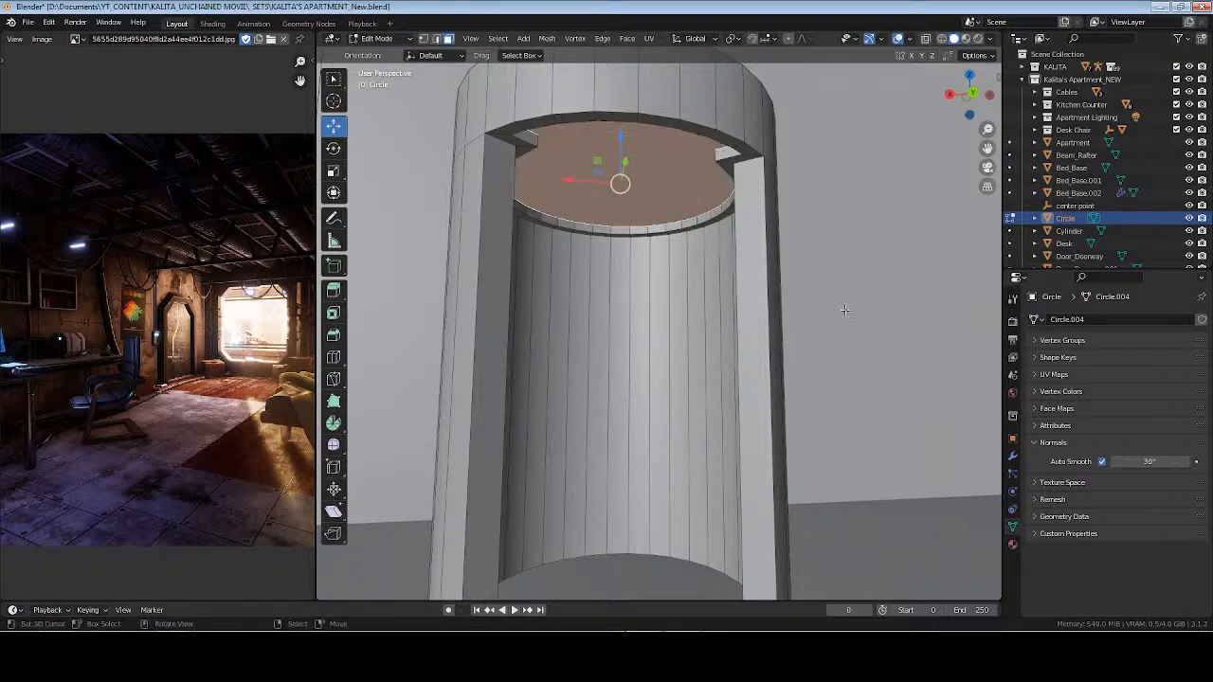
Inset the recessed ceiling face slightly, extrude it downward along its normals, and scale the end down into a tapered nozzle
{"action": "key", "text": "i"}
{"action": "left_click", "coordinate": [845, 310]}
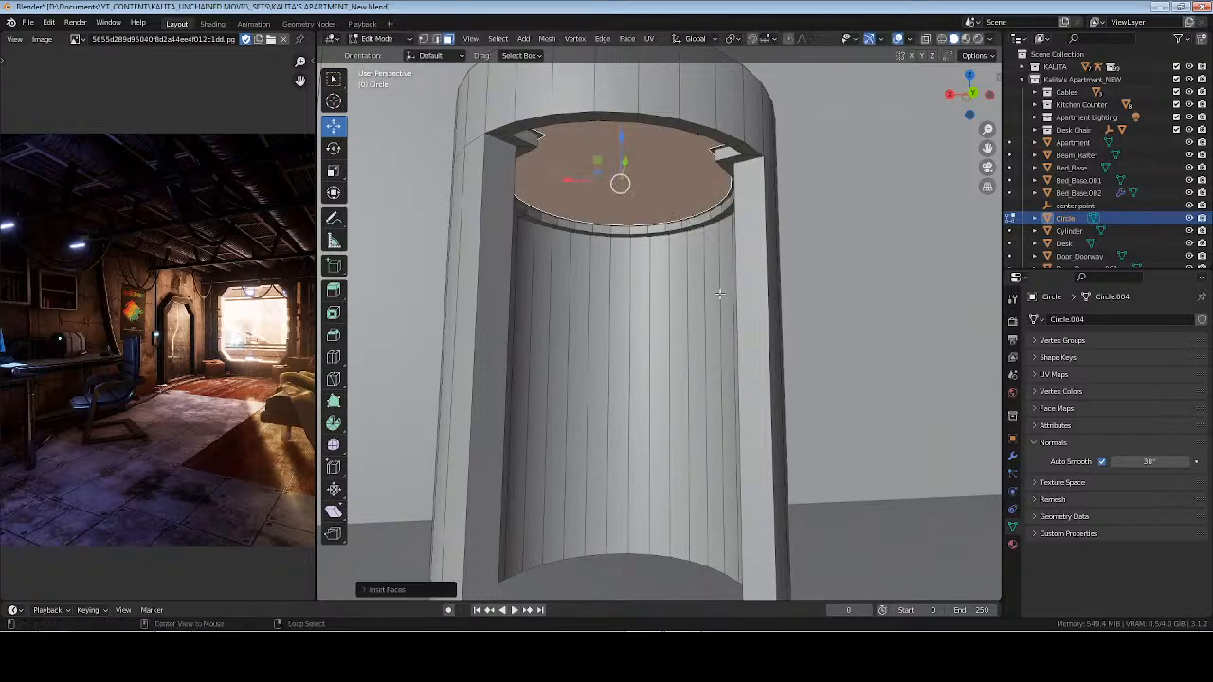
{"action": "key", "text": "alt+e"}
{"action": "left_click", "coordinate": [720, 288]}
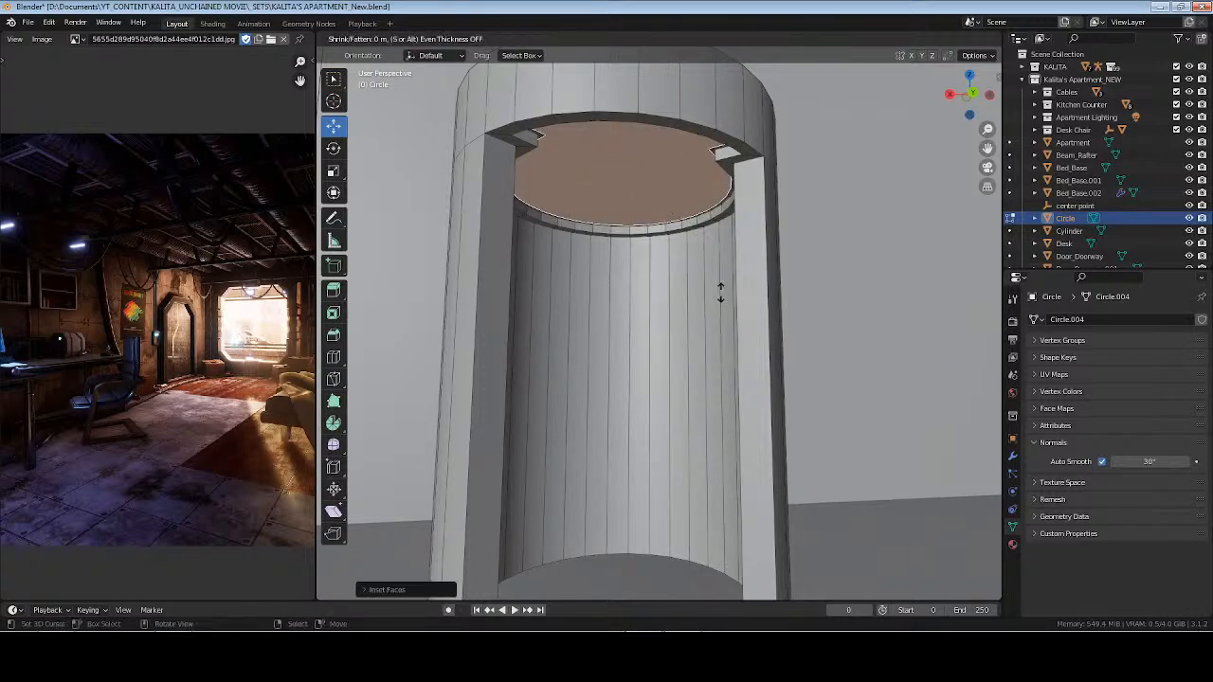
{"action": "left_click", "coordinate": [712, 422]}
{"action": "key", "text": "s"}
{"action": "left_click", "coordinate": [755, 396]}
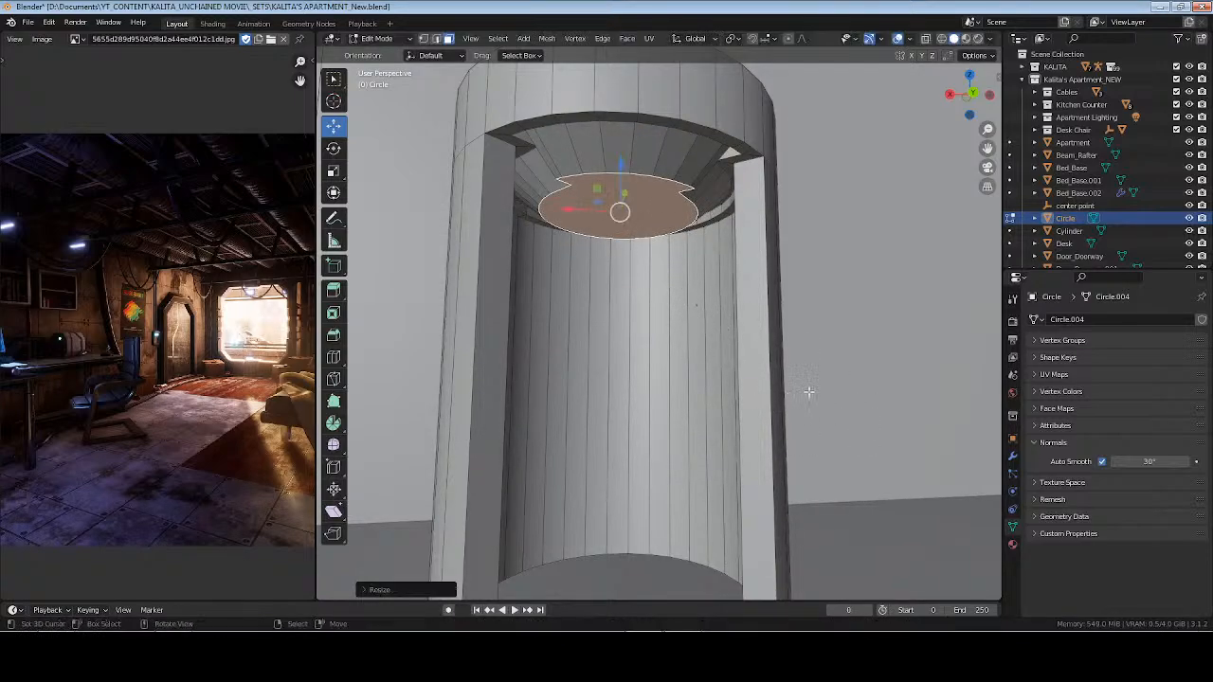
Inset the nozzle's end face for a thin rim, extrude it upward along its normals into a hollow, and save the file
{"action": "key", "text": "i"}
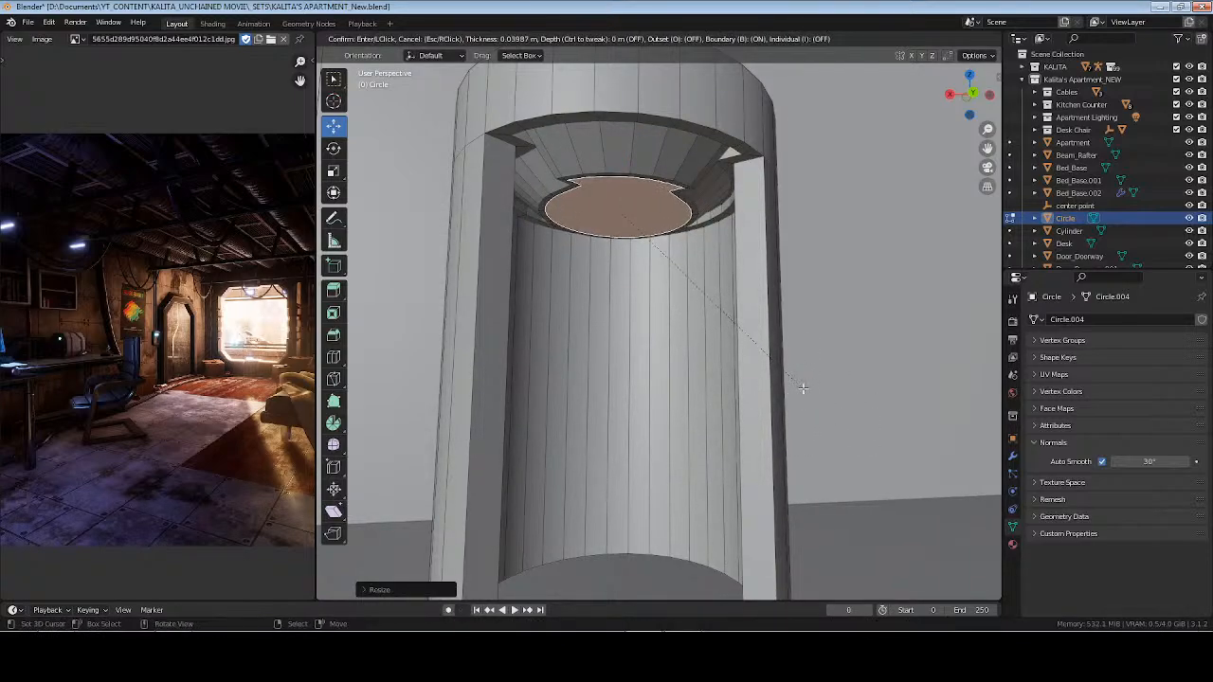
{"action": "left_click", "coordinate": [808, 388]}
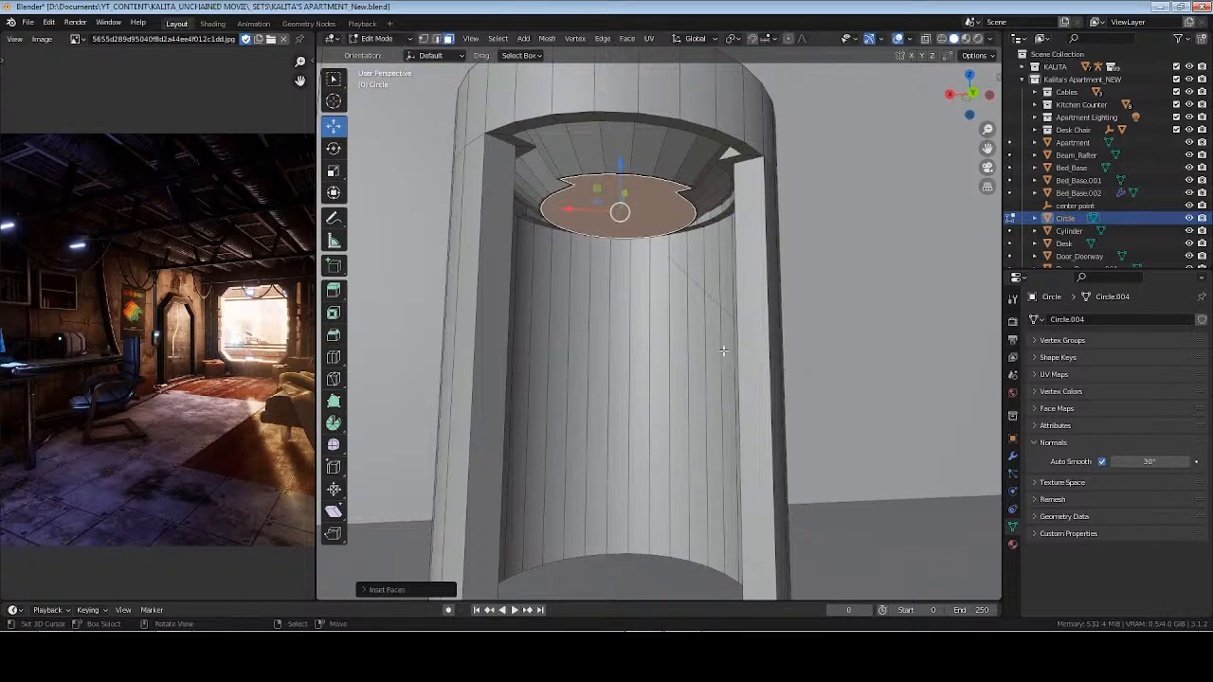
{"action": "key", "text": "alt+e"}
{"action": "left_click", "coordinate": [724, 350]}
{"action": "left_click", "coordinate": [724, 312]}
{"action": "key", "text": "Tab"}
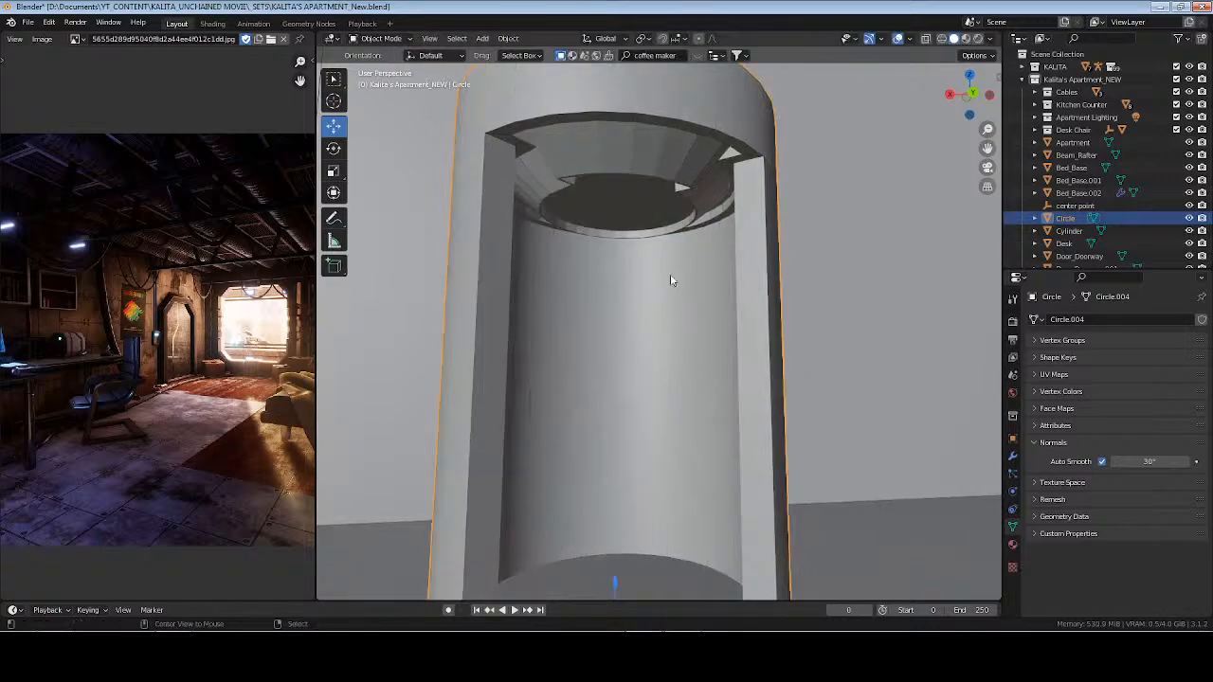
{"action": "scroll", "coordinate": [704, 249], "scroll_direction": "down", "scroll_amount": 5}
{"action": "key", "text": "ctrl+s"}
{"action": "scroll", "coordinate": [671, 292], "scroll_direction": "up", "scroll_amount": 3}
{"action": "middle_click_drag", "start_coordinate": [671, 292], "coordinate": [680, 220]}
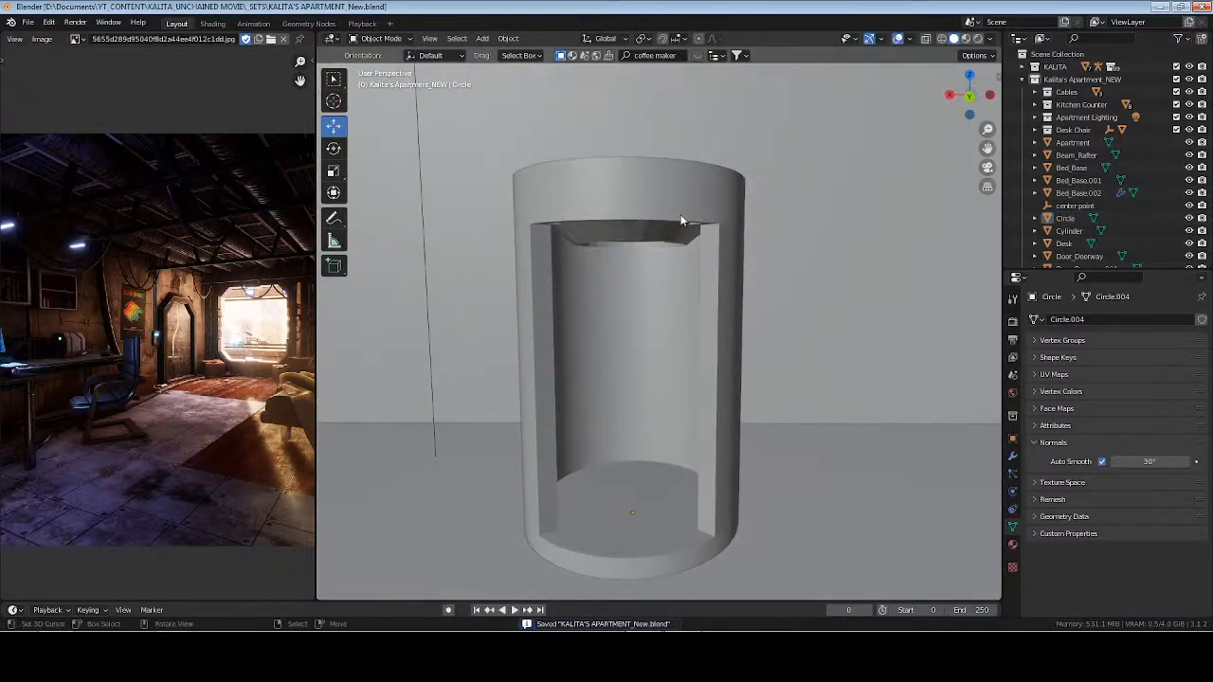
Apply smooth shading to the whole coffee maker object and save the file
{"action": "left_click", "coordinate": [676, 213]}
{"action": "right_click", "coordinate": [791, 341]}
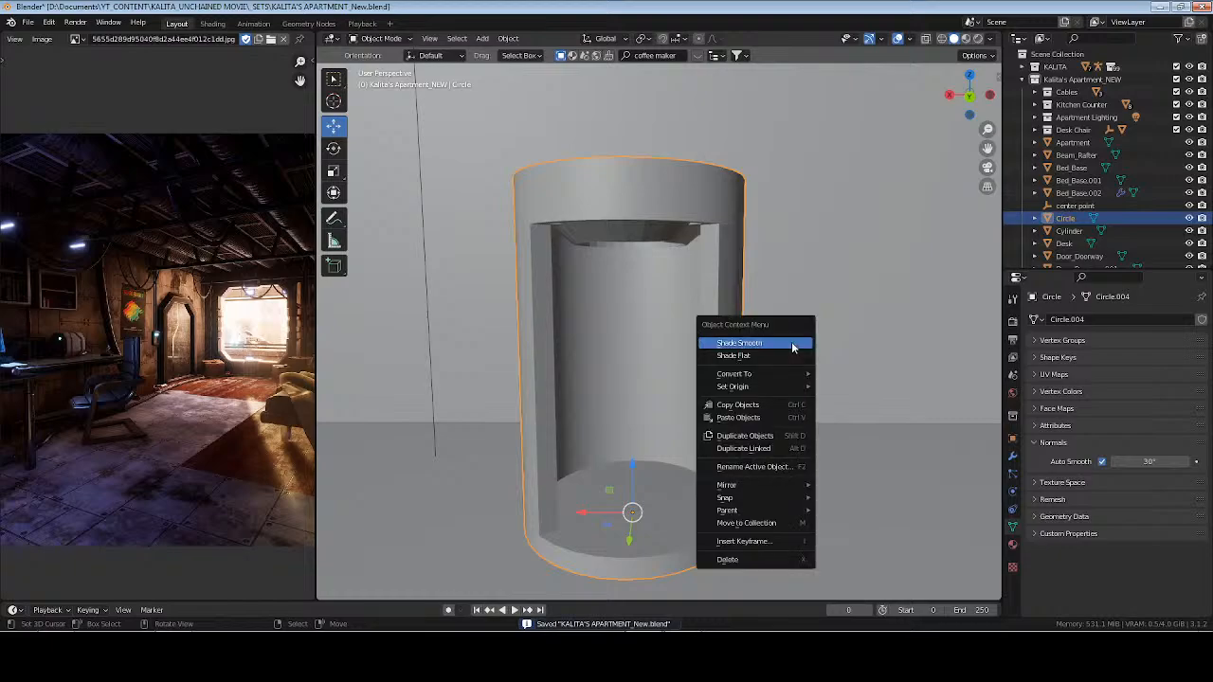
{"action": "middle_click_drag", "start_coordinate": [653, 336], "coordinate": [710, 338]}
{"action": "key", "text": "alt+a"}
{"action": "key", "text": "ctrl+s"}
Rename the coffee maker object as Coffee Maker and save the file
{"action": "left_click", "coordinate": [763, 273]}
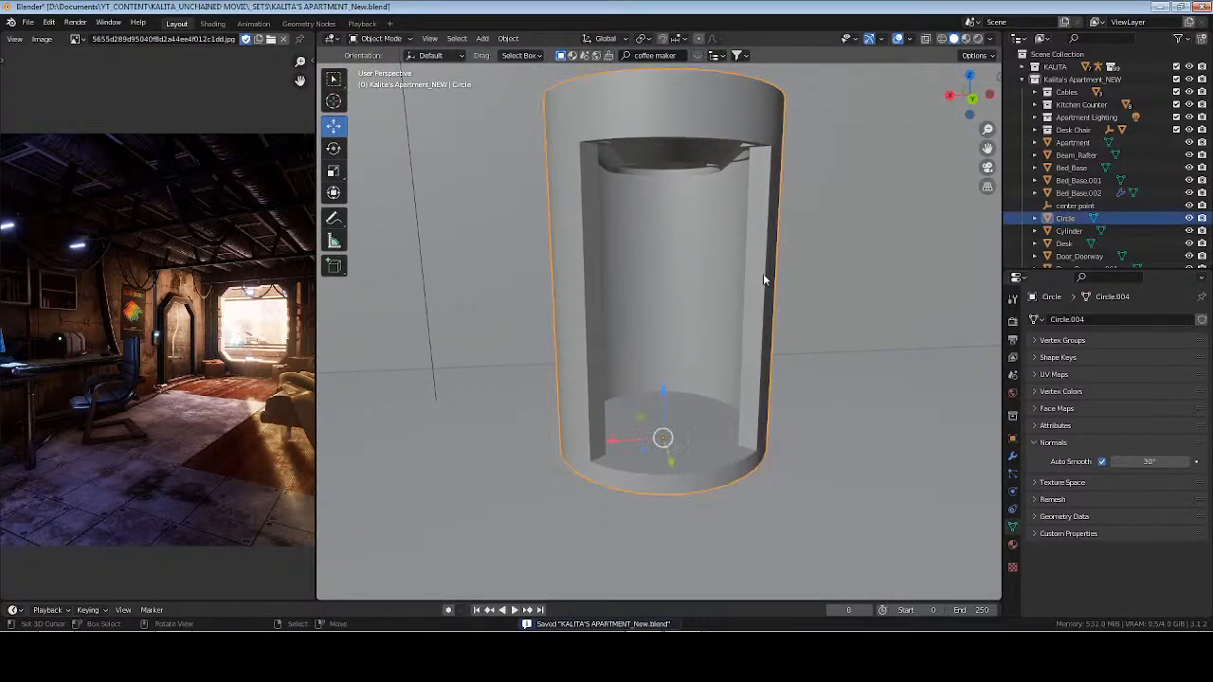
{"action": "key", "text": "F2"}
{"action": "type", "text": "Co"}
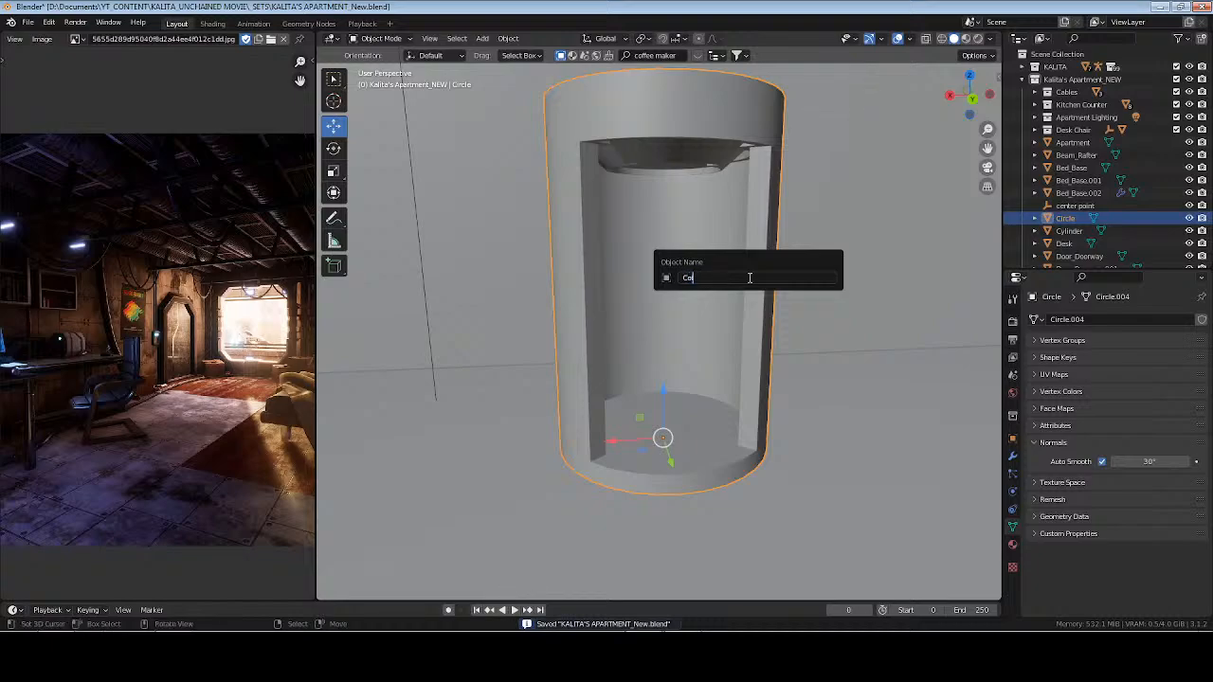
{"action": "type", "text": "ffee"}
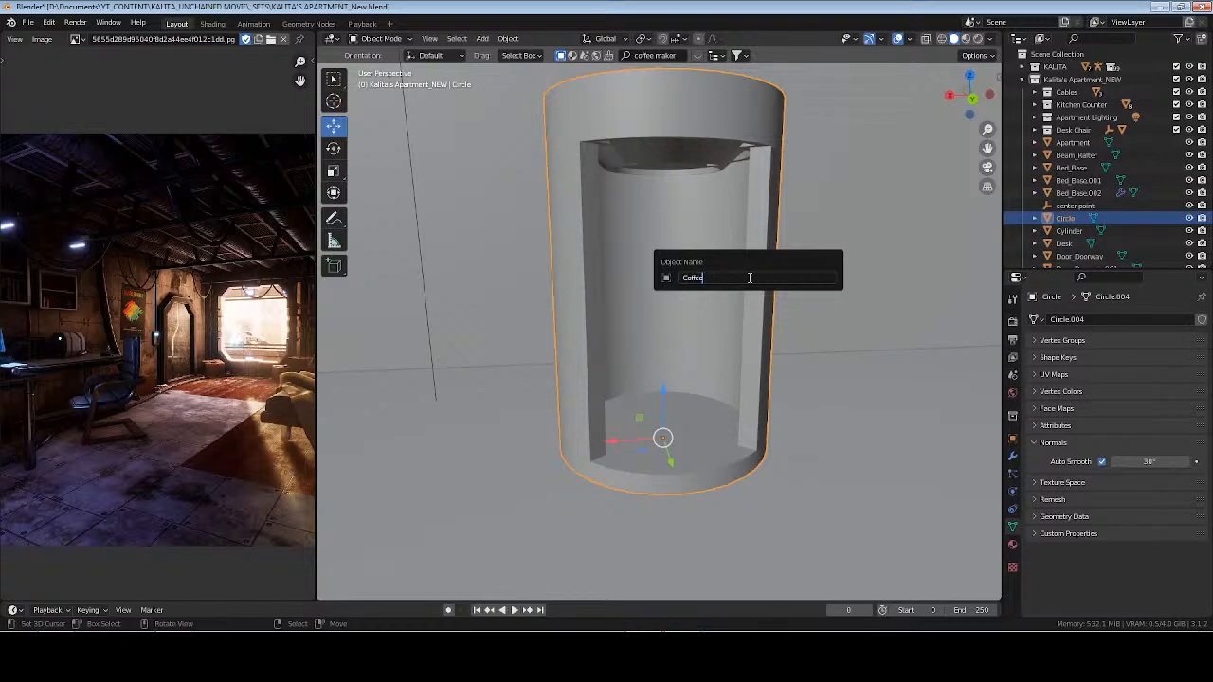
{"action": "type", "text": " M"}
{"action": "key", "text": "Return"}
{"action": "key", "text": "alt+a"}
{"action": "key", "text": "ctrl+s"}
{"action": "scroll", "coordinate": [873, 409], "scroll_direction": "down", "scroll_amount": 4}
{"action": "middle_click_drag", "start_coordinate": [872, 409], "coordinate": [748, 396]}
{"action": "scroll", "coordinate": [748, 395], "scroll_direction": "up", "scroll_amount": 1}
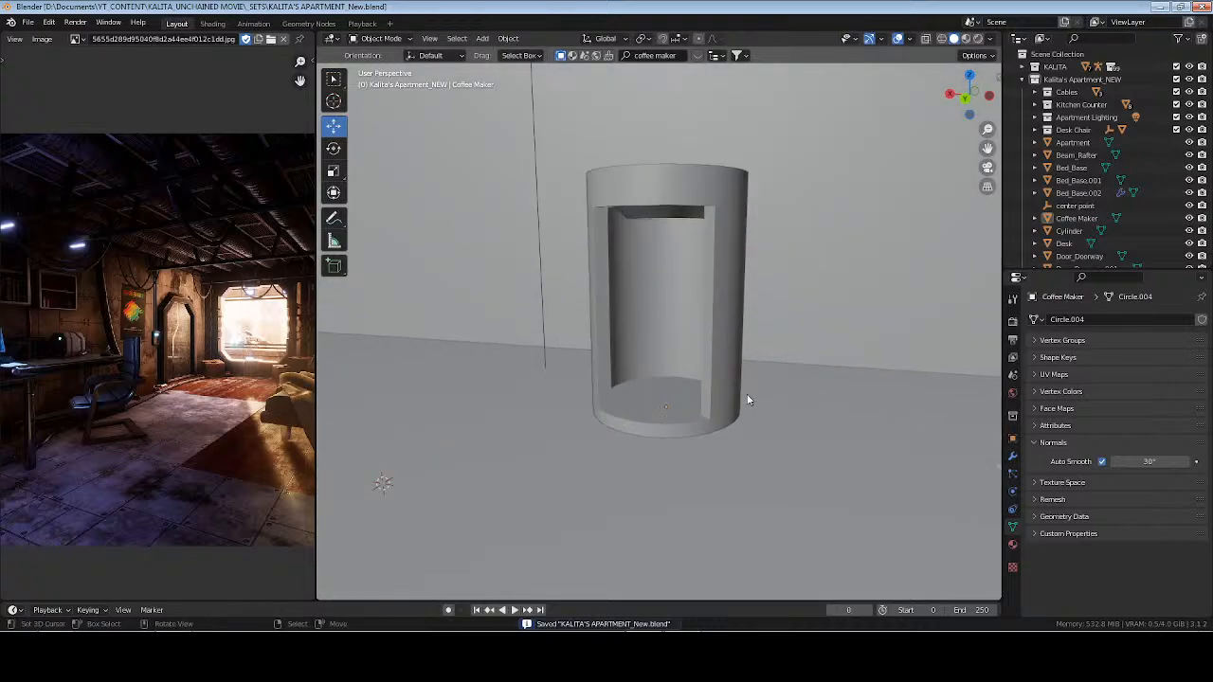
Select both floor faces of the coffee maker's opening and snap the 3D cursor to them
{"action": "scroll", "coordinate": [675, 409], "scroll_direction": "up", "scroll_amount": 2}
{"action": "left_click", "coordinate": [675, 408]}
{"action": "key", "text": "Tab"}
{"action": "mouse_move", "coordinate": [675, 411]}
{"action": "middle_mouse_down", "text": "shift"}
{"action": "mouse_move", "coordinate": [674, 362]}
{"action": "mouse_move", "coordinate": [669, 409]}
{"action": "middle_mouse_up", "text": "shift"}
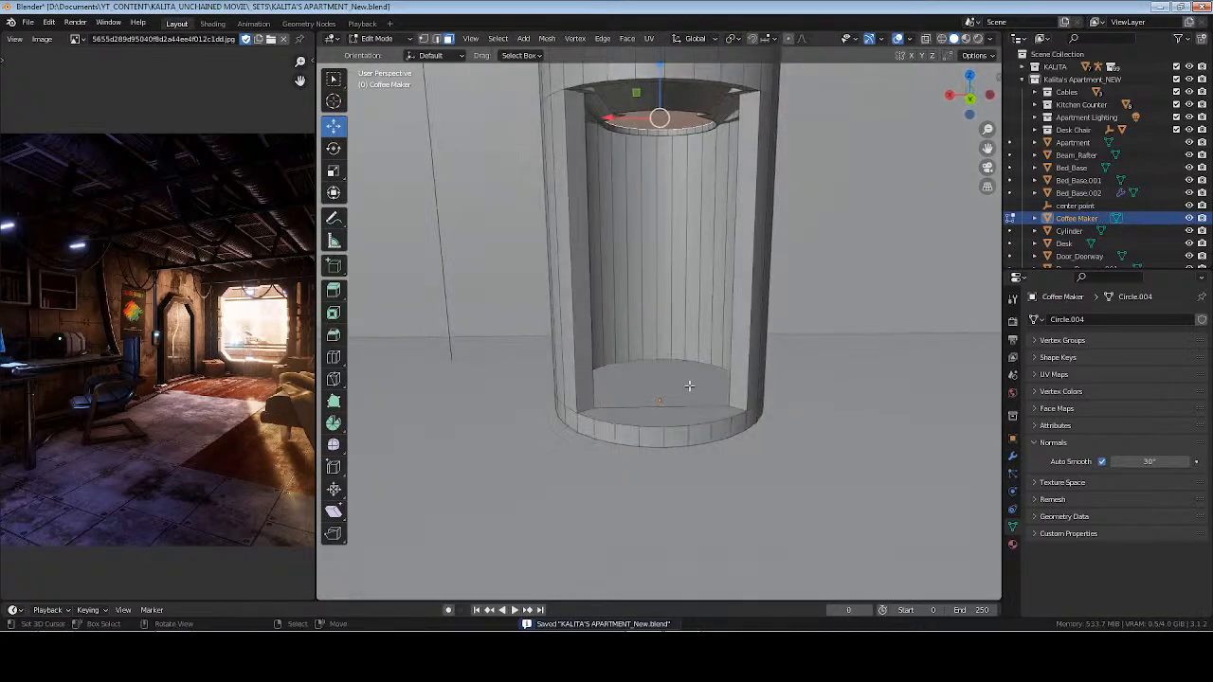
{"action": "left_click", "coordinate": [689, 386]}
{"action": "left_click", "coordinate": [698, 410], "text": "shift"}
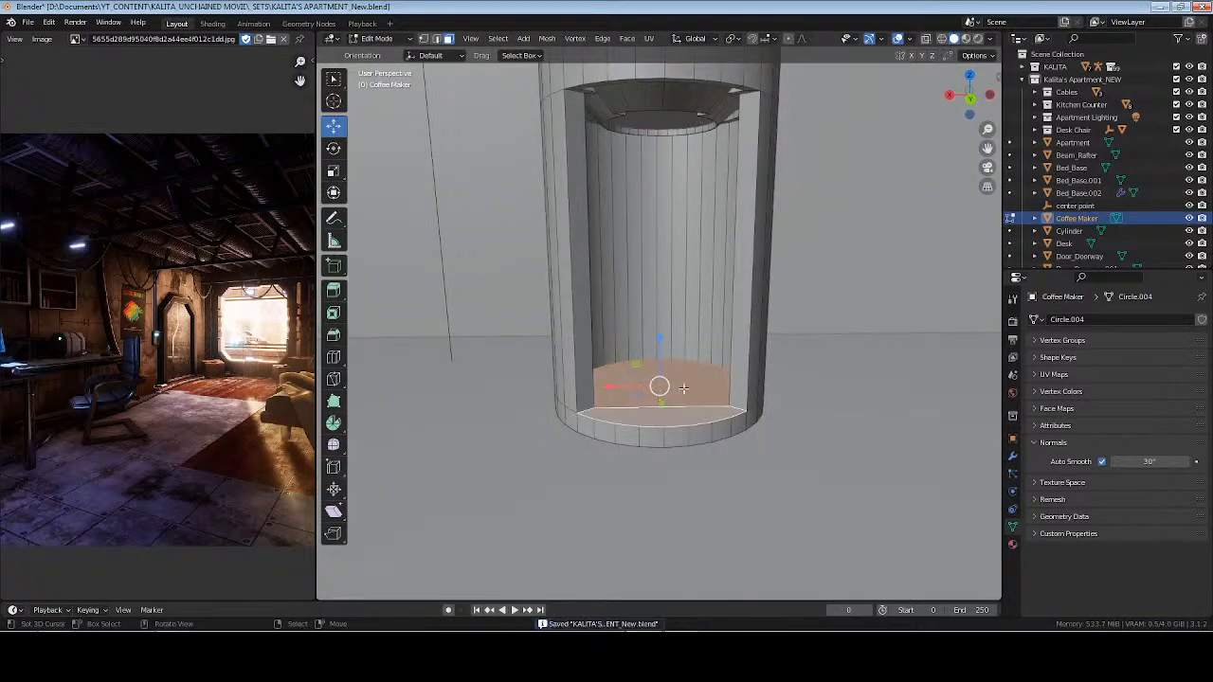
{"action": "middle_click_drag", "start_coordinate": [685, 401], "coordinate": [696, 395]}
{"action": "key", "text": "shift+s"}
{"action": "key", "text": "2"}
{"action": "key", "text": "Tab"}
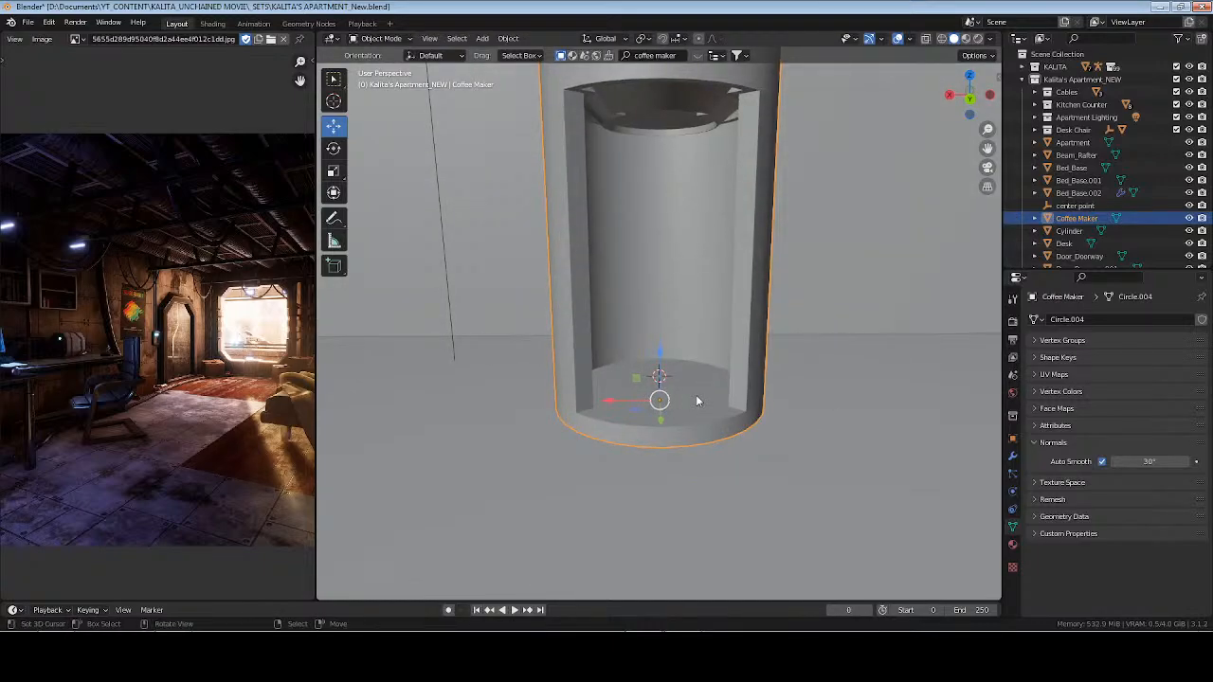
{"action": "key", "text": "shift+s"}
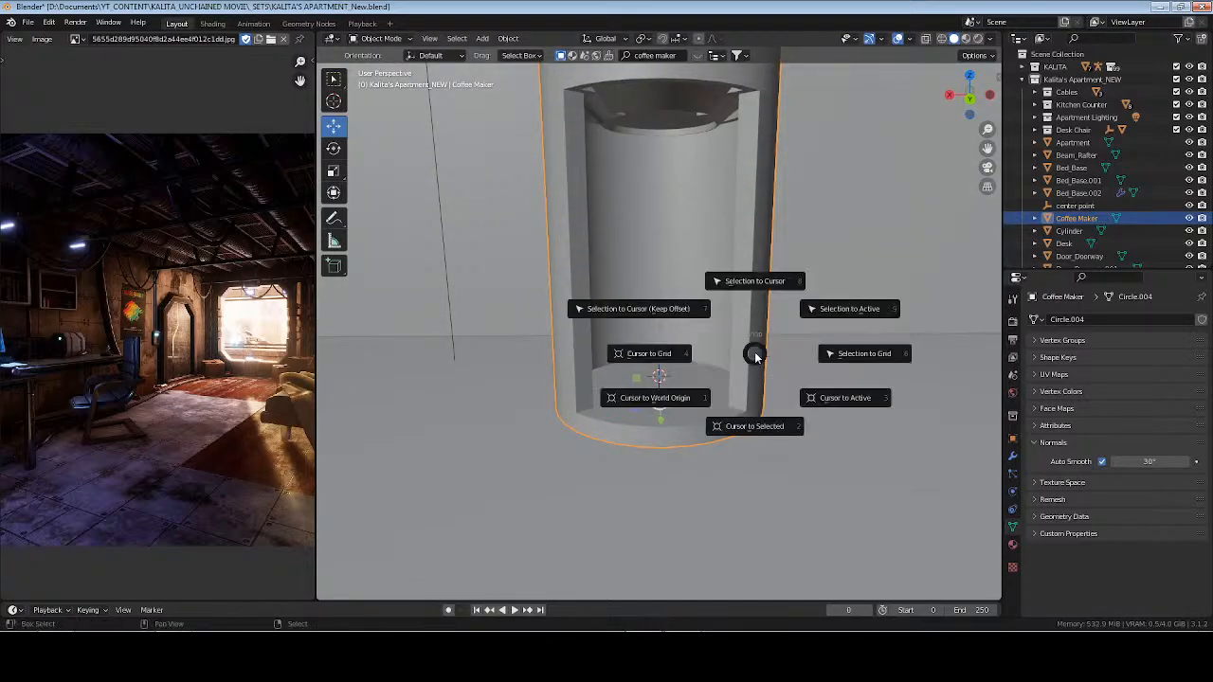
{"action": "left_click", "coordinate": [768, 230]}
Try adding a mesh circle on the opening's floor, scaled to about 0.089, and delete it
{"action": "key", "text": "shift+a"}
{"action": "mouse_move", "coordinate": [777, 231]}
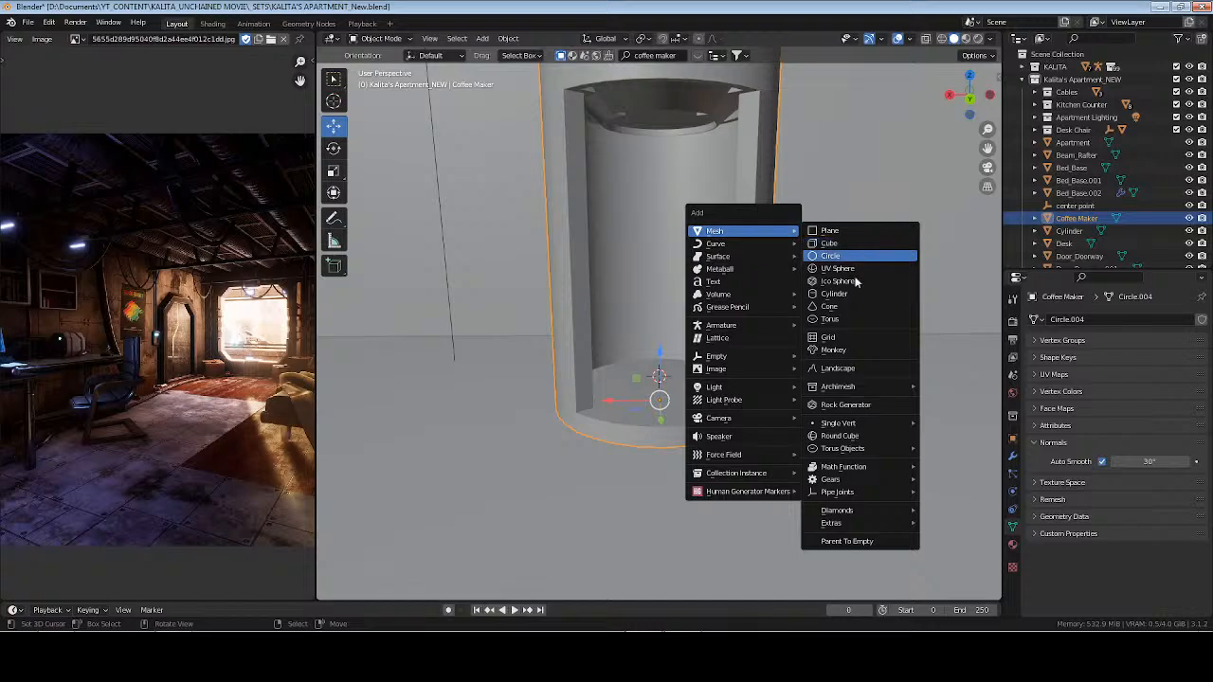
{"action": "left_click", "coordinate": [830, 256]}
{"action": "key", "text": "s"}
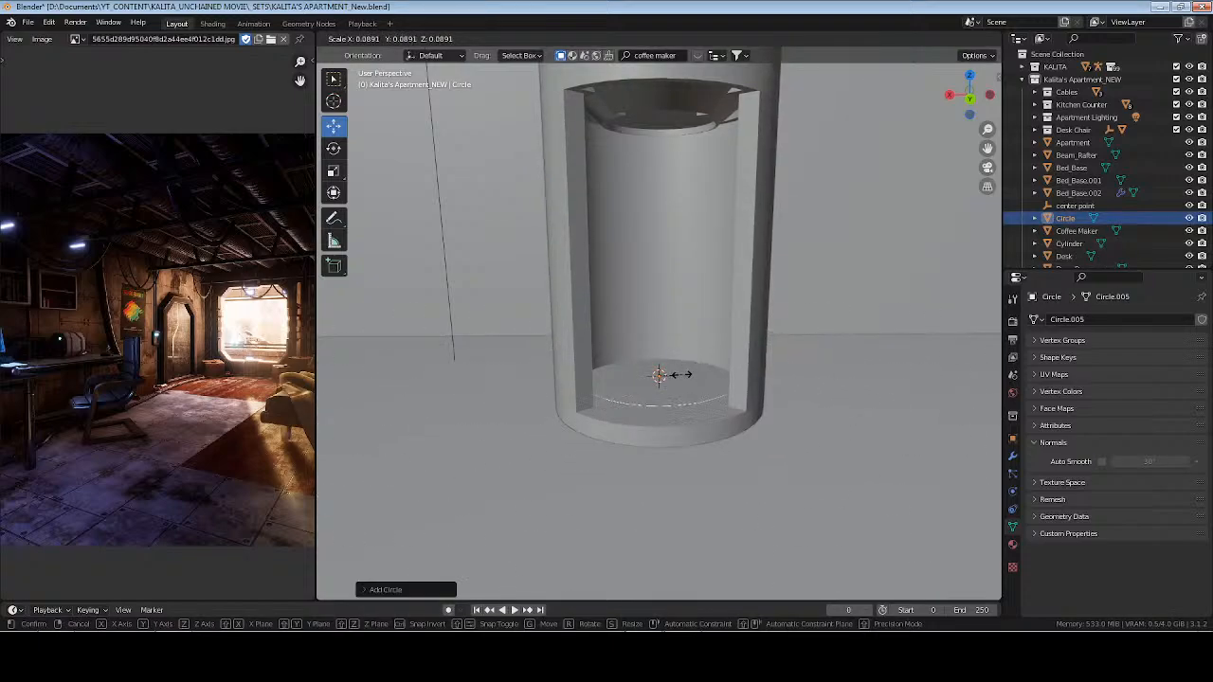
{"action": "left_click", "coordinate": [687, 377]}
{"action": "key", "text": "x"}
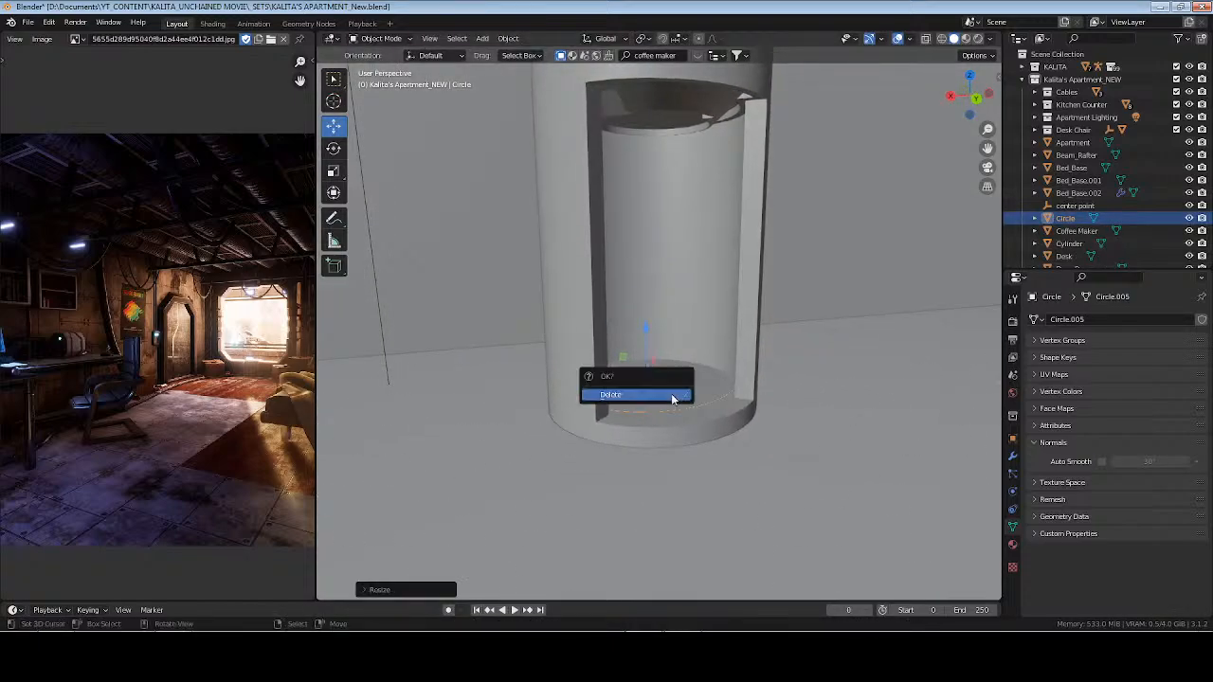
{"action": "left_click", "coordinate": [630, 395]}
Rename the curved headboard behind the bed as Head Bed and save the file
{"action": "scroll", "coordinate": [787, 309], "scroll_direction": "down", "scroll_amount": 3}
{"action": "middle_click_drag", "start_coordinate": [783, 294], "coordinate": [737, 352]}
{"action": "left_click", "coordinate": [693, 277]}
{"action": "scroll", "coordinate": [762, 263], "scroll_direction": "down", "scroll_amount": 6}
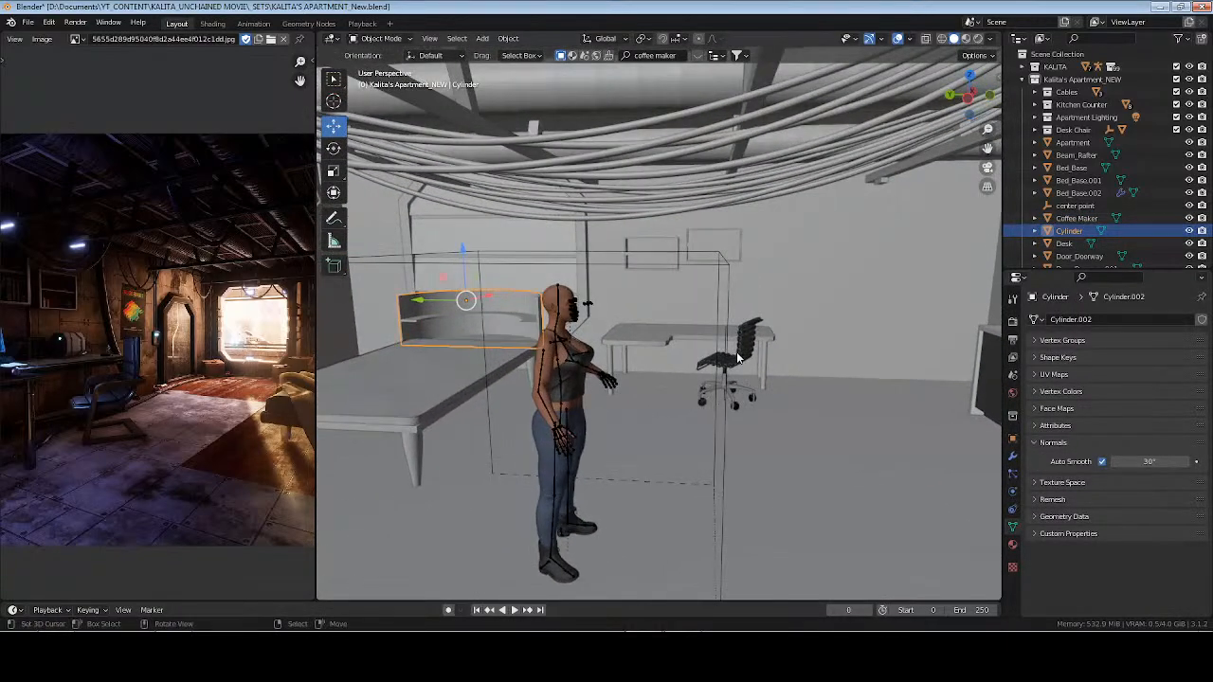
{"action": "key", "text": "F2"}
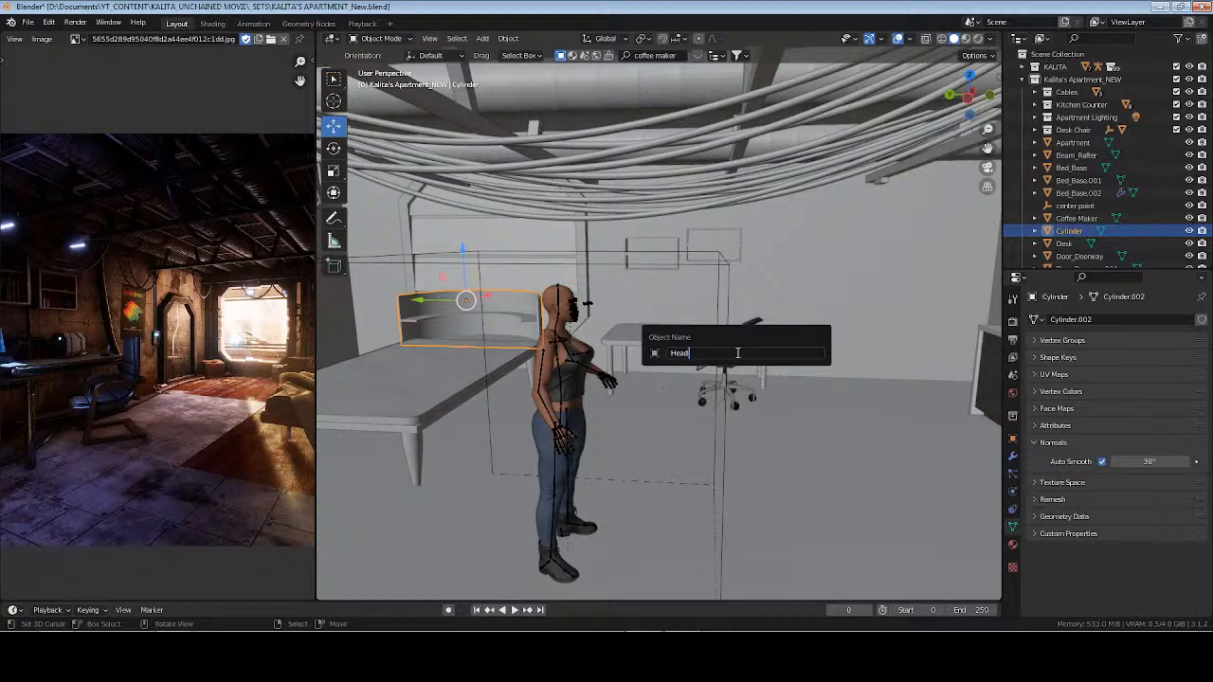
{"action": "type", "text": "Head Bed"}
{"action": "key", "text": "Return"}
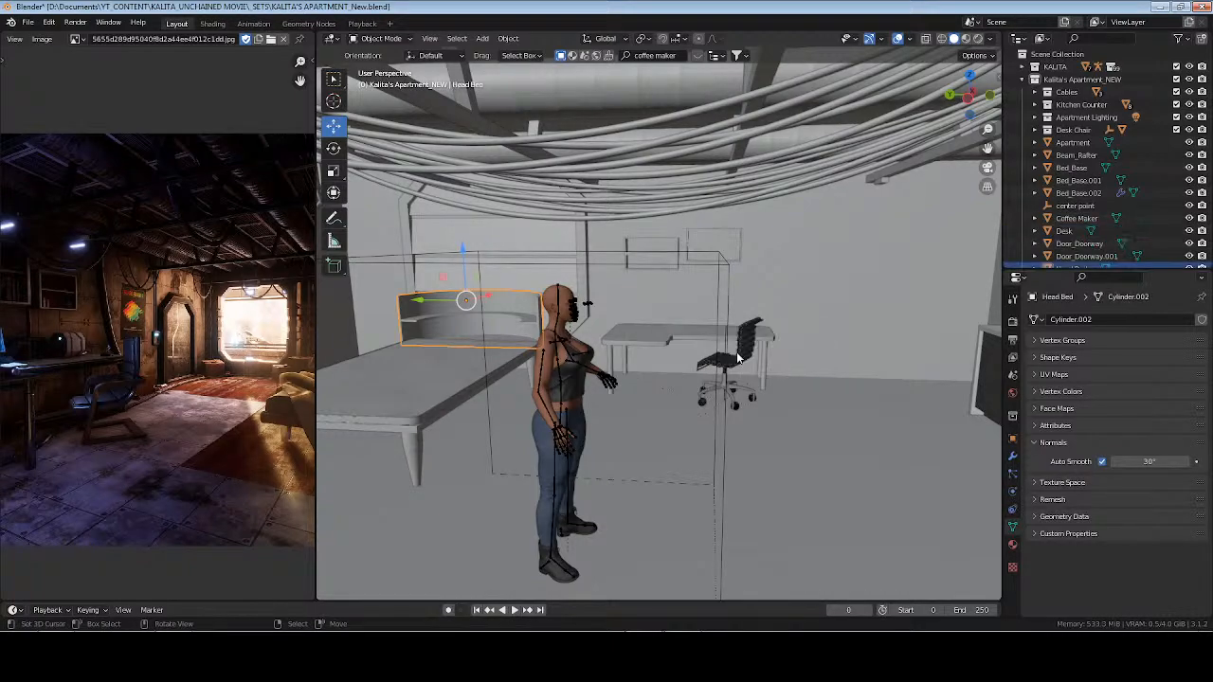
{"action": "key", "text": "alt+a"}
{"action": "scroll", "coordinate": [1089, 213], "scroll_direction": "down", "scroll_amount": 1}
{"action": "key", "text": "ctrl+s"}
{"action": "scroll", "coordinate": [1090, 212], "scroll_direction": "down", "scroll_amount": 1}
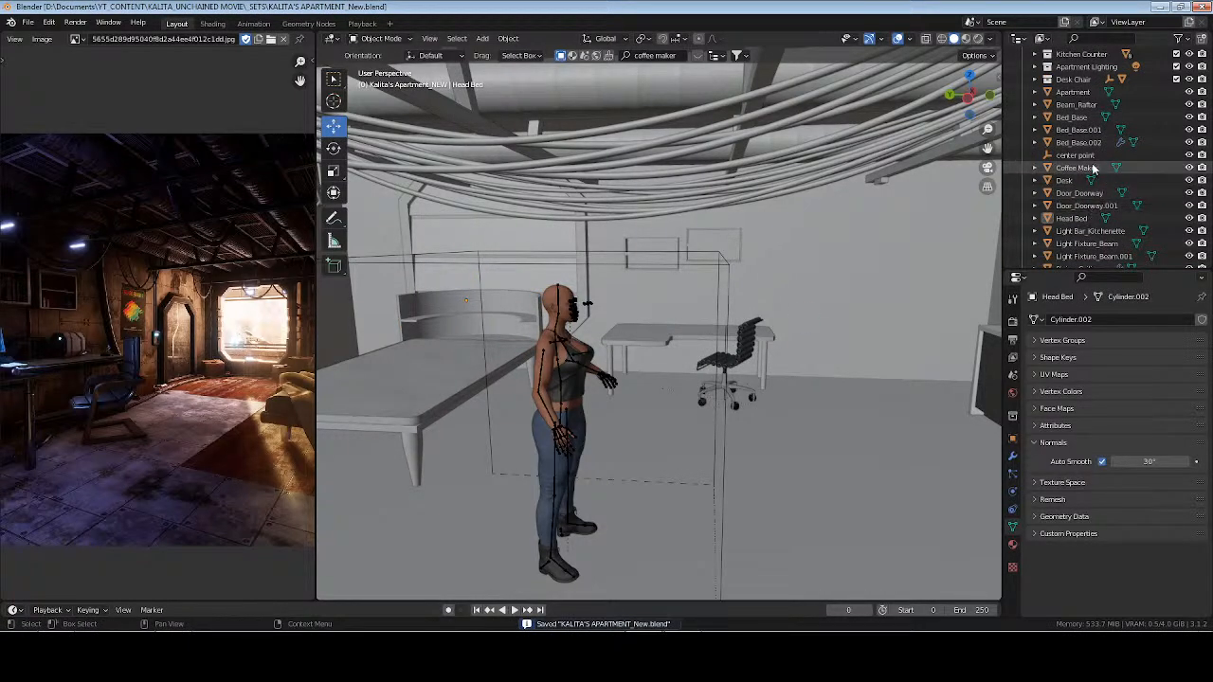
Bring the coffee maker on the kitchen counter back into focus and make the main apartment collection active
{"action": "middle_click_drag", "start_coordinate": [533, 270], "coordinate": [820, 311]}
{"action": "left_click", "coordinate": [822, 310]}
{"action": "key", "text": "KP_Decimal"}
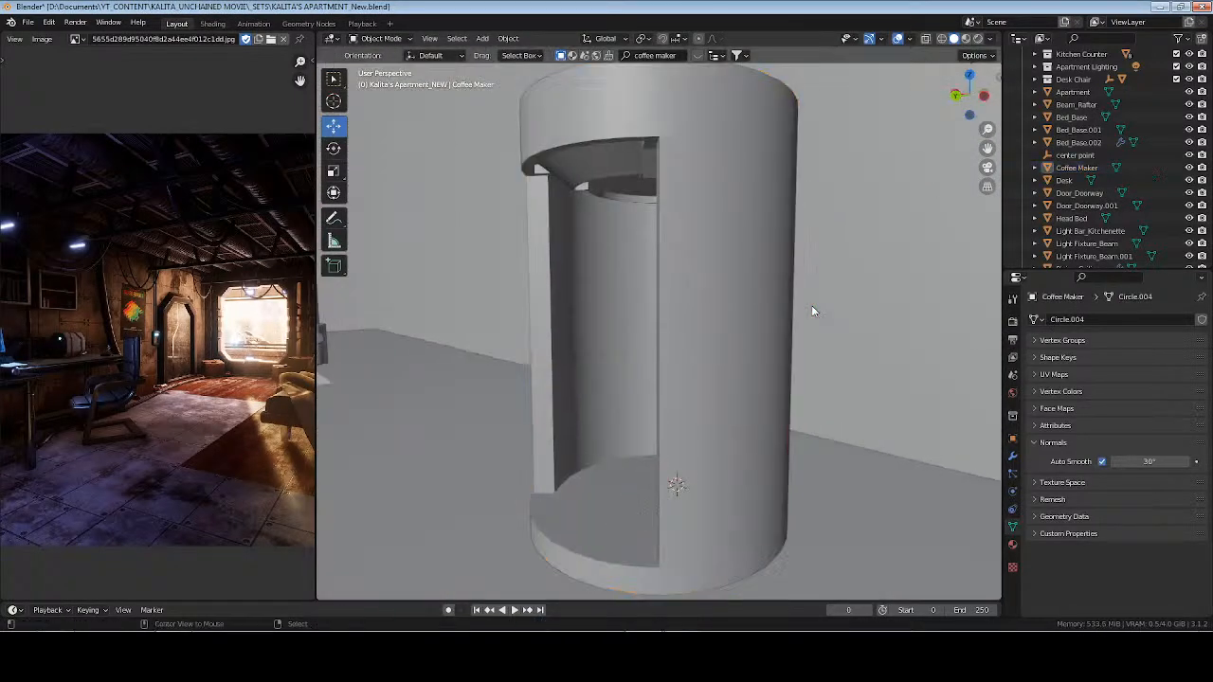
{"action": "scroll", "coordinate": [663, 341], "scroll_direction": "down", "scroll_amount": 3}
{"action": "middle_click_drag", "start_coordinate": [620, 382], "coordinate": [796, 398]}
{"action": "scroll", "coordinate": [1087, 111], "scroll_direction": "up", "scroll_amount": 2}
{"action": "left_click", "coordinate": [1081, 80]}
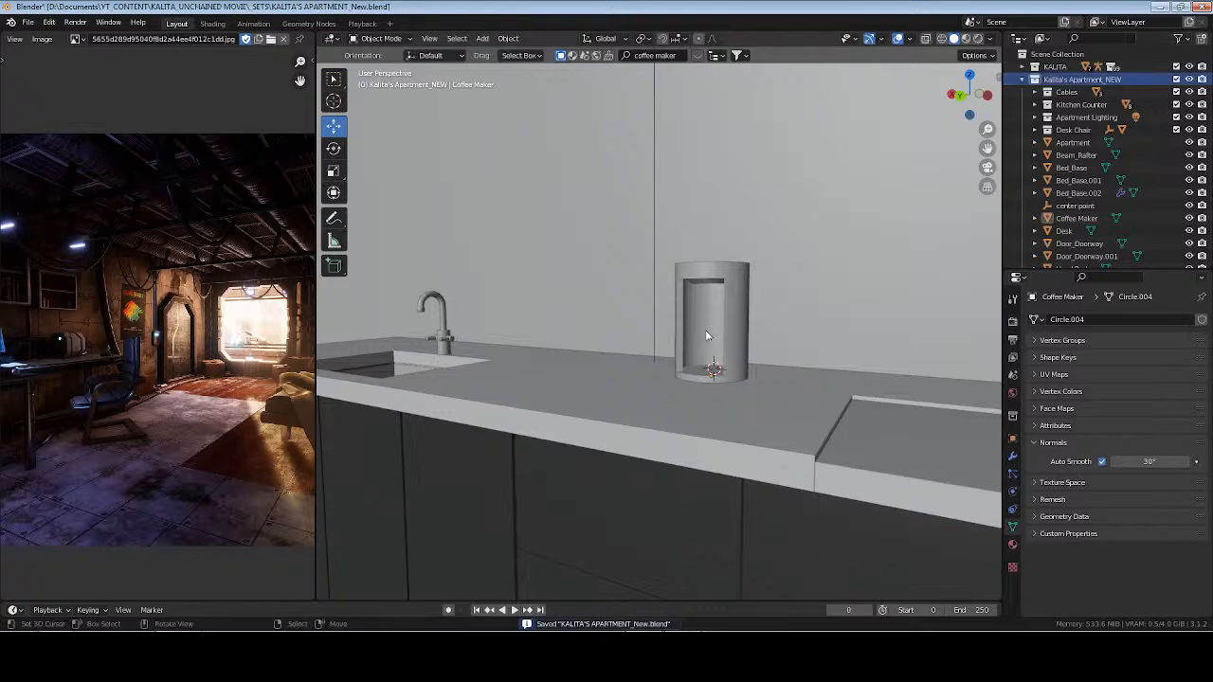
Search the BlenderKit models for "mug" and place the Blender Mug on the floor of the coffee maker's opening
{"action": "key", "text": "n"}
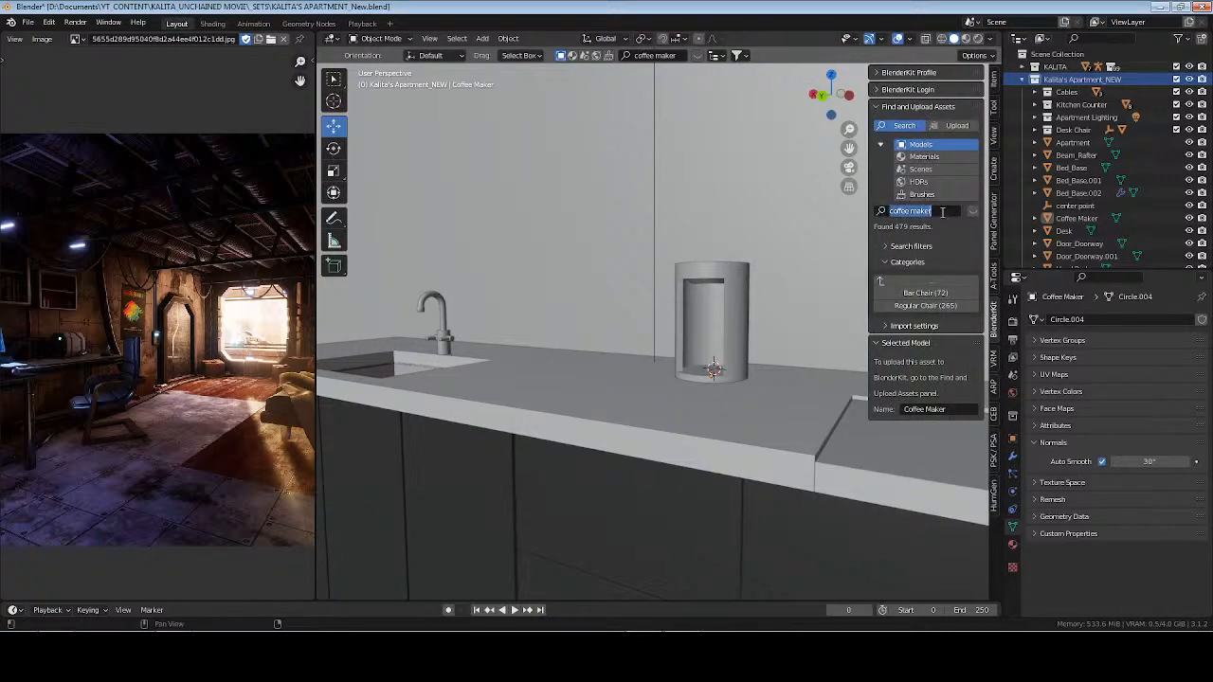
{"action": "left_click", "coordinate": [942, 211]}
{"action": "type", "text": "mug"}
{"action": "key", "text": "Return"}
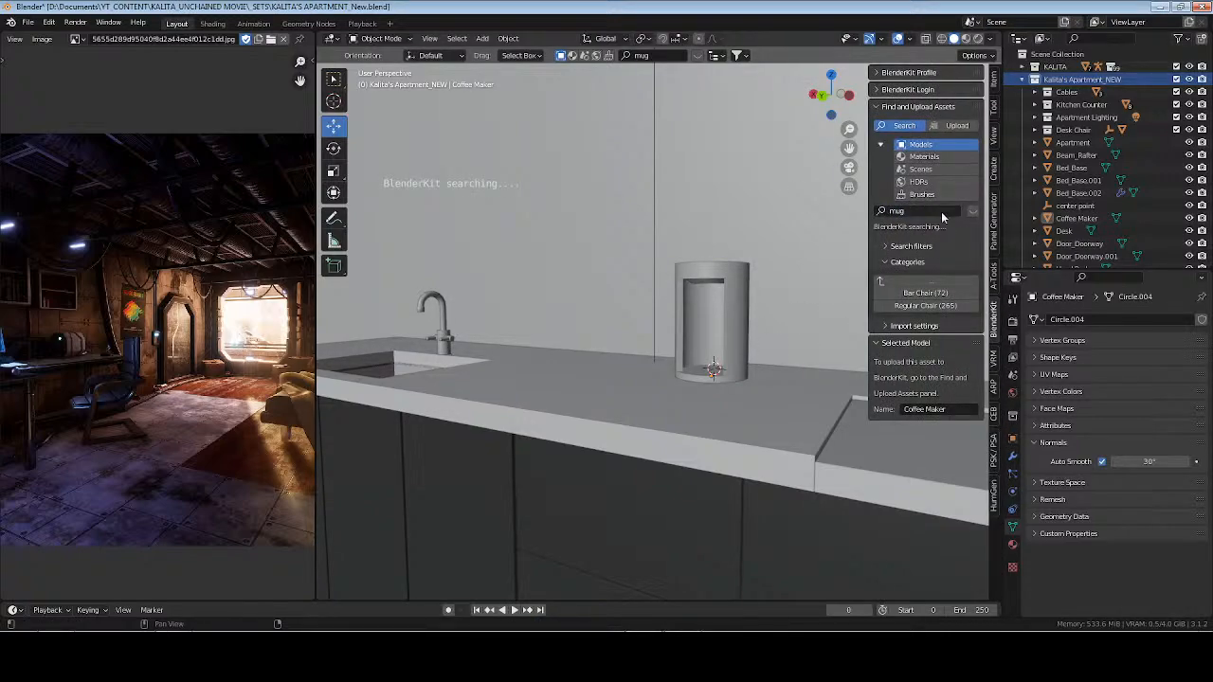
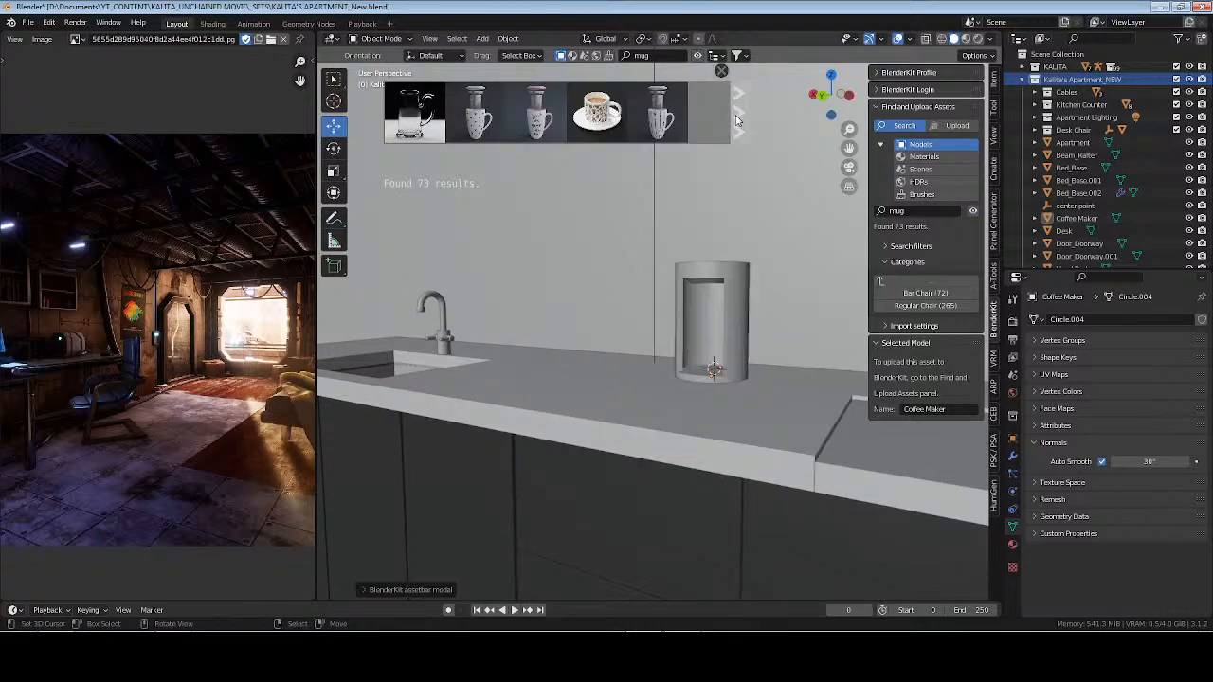
{"action": "left_click", "coordinate": [737, 119]}
{"action": "mouse_move", "coordinate": [597, 133]}
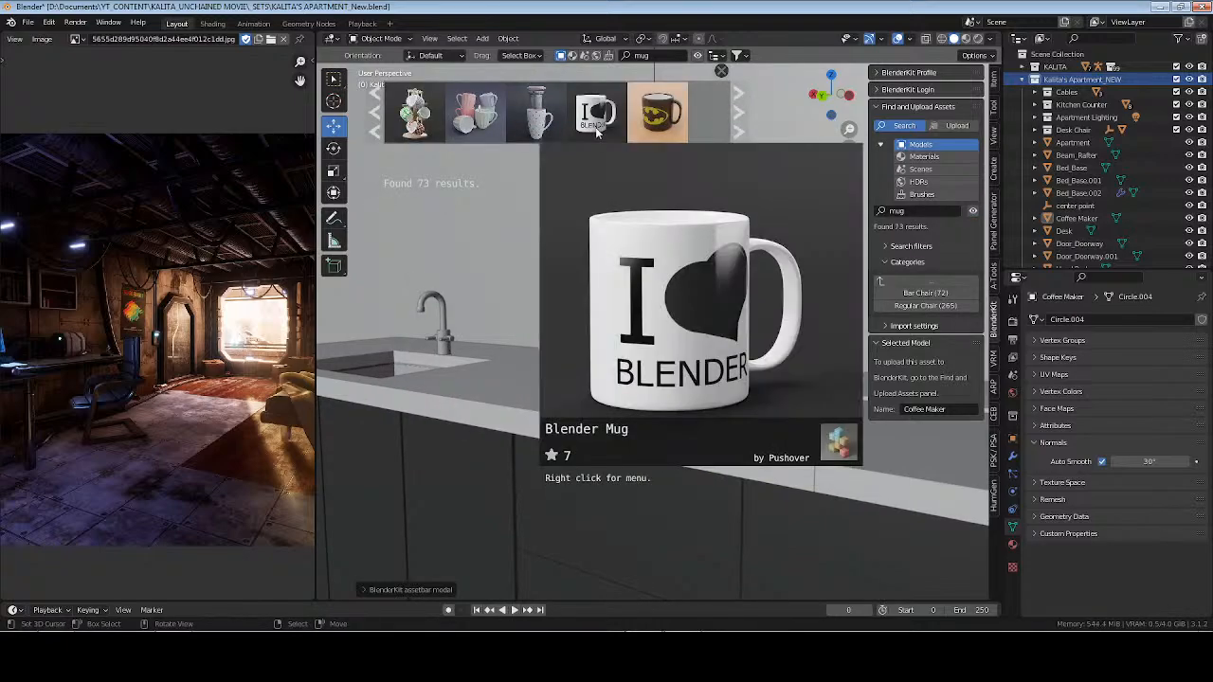
{"action": "left_click_drag", "start_coordinate": [595, 123], "coordinate": [712, 369]}
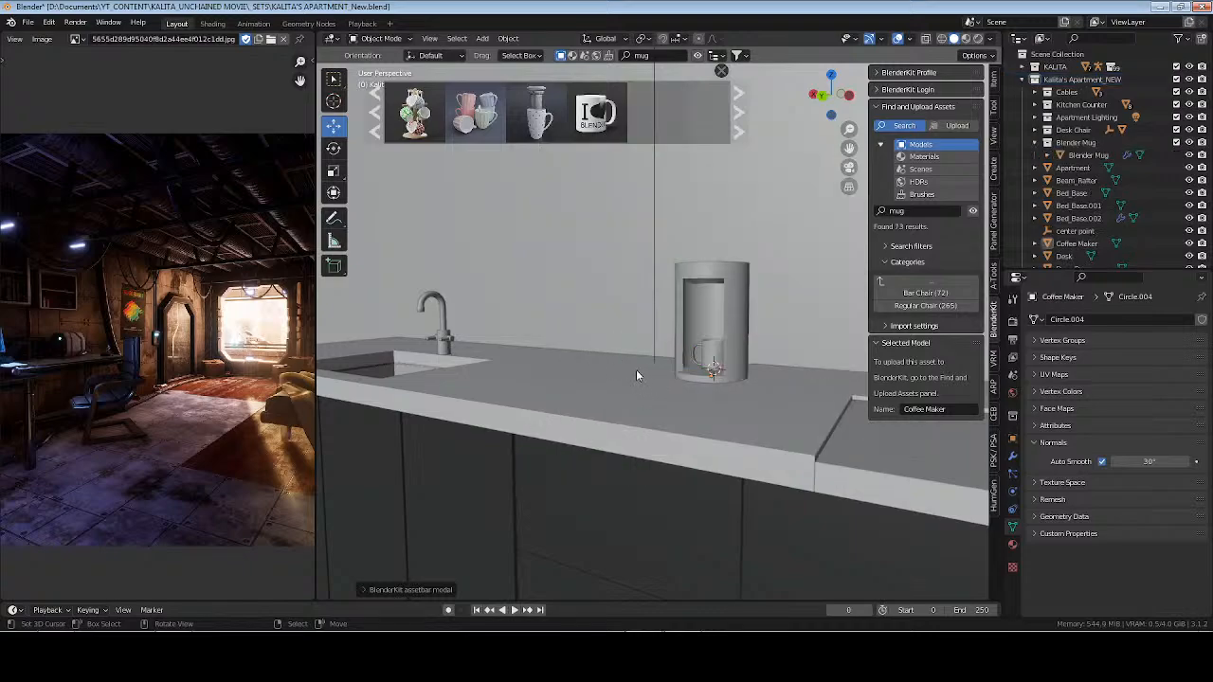
Move the mug slightly forward along the Y axis inside the coffee maker's opening
{"action": "left_click", "coordinate": [707, 349]}
{"action": "key", "text": "KP_Decimal"}
{"action": "scroll", "coordinate": [708, 349], "scroll_direction": "down", "scroll_amount": 8}
{"action": "middle_click_drag", "start_coordinate": [707, 350], "coordinate": [681, 402]}
{"action": "left_click_drag", "start_coordinate": [665, 386], "coordinate": [666, 404]}
Set the mug's Z rotation to 90° so that its handle faces out of the opening
{"action": "left_click", "coordinate": [1012, 456]}
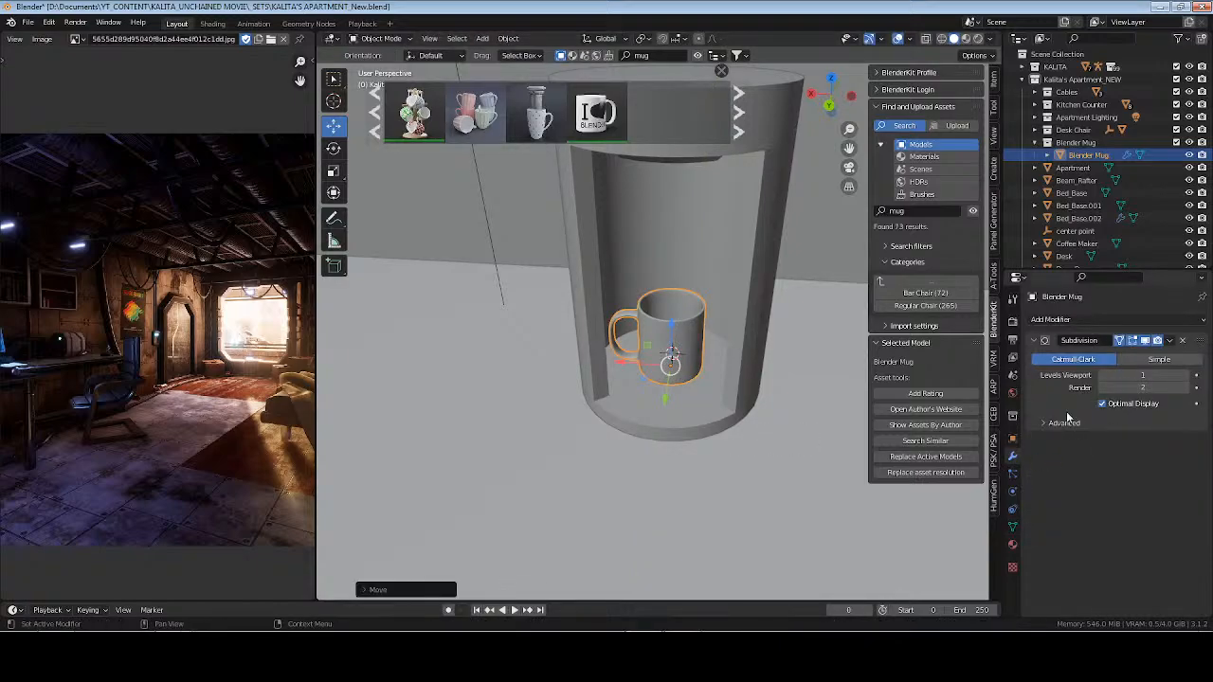
{"action": "left_click", "coordinate": [1013, 439]}
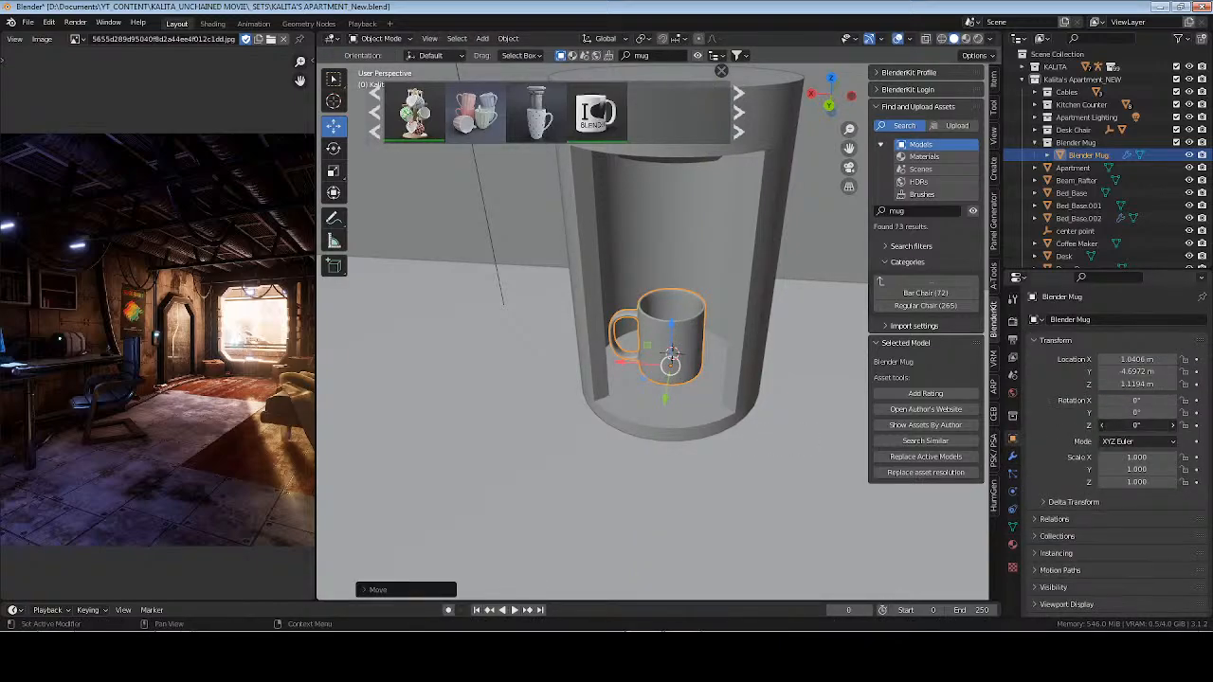
{"action": "left_click_drag", "start_coordinate": [1137, 425], "coordinate": [1180, 426]}
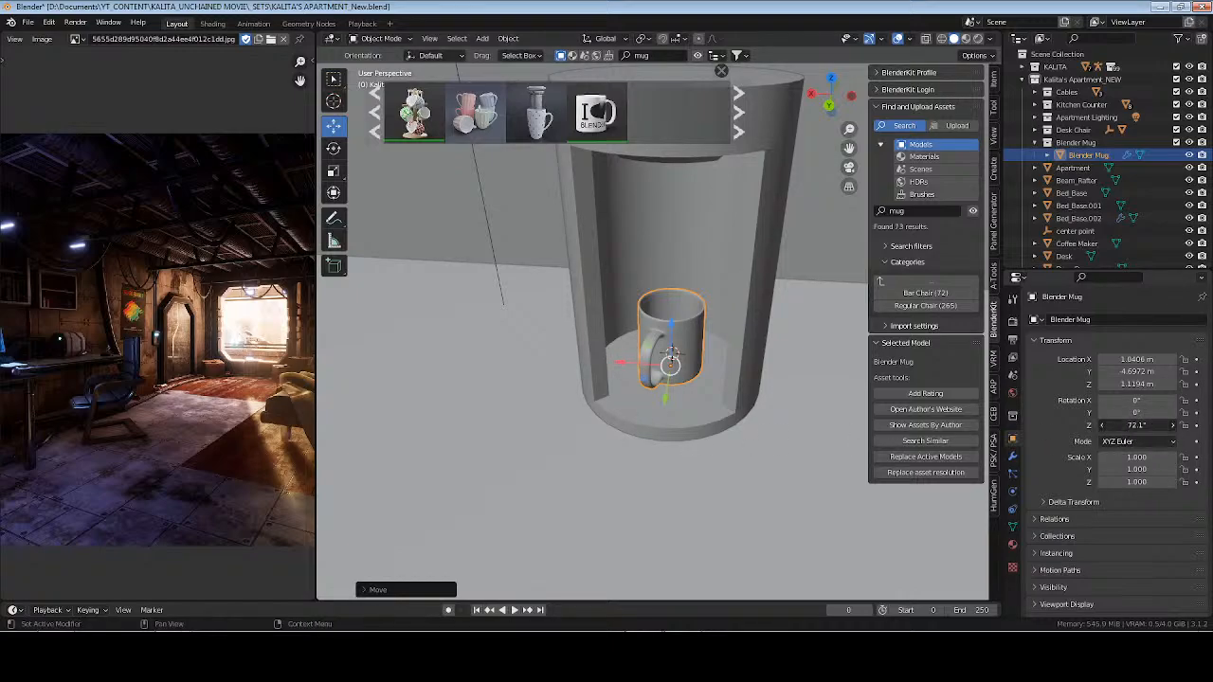
{"action": "left_click", "coordinate": [1137, 426]}
{"action": "type", "text": "90"}
{"action": "key", "text": "Return"}
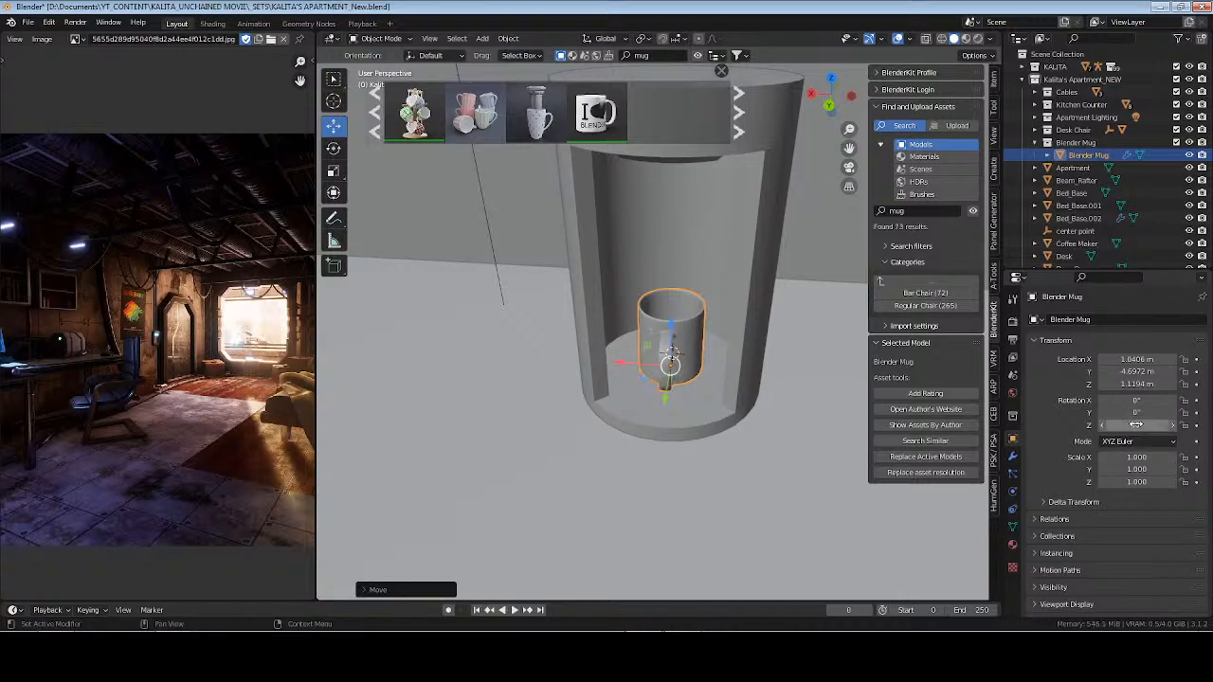
{"action": "middle_click_drag", "start_coordinate": [636, 376], "coordinate": [606, 377]}
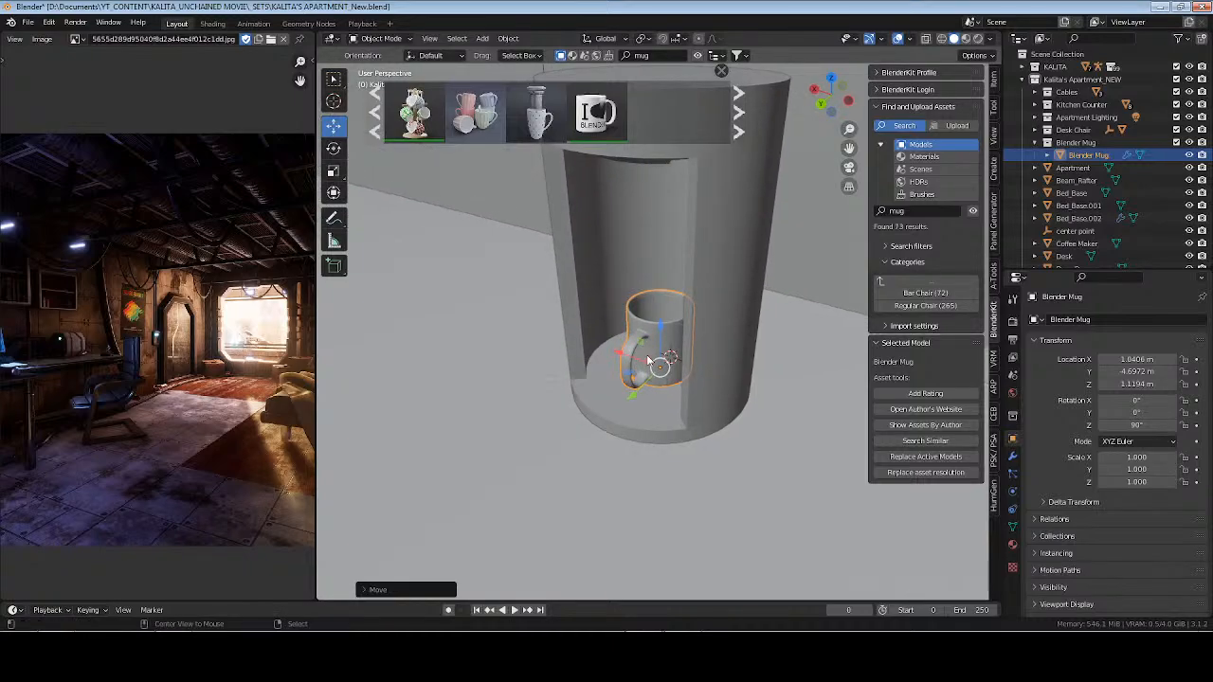
Deselect the mug and save the file, tidying the workspace by collapsing the Blender Mug collection and hiding the viewport sidebar
{"action": "key", "text": "alt+a"}
{"action": "key", "text": "ctrl+s"}
{"action": "middle_click_drag", "start_coordinate": [753, 331], "coordinate": [728, 327]}
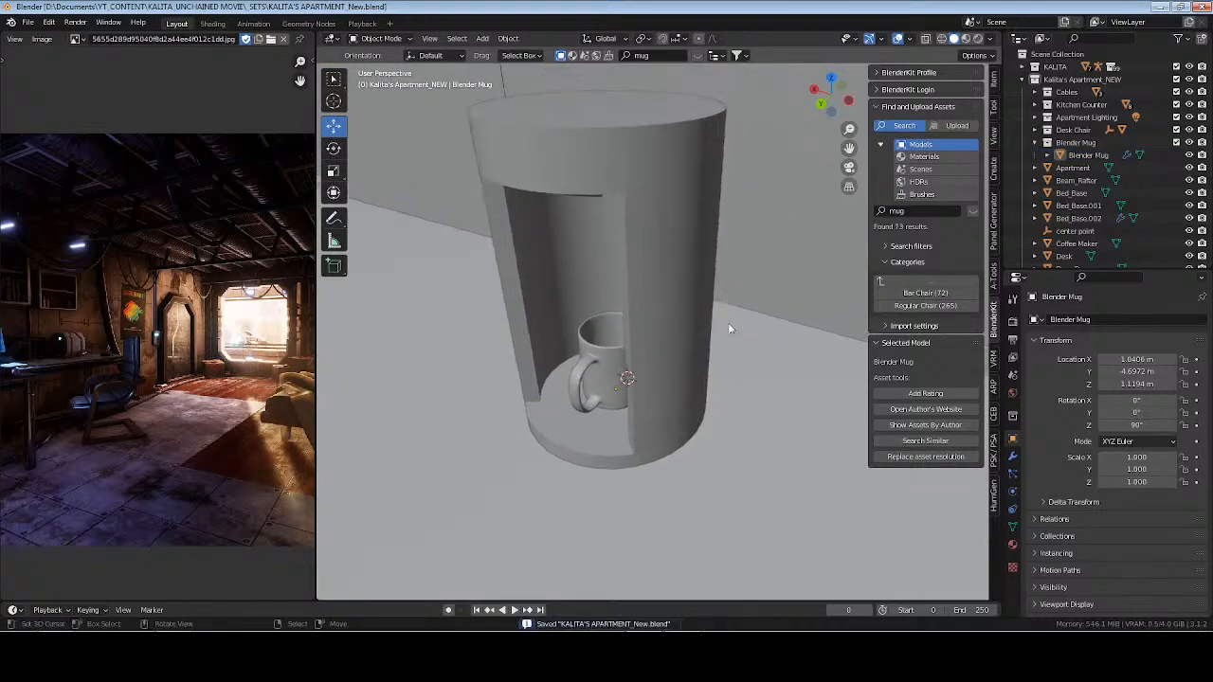
{"action": "key", "text": "ctrl+s"}
{"action": "left_click", "coordinate": [1033, 143]}
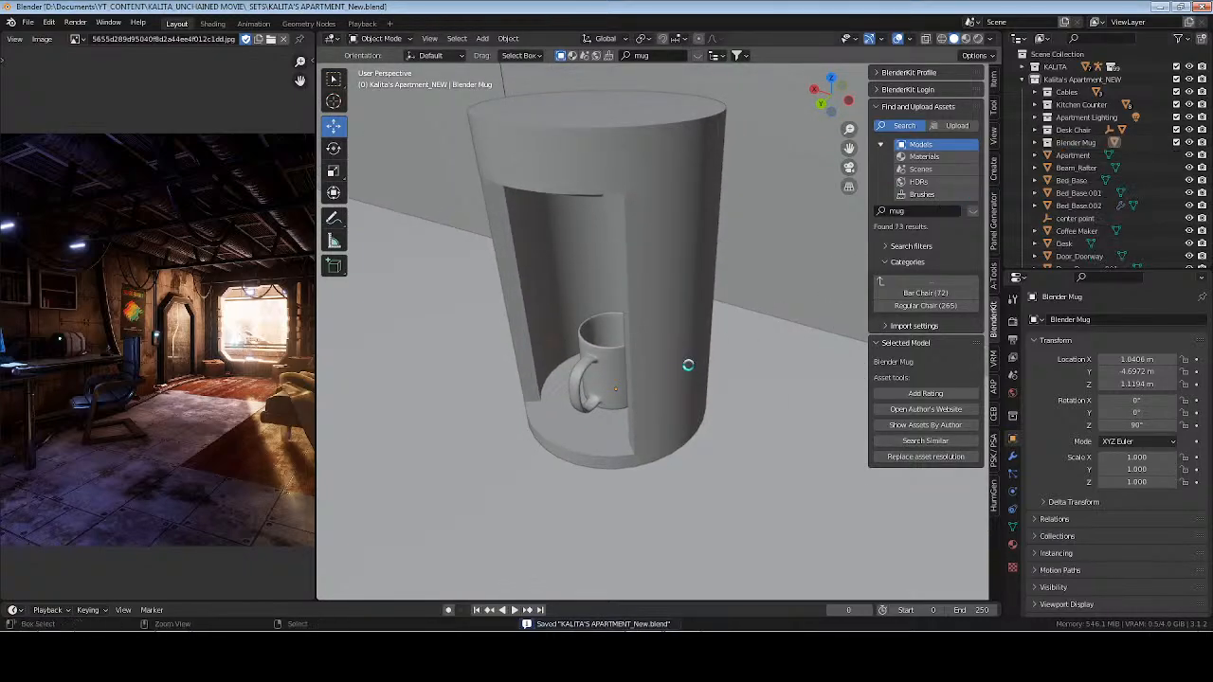
{"action": "key", "text": "n"}
Try to fill a face between the two vertical front edges of the coffee maker's opening, and undo it
{"action": "middle_click_drag", "start_coordinate": [707, 336], "coordinate": [721, 379]}
{"action": "scroll", "coordinate": [660, 360], "scroll_direction": "down", "scroll_amount": 5}
{"action": "scroll", "coordinate": [562, 353], "scroll_direction": "up", "scroll_amount": 4}
{"action": "scroll", "coordinate": [700, 368], "scroll_direction": "up", "scroll_amount": 3}
{"action": "left_click", "coordinate": [695, 375]}
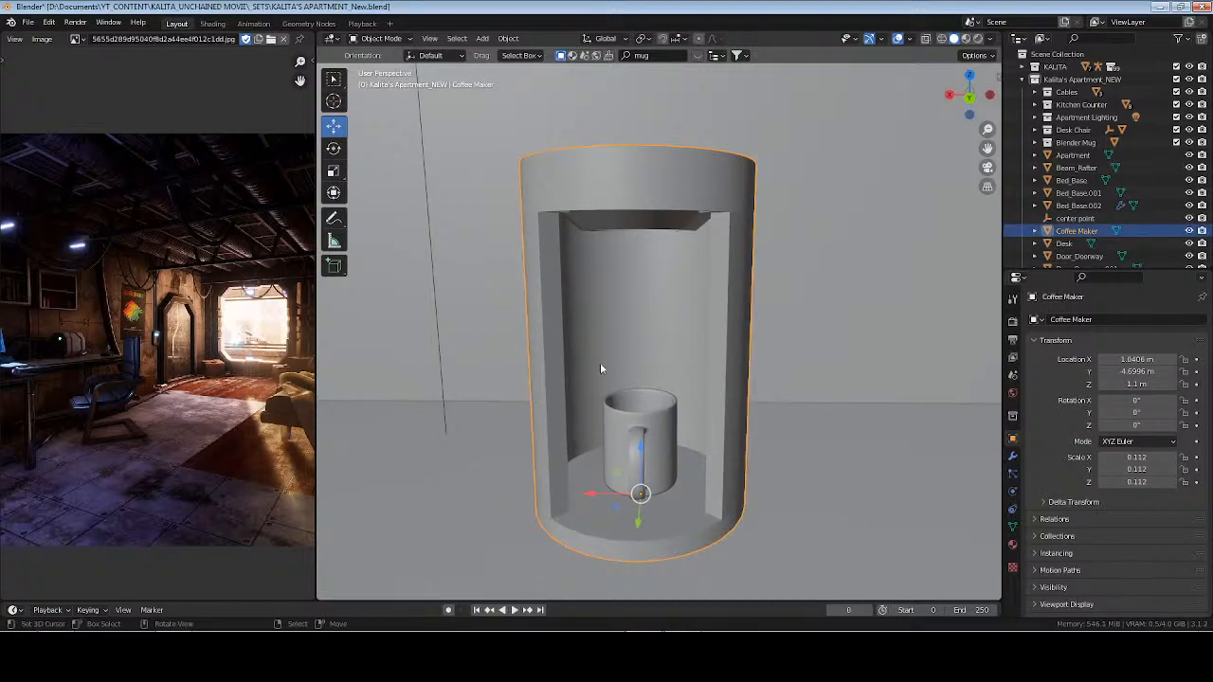
{"action": "key", "text": "Tab"}
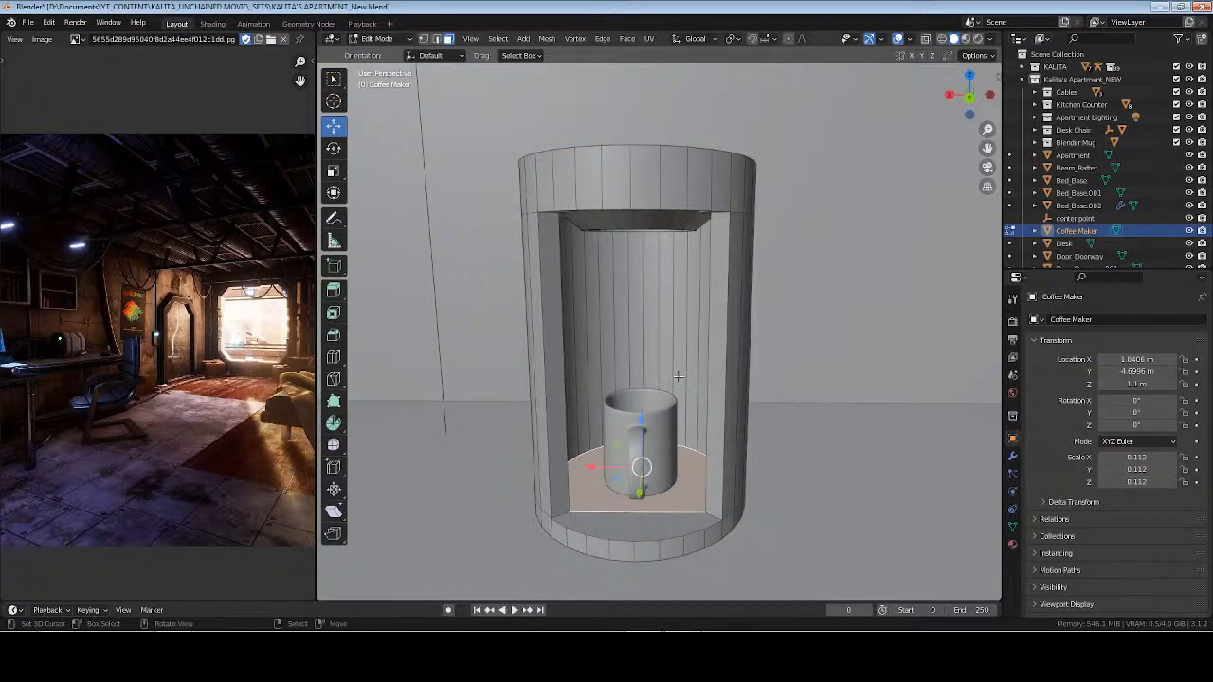
{"action": "key", "text": "2"}
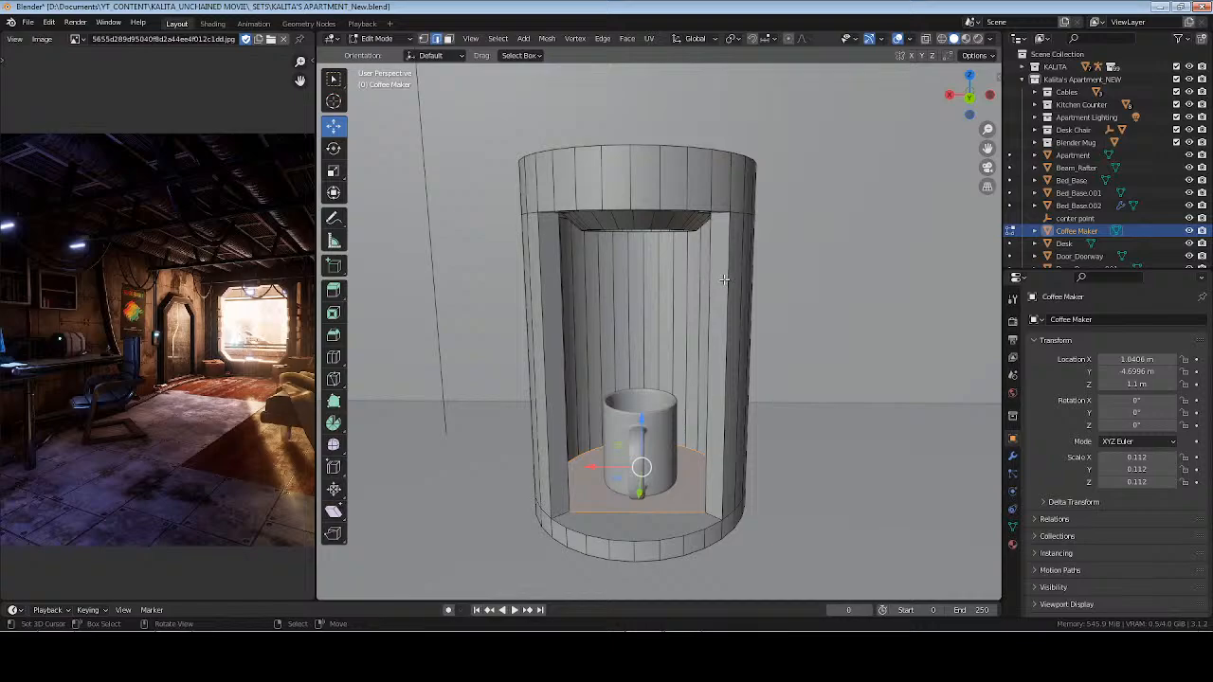
{"action": "left_click", "coordinate": [724, 279]}
{"action": "left_click", "coordinate": [542, 284], "text": "shift"}
{"action": "middle_click_drag", "start_coordinate": [608, 336], "coordinate": [743, 379]}
{"action": "scroll", "coordinate": [728, 395], "scroll_direction": "down", "scroll_amount": 2}
{"action": "middle_click_drag", "start_coordinate": [604, 414], "coordinate": [748, 392], "text": "shift"}
{"action": "key", "text": "f"}
{"action": "key", "text": "ctrl+z"}
{"action": "key", "text": "Tab"}
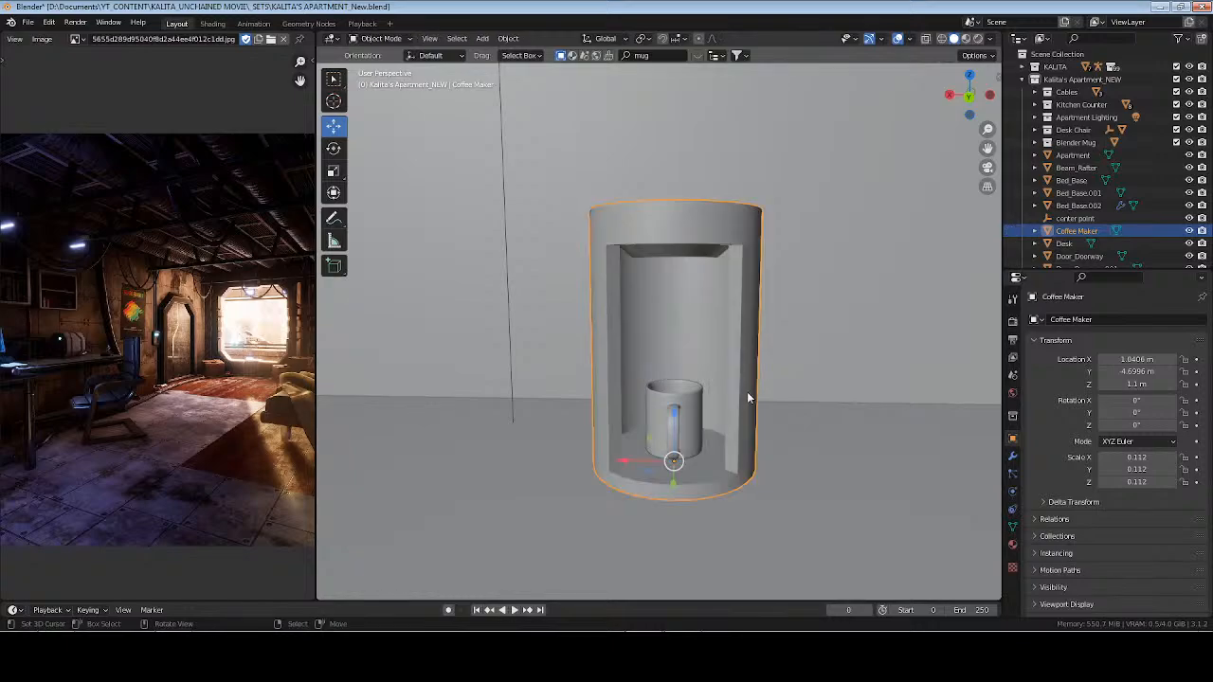
Clear the coffee maker's selection and save the apartment file
{"action": "key", "text": "alt+a"}
{"action": "key", "text": "ctrl+s"}
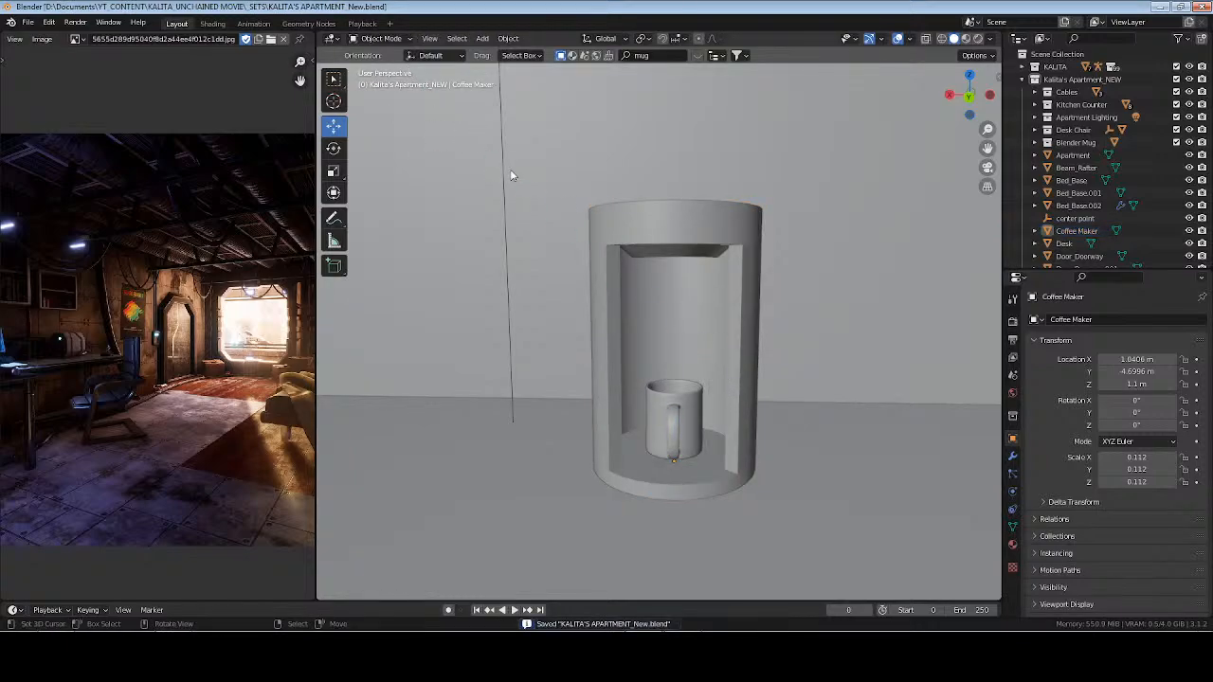
{"action": "scroll", "coordinate": [720, 312], "scroll_direction": "down", "scroll_amount": 4}
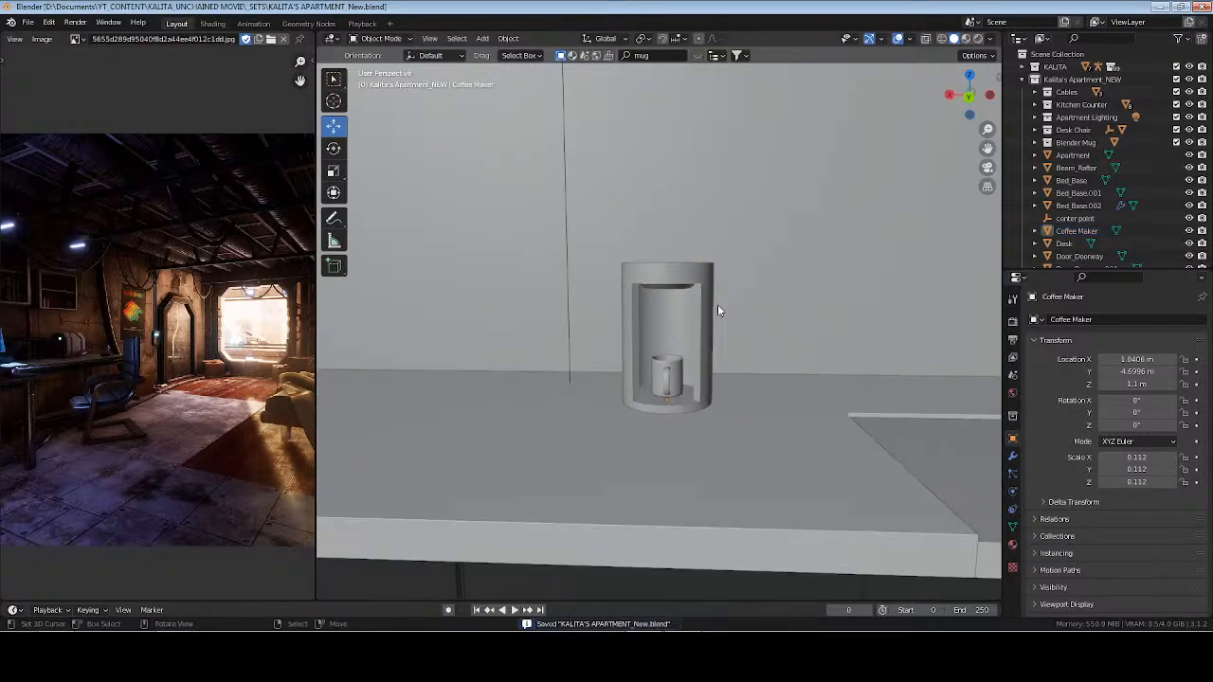
{"action": "scroll", "coordinate": [717, 385], "scroll_direction": "down", "scroll_amount": 1}
{"action": "middle_click_drag", "start_coordinate": [717, 386], "coordinate": [620, 386]}
Check the live chat in Streamlabs Desktop and return to Blender
{"action": "key", "text": "alt+Tab"}
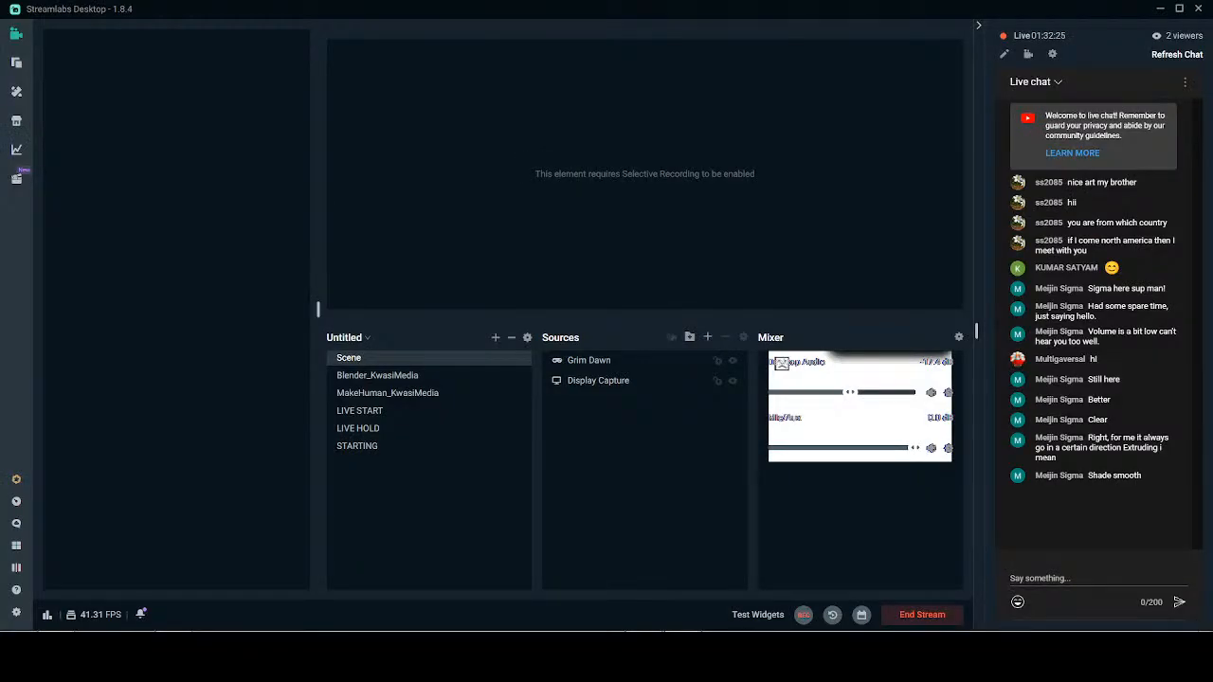
{"action": "key", "text": "alt+Tab"}
Save the apartment scene once more and switch to Streamlabs Desktop
{"action": "middle_click_drag", "start_coordinate": [653, 326], "coordinate": [689, 475]}
{"action": "key", "text": "ctrl+s"}
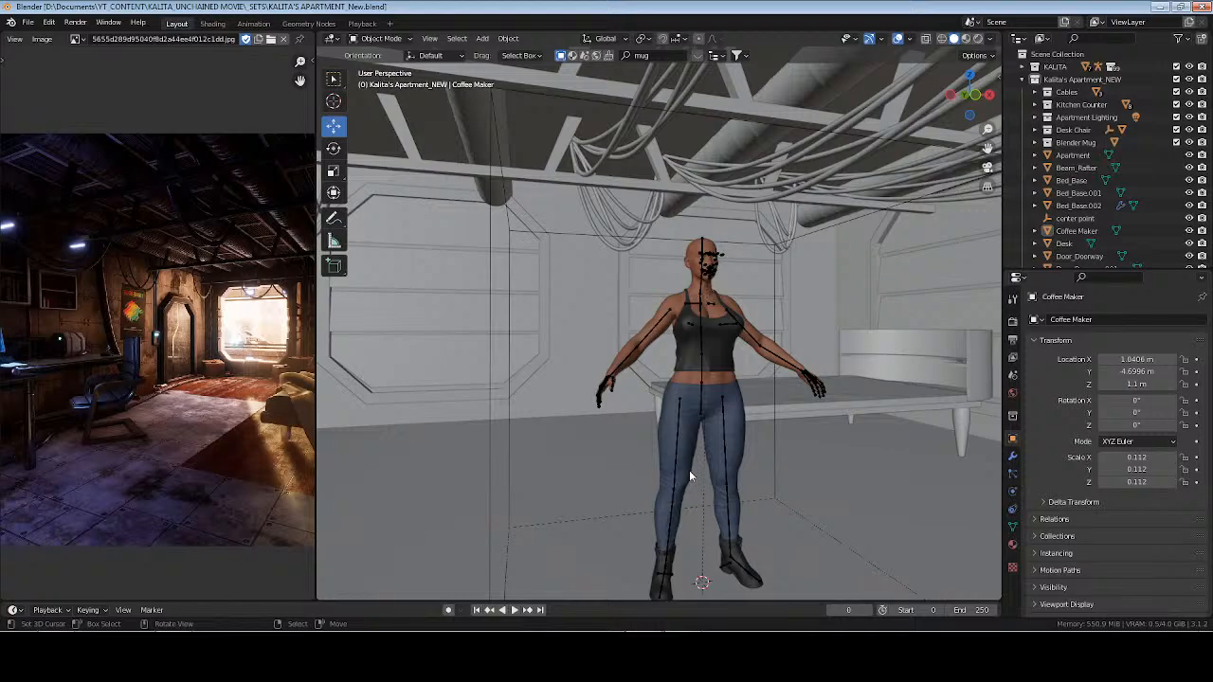
{"action": "left_click", "coordinate": [684, 652]}
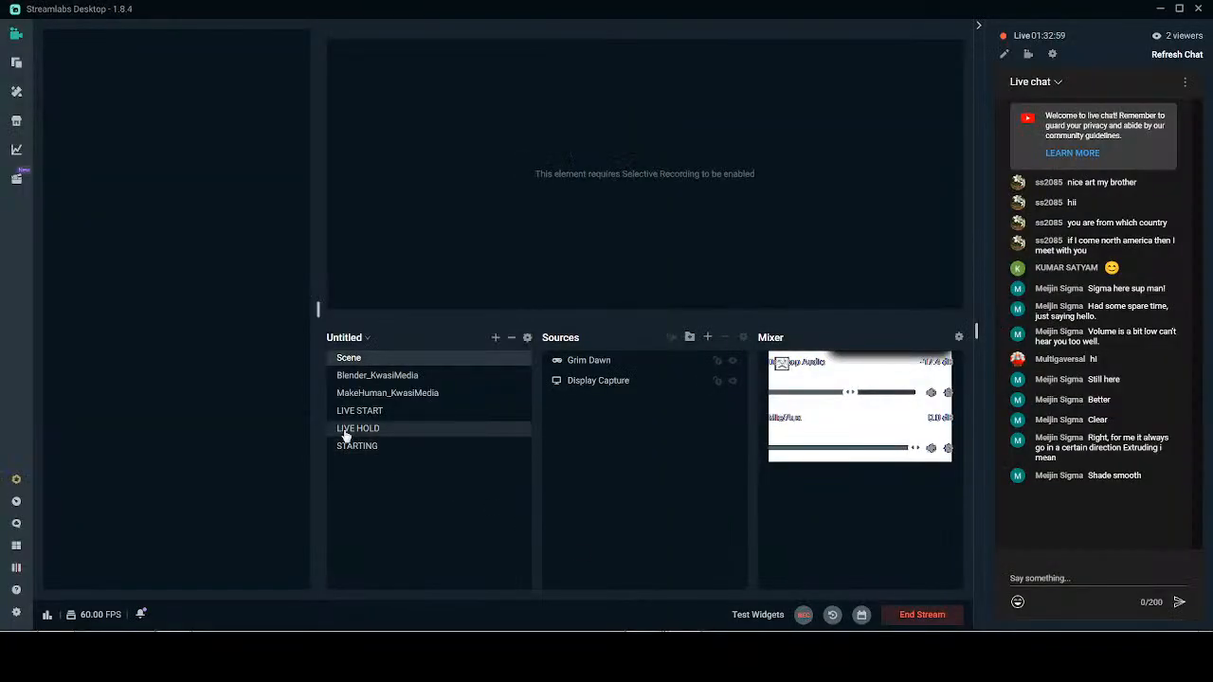